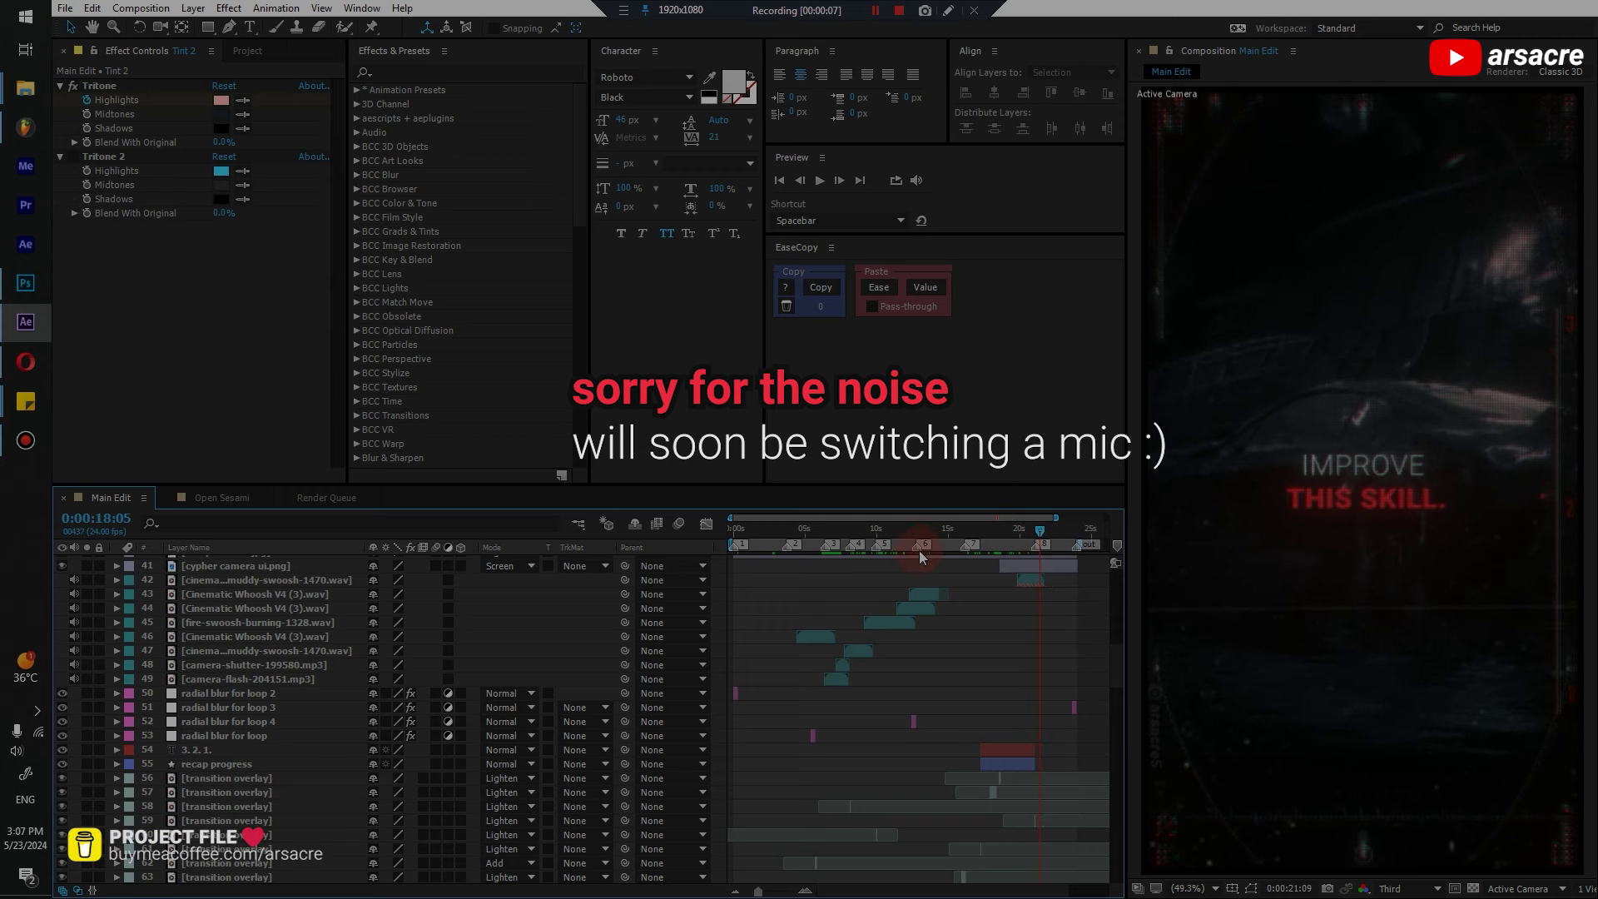
# Examine the finished Main Edit composition's layers and preview frames around the 7 to 9 second mark
pyautogui.moveTo(1040, 539); pyautogui.dragTo(872, 565)
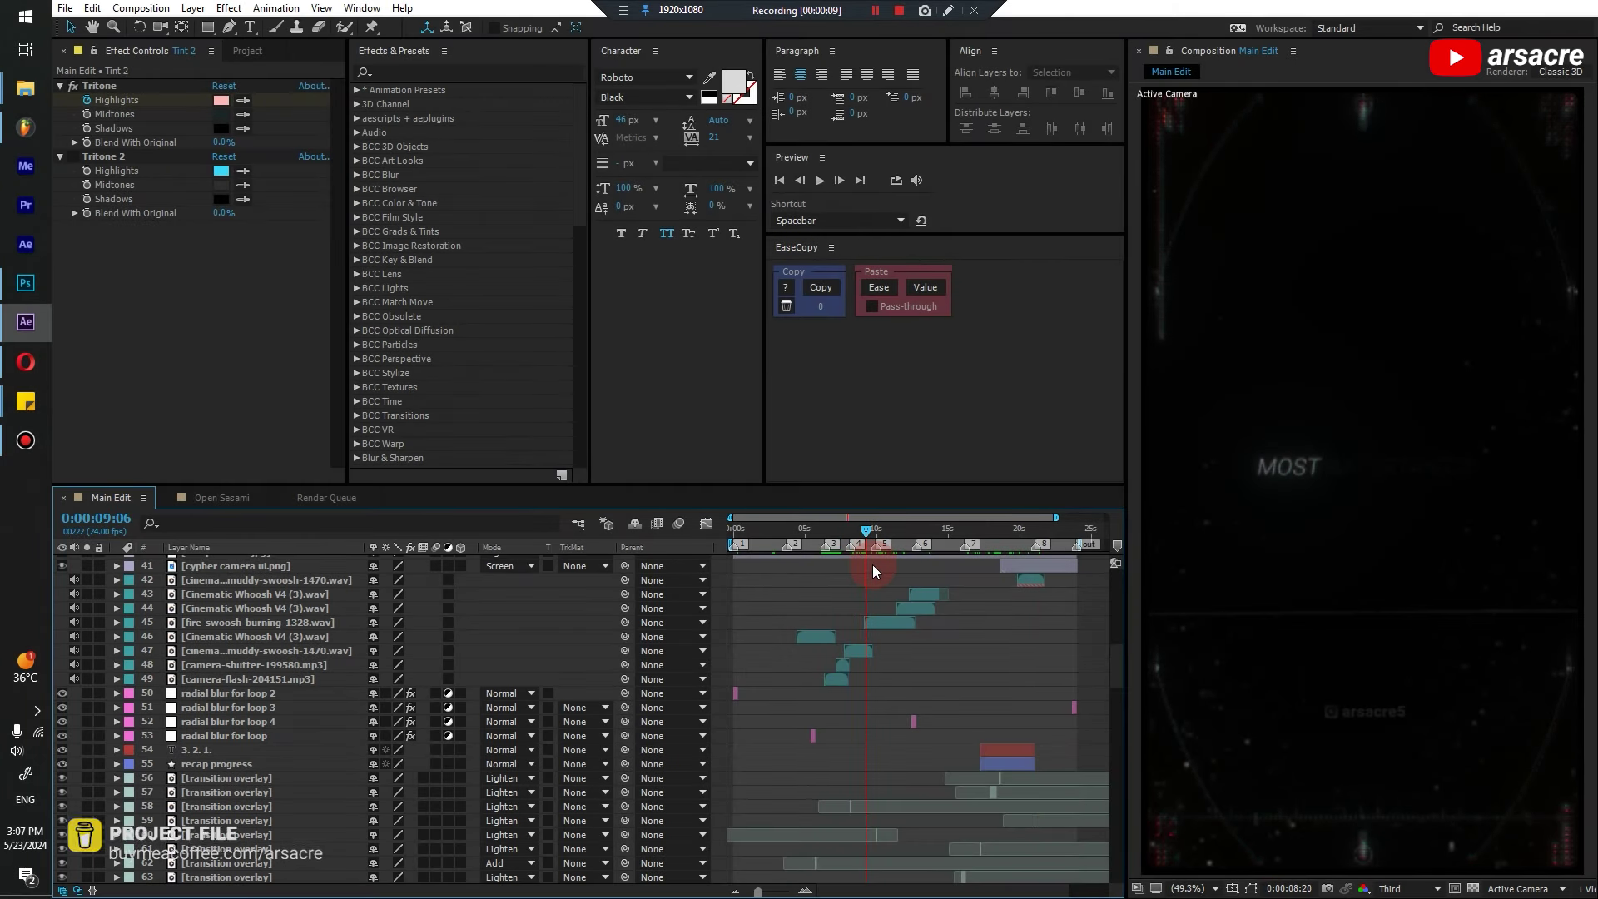
pyautogui.scroll(-20, 905, 733)
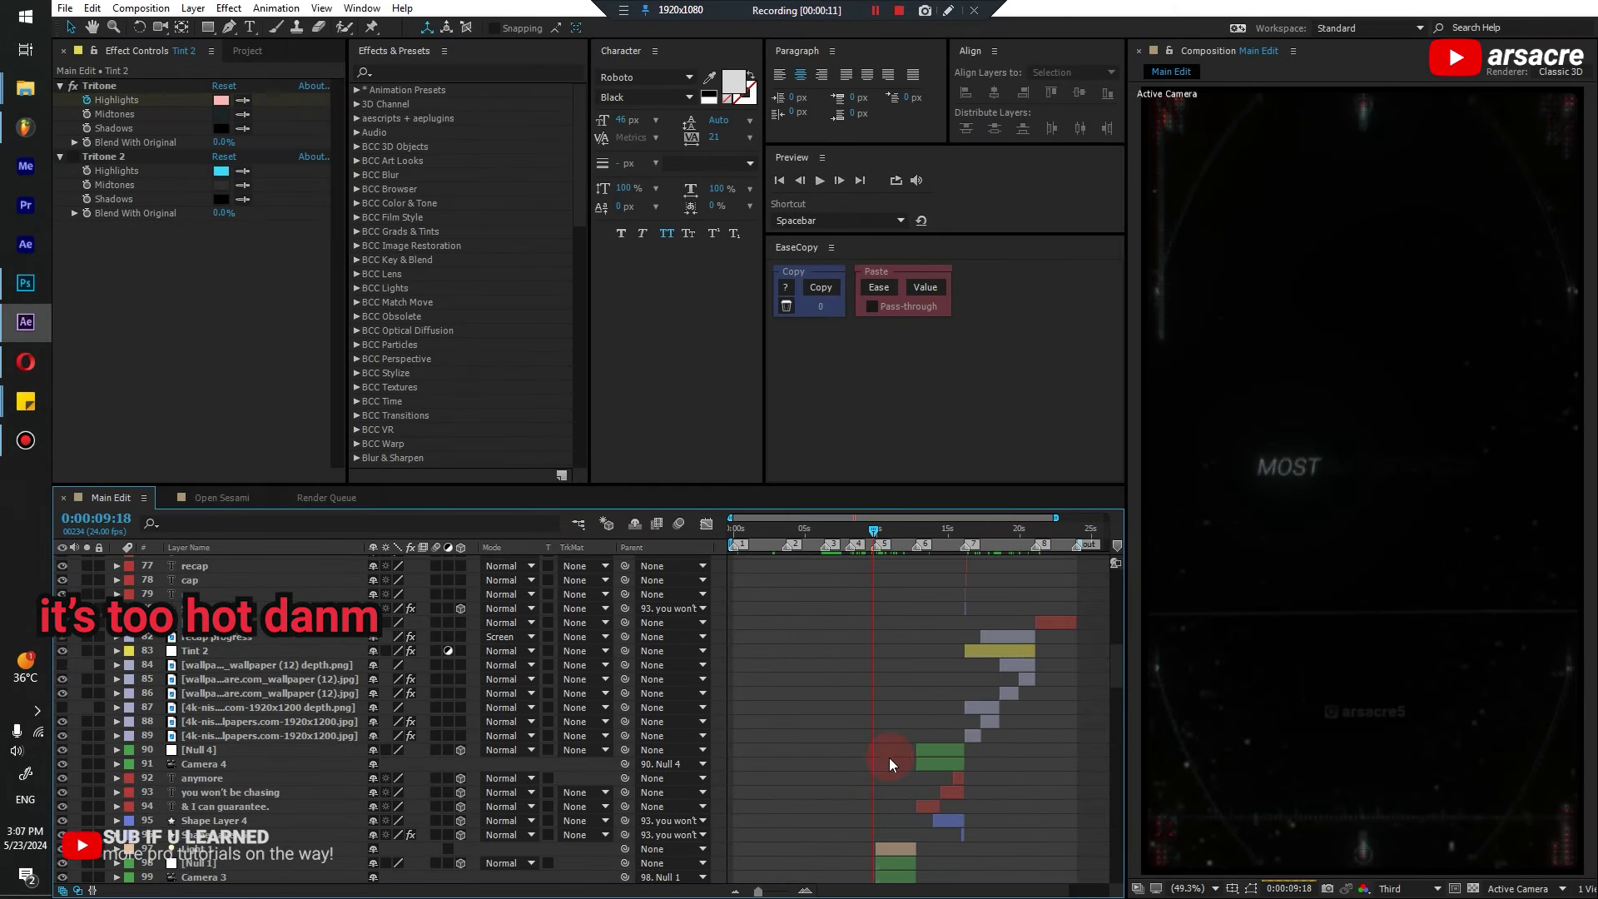
pyautogui.moveTo(865, 527); pyautogui.dragTo(831, 526)
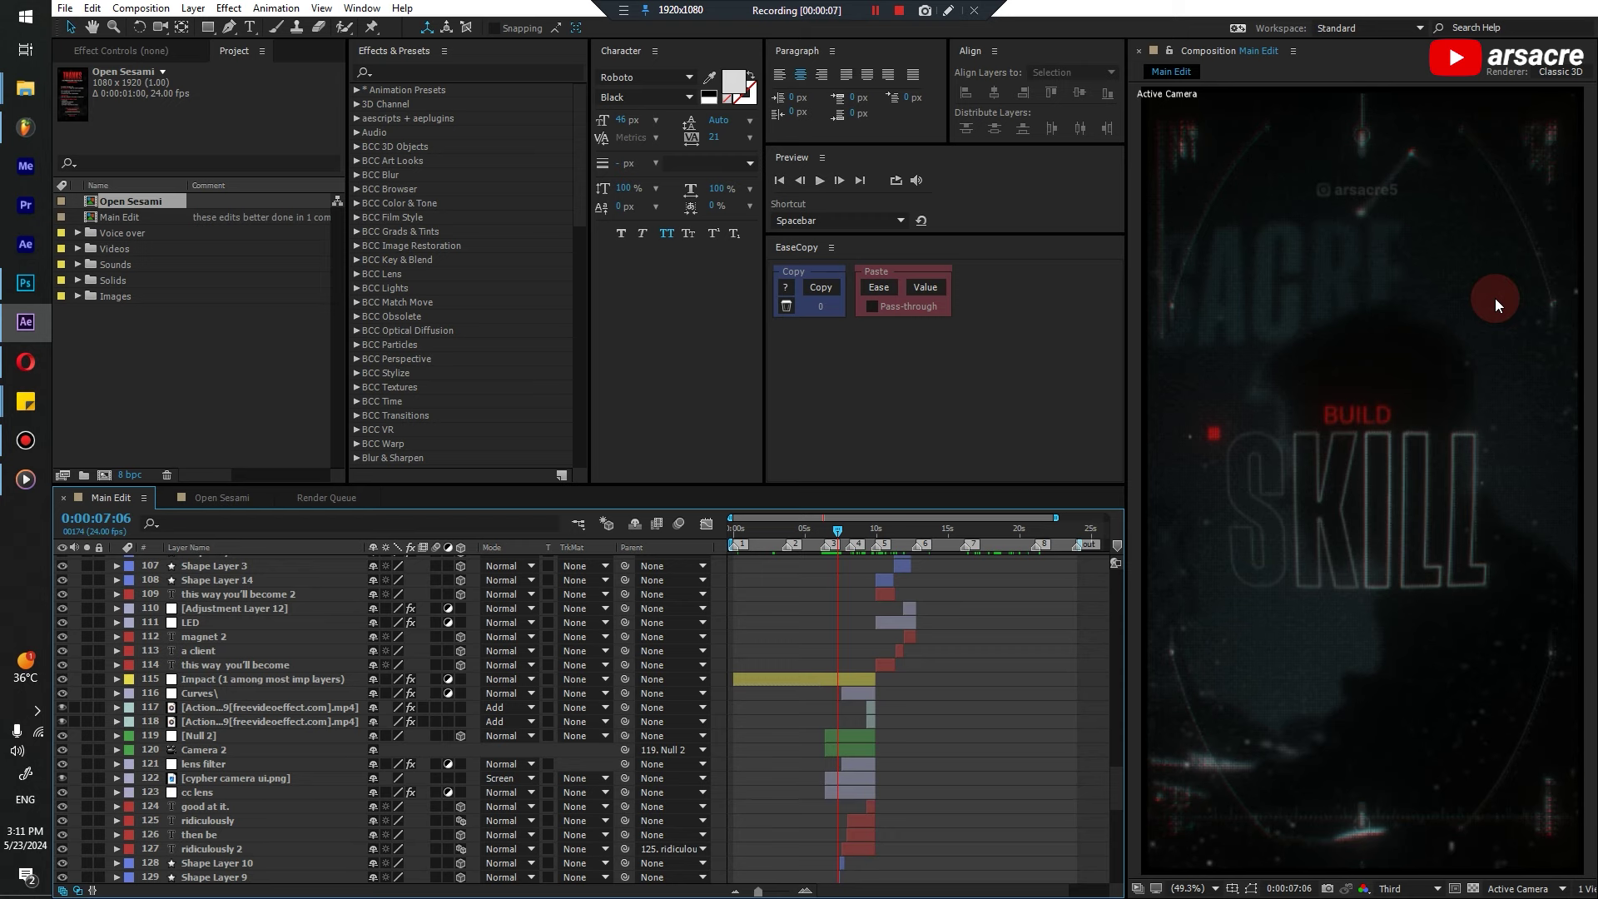
# Show the sticky note with the effect chain, enlarge it, and review its glow, LED, posterize time and tint settings
pyautogui.moveTo(26, 402)
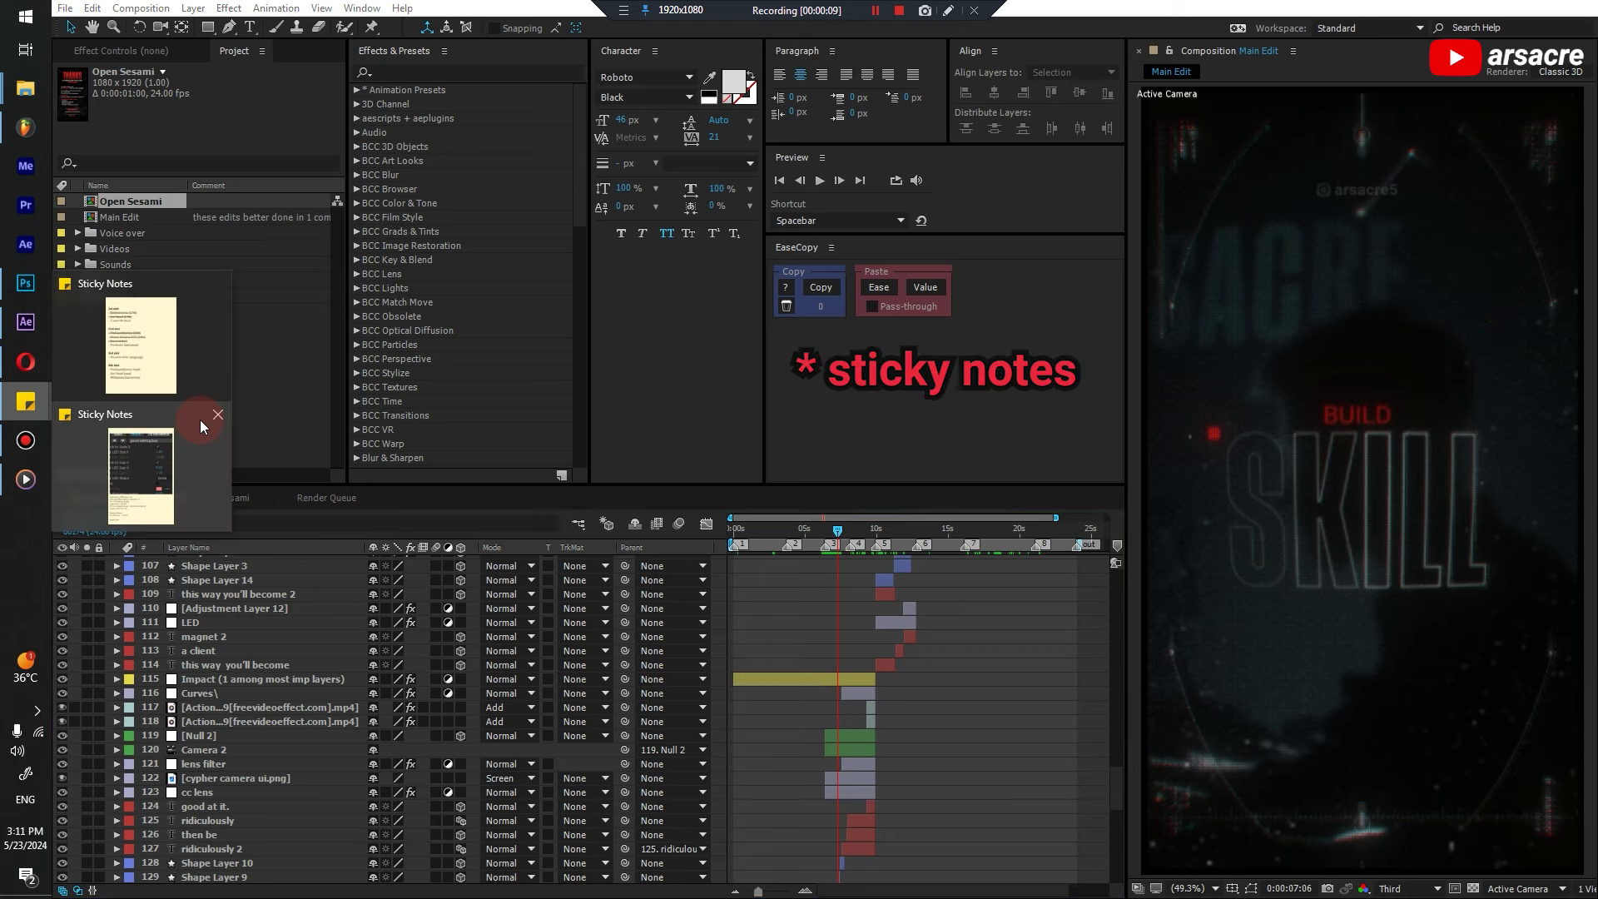
pyautogui.click(151, 388)
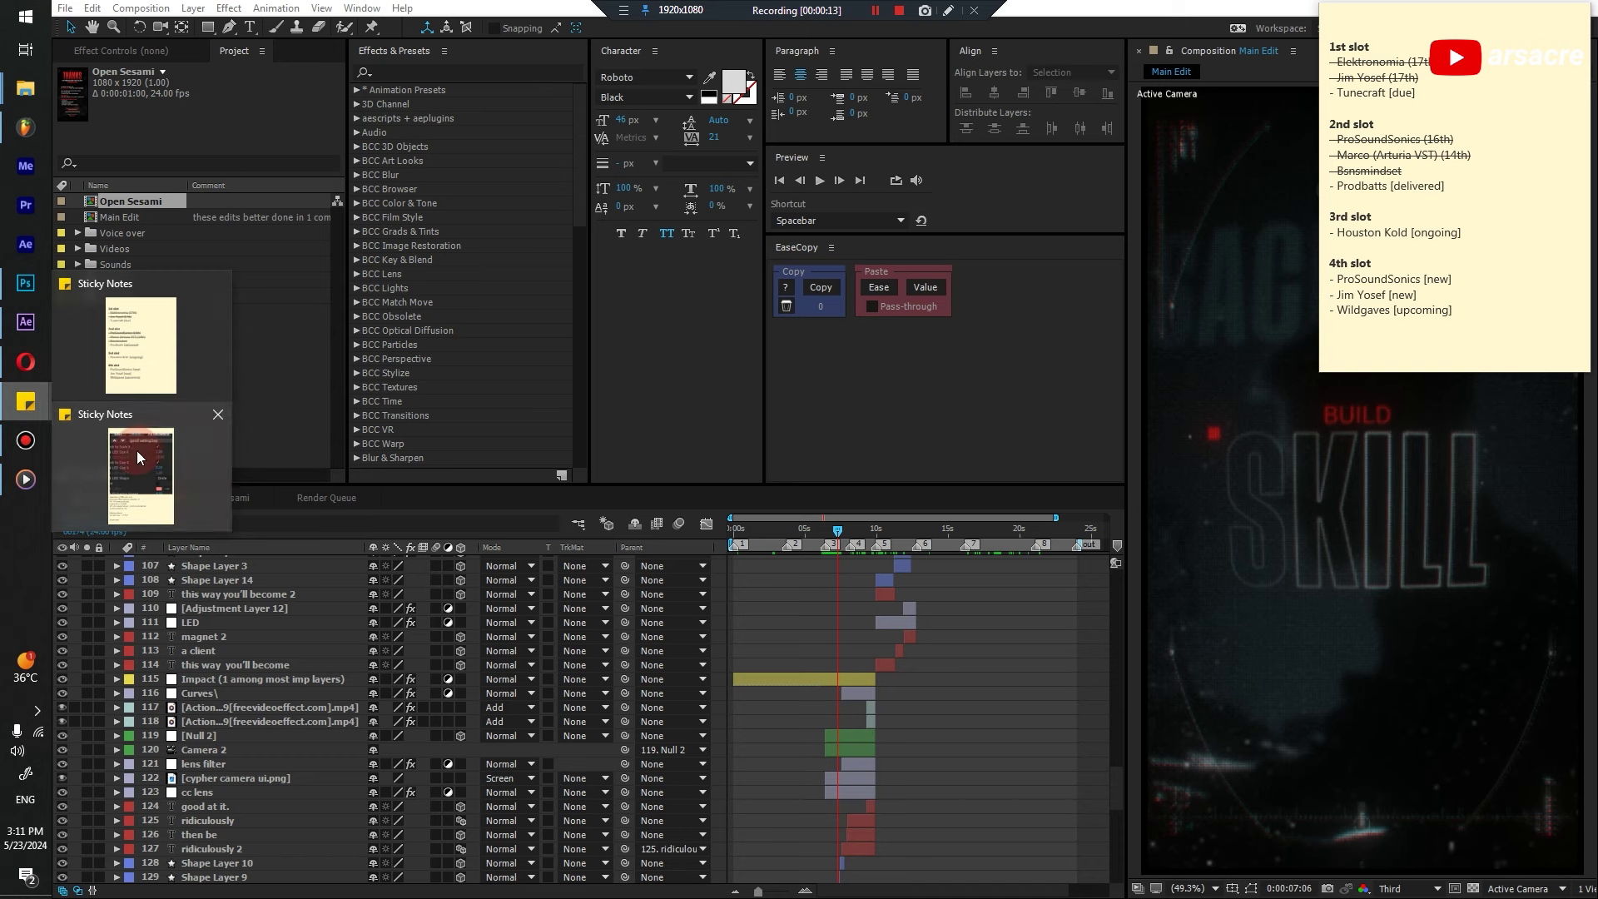
pyautogui.click(137, 451)
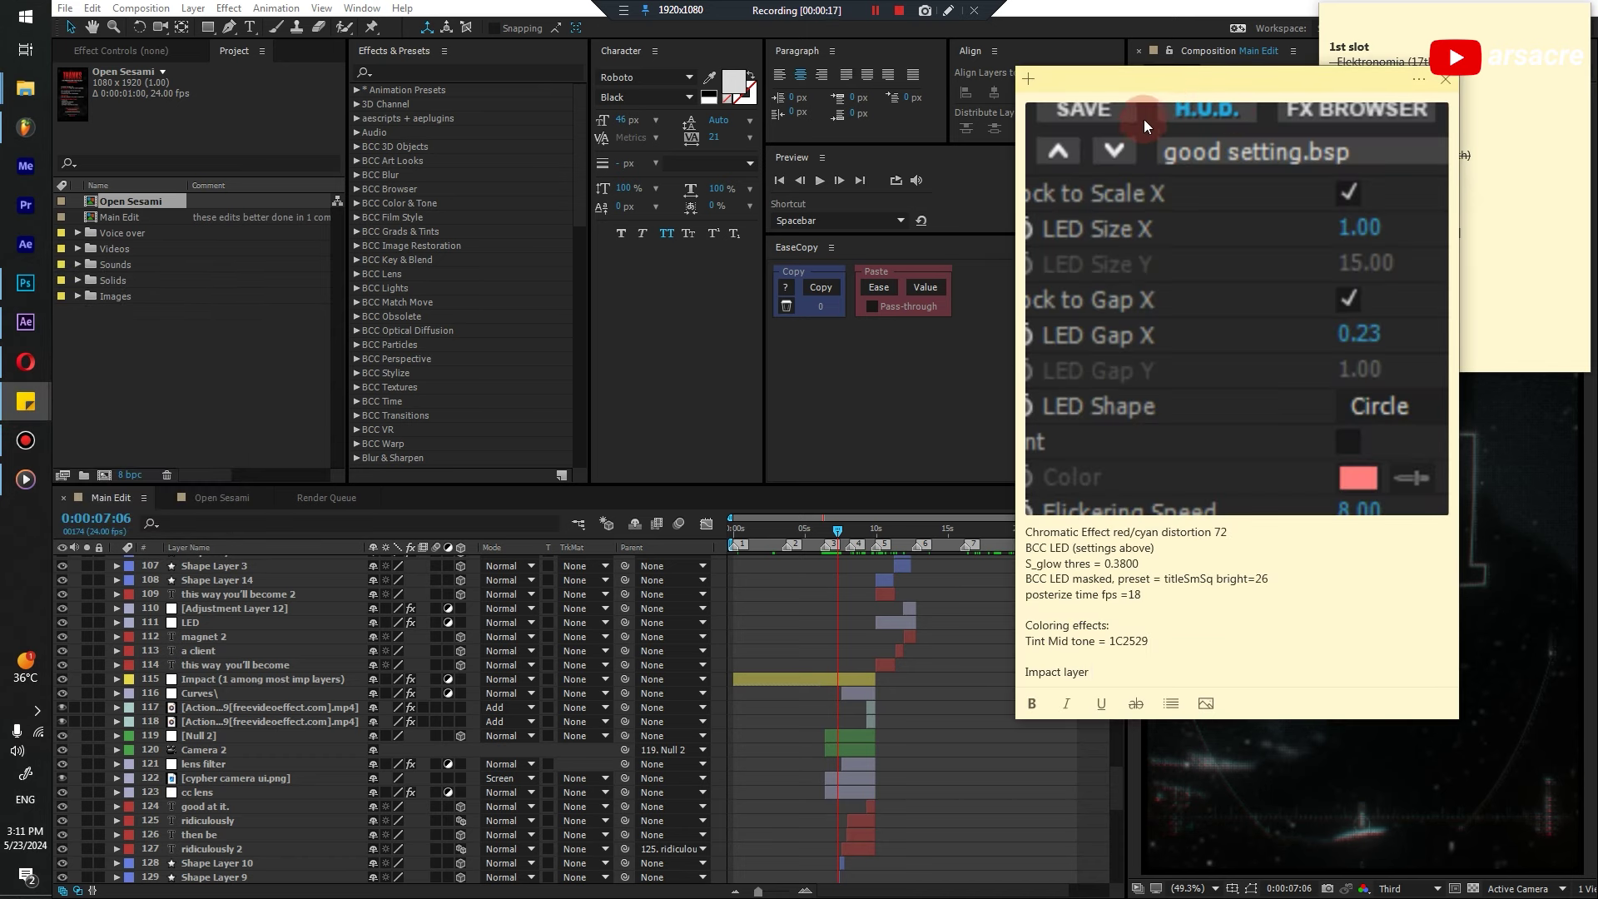
pyautogui.moveTo(1137, 71)
pyautogui.mouseDown()
pyautogui.moveTo(1168, 57)
pyautogui.moveTo(1144, 58)
pyautogui.mouseUp()
pyautogui.scroll(2, 1111, 553)
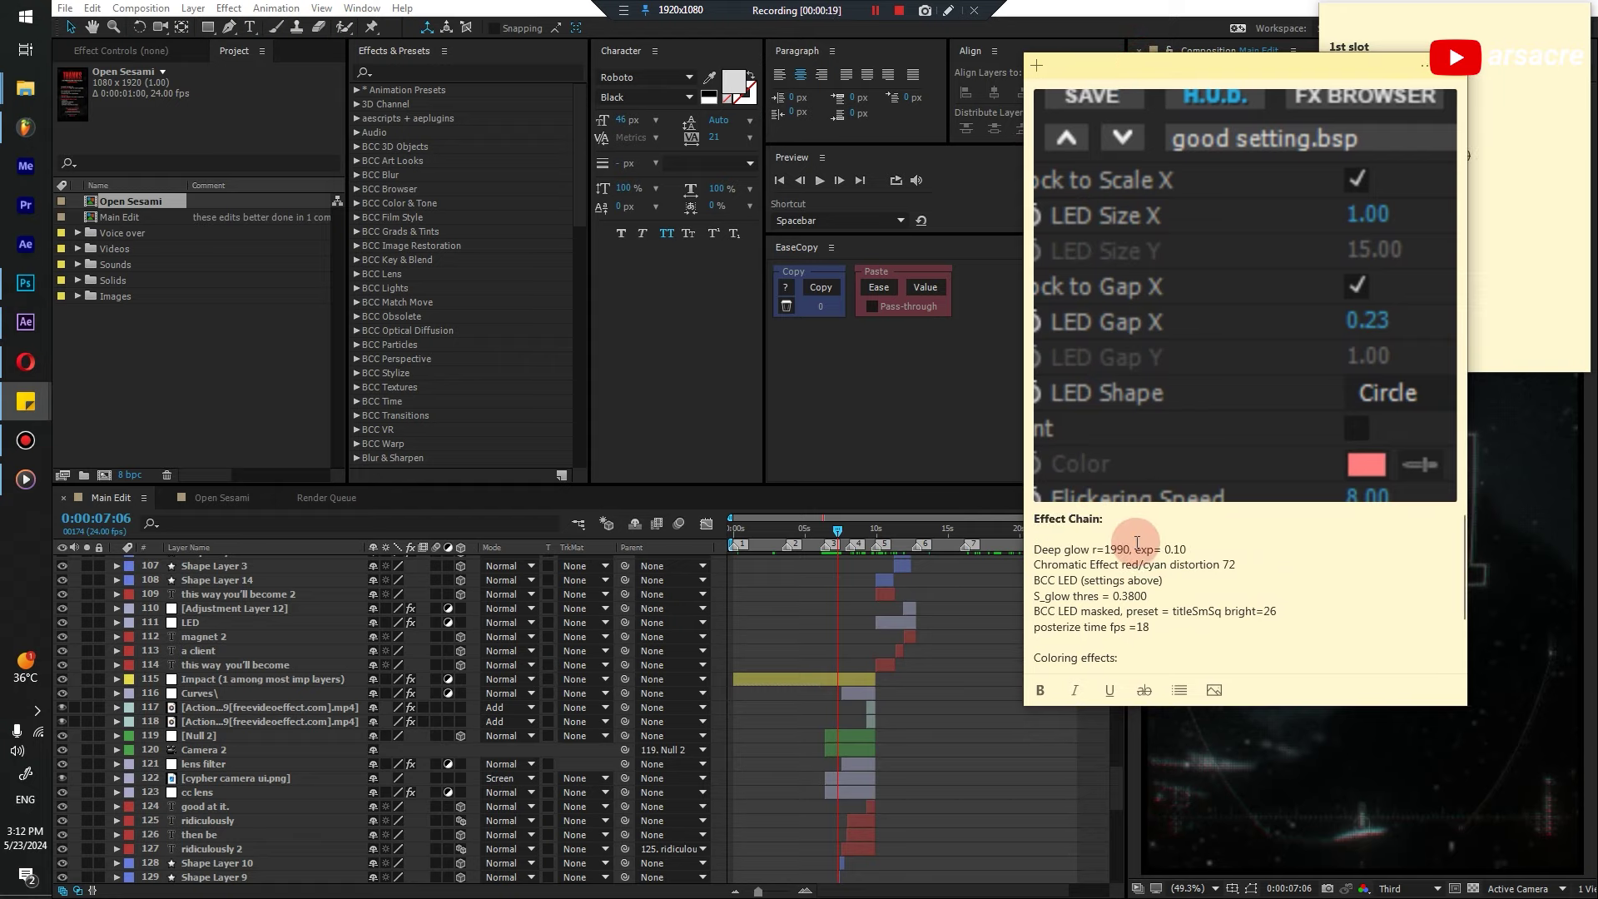
pyautogui.moveTo(1284, 707); pyautogui.dragTo(1277, 811)
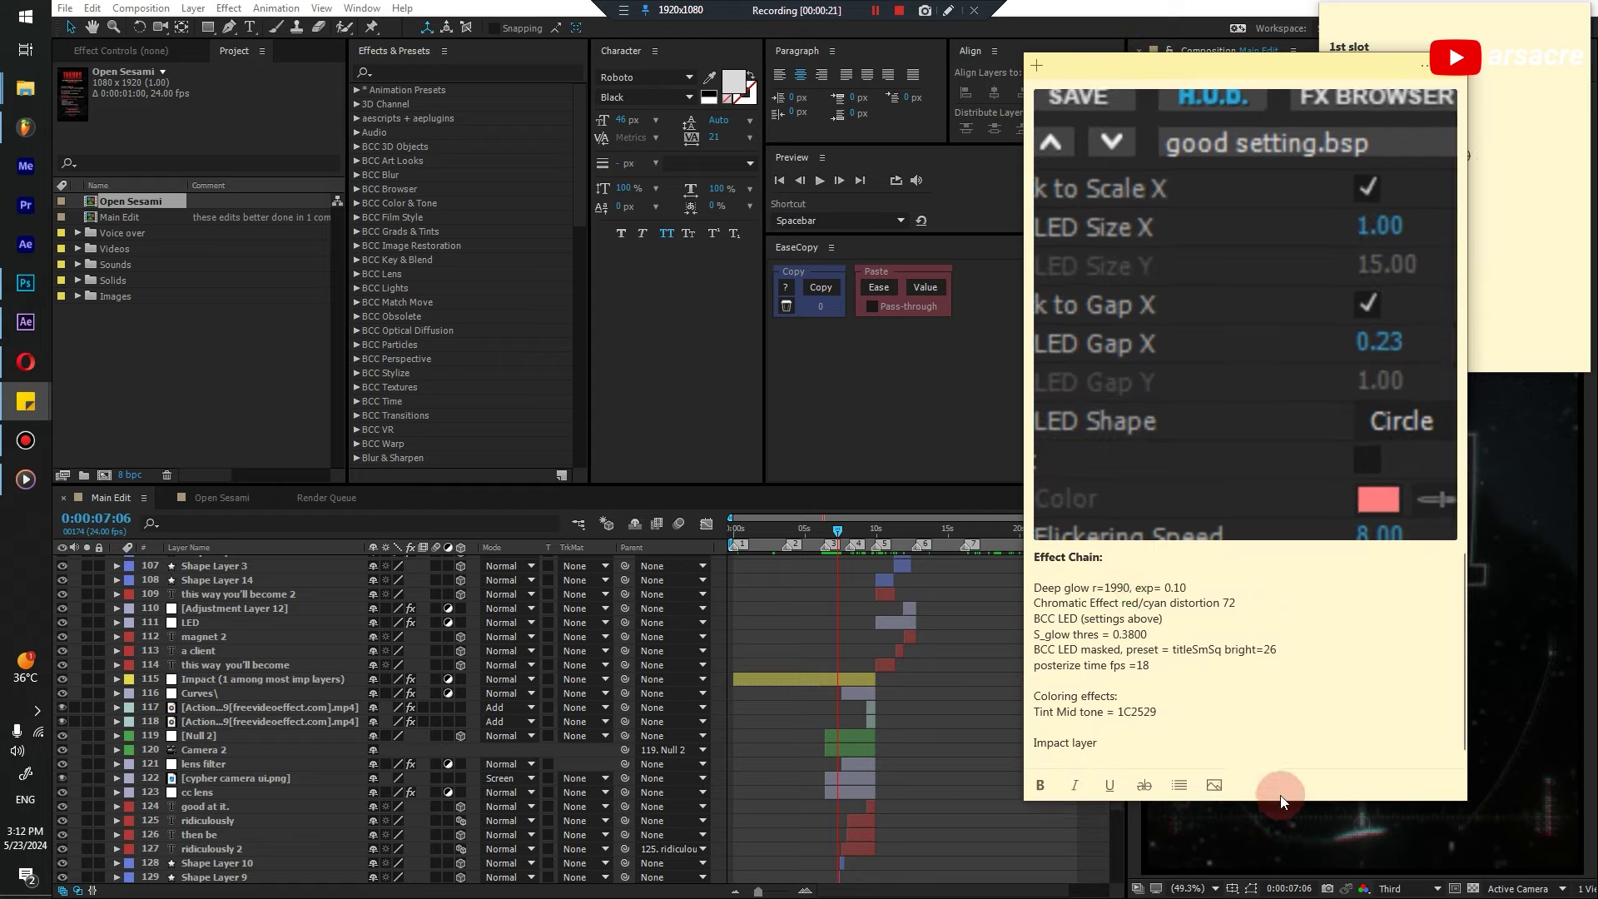
pyautogui.moveTo(753, 351); pyautogui.dragTo(388, 356)
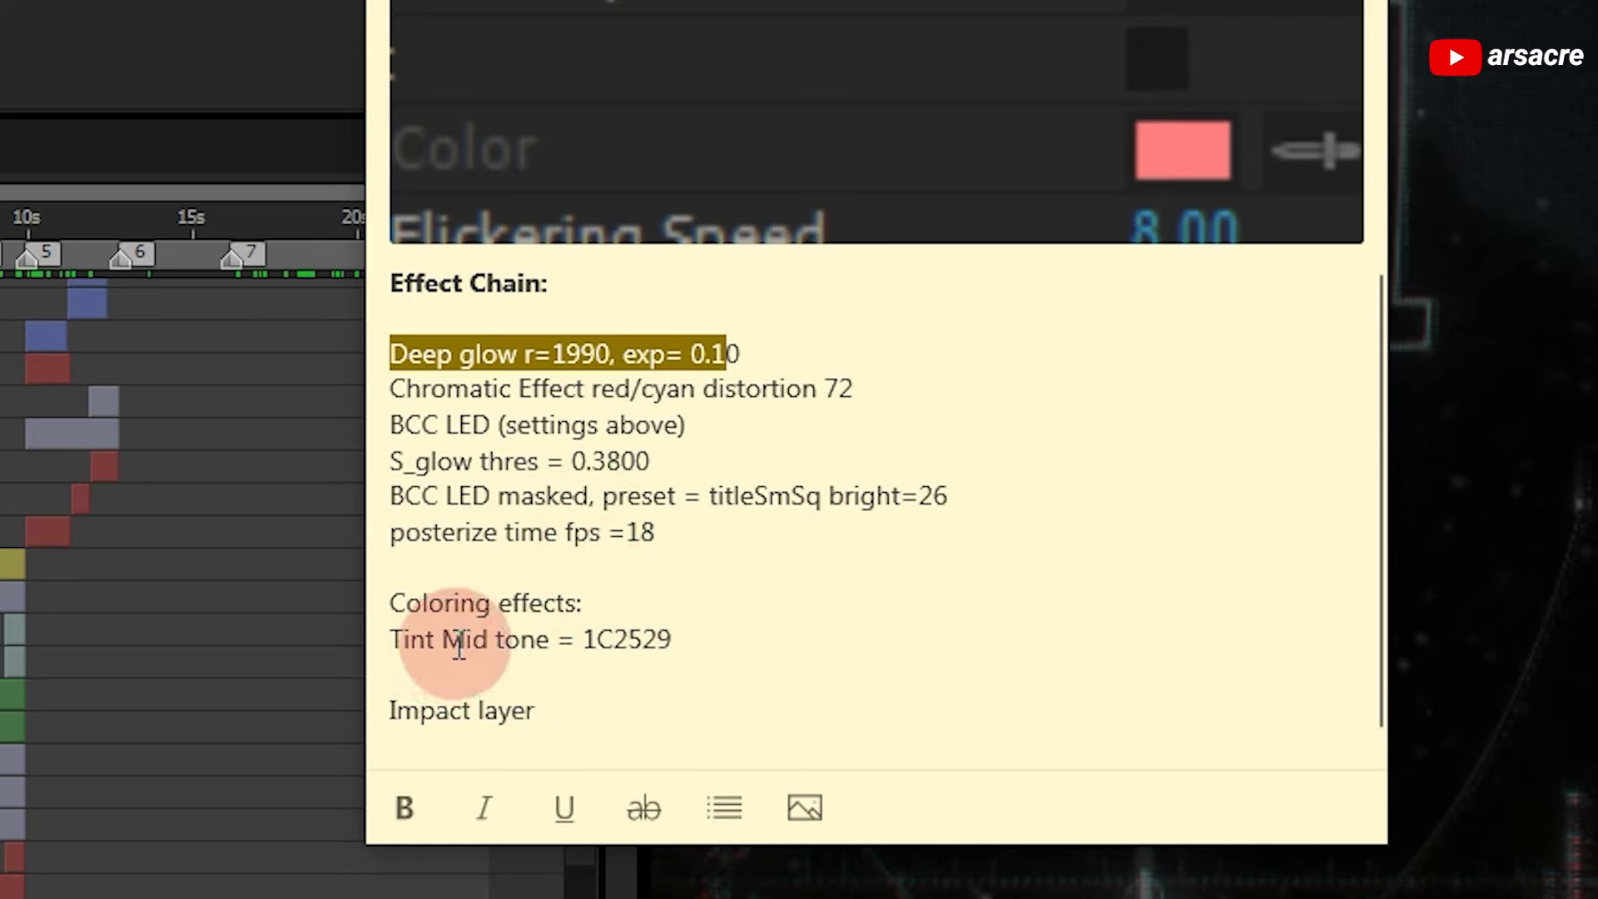
pyautogui.click(560, 713)
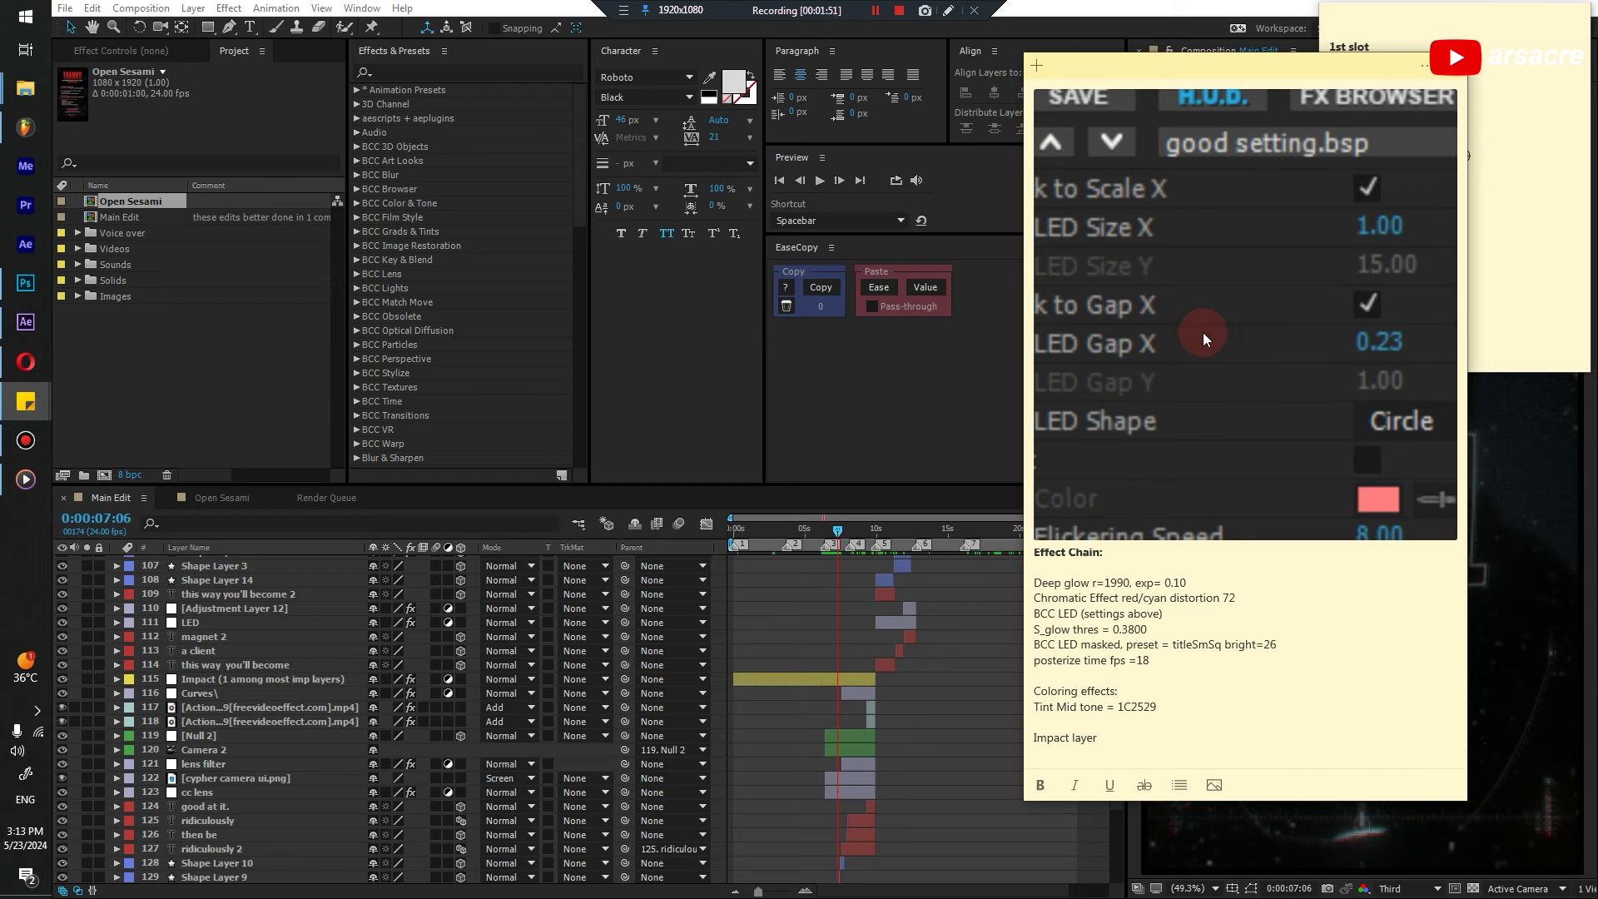
# View the note's BCC LED settings screenshot at a larger size and close it
pyautogui.click(1203, 333)
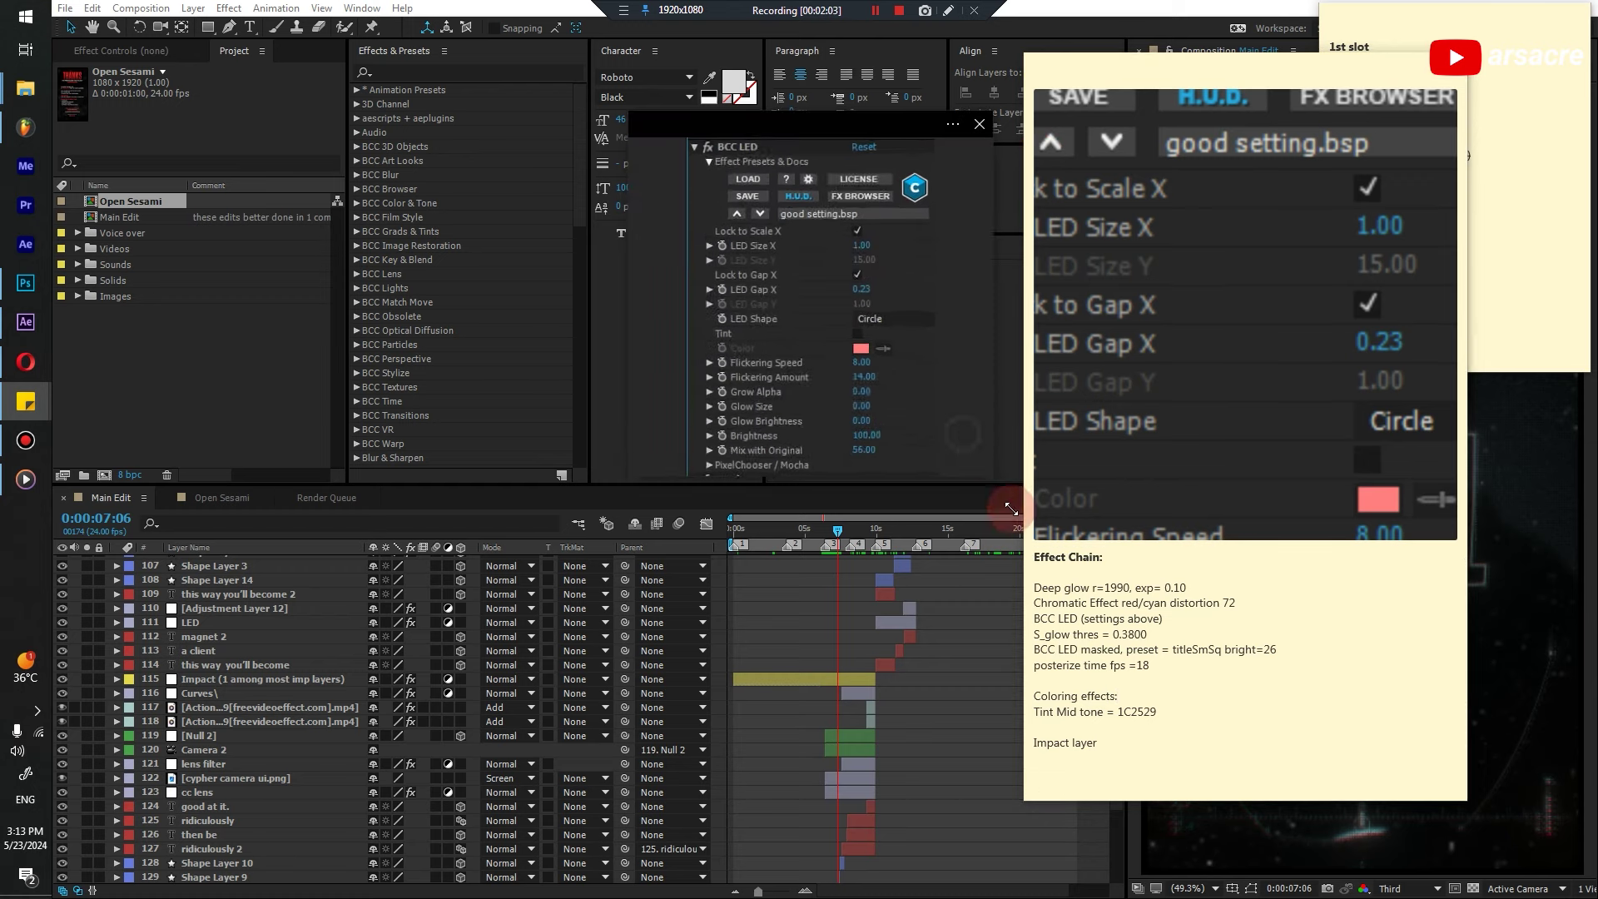
pyautogui.moveTo(965, 435); pyautogui.dragTo(1191, 861)
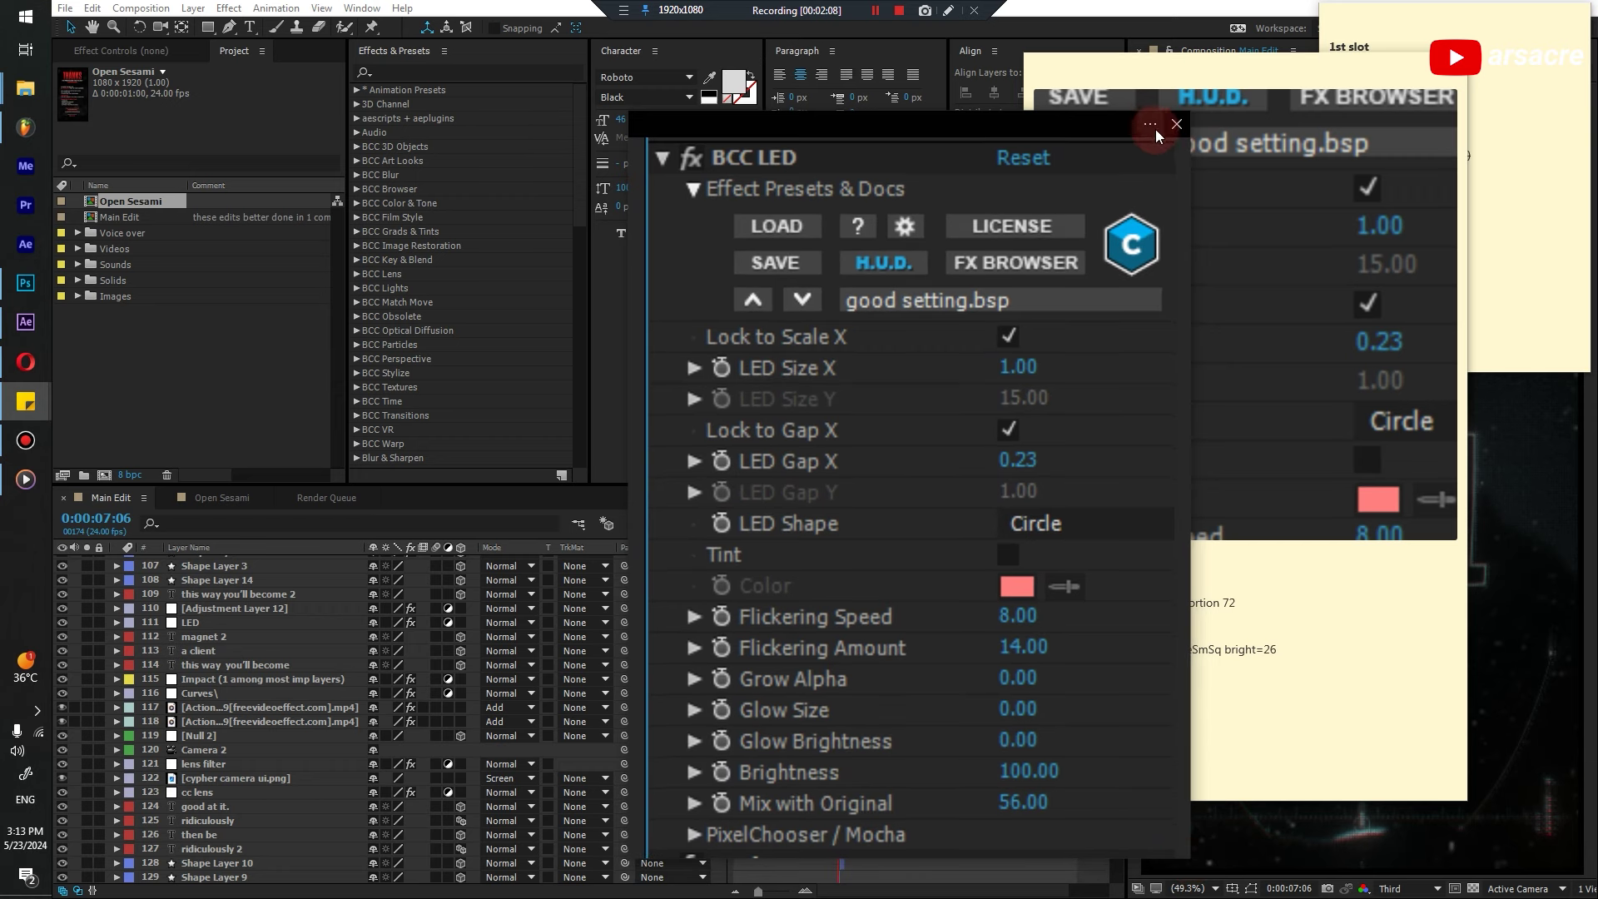
pyautogui.click(1176, 125)
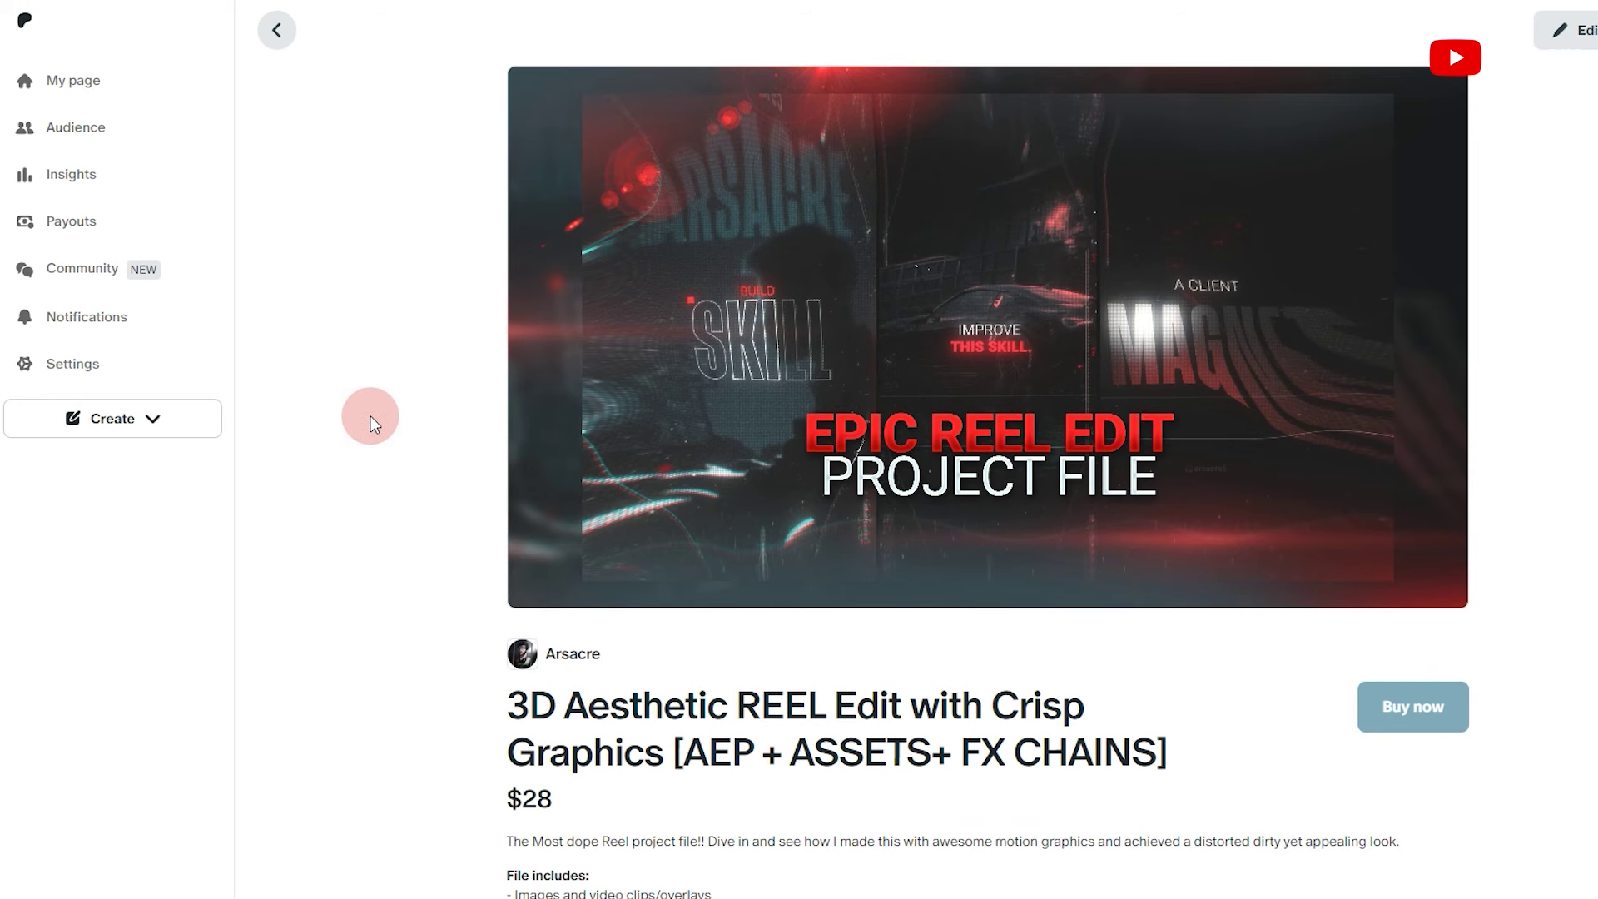
# Look through the sale page of the 3D Aesthetic REEL Edit project file and its preview images
pyautogui.scroll(-10, 258, 147)
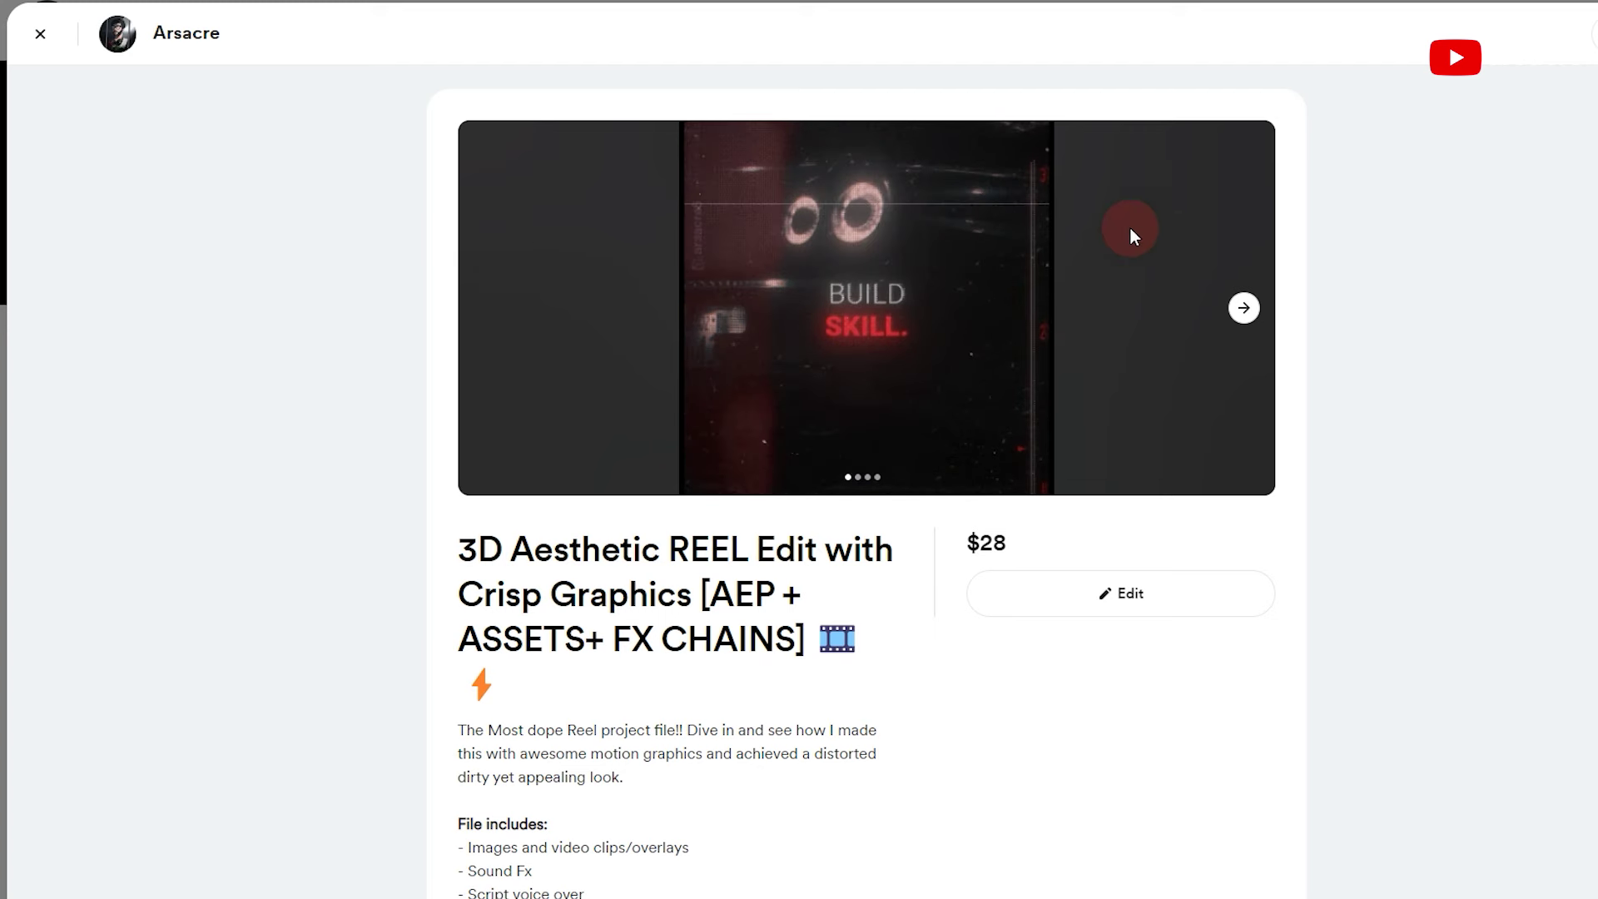
pyautogui.click(1243, 308)
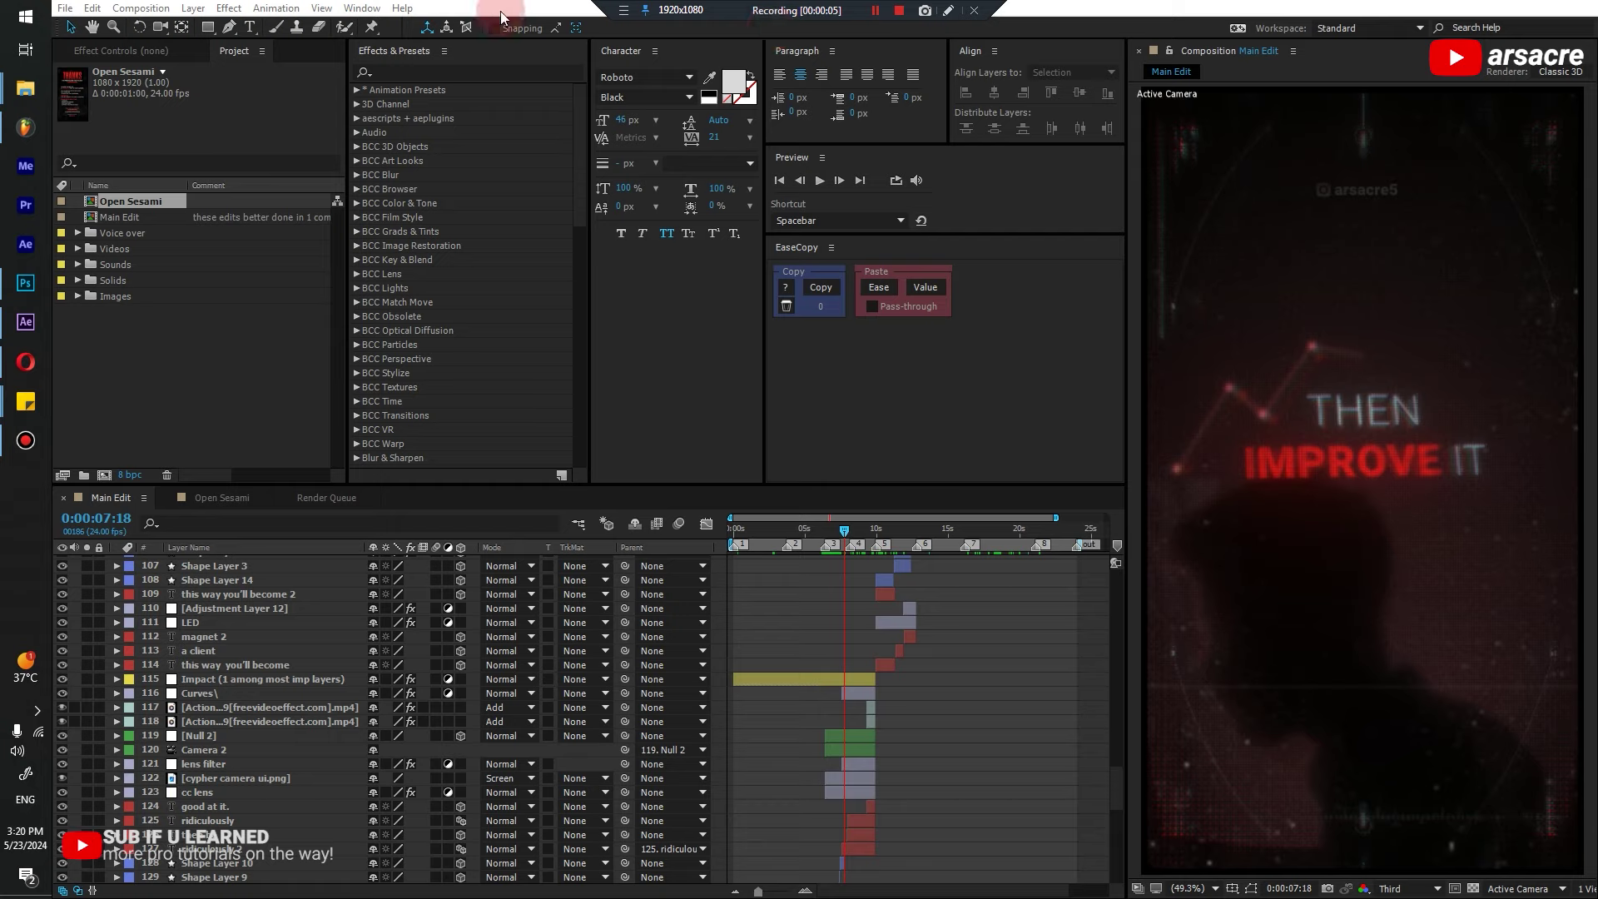
pyautogui.click(280, 342)
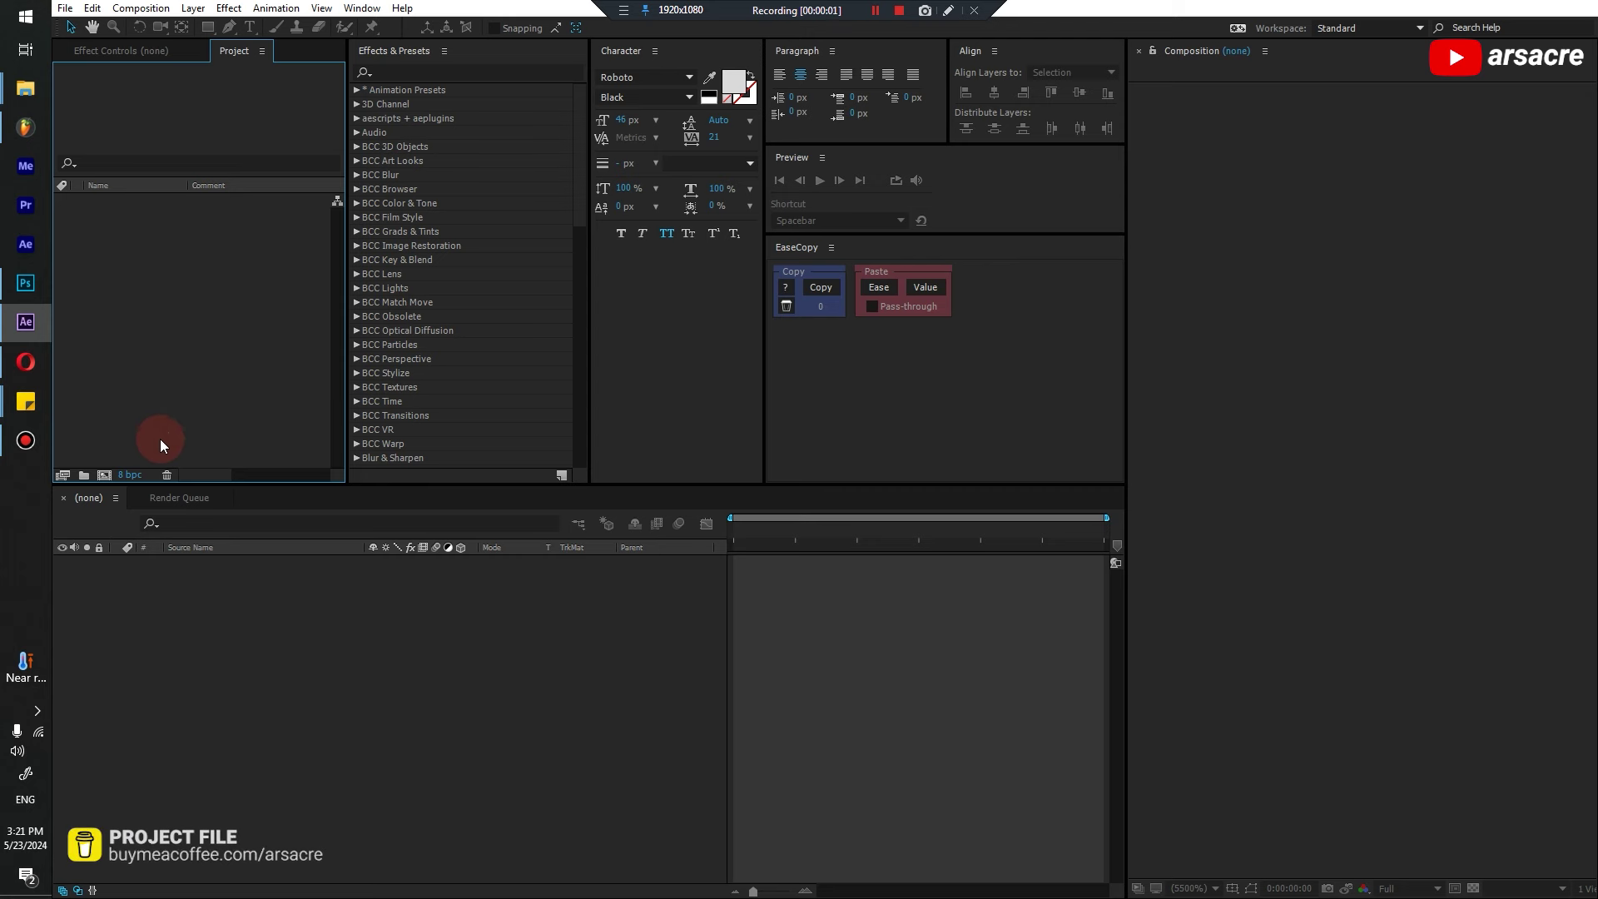
# Create a 1080 x 1920 px, 24 fps composition named "Main edit" with a duration of 0:00:10:00
pyautogui.click(104, 475)
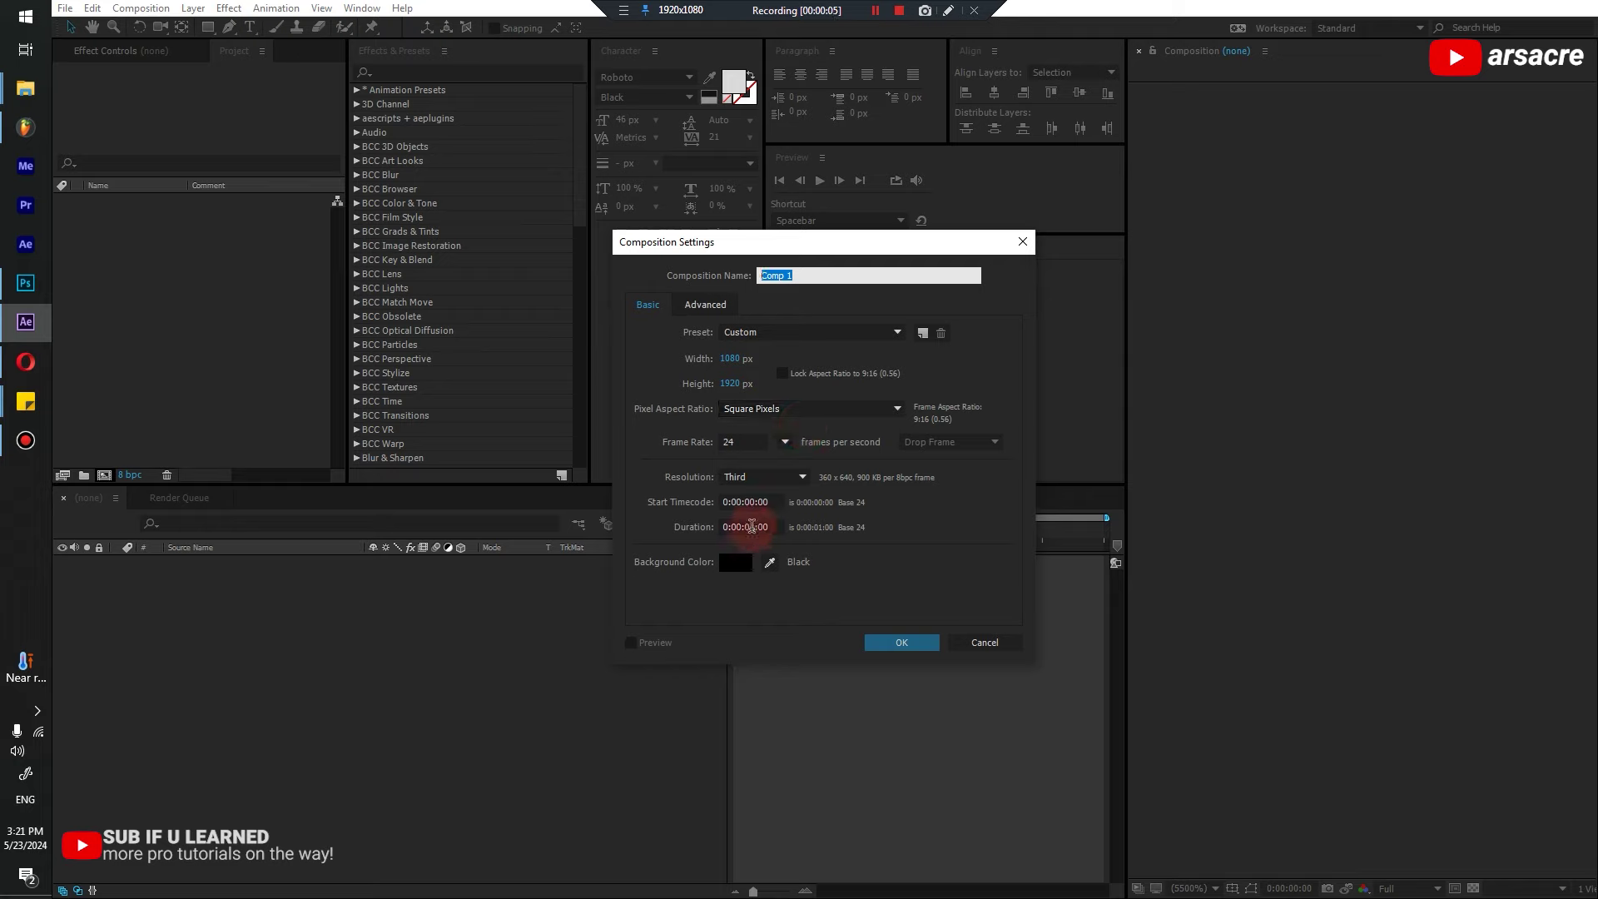
pyautogui.click(744, 527)
pyautogui.press('BackSpace')
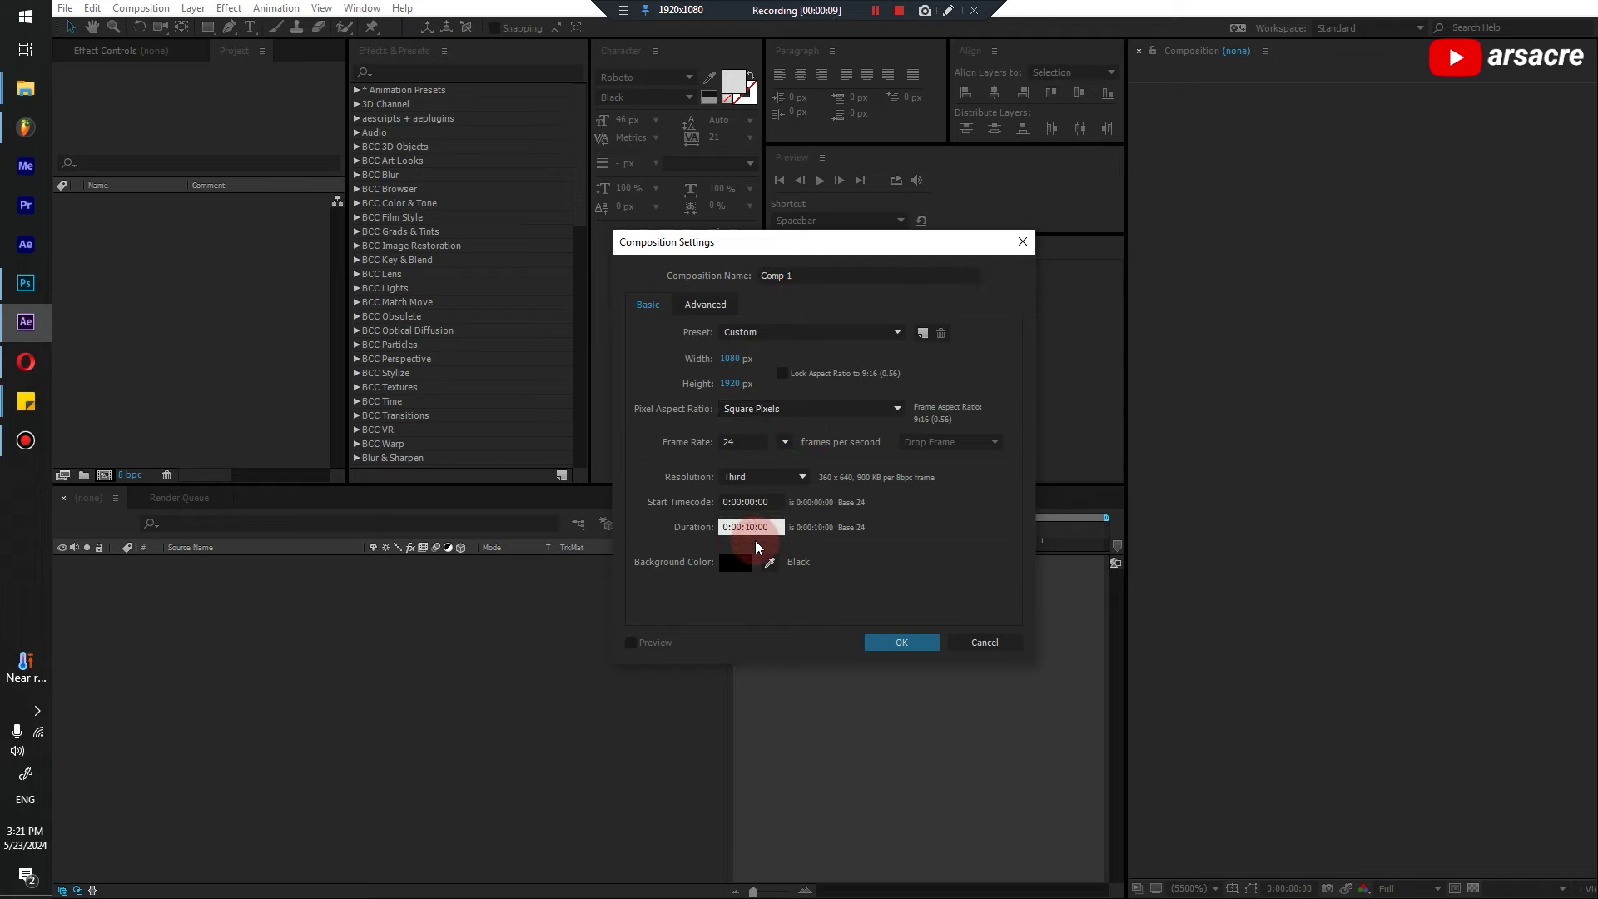
pyautogui.click(477, 358)
pyautogui.write('Main edit')
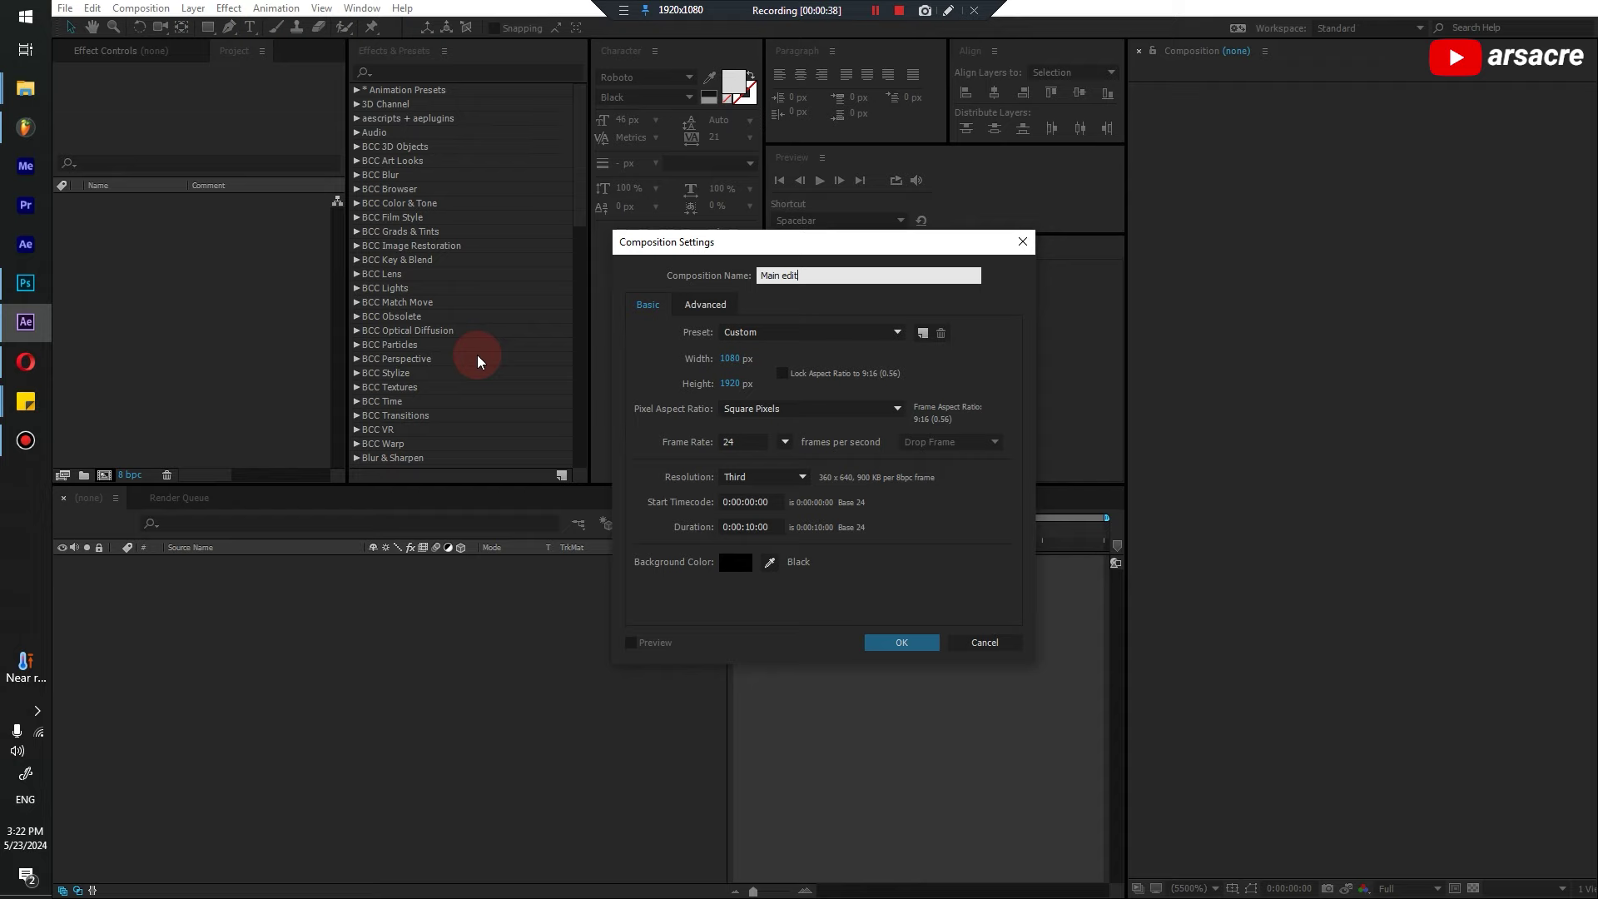
pyautogui.click(901, 641)
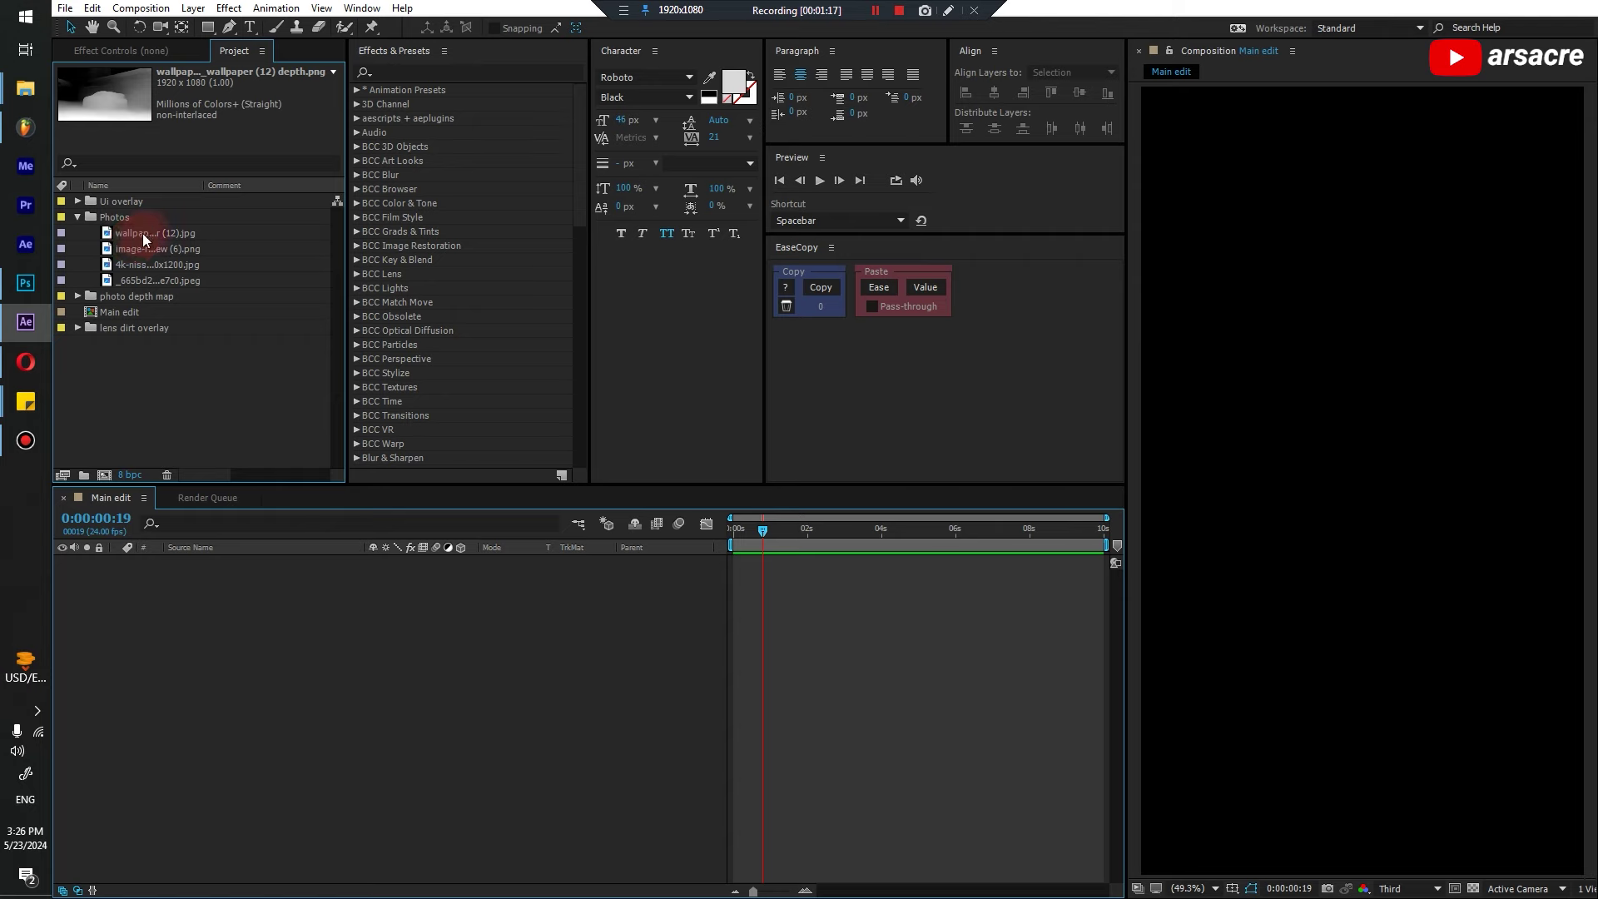
# Place the 4k-nissan 1920x1200 photo from the Photos folder in the Main edit composition and shift it within the frame
pyautogui.click(142, 233)
pyautogui.click(142, 261)
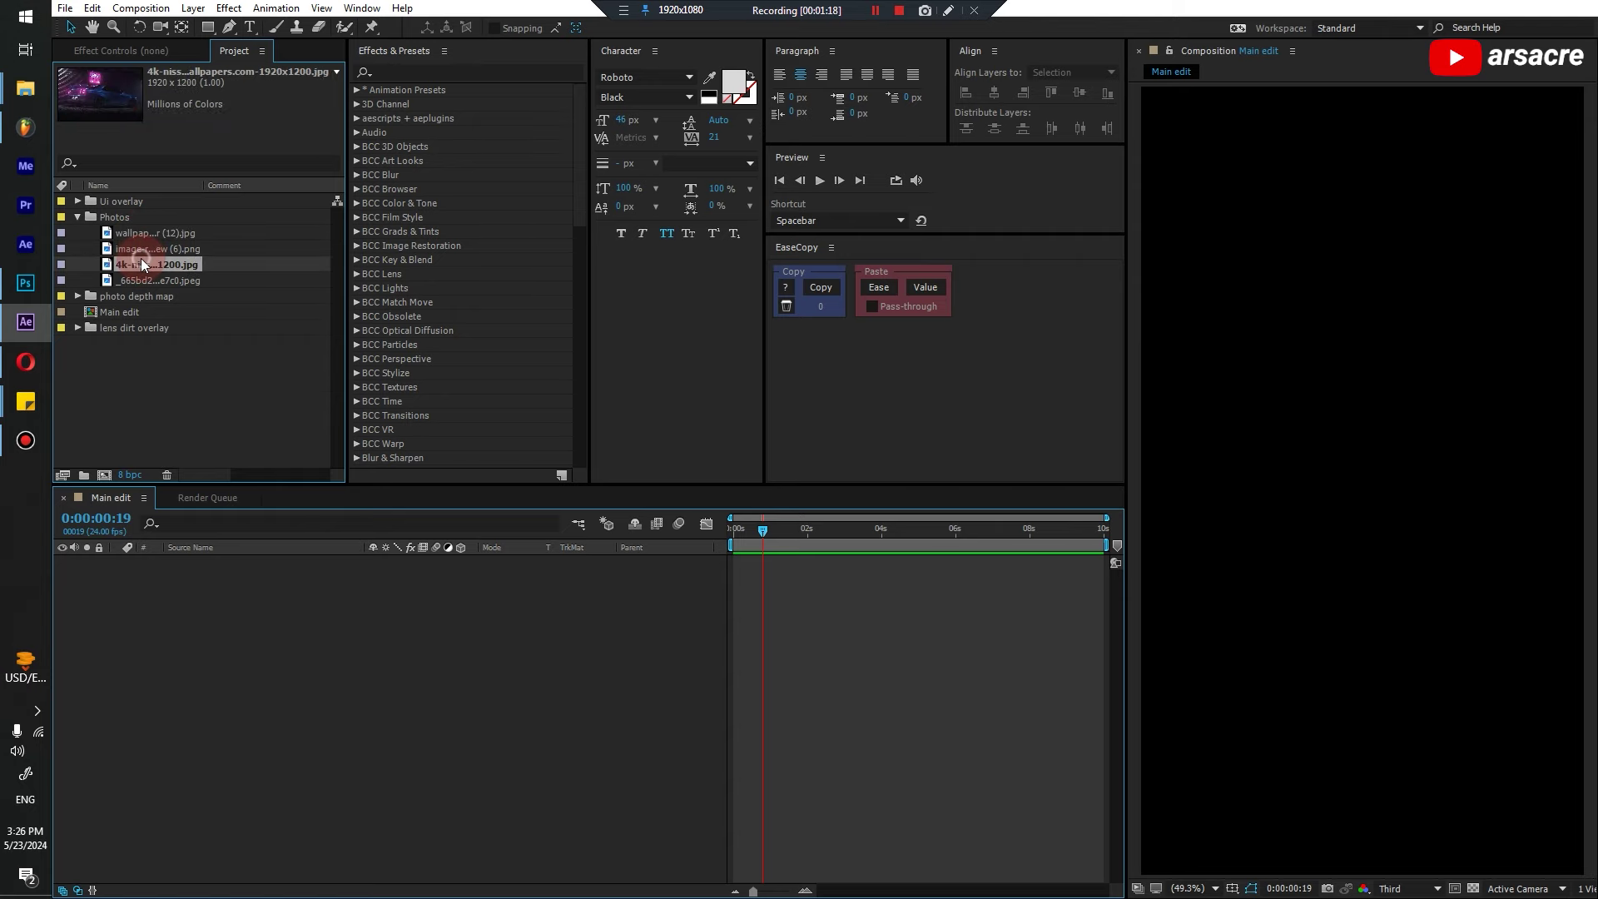
pyautogui.moveTo(141, 261)
pyautogui.mouseDown()
pyautogui.moveTo(1217, 326)
pyautogui.moveTo(1384, 473)
pyautogui.moveTo(1343, 421)
pyautogui.mouseUp()
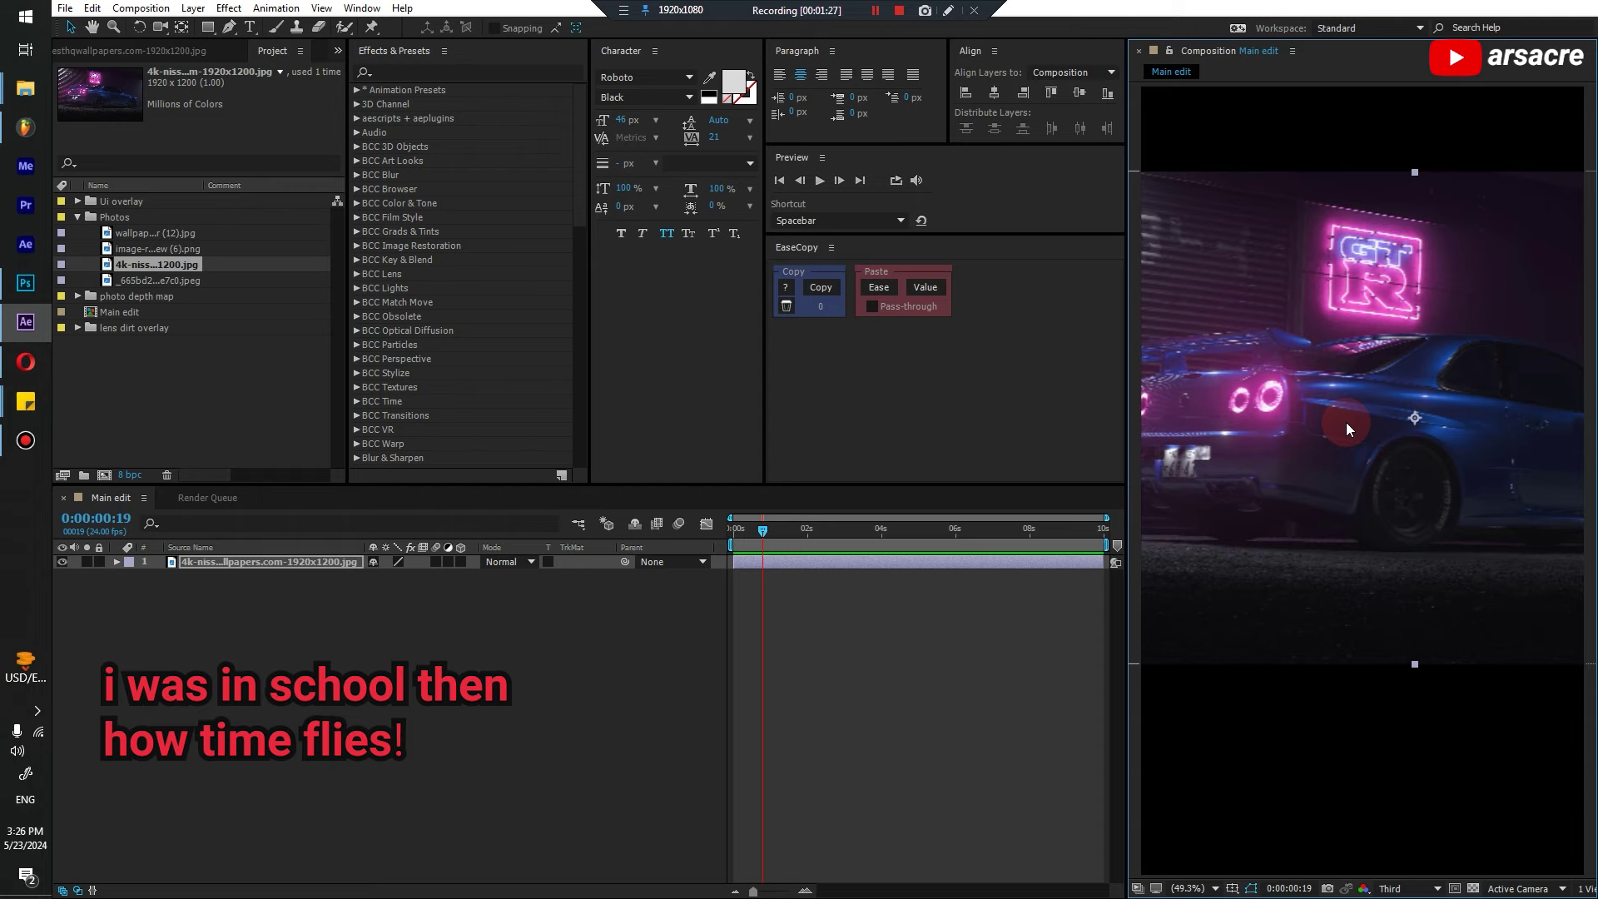
pyautogui.moveTo(1346, 425)
pyautogui.mouseDown()
pyautogui.moveTo(1332, 456)
pyautogui.moveTo(1292, 463)
pyautogui.mouseUp()
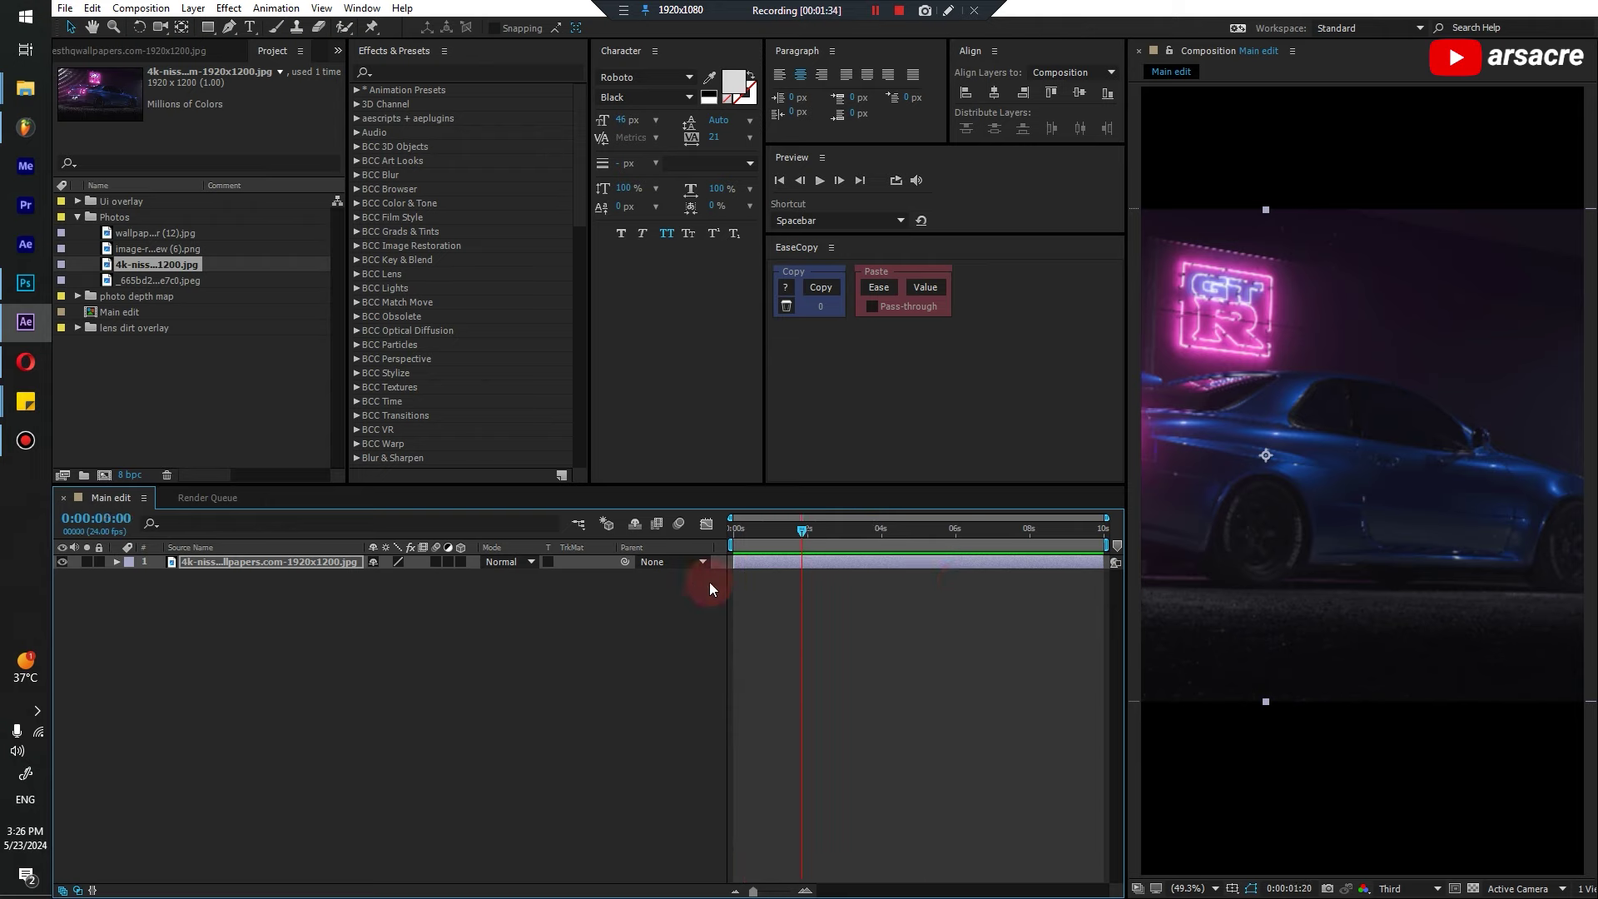
pyautogui.moveTo(895, 593); pyautogui.dragTo(823, 601)
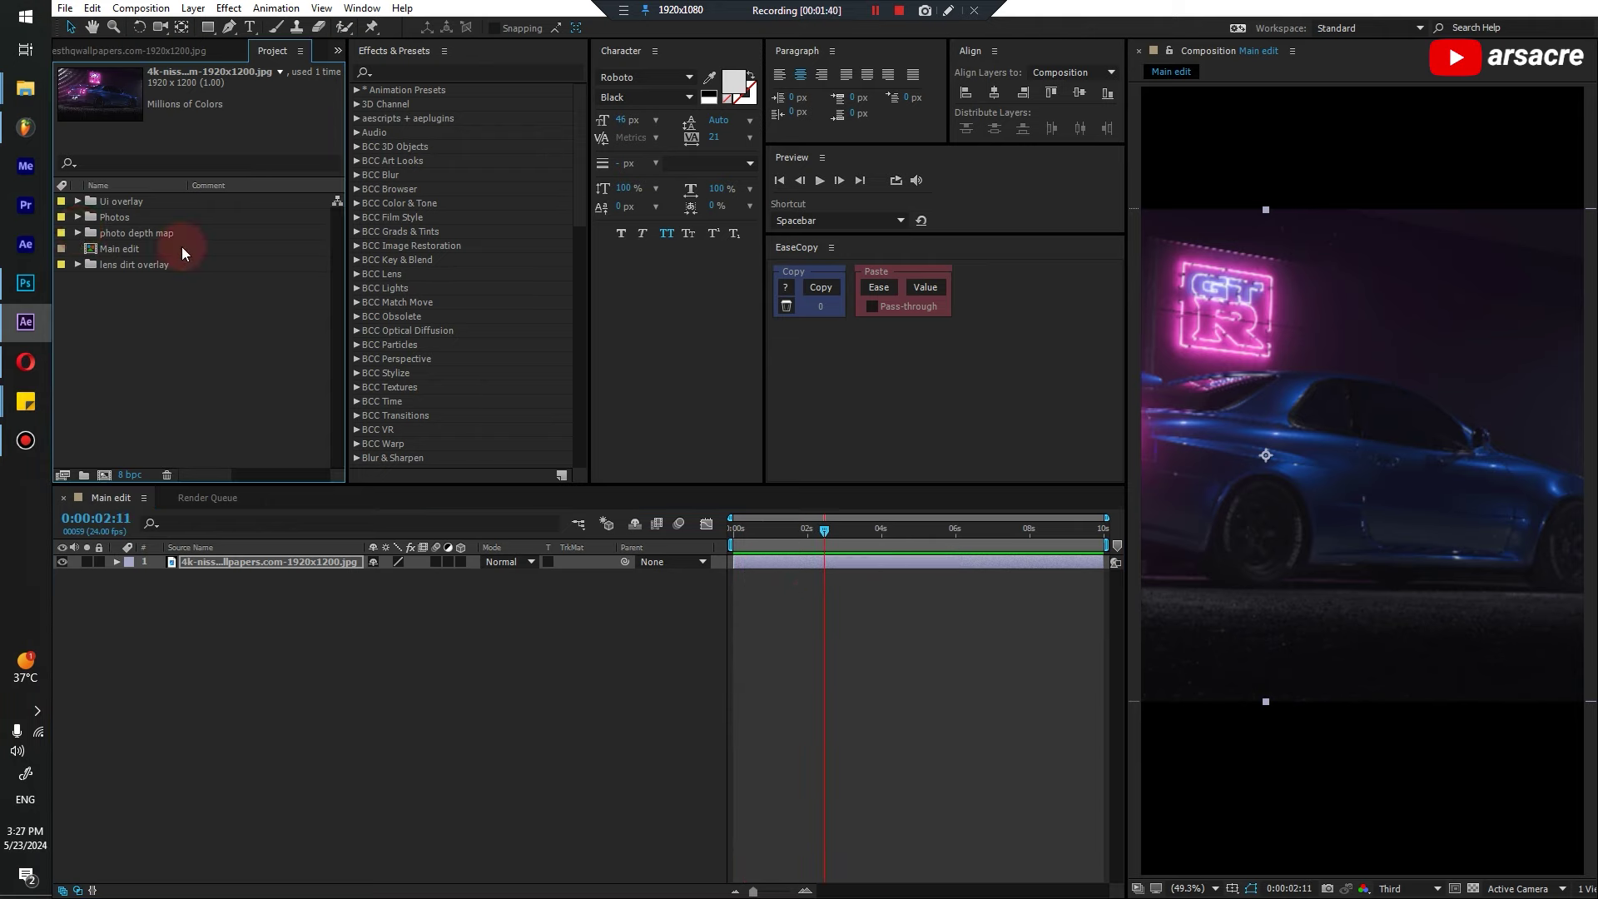
pyautogui.click(1356, 421)
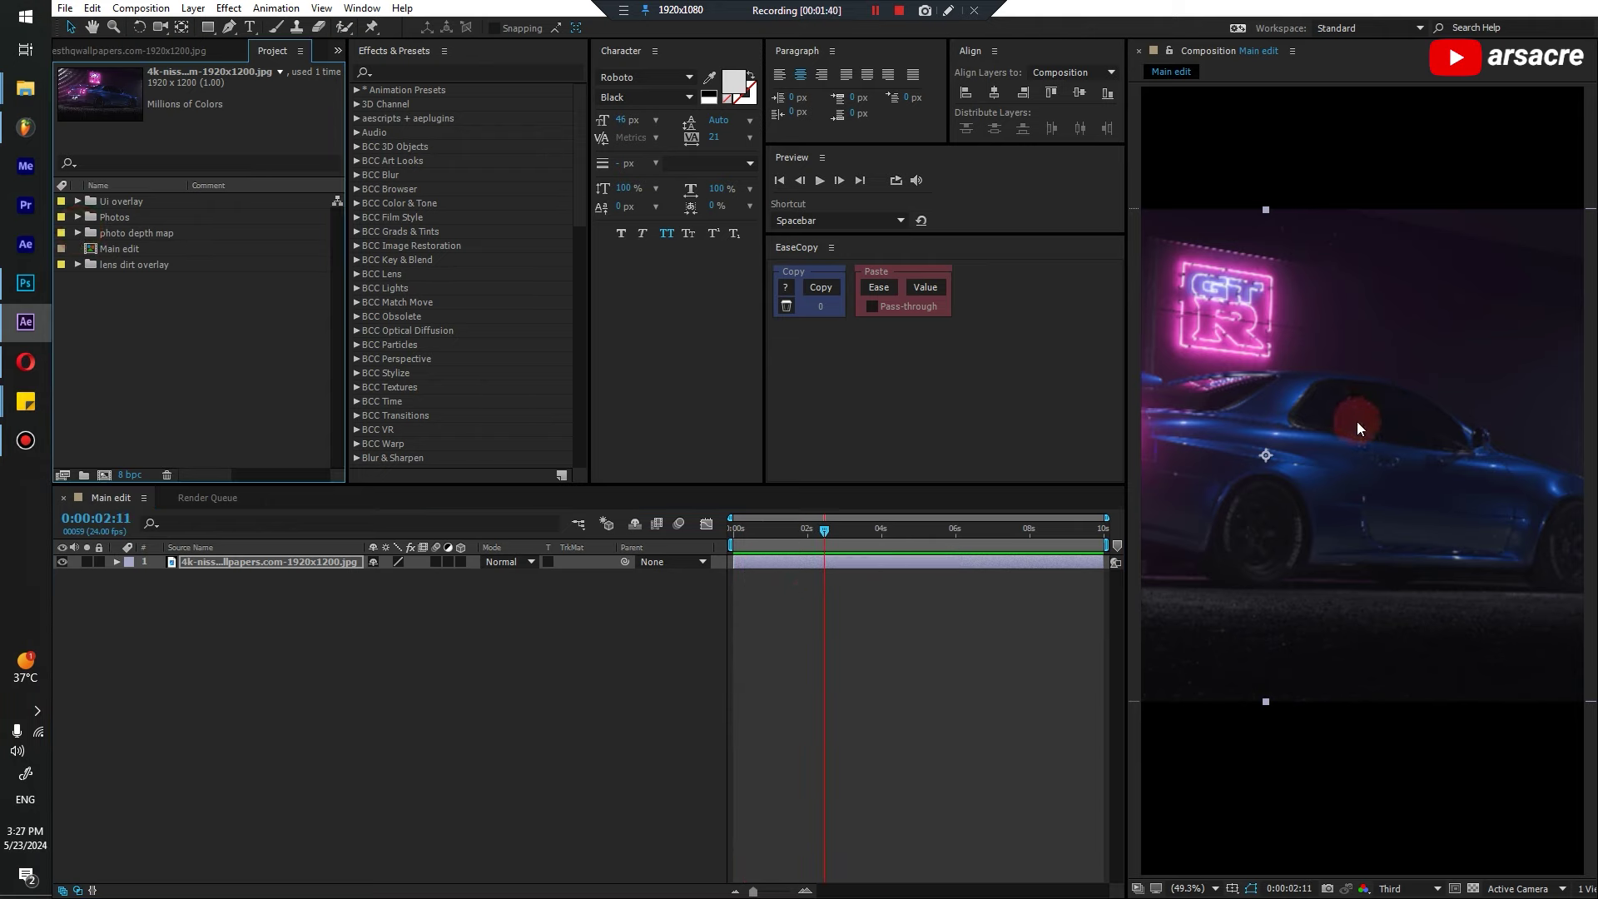
# Place the 4k-nissan depth map over the car photo to view it, and delete that depth map layer
pyautogui.click(75, 233)
pyautogui.click(128, 249)
pyautogui.click(141, 297)
pyautogui.moveTo(132, 301); pyautogui.dragTo(1427, 464)
pyautogui.moveTo(1344, 395); pyautogui.dragTo(1380, 442)
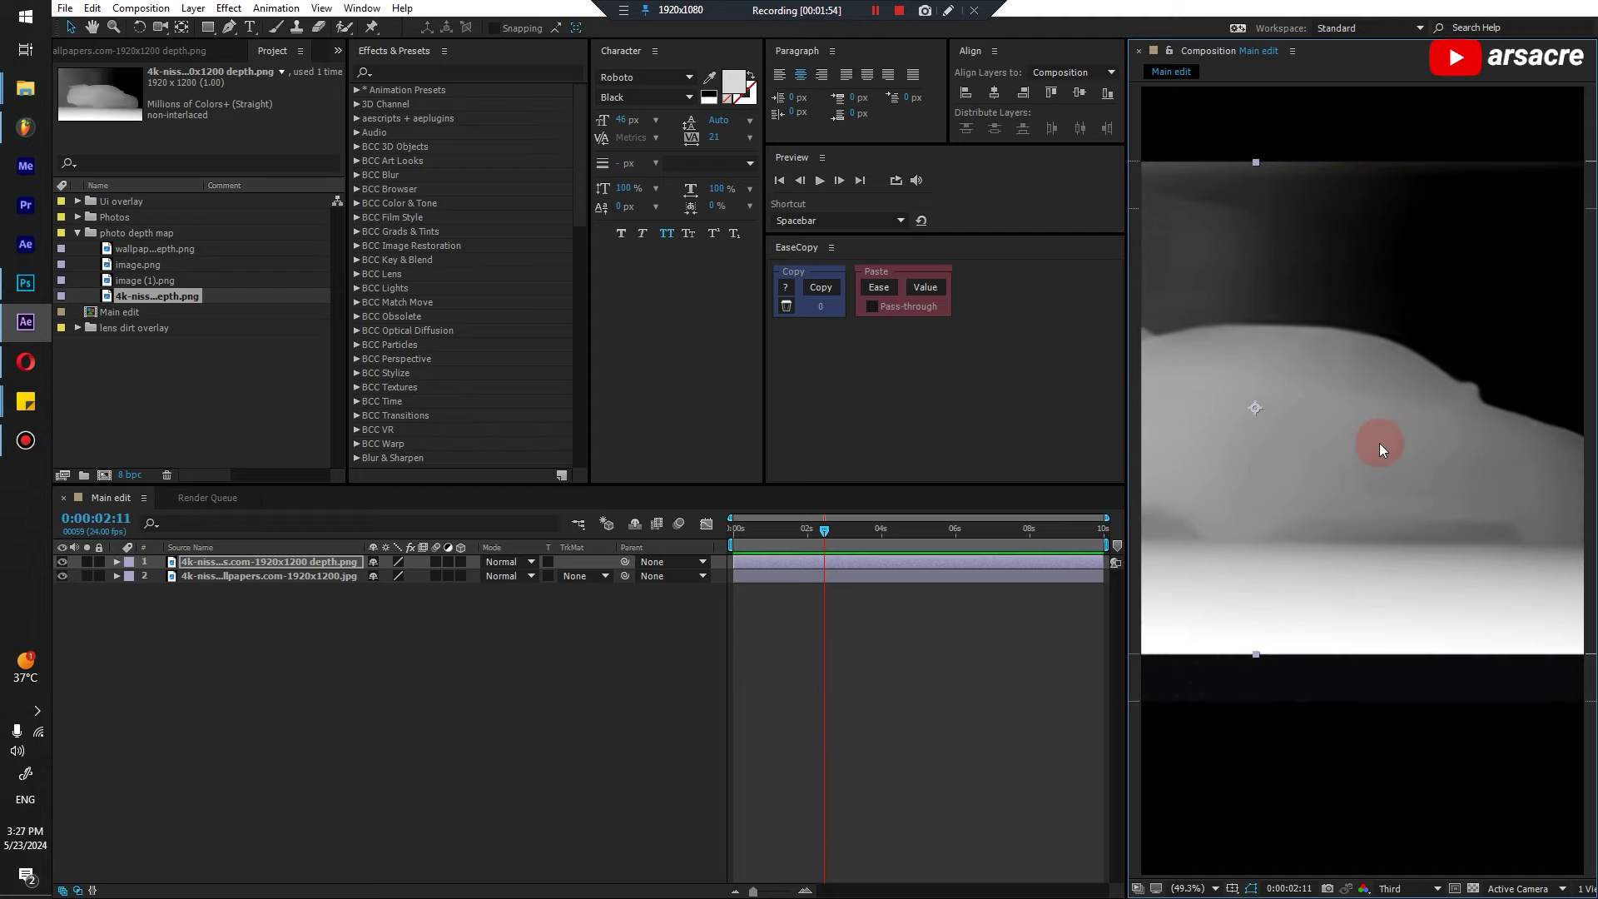
pyautogui.press('Delete')
pyautogui.click(197, 404)
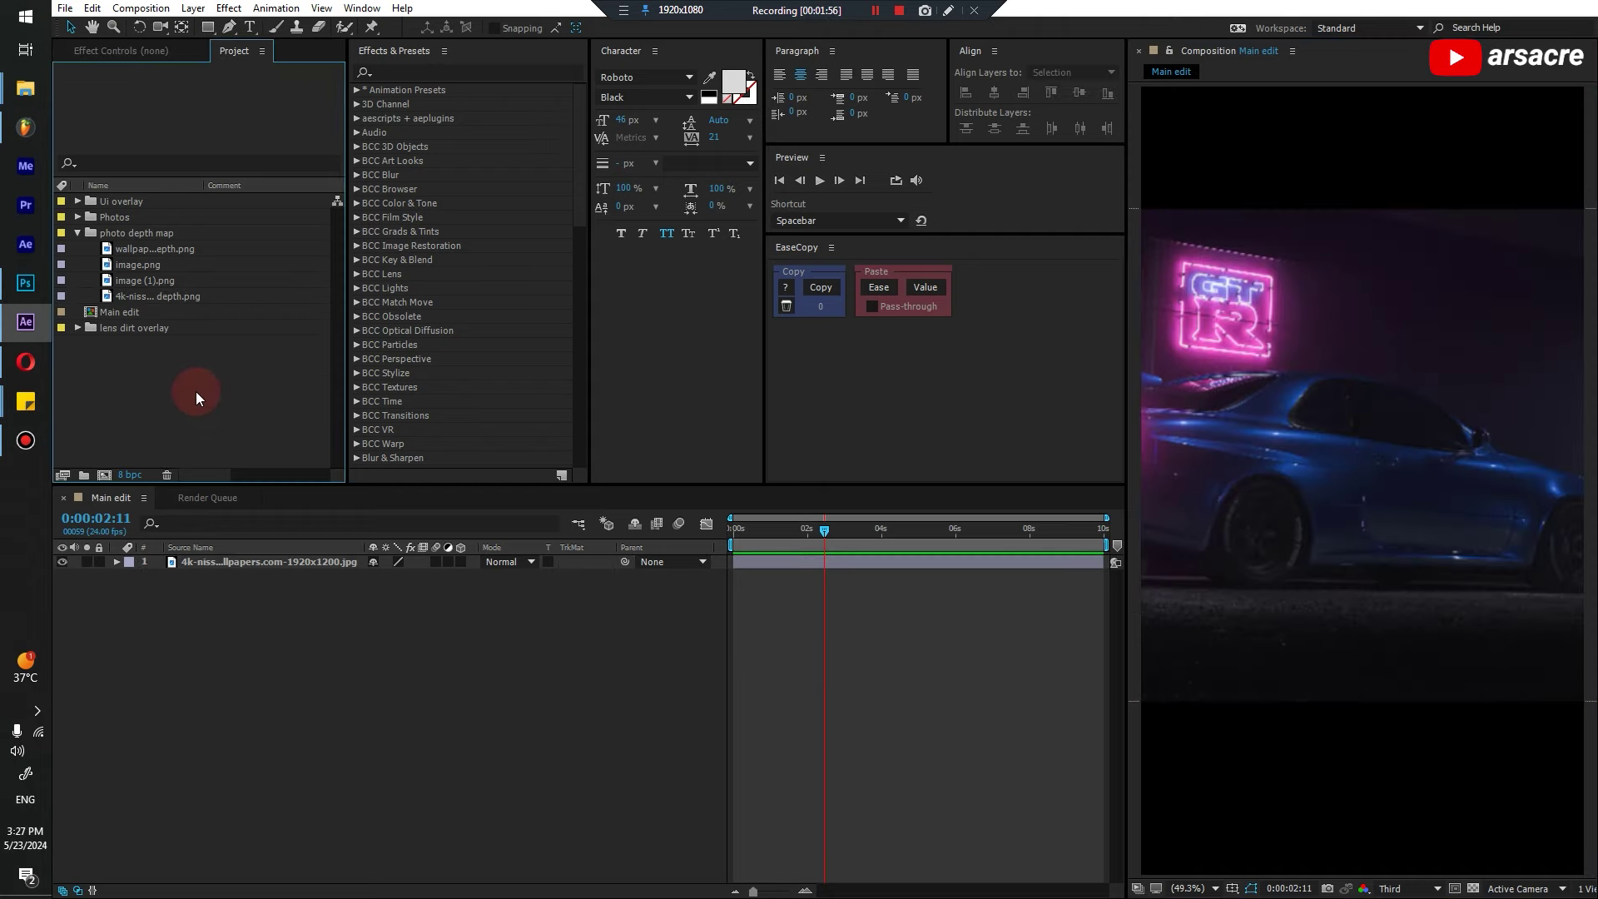
# Switch to the browser's ZoeDepth page and load the 1920x1080 mazda-rx7 photo as the Depth Prediction input image
pyautogui.click(26, 360)
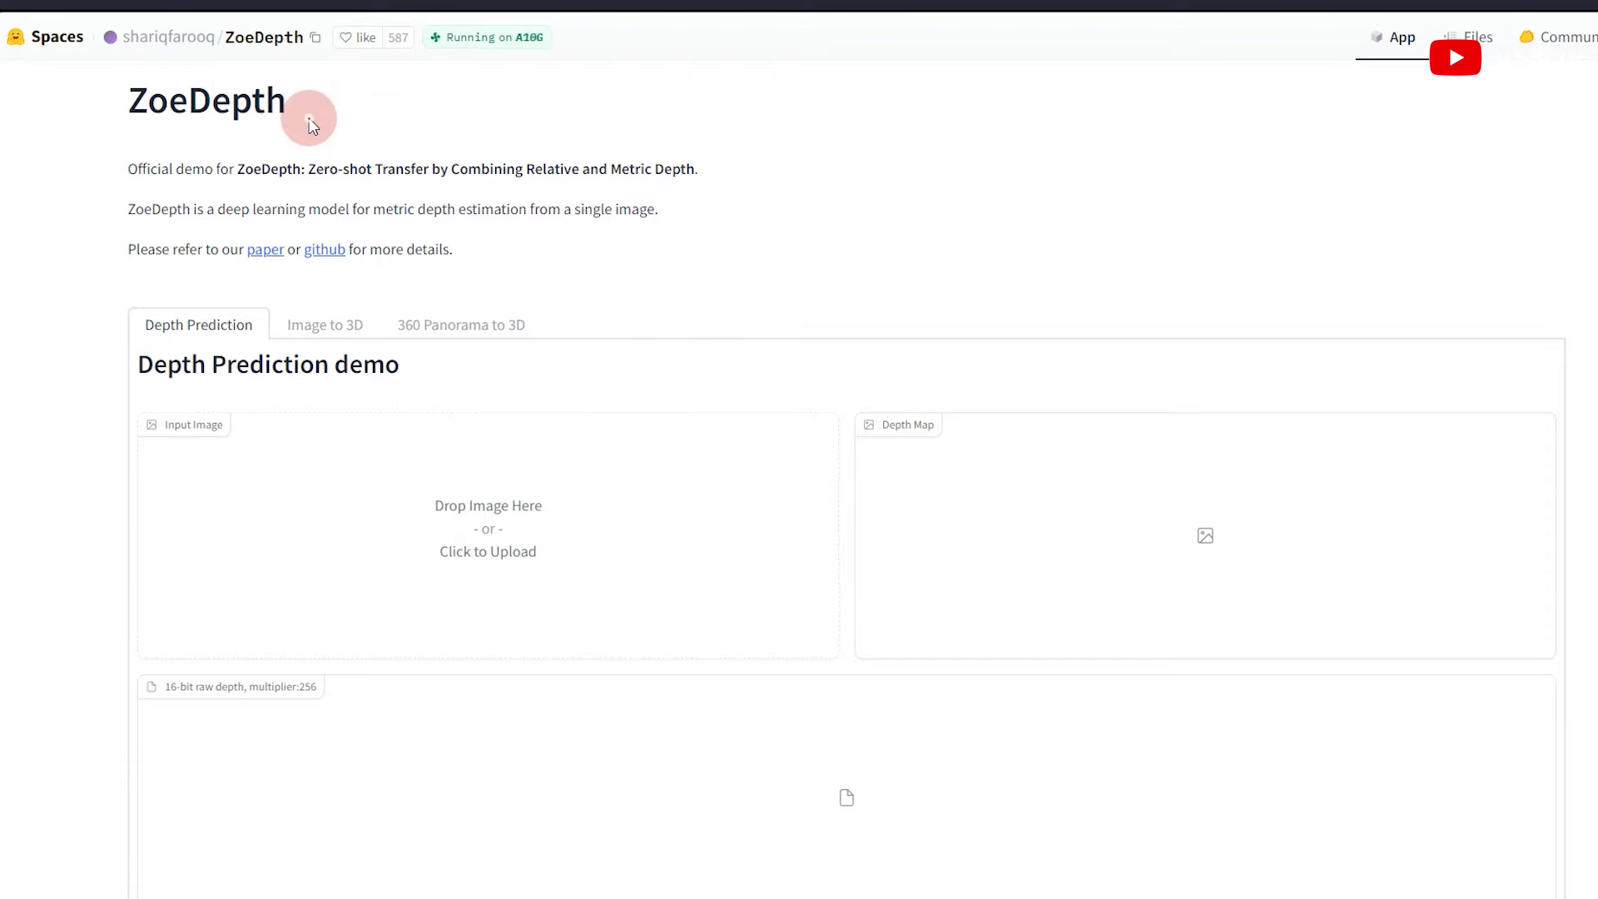
pyautogui.click(1125, 159)
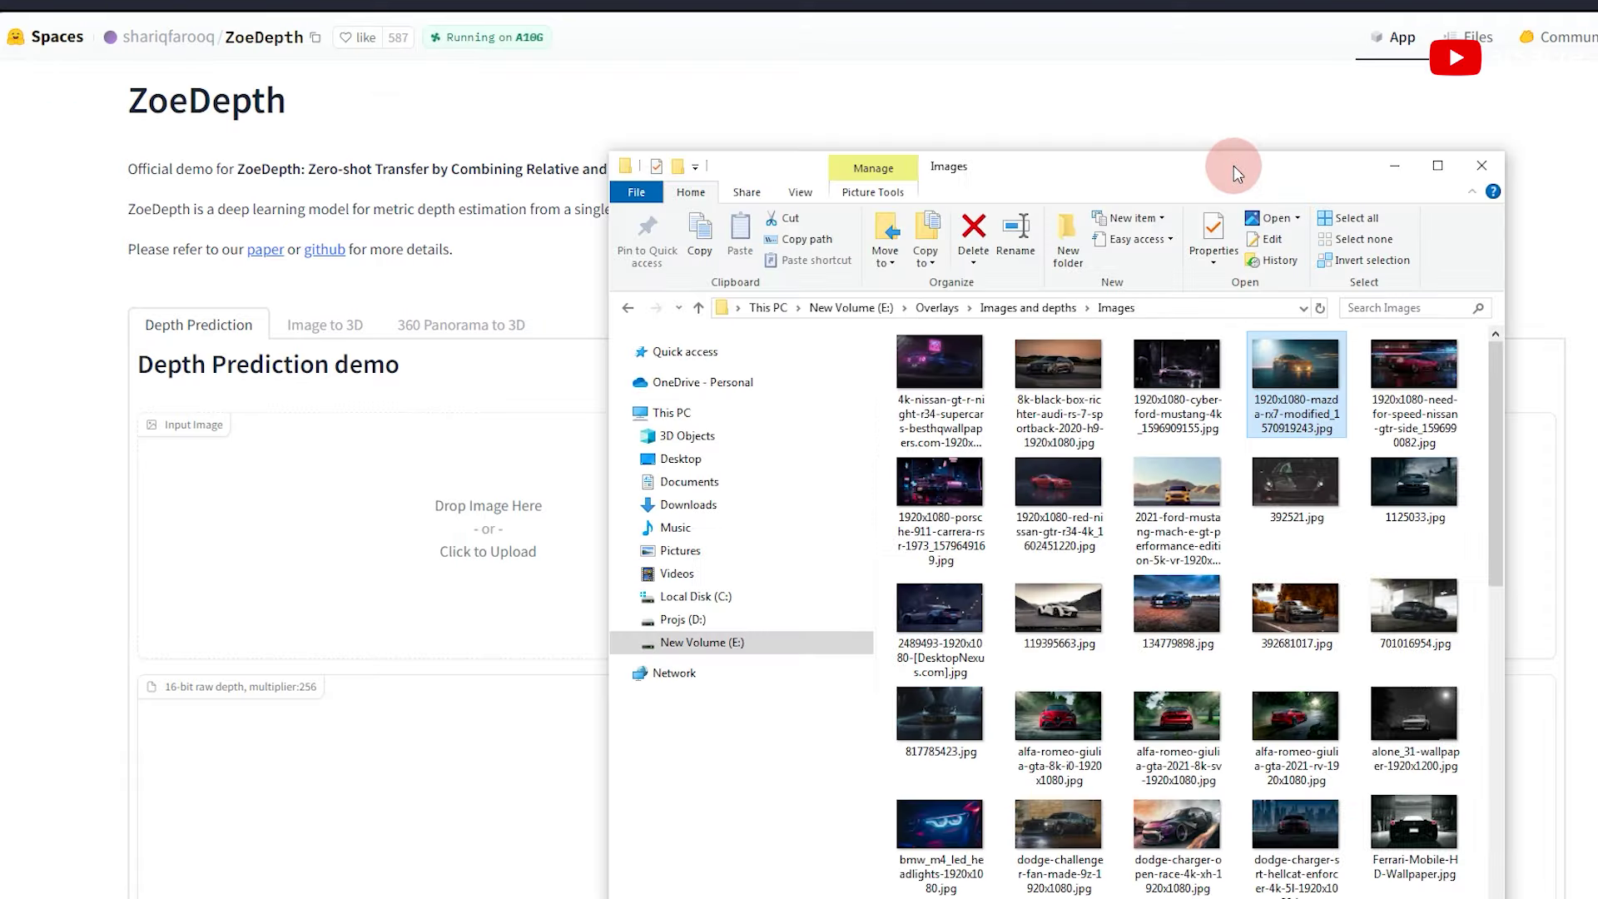
pyautogui.moveTo(1231, 164); pyautogui.dragTo(1290, 694)
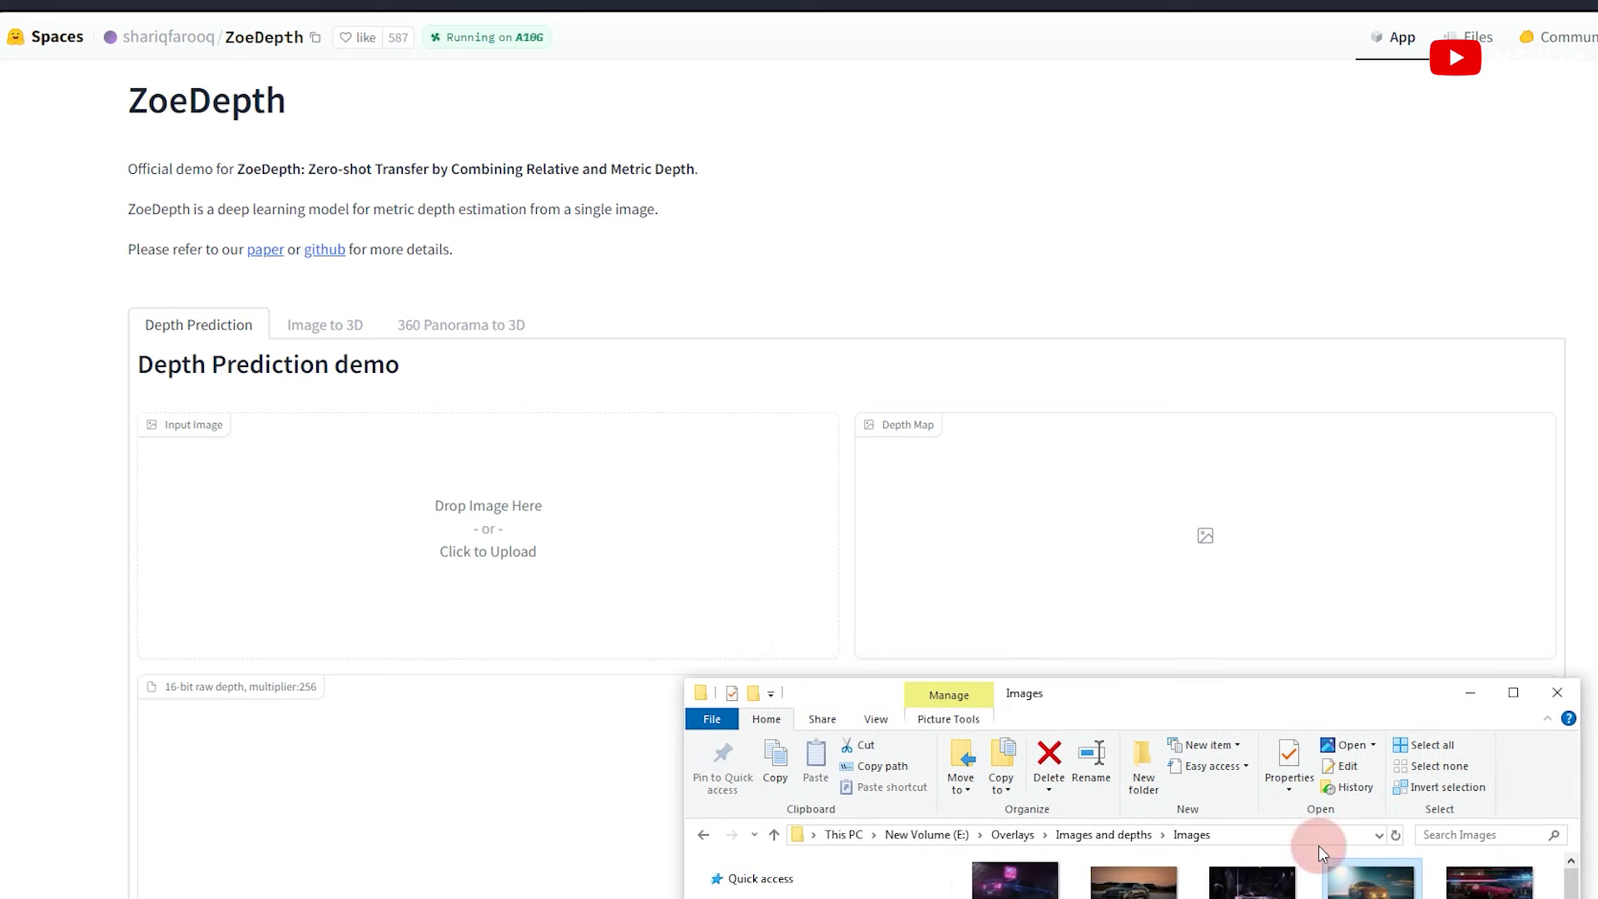
pyautogui.moveTo(1364, 878); pyautogui.dragTo(521, 503)
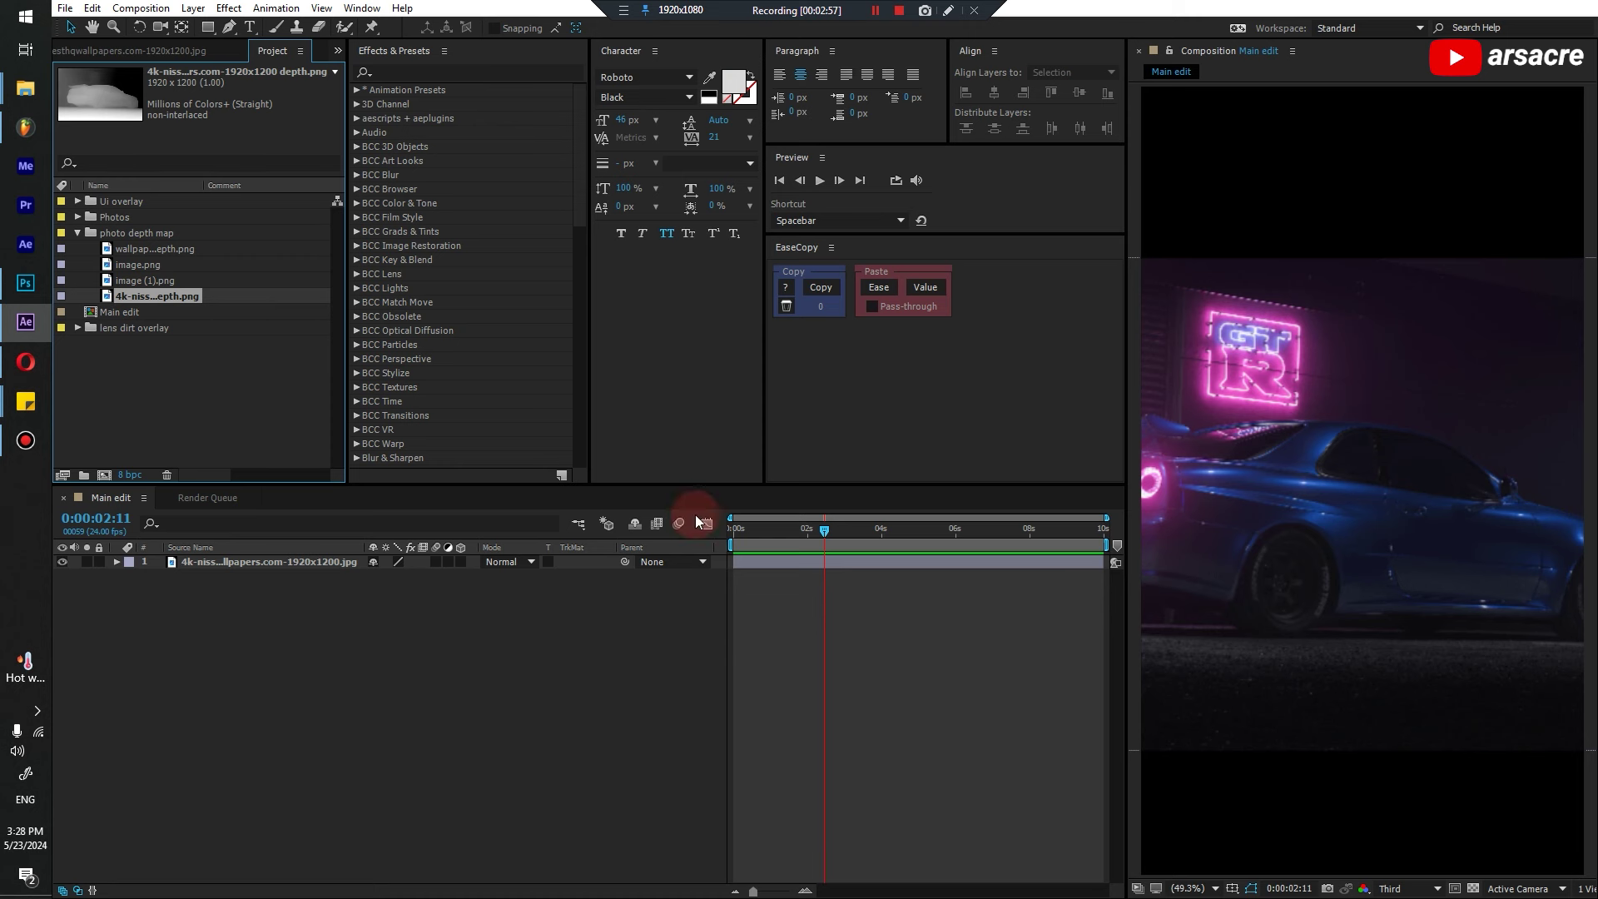
# Add the 4k-nissan photo and its depth map together to the Main edit timeline, toggling the photo's visibility to compare them
pyautogui.click(1393, 447)
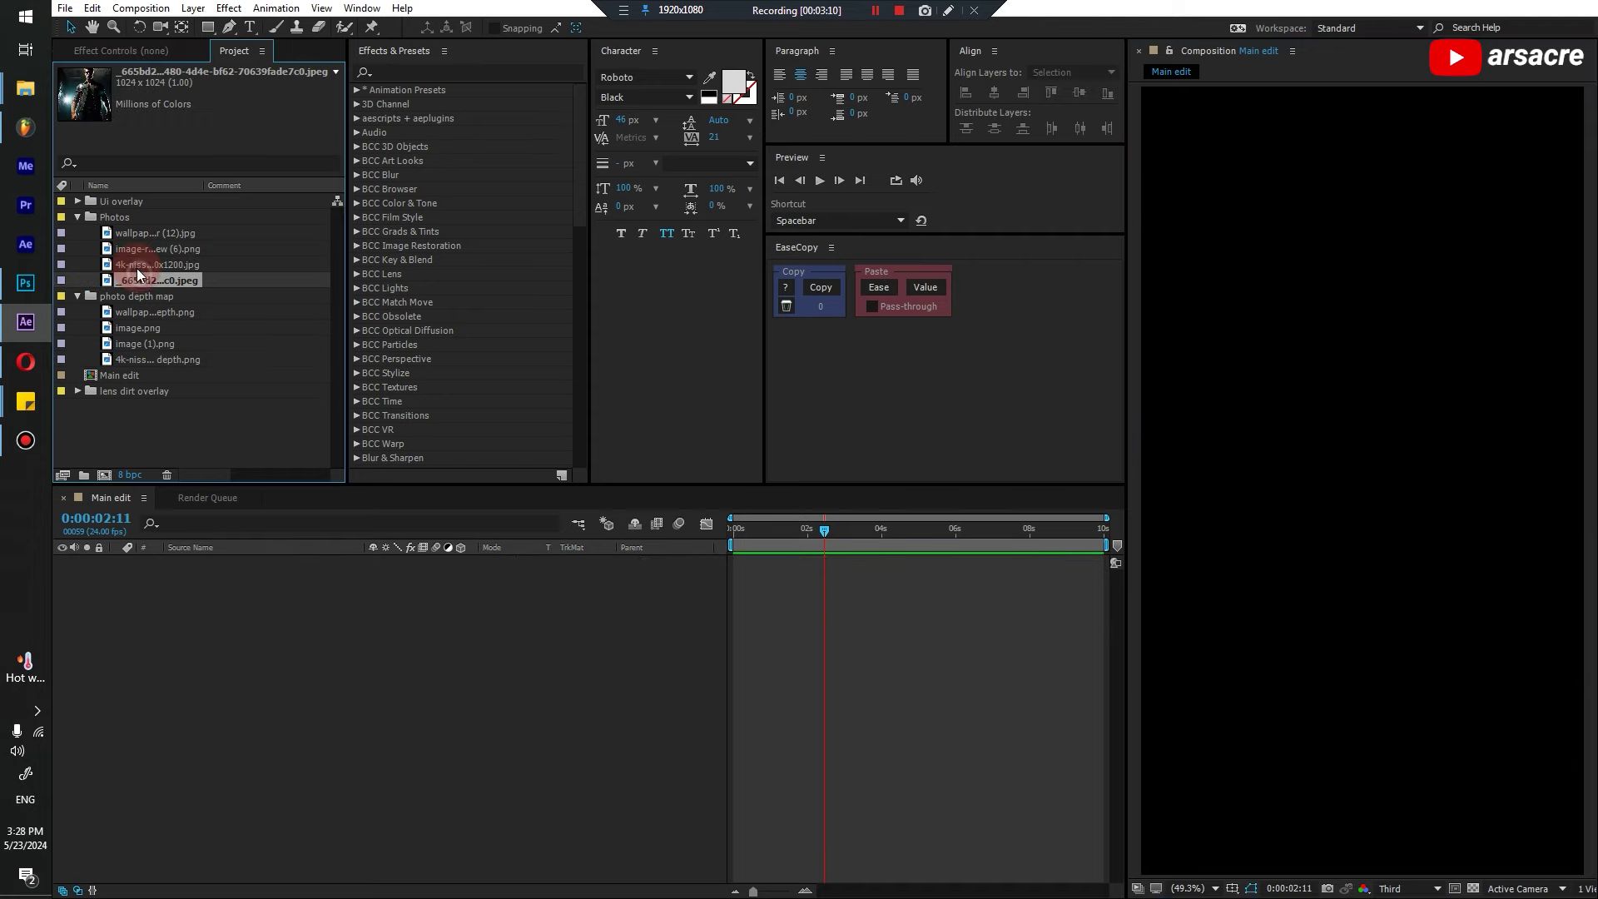
pyautogui.click(138, 265)
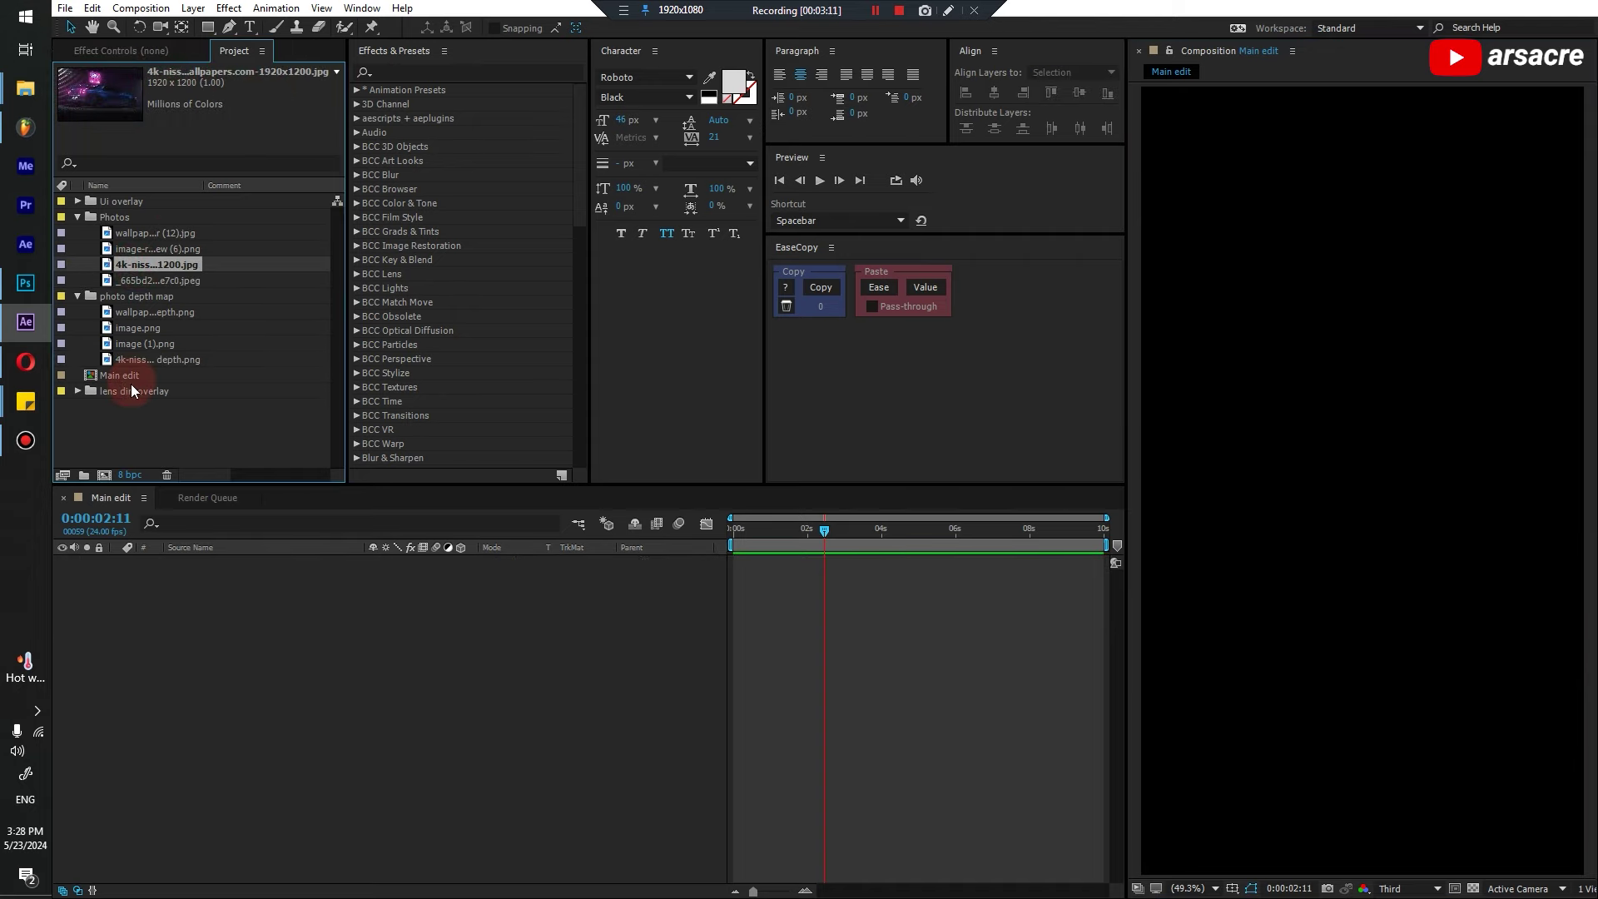
pyautogui.keyDown('ctrl'); pyautogui.click(145, 359); pyautogui.keyUp('ctrl')
pyautogui.moveTo(133, 264); pyautogui.dragTo(966, 695)
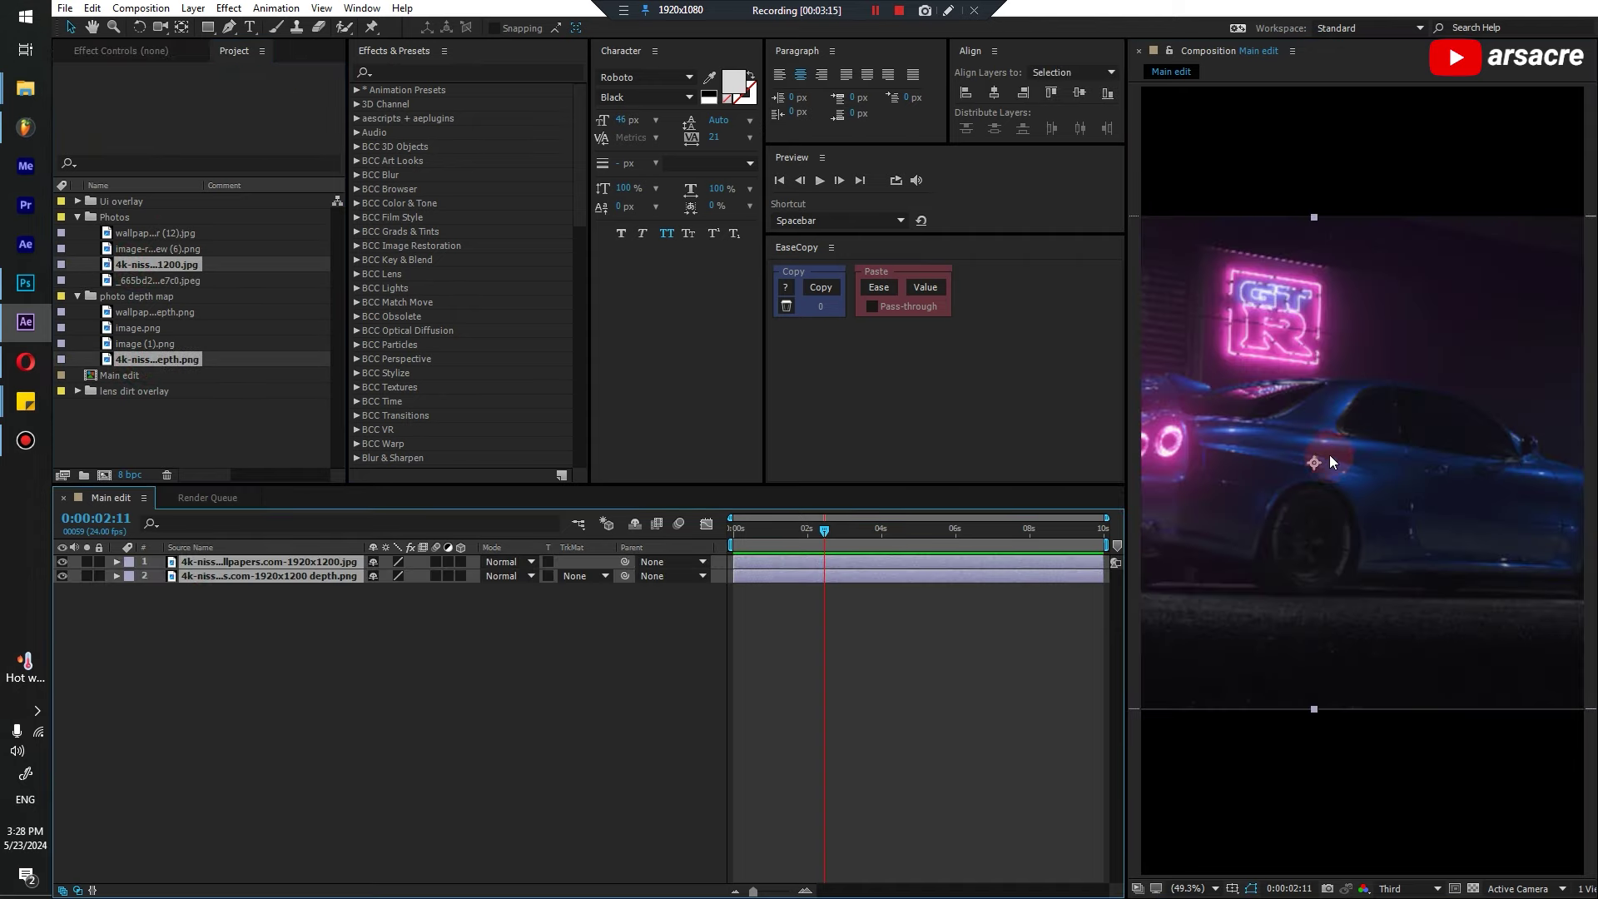
pyautogui.click(966, 694)
pyautogui.click(65, 562)
pyautogui.click(65, 562)
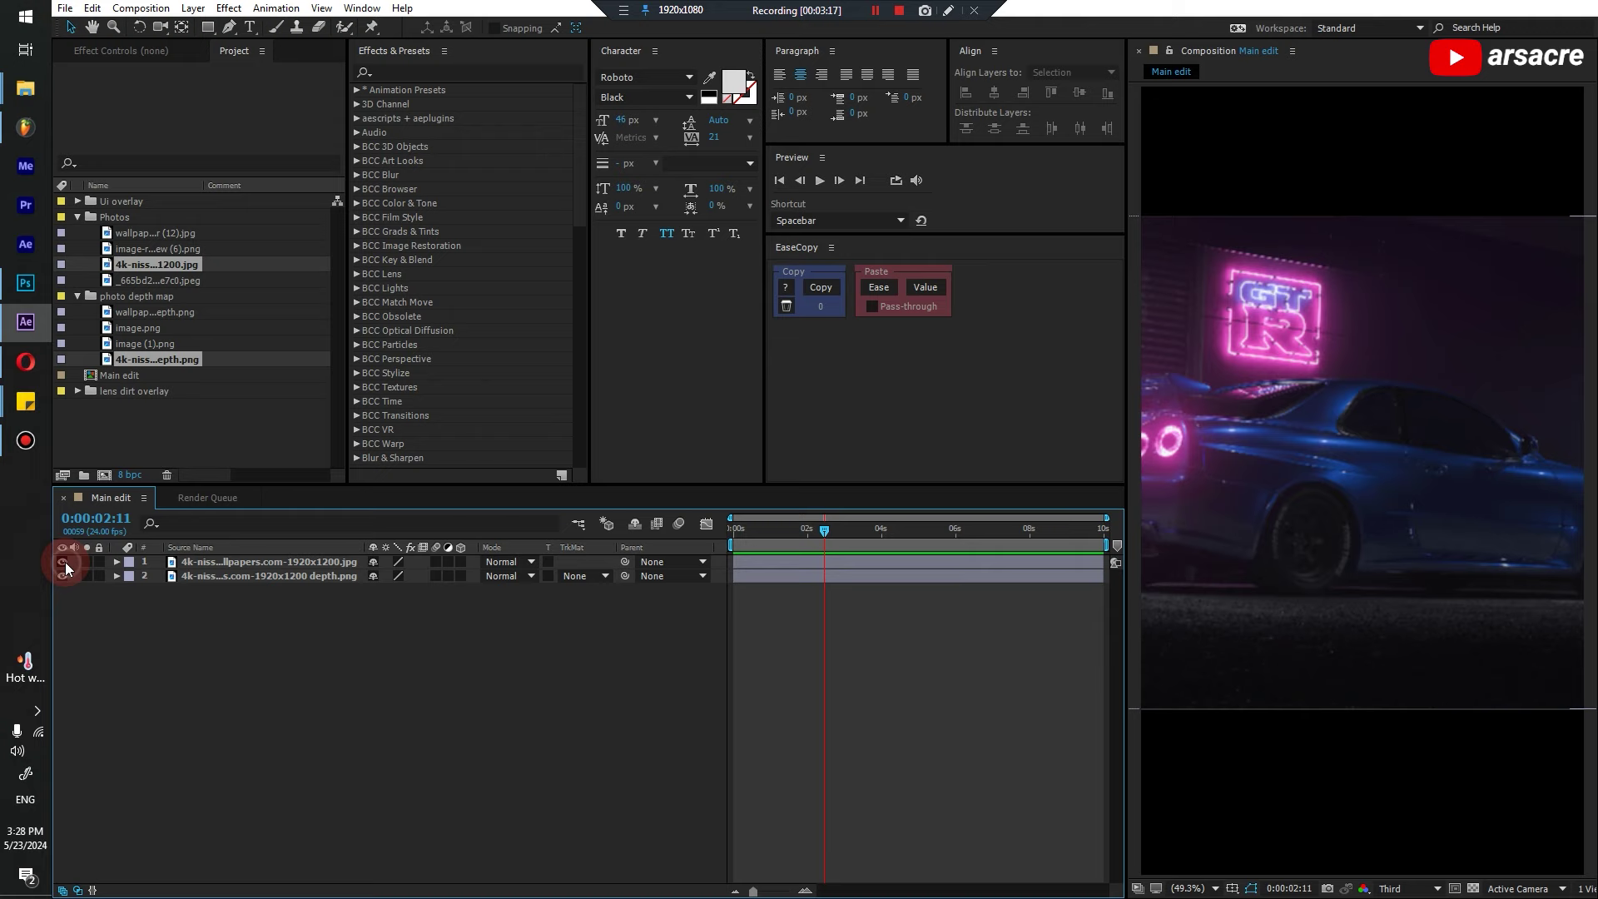
# Rename the depth image layer as "depth map" and the 4k-nissan car image layer as "photo"
pyautogui.click(233, 575)
pyautogui.press('Return')
pyautogui.write('depth map')
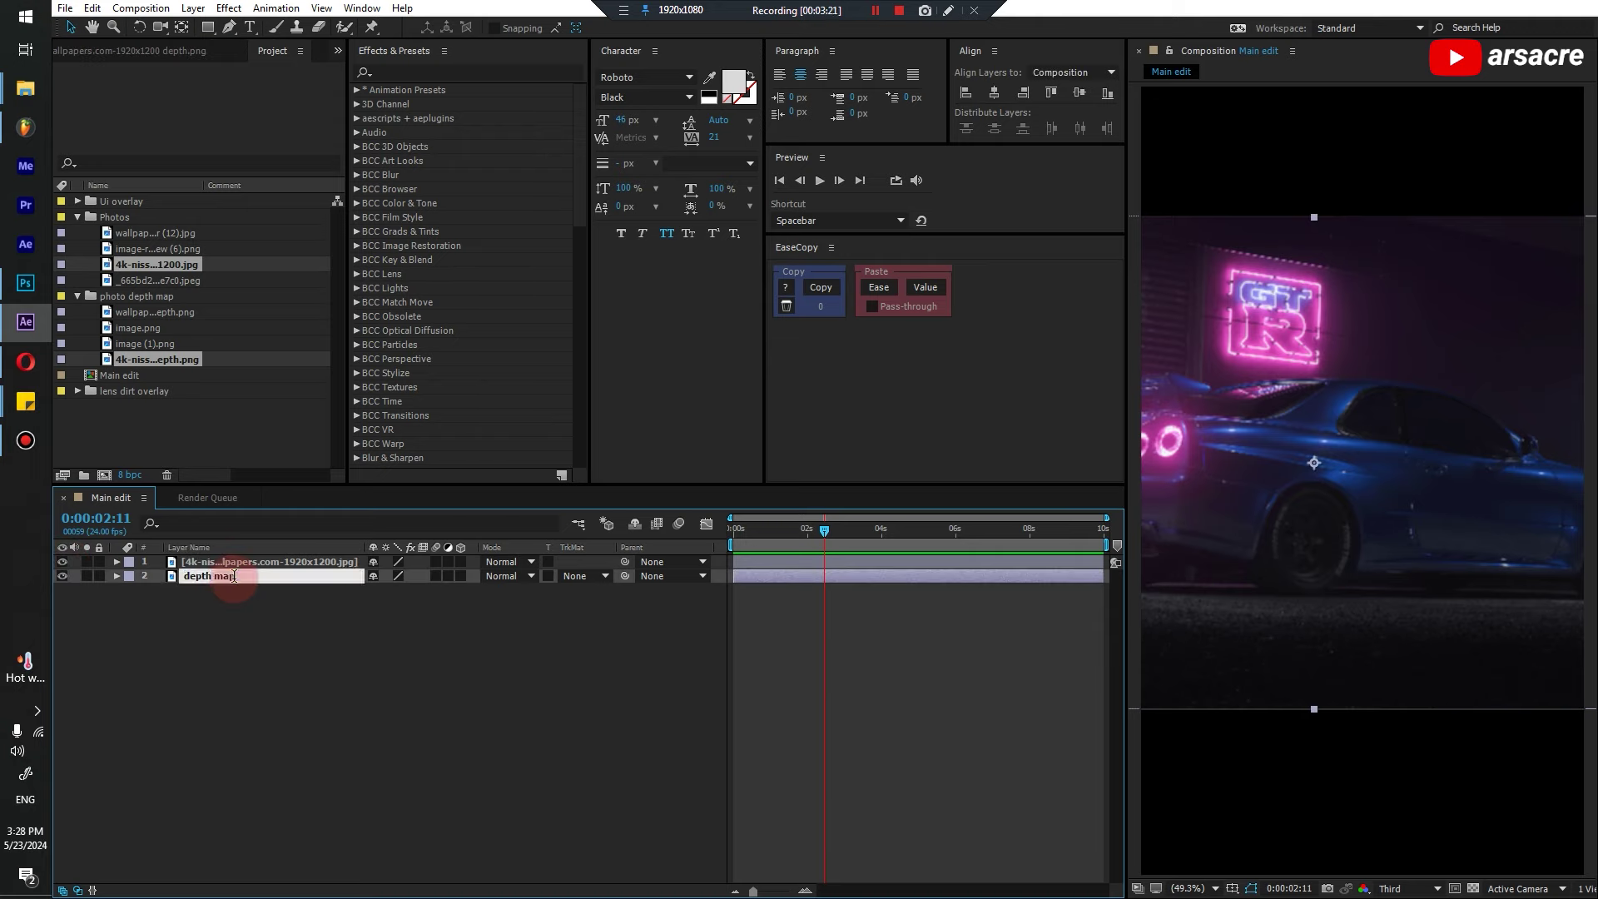
pyautogui.click(261, 560)
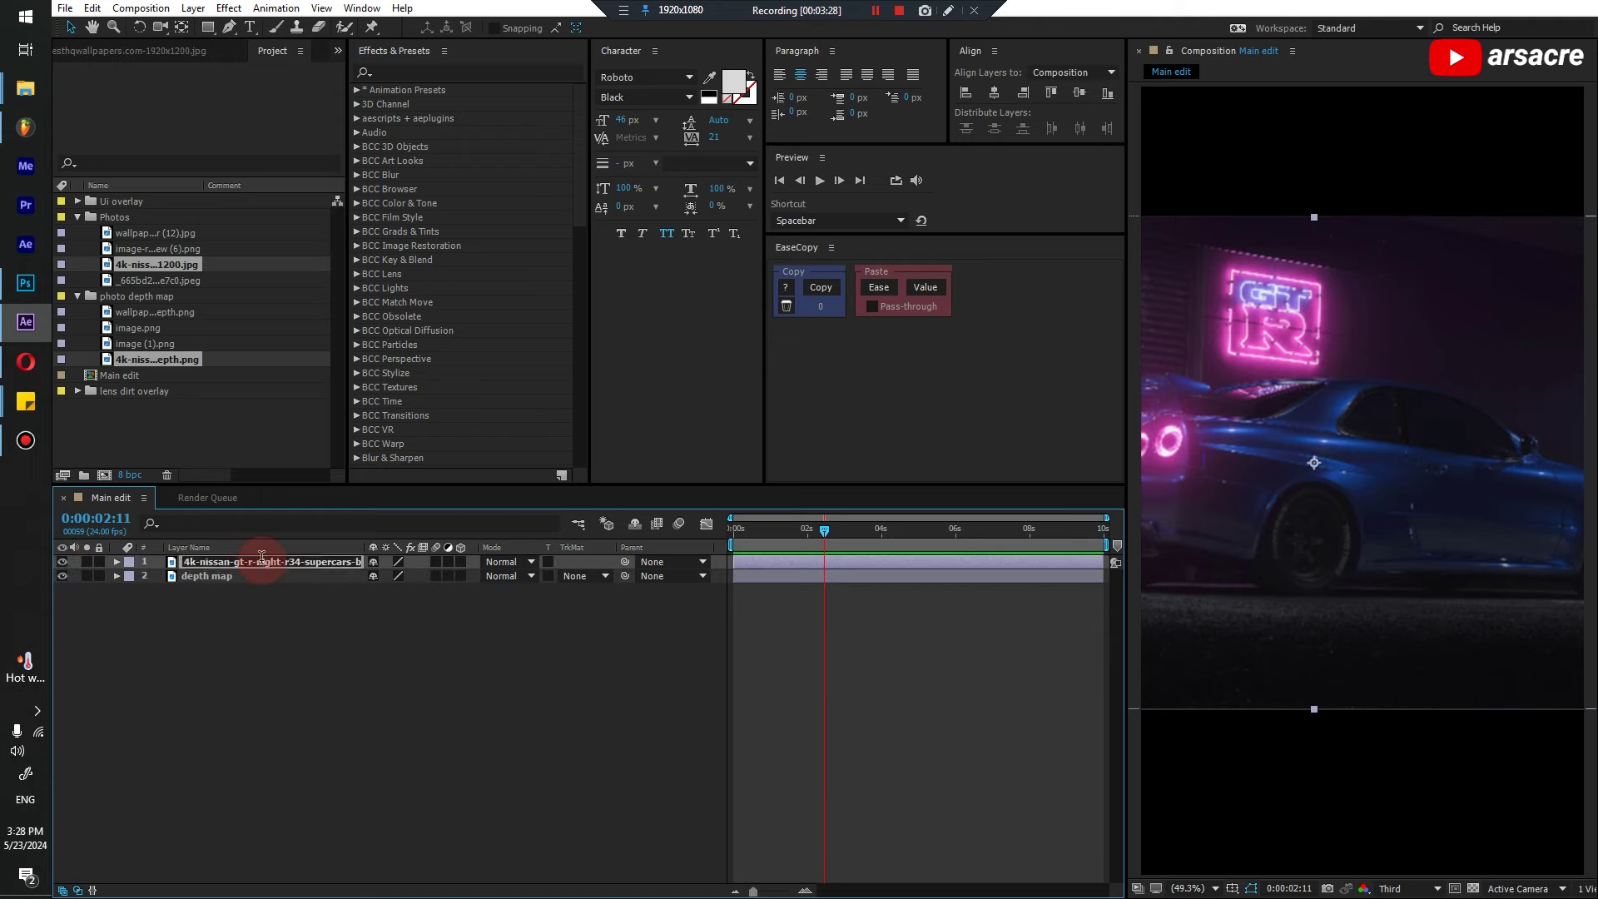
pyautogui.press('Return')
pyautogui.write('photo')
pyautogui.press('Return')
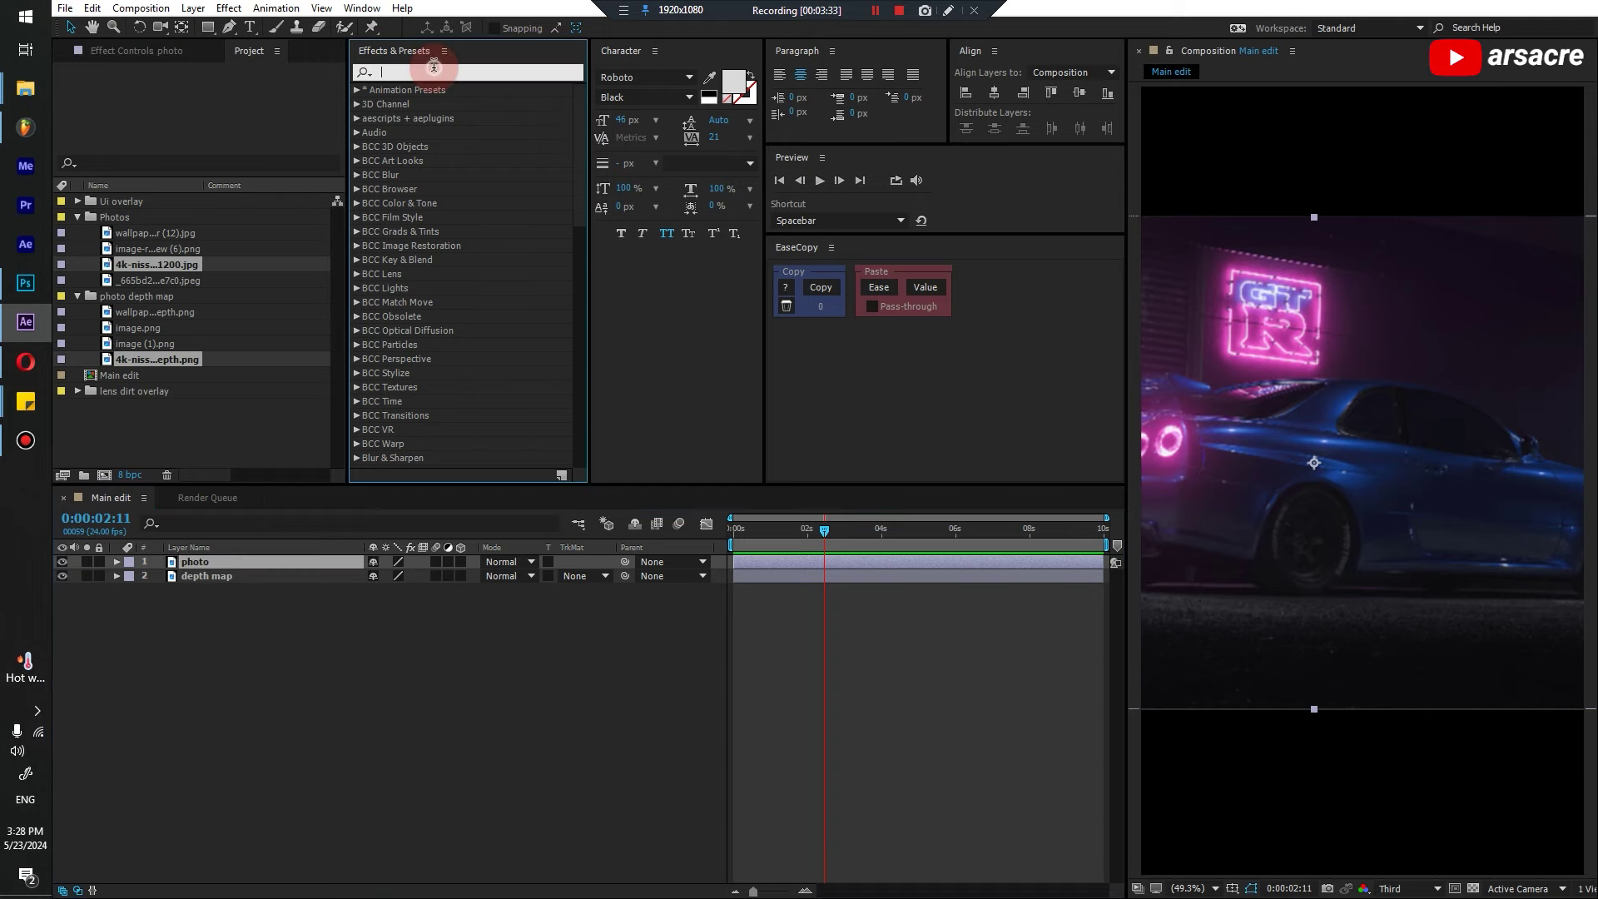
# Apply the Displacer Pro effect to the photo layer with depth map as its Map Layer, and hide the depth map layer
pyautogui.click(437, 72)
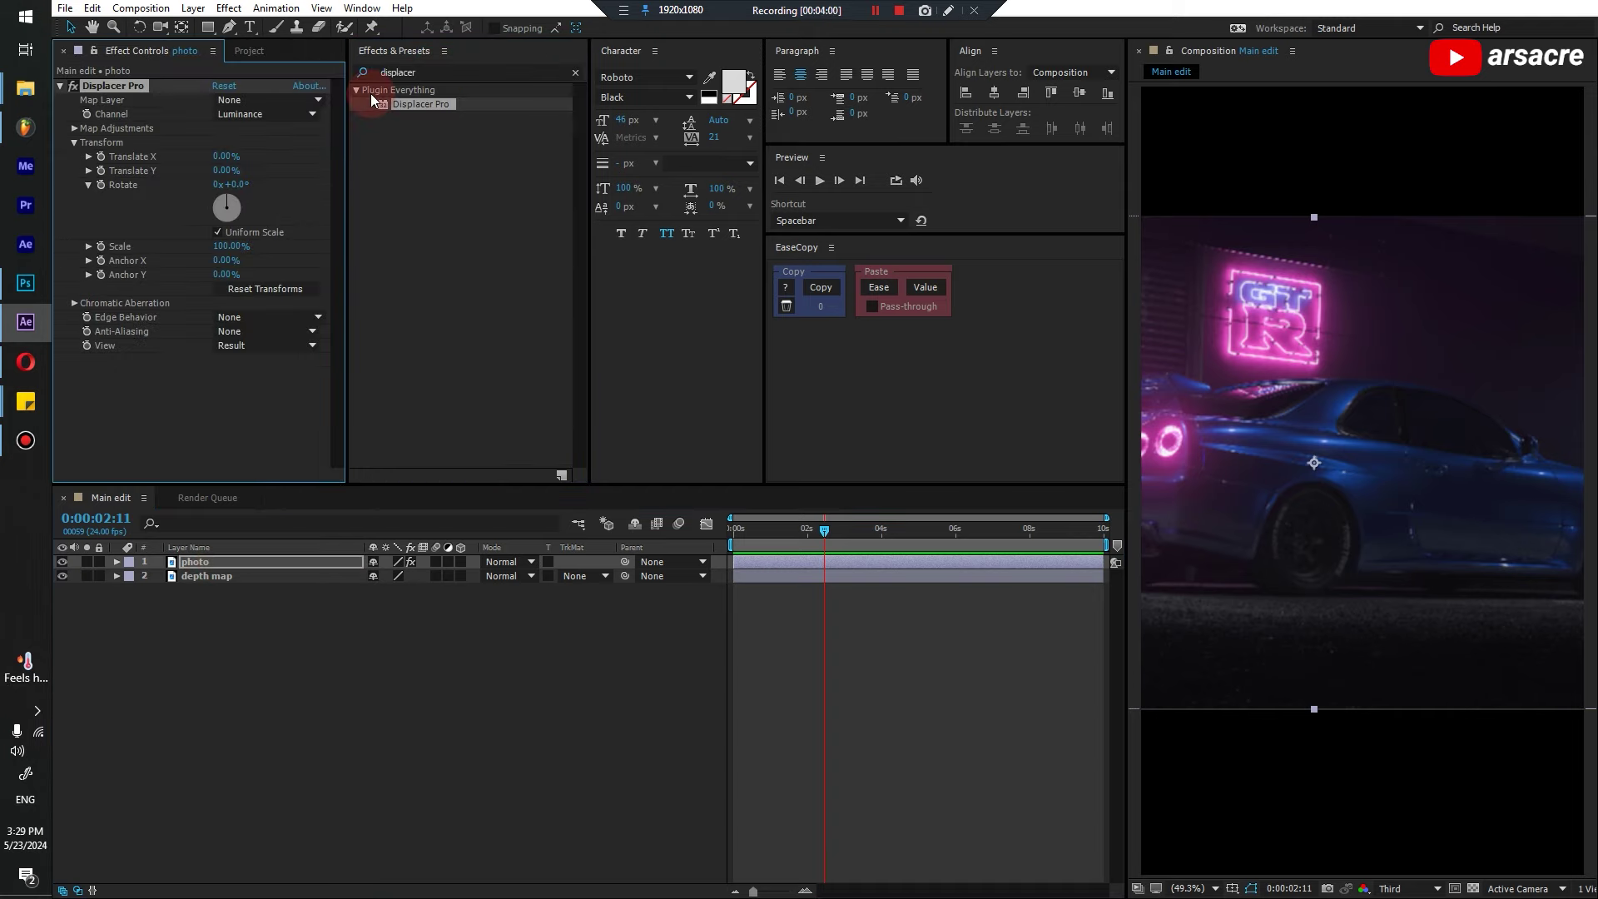
pyautogui.moveTo(427, 125); pyautogui.dragTo(232, 560)
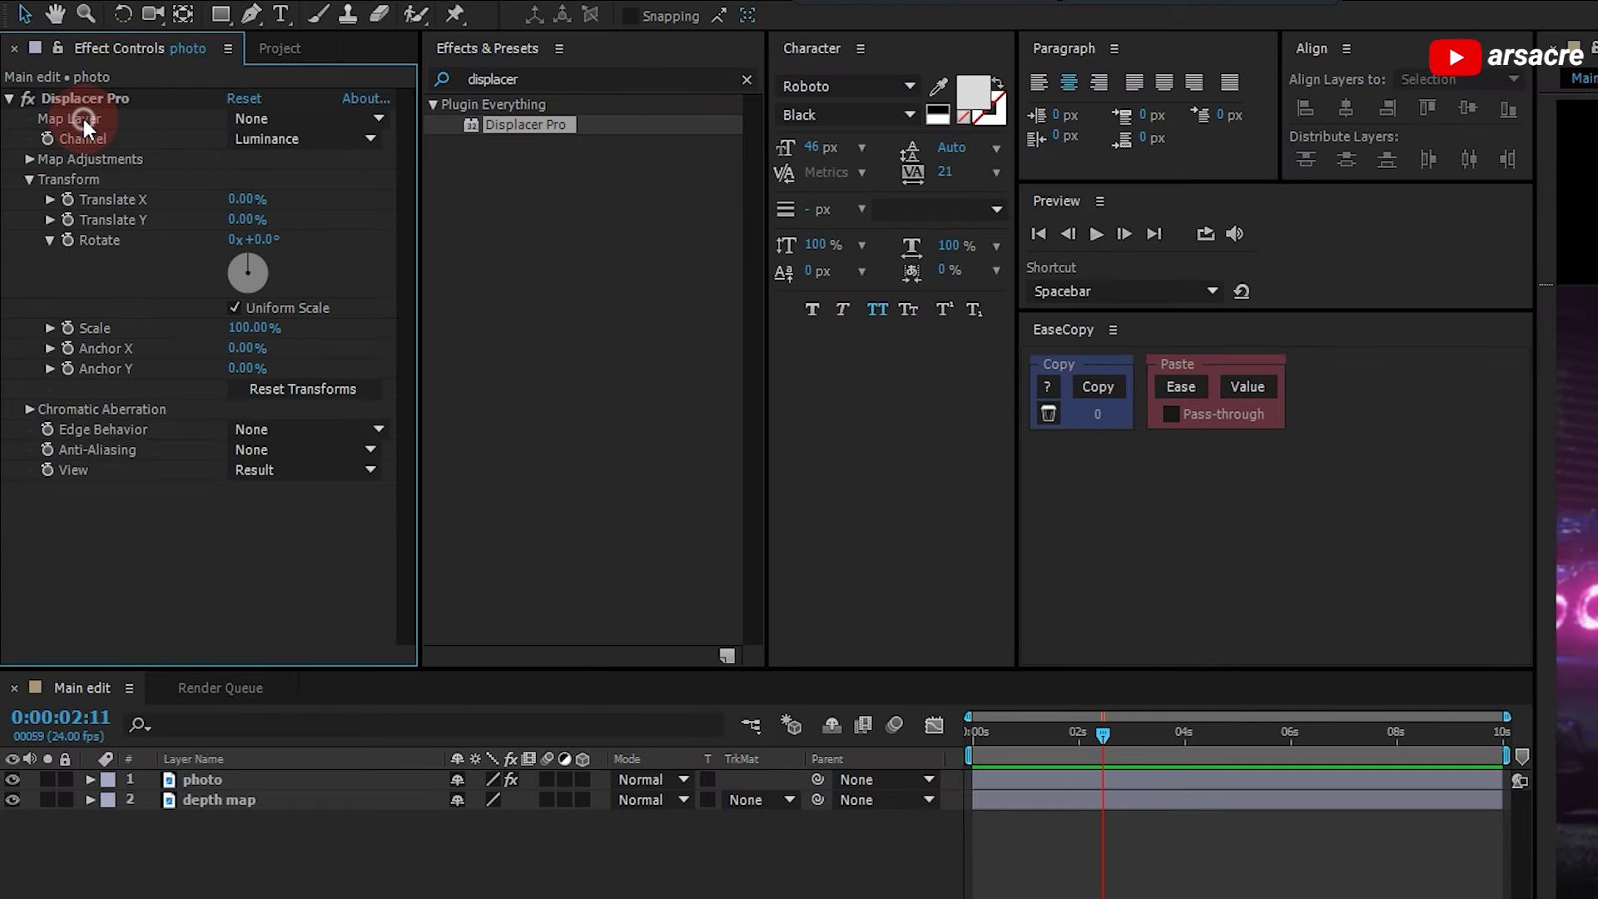
pyautogui.click(298, 118)
pyautogui.click(323, 208)
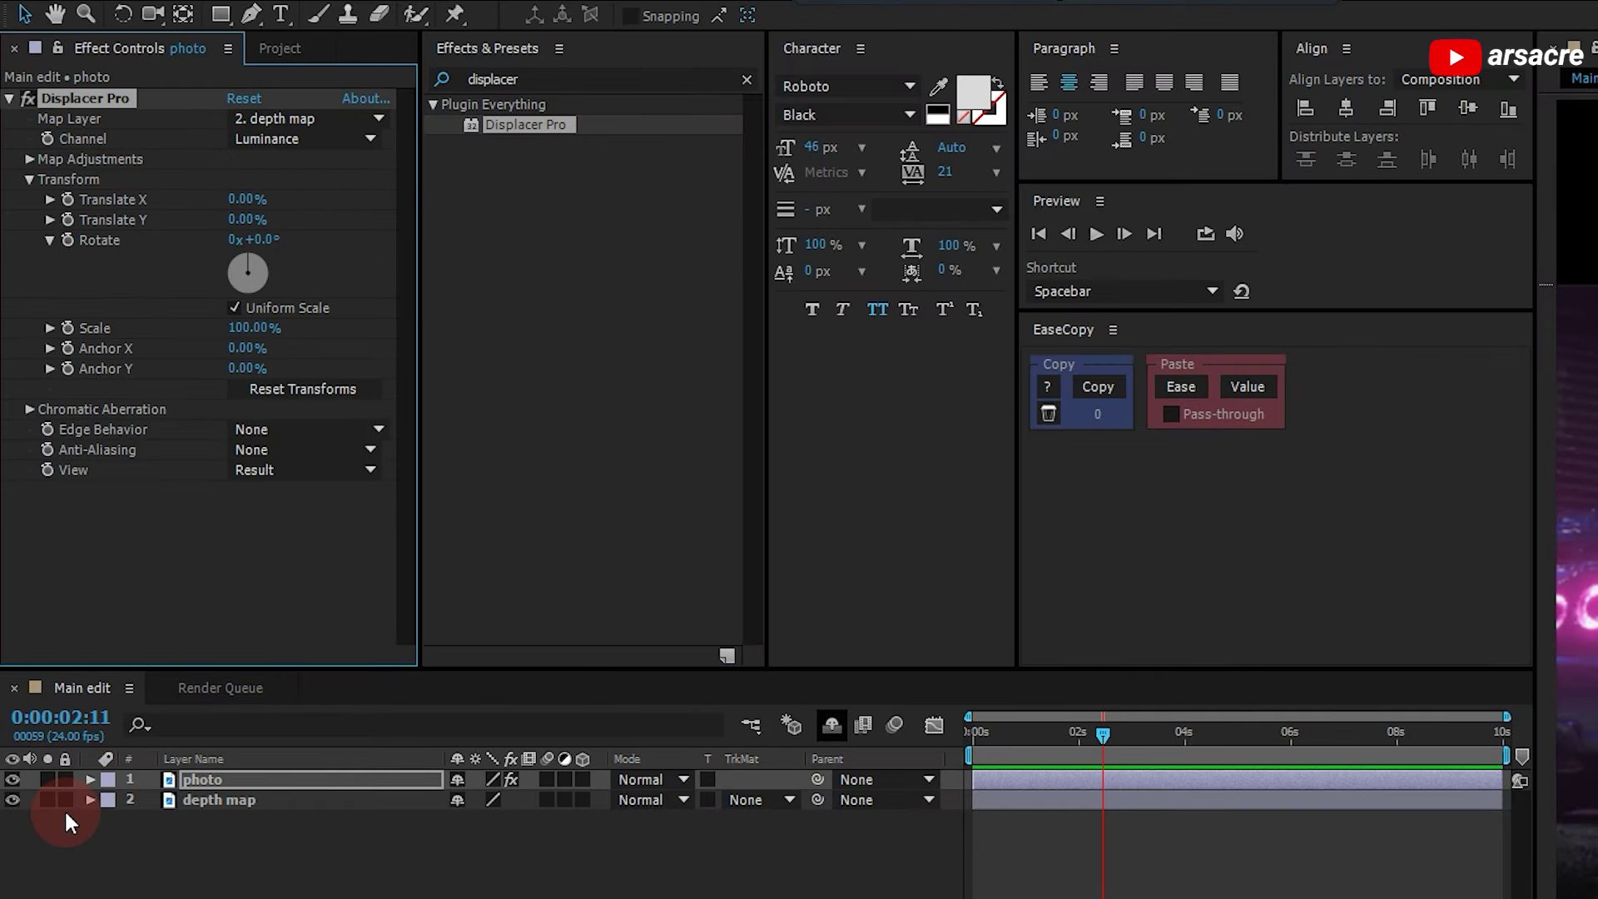
pyautogui.click(11, 799)
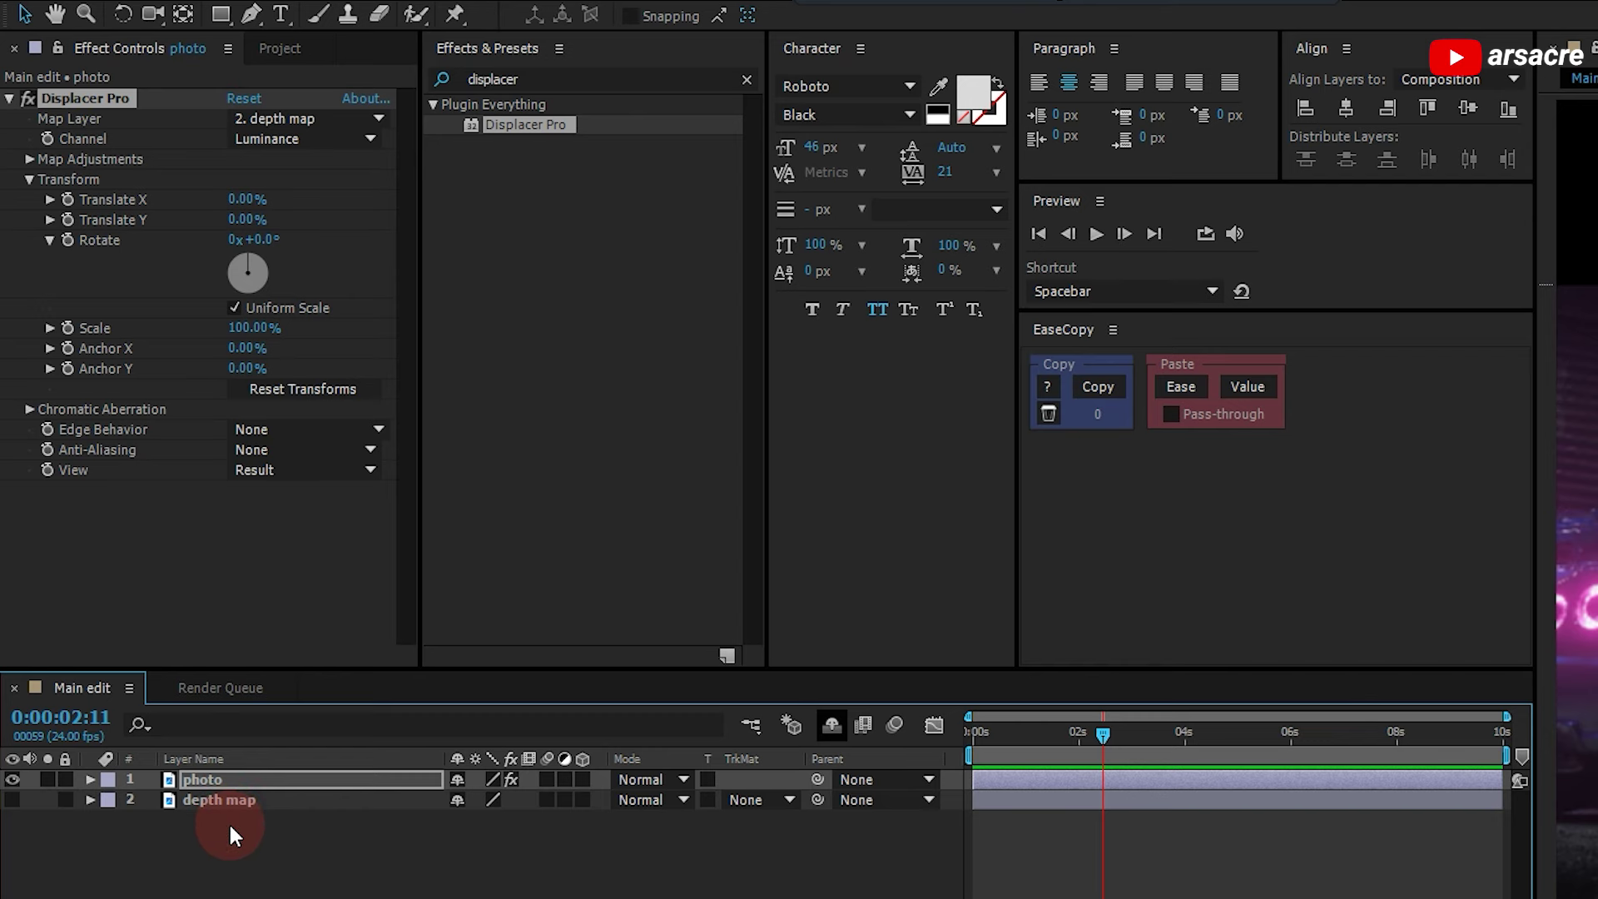
pyautogui.click(172, 541)
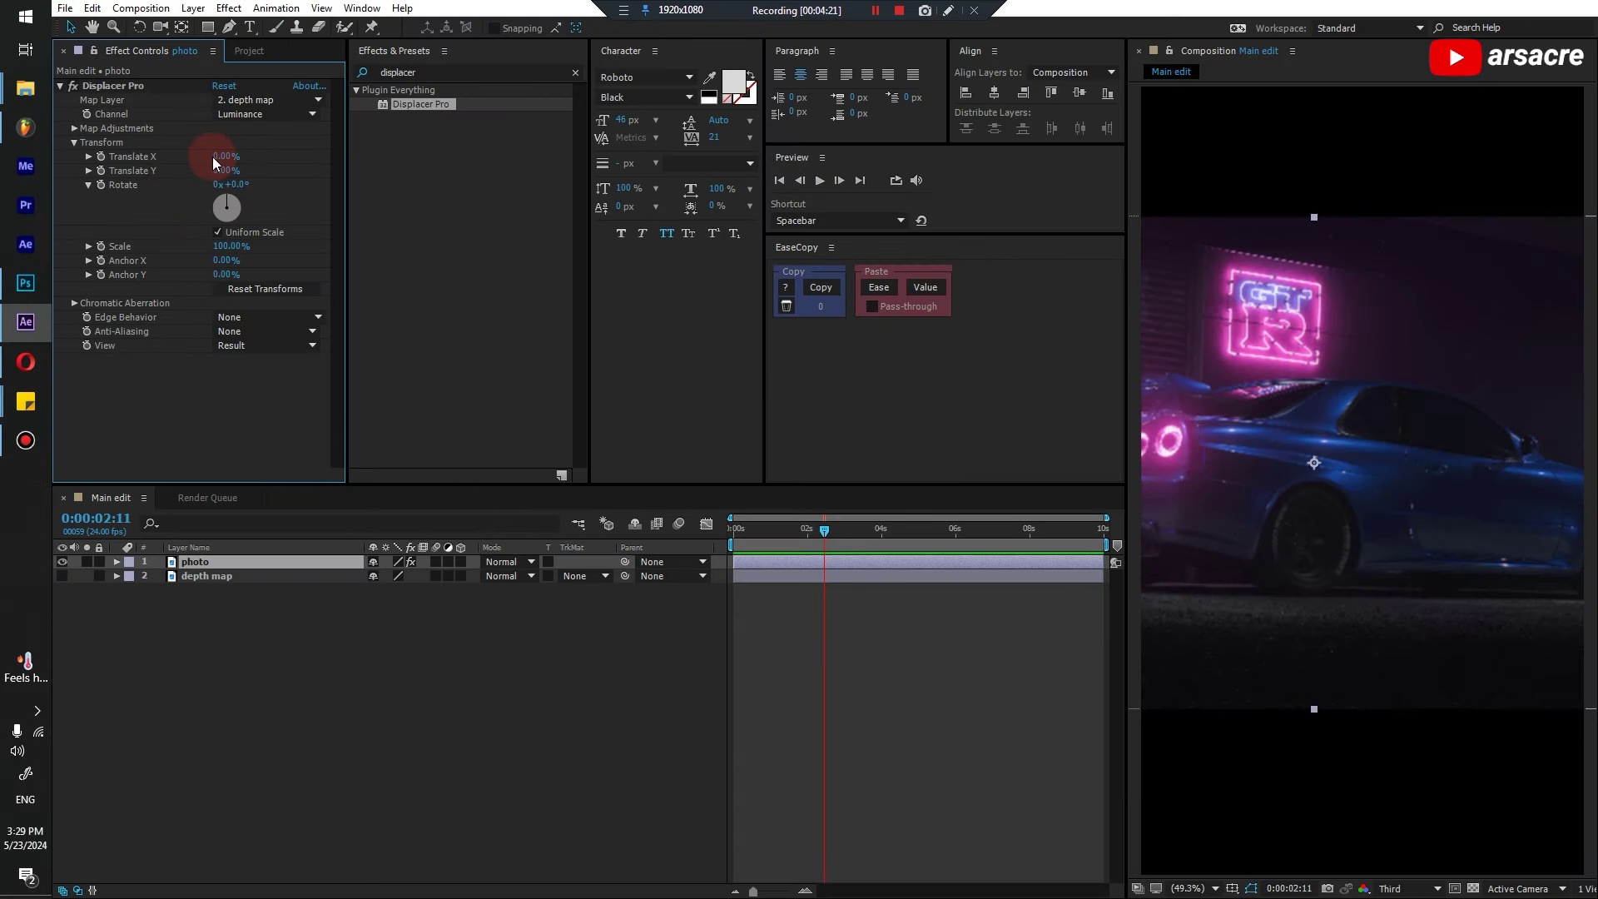
# Adjust Displacer Pro's Map Softness to 25.90 and Map Gamma to 0.19, testing the displacement with the Translate values
pyautogui.moveTo(213, 157)
pyautogui.mouseDown()
pyautogui.moveTo(237, 157)
pyautogui.moveTo(218, 158)
pyautogui.moveTo(247, 183)
pyautogui.moveTo(220, 171)
pyautogui.moveTo(278, 167)
pyautogui.moveTo(228, 167)
pyautogui.mouseUp()
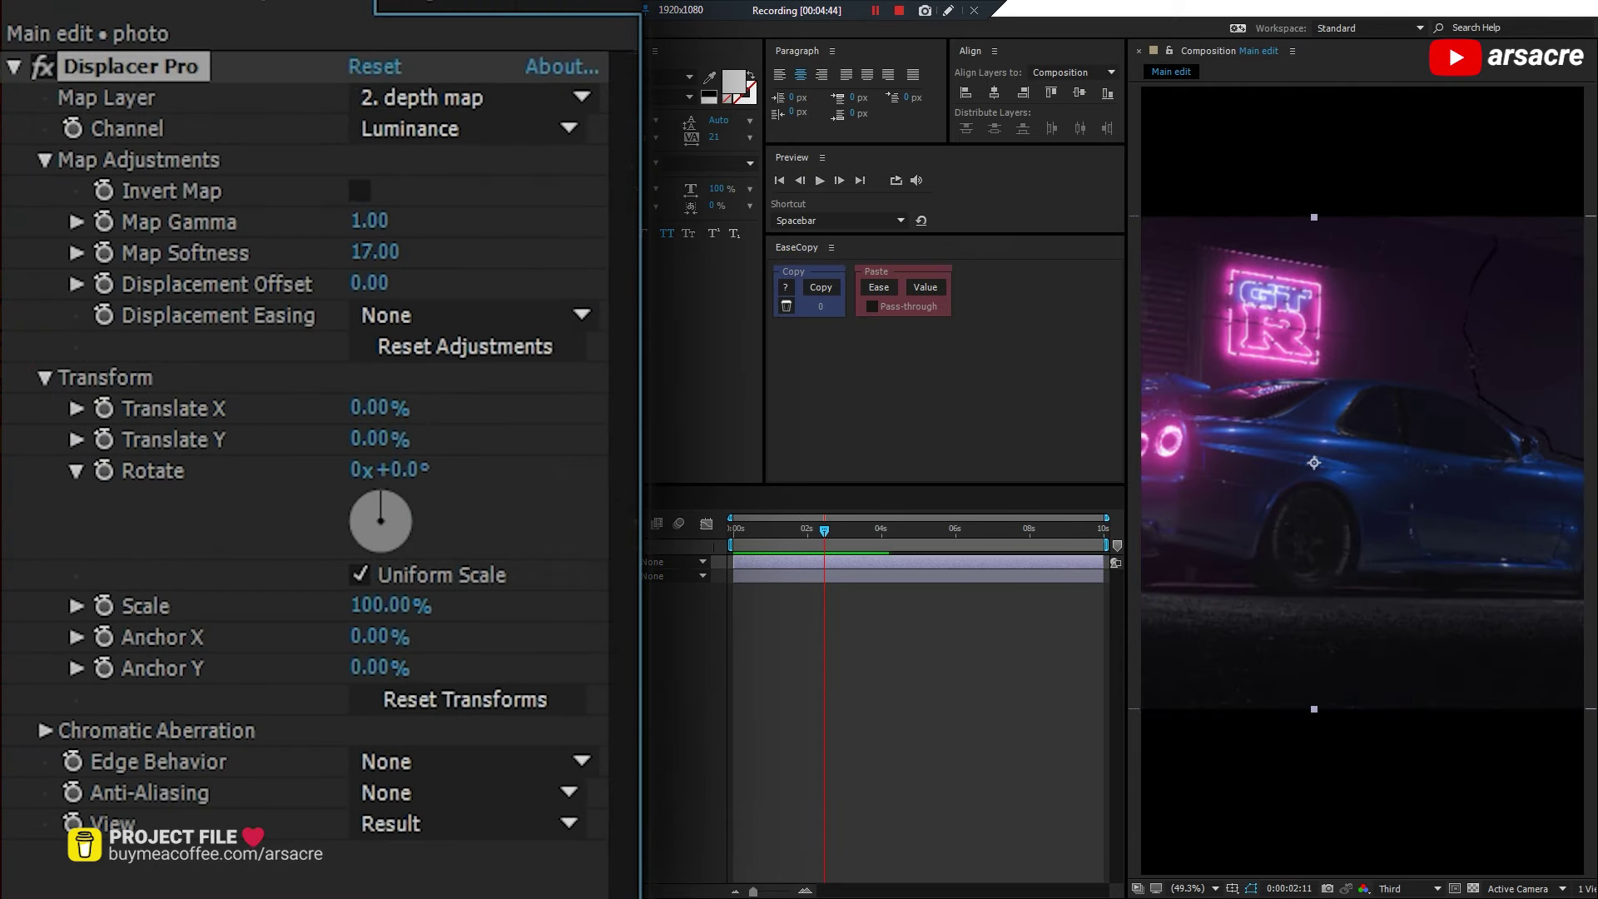
pyautogui.moveTo(375, 251); pyautogui.dragTo(624, 268)
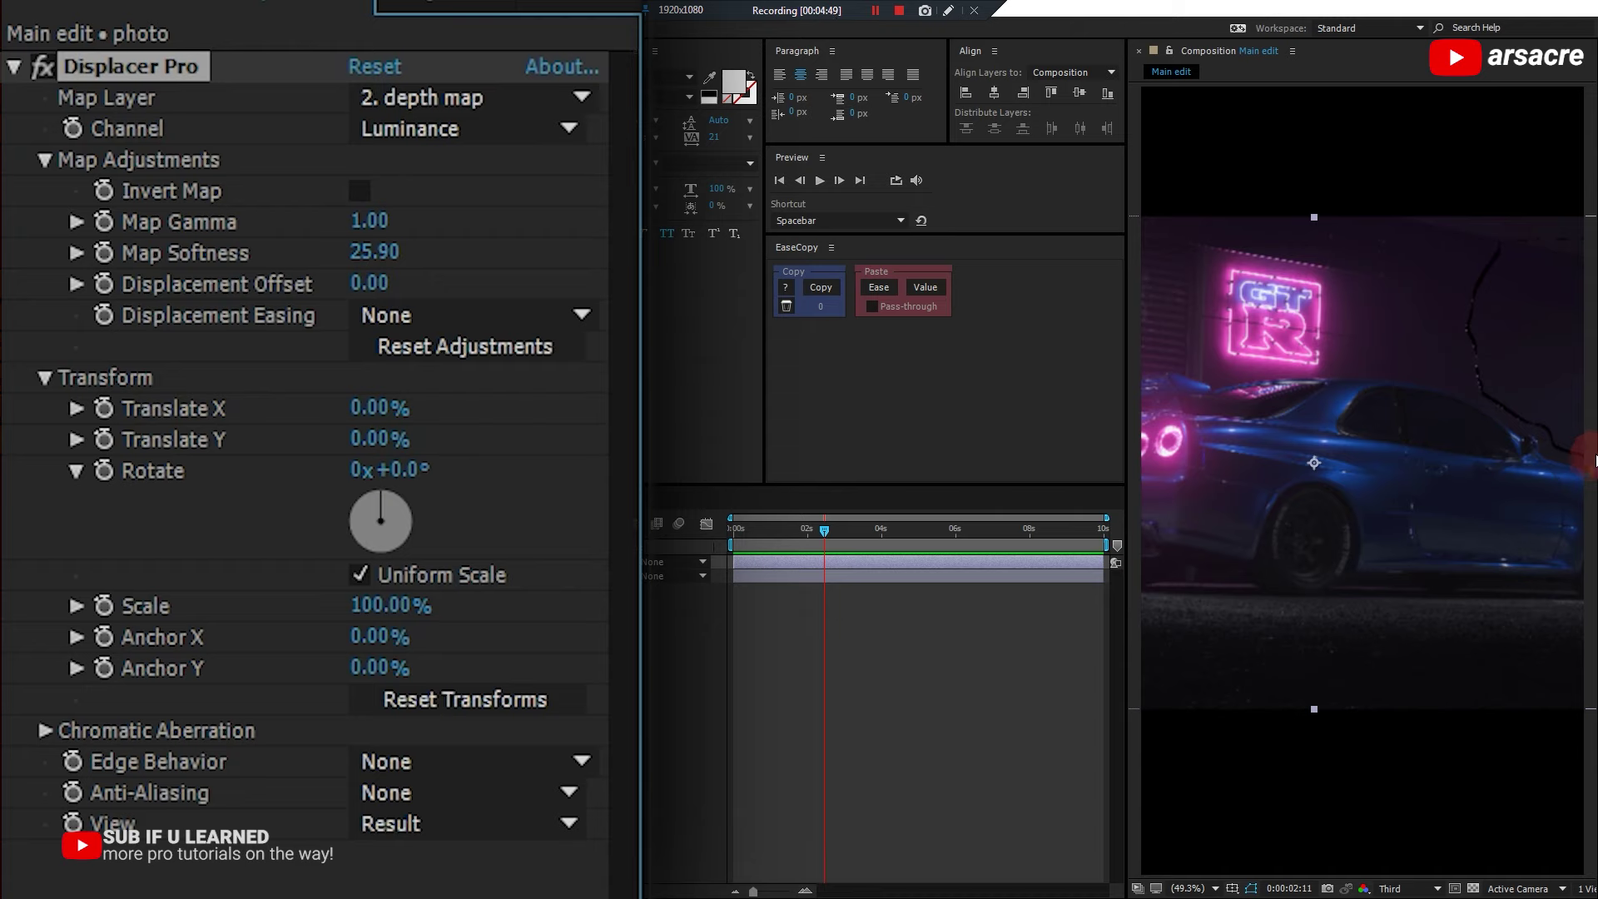
pyautogui.moveTo(369, 221); pyautogui.dragTo(274, 234)
pyautogui.moveTo(375, 439); pyautogui.dragTo(416, 445)
pyautogui.moveTo(468, 444); pyautogui.dragTo(359, 431)
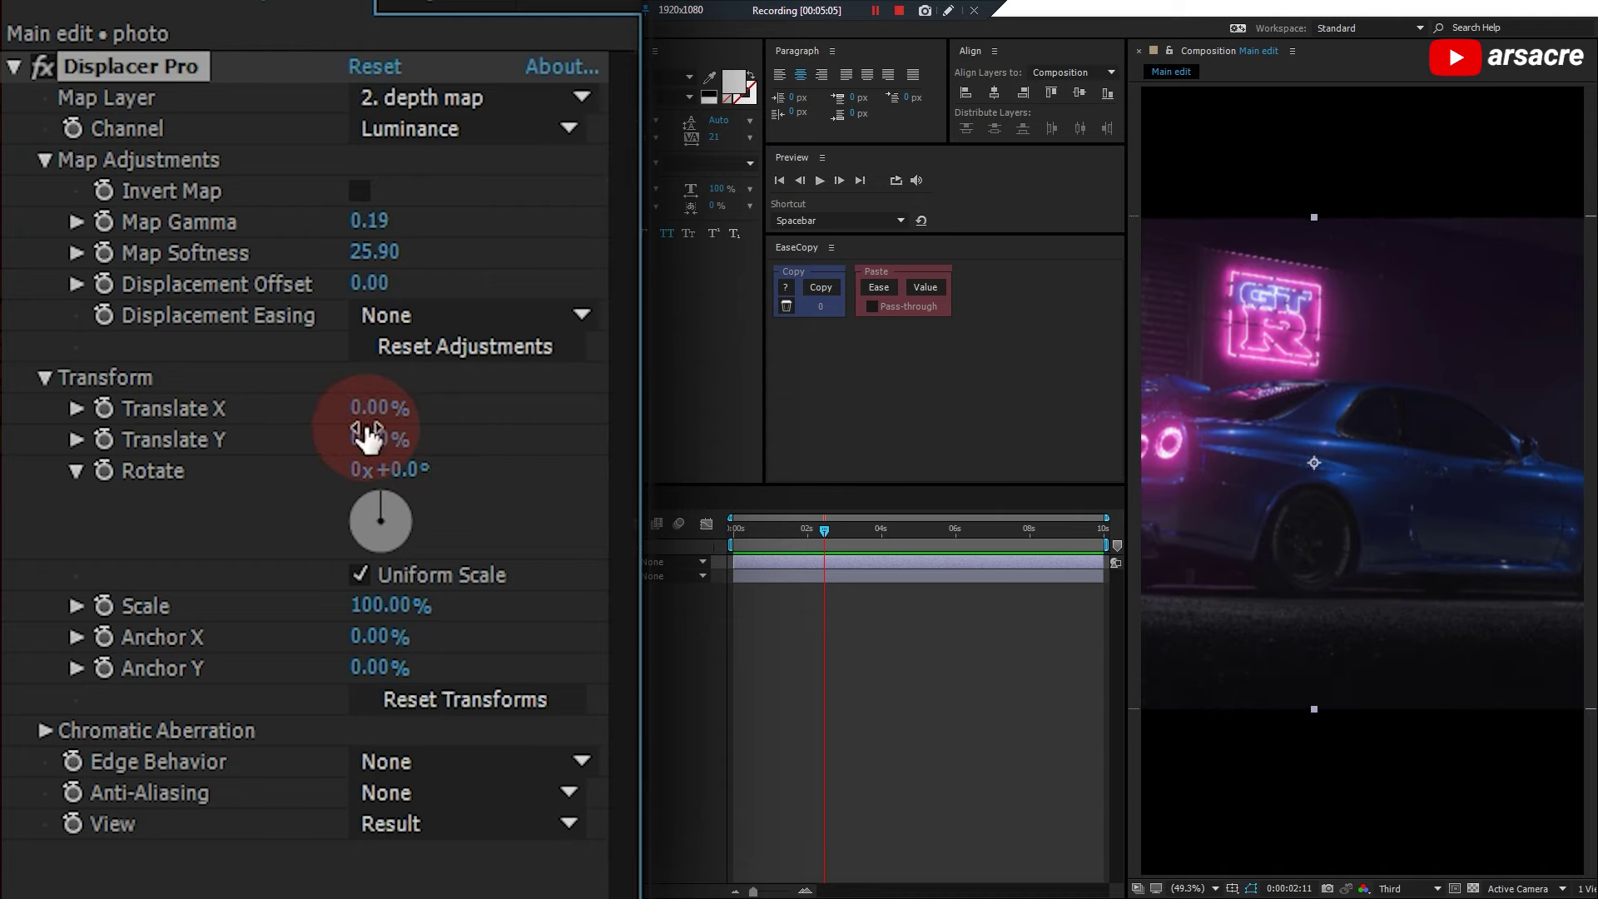
pyautogui.click(980, 328)
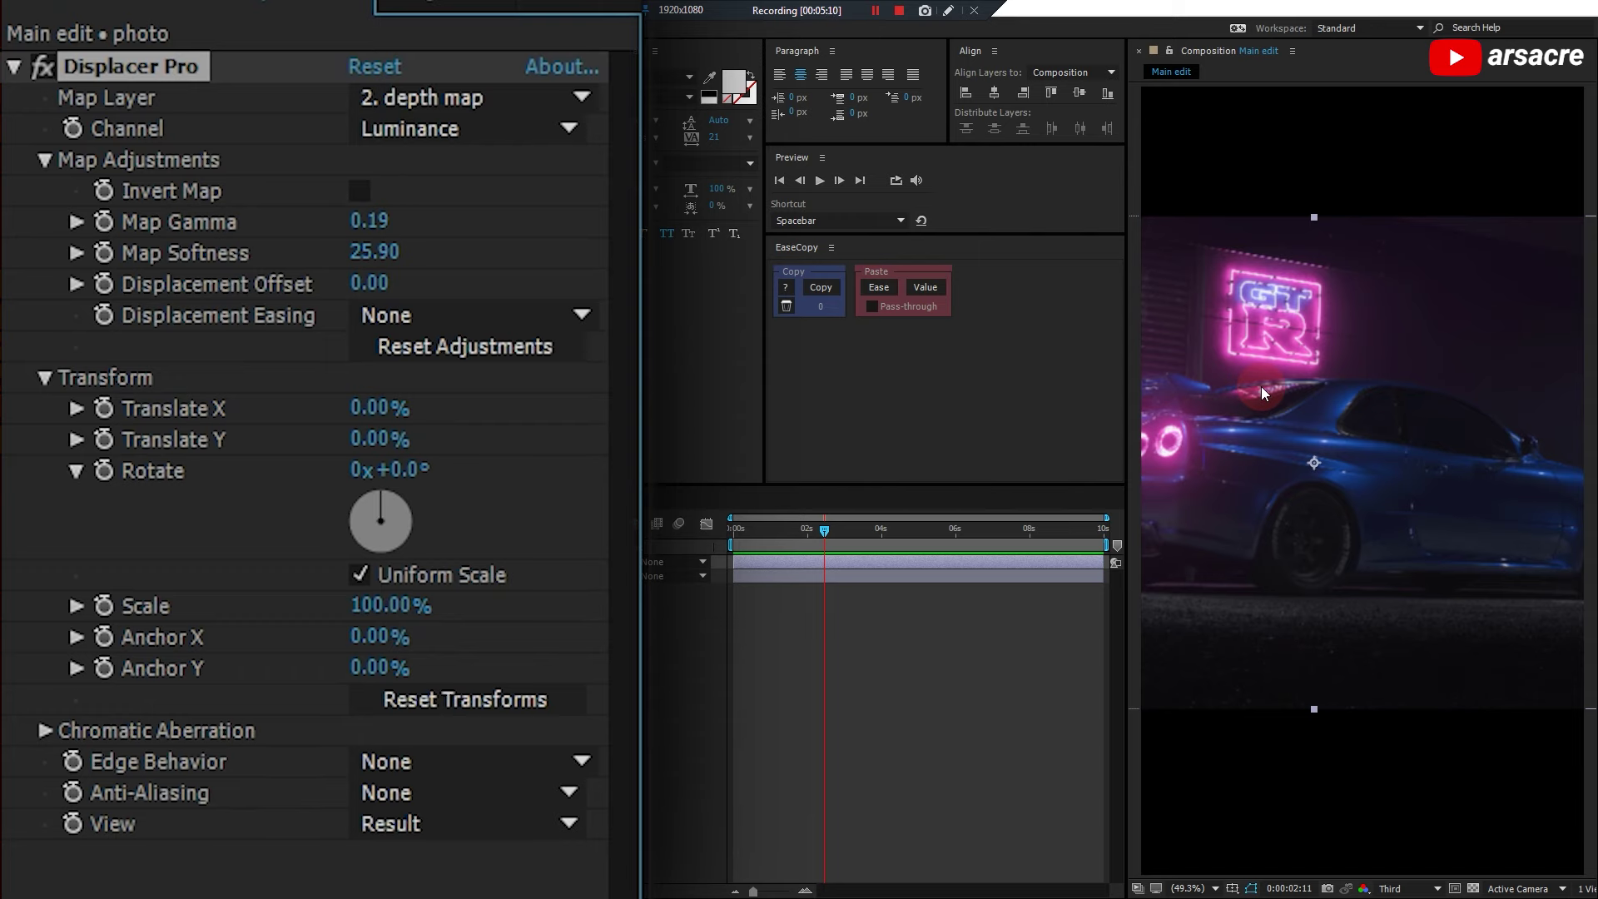
# Enable keyframing of Displacer Pro's Translate X and Translate Y at 0:00:02:11, and reveal the photo layer's keyframes at the composition's start
pyautogui.click(99, 411)
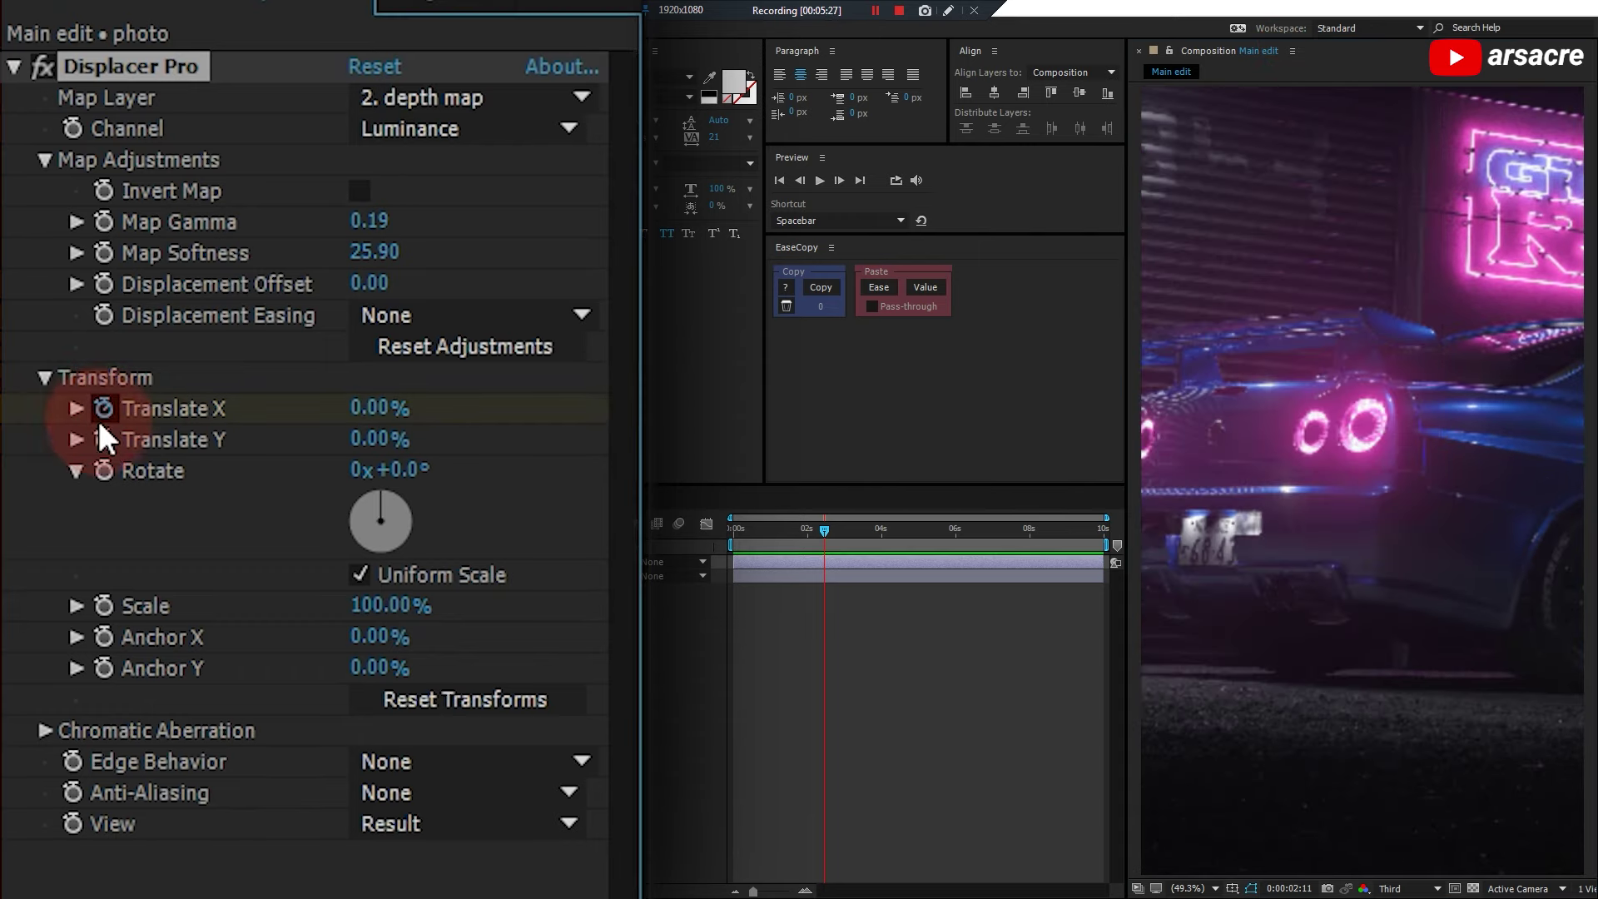
pyautogui.click(104, 439)
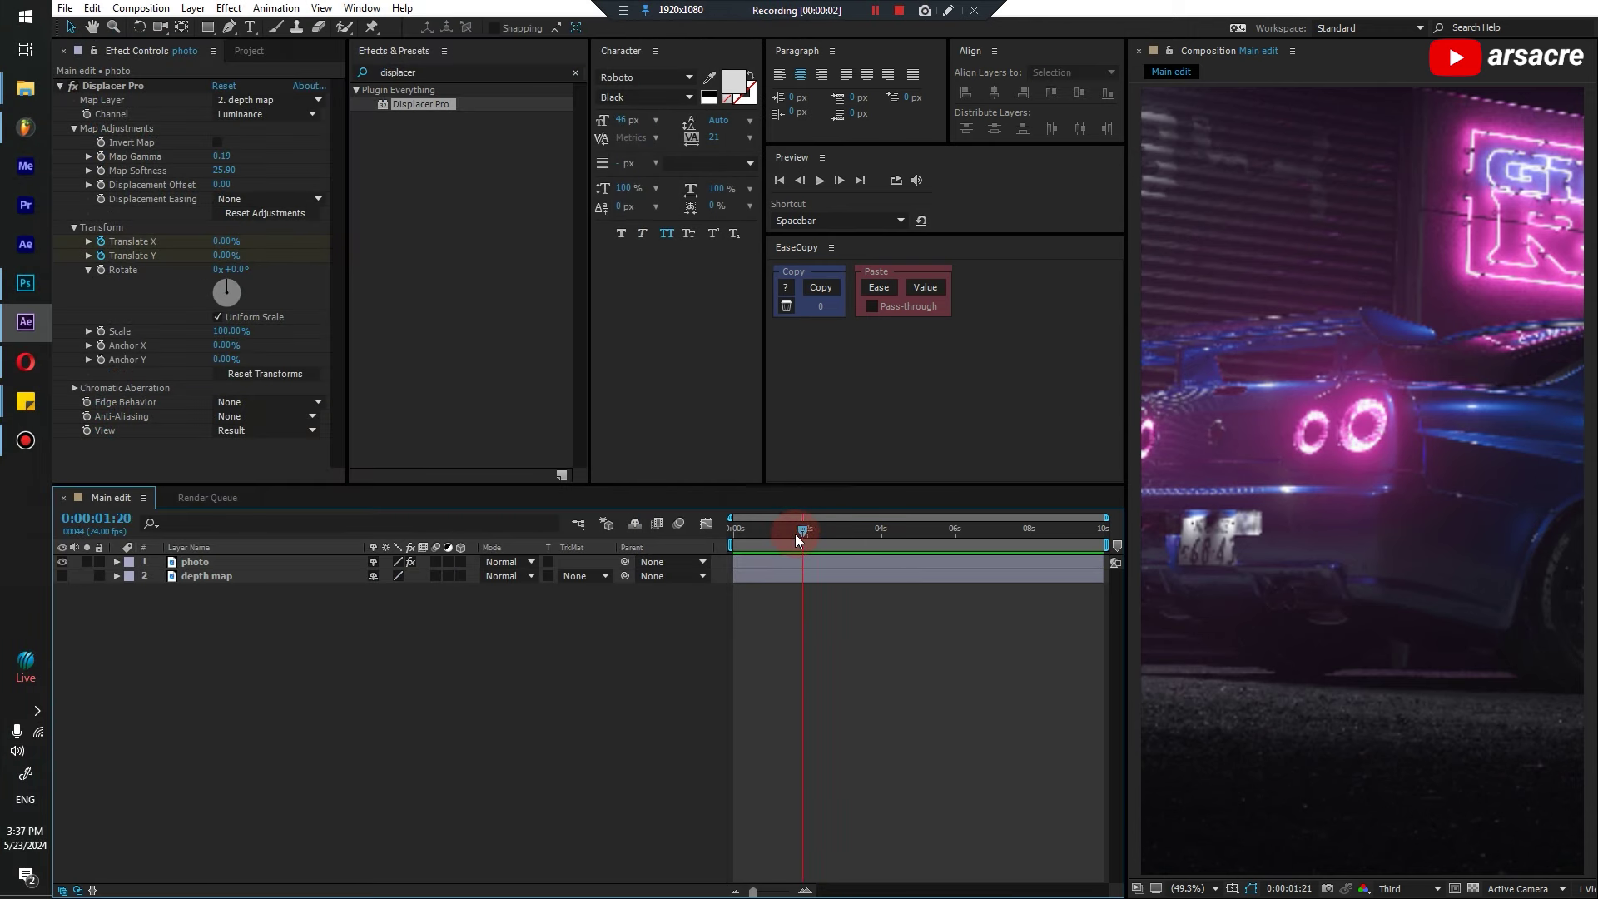
pyautogui.moveTo(796, 536); pyautogui.dragTo(271, 756)
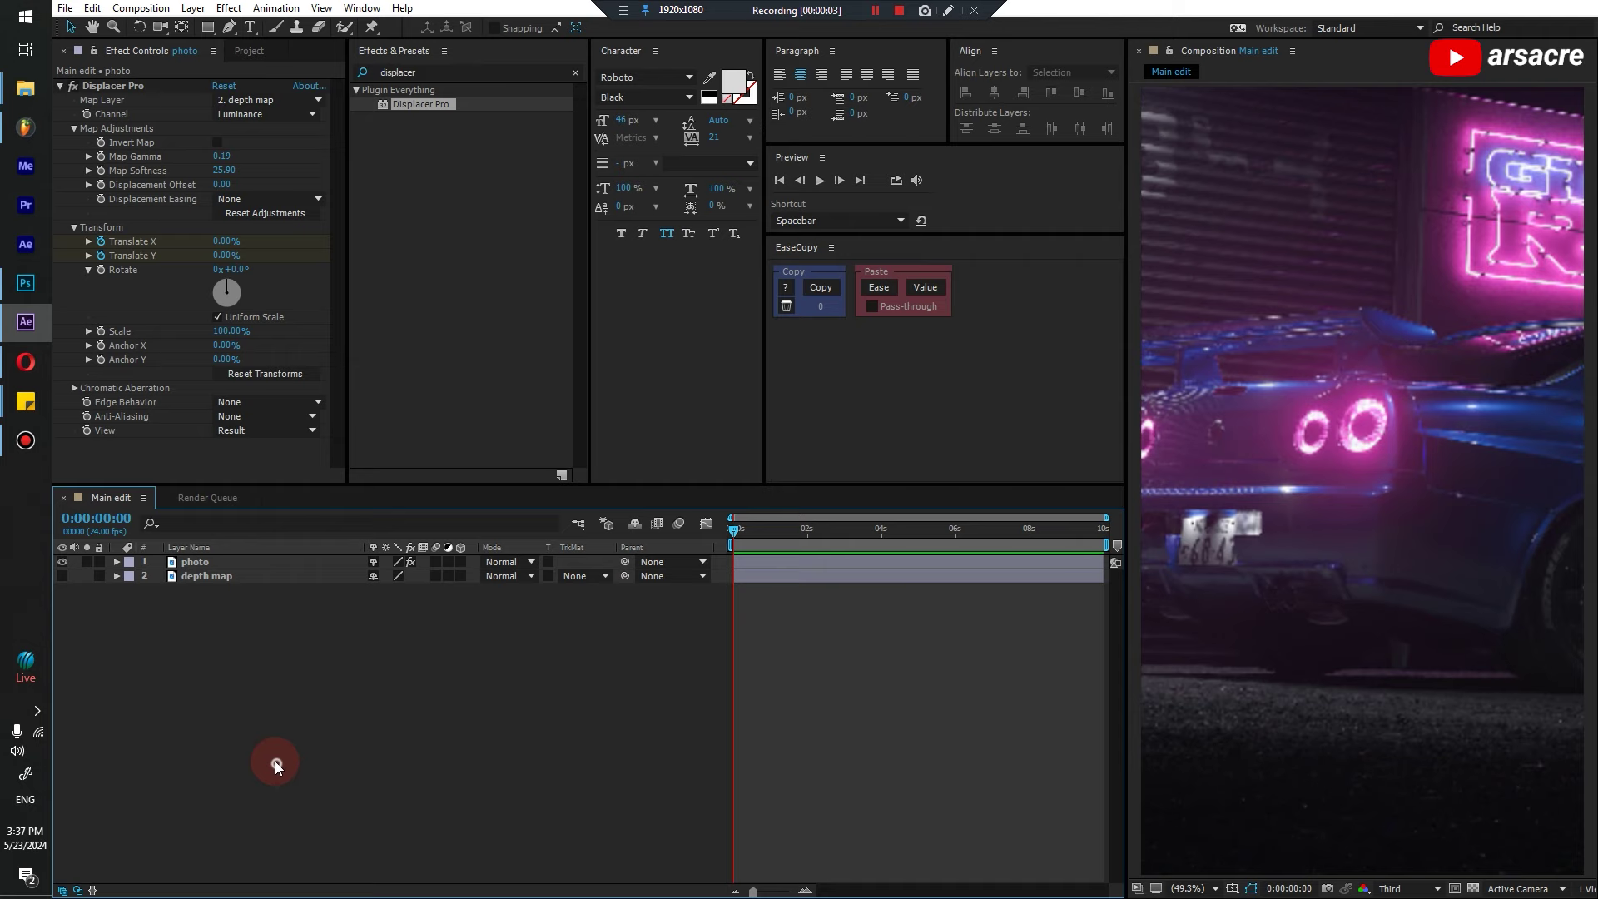
pyautogui.click(213, 567)
pyautogui.press('u')
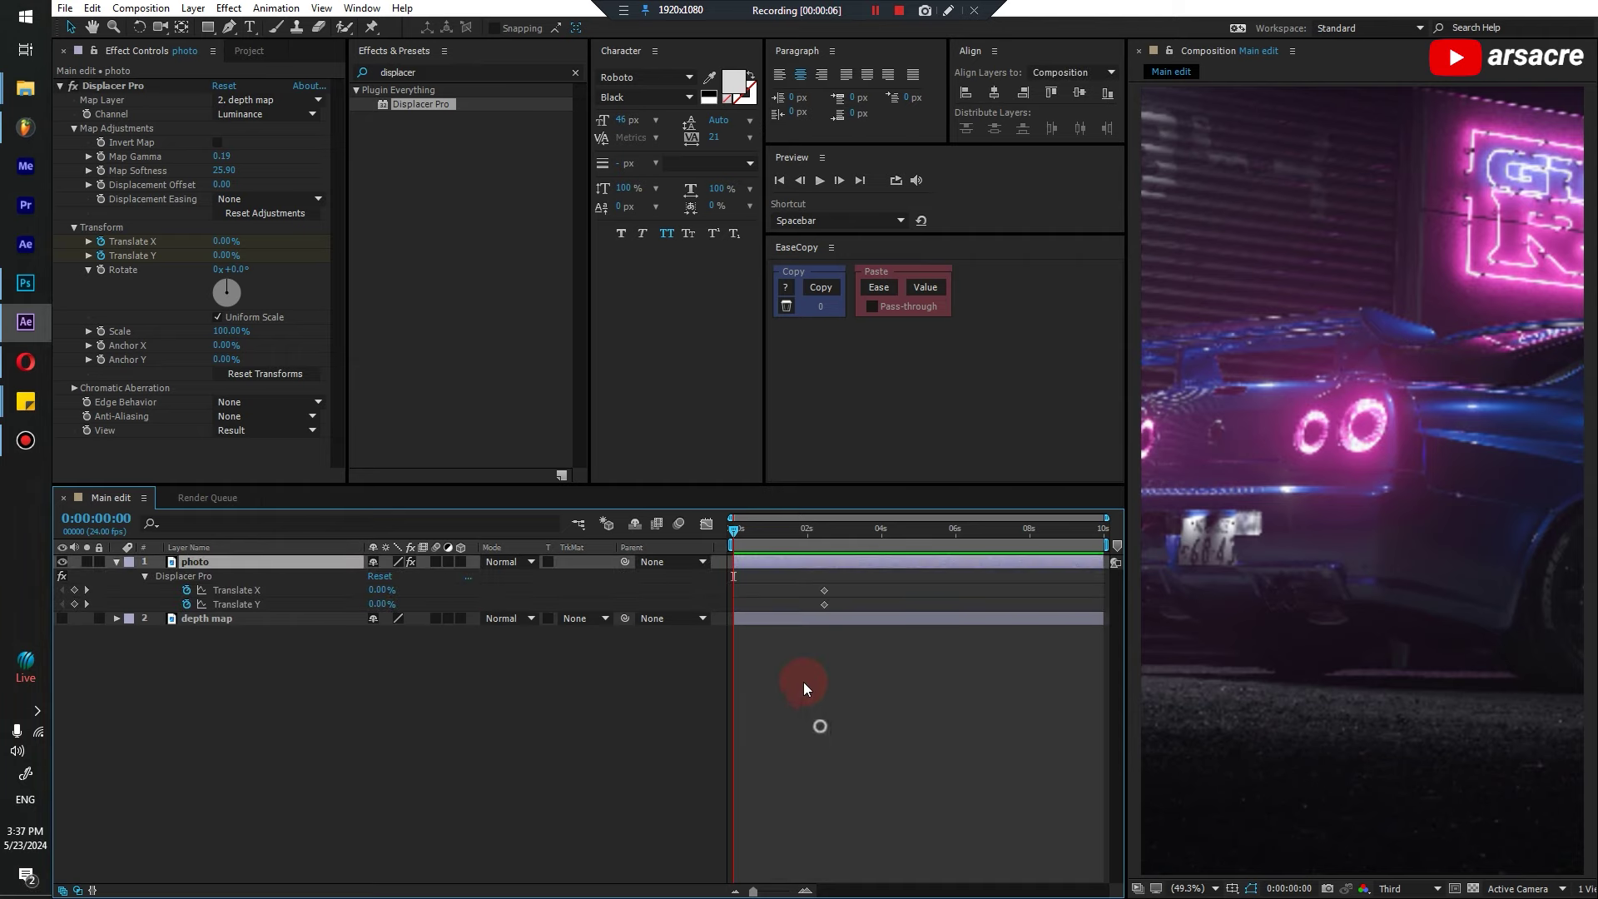
pyautogui.click(815, 720)
pyautogui.press('u')
pyautogui.press('u')
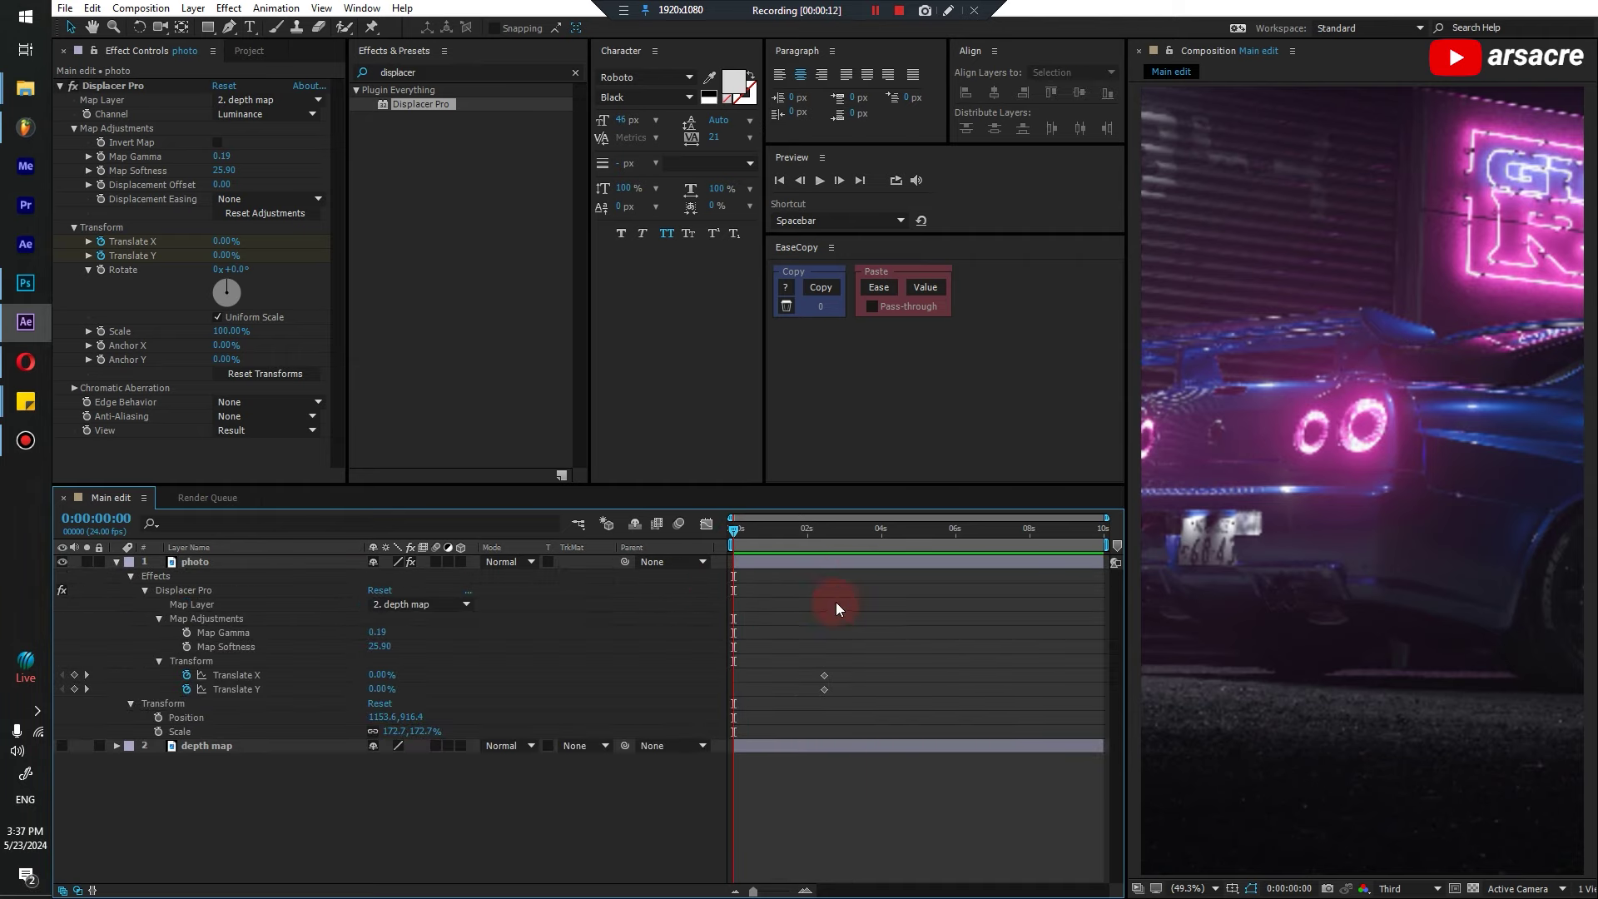
pyautogui.moveTo(844, 711); pyautogui.dragTo(856, 679)
pyautogui.press('u')
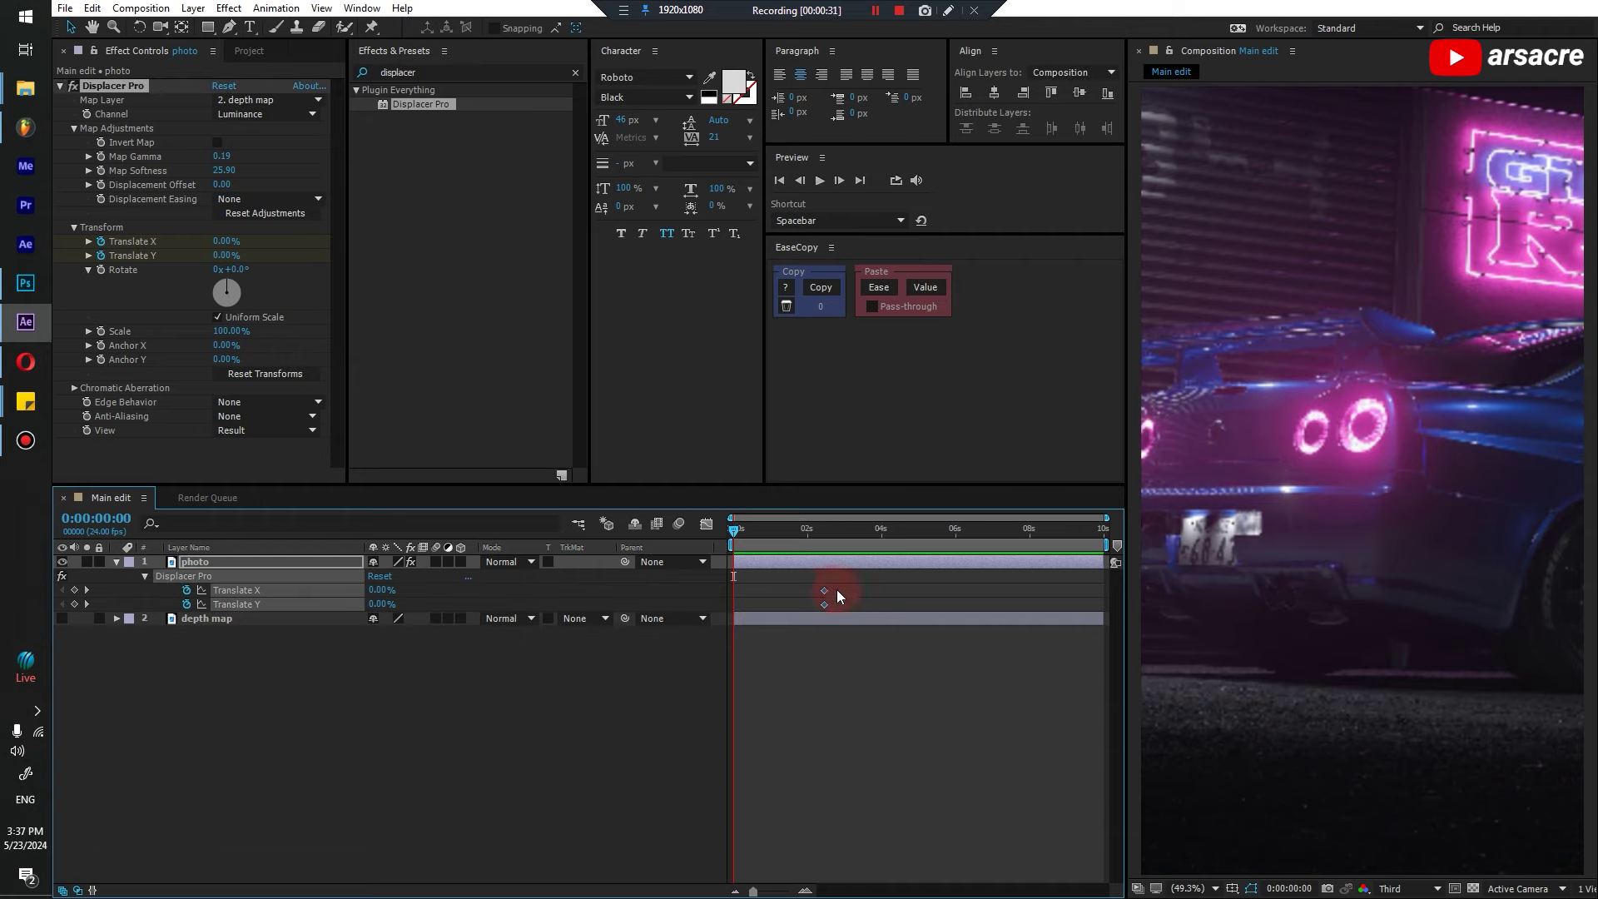
pyautogui.click(790, 590)
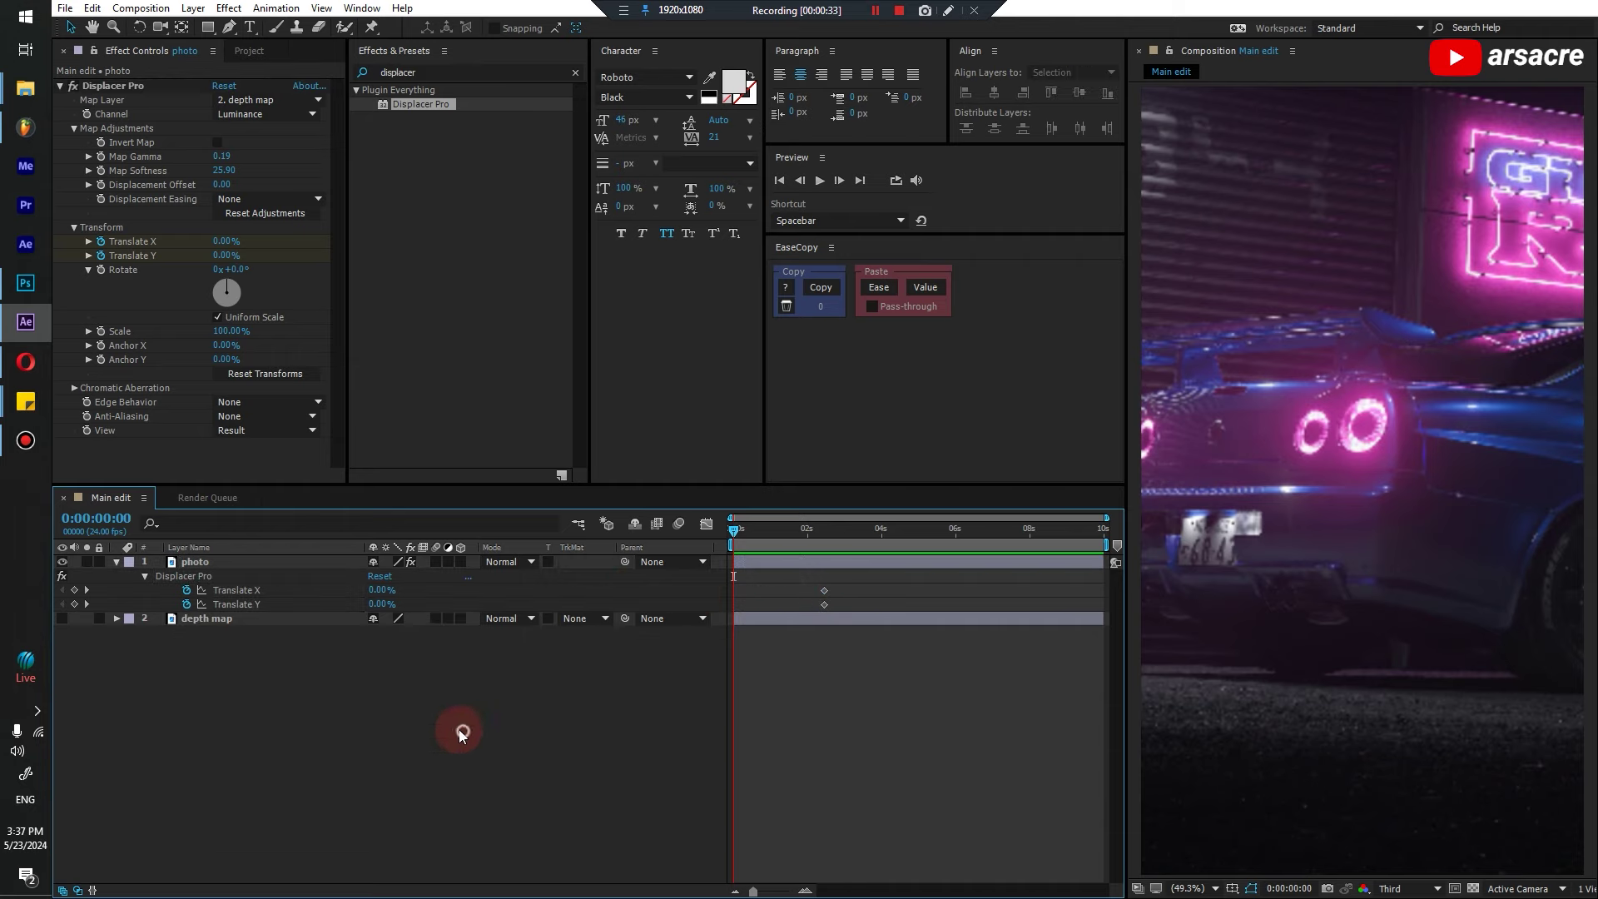
# Set Translate X to 8.10% and Translate Y to 5.10% at 0:00:00:00, and preview the movement
pyautogui.moveTo(381, 590); pyautogui.dragTo(417, 602)
pyautogui.press('space')
pyautogui.press('space')
pyautogui.press('space')
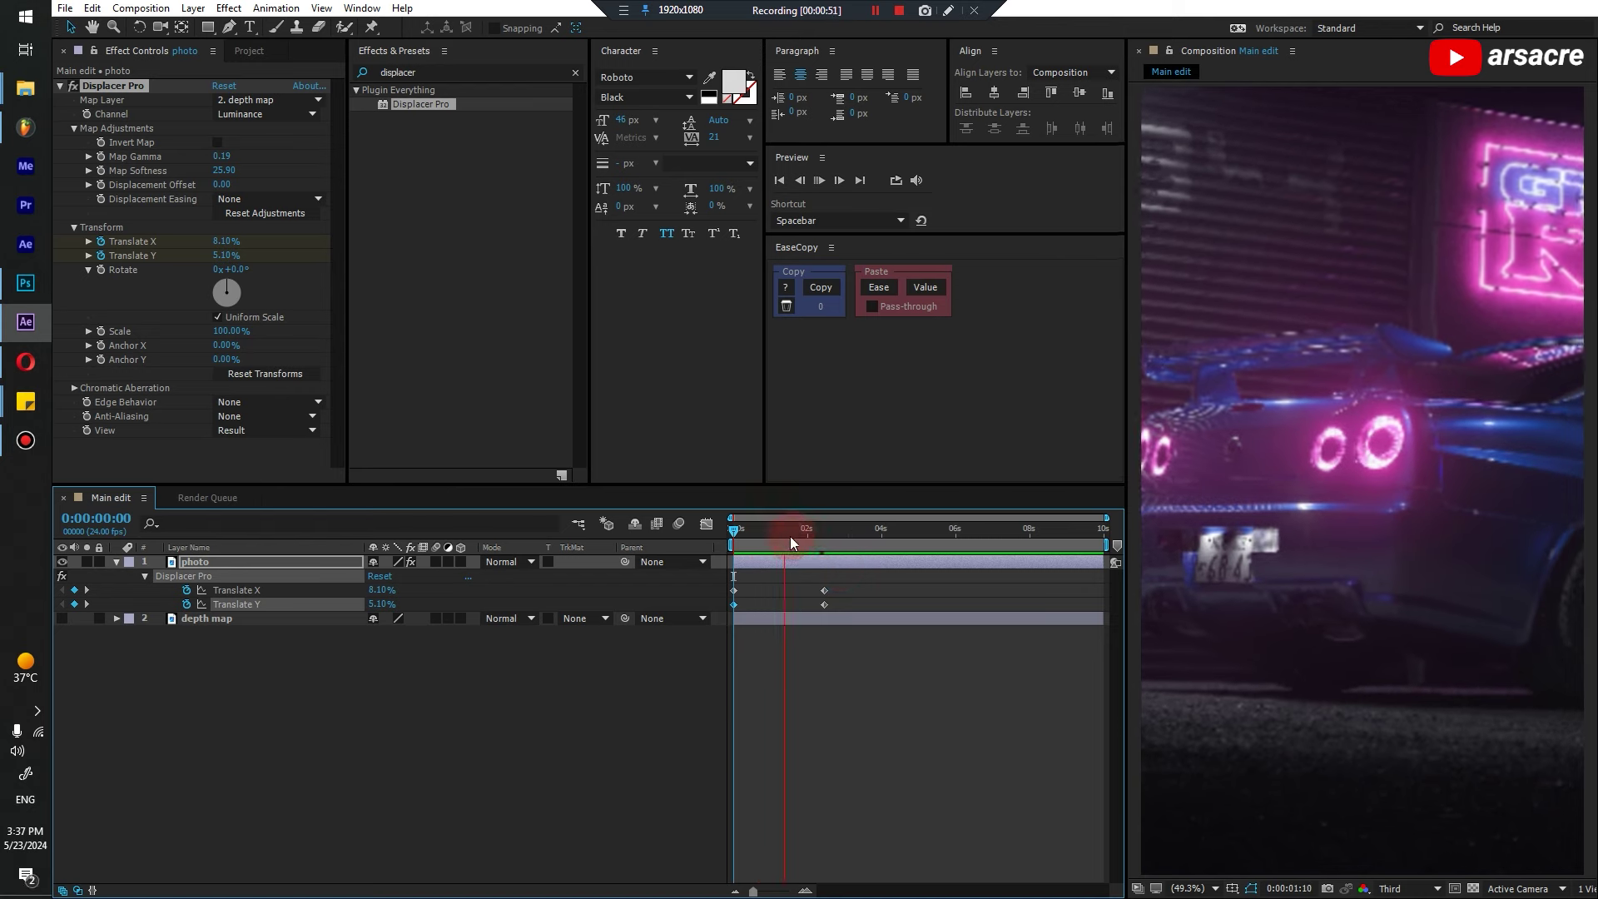
# Set Translate X to -5.40% and Translate Y to -1.60% at 0:00:02:11, and scrub through the movement
pyautogui.moveTo(791, 532); pyautogui.dragTo(824, 529)
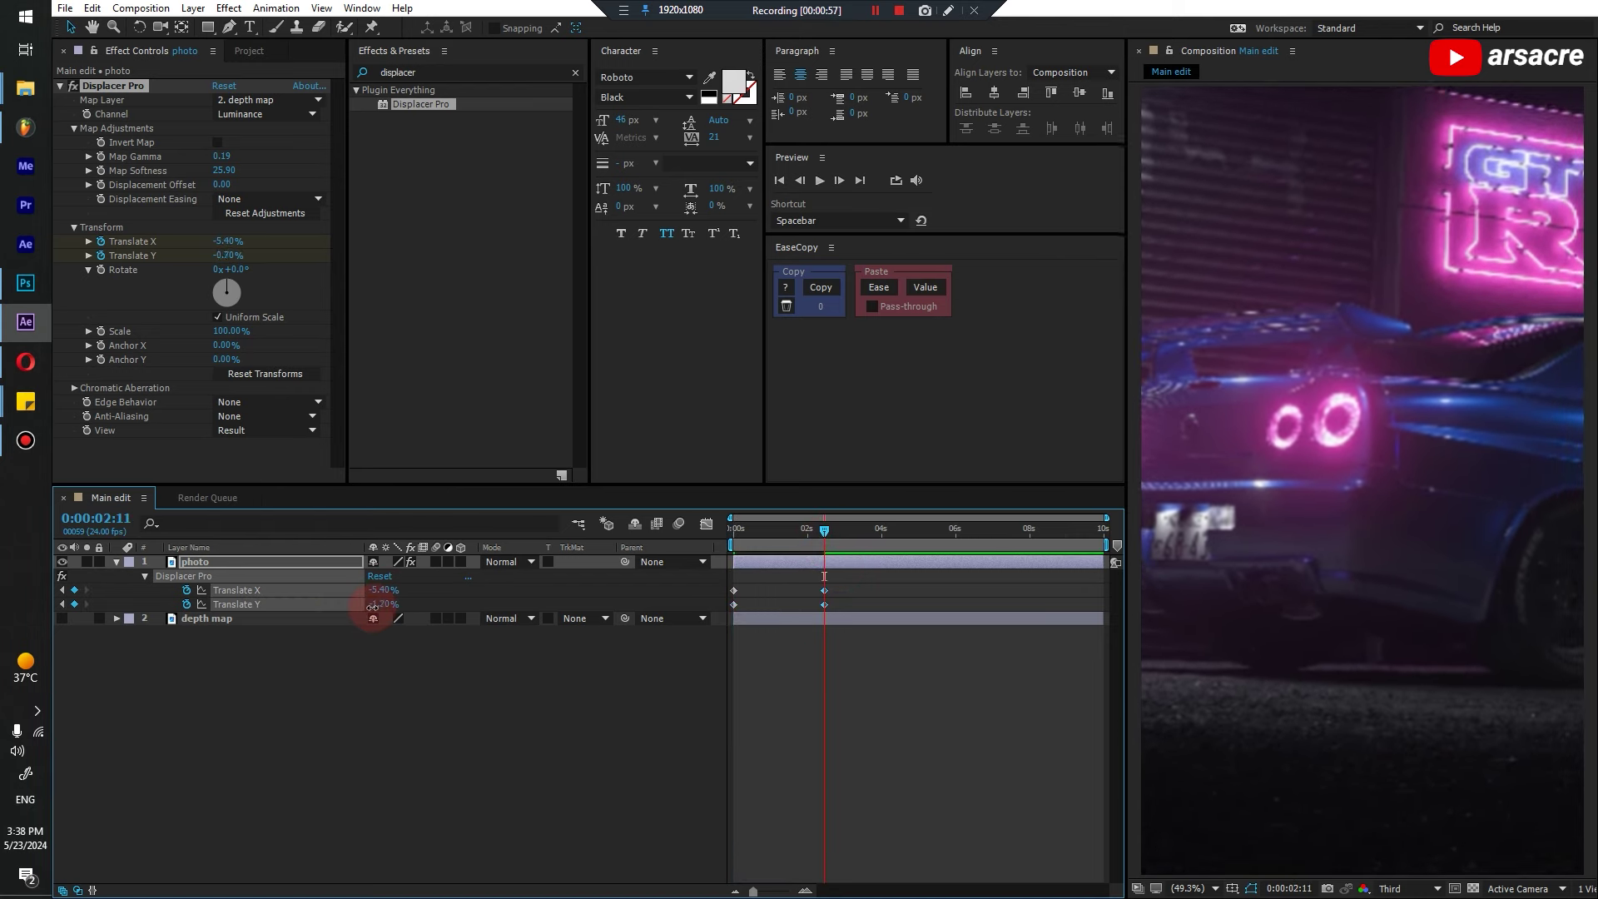
pyautogui.moveTo(824, 529); pyautogui.dragTo(754, 529)
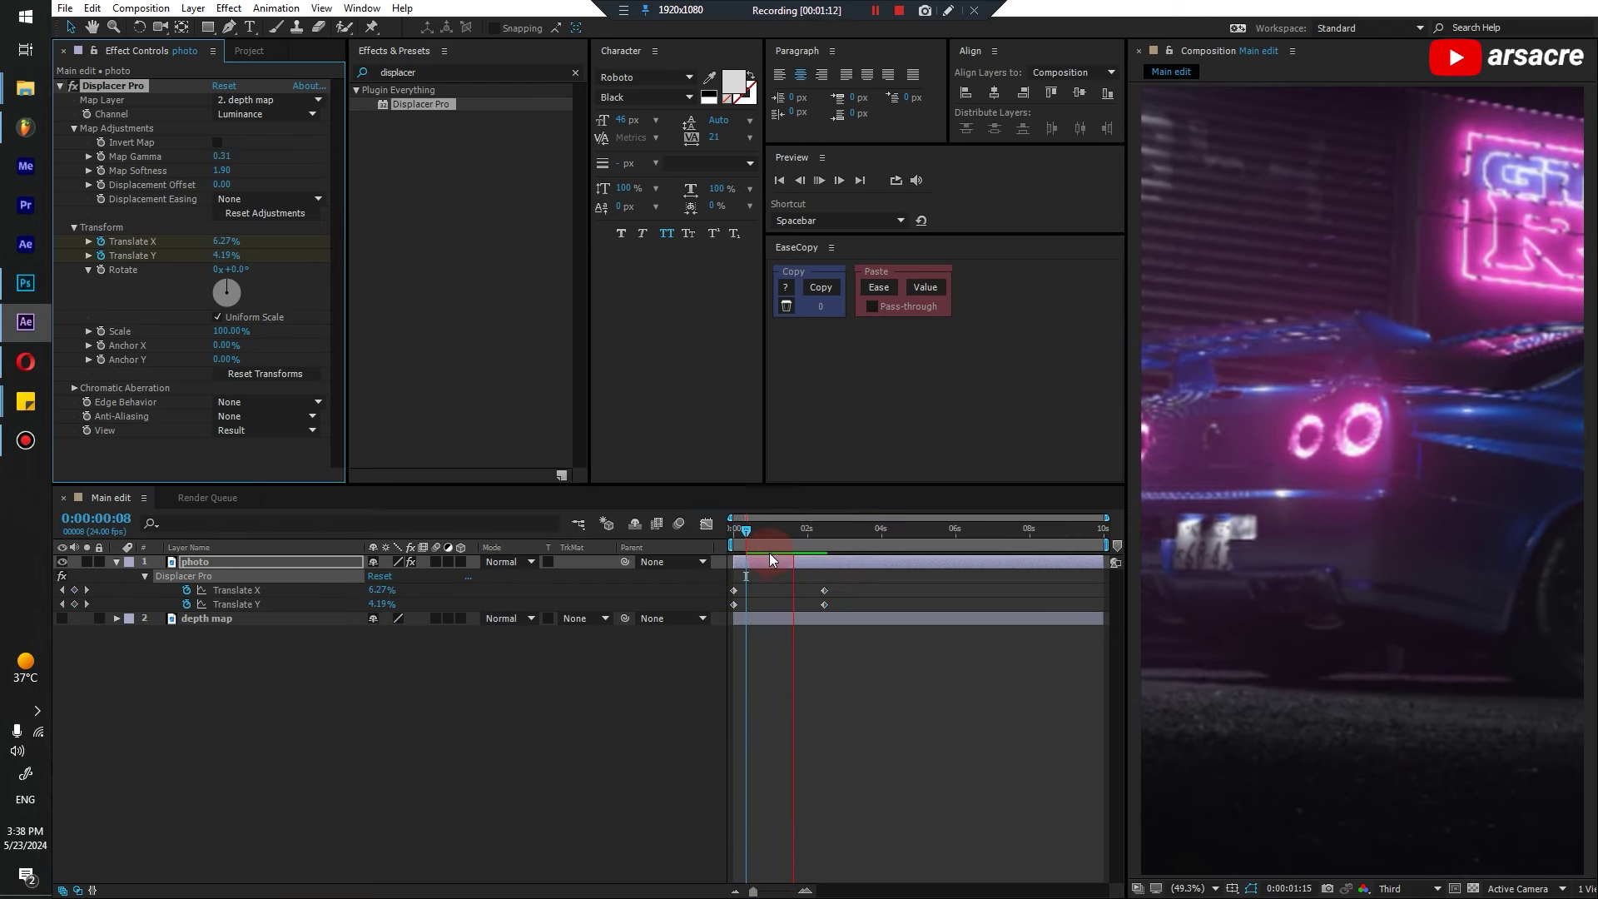
pyautogui.moveTo(769, 552); pyautogui.dragTo(793, 589)
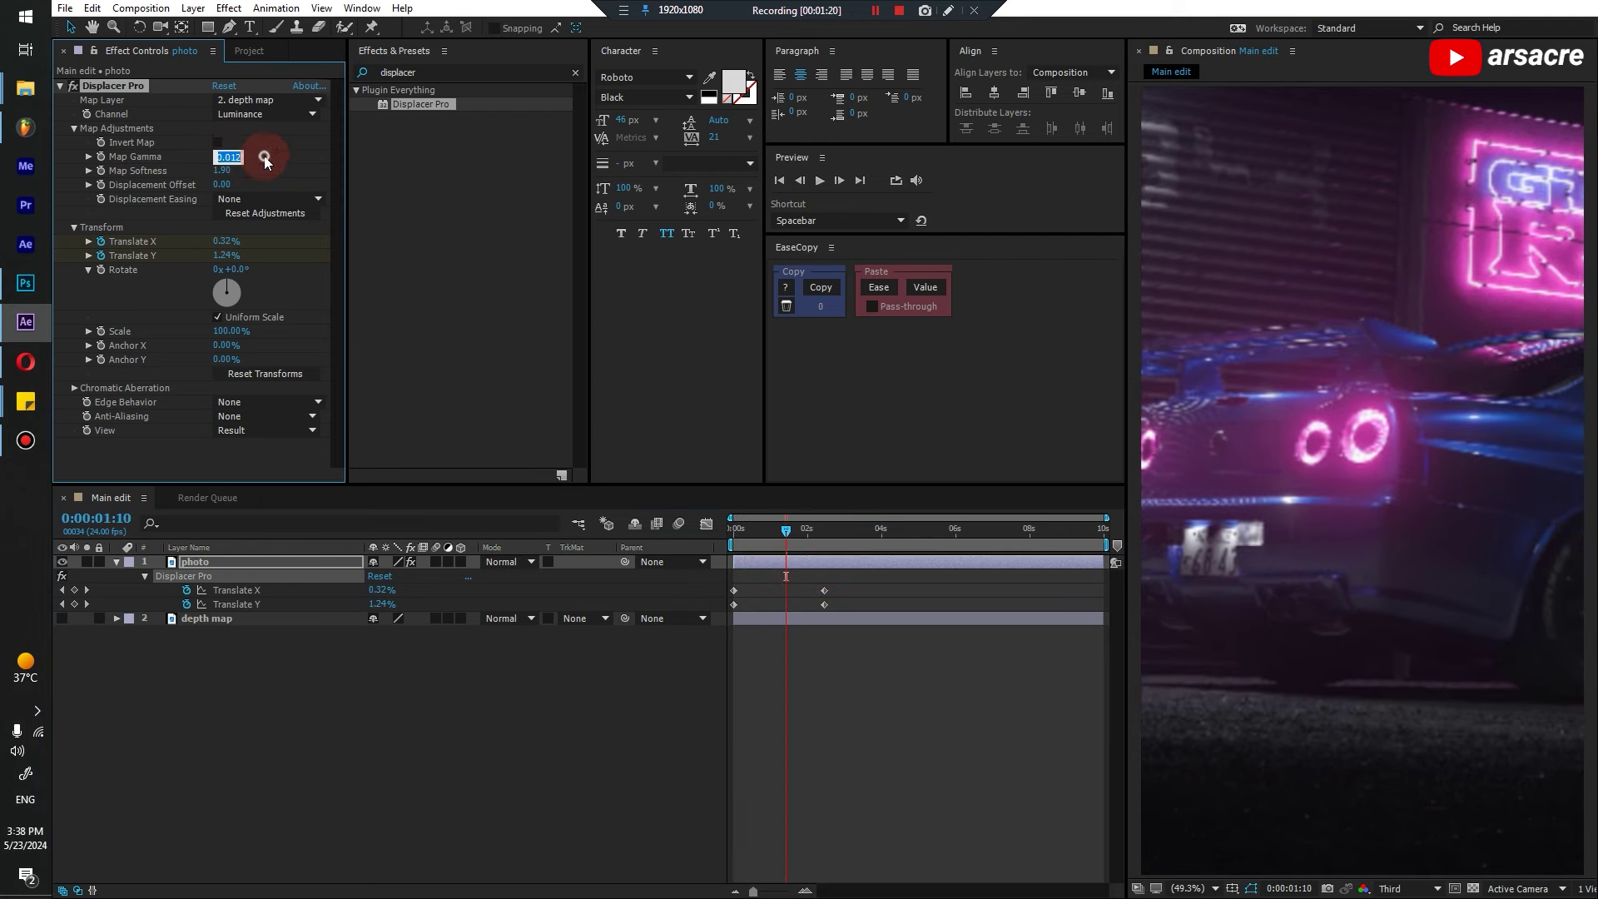
# Set Displacer Pro's Map Gamma to 1 and preview the photo's movement from the start
pyautogui.click(220, 156)
pyautogui.write('1')
pyautogui.click(726, 597)
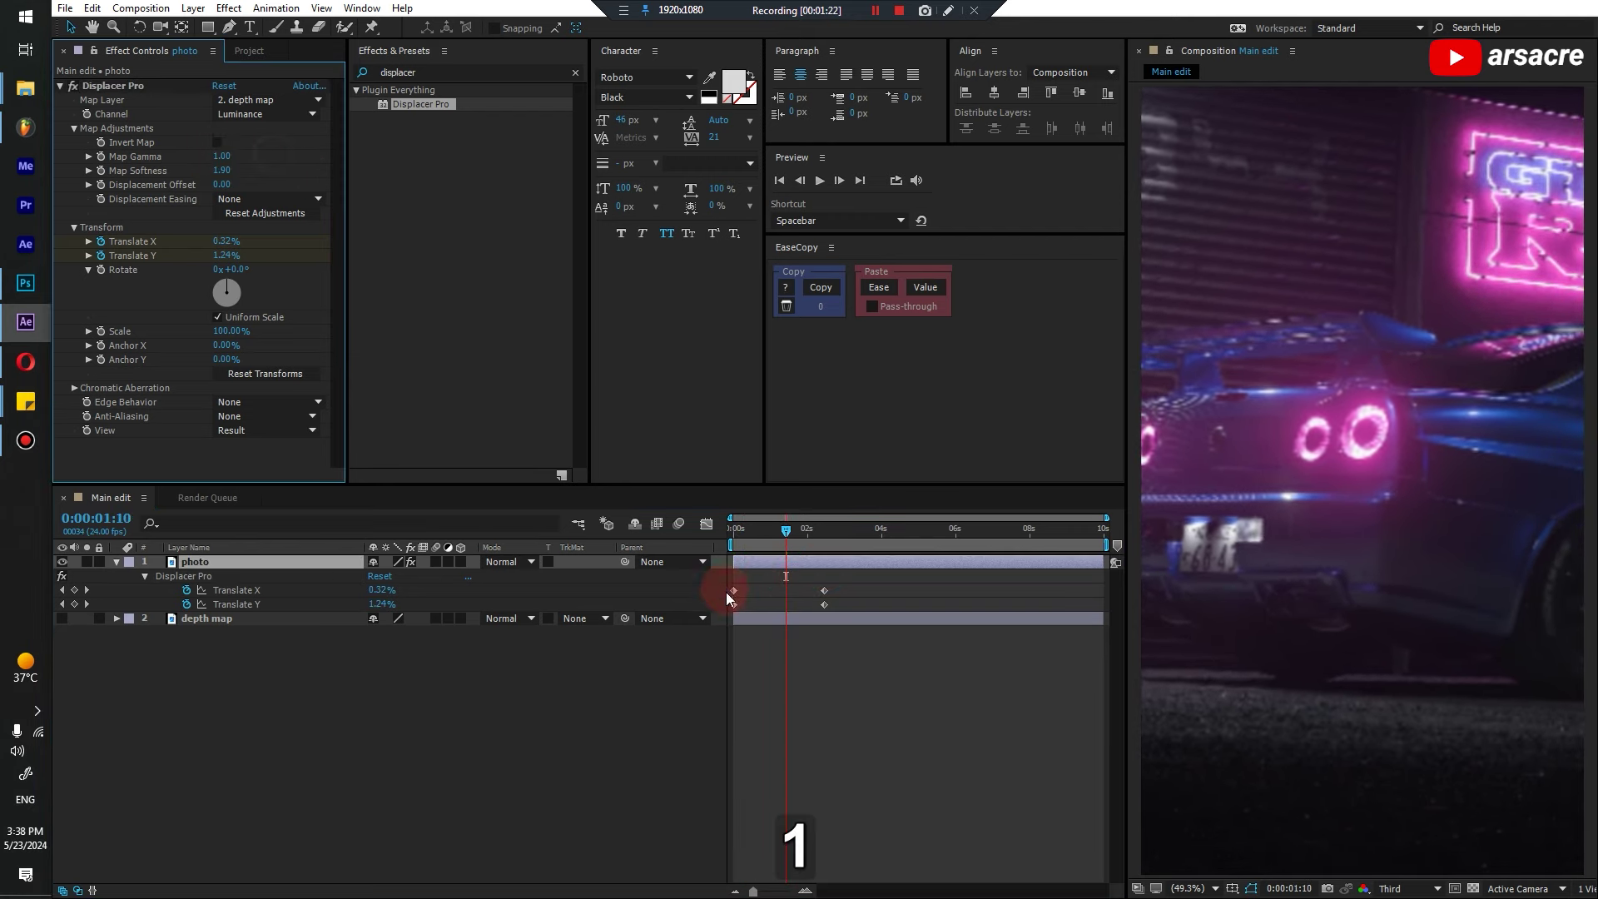
pyautogui.moveTo(785, 530); pyautogui.dragTo(736, 530)
pyautogui.press('space')
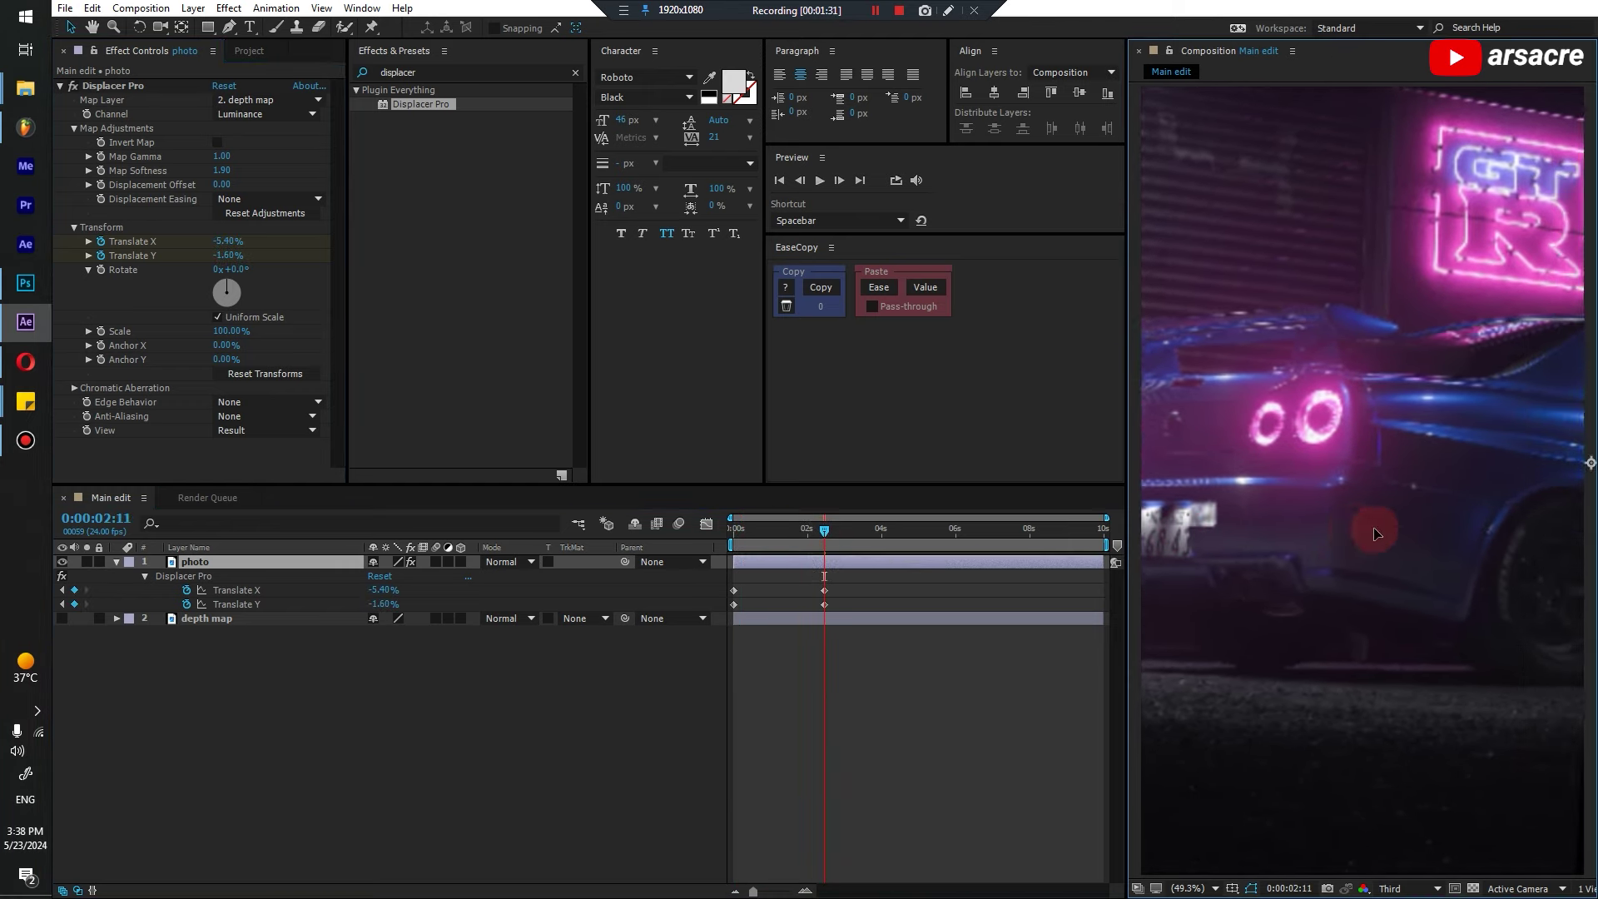
# Set the photo layer's Scale to 163.2% and preview the result
pyautogui.press('s')
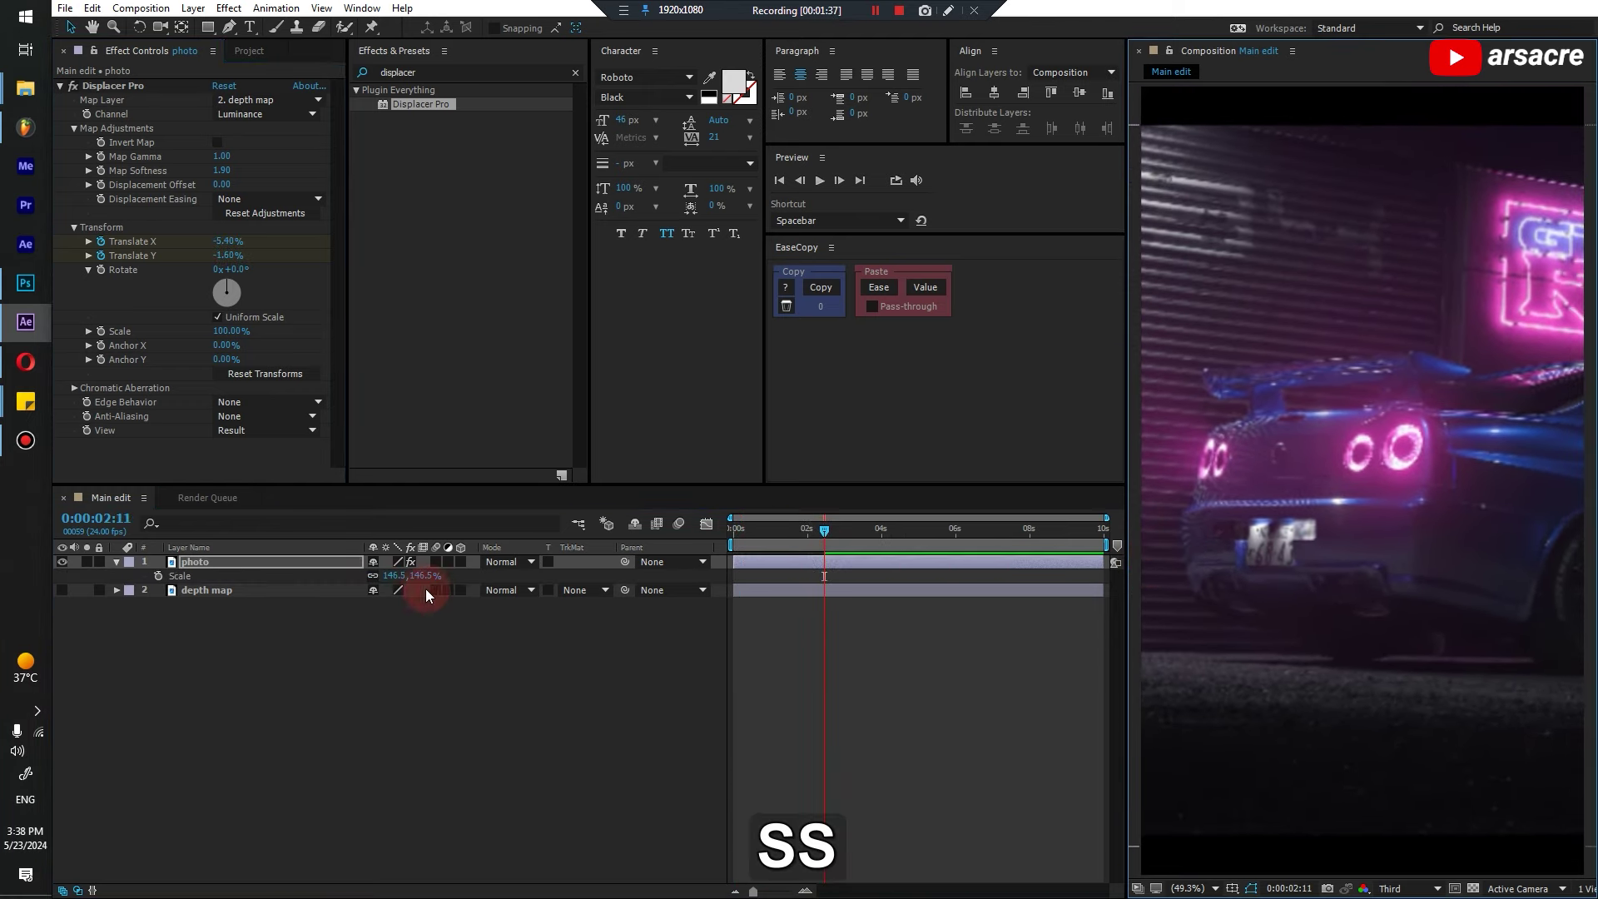
pyautogui.moveTo(420, 575); pyautogui.dragTo(571, 588)
pyautogui.press('space')
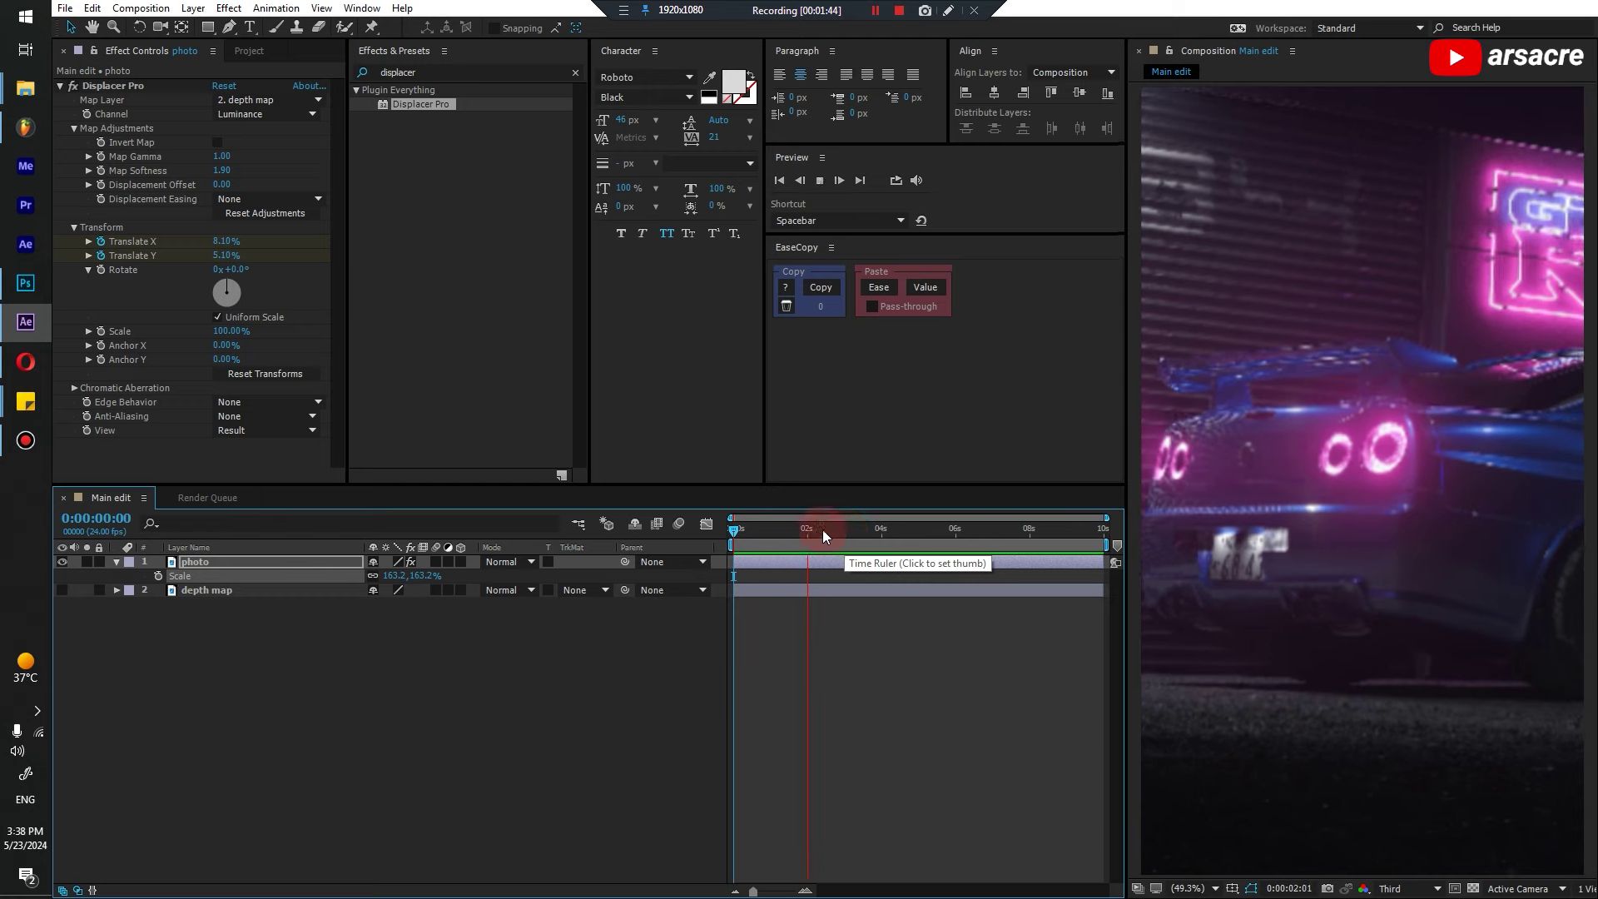
pyautogui.press('space')
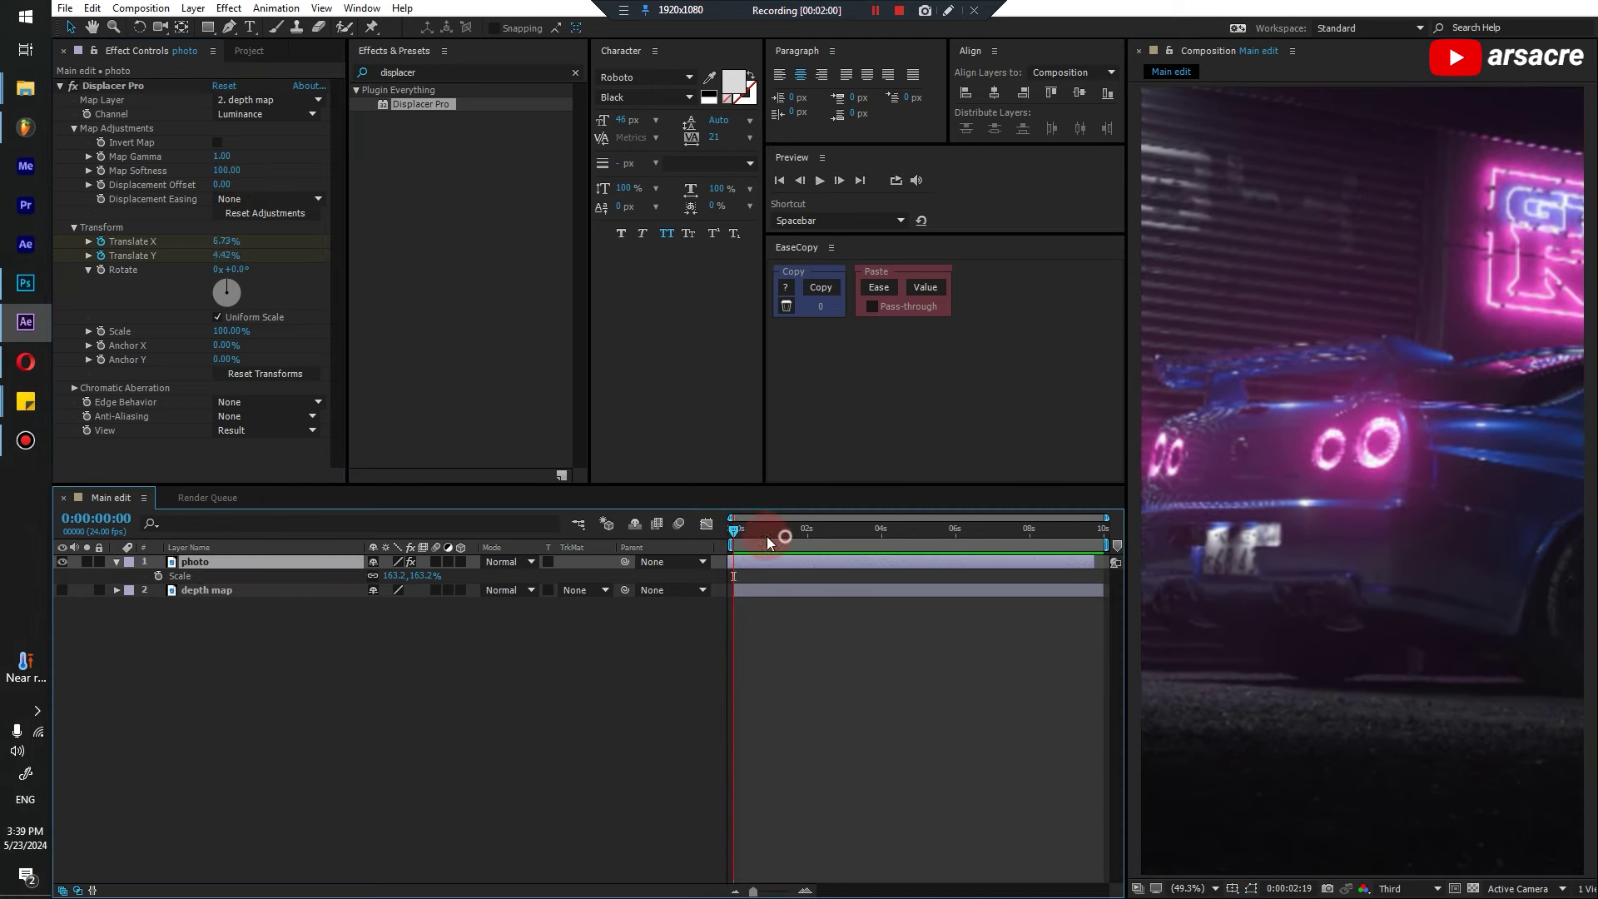
# Play and scrub through the first three seconds to examine the photo's 3D displacement movement
pyautogui.moveTo(766, 534); pyautogui.dragTo(845, 534)
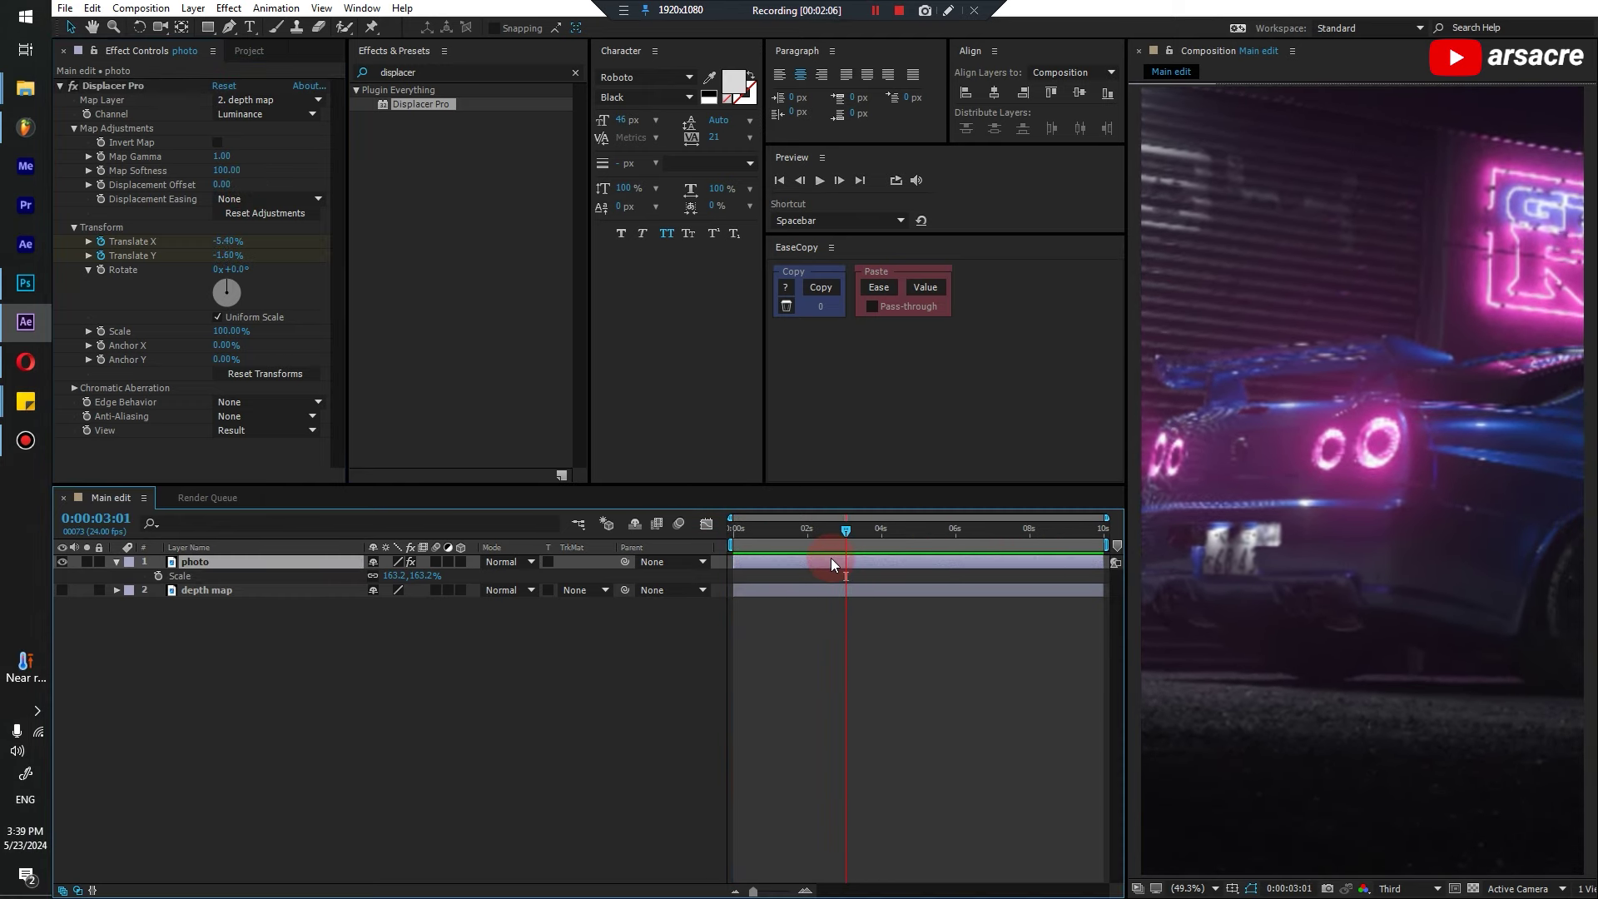
pyautogui.press('Home')
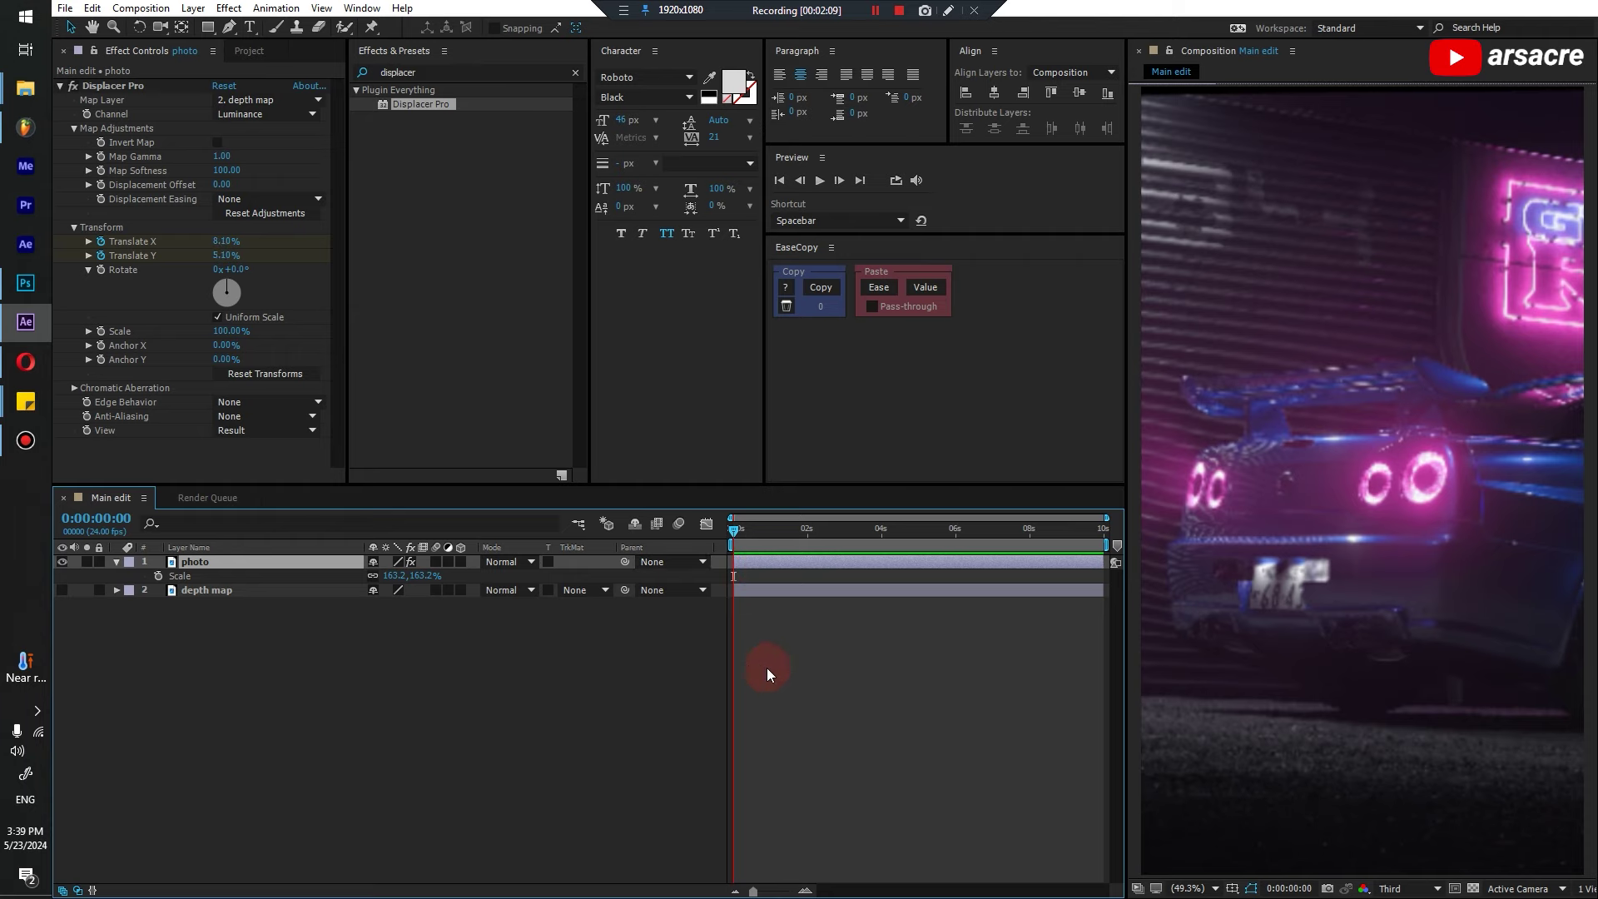
pyautogui.click(766, 667)
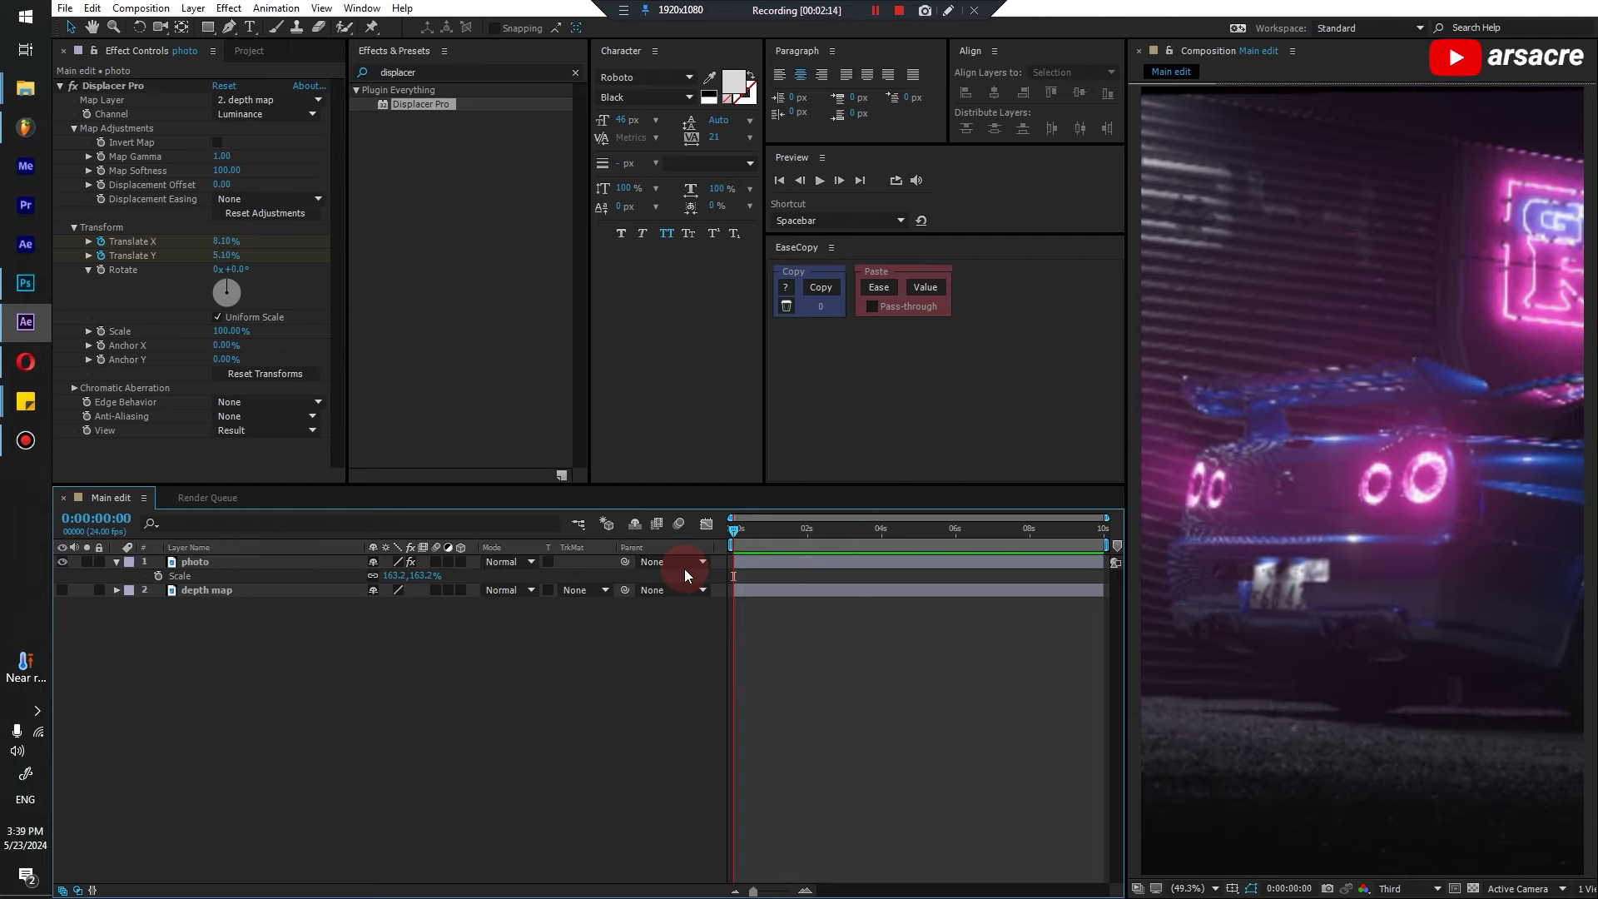
pyautogui.press('space')
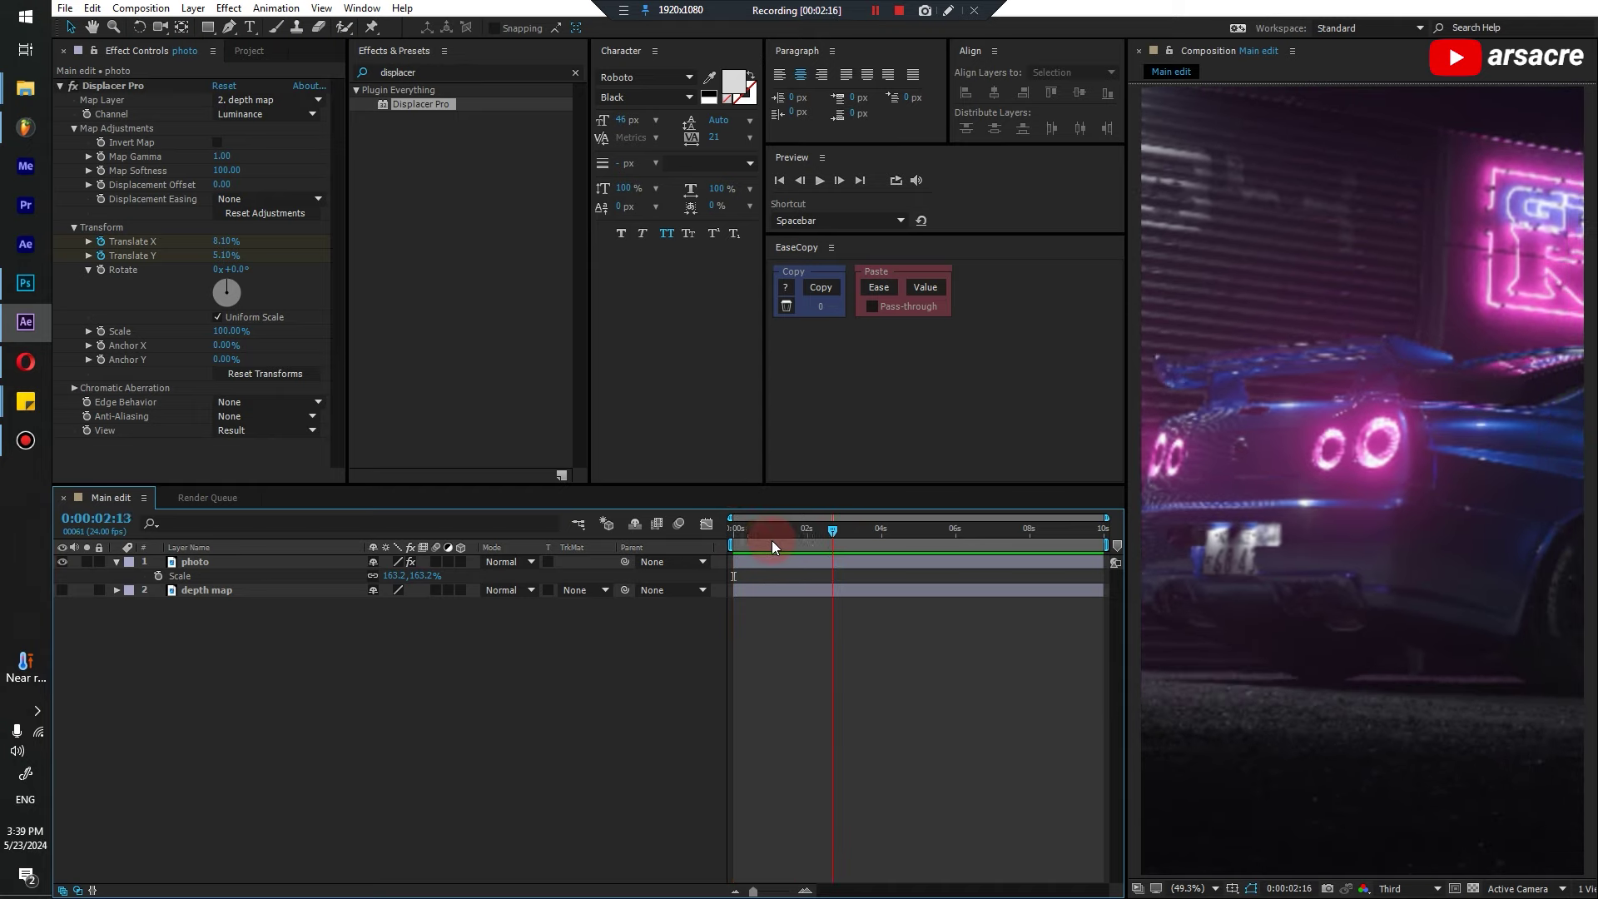
pyautogui.click(771, 572)
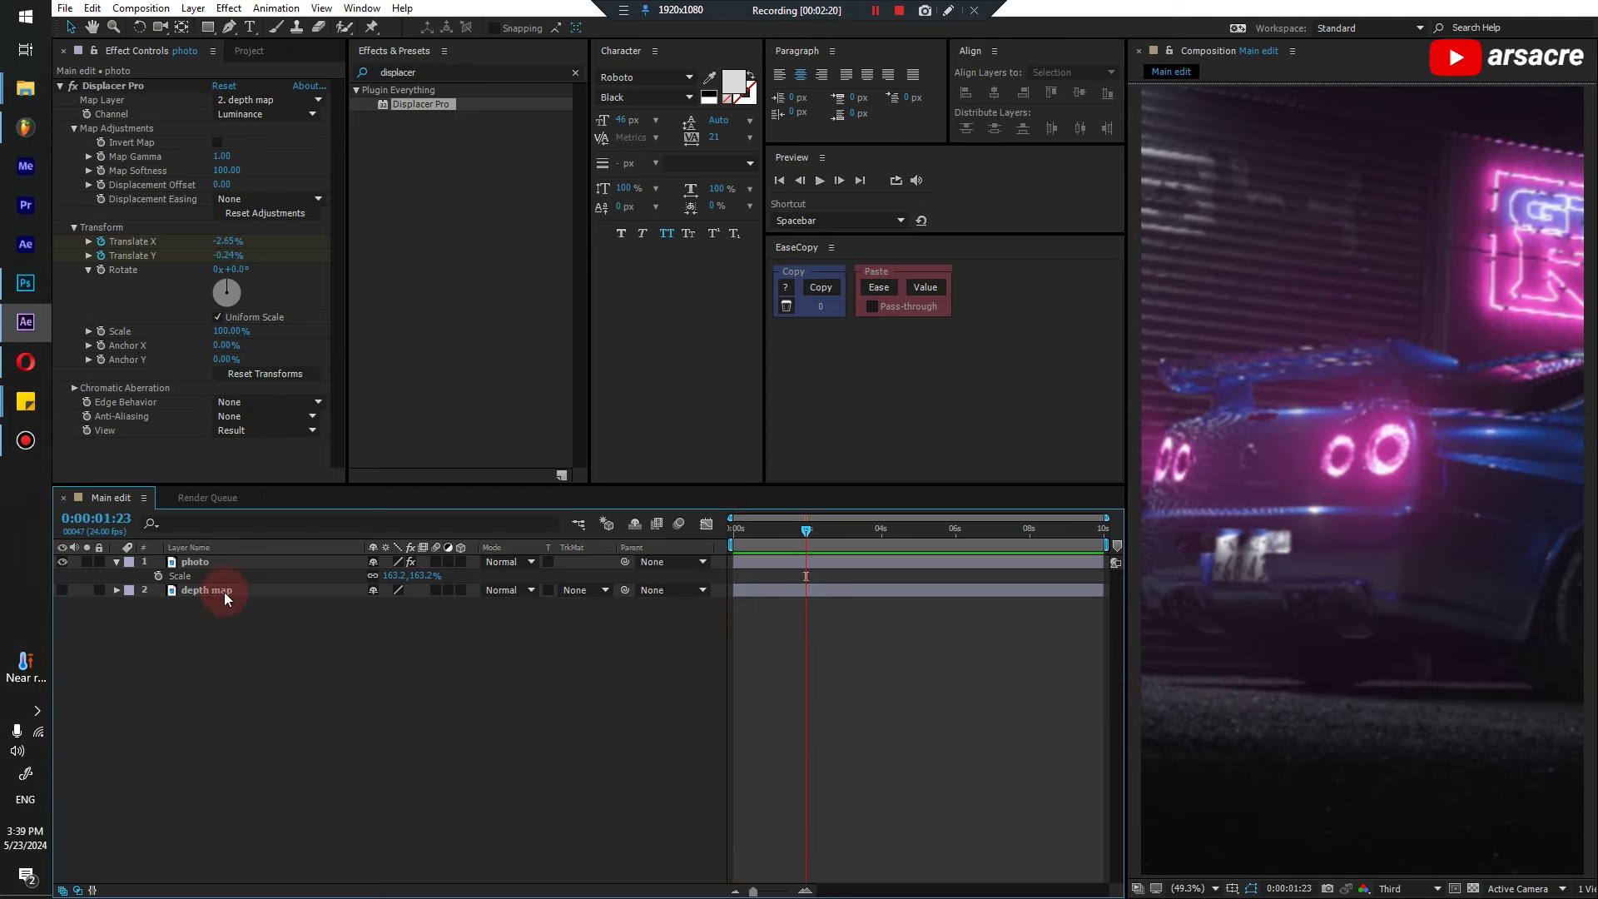
# Delete the photo and depth map layers, and add a text layer reading BUILD in the middle of the composition
pyautogui.keyDown('shift'); pyautogui.click(196, 563); pyautogui.keyUp('shift')
pyautogui.press('Delete')
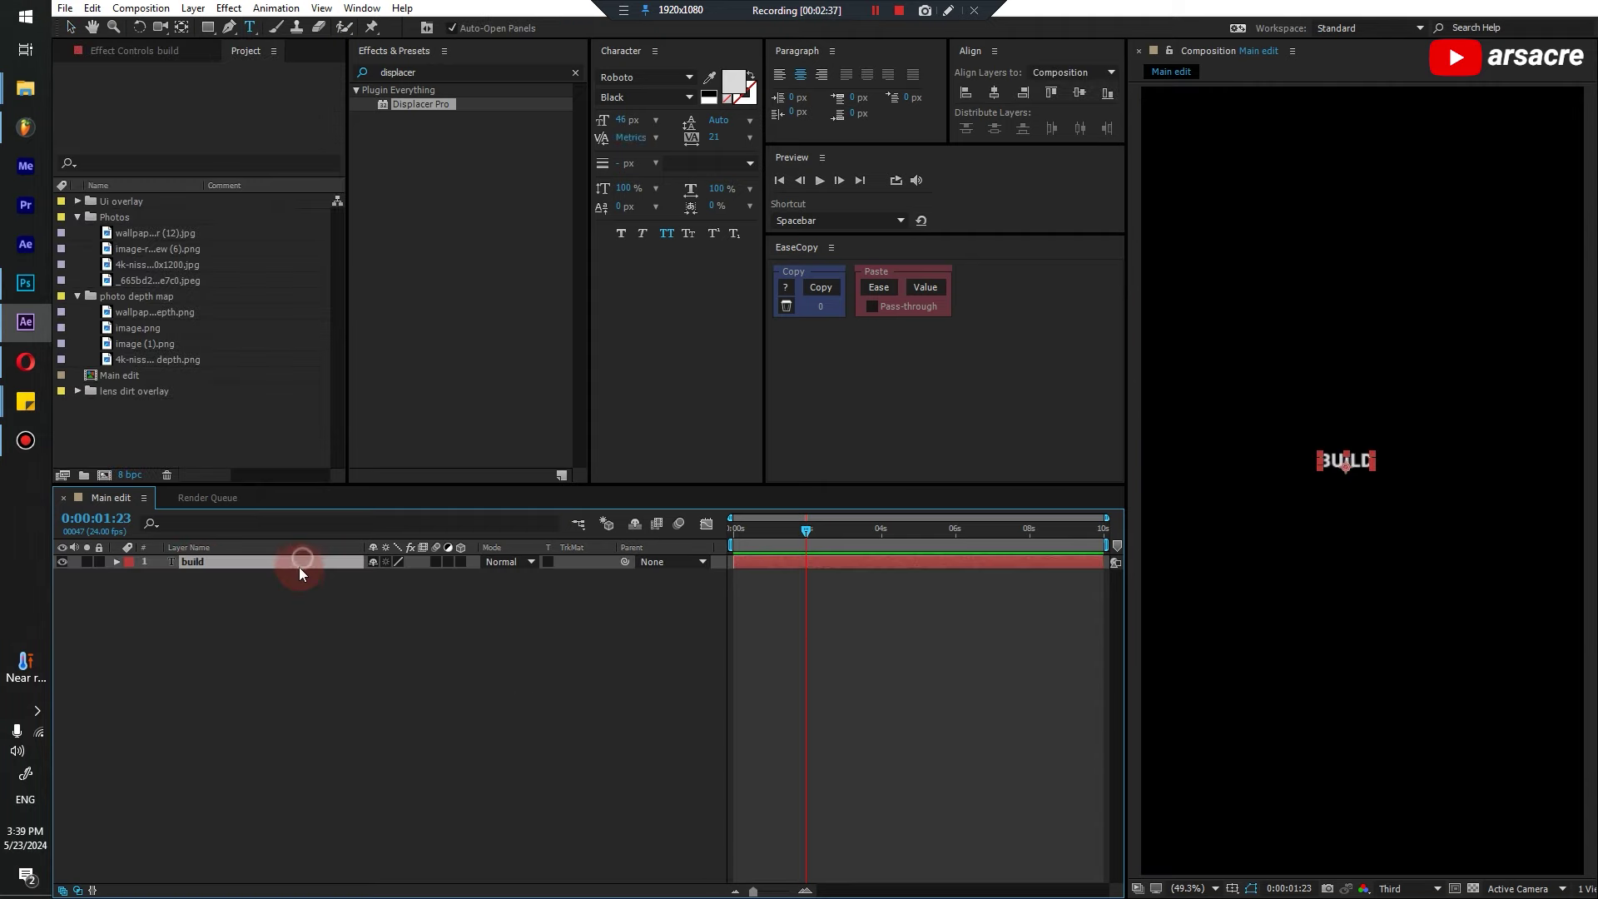
pyautogui.press('v')
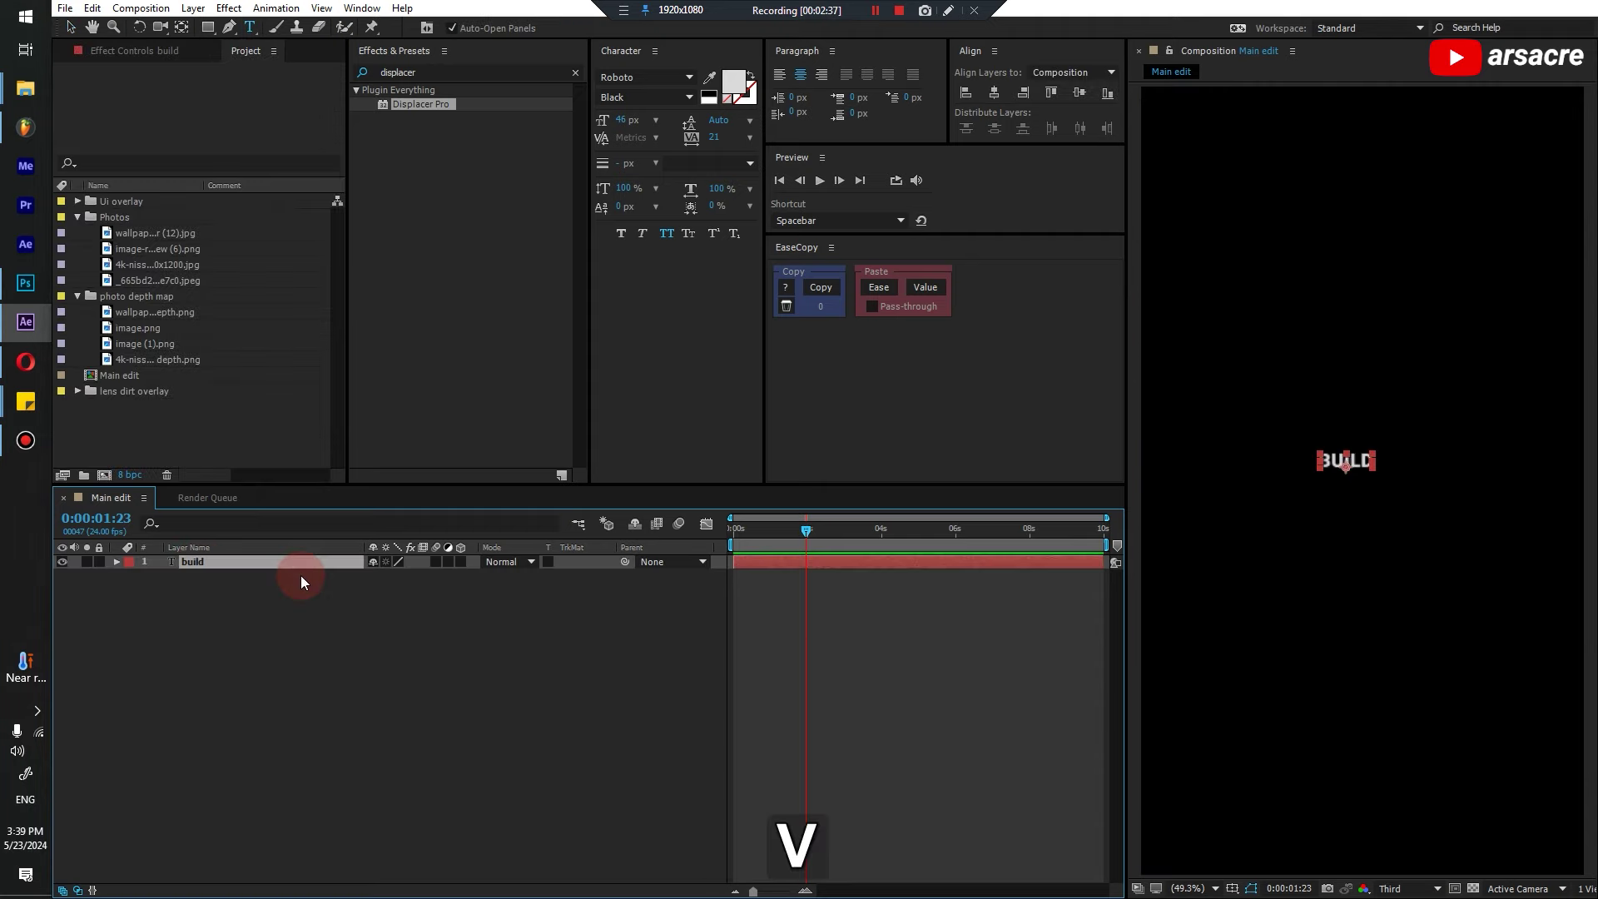
# Enlarge the BUILD text slightly and centre it horizontally in the frame with the title/action safe guides shown
pyautogui.moveTo(1376, 460); pyautogui.dragTo(1376, 461)
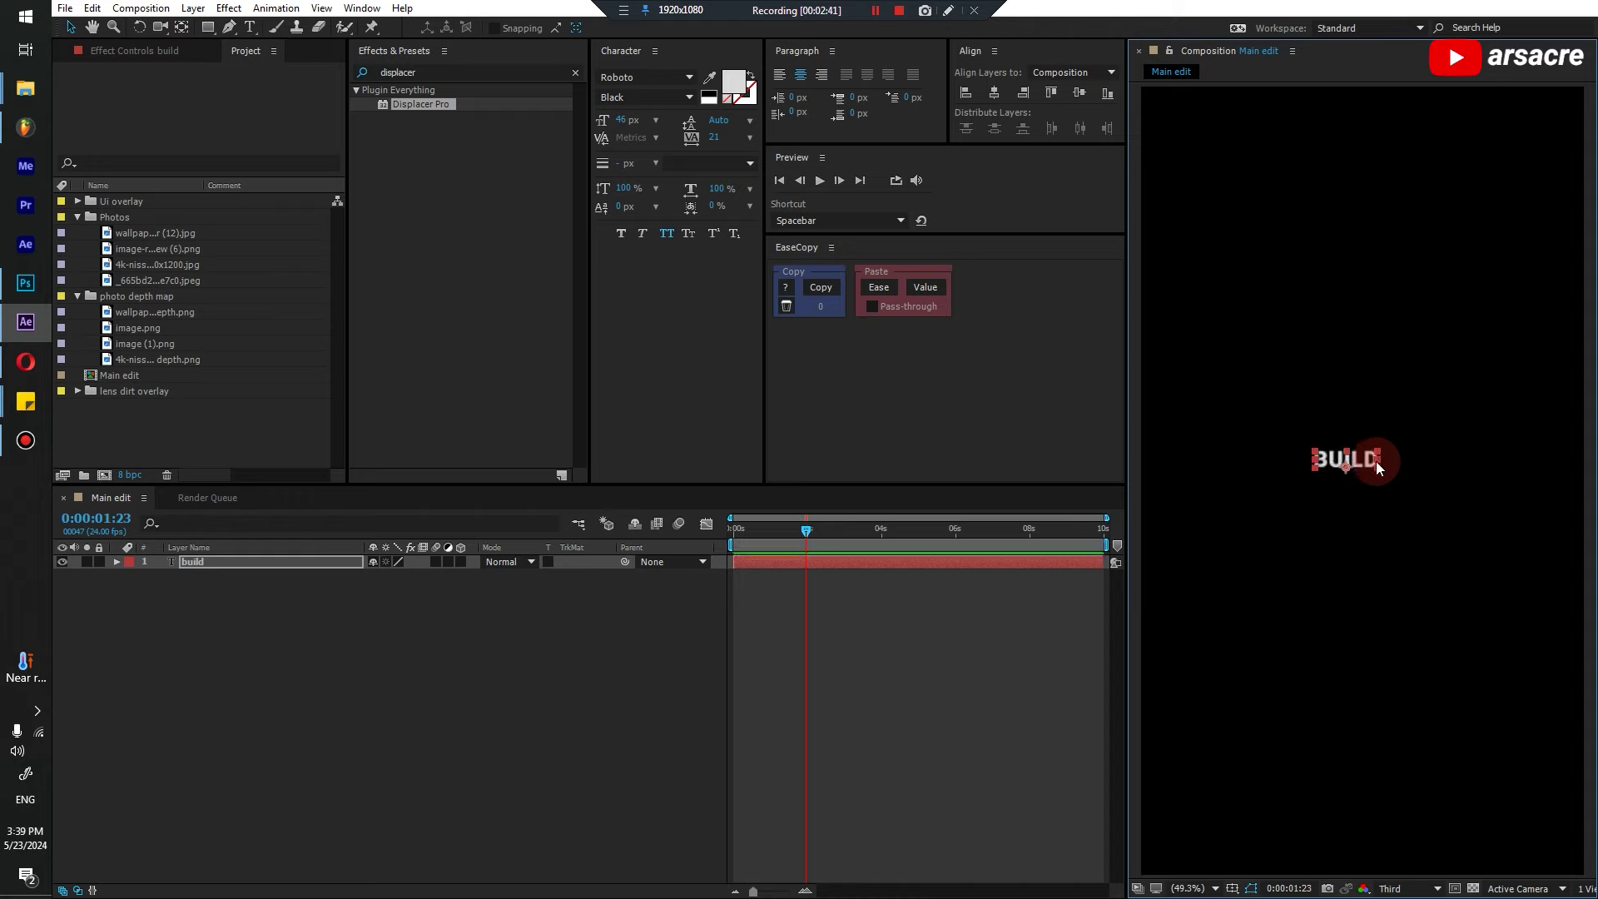
pyautogui.press("'")
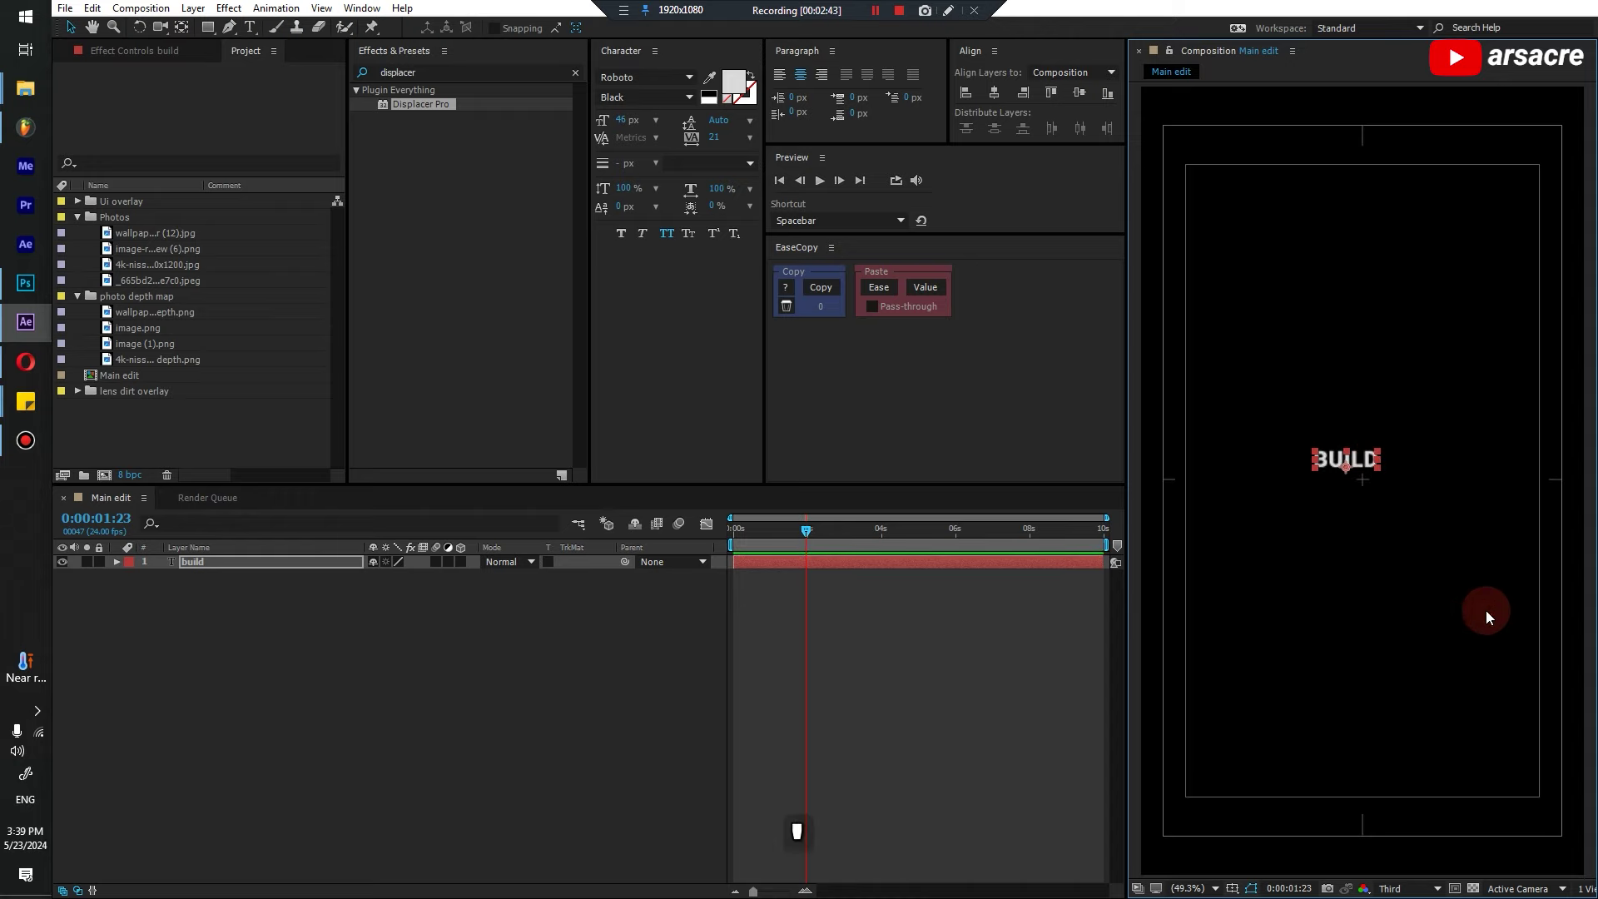
pyautogui.press("'")
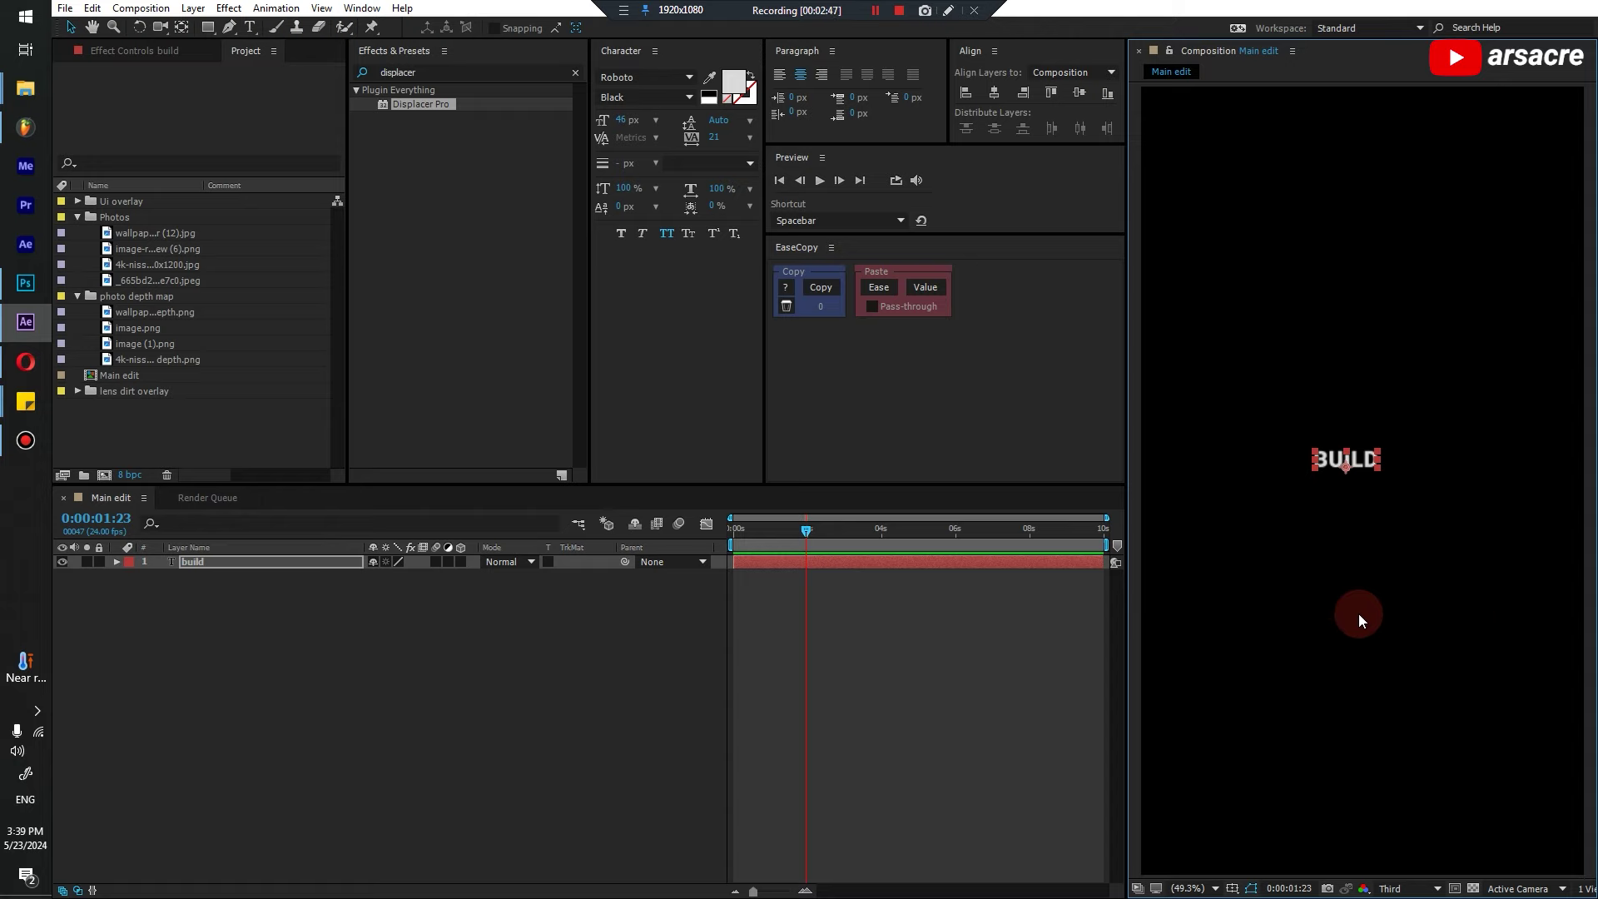
pyautogui.press("'")
pyautogui.press("'")
pyautogui.press("'")
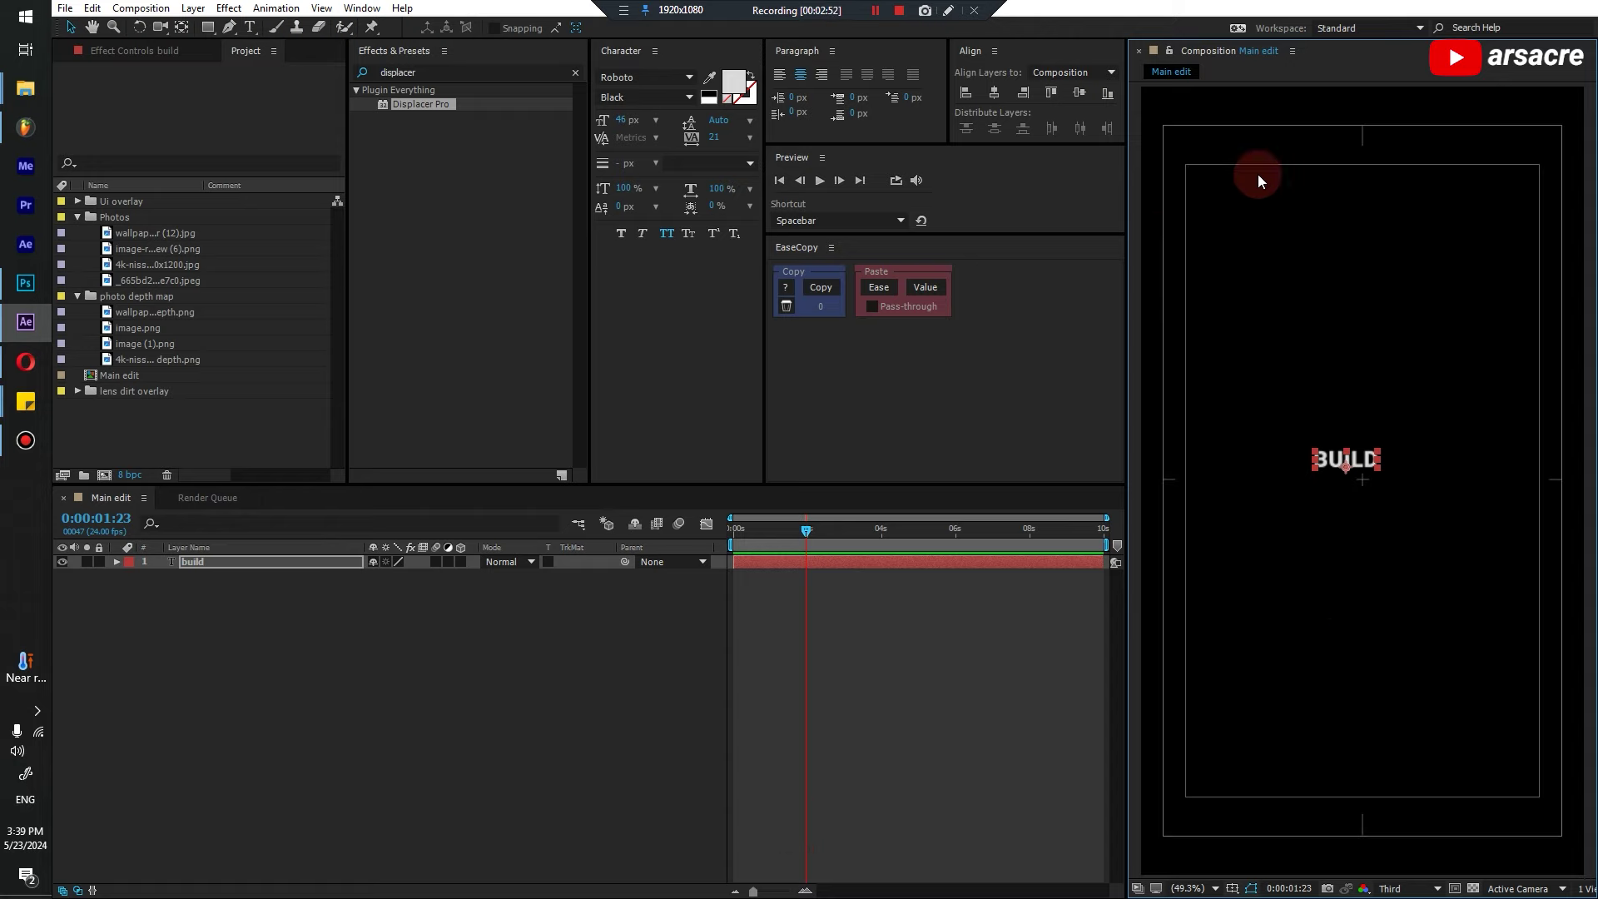
pyautogui.click(1232, 888)
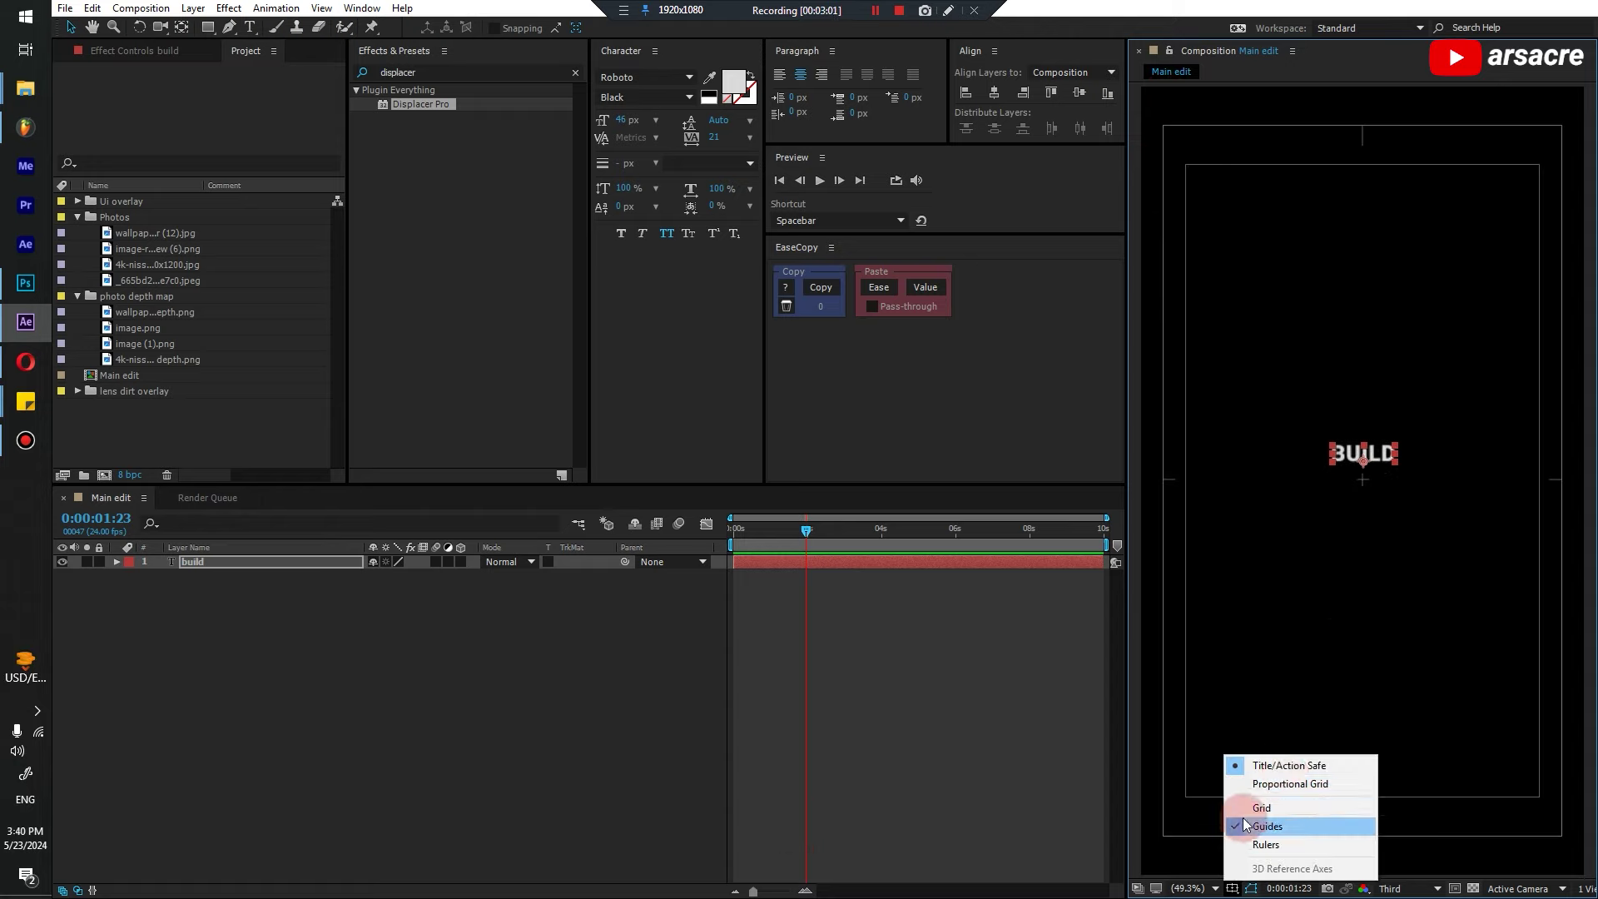
# Add an Opacity text animator to the build layer
pyautogui.click(733, 528)
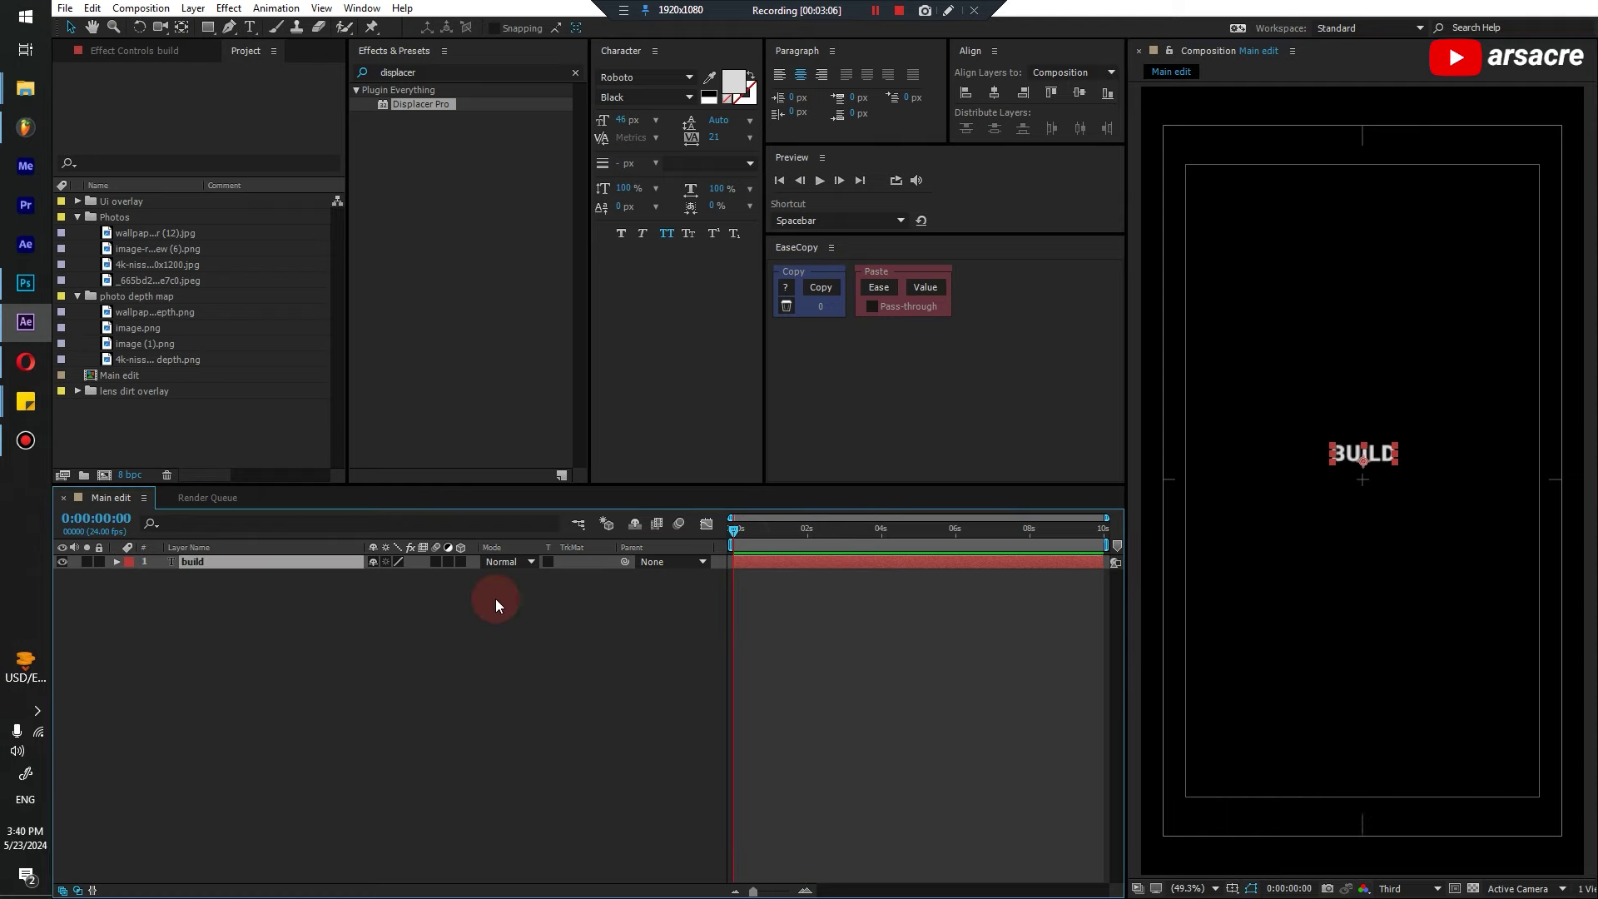
pyautogui.click(727, 531)
pyautogui.press('space')
pyautogui.click(452, 652)
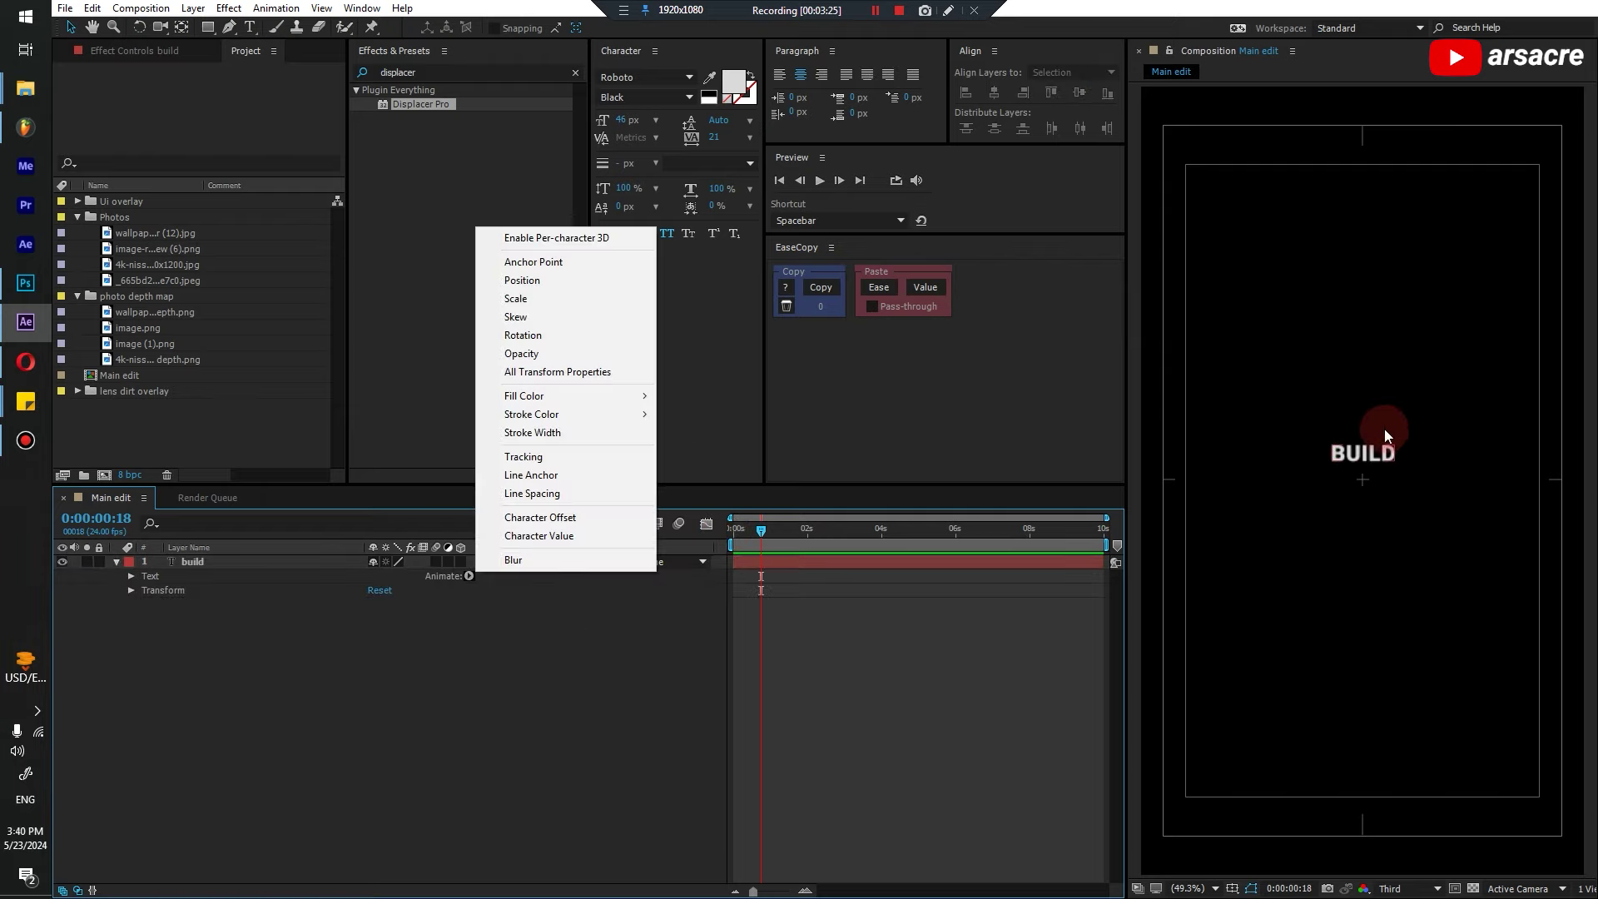
pyautogui.click(1369, 453)
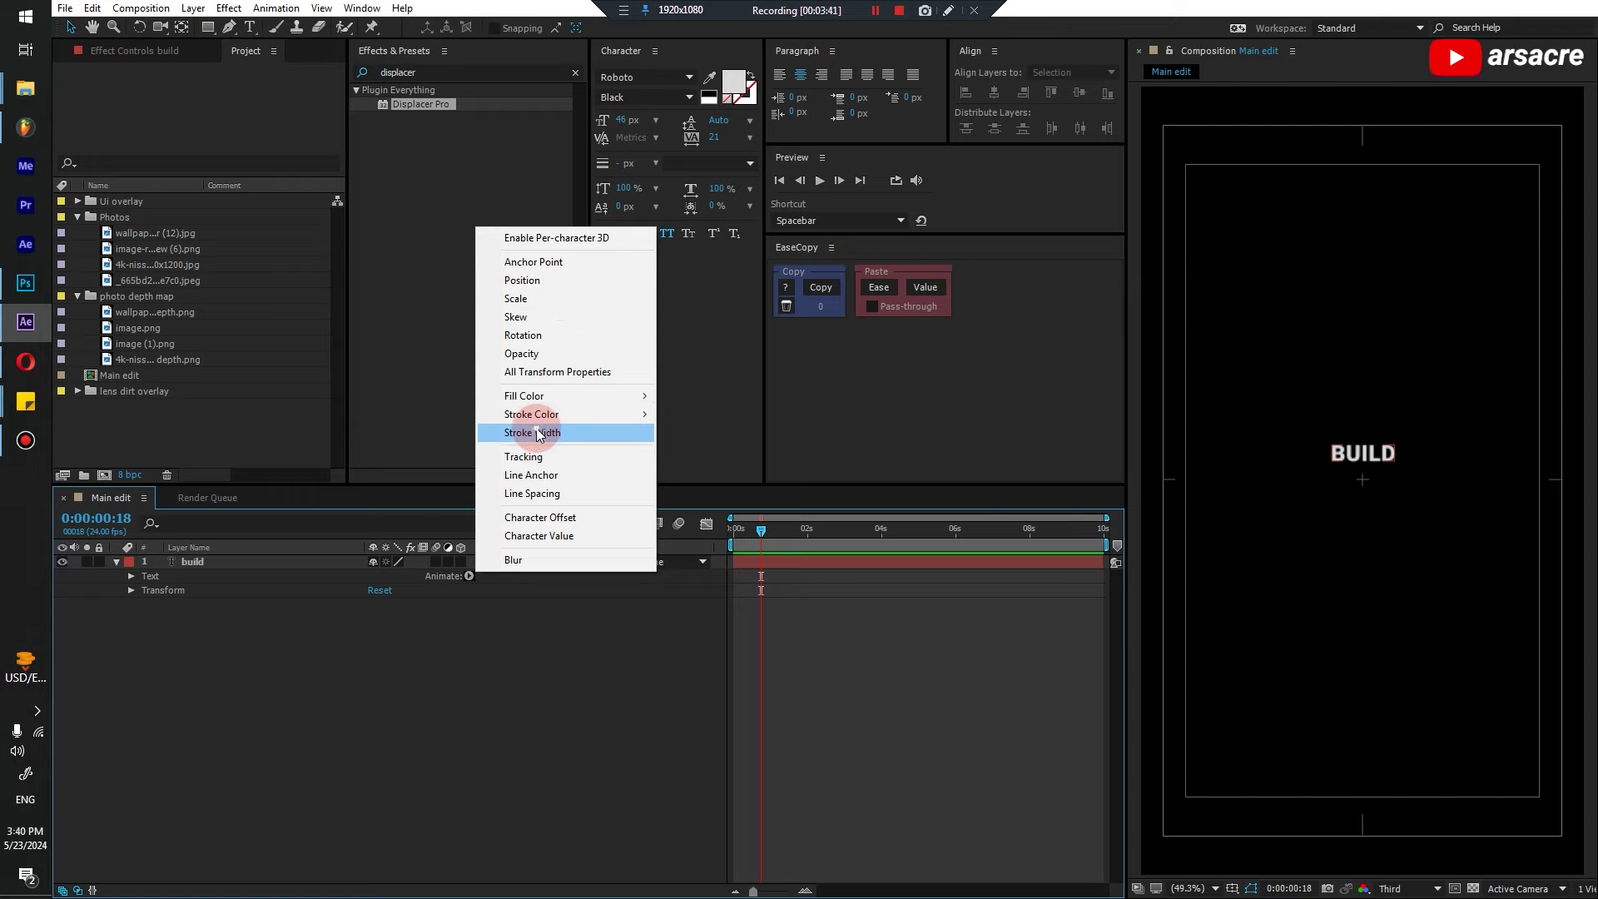
pyautogui.click(524, 355)
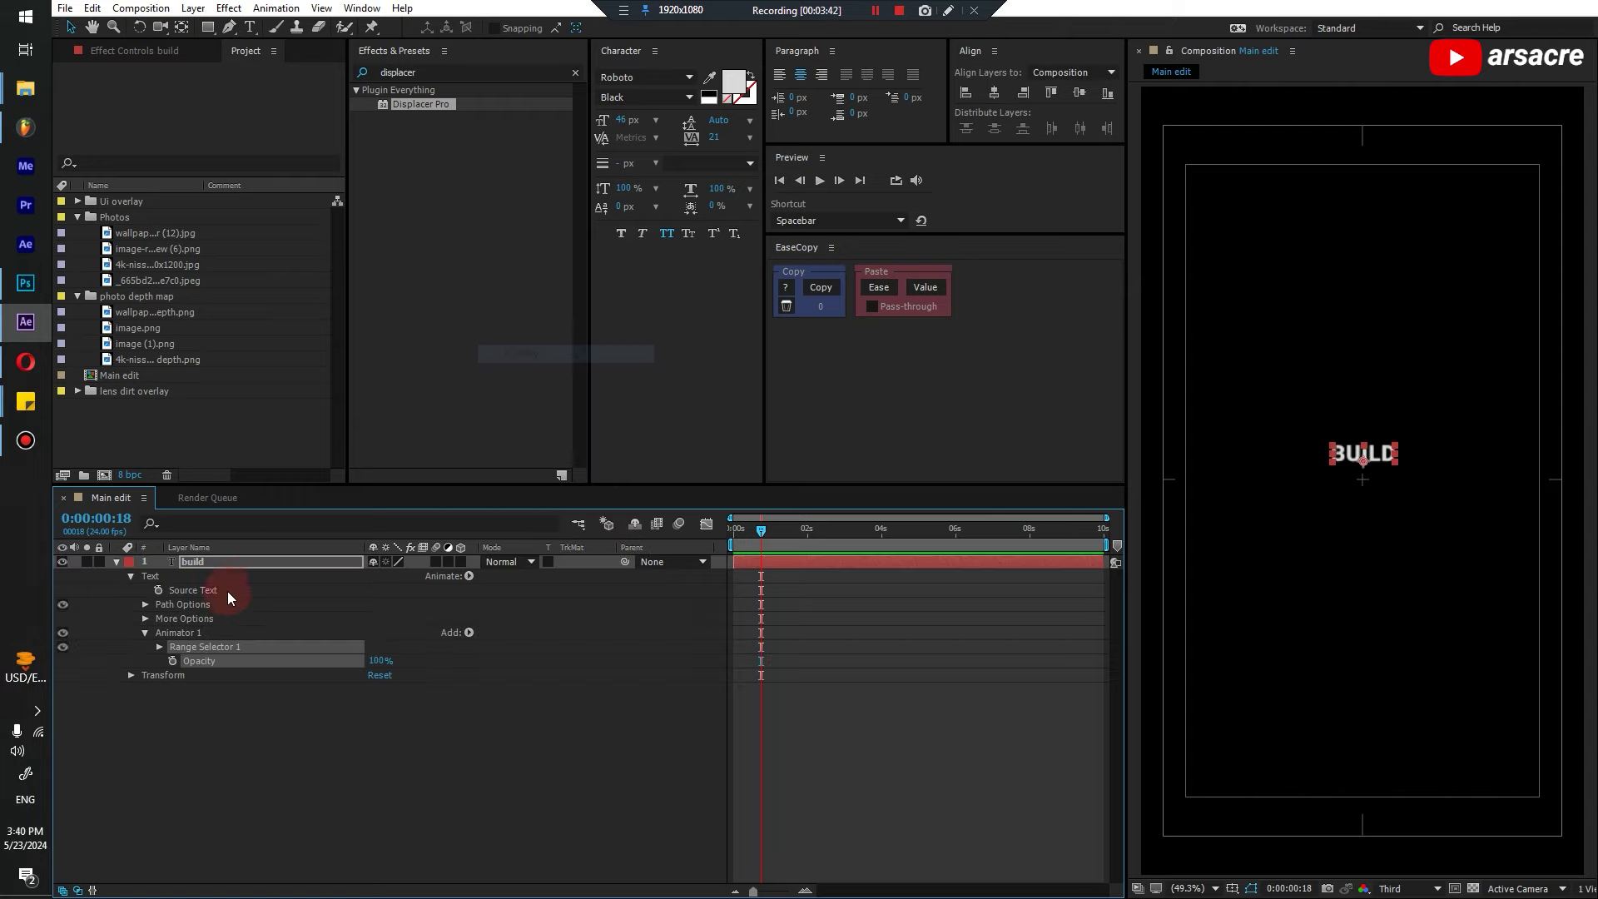
# Add a Wiggly selector to the build layer's Animator 1
pyautogui.click(468, 632)
pyautogui.moveTo(533, 658)
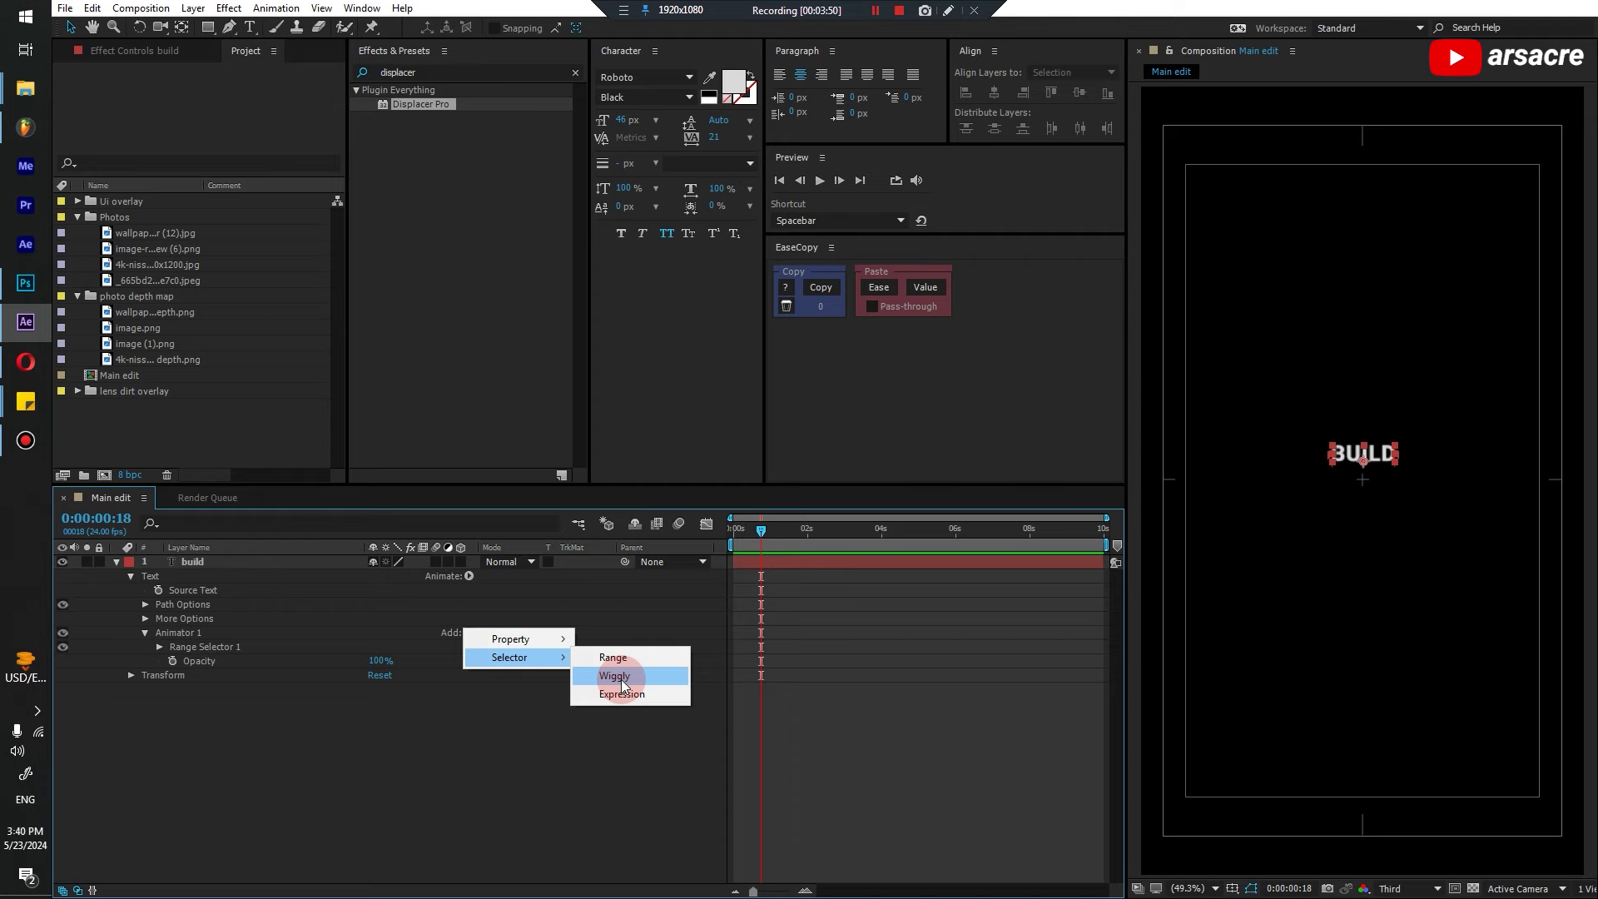
pyautogui.click(621, 679)
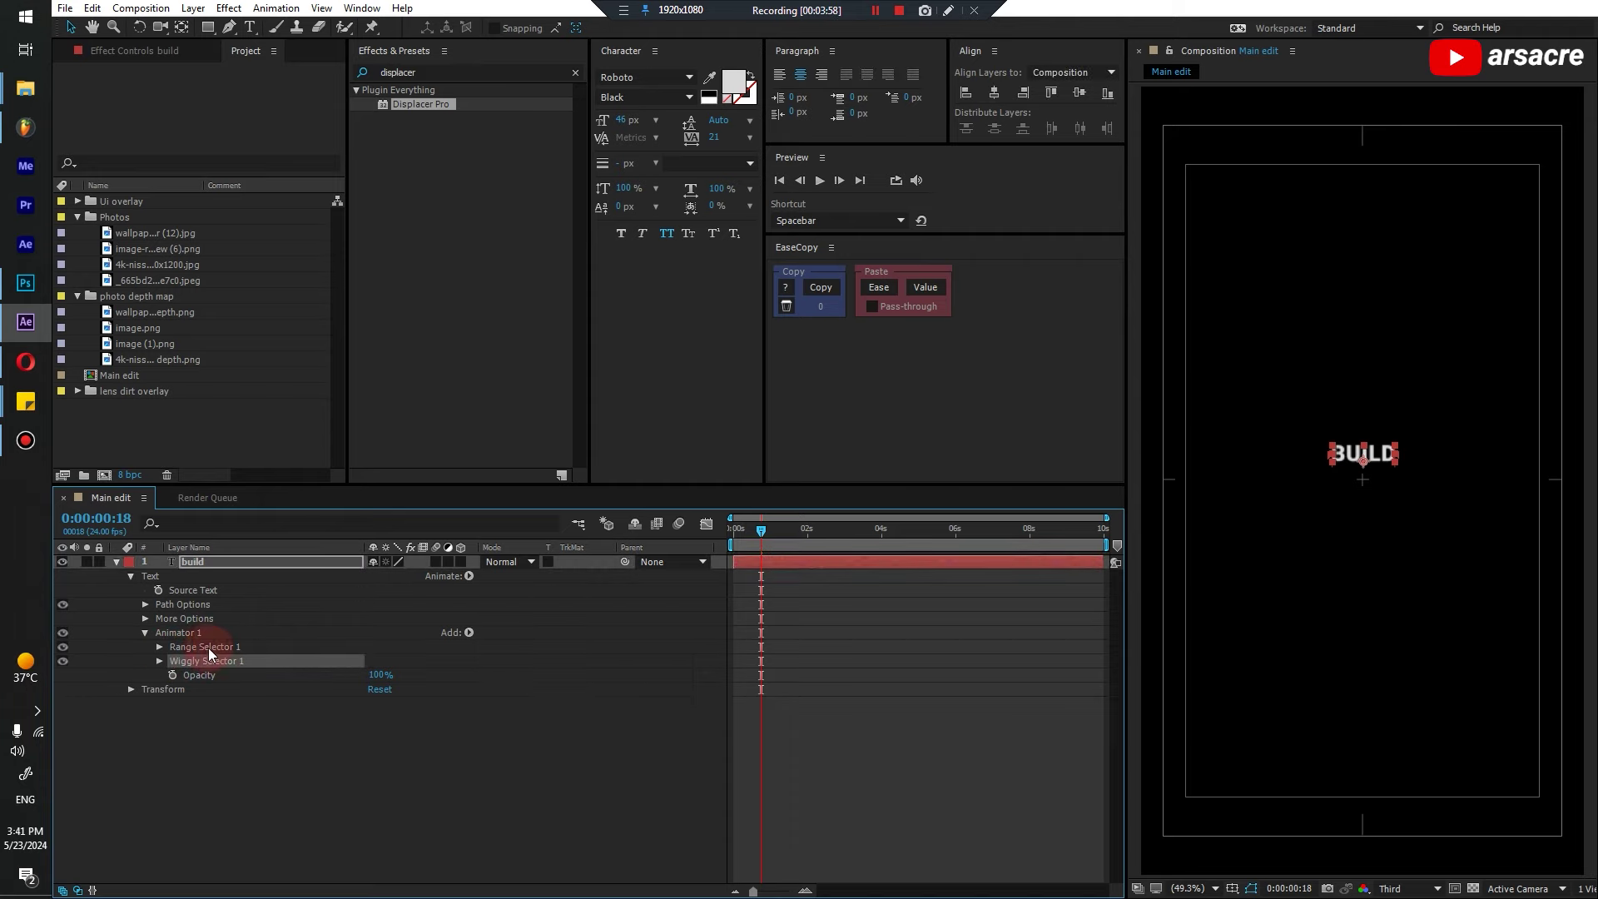
# Set the Shape in Range Selector 1's advanced settings to Ramp Up
pyautogui.click(159, 647)
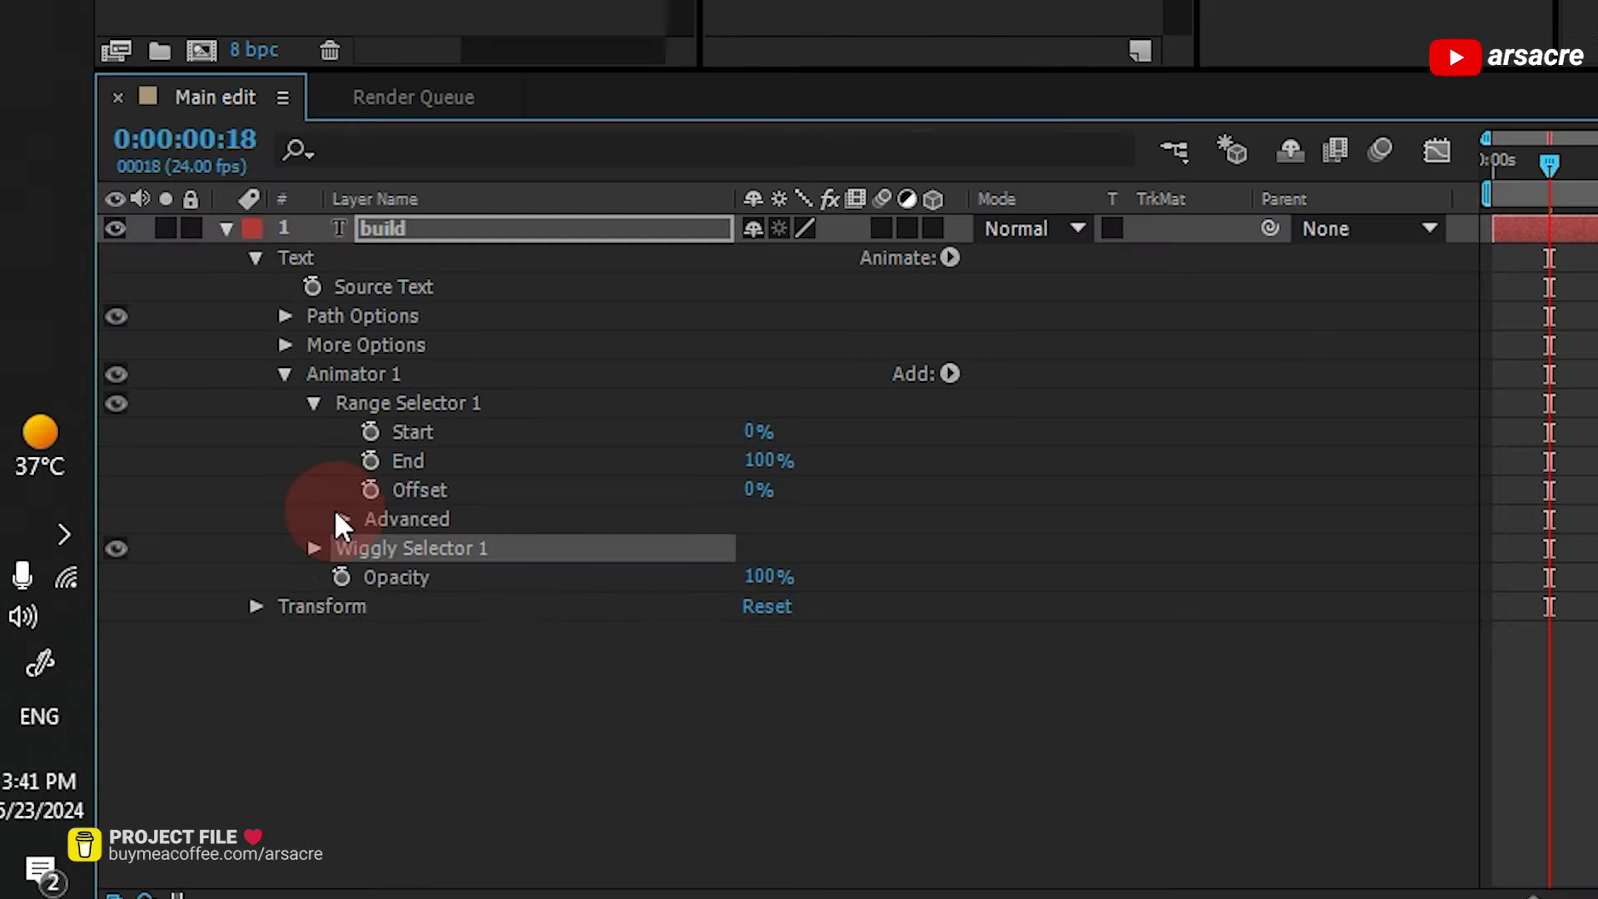
pyautogui.click(172, 703)
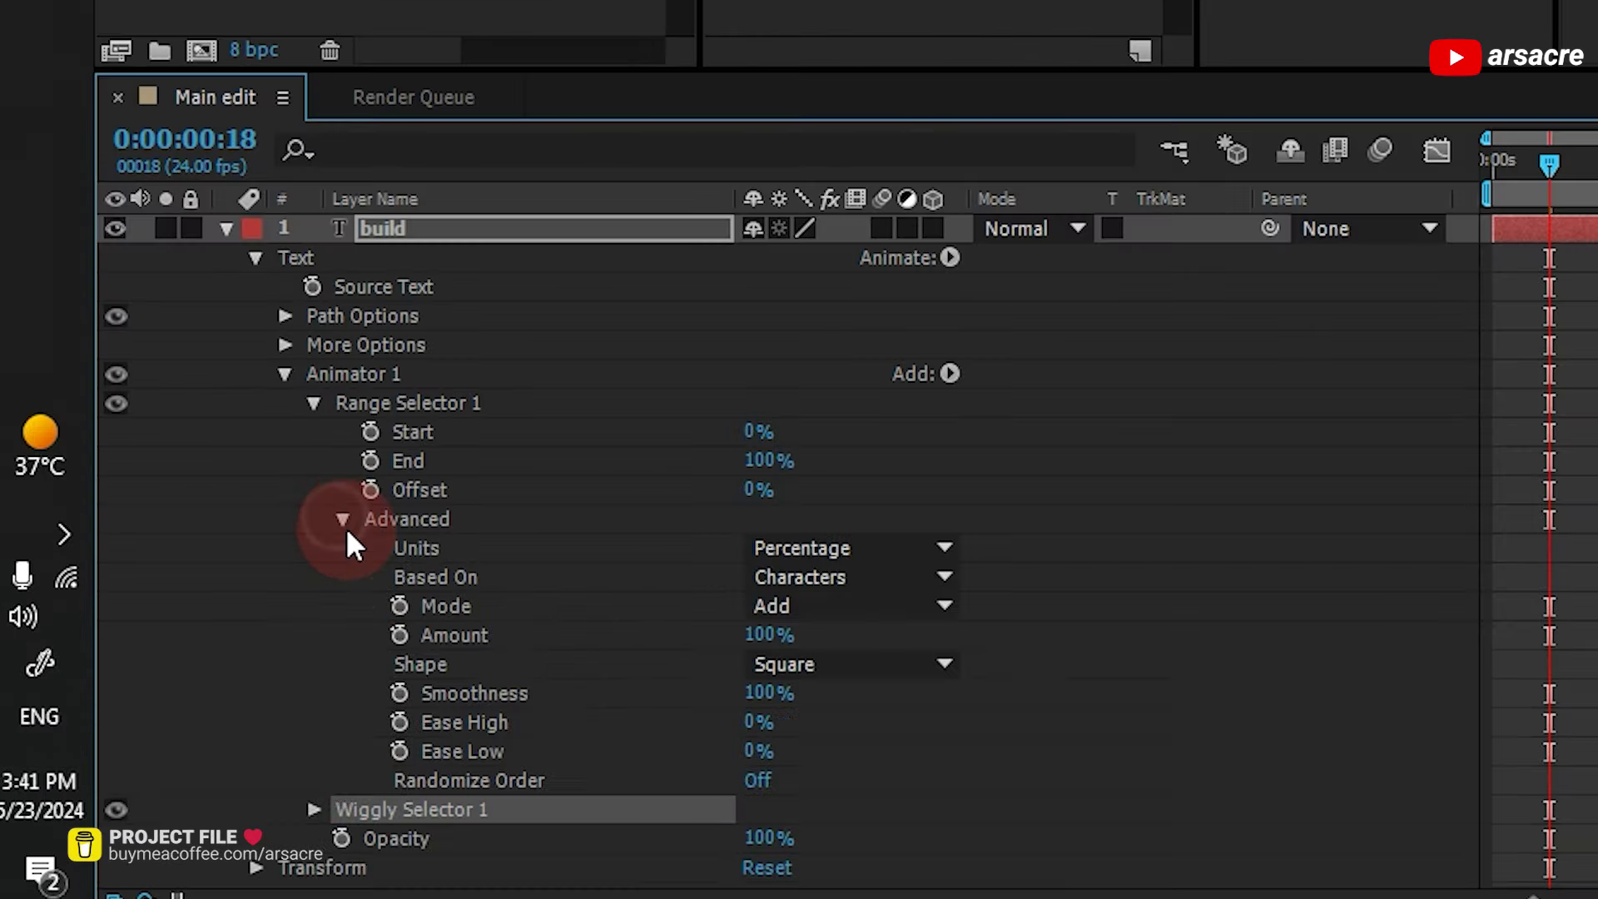
pyautogui.click(847, 665)
pyautogui.click(861, 738)
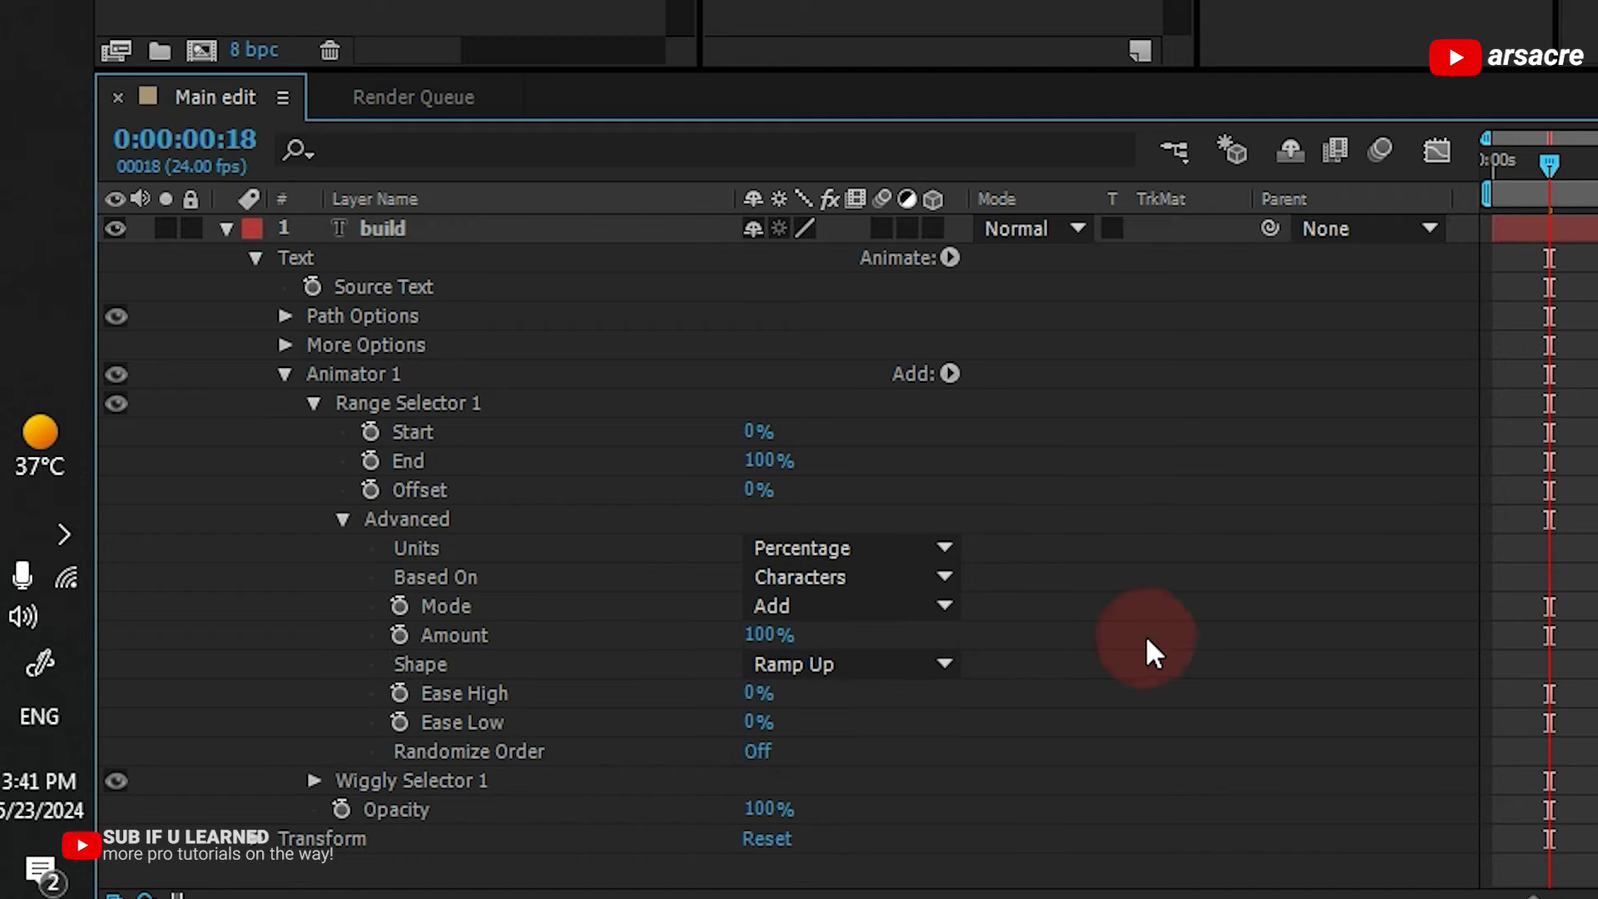
# Try basing Range Selector 1 on Words, and return the setting to Characters
pyautogui.click(816, 577)
pyautogui.click(814, 687)
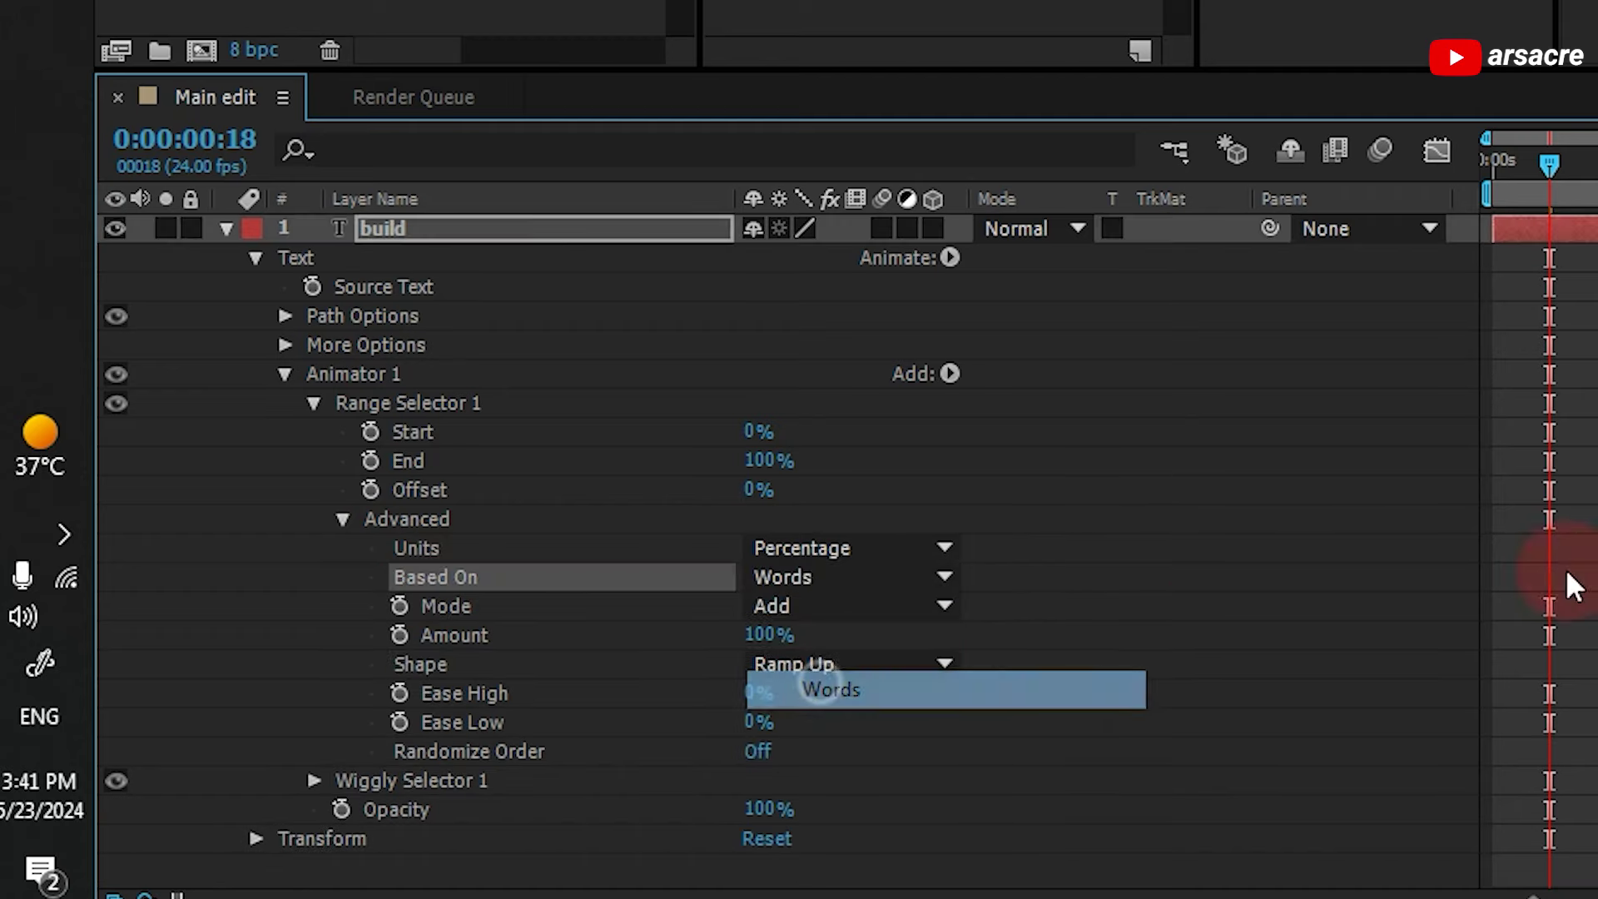
pyautogui.click(825, 579)
pyautogui.click(872, 613)
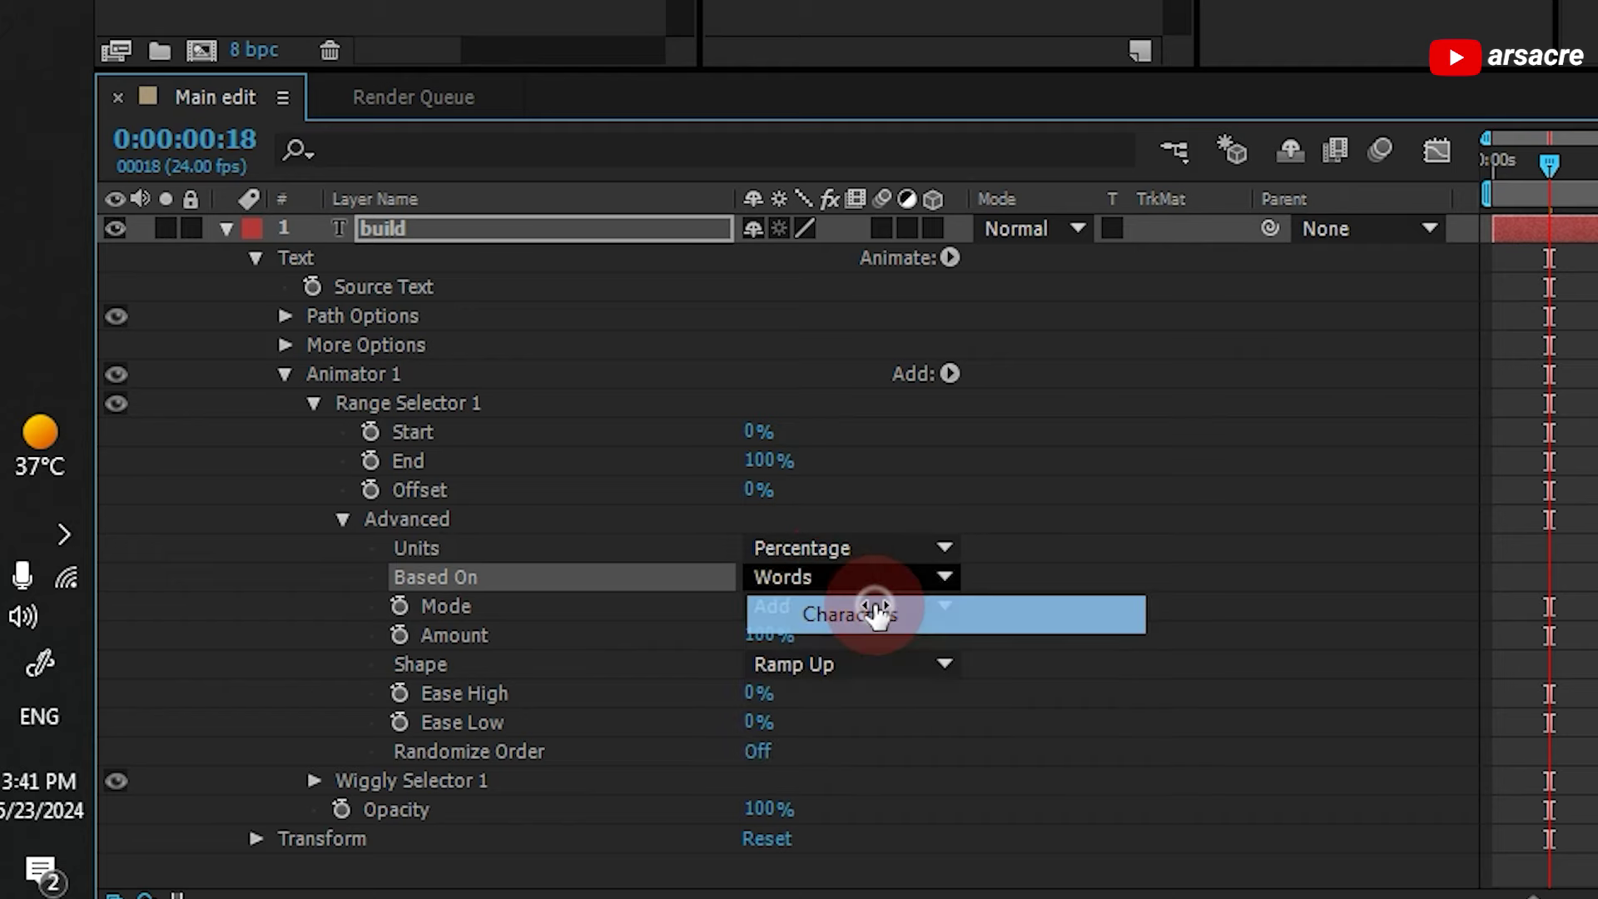
# Set both Ease Low and Ease High of Range Selector 1 to 100%
pyautogui.click(343, 518)
pyautogui.click(708, 497)
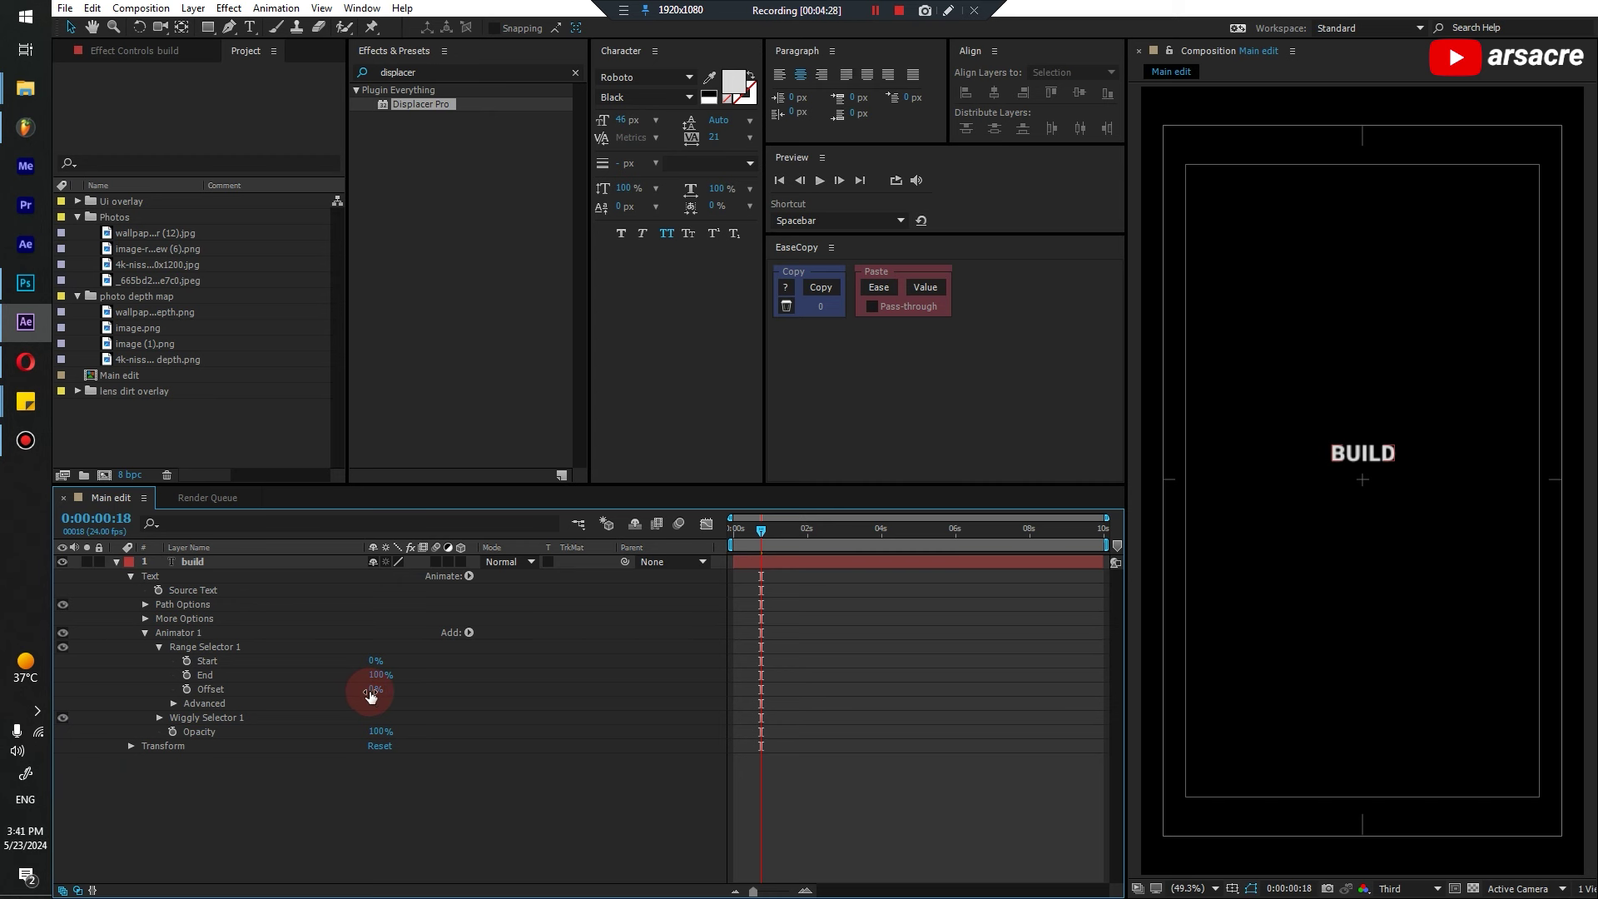
pyautogui.moveTo(747, 491); pyautogui.dragTo(520, 526)
pyautogui.click(246, 719)
pyautogui.click(172, 703)
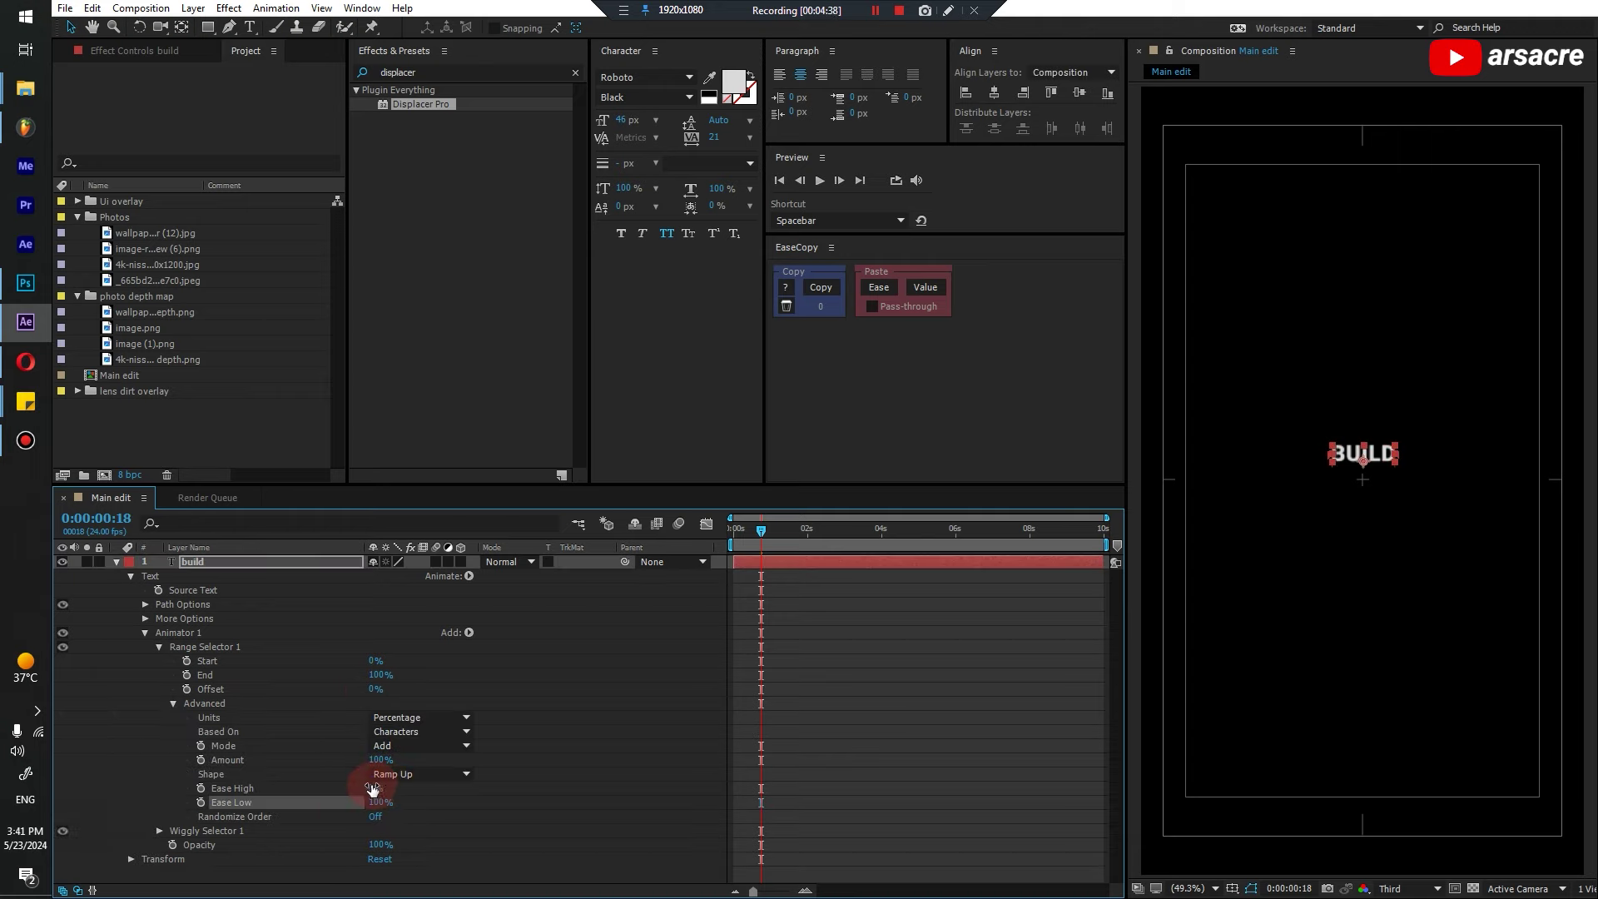
pyautogui.moveTo(372, 788); pyautogui.dragTo(391, 789)
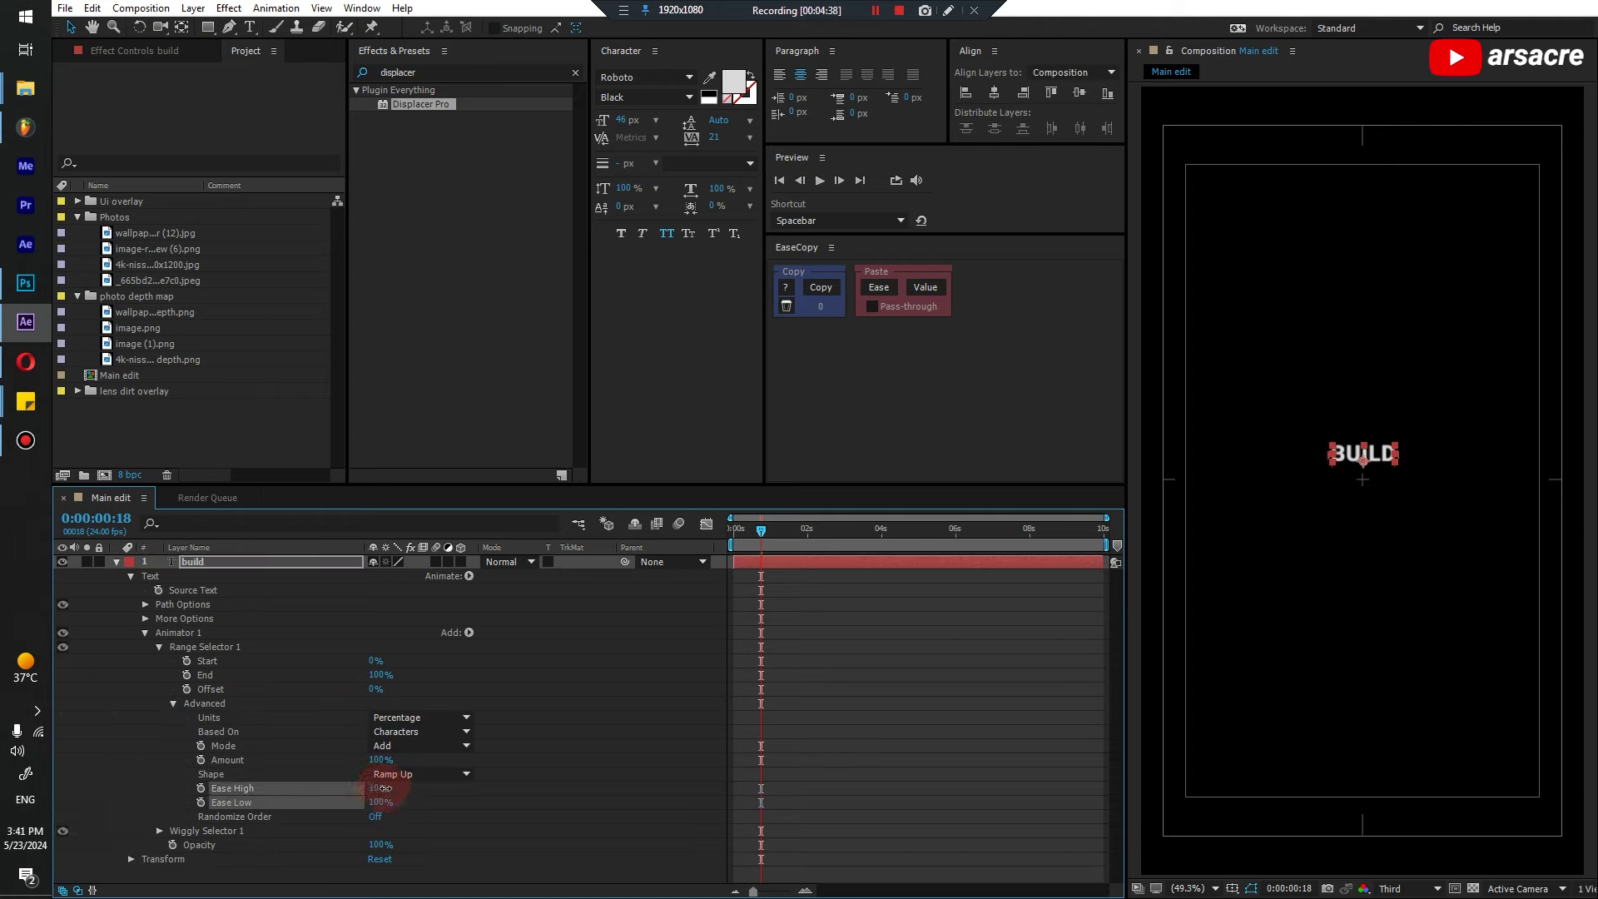
pyautogui.click(171, 704)
pyautogui.click(286, 784)
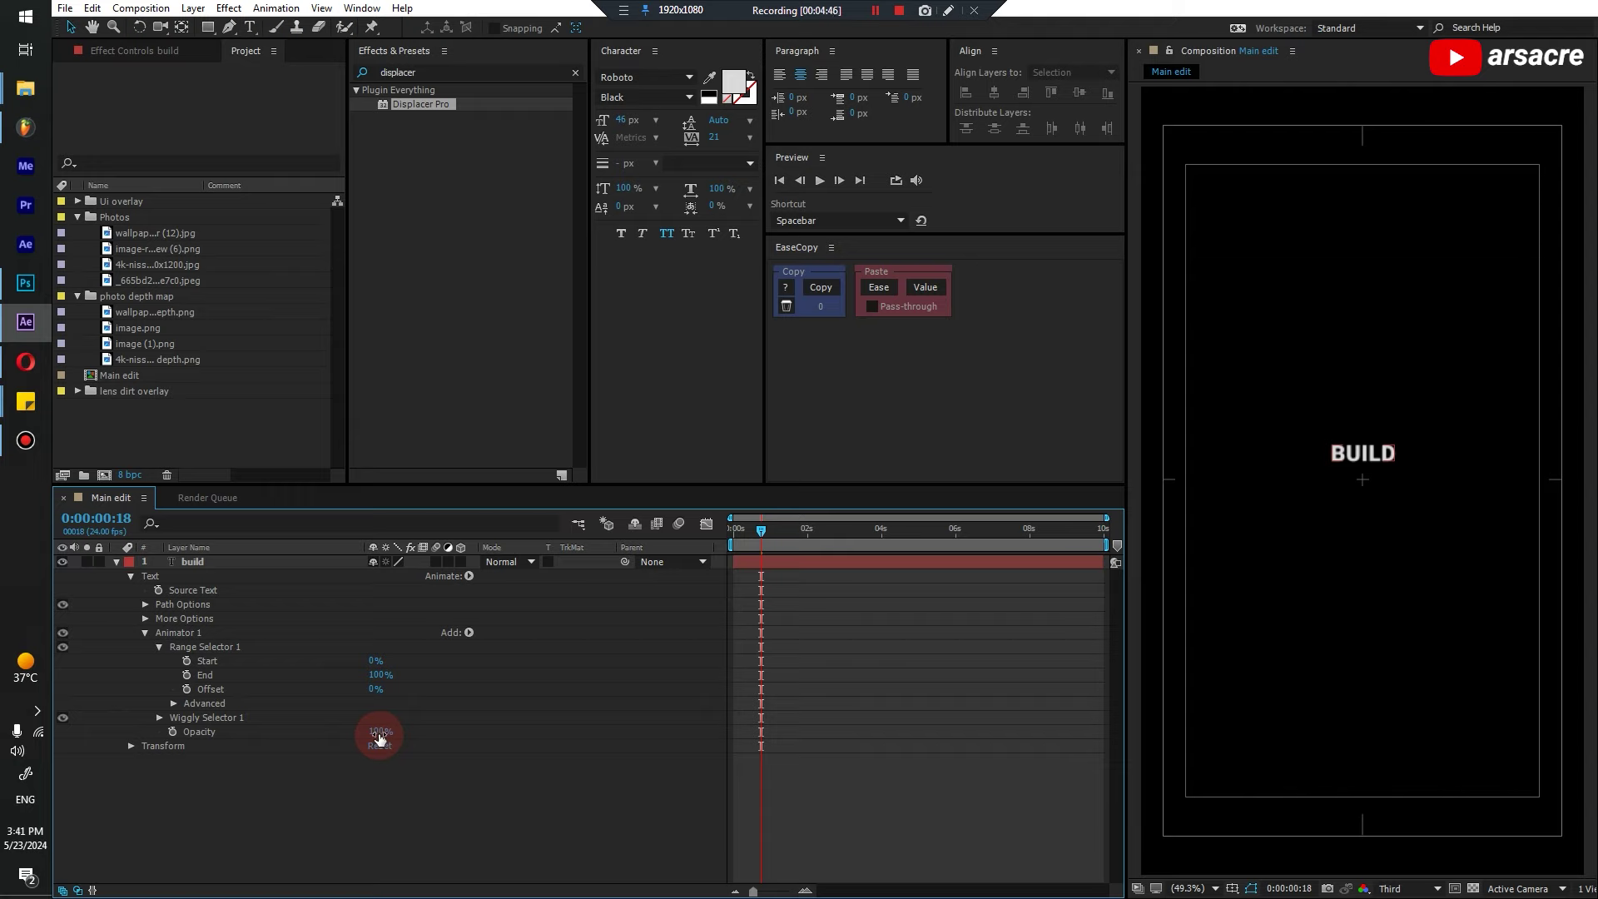
# Set the animator's Opacity to 0% and keyframe Range Selector 1's Offset upward from -100% at the start to frame 18
pyautogui.moveTo(379, 732); pyautogui.dragTo(244, 796)
pyautogui.click(279, 705)
pyautogui.click(186, 687)
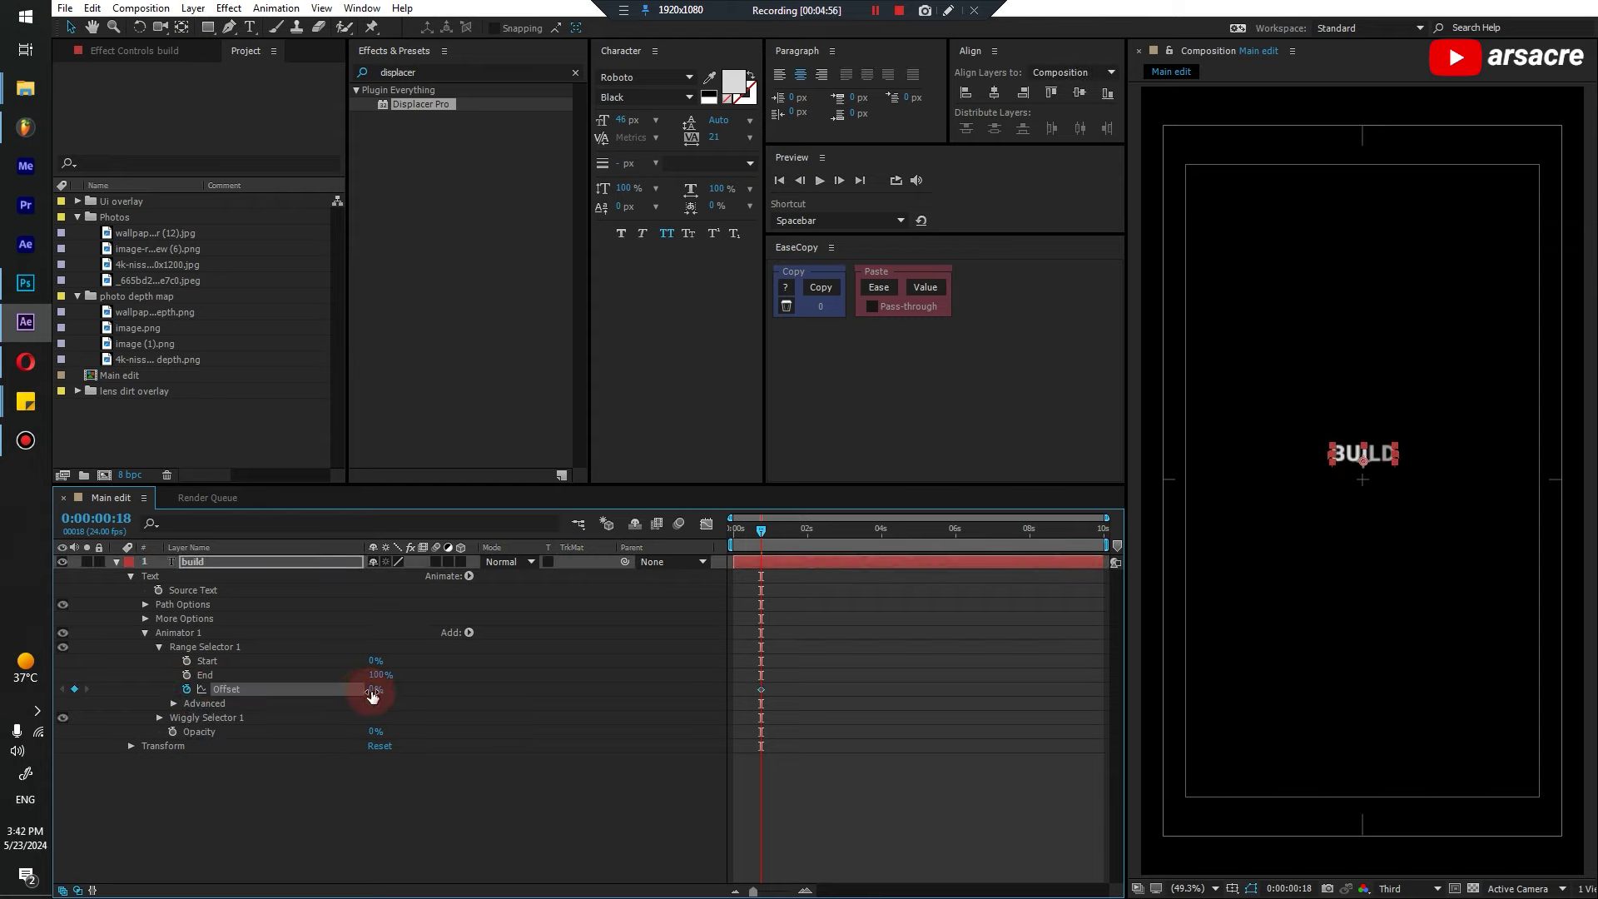
pyautogui.moveTo(371, 691); pyautogui.dragTo(339, 684)
pyautogui.moveTo(760, 689); pyautogui.dragTo(733, 689)
pyautogui.moveTo(383, 693); pyautogui.dragTo(842, 671)
pyautogui.press('space')
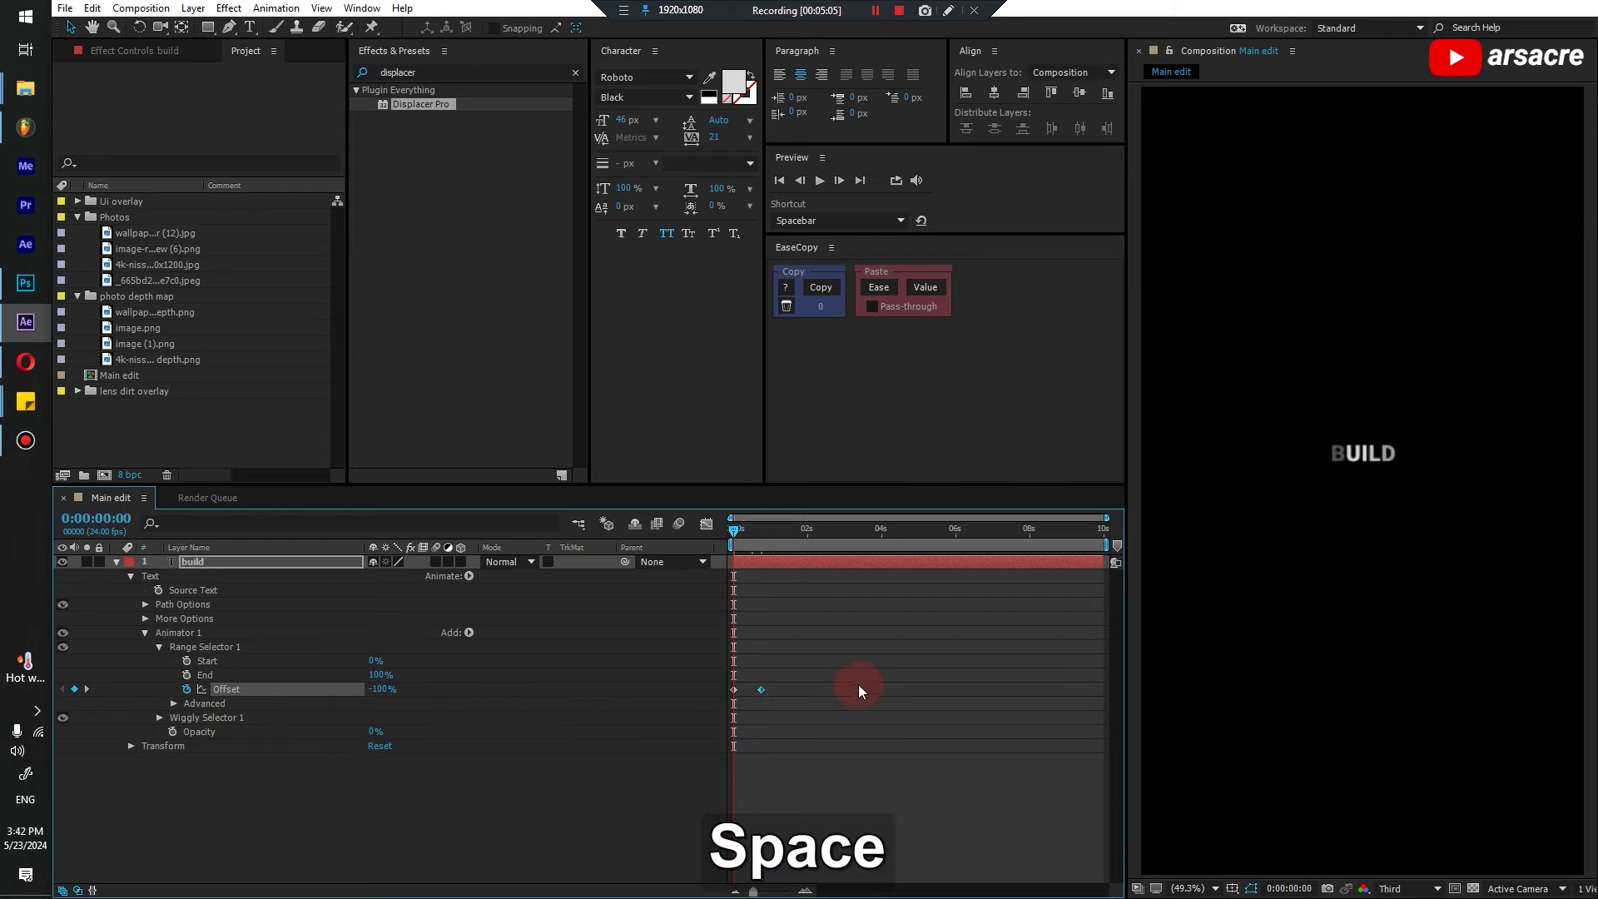
# Lengthen the reveal by moving the second Offset keyframe to about one second
pyautogui.click(761, 689)
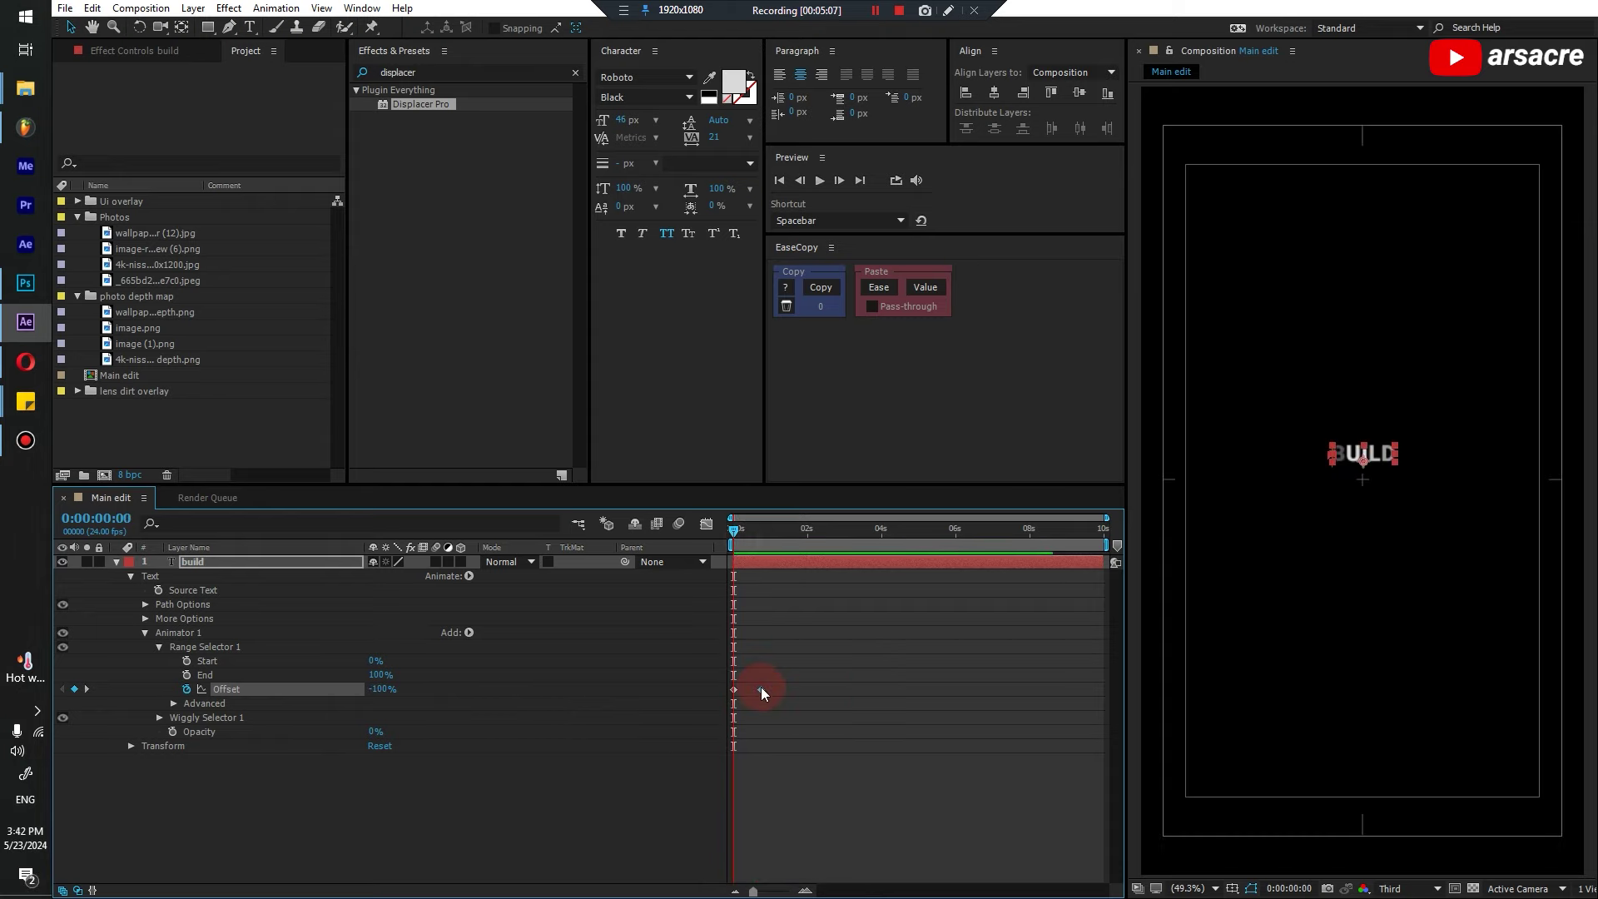
pyautogui.moveTo(771, 694); pyautogui.dragTo(776, 694)
pyautogui.click(297, 816)
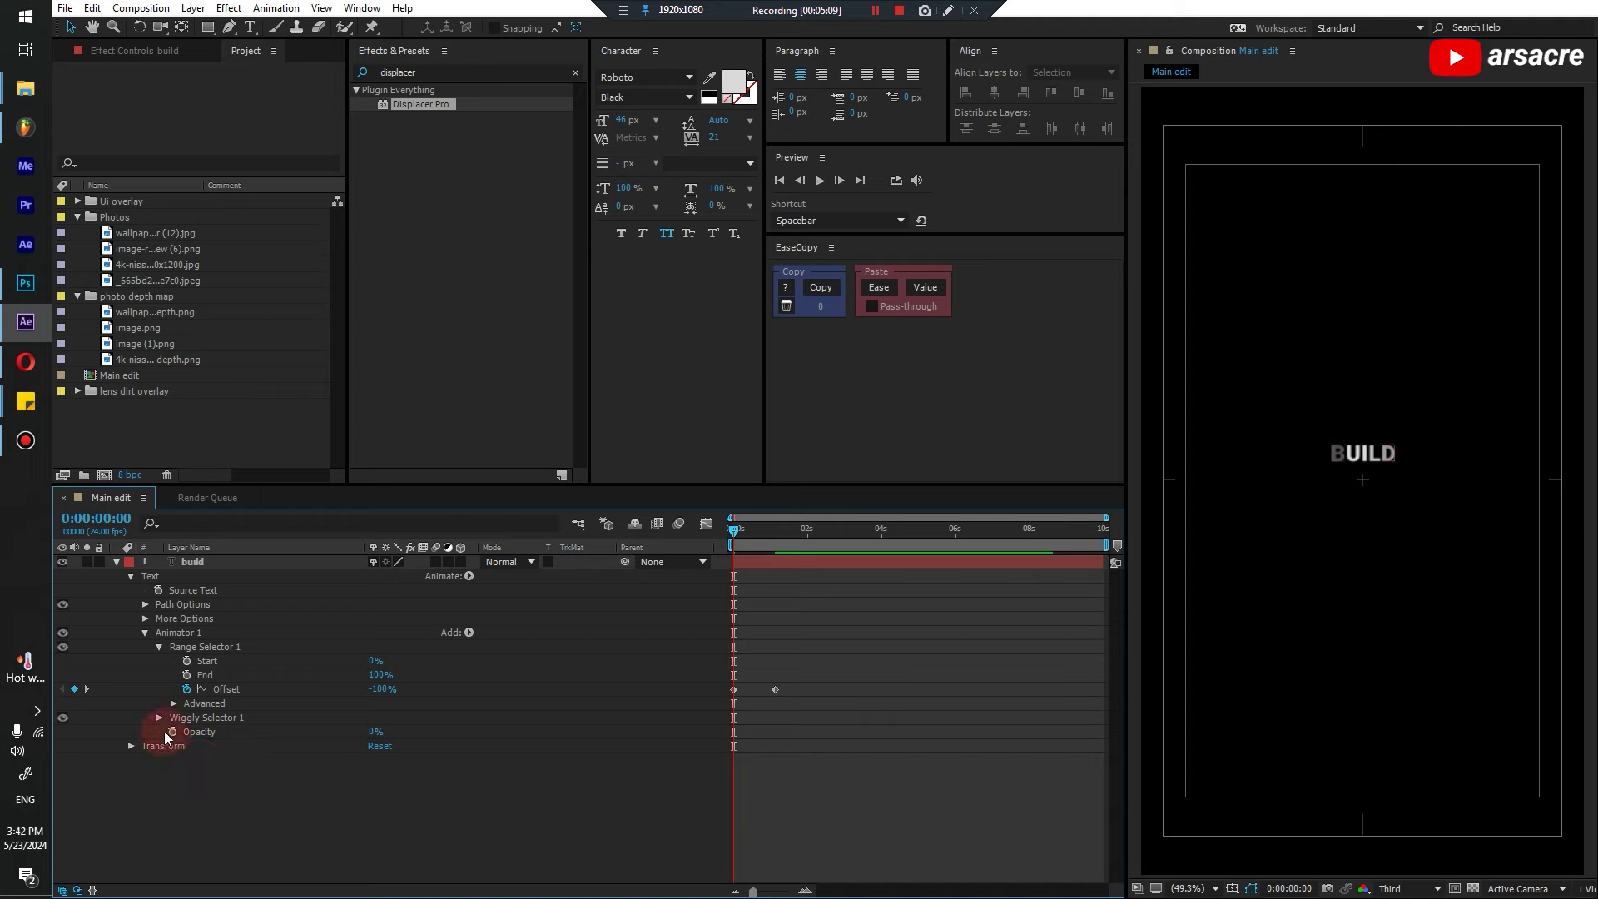
# Set Wiggly Selector 1's Wiggles/Second to 27 and preview the text flicker
pyautogui.click(159, 717)
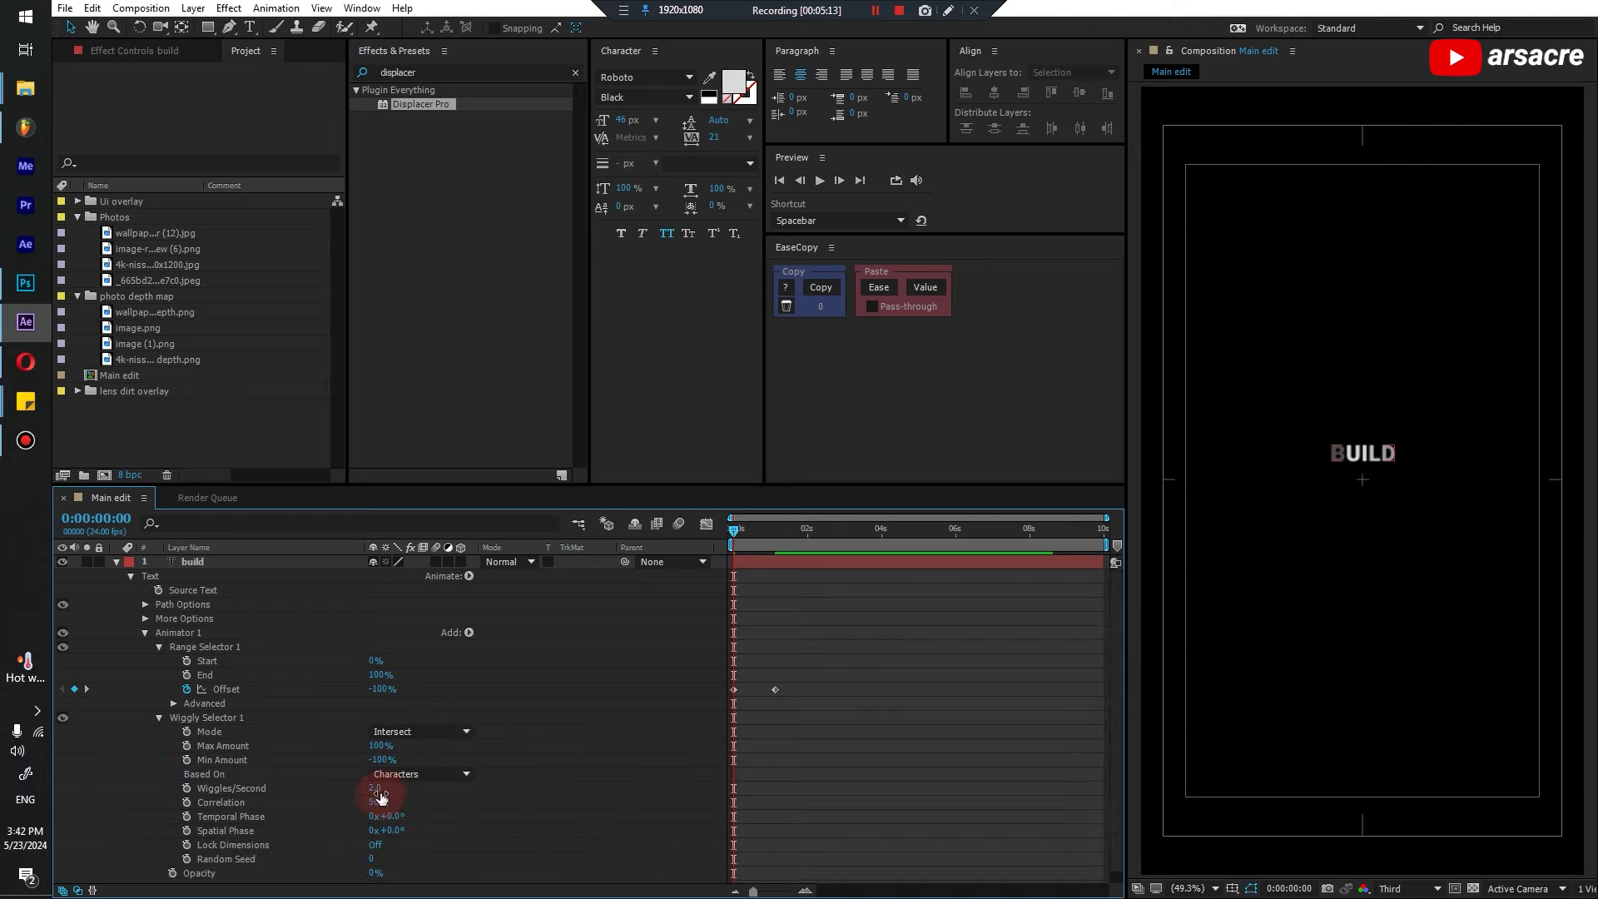
pyautogui.moveTo(374, 789)
pyautogui.mouseDown()
pyautogui.moveTo(409, 789)
pyautogui.moveTo(390, 789)
pyautogui.mouseUp()
pyautogui.press('space')
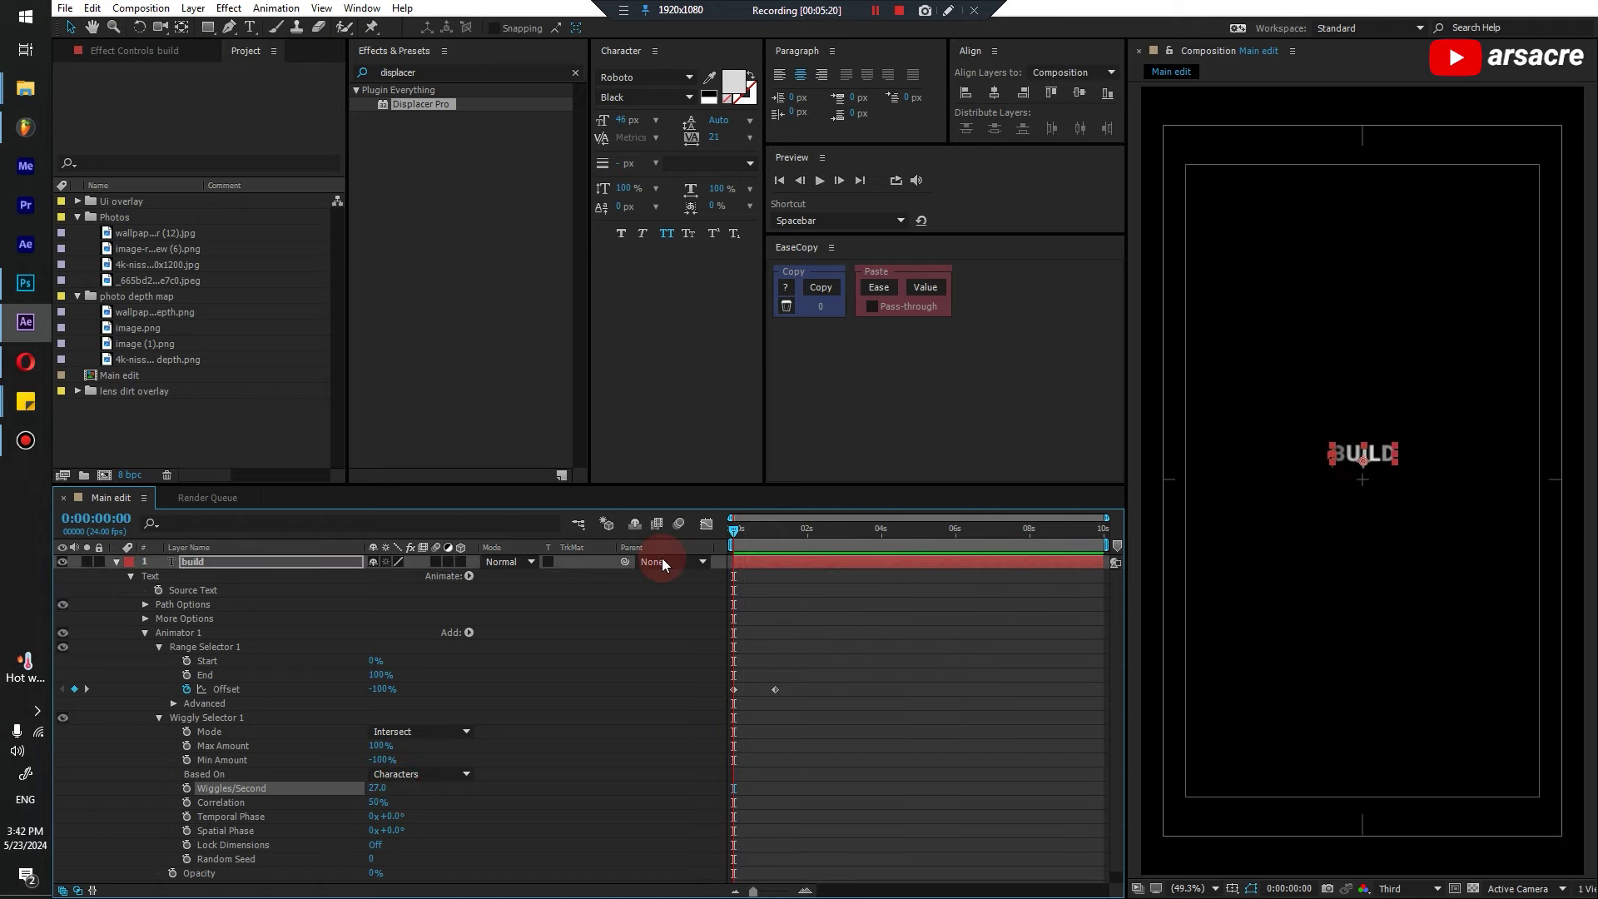
pyautogui.press('space')
pyautogui.click(158, 717)
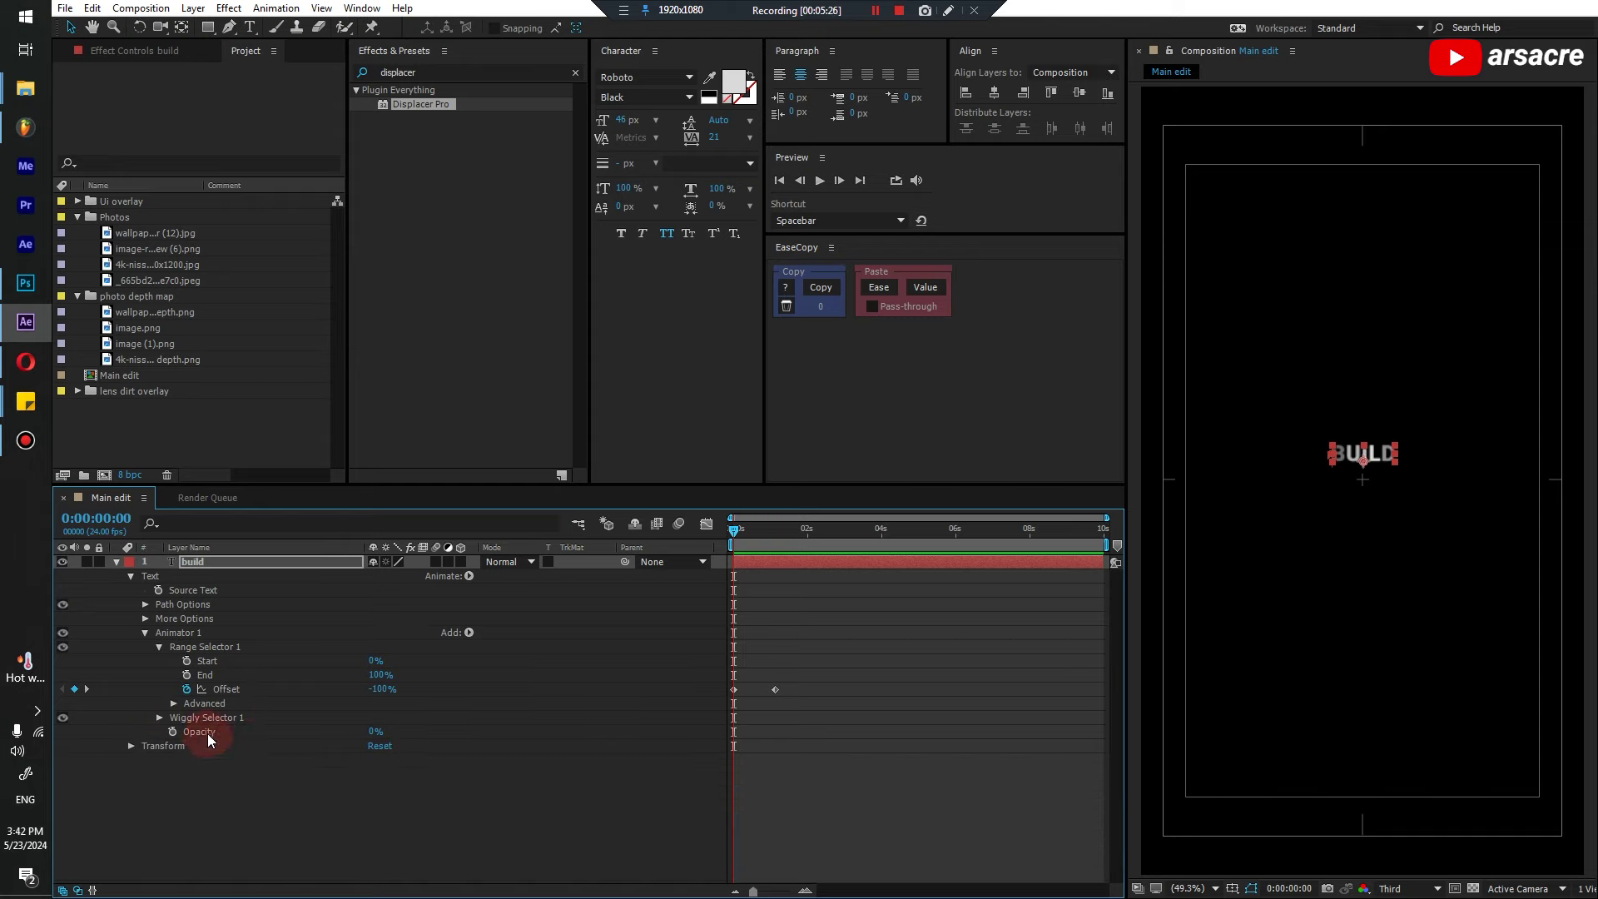
# Try adding a Position property of 0.0, 38.0 to Animator 1 and preview the moving letters
pyautogui.click(464, 634)
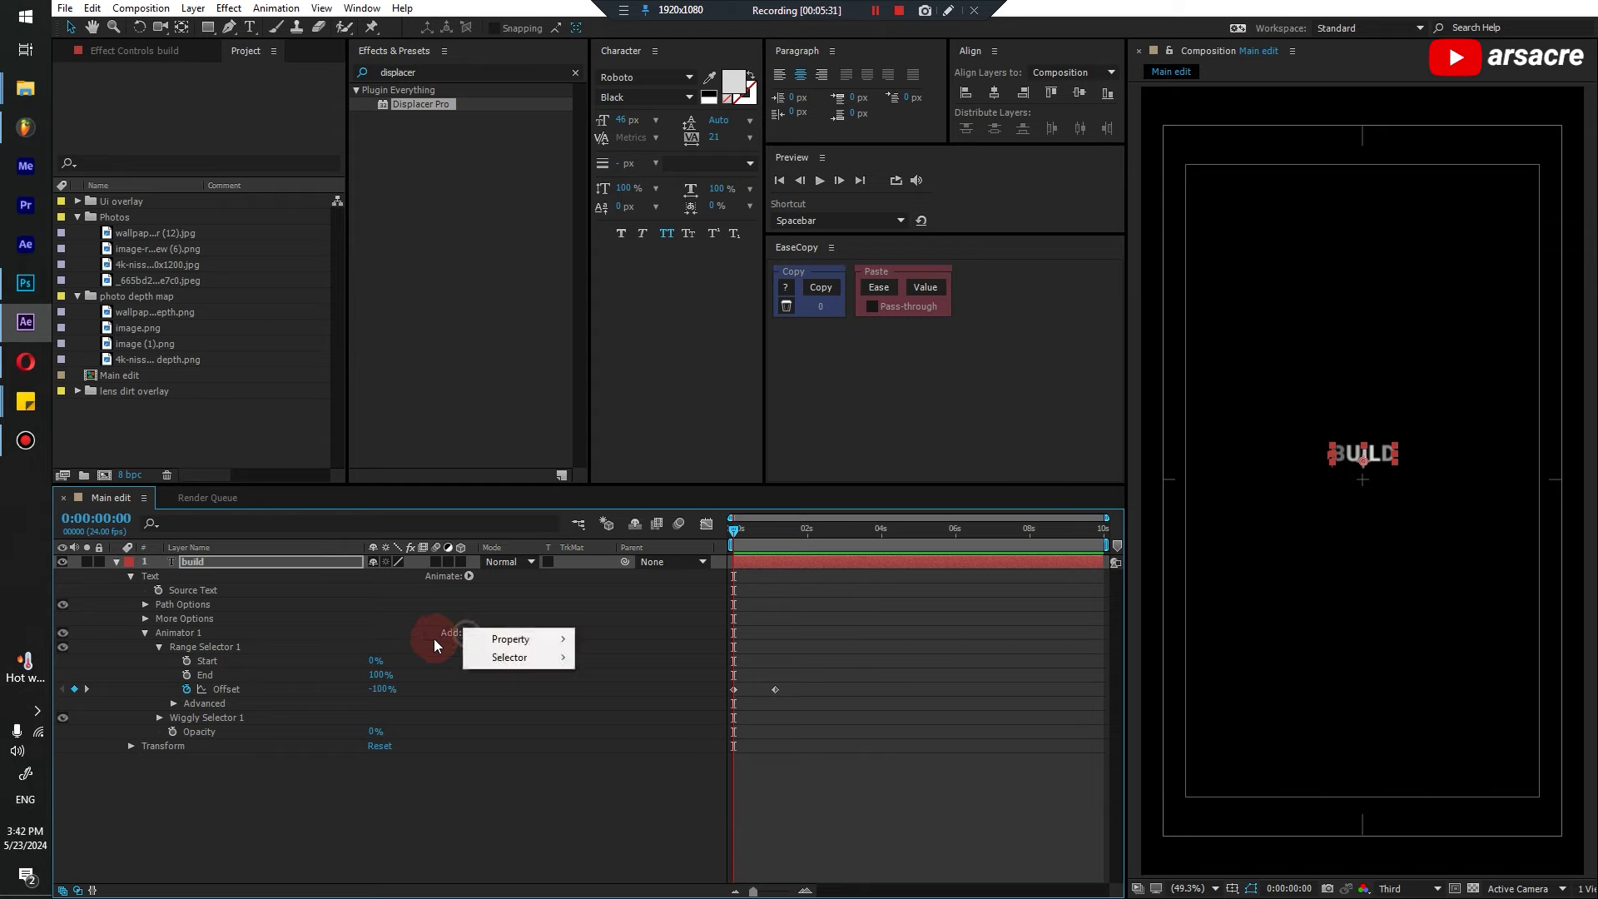
pyautogui.click(495, 639)
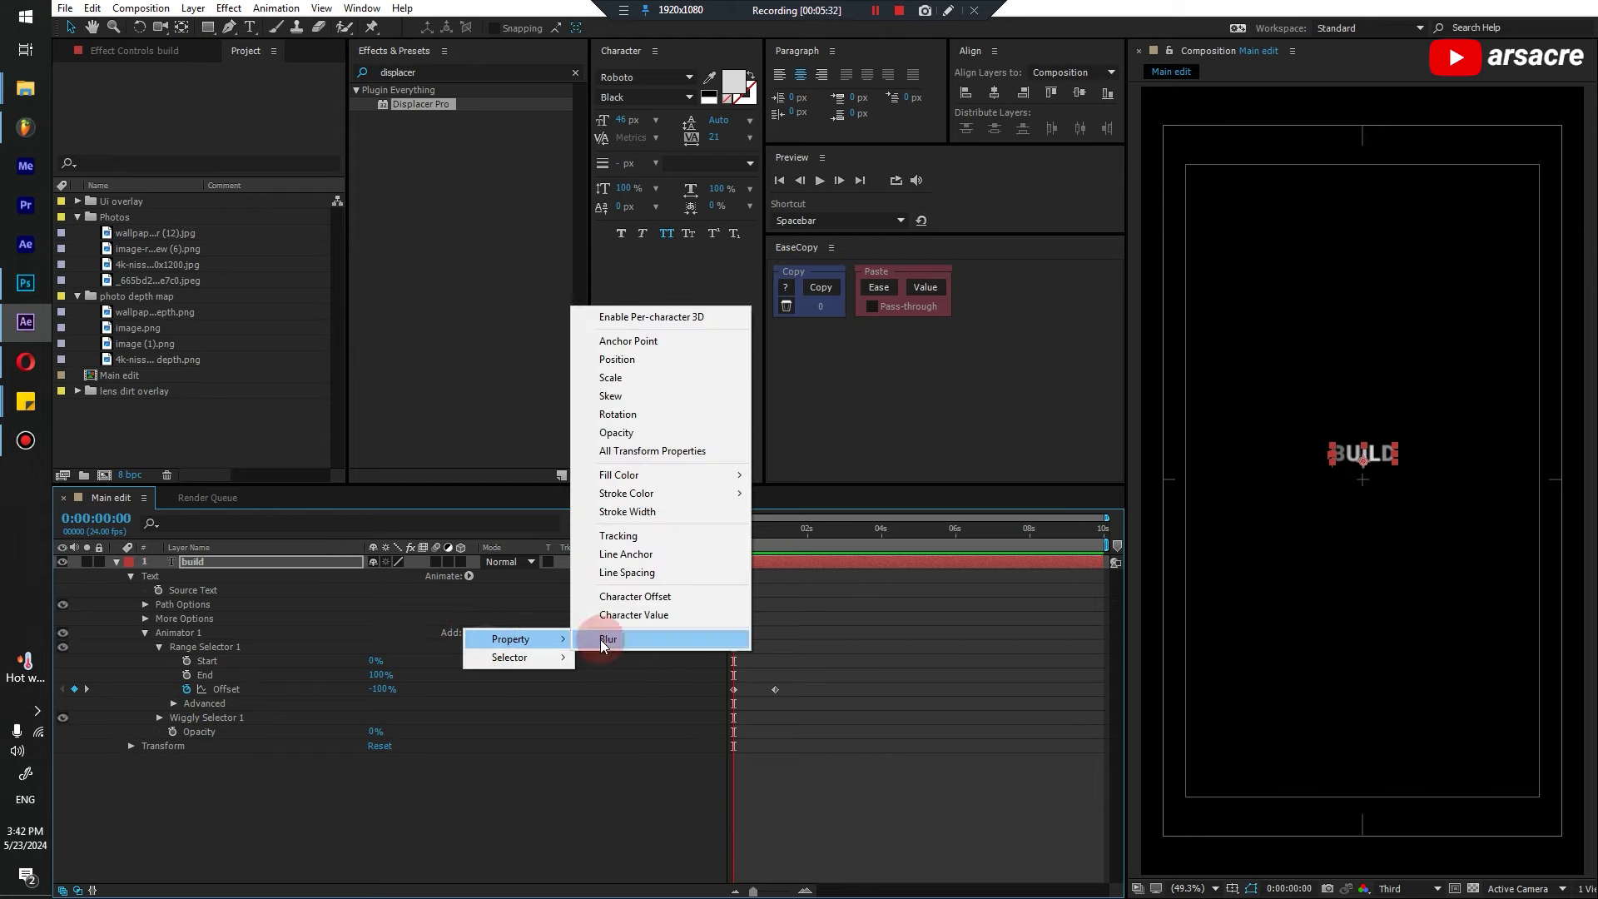
pyautogui.click(616, 359)
pyautogui.moveTo(392, 734); pyautogui.dragTo(426, 732)
pyautogui.press('space')
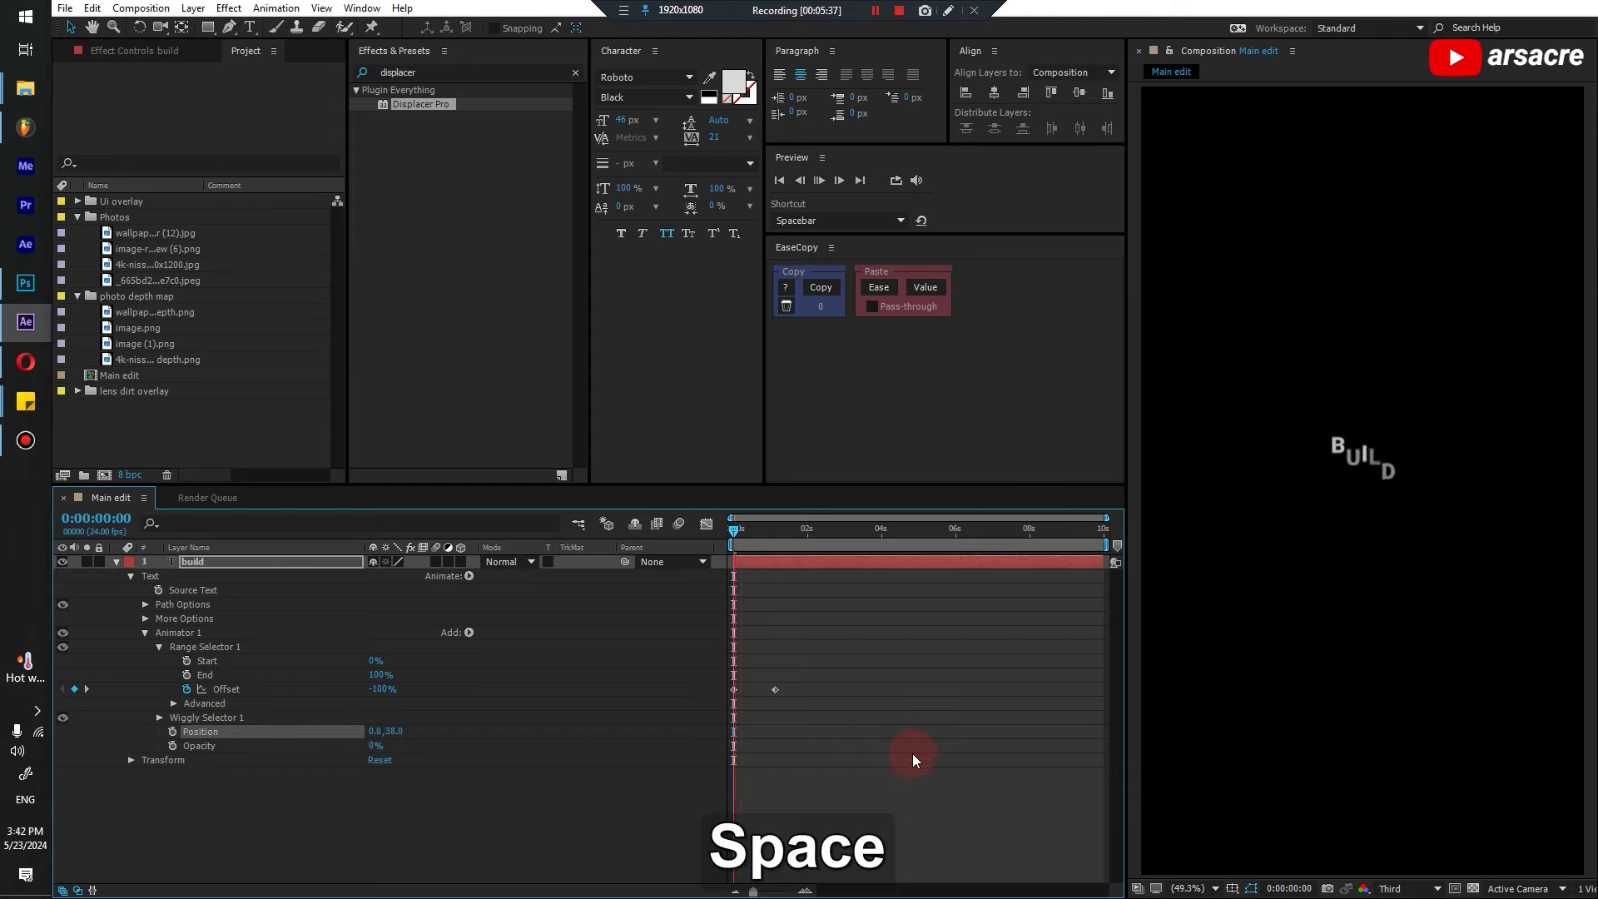
pyautogui.click(741, 576)
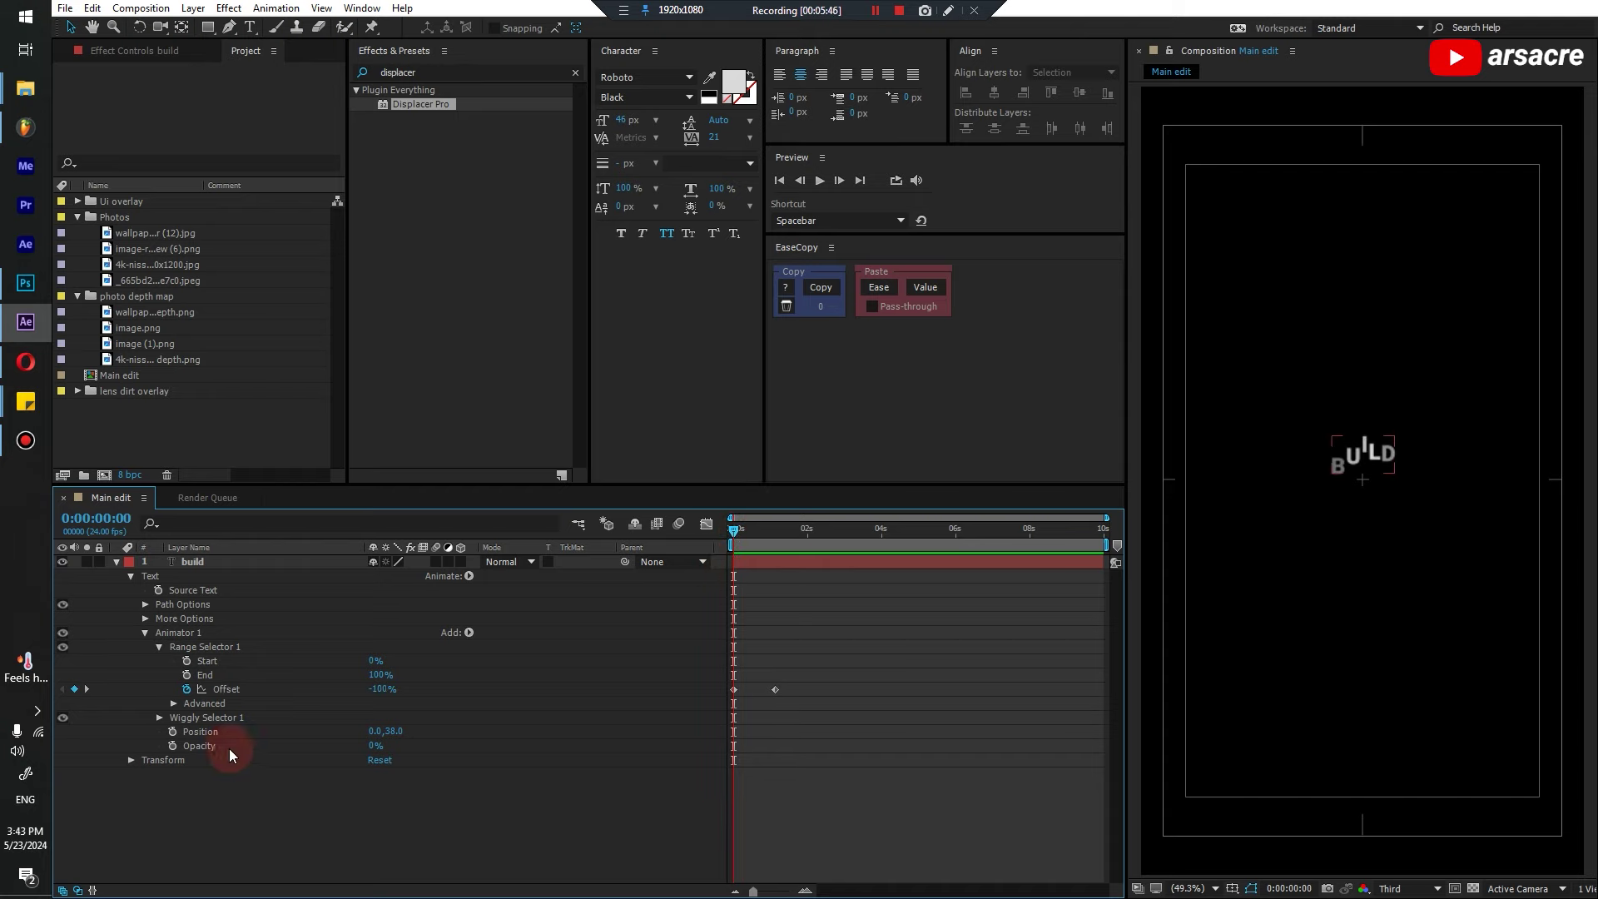
# Delete the Position property from Animator 1 of the build layer
pyautogui.click(197, 730)
pyautogui.press('Delete')
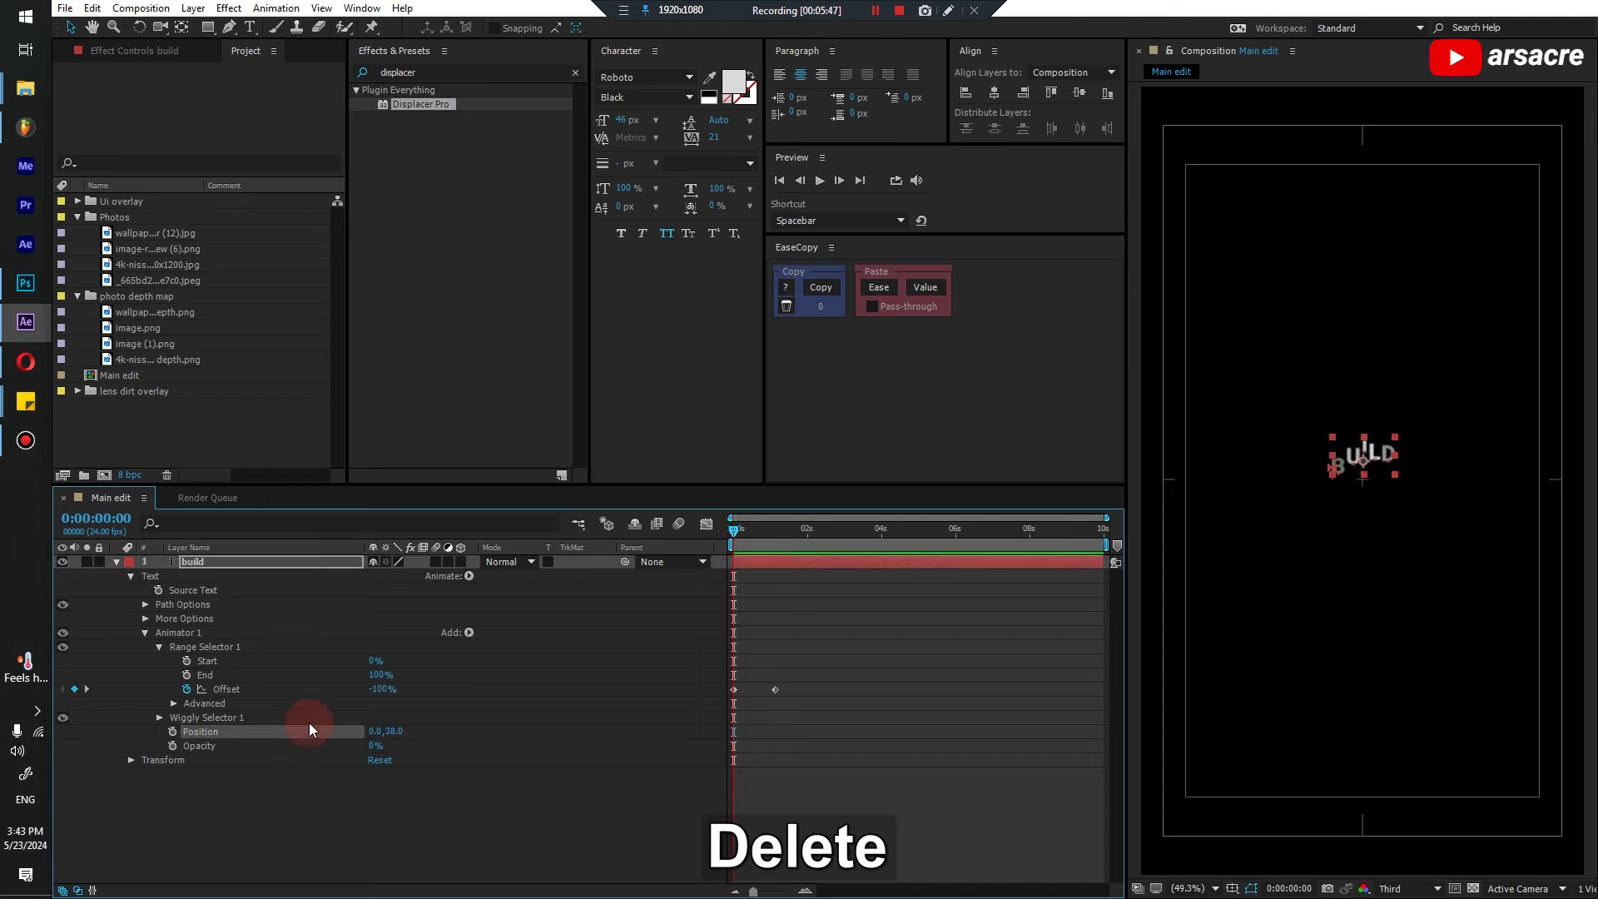
pyautogui.click(935, 663)
pyautogui.click(733, 83)
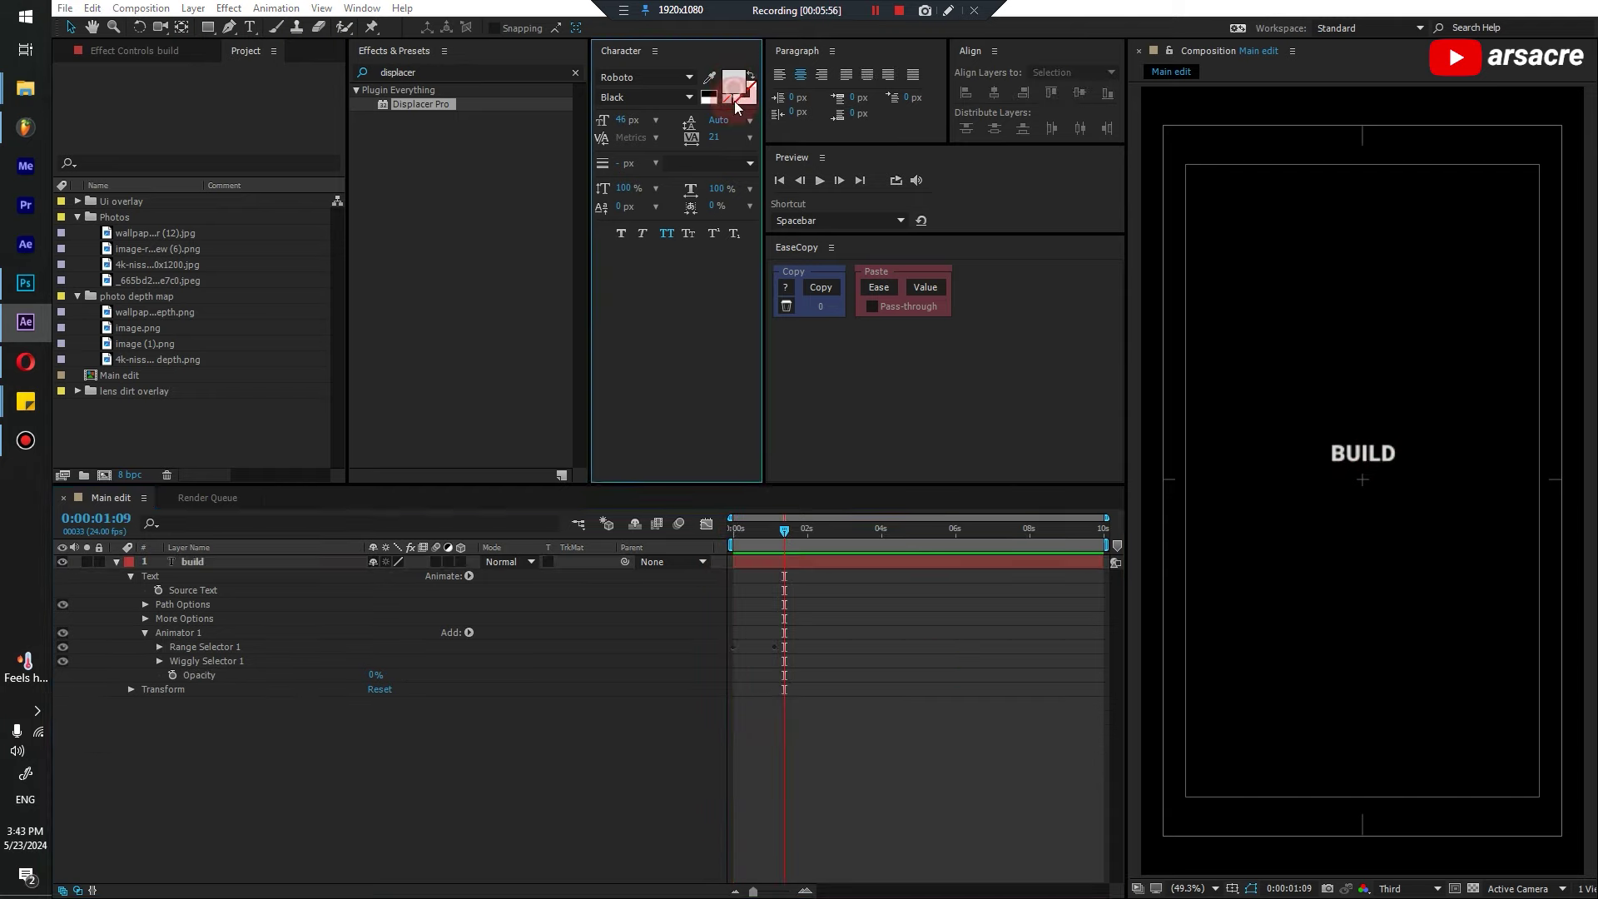
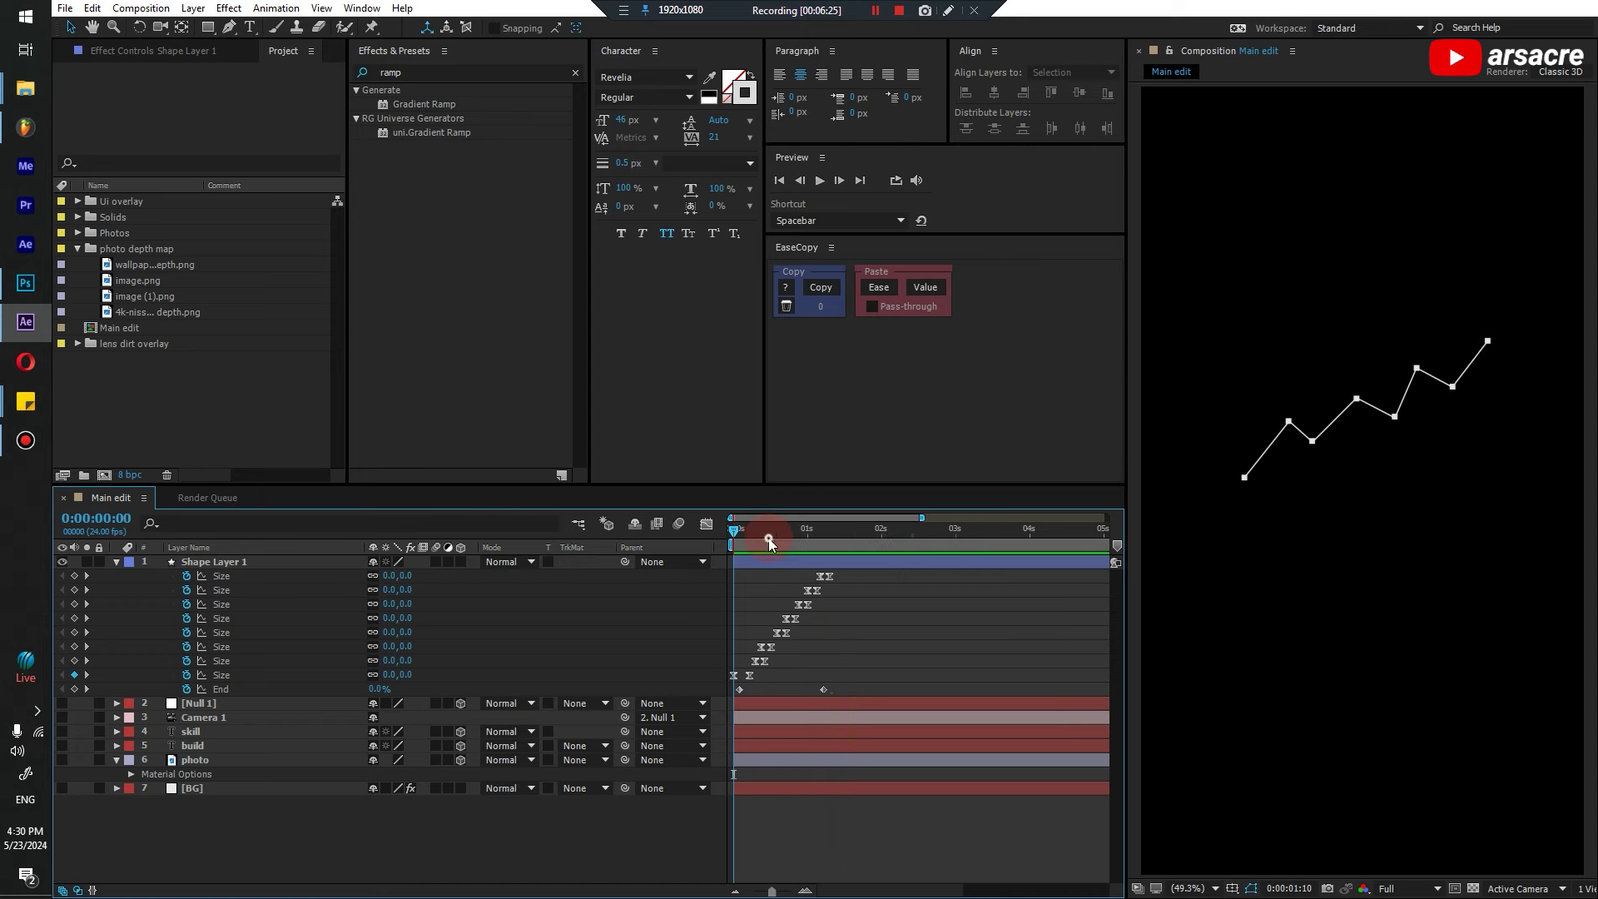
# Change the fill of all eight rectangles in the line graph to red F21E1E and preview the animation
pyautogui.click(148, 703)
pyautogui.click(142, 703)
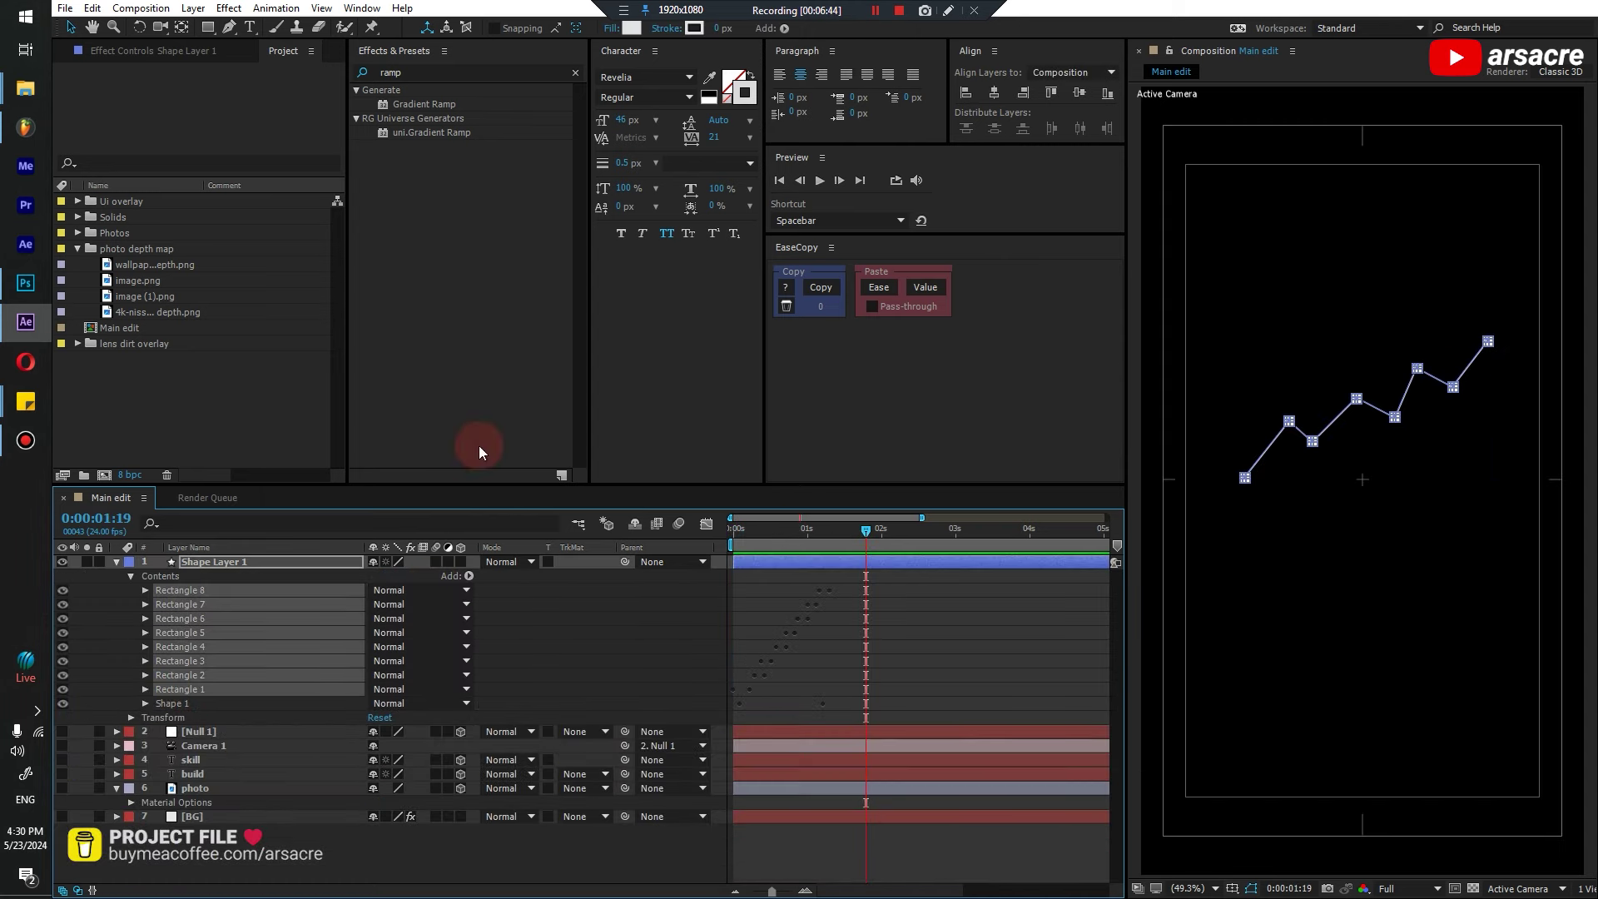
pyautogui.hotkey('ctrl', 'shift', 'h')
pyautogui.click(632, 27)
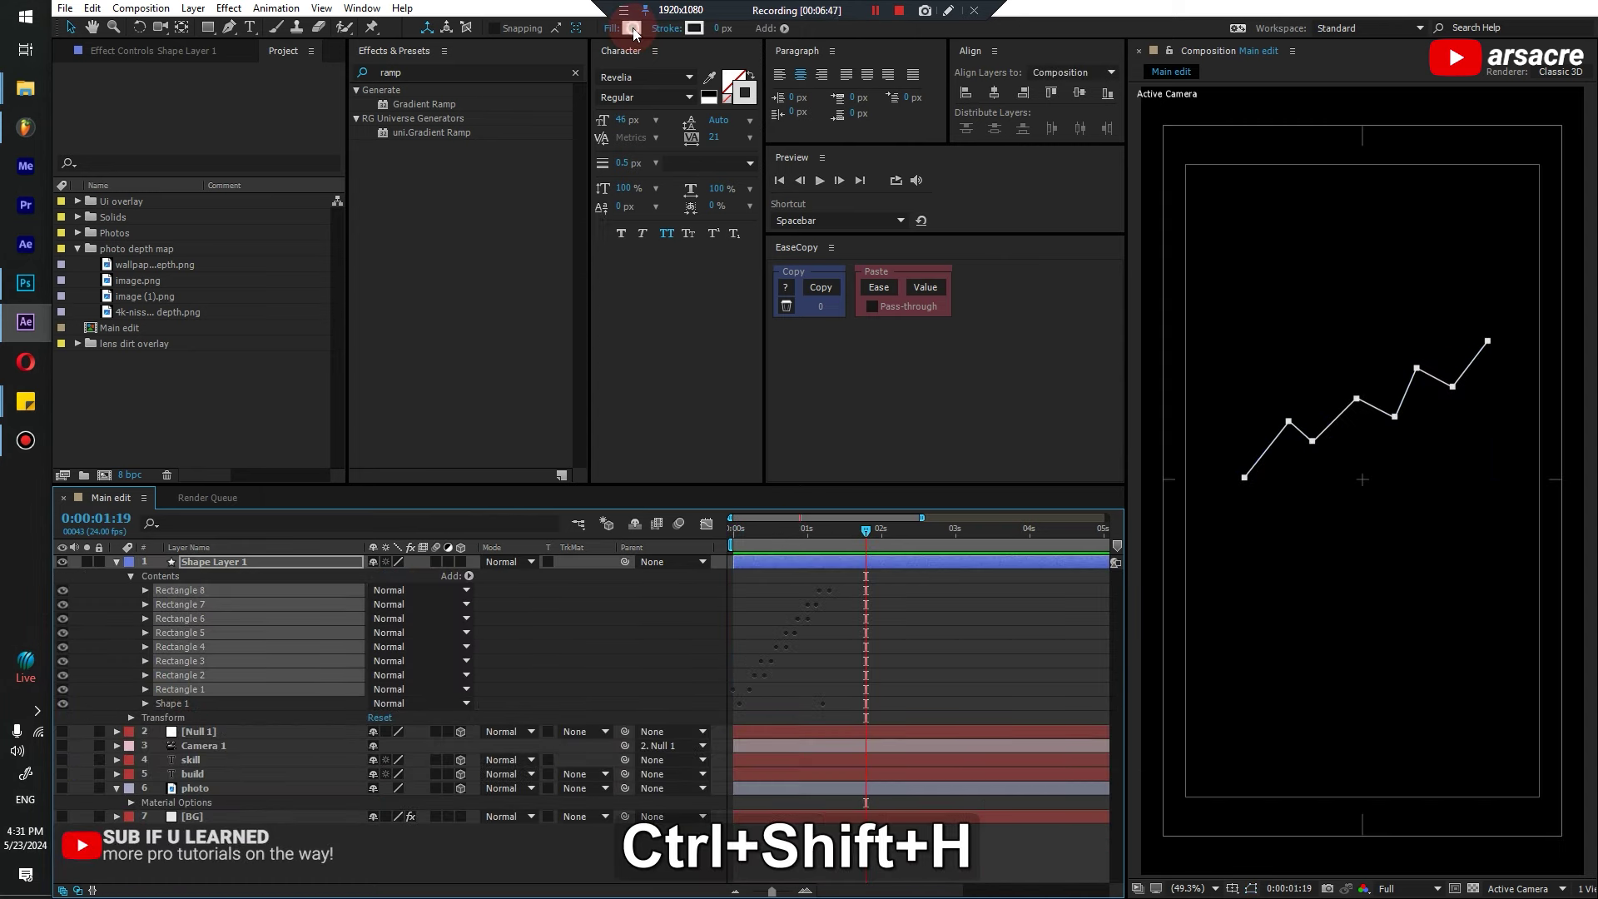
pyautogui.click(803, 579)
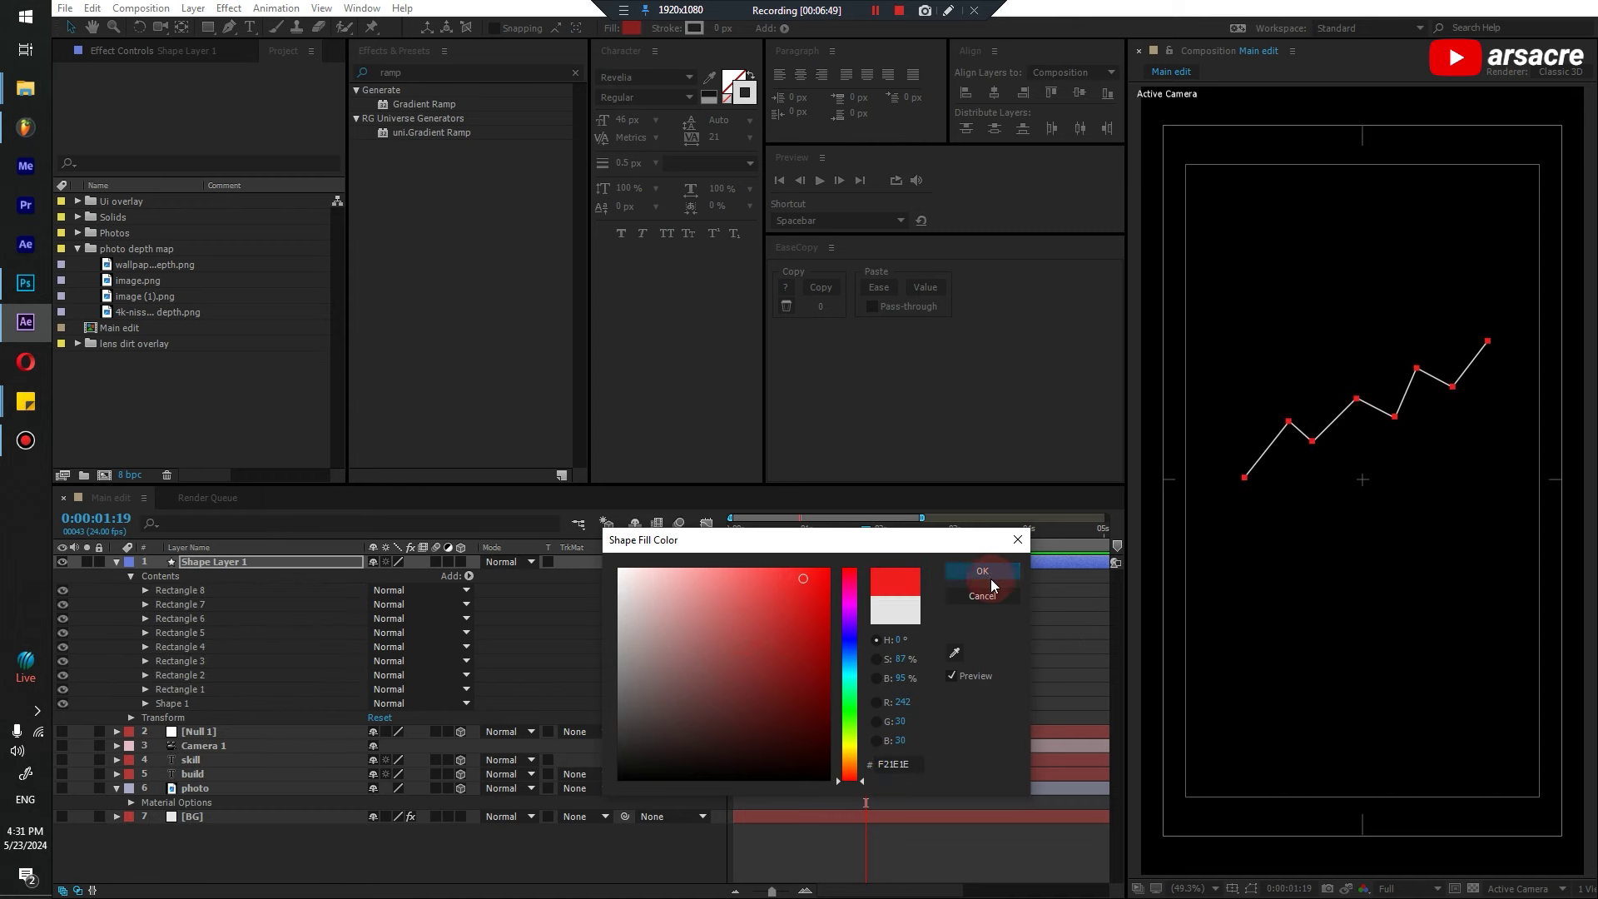
pyautogui.press('Home')
pyautogui.press('space')
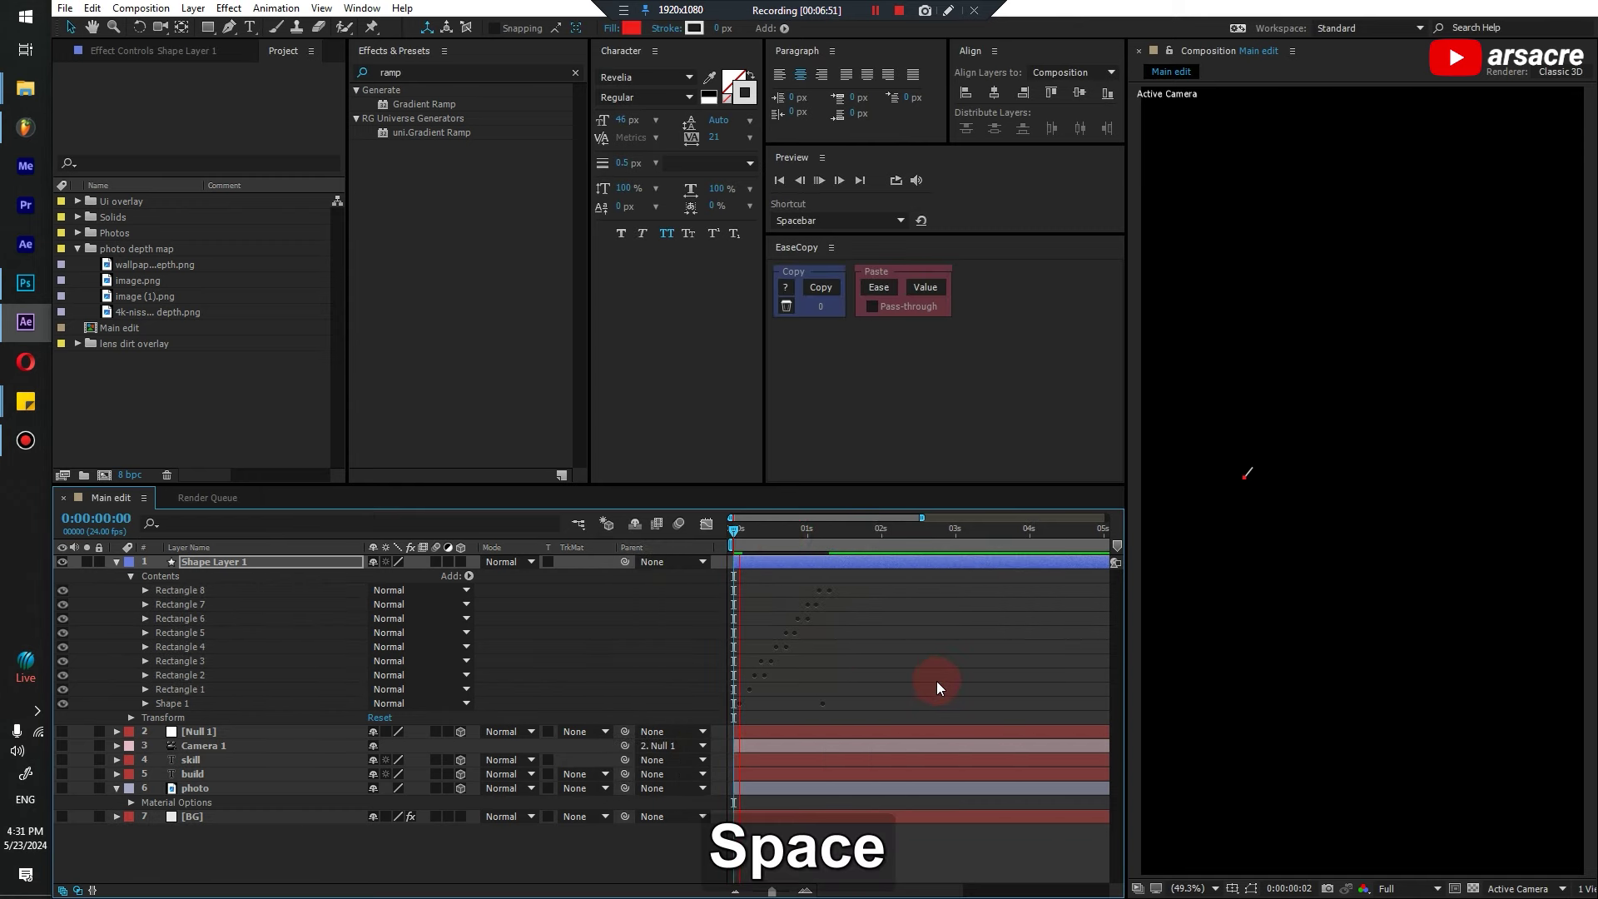
pyautogui.click(804, 562)
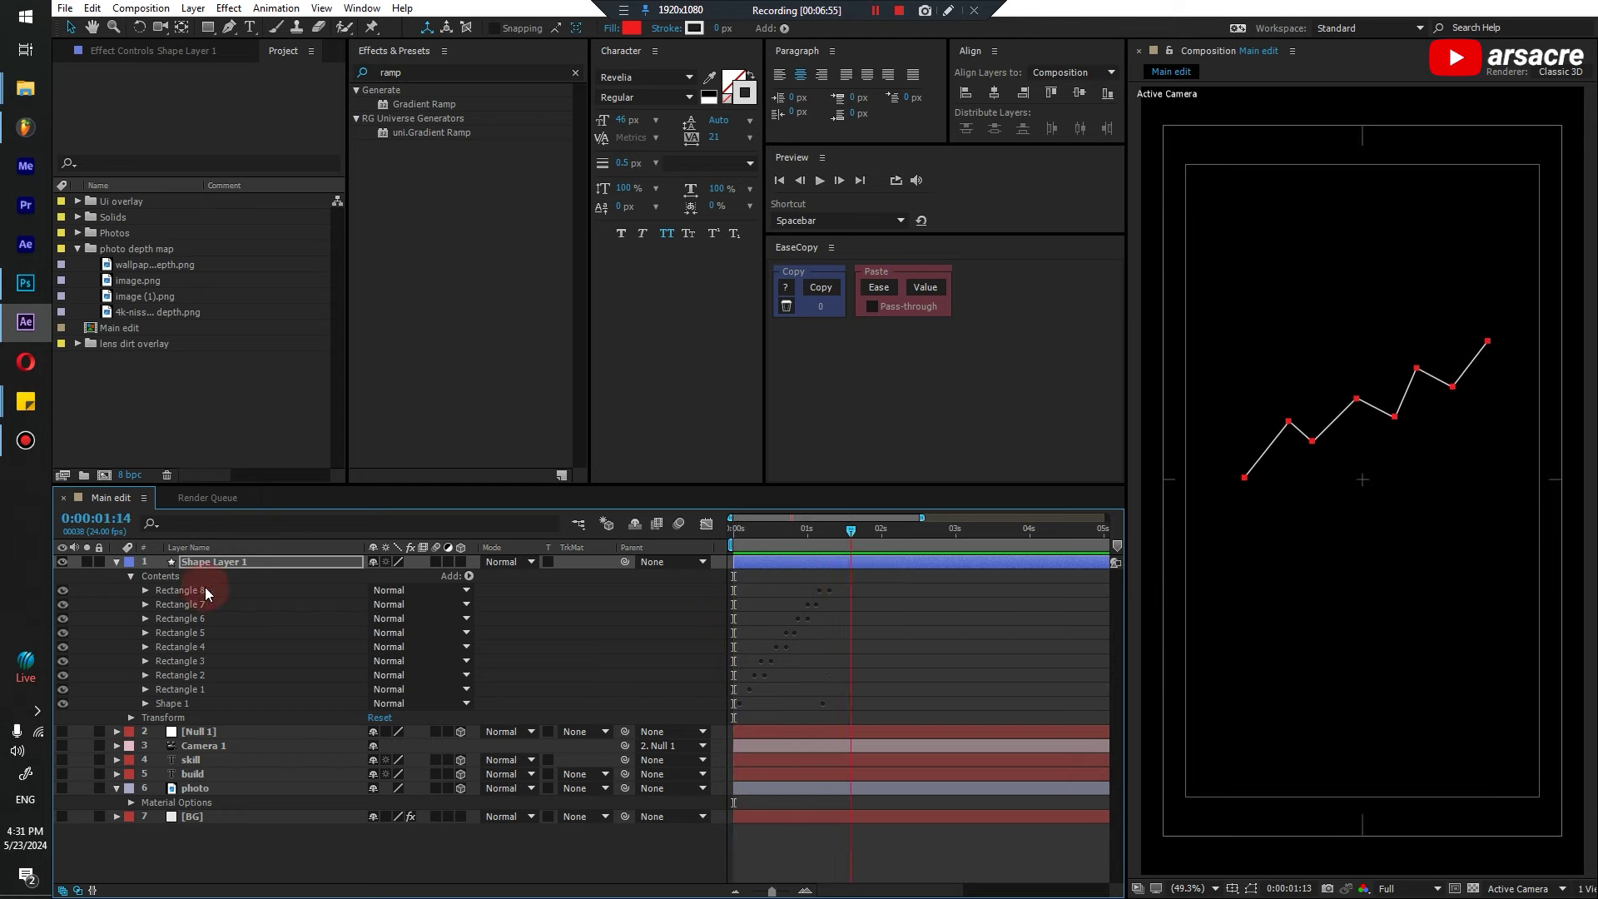
# Collapse the shape layer's properties and make all the hidden layers visible again
pyautogui.click(115, 562)
pyautogui.click(62, 561)
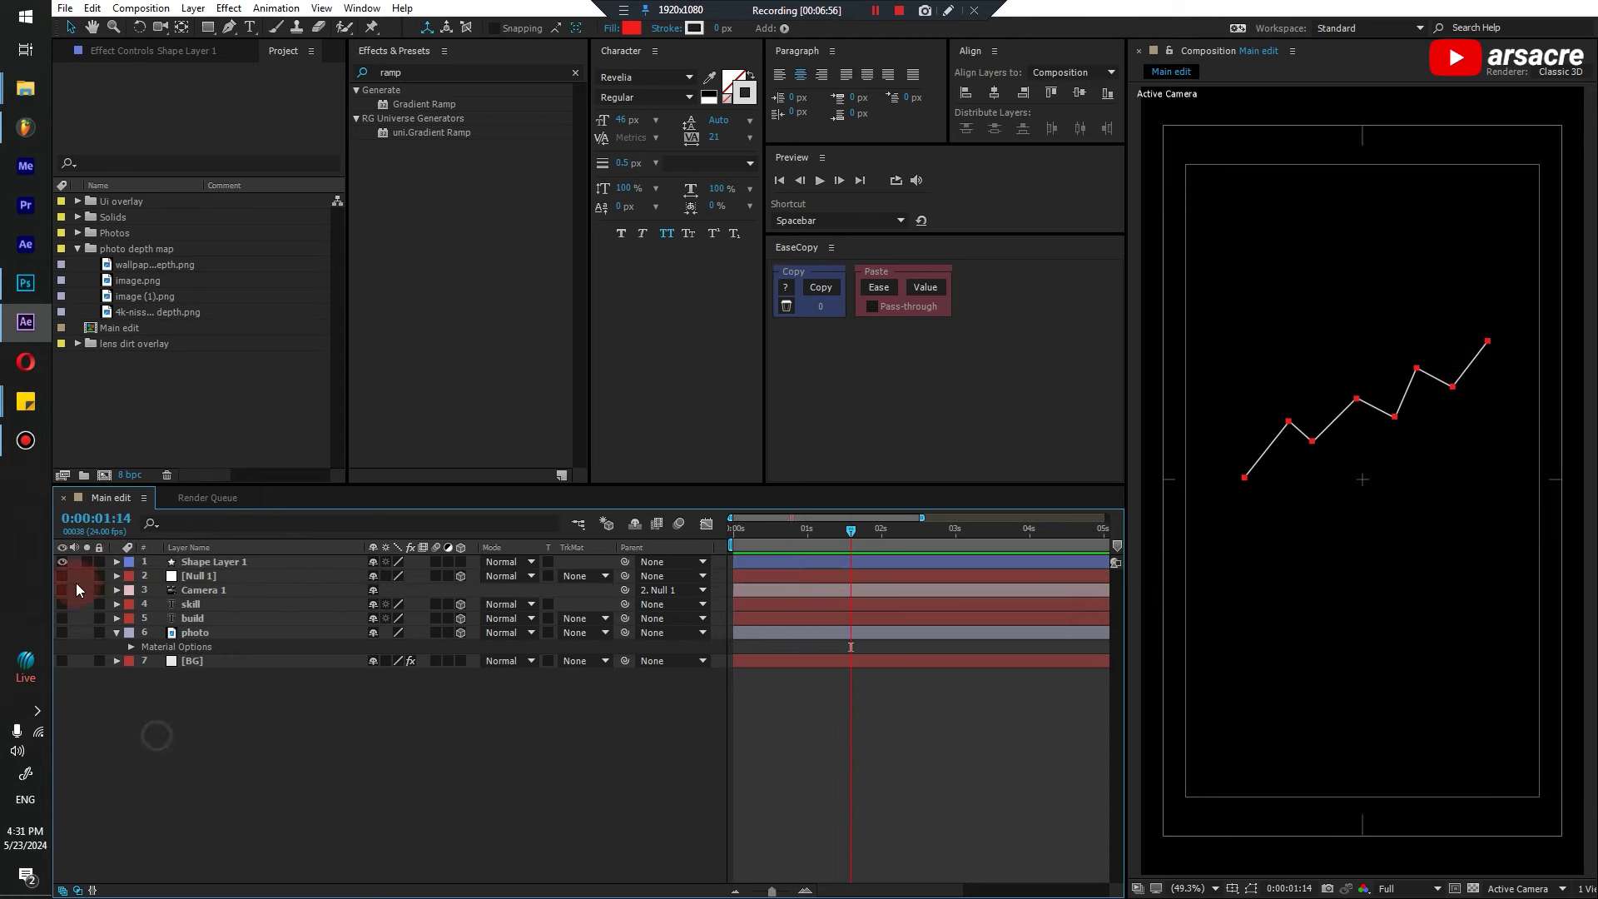
pyautogui.click(218, 705)
# Rename Shape Layer 1 as "line" and place it between the photo and BG layers
pyautogui.click(189, 562)
pyautogui.press('Return')
pyautogui.write('line')
pyautogui.press('Return')
pyautogui.moveTo(219, 631); pyautogui.dragTo(213, 653)
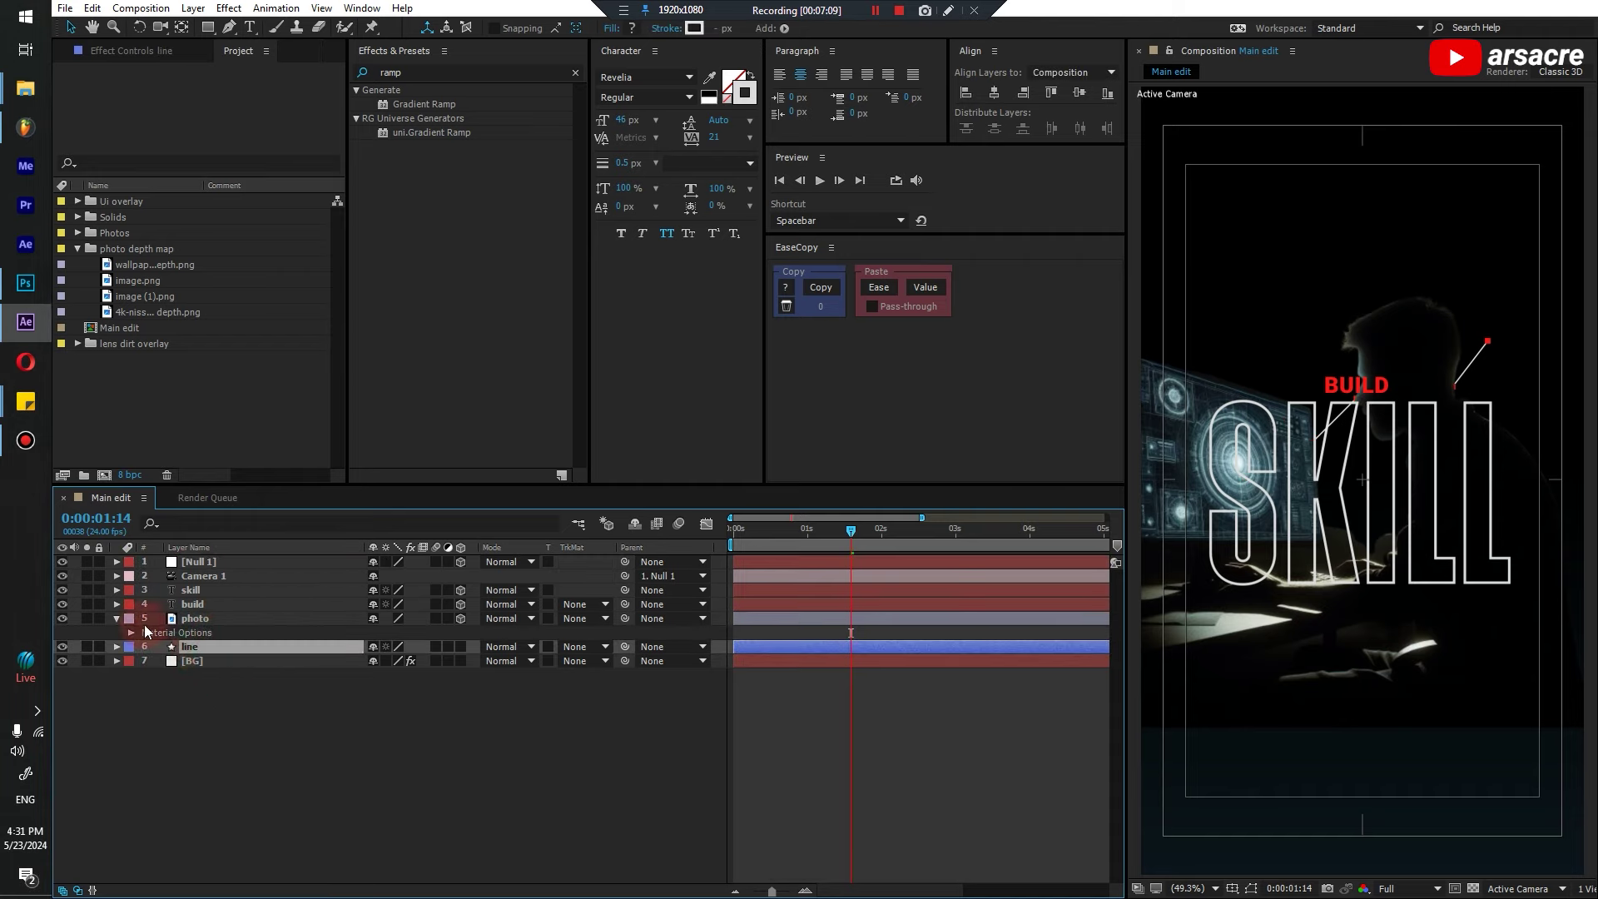
pyautogui.click(117, 619)
# Turn the line layer into a 3D layer
pyautogui.click(207, 594)
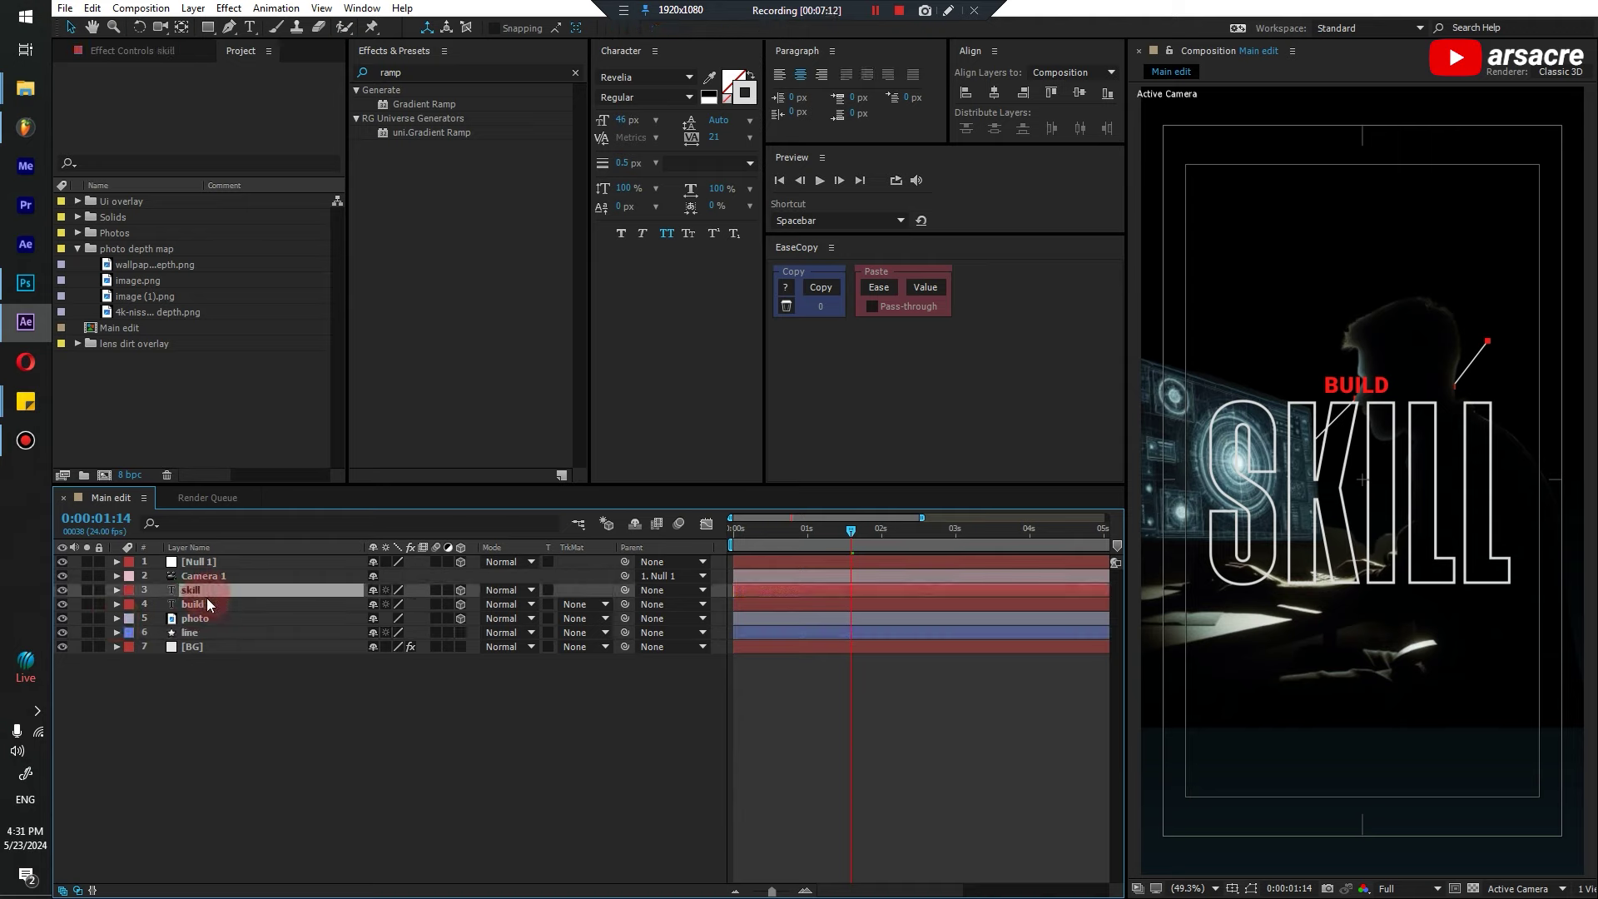
pyautogui.click(204, 604)
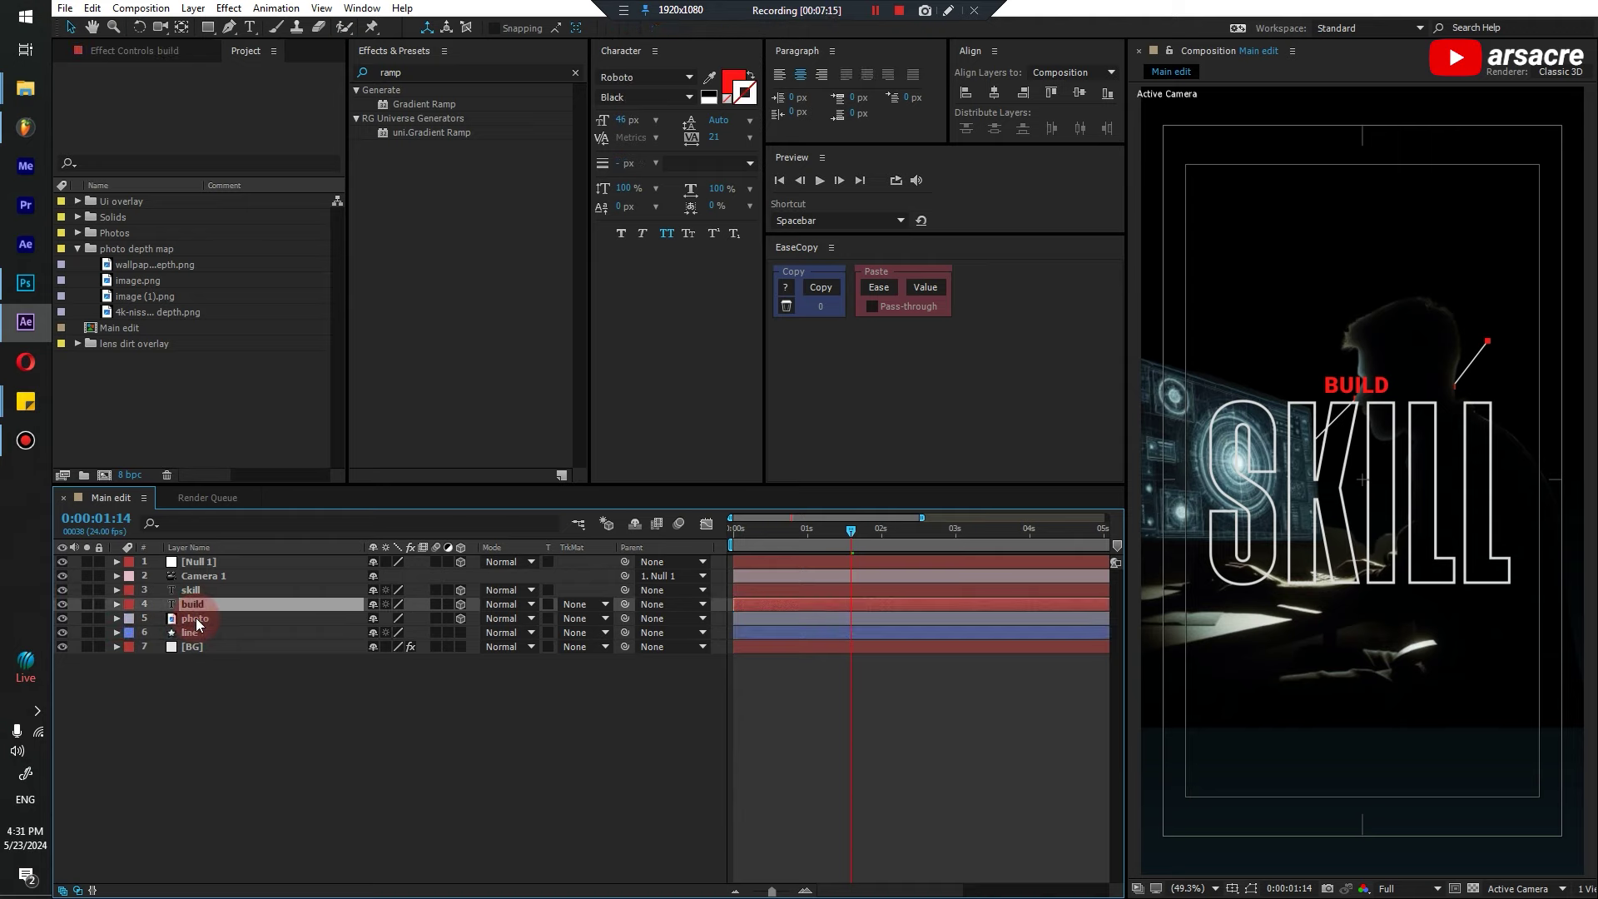
pyautogui.click(197, 621)
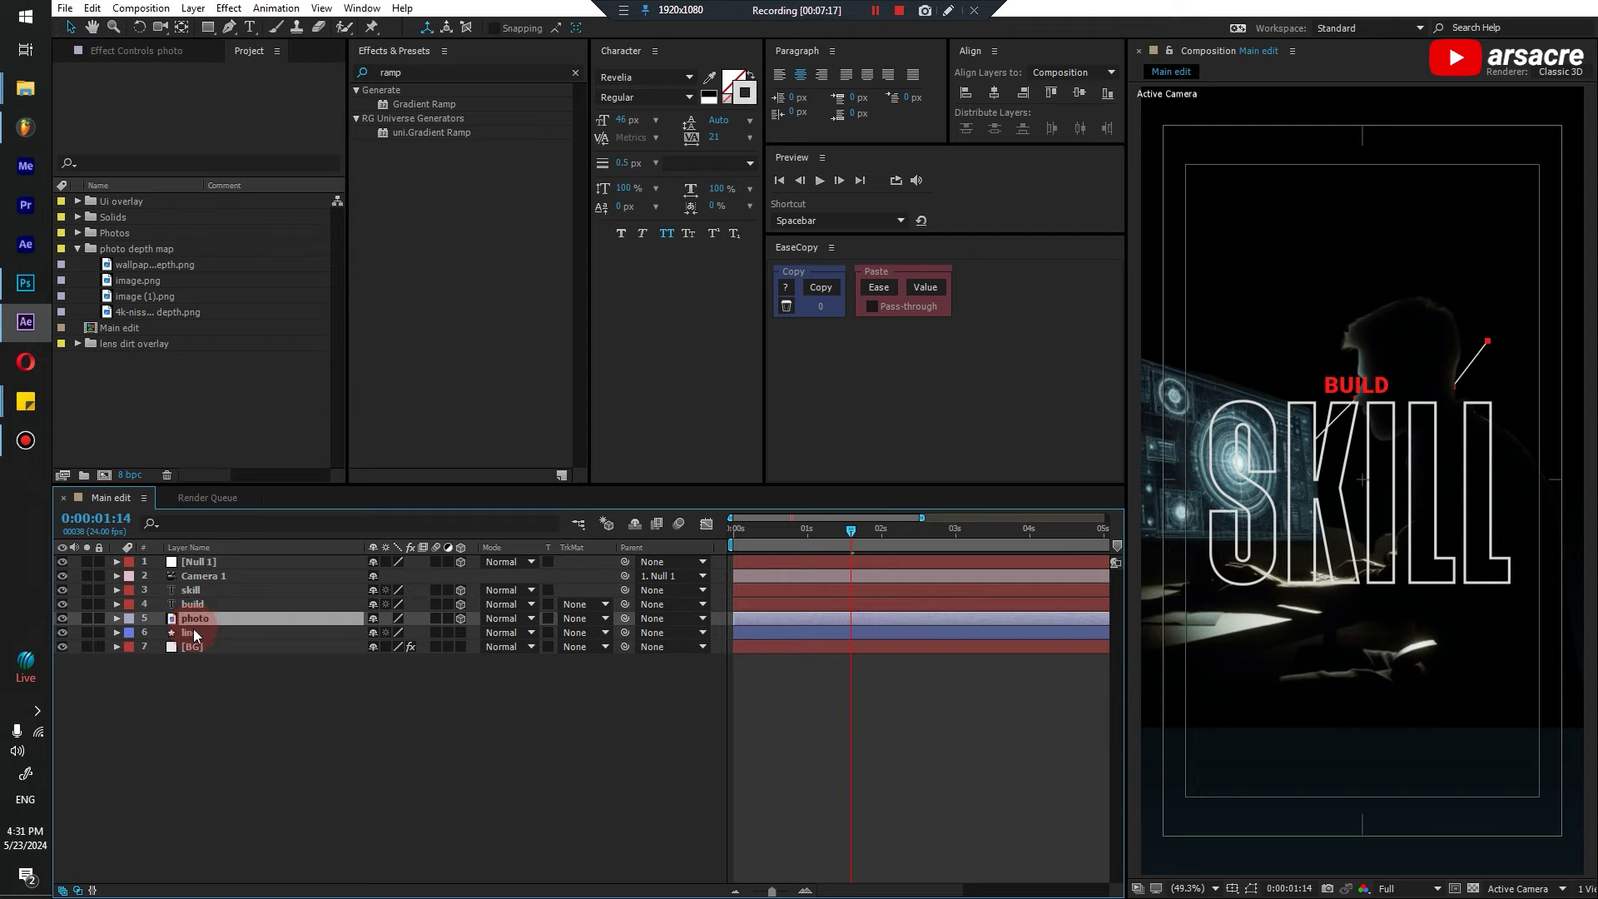
pyautogui.click(194, 632)
pyautogui.click(186, 647)
pyautogui.click(228, 719)
pyautogui.click(451, 631)
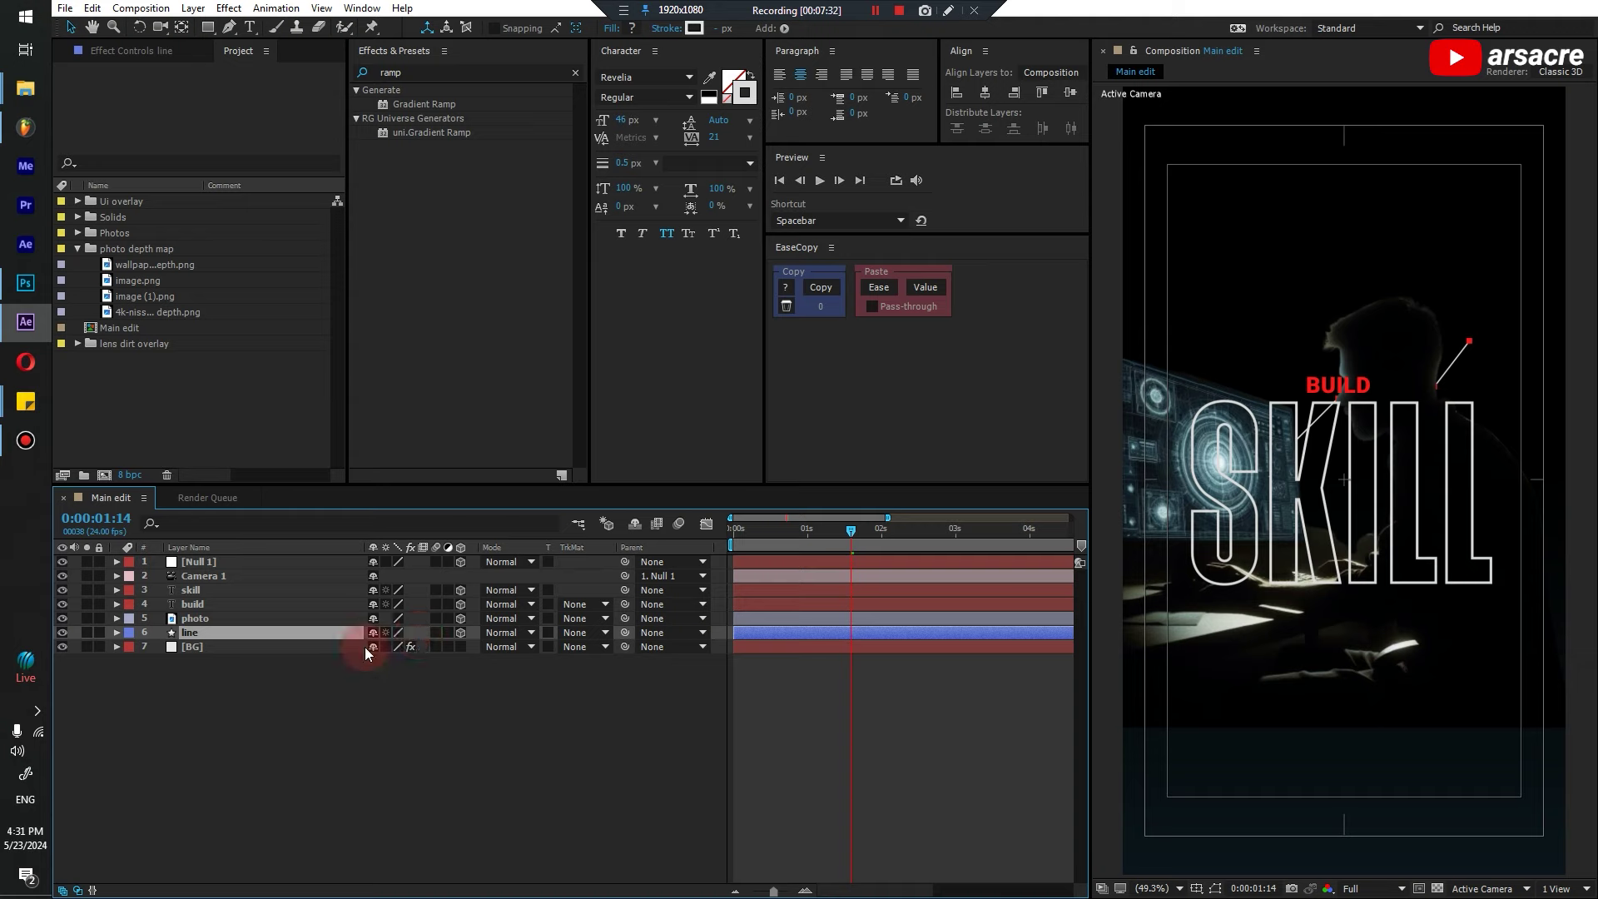
# Try pushing the photo and line layers back together to a Z position of 1110
pyautogui.keyDown('shift'); pyautogui.click(198, 618); pyautogui.keyUp('shift')
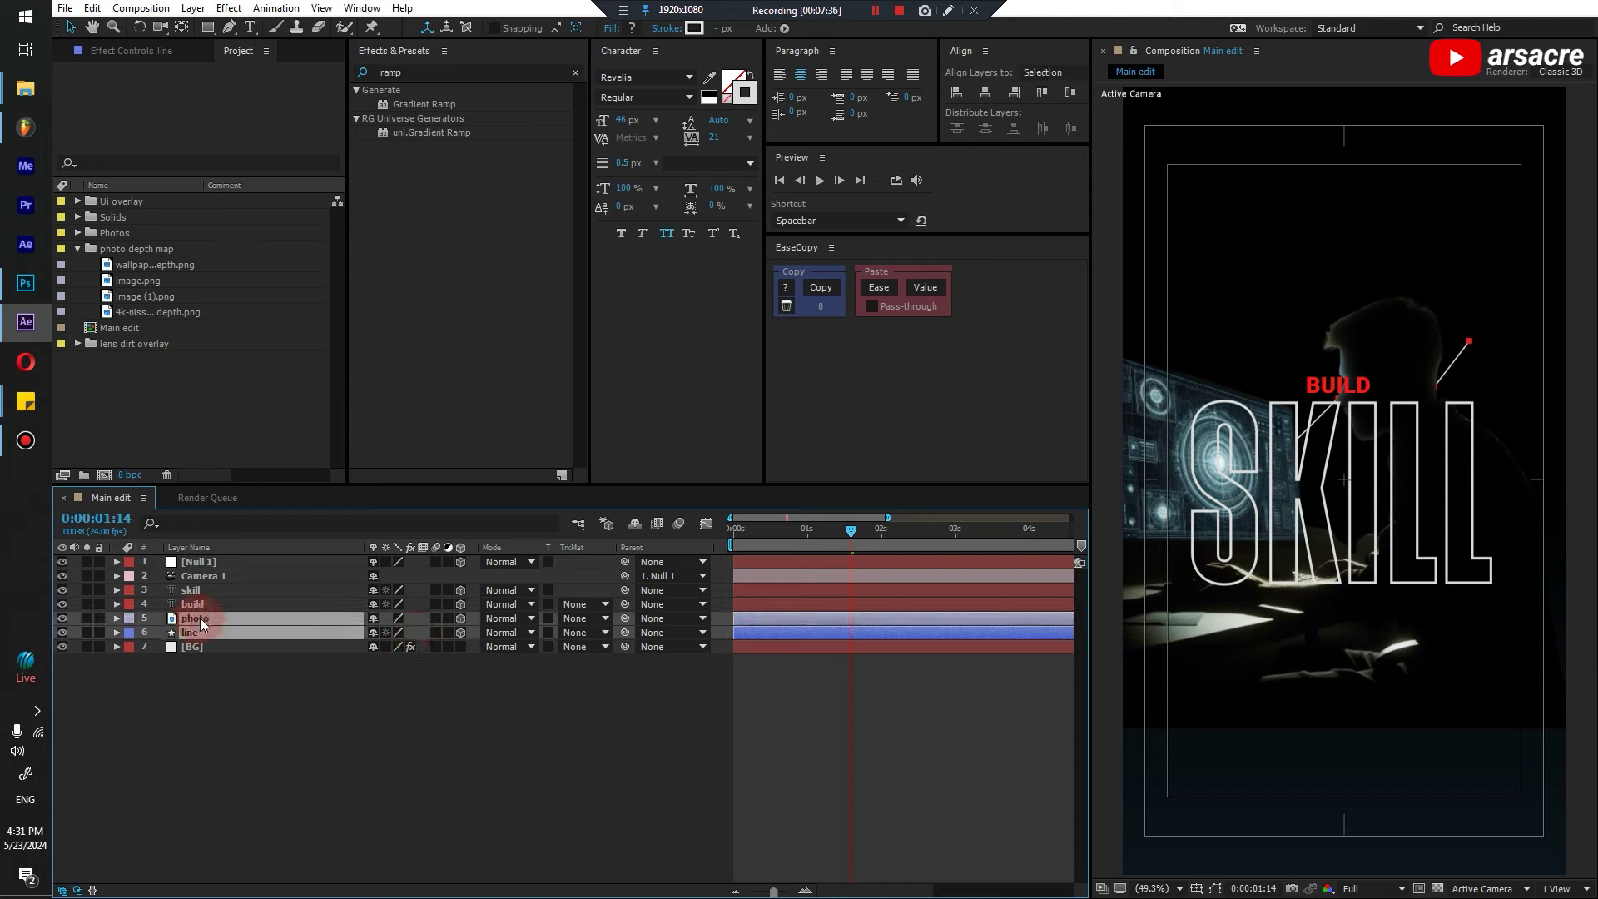
pyautogui.press('p')
pyautogui.click(190, 618)
pyautogui.keyDown('shift'); pyautogui.click(216, 647); pyautogui.keyUp('shift')
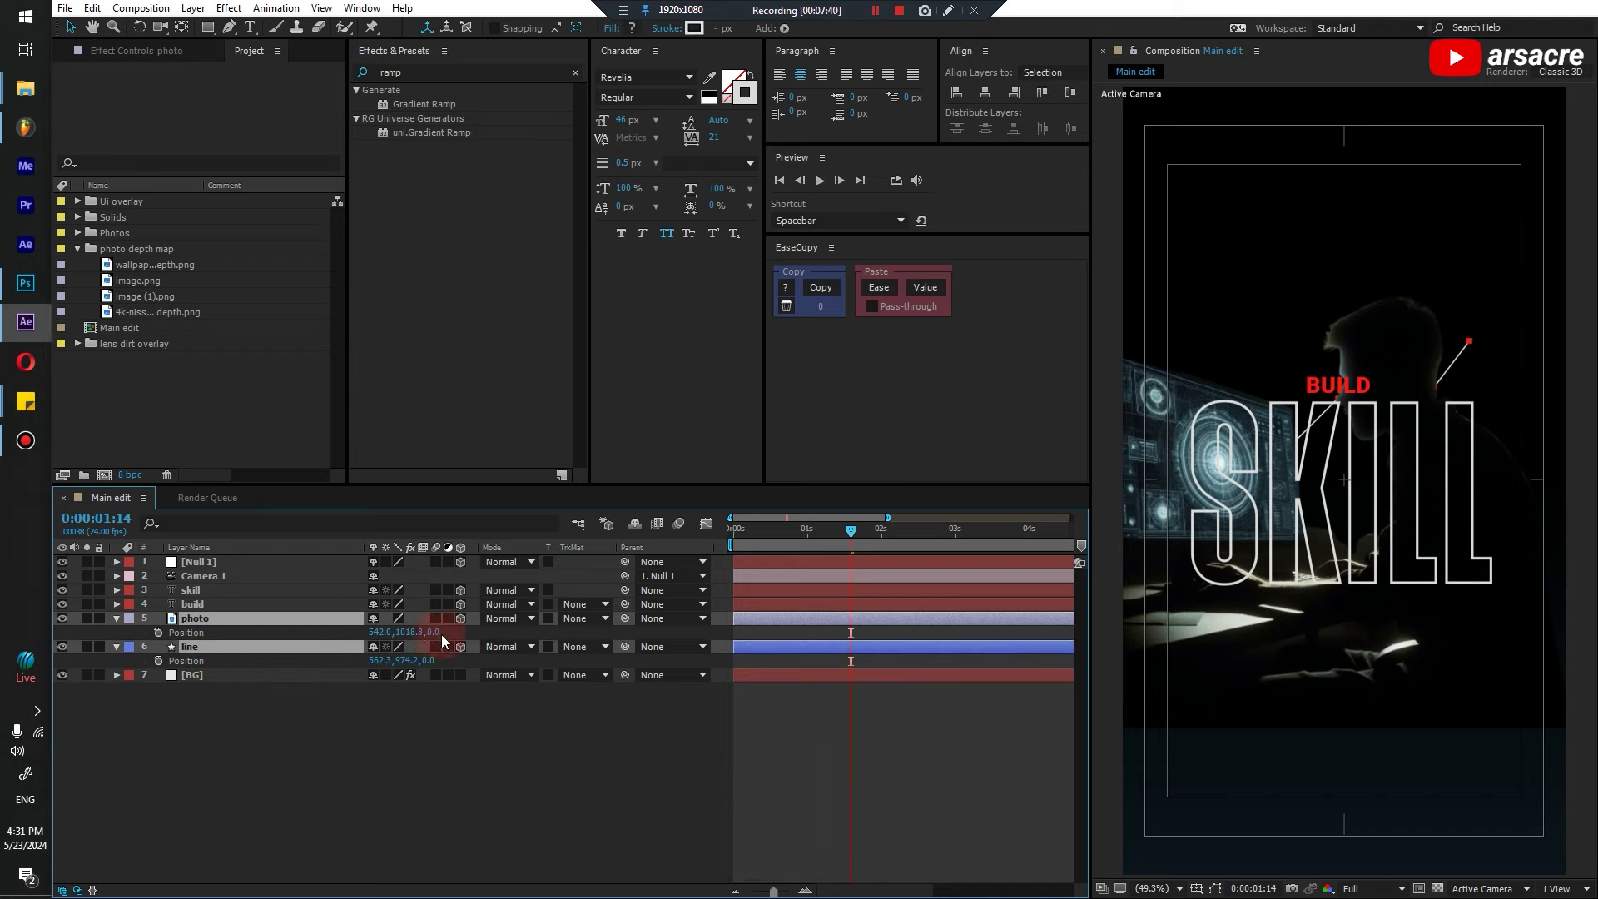
pyautogui.moveTo(435, 637); pyautogui.dragTo(538, 655)
pyautogui.click(764, 716)
# Switch the viewer to the Top view and undo the last depth change of the photo and line layers
pyautogui.click(1487, 889)
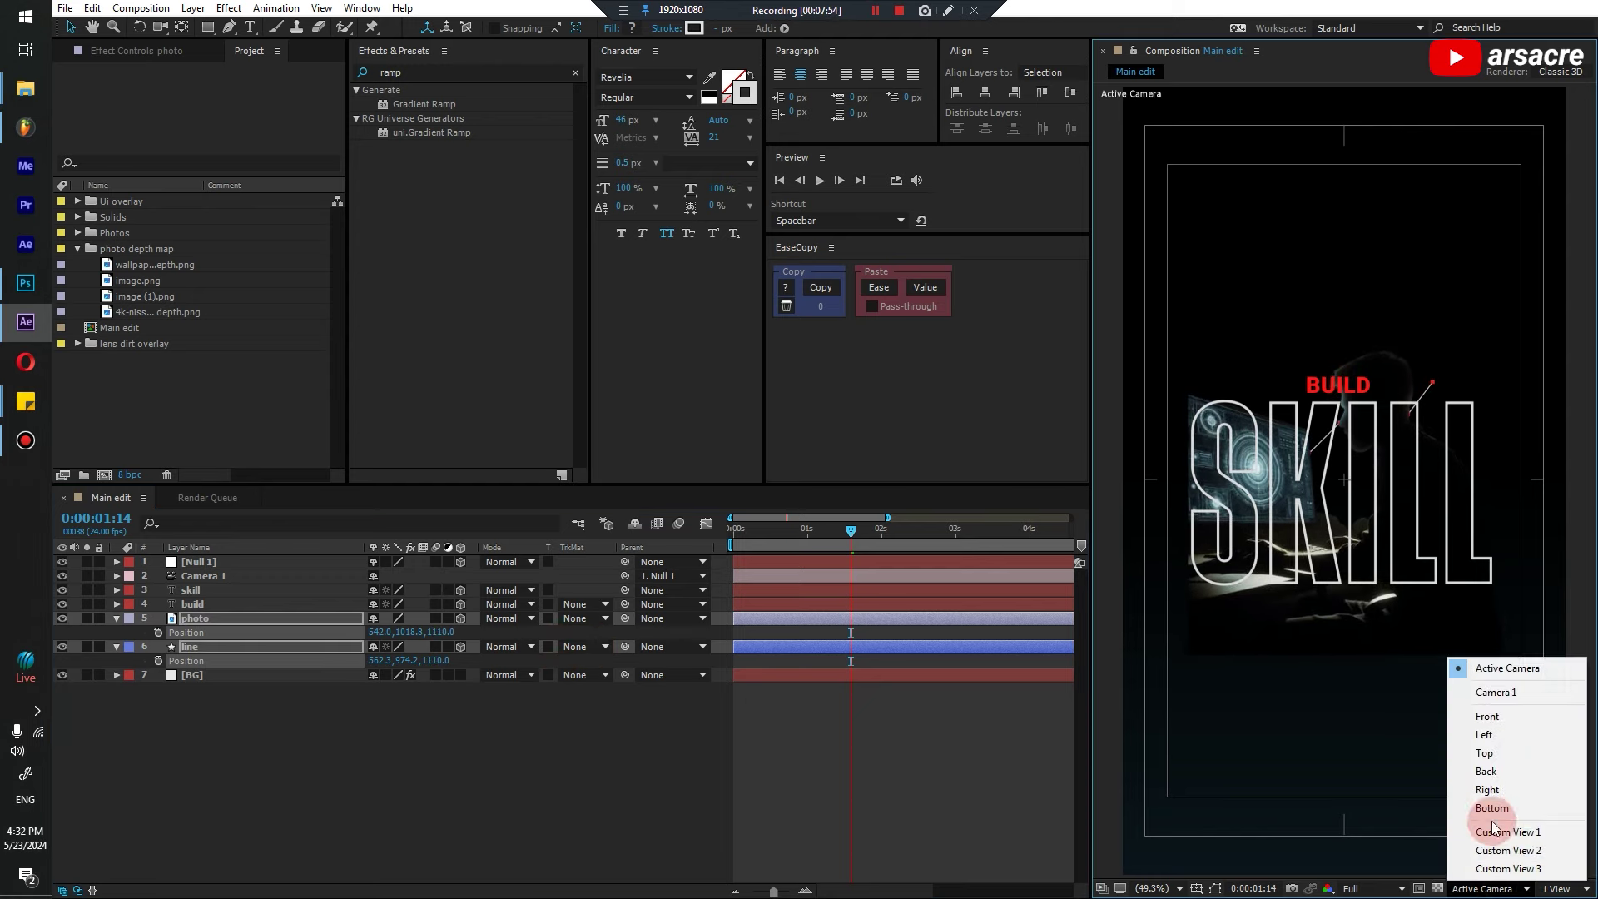
pyautogui.click(1494, 753)
pyautogui.scroll(-4, 1360, 567)
pyautogui.hotkey('ctrl', 'z')
pyautogui.hotkey('ctrl', 'z')
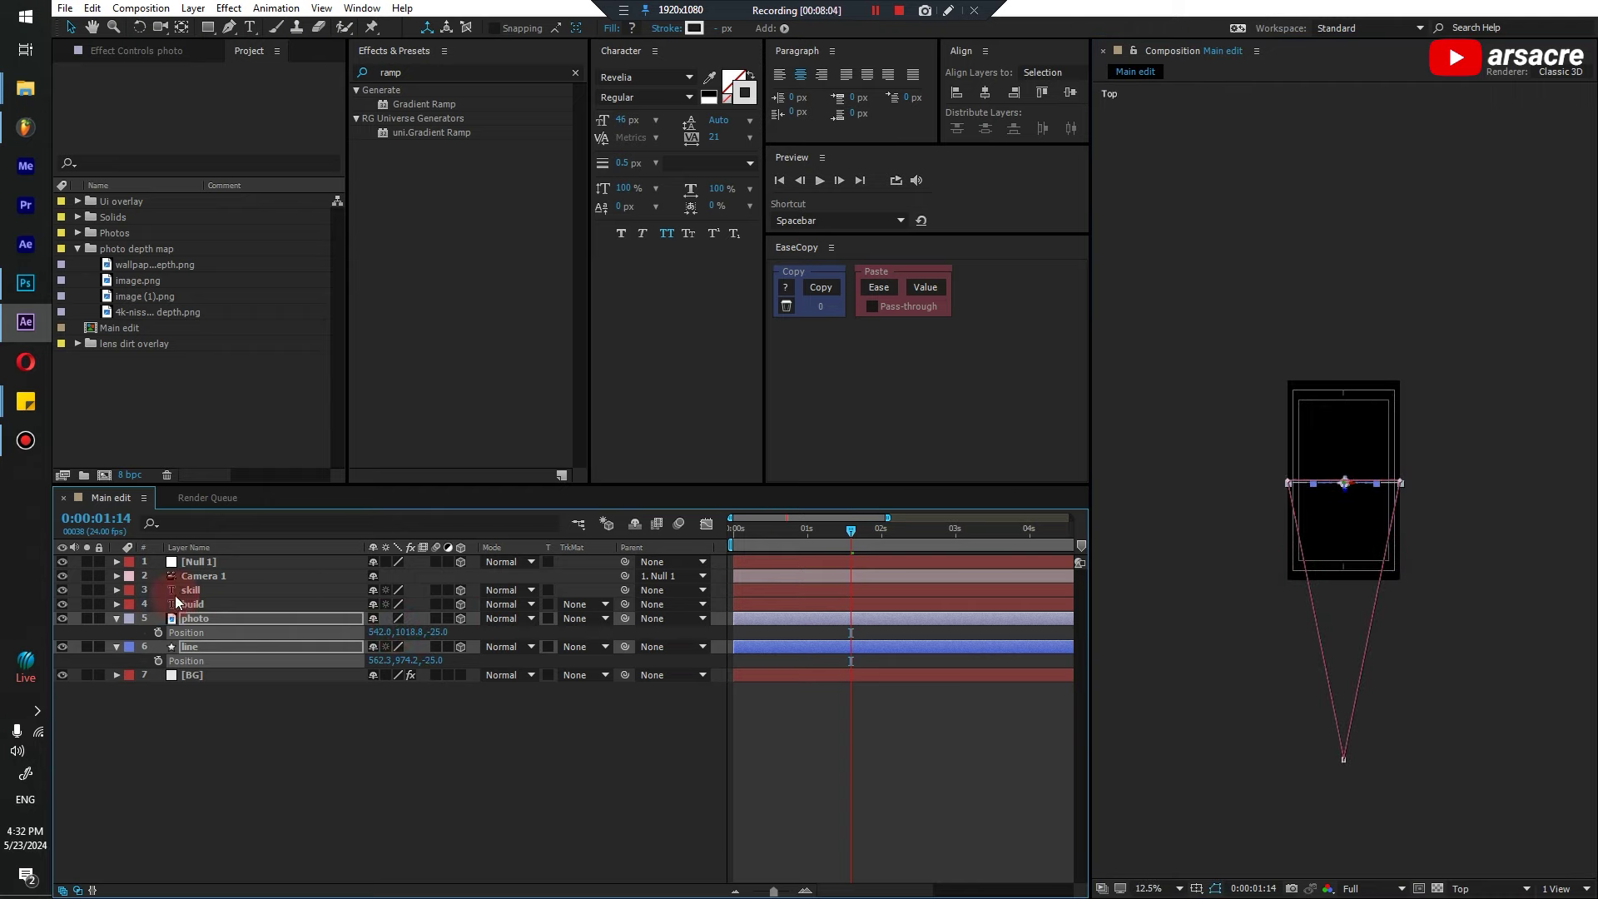
pyautogui.click(177, 591)
pyautogui.click(1311, 482)
pyautogui.moveTo(1337, 487)
pyautogui.mouseDown()
pyautogui.moveTo(1363, 466)
pyautogui.moveTo(1326, 464)
pyautogui.mouseUp()
pyautogui.hotkey('ctrl', 'z')
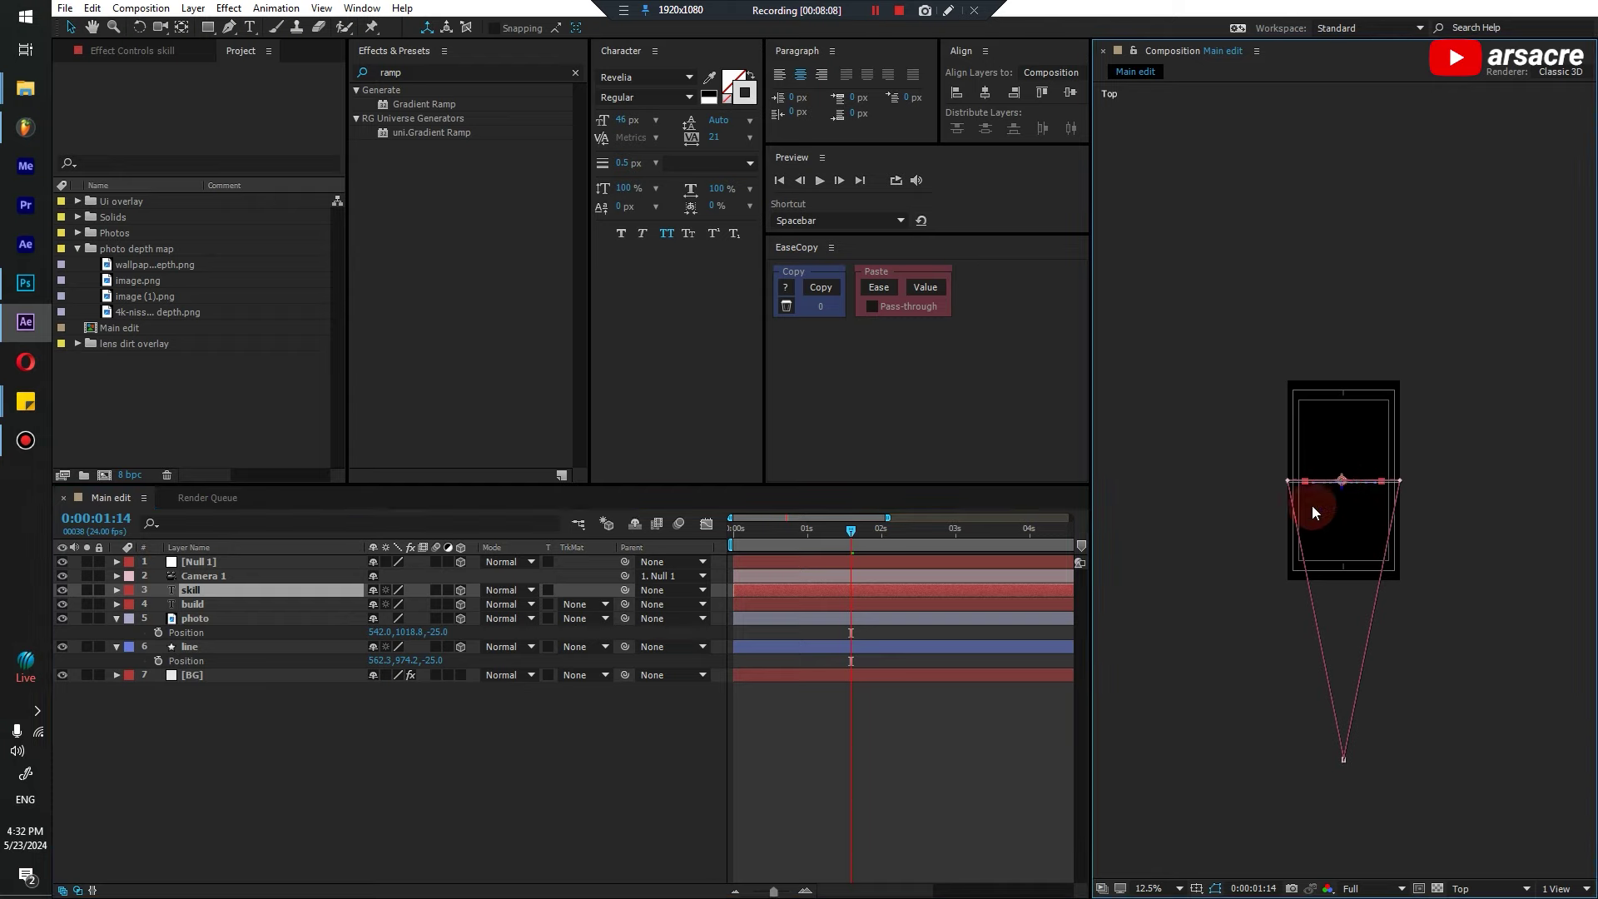
# Push the photo layer back to a Z position of 785 and the line layer to 1371
pyautogui.click(201, 616)
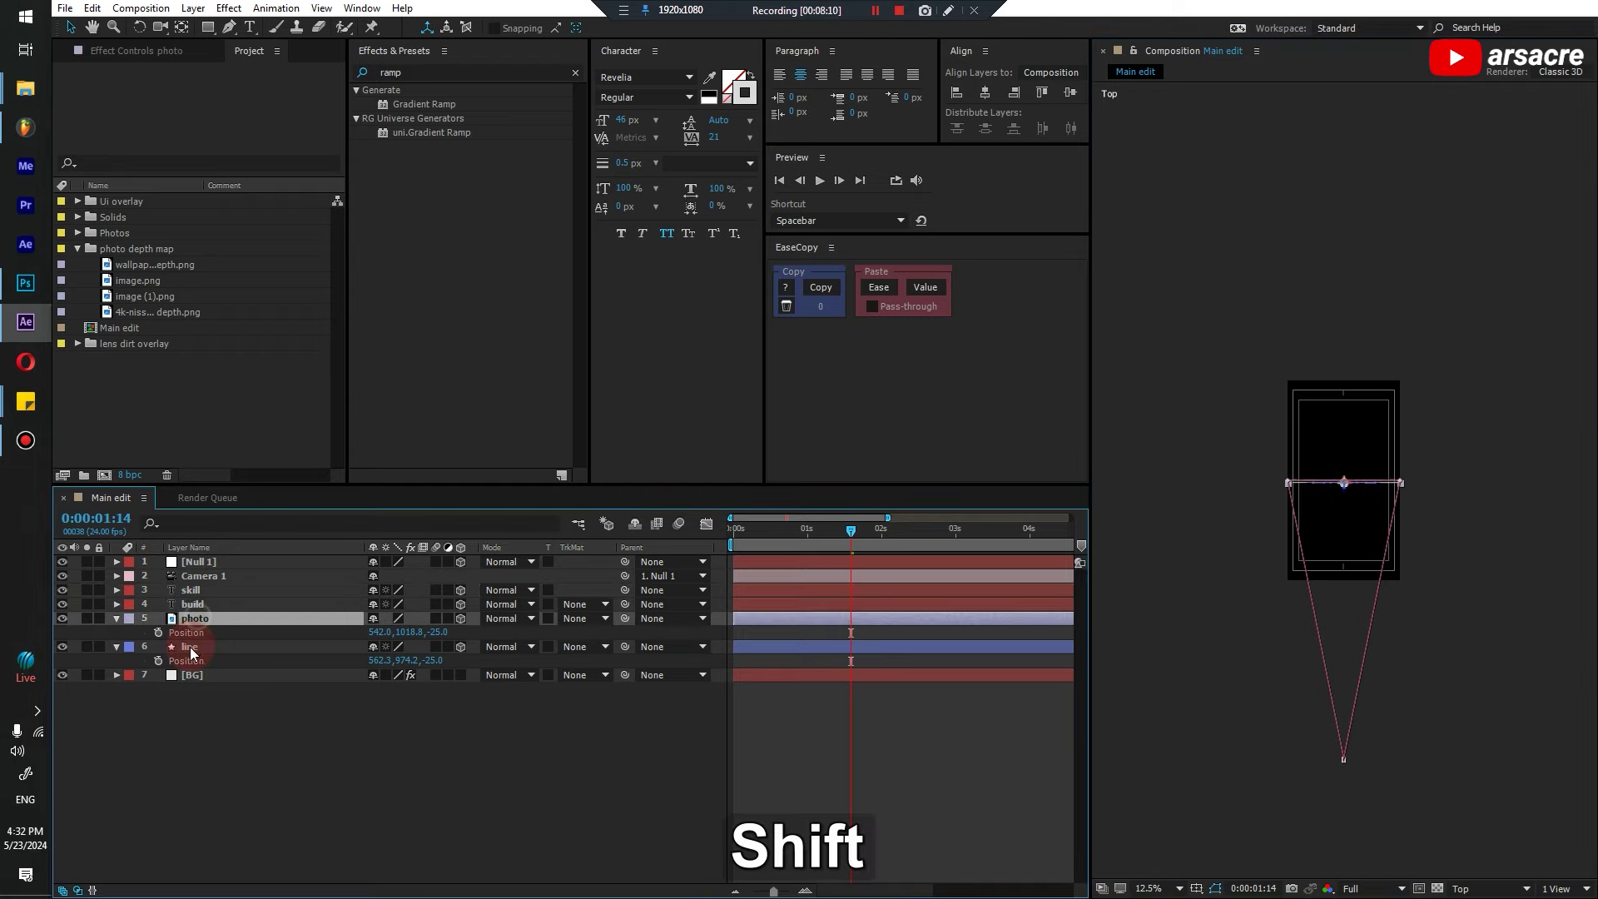
pyautogui.keyDown('shift'); pyautogui.click(189, 646); pyautogui.keyUp('shift')
pyautogui.moveTo(439, 631); pyautogui.dragTo(305, 640)
pyautogui.click(216, 660)
pyautogui.click(407, 663)
pyautogui.moveTo(435, 667); pyautogui.dragTo(499, 666)
# Return the viewer to the Active Camera view with the whole composition fitted
pyautogui.click(1489, 889)
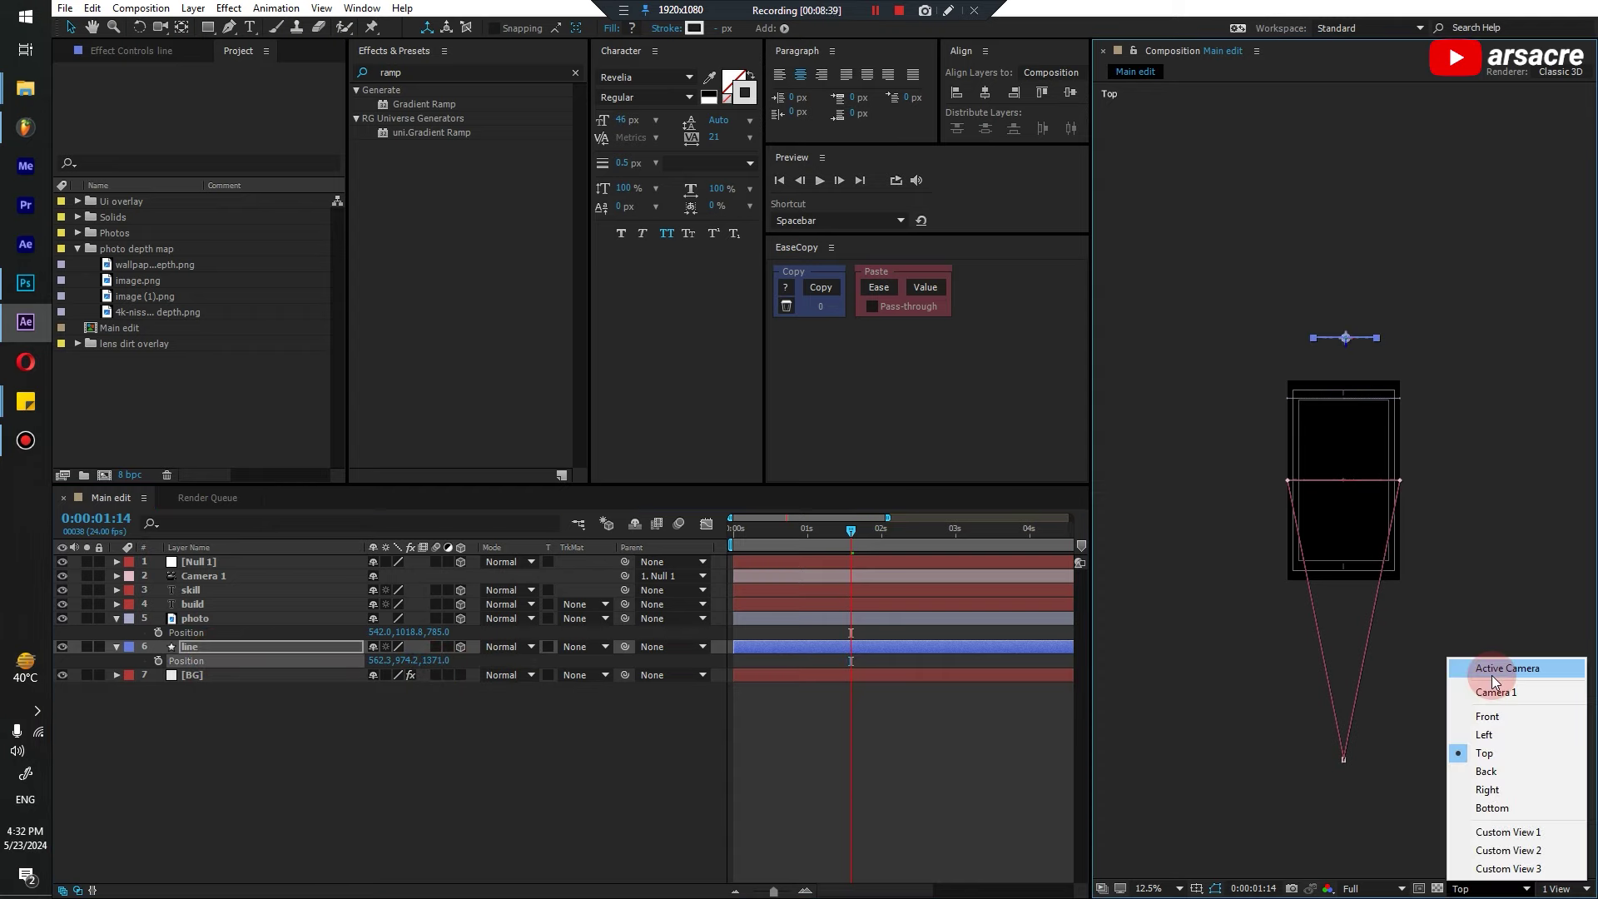
pyautogui.click(1492, 676)
pyautogui.hotkey('shift', '/')
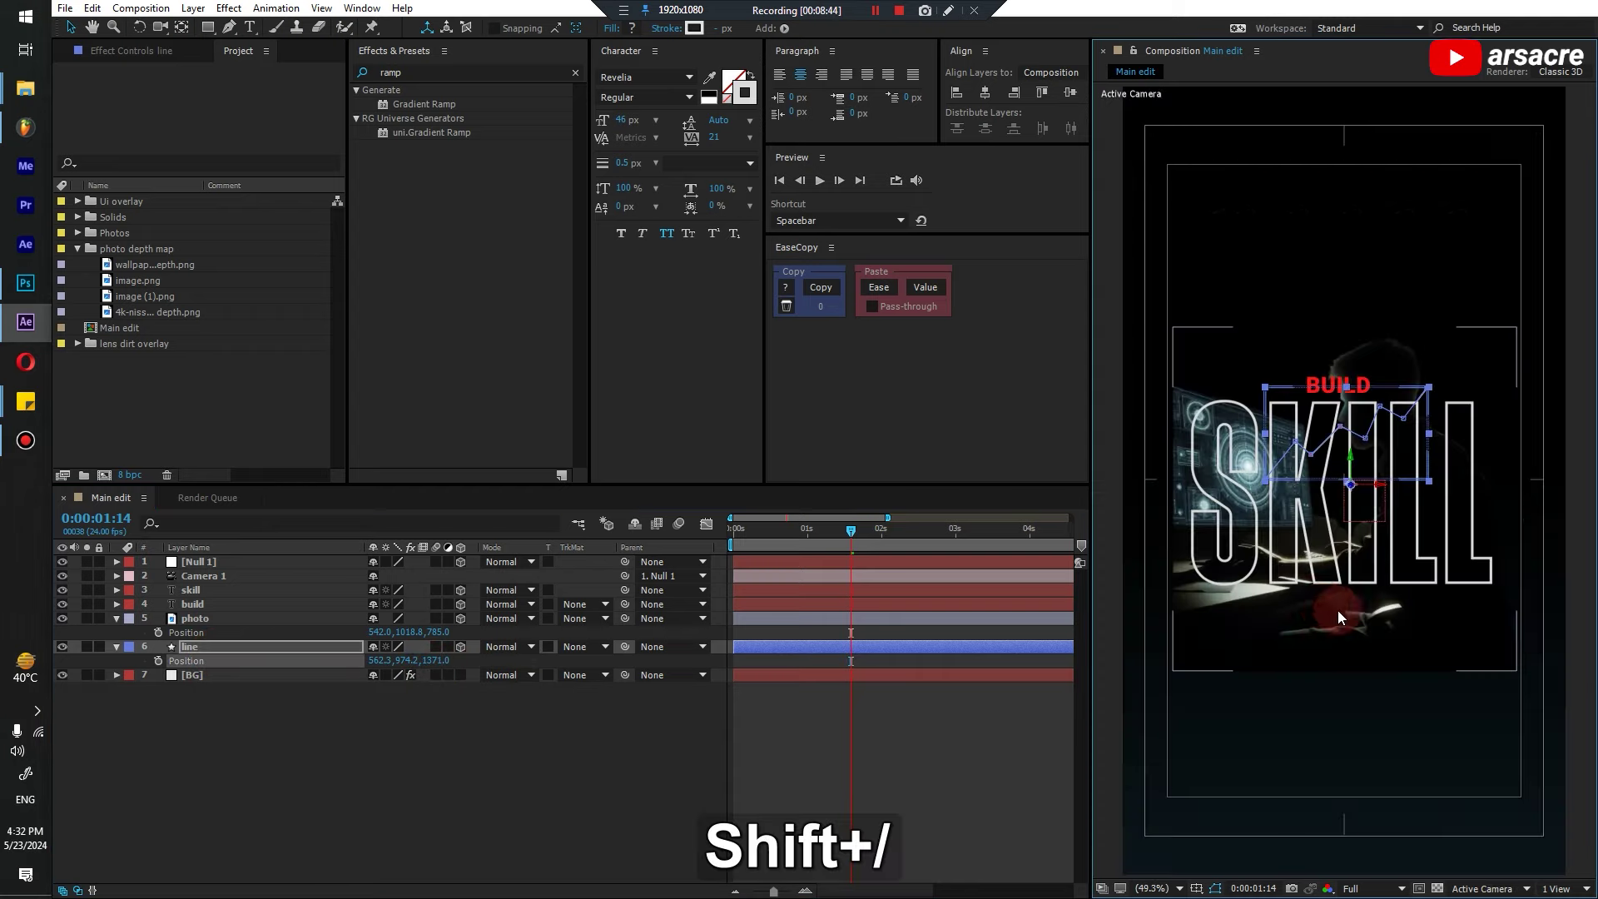
# Scale the photo layer to 383.8% and move the line graph to about X 1213, Y 352
pyautogui.click(237, 770)
pyautogui.click(193, 619)
pyautogui.press('s')
pyautogui.moveTo(414, 632); pyautogui.dragTo(466, 640)
pyautogui.click(1356, 585)
pyautogui.moveTo(1357, 585); pyautogui.dragTo(1565, 399)
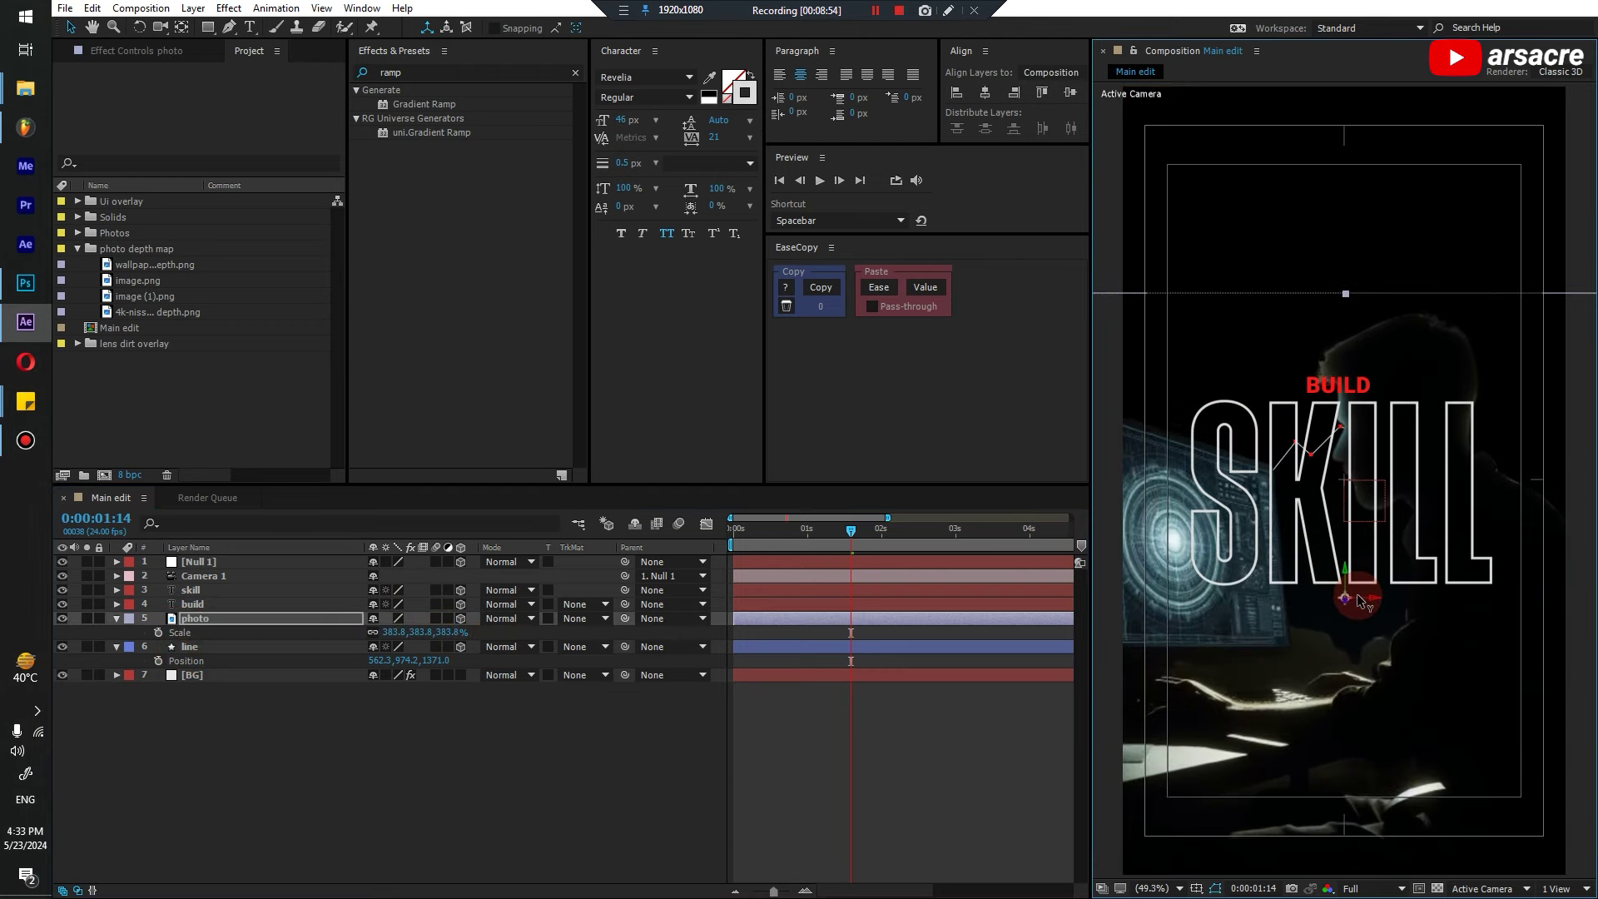
# Try shifting Camera 1's Position vertically to Y 61
pyautogui.click(193, 576)
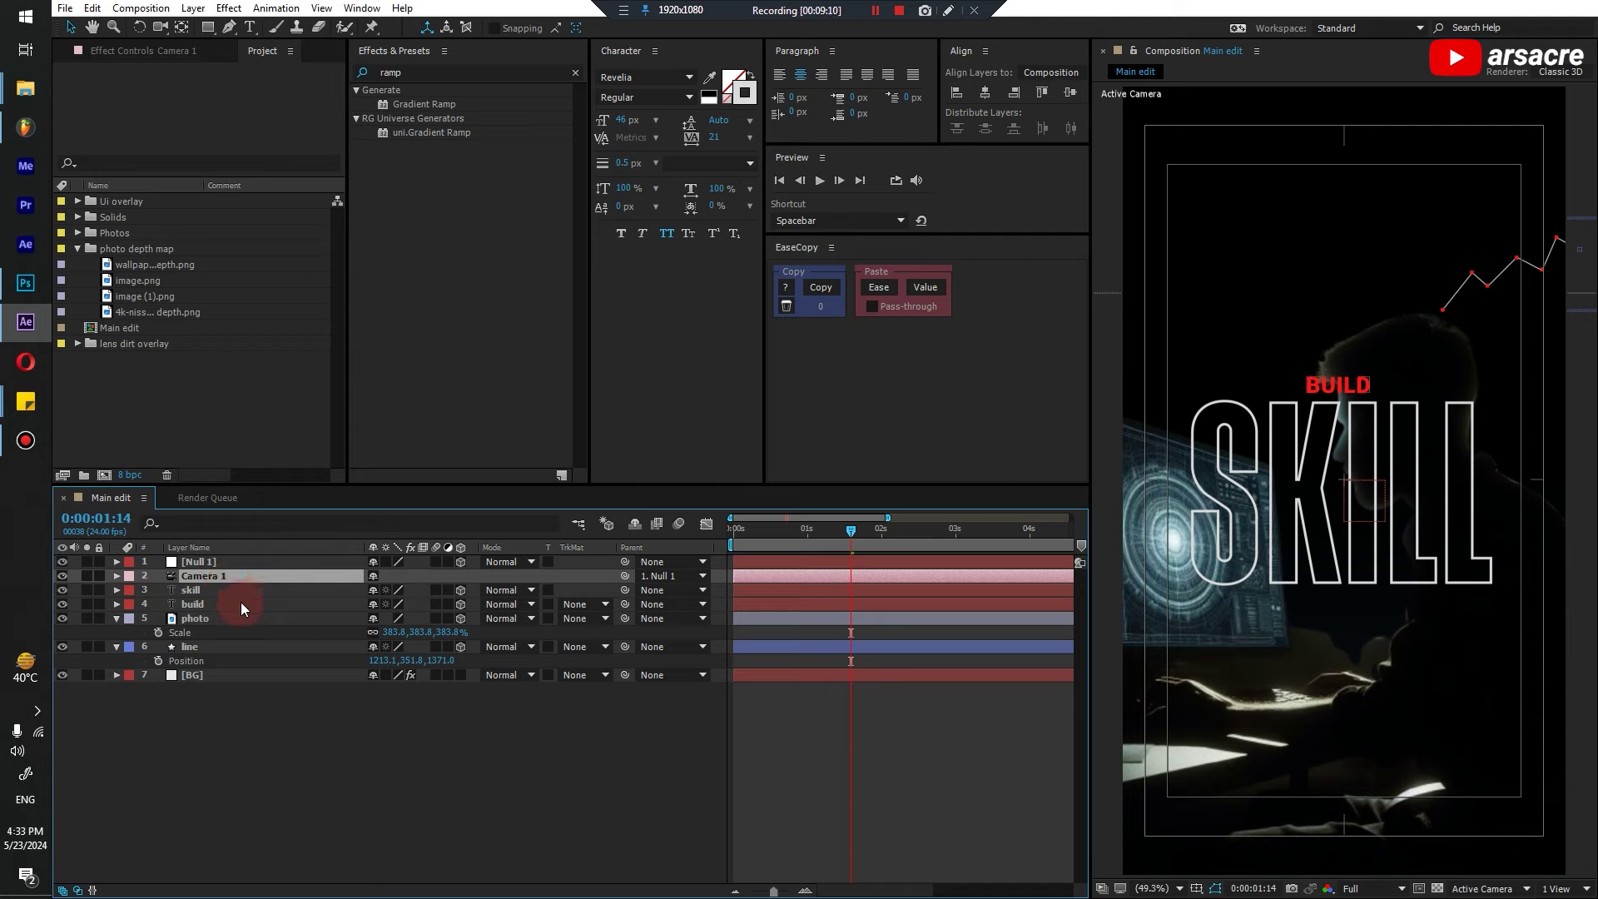
pyautogui.press('p')
pyautogui.moveTo(380, 591)
pyautogui.mouseDown()
pyautogui.moveTo(456, 592)
pyautogui.moveTo(479, 618)
pyautogui.moveTo(421, 618)
pyautogui.moveTo(413, 590)
pyautogui.moveTo(449, 591)
pyautogui.moveTo(393, 593)
pyautogui.mouseUp()
pyautogui.hotkey('ctrl', 'z')
pyautogui.hotkey('ctrl', 'z')
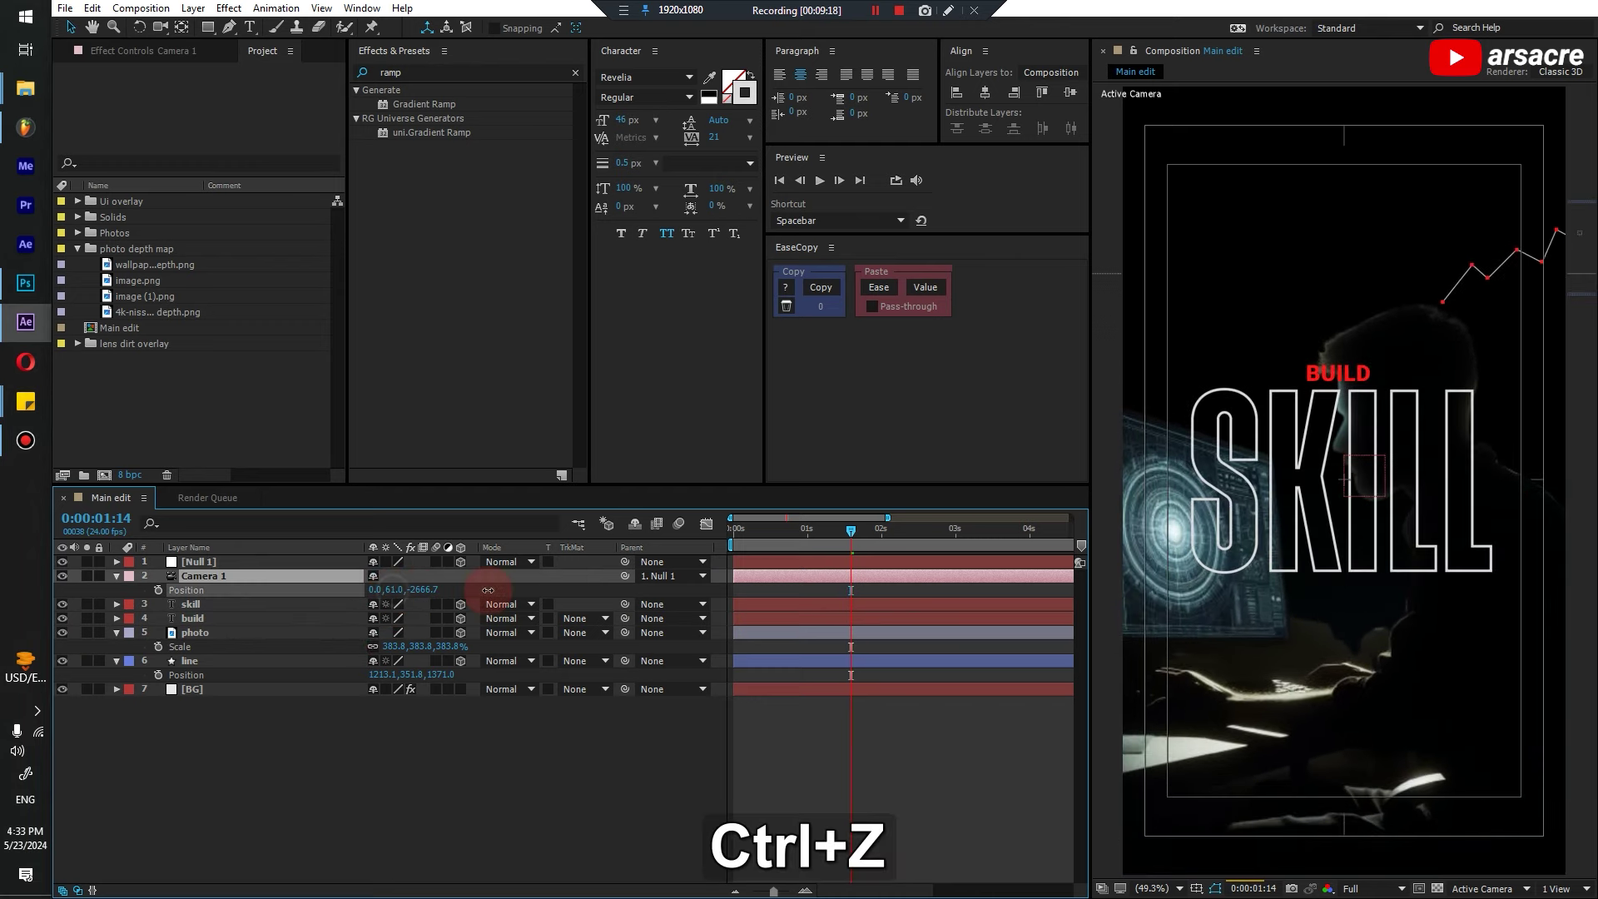
# Push the photo and line layers far behind the text, with the photo at Z 17065, and adjust the line's depth separately
pyautogui.click(447, 632)
pyautogui.keyDown('shift'); pyautogui.click(447, 660); pyautogui.keyUp('shift')
pyautogui.press('p')
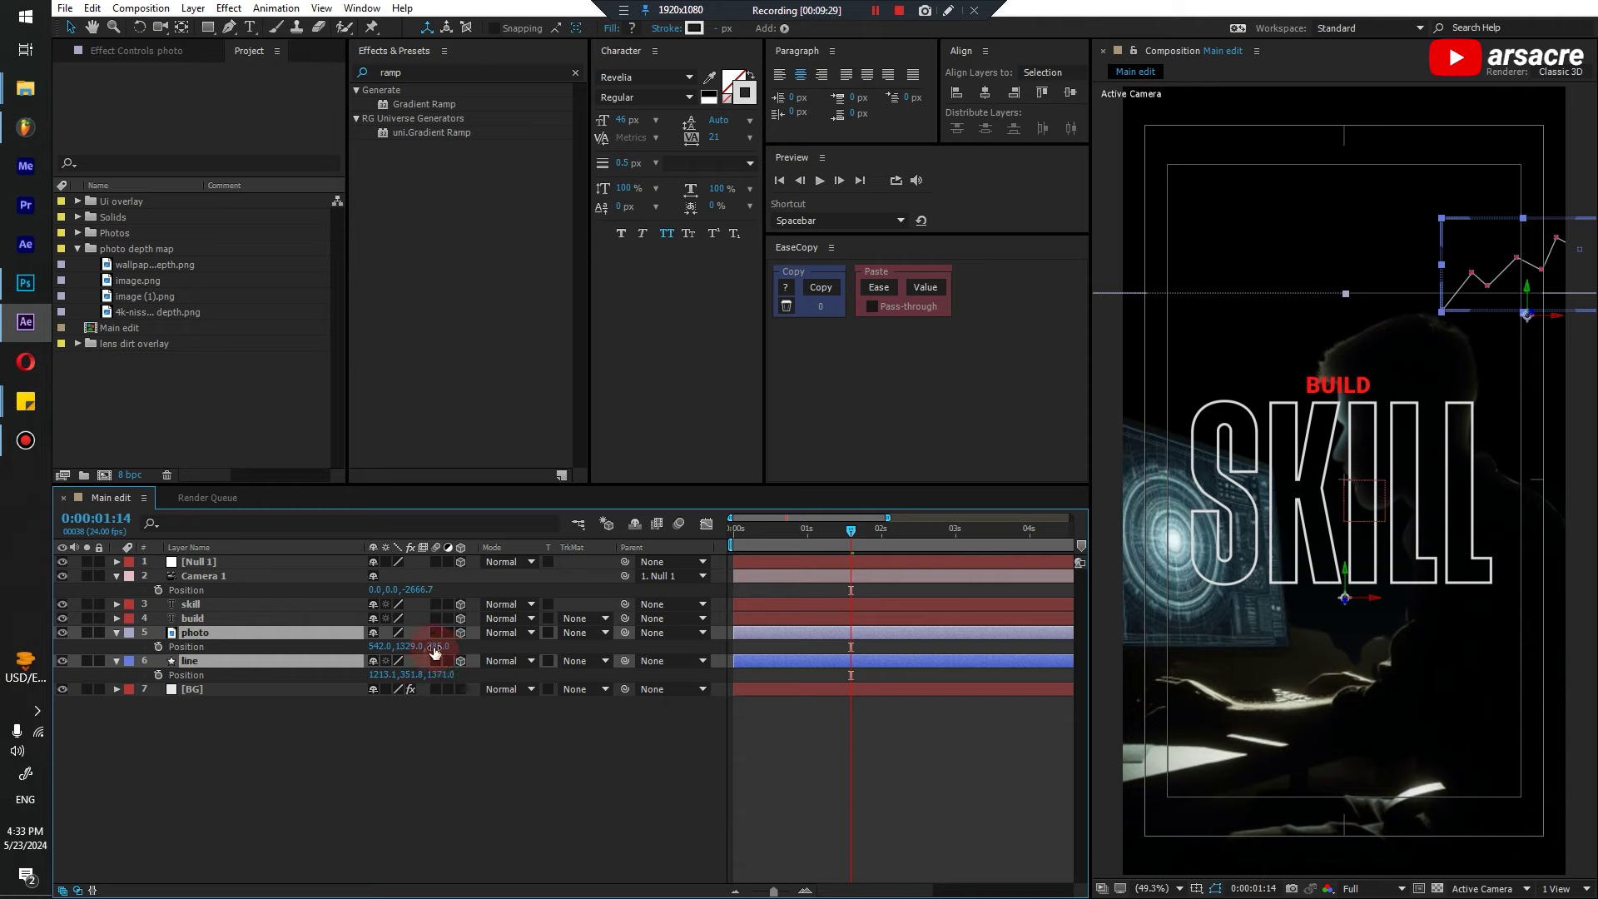
pyautogui.moveTo(434, 653); pyautogui.dragTo(1586, 674)
pyautogui.click(447, 659)
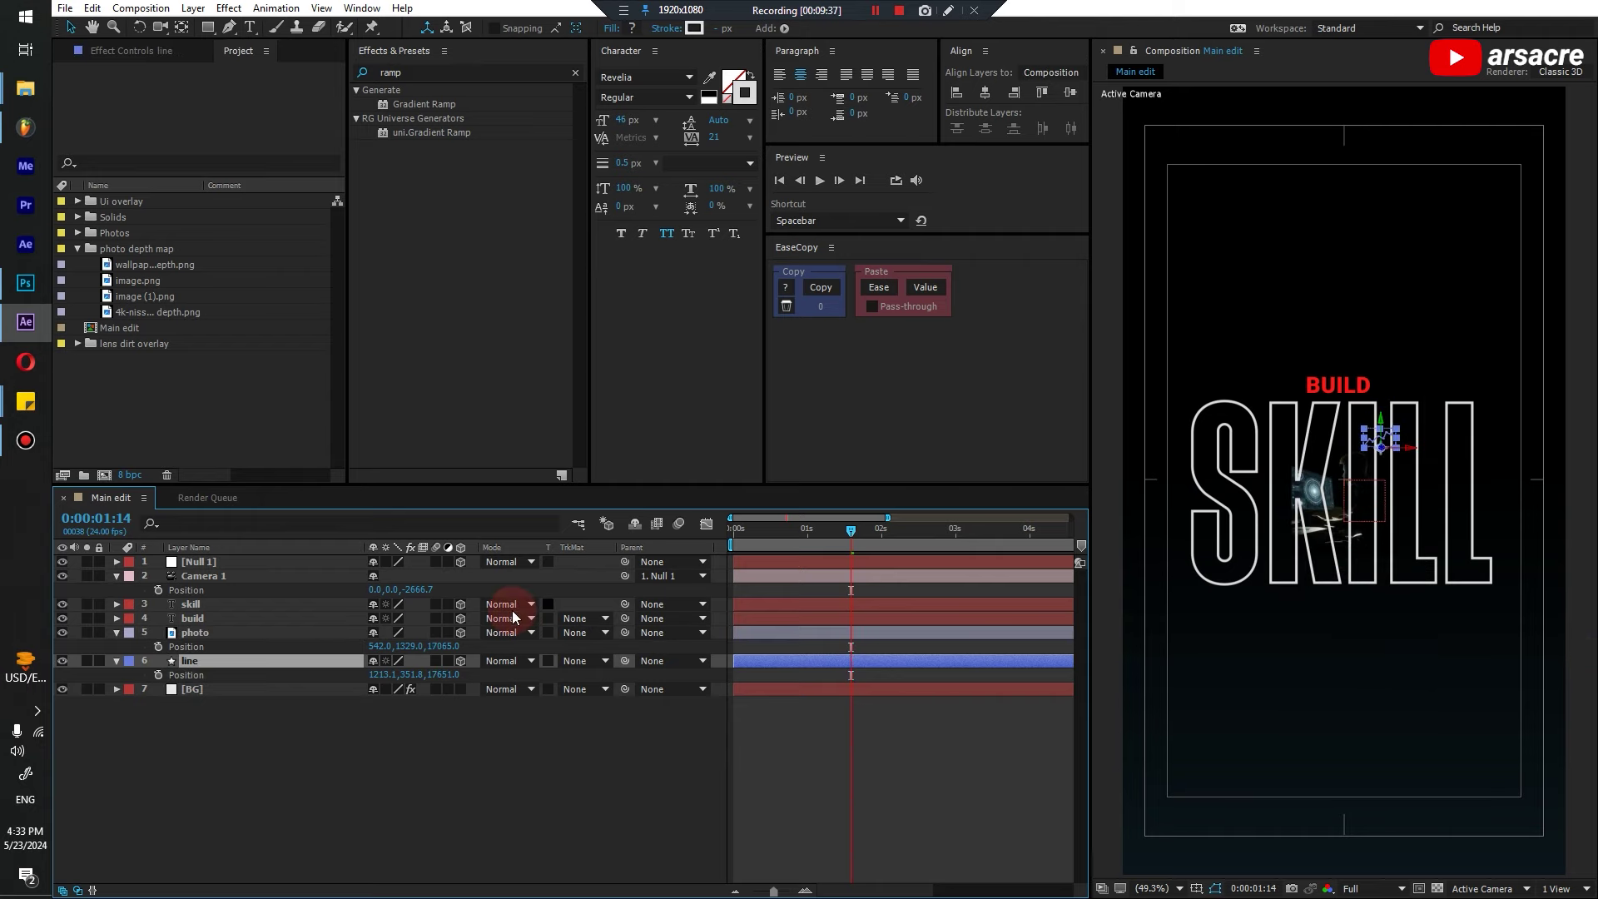
pyautogui.moveTo(448, 676); pyautogui.dragTo(272, 687)
# Scale the photo layer to 1813.8% and the line layer to 1530%, and adjust their placement in the frame
pyautogui.keyDown('shift'); pyautogui.click(216, 632); pyautogui.keyUp('shift')
pyautogui.press('s')
pyautogui.moveTo(420, 652); pyautogui.dragTo(1331, 623)
pyautogui.click(861, 753)
pyautogui.click(1379, 457)
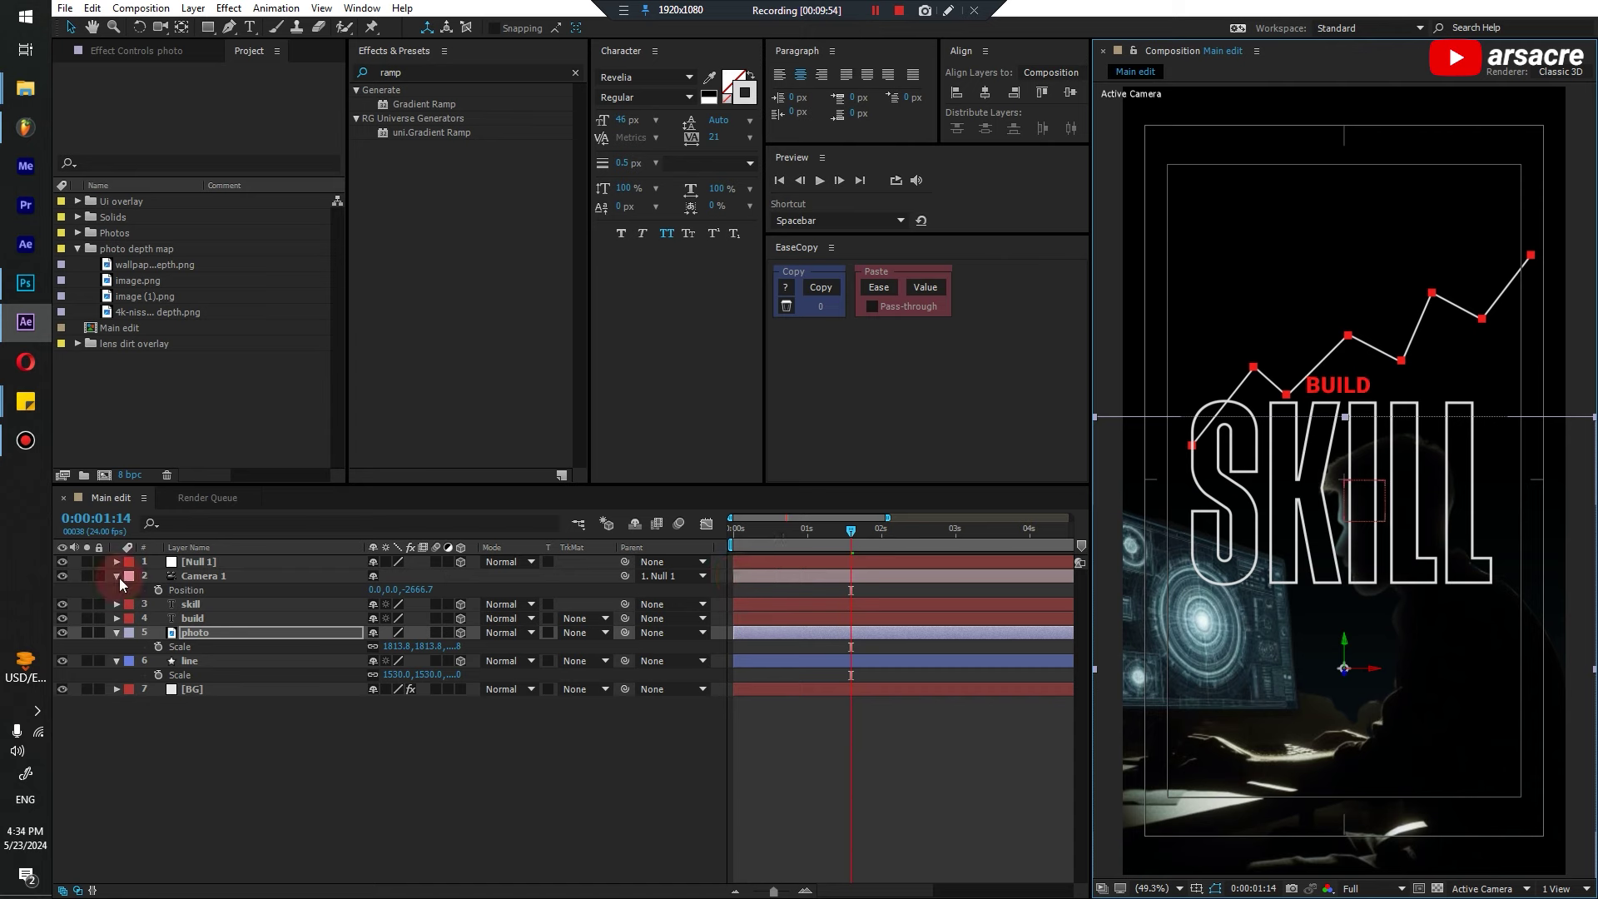
# Move the line graph up and further to the right behind the text and preview the composition
pyautogui.press('v')
pyautogui.moveTo(1201, 357); pyautogui.dragTo(1424, 252)
pyautogui.click(878, 15)
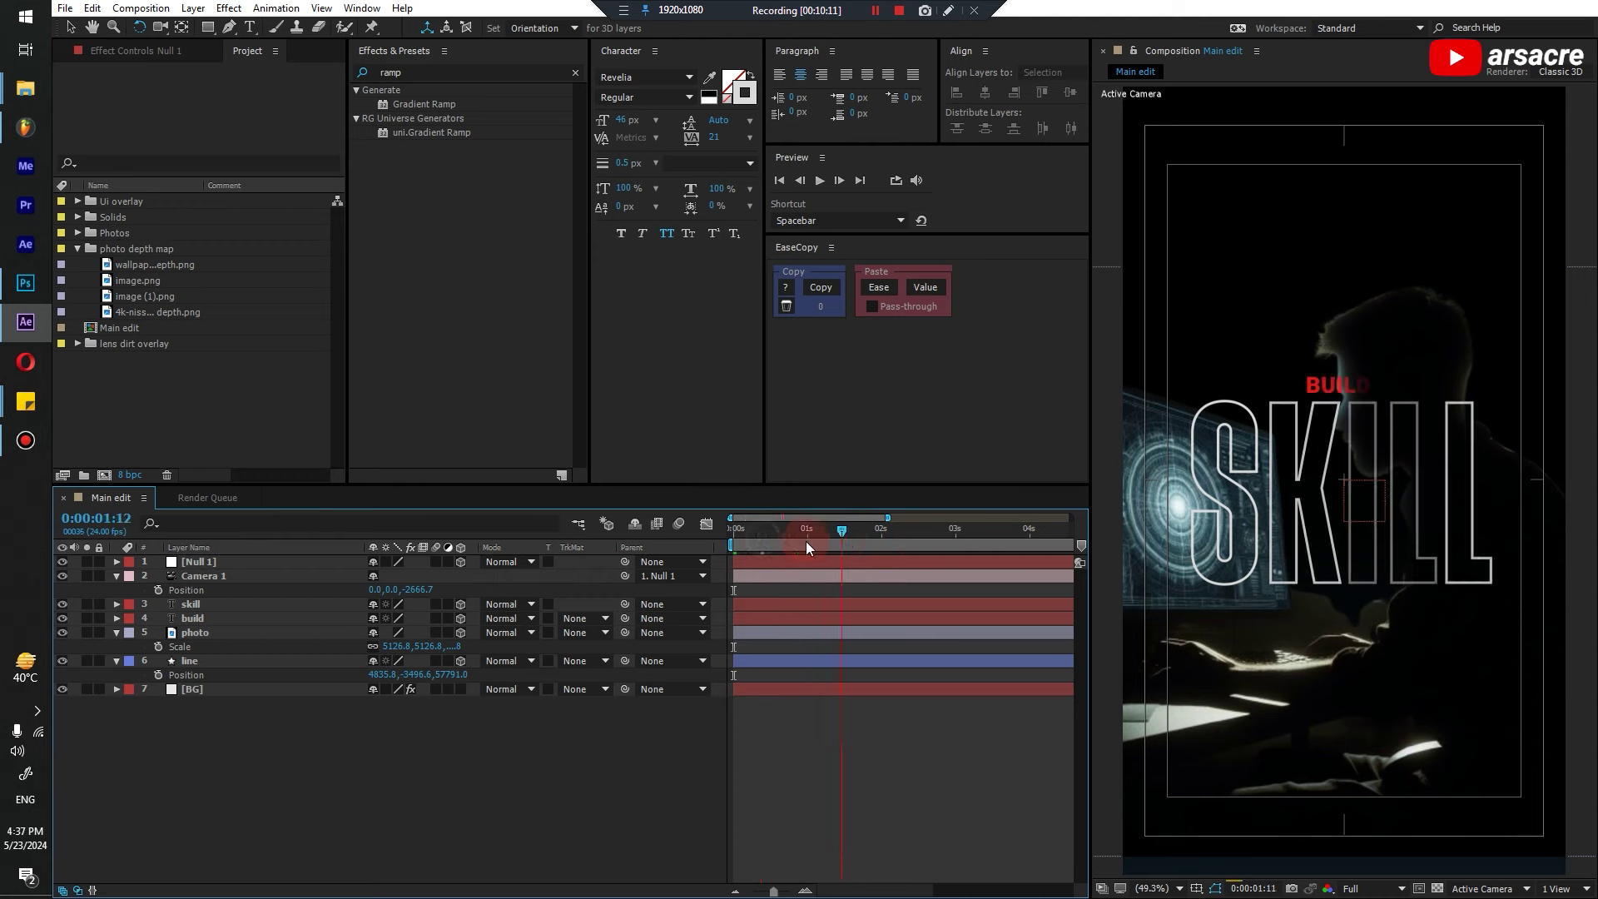
pyautogui.click(910, 551)
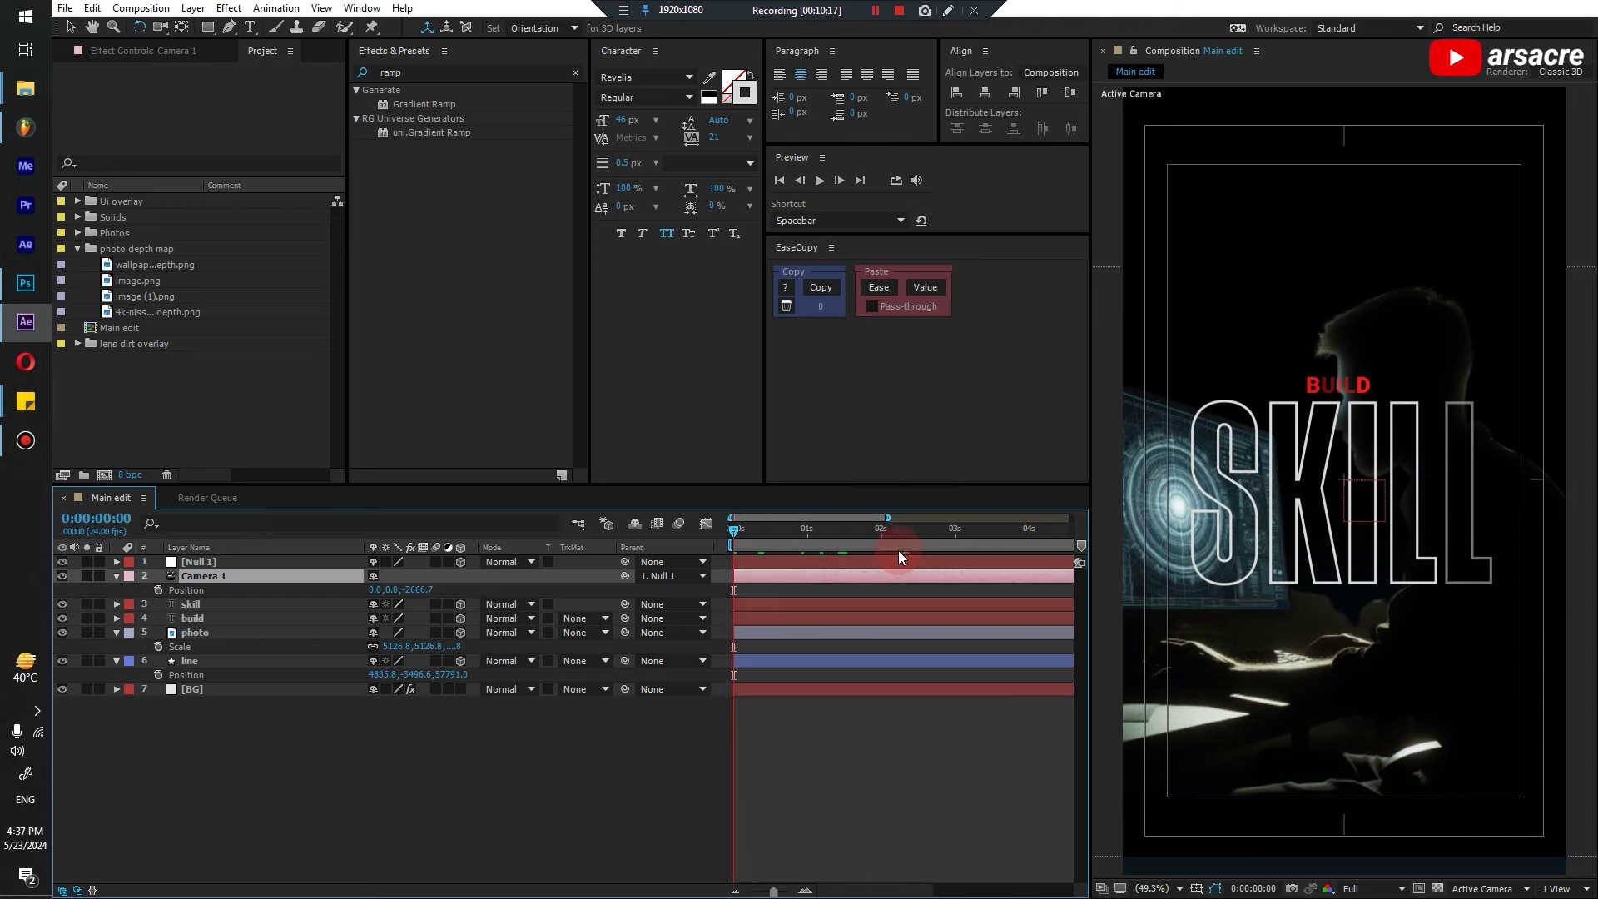
# Set a Position keyframe on Camera 1 at the first frame
pyautogui.press('Home')
pyautogui.click(158, 589)
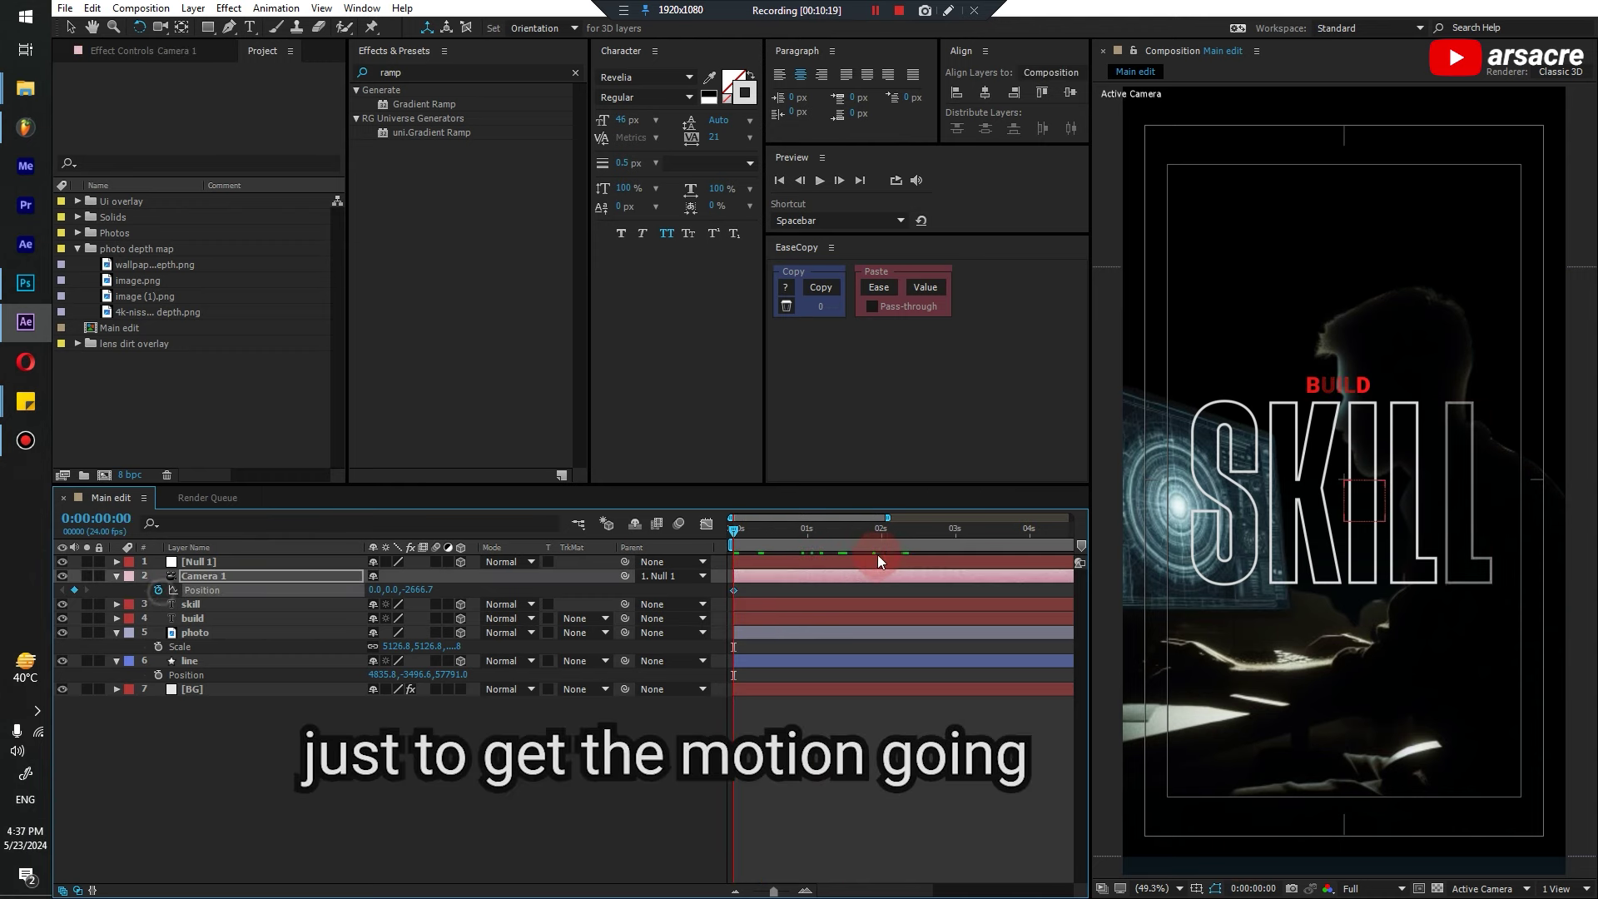
pyautogui.moveTo(420, 589); pyautogui.dragTo(543, 594)
pyautogui.hotkey('ctrl', 'z')
# Bring the photo layer closer to a Z position of 35425 and the line layer to 35081
pyautogui.press('p')
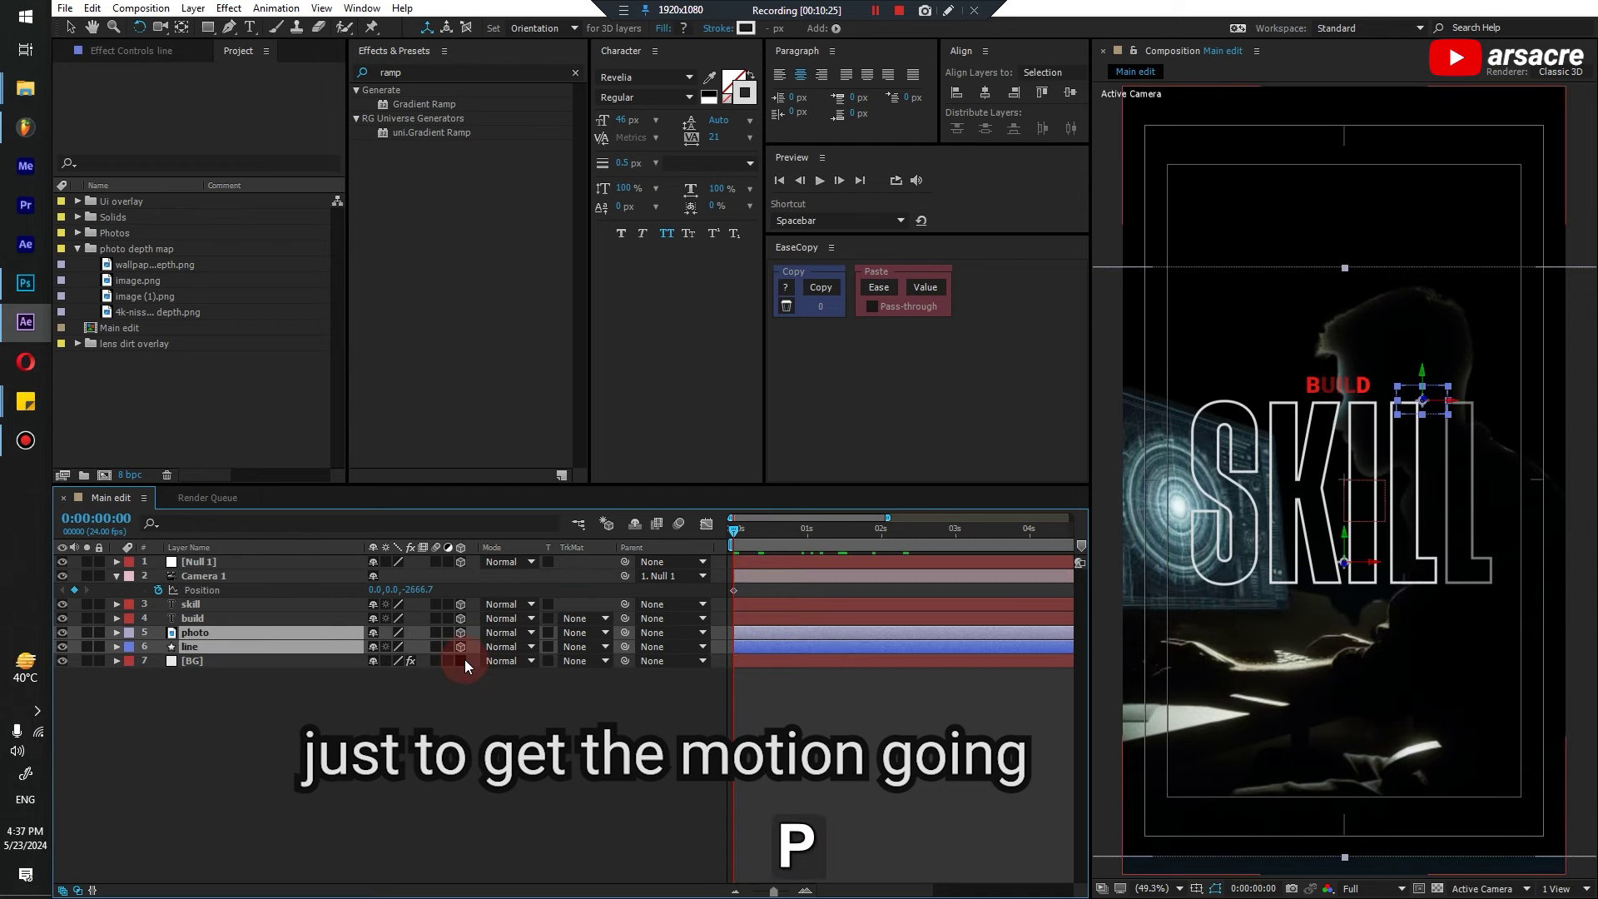
pyautogui.press('p')
pyautogui.click(437, 724)
pyautogui.moveTo(445, 647); pyautogui.dragTo(96, 688)
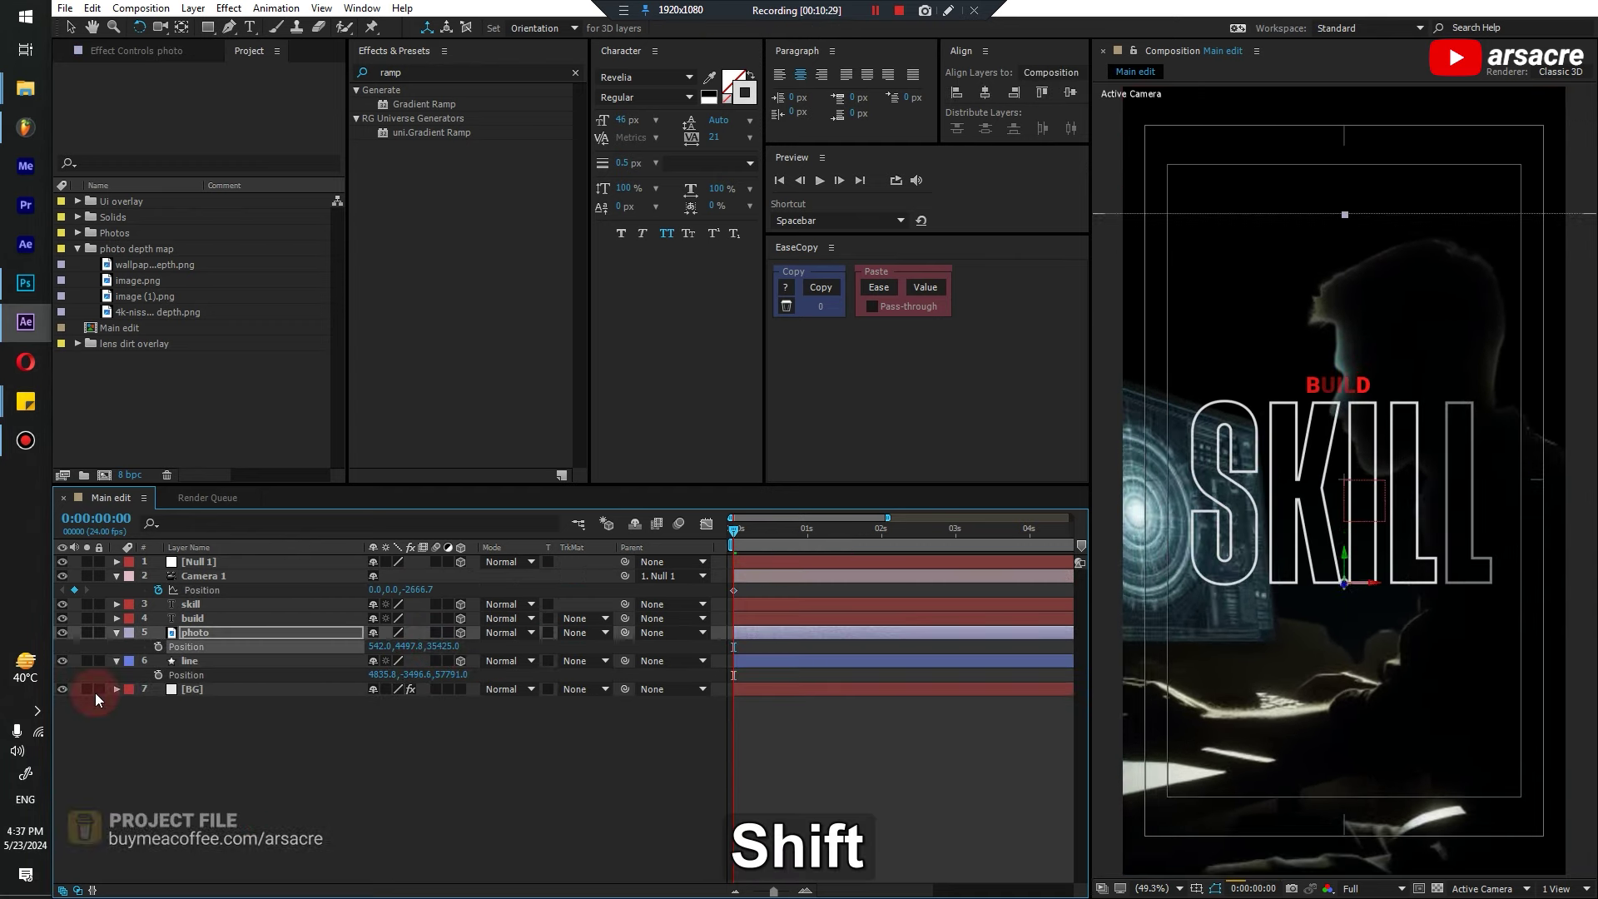
pyautogui.moveTo(460, 660); pyautogui.dragTo(257, 732)
# Scale the photo layer to 2476.8% and pull Camera 1 back to a Z position of -4003.7 at the first frame
pyautogui.click(238, 633)
pyautogui.press('s')
pyautogui.press('v')
pyautogui.moveTo(376, 589)
pyautogui.mouseDown()
pyautogui.moveTo(423, 588)
pyautogui.moveTo(346, 597)
pyautogui.mouseUp()
pyautogui.hotkey('ctrl', 'z')
# At 0:00:02:08, adjust the line graph's placement above the silhouetted man's head
pyautogui.moveTo(751, 541); pyautogui.dragTo(906, 533)
pyautogui.keyDown('shift'); pyautogui.click(1423, 366); pyautogui.keyUp('shift')
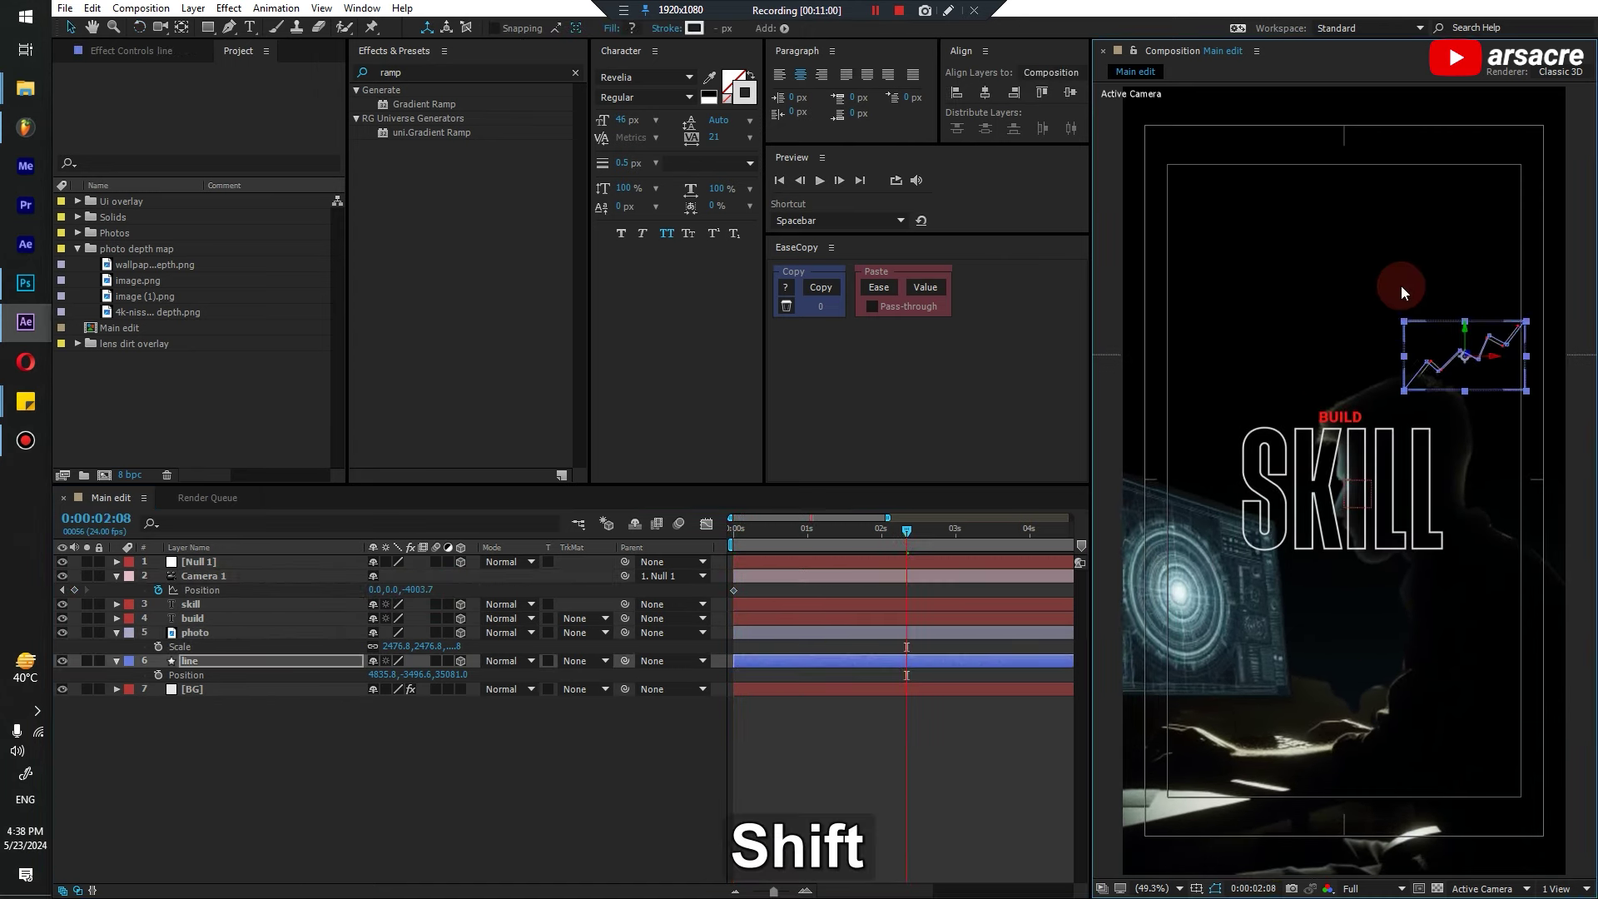
pyautogui.click(498, 769)
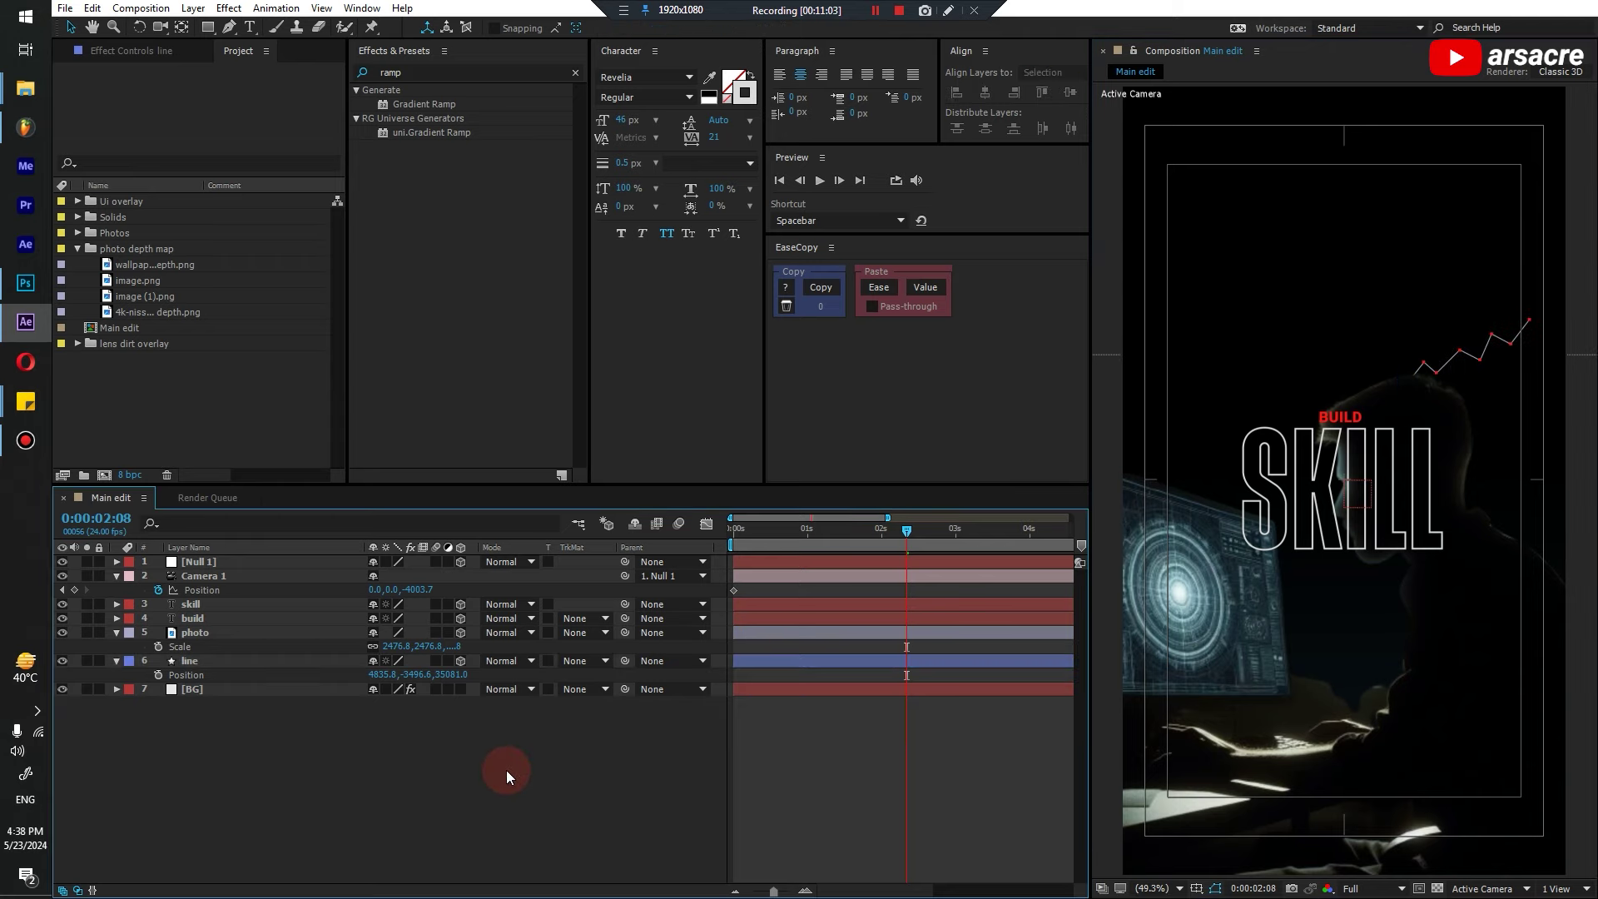
# Move Camera 1 closer with a second Position keyframe at 0:00:02:08 and preview the move at Third resolution
pyautogui.moveTo(397, 639); pyautogui.dragTo(519, 588)
pyautogui.press('space')
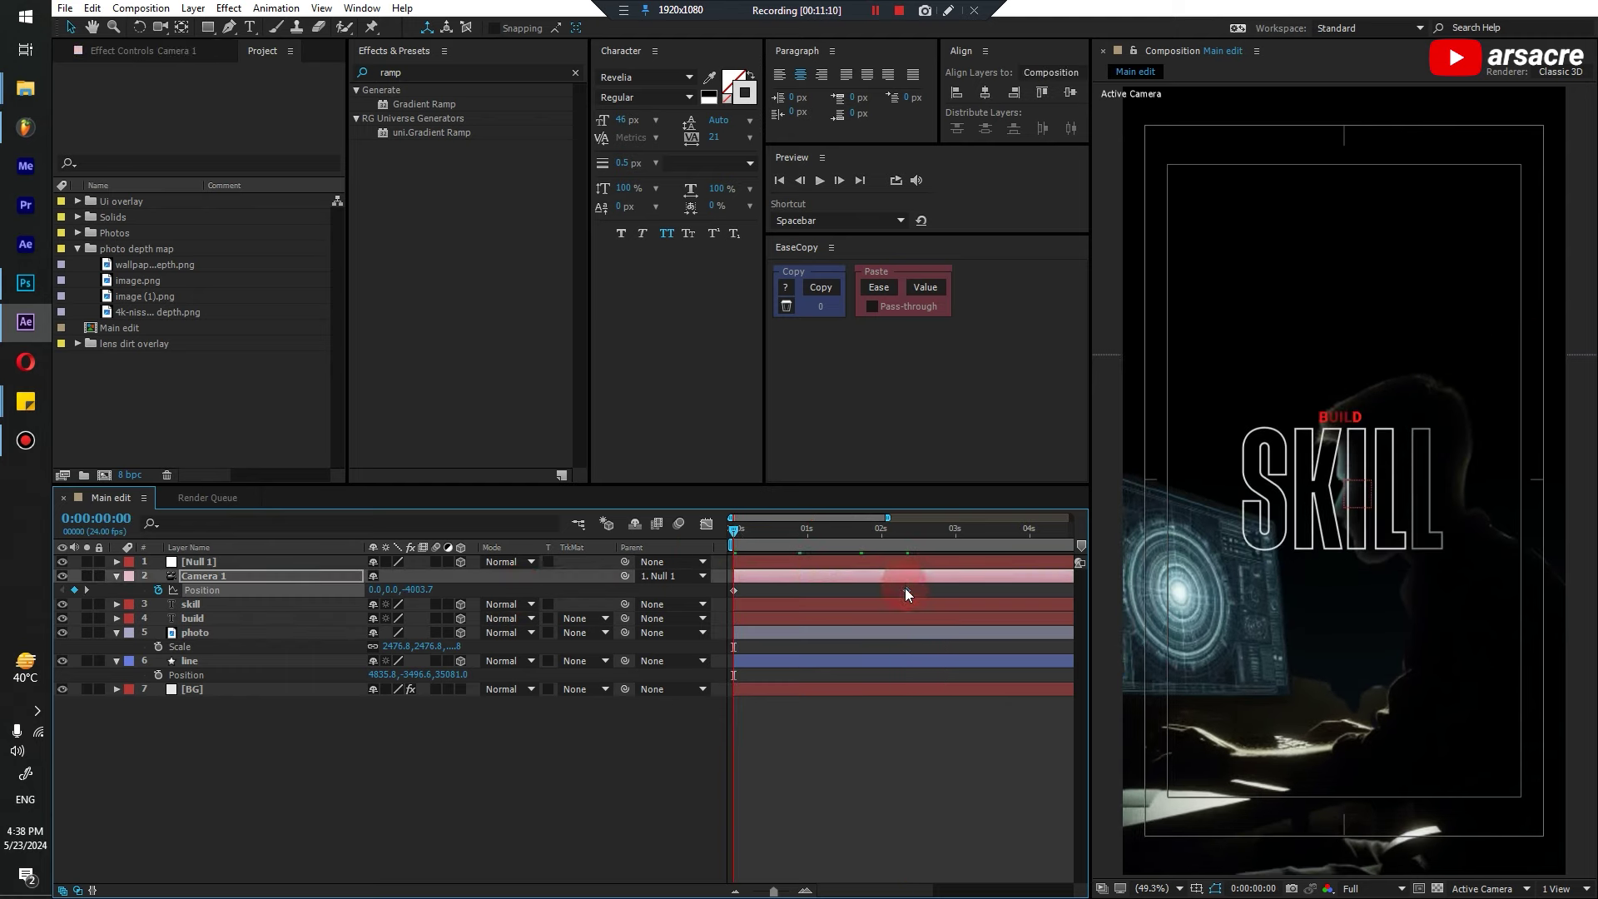
pyautogui.click(1373, 887)
pyautogui.click(1452, 824)
pyautogui.press('space')
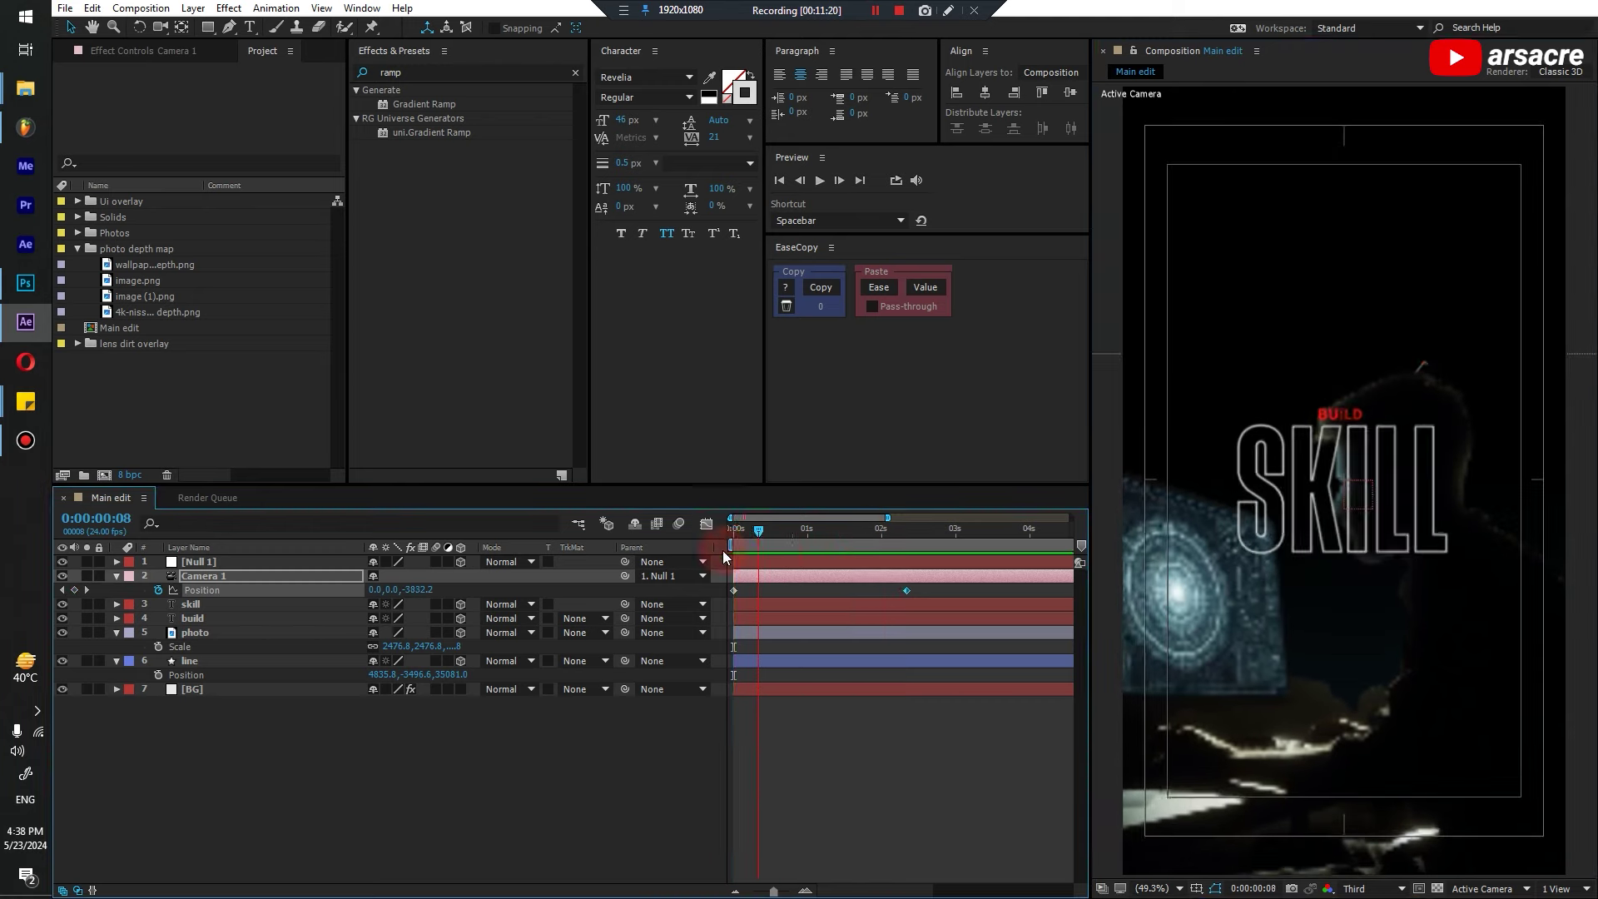
pyautogui.press('space')
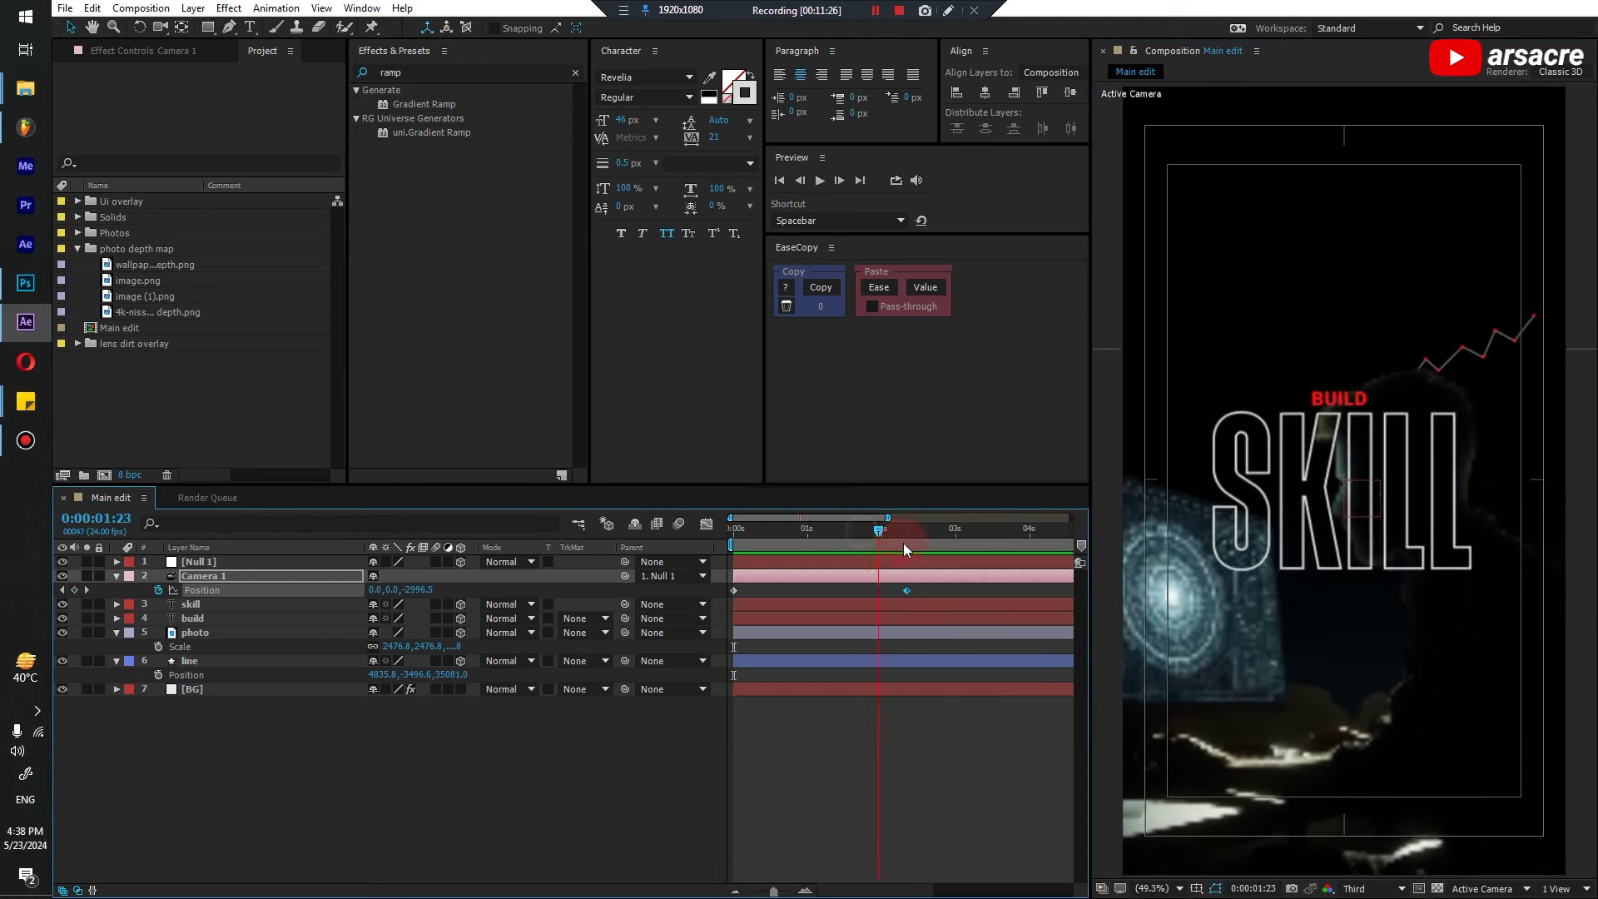
# Trim the skill and build text layers so they both end at 0:00:00:22
pyautogui.press('space')
pyautogui.moveTo(822, 540); pyautogui.dragTo(802, 541)
pyautogui.click(312, 687)
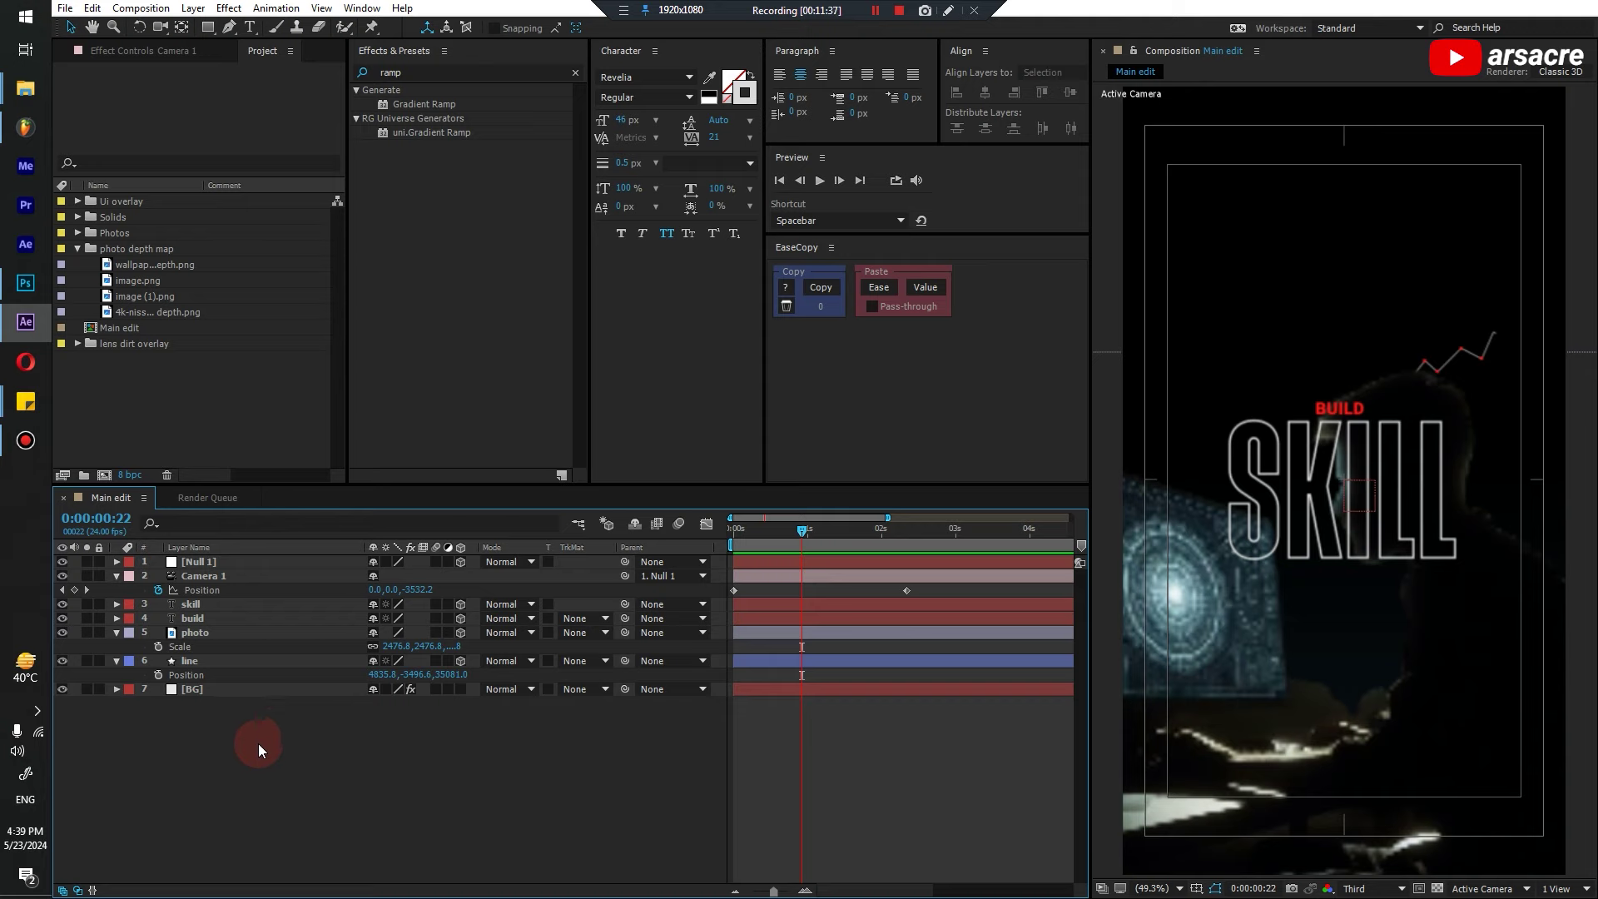
pyautogui.click(192, 604)
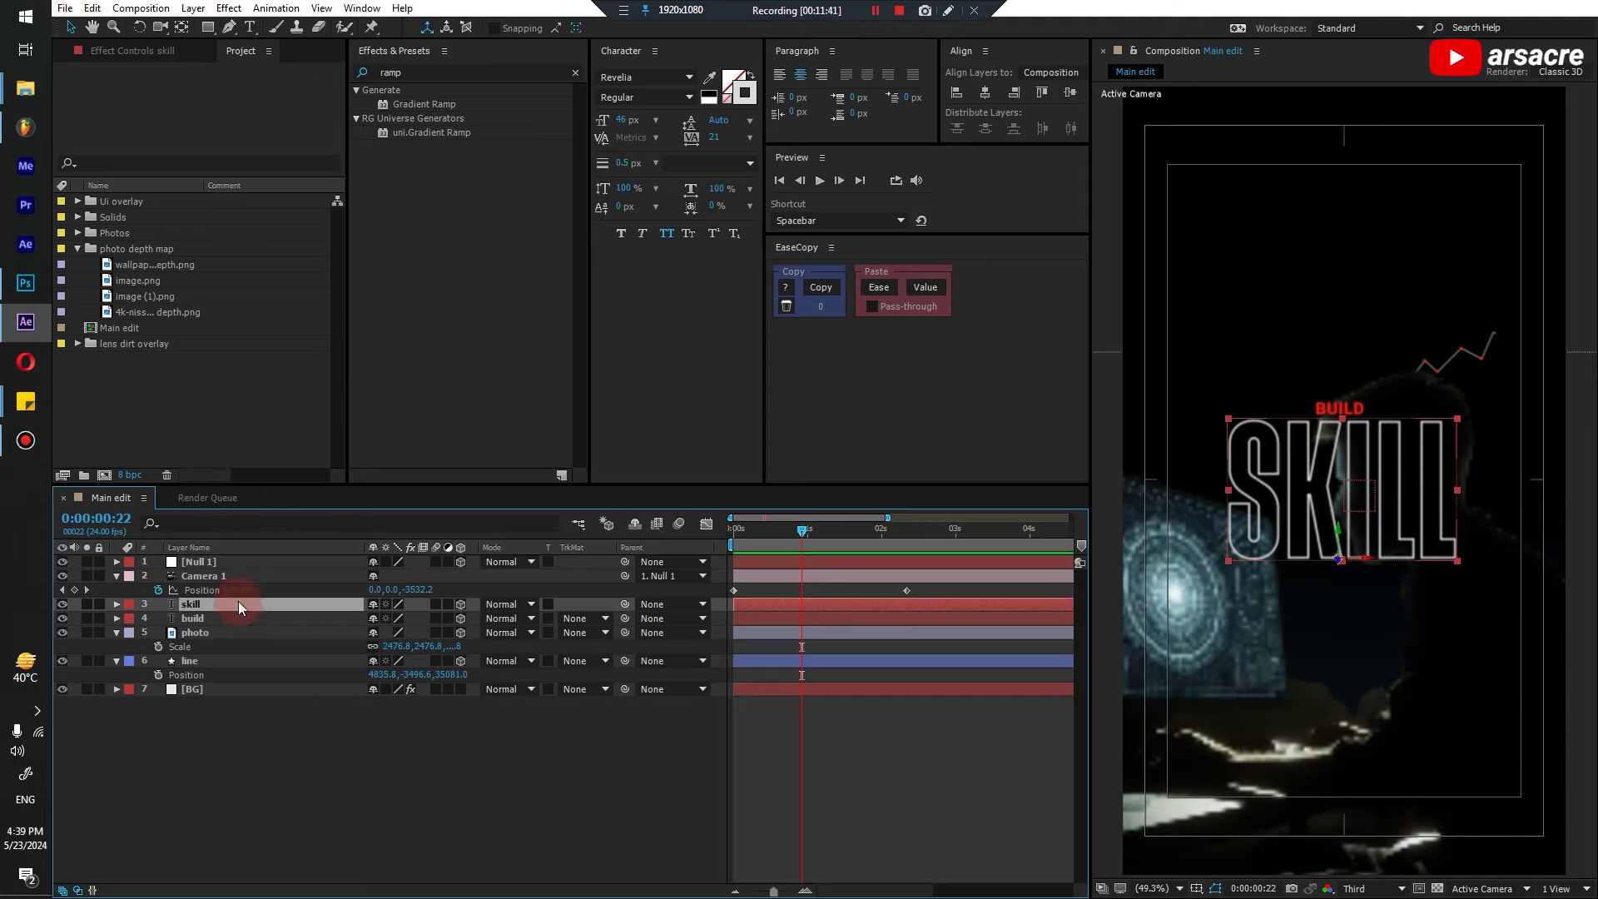
pyautogui.keyDown('ctrl'); pyautogui.click(250, 618); pyautogui.keyUp('ctrl')
pyautogui.press('Return')
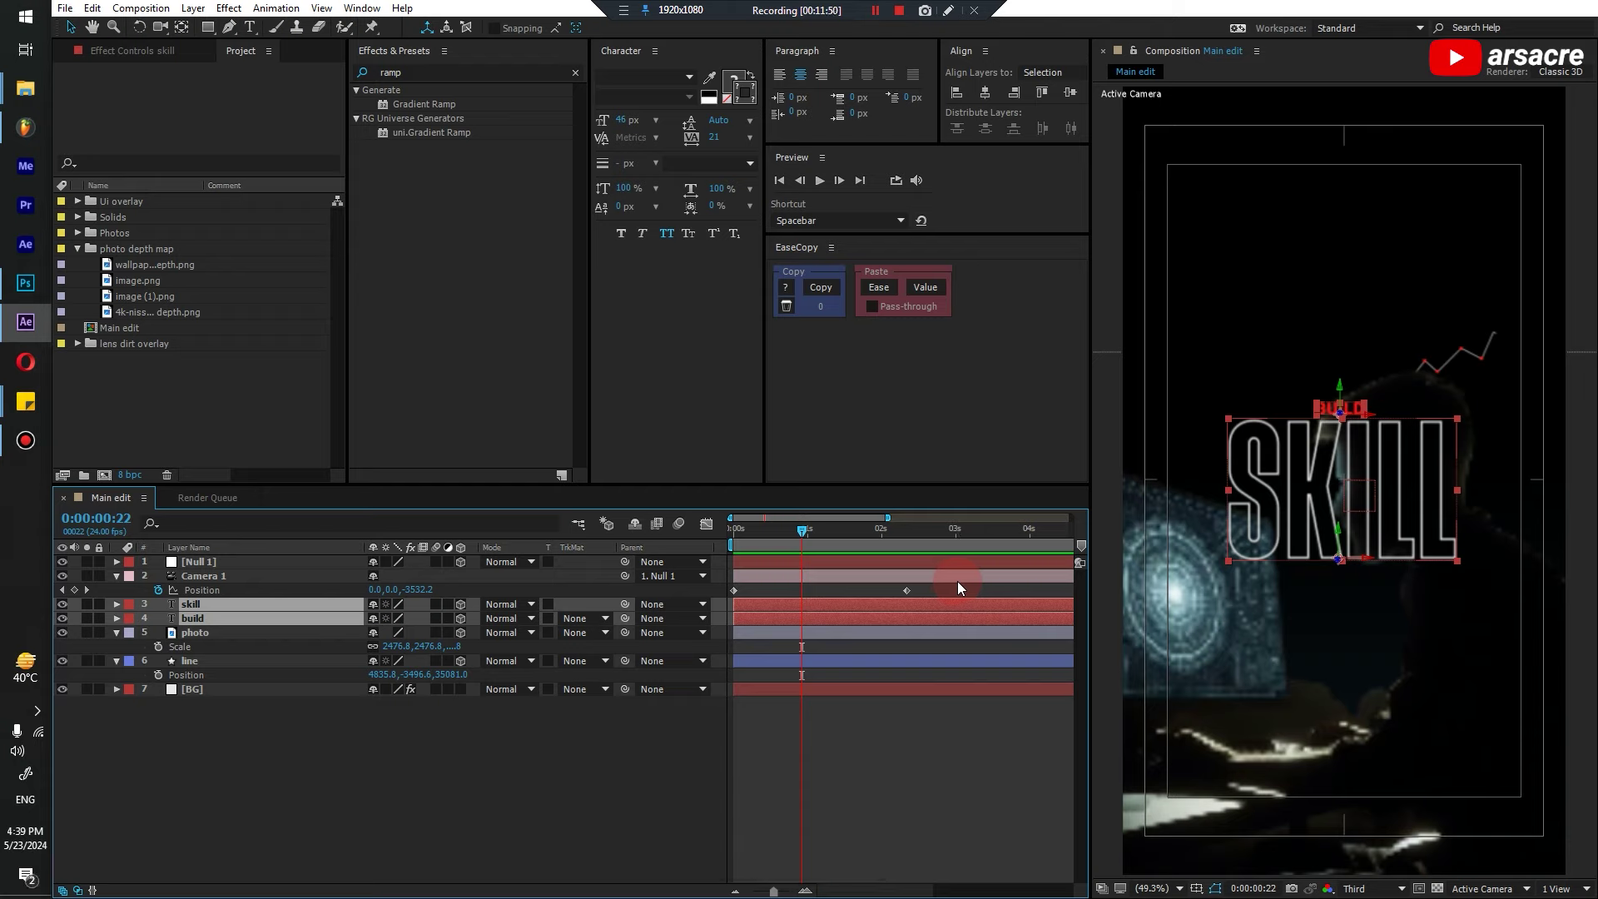
pyautogui.press(']')
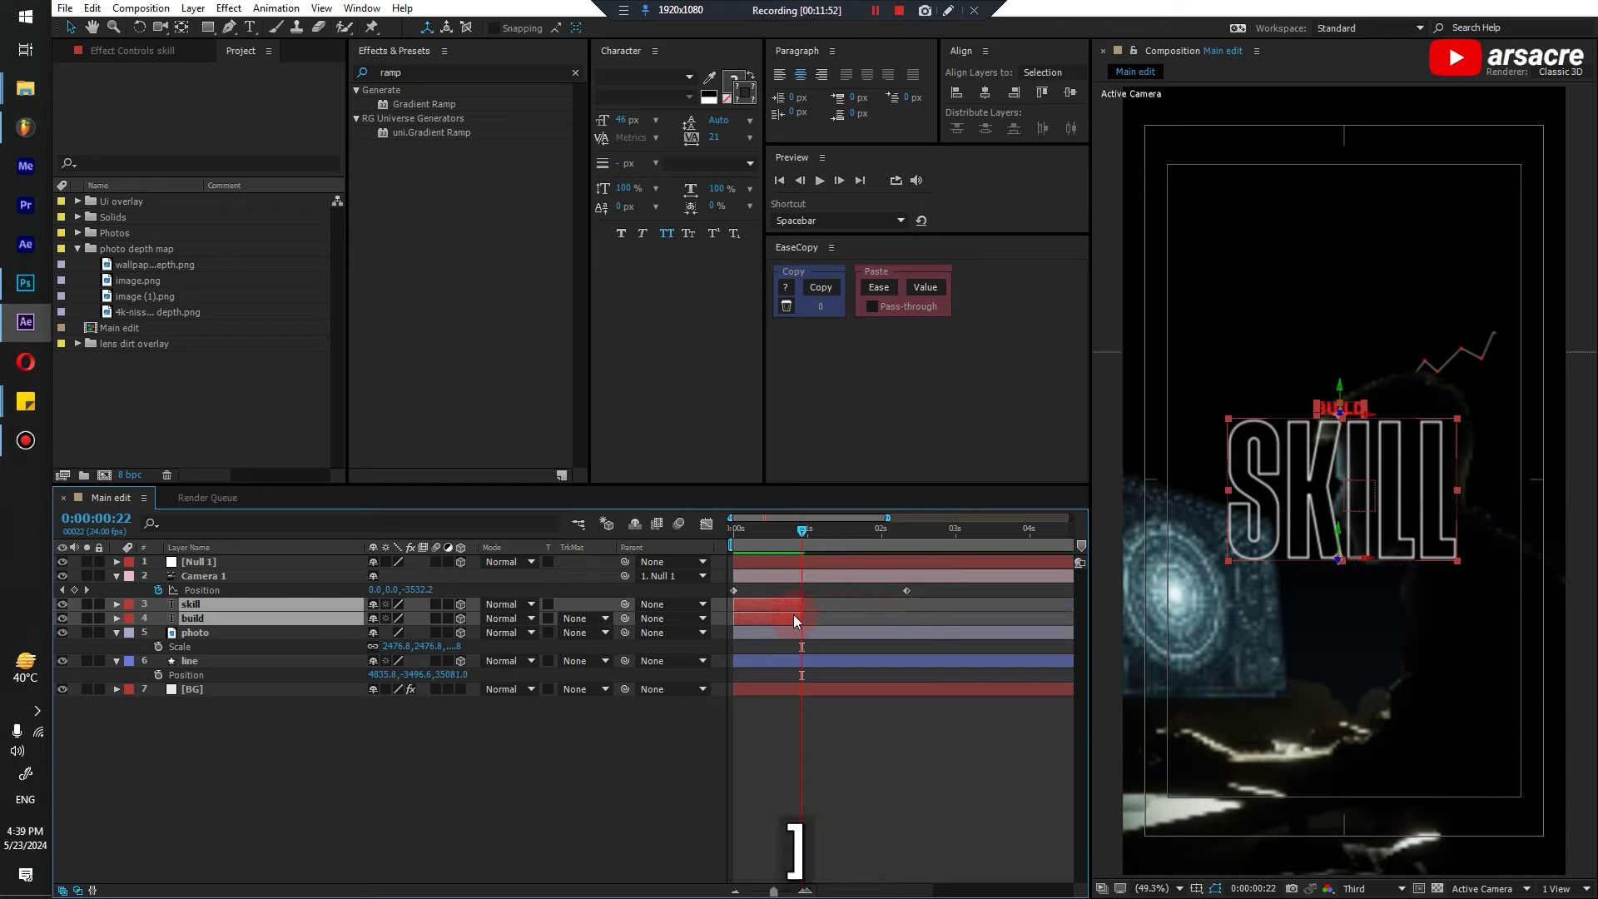
pyautogui.click(626, 757)
# Duplicate the build text layer, place the copy above skill, and start it at 0:00:00:22
pyautogui.click(184, 618)
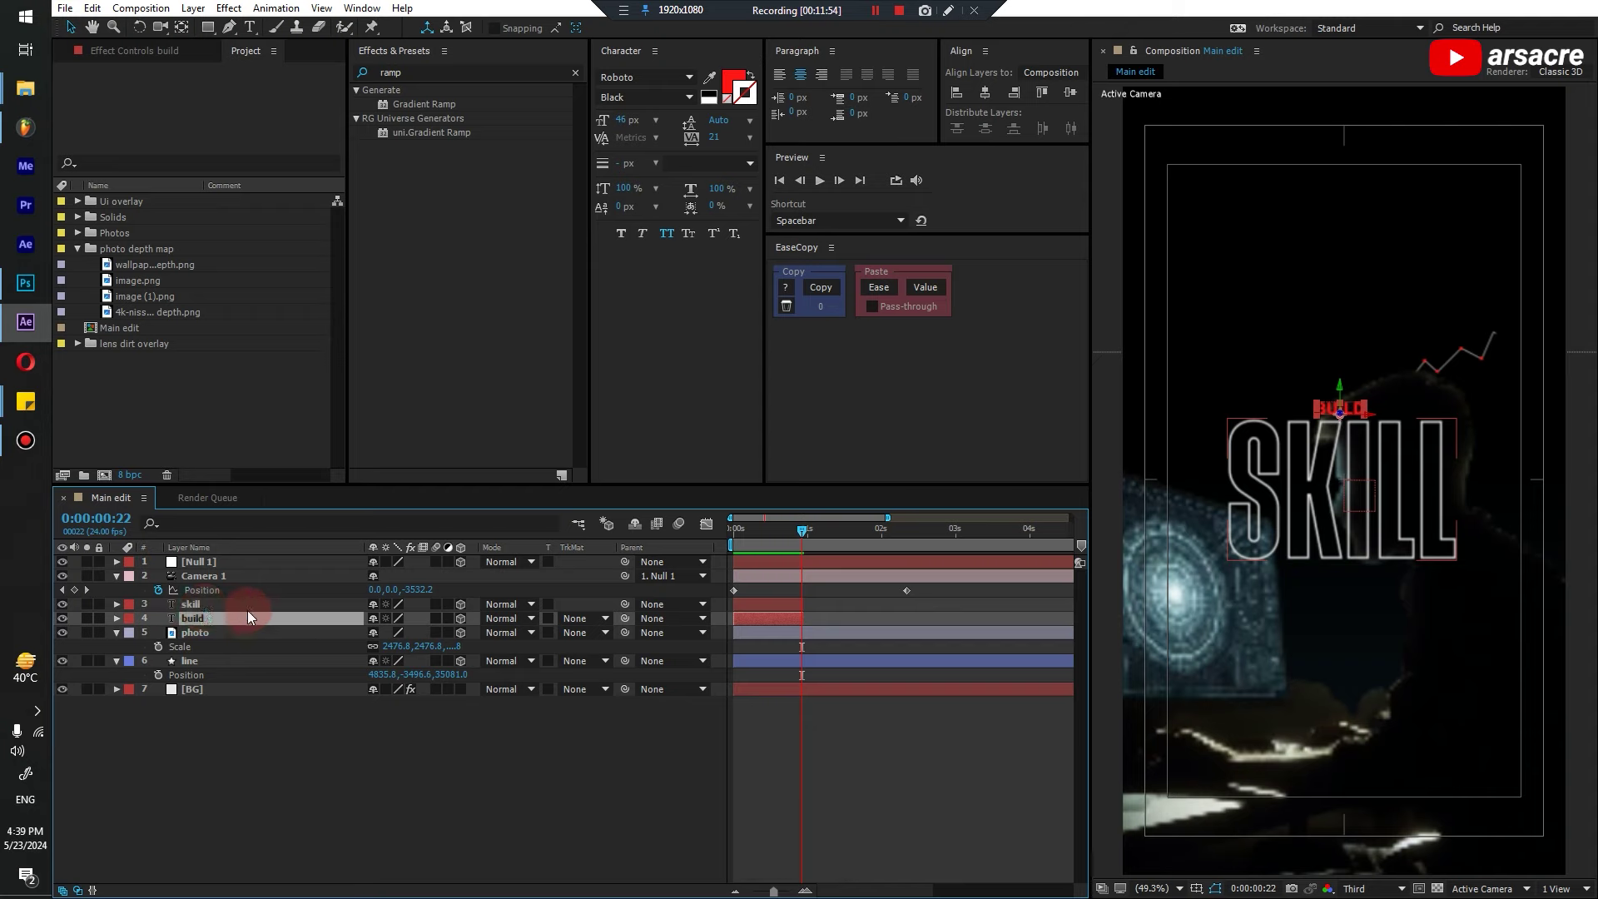
pyautogui.hotkey('ctrl', 'd')
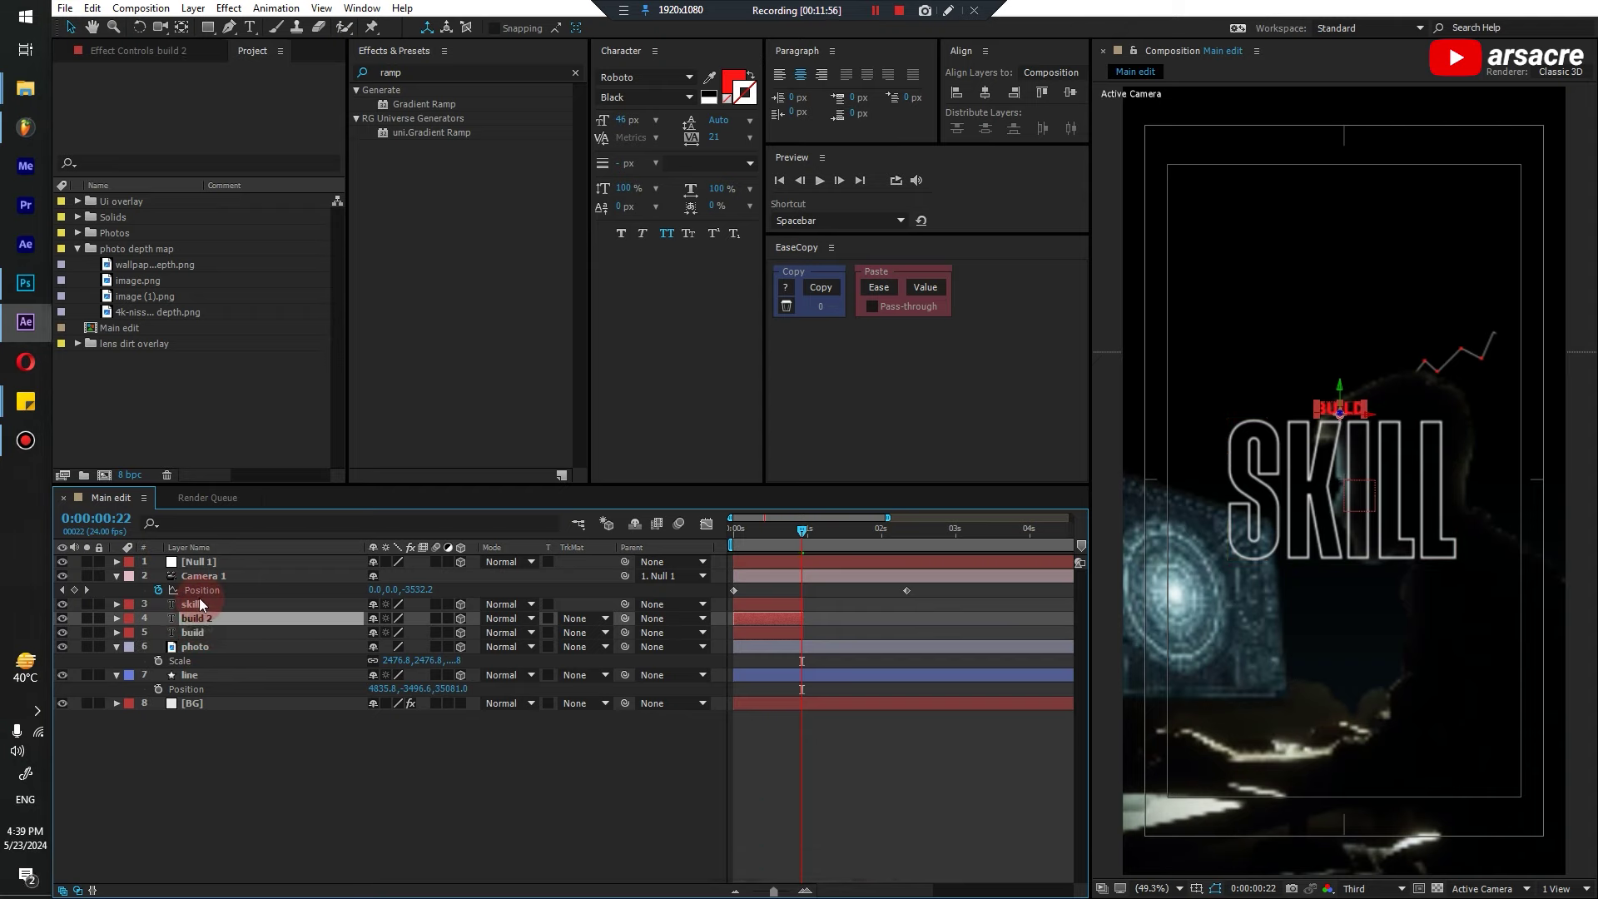
pyautogui.moveTo(198, 597); pyautogui.dragTo(198, 598)
pyautogui.press('[')
pyautogui.click(812, 605)
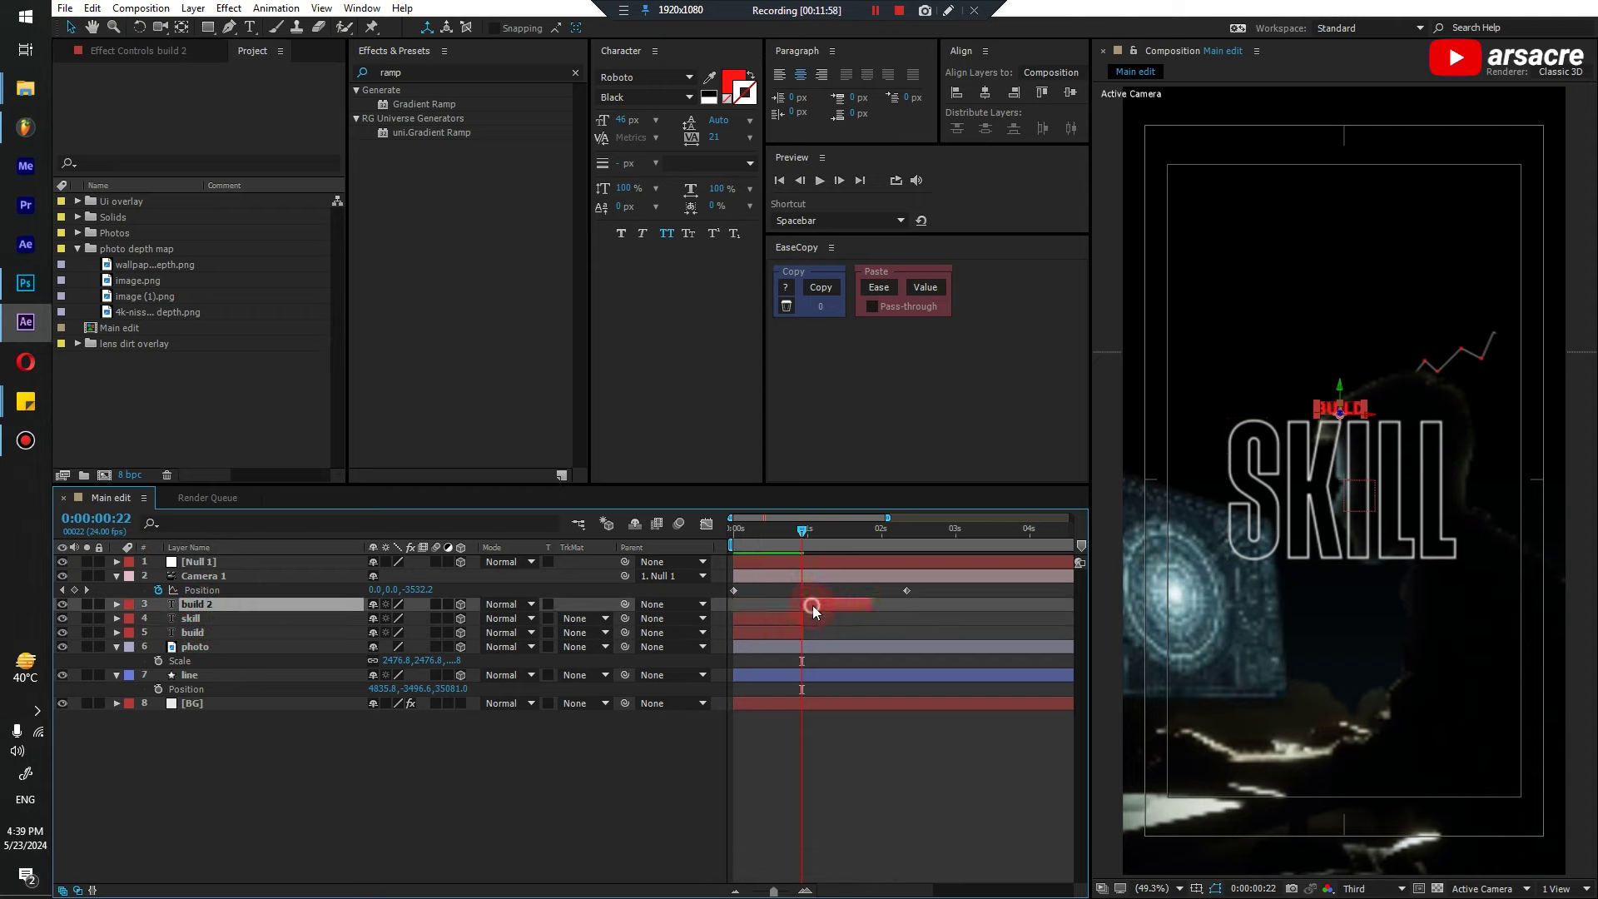
pyautogui.moveTo(801, 522); pyautogui.dragTo(836, 529)
# Replace the duplicated BUILD text with "improve"
pyautogui.click(1304, 404)
pyautogui.hotkey('ctrl', 't')
pyautogui.click(1326, 406)
pyautogui.hotkey('ctrl', 'a')
pyautogui.write('improve')
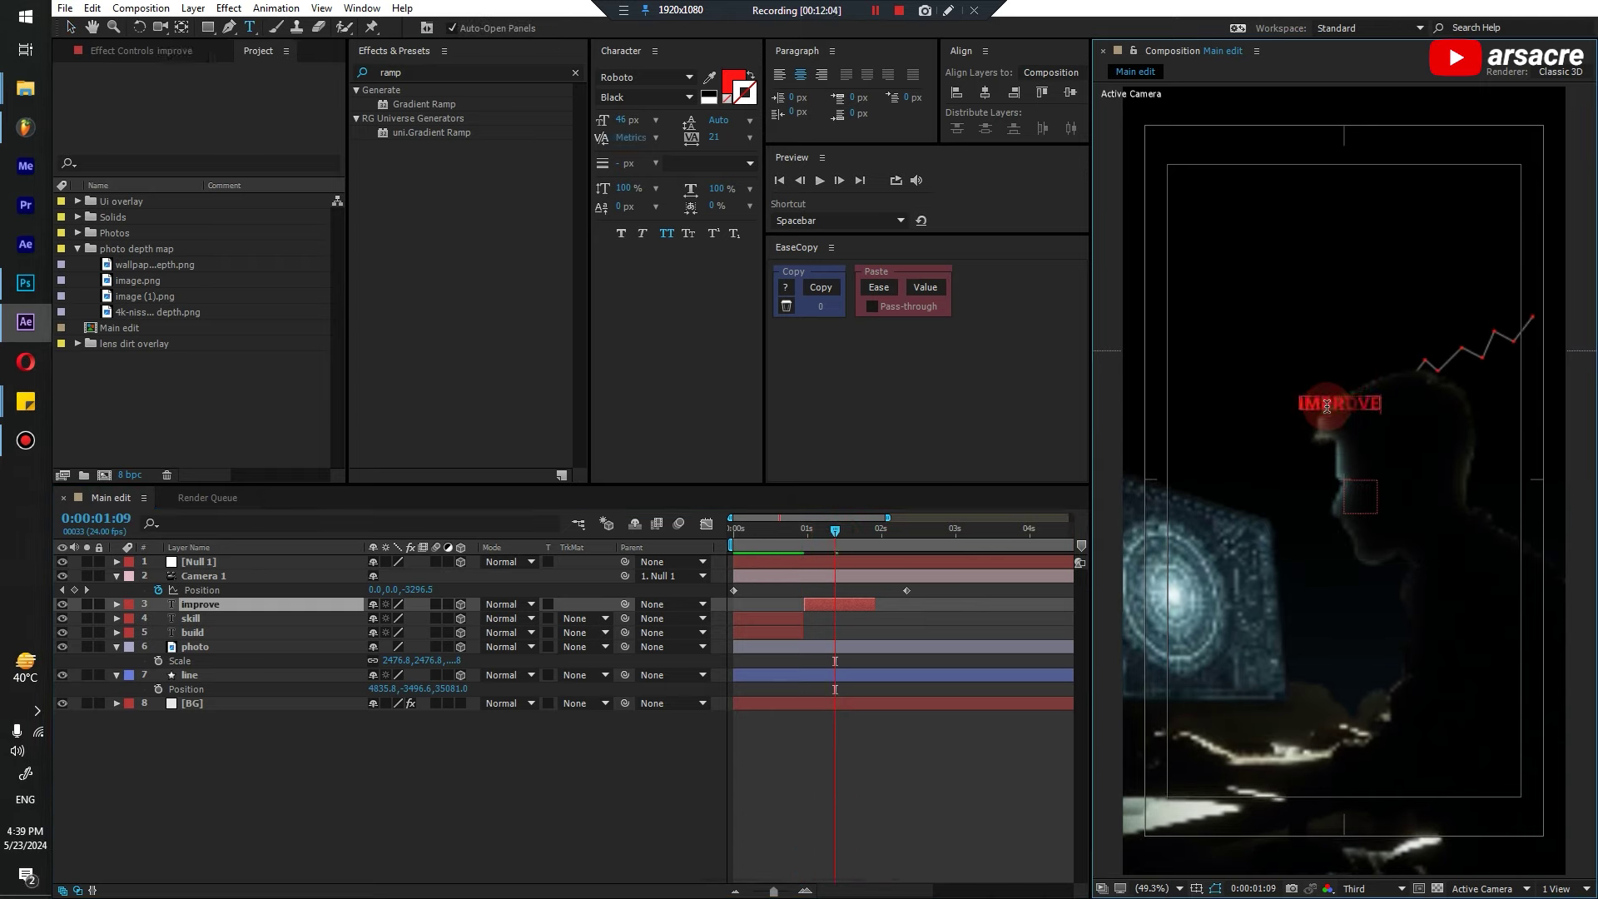
# Duplicate the improve text, place the copy just below it, and change its wording to "this skill."
pyautogui.click(823, 606)
pyautogui.hotkey('ctrl', 'd')
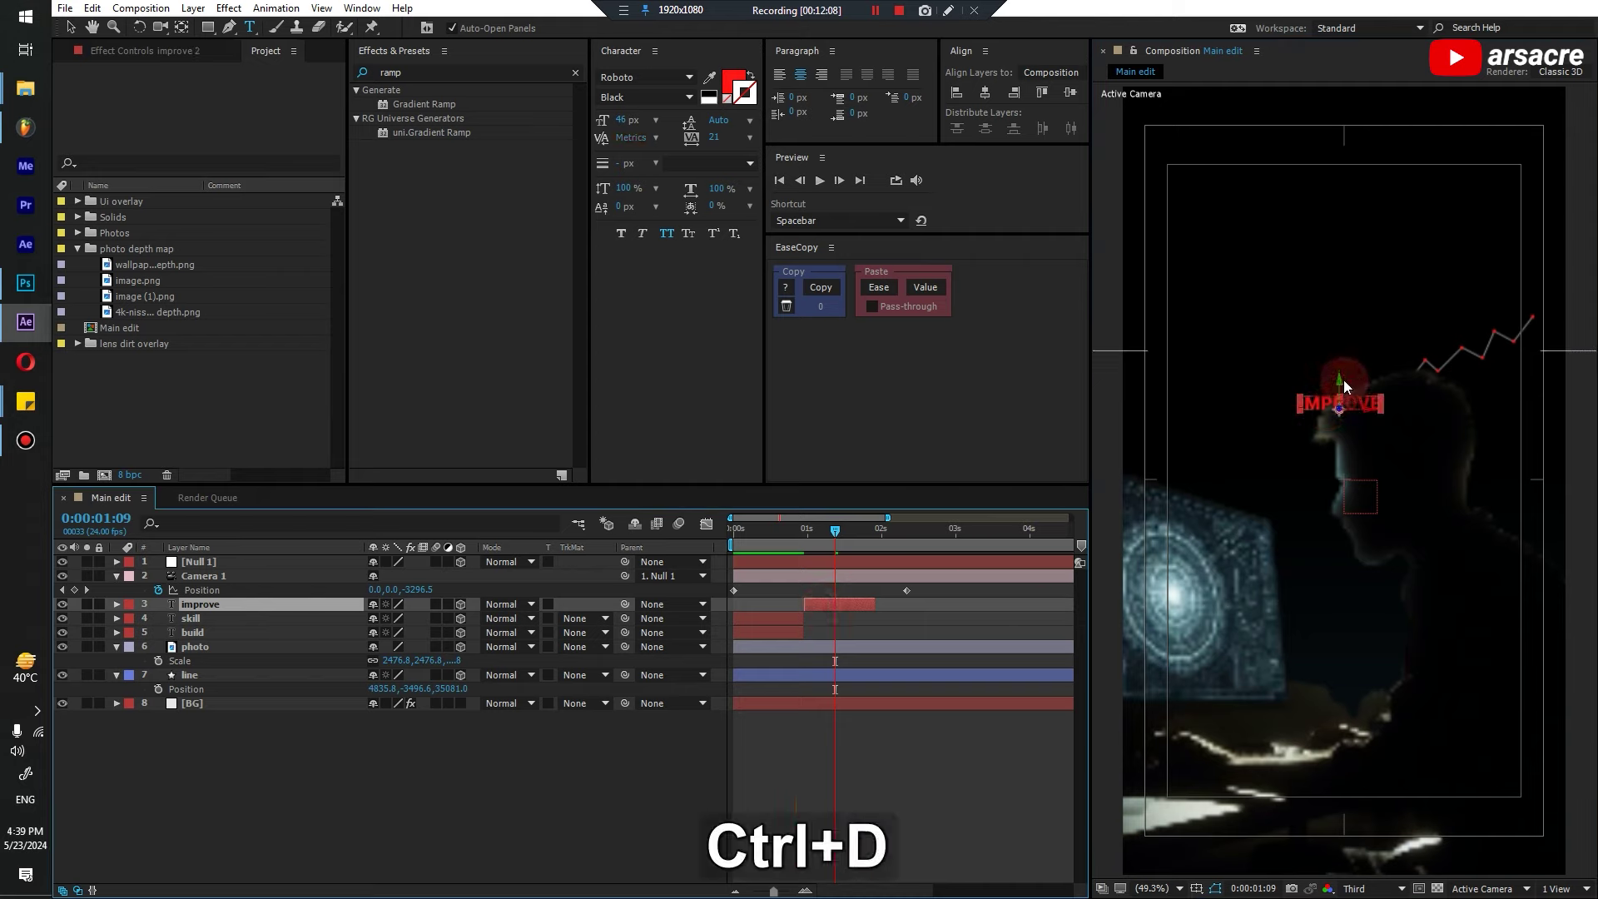
pyautogui.press('v')
pyautogui.doubleClick(1338, 403)
pyautogui.hotkey('ctrl', 'a')
pyautogui.write('this skill.')
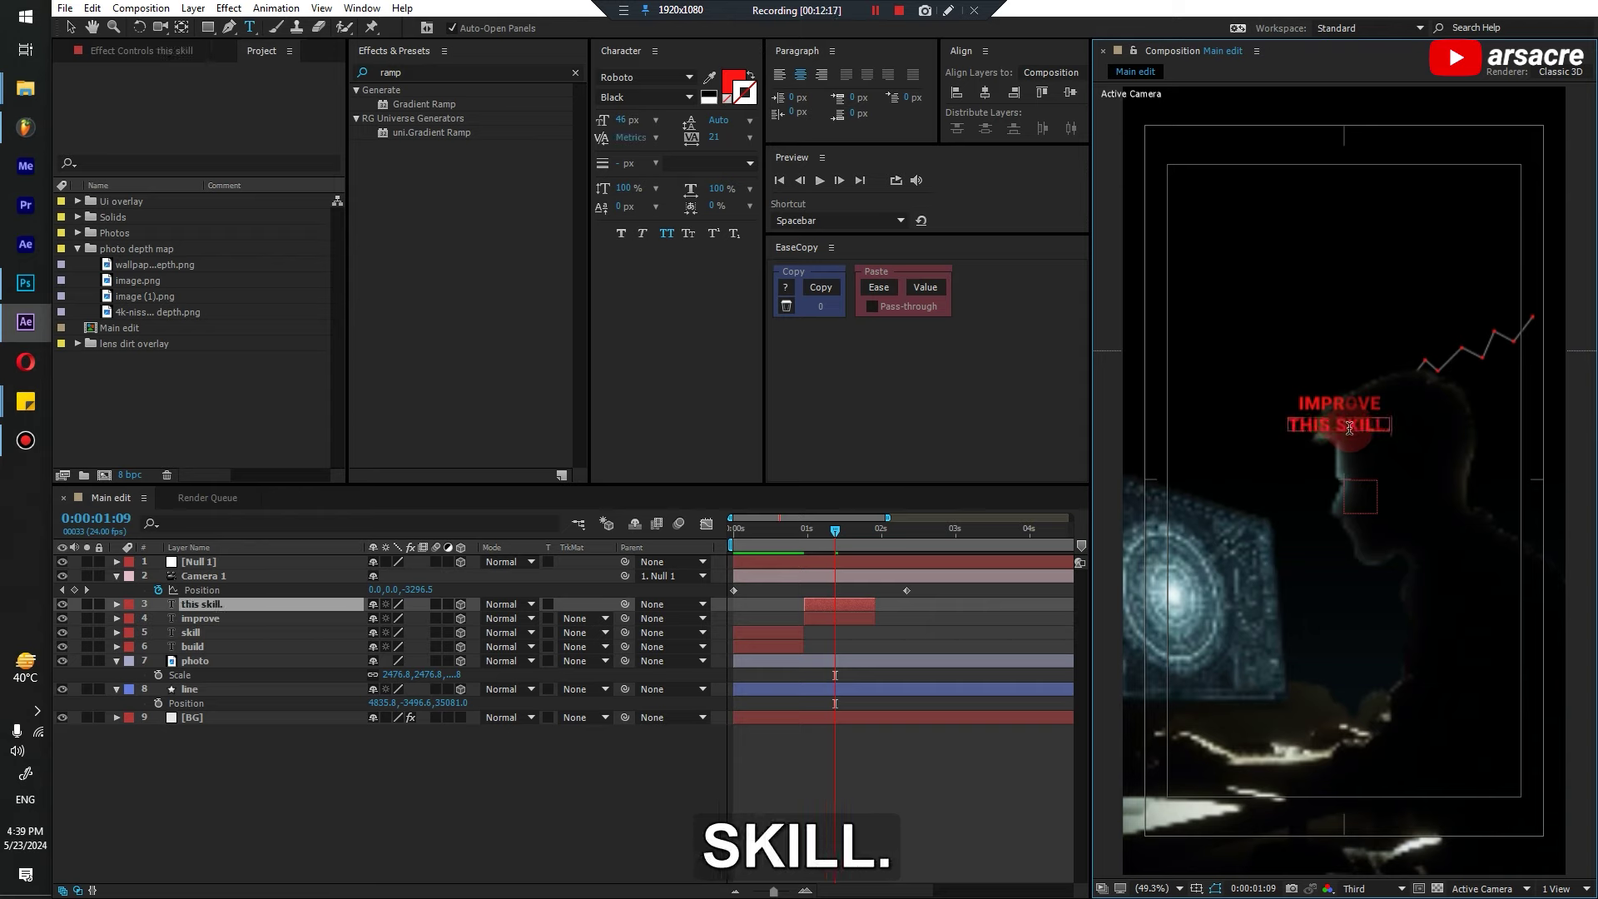
# Recolor the improve text to near-white EBEBEB
pyautogui.click(838, 612)
pyautogui.press('v')
pyautogui.click(734, 82)
pyautogui.moveTo(632, 592); pyautogui.dragTo(599, 584)
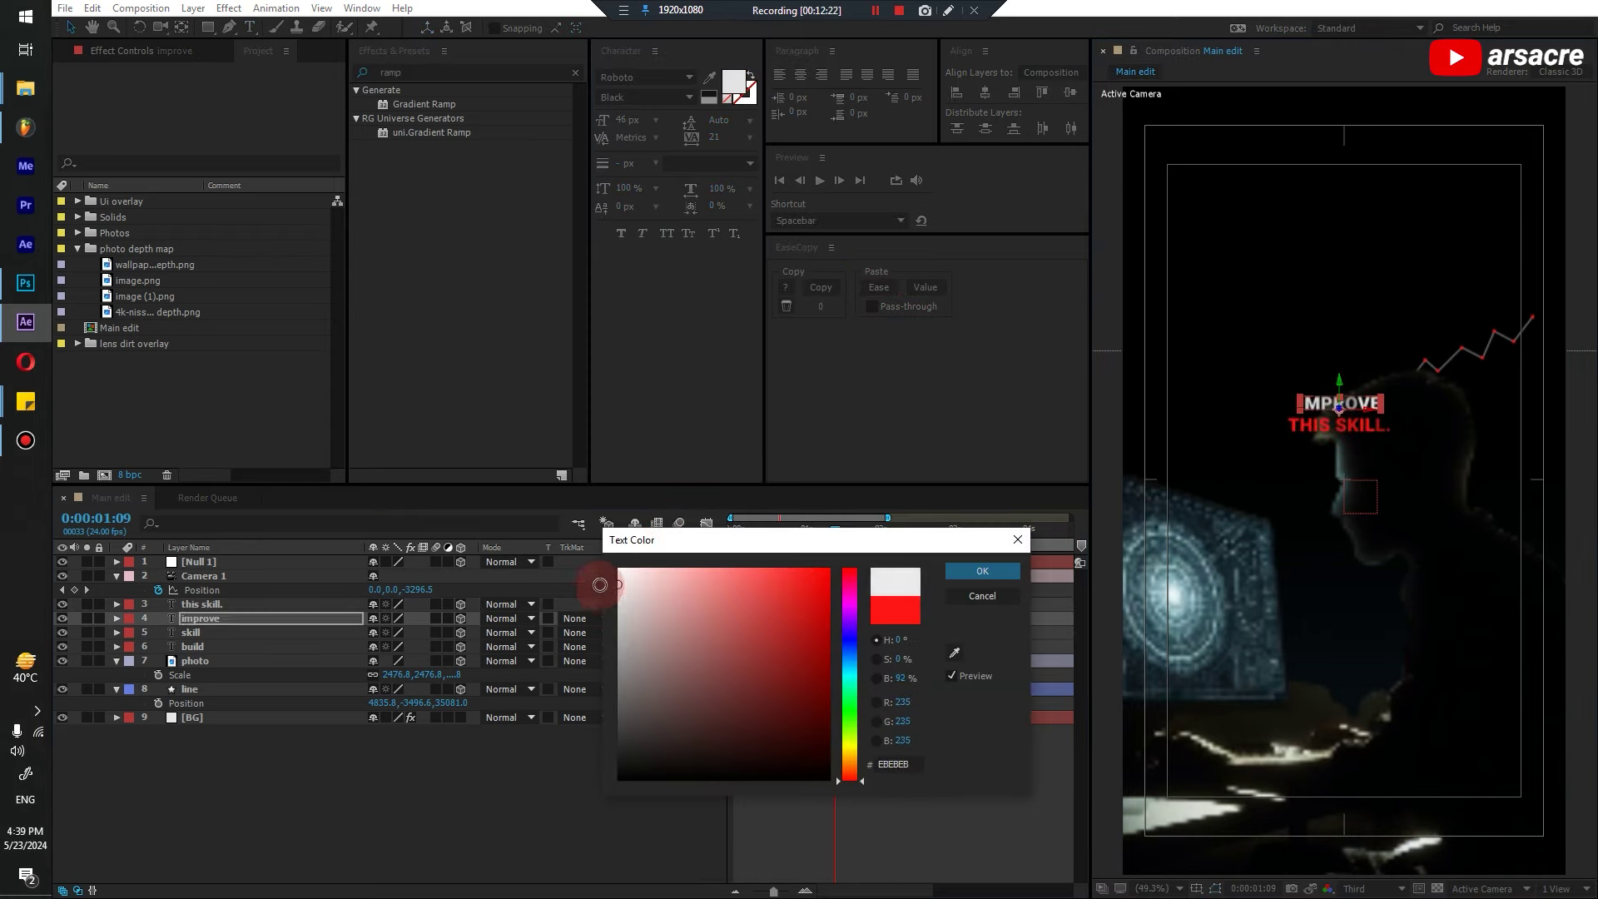
pyautogui.click(965, 575)
pyautogui.press('v')
pyautogui.click(1338, 383)
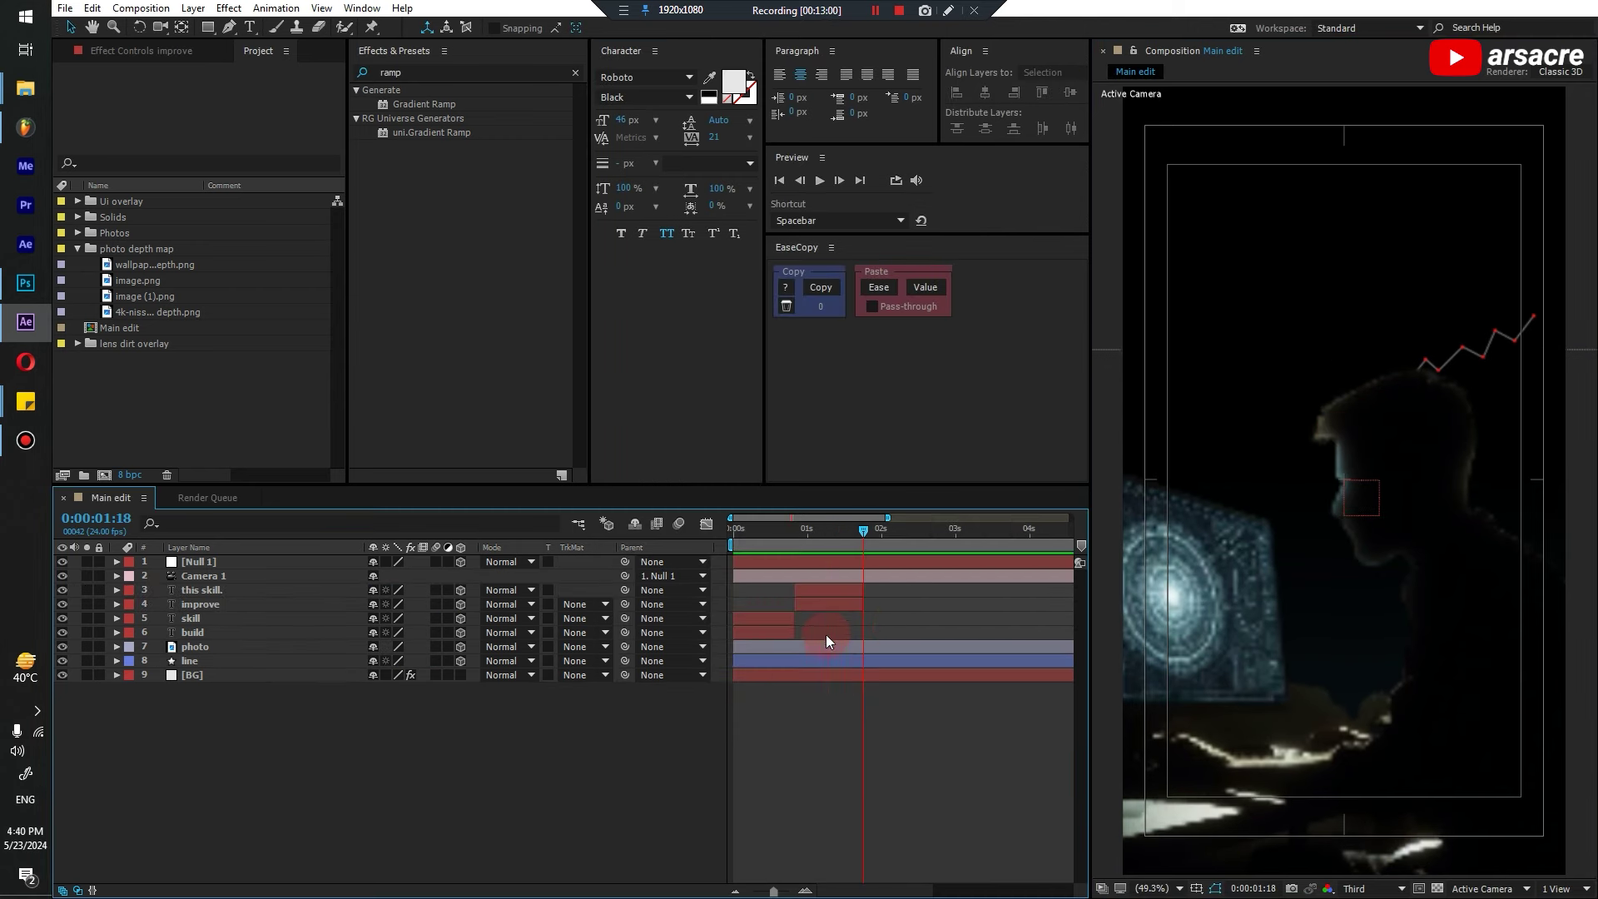
# Find the _665bd2...c0.jpeg picture in the Photos folder and split the photo layer at 0:00:01:18
pyautogui.click(249, 387)
pyautogui.click(78, 248)
pyautogui.click(77, 233)
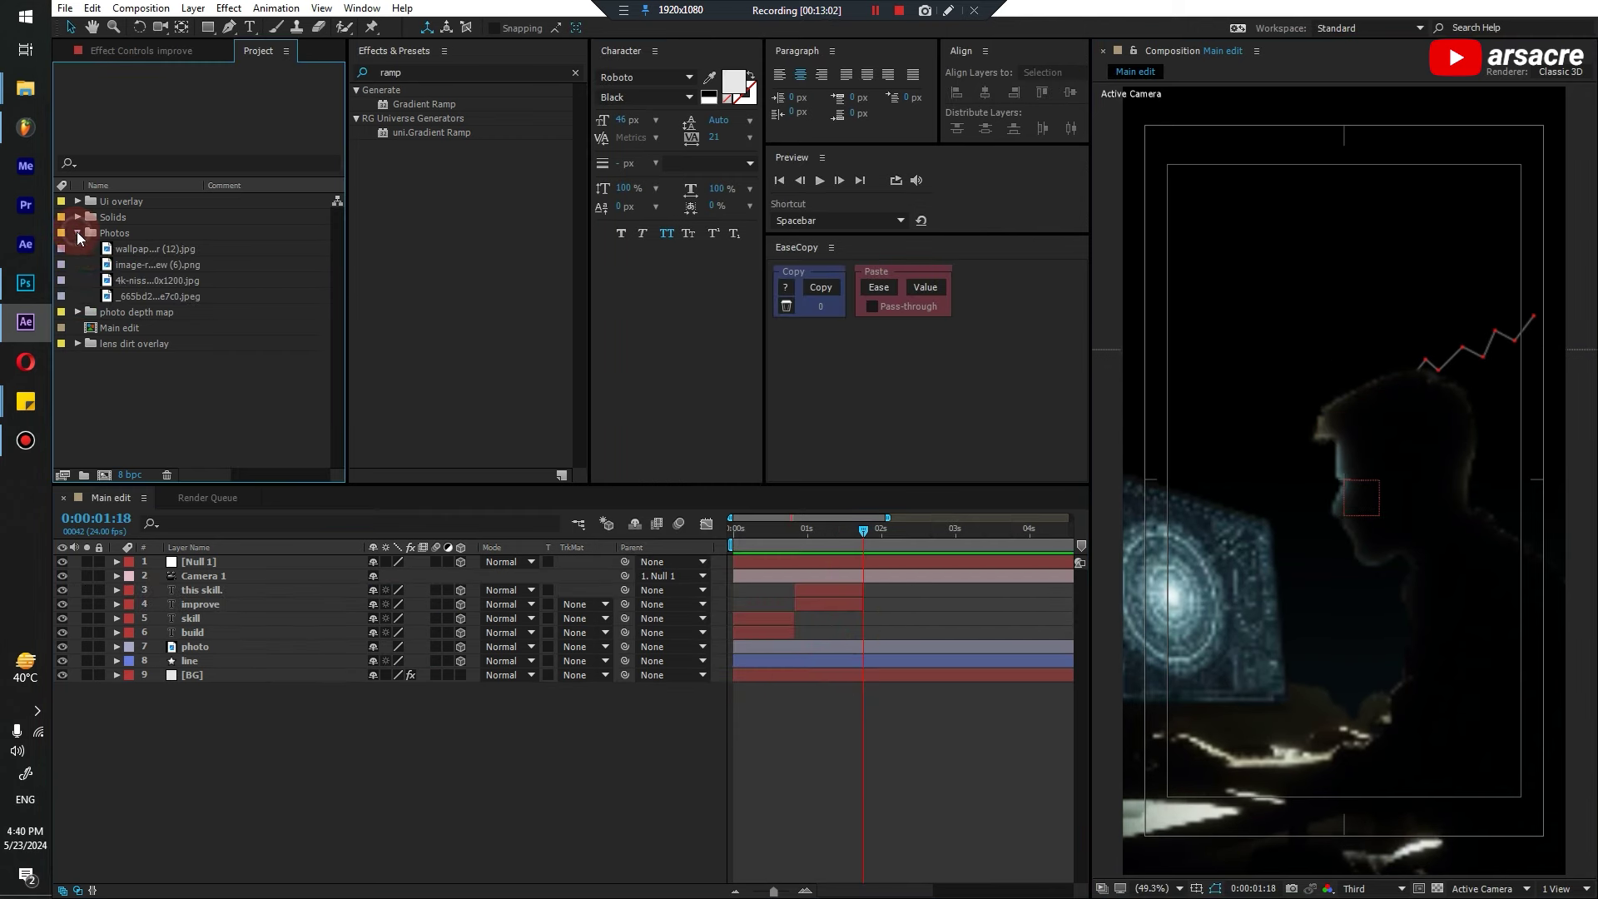
pyautogui.click(131, 296)
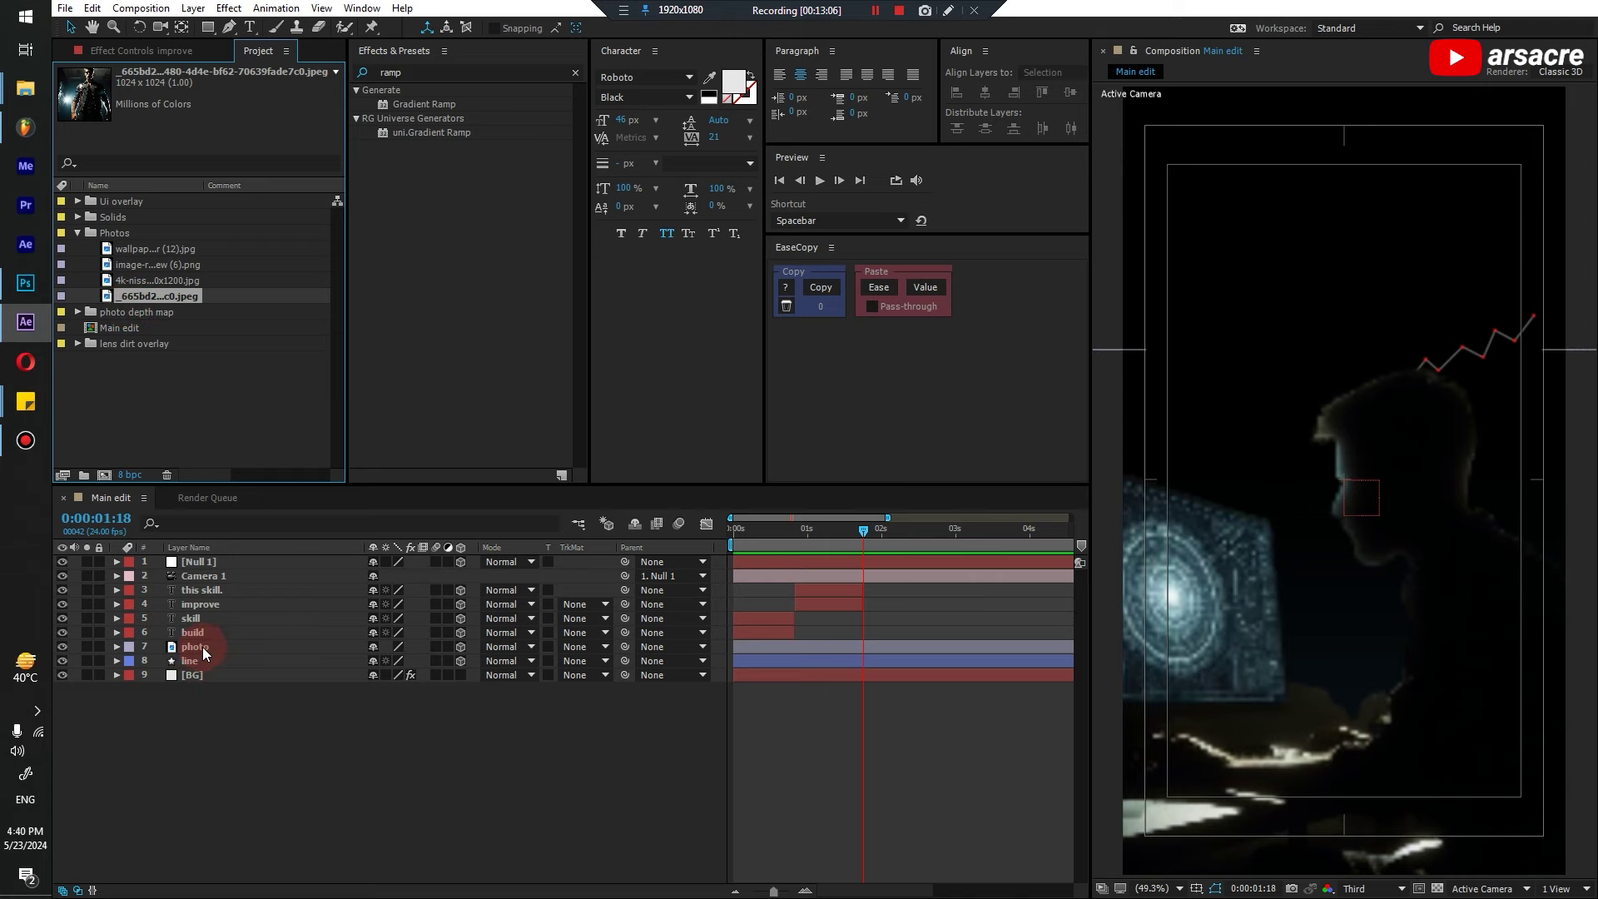
pyautogui.click(240, 647)
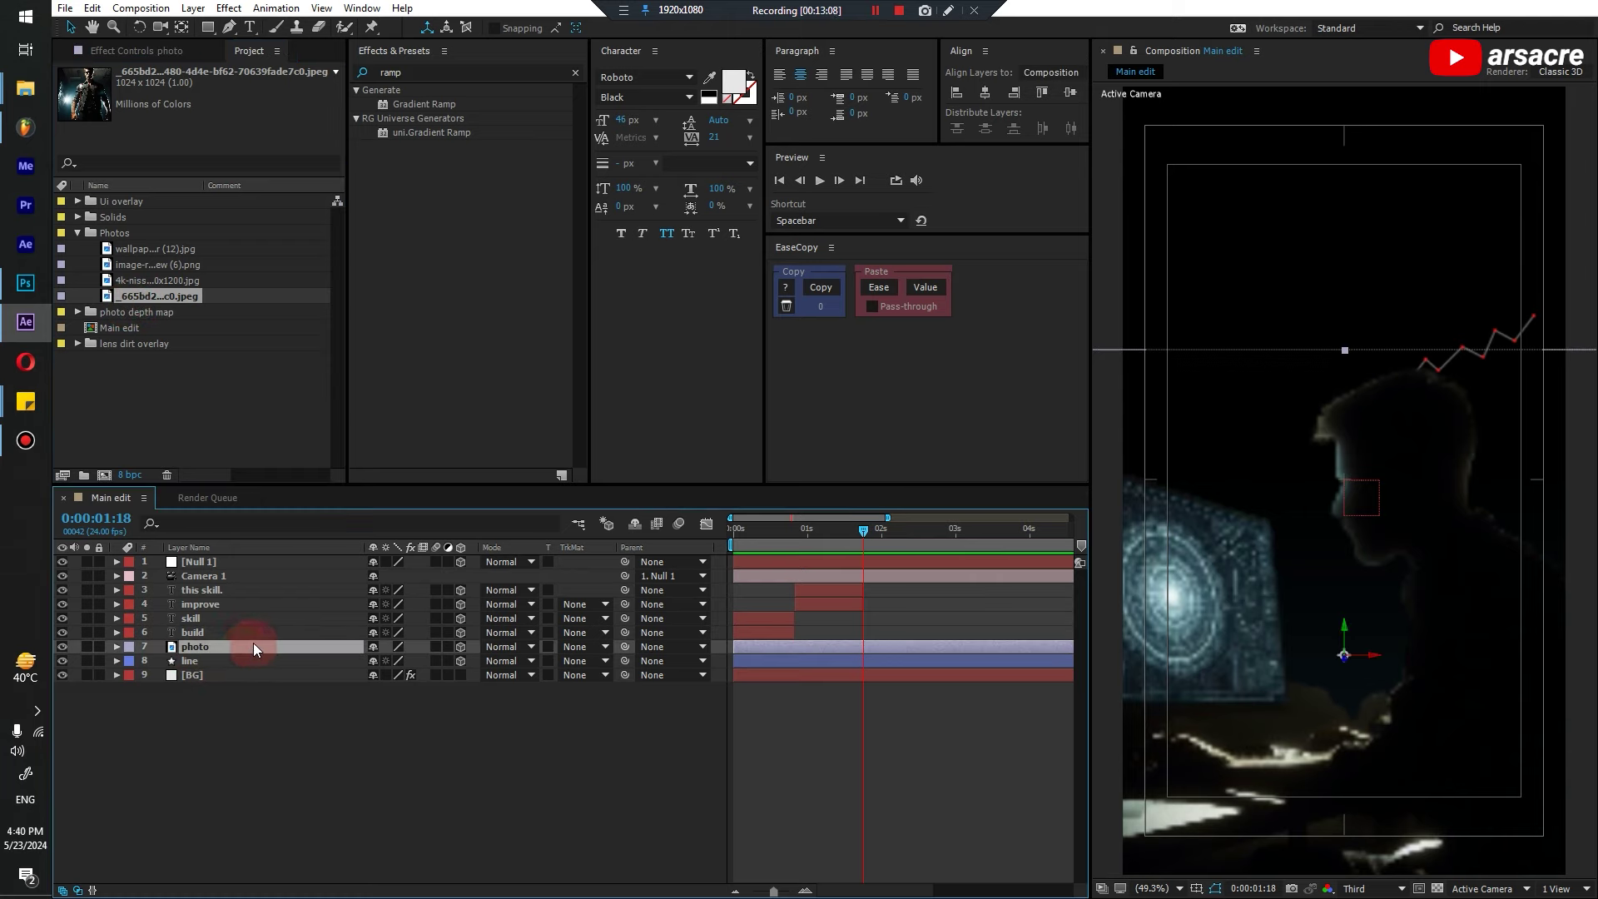
pyautogui.hotkey('ctrl', 'shift', 'd')
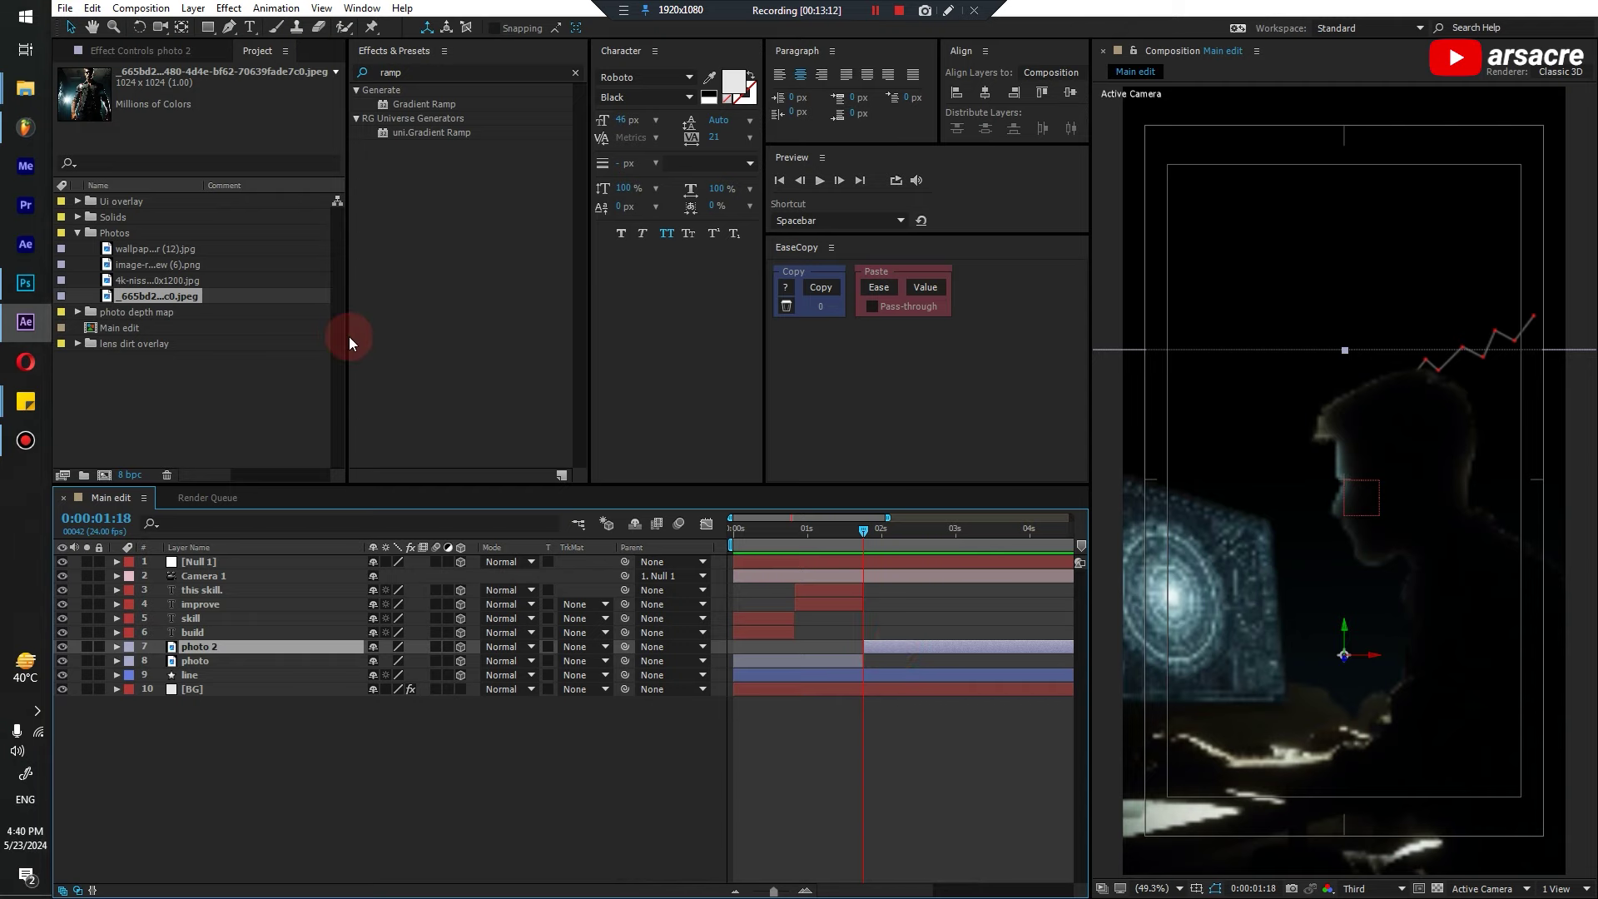
# Replace the source of photo 2 with _665bd2...c0.jpeg and scale the layer to 1623.0%
pyautogui.press('alt')
pyautogui.moveTo(157, 297); pyautogui.dragTo(902, 647)
pyautogui.press('s')
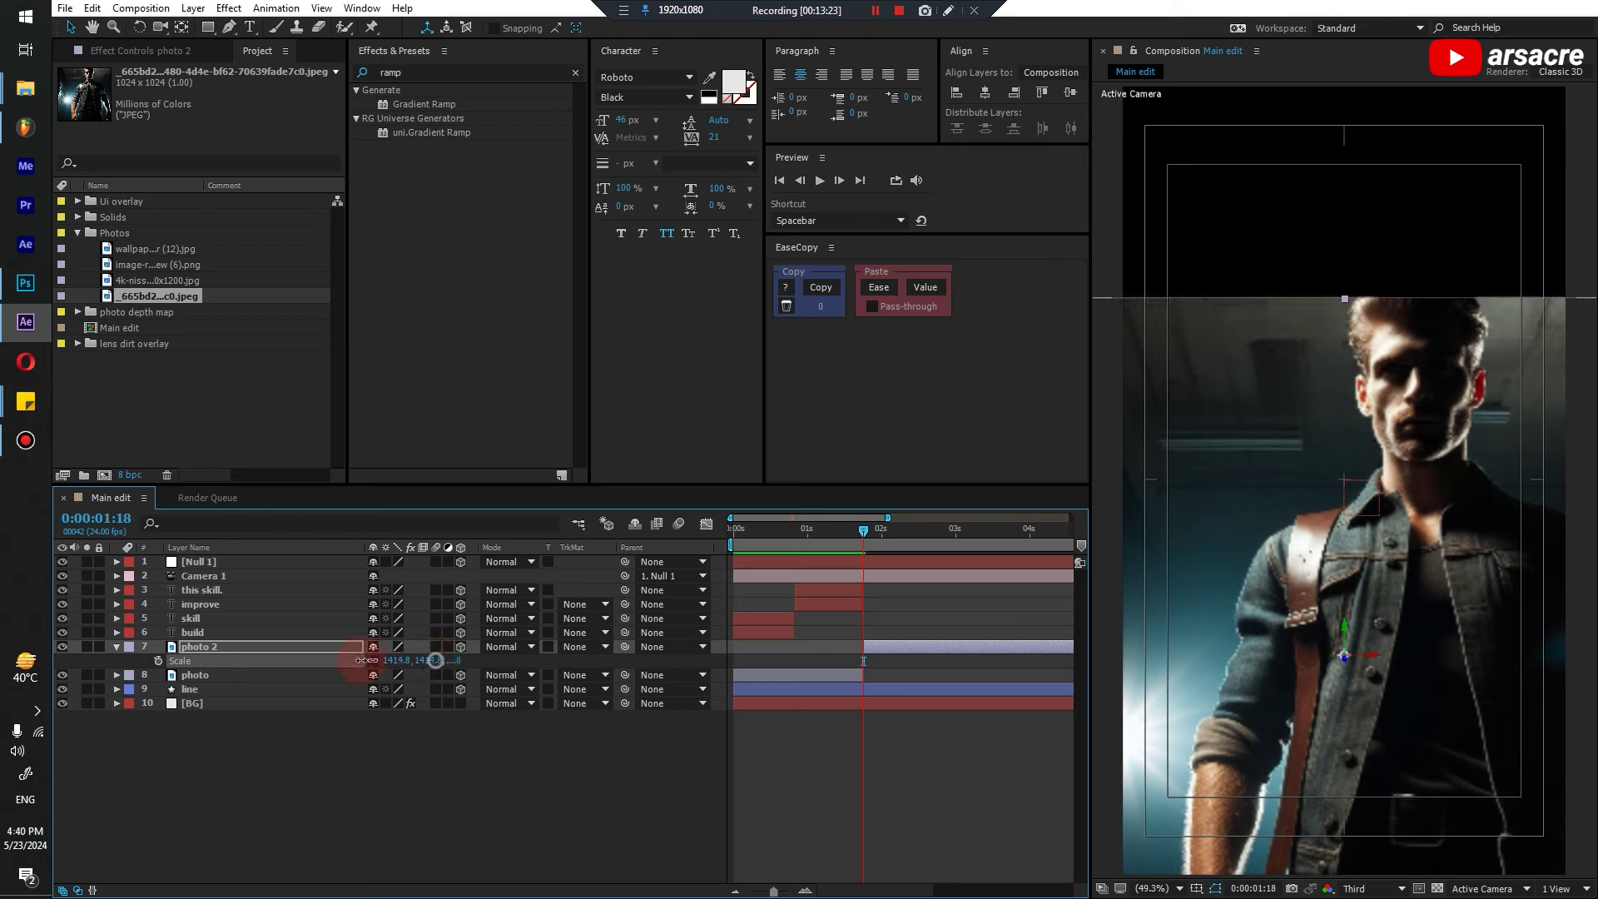
pyautogui.moveTo(423, 668); pyautogui.dragTo(466, 668)
# Extend Camera 1's push-in to 0:00:03:05 with a Z position of -523.7 and preview the move
pyautogui.click(203, 575)
pyautogui.press('p')
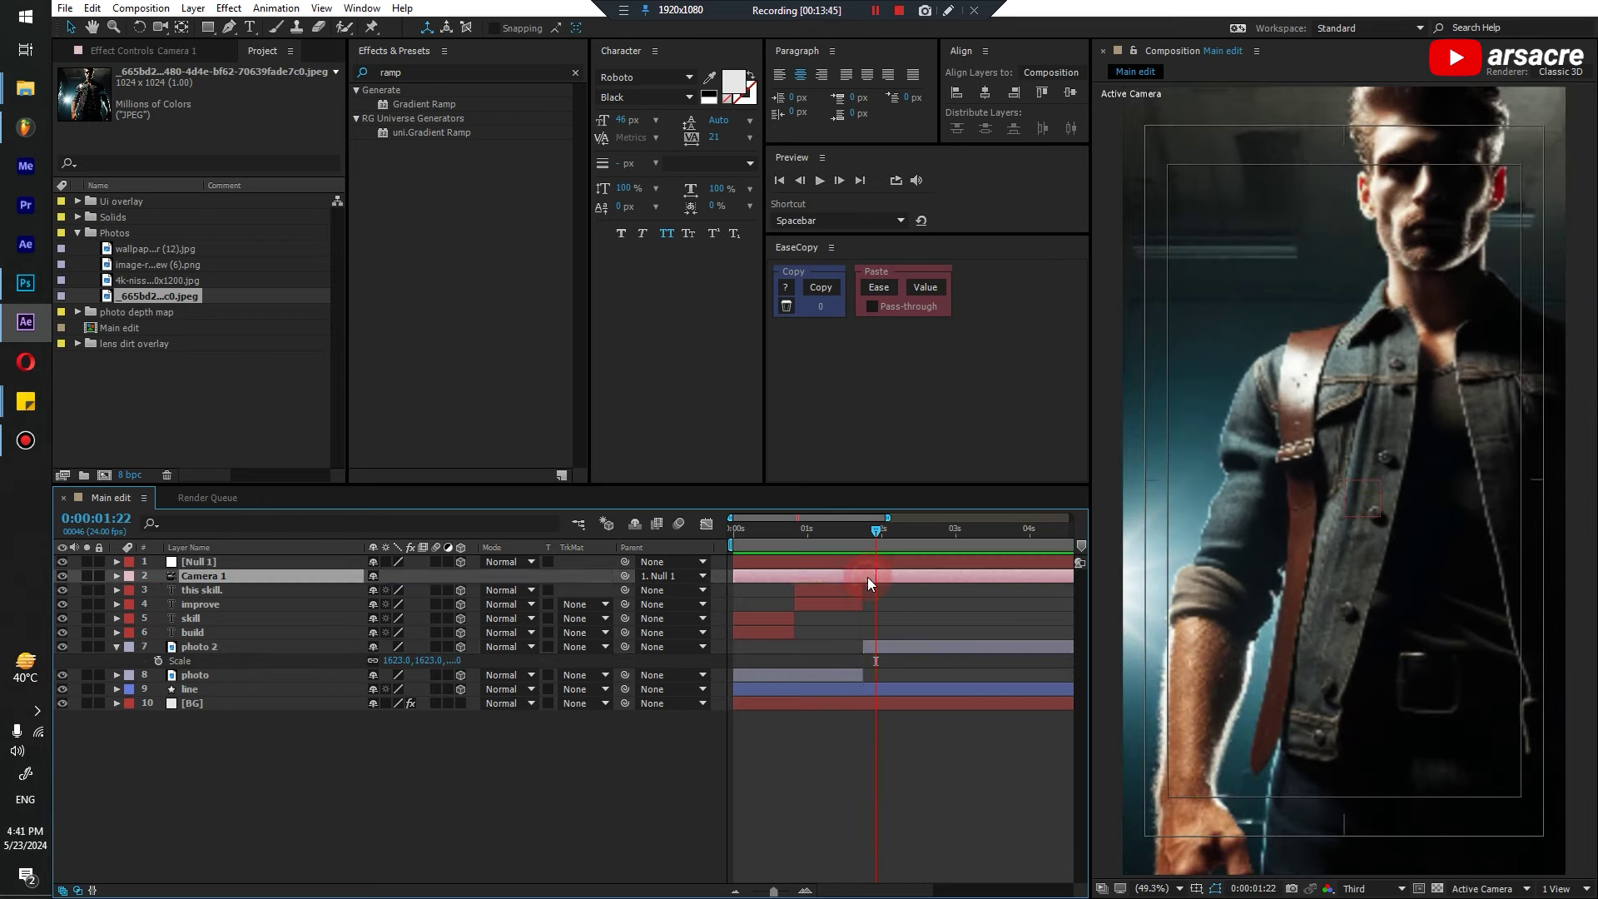
pyautogui.moveTo(391, 589); pyautogui.dragTo(408, 589)
pyautogui.press('space')
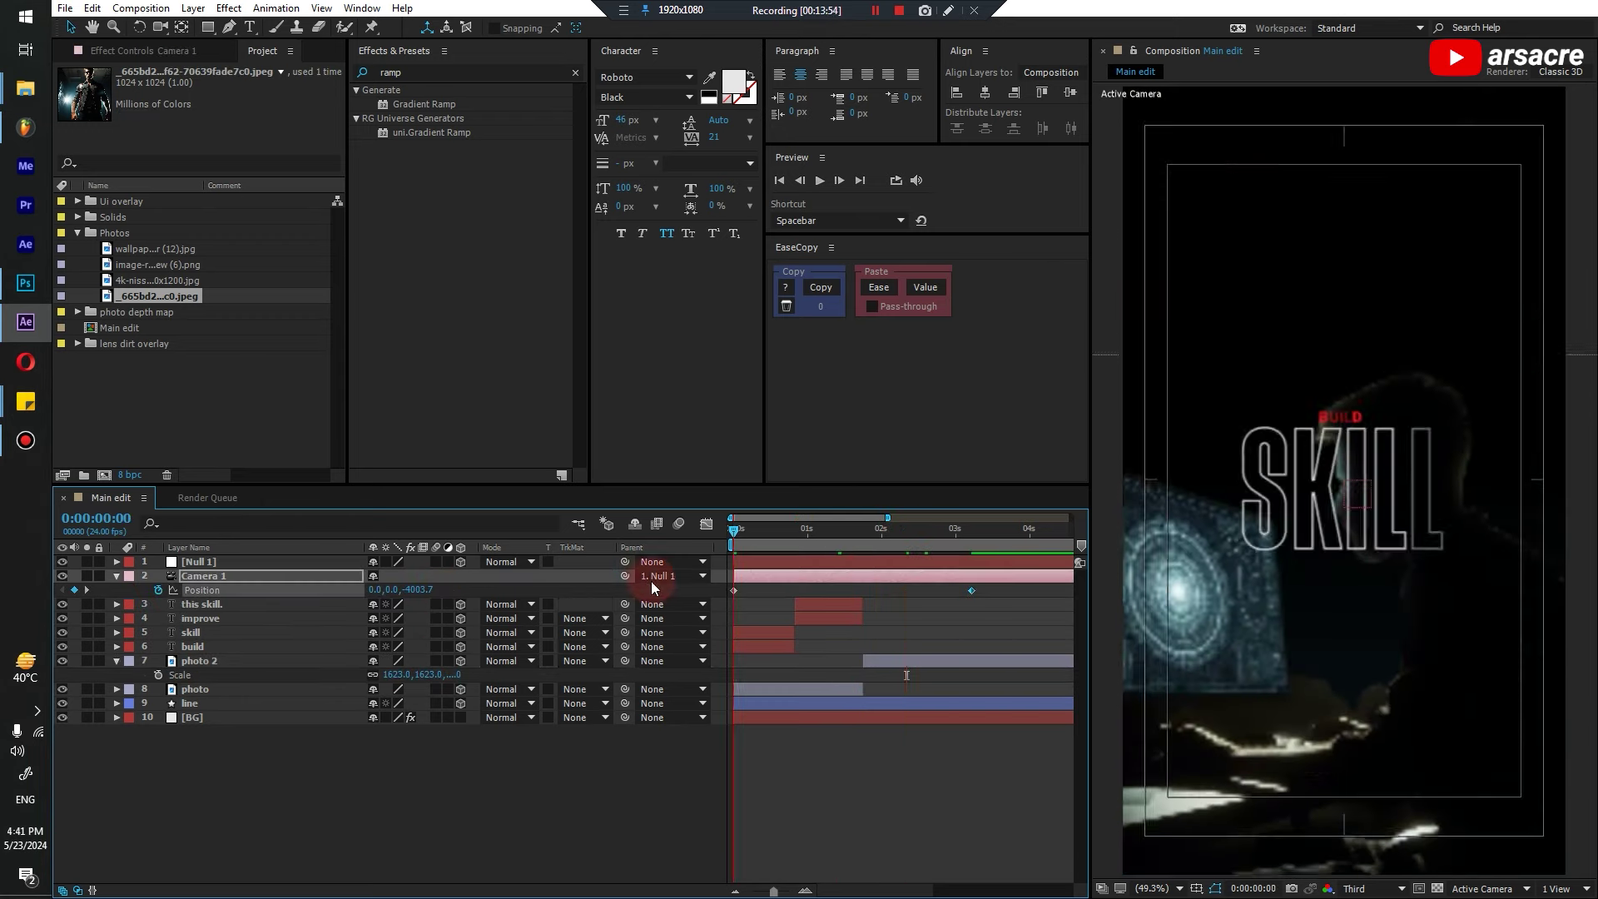
pyautogui.press('space')
pyautogui.keyDown('shift'); pyautogui.click(960, 564); pyautogui.keyUp('shift')
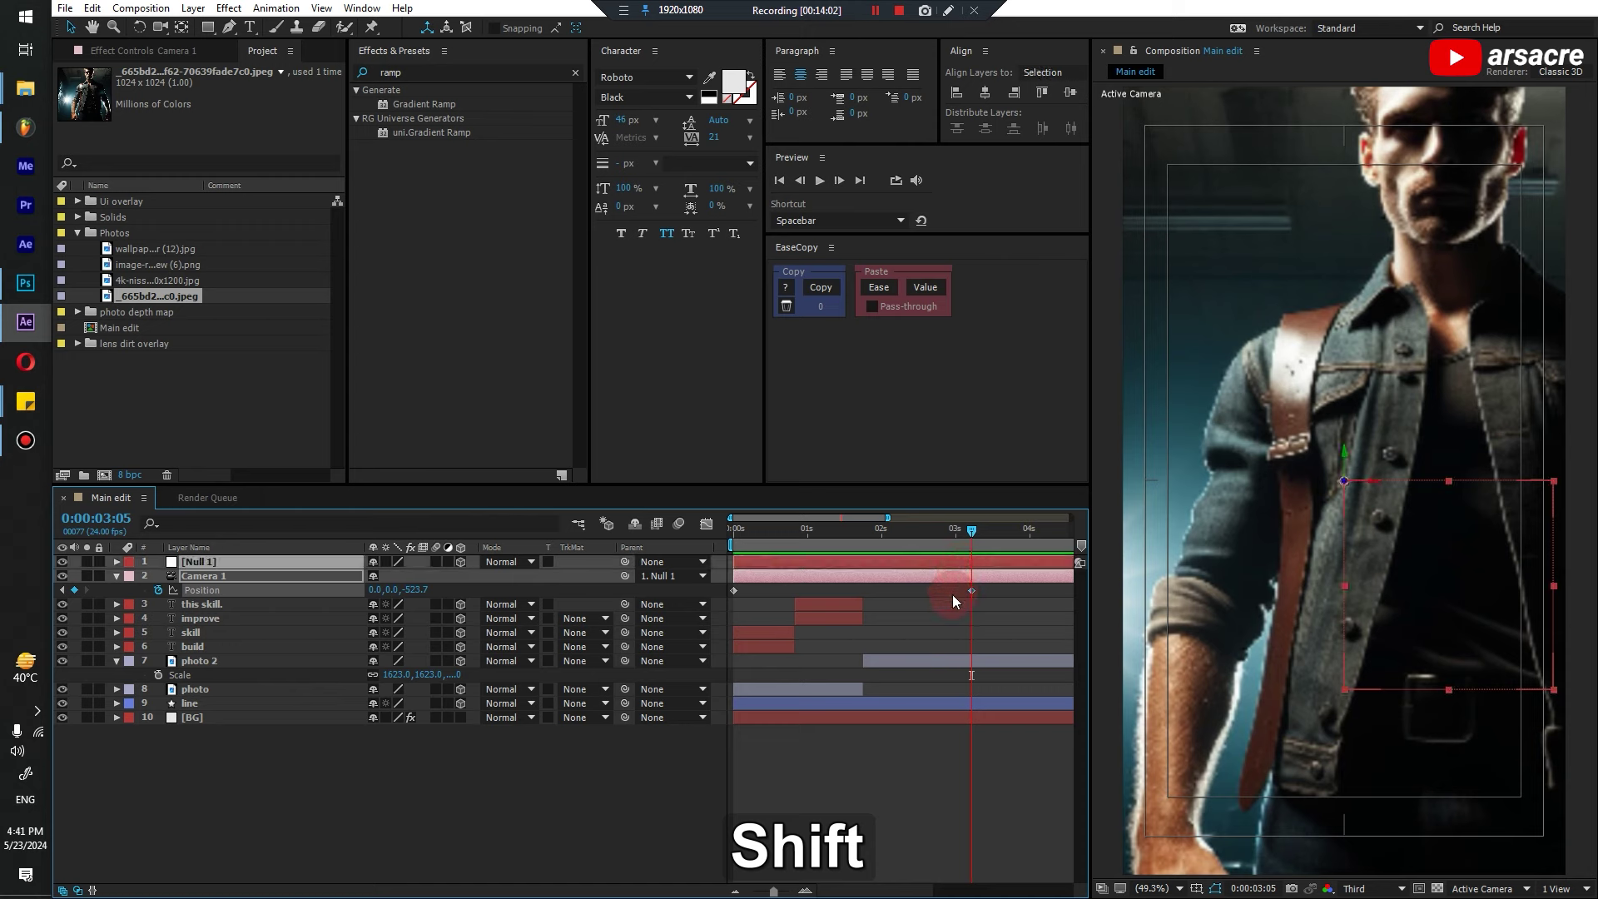
# Duplicate the "this skill." text layer, start the copy where photo 2 begins, and change its wording to "then"
pyautogui.click(832, 605)
pyautogui.click(872, 531)
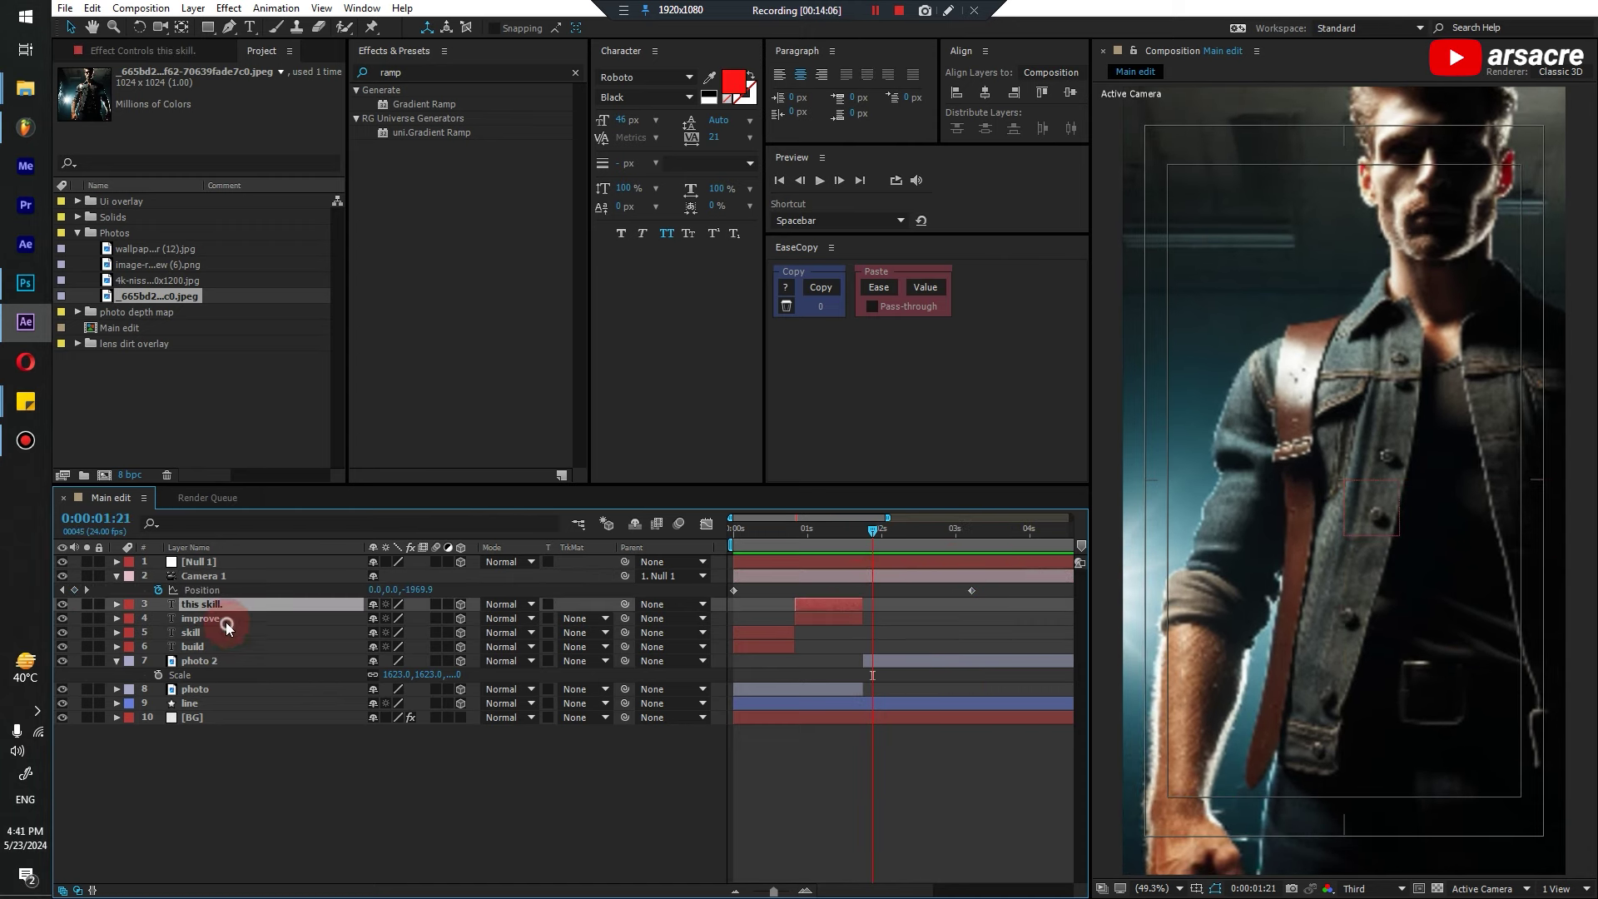
pyautogui.hotkey('ctrl', 'd')
pyautogui.press('[')
pyautogui.doubleClick(1394, 504)
pyautogui.hotkey('ctrl', 'a')
pyautogui.write('then')
# Give the THEN text a near-white fill and the Light font style, and move it slightly higher
pyautogui.hotkey('ctrl', 'a')
pyautogui.click(733, 81)
pyautogui.click(615, 582)
pyautogui.click(982, 565)
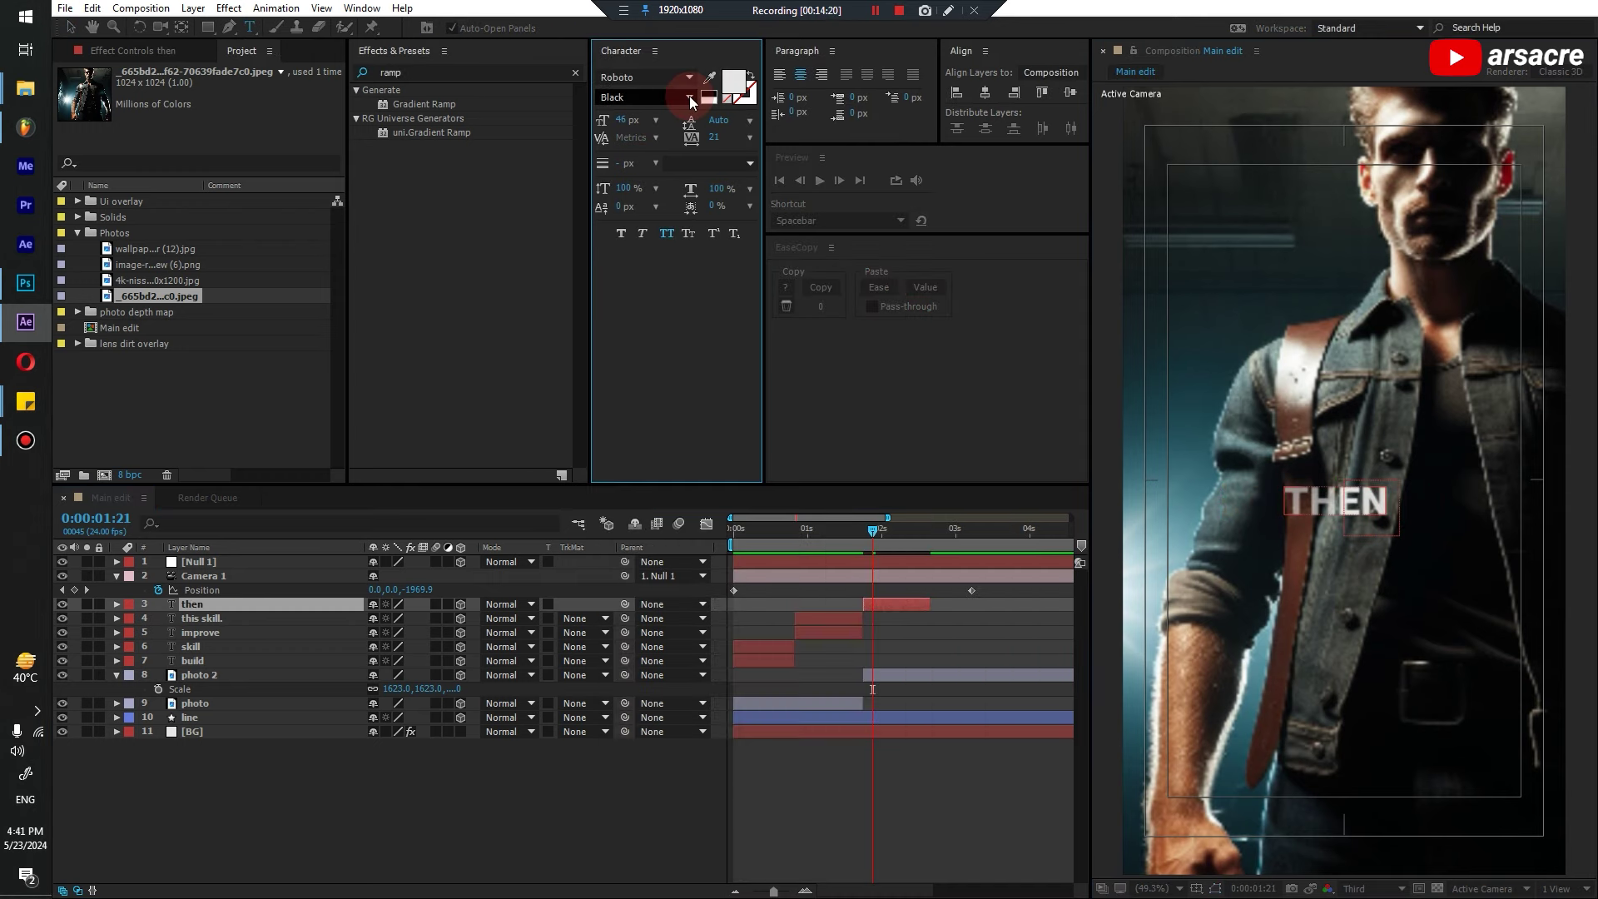
pyautogui.click(683, 94)
pyautogui.click(645, 150)
pyautogui.press('v')
pyautogui.moveTo(1275, 524); pyautogui.dragTo(1291, 449)
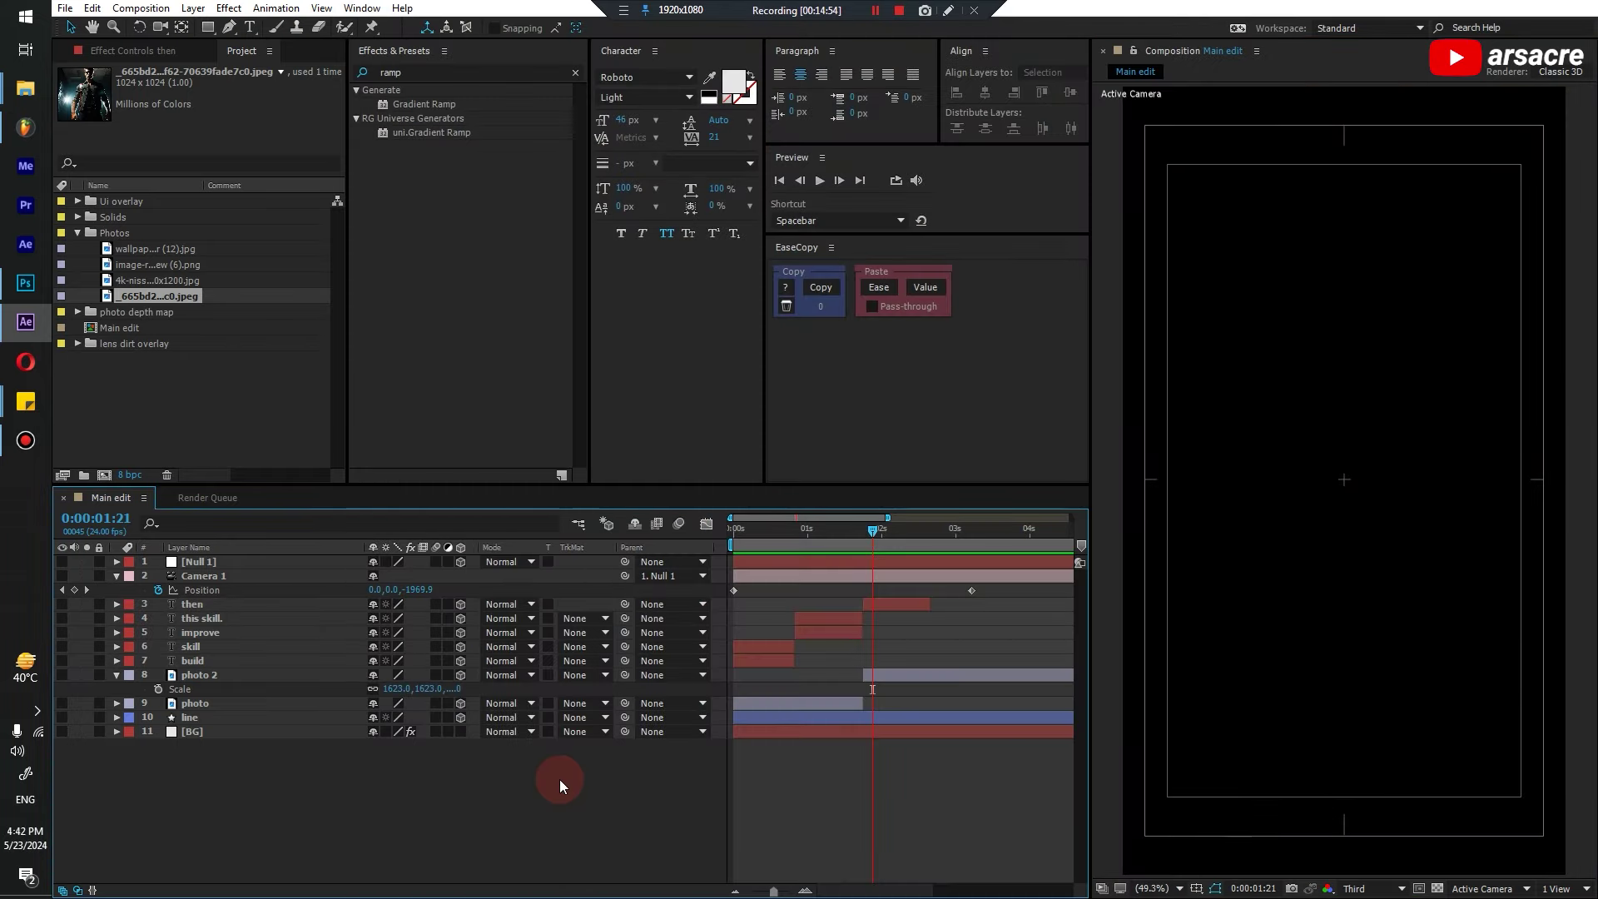
# Create a new placeholder text layer reading "asdasdafdafadf" in the upper part of the frame
pyautogui.click(458, 826)
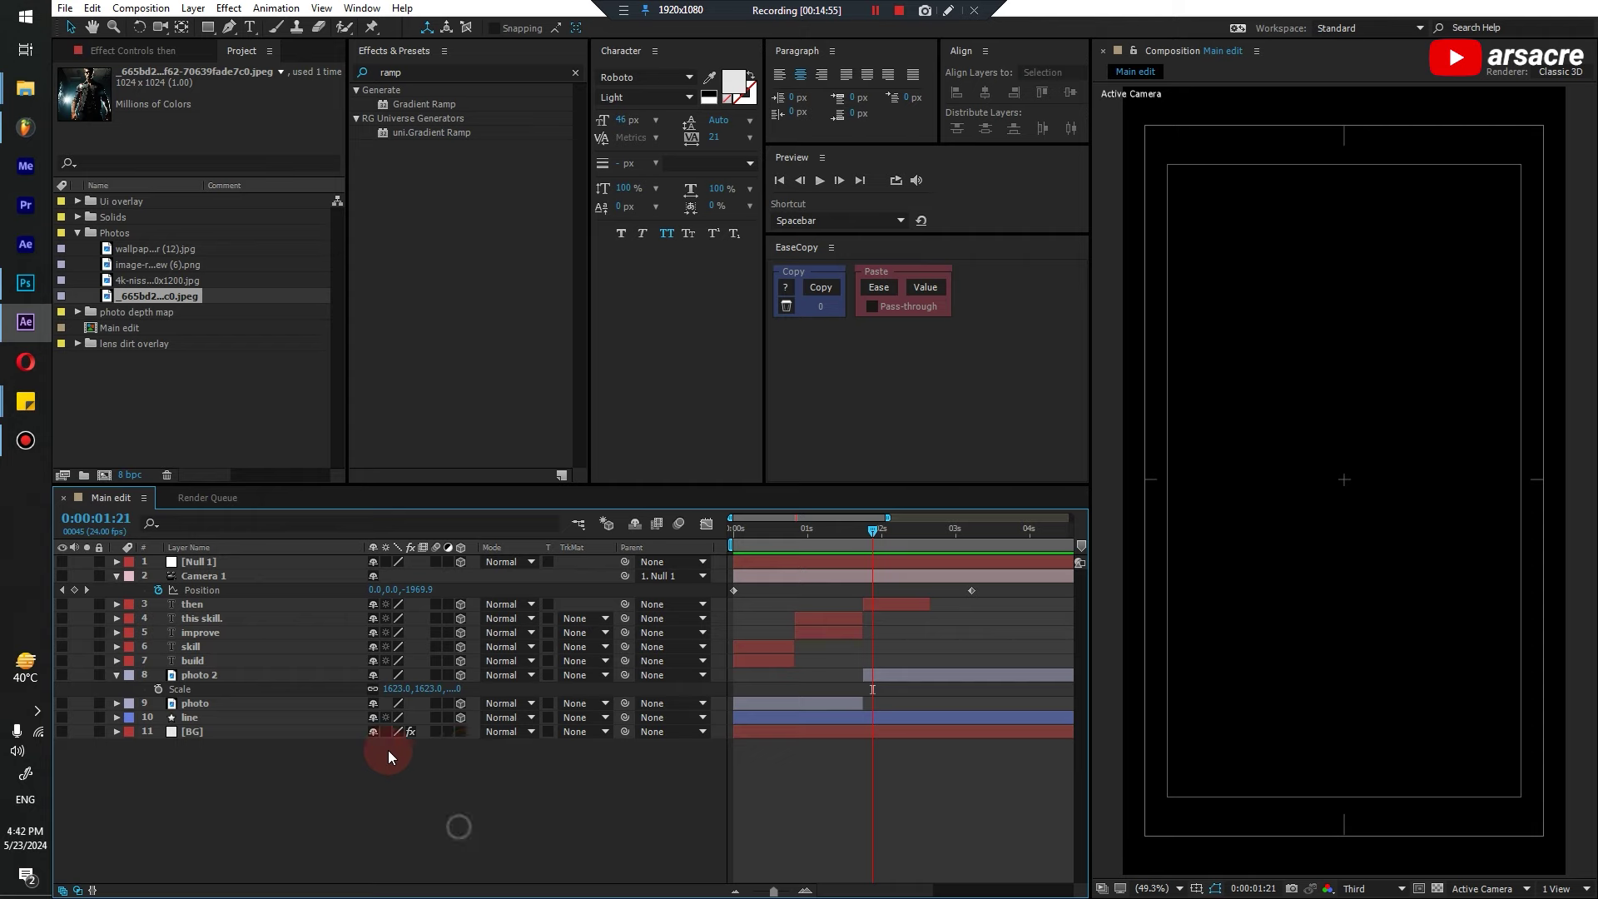
pyautogui.hotkey('ctrl', 't')
pyautogui.click(1323, 367)
pyautogui.write('asdasdafdafad')
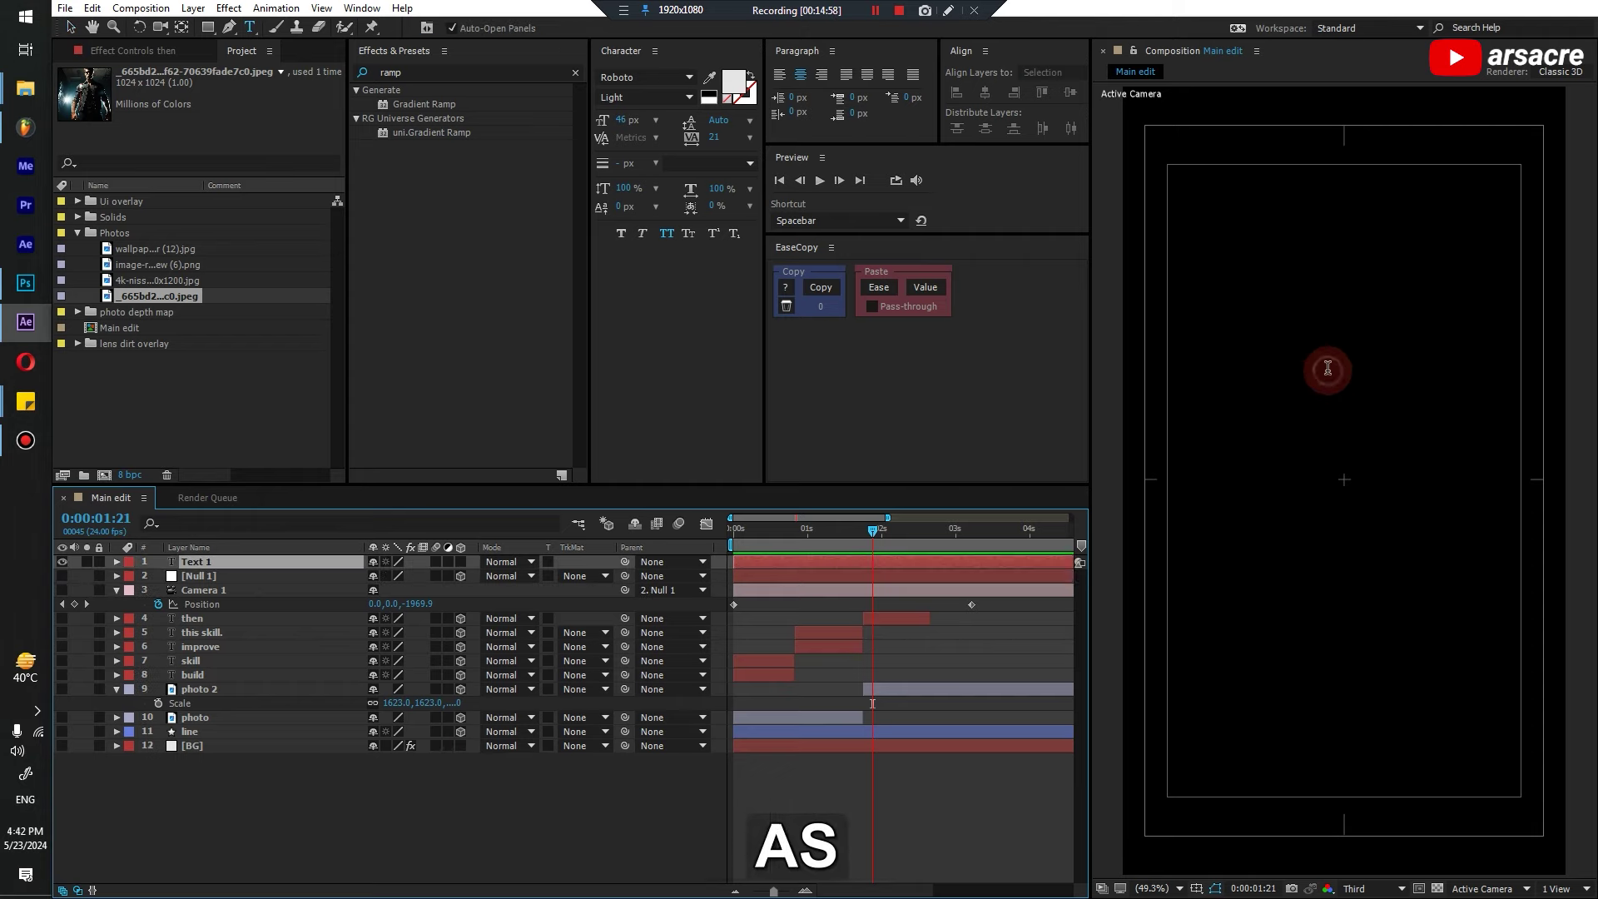
pyautogui.write('f')
pyautogui.click(789, 565)
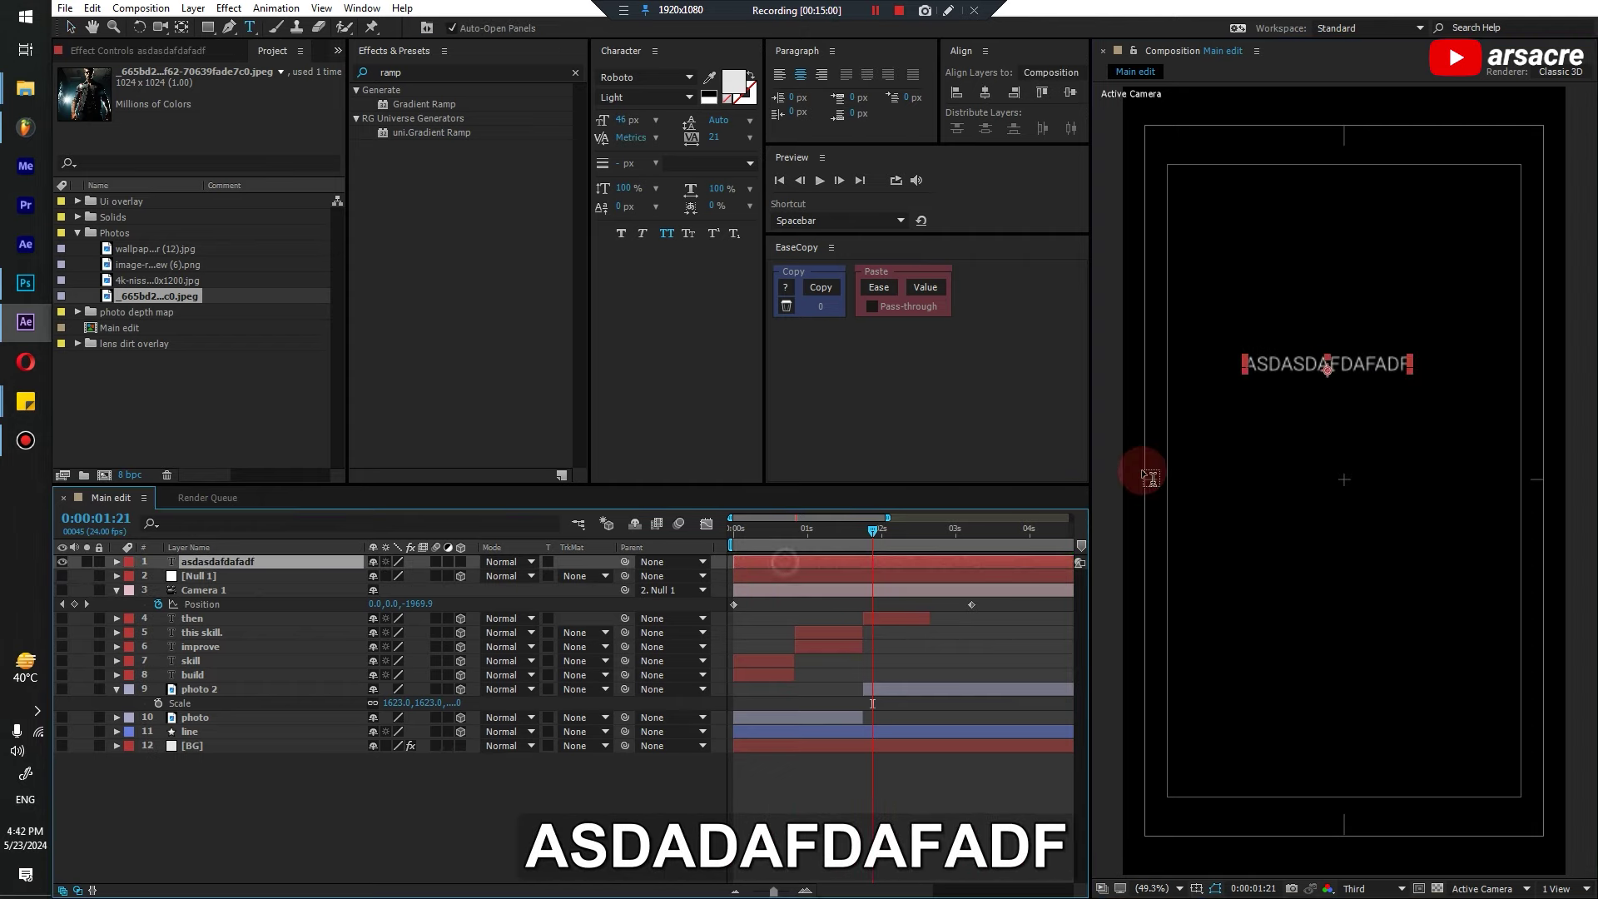
# Draw a circular mask on the placeholder text layer, centered around the text
pyautogui.press('q')
pyautogui.press('q')
pyautogui.press('q')
pyautogui.moveTo(1217, 275); pyautogui.dragTo(1420, 479)
pyautogui.press('v')
pyautogui.moveTo(1431, 372); pyautogui.dragTo(1437, 364)
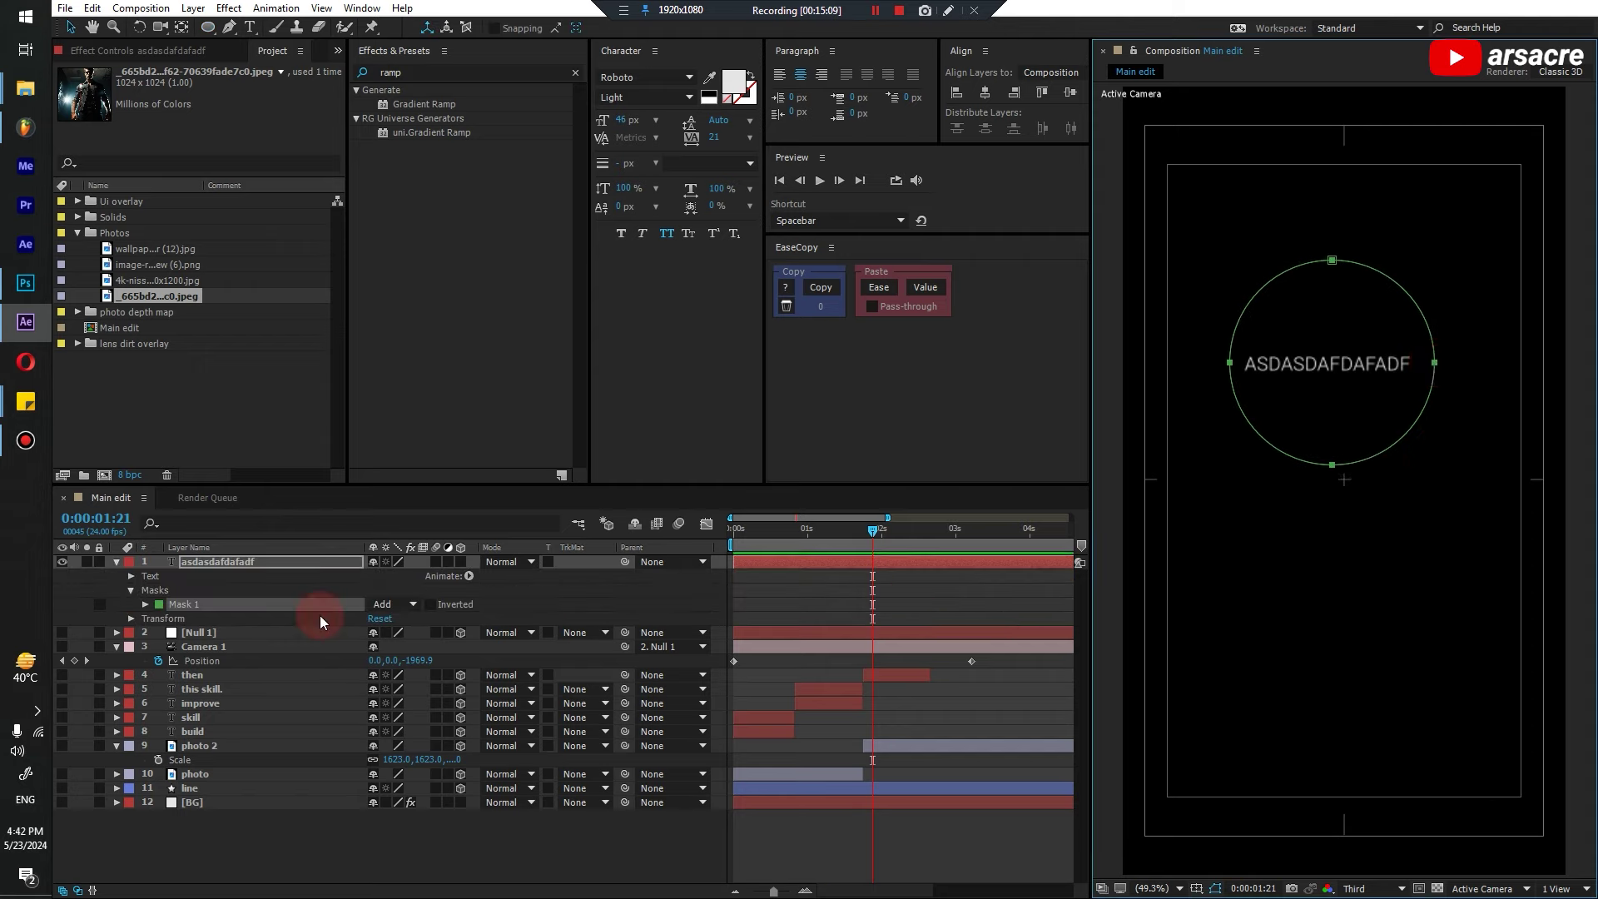
# Set Mask 1's mode to None and use Mask 1 as the placeholder text's path
pyautogui.click(249, 609)
pyautogui.click(396, 604)
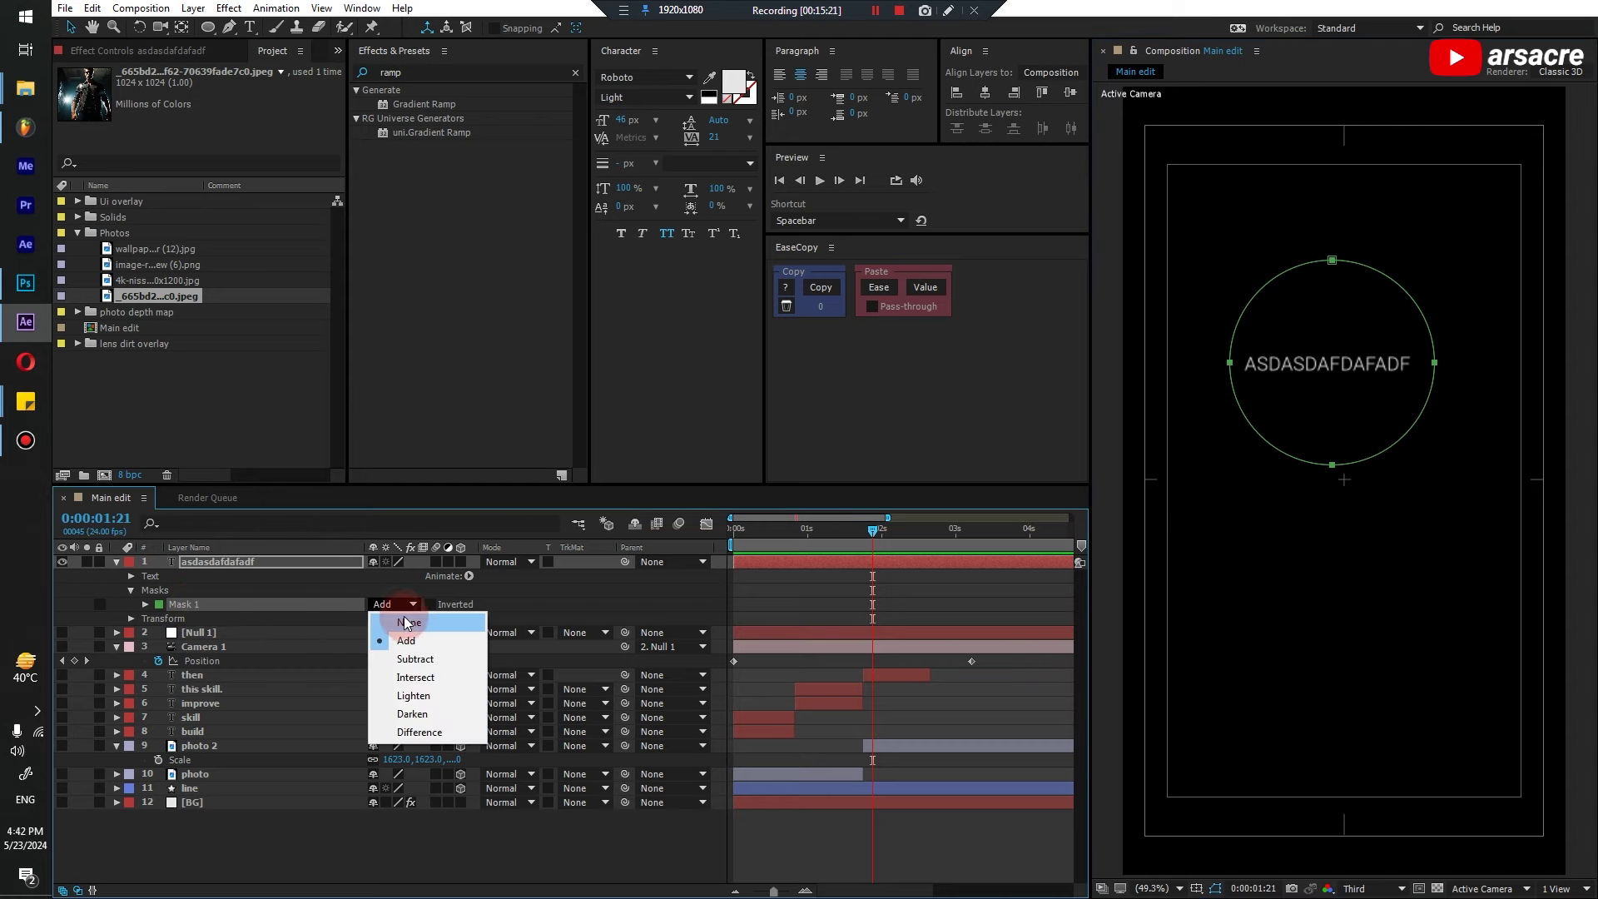
pyautogui.click(406, 626)
pyautogui.click(130, 576)
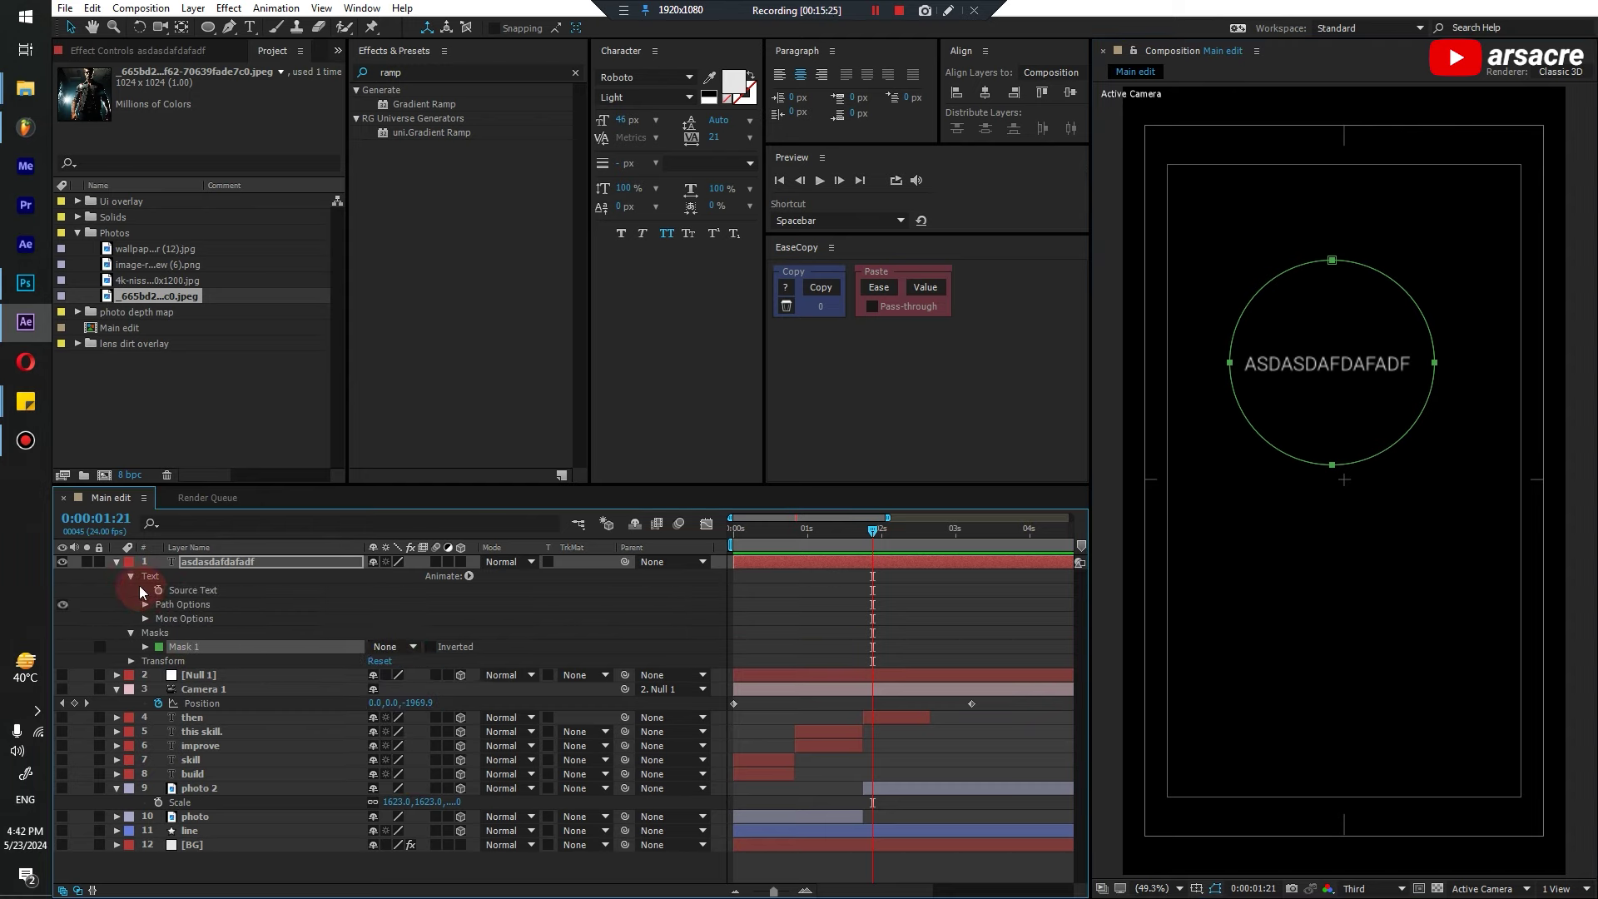
pyautogui.click(145, 606)
pyautogui.click(416, 618)
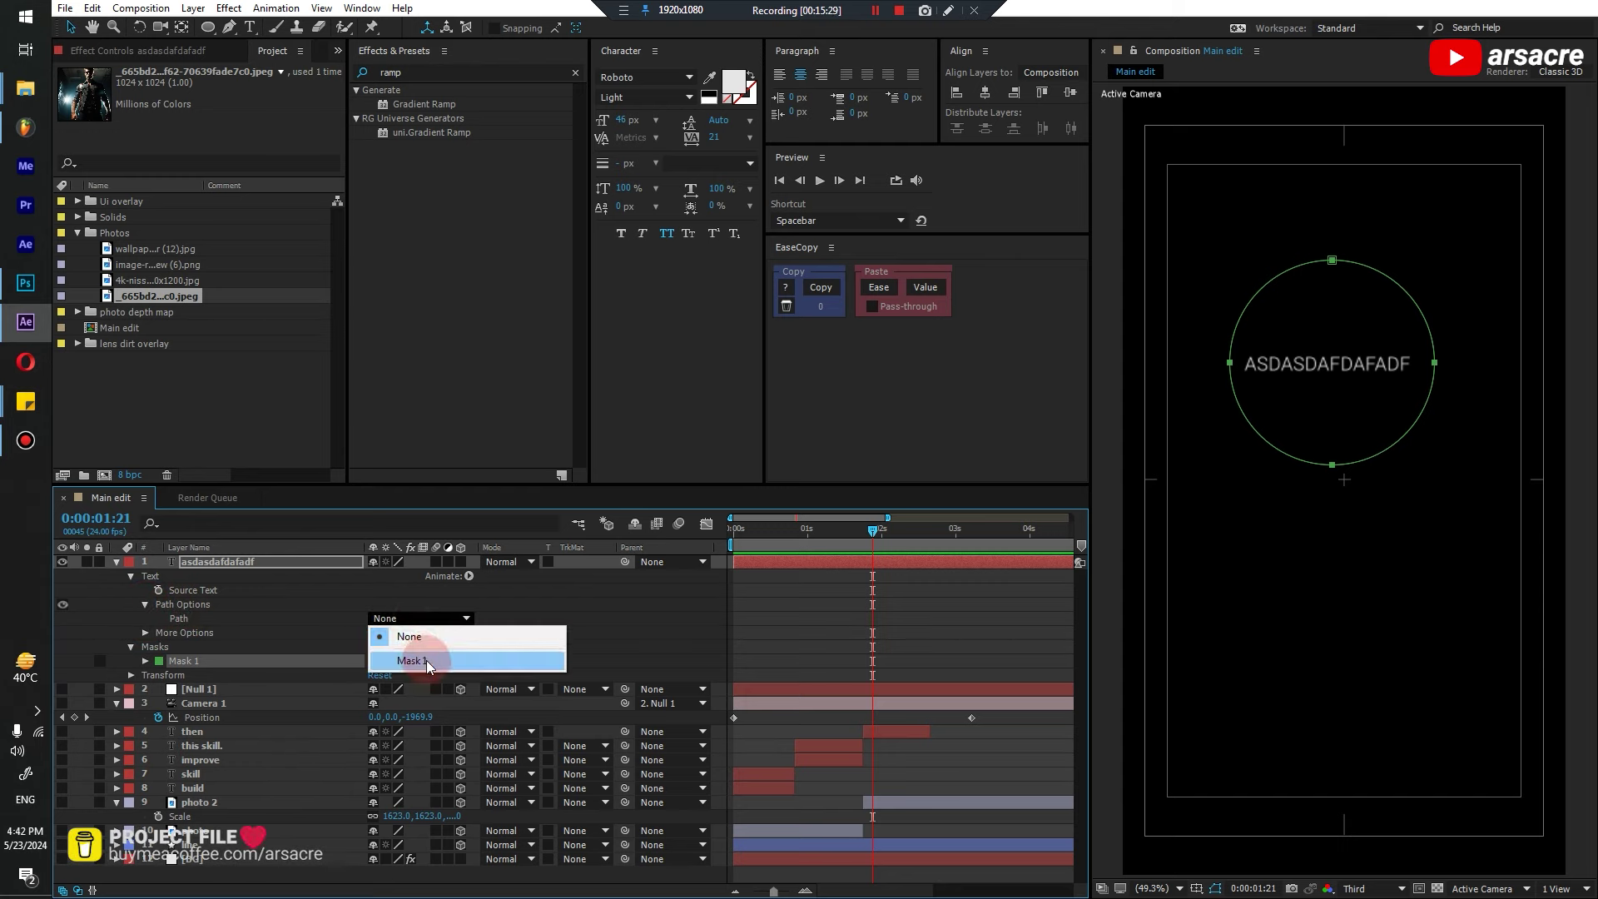
pyautogui.click(427, 661)
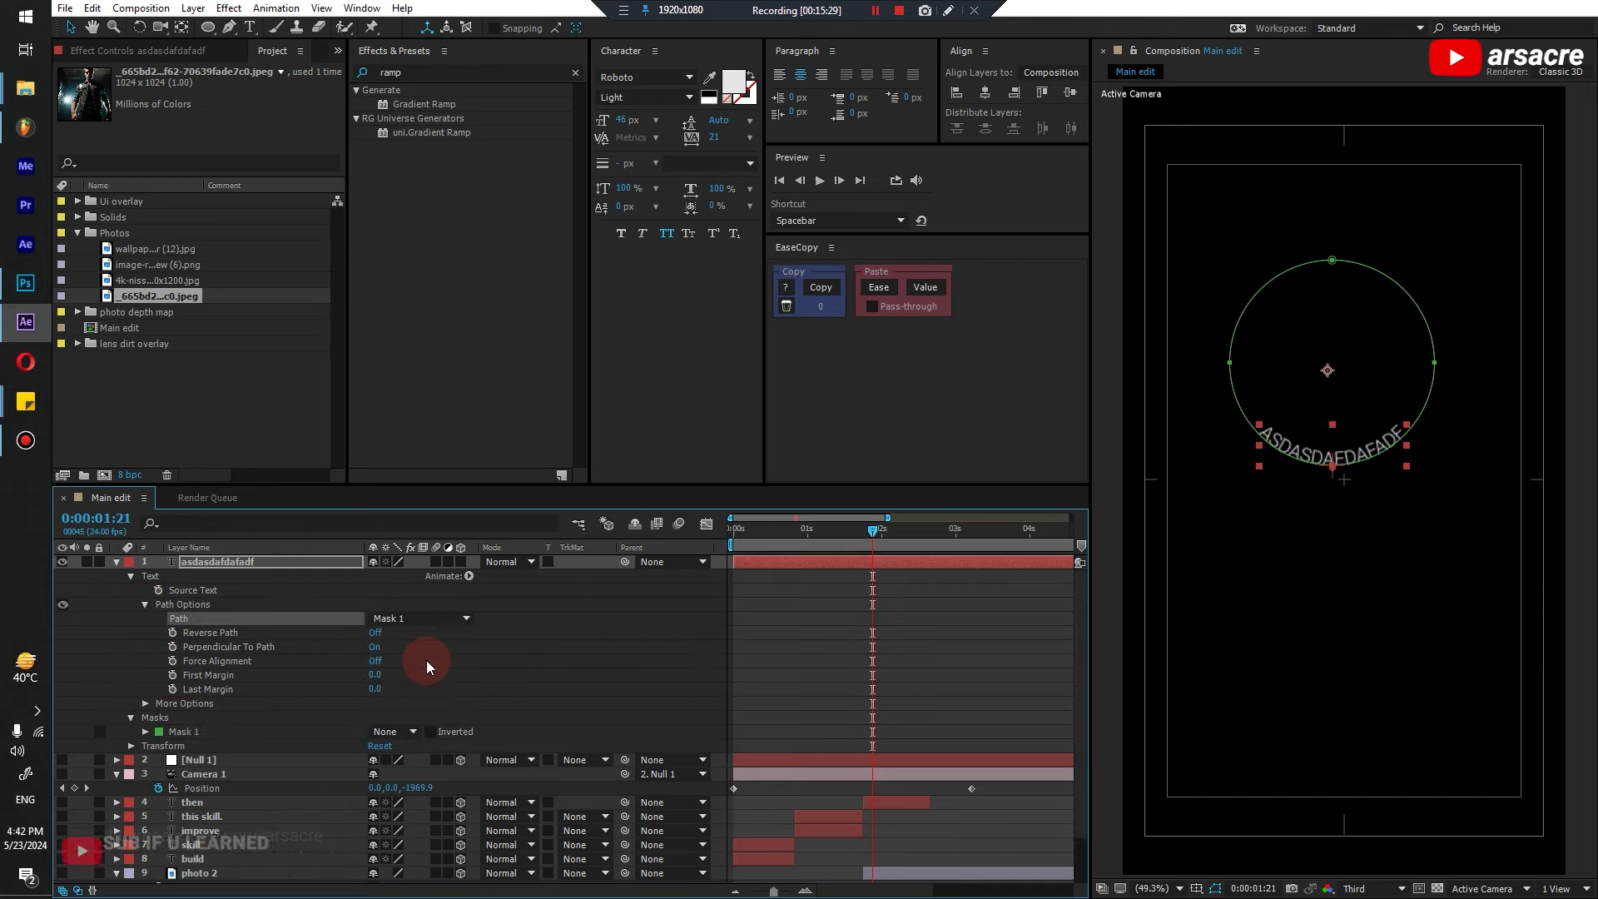
# Enable per-character 3D on the placeholder text and add a Rotation animator with X Rotation set to 90°
pyautogui.click(468, 576)
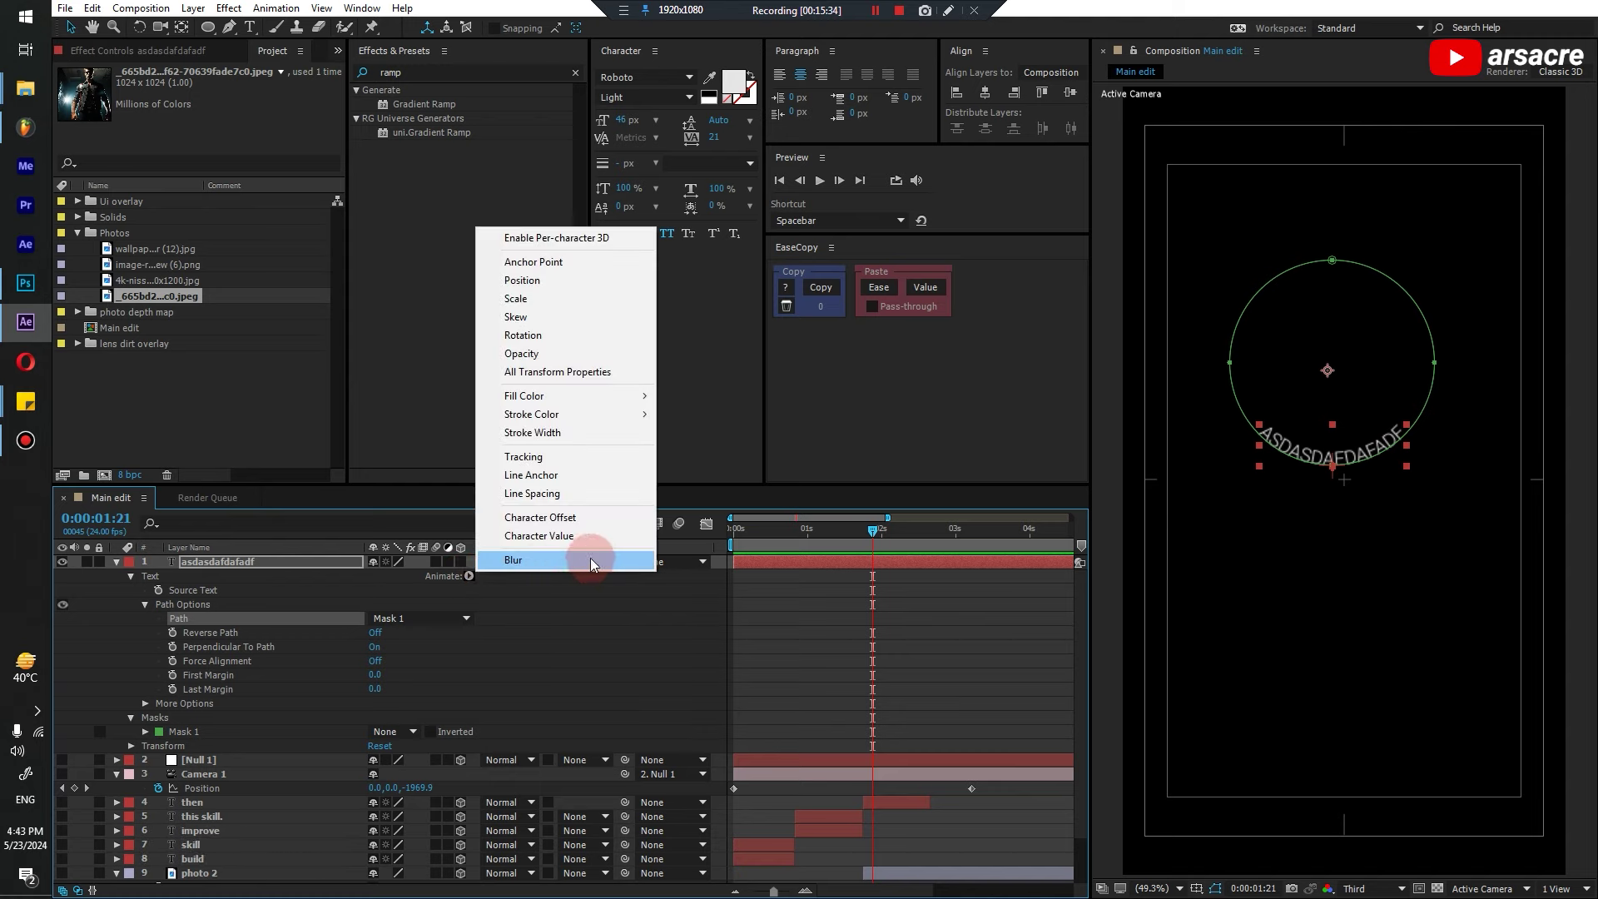
pyautogui.click(545, 239)
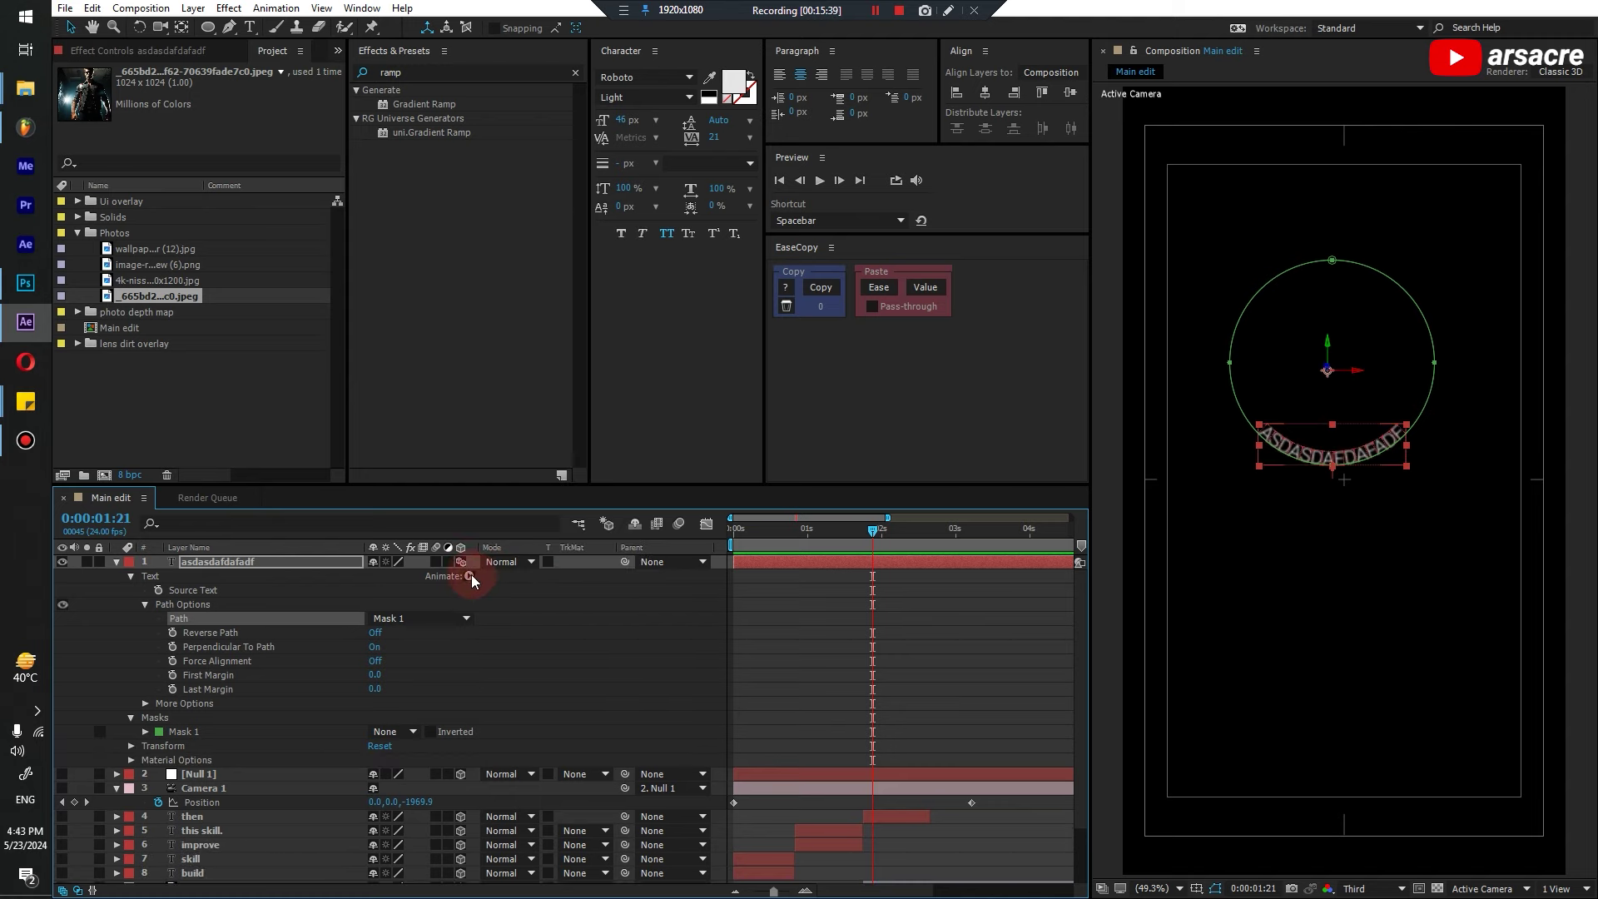
pyautogui.click(469, 576)
pyautogui.click(469, 576)
pyautogui.click(528, 335)
pyautogui.click(371, 772)
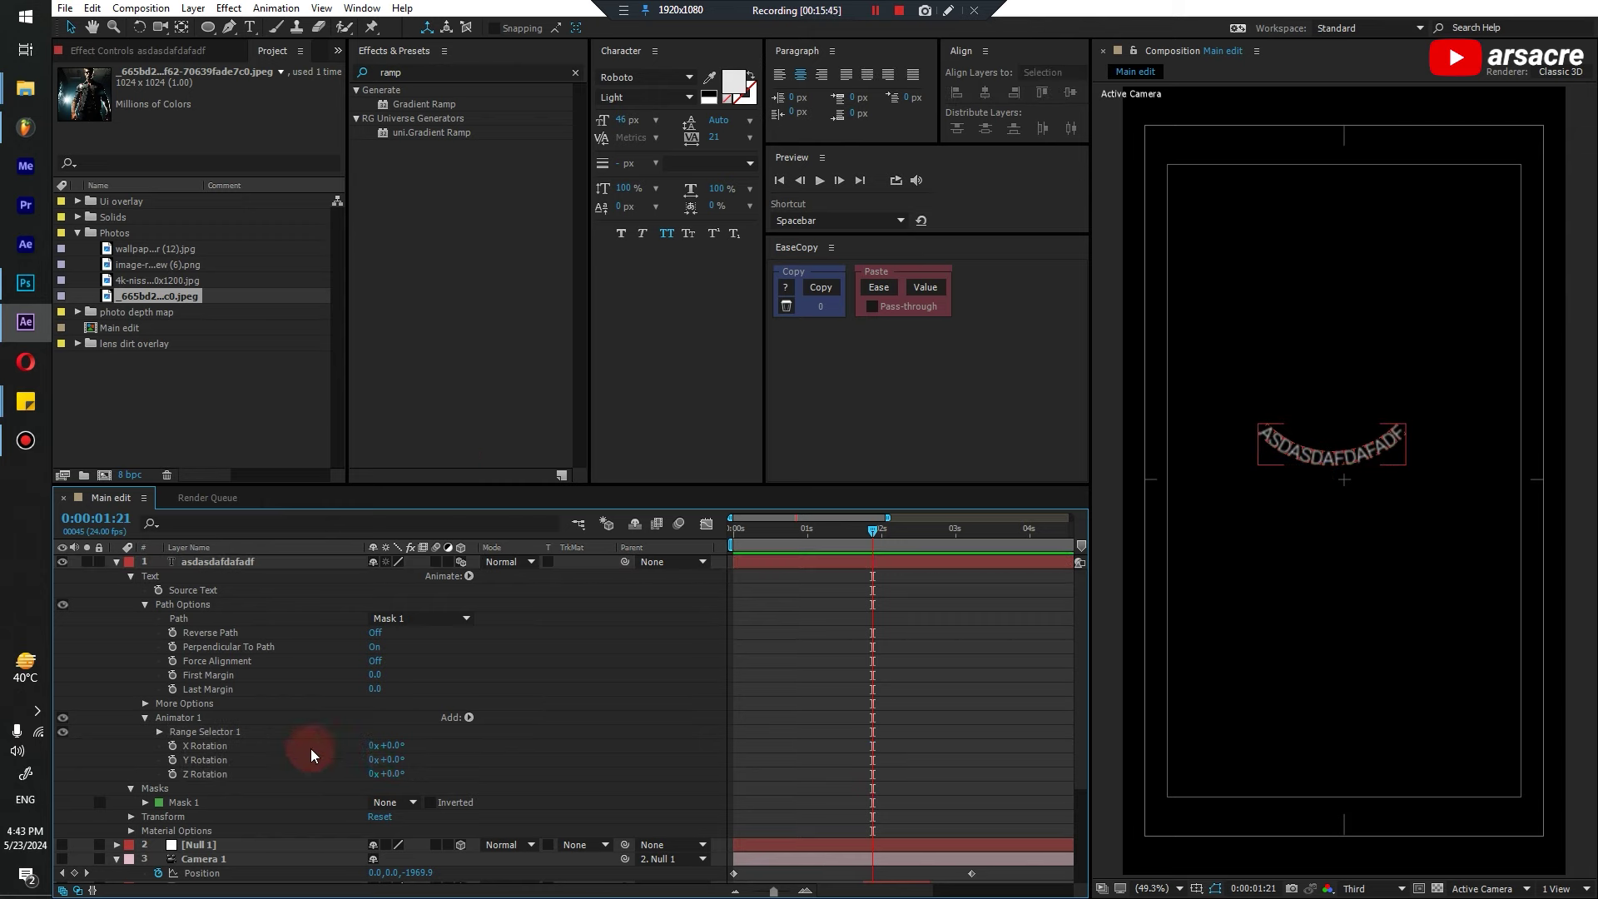
pyautogui.write('90')
pyautogui.press('Return')
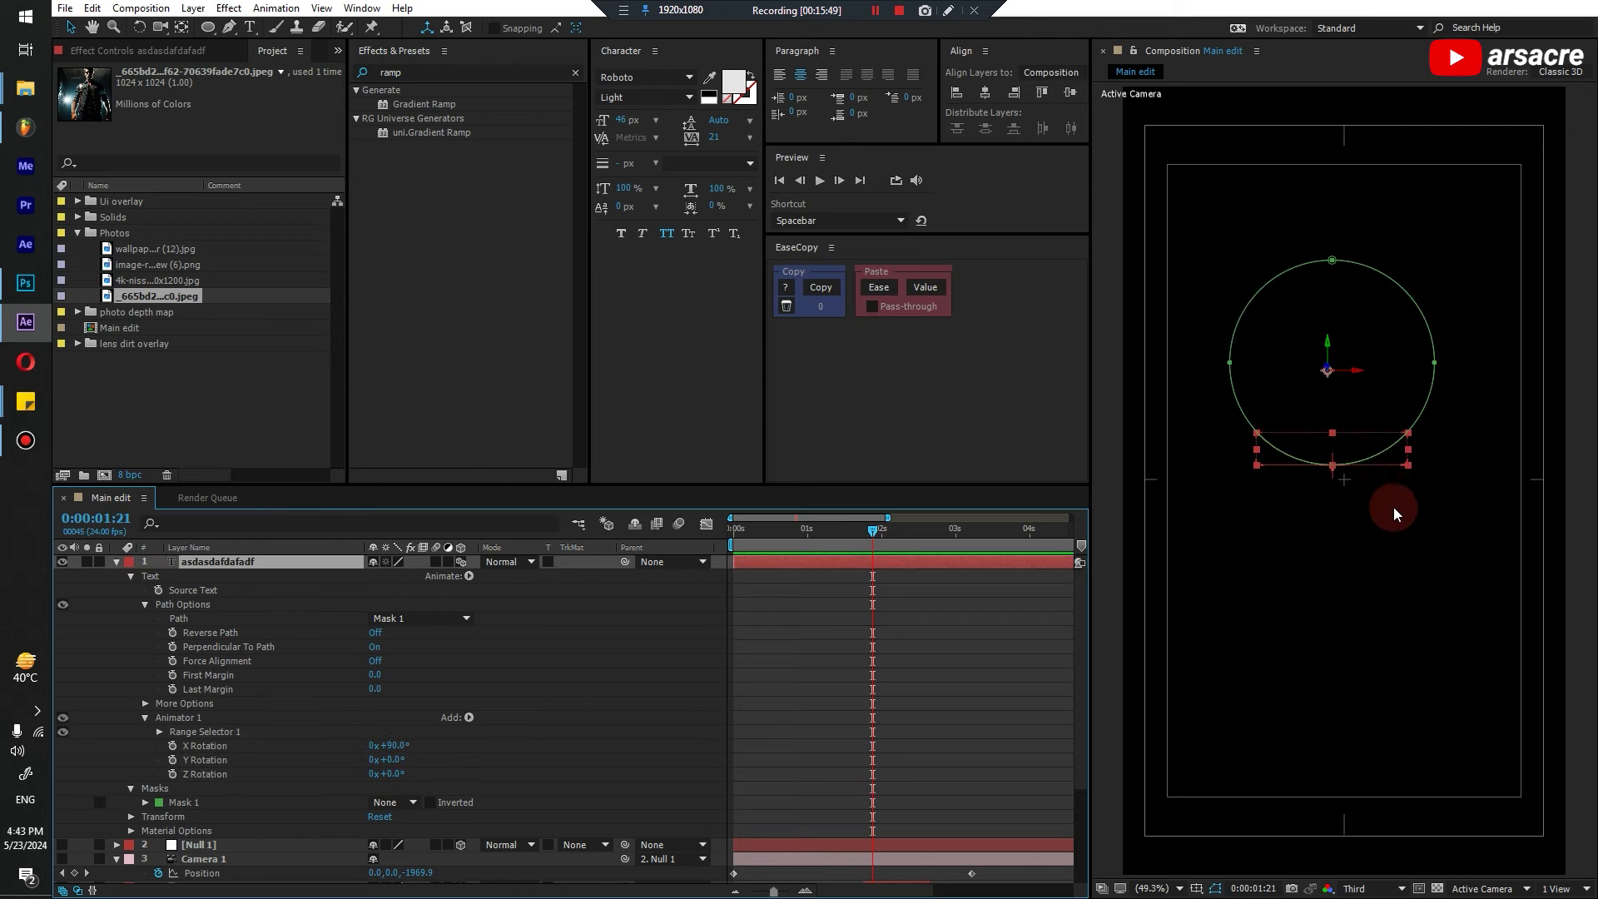
# Try changing the placeholder text layer's Y Rotation in its transform properties, then undo the rotation
pyautogui.press('w')
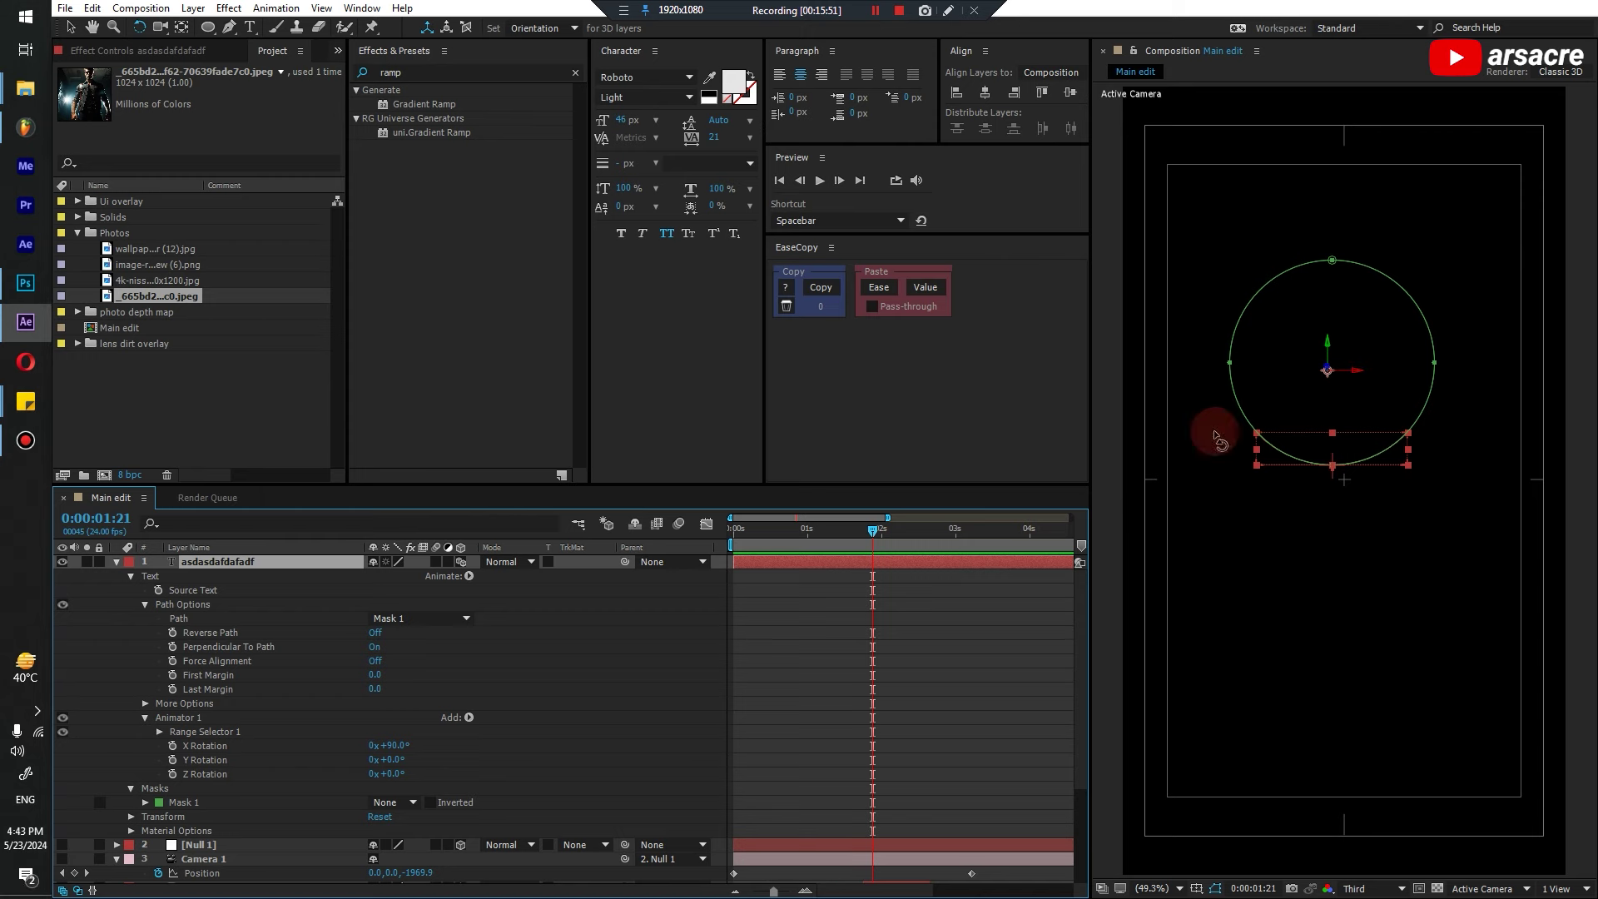
pyautogui.click(131, 576)
pyautogui.click(130, 617)
pyautogui.click(232, 704)
pyautogui.moveTo(387, 703); pyautogui.dragTo(398, 703)
pyautogui.hotkey('ctrl', 'z')
# Try duplicating the circular placeholder text layer and changing the copy's Y Rotation
pyautogui.hotkey('ctrl', 'd')
pyautogui.press('r')
pyautogui.moveTo(387, 604); pyautogui.dragTo(532, 619)
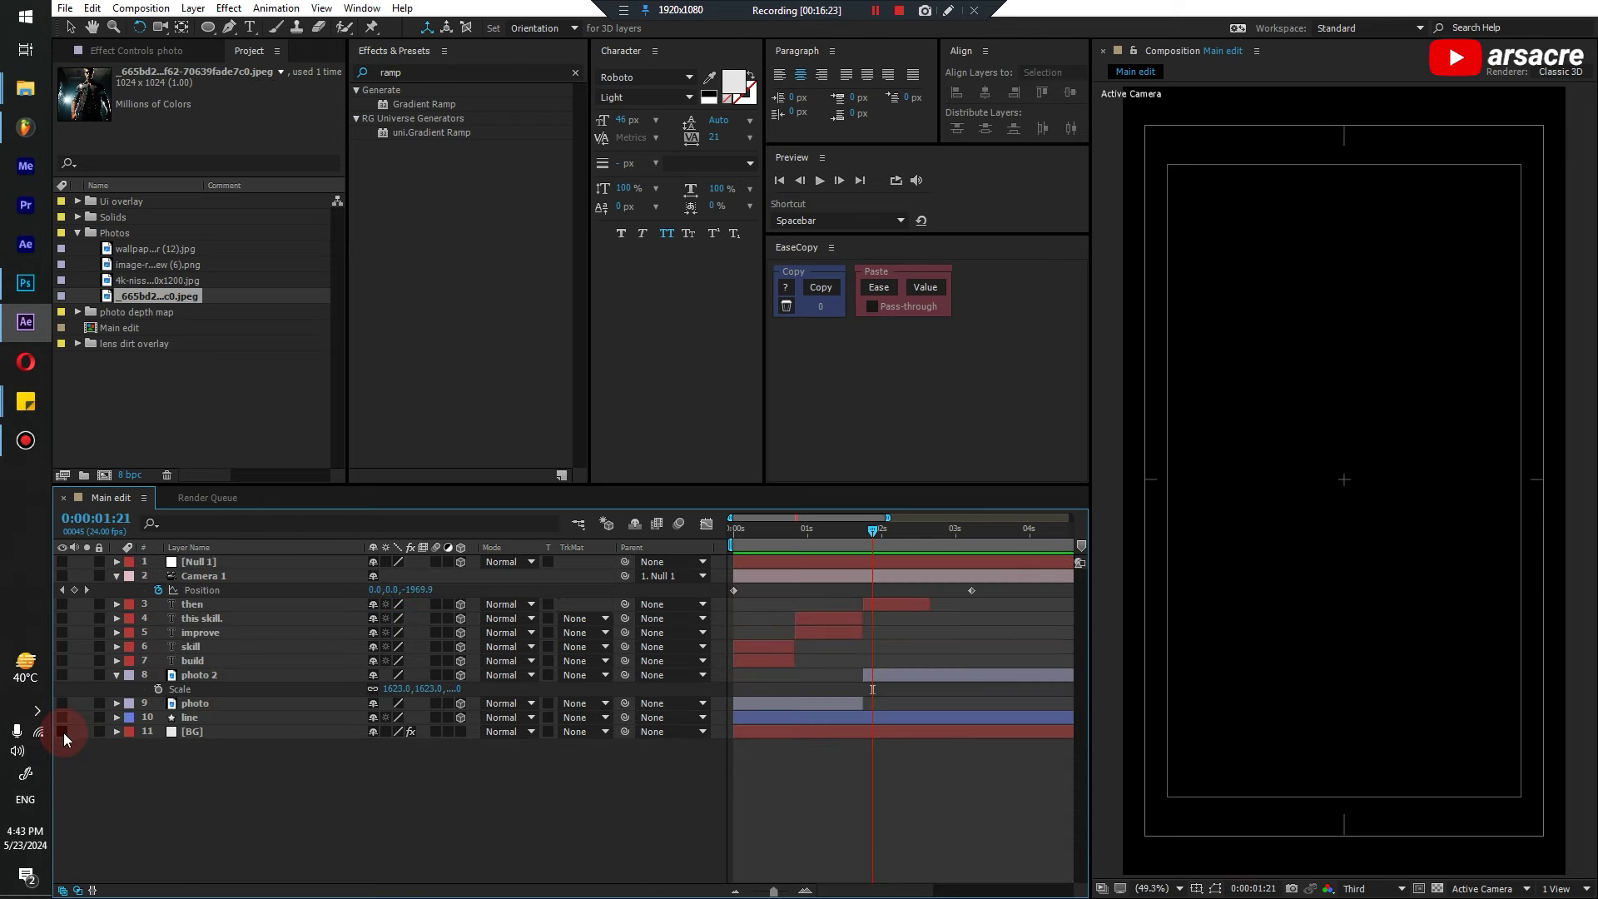
# Turn the composition's layers visible again, then hide the photo and photo 2 layers
pyautogui.moveTo(70, 606); pyautogui.dragTo(63, 562)
pyautogui.moveTo(872, 540); pyautogui.dragTo(908, 546)
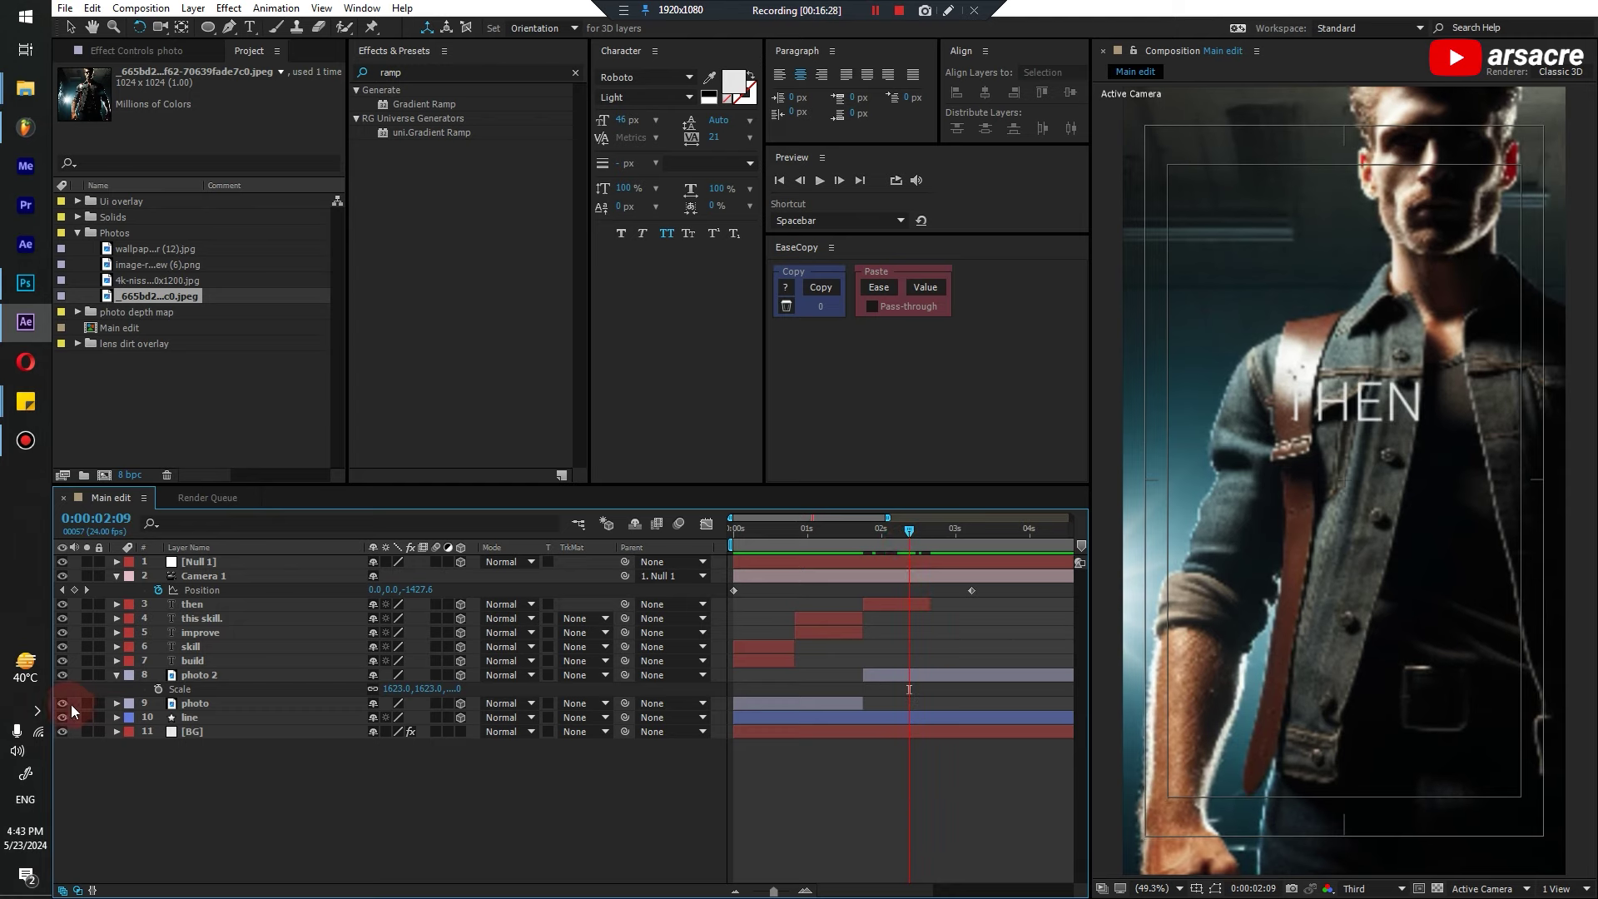
pyautogui.moveTo(62, 707); pyautogui.dragTo(63, 677)
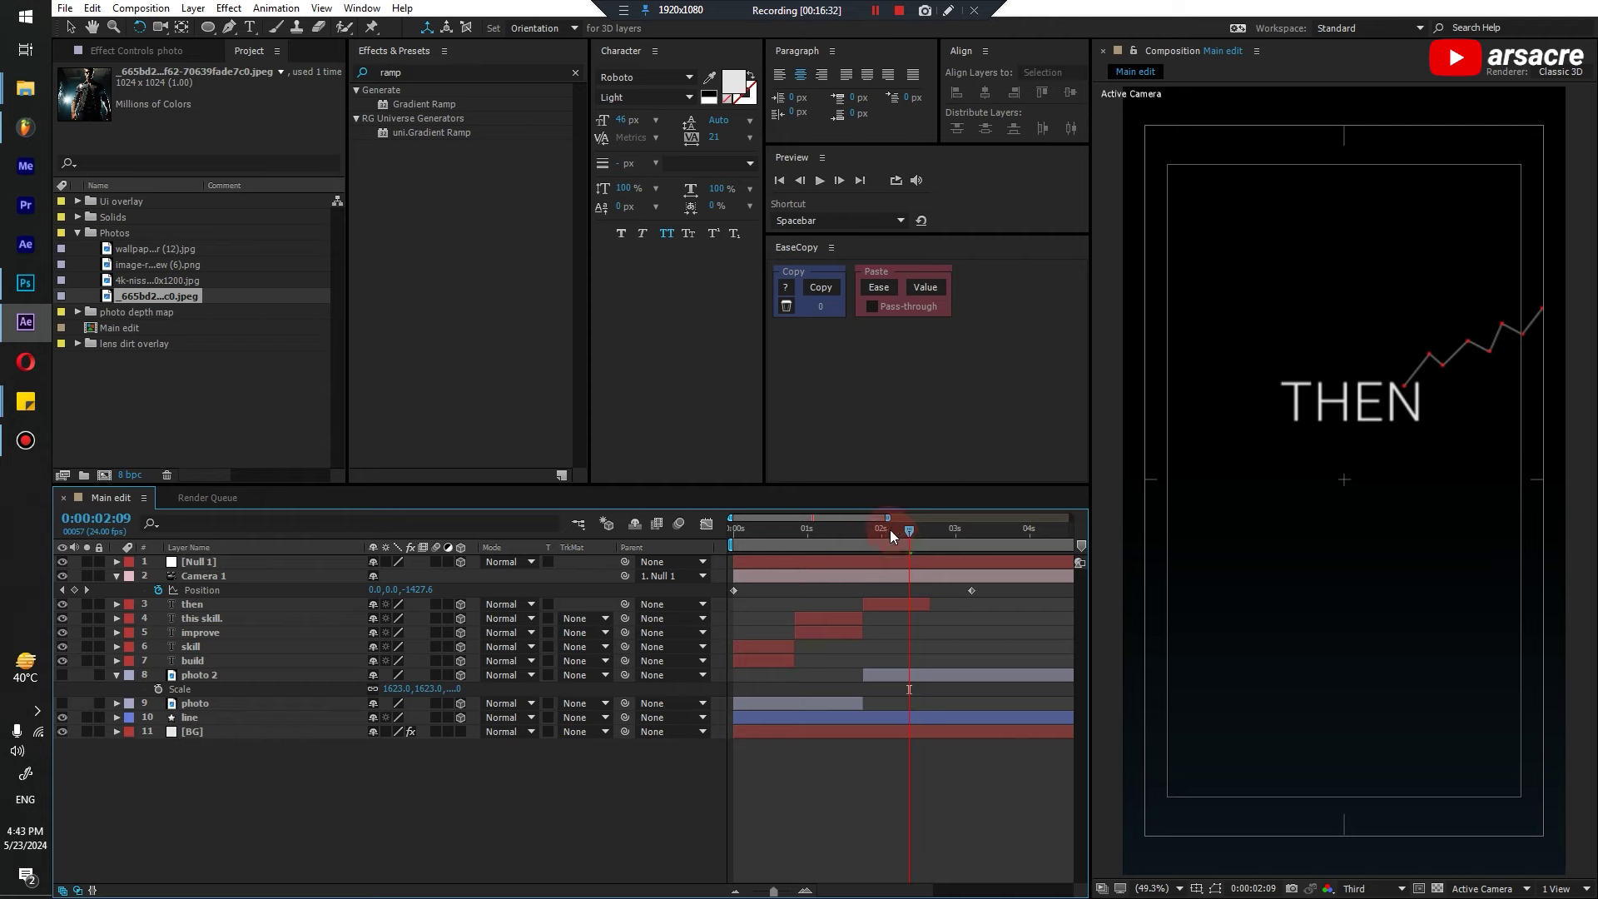
# Duplicate the "then" text layer at 0:00:01:18 and change the copy's text to "ridiculously"
pyautogui.moveTo(890, 530); pyautogui.dragTo(862, 533)
pyautogui.click(906, 605)
pyautogui.hotkey('ctrl', 'd')
pyautogui.hotkey('ctrl', 't')
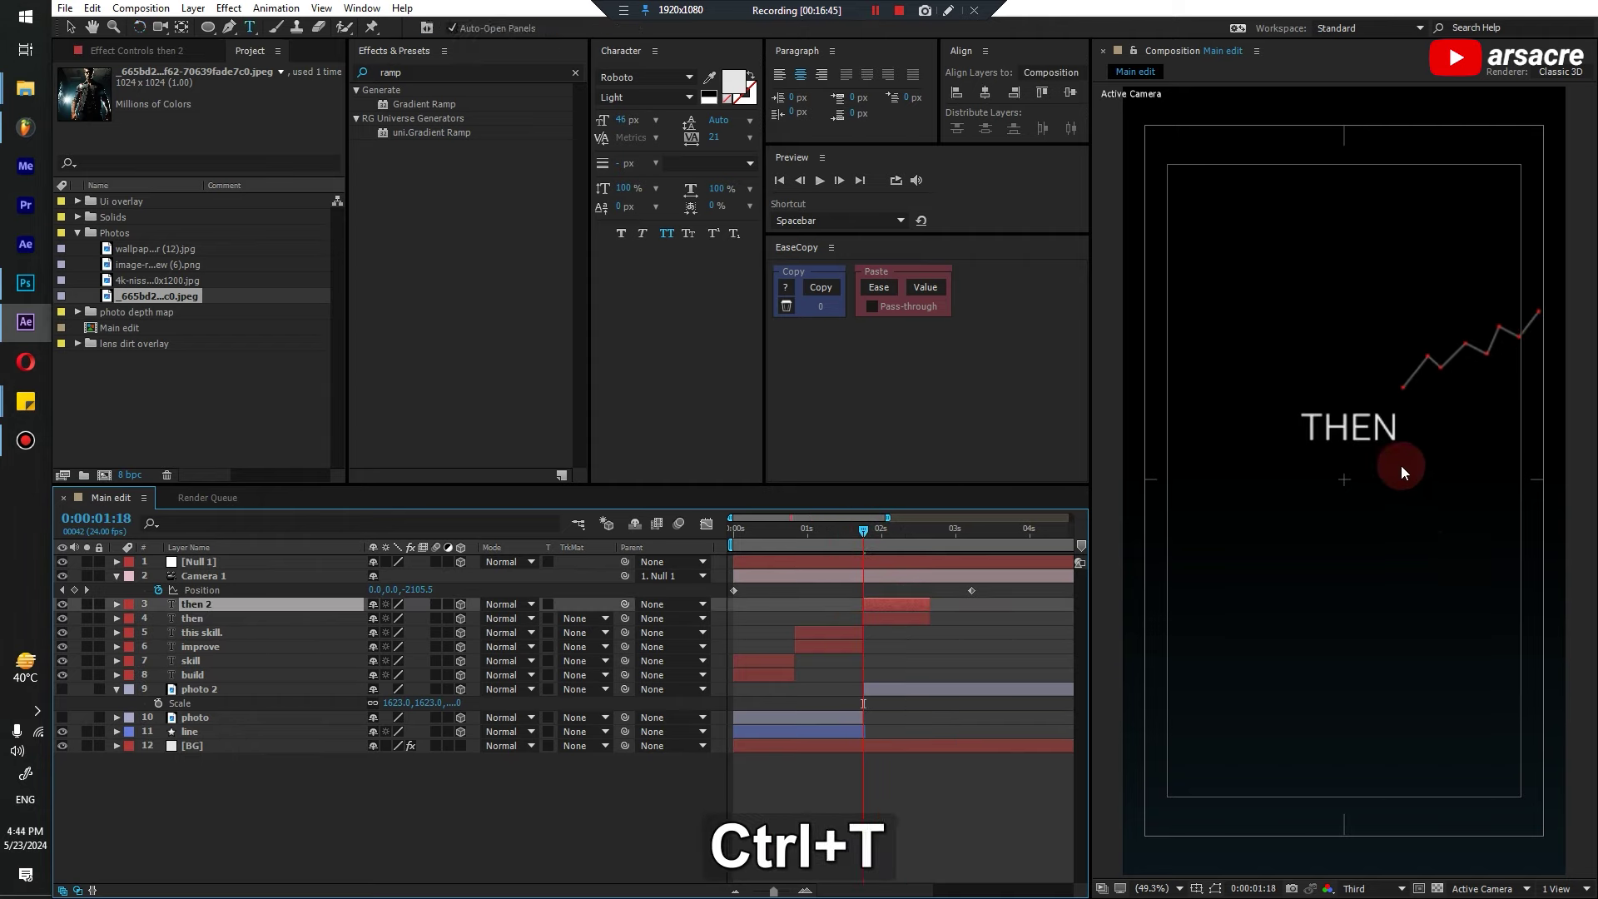
pyautogui.click(1365, 439)
pyautogui.hotkey('ctrl', 'a')
pyautogui.write('r')
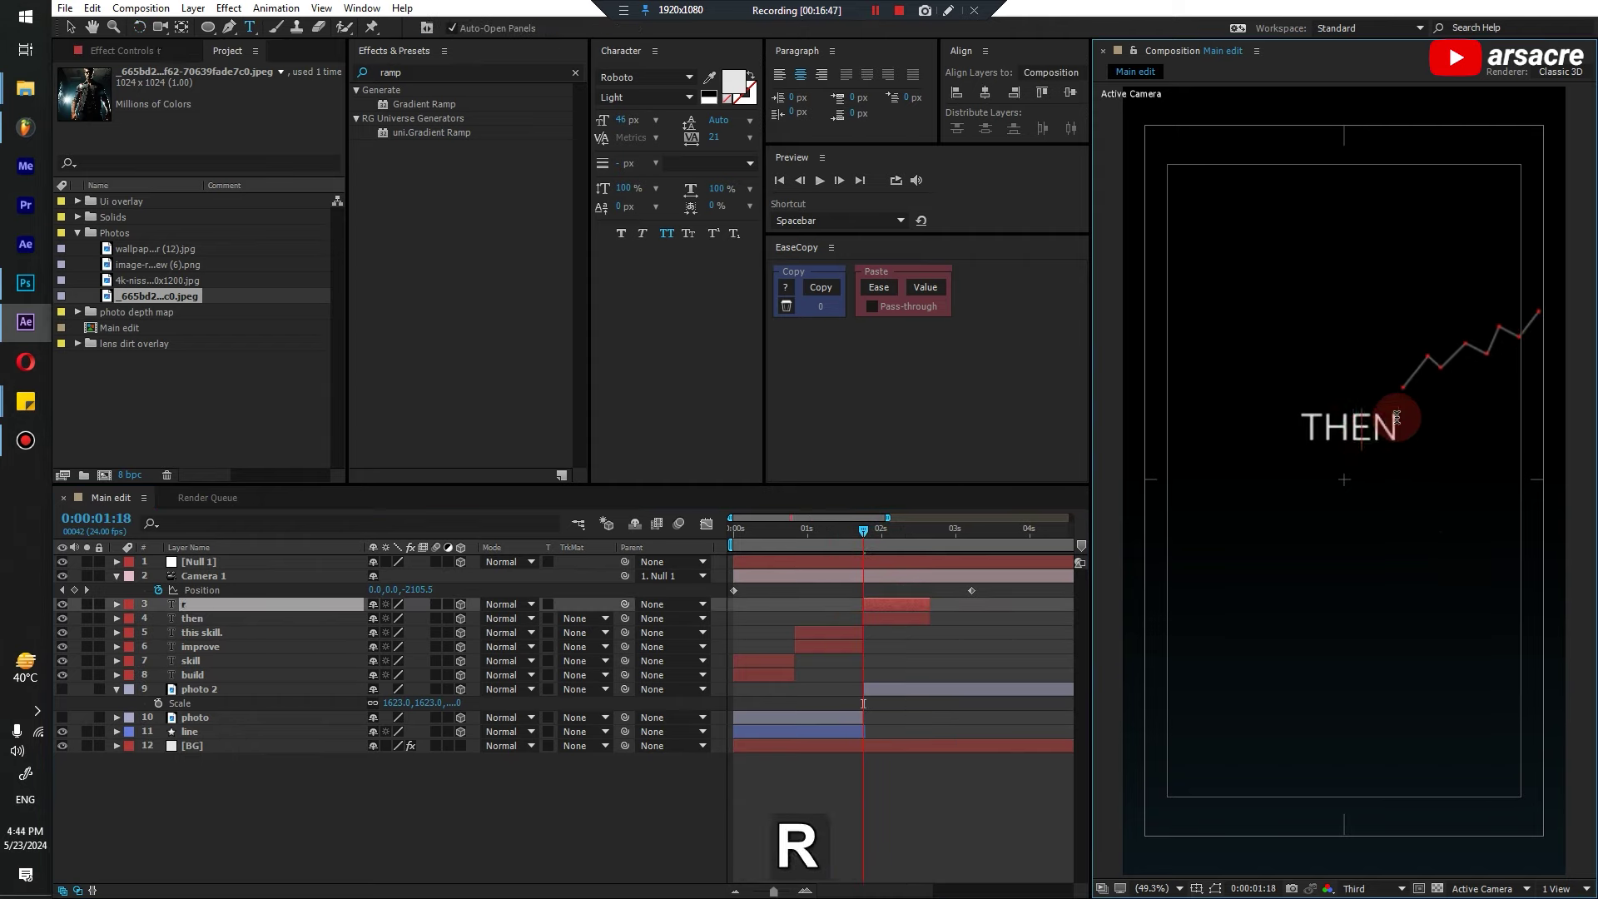
pyautogui.write('idiculously')
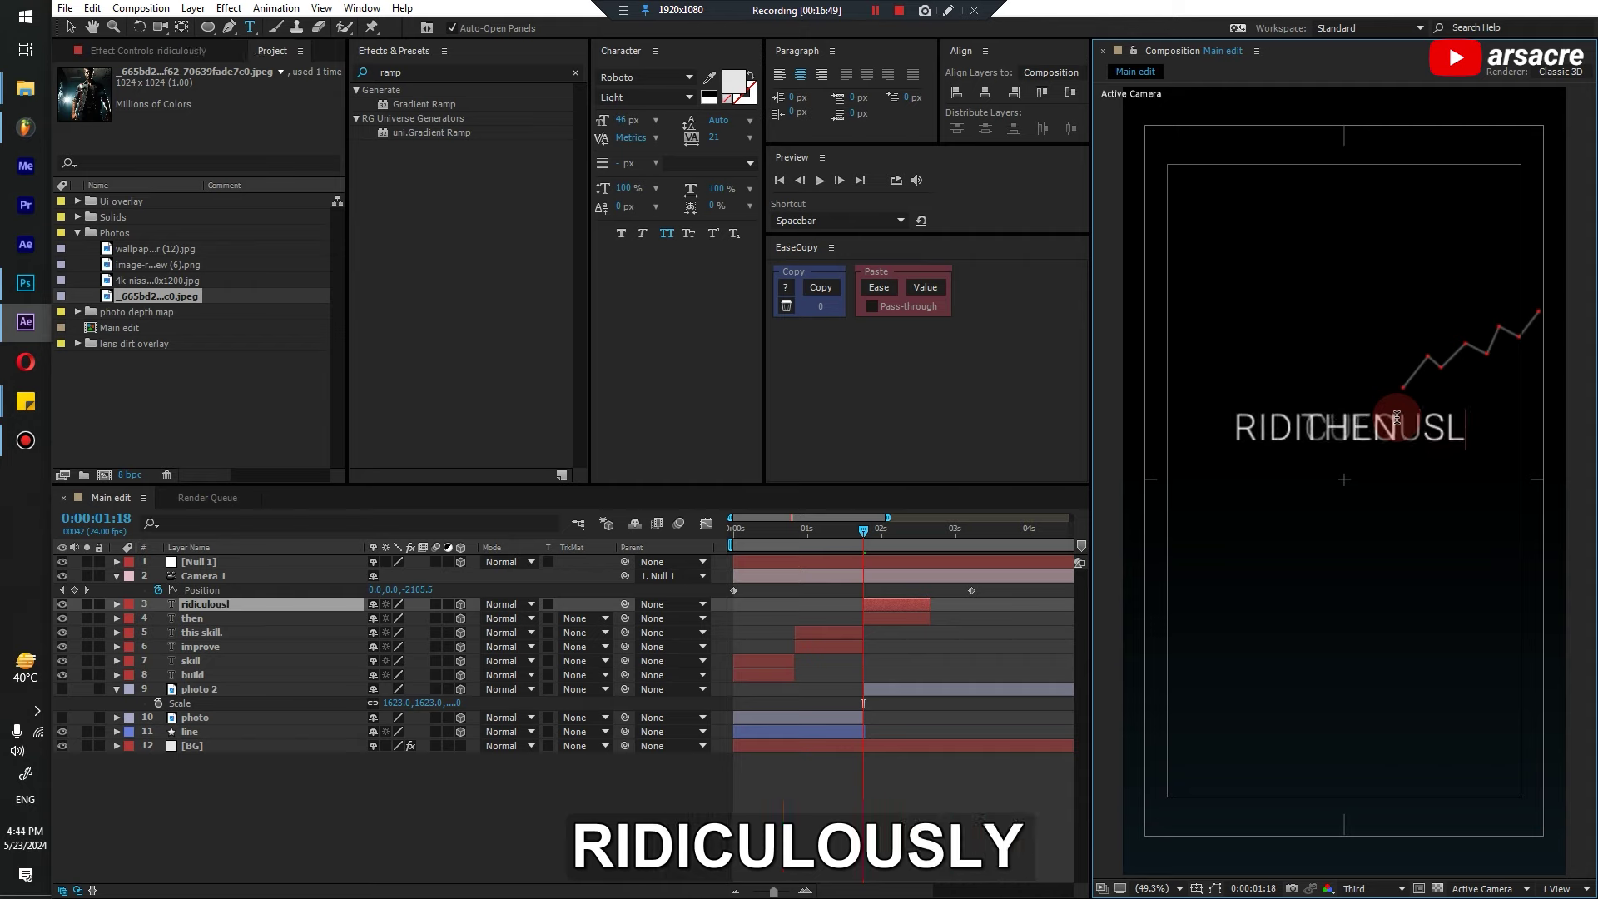
# Place the bold "ridiculously" text below THEN and draw a large circular mask centered around it
pyautogui.hotkey('ctrl', 'a')
pyautogui.scroll(-3, 658, 97)
pyautogui.press('q')
pyautogui.moveTo(1188, 335); pyautogui.dragTo(1498, 599)
# Set Mask 1's mode to None and use Mask 1 as the "ridiculously" text's path
pyautogui.click(201, 648)
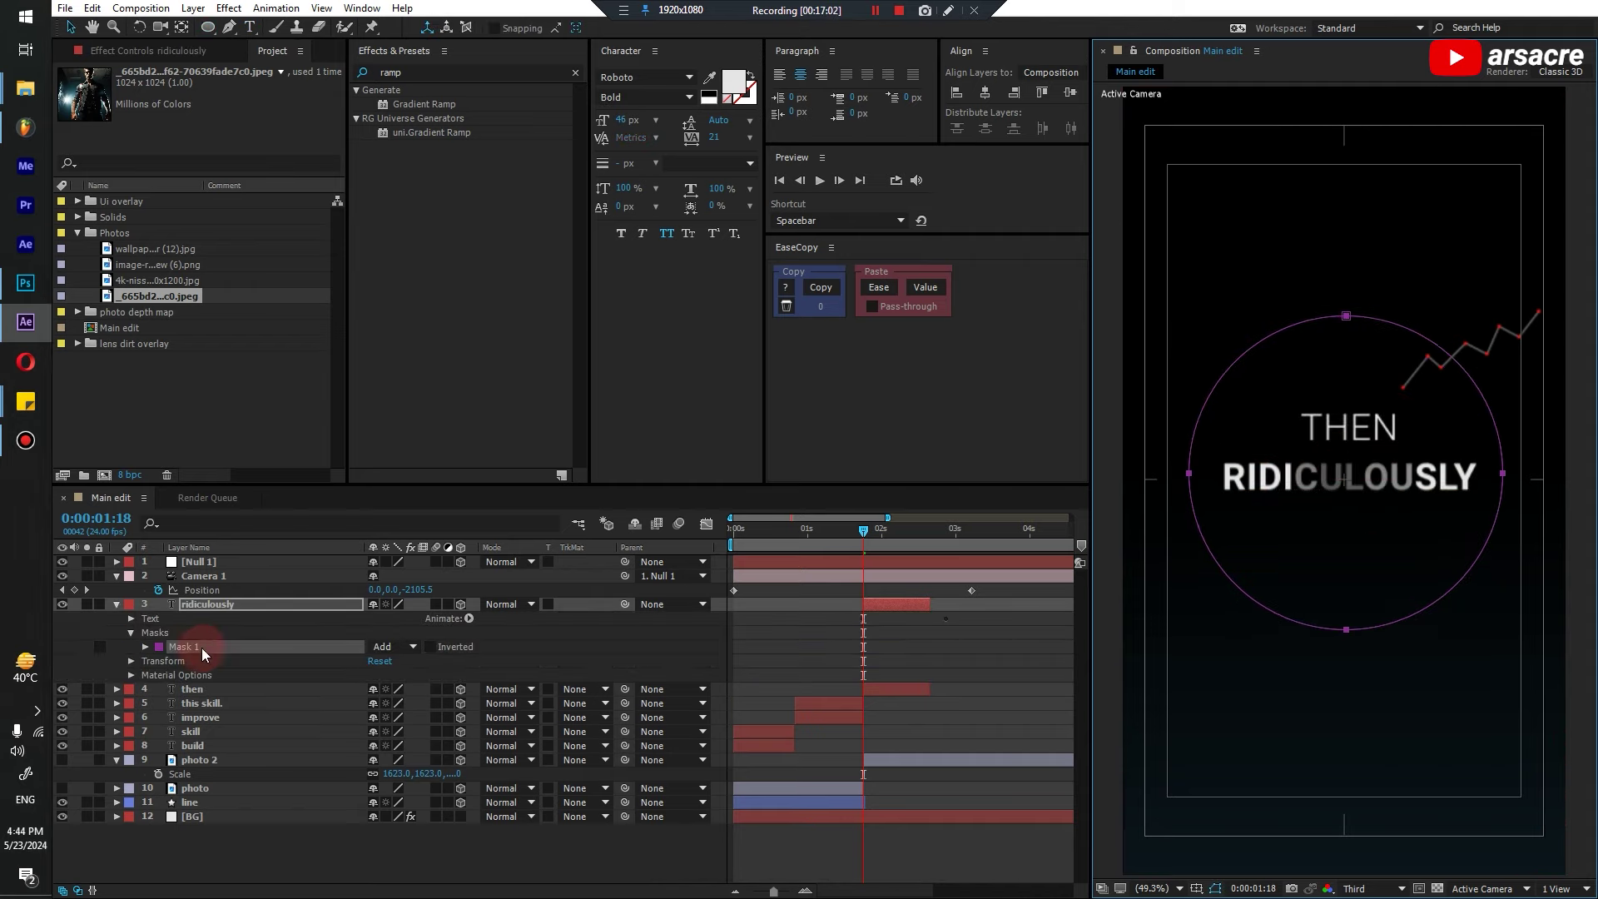
pyautogui.click(387, 648)
pyautogui.click(408, 663)
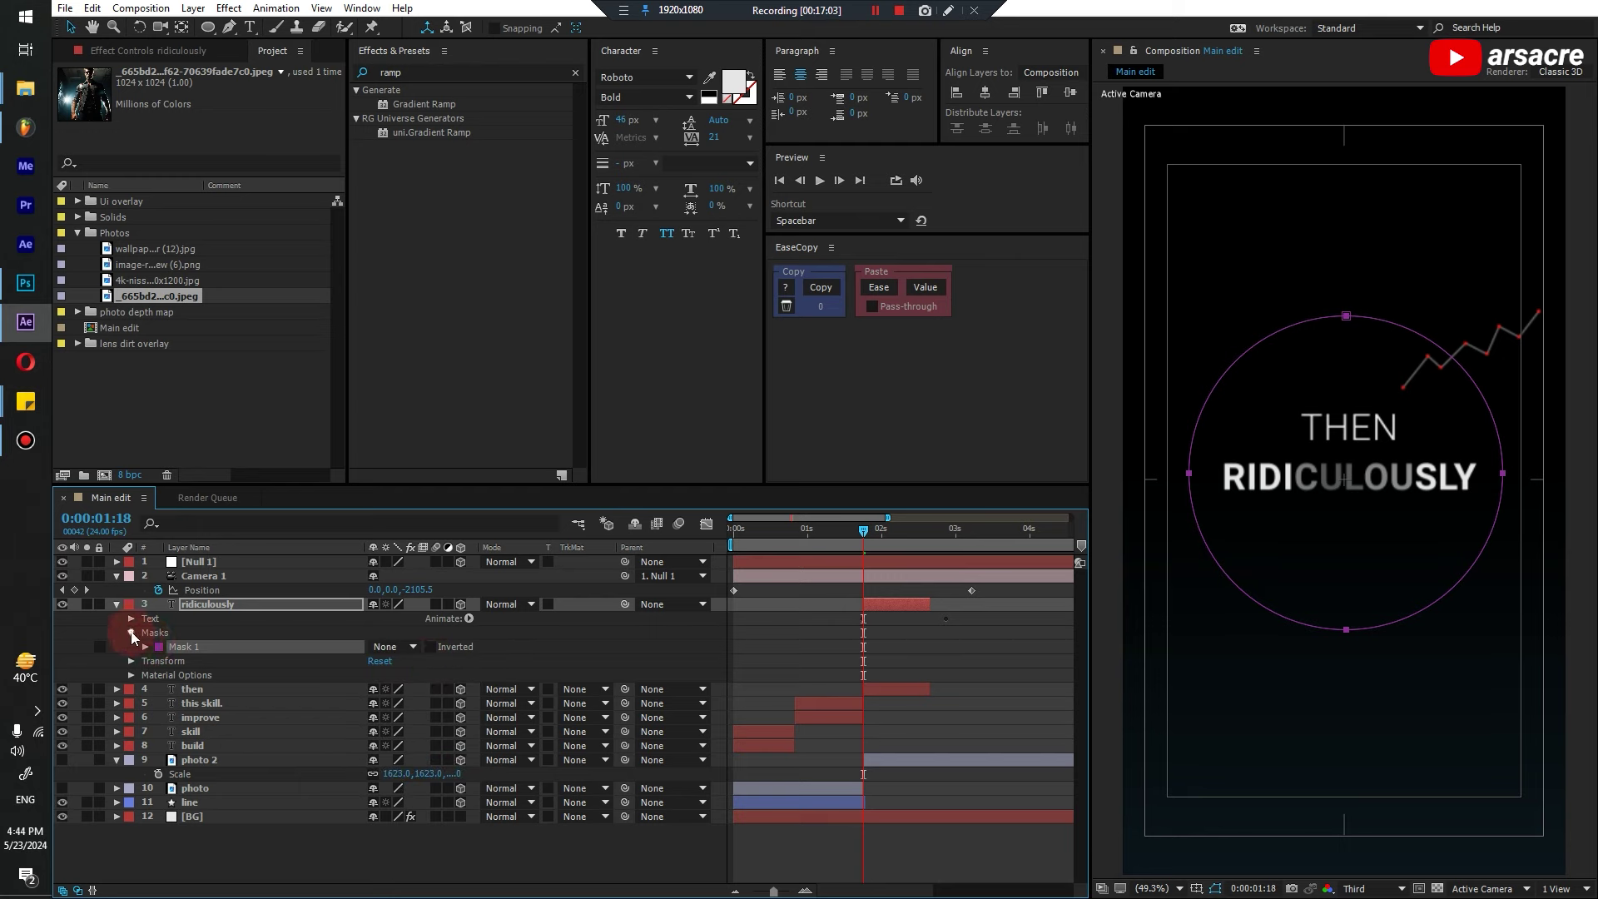
pyautogui.click(132, 633)
pyautogui.click(131, 620)
pyautogui.click(145, 647)
pyautogui.click(391, 659)
pyautogui.click(418, 699)
# Delete the inherited Animator 1 from the "ridiculously" text layer
pyautogui.click(469, 618)
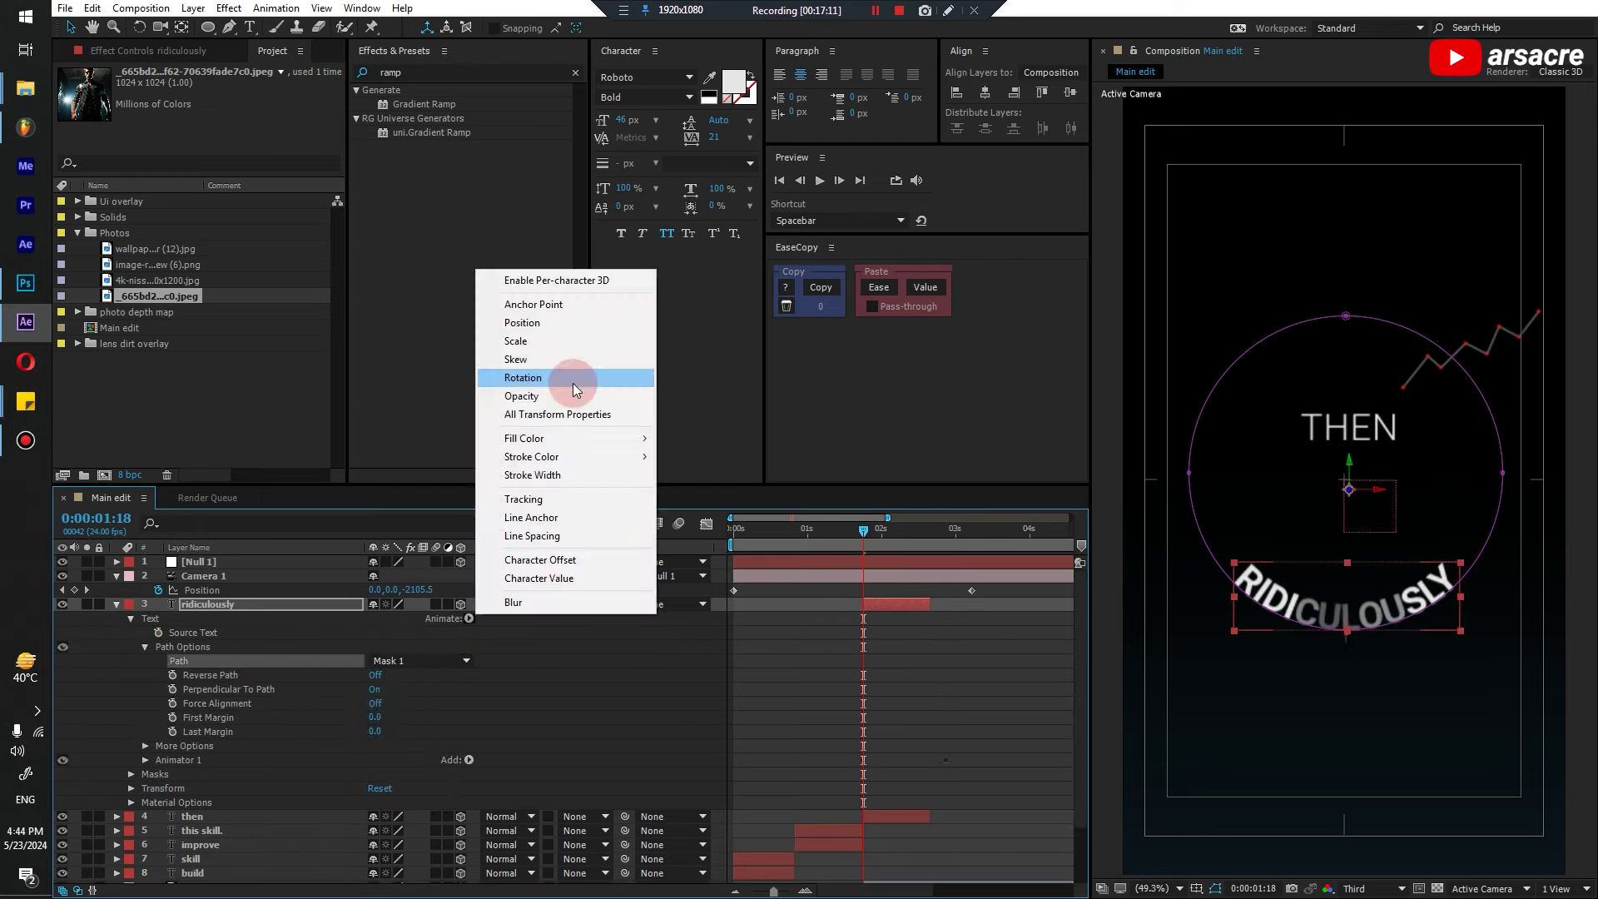
pyautogui.click(646, 718)
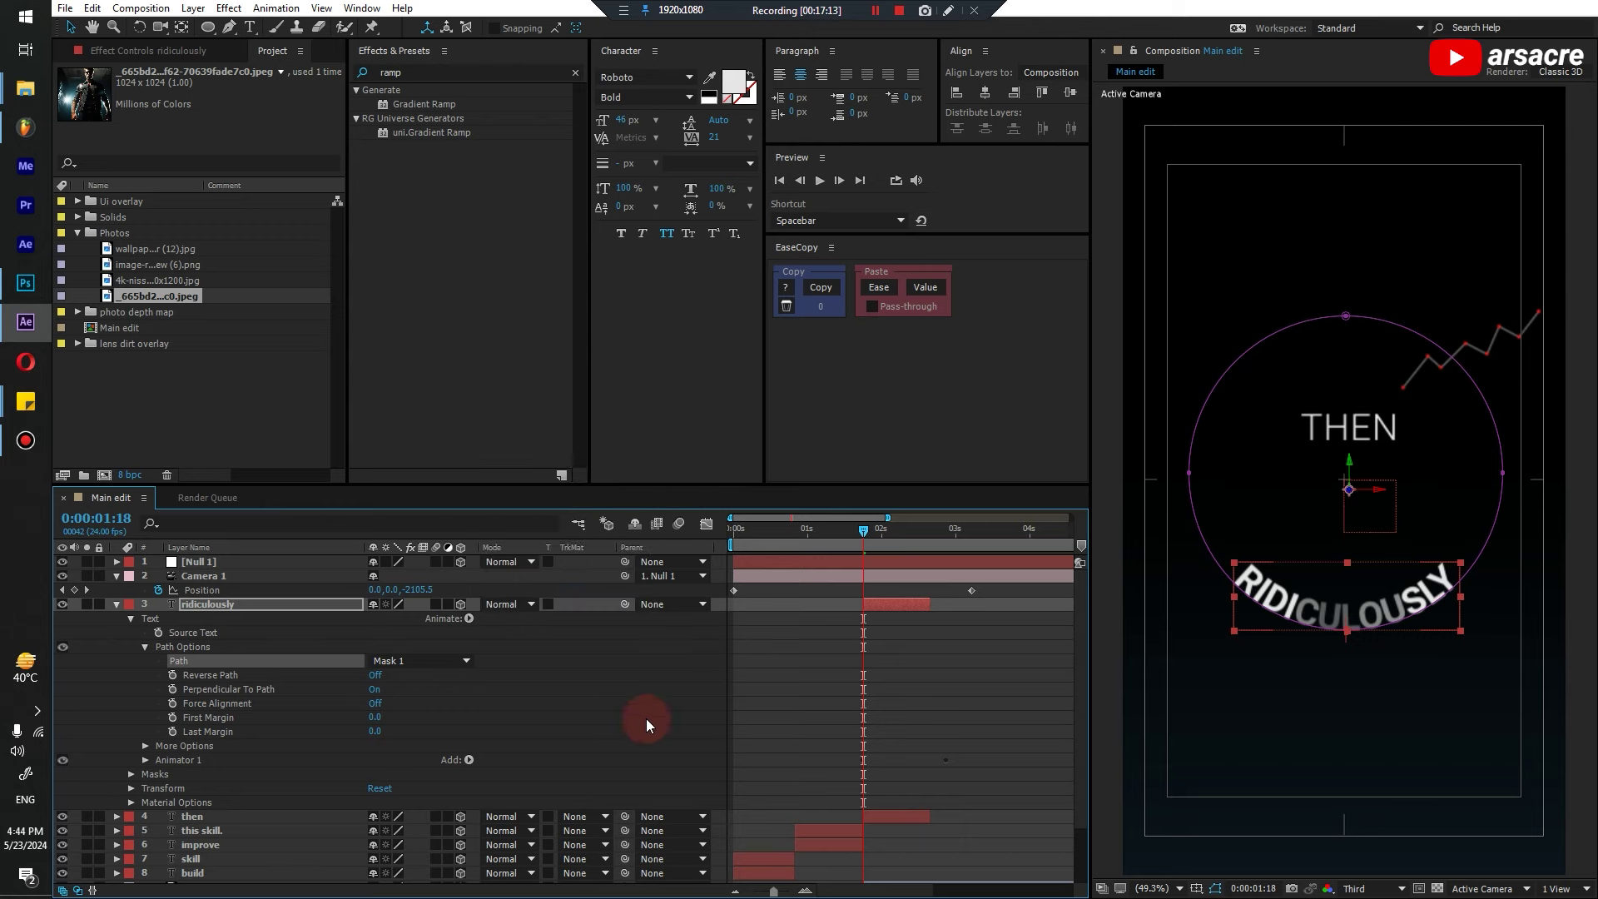
pyautogui.click(190, 761)
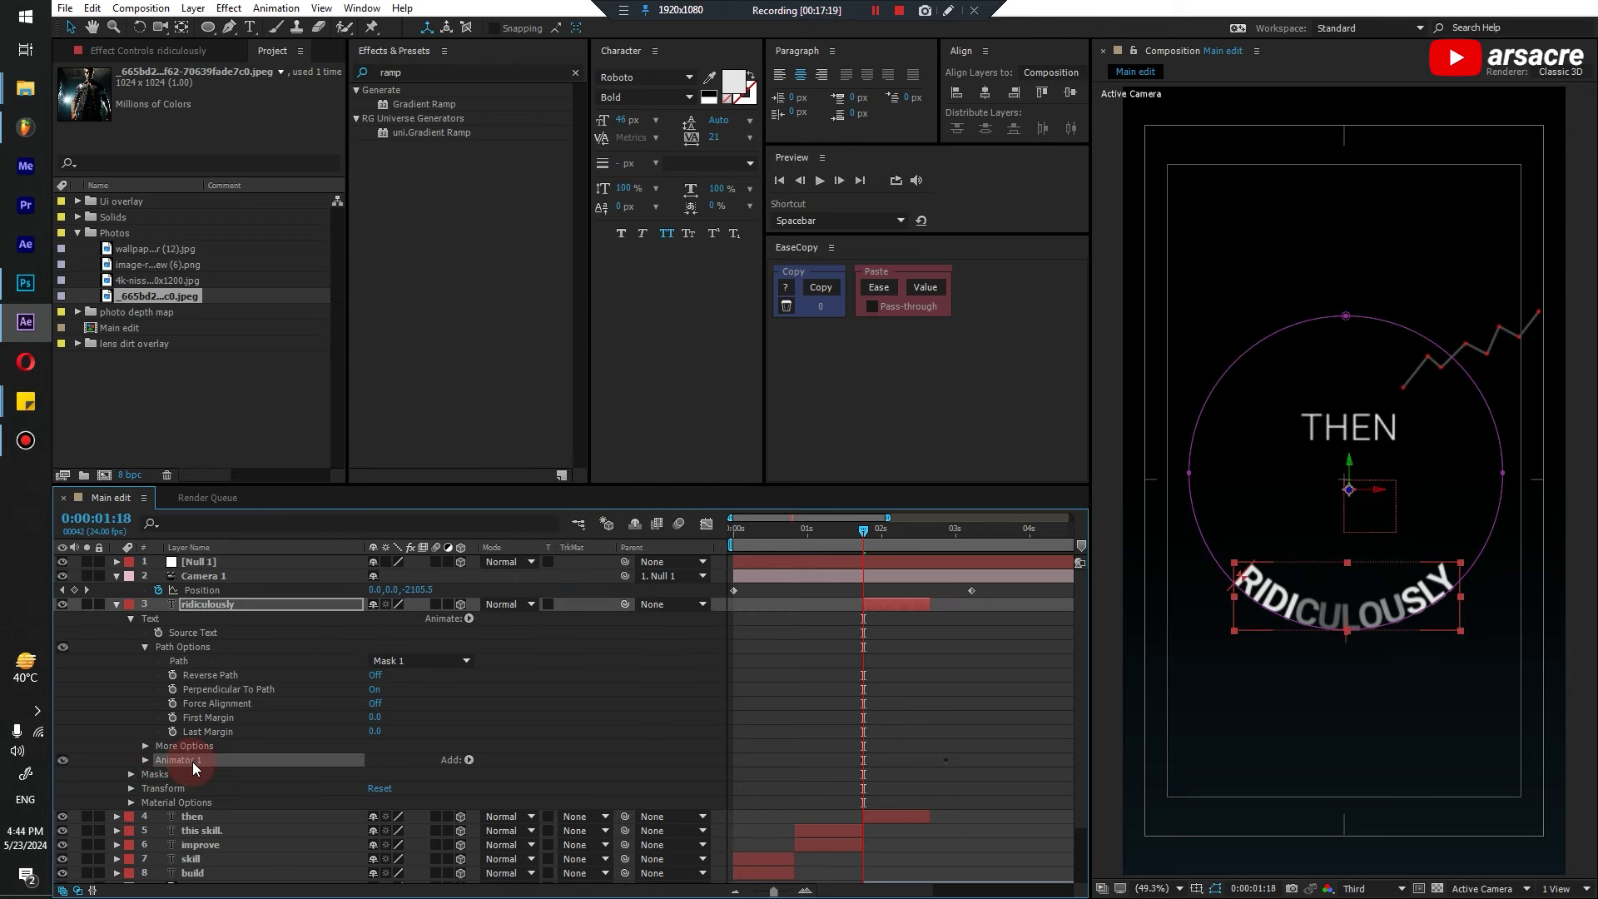
pyautogui.press('Delete')
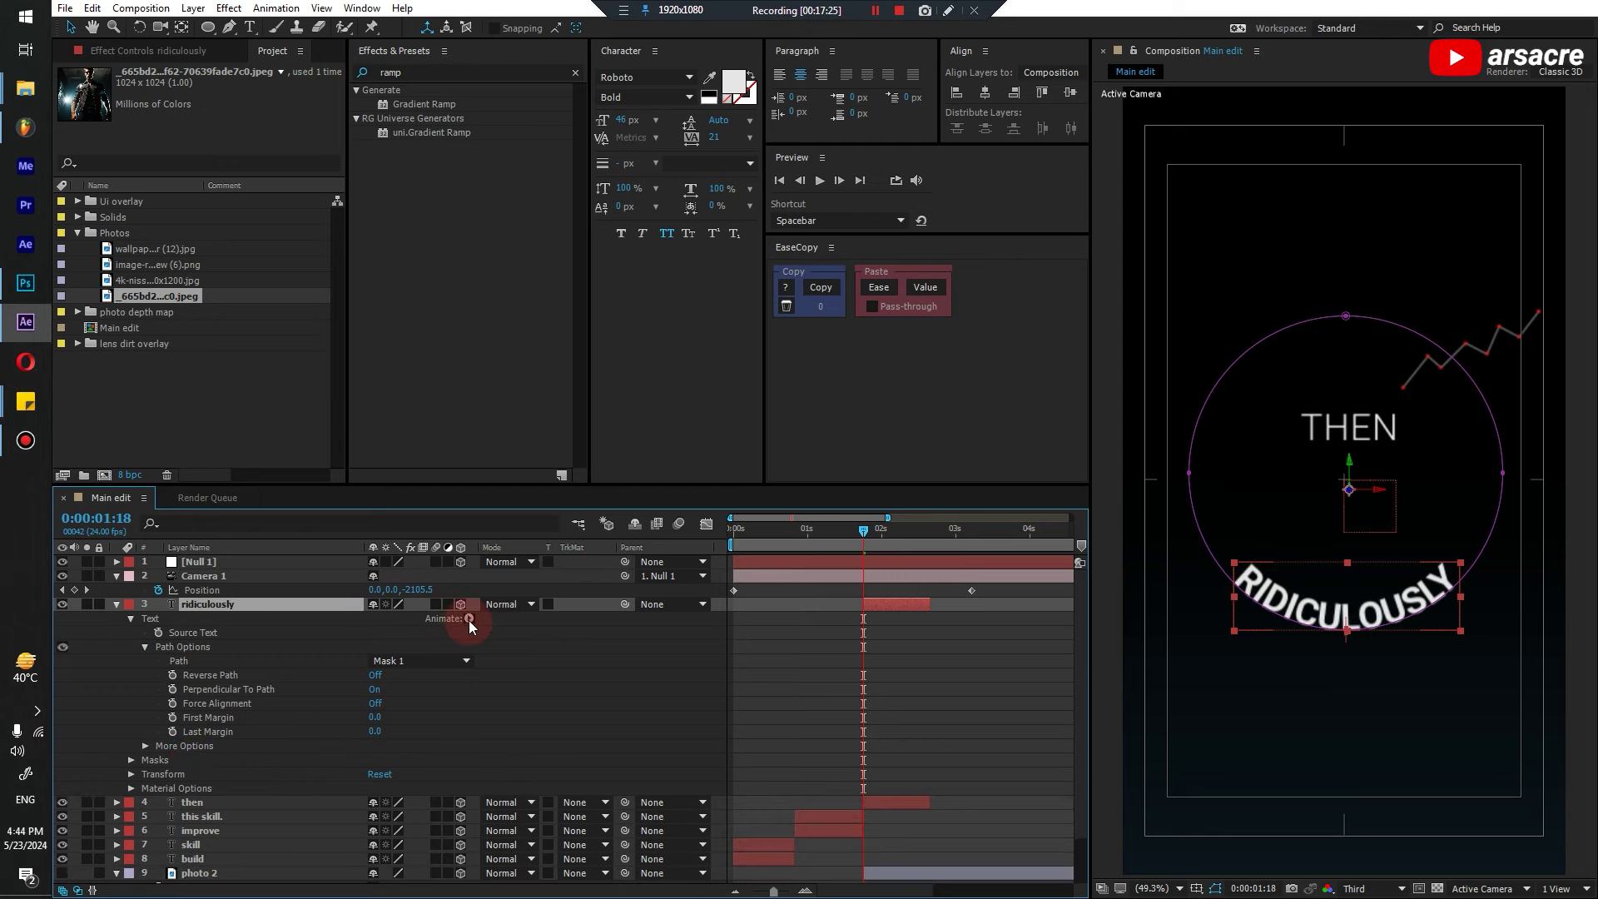
# Add a Rotation animator to the "ridiculously" text, enable per-character 3D and set the animator's X Rotation to 90°
pyautogui.click(469, 618)
pyautogui.click(523, 378)
pyautogui.click(468, 619)
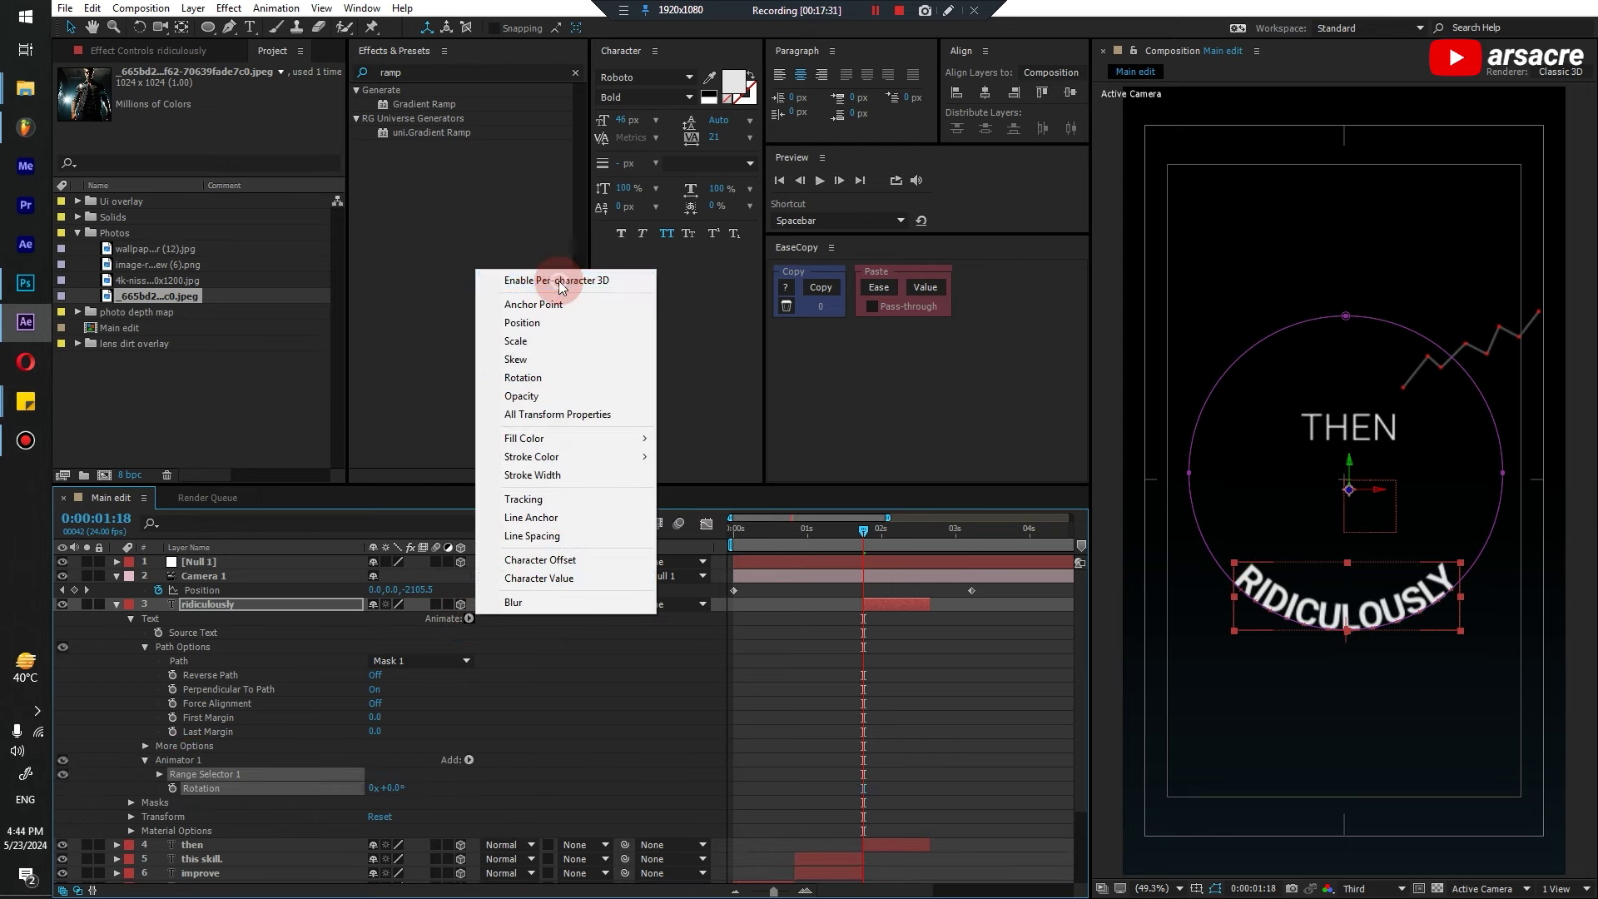
pyautogui.click(559, 281)
pyautogui.click(541, 736)
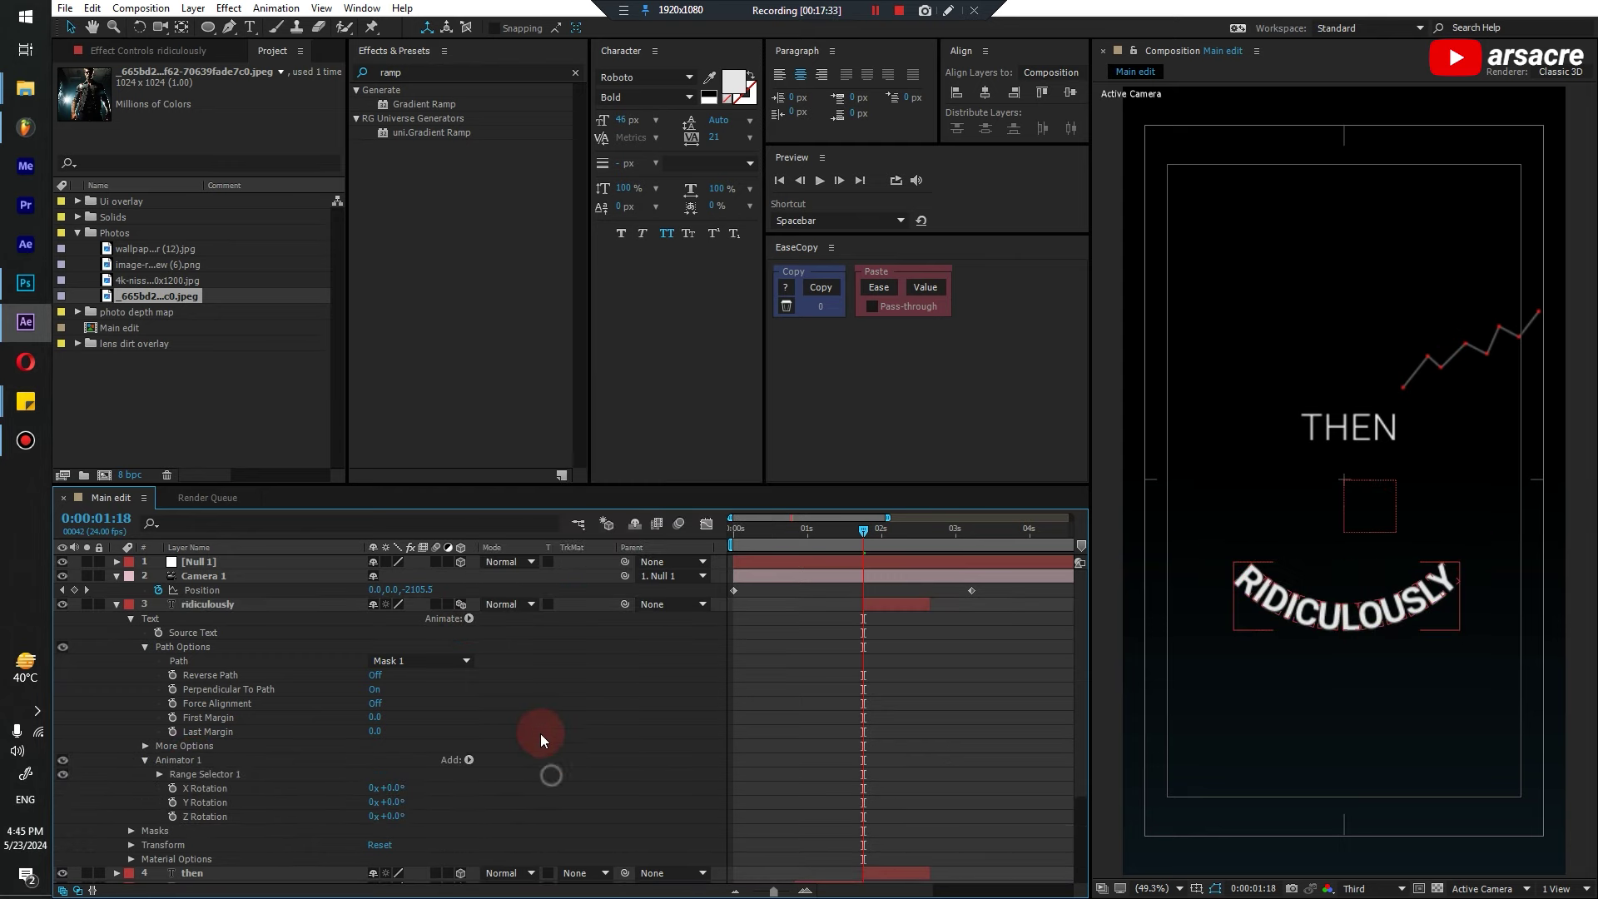
pyautogui.click(392, 788)
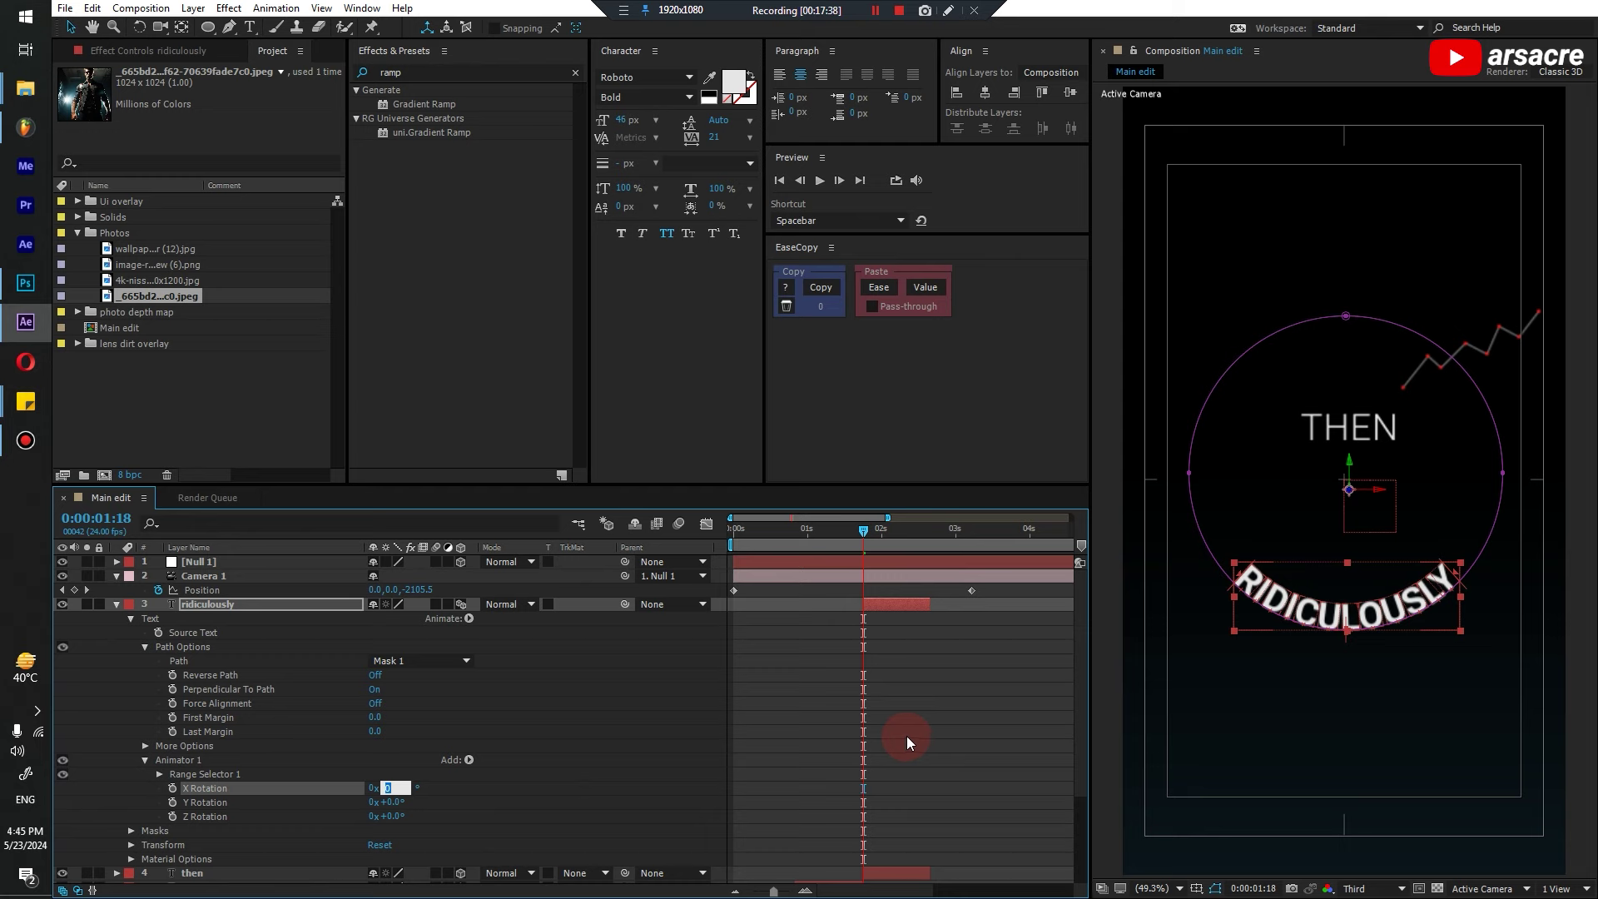
pyautogui.write('90')
pyautogui.press('Return')
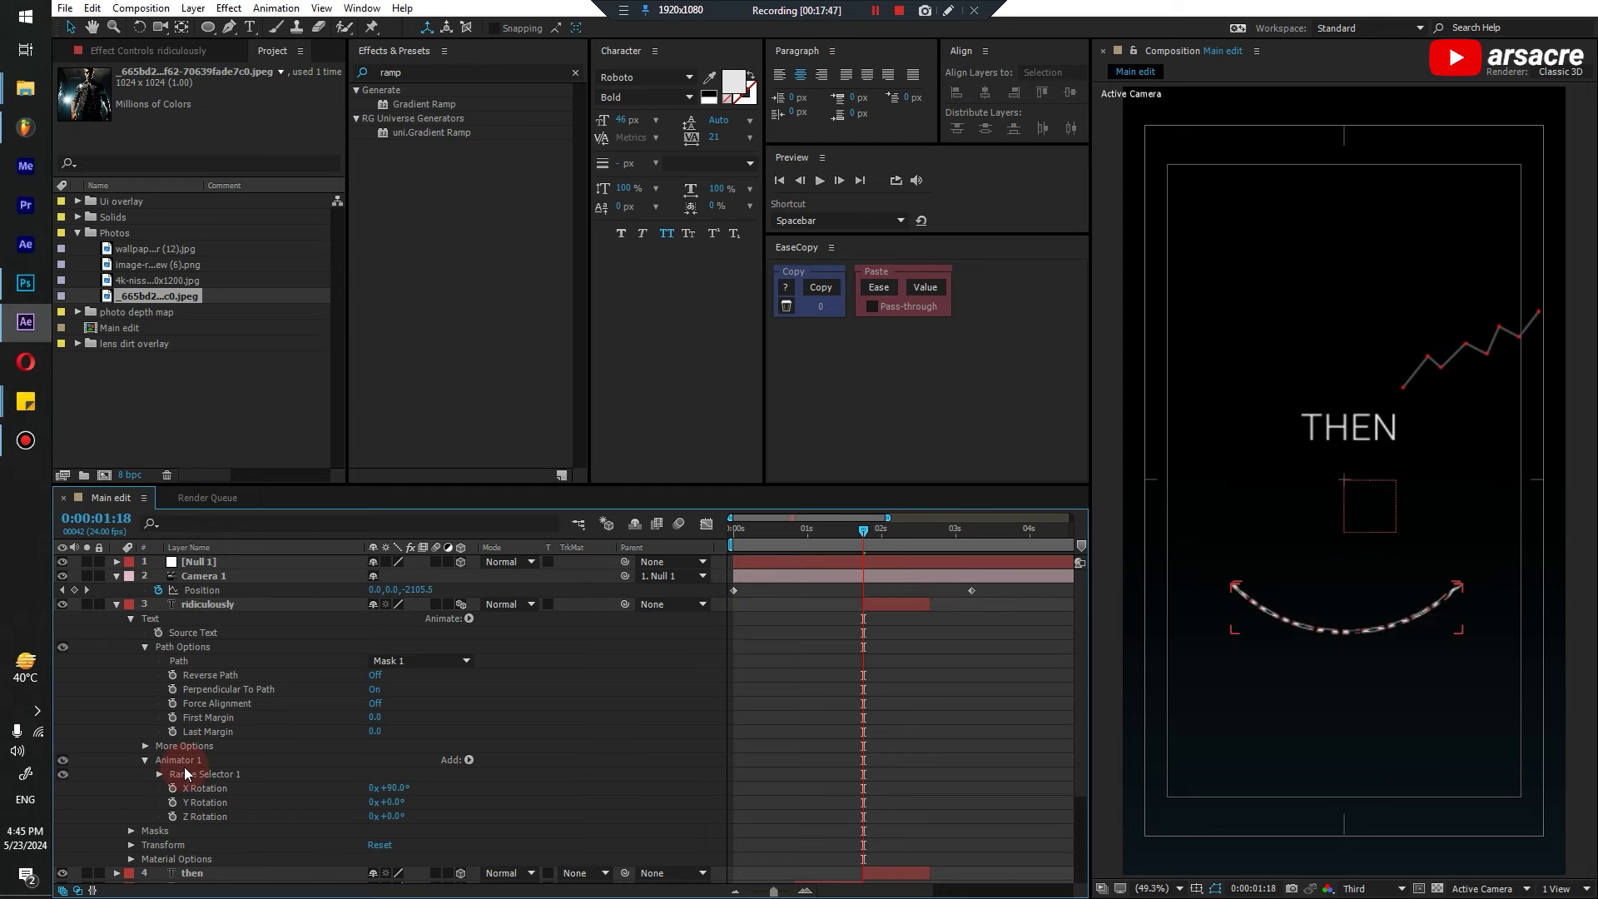
# Set the "ridiculously" layer's transform to X Rotation -99° and Y Rotation 32°, and preview the animation
pyautogui.click(131, 647)
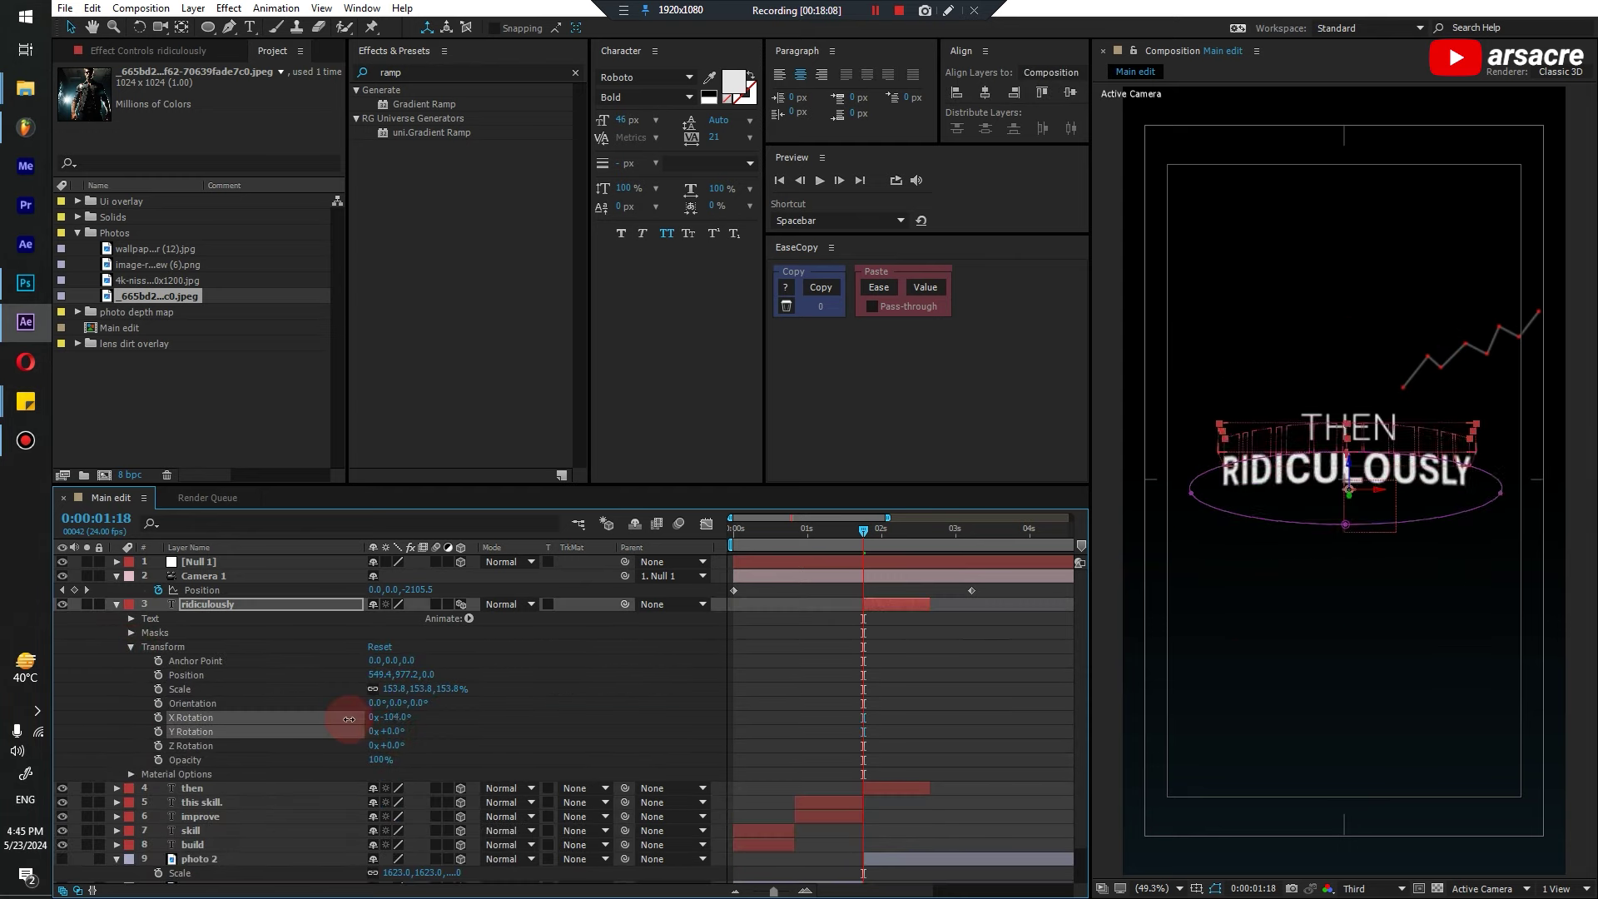
pyautogui.moveTo(358, 722); pyautogui.dragTo(403, 713)
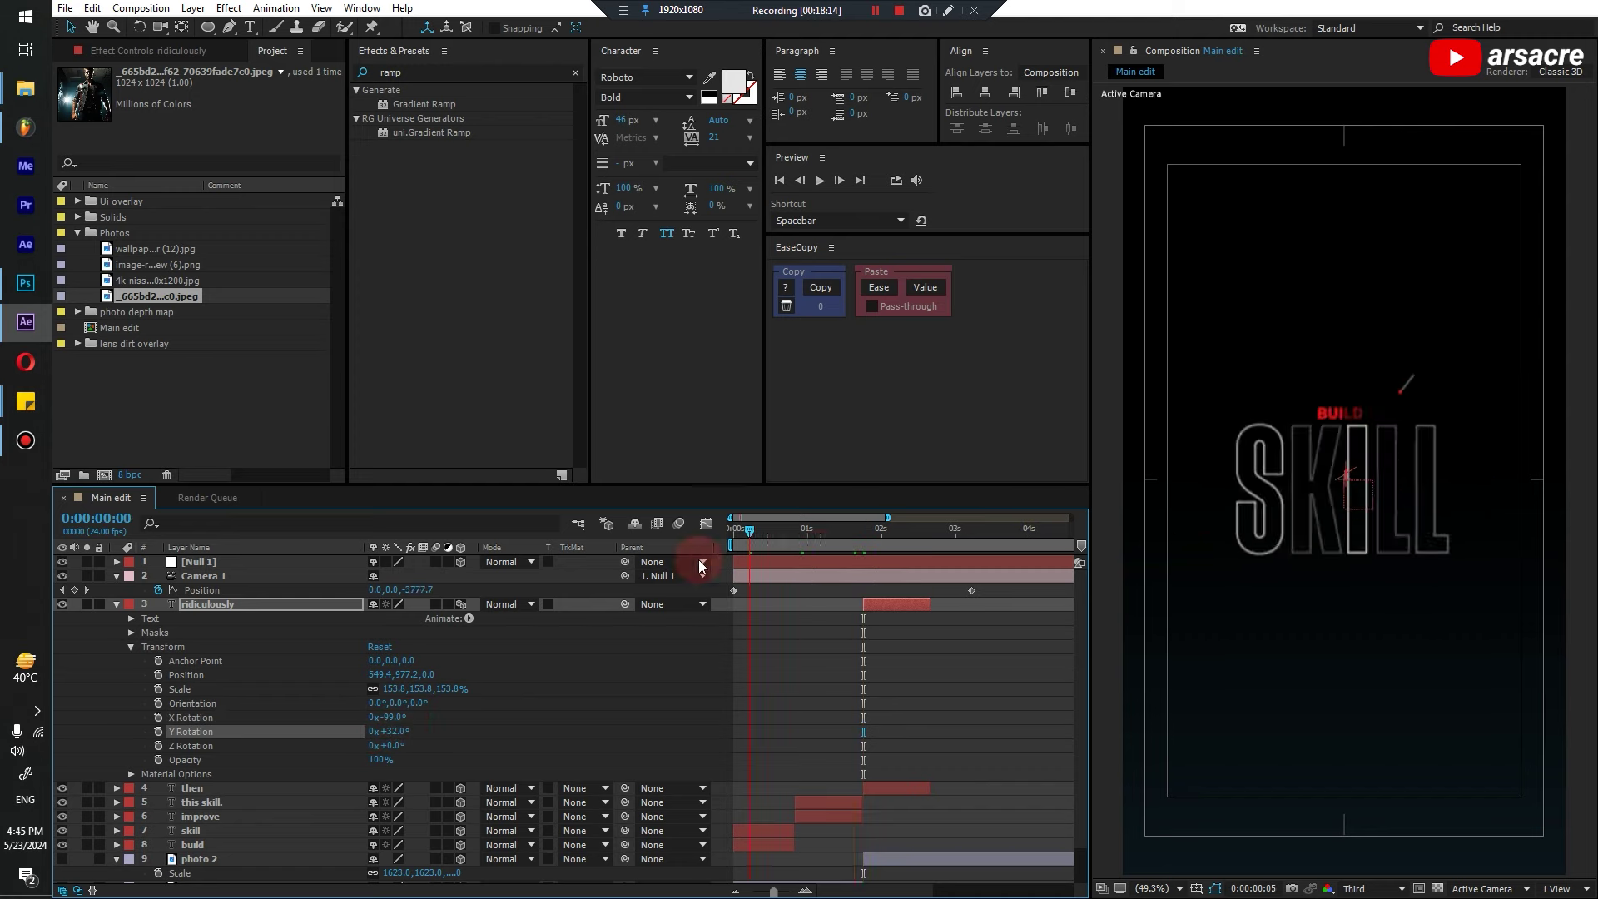
pyautogui.press('space')
pyautogui.press('space')
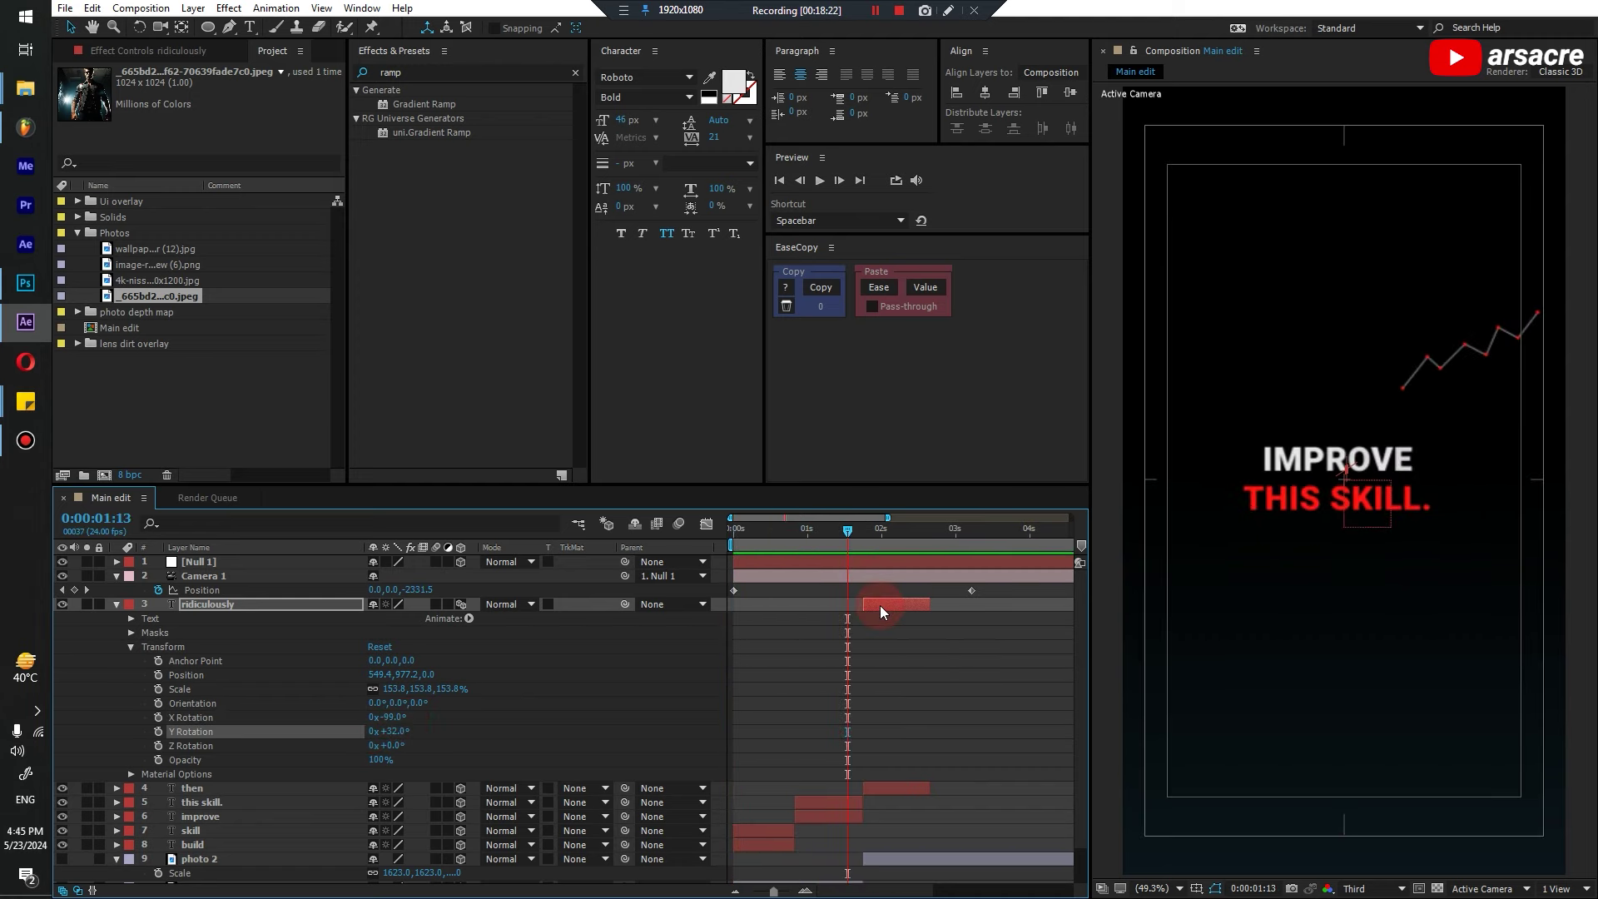
pyautogui.click(910, 676)
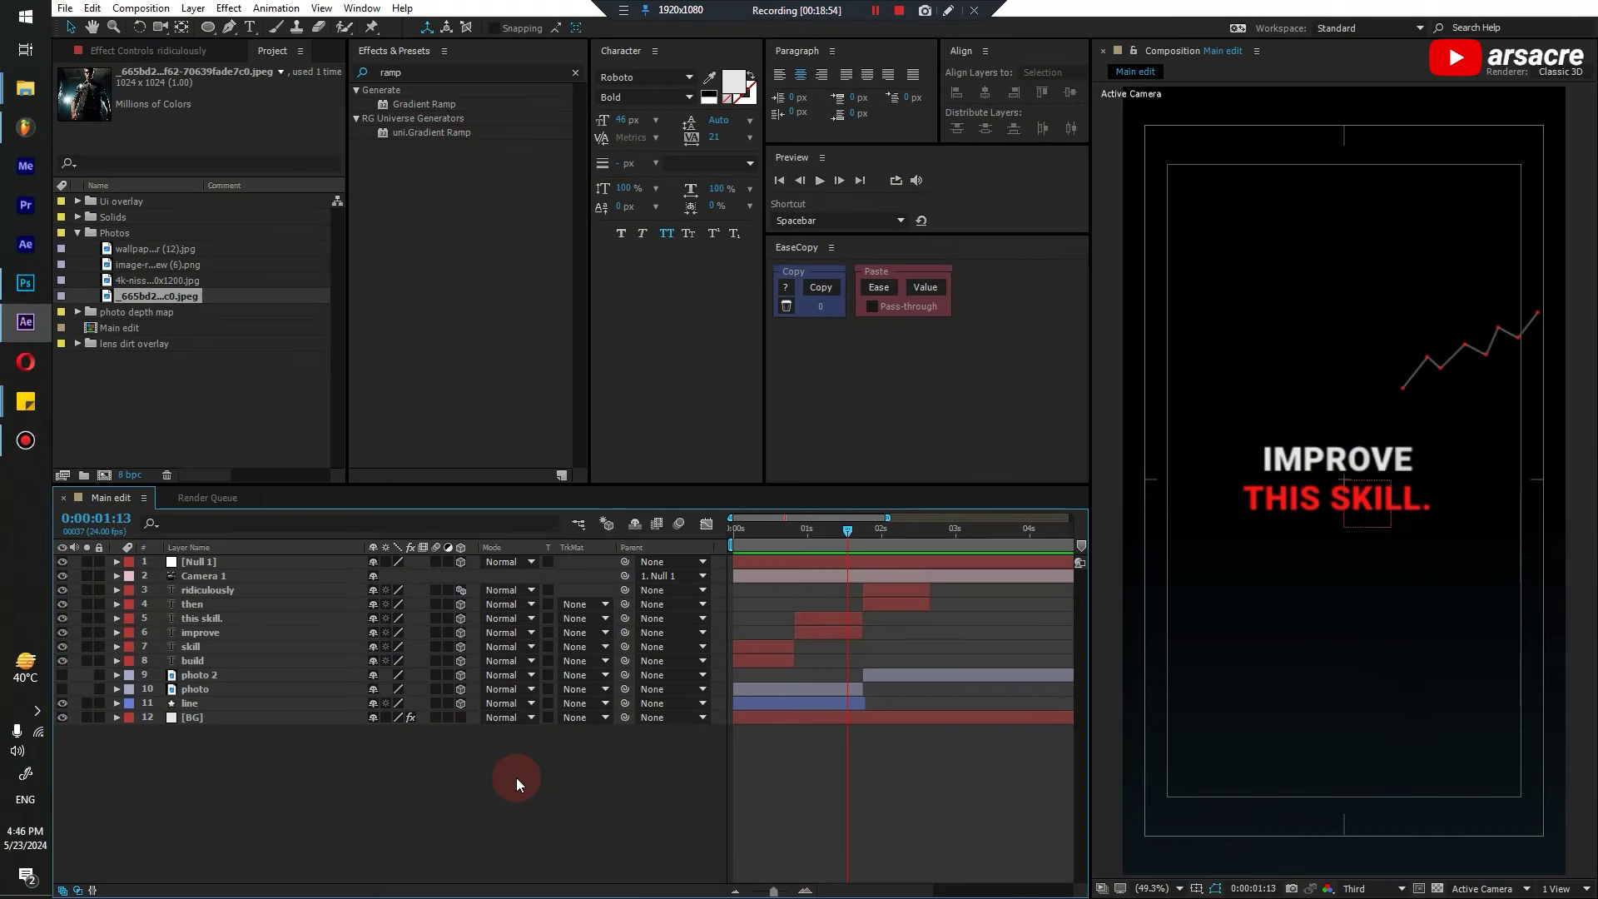
# Create a new adjustment layer at the top of the stack and name it "impact"
pyautogui.hotkey('ctrl', 'alt', 'y')
pyautogui.press('Return')
pyautogui.write('impact')
pyautogui.press('Return')
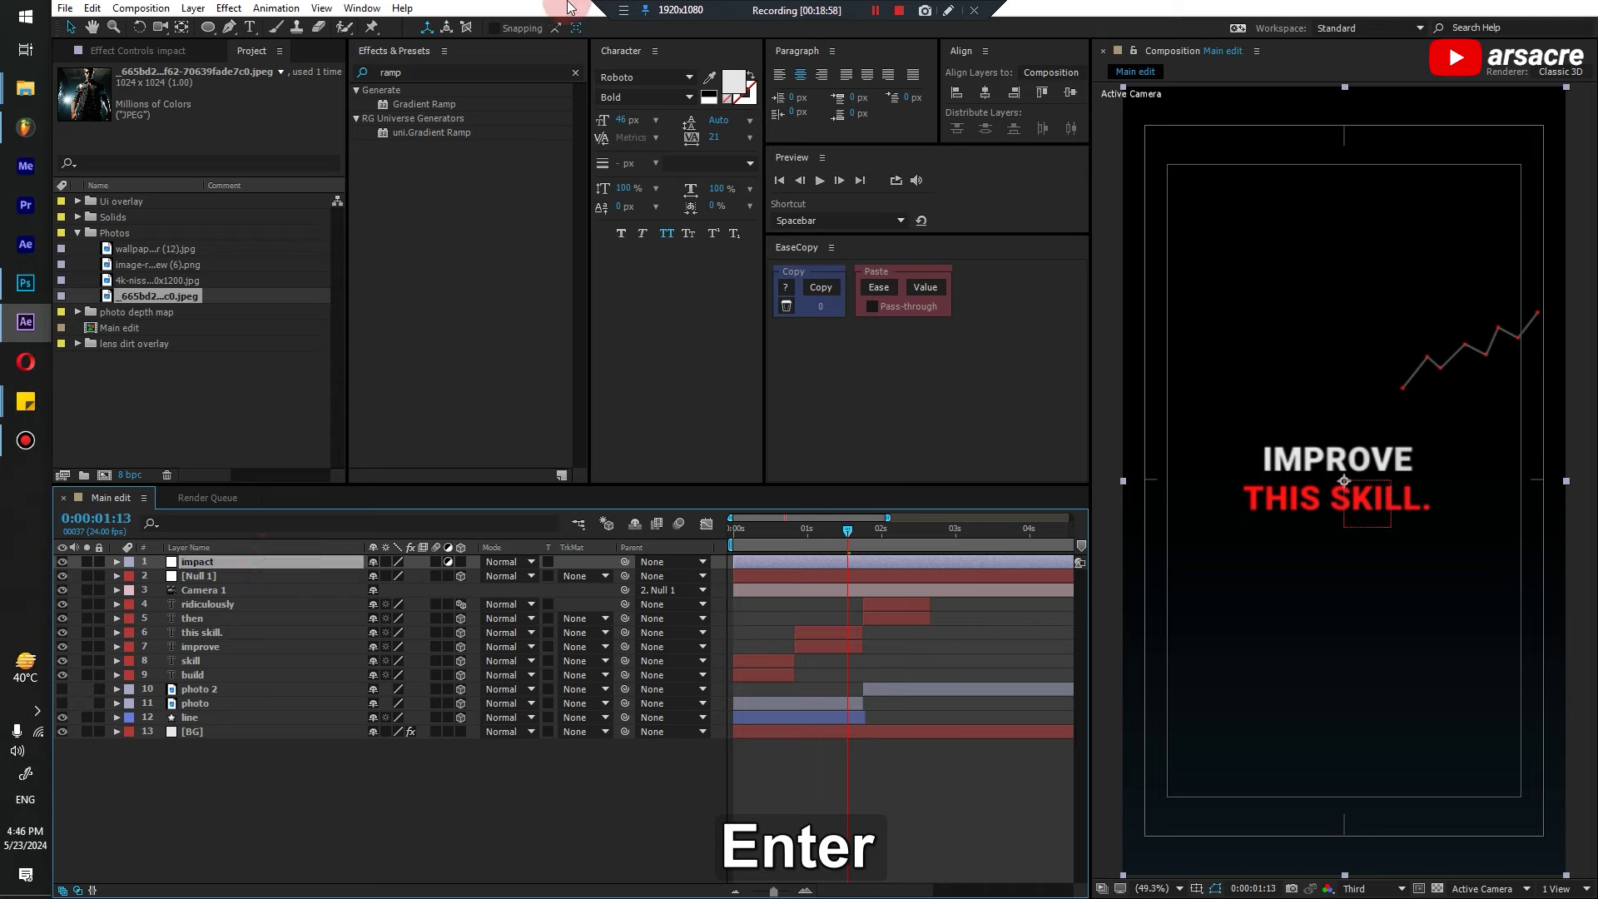
# Find the Distort category's Transform effect and apply it to the impact adjustment layer
pyautogui.click(466, 73)
pyautogui.write('tranb')
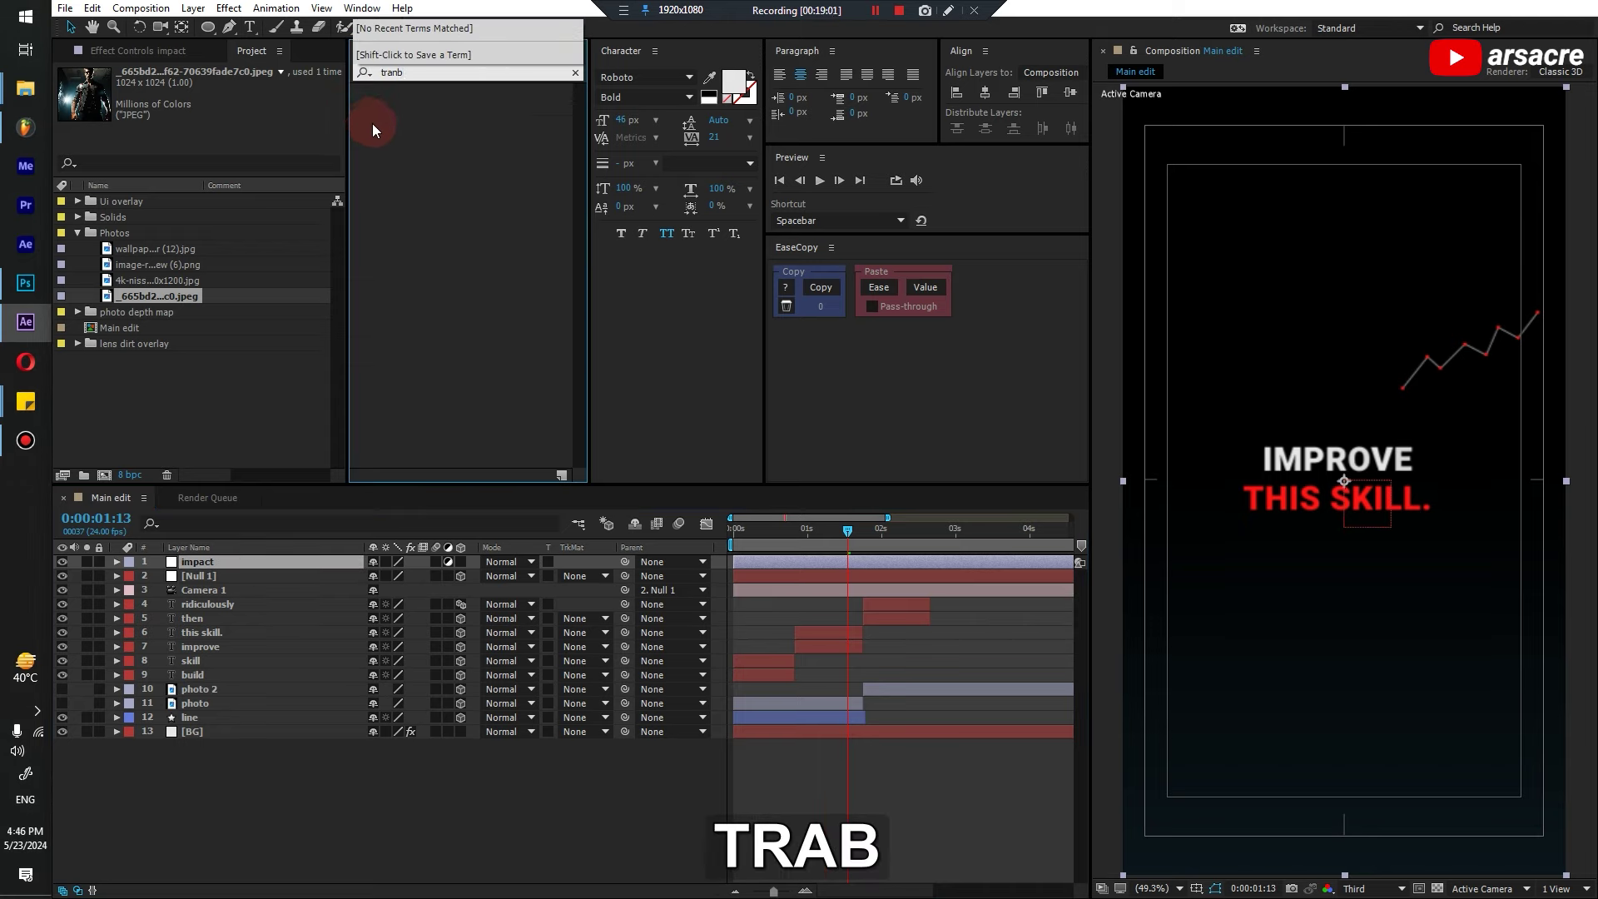
pyautogui.hotkey('ctrl', 'a')
pyautogui.write('ransf')
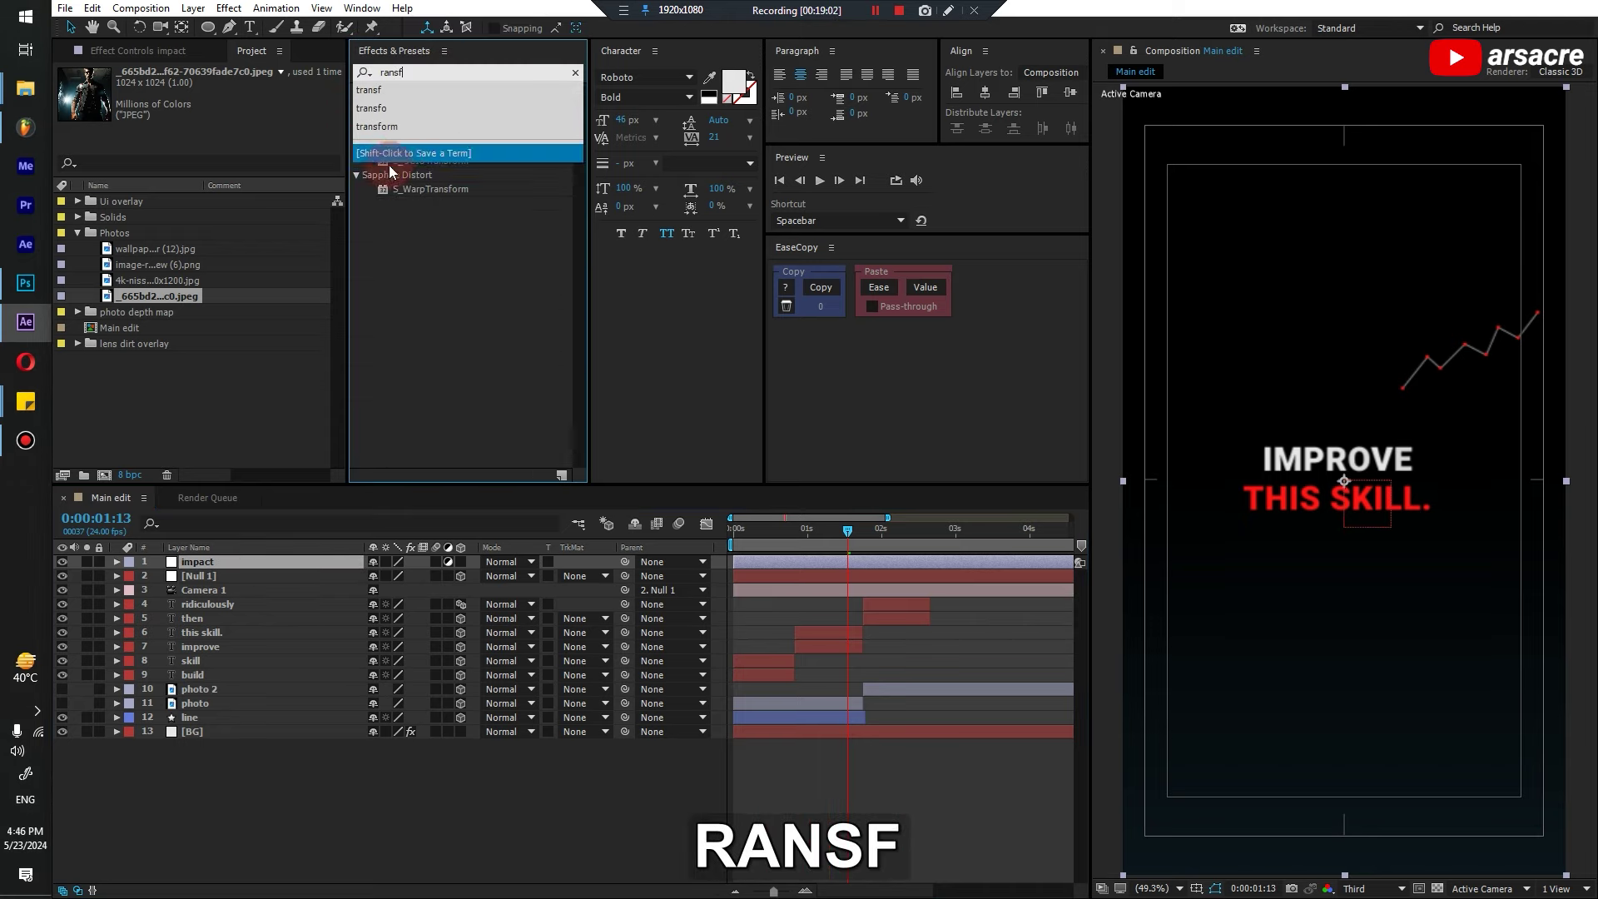
pyautogui.doubleClick(407, 133)
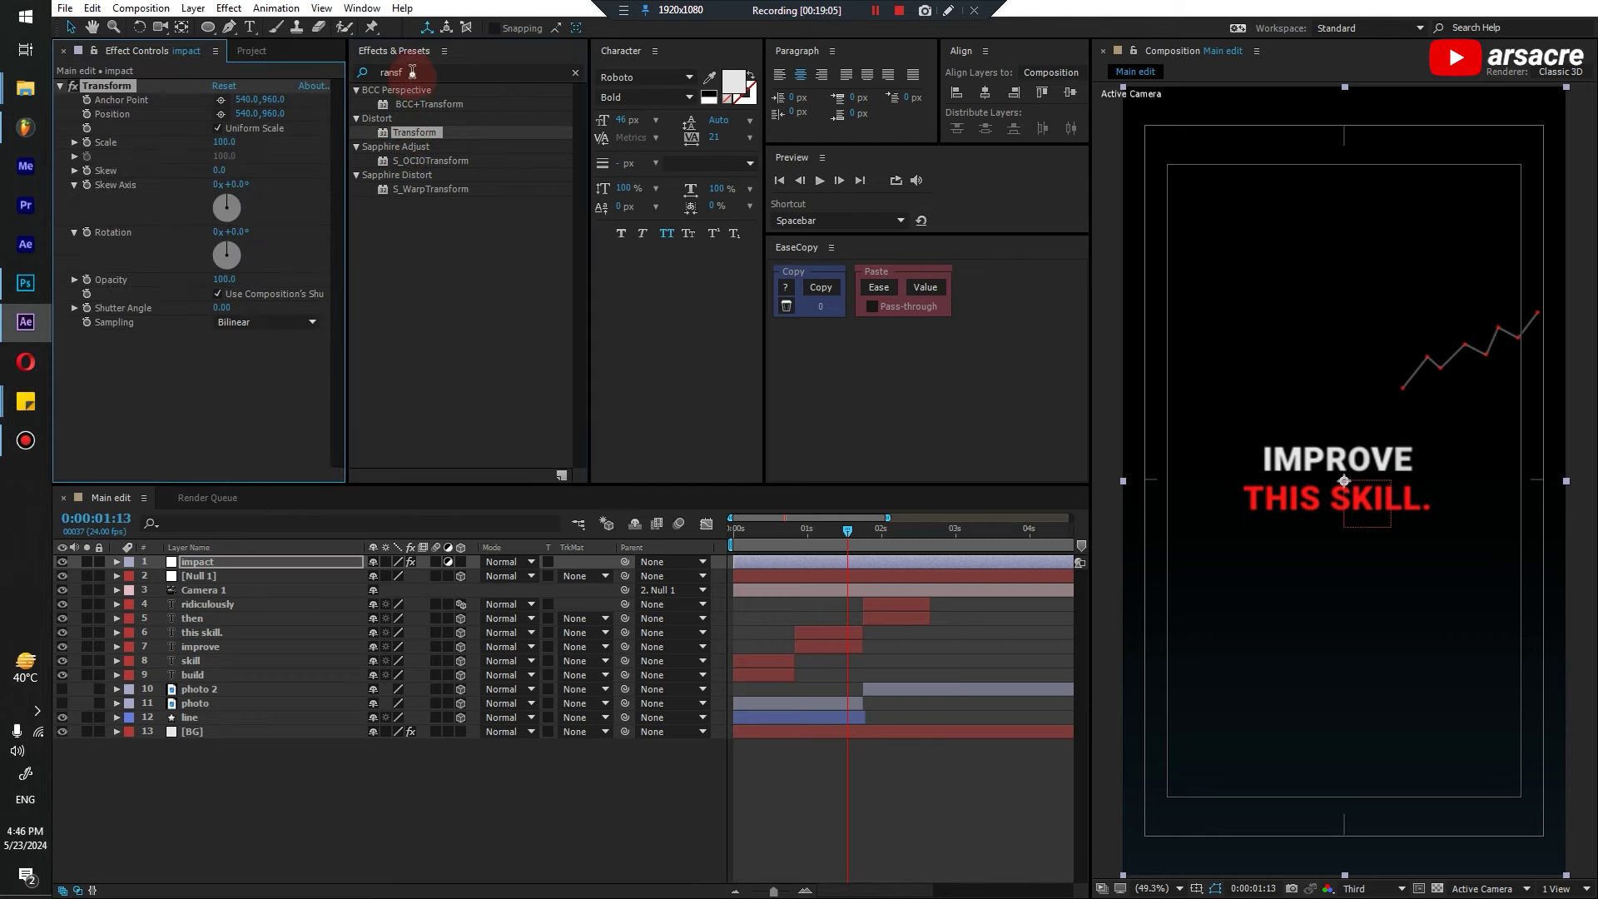
# Find the Slider Control expression control and apply it to the impact layer
pyautogui.write('slider')
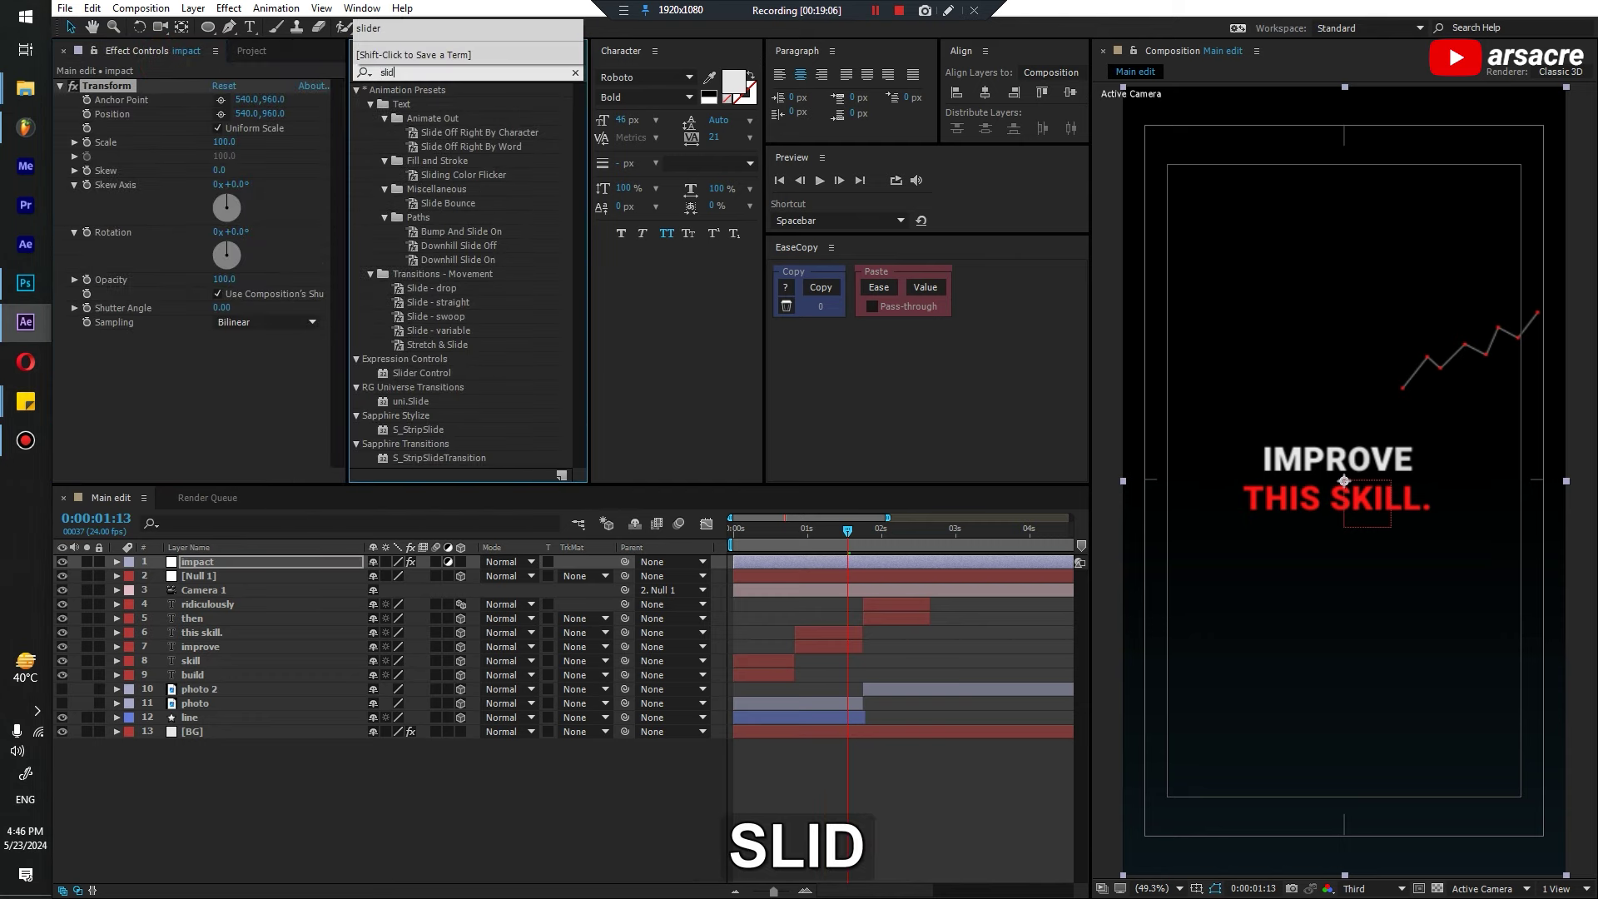
pyautogui.doubleClick(402, 108)
pyautogui.click(196, 360)
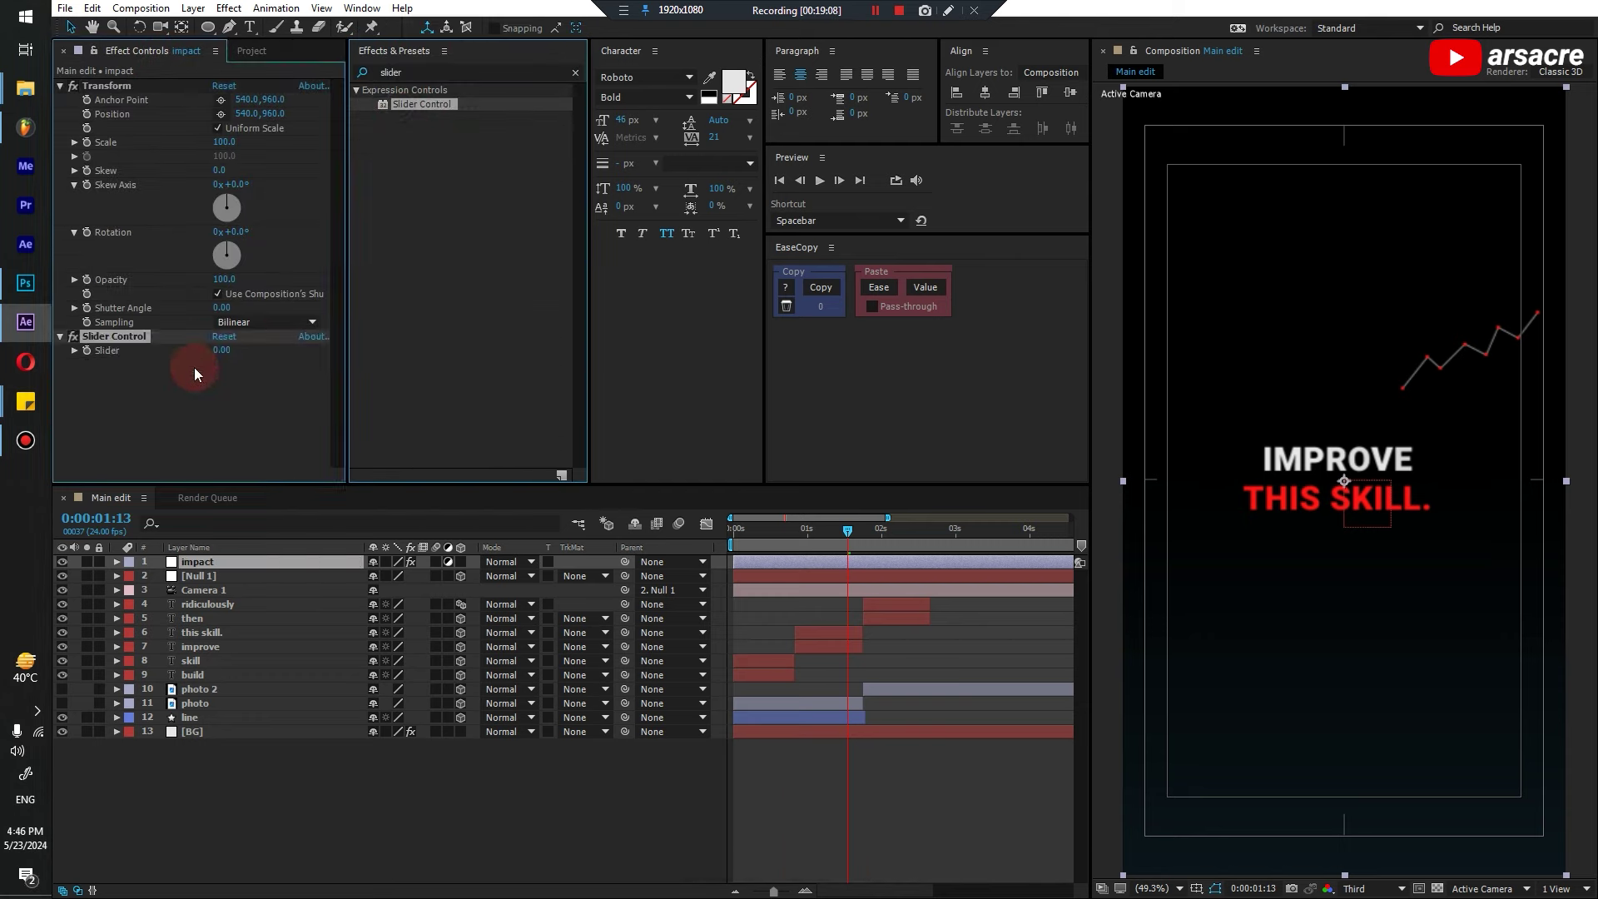
# Give the Transform effect's Position the expression wiggle (6 , effect("Slider Control")("Slider")), linking the amplitude to the slider
pyautogui.press('alt')
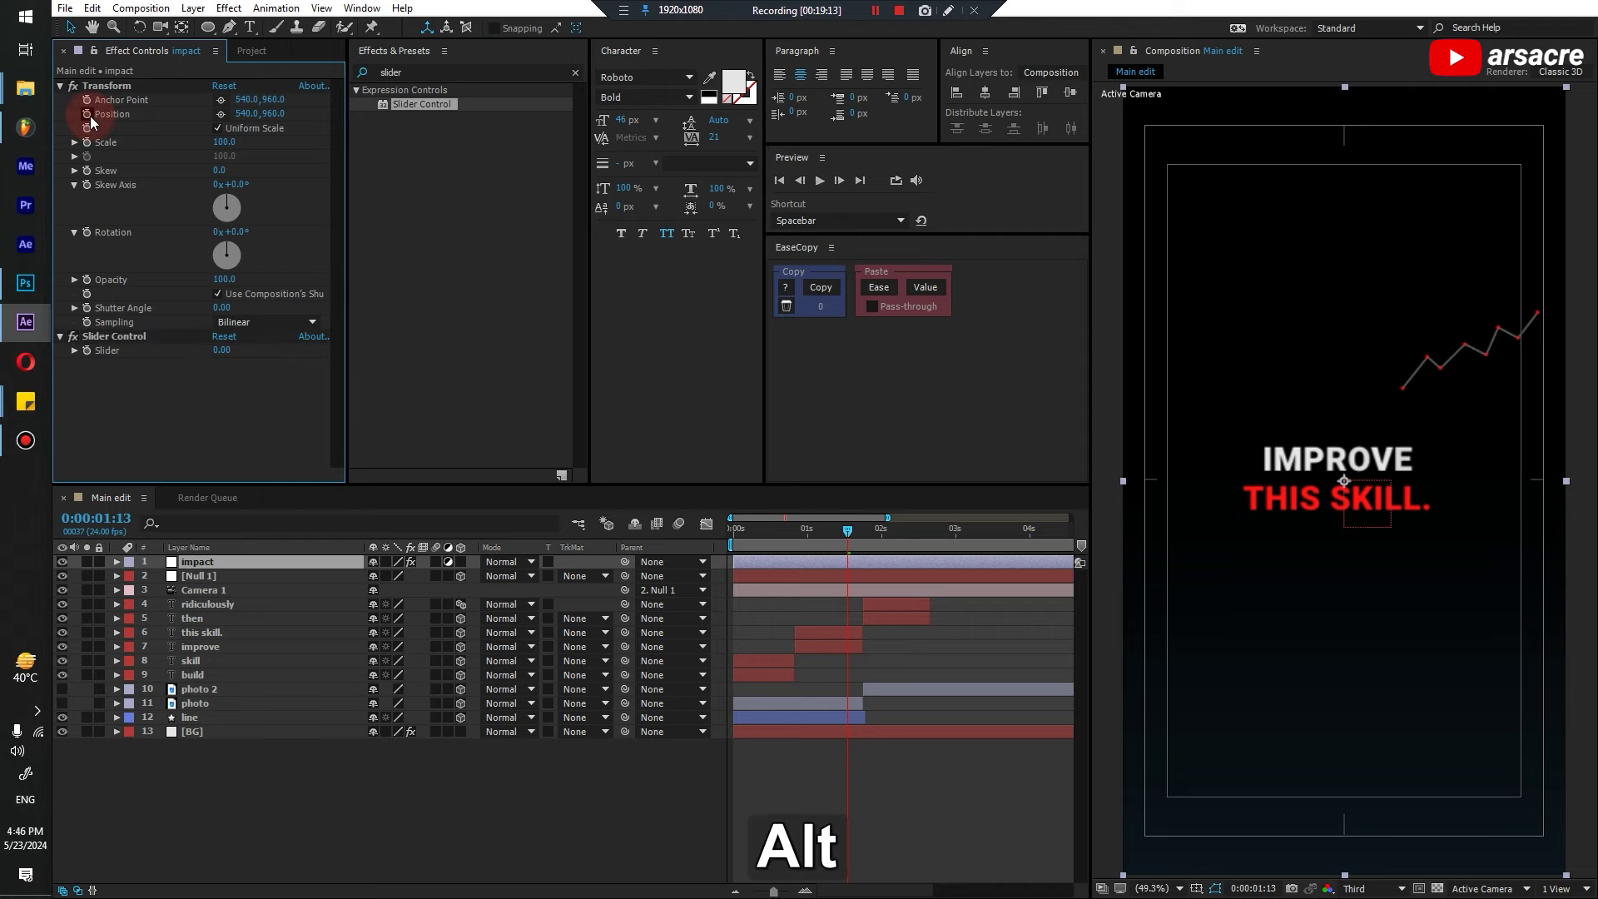
pyautogui.keyDown('alt'); pyautogui.click(87, 115); pyautogui.keyUp('alt')
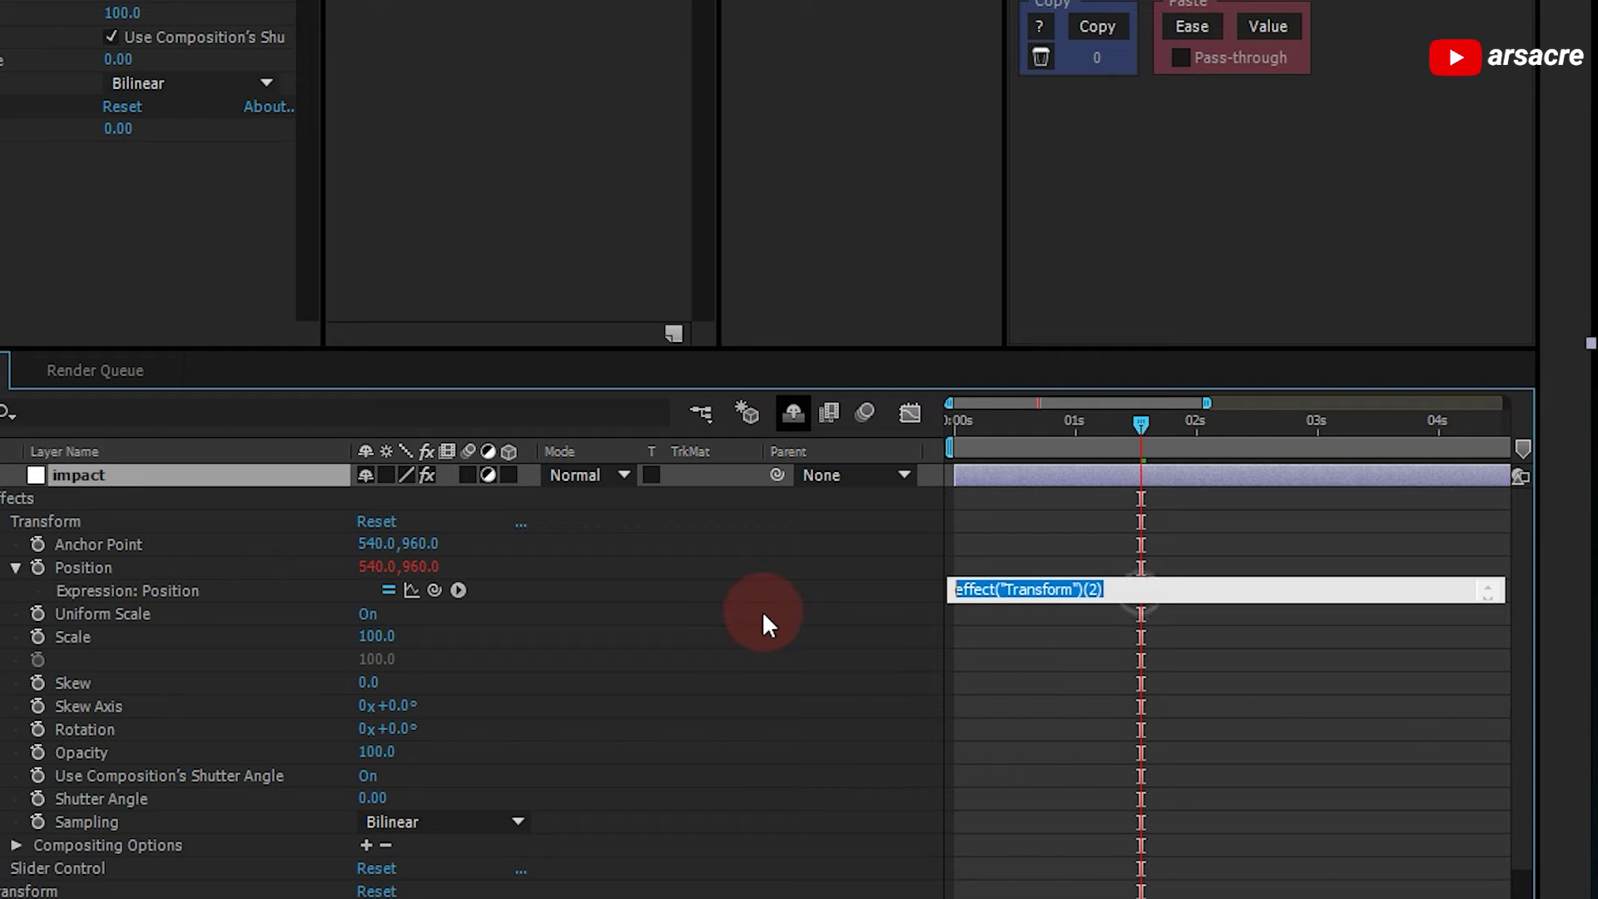
pyautogui.write('wiggle')
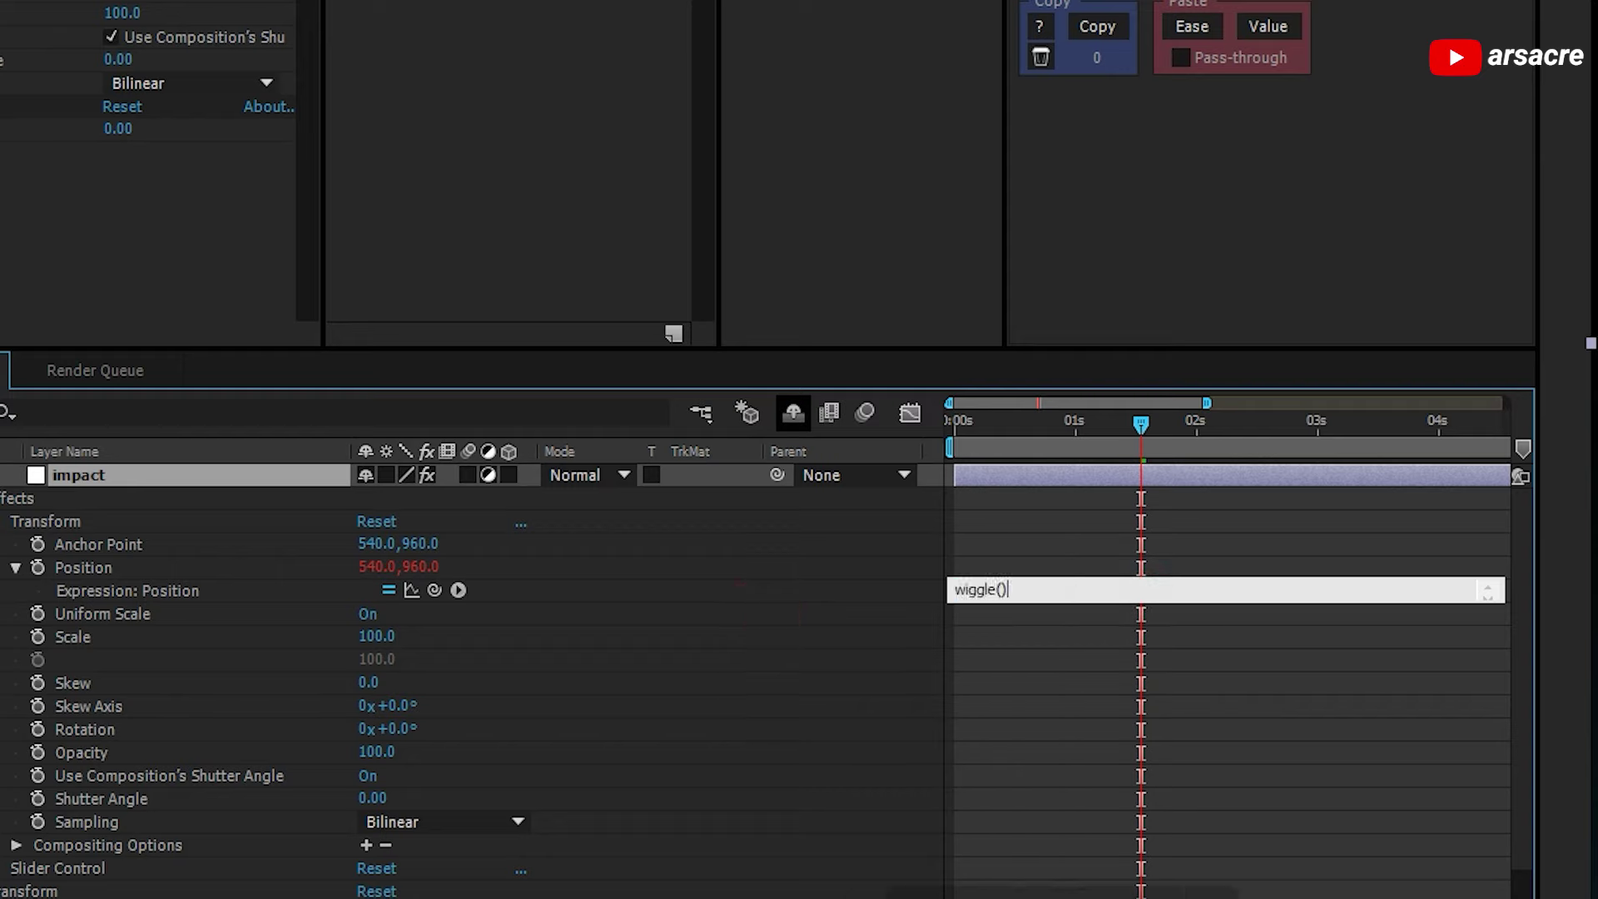
pyautogui.write('()')
pyautogui.press('Left')
pyautogui.press('Right')
pyautogui.write('6')
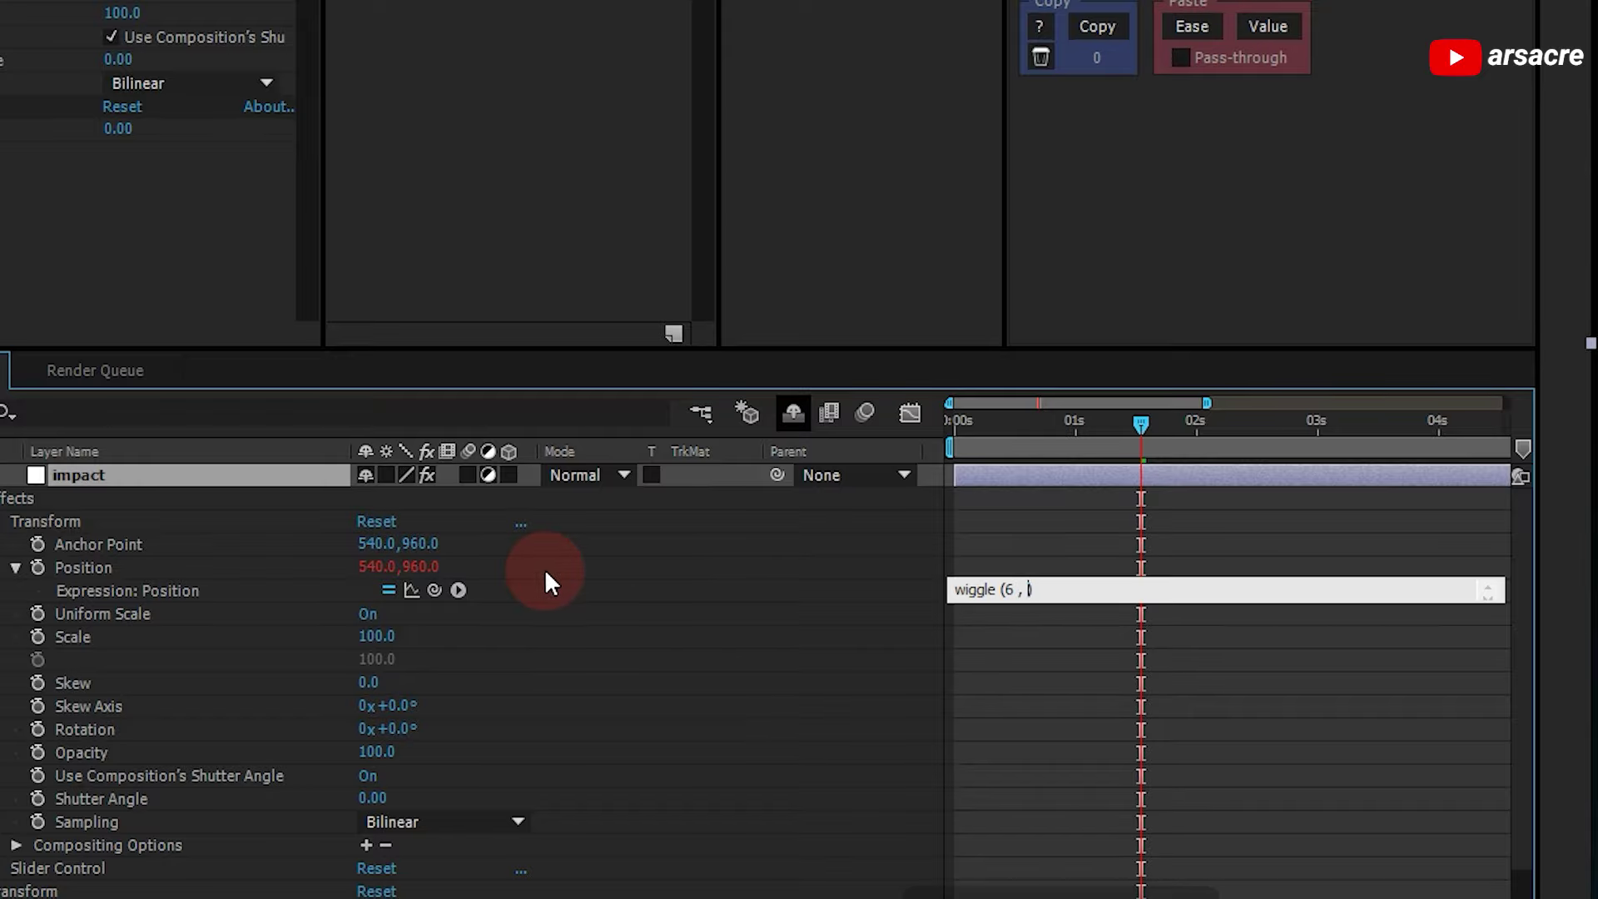
pyautogui.moveTo(434, 589); pyautogui.dragTo(2, 131)
pyautogui.moveTo(95, 250); pyautogui.dragTo(94, 250)
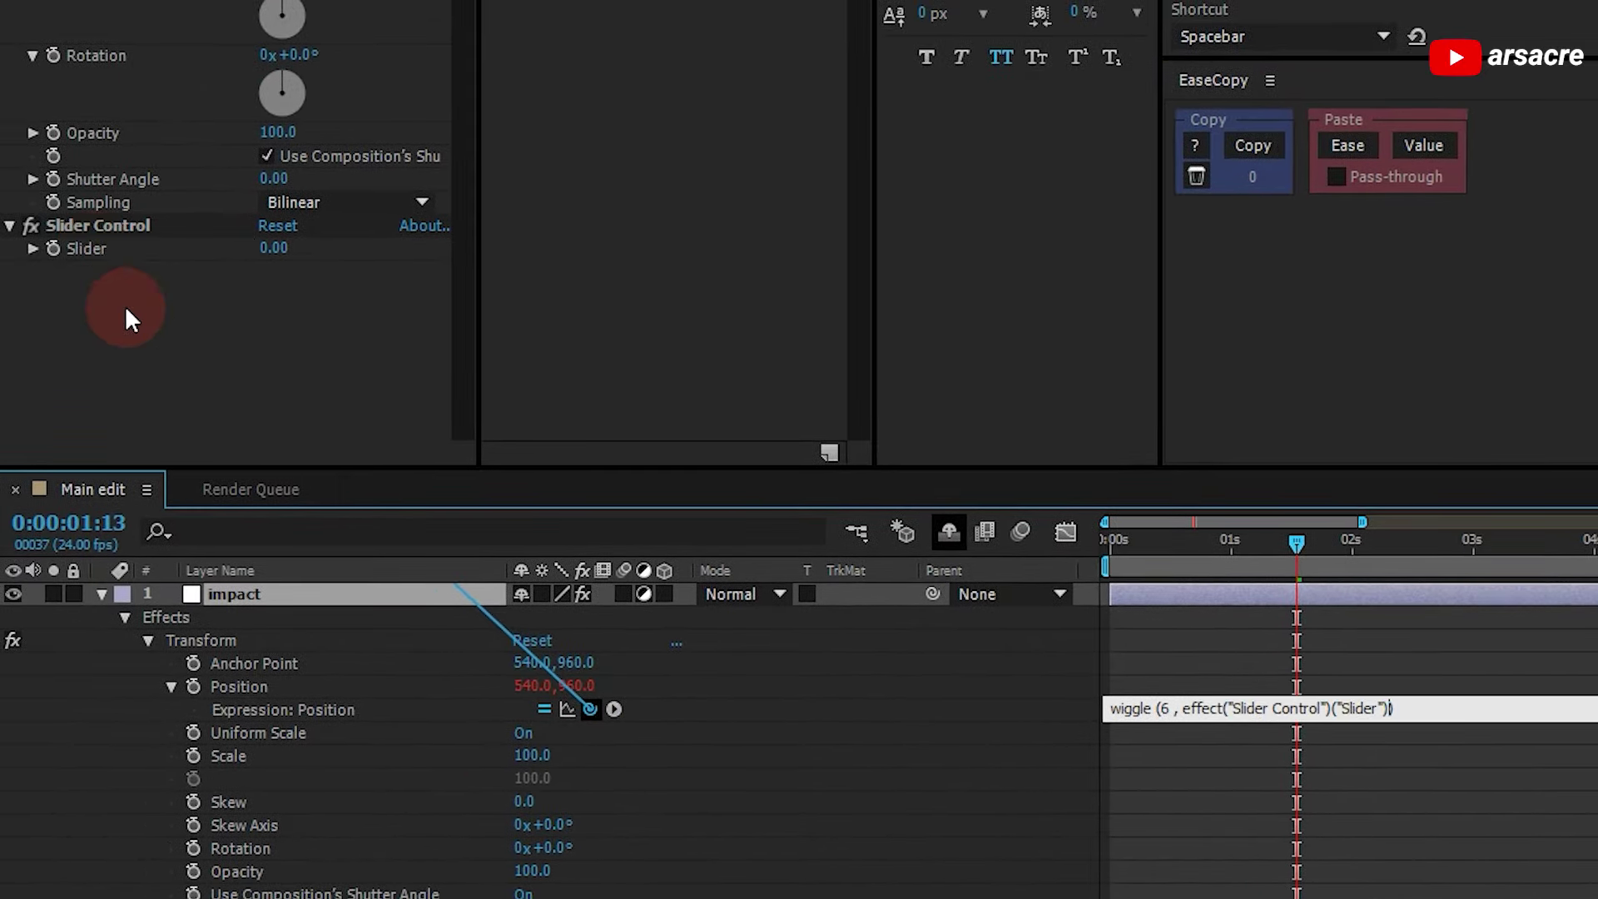
pyautogui.click(1504, 721)
pyautogui.click(1168, 713)
pyautogui.click(1167, 709)
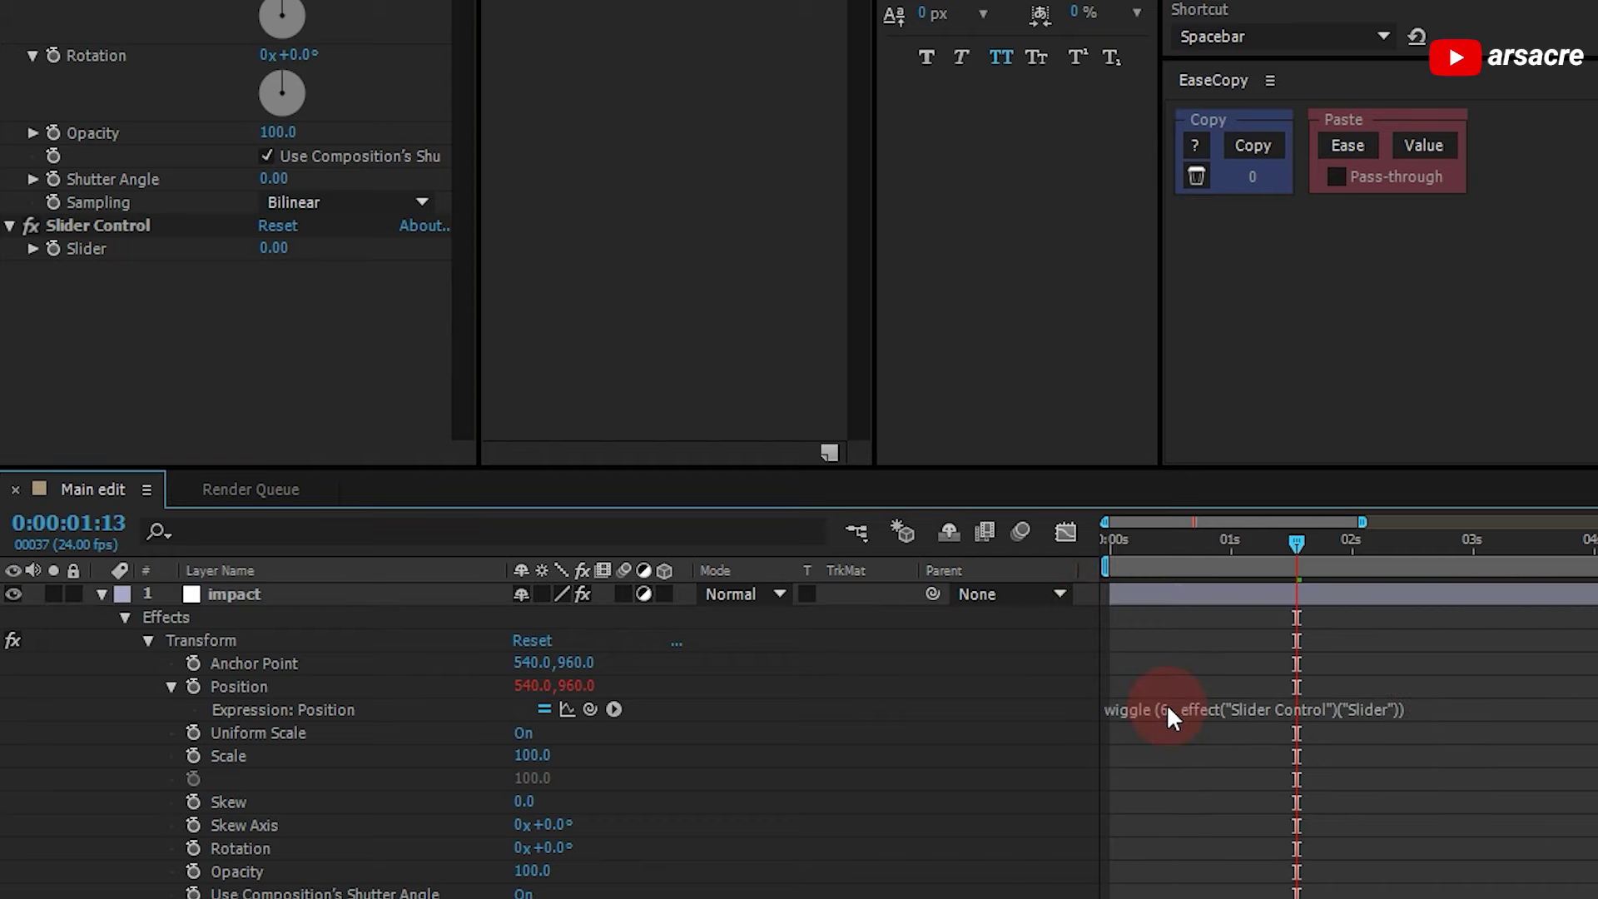
pyautogui.click(1203, 700)
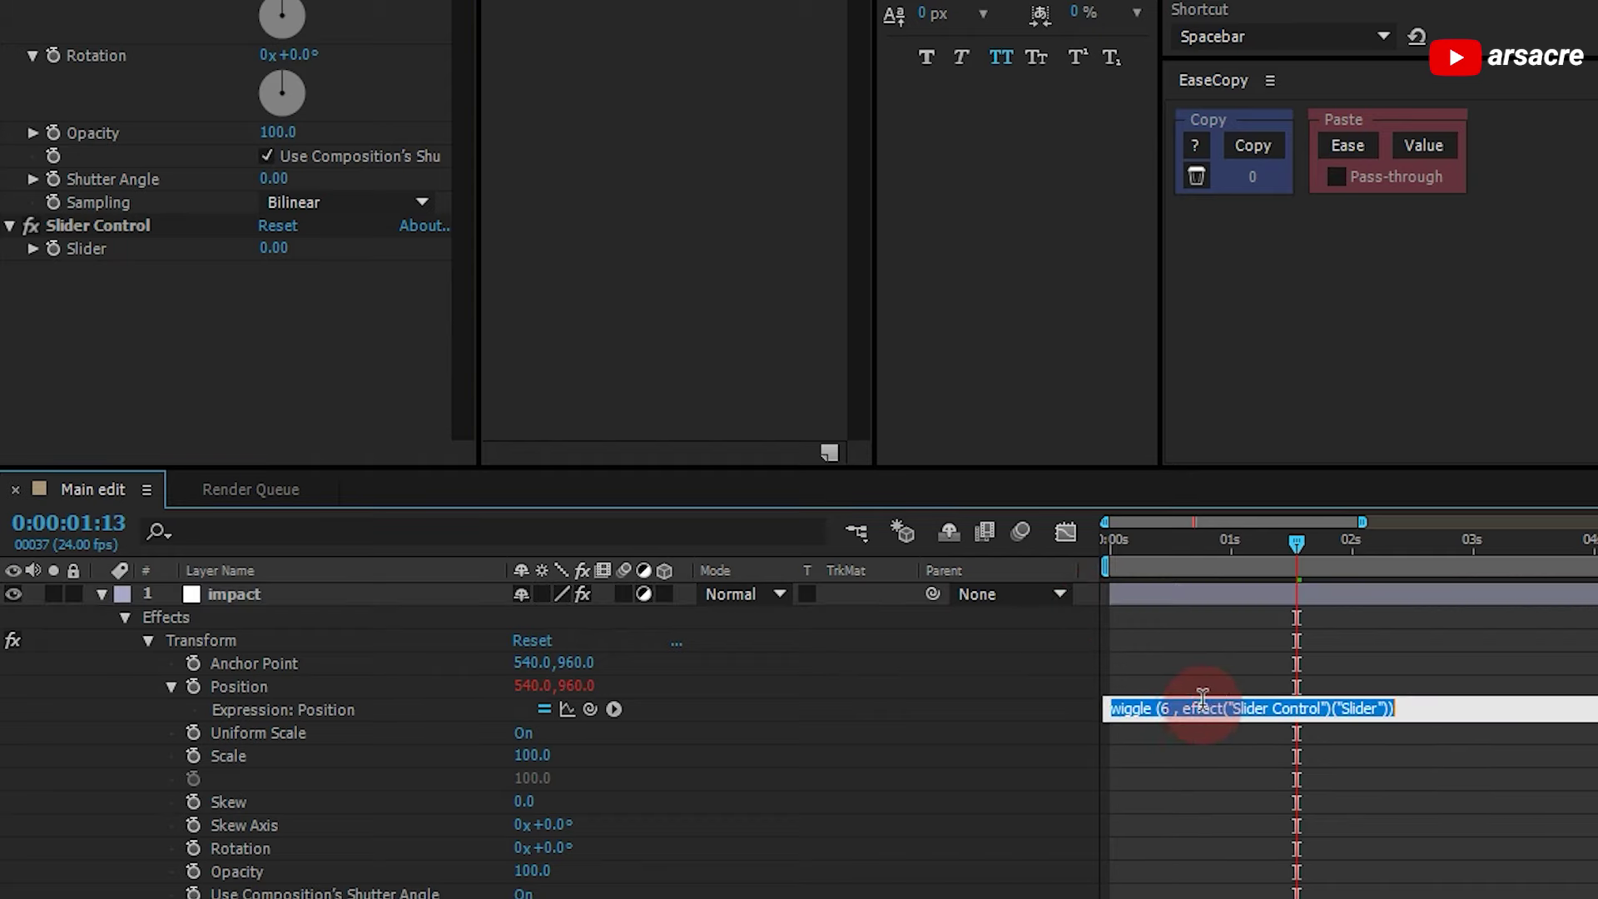
pyautogui.moveTo(1184, 698); pyautogui.dragTo(1354, 696)
pyautogui.click(314, 463)
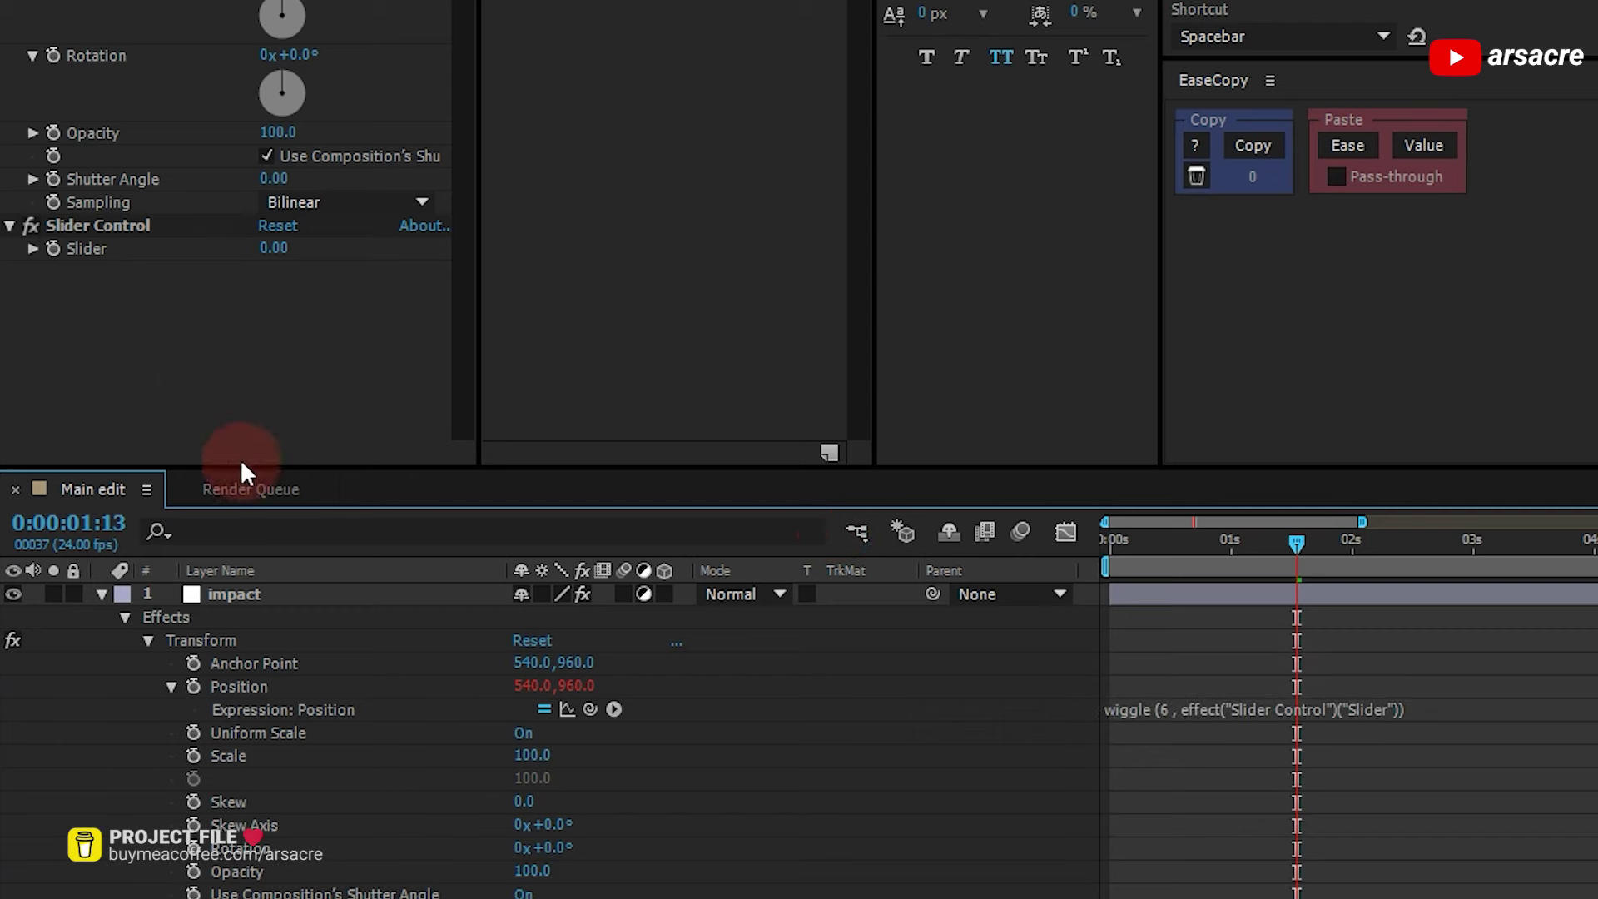
# Test the impact shake by raising the Slider Control value to 41, and return it to 0
pyautogui.moveTo(283, 250); pyautogui.dragTo(341, 272)
pyautogui.click(250, 325)
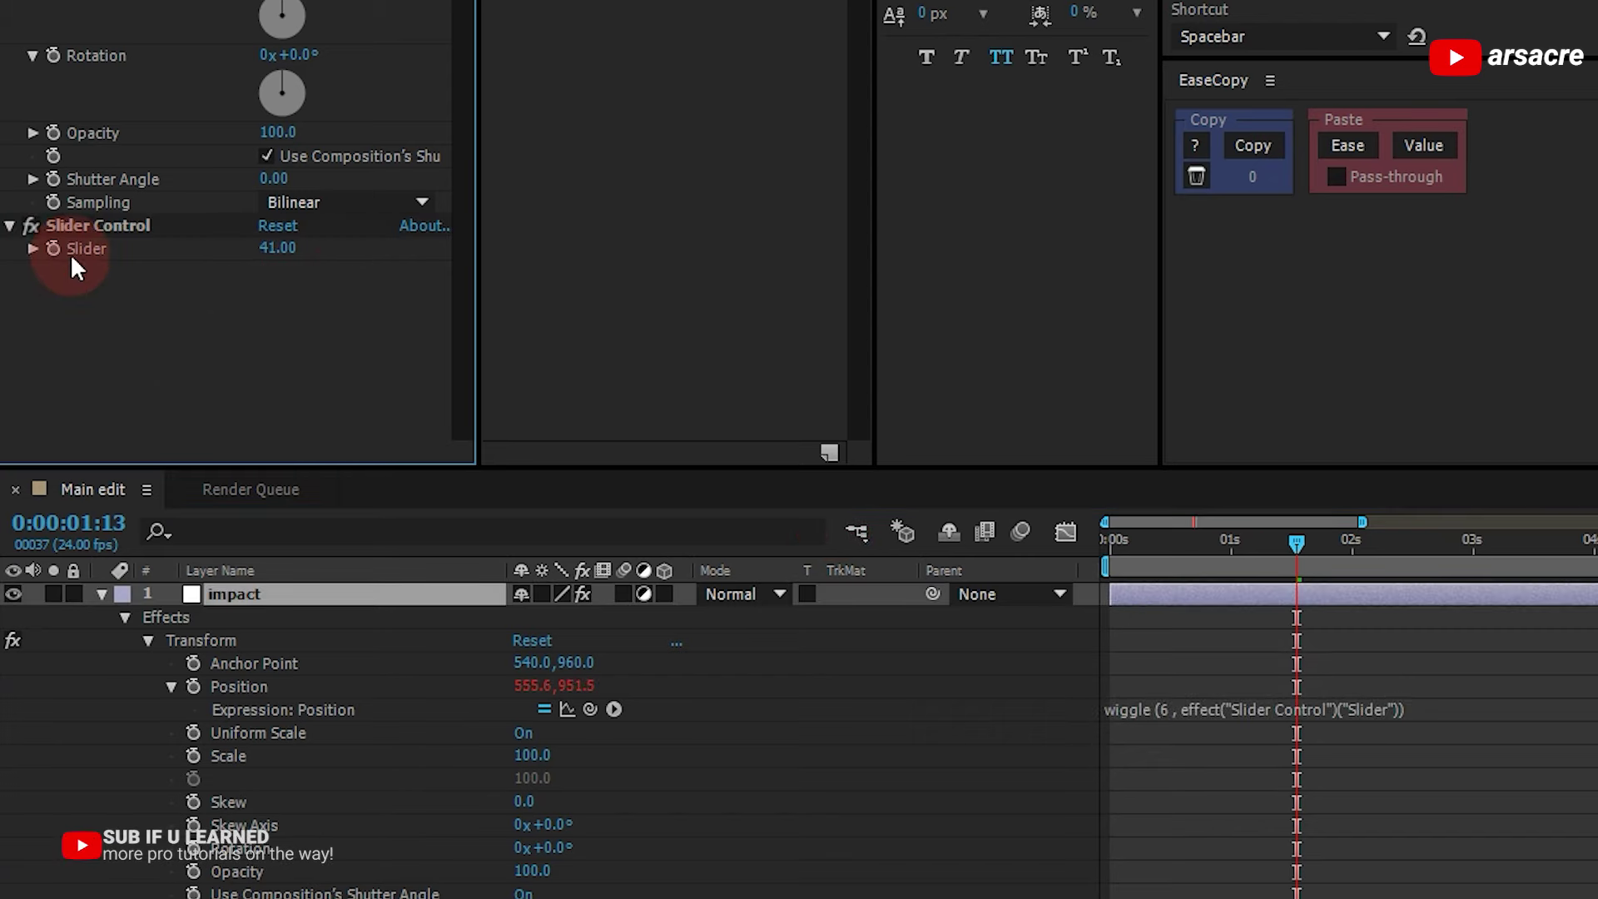
pyautogui.click(260, 258)
pyautogui.write('0')
pyautogui.click(229, 348)
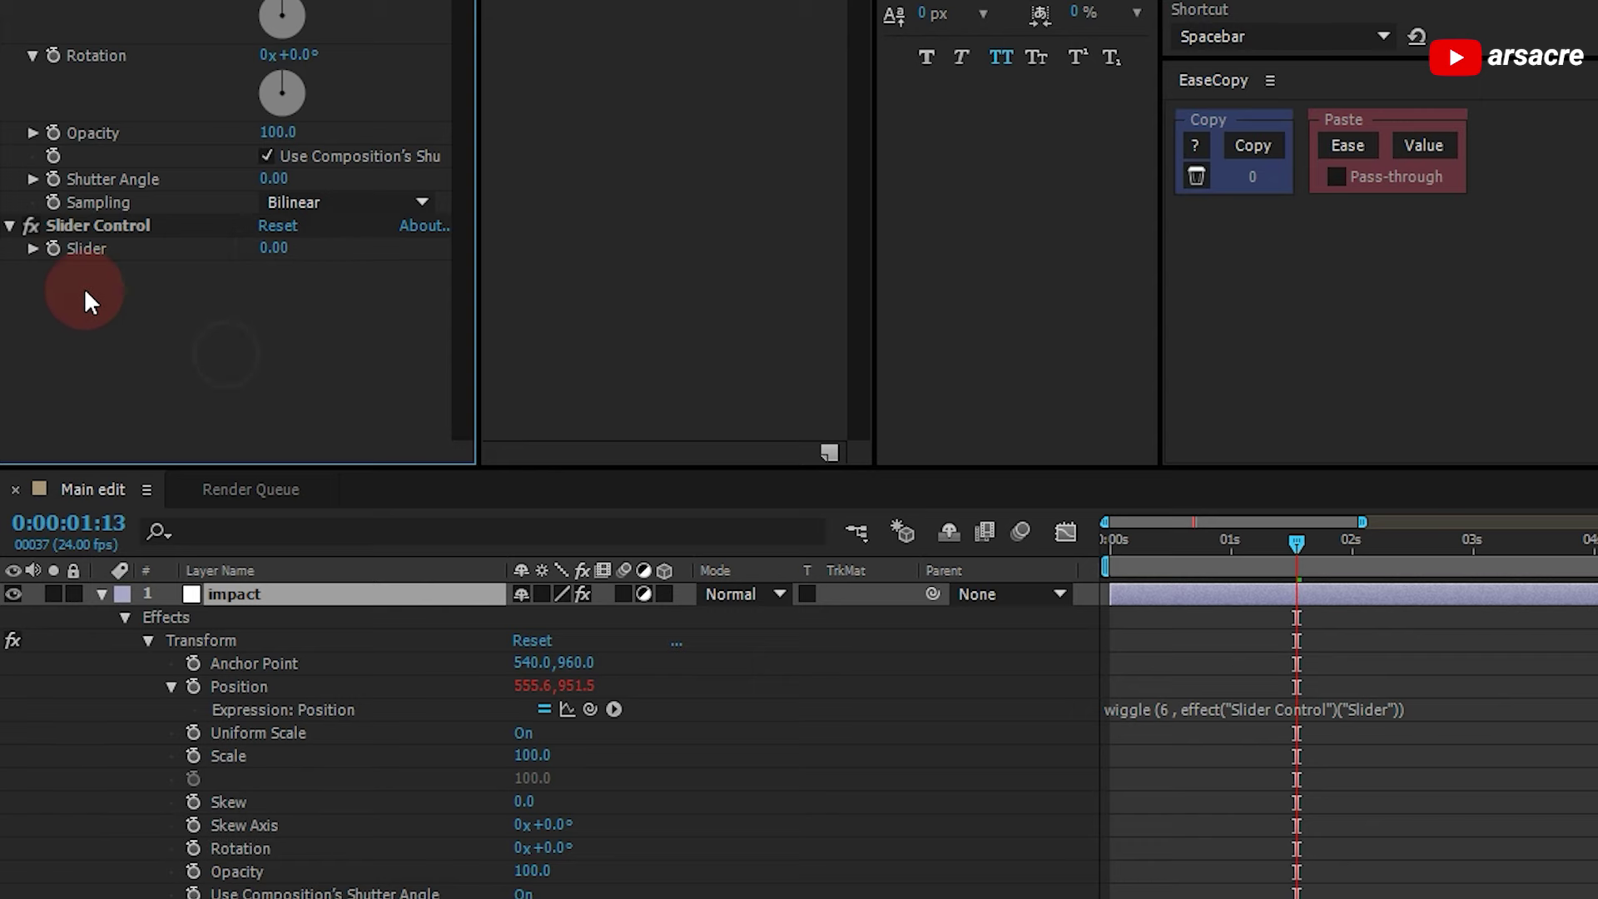
# Keyframe the impact layer's Slider from 35 at the first frame to 0 about half a second in
pyautogui.click(125, 616)
pyautogui.press('Home')
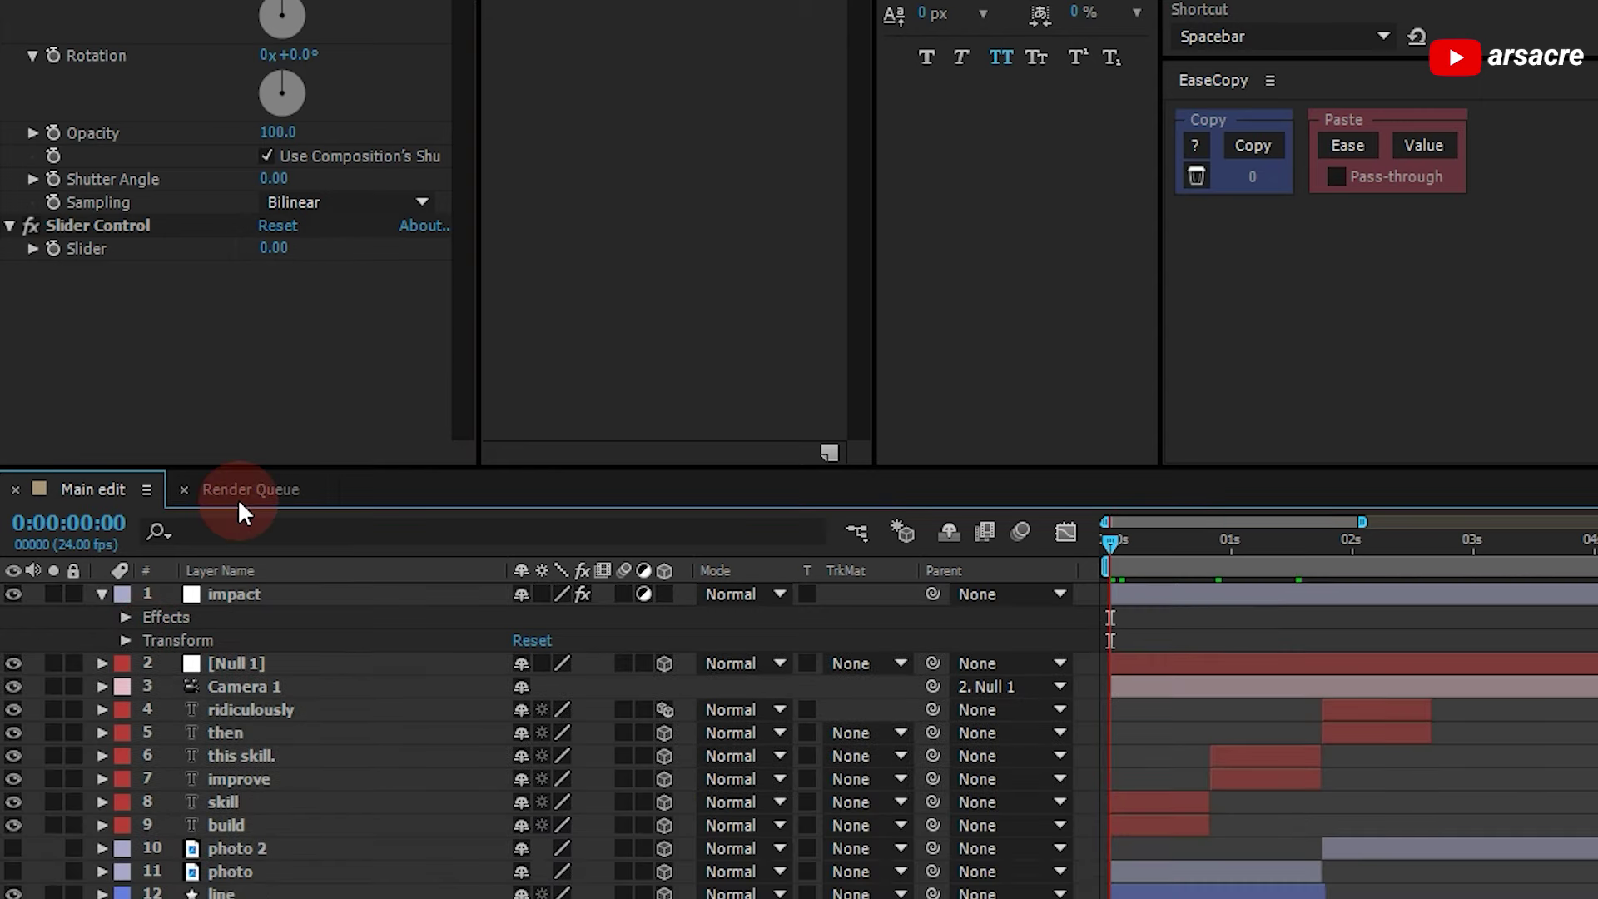
pyautogui.click(52, 249)
pyautogui.press('u')
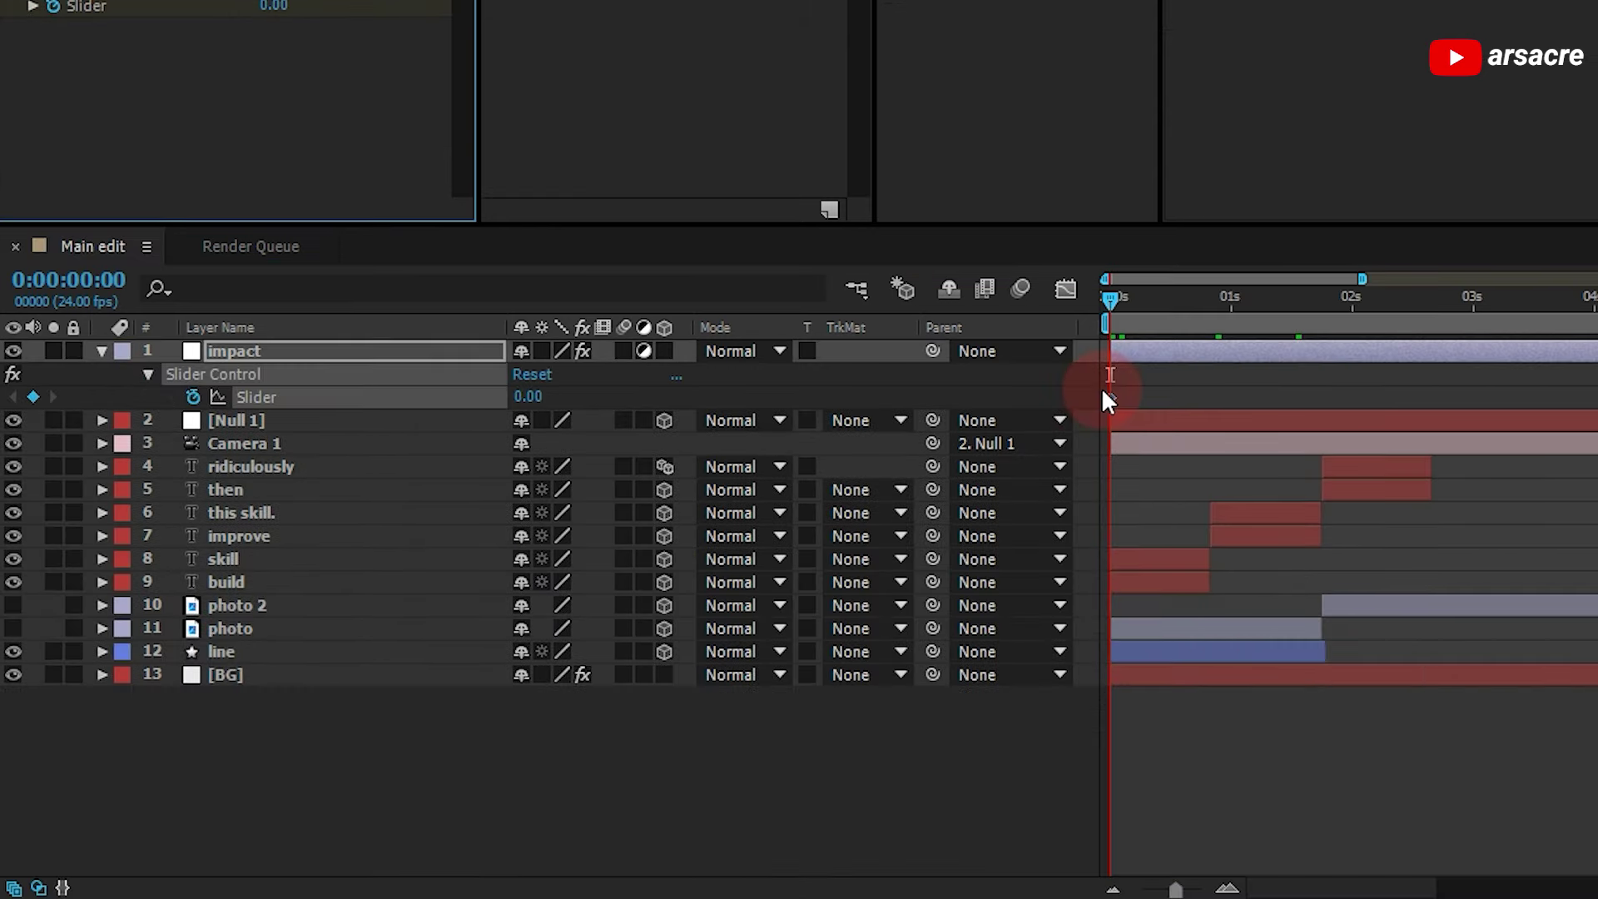
pyautogui.moveTo(1152, 401); pyautogui.dragTo(1172, 397)
pyautogui.click(658, 411)
pyautogui.write('35')
pyautogui.click(688, 777)
# Apply Easy Ease to both Slider keyframes on the impact layer
pyautogui.rightClick(1110, 397)
pyautogui.click(1259, 736)
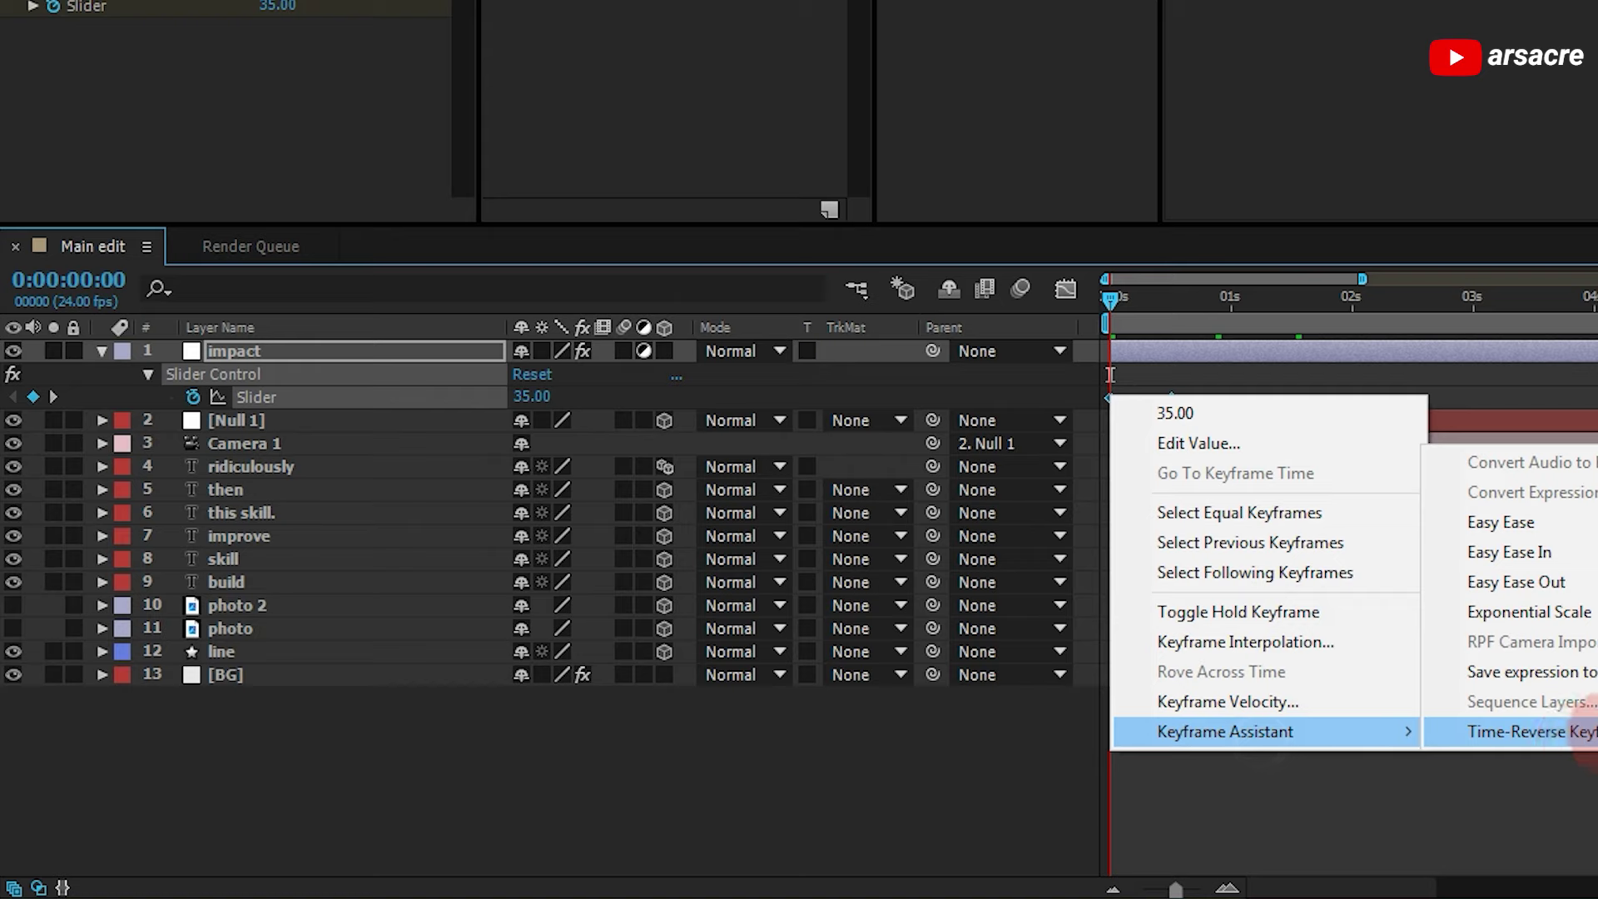
pyautogui.click(1502, 521)
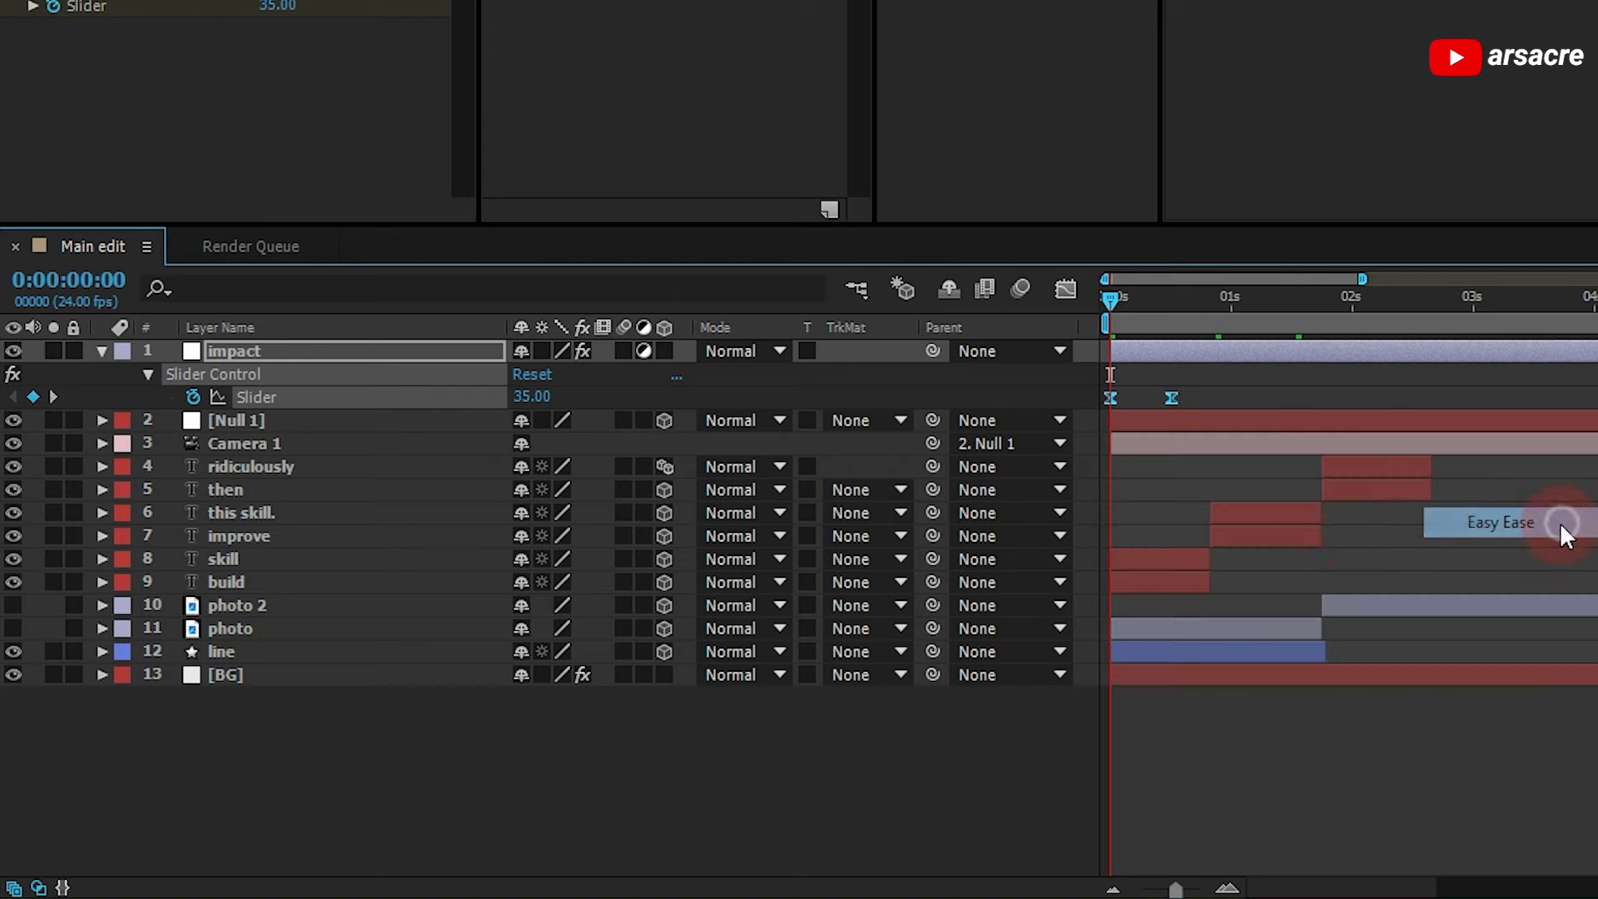
pyautogui.press('F9')
# Reshape the Slider's speed graph so the value drops fastest at the first keyframe and eases out towards the second
pyautogui.click(1066, 290)
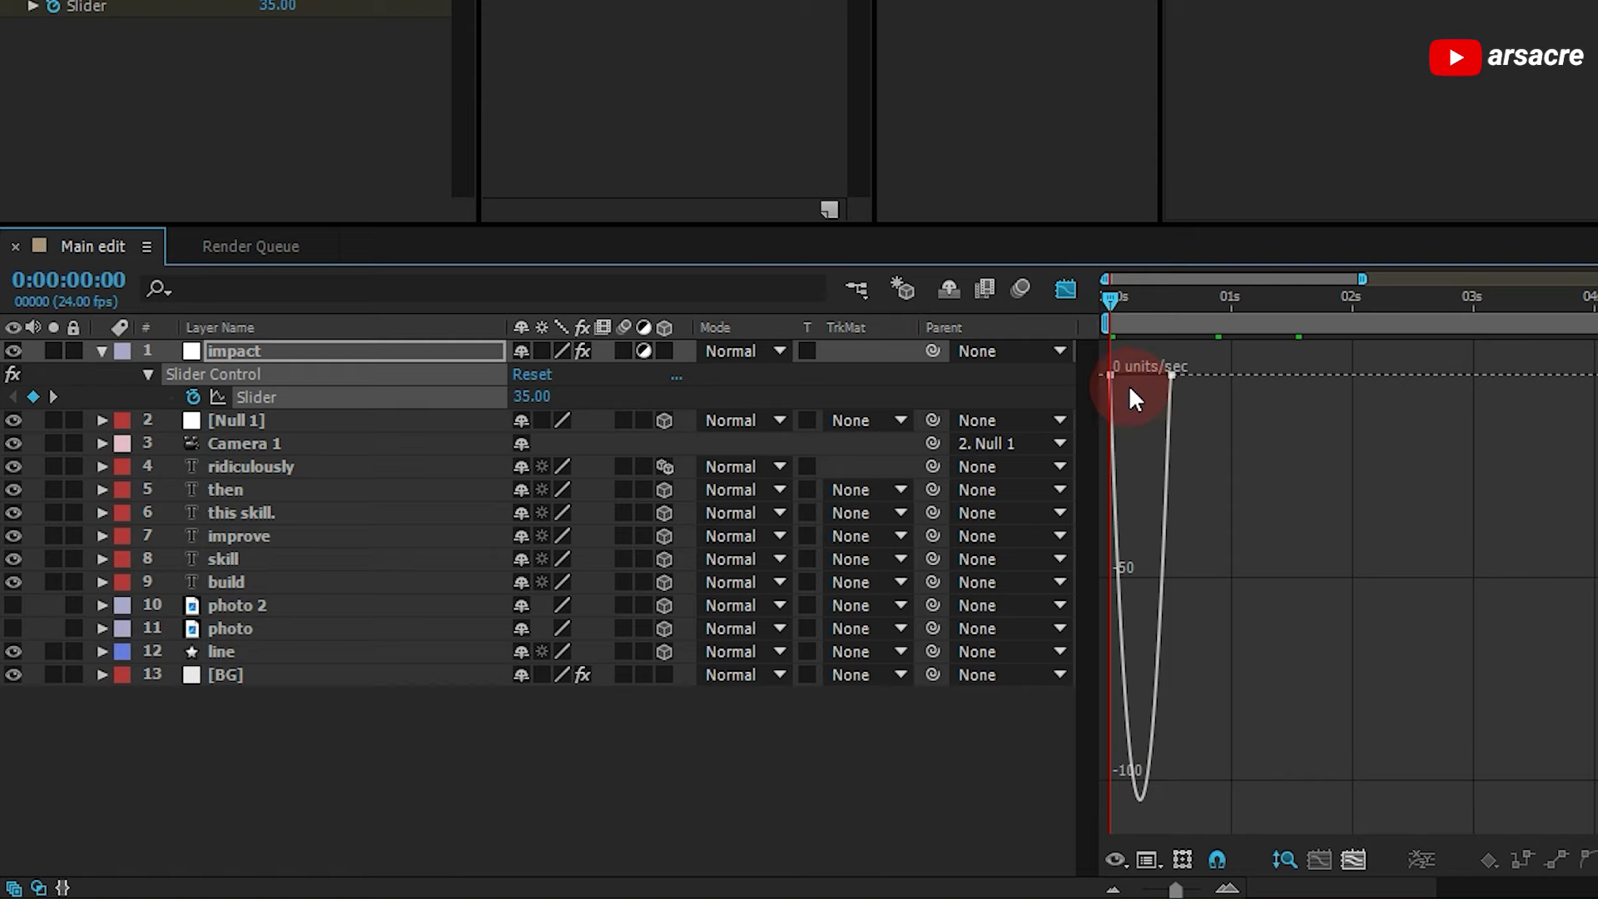
pyautogui.rightClick(1237, 697)
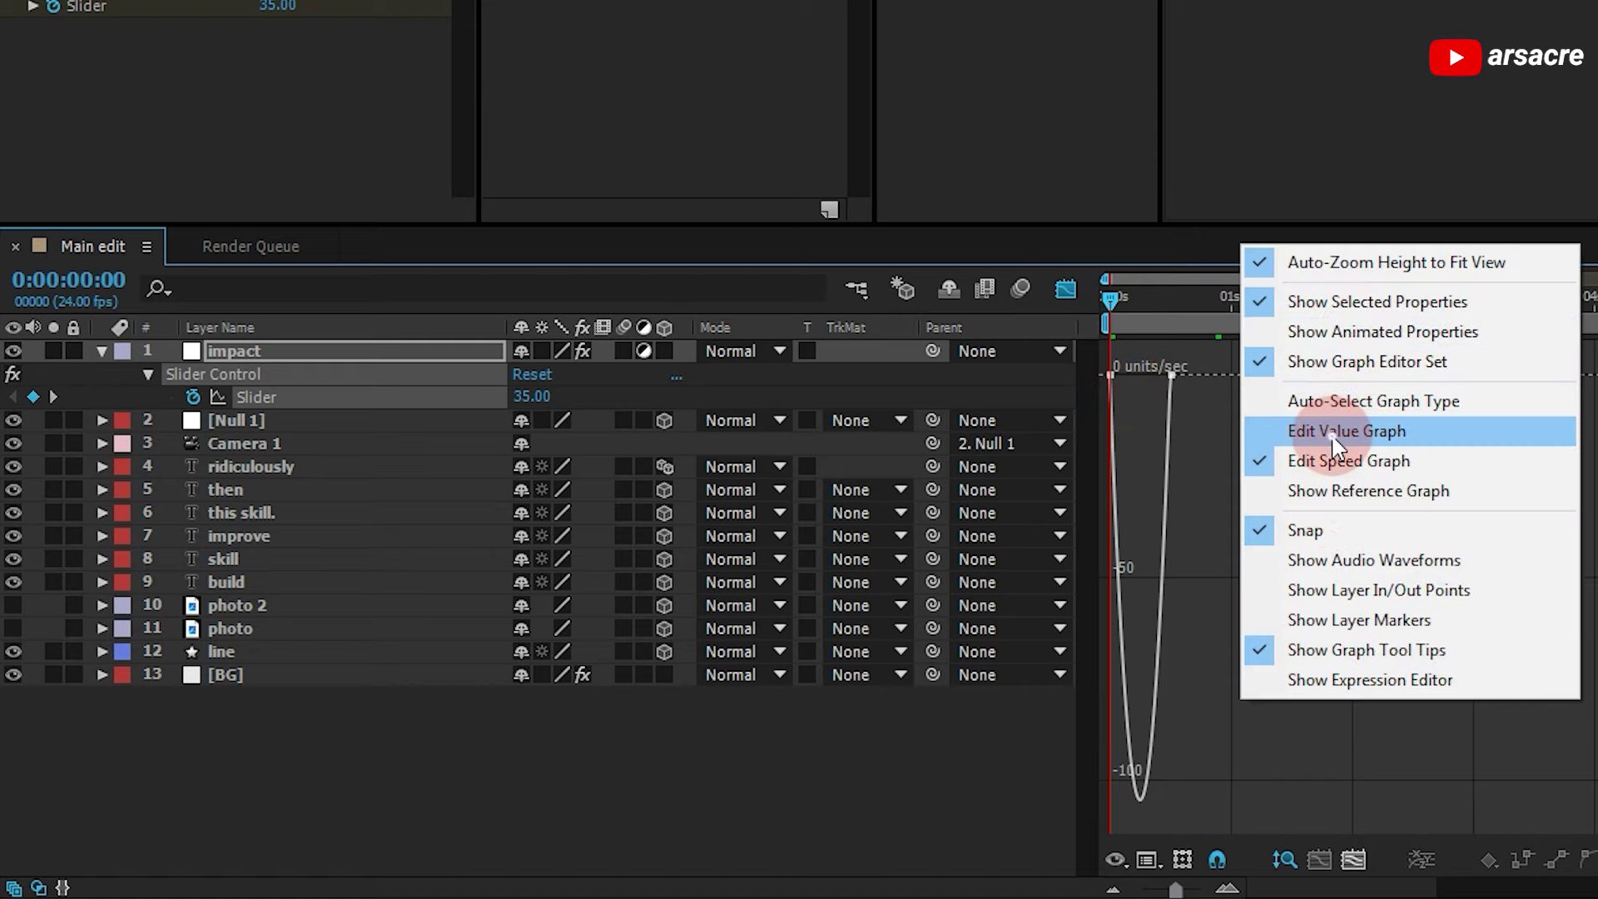
pyautogui.click(1334, 443)
pyautogui.rightClick(1206, 487)
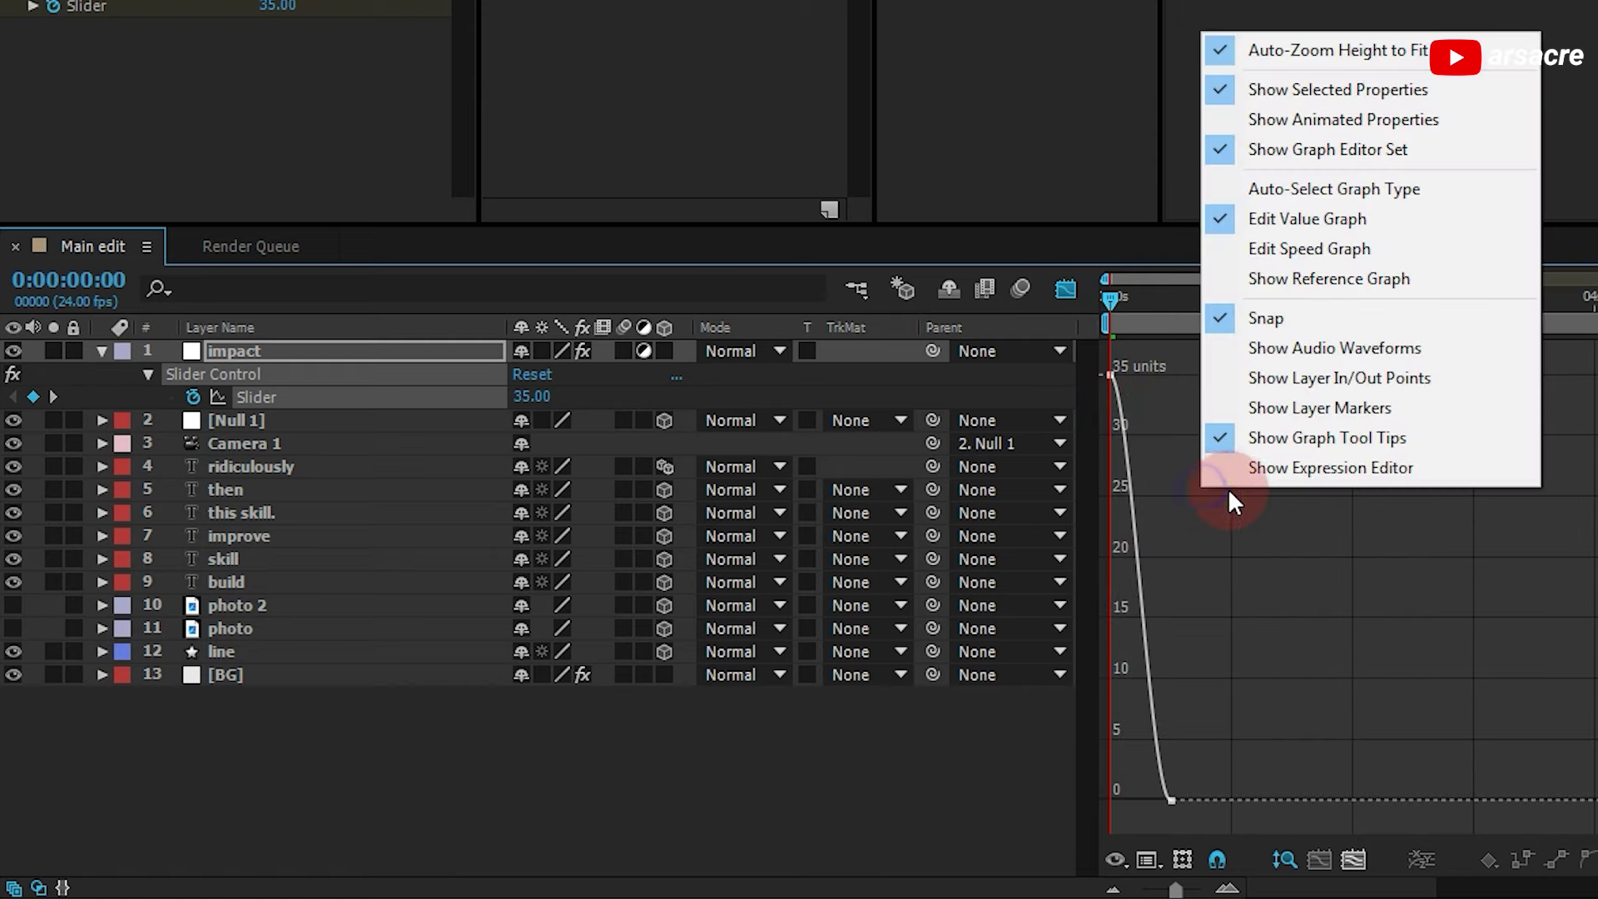
pyautogui.click(1147, 859)
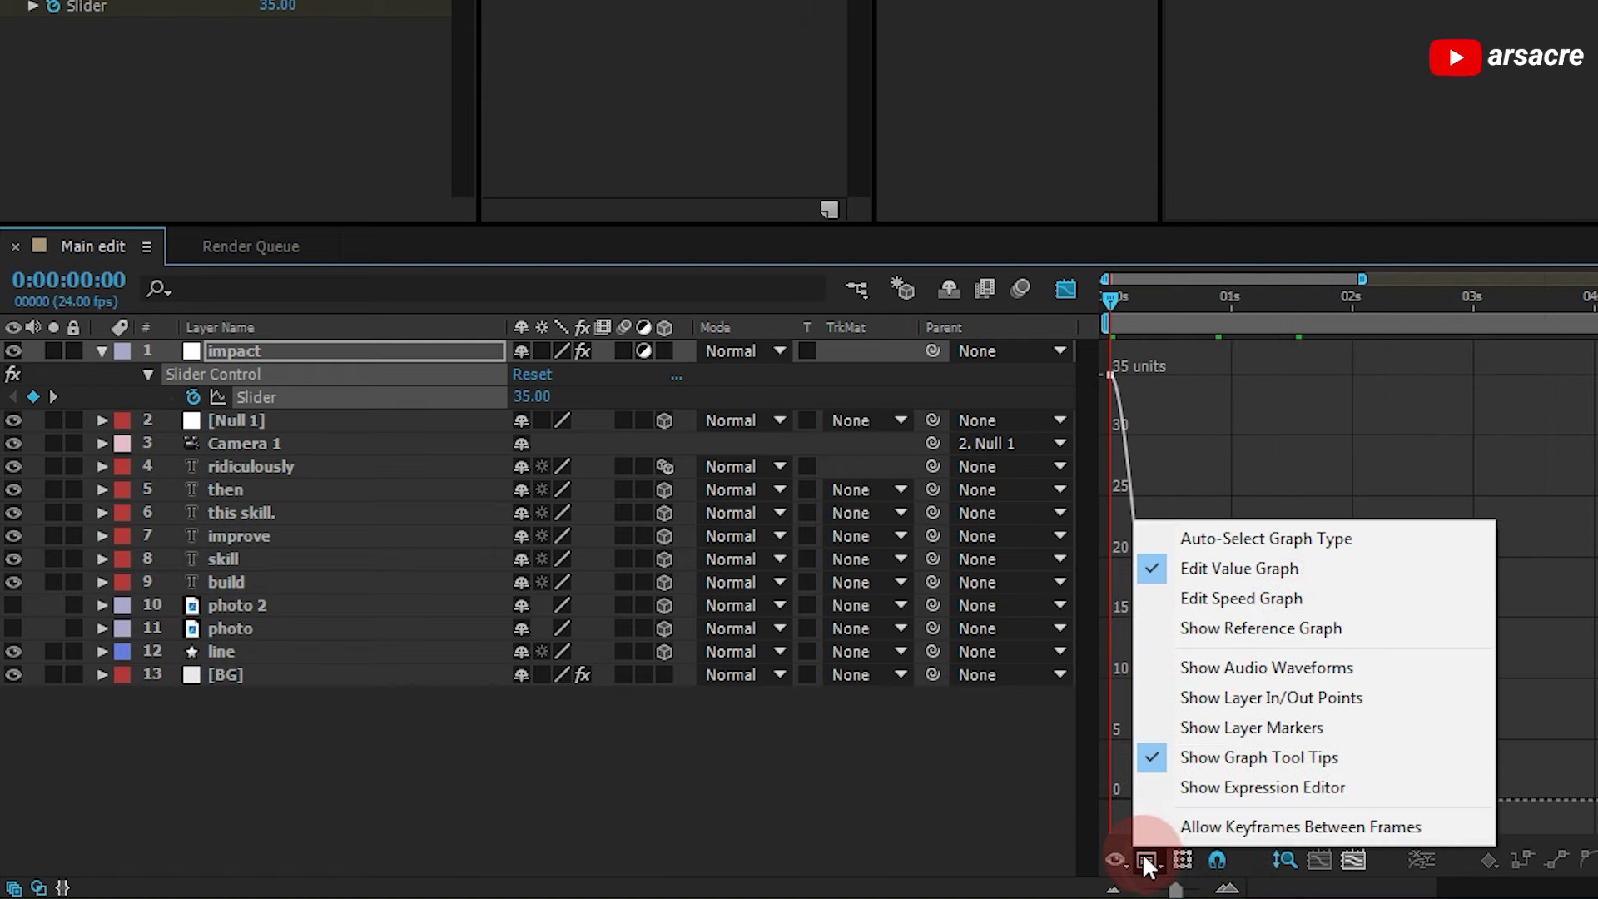
pyautogui.click(1229, 611)
# Preview the shake from the start of the composition, and return from the graph editor to the layer timeline
pyautogui.press('space')
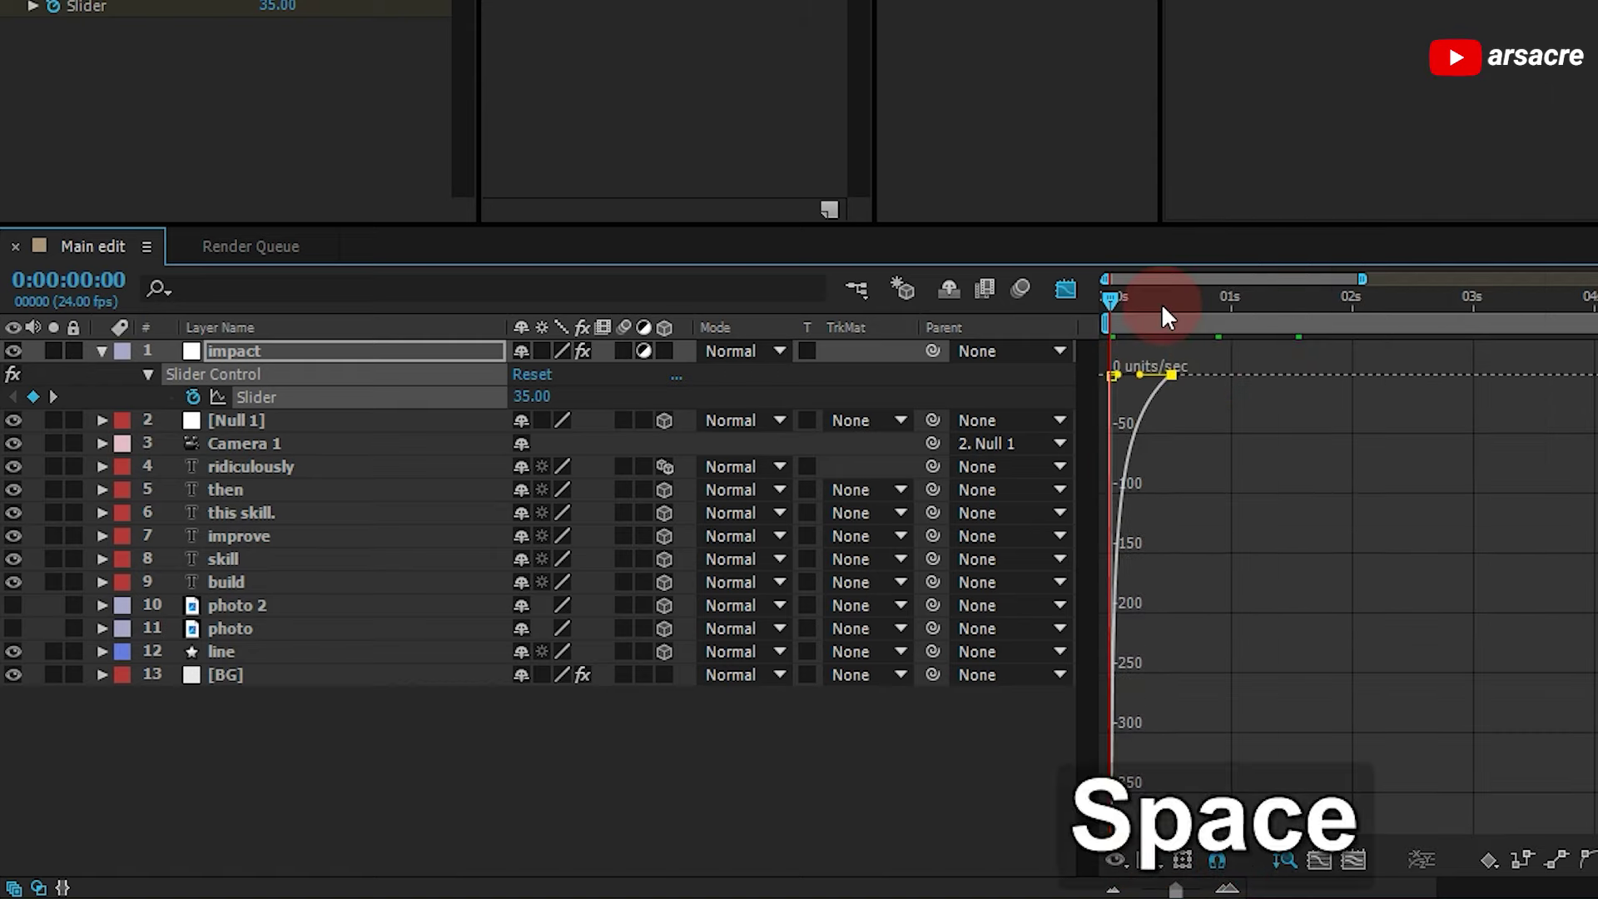
pyautogui.press('space')
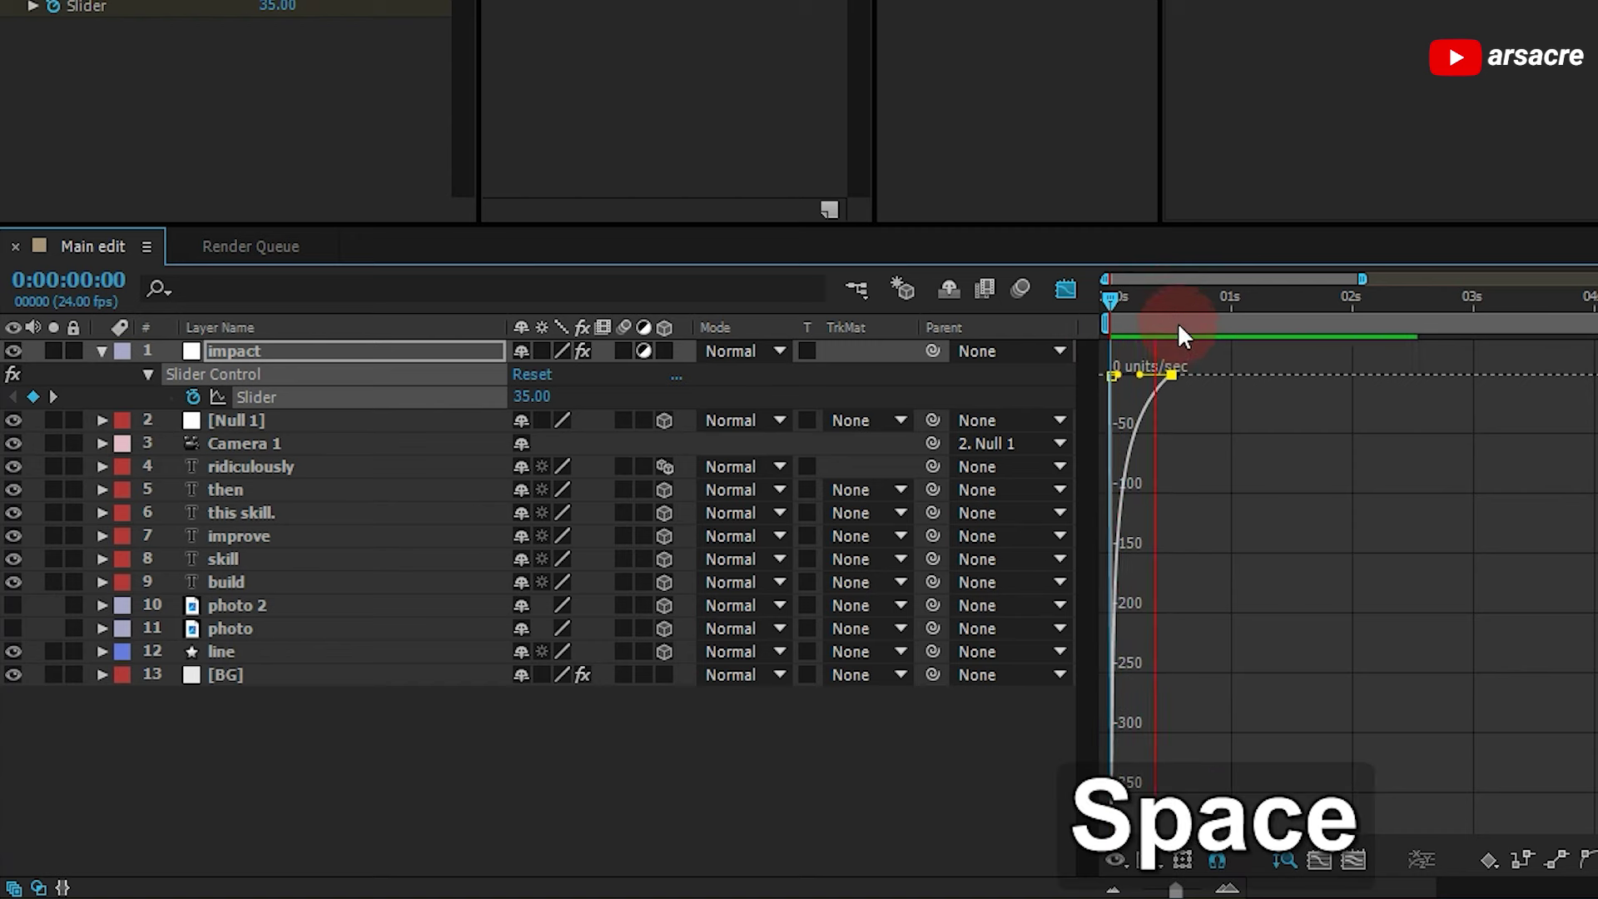
pyautogui.press('space')
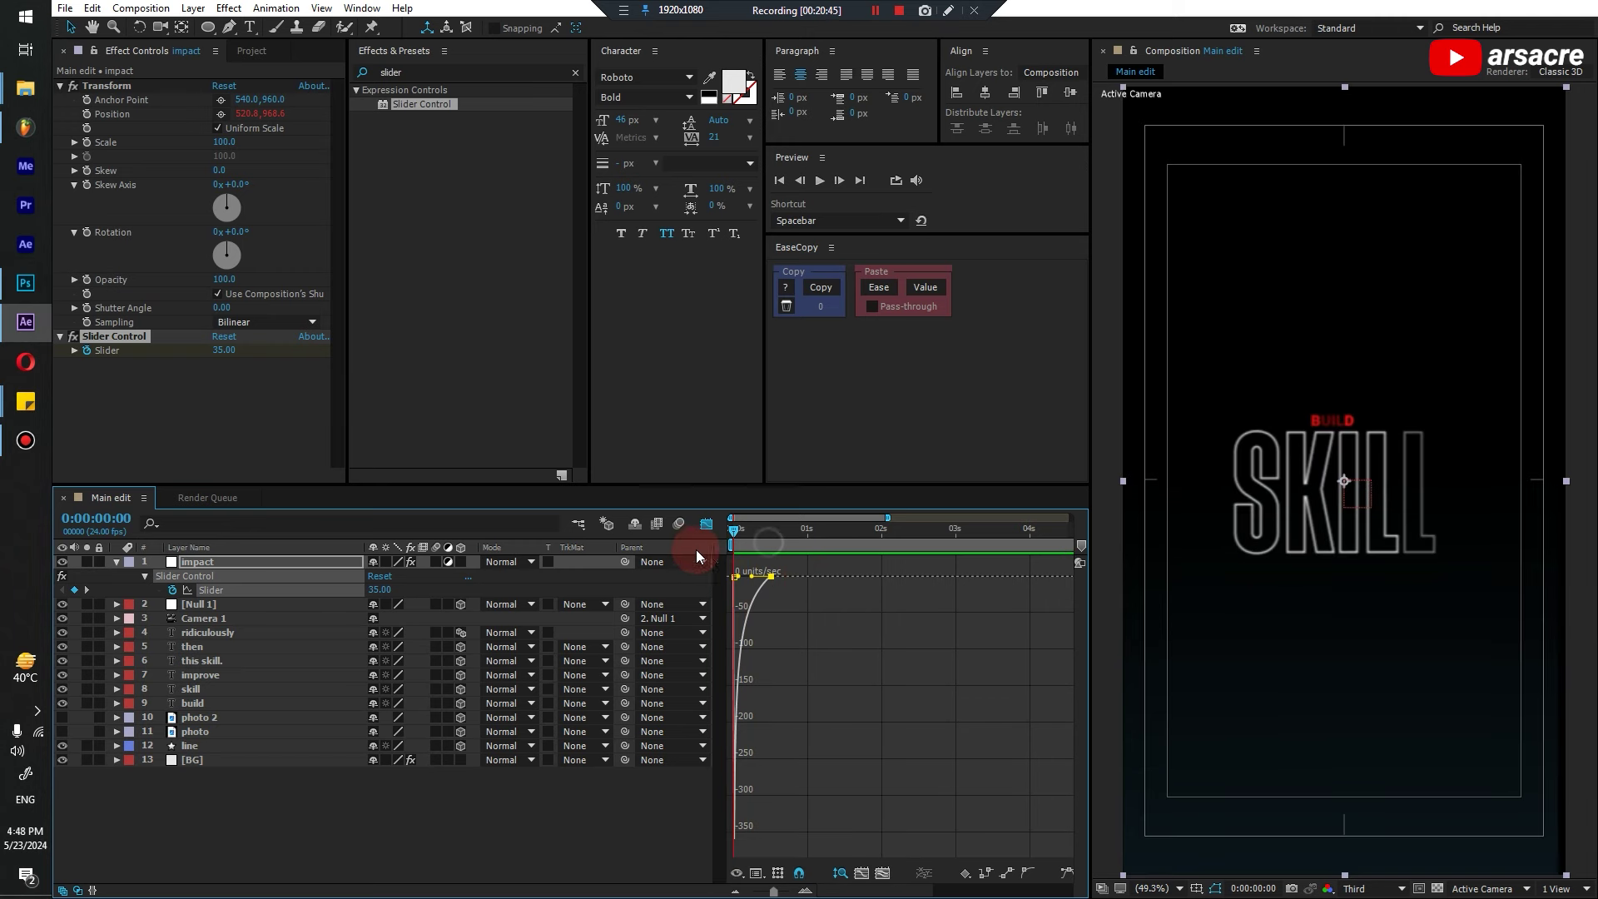
pyautogui.press('space')
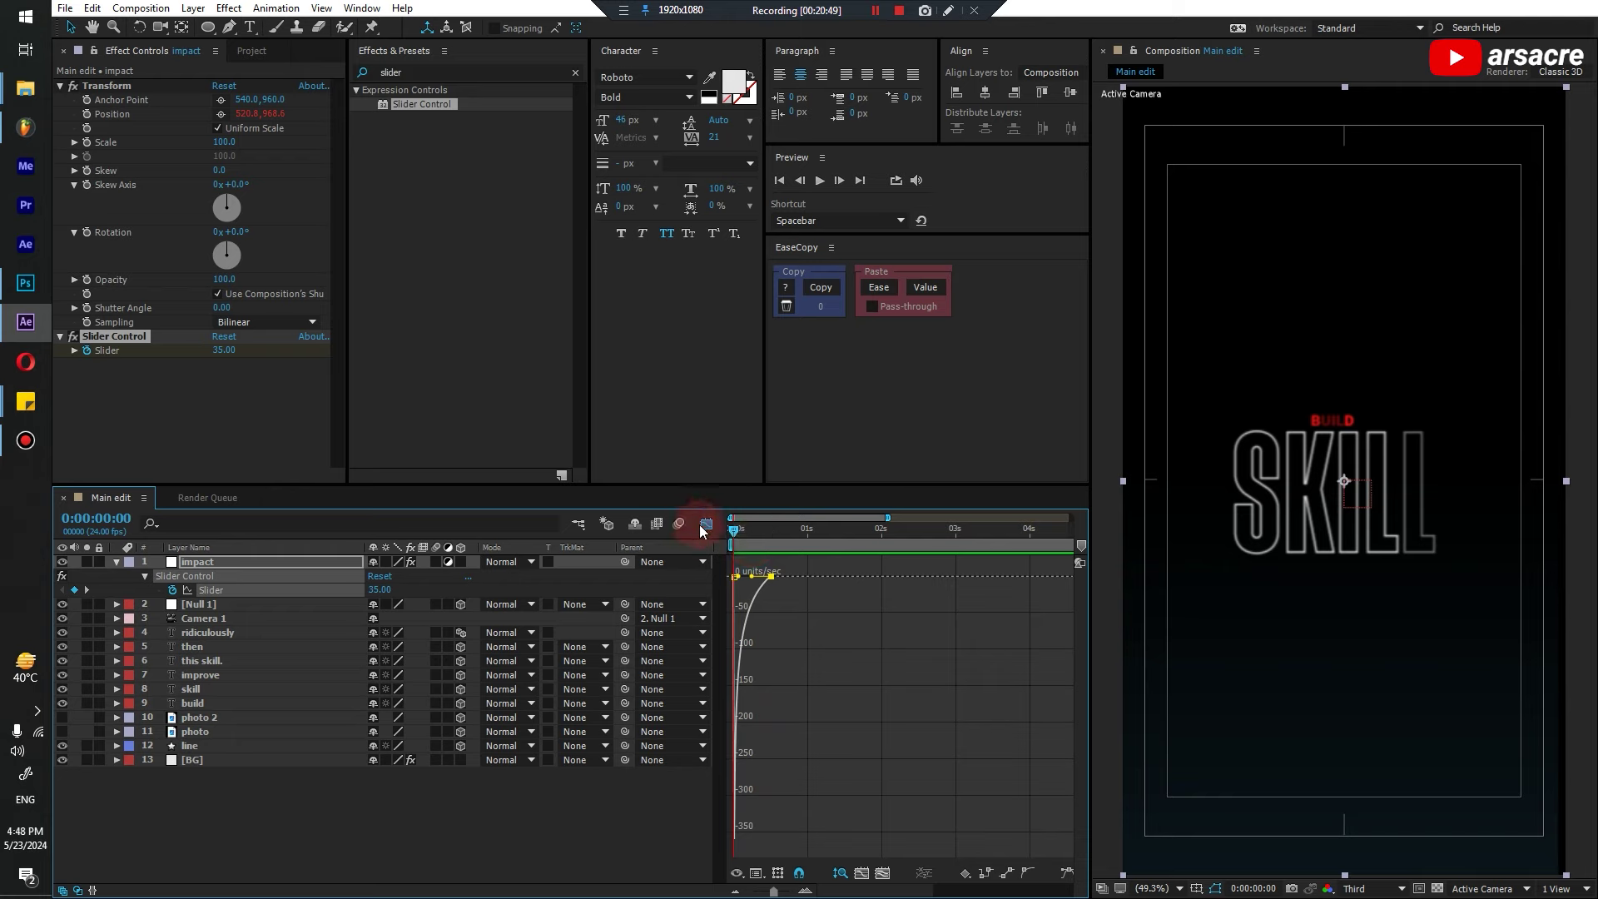
pyautogui.click(705, 523)
pyautogui.click(514, 832)
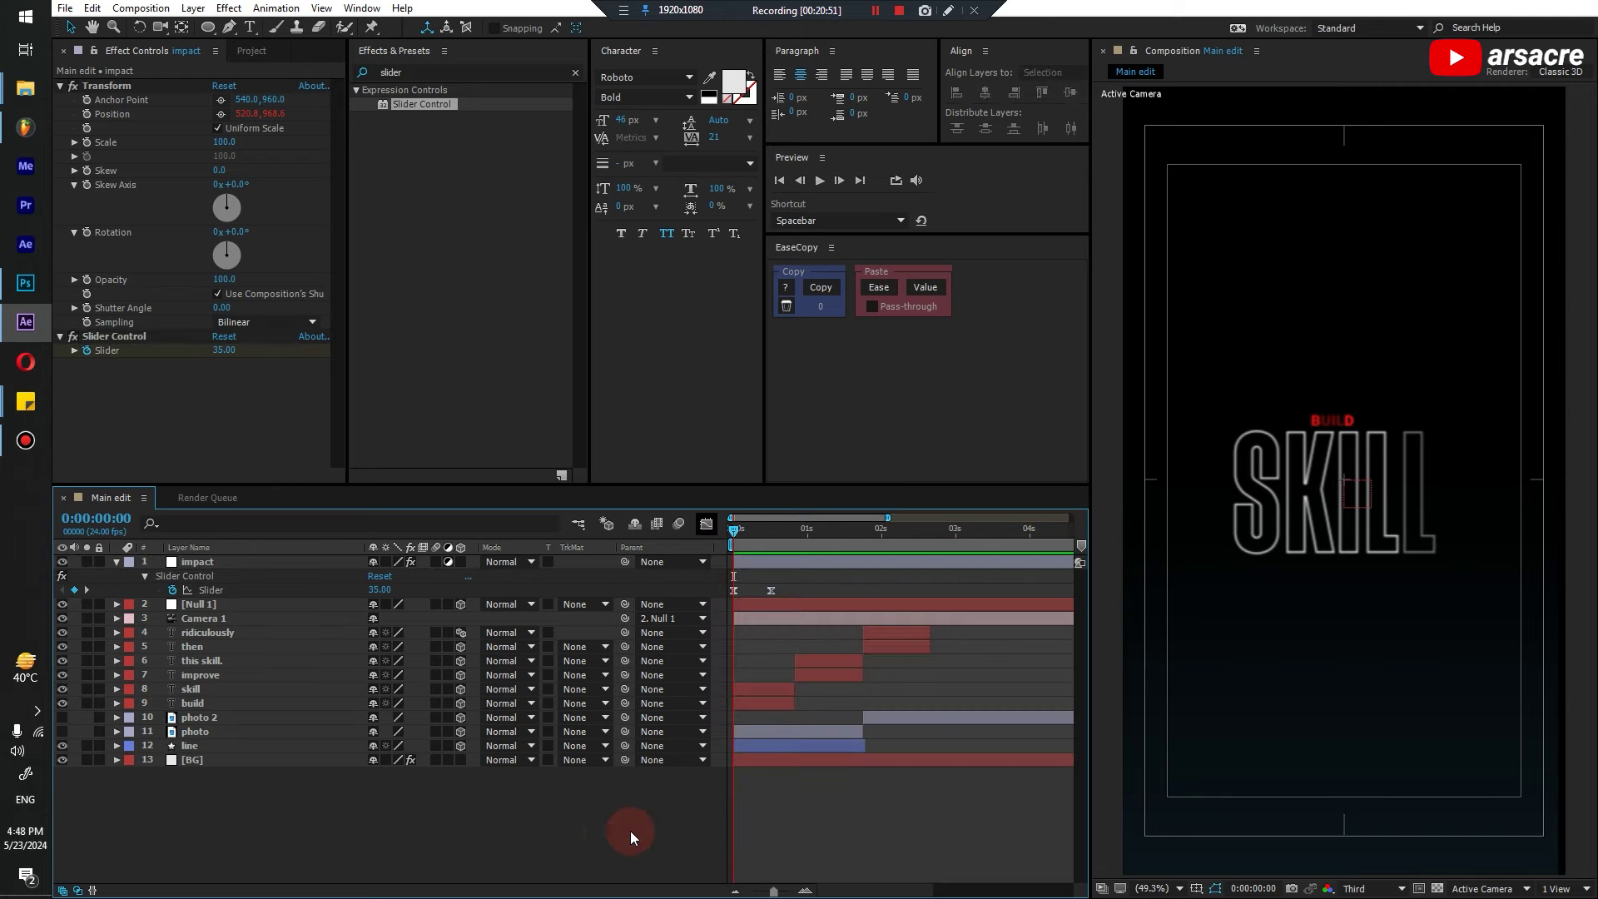
# Scale the BG layer up to 164.8% so it covers the frame edges during the shake
pyautogui.click(1251, 801)
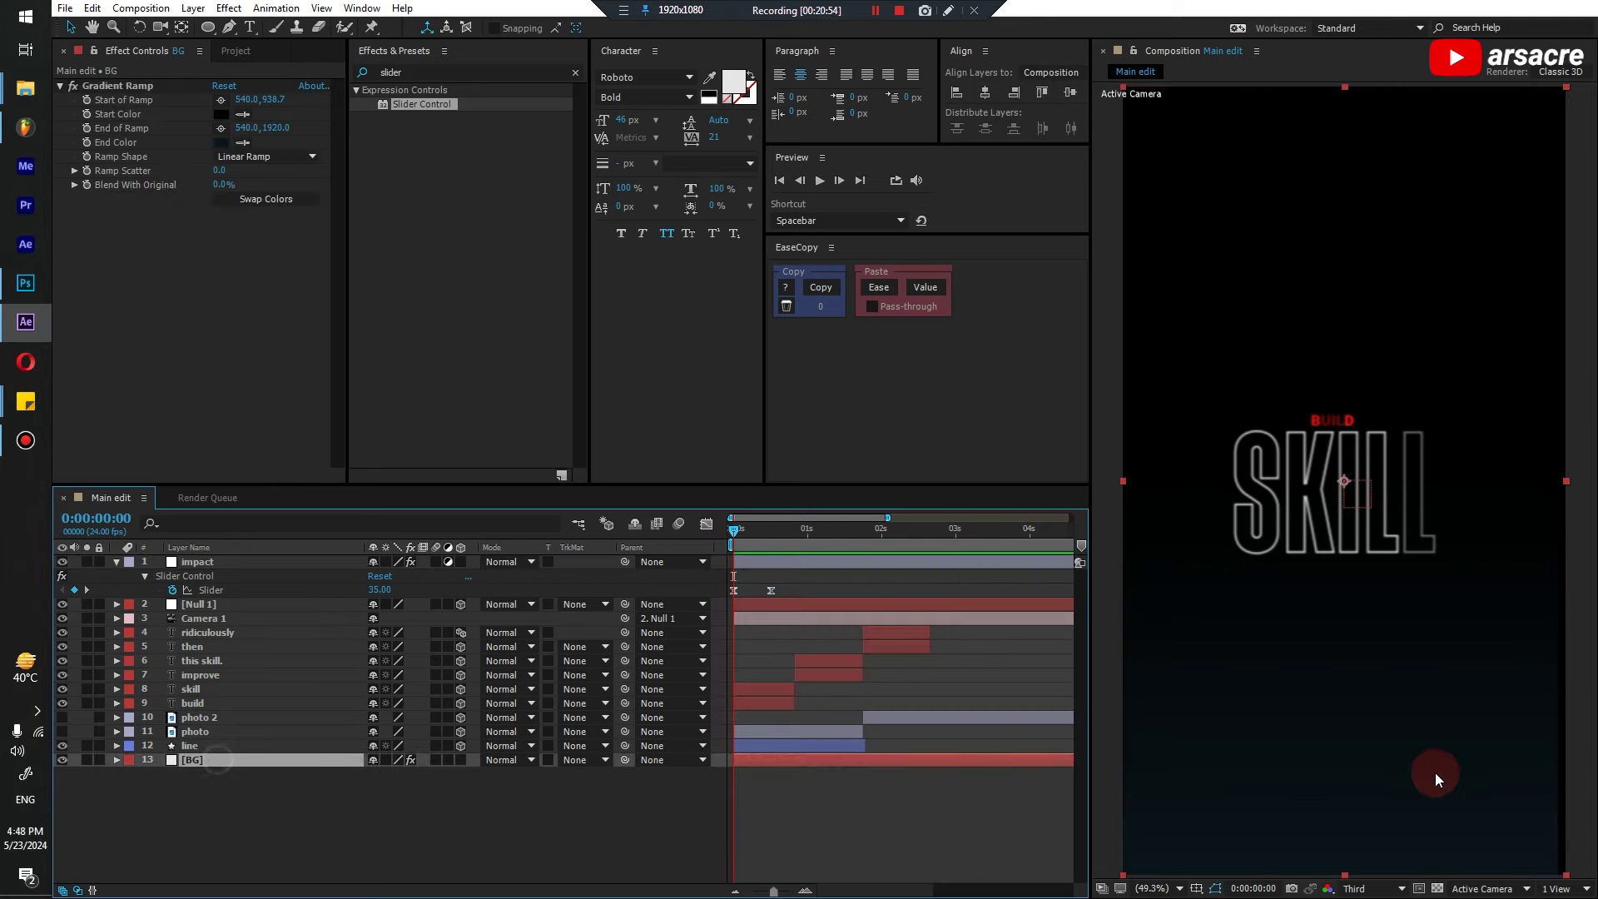
pyautogui.hotkey('ctrl', 'z')
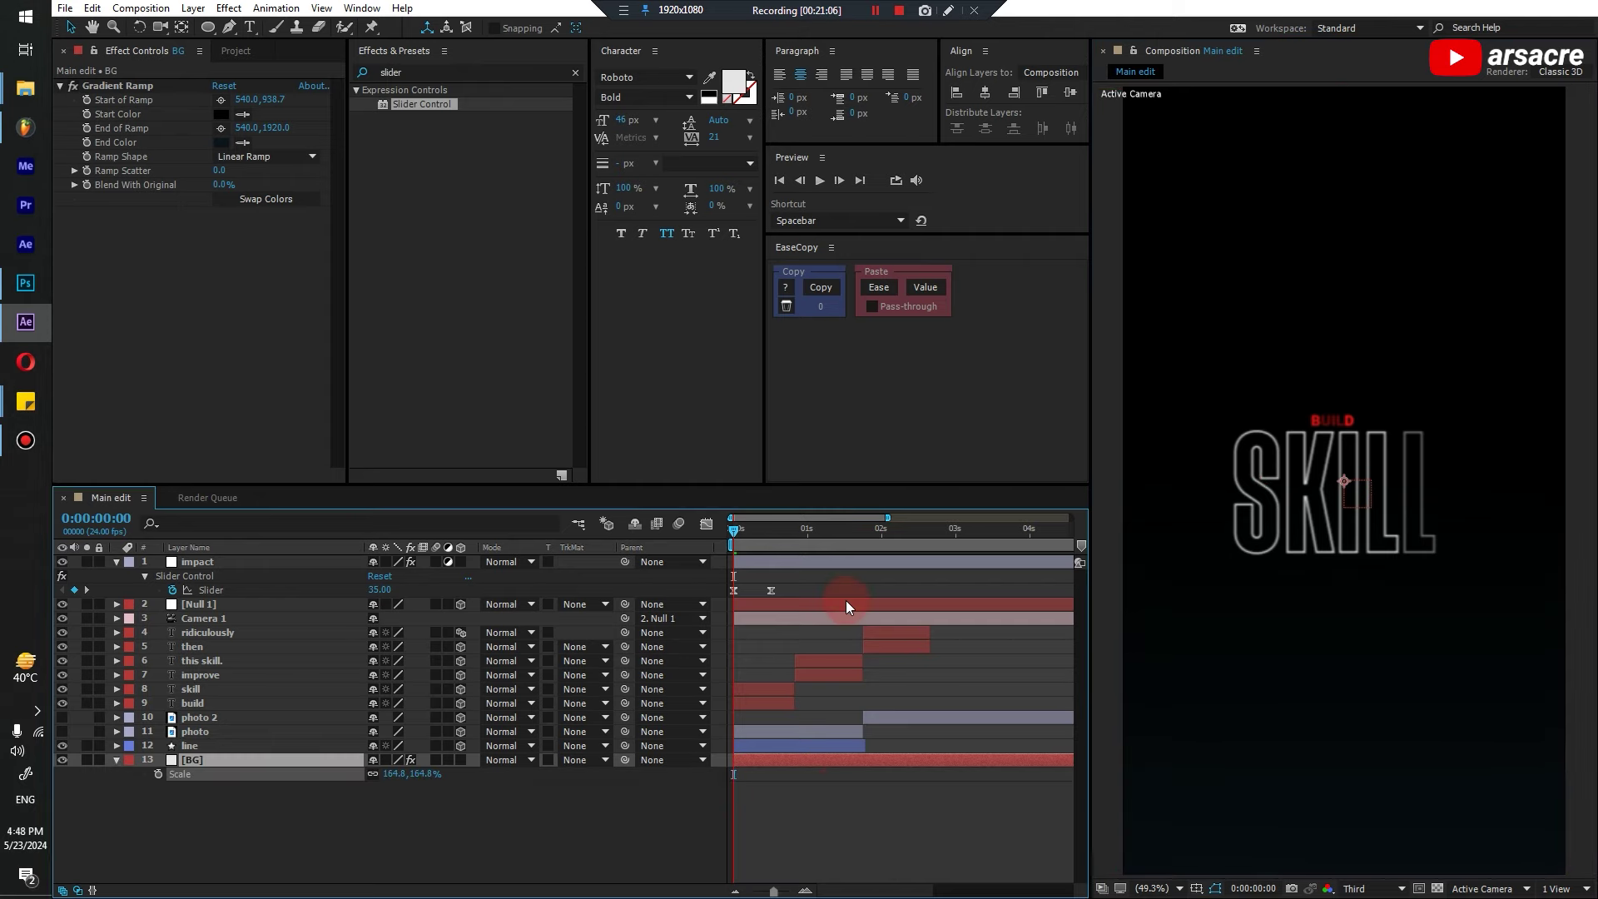
pyautogui.press('space')
# Make the line layer start about half a second into the composition, keeping its end point, and preview the timing
pyautogui.click(766, 747)
pyautogui.press('u')
pyautogui.press('space')
pyautogui.press('space')
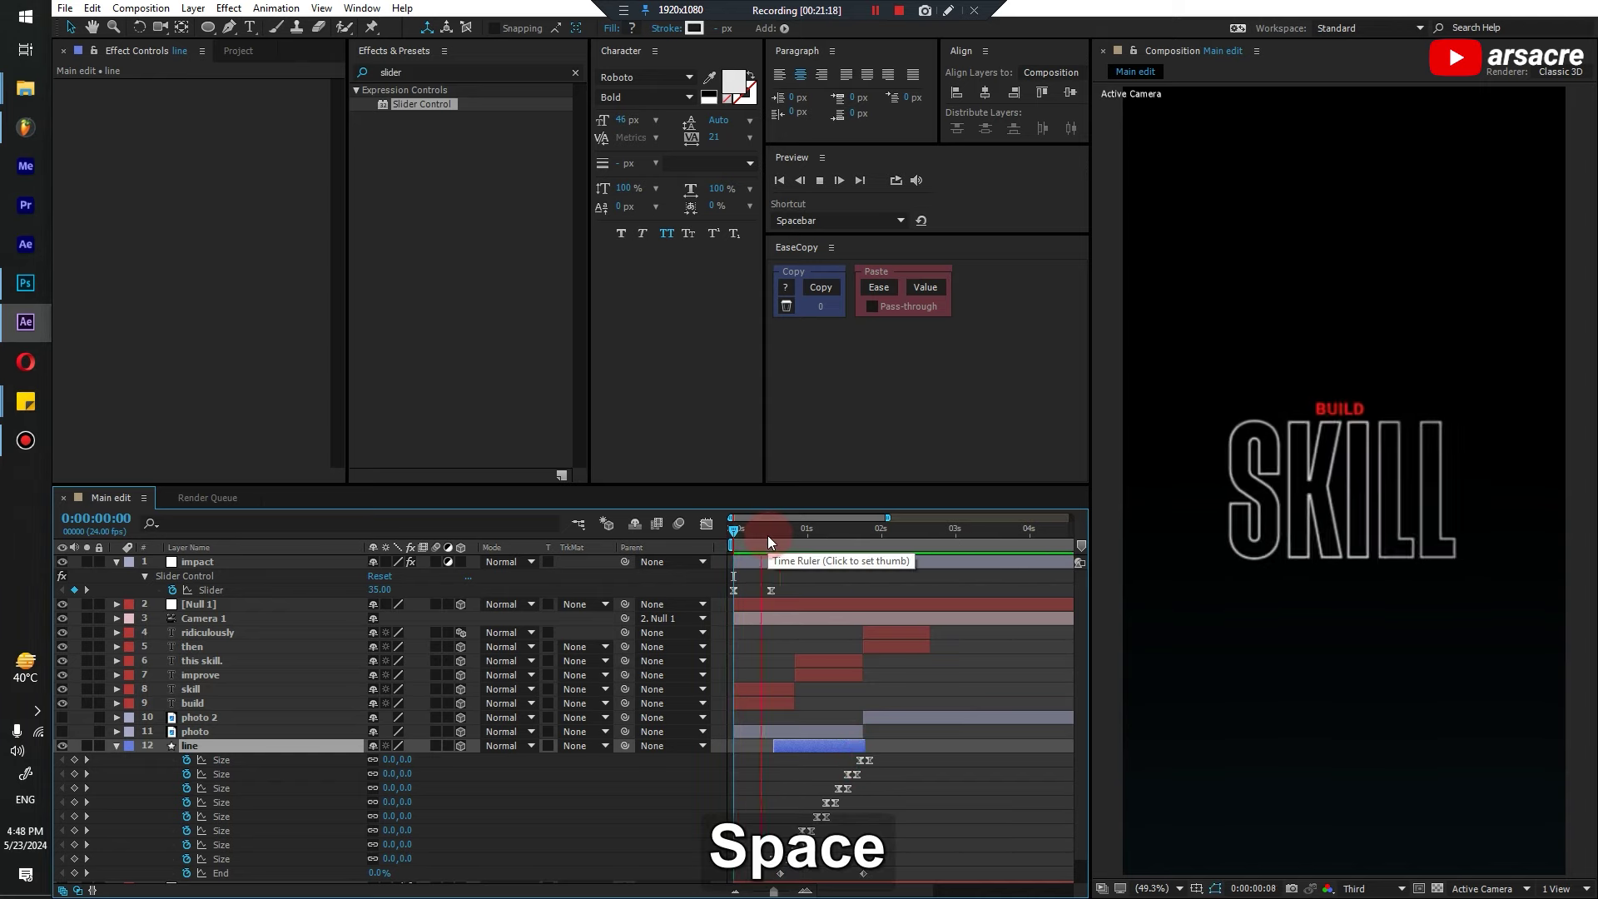
pyautogui.hotkey('ctrl', 'z')
pyautogui.click(827, 542)
pyautogui.moveTo(827, 542); pyautogui.dragTo(832, 549)
# Create an adjustment layer directly above photo 2 and name it "Tint"
pyautogui.click(238, 716)
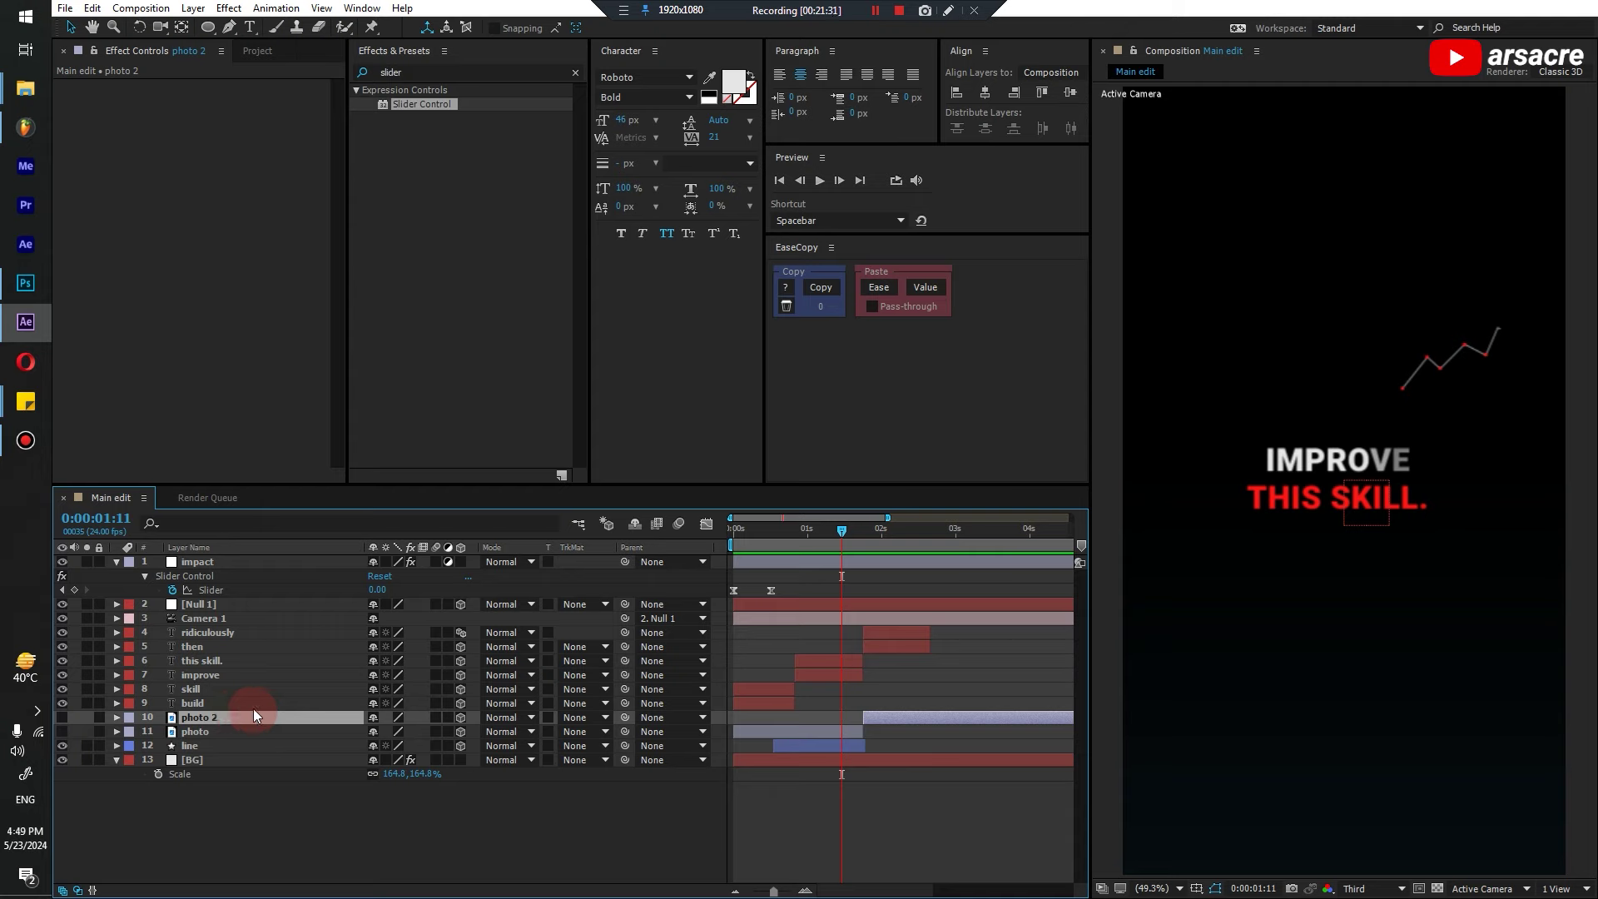
pyautogui.press('ctrl')
pyautogui.hotkey('ctrl', 'alt', 'y')
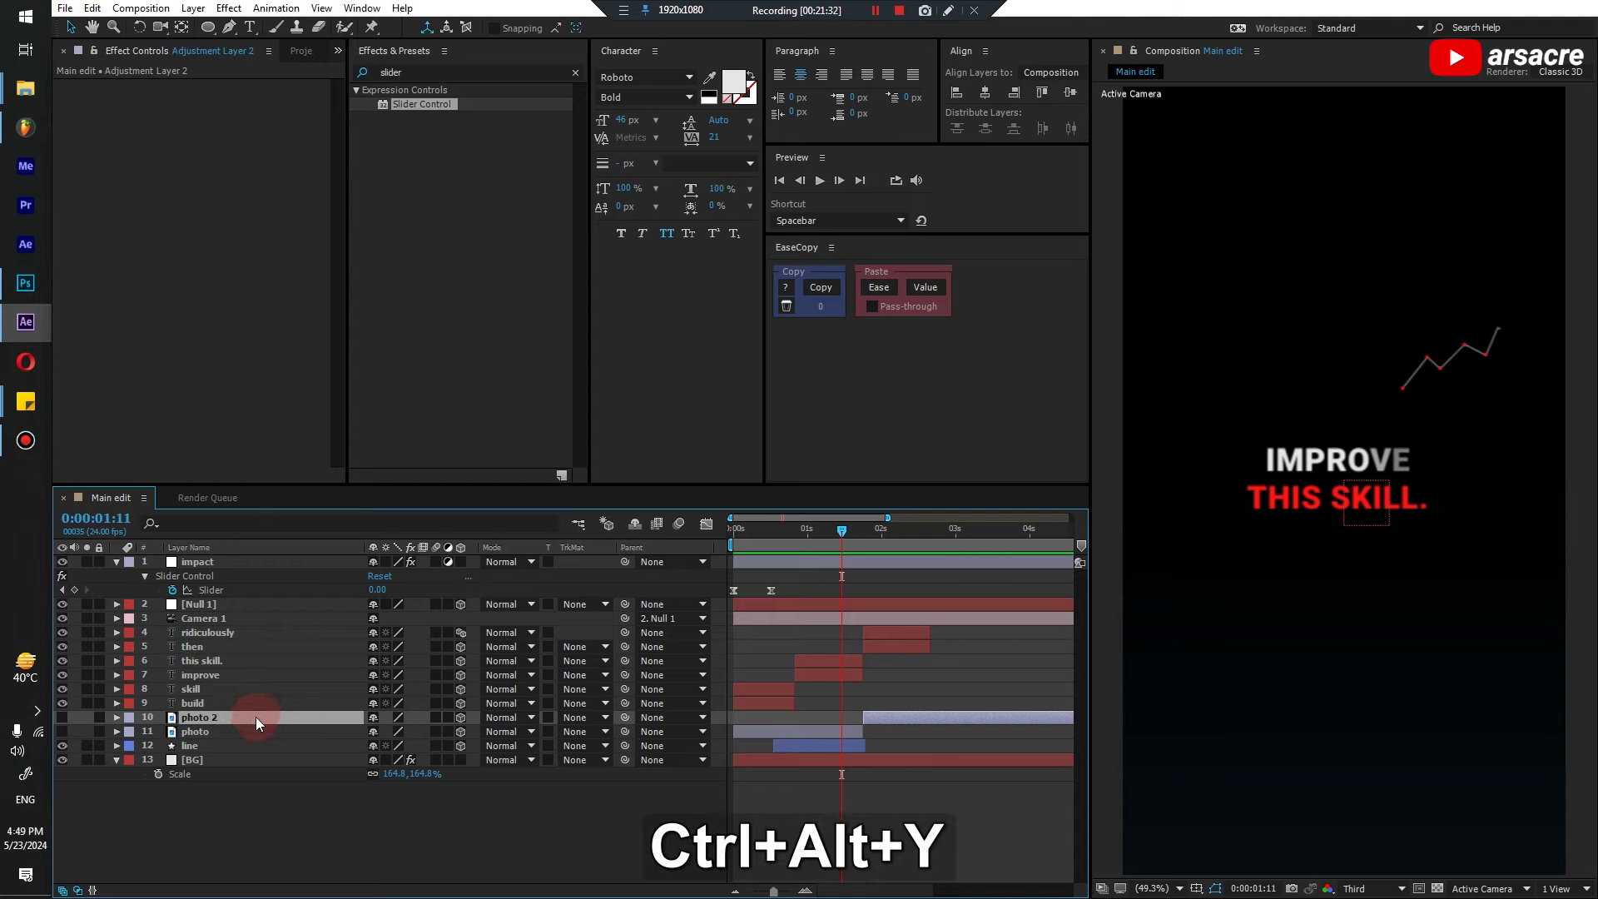
pyautogui.write('Tint')
pyautogui.press('Delete')
pyautogui.press('Return')
# Apply the Tritone effect to the Tint layer and set its Midtones to dark blue 18364B
pyautogui.click(392, 72)
pyautogui.write('trito')
pyautogui.moveTo(408, 161); pyautogui.dragTo(199, 127)
pyautogui.click(222, 118)
pyautogui.click(839, 661)
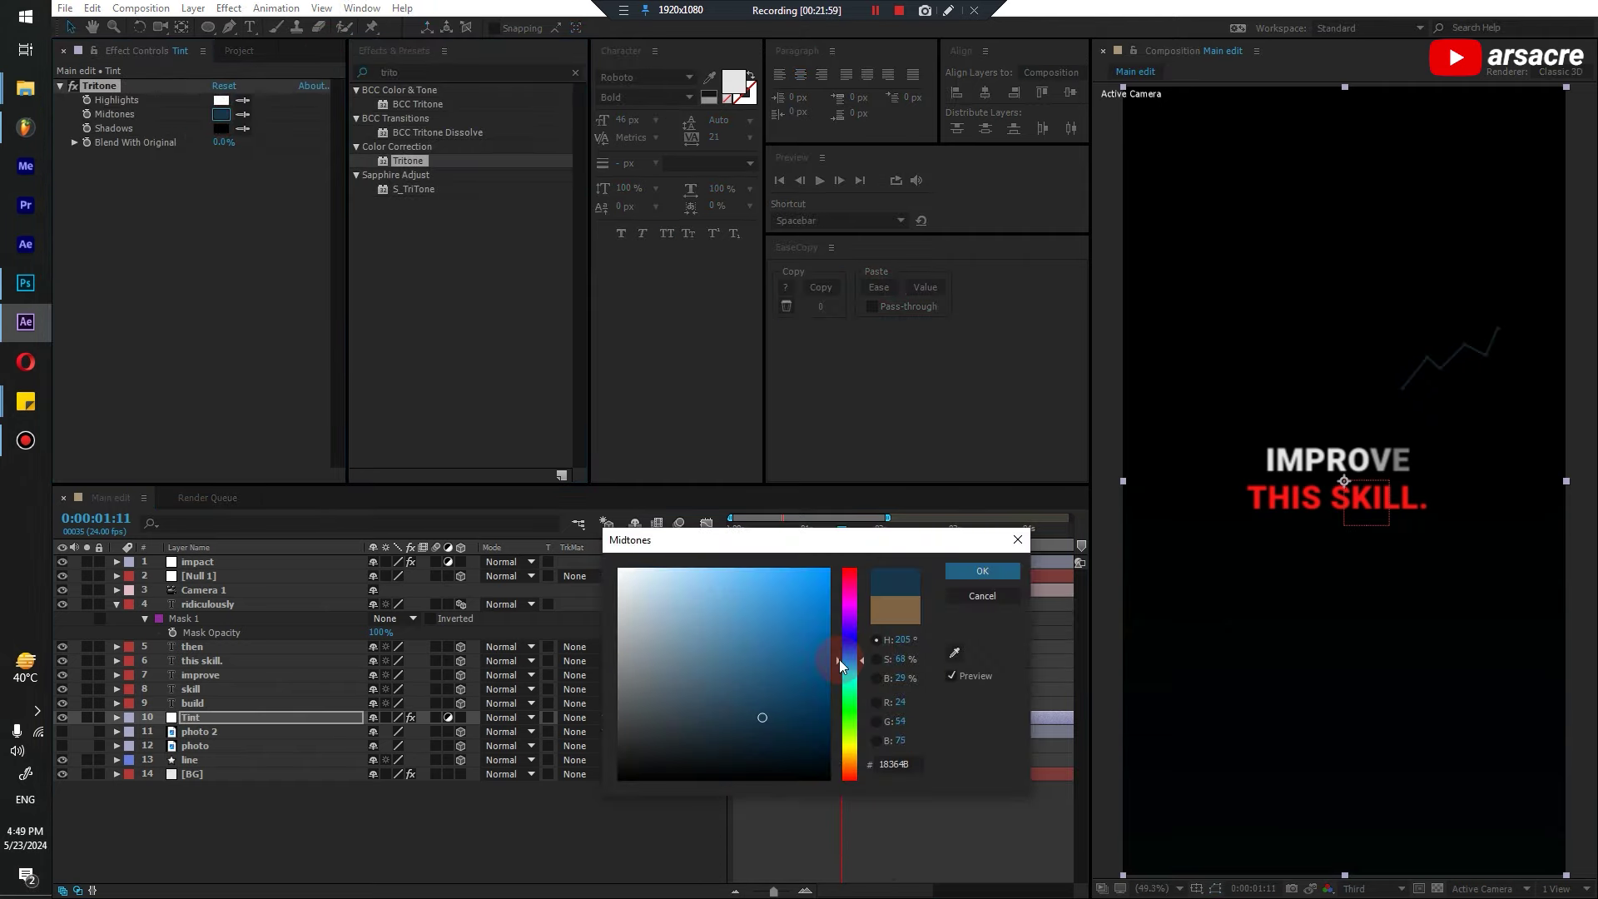
pyautogui.click(982, 571)
# Move the line layer above the Tint layer, and make both photo layers visible
pyautogui.moveTo(190, 760); pyautogui.dragTo(189, 709)
pyautogui.click(780, 530)
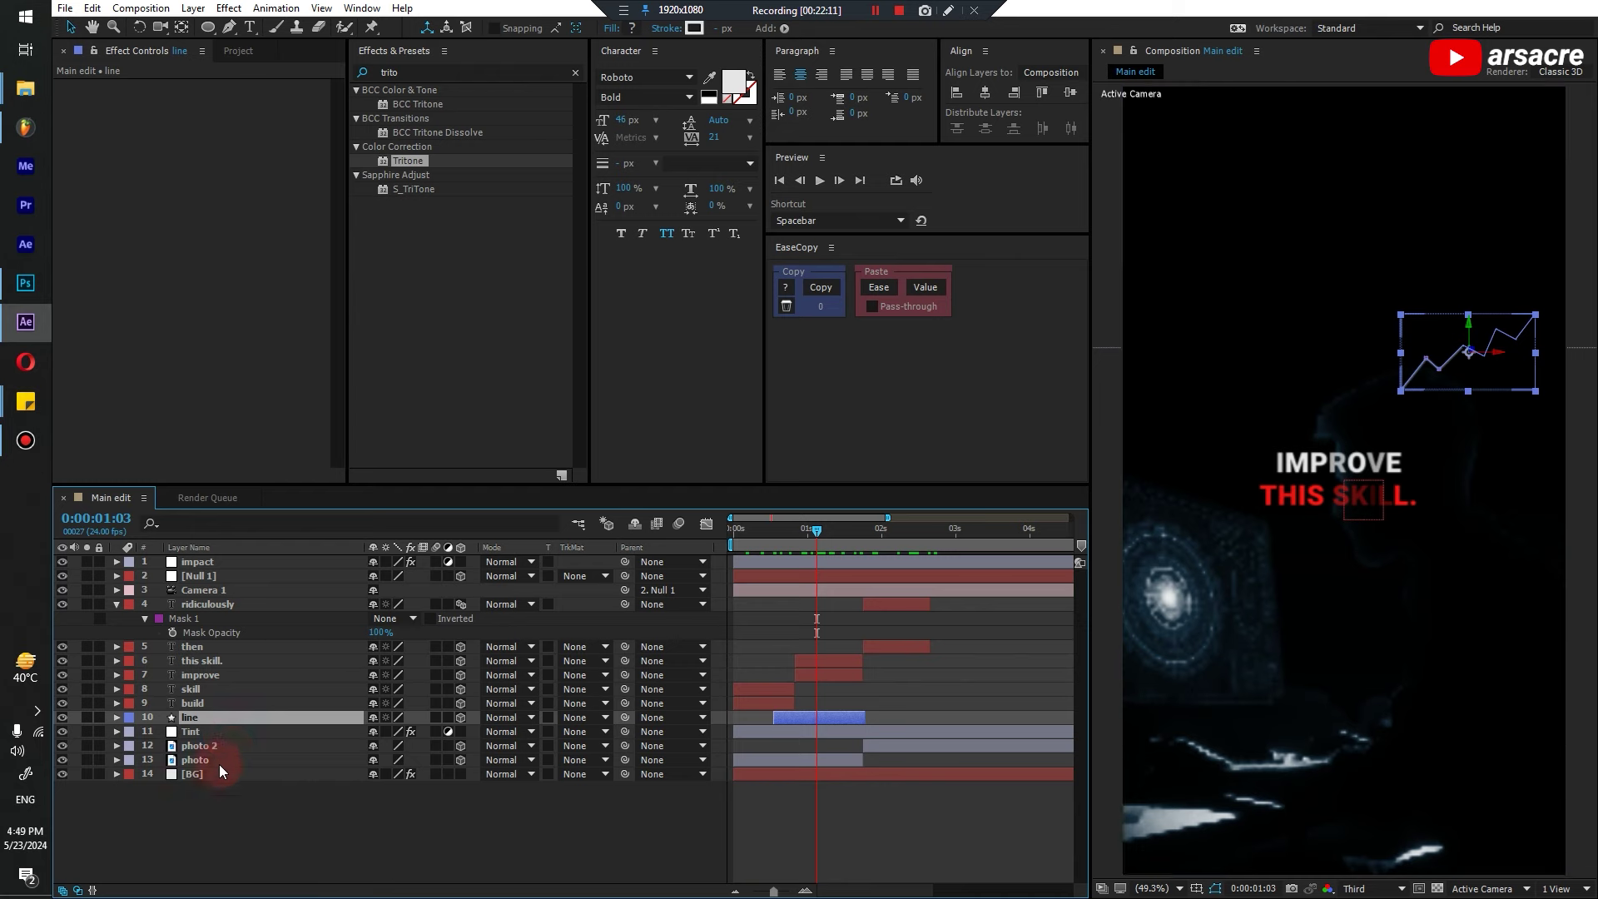
# Swap the colours of the BG layer's Gradient Ramp and return to the start of the composition
pyautogui.click(191, 773)
pyautogui.click(265, 199)
pyautogui.moveTo(829, 540); pyautogui.dragTo(709, 571)
# Scale the Tint layer to 112.4%, preview the edit, and collapse and deselect the layers
pyautogui.click(190, 731)
pyautogui.press('s')
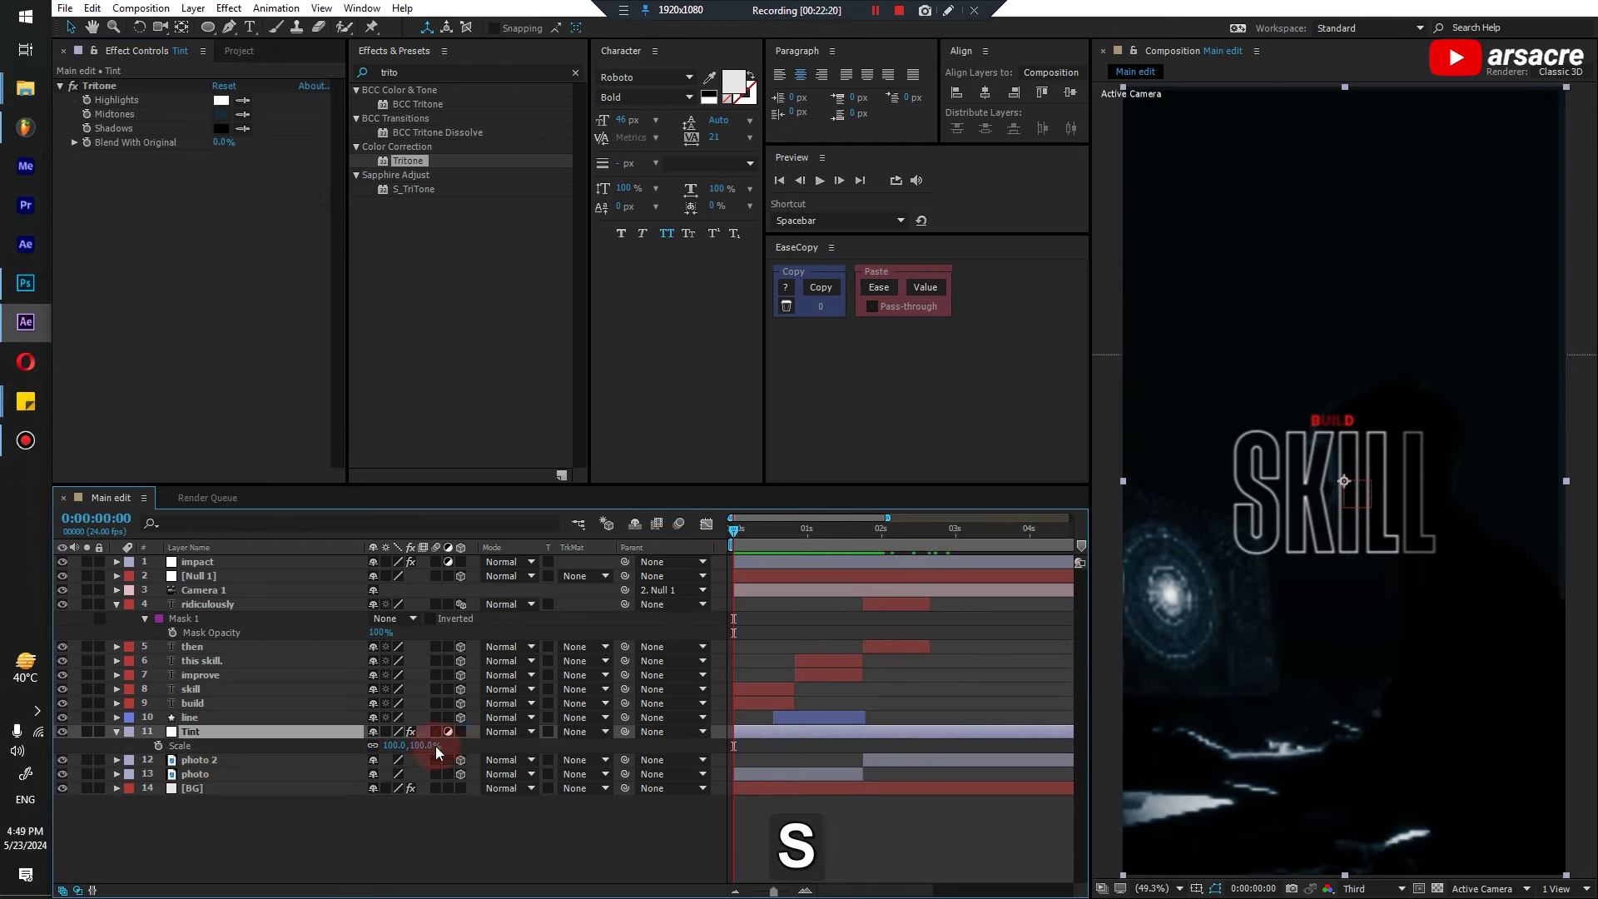
pyautogui.press('space')
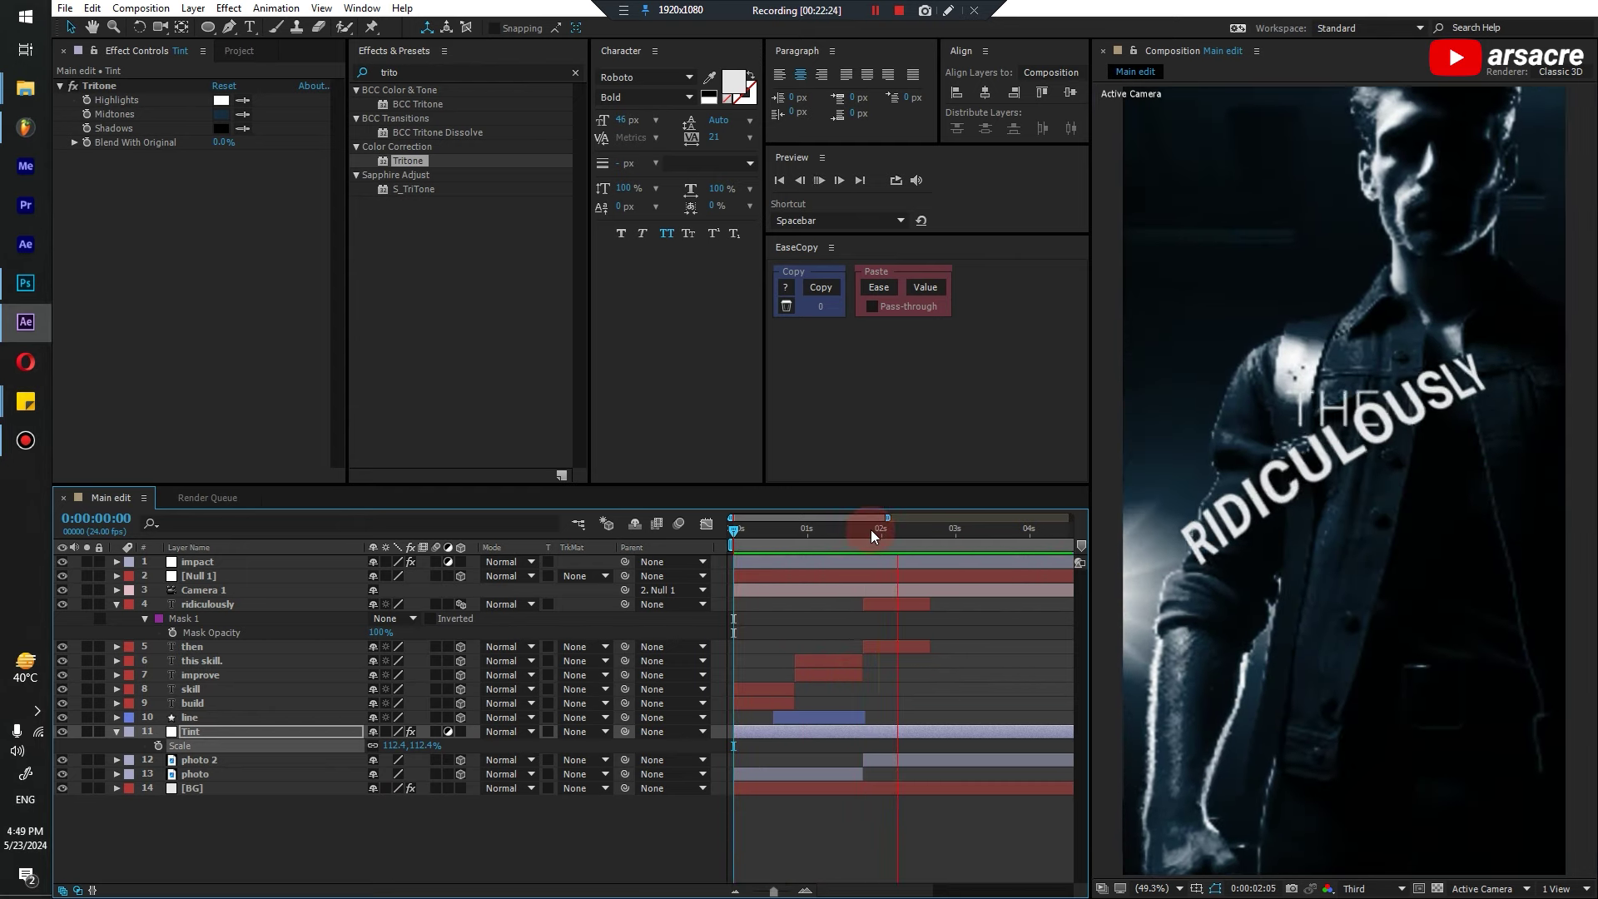
pyautogui.press('space')
pyautogui.hotkey('ctrl', 'shift', 'a')
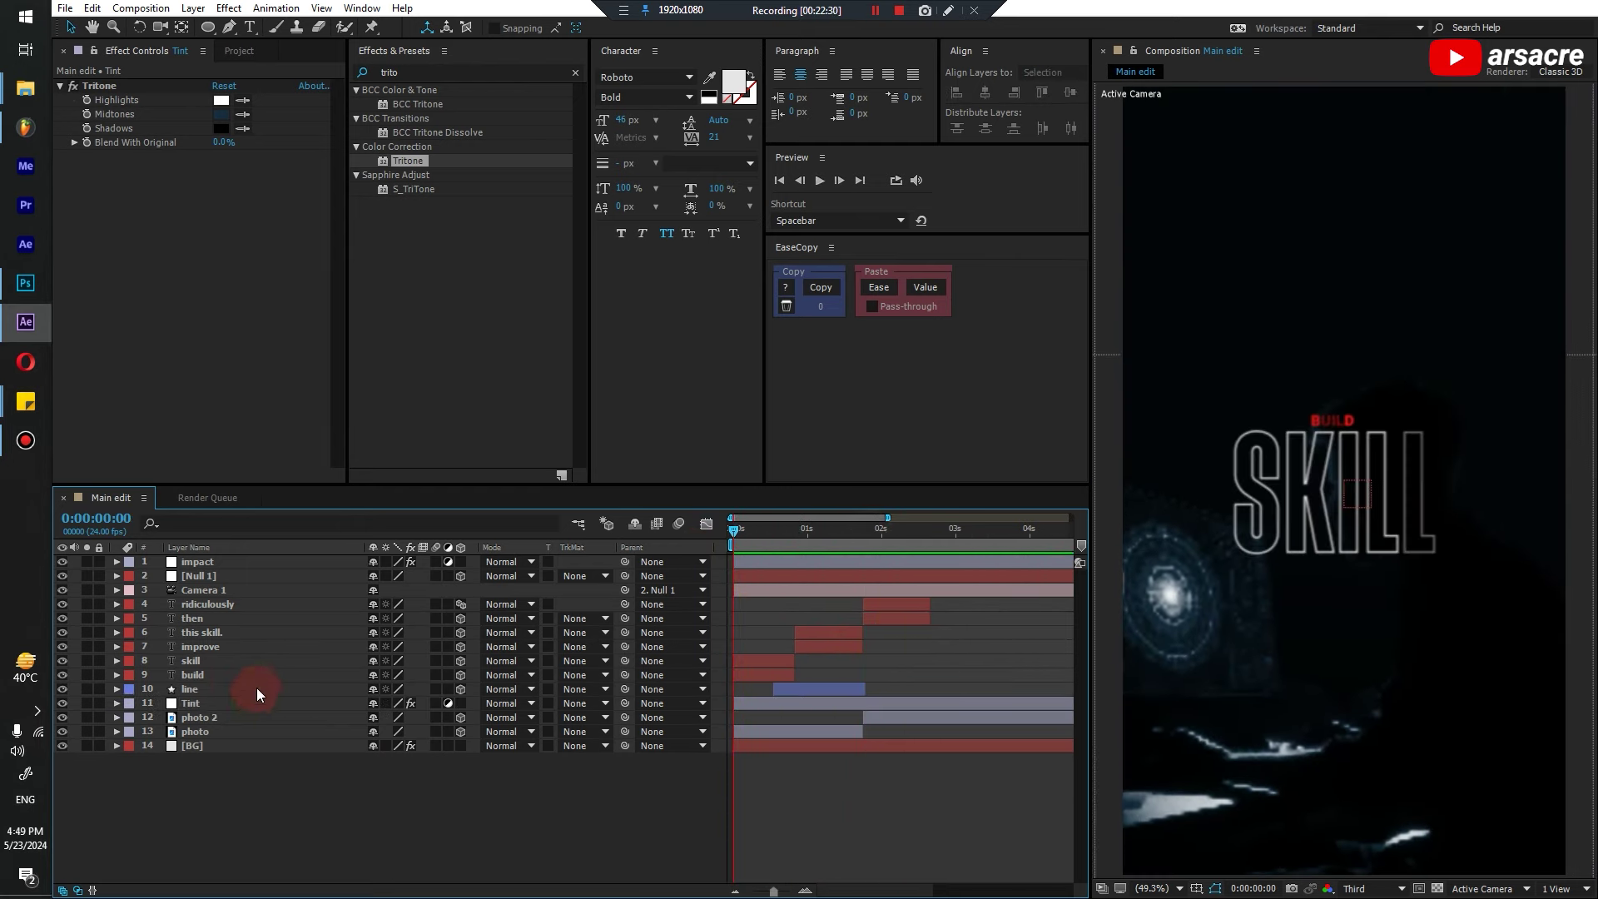
pyautogui.click(891, 672)
pyautogui.click(631, 853)
# Draw a small red-filled square on a new shape layer to the left of the SKILL text
pyautogui.scroll(3, 1271, 395)
pyautogui.press('space')
pyautogui.press('q')
pyautogui.moveTo(207, 26); pyautogui.dragTo(247, 31)
pyautogui.moveTo(1176, 426)
pyautogui.mouseDown()
pyautogui.moveTo(1203, 453)
pyautogui.moveTo(1184, 476)
pyautogui.moveTo(1273, 453)
pyautogui.moveTo(1145, 477)
pyautogui.mouseUp()
pyautogui.press('v')
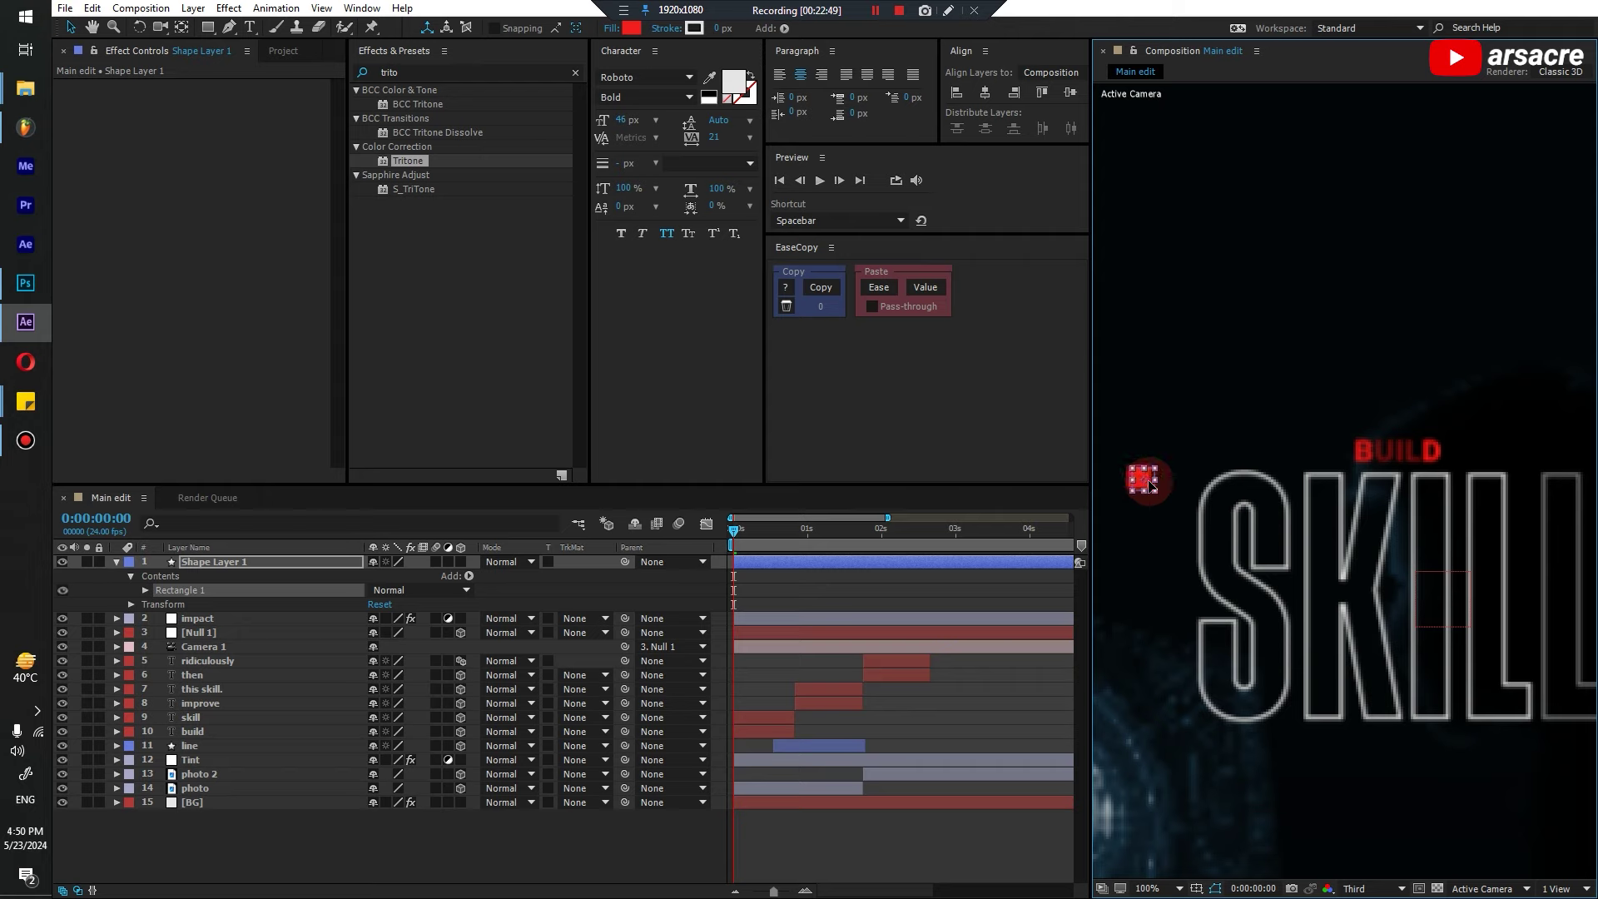
# Turn the red square's shape layer into a 3D layer
pyautogui.click(460, 562)
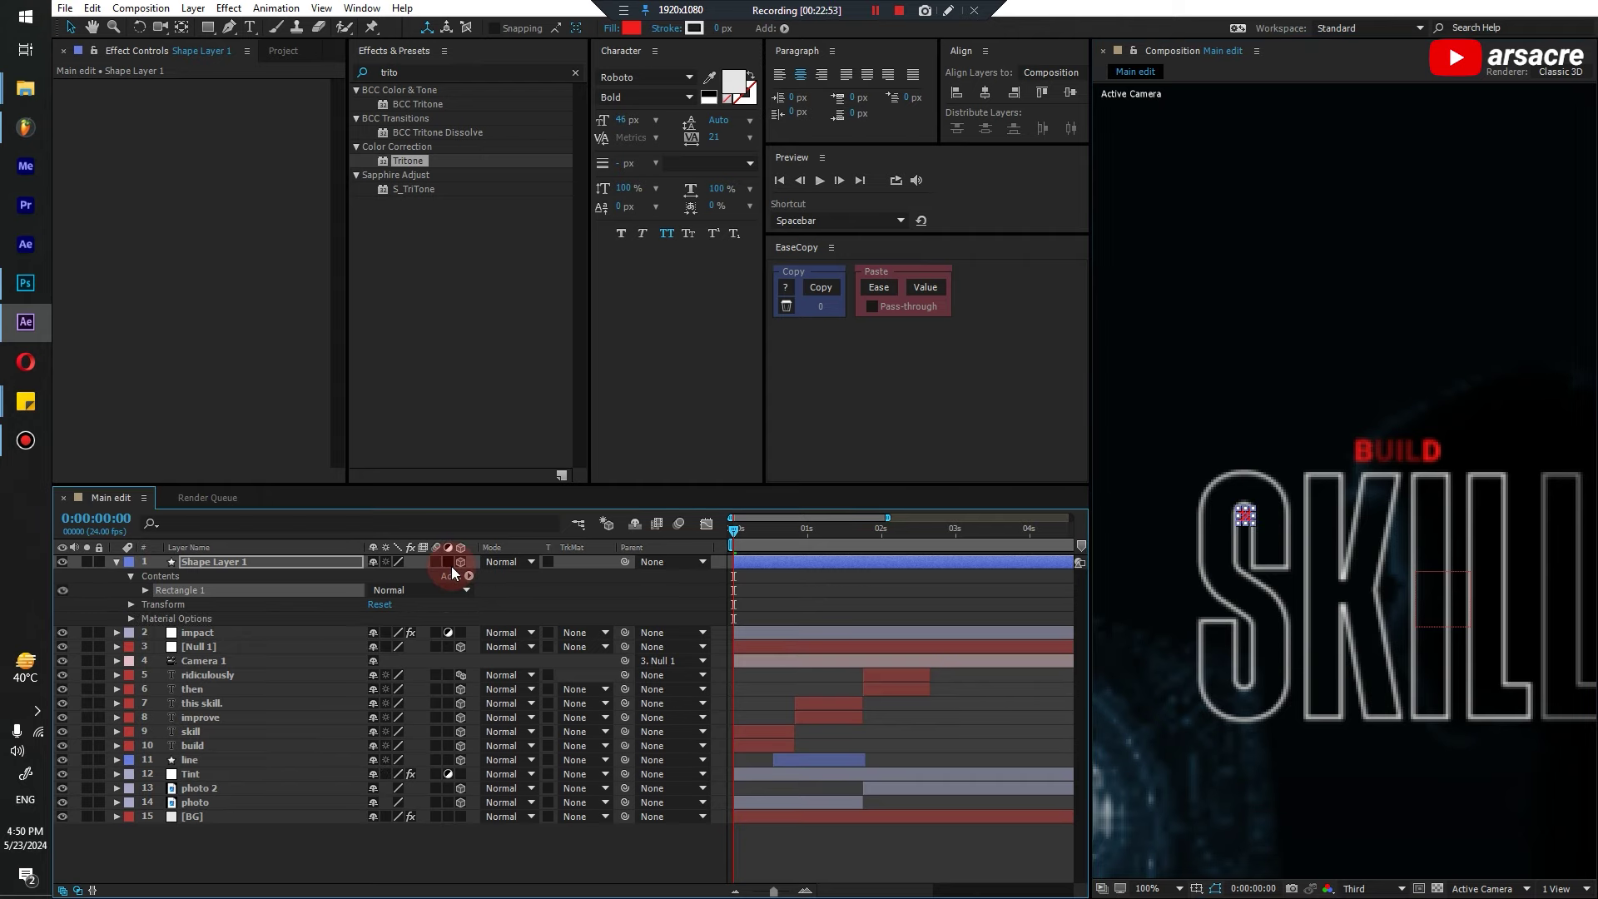
pyautogui.press('v')
pyautogui.click(1242, 523)
pyautogui.click(1539, 517)
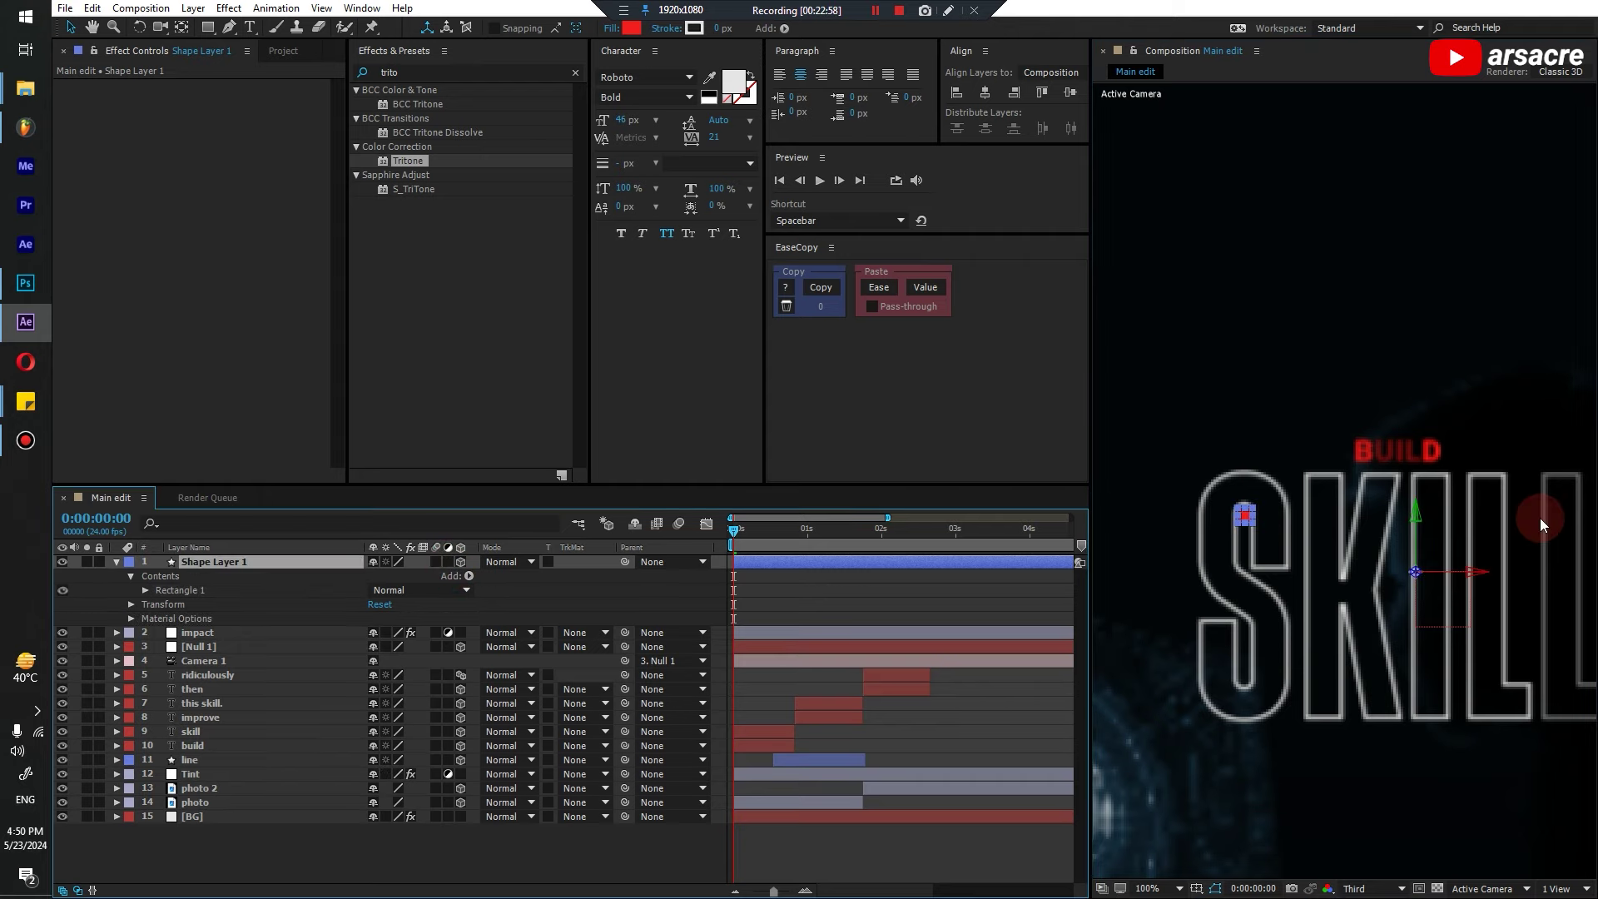
pyautogui.click(1448, 636)
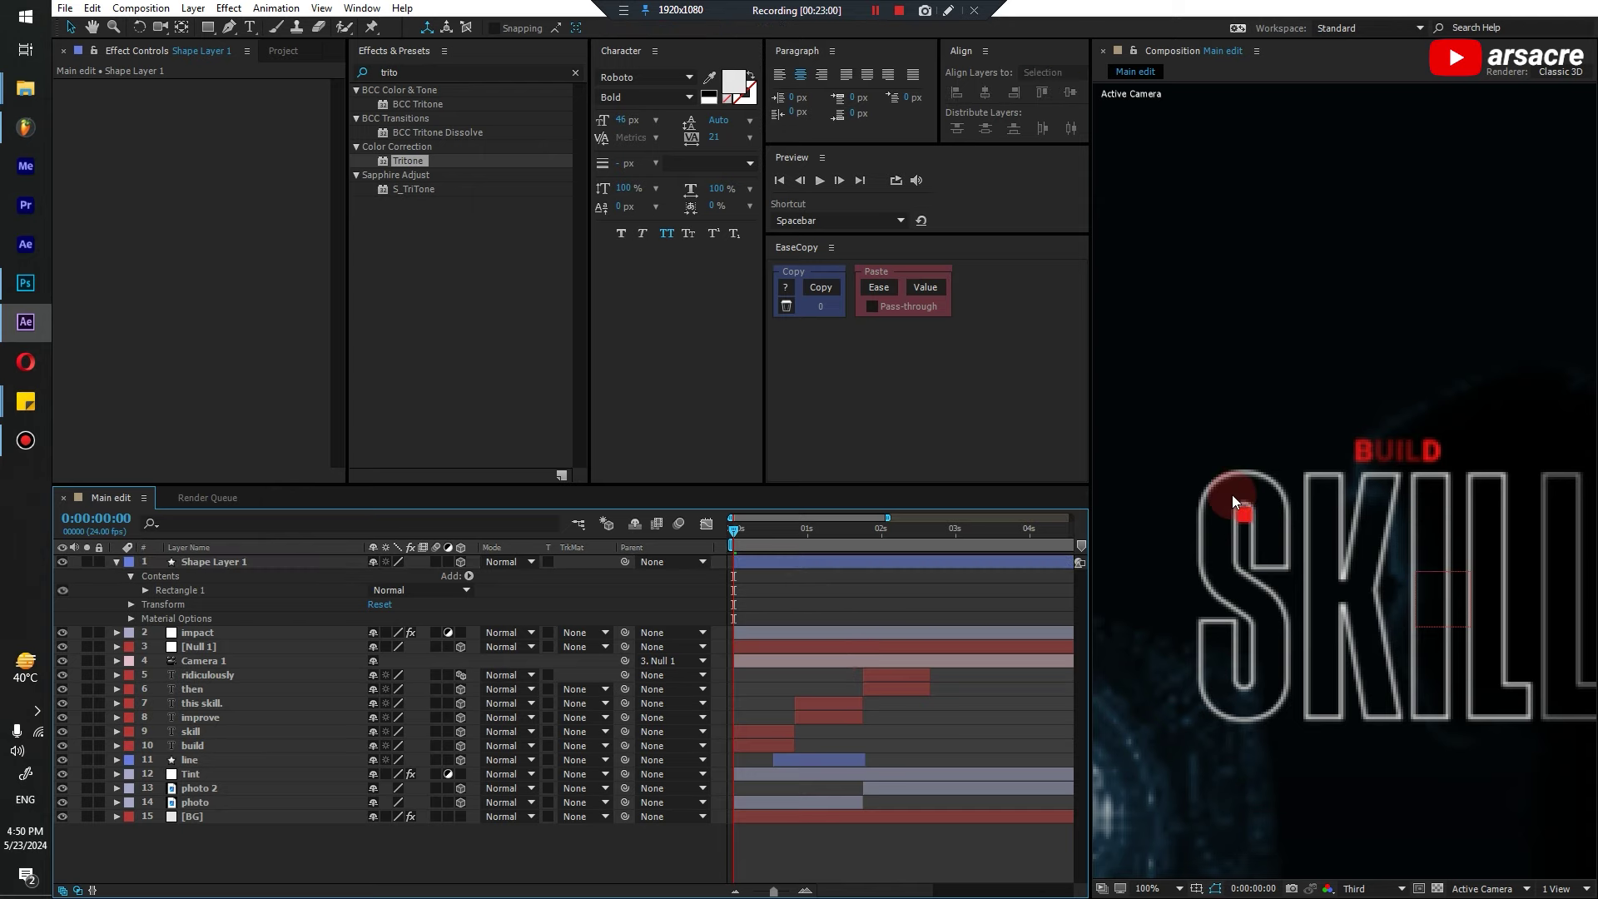
# Centre the shape layer's anchor point on the red square
pyautogui.click(766, 566)
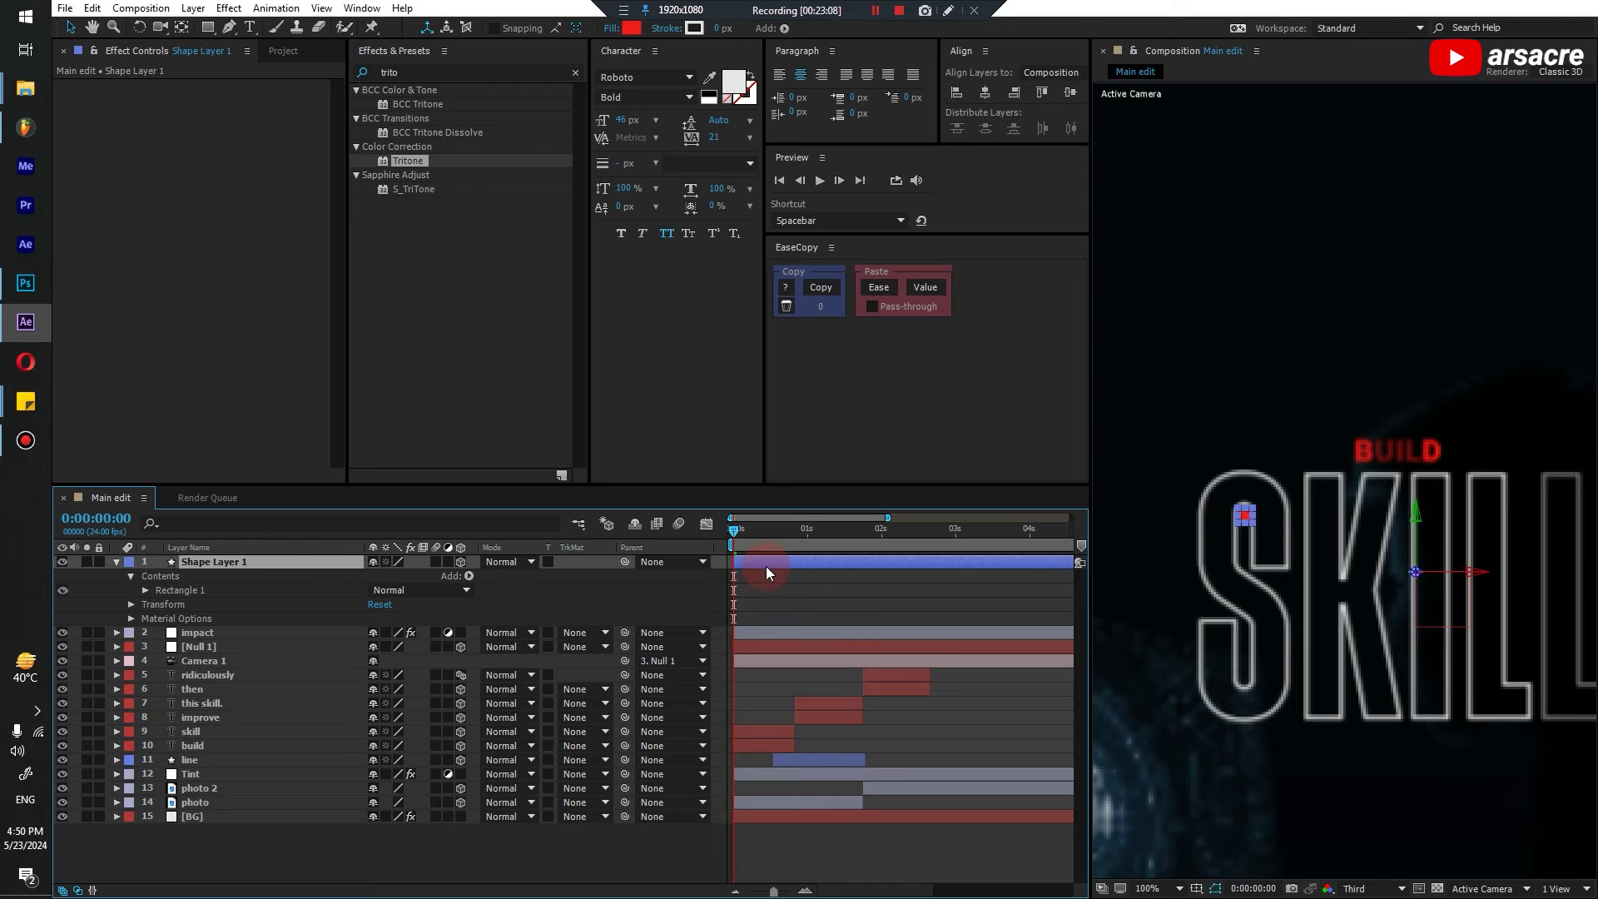
pyautogui.press('ctrl')
pyautogui.hotkey('ctrl', 'alt', 'Home')
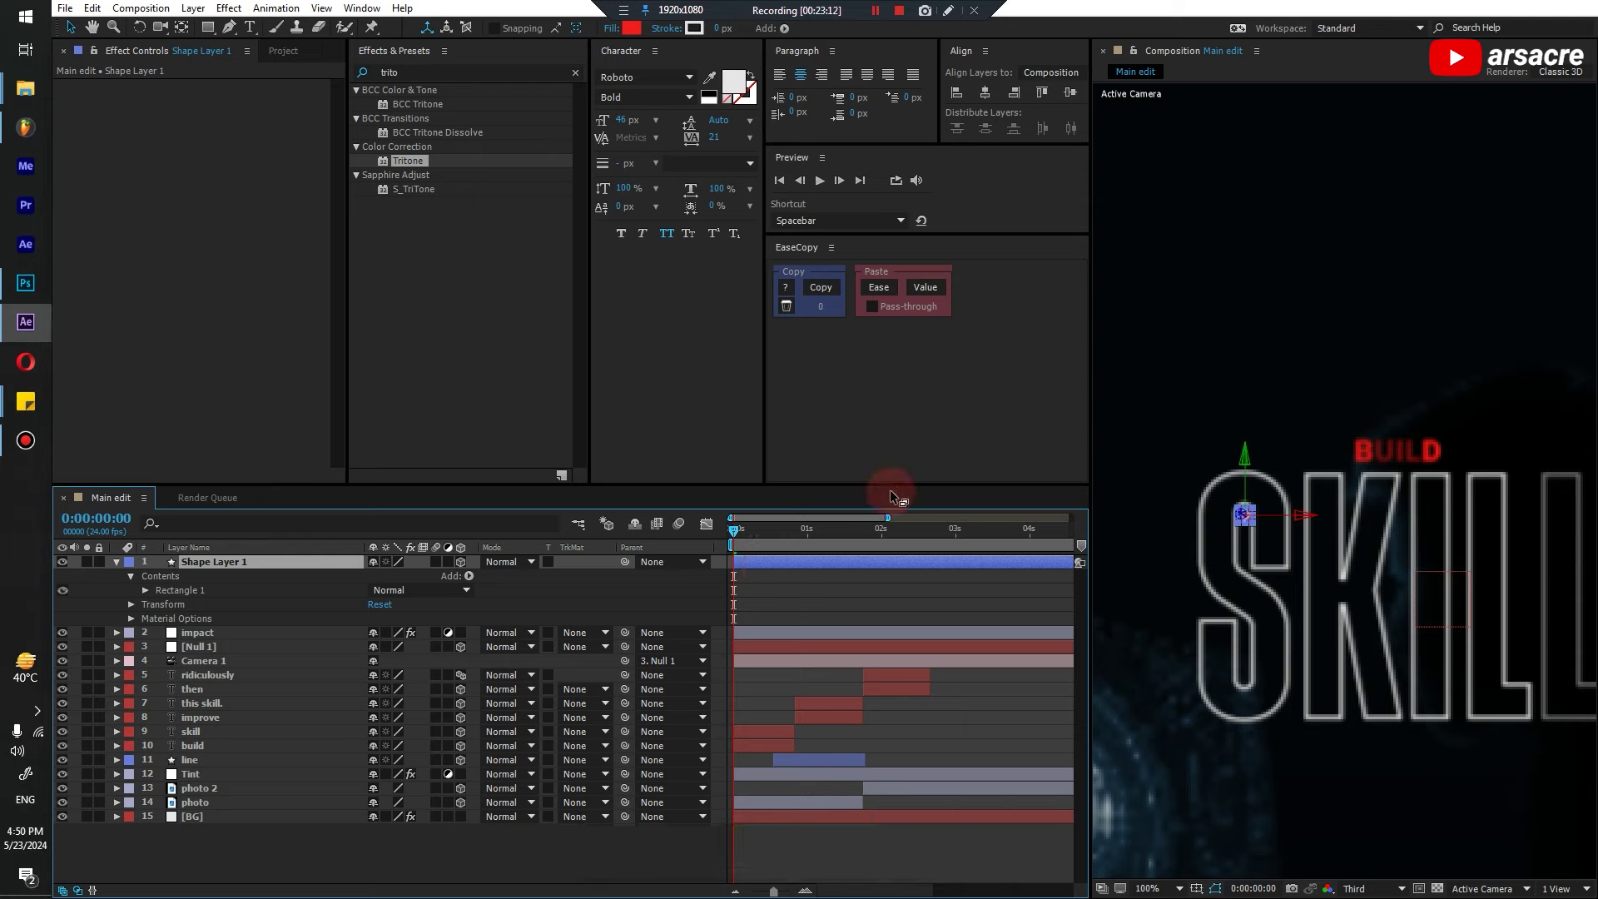
# Place the red square just outside the upper-left corner of the word SKILL and check it against the whole frame
pyautogui.press('v')
pyautogui.moveTo(1317, 532); pyautogui.dragTo(1238, 498)
pyautogui.click(757, 527)
pyautogui.moveTo(757, 528)
pyautogui.mouseDown()
pyautogui.moveTo(804, 529)
pyautogui.moveTo(735, 536)
pyautogui.mouseUp()
pyautogui.click(1278, 450)
pyautogui.click(540, 532)
pyautogui.hotkey('shift', '/')
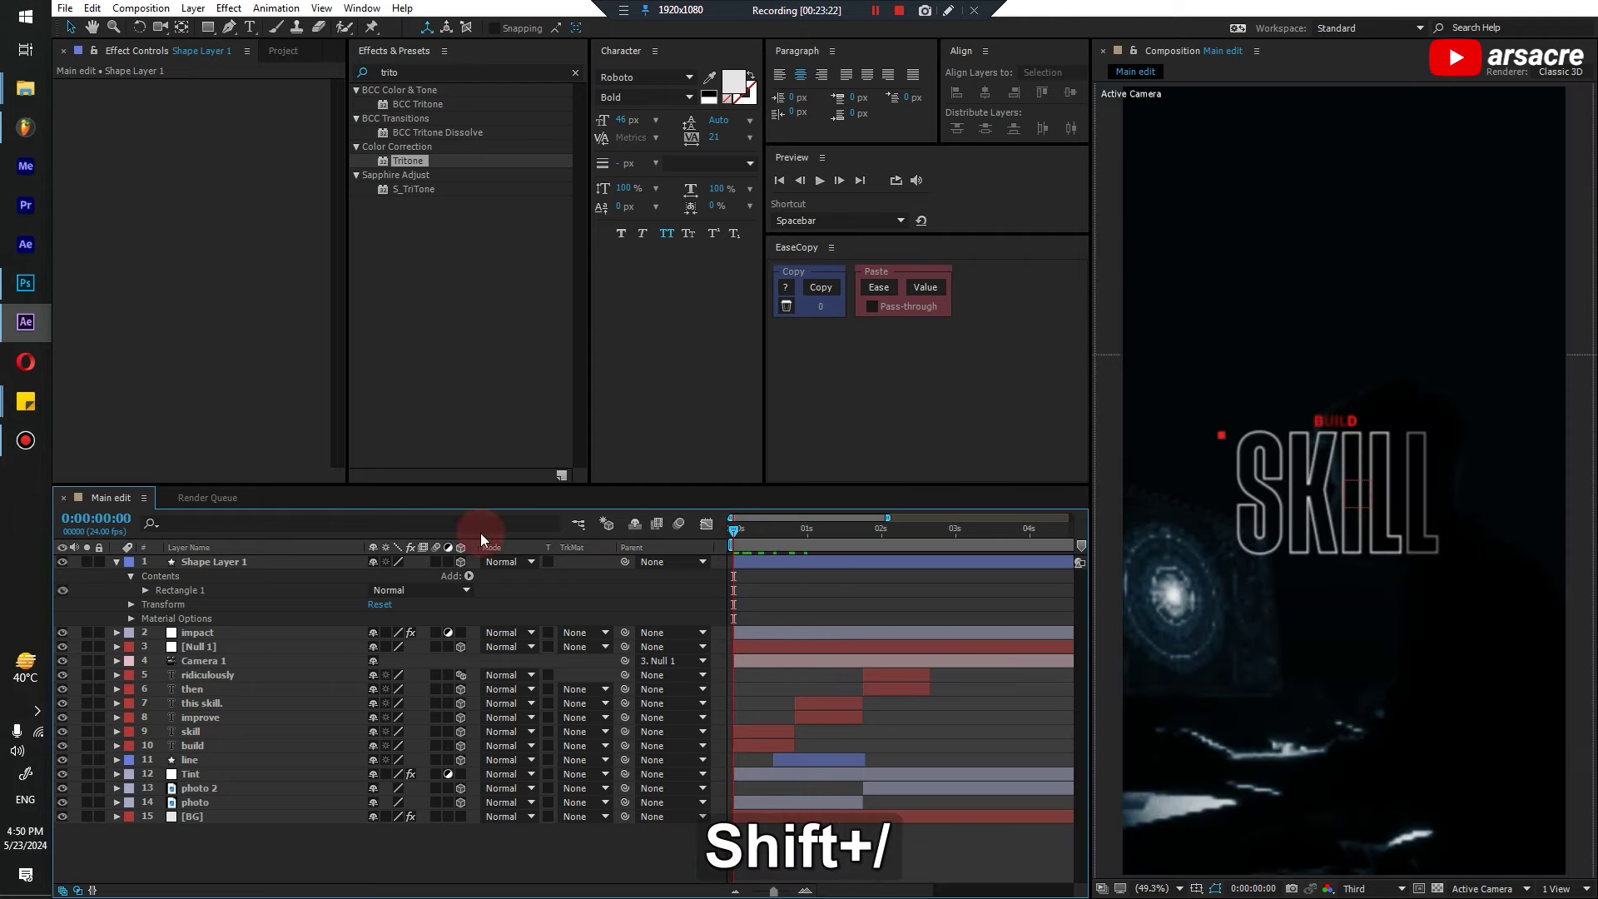
# Move Shape Layer 1 directly below the ridiculously layer, collapse its properties, and preview the opening
pyautogui.moveTo(206, 561); pyautogui.dragTo(205, 746)
pyautogui.press('u')
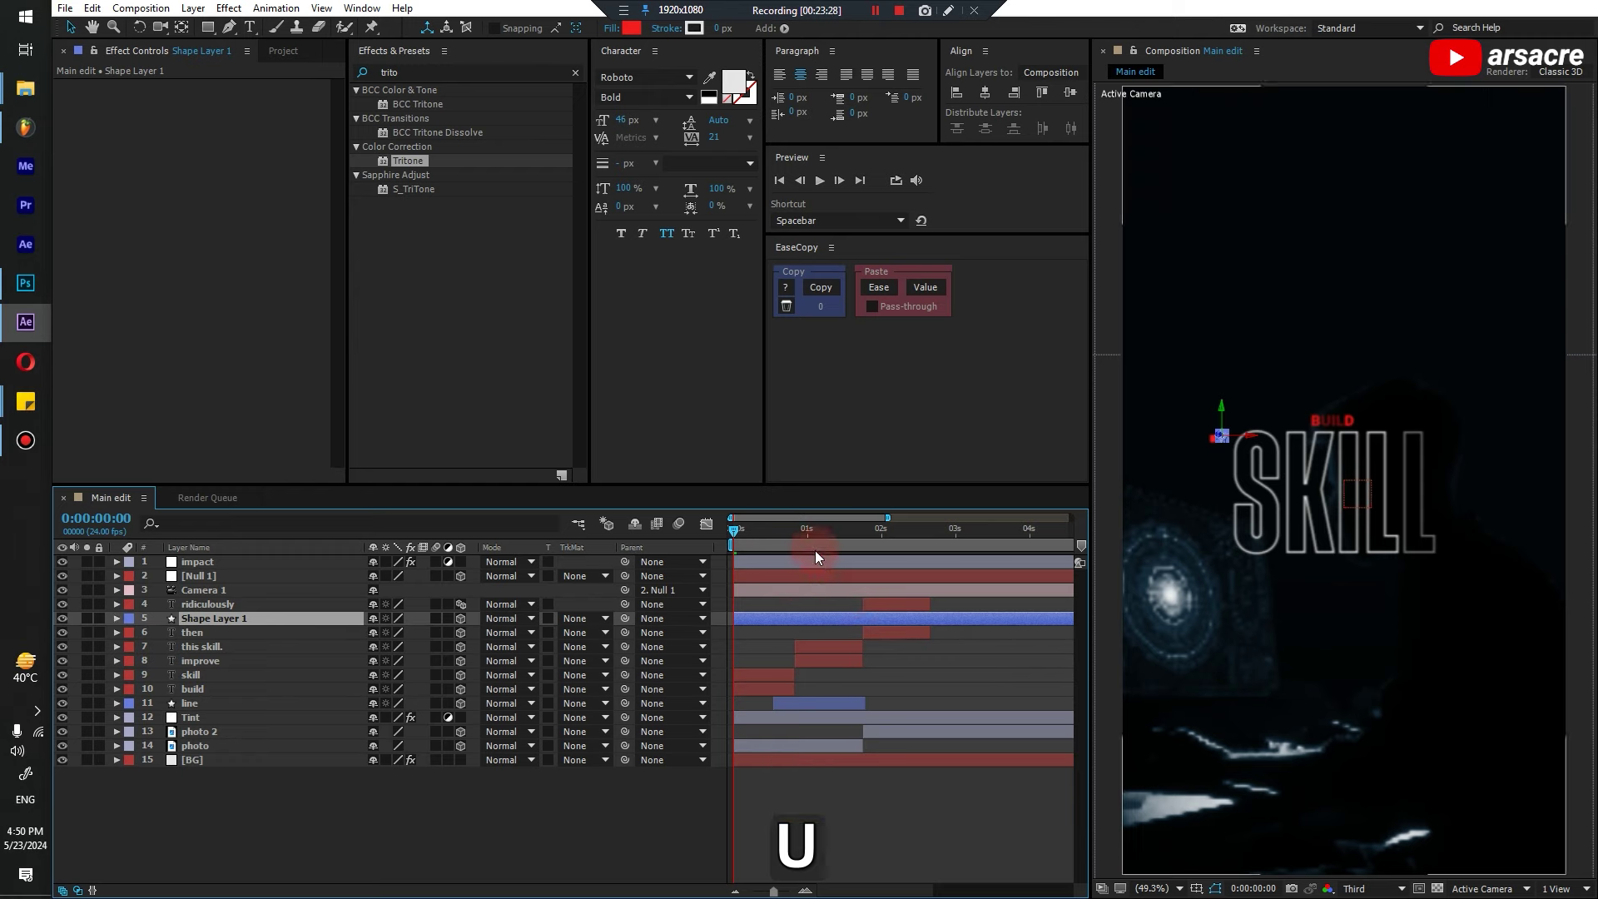
pyautogui.press('space')
pyautogui.press('space')
pyautogui.press('space')
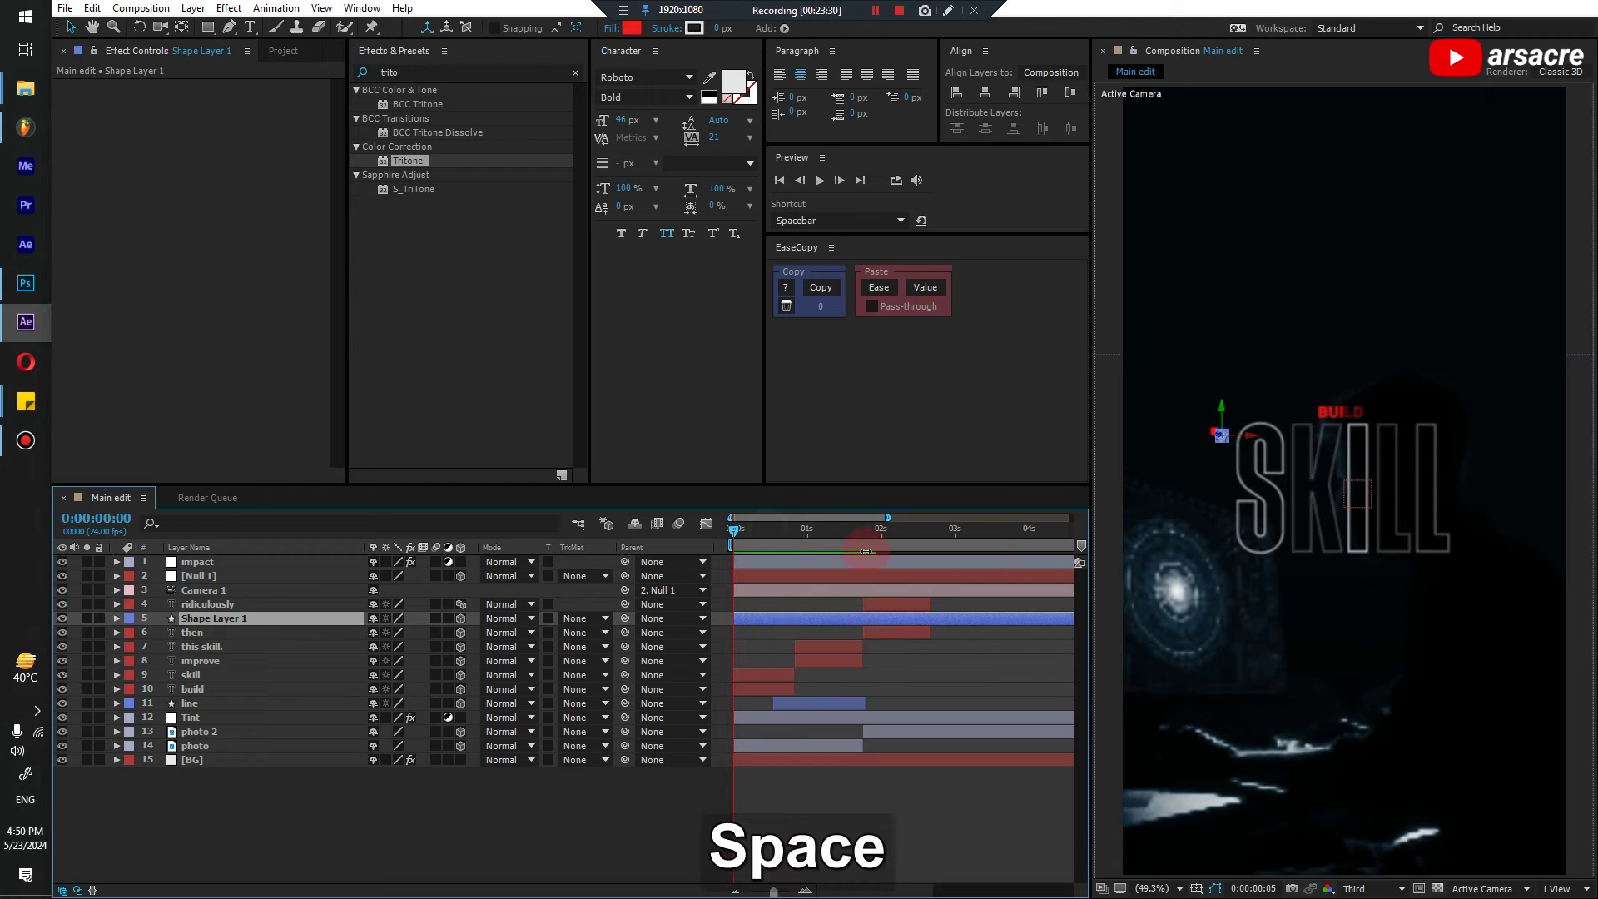
# Trim Shape Layer 1 to end with the skill and build text layers at 0:00:00:20
pyautogui.moveTo(764, 526); pyautogui.dragTo(786, 546)
pyautogui.hotkey('alt', ']')
pyautogui.click(796, 596)
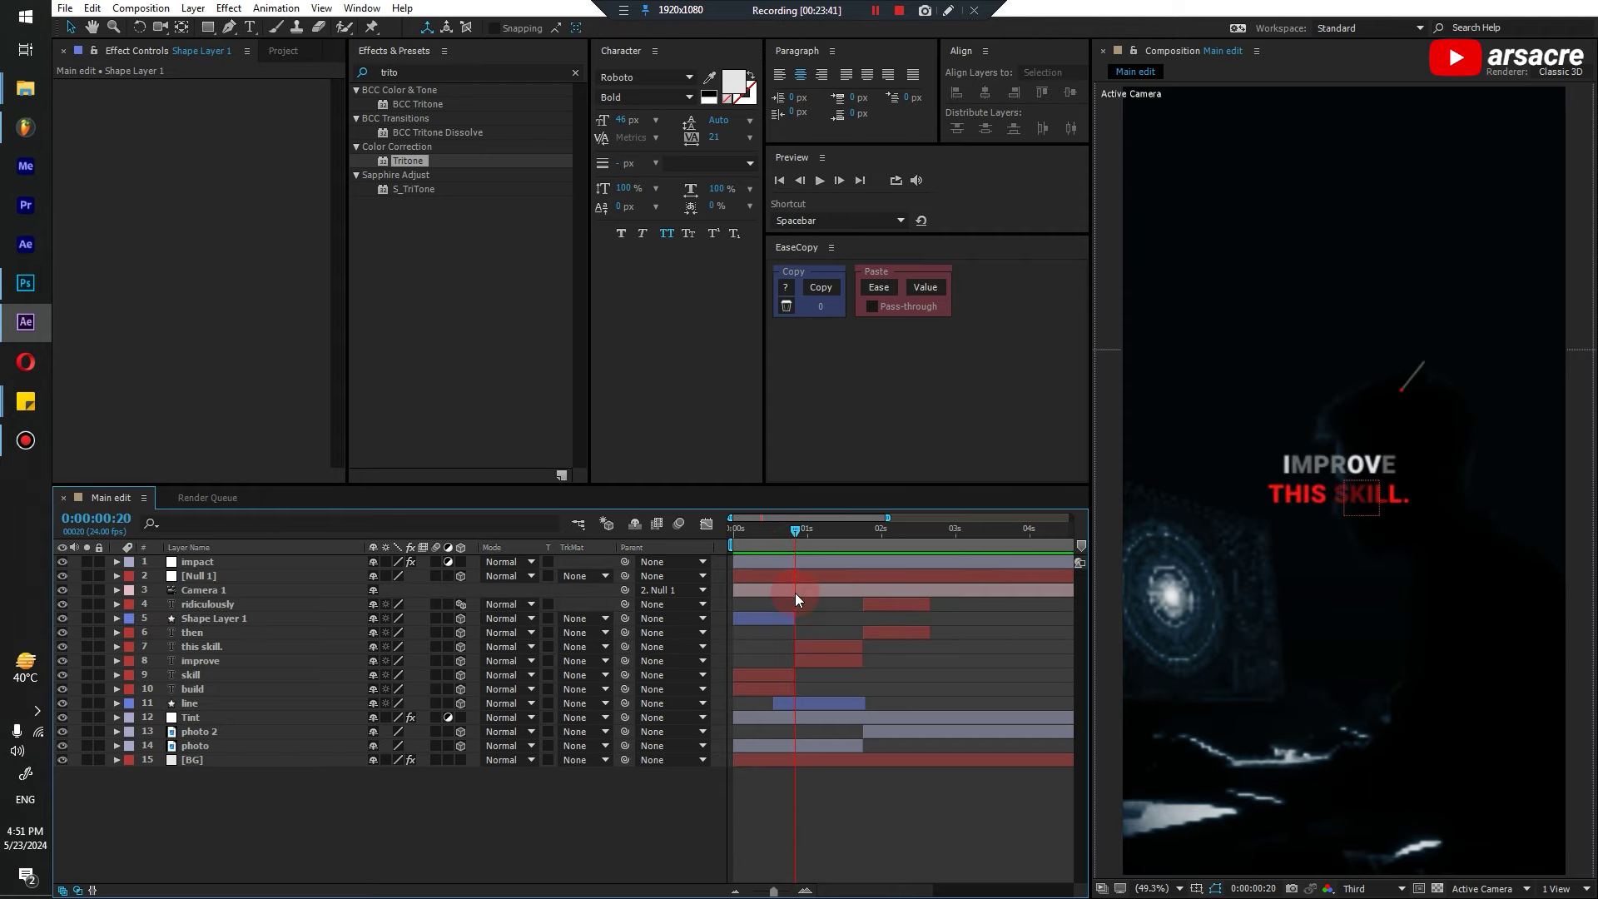
# Duplicate Shape Layer 1, slide the copy to start at 0:00:00:20, and go to 0:00:01:04
pyautogui.click(783, 619)
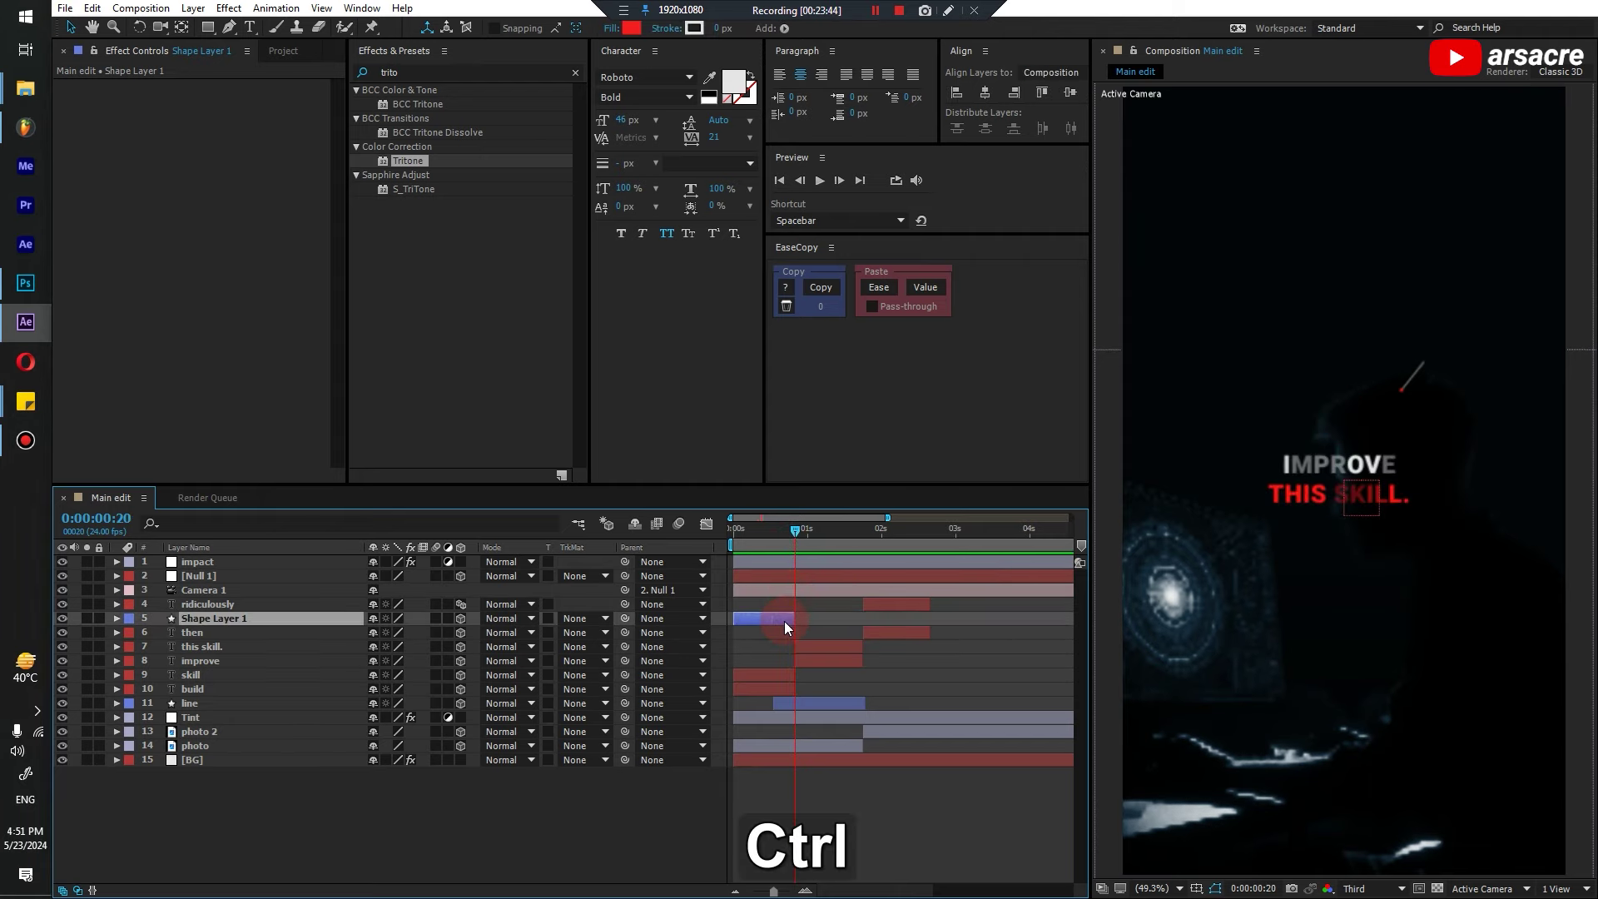
pyautogui.hotkey('ctrl', 'd')
pyautogui.moveTo(784, 622); pyautogui.dragTo(846, 622)
pyautogui.click(817, 536)
# Stretch Shape Layer 2's square into a wide red bar and place it over the first part of THIS SKILL
pyautogui.scroll(3, 1174, 420)
pyautogui.press('v')
pyautogui.moveTo(1172, 421); pyautogui.dragTo(1421, 433)
pyautogui.hotkey('ctrl', 'z')
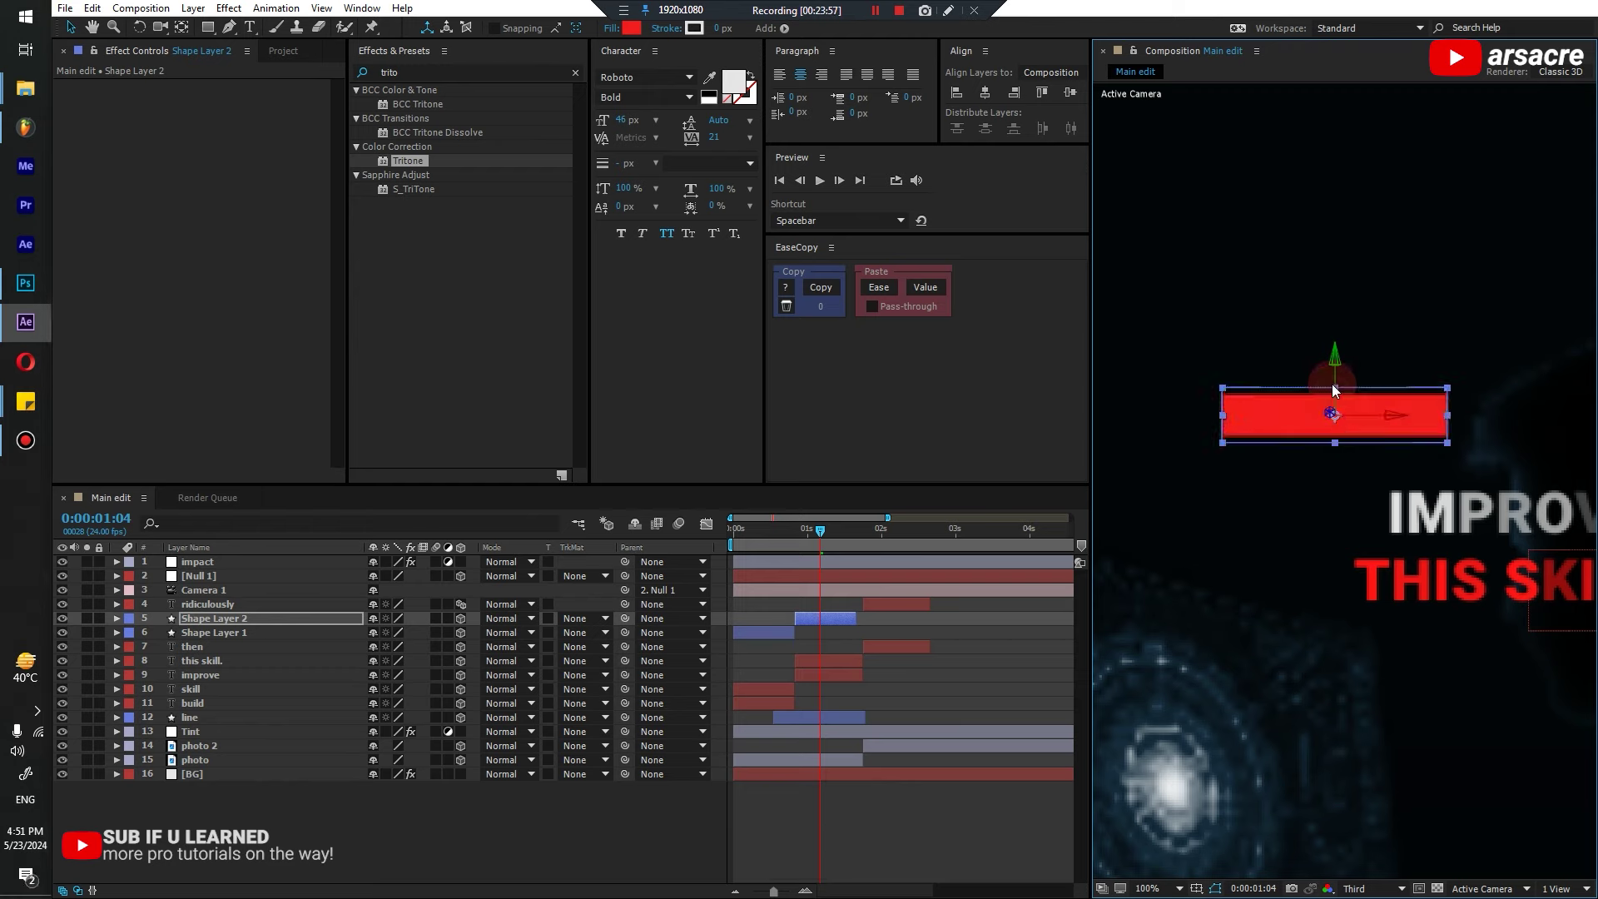
pyautogui.moveTo(1331, 377); pyautogui.dragTo(1350, 566)
pyautogui.press('space')
pyautogui.moveTo(1402, 460); pyautogui.dragTo(1259, 459)
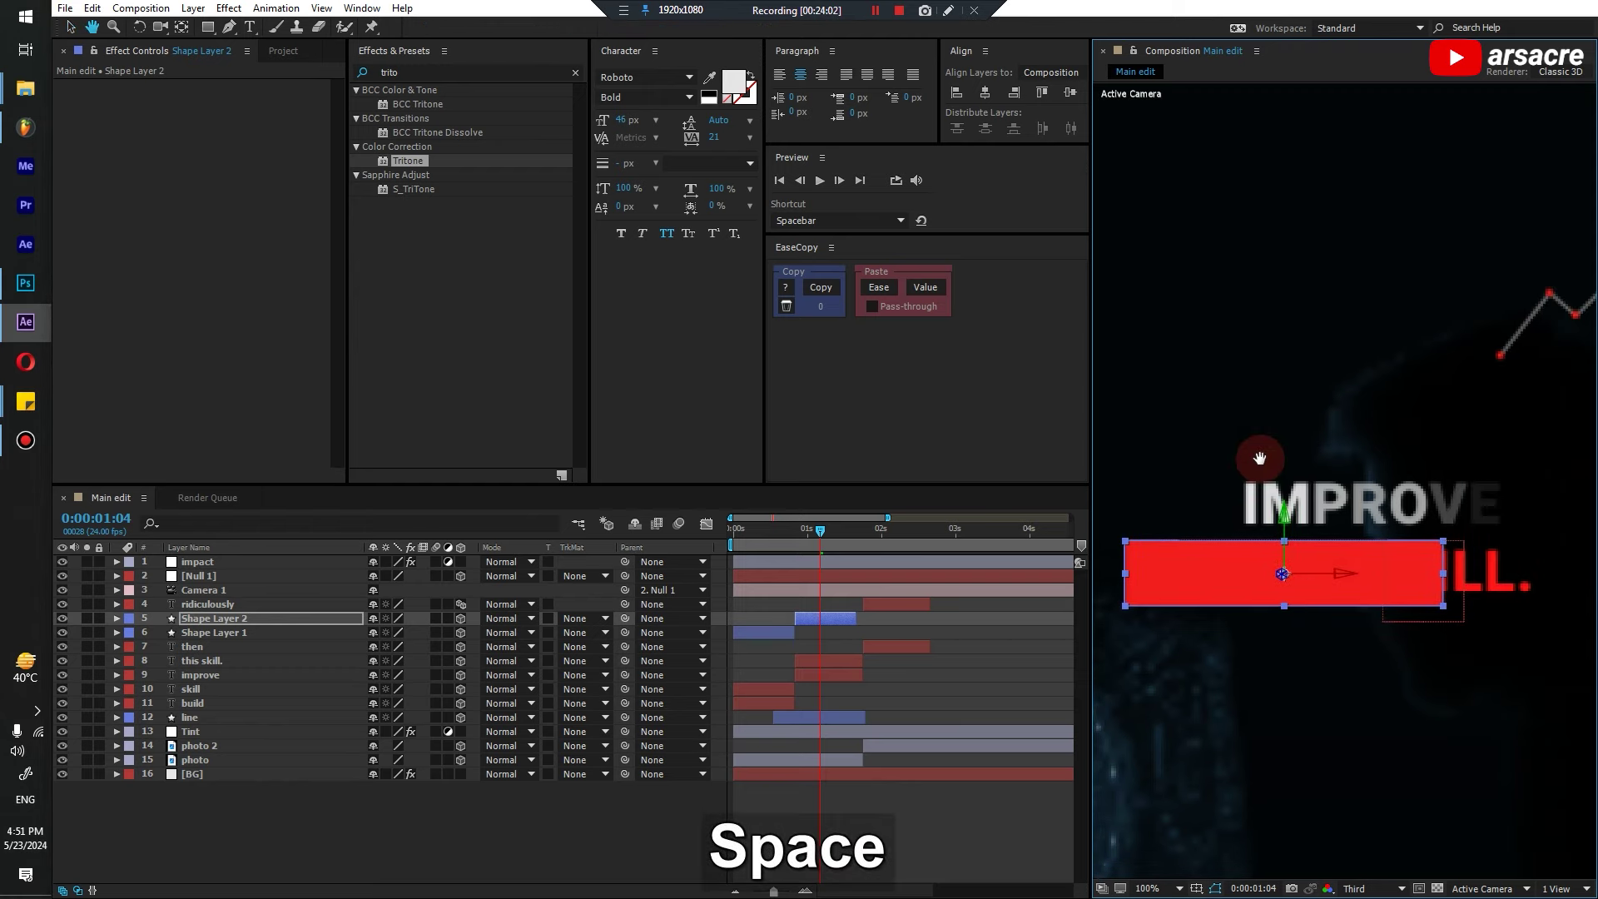
# Start Shape Layer 2 at 0:00:00:18 and tilt its red bar to a Z orientation of 342.3°
pyautogui.click(788, 552)
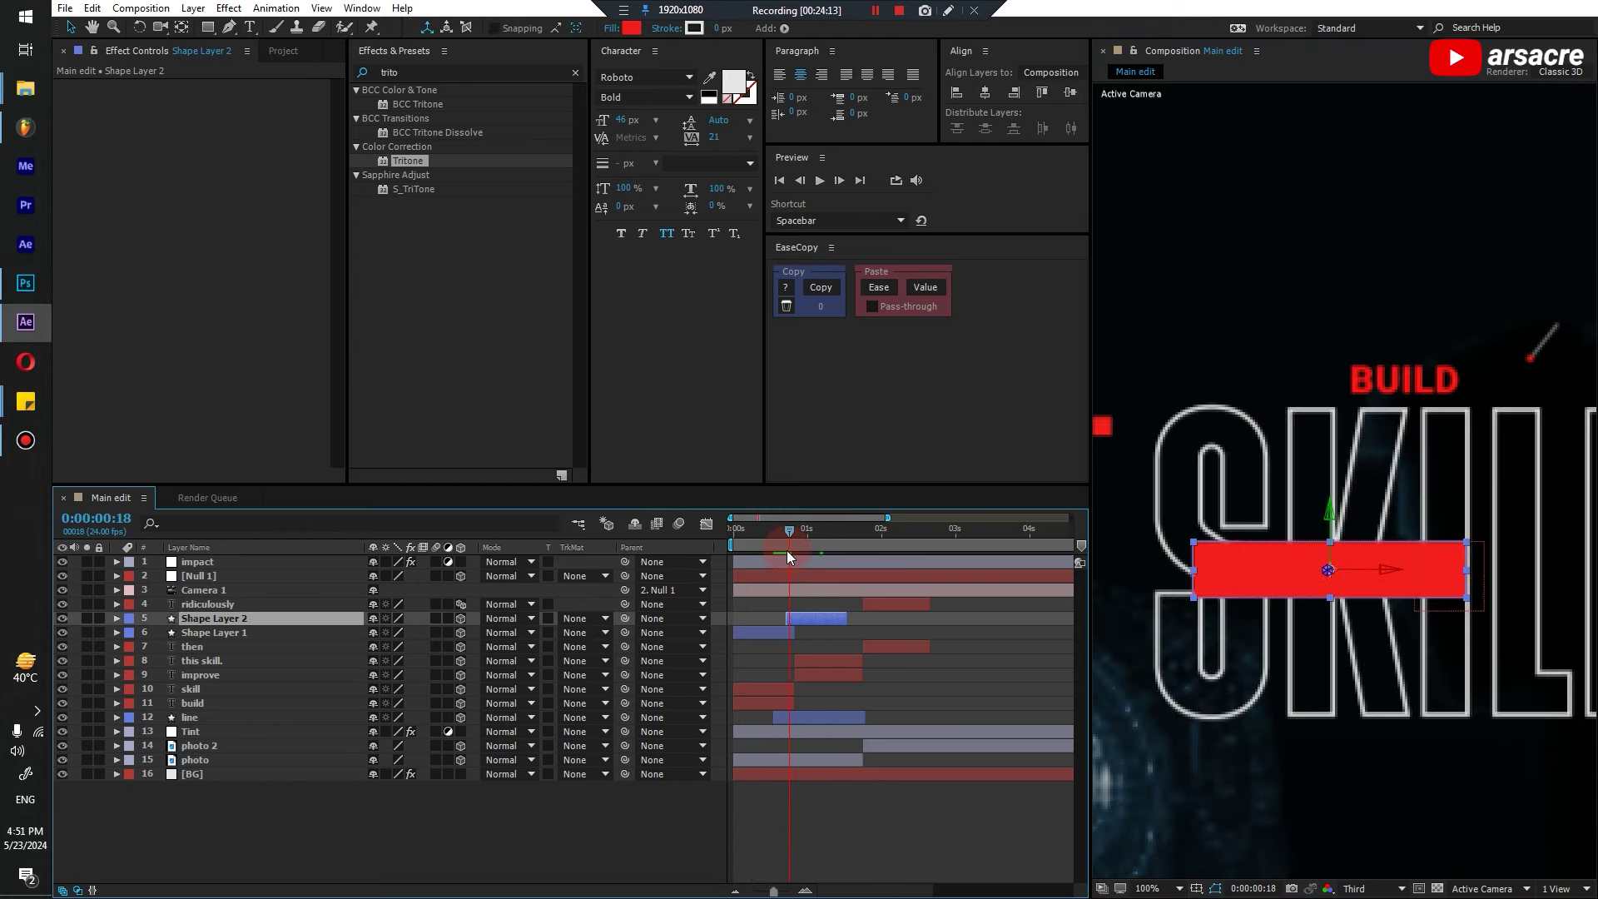
pyautogui.press('w')
pyautogui.press('[')
pyautogui.moveTo(772, 543); pyautogui.dragTo(795, 541)
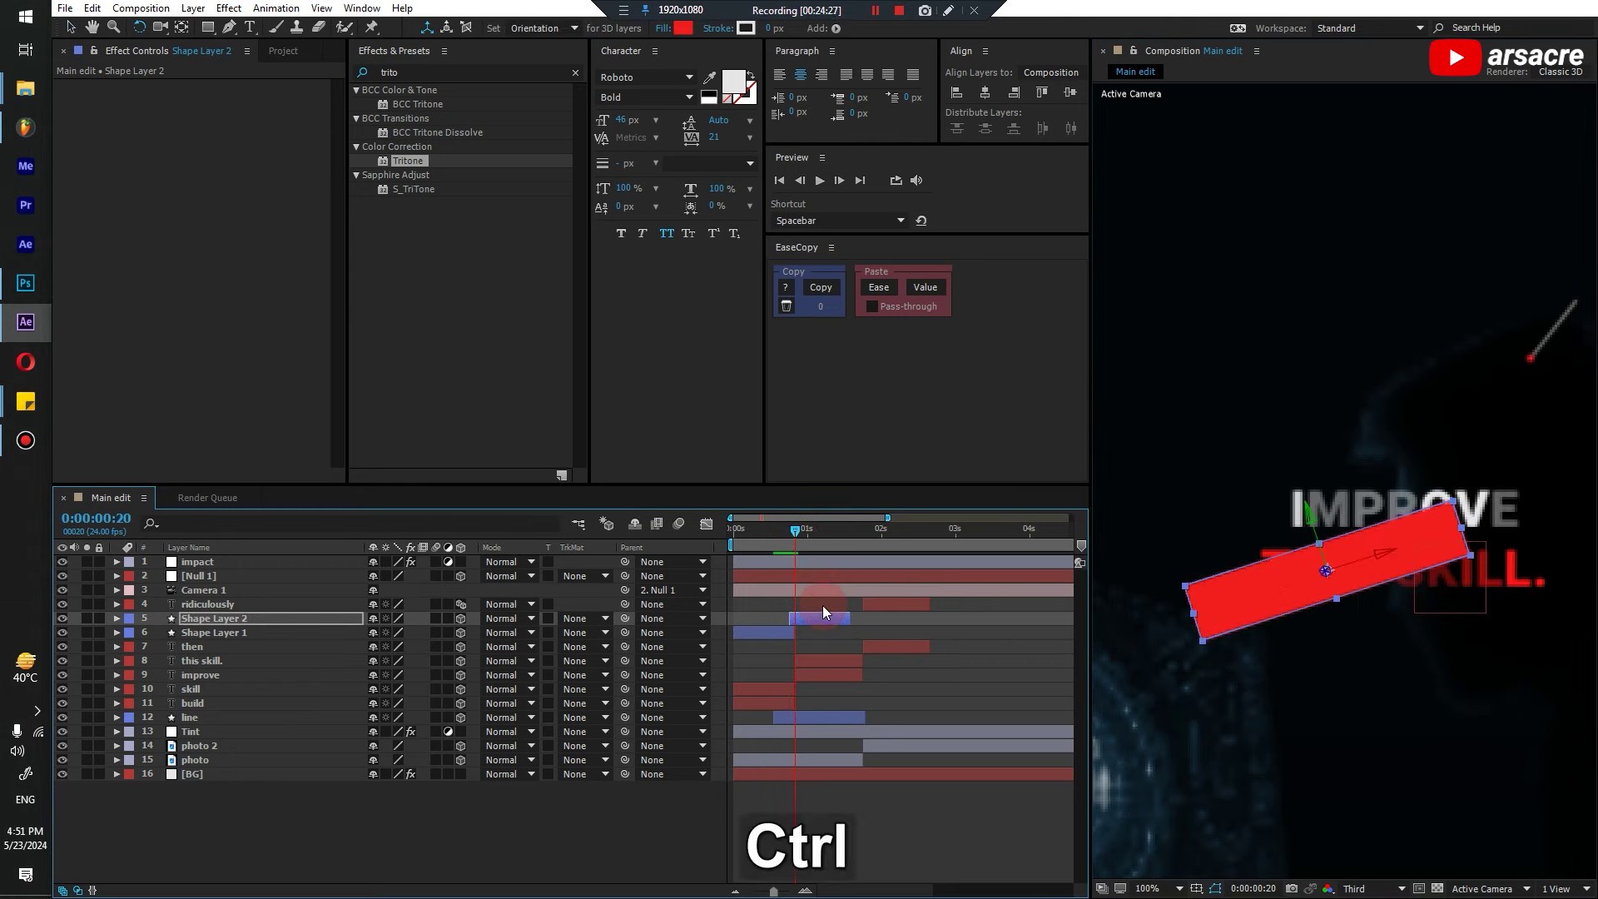
# Split Shape Layer 2 at 0:00:00:20 and level the new segment with a Z orientation of 0.5°
pyautogui.hotkey('ctrl', 'shift', 'd')
pyautogui.press('w')
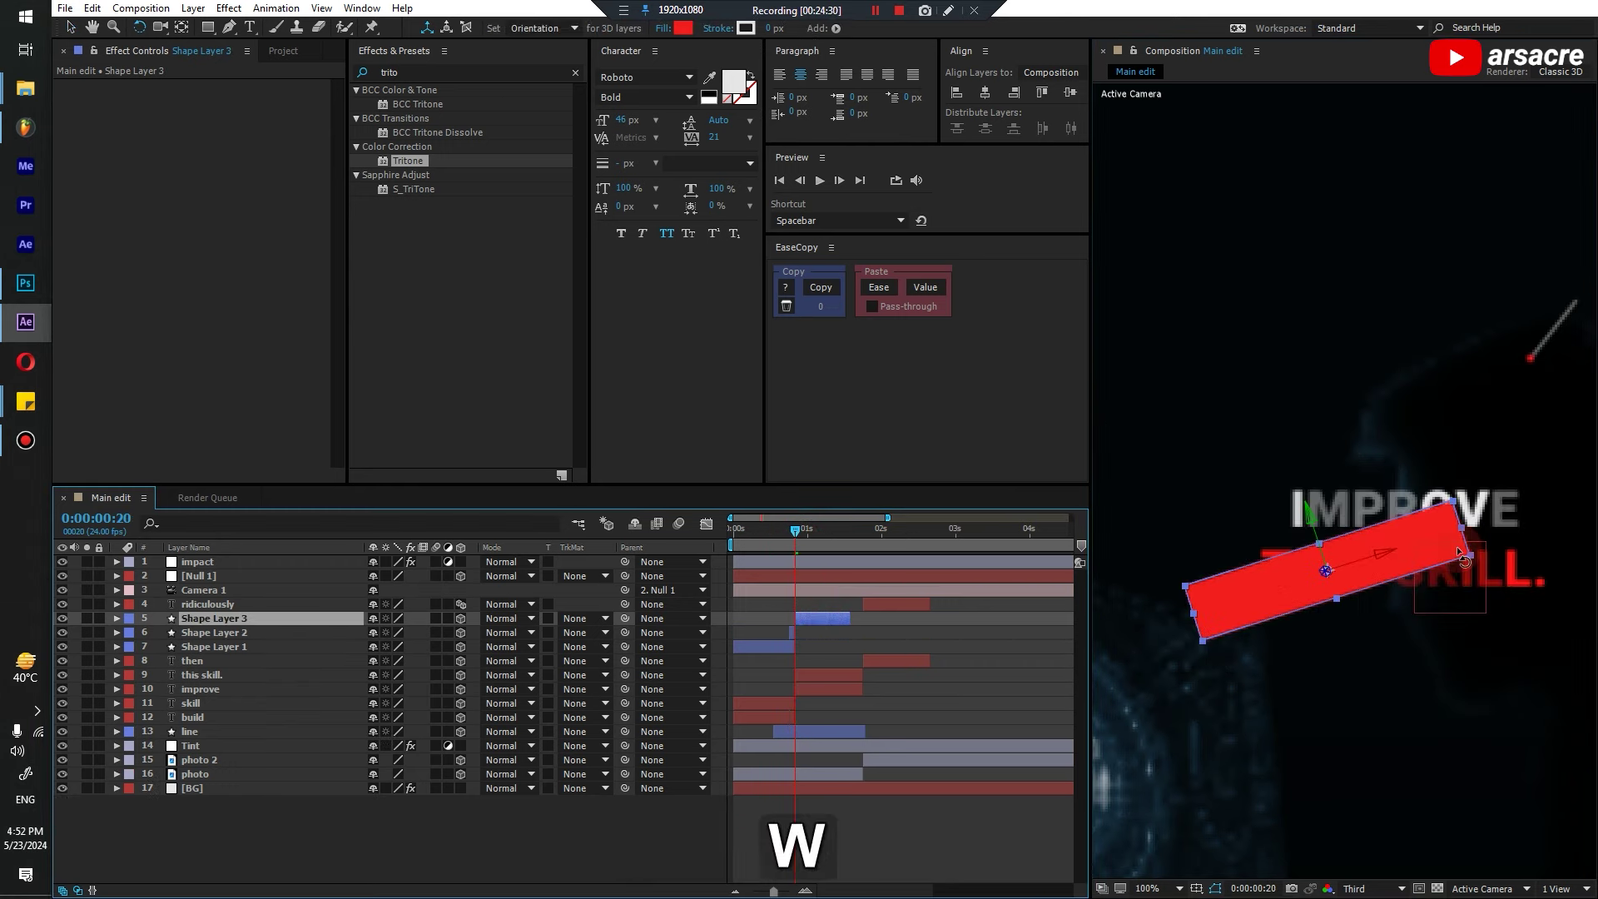
pyautogui.press('r')
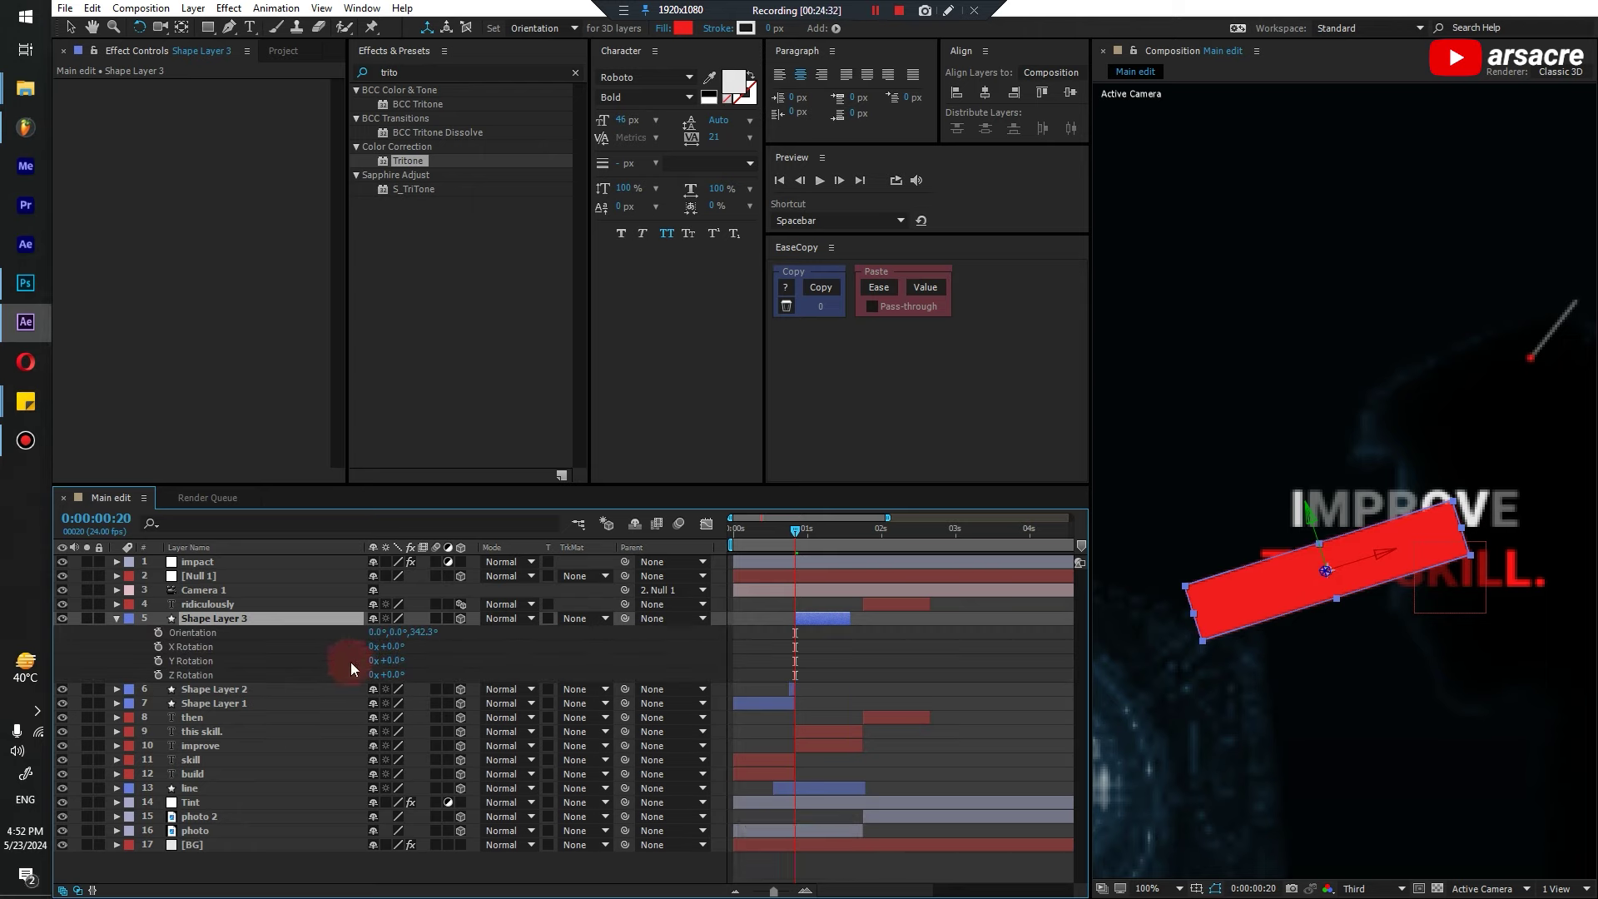
pyautogui.moveTo(410, 638); pyautogui.dragTo(481, 636)
# Shorten Shape Layer 3's red bar and adjust its height so it covers the first part of THIS SKILL
pyautogui.press('v')
pyautogui.press('v')
pyautogui.moveTo(1190, 570); pyautogui.dragTo(1230, 571)
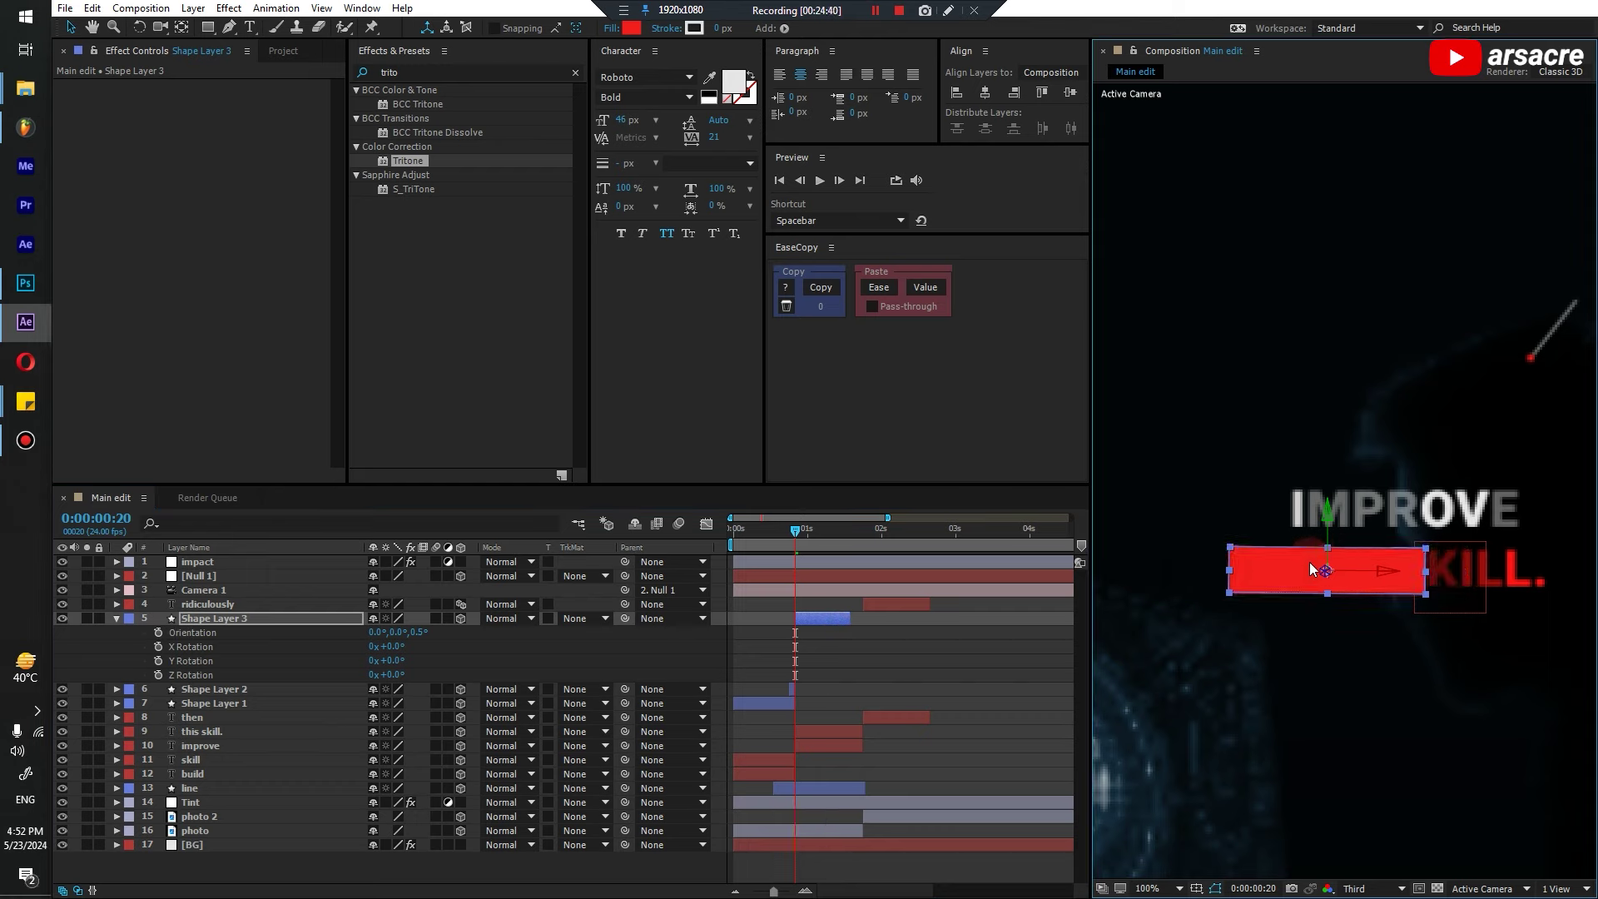
pyautogui.moveTo(1326, 517); pyautogui.dragTo(1325, 512)
pyautogui.click(1127, 587)
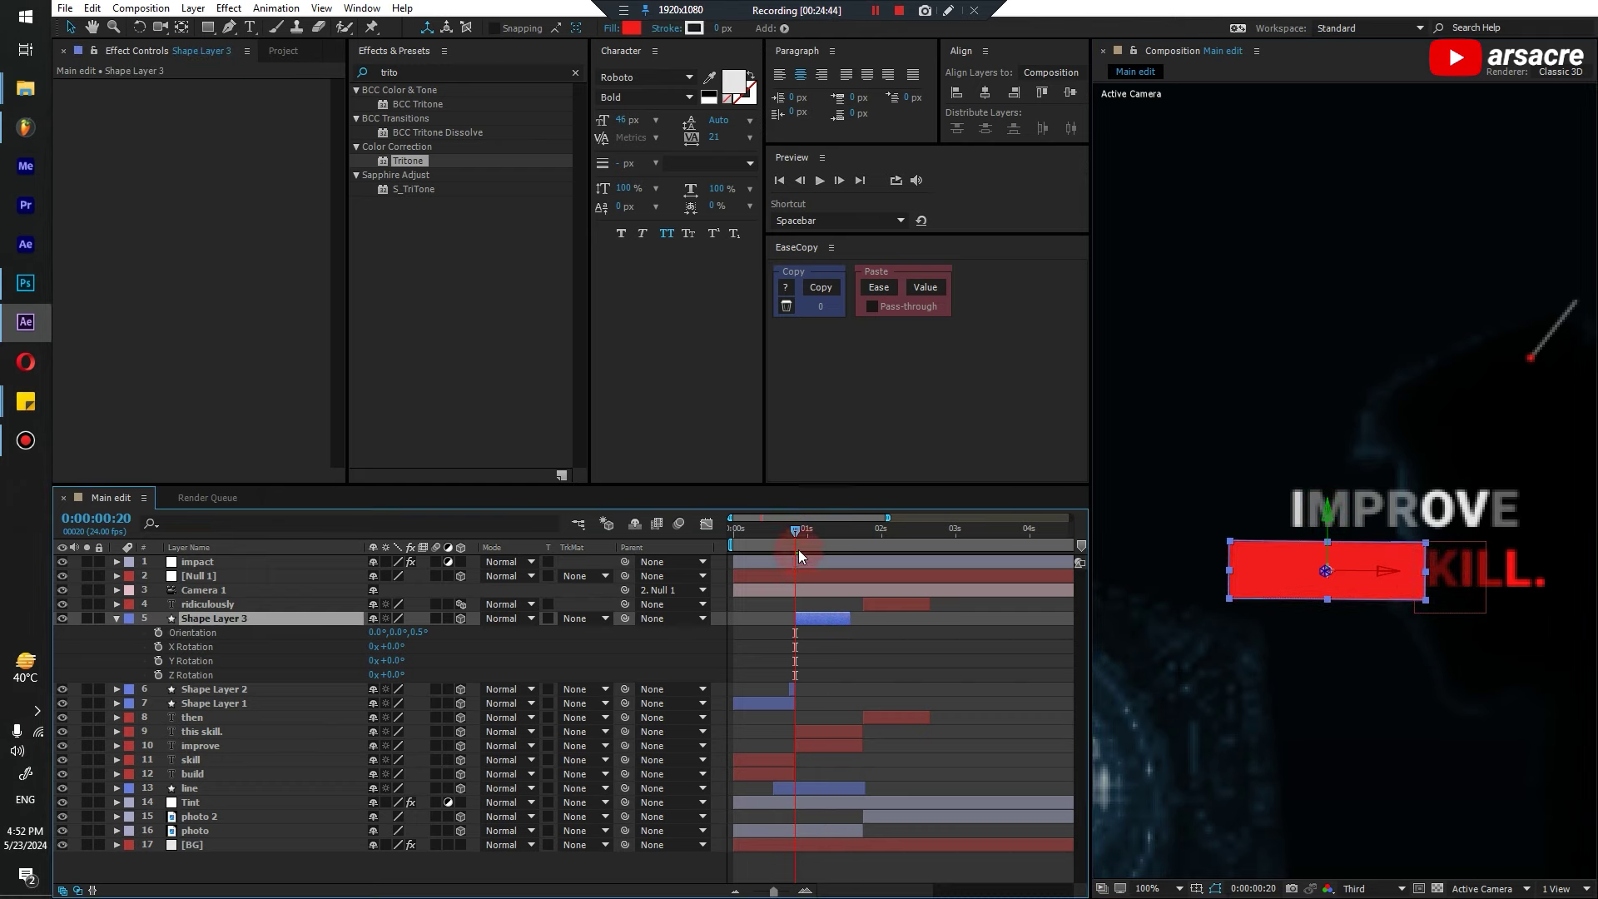
# Split Shape Layer 3 a few frames after its start and shift the new segment's bar over the middle of THIS SKILL
pyautogui.moveTo(796, 534); pyautogui.dragTo(806, 540)
pyautogui.hotkey('ctrl', 'shift', 'd')
pyautogui.hotkey('ctrl', 'z')
pyautogui.hotkey('ctrl', 'shift', 'd')
pyautogui.press('v')
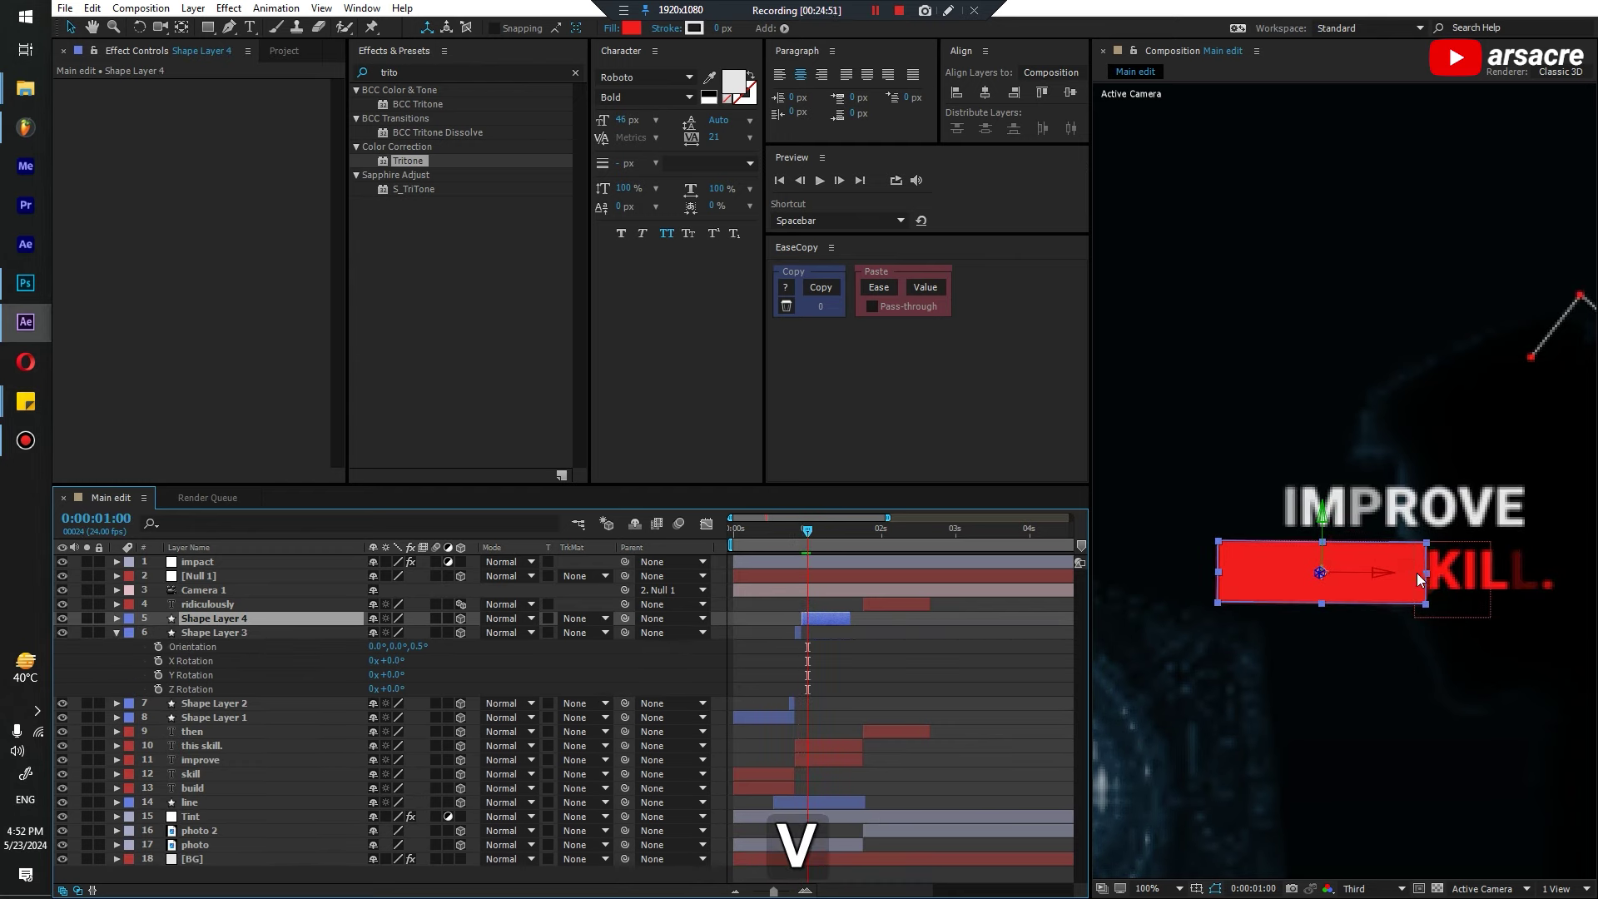
pyautogui.moveTo(1378, 576); pyautogui.dragTo(1470, 573)
# Split Shape Layer 4 at 0:00:01:00 and make the new segment a shorter, thinner bar at the end of SKILL
pyautogui.hotkey('ctrl', 'z')
pyautogui.hotkey('ctrl', 'shift', 'd')
pyautogui.moveTo(809, 533); pyautogui.dragTo(815, 534)
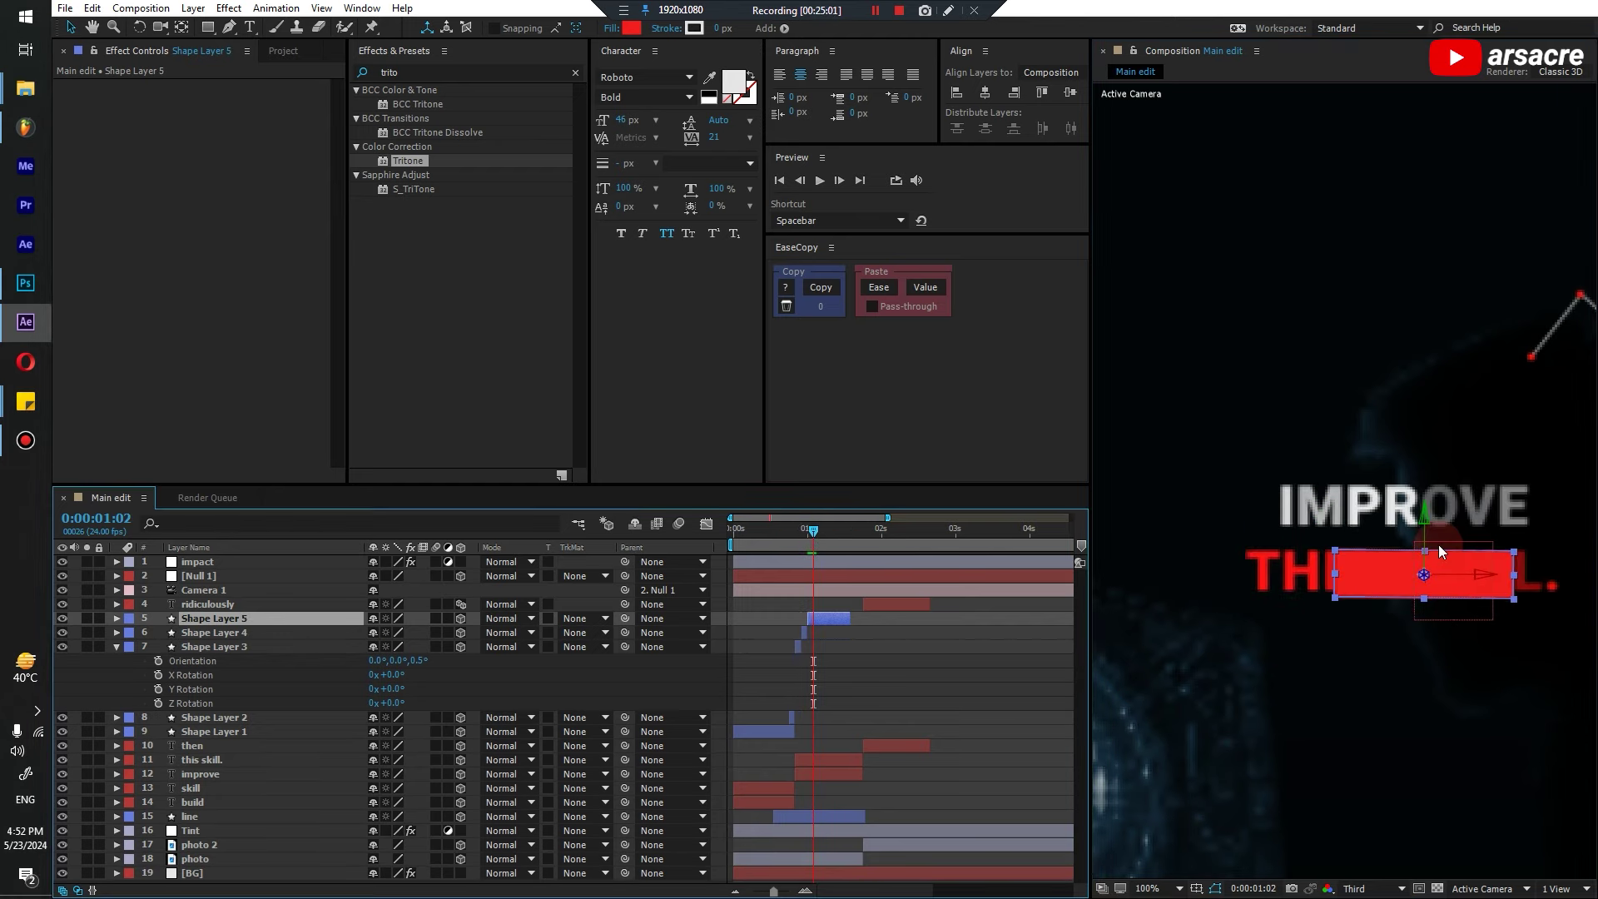
pyautogui.moveTo(1331, 573); pyautogui.dragTo(1369, 561)
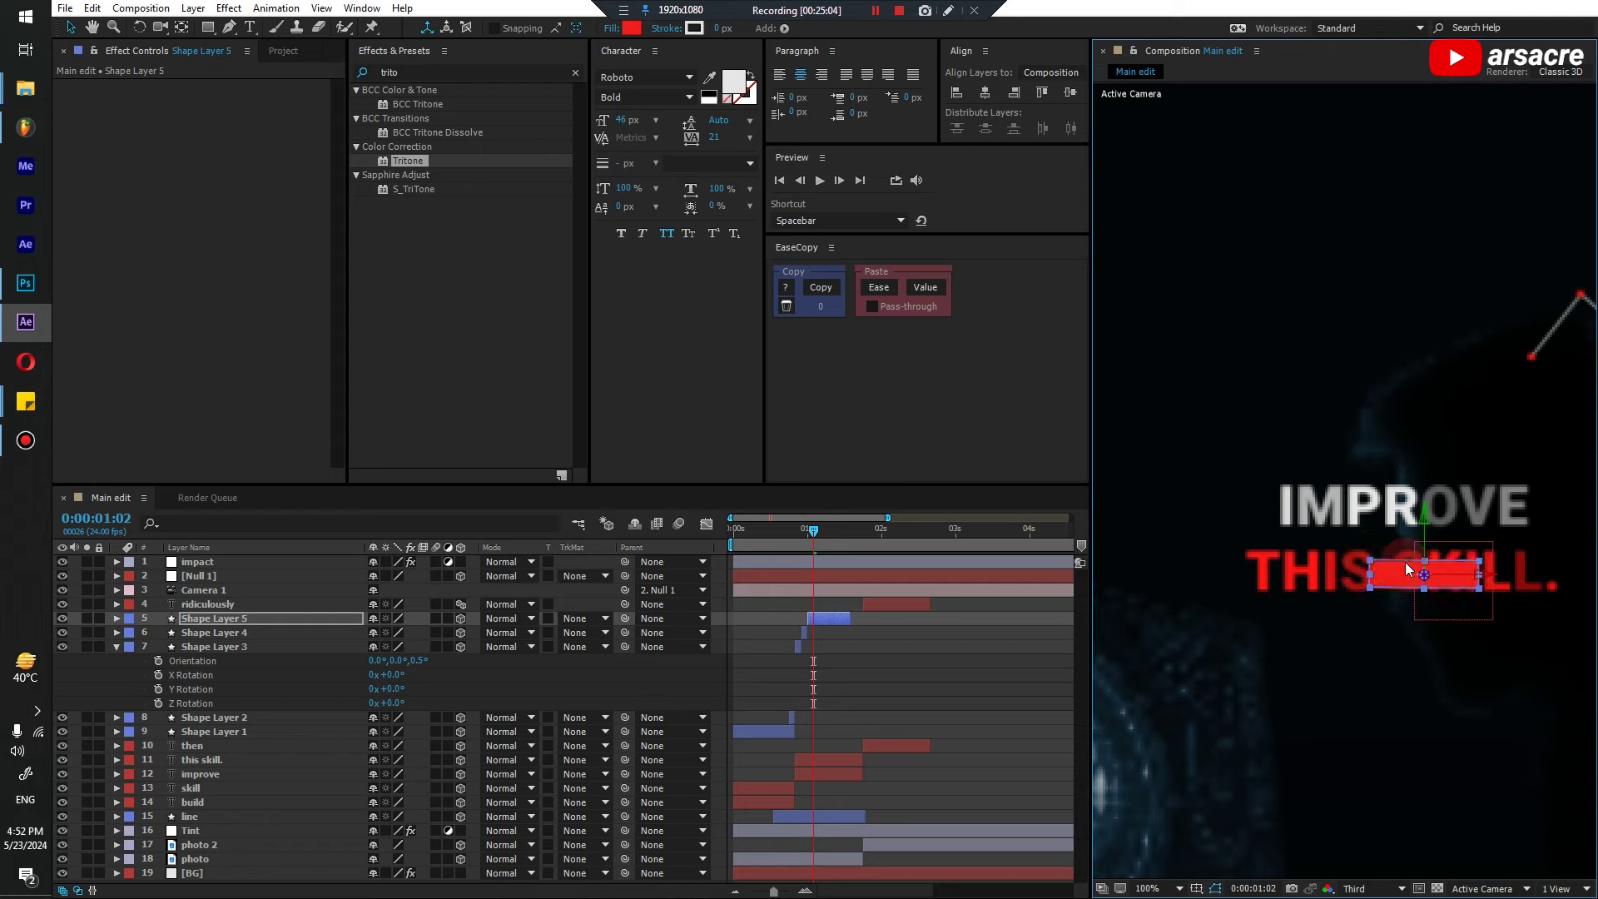
pyautogui.keyDown('shift'); pyautogui.click(1492, 577); pyautogui.keyUp('shift')
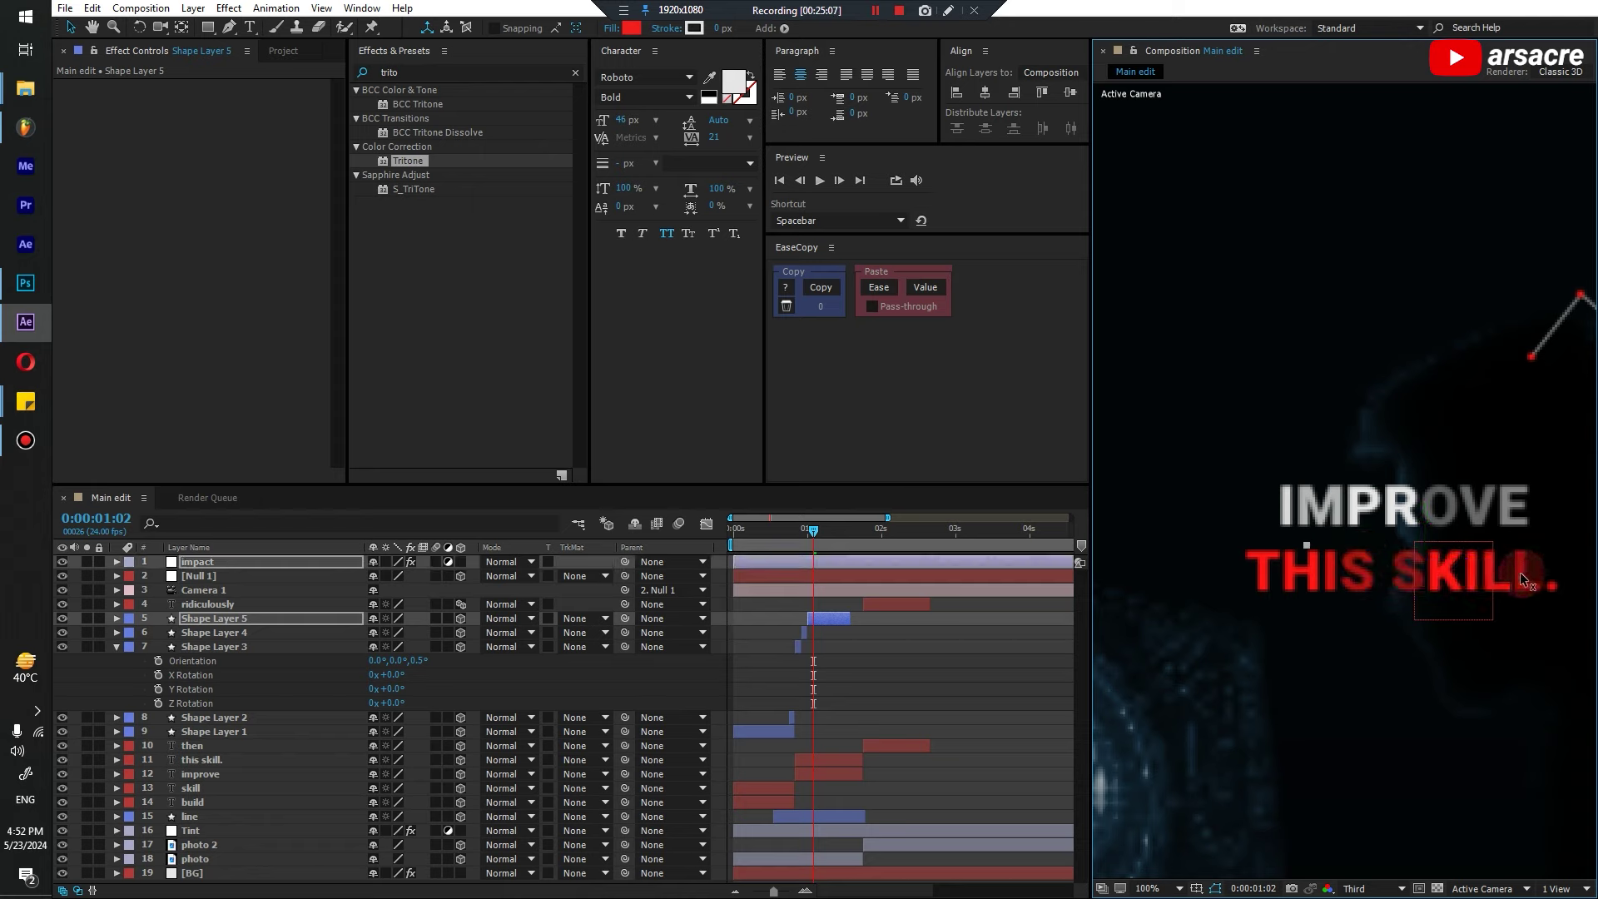
pyautogui.hotkey('ctrl', 'z')
pyautogui.press('v')
pyautogui.moveTo(1495, 549); pyautogui.dragTo(1479, 577)
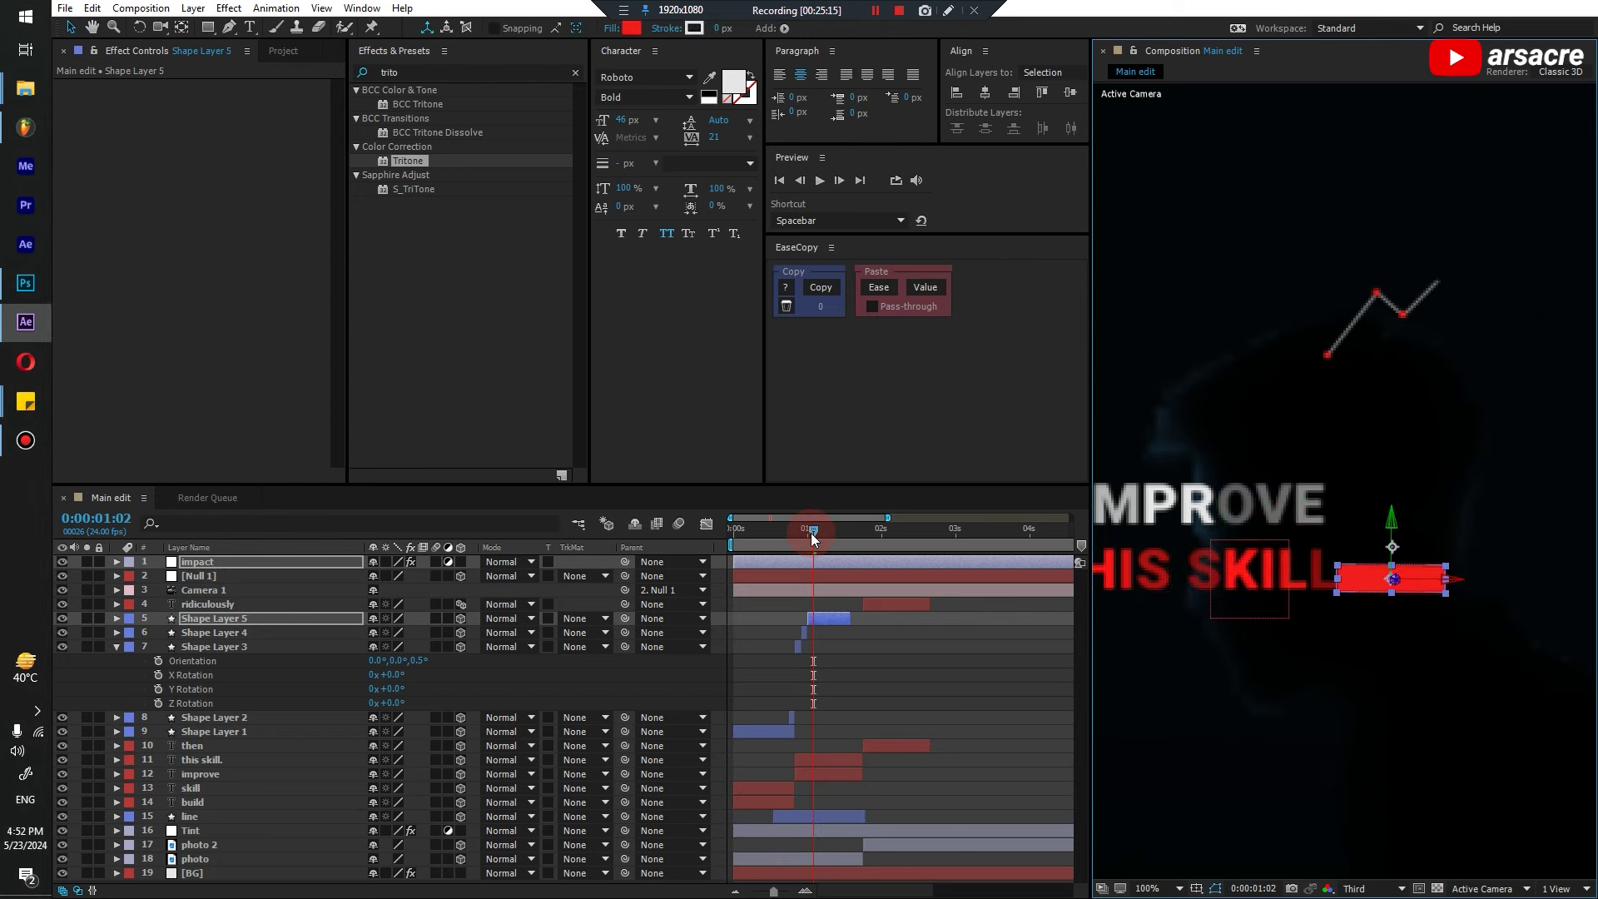
pyautogui.hotkey('ctrl', 'shift', 'd')
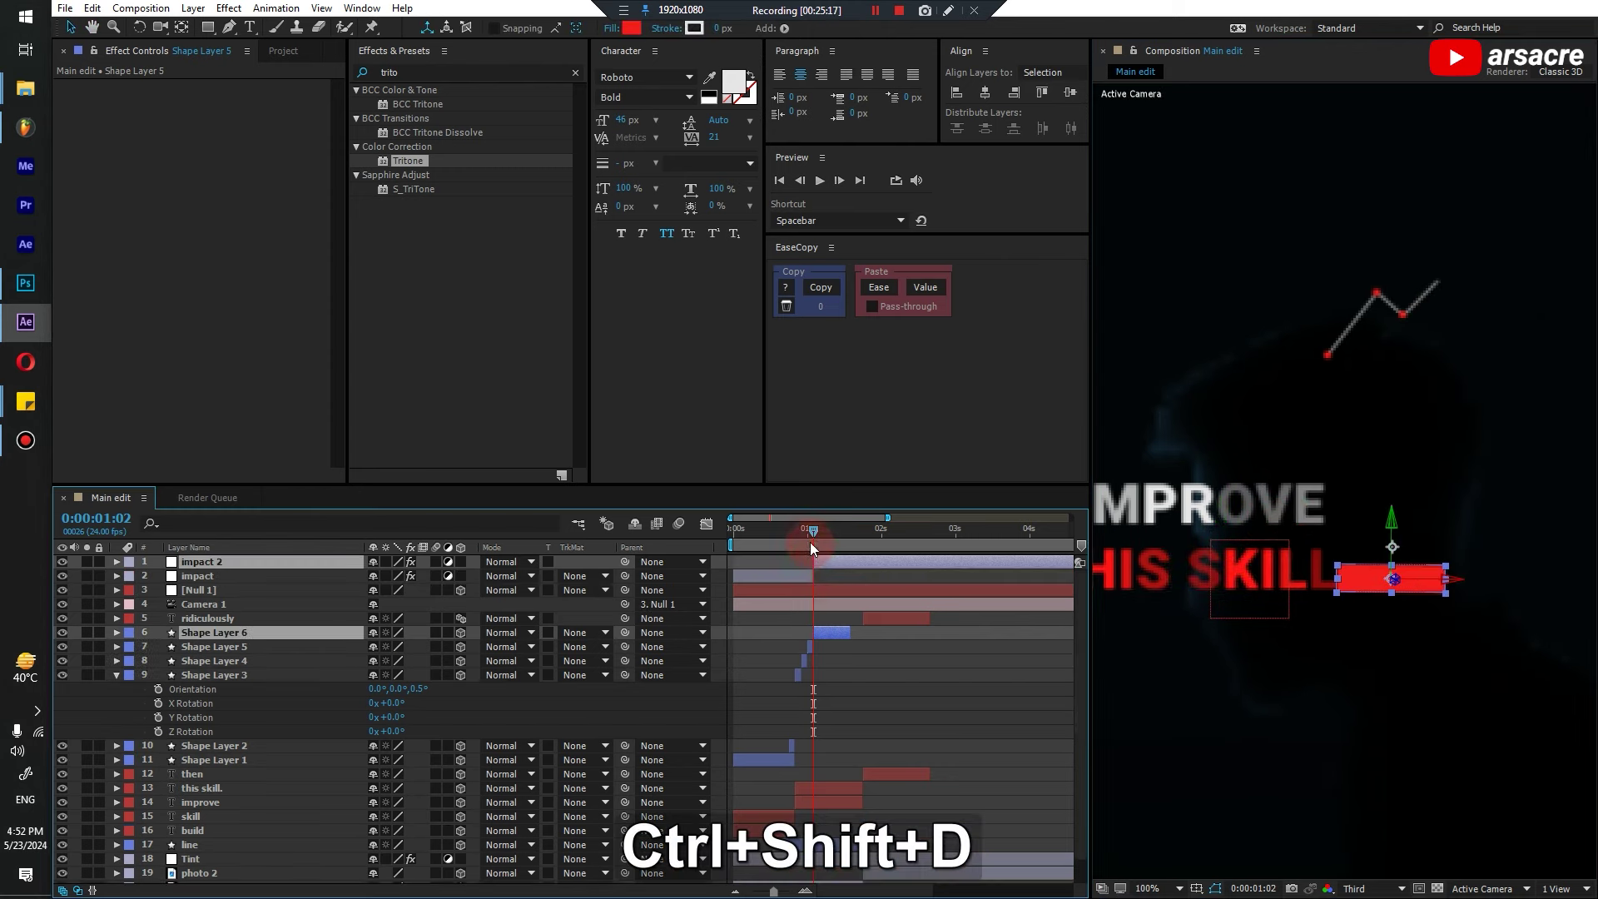
pyautogui.click(817, 538)
pyautogui.hotkey('ctrl', 'z')
pyautogui.hotkey('ctrl', 'z')
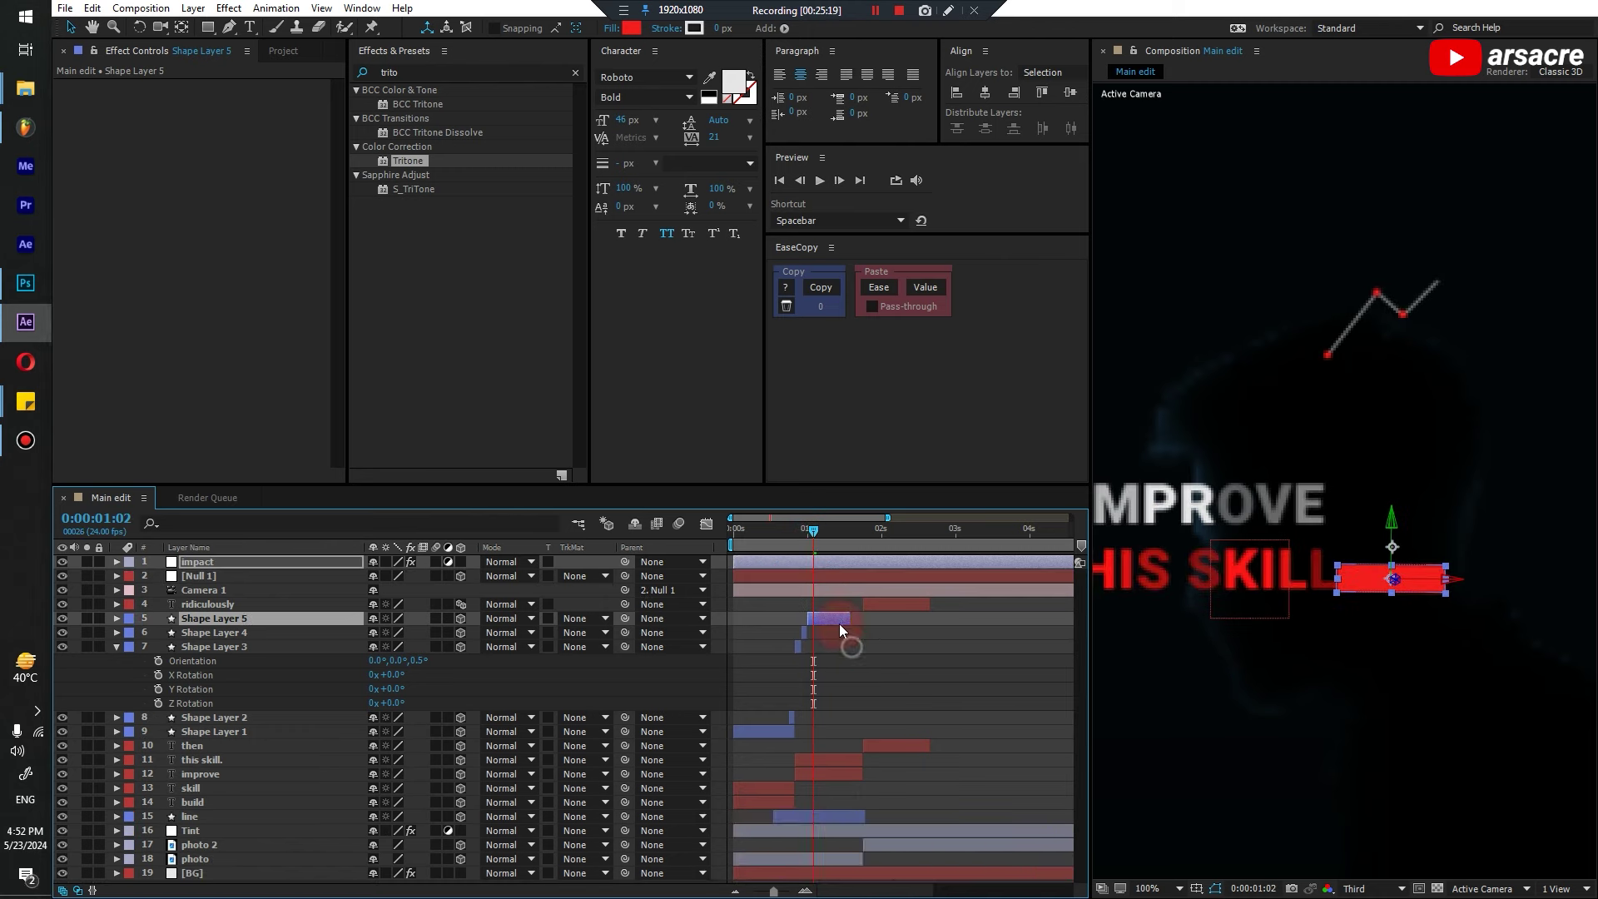
# Split Shape Layer 5 at 0:00:01:02, shrink the new segment to a small square beyond SKILL, and trim its end near 0:00:01:04
pyautogui.hotkey('ctrl', 'shift', 'd')
pyautogui.click(818, 537)
pyautogui.press('v')
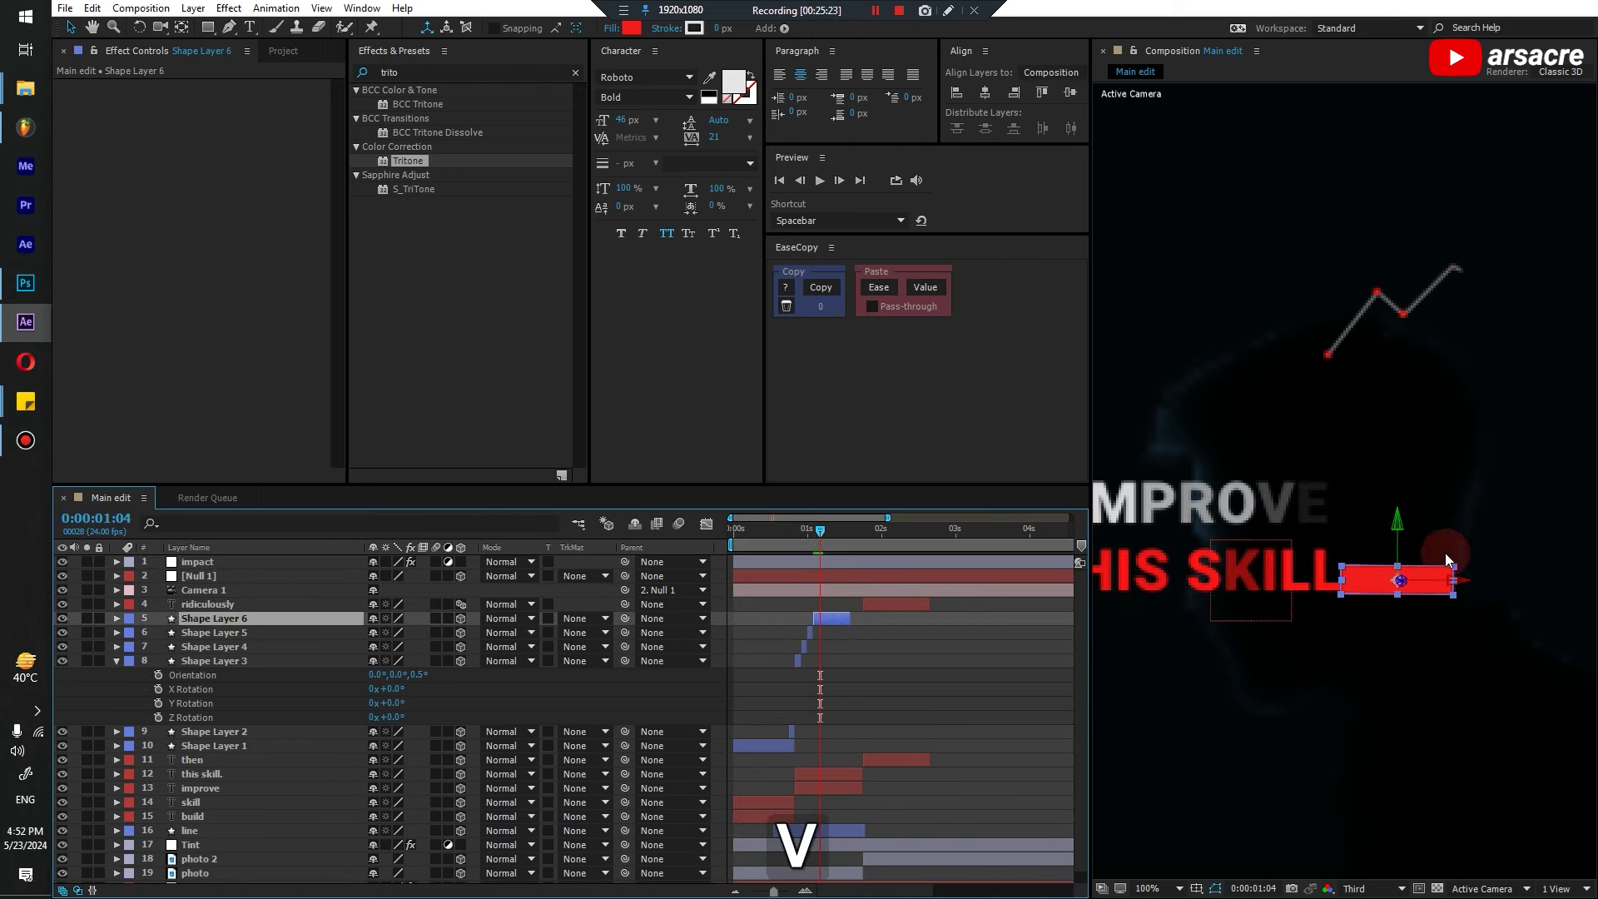
pyautogui.press(']')
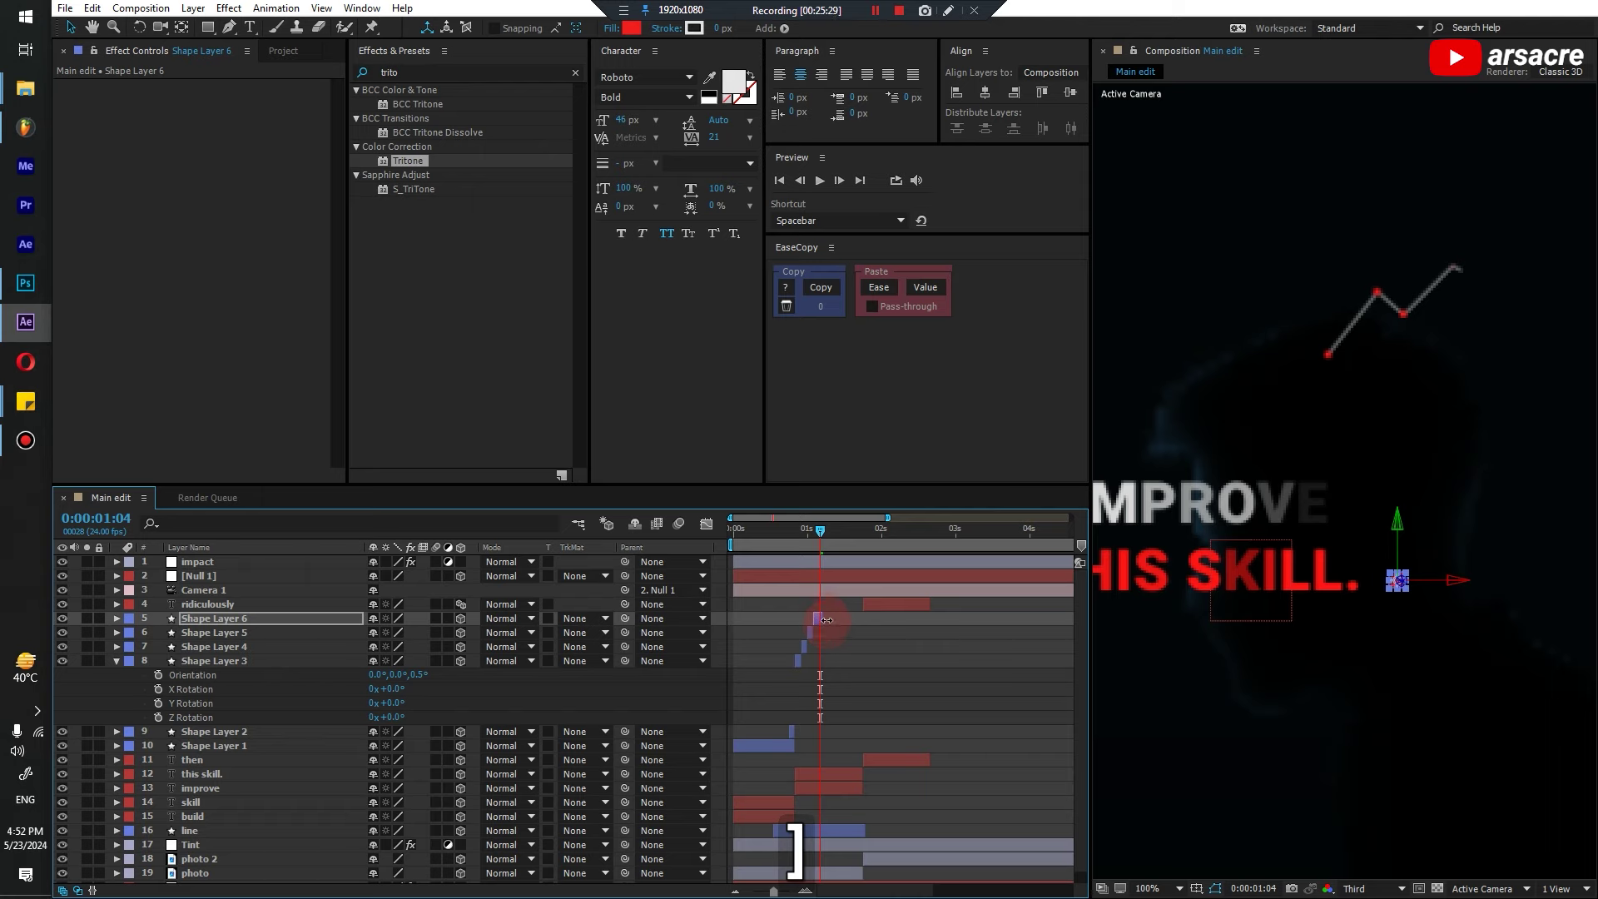
pyautogui.click(828, 617)
pyautogui.click(832, 576)
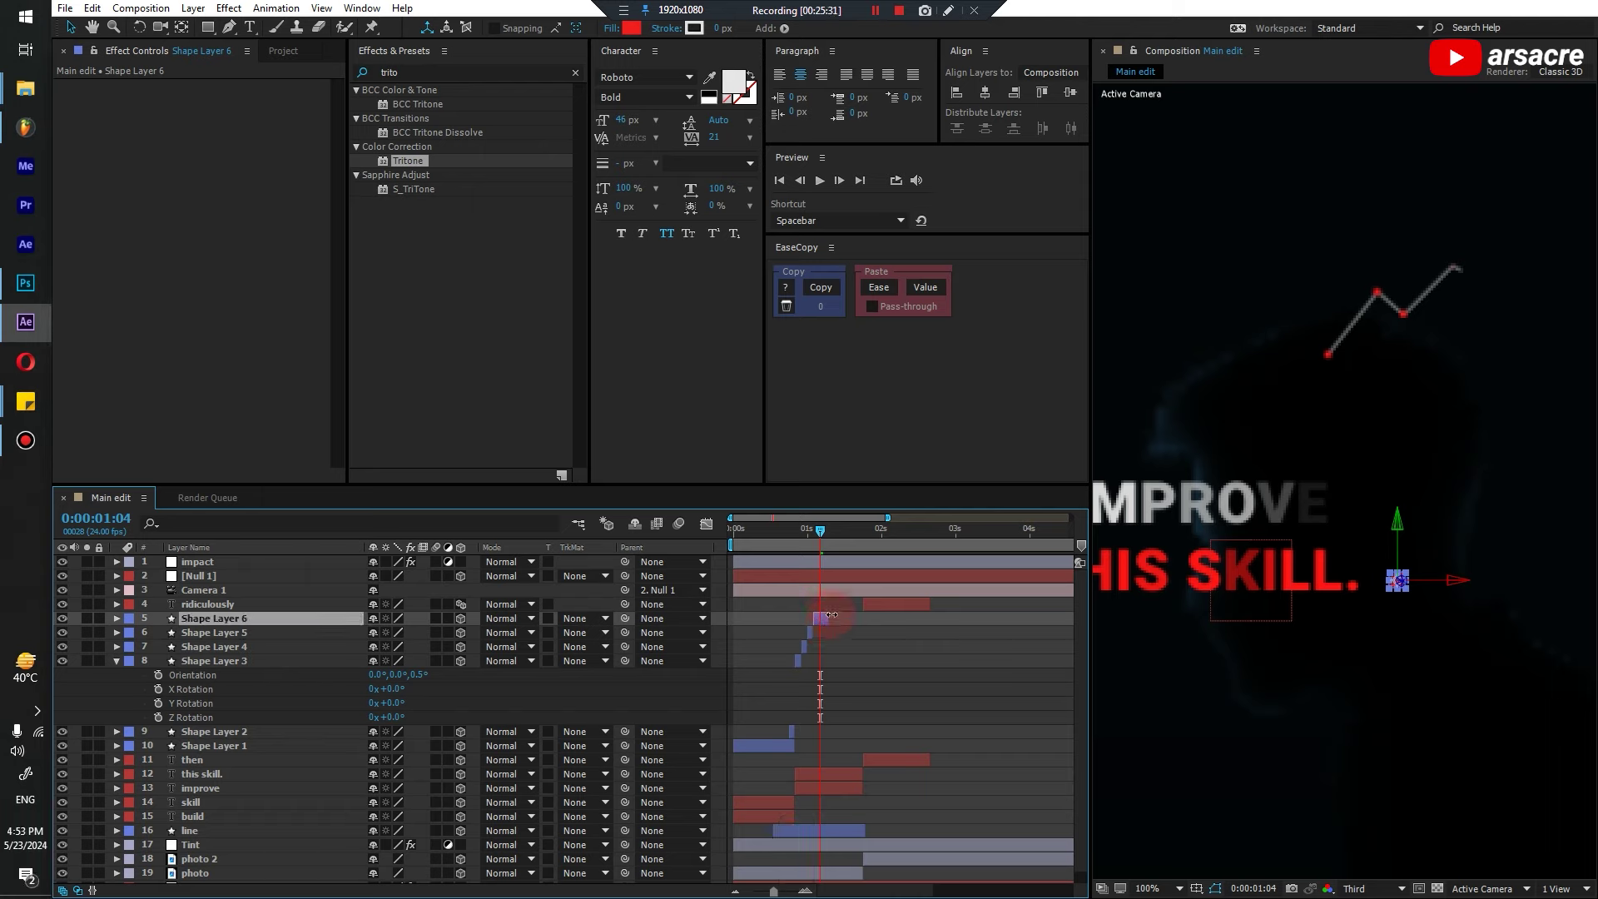
# Preview the red bar animation across the text change, viewing the whole composition frame
pyautogui.click(752, 541)
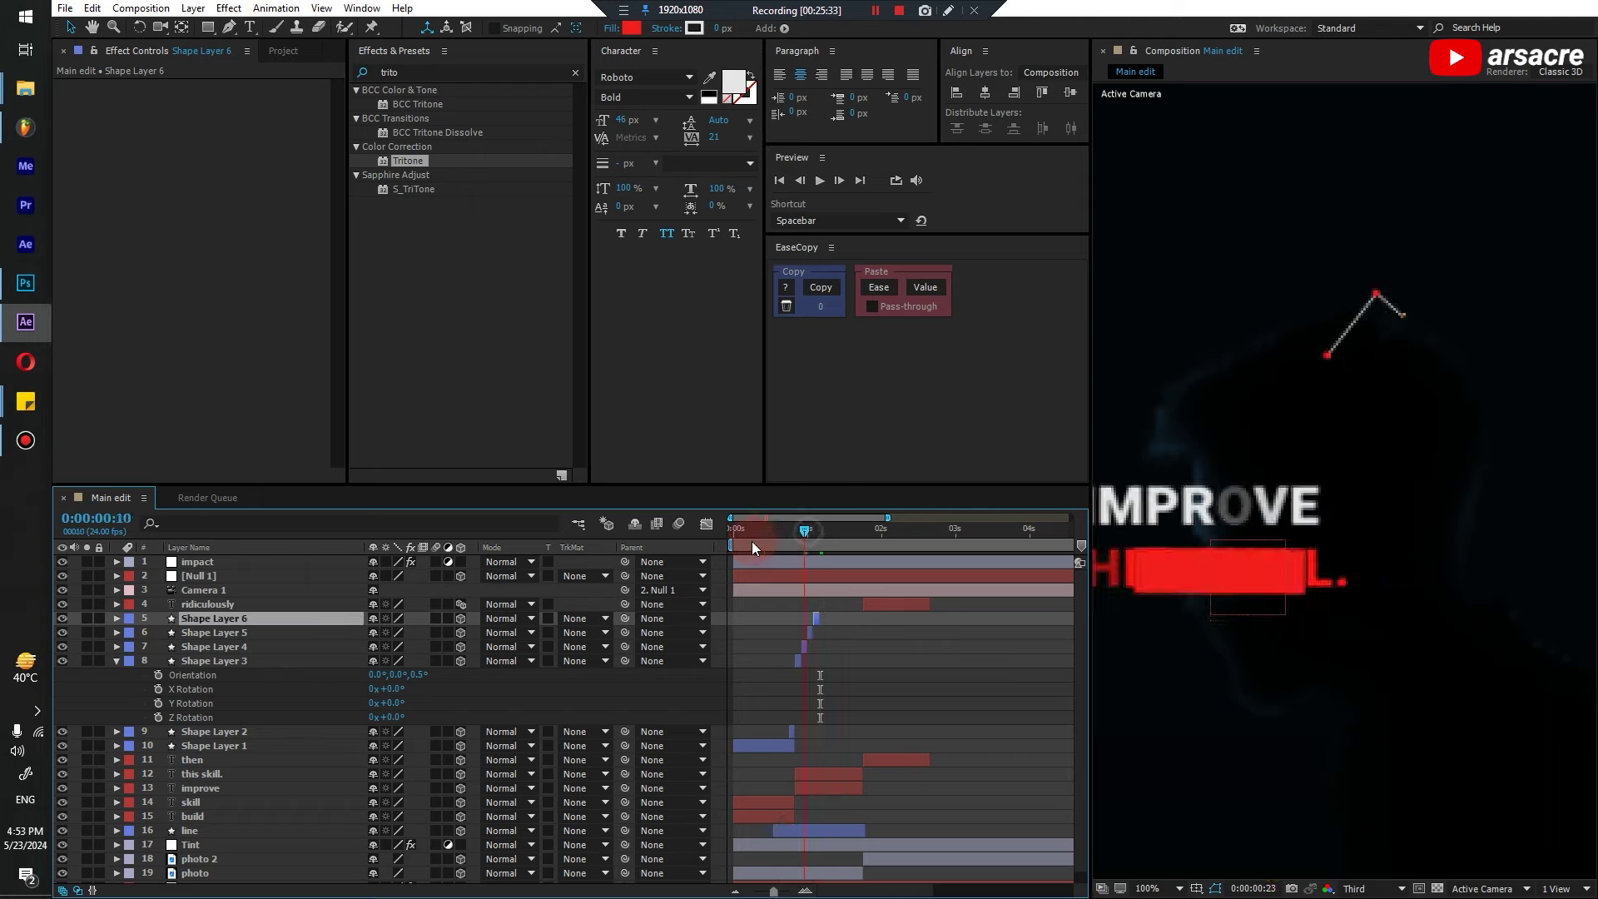
pyautogui.press('space')
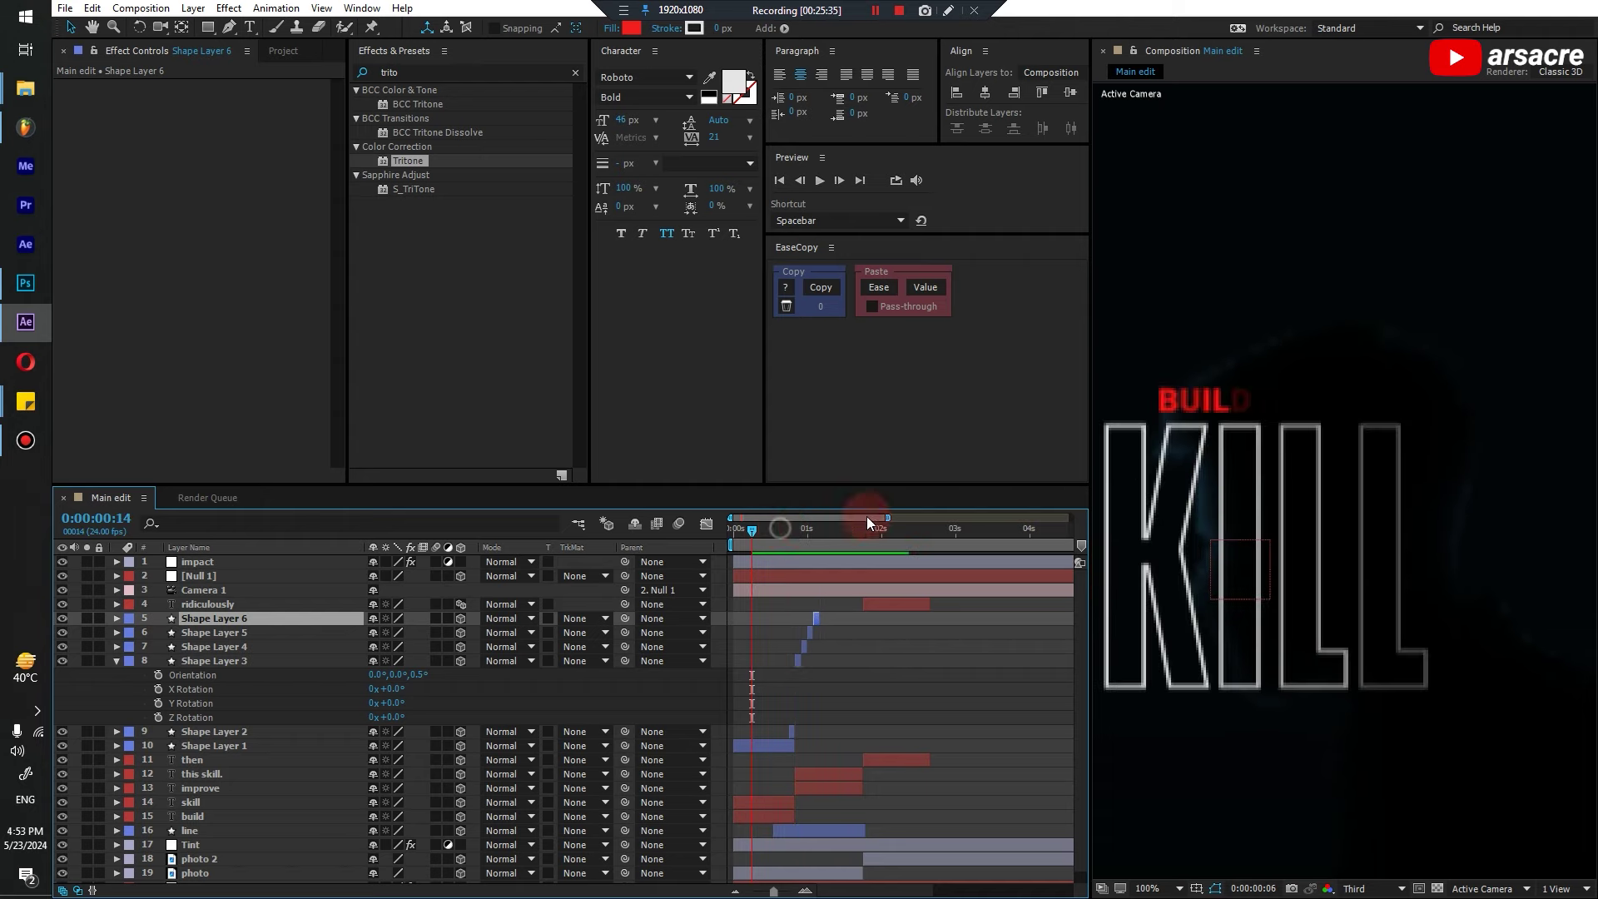
pyautogui.hotkey('shift', '/')
pyautogui.click(771, 531)
pyautogui.press('space')
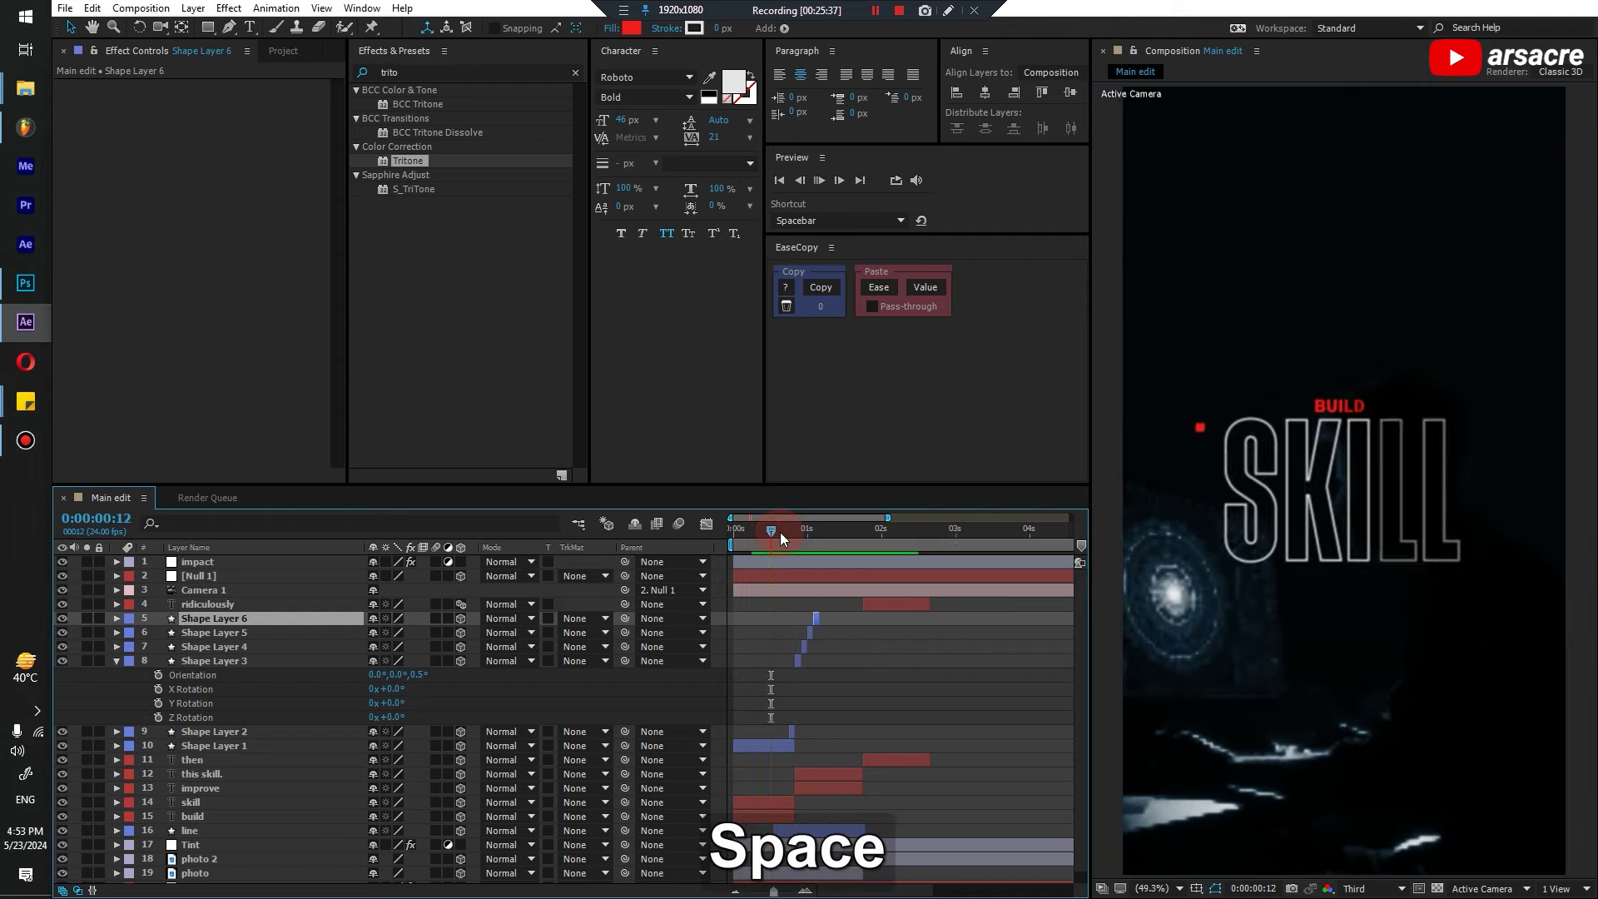
pyautogui.press('space')
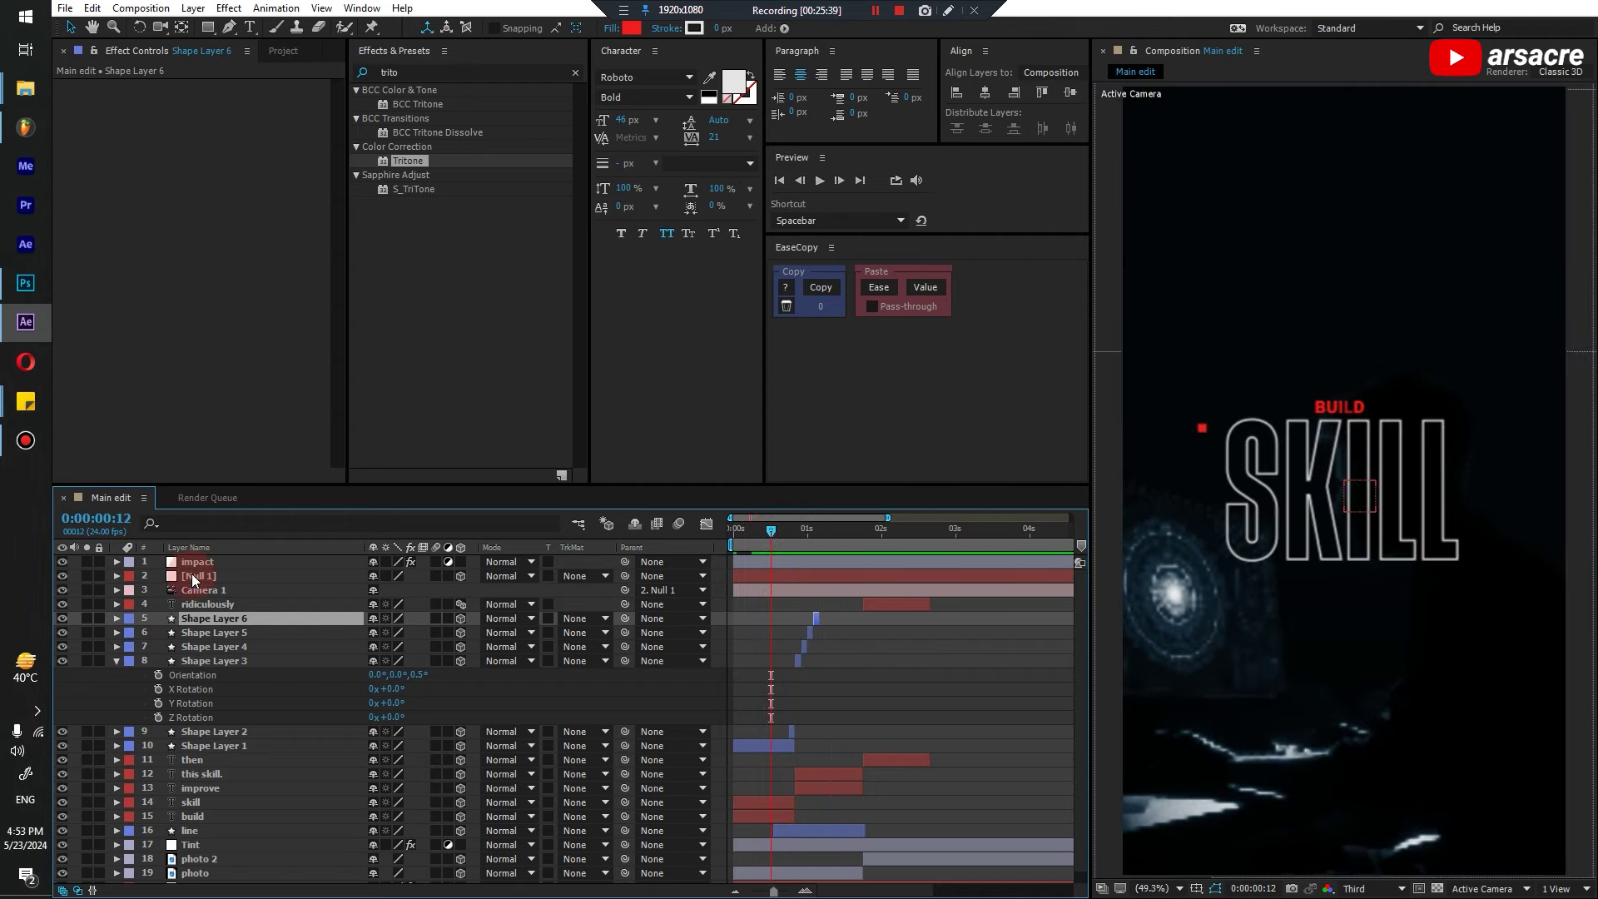
# Reveal the impact layer's Slider keyframes and go to the point where the red bar animation begins
pyautogui.click(195, 563)
pyautogui.press('u')
pyautogui.click(788, 529)
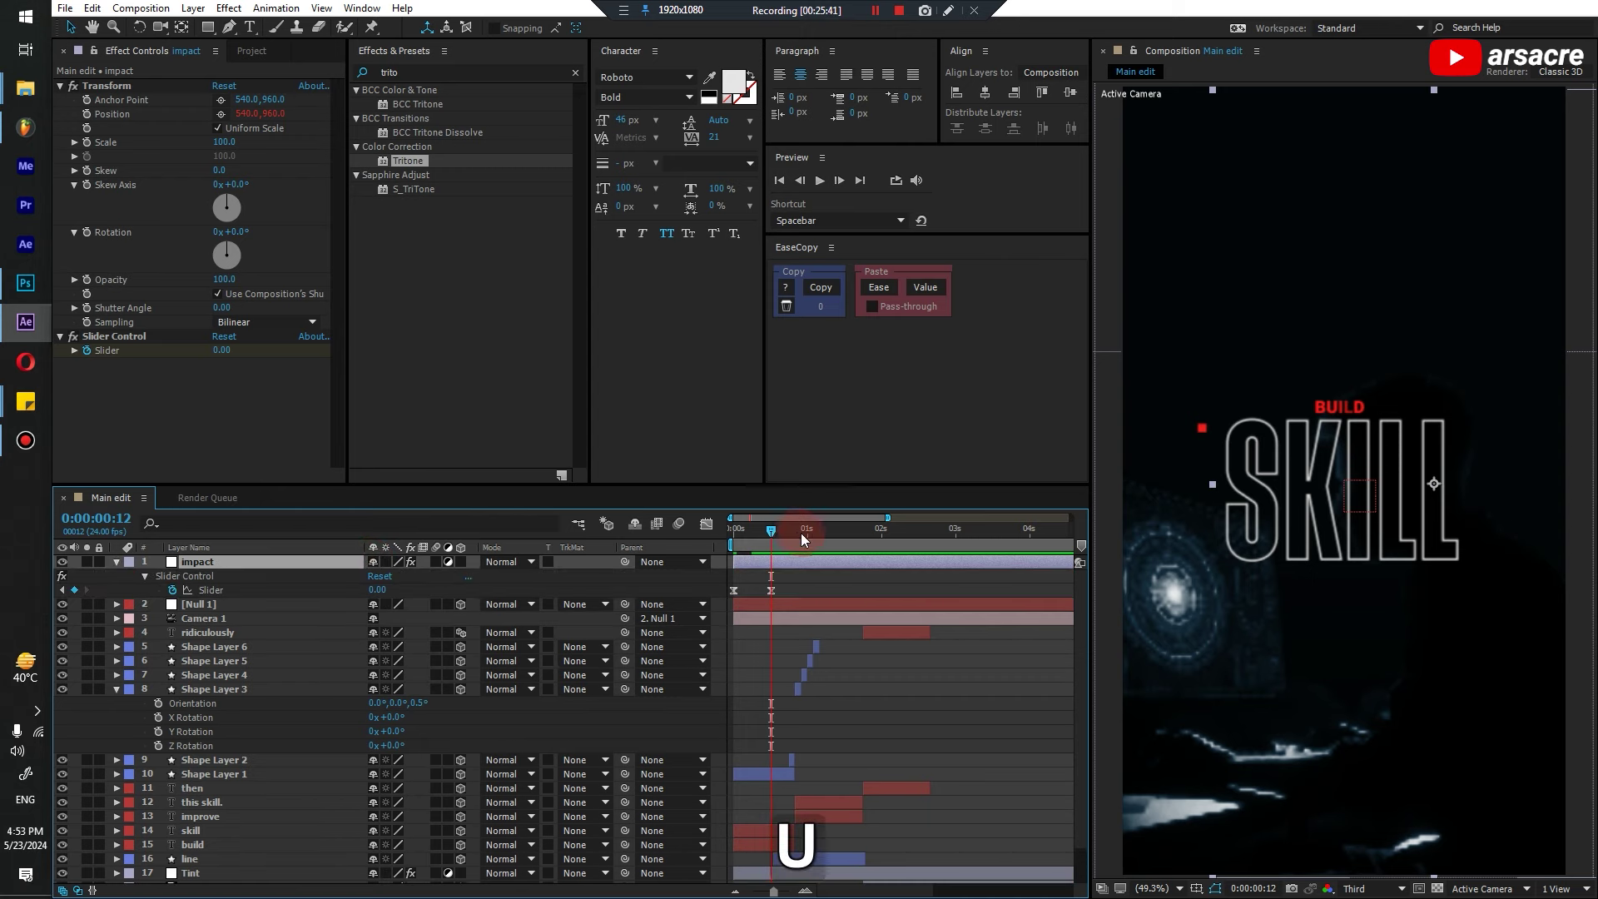
# Copy the impact layer's two slider keyframes and paste them at 0:00:00:20 to repeat the impact
pyautogui.click(499, 582)
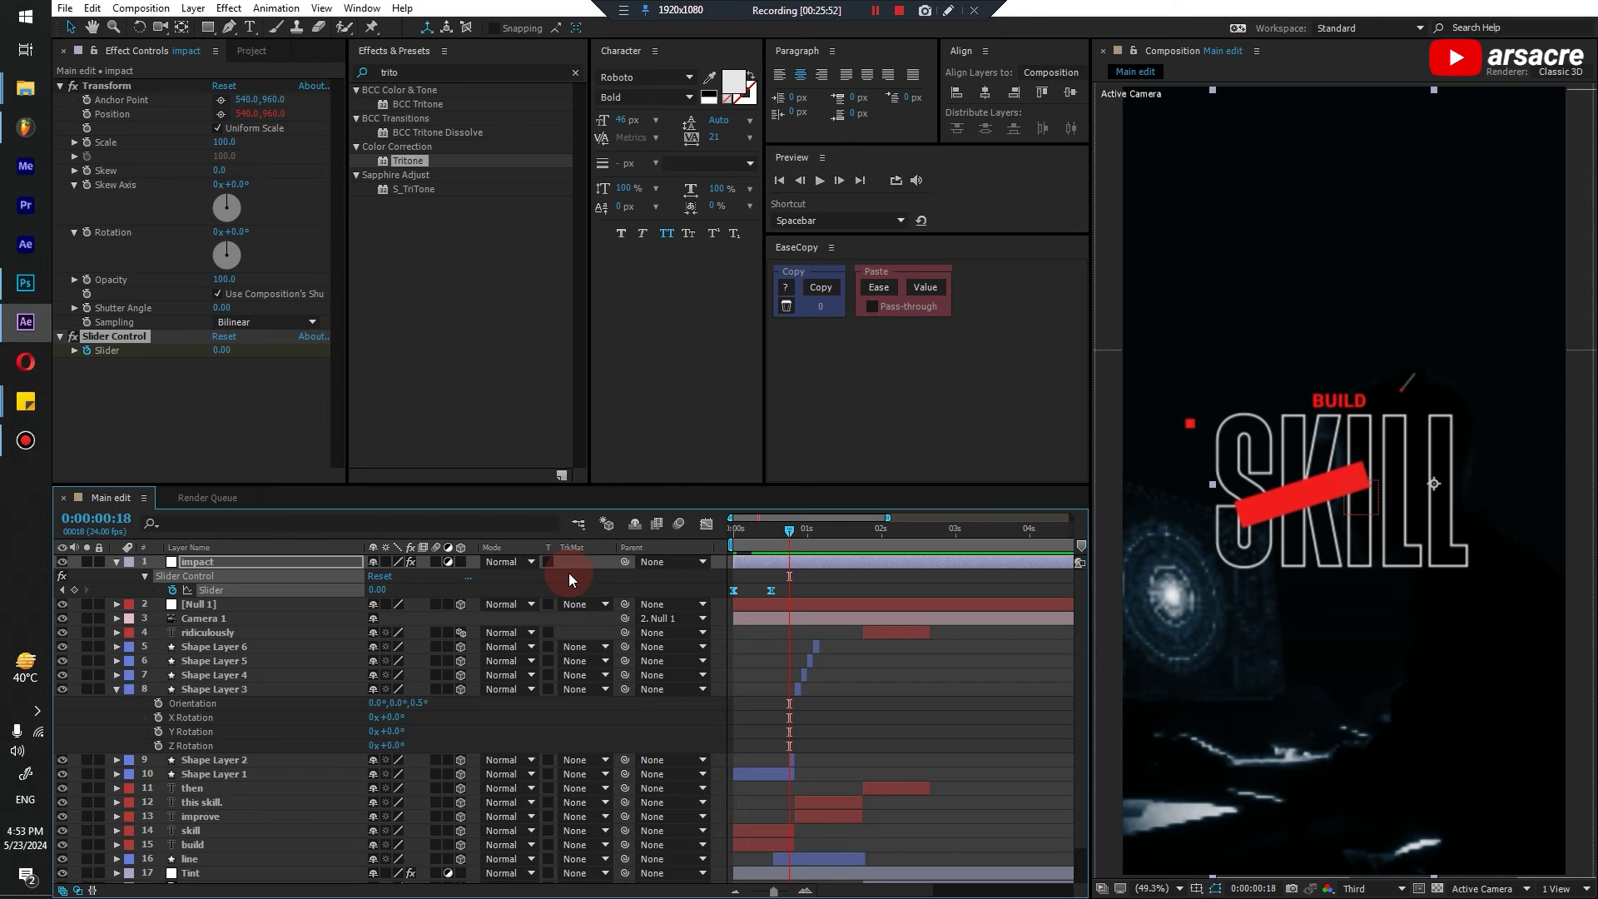
pyautogui.moveTo(797, 593); pyautogui.dragTo(694, 617)
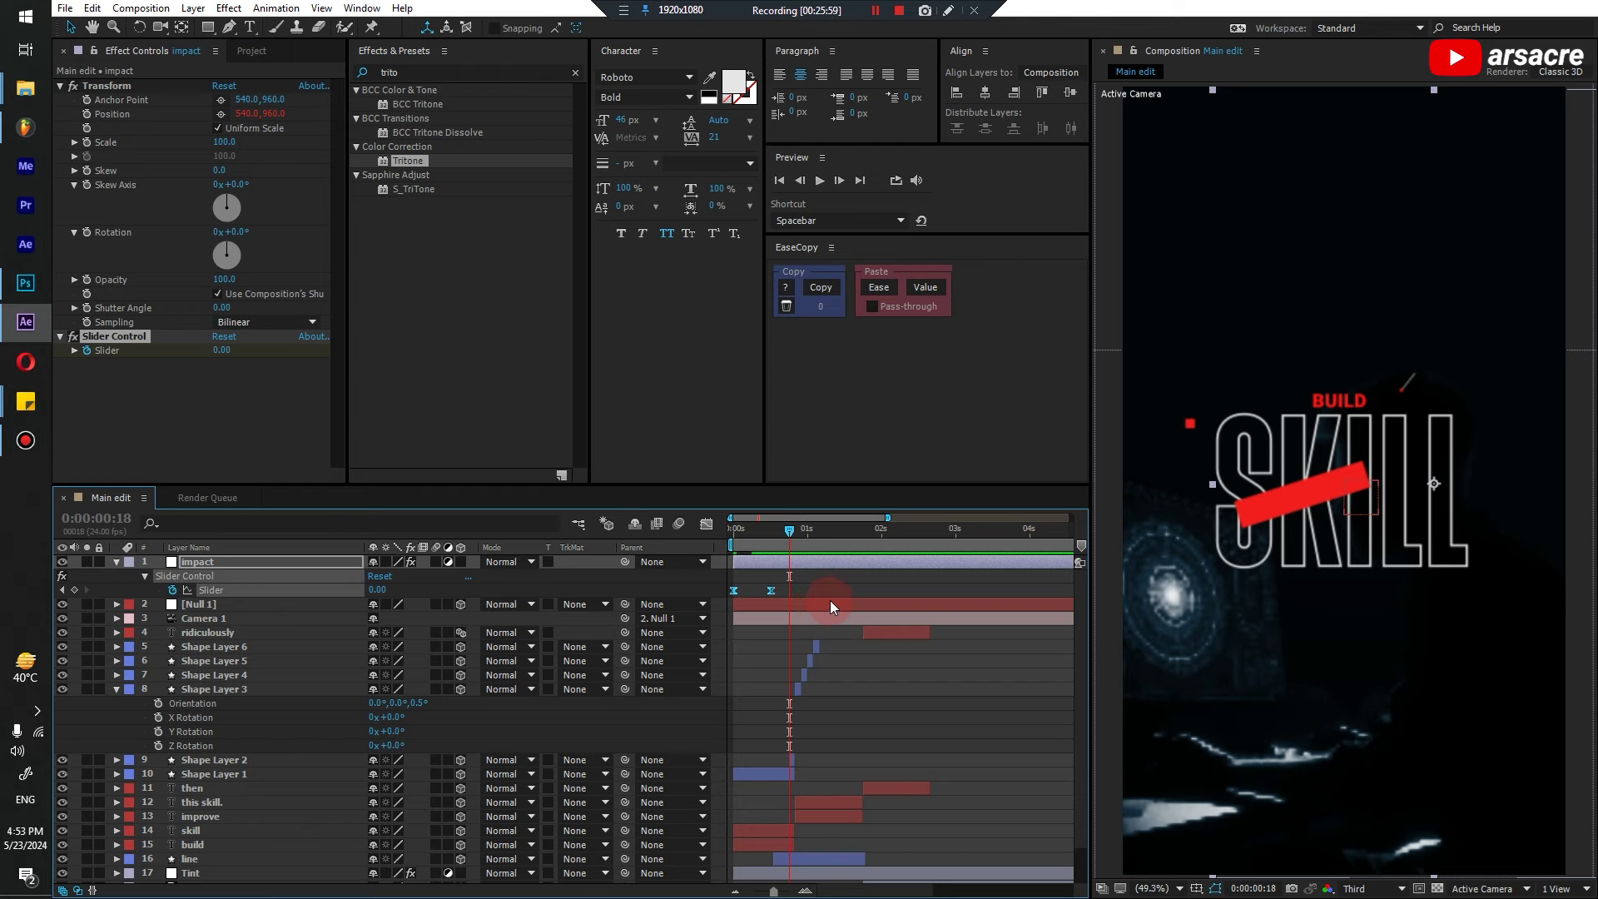
pyautogui.hotkey('ctrl', 'c')
pyautogui.click(803, 890)
pyautogui.moveTo(792, 531); pyautogui.dragTo(813, 530)
pyautogui.hotkey('ctrl', 'v')
pyautogui.moveTo(796, 634); pyautogui.dragTo(867, 671)
pyautogui.click(735, 891)
pyautogui.click(735, 890)
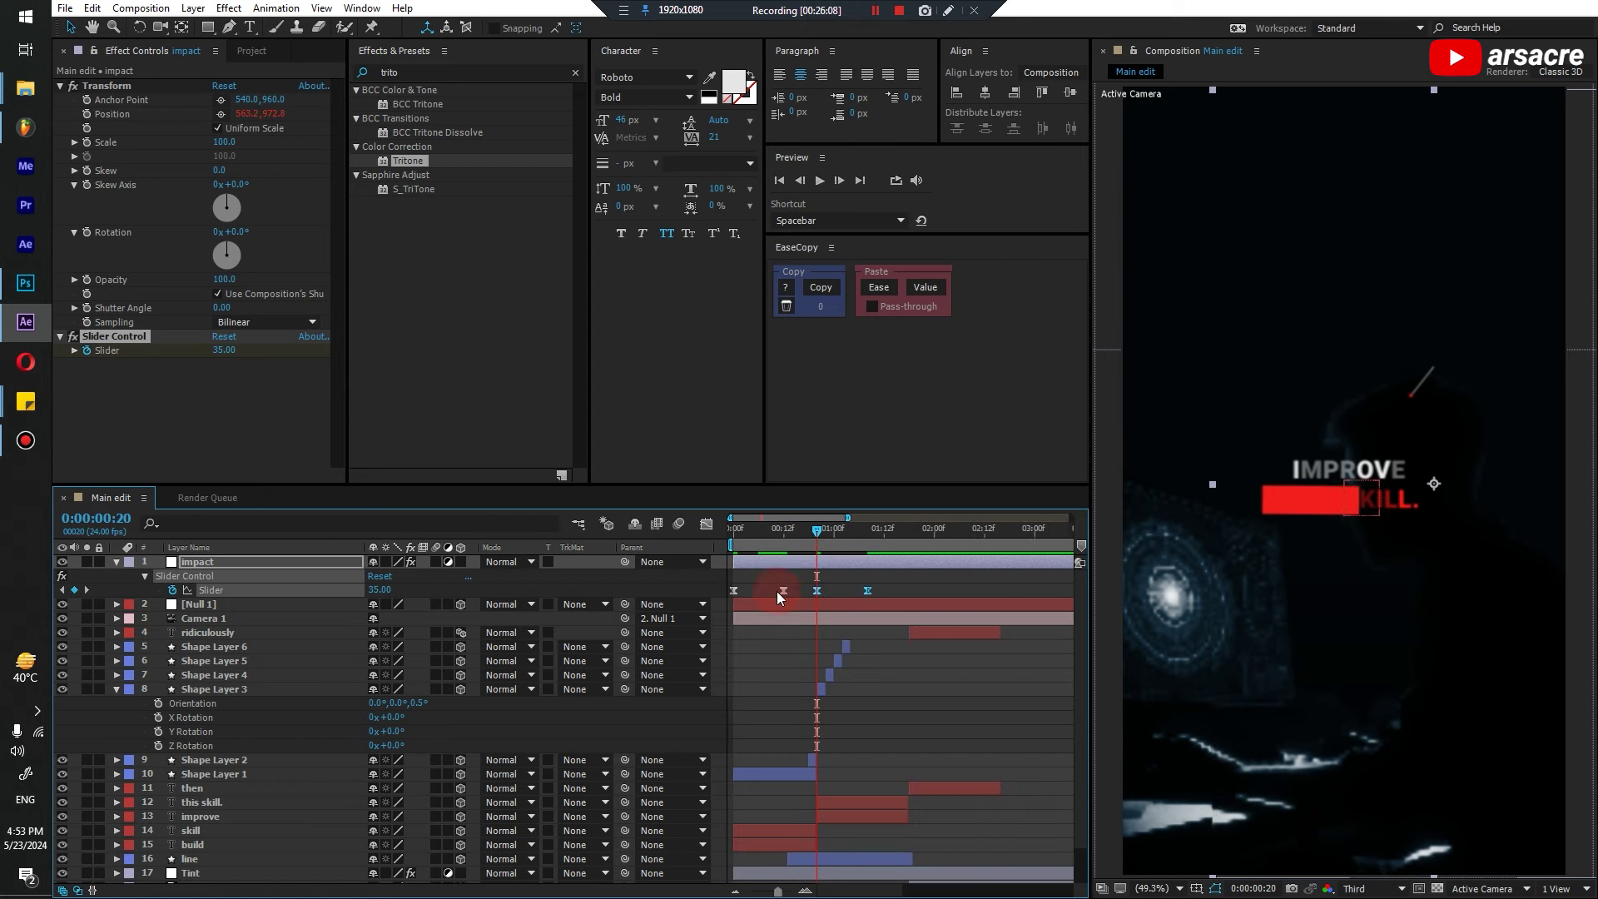
# Show the graph of the impact slider keyframe at 0:00:00:12, and collapse the layer's properties
pyautogui.click(784, 591)
pyautogui.click(708, 524)
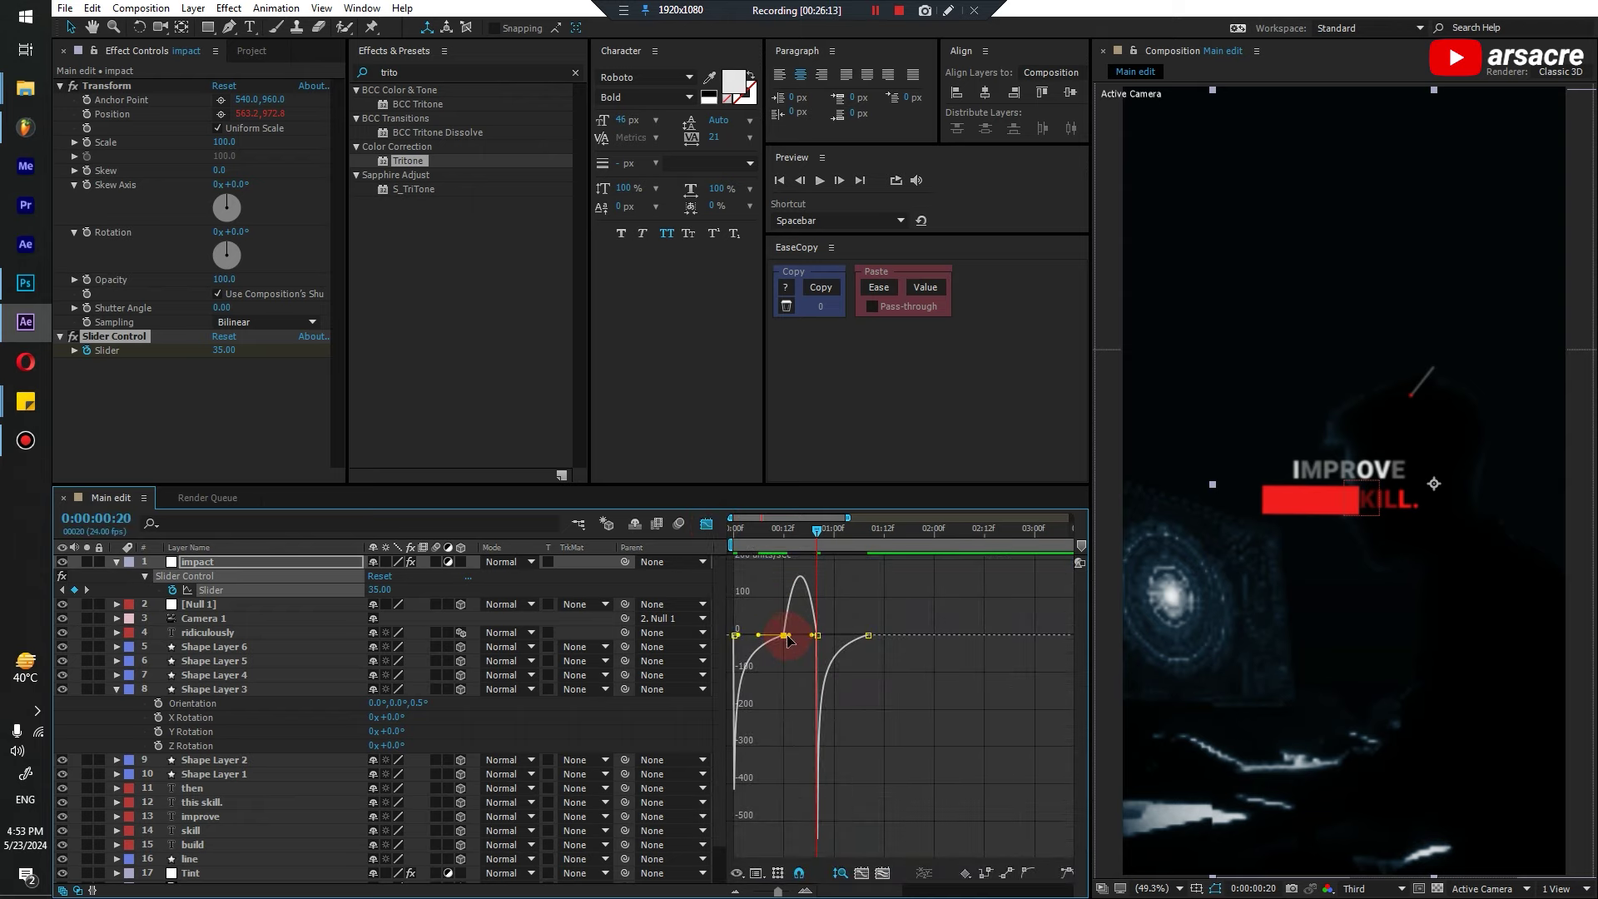
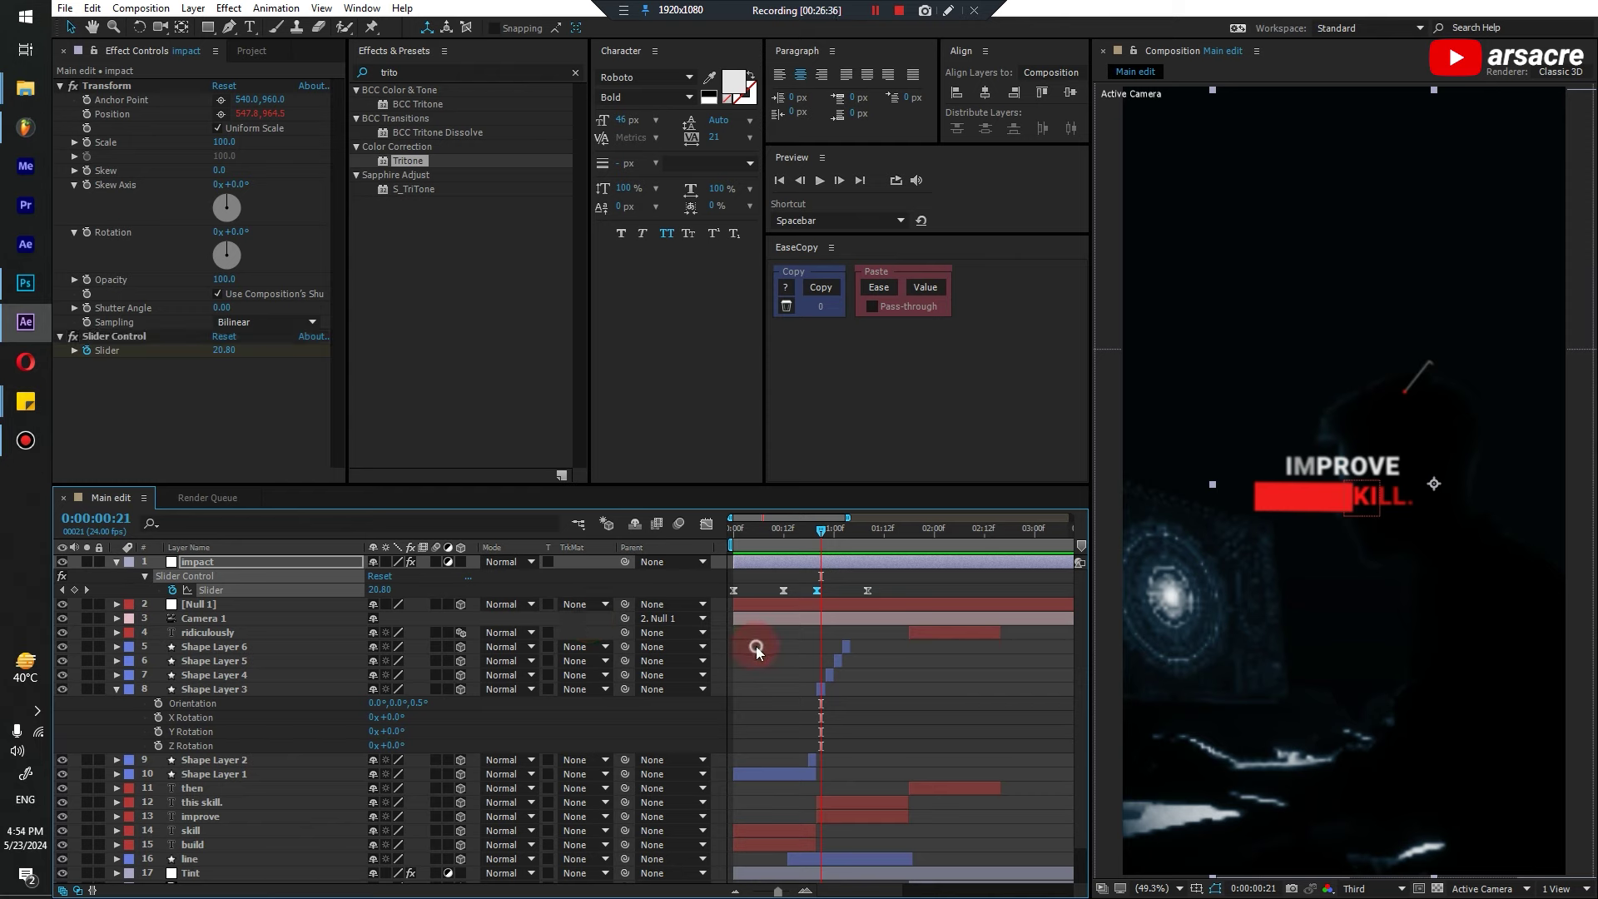
pyautogui.press('u')
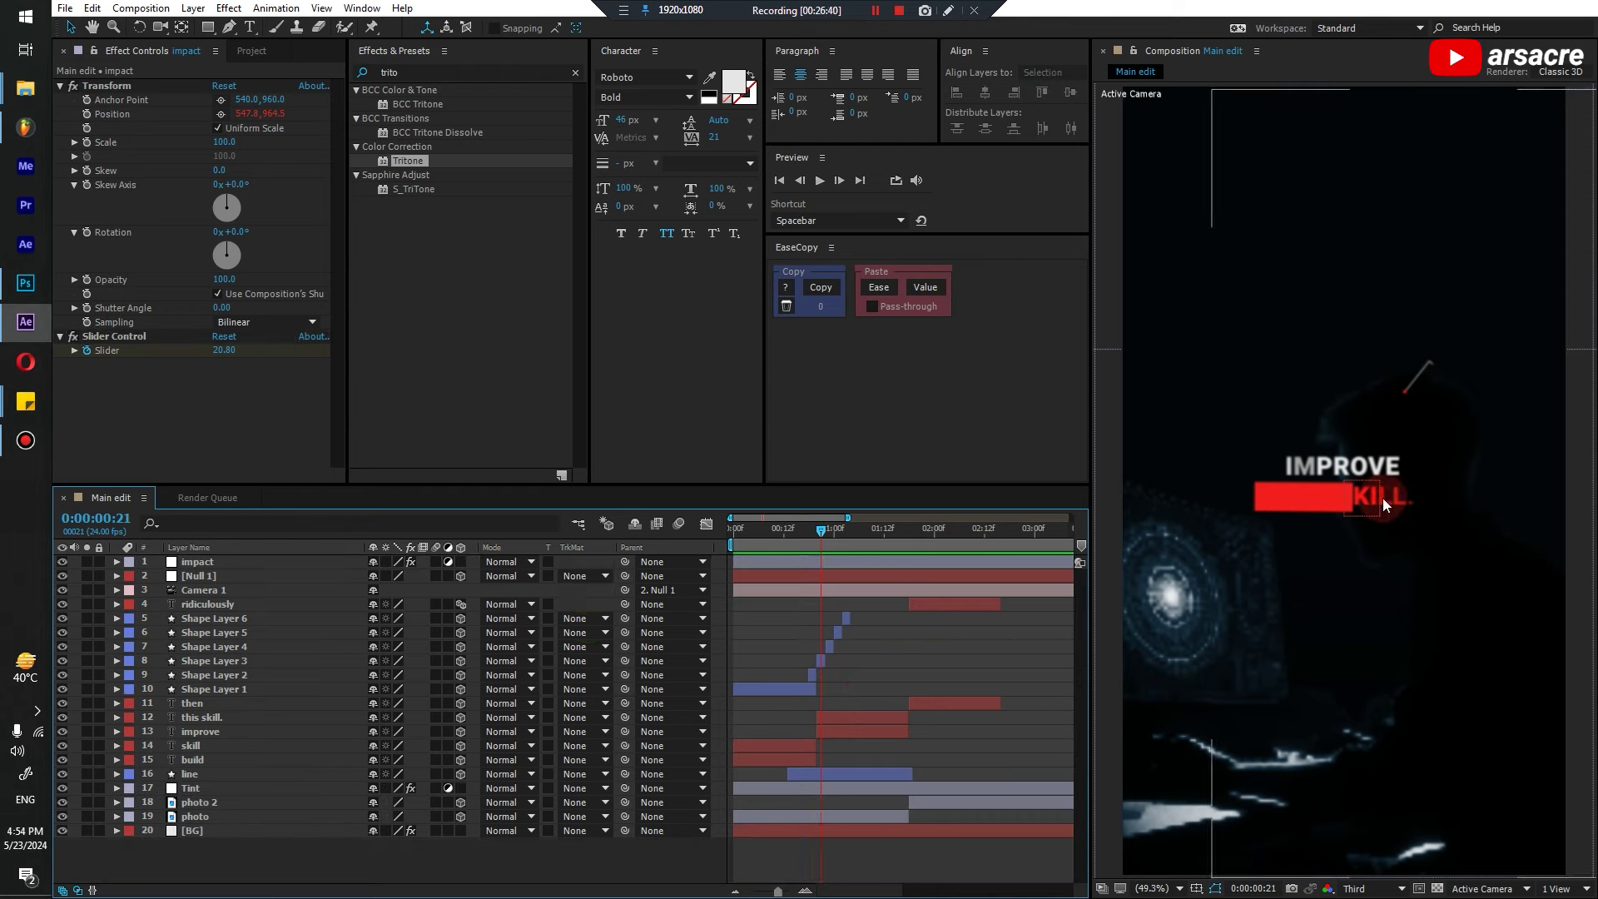
# Duplicate the "this skill." text layer and place the copy directly above Shape Layer 6
pyautogui.click(835, 718)
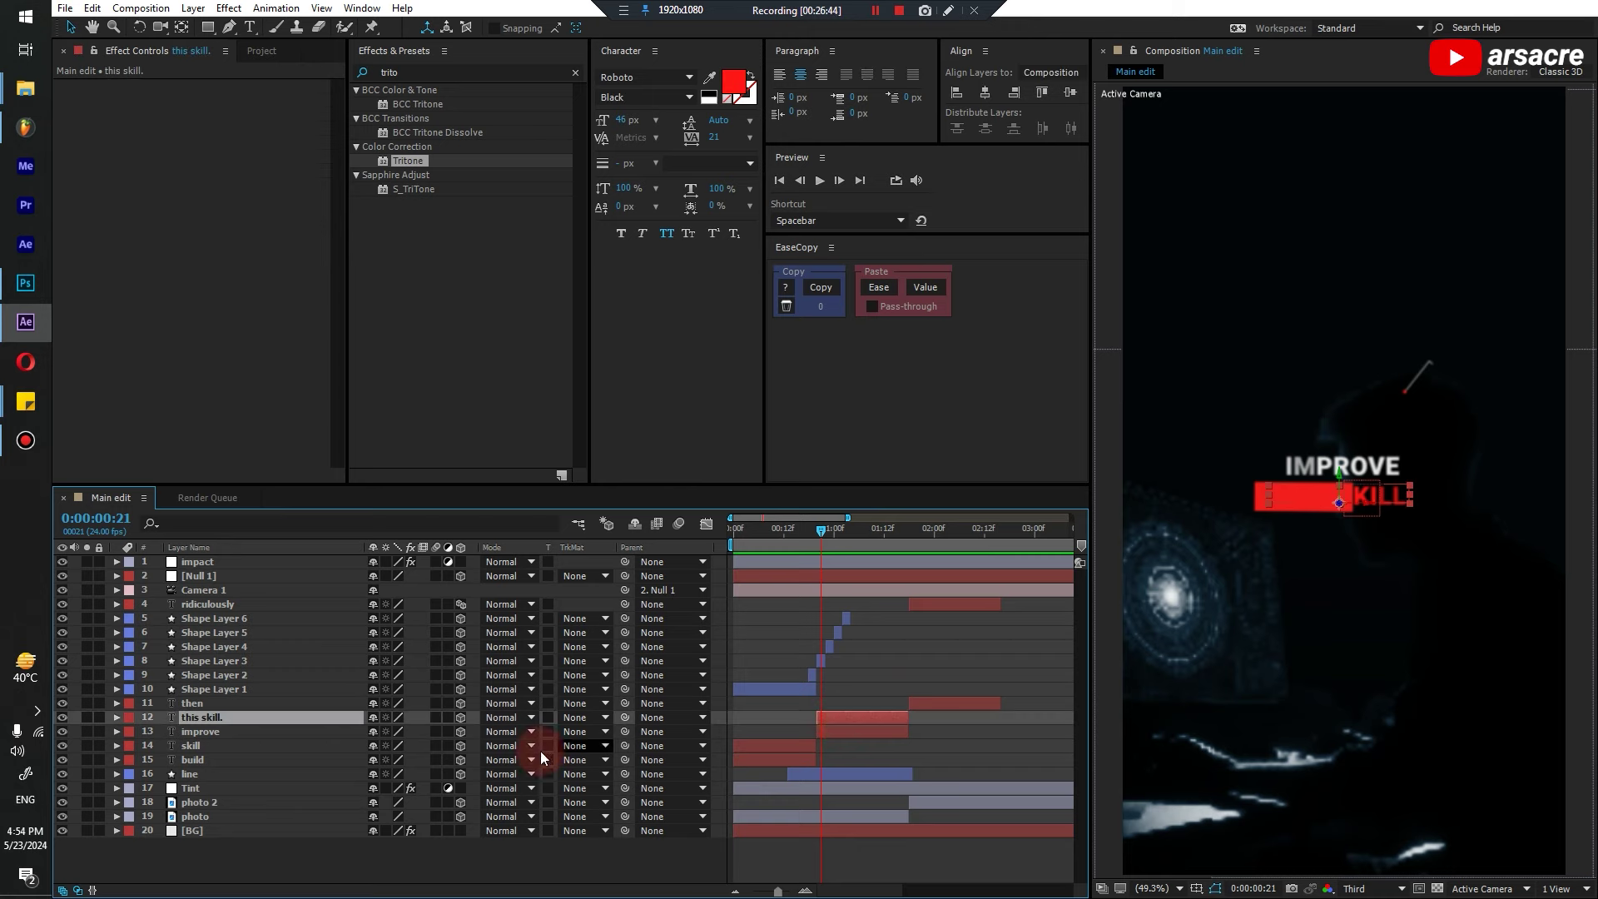
pyautogui.hotkey('ctrl', 'd')
pyautogui.hotkey('ctrl', 'z')
pyautogui.hotkey('ctrl', 'd')
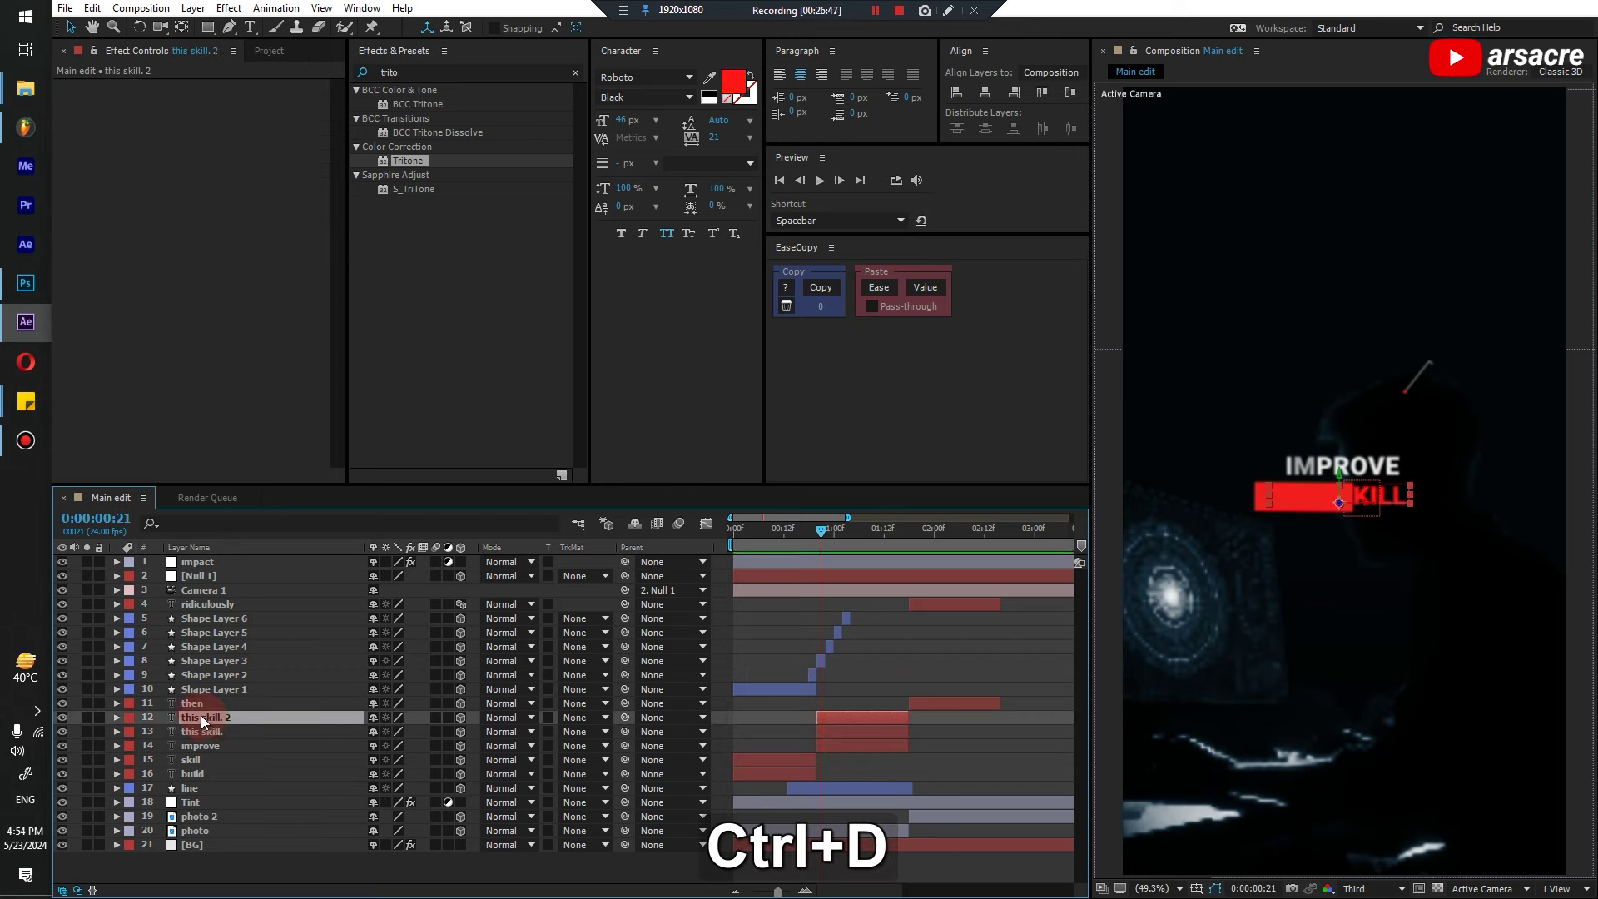
pyautogui.moveTo(198, 715); pyautogui.dragTo(217, 615)
# Set the text colour of the "this skill. 2" layer to 121212
pyautogui.click(804, 890)
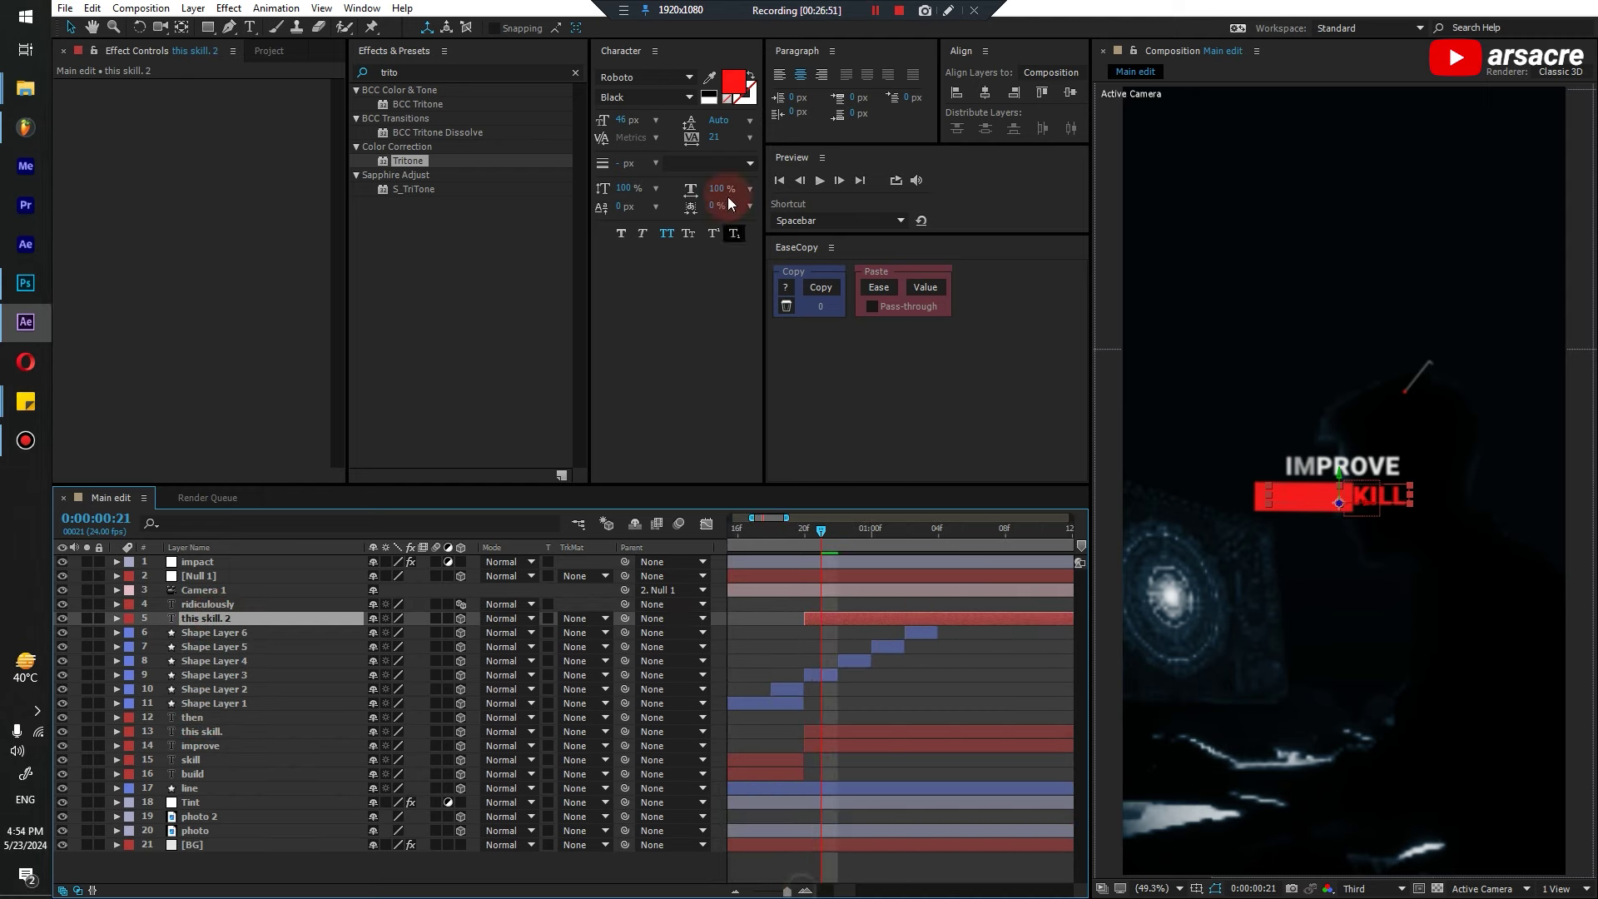
pyautogui.click(733, 84)
pyautogui.moveTo(710, 695); pyautogui.dragTo(587, 765)
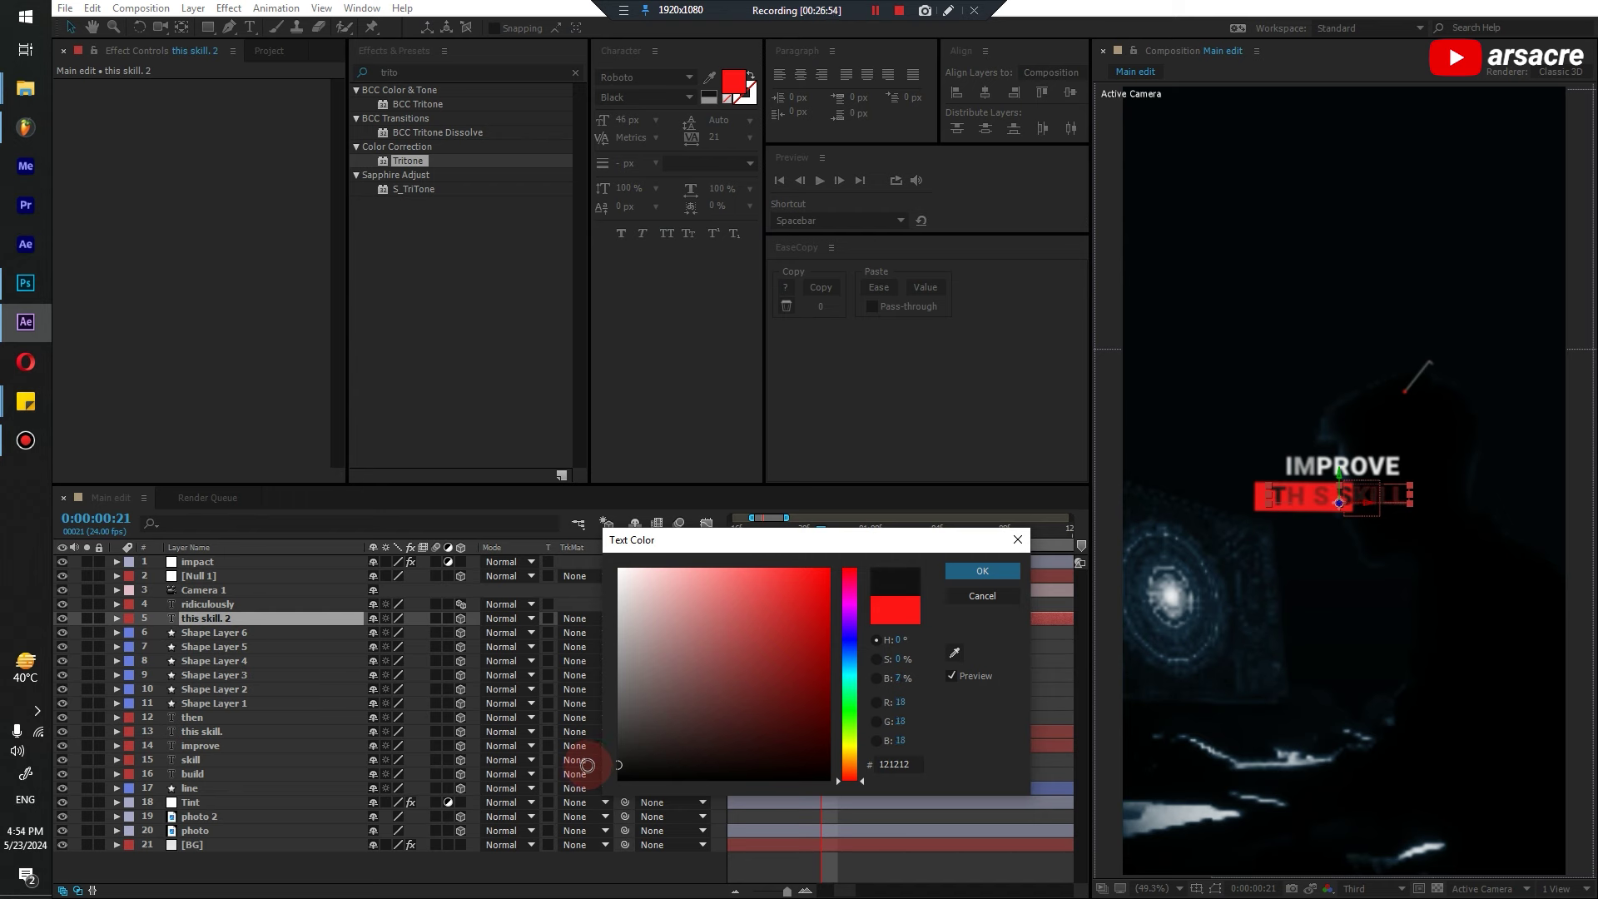
pyautogui.press('Return')
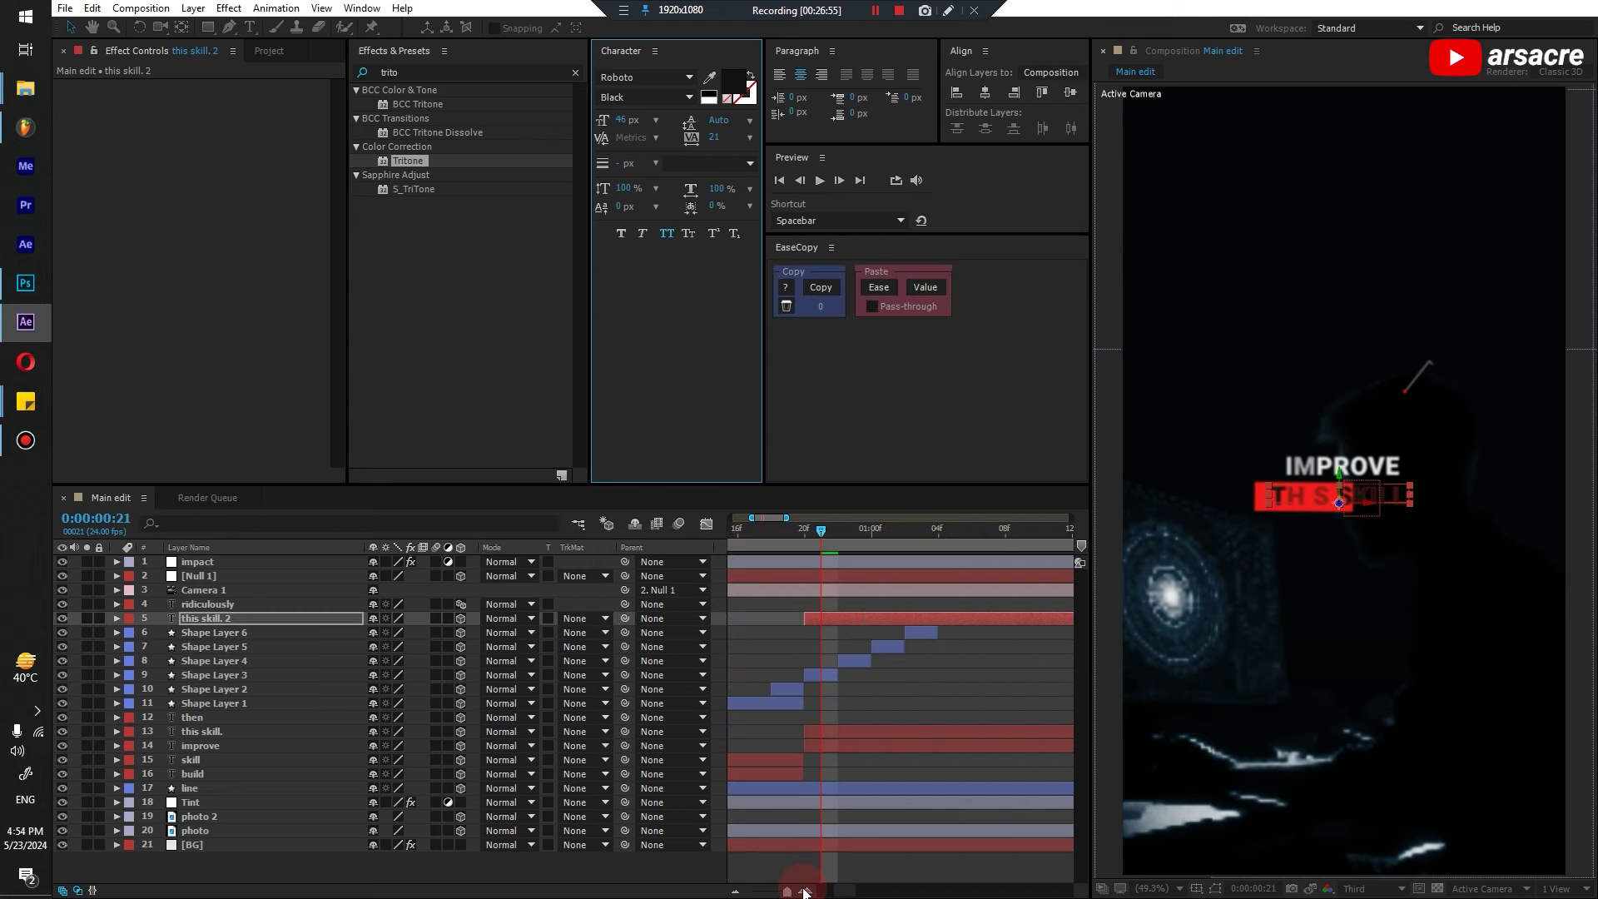
# Draw a rectangular mask on the "this skill. 2" layer over the red bar at 0:00:00:21
pyautogui.click(804, 890)
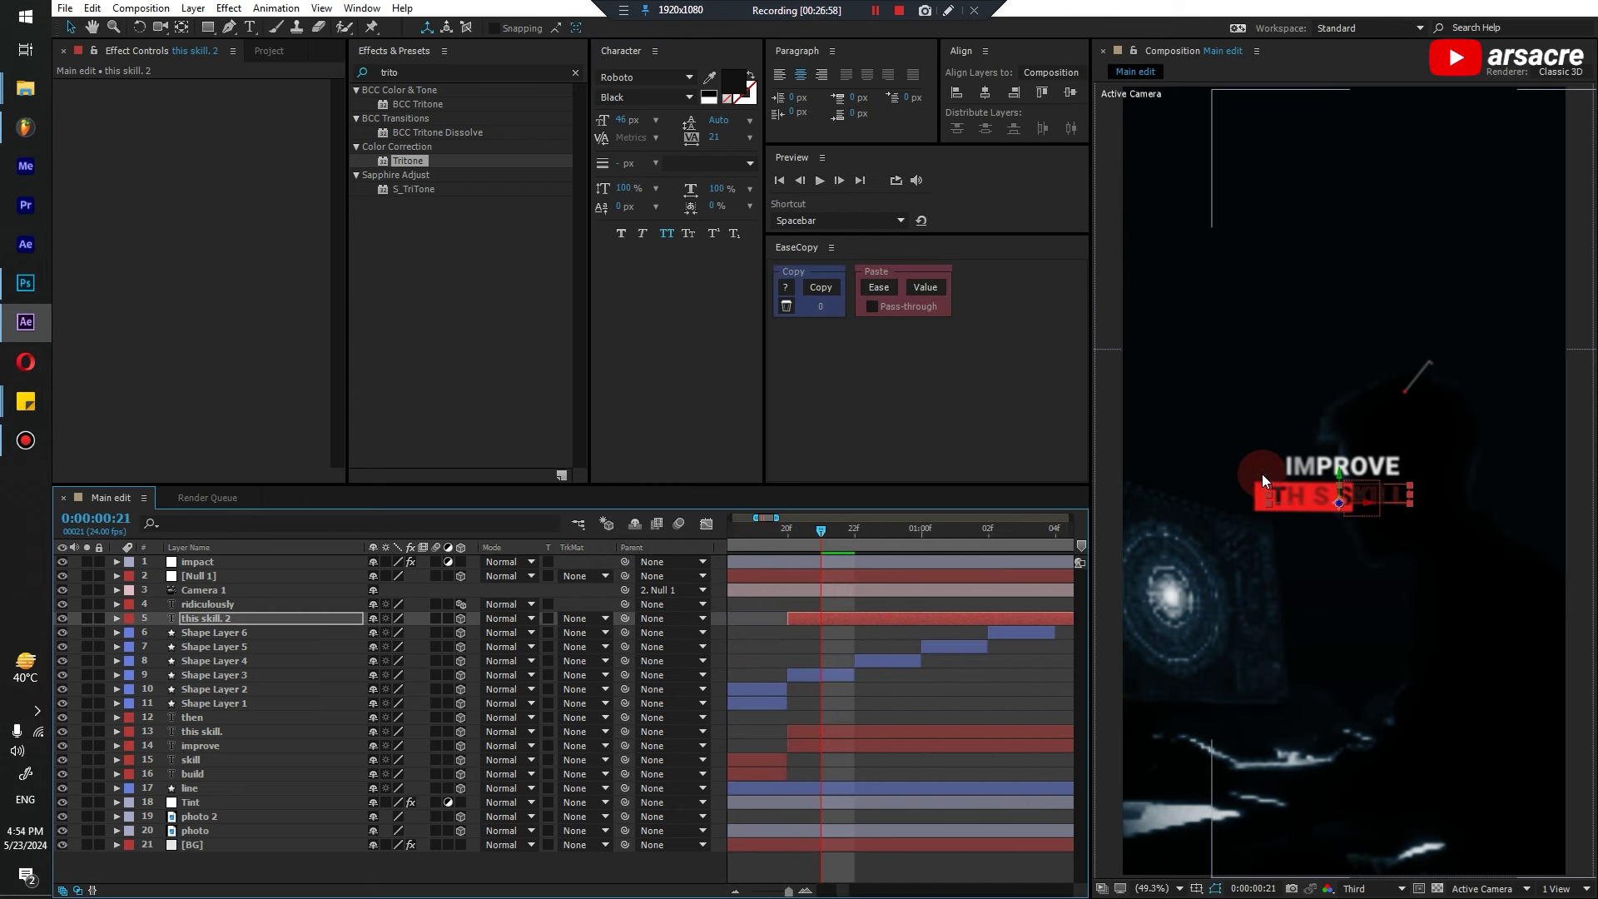
pyautogui.press('q')
pyautogui.moveTo(1263, 476); pyautogui.dragTo(1334, 518)
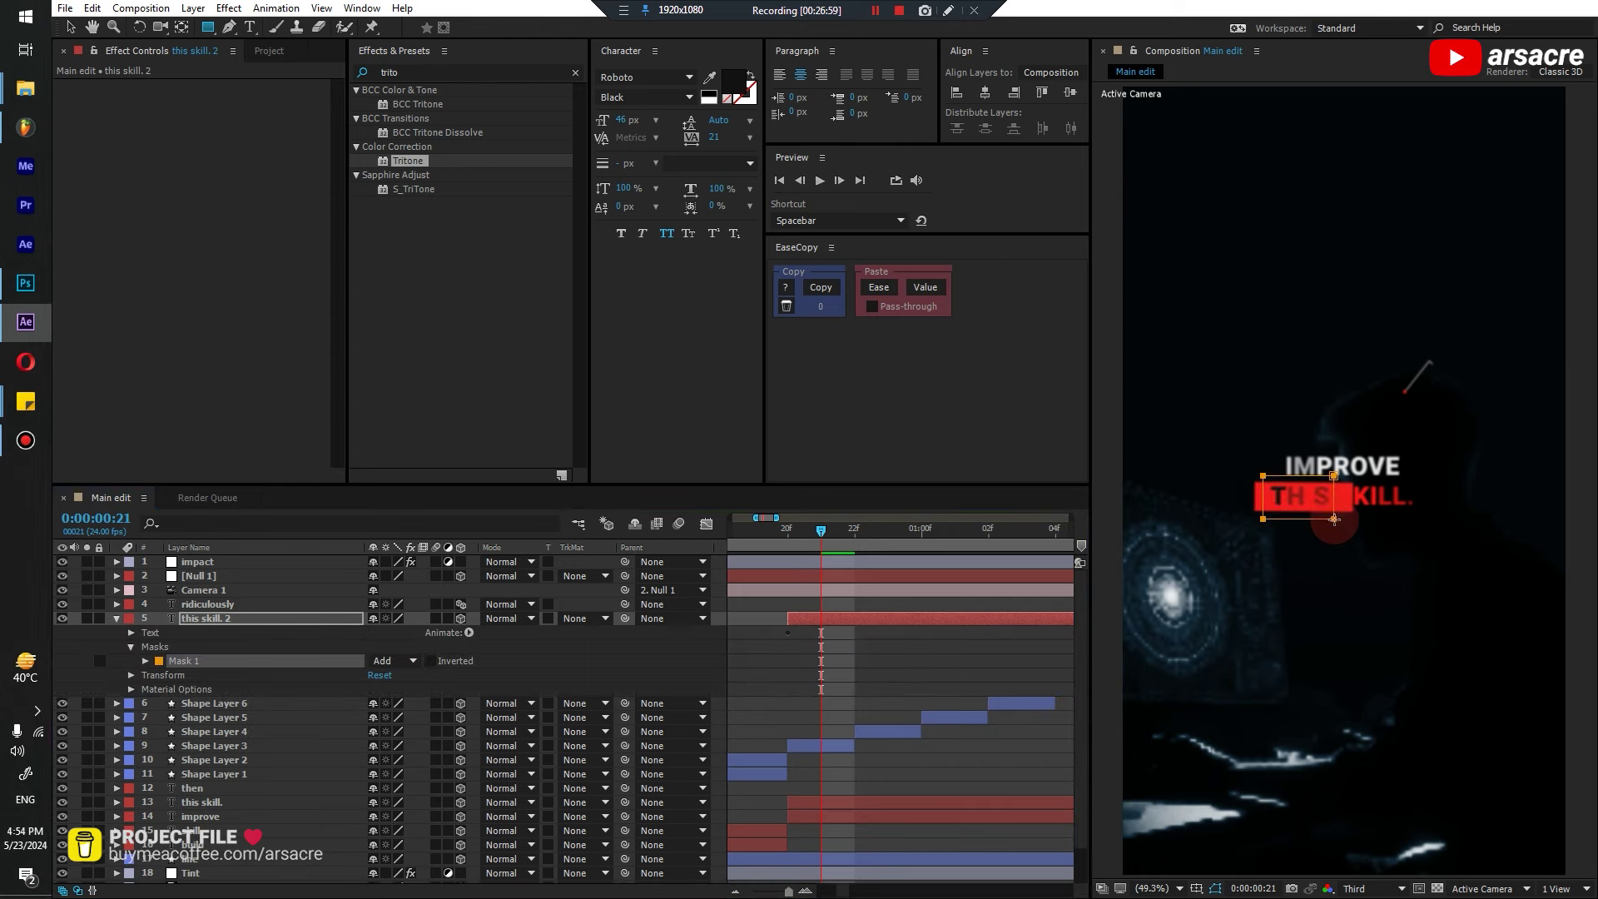
# Split the "this skill. 2" layer at 0:00:00:22 and shift the new part's mask sideways over the red bar at 0:00:00:23
pyautogui.moveTo(826, 532); pyautogui.dragTo(884, 606)
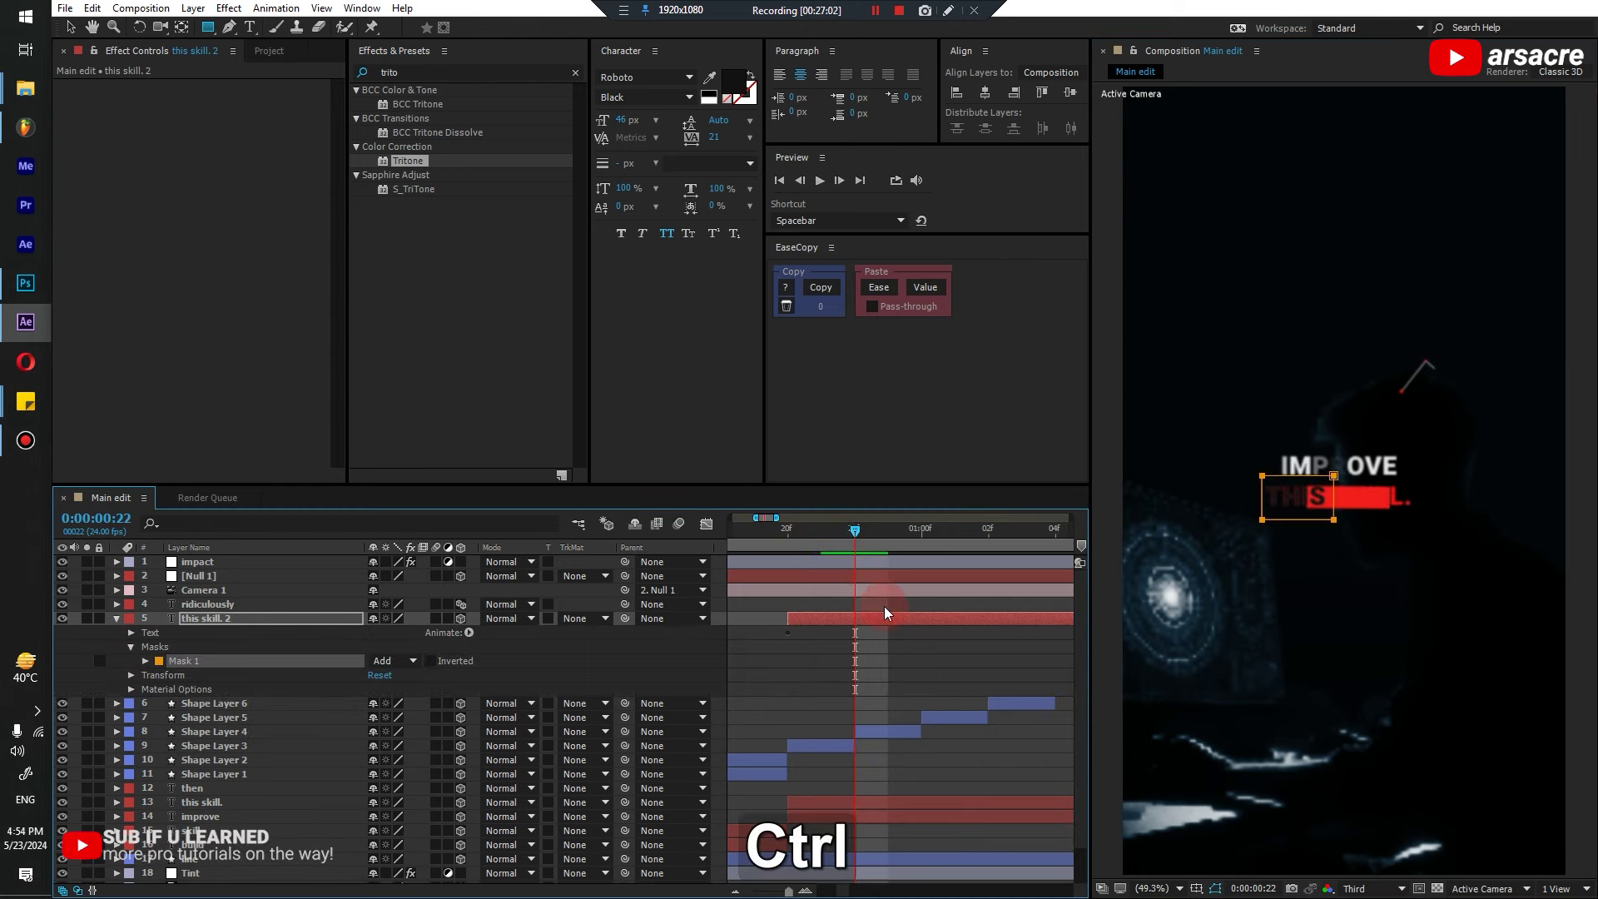
pyautogui.hotkey('ctrl', 'shift', 'd')
pyautogui.moveTo(855, 528); pyautogui.dragTo(880, 542)
pyautogui.press('v')
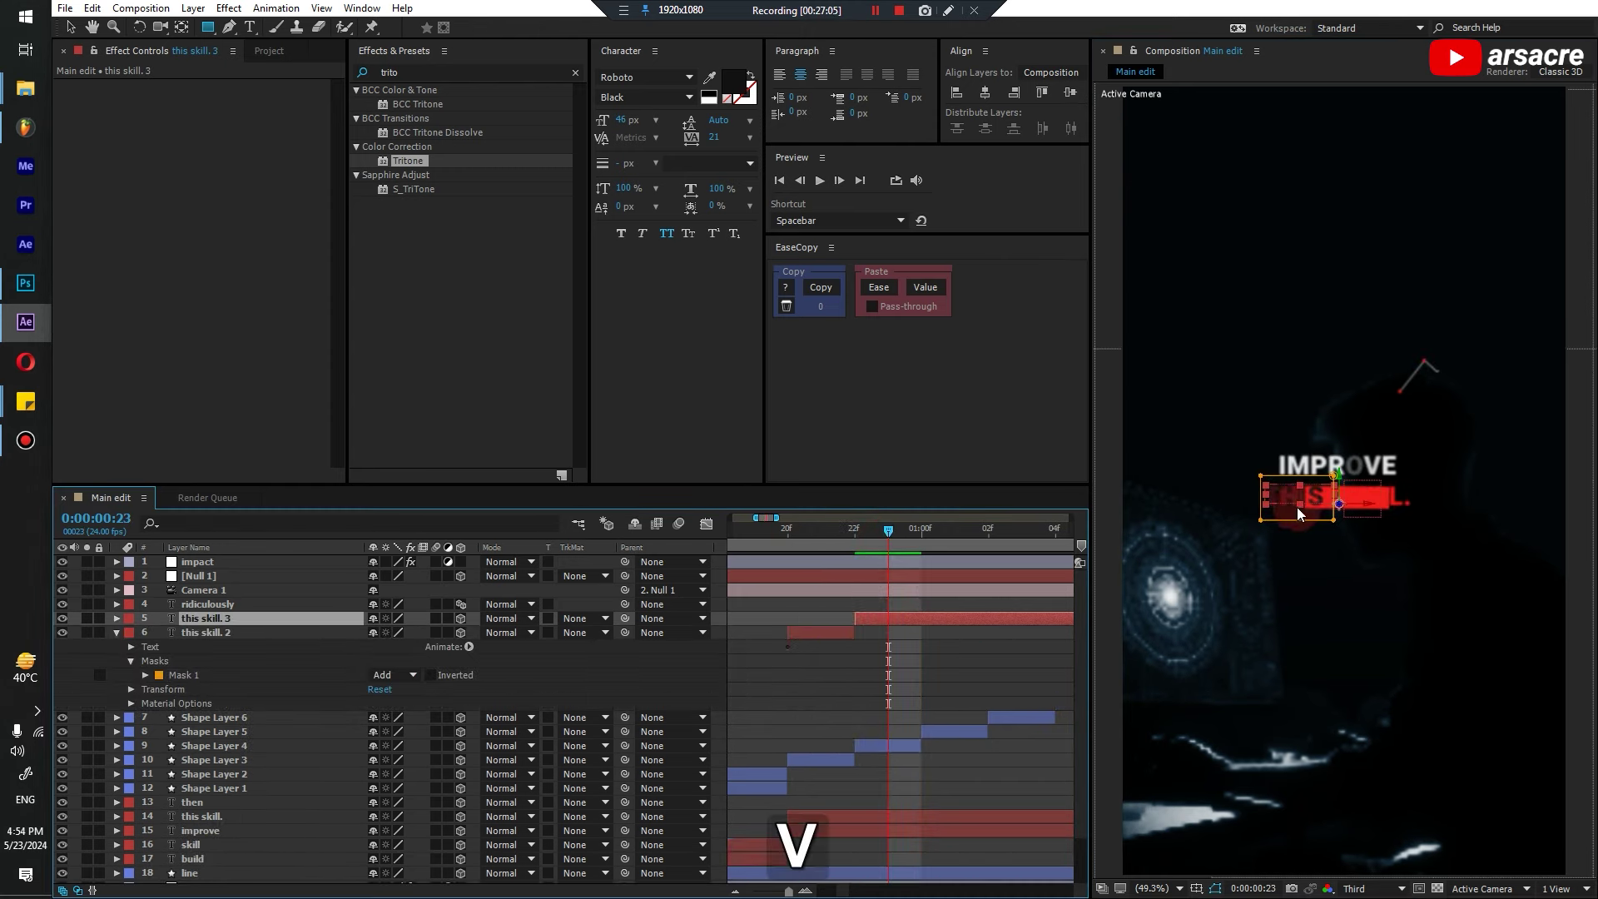
pyautogui.hotkey('ctrl', 'a')
pyautogui.moveTo(1260, 519); pyautogui.dragTo(1312, 522)
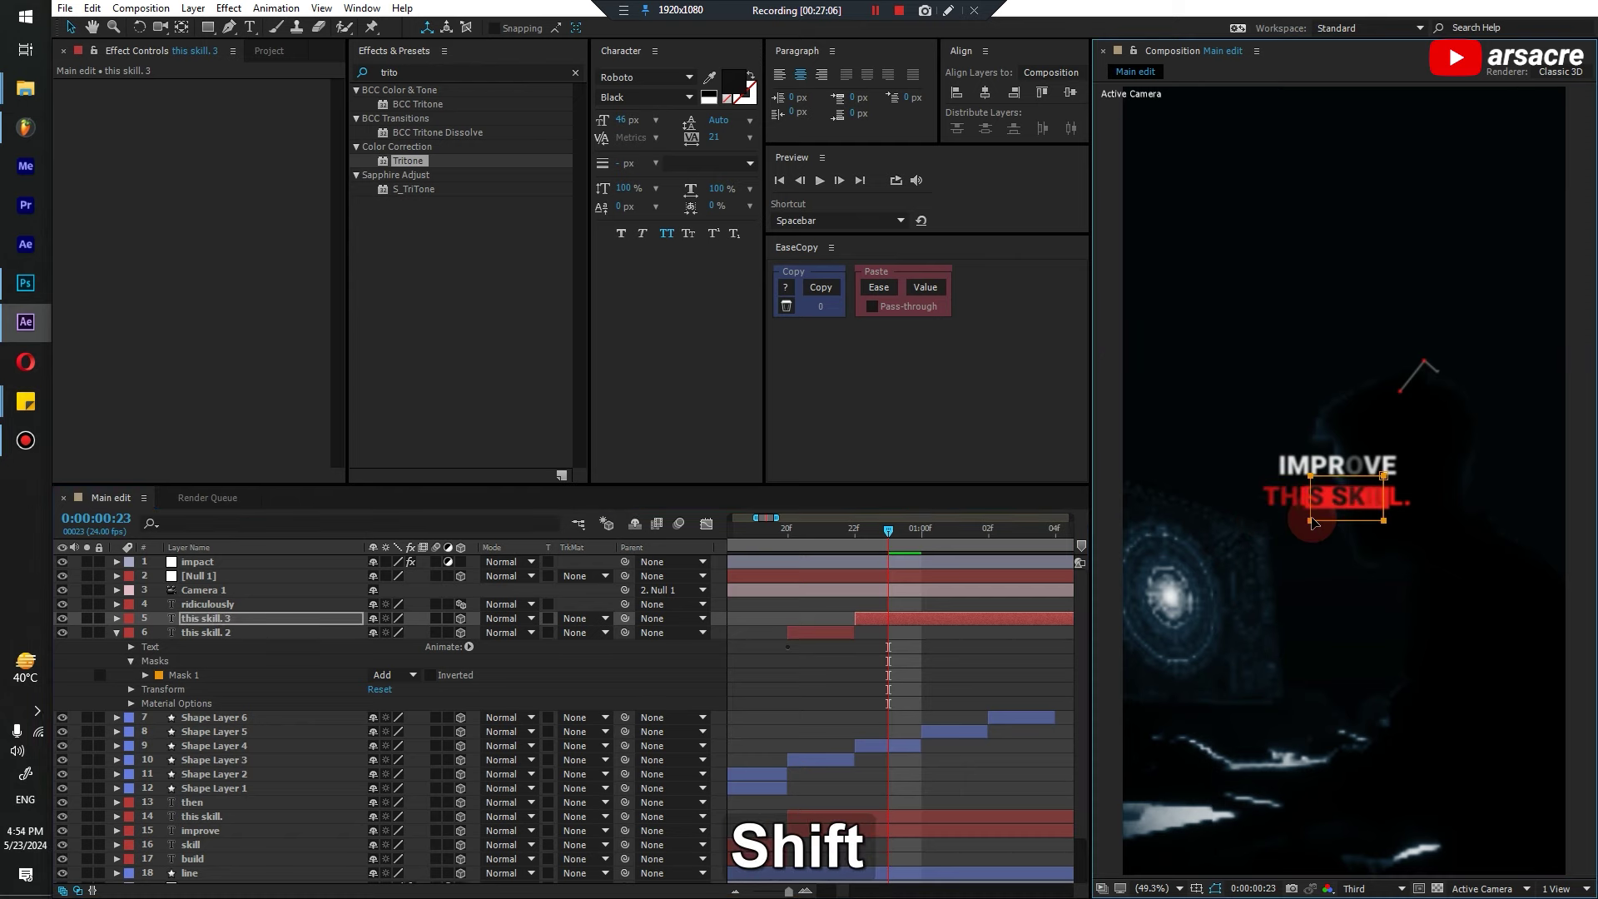
pyautogui.click(926, 552)
pyautogui.moveTo(896, 542); pyautogui.dragTo(931, 538)
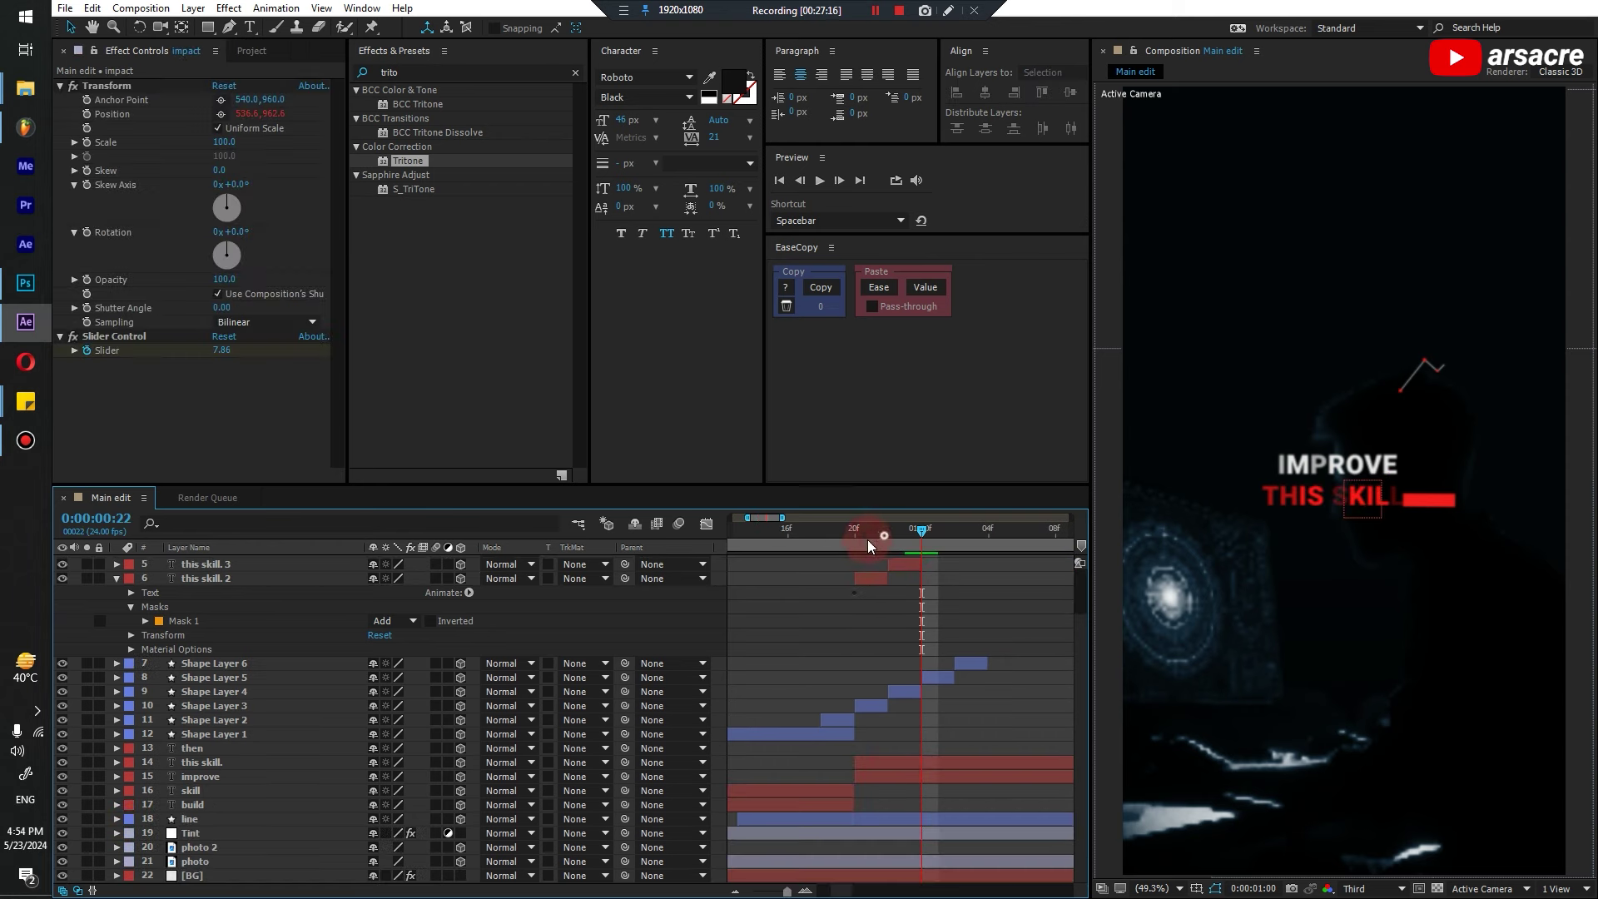
# Preview the animation from the start of the composition
pyautogui.press('Home')
pyautogui.click(735, 891)
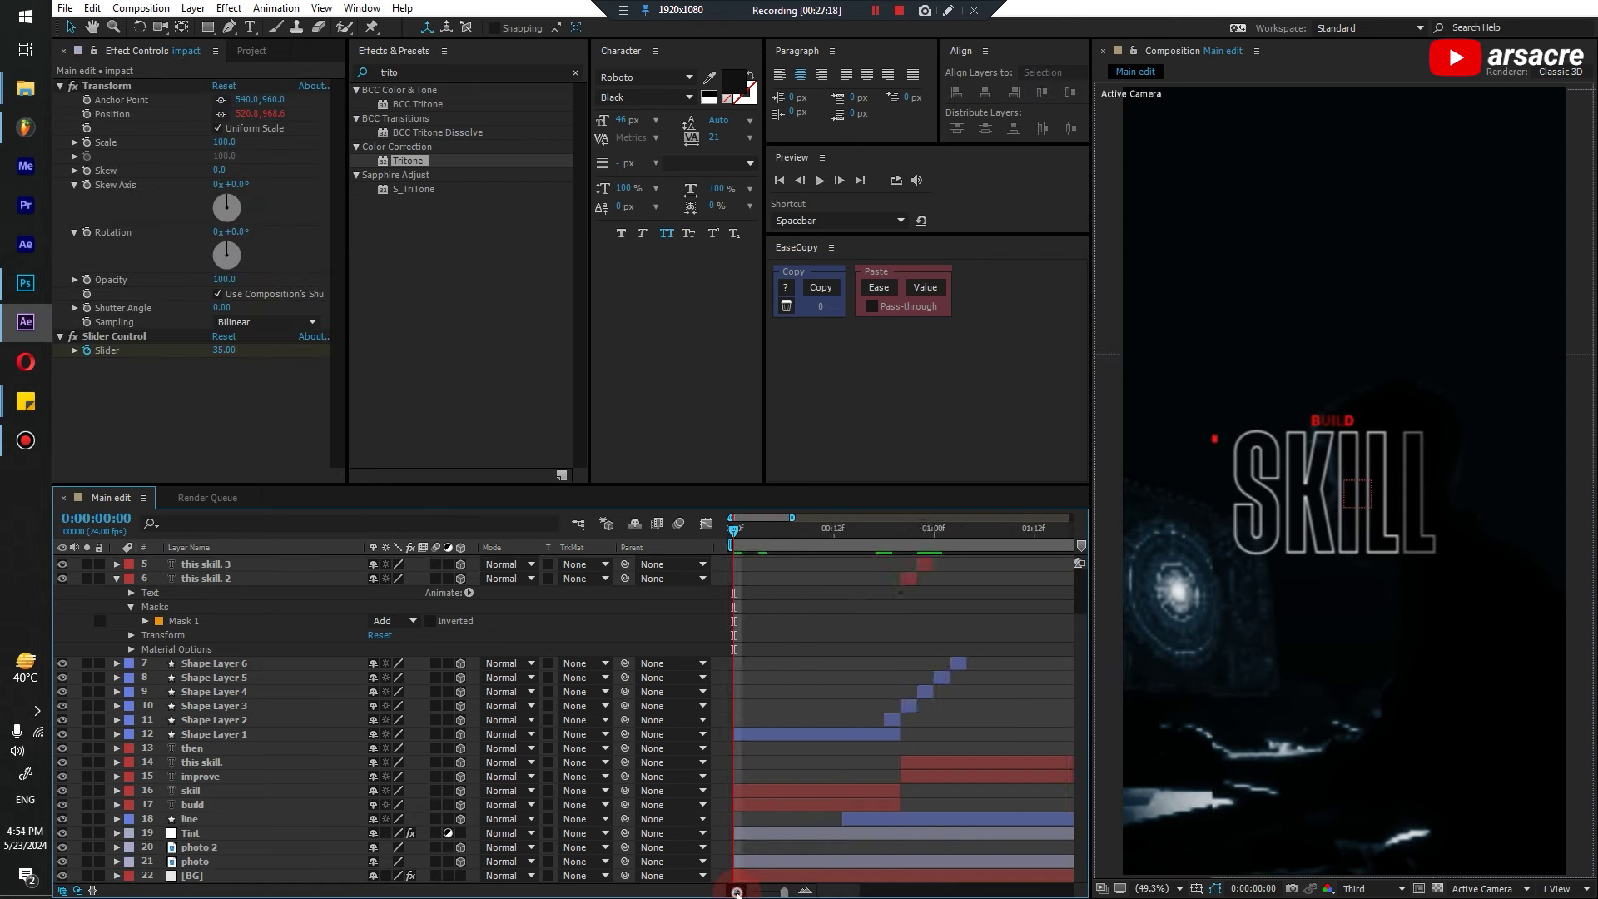
pyautogui.moveTo(759, 824); pyautogui.dragTo(862, 659)
pyautogui.press('space')
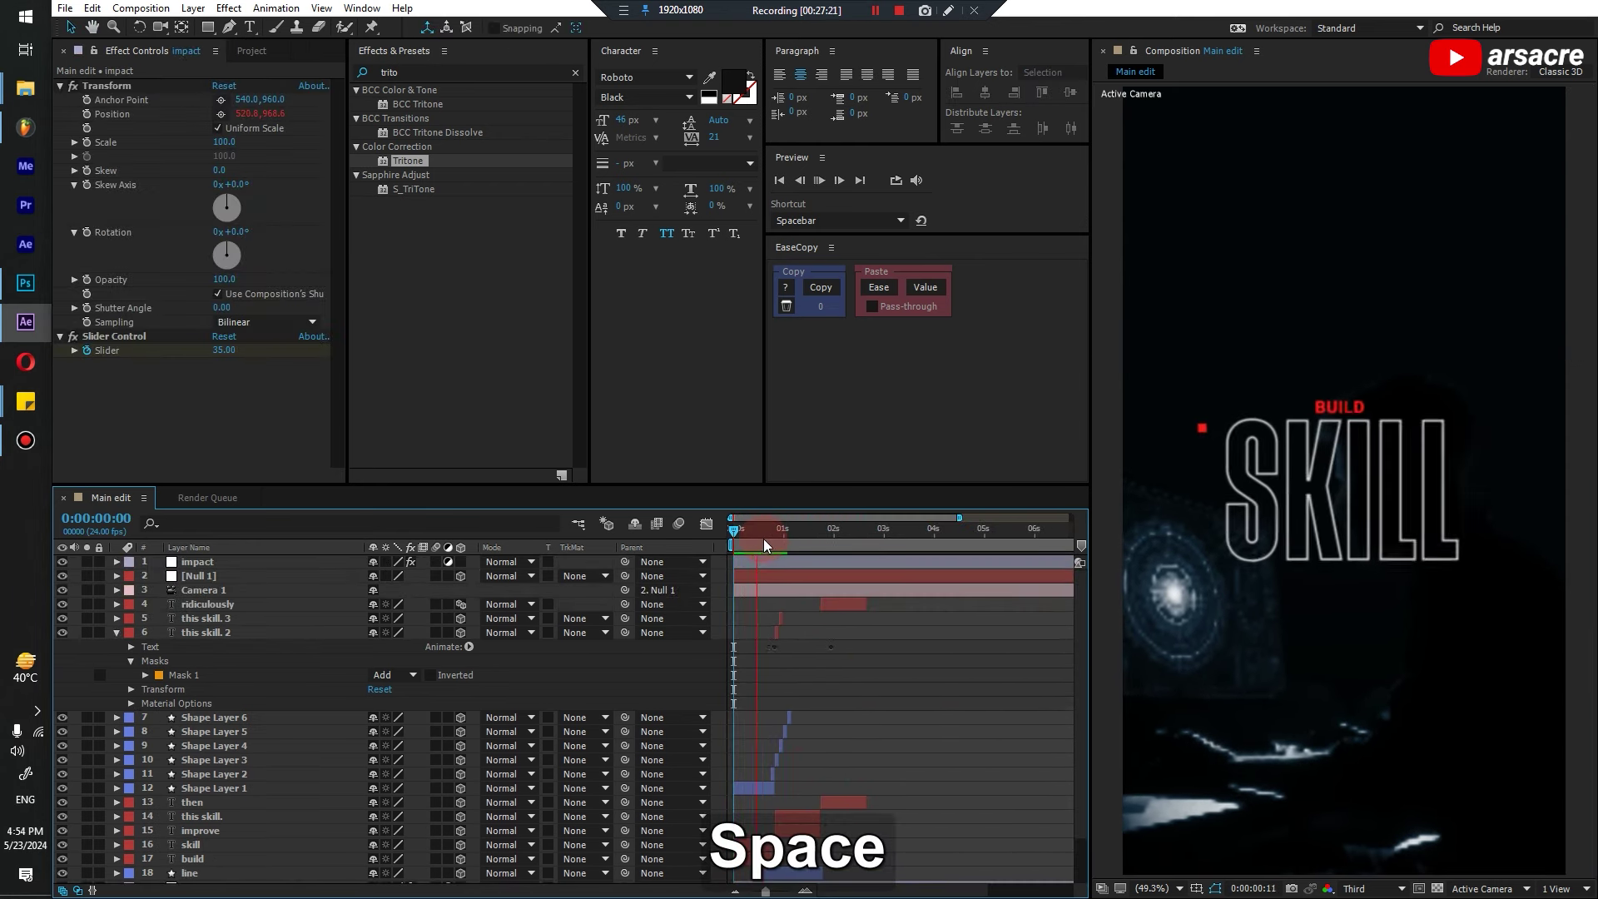
pyautogui.press('space')
pyautogui.press('space')
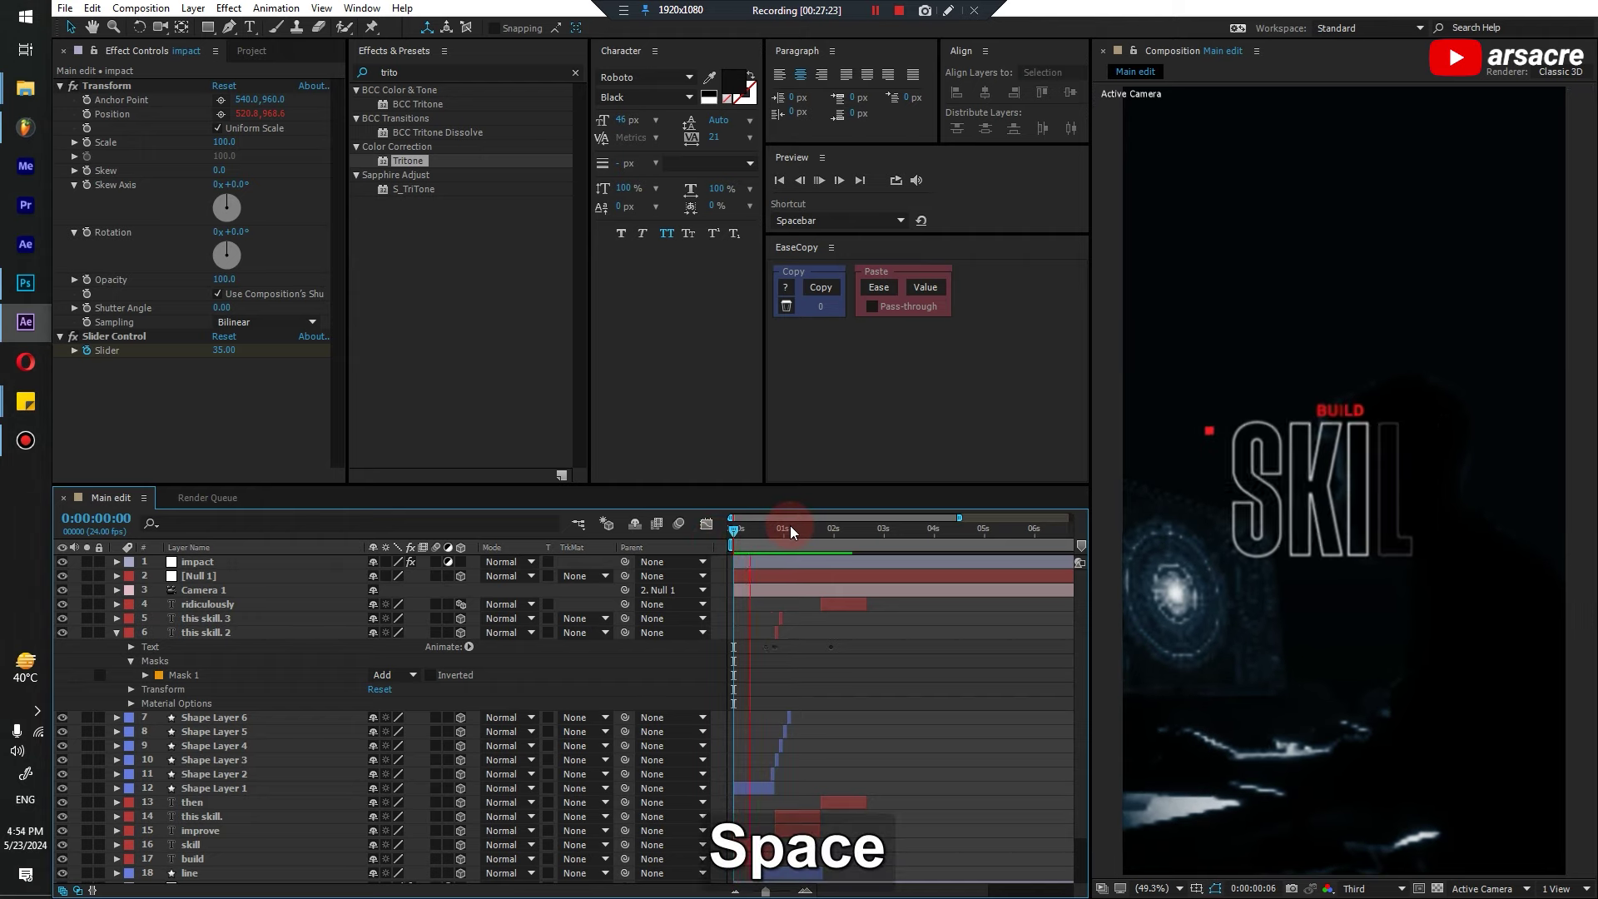
# Reveal the impact layer's slider keyframes, select the ones from the second through the last, and open their graph
pyautogui.click(752, 526)
pyautogui.press('u')
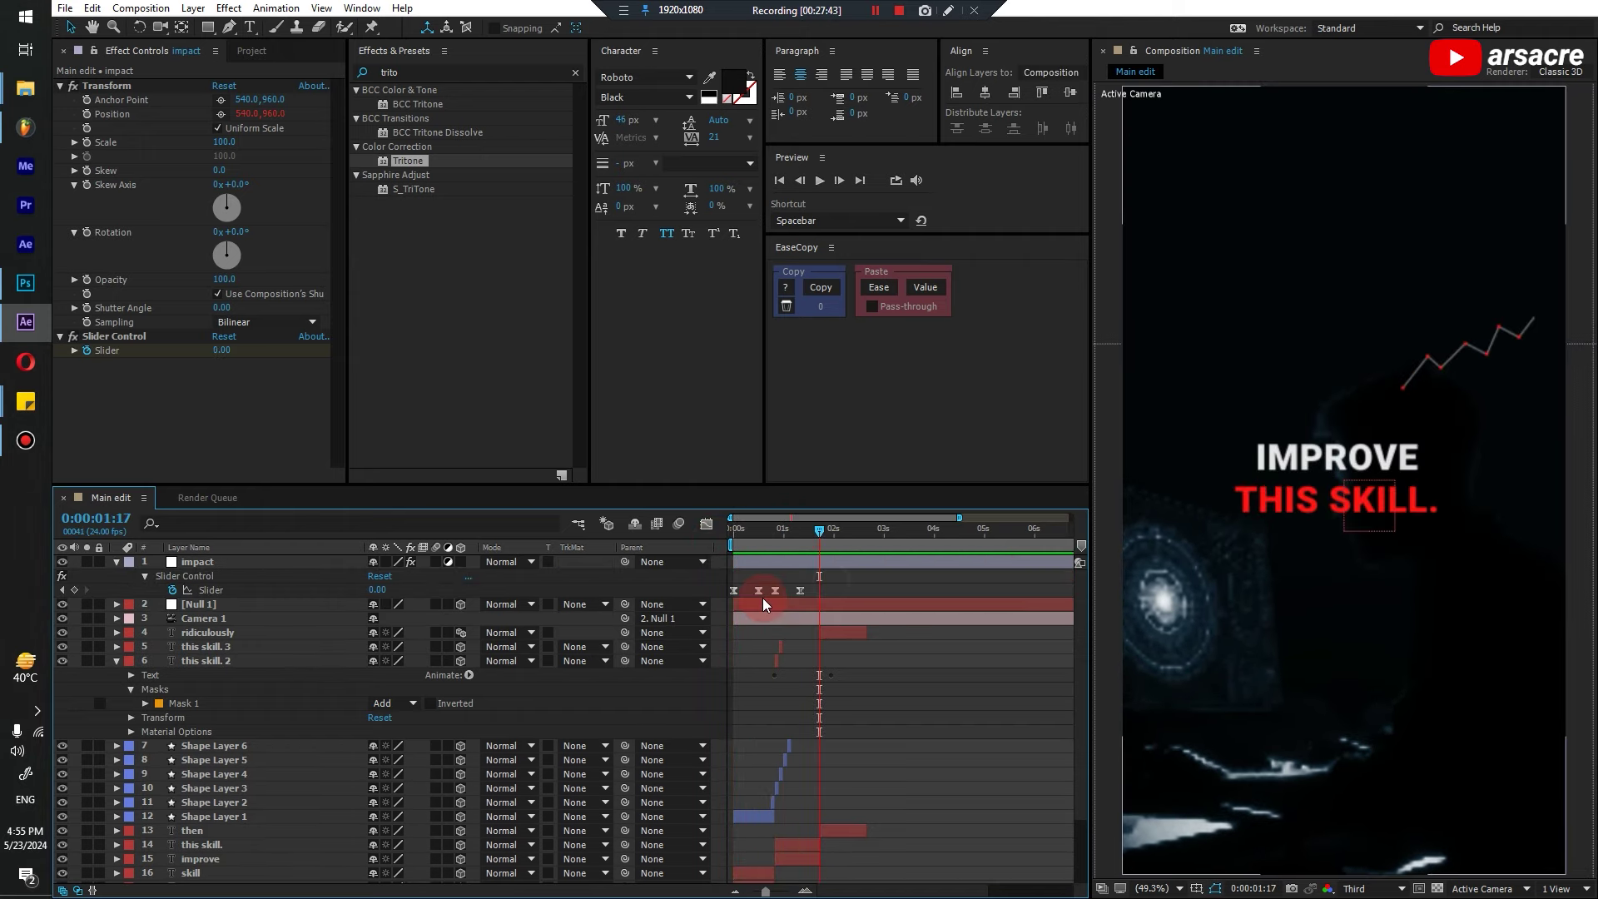
pyautogui.moveTo(819, 585); pyautogui.dragTo(752, 605)
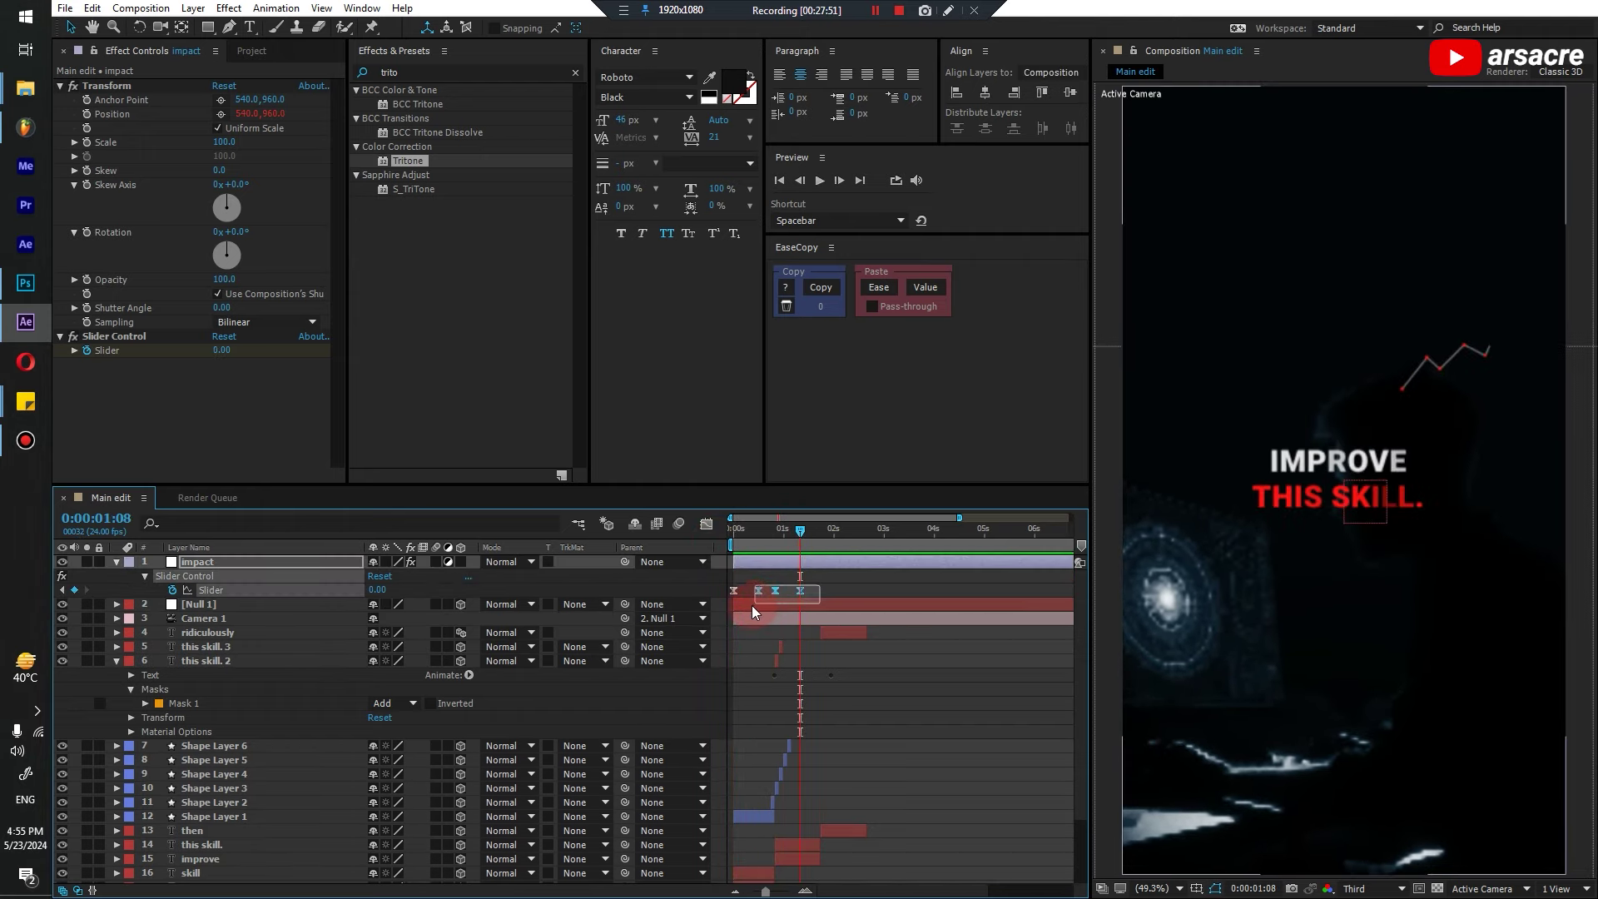
pyautogui.click(765, 527)
pyautogui.hotkey('shift', 'F3')
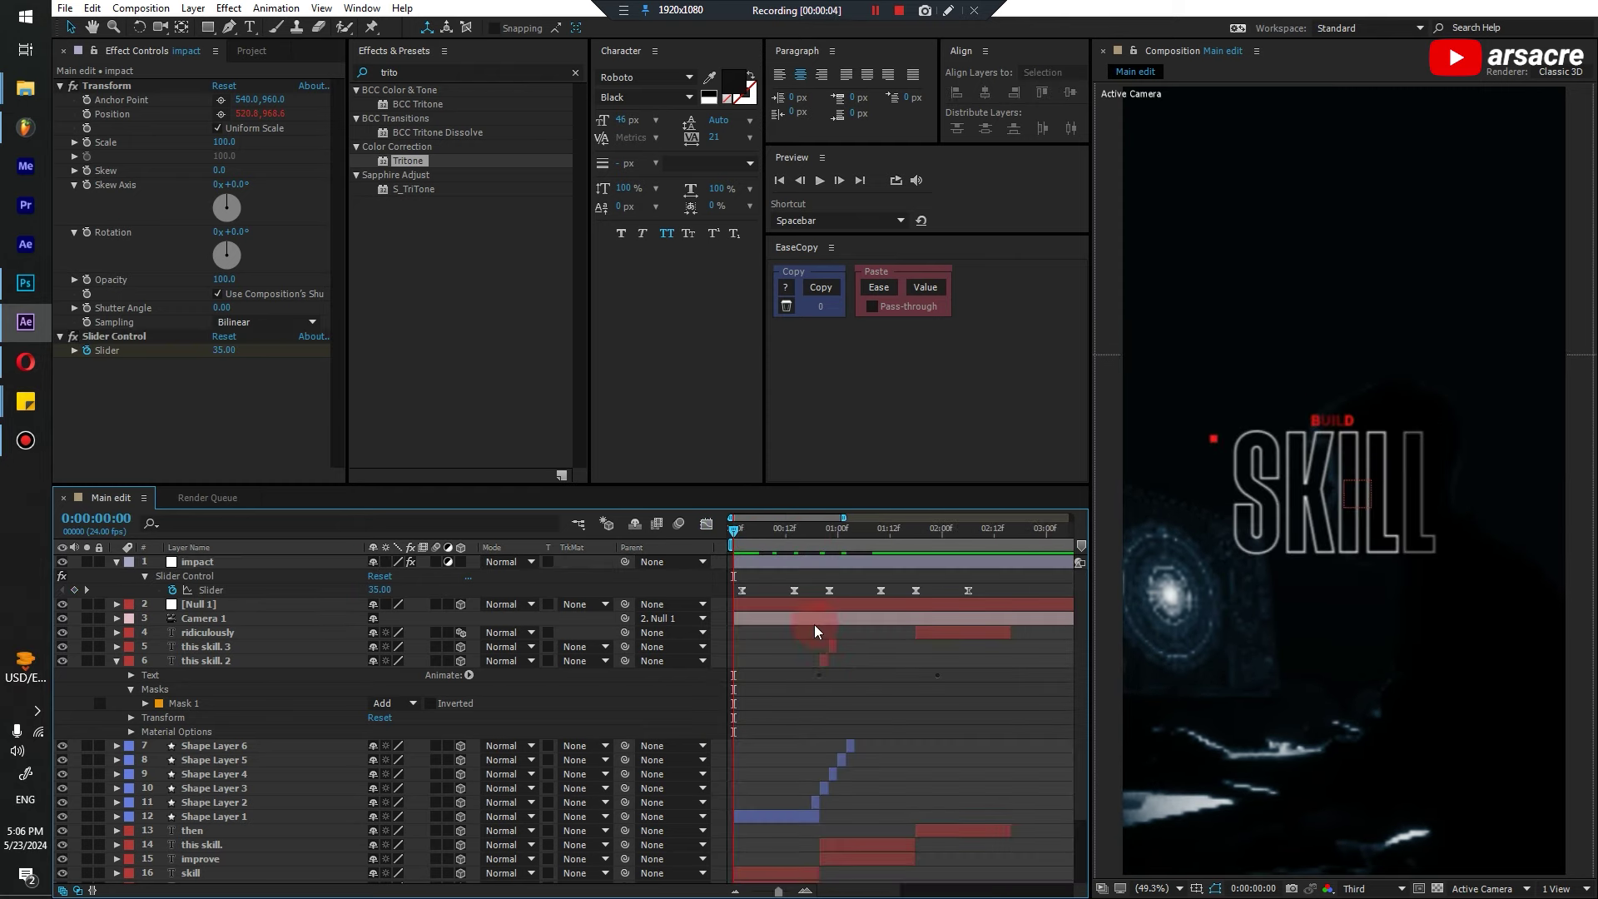
# Try shifting the impact layer sideways in the composition at 0:00:00:05 and check nearby frames
pyautogui.click(197, 563)
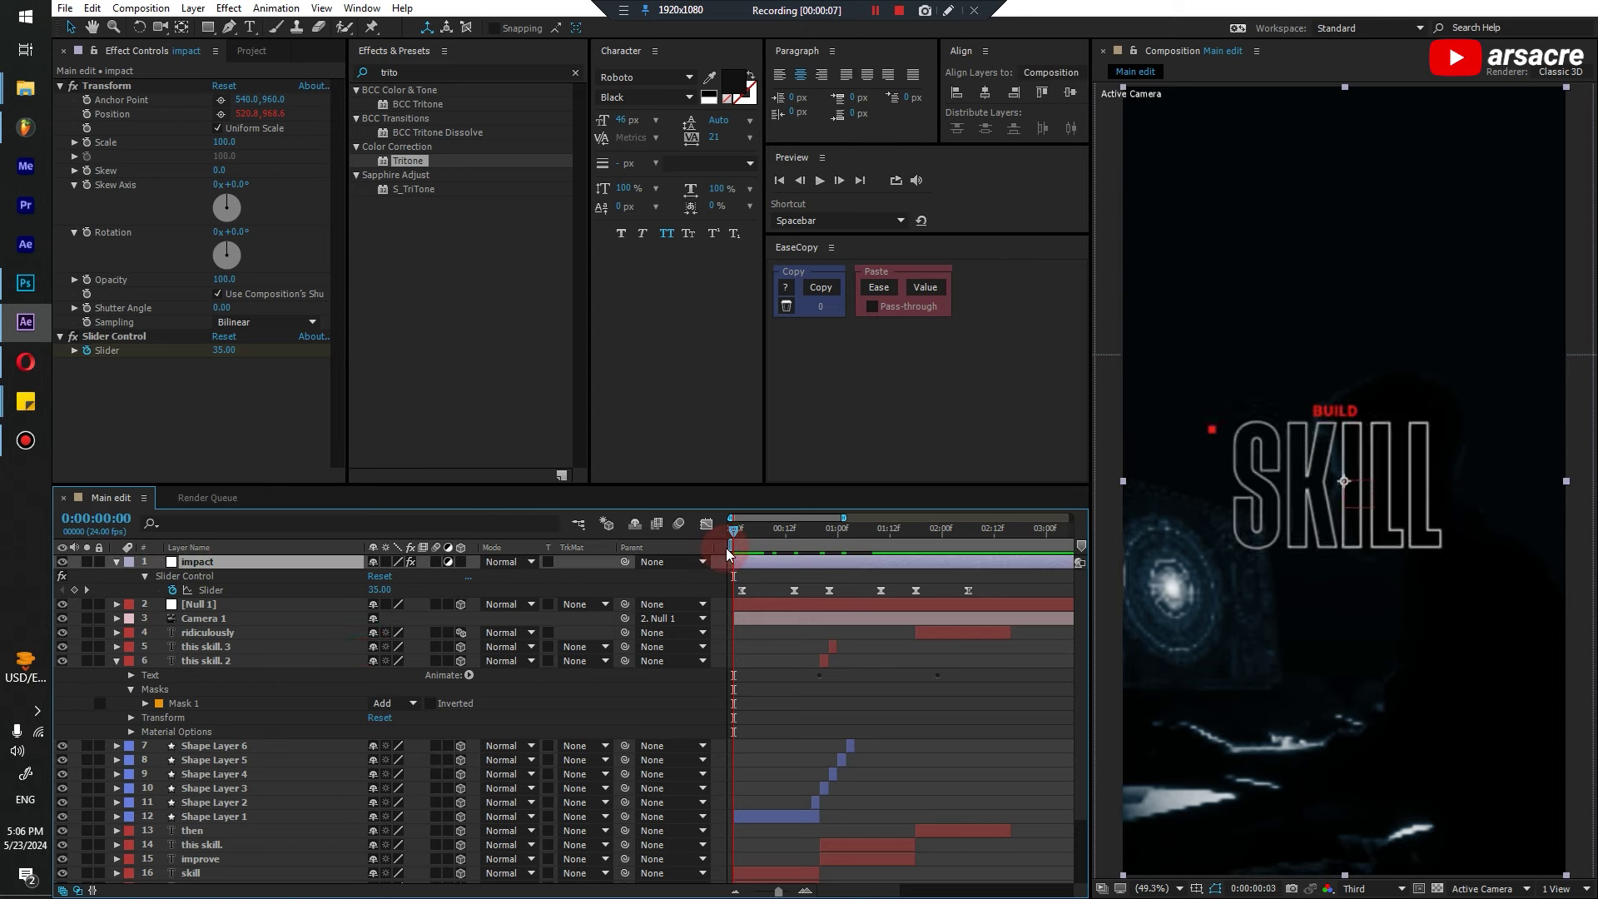
pyautogui.moveTo(730, 553); pyautogui.dragTo(755, 553)
pyautogui.press('v')
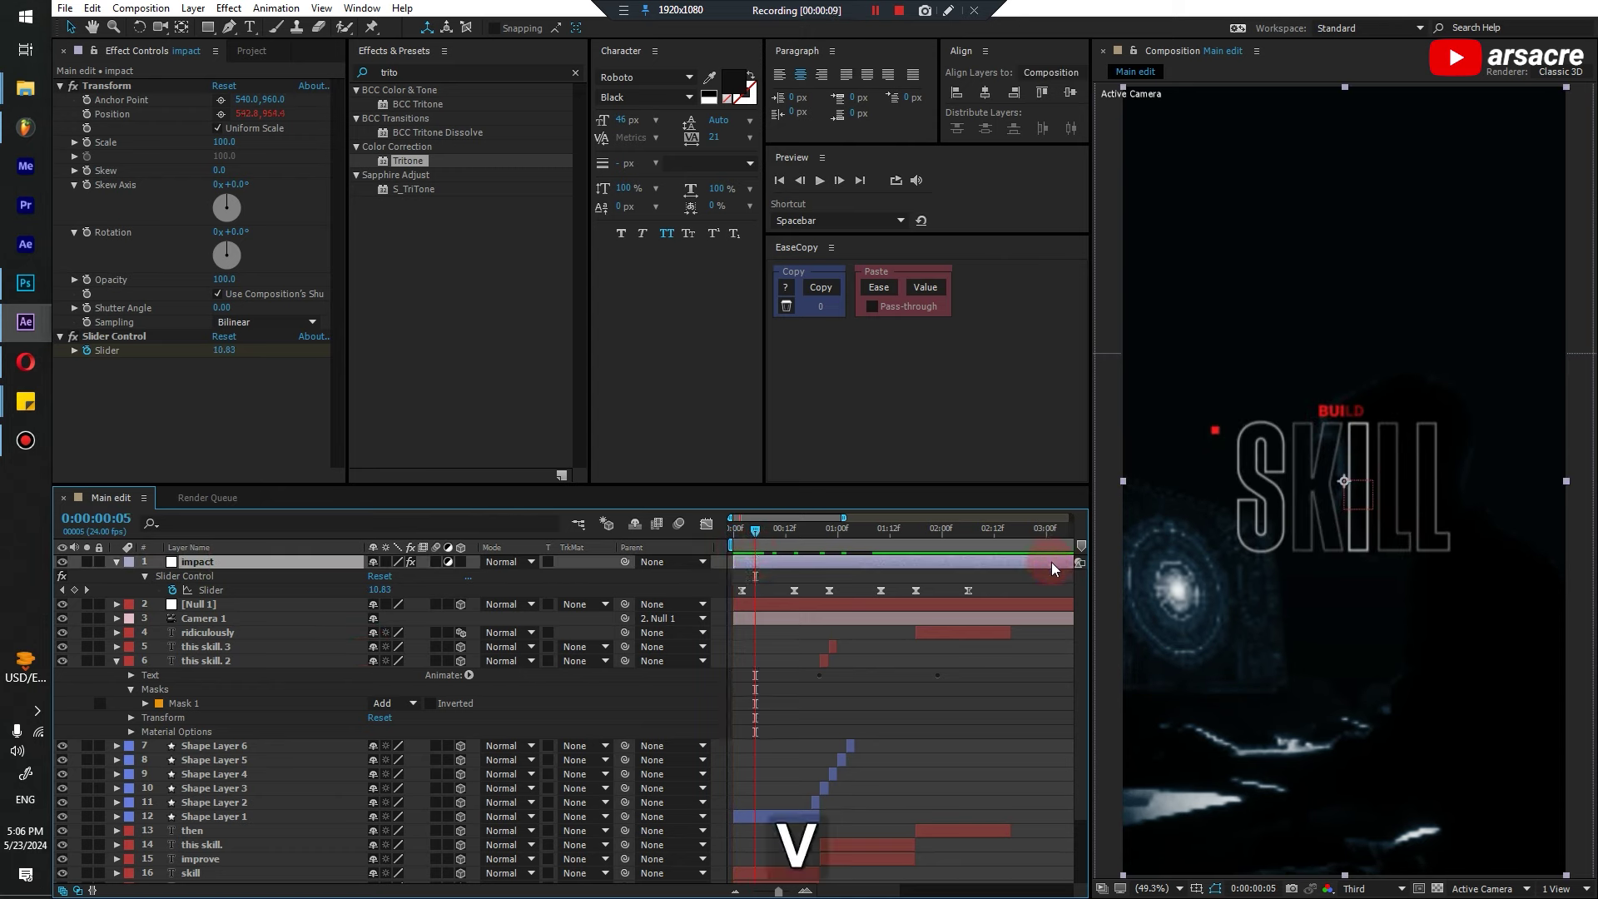
pyautogui.click(772, 531)
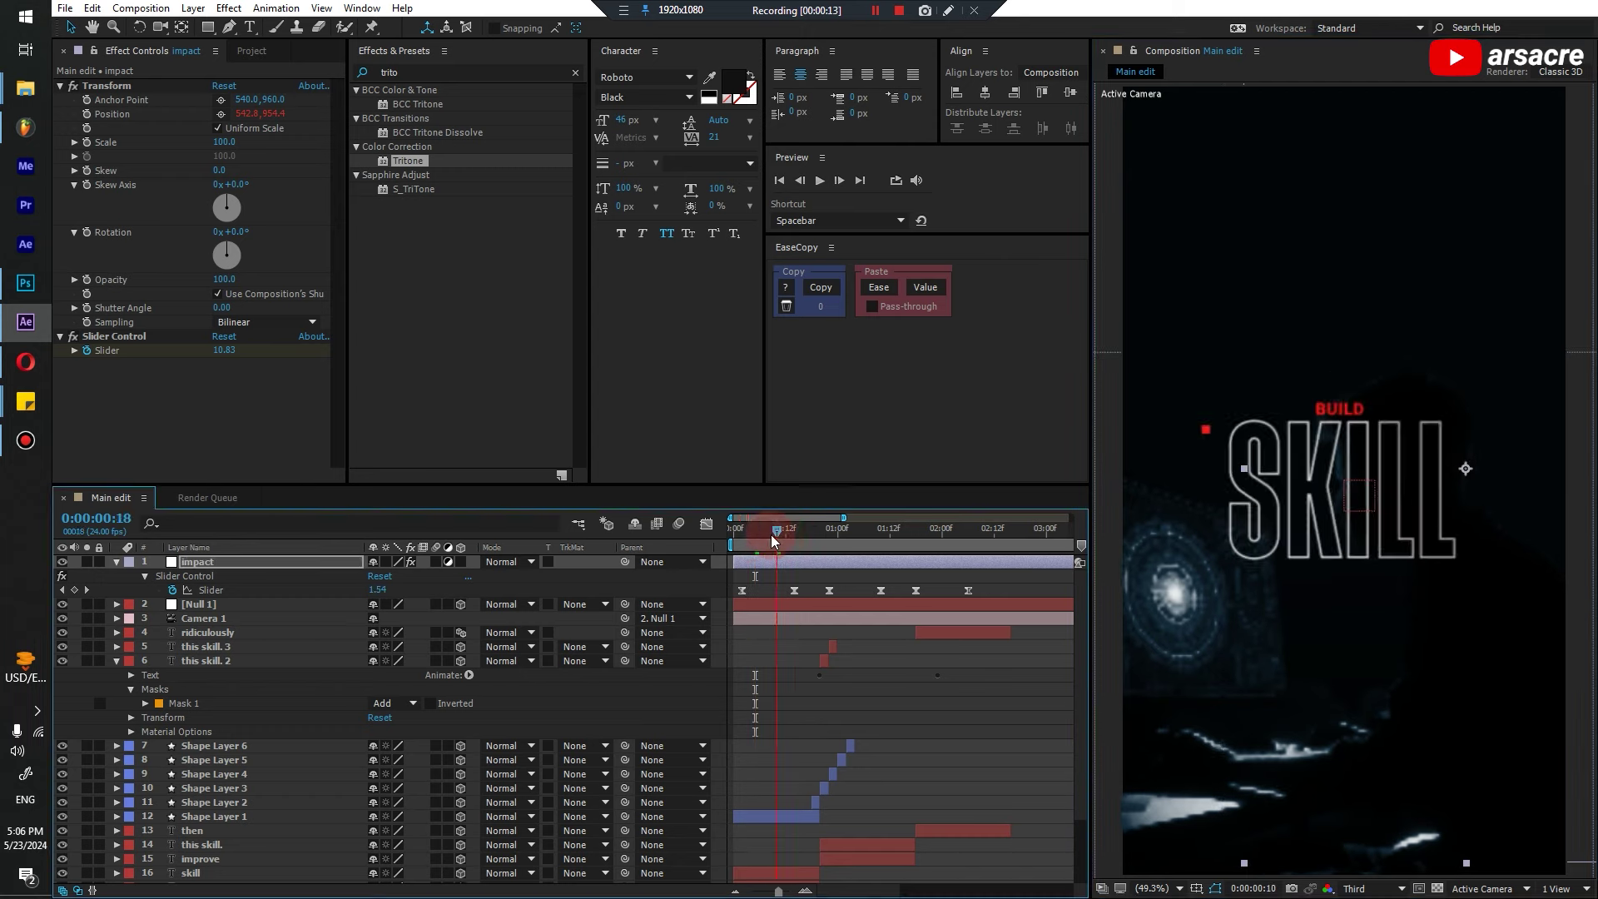
pyautogui.click(753, 552)
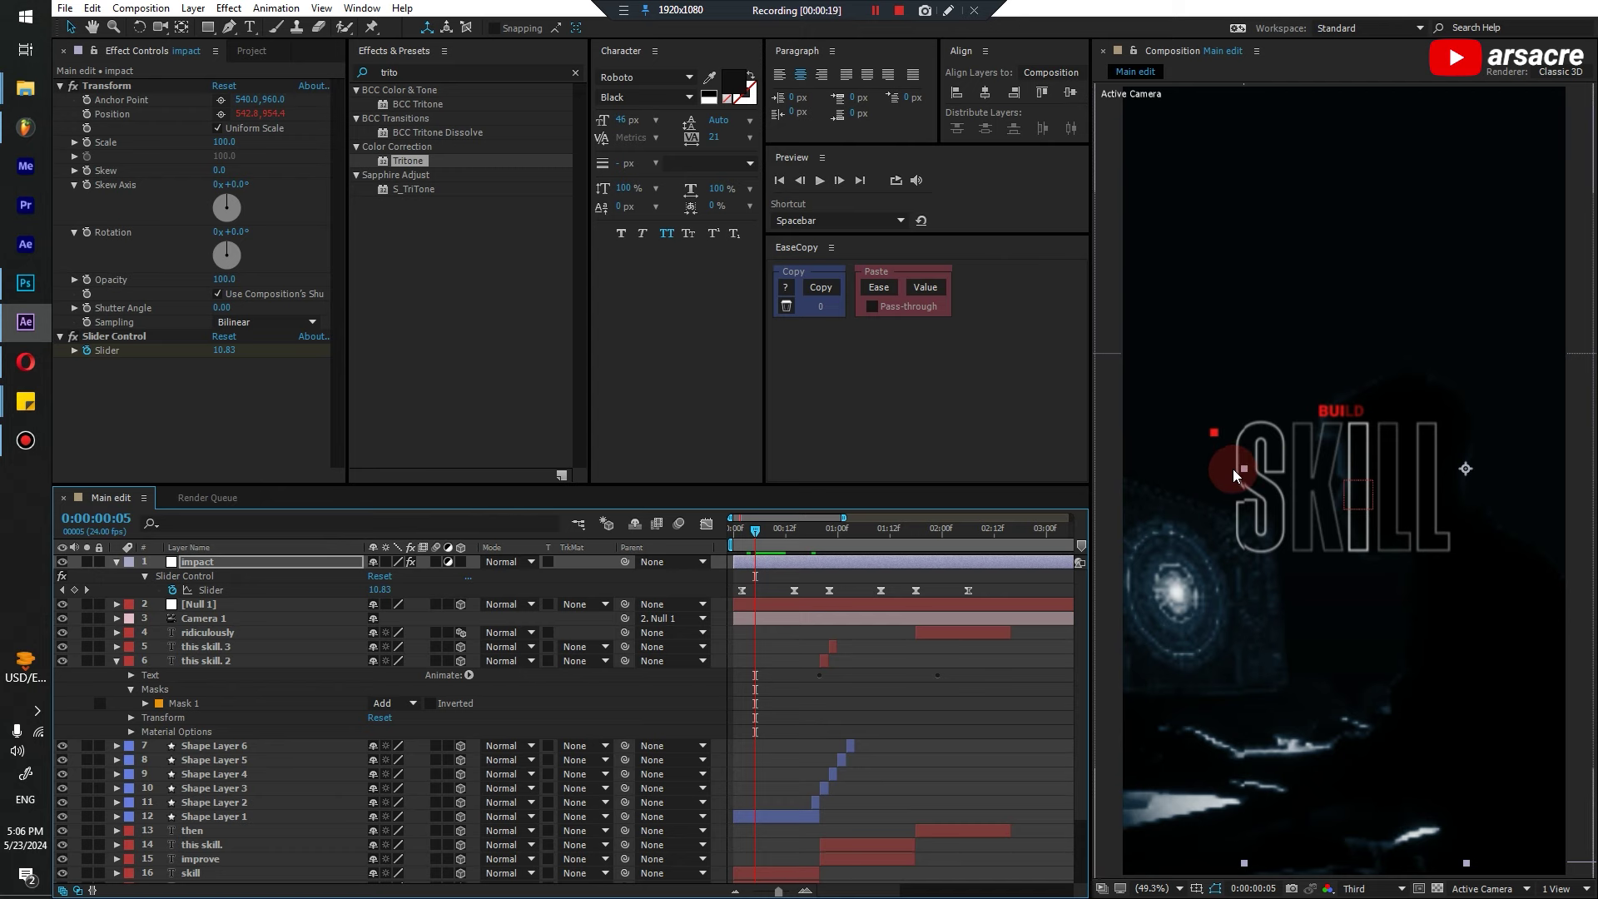
# Examine the BUILD SKILL text up close at the first frame, and fit the composition back in view
pyautogui.press('Home')
pyautogui.press('z')
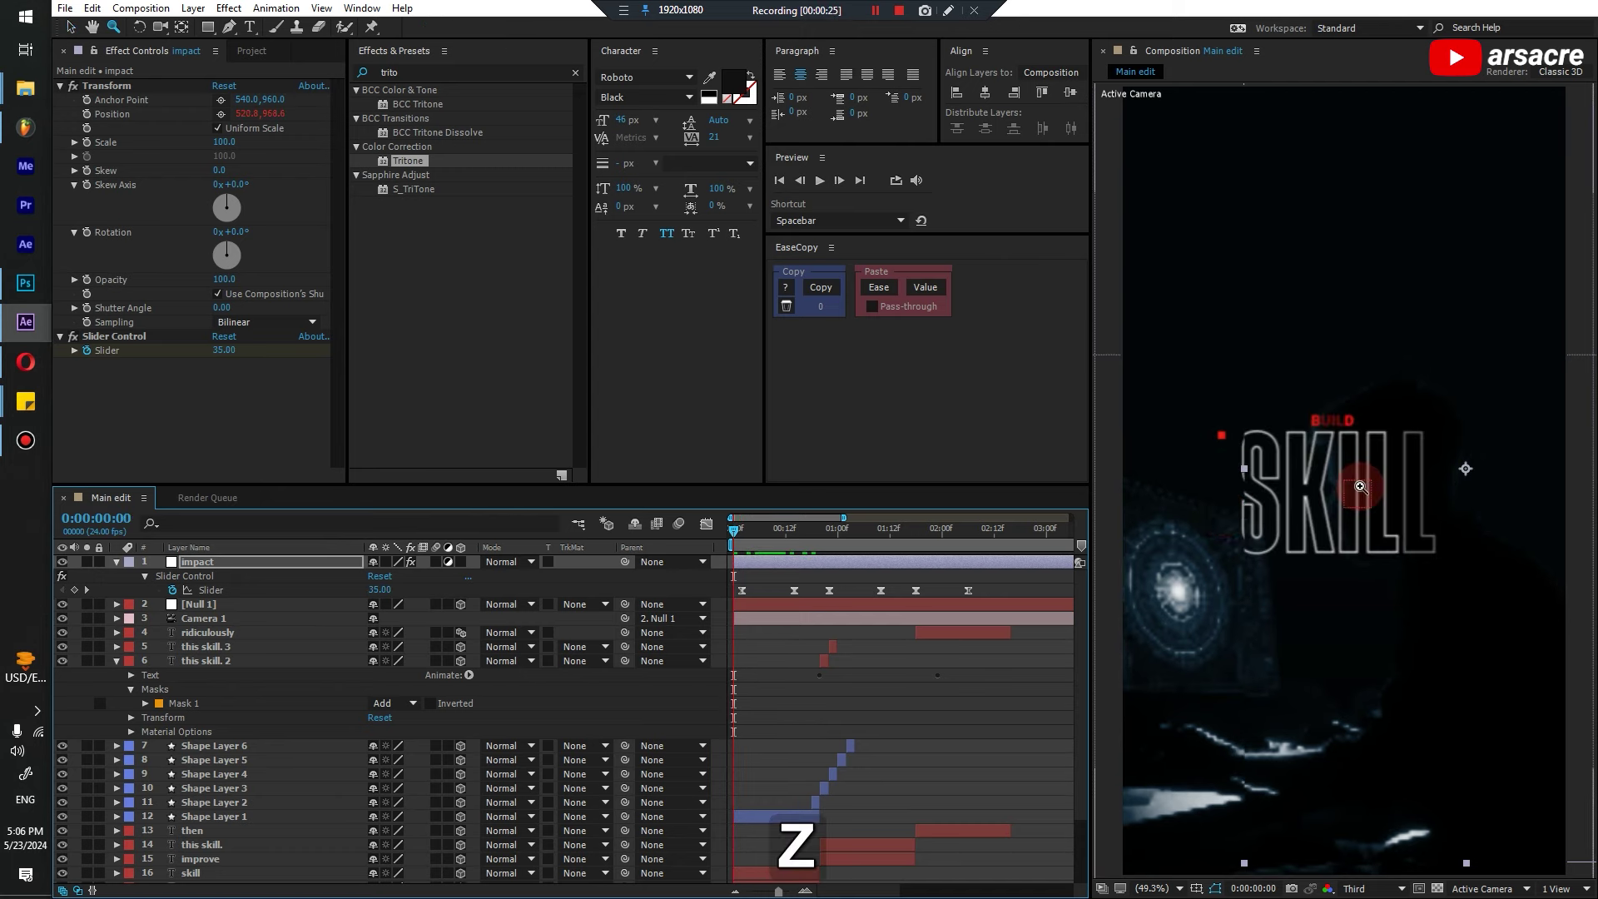
pyautogui.moveTo(1364, 483); pyautogui.dragTo(1282, 484)
pyautogui.press('z')
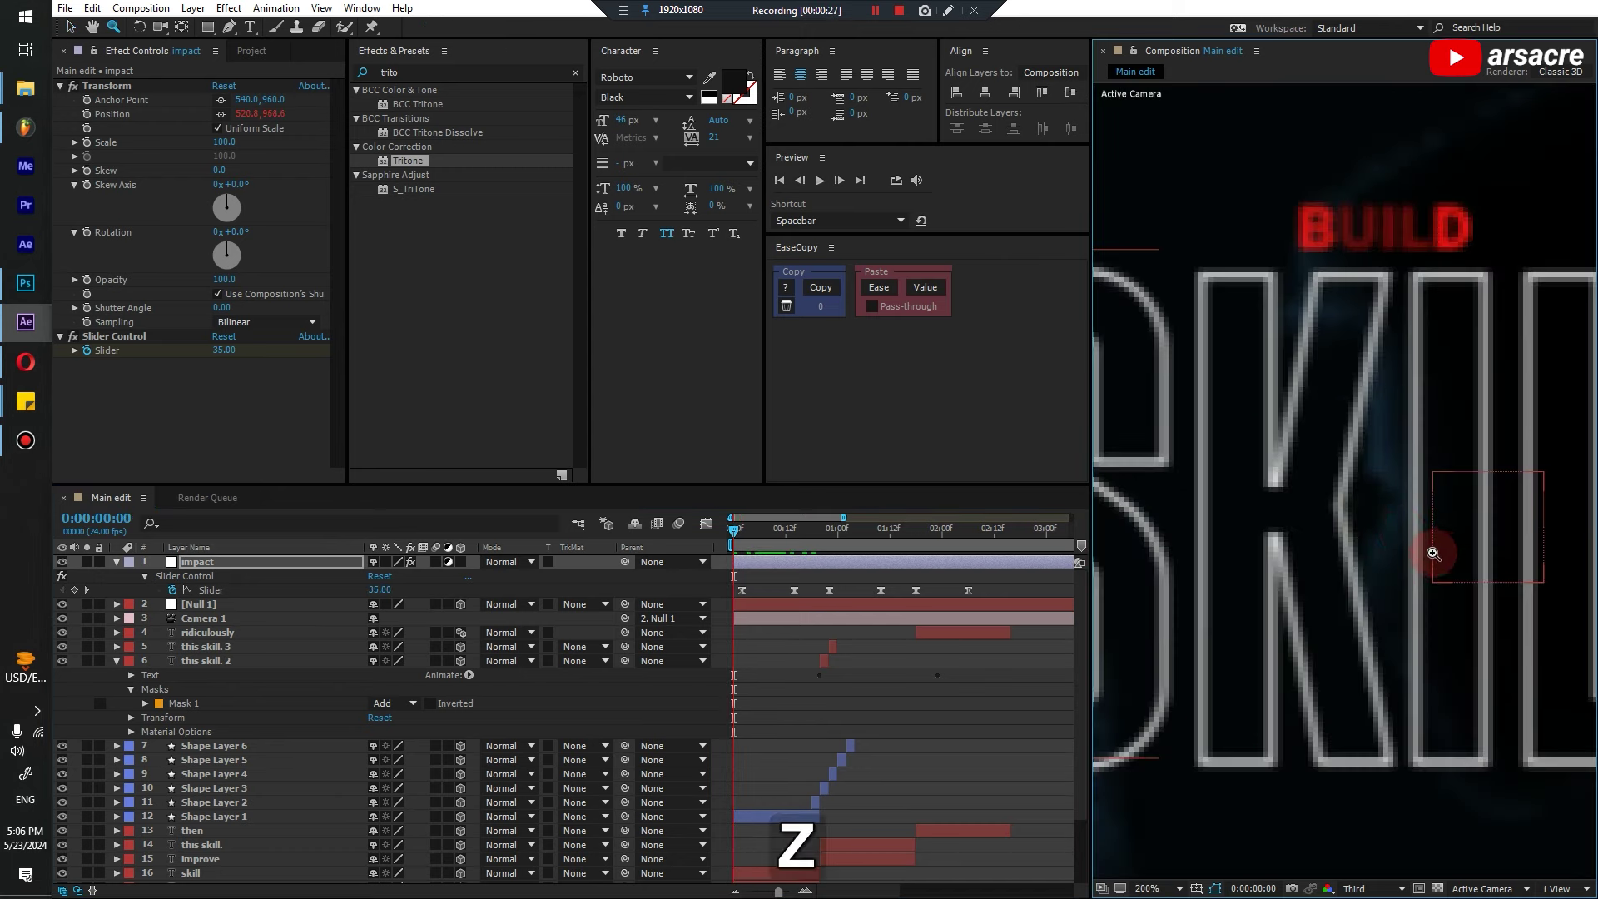
pyautogui.press('shift')
pyautogui.hotkey('shift', '/')
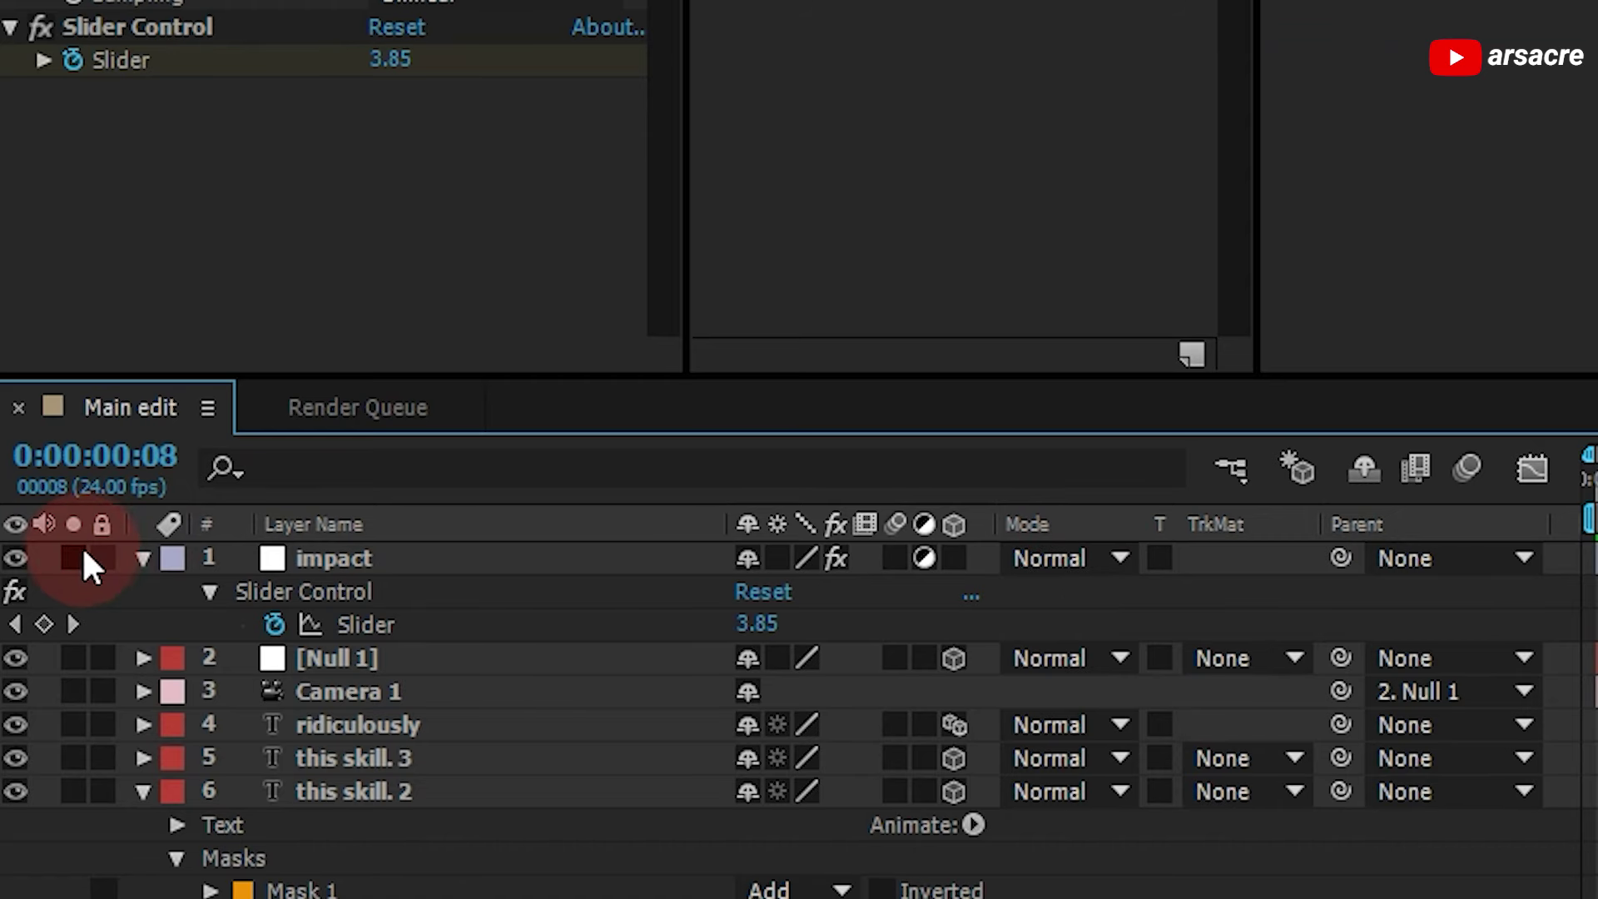
# Lock the impact layer and check the frames up to 0:00:00:18
pyautogui.click(104, 556)
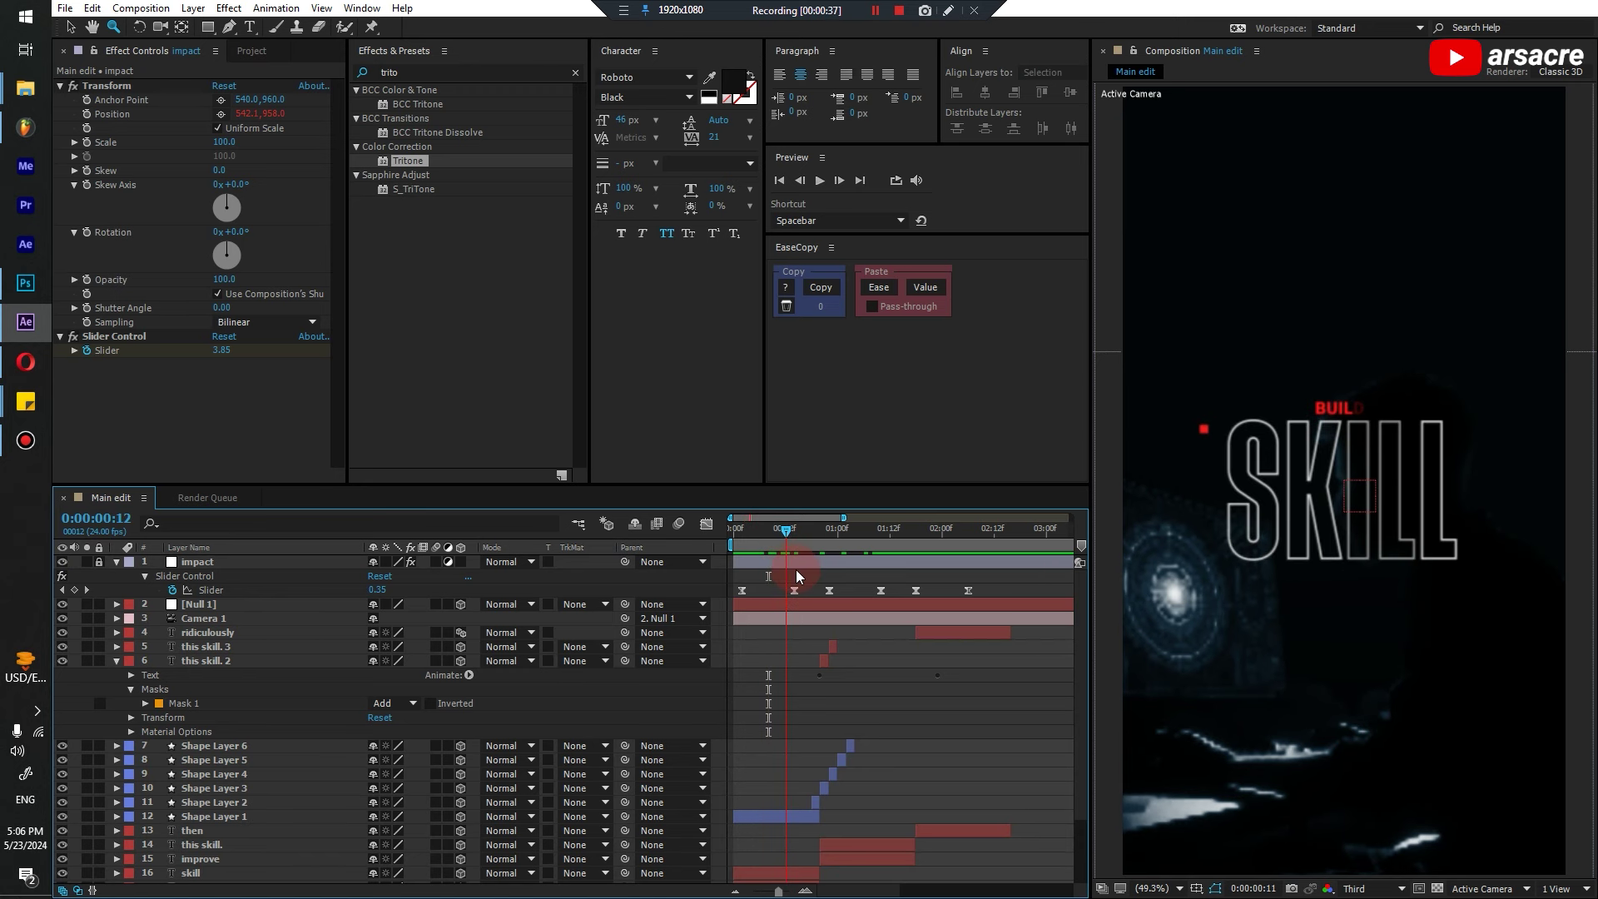
pyautogui.click(795, 590)
pyautogui.click(808, 557)
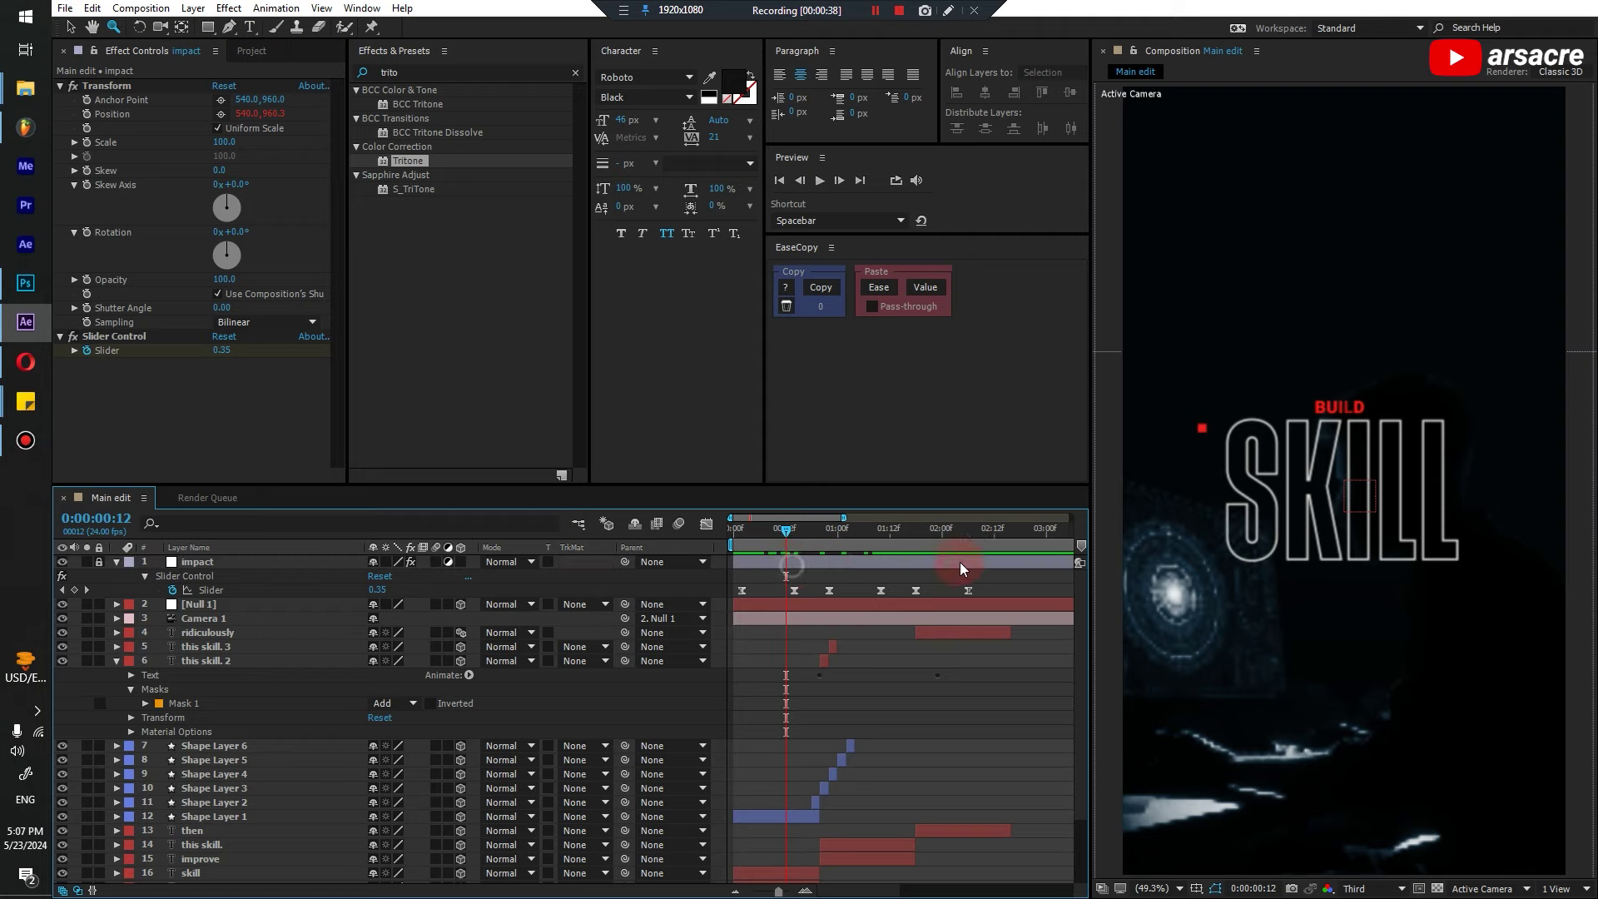
pyautogui.click(812, 535)
# Unlock the impact layer and reveal its Position property
pyautogui.click(99, 561)
pyautogui.click(200, 560)
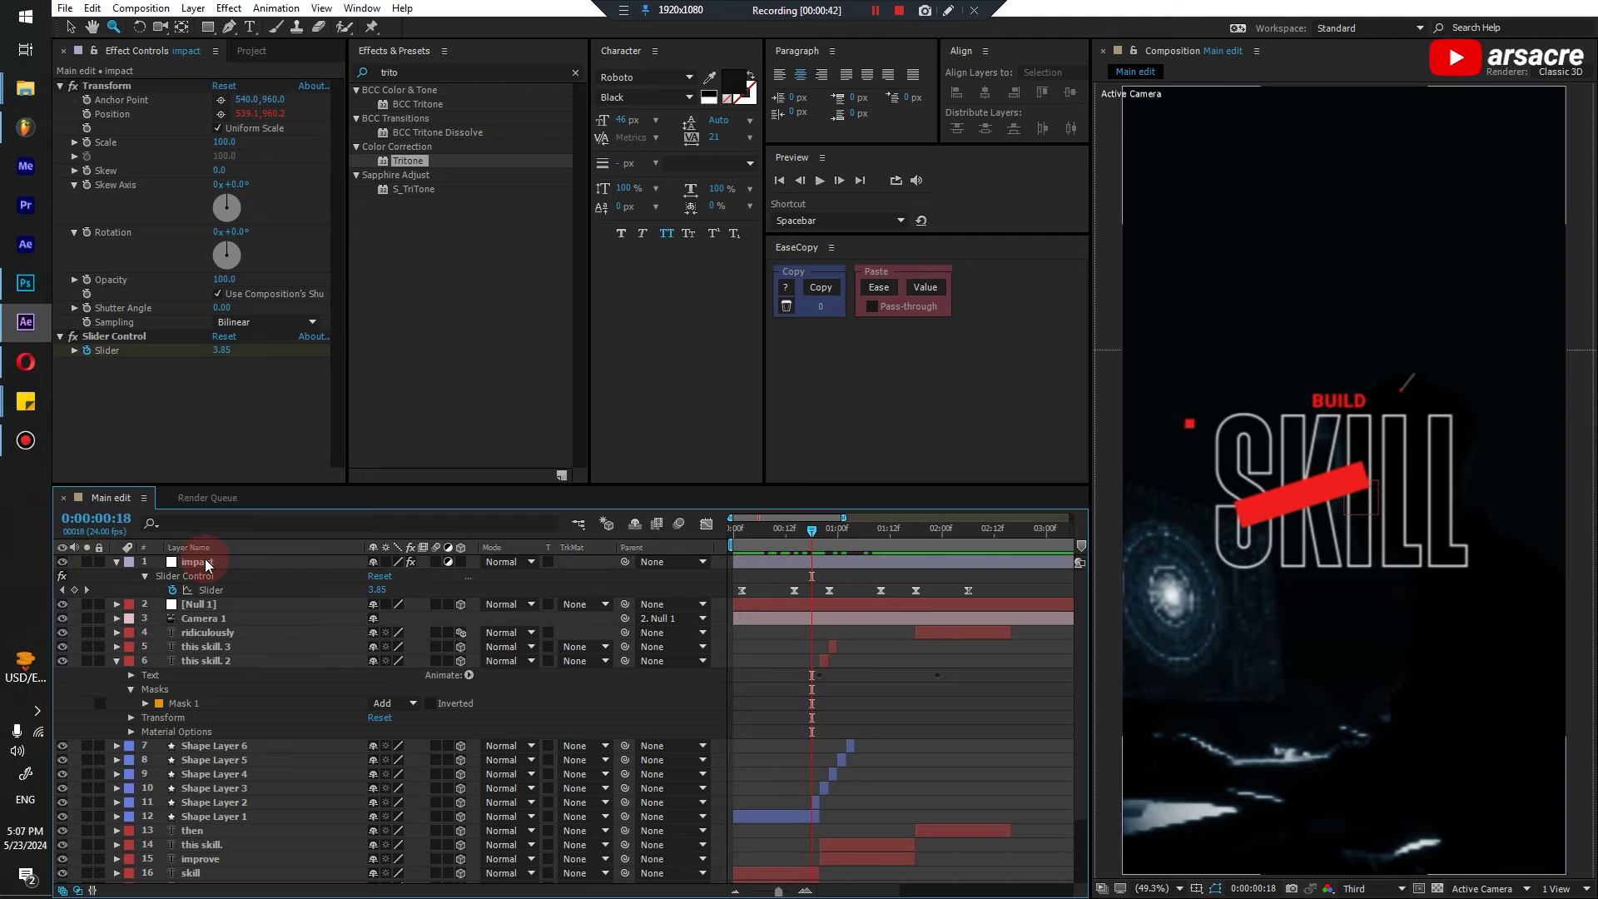
pyautogui.press('p')
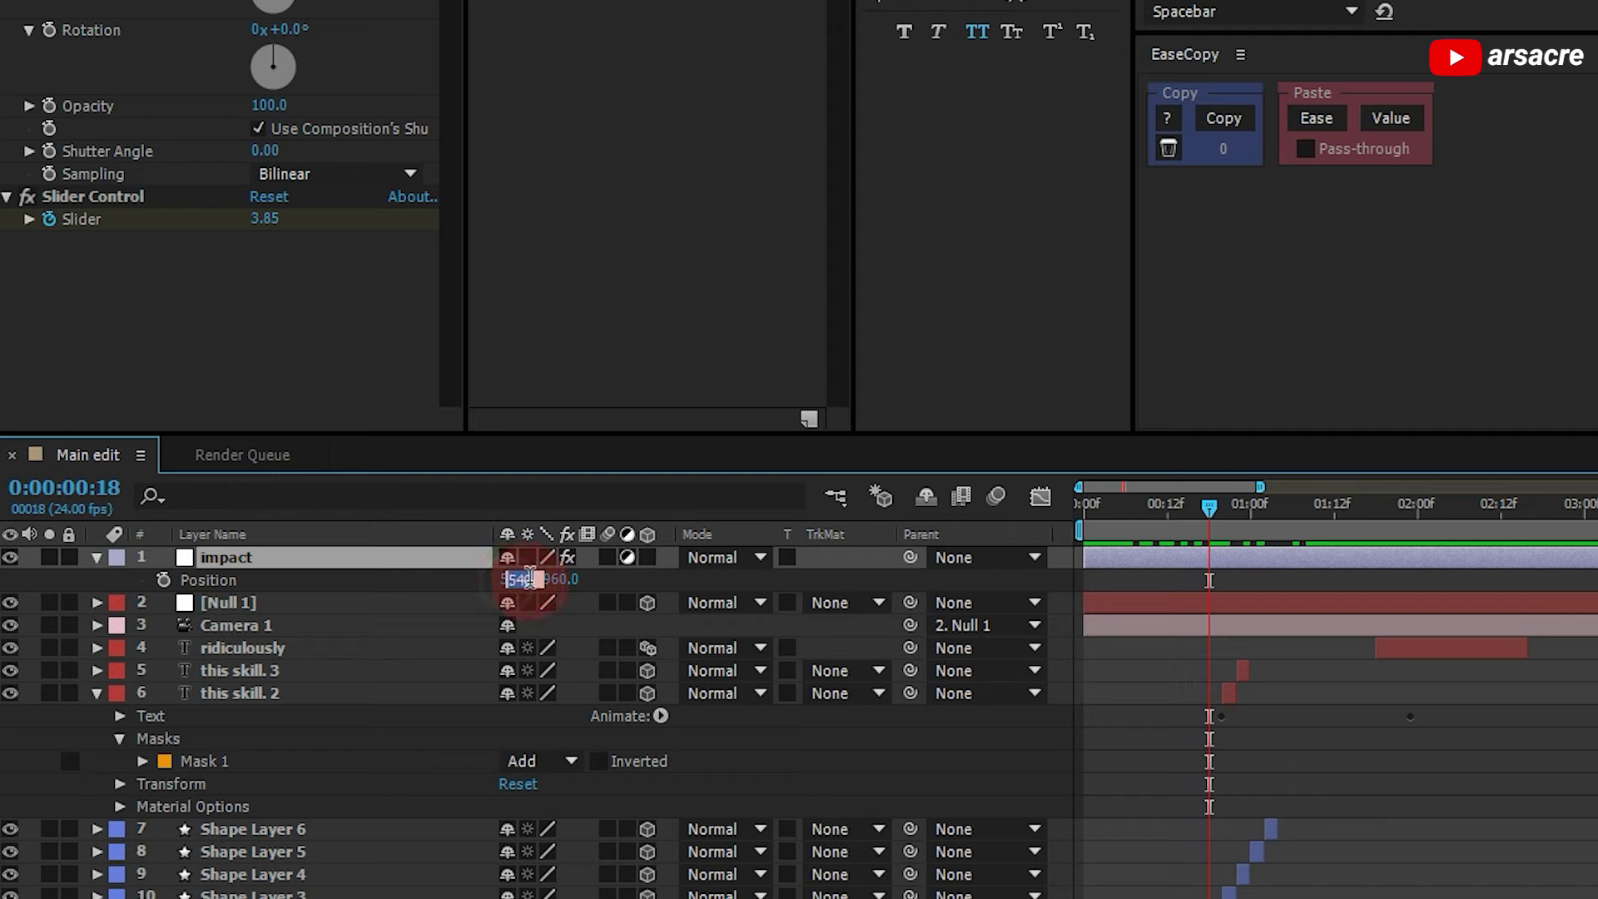
pyautogui.doubleClick(520, 579)
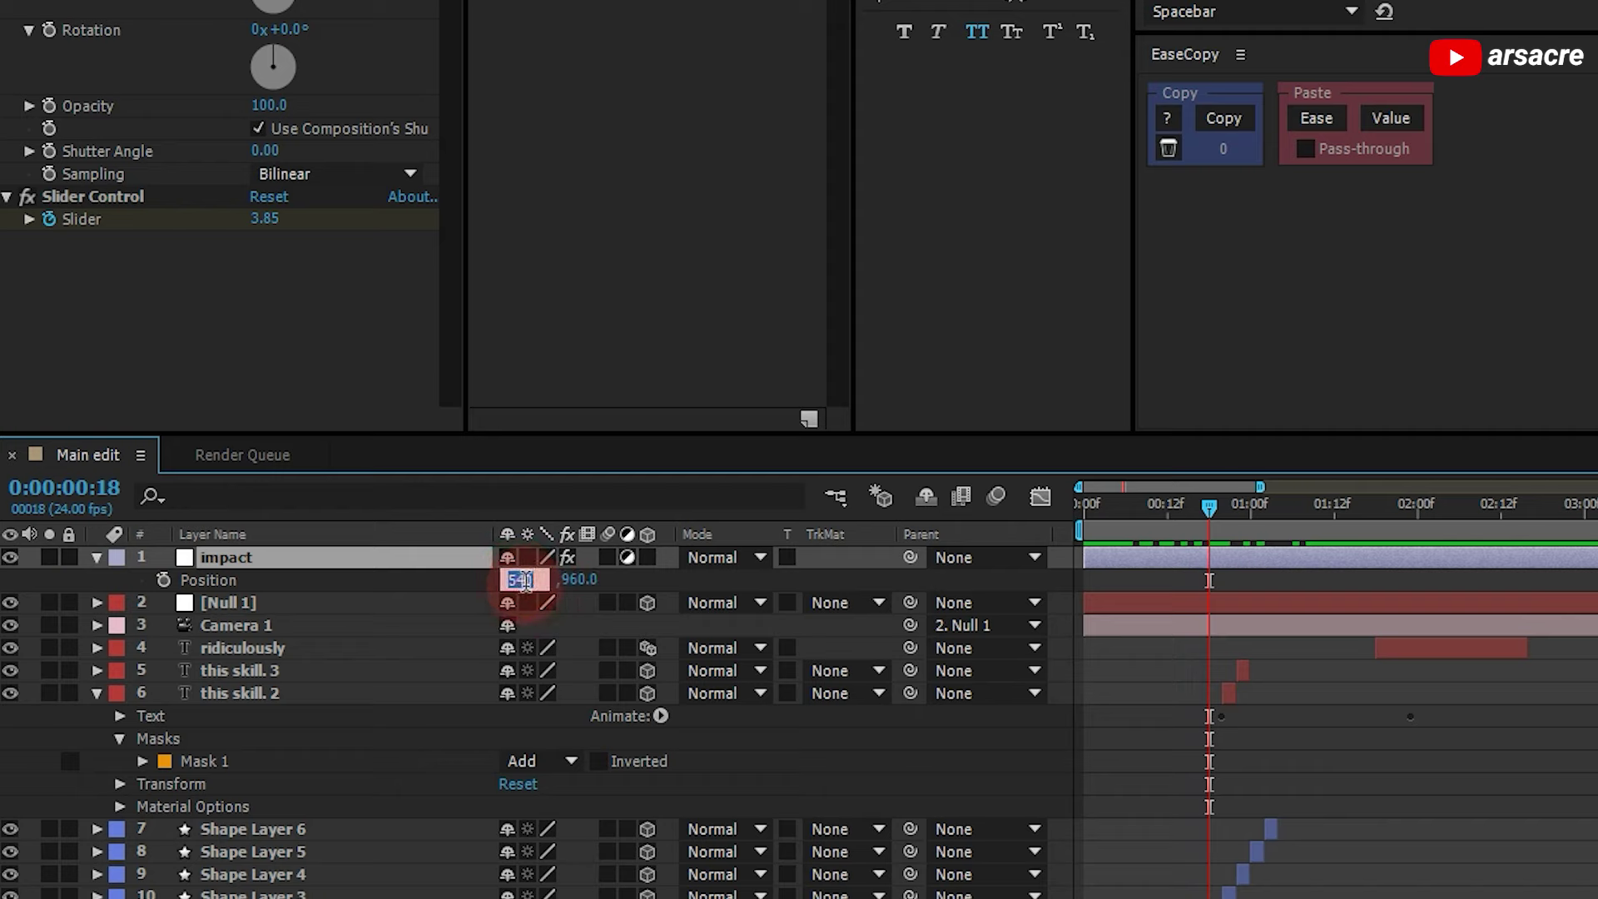
pyautogui.click(603, 574)
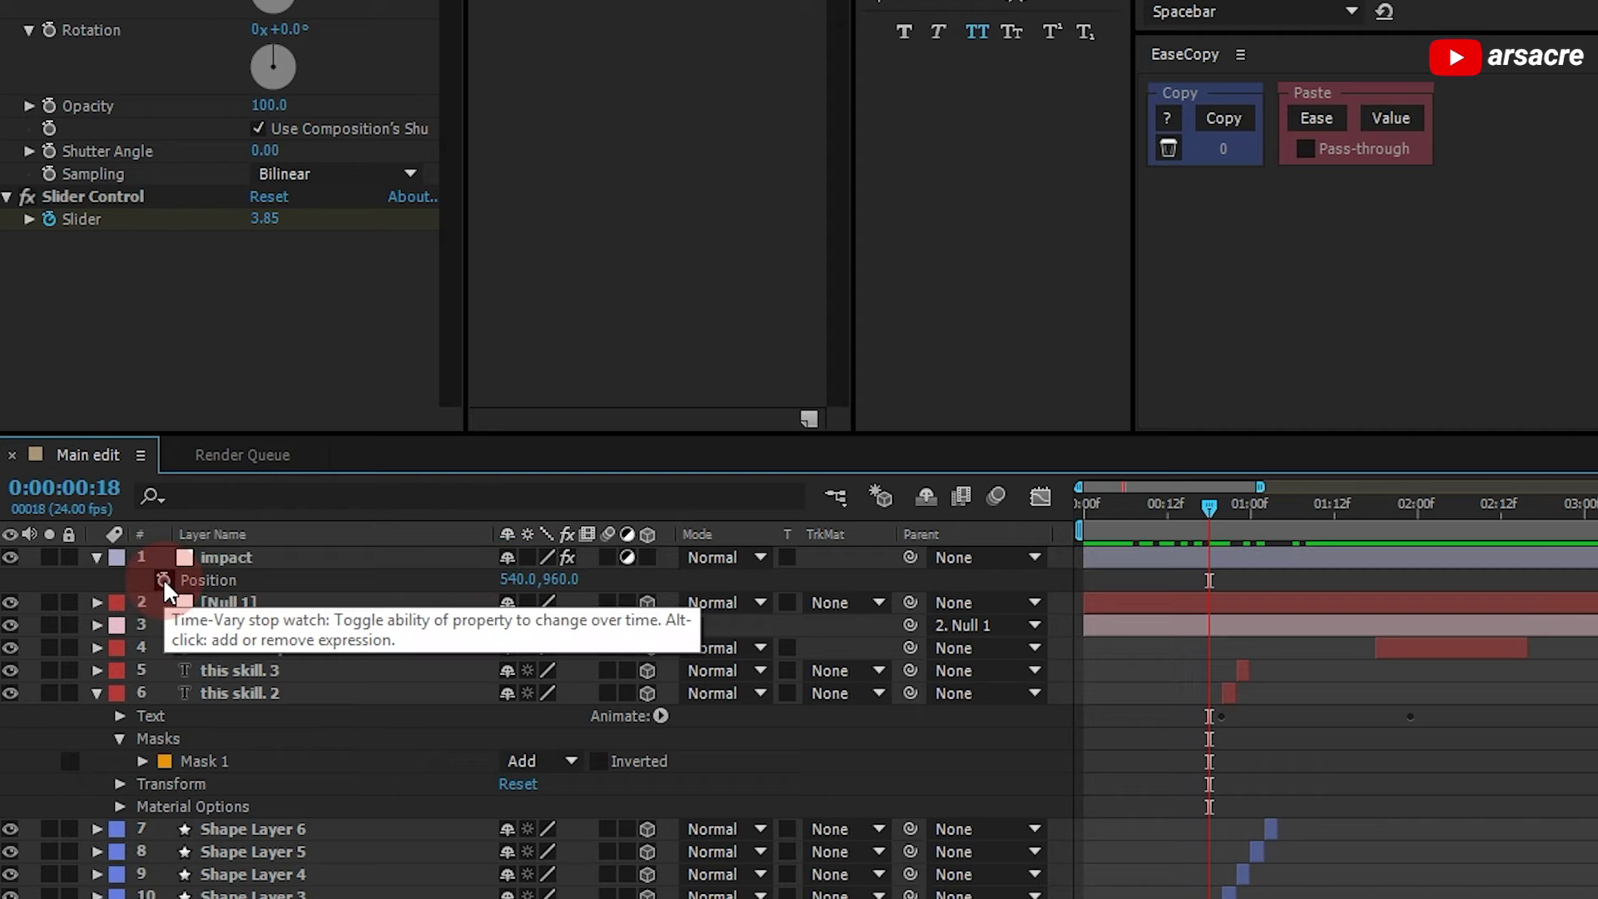
# Hold the impact layer in place by giving its Position the expression [540,960]
pyautogui.keyDown('alt'); pyautogui.click(163, 577); pyautogui.keyUp('alt')
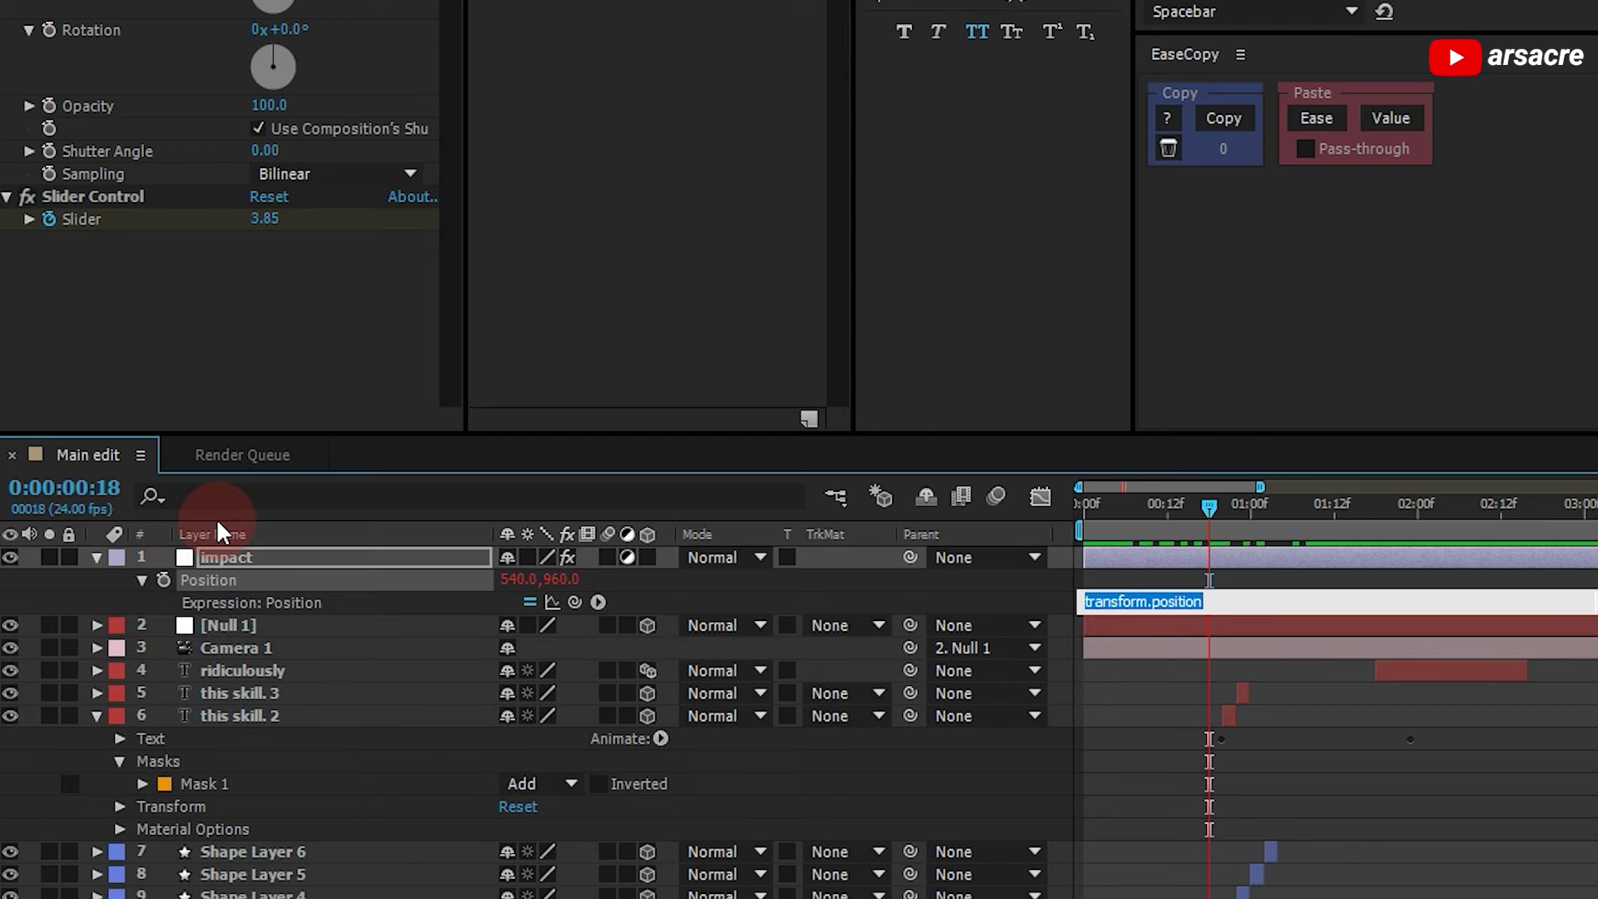
pyautogui.write('[')
pyautogui.write('540,960')
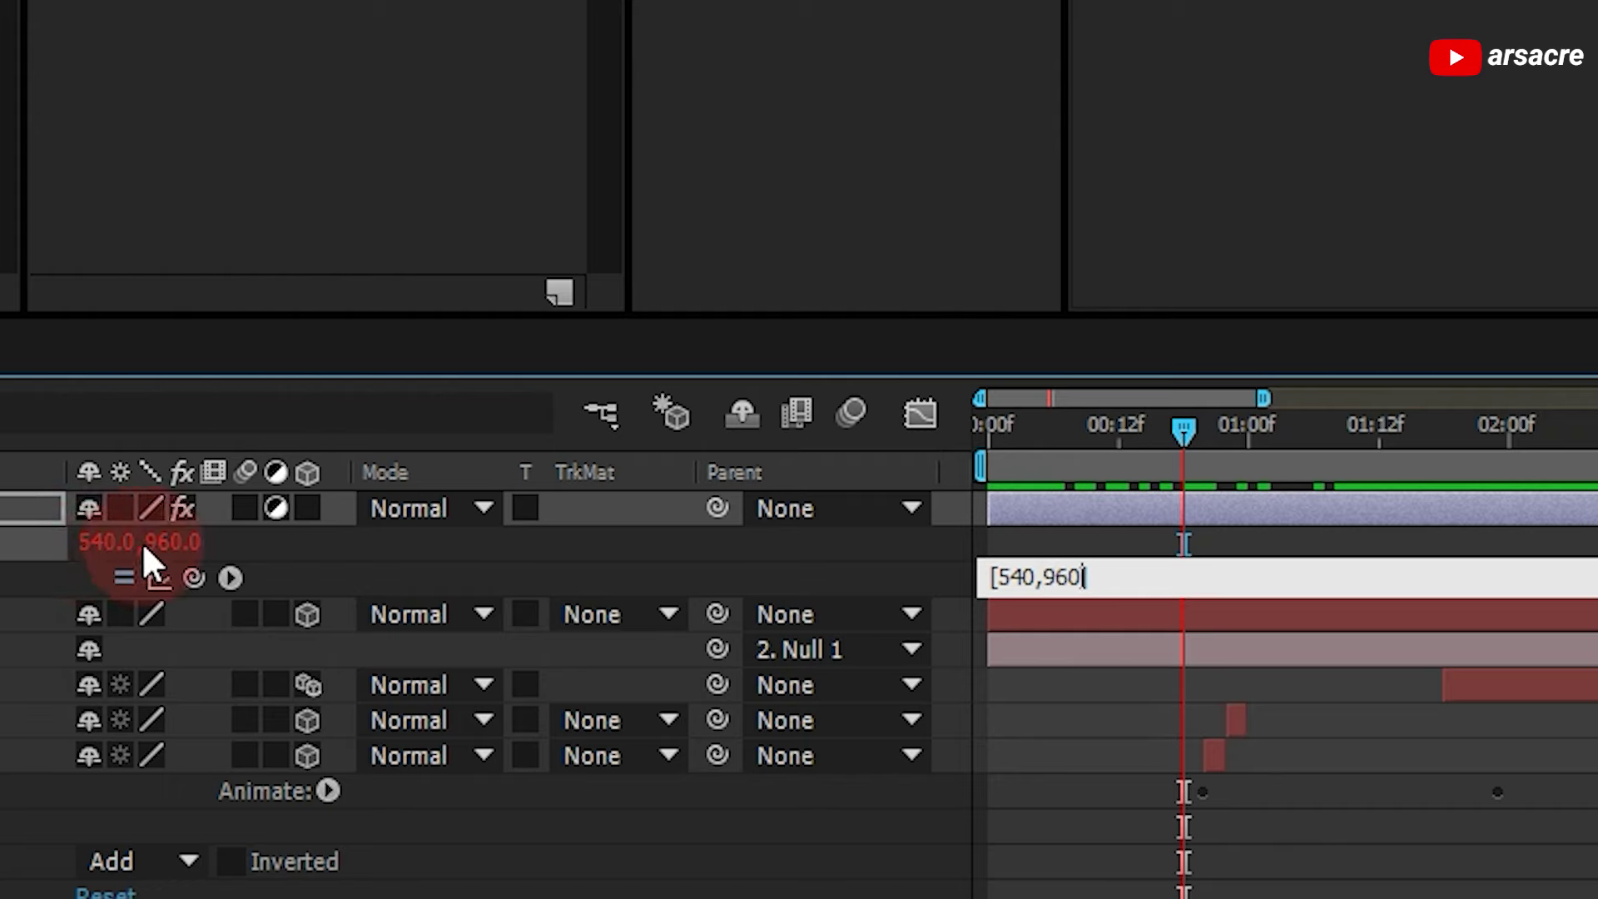
pyautogui.click(1024, 552)
pyautogui.click(1138, 502)
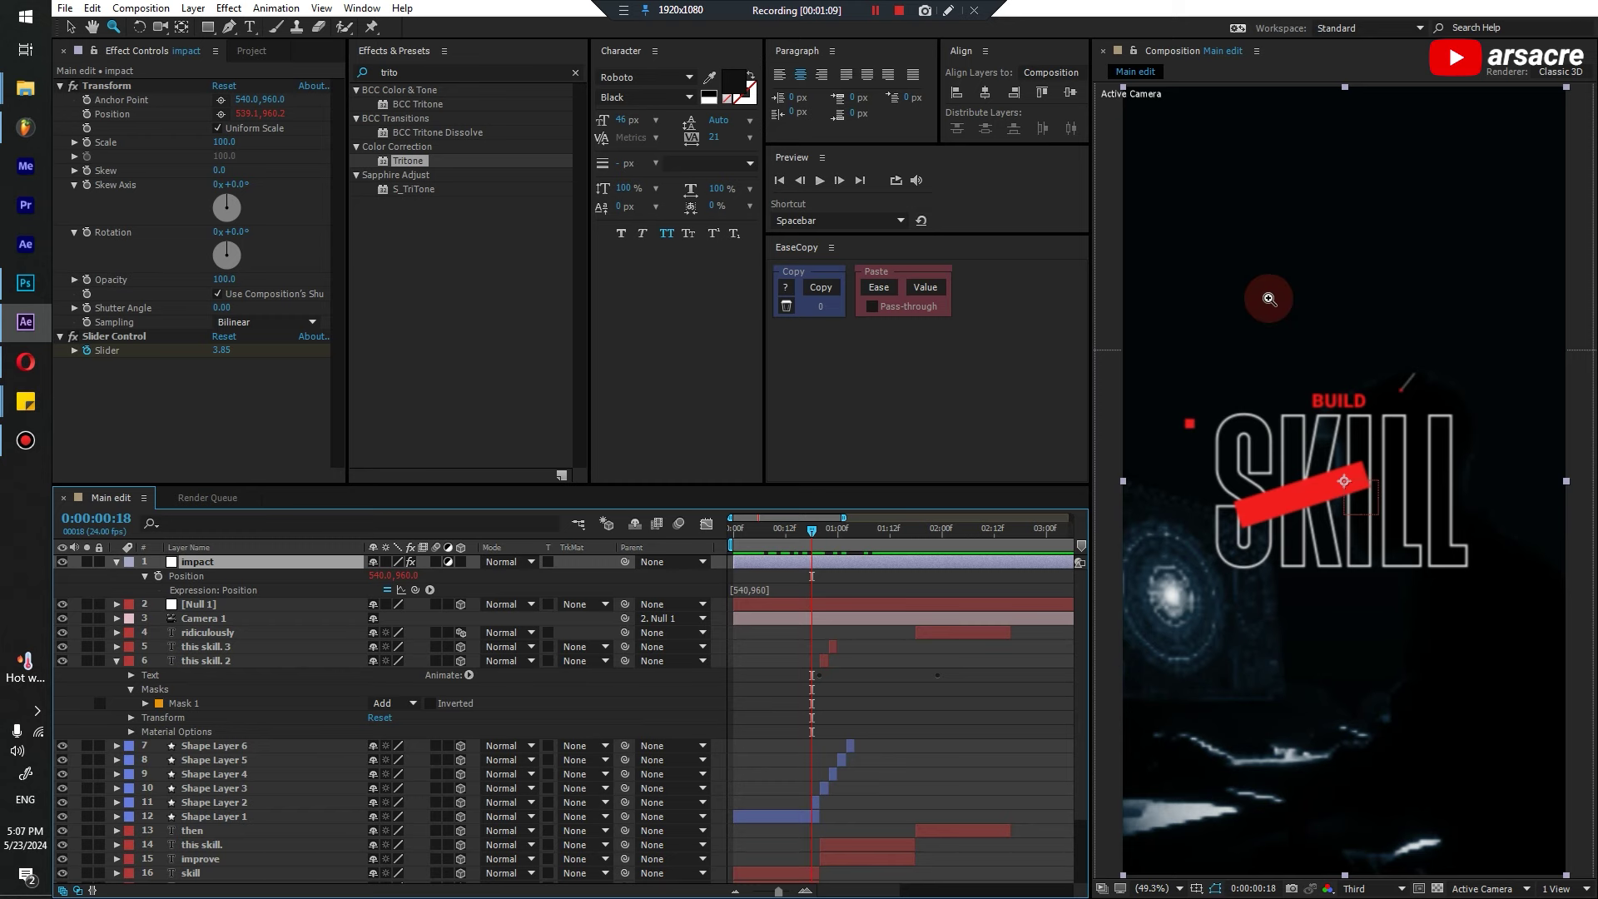
# Try moving the impact layer around in the composition with the Selection tool to test the position expression
pyautogui.press('v')
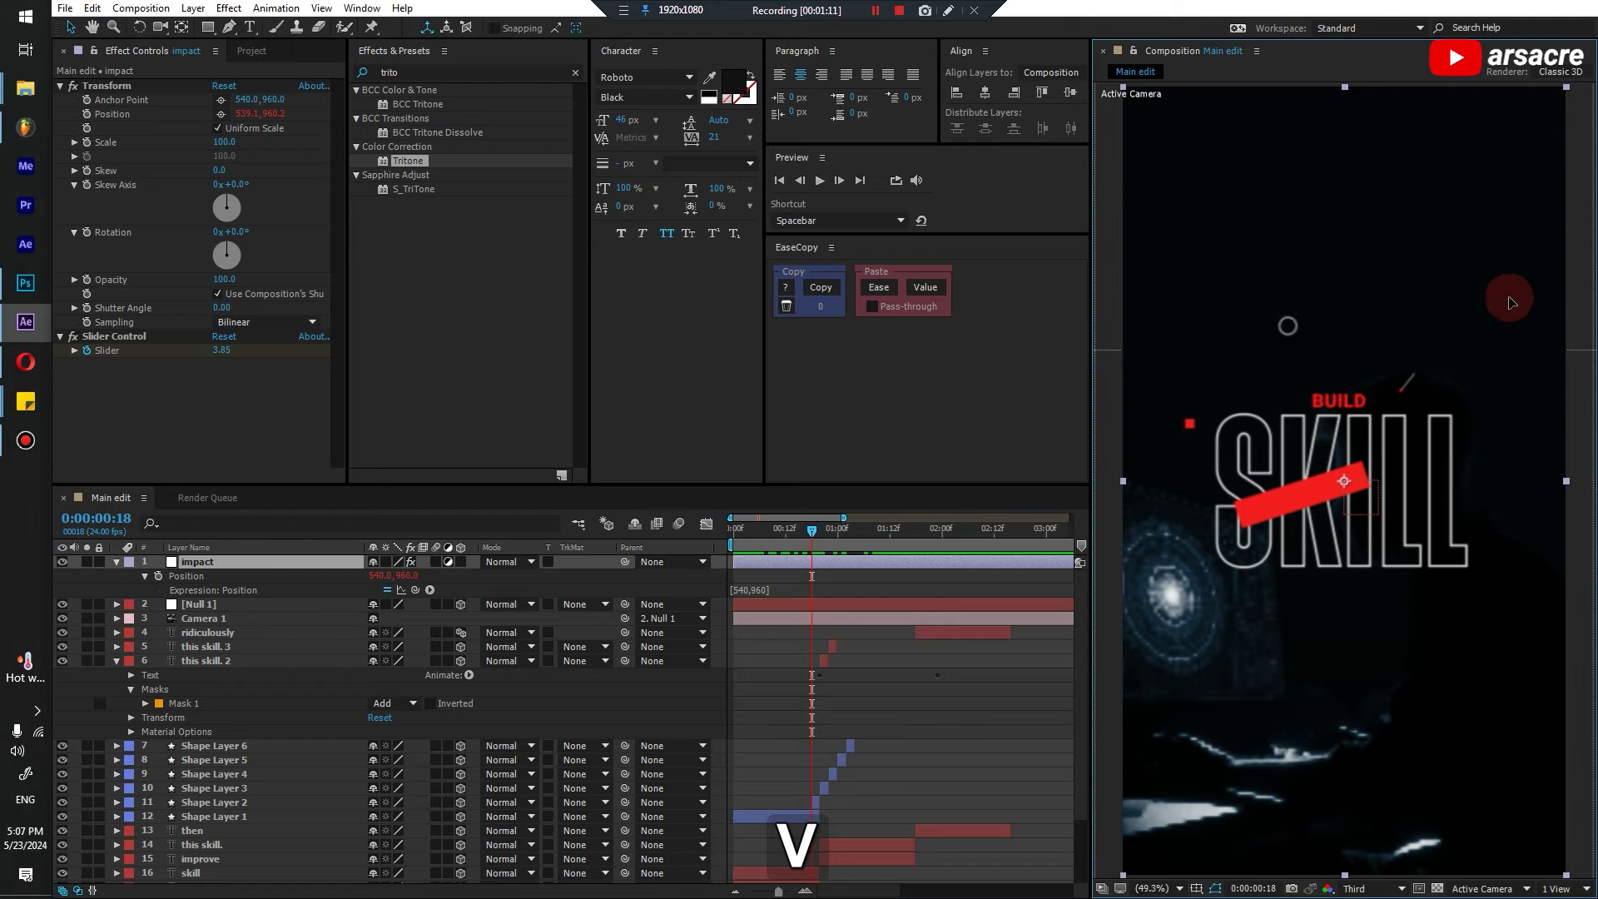
pyautogui.moveTo(1249, 412)
pyautogui.mouseDown()
pyautogui.moveTo(1577, 402)
pyautogui.moveTo(1385, 476)
pyautogui.moveTo(1508, 411)
pyautogui.moveTo(1036, 516)
pyautogui.mouseUp()
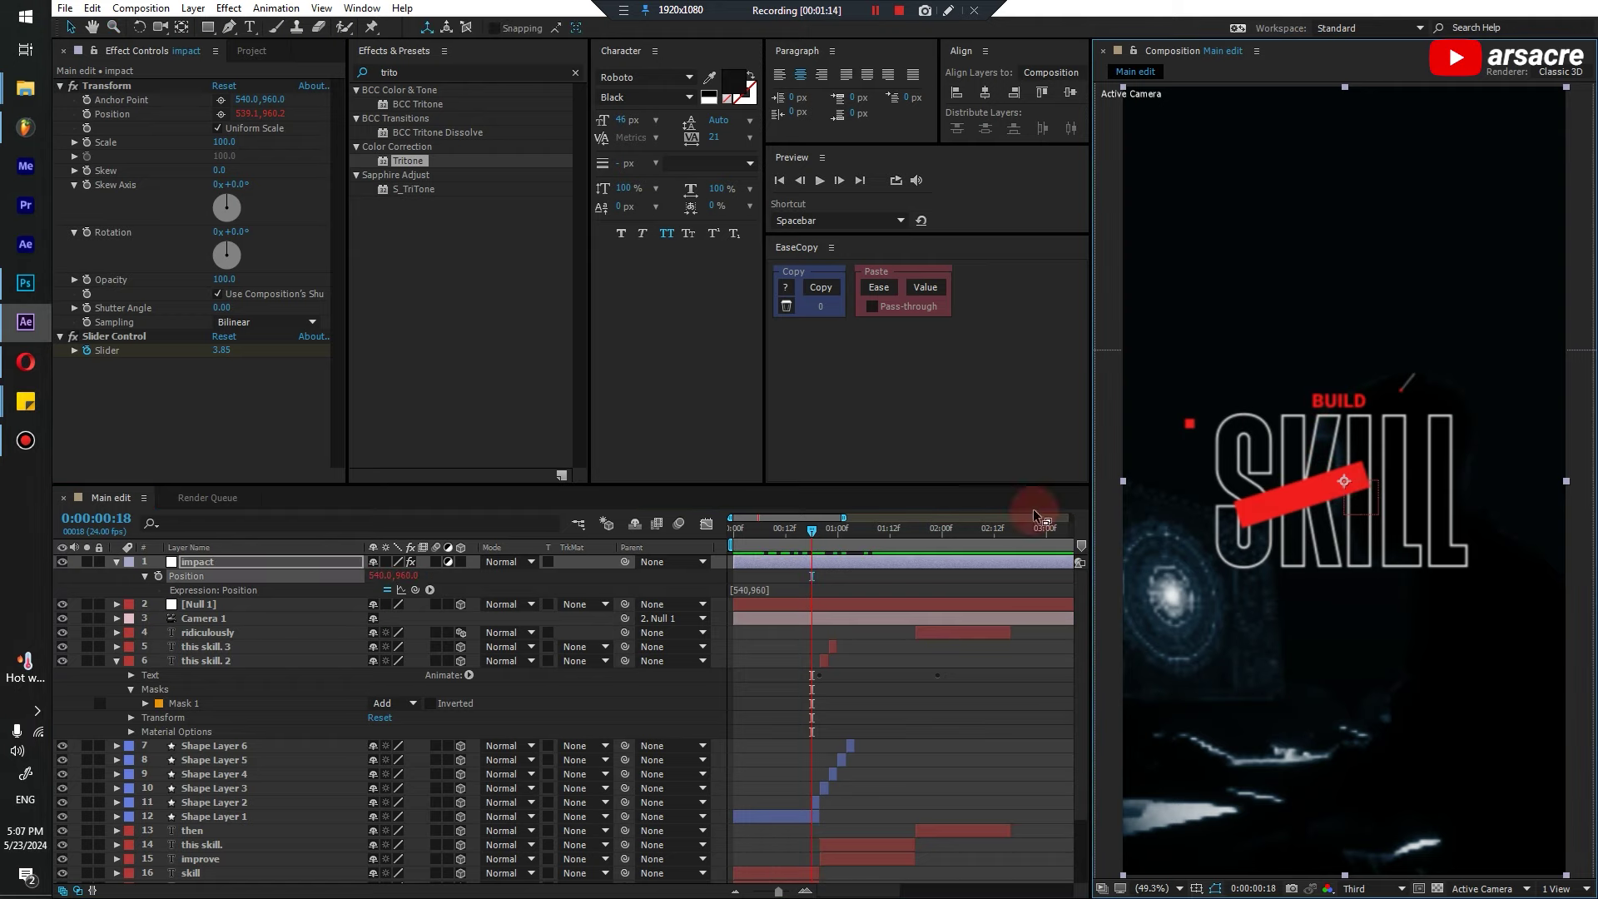
pyautogui.moveTo(1313, 428)
pyautogui.mouseDown()
pyautogui.moveTo(1418, 559)
pyautogui.moveTo(1314, 456)
pyautogui.mouseUp()
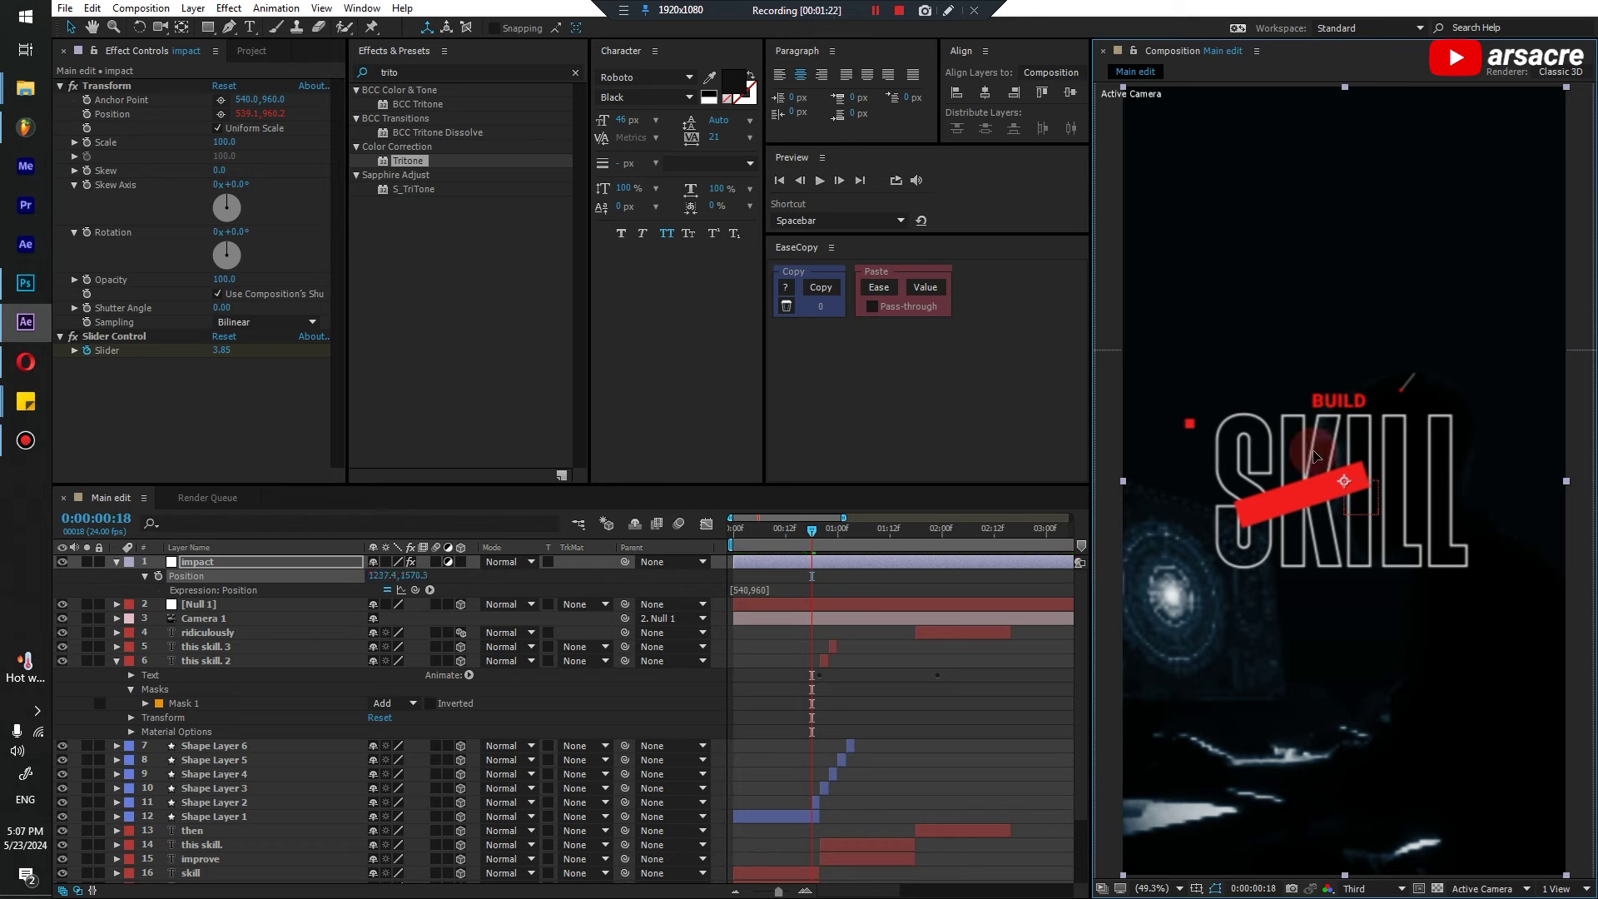
pyautogui.moveTo(1442, 411)
pyautogui.mouseDown()
pyautogui.moveTo(1368, 552)
pyautogui.moveTo(1256, 434)
pyautogui.mouseUp()
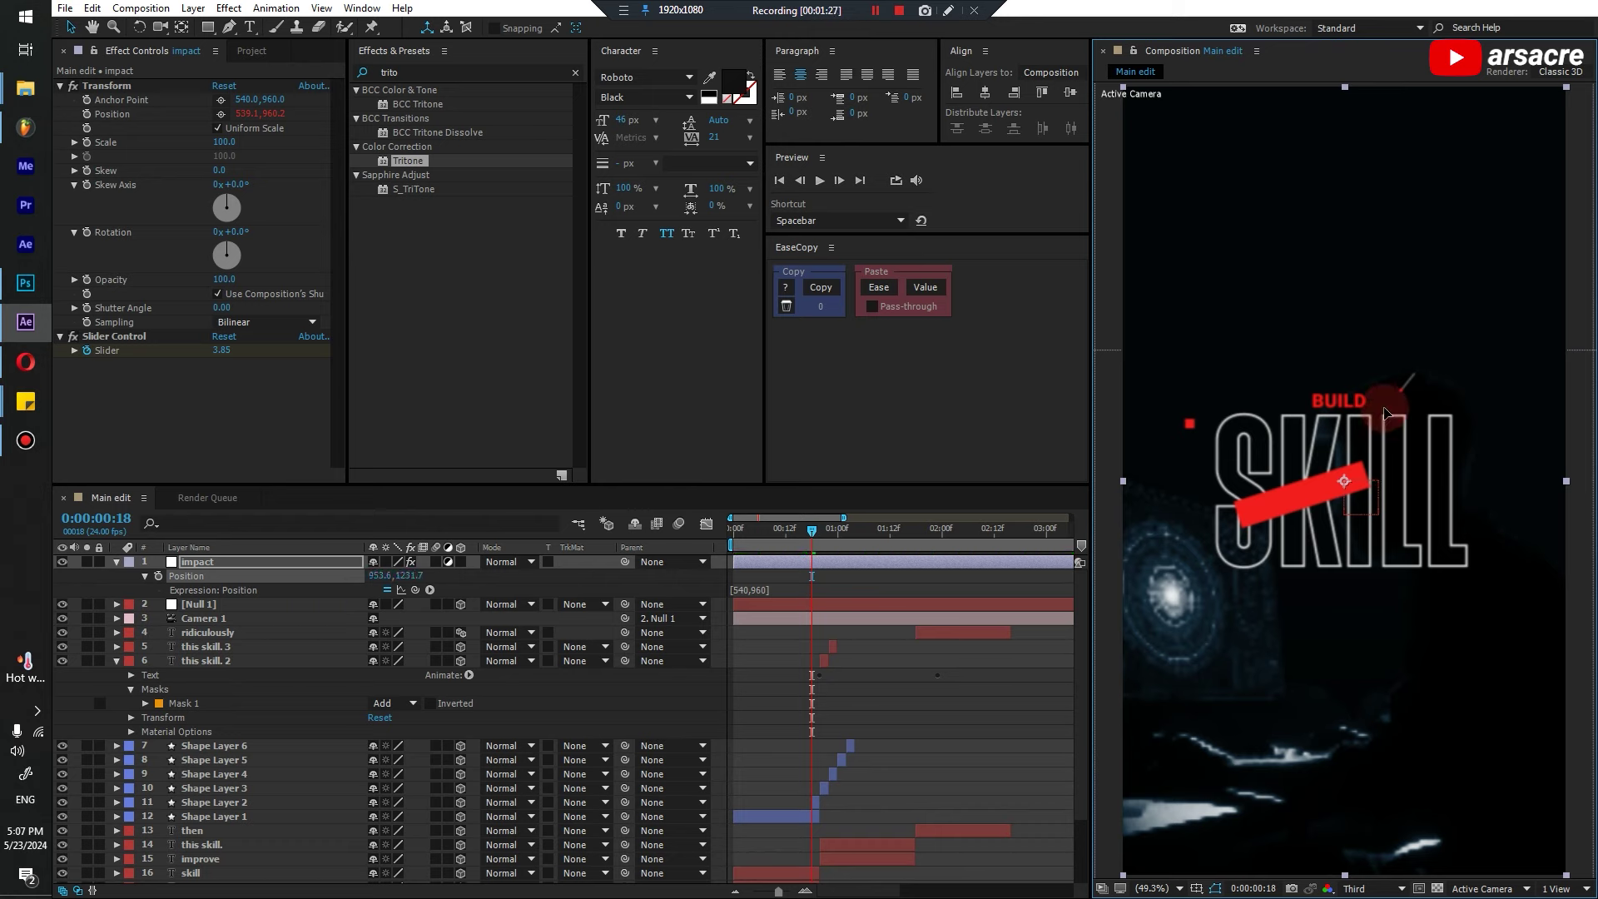
pyautogui.moveTo(1384, 412); pyautogui.dragTo(1282, 491)
pyautogui.moveTo(1397, 507)
pyautogui.mouseDown()
pyautogui.moveTo(1350, 445)
pyautogui.moveTo(1311, 491)
pyautogui.mouseUp()
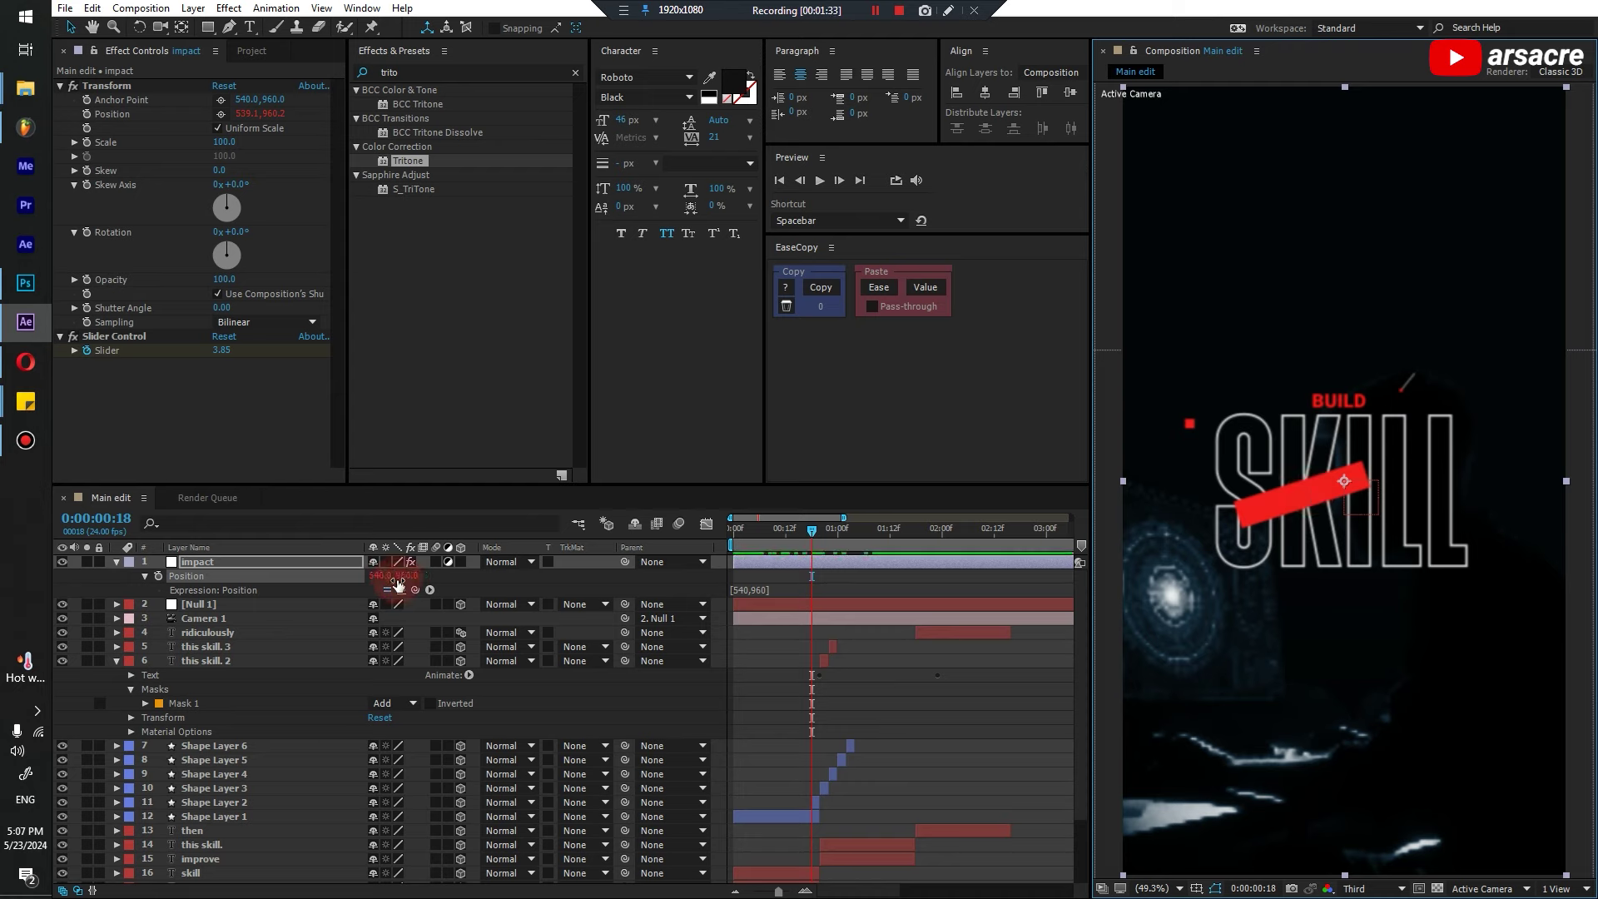
# Check the impact layer's slider keyframes and the frames up to 0:00:02:01, and collapse all layer properties
pyautogui.press('pageup')
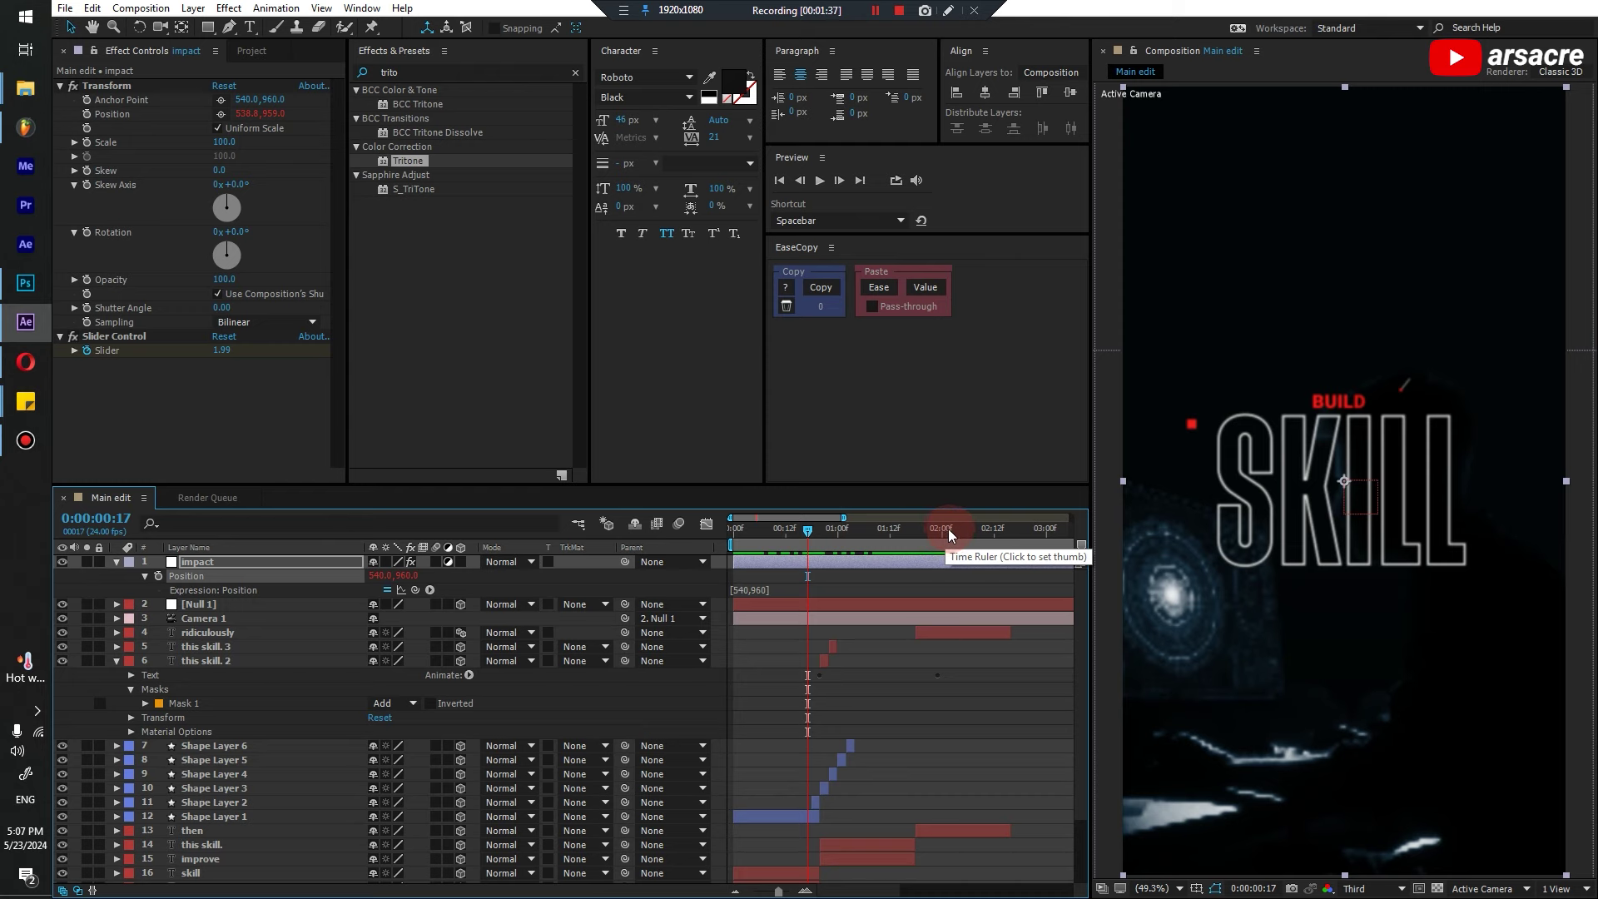
pyautogui.press('u')
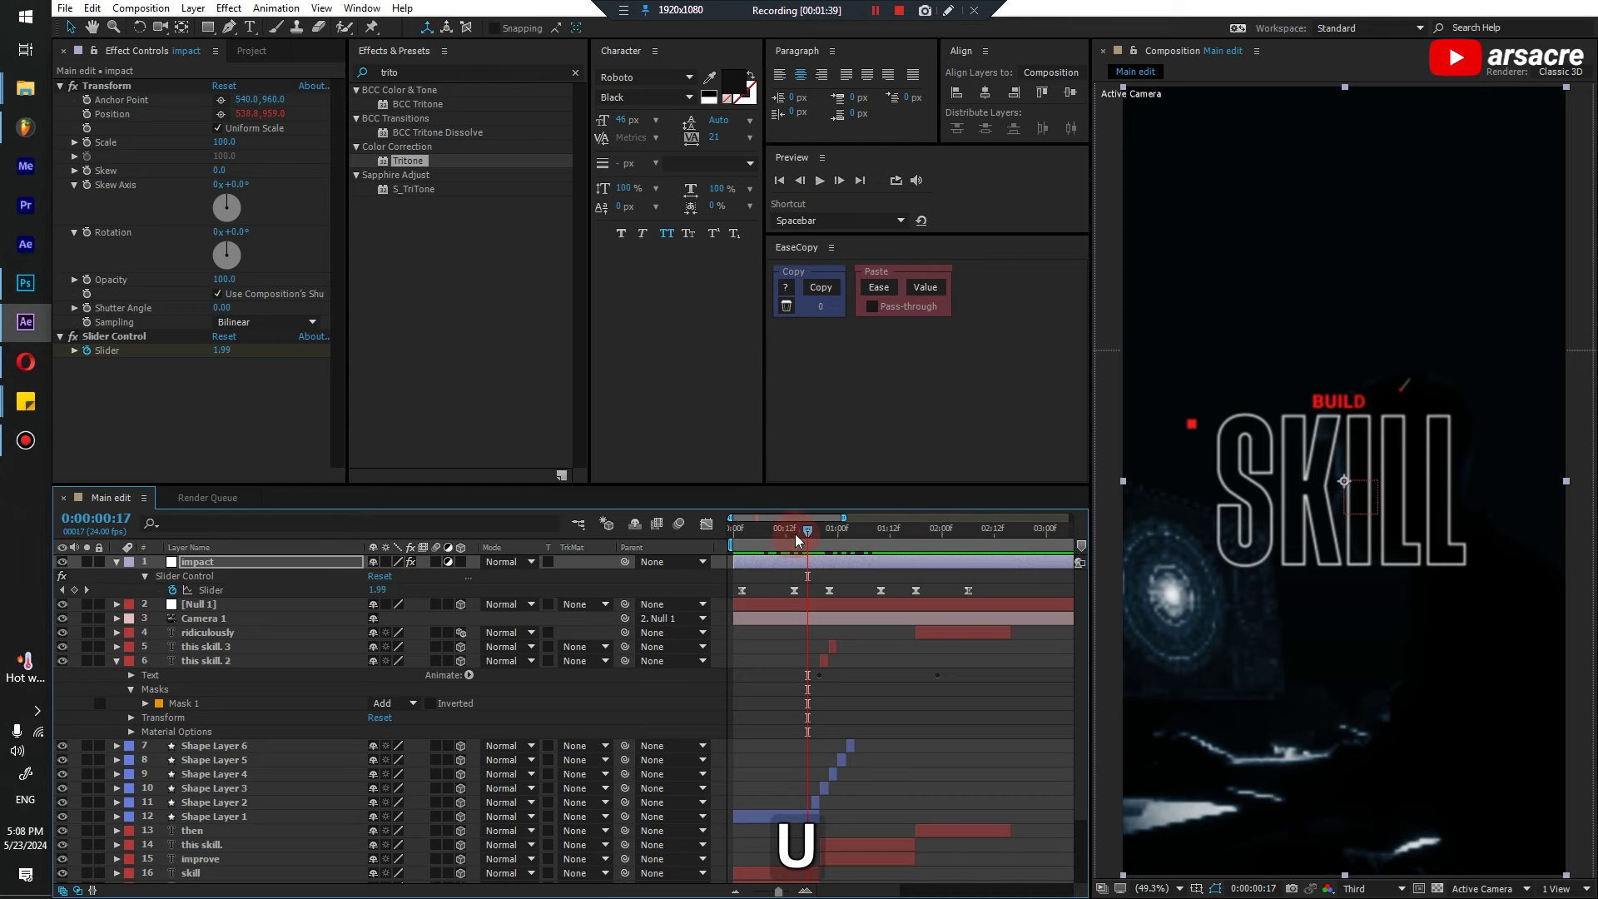
pyautogui.moveTo(787, 531); pyautogui.dragTo(946, 576)
pyautogui.hotkey('ctrl', '`')
pyautogui.click(911, 758)
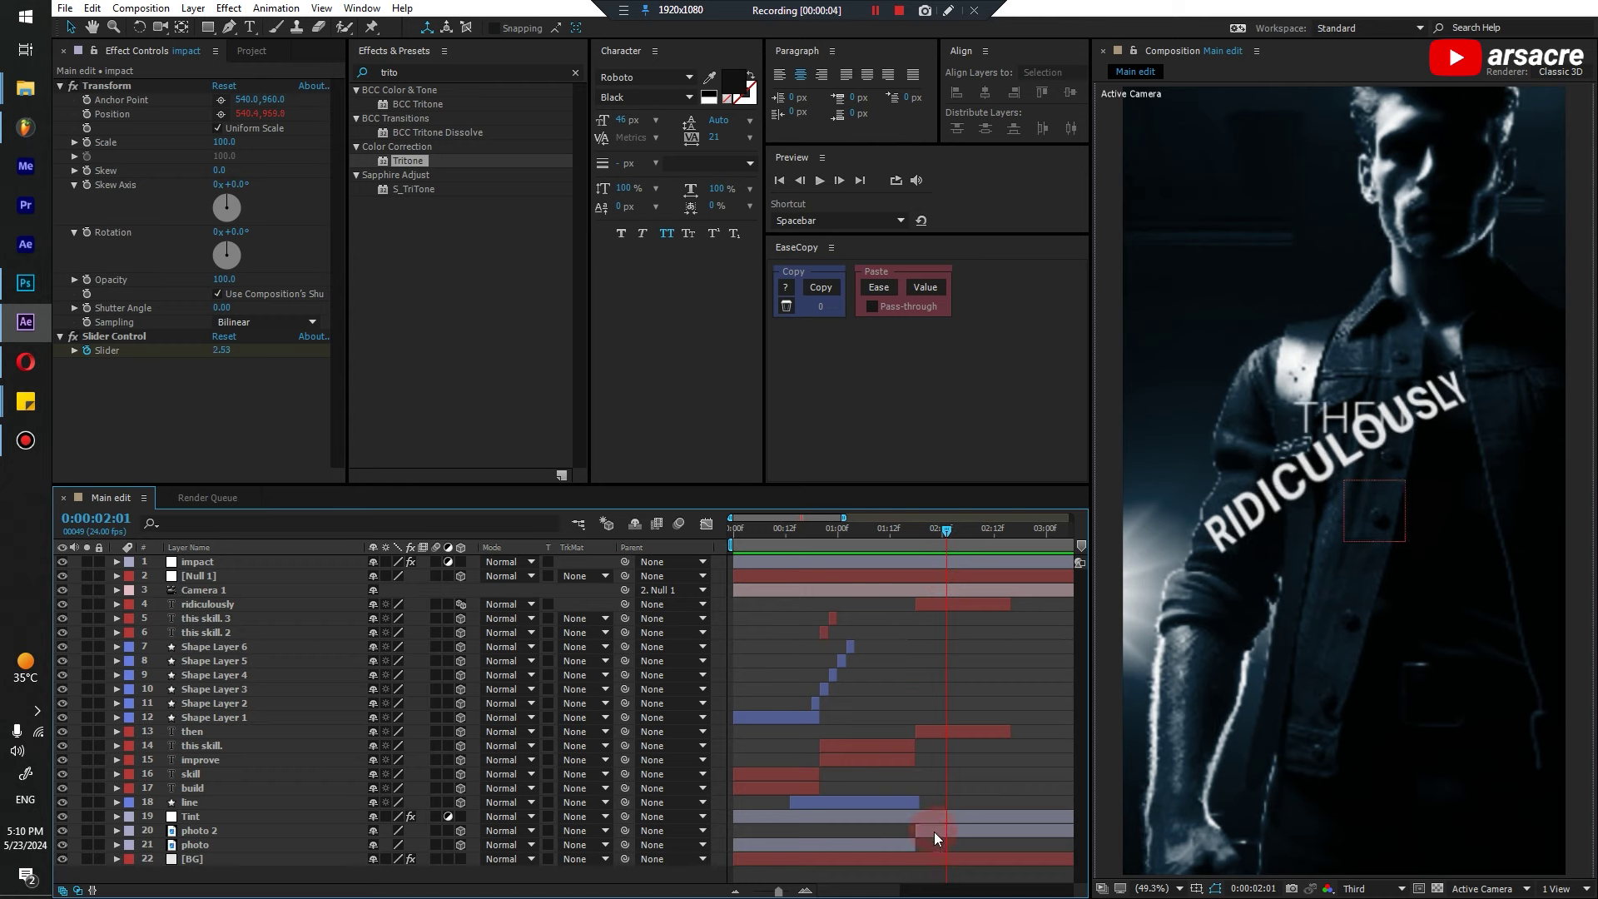
# Add an adjustment layer directly above the Tint layer and move its start to the beginning of the composition
pyautogui.click(751, 826)
pyautogui.hotkey('ctrl', 'alt', 'y')
pyautogui.press('[')
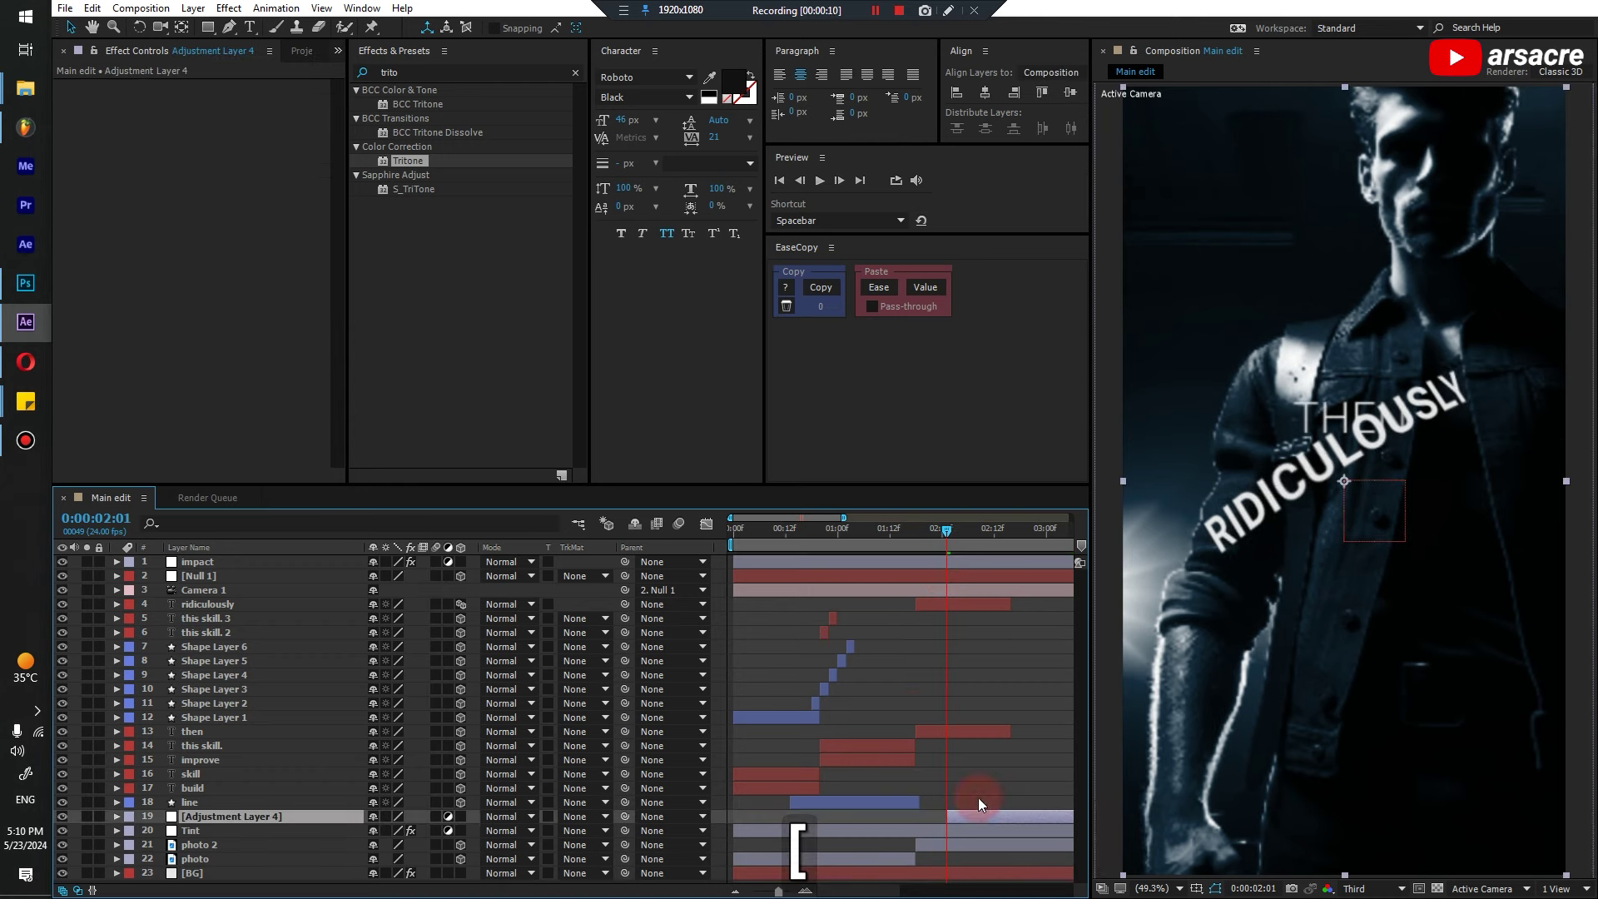
pyautogui.moveTo(947, 816); pyautogui.dragTo(732, 816)
# Apply the Curves effect to the new adjustment layer and preview the composition from the first frame
pyautogui.click(420, 72)
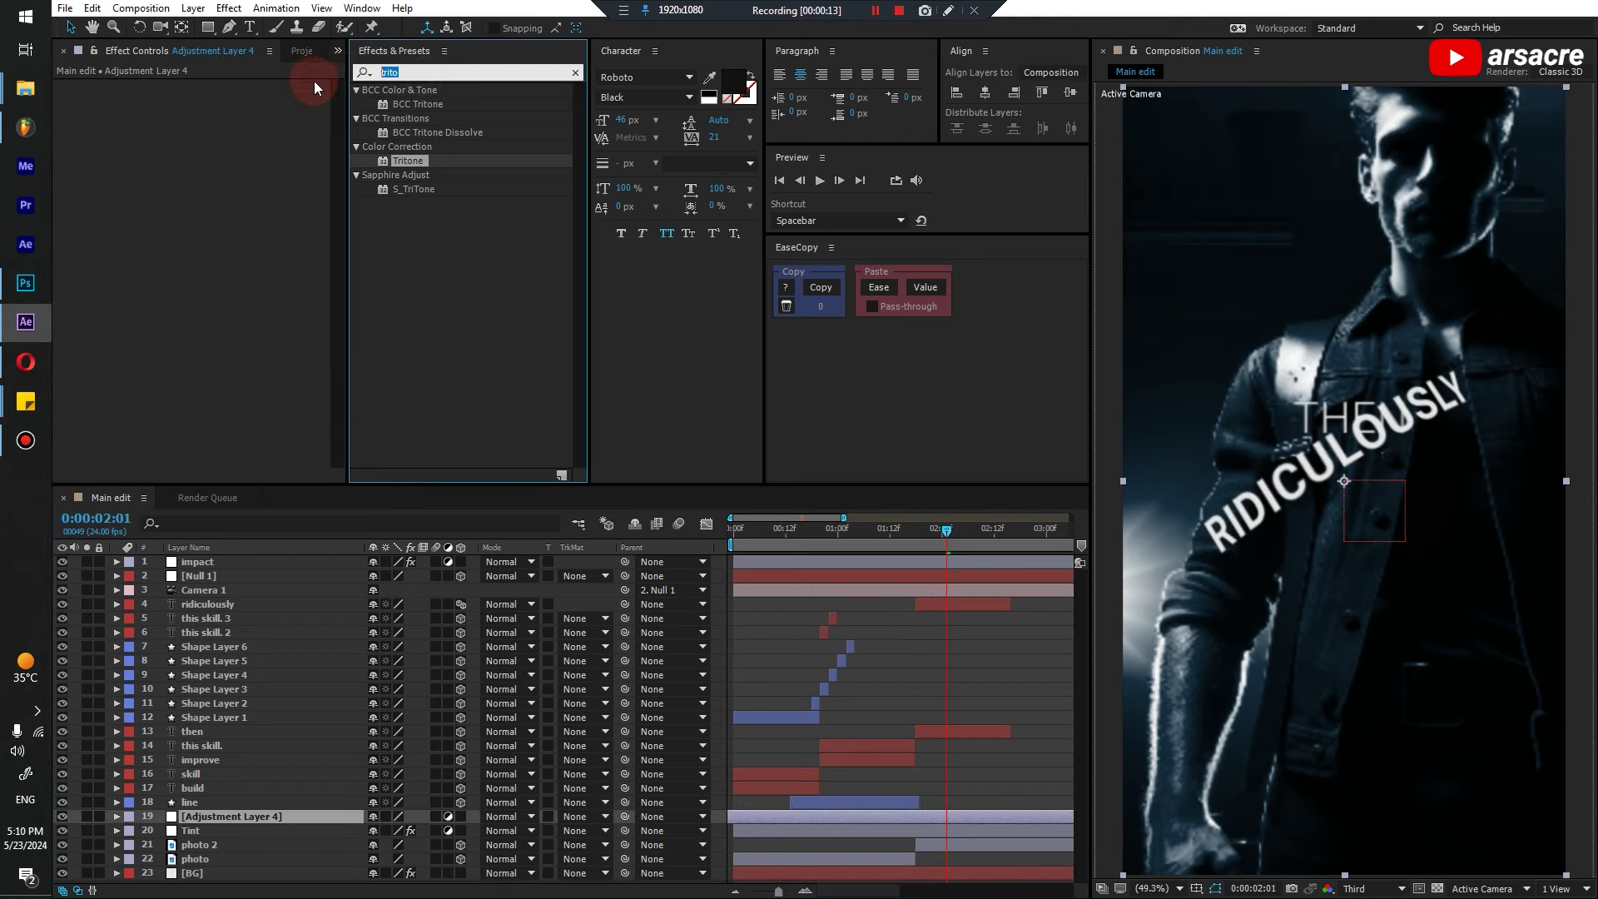
pyautogui.write('curves')
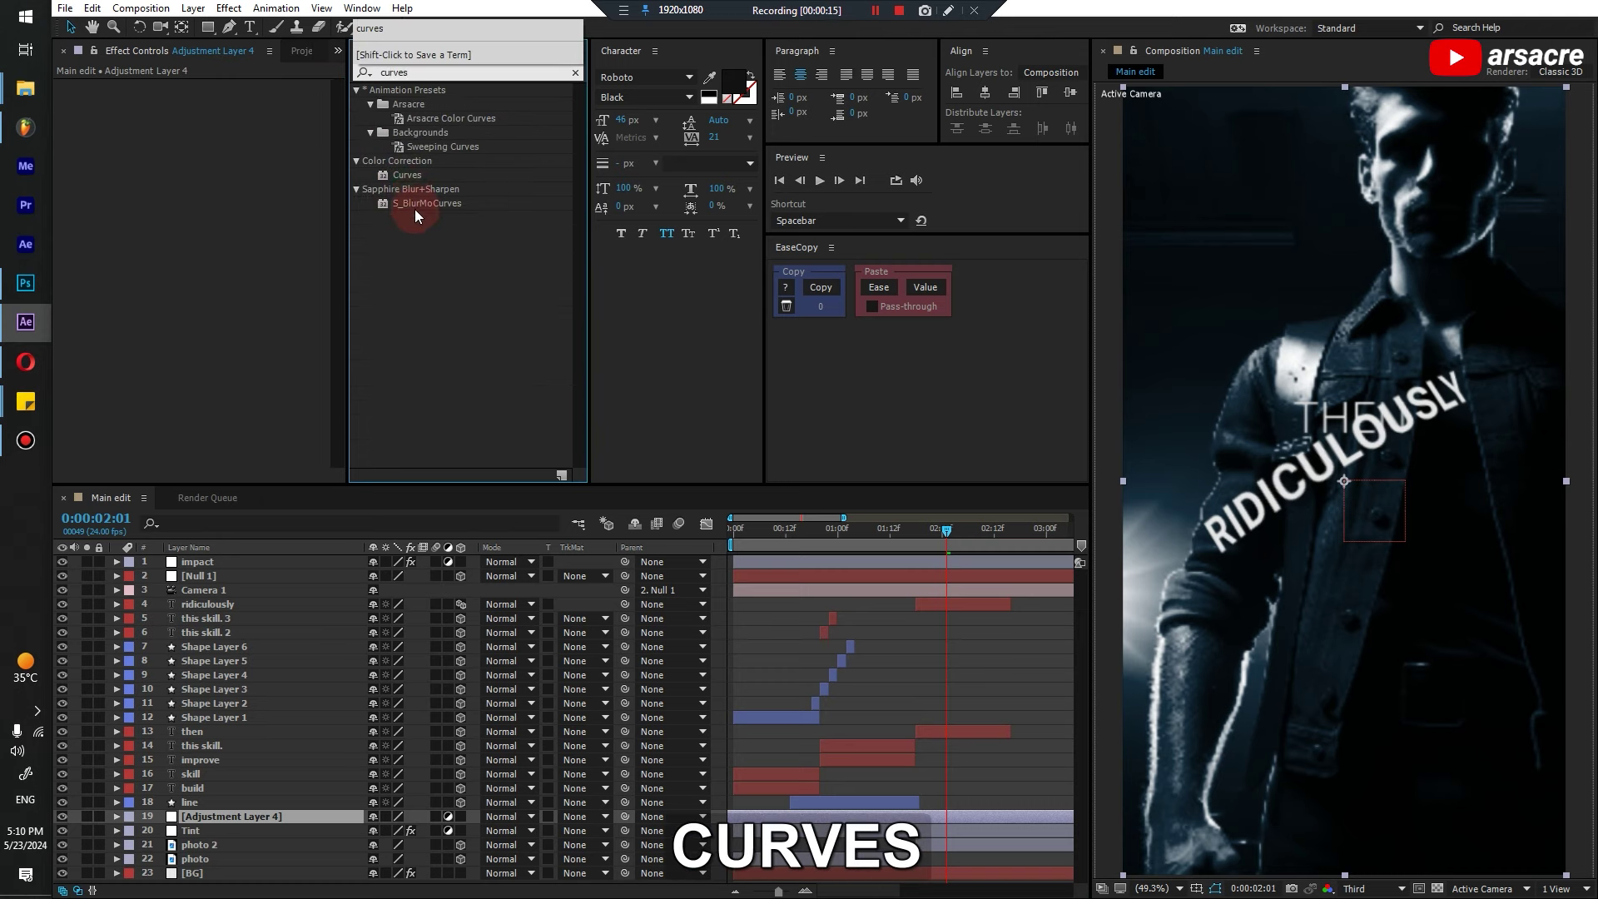
pyautogui.moveTo(407, 175); pyautogui.dragTo(214, 268)
pyautogui.press('space')
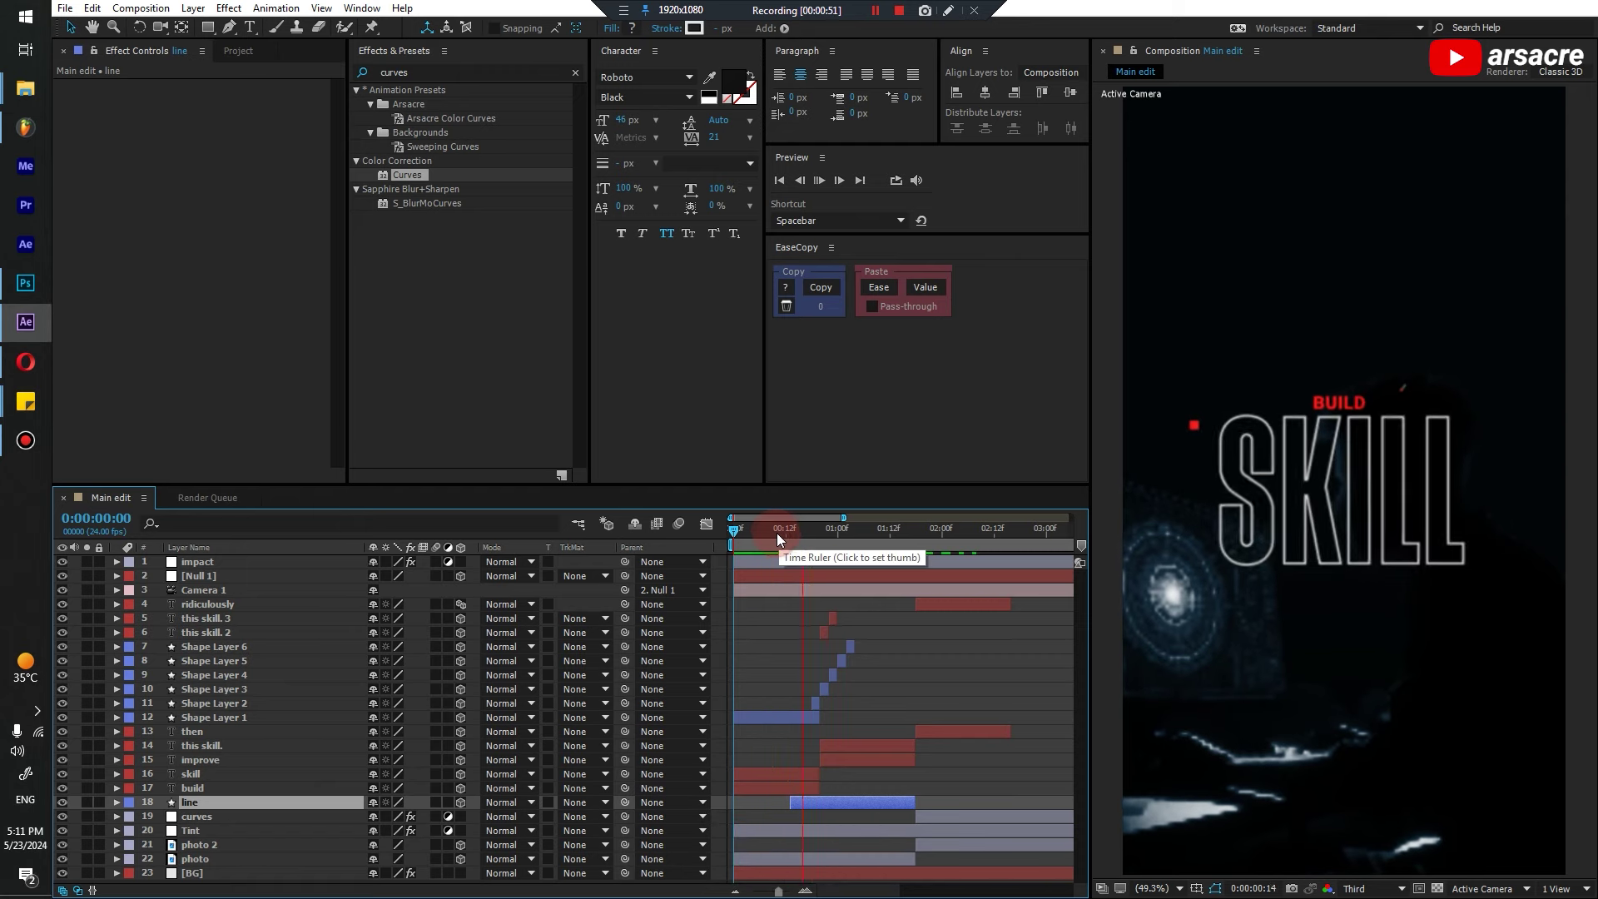
# Set the label colour of Null 1 and Camera 1 to Green, and reveal the camera's Position
pyautogui.click(193, 586)
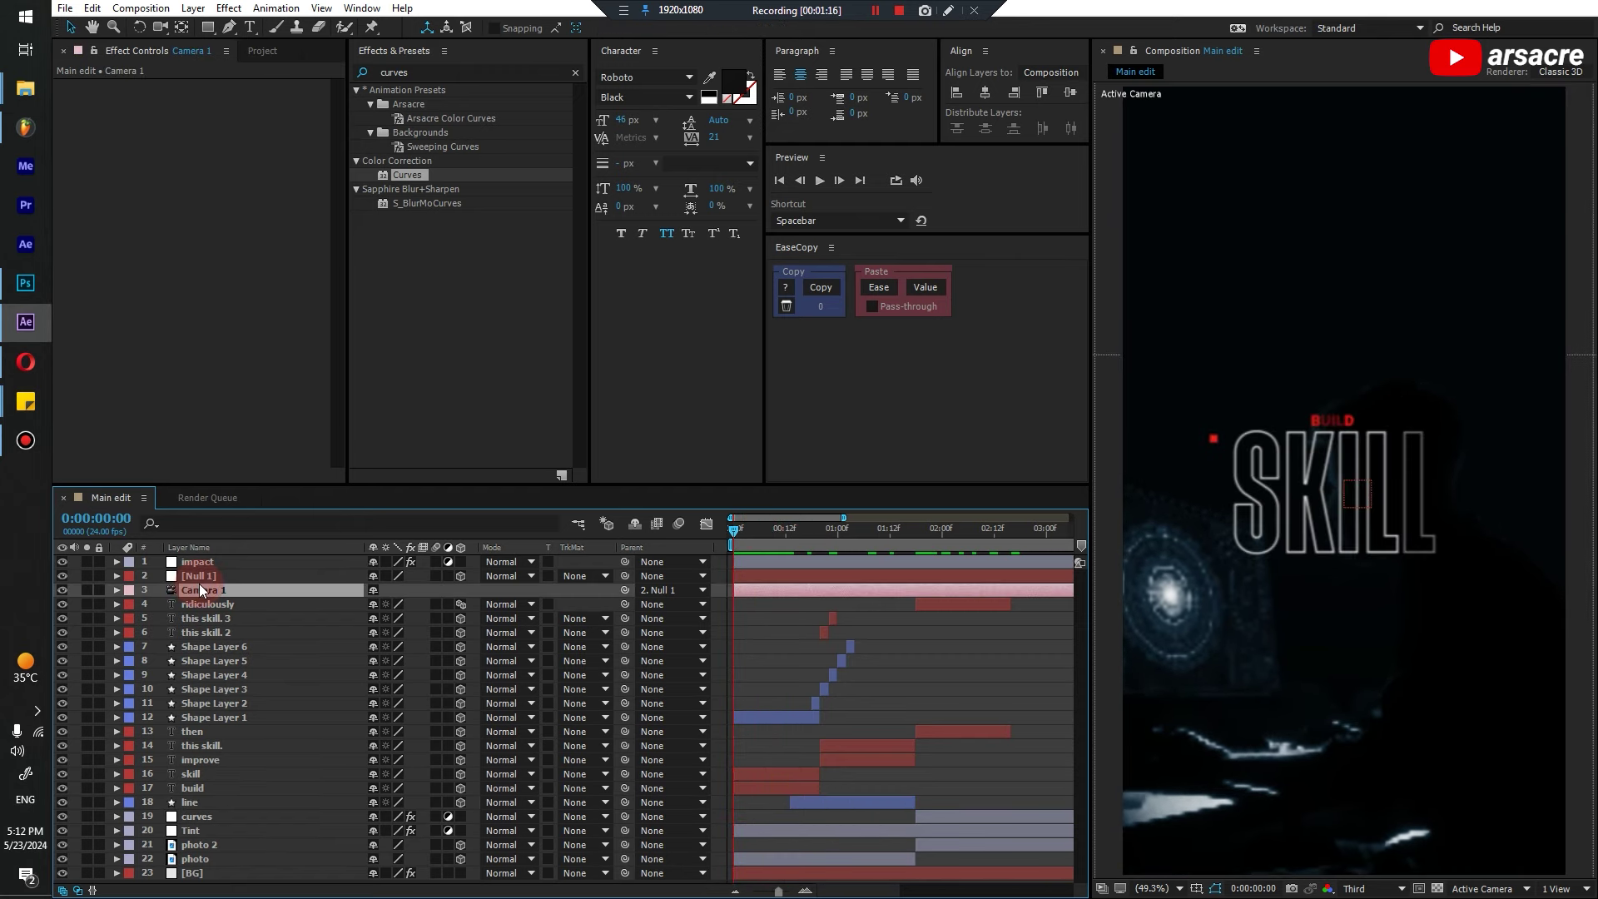
pyautogui.keyDown('shift'); pyautogui.click(198, 575); pyautogui.keyUp('shift')
pyautogui.click(129, 580)
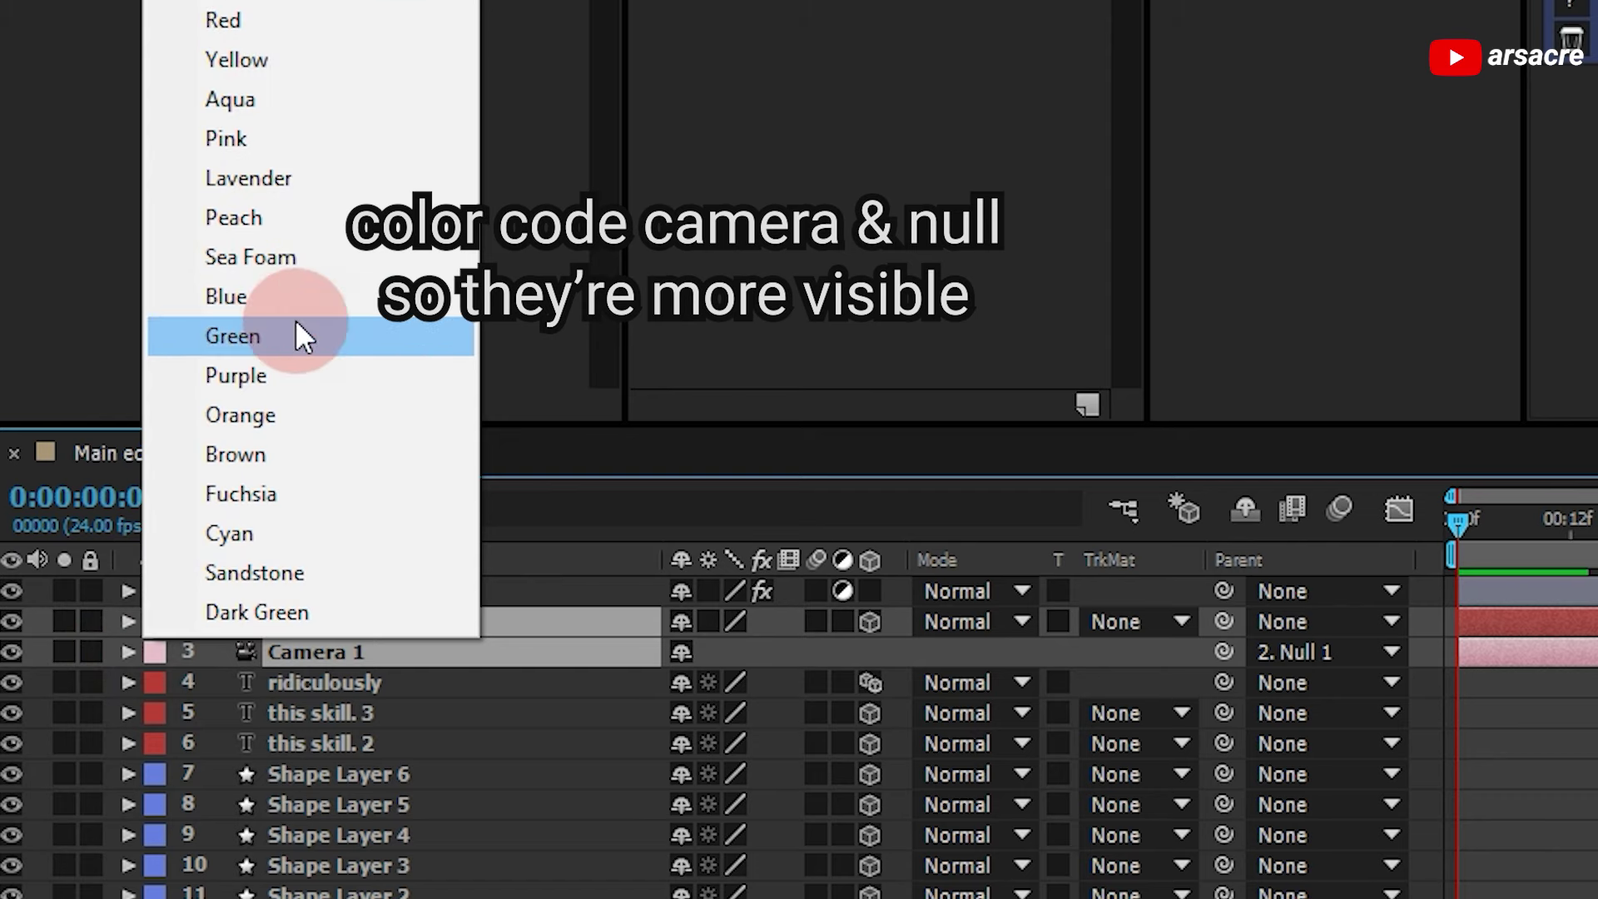
pyautogui.click(296, 321)
pyautogui.click(1514, 647)
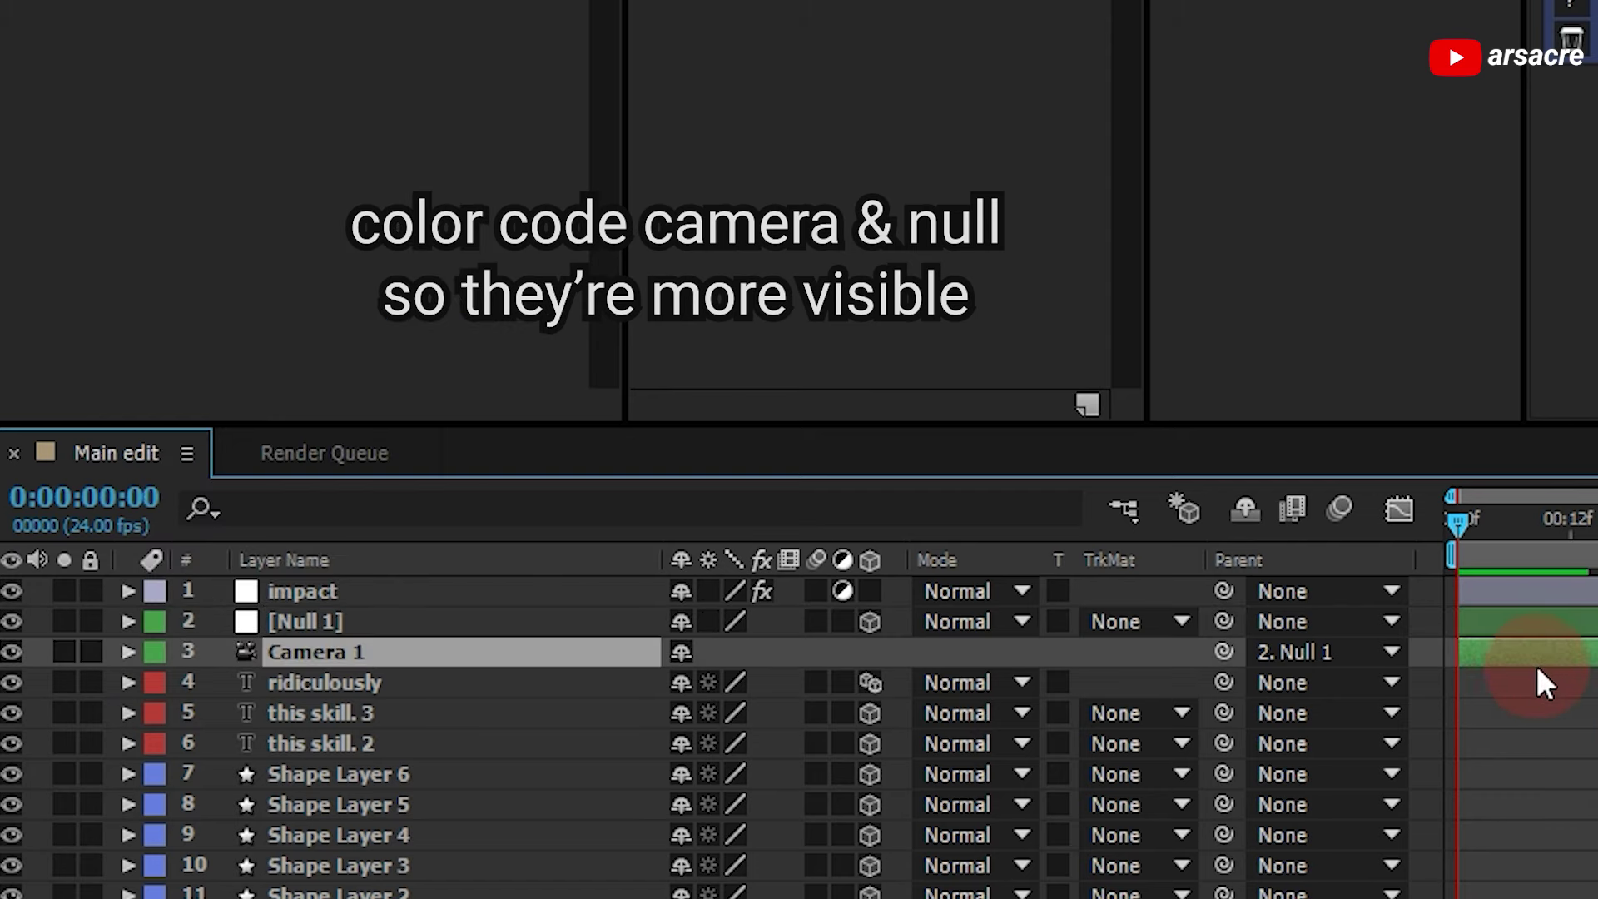
pyautogui.press('p')
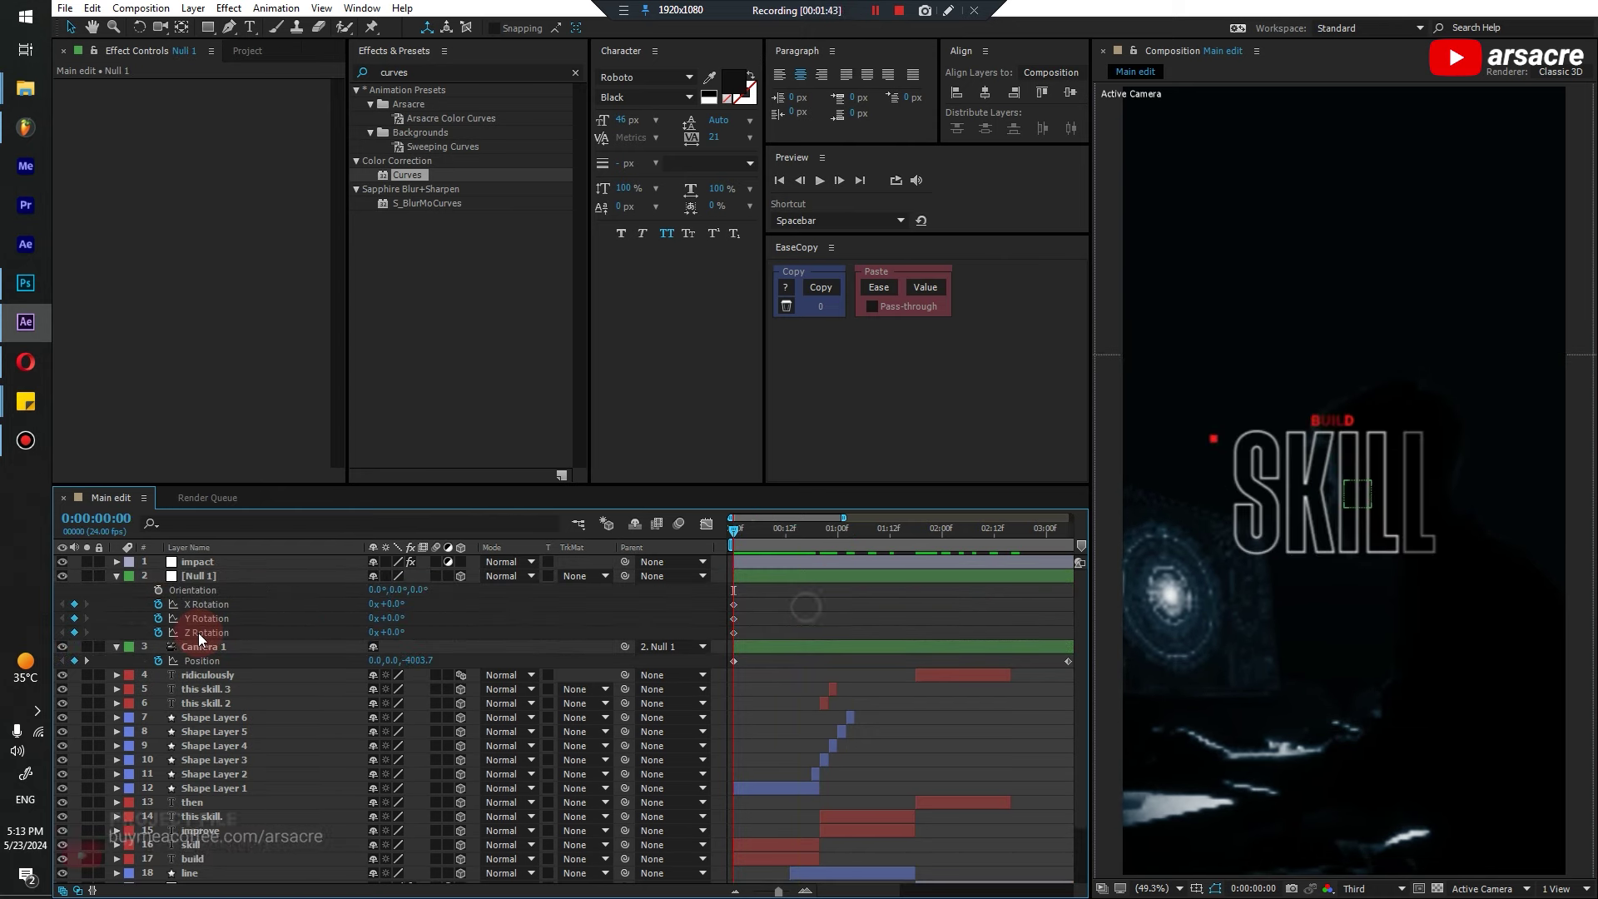
# Remove Null 1's Z Rotation animation and move its X and Y Rotation keyframes to shortly before one second
pyautogui.click(156, 632)
pyautogui.click(163, 618)
pyautogui.keyDown('shift'); pyautogui.click(166, 603); pyautogui.keyUp('shift')
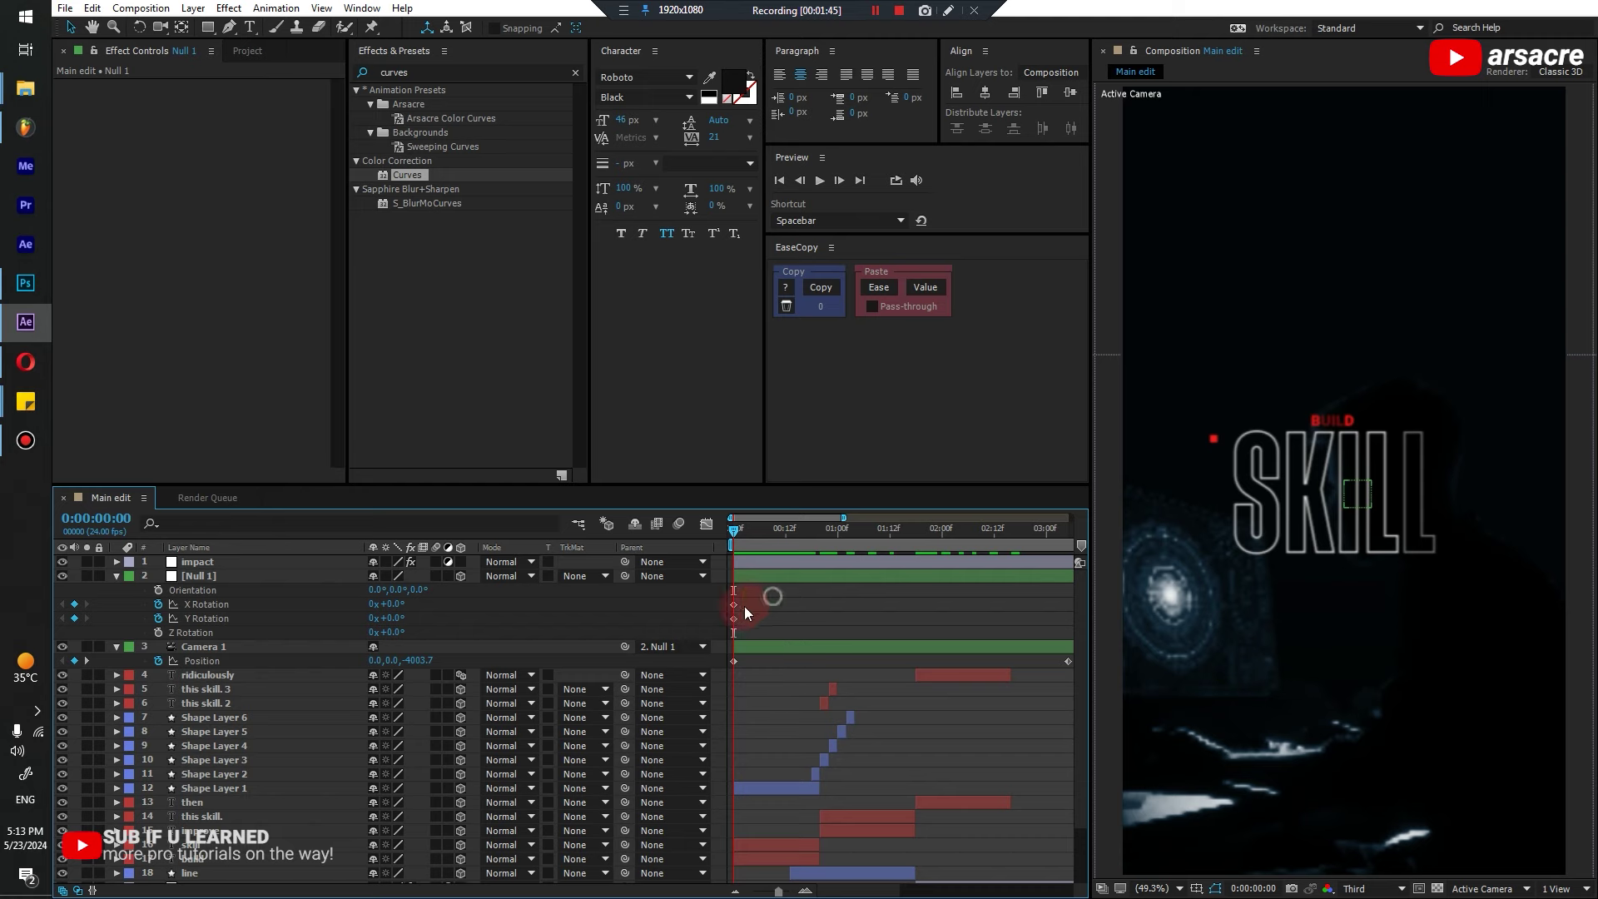
pyautogui.moveTo(733, 619); pyautogui.dragTo(801, 618)
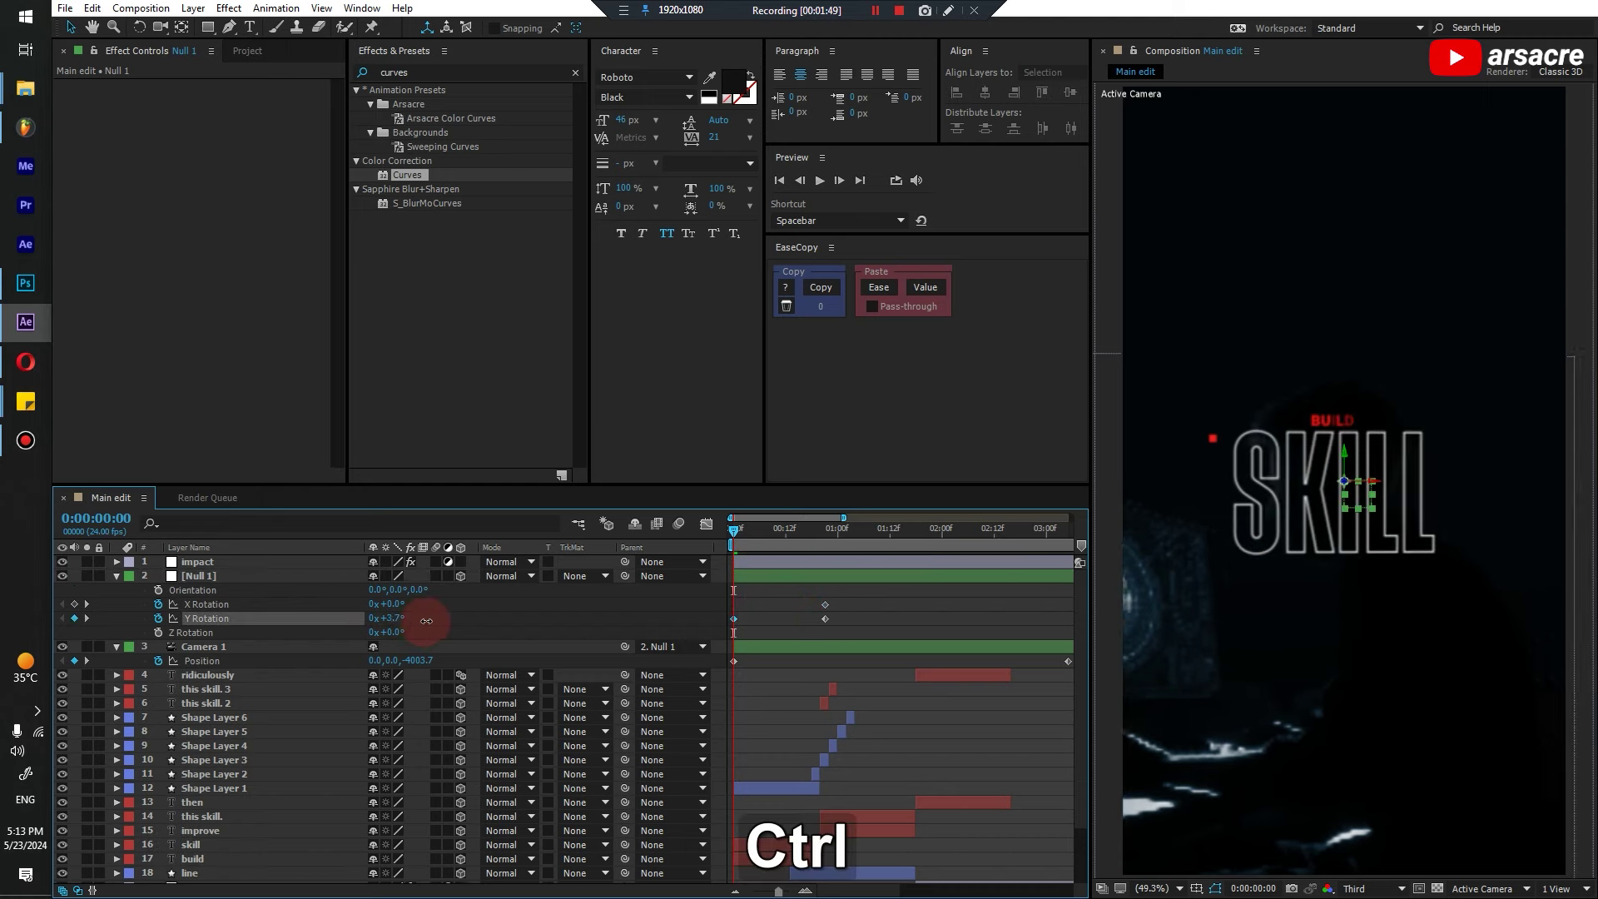
# Set Null 1's X Rotation to -10.0° and Y Rotation to -9.8° at the first frame, and pull the end keyframes back to about 0:00:00:16
pyautogui.moveTo(424, 603); pyautogui.dragTo(574, 612)
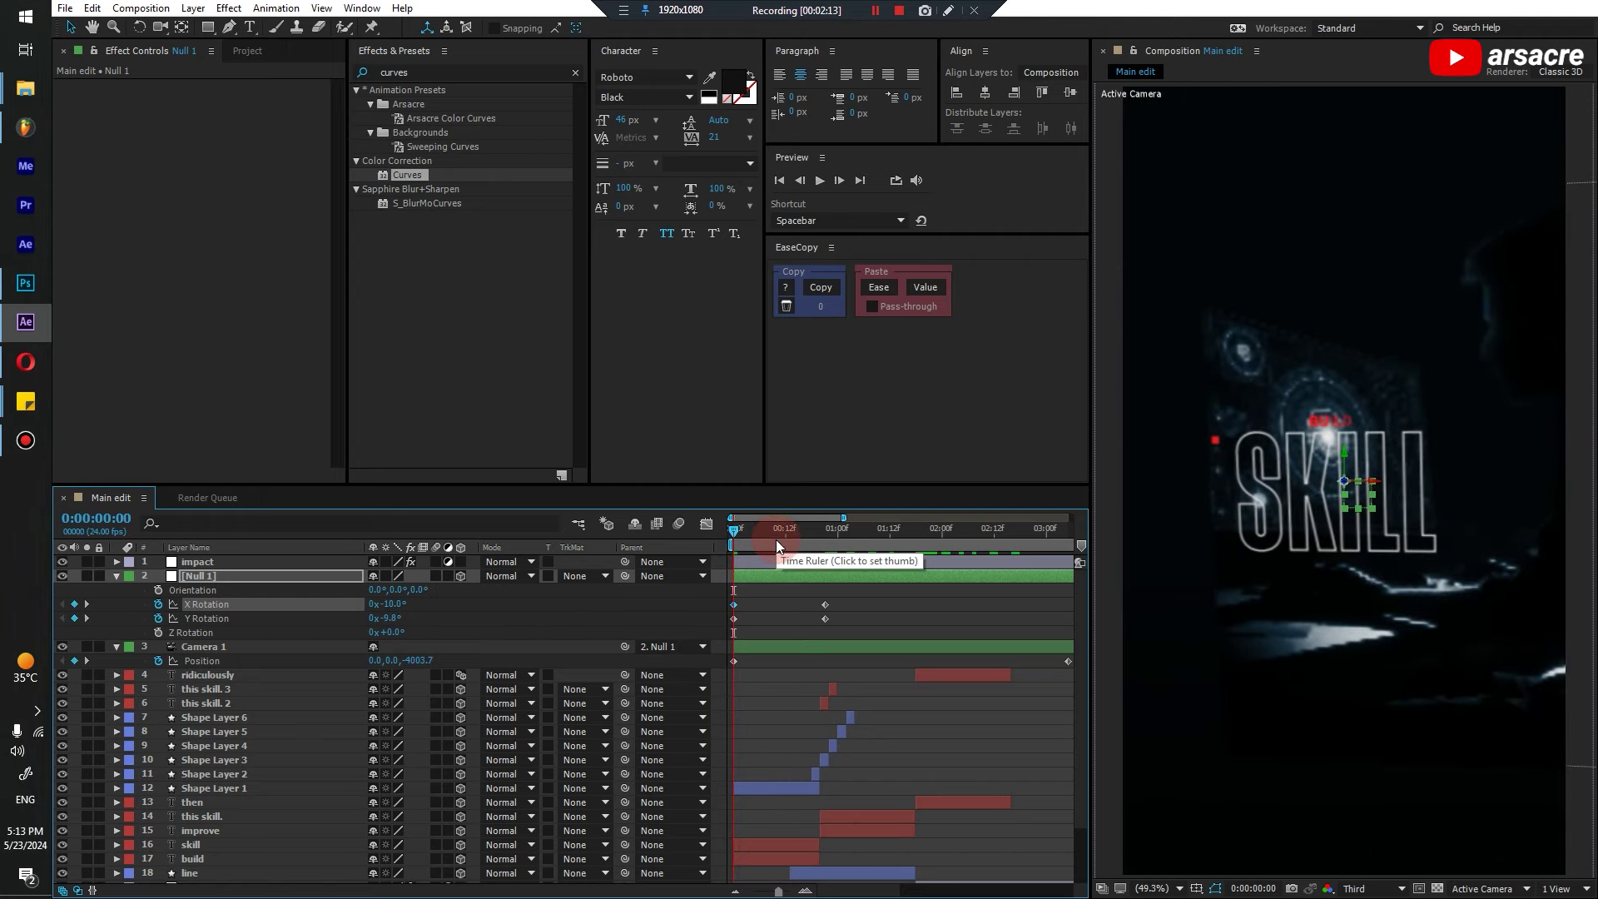
pyautogui.moveTo(775, 539); pyautogui.dragTo(804, 591)
pyautogui.press('space')
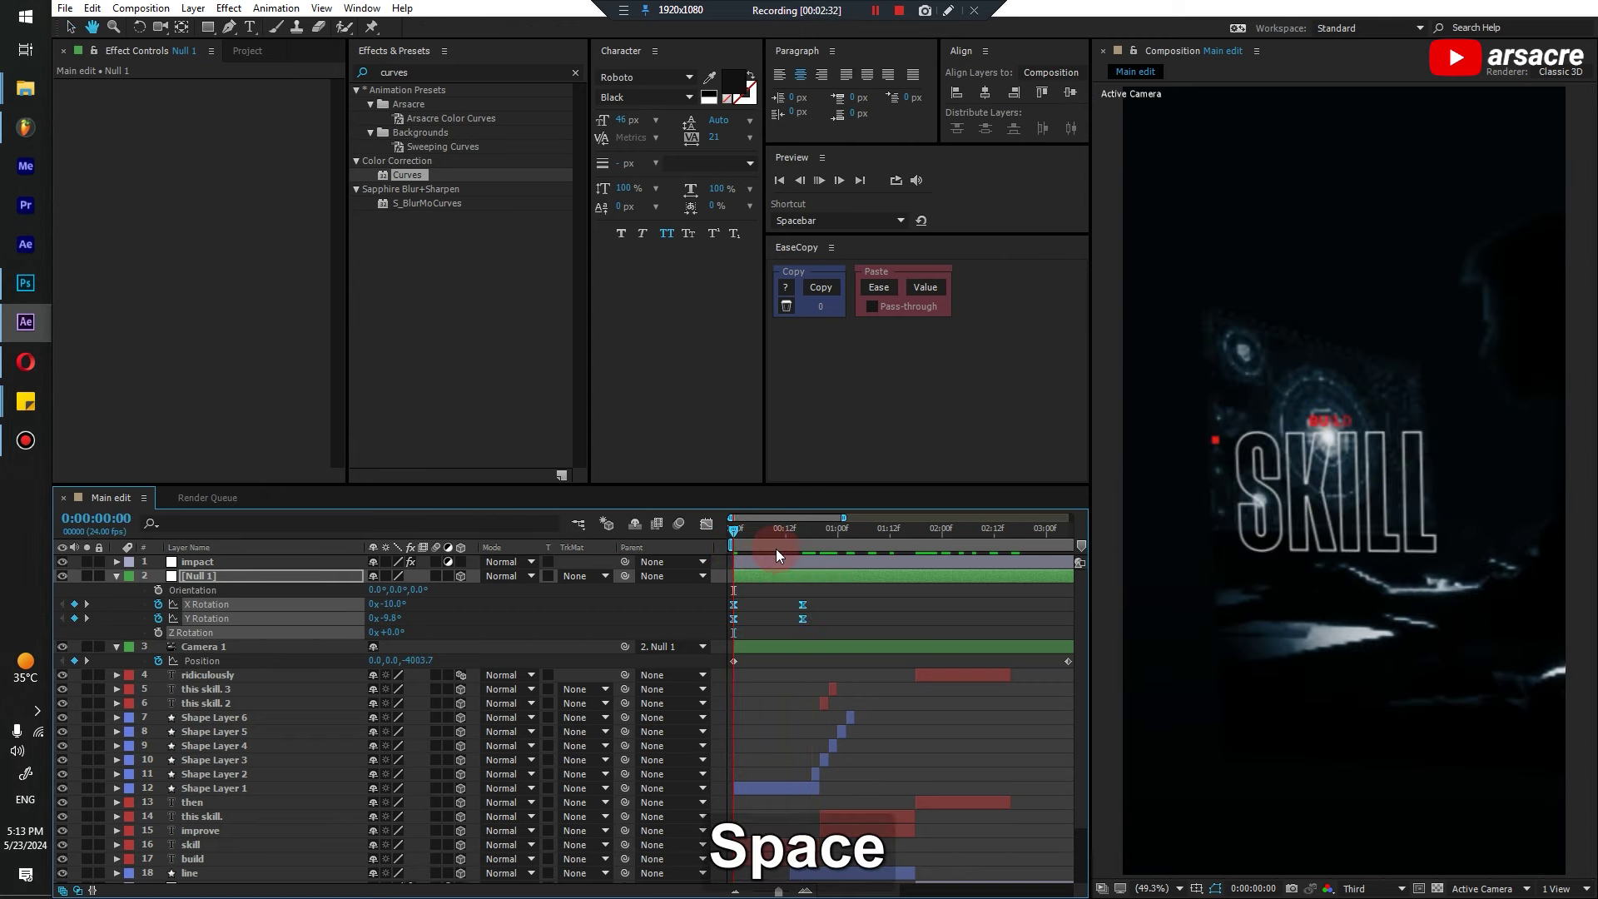
pyautogui.press('space')
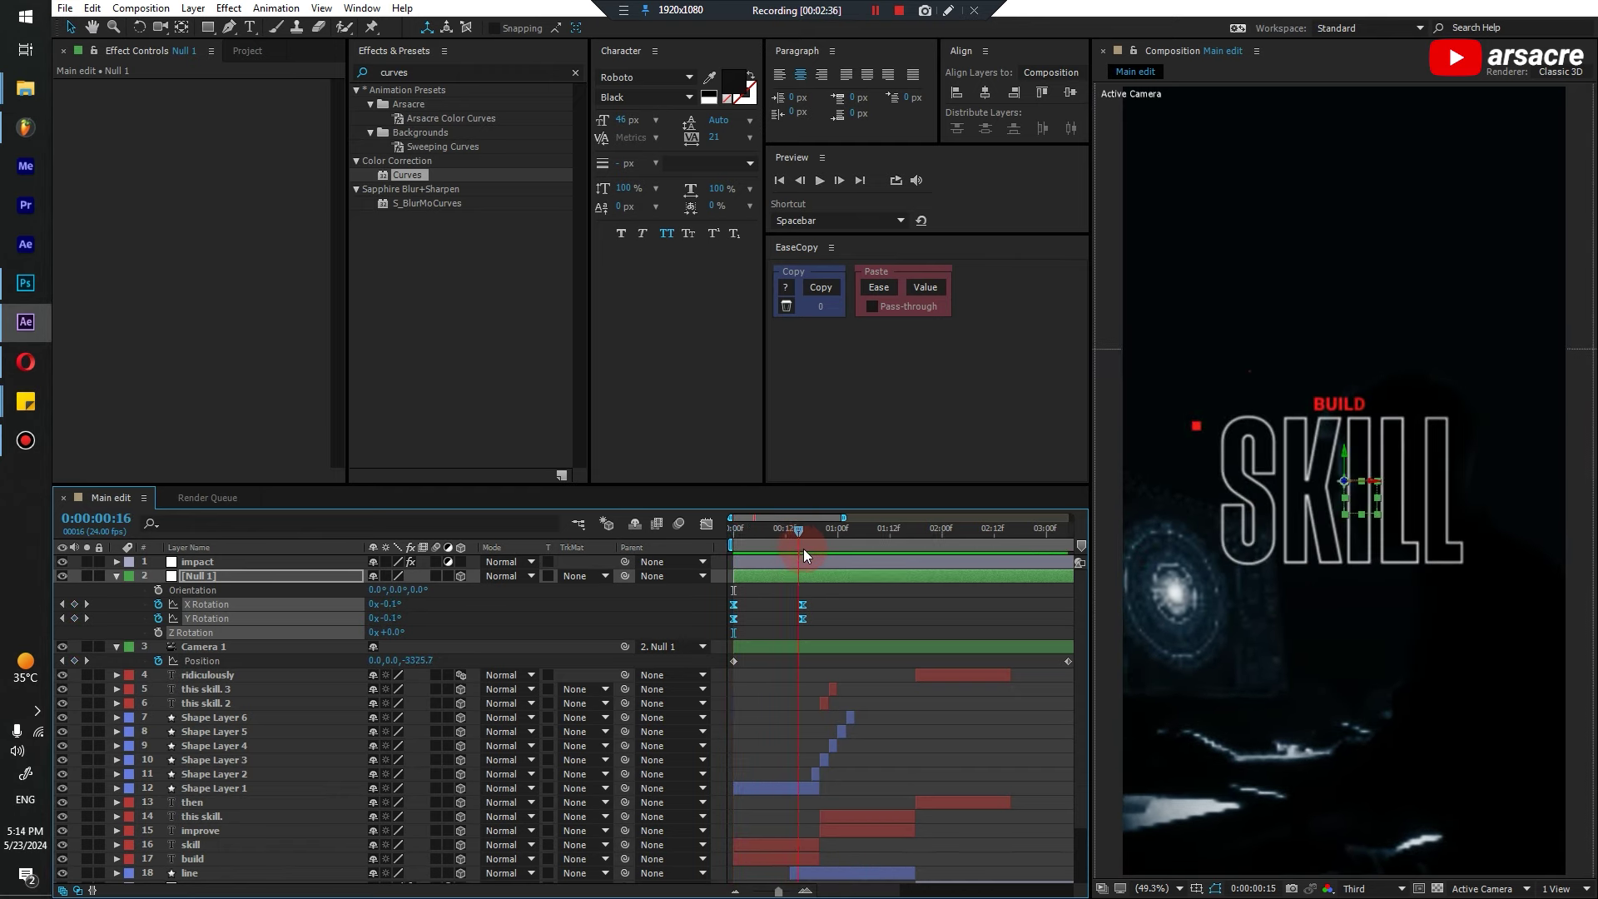
# Make the line layer start near the first frame and end with the photo layer, and collapse its keyframes
pyautogui.scroll(-3, 716, 587)
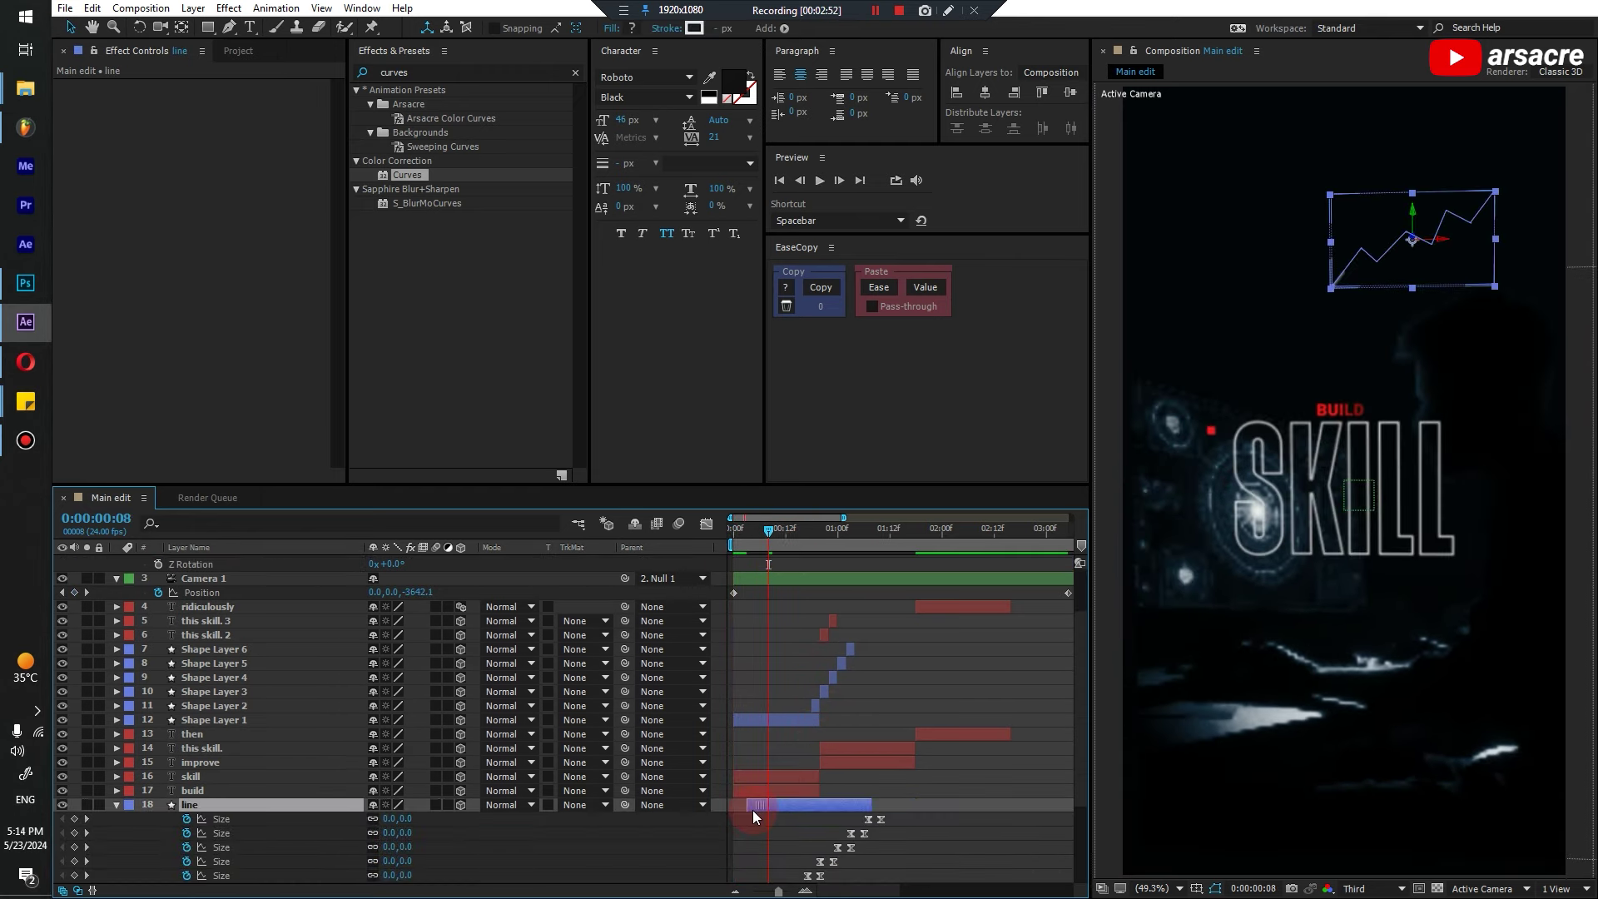
pyautogui.press('u')
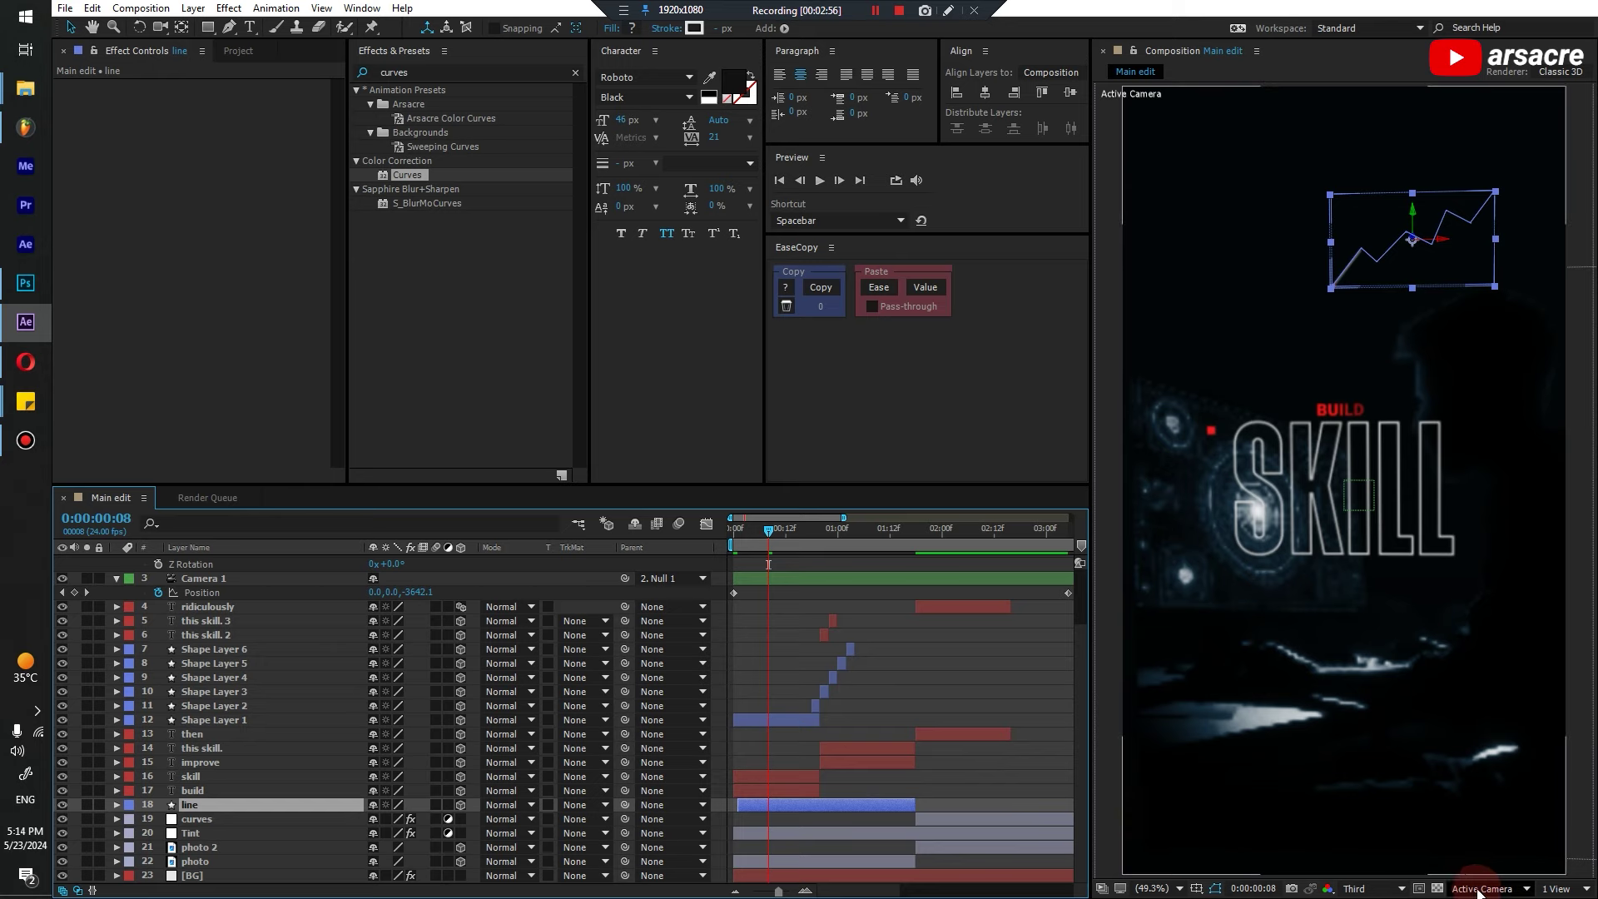
# Switch the composition to the Top view and push the photo layer back to a Z position of 50036
pyautogui.click(1480, 889)
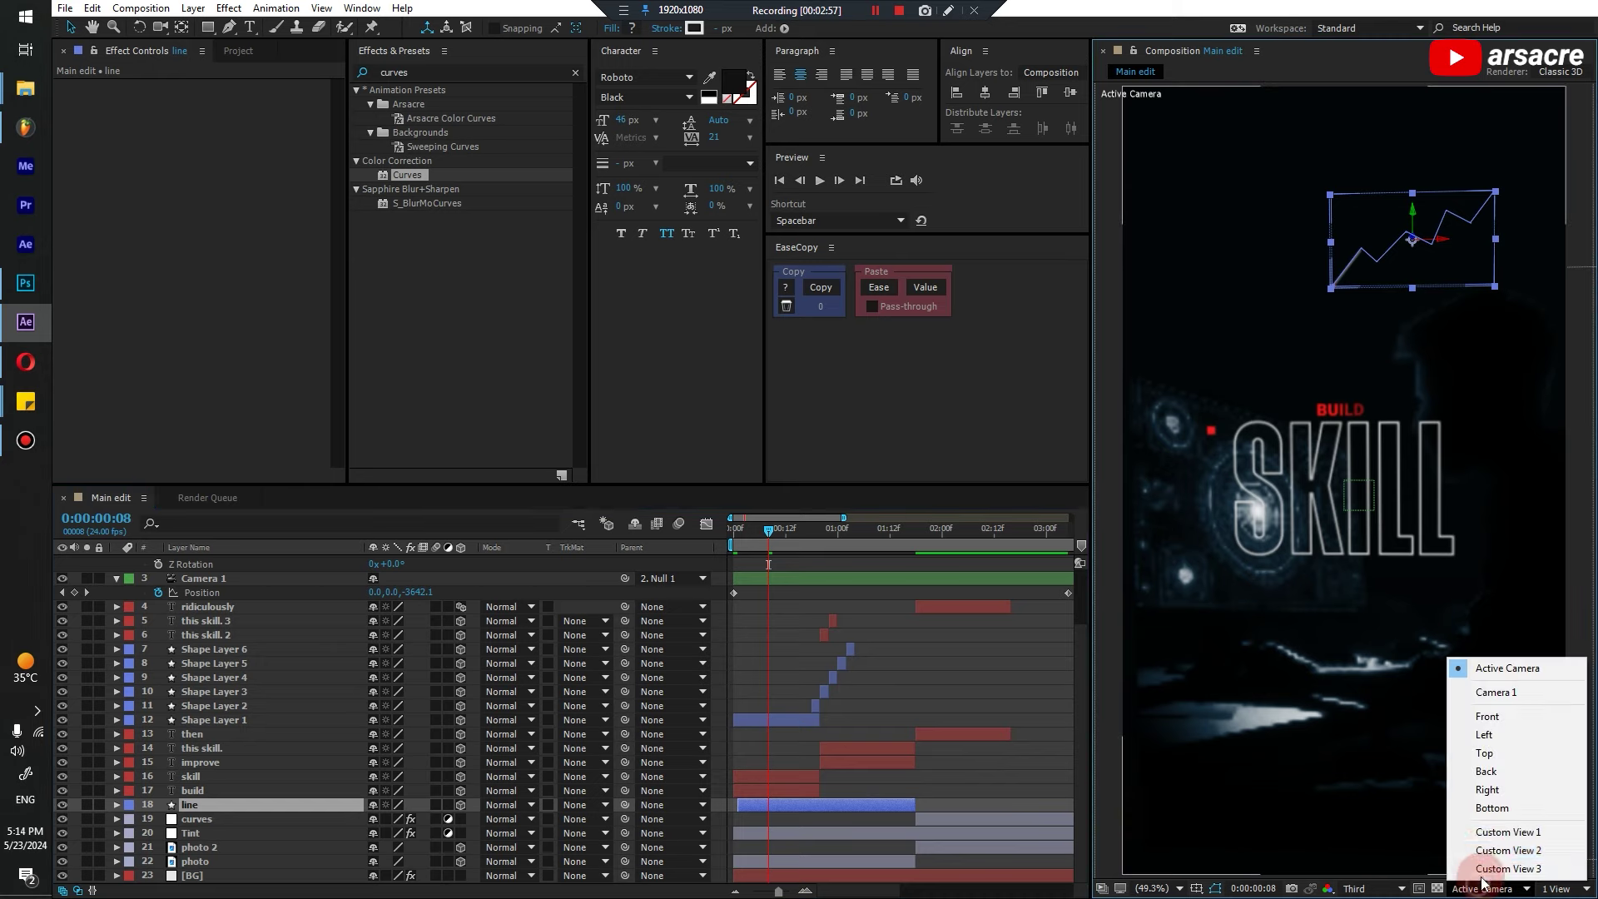
pyautogui.click(1484, 754)
pyautogui.scroll(-5, 1380, 521)
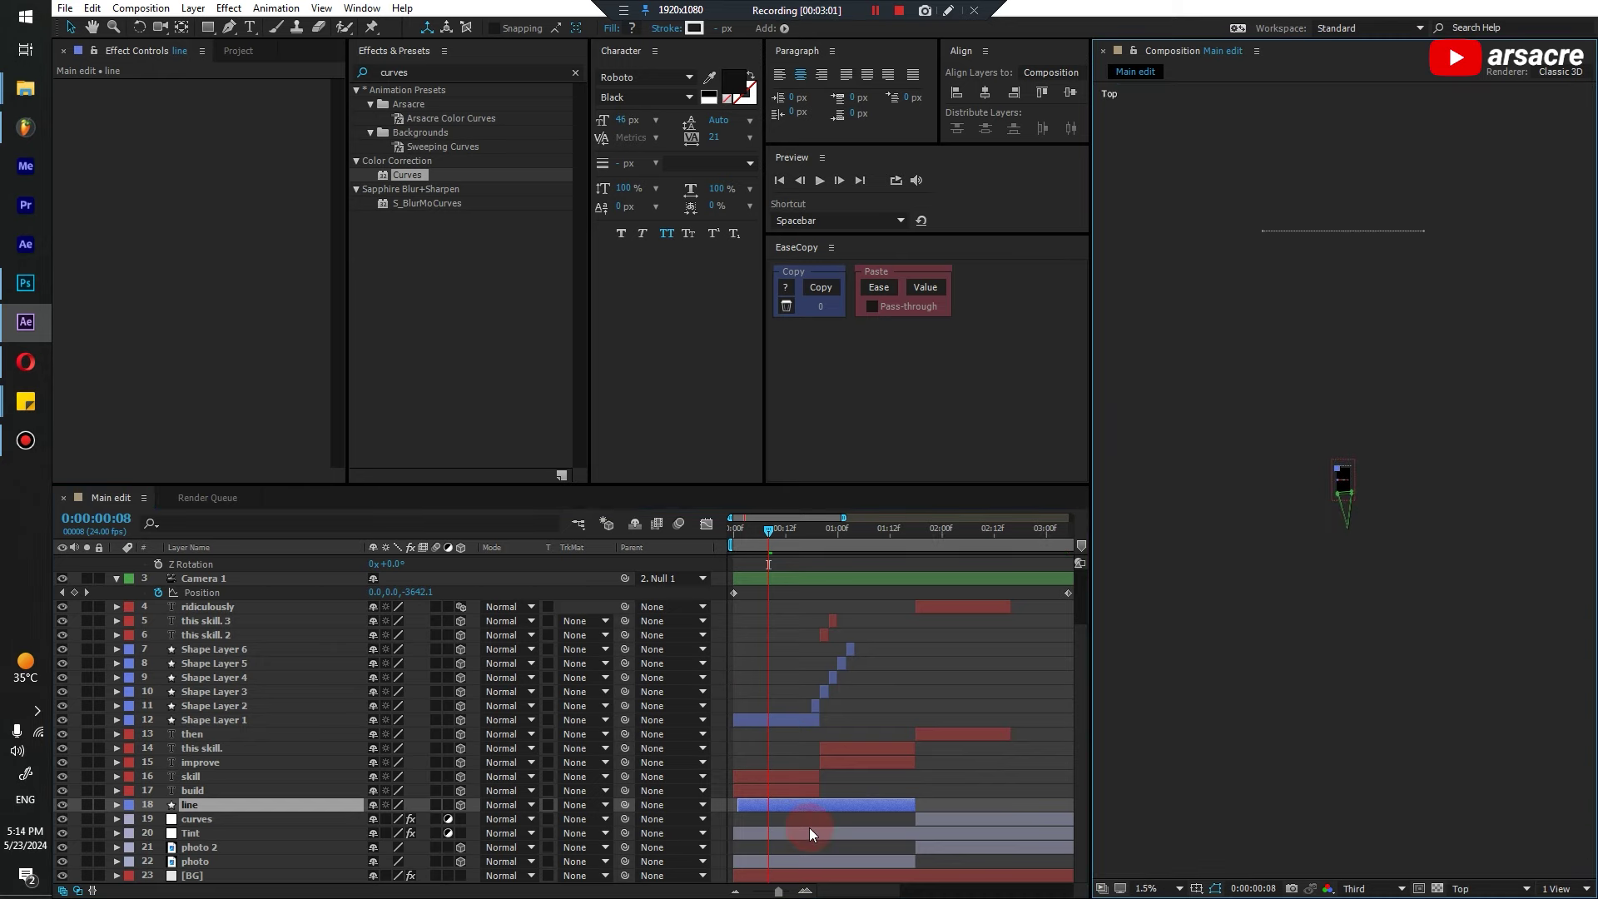
pyautogui.click(783, 864)
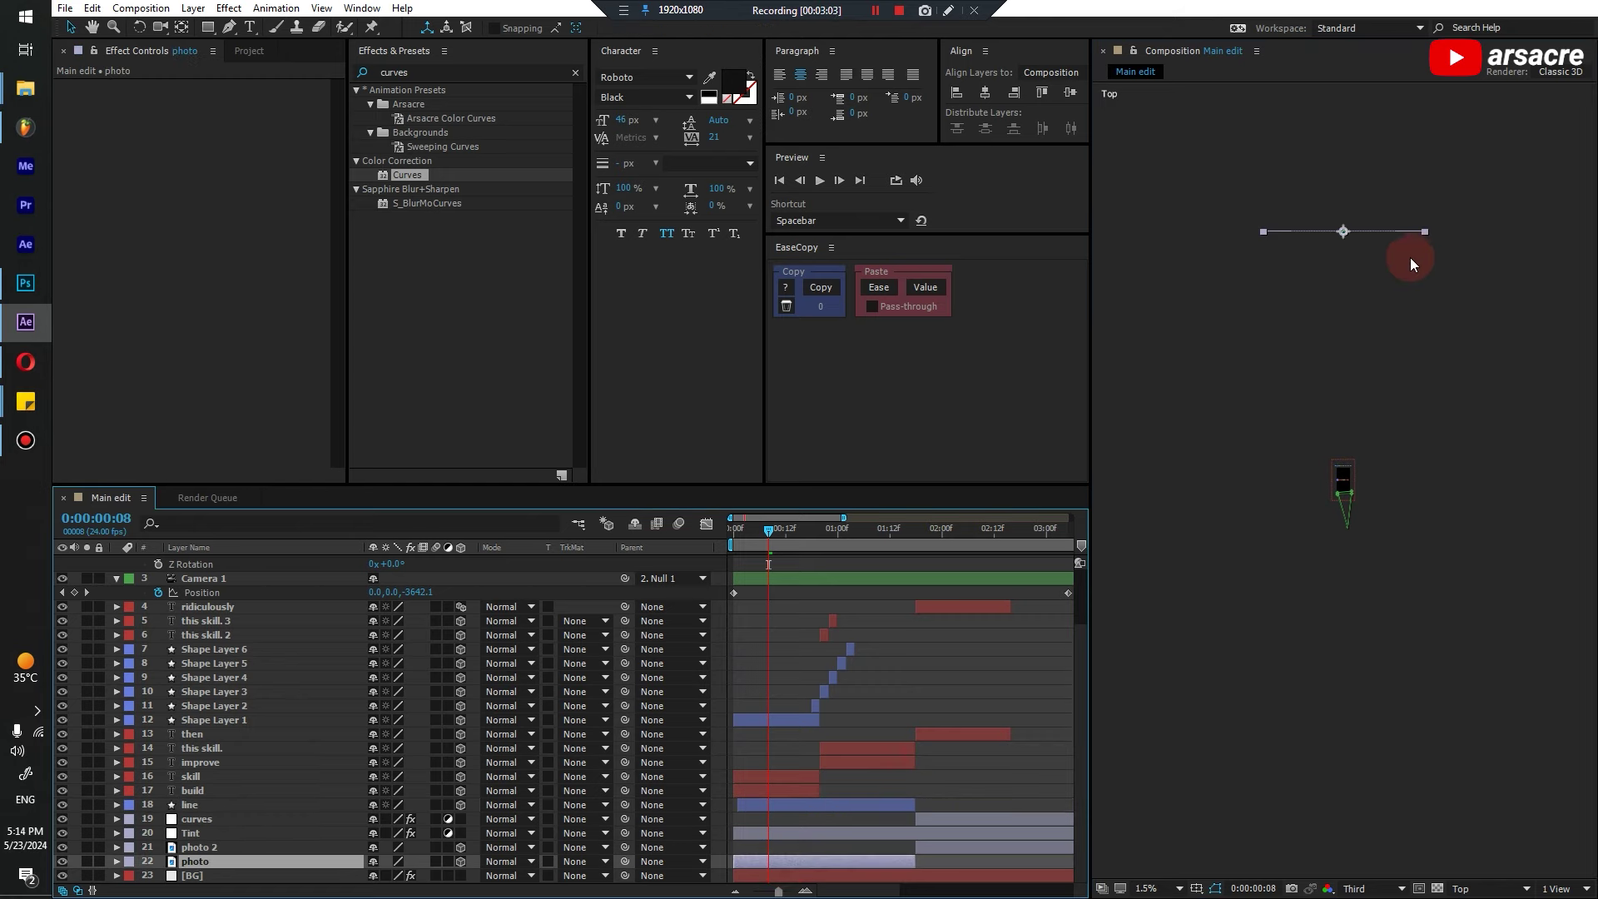
pyautogui.press('p')
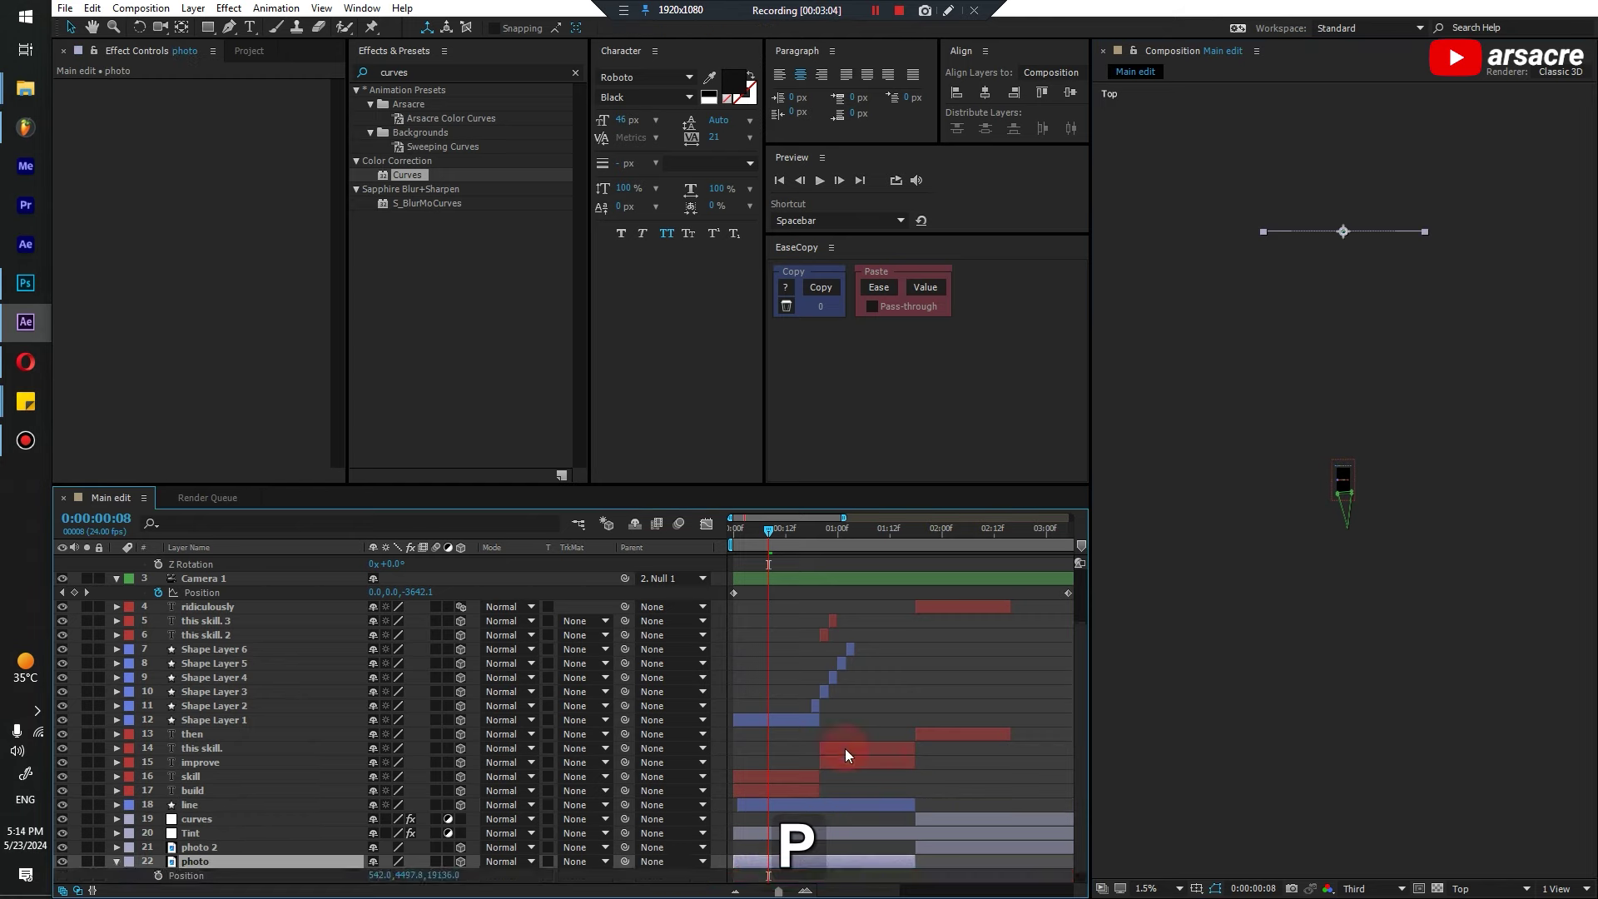
pyautogui.scroll(2, 716, 587)
pyautogui.scroll(-3, 715, 587)
pyautogui.moveTo(442, 860); pyautogui.dragTo(702, 874)
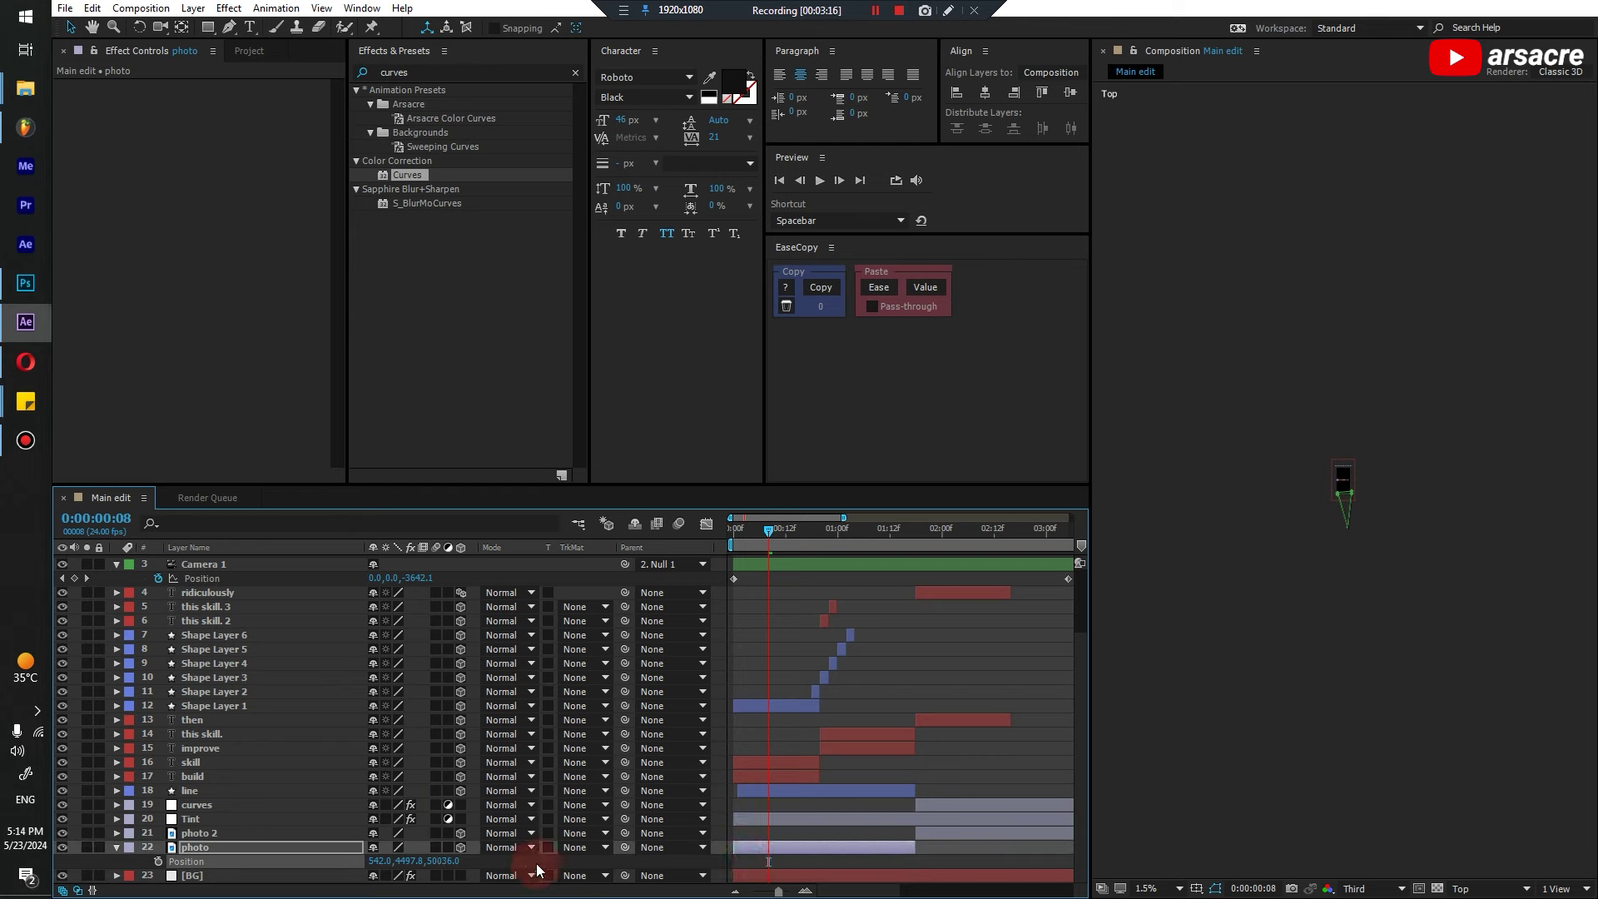
# Return the composition to the Active Camera view and scale the photo layer up until it fills the frame, then preview it
pyautogui.click(288, 852)
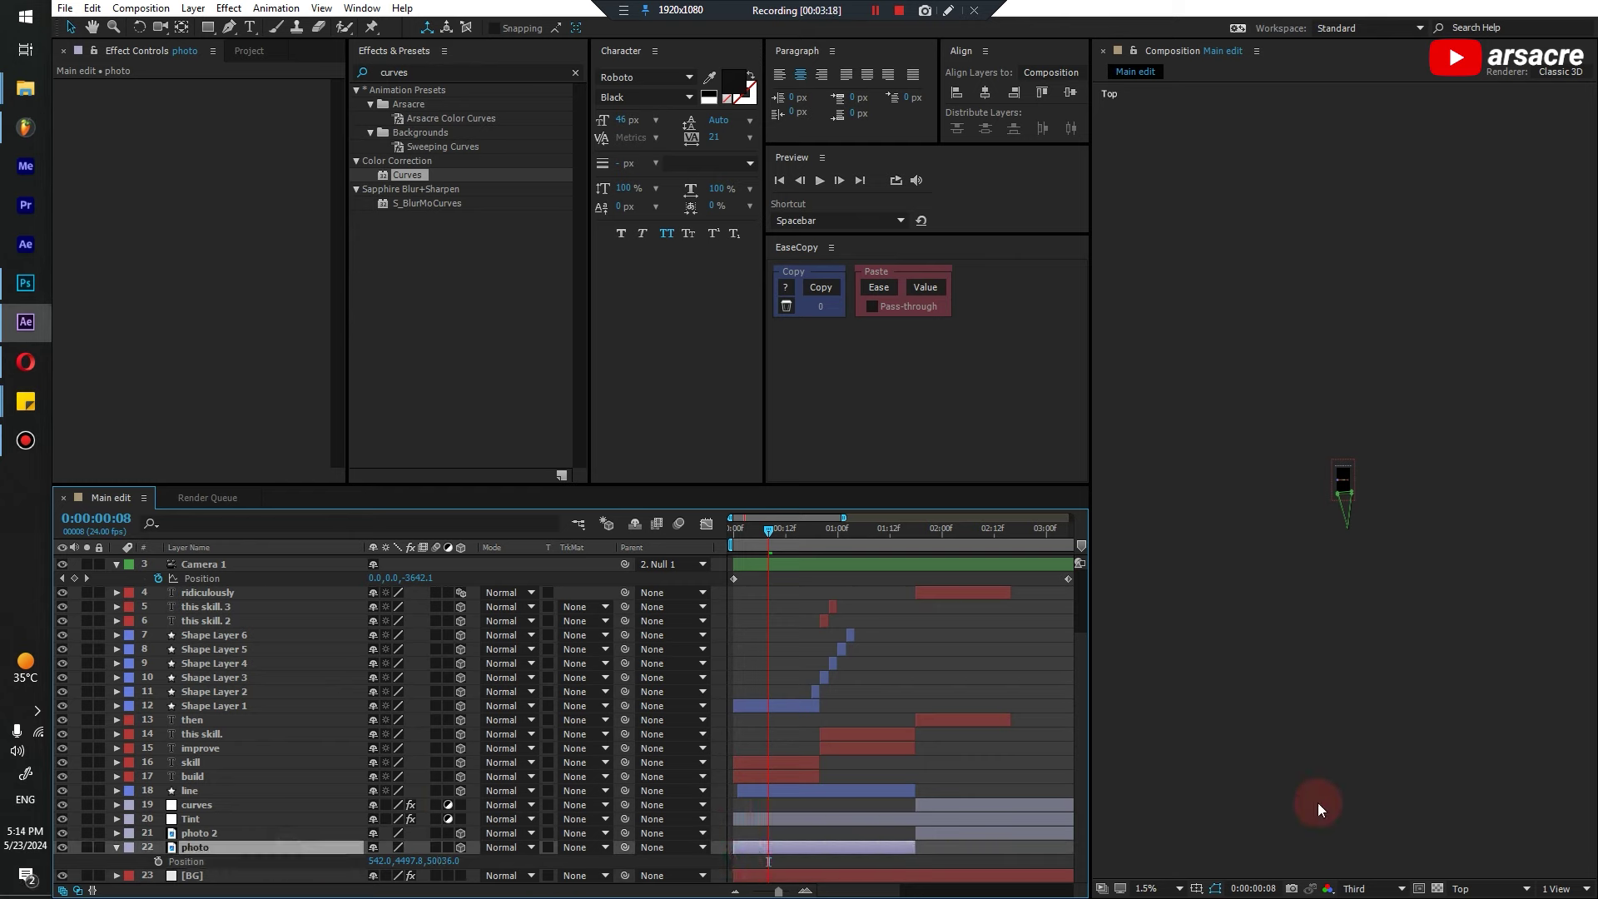
pyautogui.click(1465, 888)
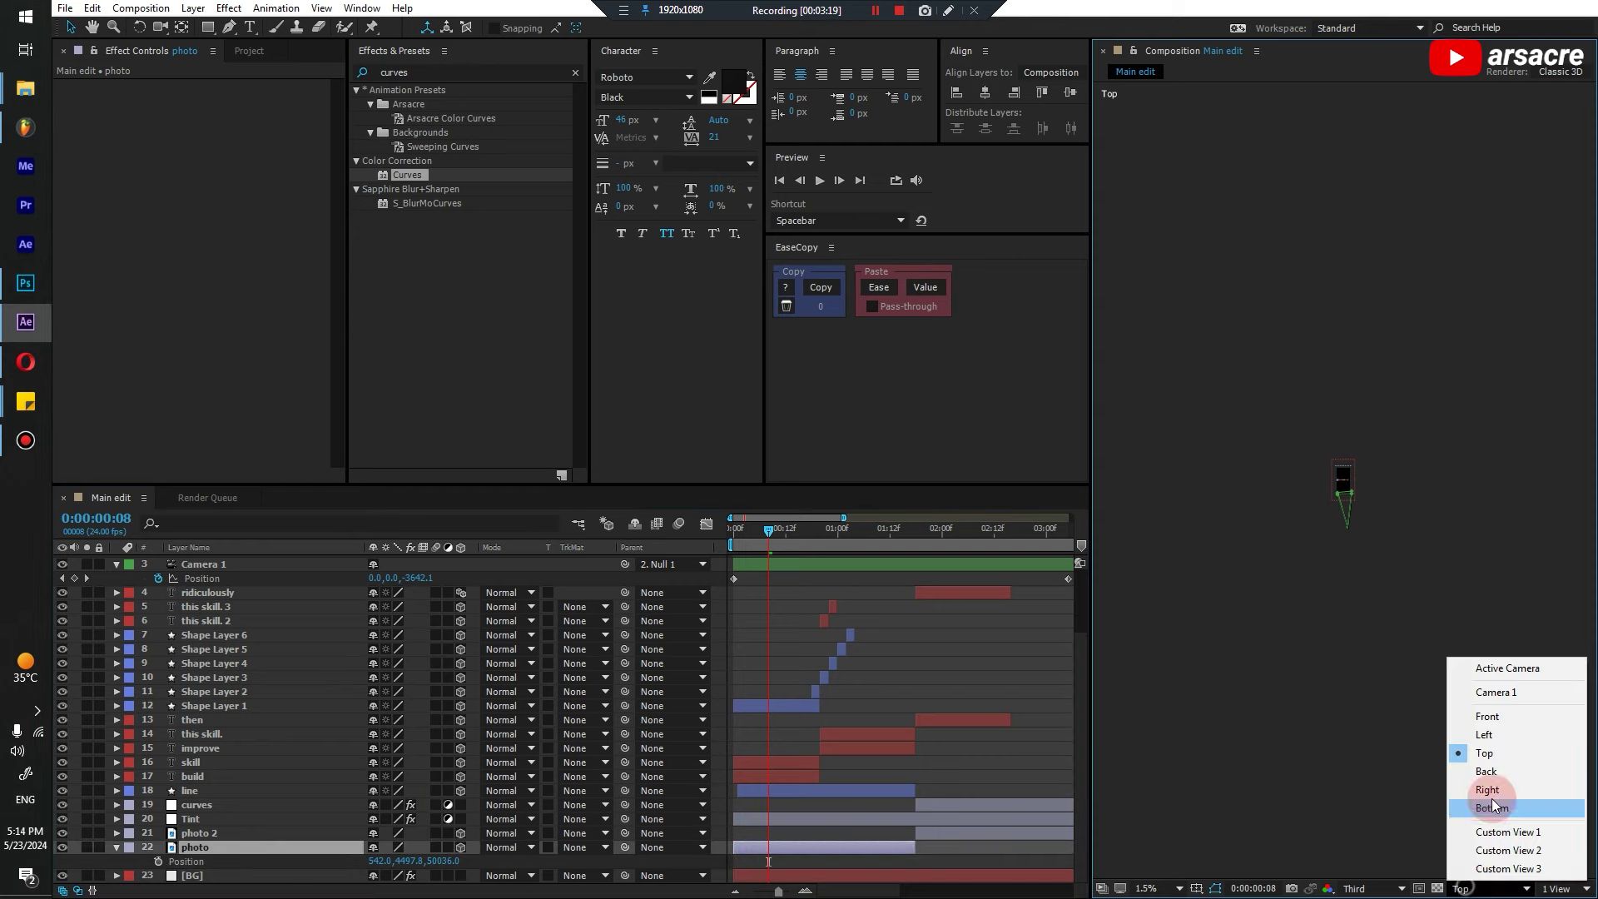
pyautogui.click(1491, 667)
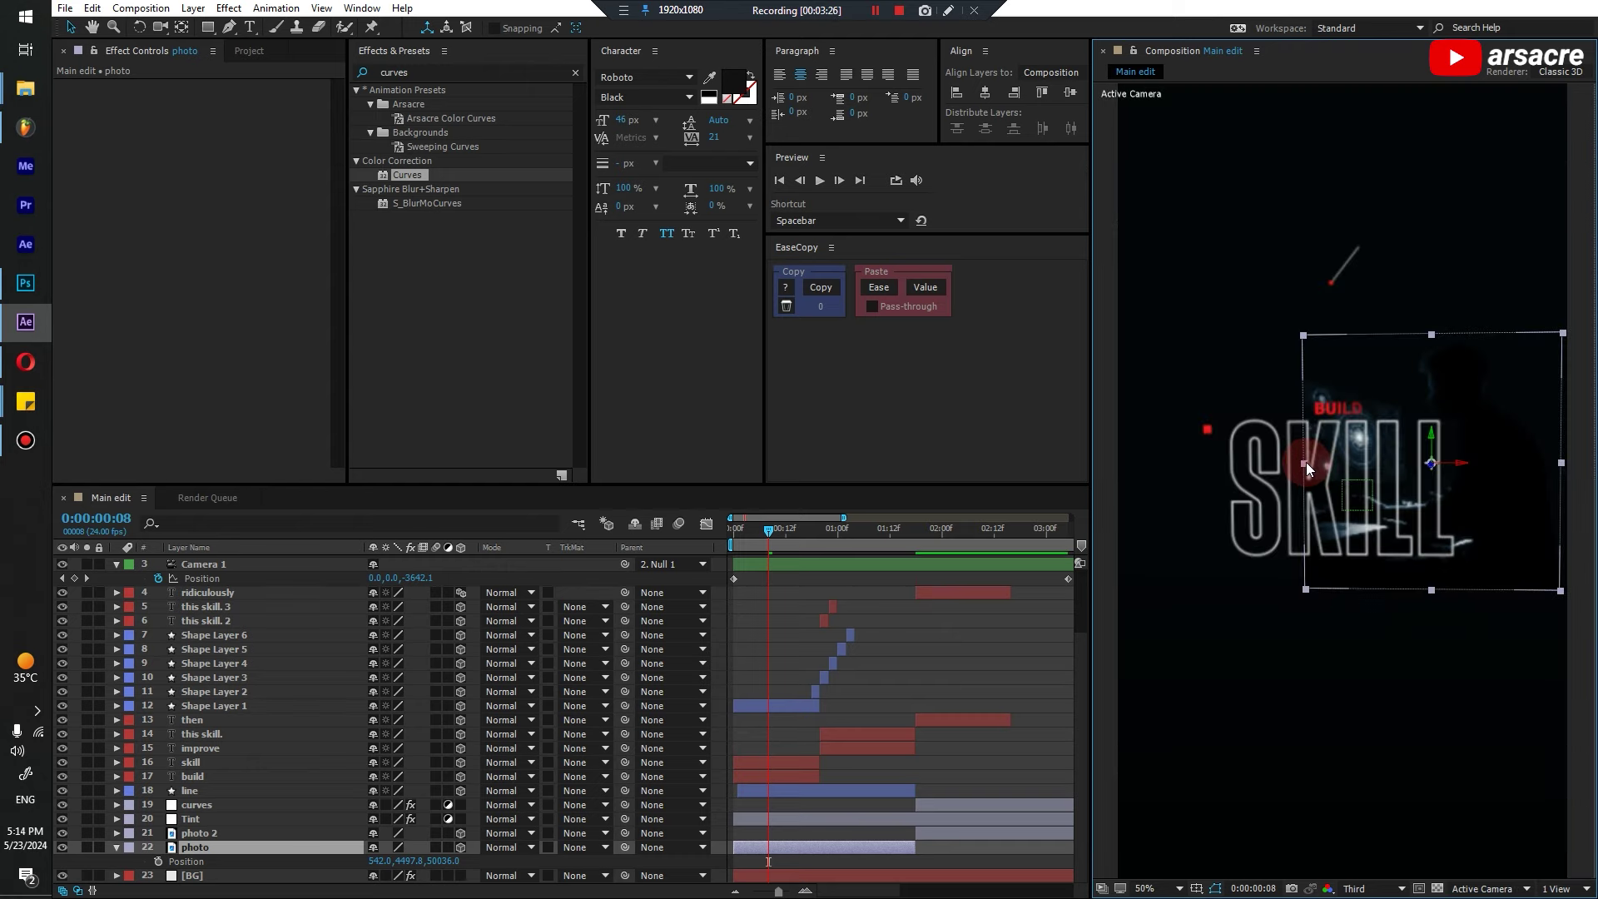
pyautogui.moveTo(1306, 462); pyautogui.dragTo(1066, 358)
pyautogui.press('v')
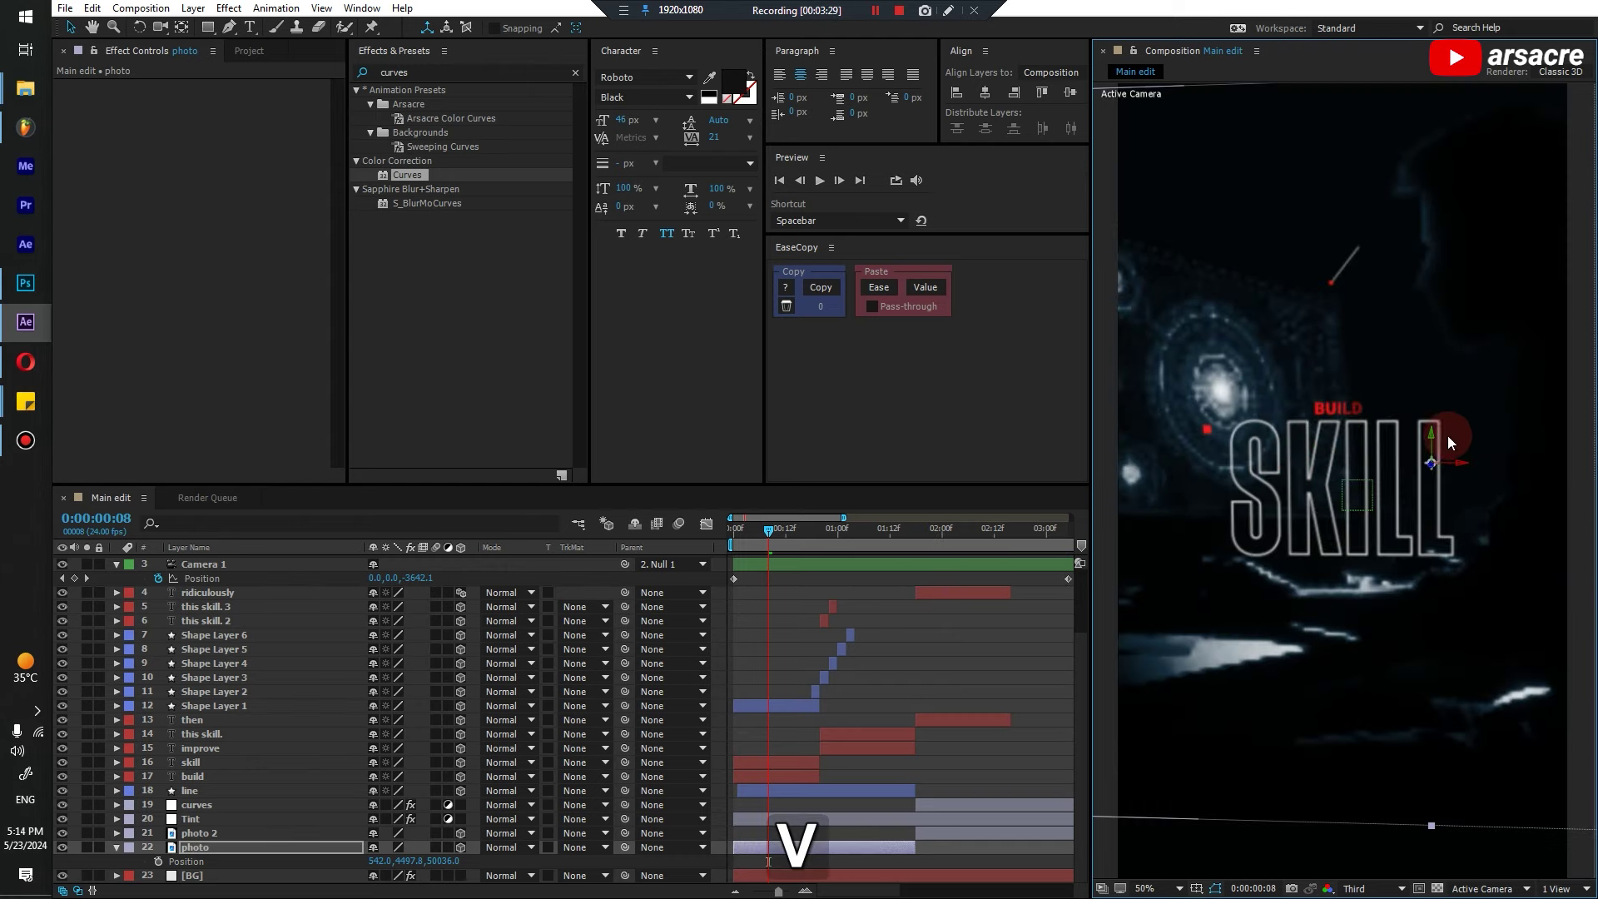
pyautogui.moveTo(770, 530); pyautogui.dragTo(702, 542)
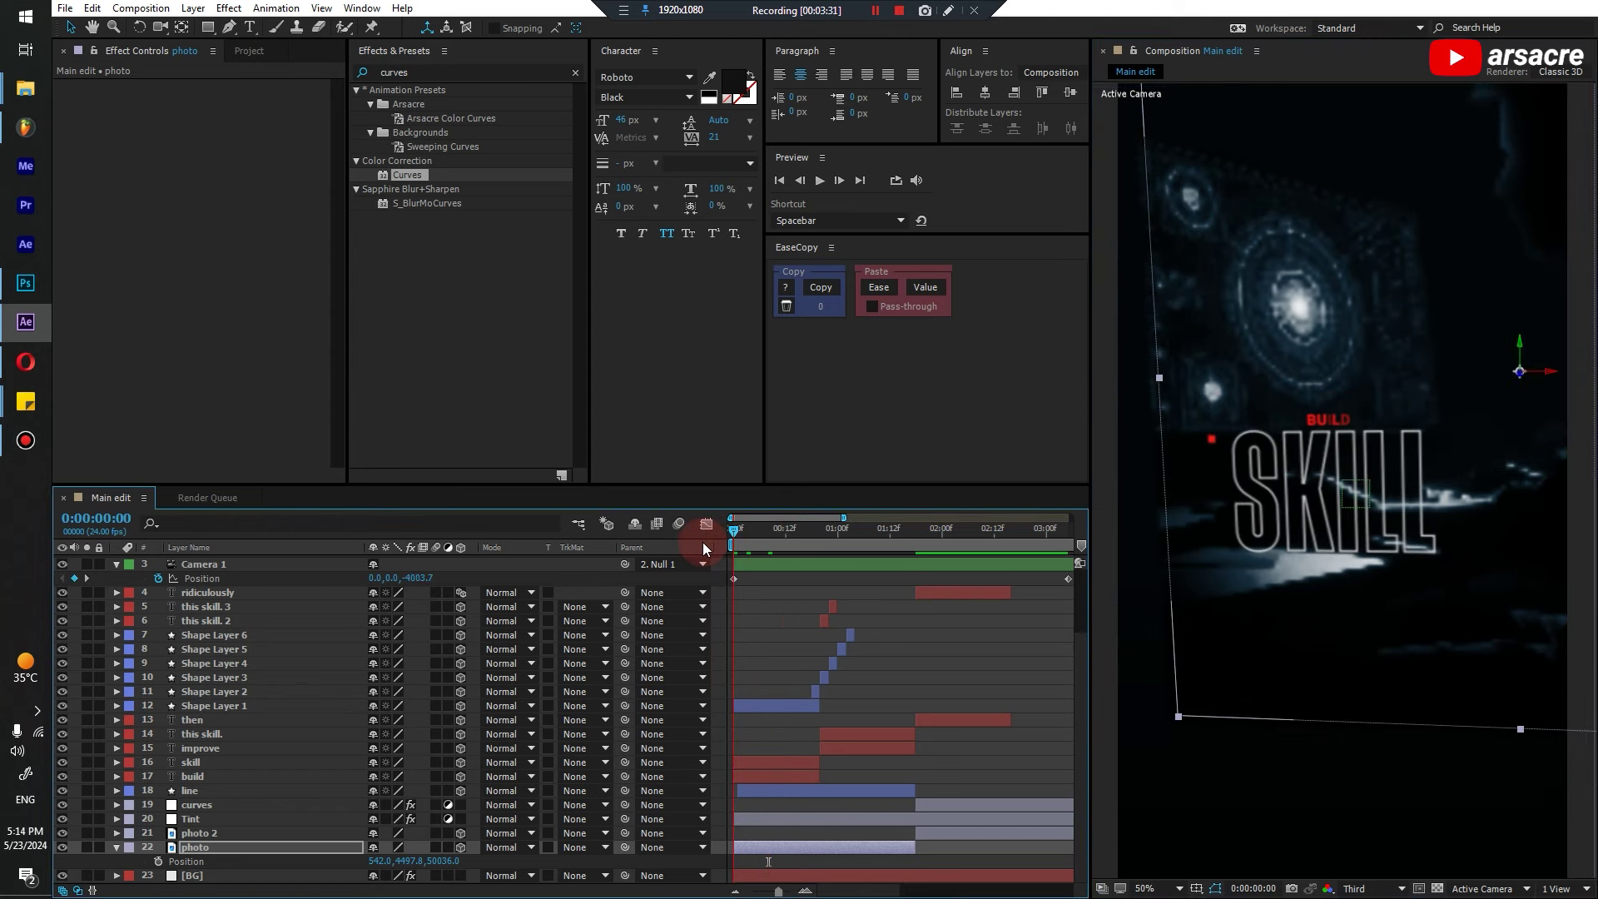
pyautogui.press('space')
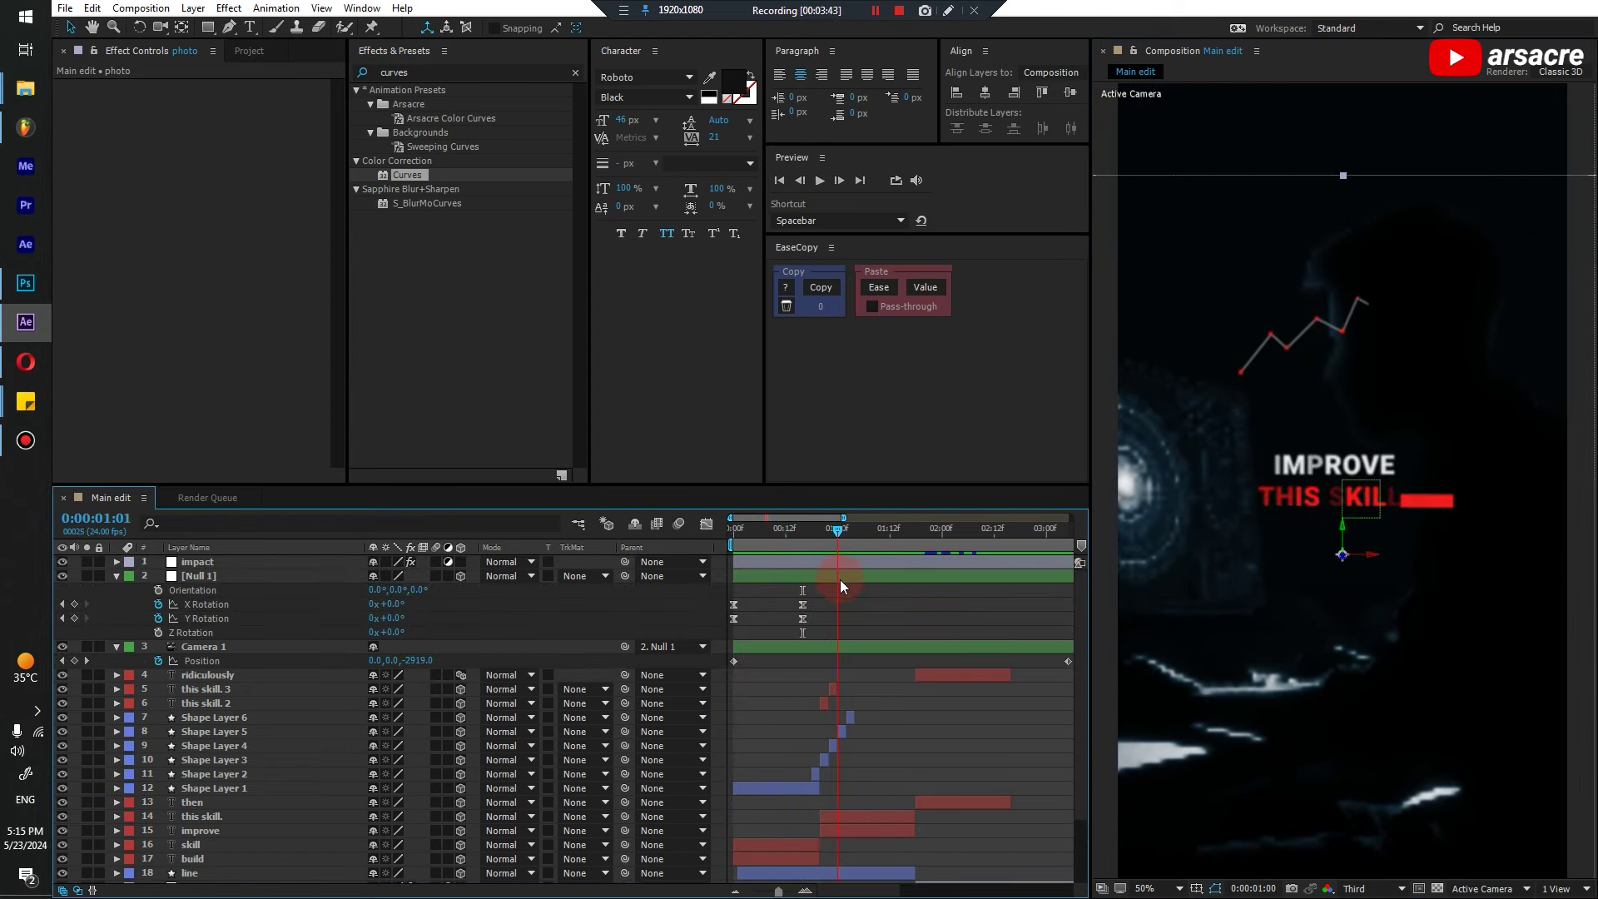
# Keyframe Null 1's X Rotation at 8.0° and Y Rotation at 7.9° around 0:00:01:01 and apply Easy Ease to the keyframes
pyautogui.keyDown('ctrl'); pyautogui.click(388, 617); pyautogui.keyUp('ctrl')
pyautogui.moveTo(389, 618); pyautogui.dragTo(484, 627)
pyautogui.click(820, 553)
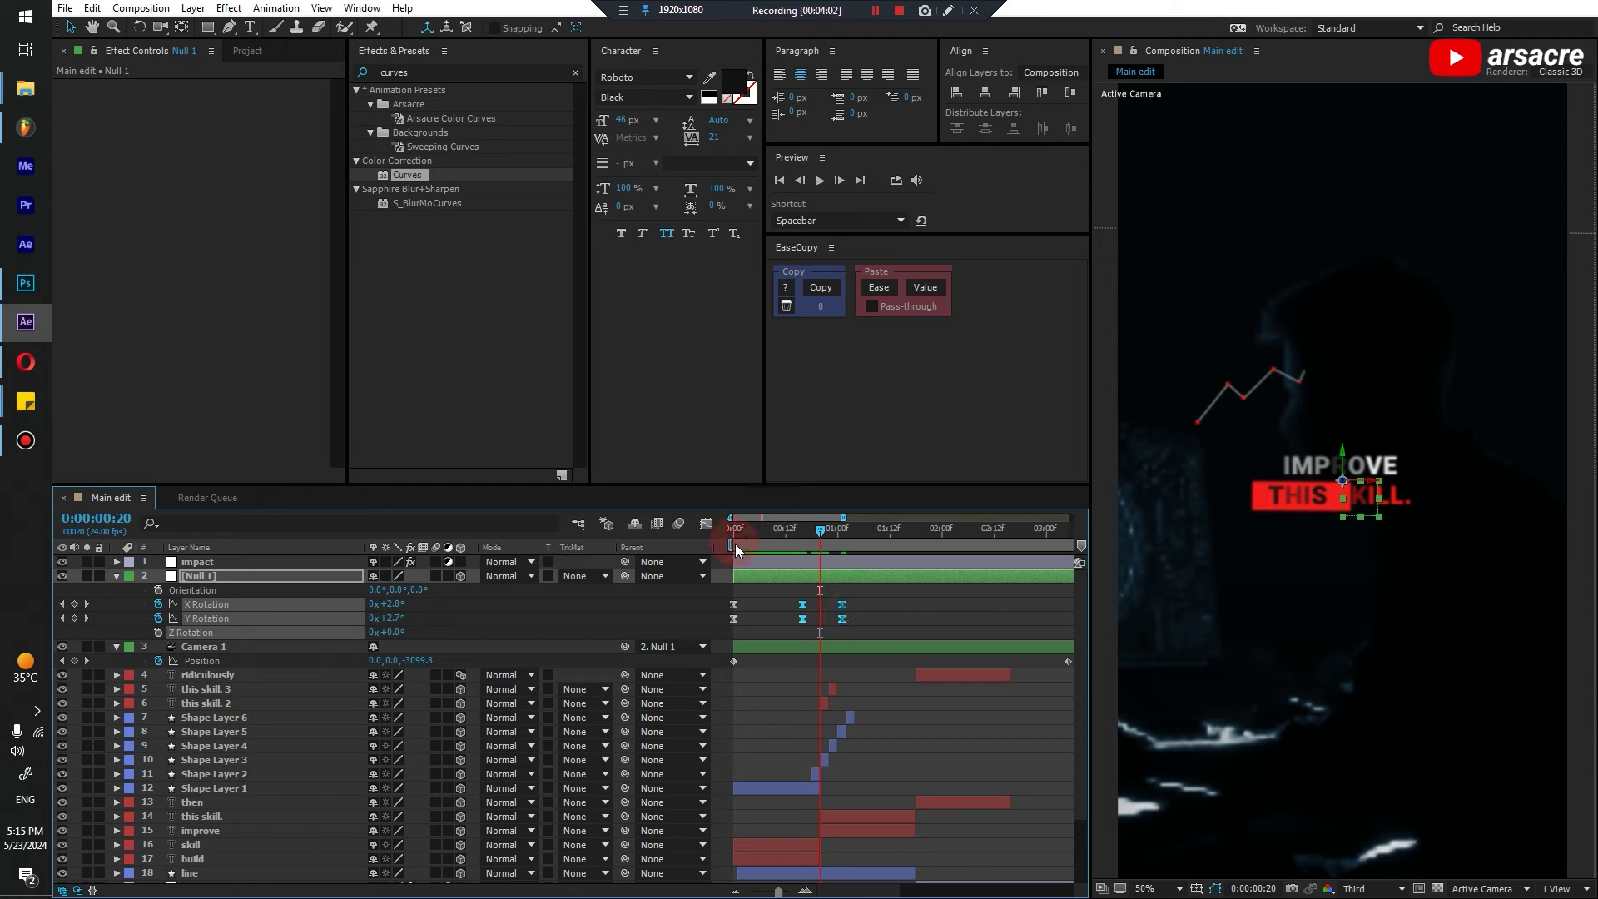
pyautogui.press('F9')
pyautogui.click(705, 523)
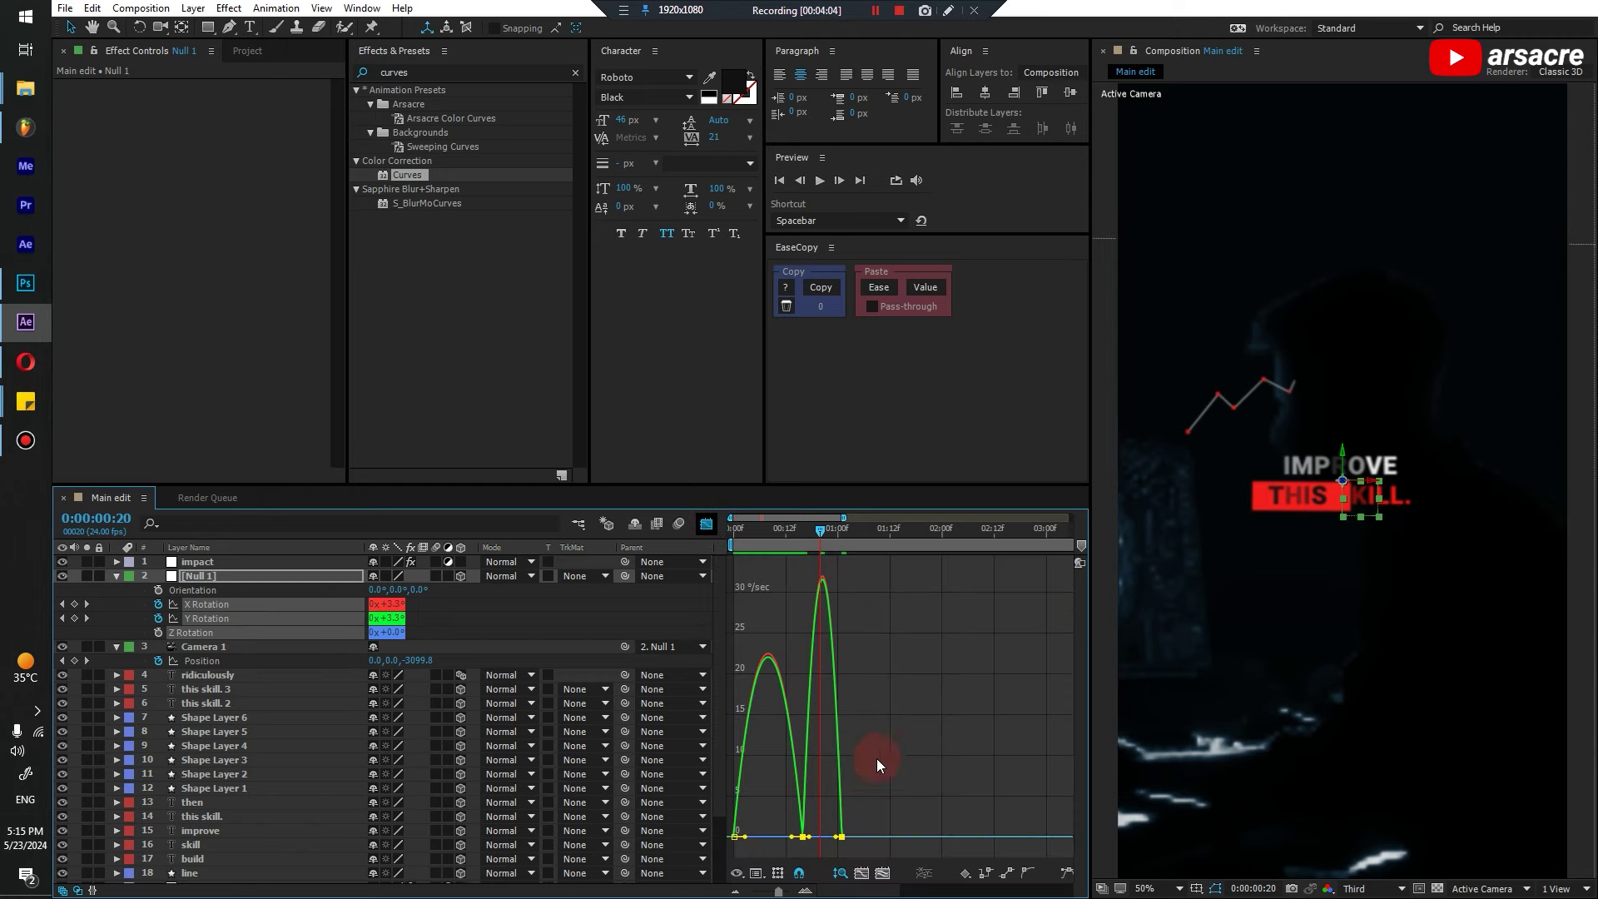
# Steepen the speed graph of Null 1's X and Y Rotation between the middle and last keyframes into a sharp peak near 0:00:00:20
pyautogui.moveTo(889, 796); pyautogui.dragTo(838, 855)
pyautogui.click(483, 613)
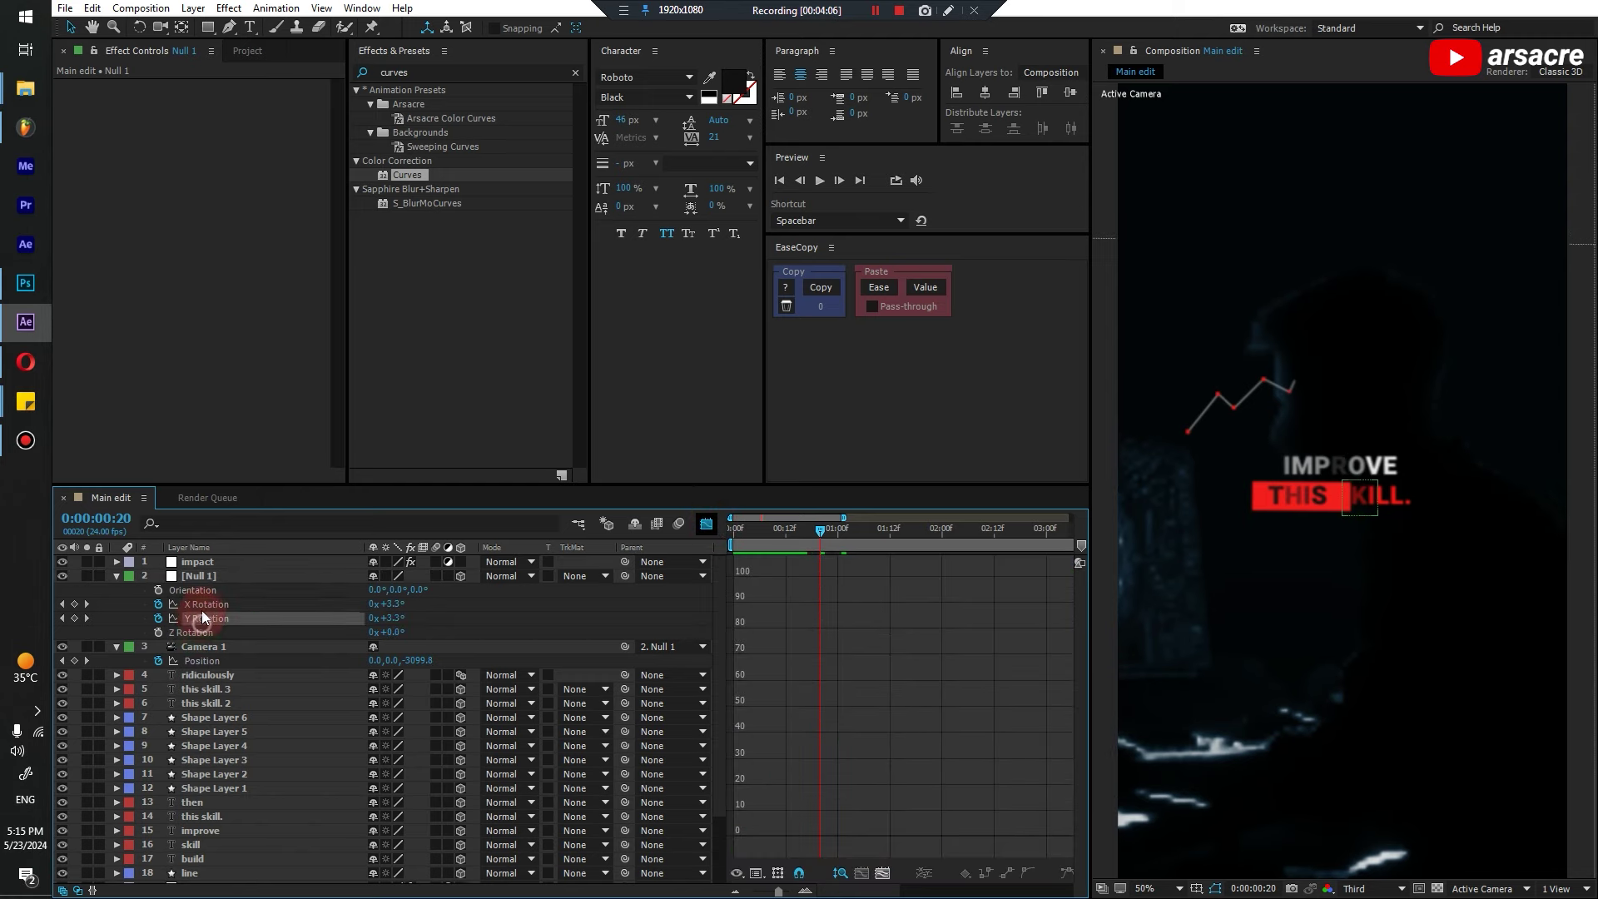
pyautogui.keyDown('shift'); pyautogui.click(202, 618); pyautogui.keyUp('shift')
pyautogui.moveTo(919, 813); pyautogui.dragTo(803, 892)
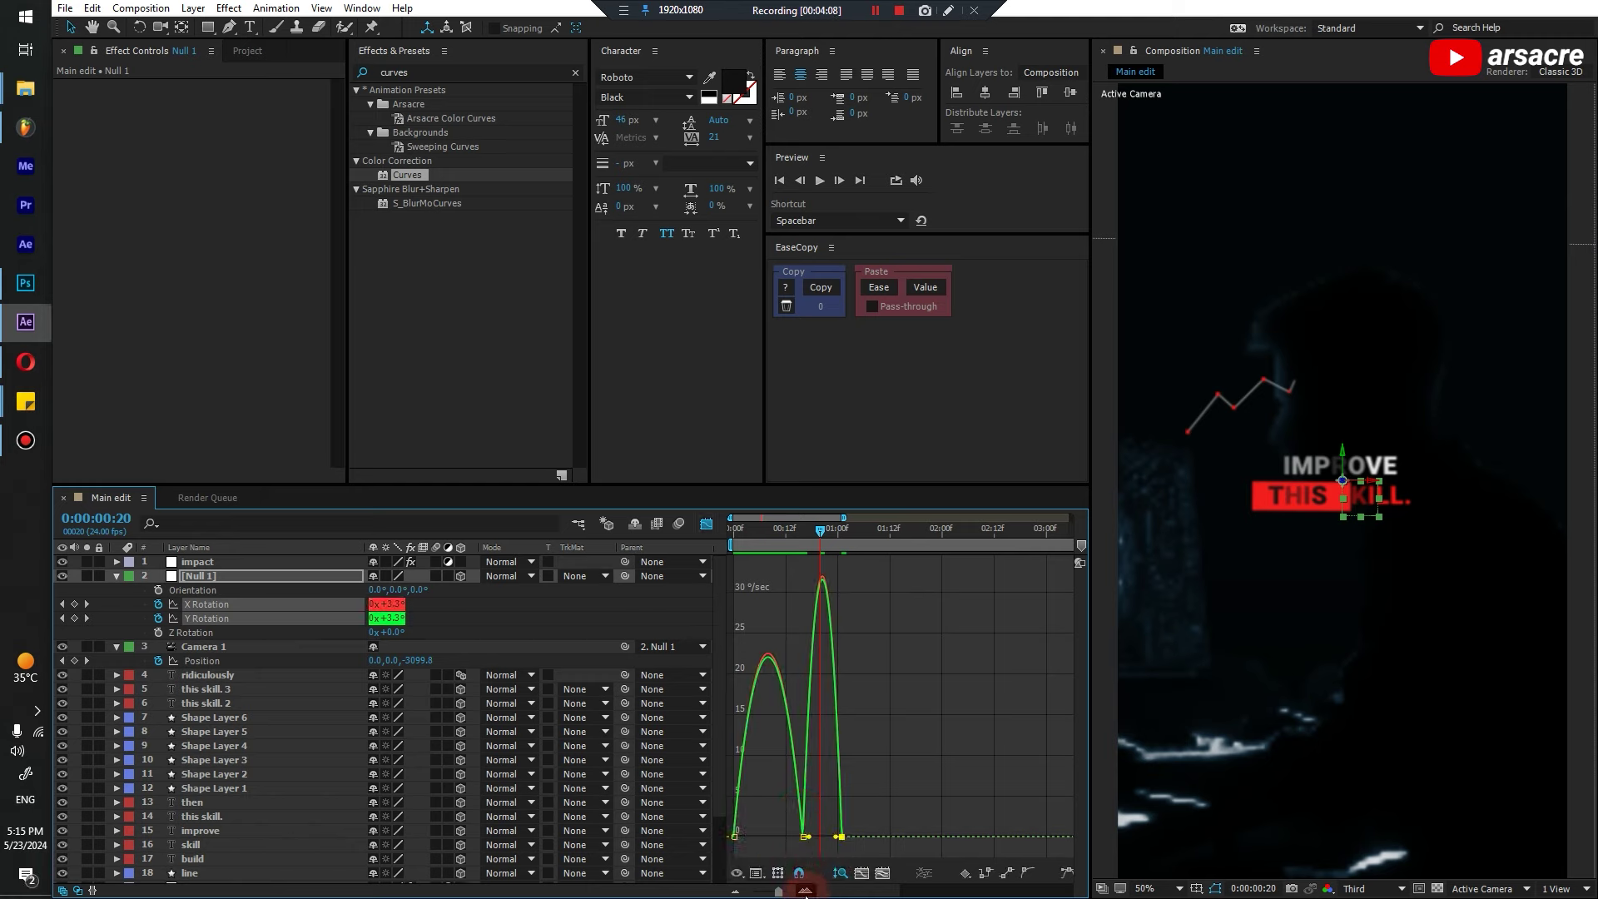
pyautogui.click(804, 892)
pyautogui.middleClick(914, 767)
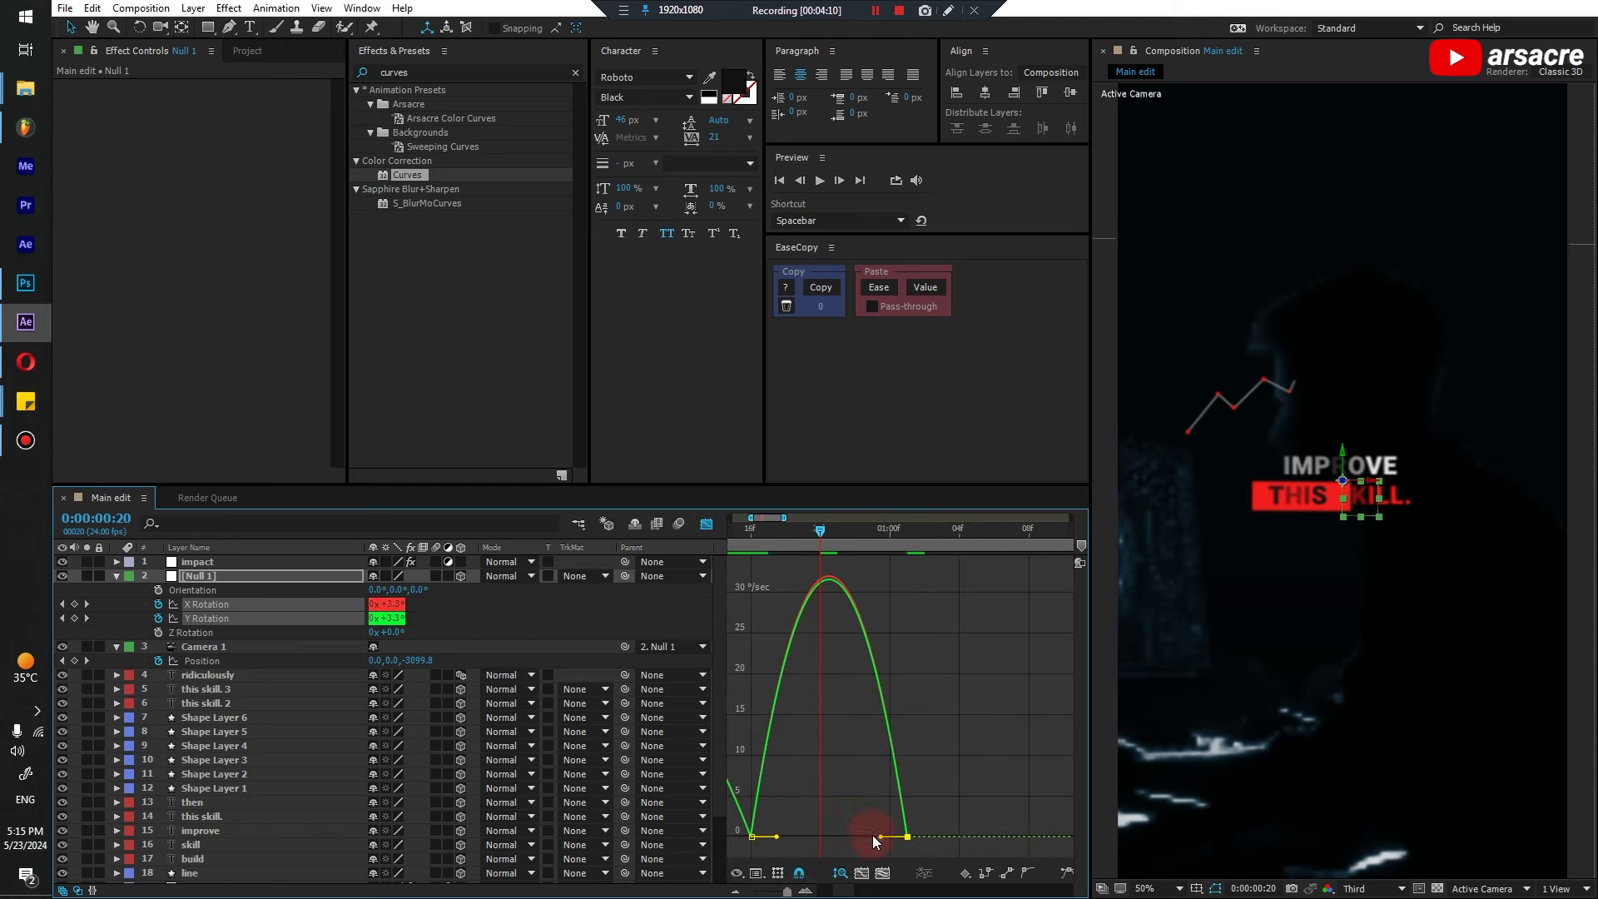
pyautogui.moveTo(881, 839); pyautogui.dragTo(819, 836)
pyautogui.click(814, 836)
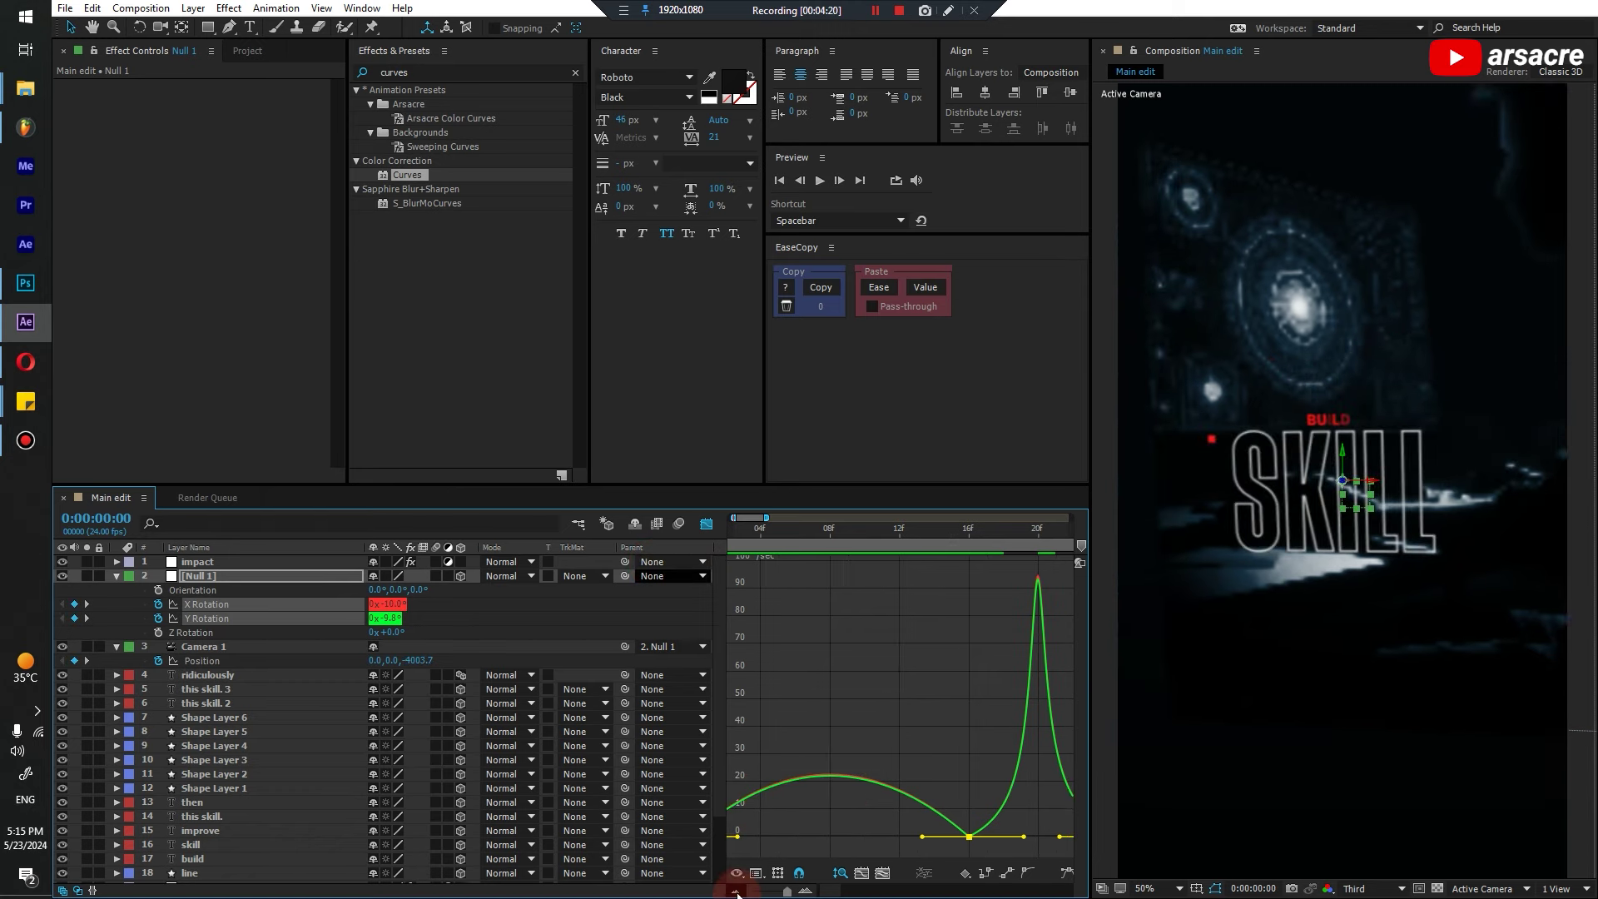
# Reshape the first section of Null 1's rotation speed graph to start fast and ease into the middle keyframes, previewing the motion
pyautogui.hotkey('shift', 'F3')
pyautogui.press('space')
pyautogui.press('space')
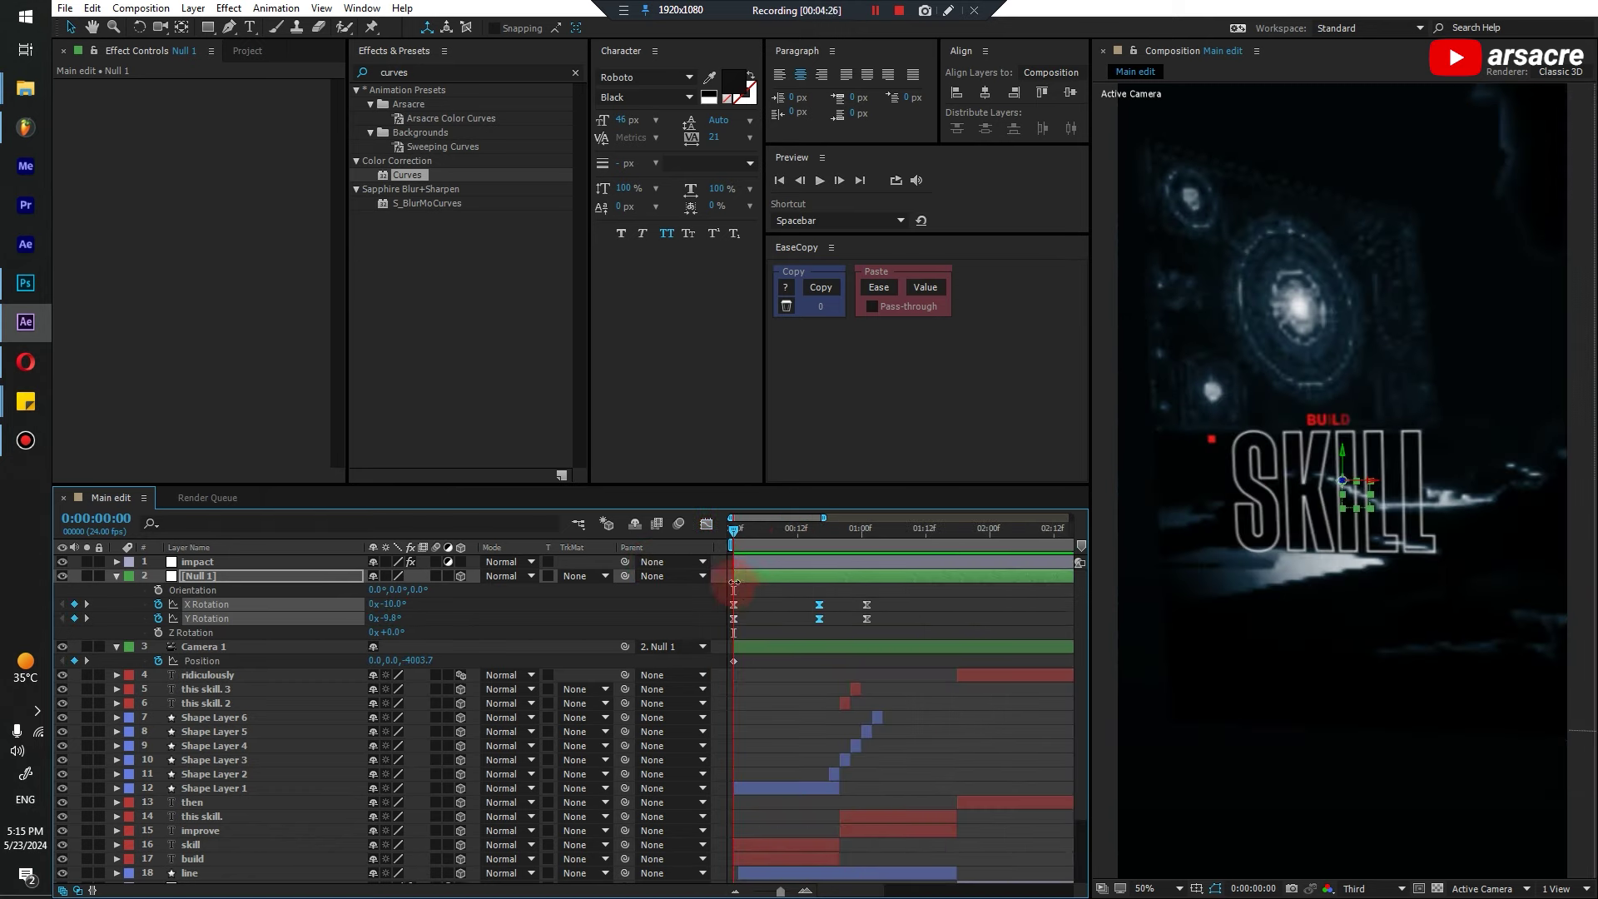
pyautogui.hotkey('shift', 'F3')
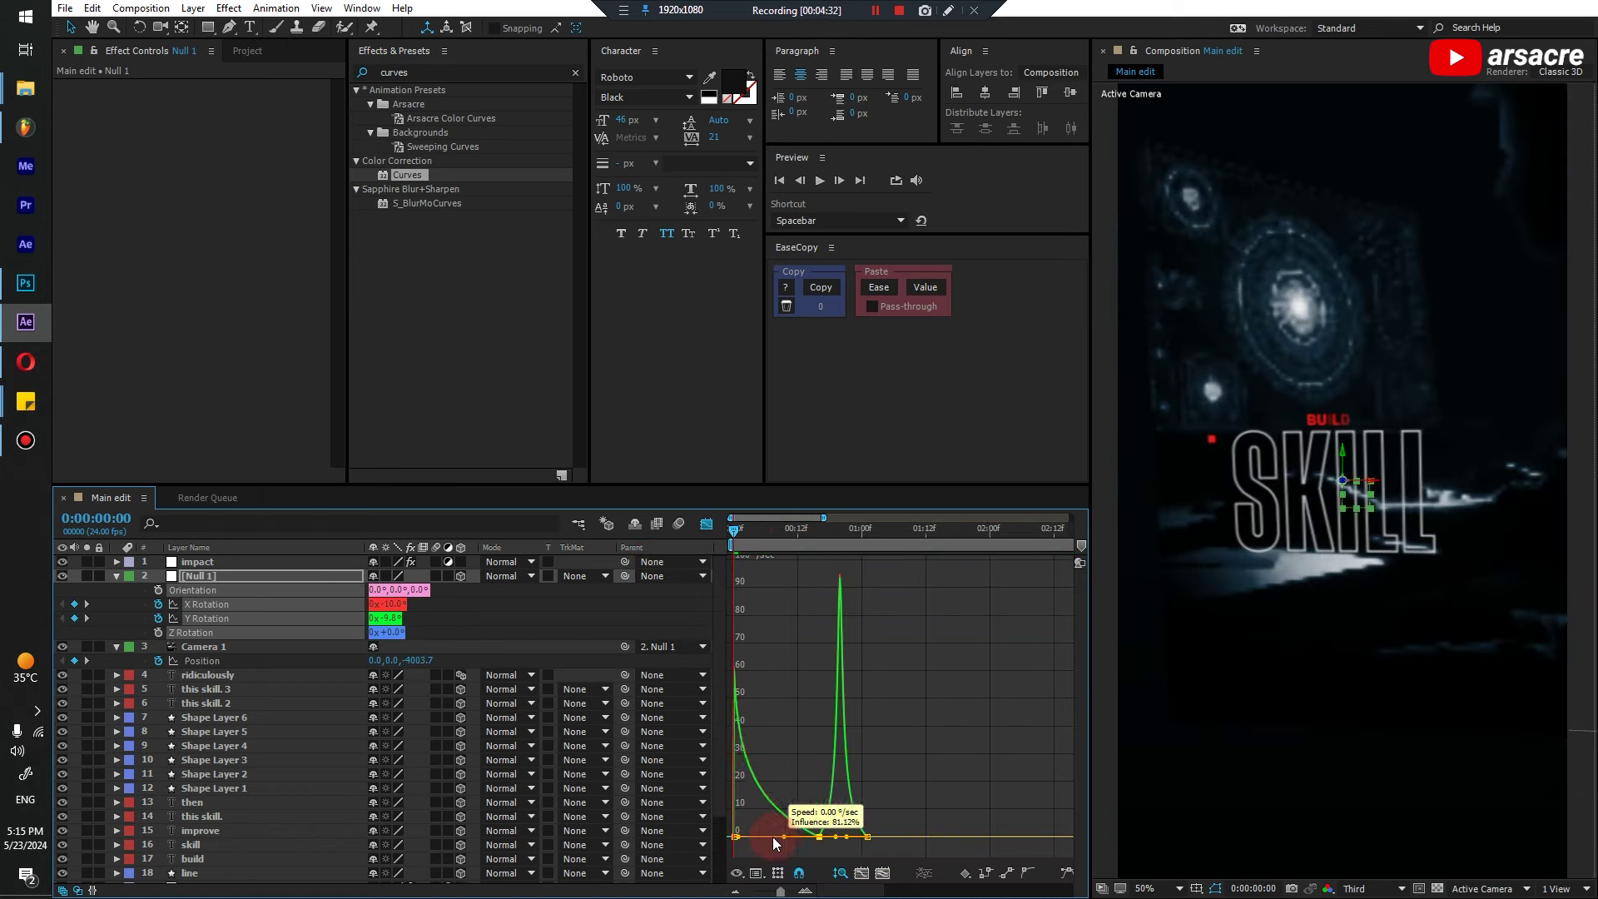
pyautogui.hotkey('shift', 'F3')
pyautogui.press('space')
pyautogui.press('space')
# Move Null 1's middle rotation keyframes to 0:00:00:12 and the last ones to about 0:00:01:06, smoothing the speed graph around 0:00:00:20
pyautogui.click(770, 533)
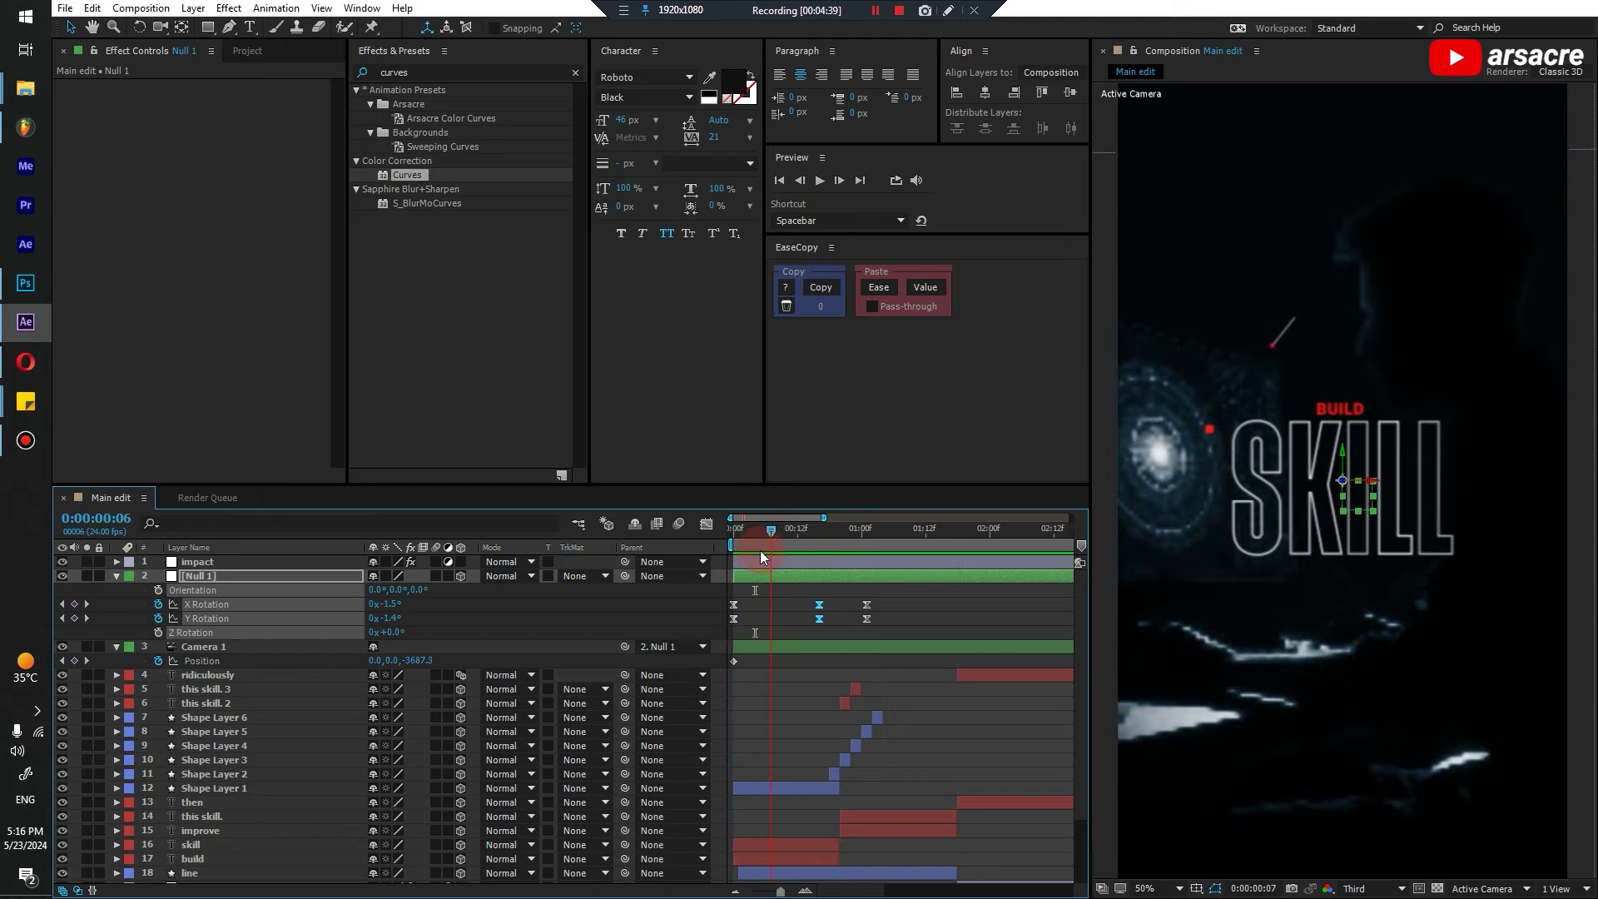
pyautogui.moveTo(760, 551); pyautogui.dragTo(801, 622)
pyautogui.click(842, 551)
pyautogui.hotkey('shift', 'F3')
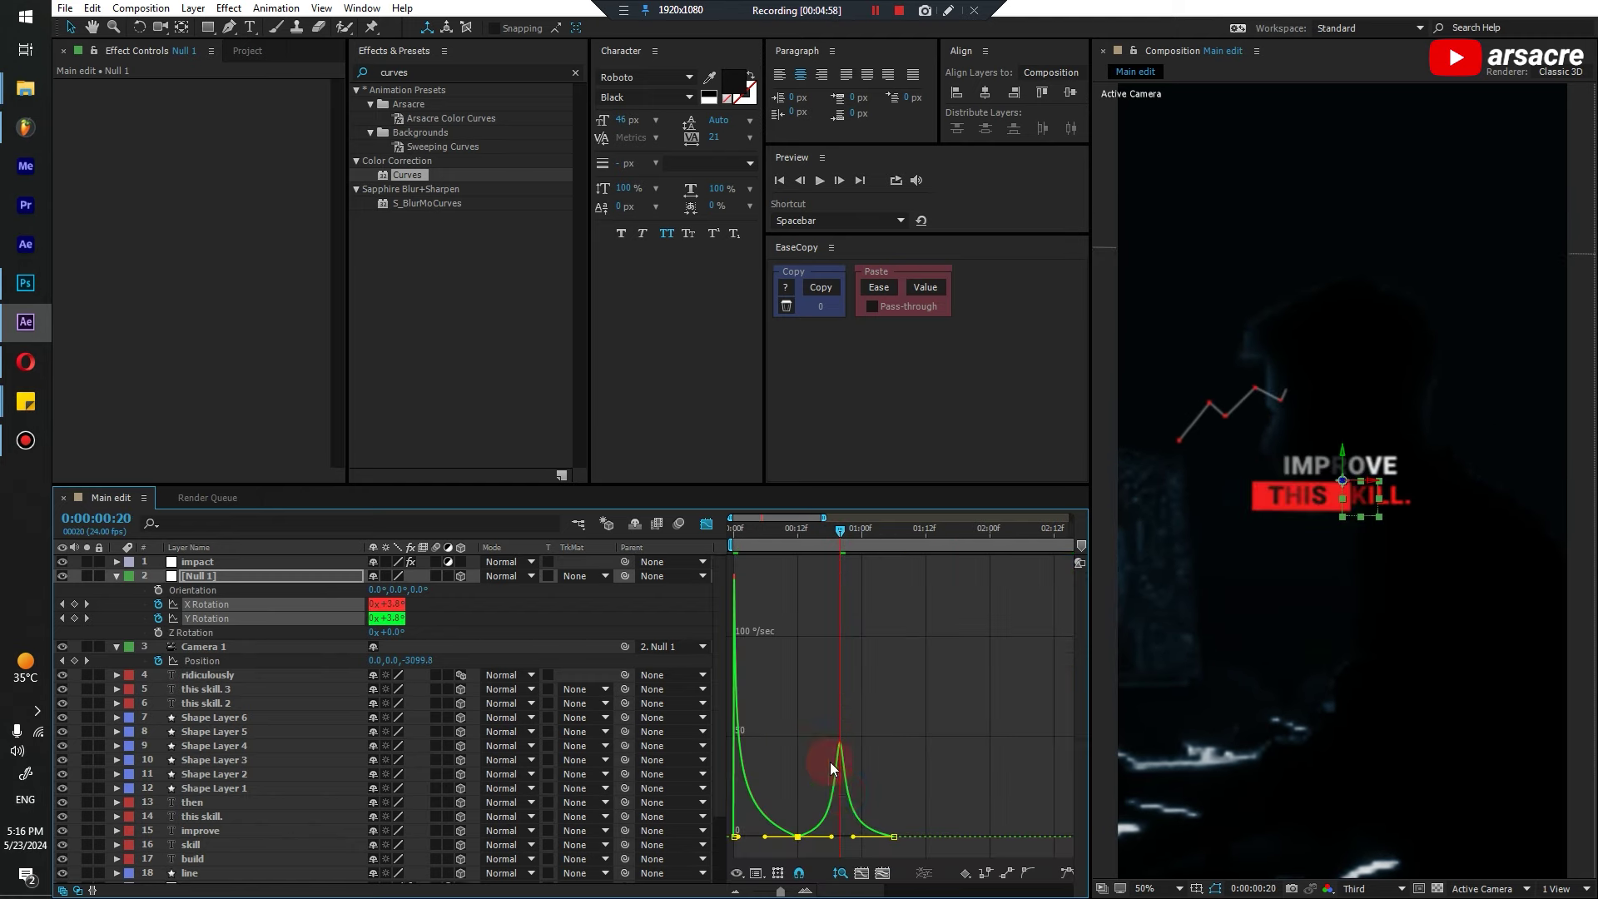
pyautogui.press('space')
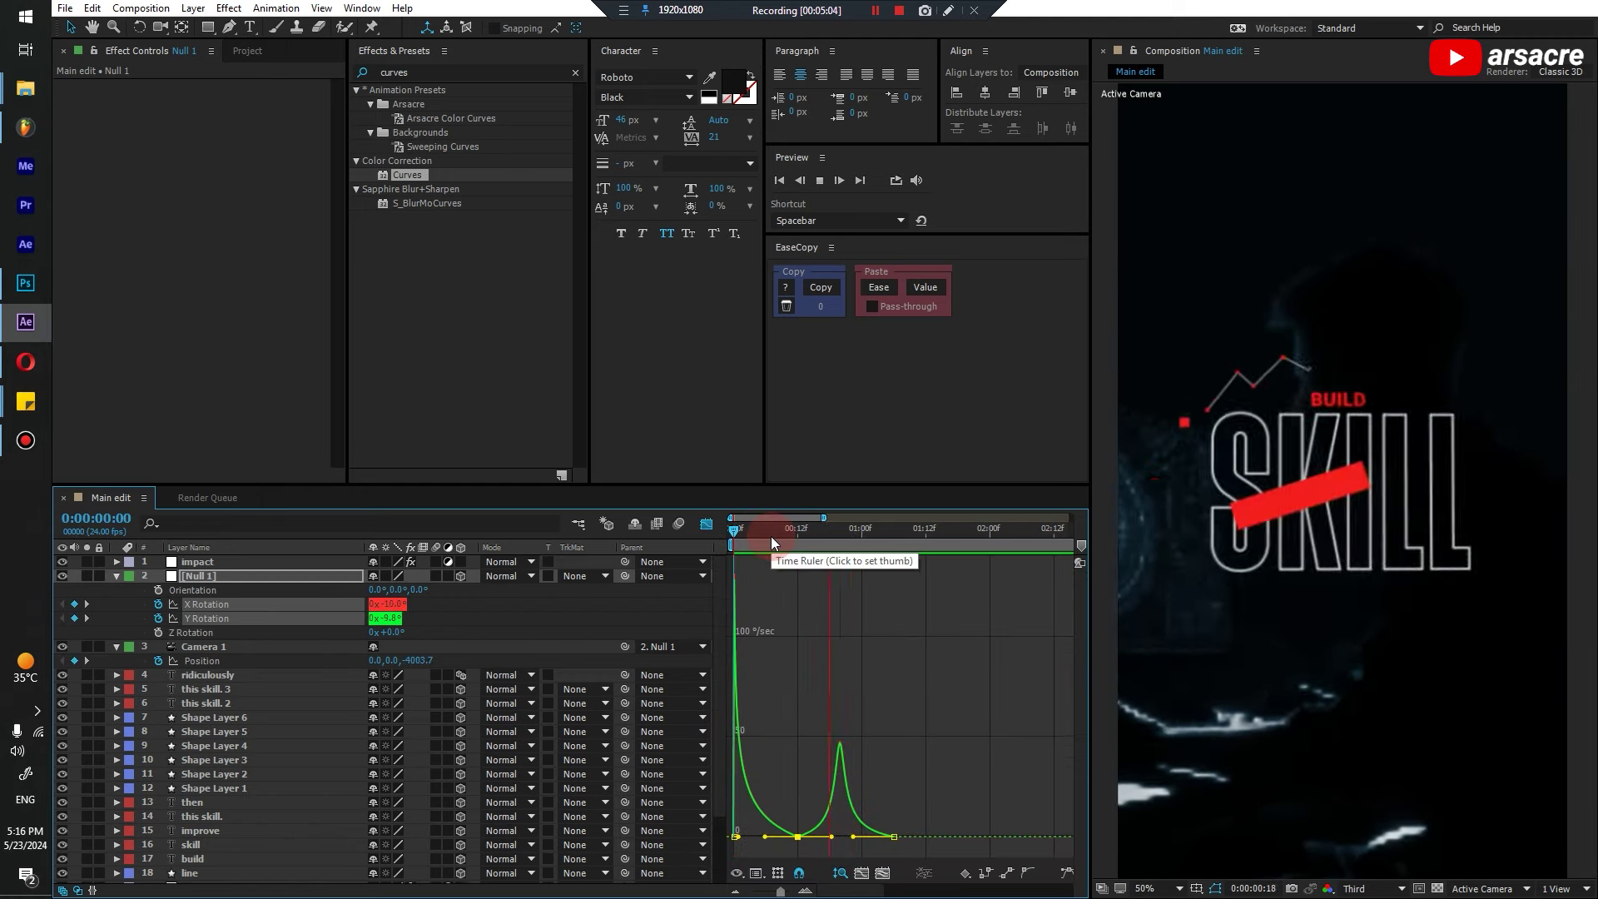
pyautogui.click(849, 528)
# Enlarge the line layer and move it up above the IMPROVE THIS SKILL text
pyautogui.hotkey('shift', 'F3')
pyautogui.scroll(-1, 852, 792)
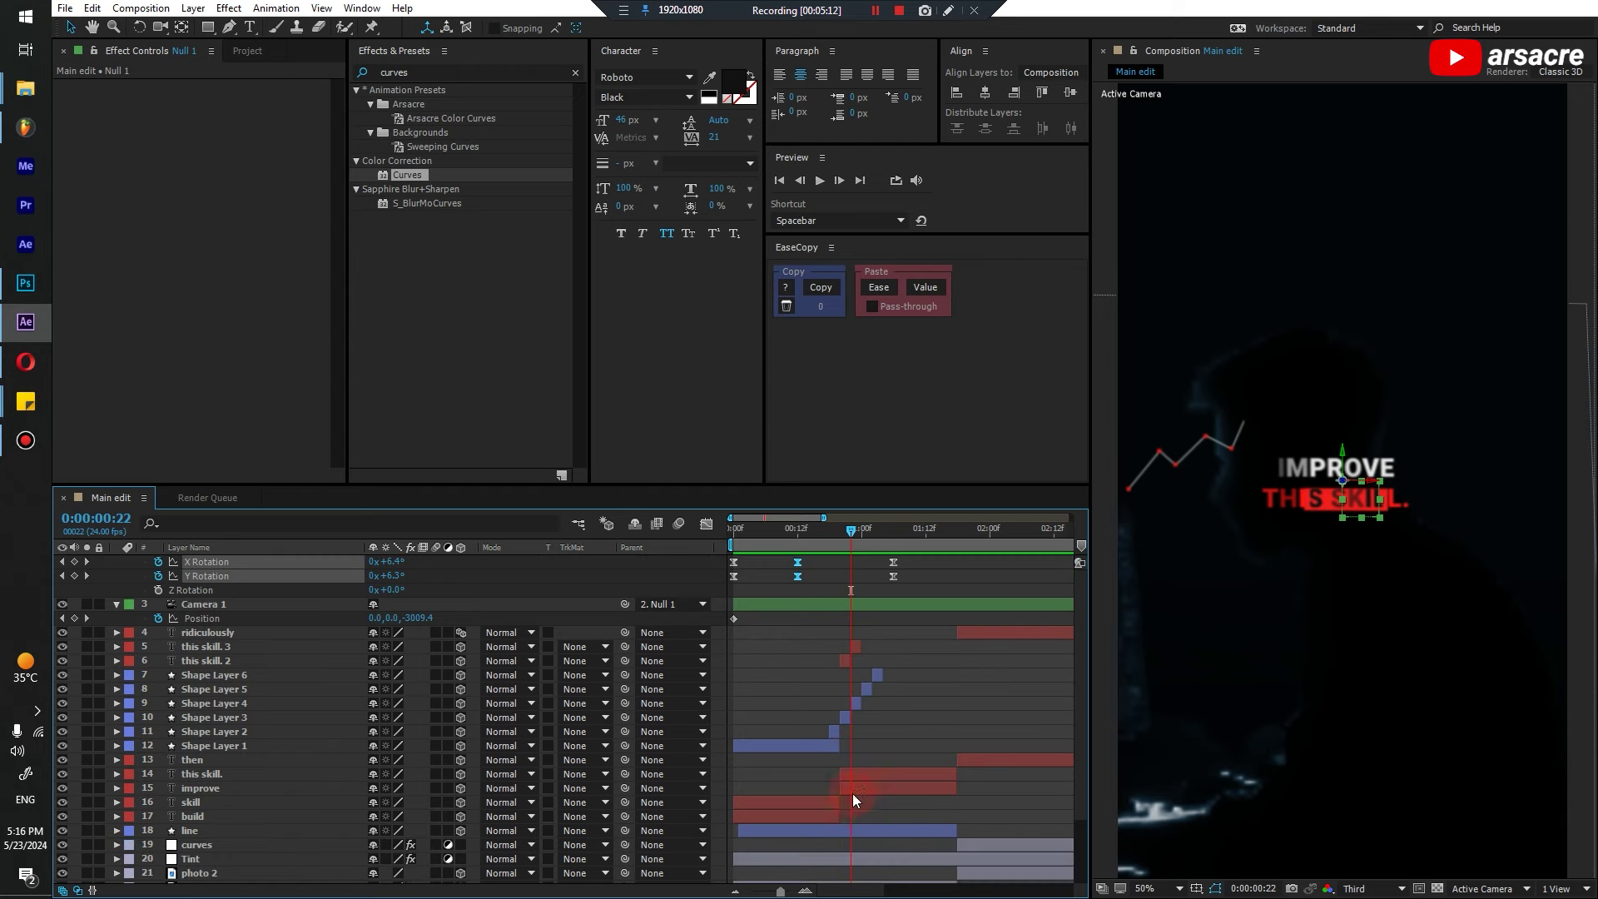
pyautogui.scroll(-1, 852, 792)
pyautogui.click(866, 792)
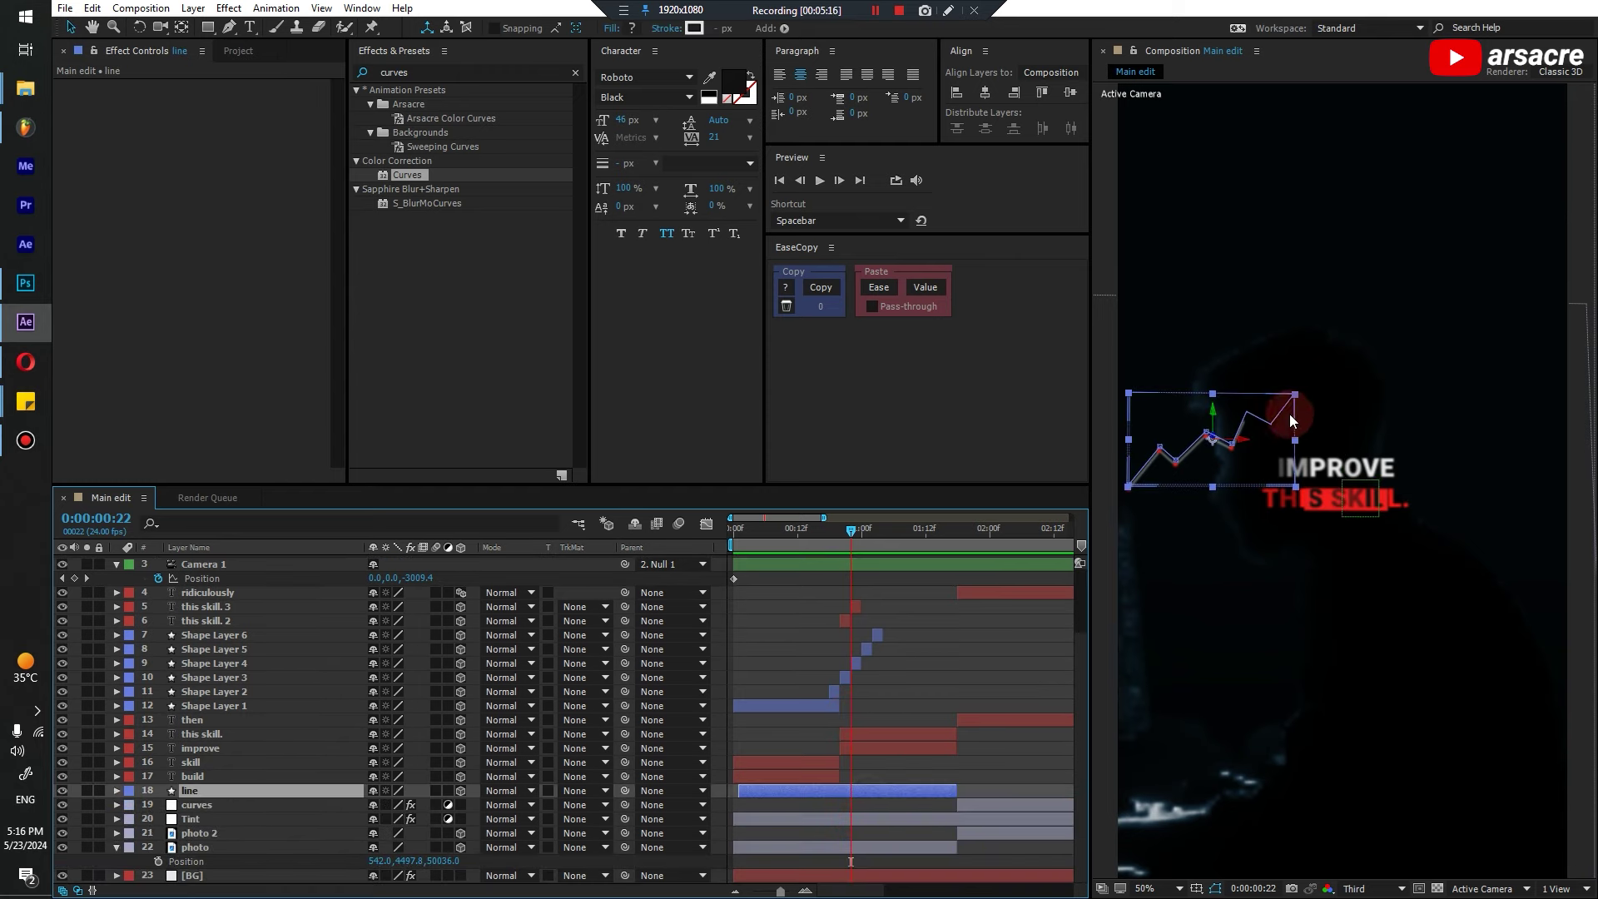
pyautogui.moveTo(1290, 398); pyautogui.dragTo(1332, 375)
pyautogui.press('v')
pyautogui.moveTo(1214, 408); pyautogui.dragTo(1240, 242)
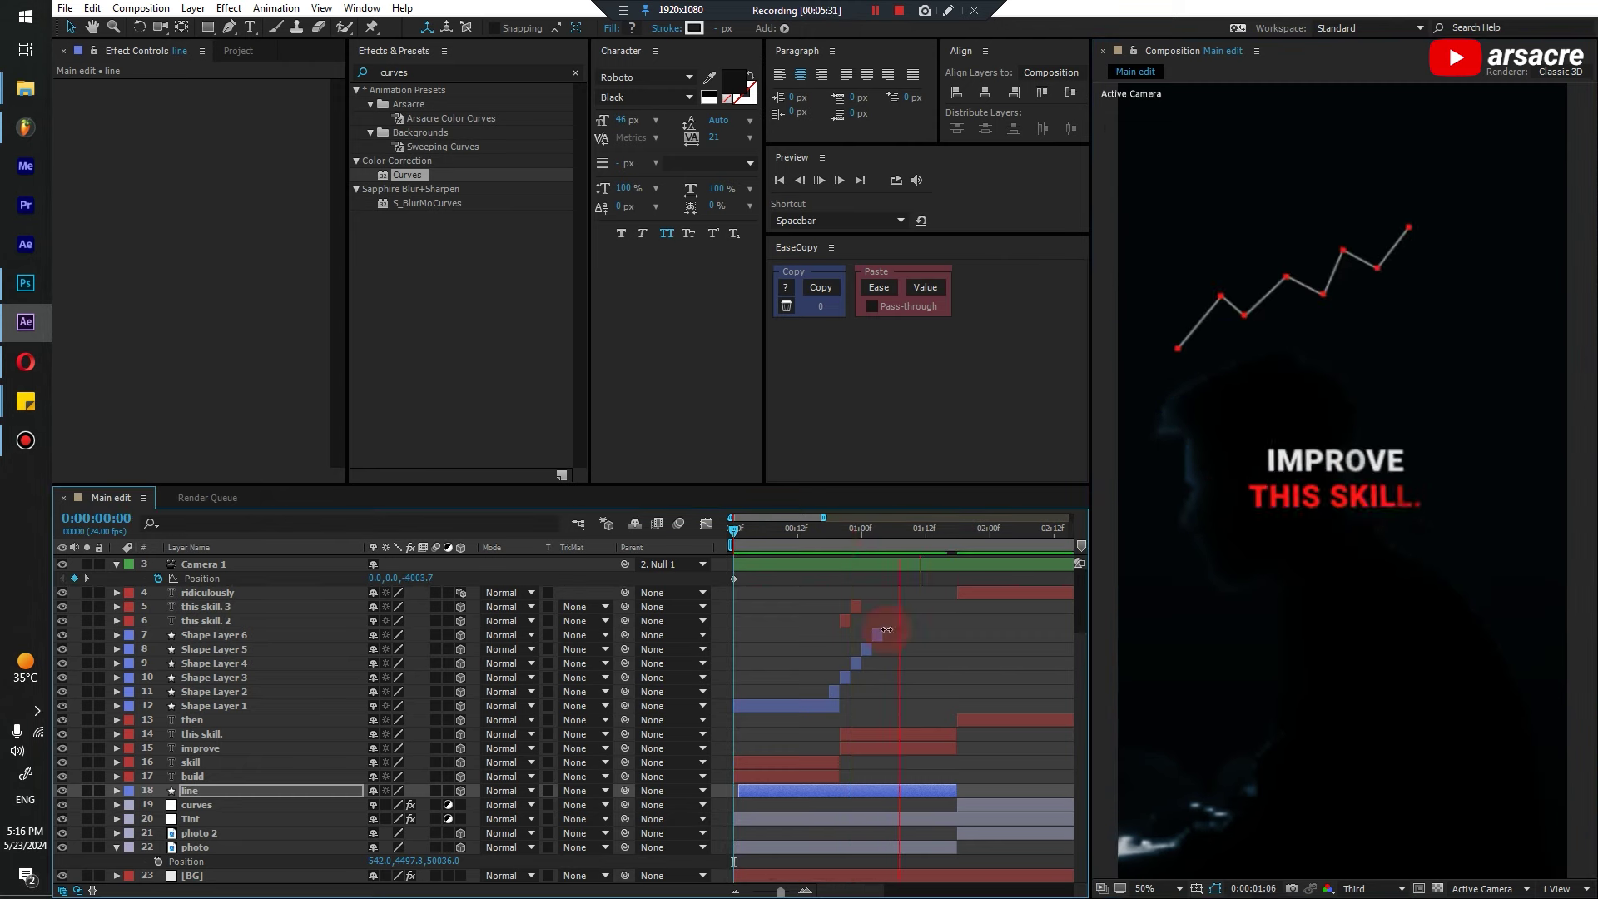
# Move Null 1's last X and Y Rotation keyframes to about 0:00:01:16, near the end of the improve text
pyautogui.click(839, 533)
pyautogui.scroll(3, 838, 638)
pyautogui.click(862, 614)
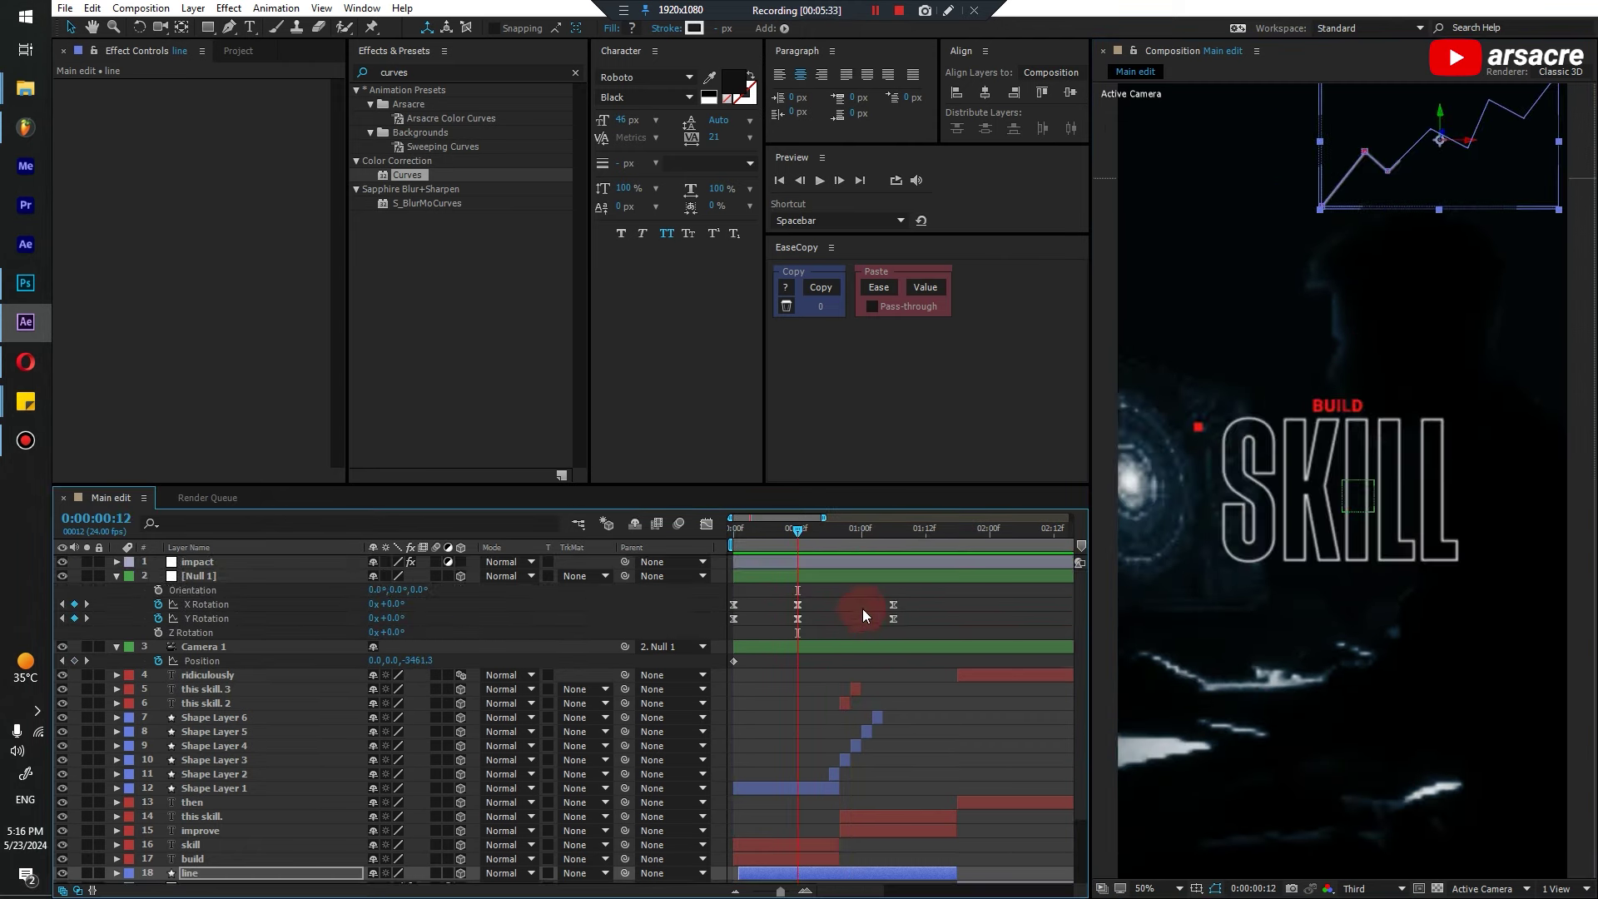
pyautogui.moveTo(801, 537); pyautogui.dragTo(925, 559)
pyautogui.middleClick(951, 629)
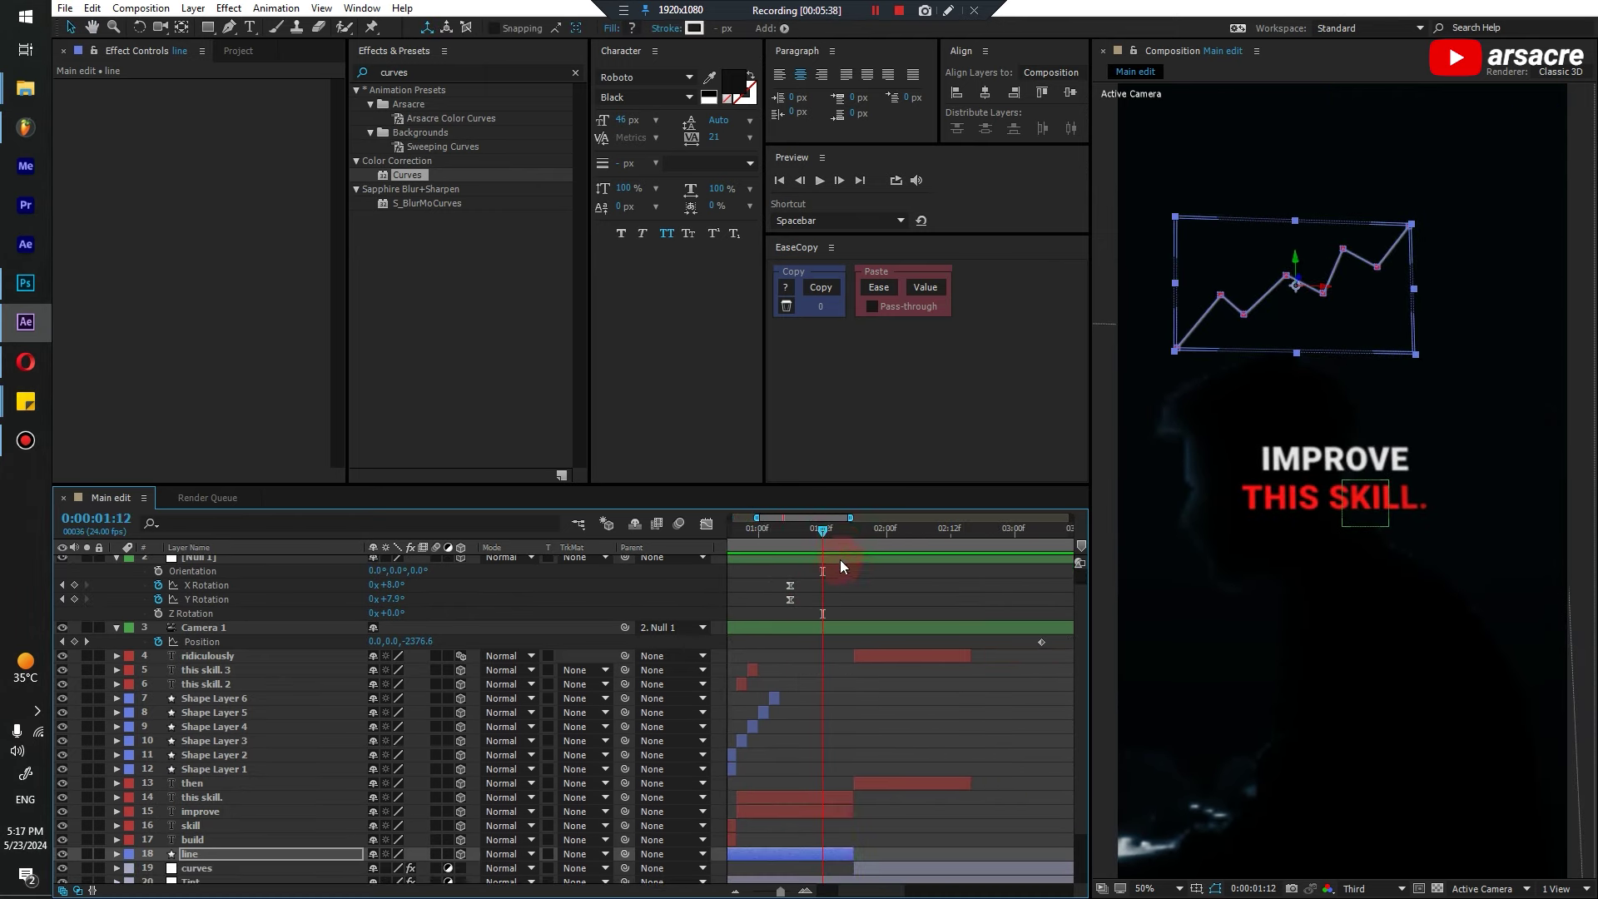
pyautogui.moveTo(841, 560); pyautogui.dragTo(841, 552)
pyautogui.moveTo(899, 601); pyautogui.dragTo(940, 601)
pyautogui.click(814, 554)
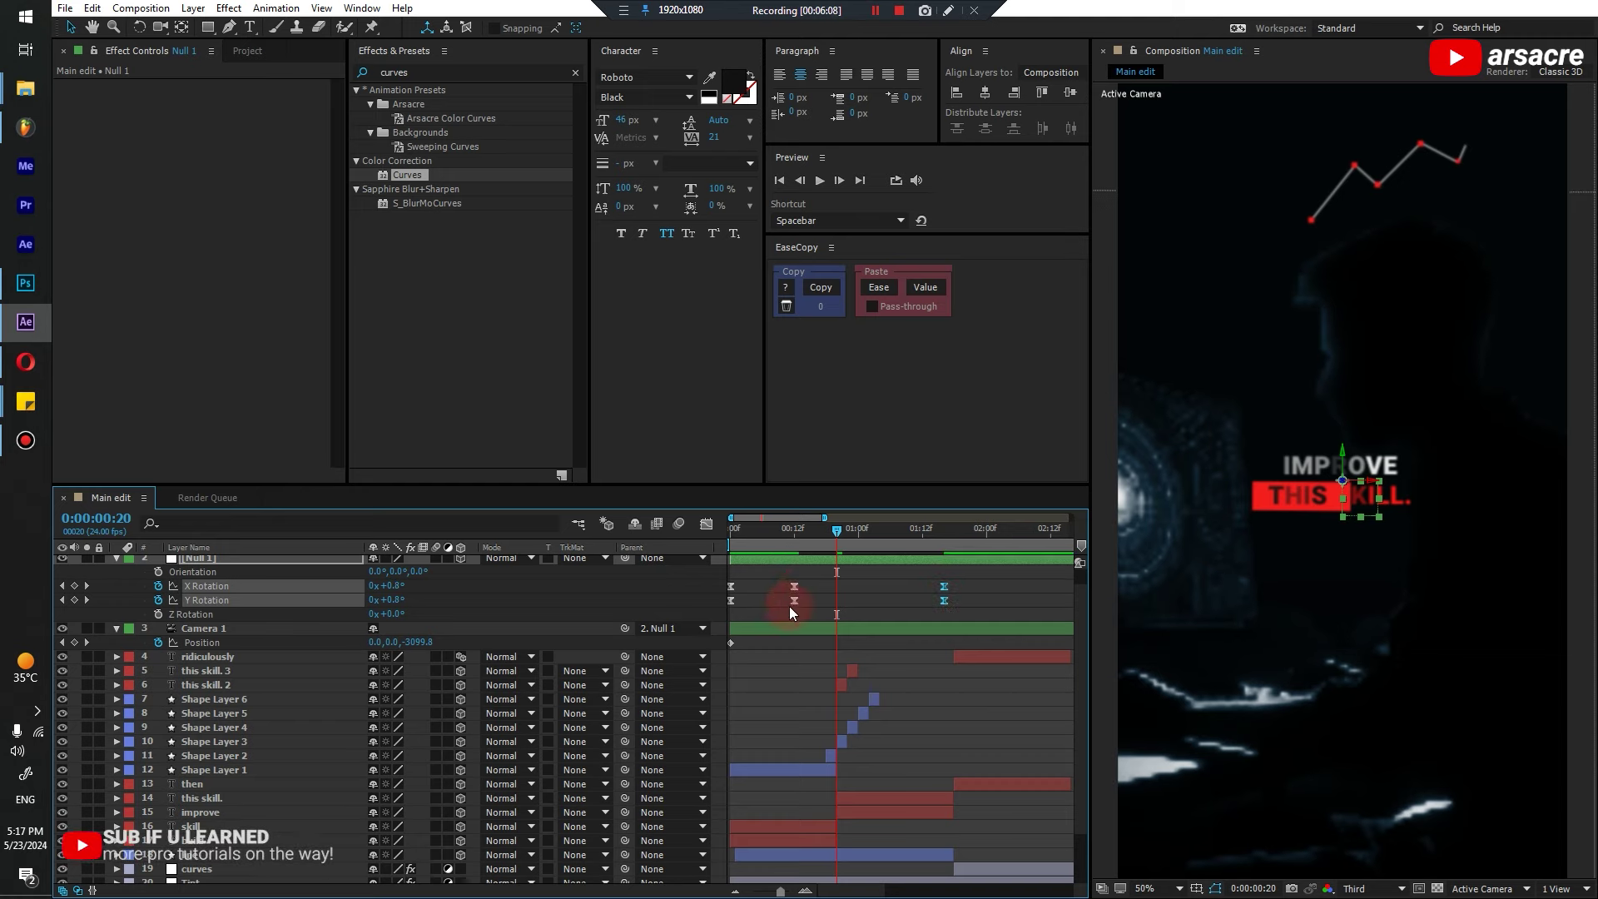
# Adjust the keyframe influence in Null 1's rotation speed graph so the second peak falls at about 0:00:00:20, and preview it
pyautogui.click(706, 526)
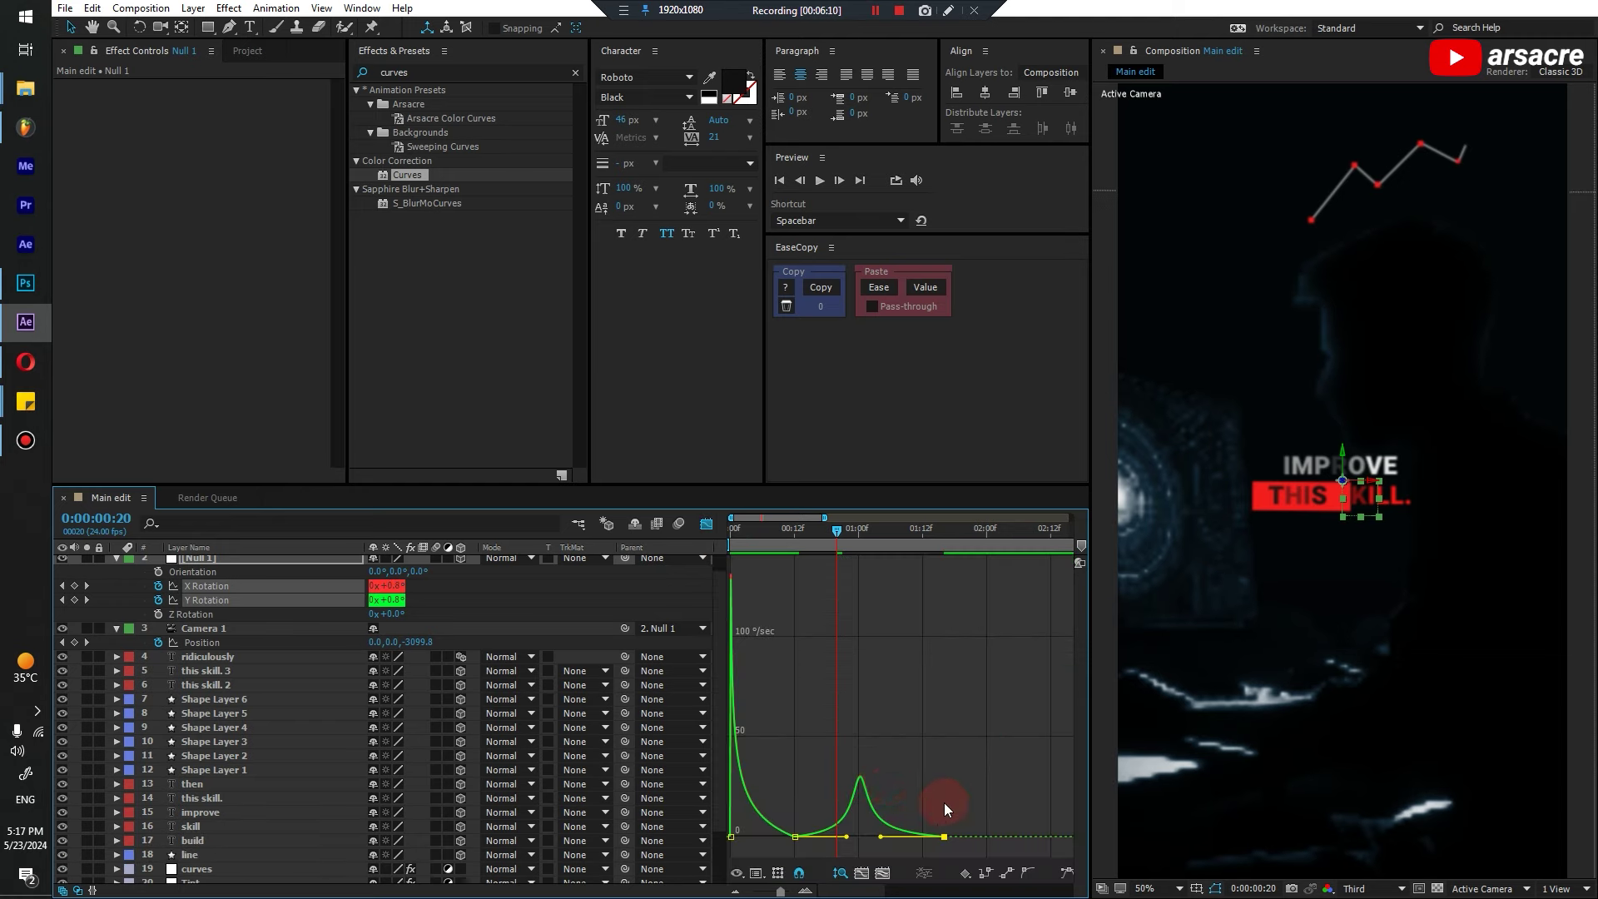
pyautogui.moveTo(895, 851)
pyautogui.mouseDown()
pyautogui.moveTo(876, 832)
pyautogui.moveTo(780, 851)
pyautogui.moveTo(966, 820)
pyautogui.moveTo(921, 852)
pyautogui.moveTo(870, 840)
pyautogui.moveTo(883, 839)
pyautogui.mouseUp()
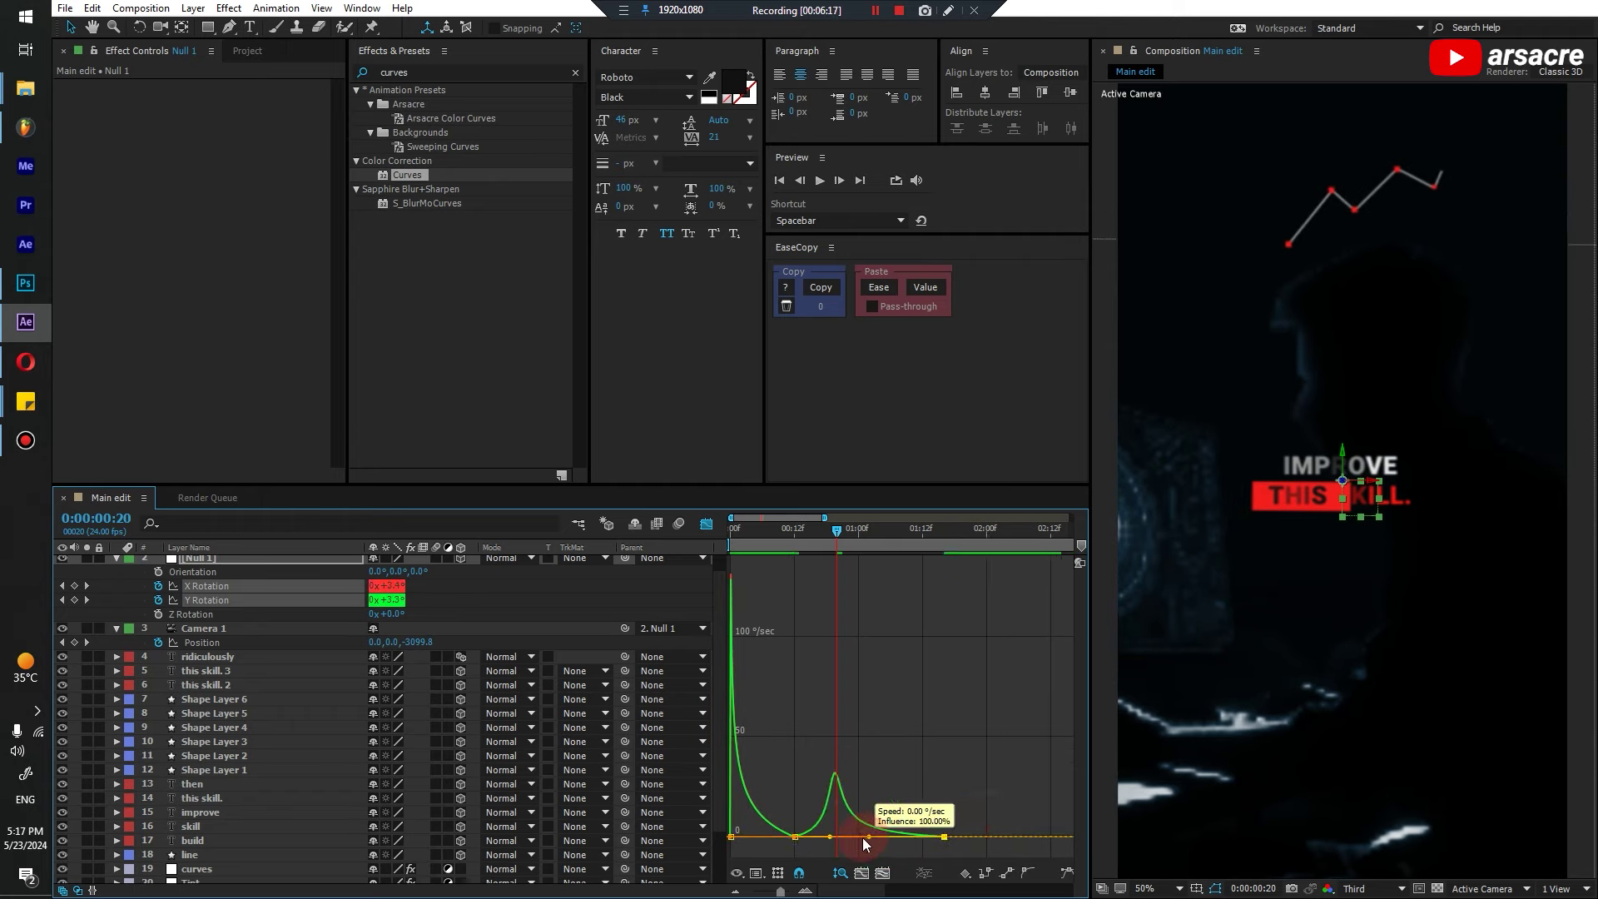
pyautogui.moveTo(836, 530); pyautogui.dragTo(717, 546)
pyautogui.press('space')
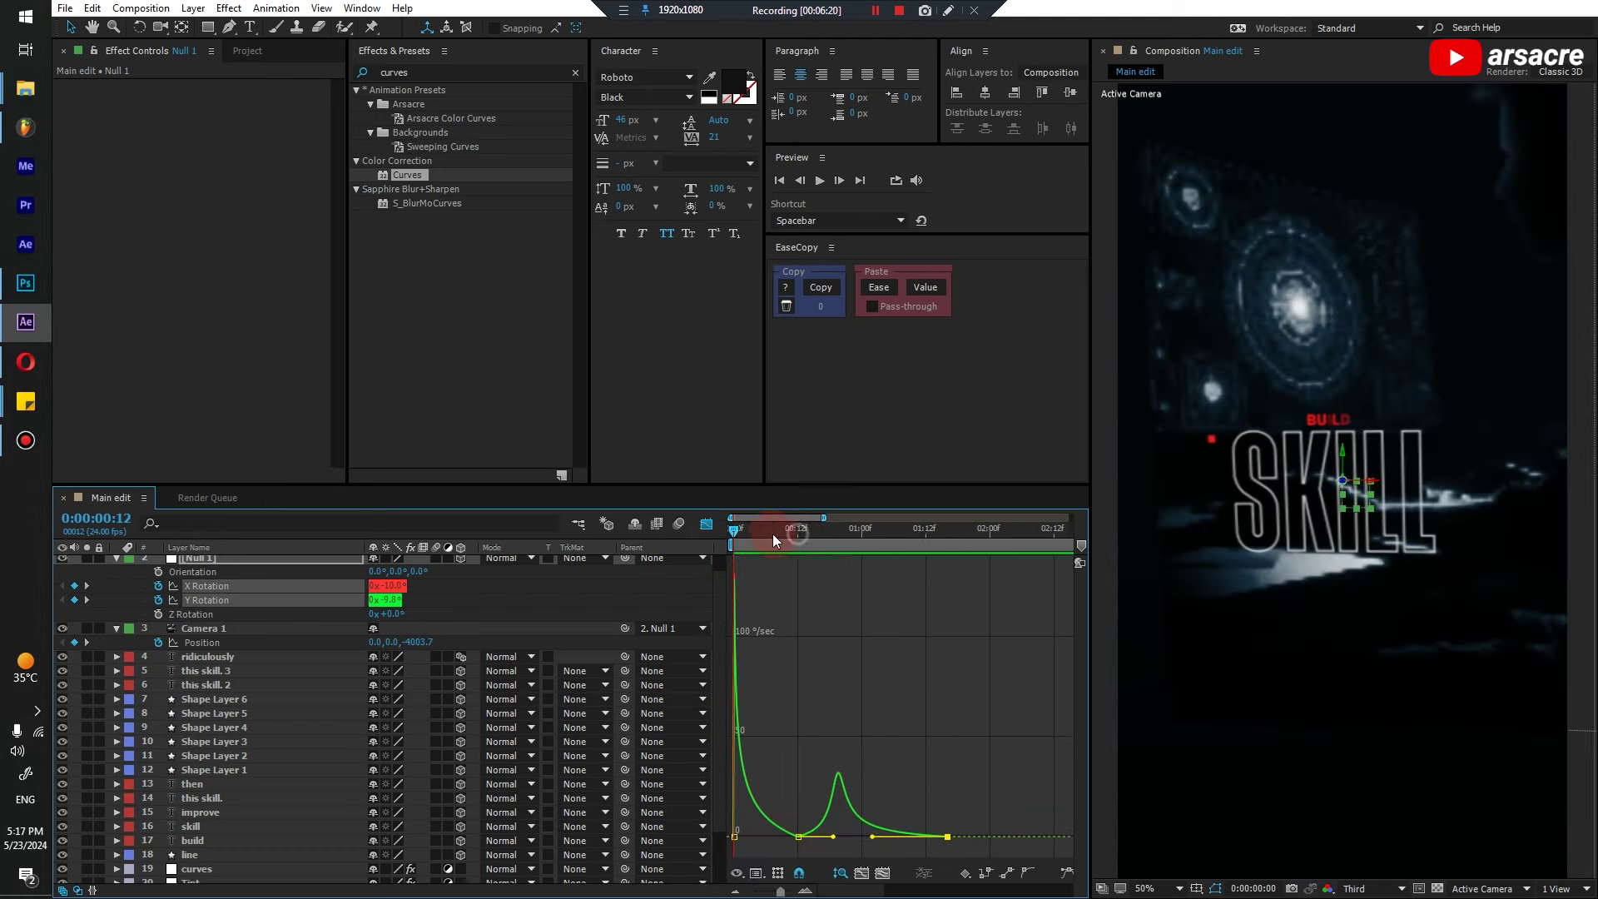
# Add rotation keyframes to Null 1 at 0:00:01:18 with X Rotation -6.7° and Y Rotation 6.4°
pyautogui.hotkey('shift', 'F3')
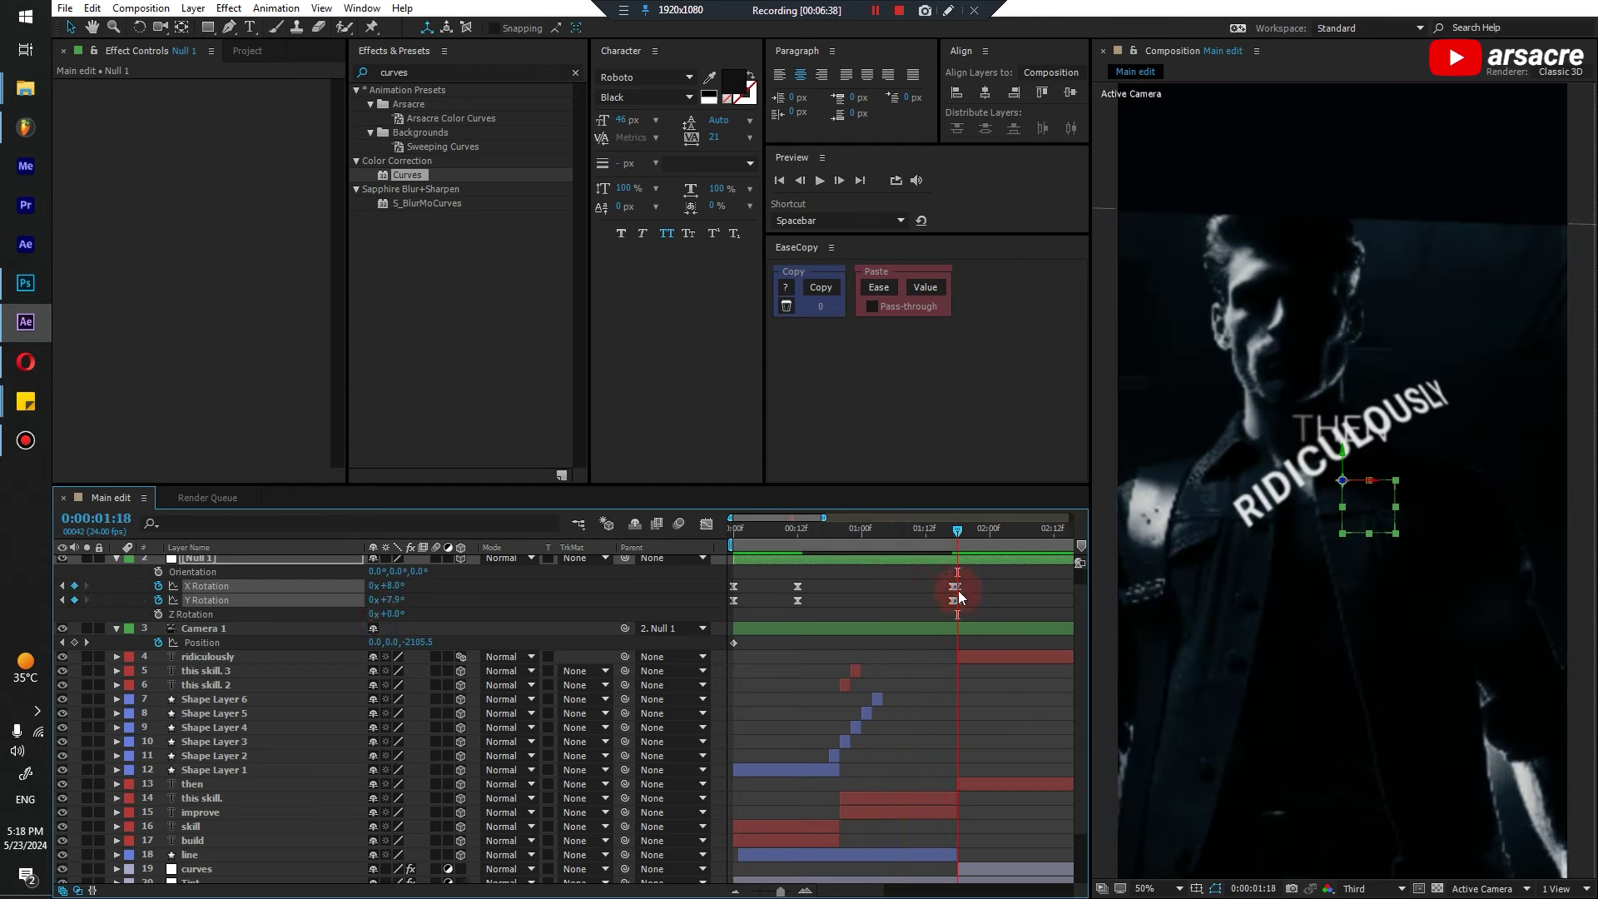
pyautogui.moveTo(957, 591); pyautogui.dragTo(992, 589)
pyautogui.moveTo(388, 600); pyautogui.dragTo(286, 574)
pyautogui.middleClick(911, 611)
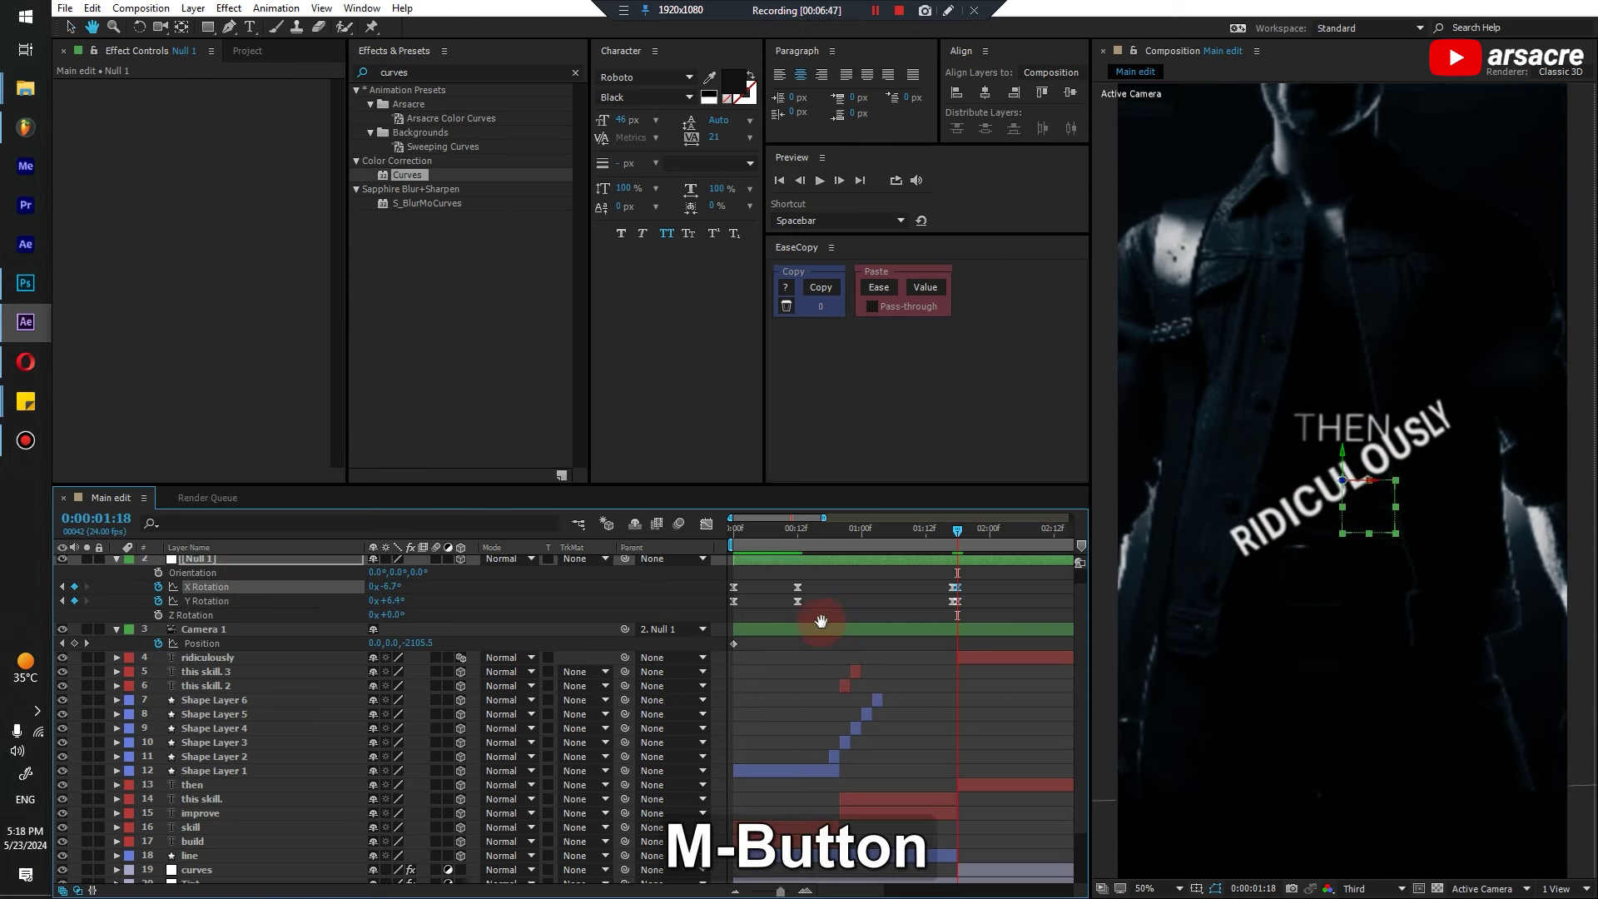
pyautogui.moveTo(820, 621); pyautogui.dragTo(799, 626)
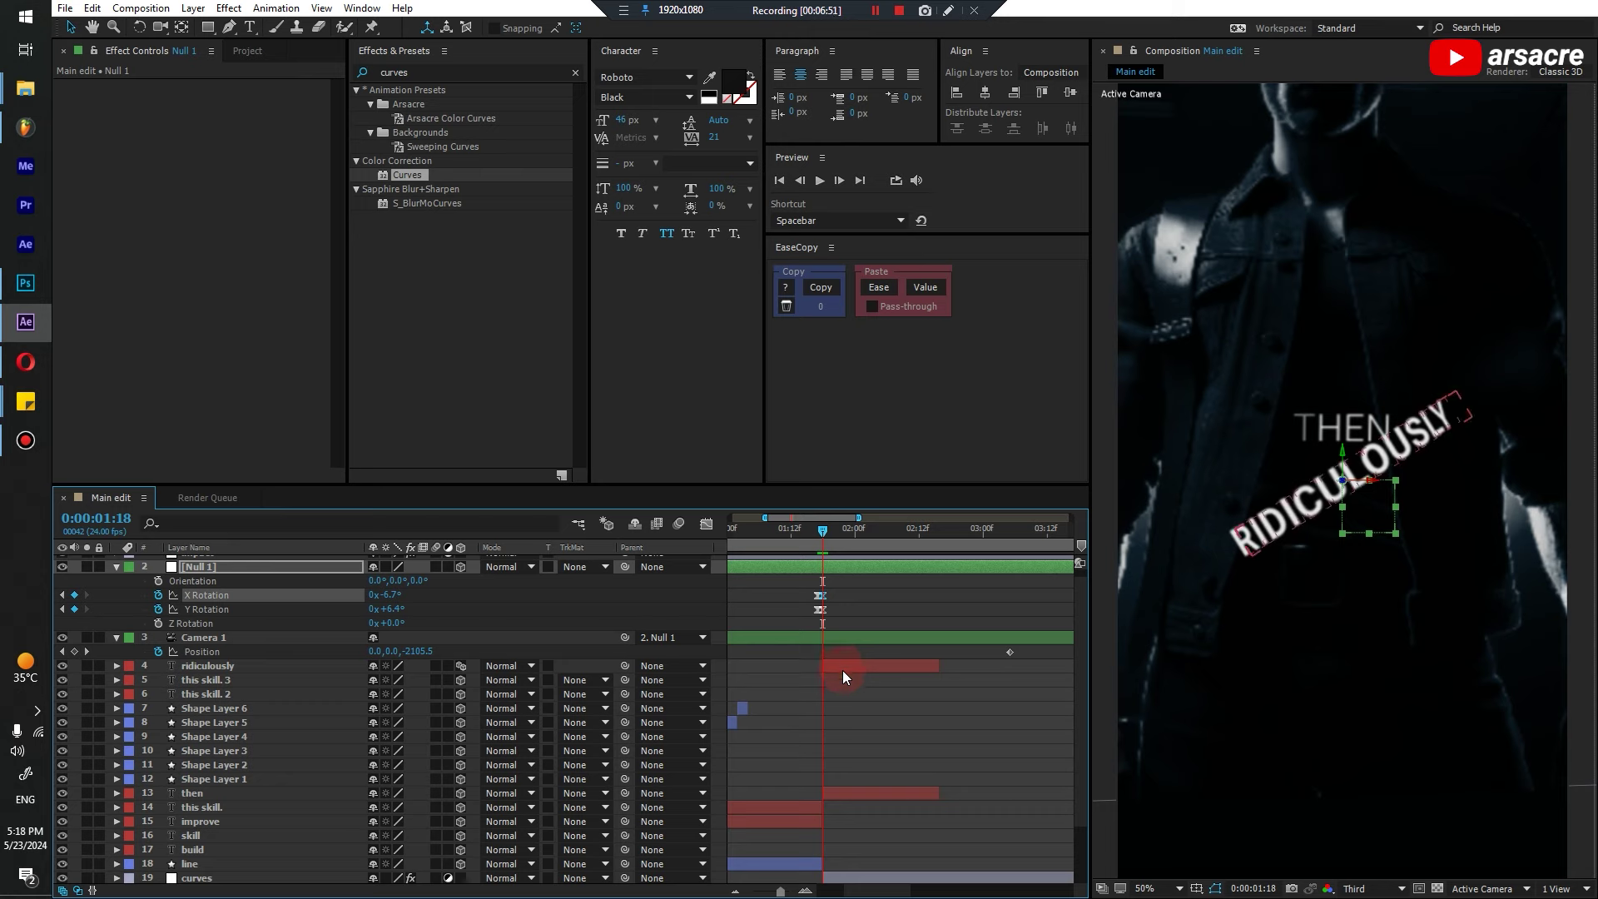
# Shift the ridiculously layer to start at 0:00:02:05, stack the then layer directly beneath it, and save the project
pyautogui.moveTo(842, 671); pyautogui.dragTo(902, 672)
pyautogui.press('u')
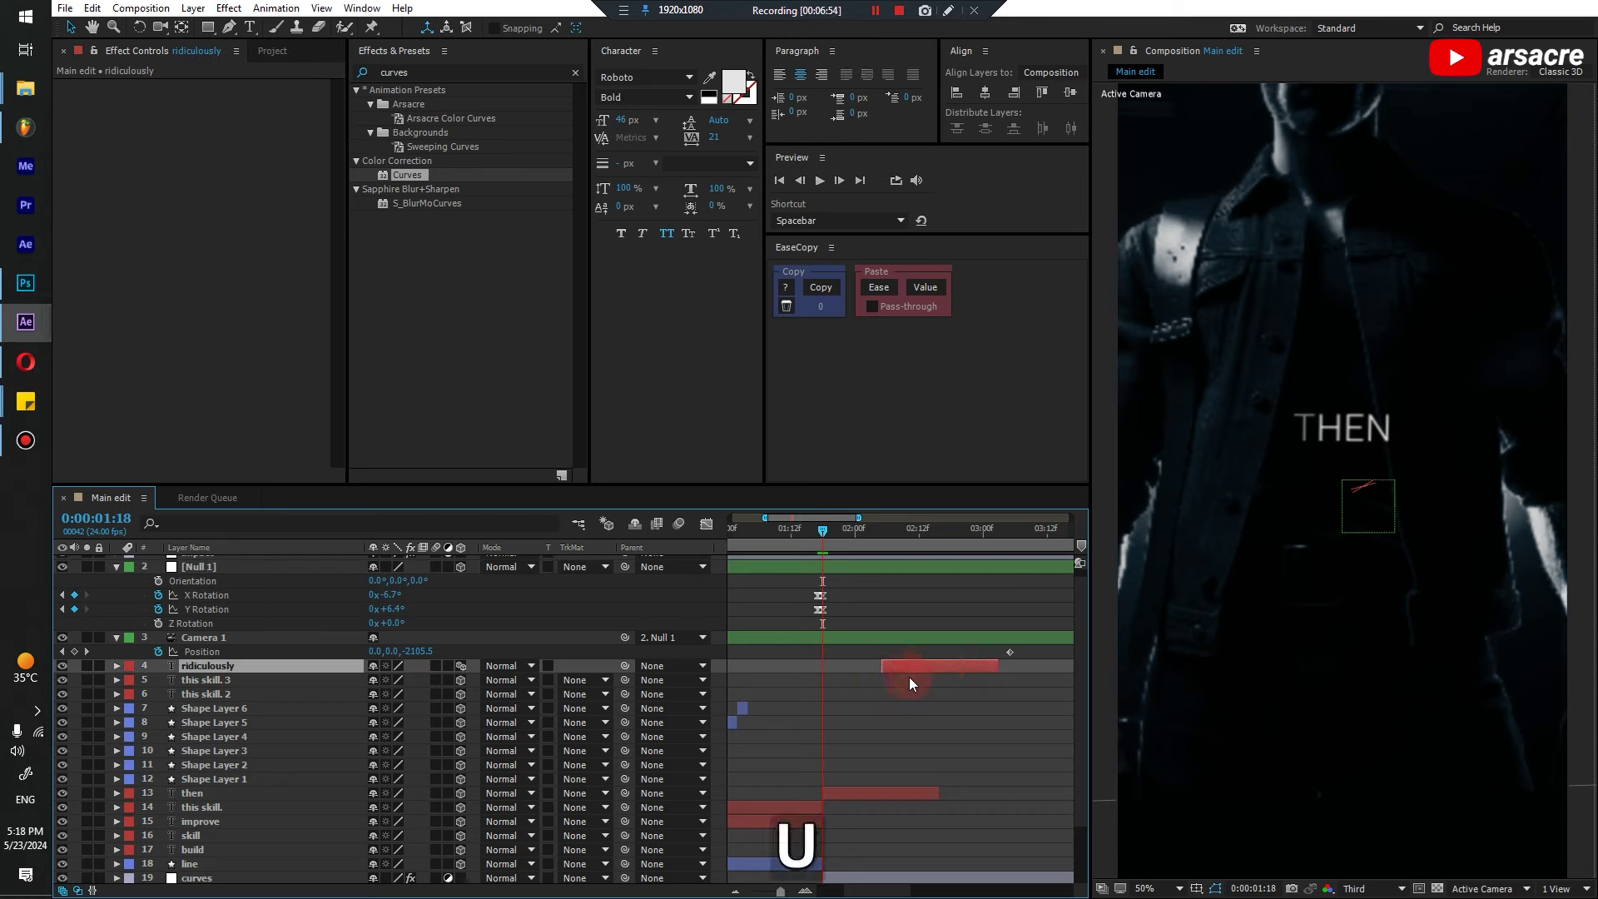
pyautogui.moveTo(213, 802); pyautogui.dragTo(879, 609)
pyautogui.press('shift')
pyautogui.keyDown('shift'); pyautogui.click(188, 796); pyautogui.keyUp('shift')
pyautogui.hotkey('ctrl', 's')
pyautogui.moveTo(842, 551); pyautogui.dragTo(812, 566)
pyautogui.press('space')
pyautogui.click(863, 540)
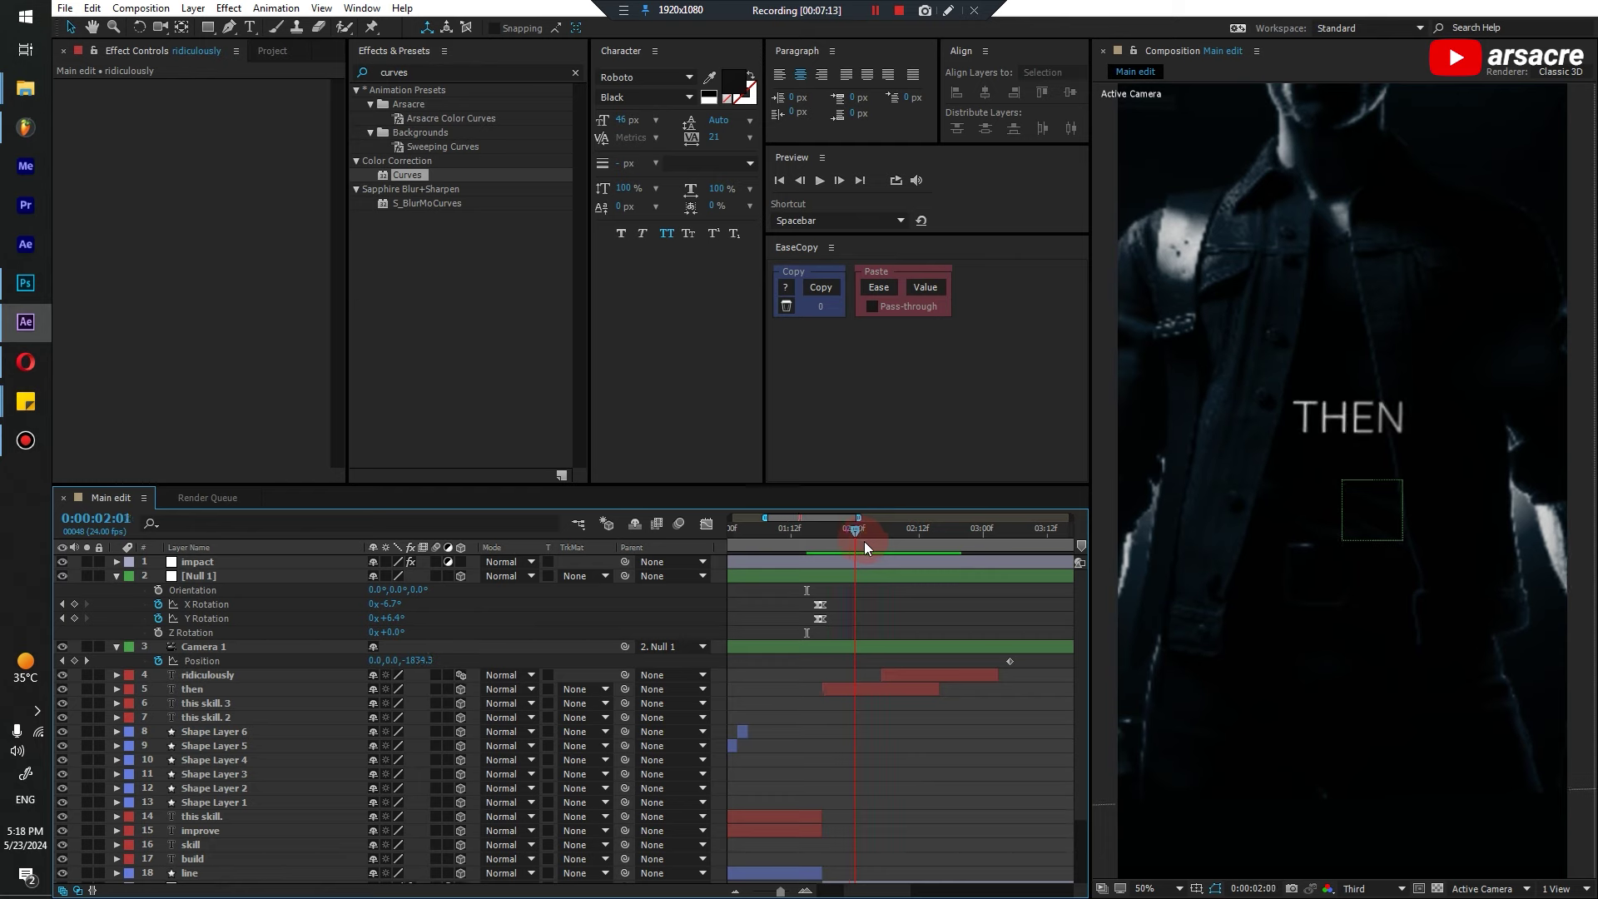
# Set Null 1's Y Rotation to 14.7° at 0:00:02:05 and preview the turn
pyautogui.click(880, 549)
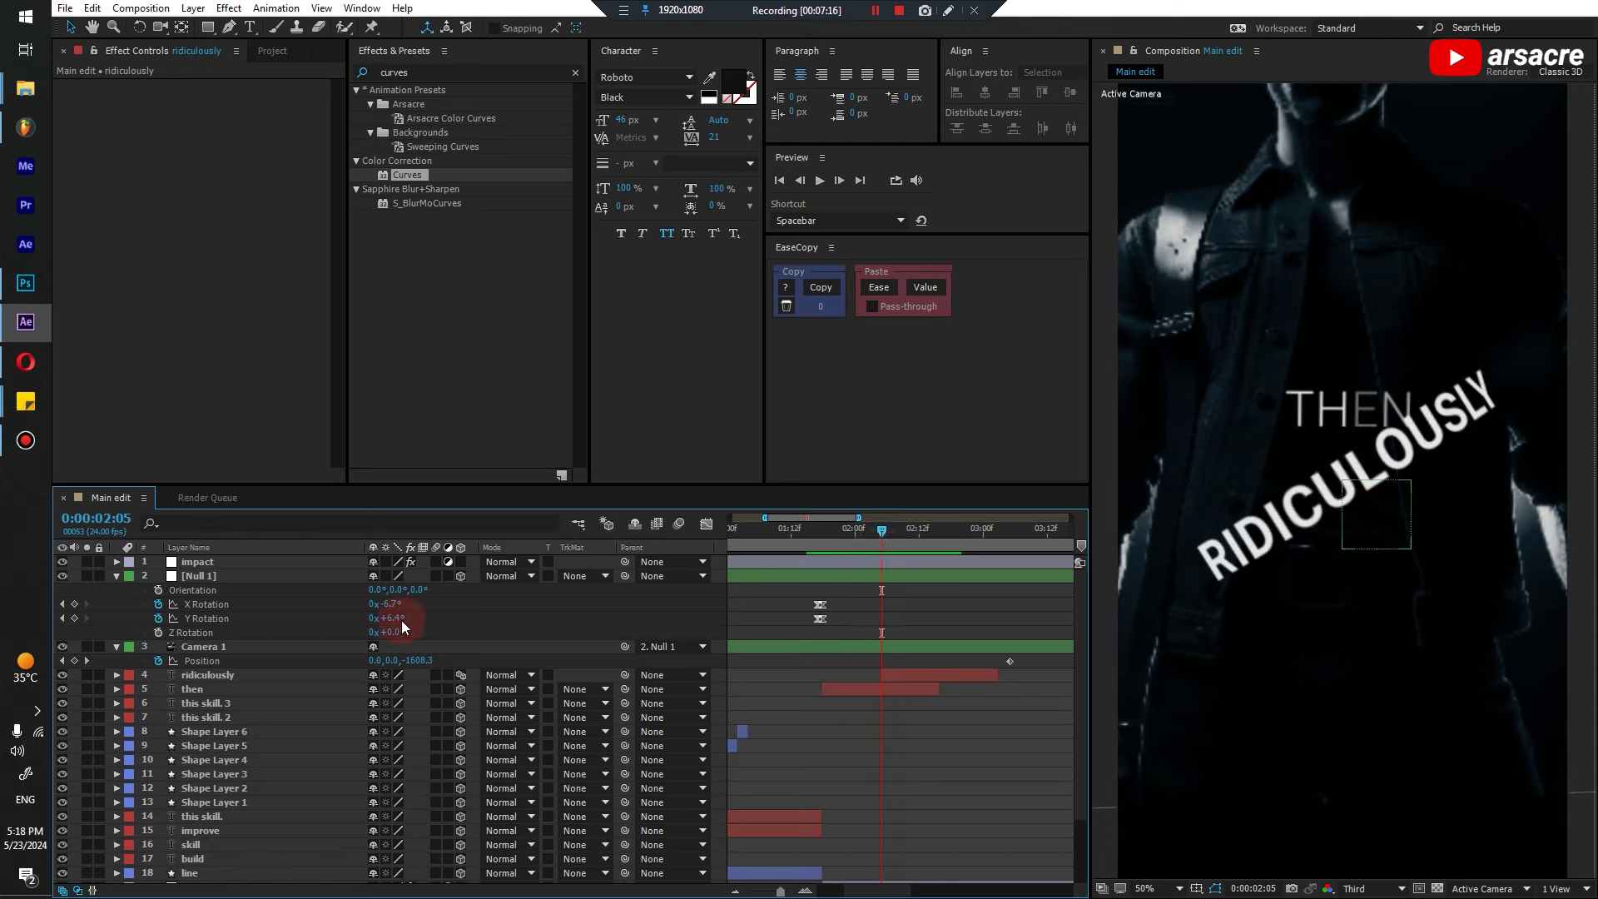
pyautogui.moveTo(402, 621); pyautogui.dragTo(485, 636)
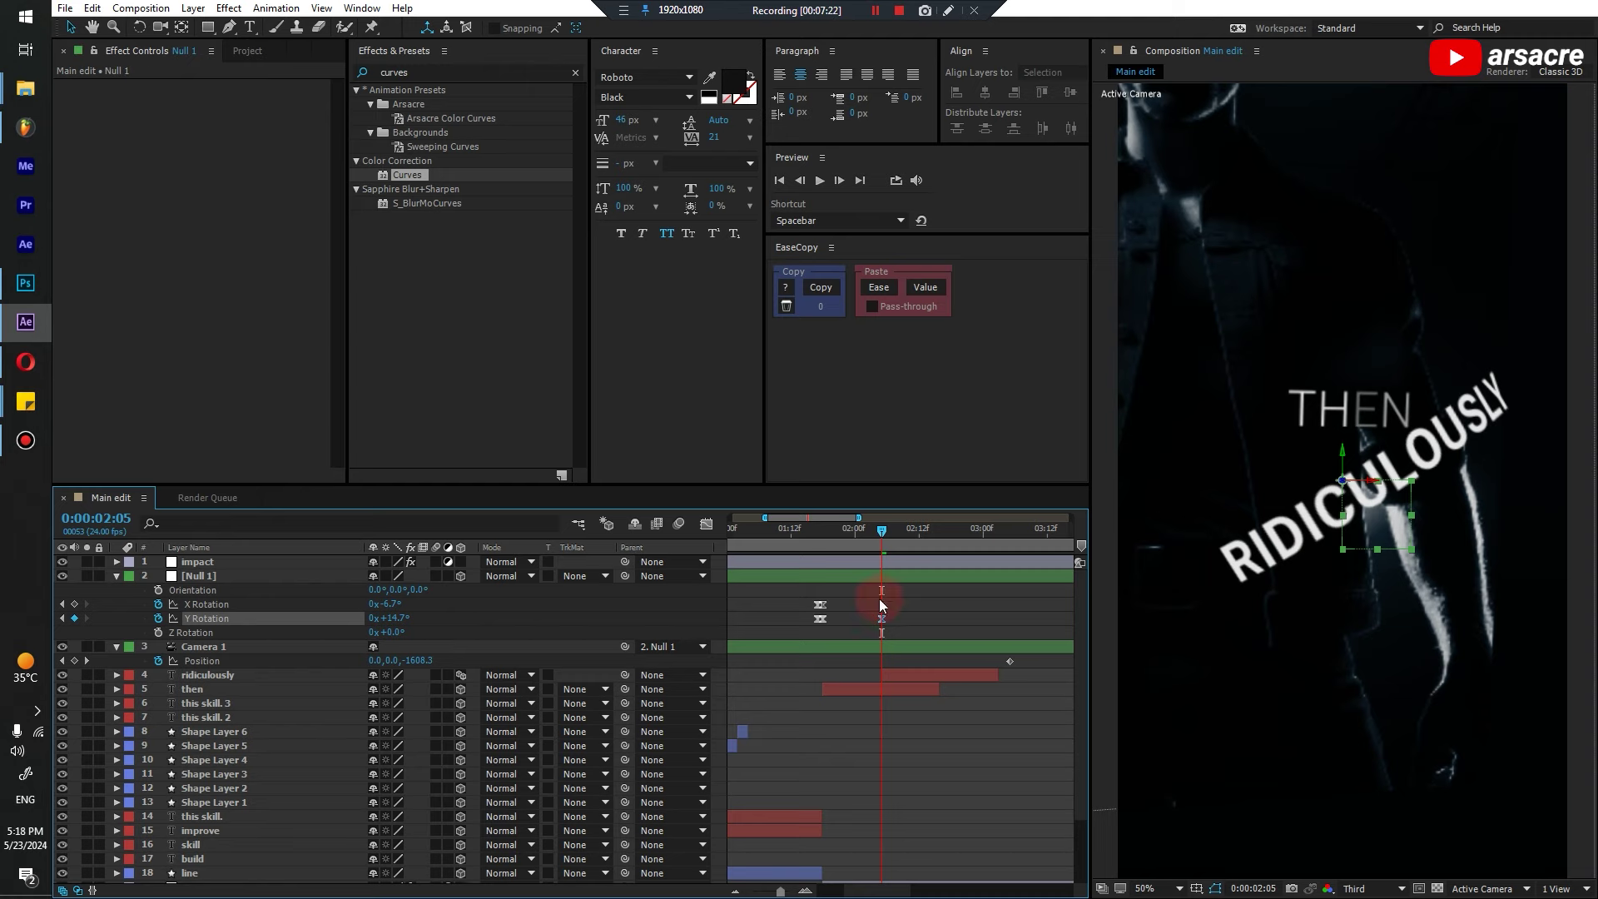
pyautogui.moveTo(855, 538); pyautogui.dragTo(880, 561)
pyautogui.press('space')
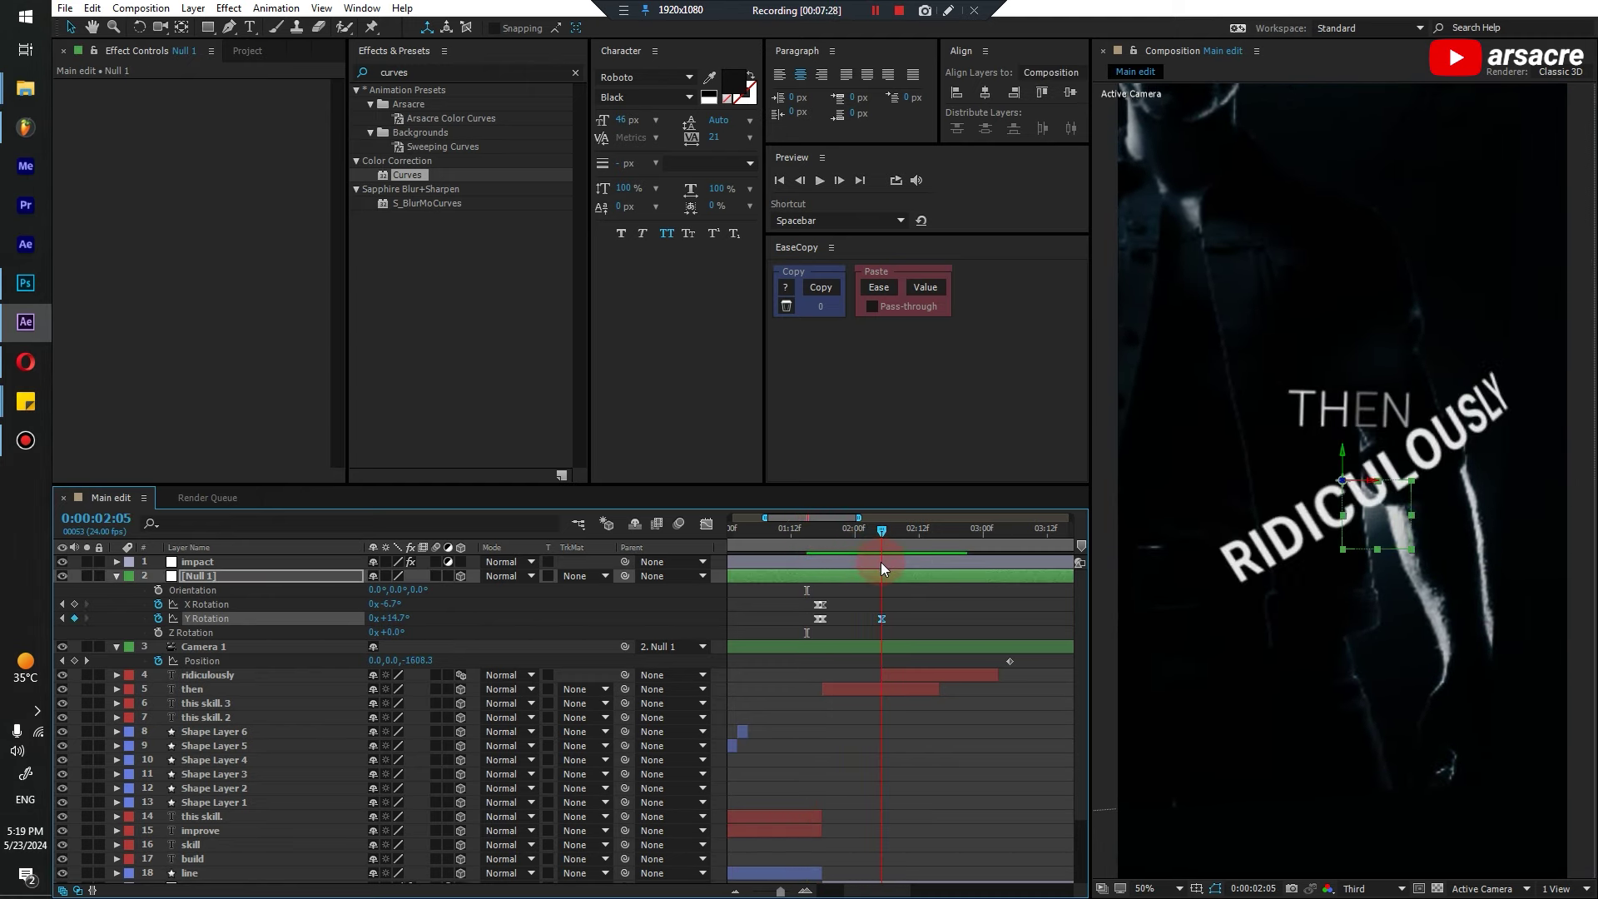
pyautogui.click(1311, 572)
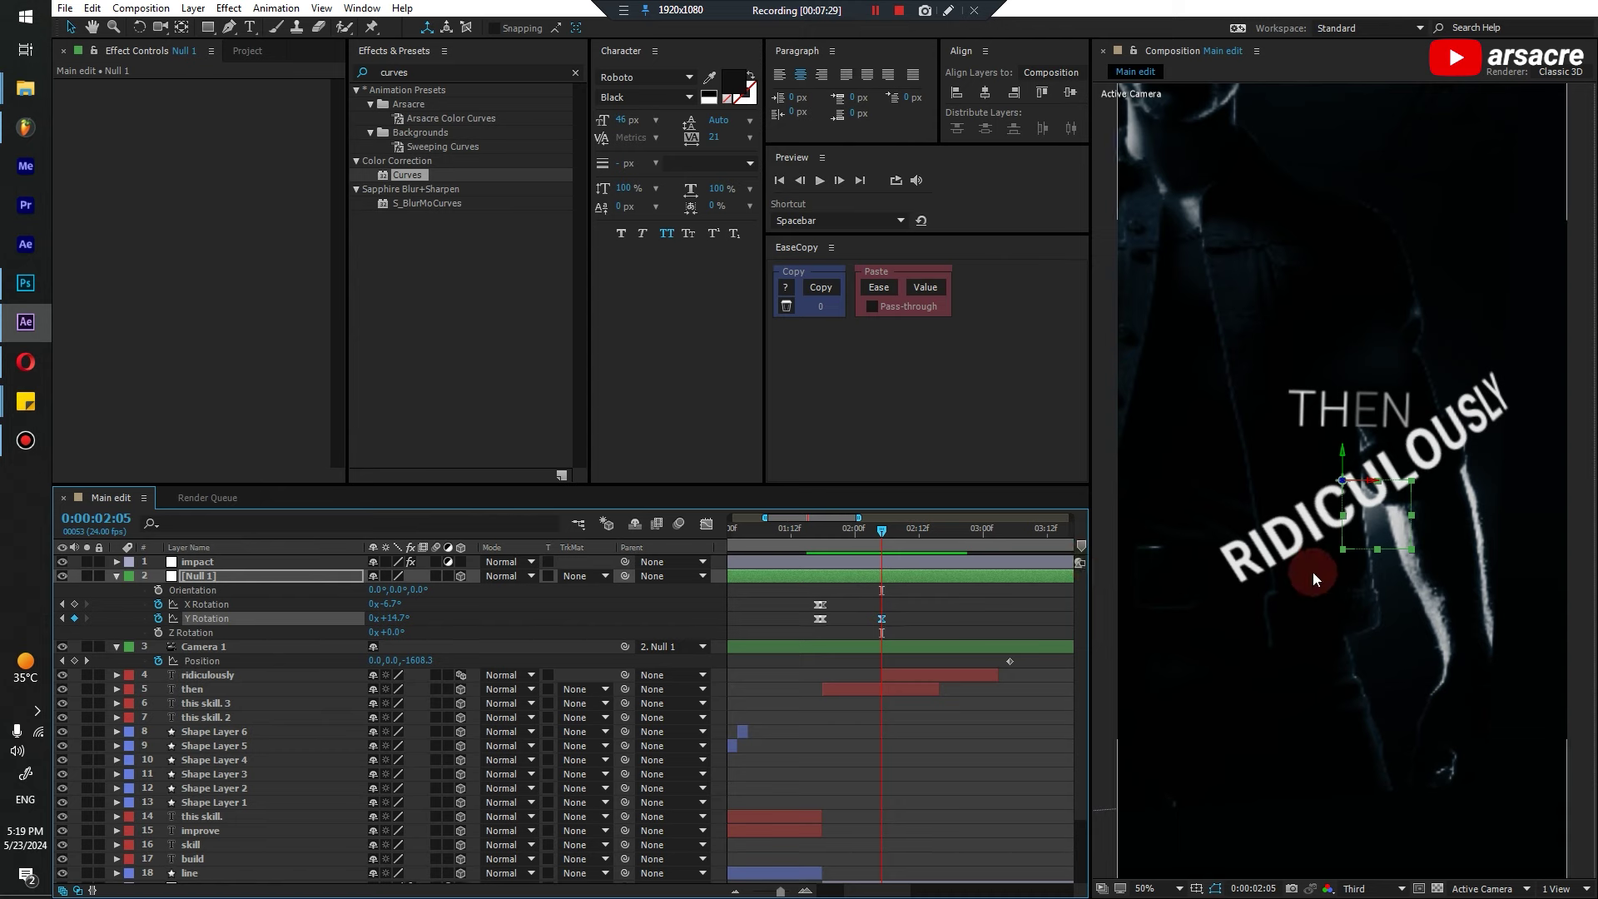
# Add Slider keyframes on the impact layer by copying its existing ones around the start of the ridiculously layer, and preview the shake
pyautogui.click(865, 563)
pyautogui.press('u')
pyautogui.moveTo(896, 590); pyautogui.dragTo(771, 604)
pyautogui.click(802, 601)
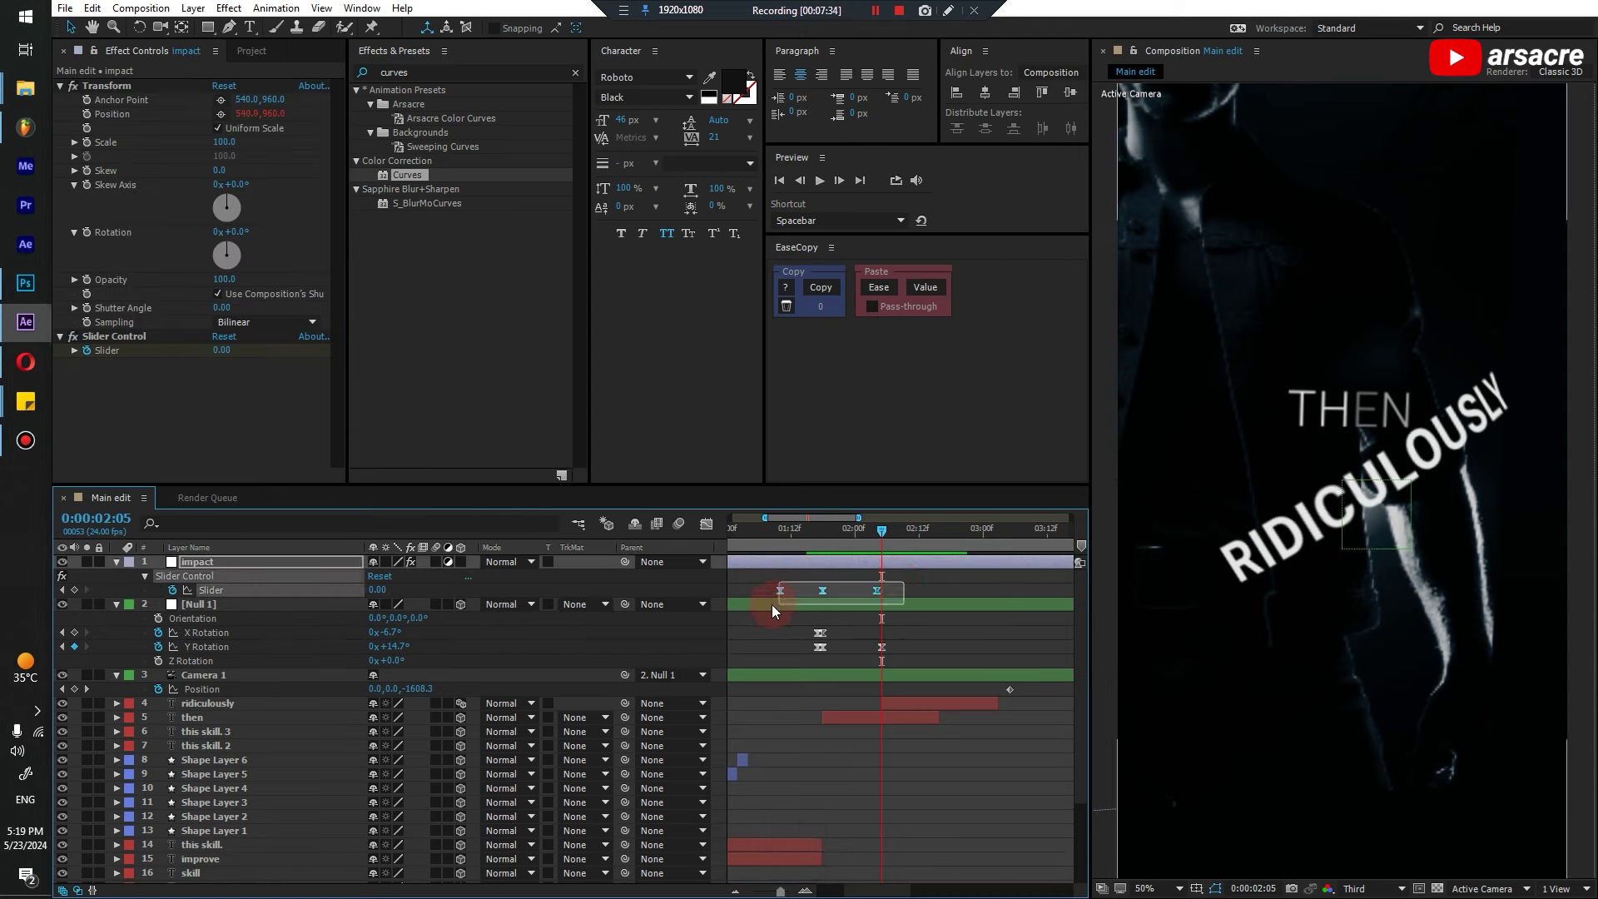
pyautogui.click(823, 590)
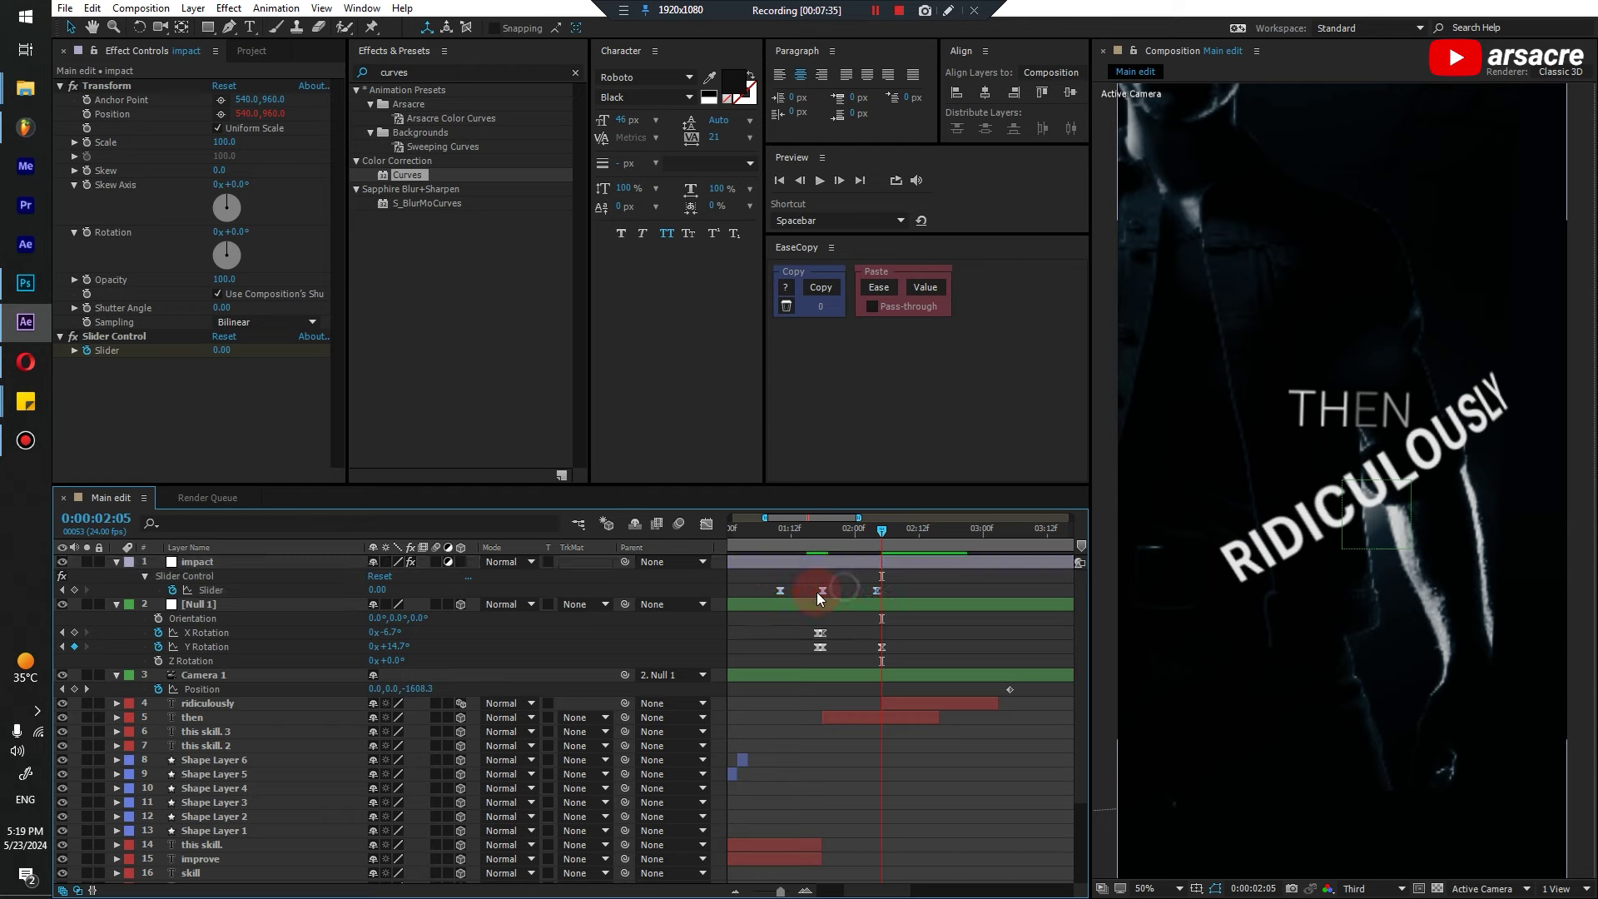
pyautogui.hotkey('ctrl', 'c')
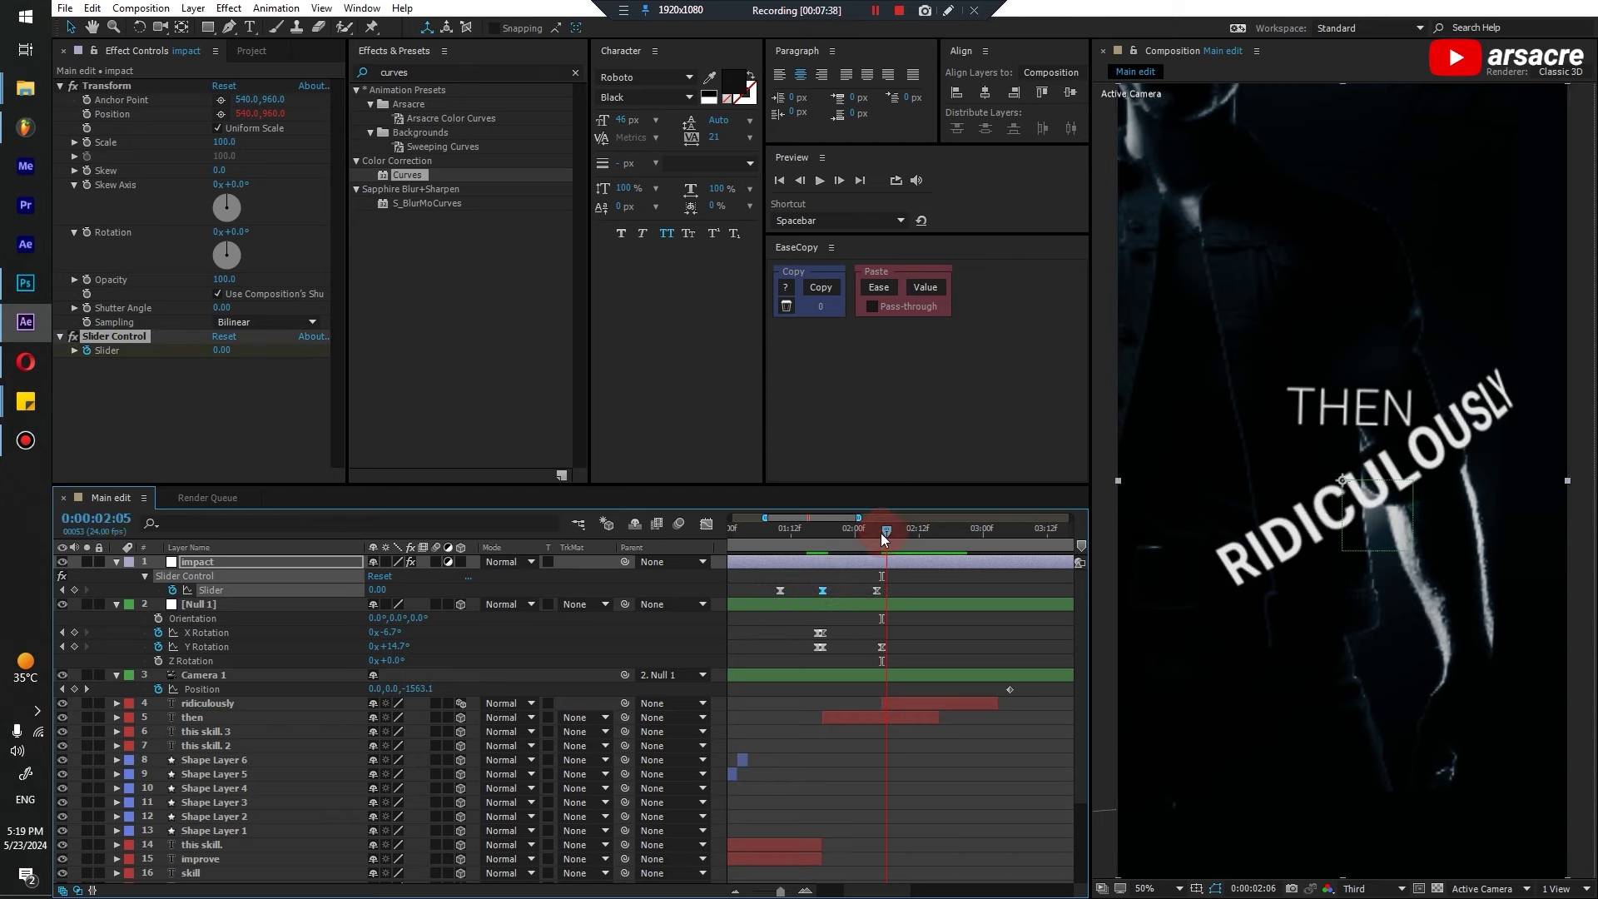
pyautogui.hotkey('ctrl', 'v')
pyautogui.moveTo(883, 537); pyautogui.dragTo(918, 592)
pyautogui.hotkey('ctrl', 'c')
pyautogui.hotkey('ctrl', 'v')
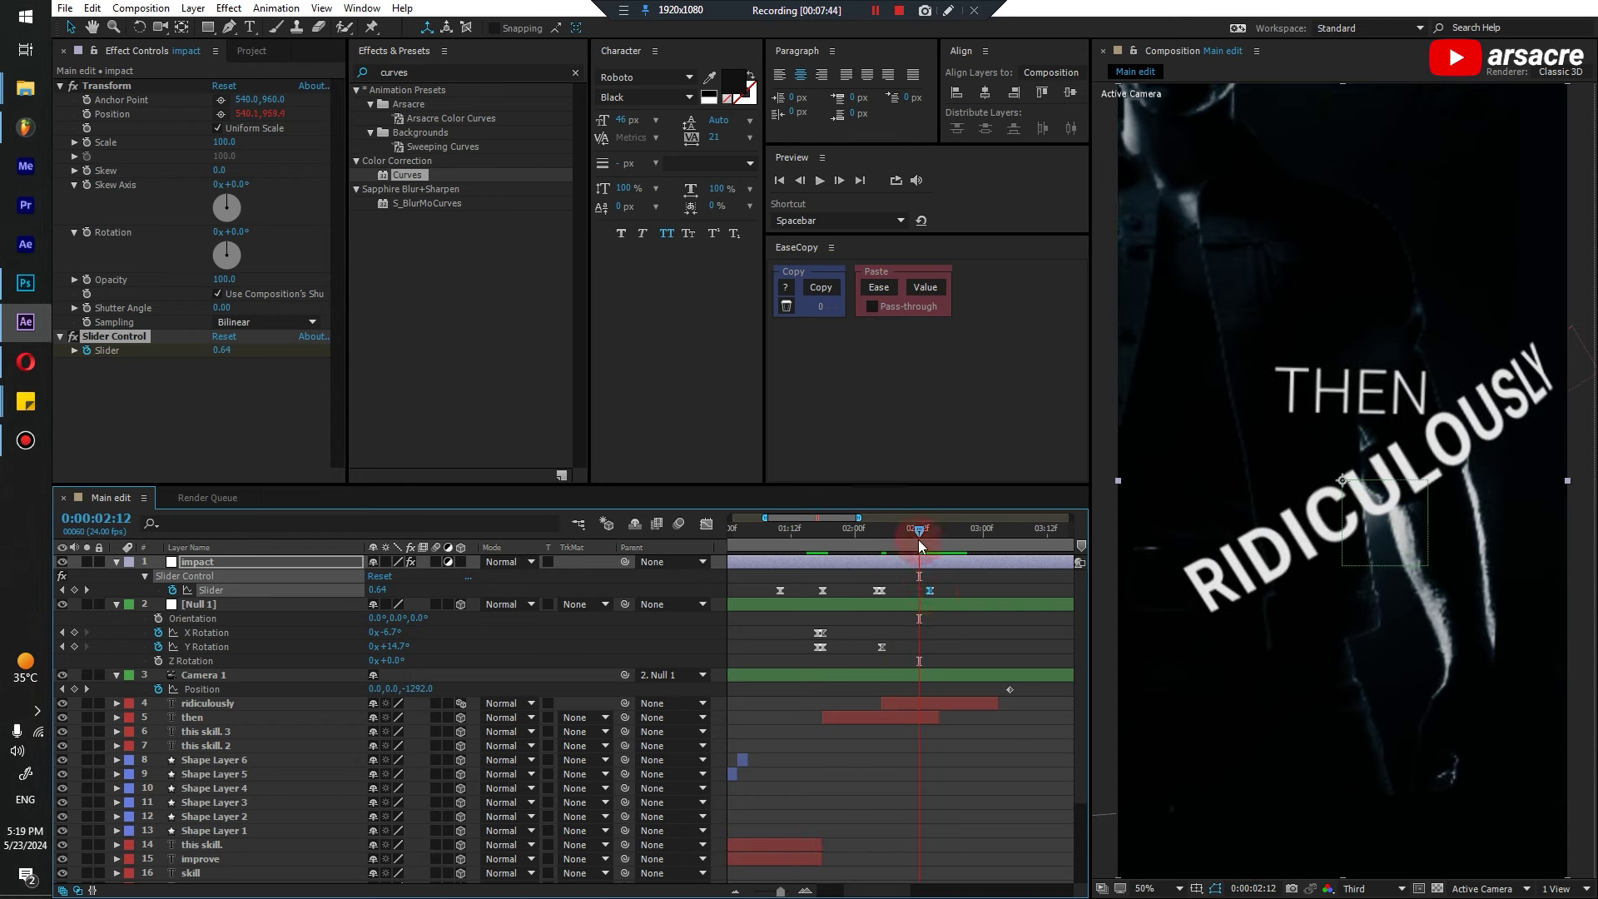
pyautogui.moveTo(917, 532); pyautogui.dragTo(840, 537)
pyautogui.press('space')
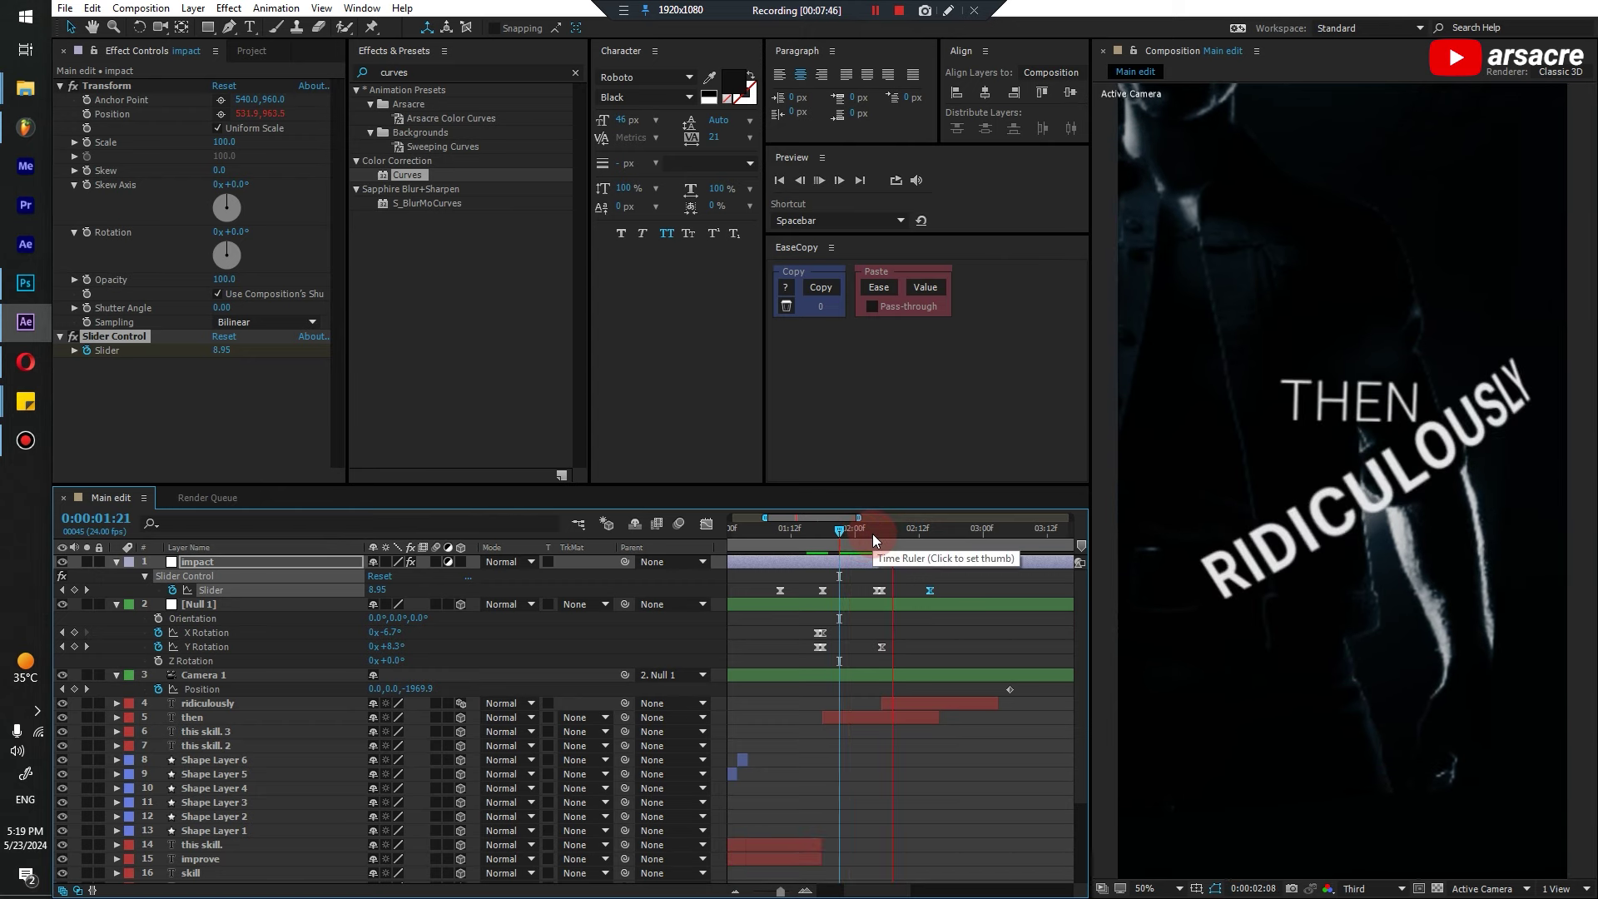
# Delete Camera 1's Position keyframe at 0:00:03:05, preview the edit, and key a closer camera position at 0:00:02:17 instead
pyautogui.click(1009, 689)
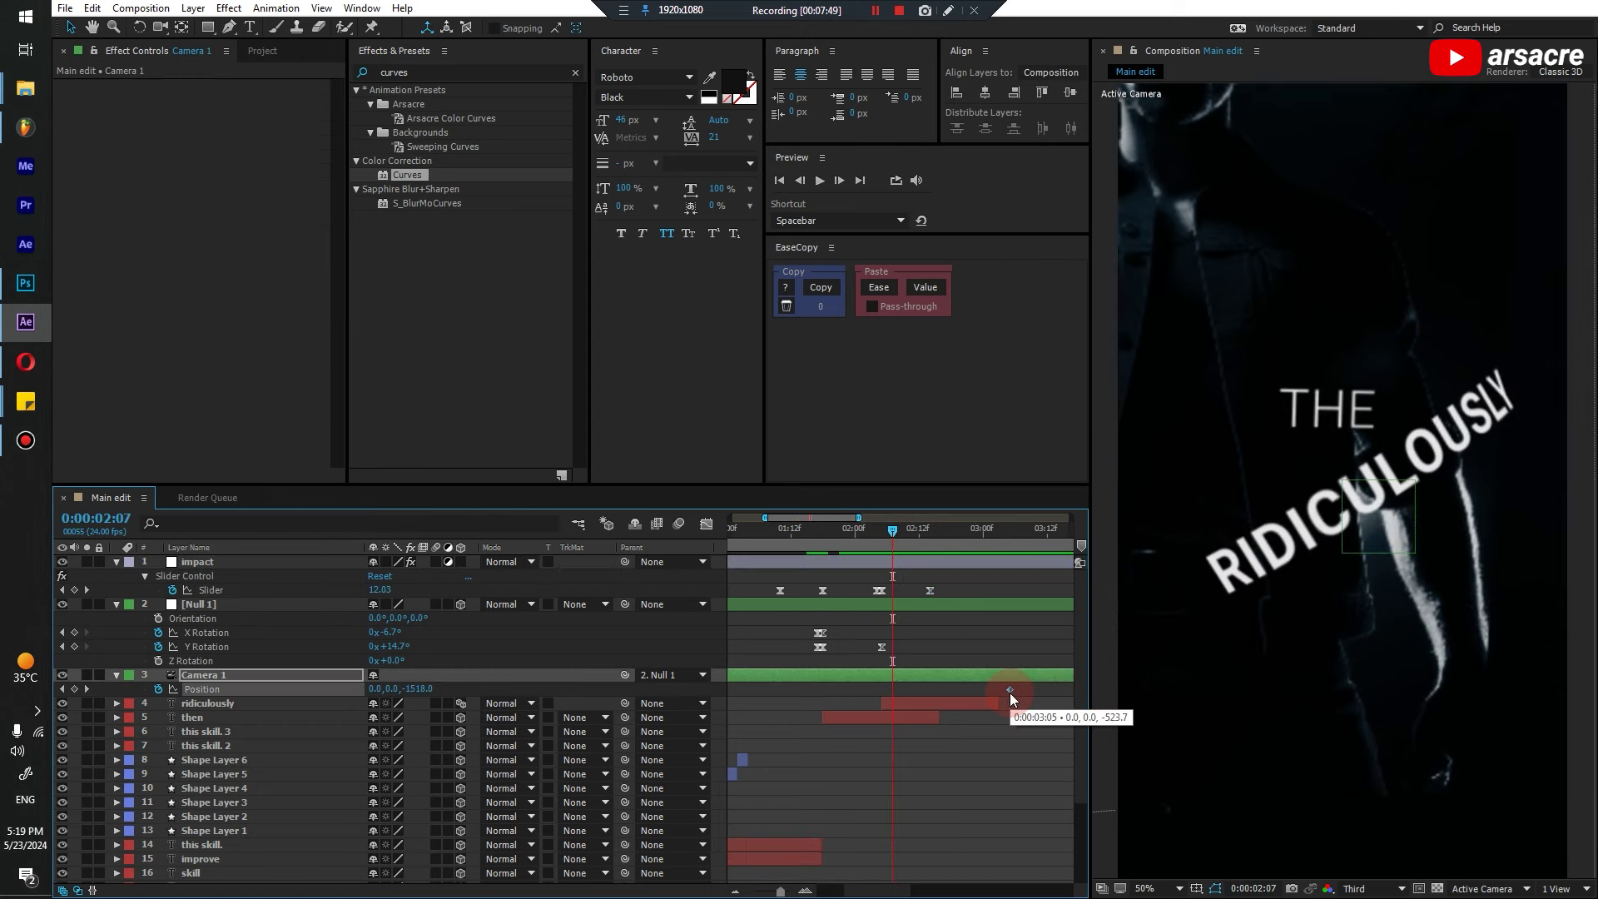
pyautogui.press('Delete')
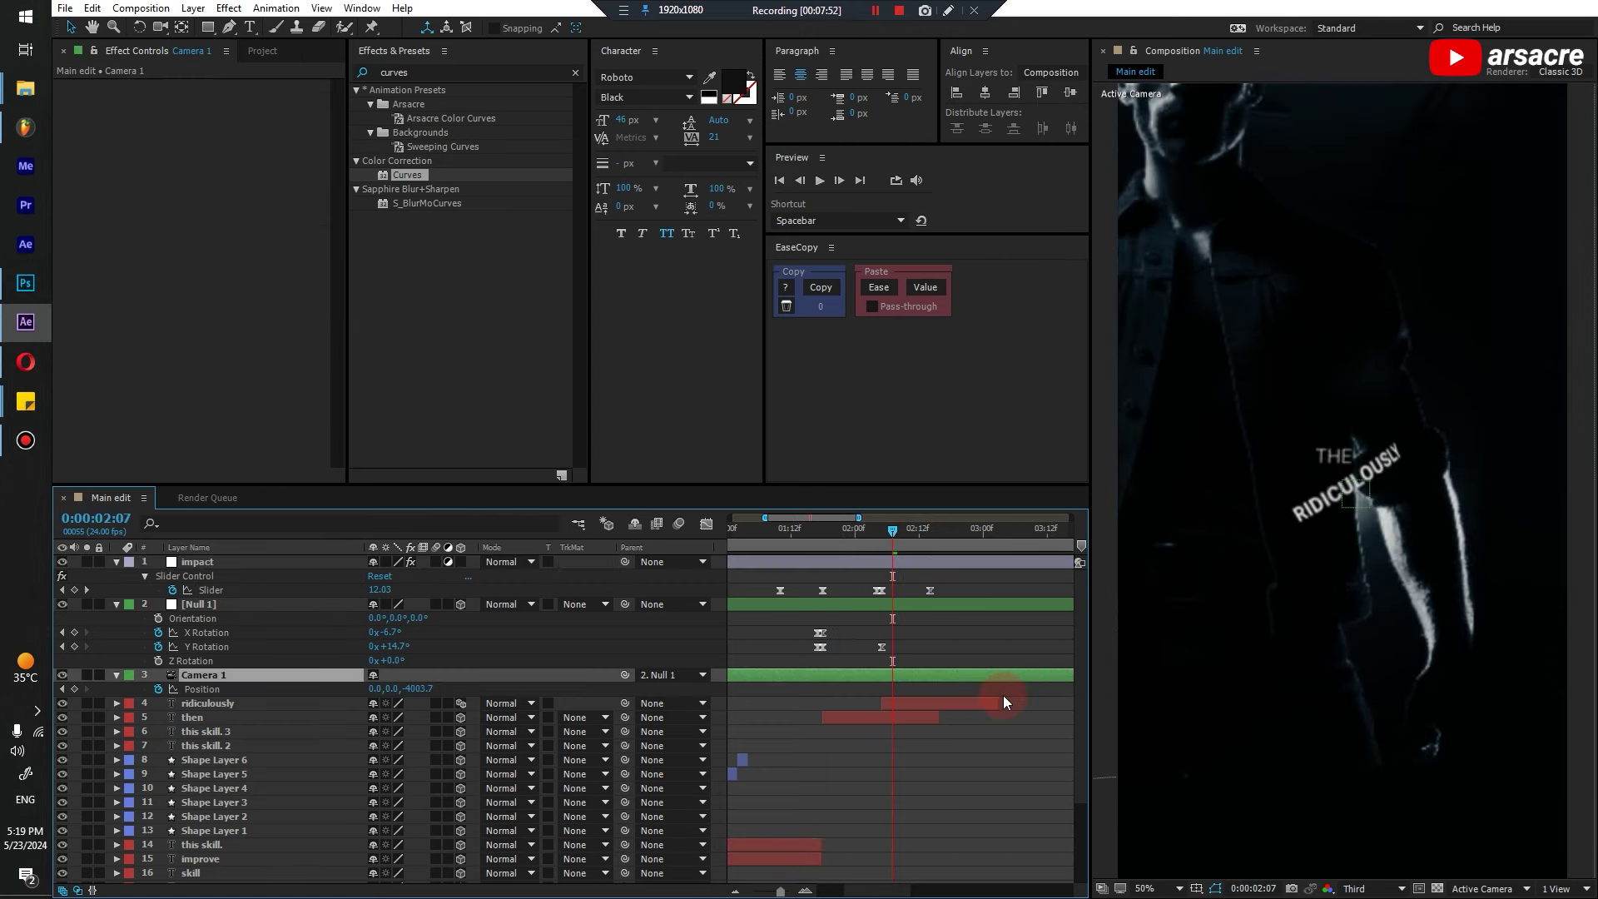
pyautogui.scroll(-5, 832, 849)
pyautogui.middleClick(932, 626)
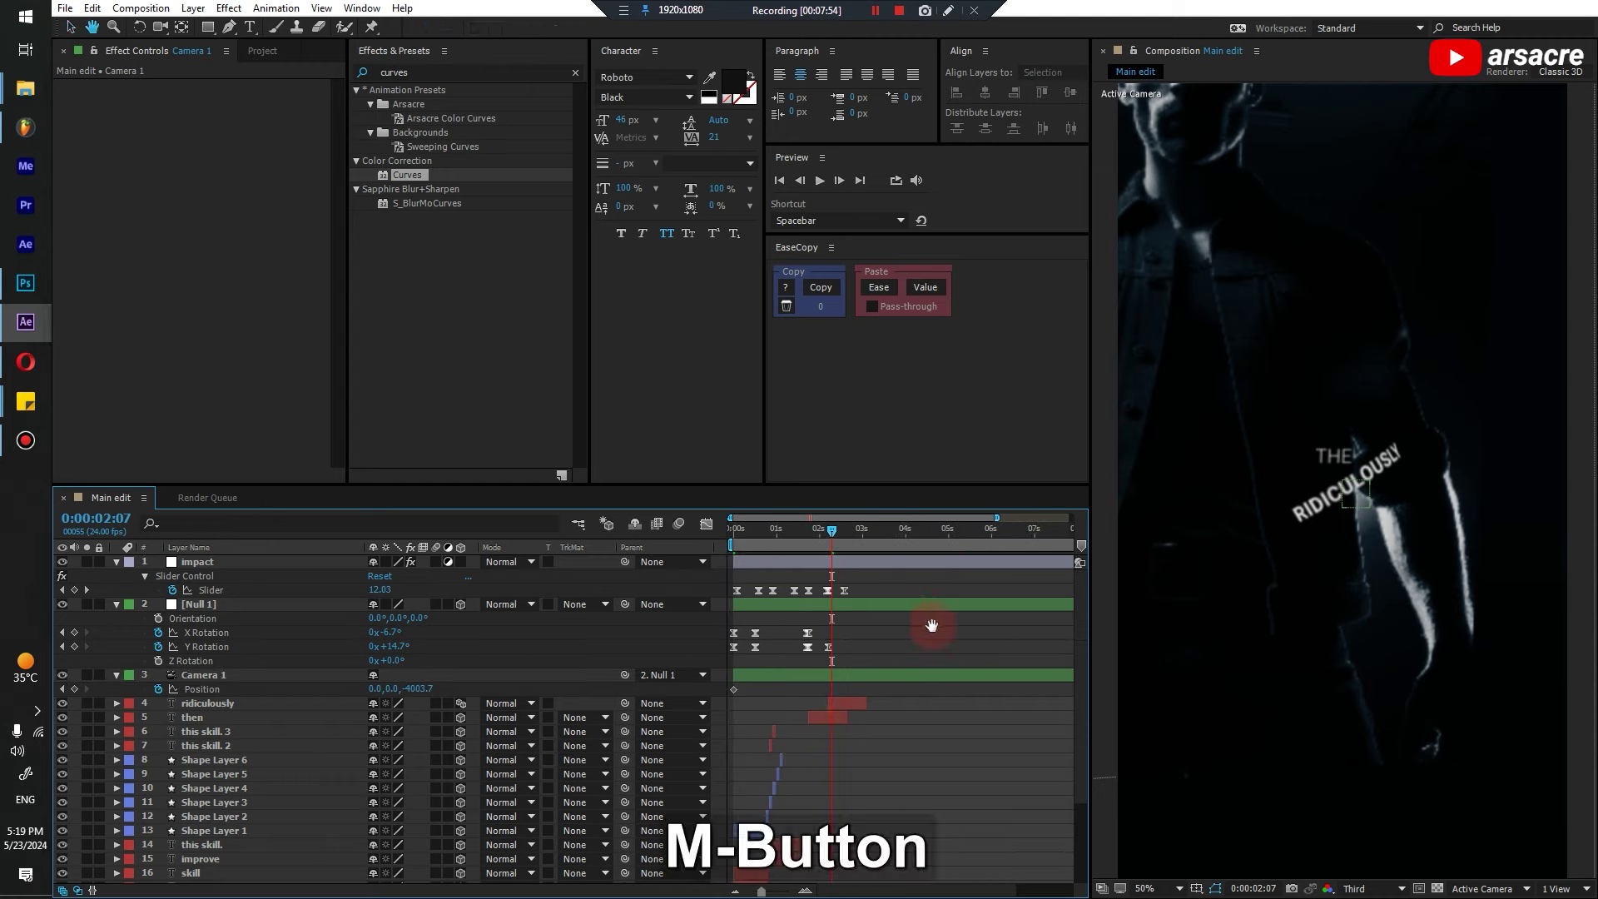
pyautogui.moveTo(802, 534); pyautogui.dragTo(700, 546)
pyautogui.press('space')
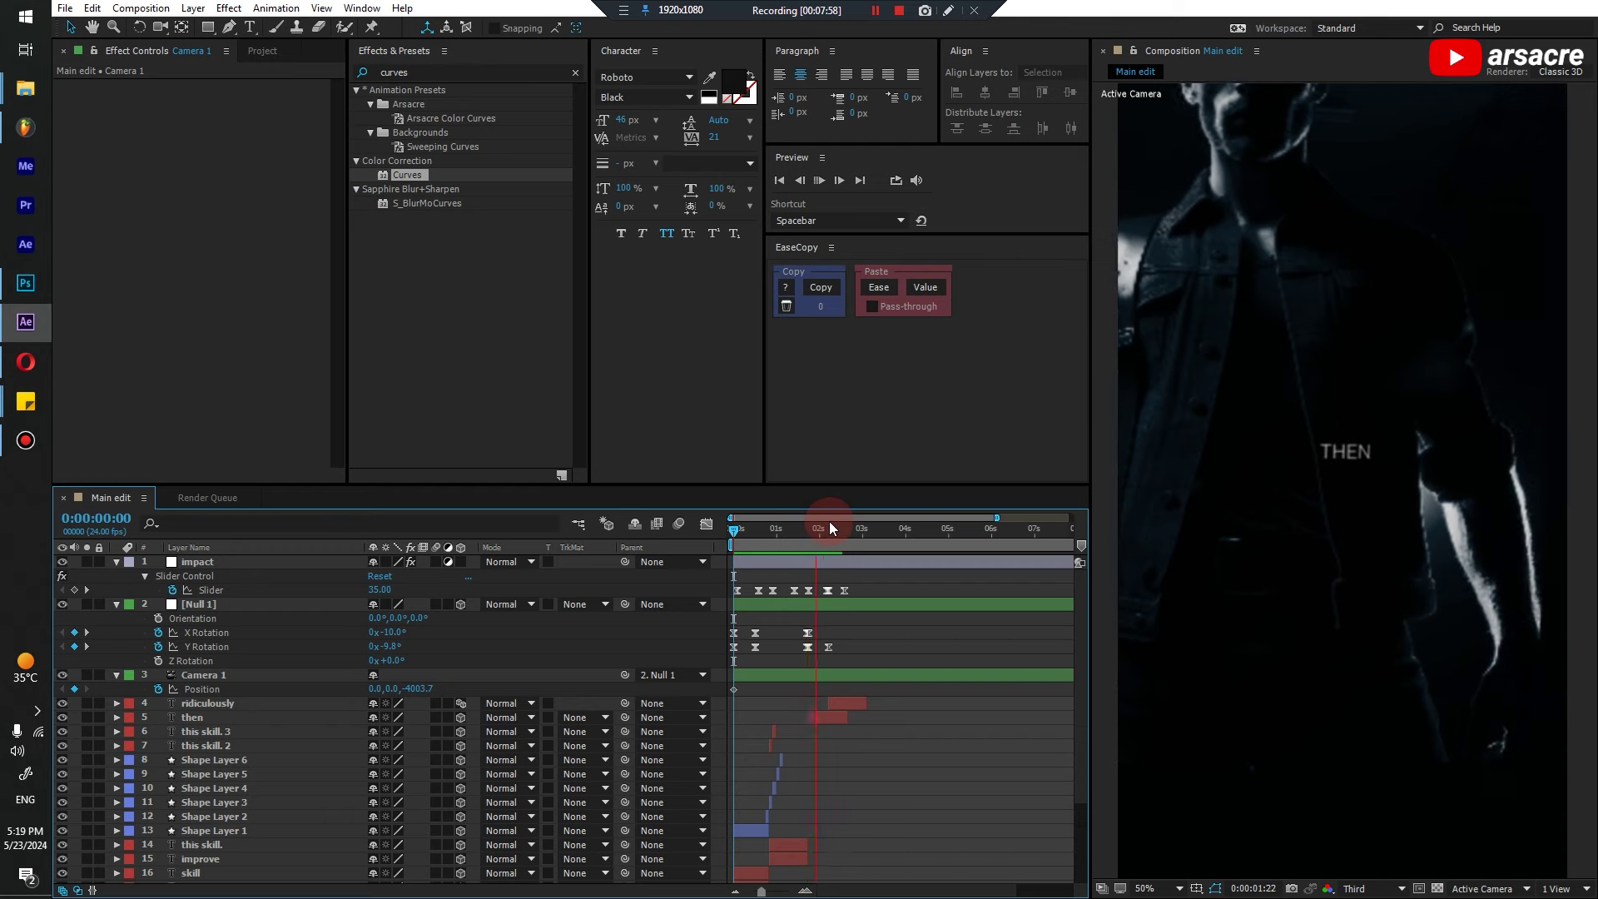
pyautogui.moveTo(832, 531); pyautogui.dragTo(847, 542)
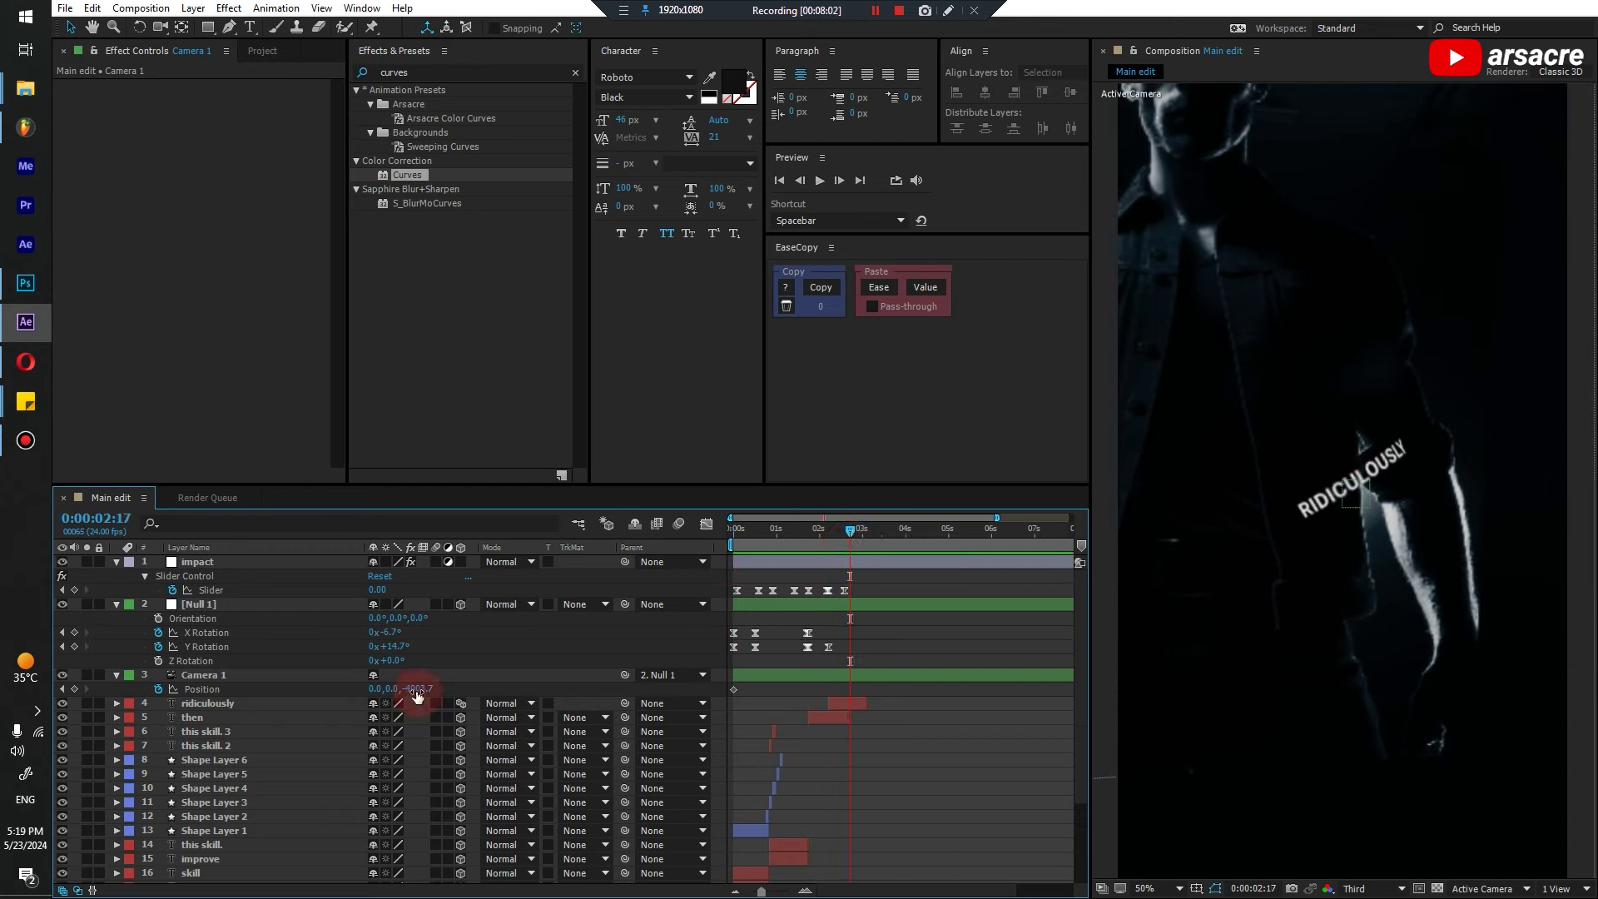
pyautogui.moveTo(418, 696); pyautogui.dragTo(491, 686)
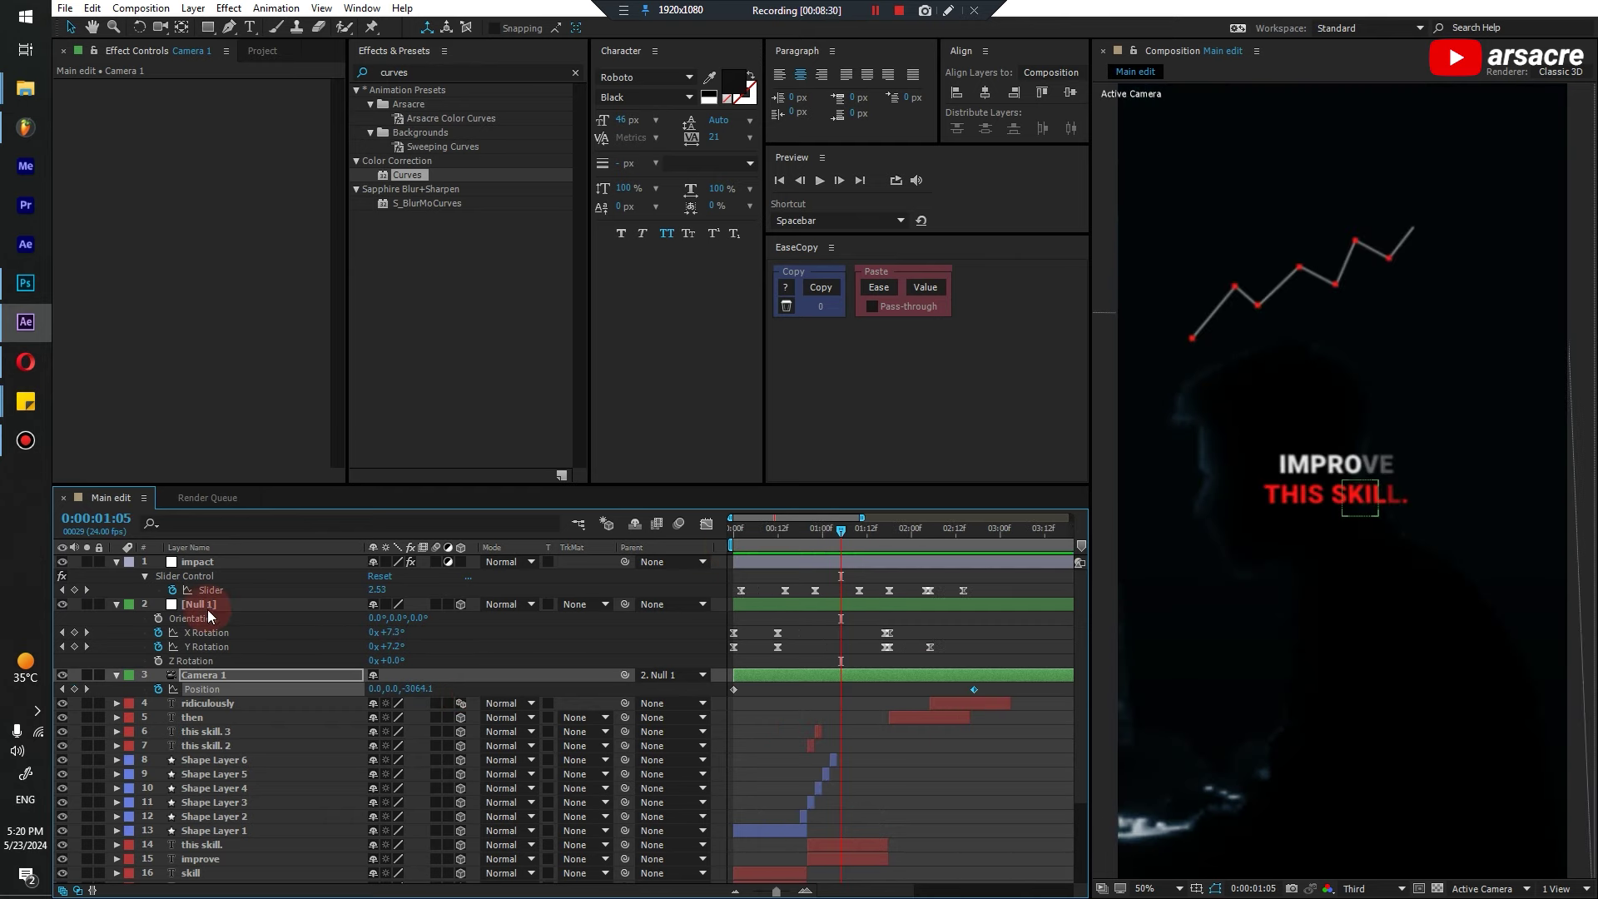
pyautogui.click(204, 606)
pyautogui.hotkey('shift', 'p')
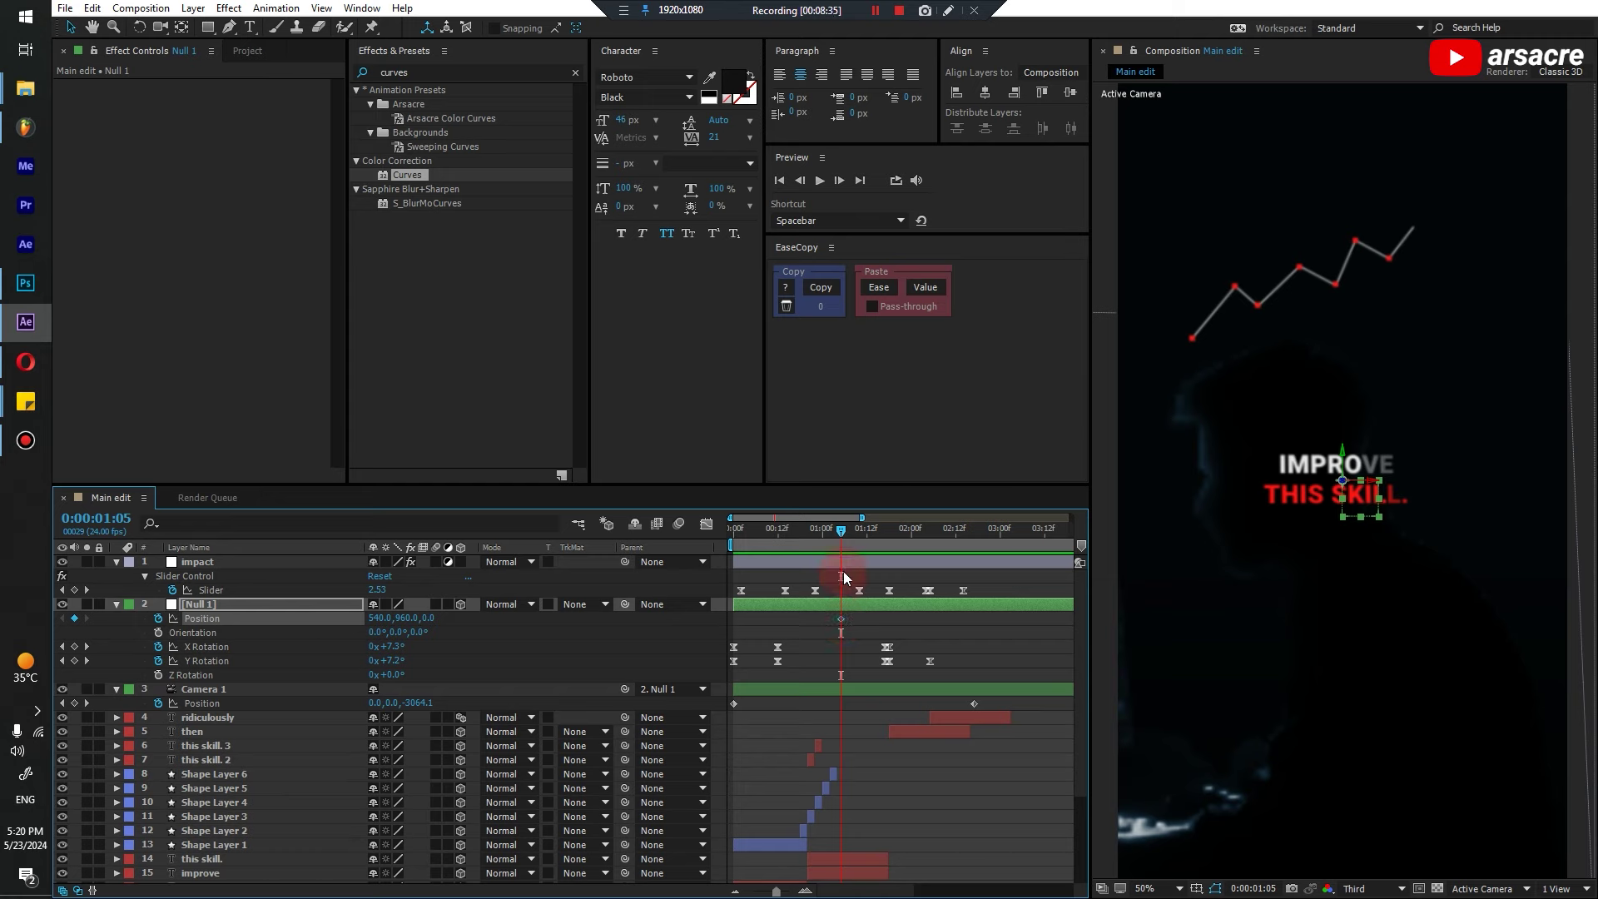
pyautogui.moveTo(838, 533); pyautogui.dragTo(883, 563)
pyautogui.moveTo(431, 621); pyautogui.dragTo(409, 620)
pyautogui.hotkey('ctrl', 'z')
pyautogui.click(855, 641)
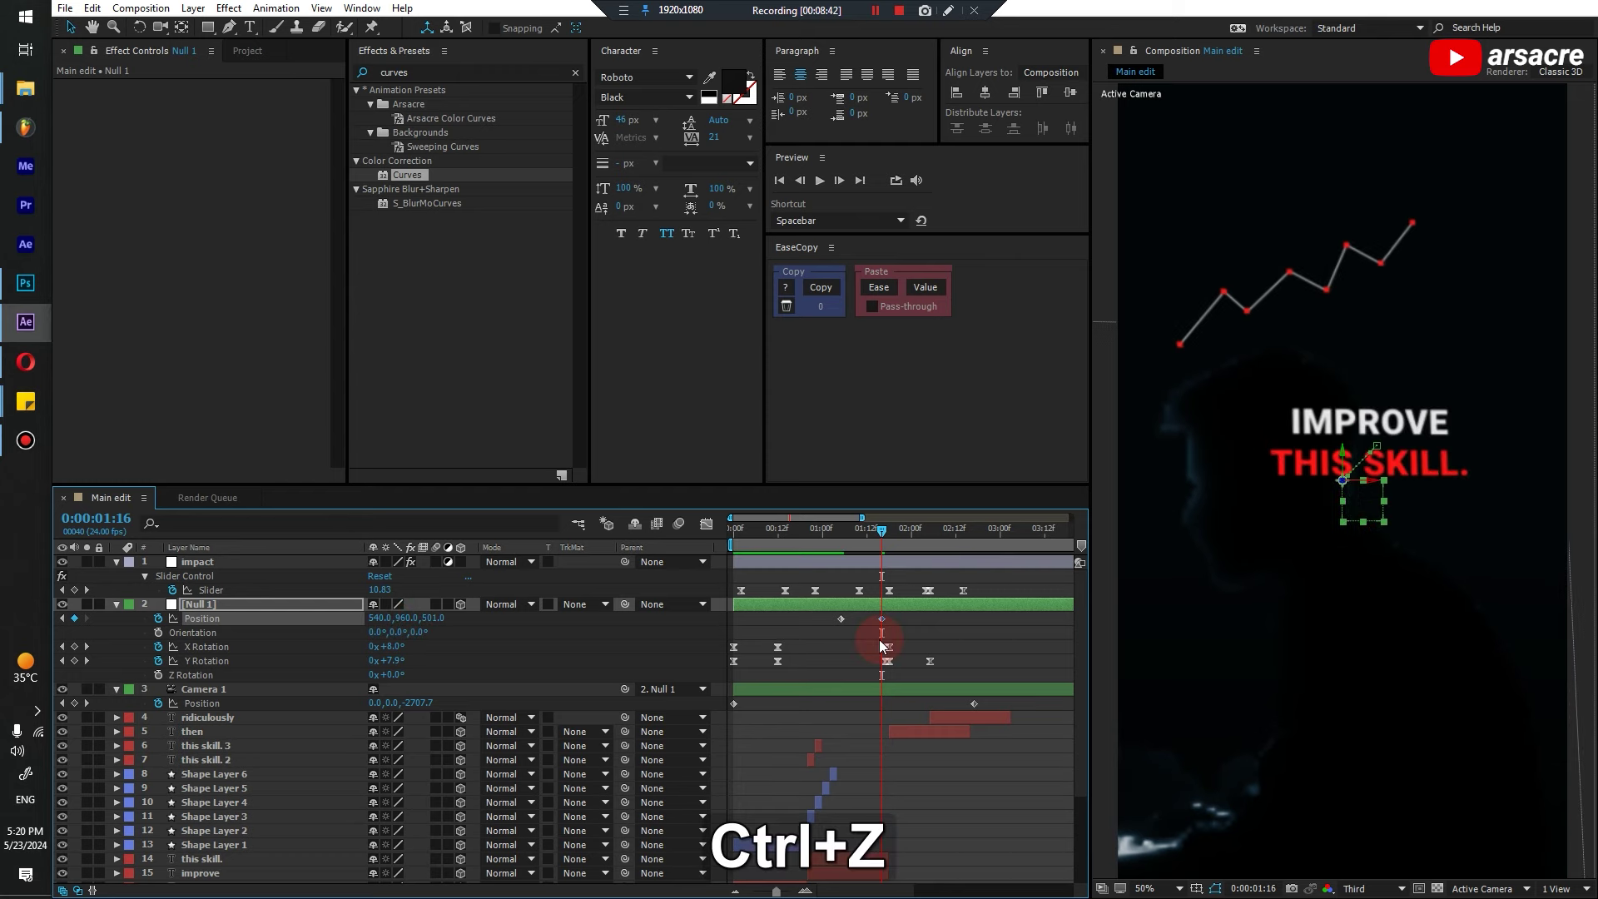
pyautogui.hotkey('ctrl', 'z')
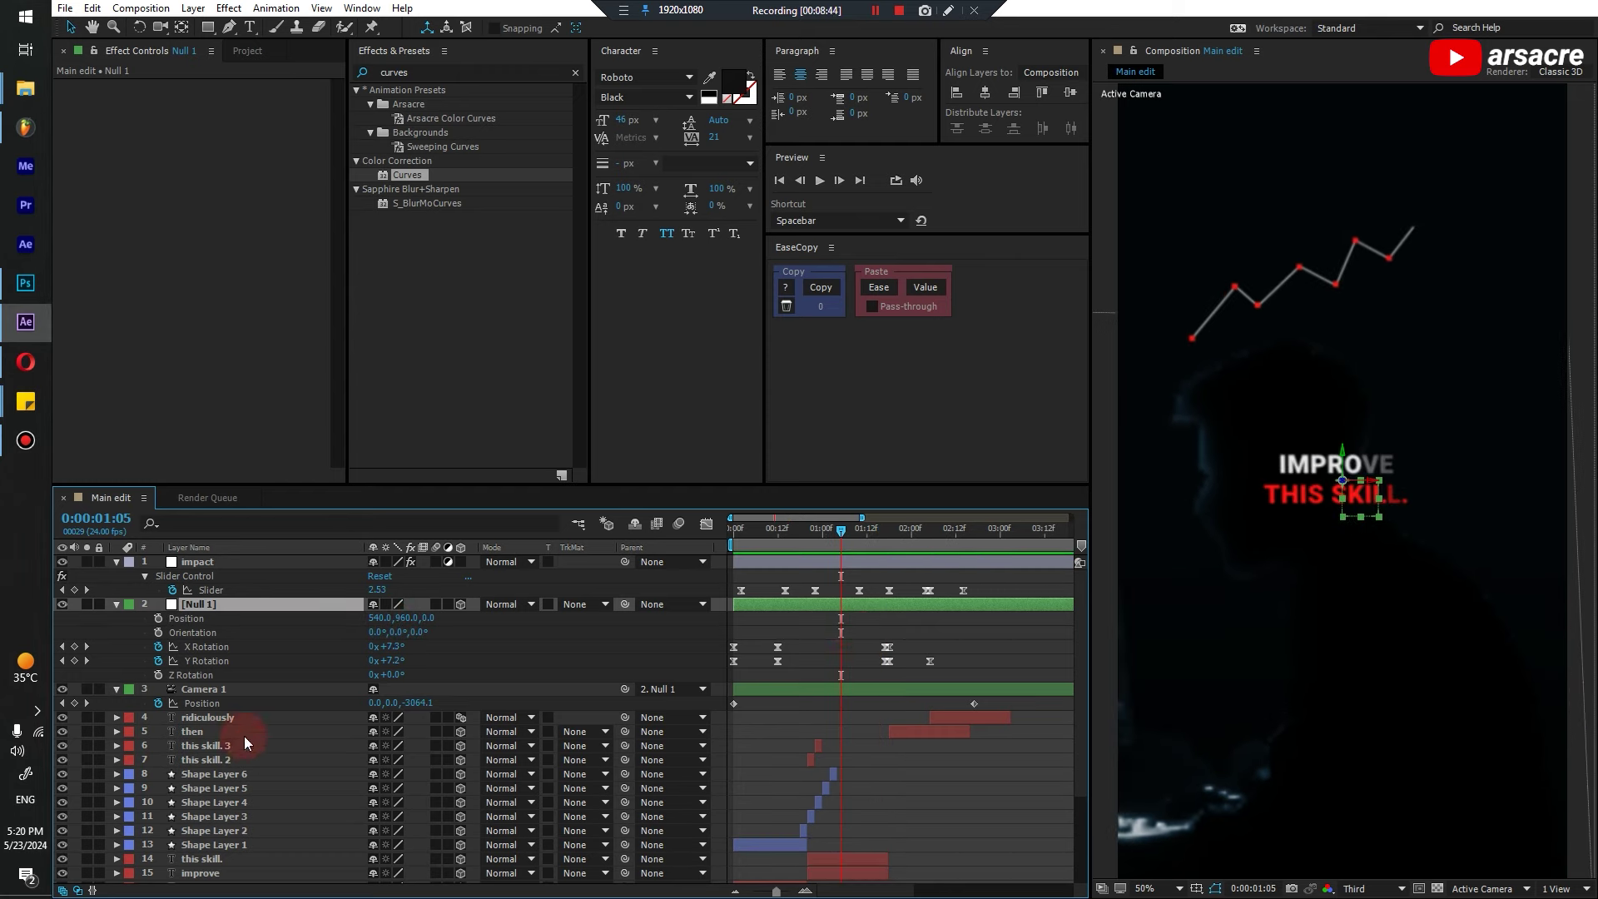
# Key Camera 1's Position at 0:00:01:05, and push the camera in to Z -1027.7 at 0:00:01:16
pyautogui.click(75, 703)
pyautogui.moveTo(841, 529); pyautogui.dragTo(882, 563)
pyautogui.moveTo(416, 703); pyautogui.dragTo(605, 752)
pyautogui.press('shift')
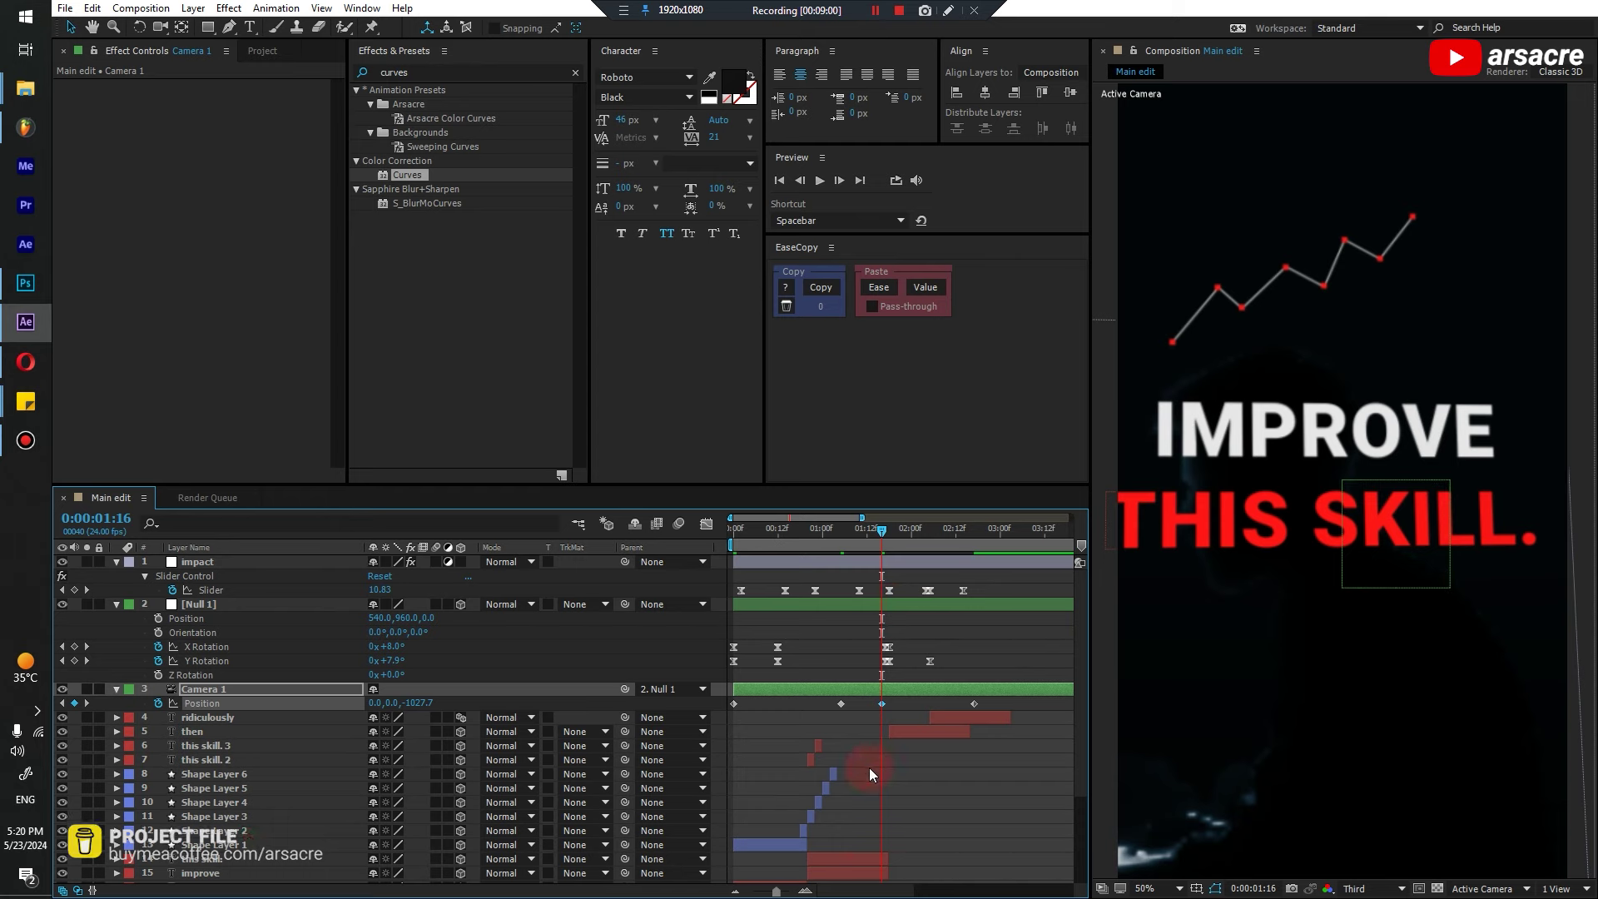
# Shift Camera 1's push-in keyframe to 0:00:01:17 and set its Z position to -2515.7 at 0:00:01:18
pyautogui.scroll(2, 857, 771)
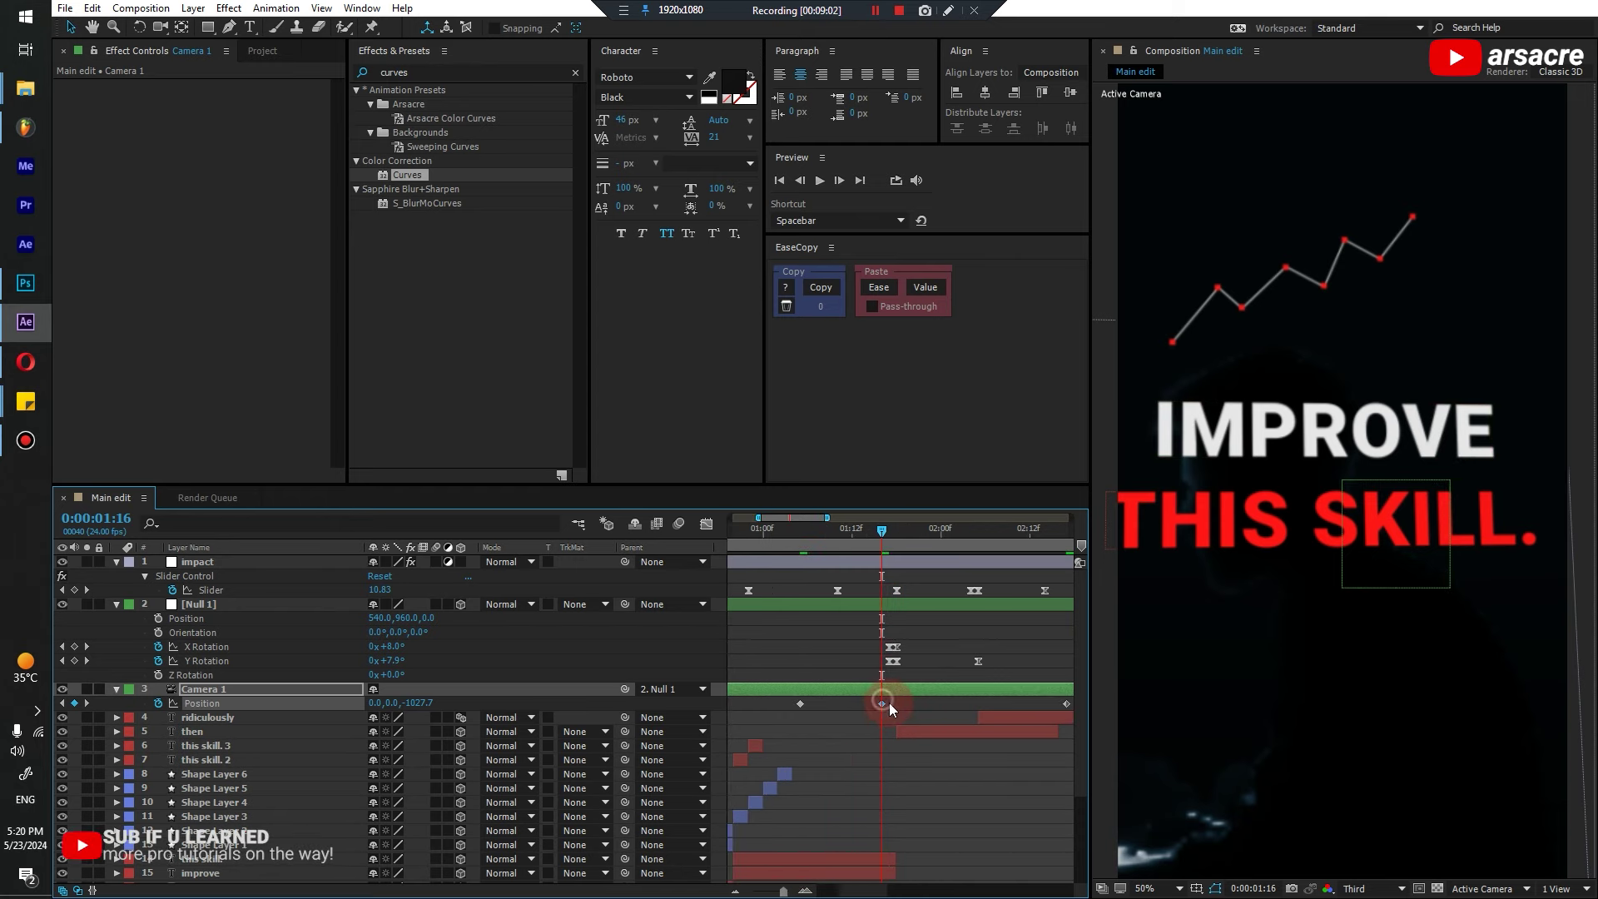
pyautogui.moveTo(881, 703); pyautogui.dragTo(888, 703)
pyautogui.moveTo(879, 532); pyautogui.dragTo(890, 545)
pyautogui.moveTo(413, 703); pyautogui.dragTo(301, 714)
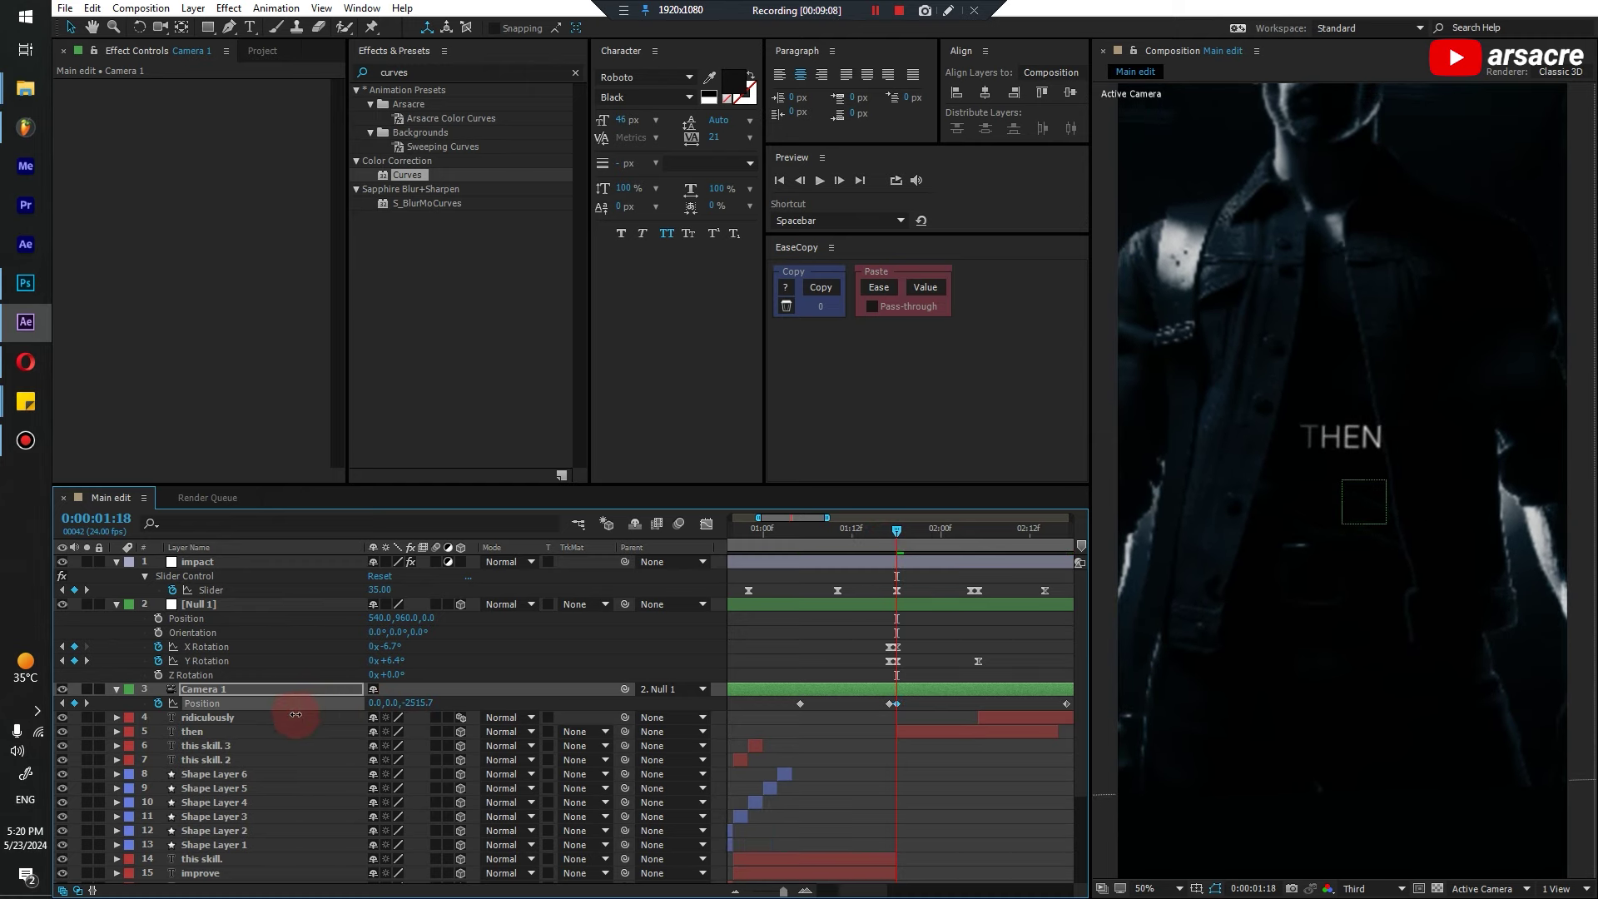
# Ease Camera 1's Position keyframes, shape the speed graph to peak sharply at the cut to the then text, and preview the move
pyautogui.moveTo(1063, 707); pyautogui.dragTo(997, 704)
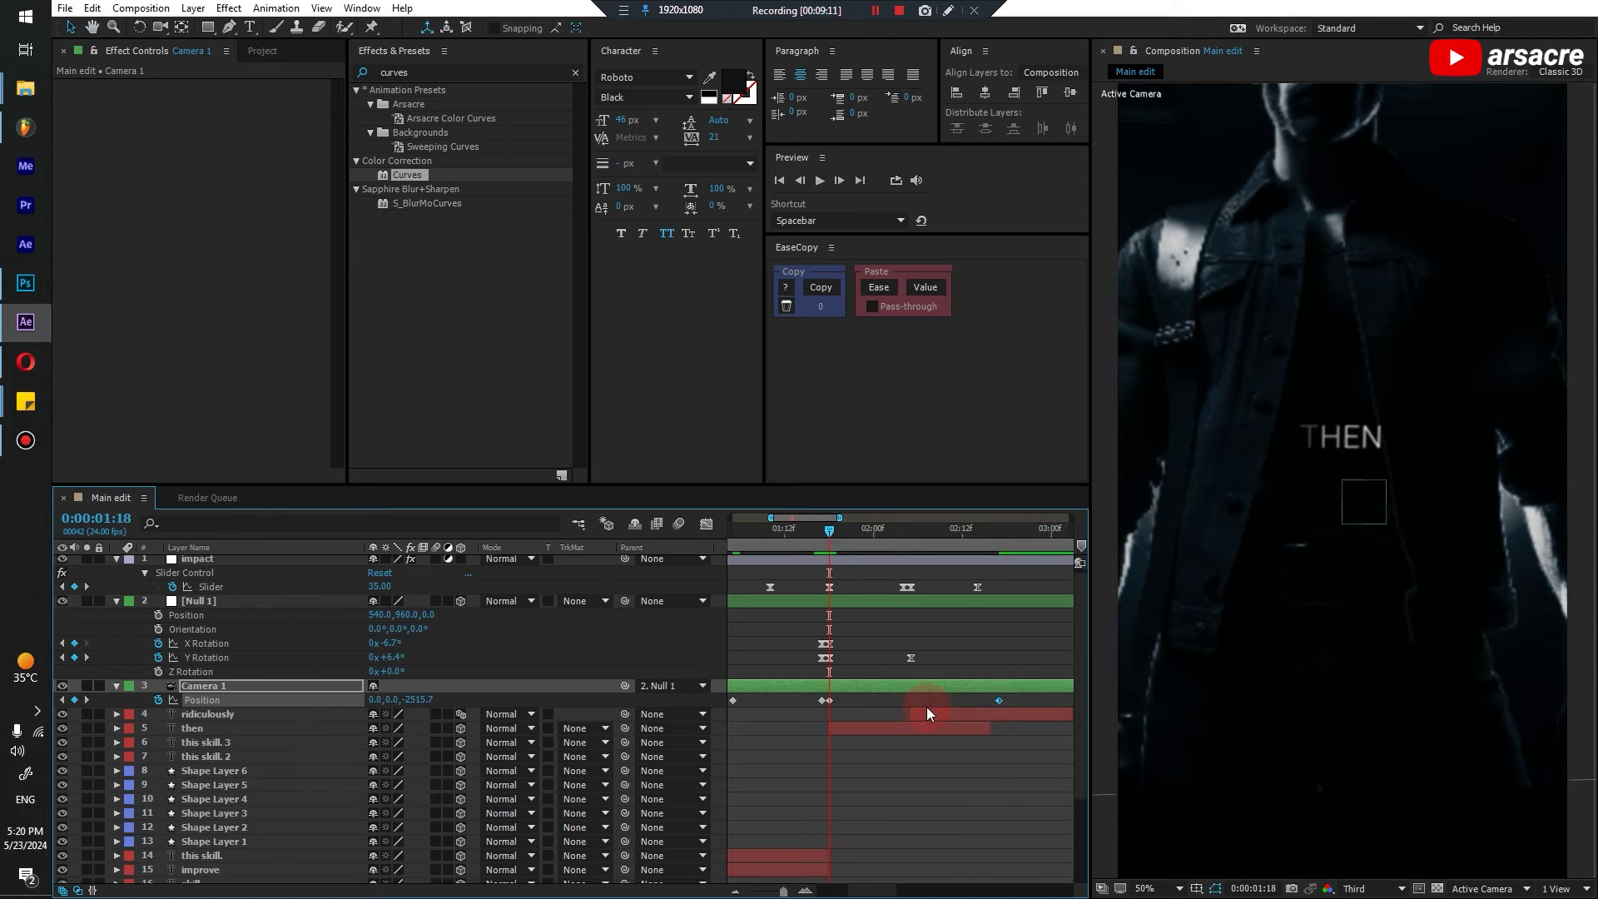
pyautogui.press('F9')
pyautogui.click(708, 524)
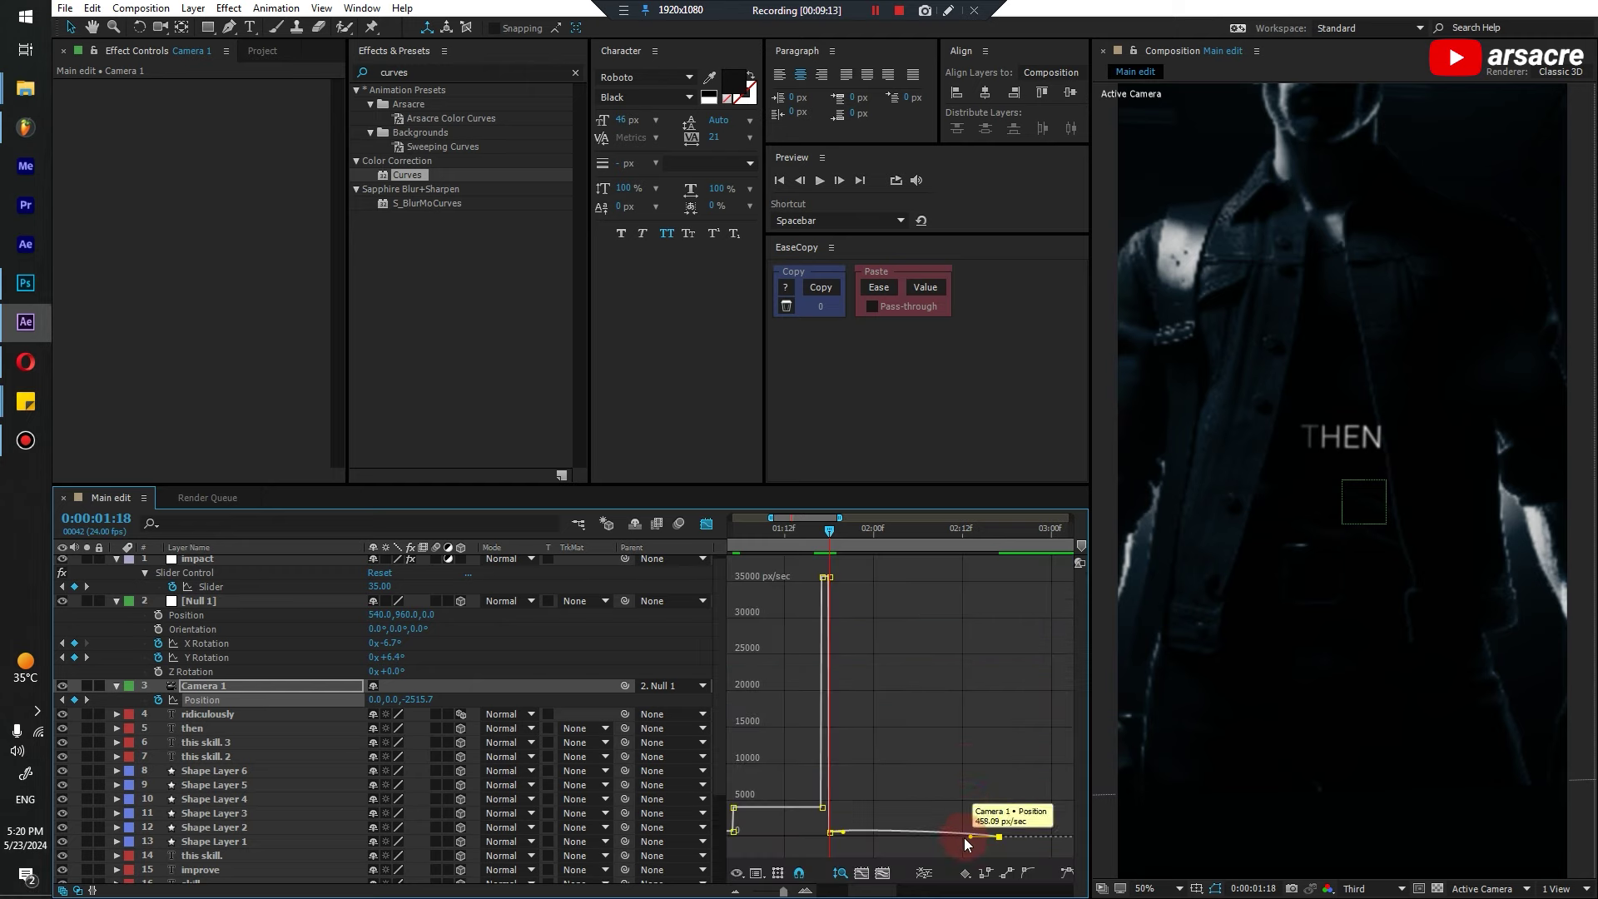
pyautogui.moveTo(970, 841); pyautogui.dragTo(808, 850)
pyautogui.click(735, 807)
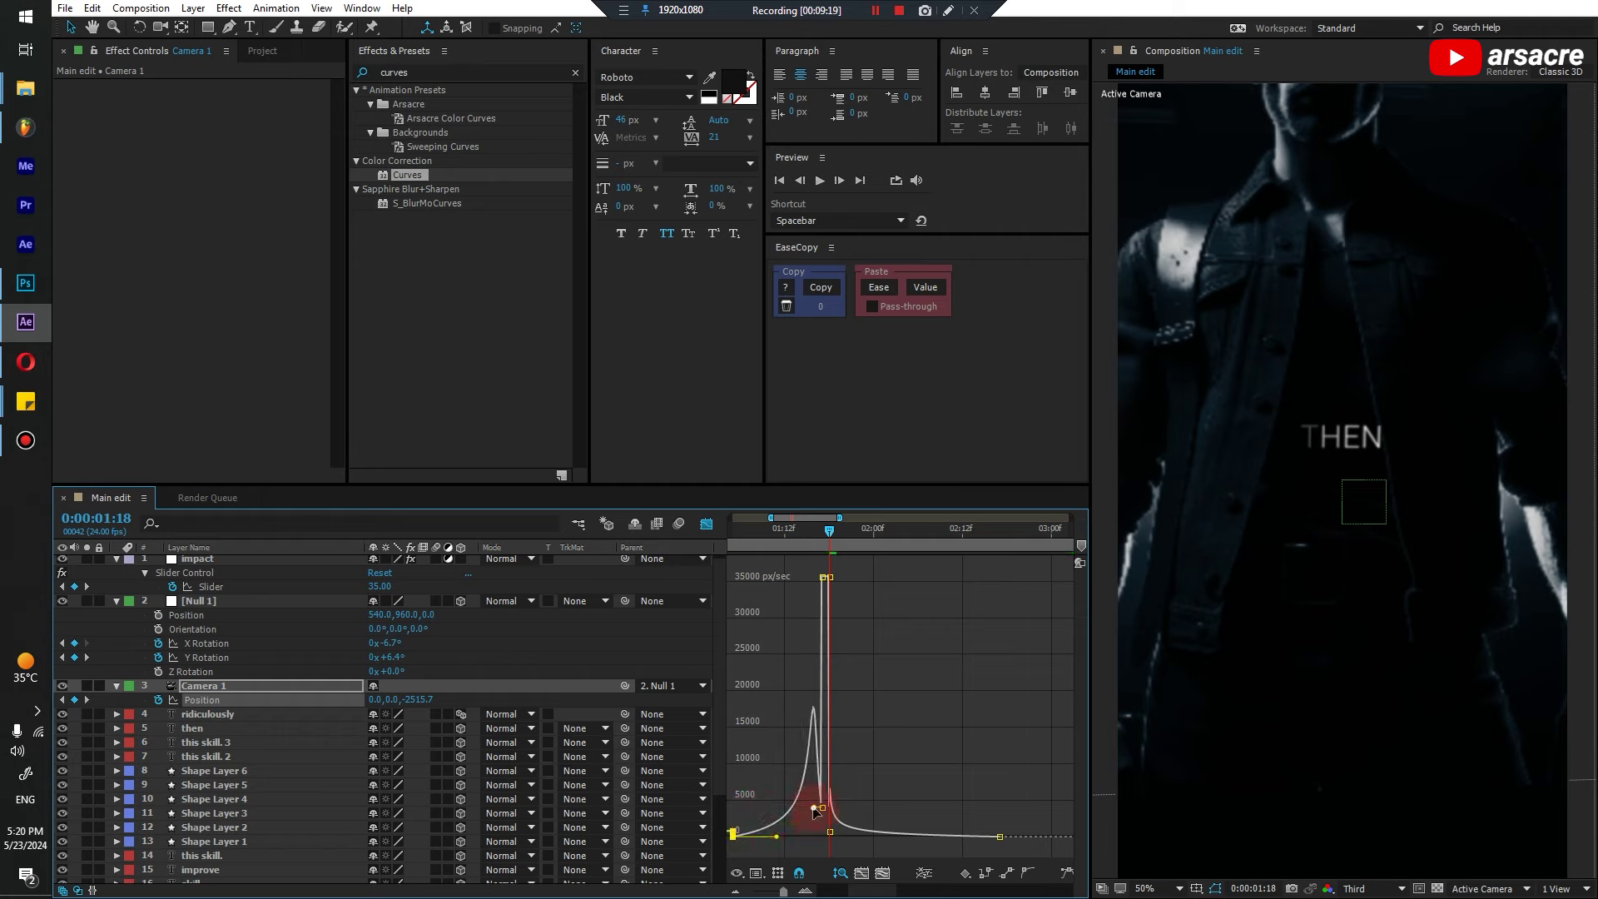
pyautogui.press('space')
pyautogui.click(706, 524)
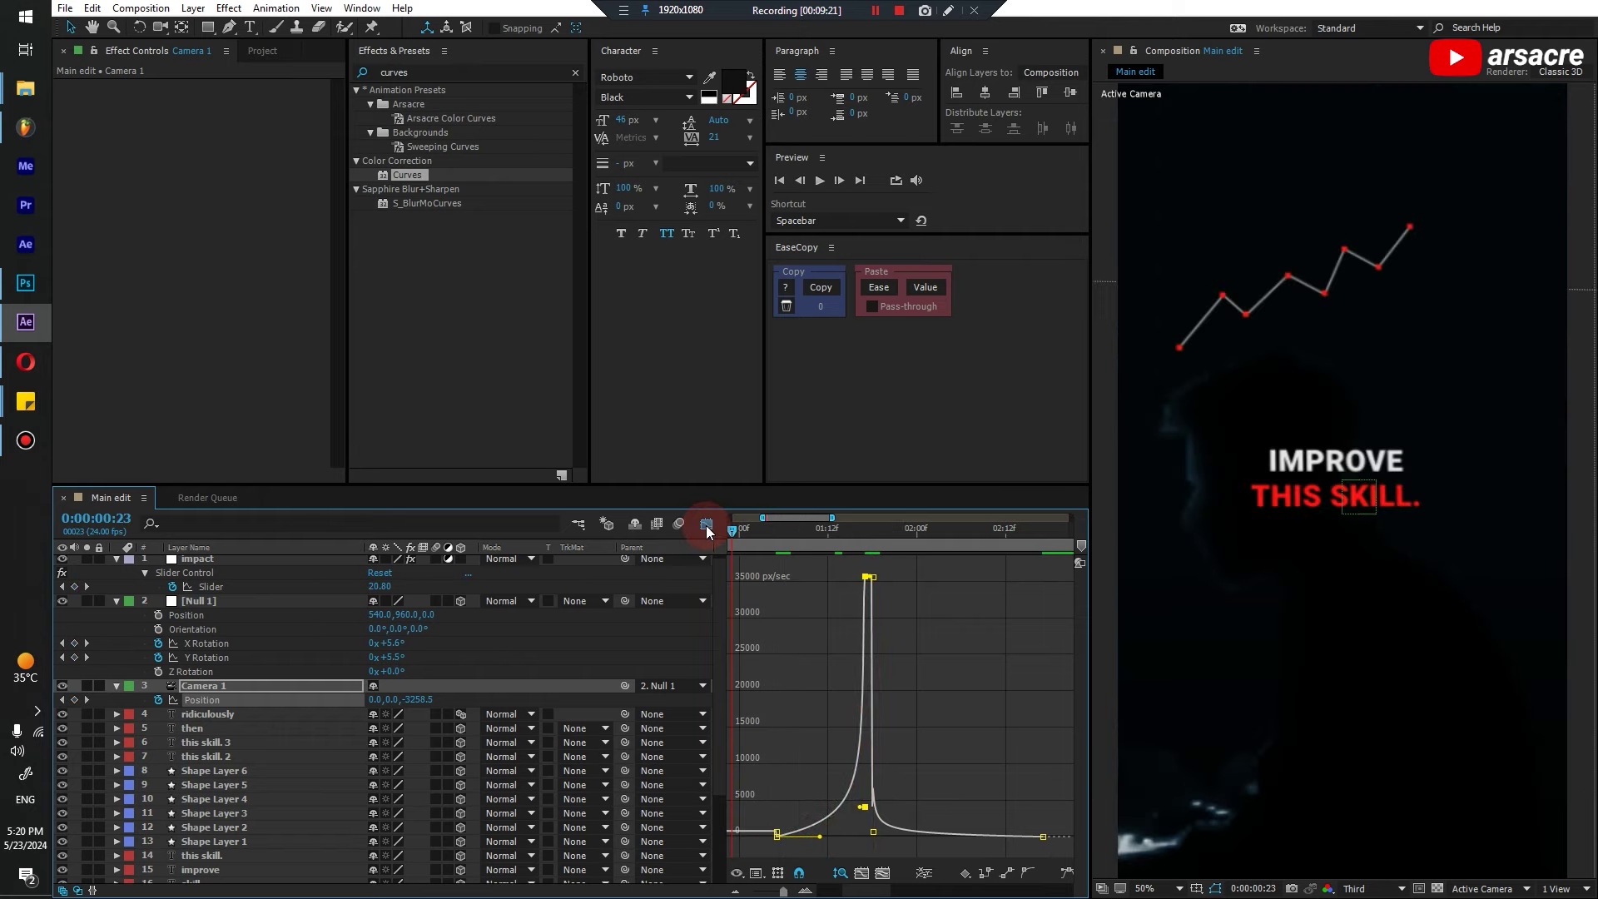
pyautogui.click(736, 892)
pyautogui.press('space')
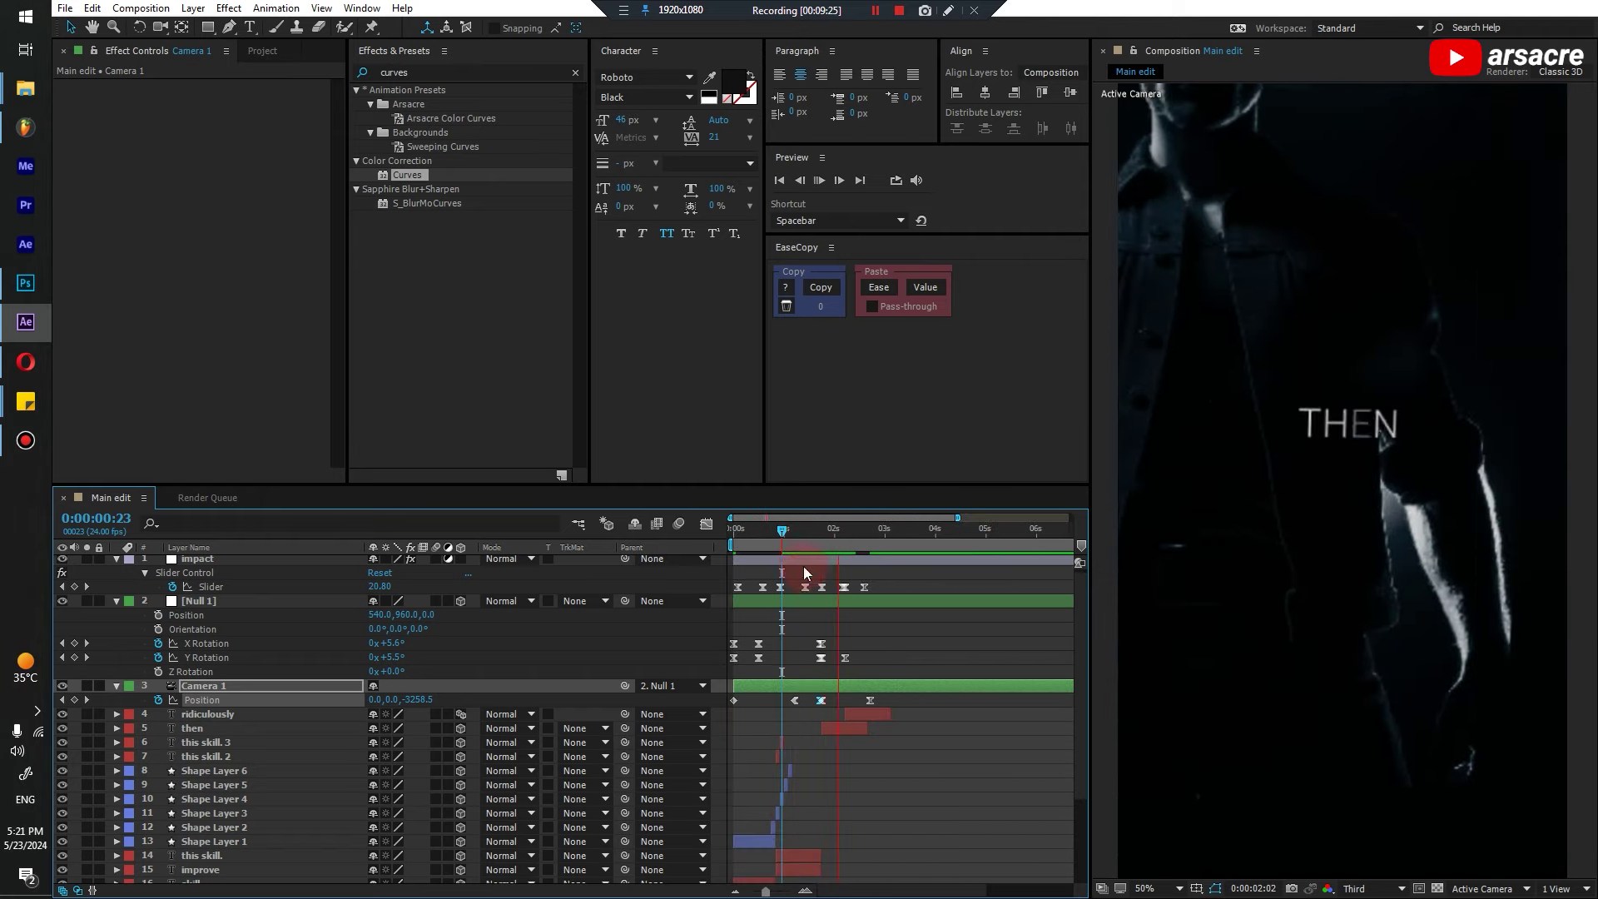
pyautogui.click(786, 530)
pyautogui.press('space')
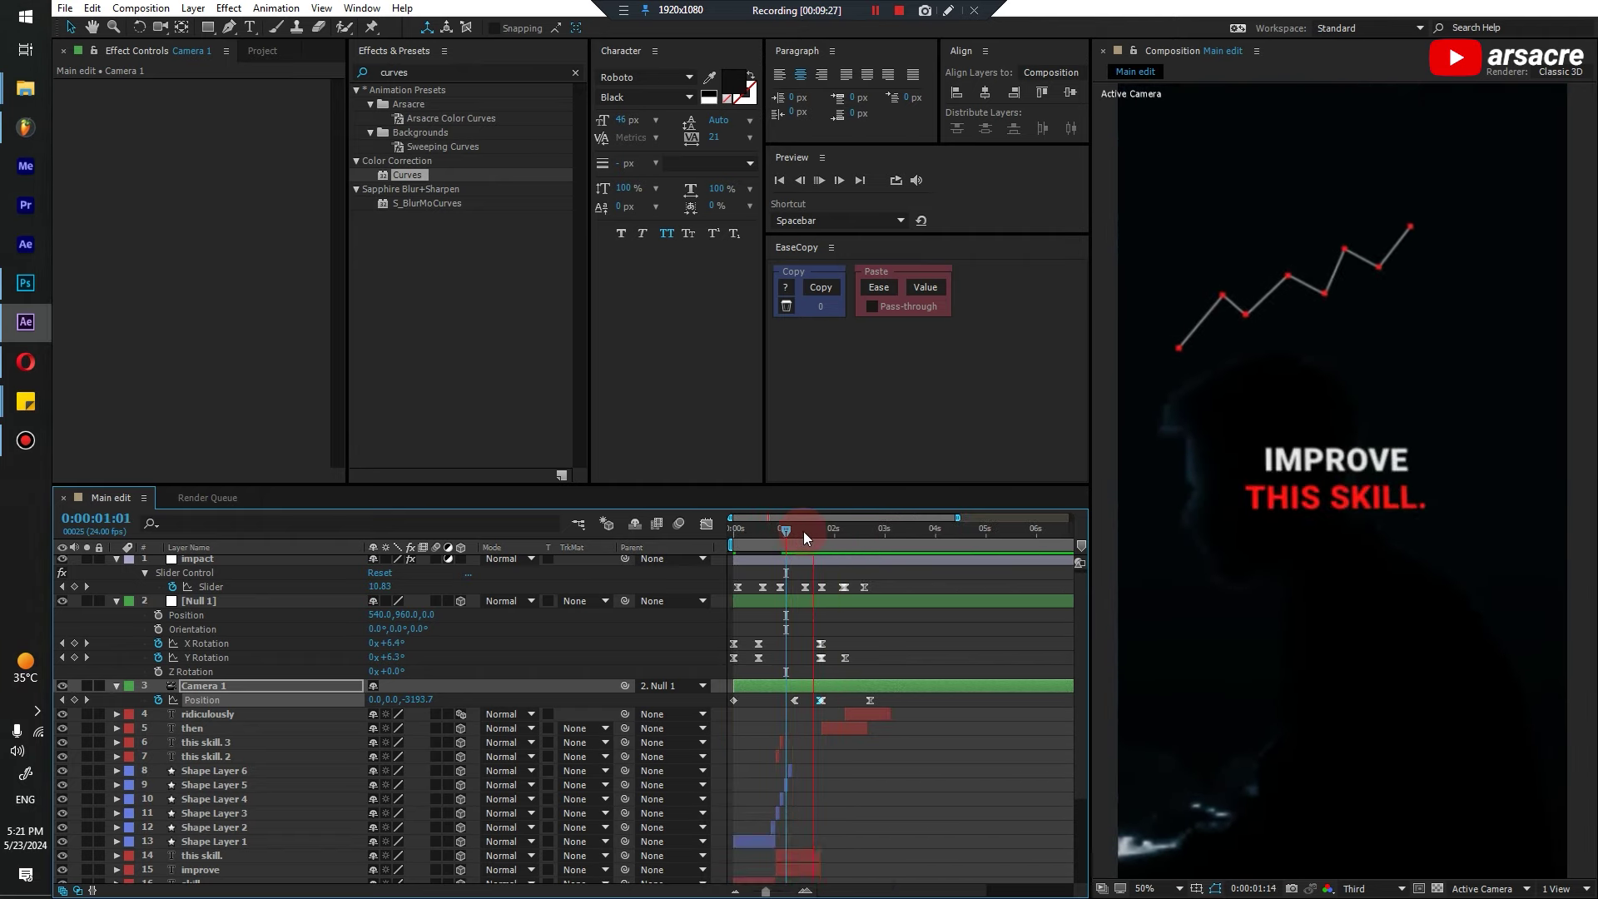
# Copy the Position of the photo layer to photo 2 so both backgrounds sit at the same depth
pyautogui.press('shift')
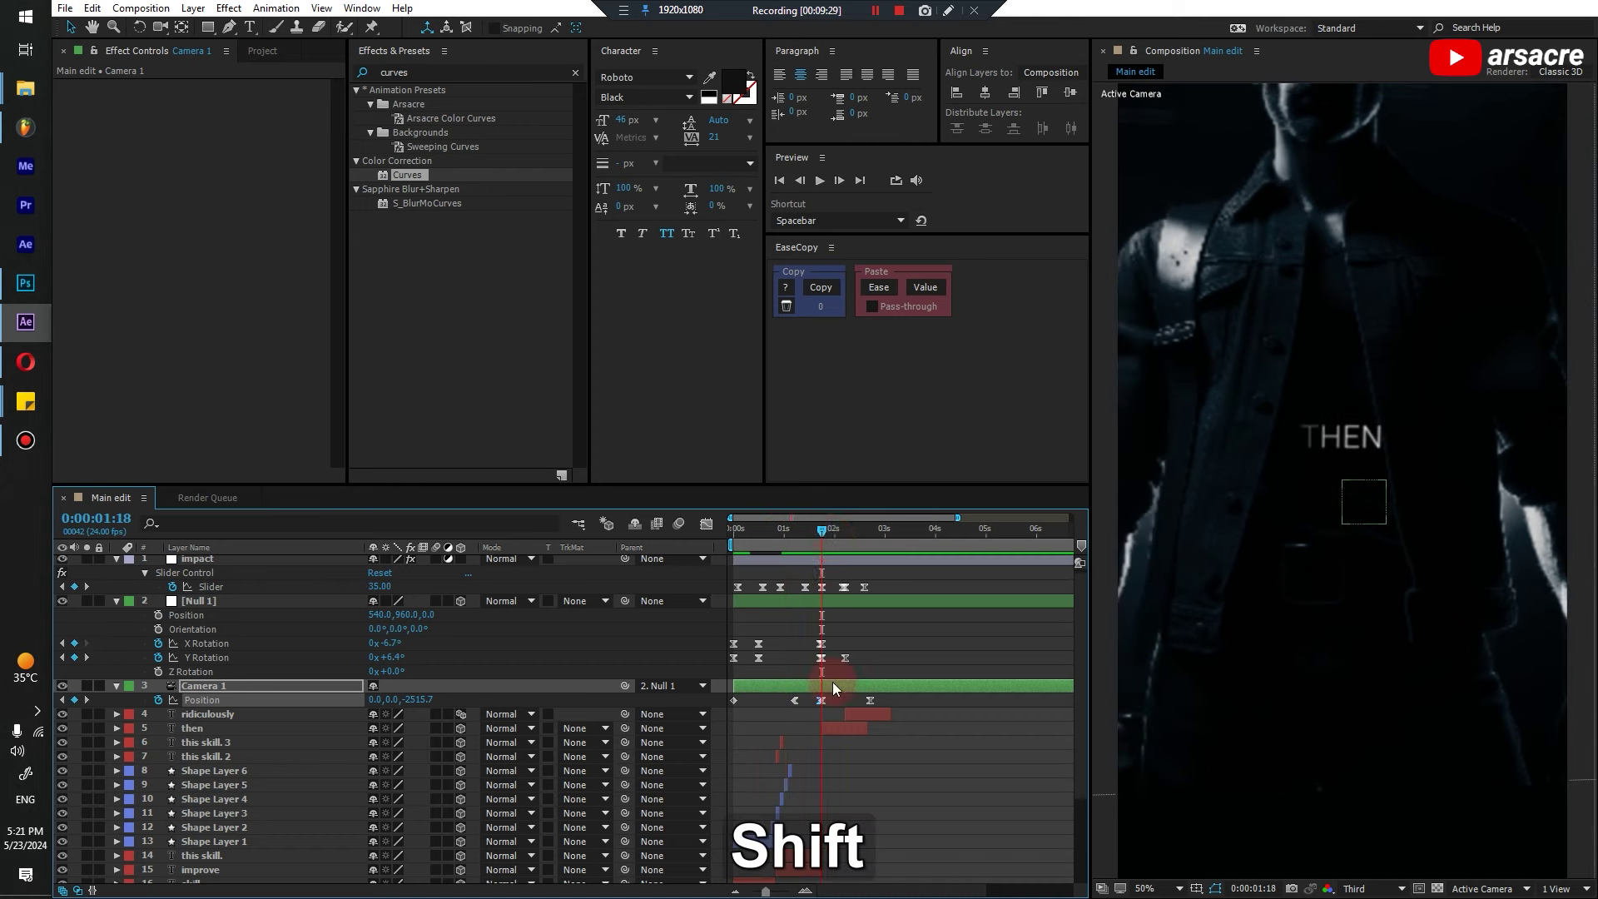
pyautogui.scroll(-3, 870, 770)
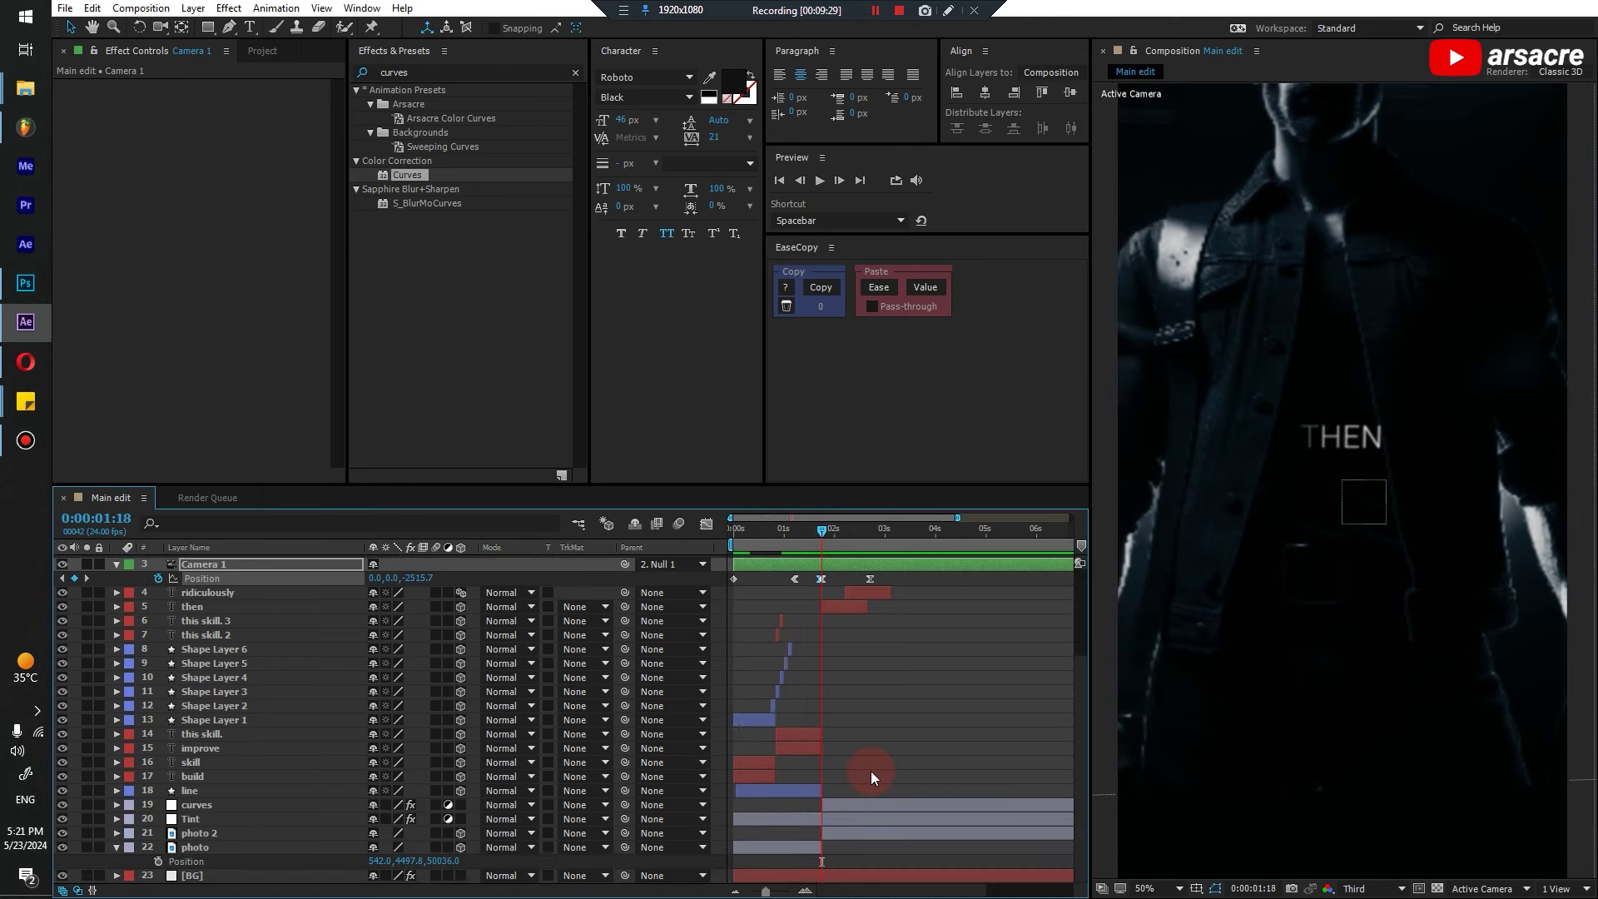
pyautogui.click(841, 836)
pyautogui.press('p')
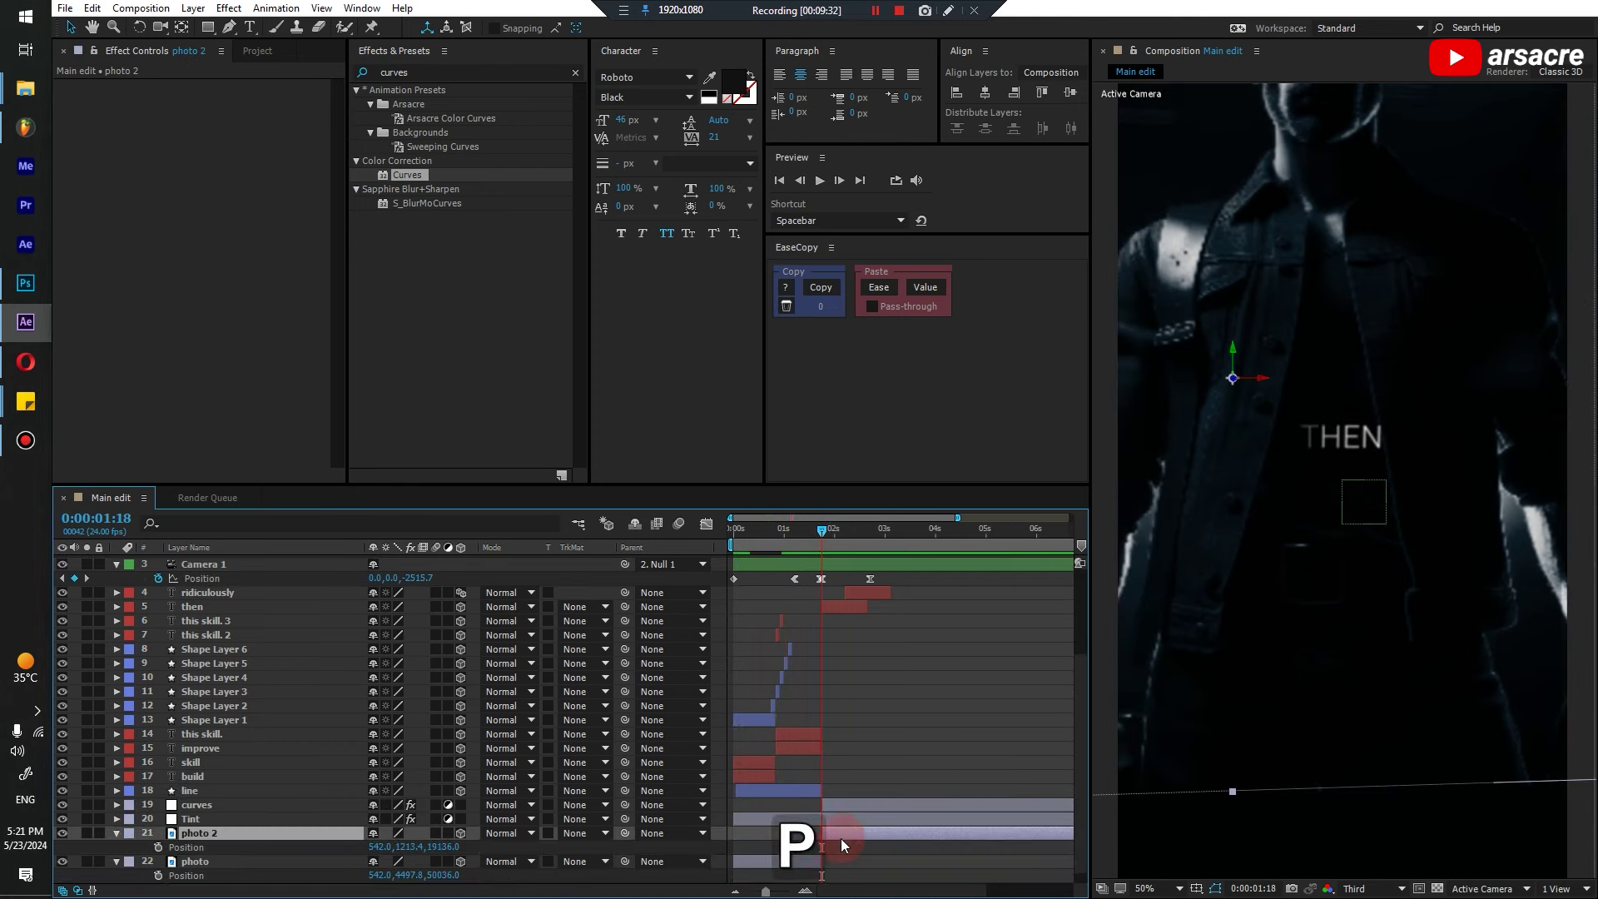
pyautogui.click(792, 861)
pyautogui.press('p')
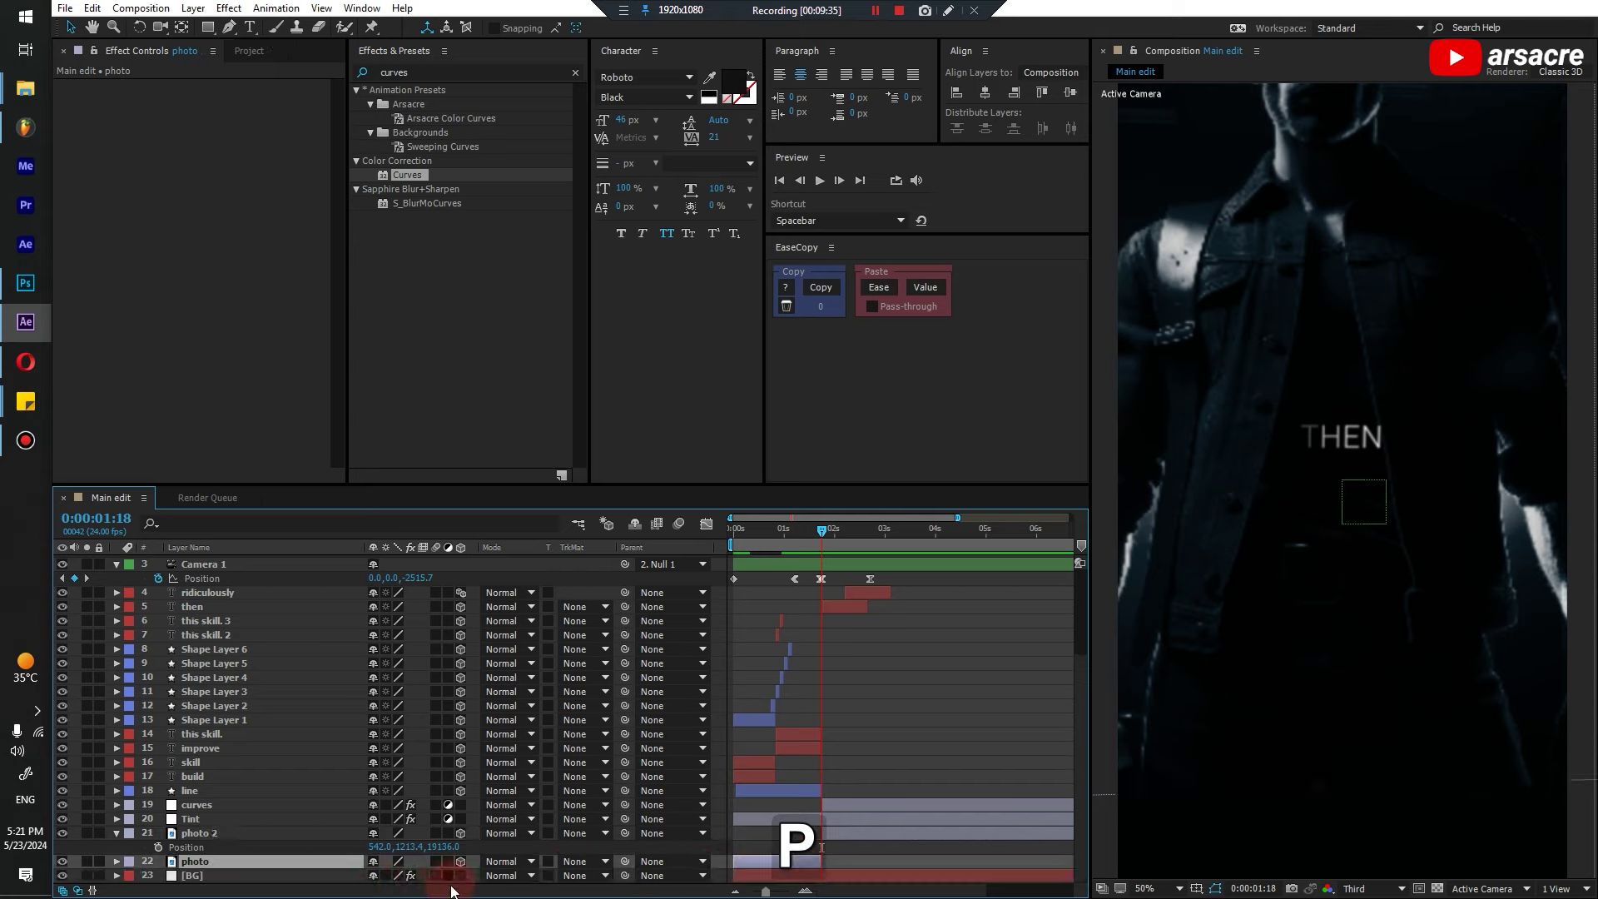
pyautogui.press('p')
pyautogui.click(193, 847)
pyautogui.hotkey('ctrl', 'c')
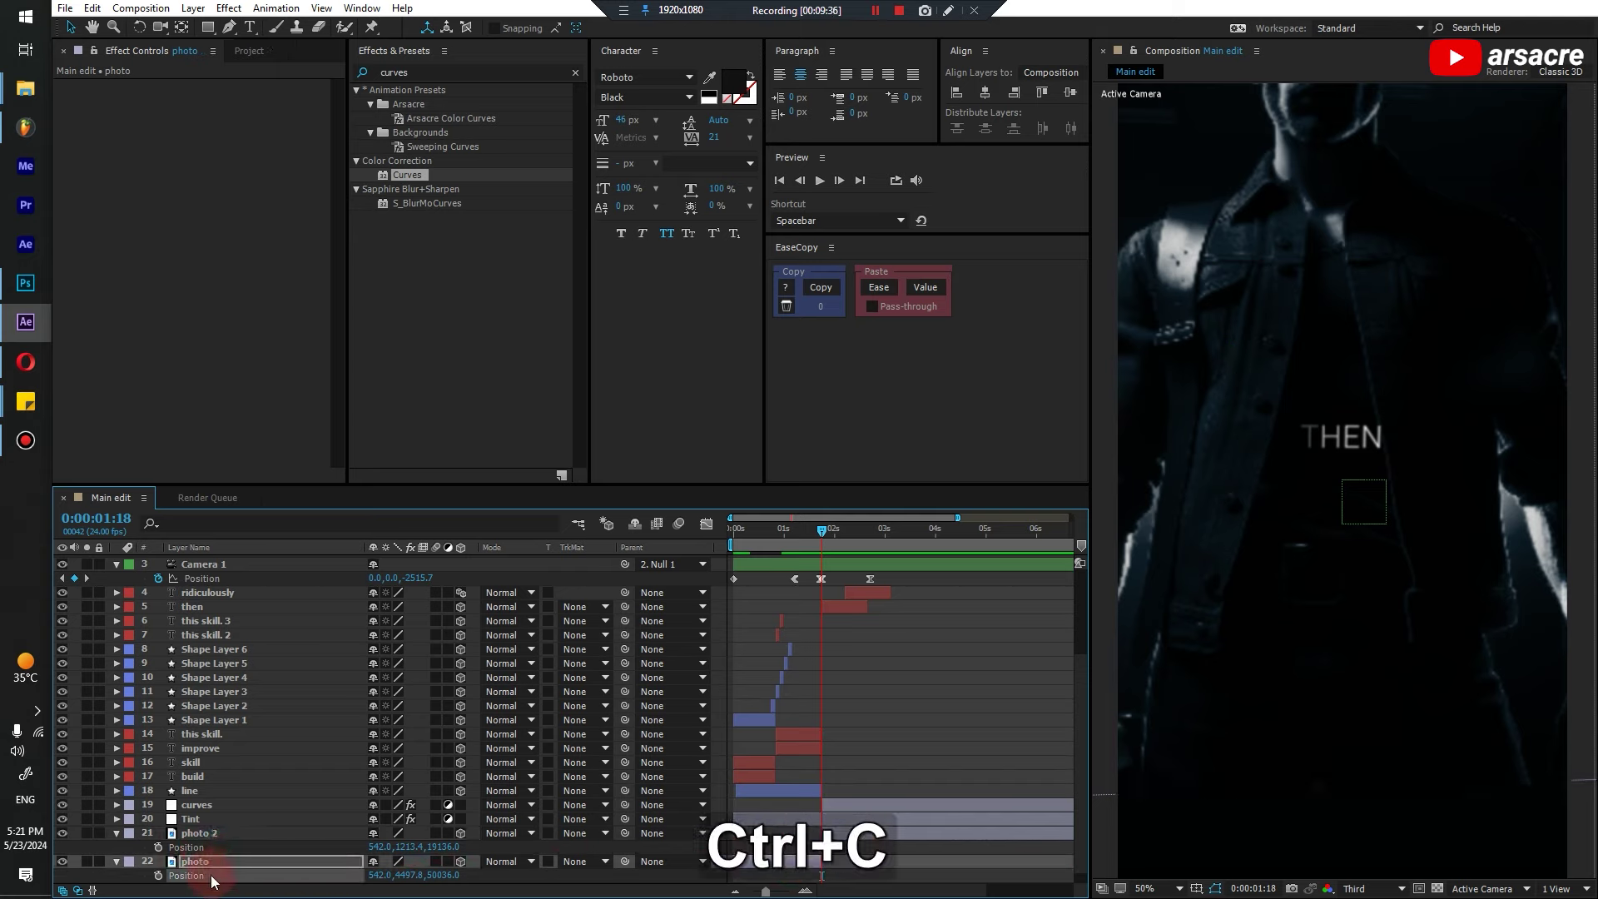
pyautogui.click(200, 847)
pyautogui.hotkey('ctrl', 'v')
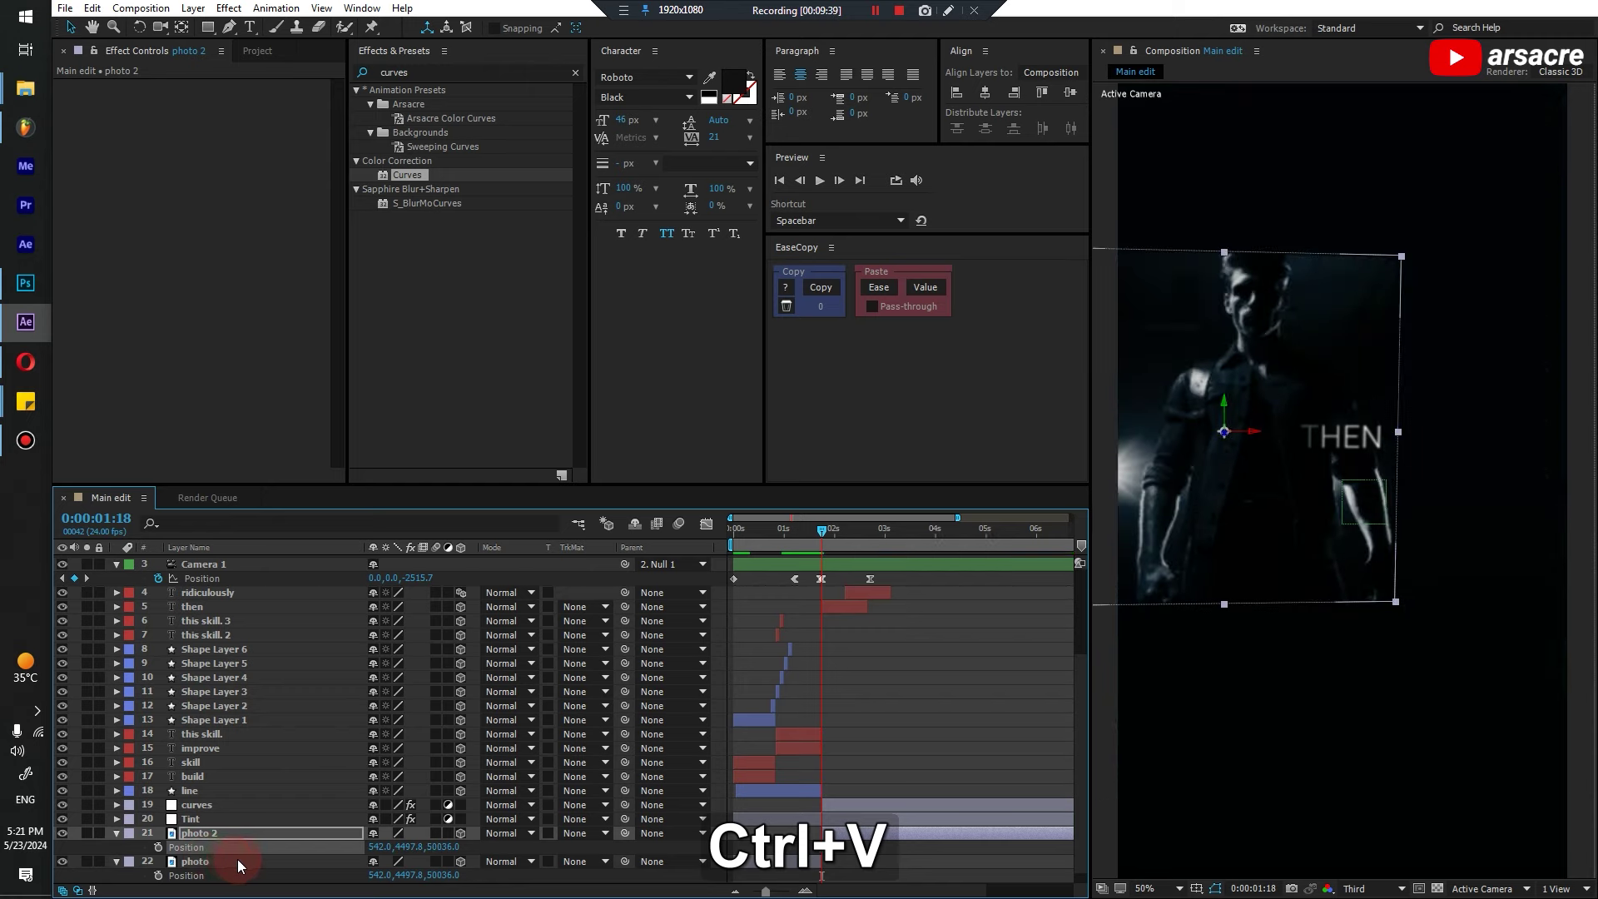
# Copy the Scale of the photo layer to photo 2
pyautogui.click(224, 875)
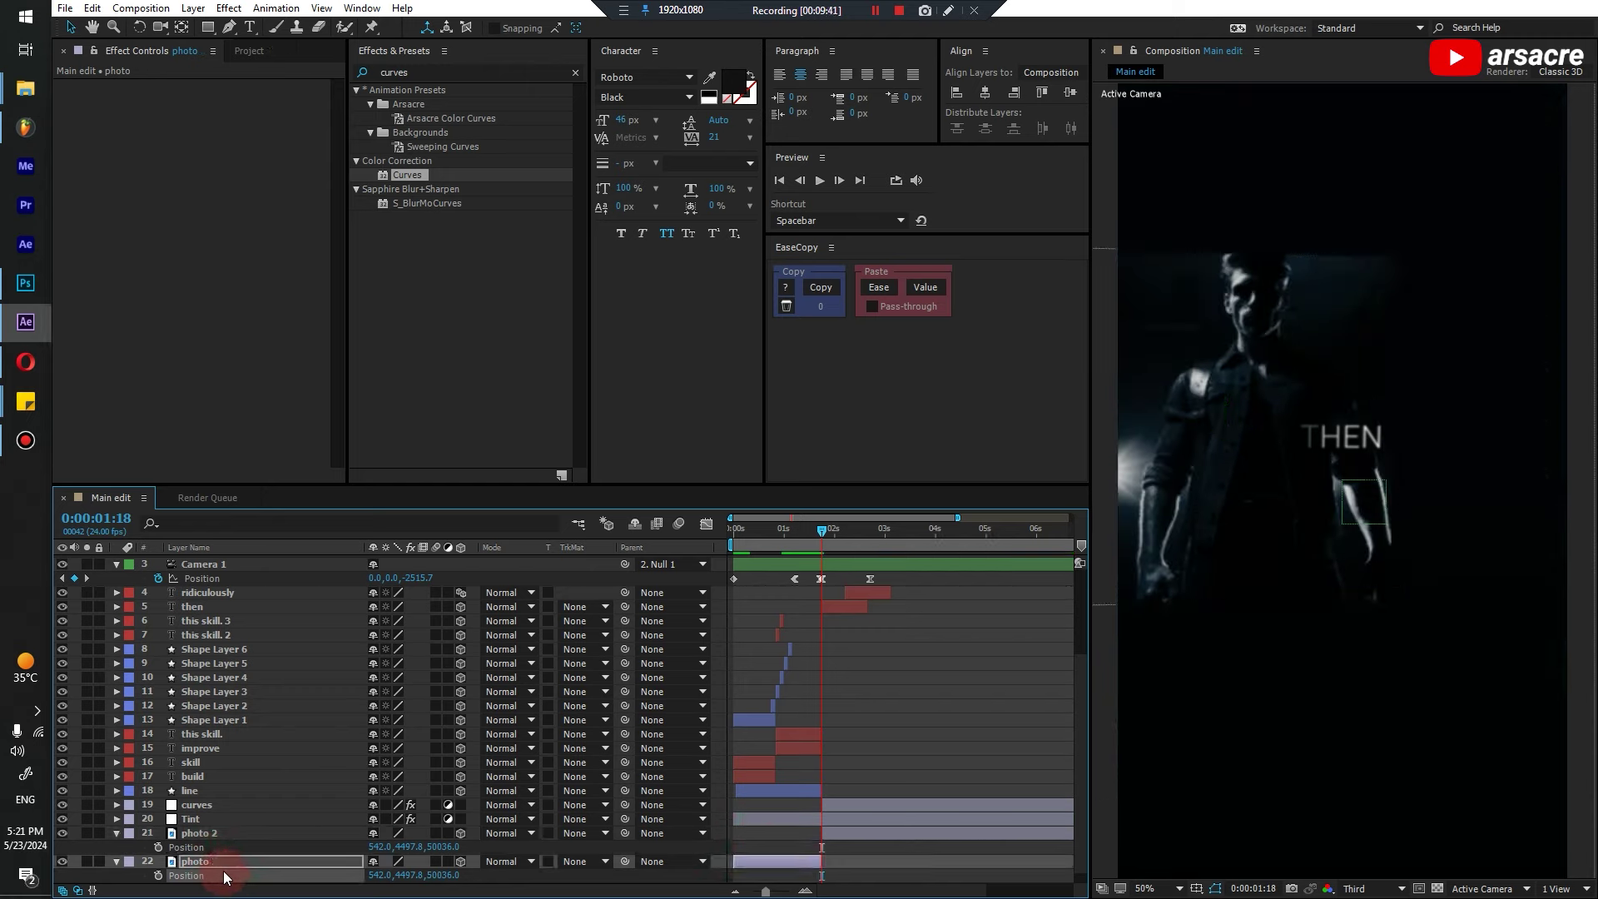
pyautogui.hotkey('ctrl', 'c')
pyautogui.click(213, 834)
pyautogui.hotkey('ctrl', 'v')
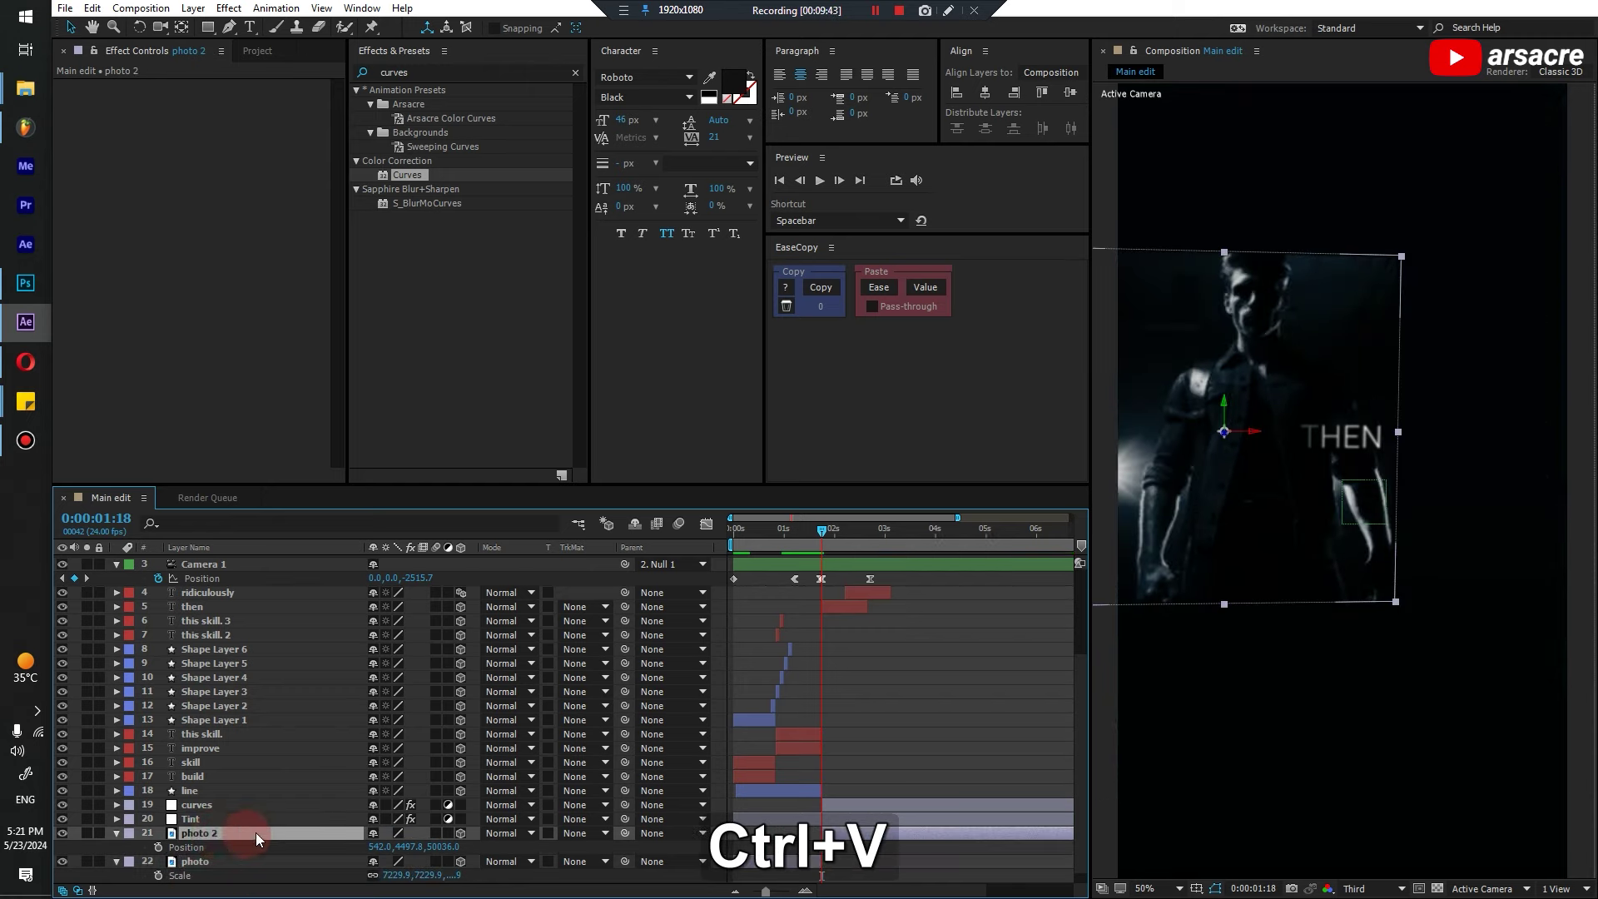
pyautogui.click(1178, 684)
pyautogui.click(1252, 426)
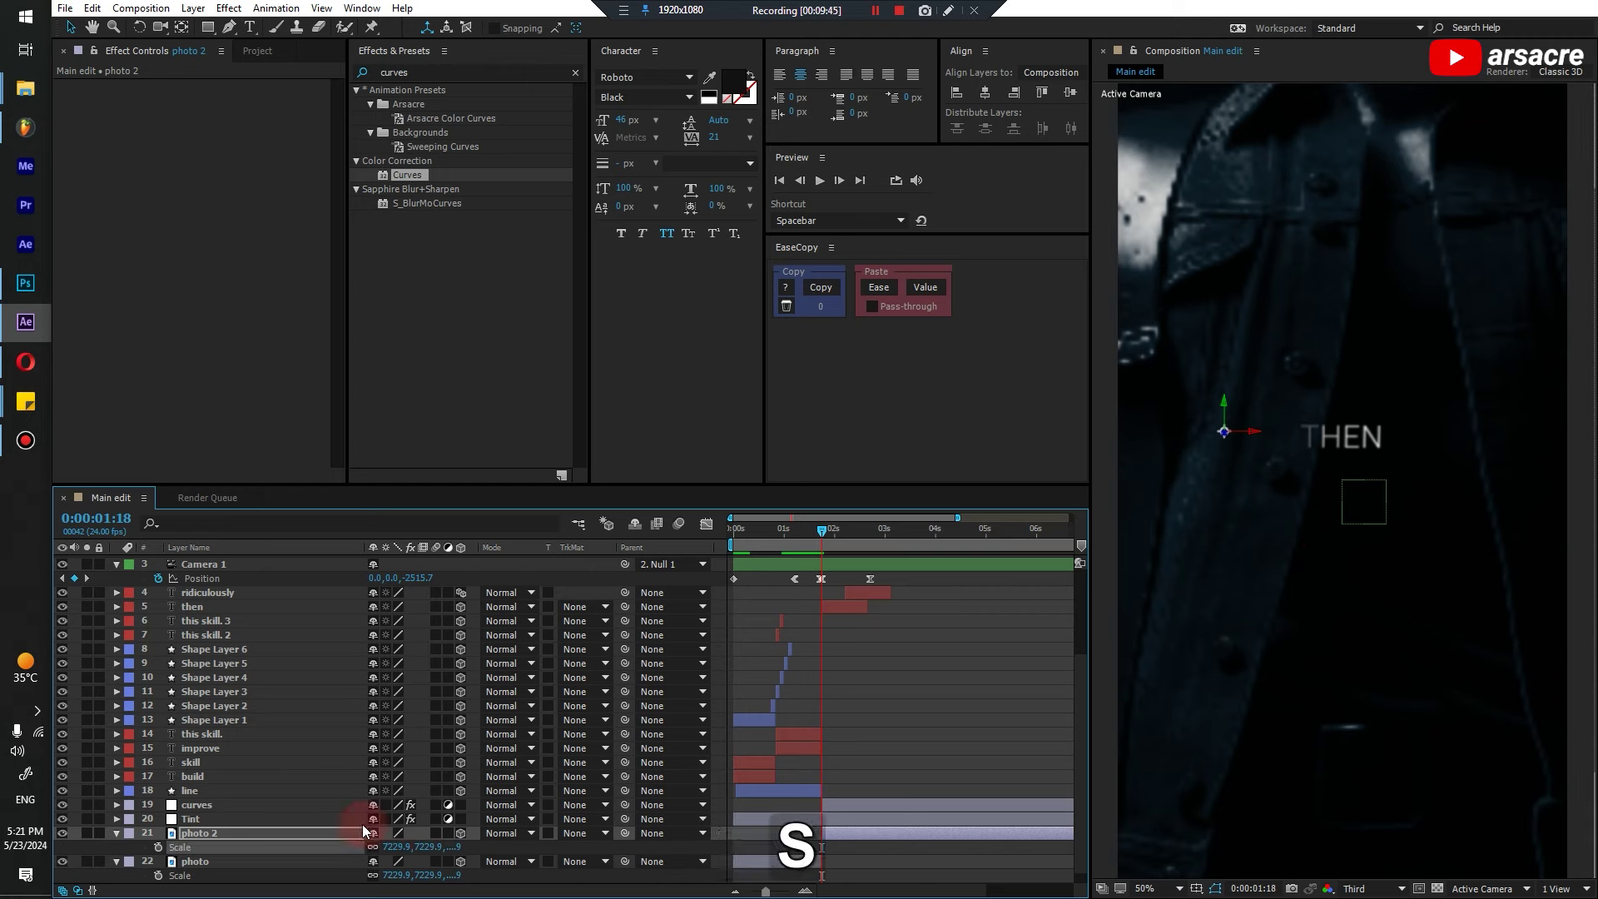
# Set photo 2's Scale to 3079.9% and lower the picture slightly in the frame to bring the head into view
pyautogui.moveTo(418, 853); pyautogui.dragTo(114, 896)
pyautogui.click(907, 547)
pyautogui.press('v')
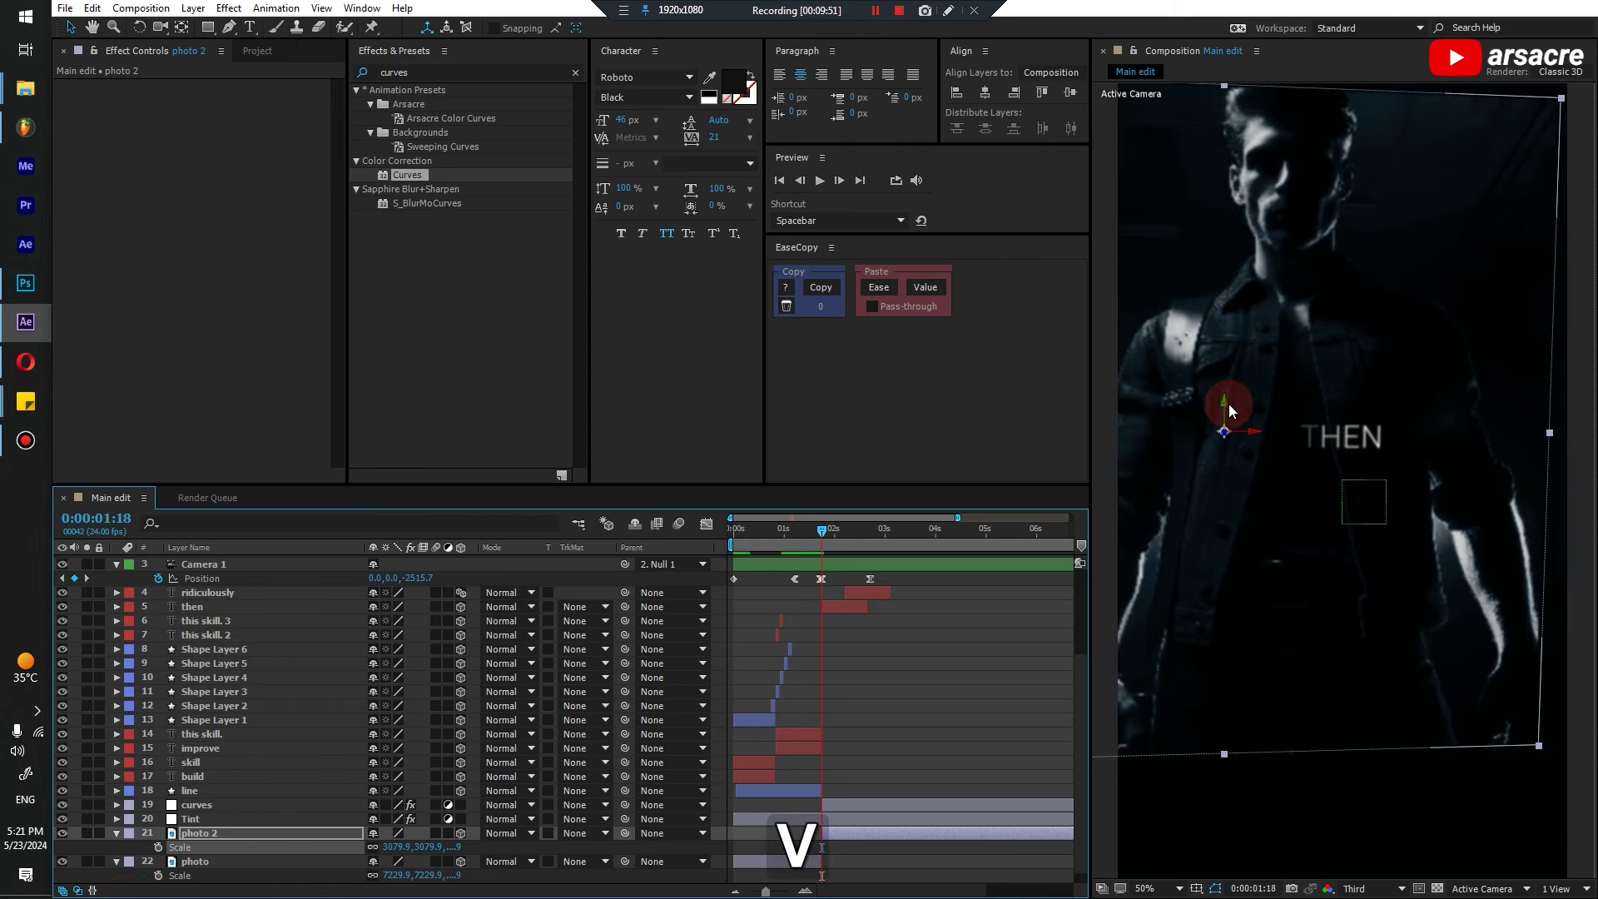
pyautogui.moveTo(1222, 400); pyautogui.dragTo(1216, 481)
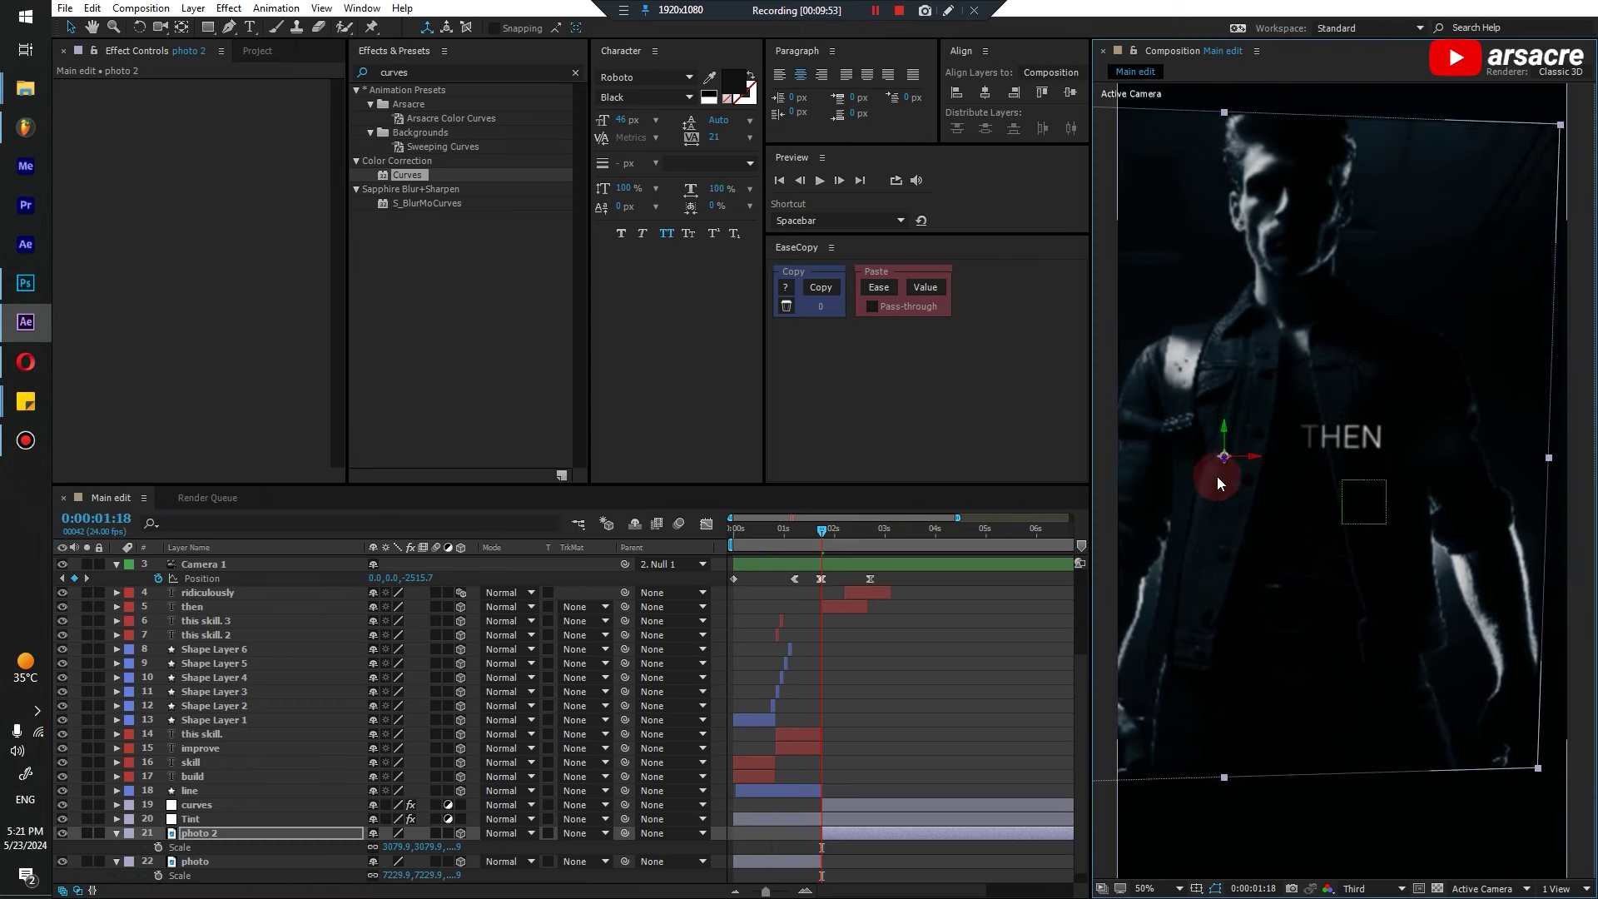
pyautogui.moveTo(1226, 427); pyautogui.dragTo(1221, 463)
pyautogui.click(906, 692)
pyautogui.click(810, 542)
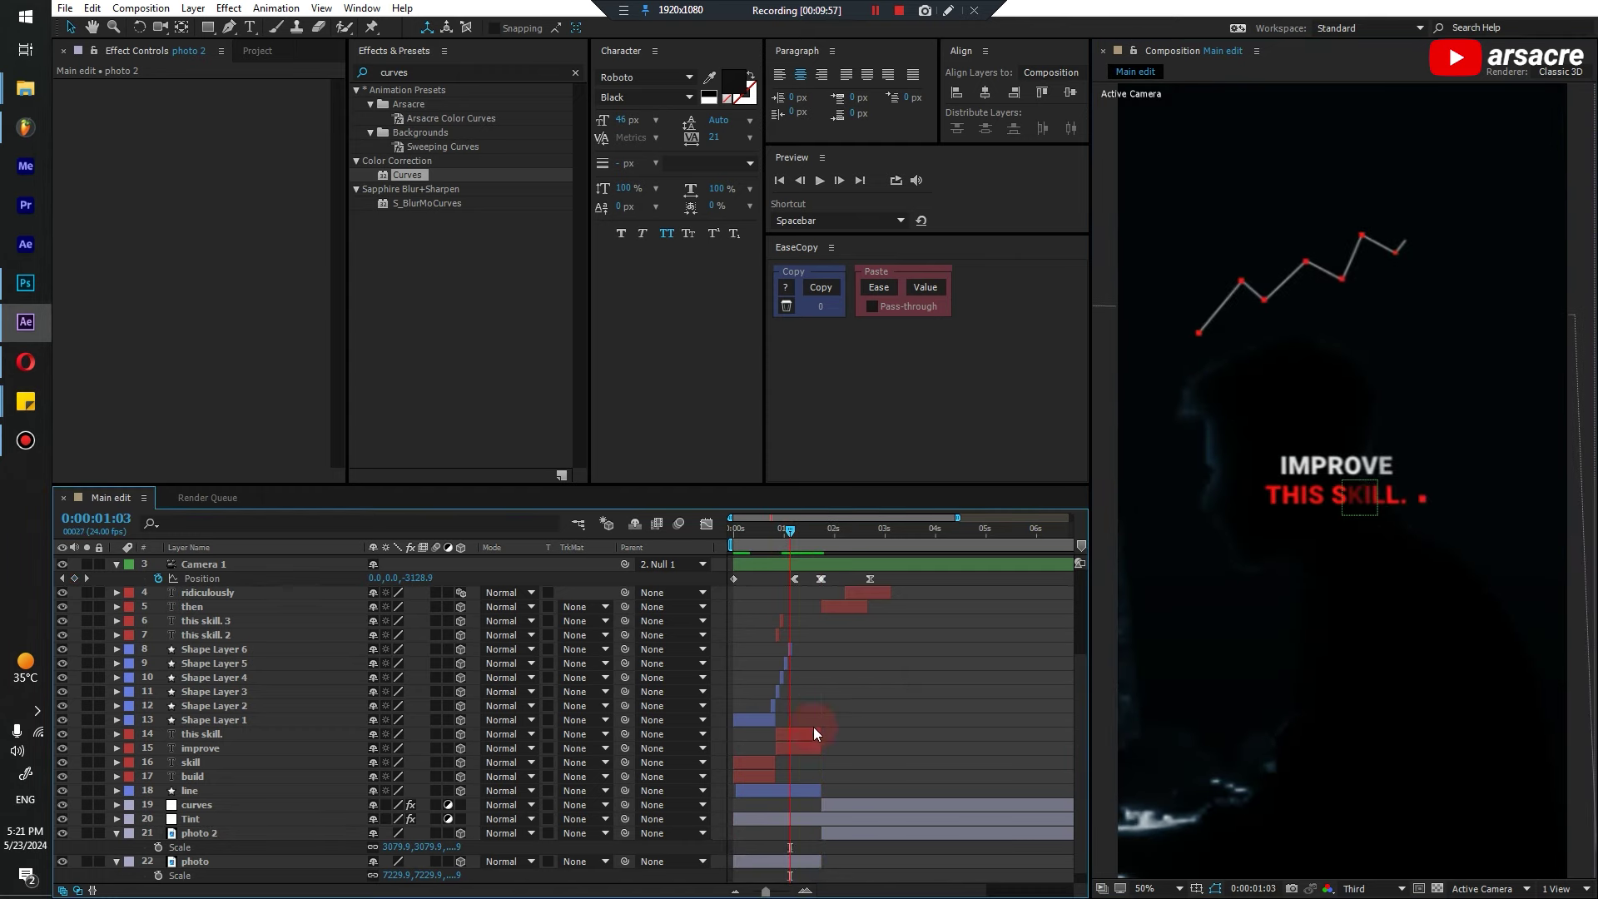
# Preview the camera move around the cut to the then text and check the keyframes of Null 1 and Camera 1
pyautogui.press('space')
pyautogui.click(897, 761)
pyautogui.click(858, 560)
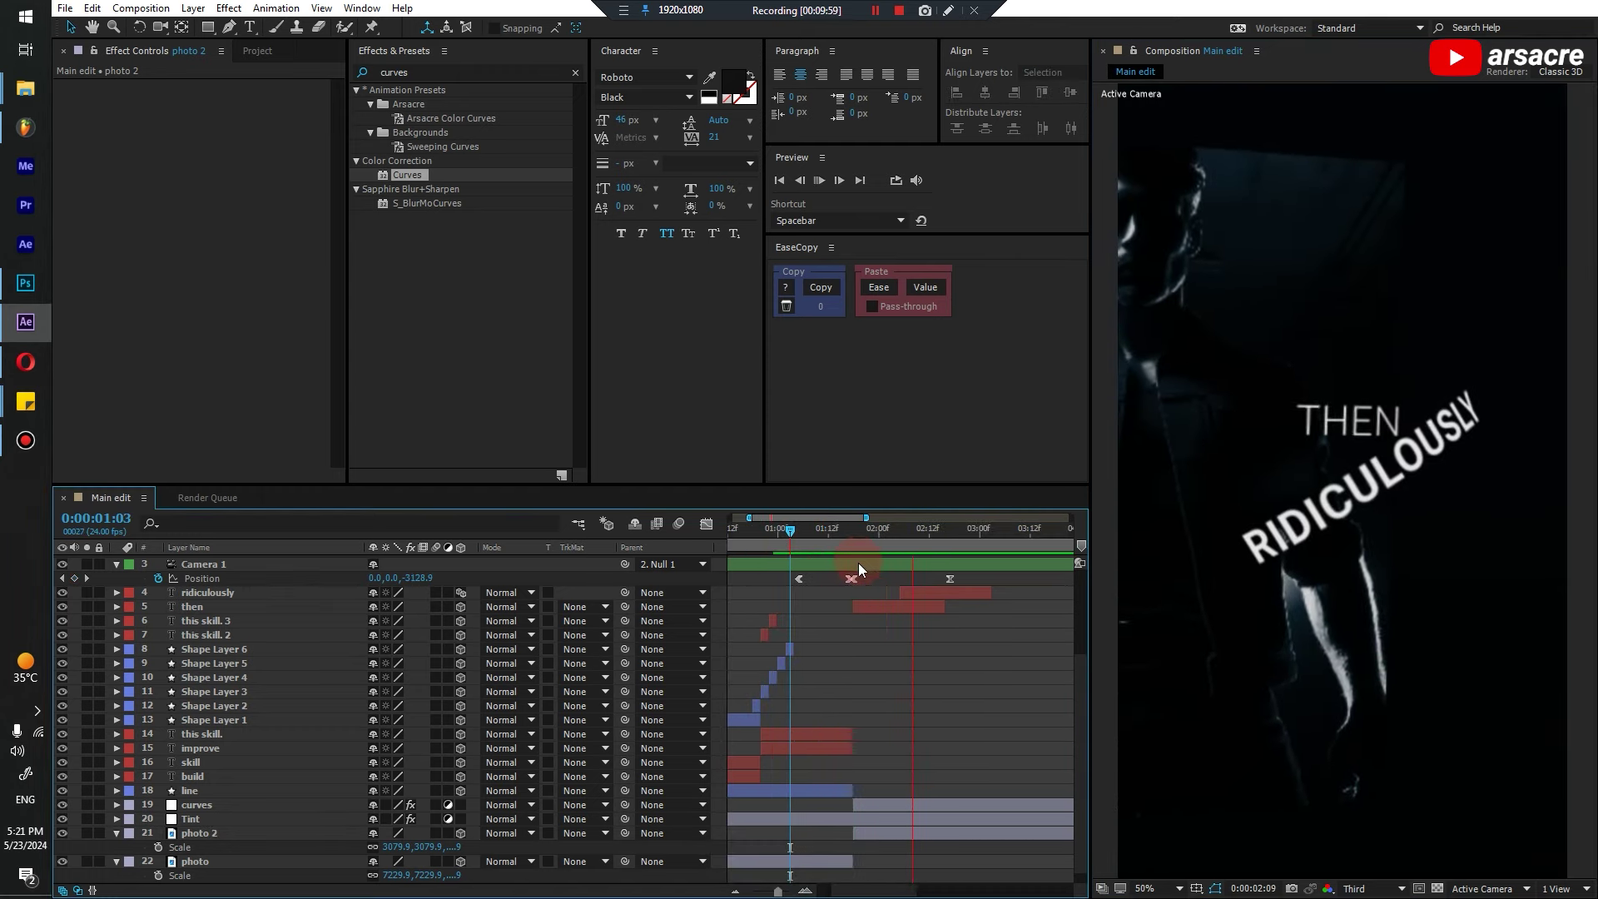
pyautogui.click(871, 539)
pyautogui.scroll(3, 909, 641)
pyautogui.click(892, 596)
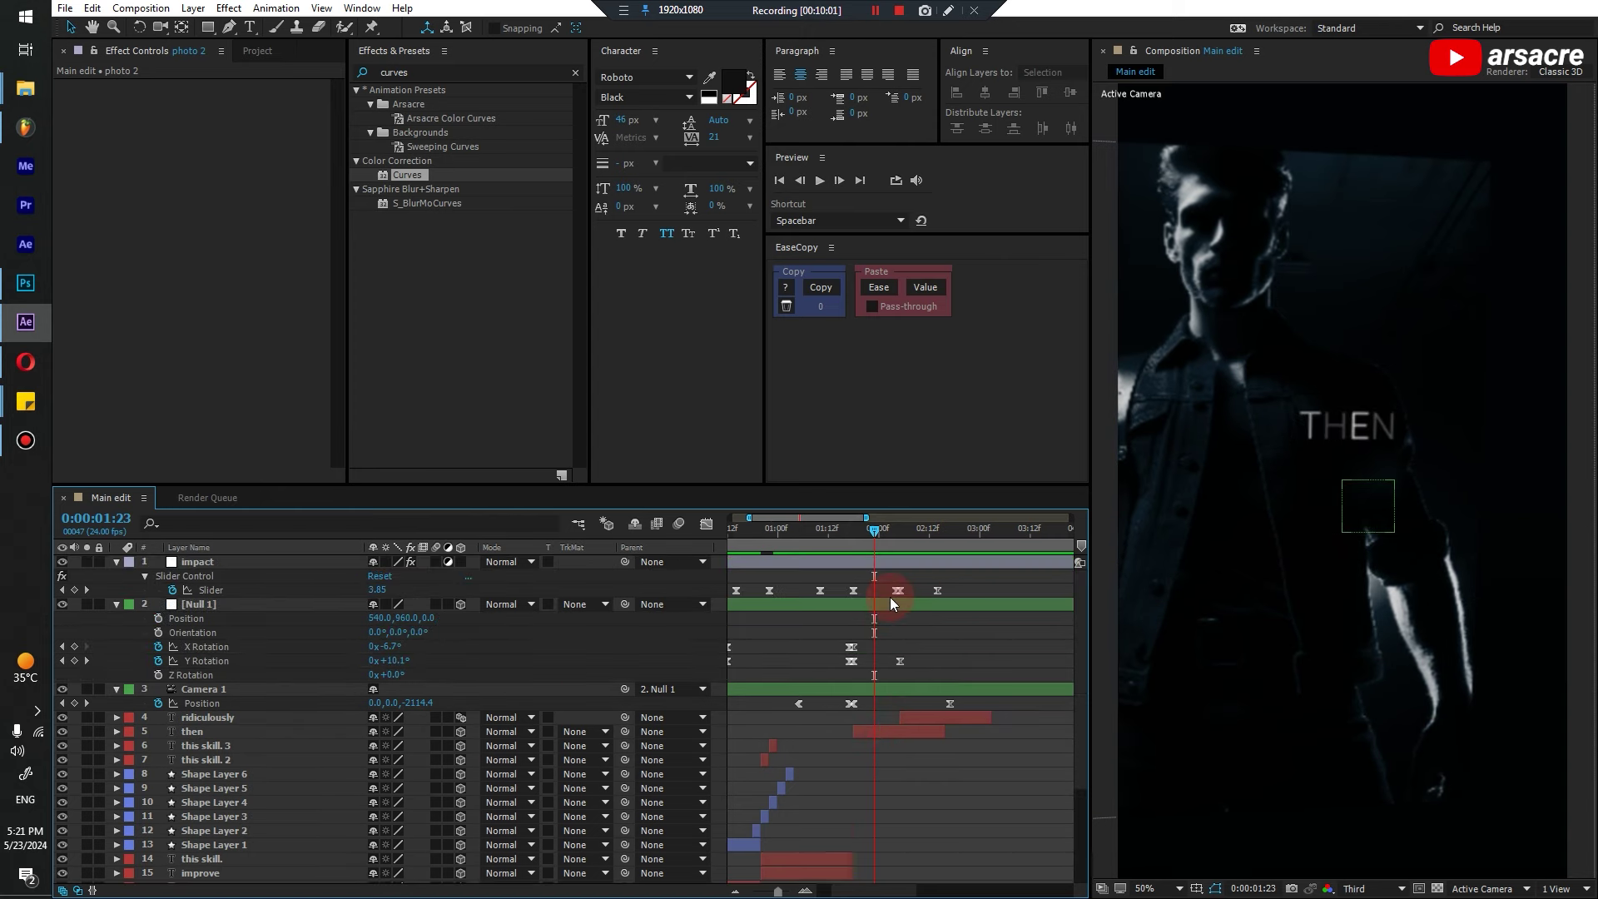
# At 1:18, set Null 1's X Rotation to -9.2° and Y Rotation to -5.9°, with Camera 1's Position at 0.0, 0.0, -855.7
pyautogui.click(901, 662)
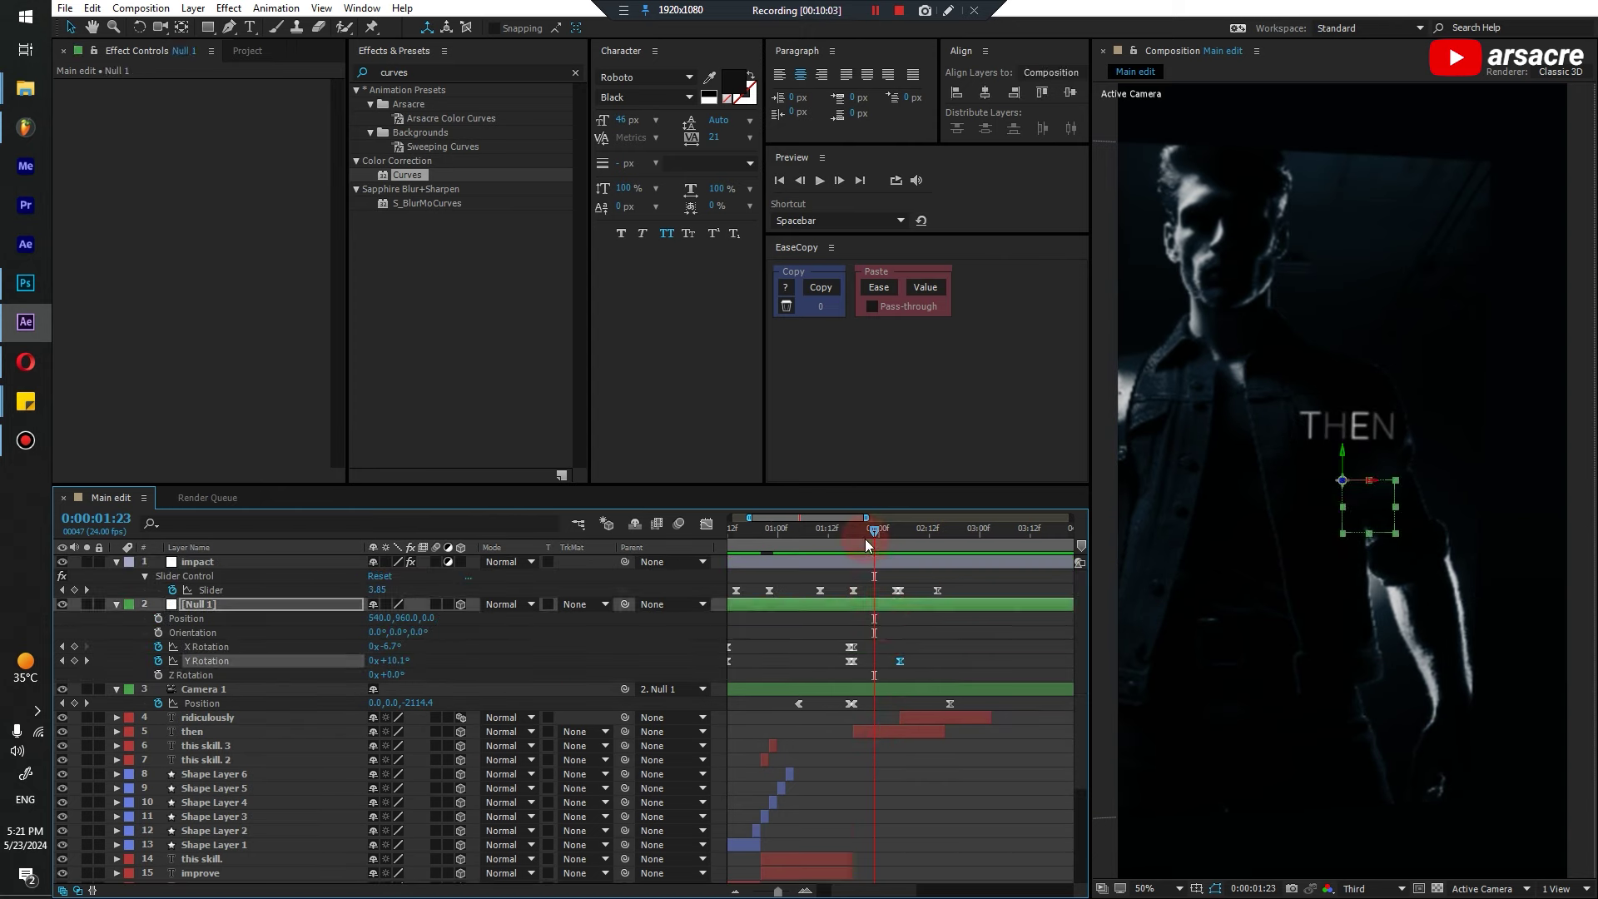
pyautogui.moveTo(858, 545); pyautogui.dragTo(852, 539)
pyautogui.click(537, 693)
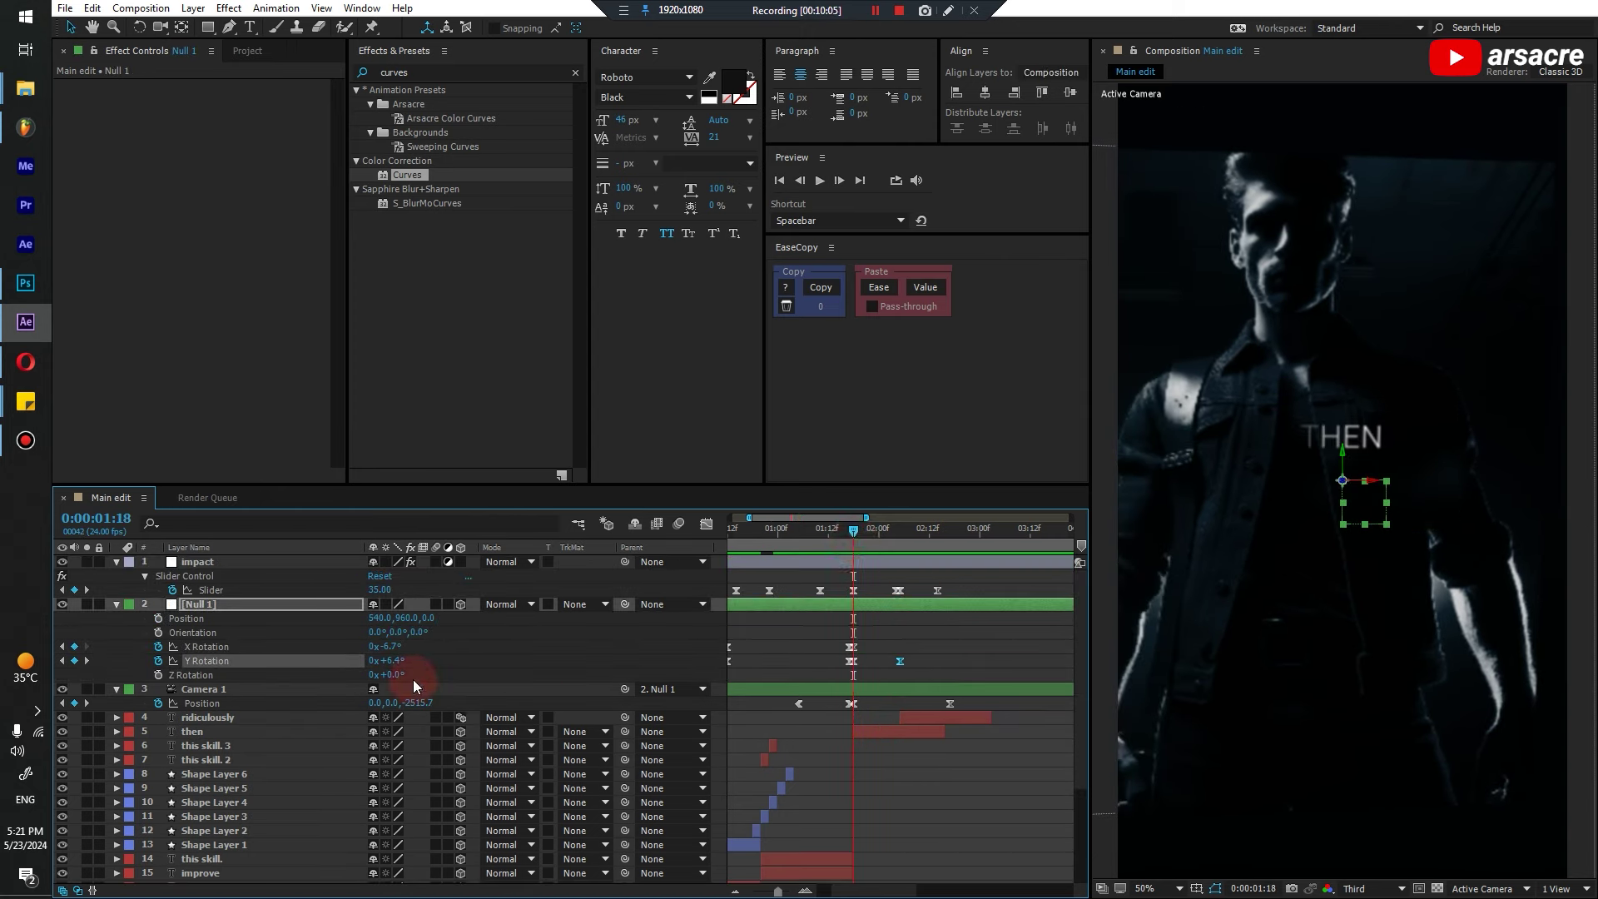
pyautogui.moveTo(387, 660)
pyautogui.mouseDown()
pyautogui.moveTo(421, 663)
pyautogui.moveTo(310, 661)
pyautogui.moveTo(391, 648)
pyautogui.mouseUp()
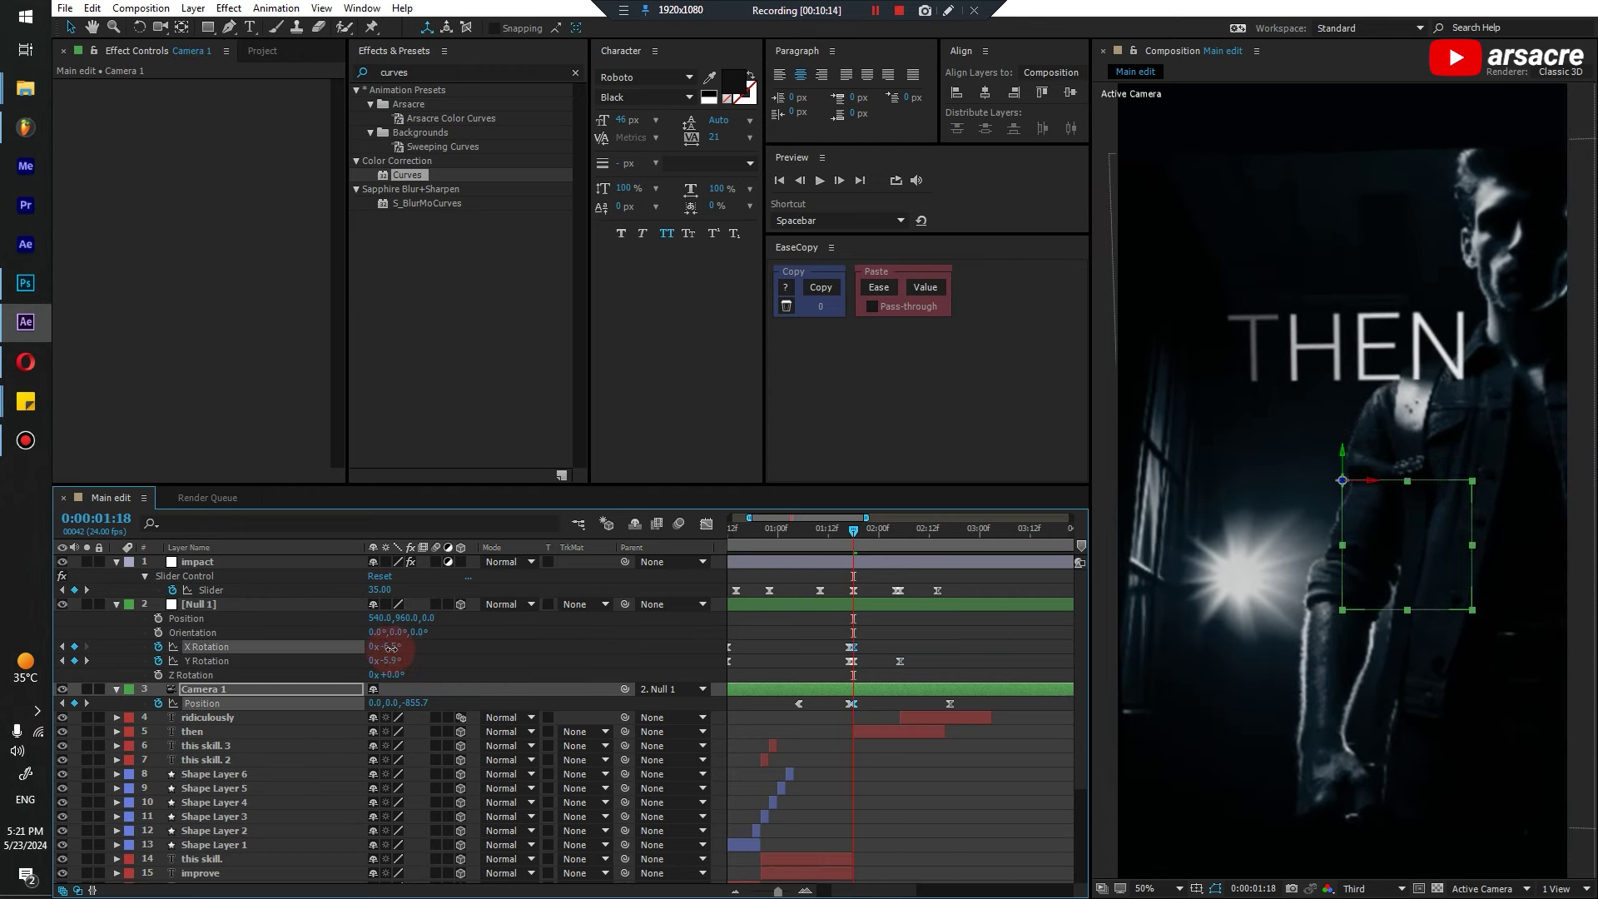
pyautogui.press('space')
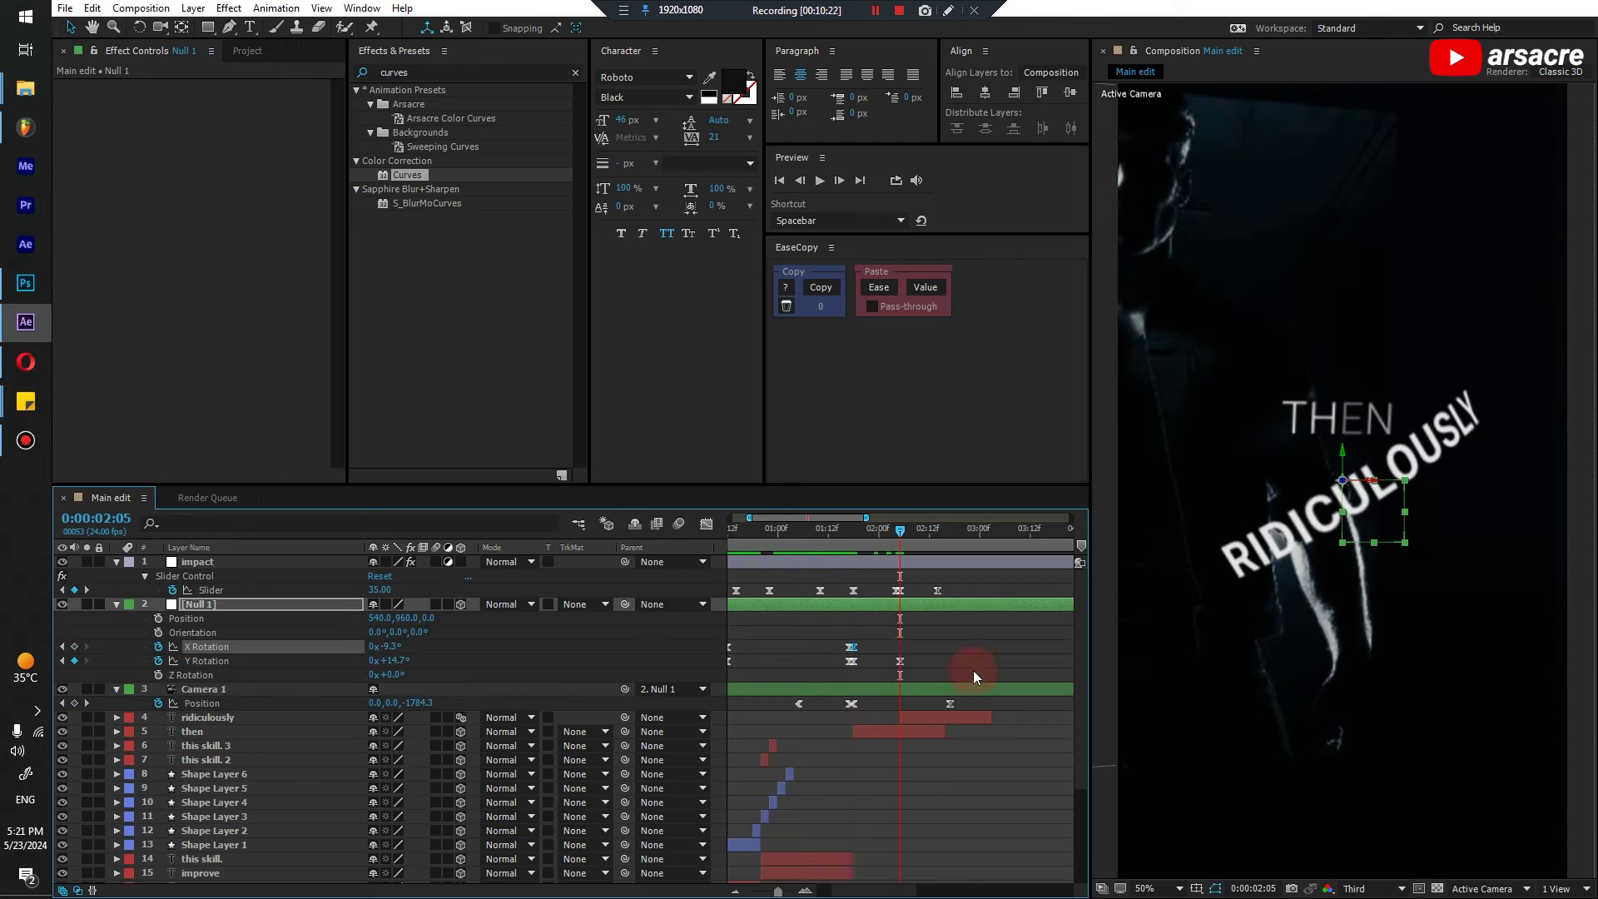
# At 2:05, set Null 1's X Rotation to -4.7° and Y Rotation to +0.6°, then shape the rotation speed graph and preview it
pyautogui.moveTo(384, 647); pyautogui.dragTo(474, 672)
pyautogui.hotkey('shift', 'F3')
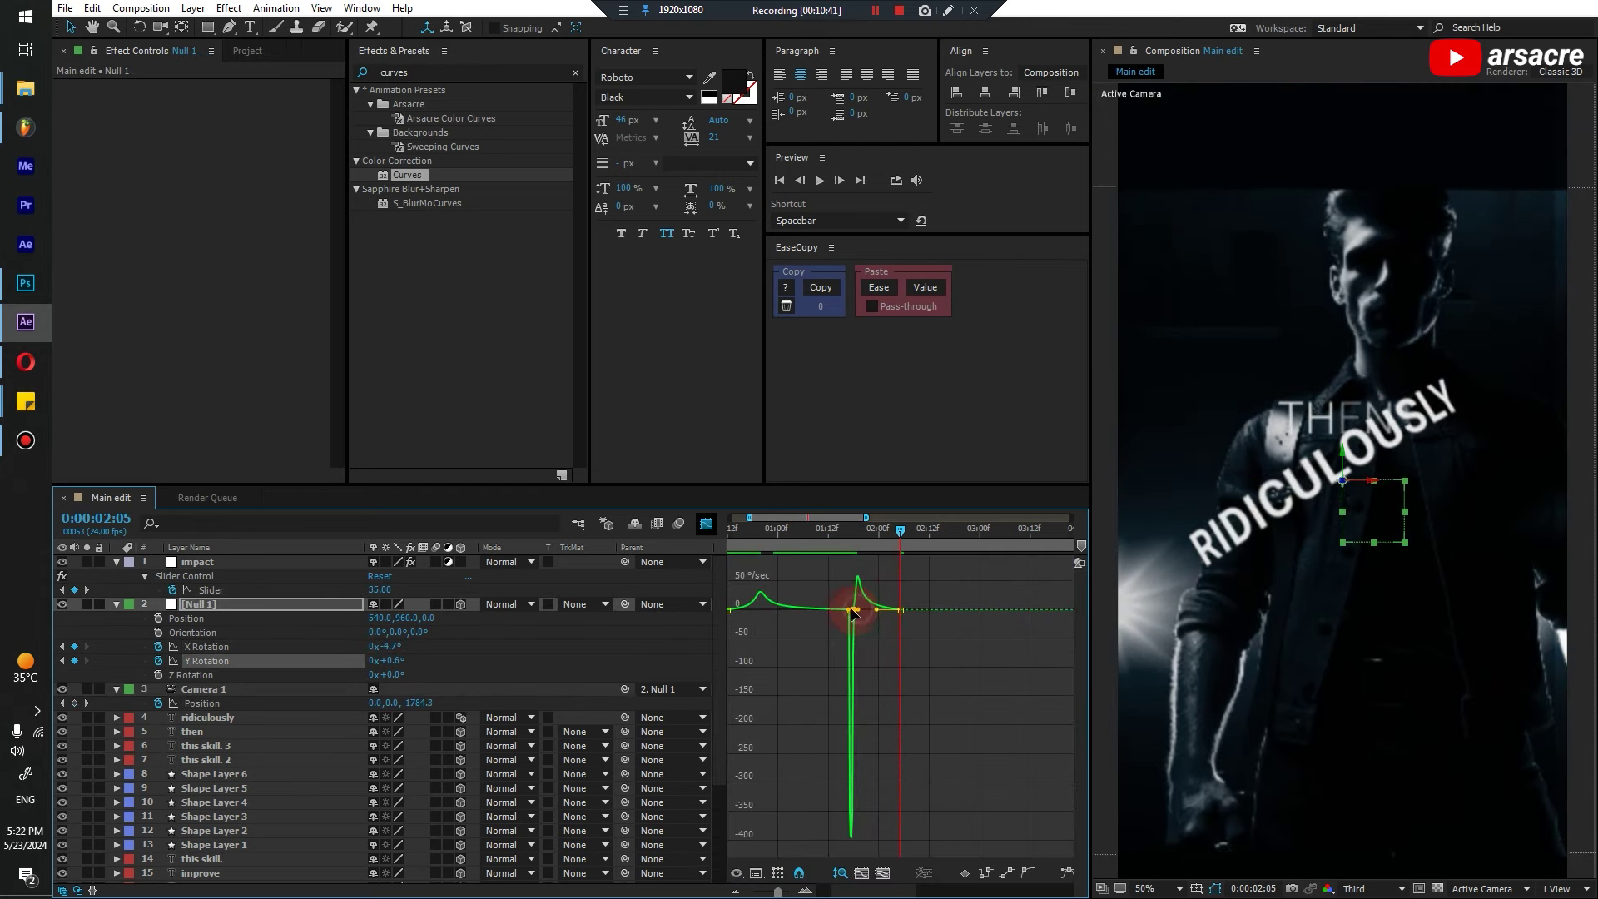
pyautogui.press('space')
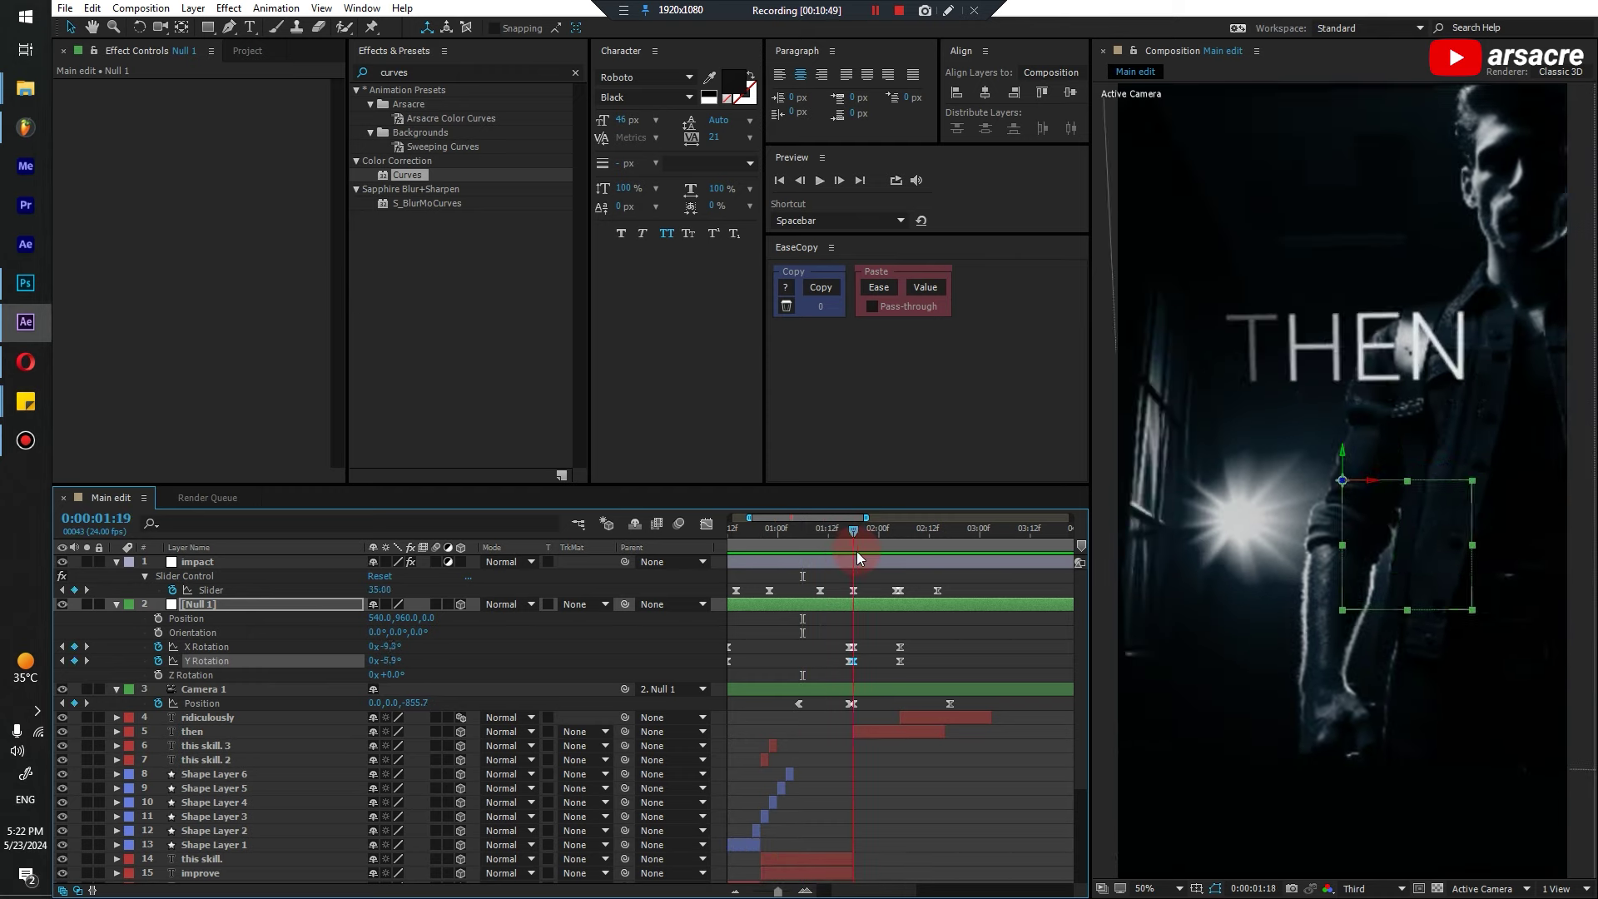
# At 1:17, set Camera 1's Position to -200.0, 0.0, -1507.7 so the improve this skill text slides sideways before the cut, and preview
pyautogui.click(396, 668)
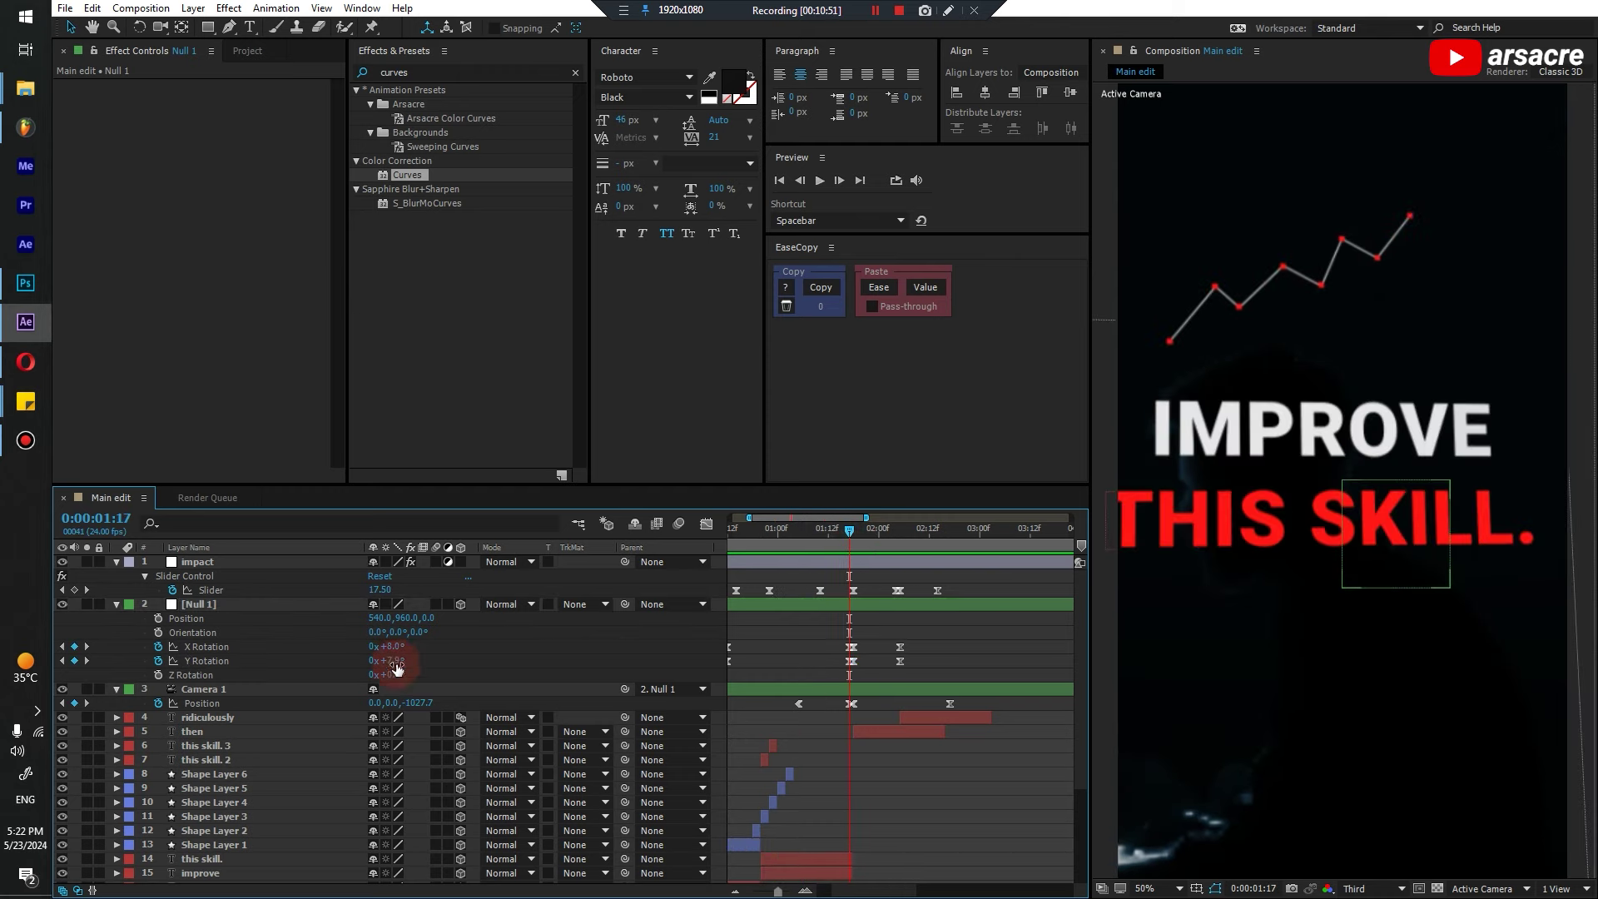
pyautogui.moveTo(414, 703)
pyautogui.mouseDown()
pyautogui.moveTo(463, 707)
pyautogui.moveTo(391, 707)
pyautogui.mouseUp()
pyautogui.press('space')
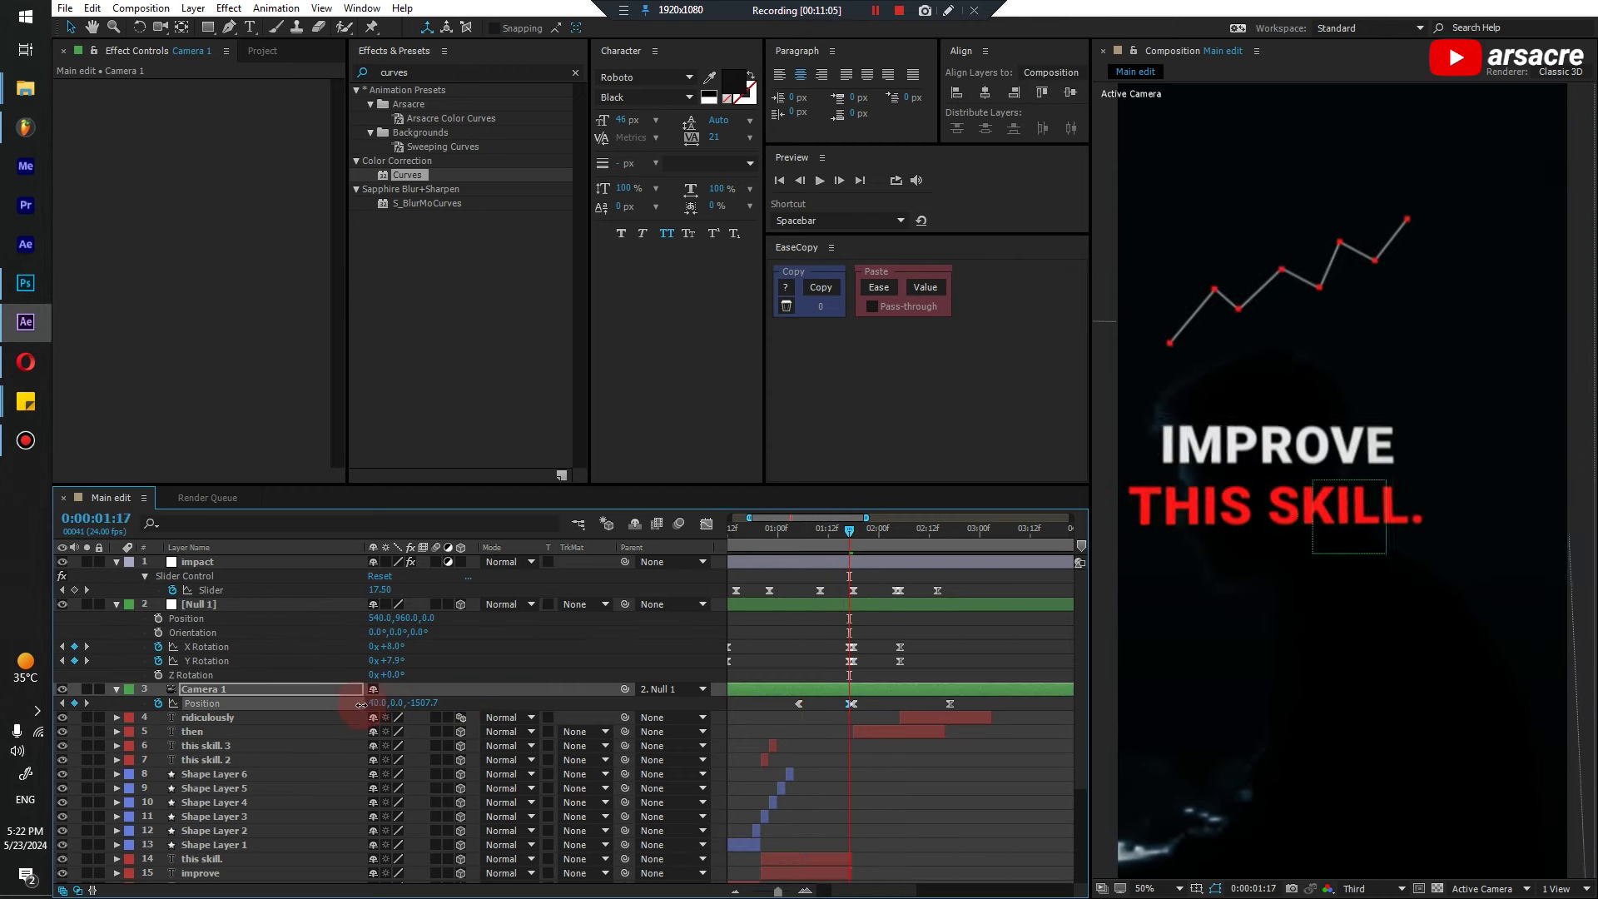
pyautogui.press('space')
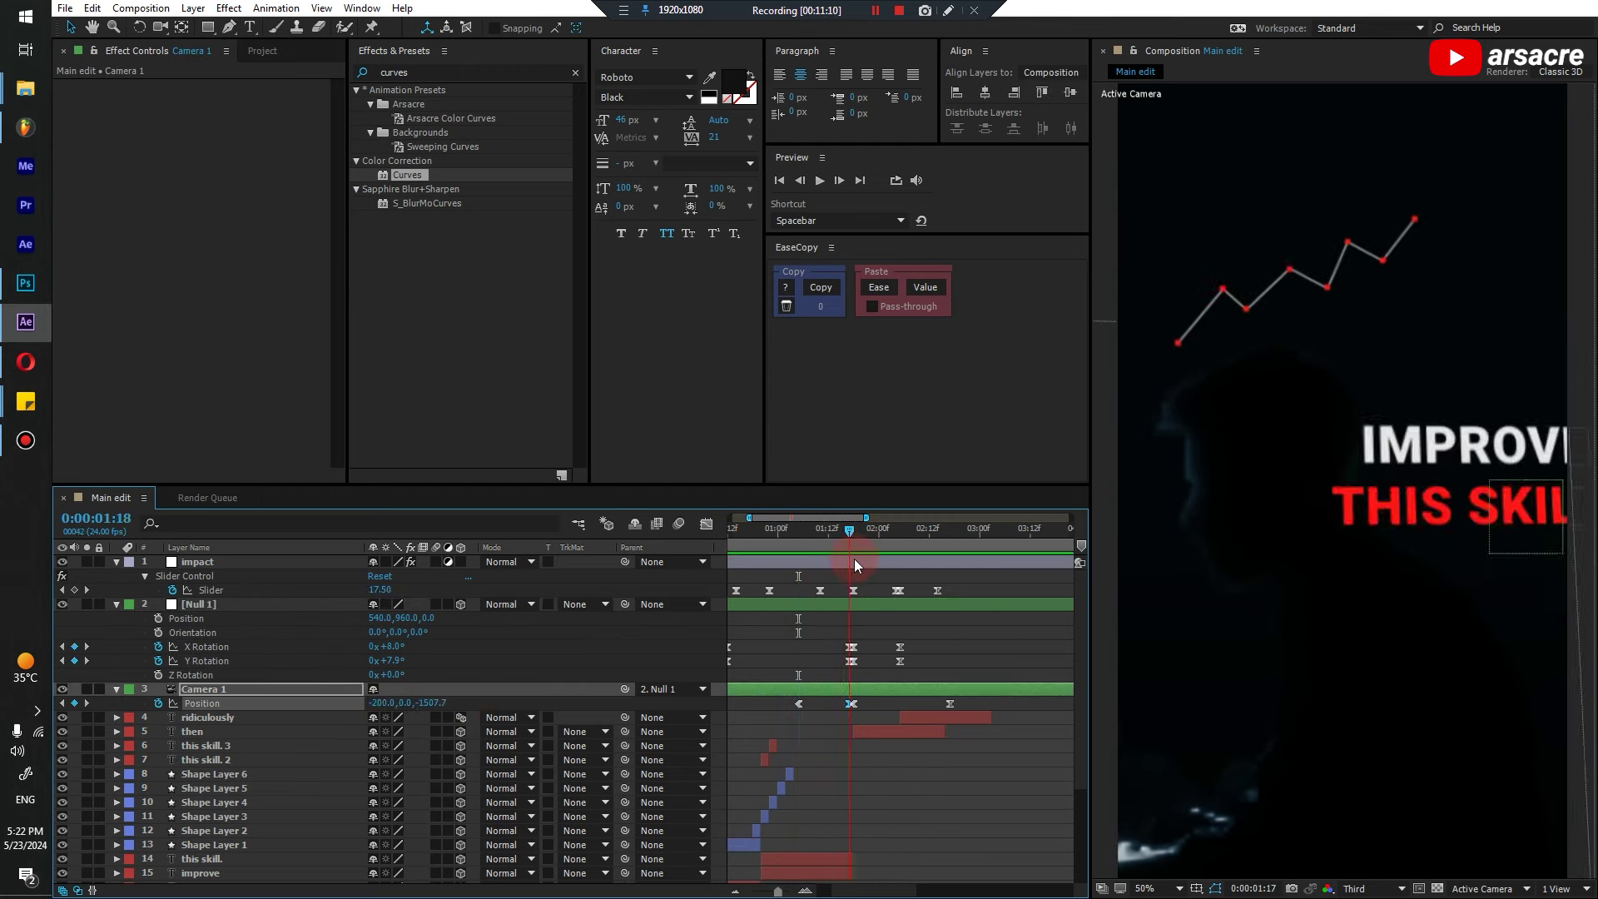
# Enlarge the ridiculously text at 2:05 to a Scale of 213.8% so it spans the frame
pyautogui.click(1317, 519)
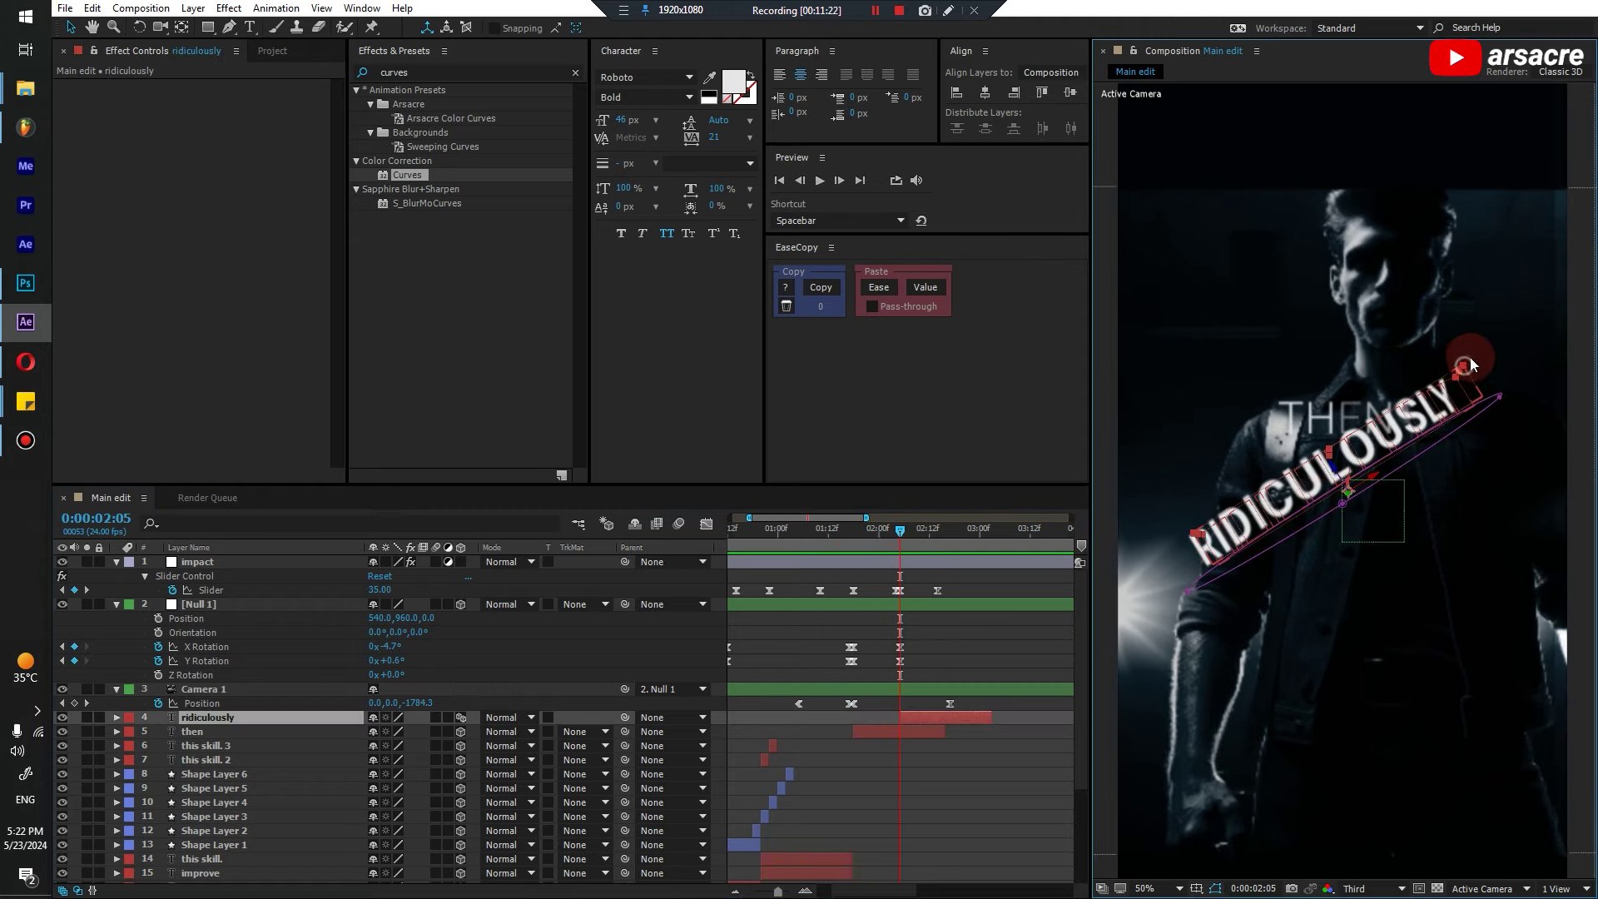
pyautogui.hotkey('ctrl', 'z')
pyautogui.moveTo(1469, 364); pyautogui.dragTo(1533, 288)
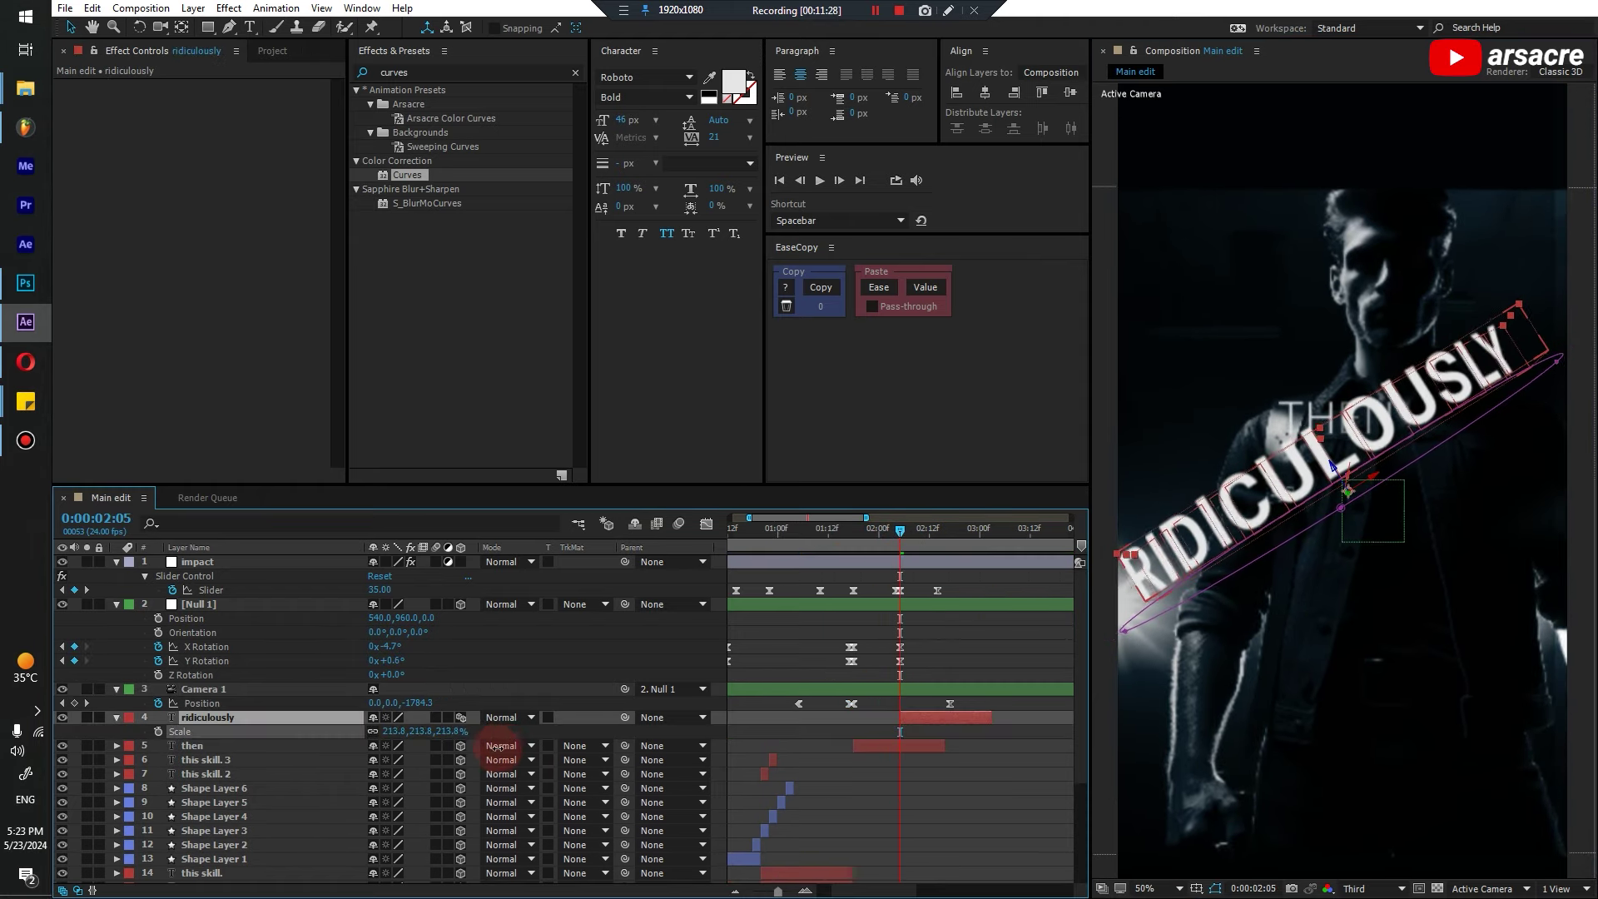
pyautogui.press('s')
# Keyframe the ridiculously text's Z Rotation from 0° at 2:05 to almost a full turn at about 3:00, and preview the spin
pyautogui.press('r')
pyautogui.click(159, 774)
pyautogui.click(917, 533)
pyautogui.moveTo(383, 774); pyautogui.dragTo(749, 777)
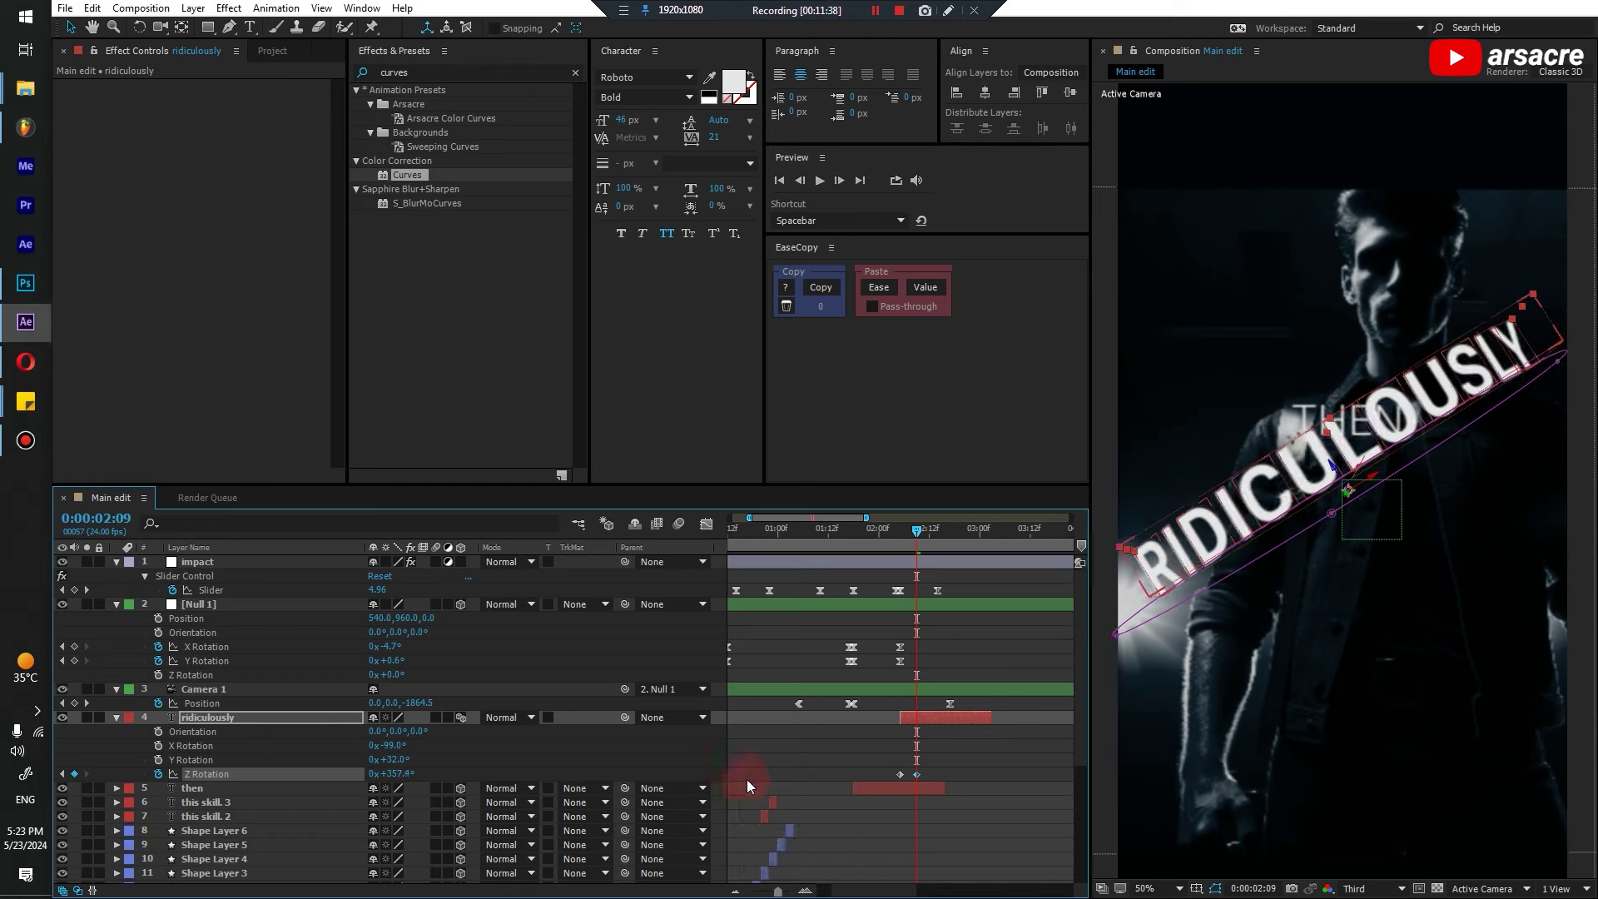
pyautogui.click(916, 774)
pyautogui.moveTo(915, 774); pyautogui.dragTo(980, 774)
pyautogui.click(885, 548)
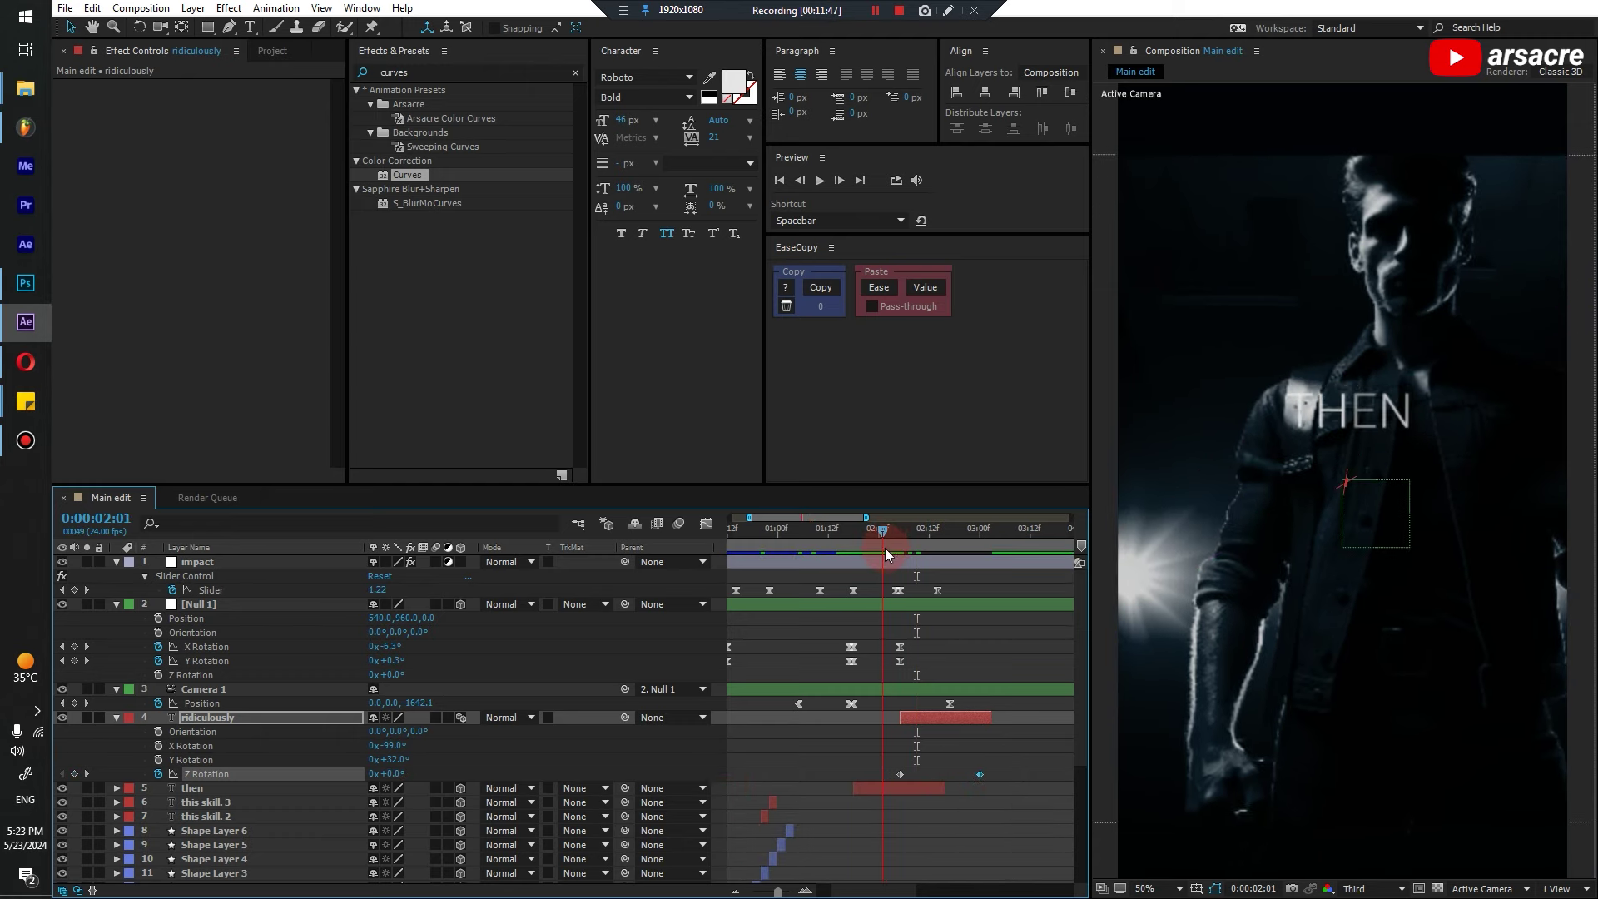
pyautogui.press('space')
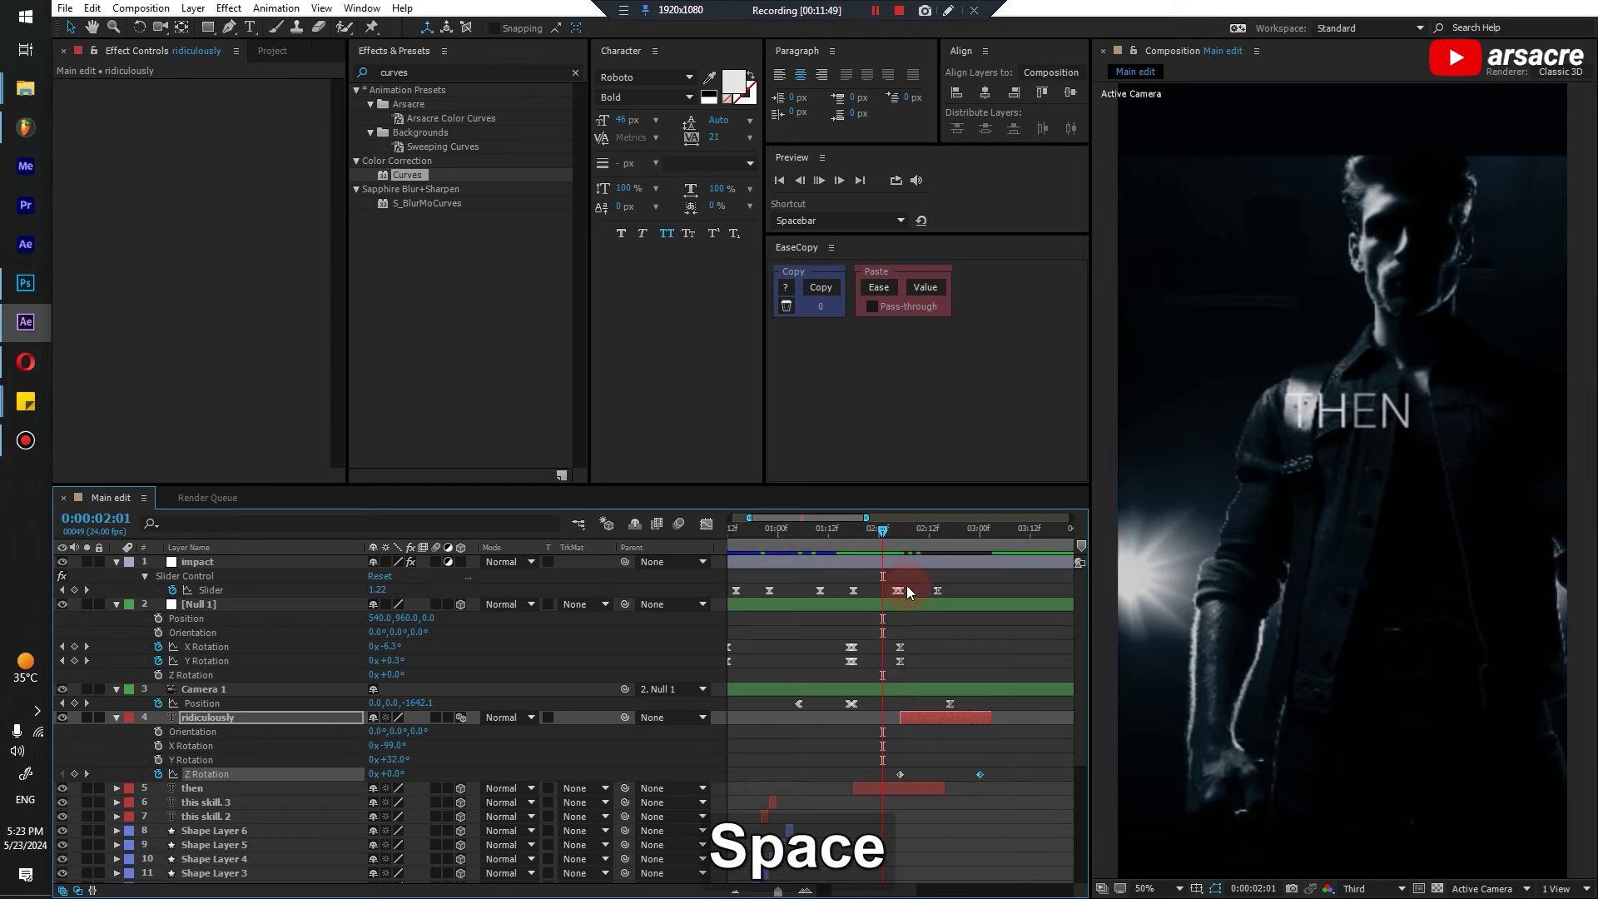
# Ease the ridiculously text's Z Rotation keyframes and shape the speed graph to start fast and slow down gradually
pyautogui.hotkey('shift', 'F3')
pyautogui.moveTo(911, 837); pyautogui.dragTo(910, 779)
pyautogui.click(706, 524)
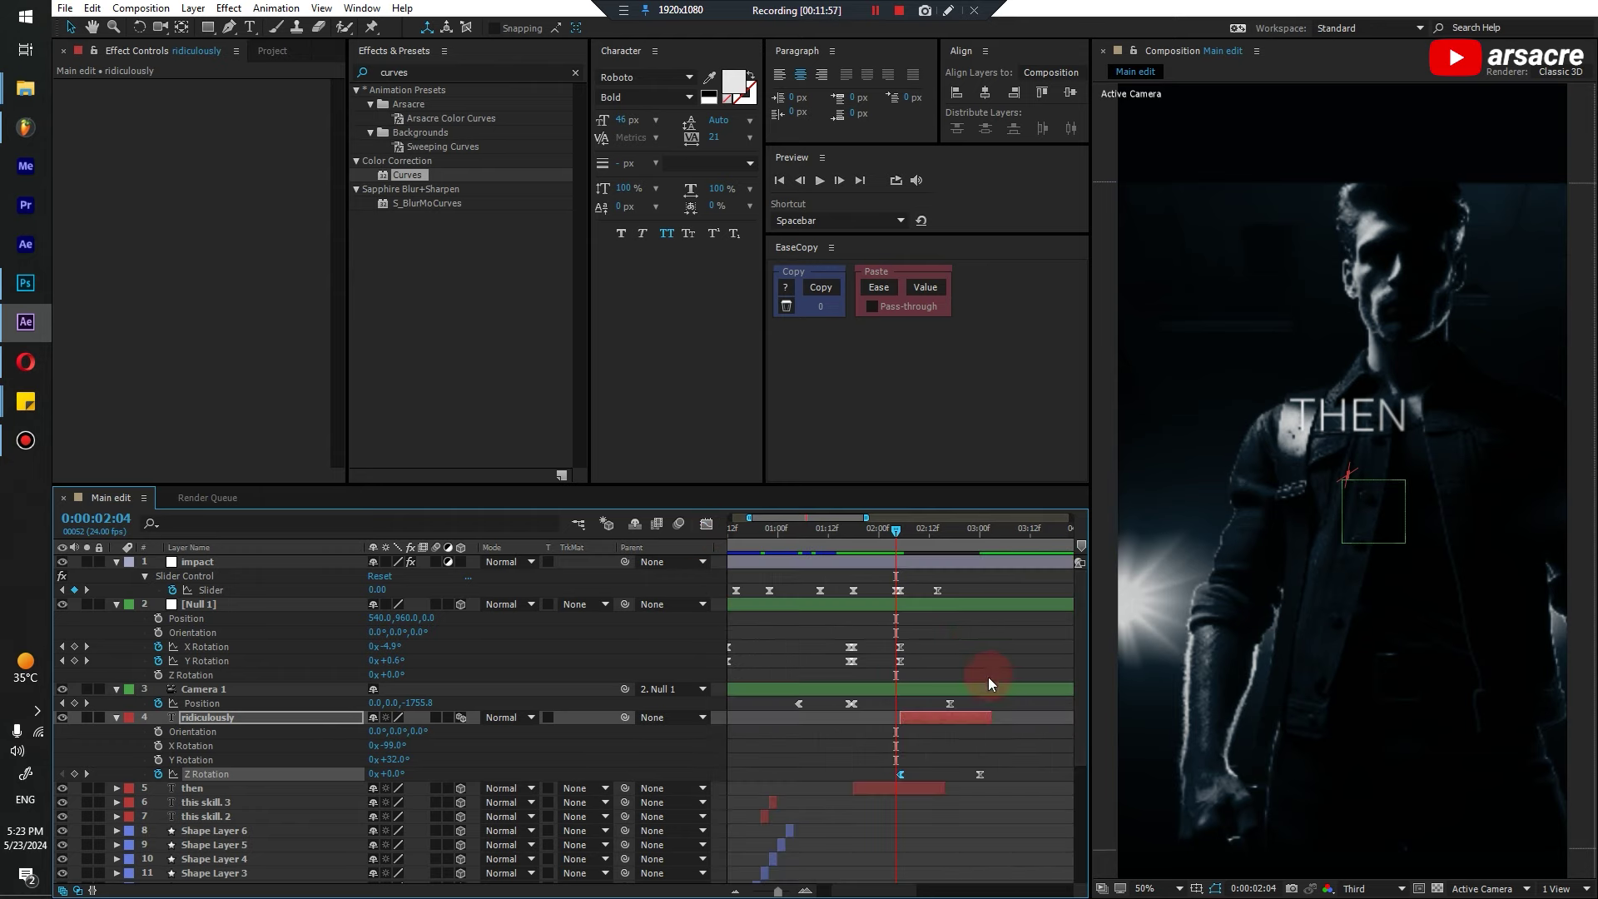
# Extend the ridiculously and then layers past the spin, and move the first Z Rotation keyframe one frame earlier to 2:04
pyautogui.click(955, 788)
pyautogui.press('space')
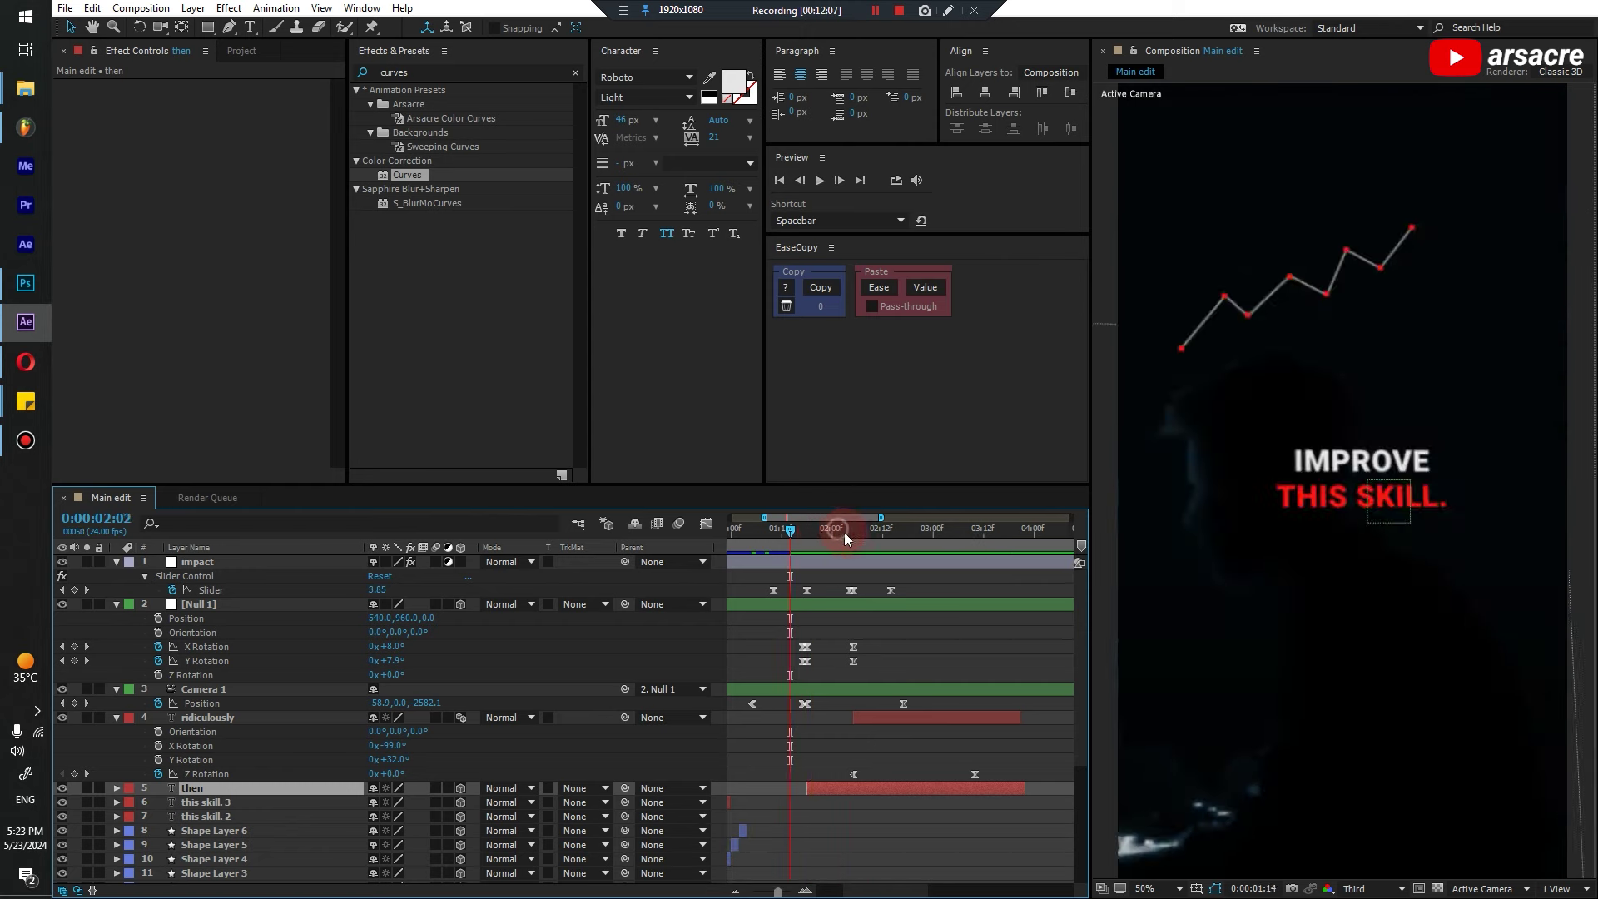
pyautogui.press('space')
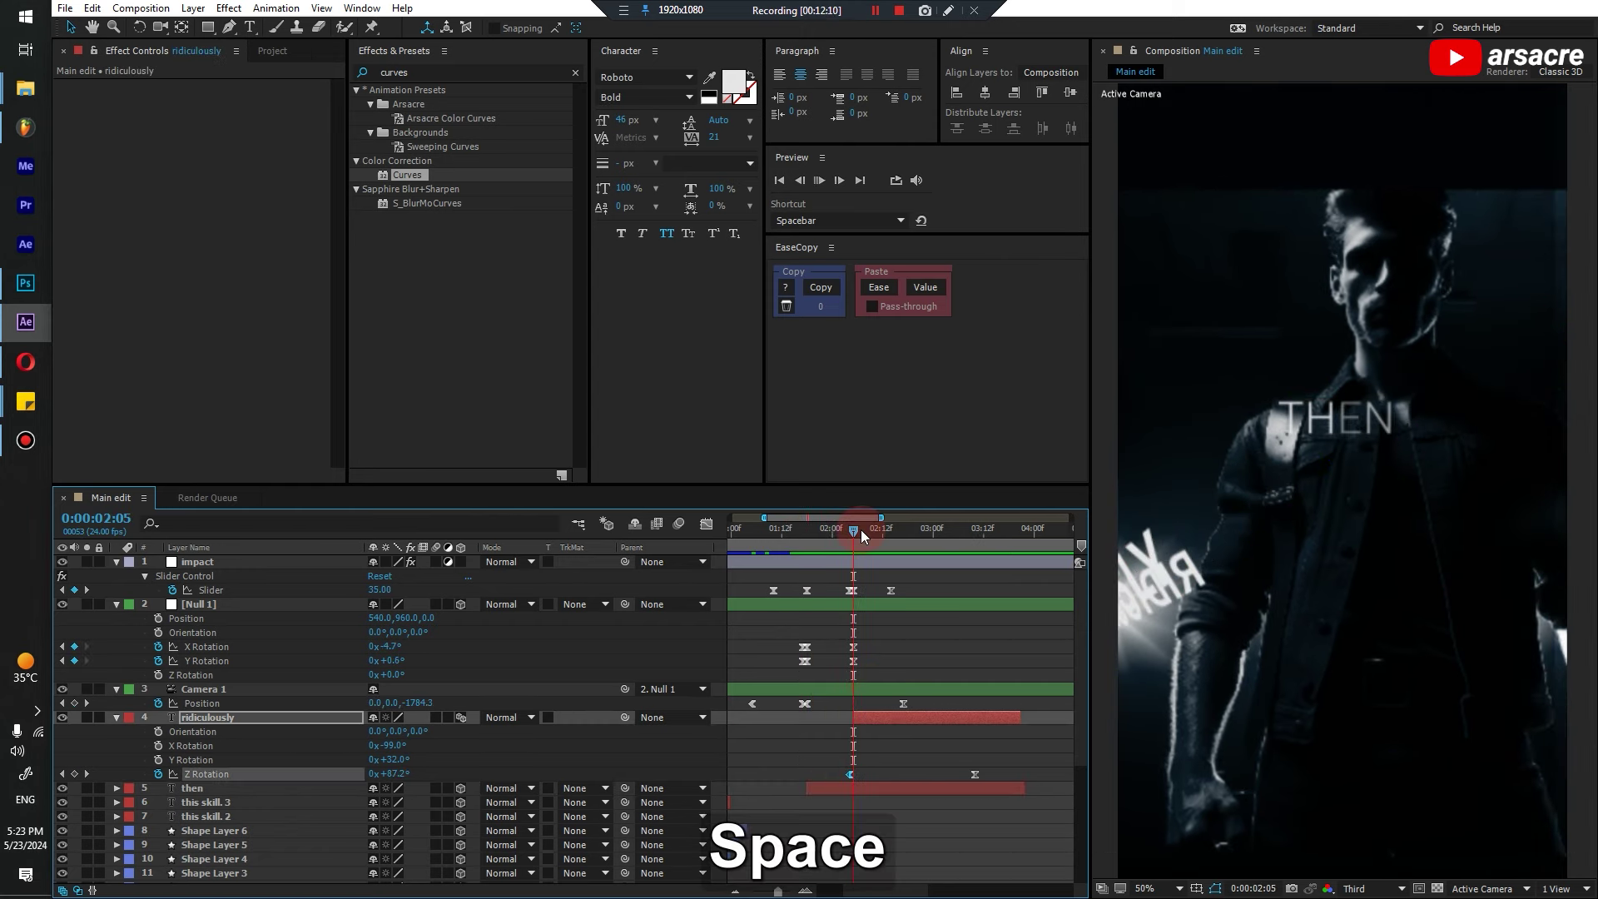
pyautogui.click(839, 533)
pyautogui.moveTo(838, 534); pyautogui.dragTo(850, 547)
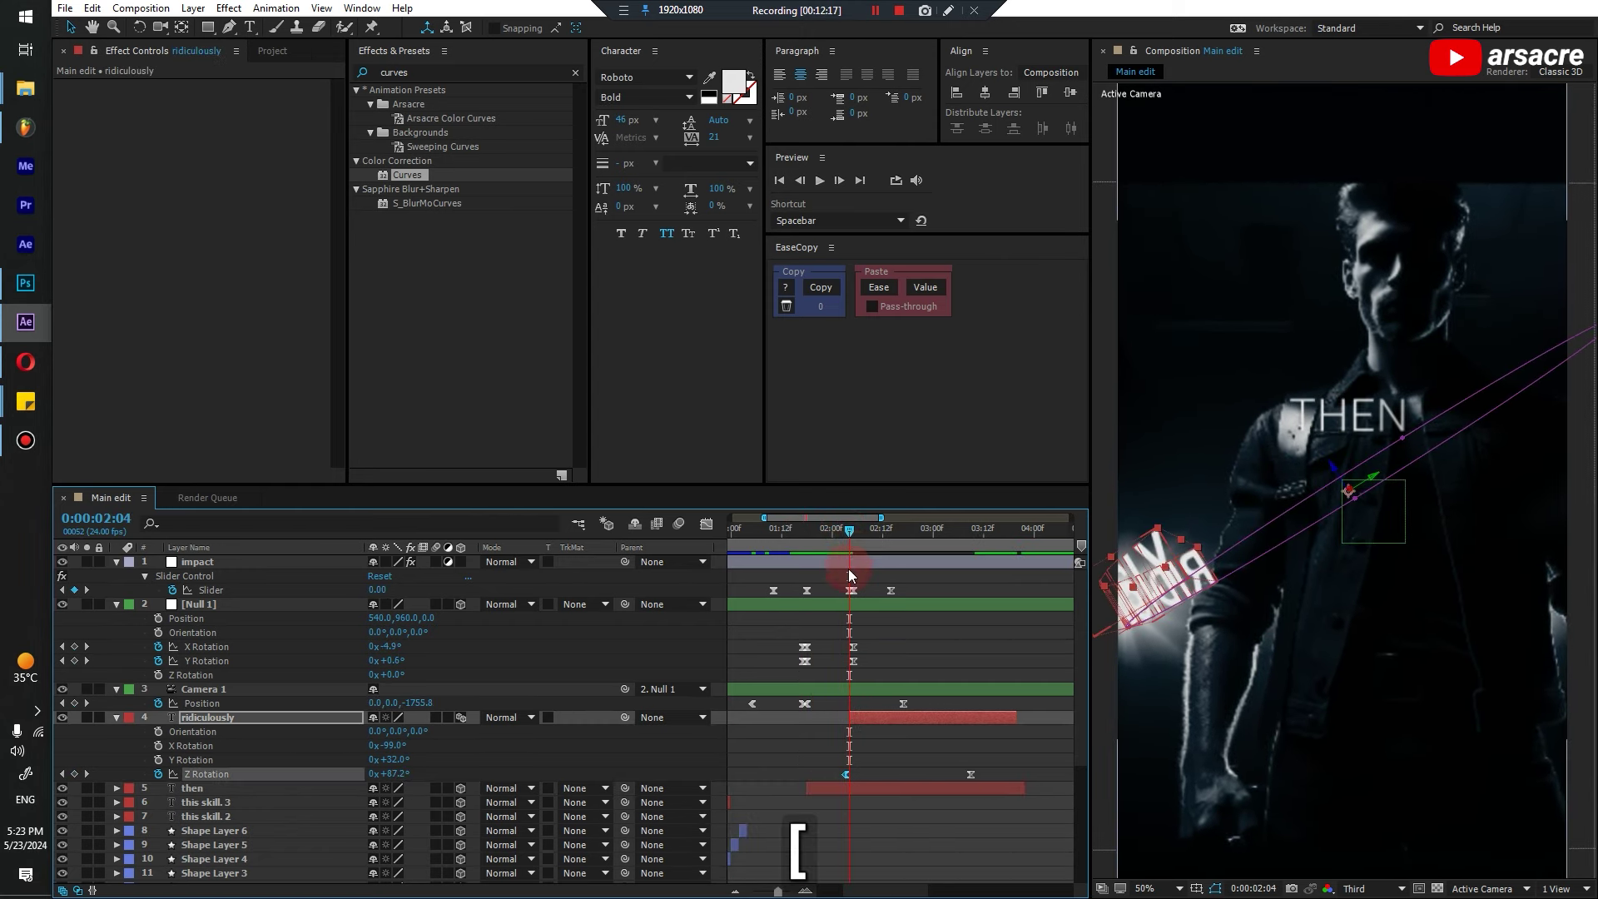
pyautogui.click(732, 587)
pyautogui.hotkey('shift', 'F3')
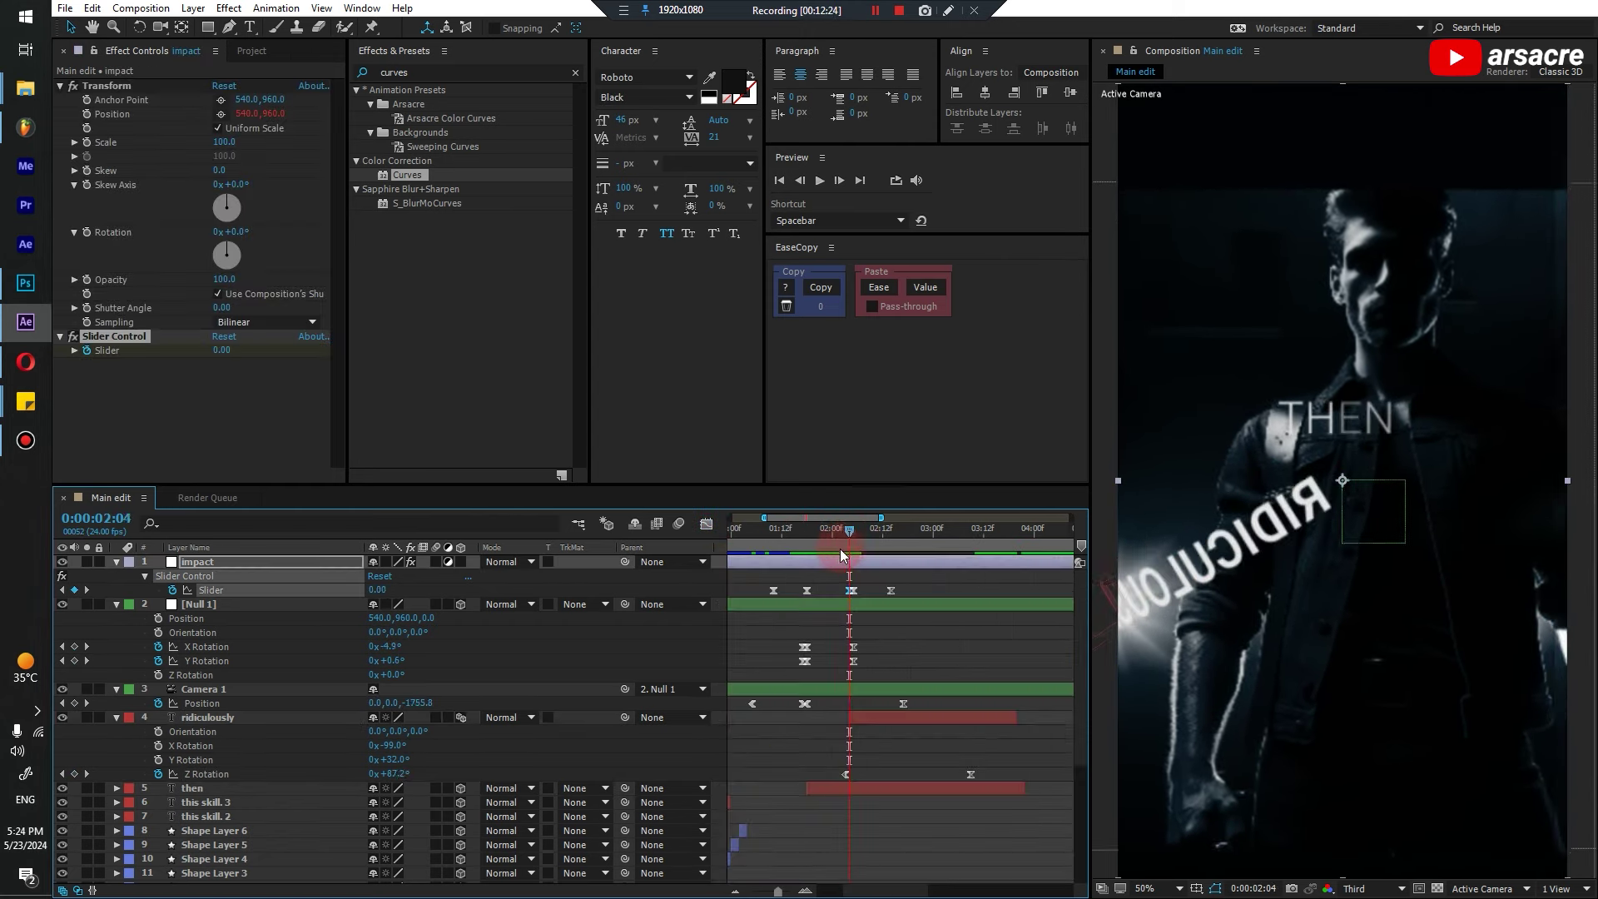
pyautogui.moveTo(845, 532); pyautogui.dragTo(852, 545)
pyautogui.hotkey('ctrl', 'z')
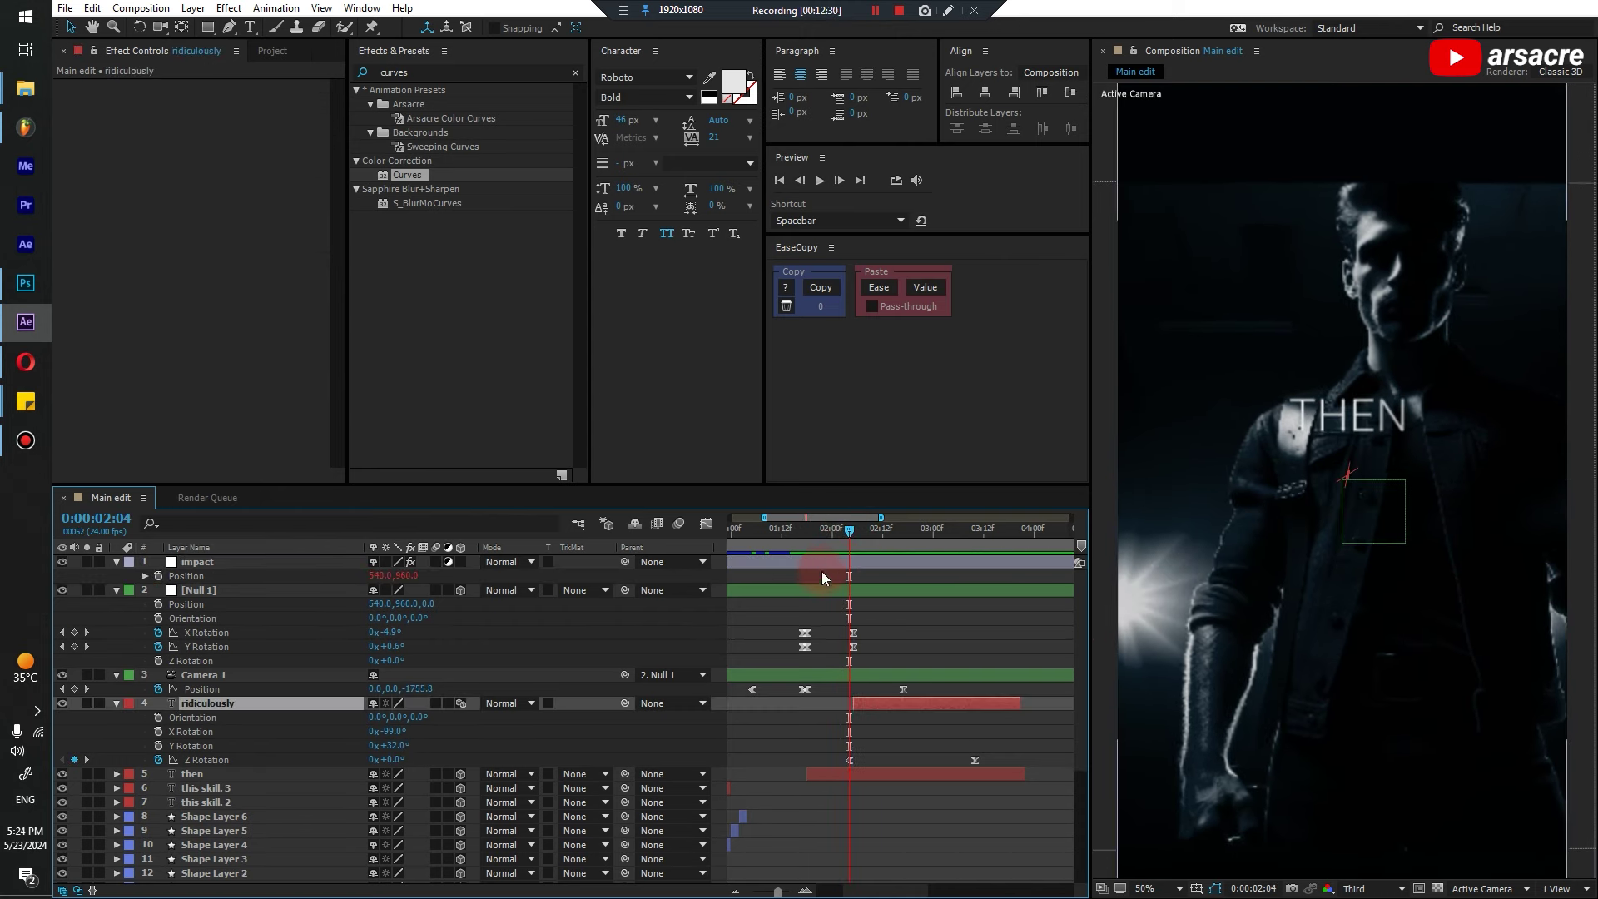
# Show the impact layer's slider keyframes and preview the ridiculously text's spin together with the impact
pyautogui.click(827, 568)
pyautogui.press('u')
pyautogui.click(847, 531)
pyautogui.press('space')
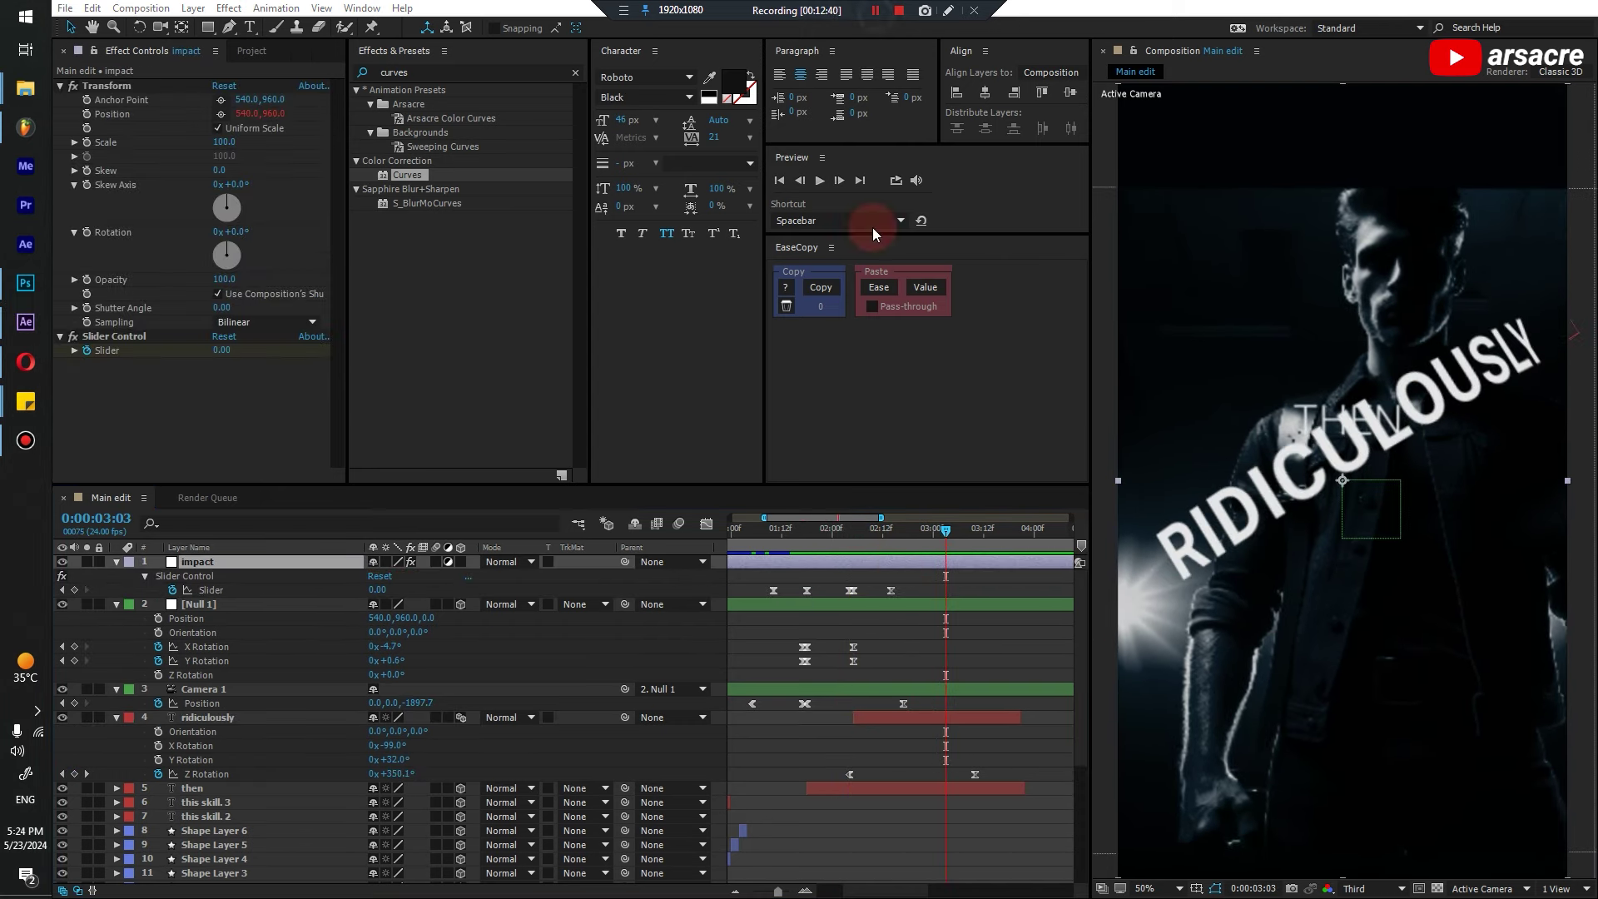
# Duplicate the ridiculously text layer and display the duplicate's rotation properties at 2:23
pyautogui.click(884, 717)
pyautogui.hotkey('ctrl', 'd')
pyautogui.press('pageup')
pyautogui.press('pageup')
pyautogui.press('pageup')
pyautogui.press('pageup')
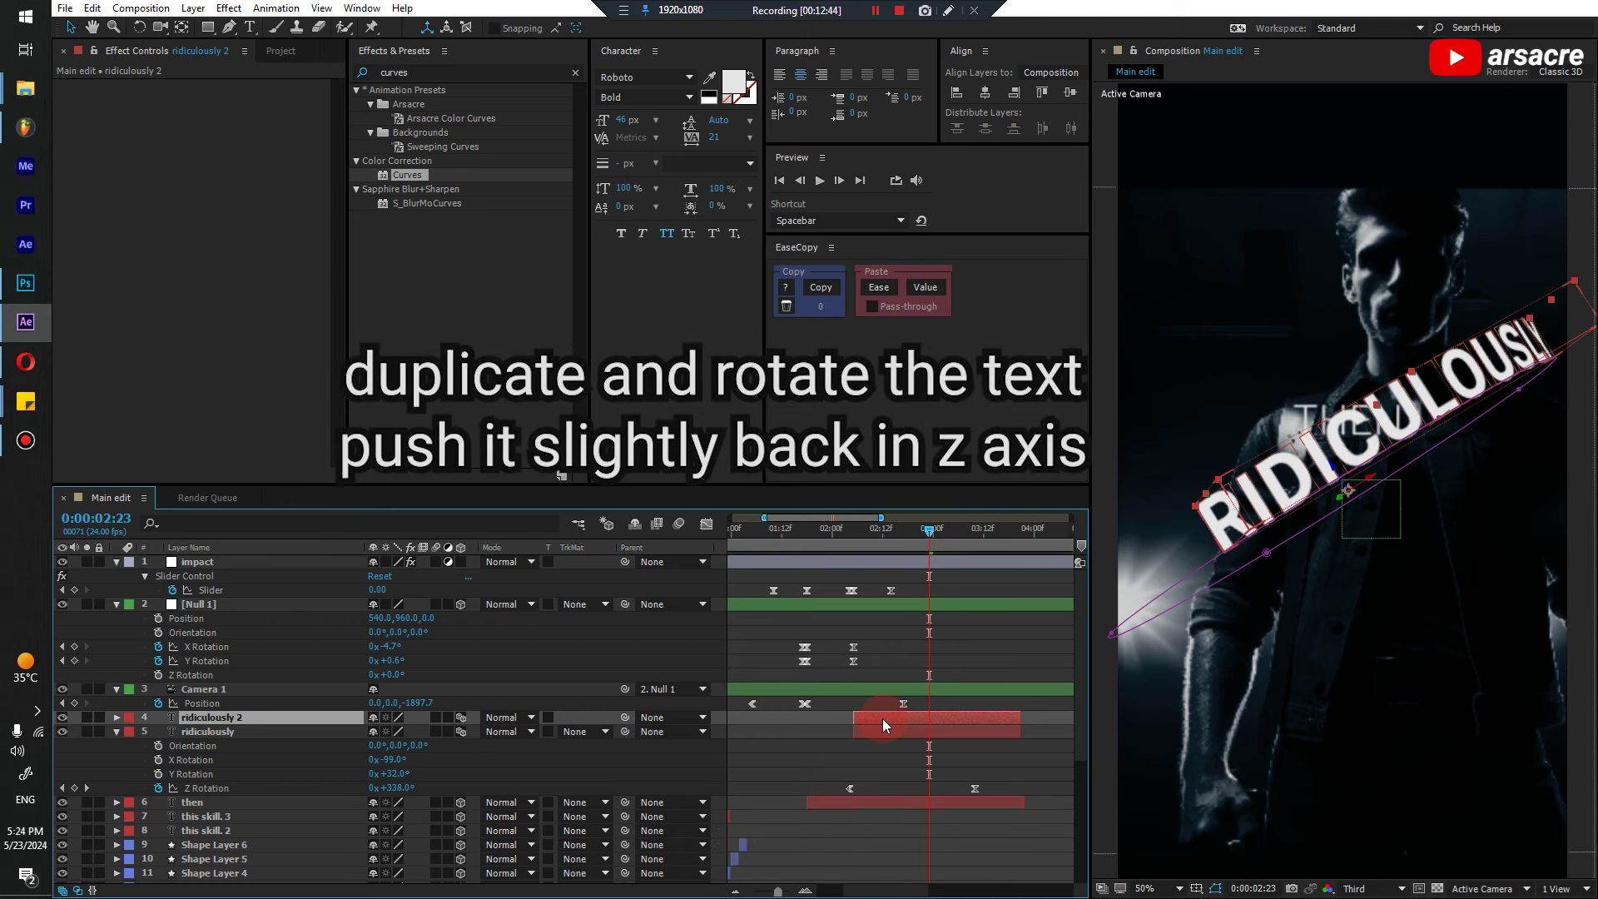
pyautogui.press('r')
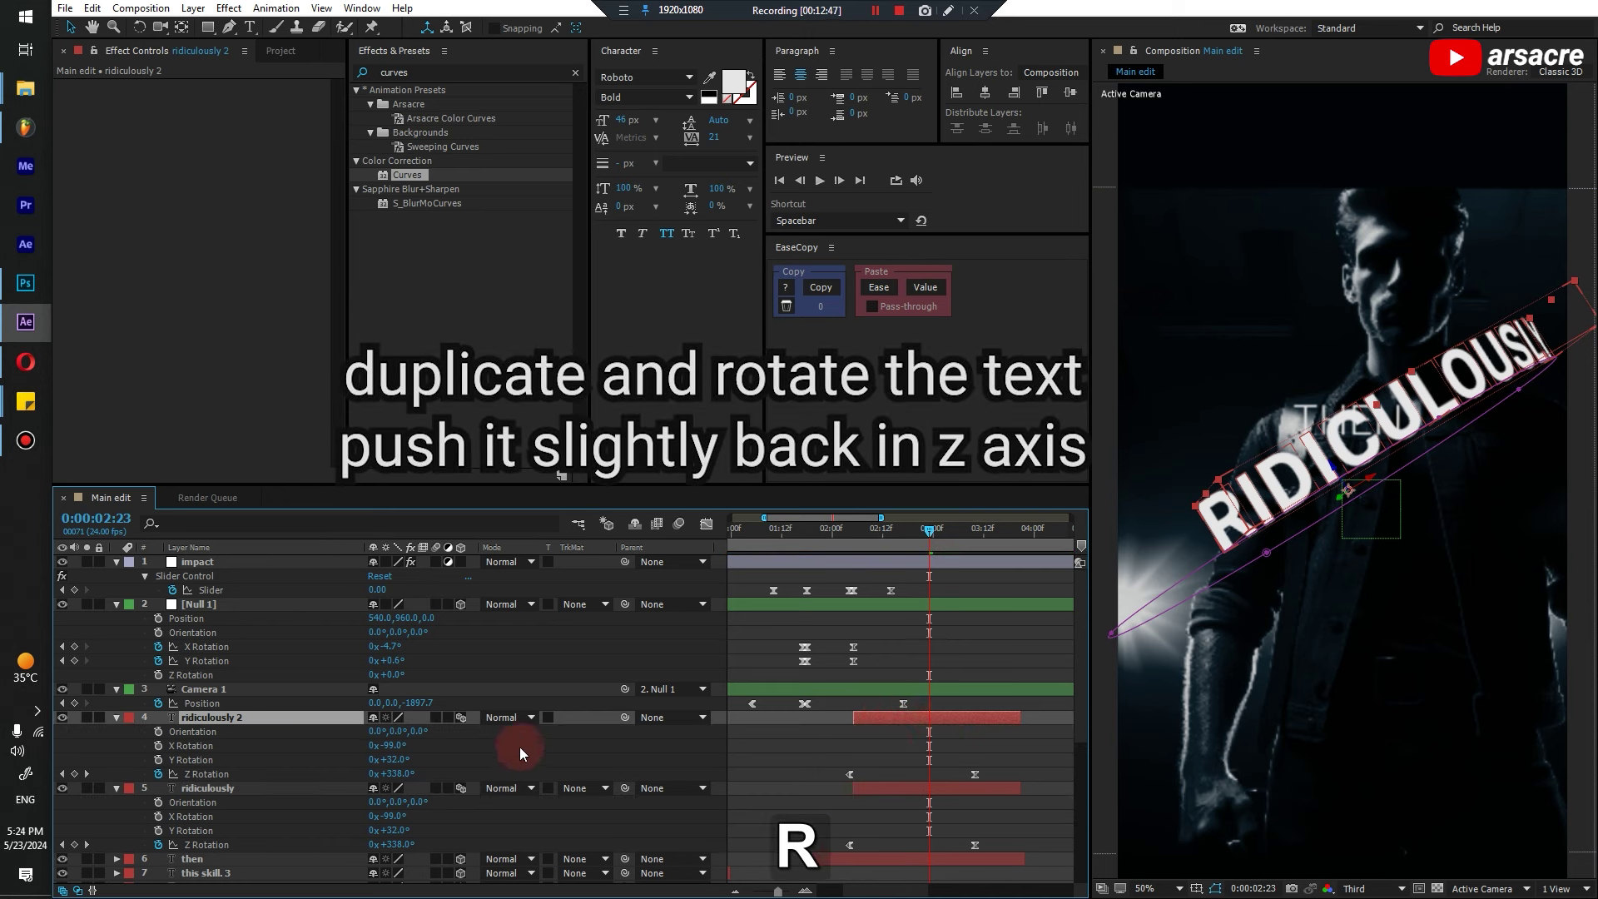
pyautogui.moveTo(423, 734); pyautogui.dragTo(539, 762)
pyautogui.hotkey('ctrl', 'z')
pyautogui.hotkey('ctrl', 'z')
pyautogui.moveTo(376, 732)
pyautogui.mouseDown()
pyautogui.moveTo(419, 734)
pyautogui.moveTo(378, 732)
pyautogui.mouseUp()
pyautogui.hotkey('ctrl', 'z')
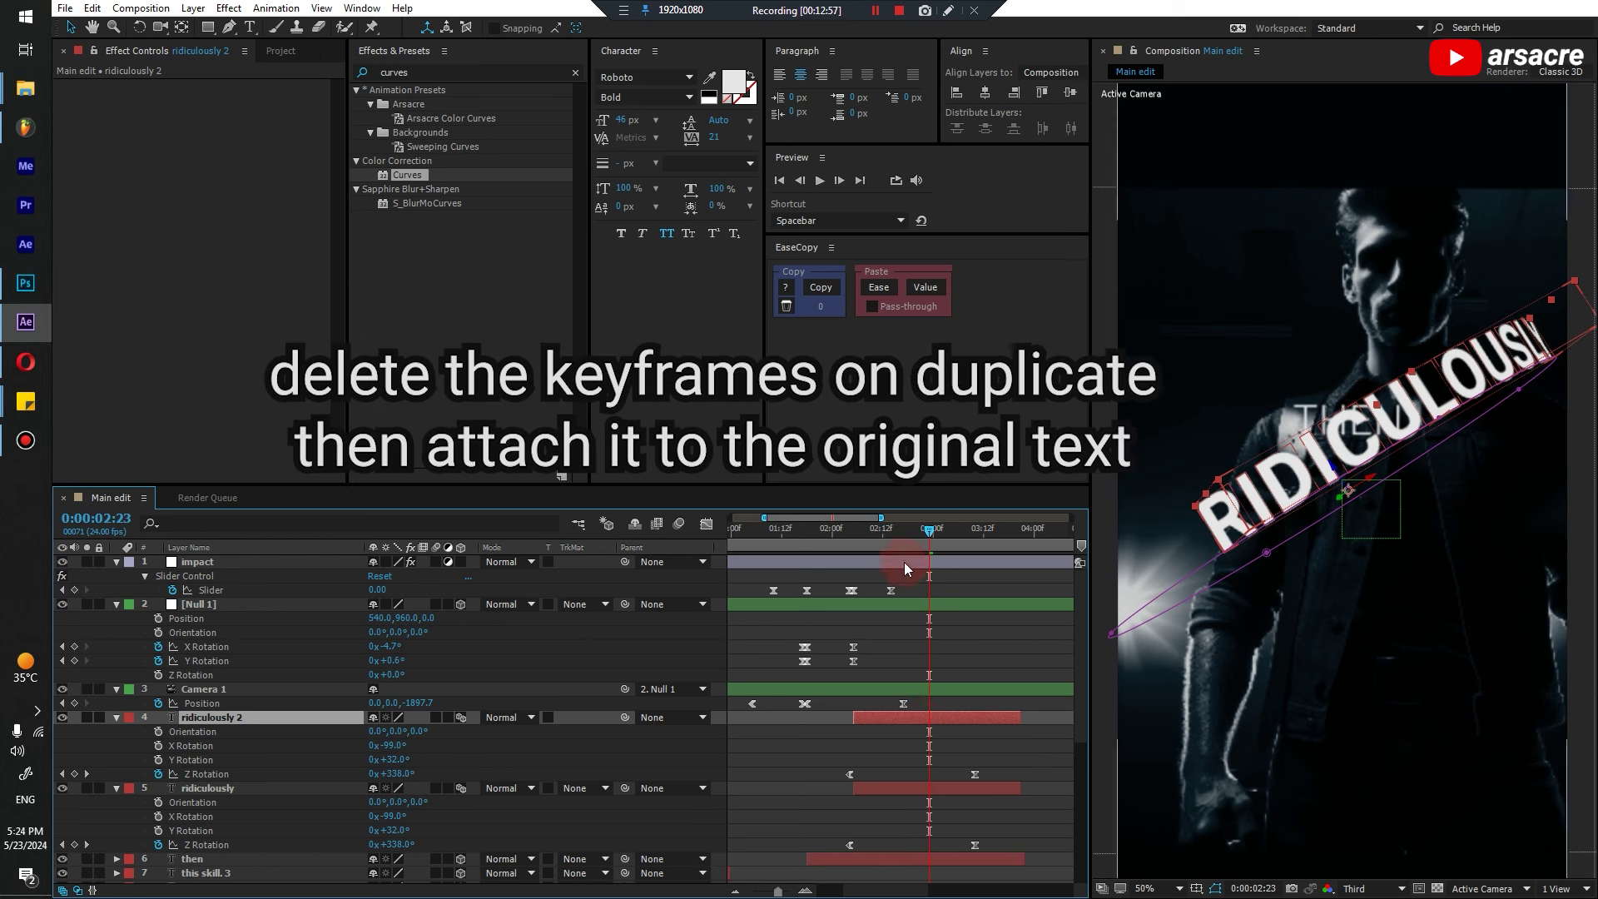
# At 3:04, remove the Z Rotation keyframes from ridiculously 2 and parent it to the original ridiculously layer
pyautogui.moveTo(907, 543); pyautogui.dragTo(949, 573)
pyautogui.click(200, 774)
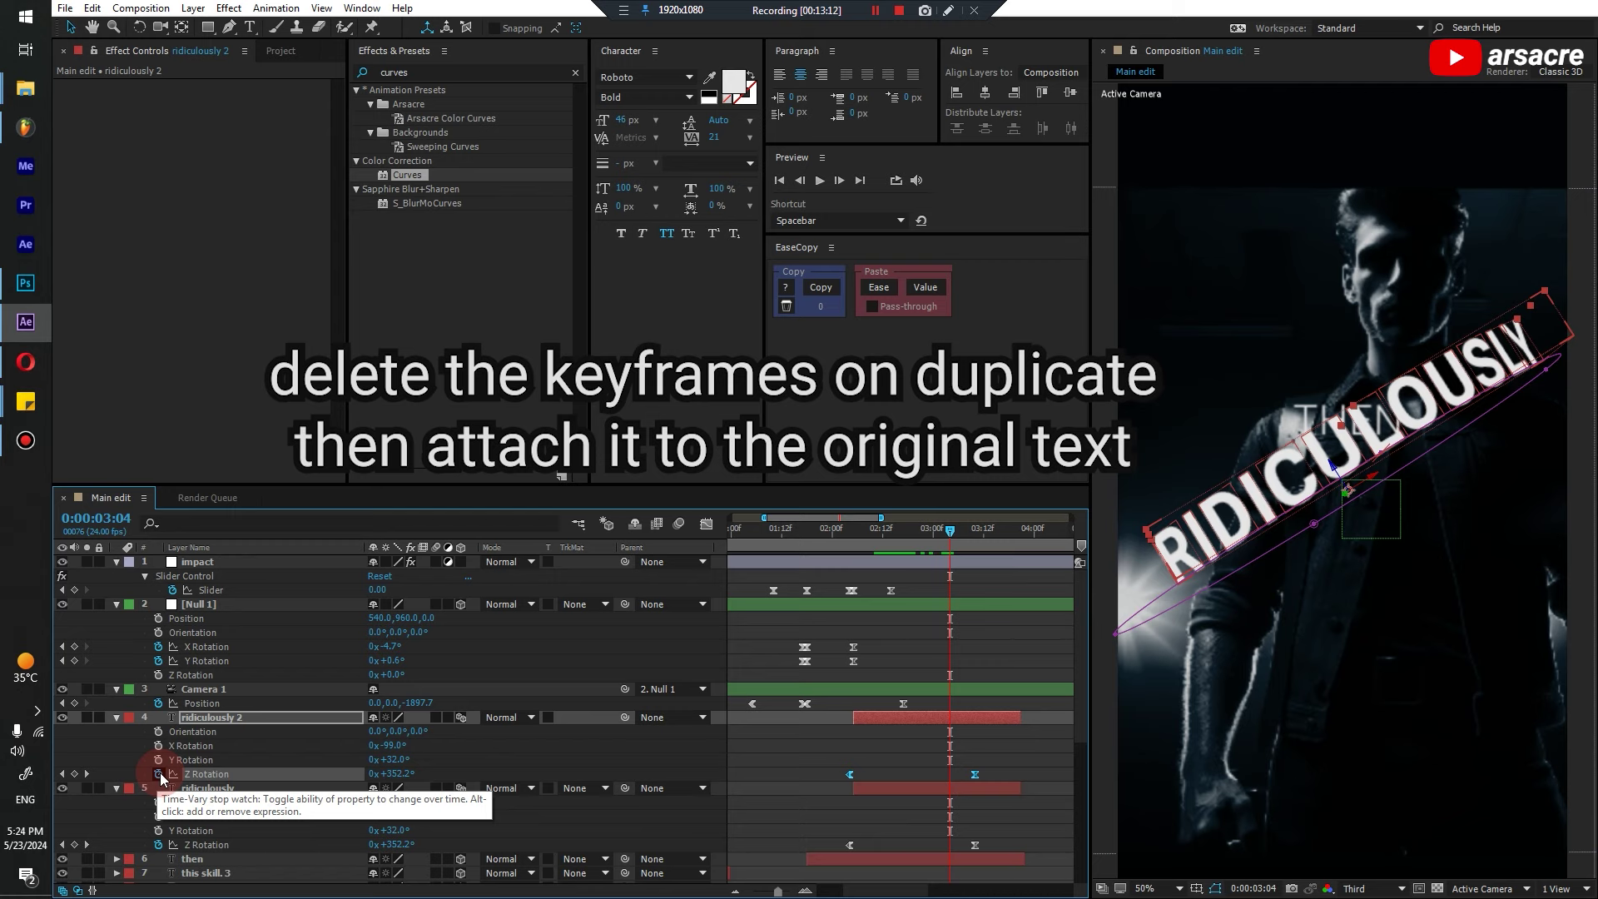
pyautogui.click(160, 774)
pyautogui.click(891, 714)
pyautogui.click(611, 722)
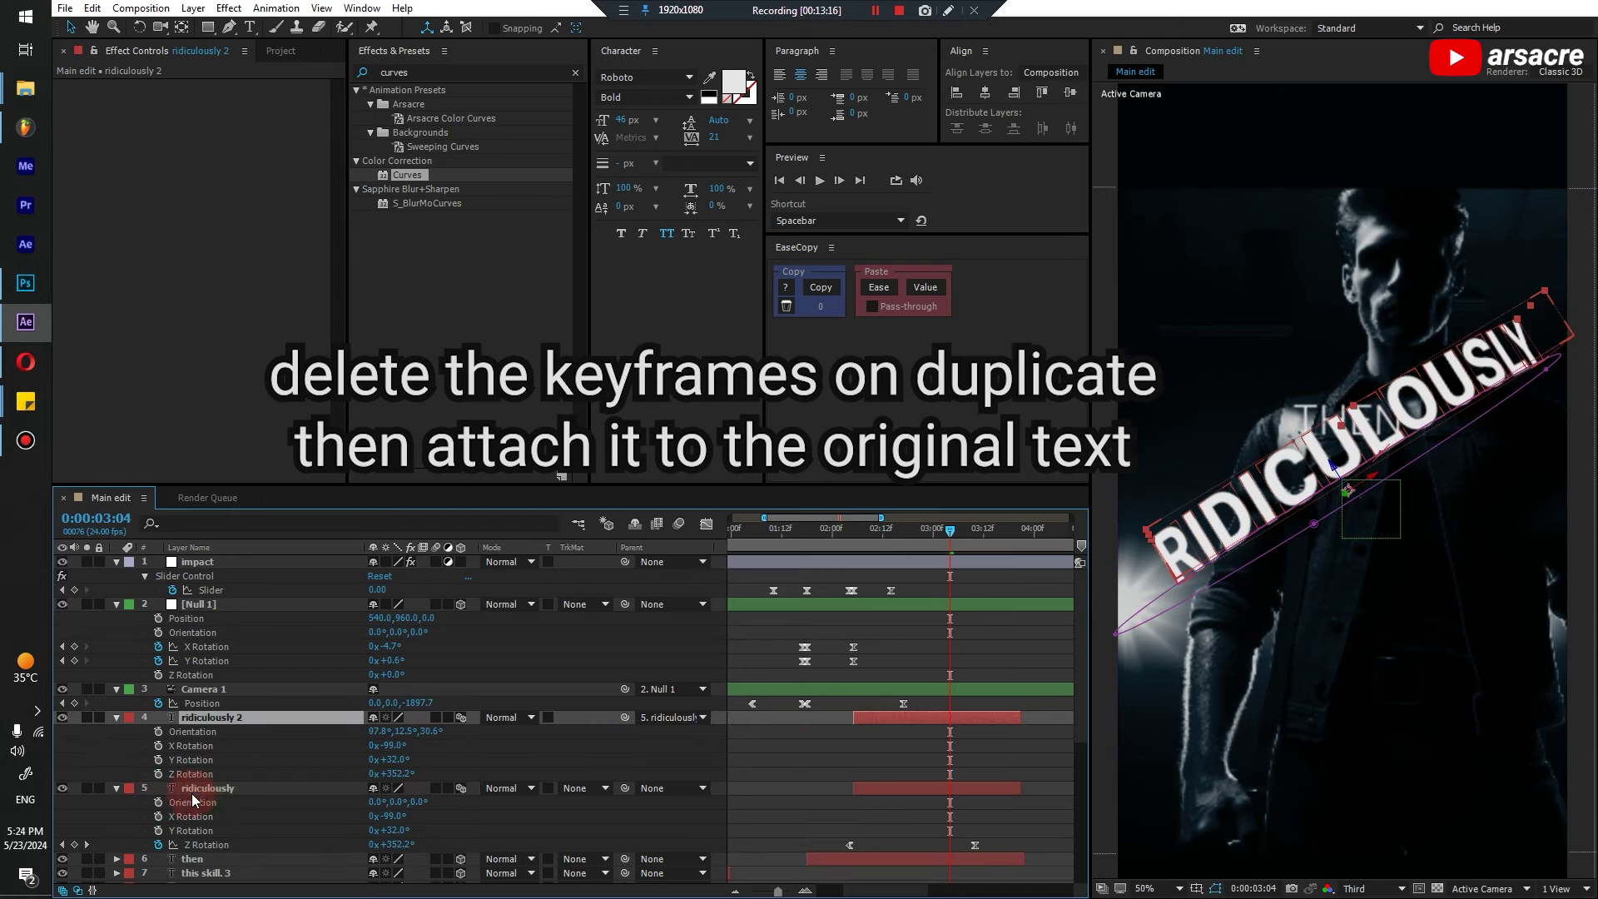
# Set ridiculously 2's Z Rotation to 1x+182.2° and place the layer below the then layer in the stack
pyautogui.click(379, 773)
pyautogui.moveTo(398, 786); pyautogui.dragTo(568, 780)
pyautogui.moveTo(200, 790); pyautogui.dragTo(230, 869)
# Change the fill color of ridiculously 2 to dark red #782121
pyautogui.click(734, 82)
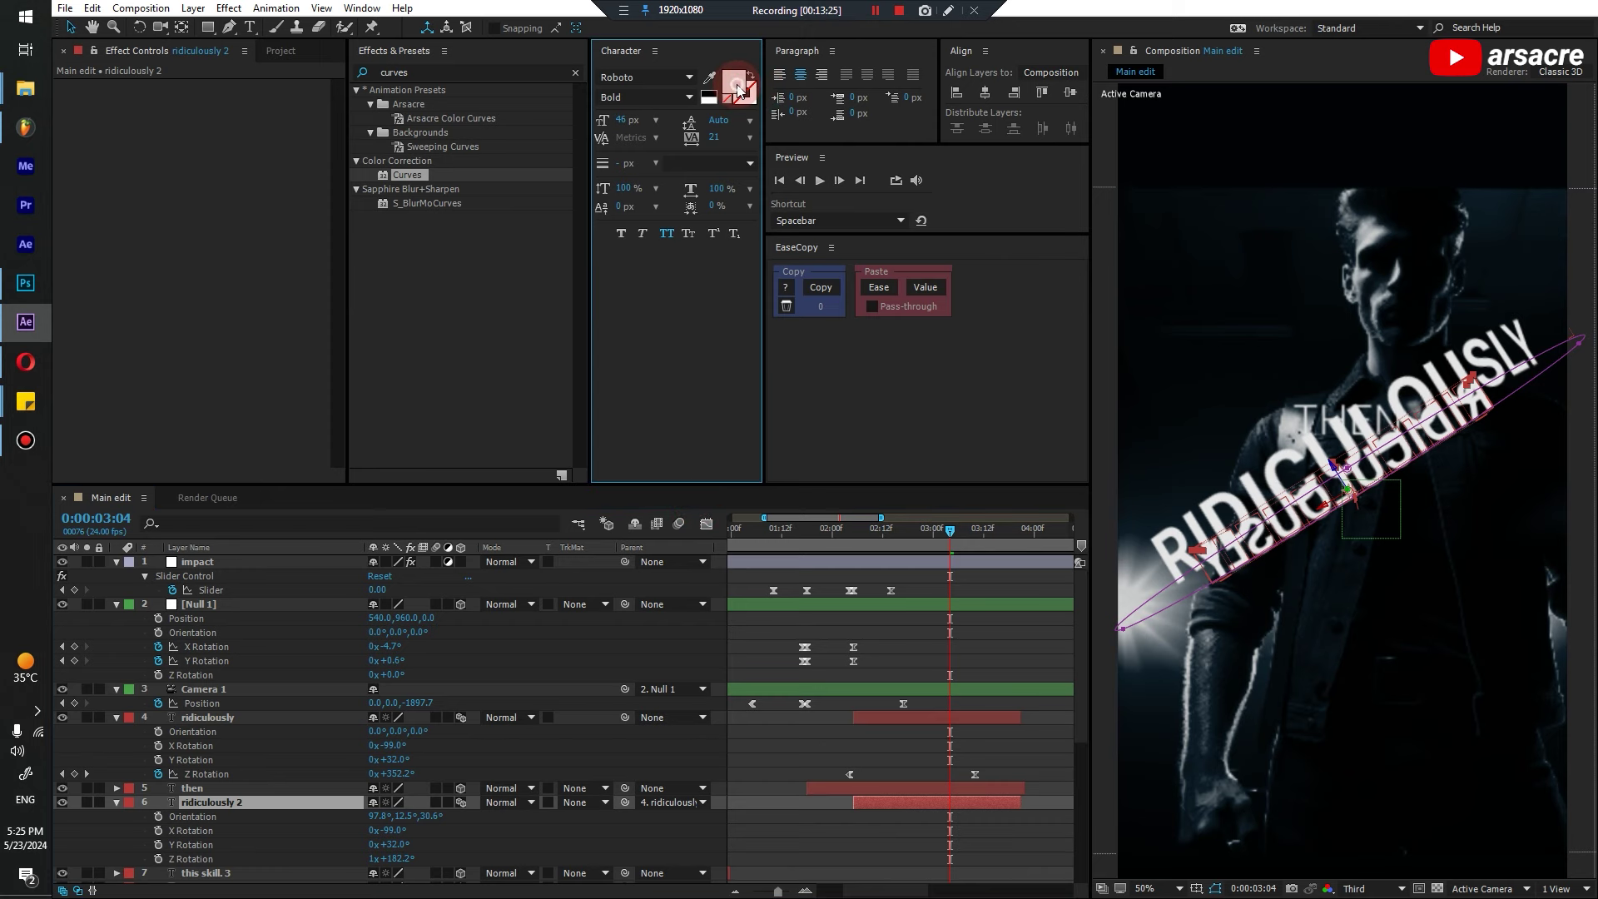
pyautogui.moveTo(699, 641); pyautogui.dragTo(648, 661)
pyautogui.moveTo(703, 709); pyautogui.dragTo(736, 721)
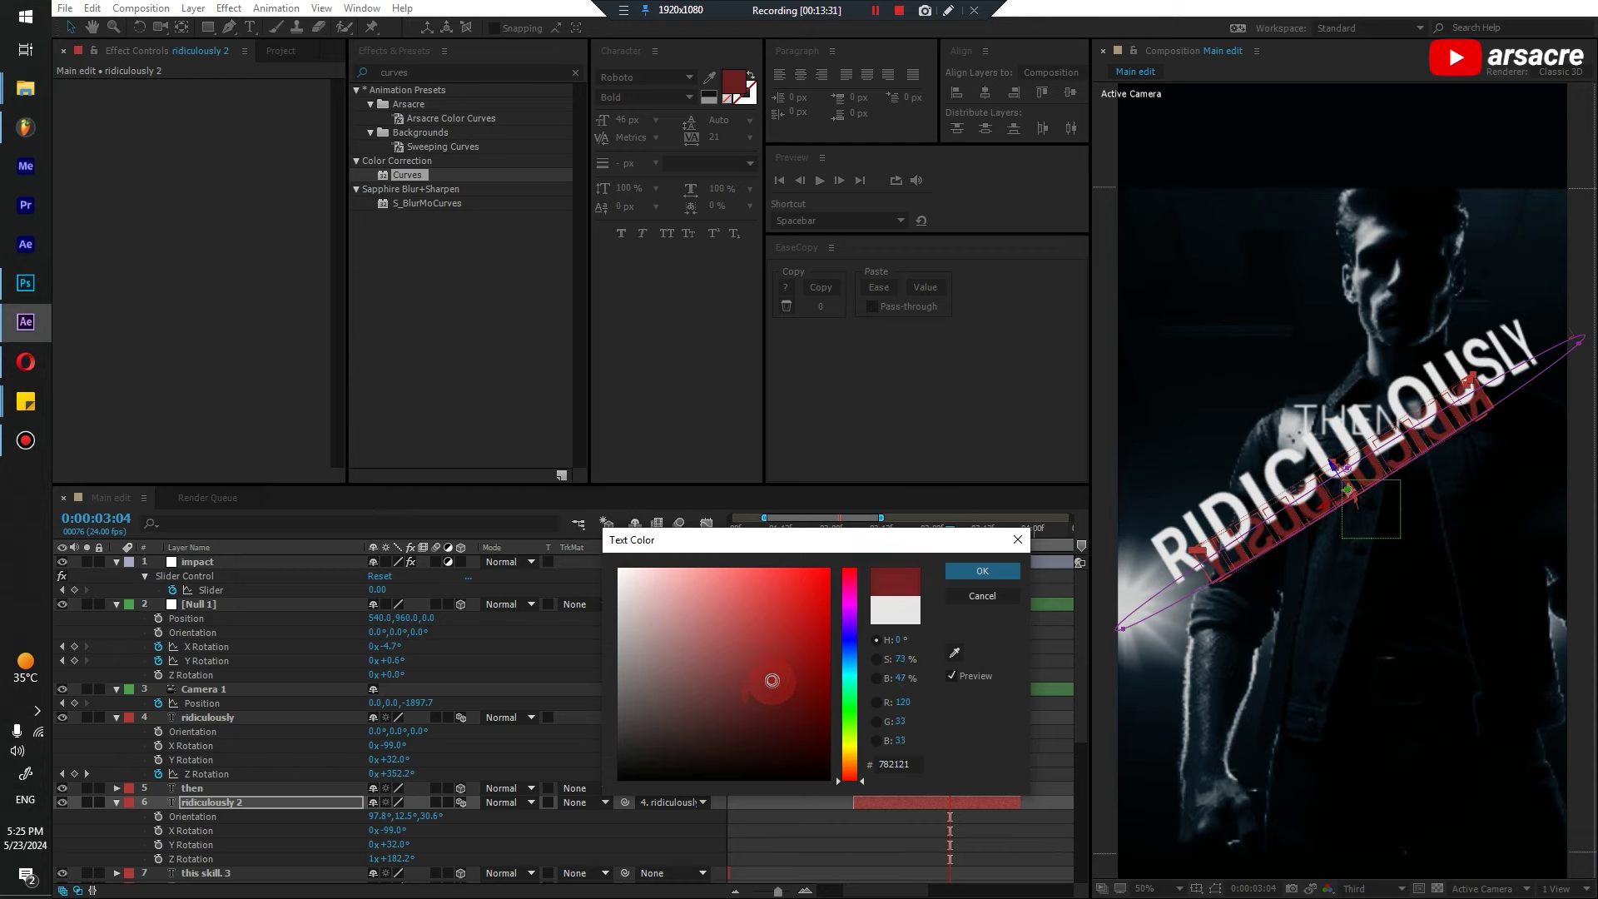
pyautogui.click(1015, 571)
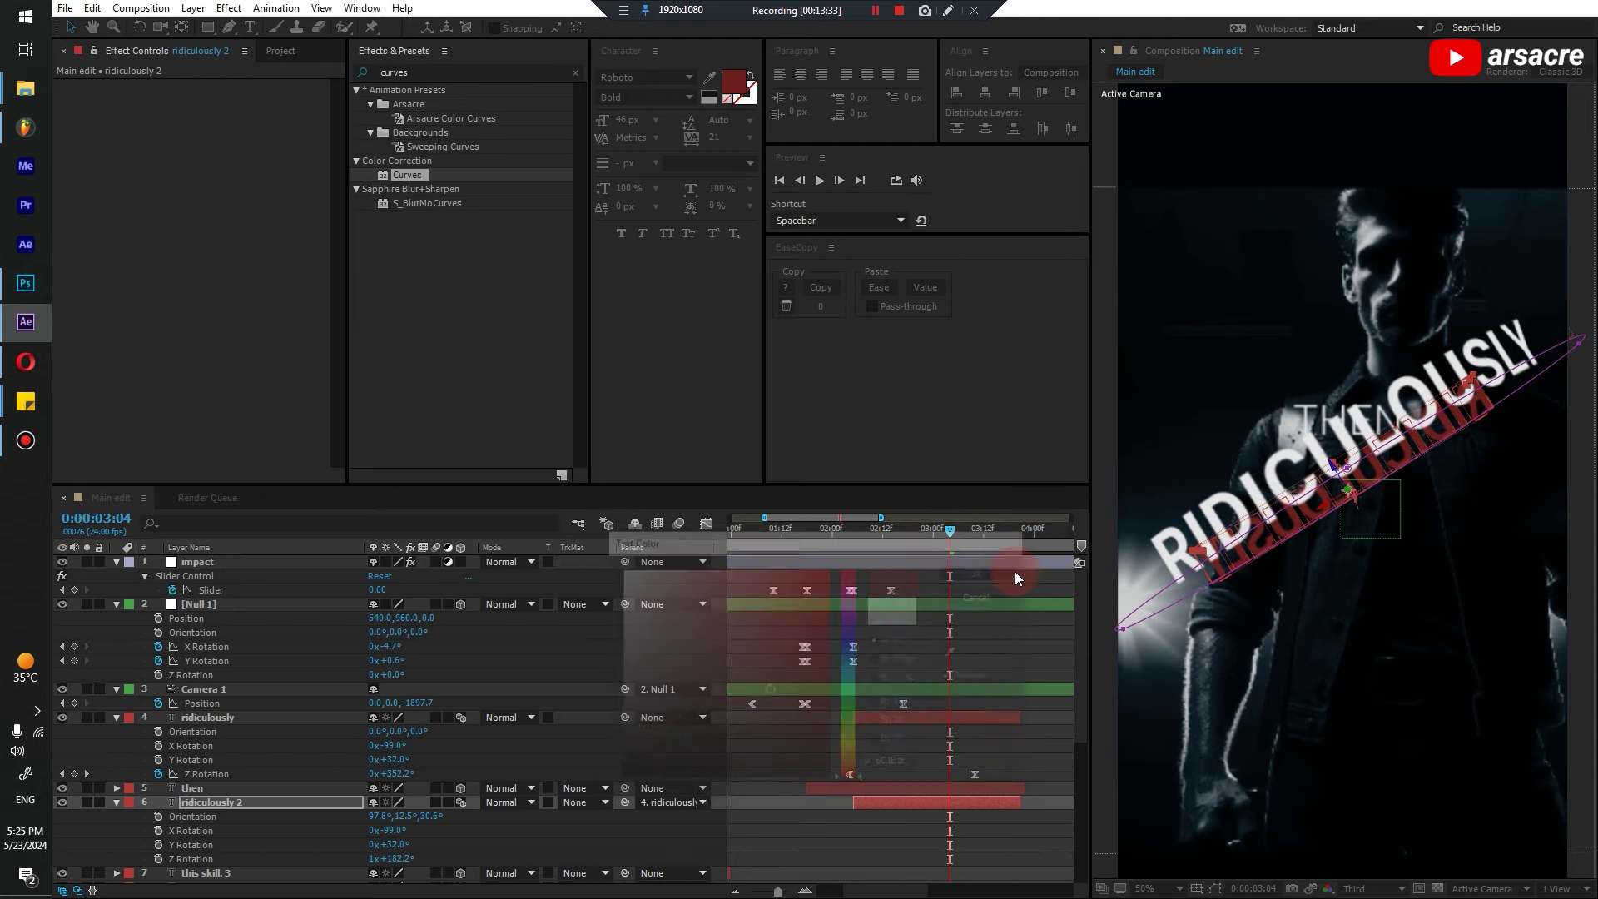
# Set the Z position of ridiculously 2 to -16, bringing it closer to the white text
pyautogui.click(966, 621)
pyautogui.press('p')
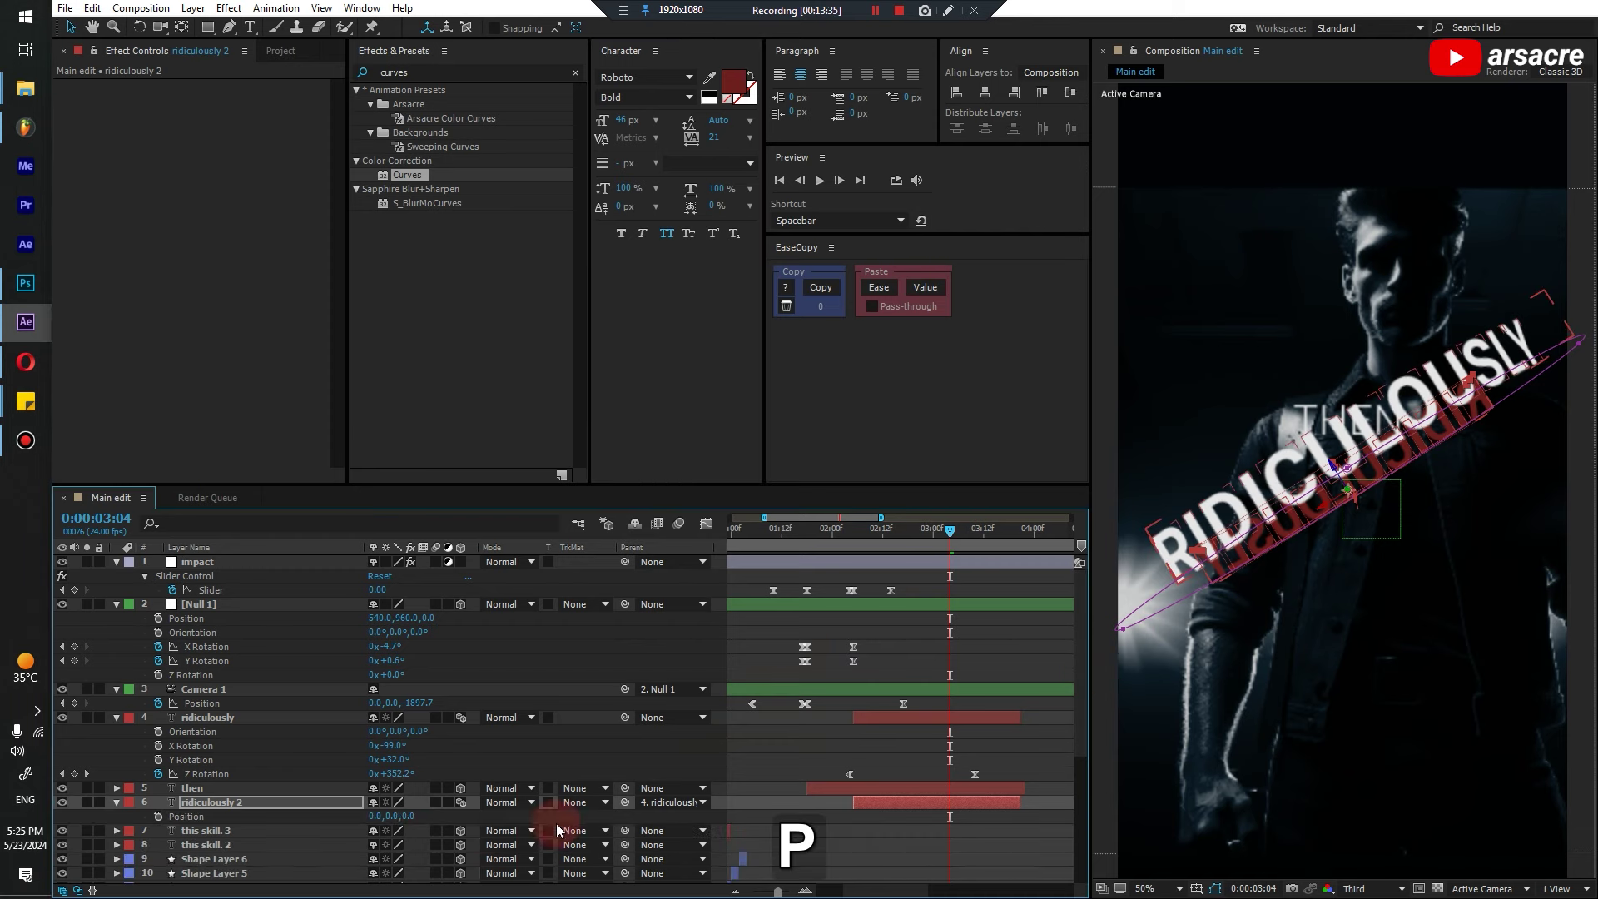
pyautogui.moveTo(410, 813); pyautogui.dragTo(399, 816)
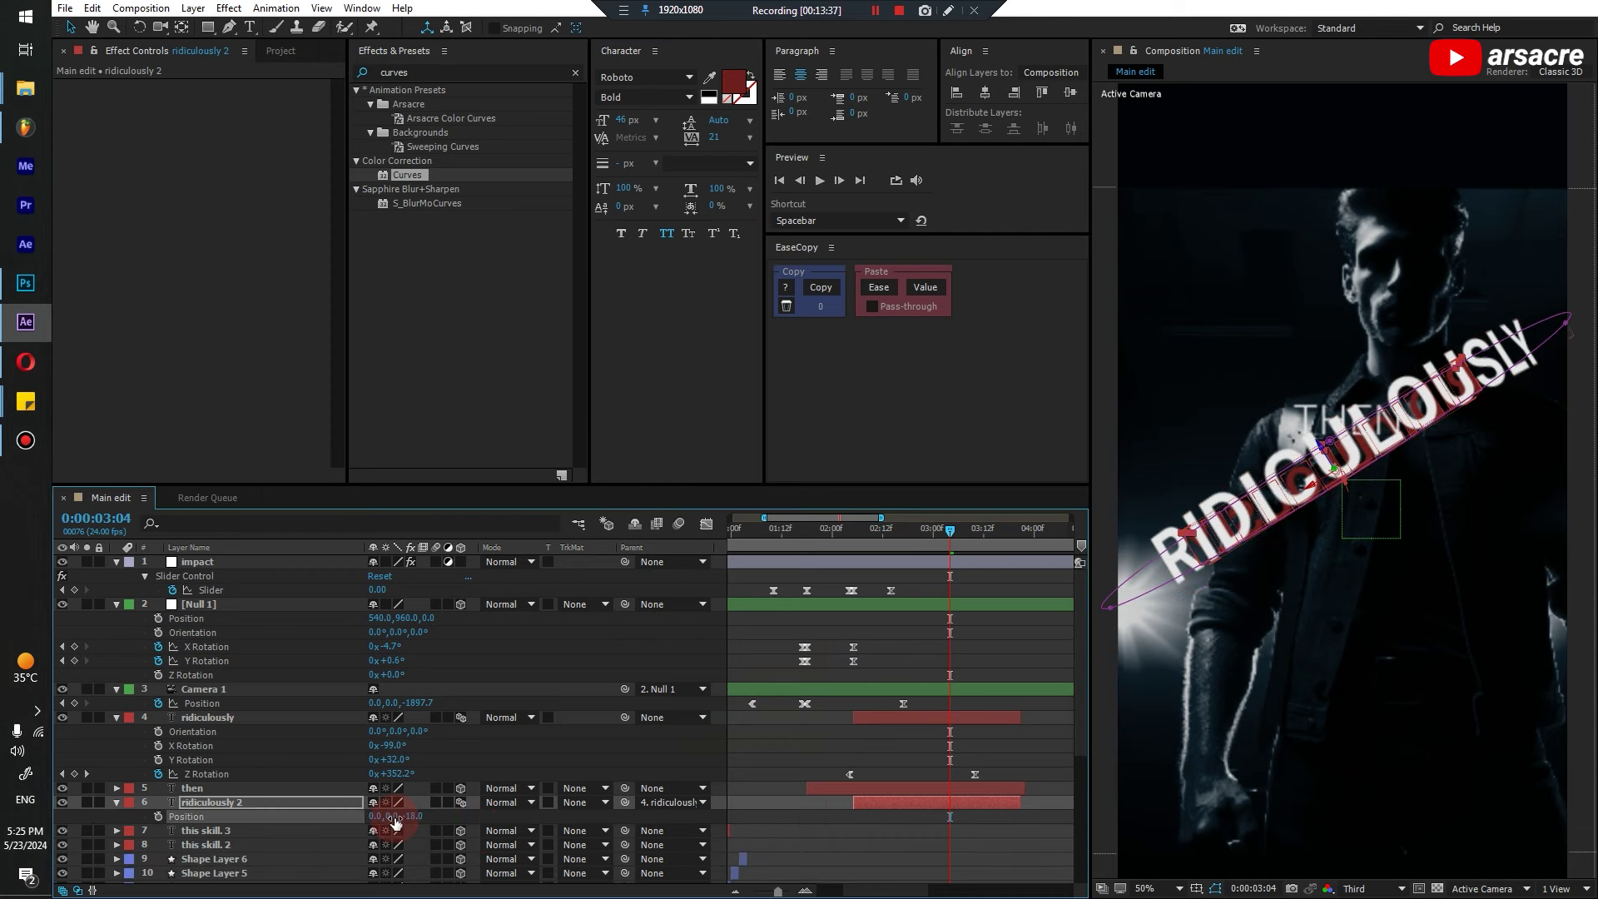
pyautogui.hotkey('ctrl', 'z')
pyautogui.click(187, 791)
pyautogui.press('p')
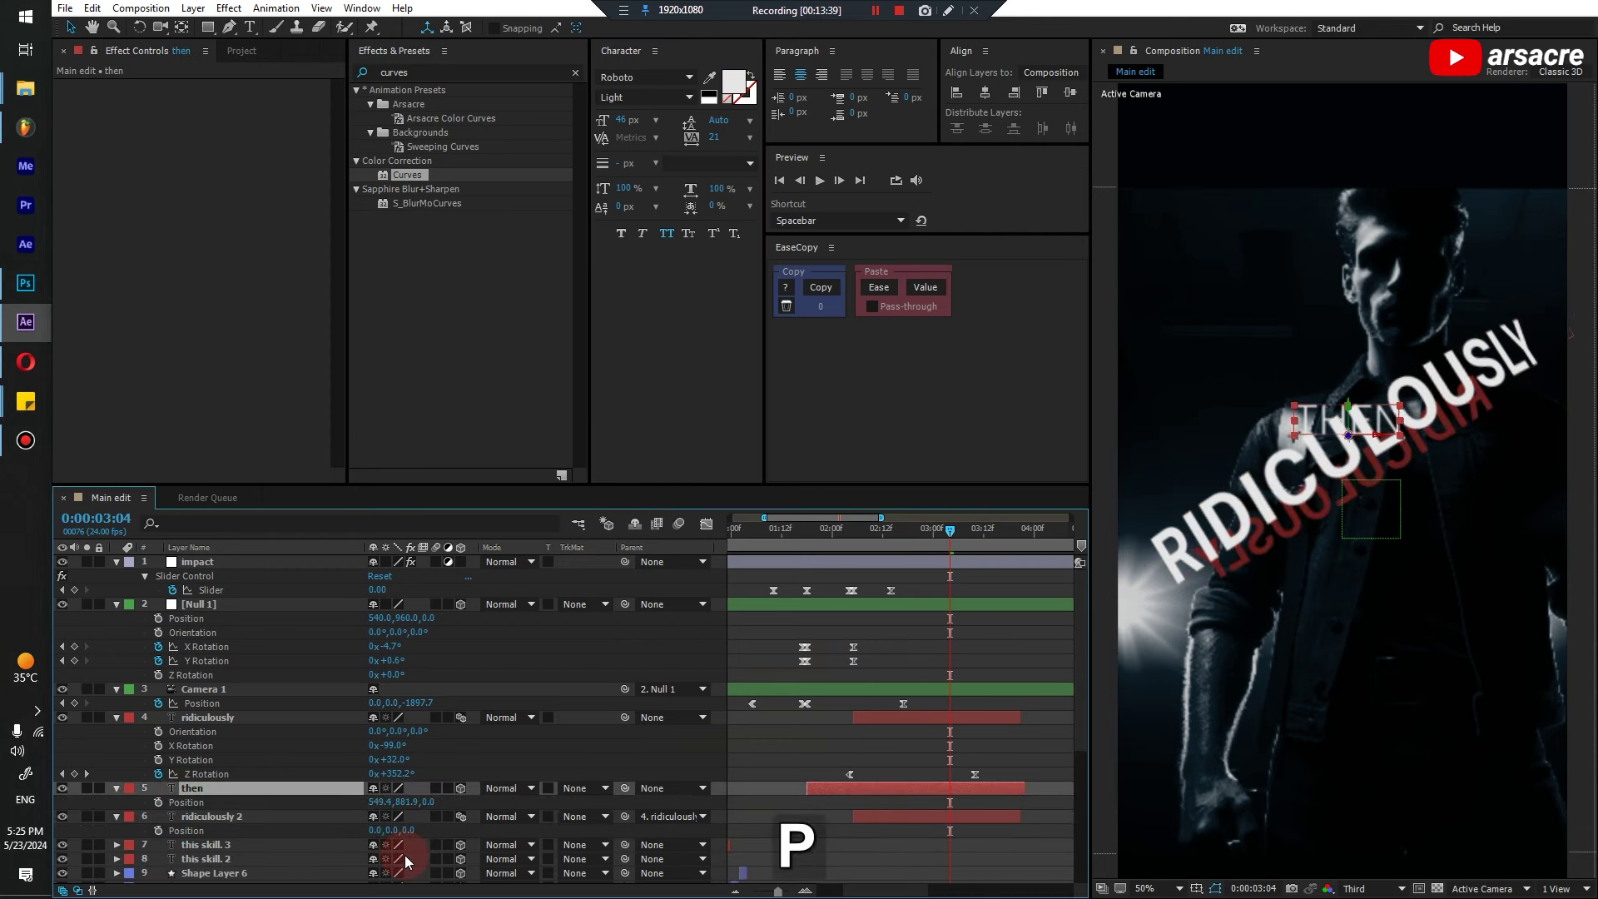
pyautogui.moveTo(408, 830); pyautogui.dragTo(389, 838)
# Scale ridiculously 2 up to 115.8%, check the overlap around 3:00, and collapse the layer's properties
pyautogui.press('s')
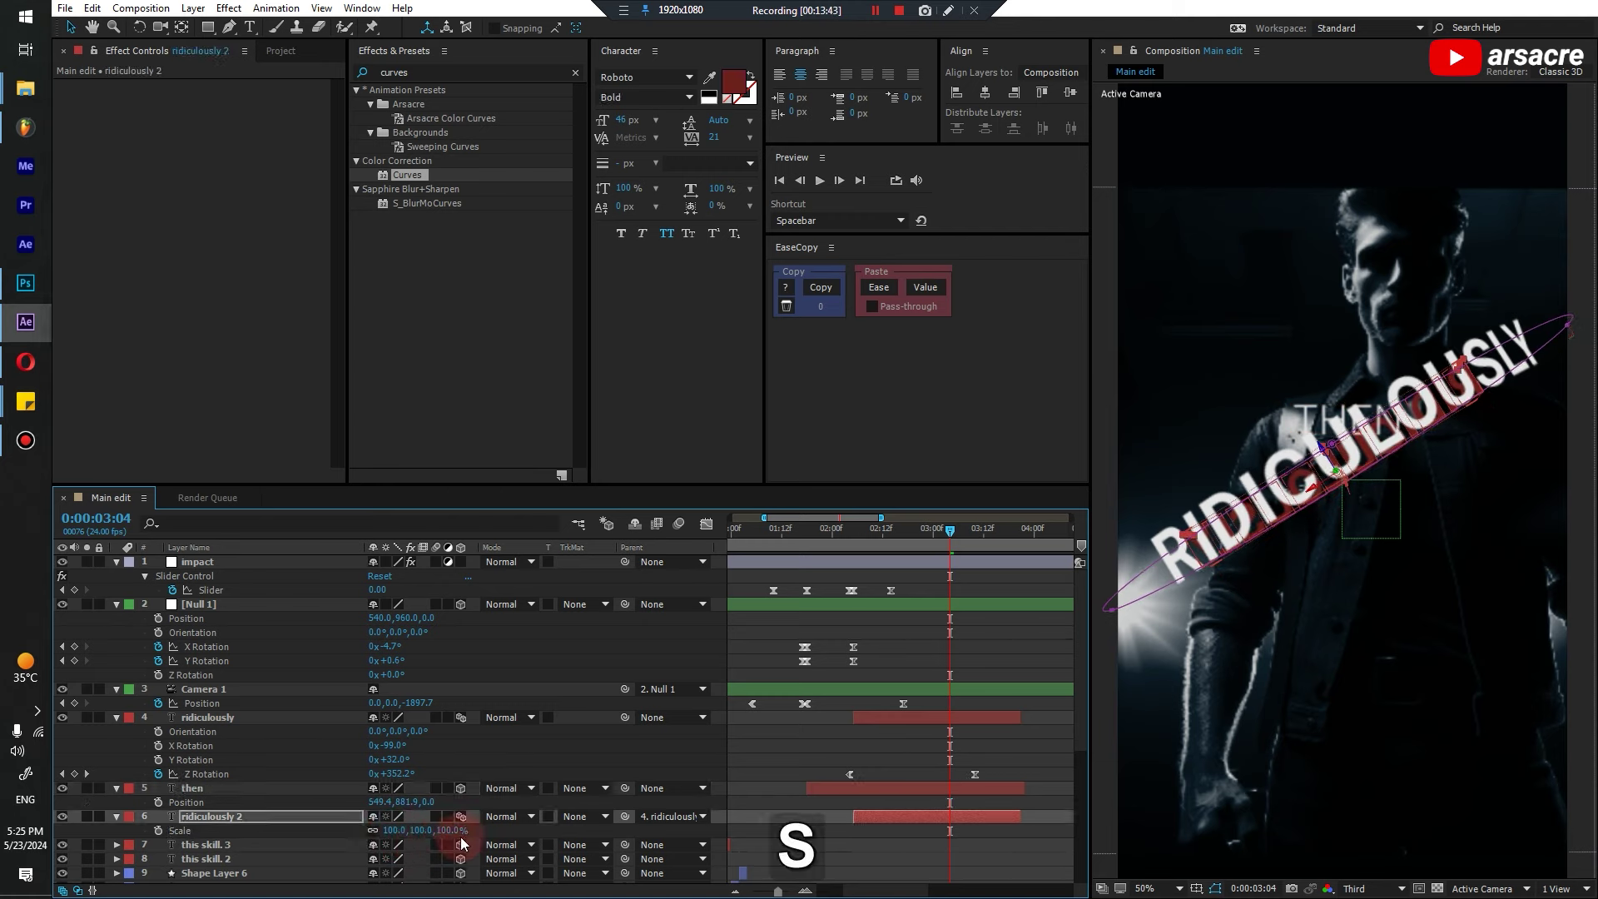
pyautogui.moveTo(501, 836); pyautogui.dragTo(580, 836)
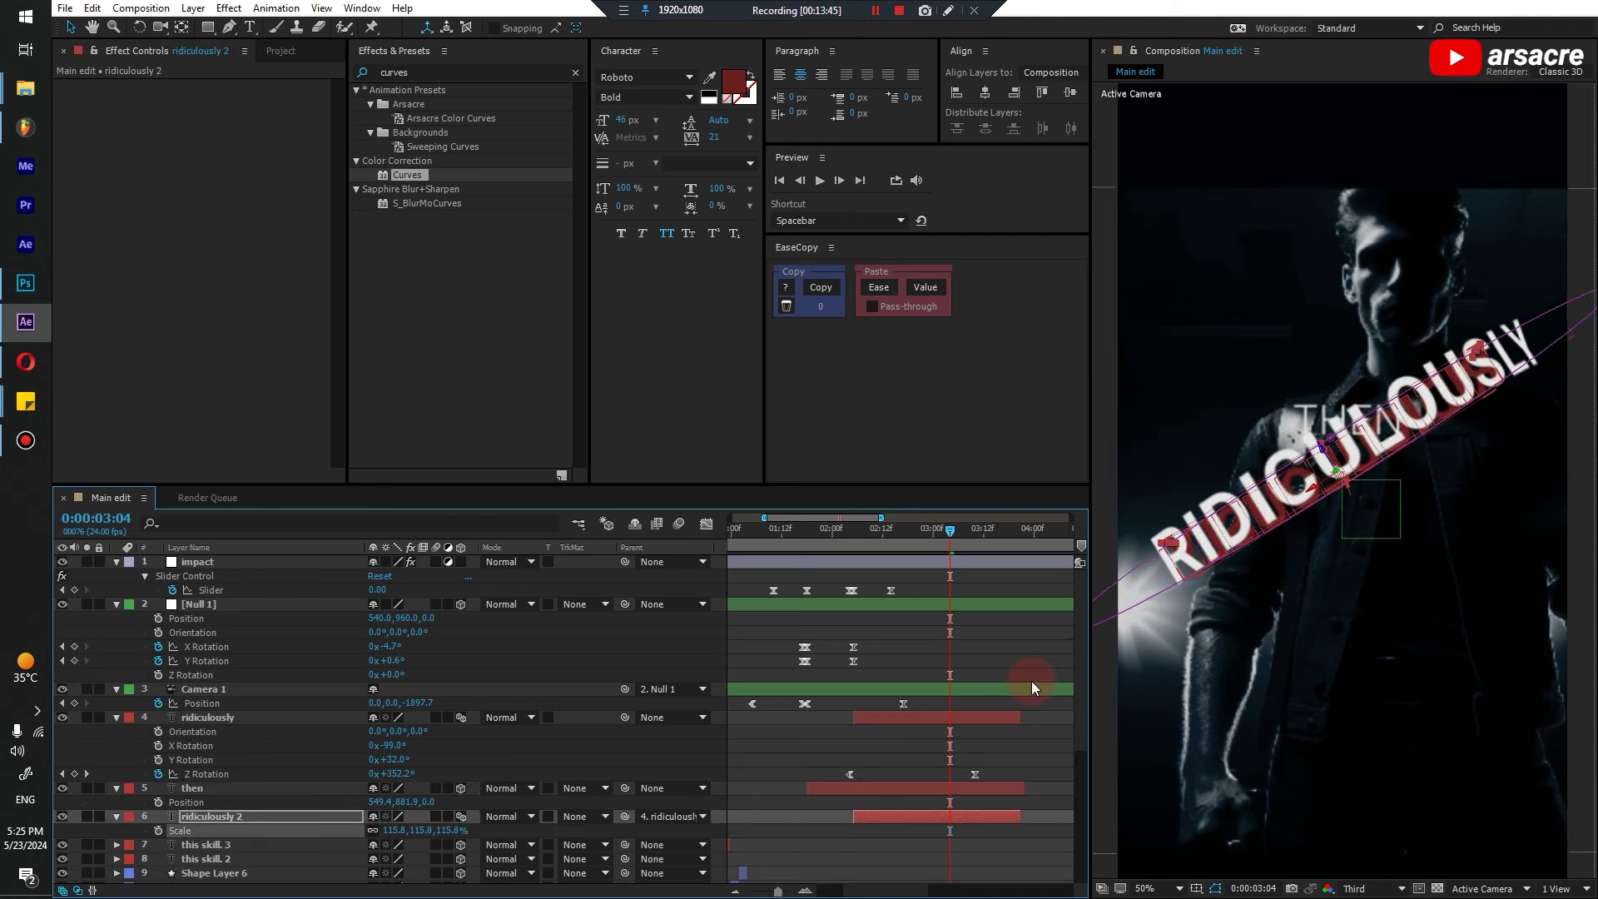
pyautogui.moveTo(938, 540)
pyautogui.mouseDown()
pyautogui.moveTo(906, 545)
pyautogui.moveTo(933, 553)
pyautogui.mouseUp()
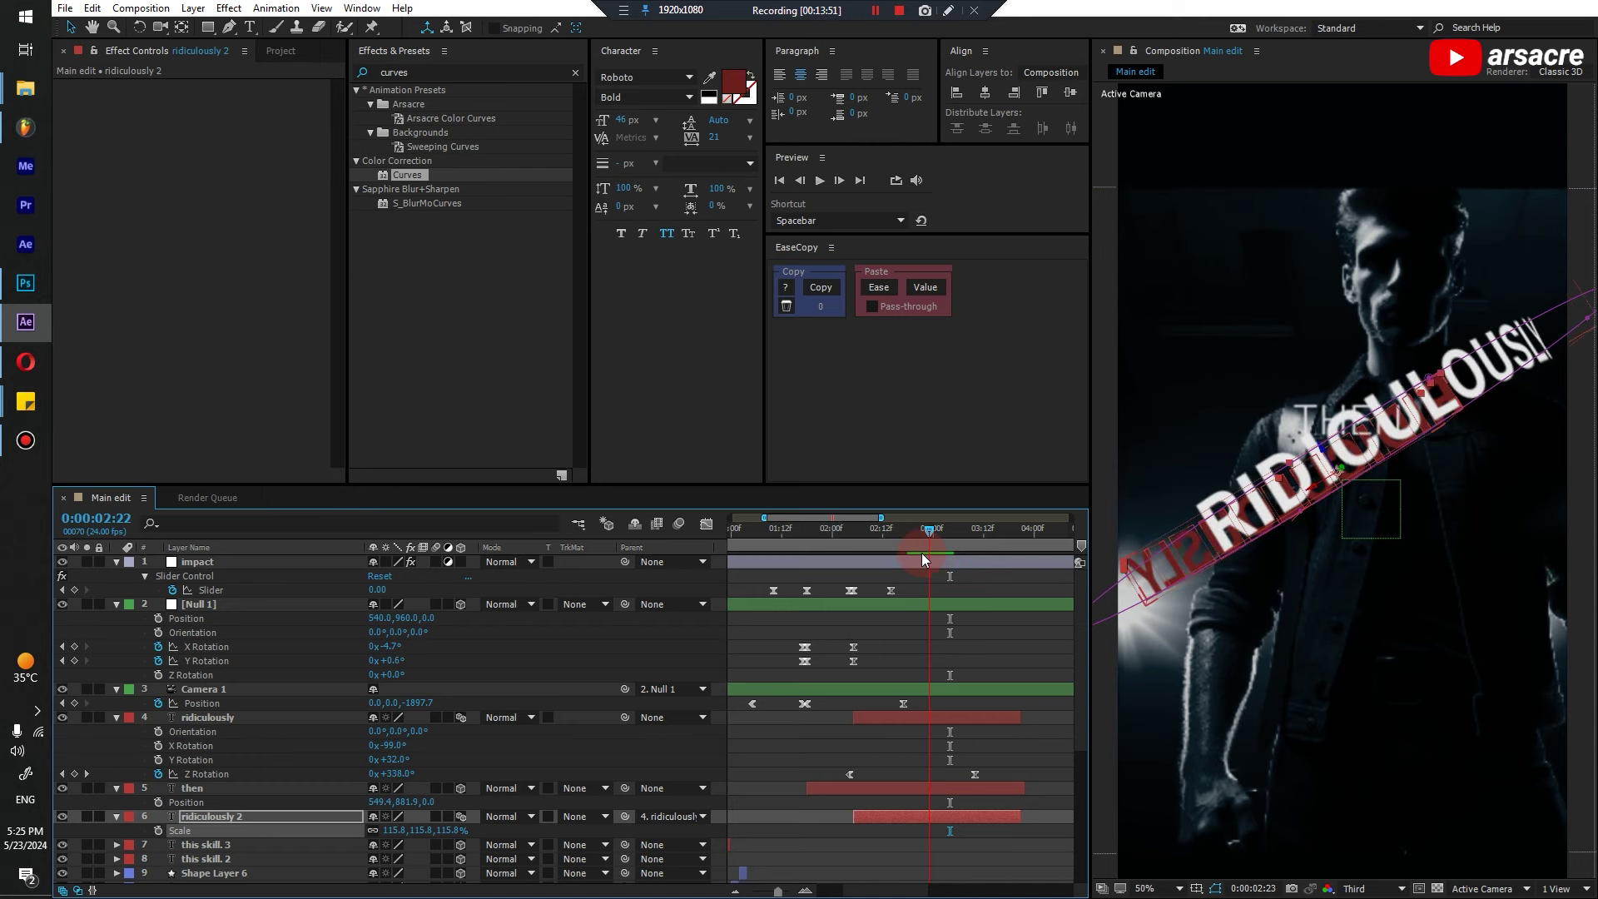
pyautogui.click(406, 801)
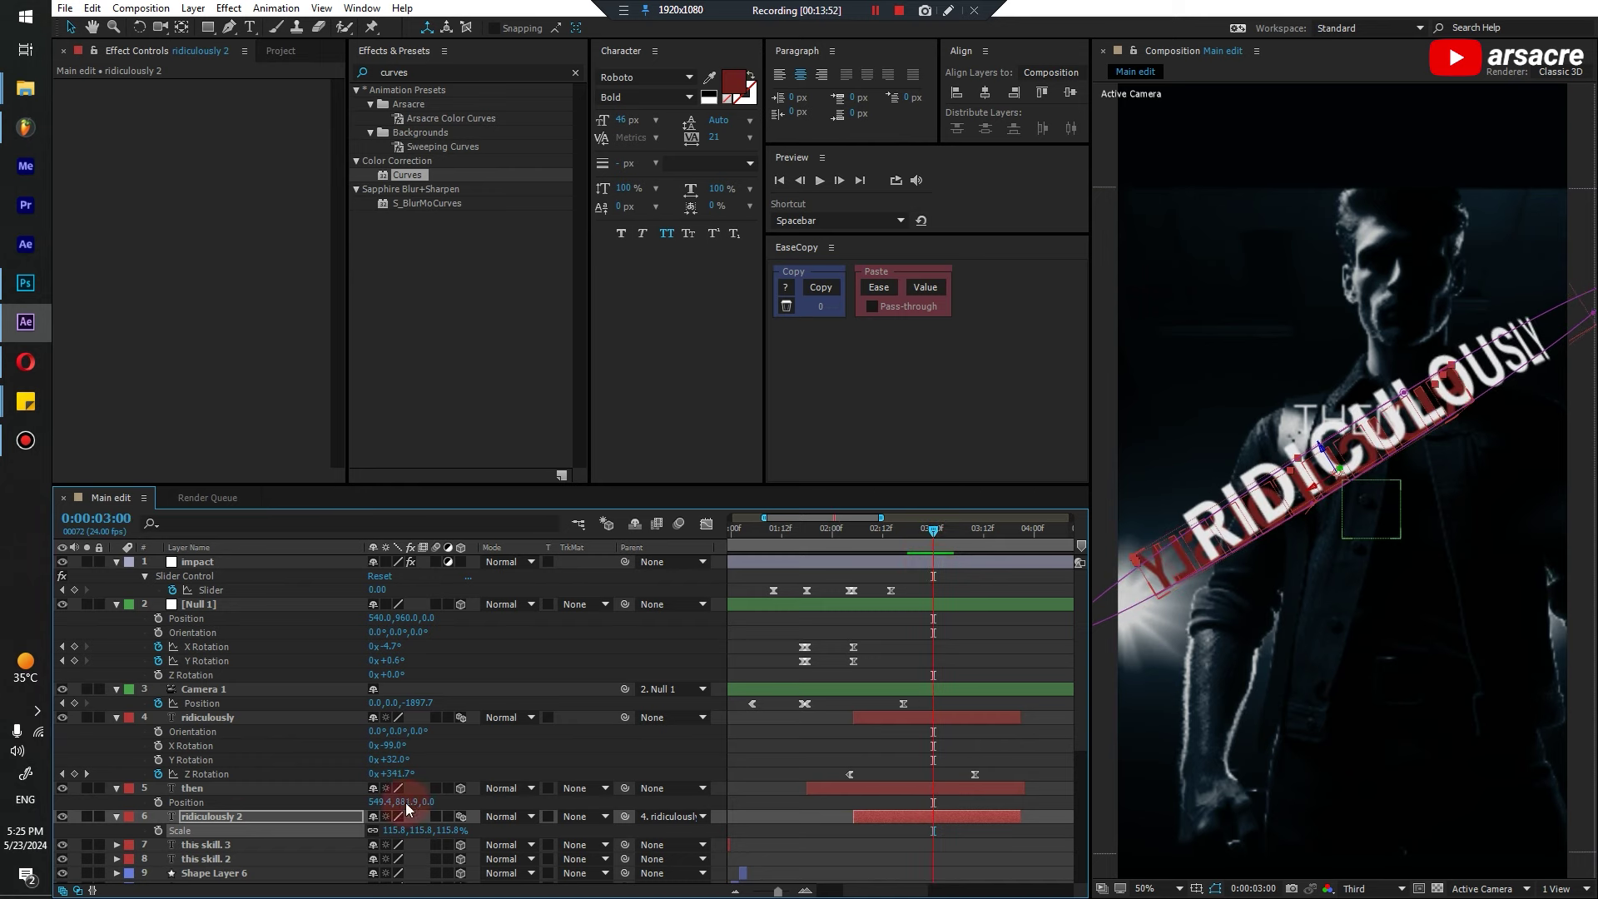
pyautogui.click(116, 817)
pyautogui.click(170, 774)
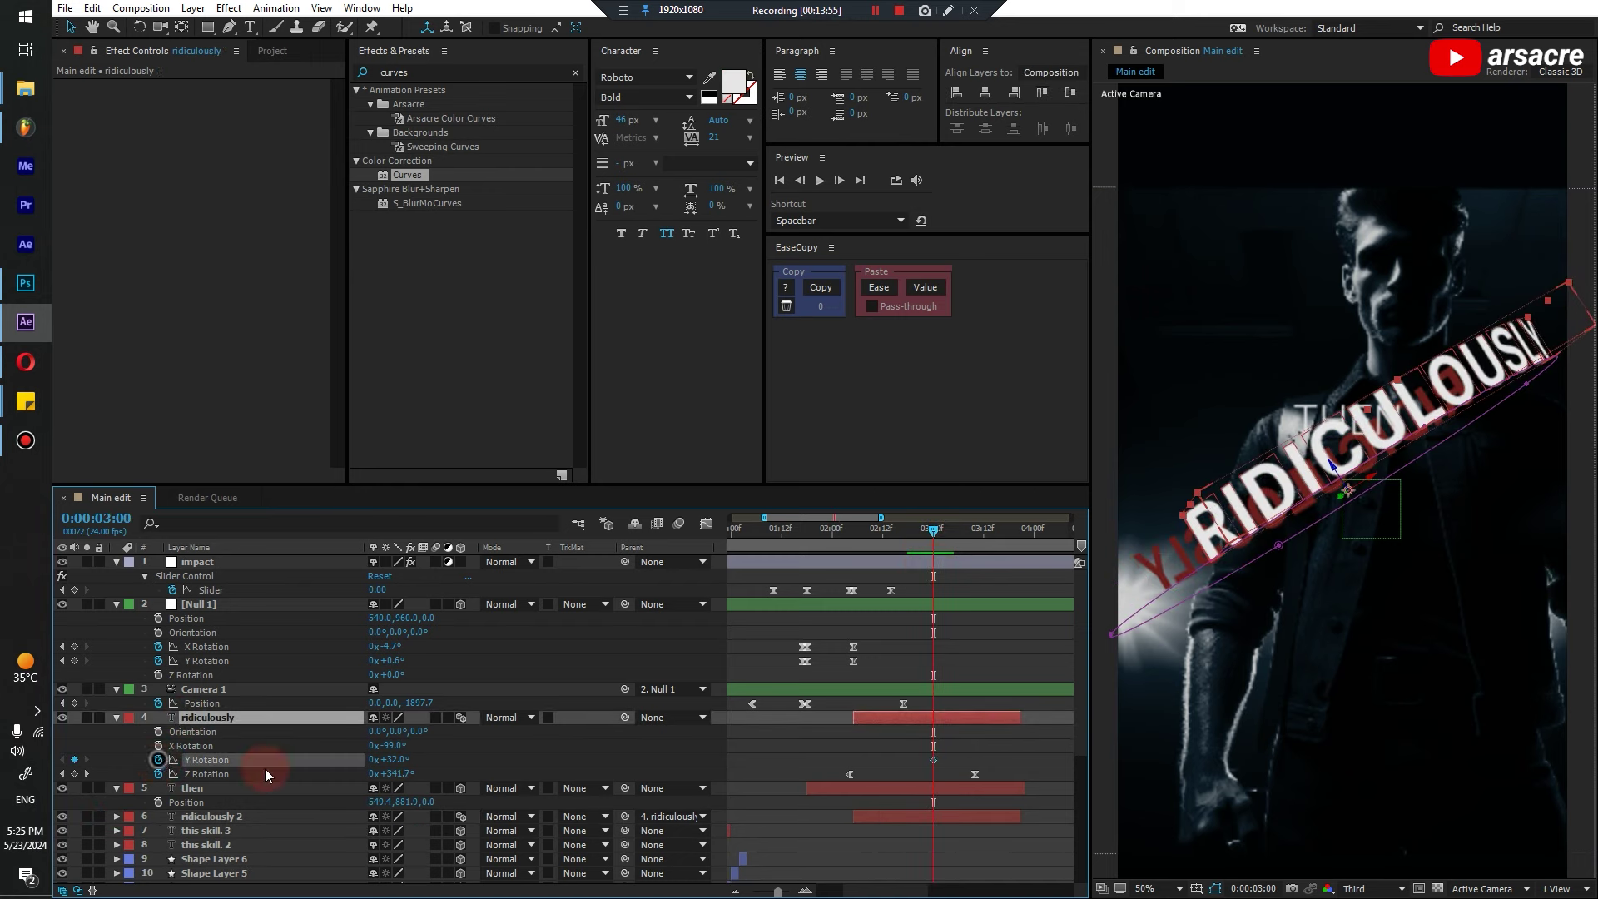
pyautogui.moveTo(932, 760); pyautogui.dragTo(853, 759)
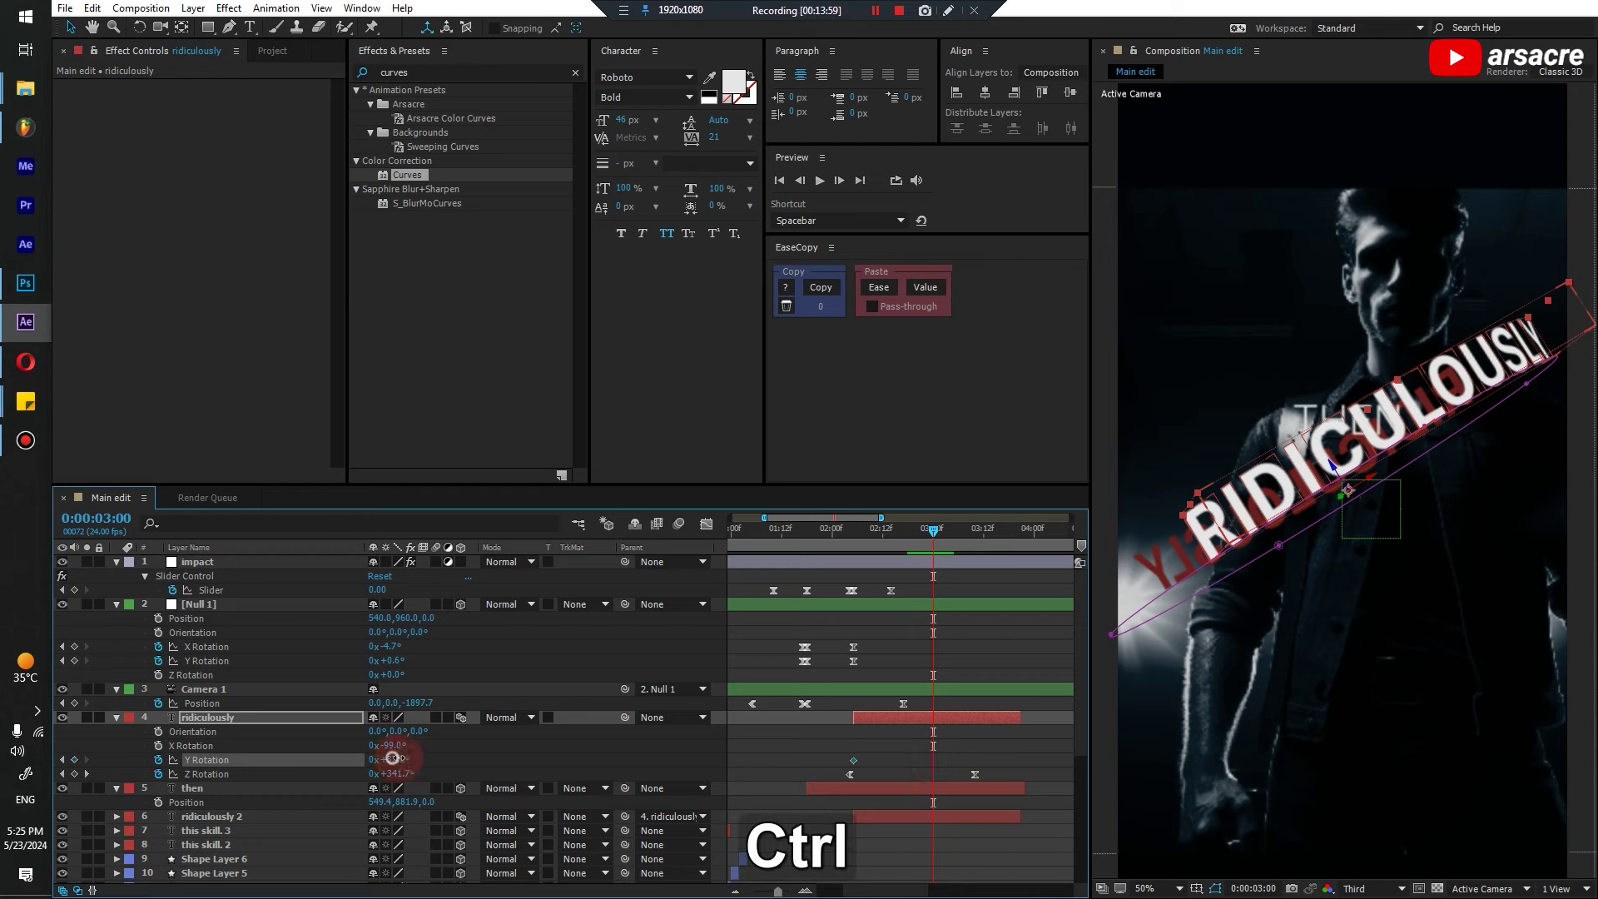
pyautogui.moveTo(392, 758); pyautogui.dragTo(335, 752)
pyautogui.hotkey('ctrl', 'z')
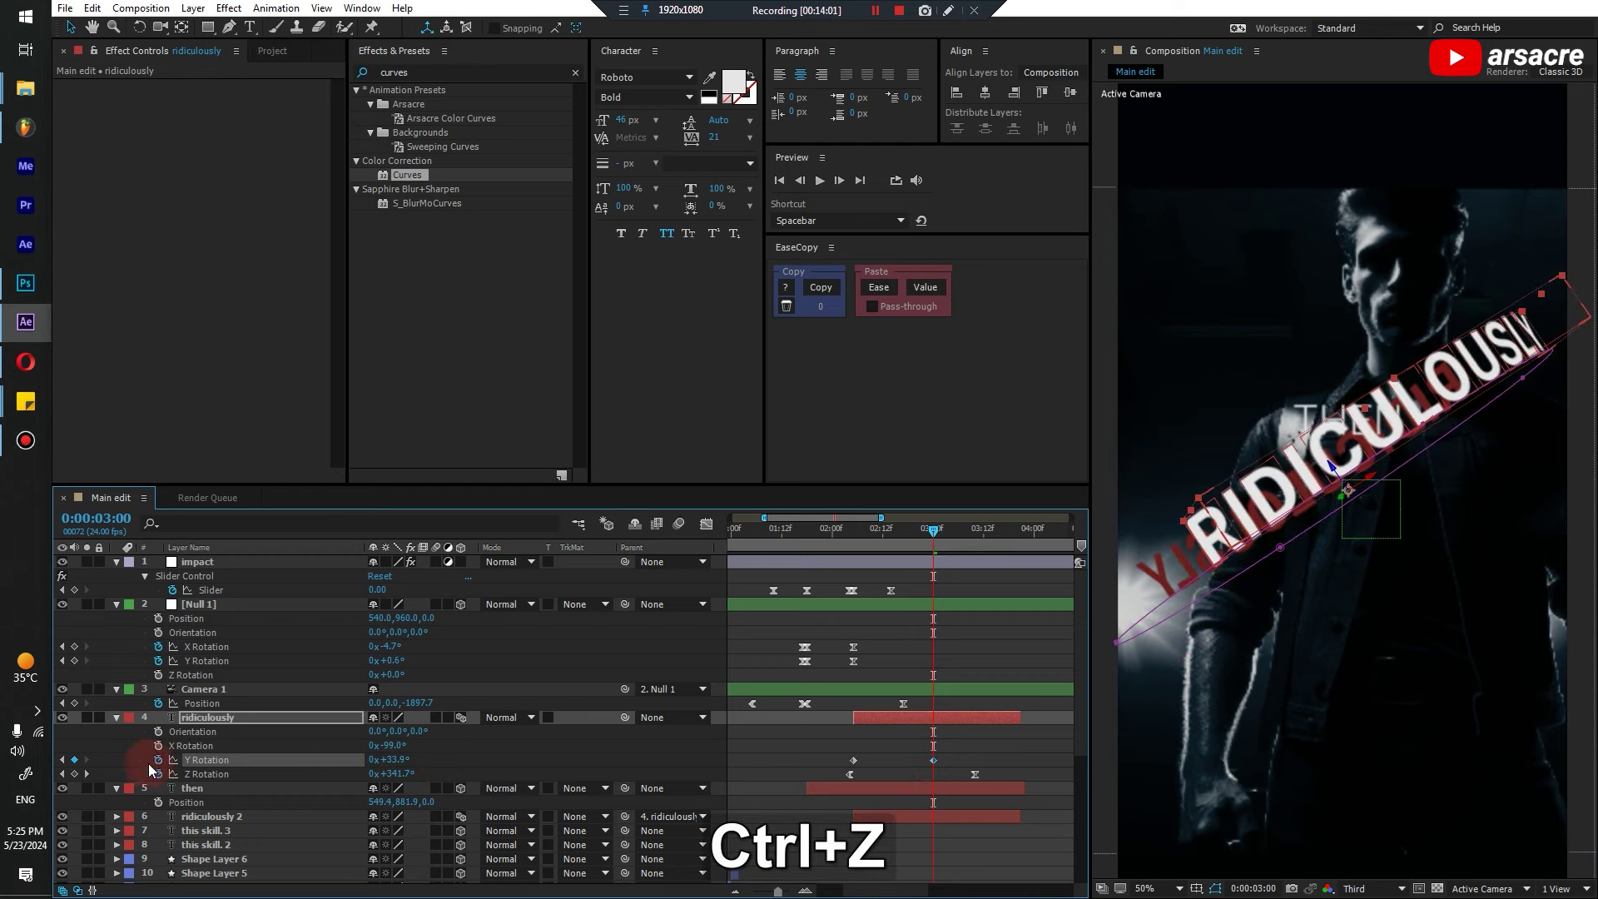
# Keyframe the ridiculously layer's X Rotation from -99° to -87.7°, ending level with the last Z Rotation keyframe, and ease the end keyframe
pyautogui.click(159, 745)
pyautogui.click(934, 746)
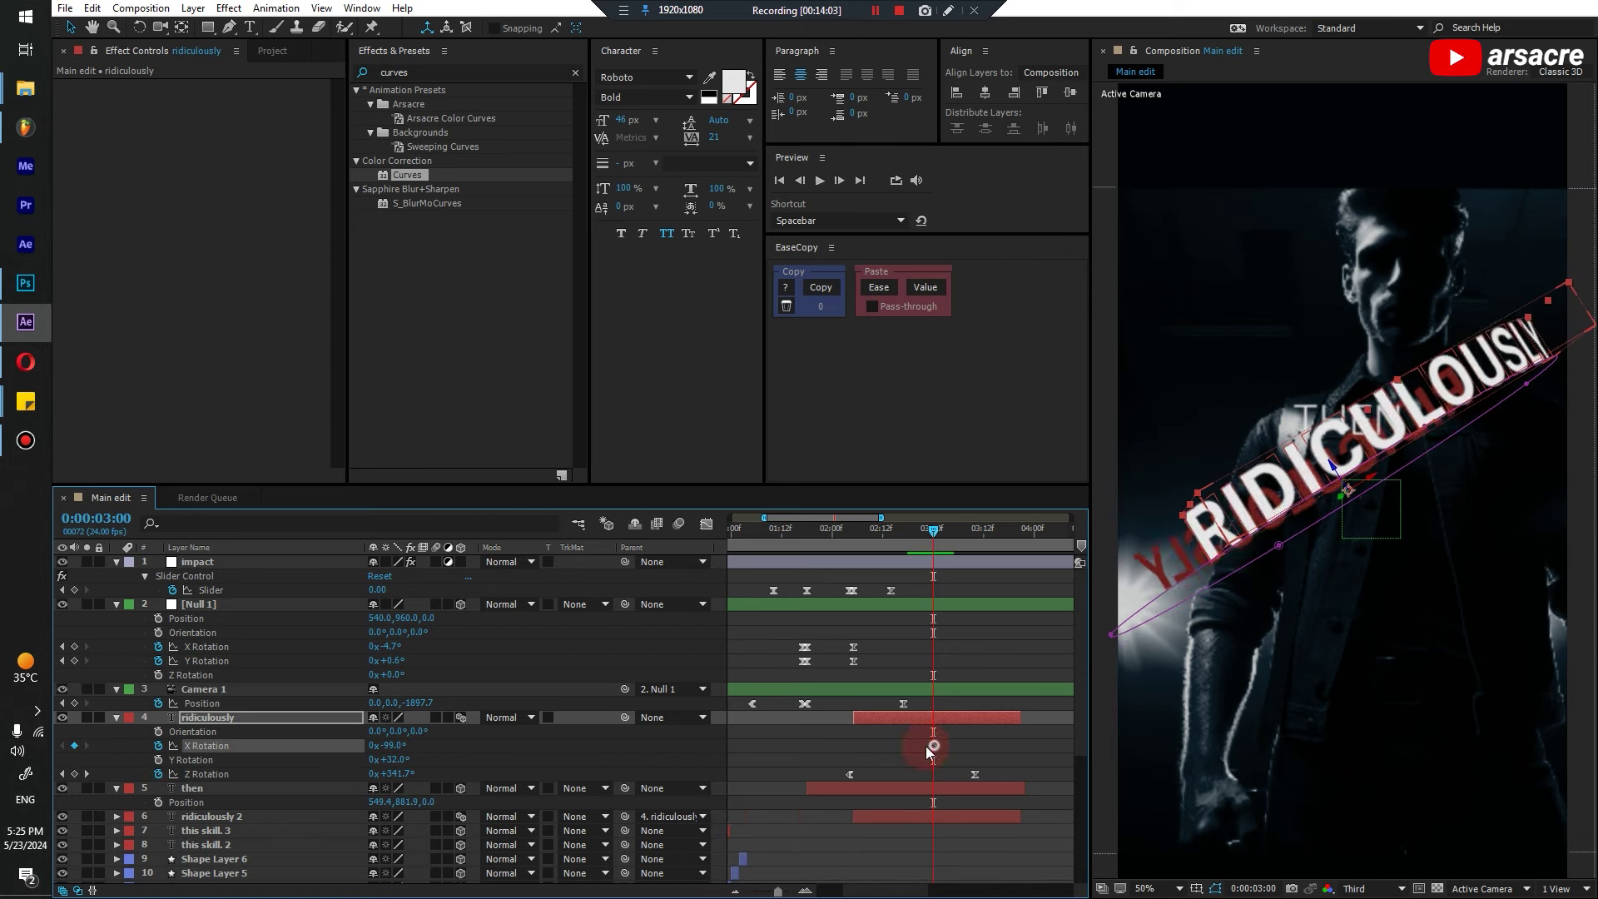
pyautogui.moveTo(387, 746); pyautogui.dragTo(492, 757)
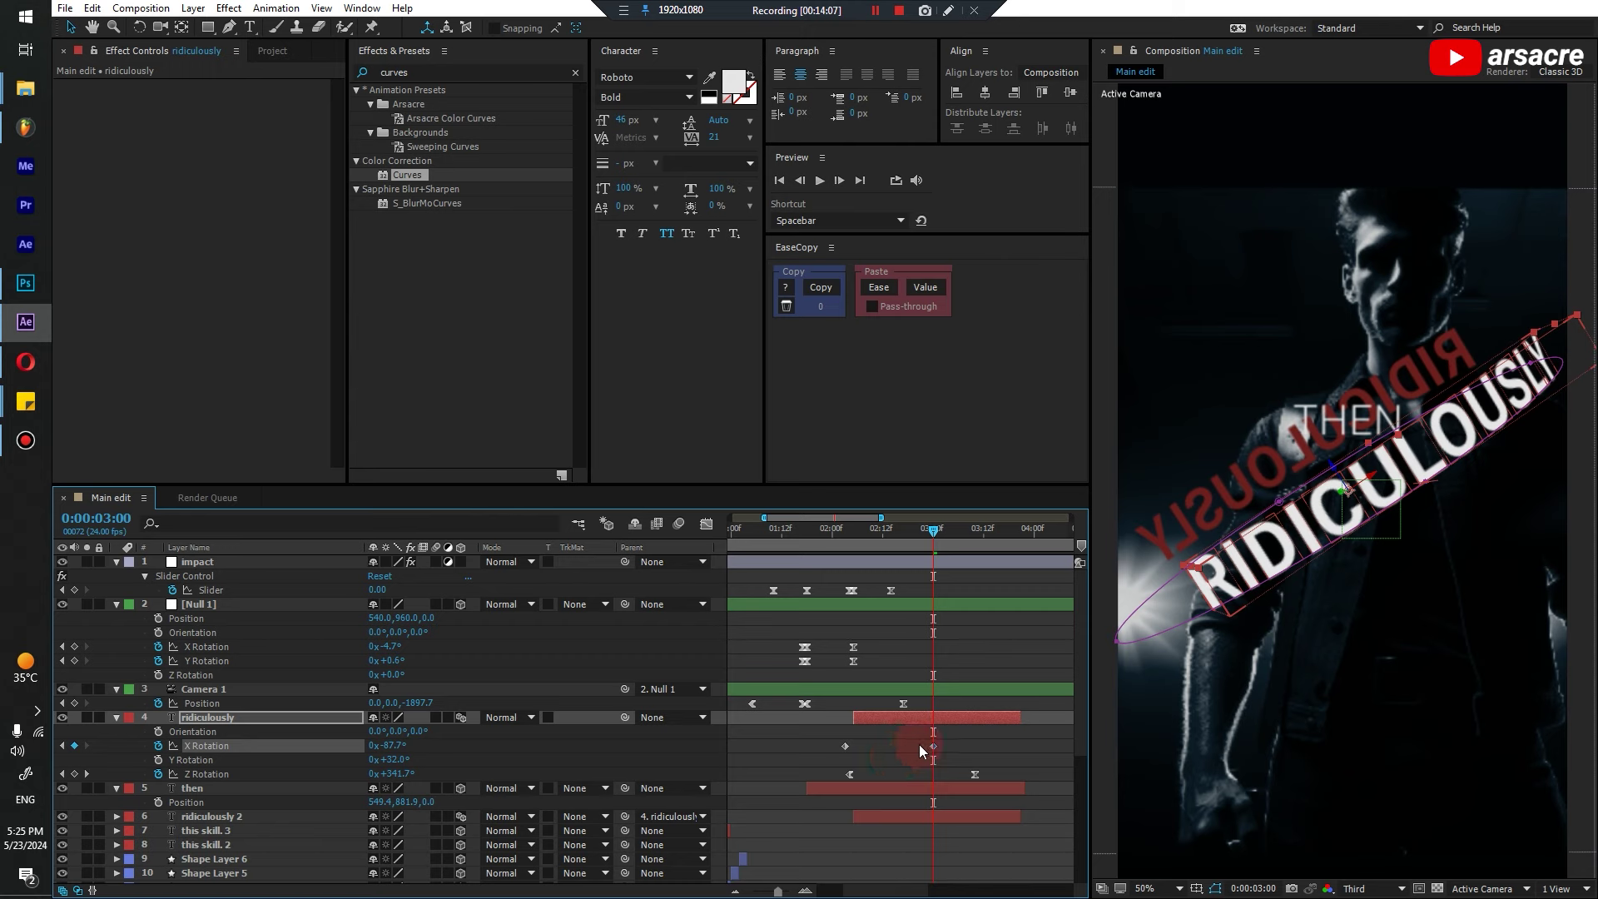
pyautogui.moveTo(933, 746); pyautogui.dragTo(976, 756)
pyautogui.press('F9')
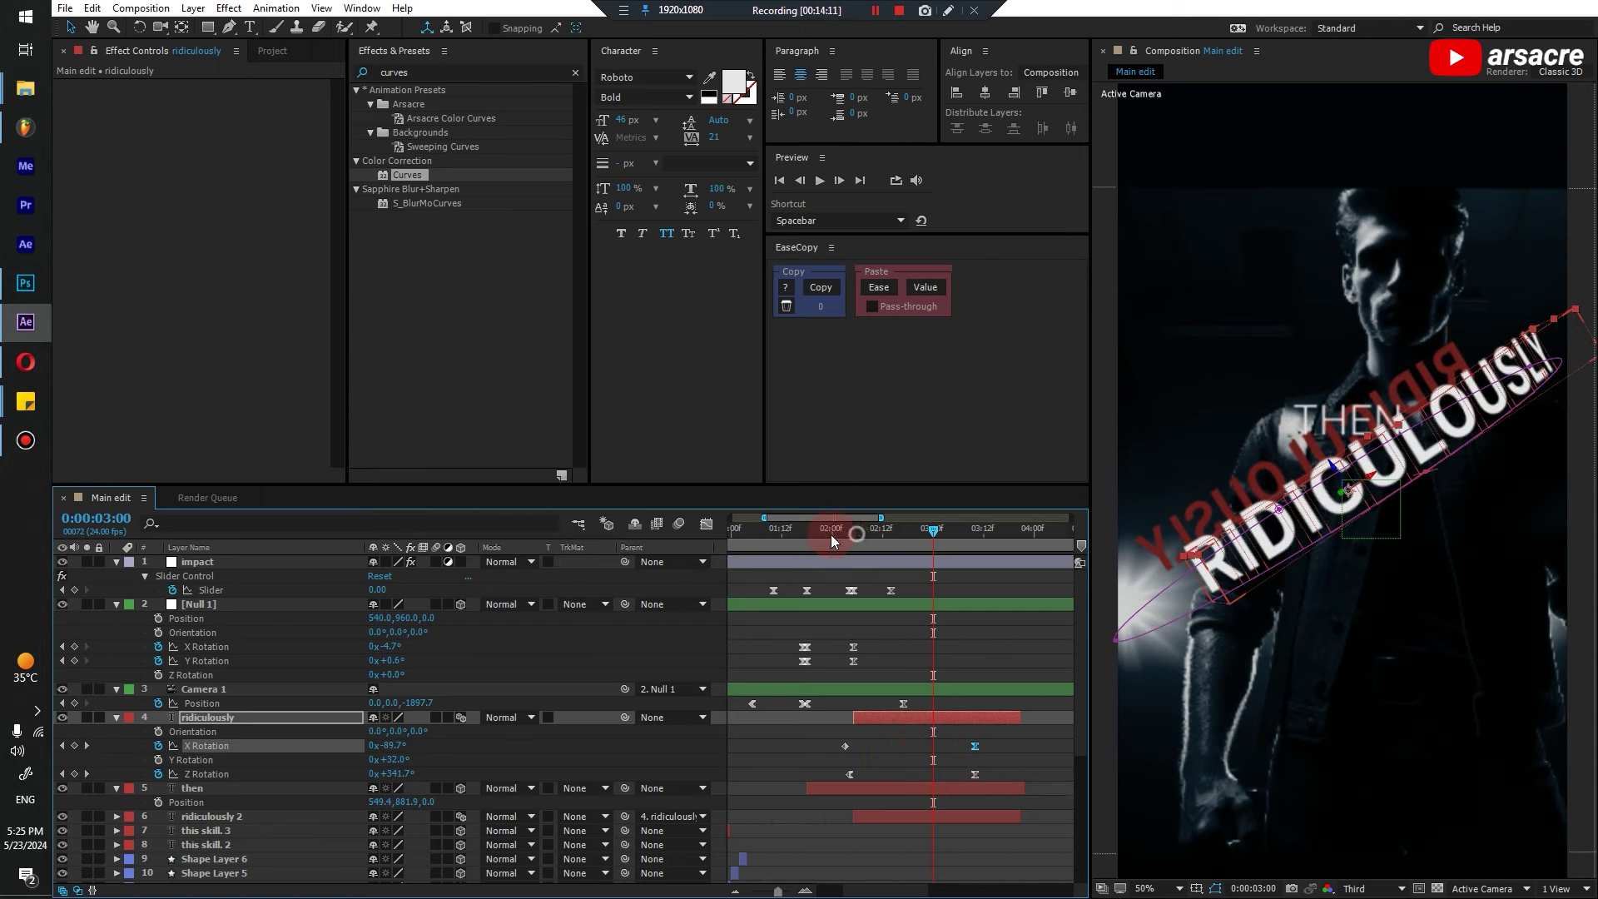
# Preview the spinning text and move the ridiculously layer's end X Rotation keyframe to 3:11
pyautogui.click(820, 541)
pyautogui.press('space')
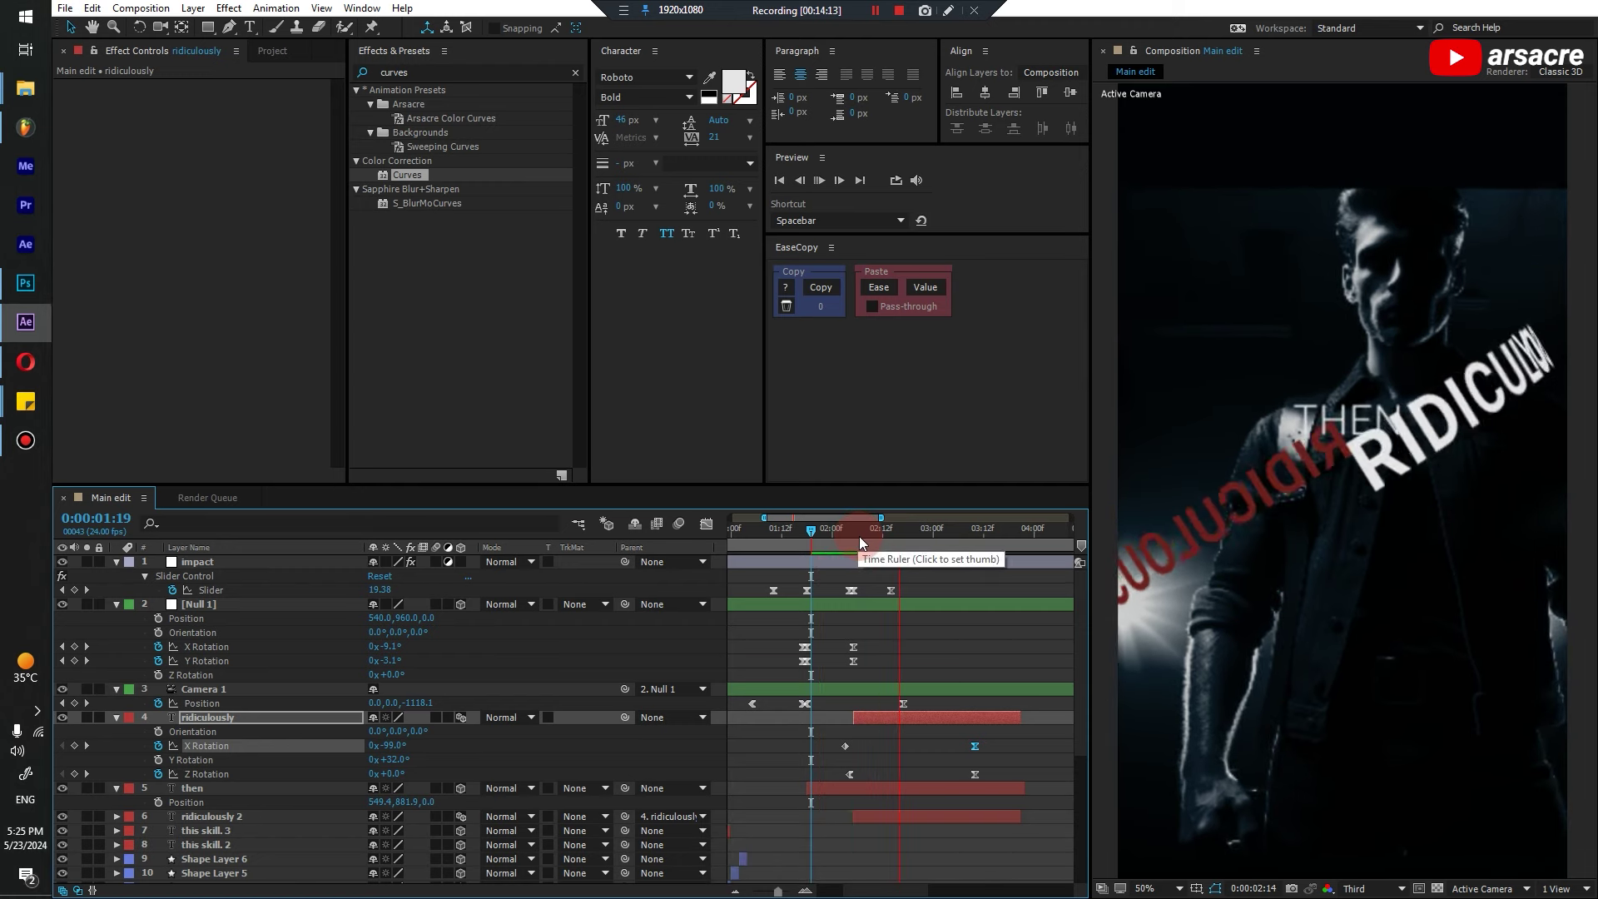
pyautogui.press('space')
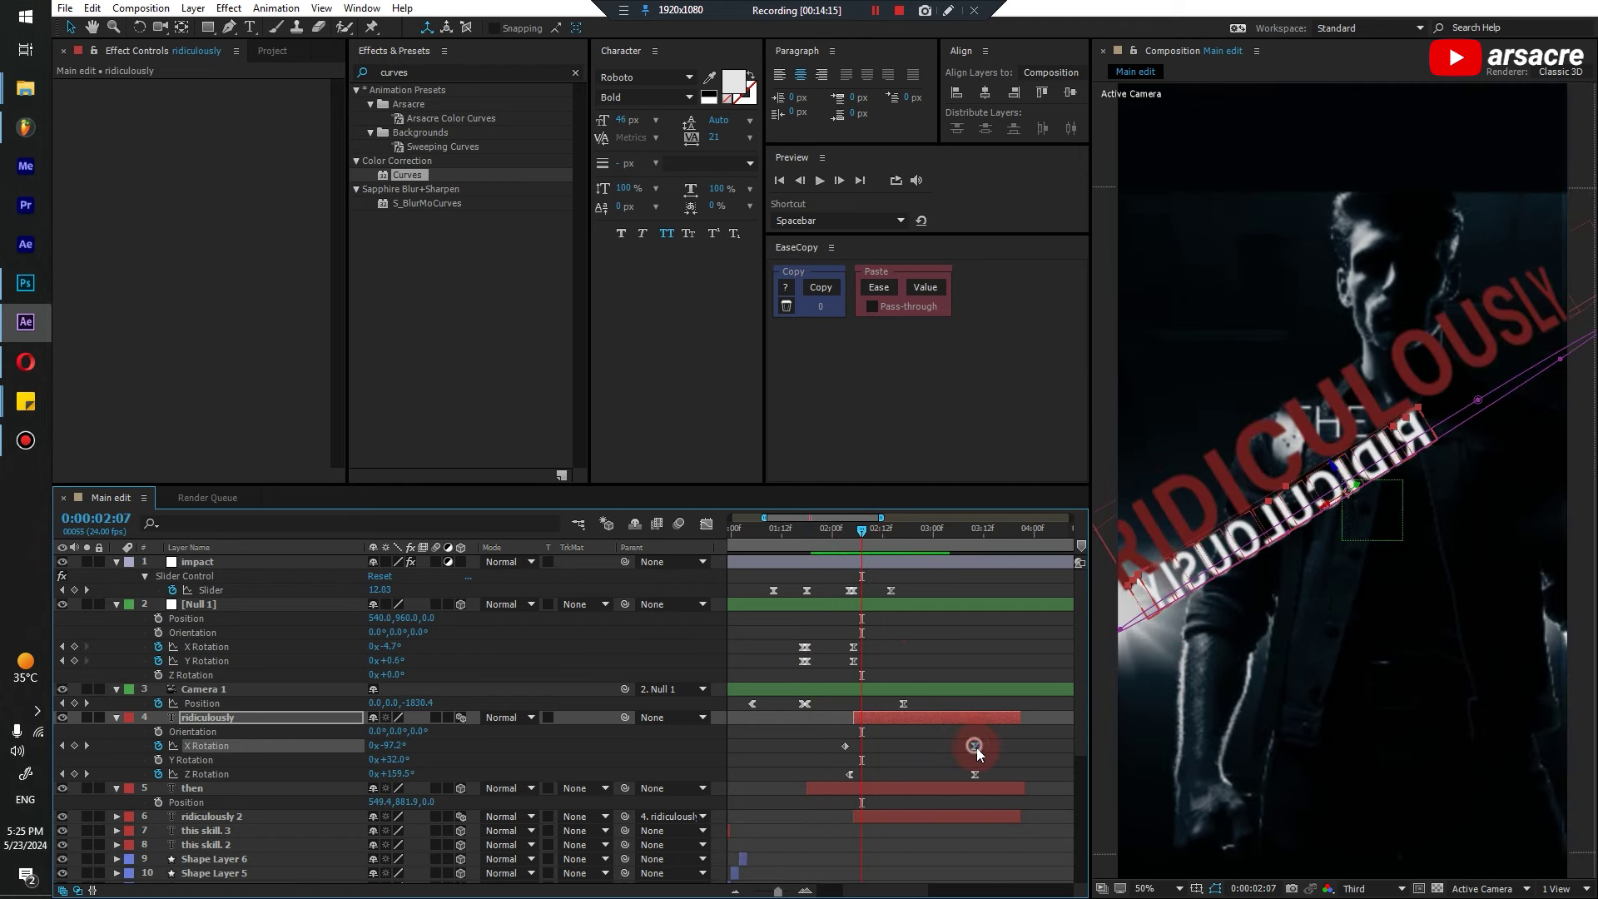
pyautogui.moveTo(976, 747); pyautogui.dragTo(980, 750)
pyautogui.press('space')
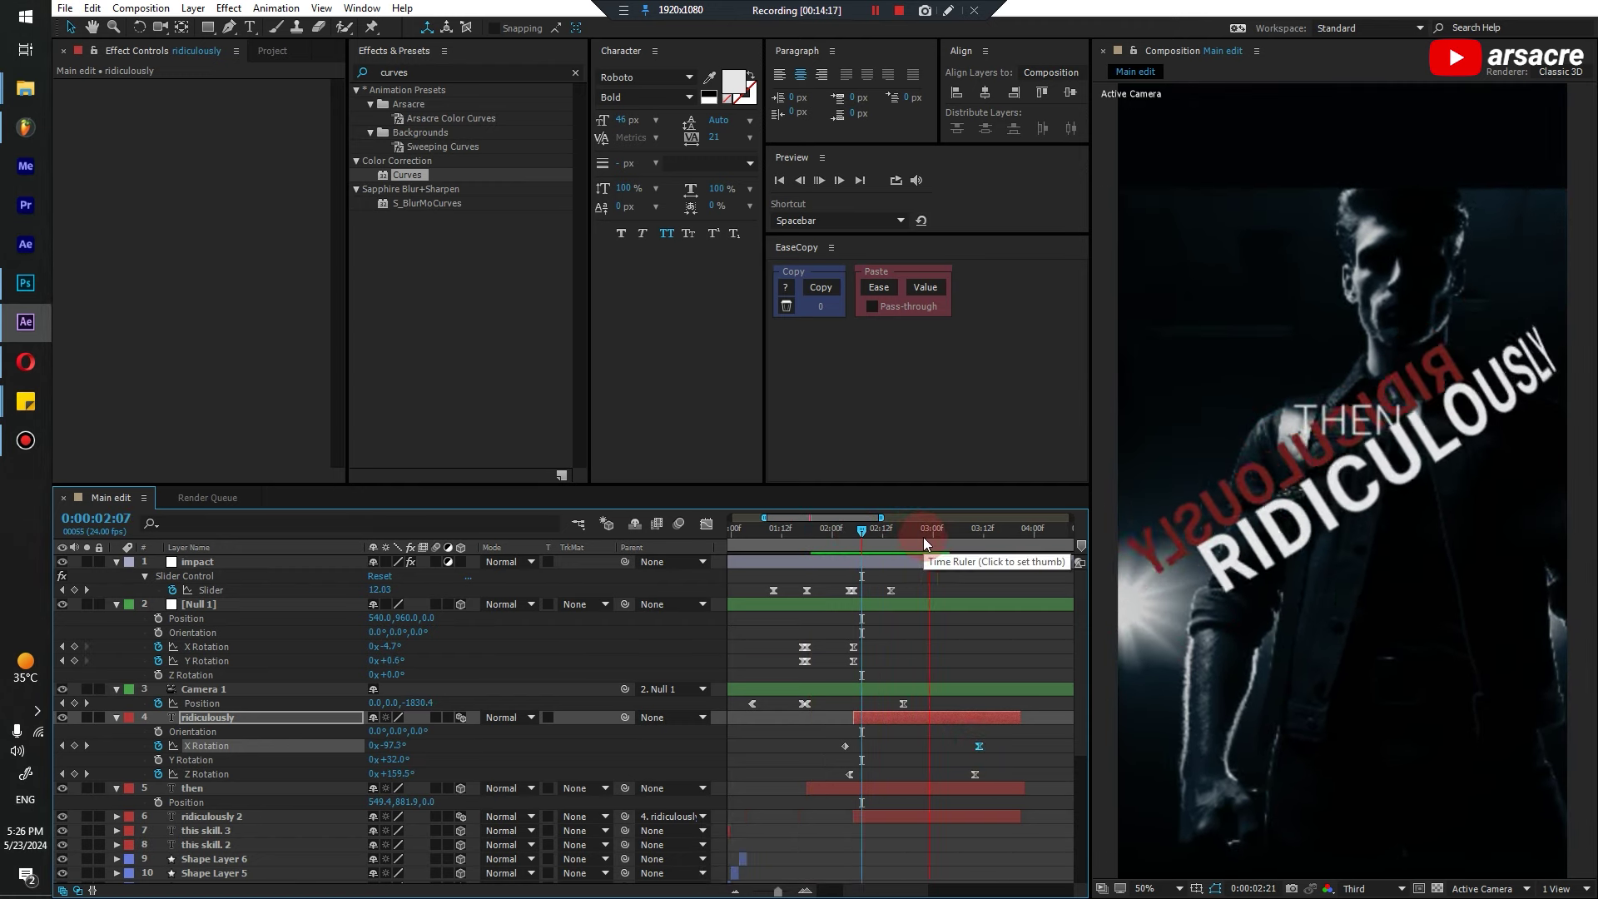
pyautogui.click(979, 555)
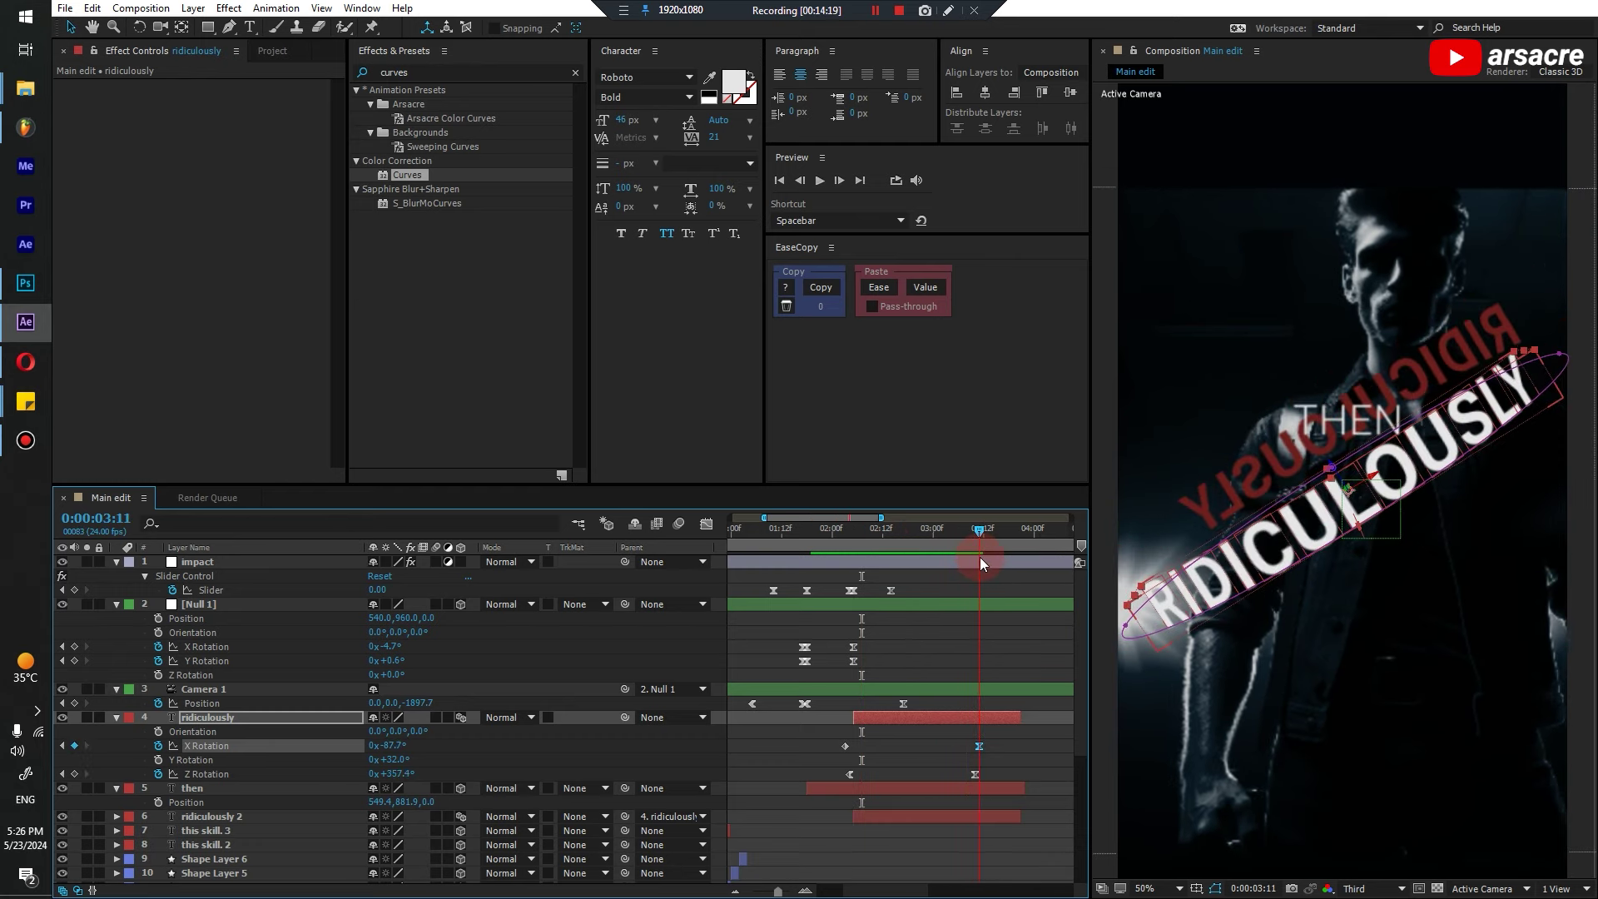
# Collapse all open layer properties, preview the animation from 1:15, and park the playhead at 2:05
pyautogui.click(927, 818)
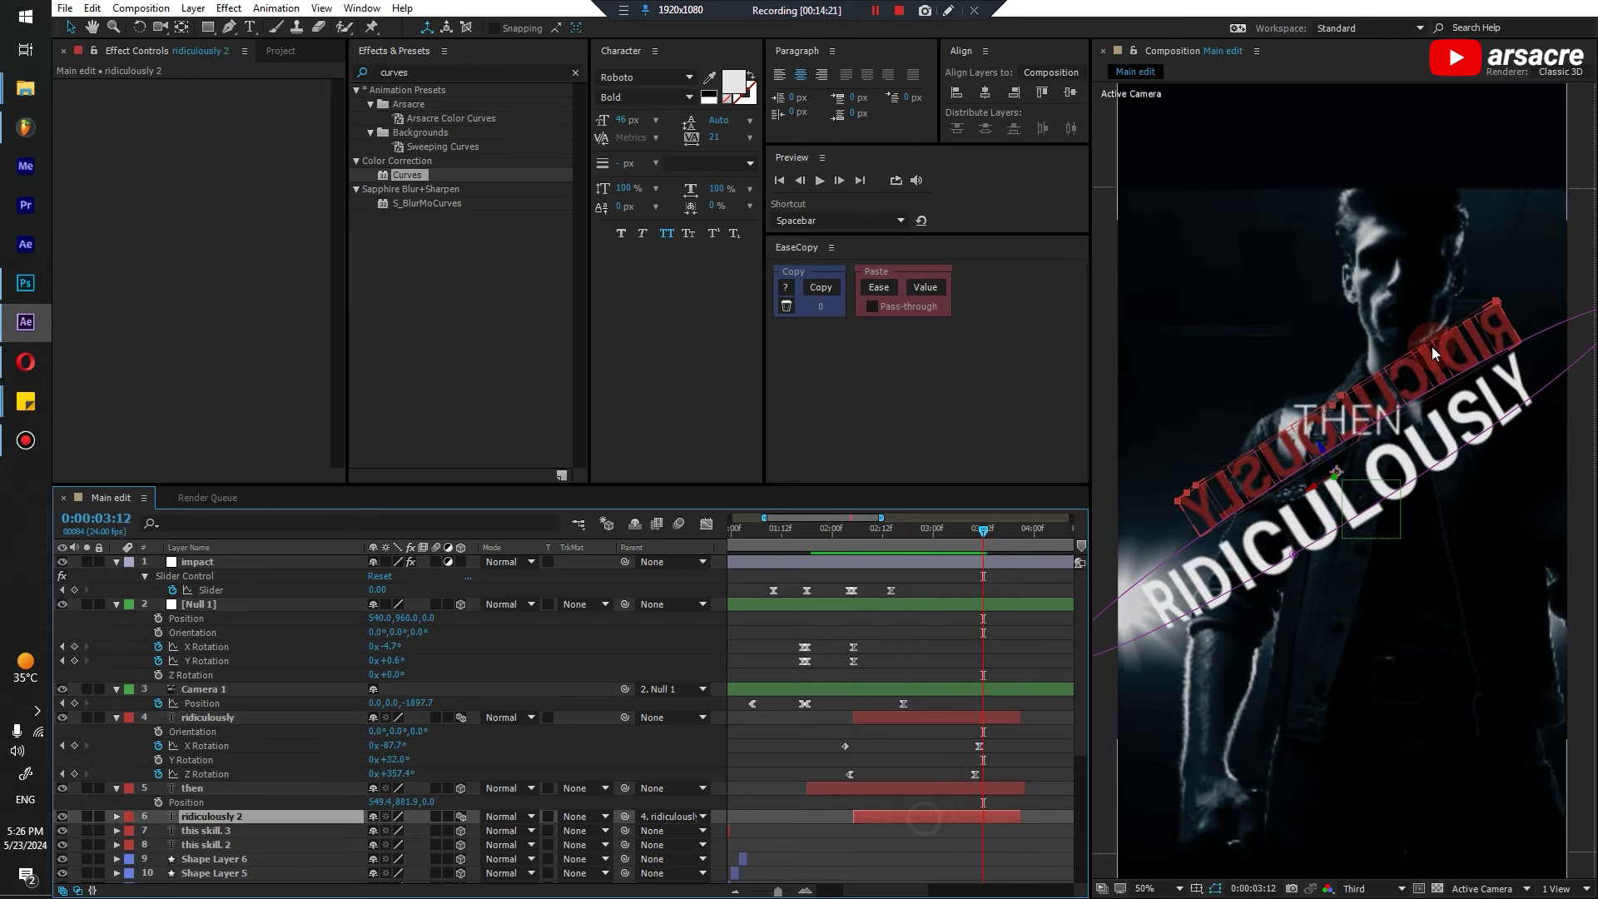
pyautogui.press('v')
pyautogui.click(986, 635)
pyautogui.press('u')
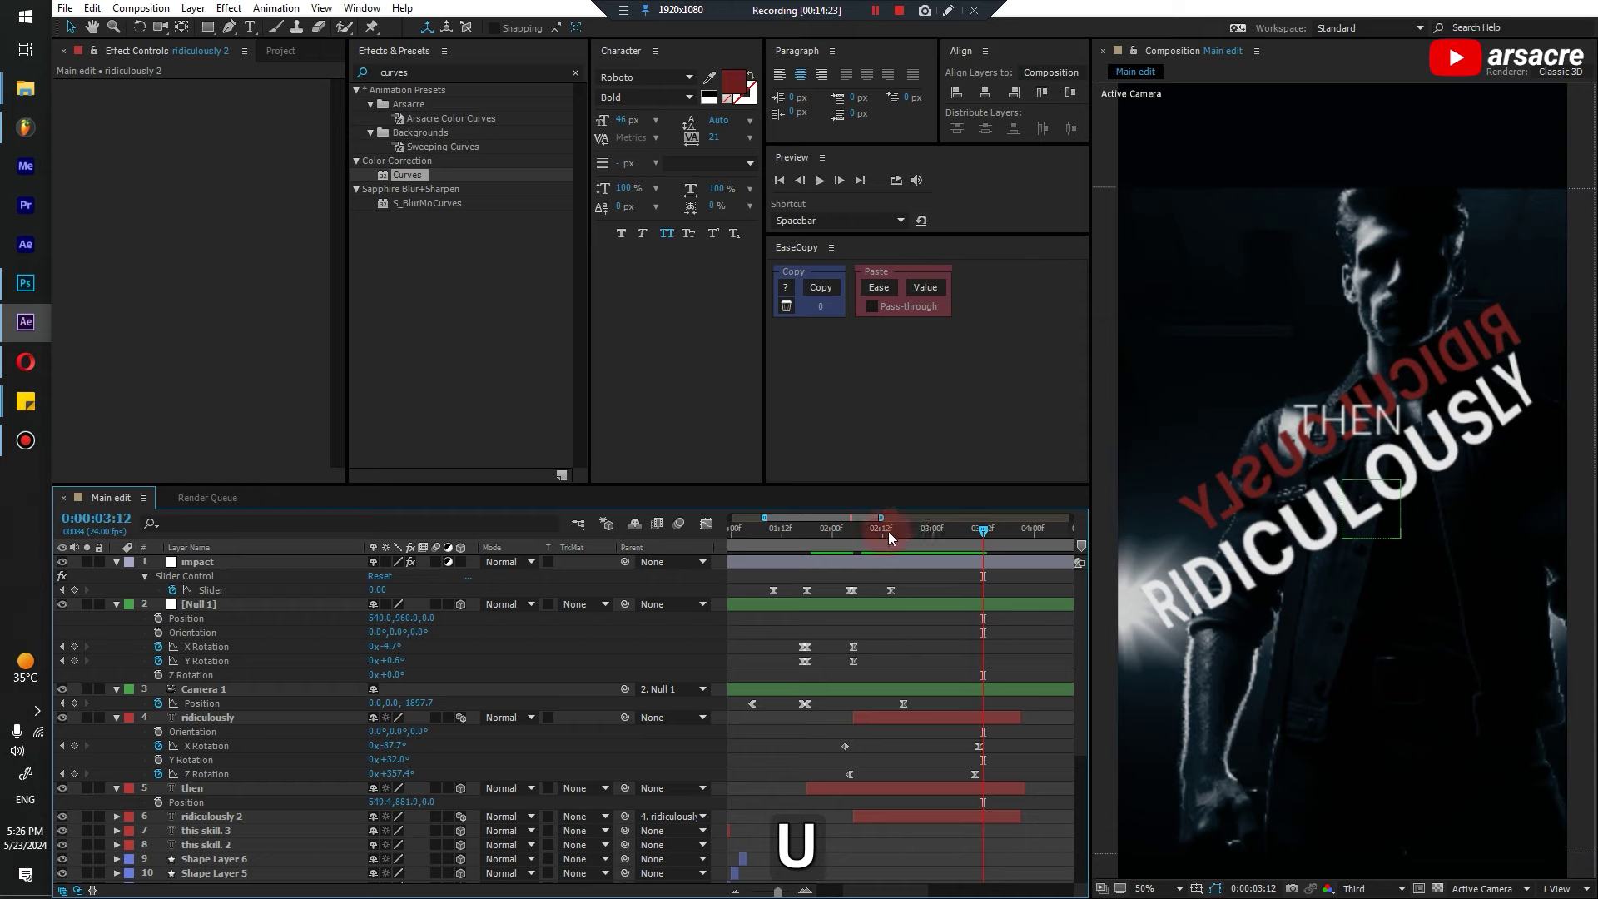
pyautogui.moveTo(887, 531); pyautogui.dragTo(814, 539)
pyautogui.press('space')
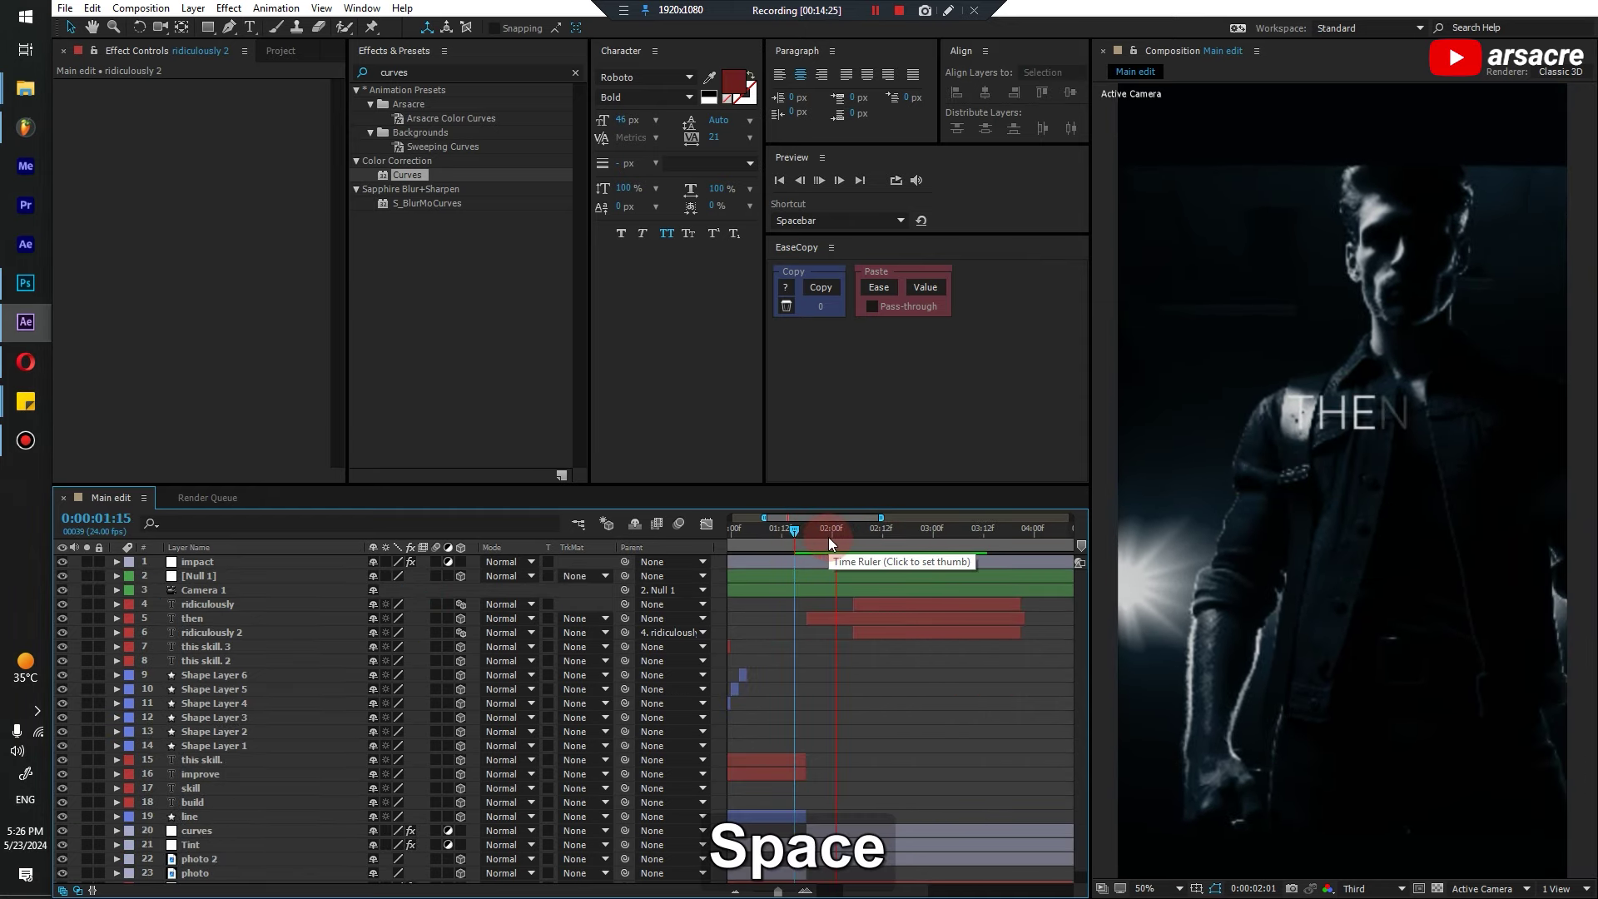
pyautogui.click(856, 549)
pyautogui.keyDown('shift'); pyautogui.click(855, 546); pyautogui.keyUp('shift')
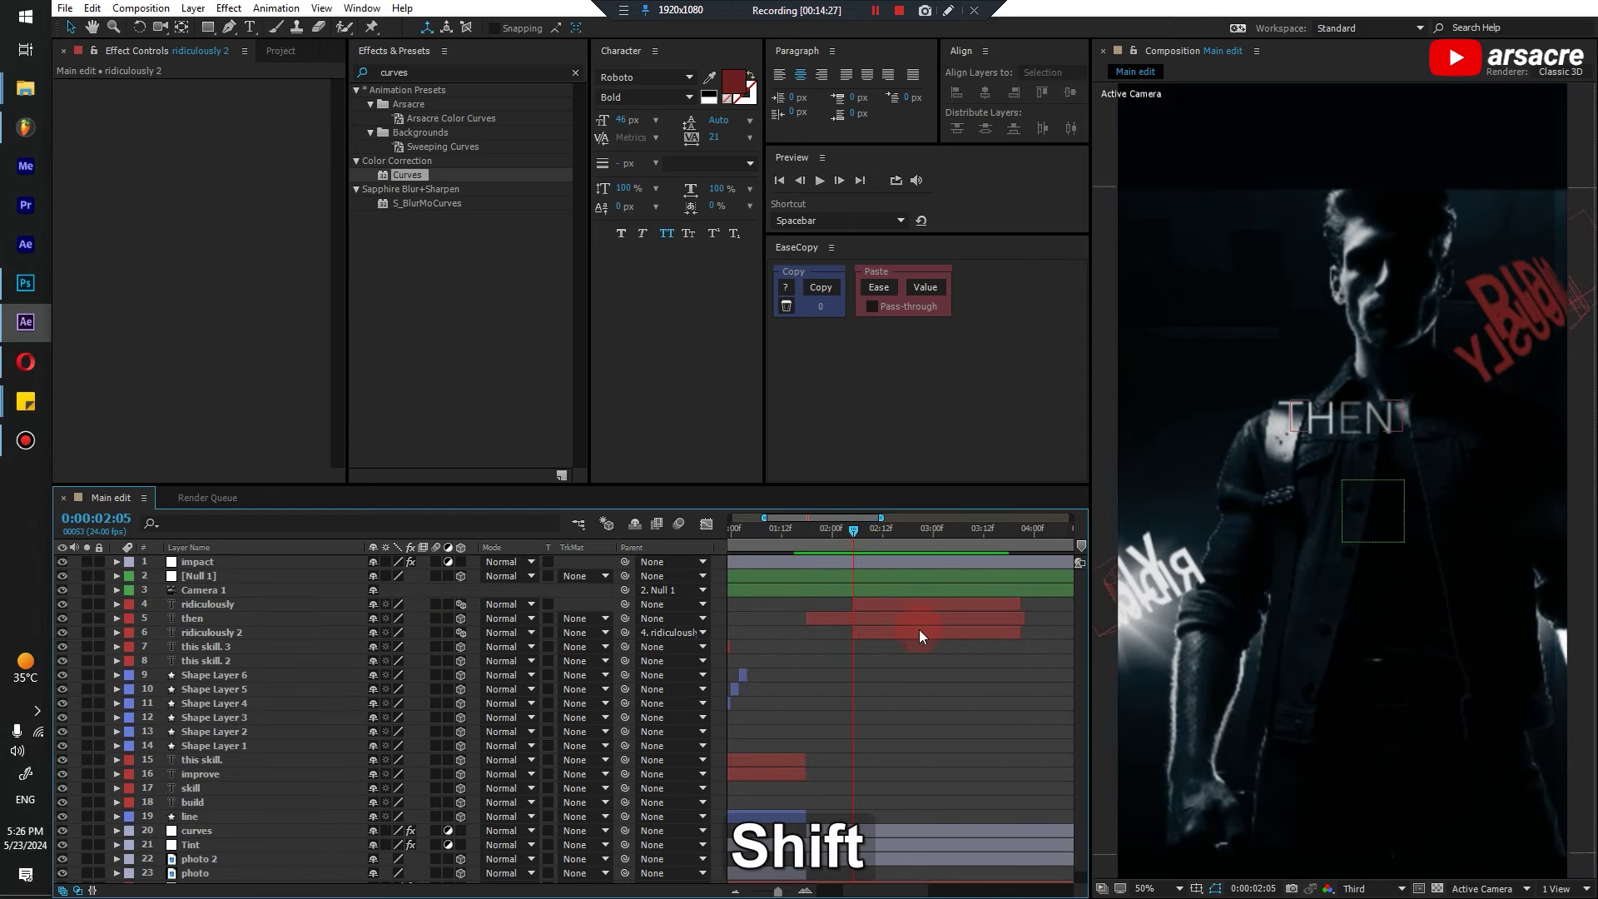
# Display ridiculously 2's position and set the scale of the original ridiculously layer to 278.8%
pyautogui.click(874, 634)
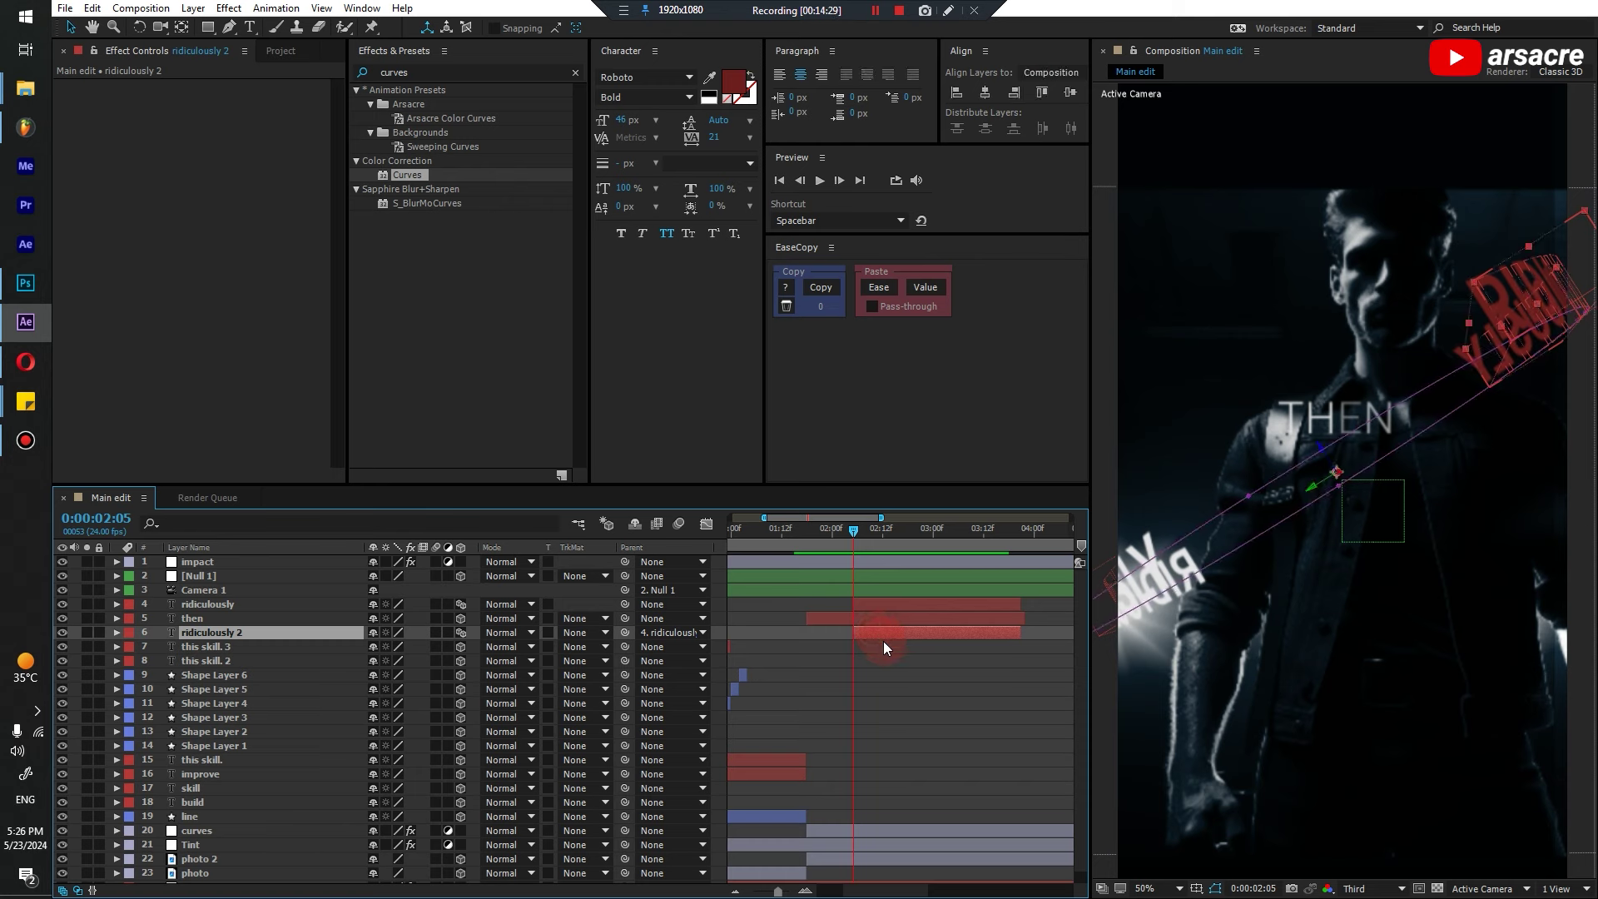
pyautogui.press('p')
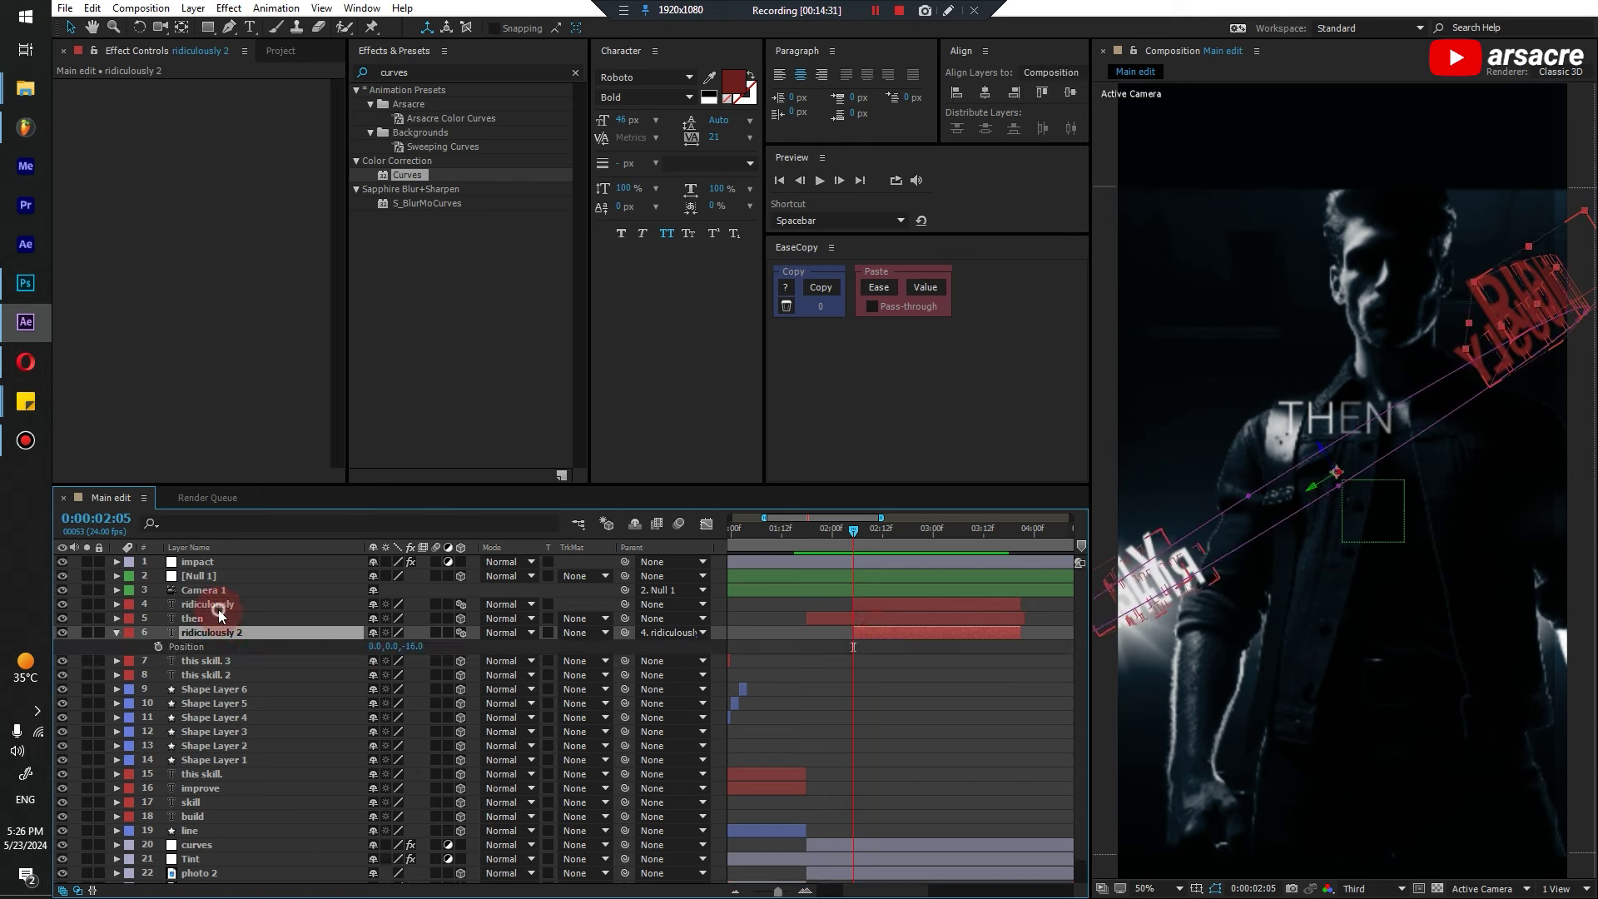
pyautogui.click(219, 609)
pyautogui.press('p')
pyautogui.press('s')
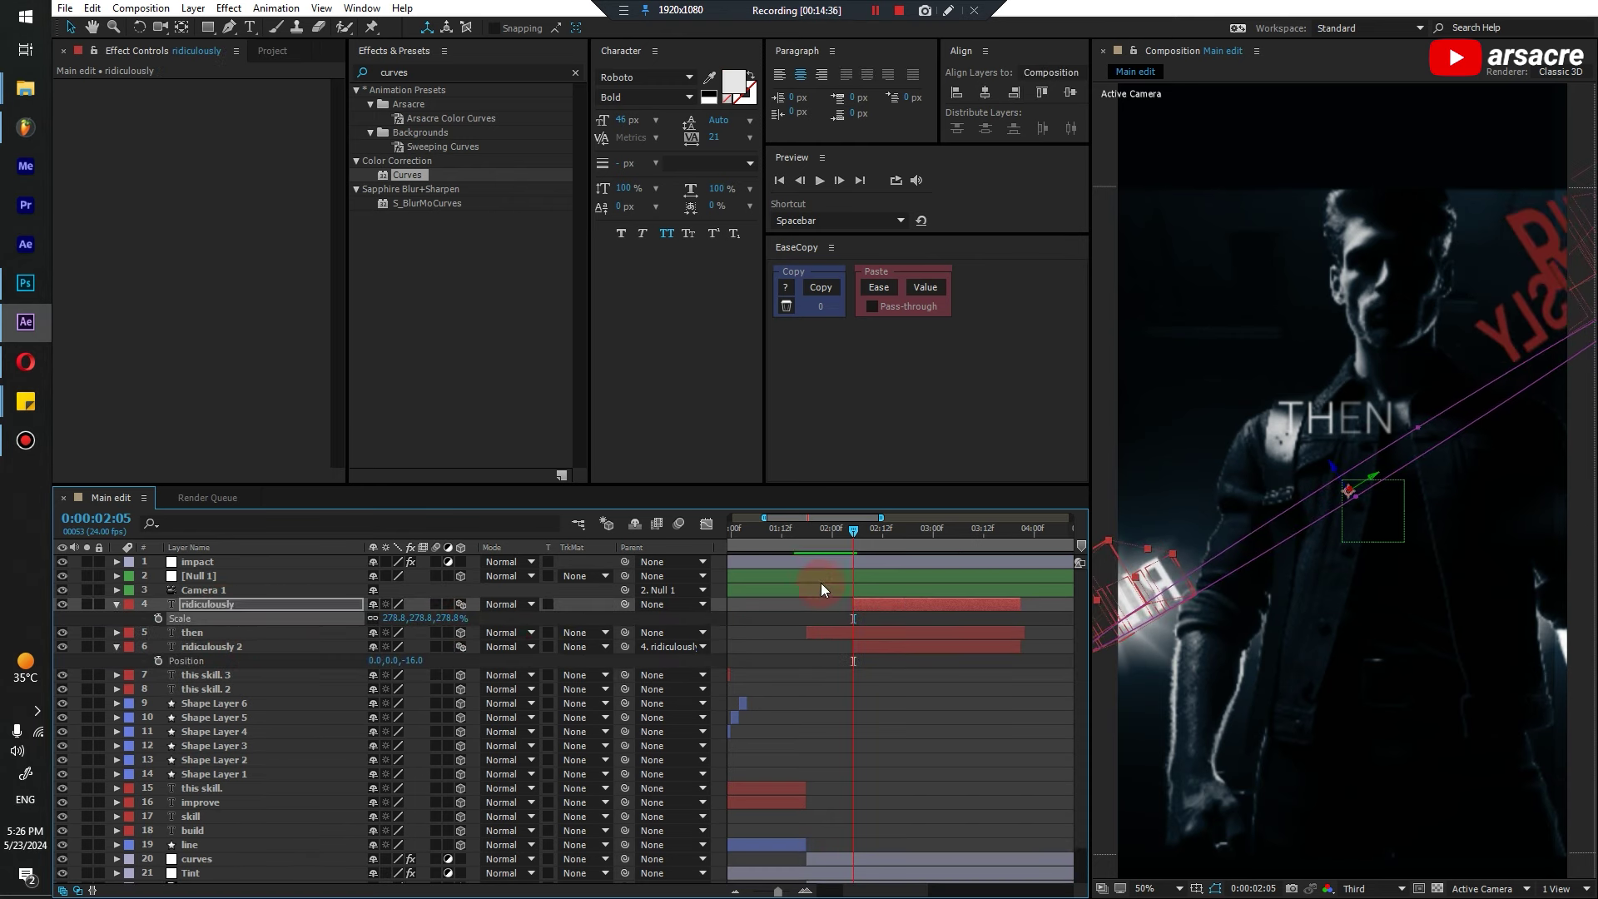
# Reveal the keyframes of Null 1 and Camera 1, and add a Camera 1 Position keyframe at 2:05
pyautogui.keyDown('shift'); pyautogui.click(163, 591); pyautogui.keyUp('shift')
pyautogui.keyDown('shift'); pyautogui.click(198, 591); pyautogui.keyUp('shift')
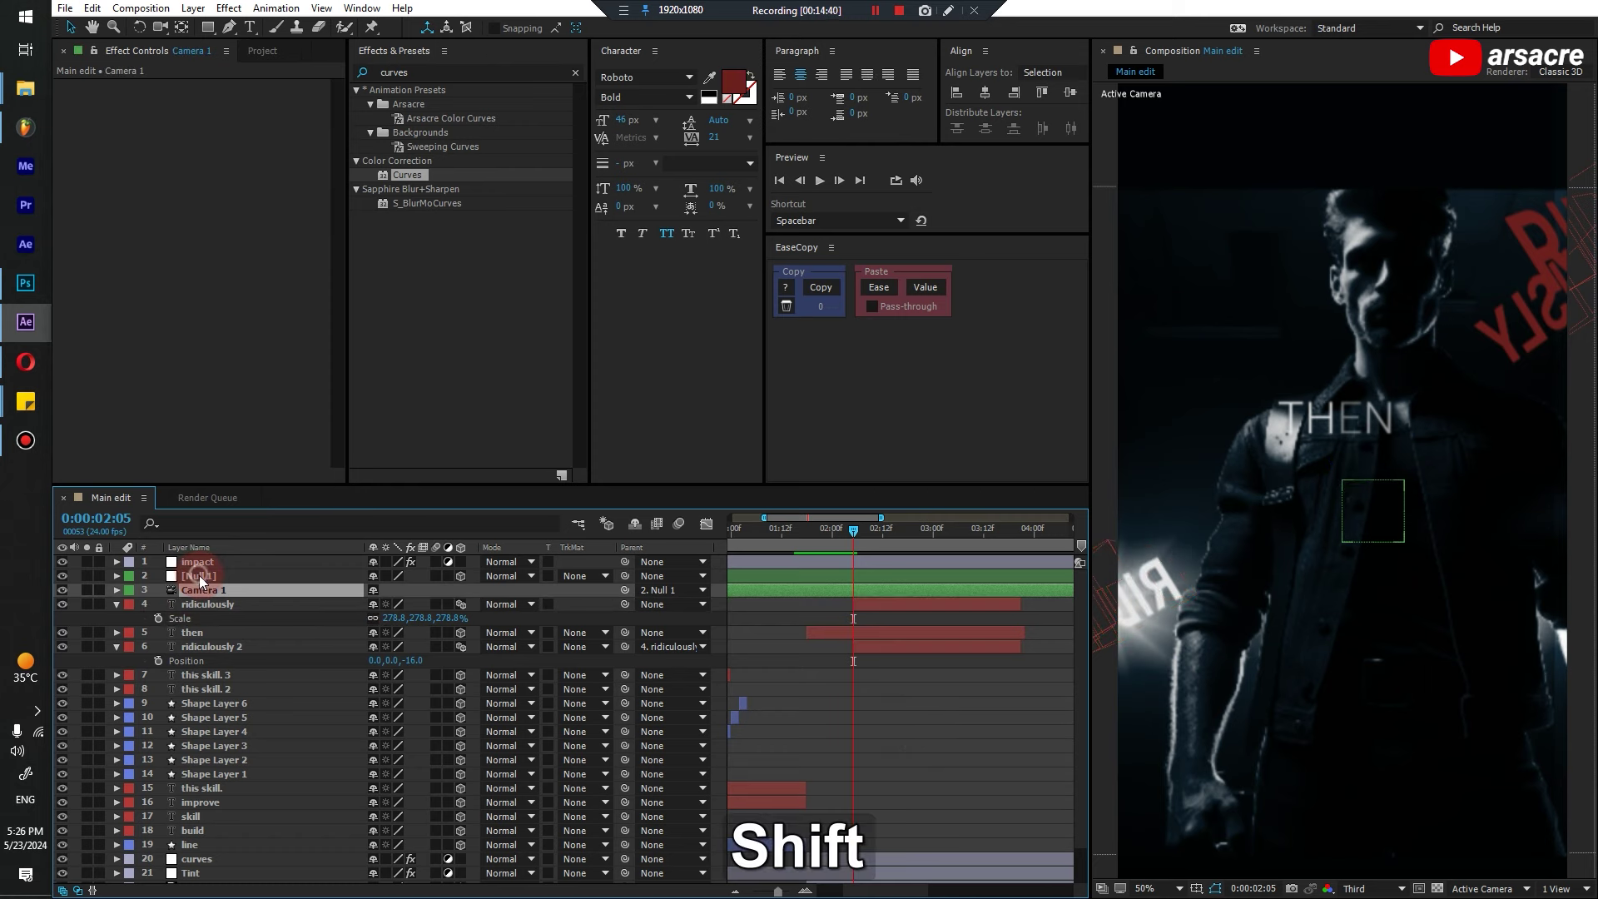
pyautogui.keyDown('shift'); pyautogui.click(198, 575); pyautogui.keyUp('shift')
pyautogui.press('u')
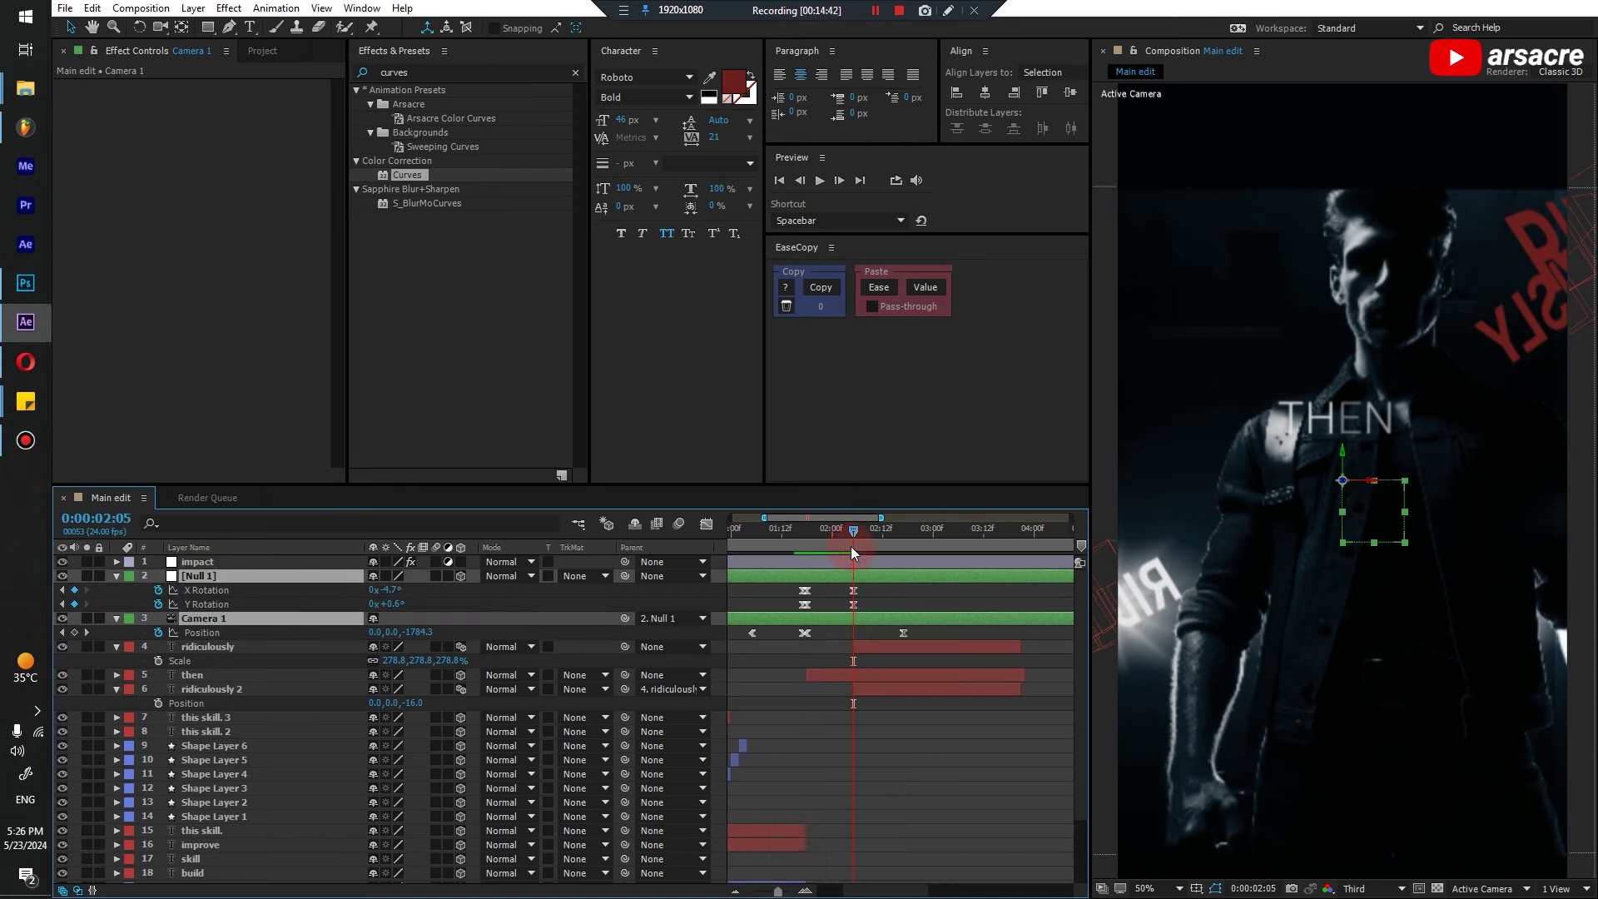
pyautogui.moveTo(878, 534); pyautogui.dragTo(854, 558)
pyautogui.click(756, 634)
pyautogui.click(866, 548)
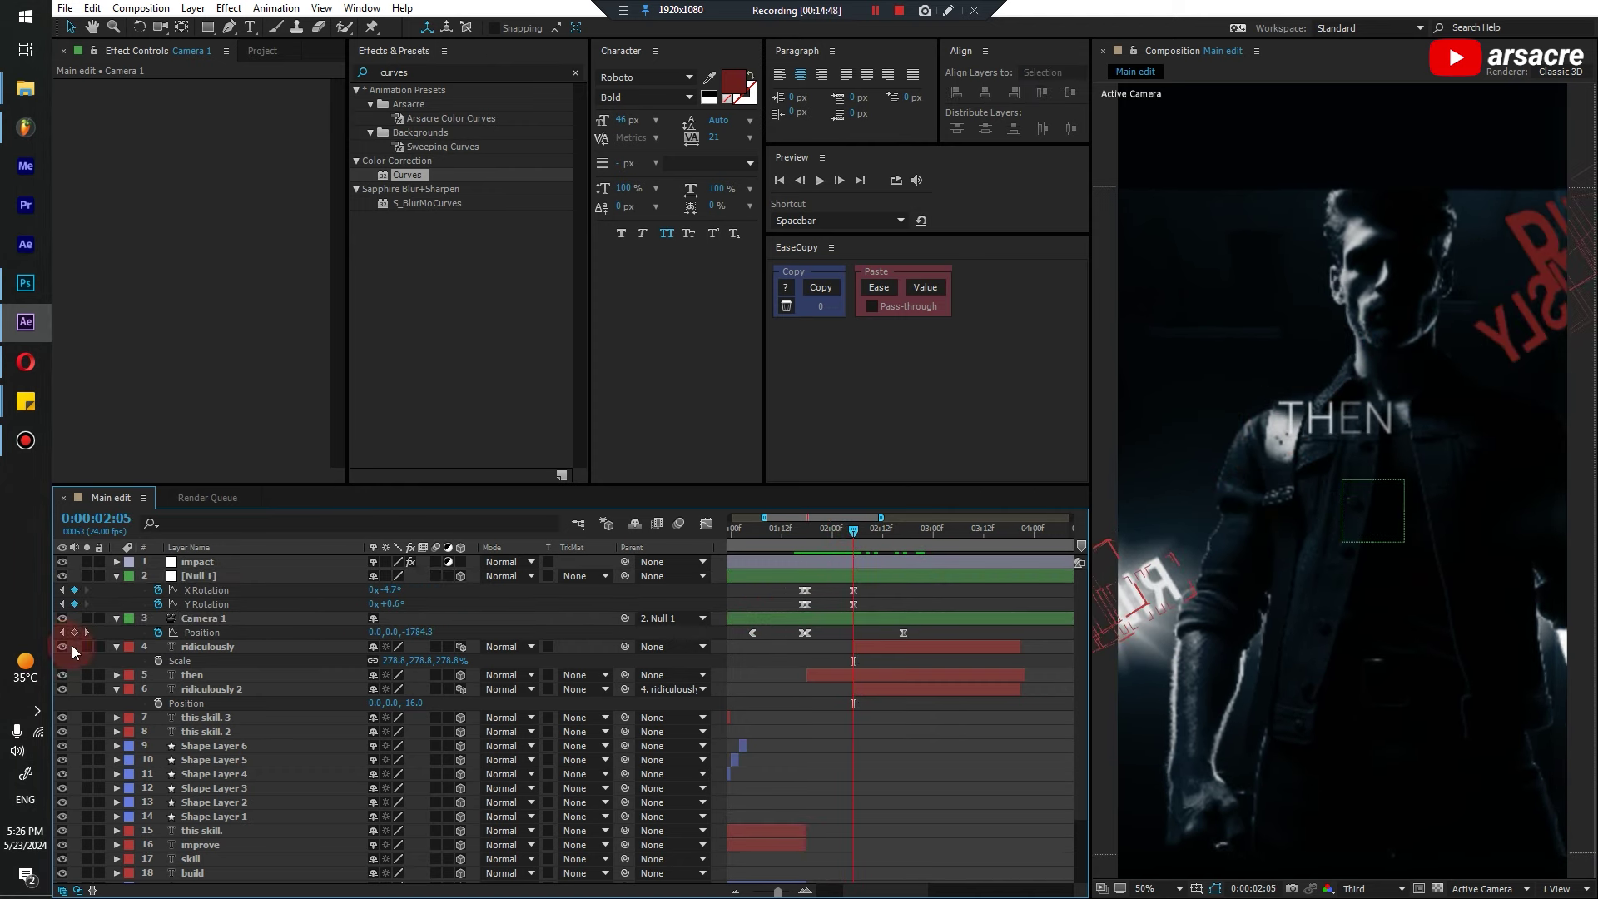
pyautogui.click(226, 613)
# At the 2:17 keyframe, pull Camera 1 back by setting its Z position to -2957.7
pyautogui.moveTo(843, 544); pyautogui.dragTo(897, 551)
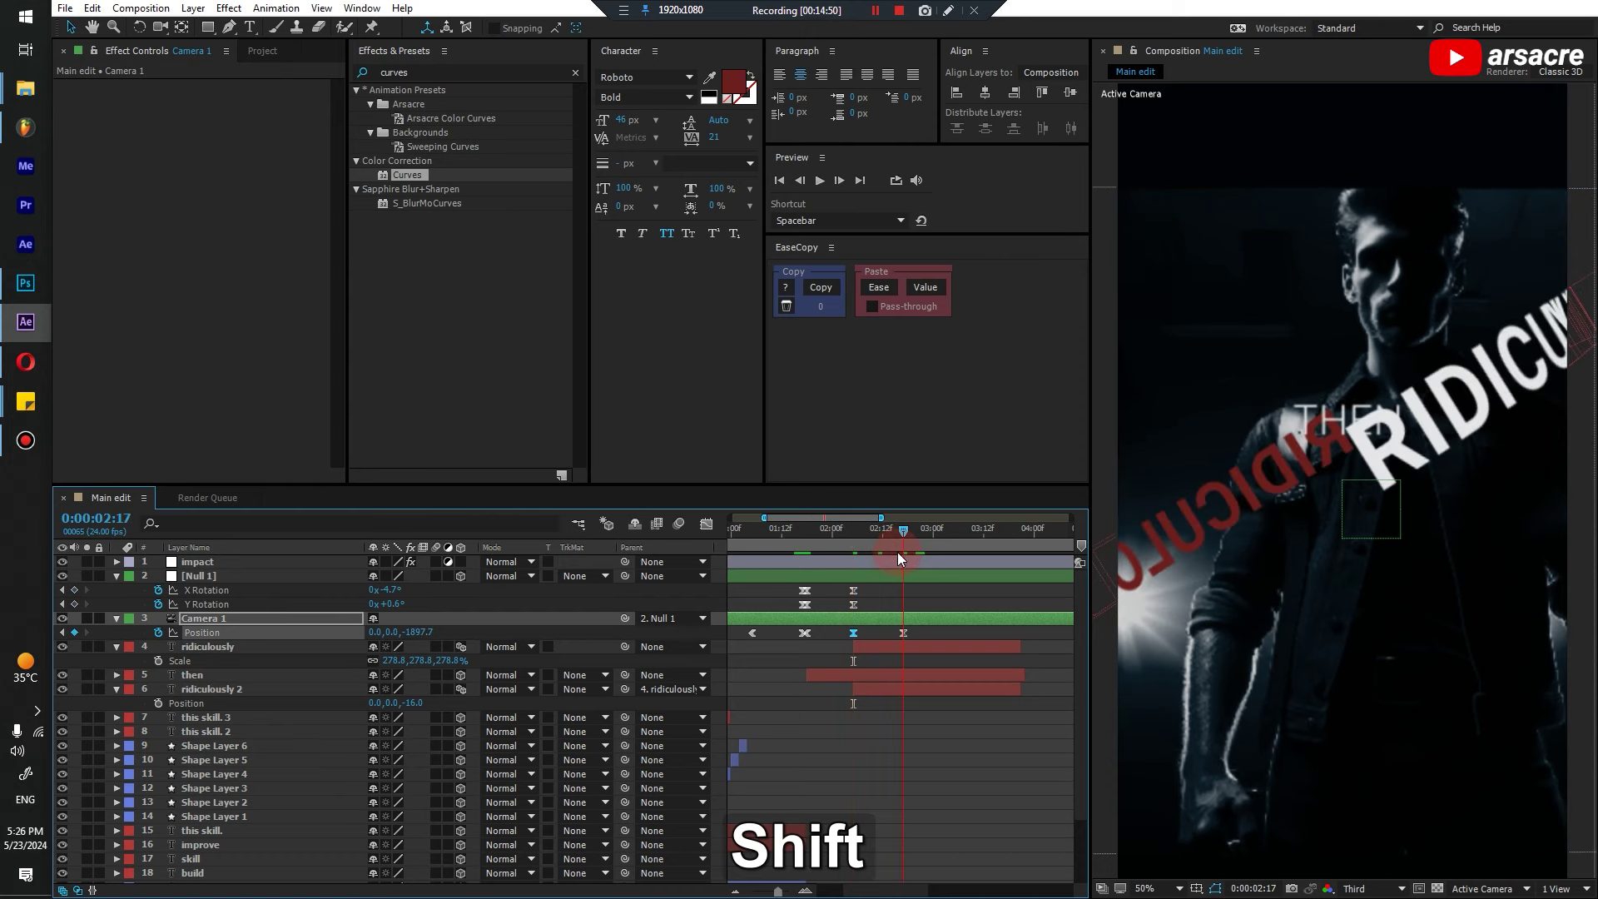
pyautogui.click(463, 646)
pyautogui.moveTo(416, 632); pyautogui.dragTo(350, 658)
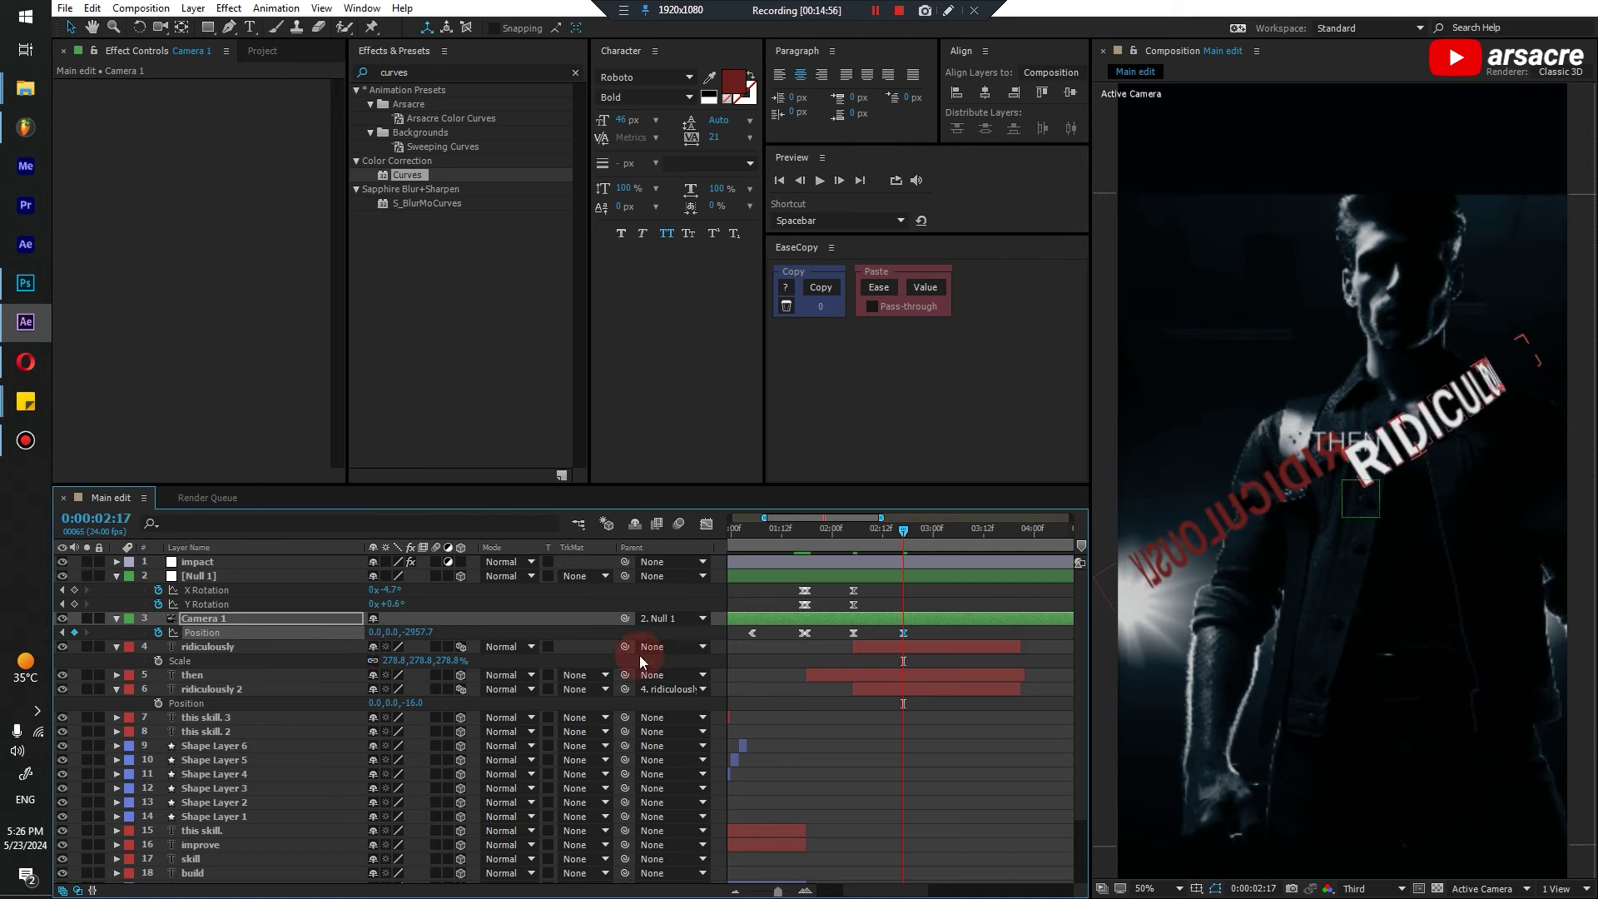
pyautogui.moveTo(391, 637); pyautogui.dragTo(328, 657)
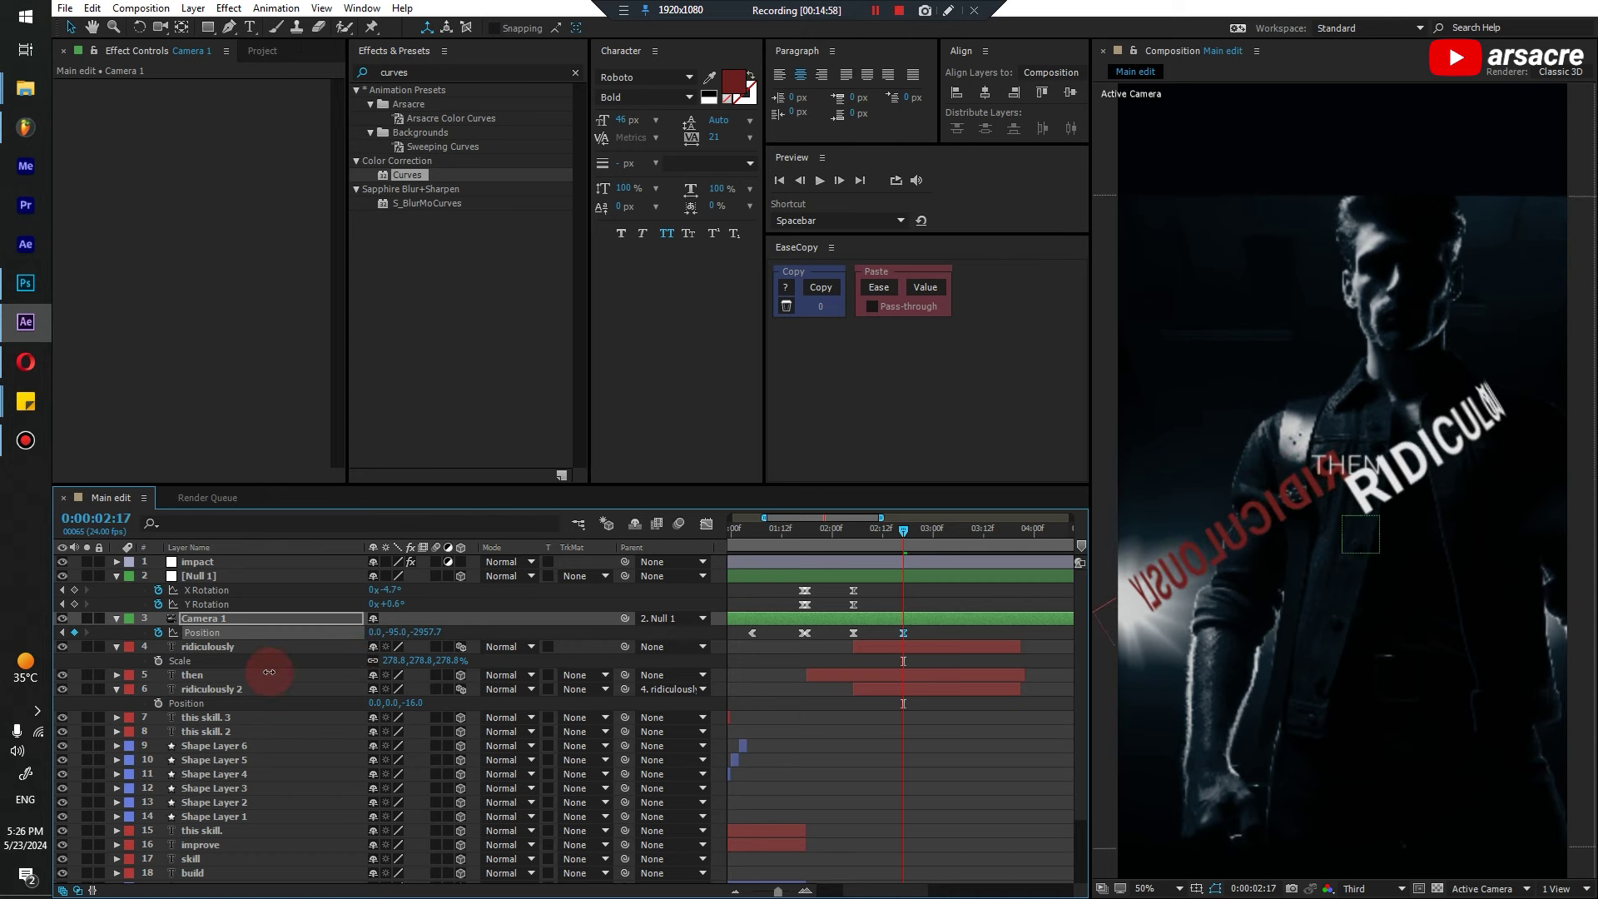
pyautogui.hotkey('ctrl', 'z')
# Bring the photo 2 background closer to the camera by setting its Z position to 22966
pyautogui.scroll(-3, 923, 712)
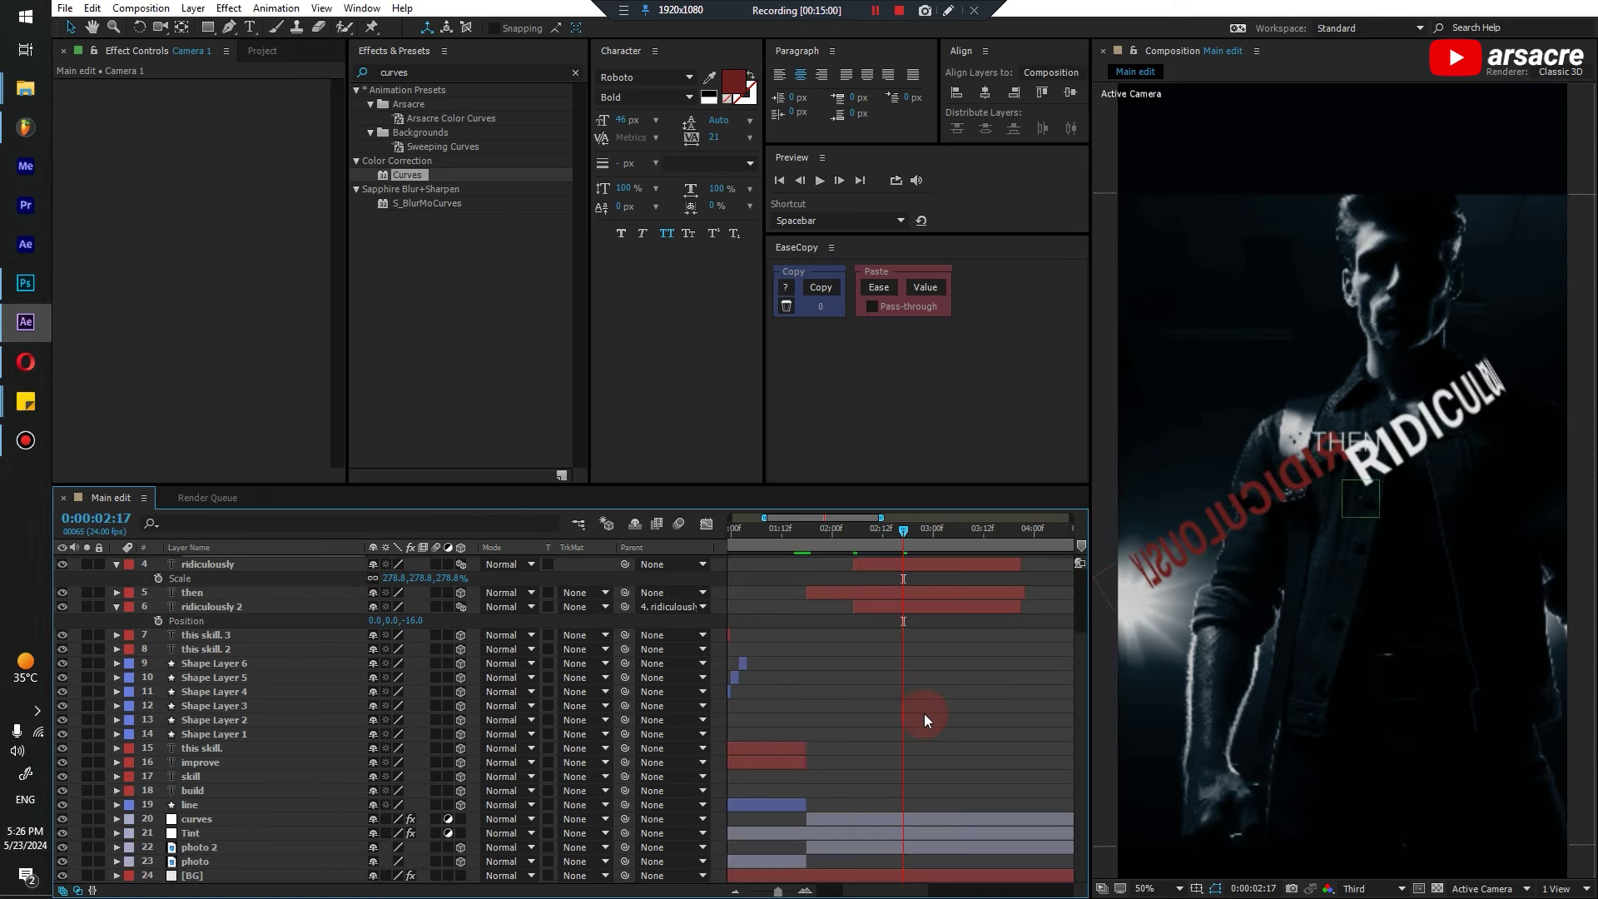
pyautogui.click(839, 848)
pyautogui.press('p')
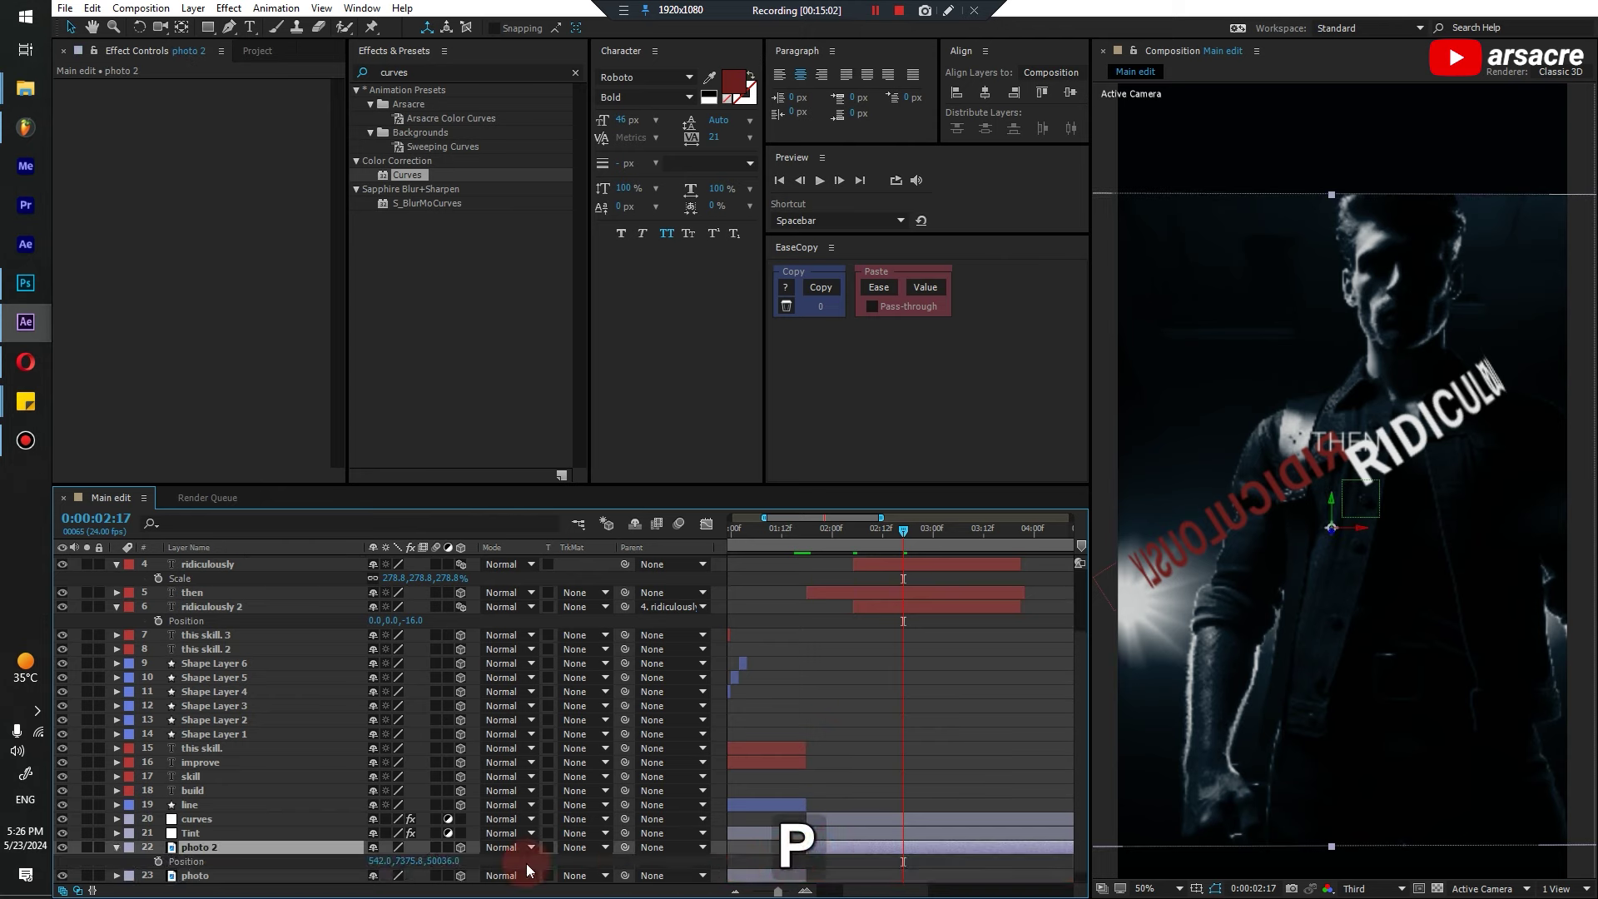
pyautogui.moveTo(441, 861); pyautogui.dragTo(264, 862)
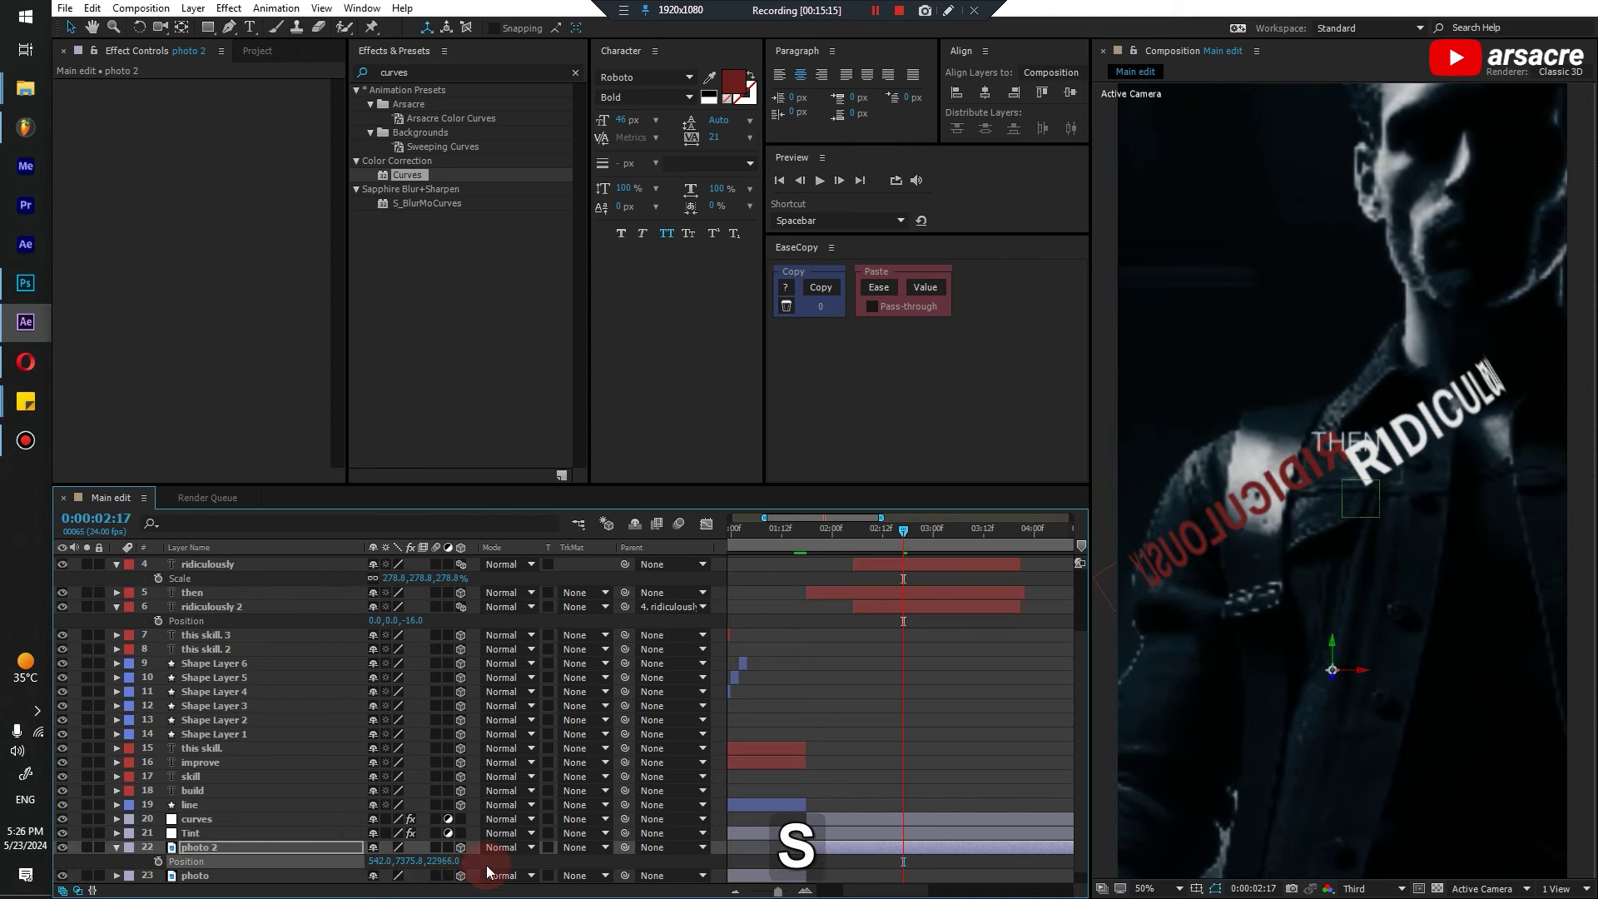
# Scale photo 2 down to 1694.9% and move it upward so the man's head sits near the frame's upper edge
pyautogui.press('s')
pyautogui.moveTo(416, 860); pyautogui.dragTo(325, 876)
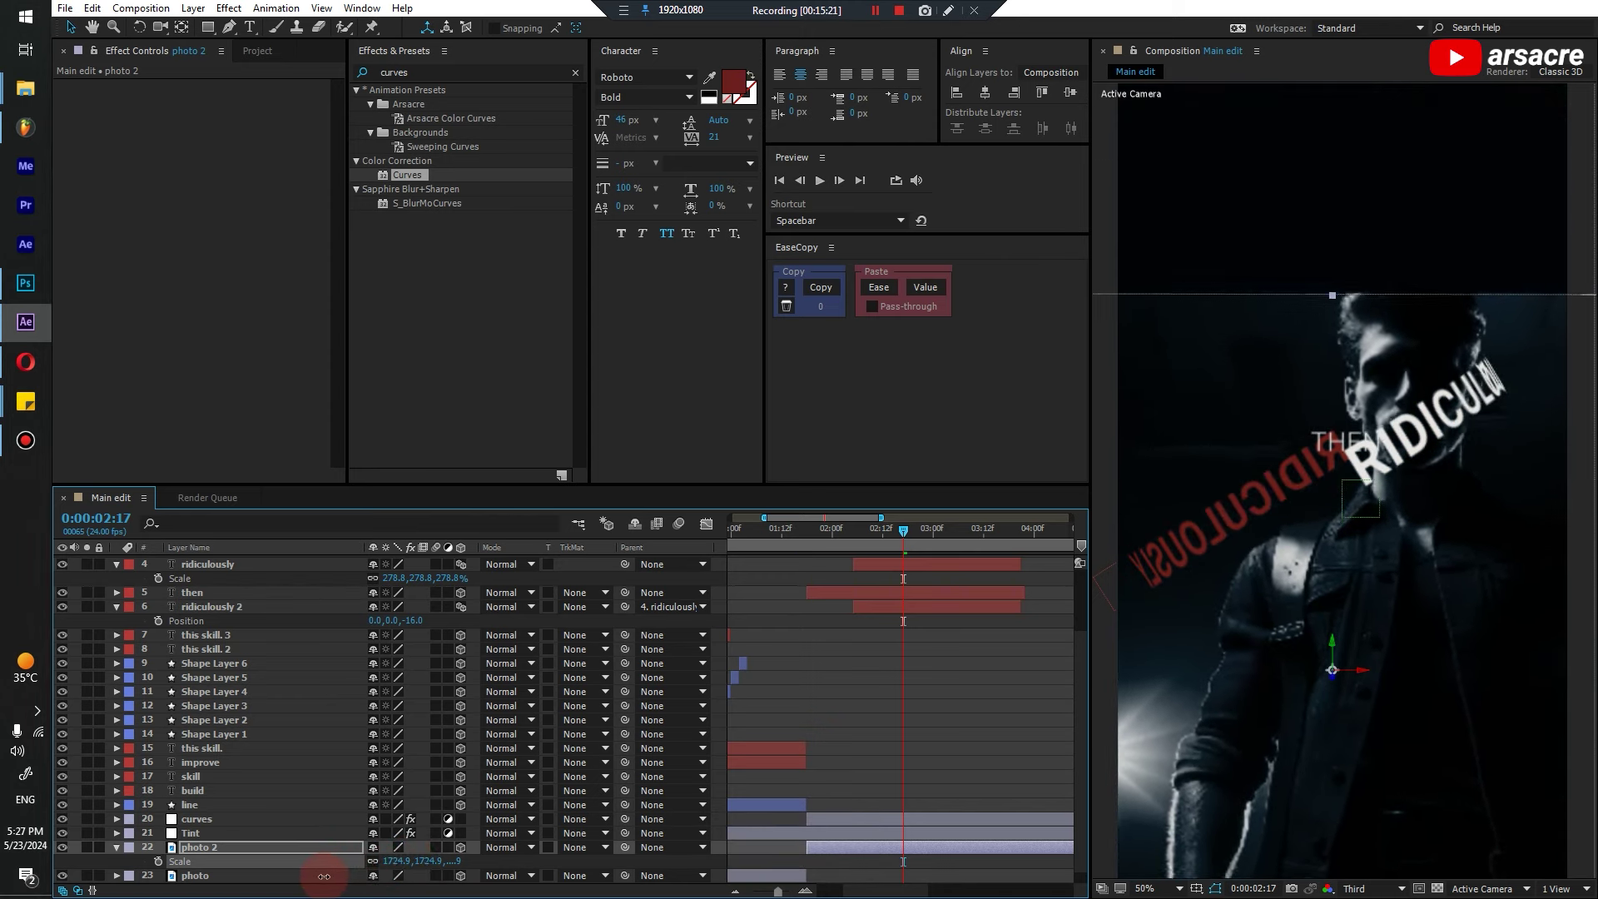
pyautogui.moveTo(1331, 644); pyautogui.dragTo(1336, 460)
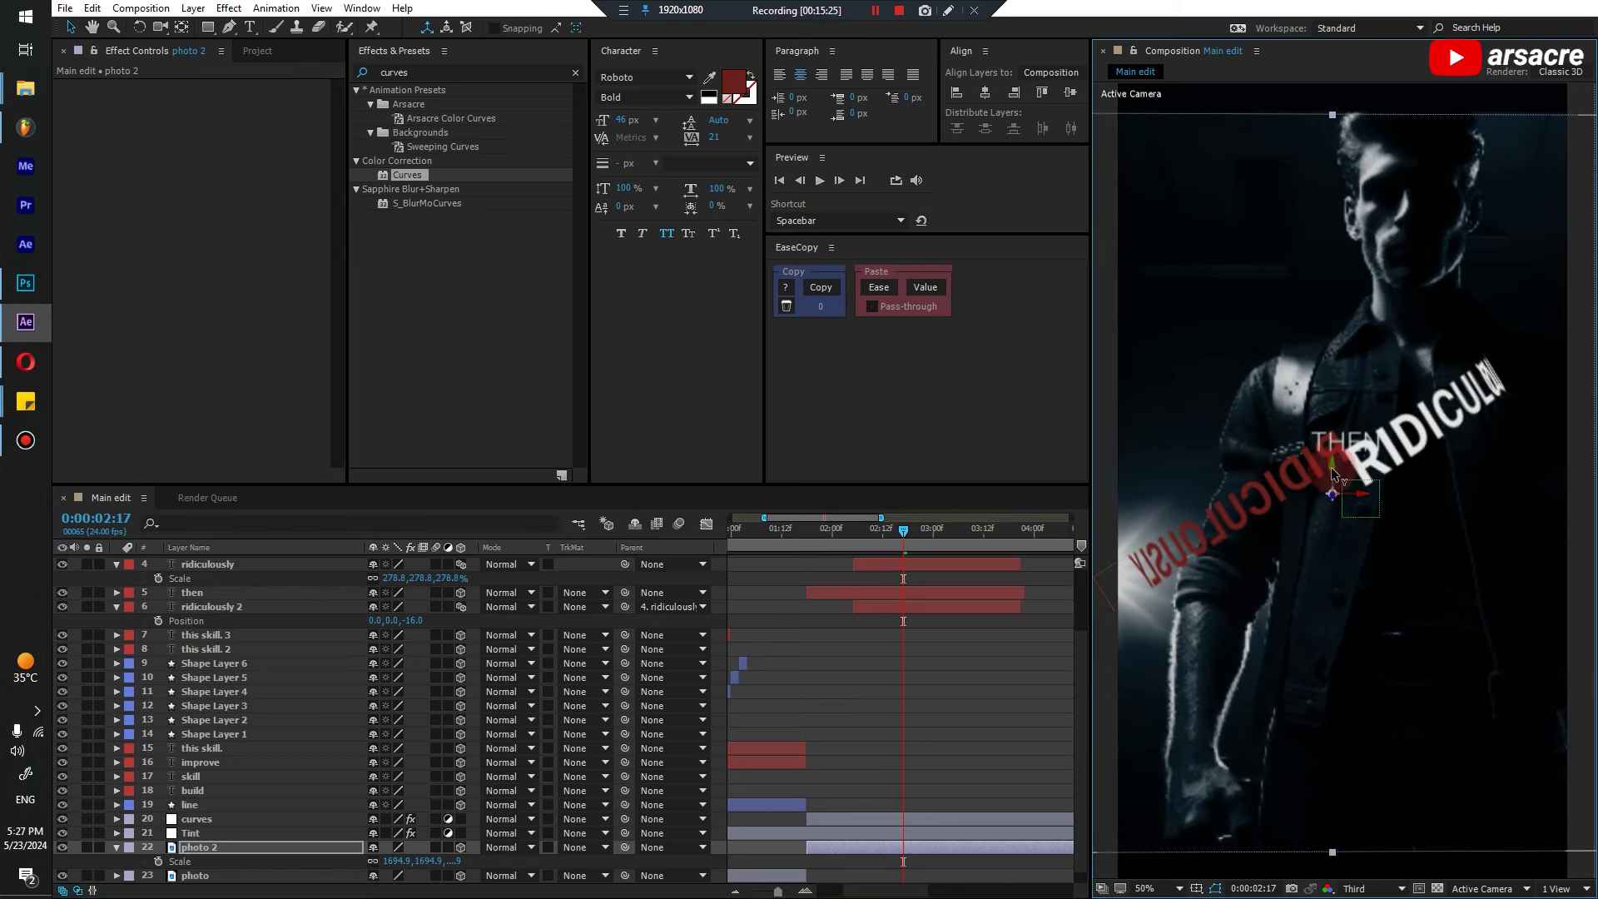
# Show the impact layer's Slider keyframes, move the last one later to about 3:02, and preview the longer shake
pyautogui.moveTo(904, 541); pyautogui.dragTo(827, 545)
pyautogui.press('space')
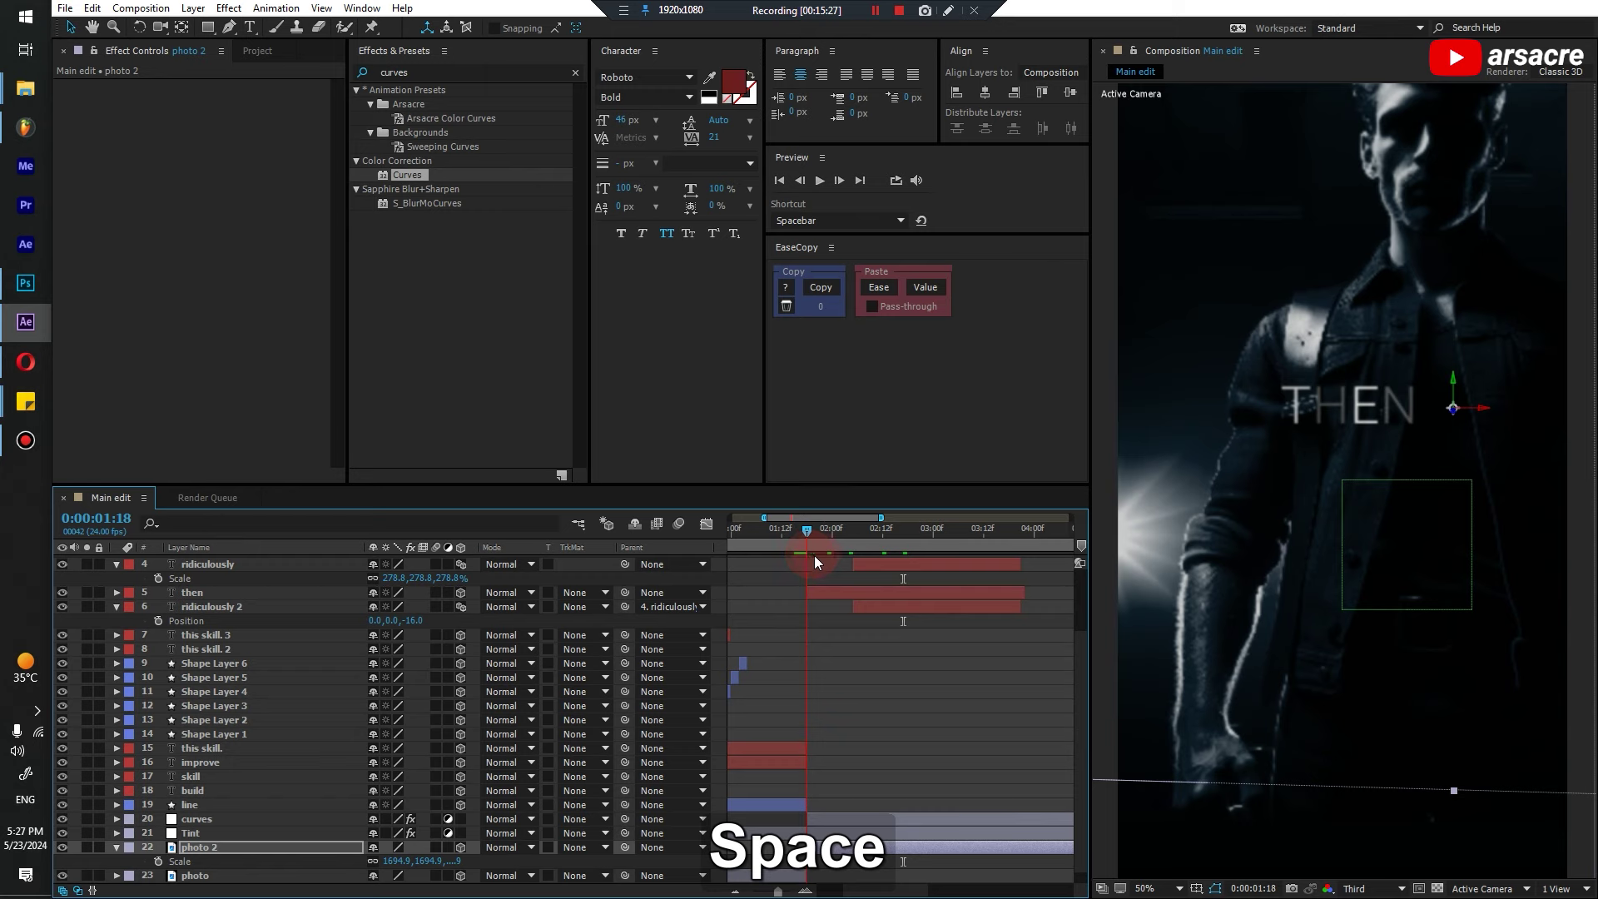
pyautogui.click(821, 536)
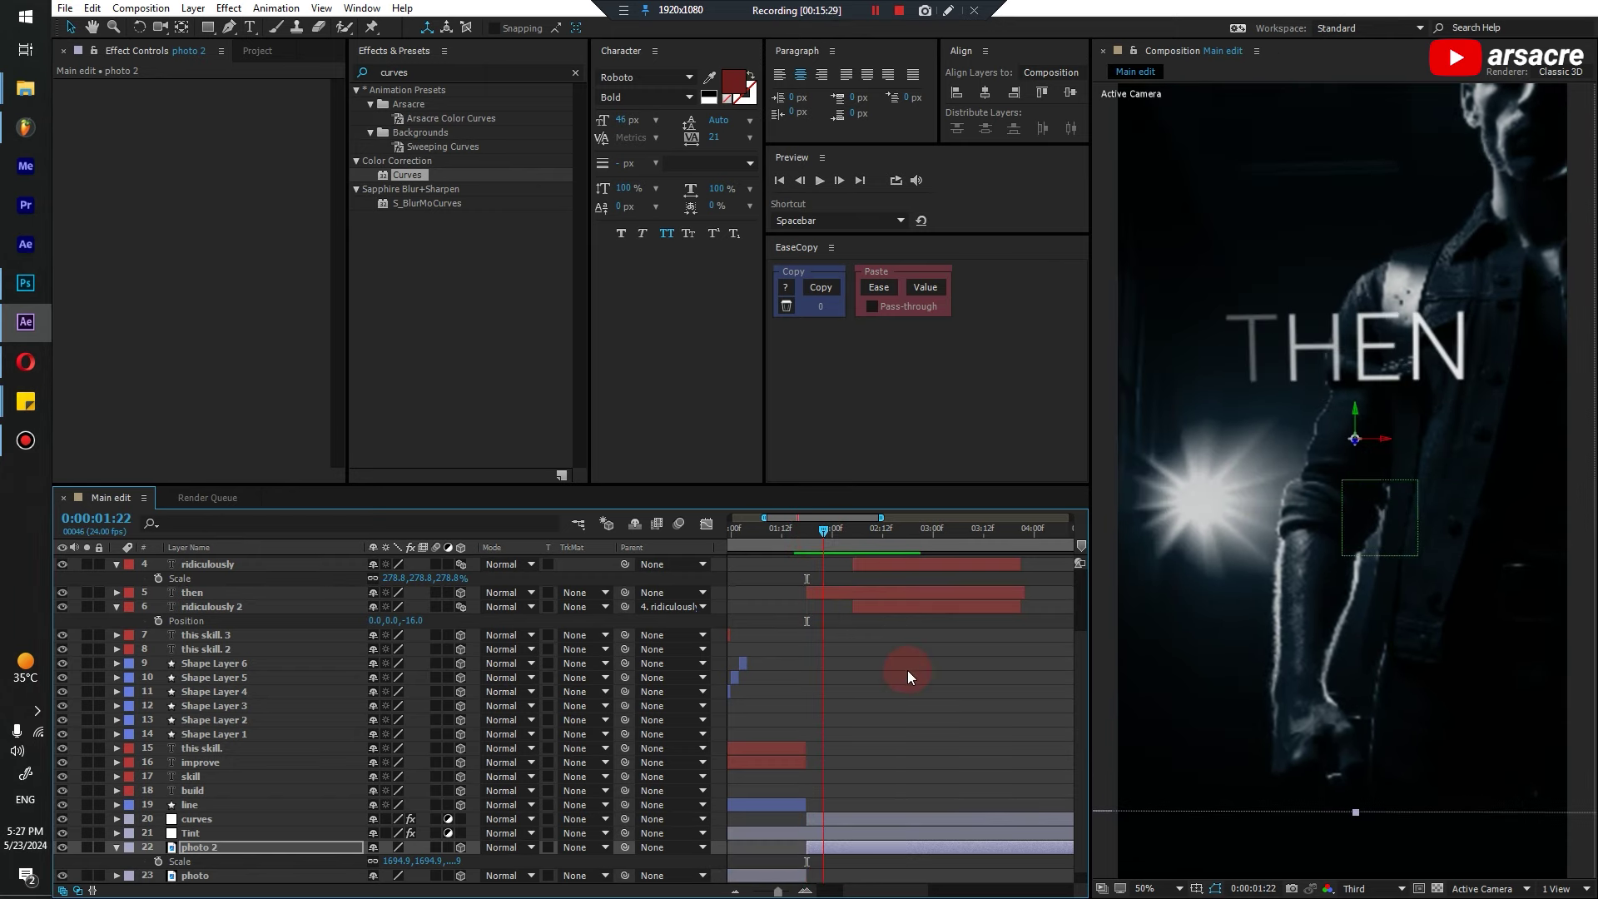
pyautogui.scroll(3, 900, 681)
pyautogui.press('space')
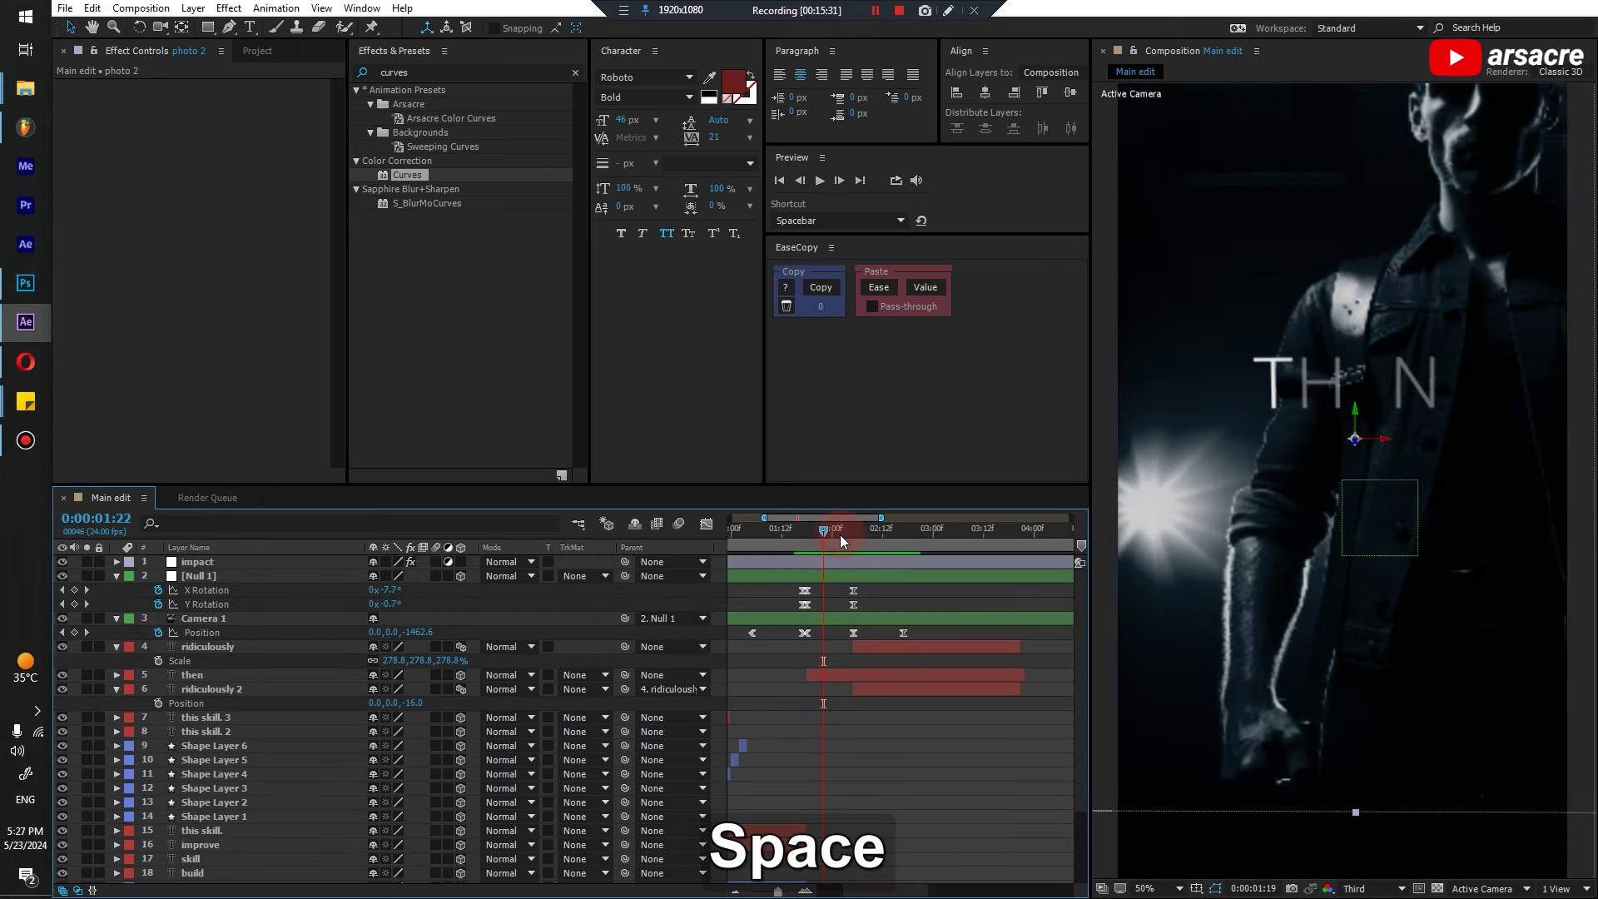
pyautogui.keyDown('shift'); pyautogui.click(850, 562); pyautogui.keyUp('shift')
pyautogui.press('u')
pyautogui.moveTo(890, 590); pyautogui.dragTo(942, 592)
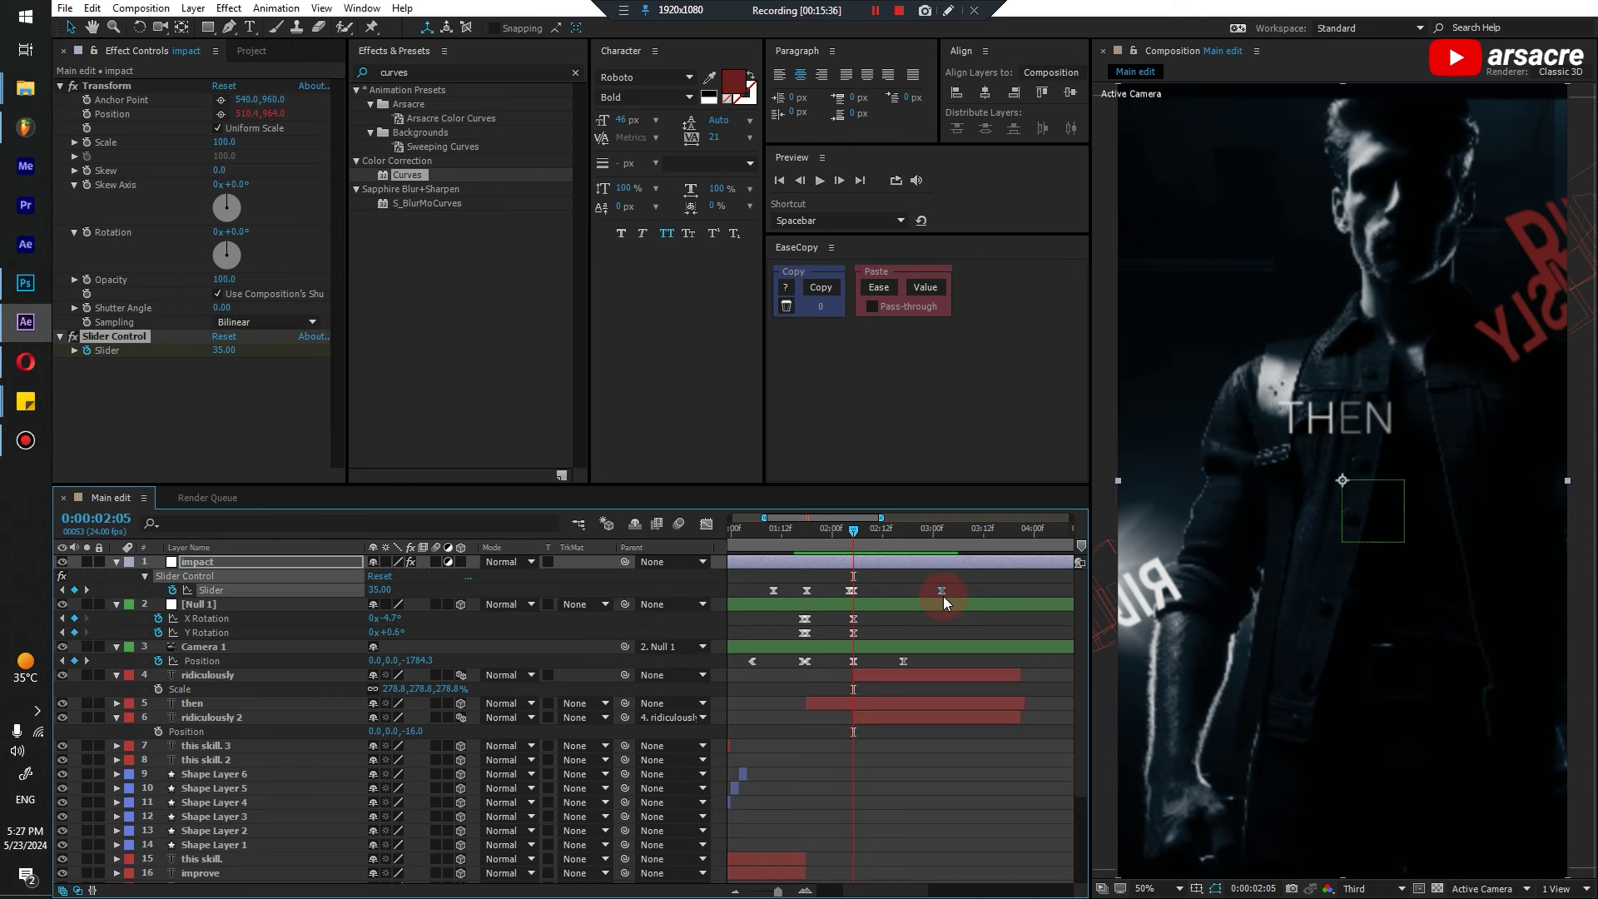
pyautogui.click(807, 536)
pyautogui.press('space')
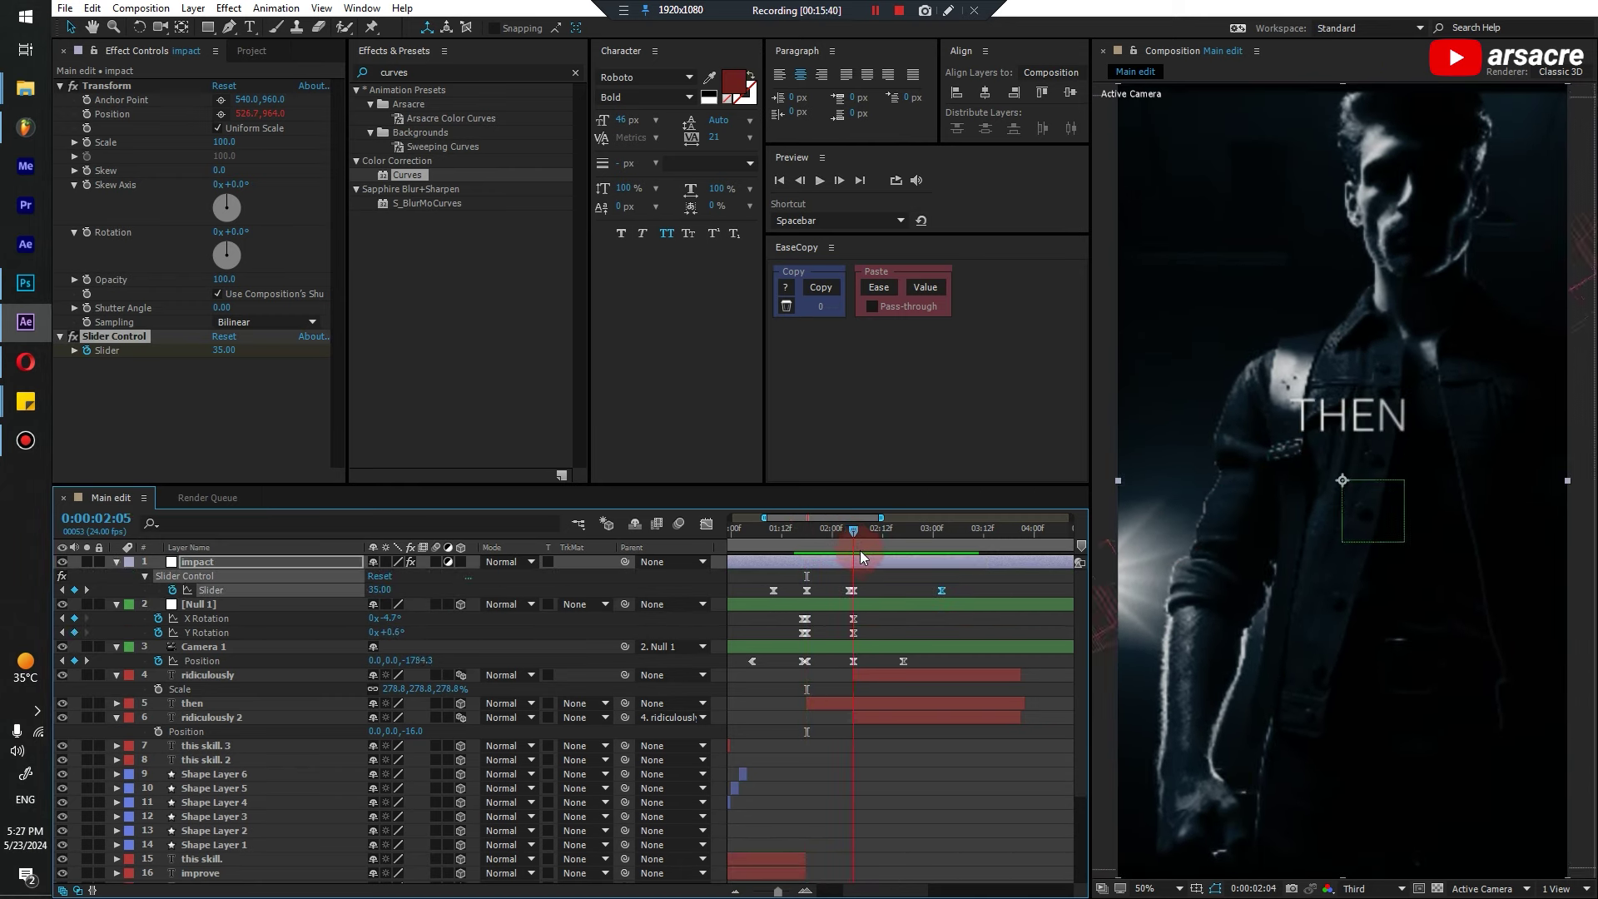
pyautogui.press('space')
# At 2:21, duplicate the then text layer, stack the copy above ridiculously, and raise it above the original THEN in the frame
pyautogui.moveTo(908, 543); pyautogui.dragTo(920, 556)
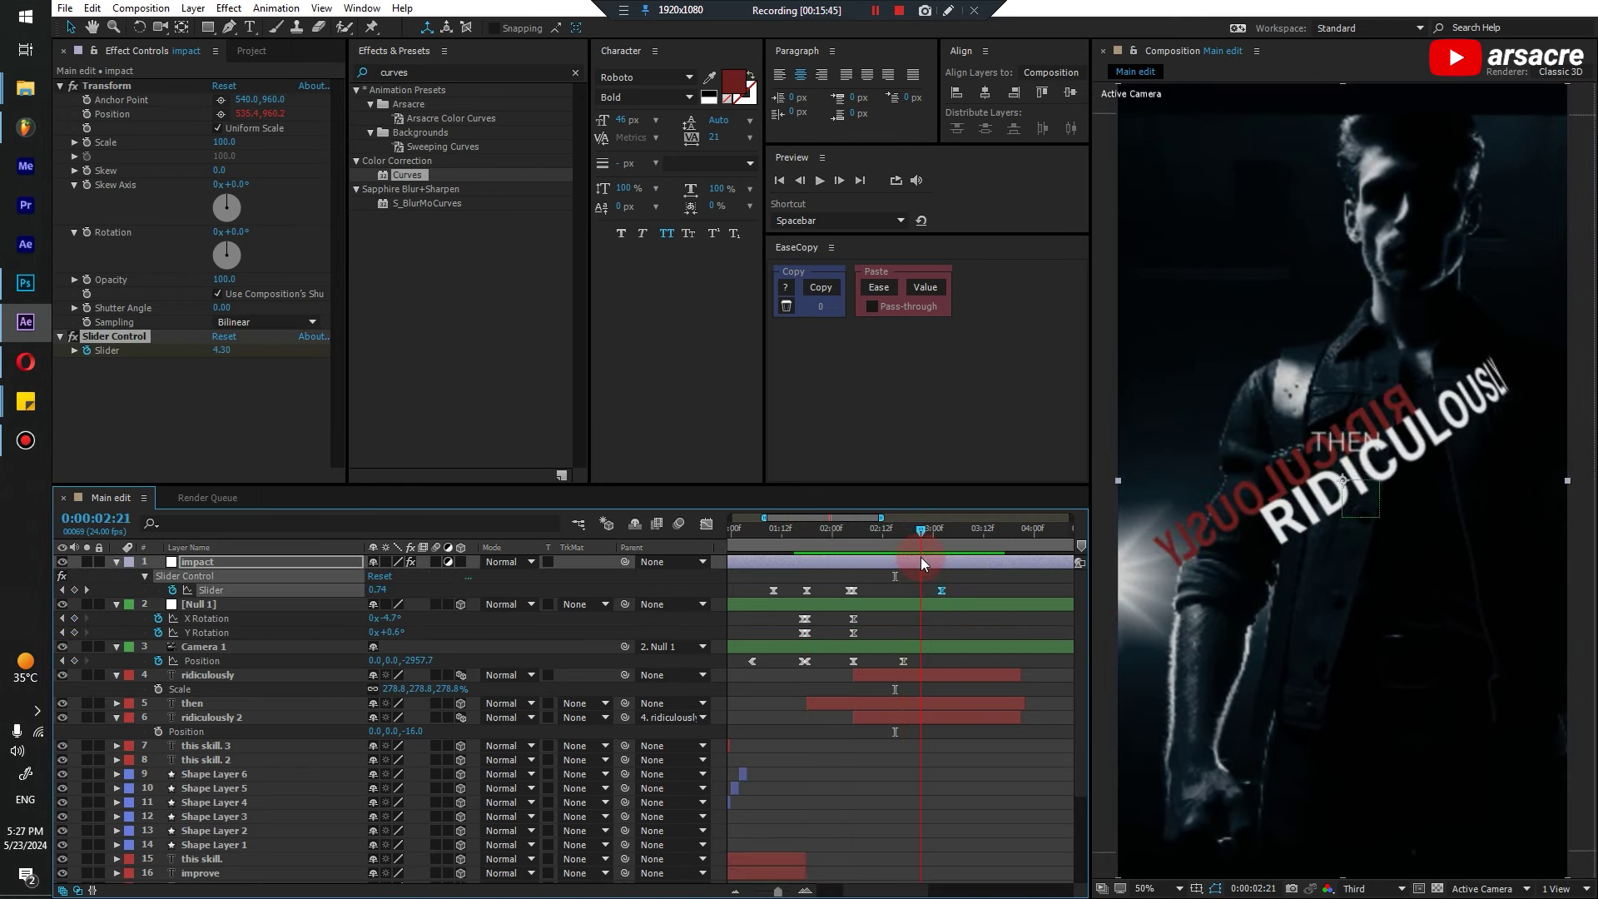
pyautogui.click(907, 674)
pyautogui.click(201, 704)
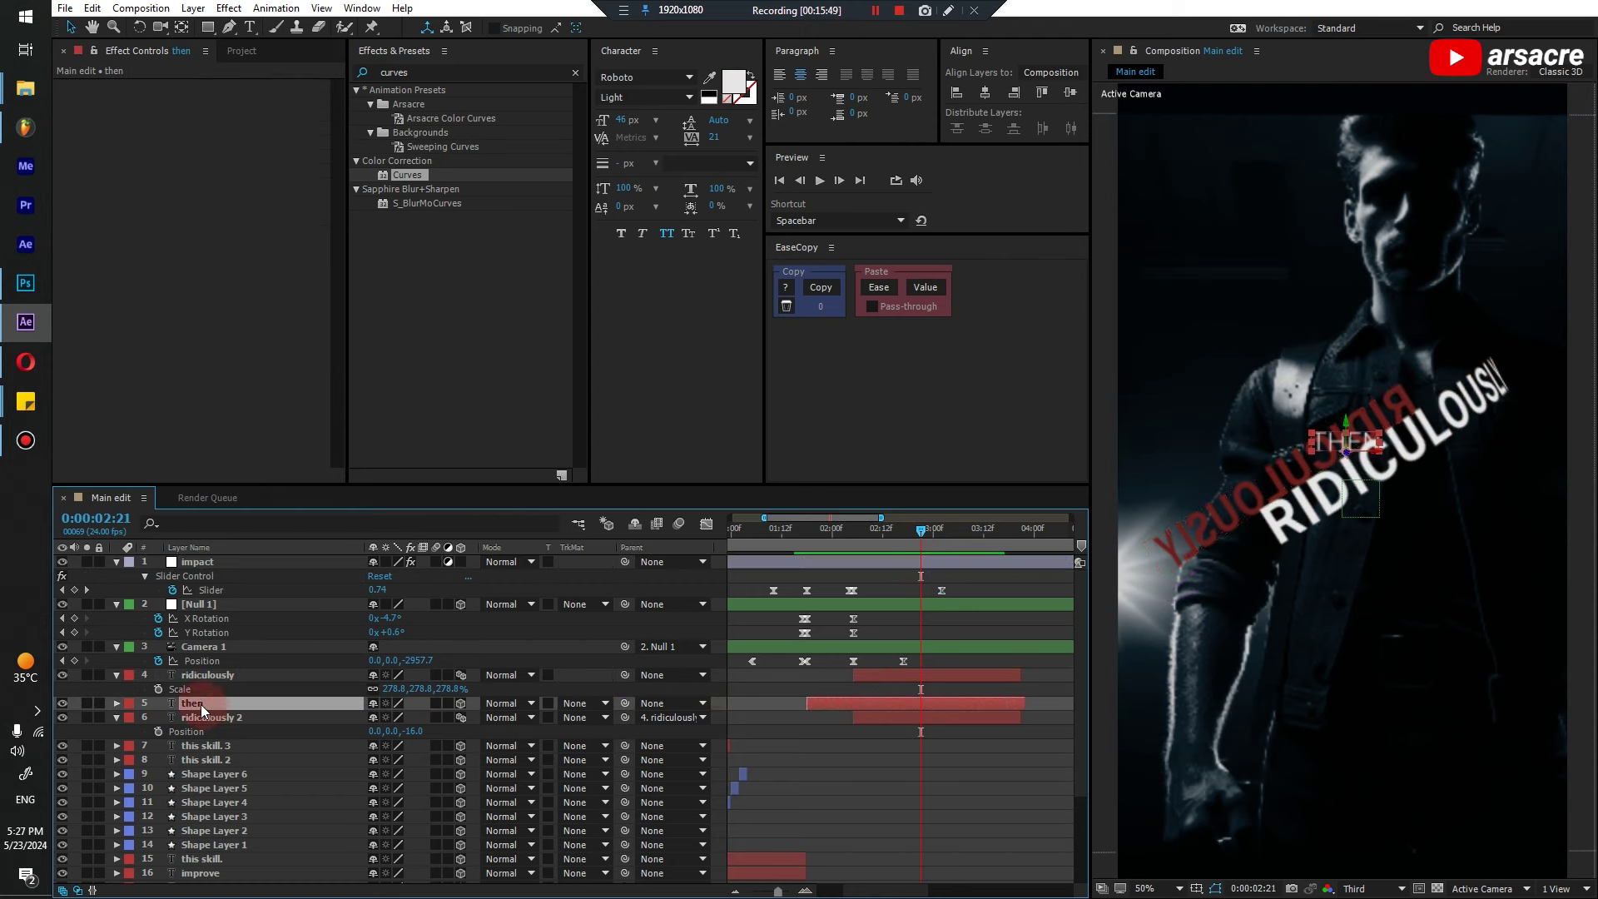
pyautogui.hotkey('ctrl', 'd')
pyautogui.moveTo(188, 704); pyautogui.dragTo(202, 674)
pyautogui.press('v')
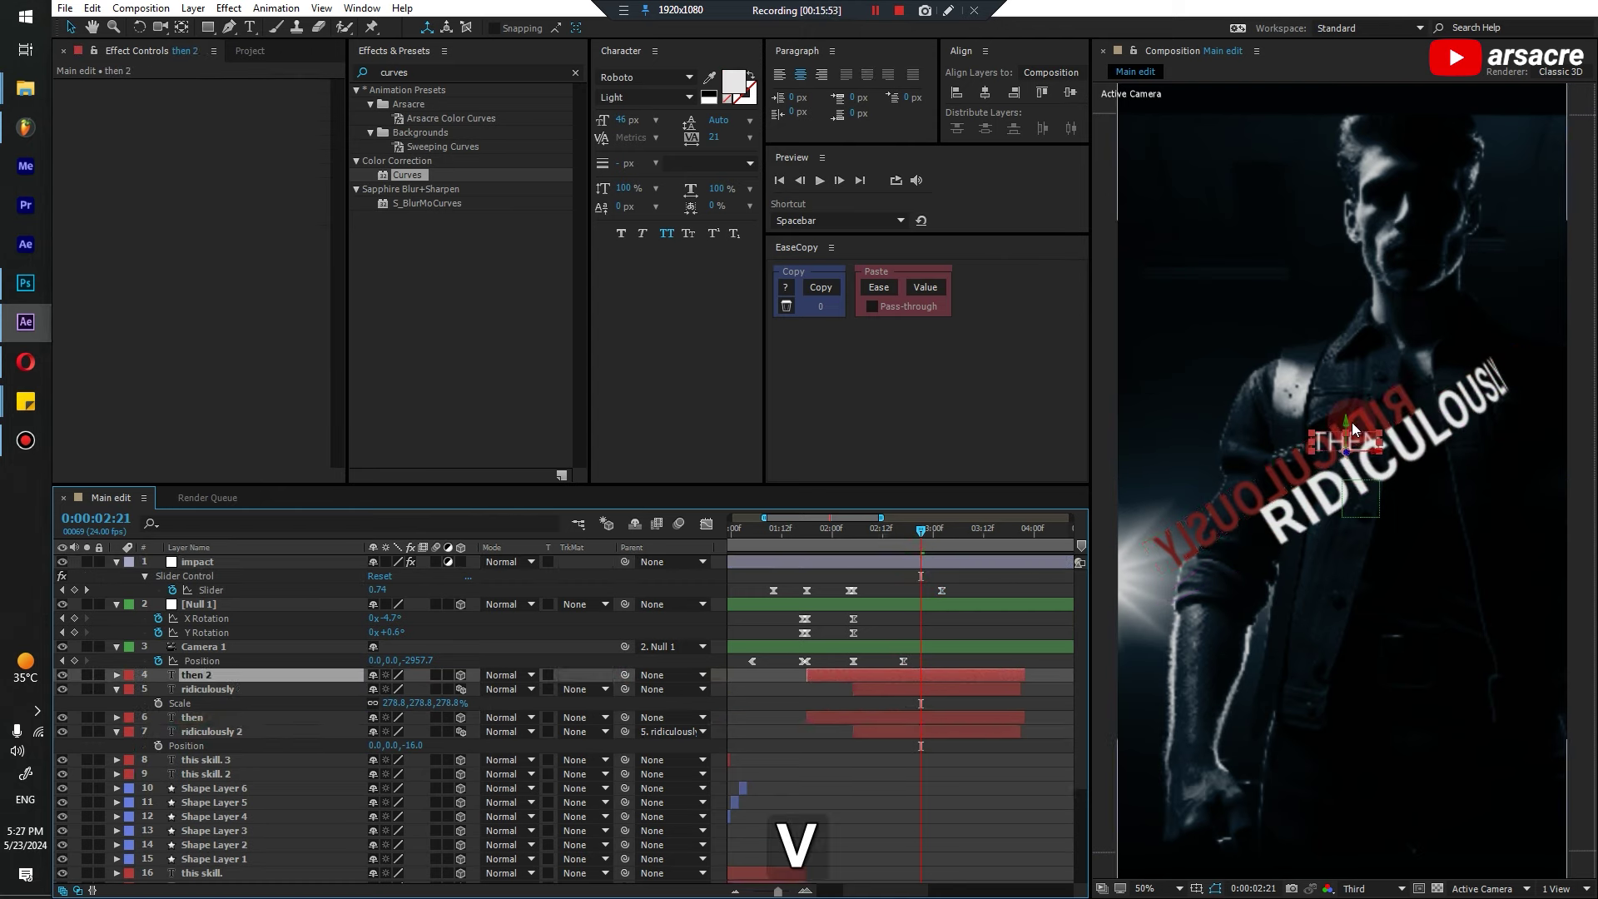
pyautogui.moveTo(1346, 421); pyautogui.dragTo(1344, 315)
# Replace the duplicated THEN text with "good at it"
pyautogui.hotkey('ctrl', 't')
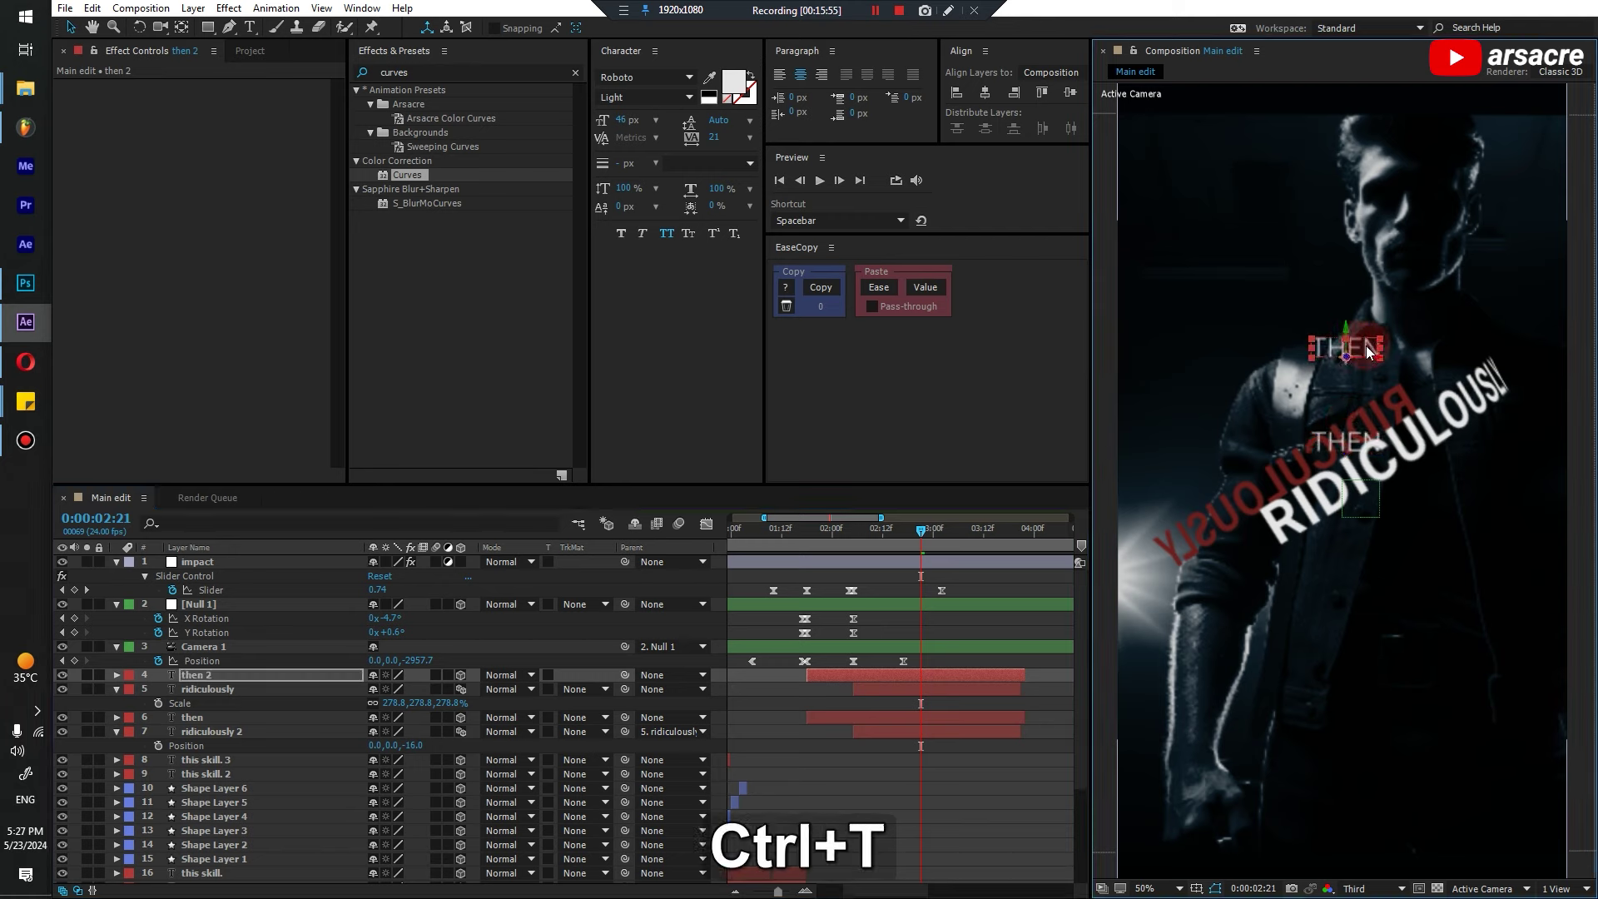
pyautogui.click(1366, 346)
pyautogui.hotkey('ctrl', 'a')
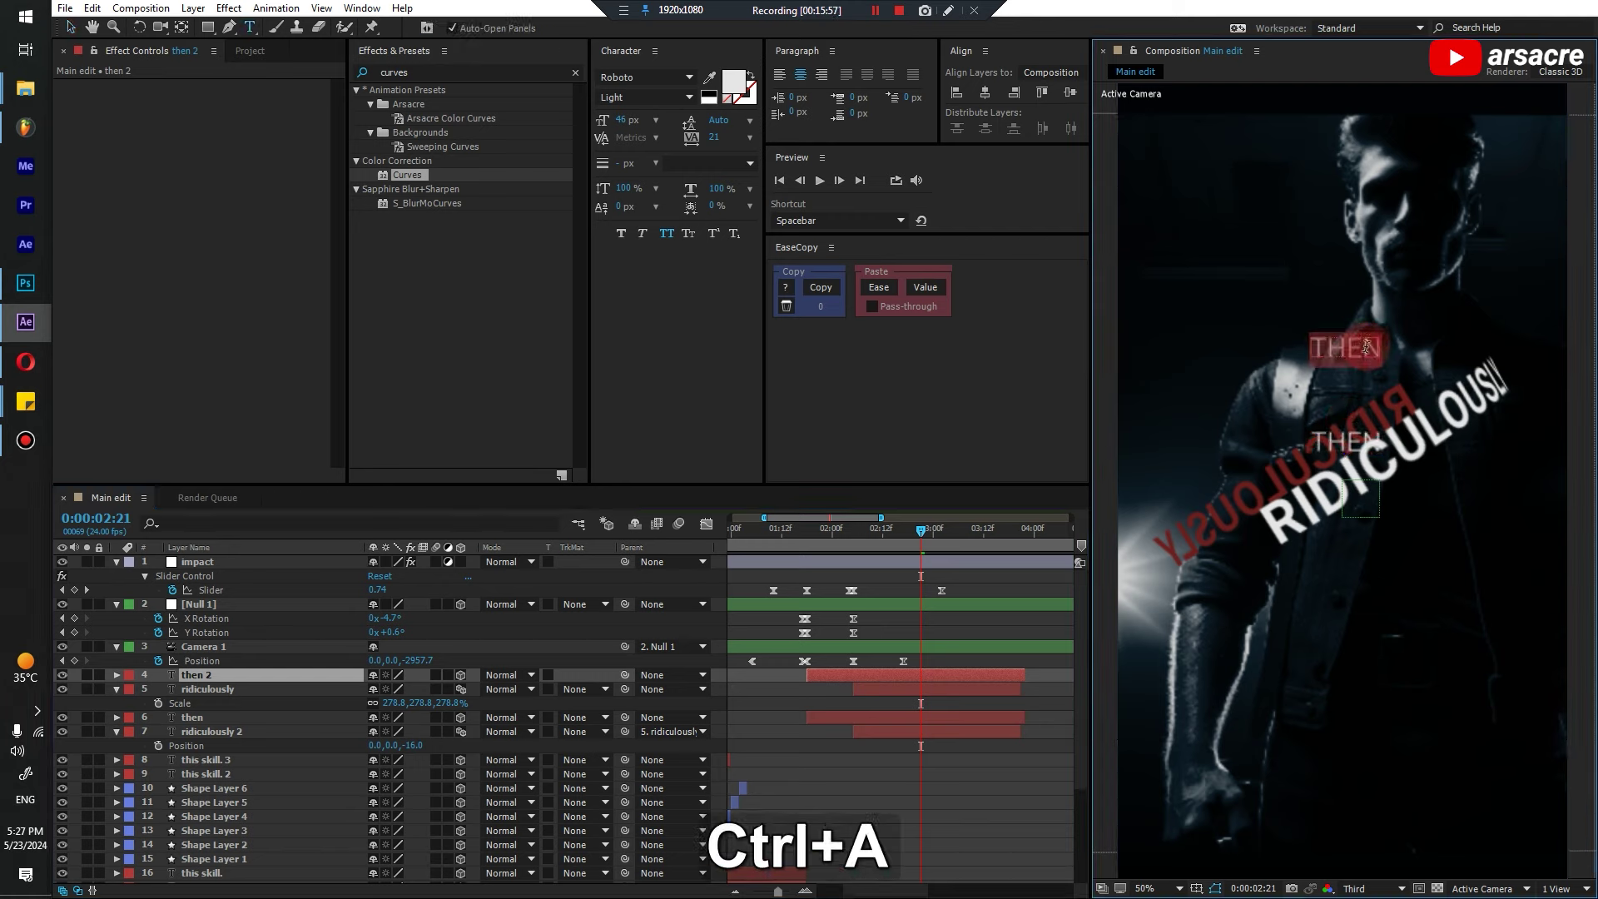
pyautogui.write('got')
pyautogui.press('BackSpace')
pyautogui.press('BackSpace')
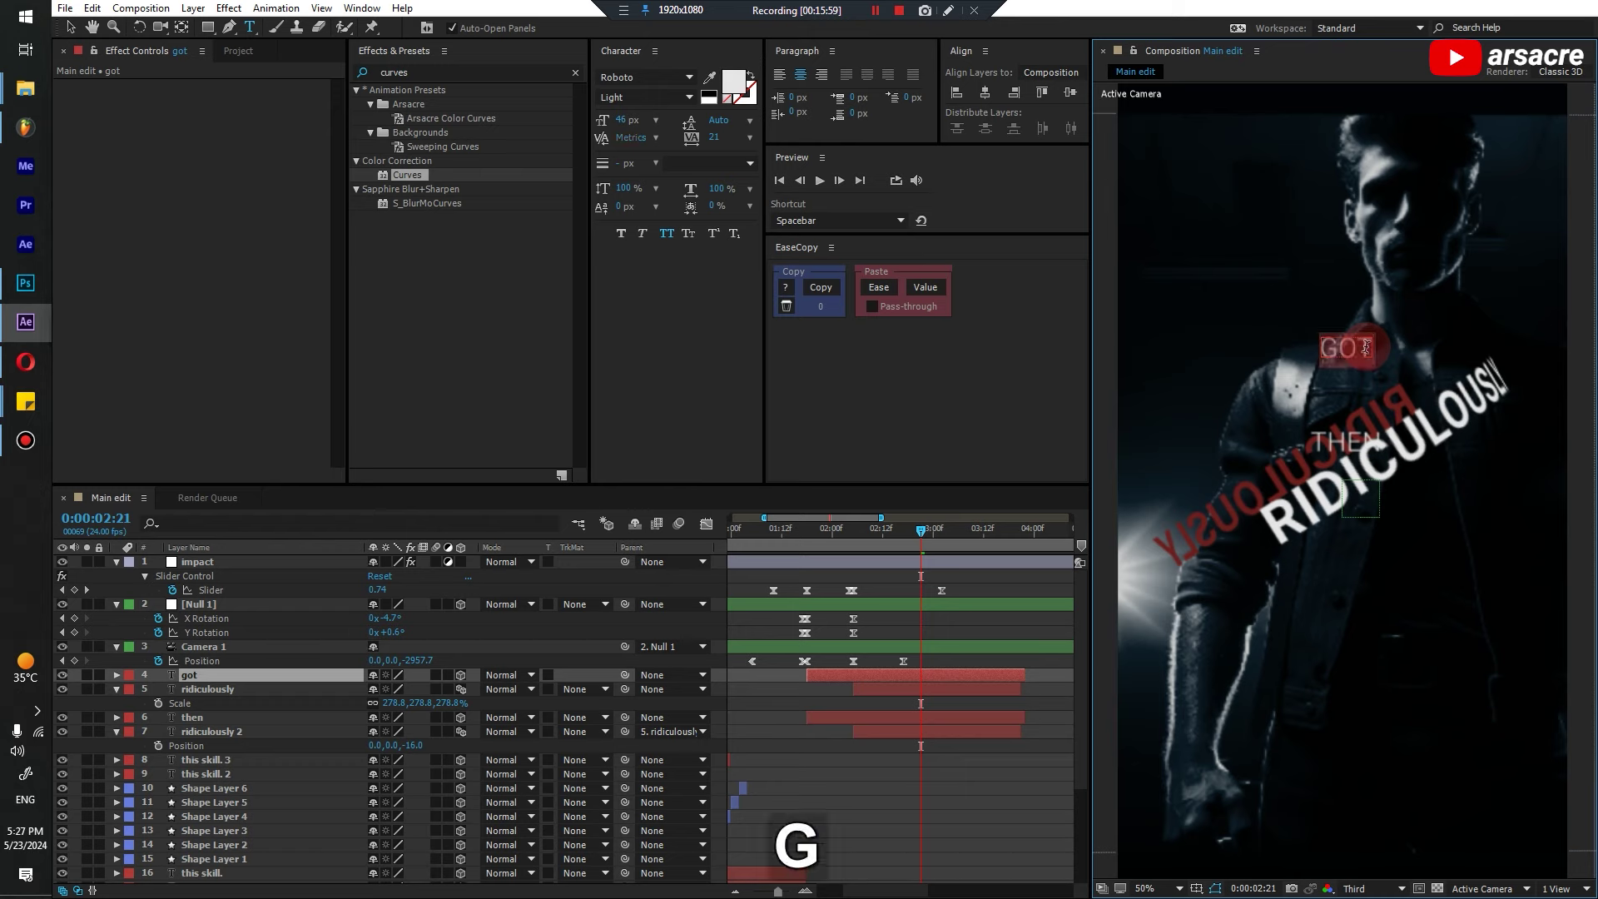
pyautogui.write('ood at i')
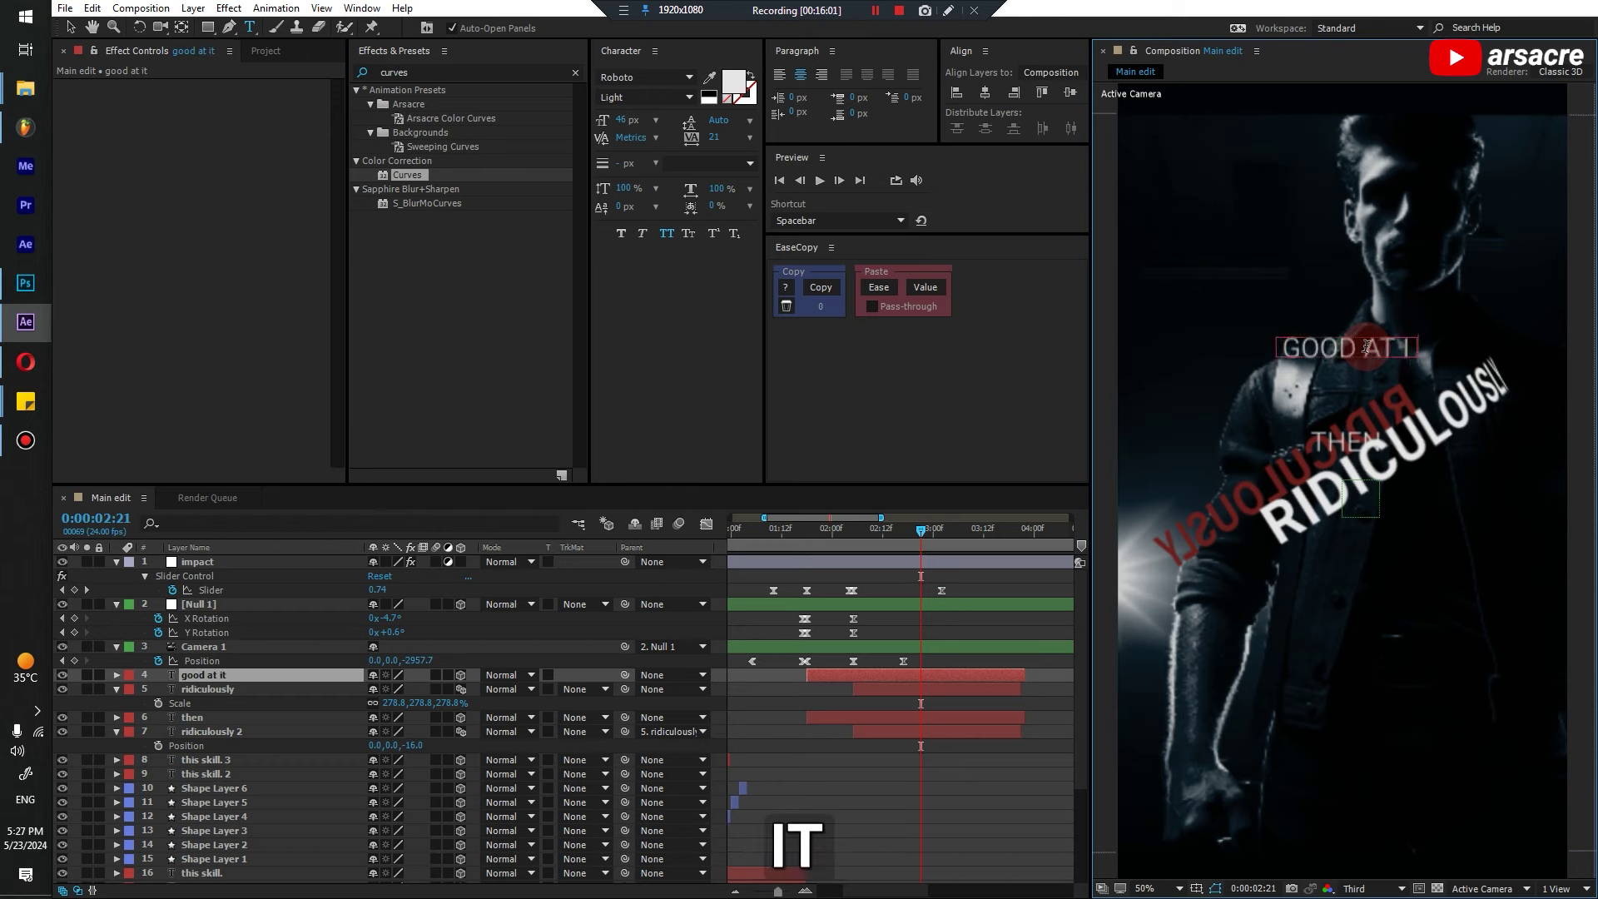
# Color only the word GOOD bright red FE2727 and set its font style to Roboto Black
pyautogui.press('Home')
pyautogui.press('shift')
pyautogui.press('Home')
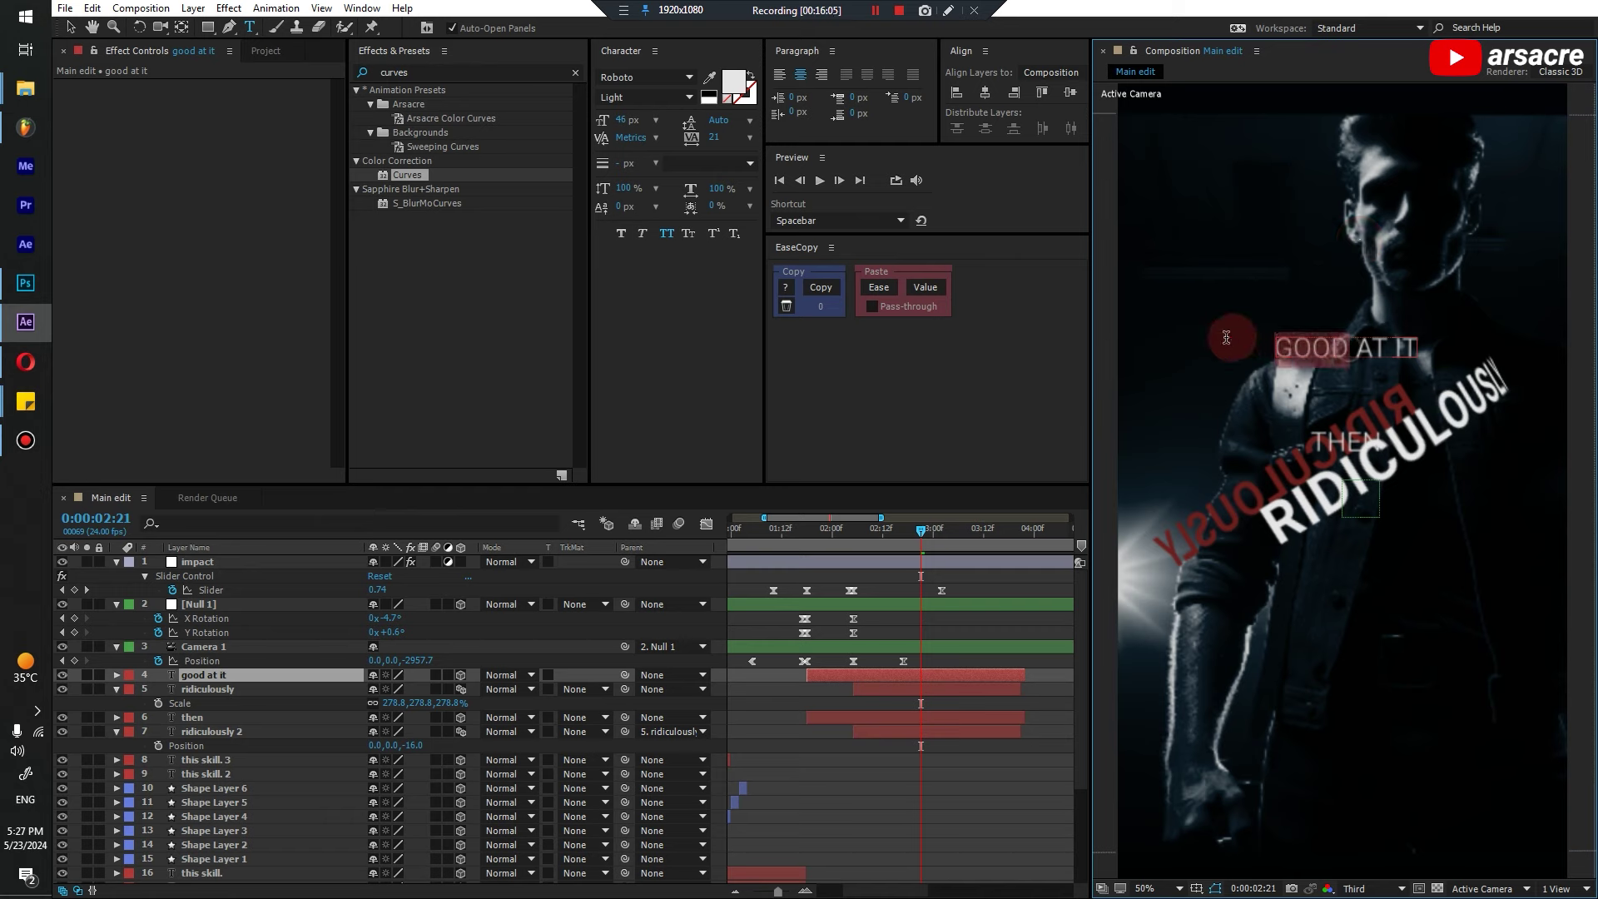
pyautogui.click(727, 92)
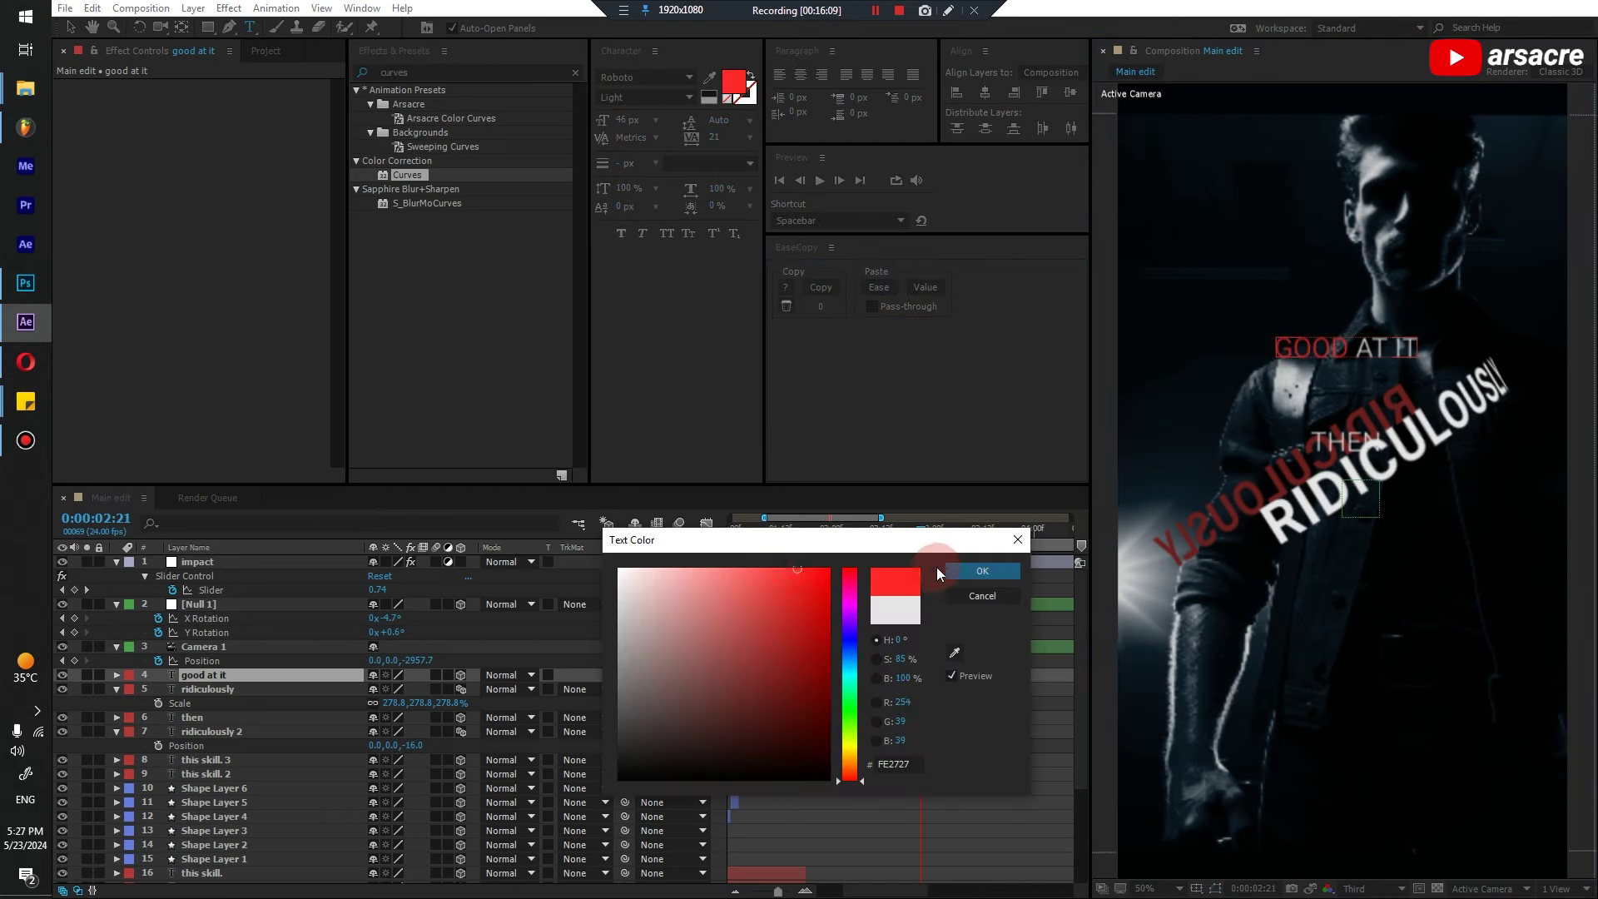
pyautogui.press('Return')
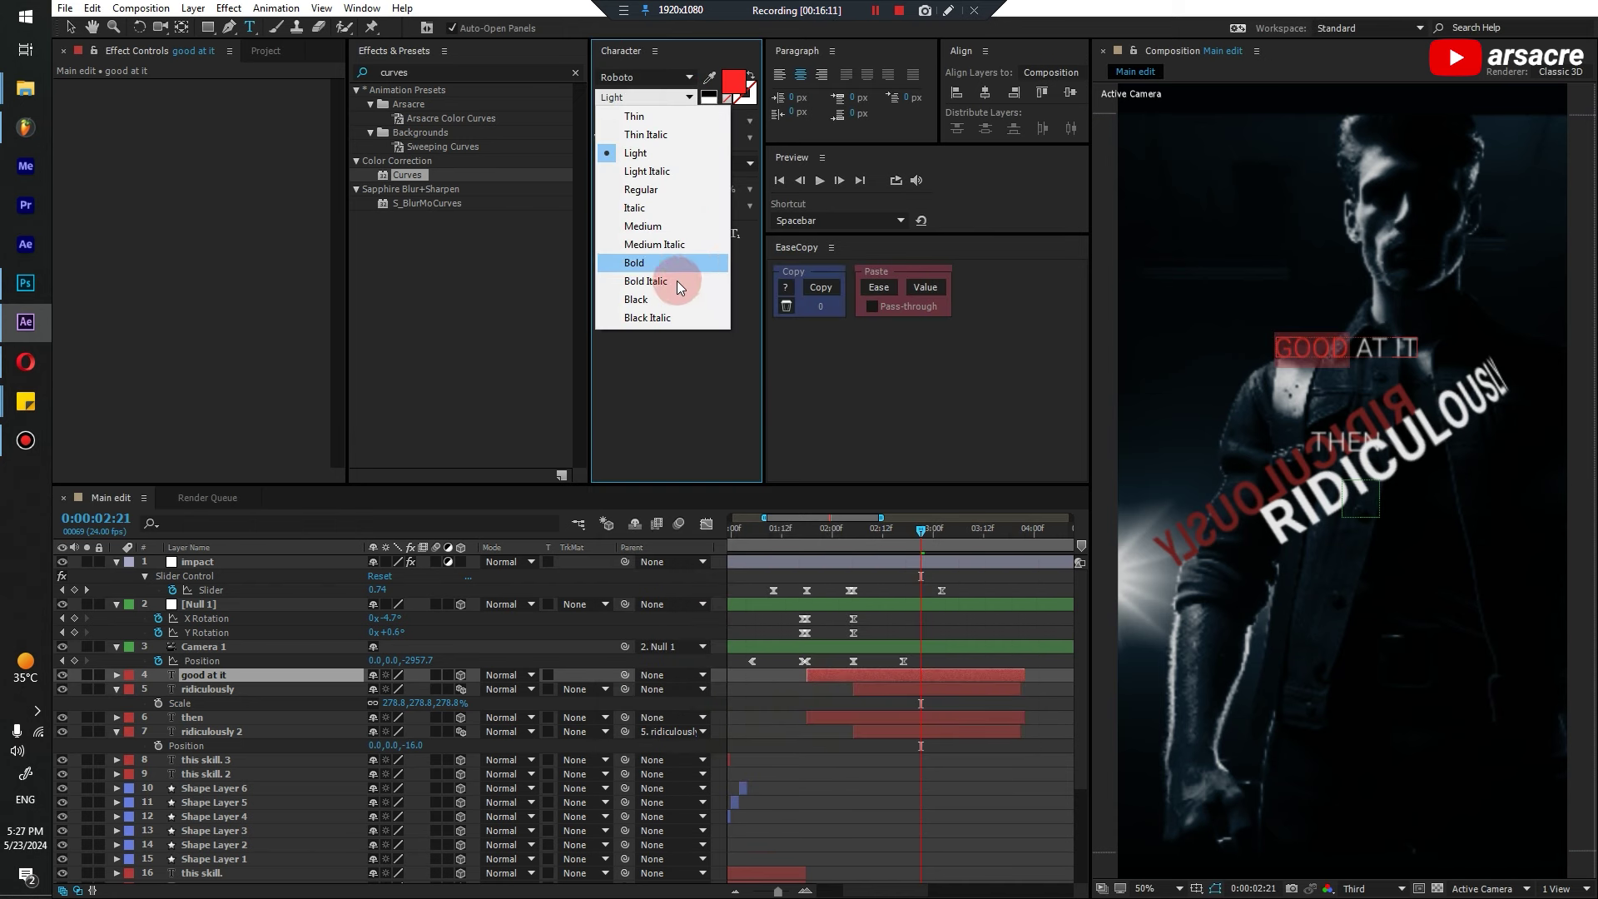
pyautogui.click(662, 303)
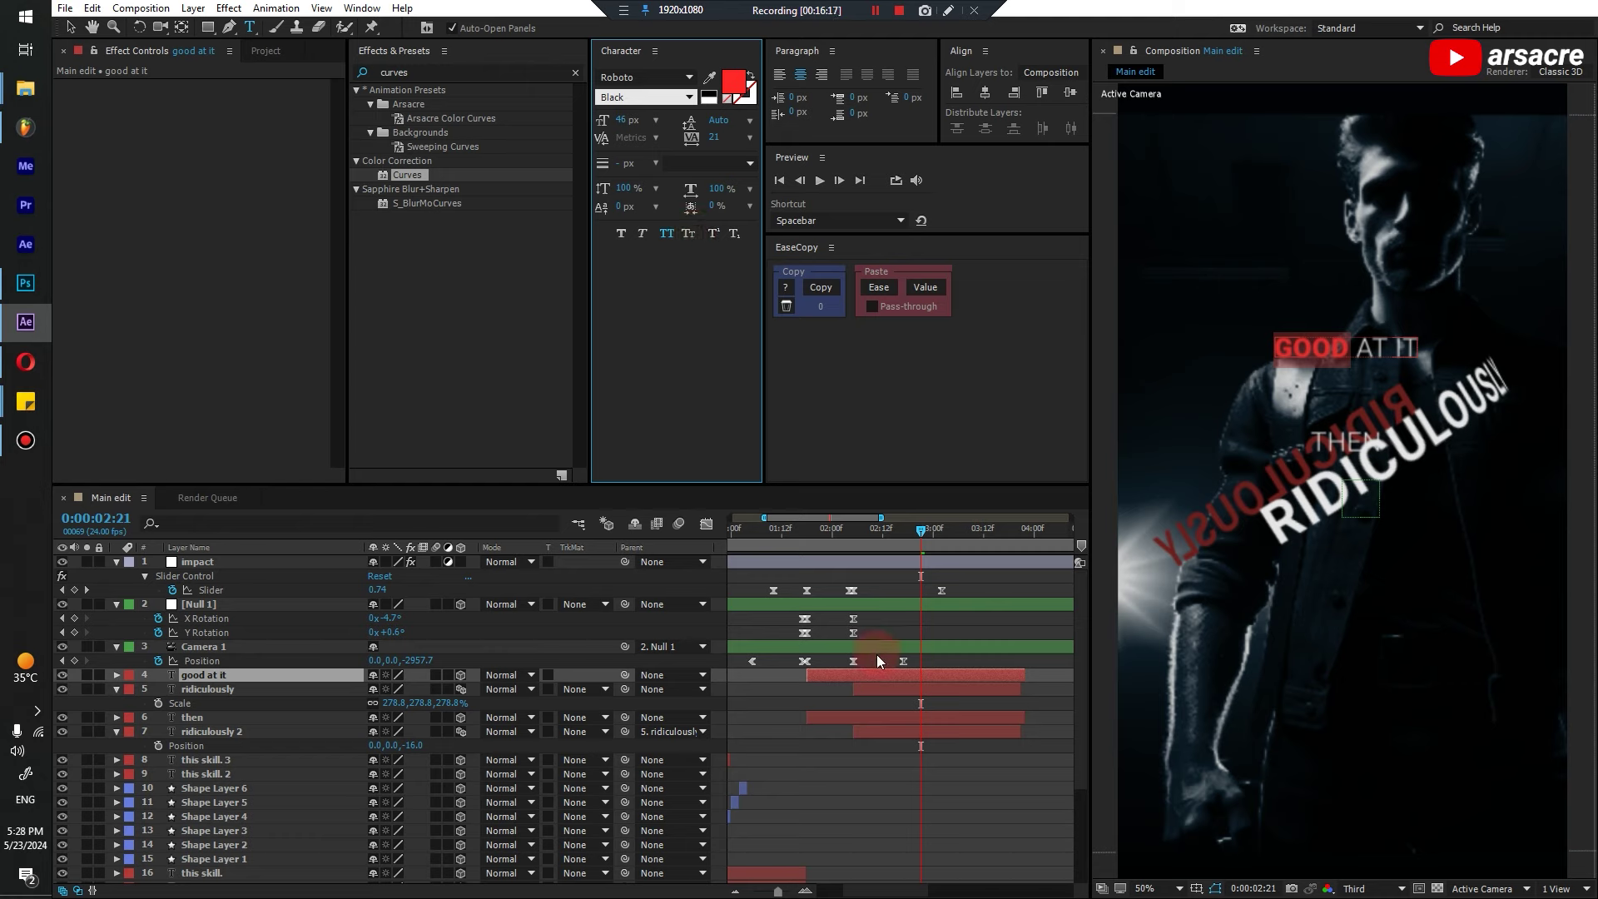
# Shift the good at it layer to start at 2:22 with its Range Selector Offset keyframes shown, and preview its reveal
pyautogui.press('[')
pyautogui.press('u')
pyautogui.moveTo(920, 545); pyautogui.dragTo(835, 555)
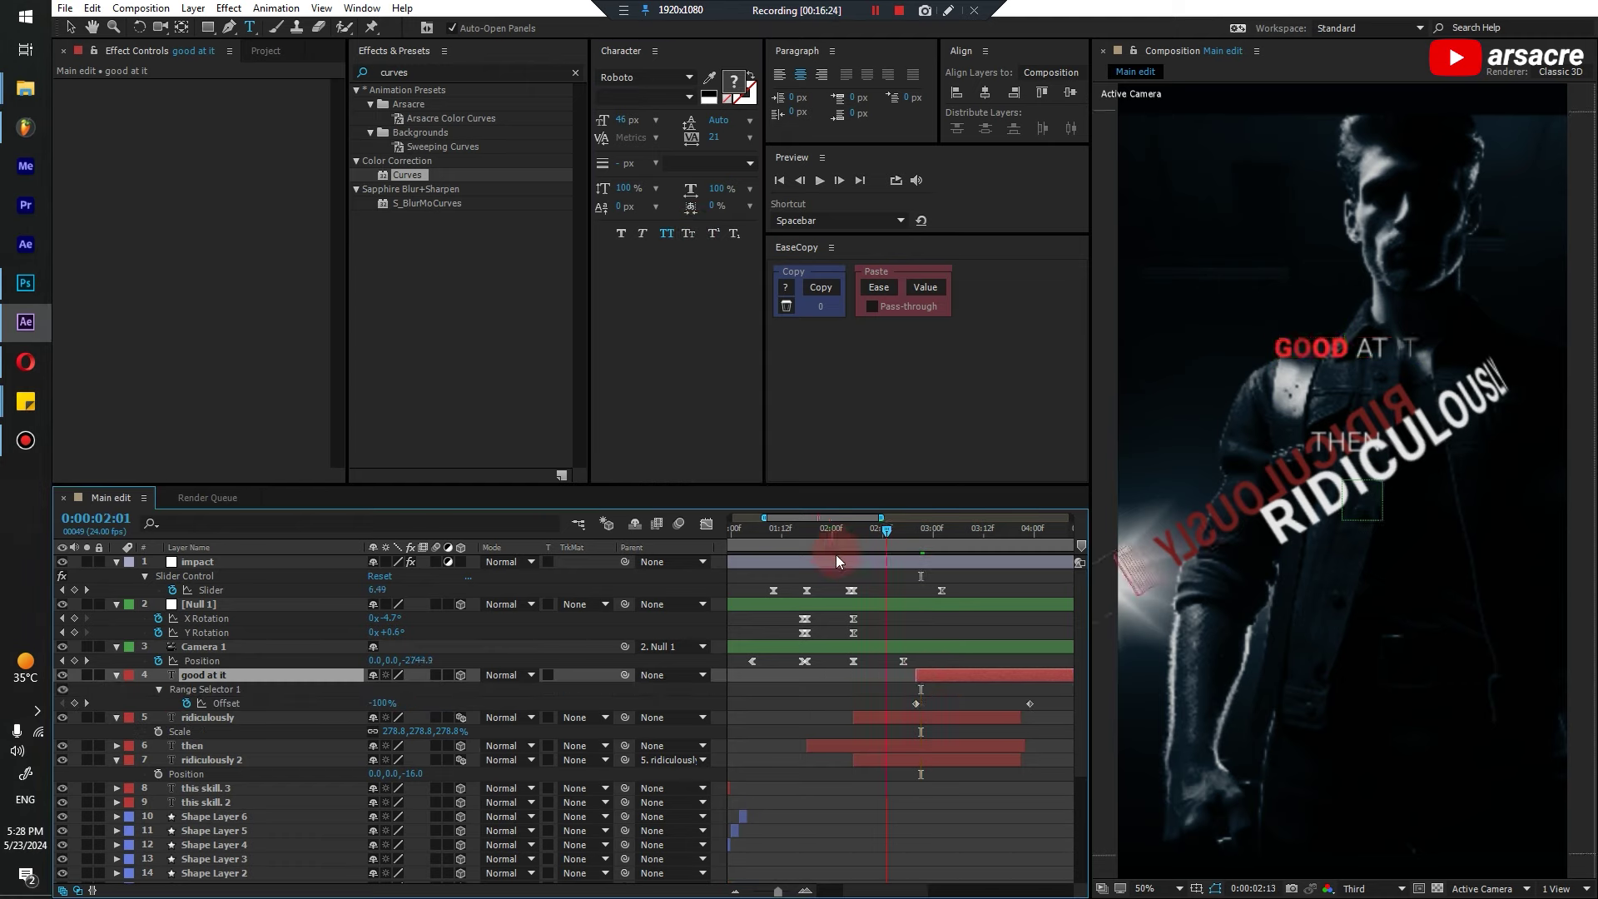
pyautogui.moveTo(927, 675); pyautogui.dragTo(936, 676)
pyautogui.press('space')
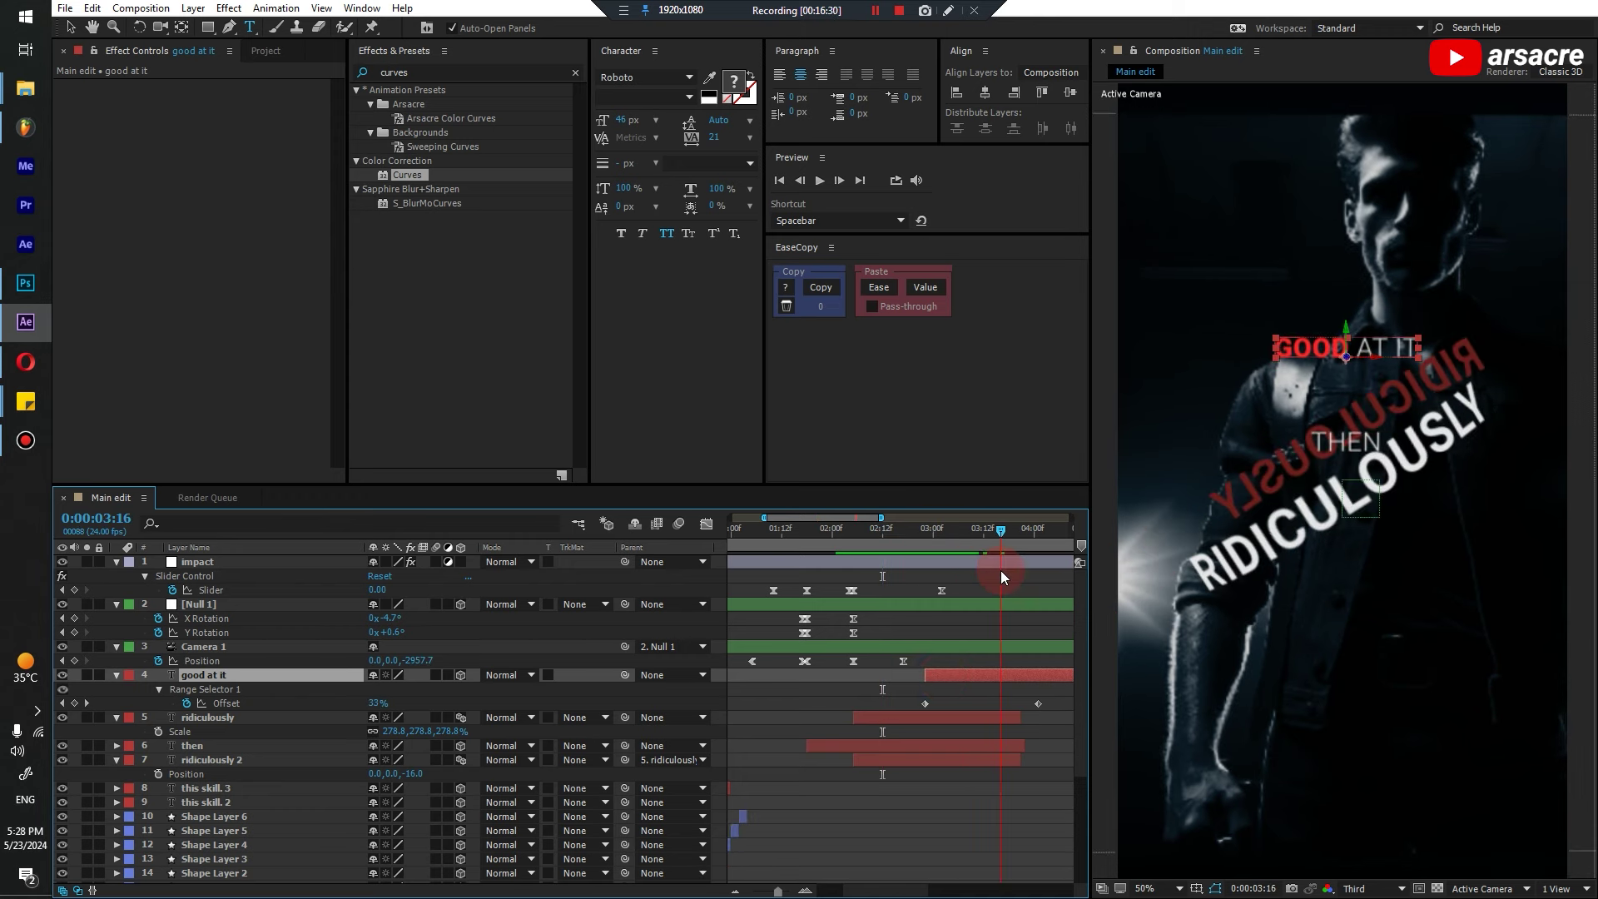
pyautogui.click(221, 652)
pyautogui.moveTo(403, 660); pyautogui.dragTo(566, 695)
pyautogui.click(398, 676)
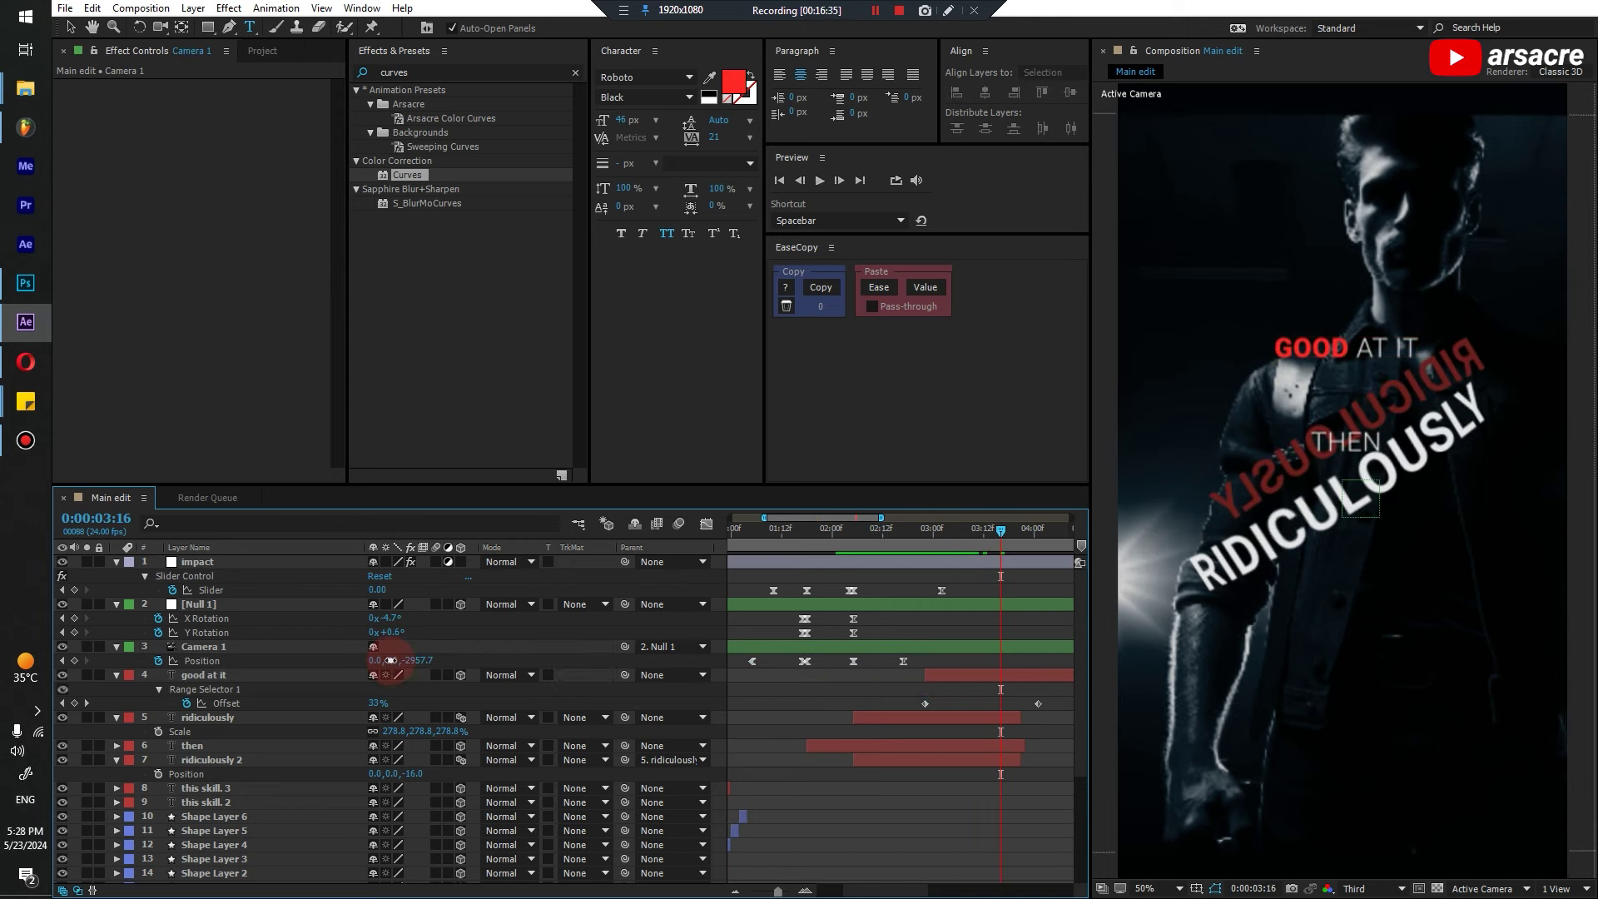
pyautogui.moveTo(390, 659); pyautogui.dragTo(283, 696)
pyautogui.press('space')
pyautogui.click(928, 532)
pyautogui.press('Delete')
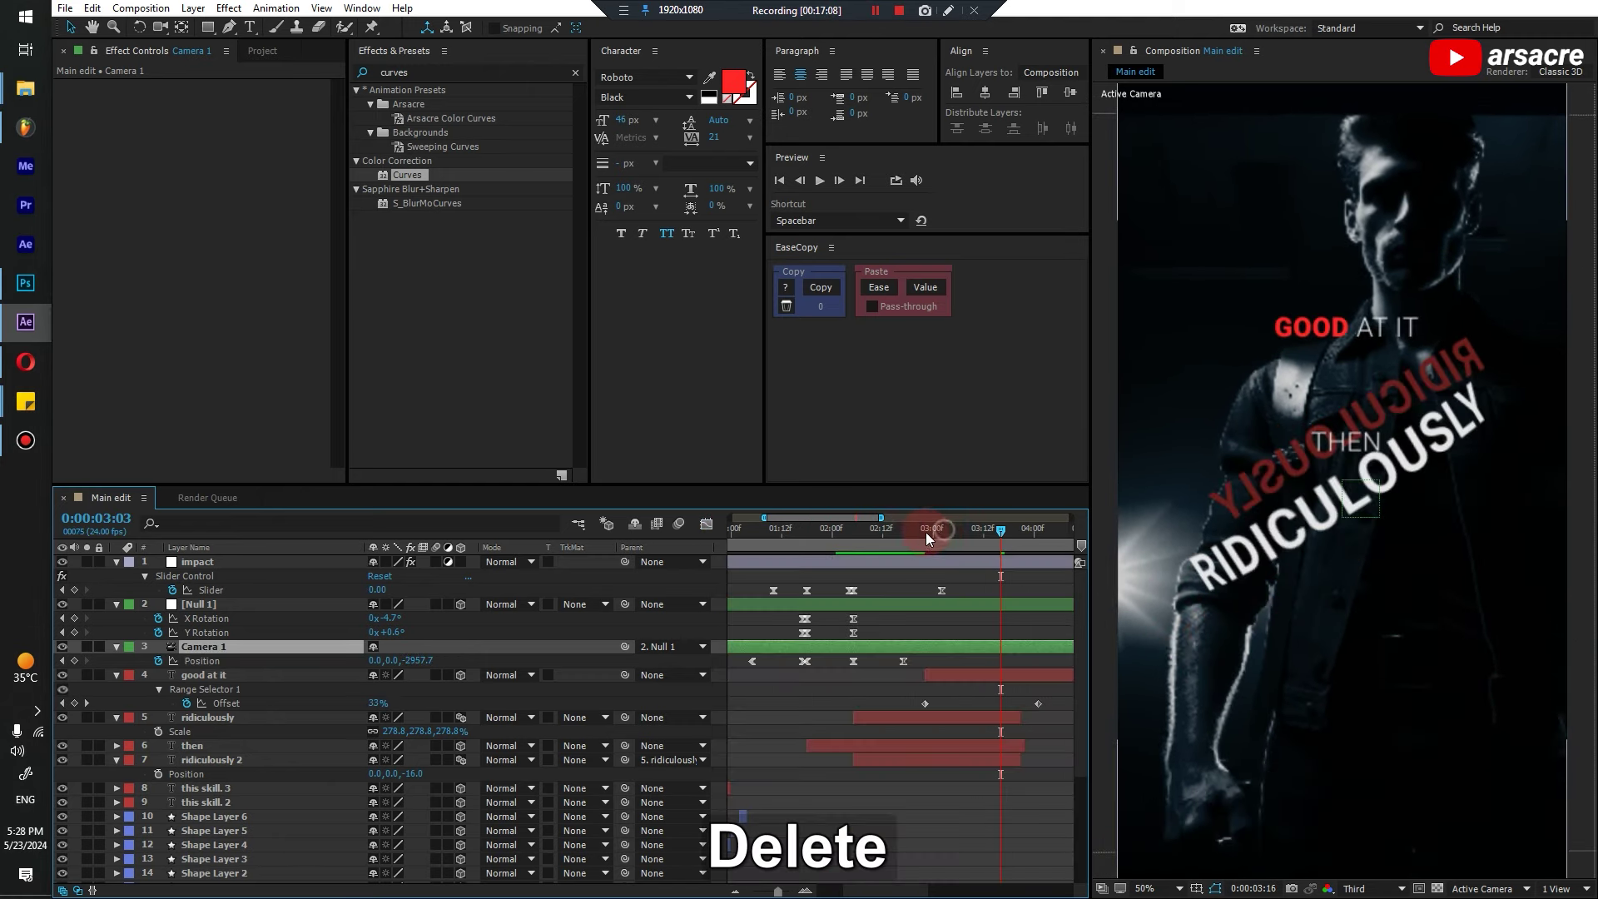
# At 3:06, move Camera 1 closer by keyframing its Z position at -2537.7
pyautogui.moveTo(928, 534); pyautogui.dragTo(957, 566)
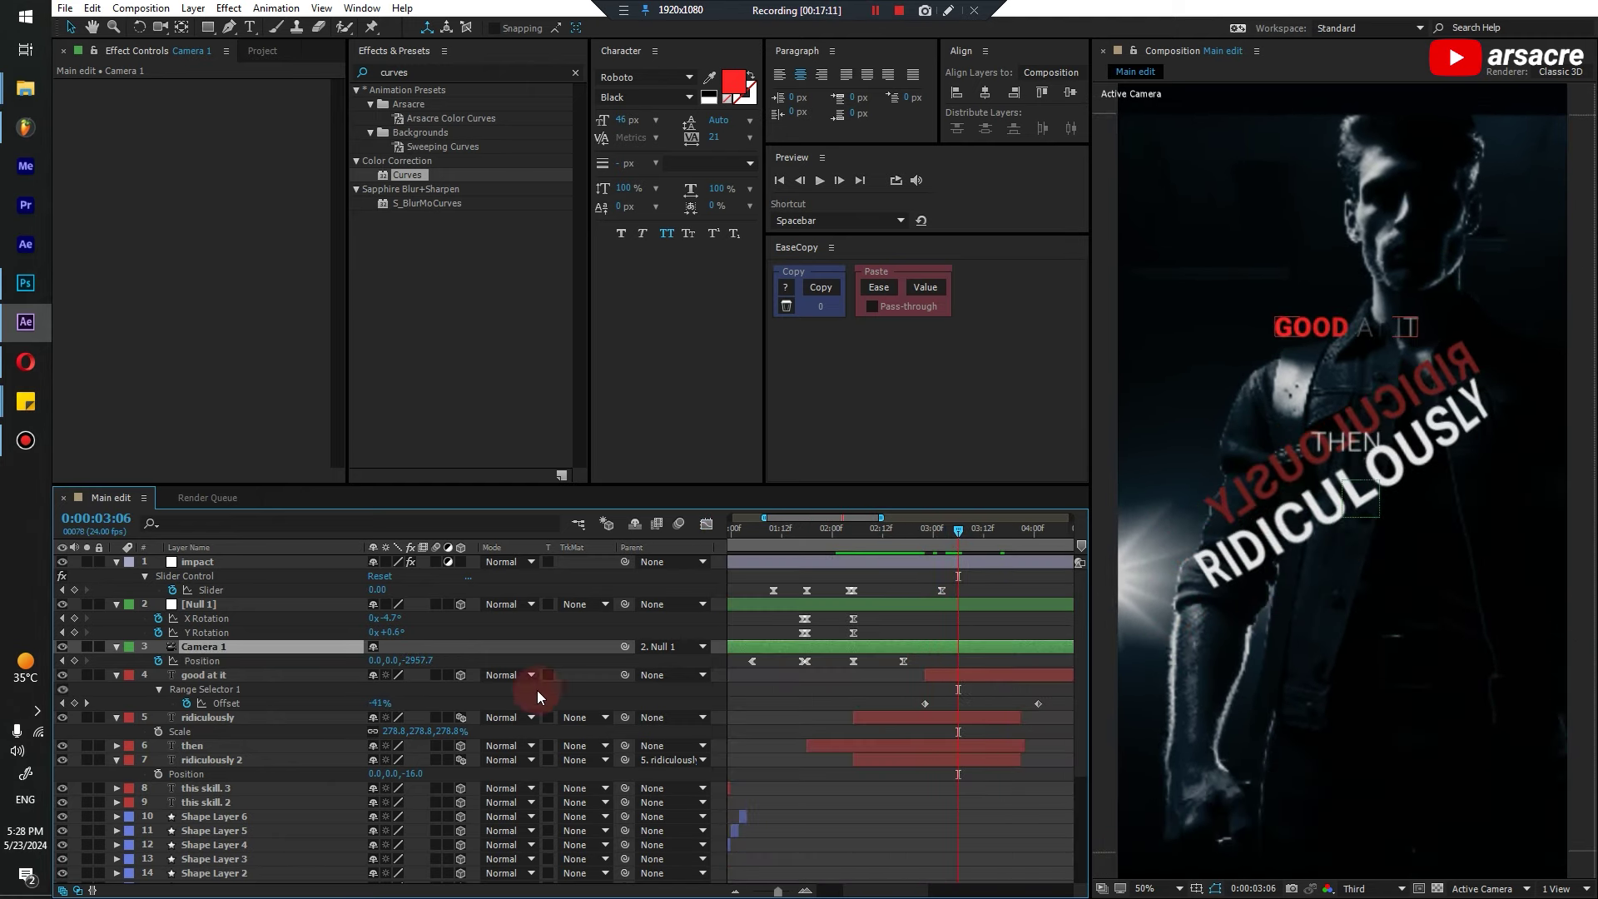
pyautogui.moveTo(420, 659); pyautogui.dragTo(641, 633)
pyautogui.hotkey('ctrl', 'z')
pyautogui.click(947, 677)
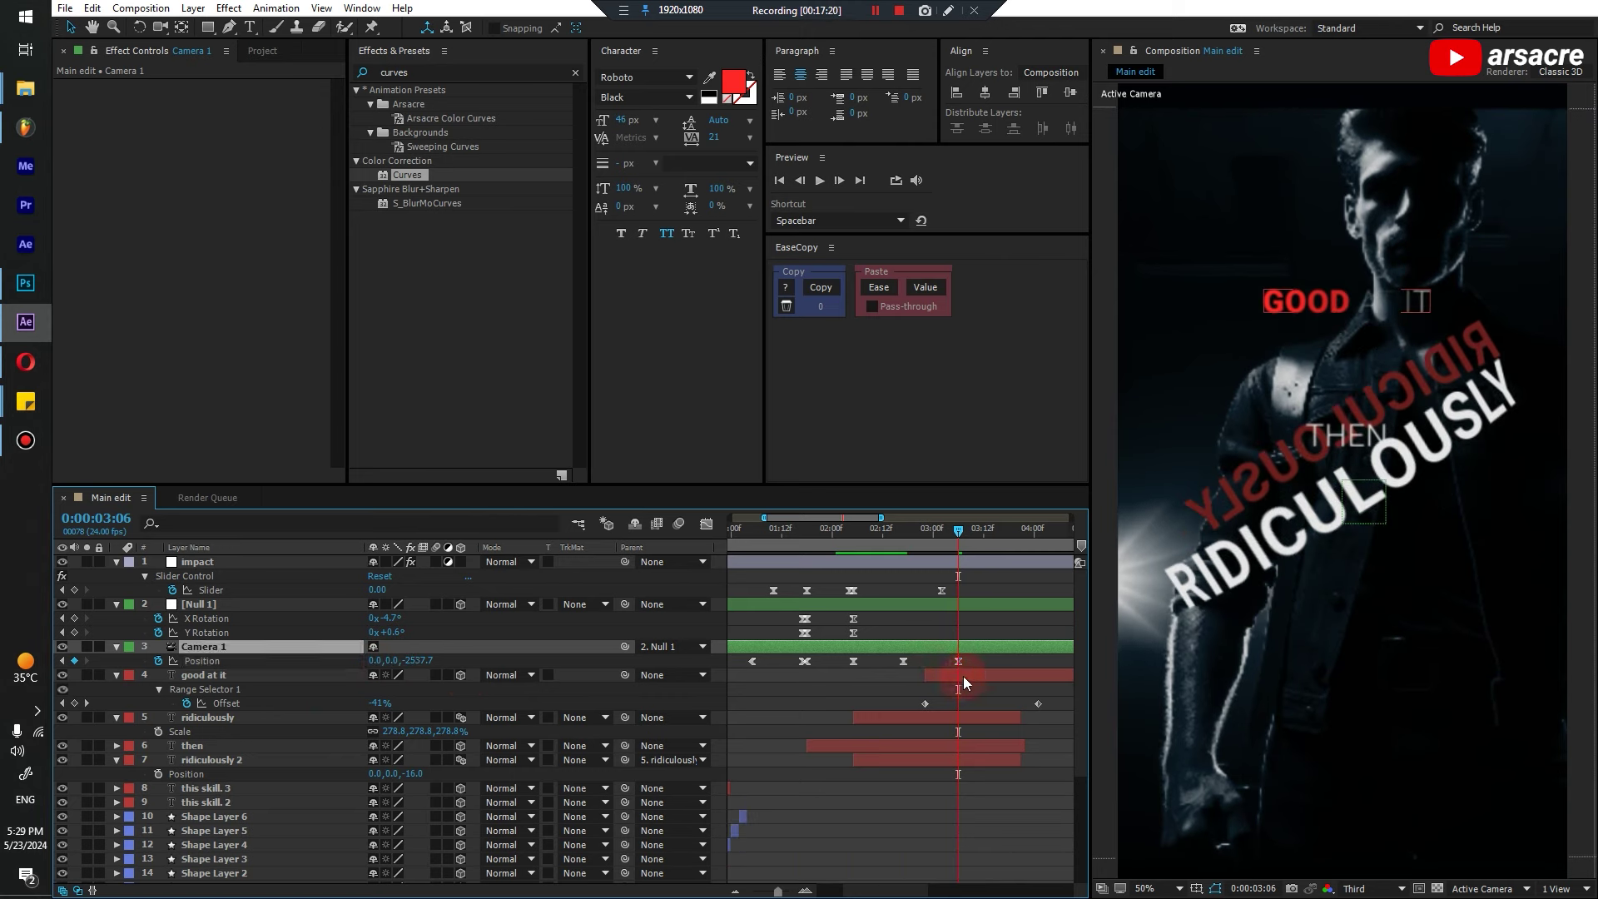
# Tilt the good at it text parallel to the slanted ridiculously text and move it down and left beside the red back copy
pyautogui.press('w')
pyautogui.hotkey('ctrl', 'z')
pyautogui.moveTo(1304, 302); pyautogui.dragTo(1273, 418)
pyautogui.press('v')
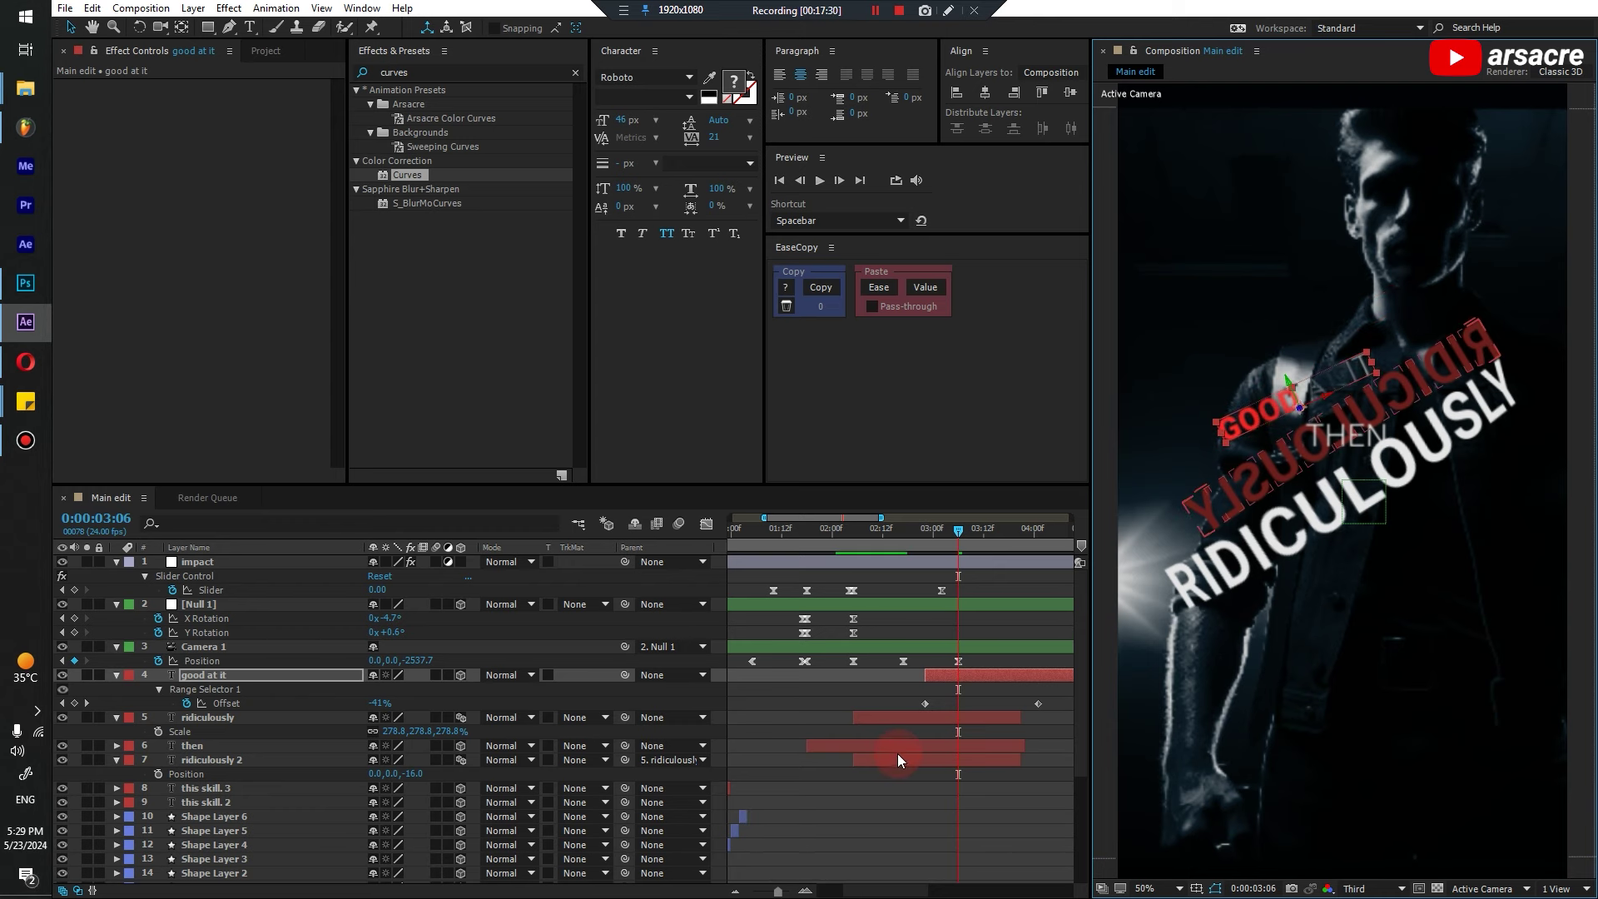
# Move the photo 2 background leftward so the man stands more centrally behind the text, and preview the section
pyautogui.scroll(-4, 897, 759)
pyautogui.click(870, 832)
pyautogui.press('v')
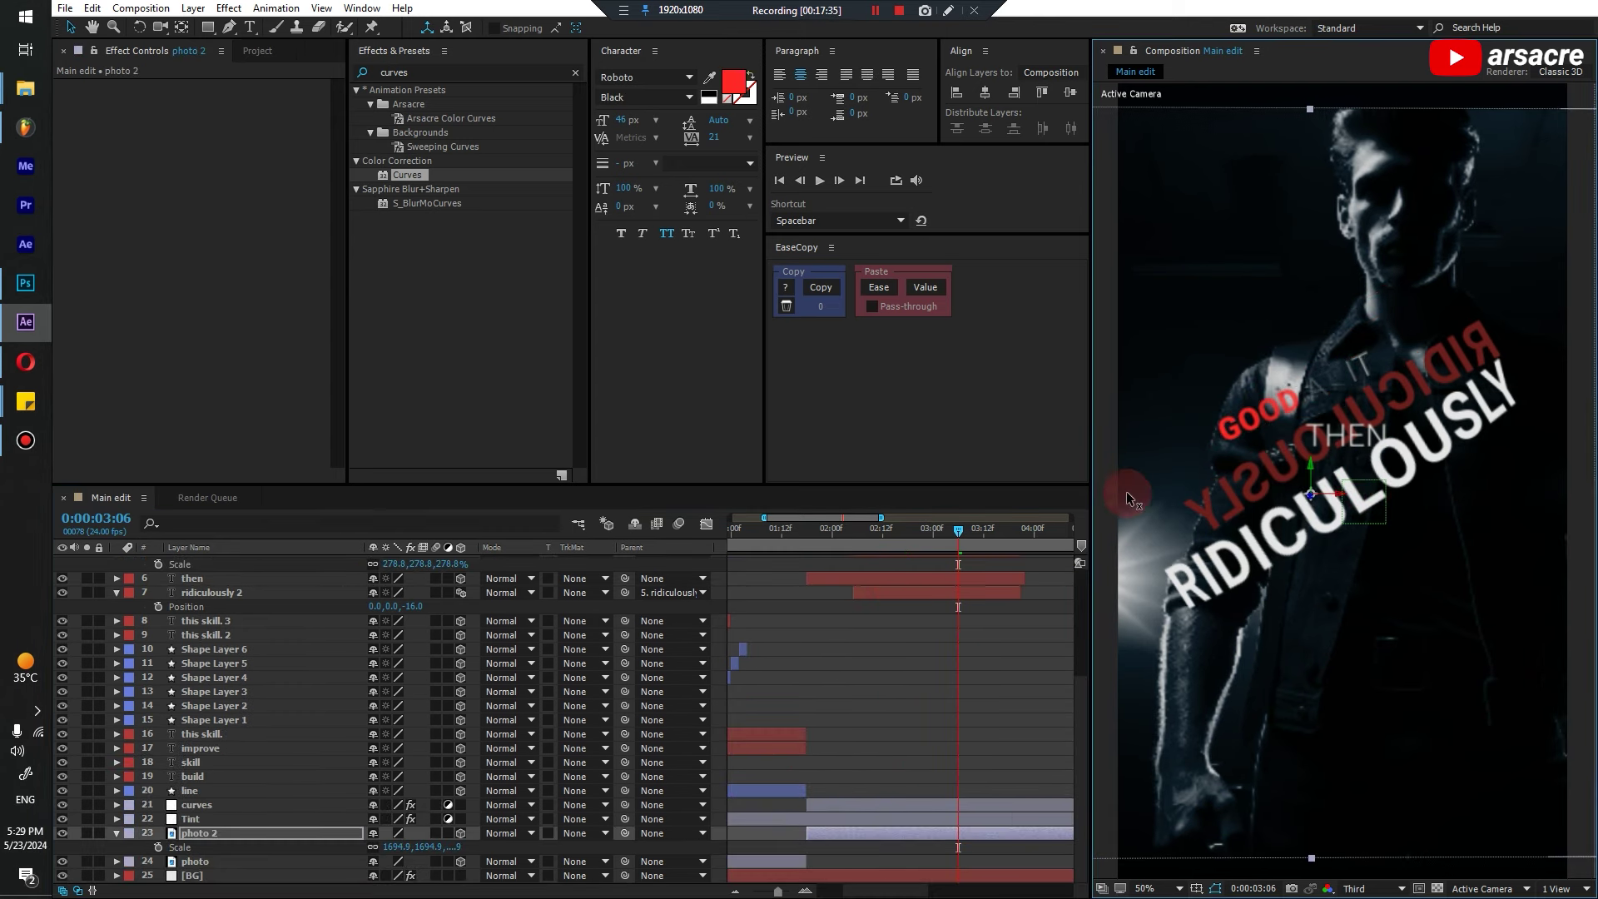
pyautogui.press('space')
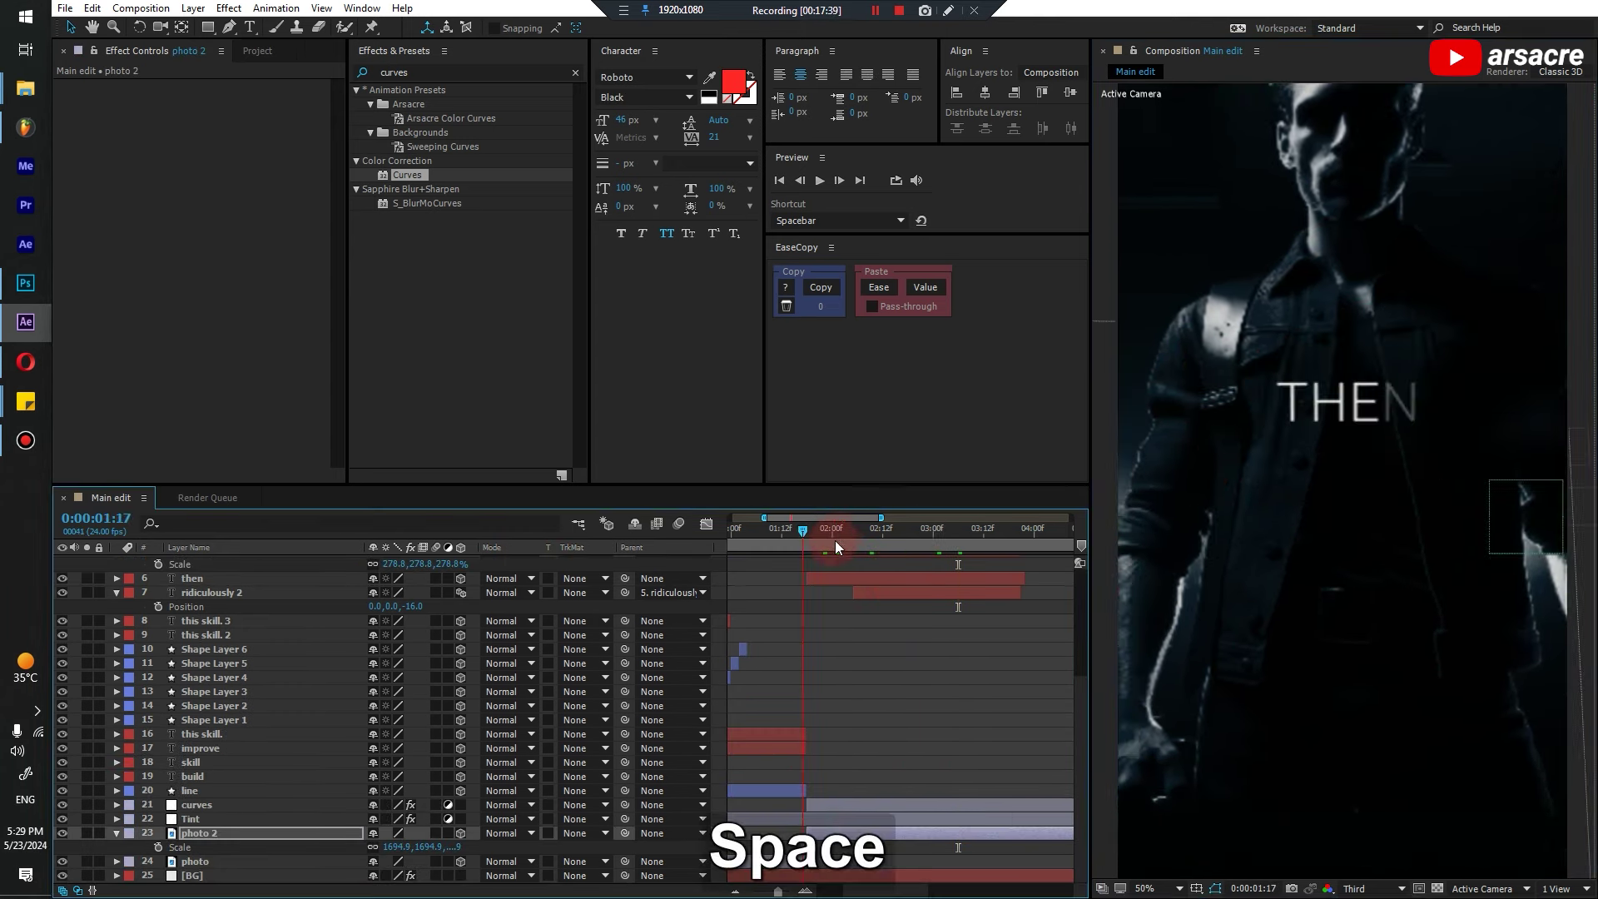
pyautogui.scroll(5, 882, 537)
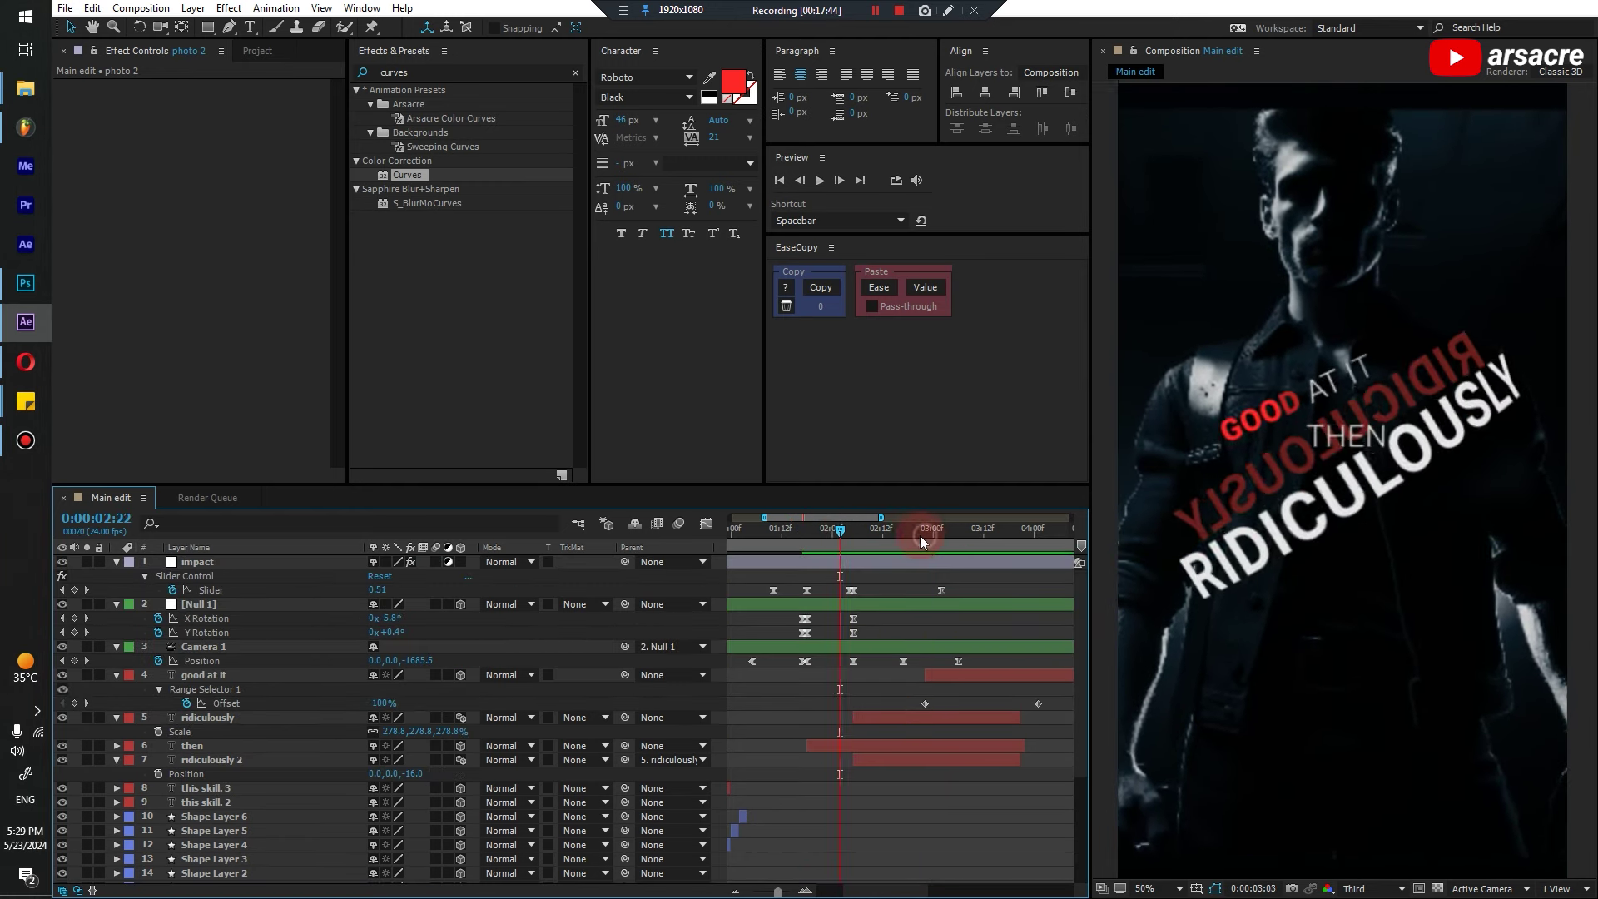
# At 3:06, keyframe Null 1's Y Rotation at 11.9°, and move that keyframe later to about 3:17
pyautogui.moveTo(921, 541); pyautogui.dragTo(940, 551)
pyautogui.moveTo(395, 632); pyautogui.dragTo(516, 638)
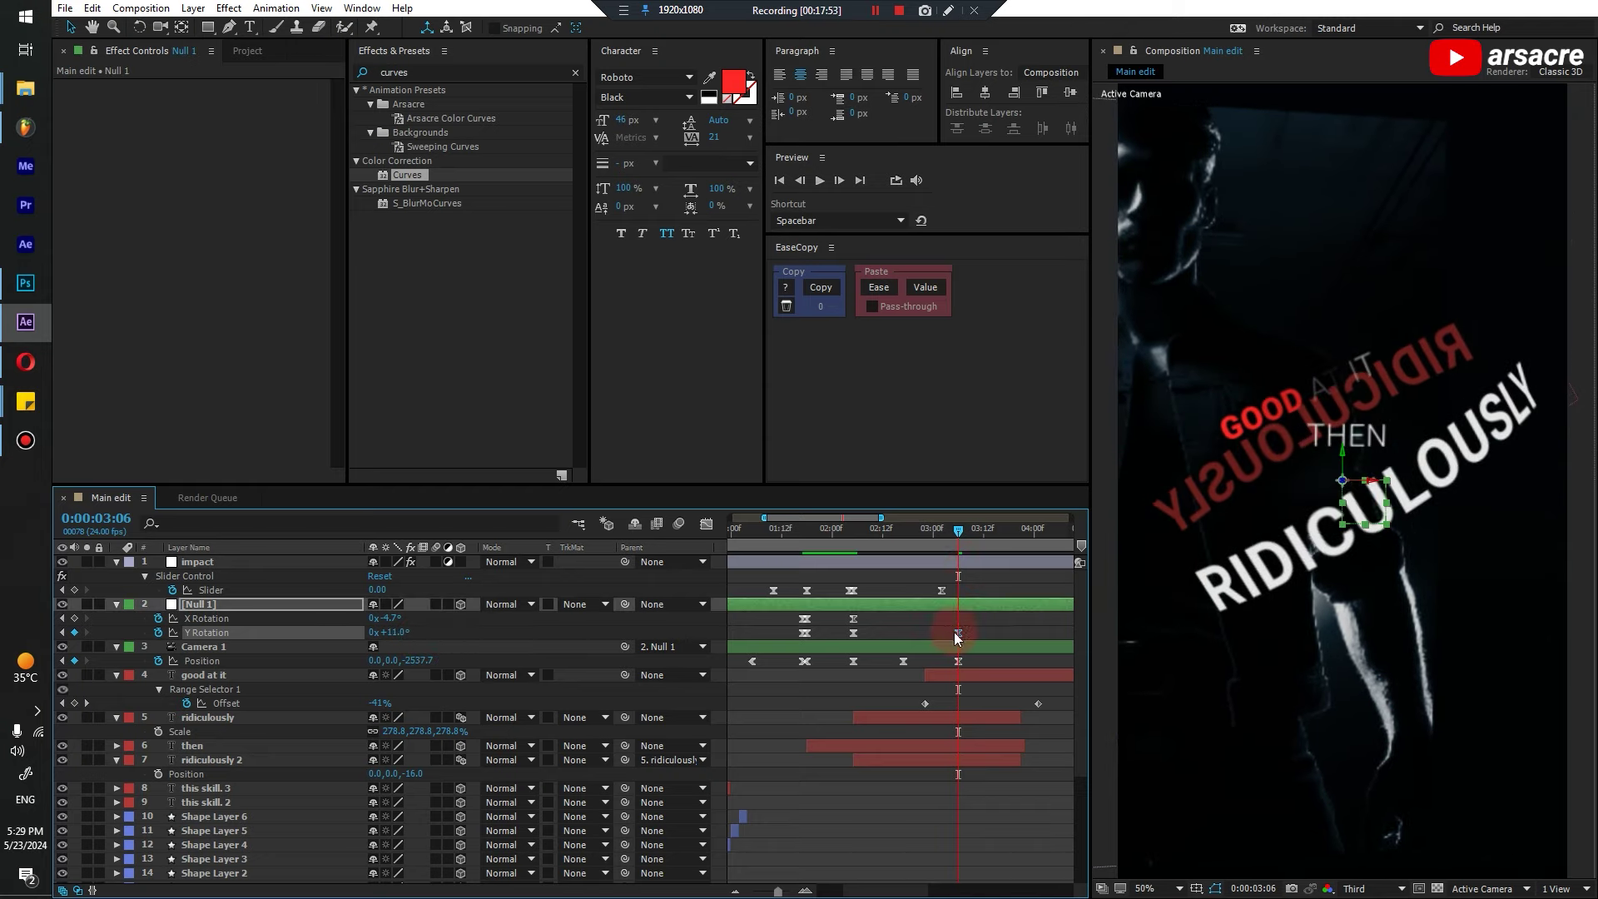
pyautogui.click(957, 636)
pyautogui.moveTo(986, 632); pyautogui.dragTo(1006, 634)
# Lengthen both eases on Null 1's last Y Rotation move in the speed graph so its speed peaks near 2:22, and preview it
pyautogui.moveTo(937, 542); pyautogui.dragTo(925, 547)
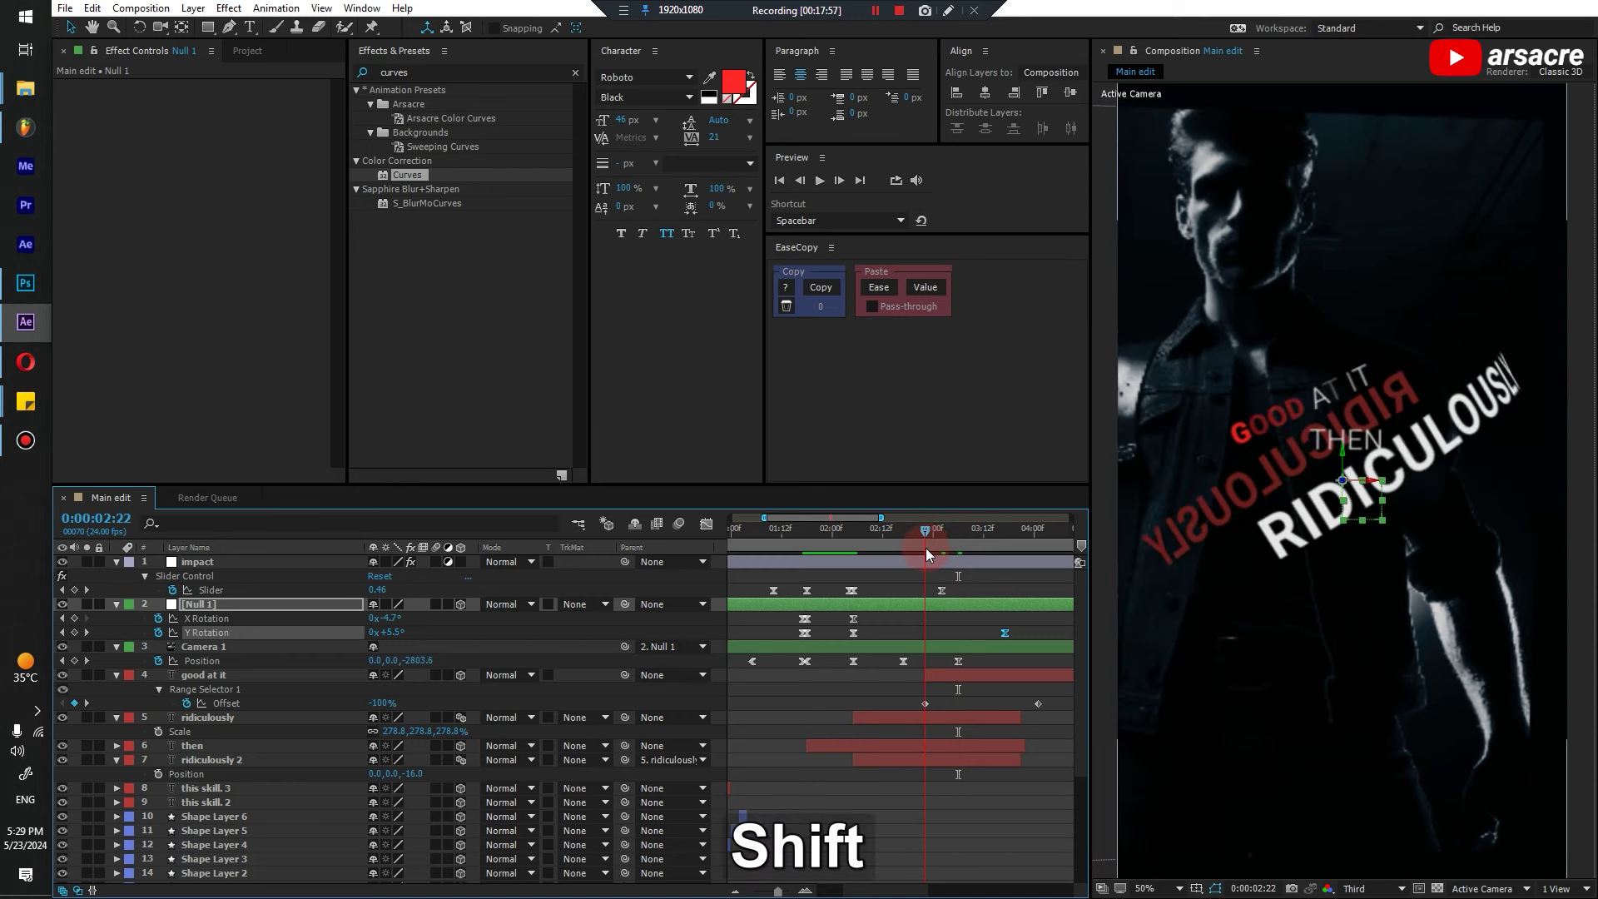
pyautogui.click(704, 524)
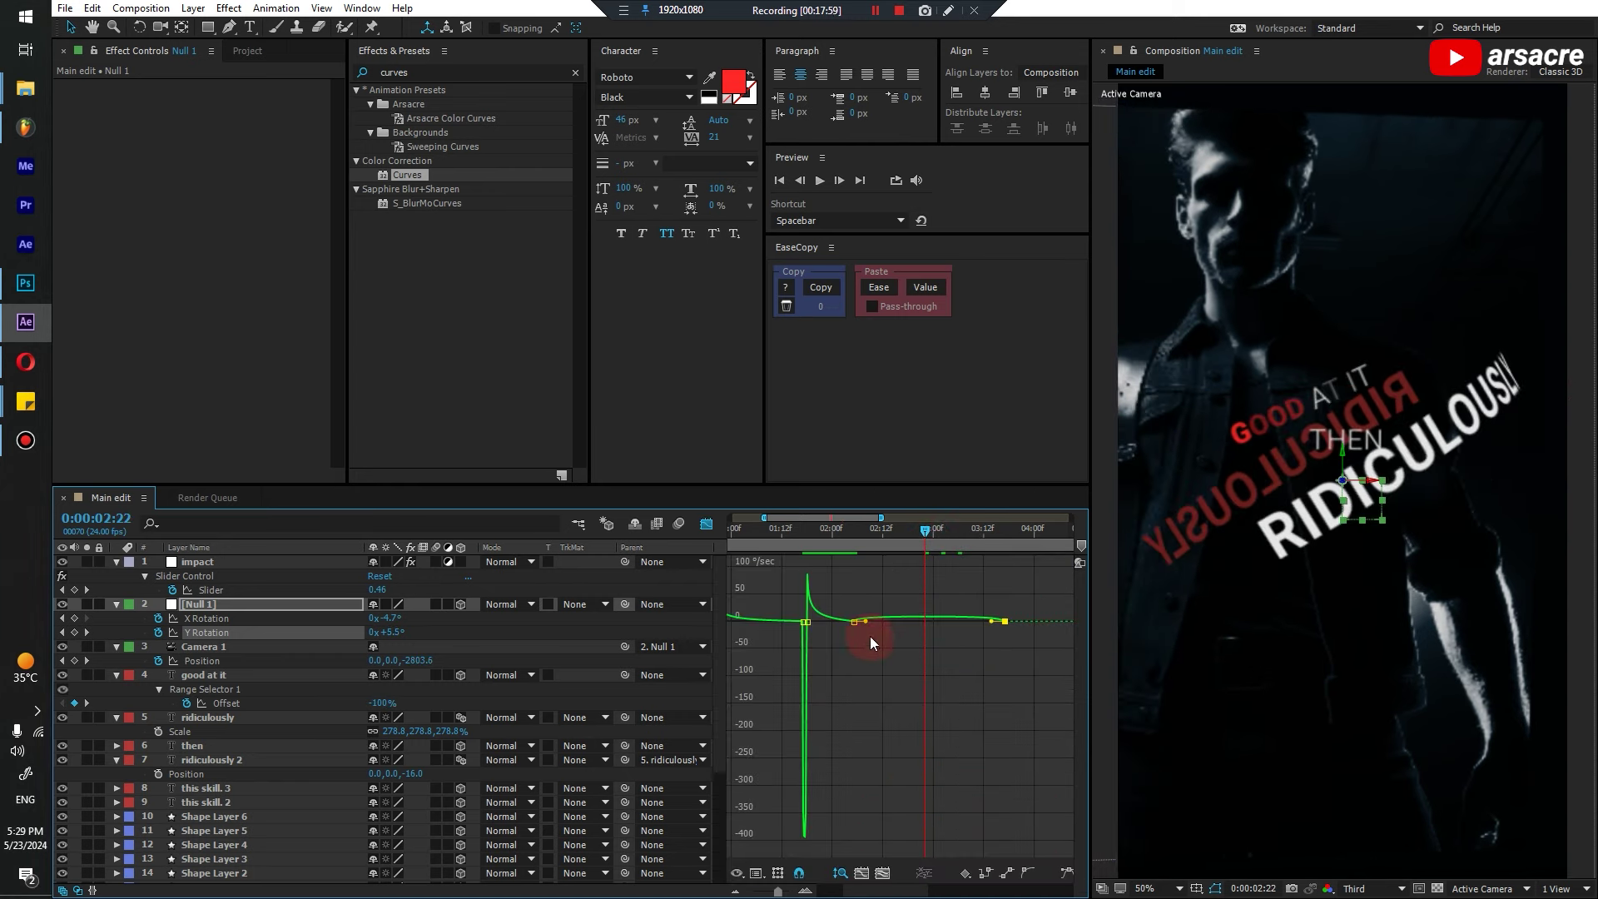
pyautogui.moveTo(865, 624)
pyautogui.mouseDown()
pyautogui.moveTo(891, 631)
pyautogui.moveTo(897, 616)
pyautogui.mouseUp()
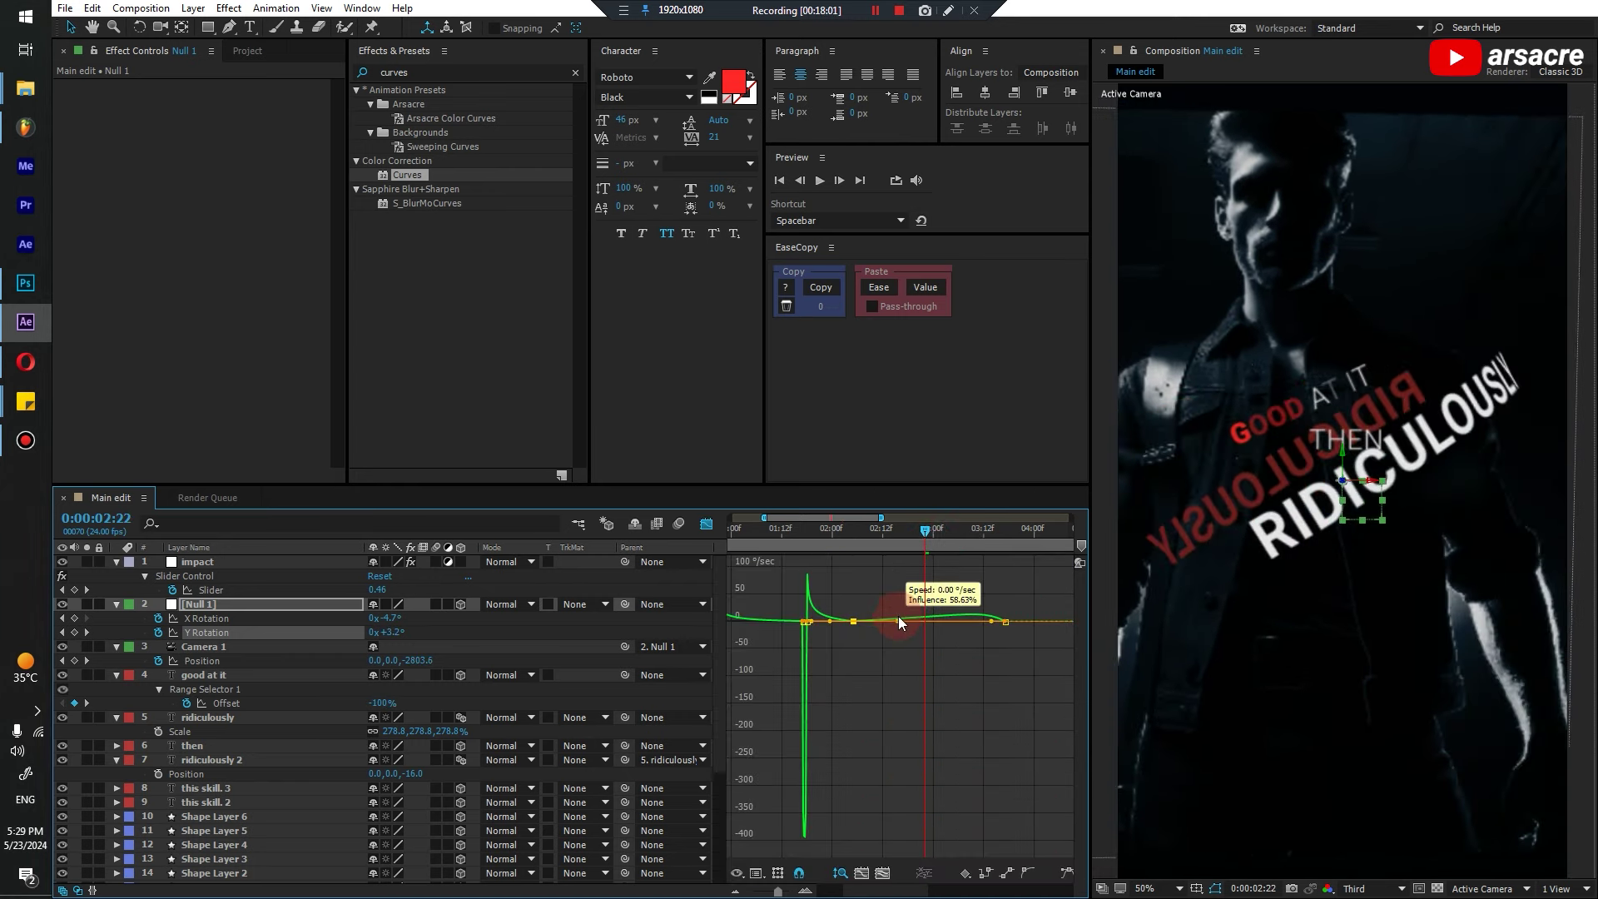
pyautogui.moveTo(992, 622); pyautogui.dragTo(912, 618)
pyautogui.moveTo(876, 540); pyautogui.dragTo(830, 546)
pyautogui.press('space')
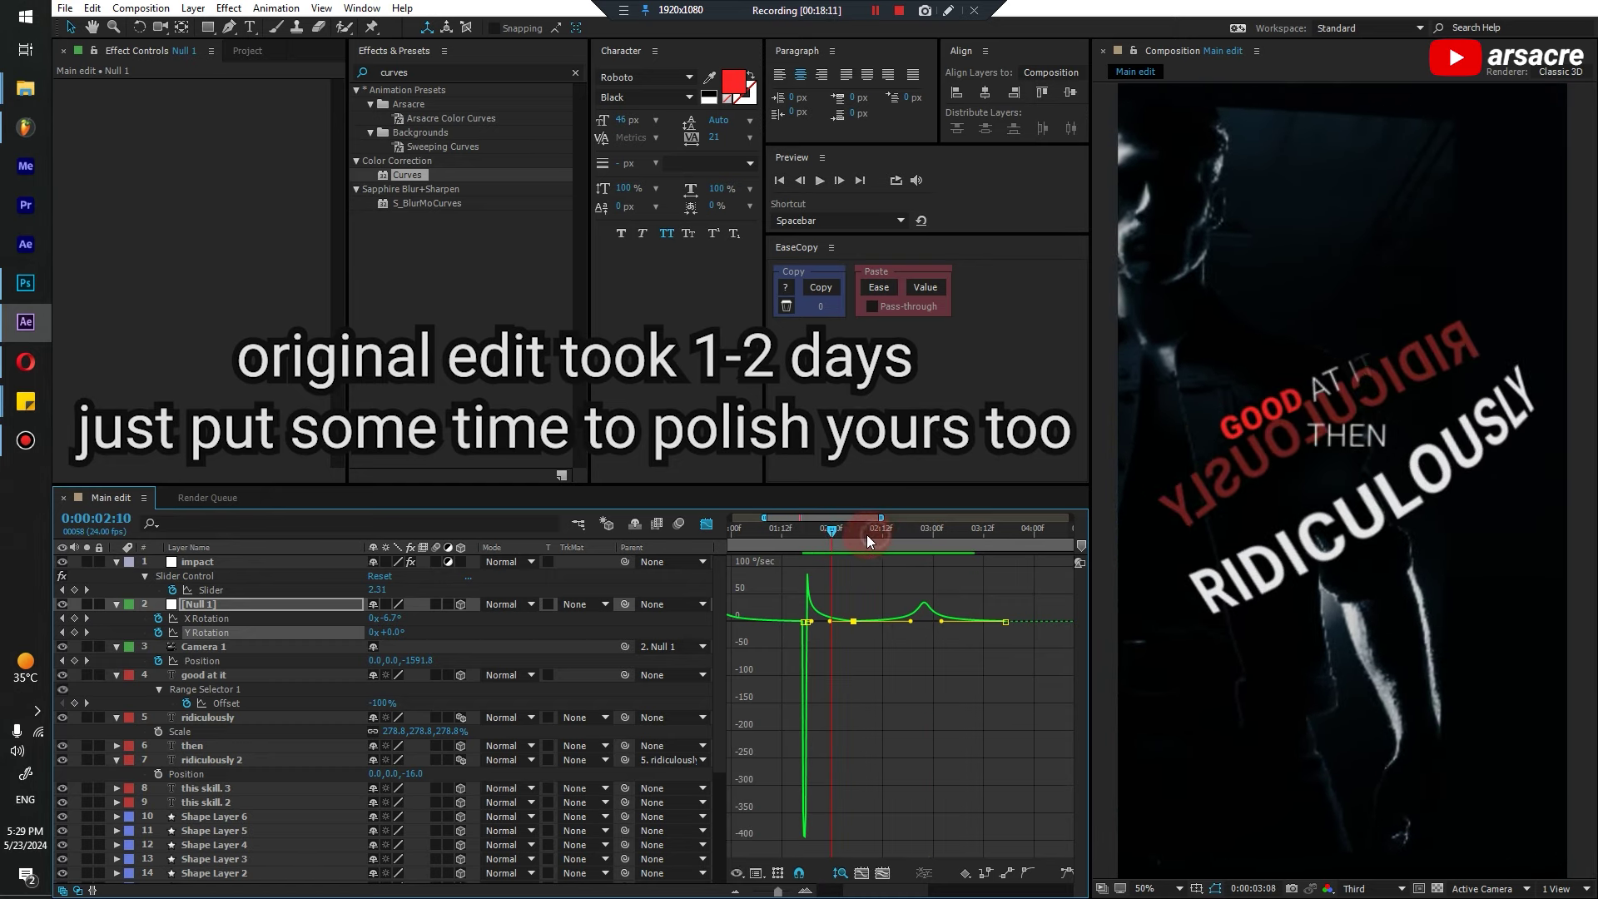
pyautogui.press('space')
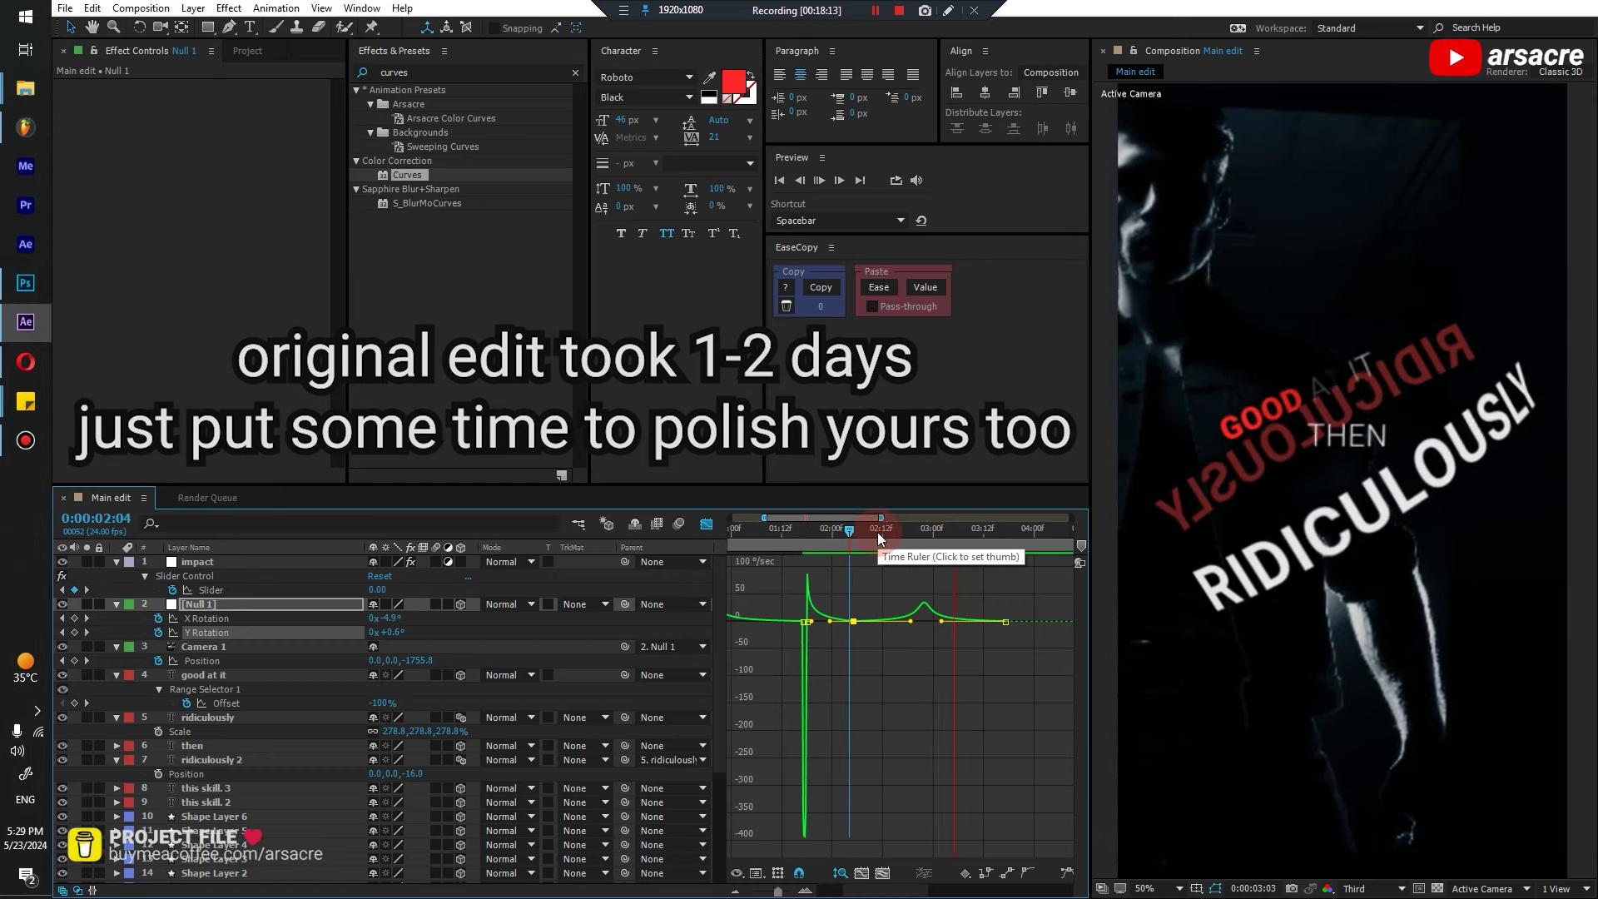
# Return to the keyframe view at 2:22 and move the impact layer's last Slider keyframe back to about 2:21
pyautogui.click(706, 524)
pyautogui.moveTo(891, 536); pyautogui.dragTo(921, 593)
pyautogui.click(907, 592)
# Copy the impact layer's last pair of Slider keyframes, paste them at 2:22 for another shake, and preview from 2:17
pyautogui.click(850, 591)
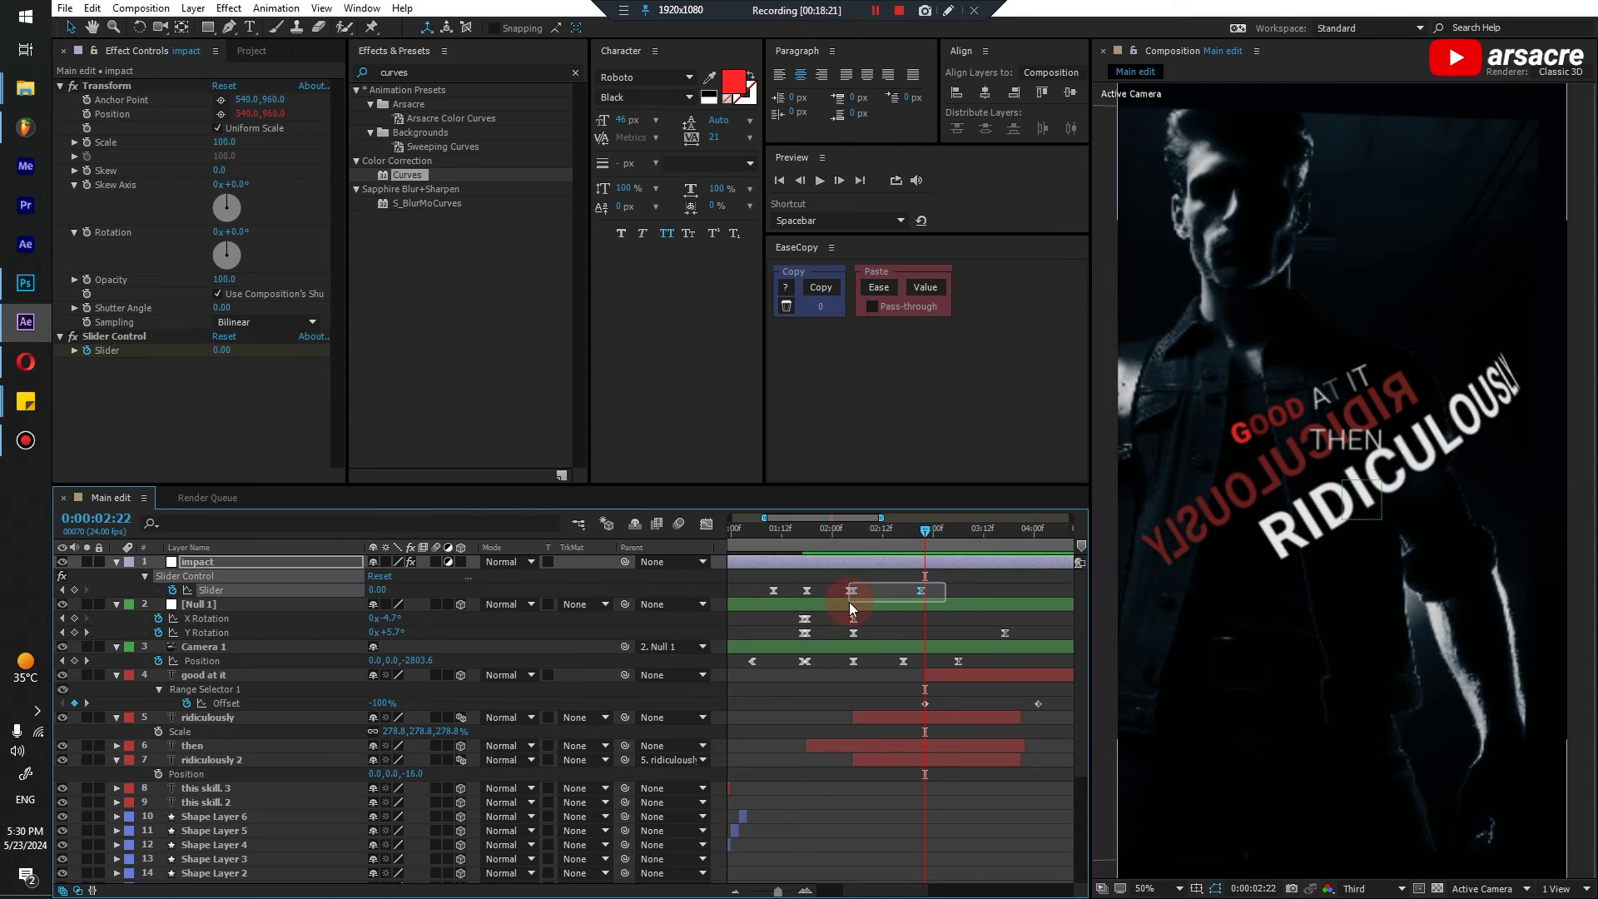
pyautogui.hotkey('ctrl', 'c')
pyautogui.hotkey('ctrl', 'v')
pyautogui.moveTo(936, 546); pyautogui.dragTo(905, 534)
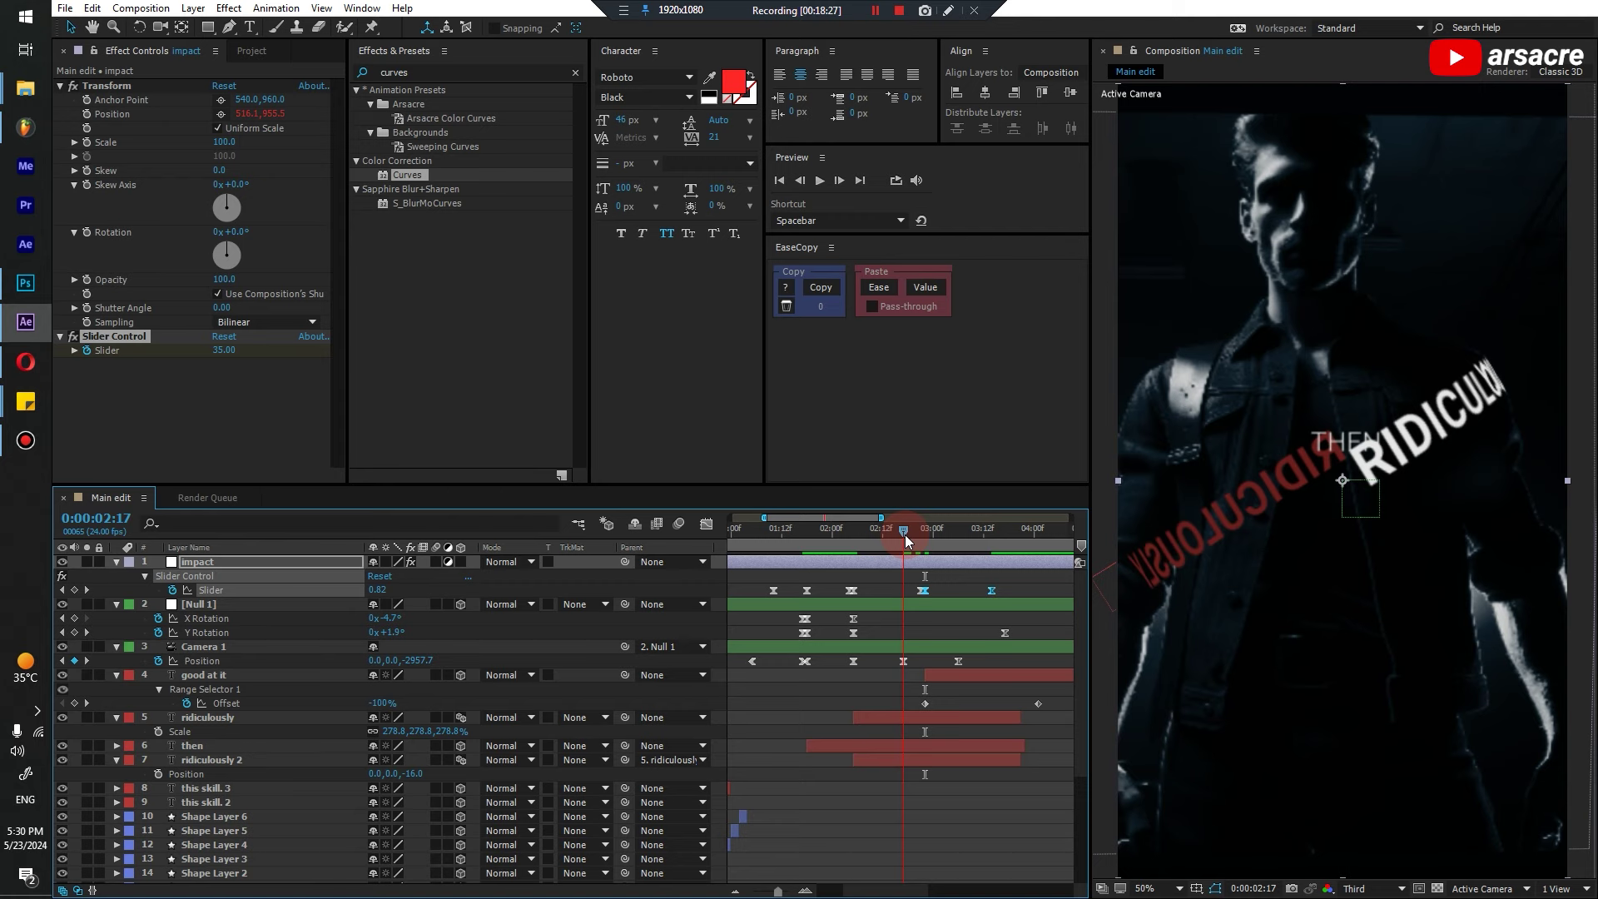
pyautogui.press('space')
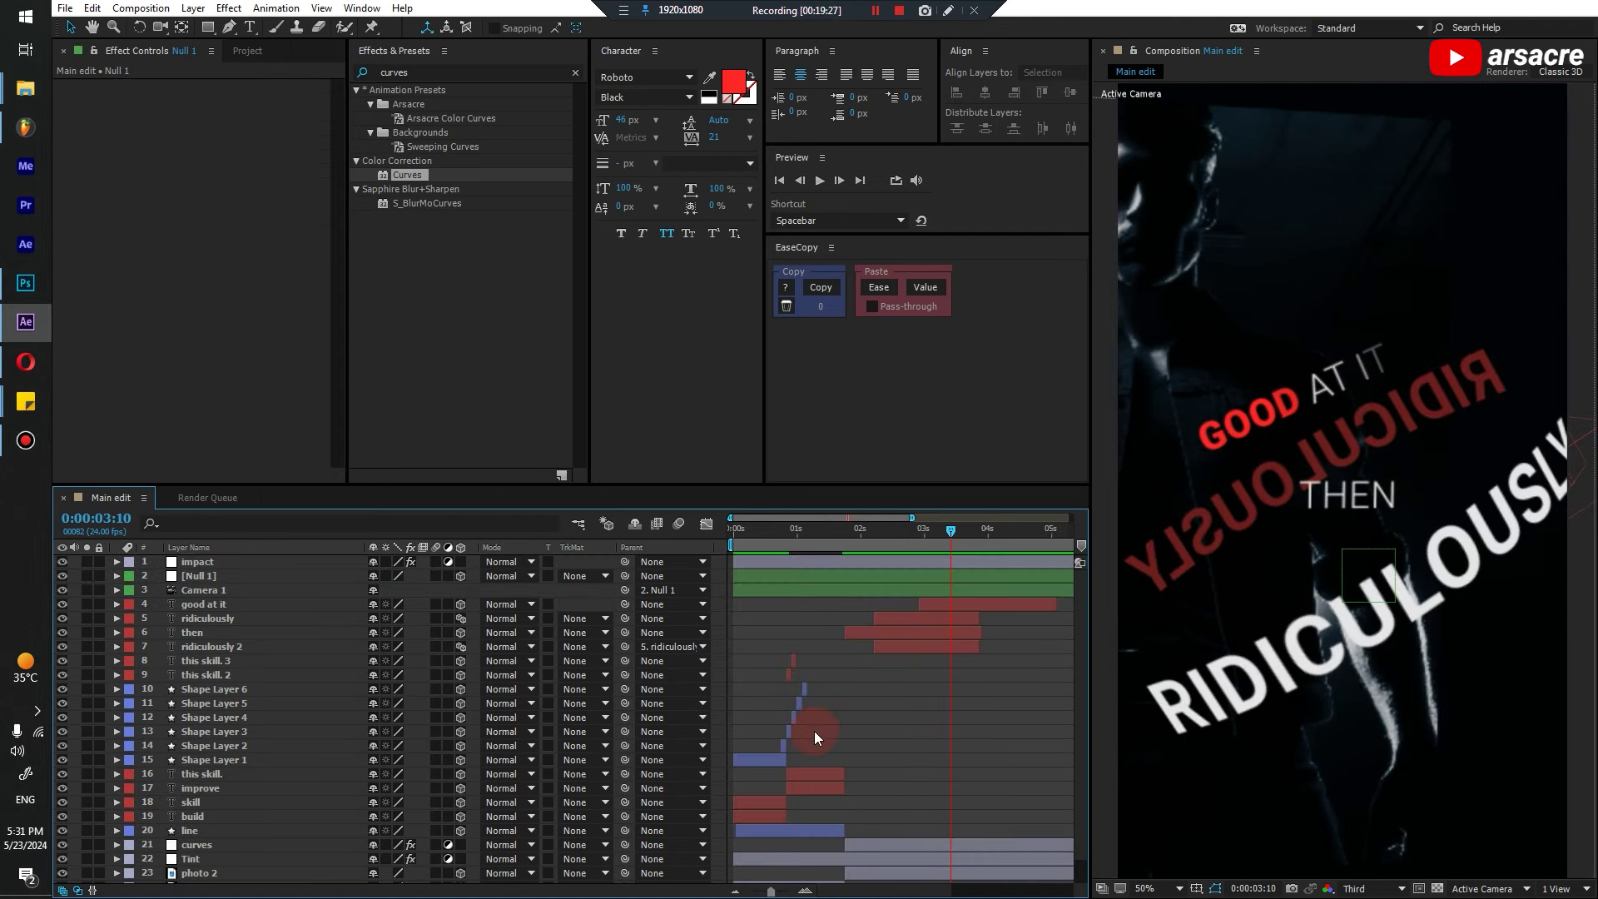
# Set good at it's Z orientation to 357.4° and adjust ridiculously's X Rotation keyframe at 3:11, checking the motion from 1:16
pyautogui.click(1301, 408)
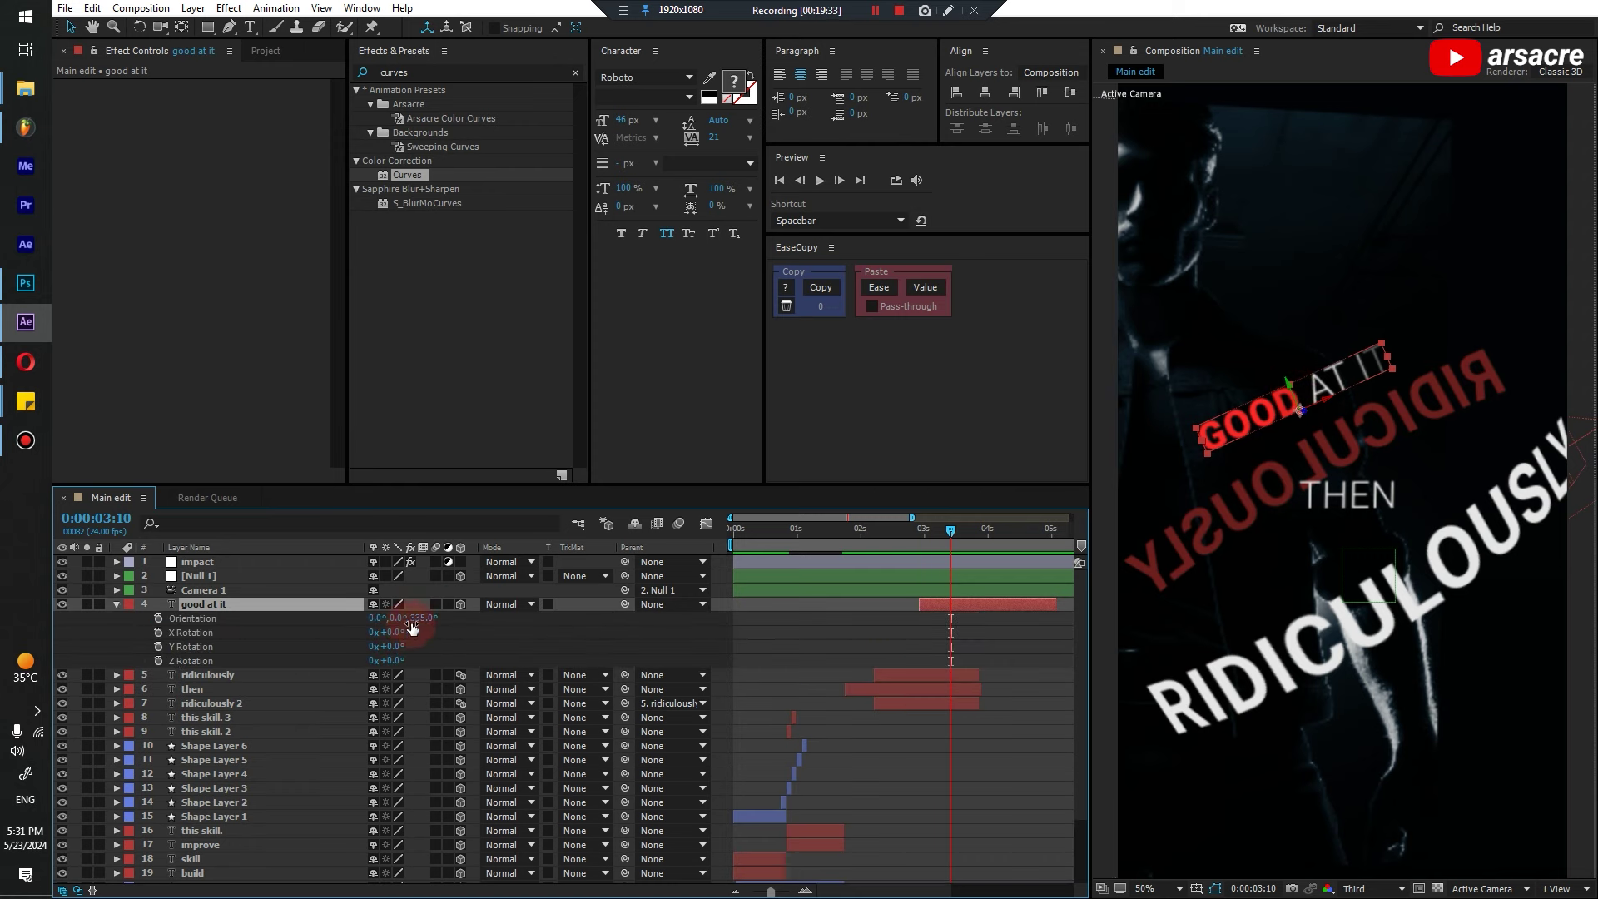
pyautogui.click(208, 675)
pyautogui.press('r')
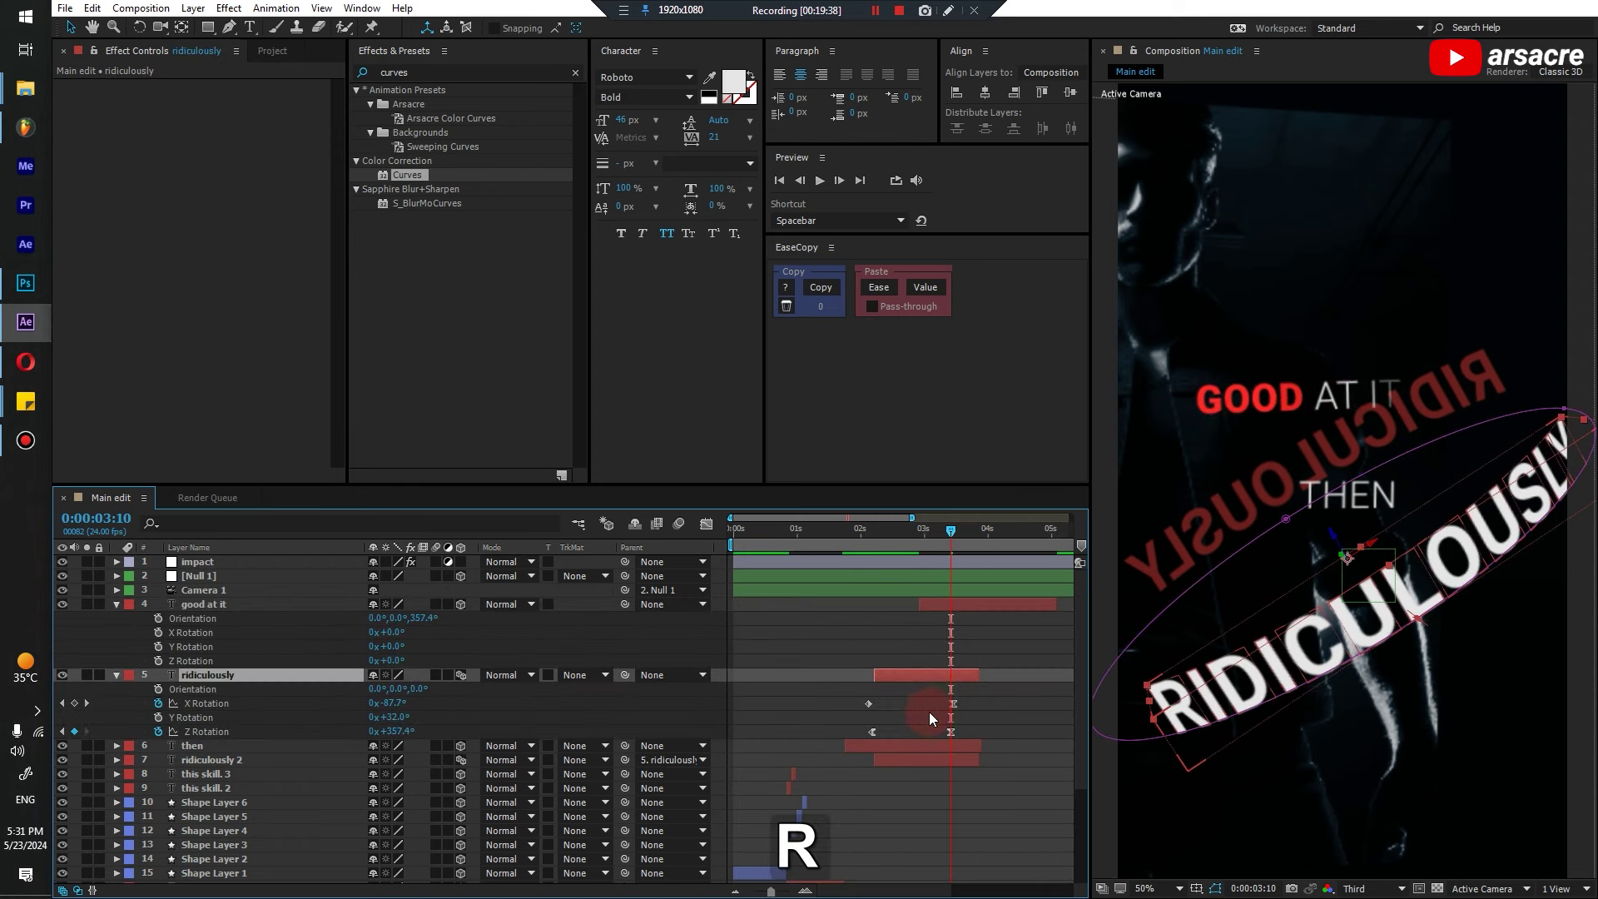
pyautogui.press('k')
pyautogui.moveTo(379, 704); pyautogui.dragTo(179, 599)
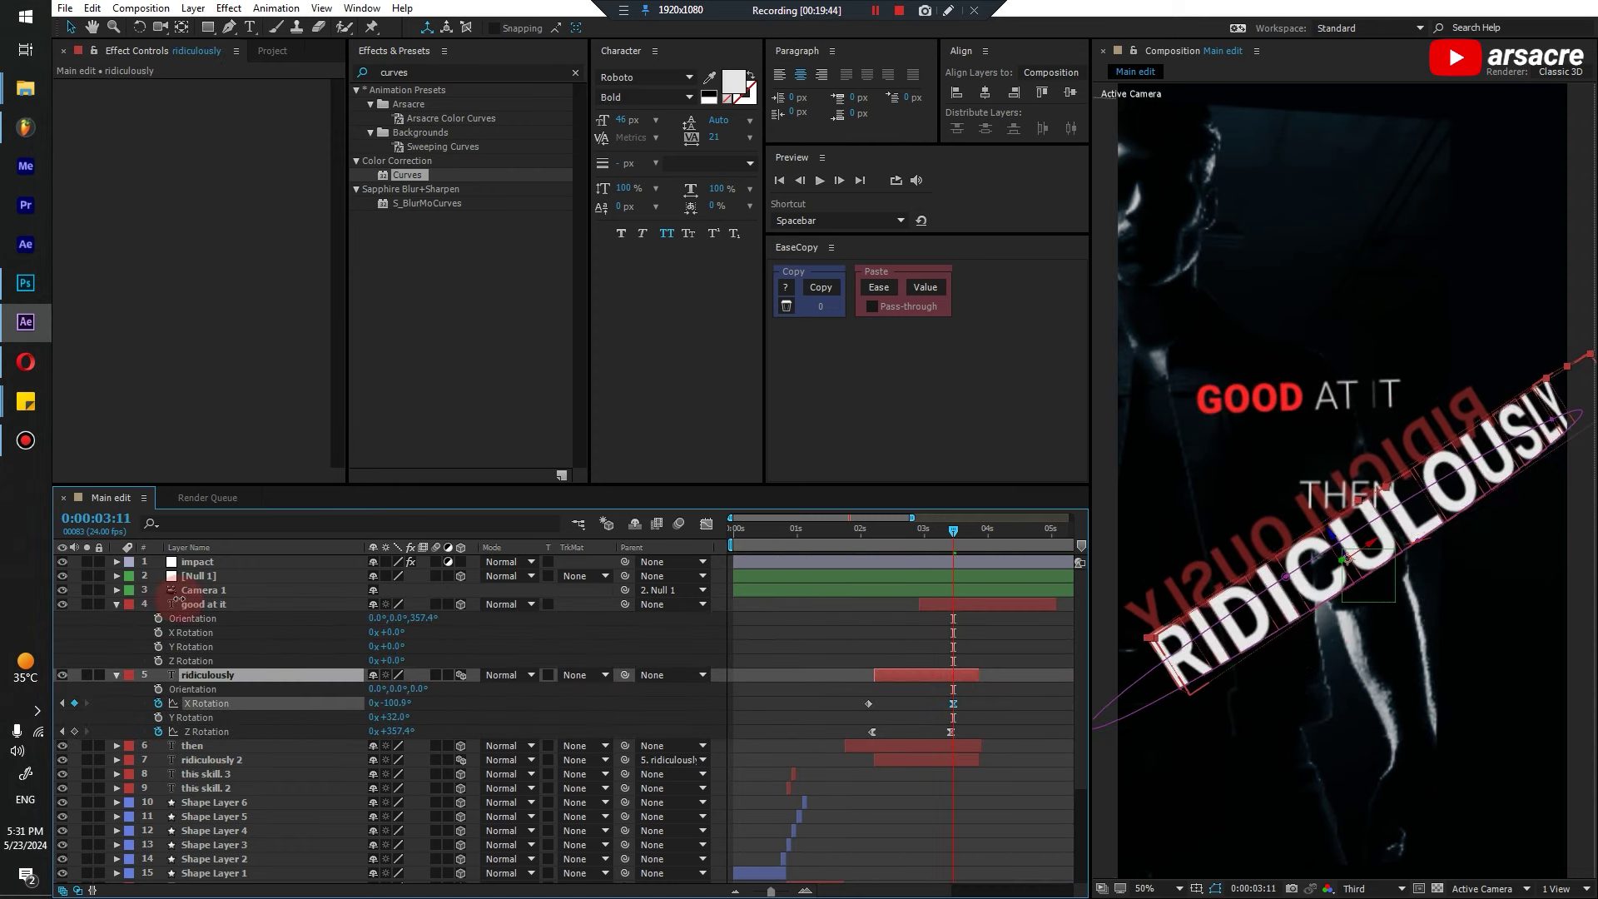
pyautogui.click(839, 527)
pyautogui.press('space')
pyautogui.click(862, 531)
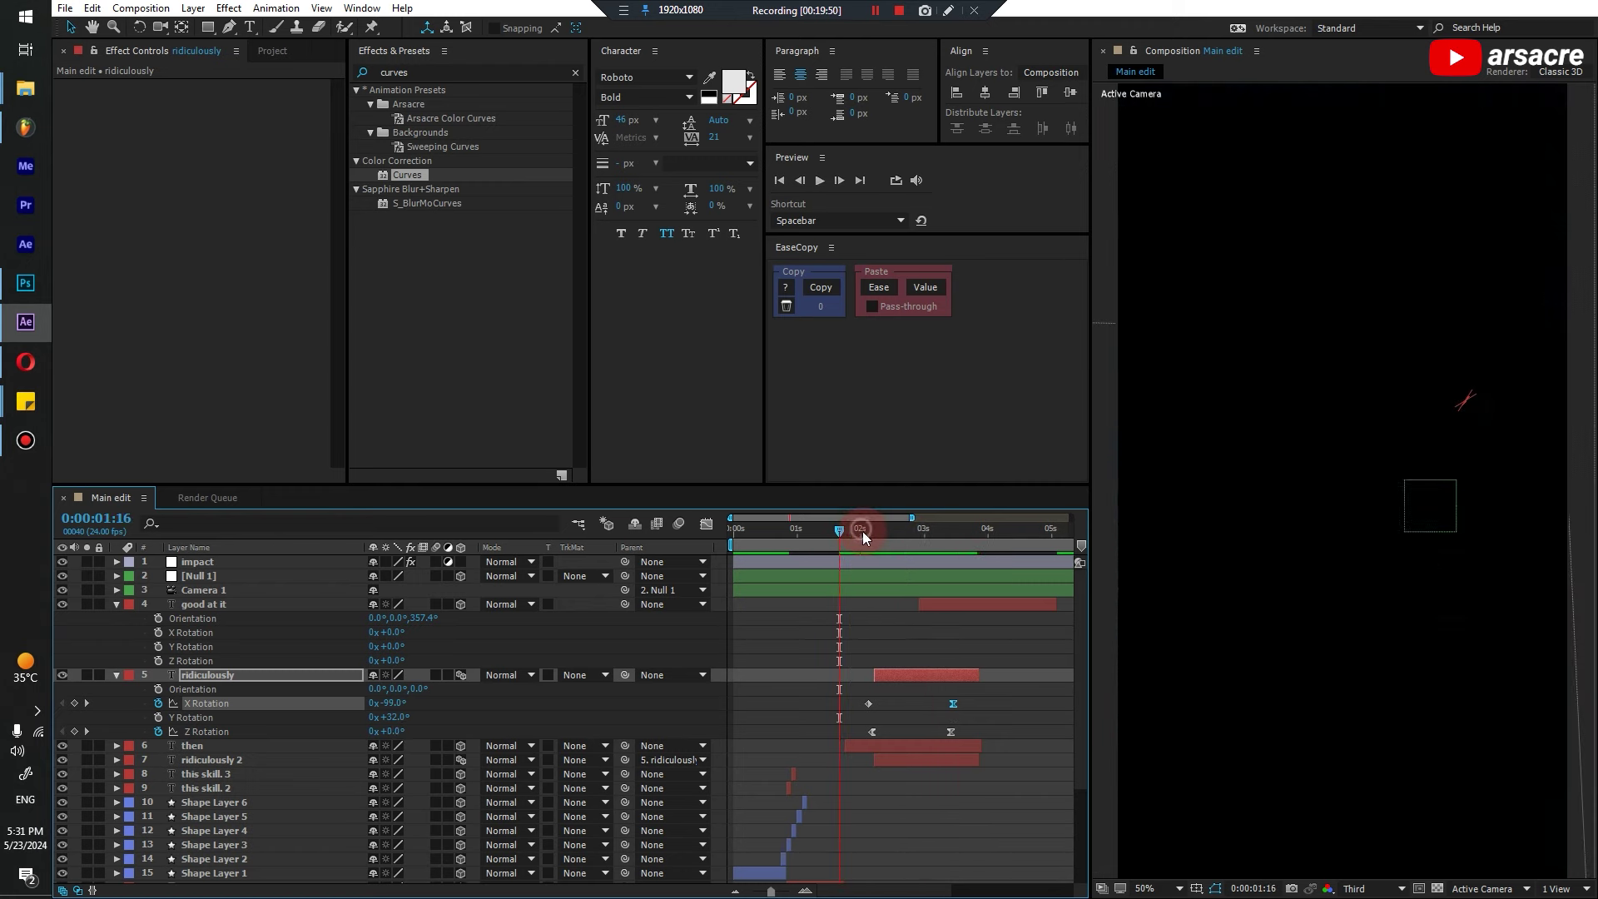
pyautogui.press('space')
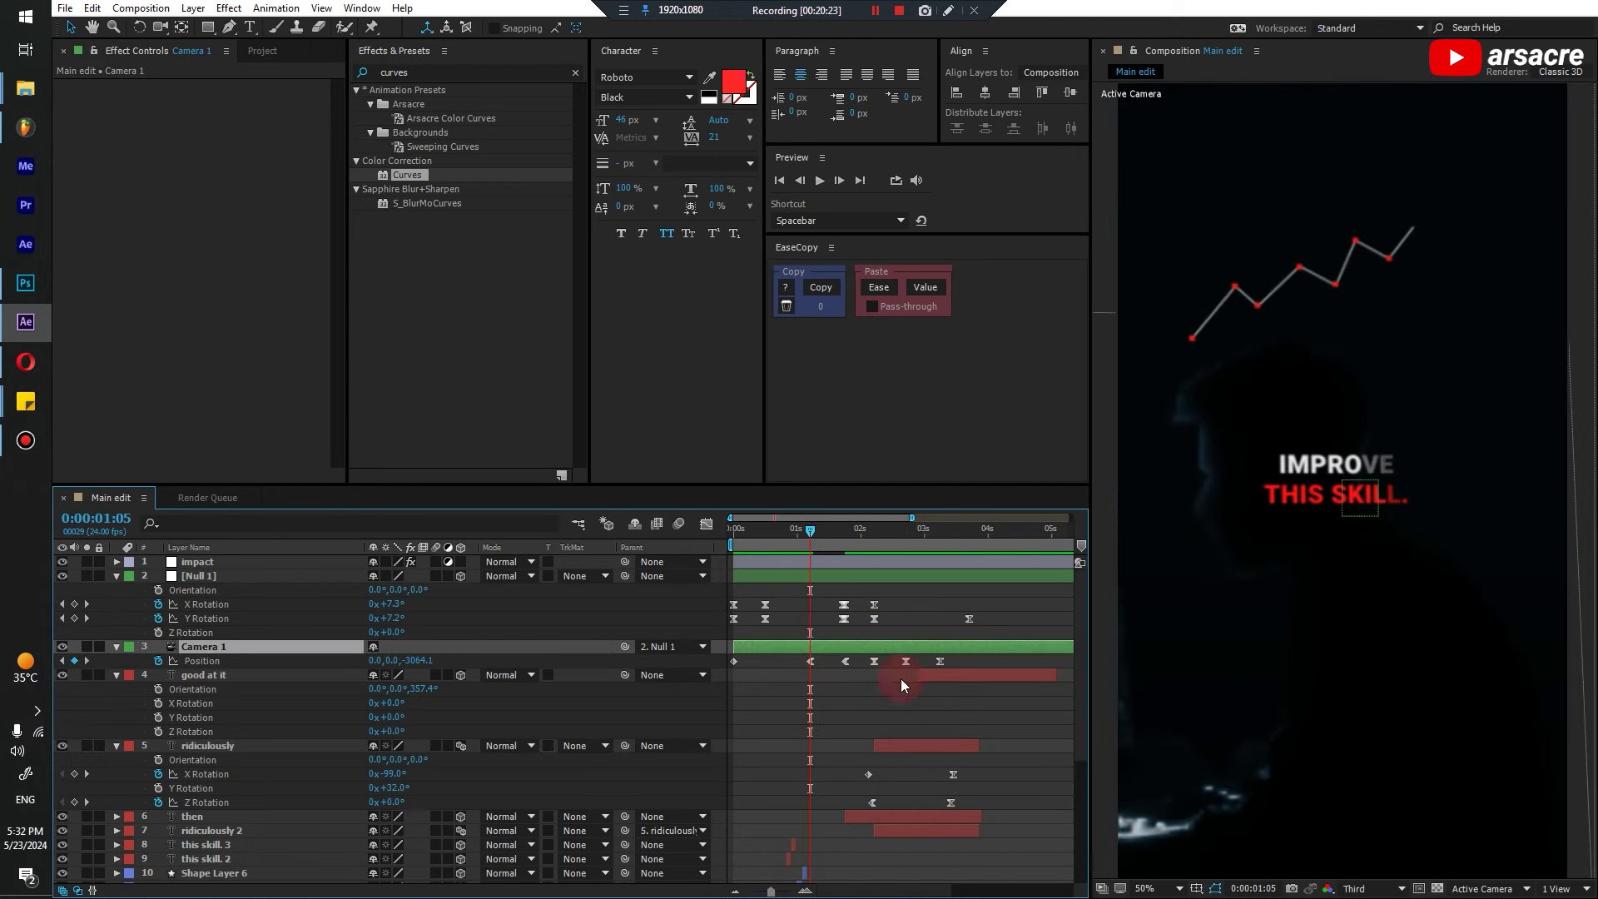
# Keyframe Null 1's X and Y Rotation at 1:05, and paste Camera 1's third Position keyframe slightly later, near 1:19
pyautogui.click(828, 551)
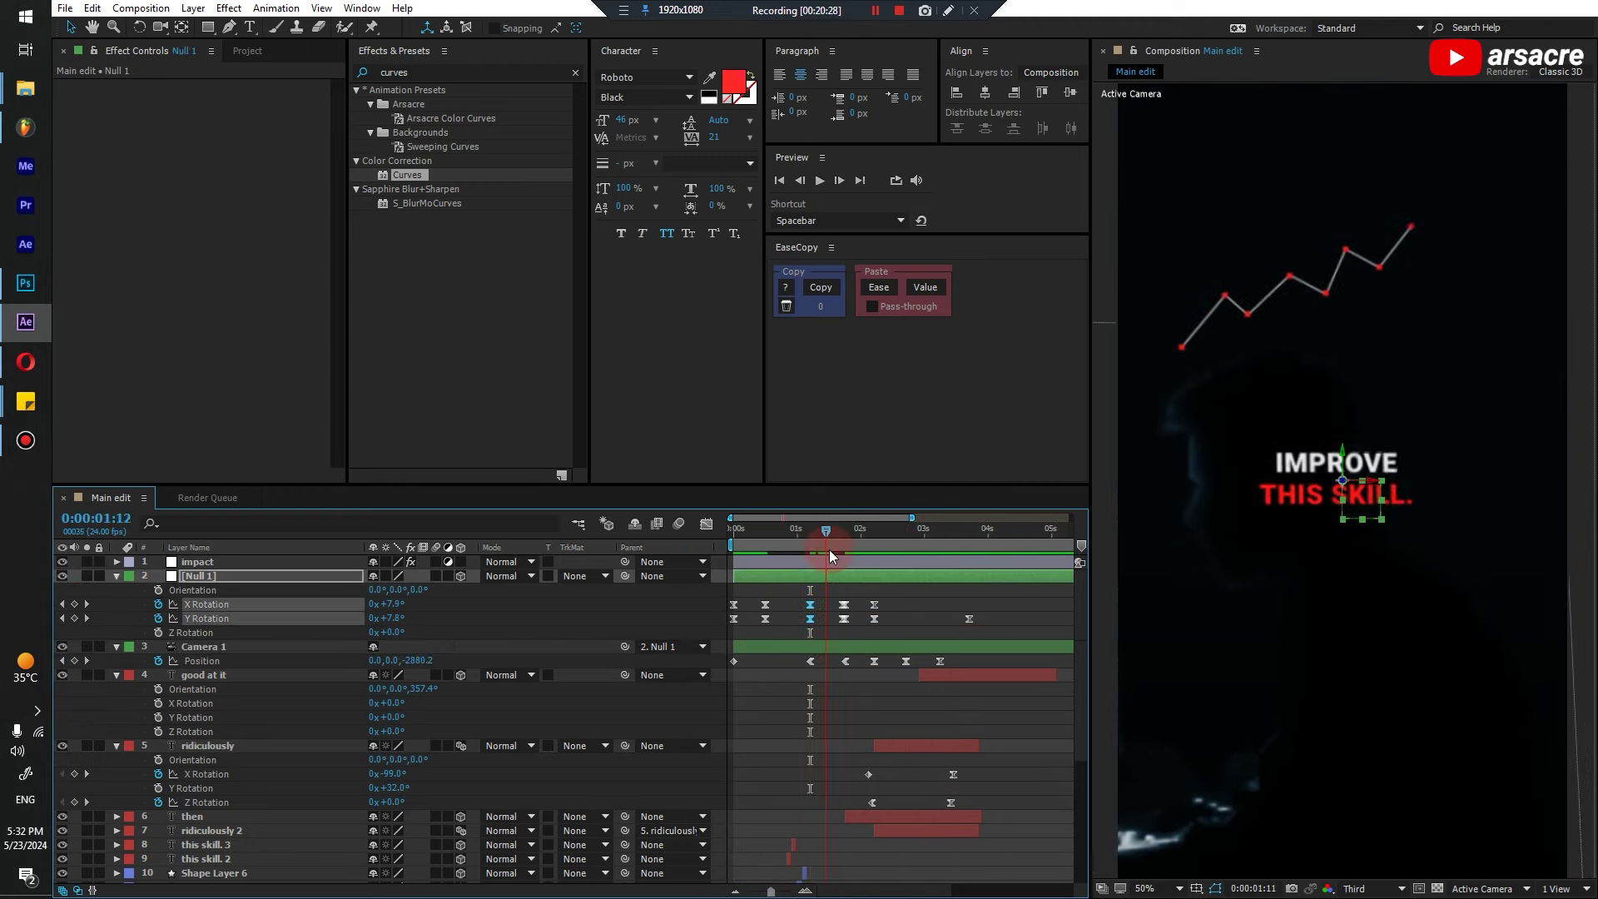
pyautogui.press('k')
pyautogui.click(846, 662)
pyautogui.hotkey('ctrl', 'v')
pyautogui.hotkey('ctrl', 'v')
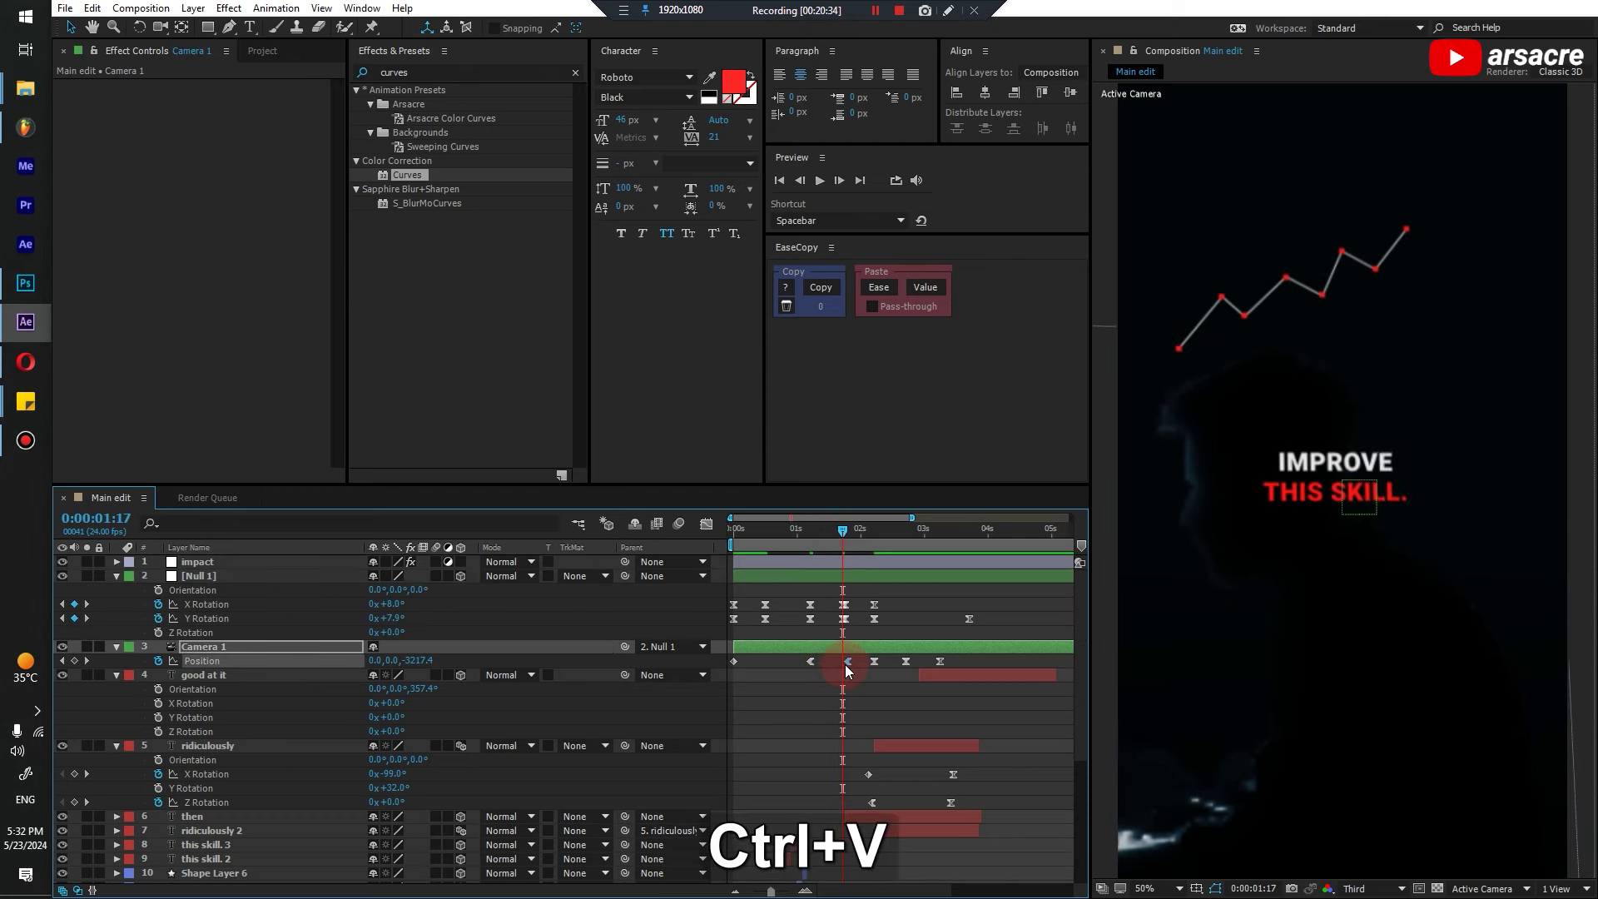
# Increase Null 1's X and Y Rotation keyframes at 1:17, with Y Rotation at 17.2°, and check back from 0:22
pyautogui.moveTo(392, 618)
pyautogui.mouseDown()
pyautogui.moveTo(532, 619)
pyautogui.moveTo(399, 616)
pyautogui.mouseUp()
pyautogui.keyDown('ctrl'); pyautogui.click(395, 610); pyautogui.keyUp('ctrl')
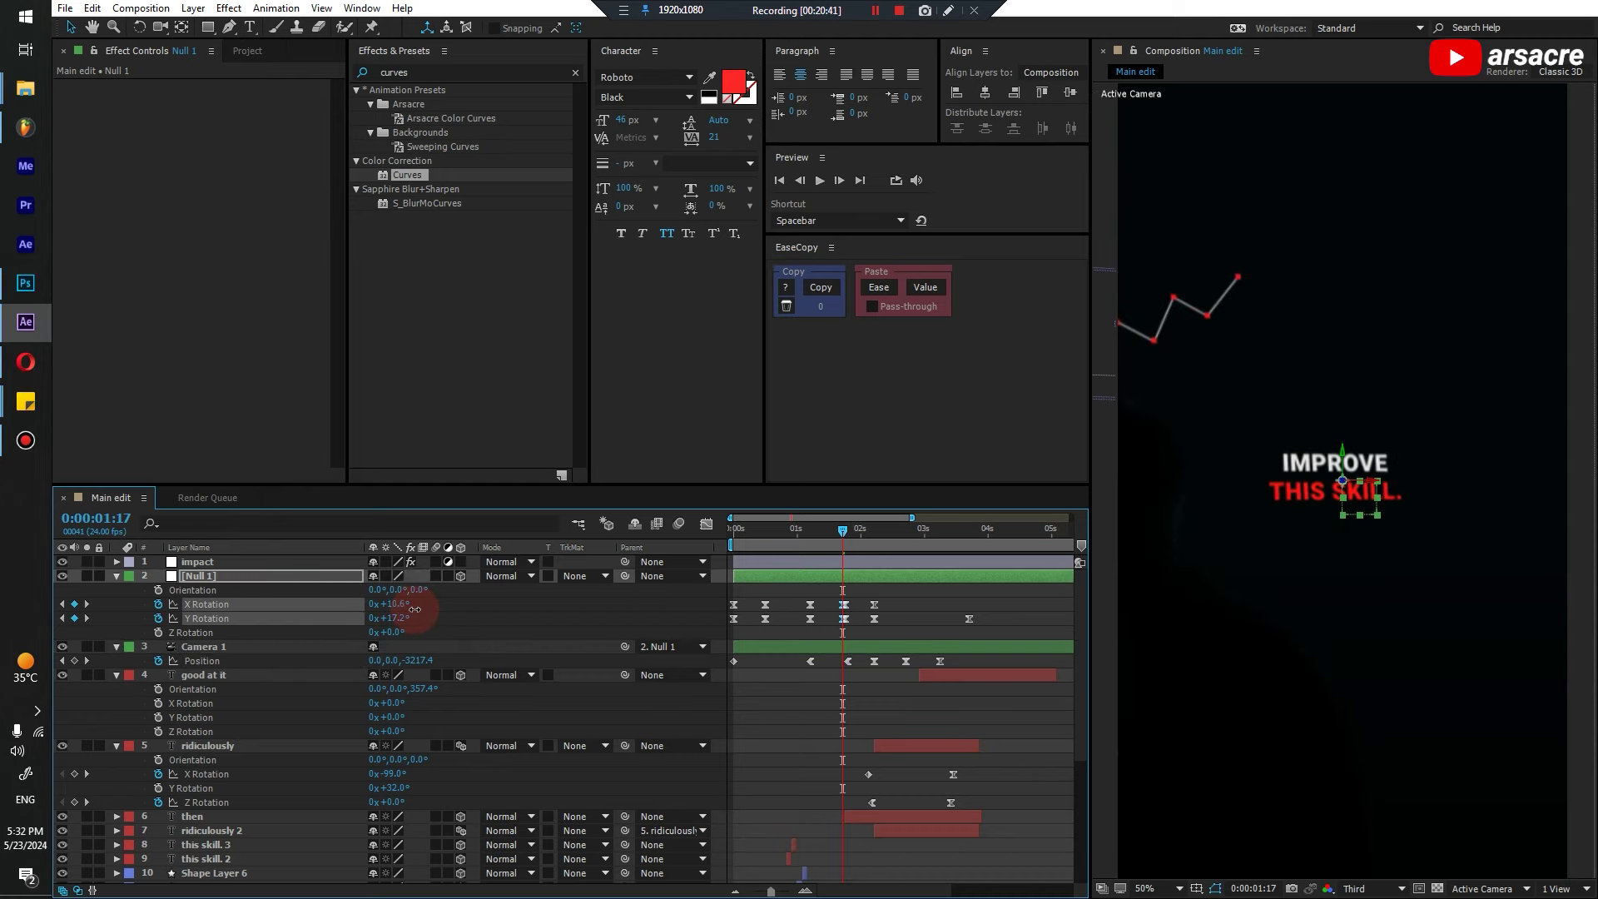
pyautogui.click(791, 529)
# Reshape the eases of Null 1's X and Y Rotation from 1:18 to 2:05 in the speed graph so speed peaks early, and preview
pyautogui.click(811, 620)
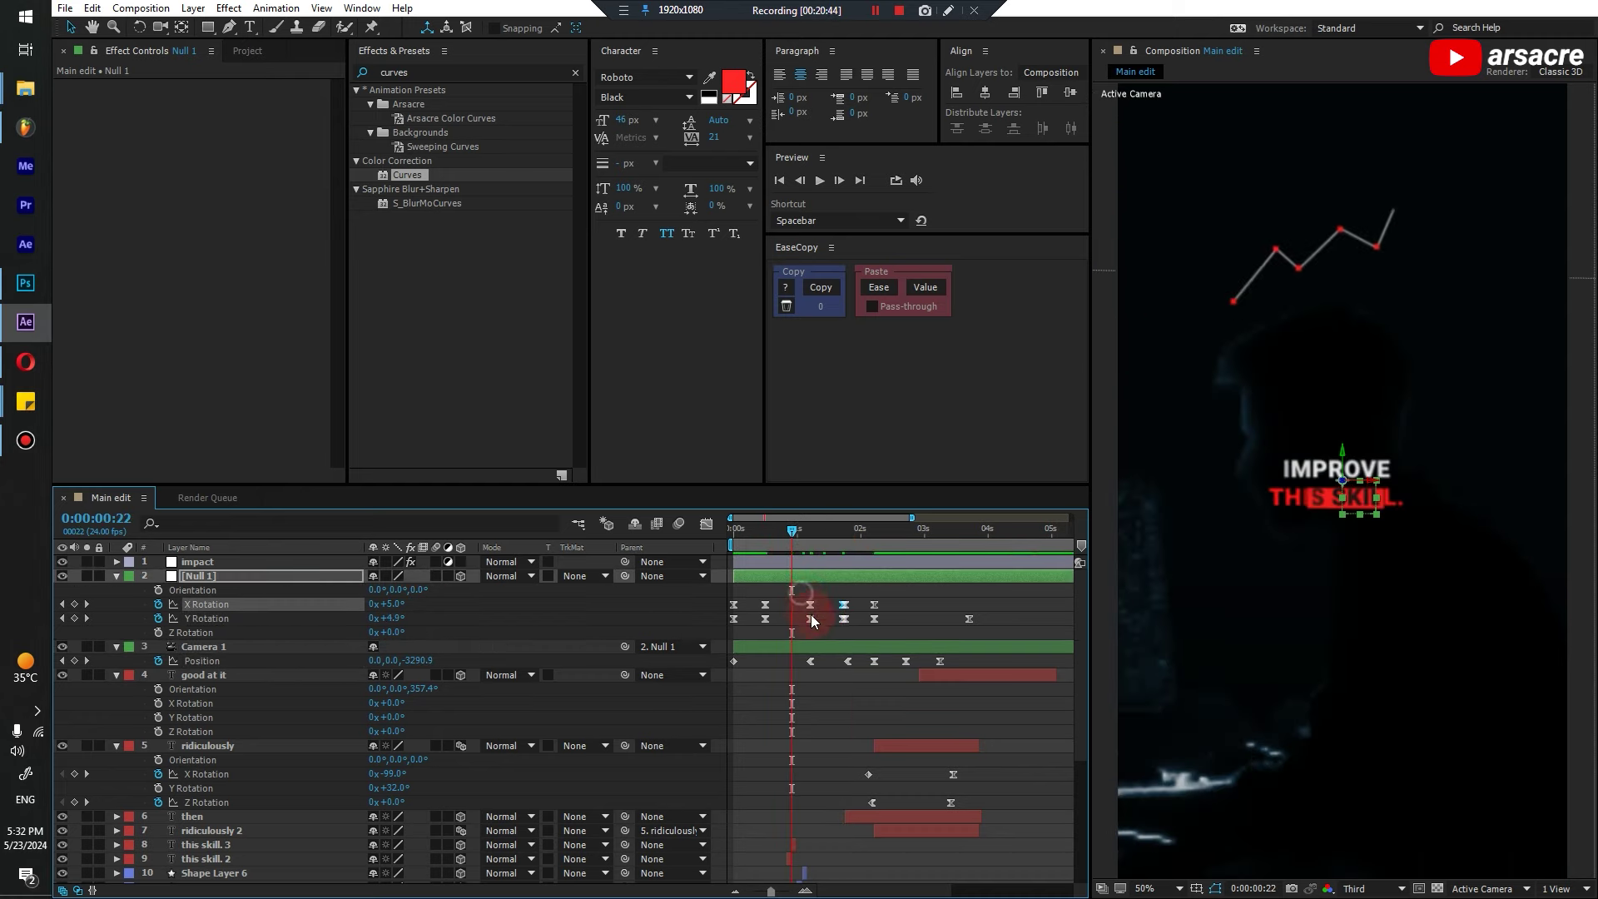
pyautogui.click(706, 523)
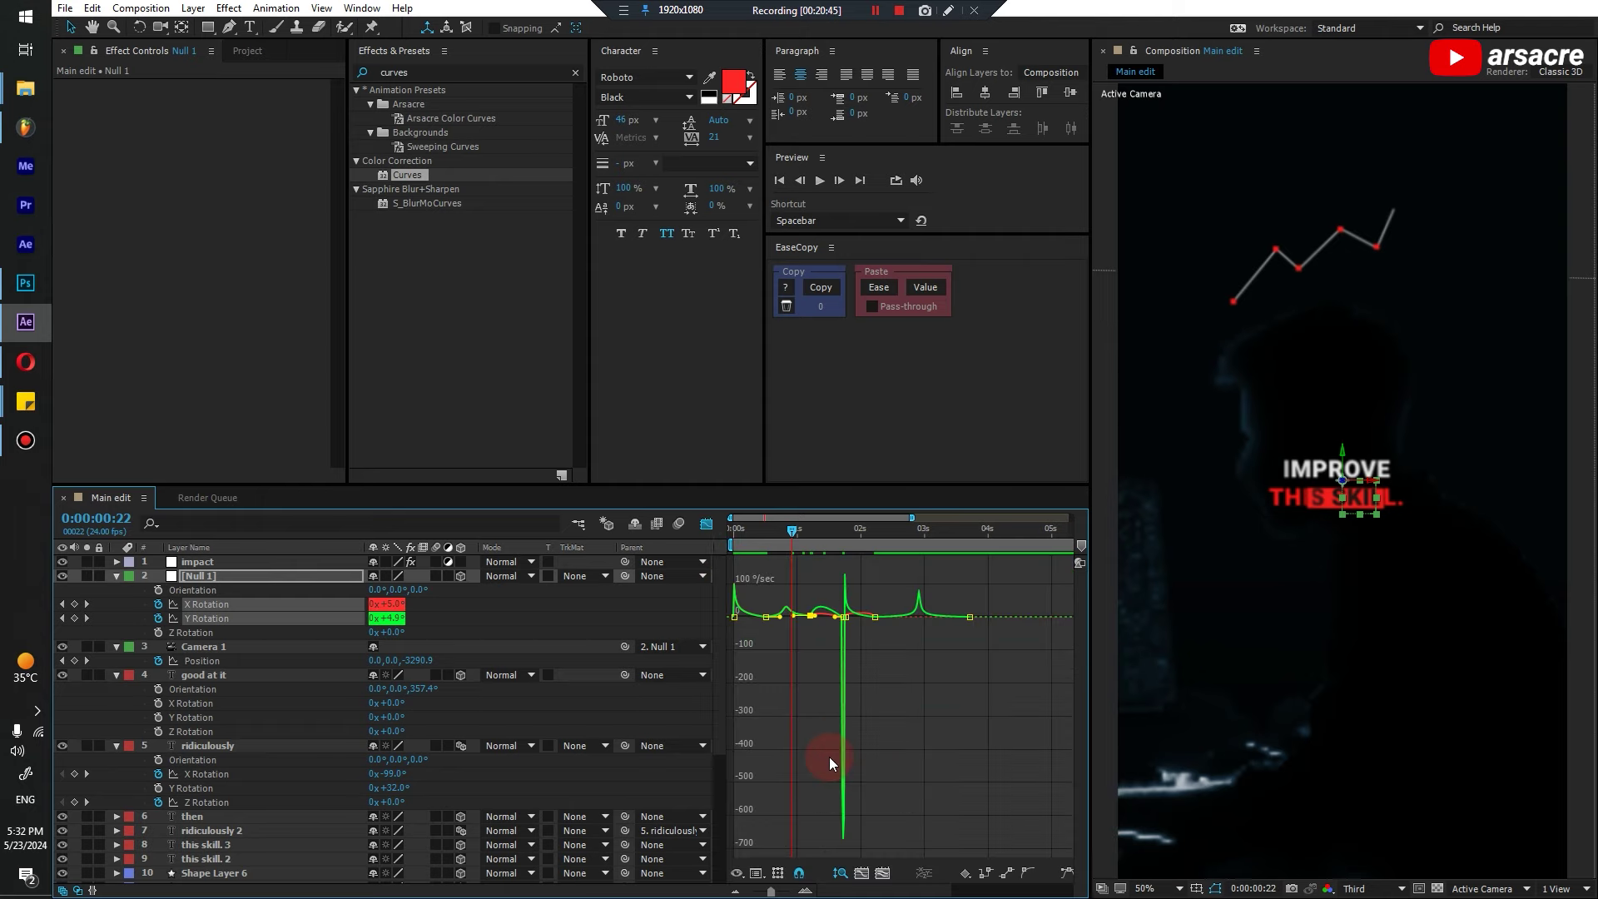
pyautogui.moveTo(841, 612)
pyautogui.mouseDown()
pyautogui.moveTo(806, 621)
pyautogui.moveTo(862, 615)
pyautogui.mouseUp()
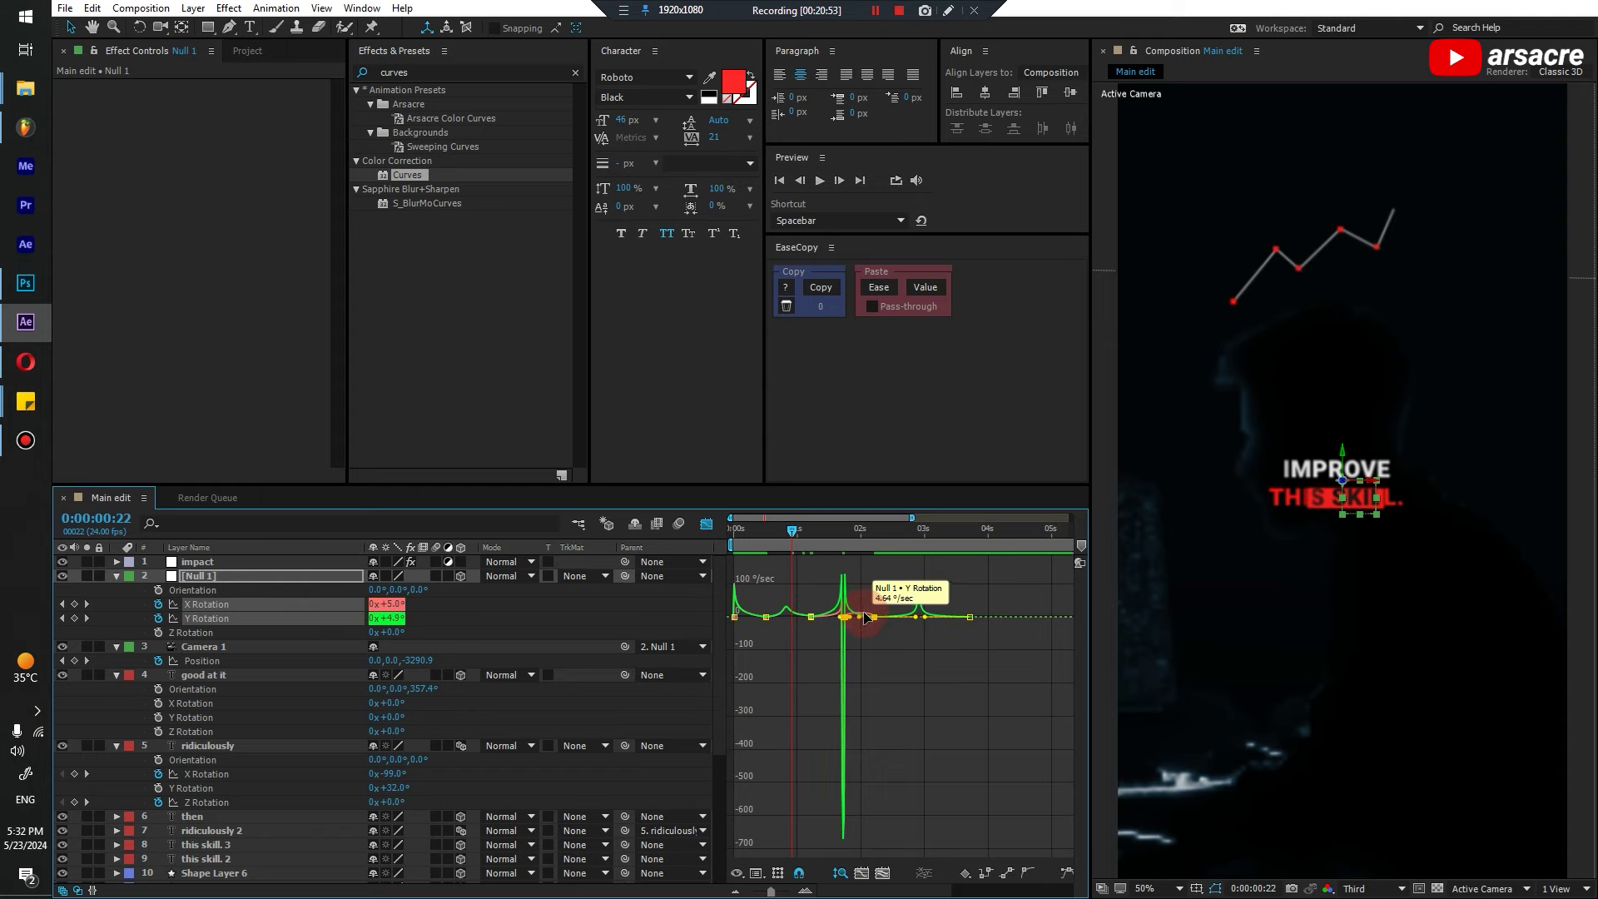
pyautogui.click(242, 604)
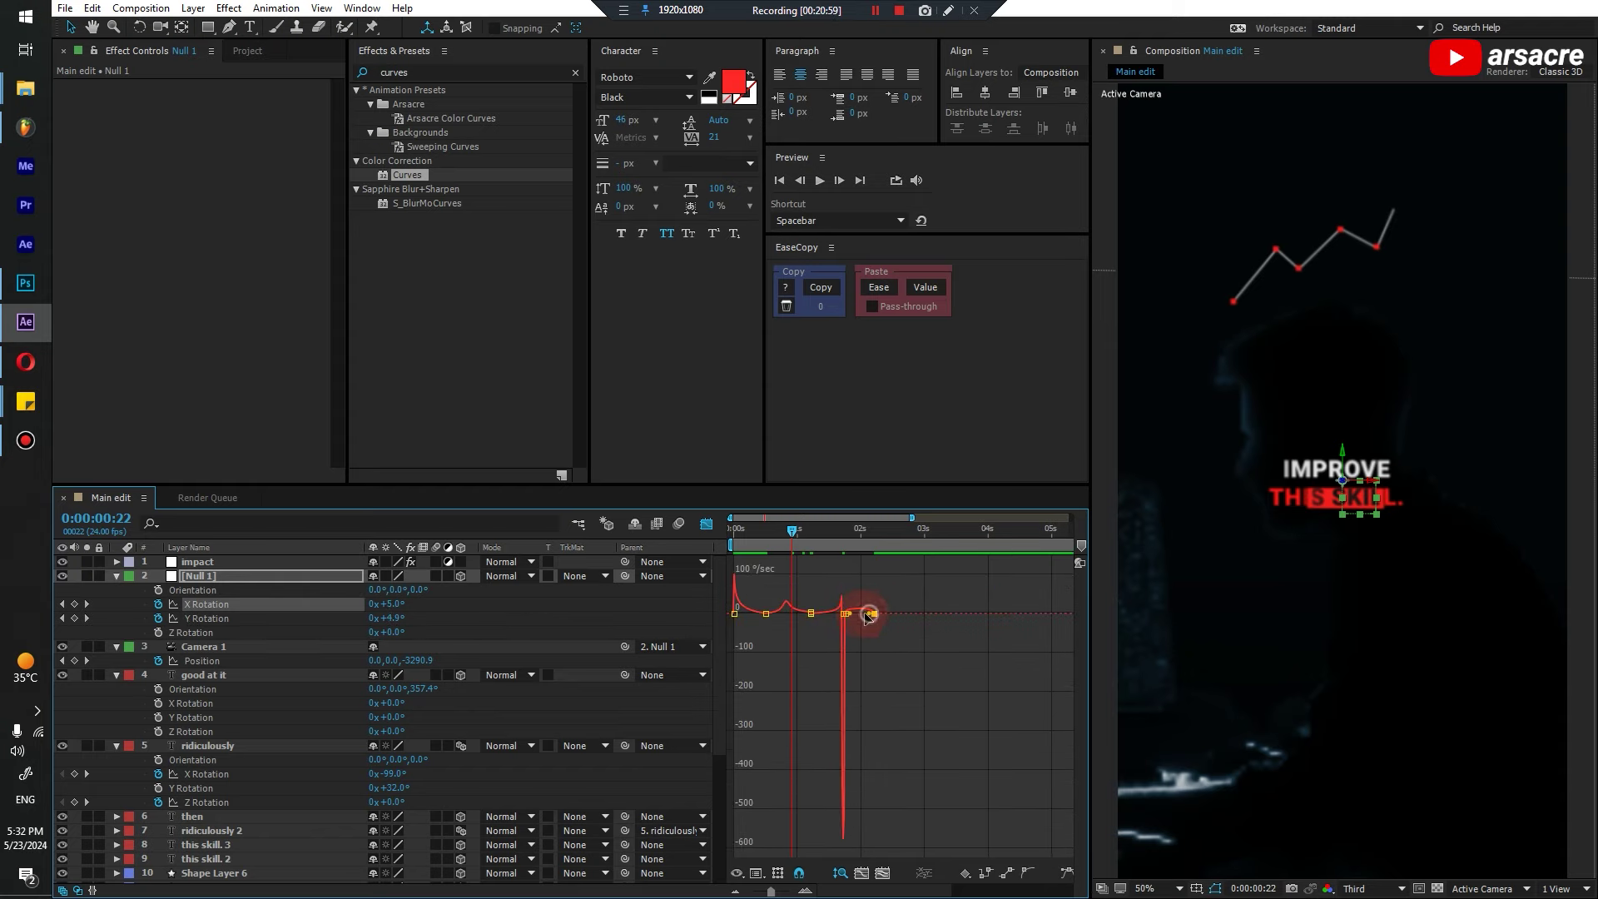
pyautogui.press('space')
pyautogui.press('space')
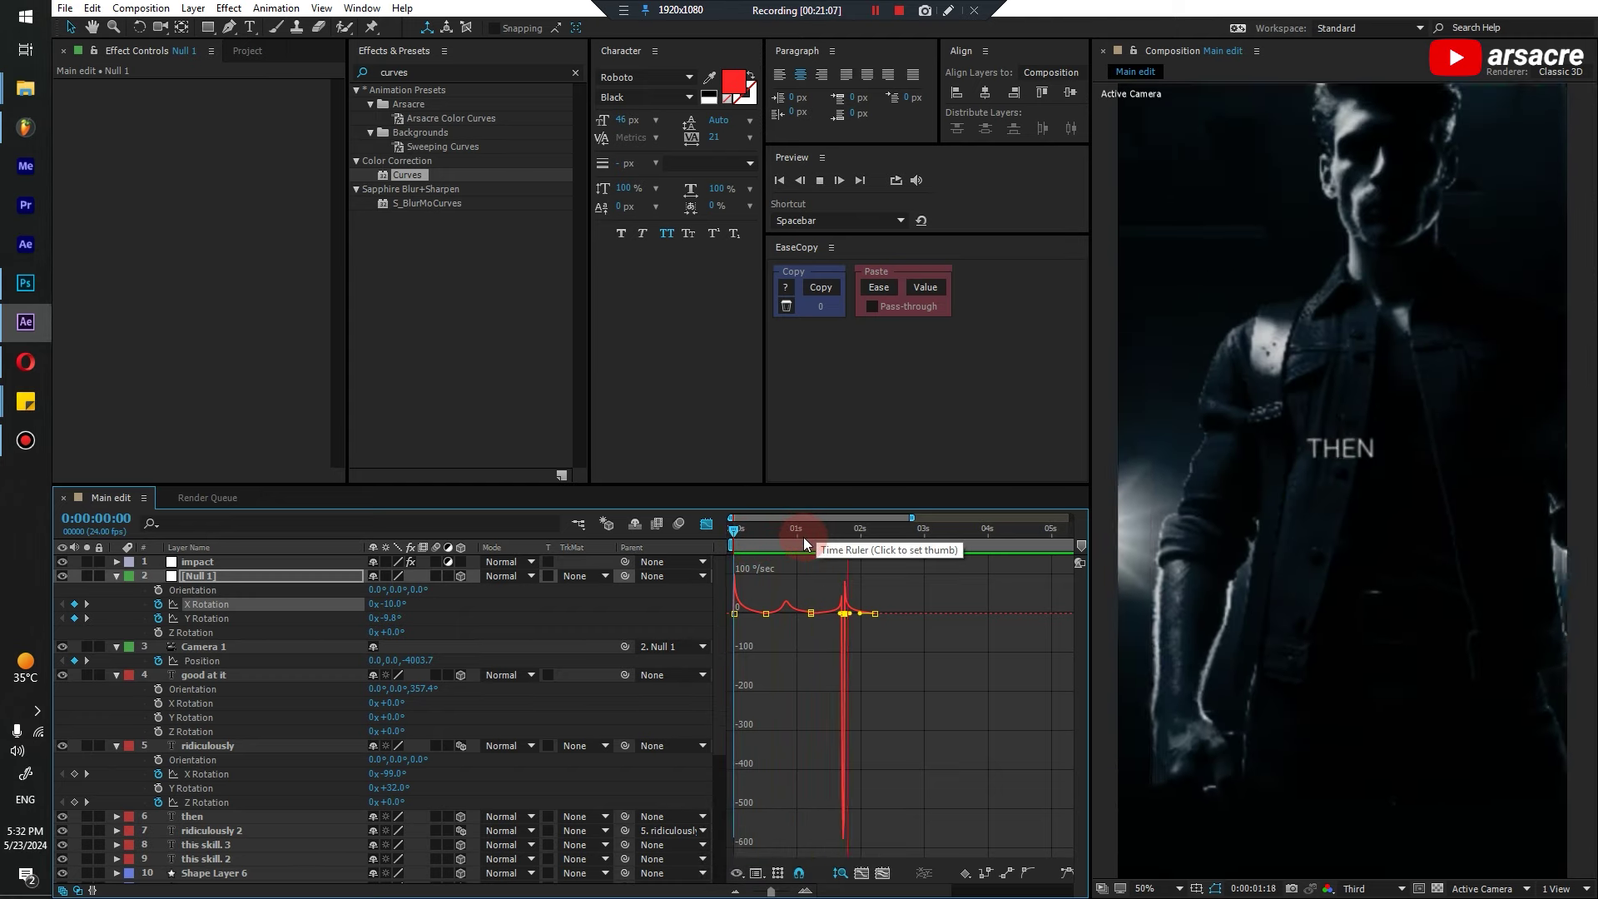
pyautogui.click(751, 536)
pyautogui.press('space')
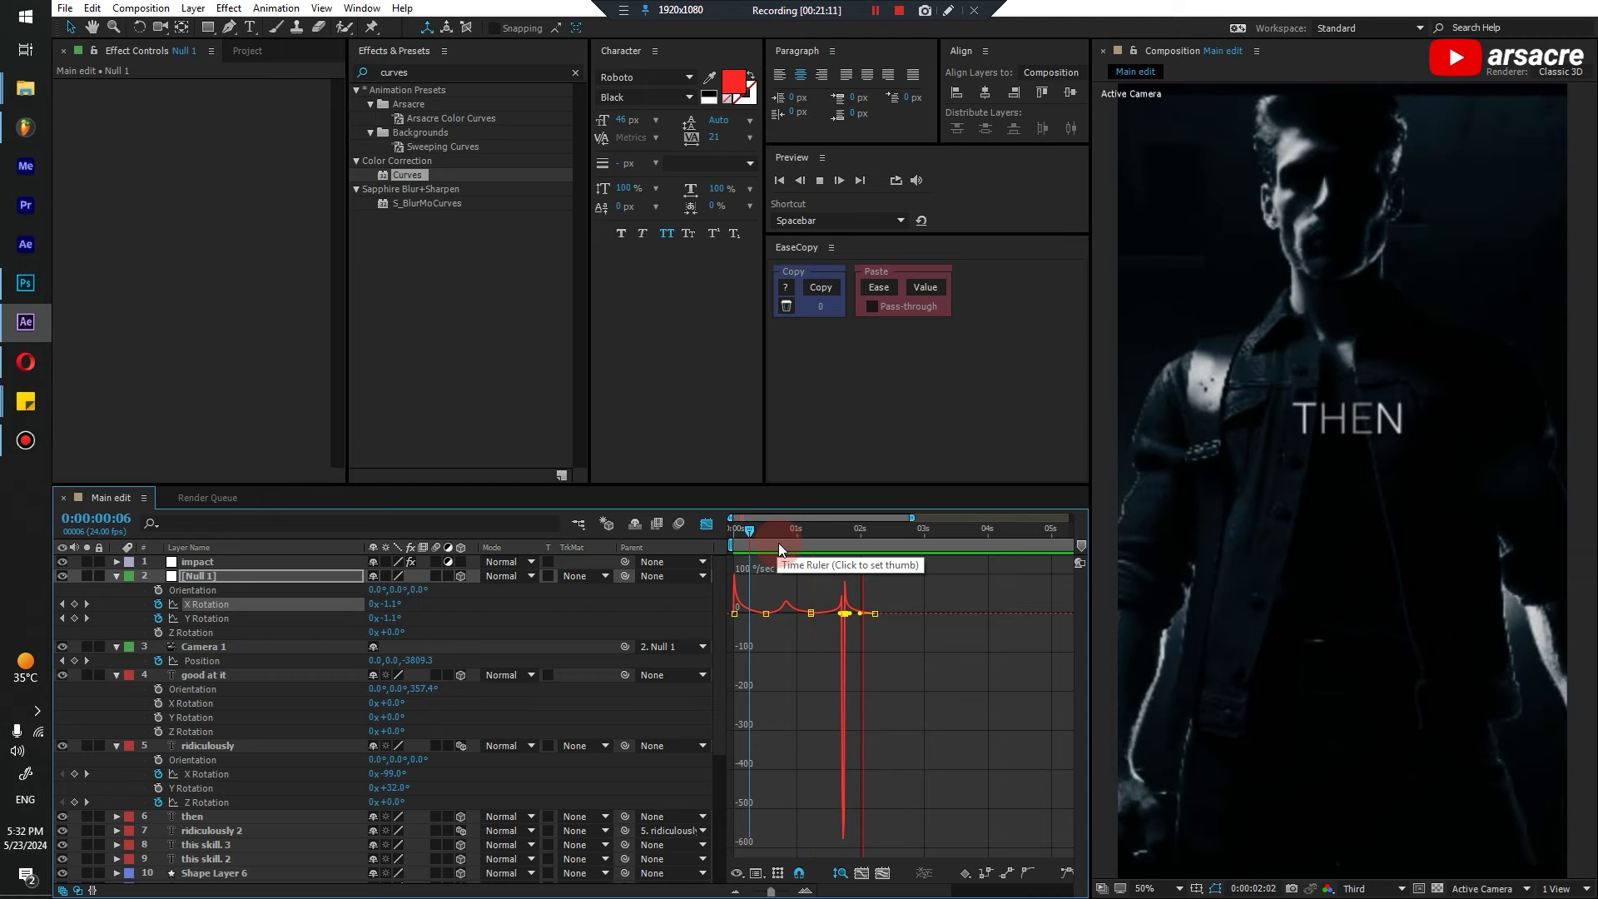
pyautogui.press('space')
pyautogui.click(706, 523)
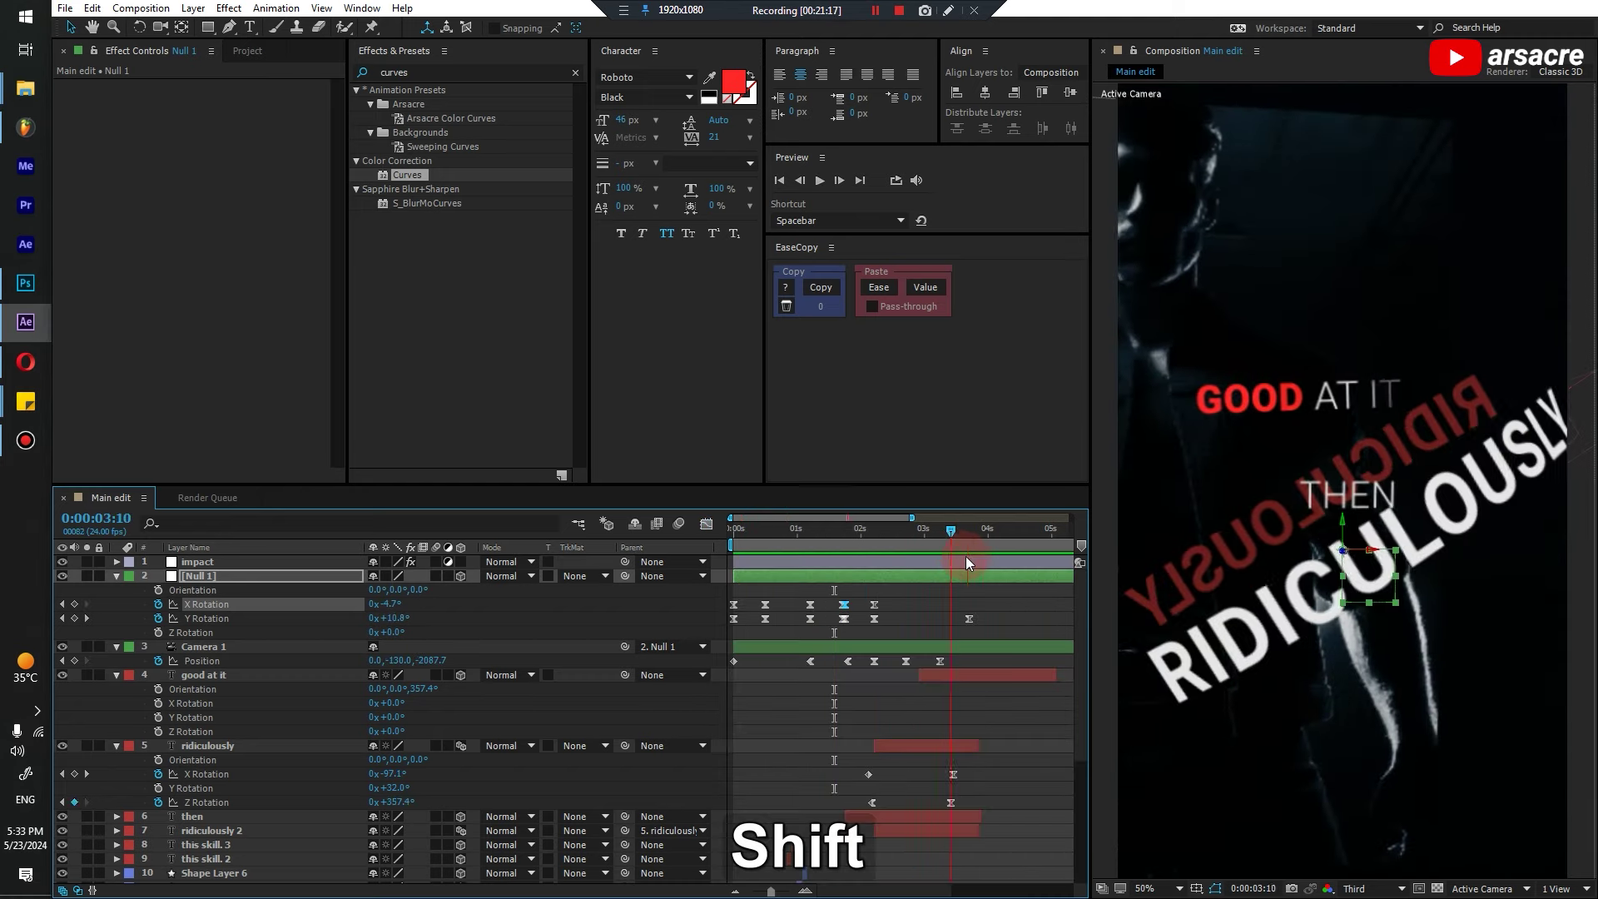
# End the work area at about 3:19, and readjust Camera 1's Z Position at the 2:05 and 2:17 keyframes
pyautogui.press('n')
pyautogui.moveTo(929, 542); pyautogui.dragTo(874, 533)
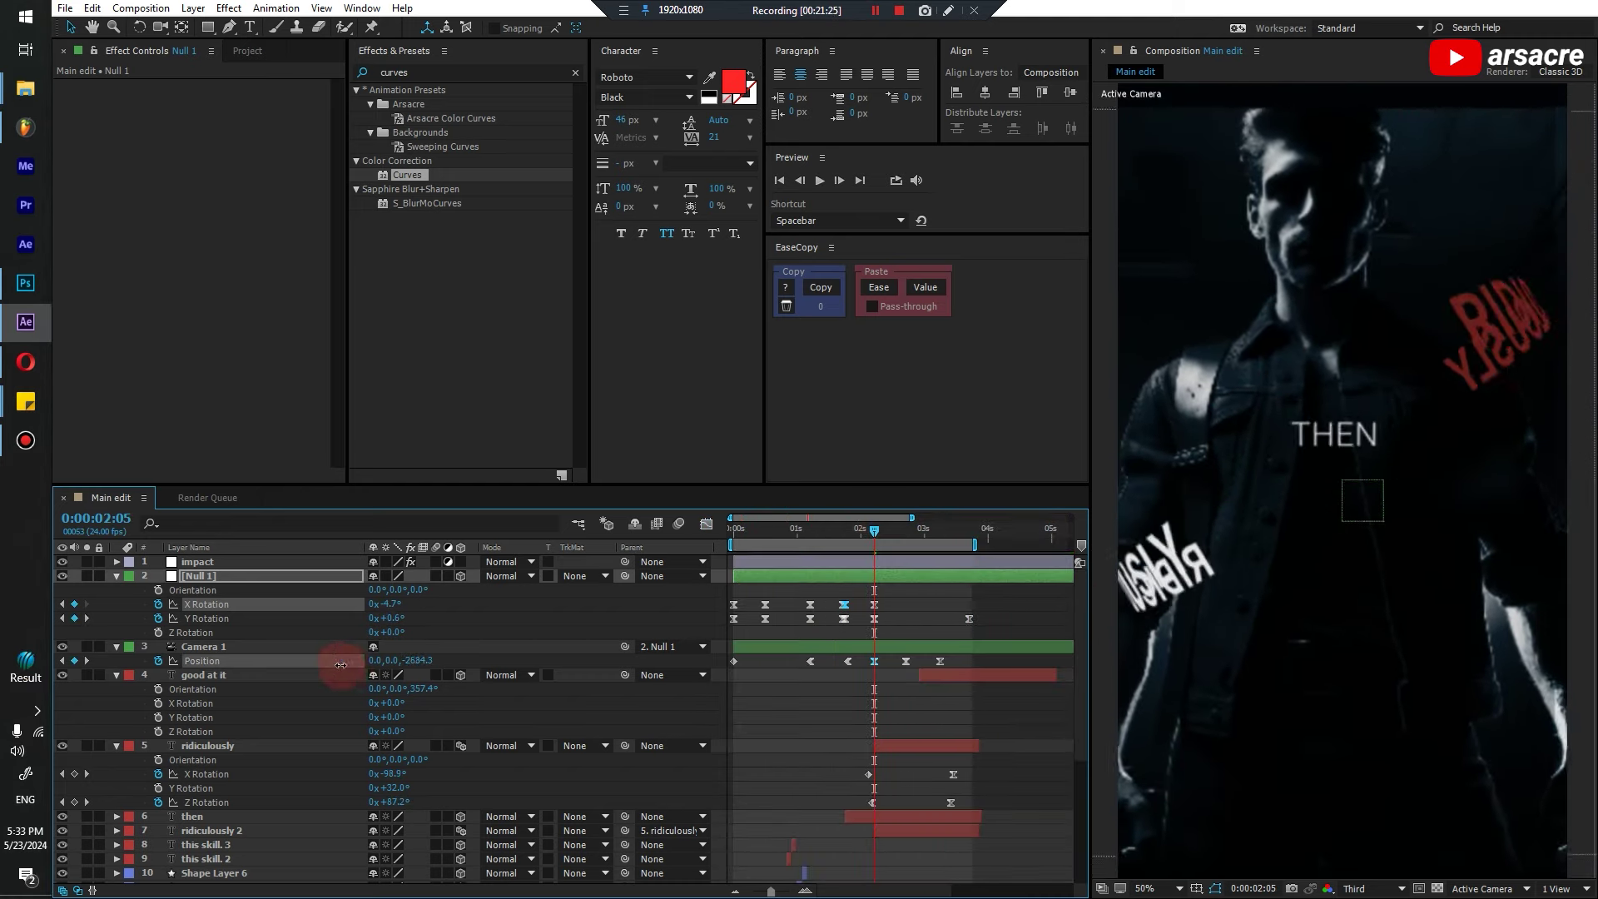
pyautogui.moveTo(360, 671); pyautogui.dragTo(314, 663)
pyautogui.press('k')
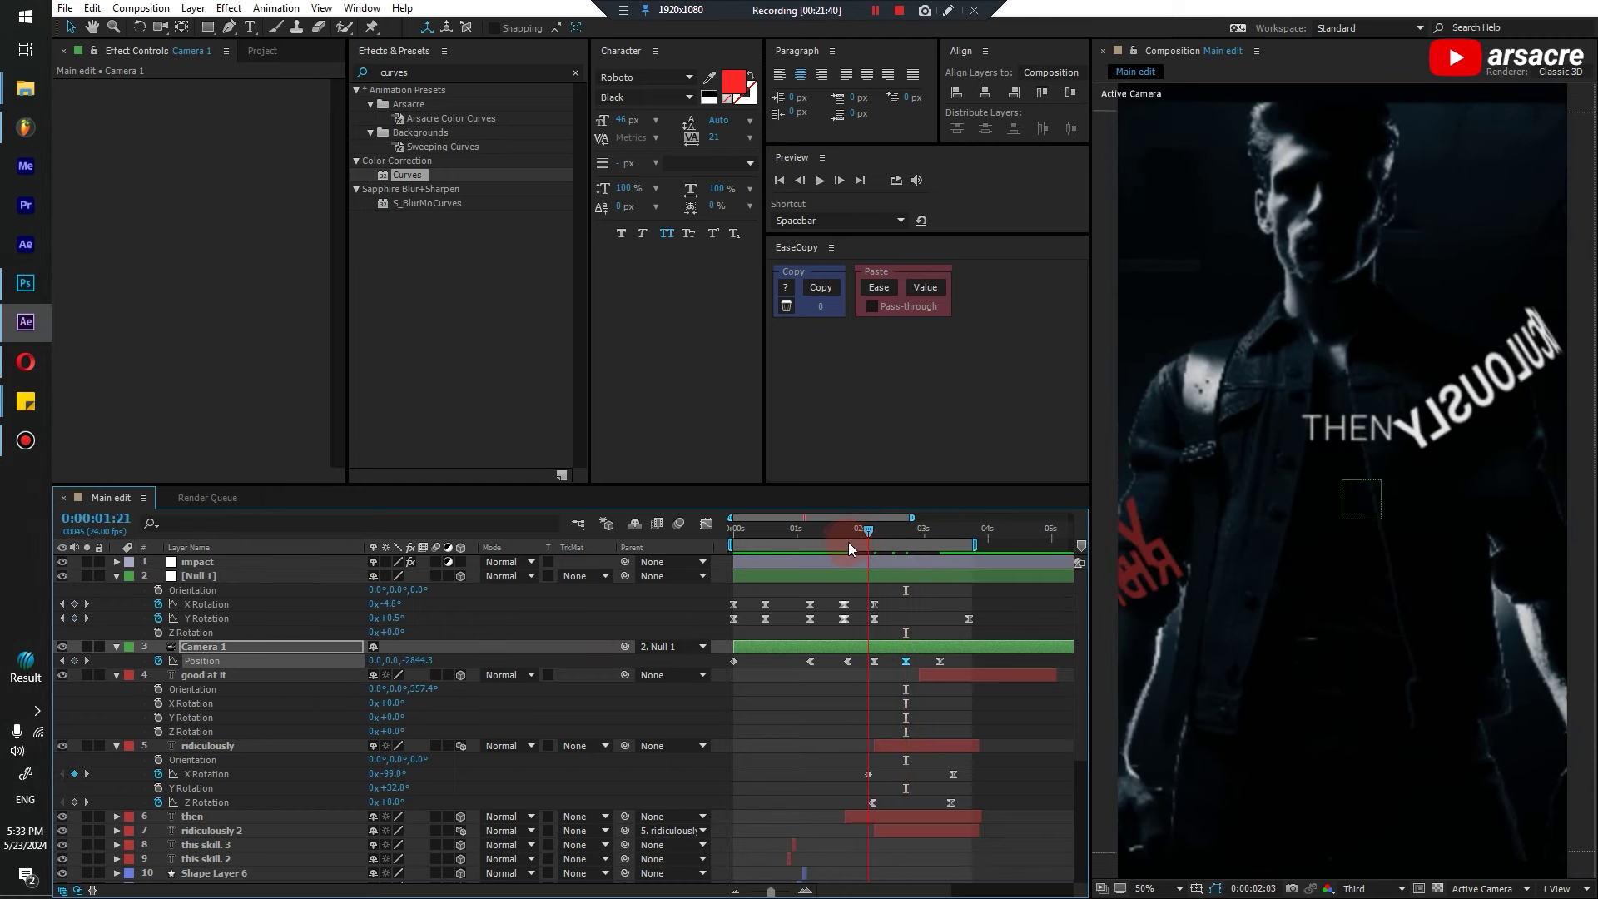
pyautogui.moveTo(870, 532); pyautogui.dragTo(864, 534)
pyautogui.click(847, 679)
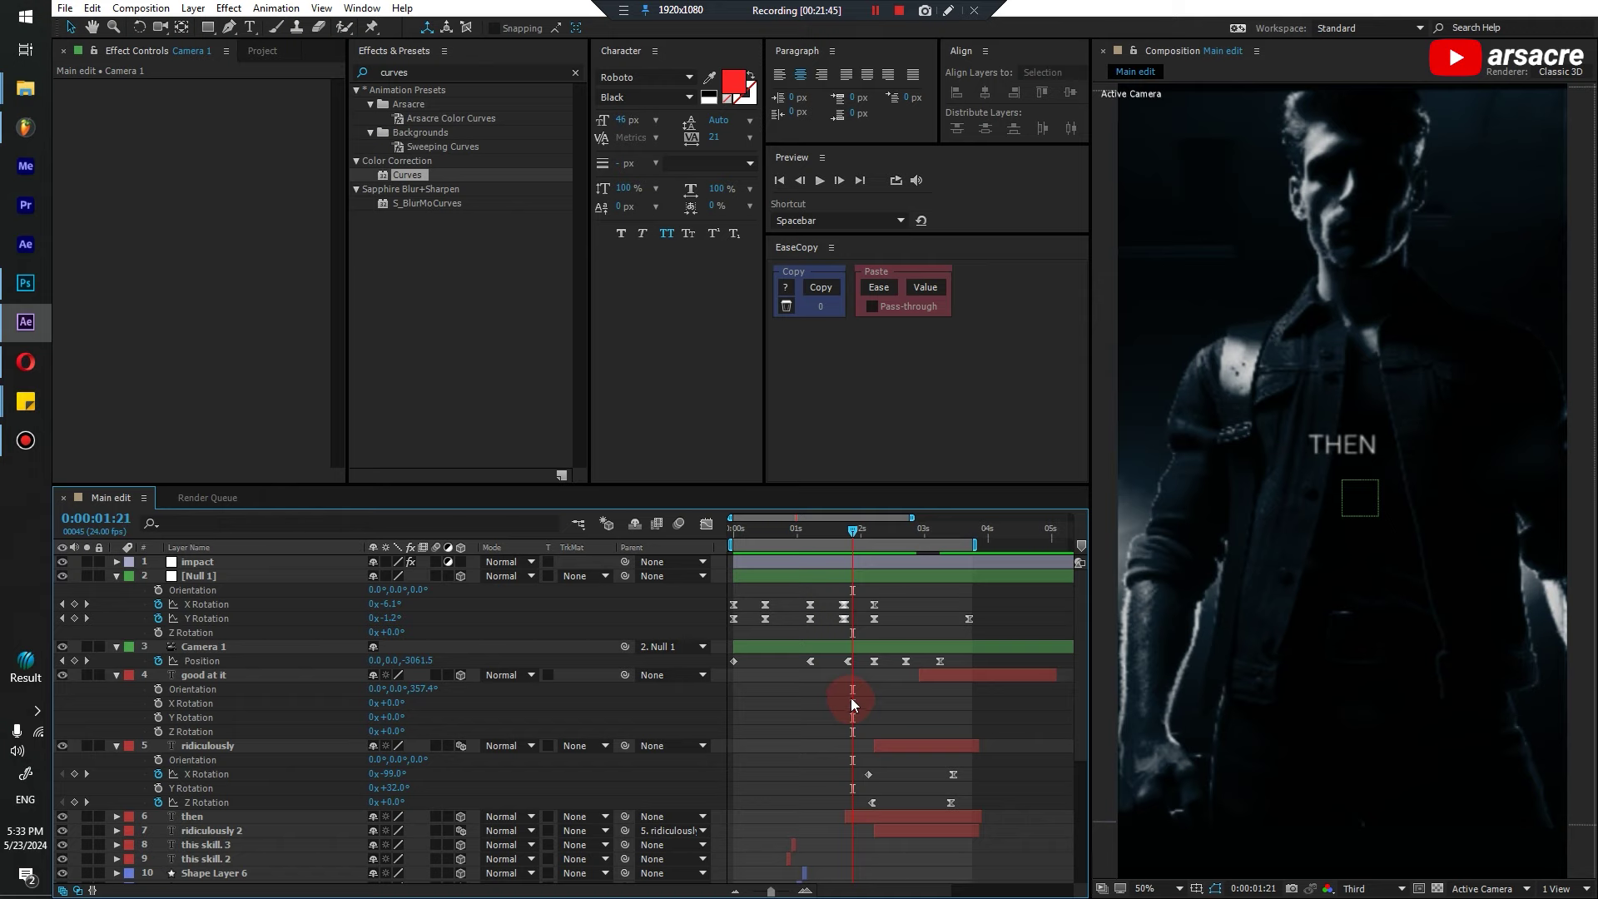
pyautogui.click(859, 689)
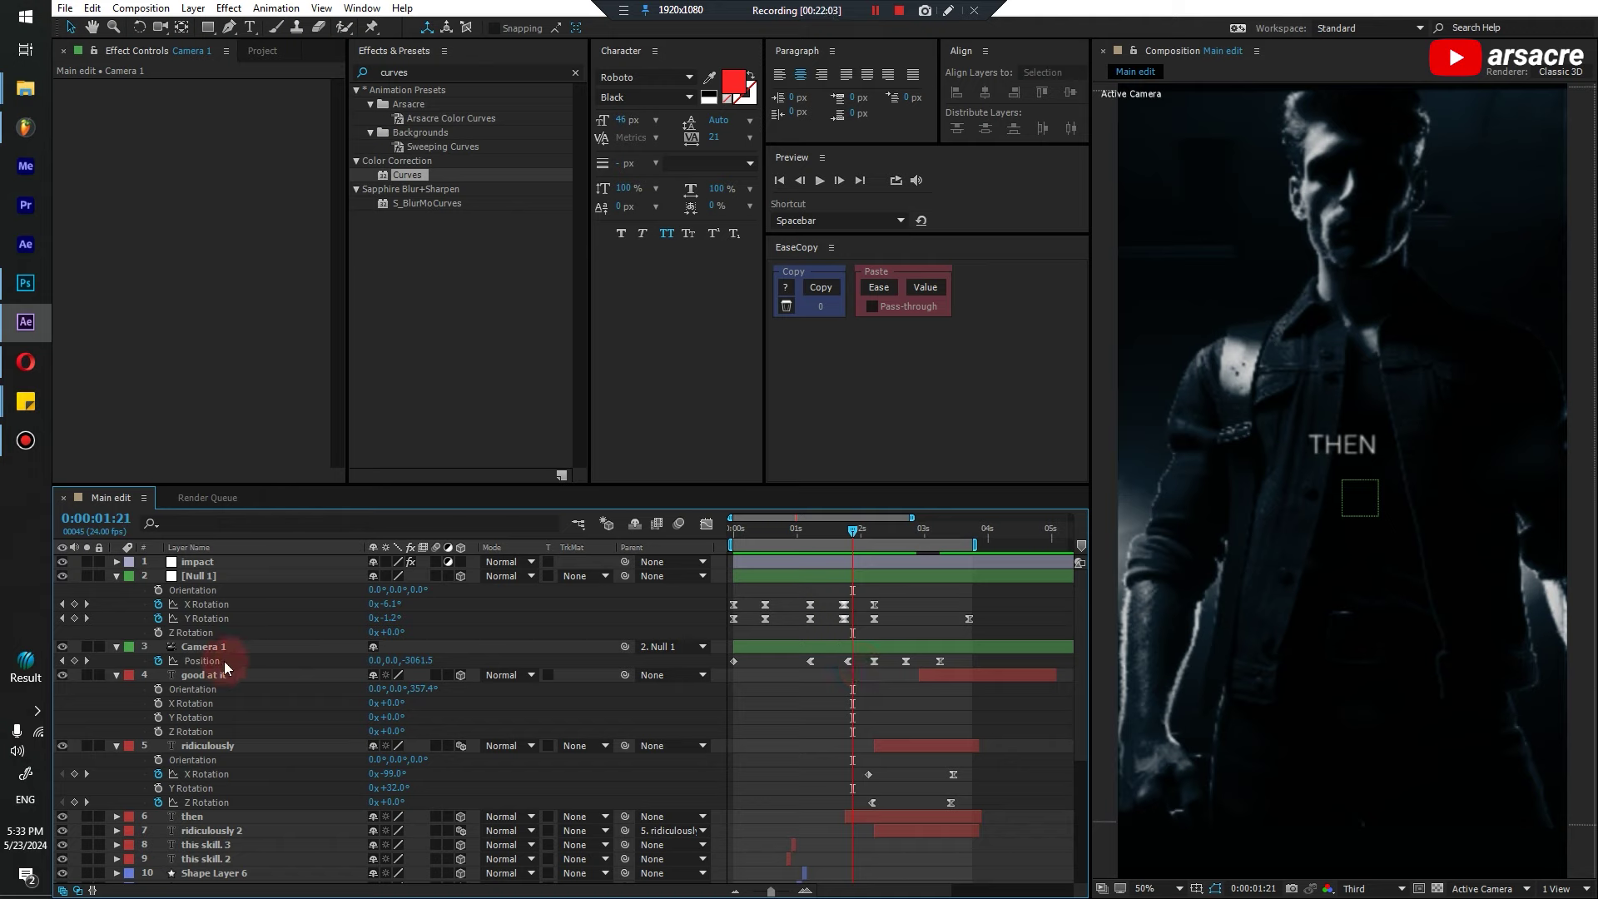
# Set the Spatial Interpolation of all Camera 1 Position keyframes to Linear, and preview from 1:01
pyautogui.moveTo(947, 664); pyautogui.dragTo(709, 685)
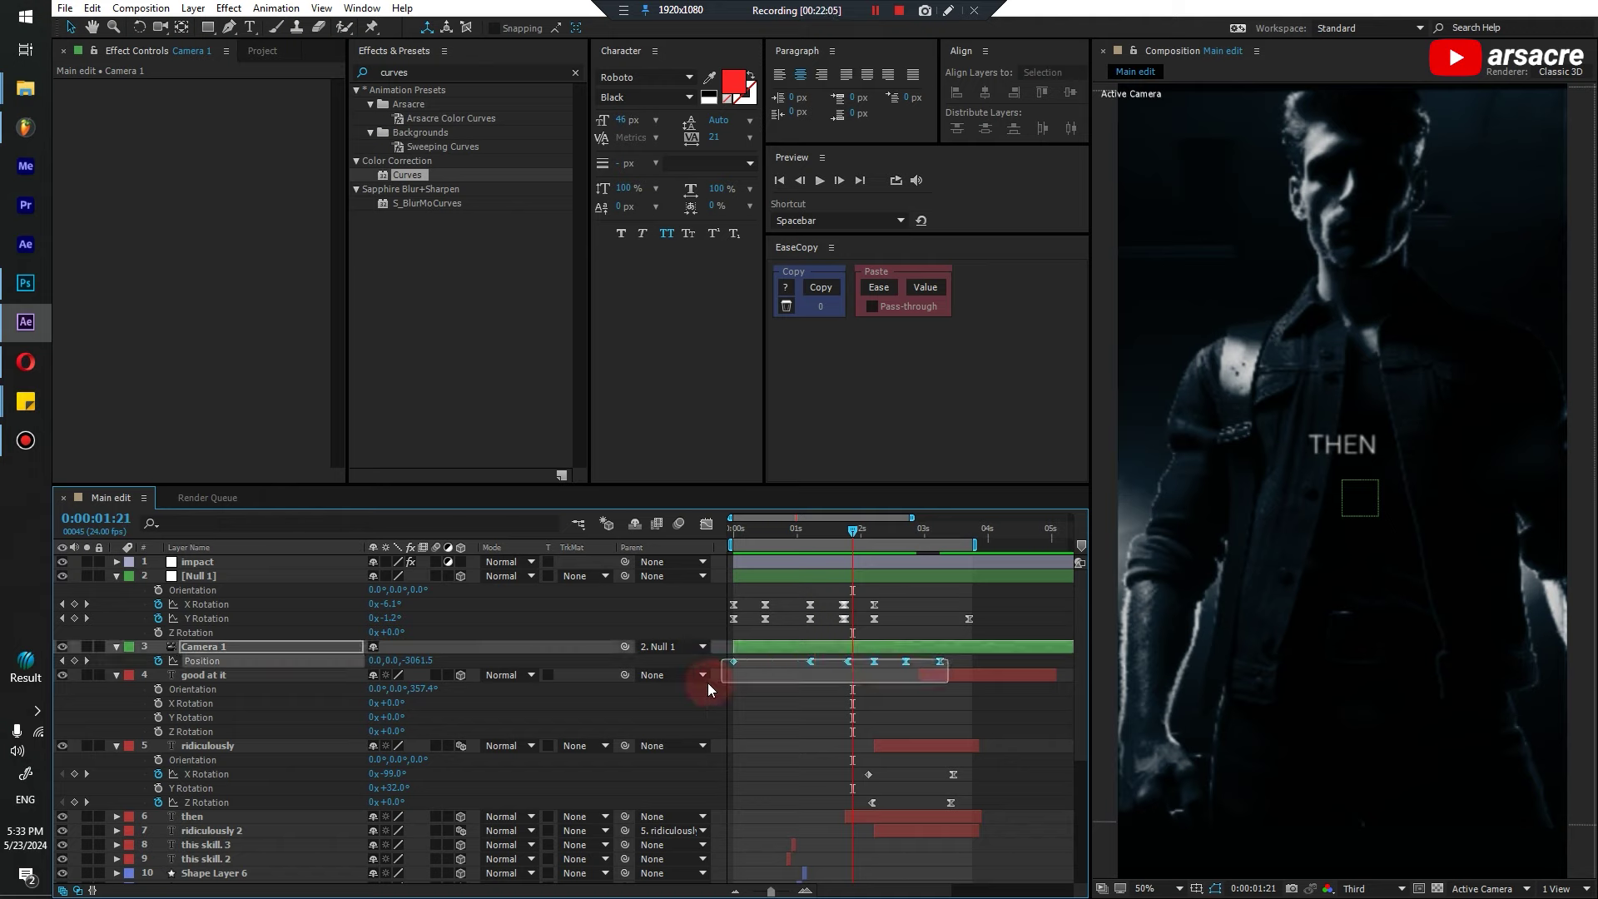
pyautogui.rightClick(849, 661)
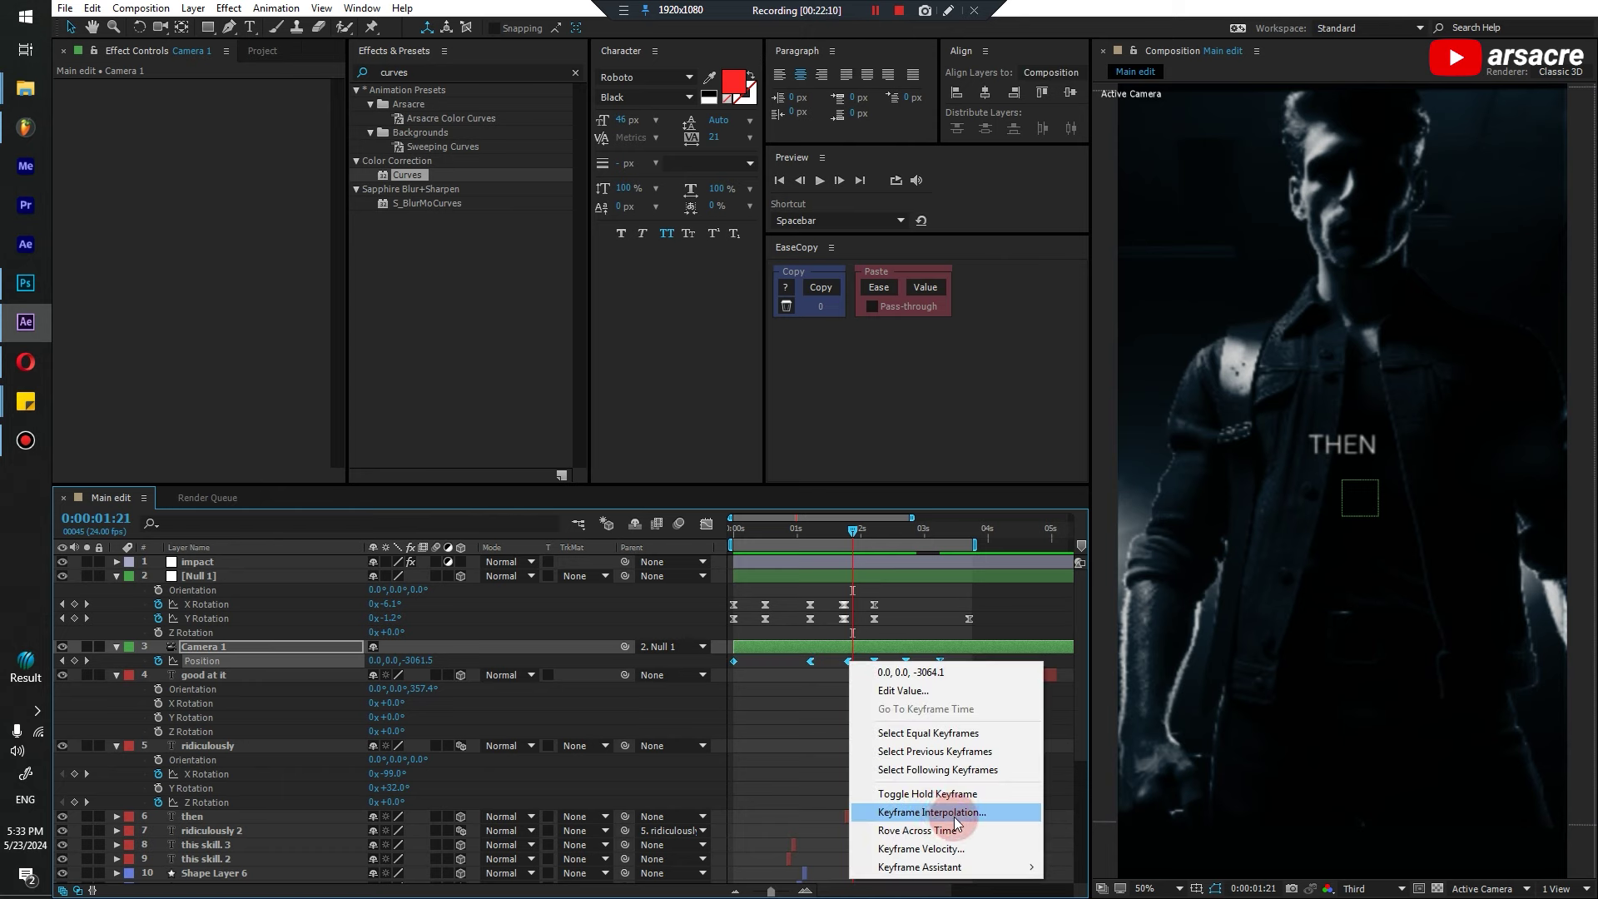
pyautogui.click(956, 821)
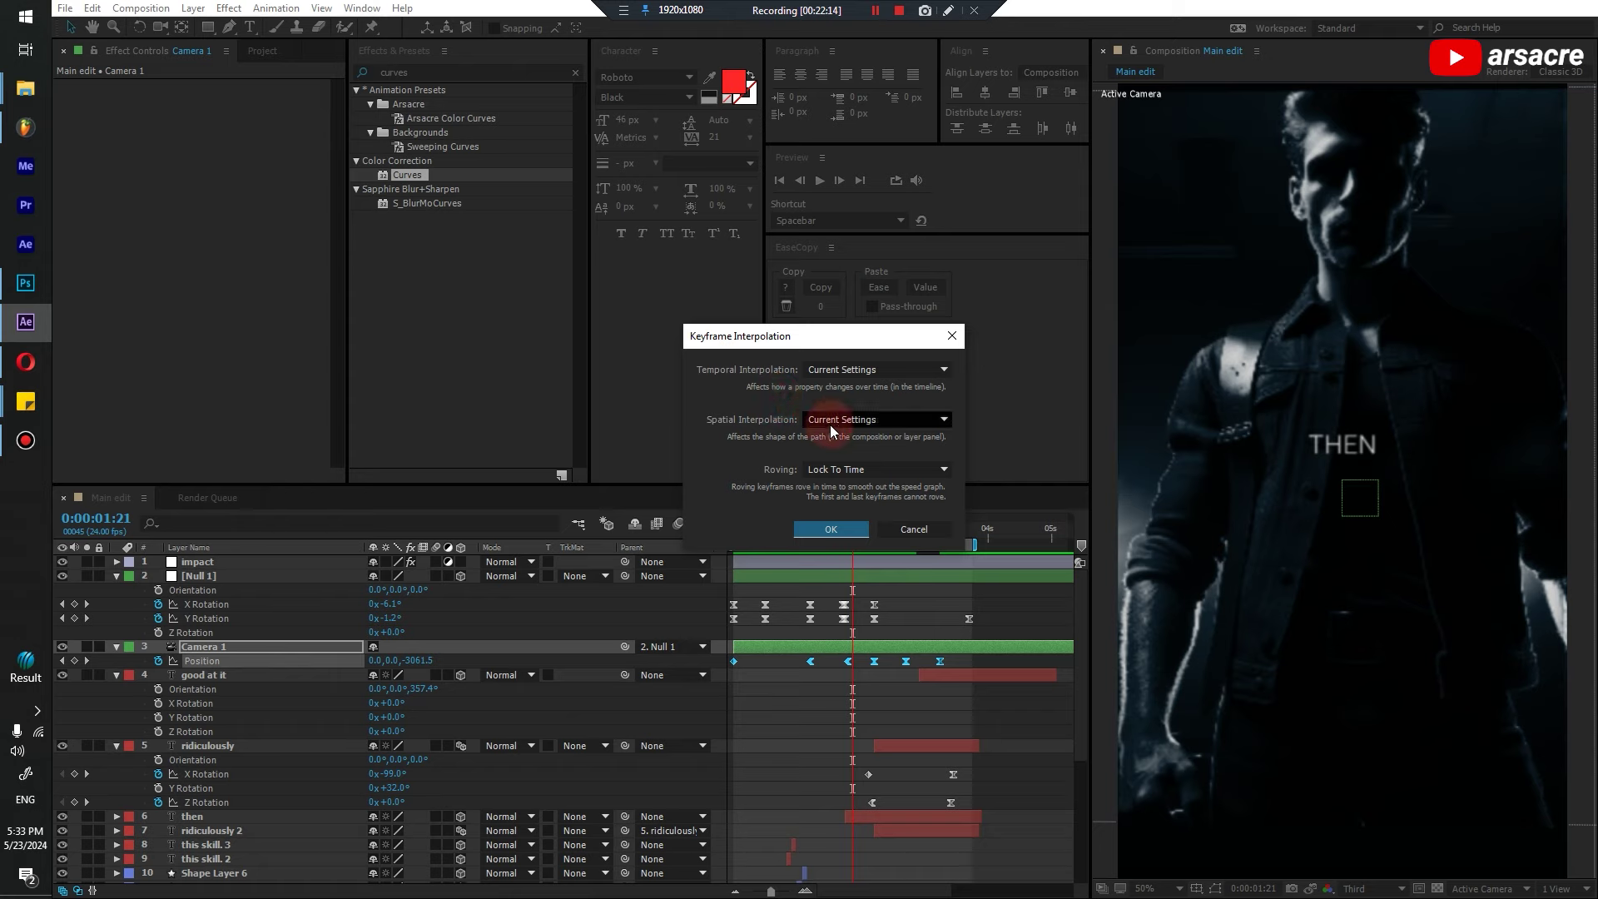
pyautogui.click(866, 418)
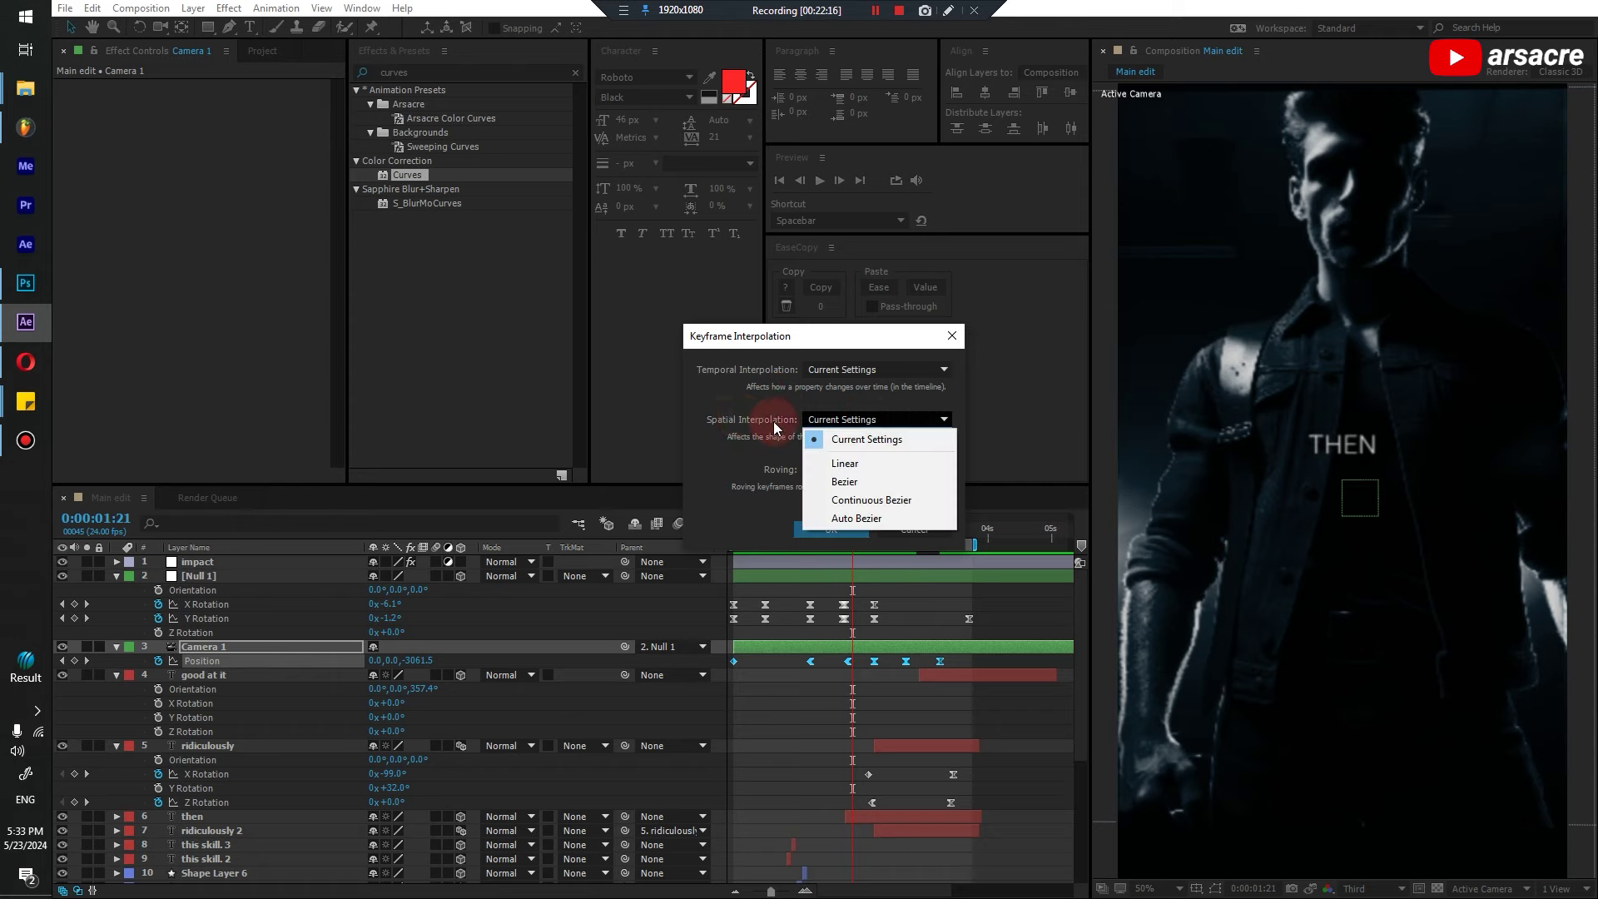
pyautogui.click(859, 463)
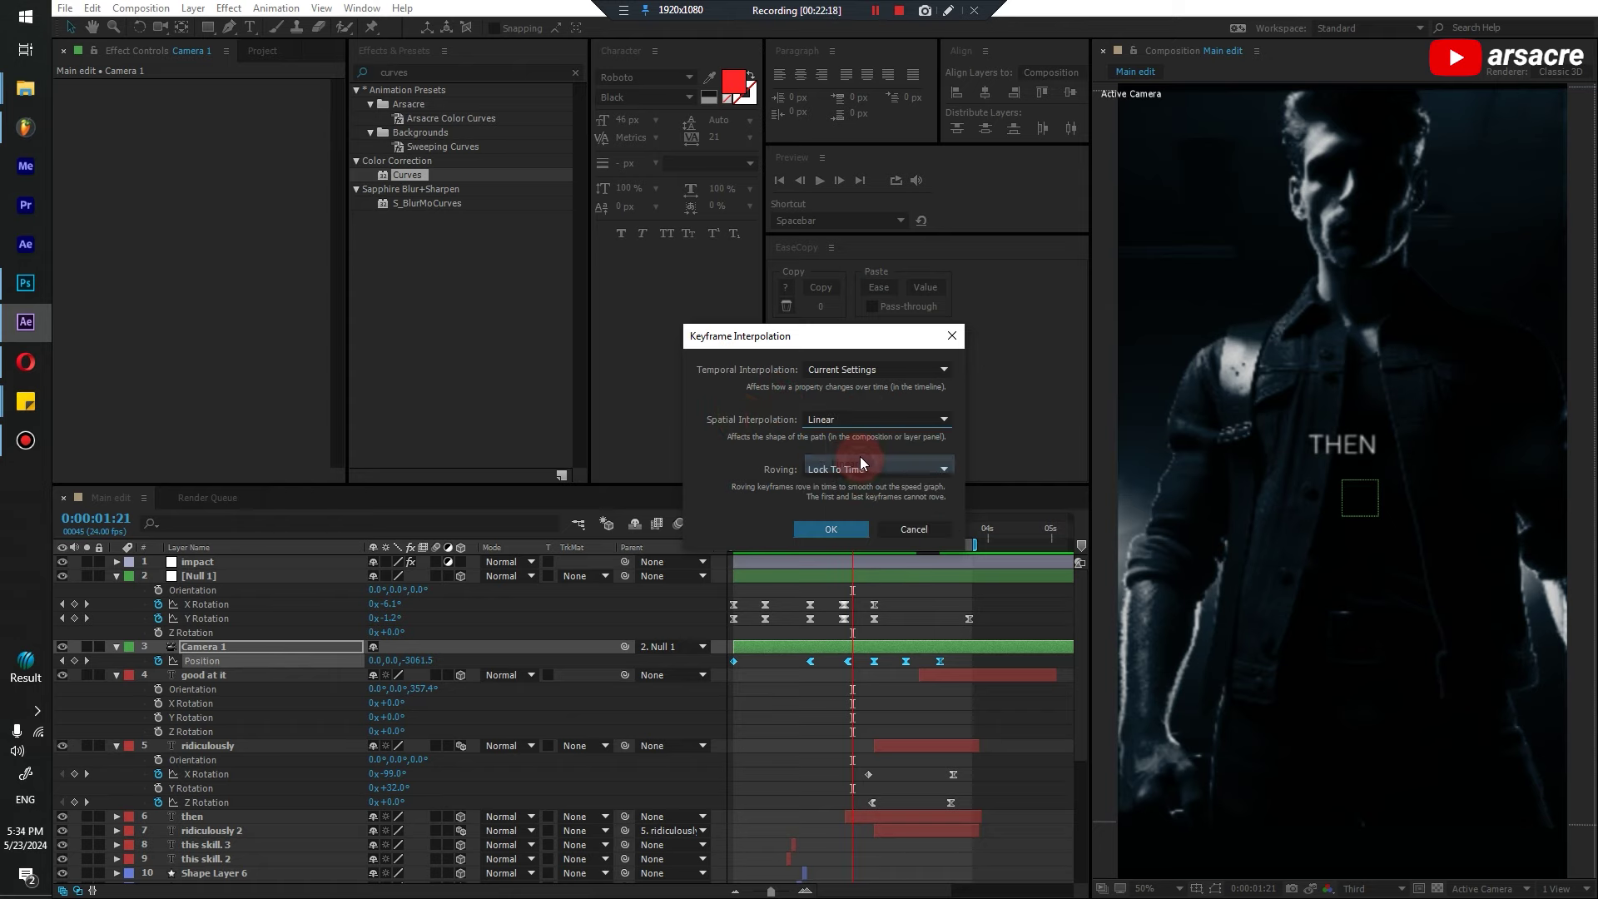
pyautogui.click(839, 529)
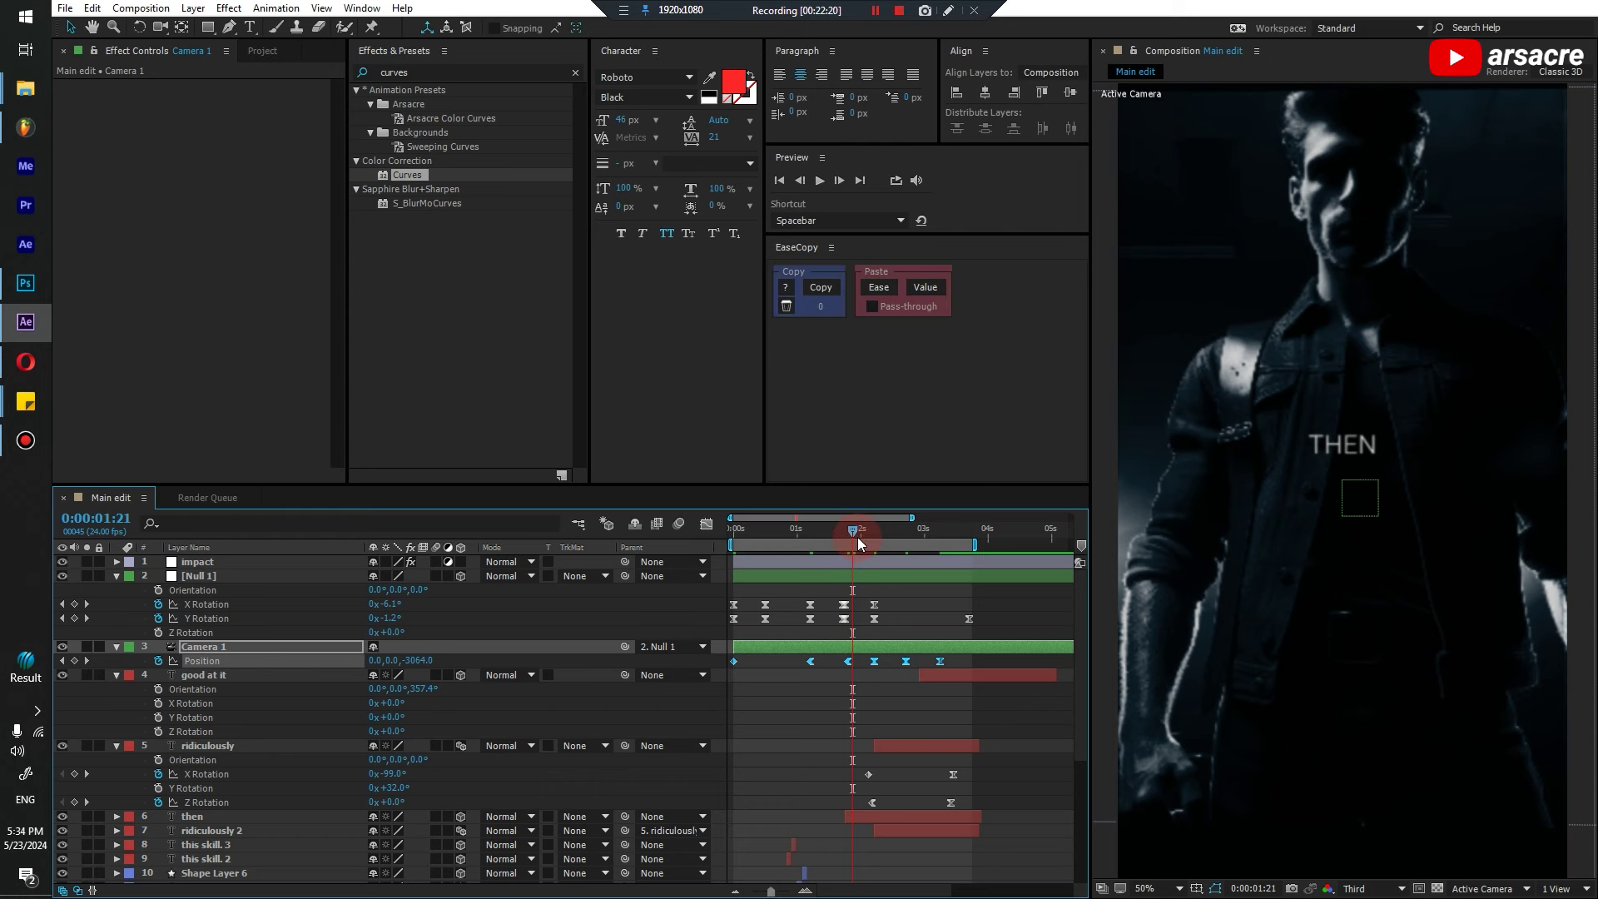
pyautogui.moveTo(860, 543); pyautogui.dragTo(832, 542)
pyautogui.press('space')
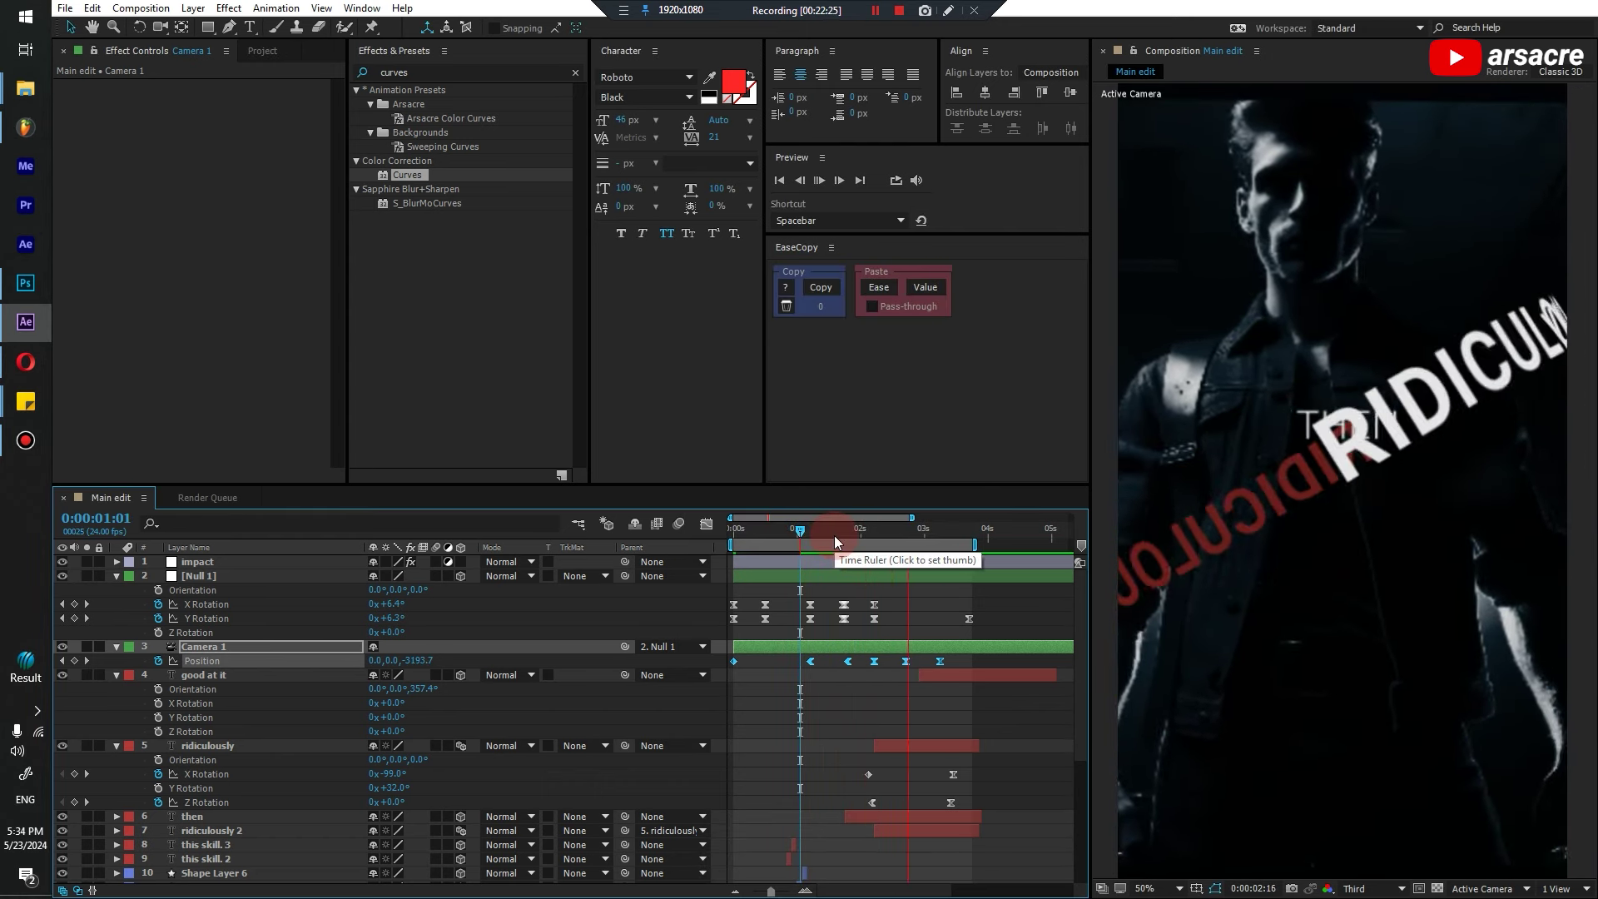
pyautogui.press('space')
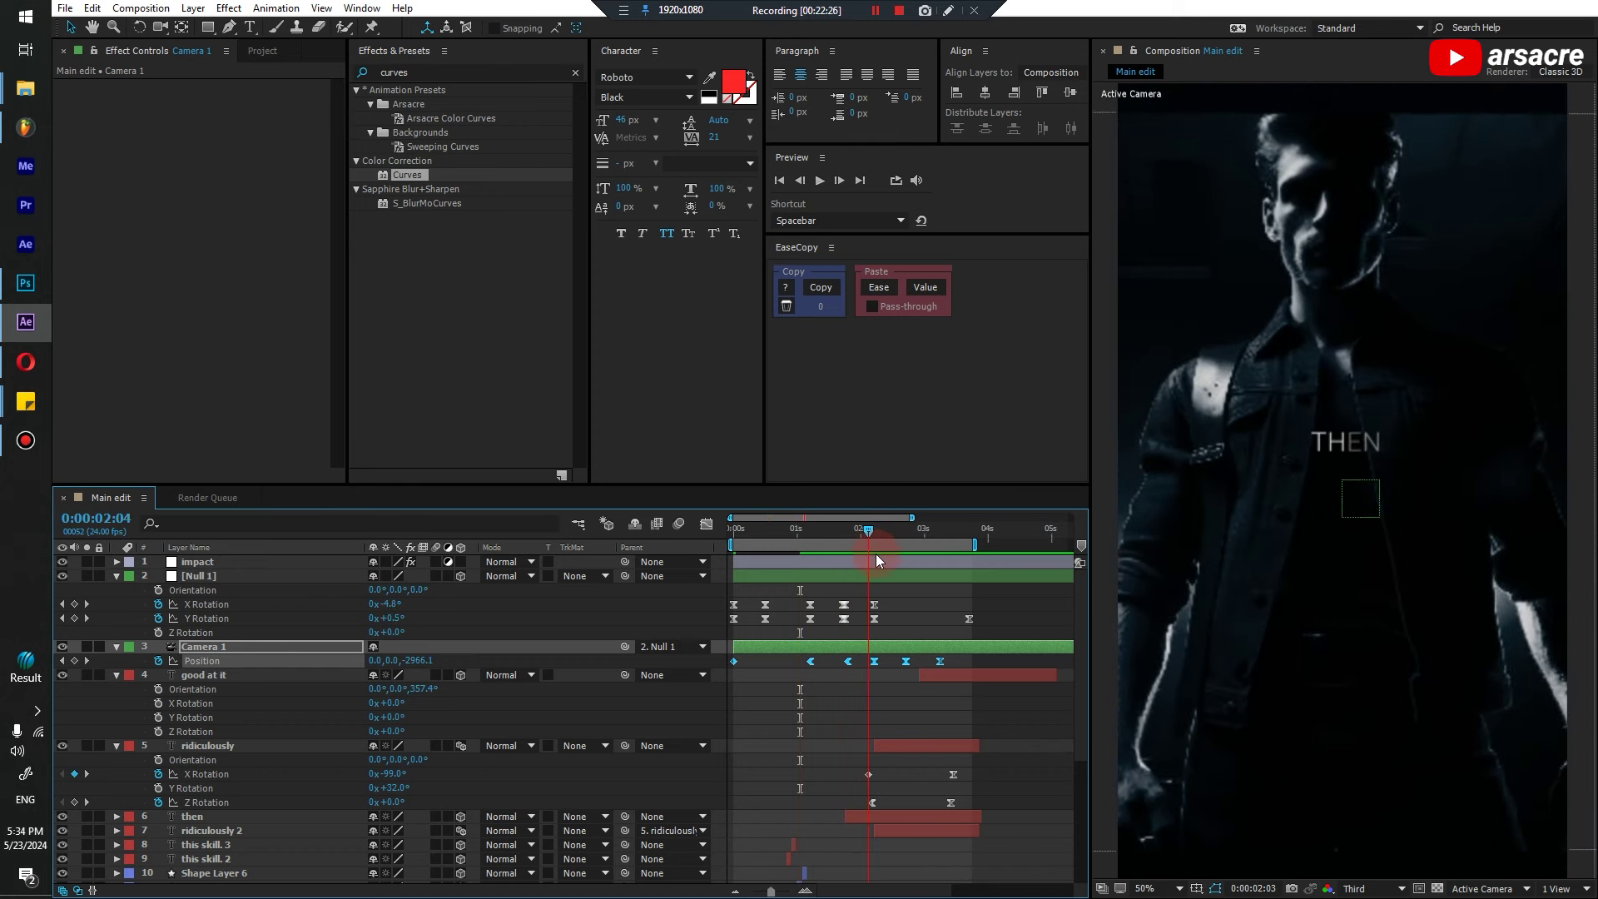
# Keyframe Null 1's Y Rotation at -11.4° at 2:17, review its easing in the speed graph, and preview from 2:03
pyautogui.moveTo(876, 560); pyautogui.dragTo(907, 572)
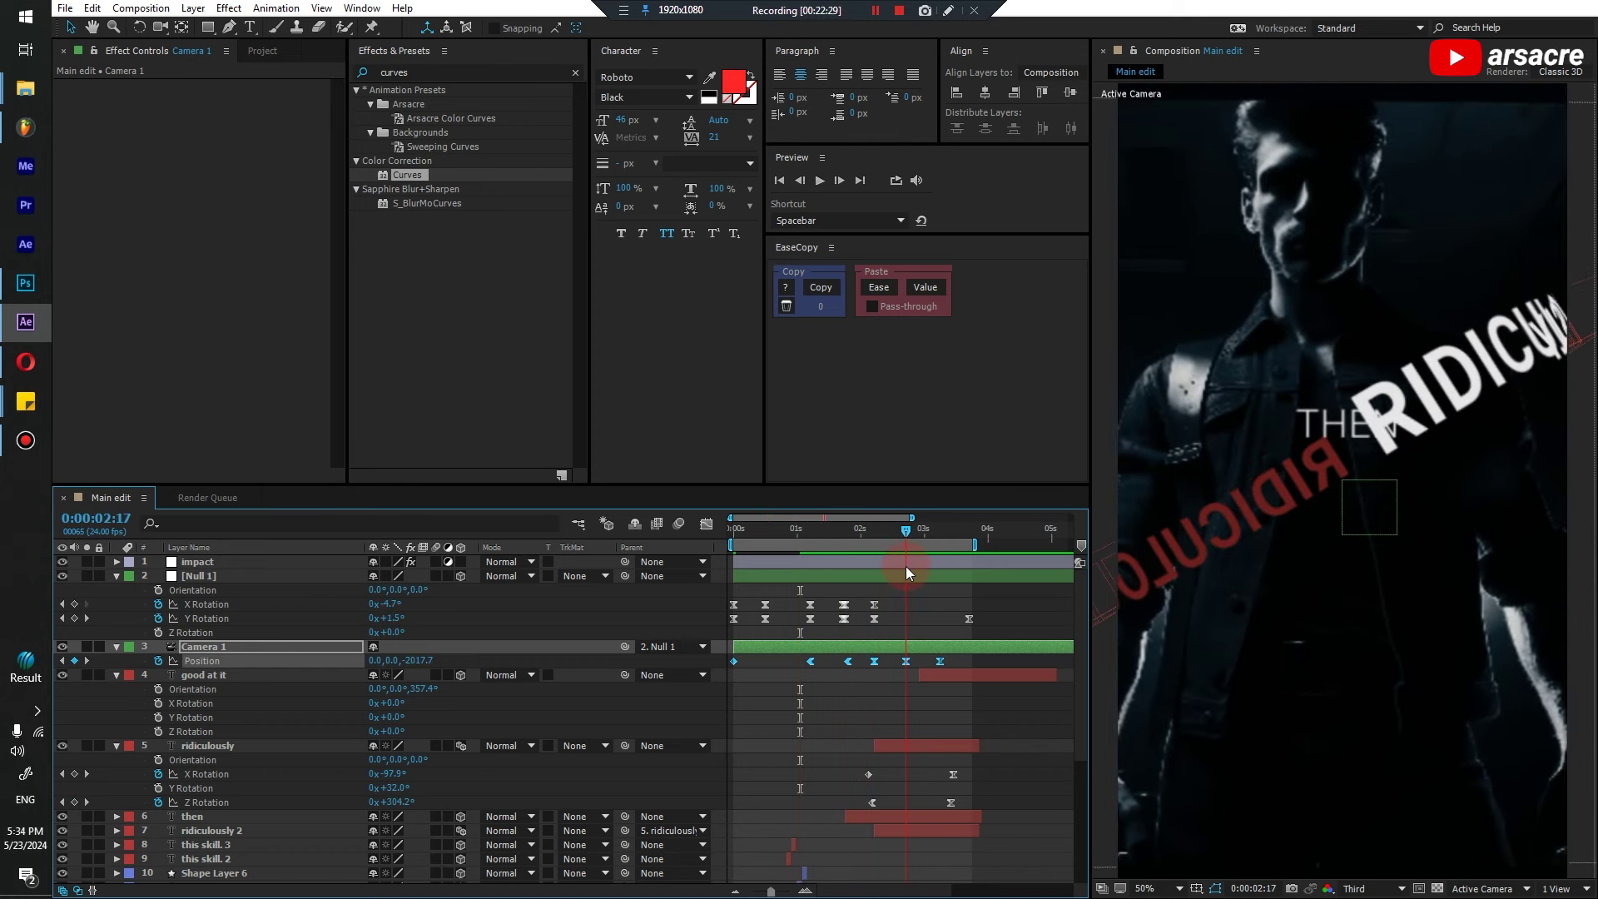
pyautogui.moveTo(812, 642); pyautogui.dragTo(311, 646)
pyautogui.click(835, 576)
pyautogui.press('space')
pyautogui.hotkey('shift', 'F3')
pyautogui.hotkey('shift', 'F3')
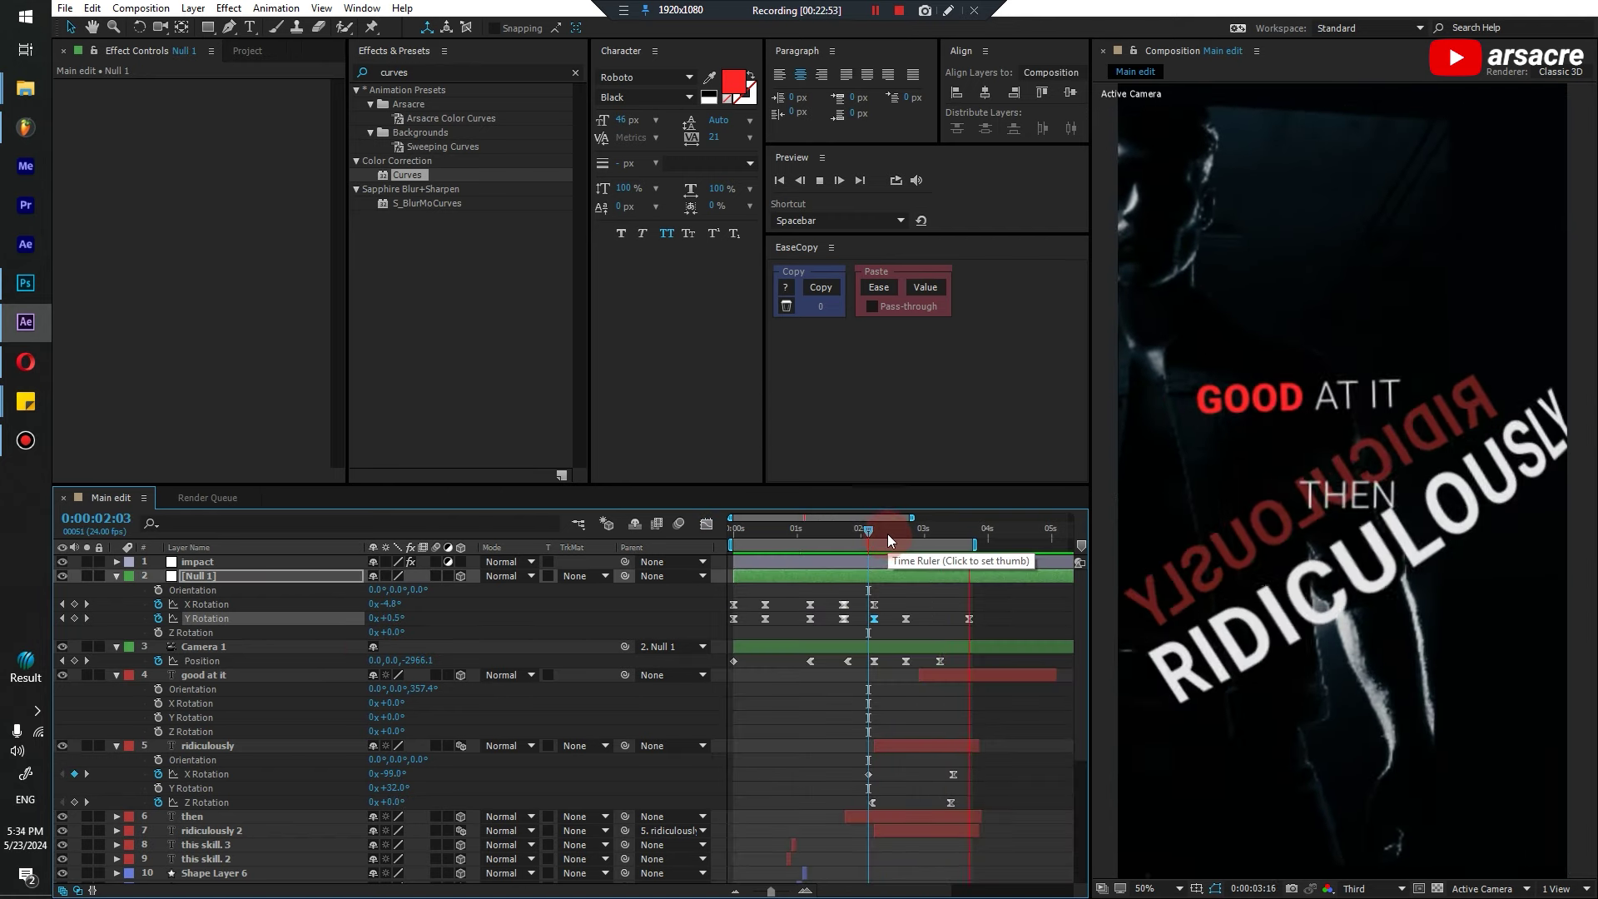
pyautogui.click(895, 537)
# At 2:17, select the photo 2 layer and reveal its Position for adjustment
pyautogui.moveTo(900, 551); pyautogui.dragTo(905, 562)
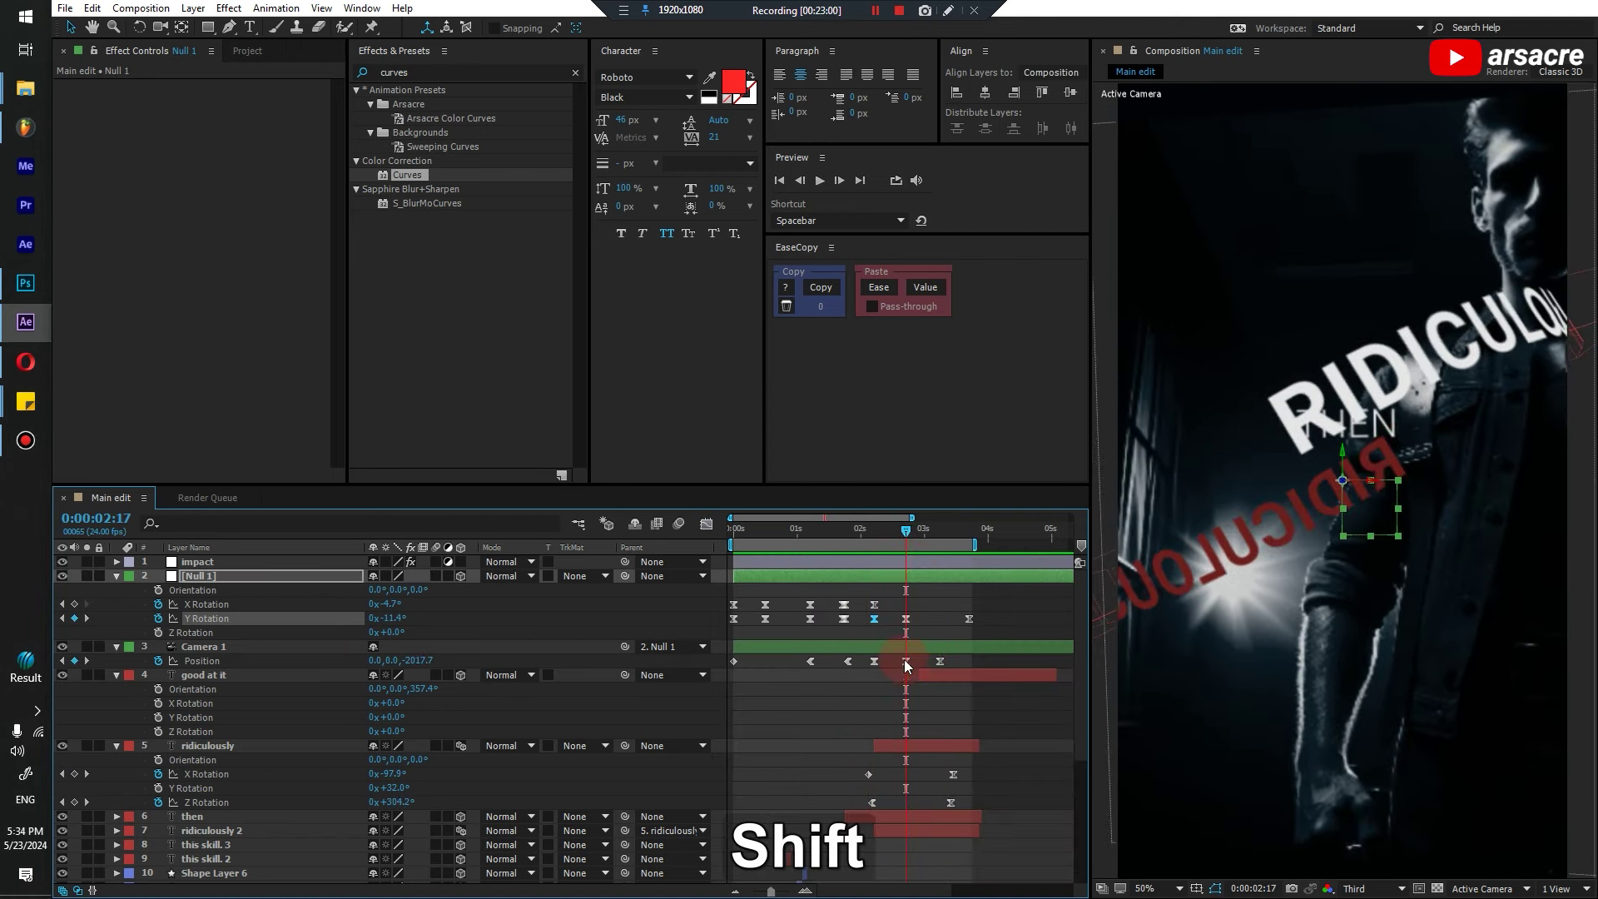
pyautogui.scroll(-1, 905, 680)
pyautogui.scroll(-4, 911, 684)
pyautogui.click(717, 845)
pyautogui.press('p')
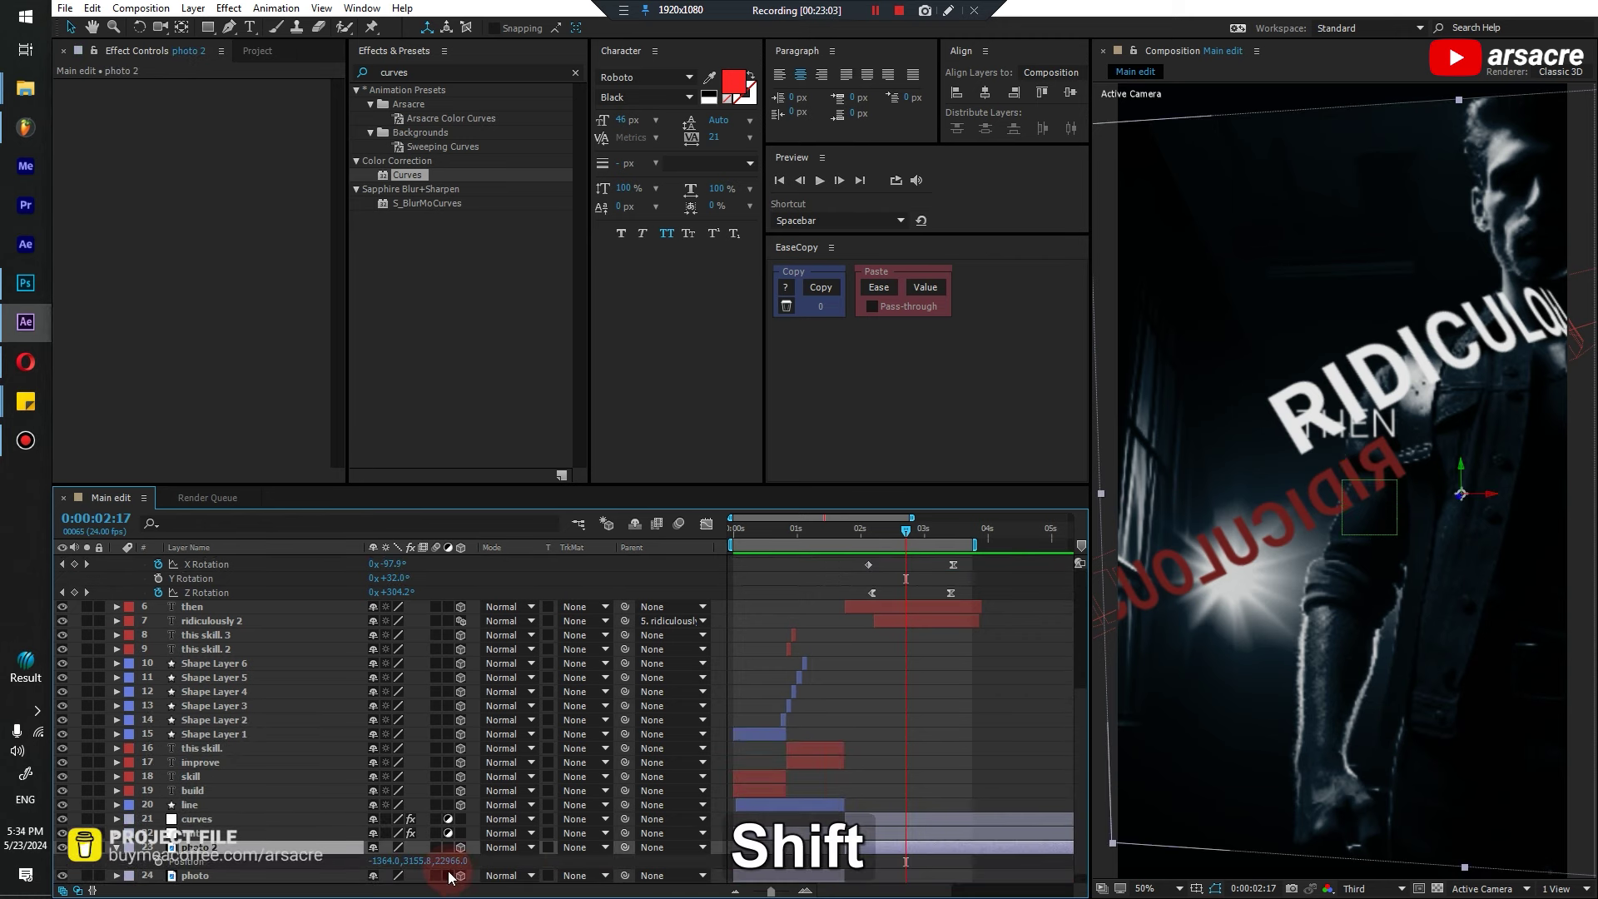
# Push the photo 2 layer back to a Z position of 35896 and scale it up to fill the frame
pyautogui.moveTo(475, 866); pyautogui.dragTo(1504, 830)
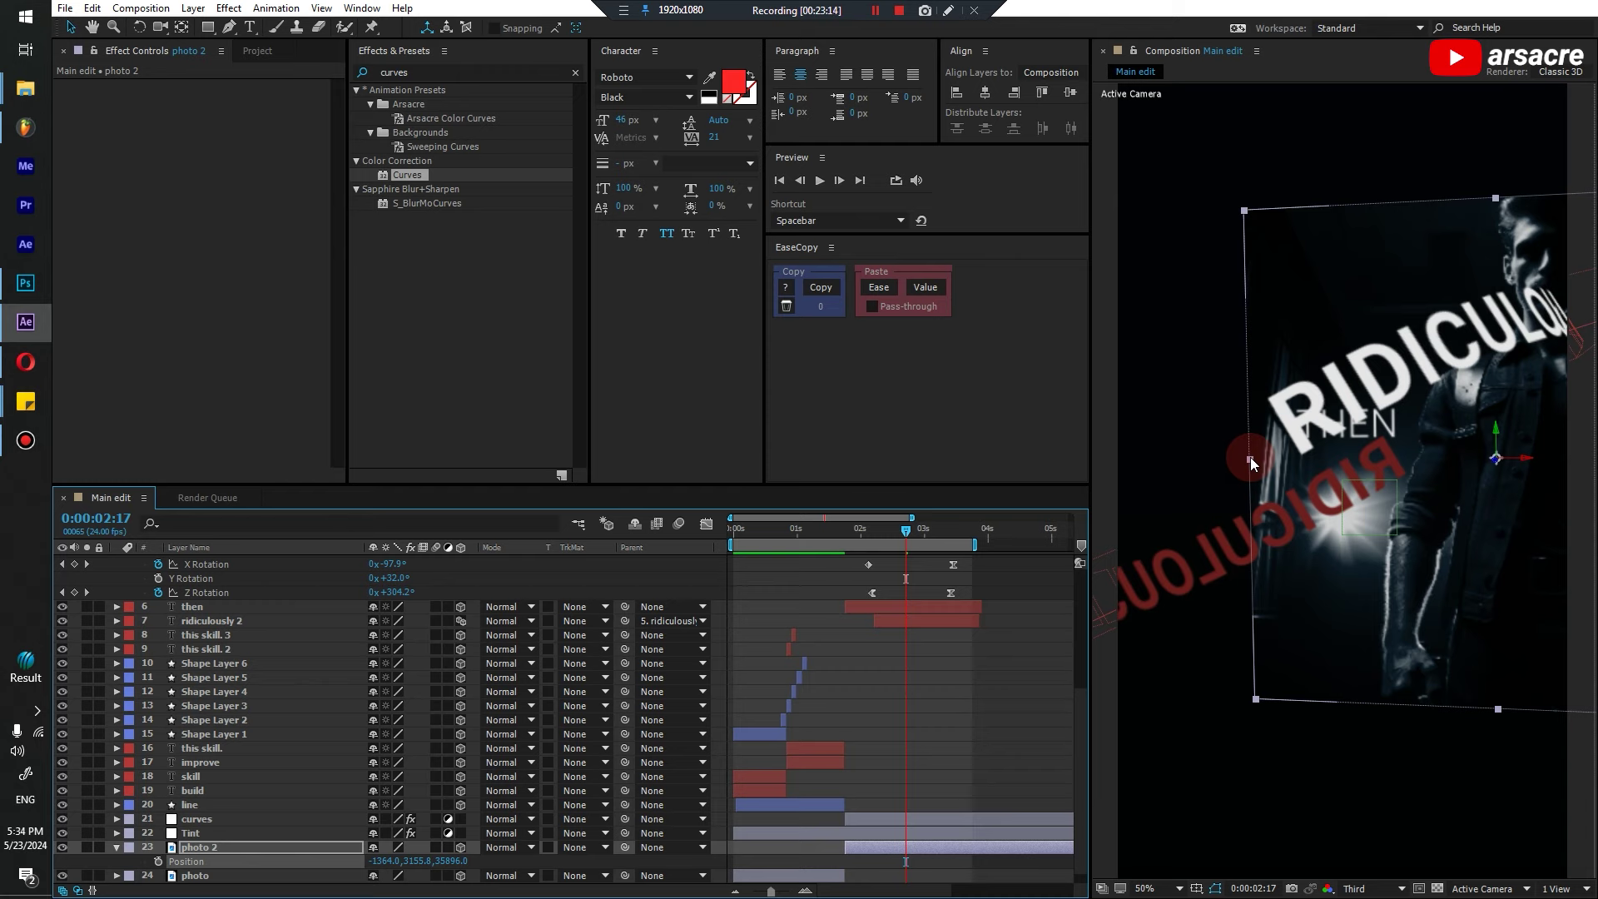
pyautogui.moveTo(1249, 457); pyautogui.dragTo(1088, 377)
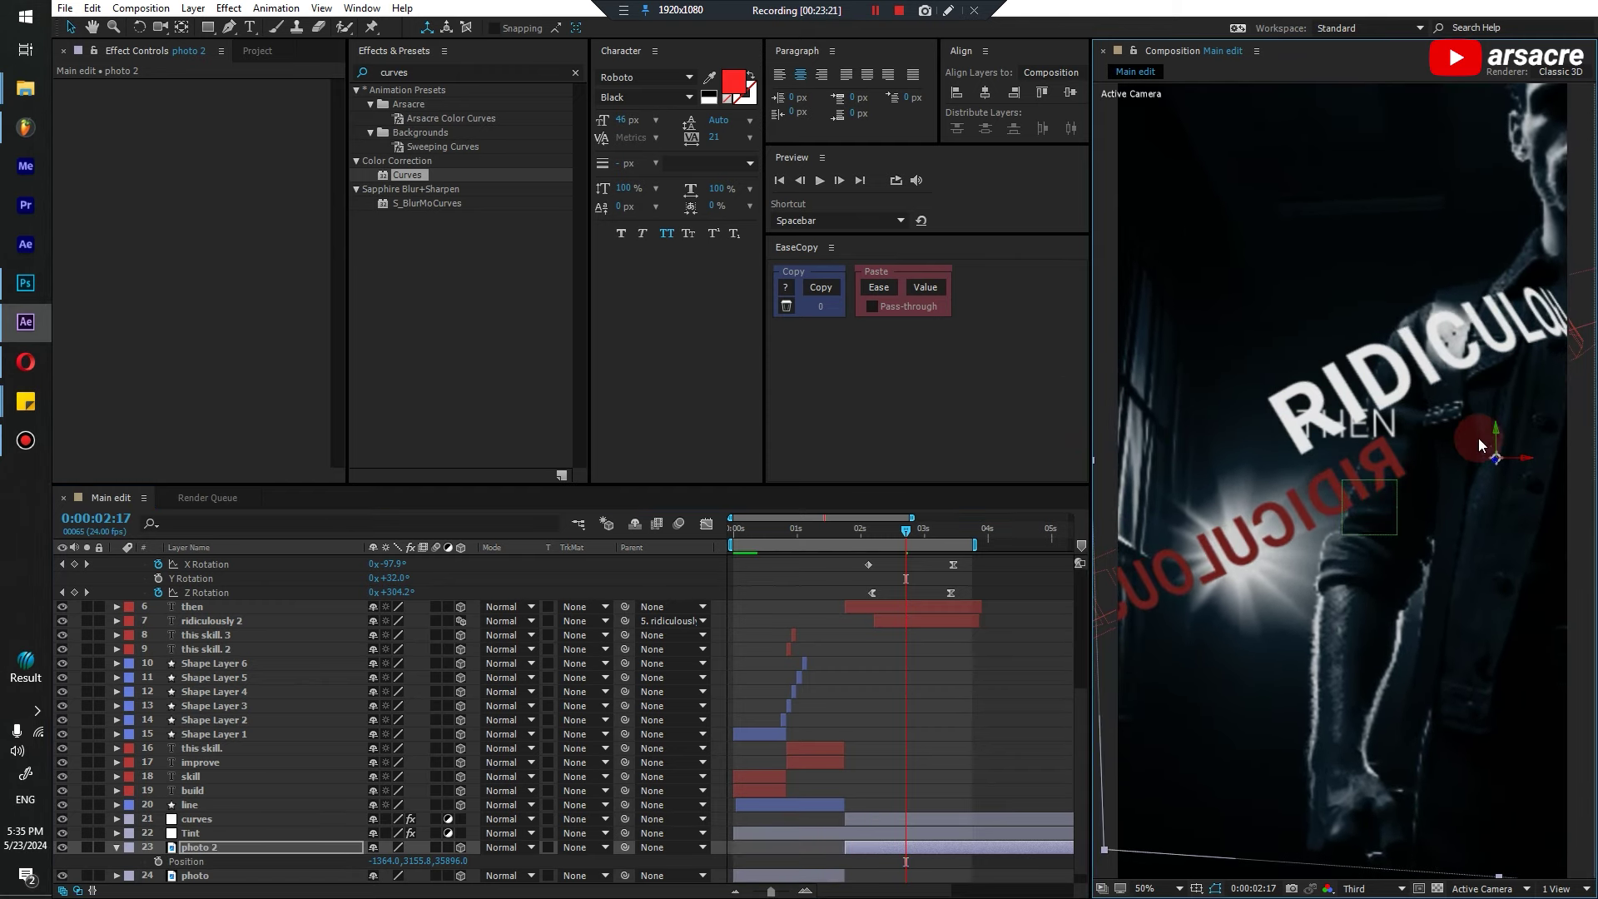
pyautogui.moveTo(905, 529); pyautogui.dragTo(854, 546)
pyautogui.press('space')
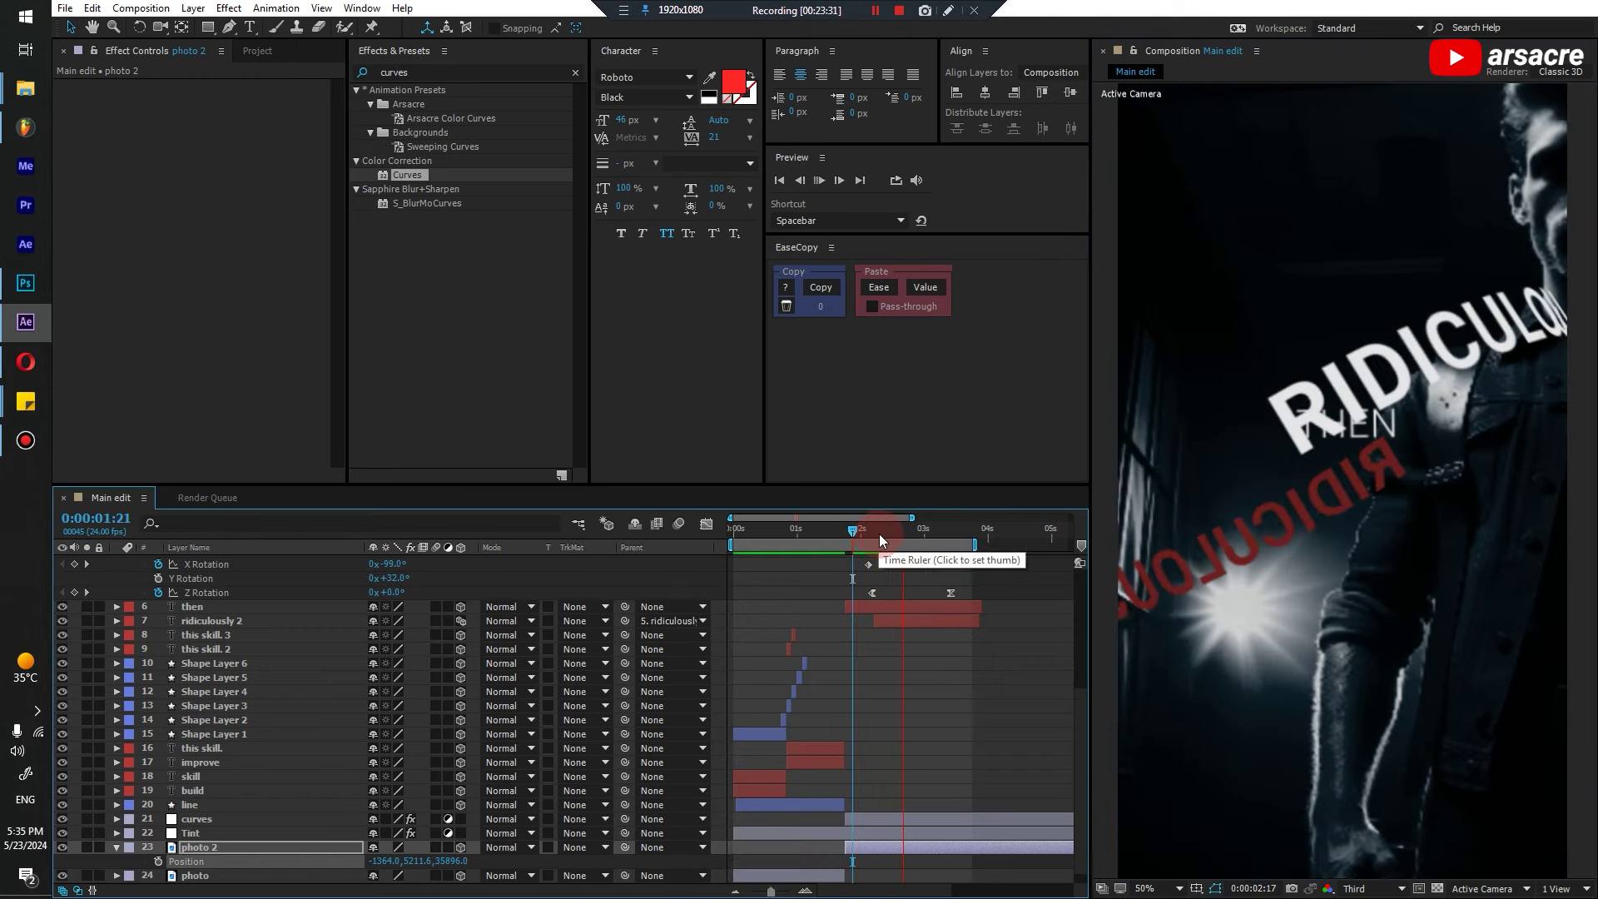
pyautogui.press('space')
pyautogui.moveTo(901, 537); pyautogui.dragTo(717, 599)
pyautogui.click(822, 308)
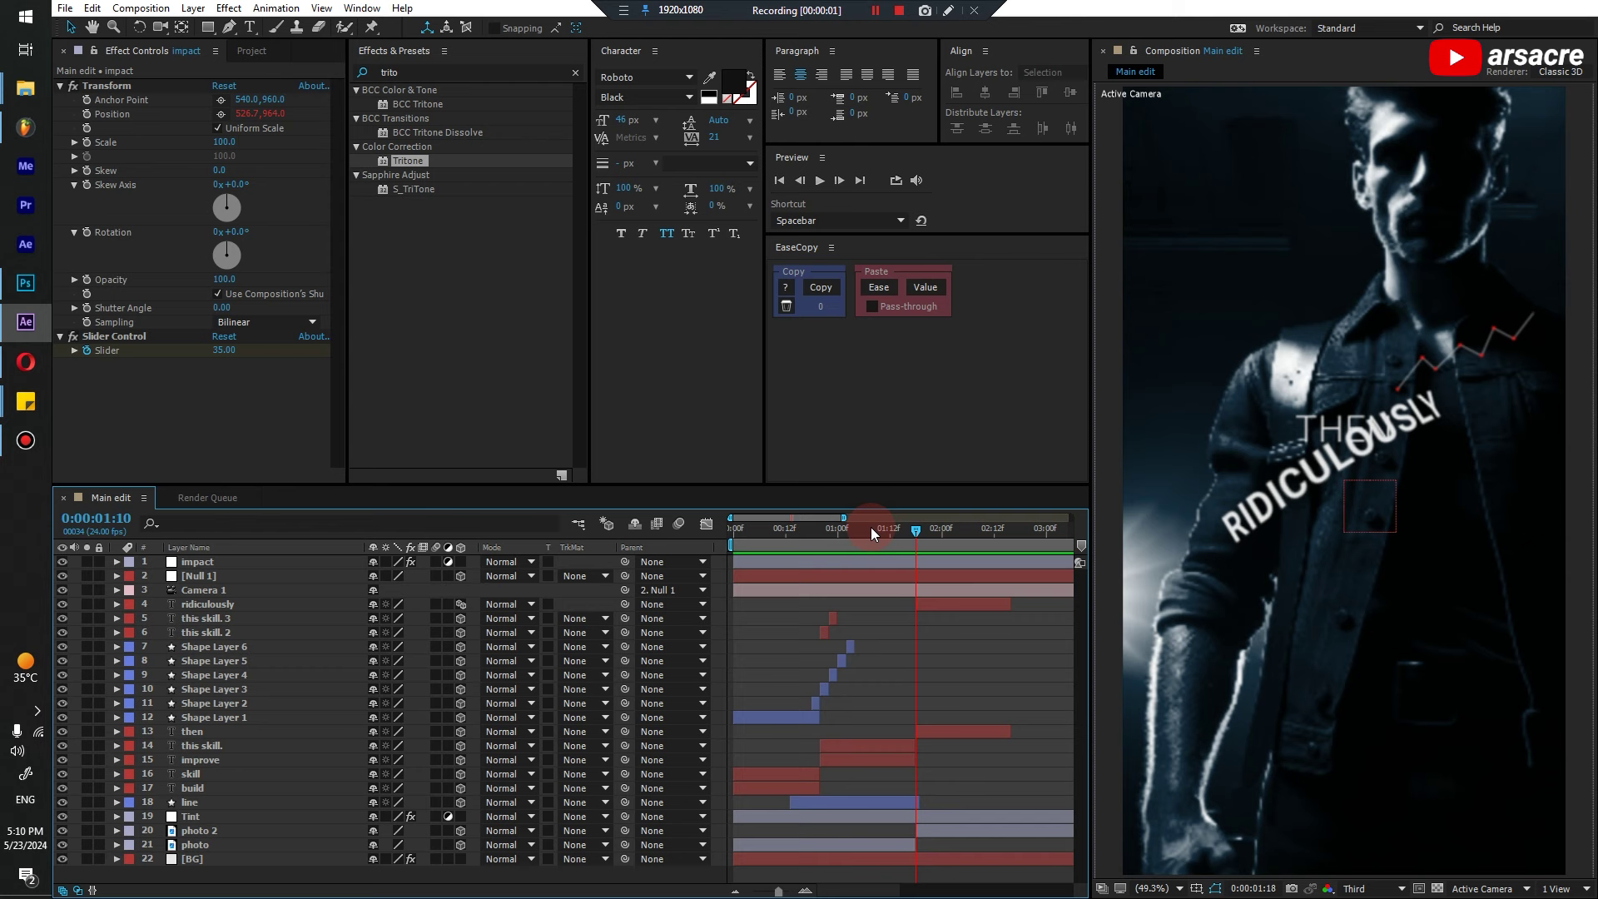
# Create an adjustment layer directly above the Tint layer and apply the Curves effect to it
pyautogui.moveTo(871, 533); pyautogui.dragTo(947, 581)
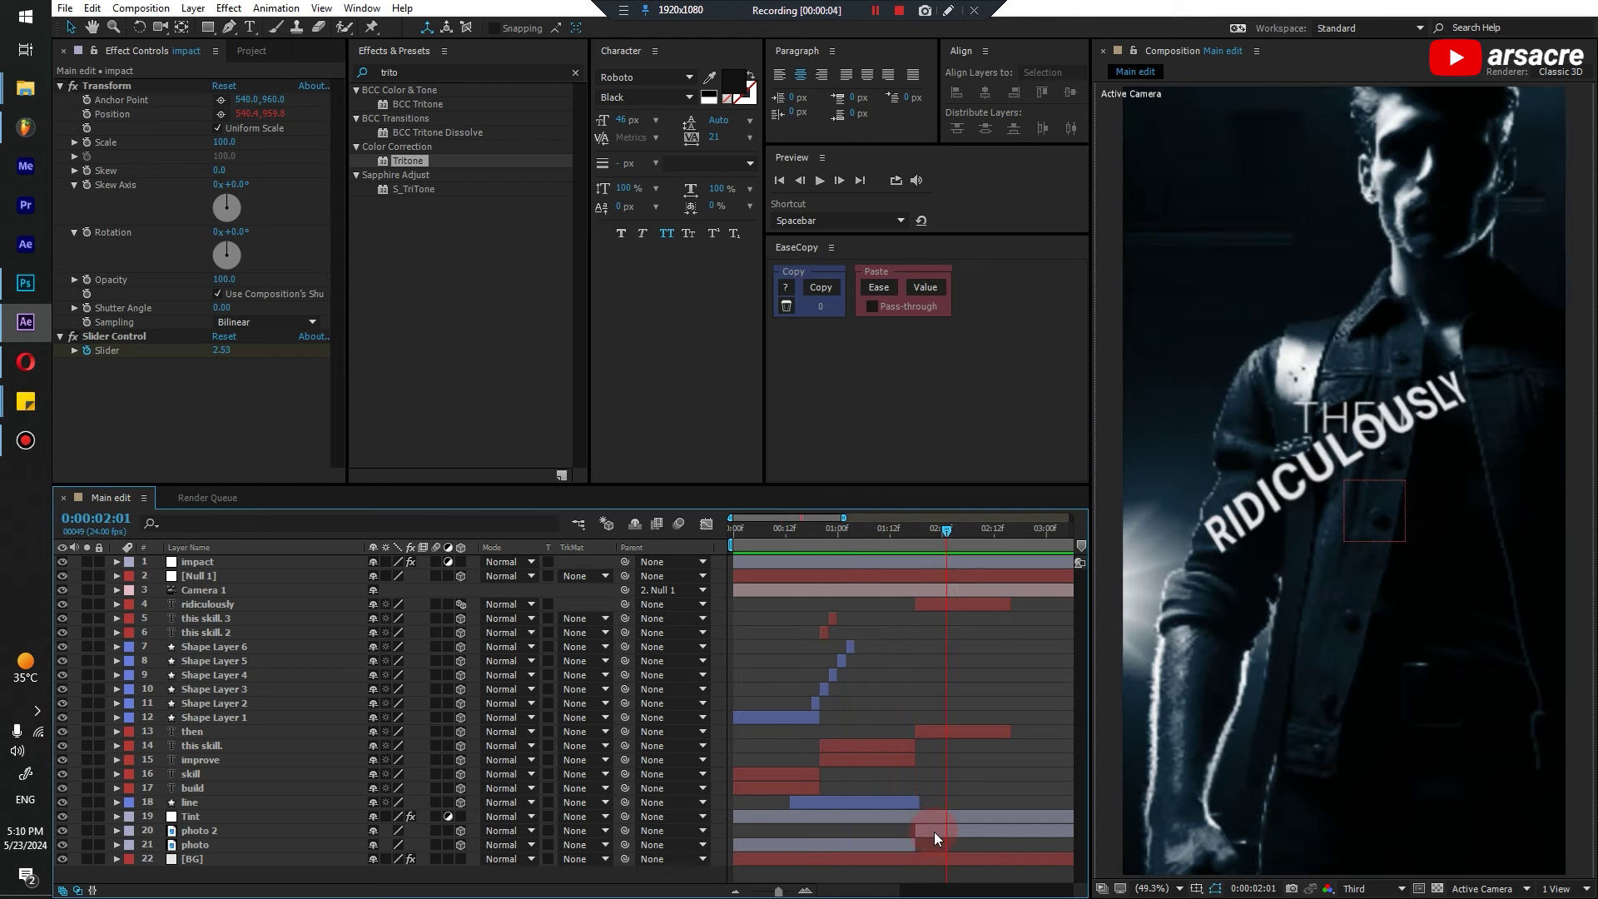
pyautogui.hotkey('ctrl', 'alt', 'y')
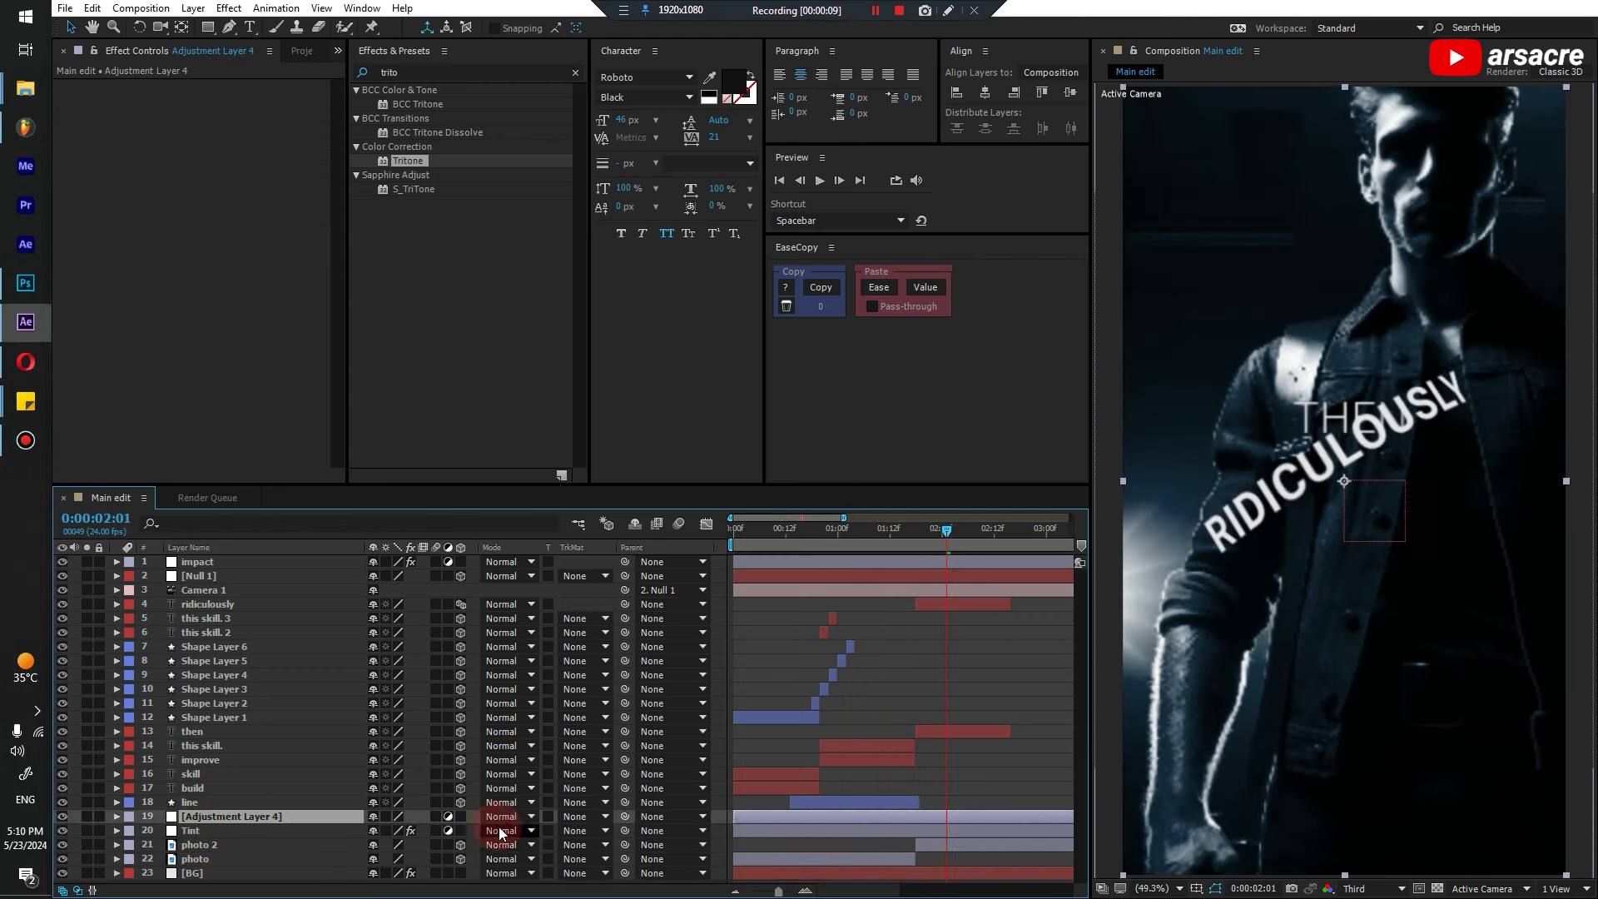
pyautogui.hotkey('alt', '[')
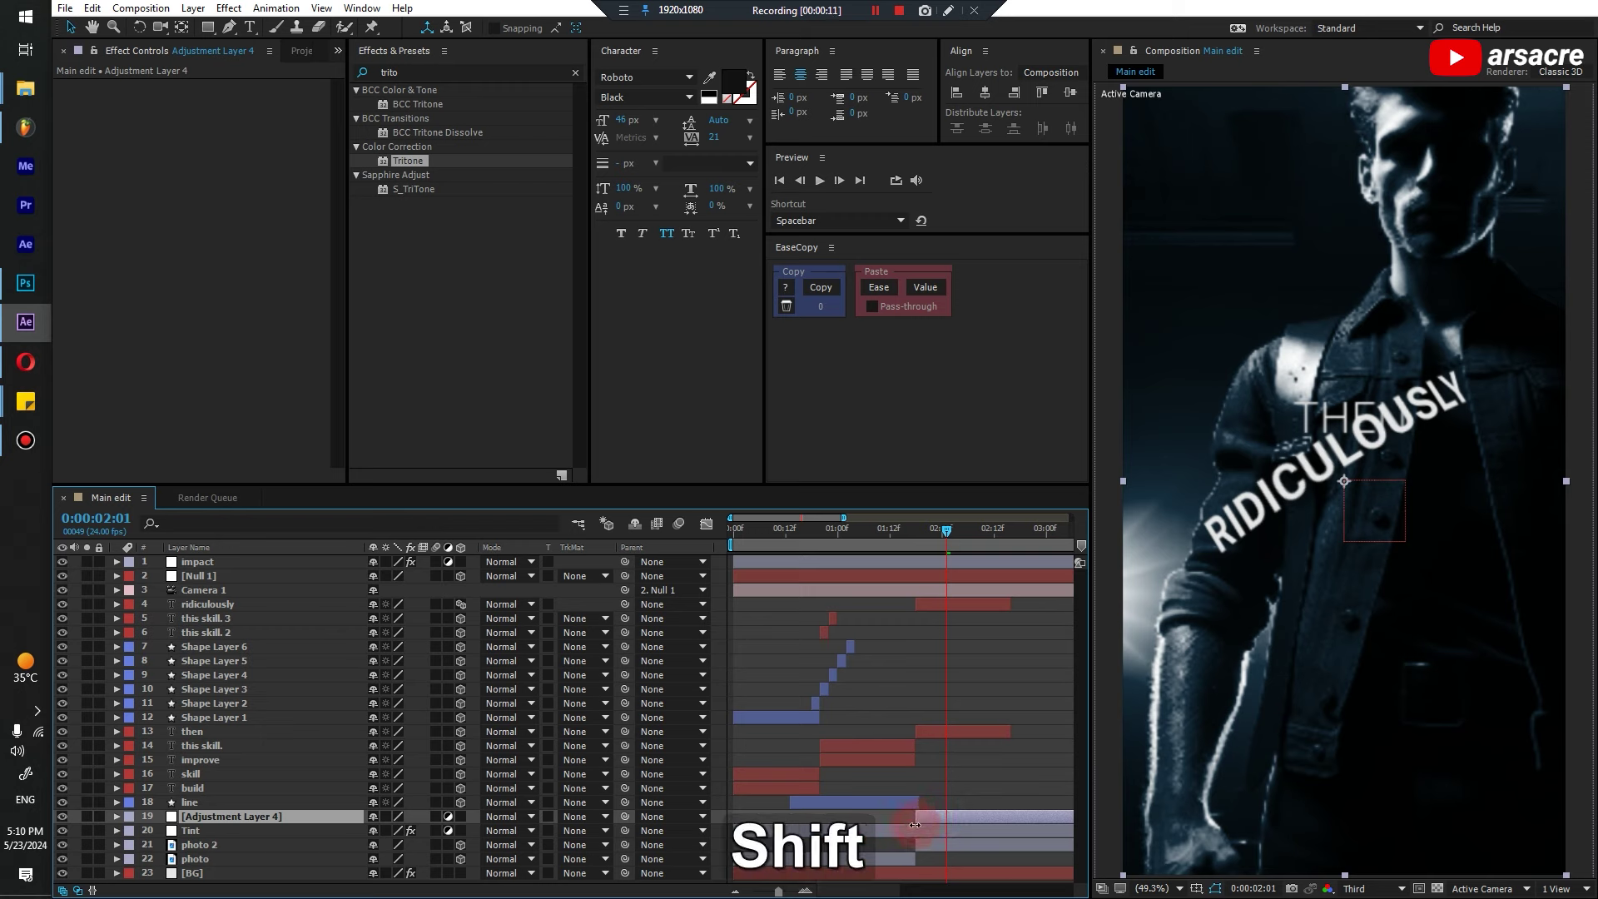
pyautogui.click(420, 72)
pyautogui.write('c')
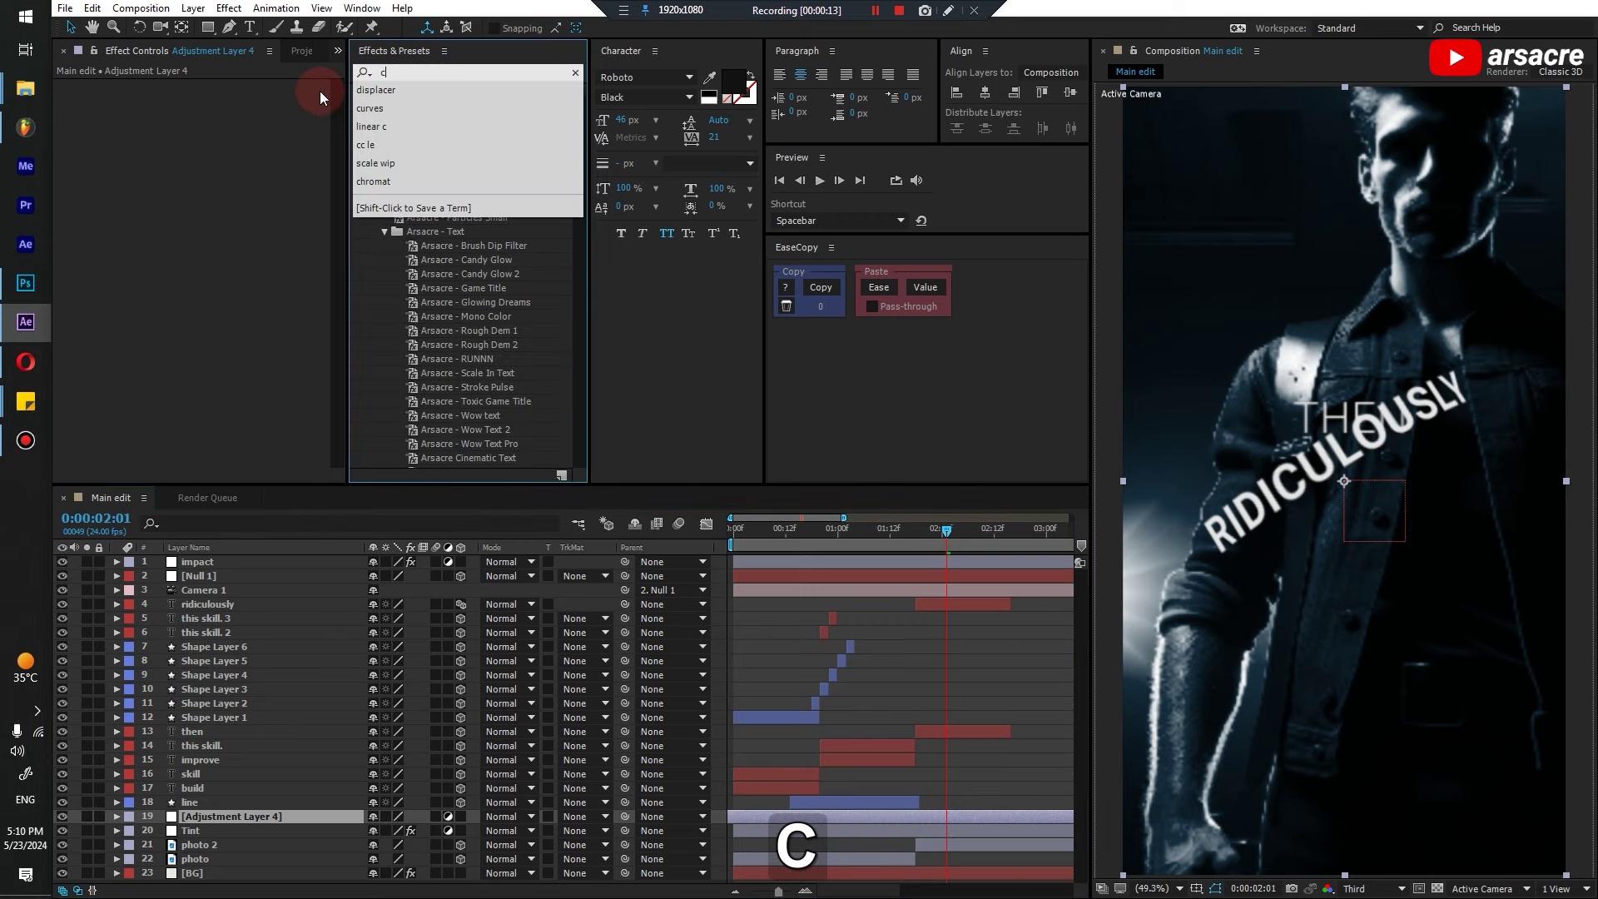
pyautogui.write('urves')
pyautogui.doubleClick(407, 174)
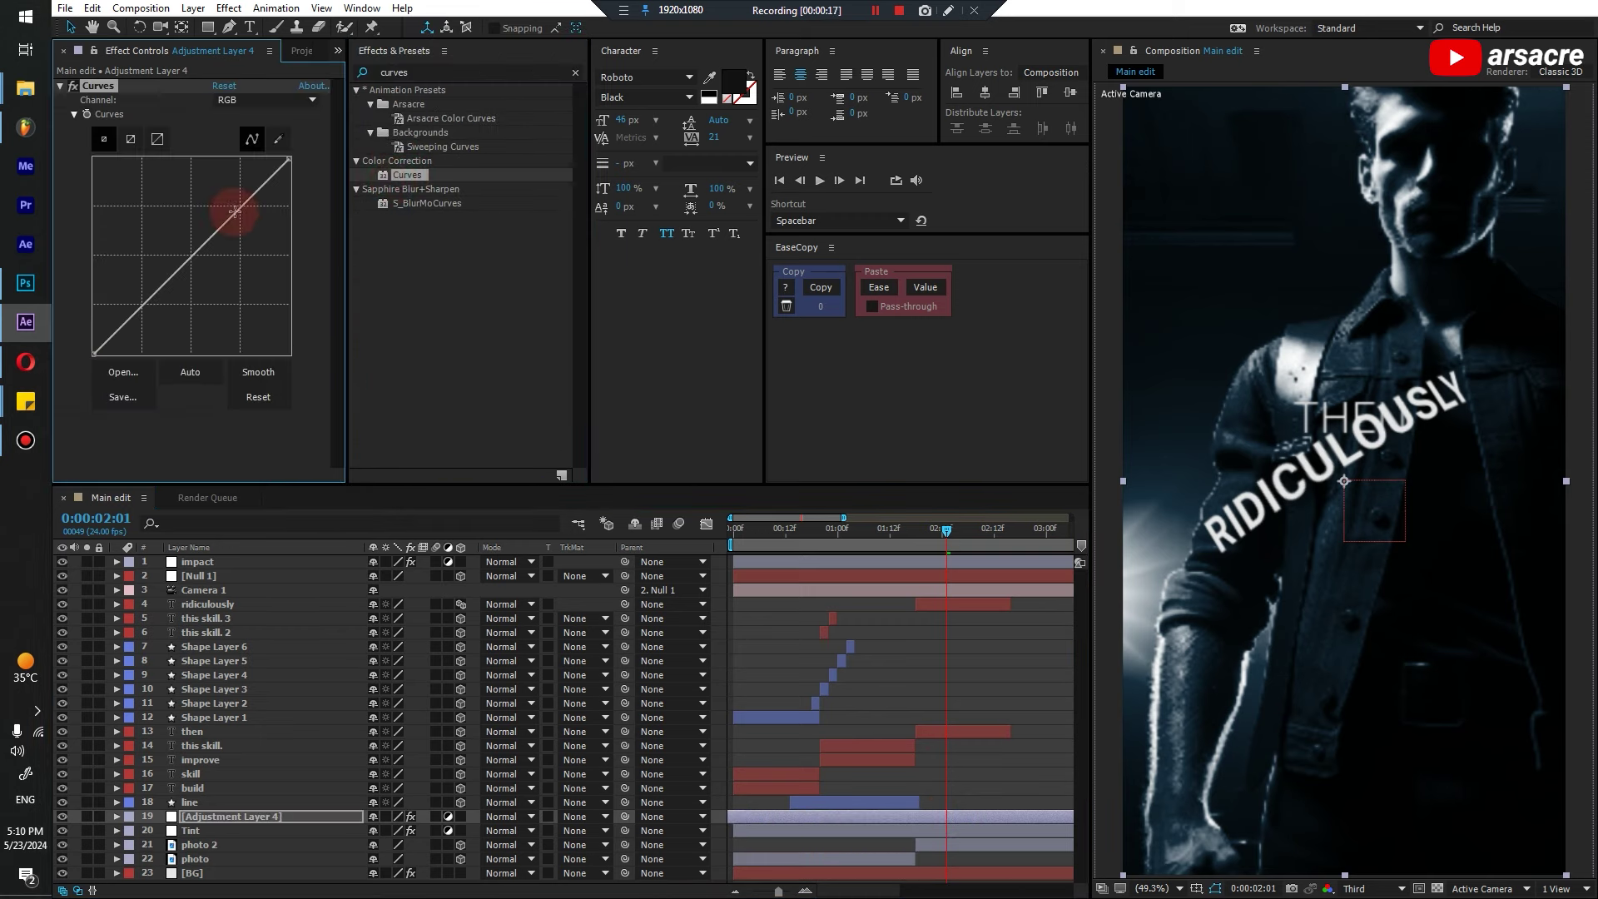
# Darken the image by lowering the RGB curve in the shadows and highlights and pulling down its white endpoint
pyautogui.moveTo(235, 211)
pyautogui.mouseDown()
pyautogui.moveTo(256, 250)
pyautogui.moveTo(250, 225)
pyautogui.mouseUp()
pyautogui.moveTo(141, 296); pyautogui.dragTo(136, 303)
pyautogui.moveTo(250, 229); pyautogui.dragTo(260, 253)
pyautogui.moveTo(140, 306); pyautogui.dragTo(144, 323)
pyautogui.moveTo(292, 163); pyautogui.dragTo(299, 204)
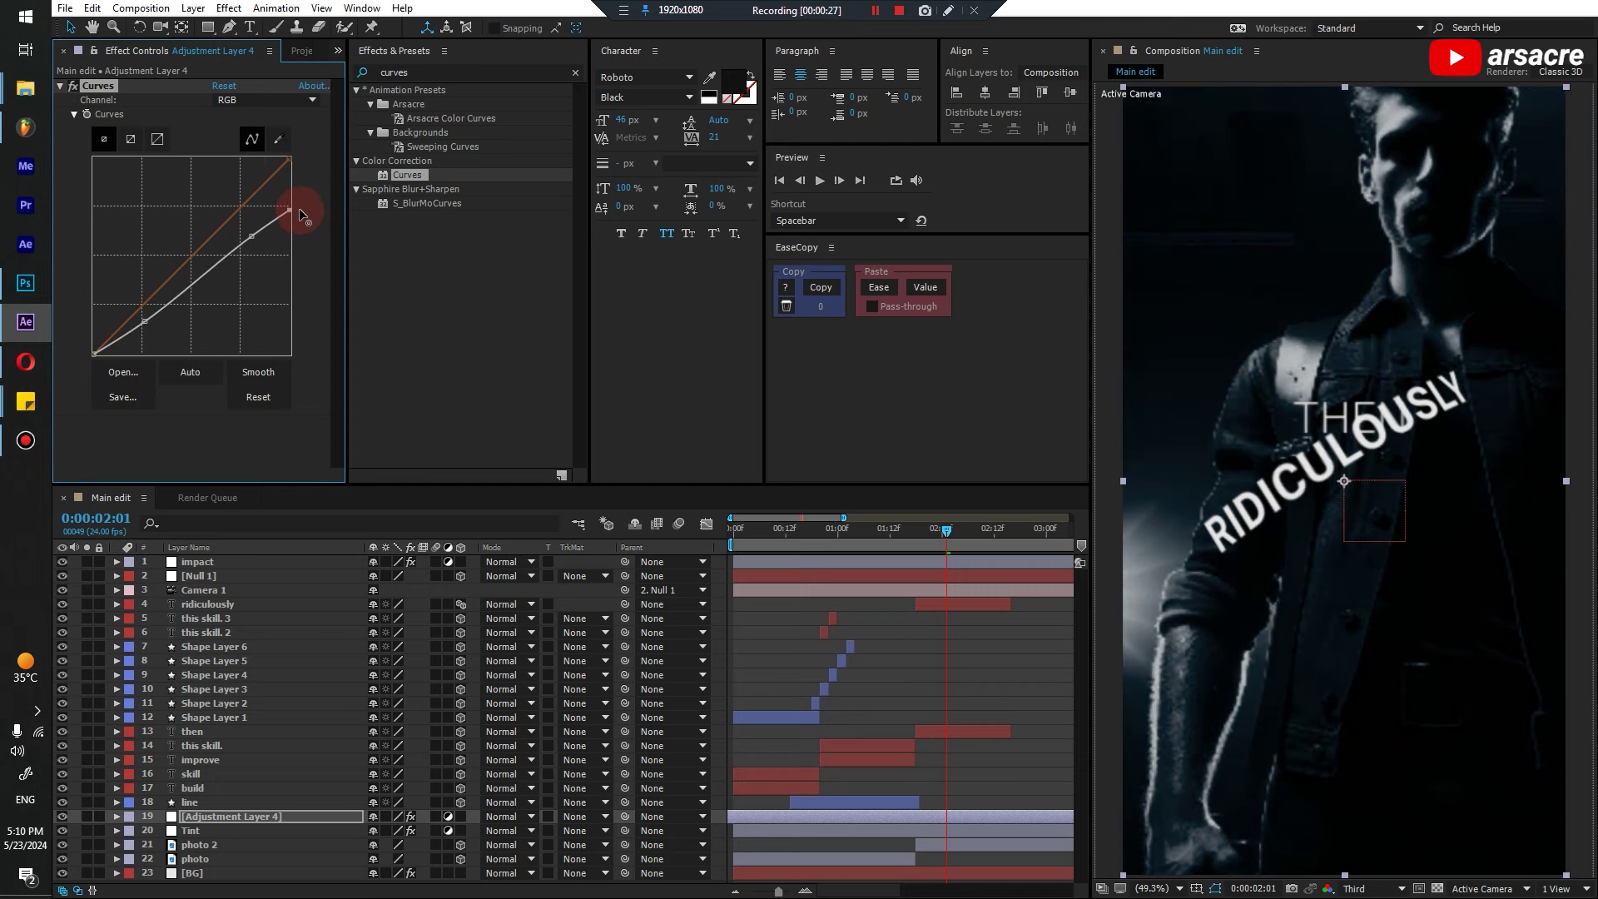
pyautogui.click(60, 86)
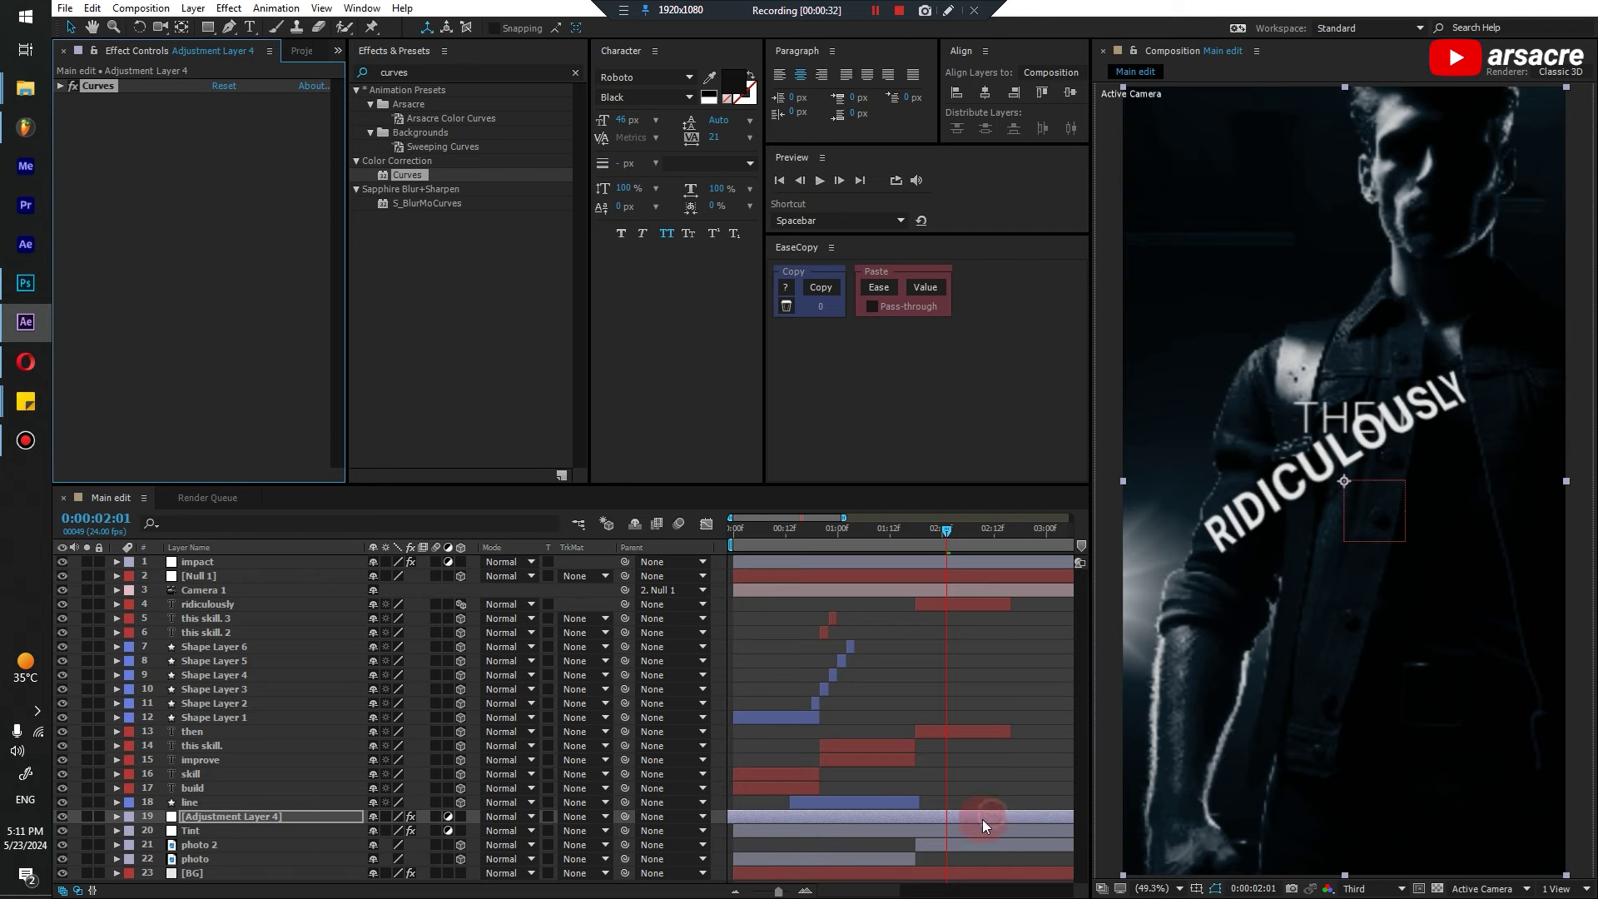
# Trim the adjustment layer's start to match the beginning of photo 2 and rename the layer "curves"
pyautogui.moveTo(982, 819); pyautogui.dragTo(925, 815)
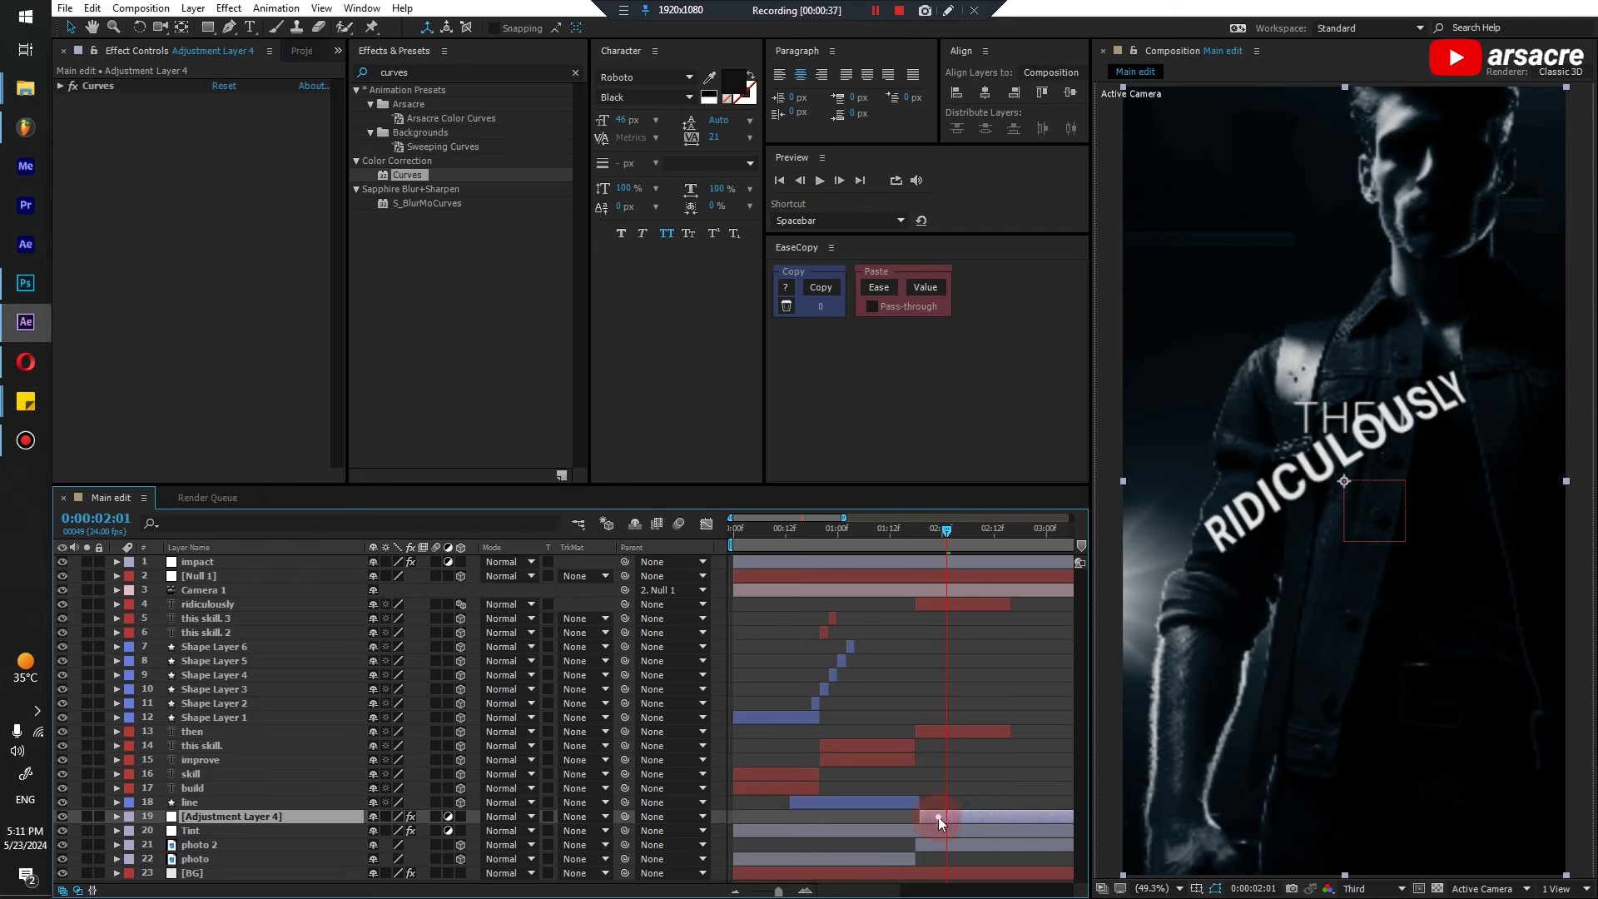
pyautogui.press('Return')
pyautogui.write('curves')
pyautogui.press('Return')
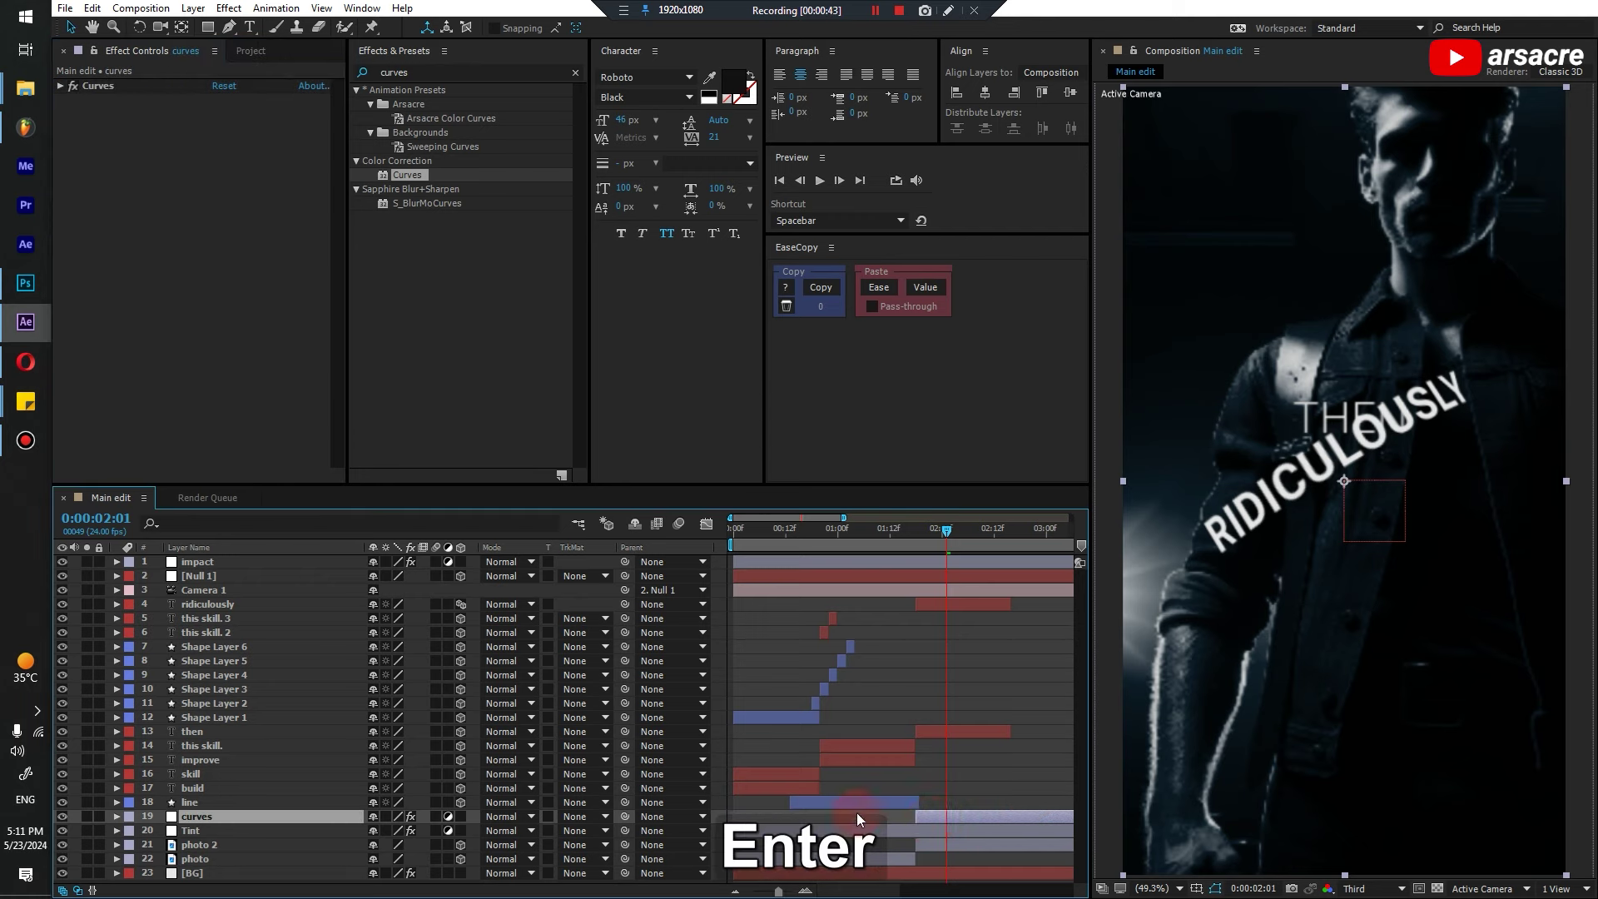
pyautogui.click(915, 799)
pyautogui.press('space')
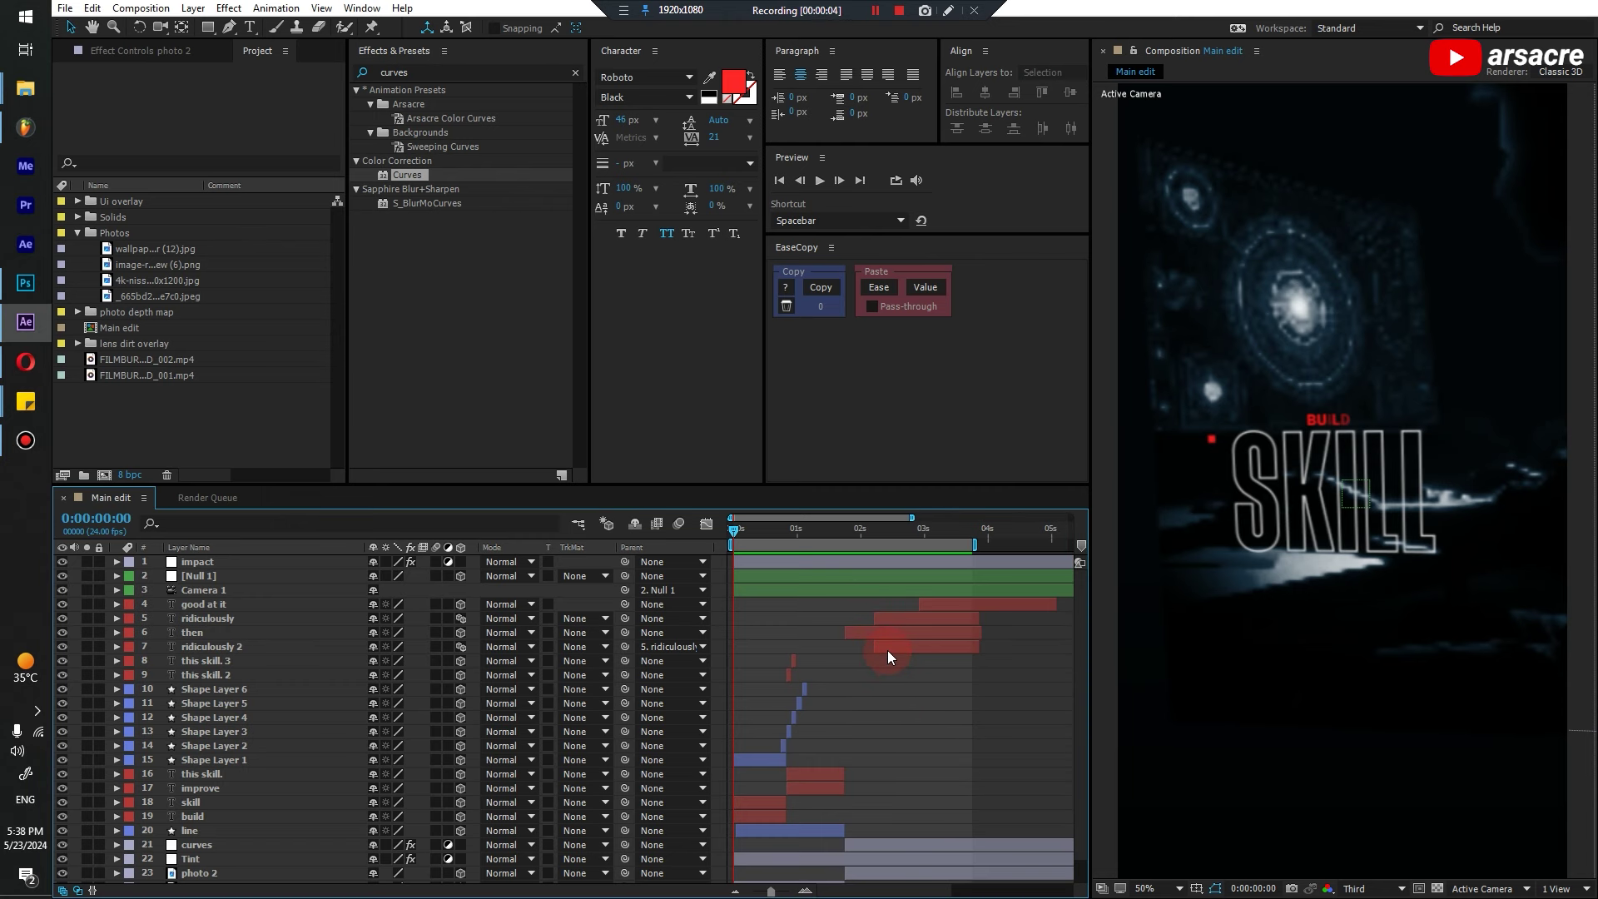
# Add FILMBURN_HARD_001.mp4 as the top layer, starting at the cut to photo 2, and preview the transition
pyautogui.click(877, 653)
pyautogui.click(872, 684)
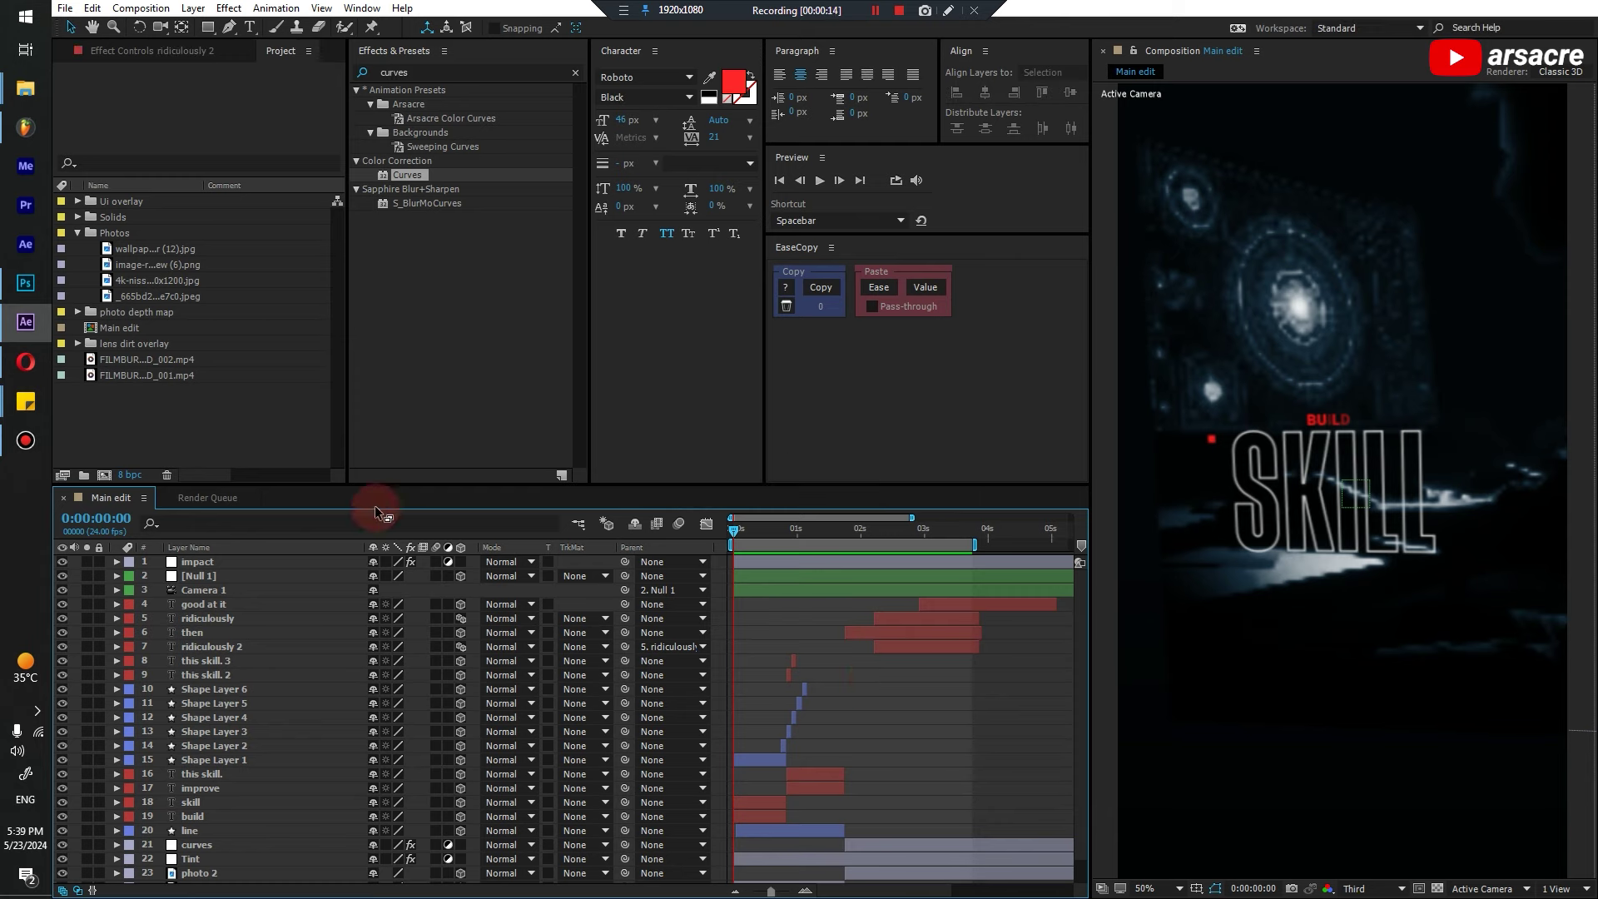
pyautogui.click(158, 374)
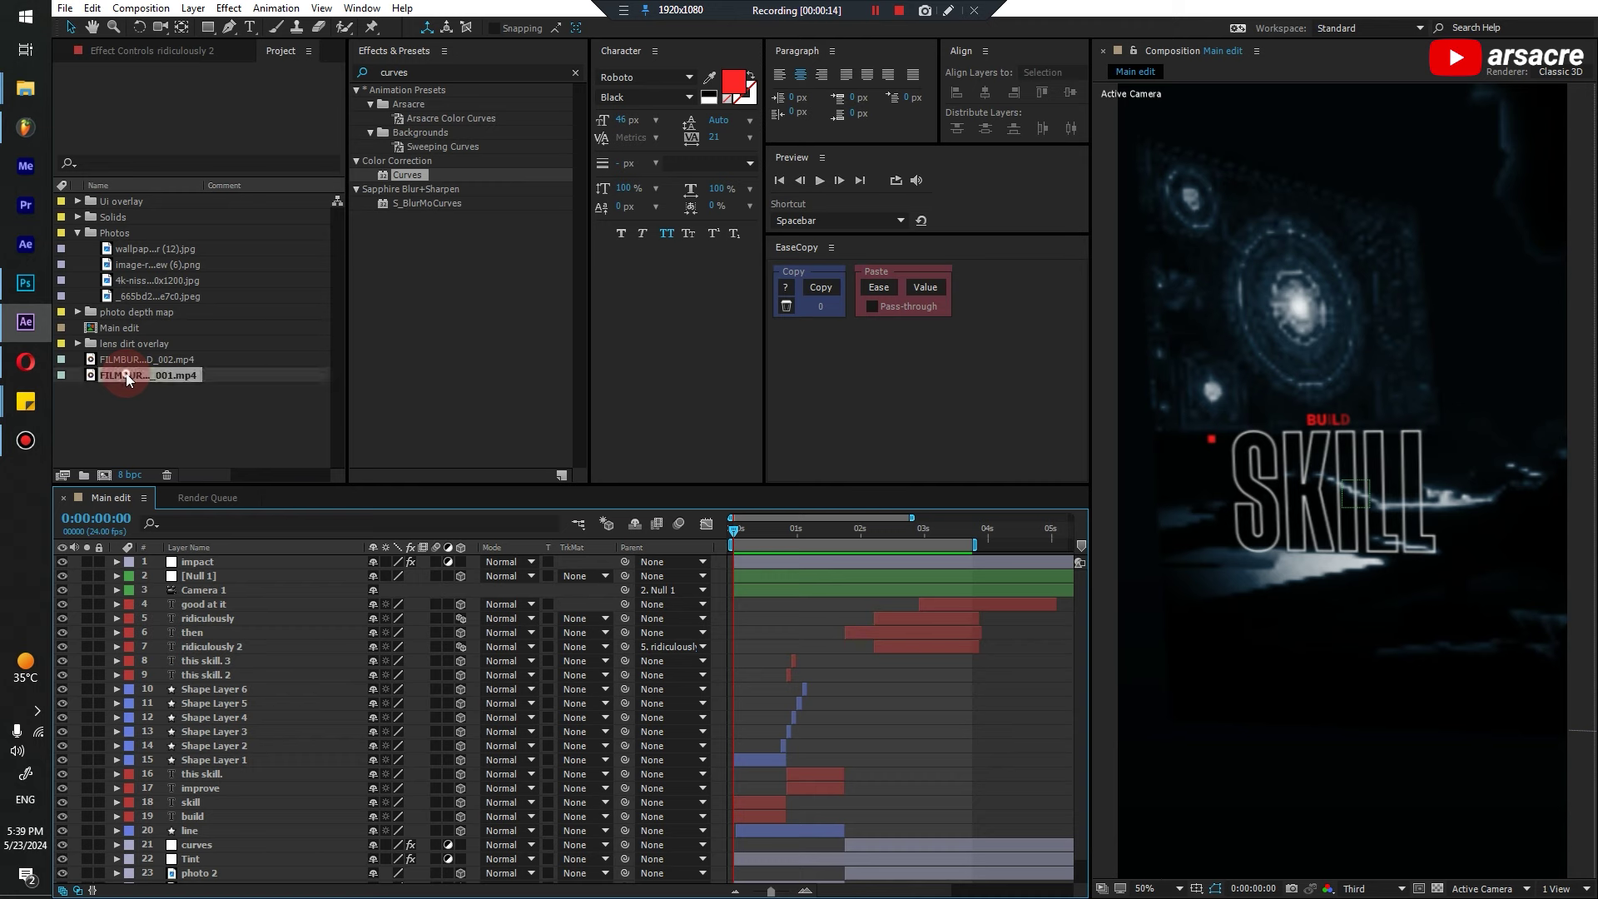
pyautogui.click(142, 414)
pyautogui.moveTo(126, 375); pyautogui.dragTo(212, 557)
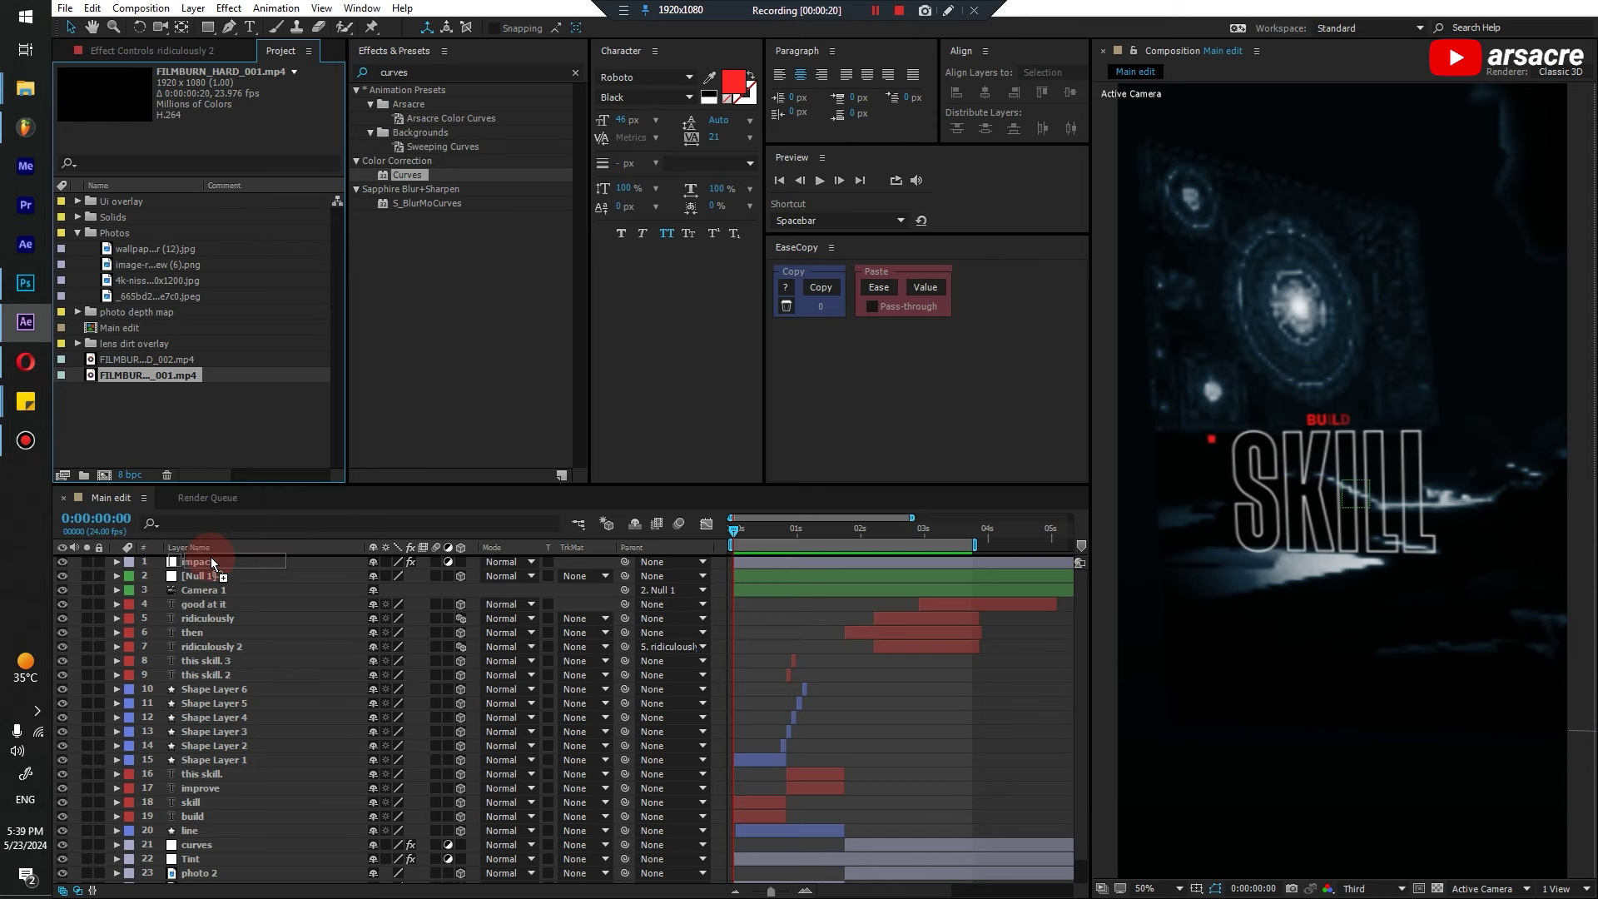
pyautogui.press('u')
pyautogui.moveTo(757, 533); pyautogui.dragTo(872, 571)
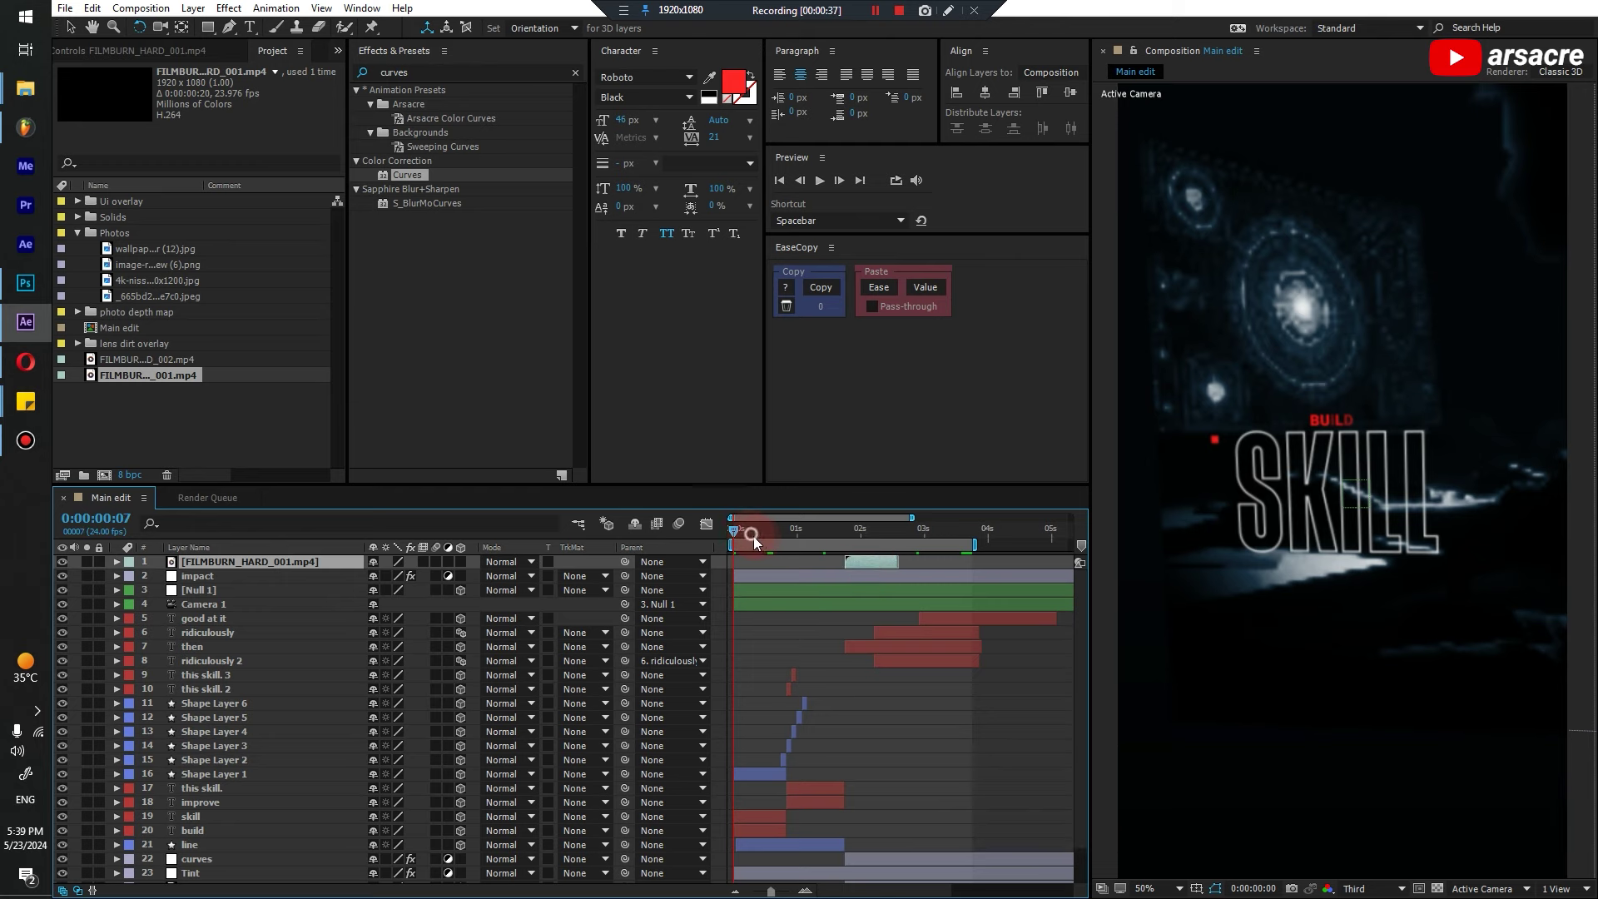
pyautogui.moveTo(752, 536); pyautogui.dragTo(762, 542)
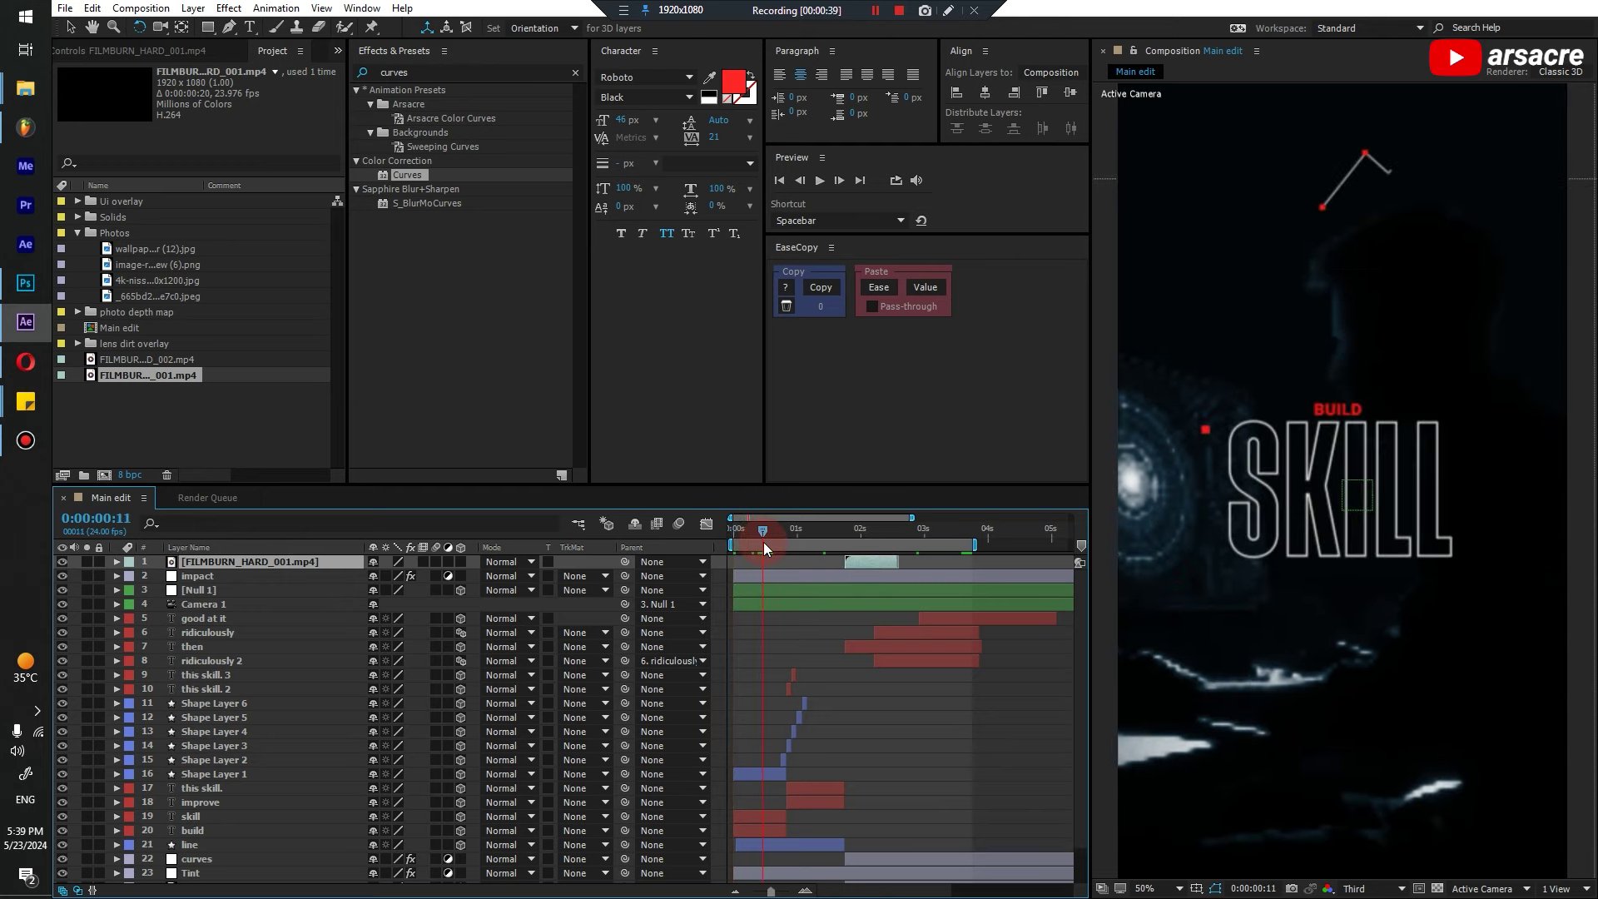
pyautogui.click(731, 548)
pyautogui.press('space')
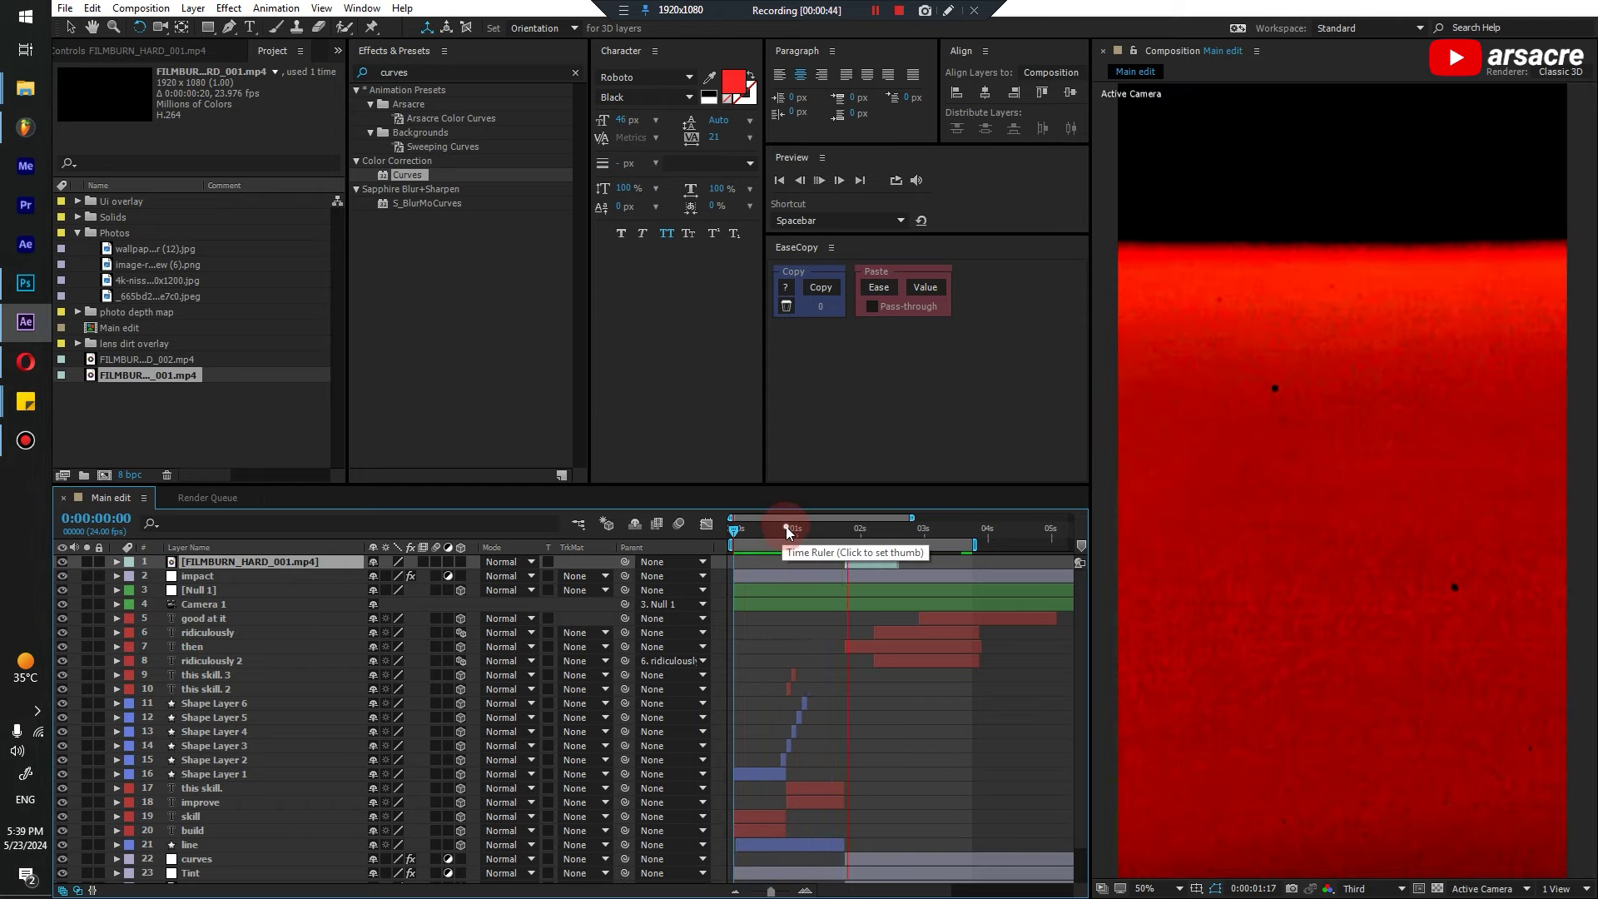
# Shift the film burn layer slightly earlier so it overlaps the cut, and set its blending mode to Screen
pyautogui.click(844, 533)
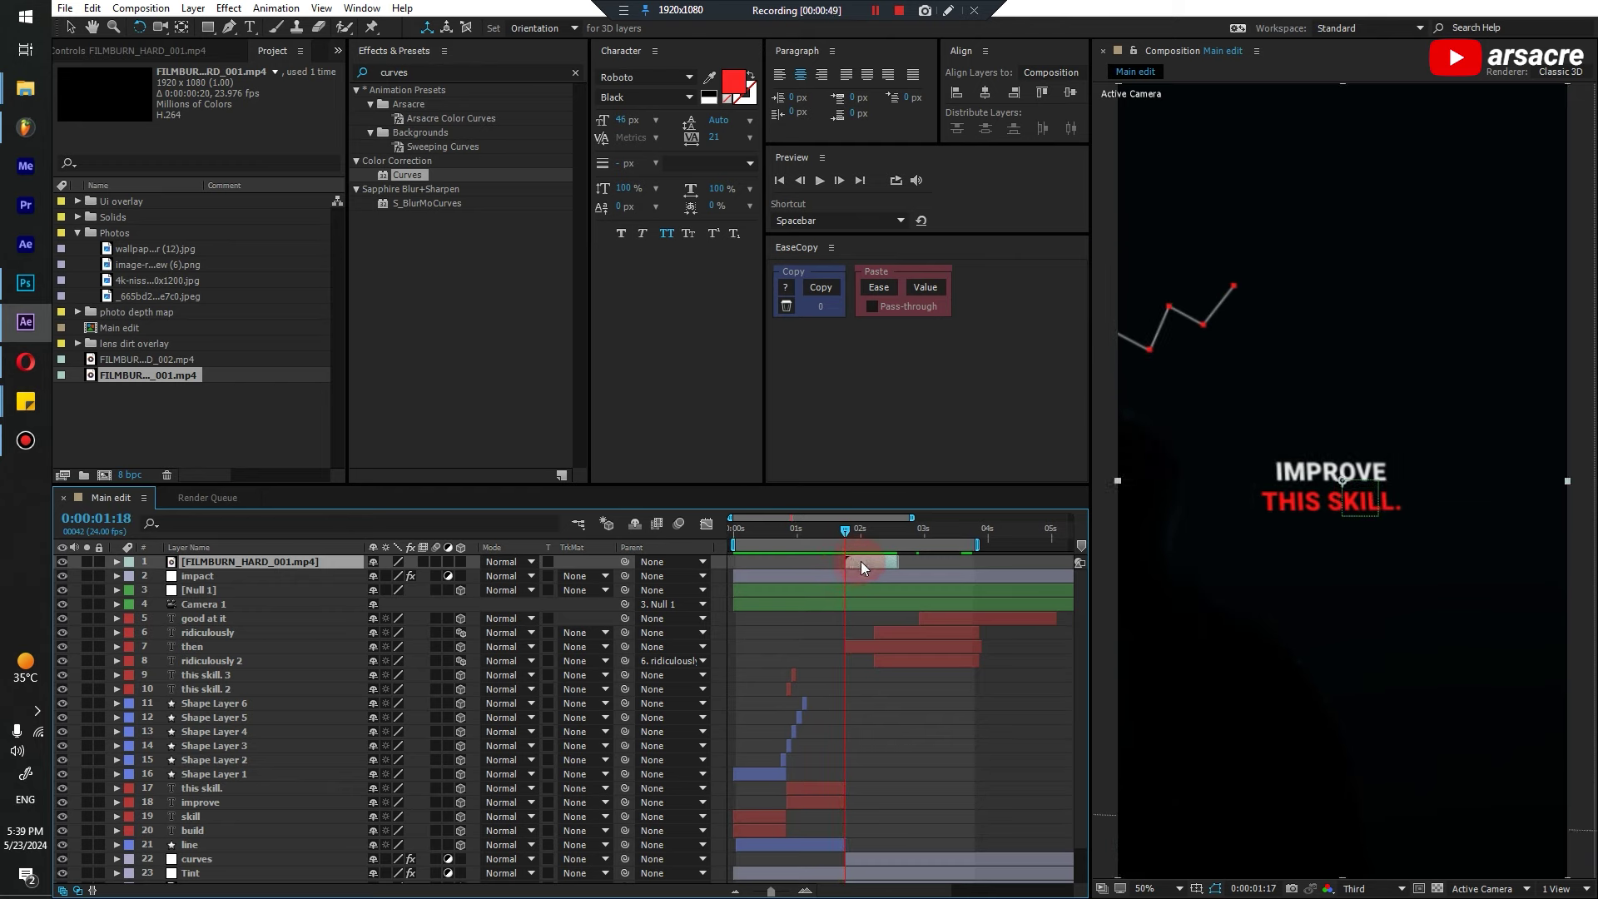
pyautogui.moveTo(861, 563)
pyautogui.mouseDown()
pyautogui.moveTo(851, 536)
pyautogui.moveTo(853, 561)
pyautogui.mouseUp()
pyautogui.click(333, 559)
pyautogui.click(461, 561)
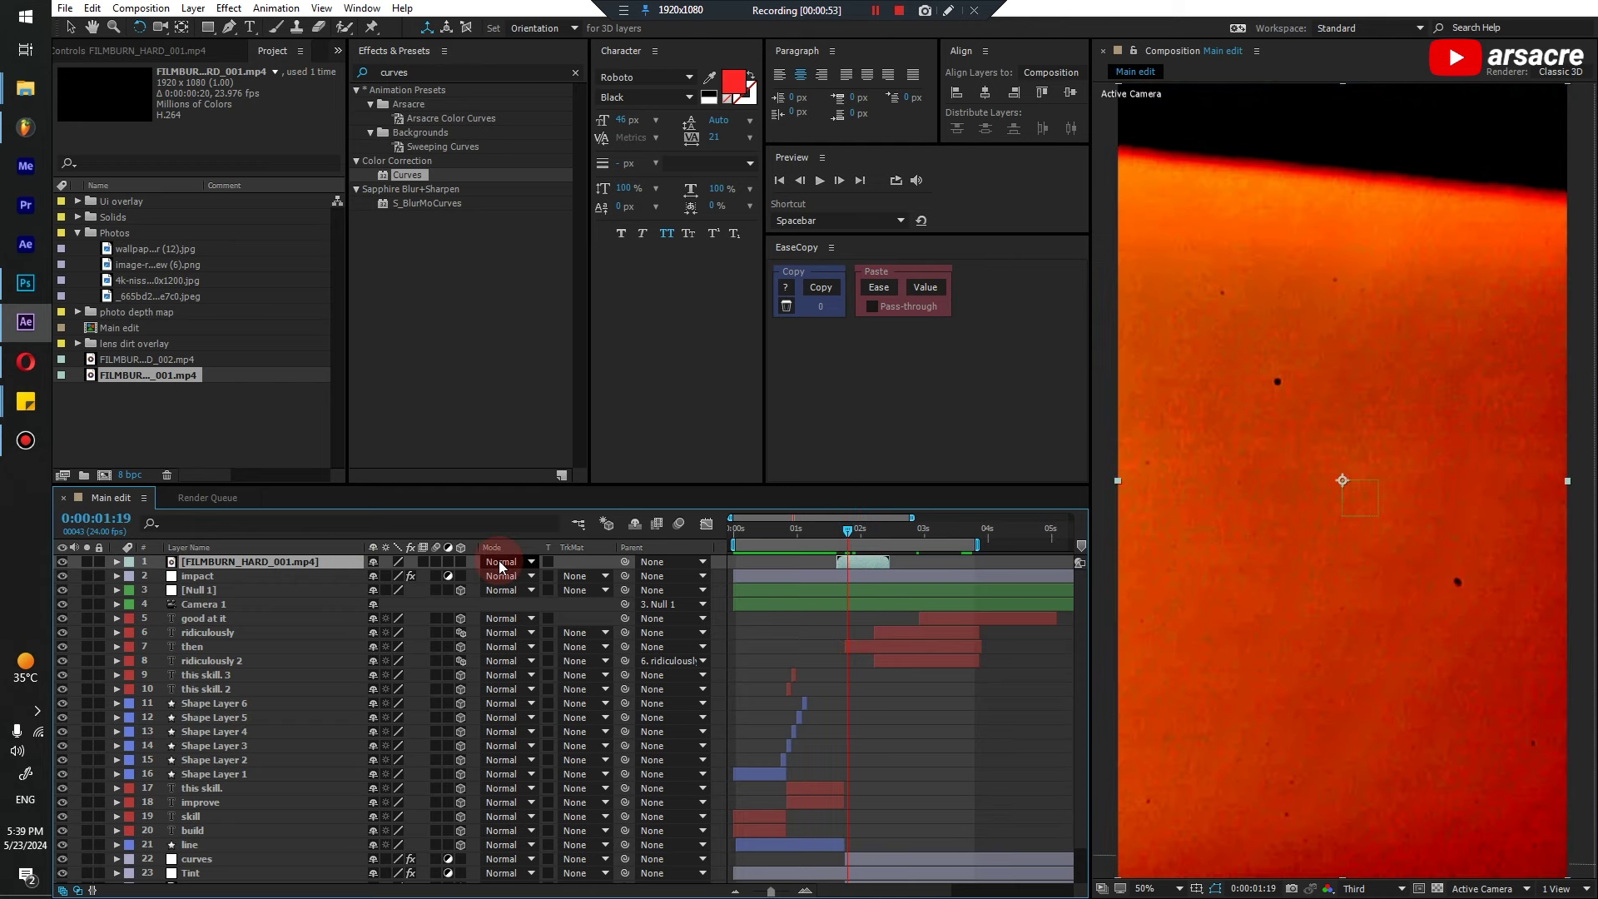
pyautogui.click(500, 563)
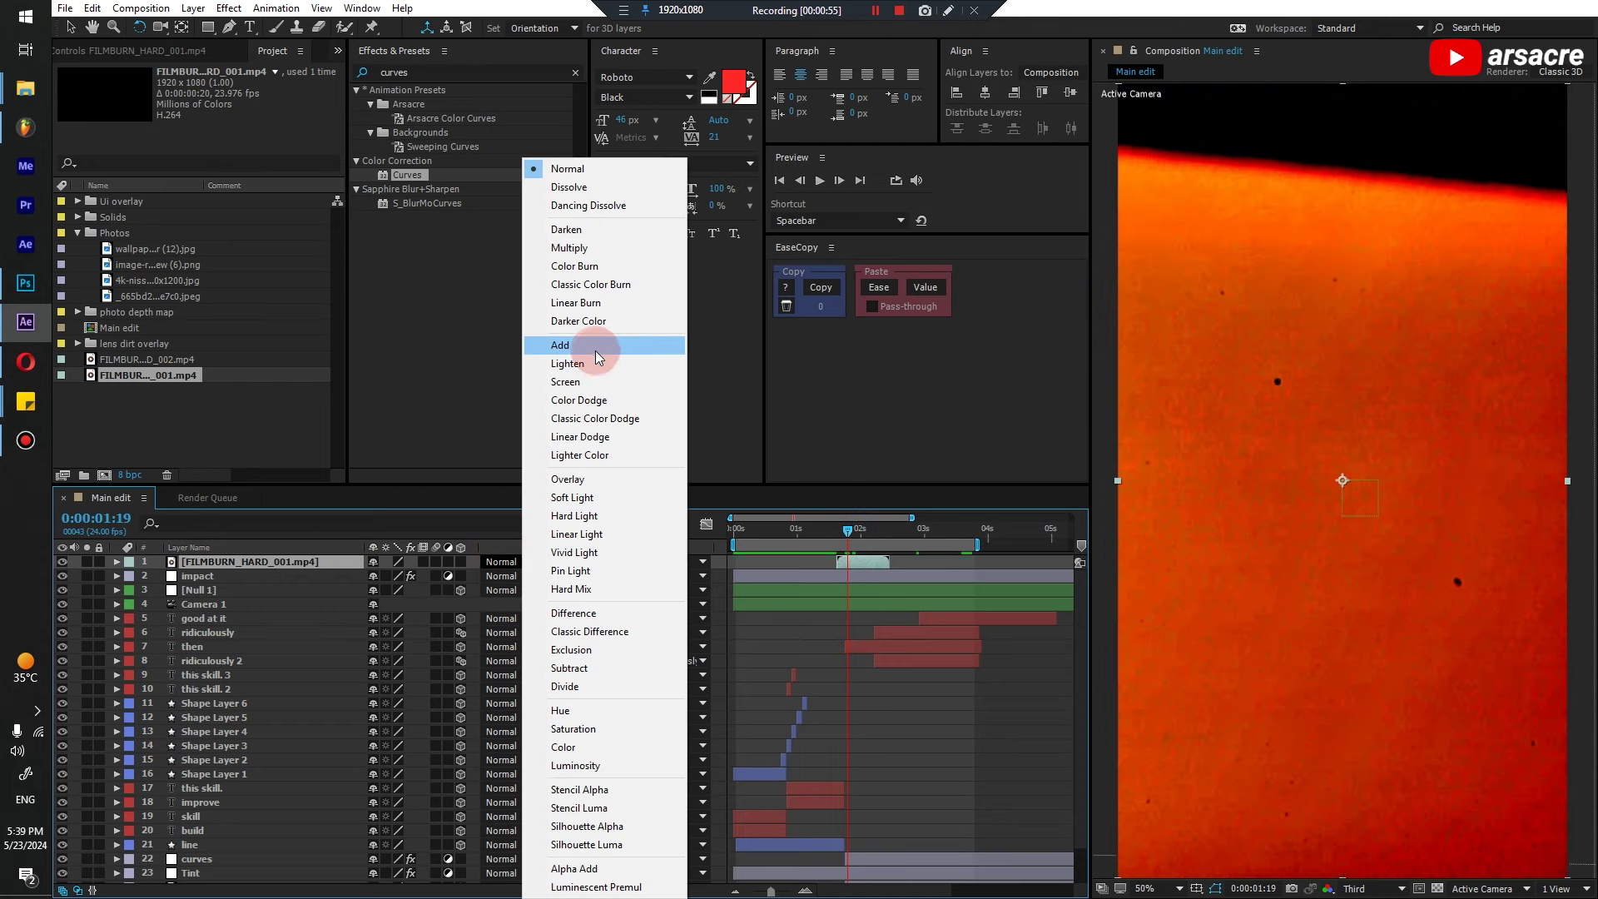
pyautogui.click(582, 383)
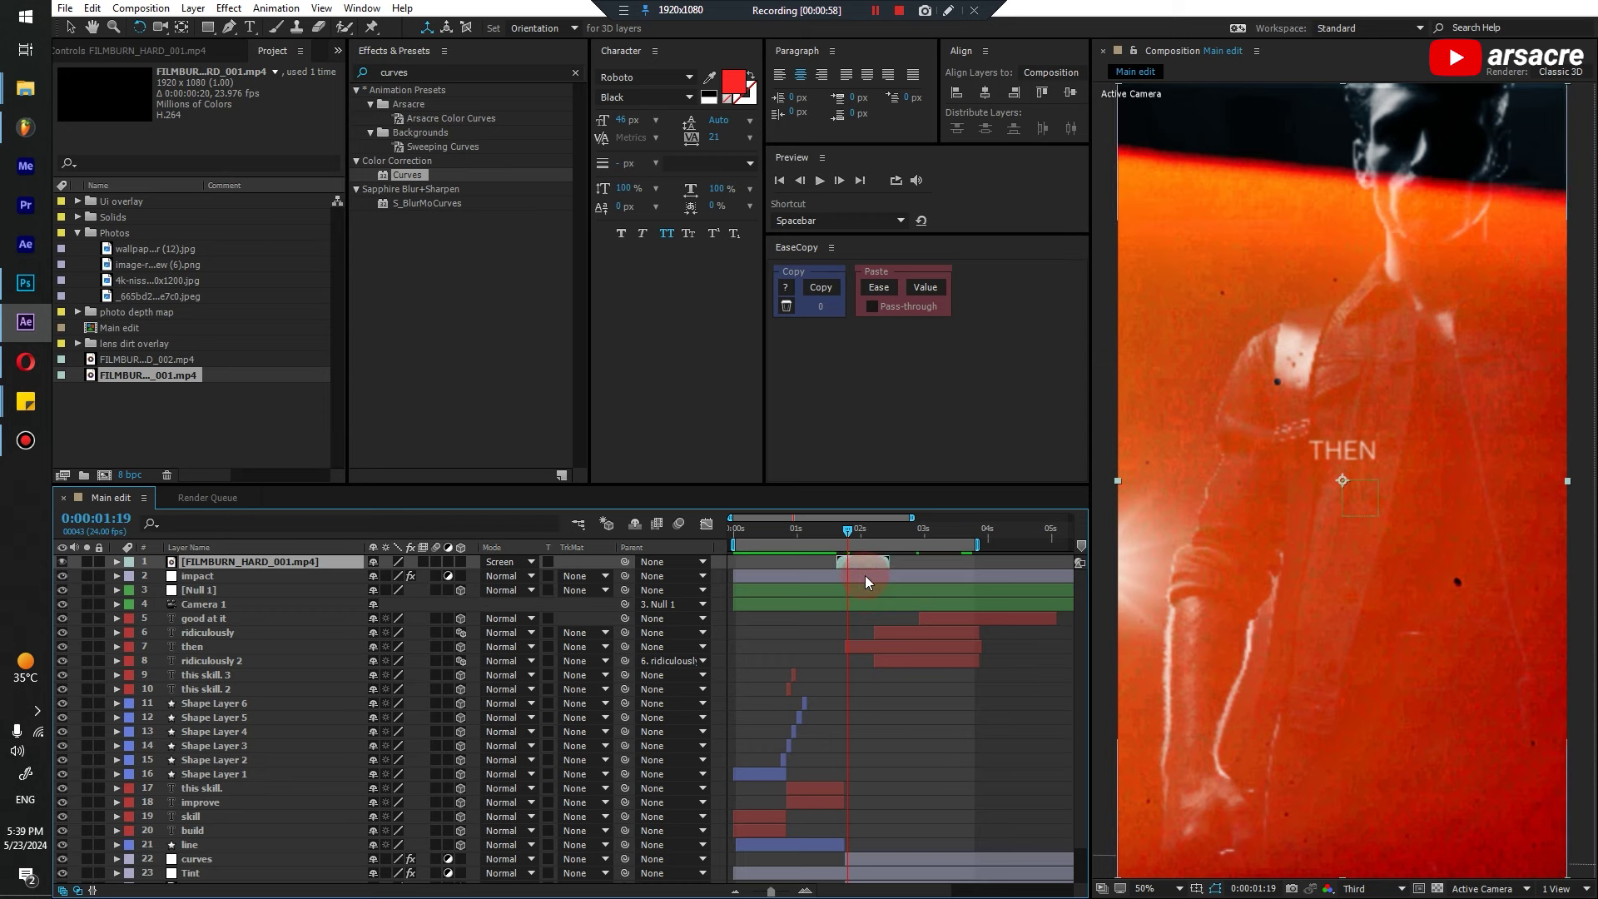
# Split the film burn layer at 0:00:01:17 and preview the transition
pyautogui.moveTo(841, 536); pyautogui.dragTo(842, 576)
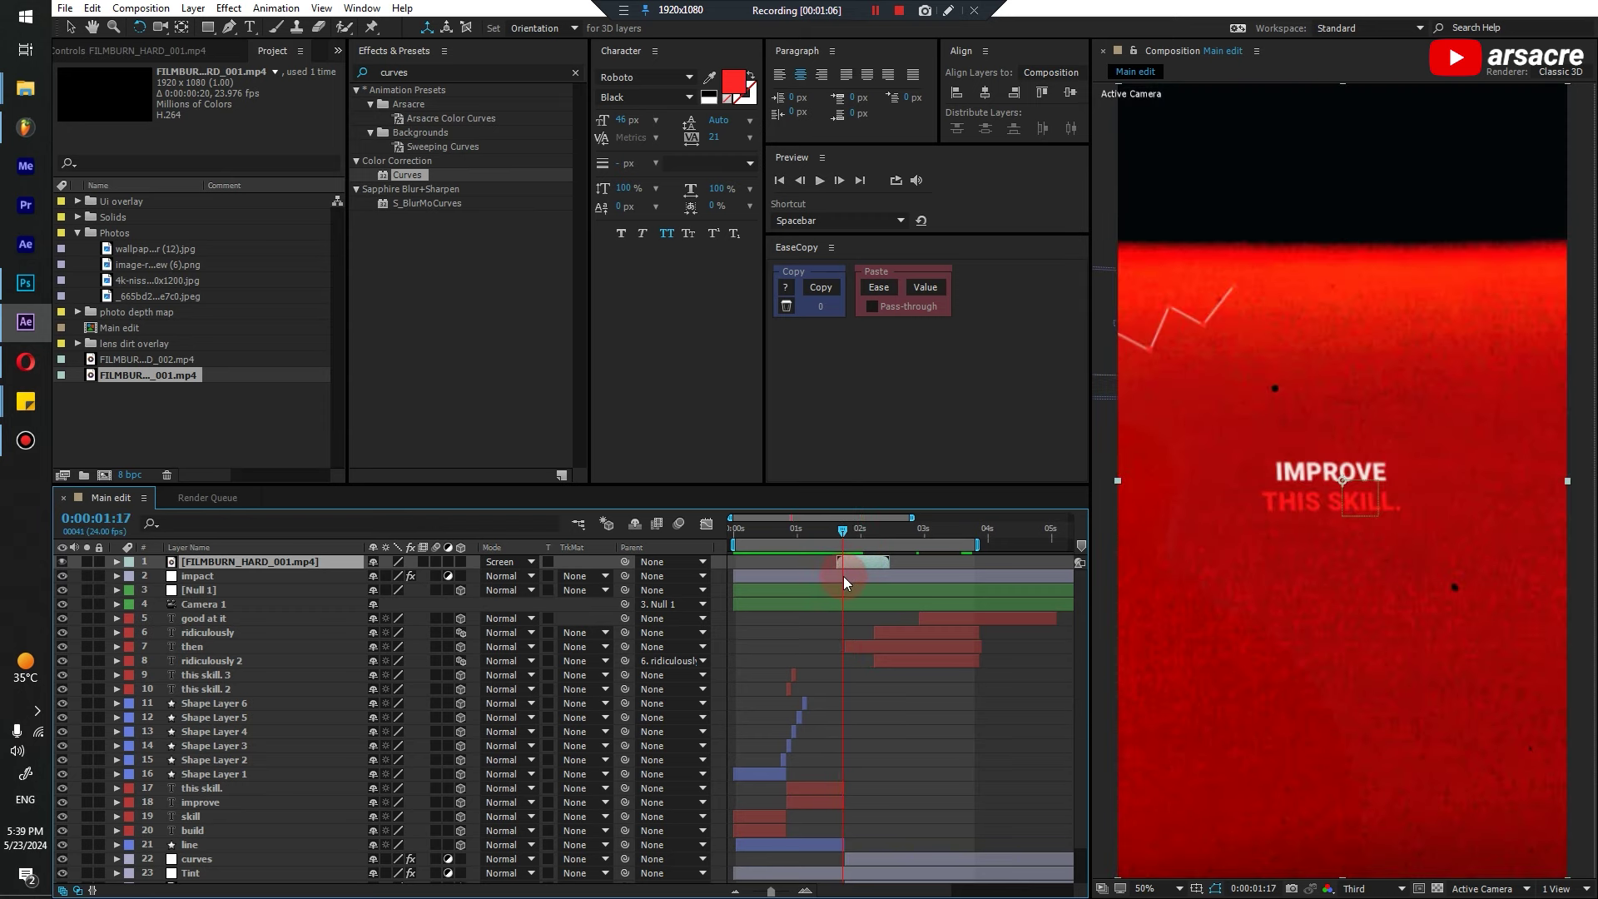
pyautogui.hotkey('ctrl', 'shift', 'd')
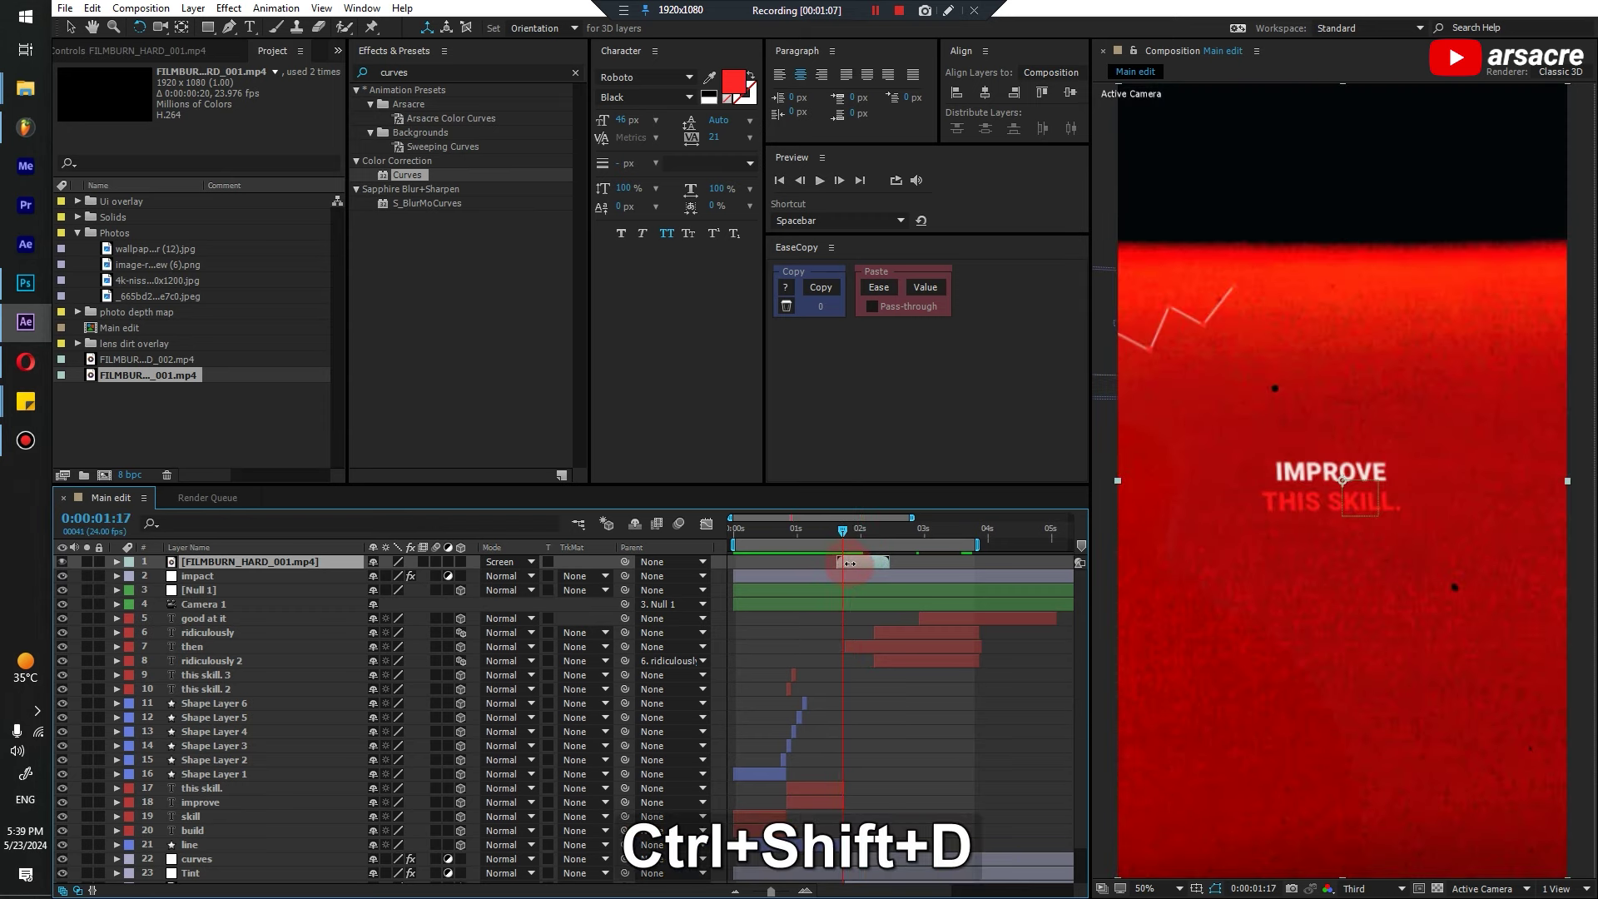
pyautogui.click(844, 536)
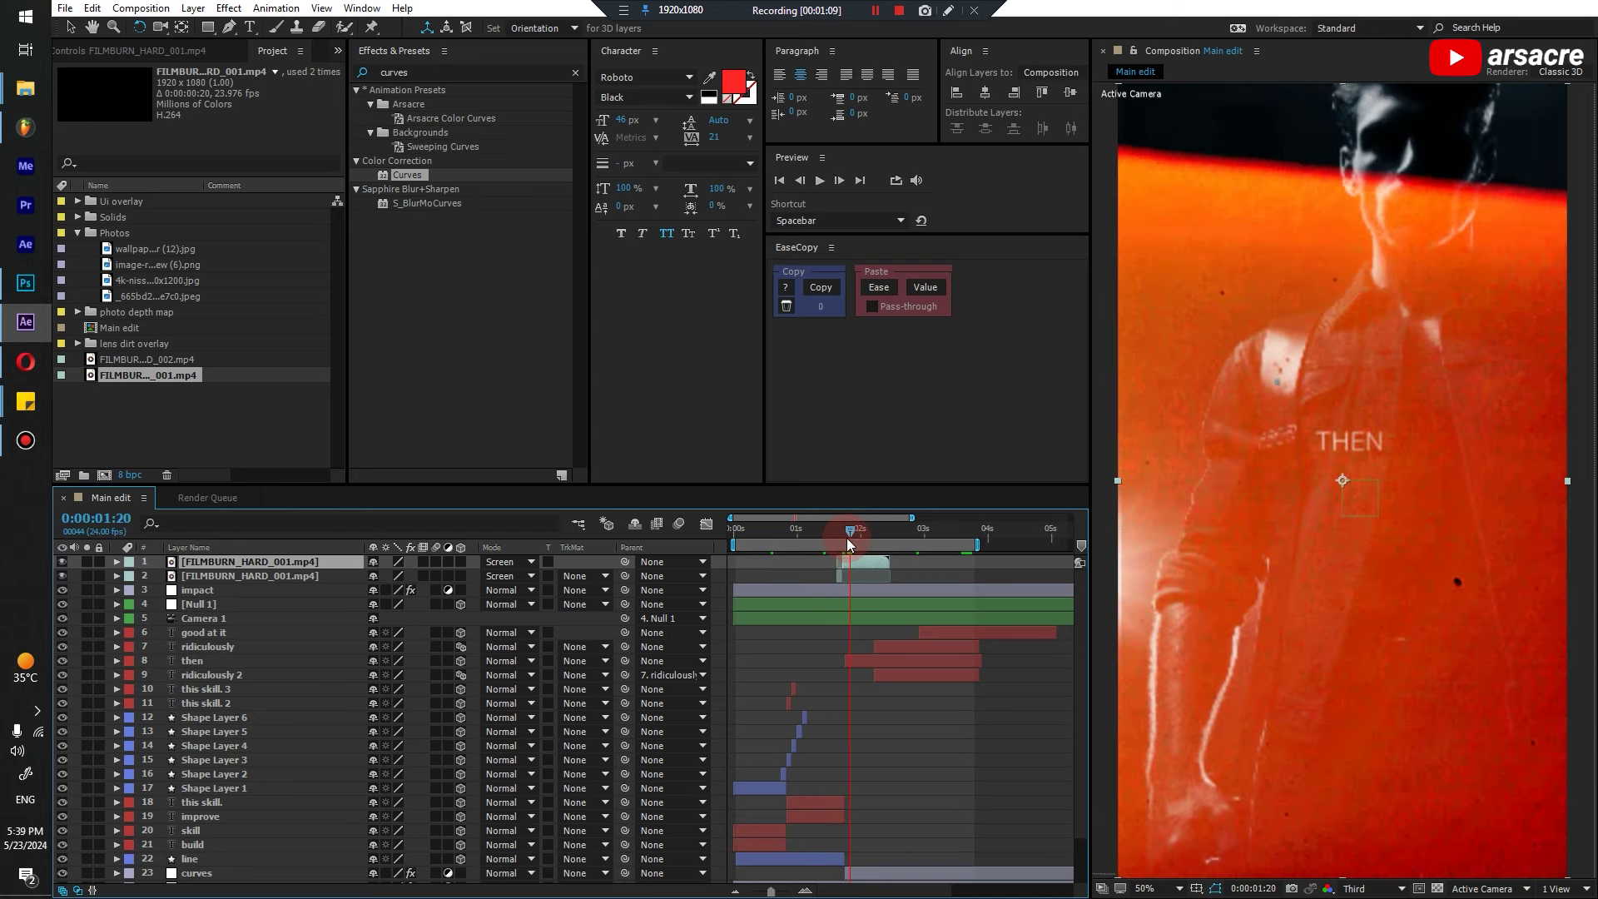
pyautogui.press('space')
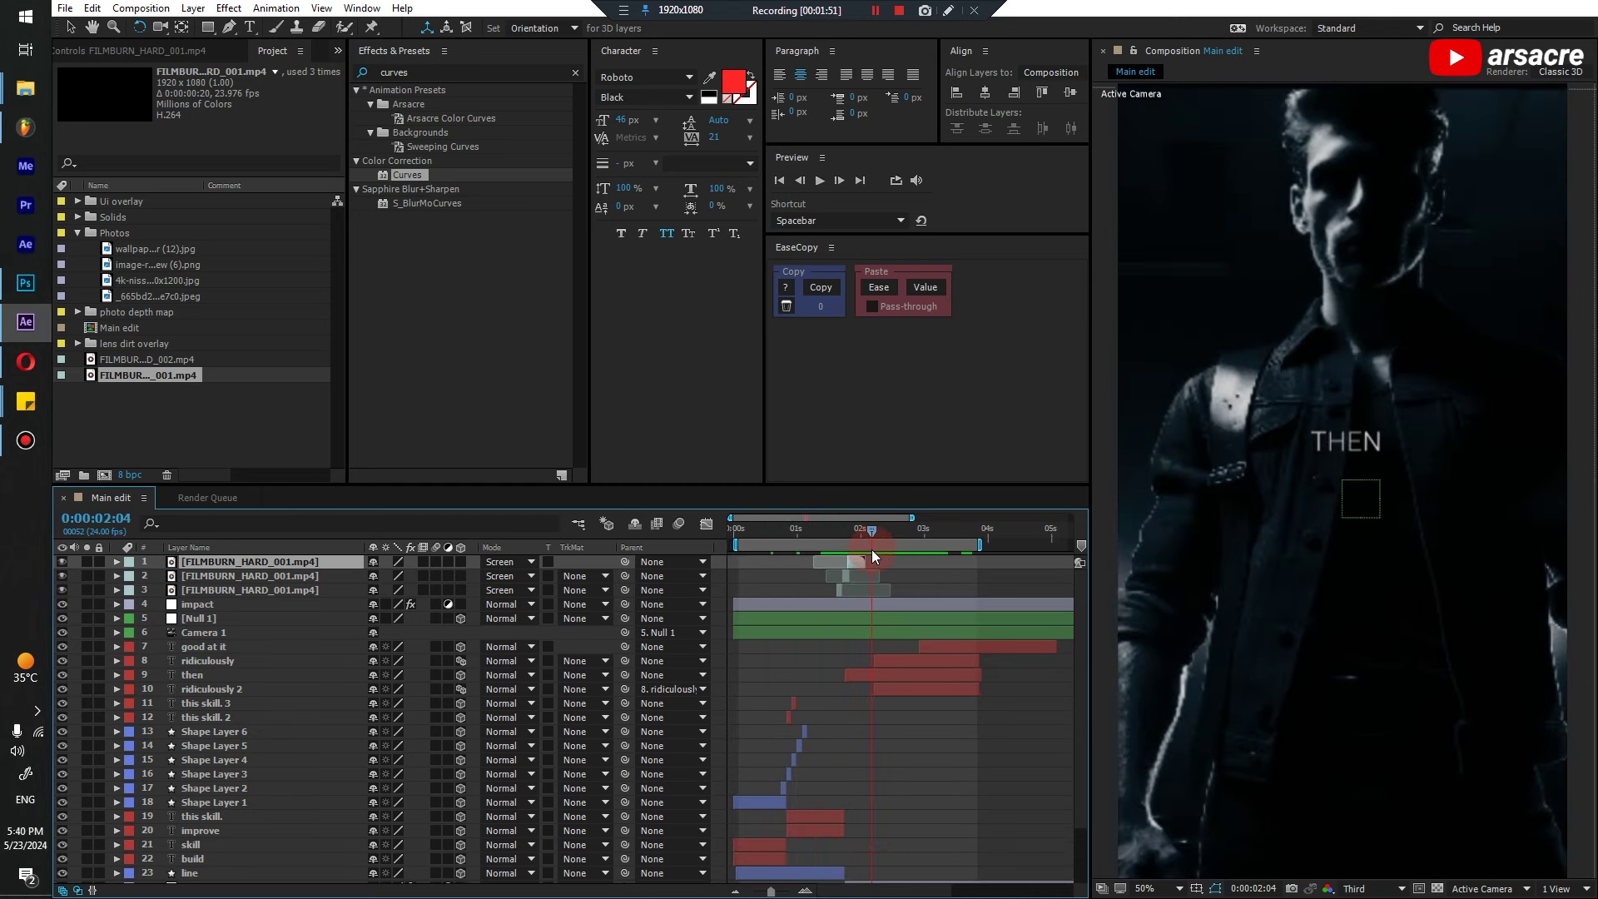
# Duplicate the top film burn layer and start the copy at 0:00:02:06, where the ridiculously text begins
pyautogui.moveTo(871, 549); pyautogui.dragTo(919, 546)
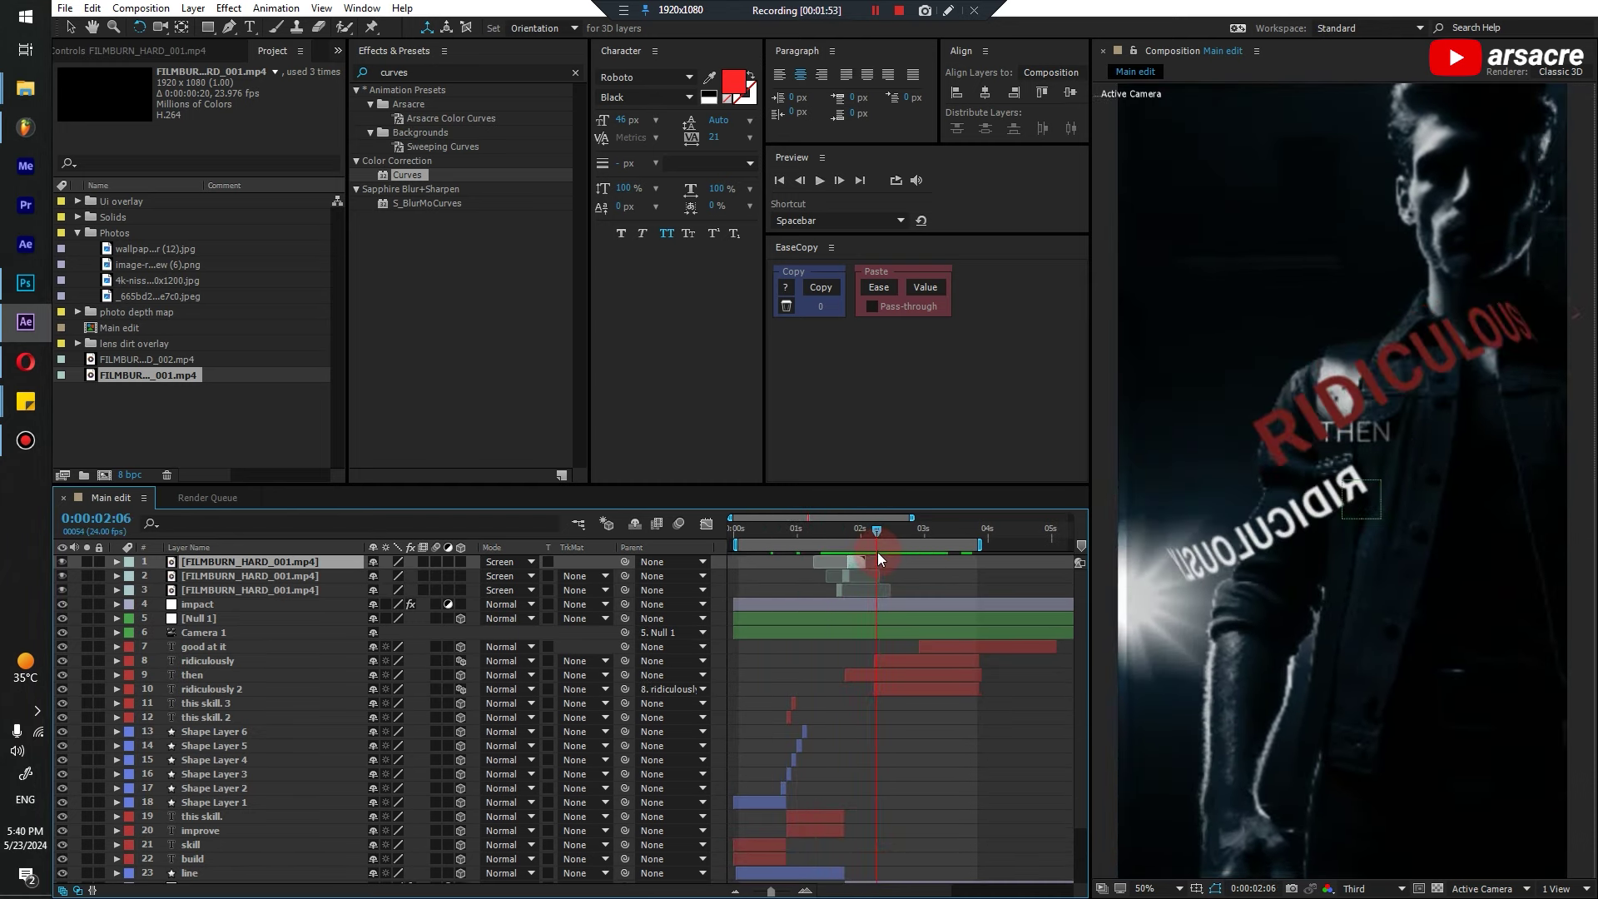
pyautogui.hotkey('ctrl', 'd')
pyautogui.press('[')
# Duplicate the third film burn layer, start the copy at 0:00:02:23 for the good at it text, and preview the edit
pyautogui.click(846, 587)
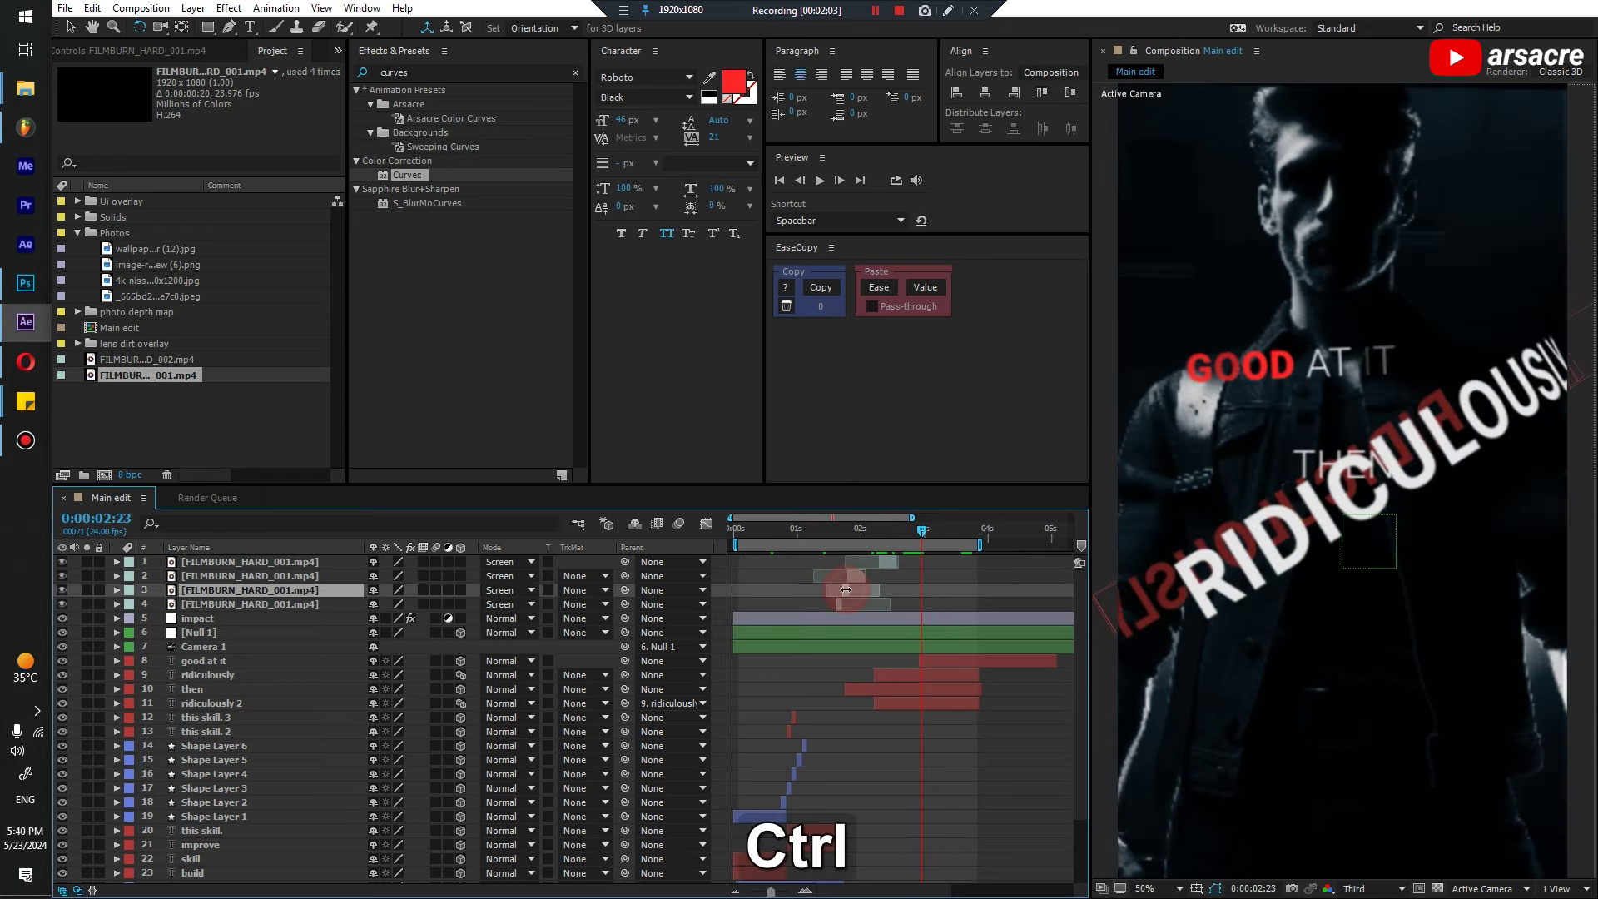
pyautogui.hotkey('ctrl', 'd')
pyautogui.press('[')
pyautogui.click(760, 541)
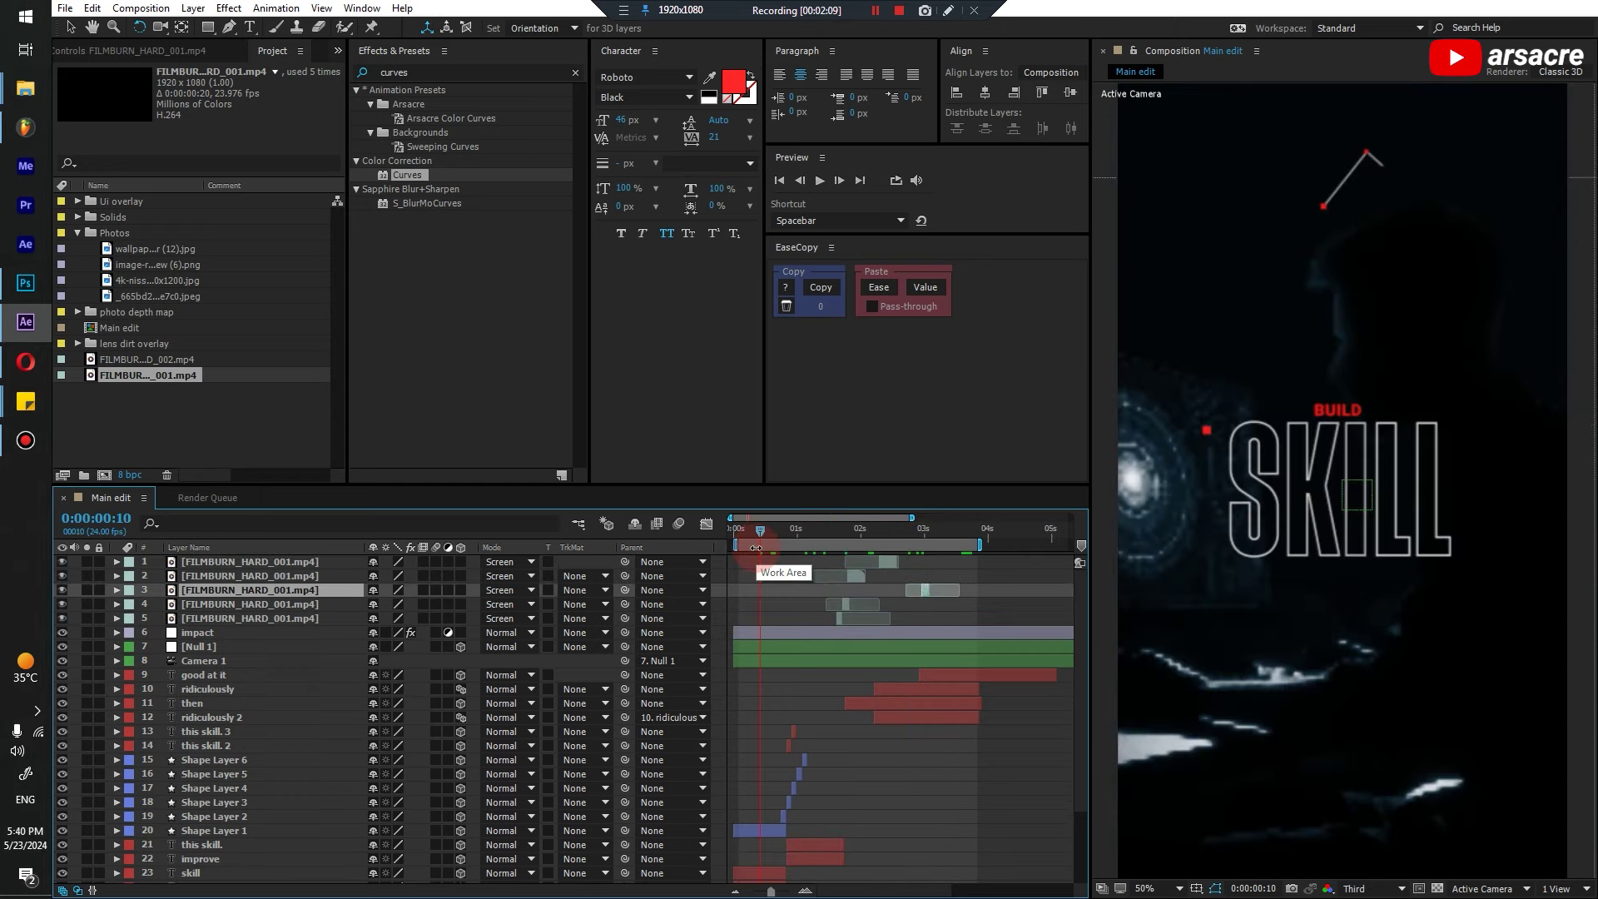
pyautogui.press('space')
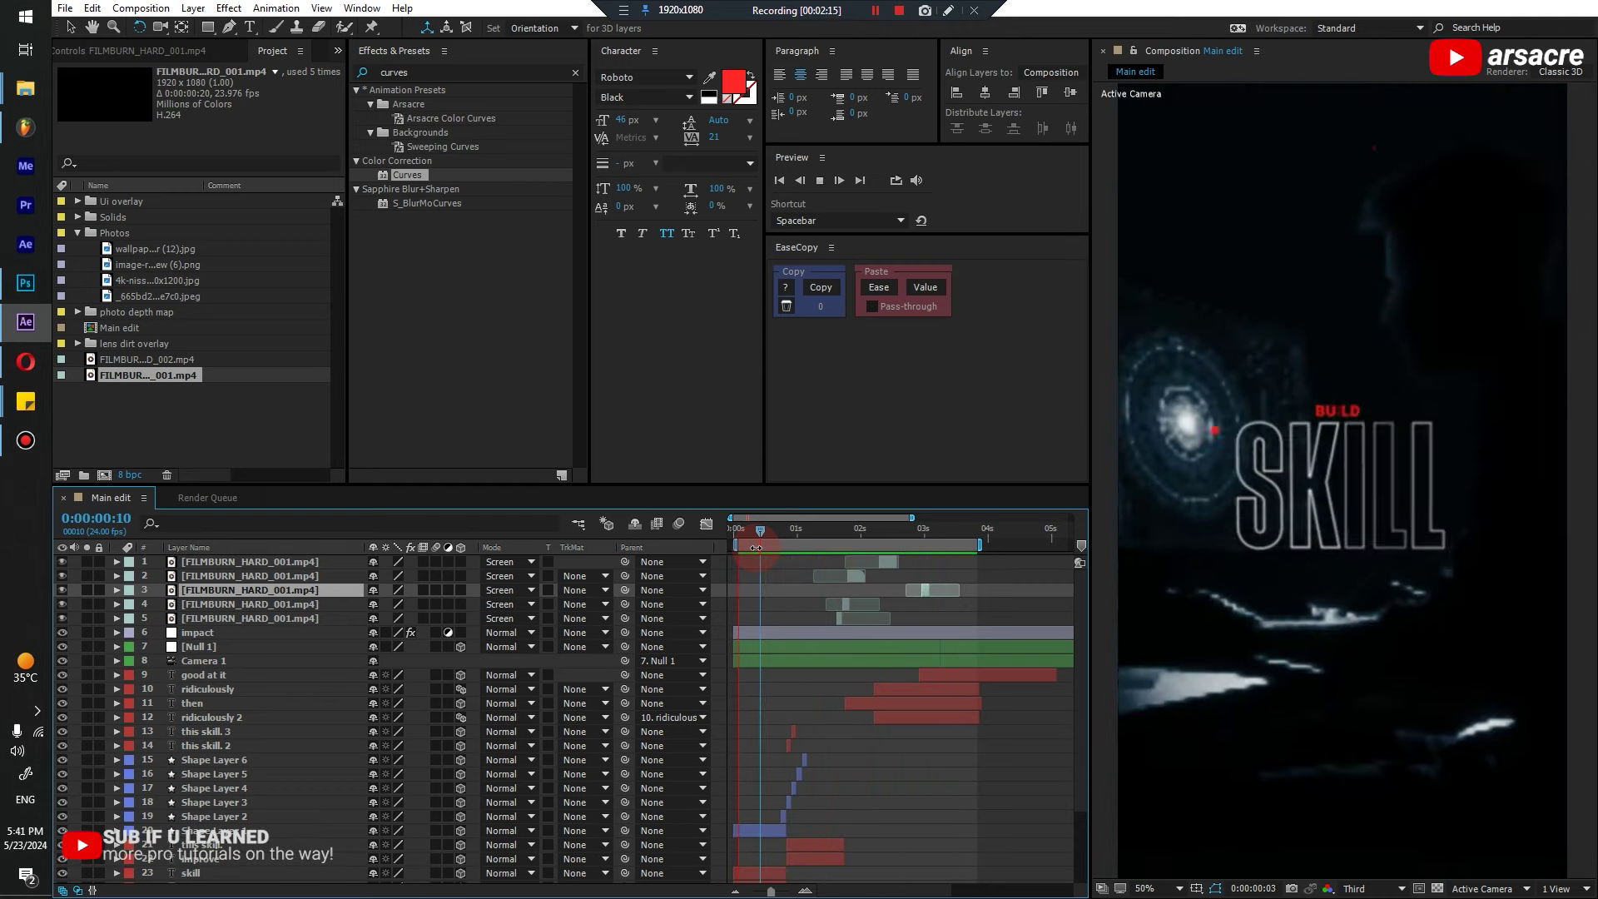
pyautogui.click(738, 537)
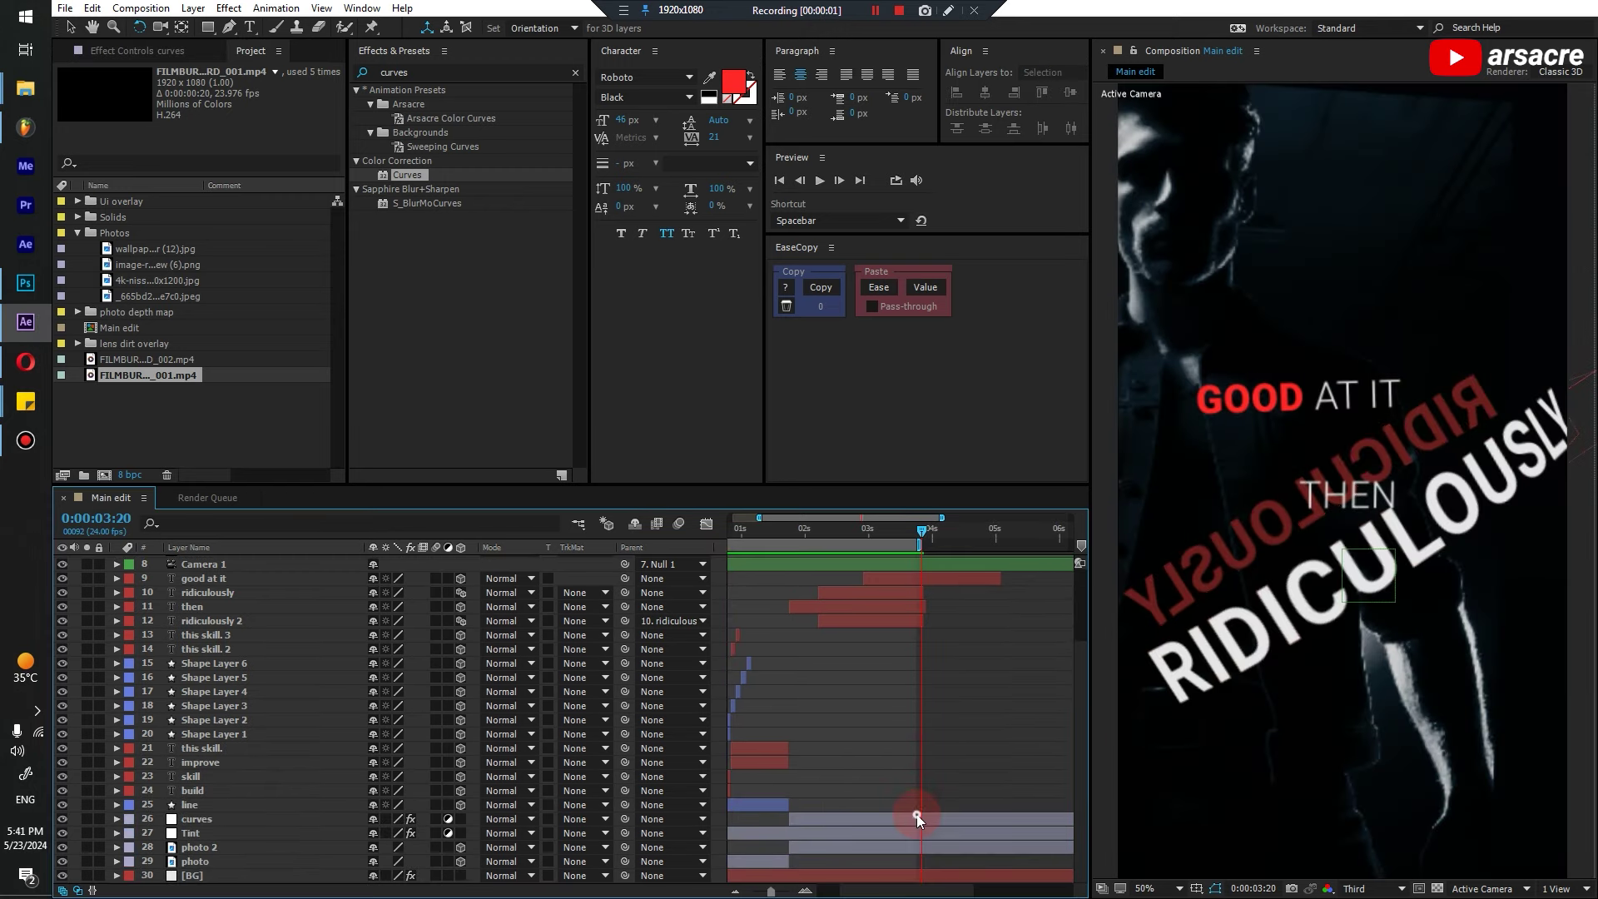
# Trim the ends of the curves, Tint and photo 2 layers at 0:00:03:21
pyautogui.click(916, 814)
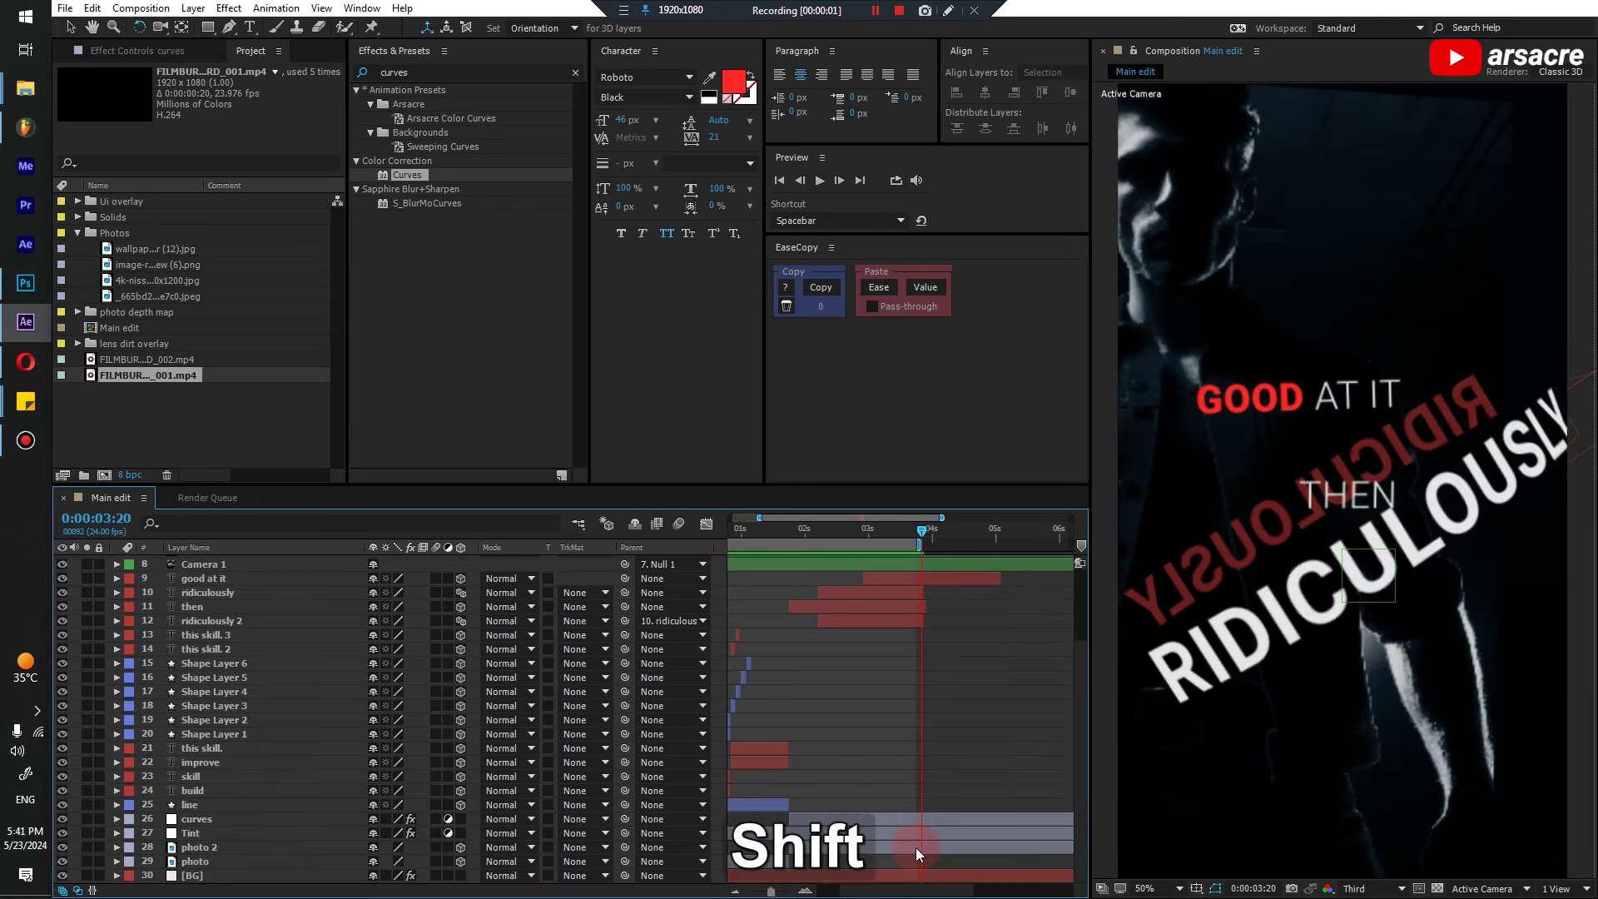
pyautogui.keyDown('shift'); pyautogui.click(915, 847); pyautogui.keyUp('shift')
pyautogui.press('pagedown')
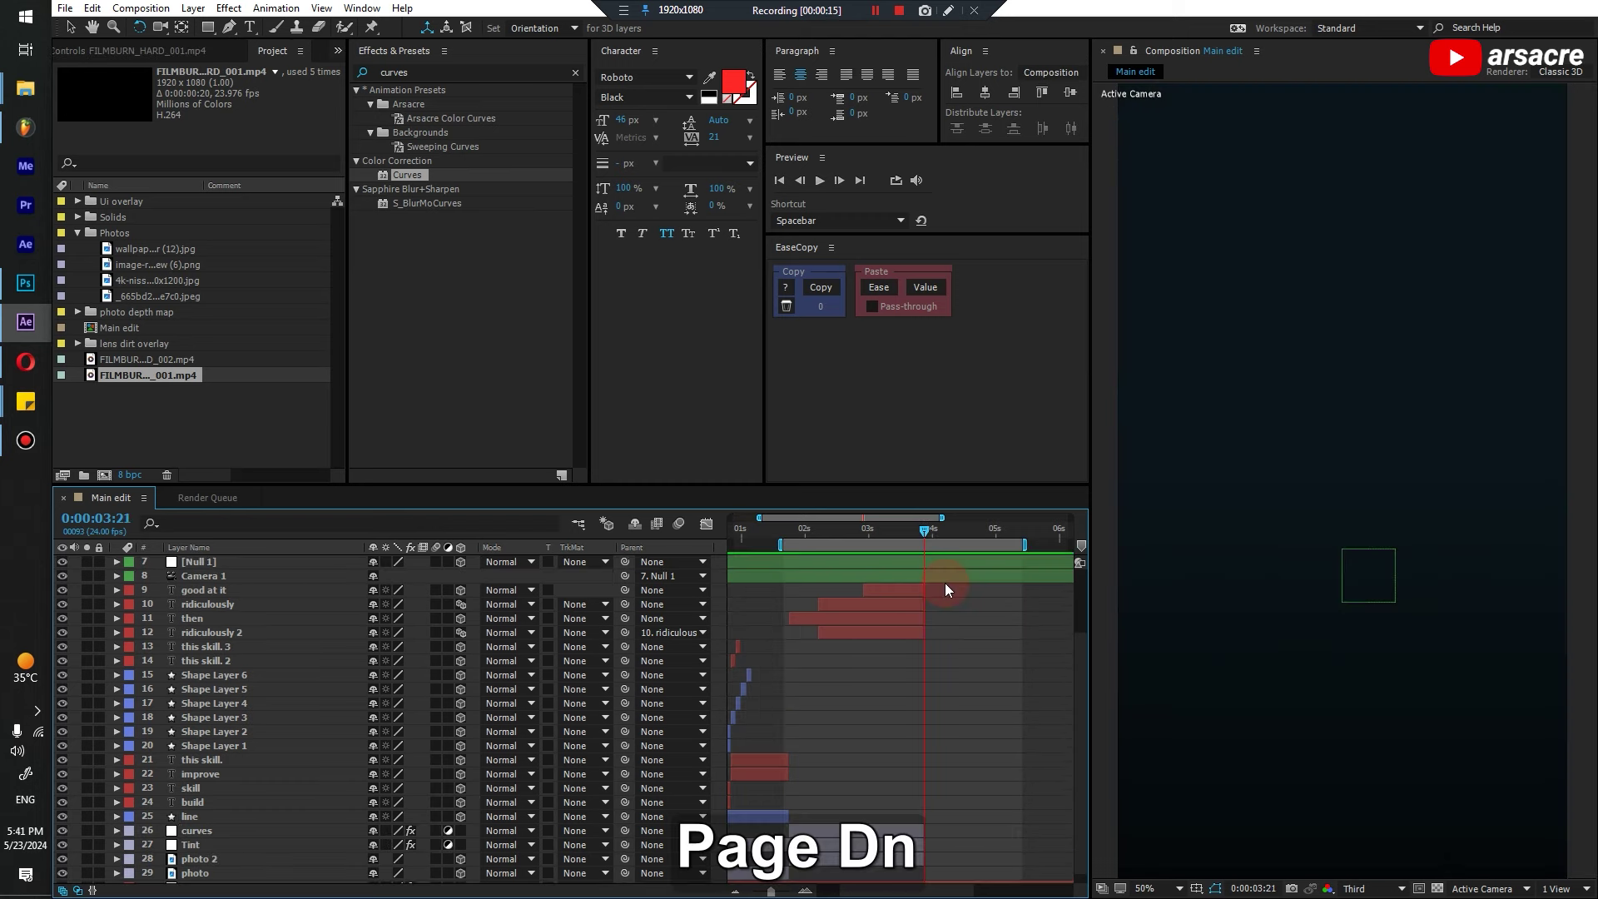
# Place the GT-R car photo and its matching depth map image in the timeline, both starting at 0:00:03:21
pyautogui.hotkey('alt', ']')
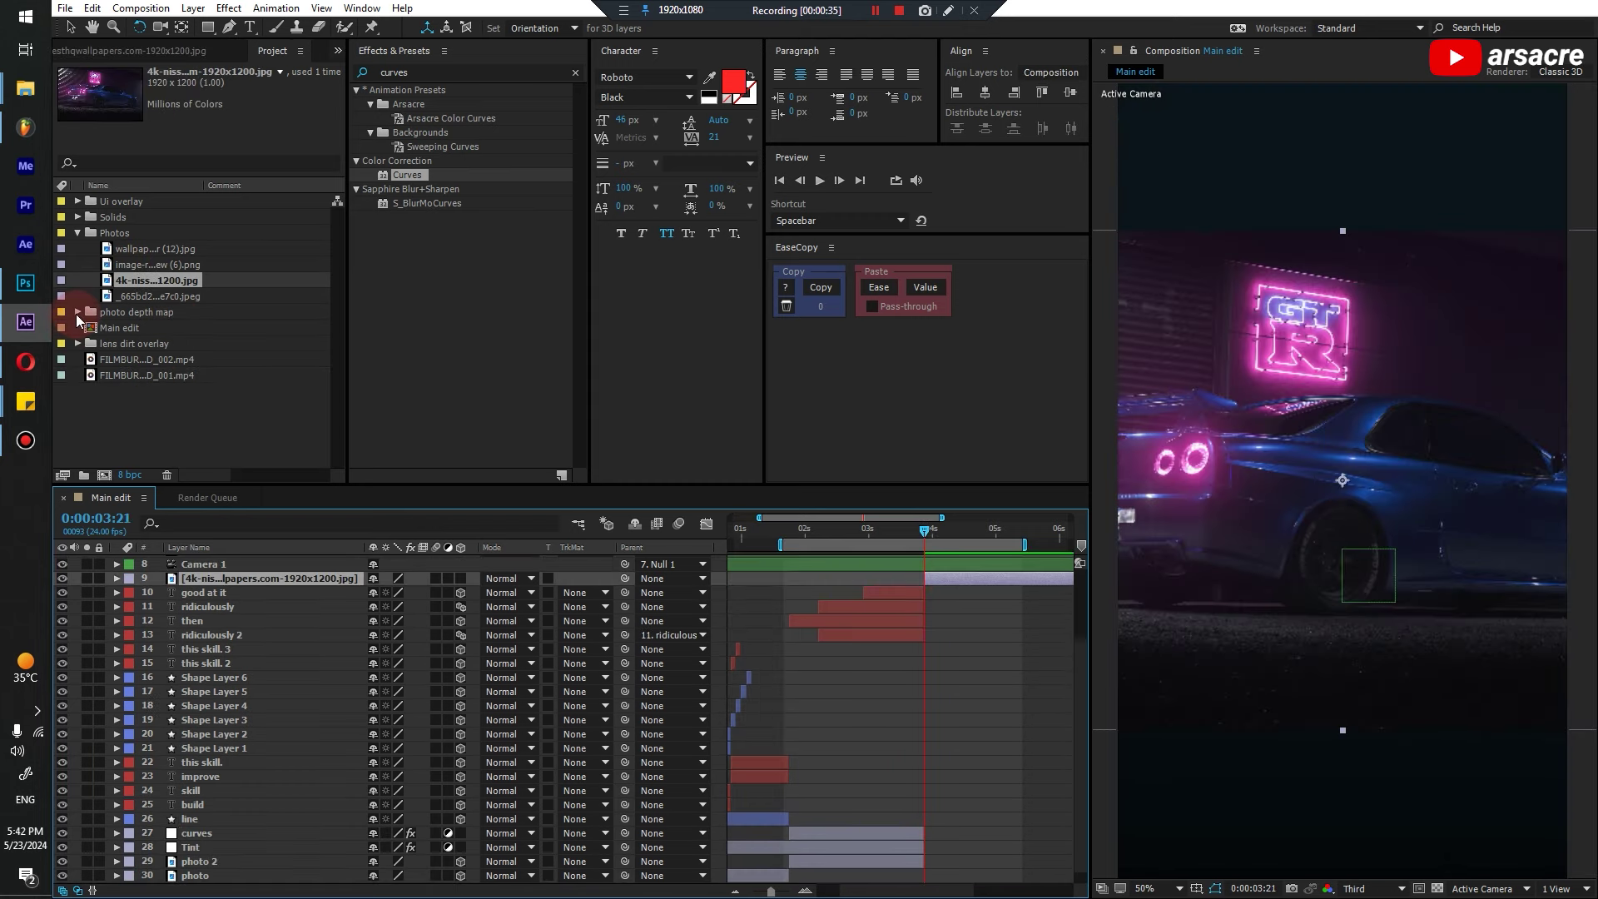
pyautogui.click(77, 313)
pyautogui.click(121, 359)
pyautogui.click(125, 376)
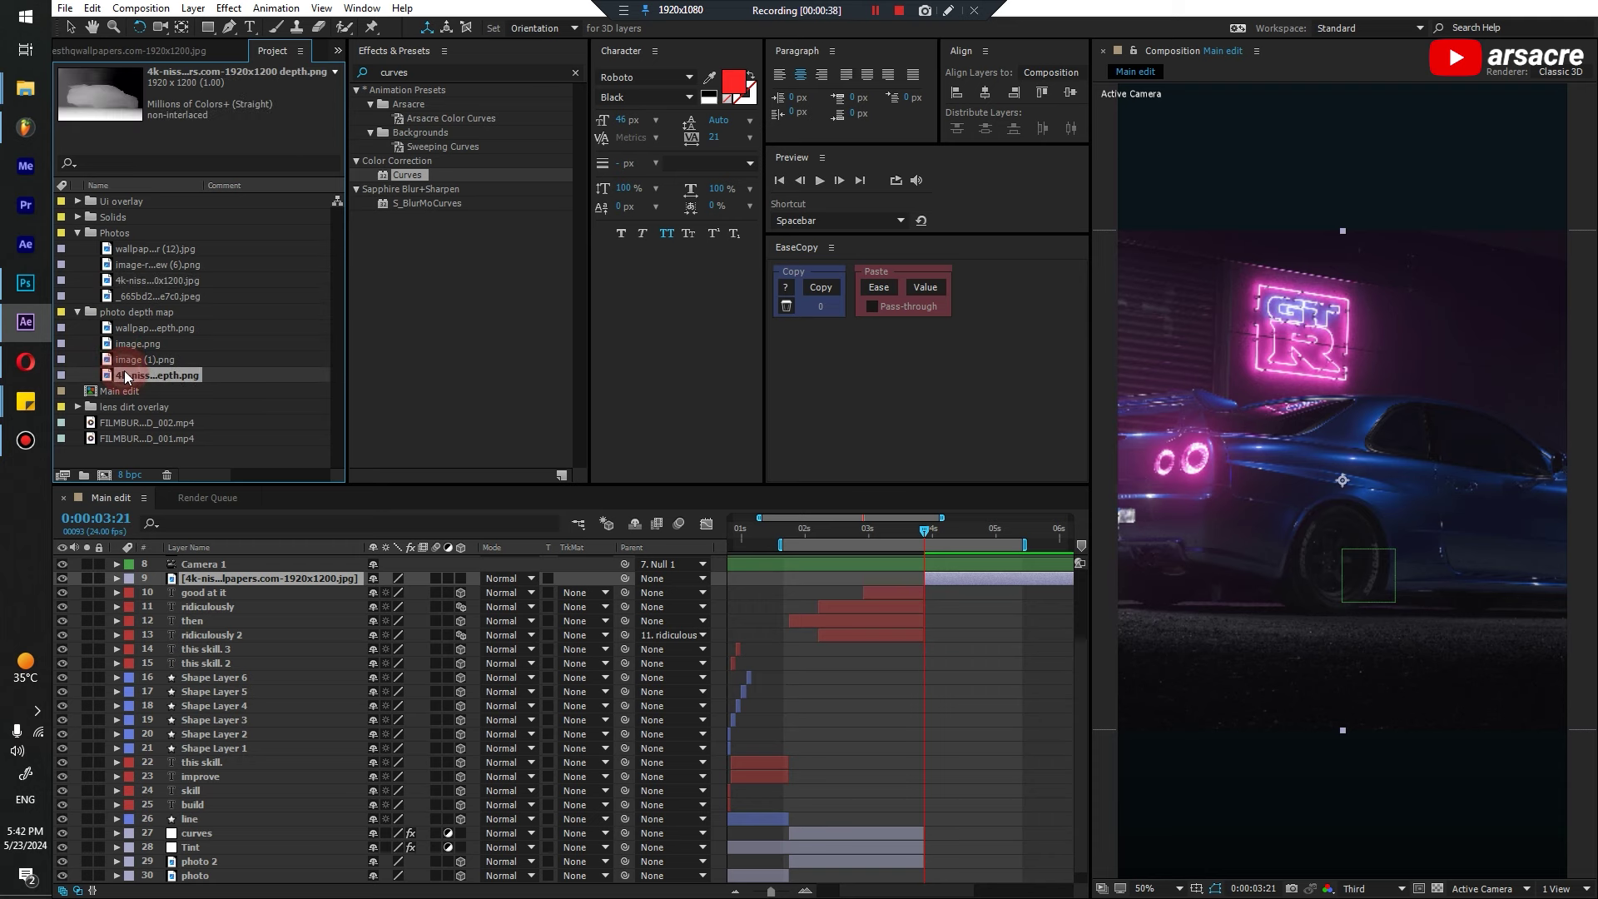
pyautogui.moveTo(125, 376); pyautogui.dragTo(275, 592)
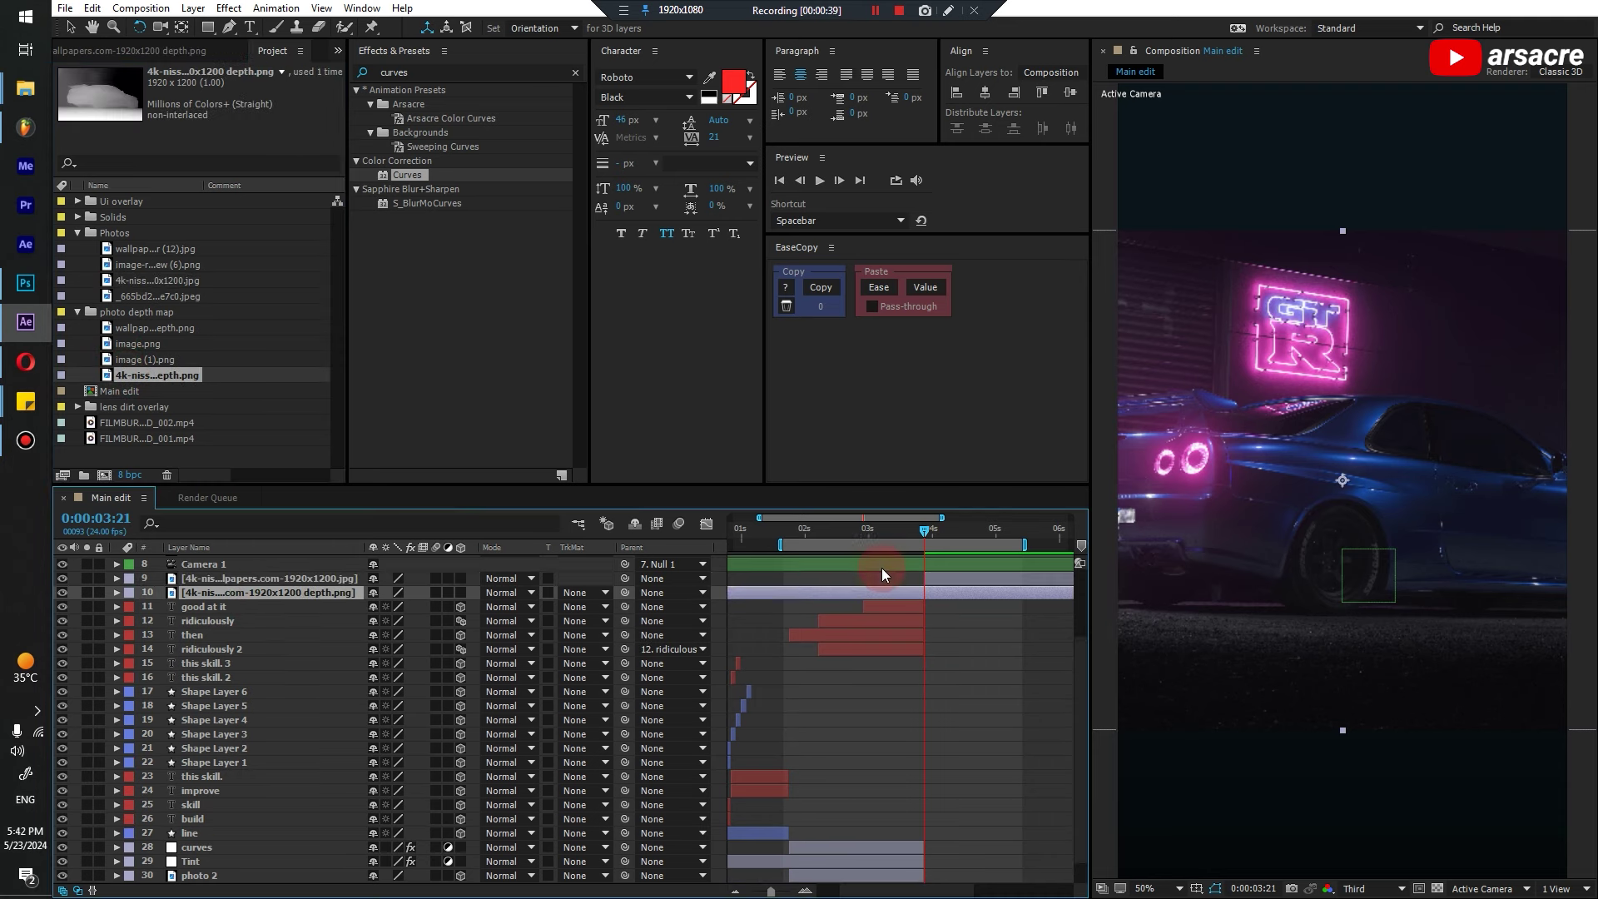
pyautogui.press('[')
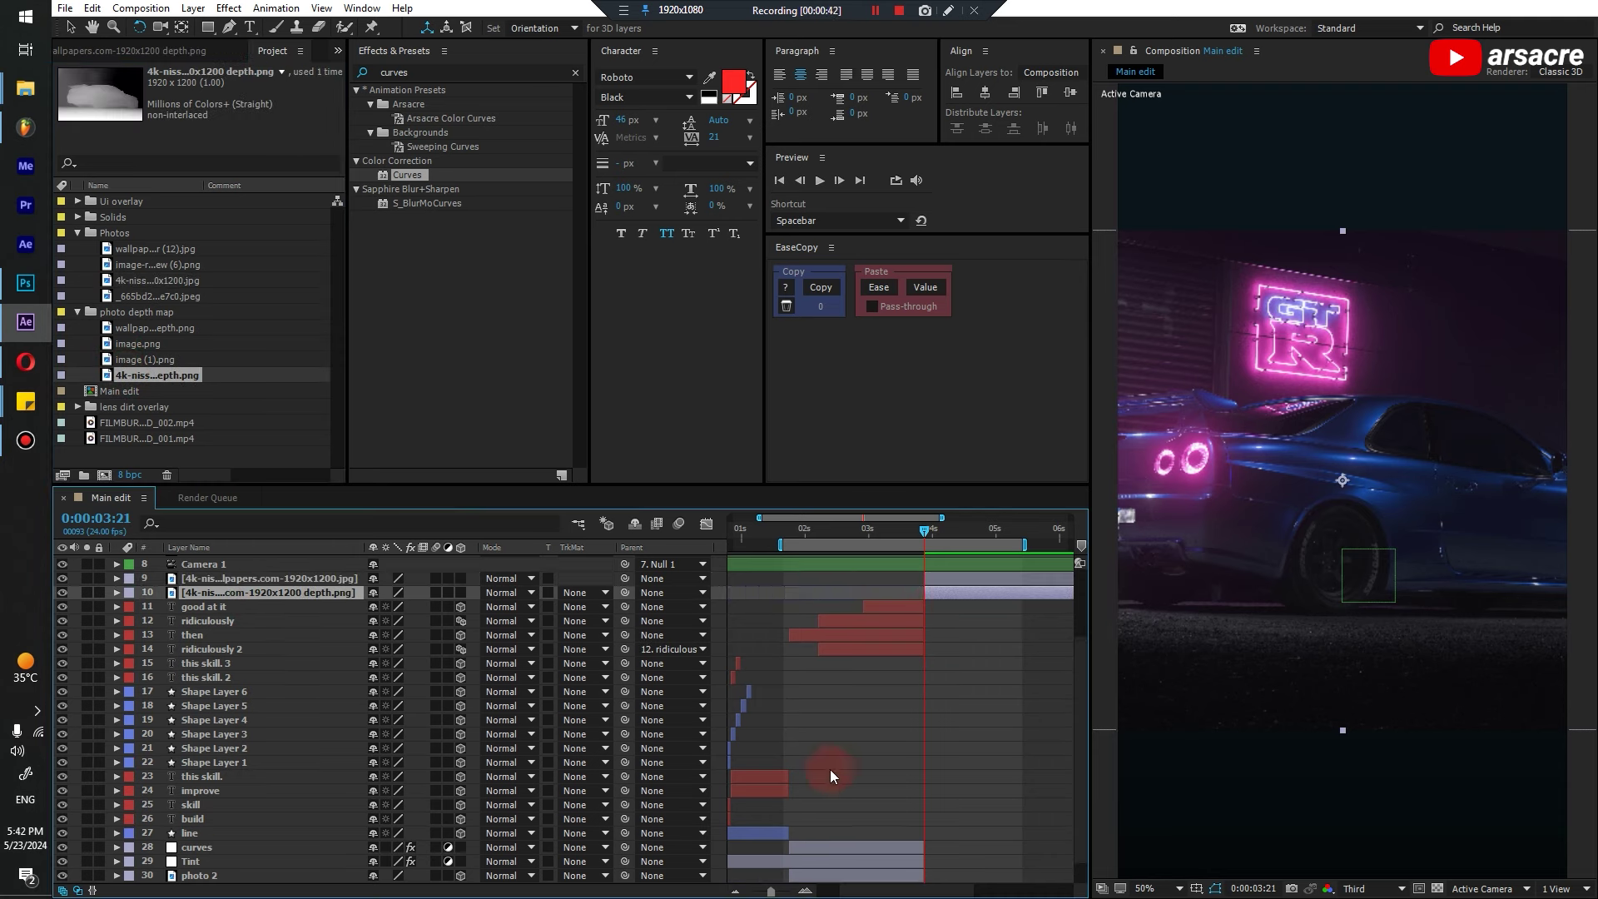
# Move the car photo and its depth map below the Tint layer and extend Tint past 0:00:06:00 to cover the photo
pyautogui.keyDown('shift'); pyautogui.click(209, 581); pyautogui.keyUp('shift')
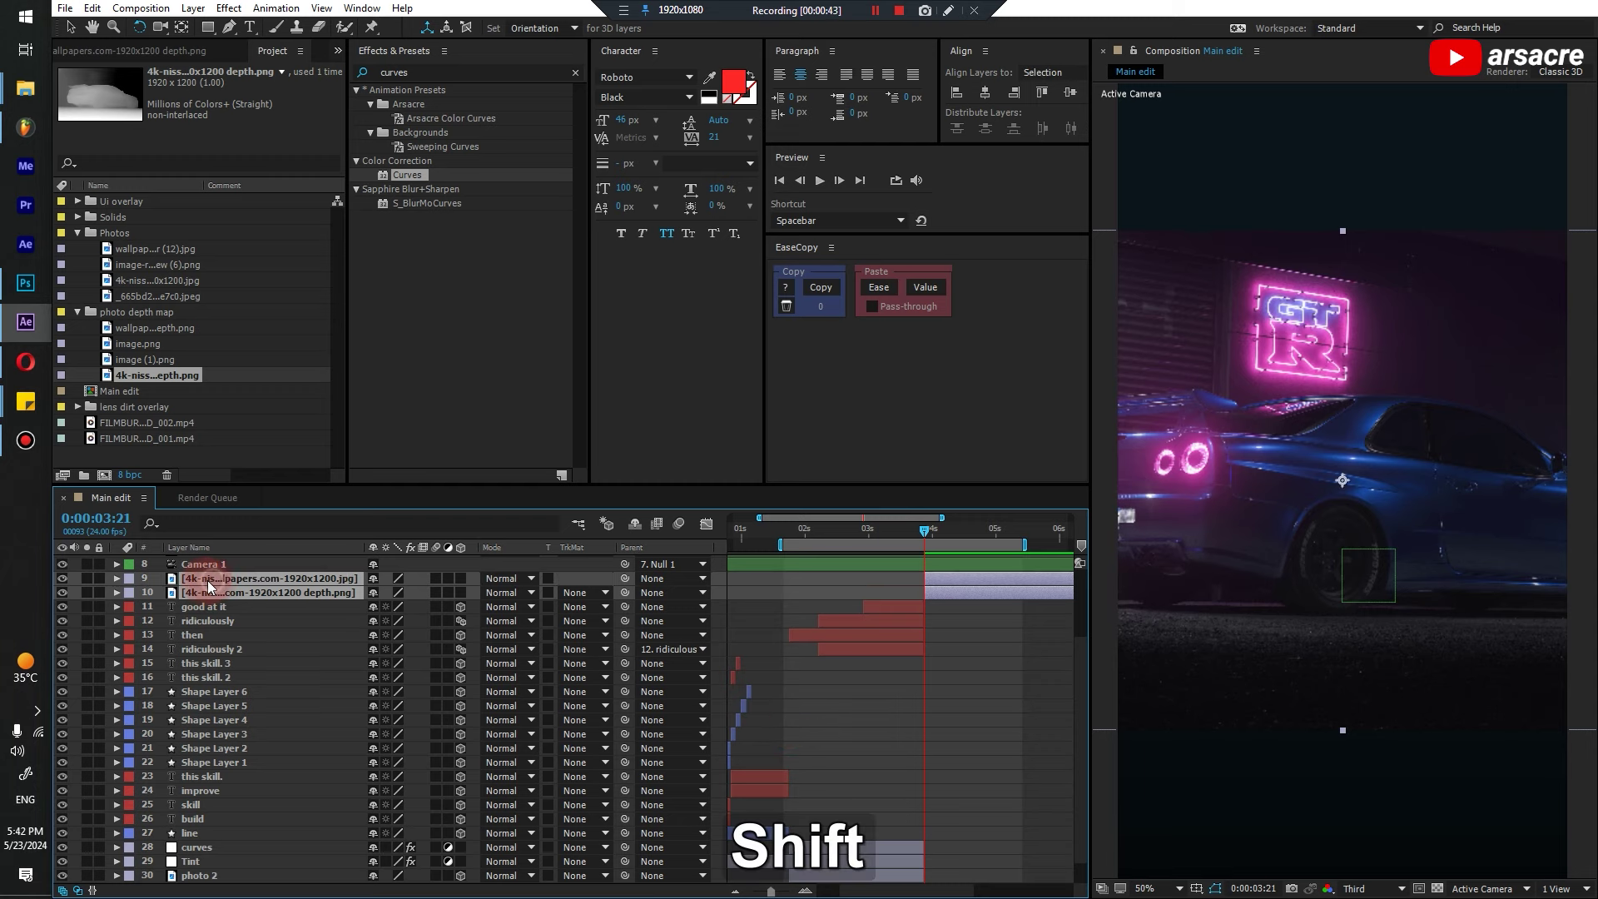
pyautogui.moveTo(218, 583); pyautogui.dragTo(249, 866)
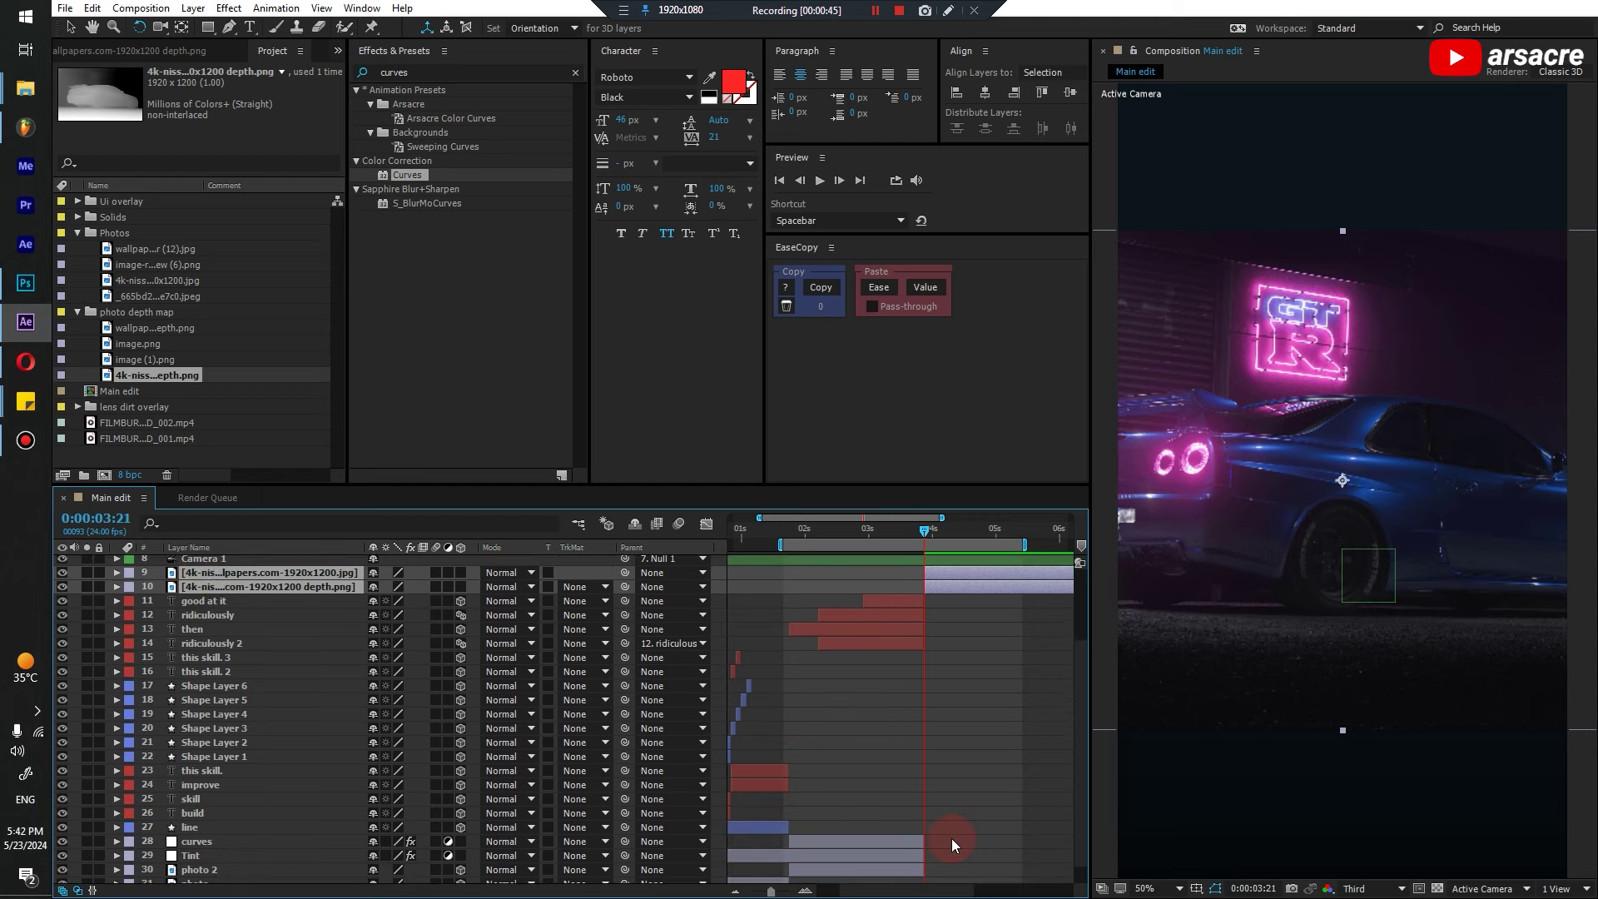
pyautogui.scroll(-1, 939, 742)
pyautogui.moveTo(901, 682); pyautogui.dragTo(1028, 809)
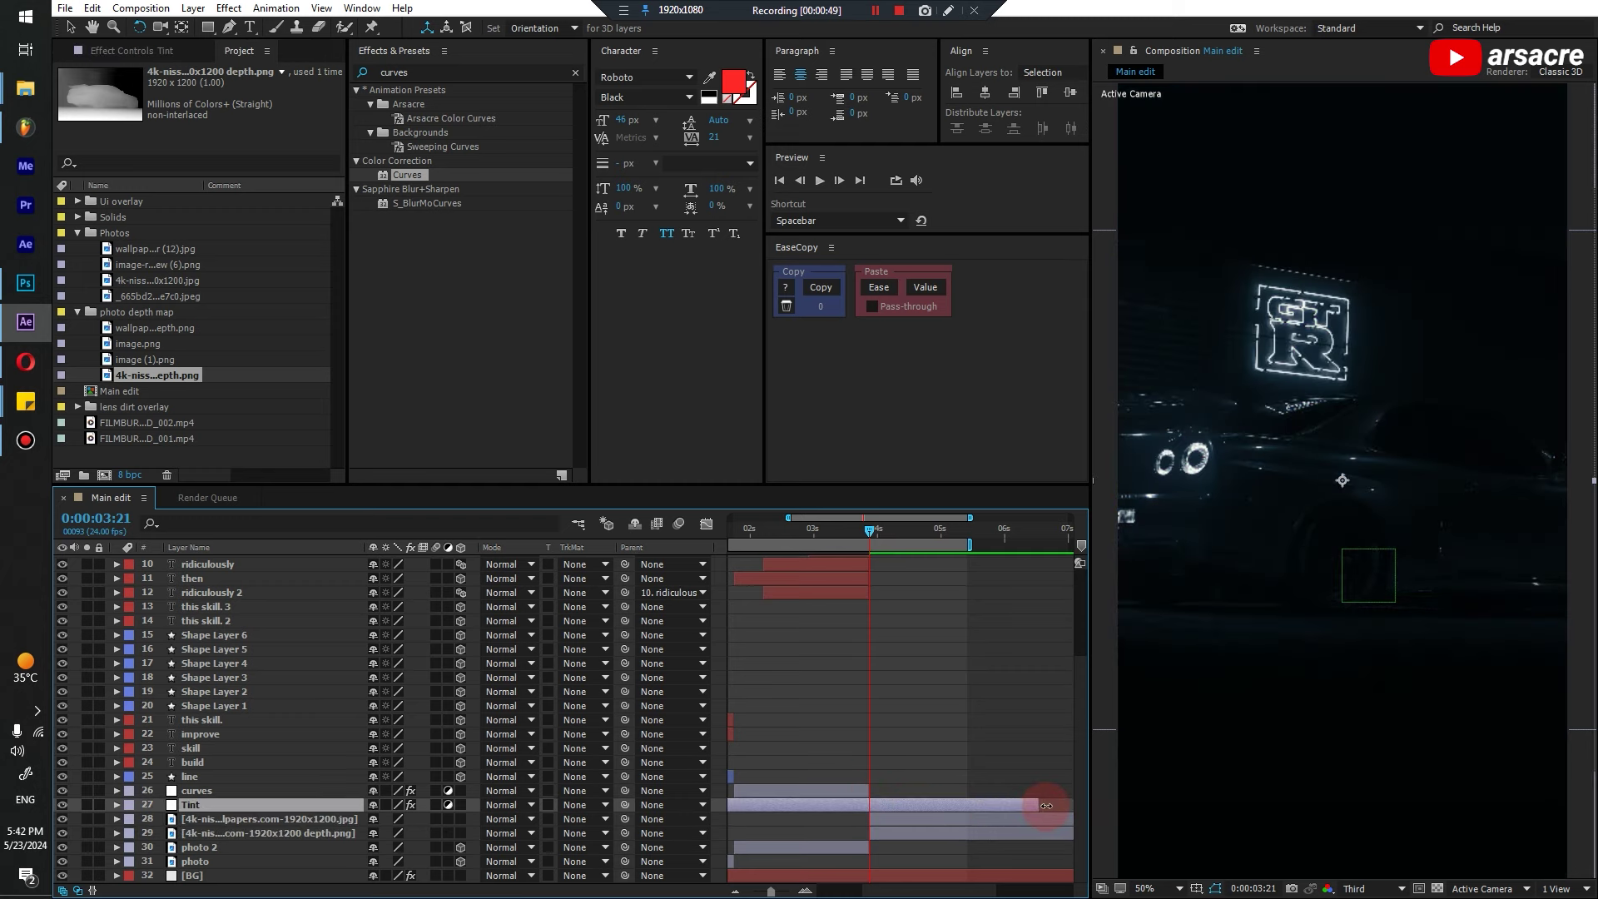
pyautogui.click(805, 890)
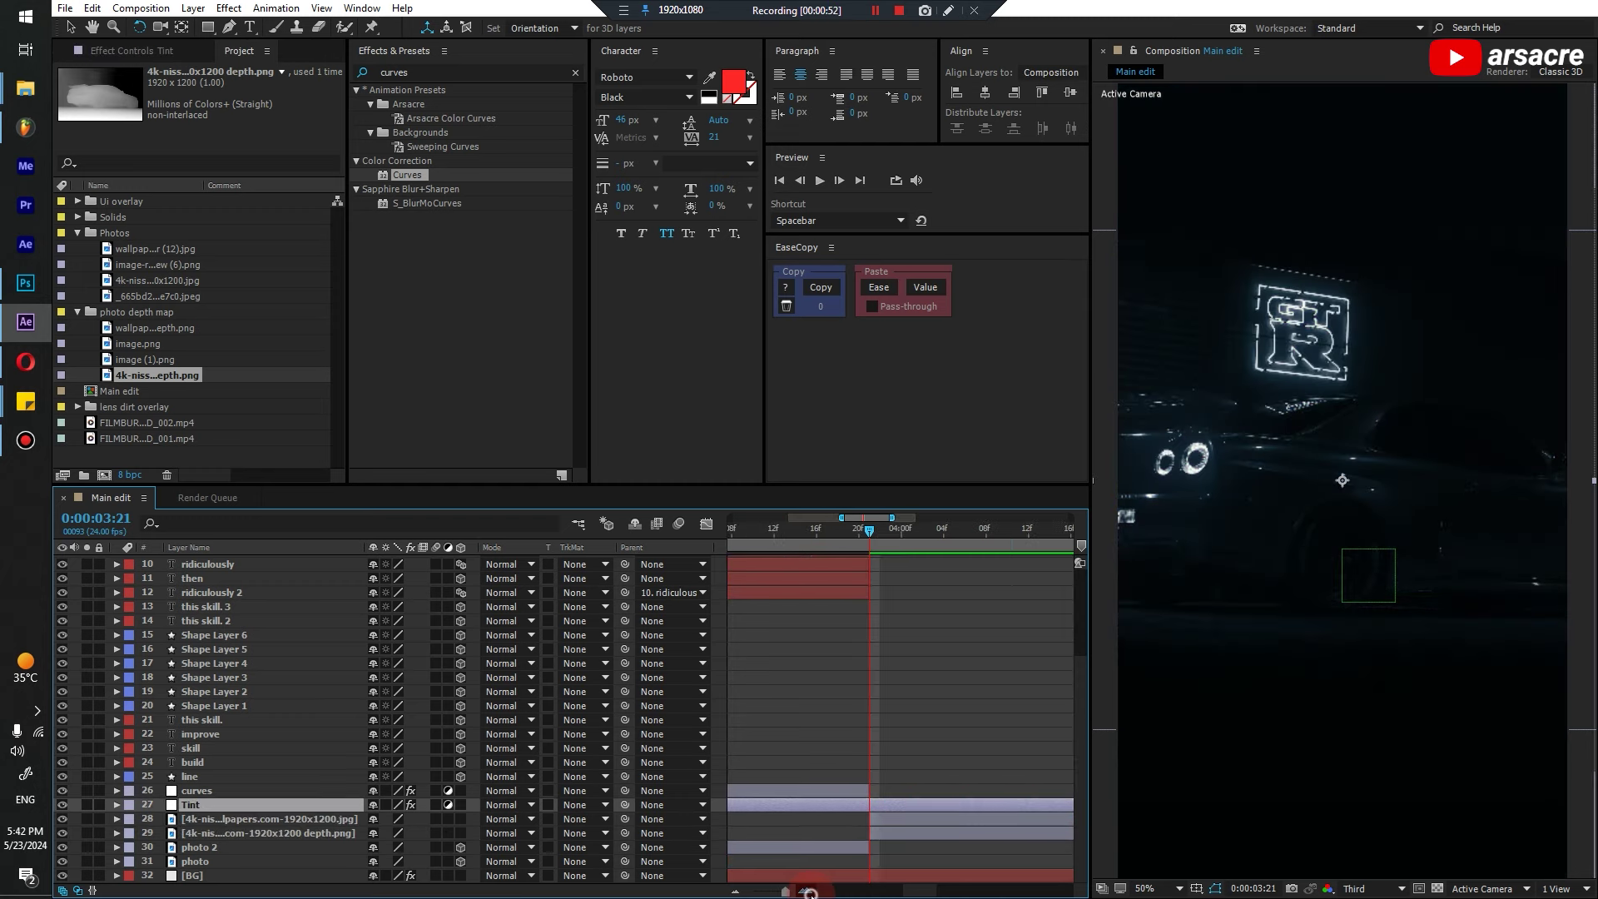
pyautogui.click(735, 890)
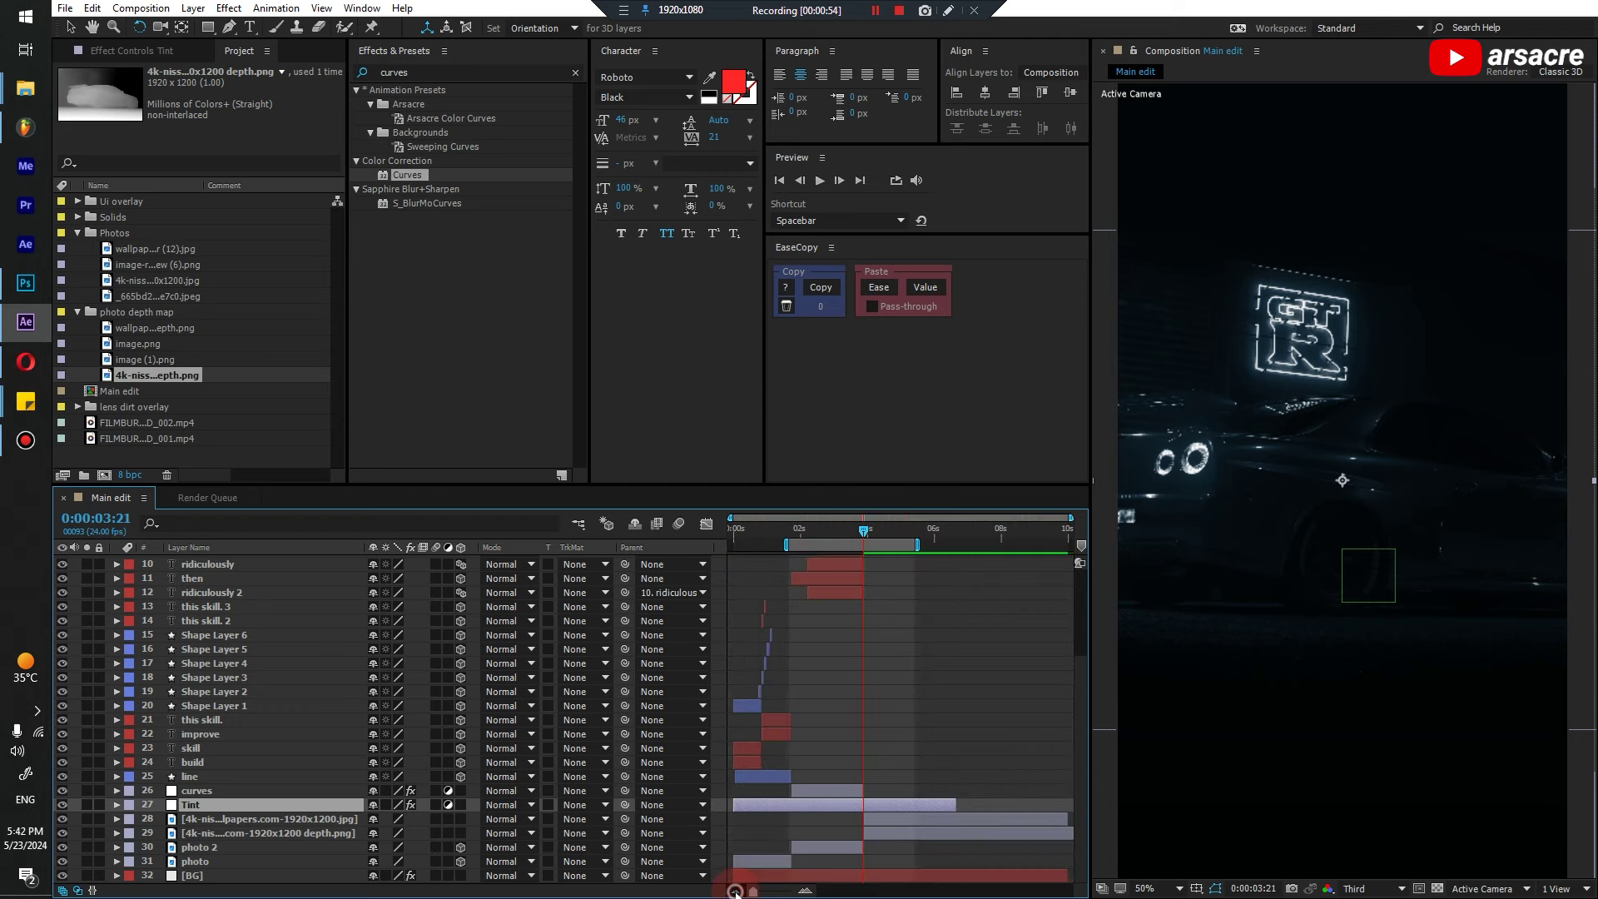
pyautogui.click(801, 891)
pyautogui.moveTo(880, 859); pyautogui.dragTo(826, 834)
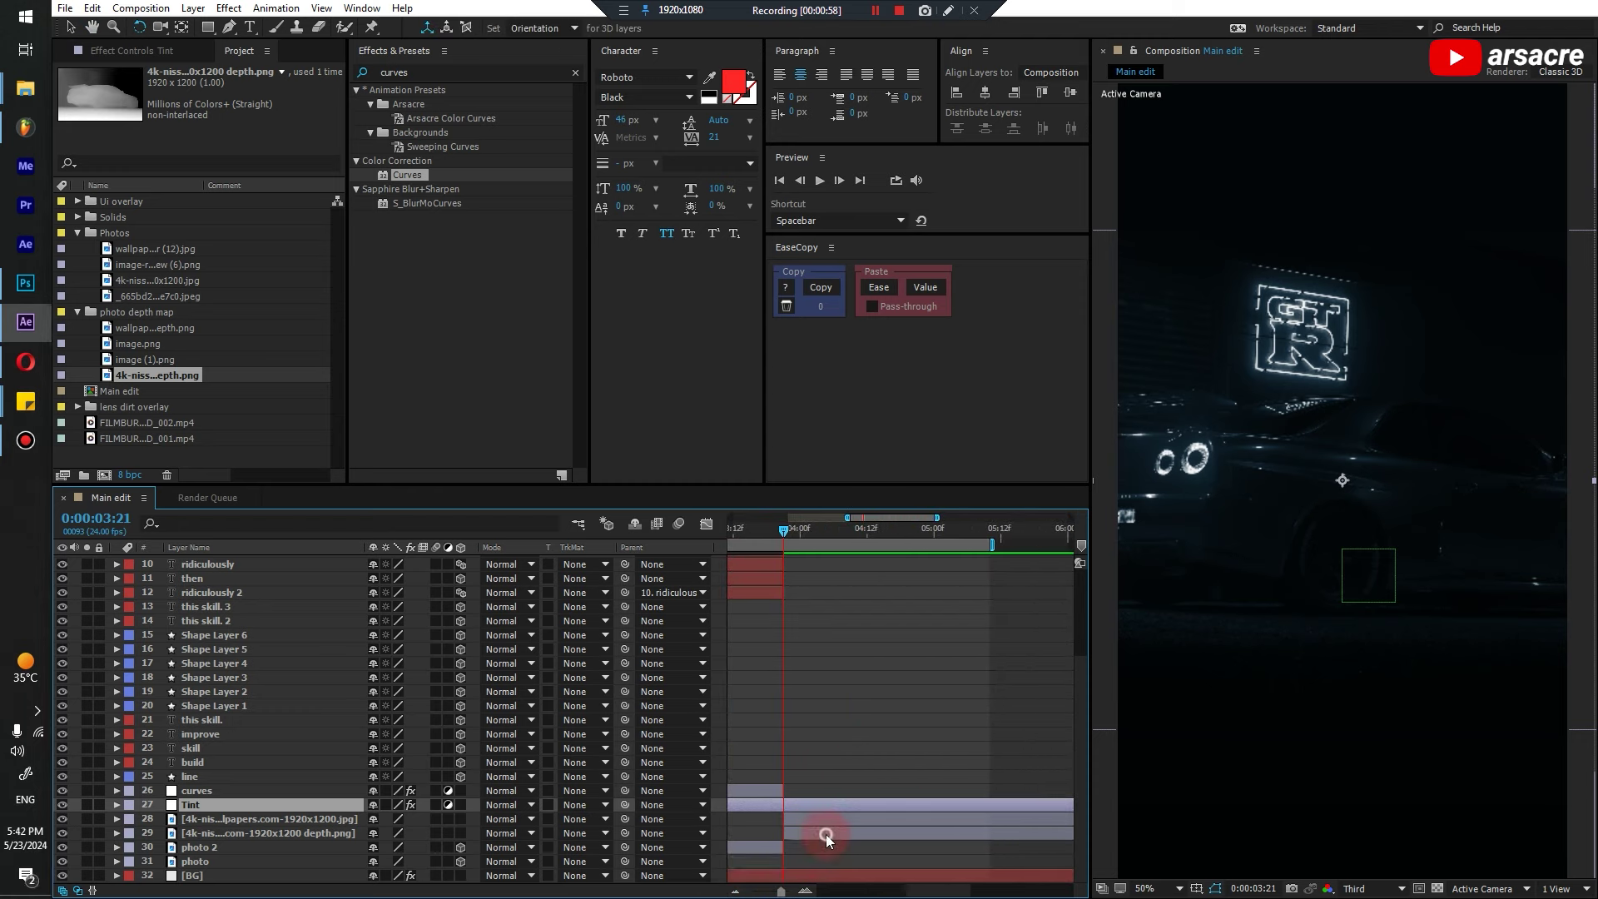
pyautogui.click(825, 834)
pyautogui.moveTo(881, 483); pyautogui.dragTo(848, 332)
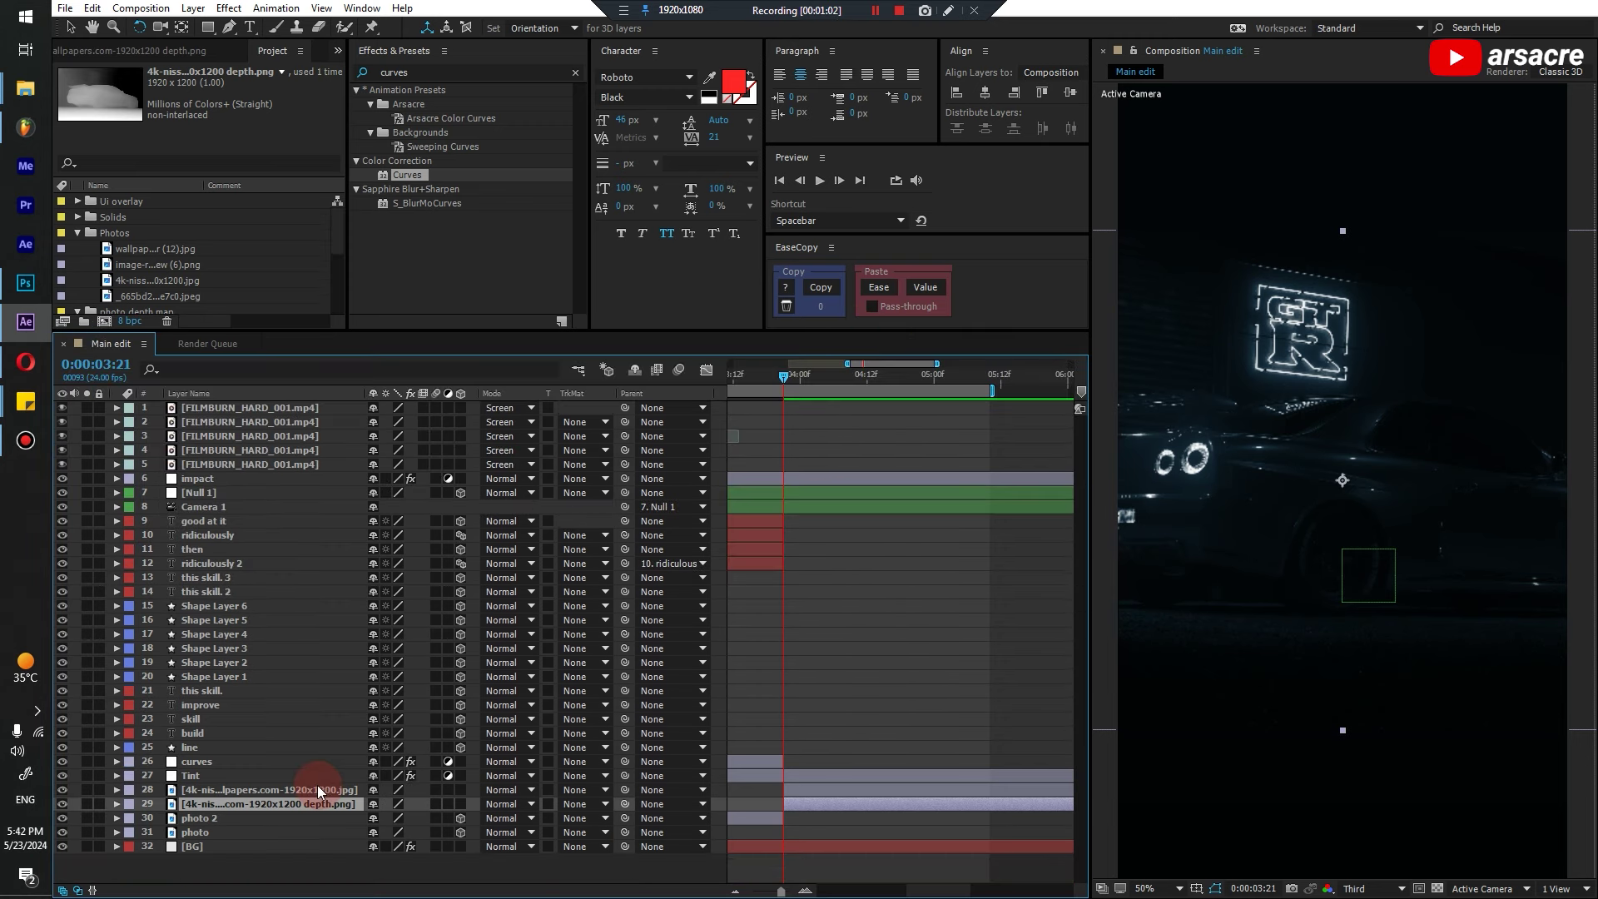
# Hide the car photo's depth map layer and rename it depth map
pyautogui.click(200, 816)
pyautogui.click(218, 804)
pyautogui.moveTo(1177, 494); pyautogui.dragTo(1185, 413)
pyautogui.hotkey('ctrl', 'z')
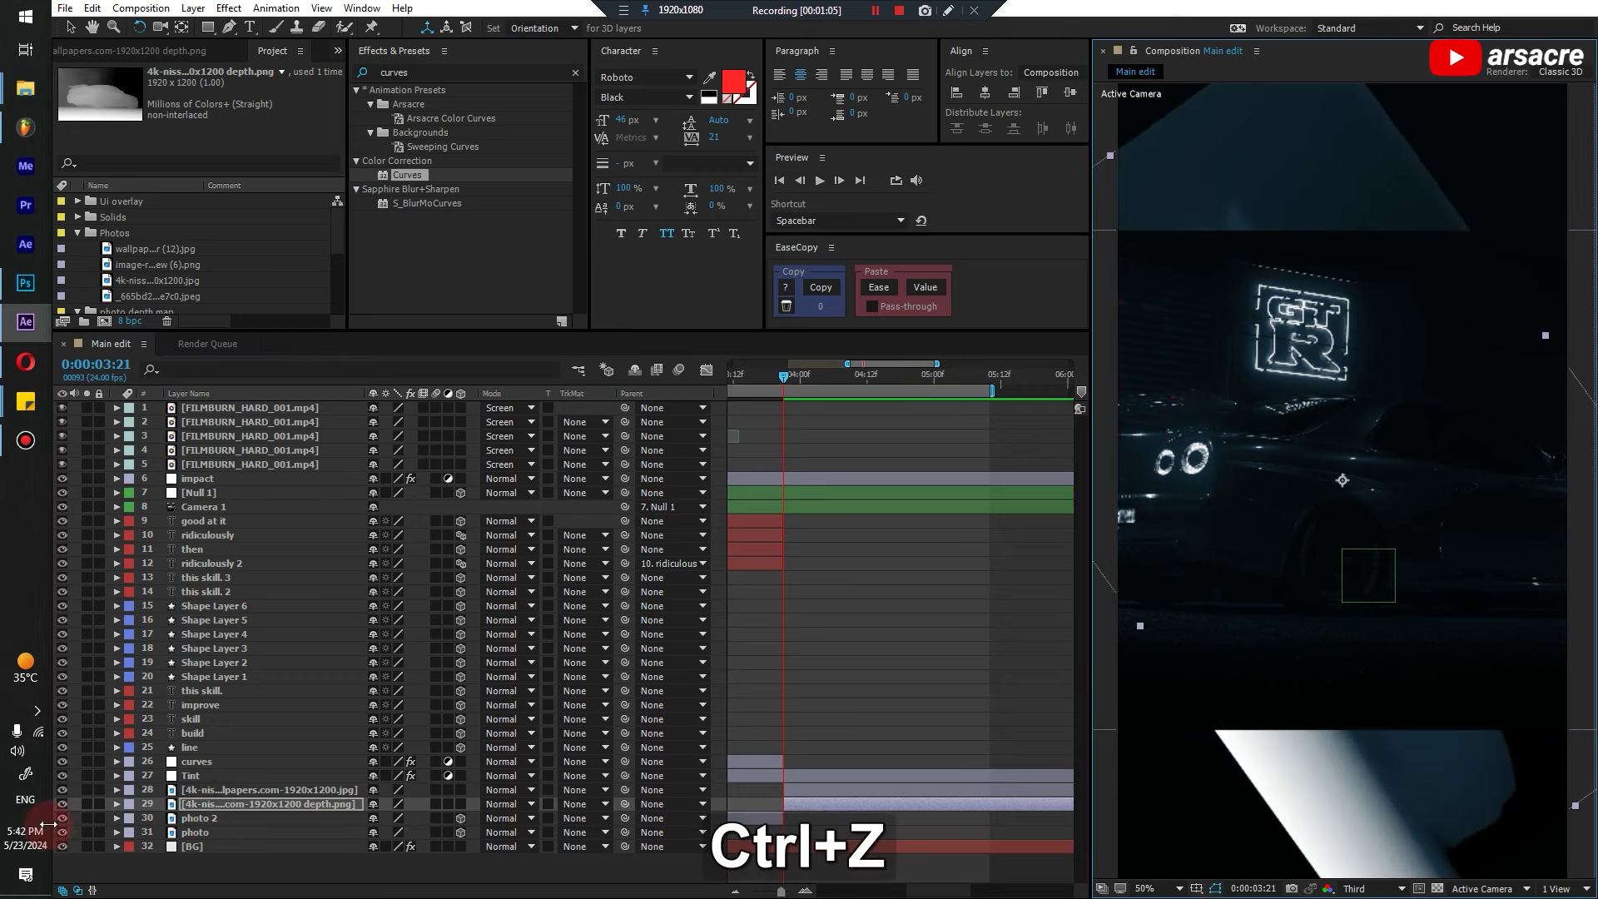
pyautogui.click(61, 804)
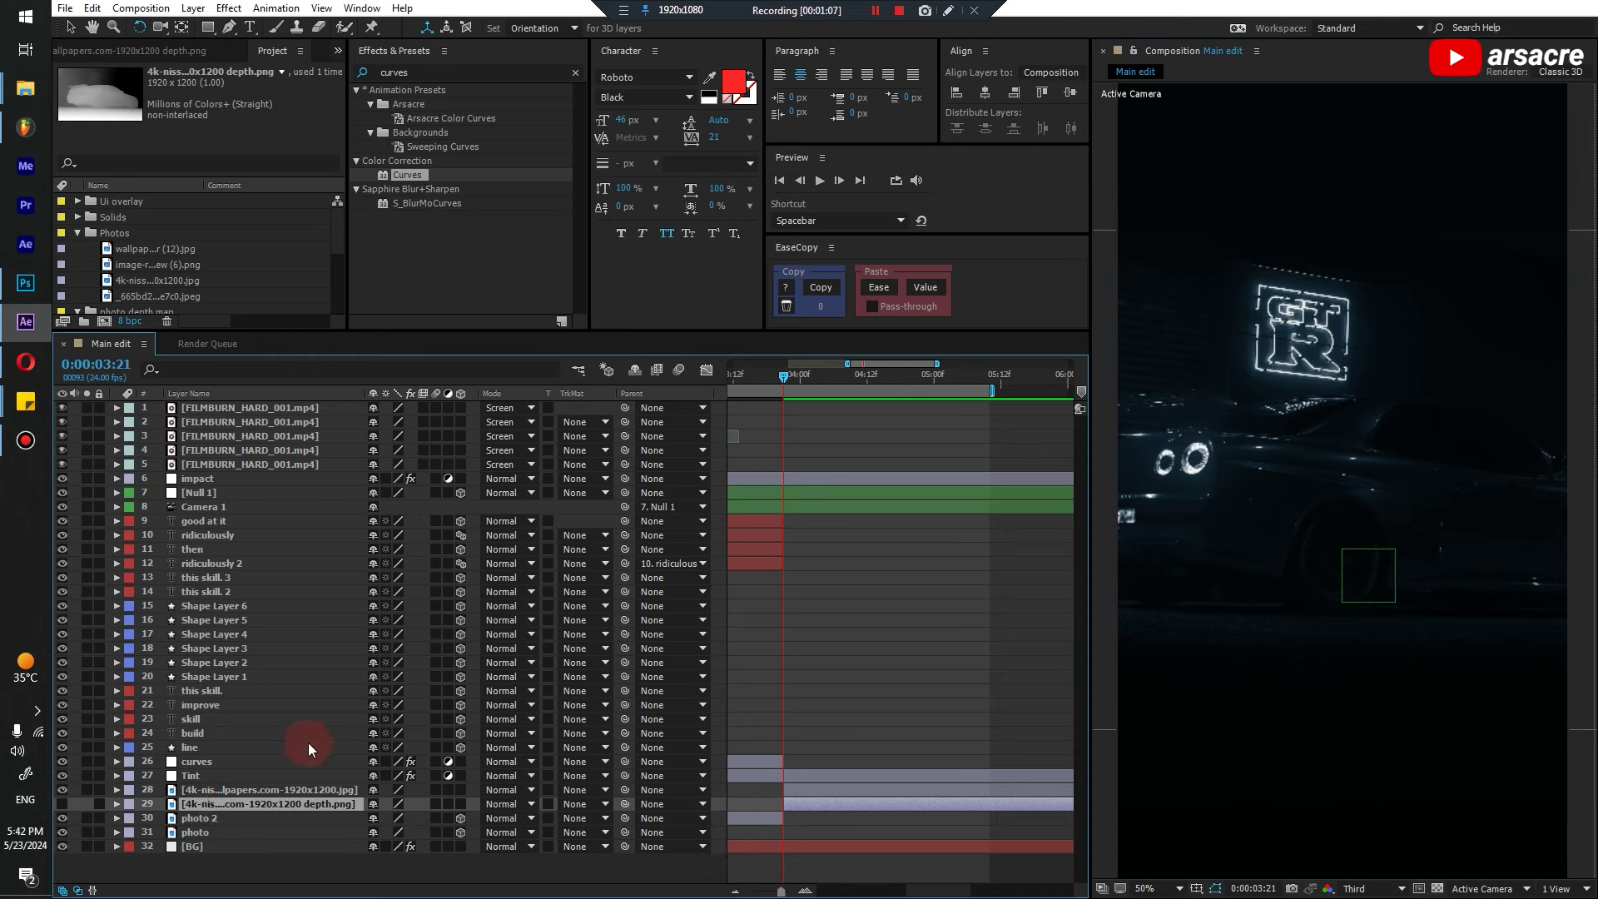
pyautogui.press('Return')
pyautogui.write('depth')
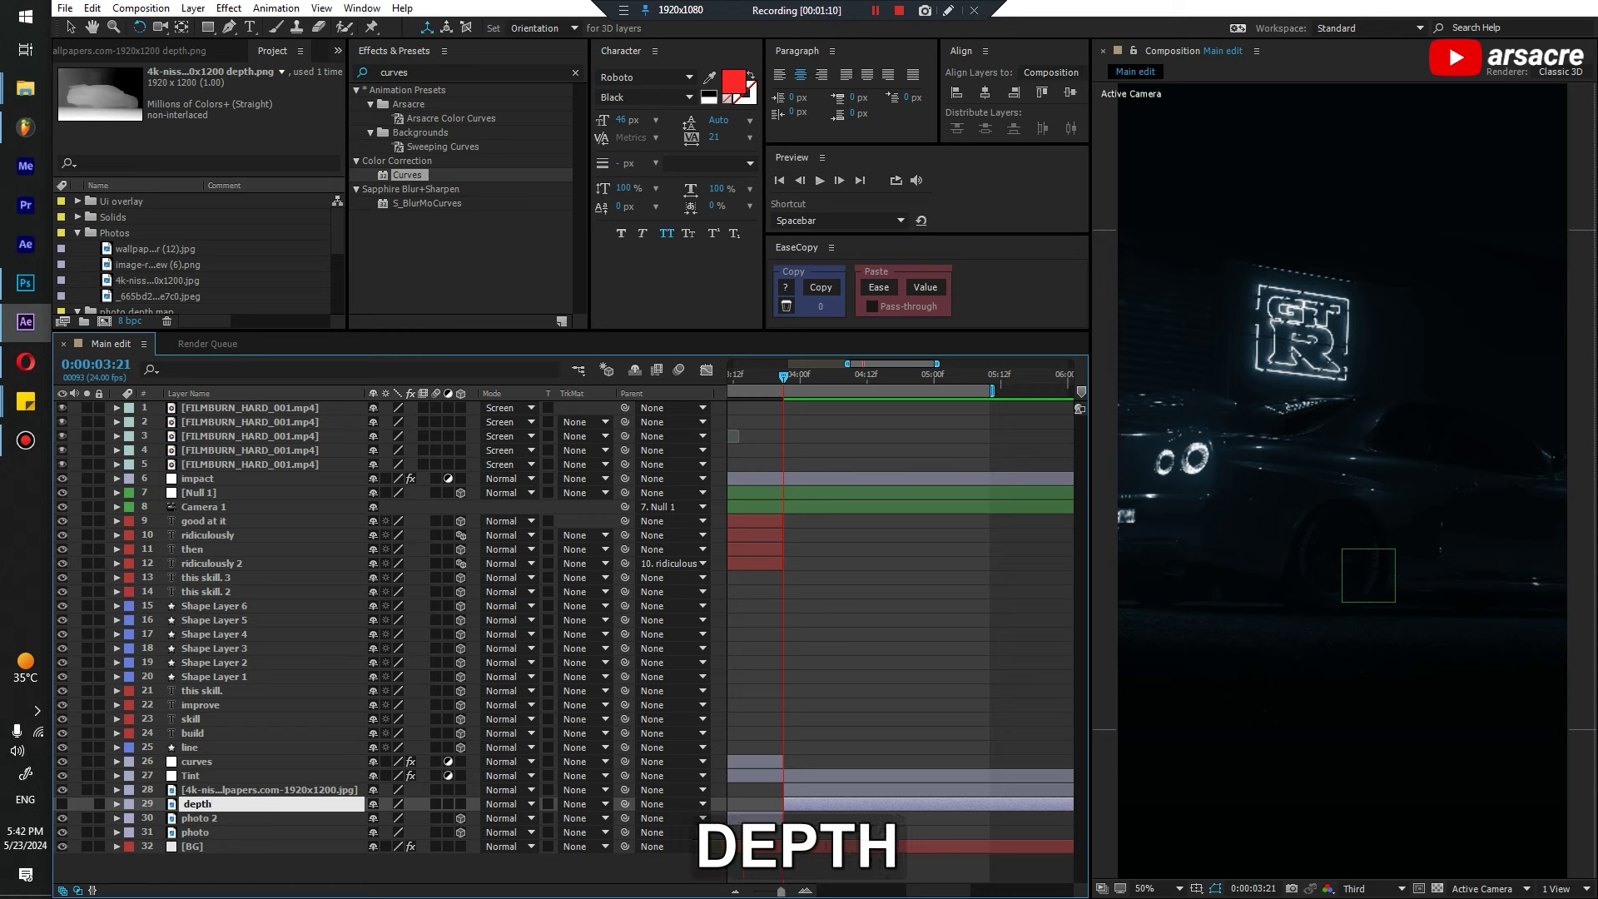
pyautogui.write(' map')
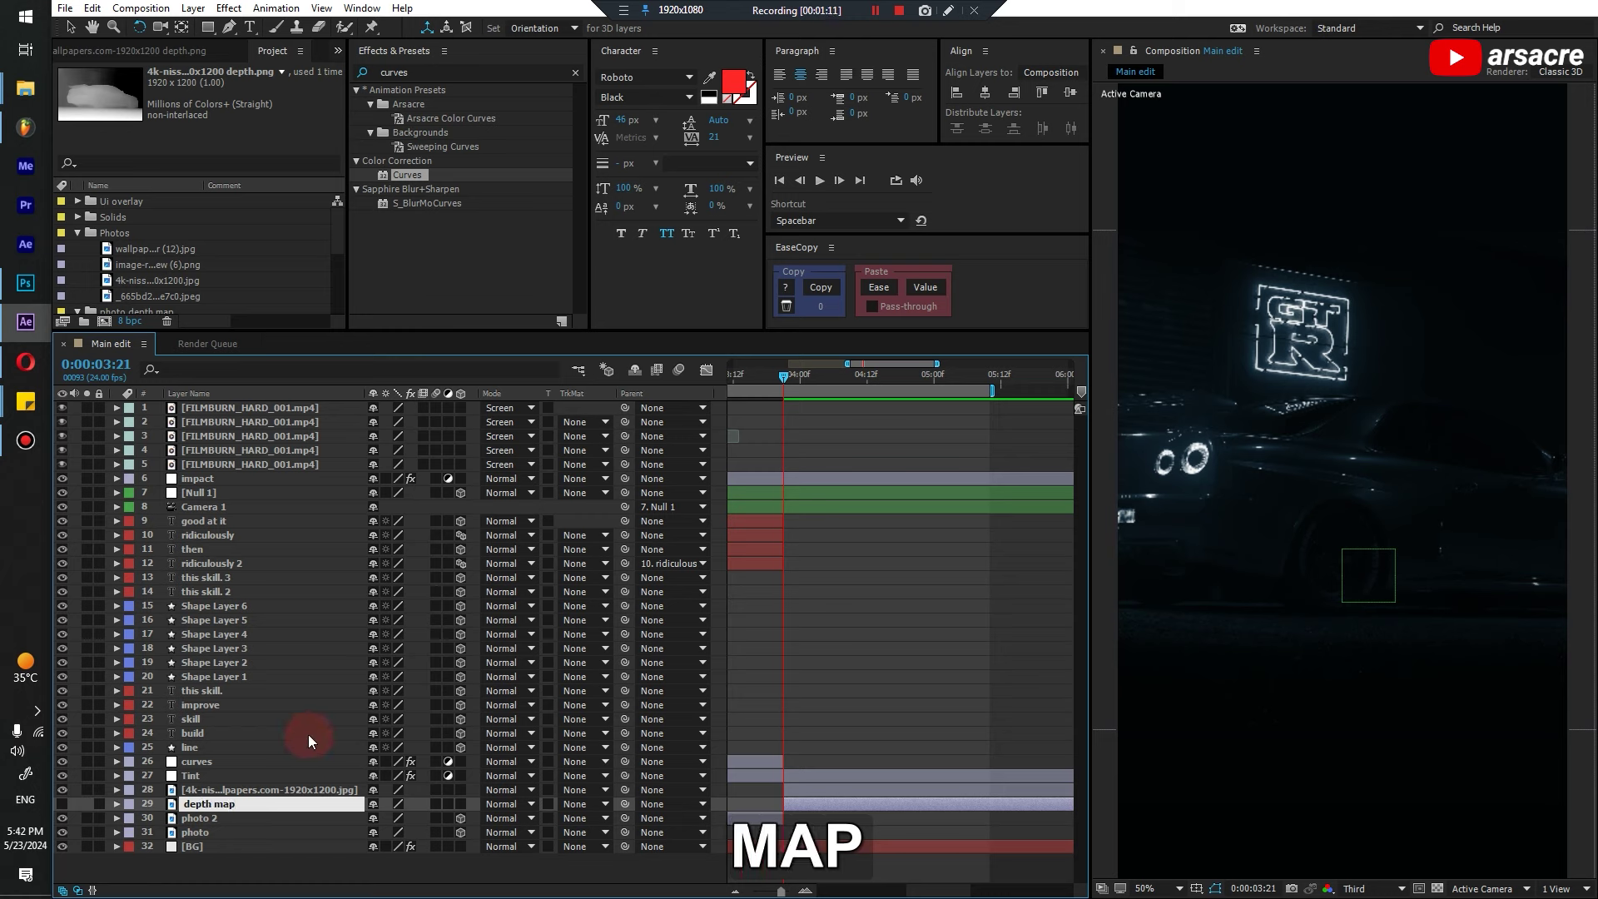
# Rename the GT-R car image layer as photo
pyautogui.click(330, 794)
pyautogui.press('Return')
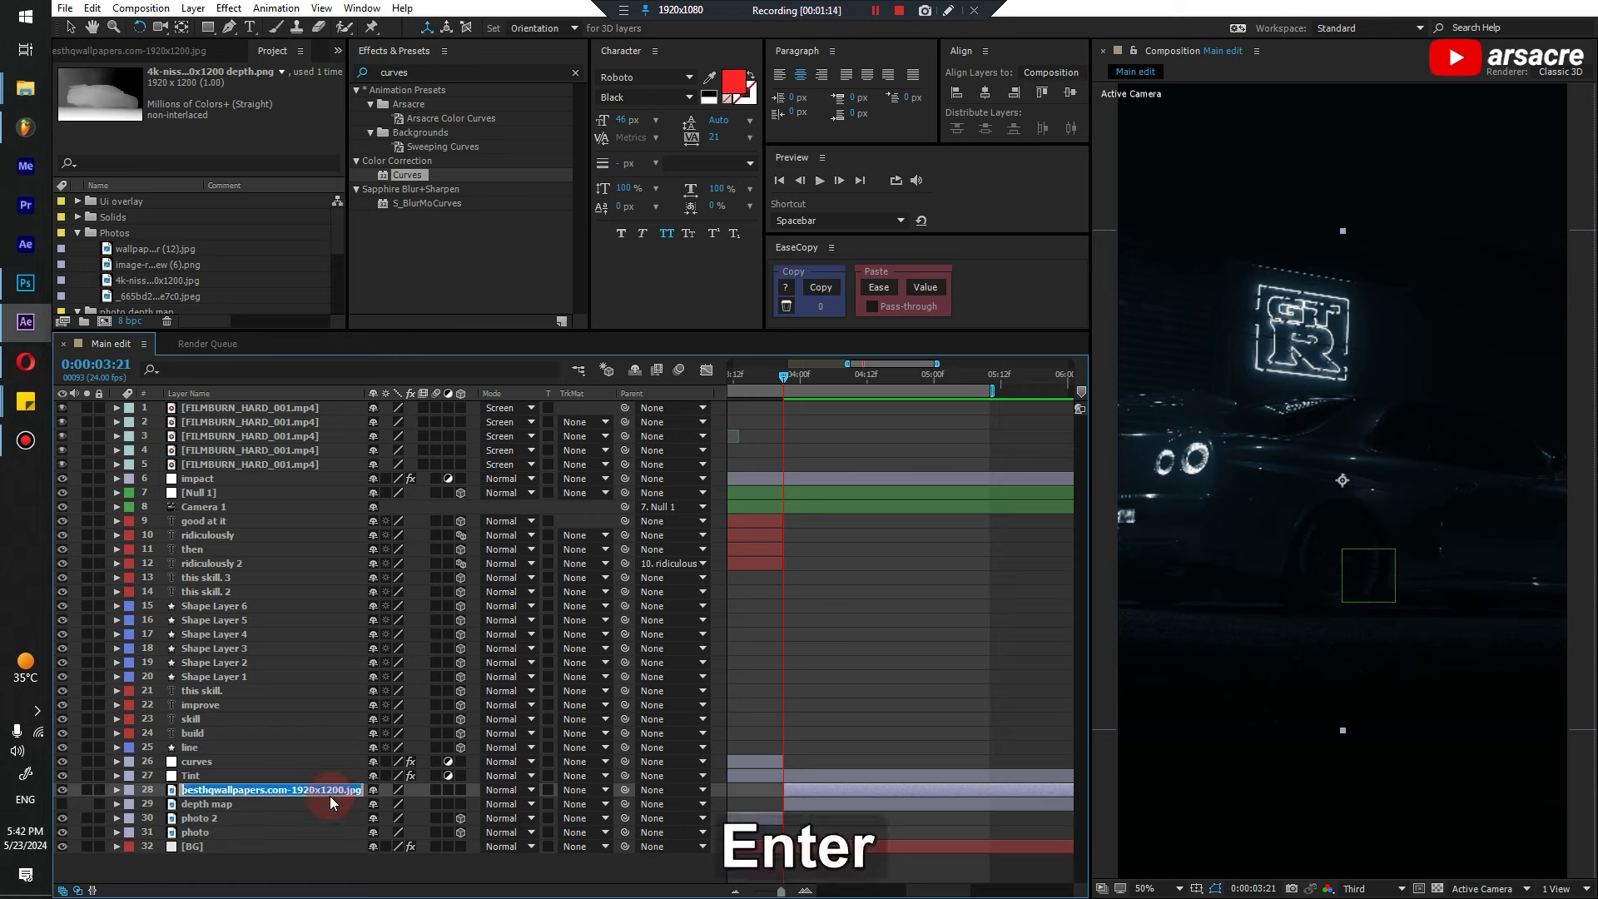
pyautogui.write('photo')
pyautogui.press('Return')
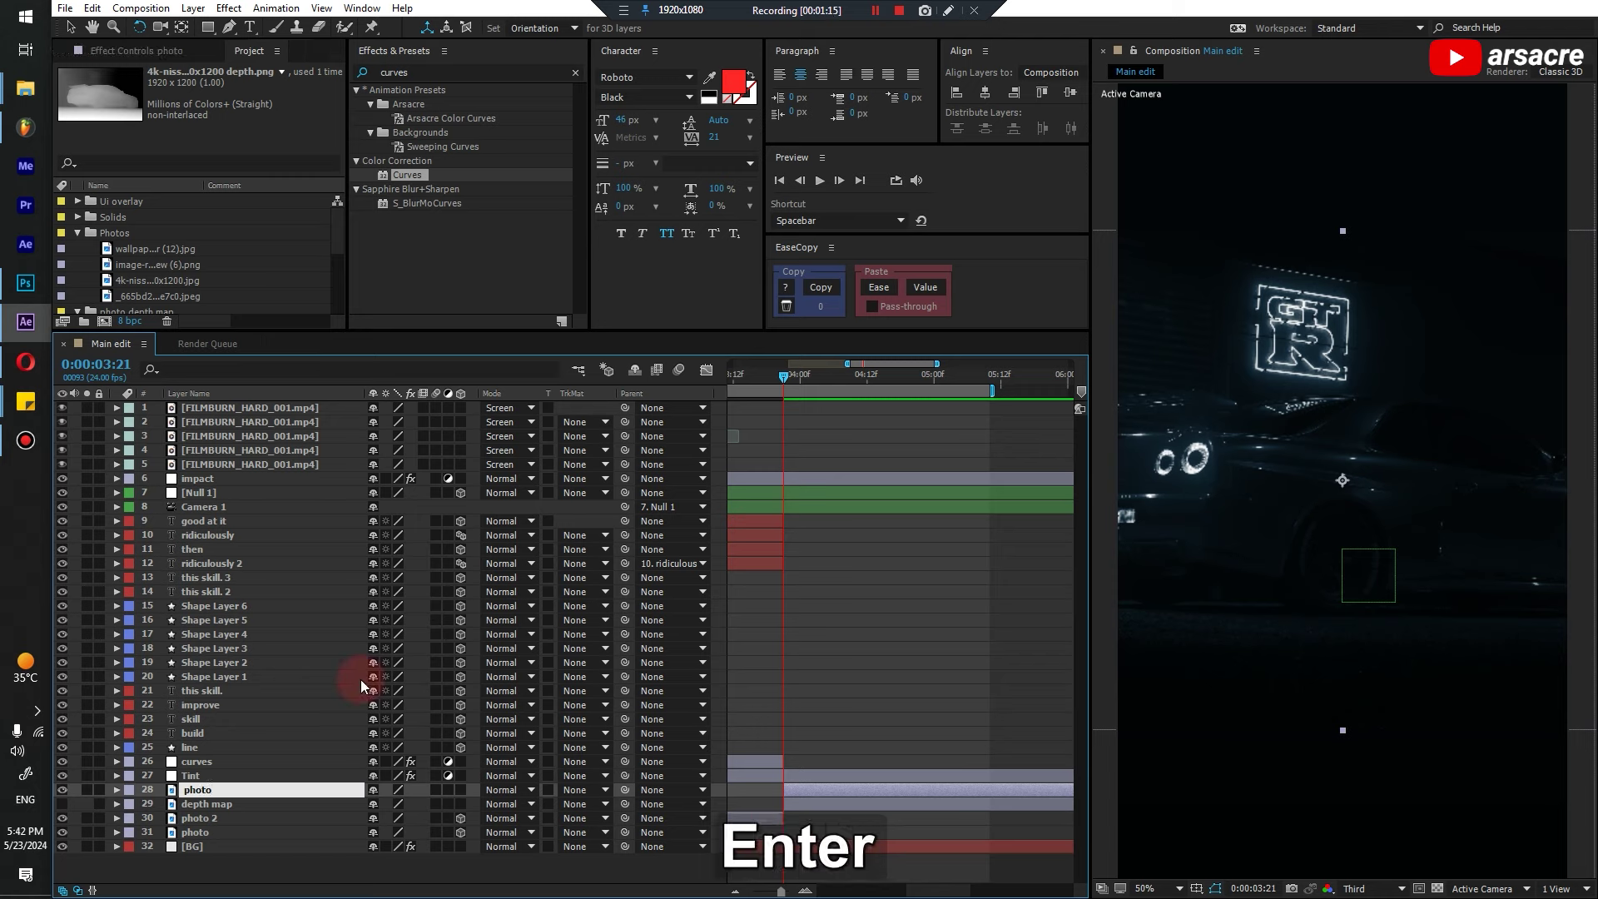
# Apply Displacer Pro to the car photo layer and set its Map Layer to depth map
pyautogui.doubleClick(491, 71)
pyautogui.write('displacer')
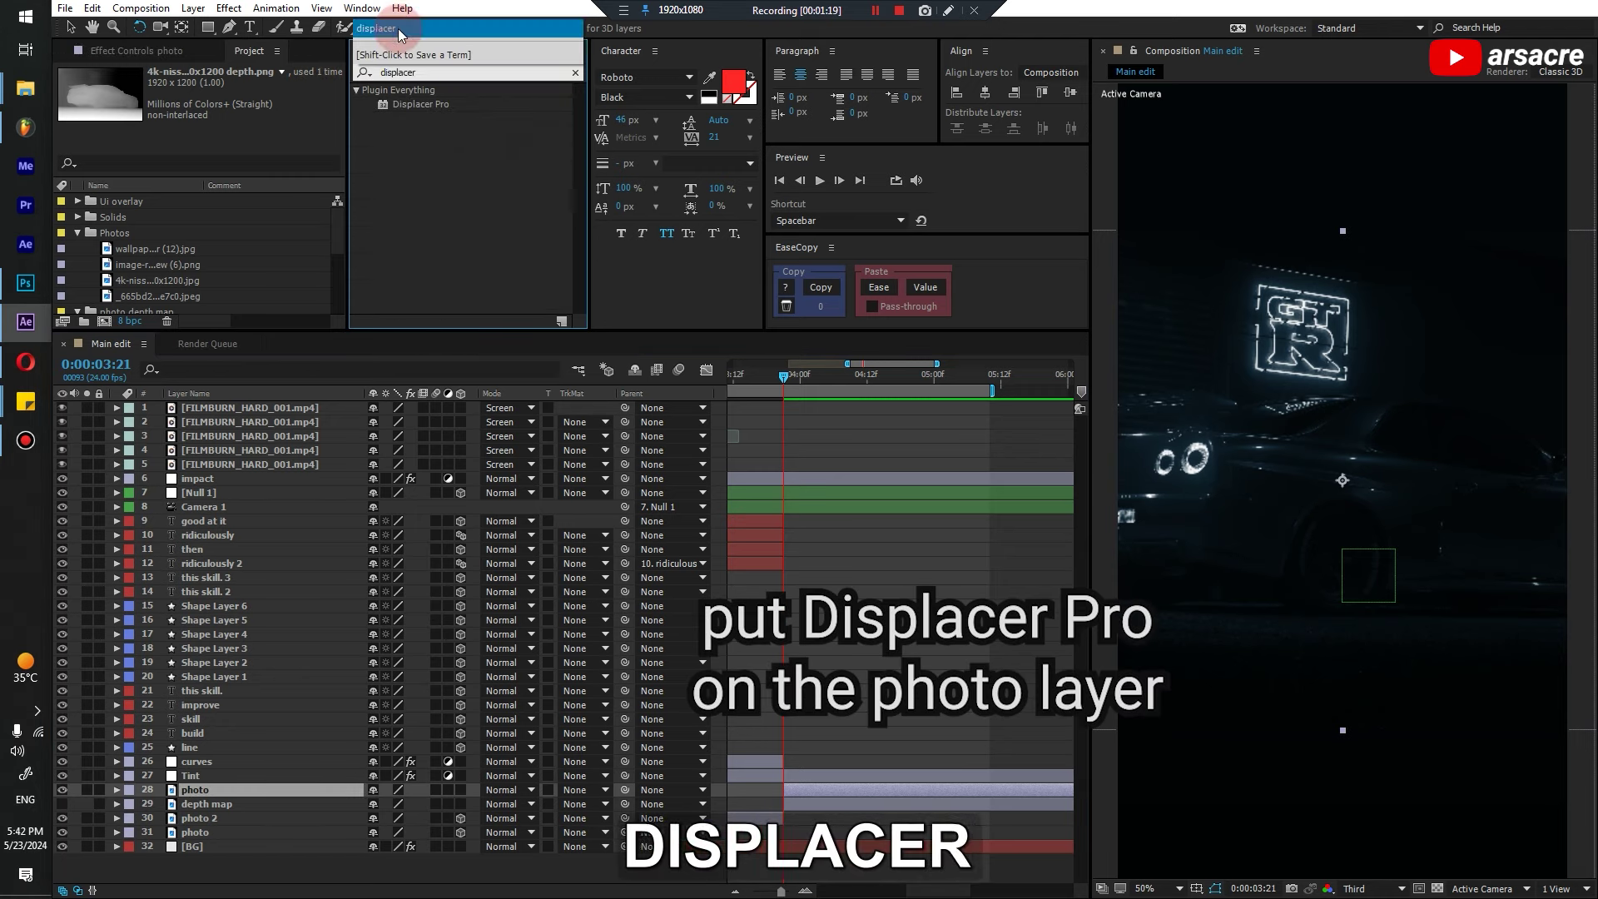
pyautogui.click(420, 104)
pyautogui.moveTo(832, 796); pyautogui.dragTo(831, 793)
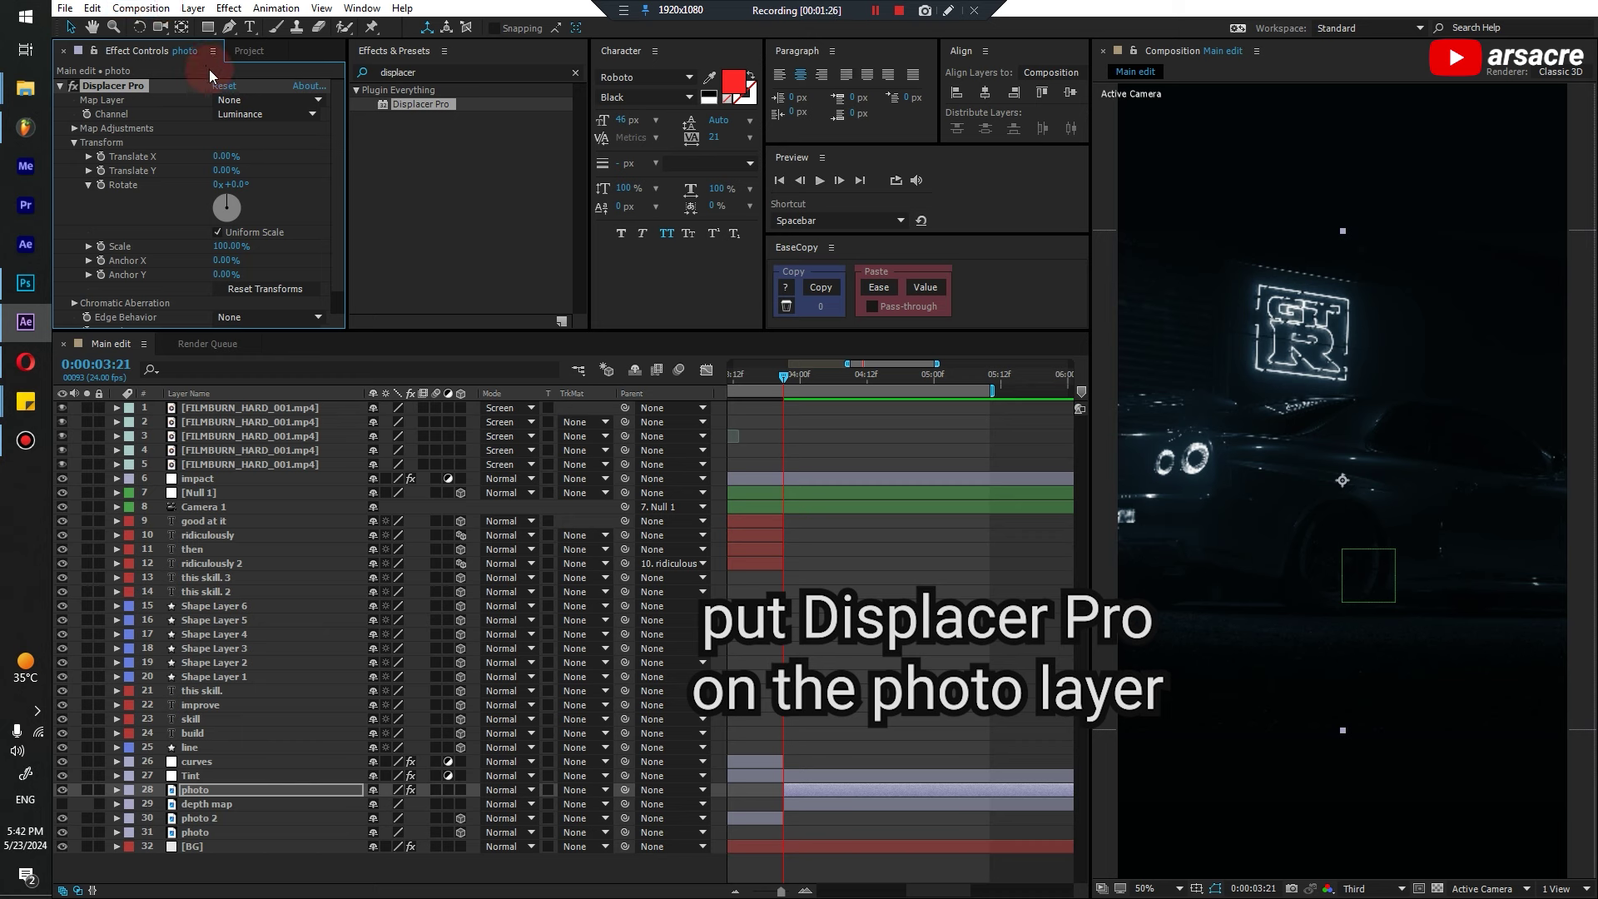
pyautogui.click(249, 103)
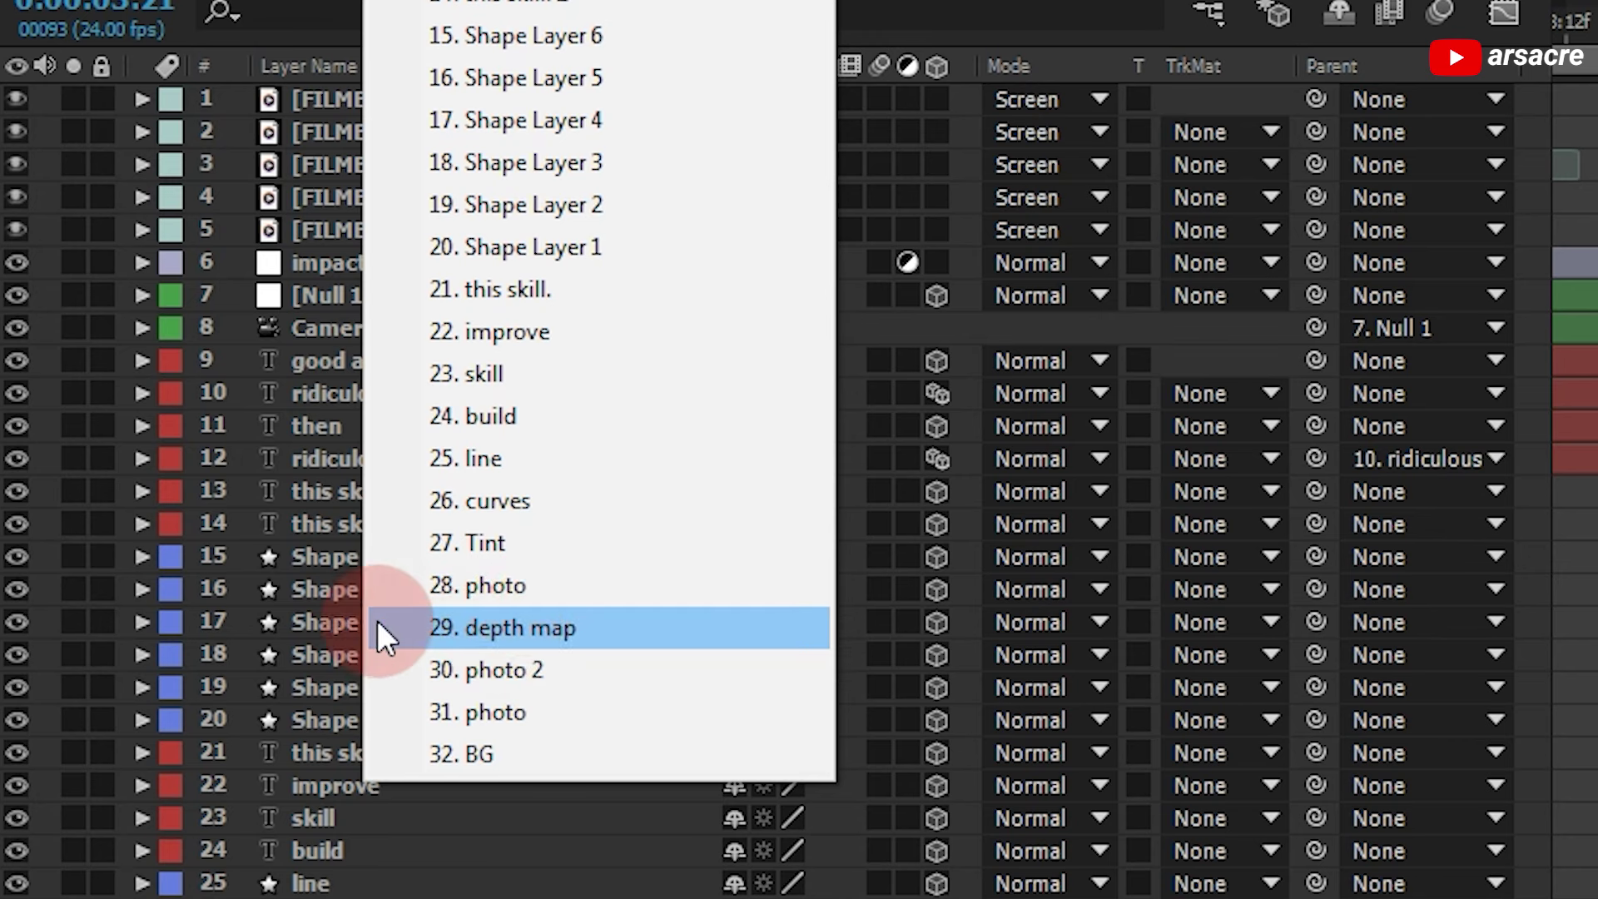
pyautogui.click(449, 626)
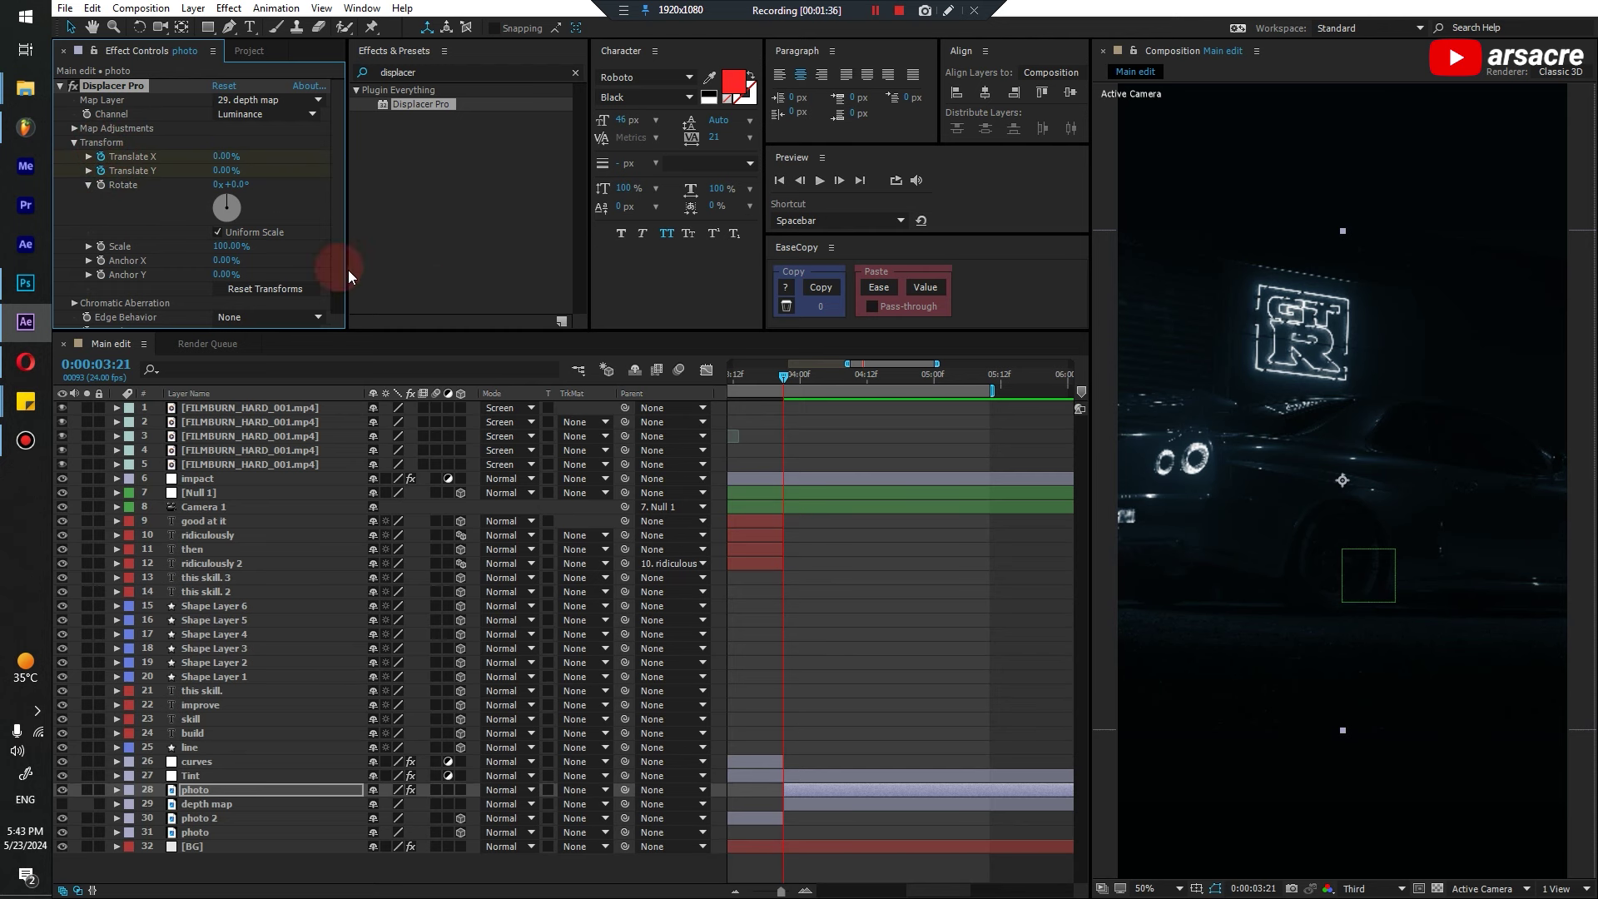
# Animate Displacer Pro's Translate X on the car photo from 7.10% at 0:00:03:21 to -3.50% at 0:00:04:05
pyautogui.press('u')
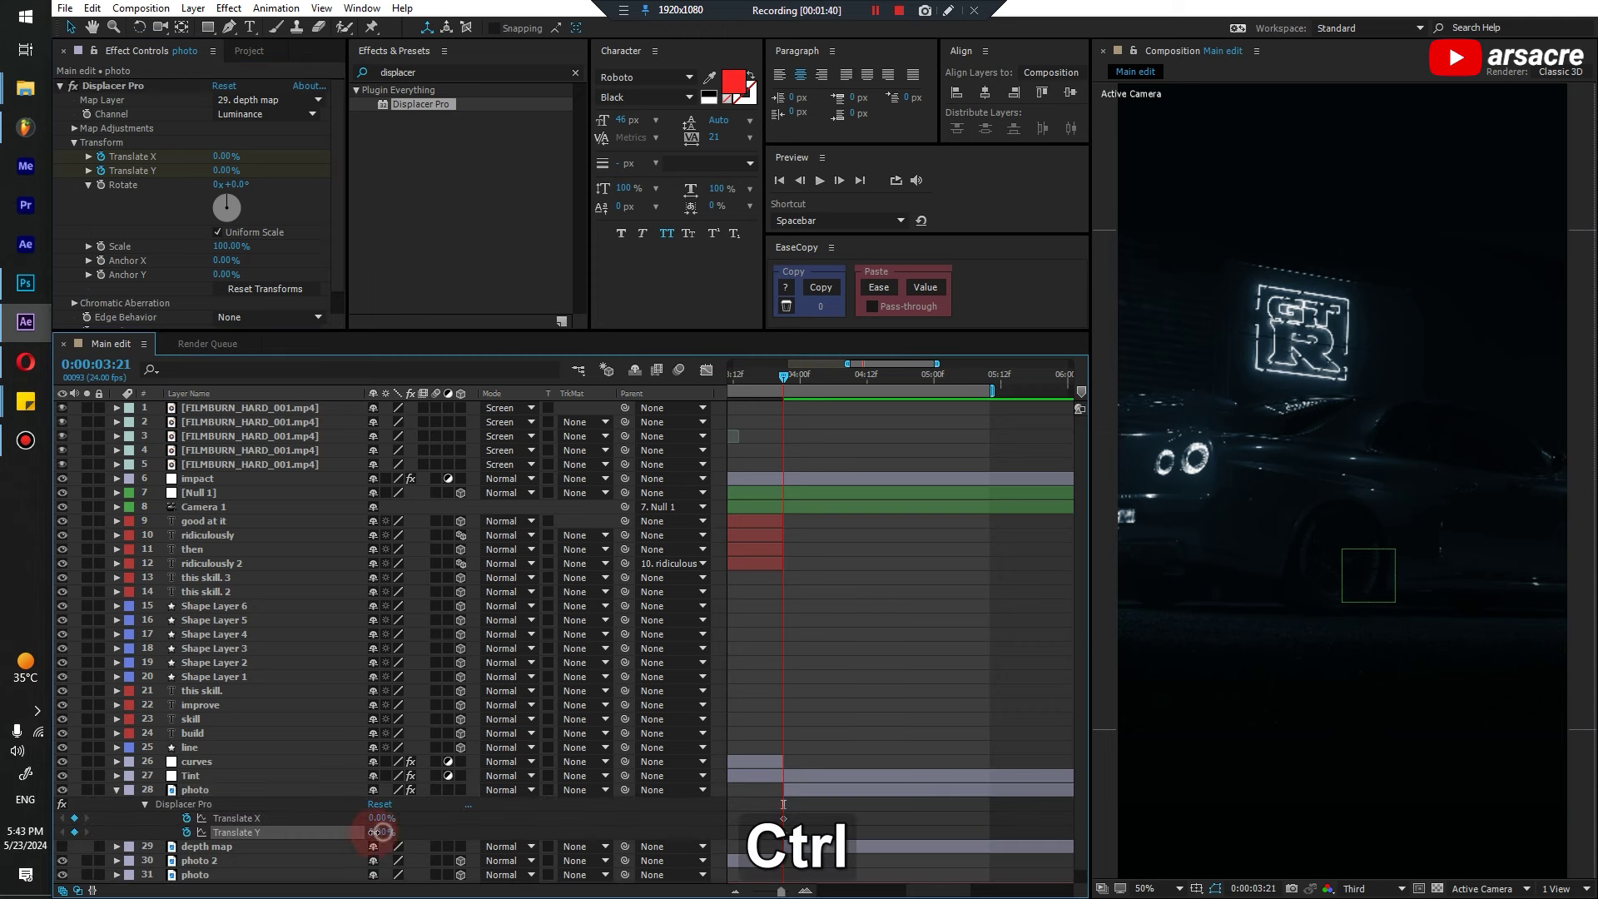
pyautogui.hotkey('ctrl', 'z')
pyautogui.moveTo(375, 830); pyautogui.dragTo(337, 819)
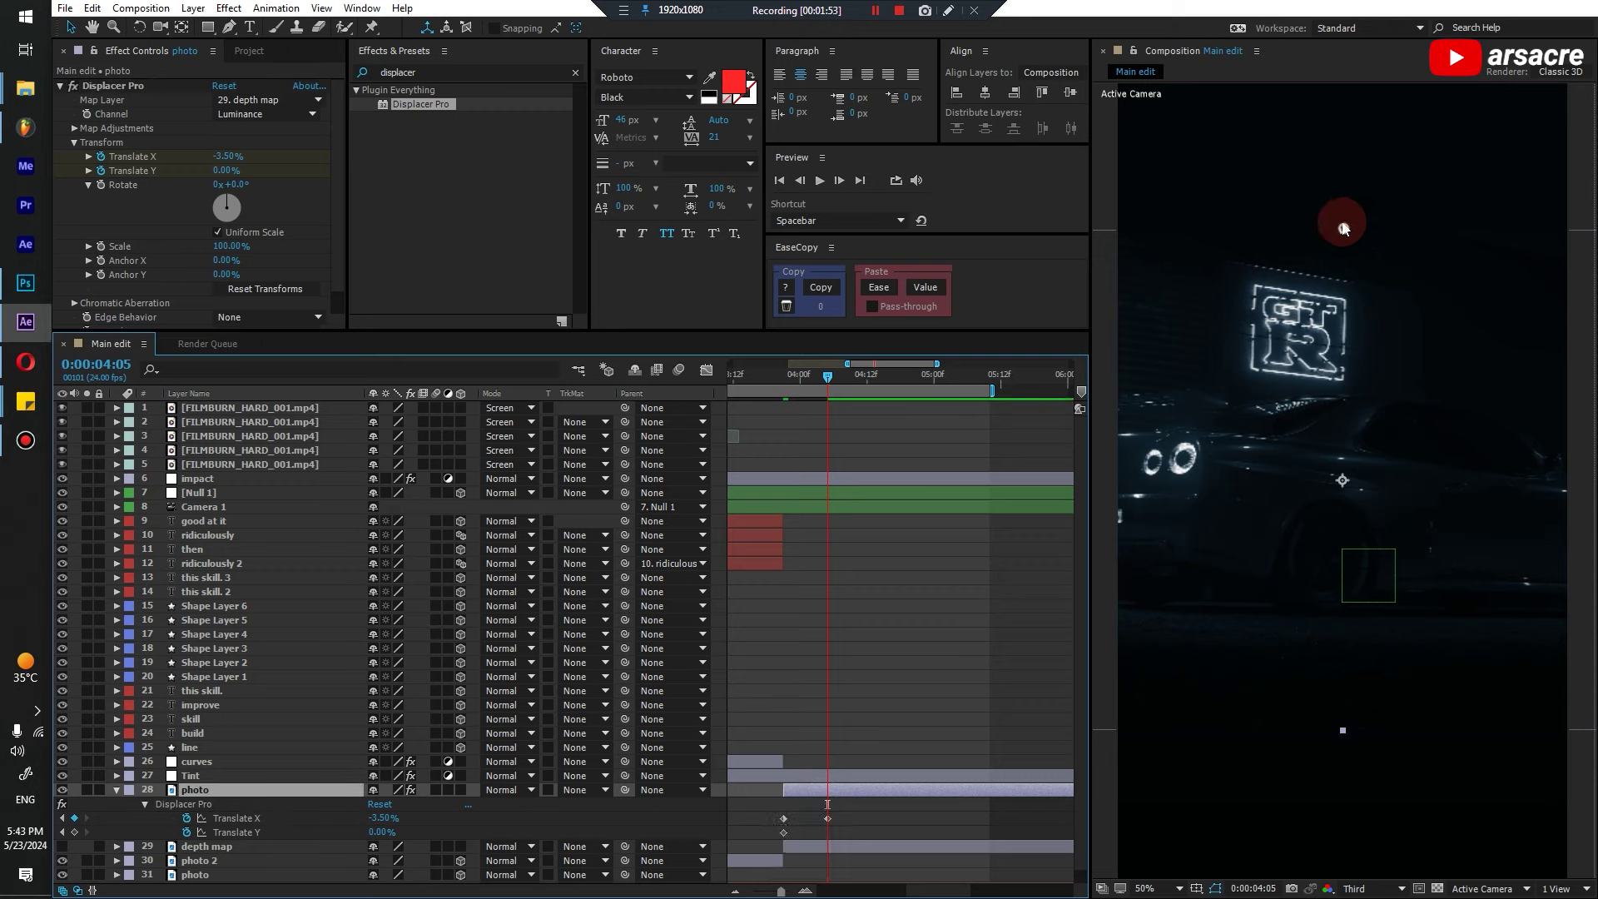
pyautogui.moveTo(827, 375); pyautogui.dragTo(760, 374)
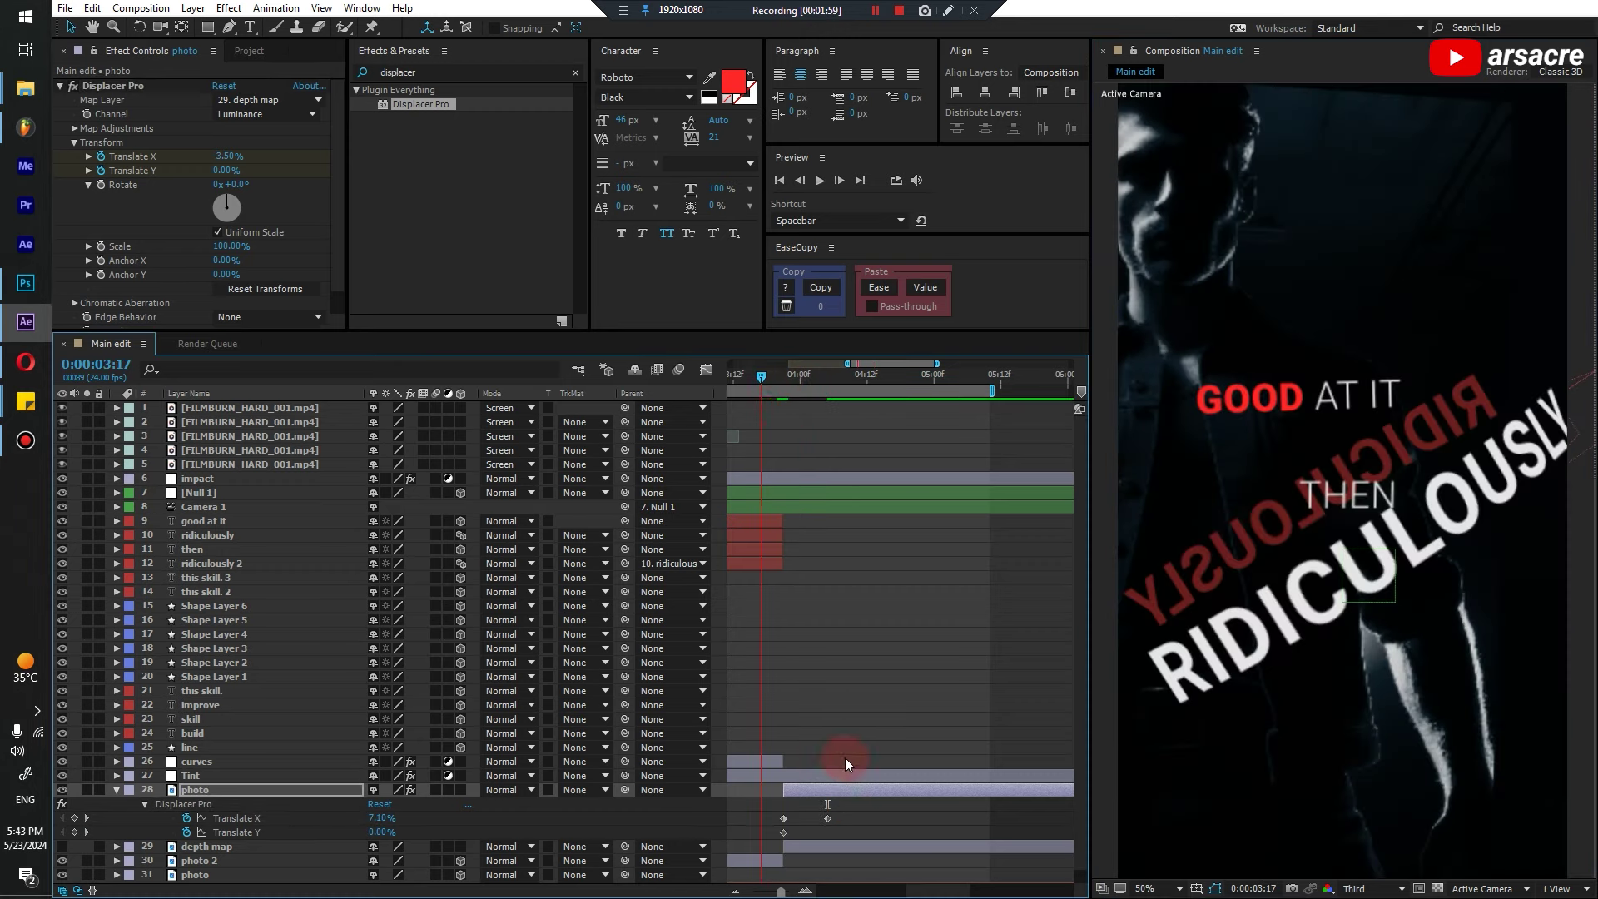
# Move the second Translate X keyframe to about 0:00:05:04 and preview the slower parallax with the photo layer soloed
pyautogui.moveTo(827, 817); pyautogui.dragTo(882, 828)
pyautogui.press('space')
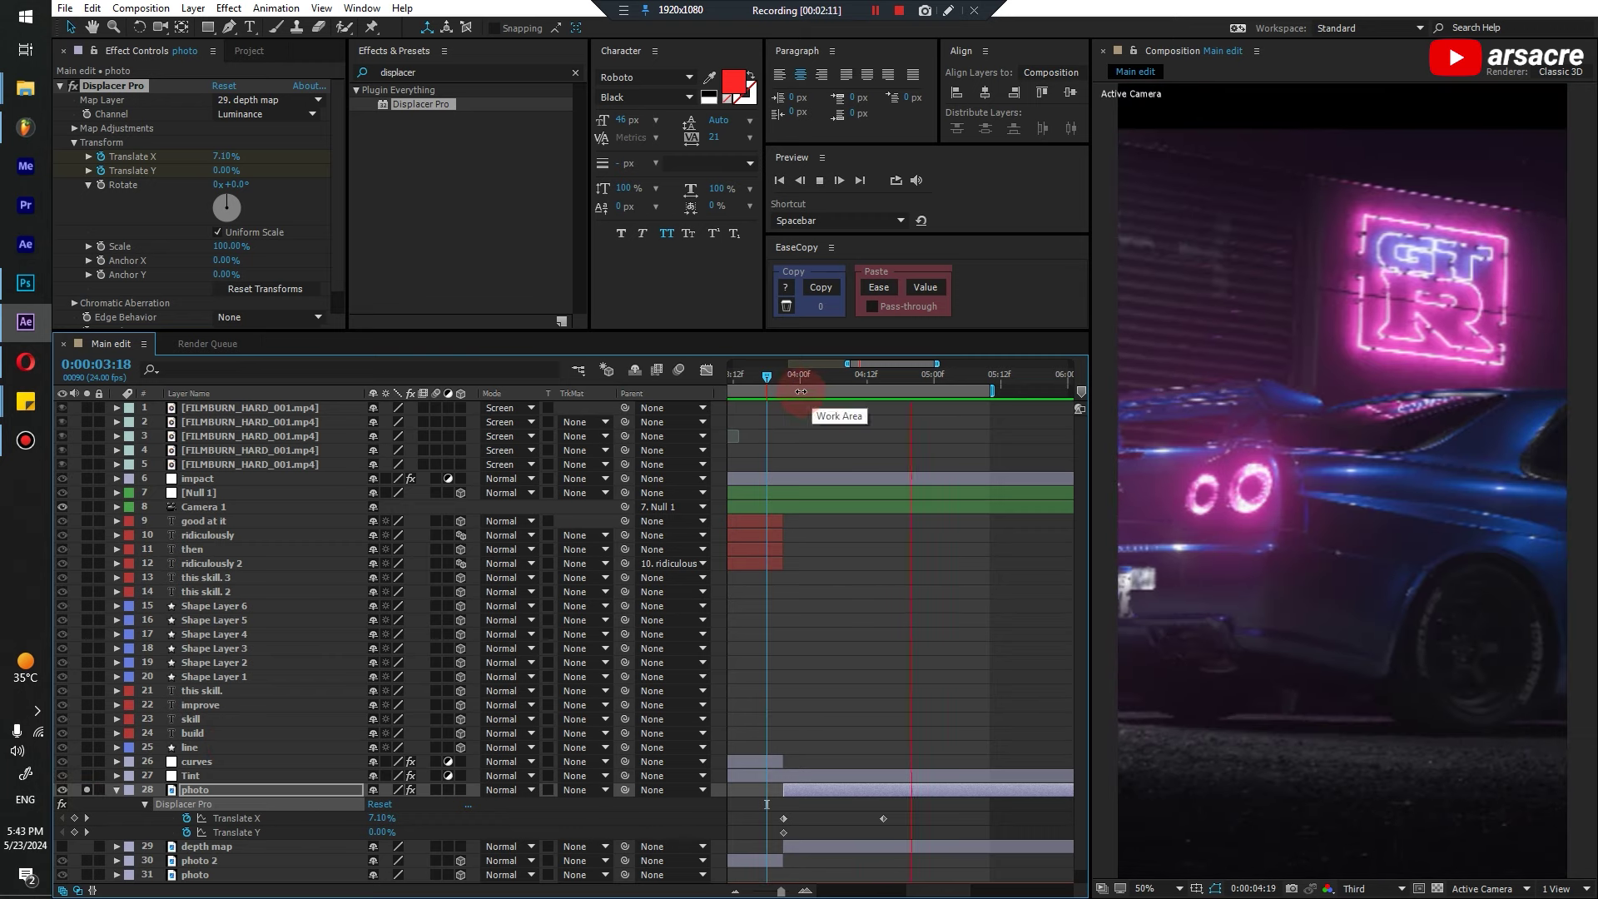
pyautogui.press('space')
pyautogui.moveTo(883, 818); pyautogui.dragTo(965, 833)
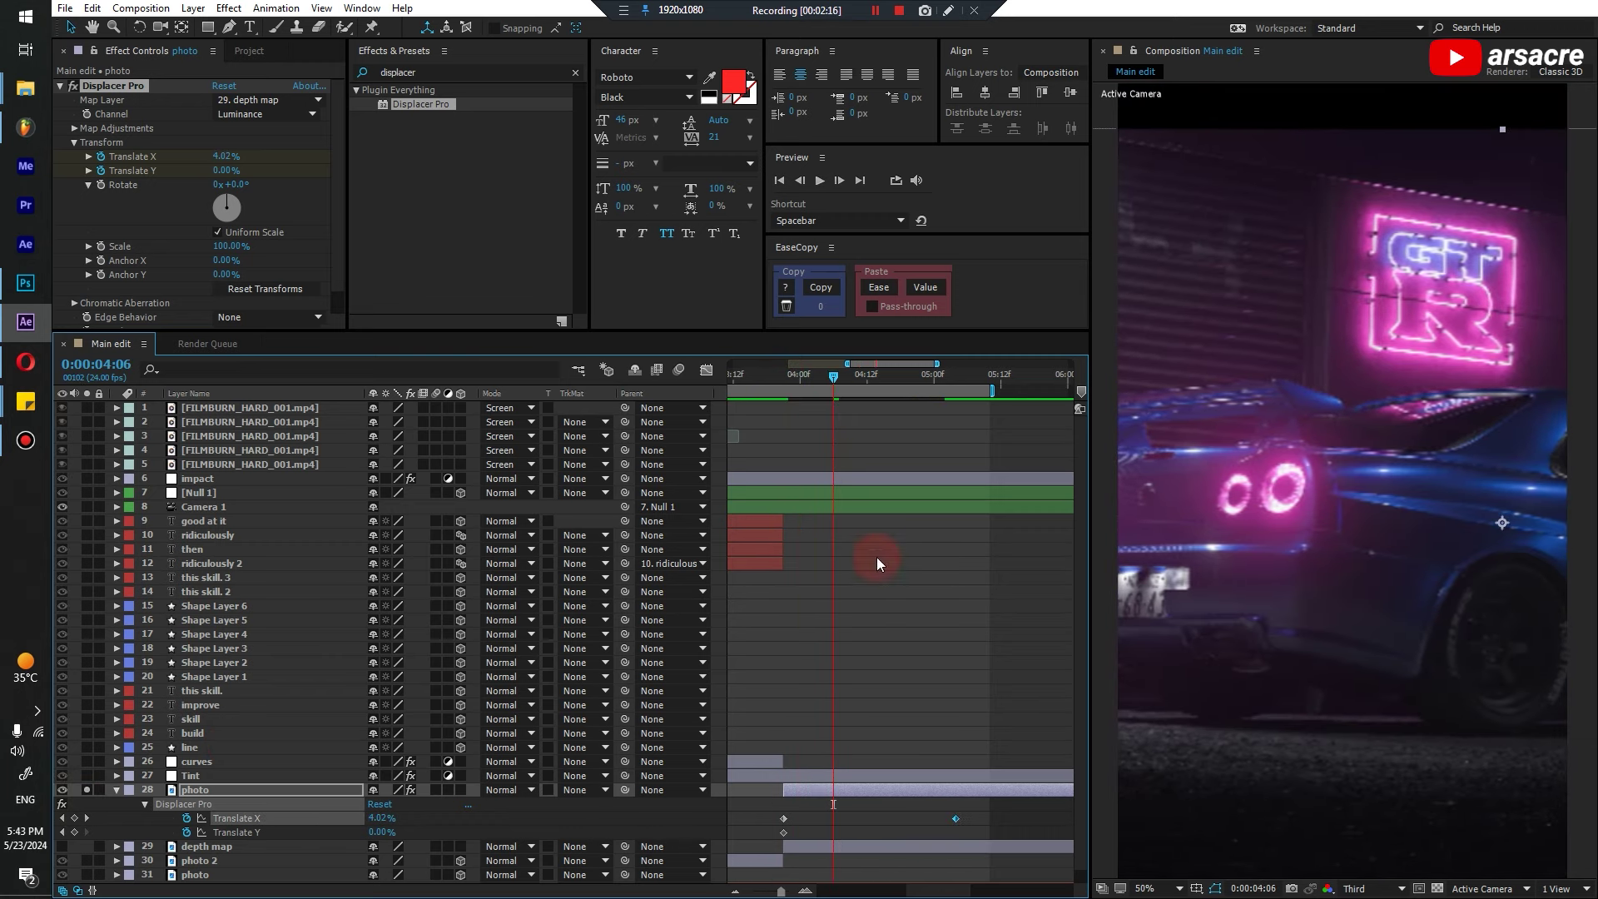
pyautogui.click(784, 379)
pyautogui.press('space')
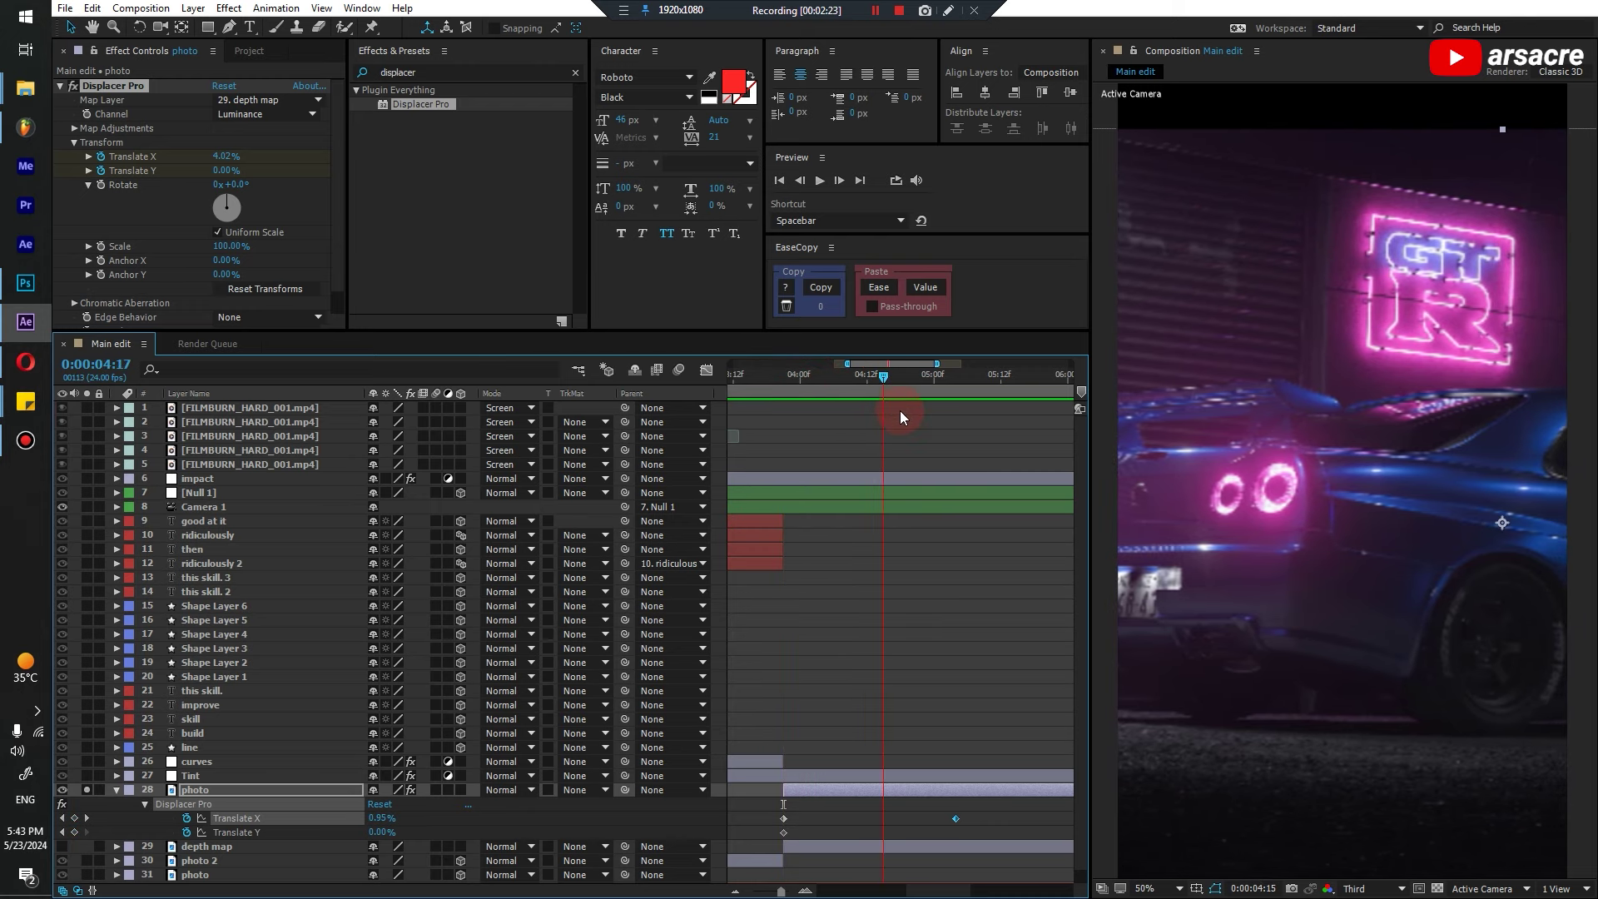
pyautogui.press('space')
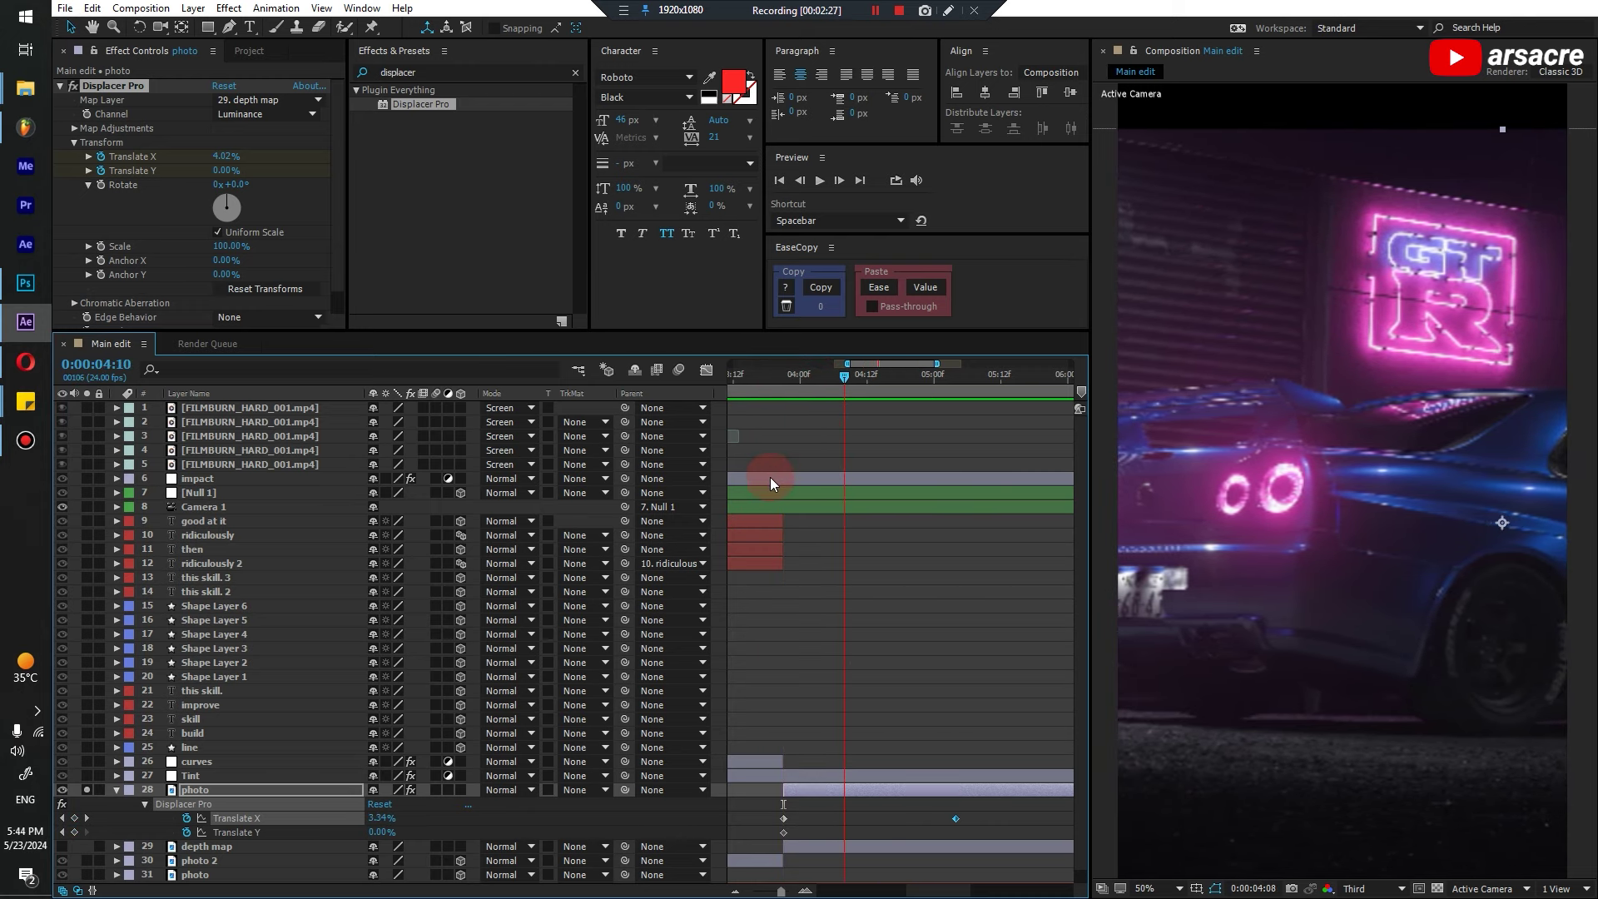
pyautogui.press('shift')
pyautogui.press('space')
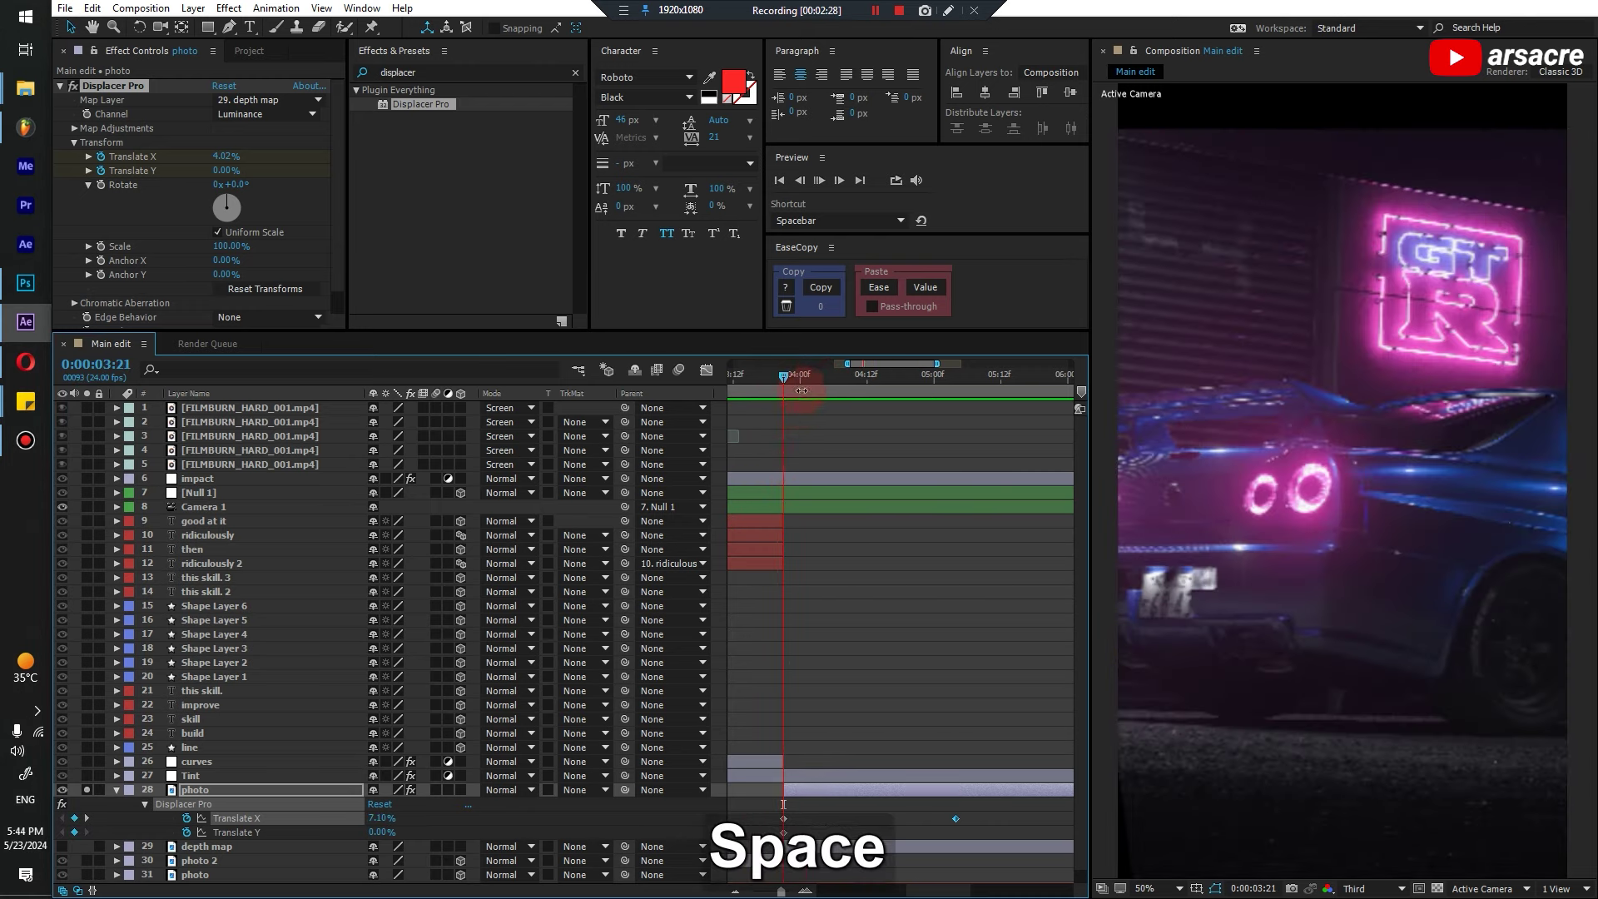
# Split the car photo layer at 0:00:04:19 and shift the second part's displacement keyframes to start at about 0:00:04:13
pyautogui.click(905, 378)
pyautogui.hotkey('ctrl', 'shift', 'd')
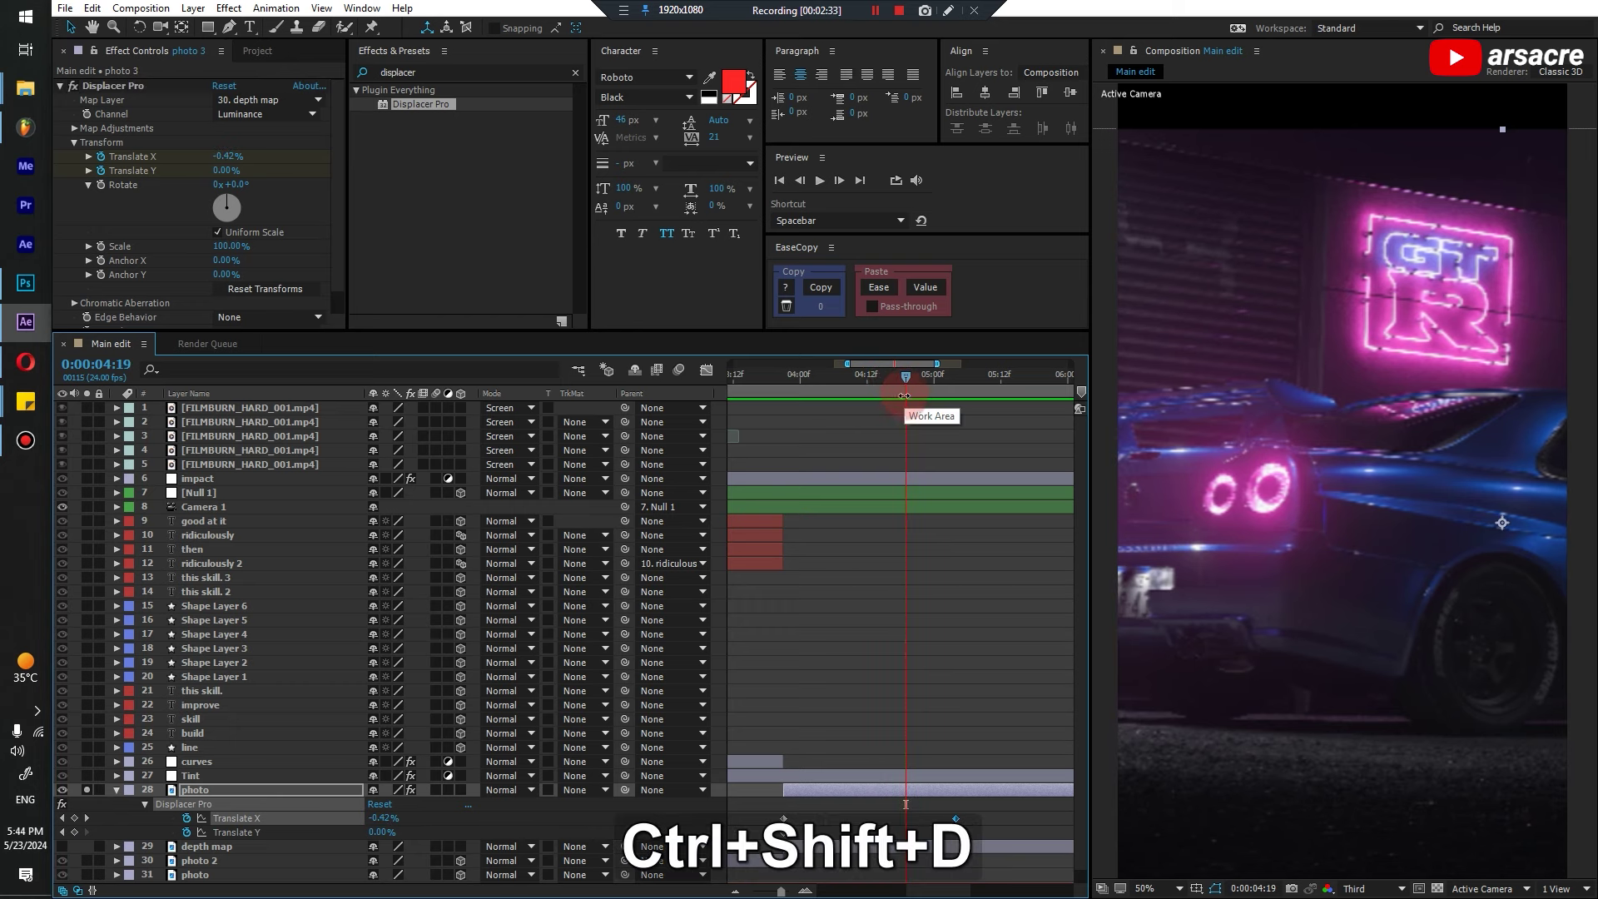
pyautogui.press('u')
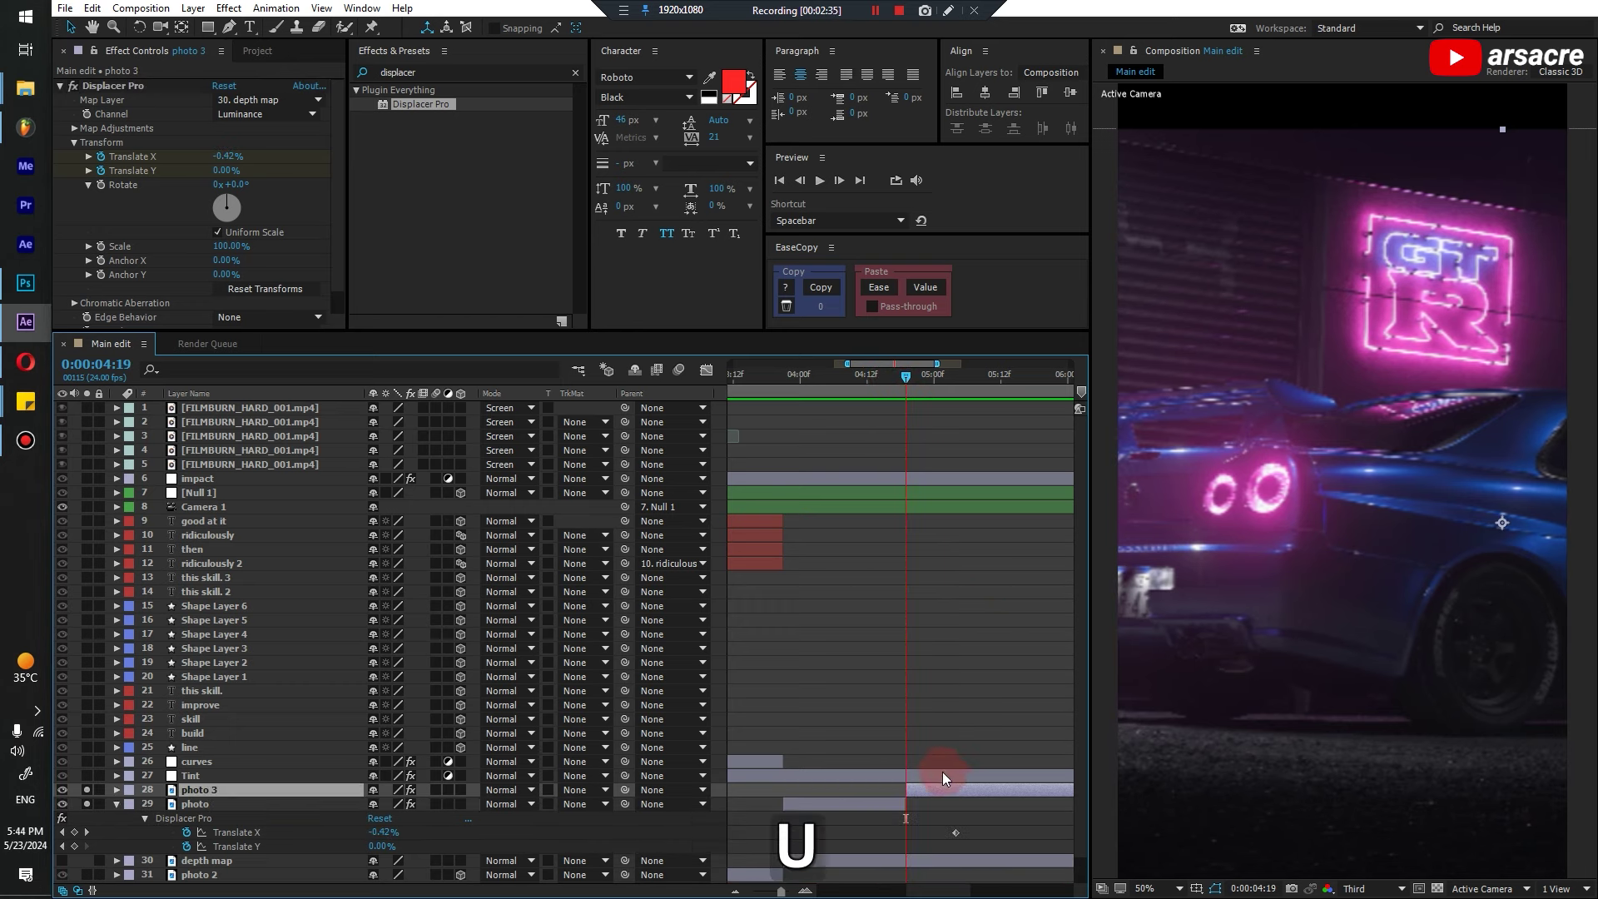
pyautogui.moveTo(932, 795); pyautogui.dragTo(877, 746)
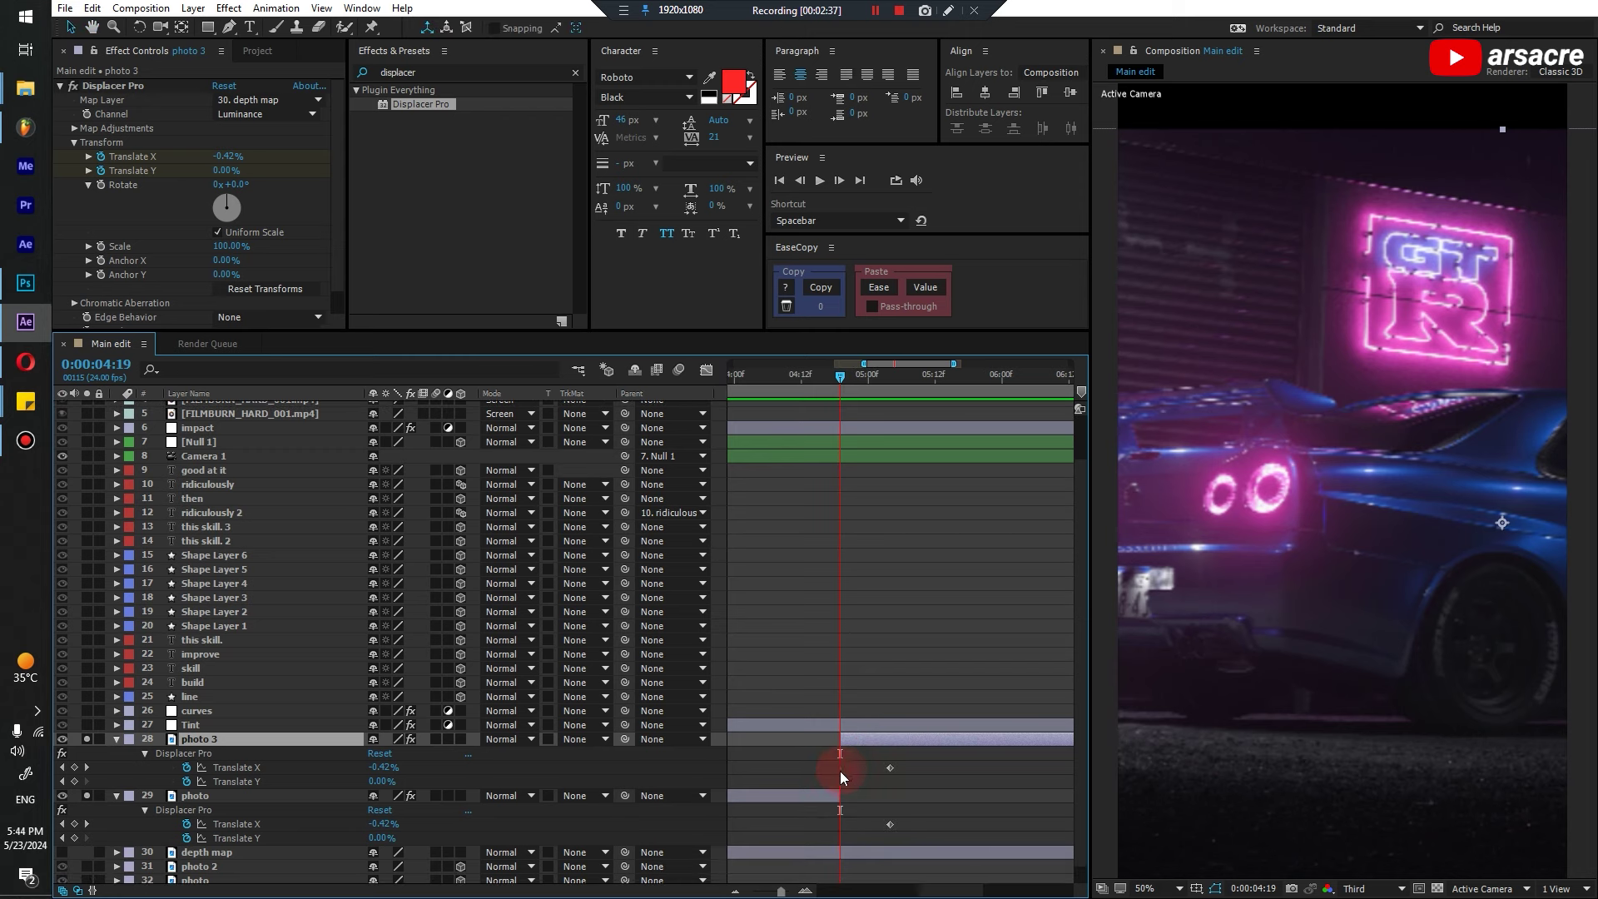
pyautogui.click(735, 890)
pyautogui.moveTo(779, 767); pyautogui.dragTo(816, 771)
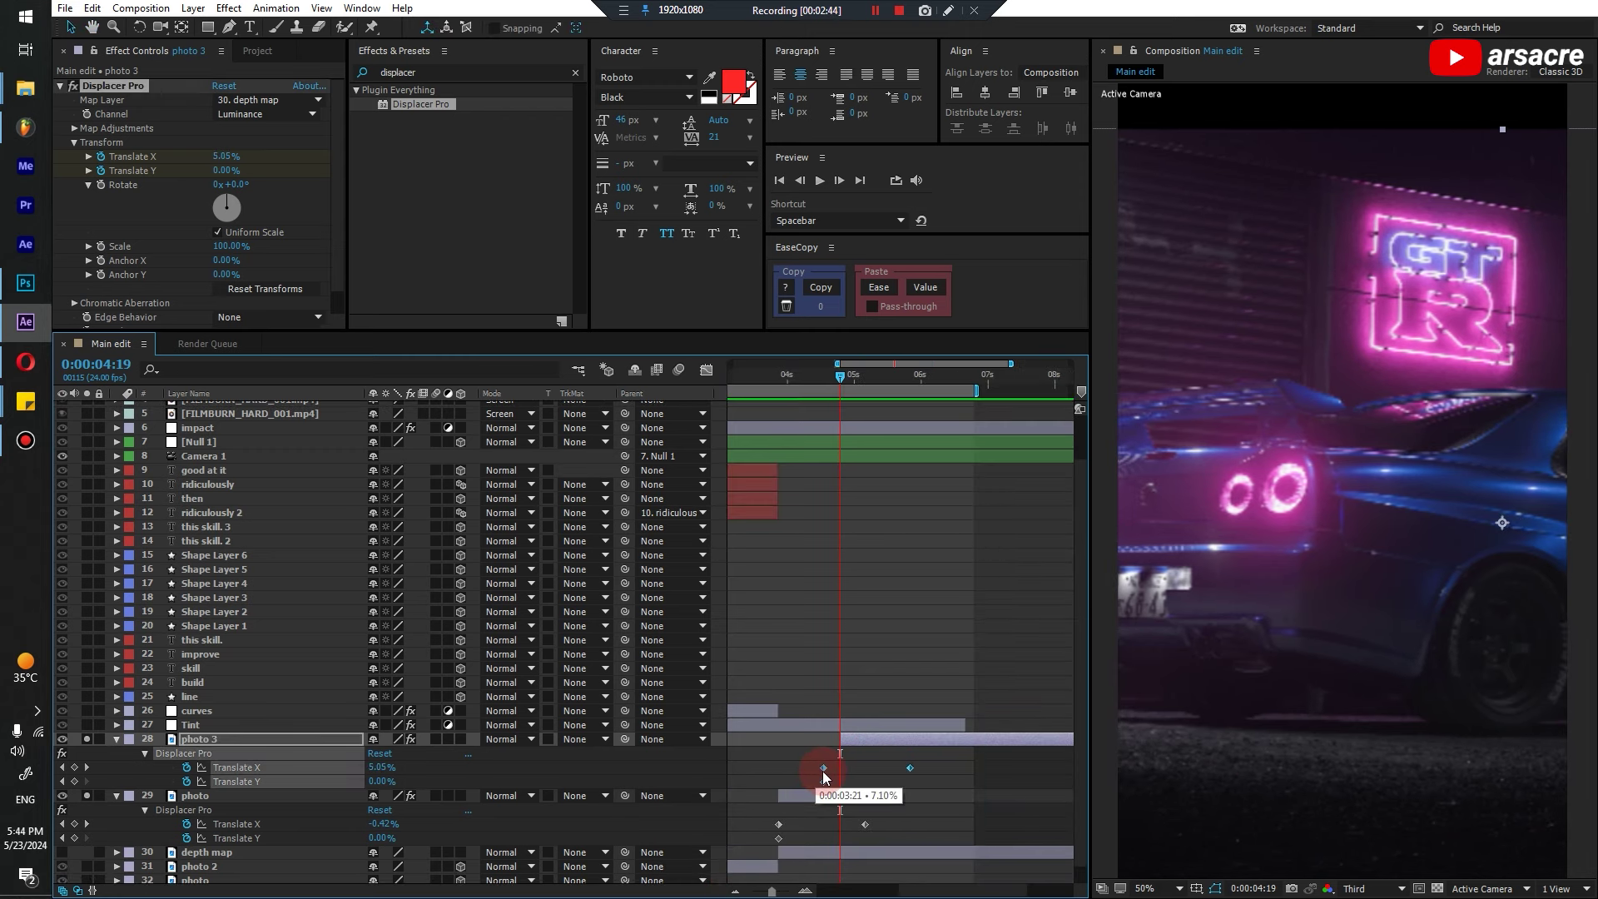
# Scale the second part of the car photo up to 184.9% and activate the Selection tool
pyautogui.press('s')
pyautogui.moveTo(822, 771); pyautogui.dragTo(827, 762)
pyautogui.press('s')
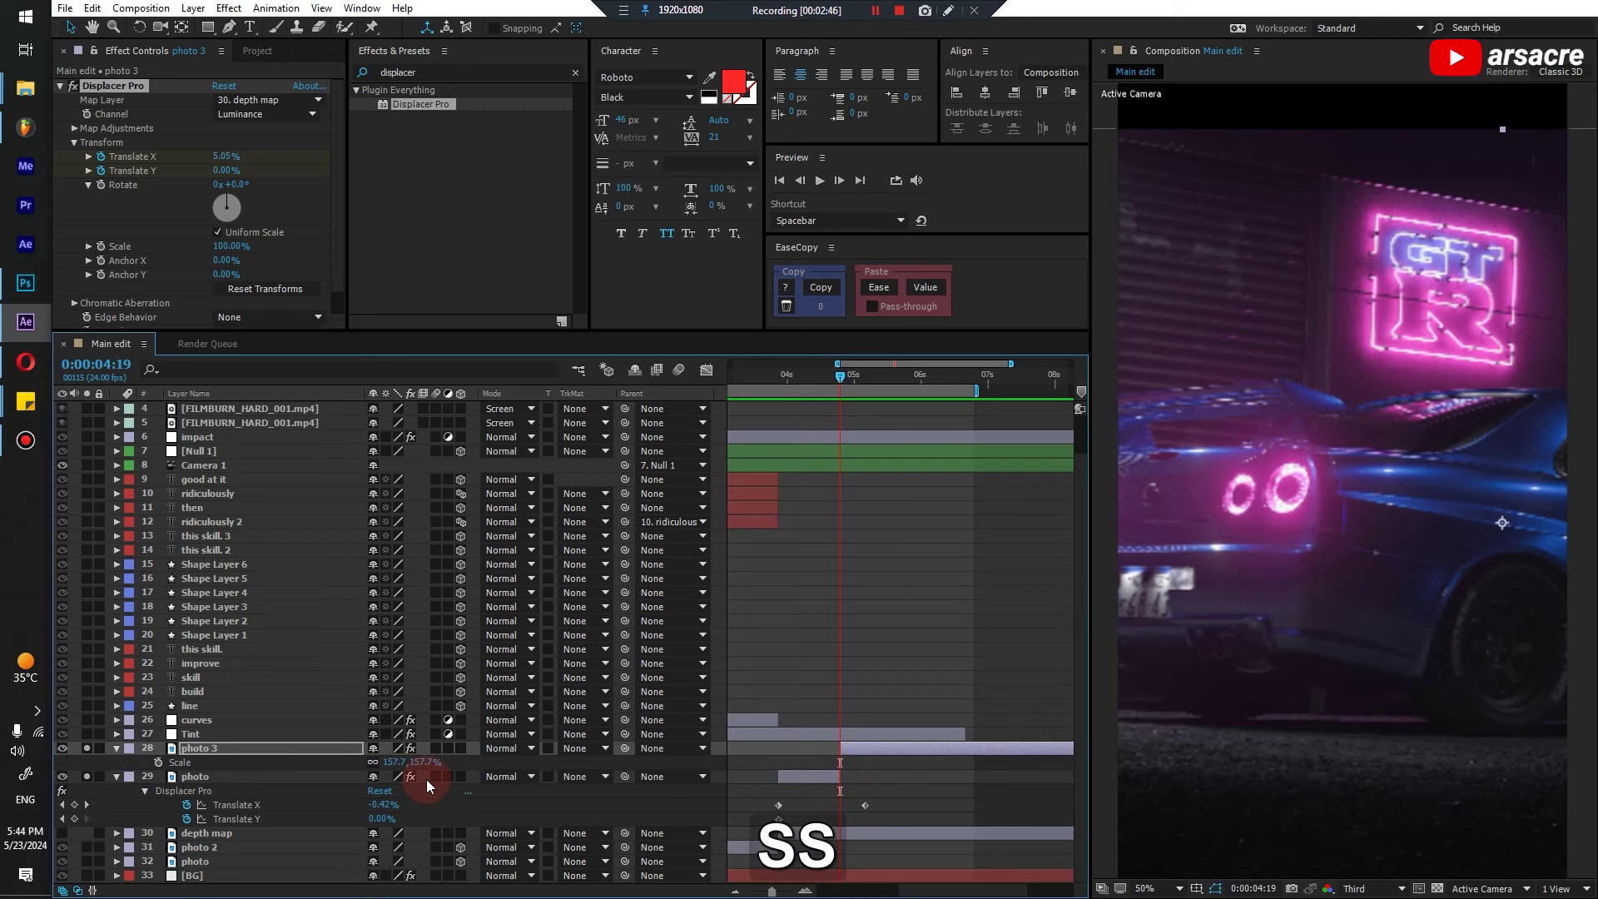
pyautogui.moveTo(416, 762); pyautogui.dragTo(646, 767)
pyautogui.press('v')
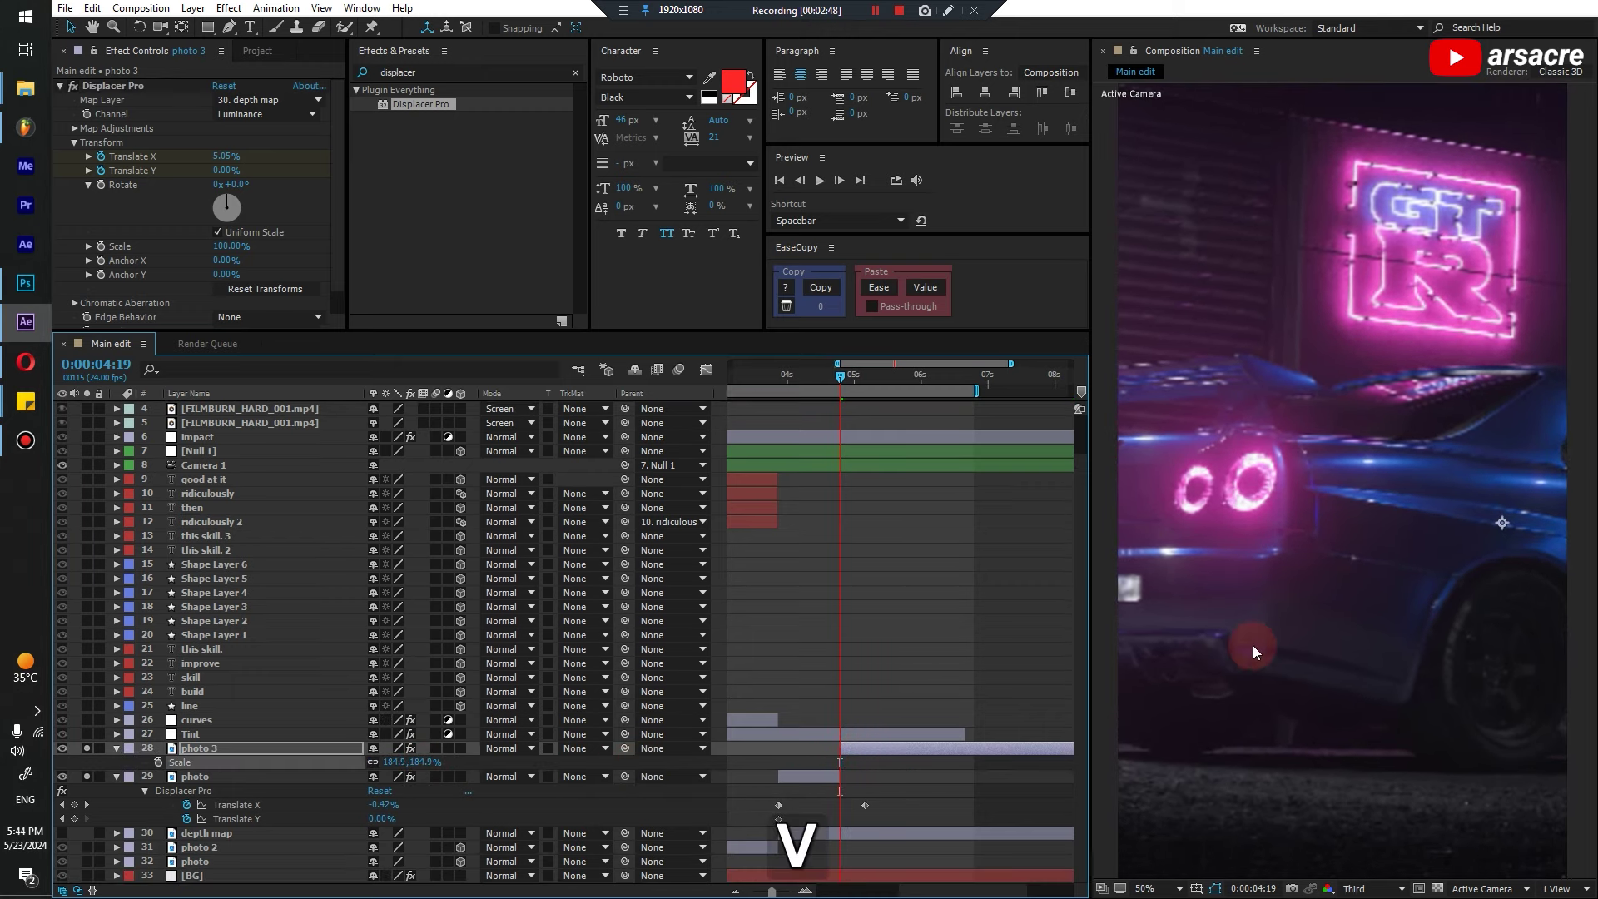
# Reposition the enlarged second part of the car photo toward the frame's right edge and preview the cut between both parts
pyautogui.moveTo(1252, 646); pyautogui.dragTo(1355, 642)
pyautogui.click(807, 400)
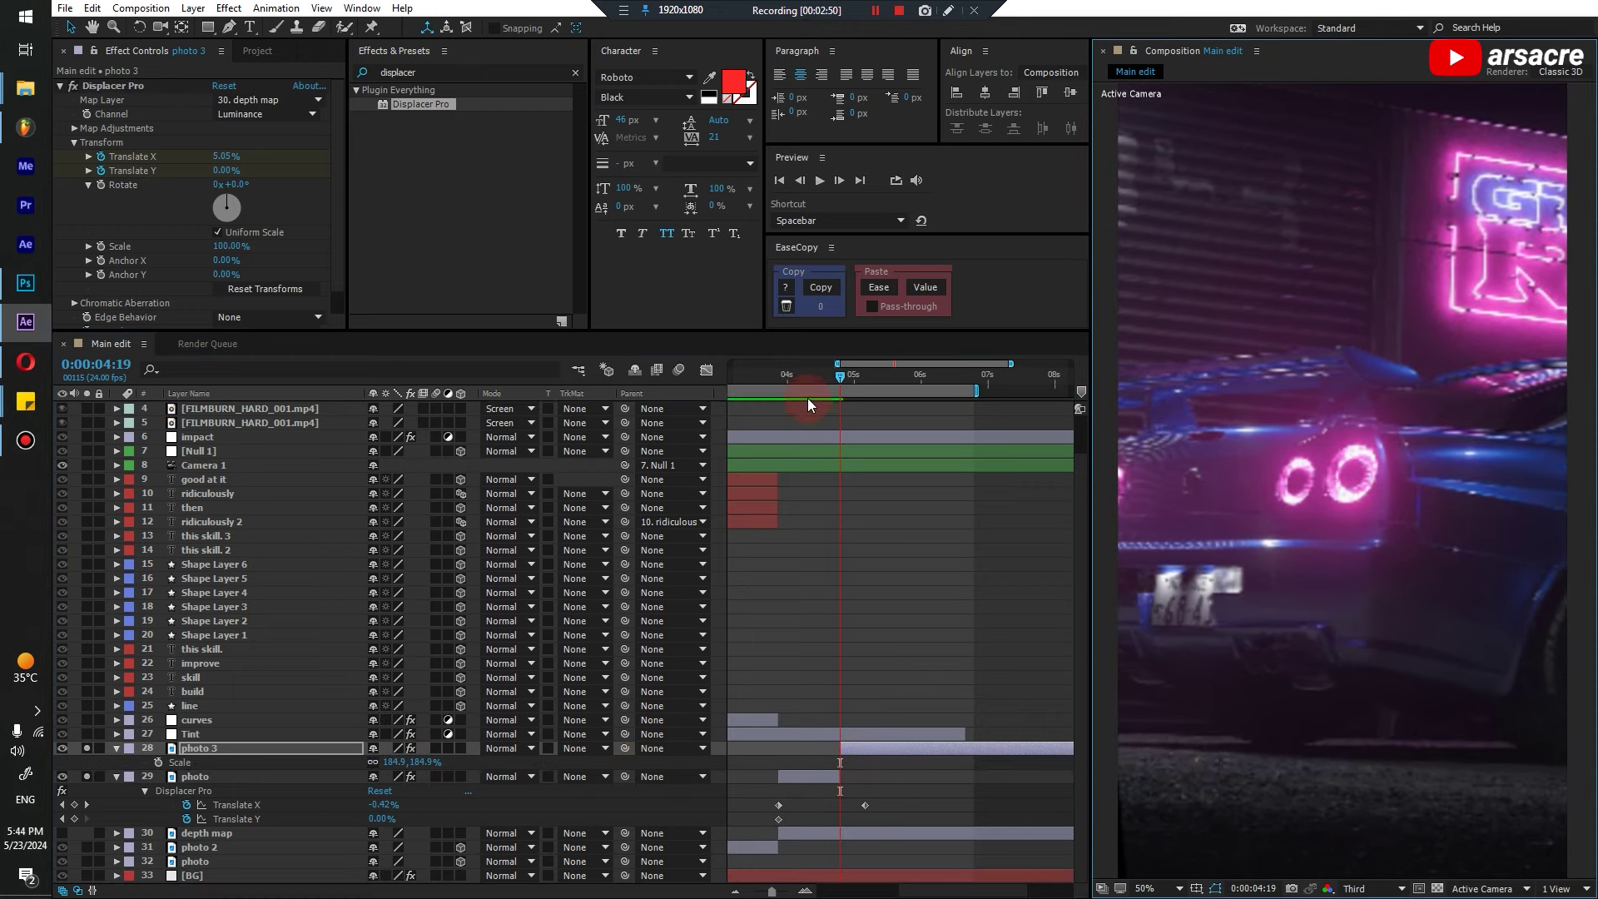
pyautogui.press('space')
pyautogui.click(785, 379)
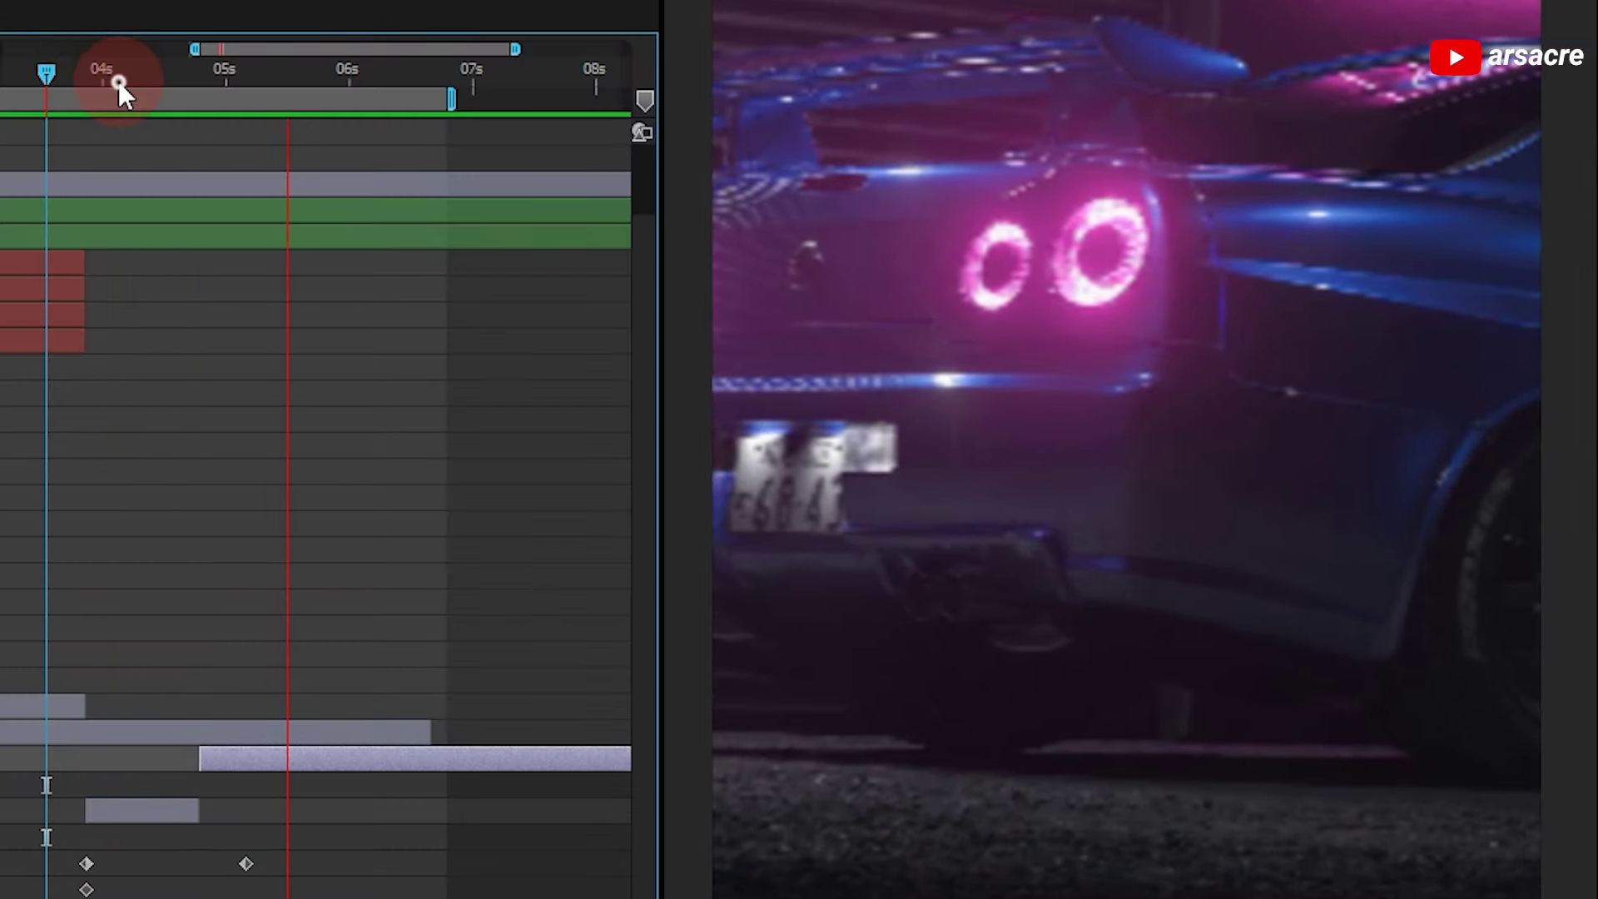
pyautogui.click(118, 82)
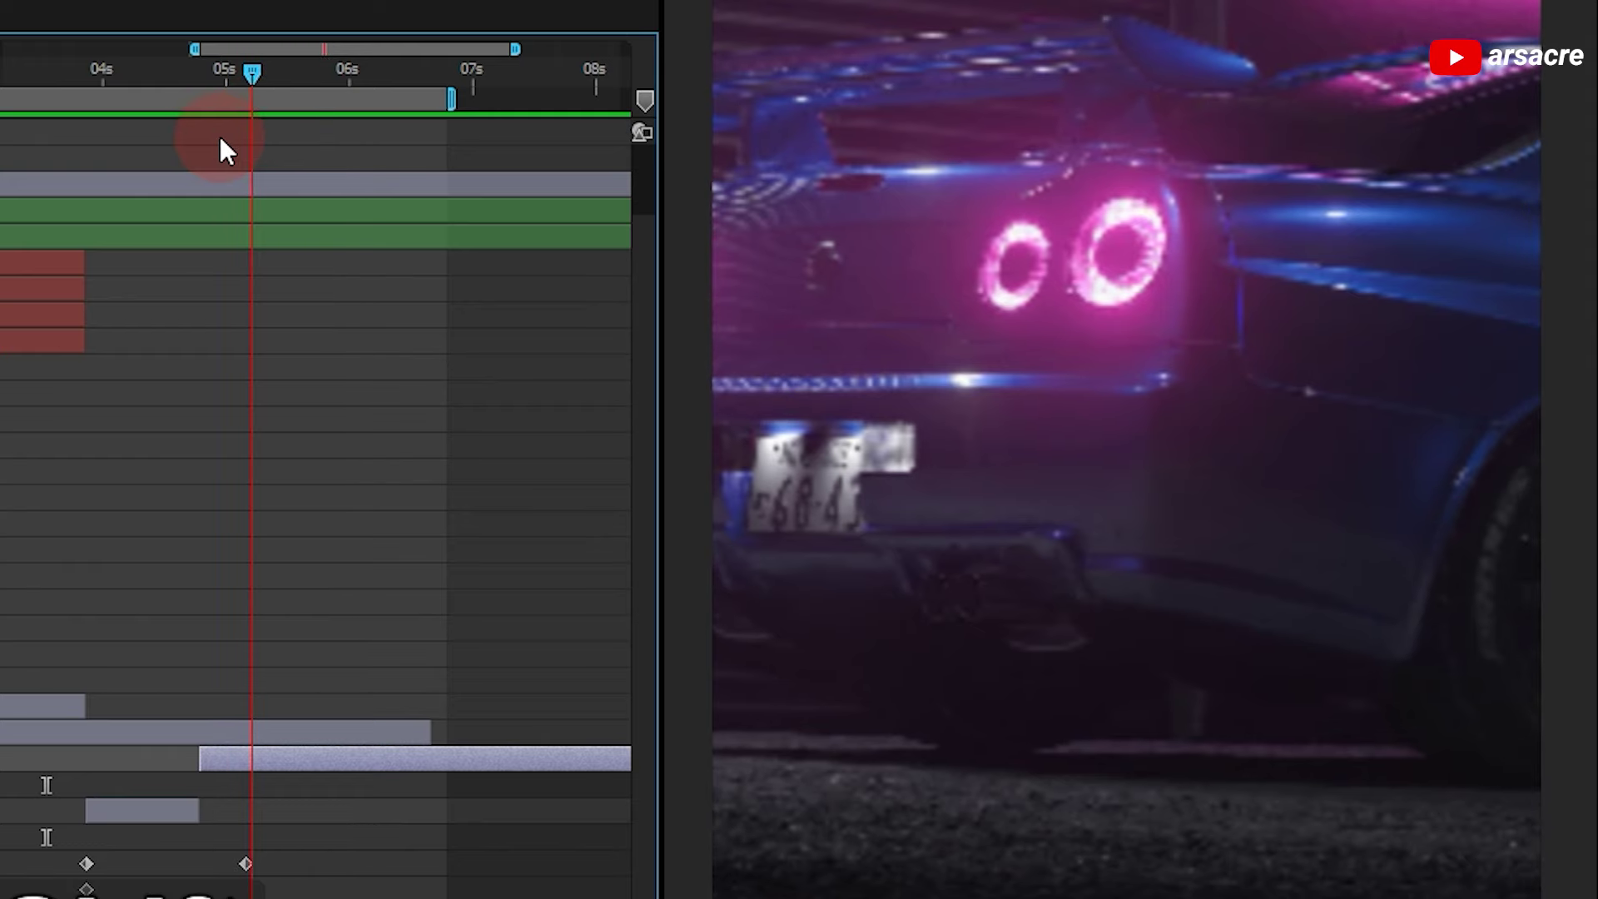
# Reveal the impact layer's Slider Control keyframes and preview the impact shake across both parts of the car photo
pyautogui.press('shift')
pyautogui.scroll(2, 853, 716)
pyautogui.click(832, 478)
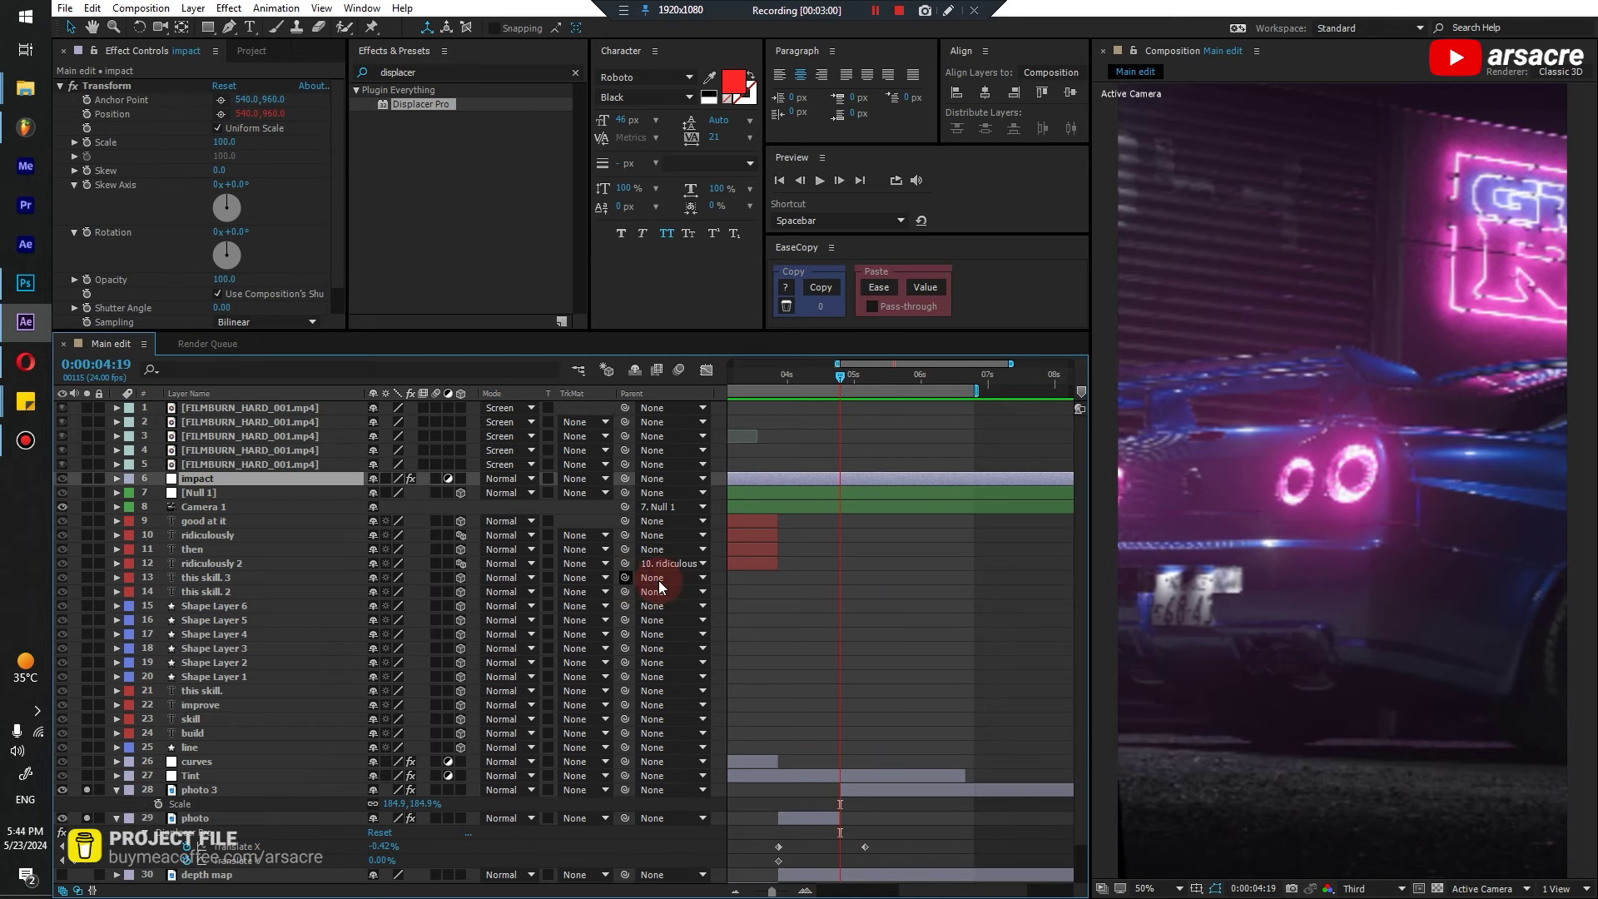
pyautogui.press('u')
pyautogui.hscroll(-2, 830, 550)
pyautogui.press('space')
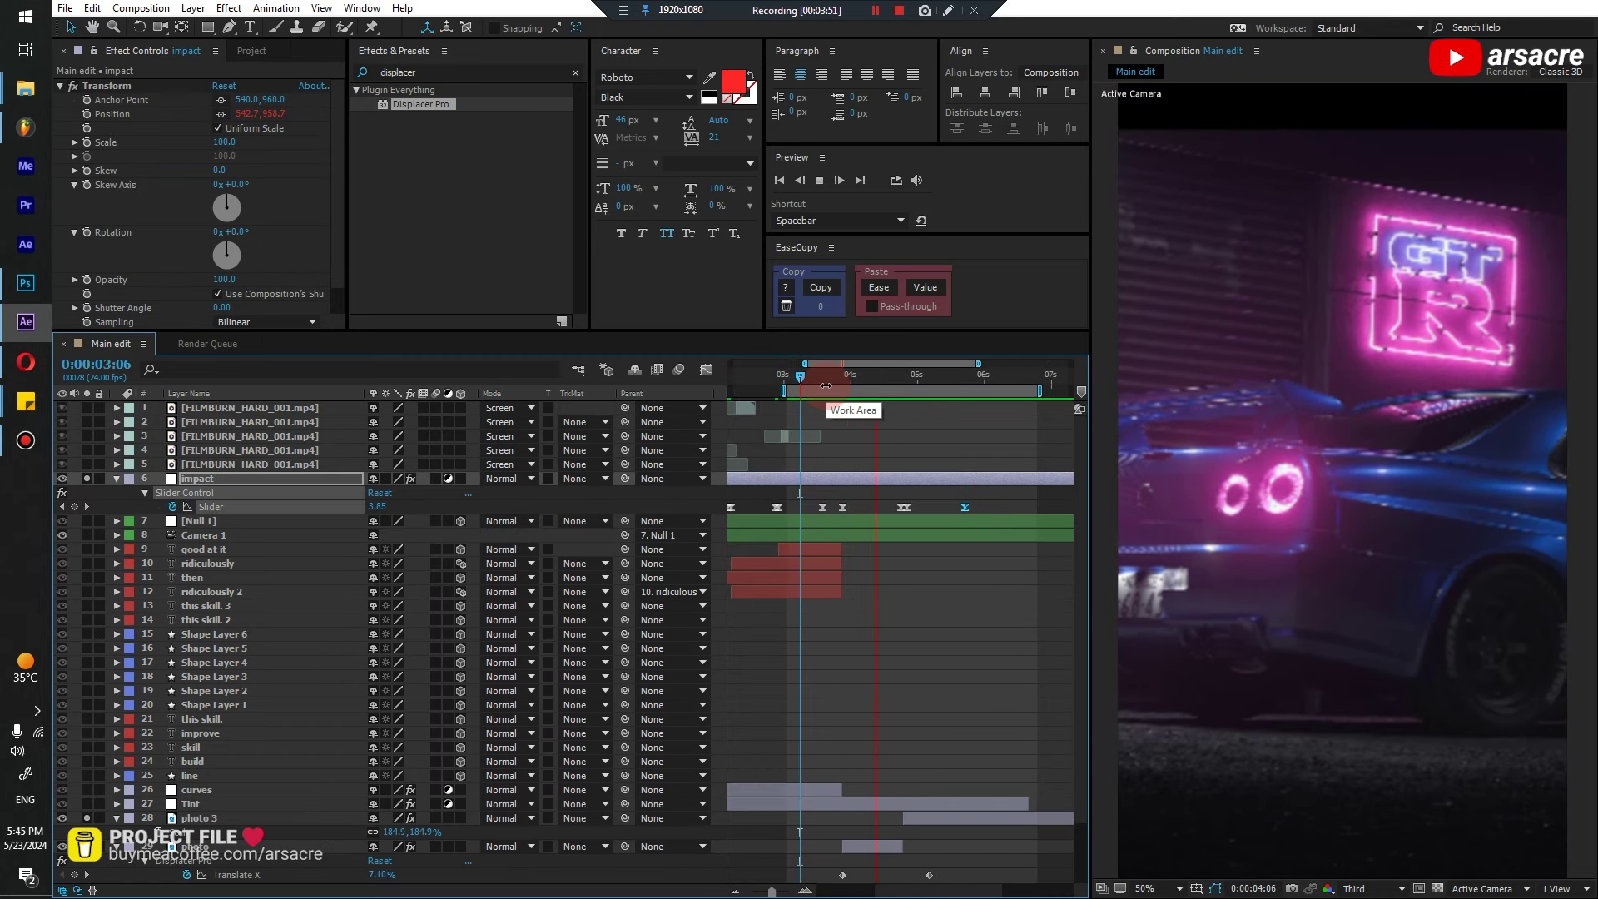
pyautogui.click(796, 377)
pyautogui.press('space')
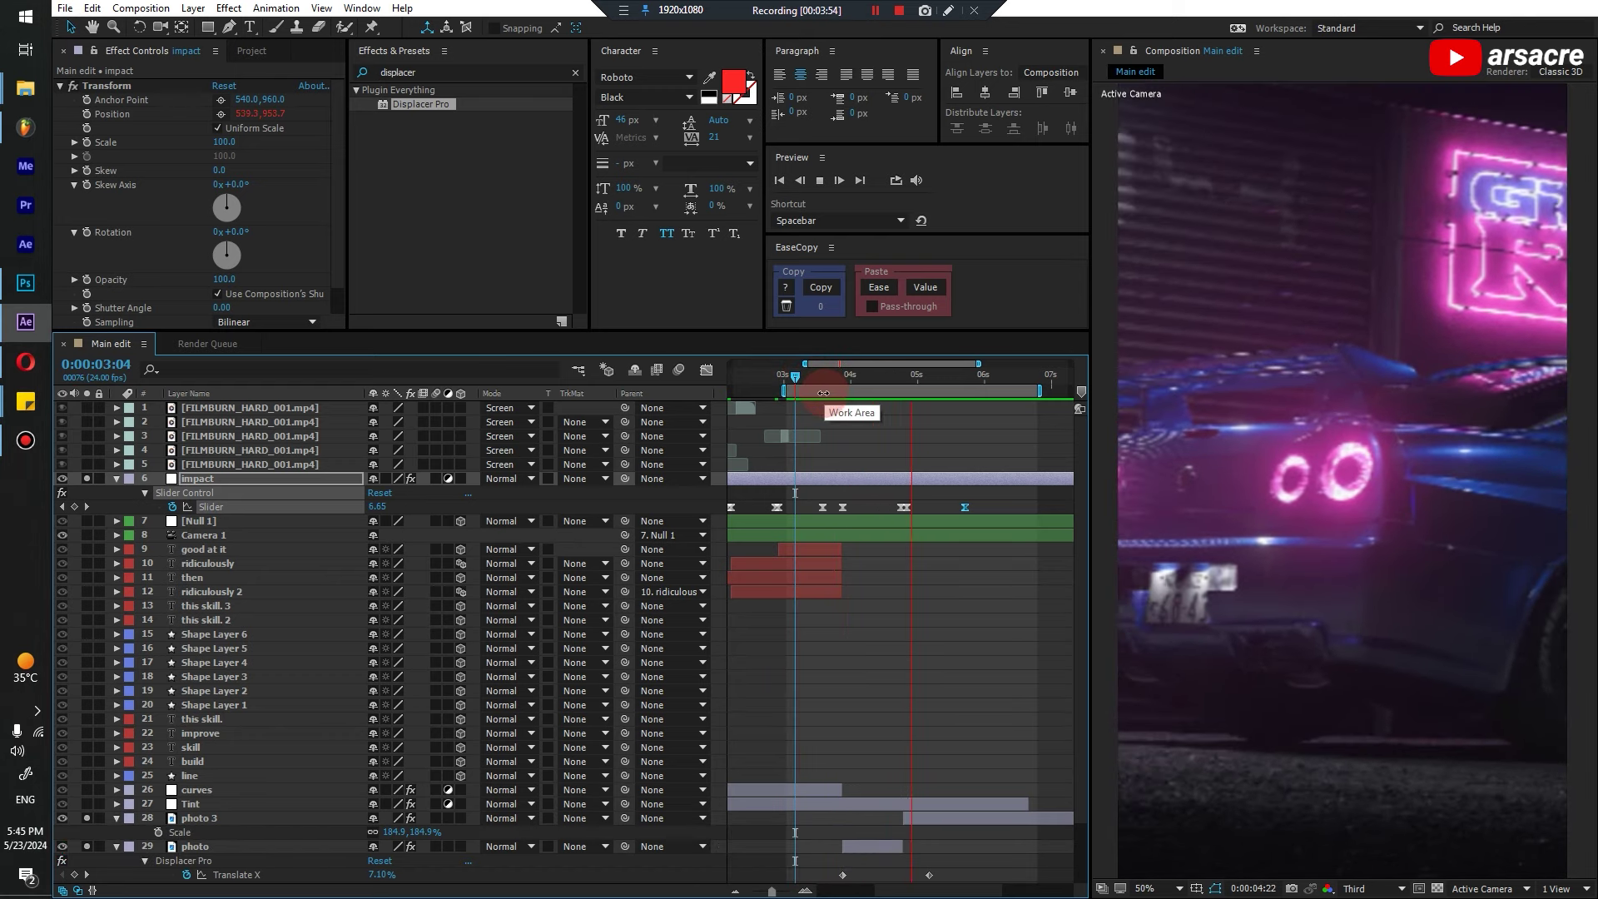
pyautogui.press('space')
# Unsolo the impact layer, then duplicate the build text layer directly below Camera 1 so it starts with the first car photo part
pyautogui.moveTo(826, 381); pyautogui.dragTo(956, 418)
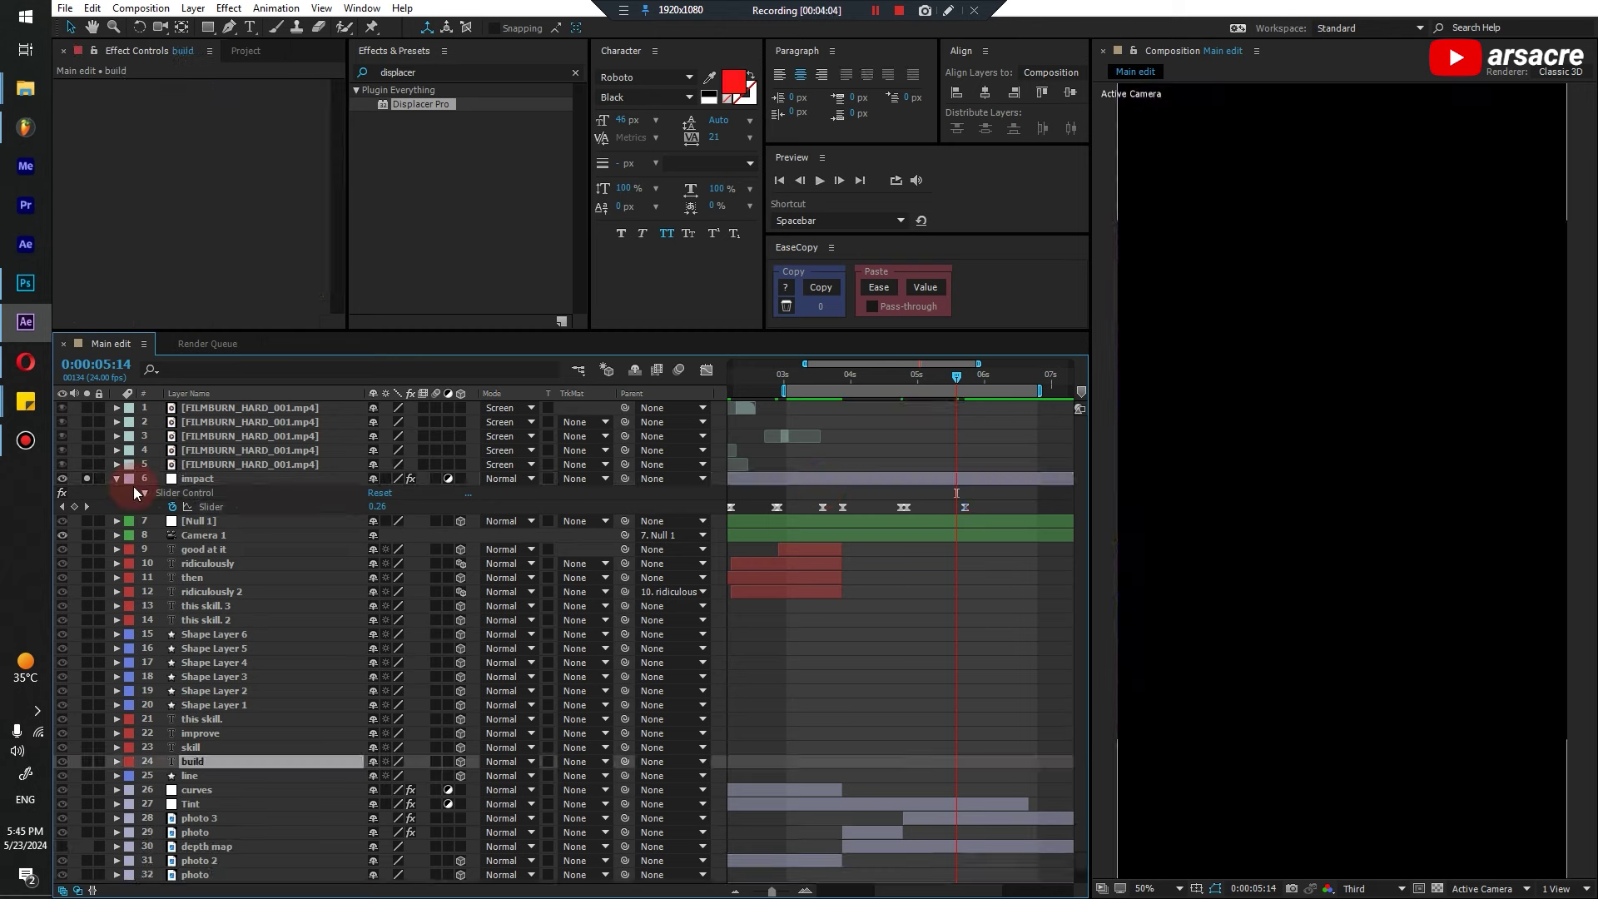
pyautogui.click(86, 478)
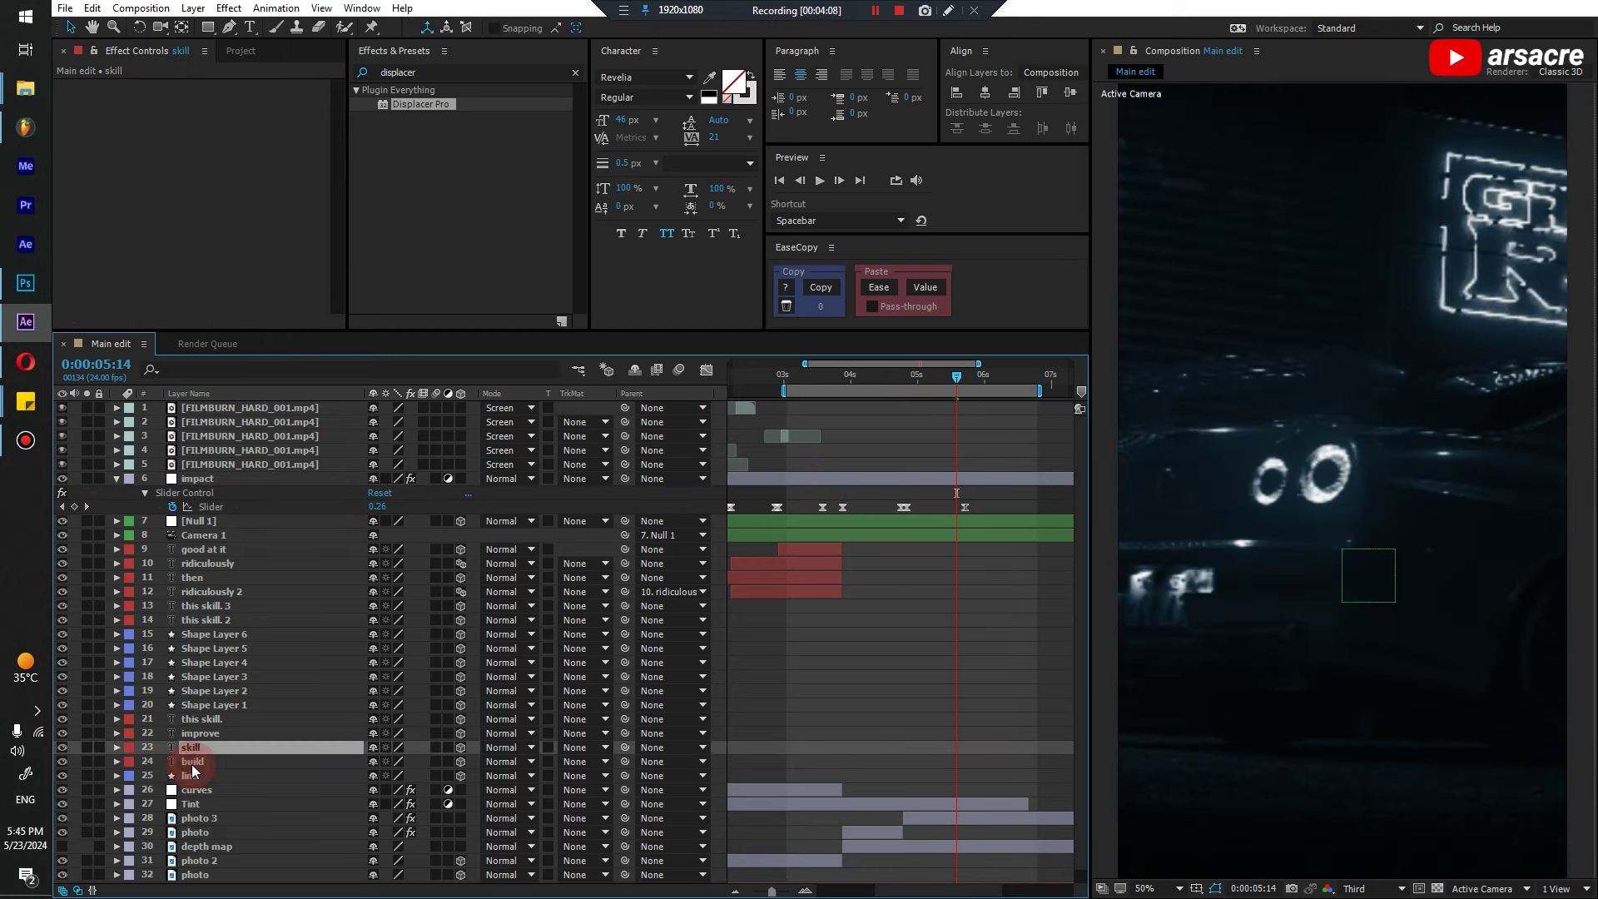
pyautogui.hotkey('ctrl', 'd')
pyautogui.press('[')
pyautogui.moveTo(192, 760); pyautogui.dragTo(492, 544)
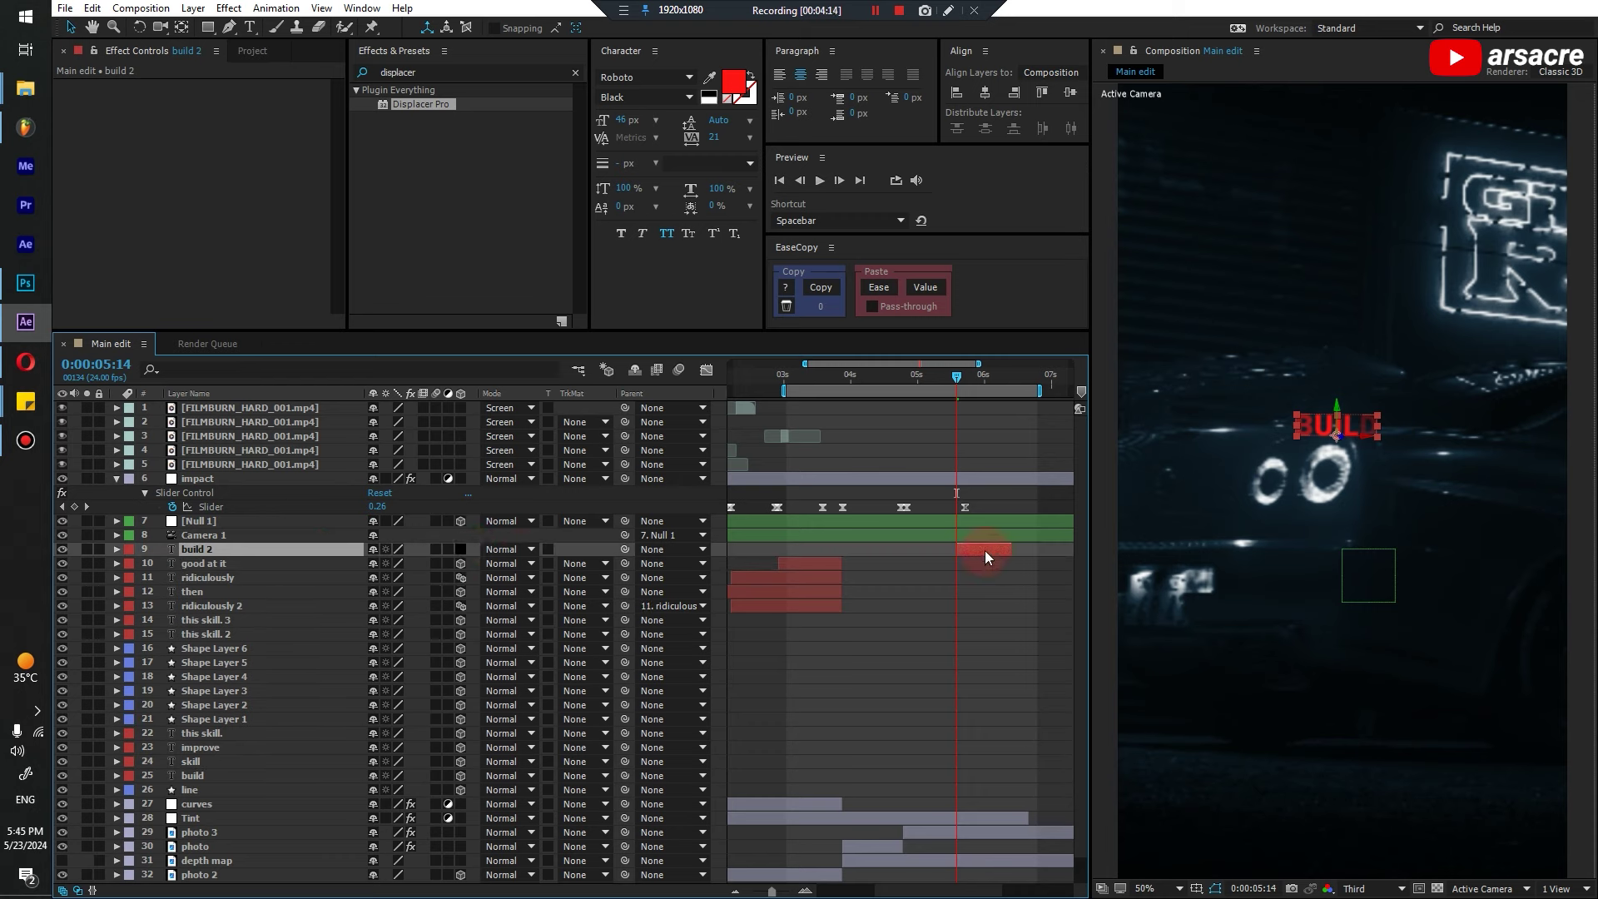
pyautogui.moveTo(986, 551); pyautogui.dragTo(862, 554)
# Trim the Null 1 and Camera 1 layers to end where the car photo section begins
pyautogui.click(862, 535)
pyautogui.keyDown('shift'); pyautogui.click(862, 522); pyautogui.keyUp('shift')
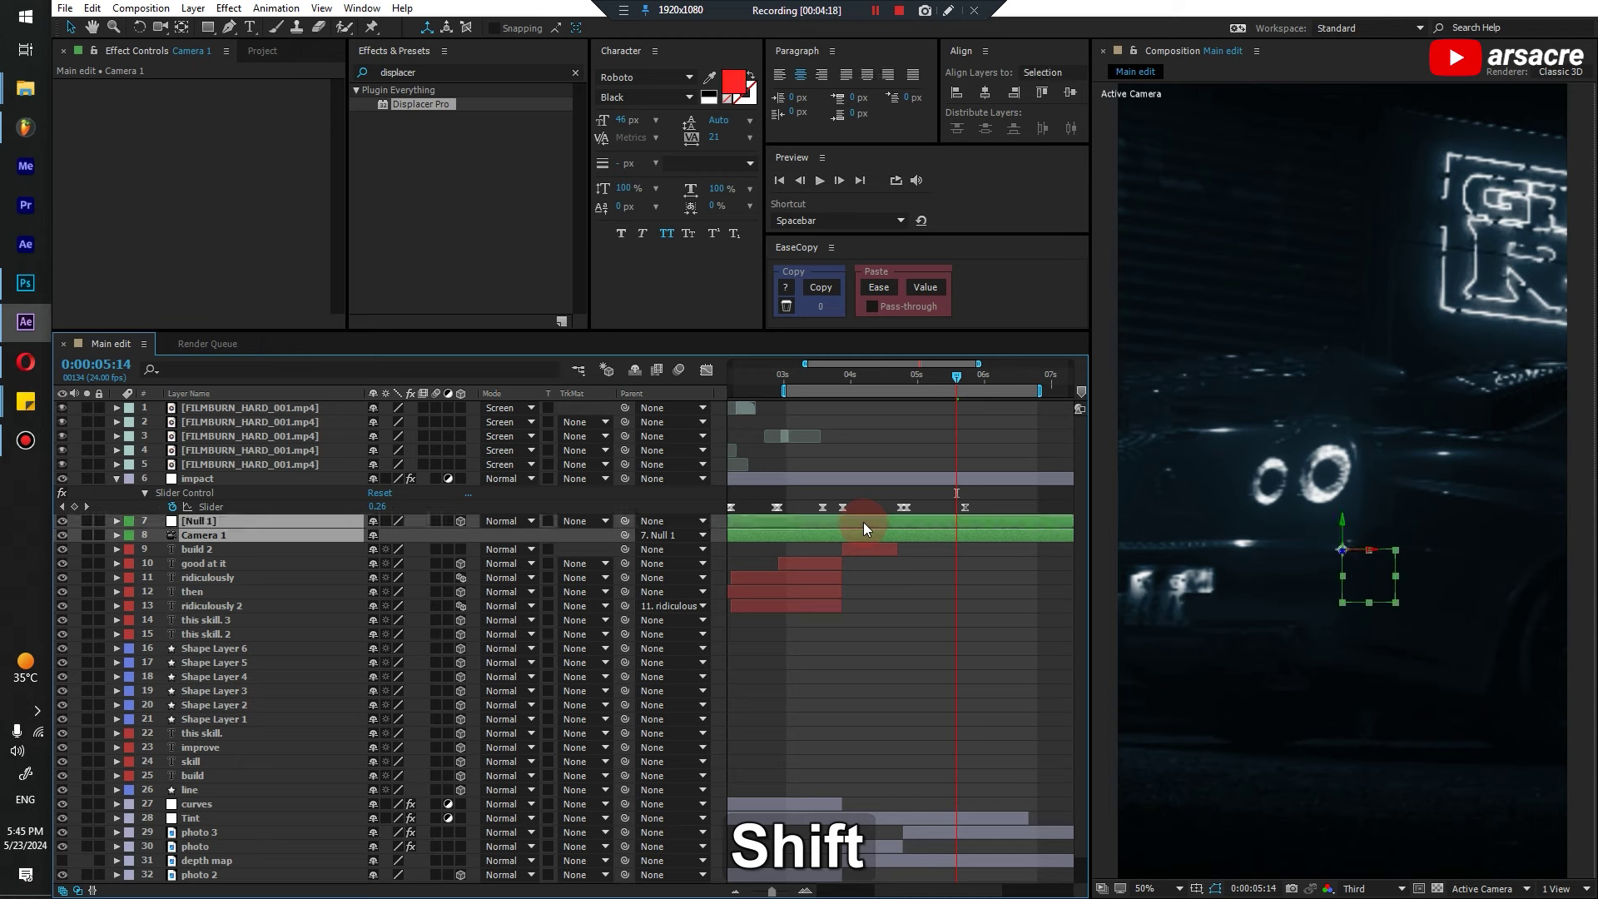
pyautogui.press(']')
pyautogui.hotkey('ctrl', 'z')
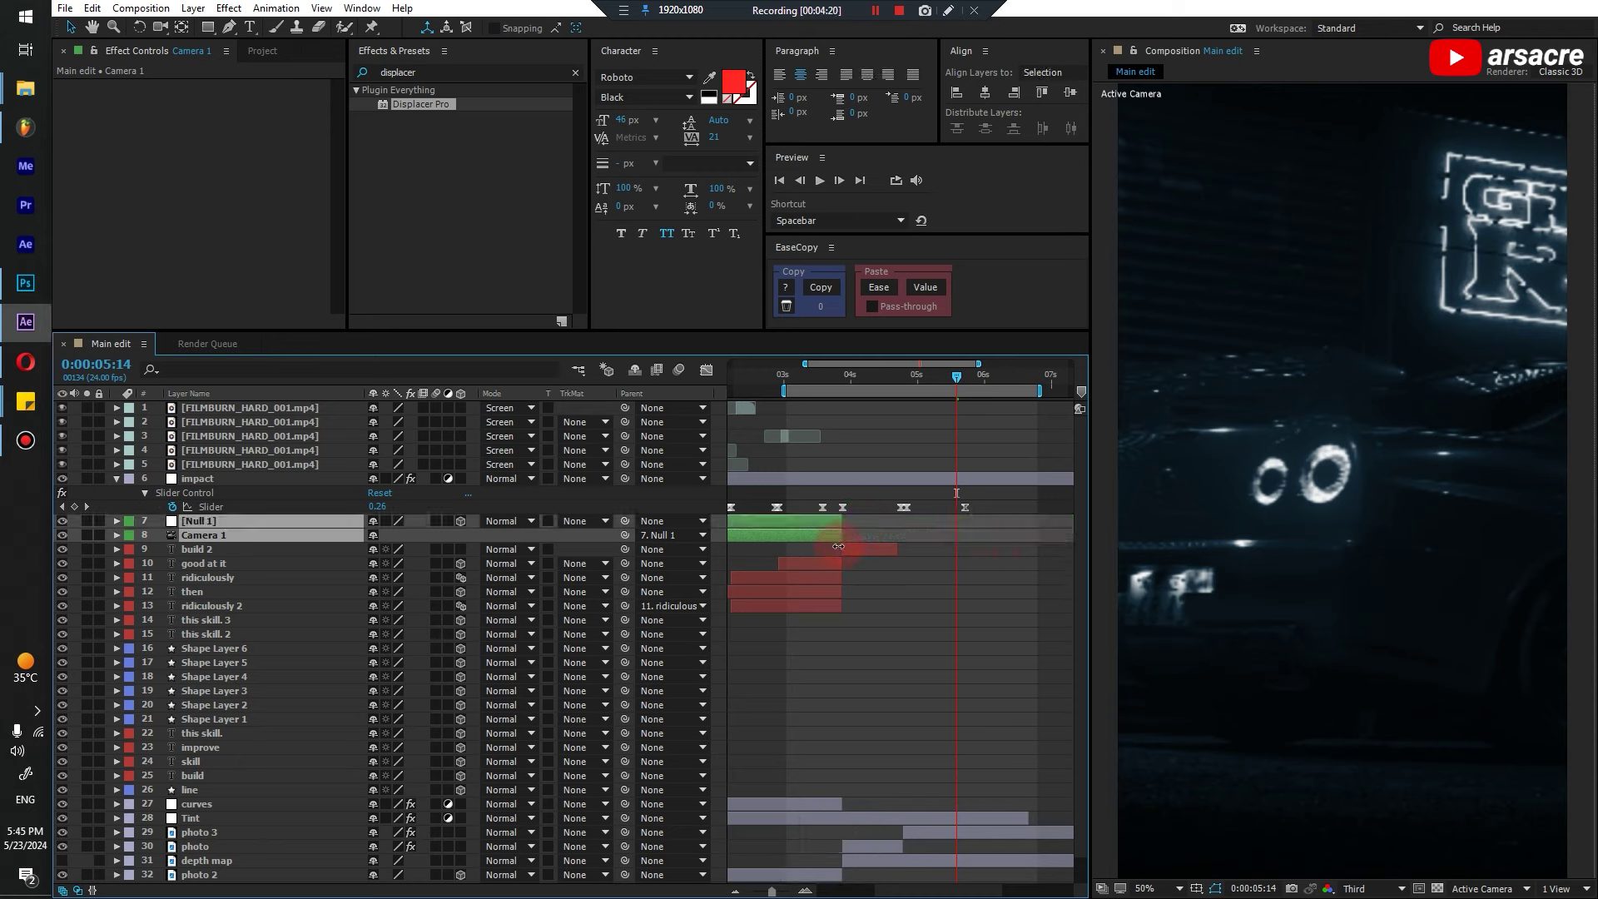
# Extend the build 2 text layer to 0:00:04:19 and duplicate it to start where the second car photo part begins
pyautogui.click(891, 552)
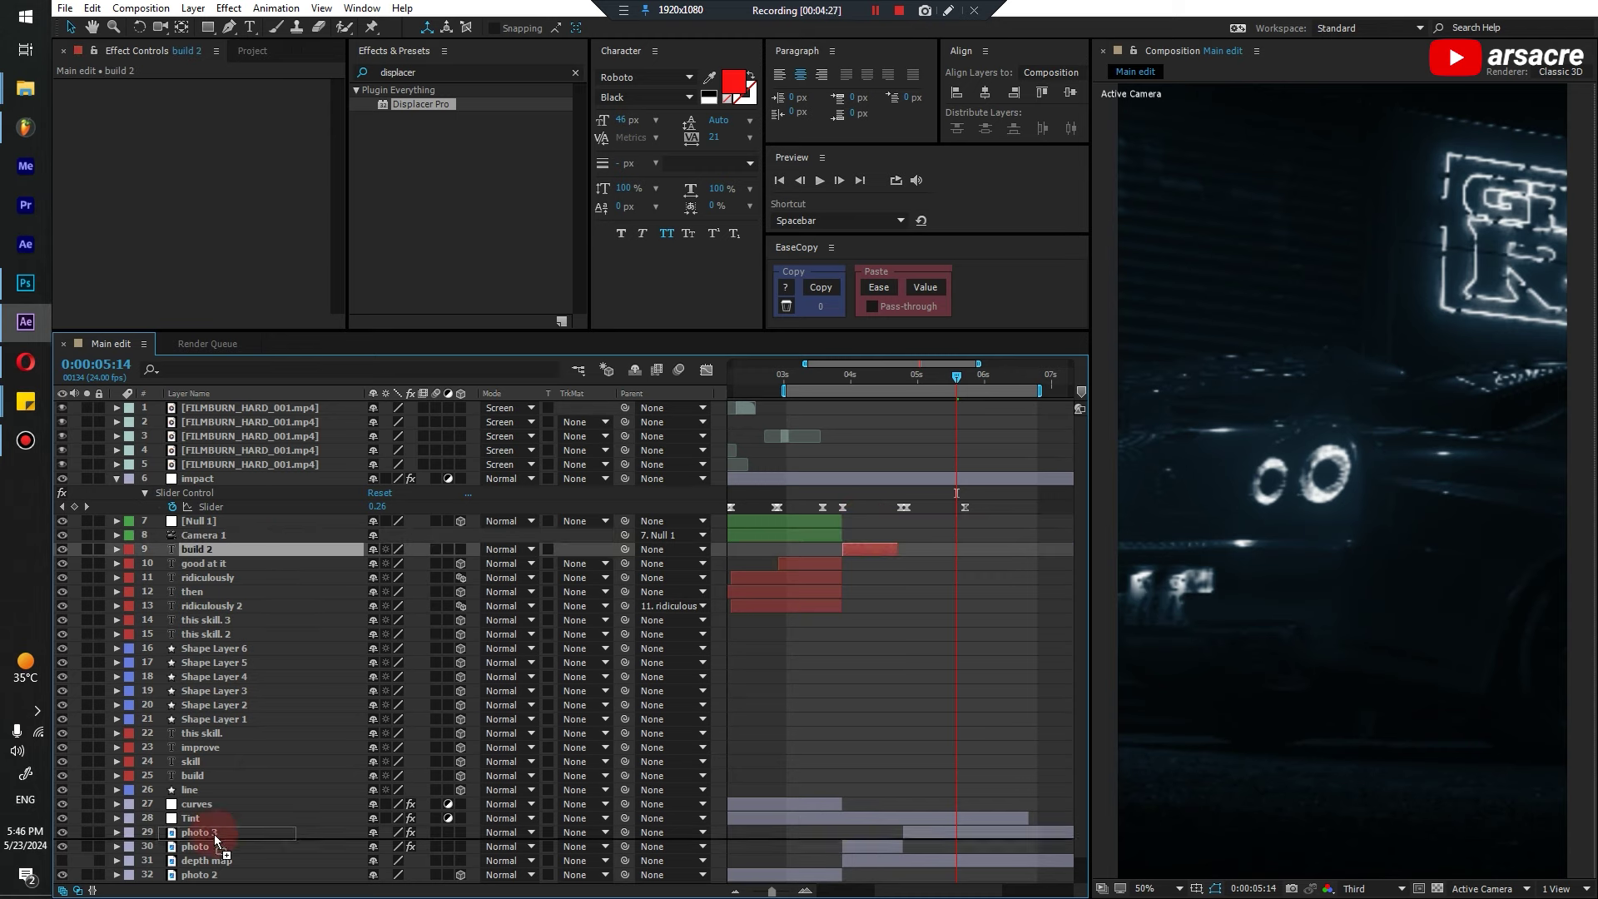
pyautogui.click(895, 387)
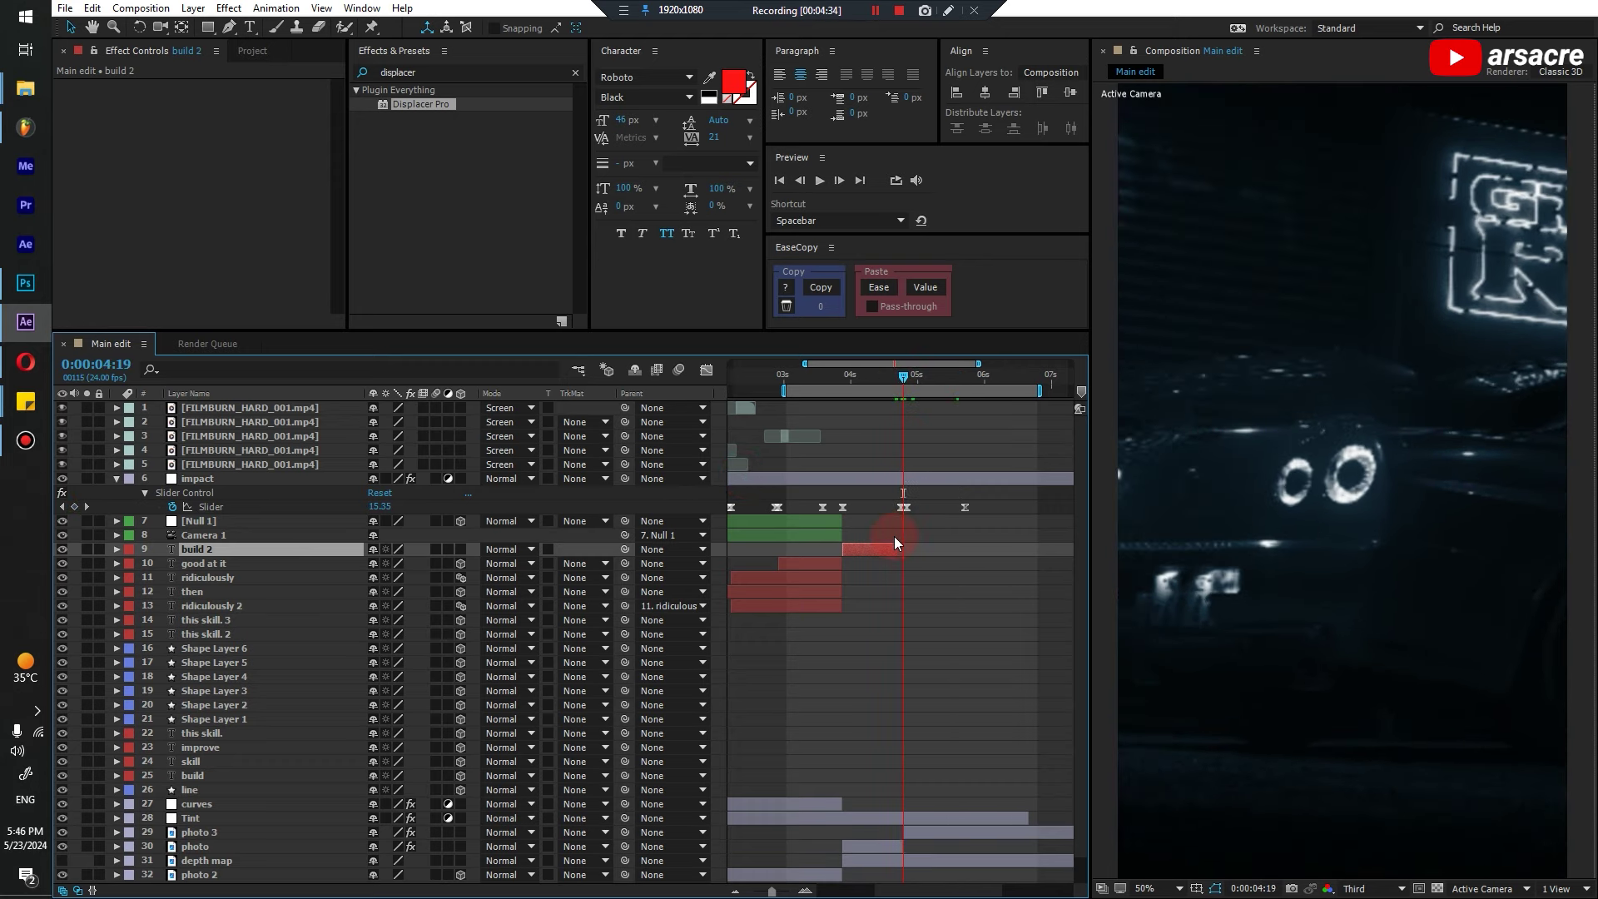
pyautogui.hotkey('alt', ']')
pyautogui.press('pagedown')
pyautogui.hotkey('ctrl', 'd')
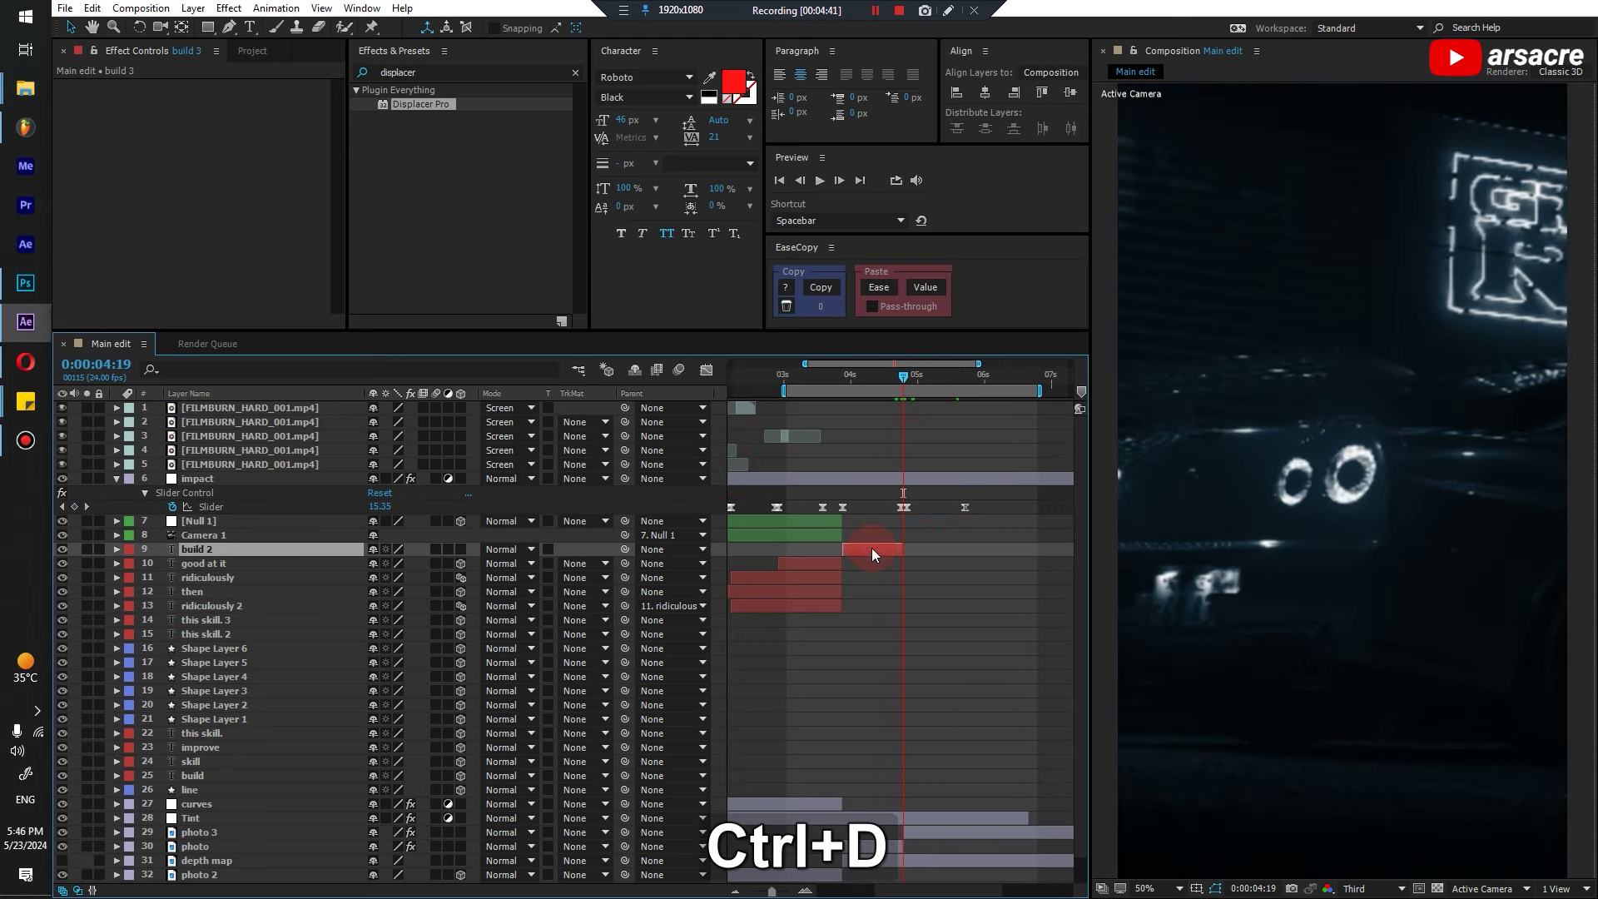
pyautogui.press('[')
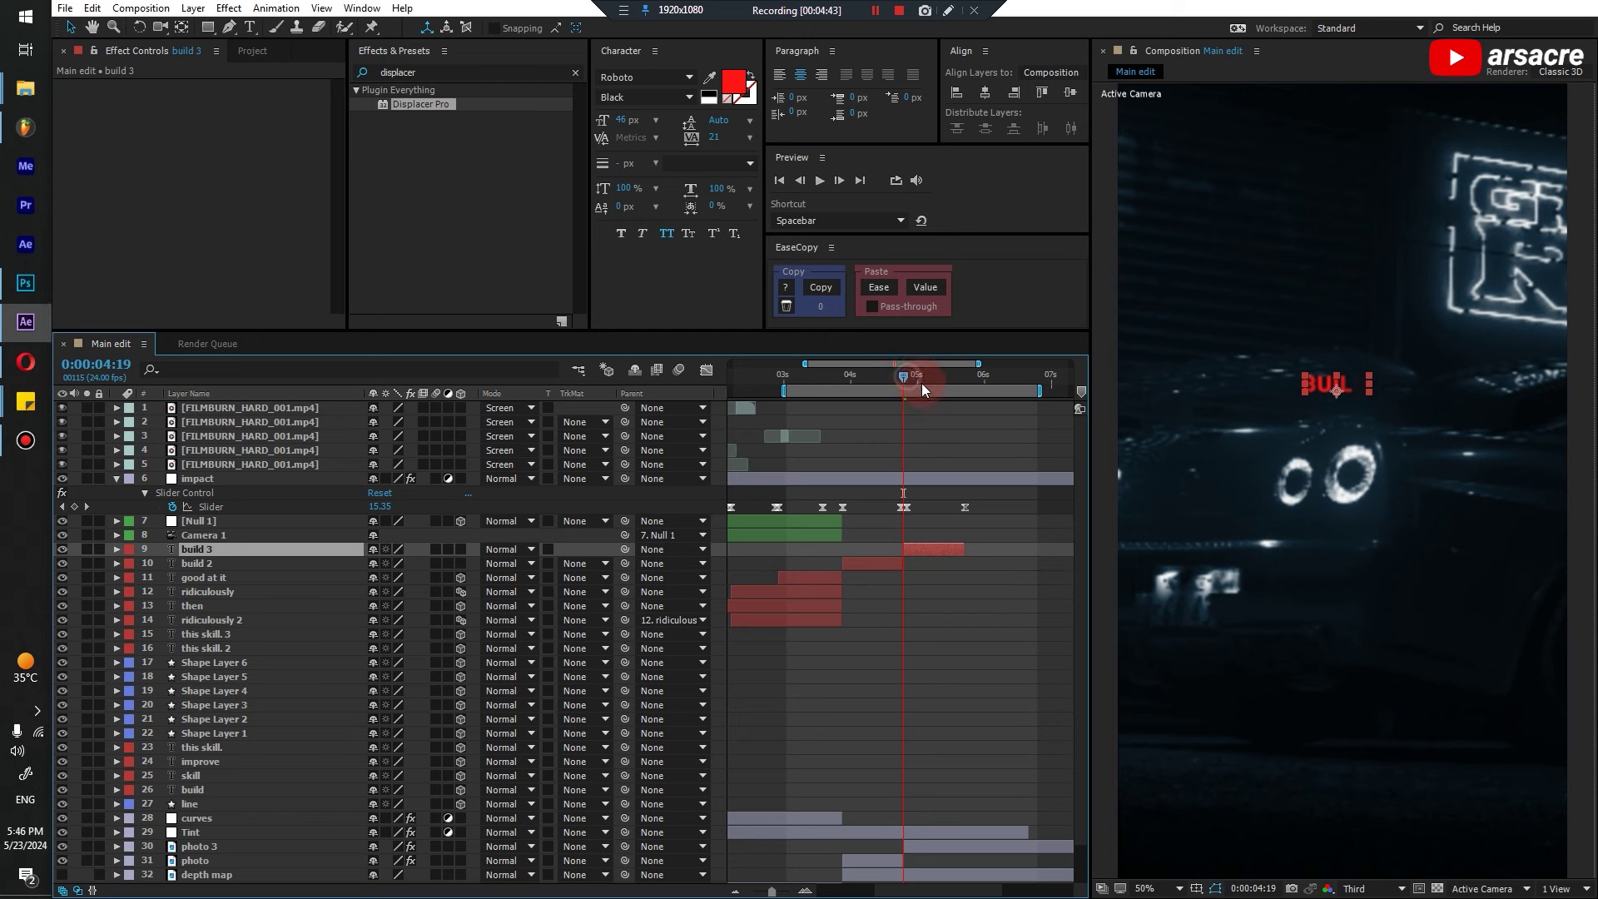
# Replace the duplicated text's wording with "improve" at 0:00:05:03
pyautogui.moveTo(921, 382); pyautogui.dragTo(925, 386)
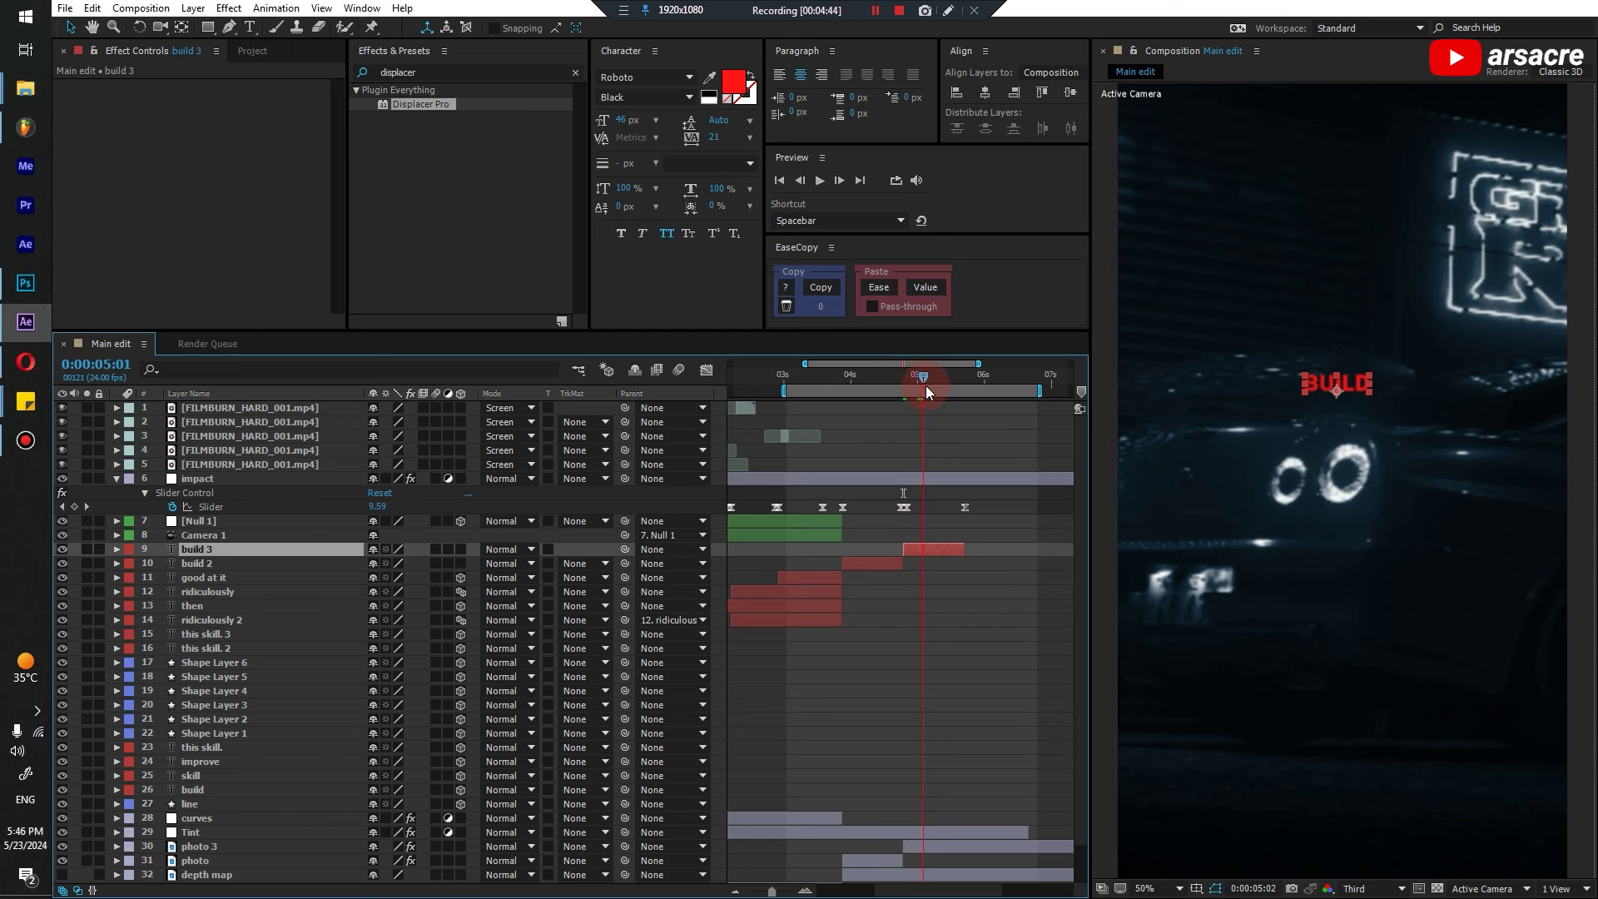
pyautogui.hotkey('ctrl', 'Right')
pyautogui.hotkey('ctrl', 't')
pyautogui.hotkey('ctrl', 'a')
pyautogui.click(1354, 386)
pyautogui.write('improve')
pyautogui.hotkey('ctrl', 'a')
pyautogui.write('improve')
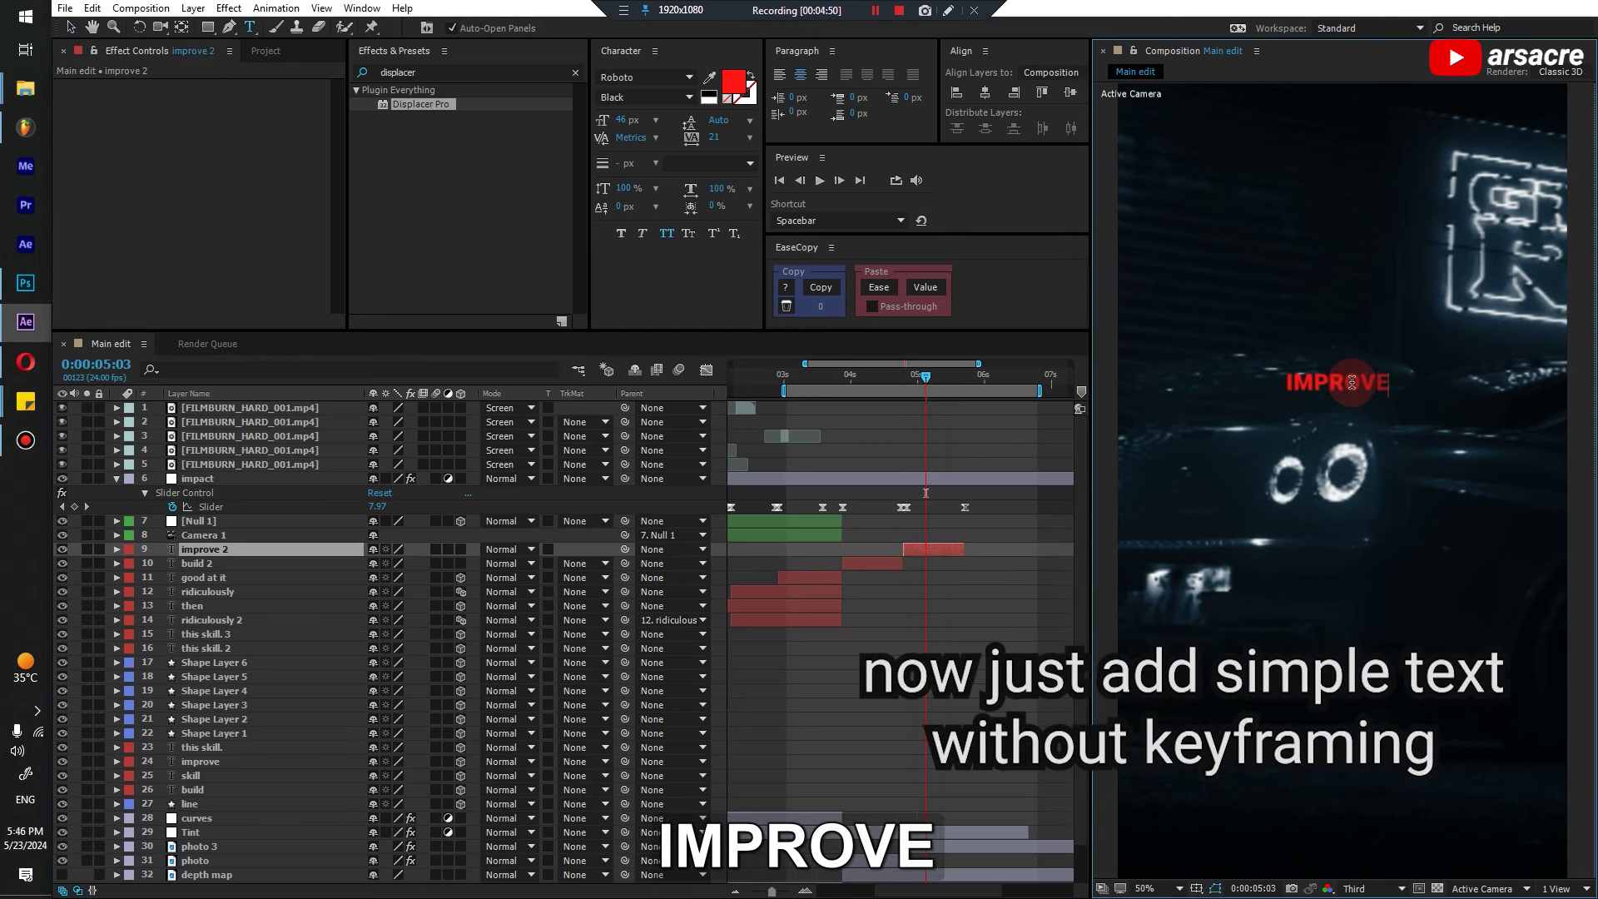
# Add a second line reading "this skill" below "improve" in the text layer
pyautogui.press('Return')
pyautogui.write('skill')
pyautogui.hotkey('shift', 'Home')
pyautogui.write('this skill')
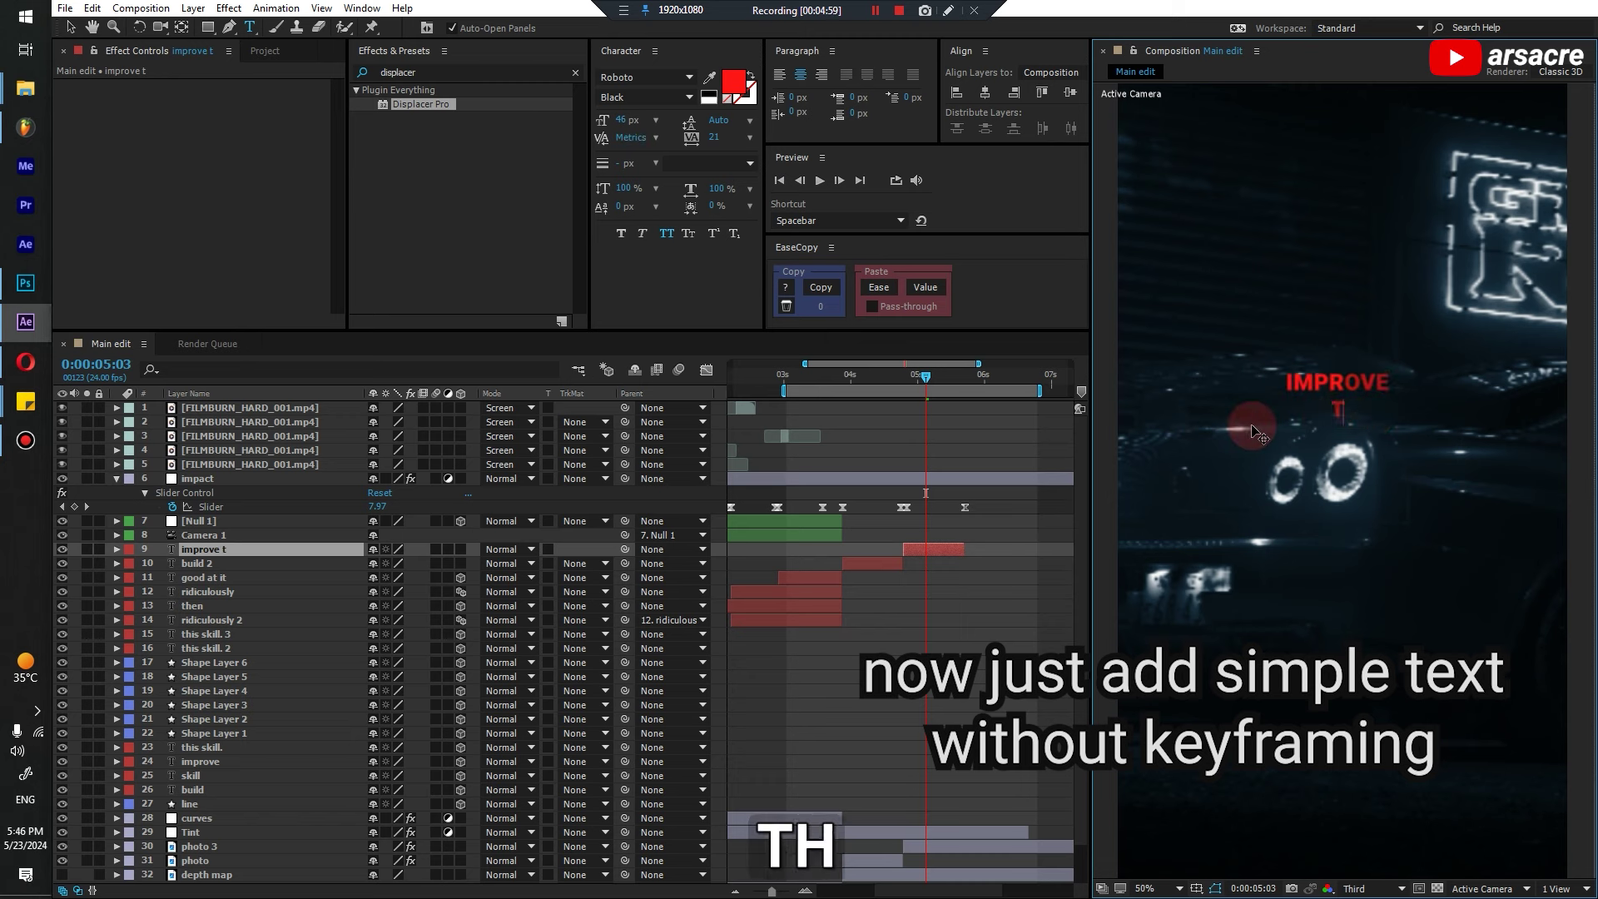
# Recolor the "this skill" line near-white and set its font style to Light
pyautogui.hotkey('shift', 'Home')
pyautogui.press('BackSpace')
pyautogui.press('Home')
pyautogui.click(734, 82)
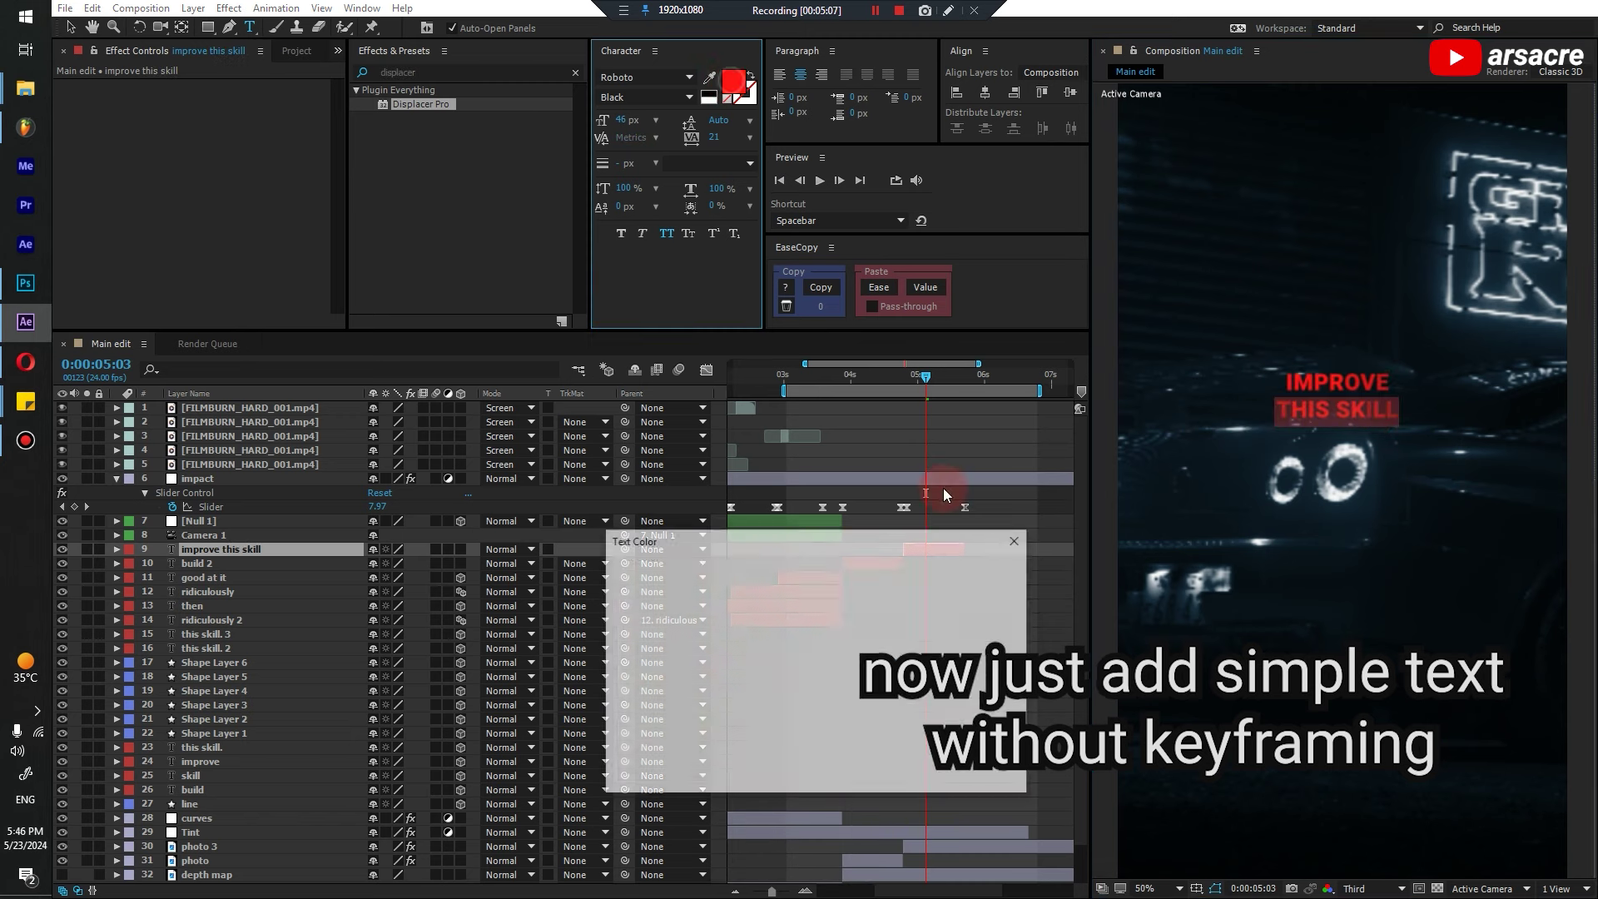
pyautogui.click(620, 575)
pyautogui.click(993, 554)
pyautogui.click(650, 98)
pyautogui.click(641, 149)
pyautogui.click(991, 514)
pyautogui.hotkey('ctrl', 'alt', 'Home')
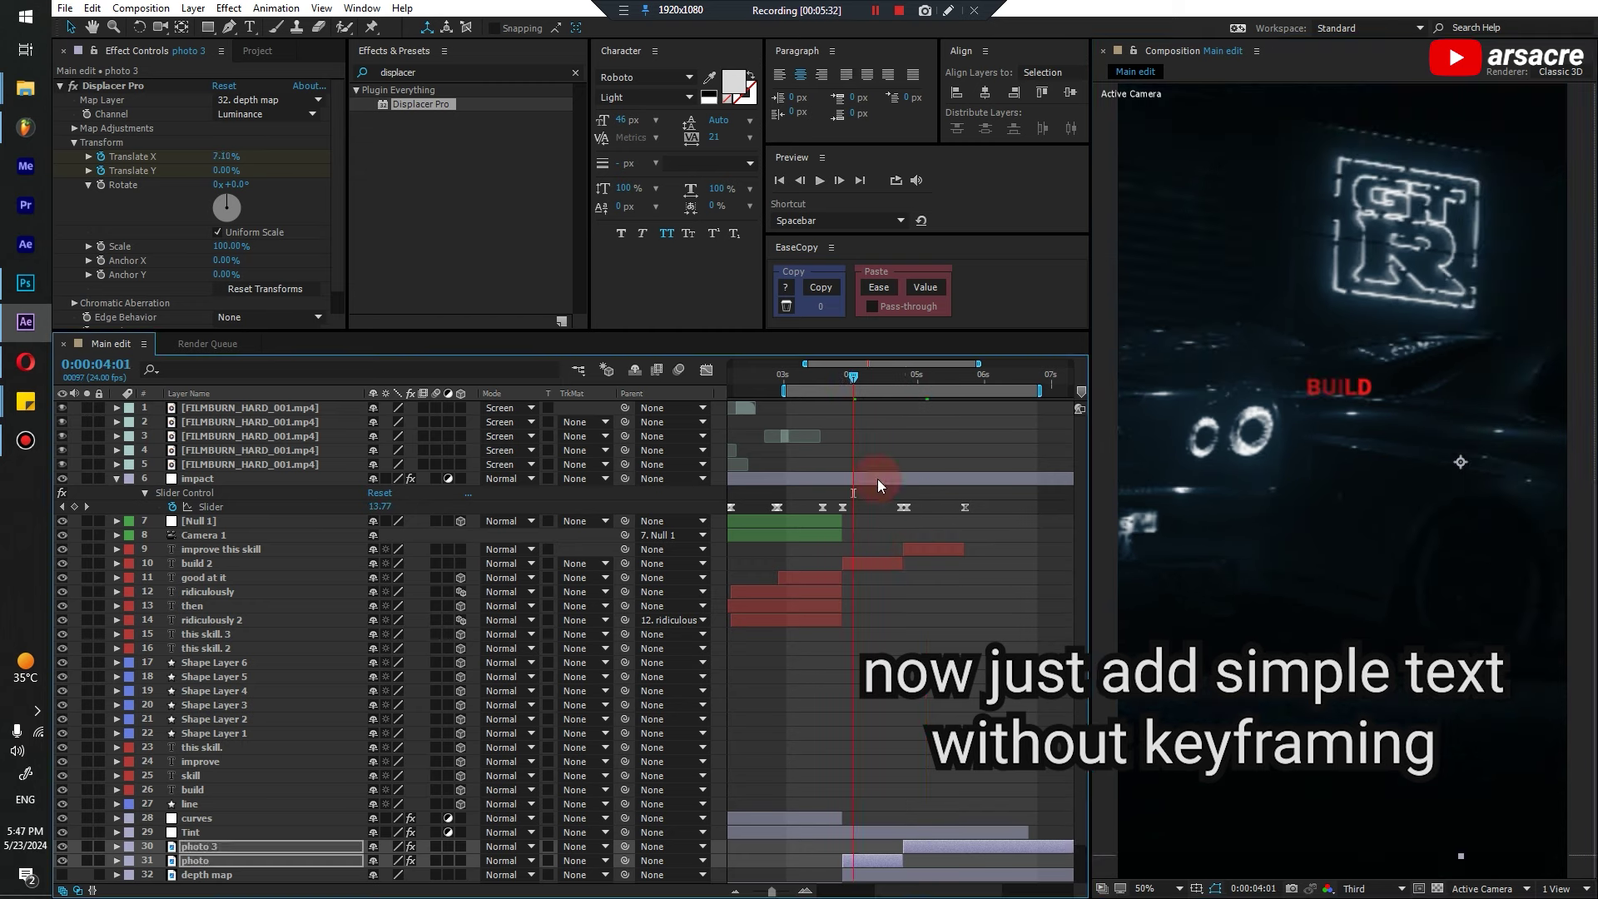
pyautogui.hotkey('ctrl', 't')
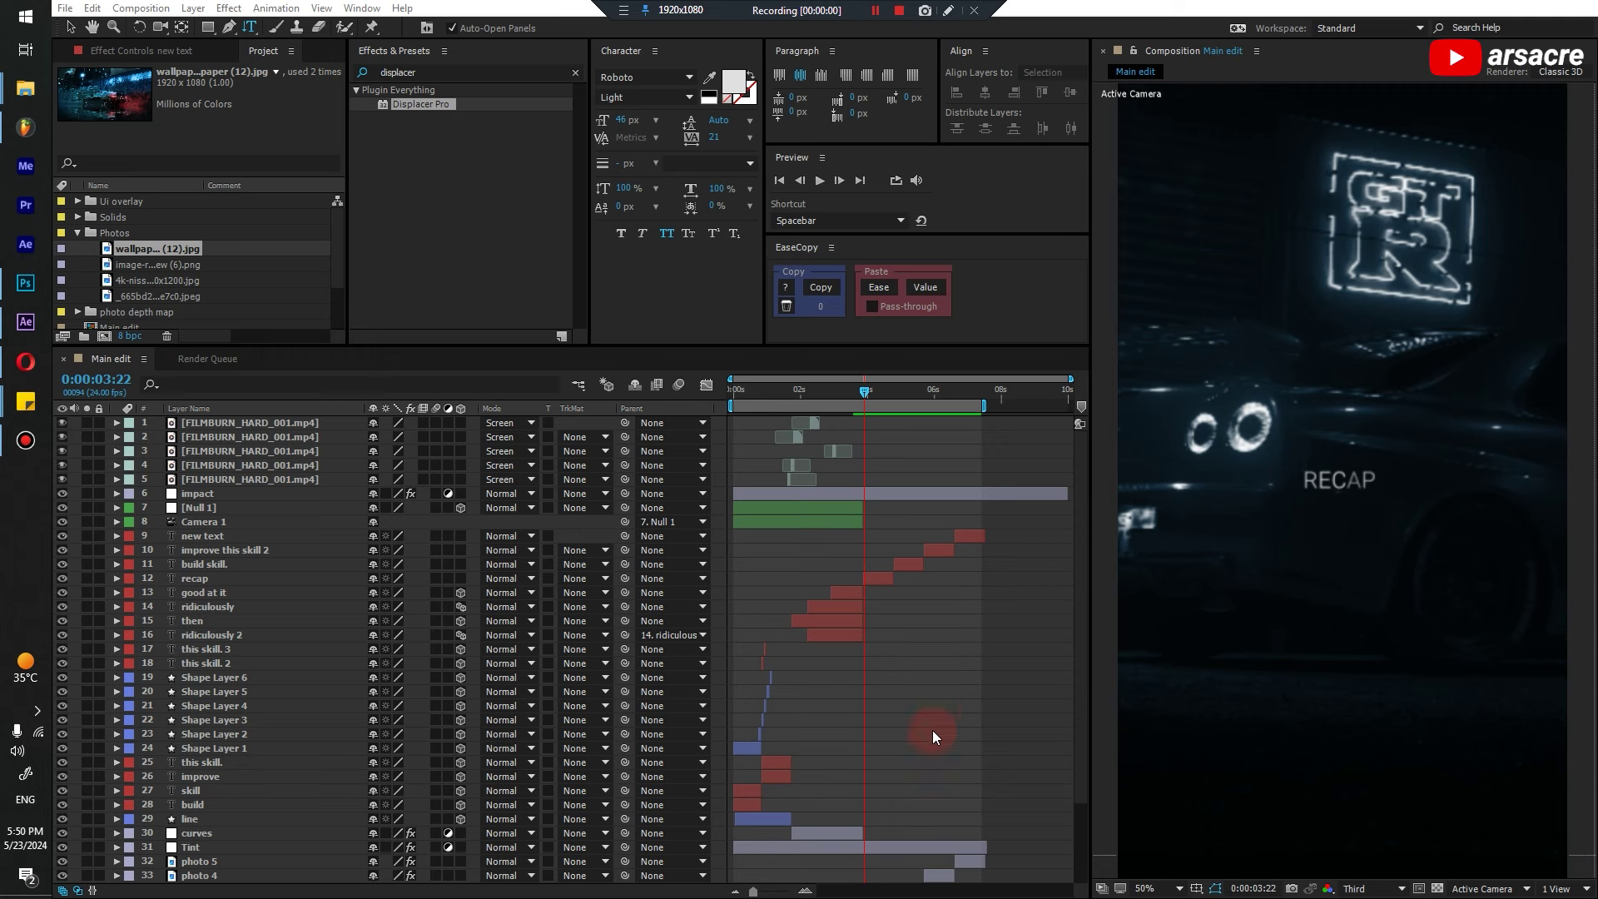
# Enable keyframing for the Tritone Highlights on the Tint layer at 0:00:03:22 and reveal the keyframe in the timeline
pyautogui.scroll(-3, 932, 730)
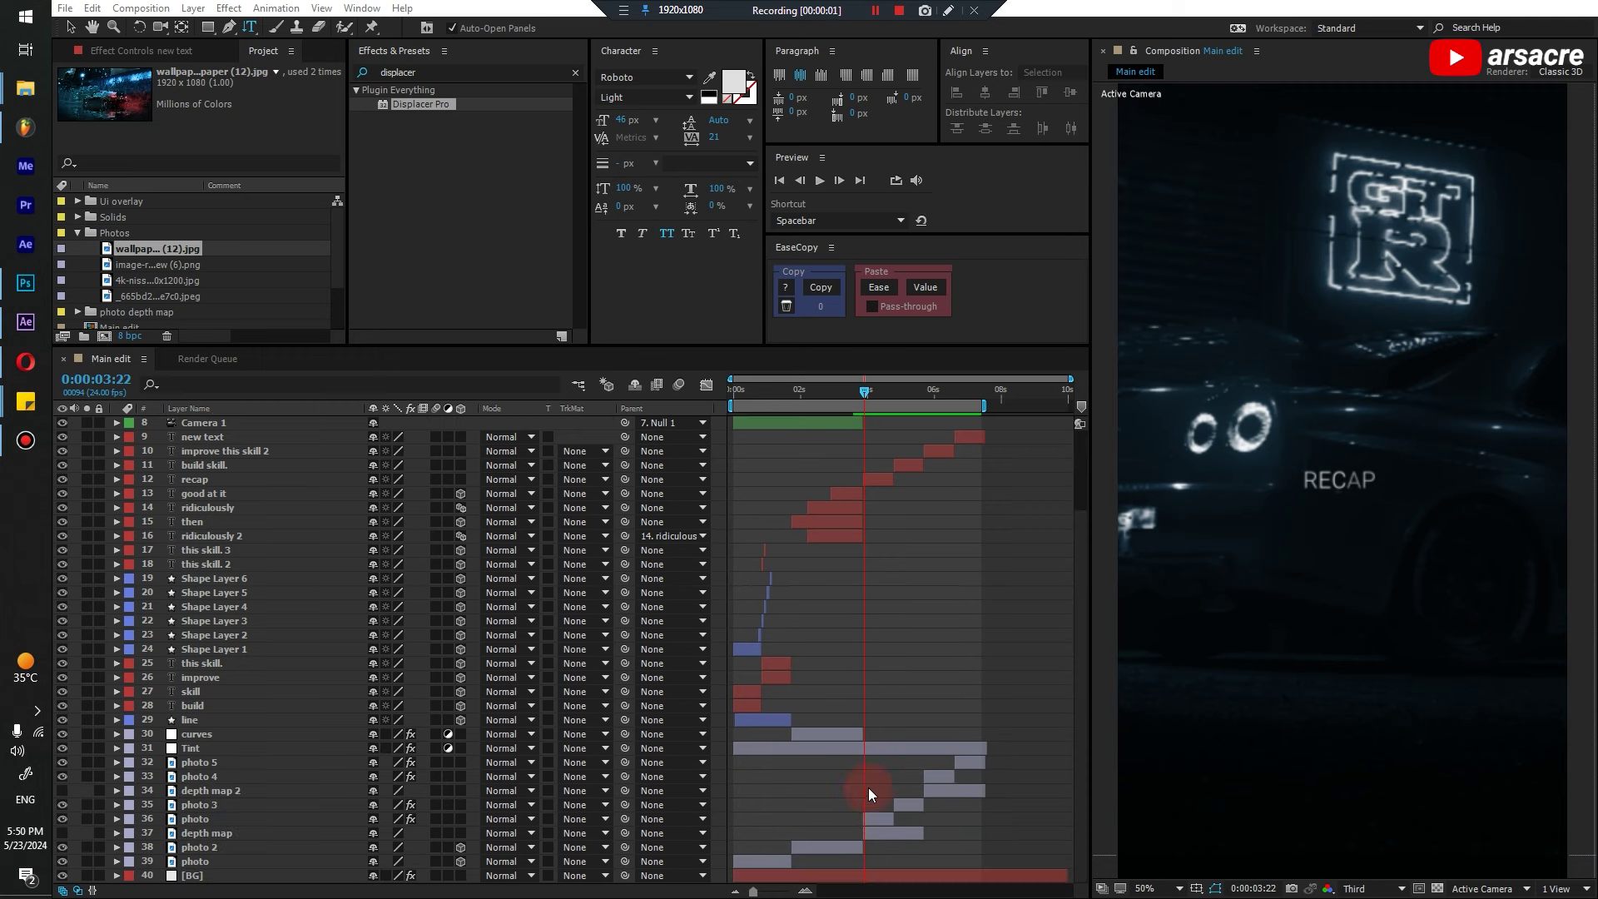
pyautogui.click(850, 747)
pyautogui.click(137, 50)
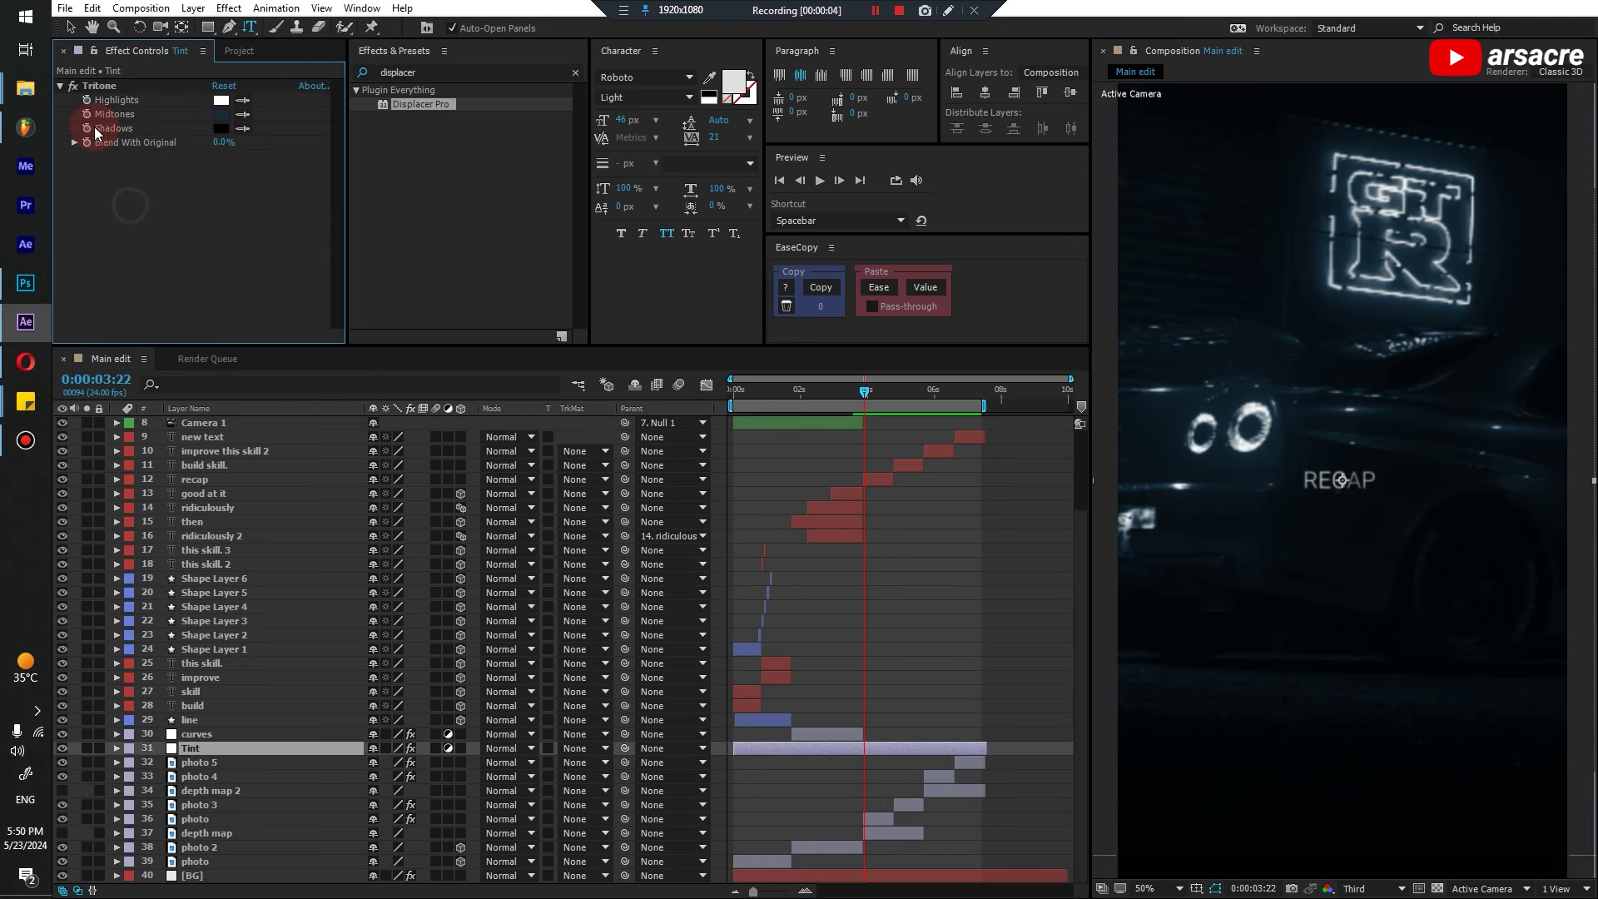
pyautogui.click(89, 122)
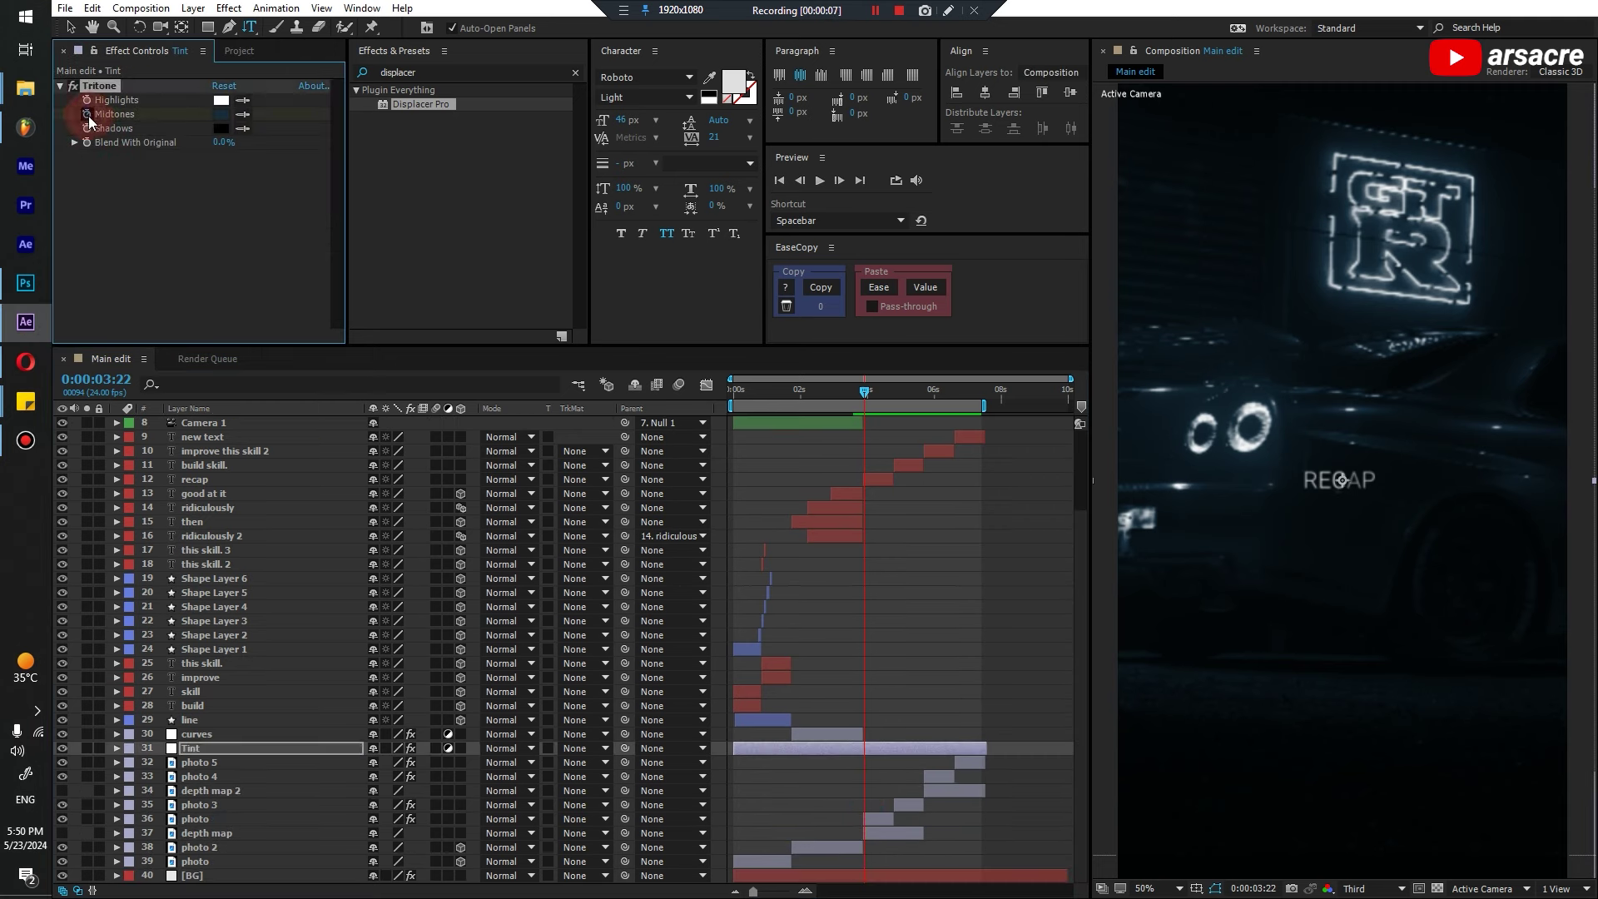
pyautogui.hotkey('ctrl', 'z')
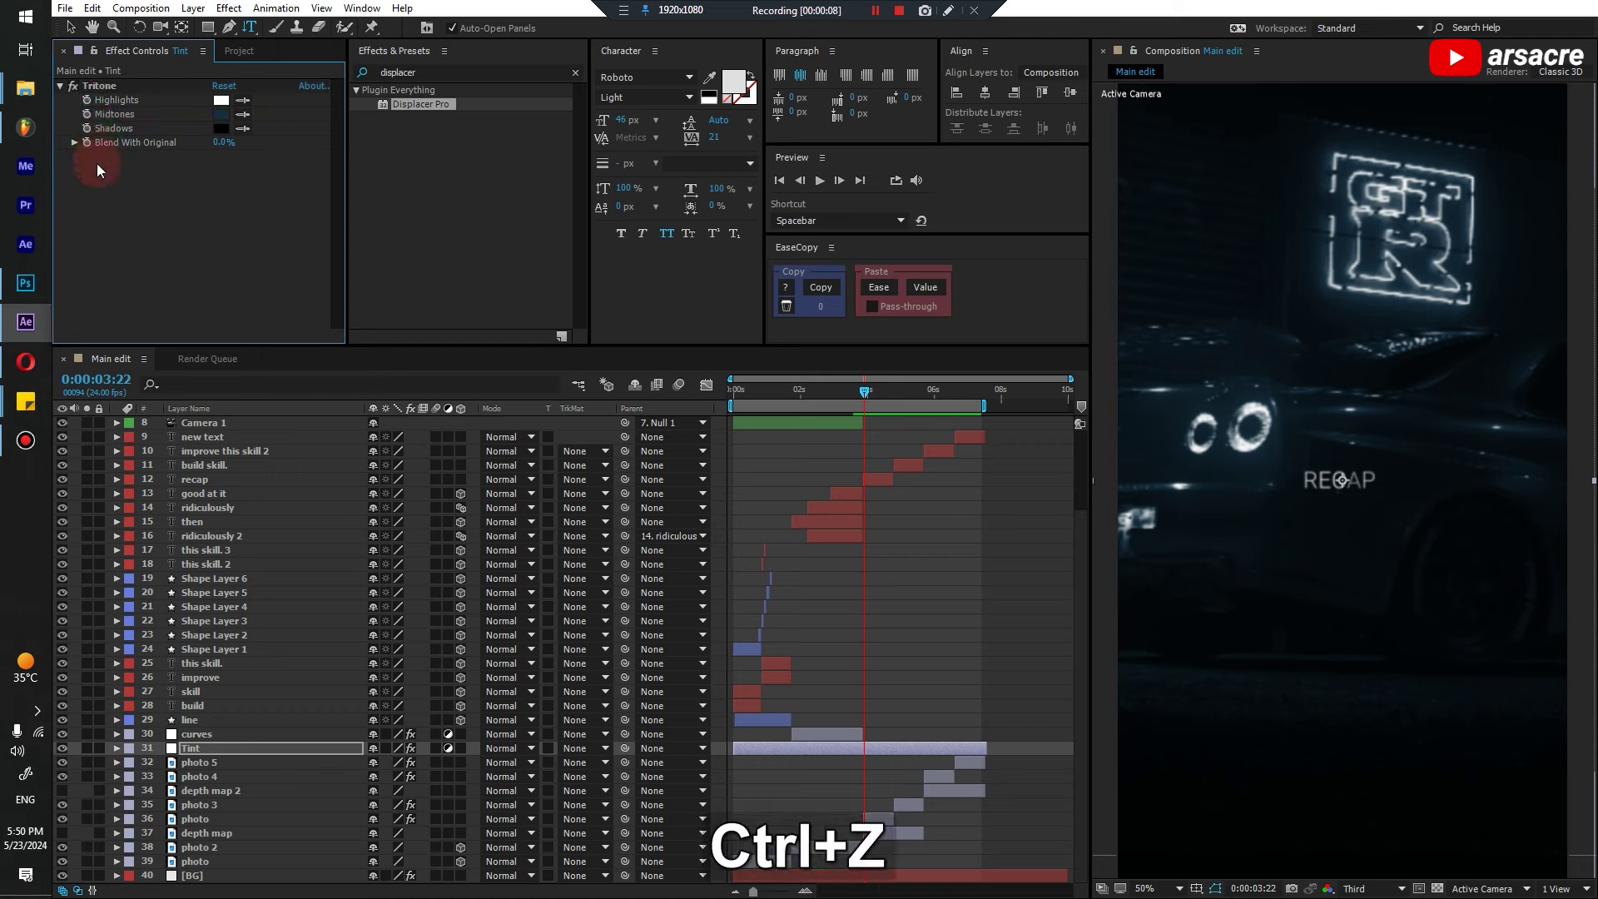
pyautogui.click(89, 108)
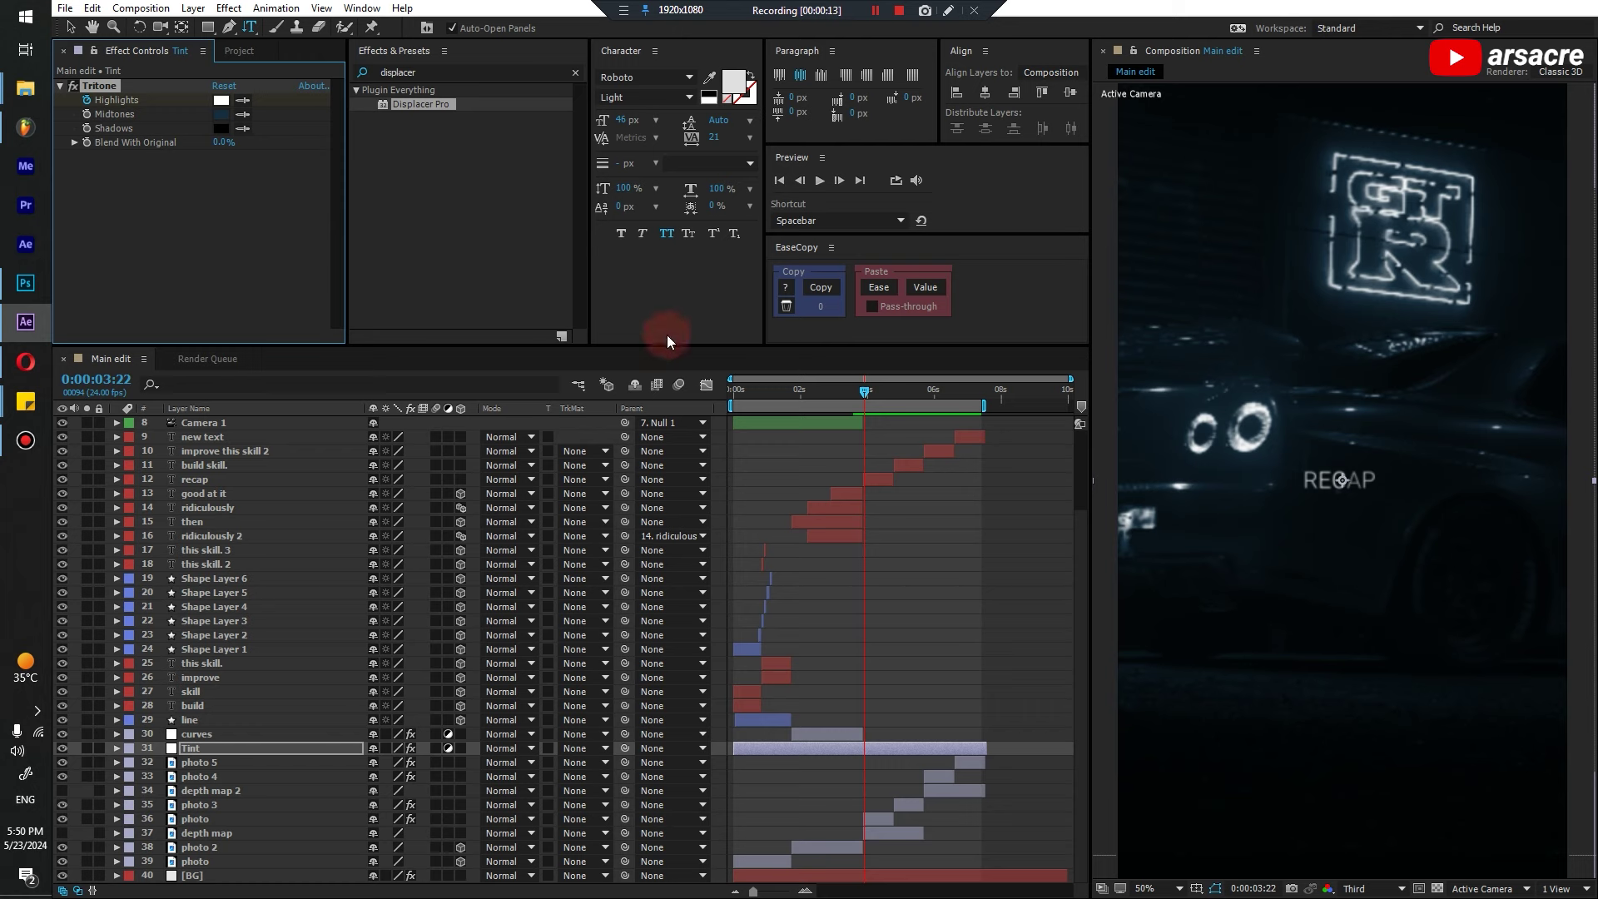
pyautogui.press('u')
pyautogui.click(925, 748)
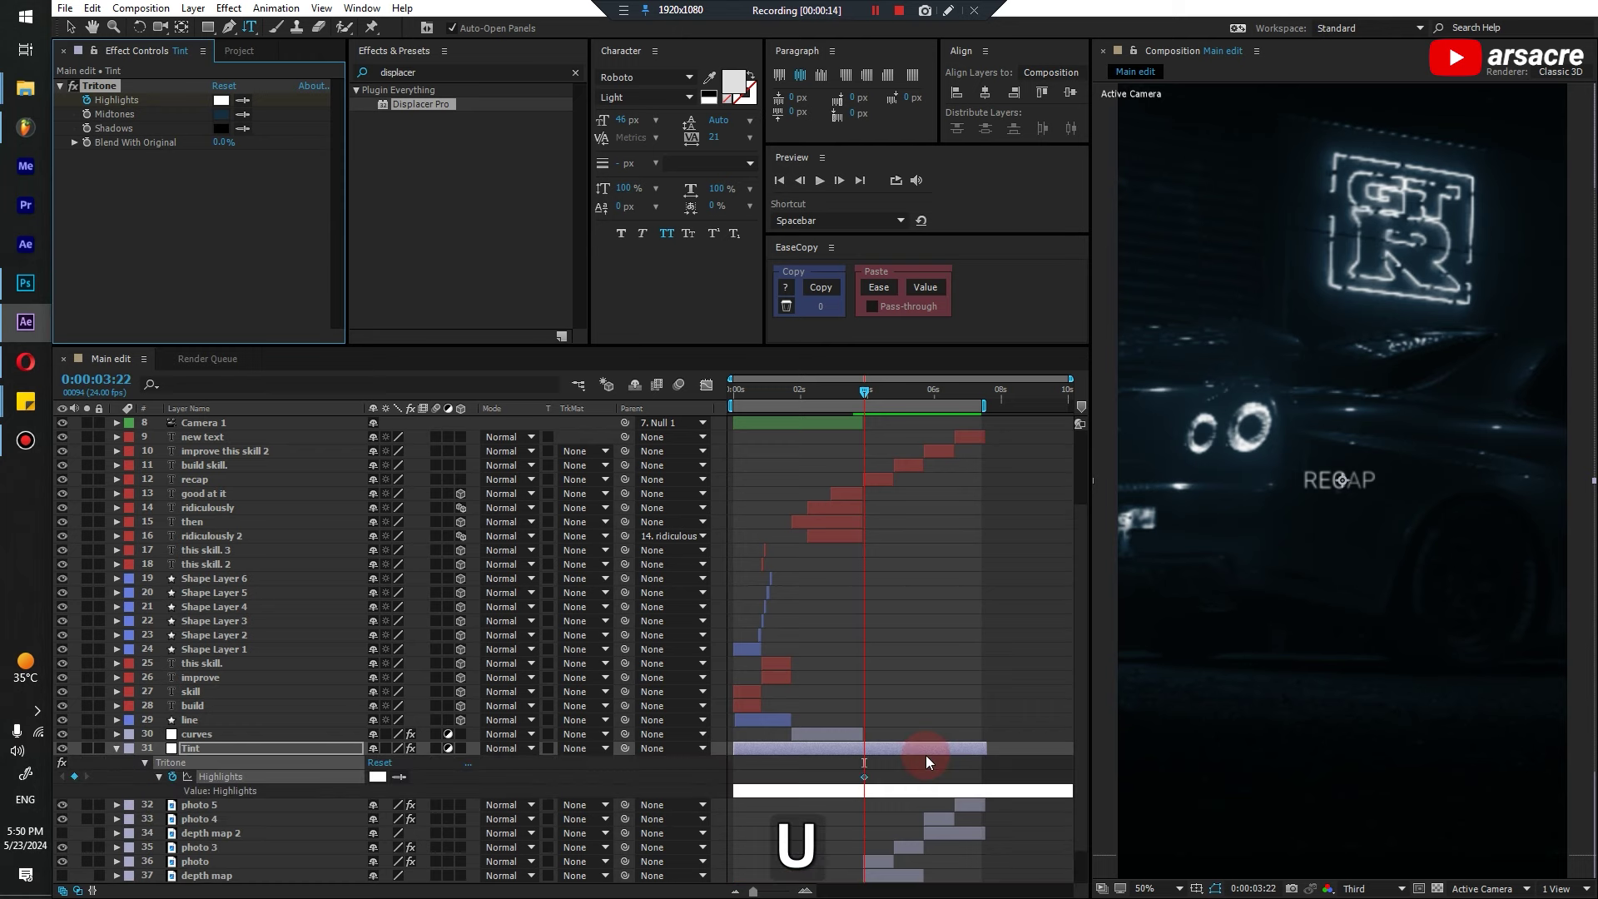
# Move the Tint layer's Highlights keyframe to about 0:00:04:18, near the end of the first car photo part
pyautogui.click(814, 891)
pyautogui.middleClick(866, 656)
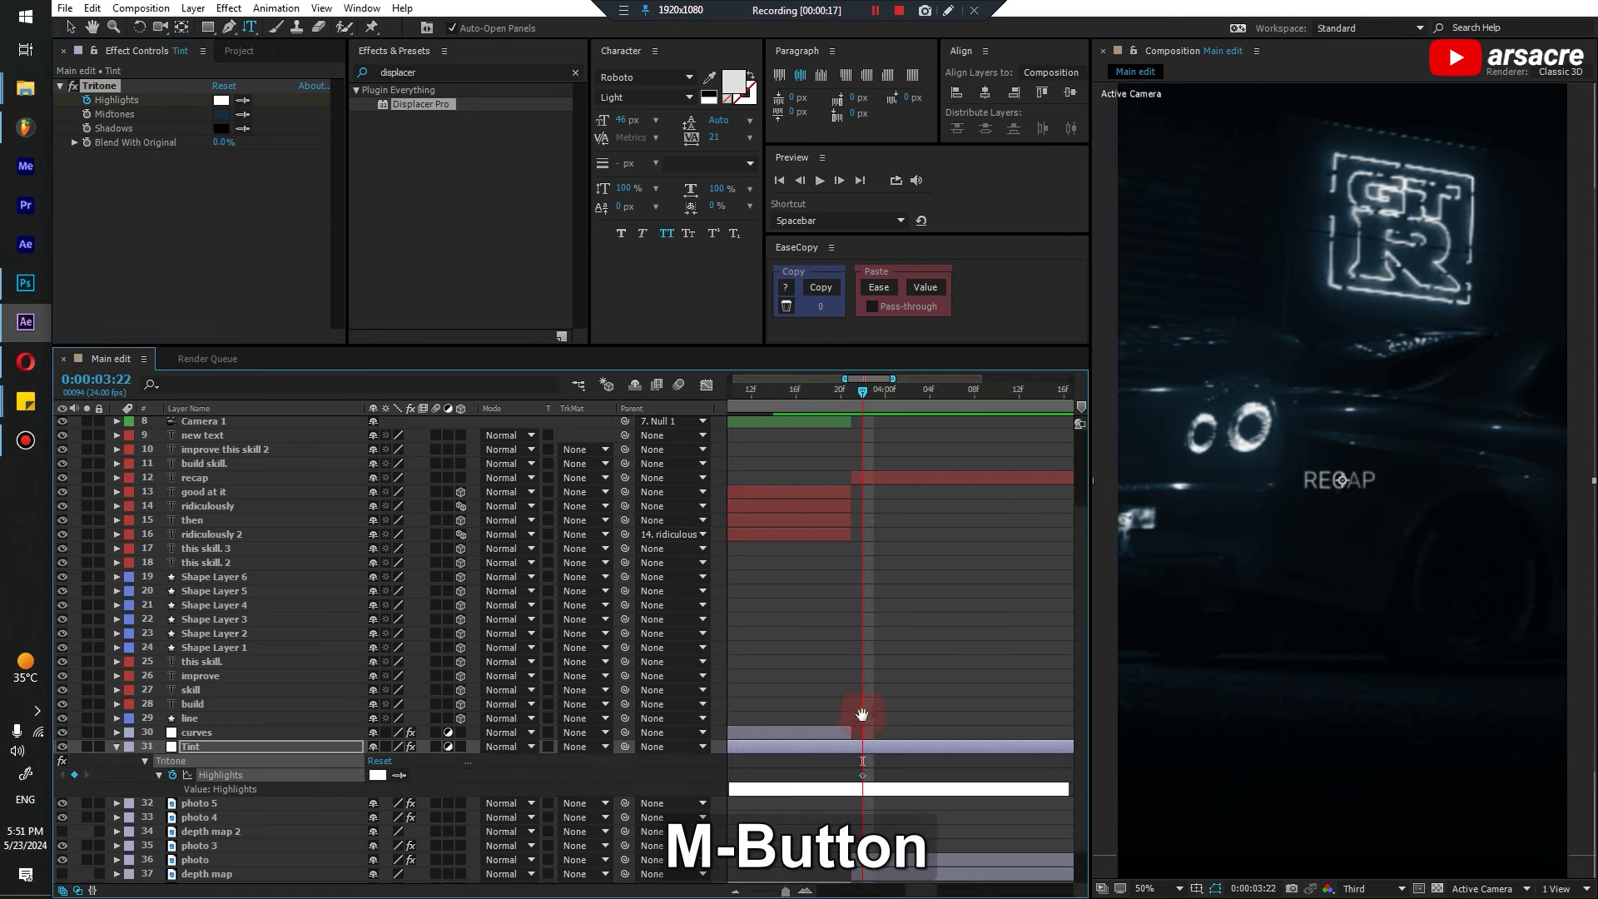
pyautogui.moveTo(862, 714); pyautogui.dragTo(813, 866)
pyautogui.click(750, 892)
pyautogui.click(817, 734)
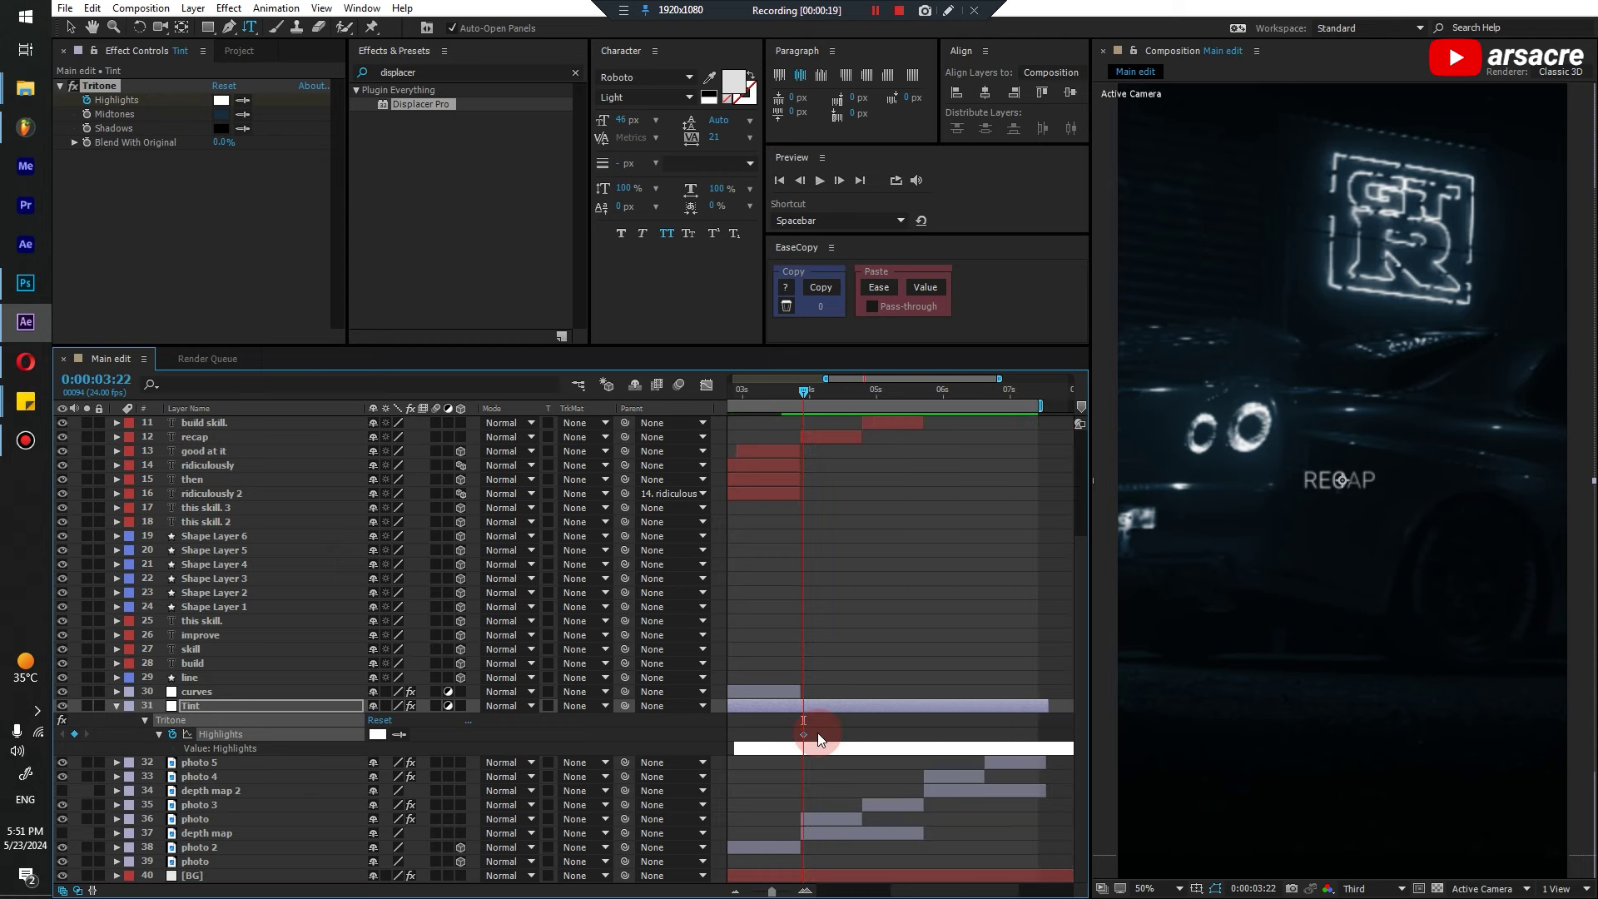
pyautogui.moveTo(852, 741); pyautogui.dragTo(861, 737)
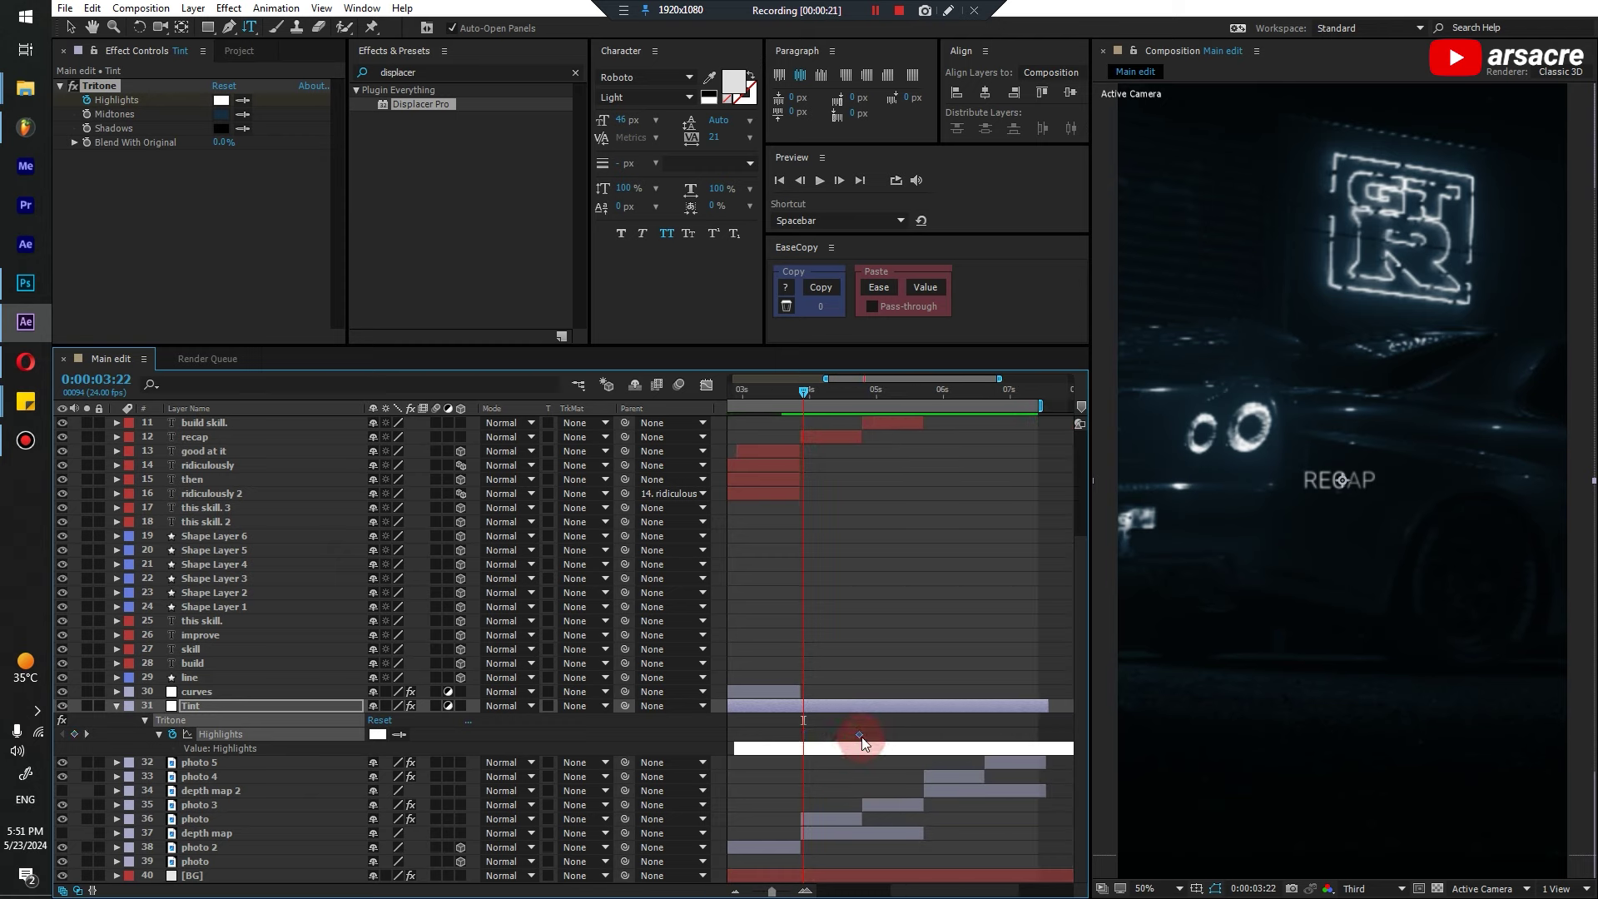
# Add a Highlights keyframe on the Tint layer at 0:00:03:20, one frame before the first car photo part starts
pyautogui.click(832, 820)
pyautogui.press('i')
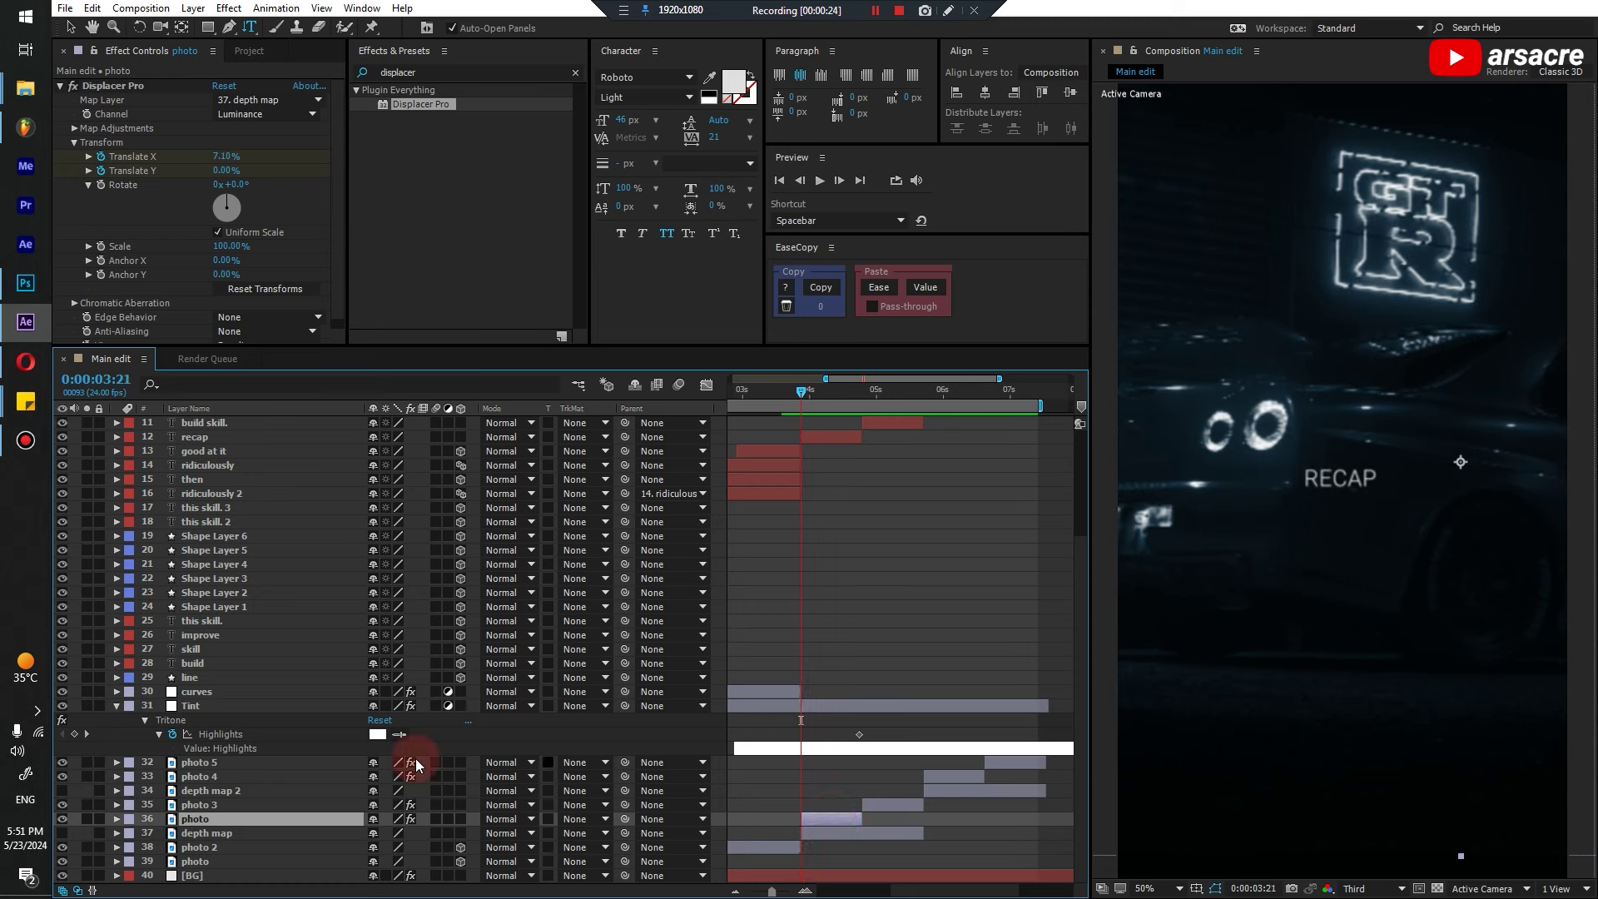
pyautogui.press('pageup')
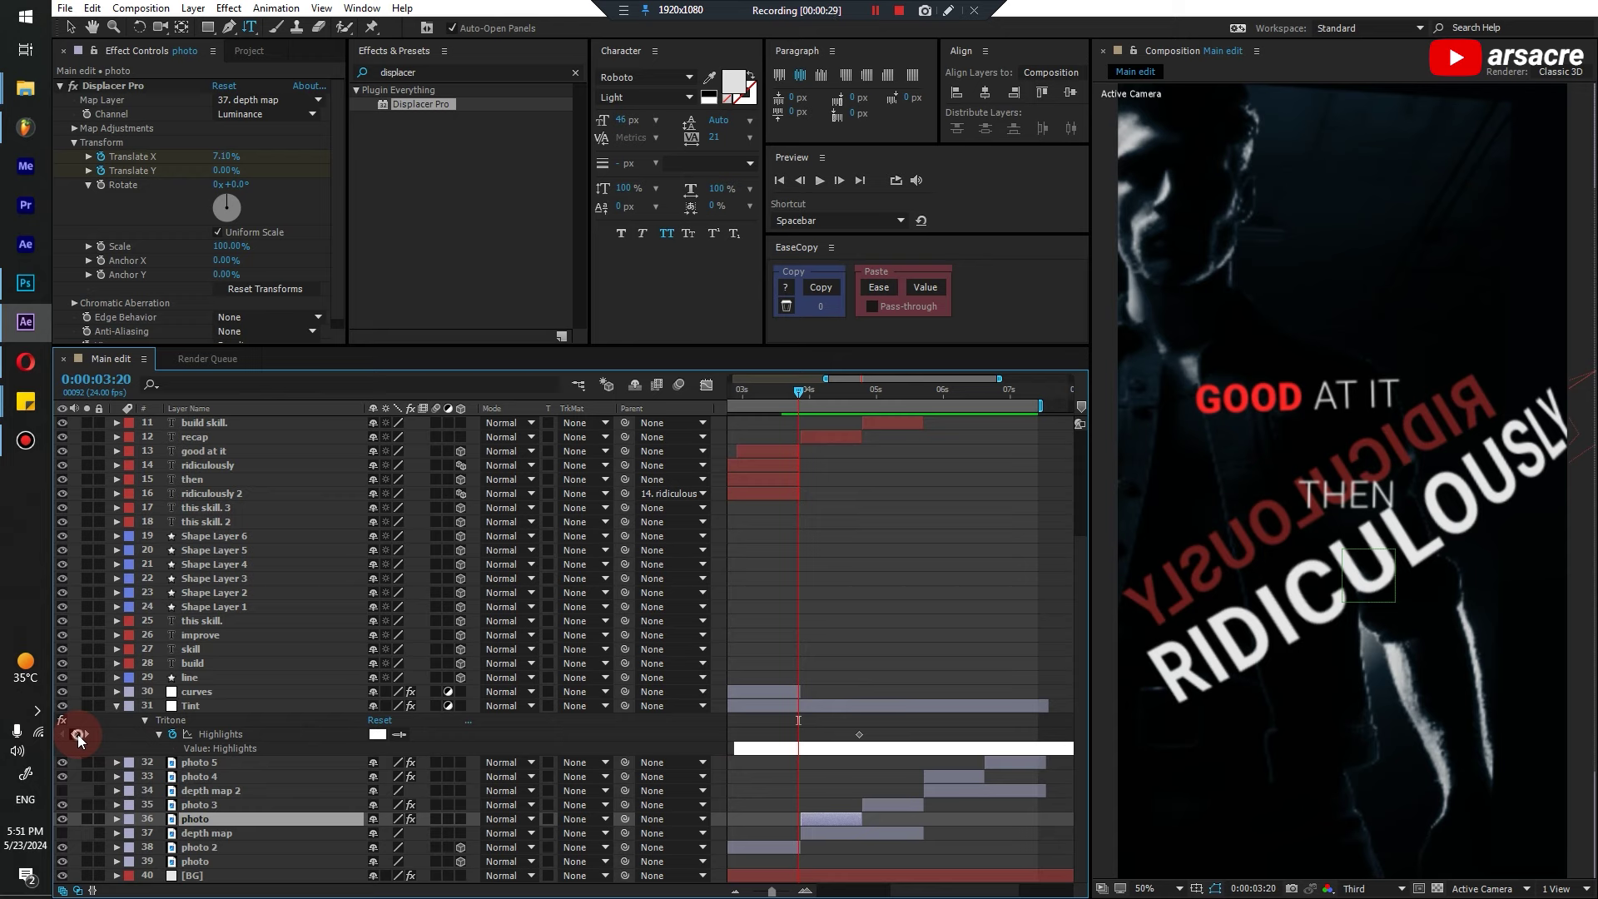
pyautogui.click(74, 733)
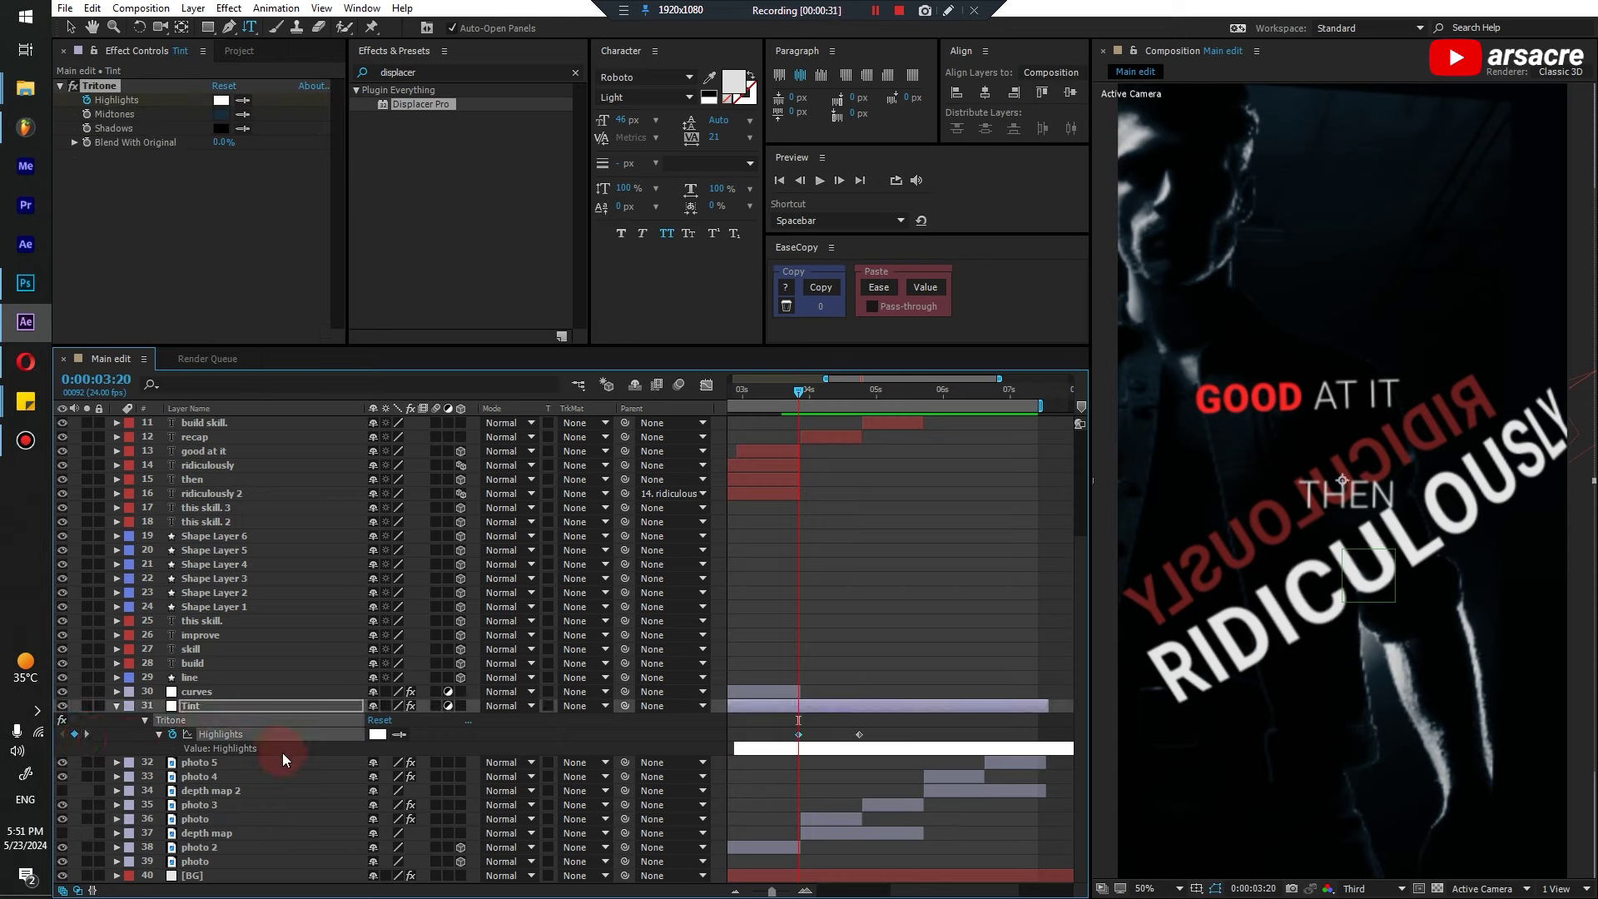
# Set the Tint layer's Tritone Highlights to red FF2F2F at 0:00:03:21, where the first car photo starts
pyautogui.press('pagedown')
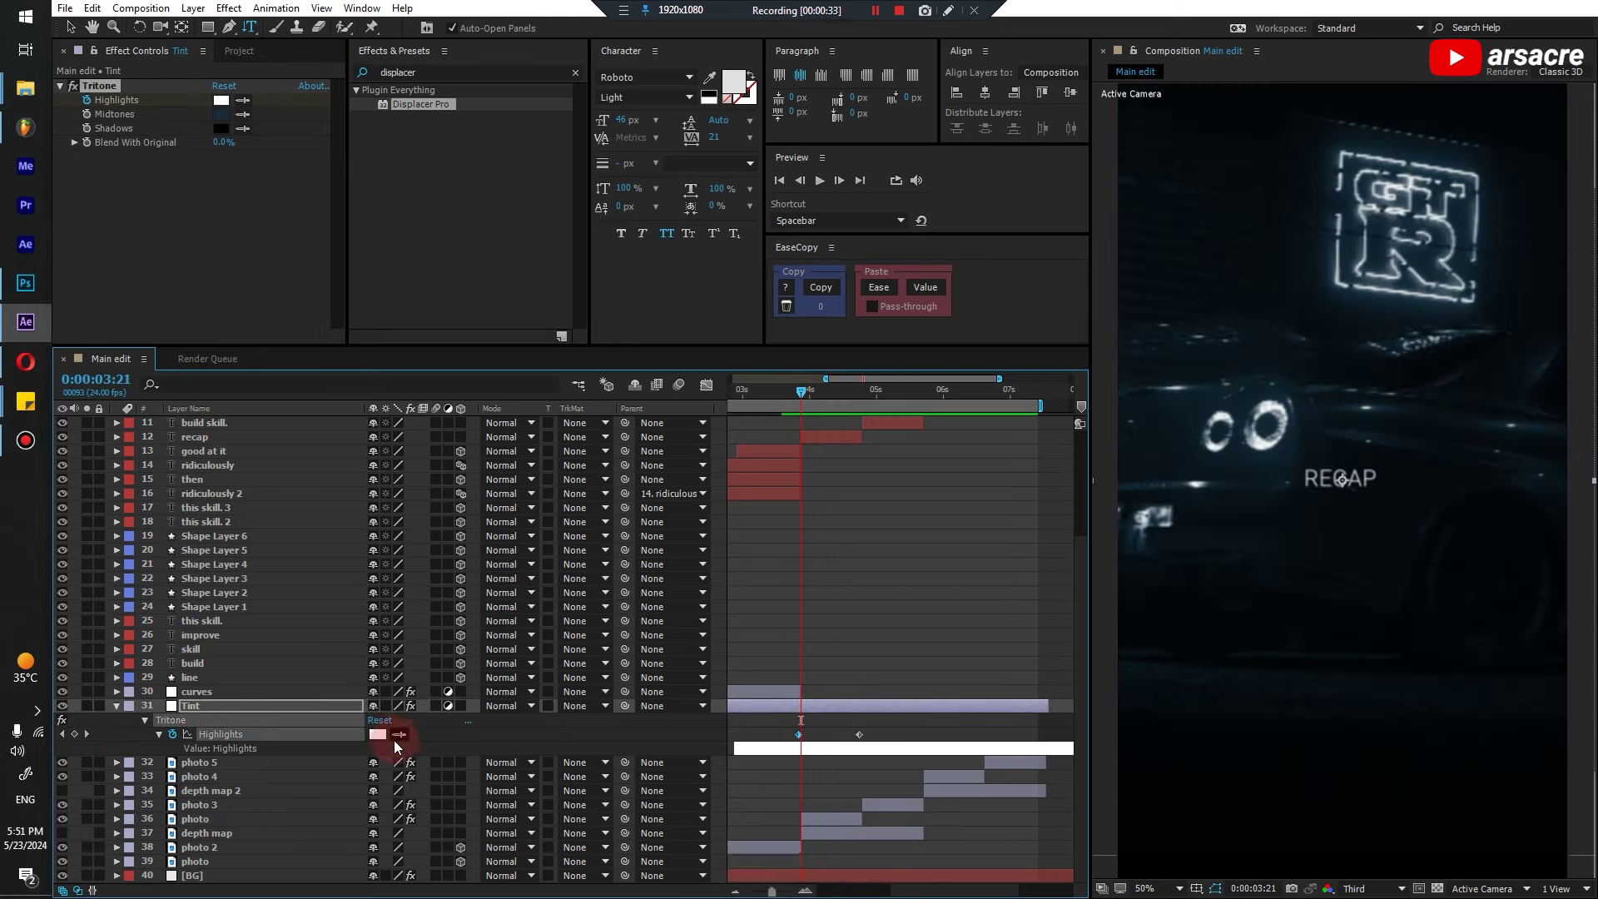
pyautogui.click(377, 736)
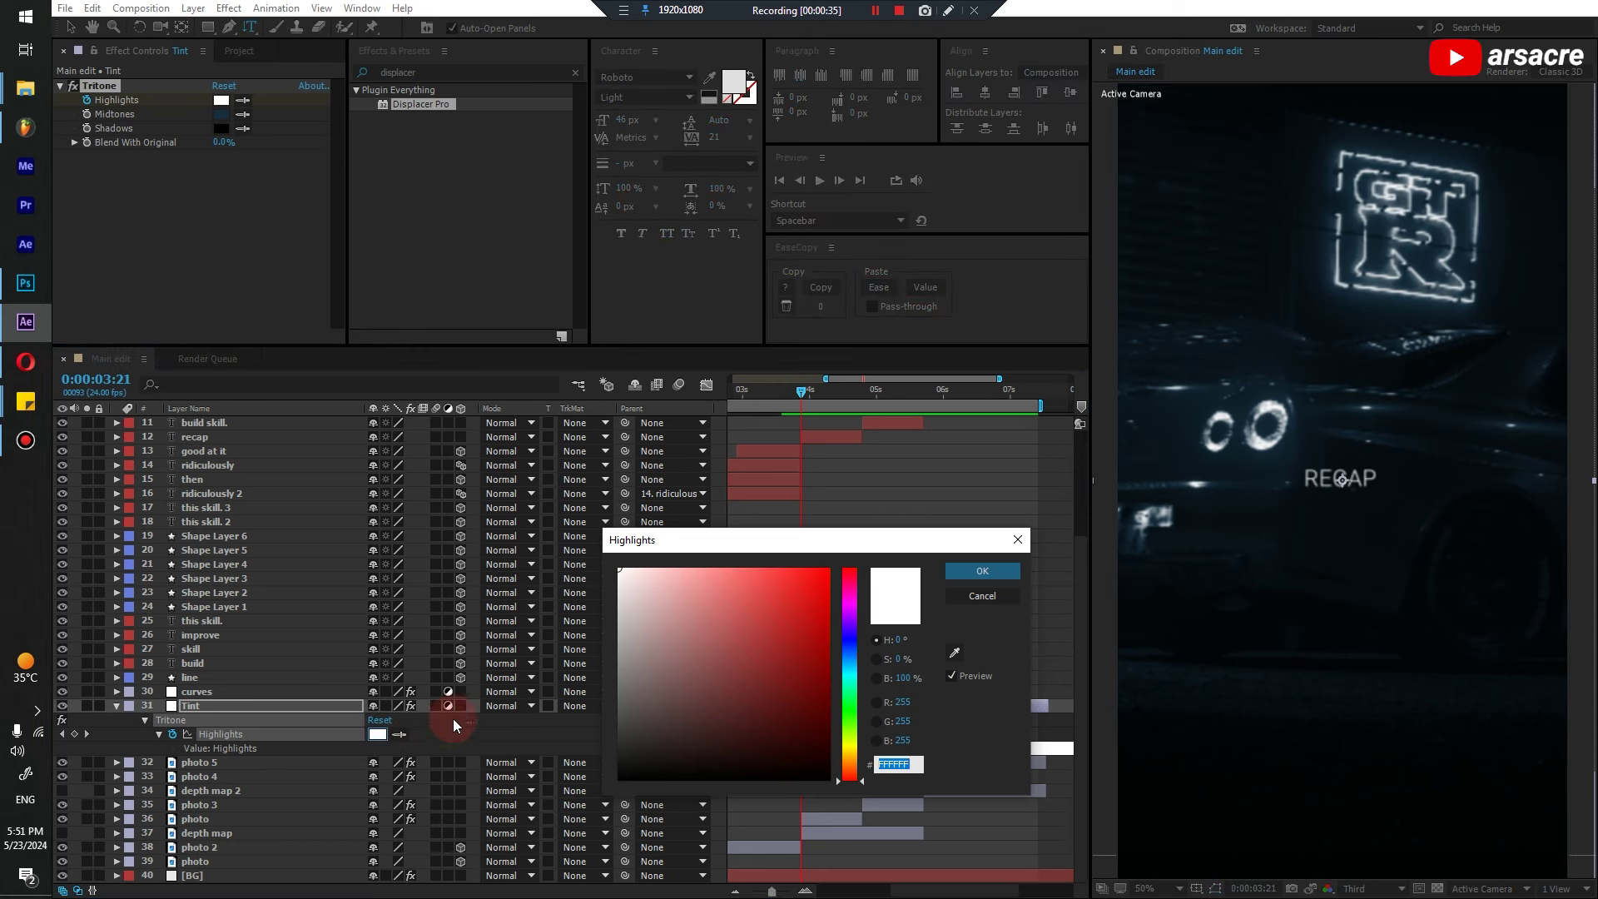
pyautogui.click(779, 567)
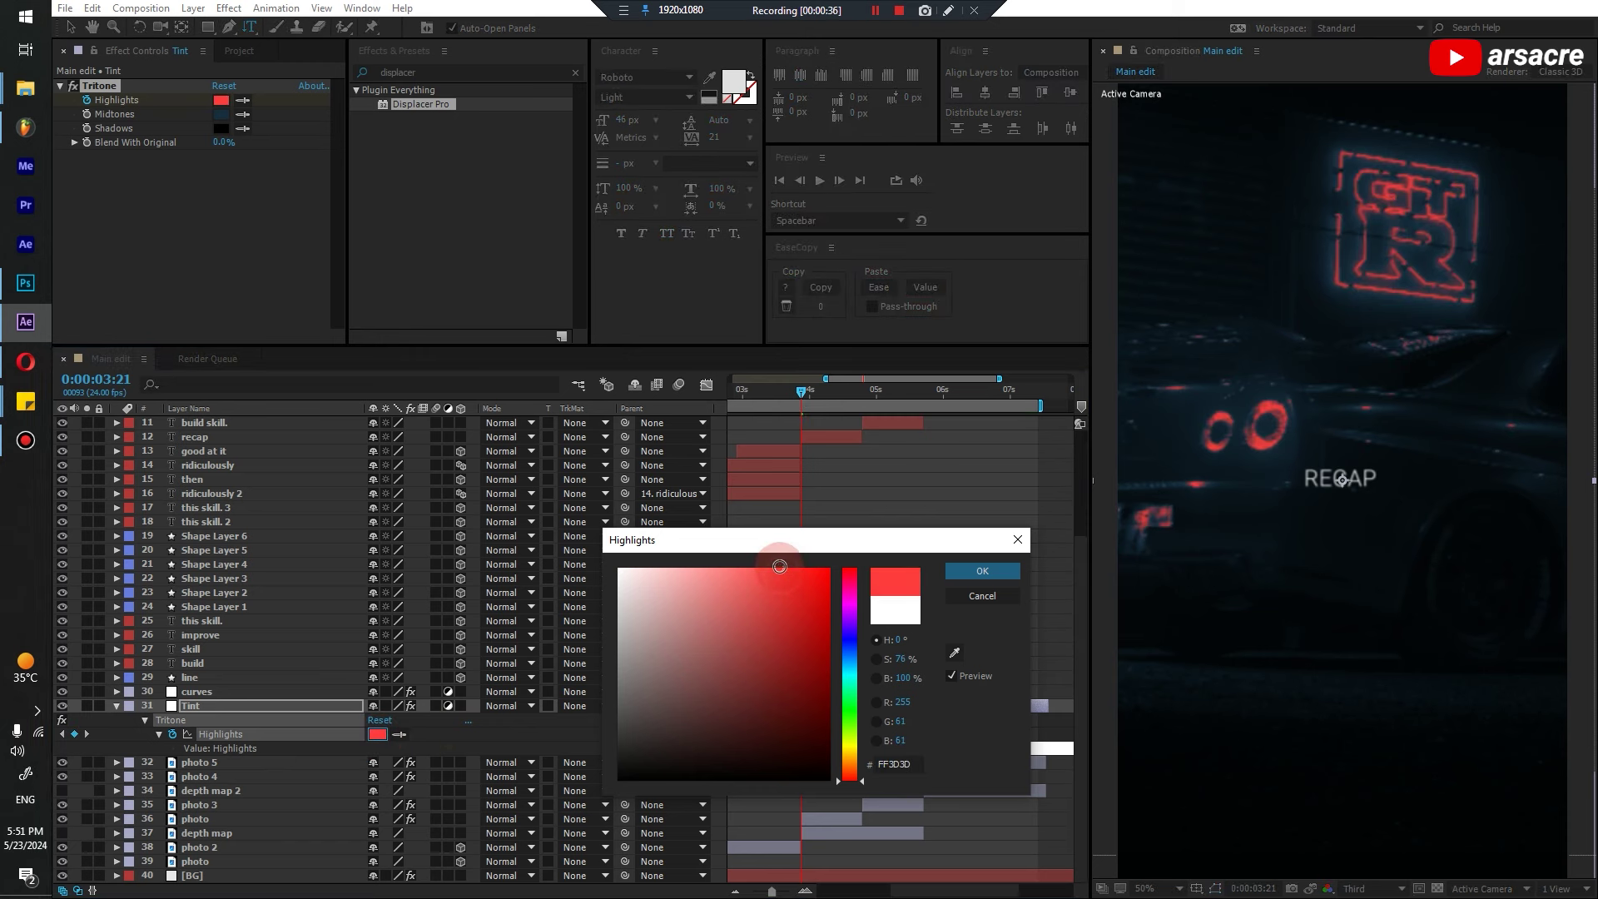
pyautogui.moveTo(789, 567); pyautogui.dragTo(791, 567)
pyautogui.click(966, 576)
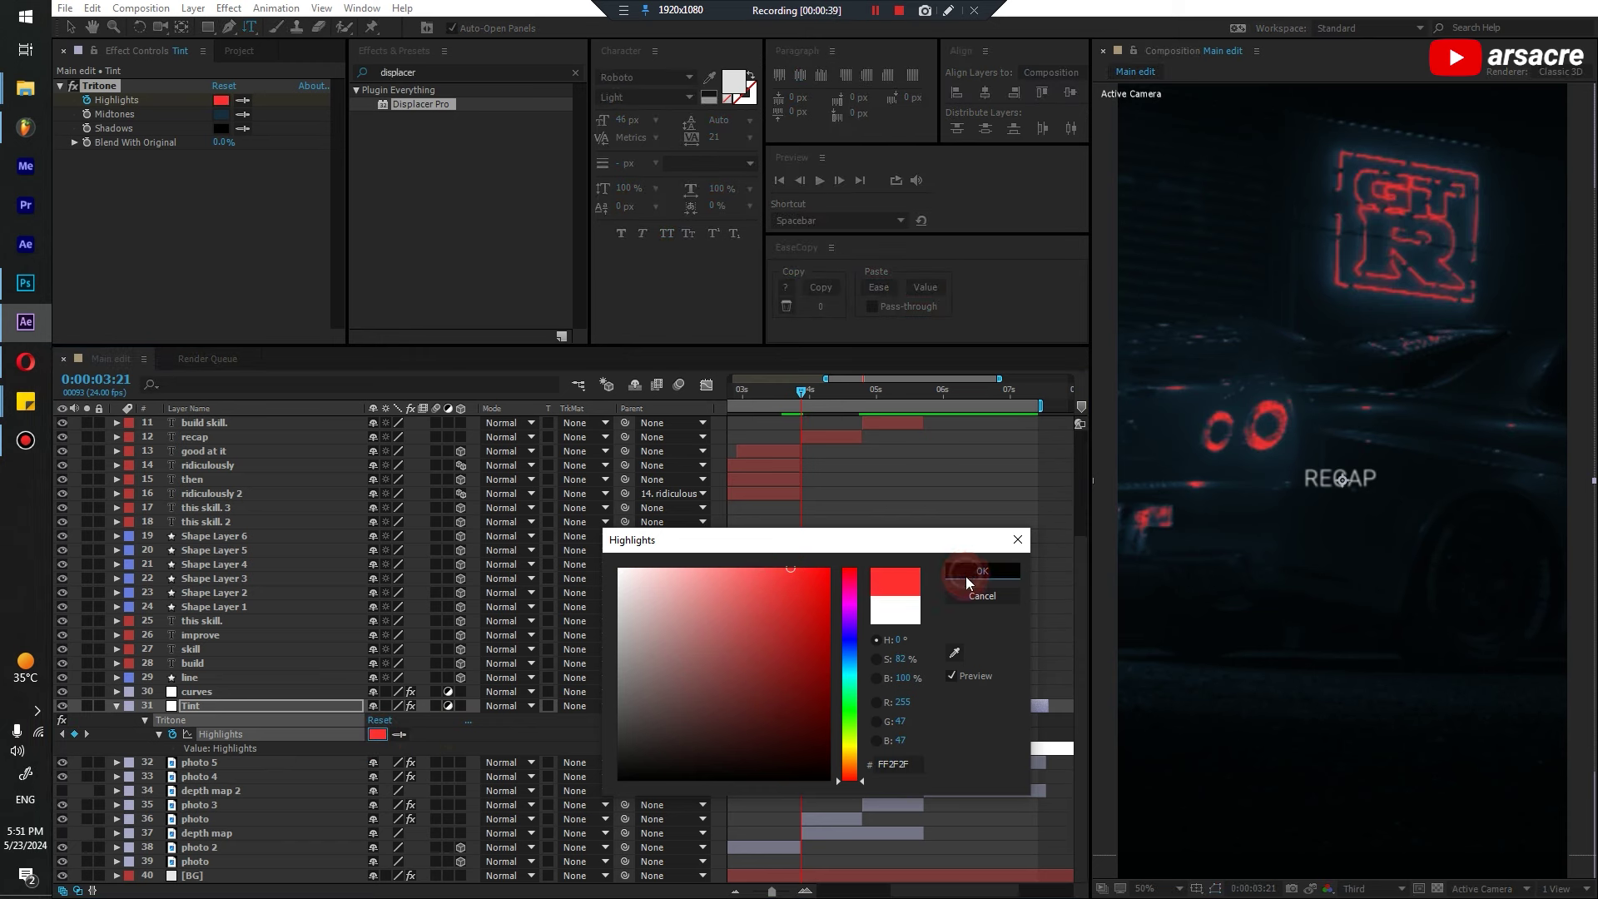
# Ease the last Highlights keyframe in the speed graph so the red fades fast at first and settles slowly
pyautogui.click(861, 735)
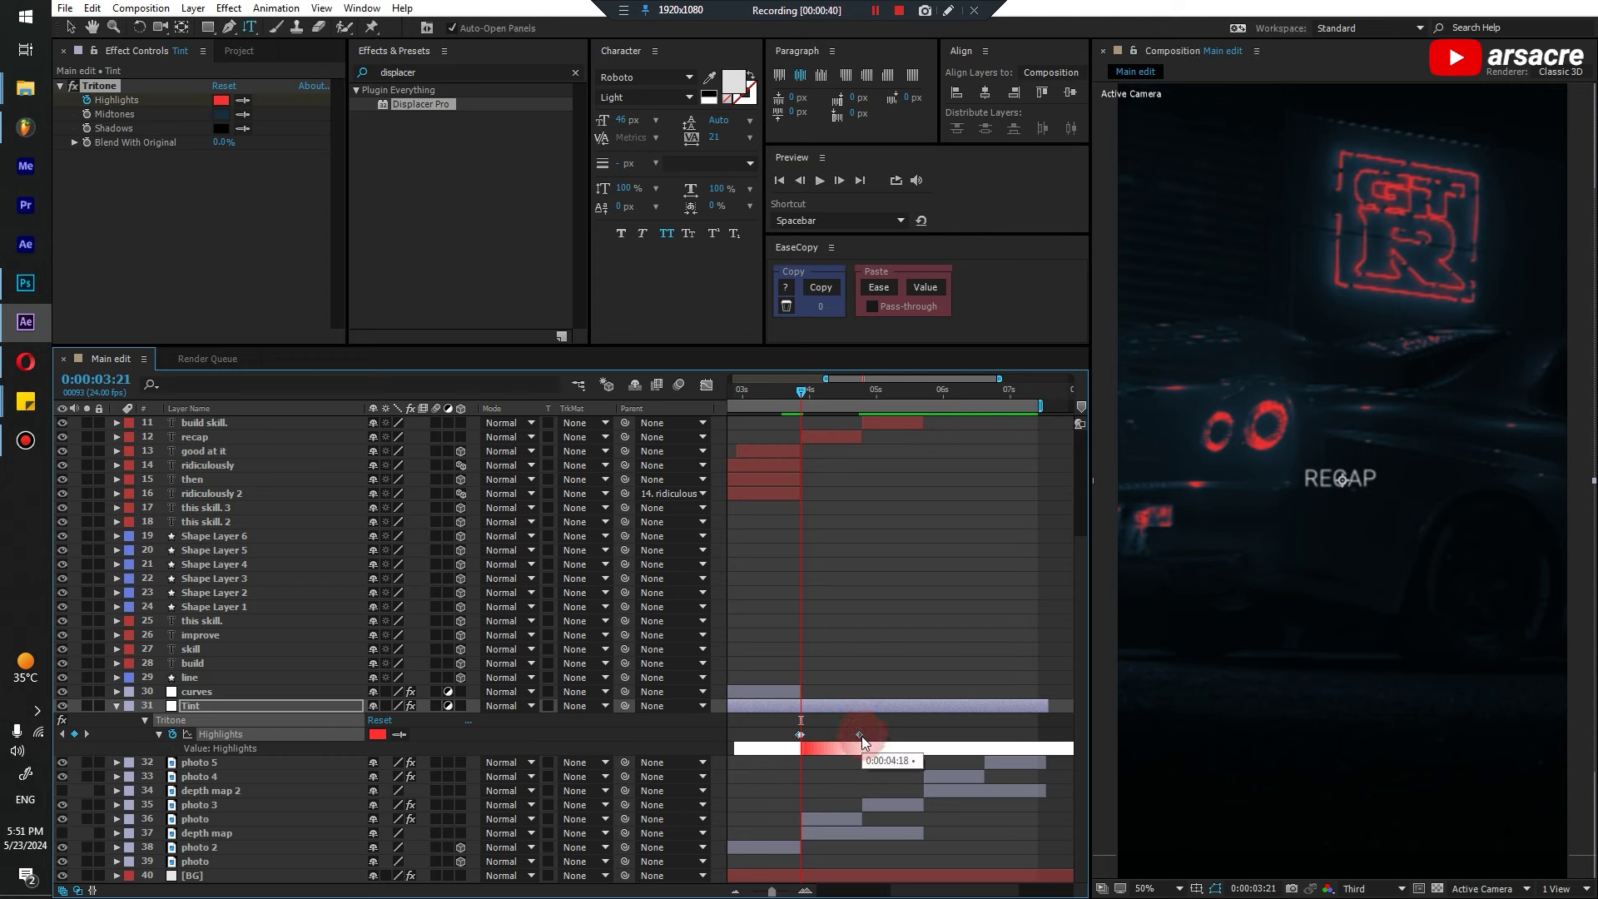
pyautogui.hotkey('shift', 'F3')
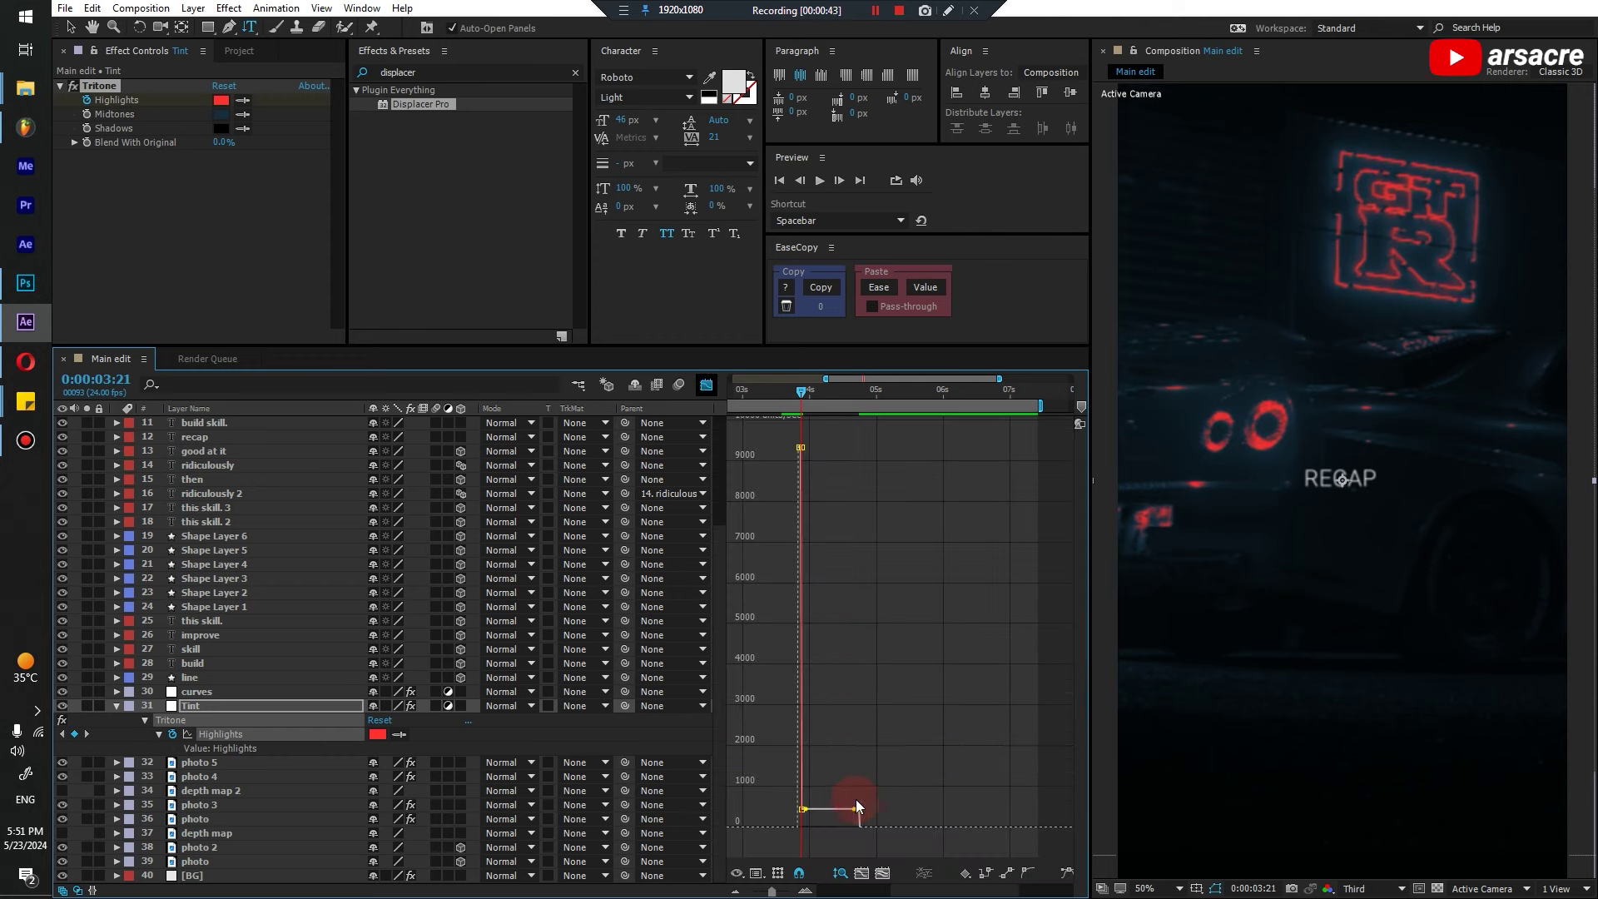
pyautogui.moveTo(845, 824); pyautogui.dragTo(839, 834)
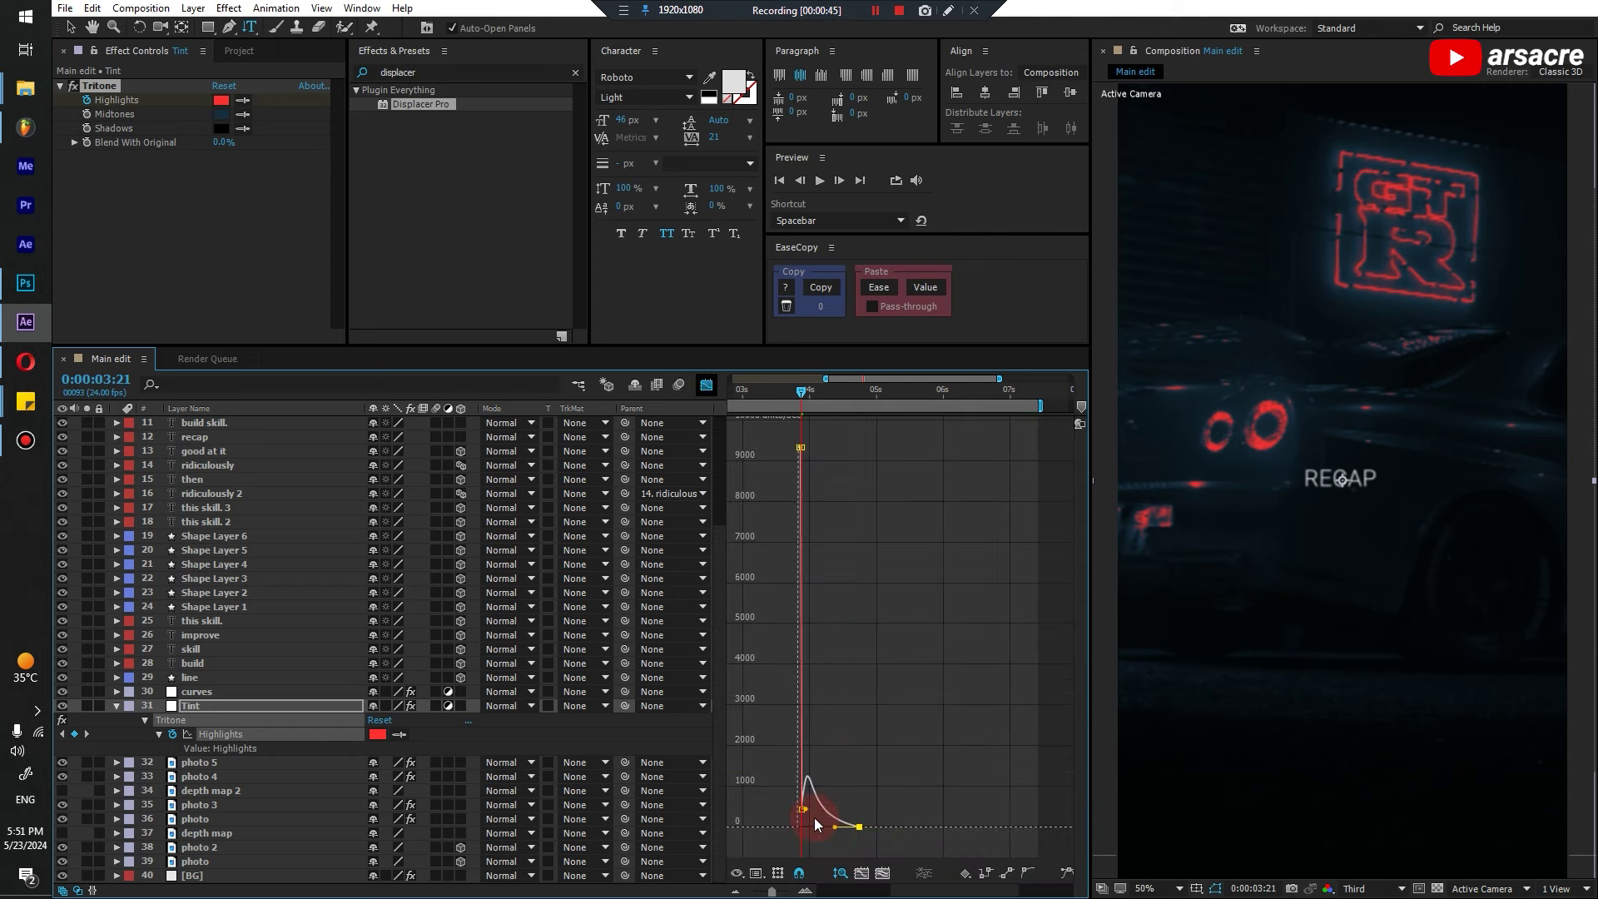
pyautogui.hotkey('shift', 'F3')
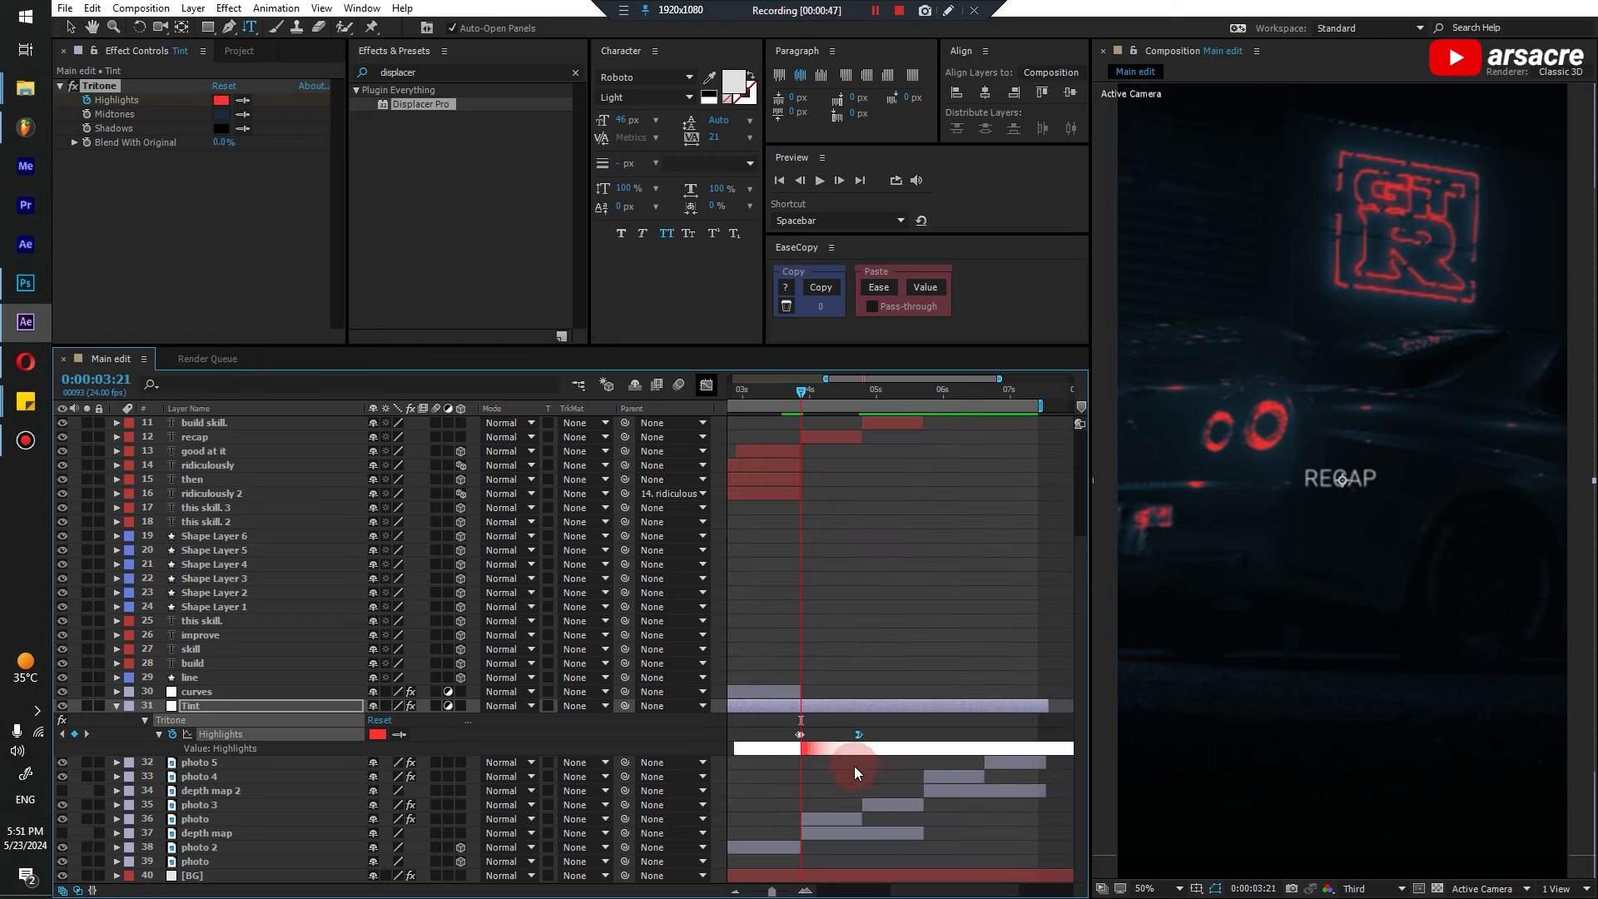
# Copy the red and white Highlights keyframes and paste them at 0:00:04:19, where the photo 3 part starts
pyautogui.click(826, 753)
pyautogui.click(804, 748)
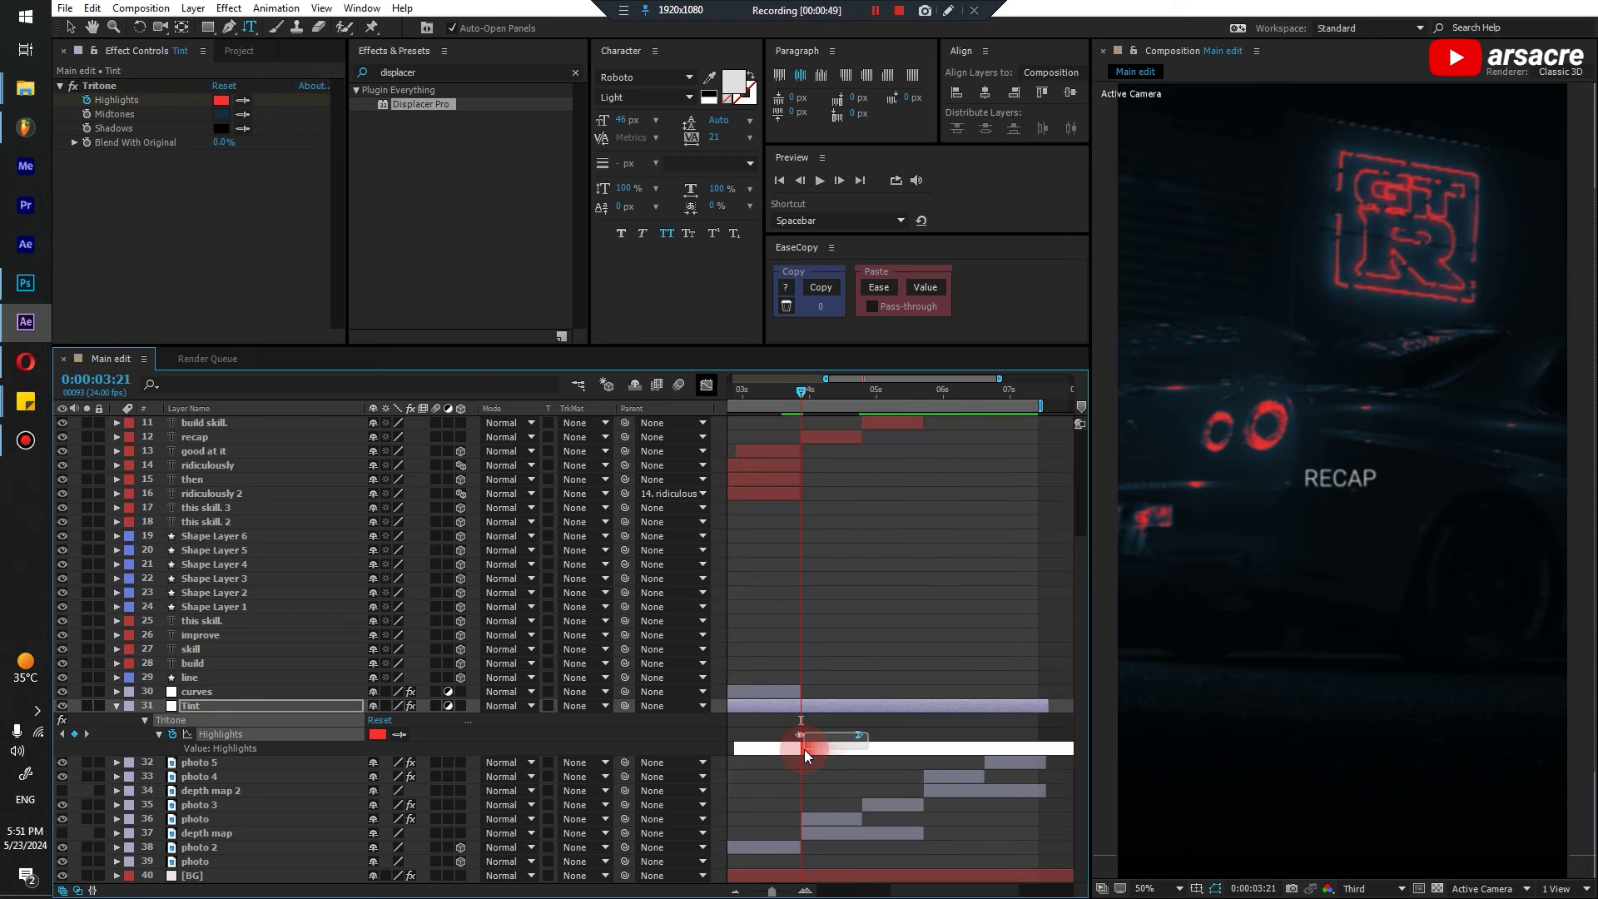
pyautogui.hotkey('ctrl', 'c')
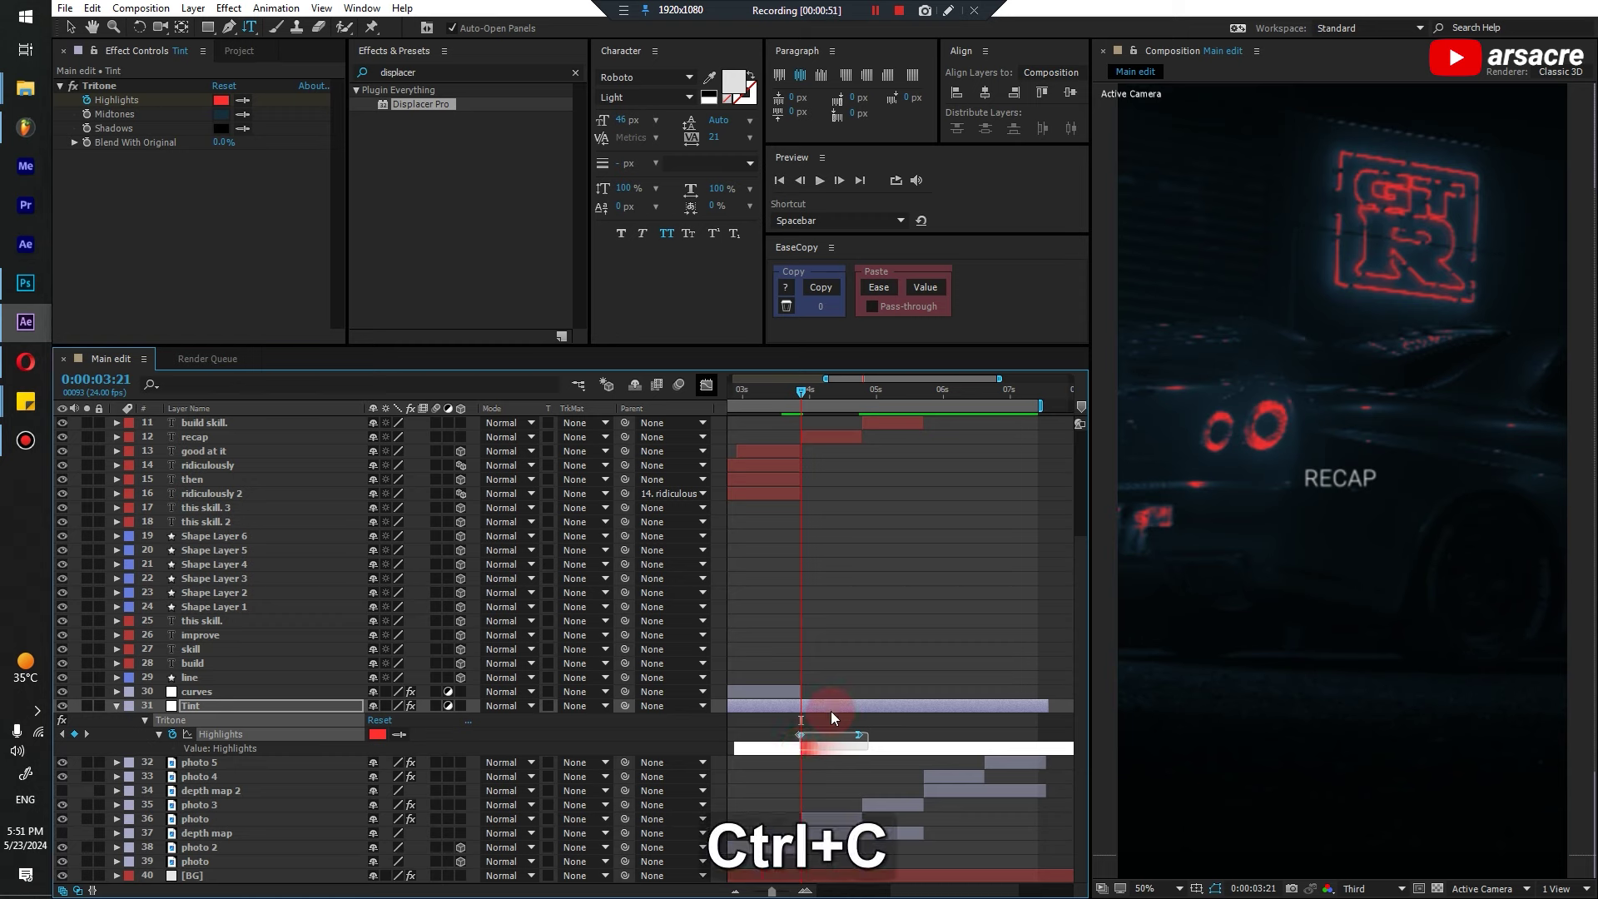
pyautogui.keyDown('shift'); pyautogui.click(831, 389); pyautogui.keyUp('shift')
pyautogui.moveTo(832, 391); pyautogui.dragTo(856, 414)
pyautogui.hotkey('ctrl', 'v')
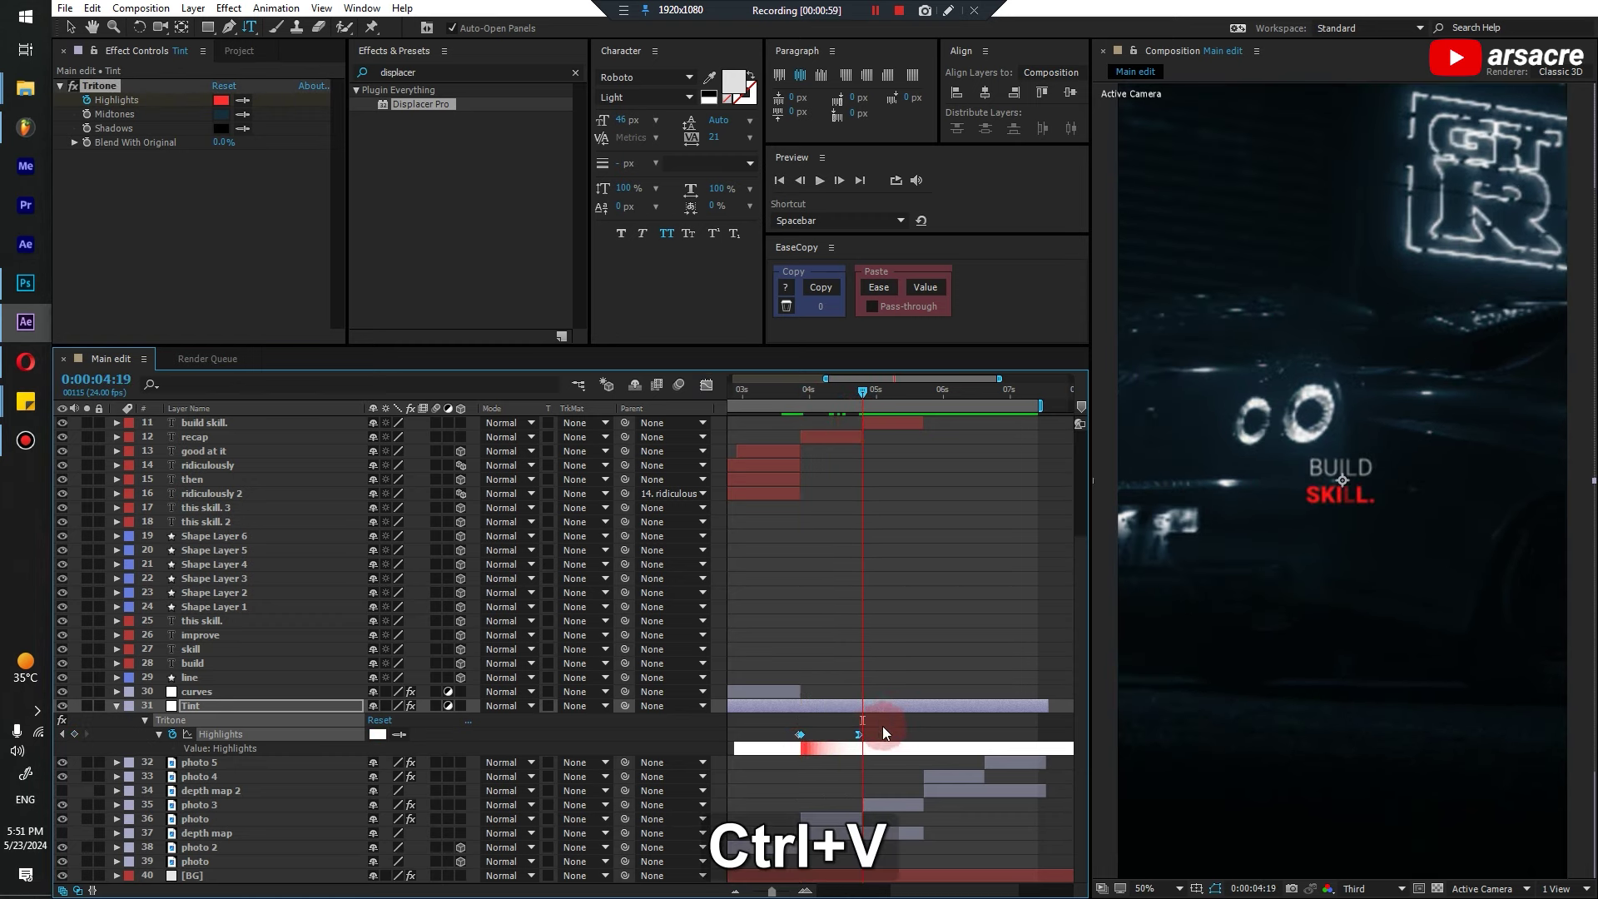
pyautogui.click(917, 721)
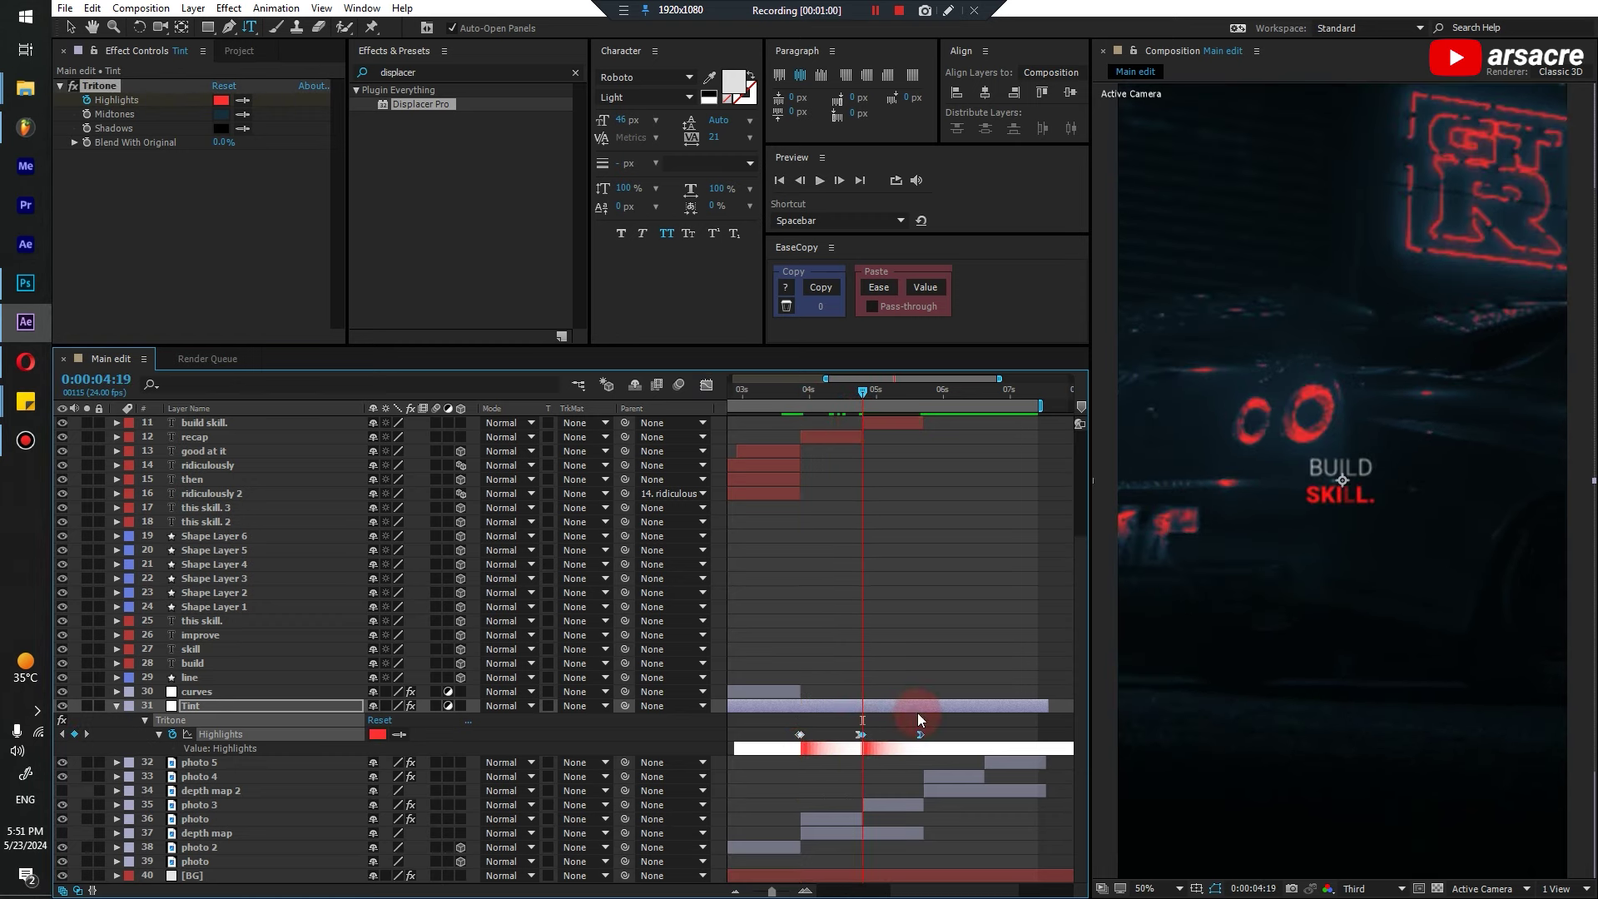
# Paste the copied Highlights keyframes onto the Tint layer at 0:00:05:17, where the photo 4 part starts
pyautogui.click(937, 779)
pyautogui.hotkey('ctrl', 'v')
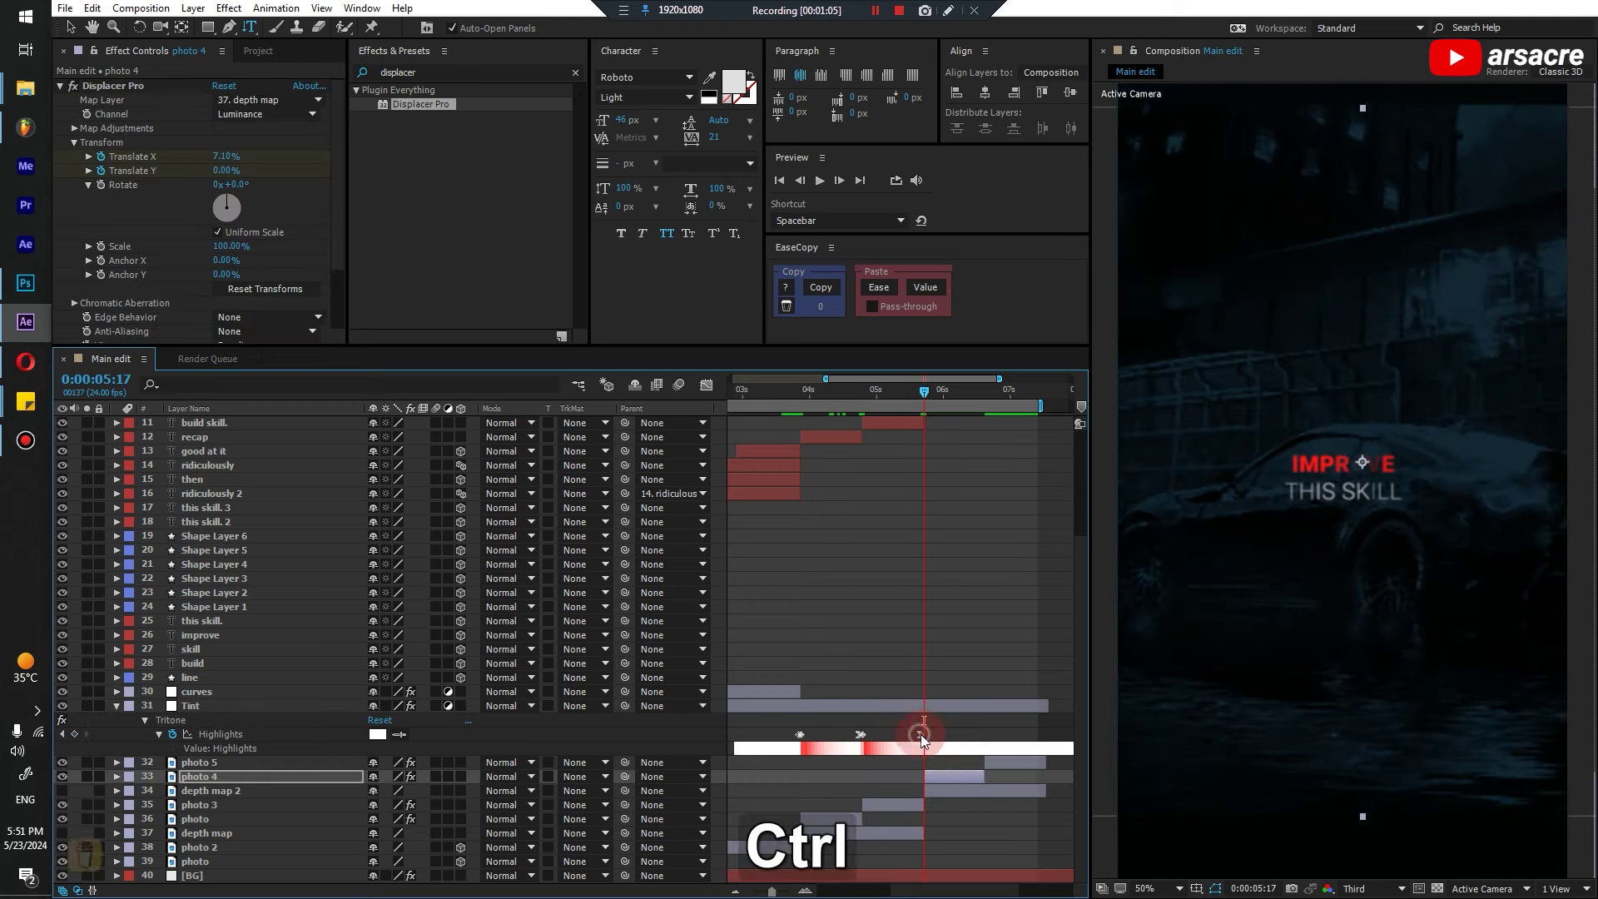
pyautogui.click(921, 733)
pyautogui.hotkey('ctrl', 'v')
# Paste the Highlights keyframes once more at the start of the photo 5 part and play back the car section
pyautogui.click(939, 776)
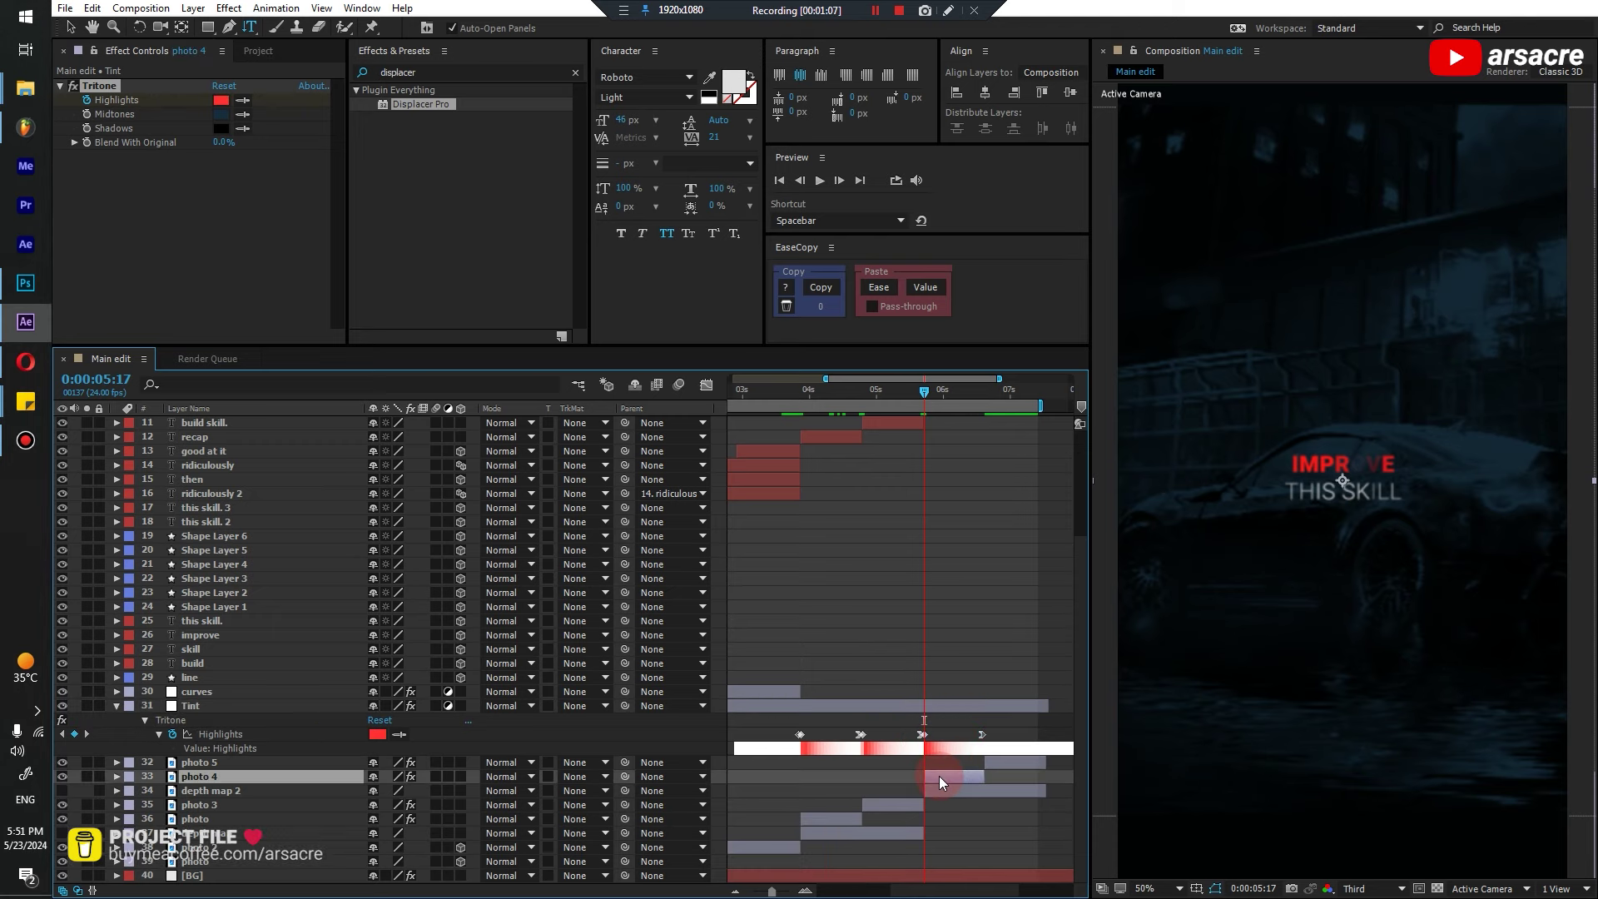
pyautogui.click(900, 802)
pyautogui.click(876, 740)
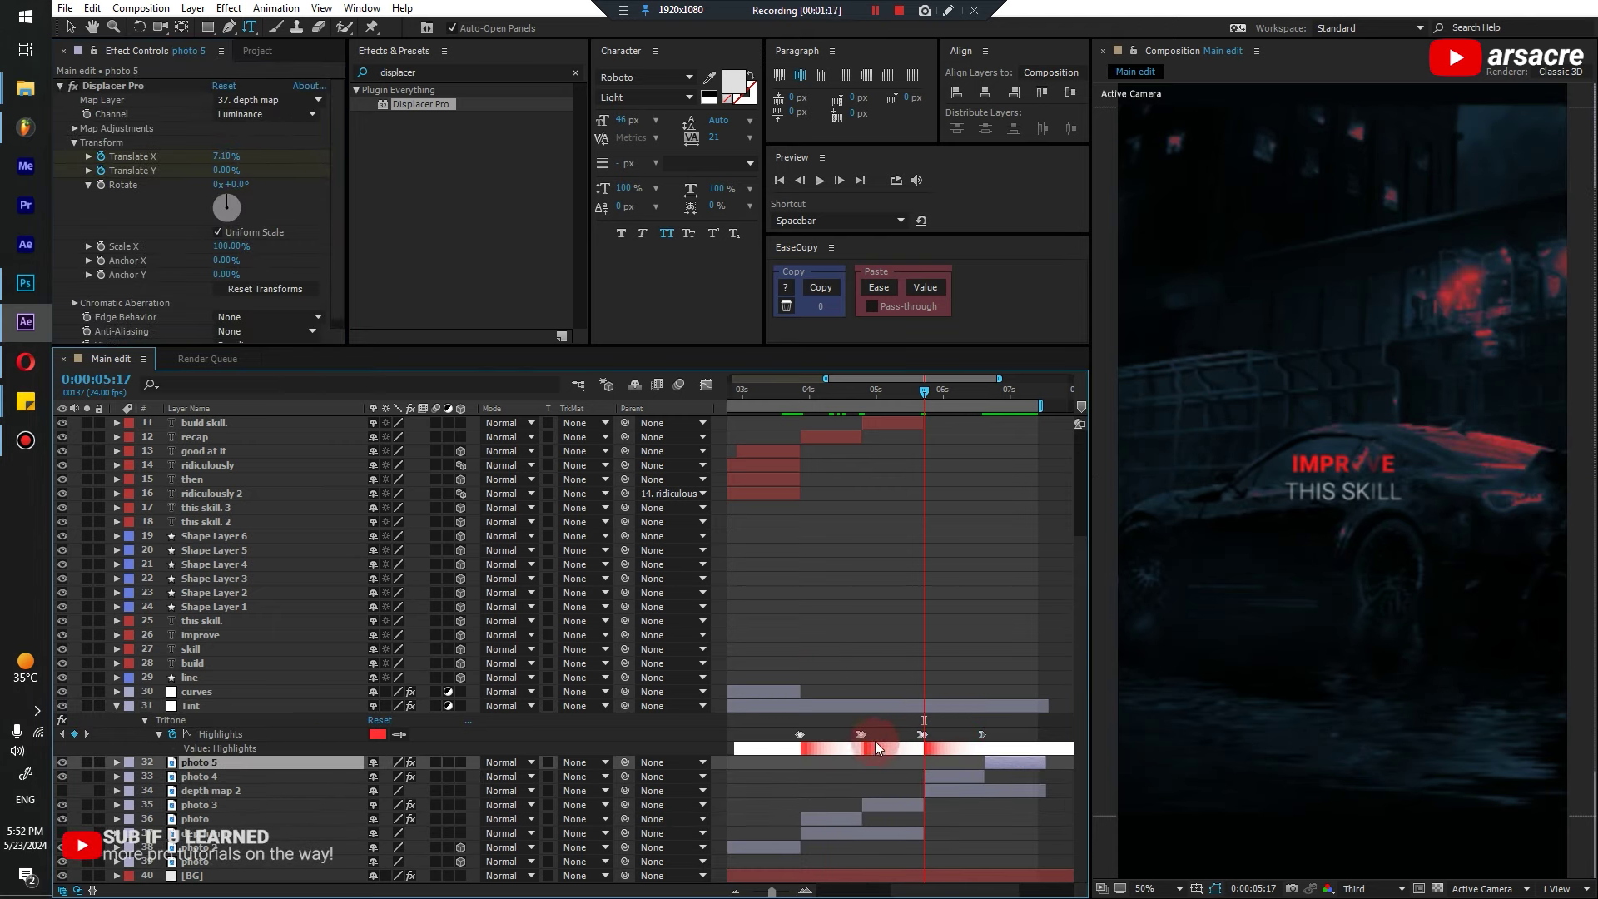
pyautogui.press('k')
pyautogui.hotkey('ctrl', 'v')
pyautogui.click(782, 393)
pyautogui.press('space')
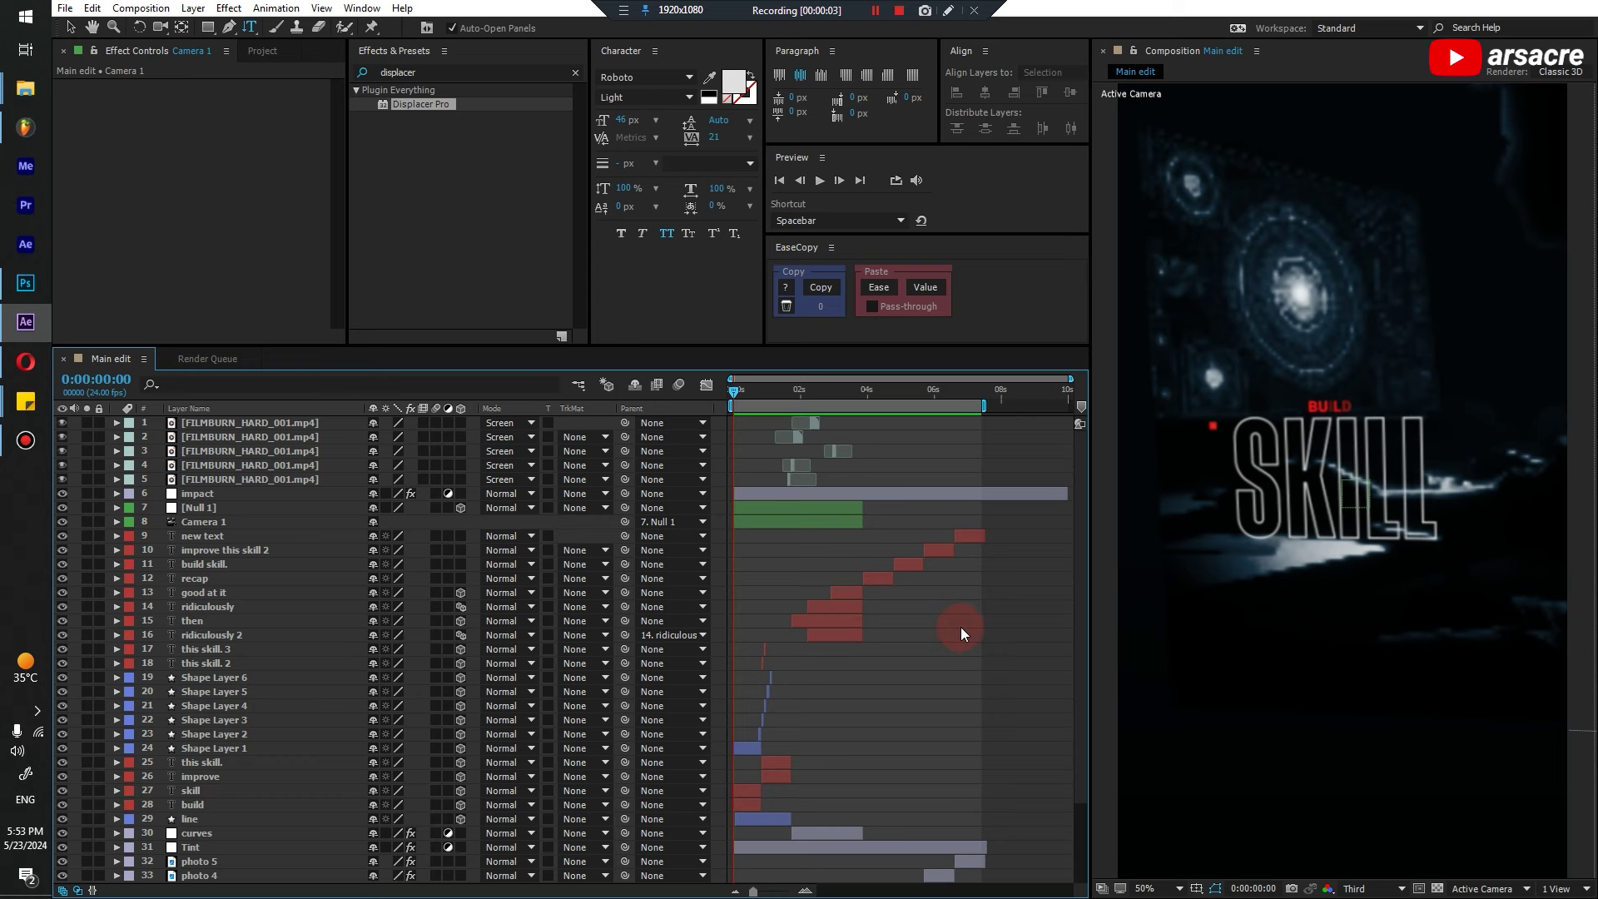
# Select all layers in the Main edit composition and lock them
pyautogui.click(751, 554)
pyautogui.hotkey('ctrl', 'a')
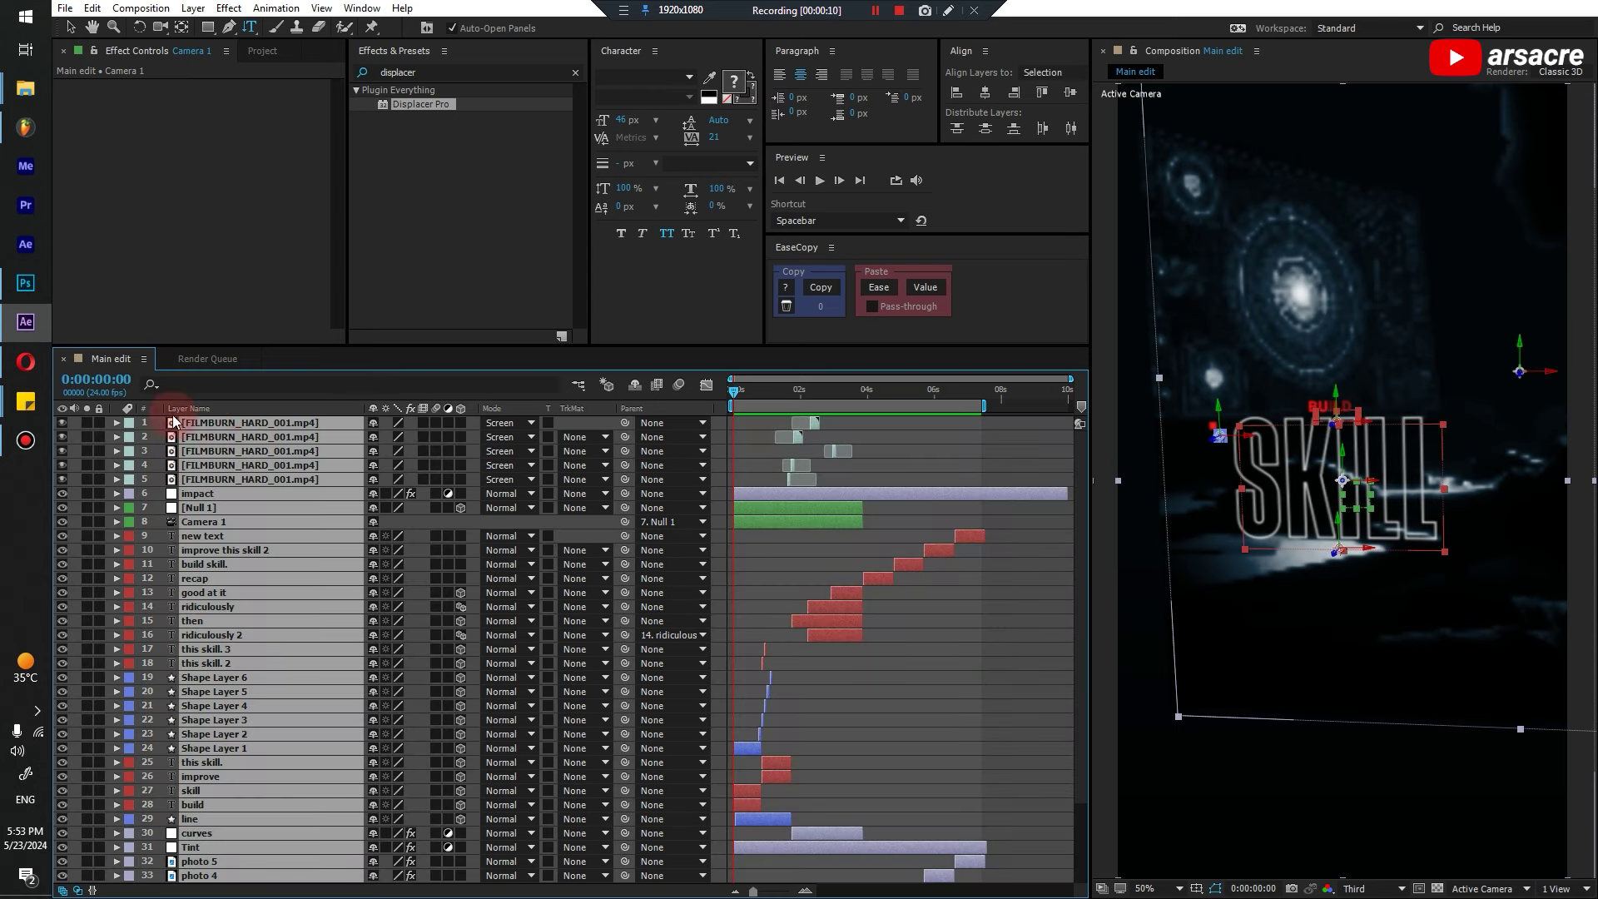
pyautogui.moveTo(98, 423); pyautogui.dragTo(98, 875)
pyautogui.click(814, 551)
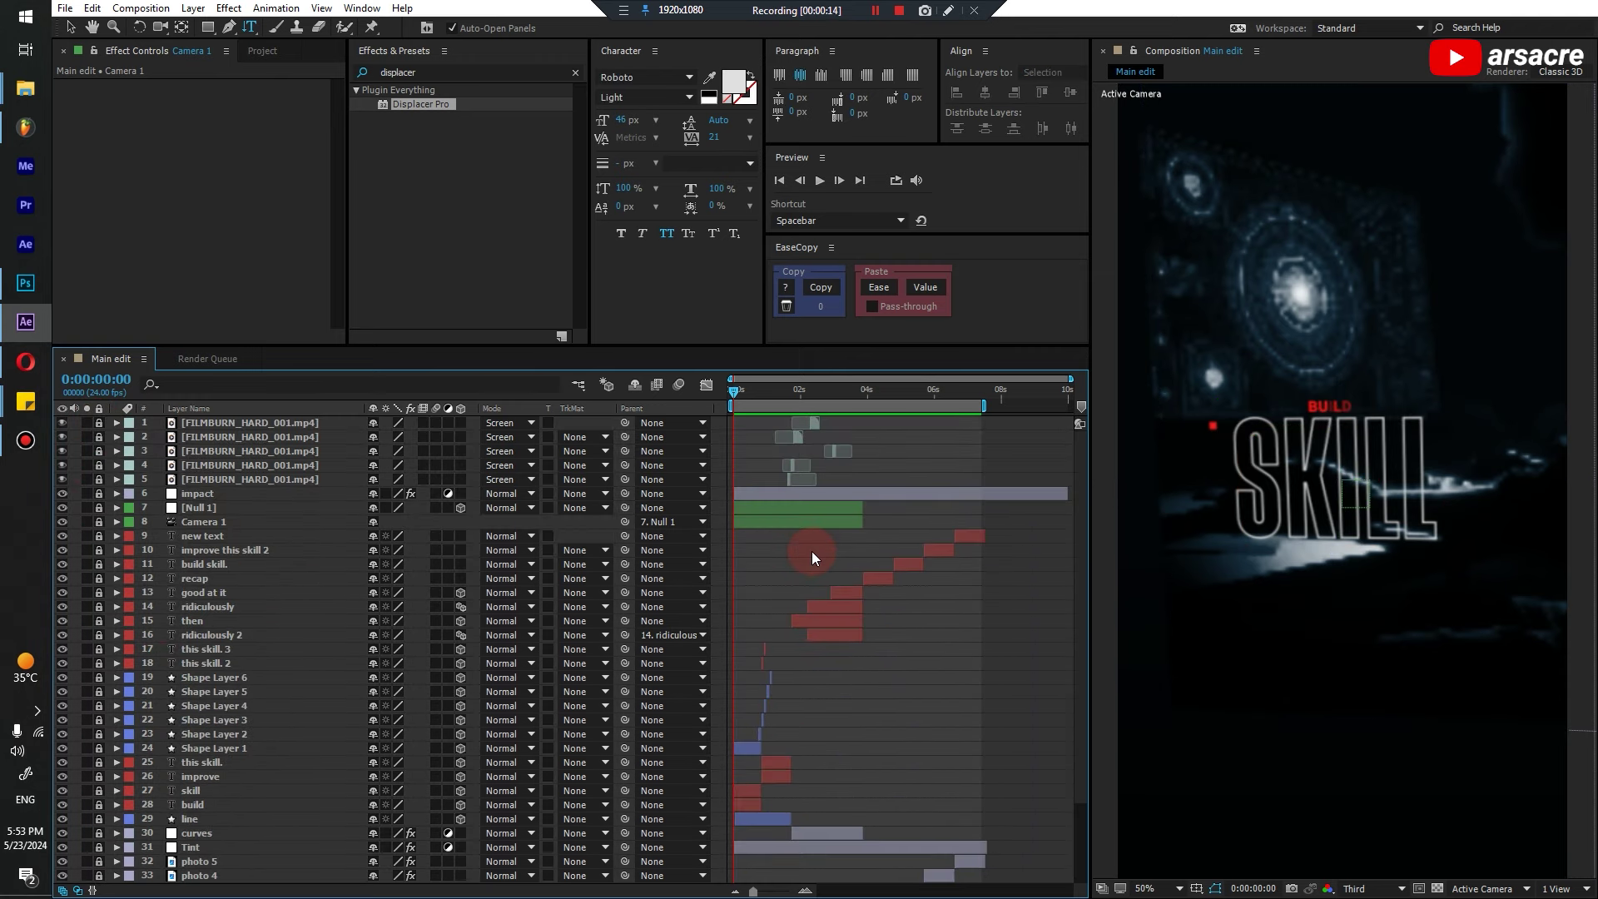
# Add a new adjustment layer on top named "Deep glow" and search the effects for Deep glow
pyautogui.click(987, 601)
pyautogui.hotkey('ctrl', 'alt', 'y')
pyautogui.click(714, 460)
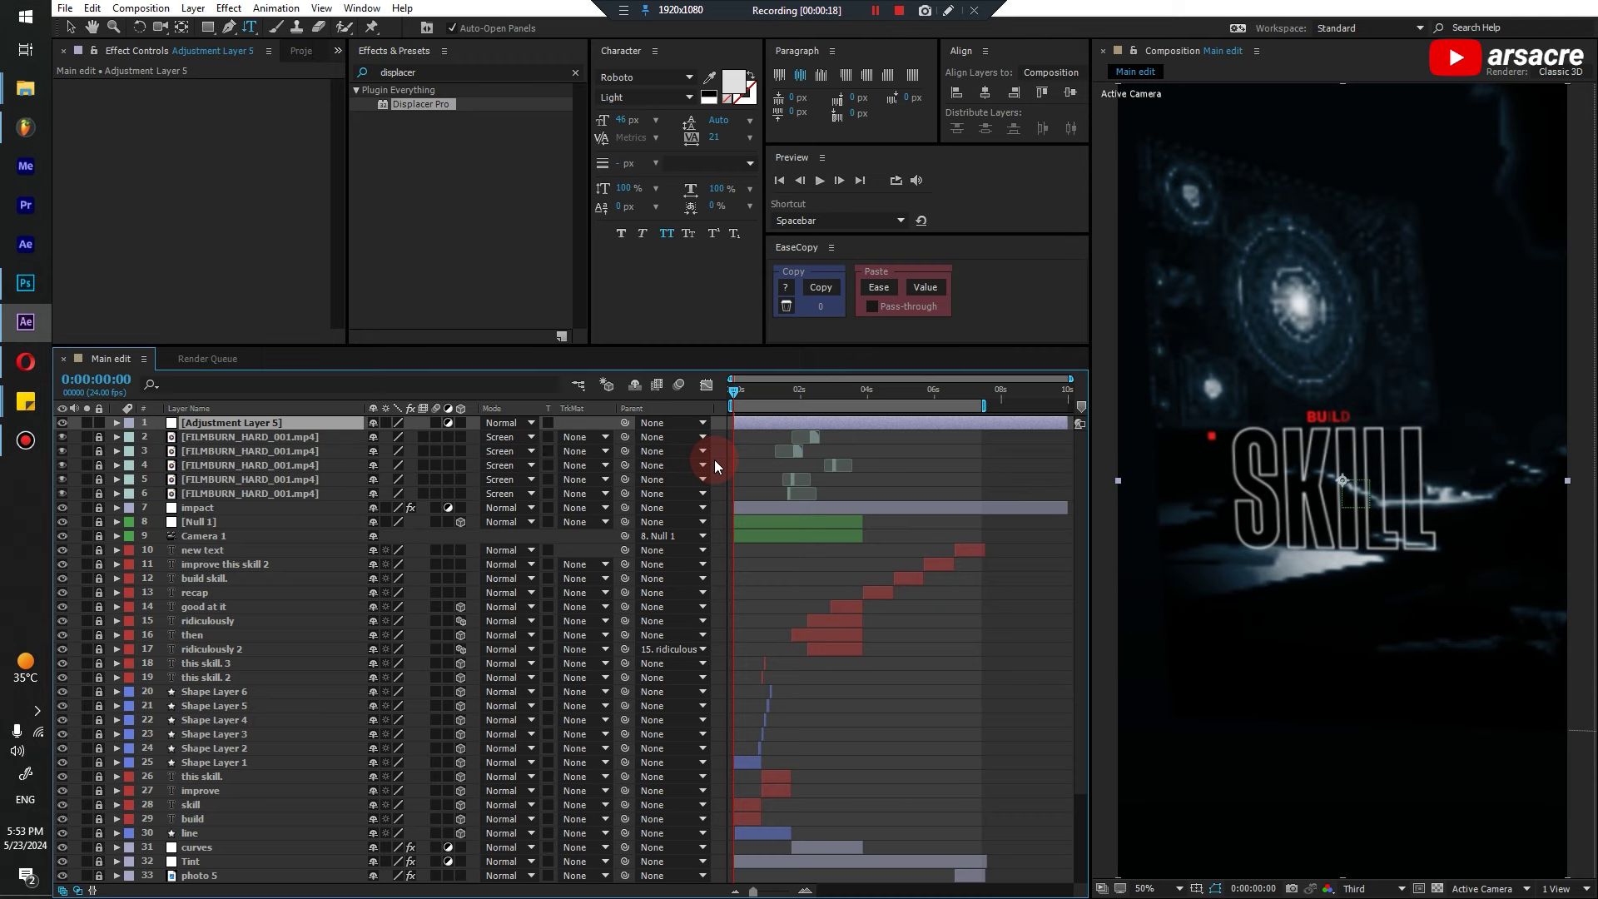
pyautogui.press('Return')
pyautogui.write('Deep glow')
pyautogui.click(408, 73)
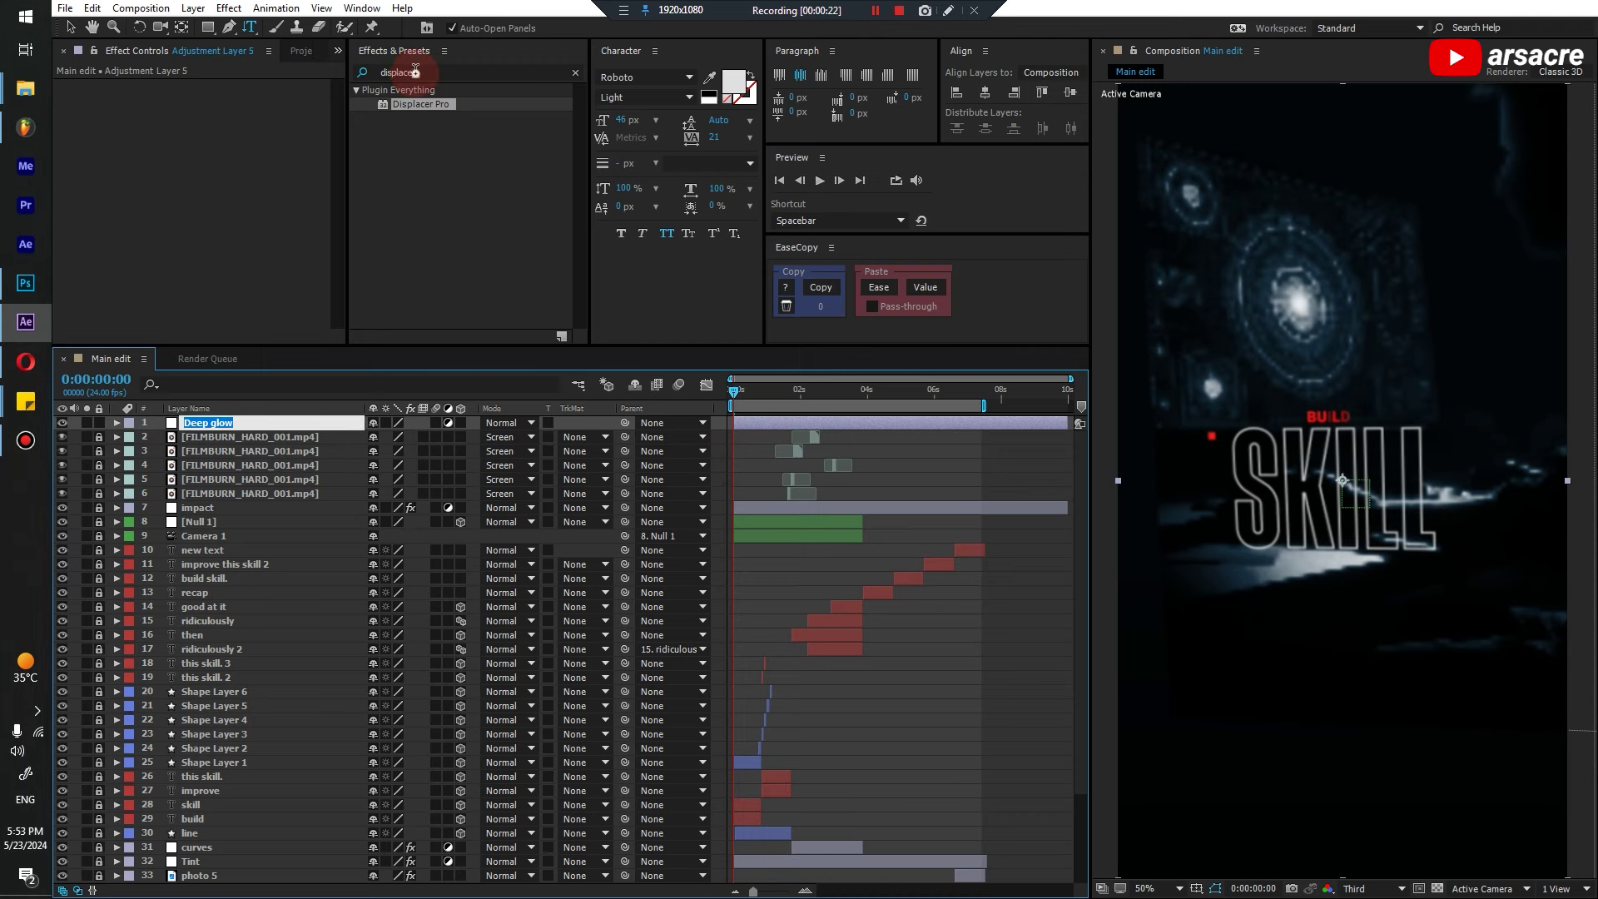
pyautogui.hotkey('ctrl', 'a')
pyautogui.hotkey('ctrl', 'v')
# Open the sticky note and examine the planned effect chain, from the Deep Glow radius and exposure to the coloring effects
pyautogui.click(25, 401)
pyautogui.click(133, 461)
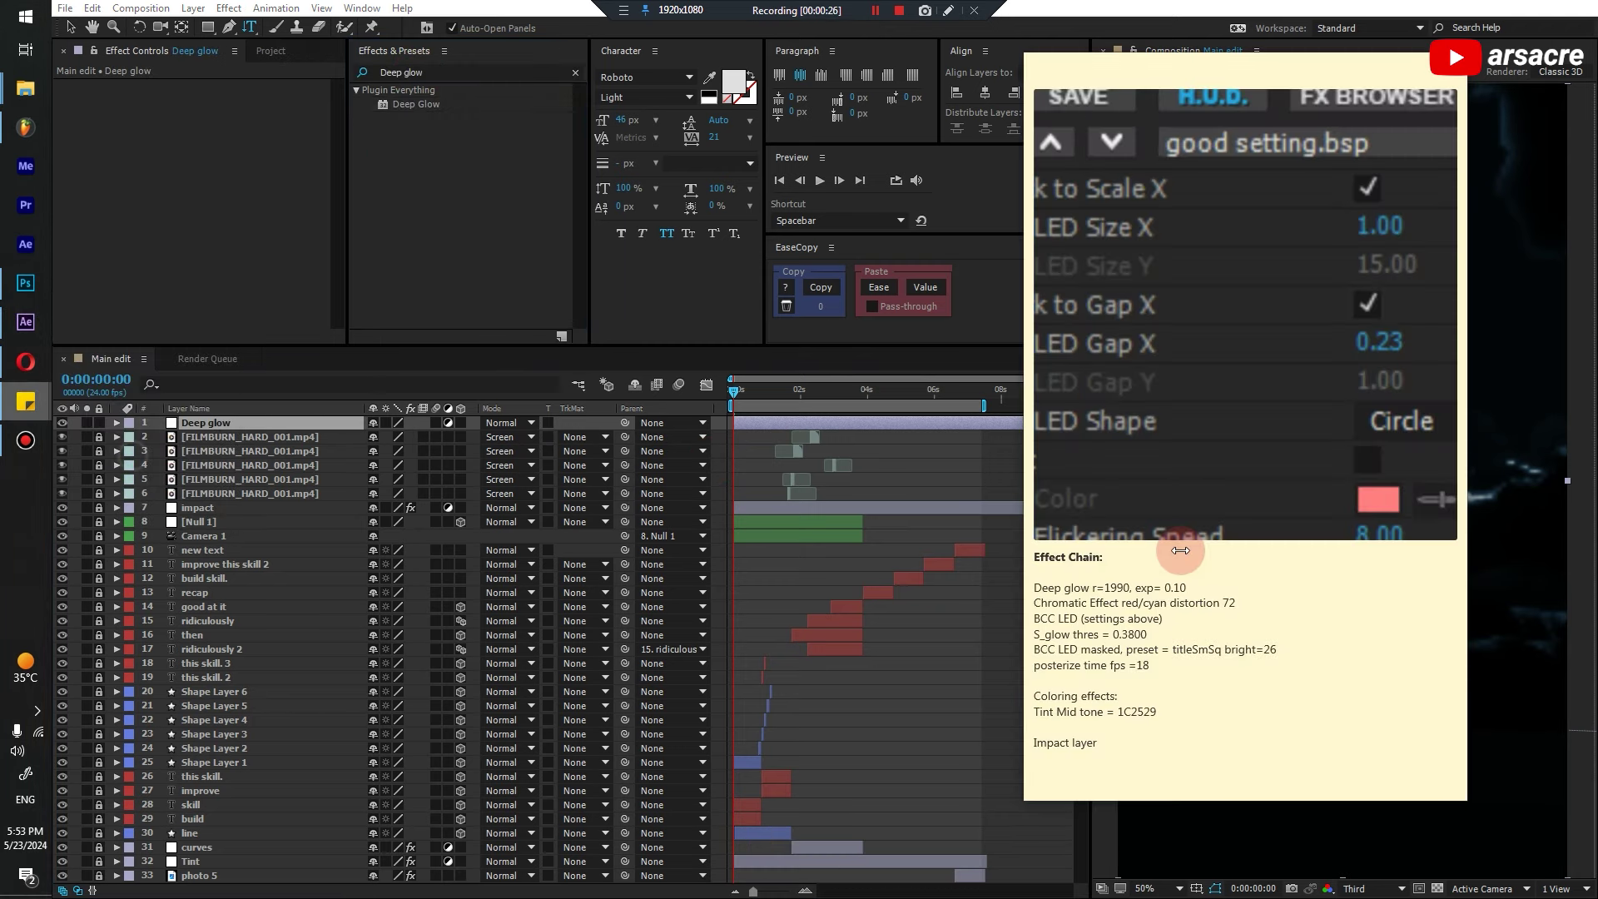
pyautogui.moveTo(1187, 587); pyautogui.dragTo(1035, 587)
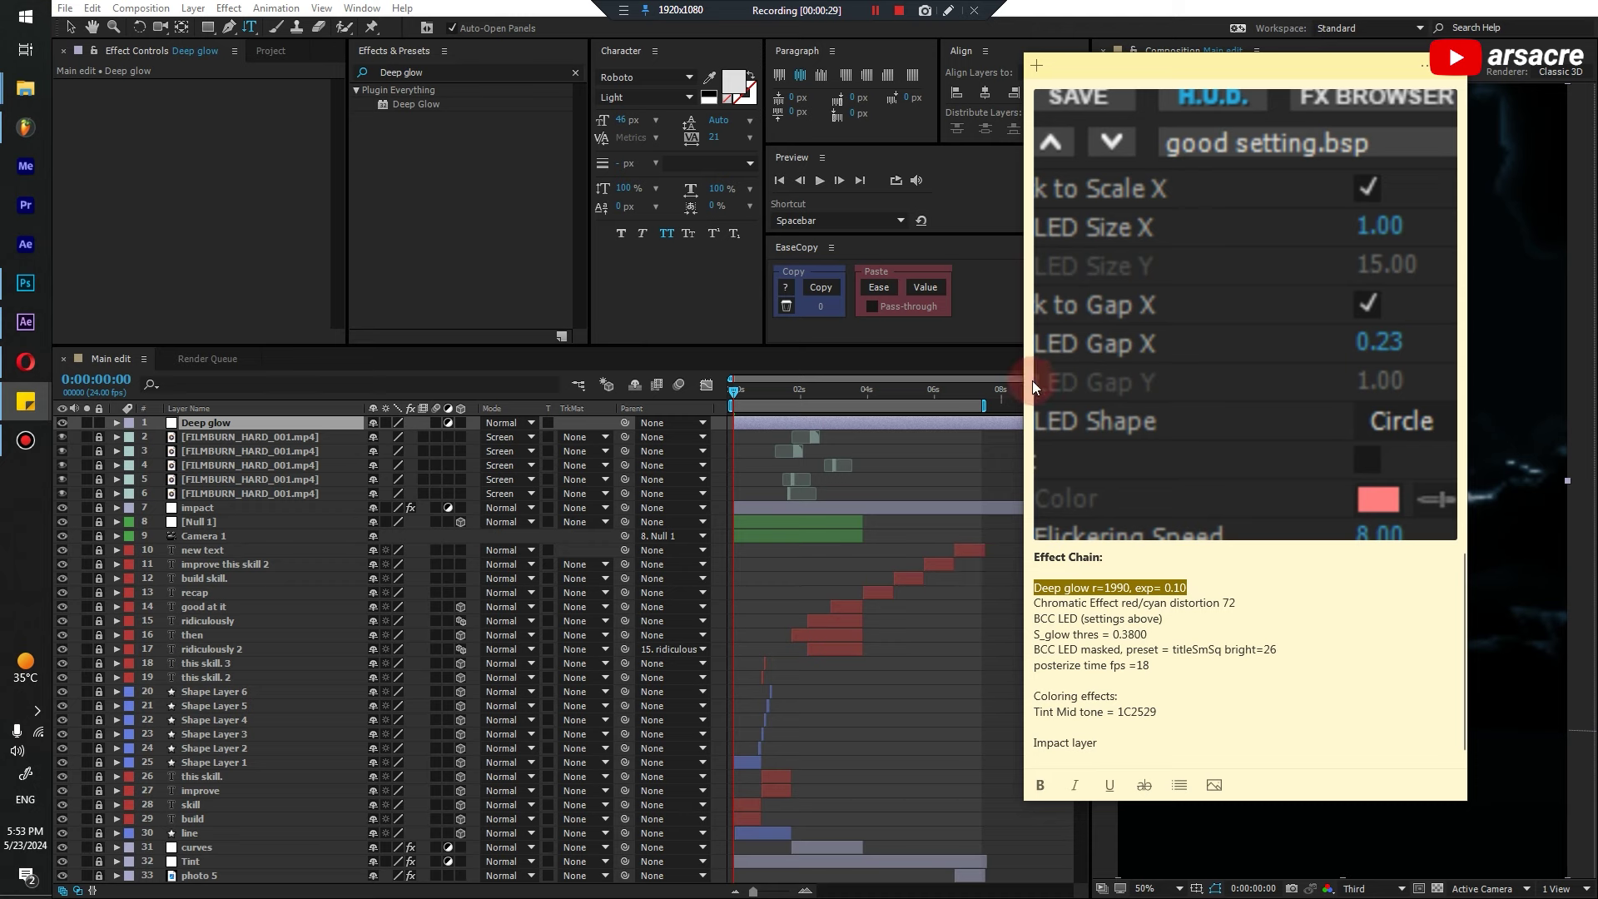
pyautogui.click(1118, 735)
pyautogui.moveTo(1118, 735); pyautogui.dragTo(991, 590)
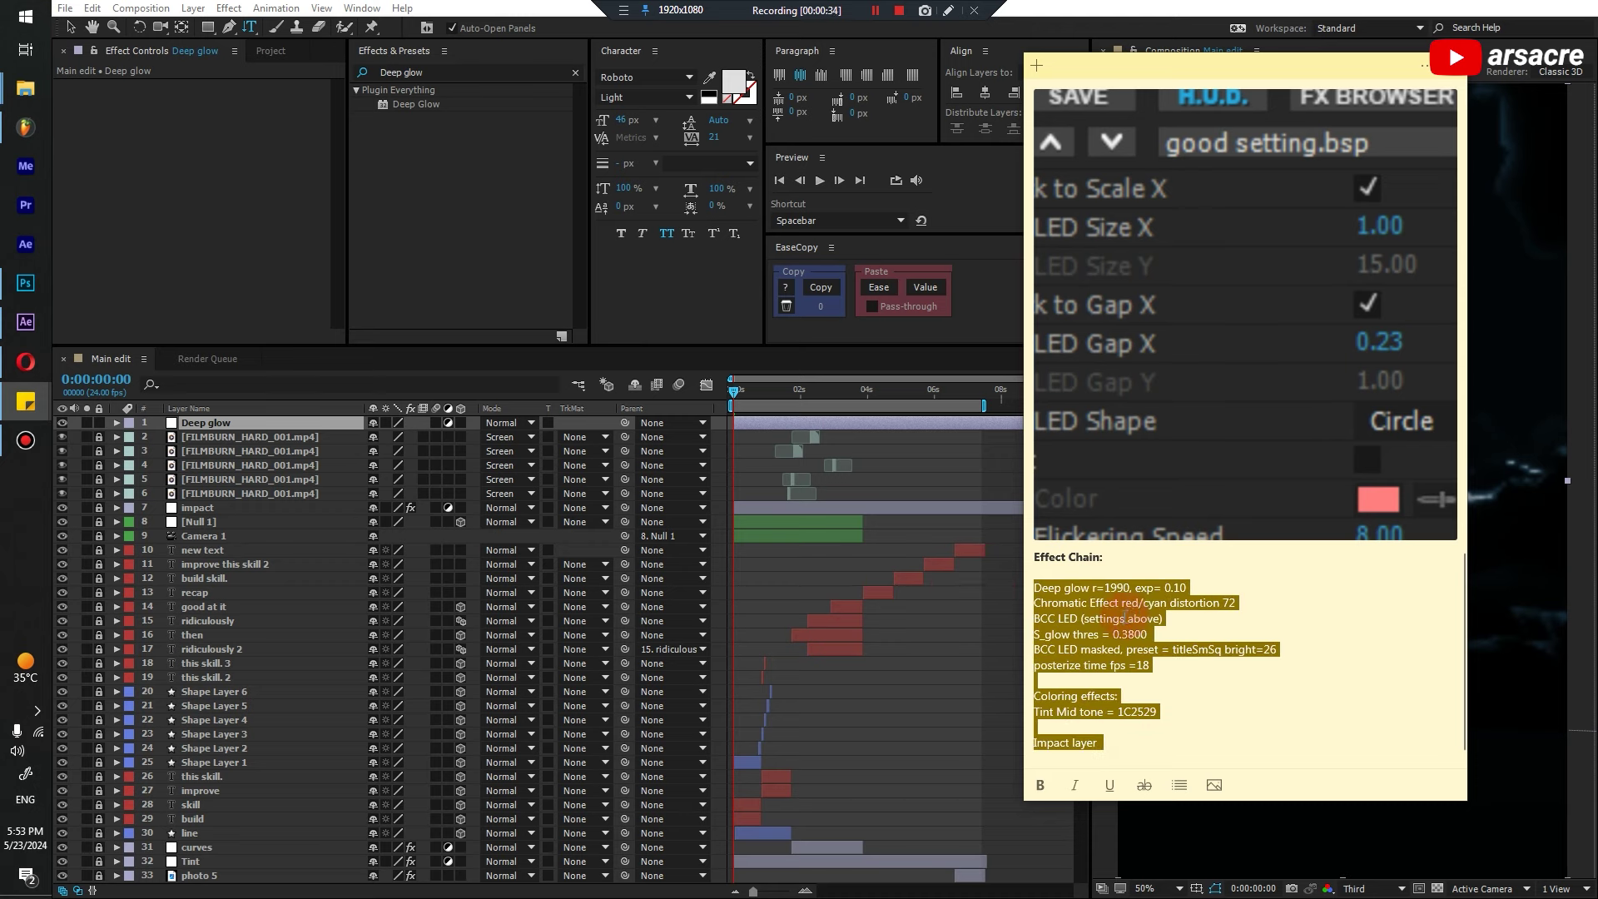
pyautogui.moveTo(1110, 743); pyautogui.dragTo(1033, 569)
pyautogui.click(832, 496)
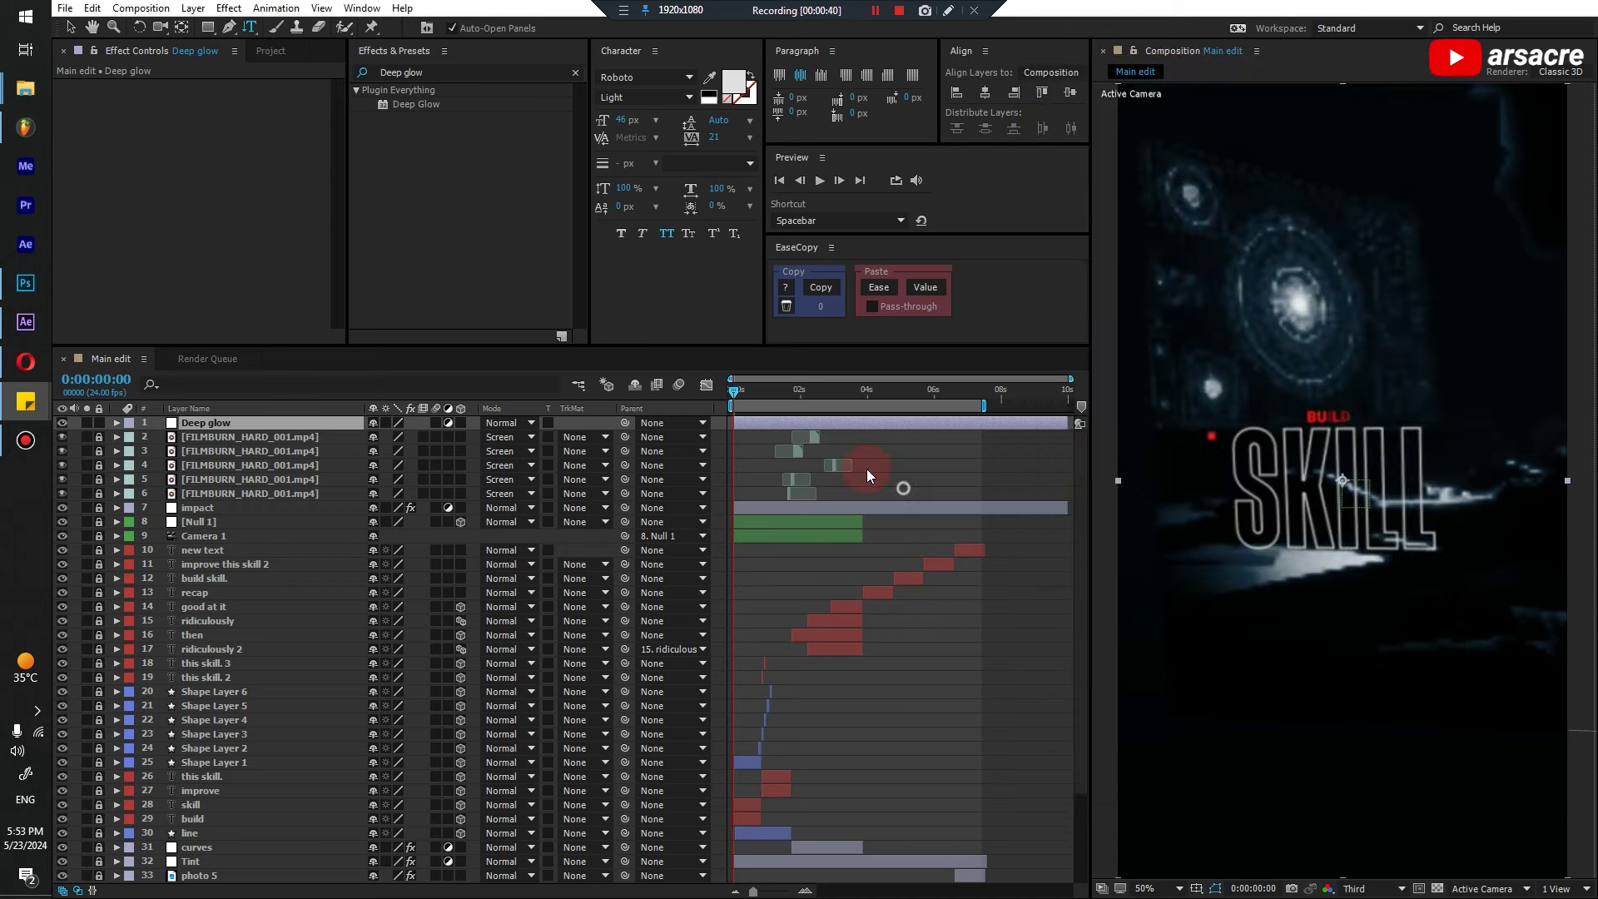
pyautogui.moveTo(773, 397); pyautogui.dragTo(731, 408)
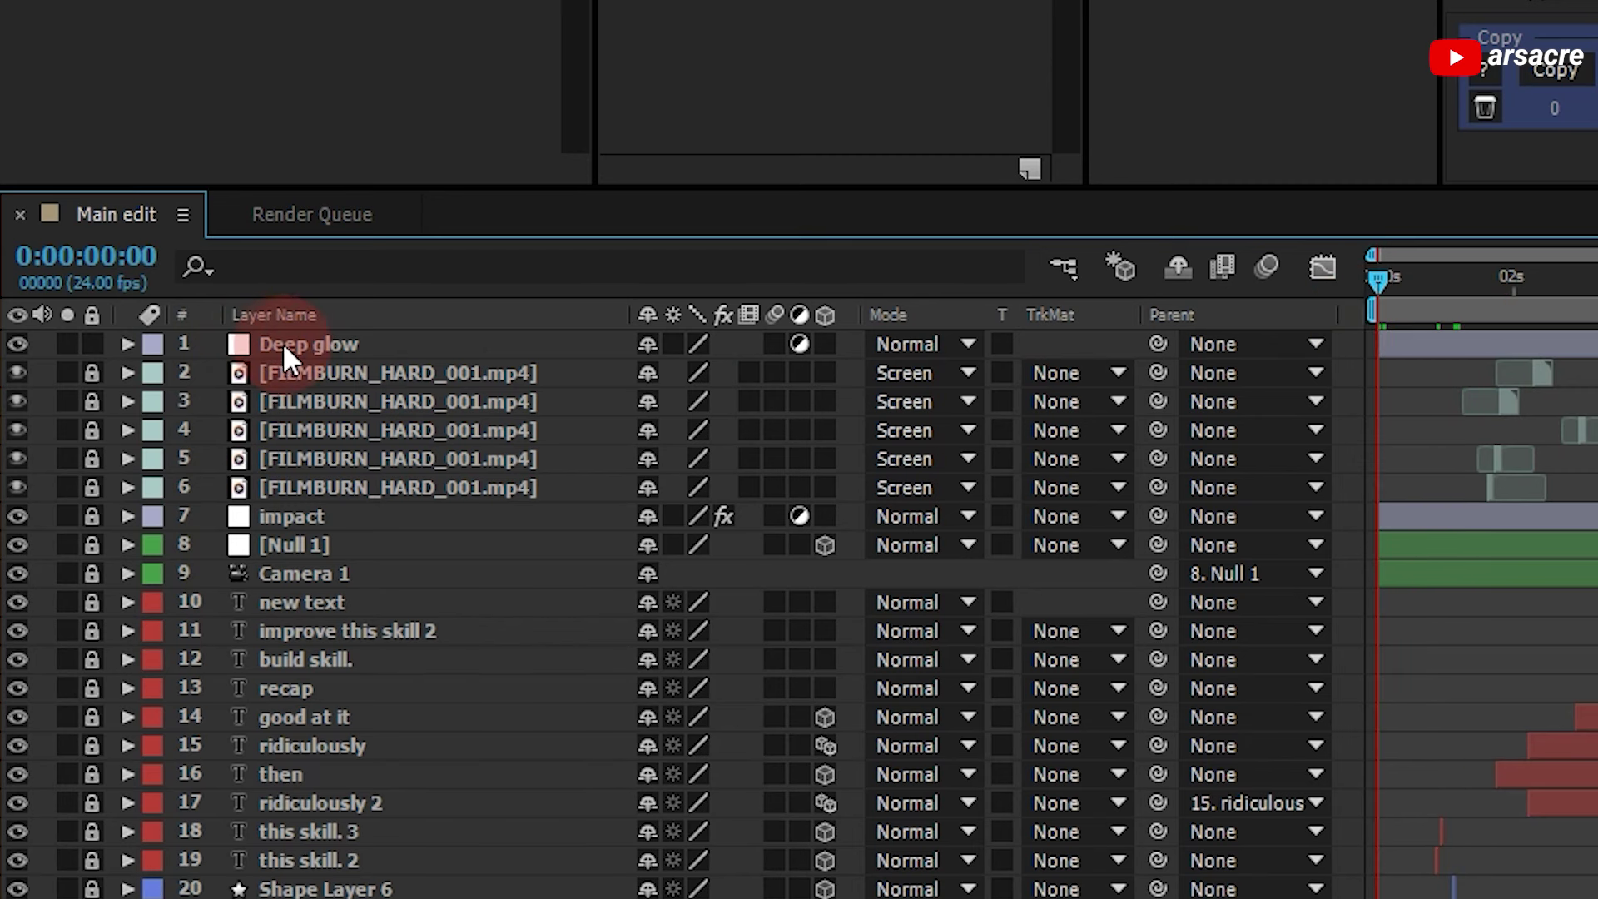
# Hide the Deep glow adjustment layer and apply the Deep Glow effect to it
pyautogui.click(284, 348)
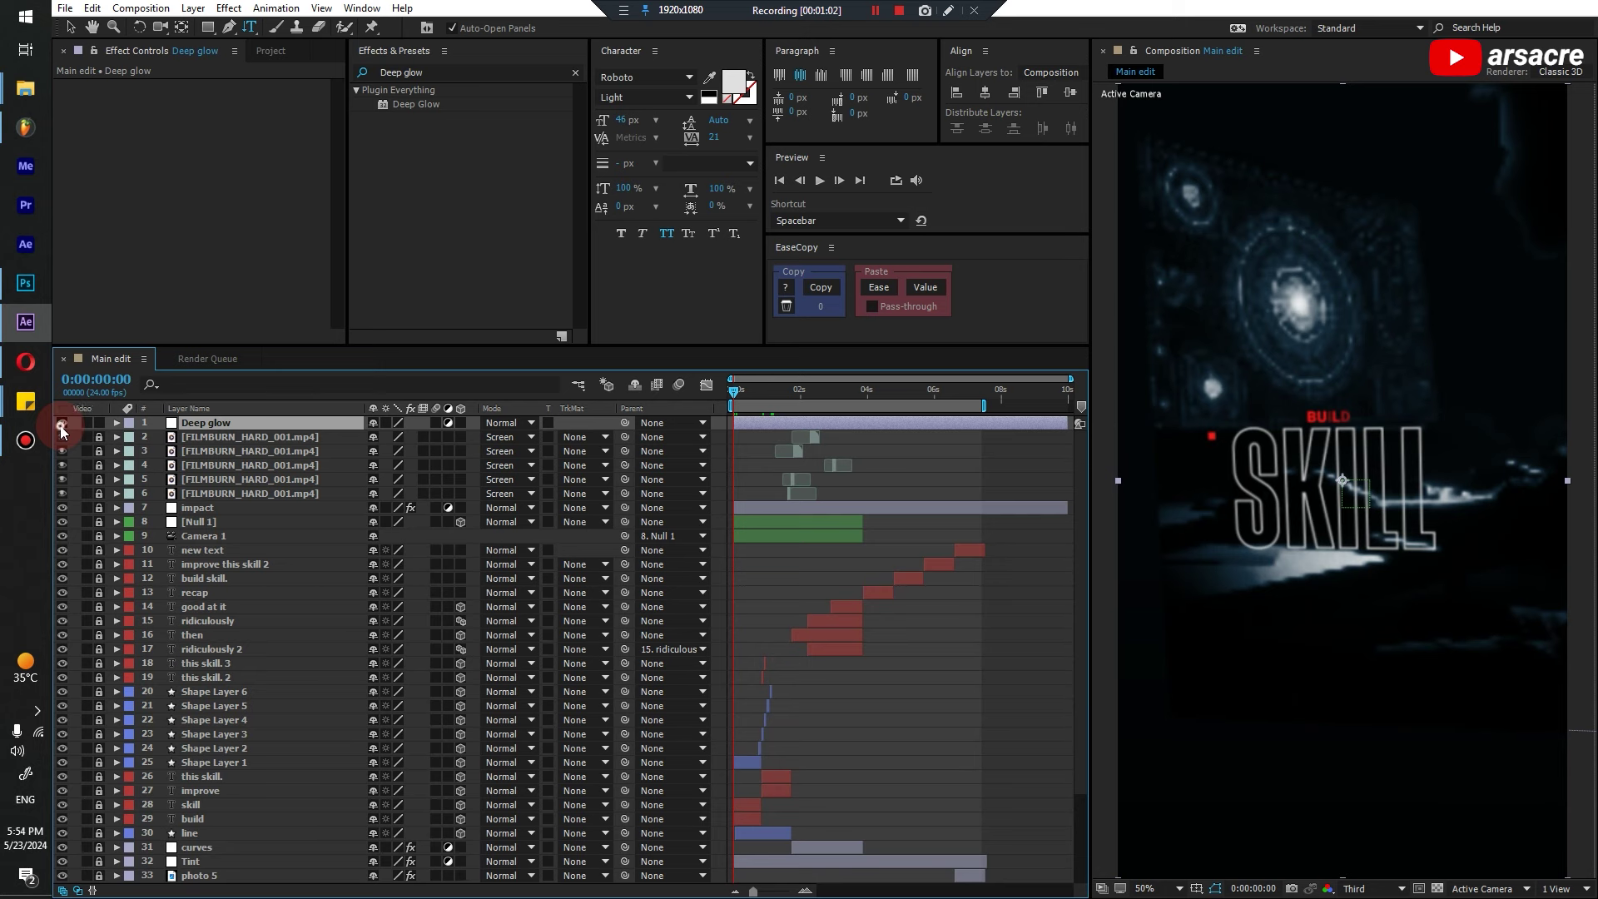
pyautogui.click(17, 343)
pyautogui.moveTo(417, 104); pyautogui.dragTo(198, 137)
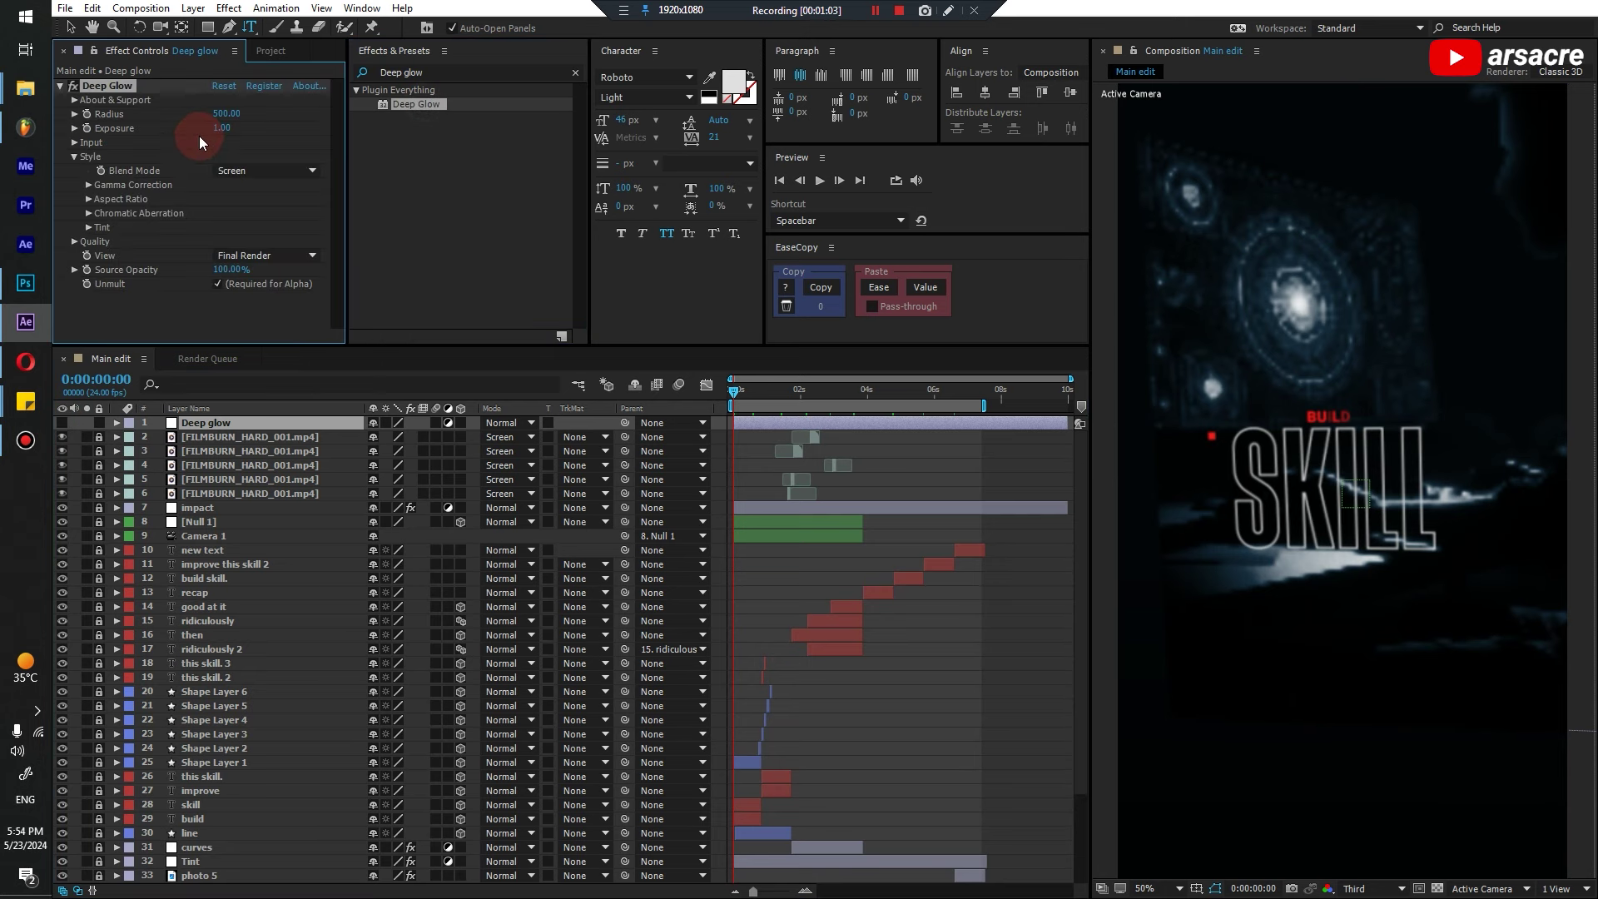
# Set the Deep Glow radius to 1990 and its exposure to 0.10
pyautogui.click(432, 208)
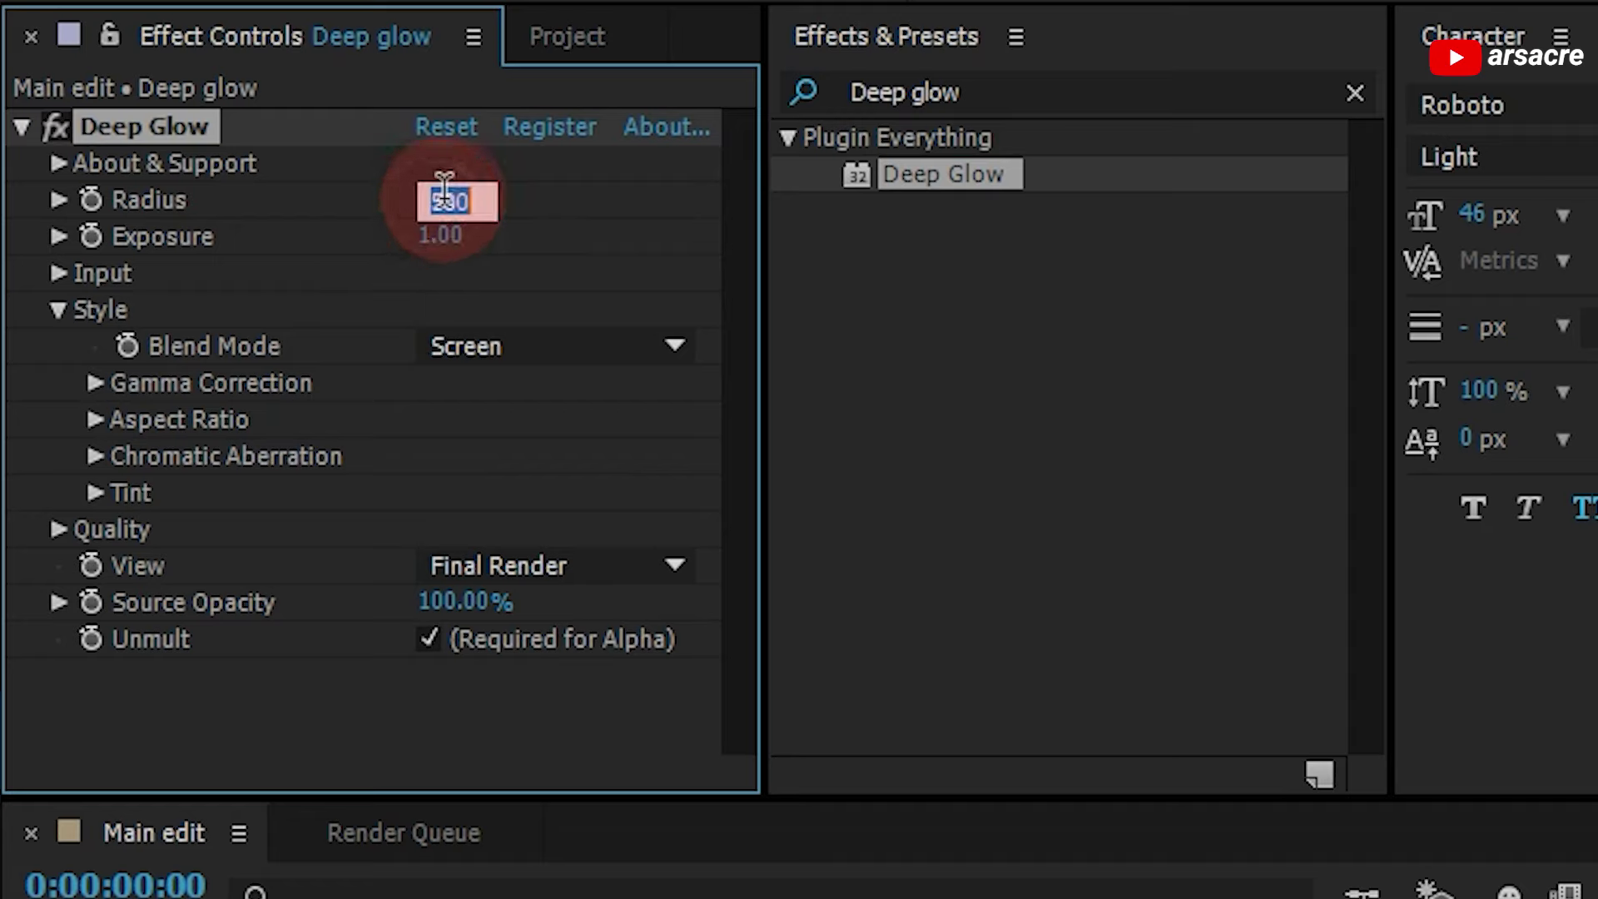
pyautogui.write('19900')
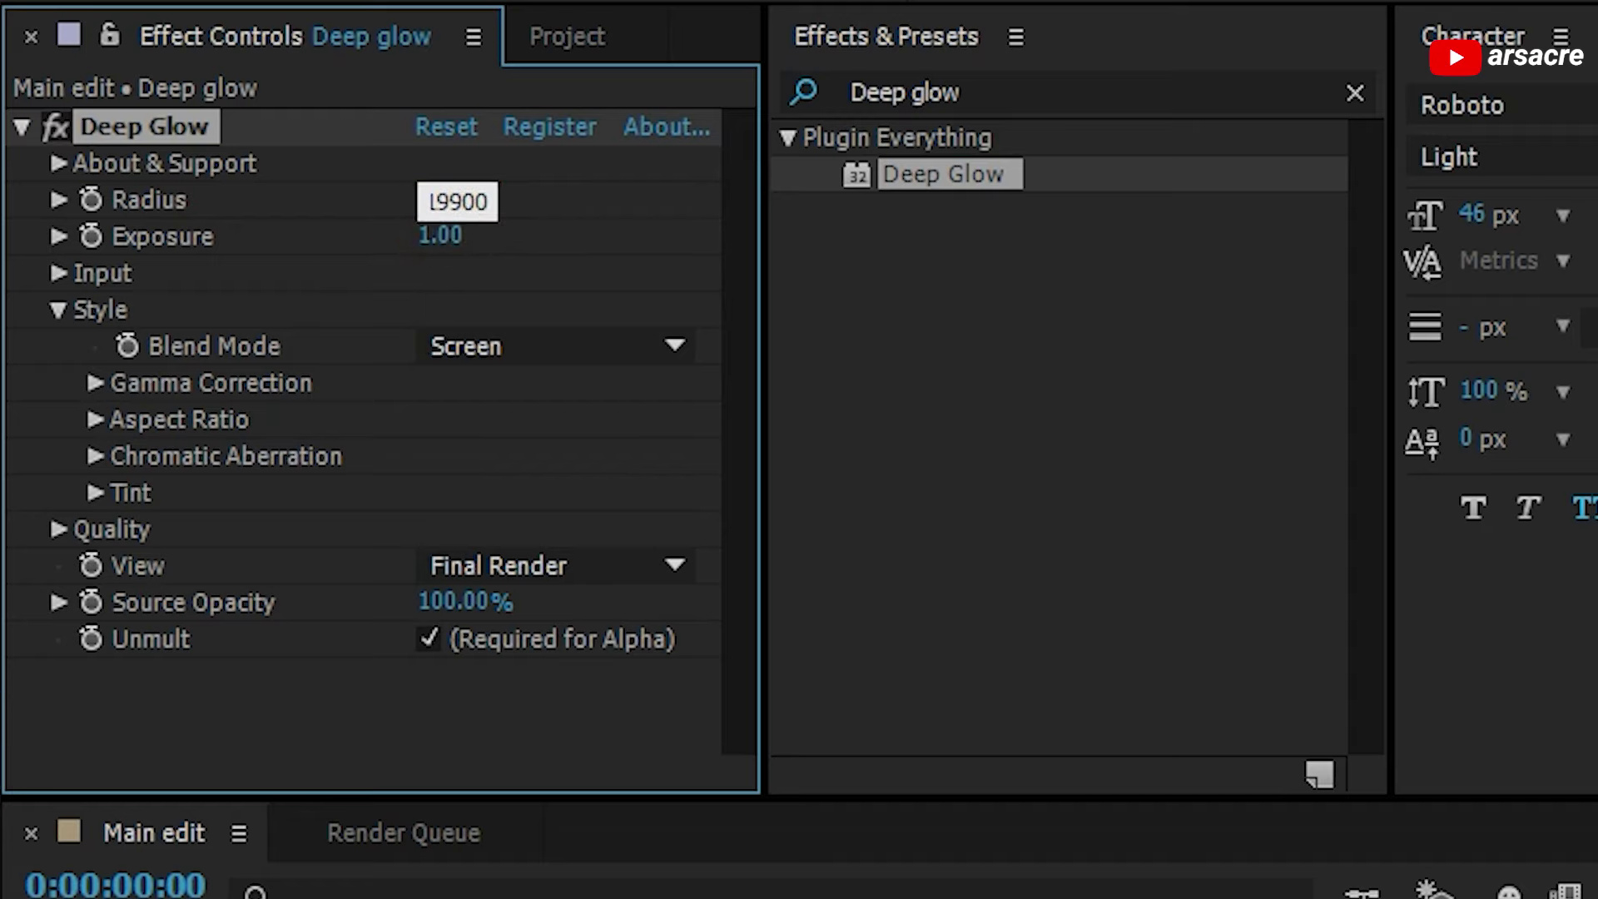
pyautogui.press('BackSpace')
pyautogui.click(454, 236)
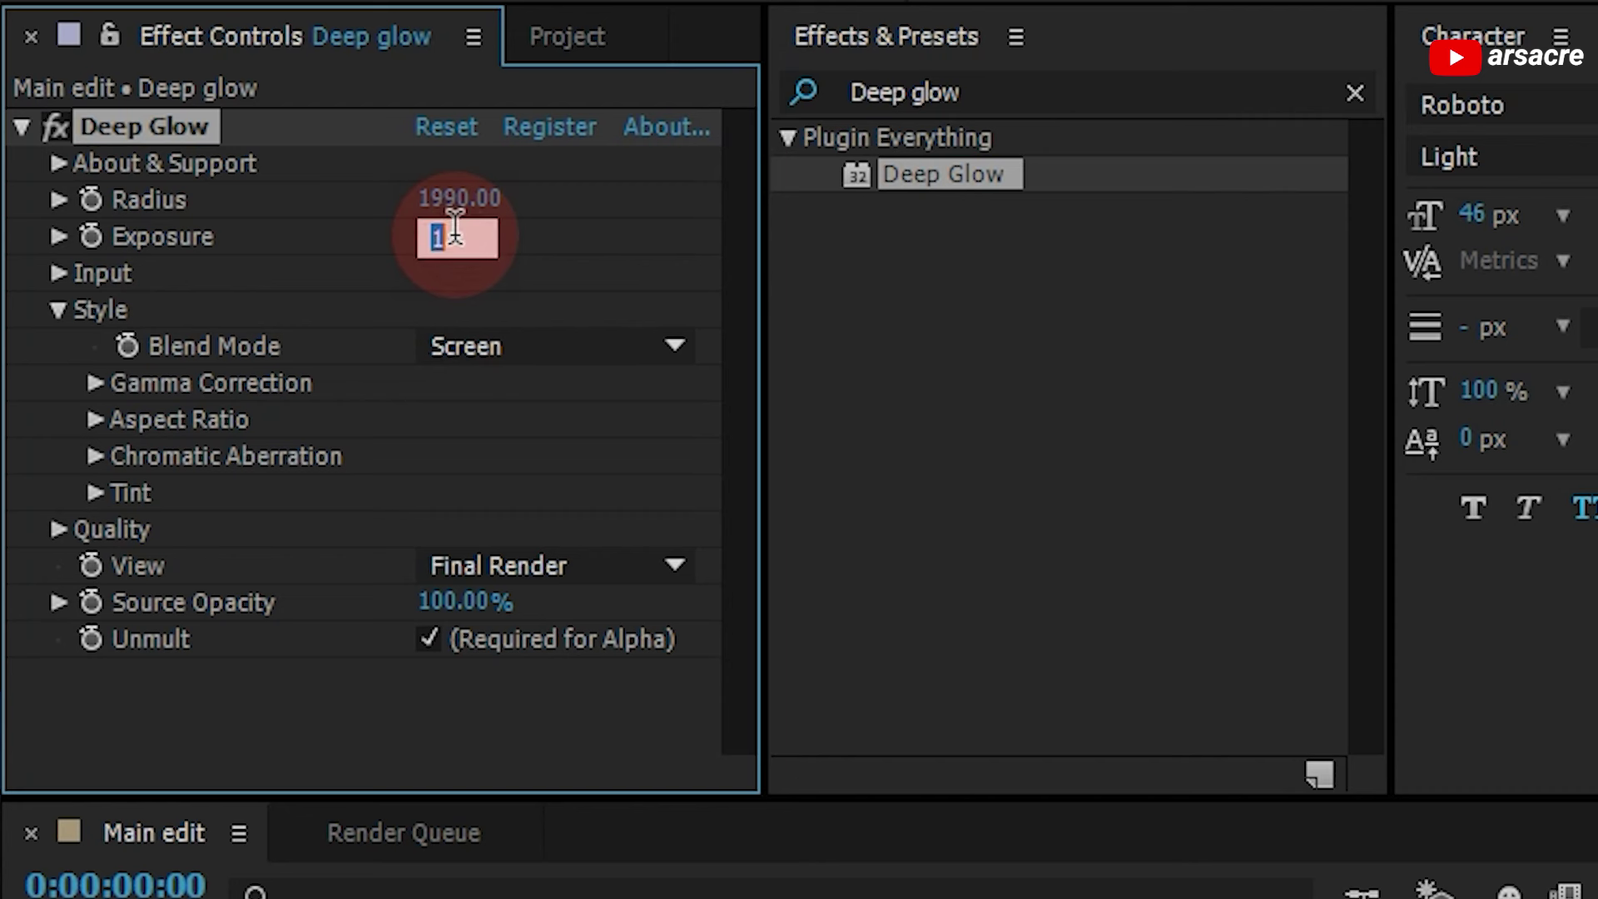
pyautogui.write('.10')
pyautogui.press('Return')
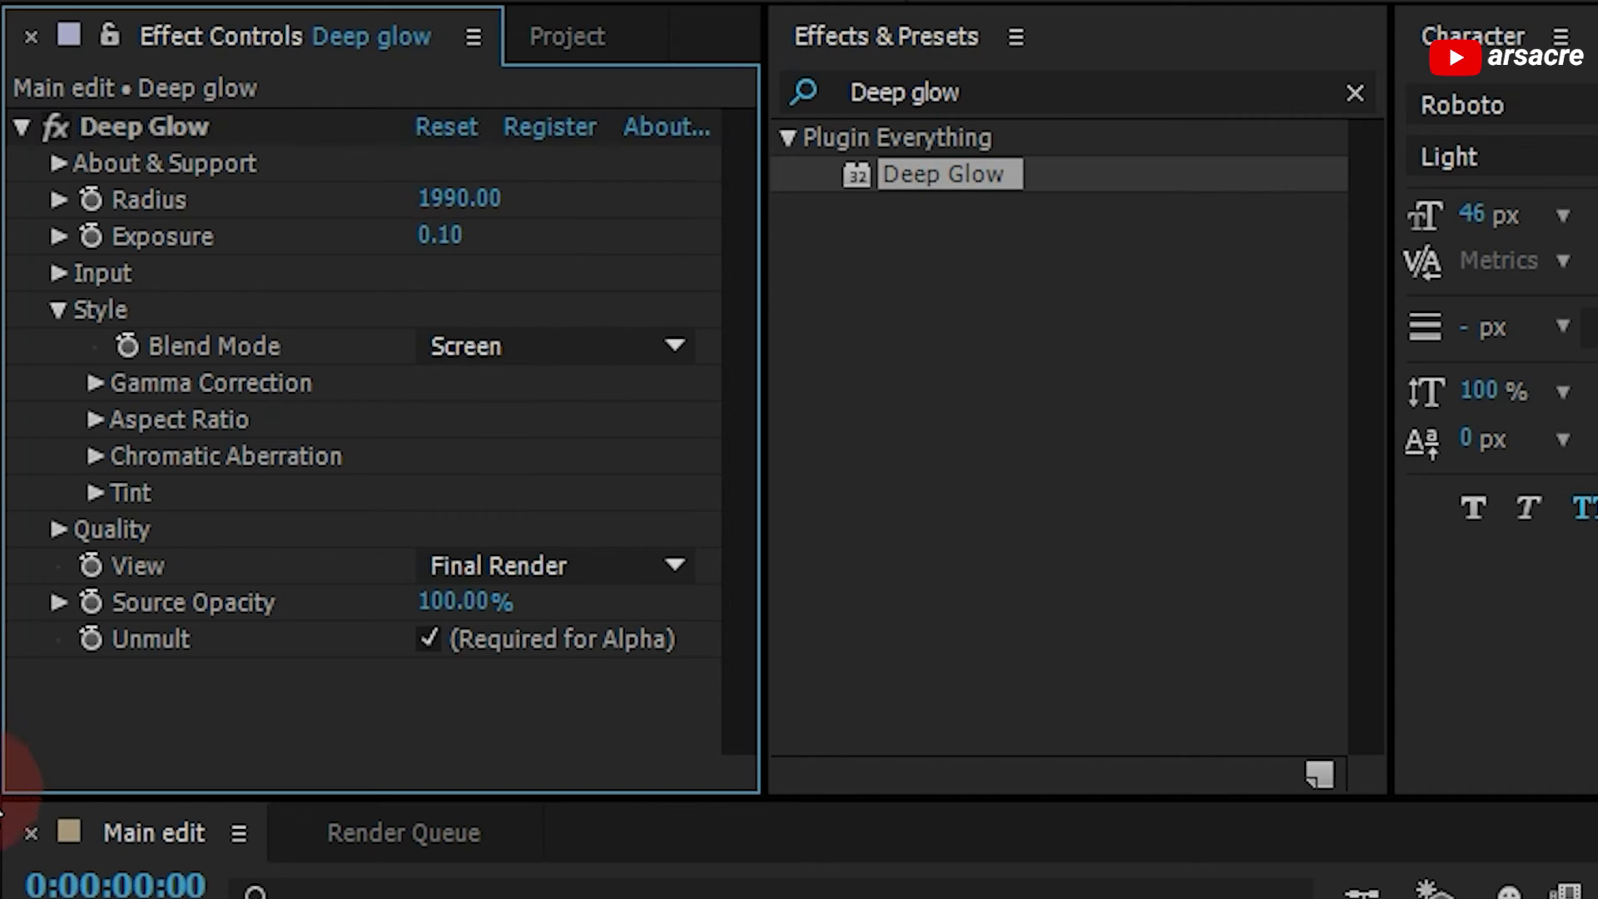
# Check the glow across the opening SKILL section, and collapse and disable the Deep Glow effect
pyautogui.click(198, 818)
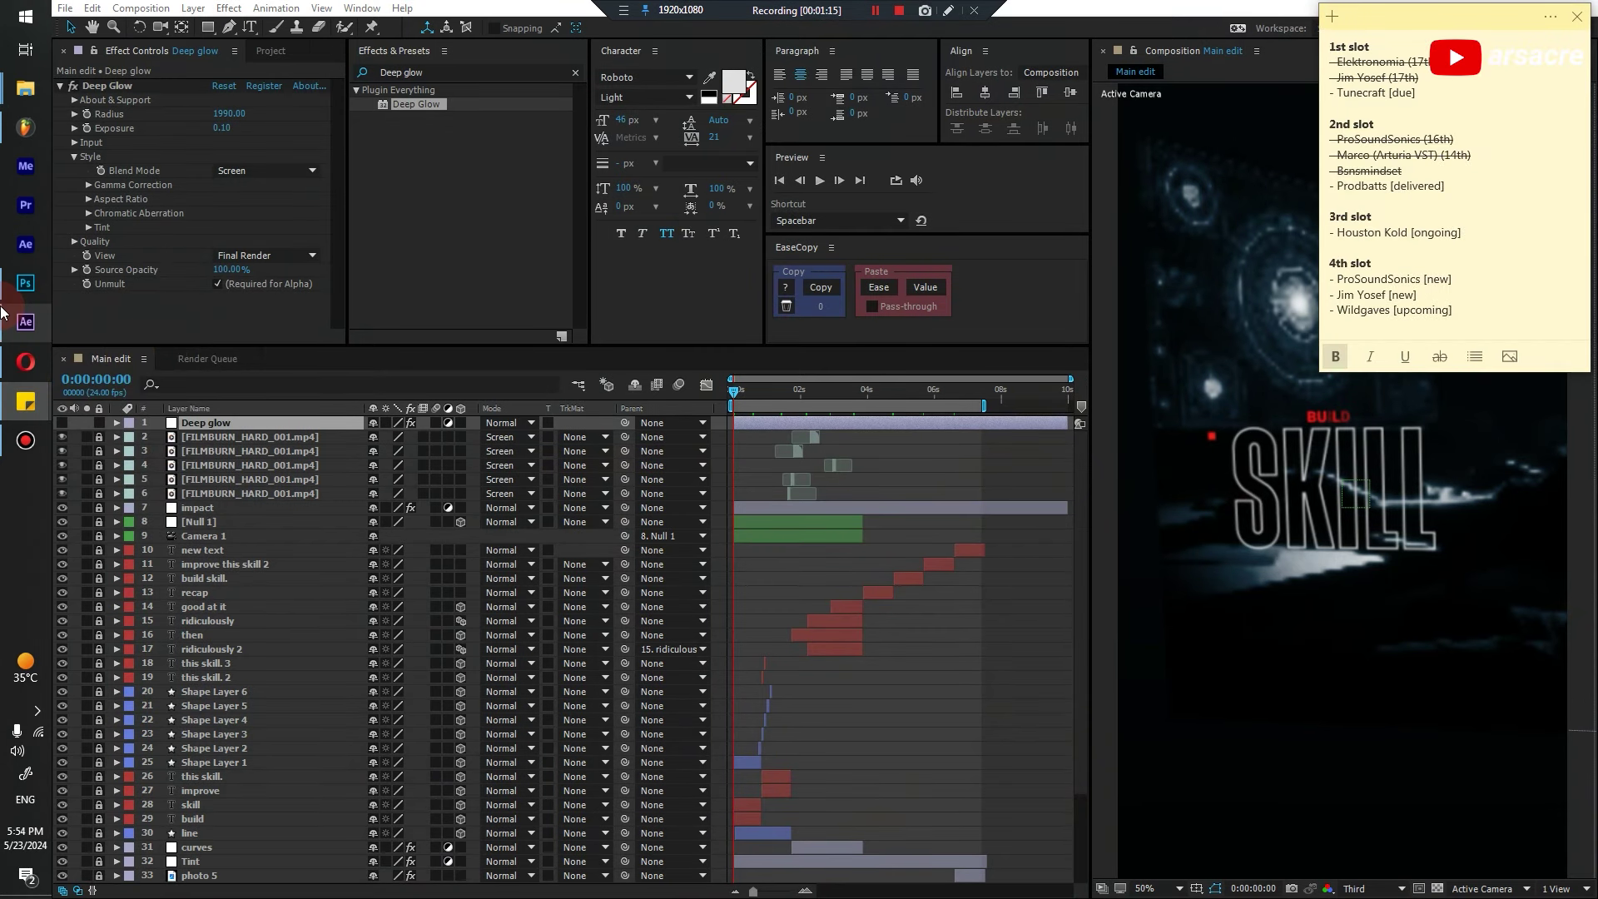
pyautogui.click(33, 397)
pyautogui.click(762, 392)
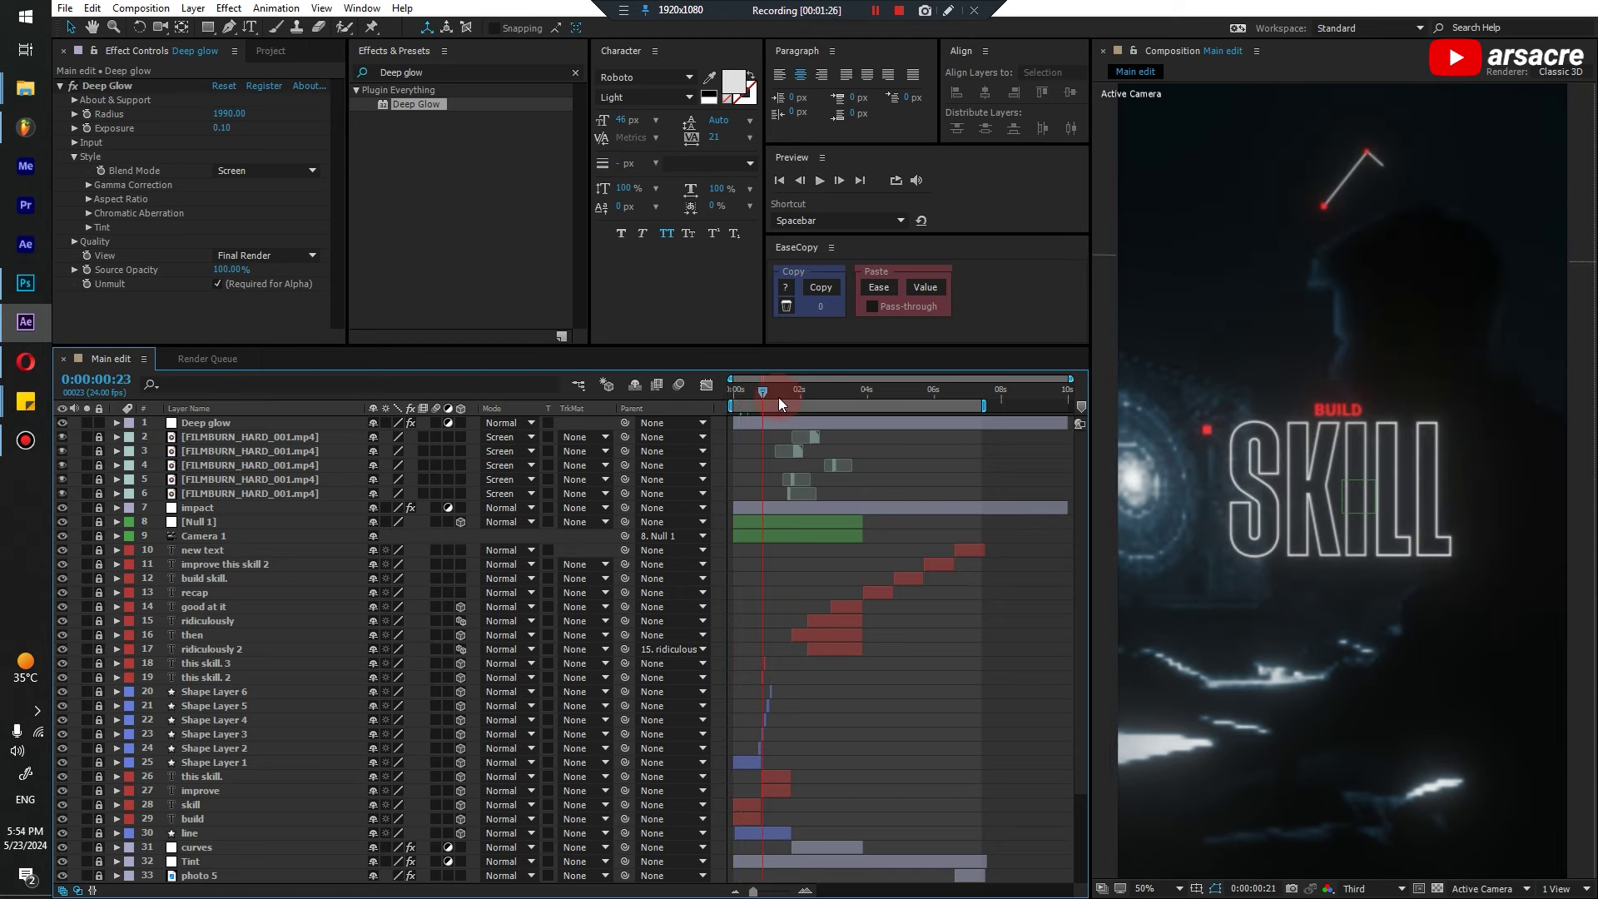
pyautogui.moveTo(777, 397); pyautogui.dragTo(739, 403)
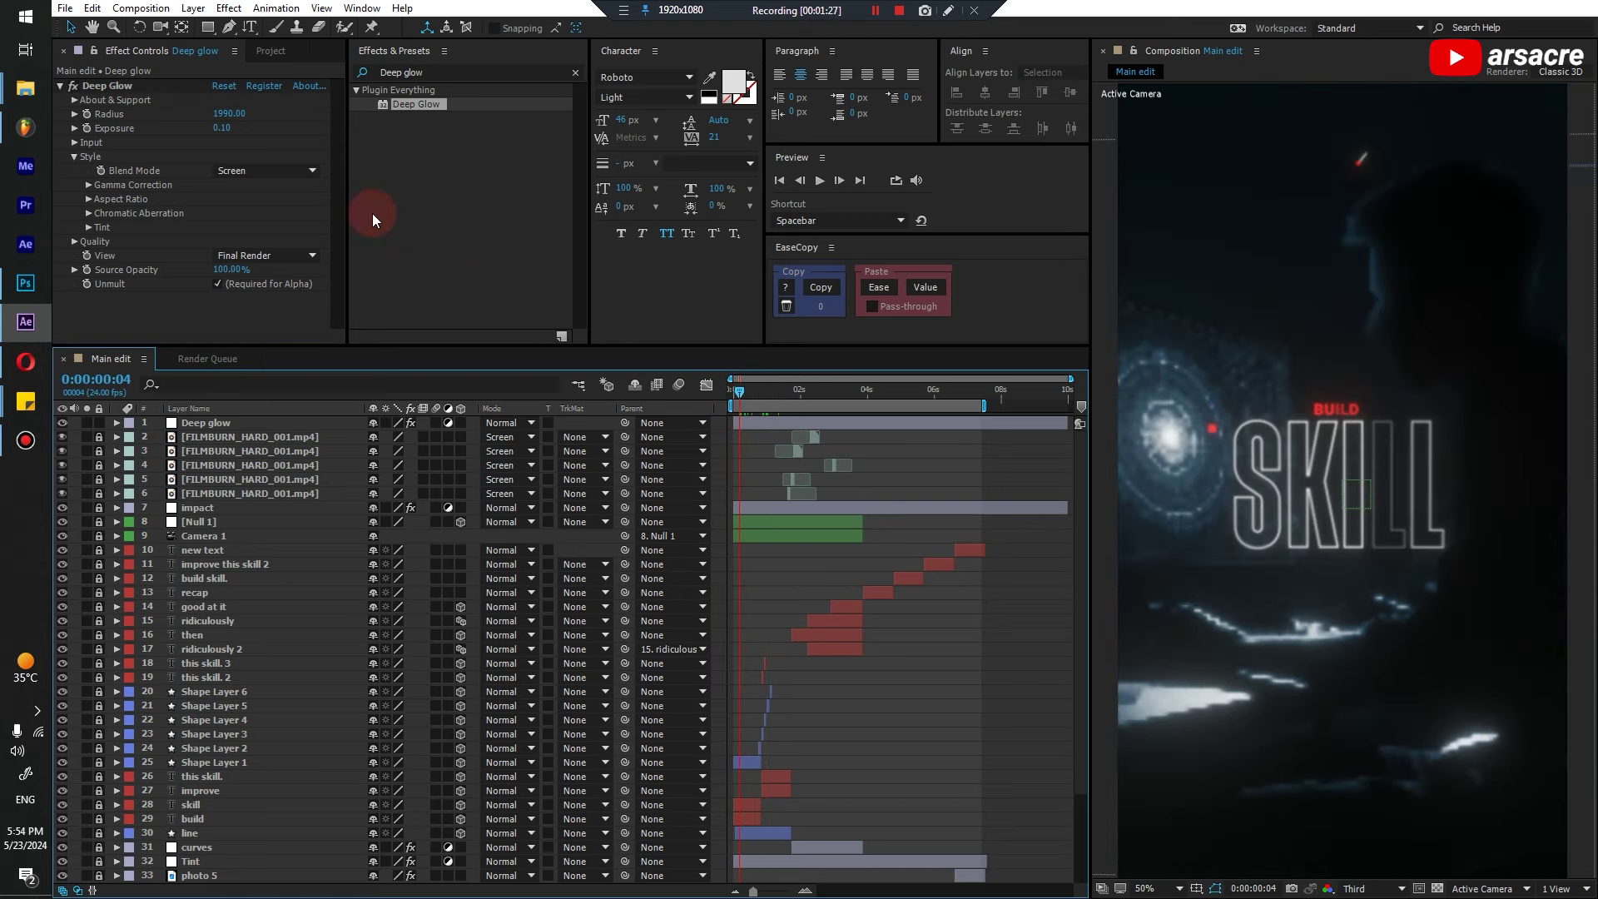
pyautogui.click(60, 87)
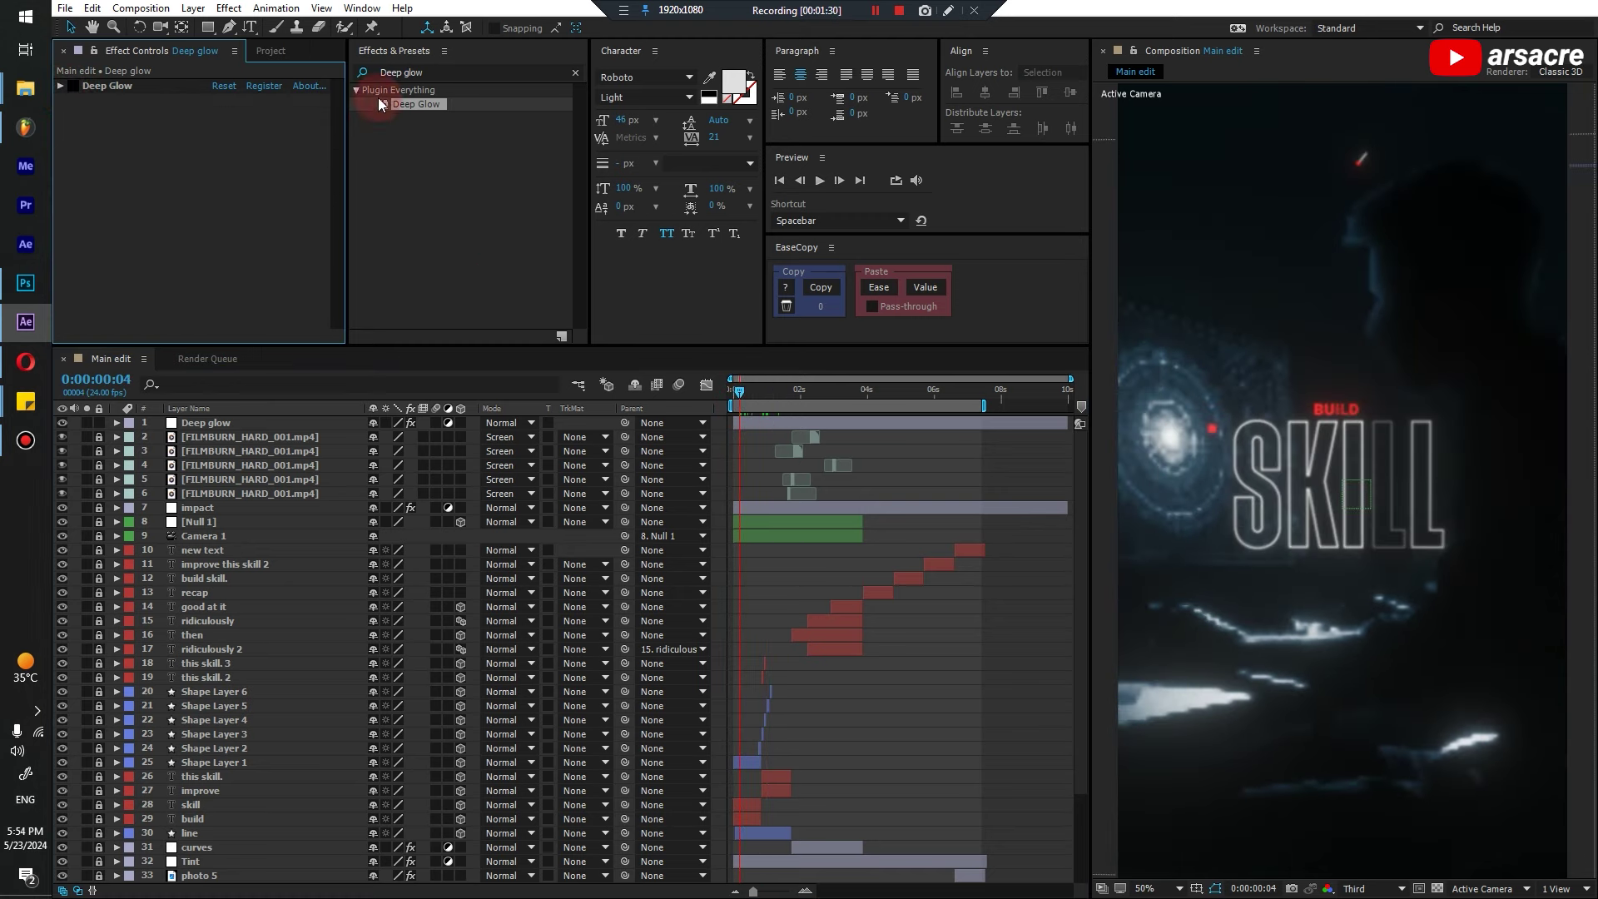
# Try a second Deep Glow with default settings on the Deep glow layer, compare it across the SKILL section, and remove it
pyautogui.click(406, 107)
pyautogui.moveTo(406, 108); pyautogui.dragTo(148, 207)
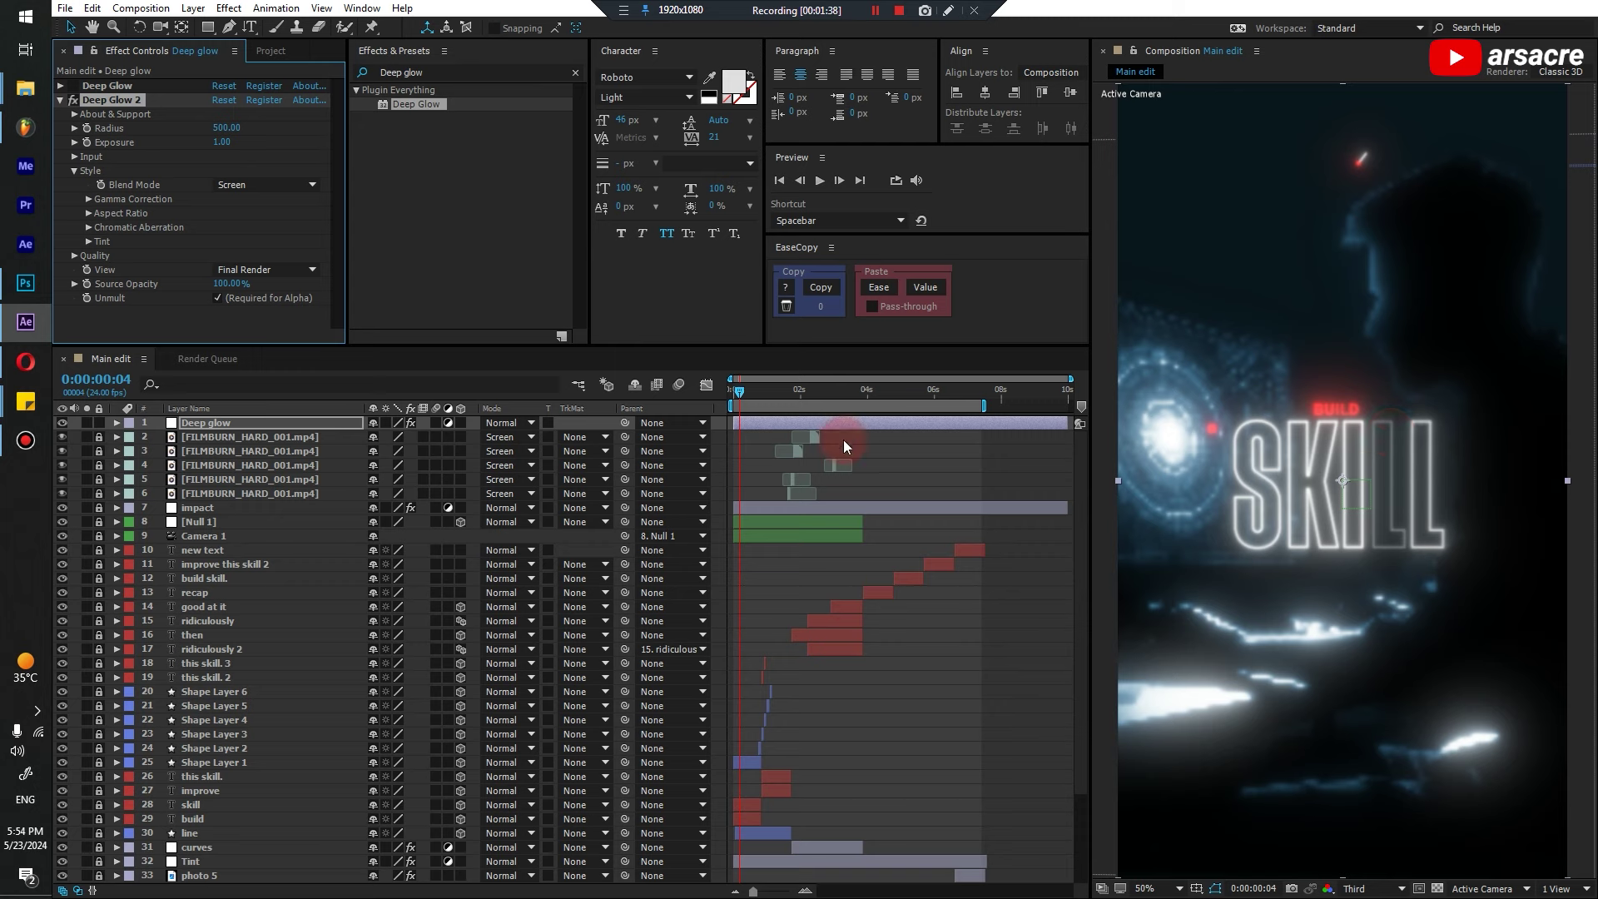
pyautogui.click(746, 392)
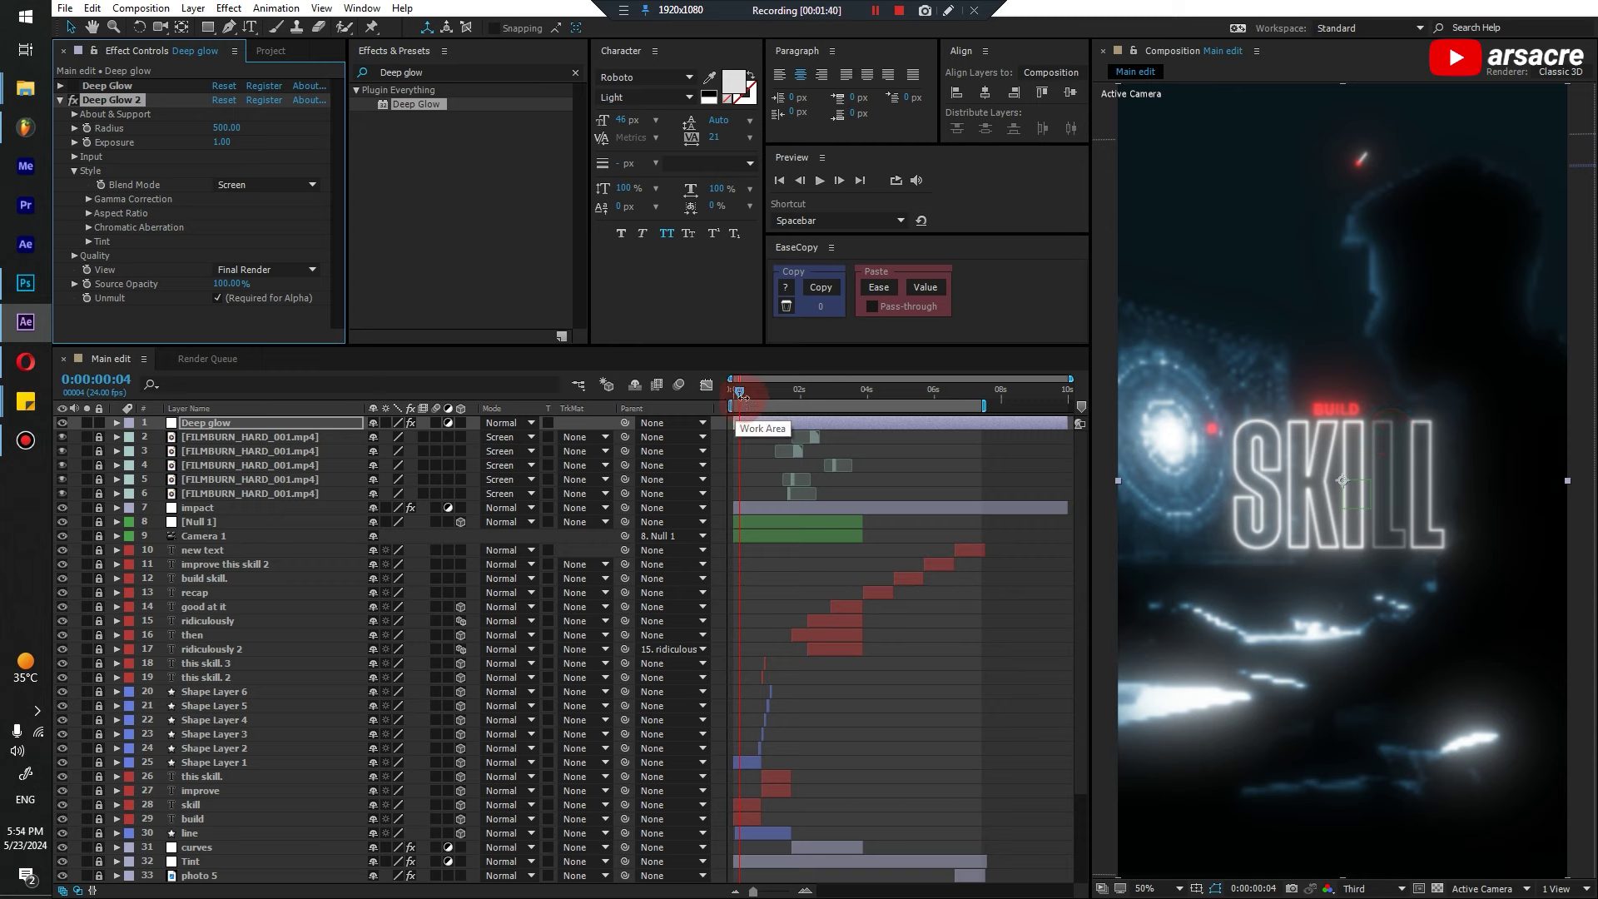
pyautogui.click(757, 399)
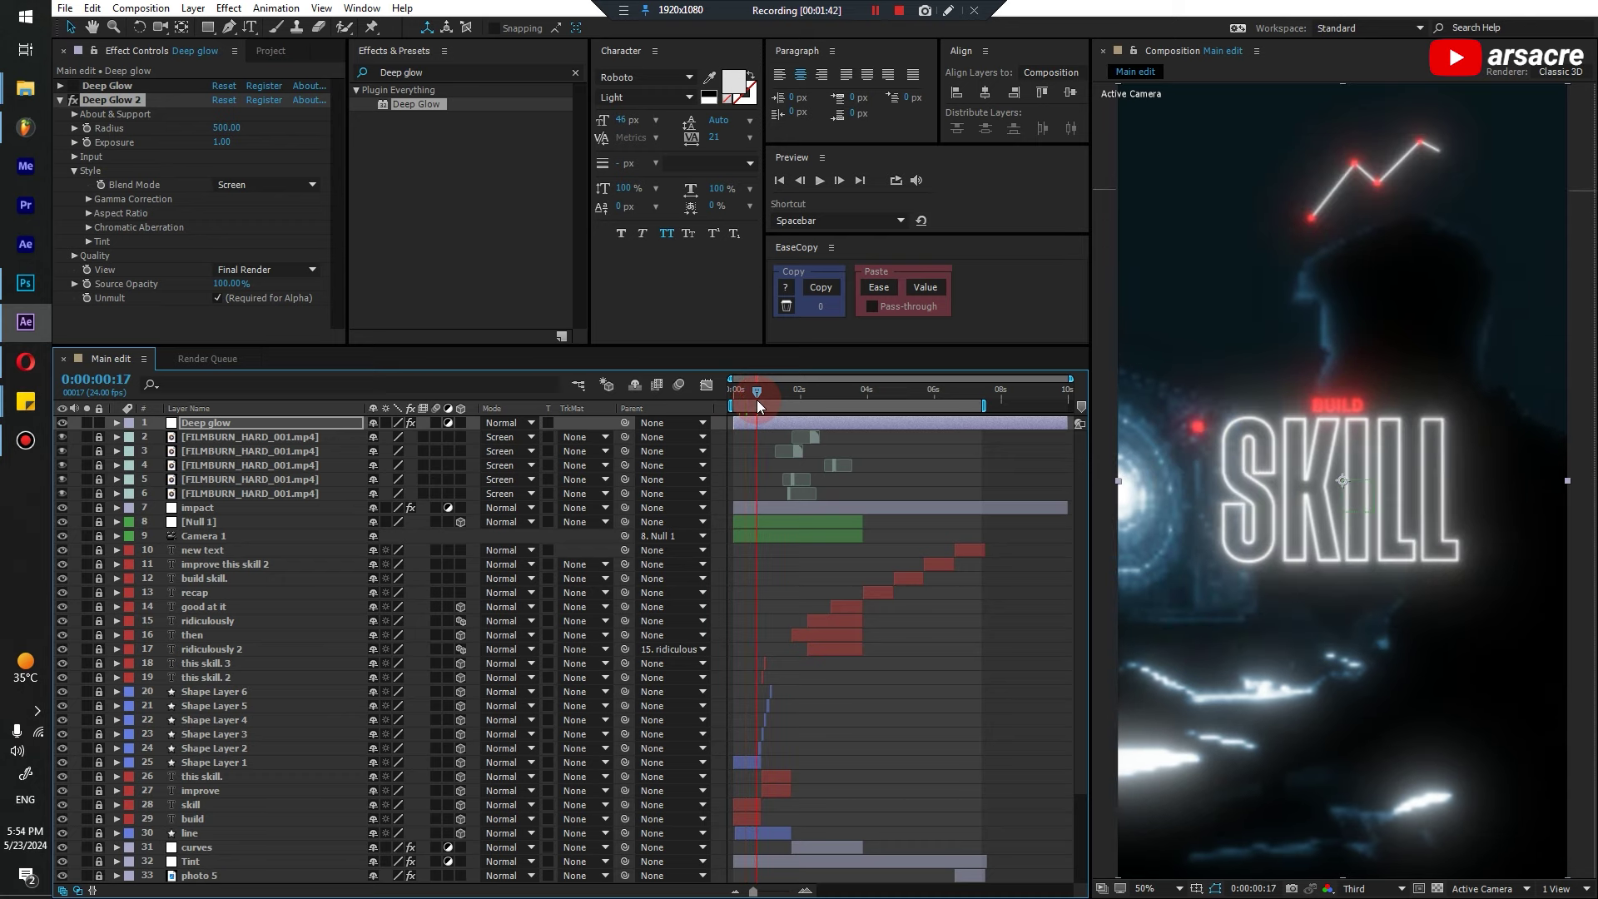
pyautogui.moveTo(749, 397); pyautogui.dragTo(746, 397)
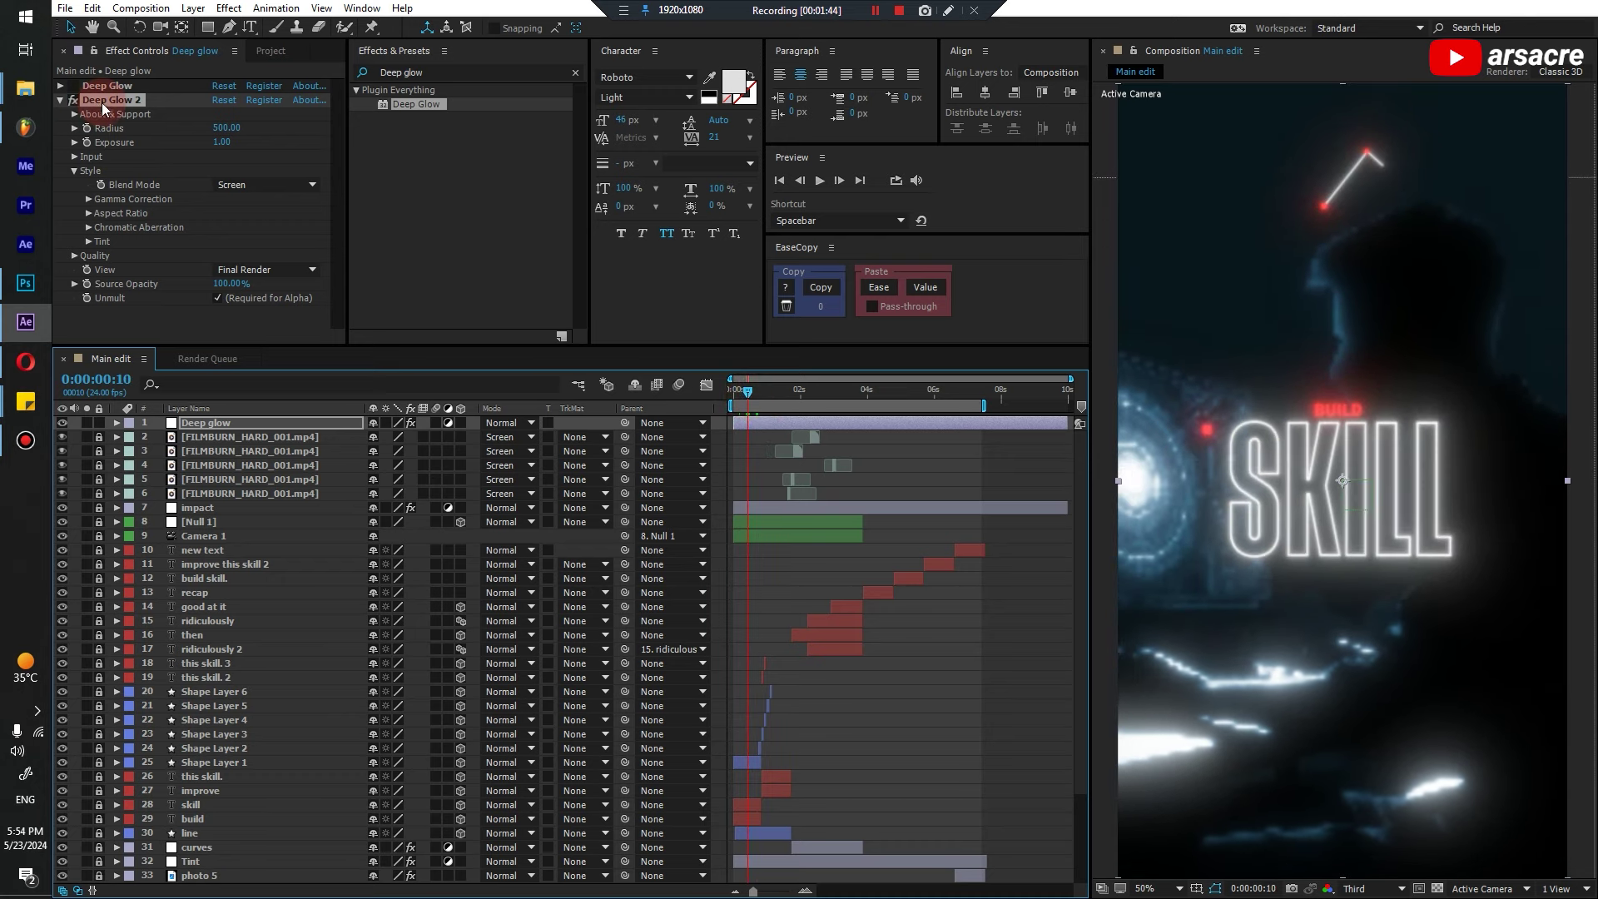
pyautogui.press('Delete')
# Re-enable the original Deep Glow effect and turn on motion blur for the composition
pyautogui.click(73, 86)
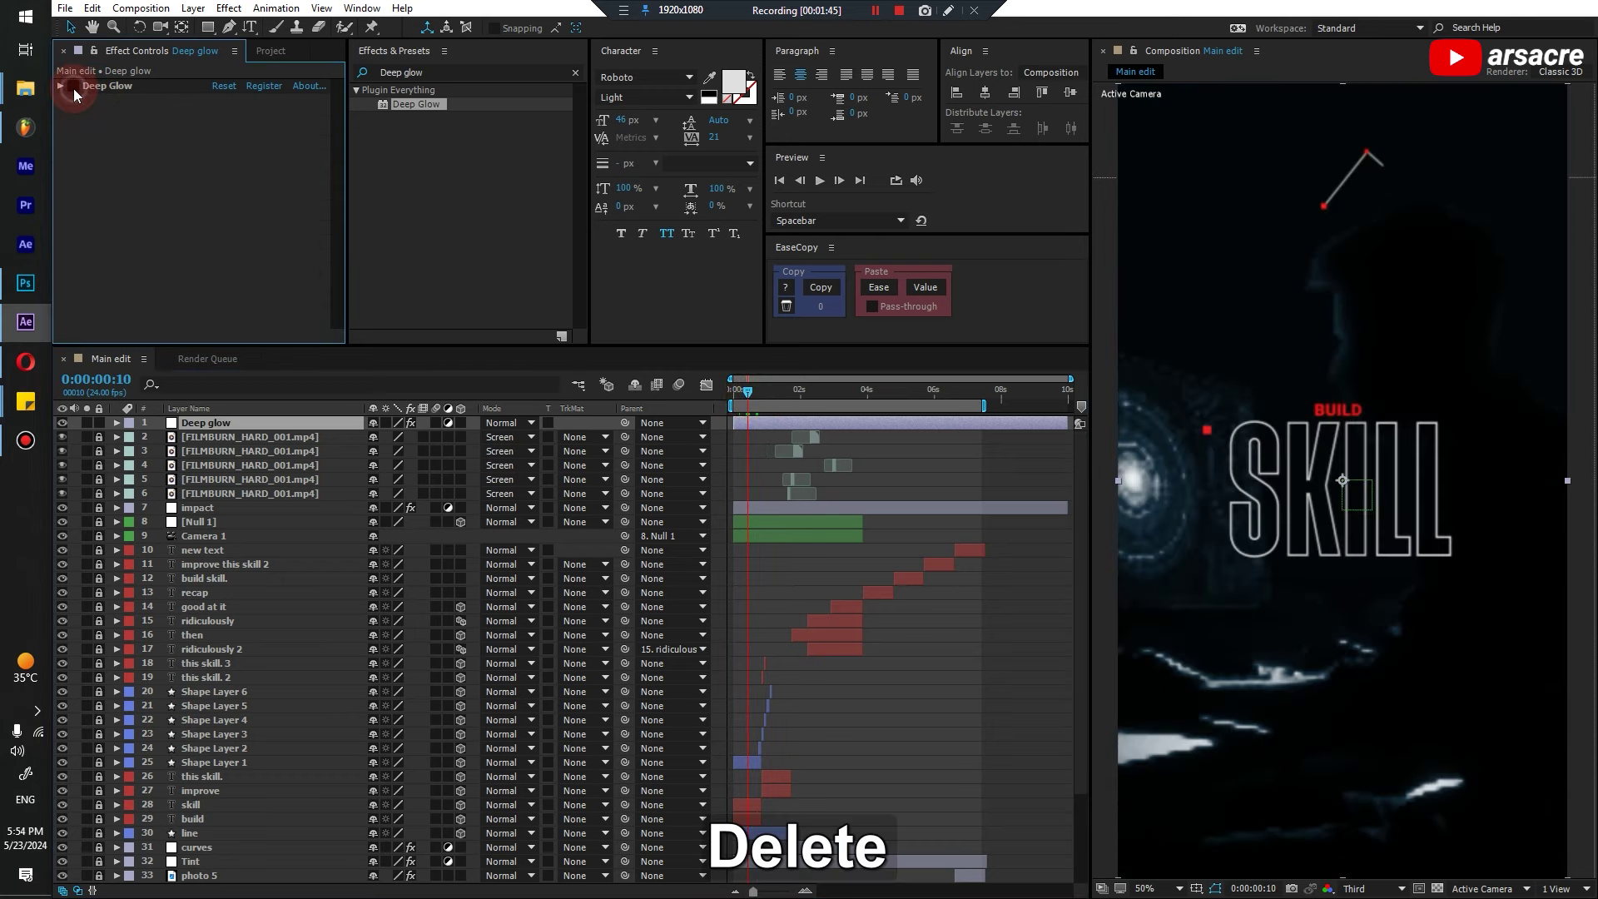
pyautogui.click(73, 87)
pyautogui.click(678, 385)
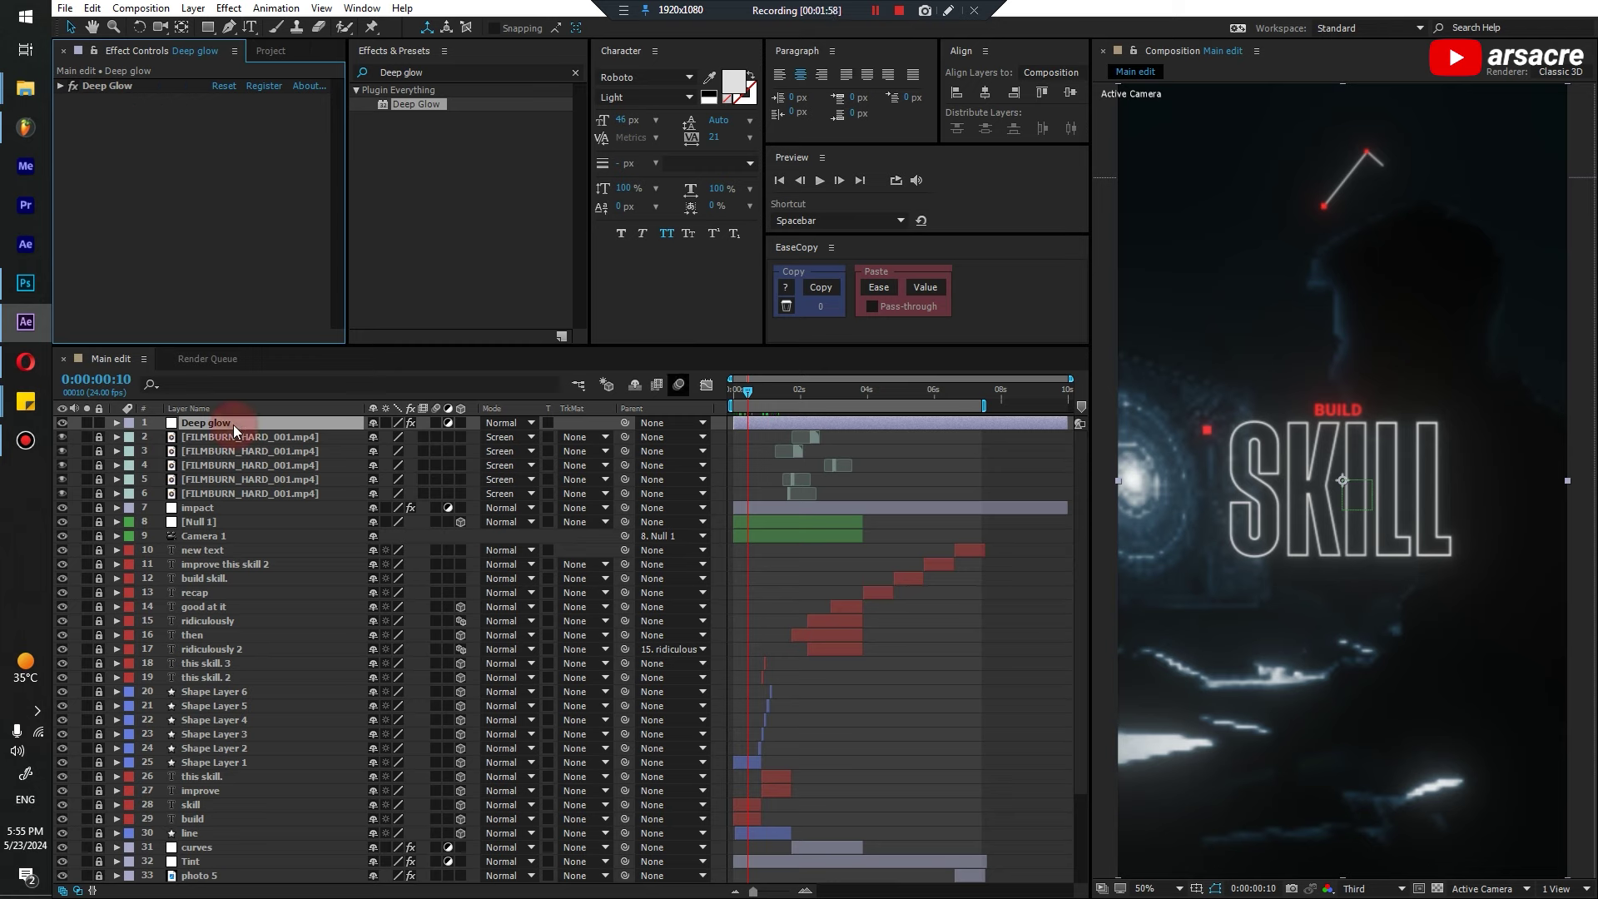
# Add an adjustment layer directly below the Deep glow layer and name it Chromatic
pyautogui.hotkey('ctrl', 'alt', 'y')
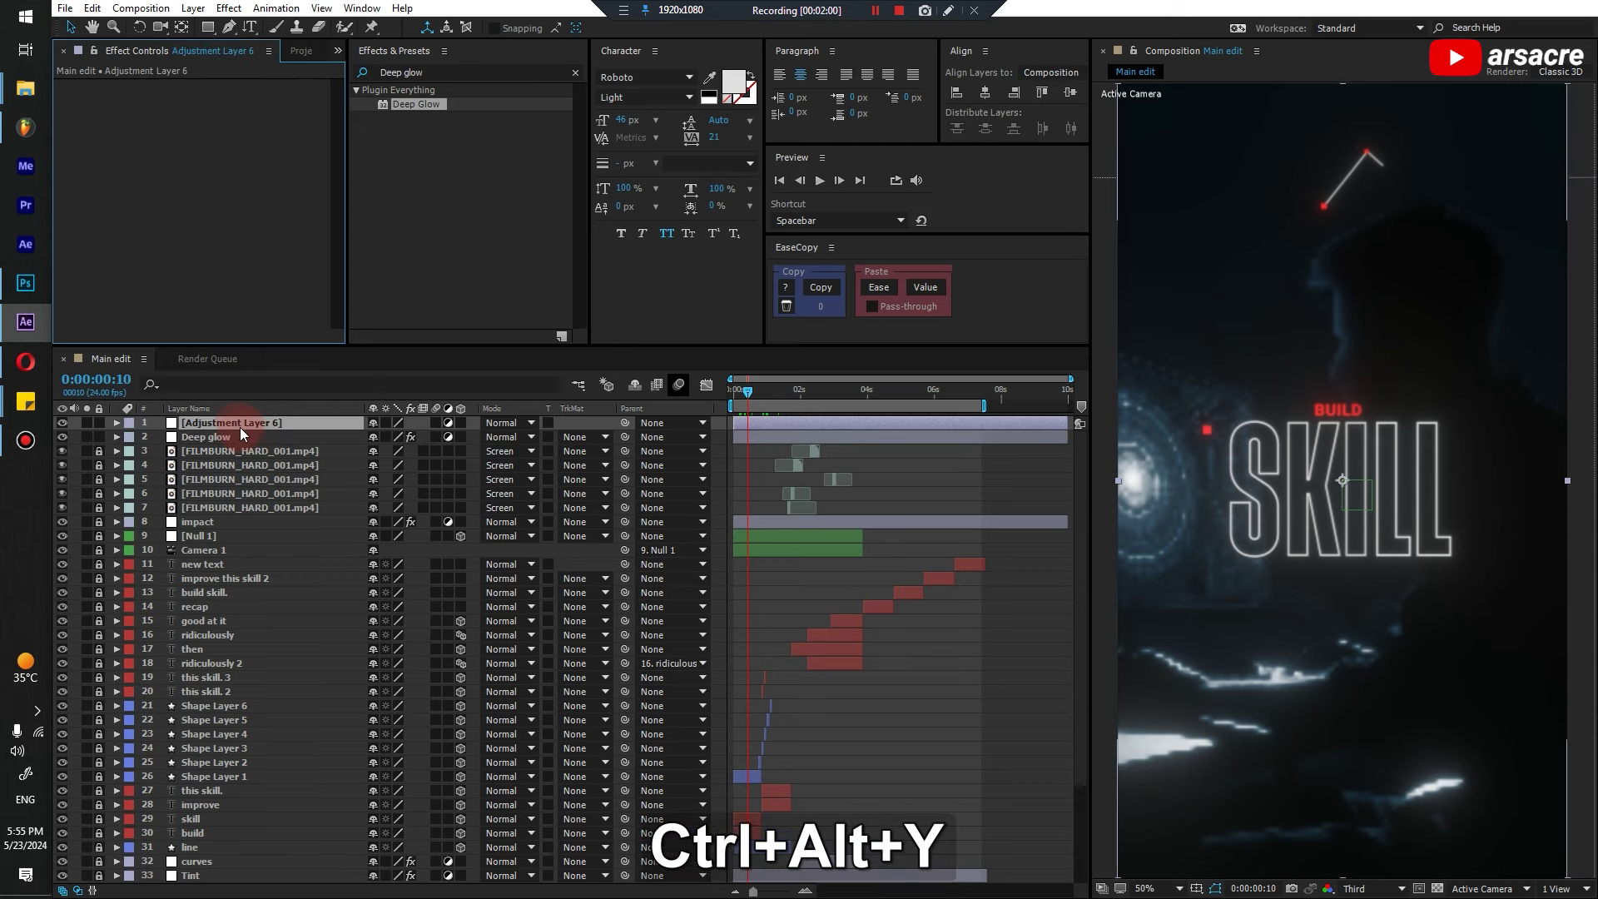
pyautogui.moveTo(240, 427); pyautogui.dragTo(233, 439)
pyautogui.press('Return')
pyautogui.write('Chrom')
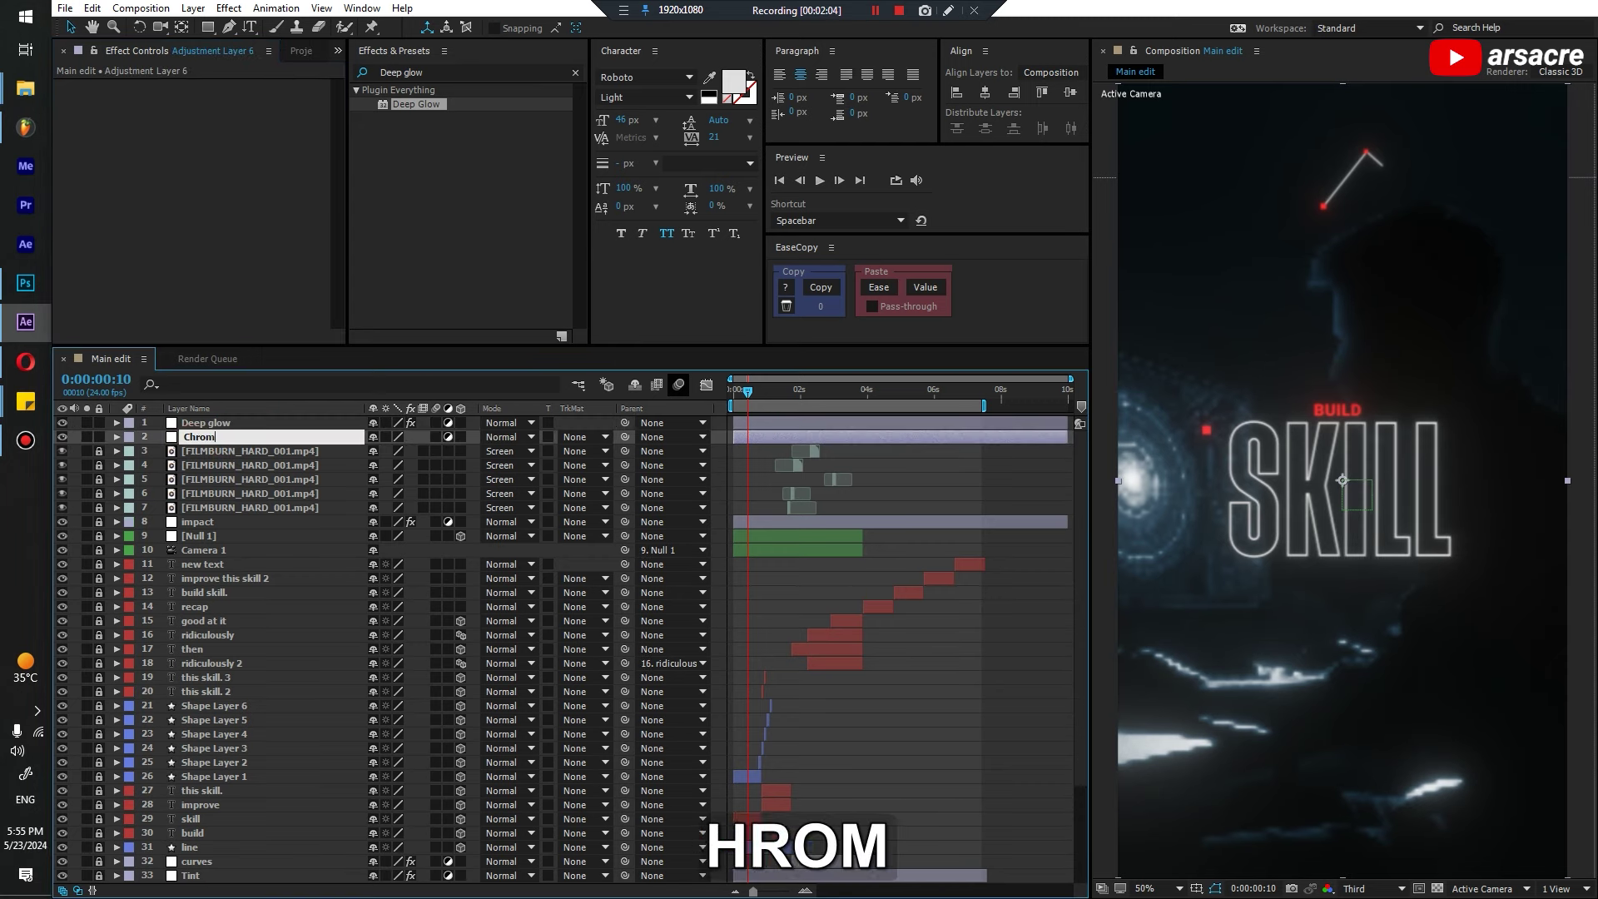
pyautogui.write('atic')
pyautogui.press('Return')
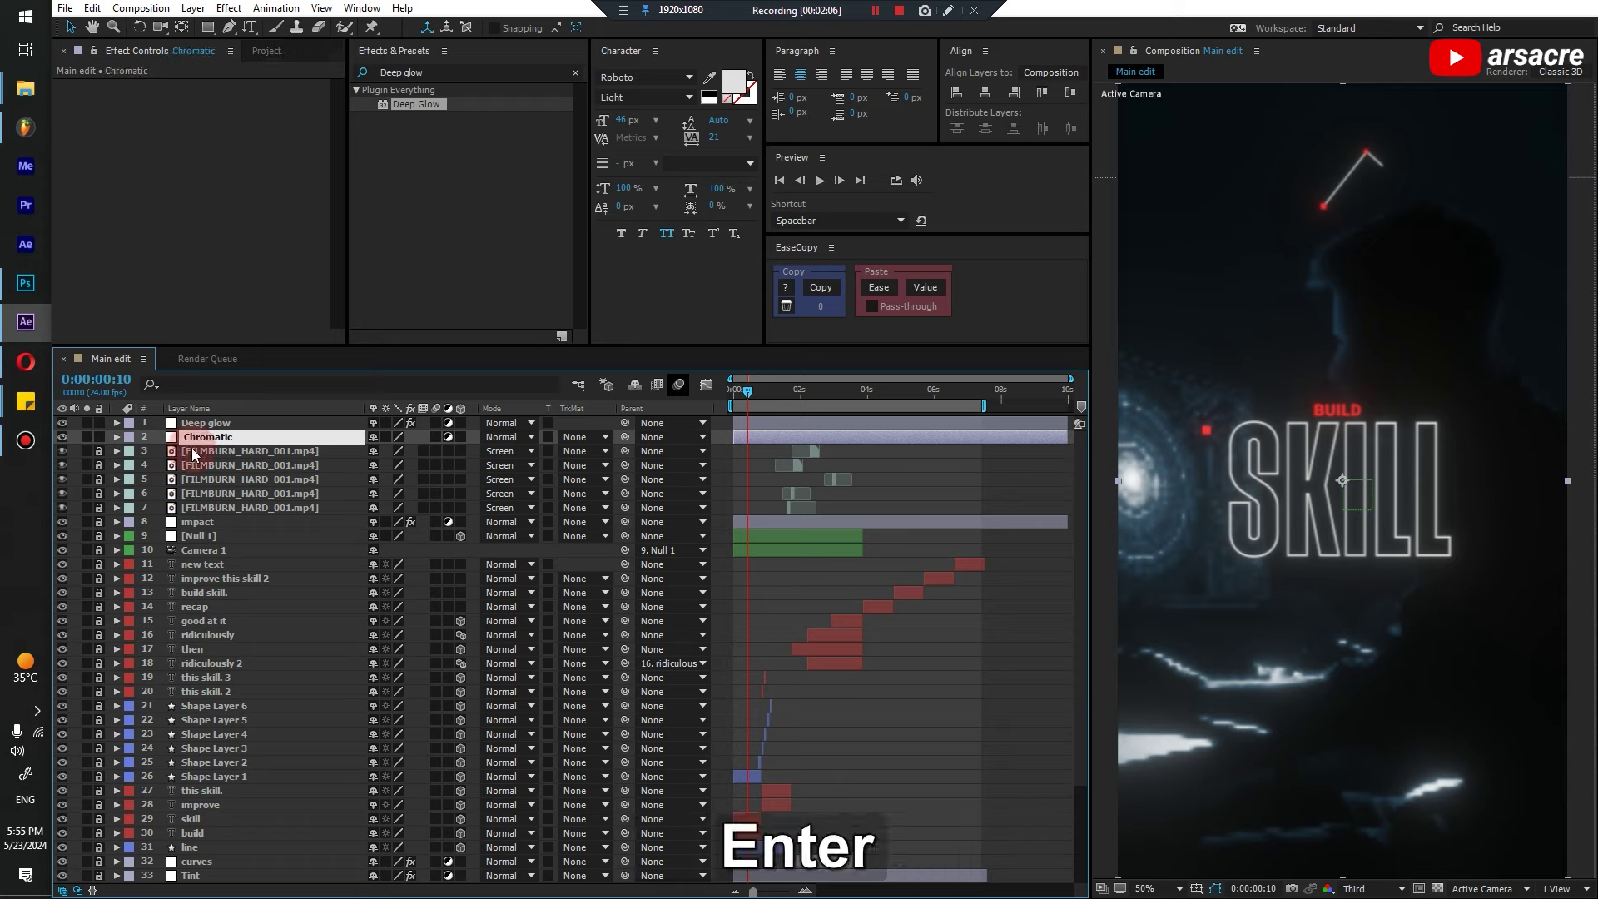
# Search the effects for Chromatic and apply BCC+Chromatic Aberration to the Chromatic layer
pyautogui.moveTo(416, 104); pyautogui.dragTo(223, 431)
pyautogui.press('Return')
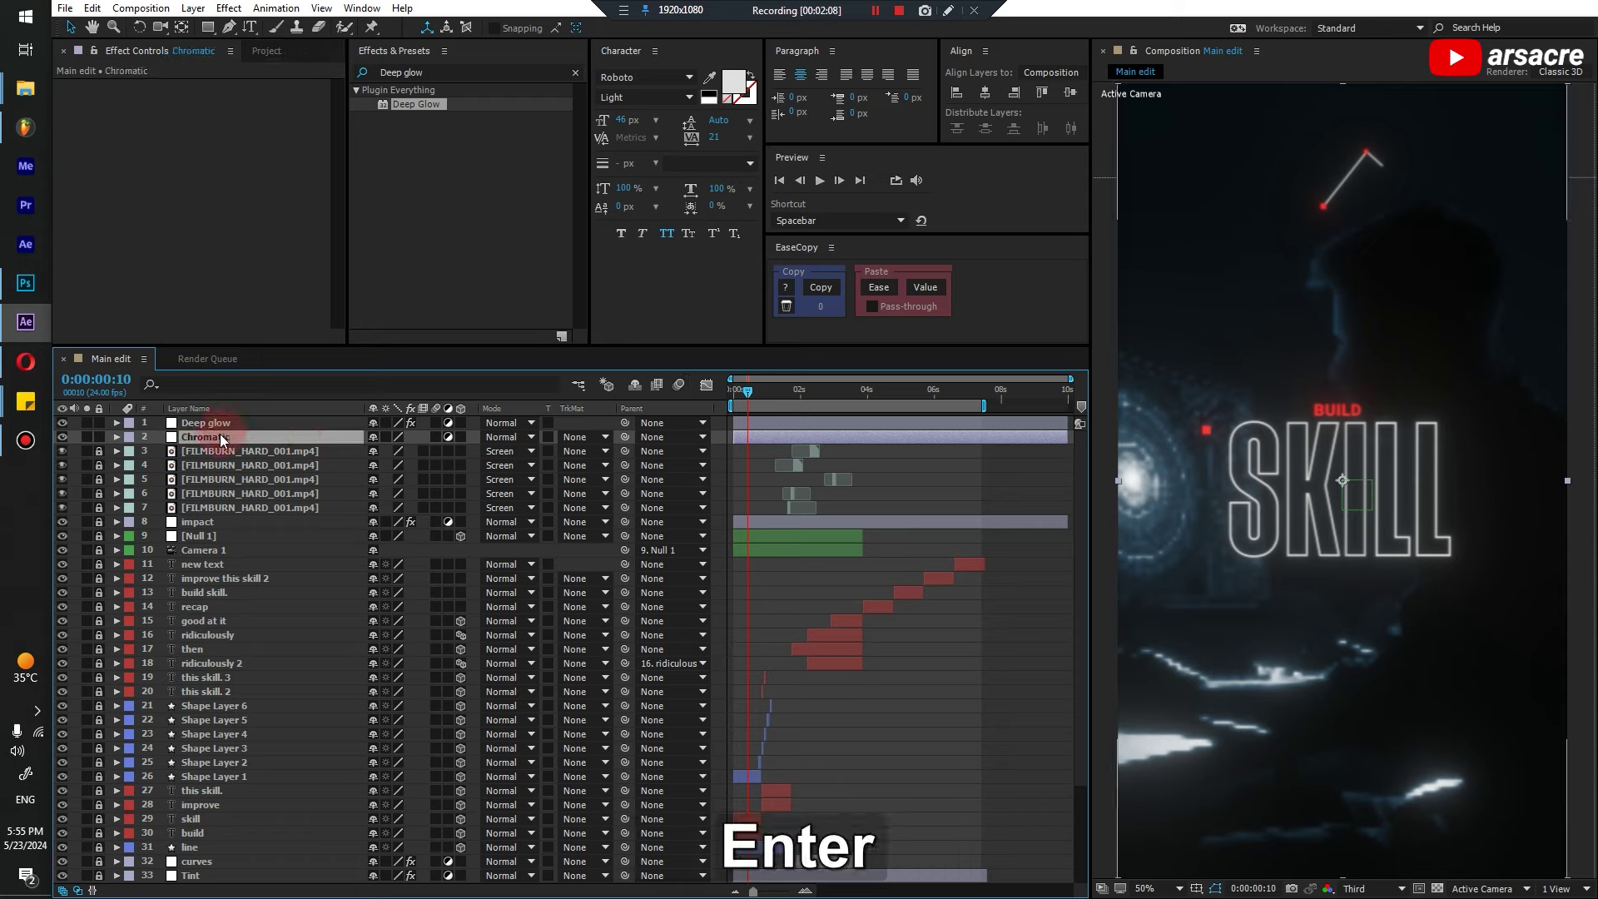
pyautogui.hotkey('ctrl', 'c')
pyautogui.click(429, 72)
pyautogui.hotkey('ctrl', 'v')
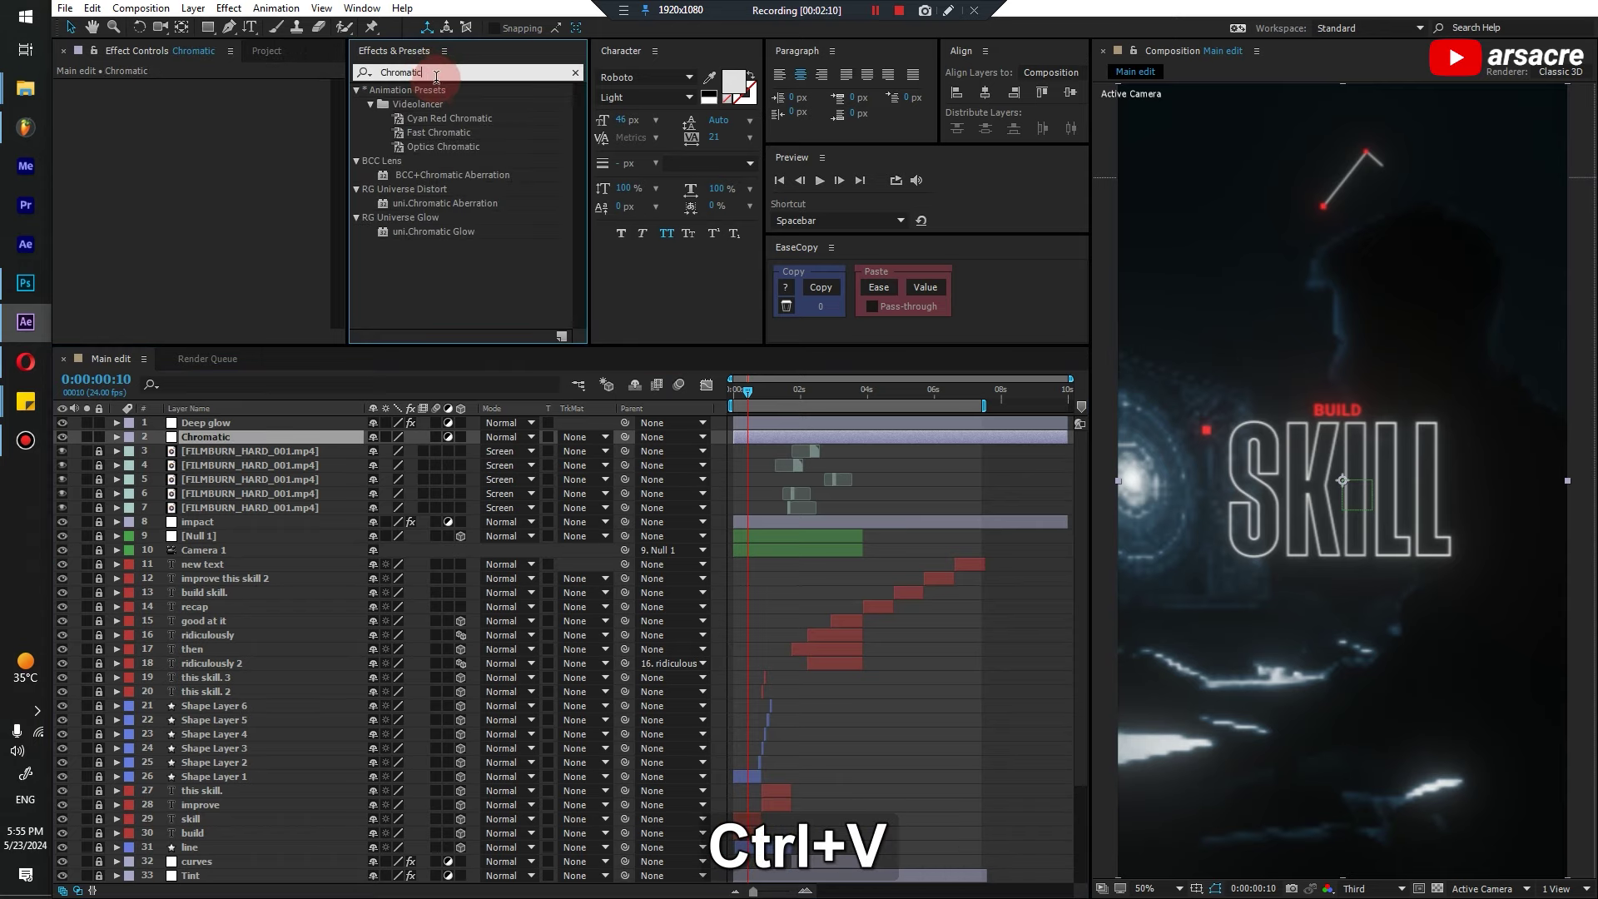
pyautogui.moveTo(446, 177); pyautogui.dragTo(158, 226)
# Set the Red/Cyan distortion of the chromatic aberration to 72 and collapse the effect
pyautogui.click(218, 210)
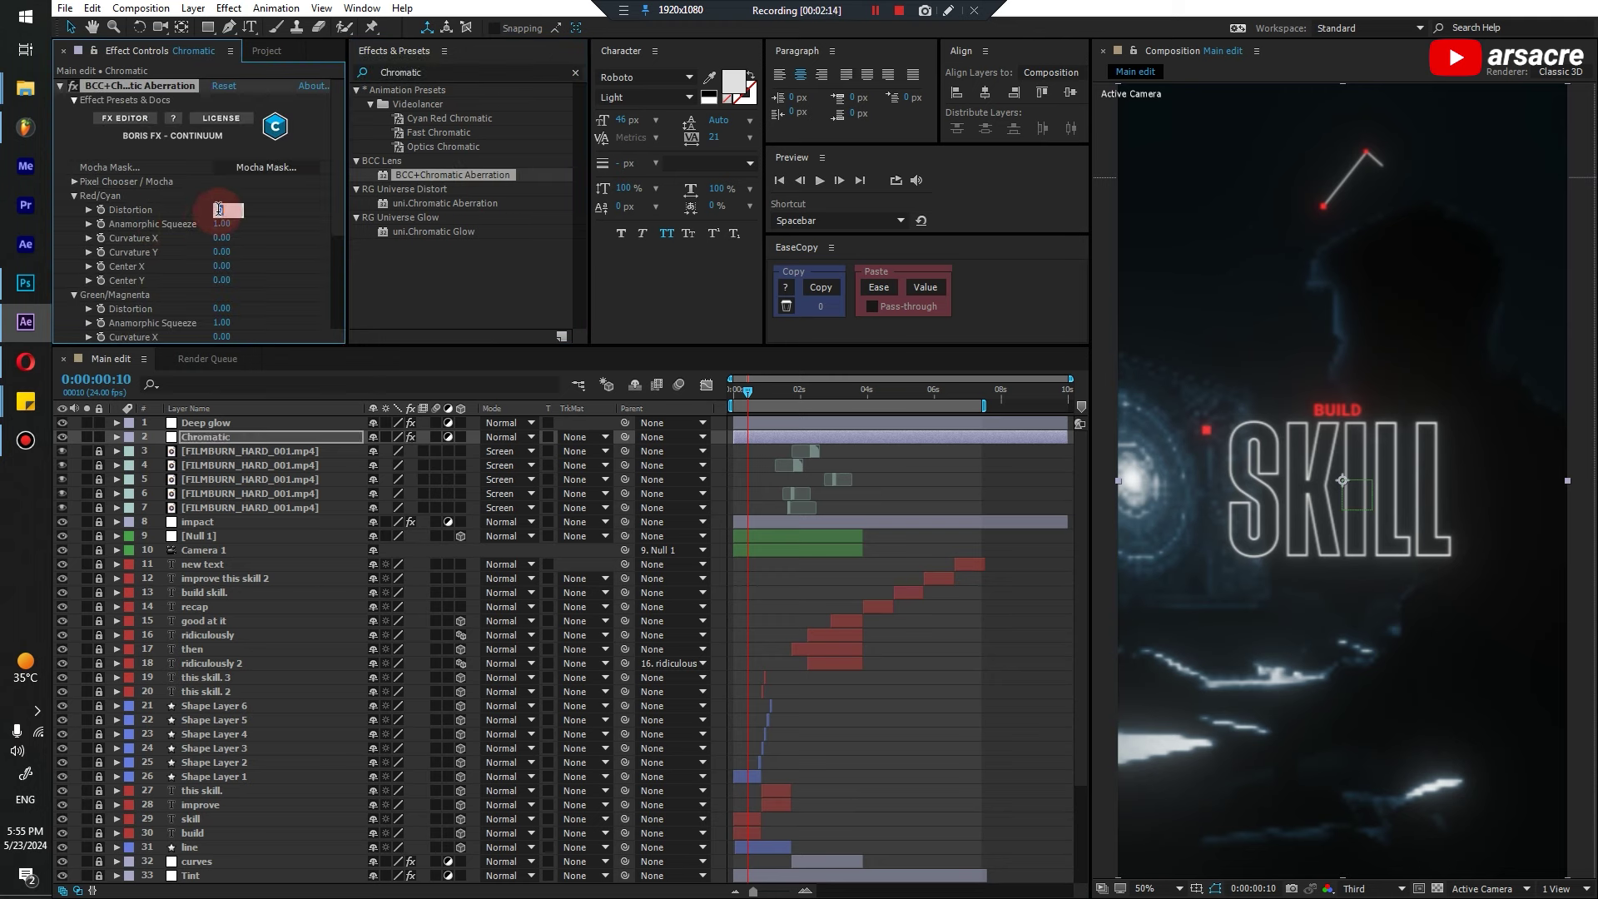
pyautogui.write('72')
pyautogui.click(301, 260)
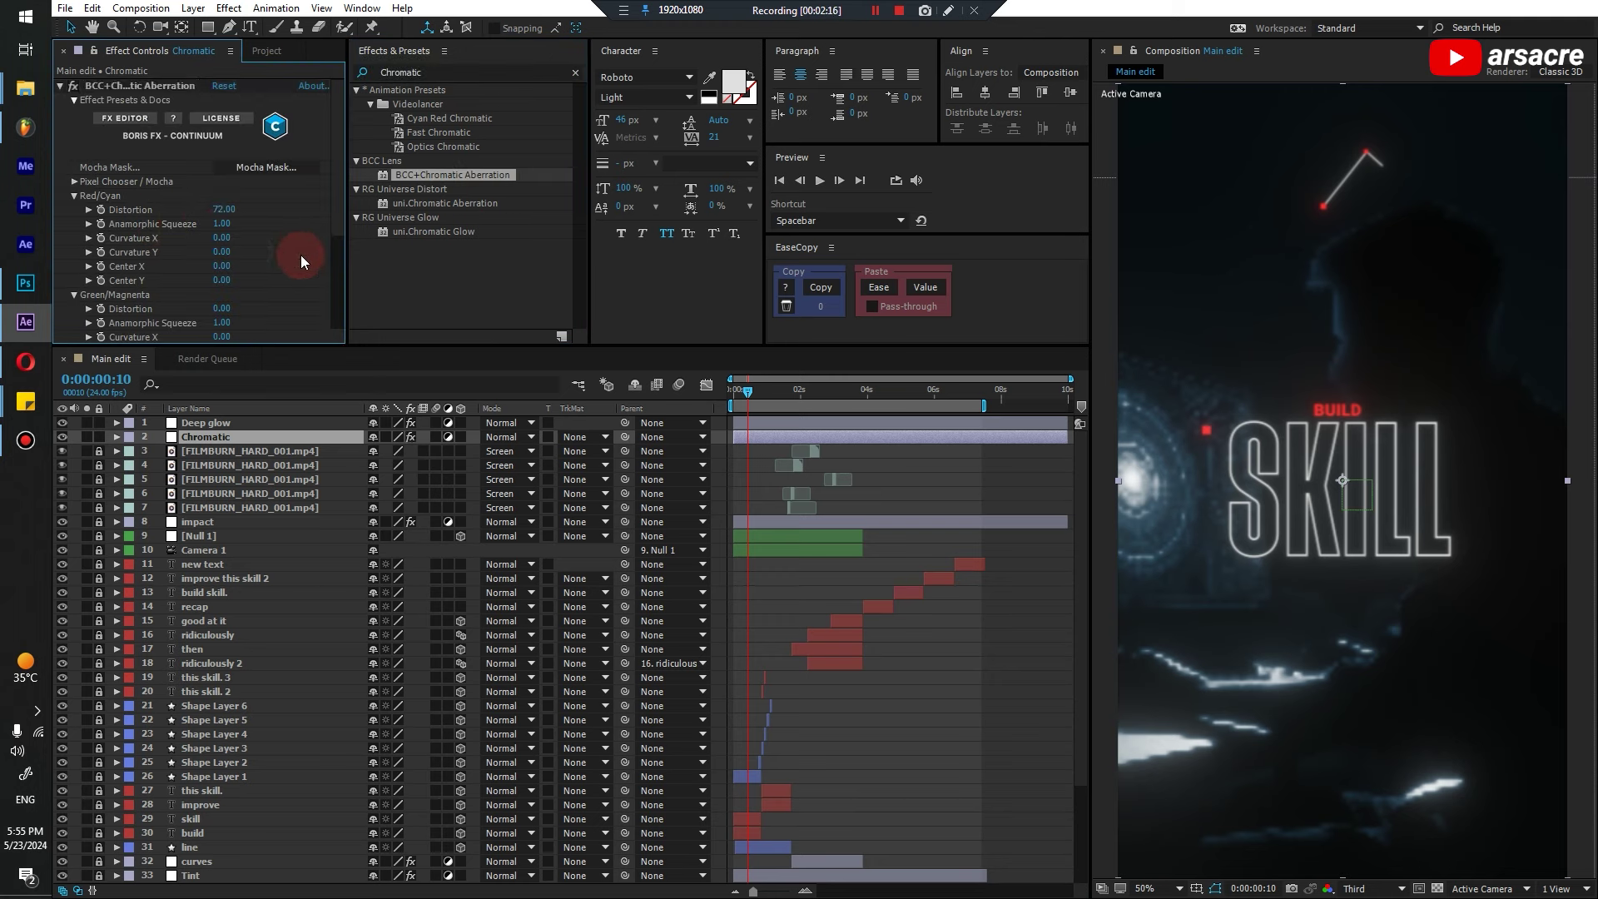
pyautogui.click(60, 86)
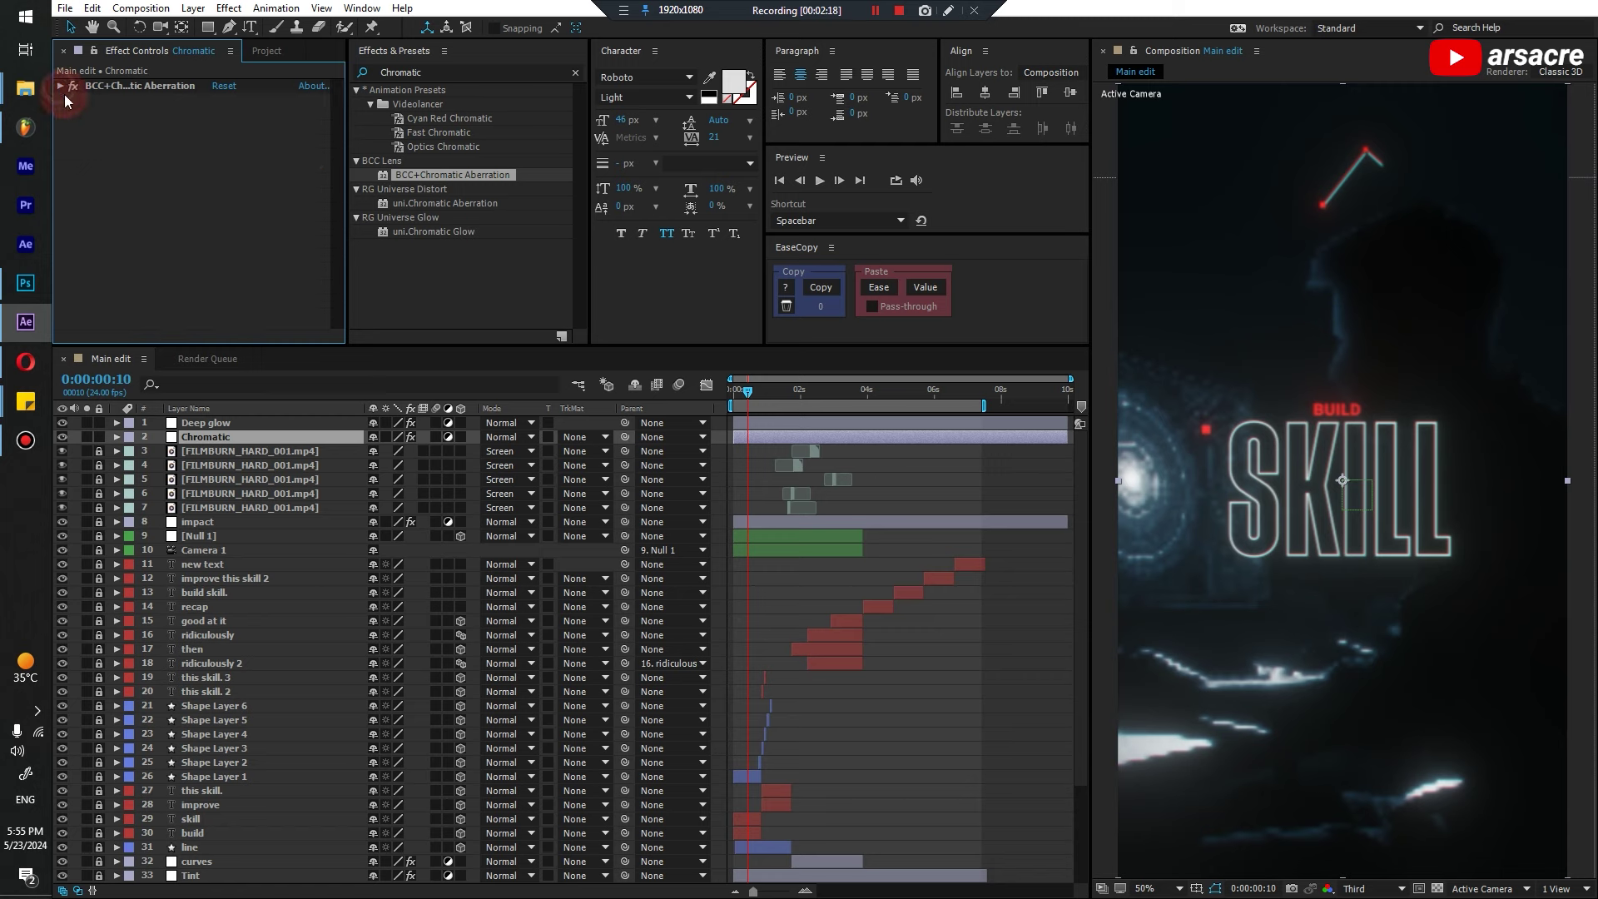
# Add another adjustment layer and place it directly below the Chromatic layer
pyautogui.click(249, 436)
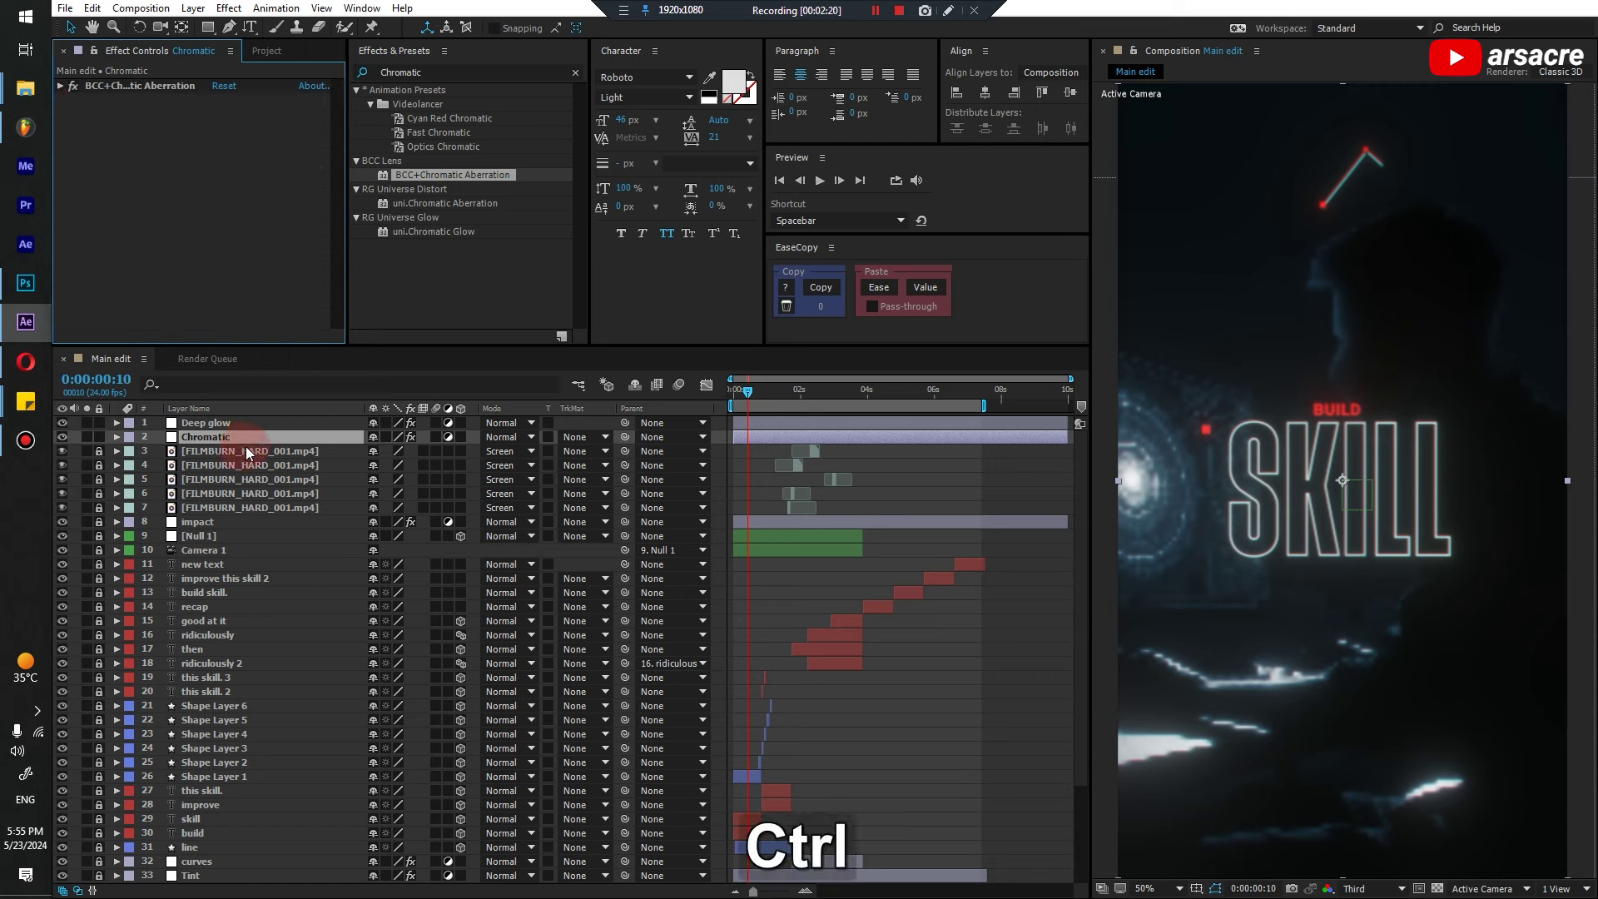
pyautogui.hotkey('ctrl', 'alt', 'y')
pyautogui.moveTo(225, 464); pyautogui.dragTo(225, 456)
# Open the effect-chain sticky note and highlight the BCC LED line to check its planned settings
pyautogui.moveTo(26, 402)
pyautogui.click(145, 366)
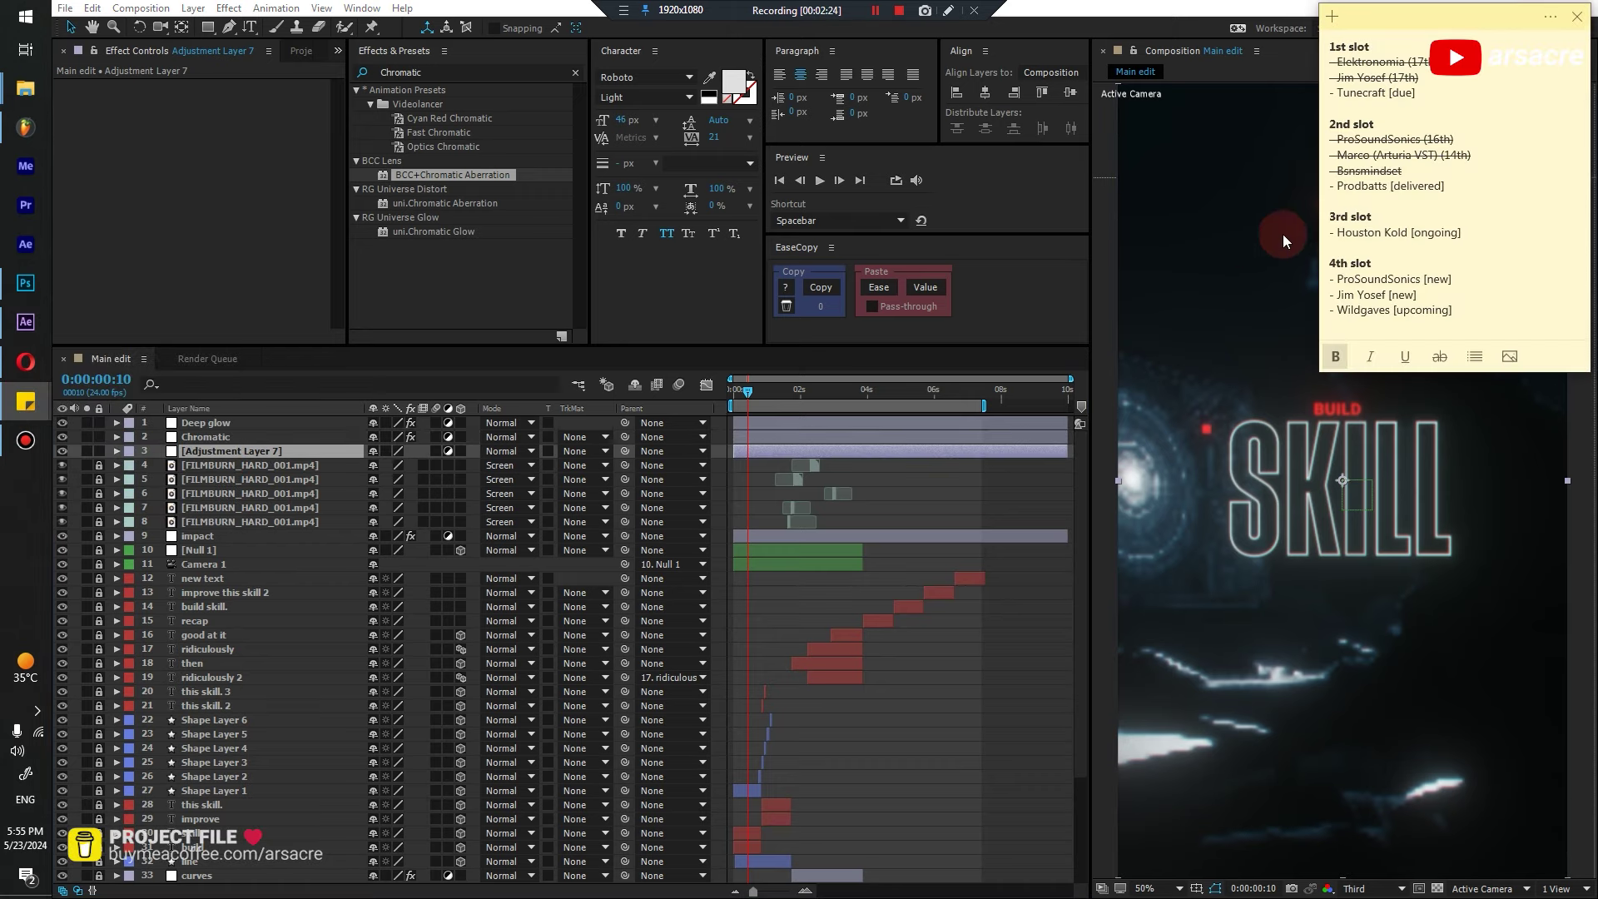
pyautogui.moveTo(23, 396)
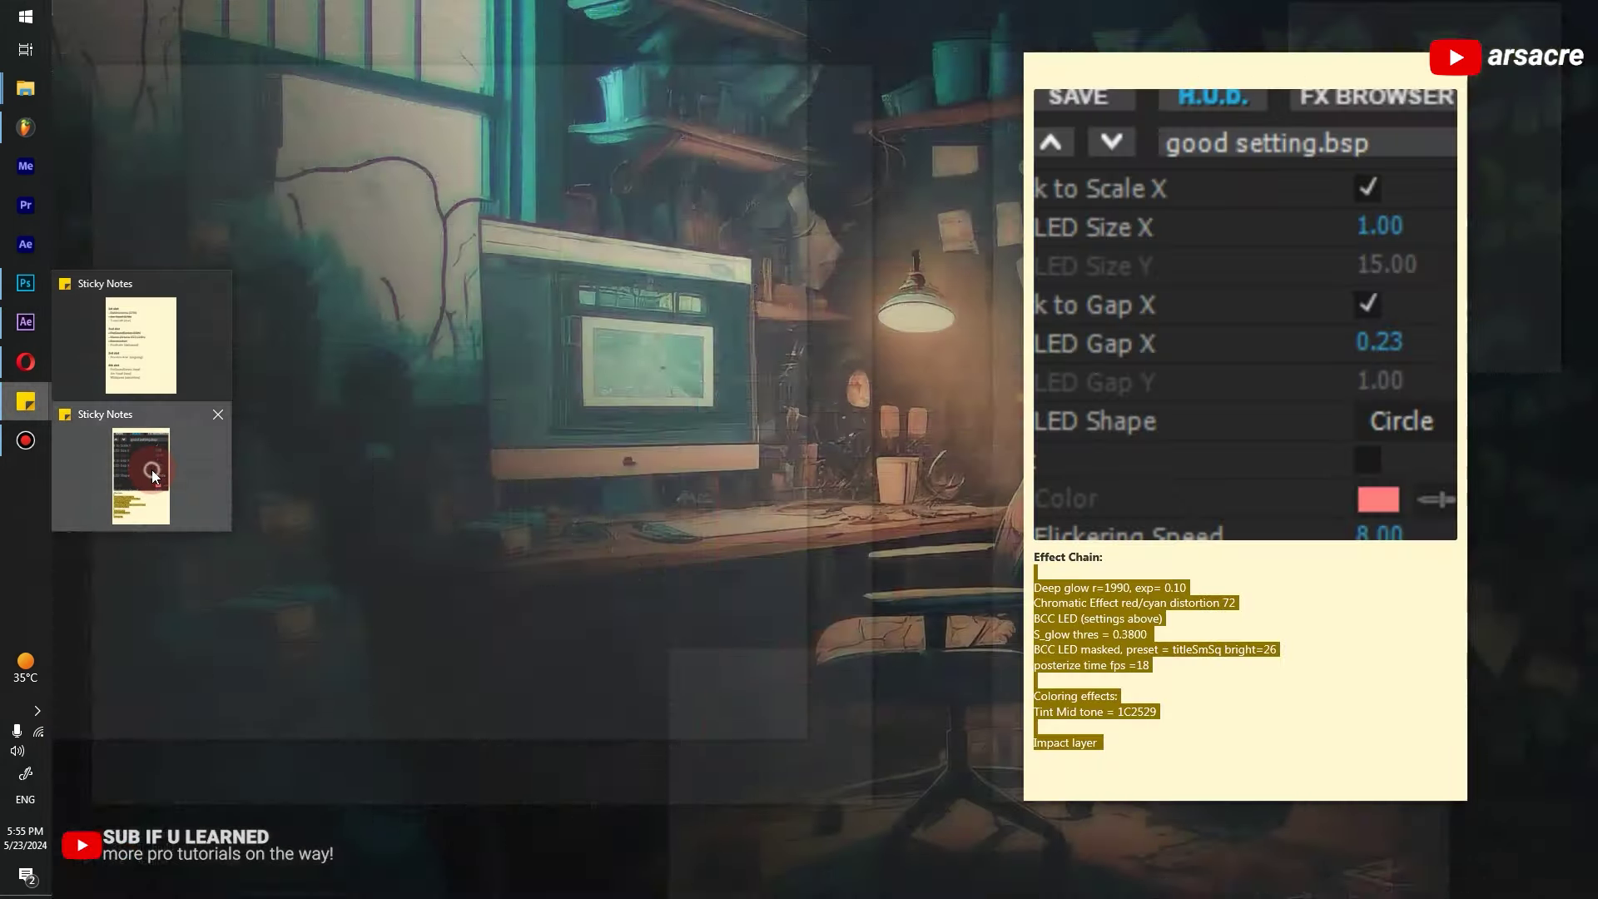
pyautogui.click(154, 483)
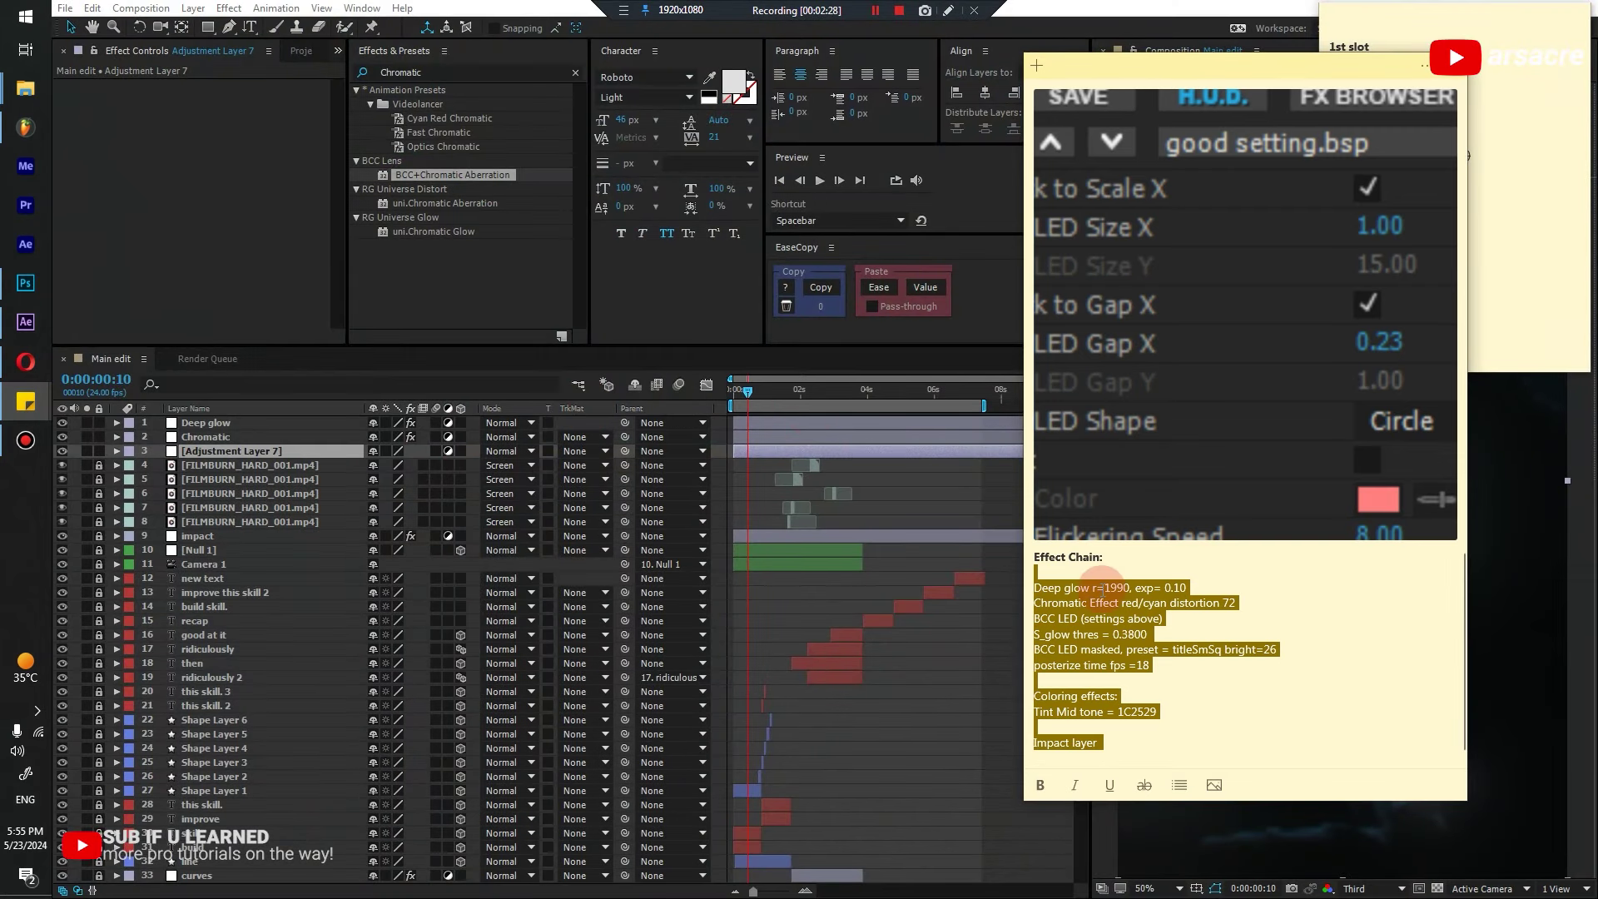
pyautogui.click(1092, 649)
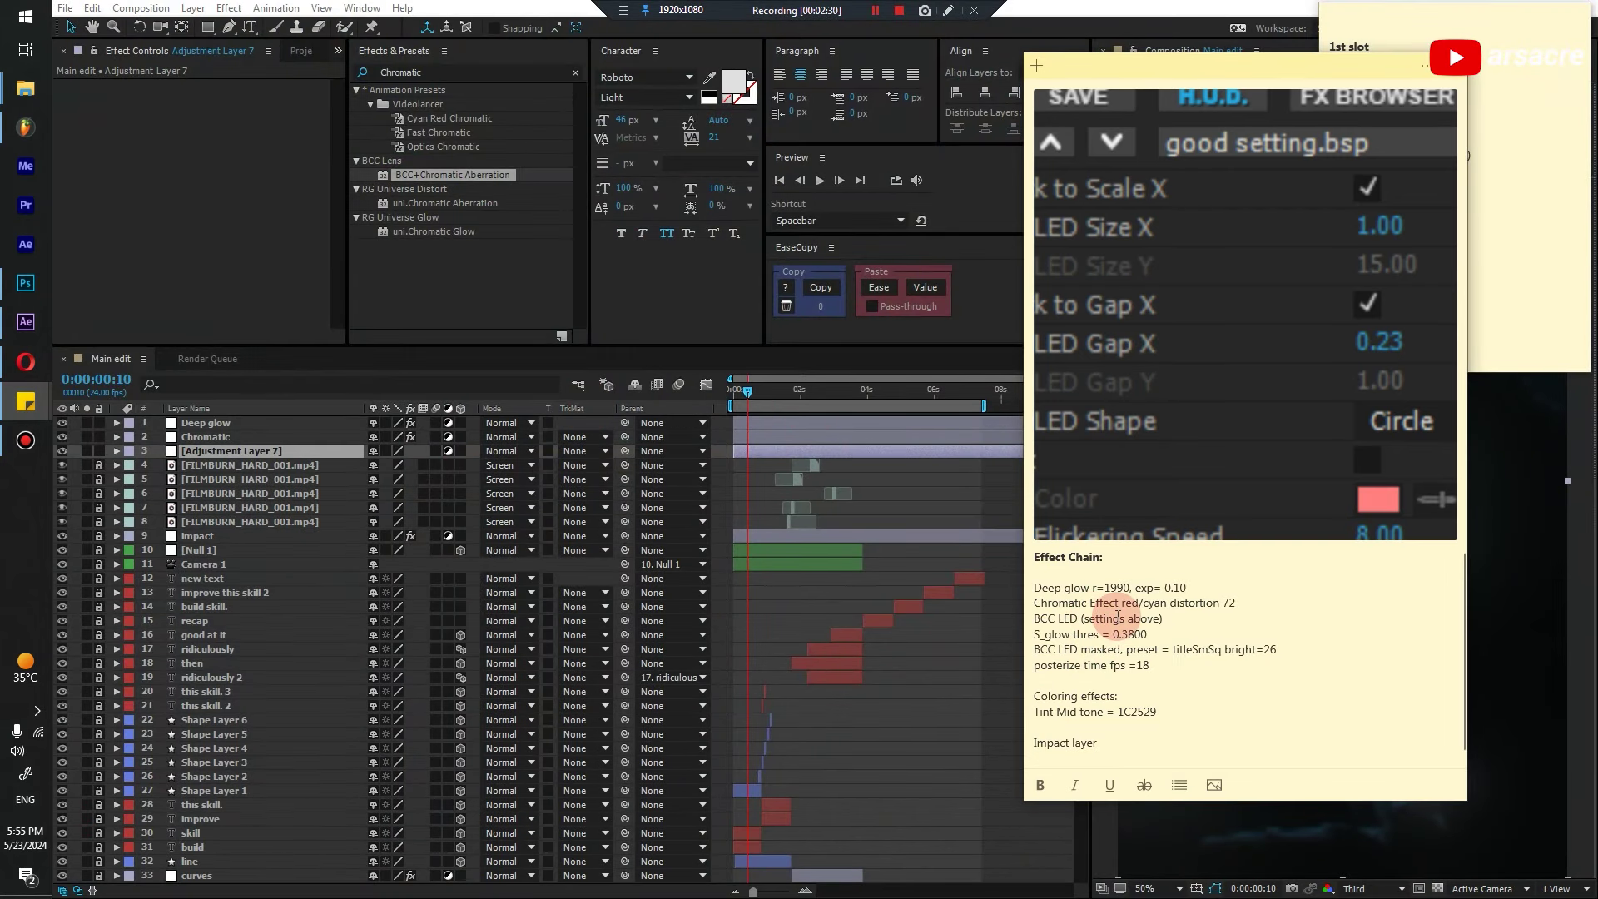
pyautogui.moveTo(1163, 618); pyautogui.dragTo(1017, 624)
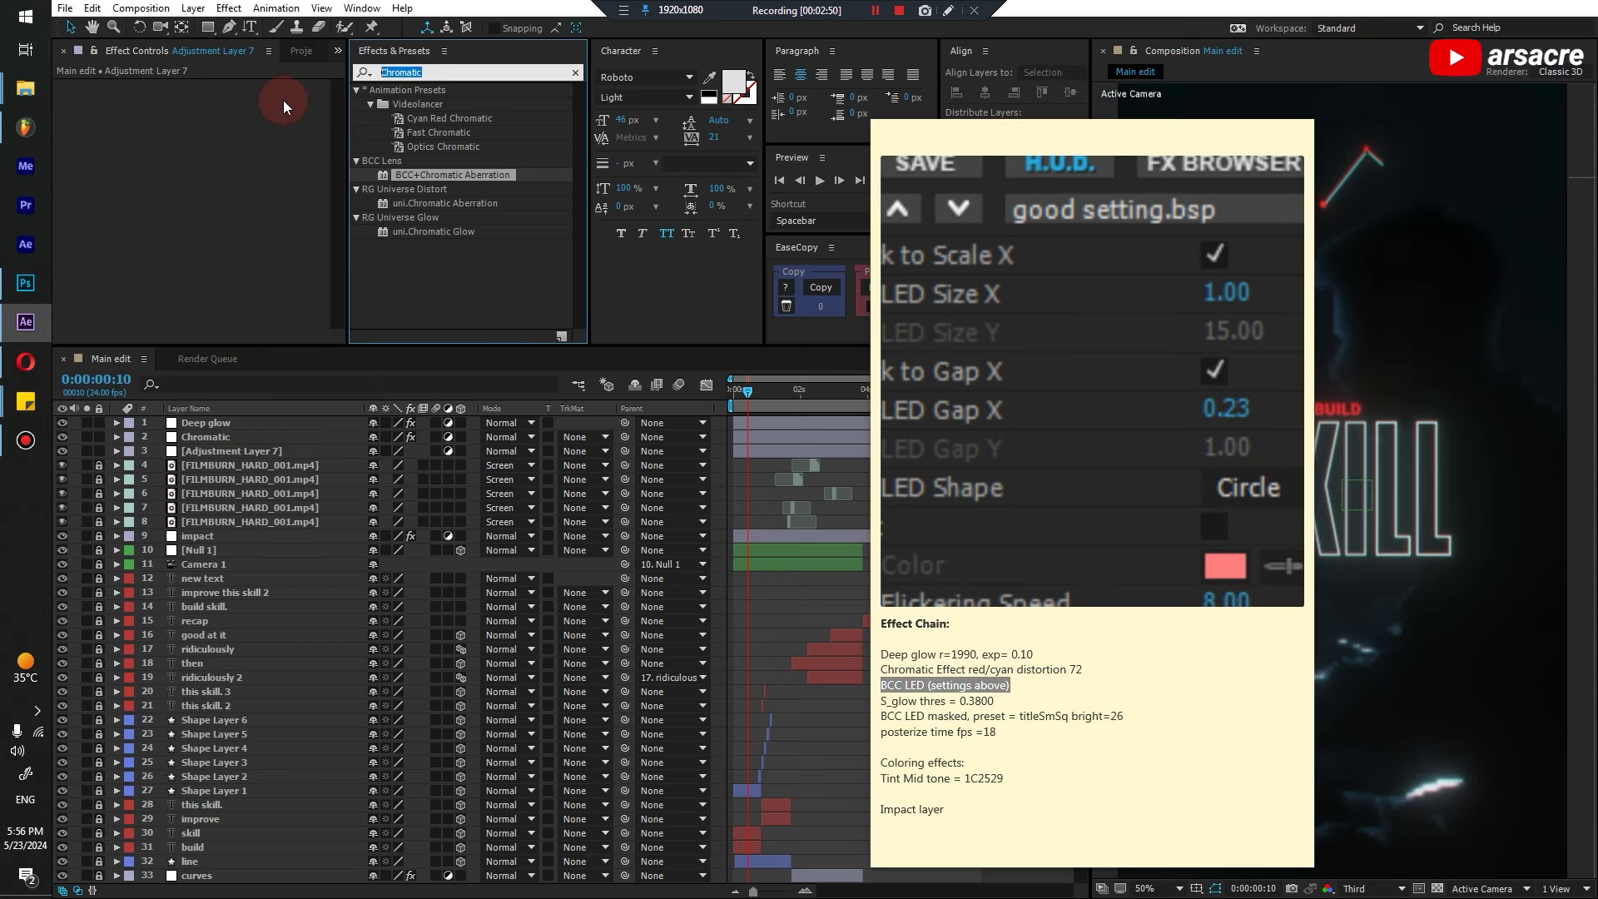
# Rename the new adjustment layer LED, find the BCC LED effect, and apply it to that layer
pyautogui.write('LED')
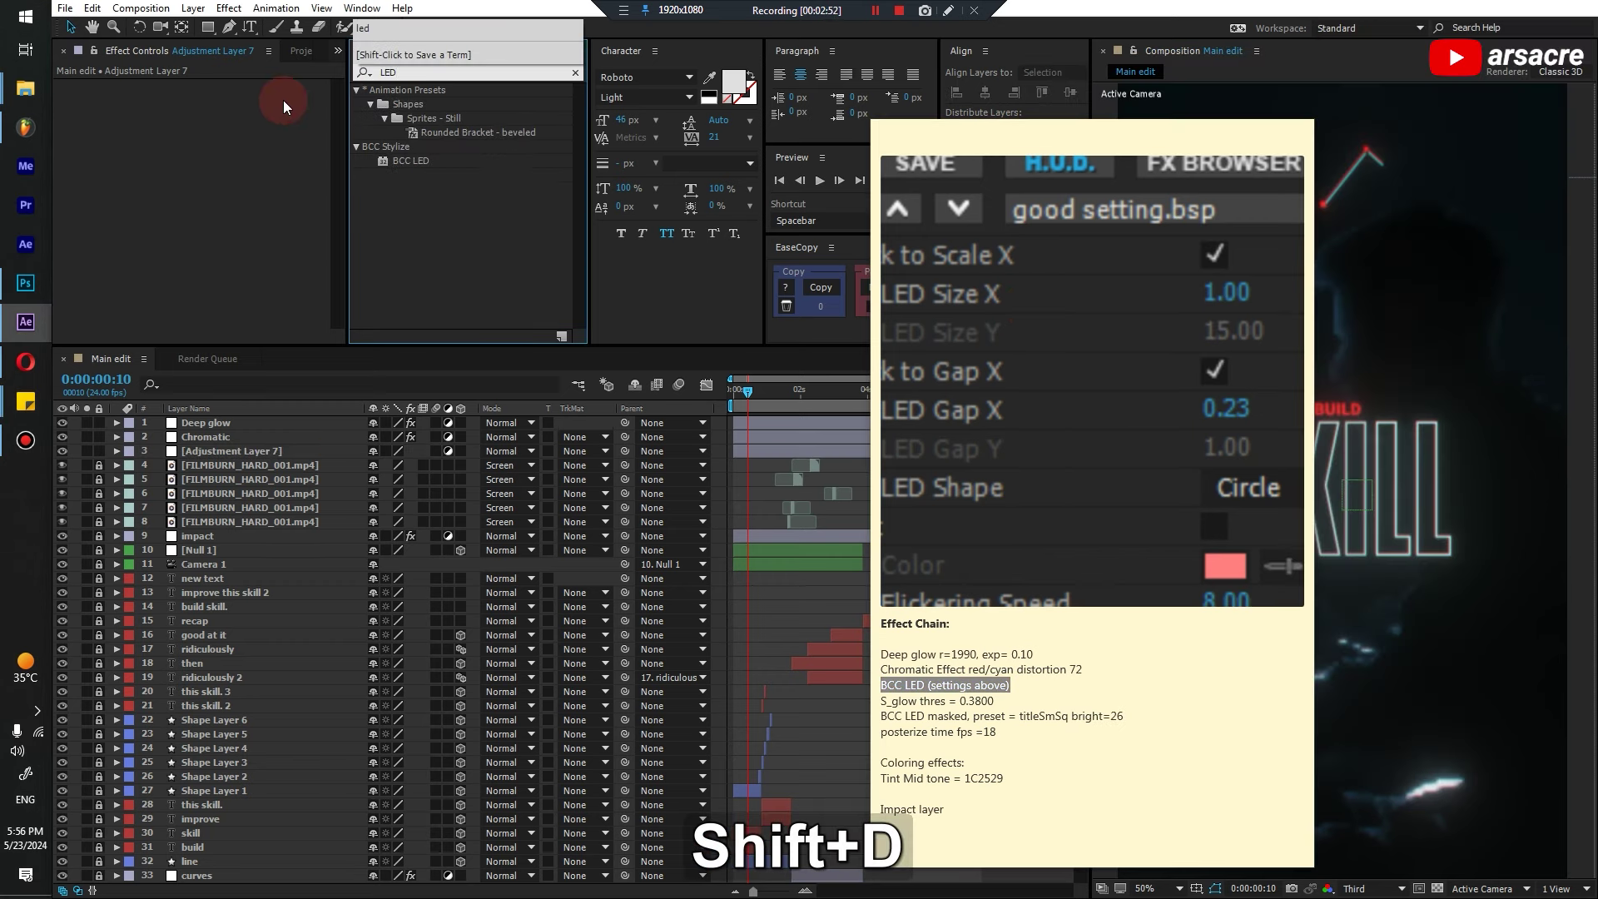
pyautogui.click(205, 451)
pyautogui.press('Return')
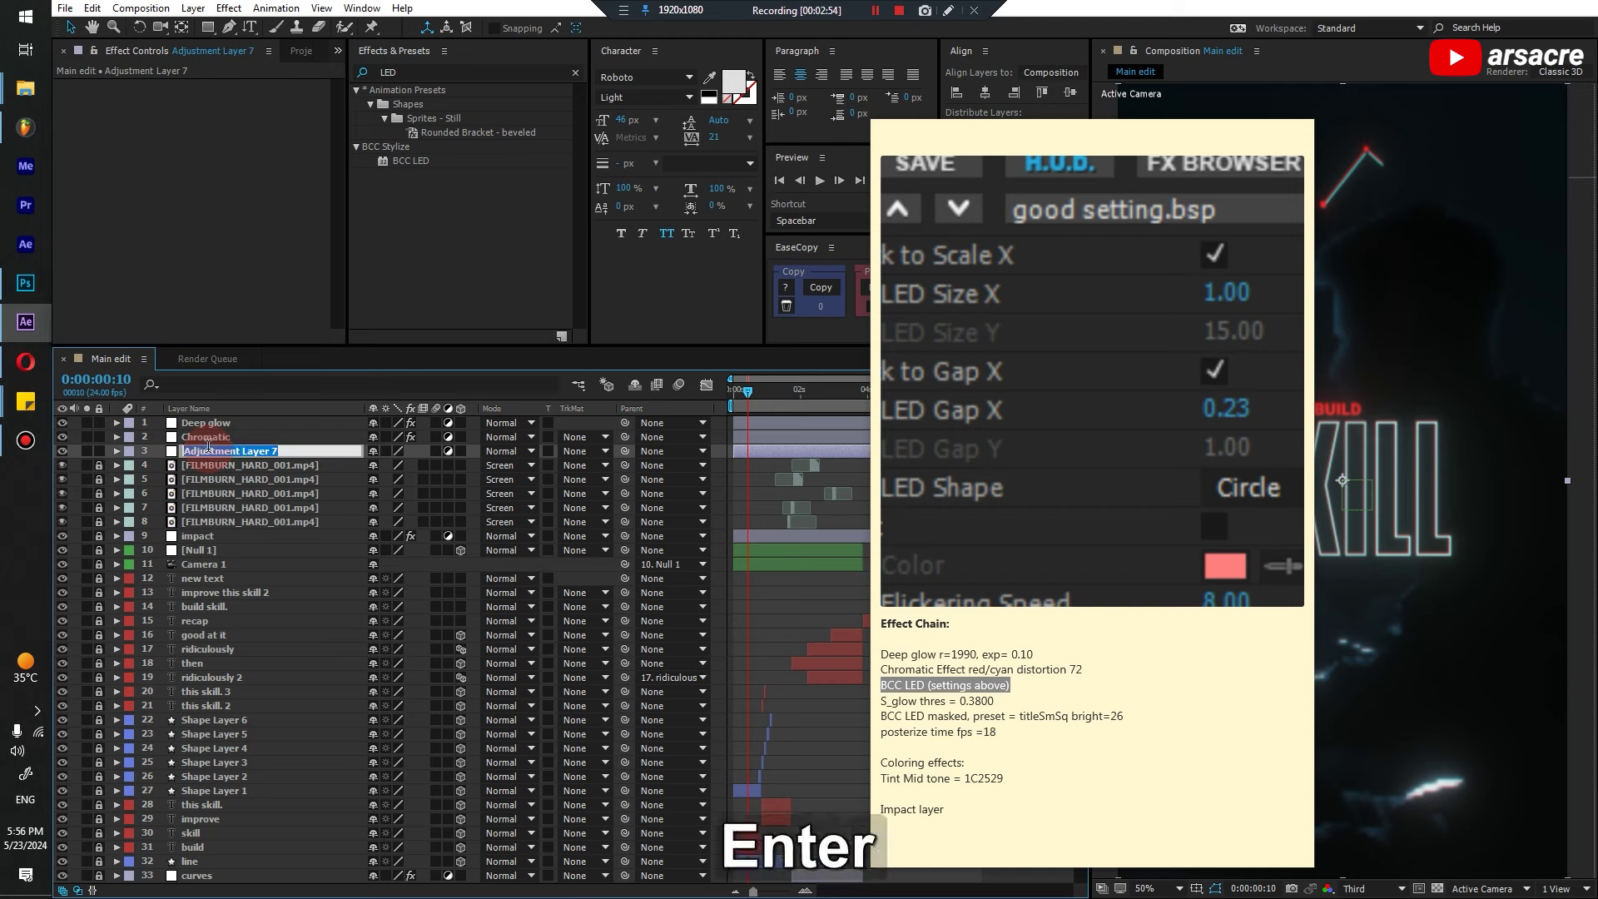
pyautogui.write('LED')
pyautogui.press('Return')
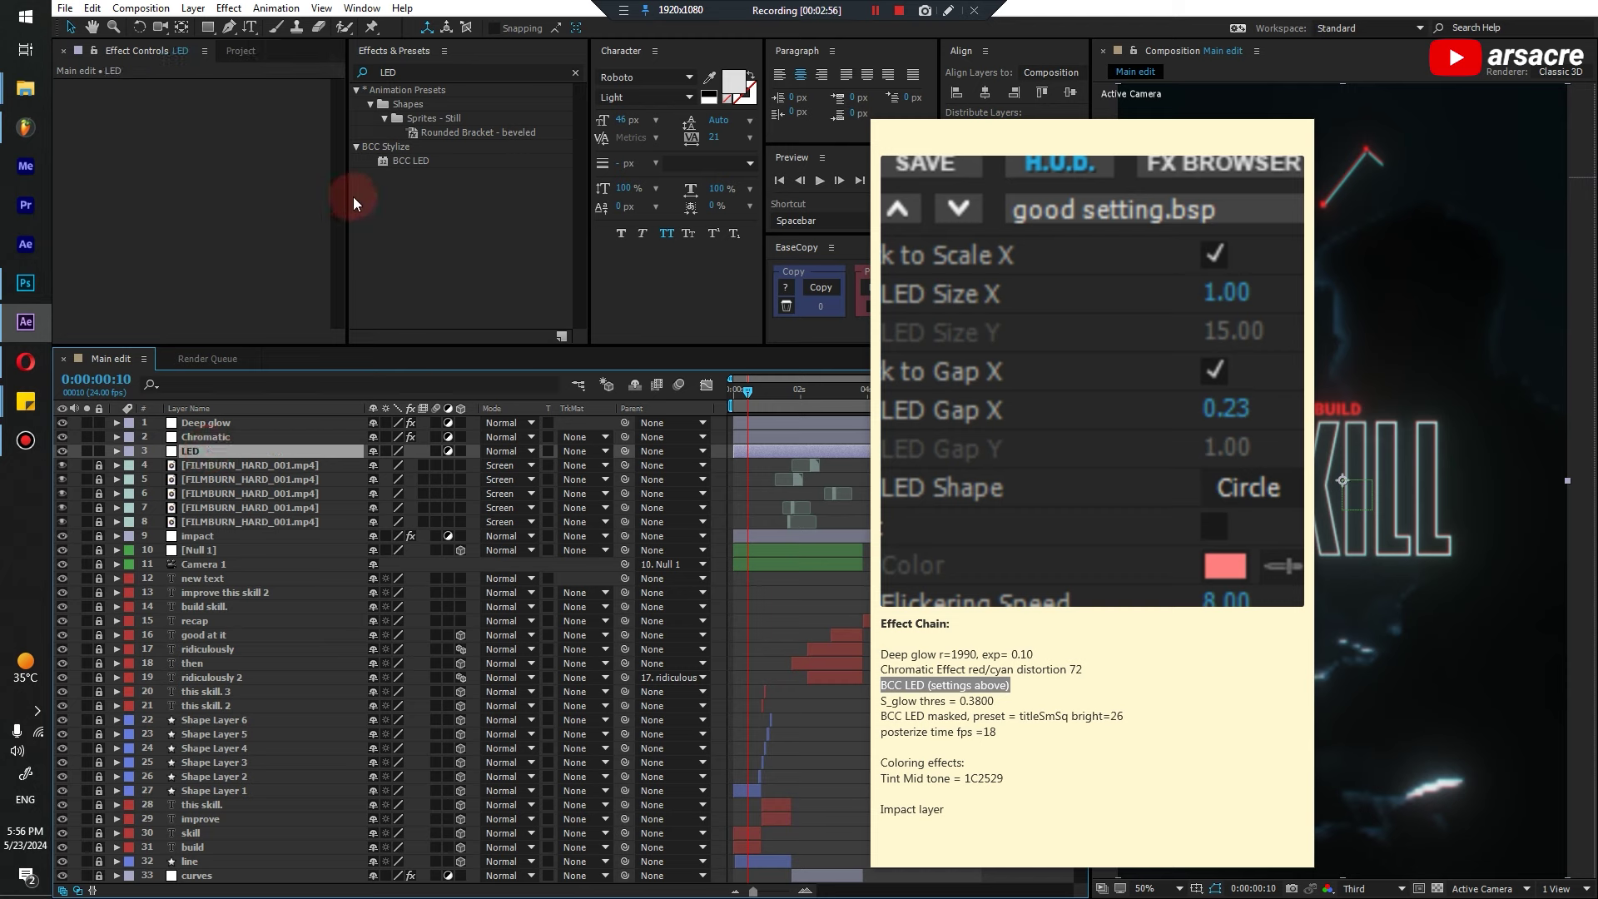
pyautogui.moveTo(411, 161); pyautogui.dragTo(231, 206)
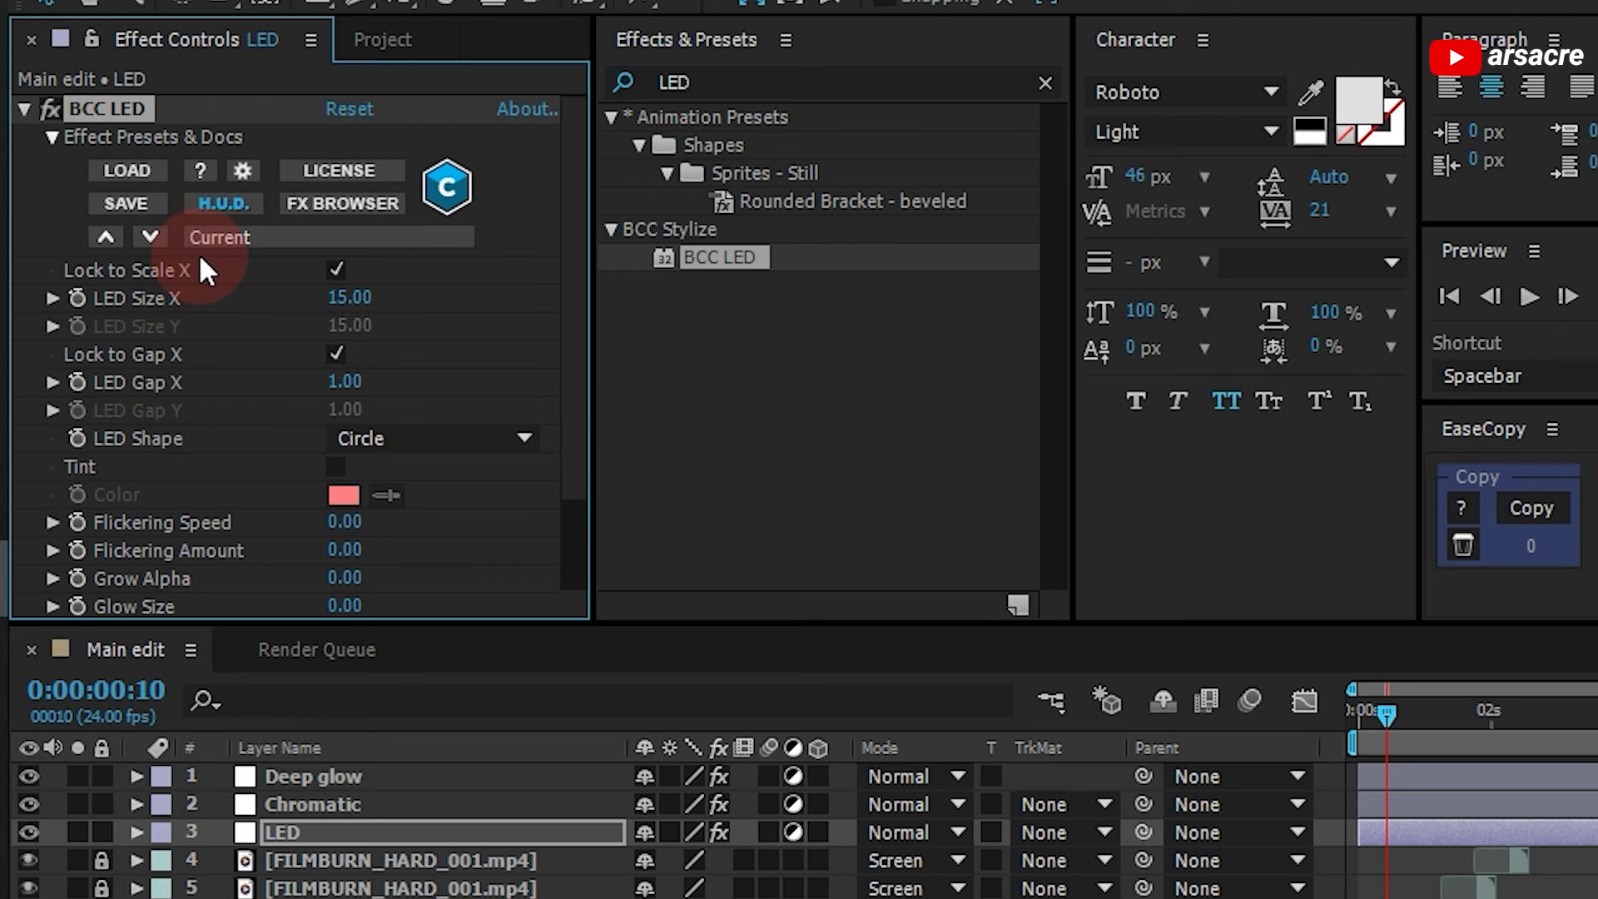
# Load the good setting.bsp preset into BCC LED and enlarge the effect settings area to show its parameters
pyautogui.click(265, 239)
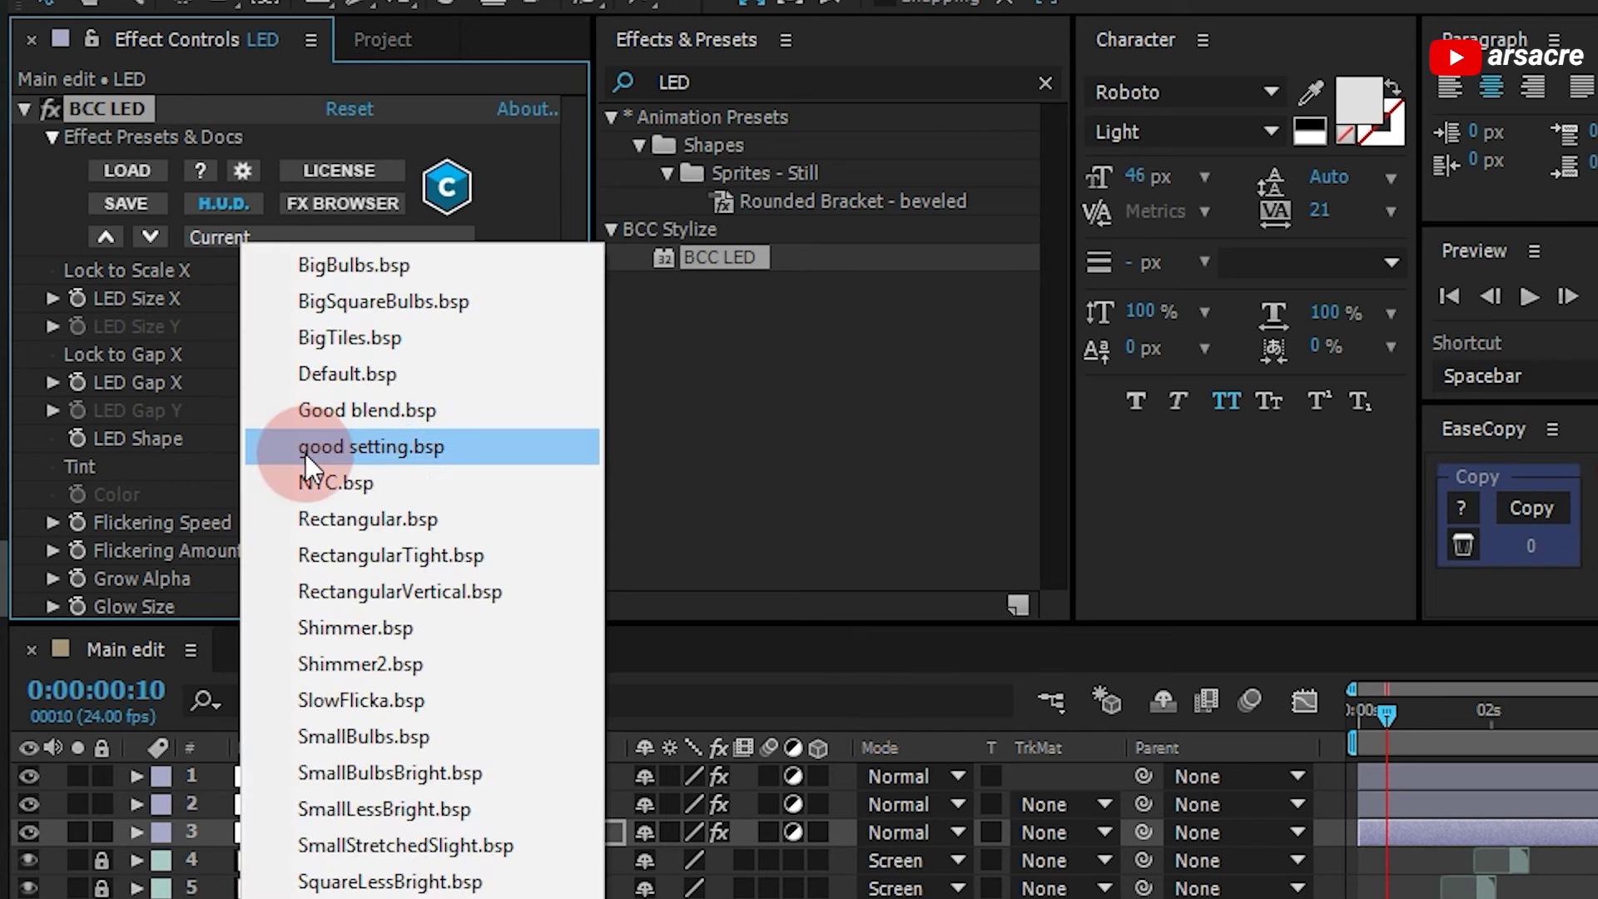
pyautogui.click(305, 453)
pyautogui.click(300, 239)
pyautogui.click(379, 434)
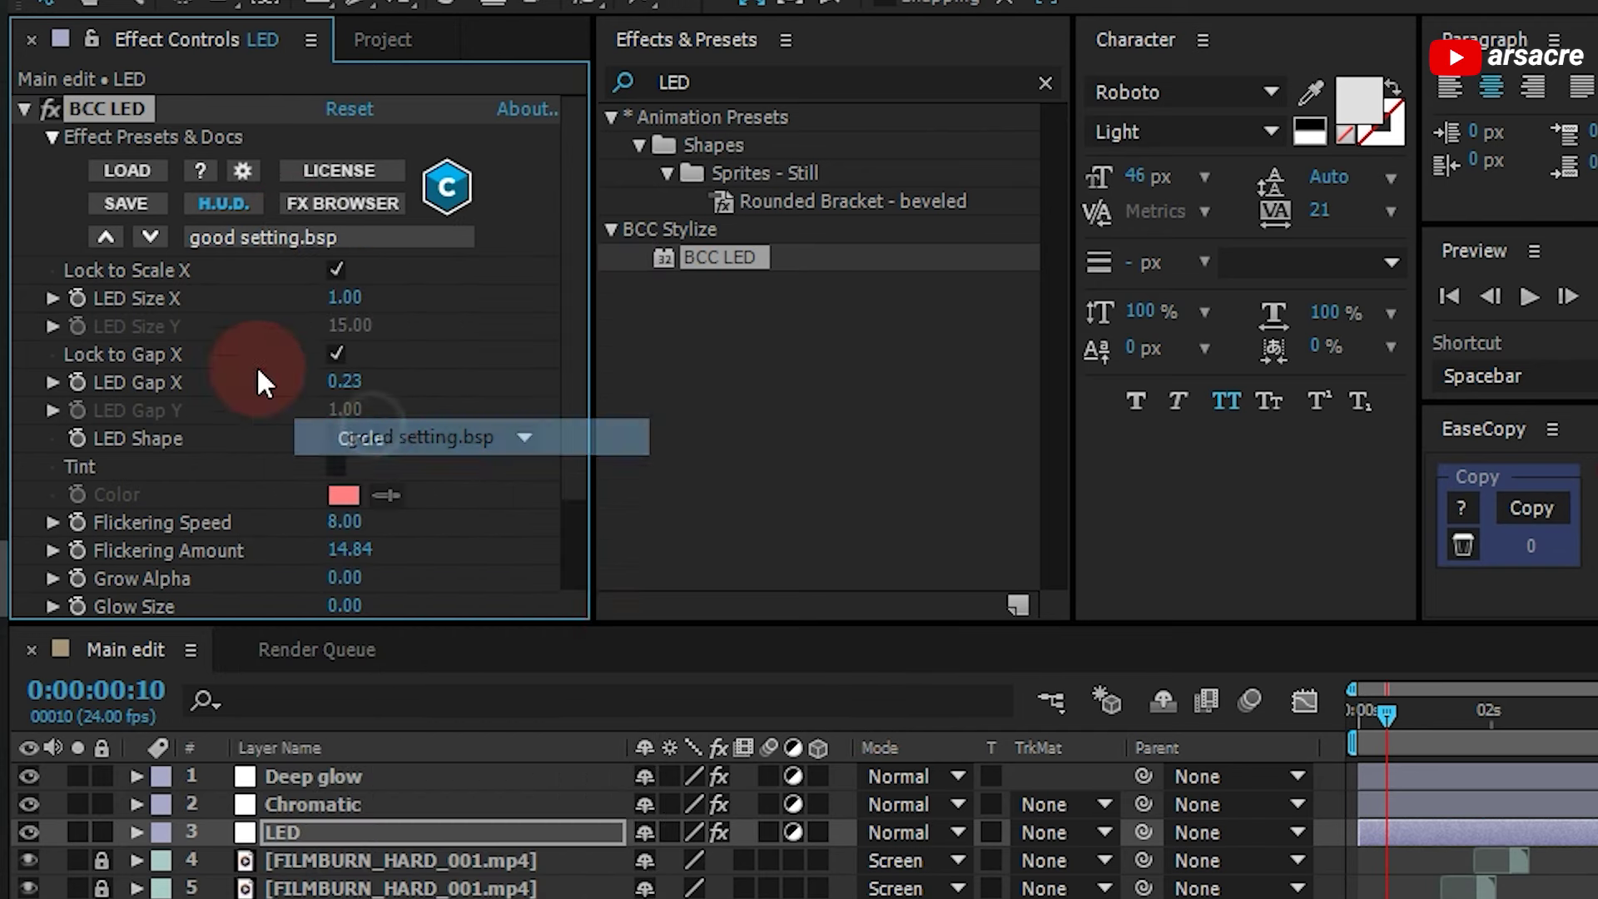
pyautogui.moveTo(513, 625); pyautogui.dragTo(514, 730)
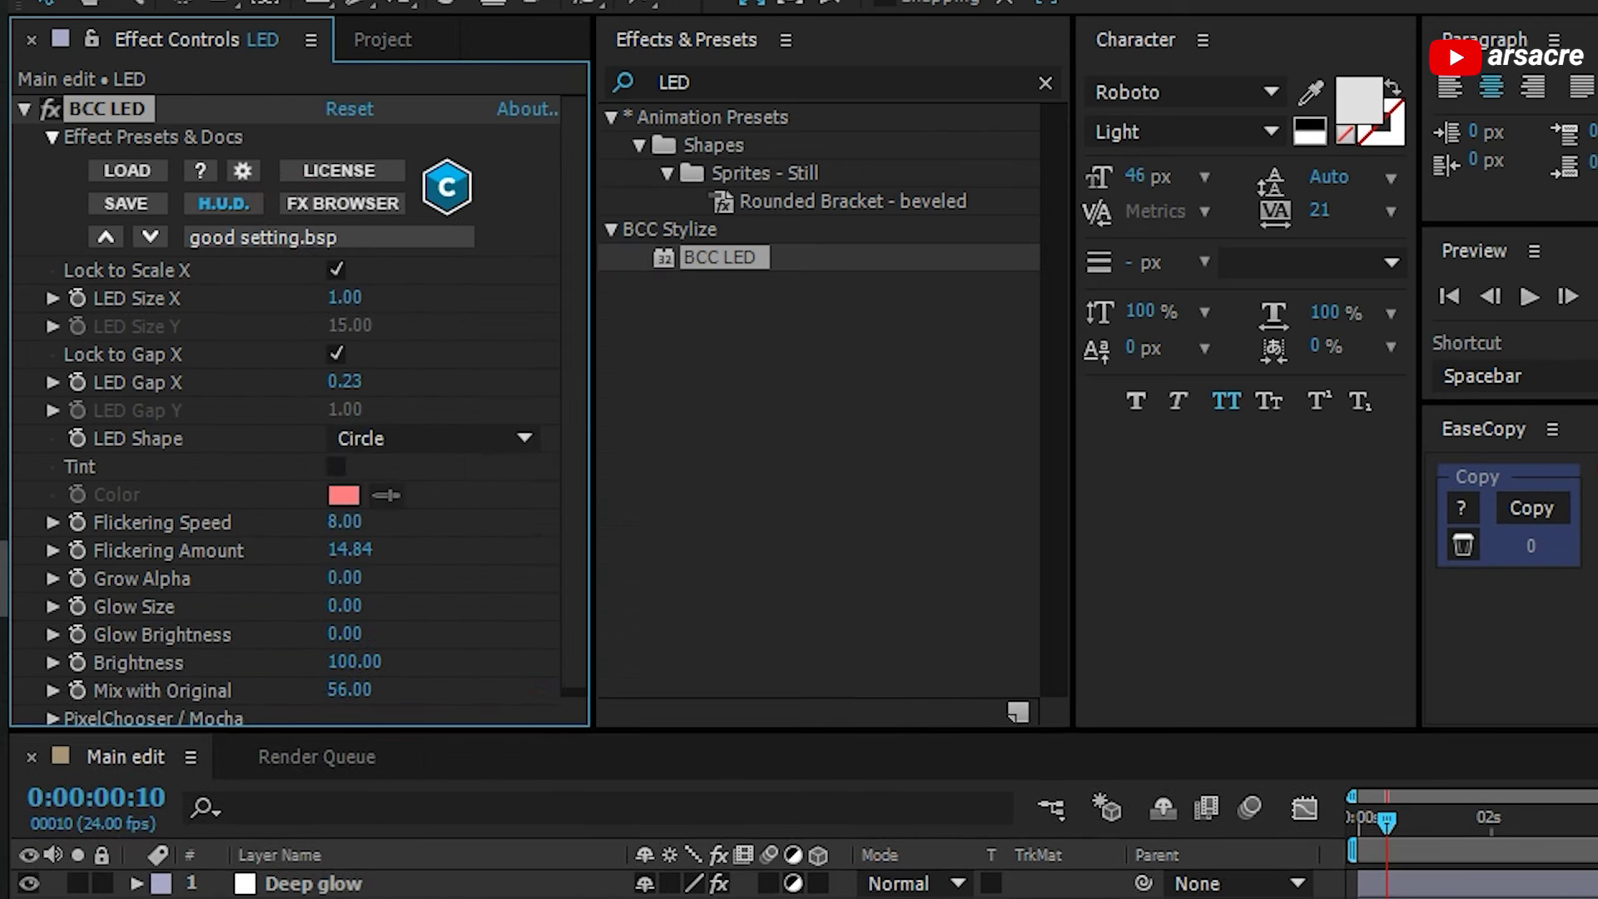
# Search the effects for S_glow, apply S_Glow to the LED layer, and check its line in the sticky note
pyautogui.moveTo(798, 72); pyautogui.dragTo(515, 65)
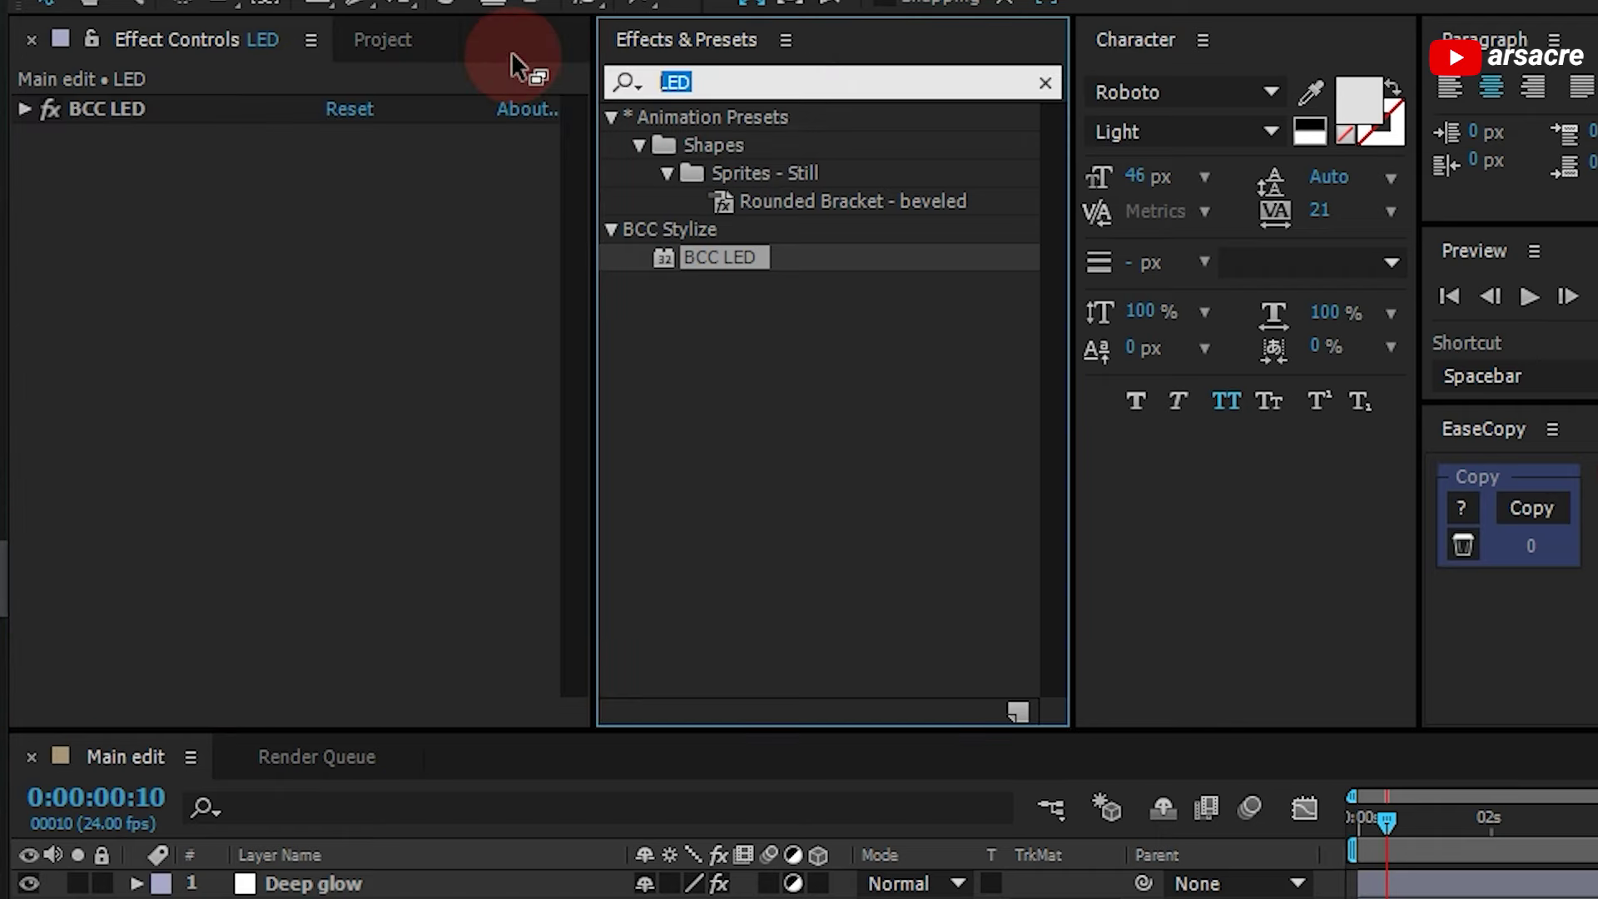
pyautogui.write('S_glow')
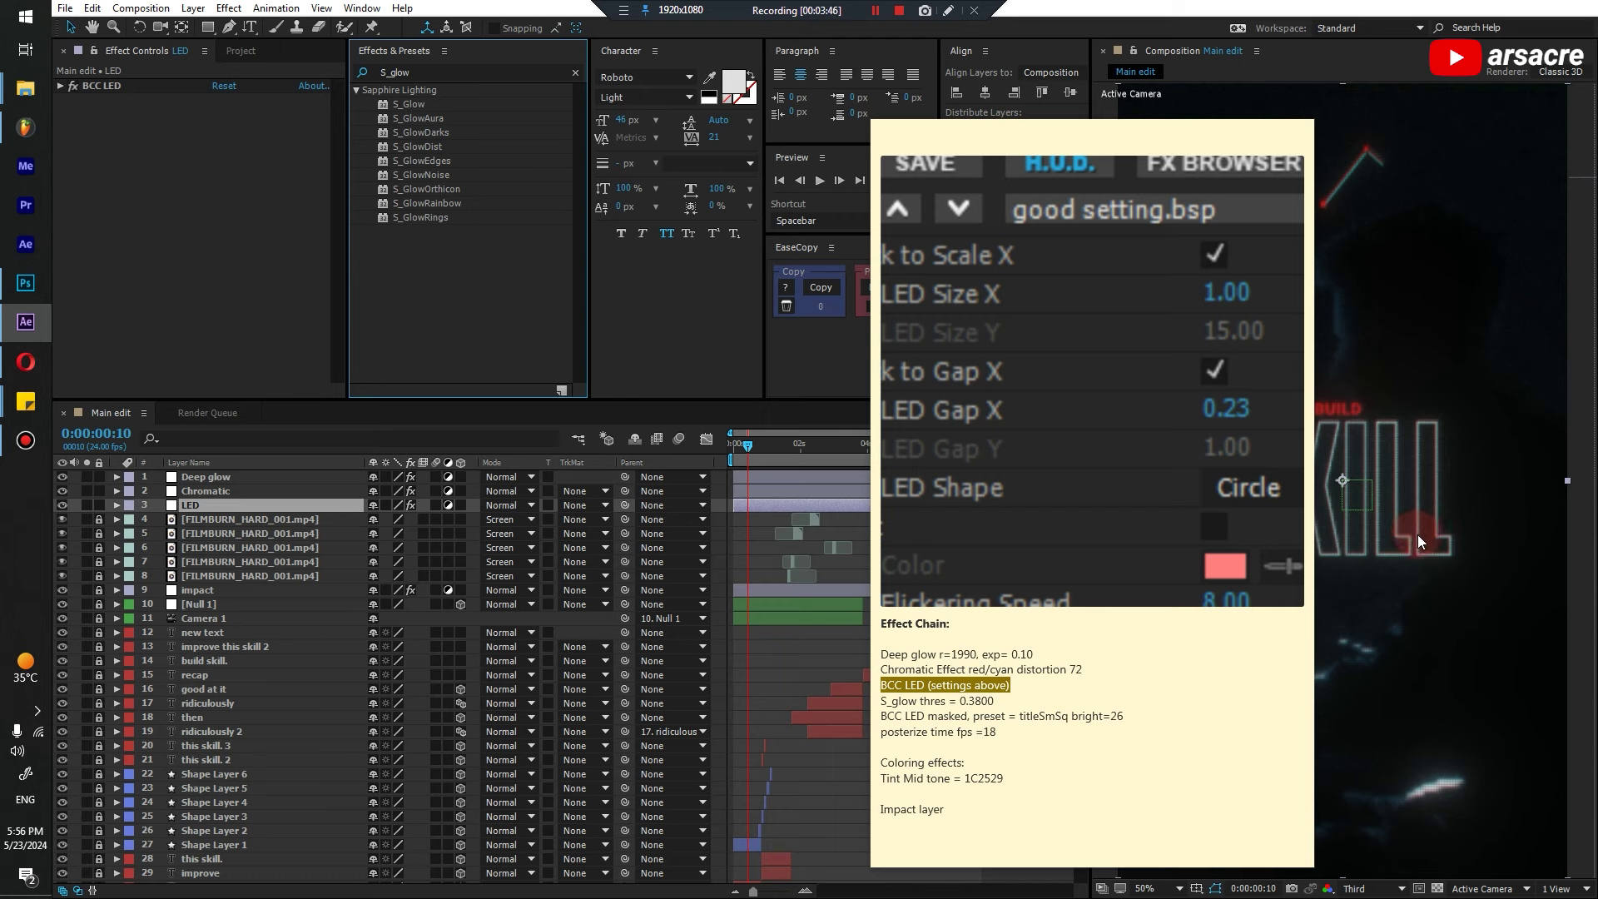
pyautogui.moveTo(407, 104); pyautogui.dragTo(194, 233)
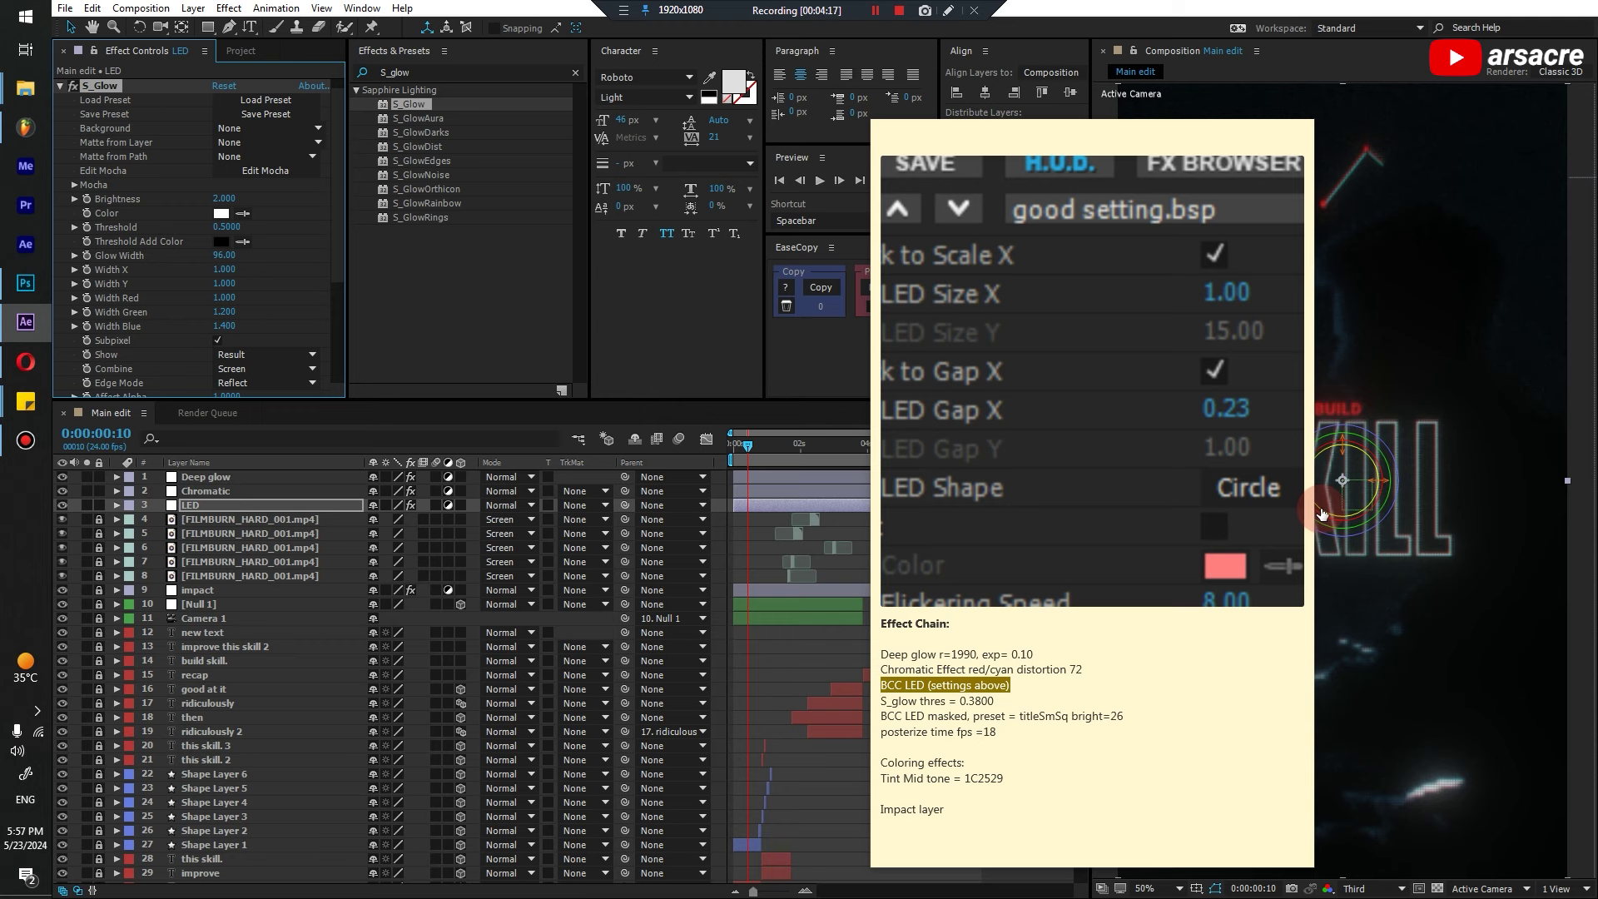
pyautogui.moveTo(972, 684)
pyautogui.mouseDown()
pyautogui.moveTo(946, 680)
pyautogui.moveTo(964, 700)
pyautogui.mouseUp()
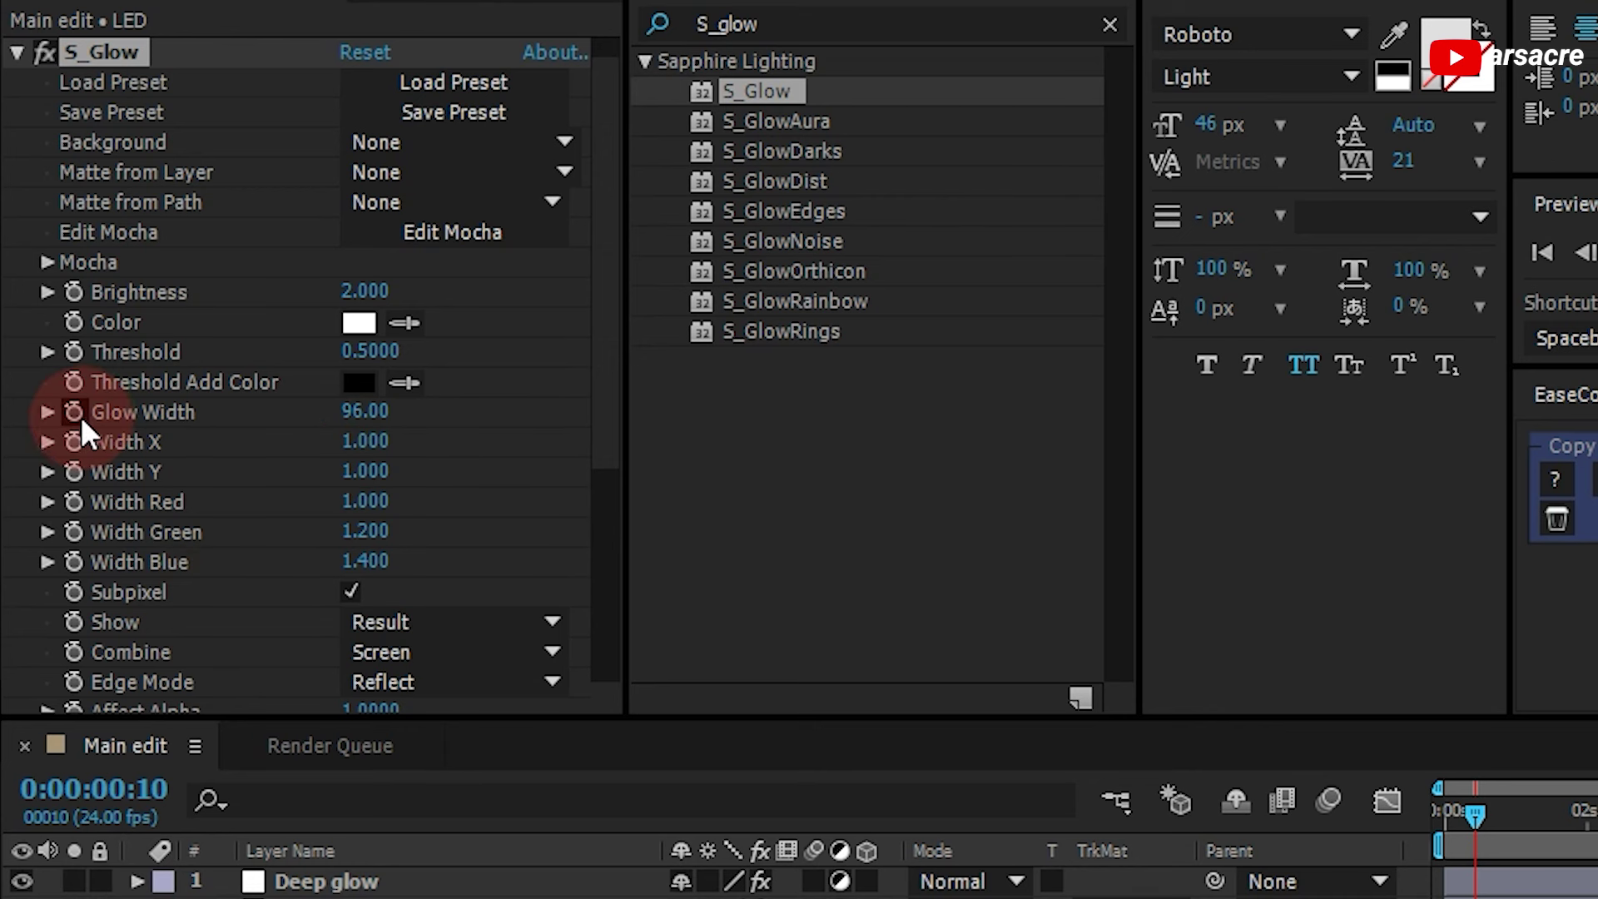
# Set the S_Glow threshold to 0.38 on the LED layer
pyautogui.click(370, 352)
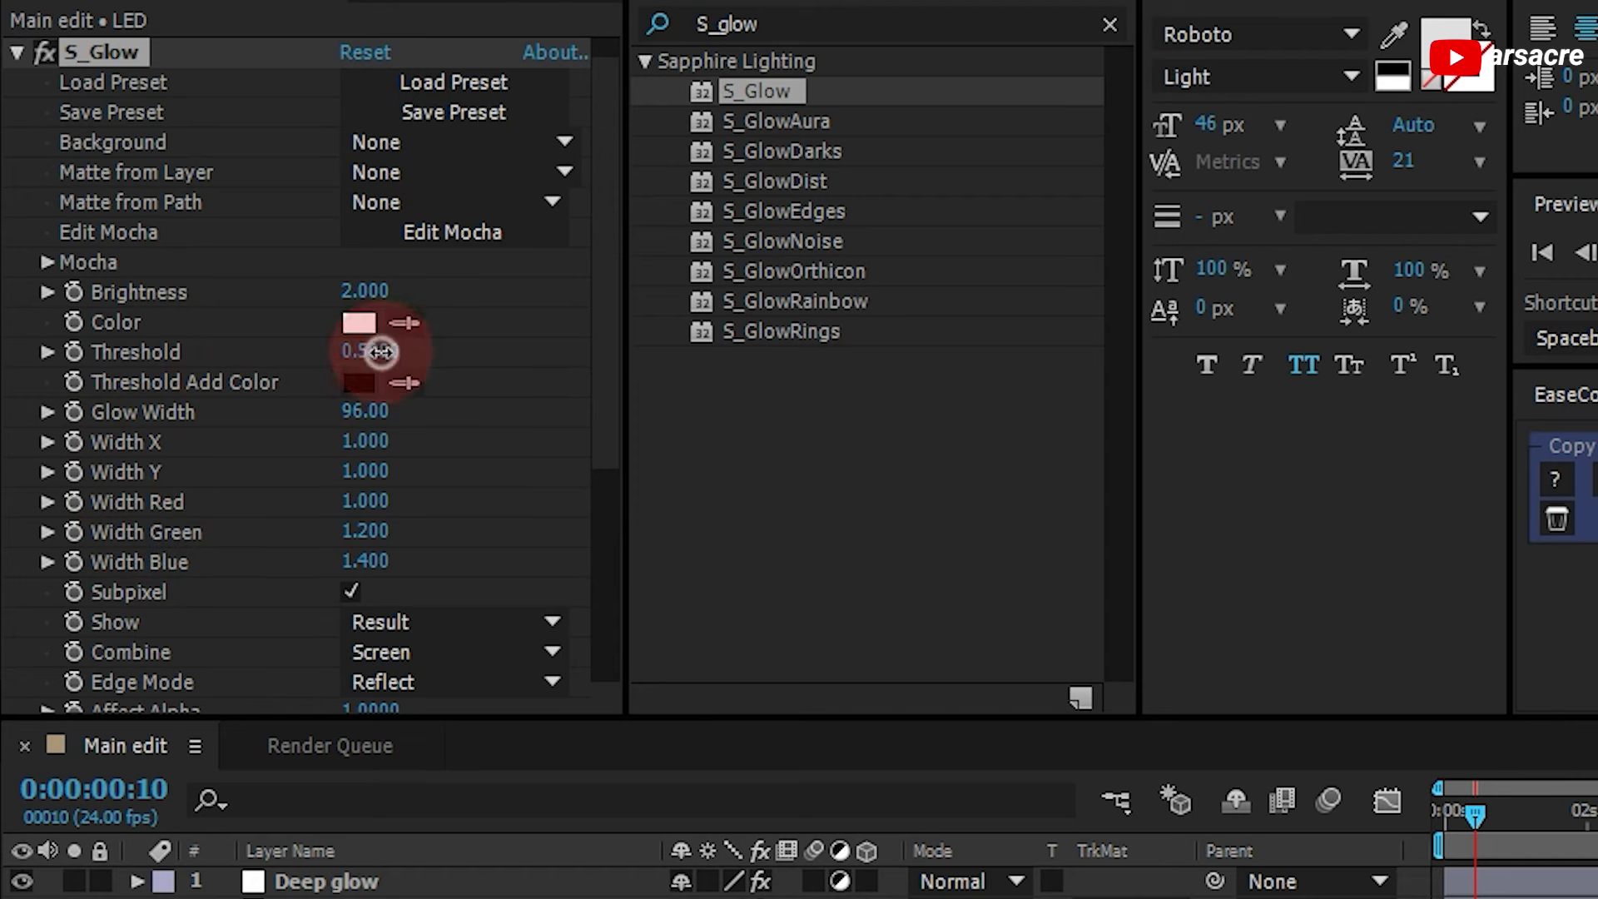
pyautogui.write('.')
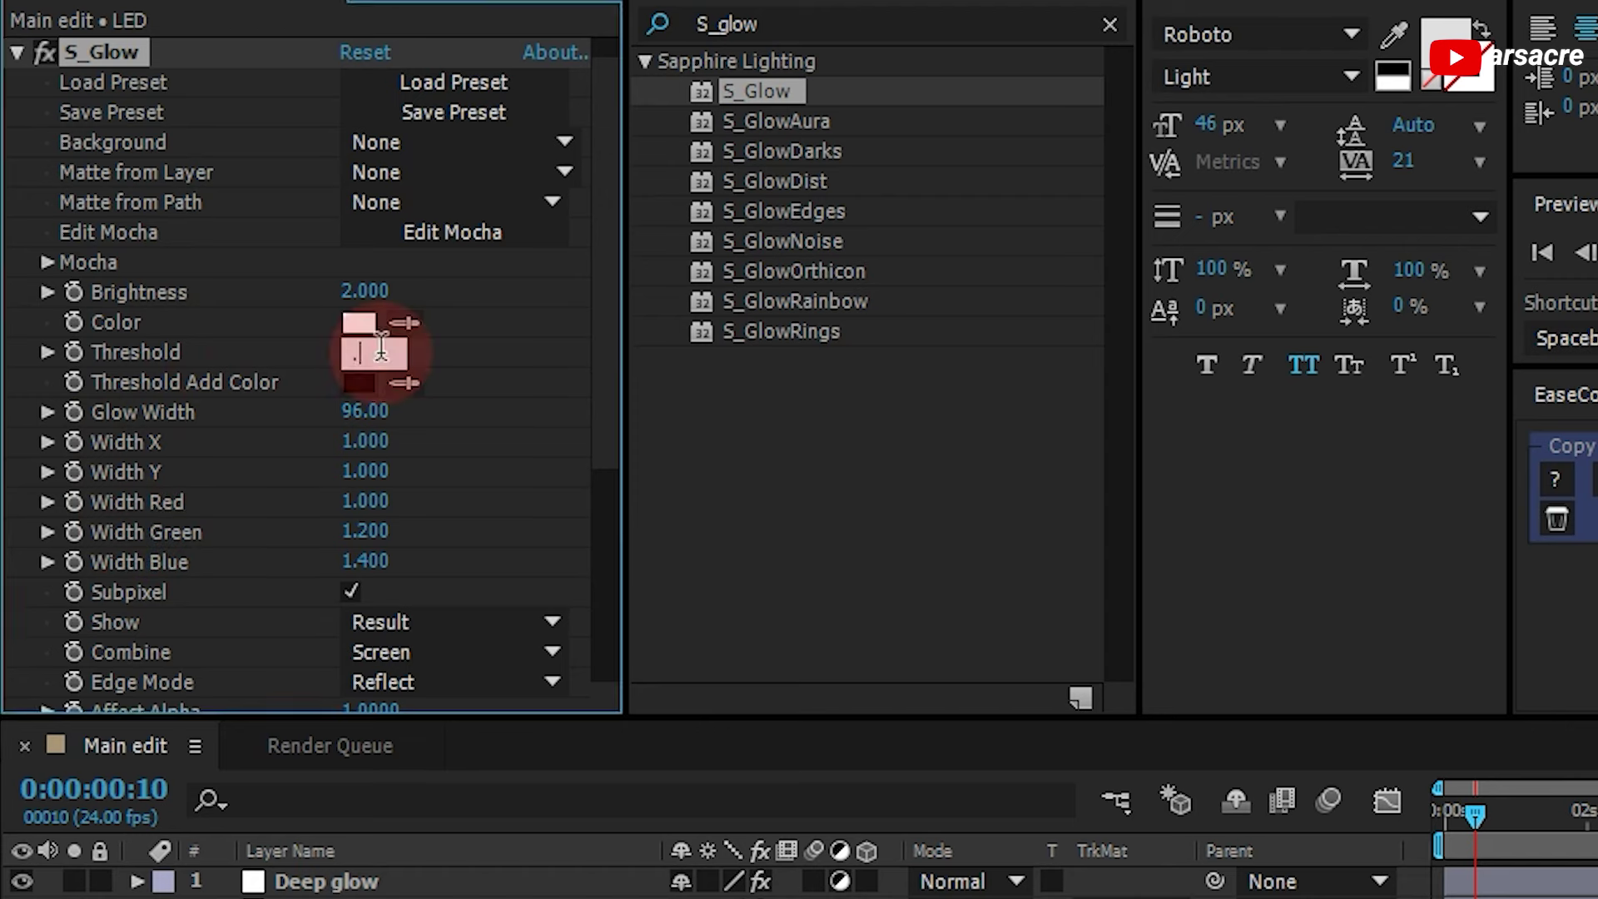
pyautogui.write('38')
pyautogui.press('Return')
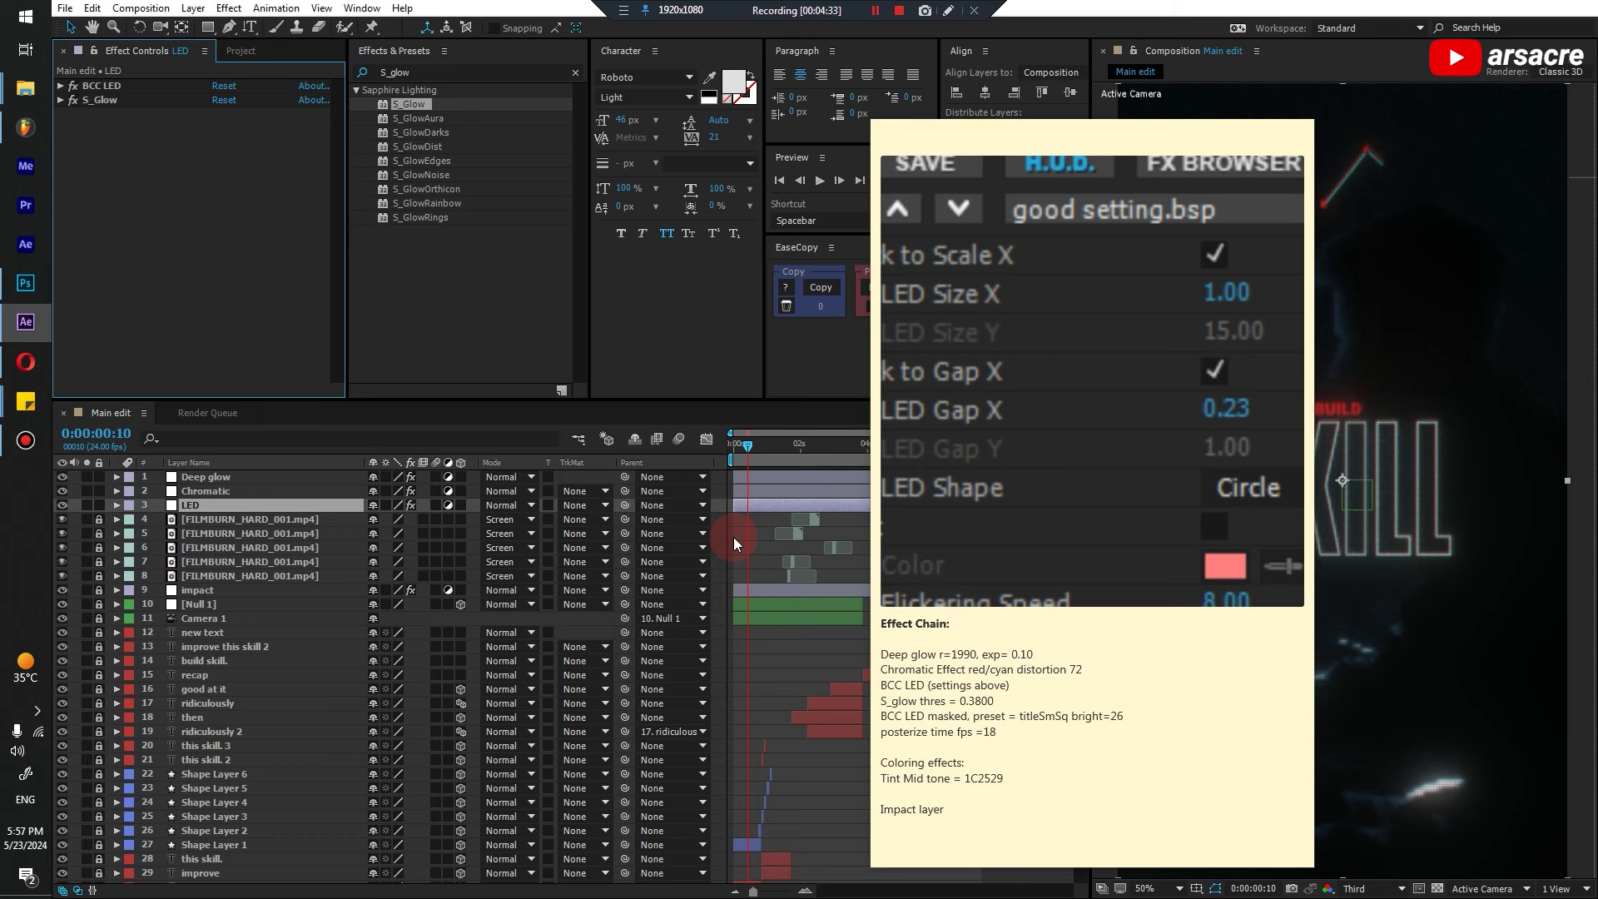
# Add an adjustment layer, name it edges LED, and place it directly below the LED layer
pyautogui.hotkey('ctrl', 'alt', 'y')
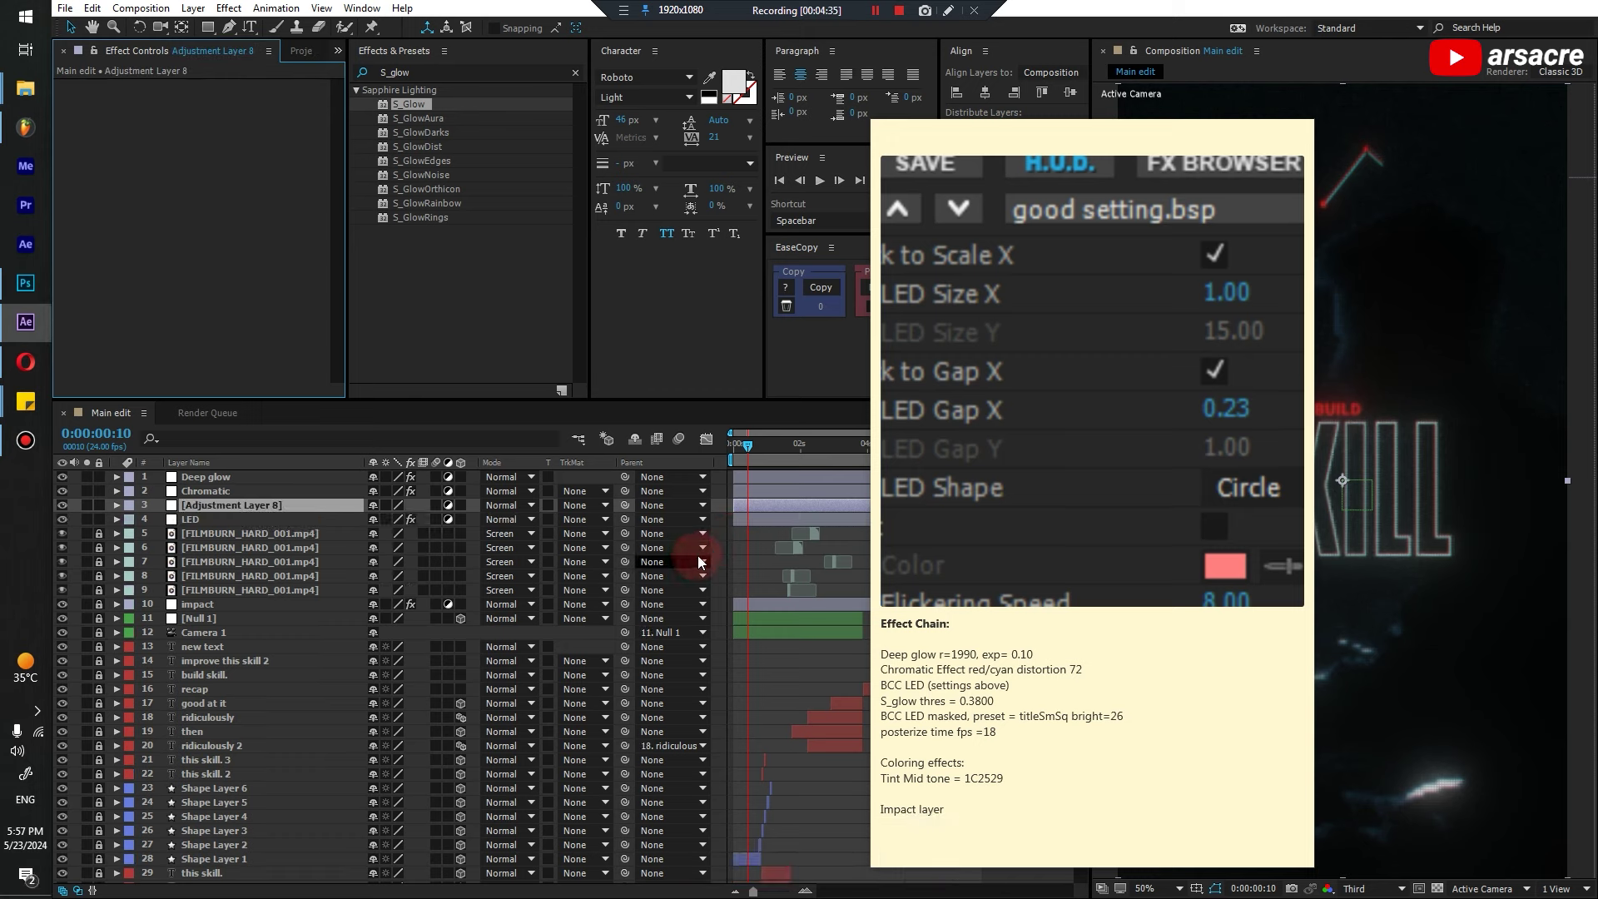
pyautogui.press('Return')
pyautogui.hotkey('shift', 'd')
pyautogui.press('Return')
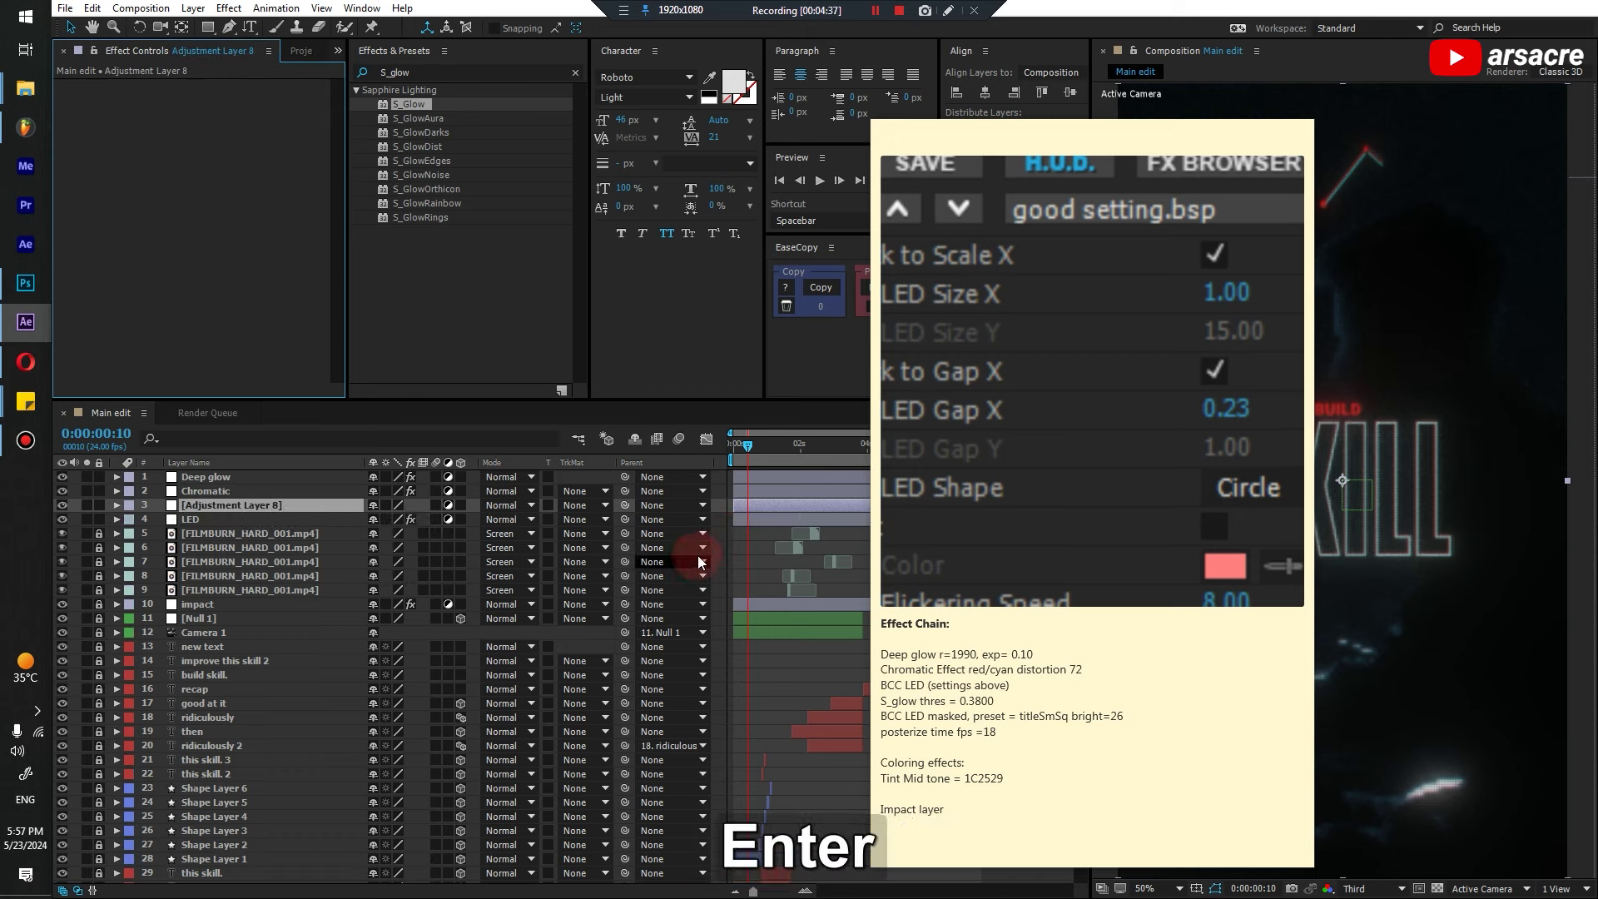
pyautogui.press('Return')
pyautogui.write('edges LEG')
pyautogui.press('Return')
pyautogui.hotkey('ctrl', '[')
pyautogui.press('Return')
pyautogui.press('End')
pyautogui.press('BackSpace')
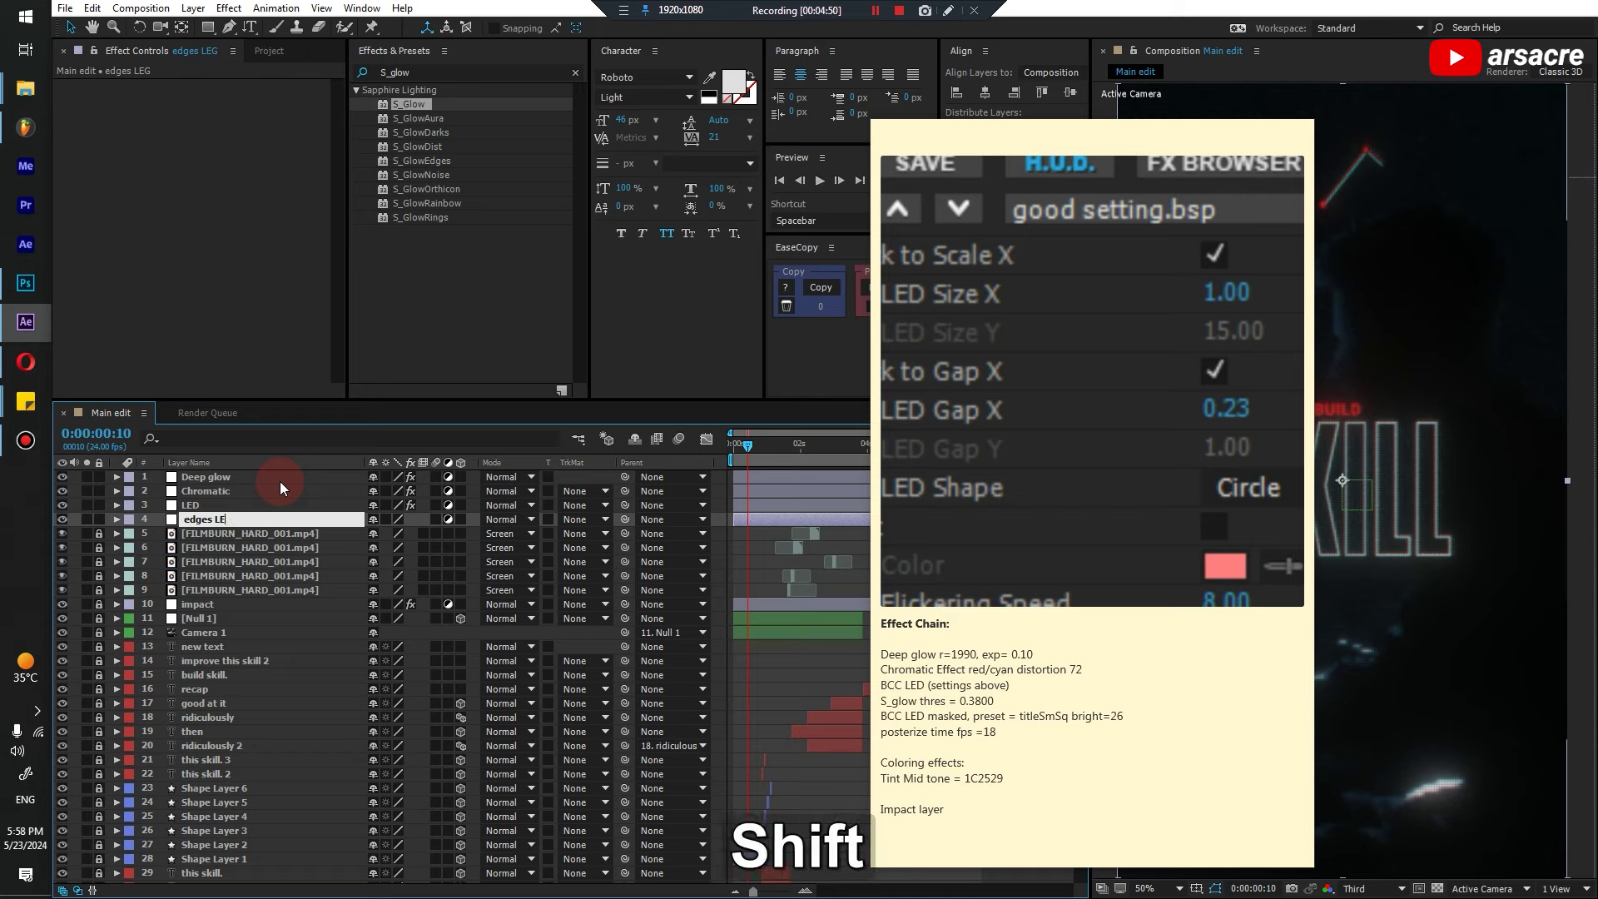
pyautogui.write('D')
pyautogui.press('Return')
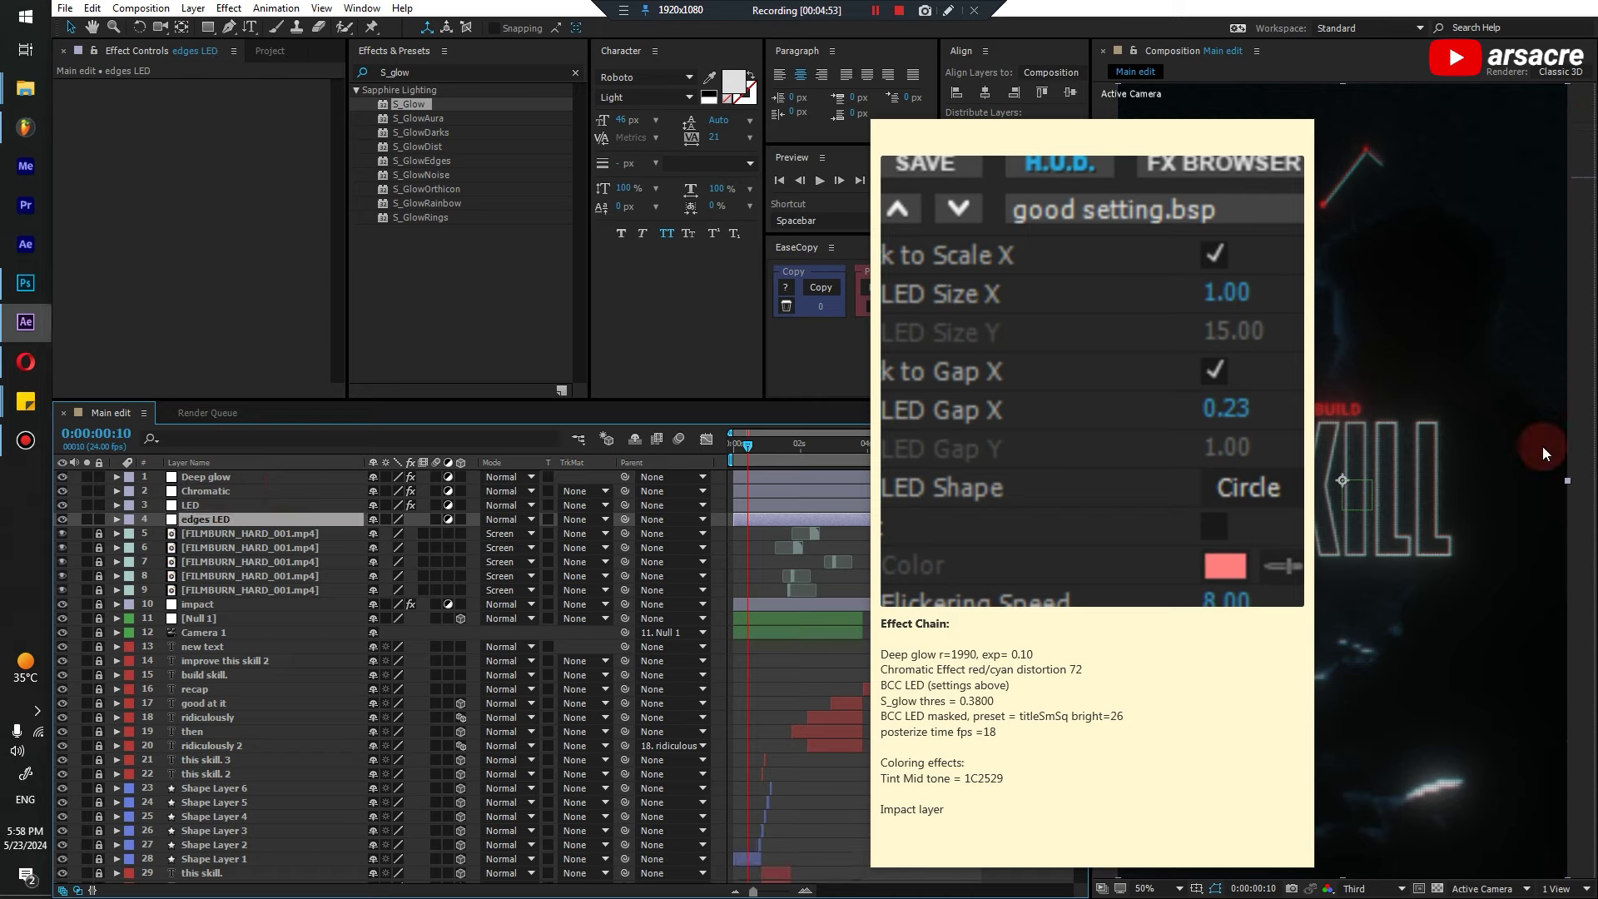
# Find the BCC LED effect, apply it to the edges LED layer, and load its TitleSmSq.bsp preset
pyautogui.click(432, 73)
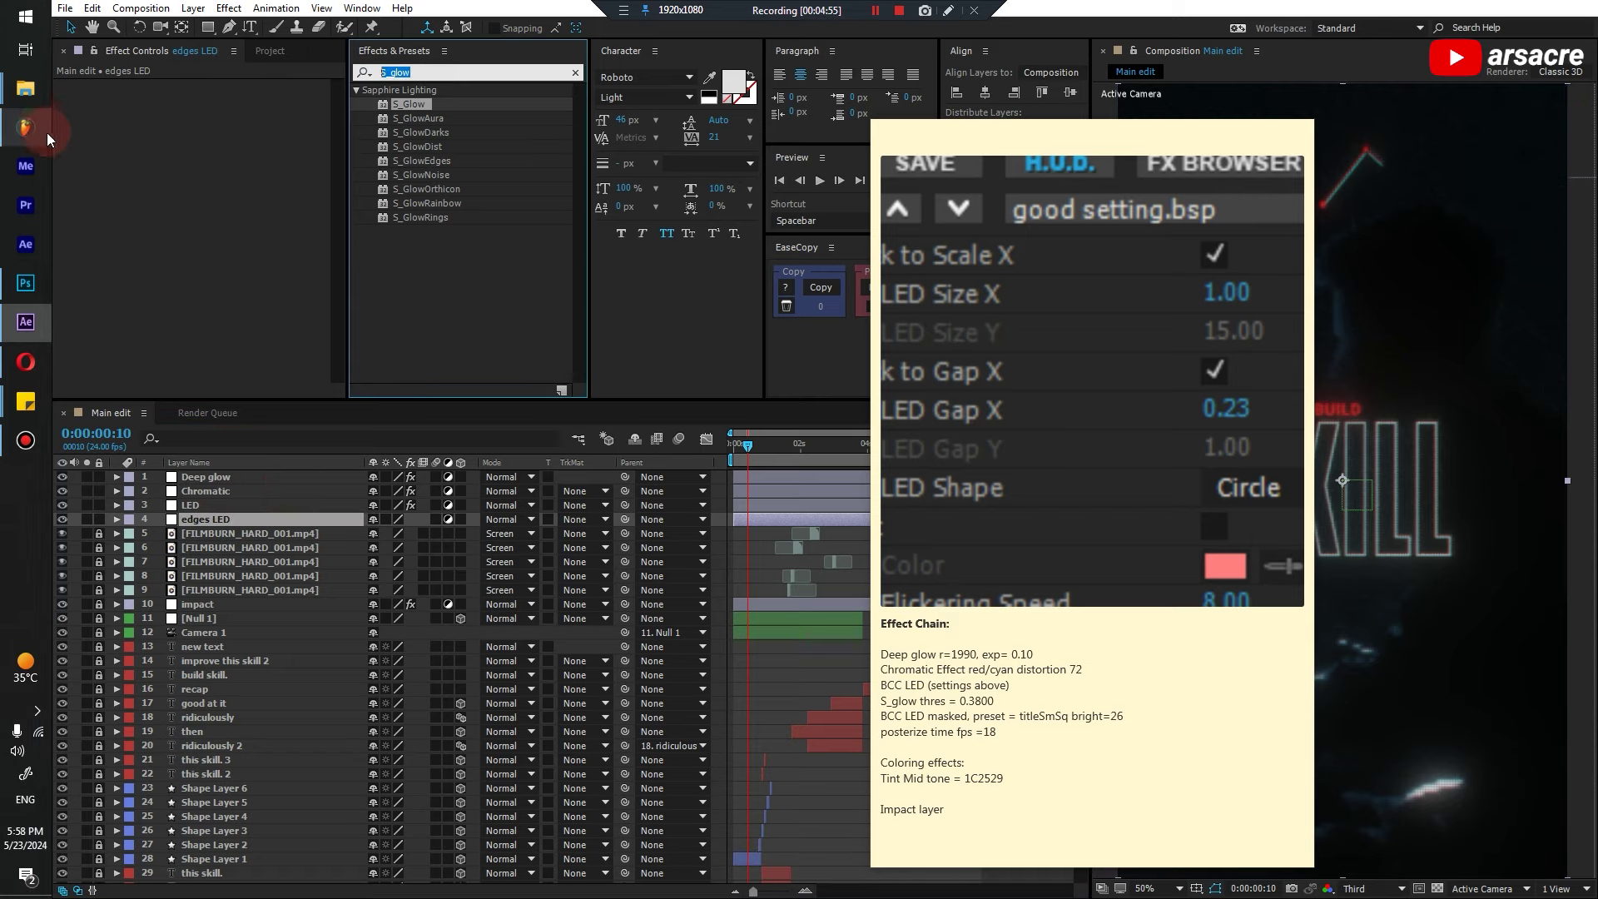
pyautogui.write('led')
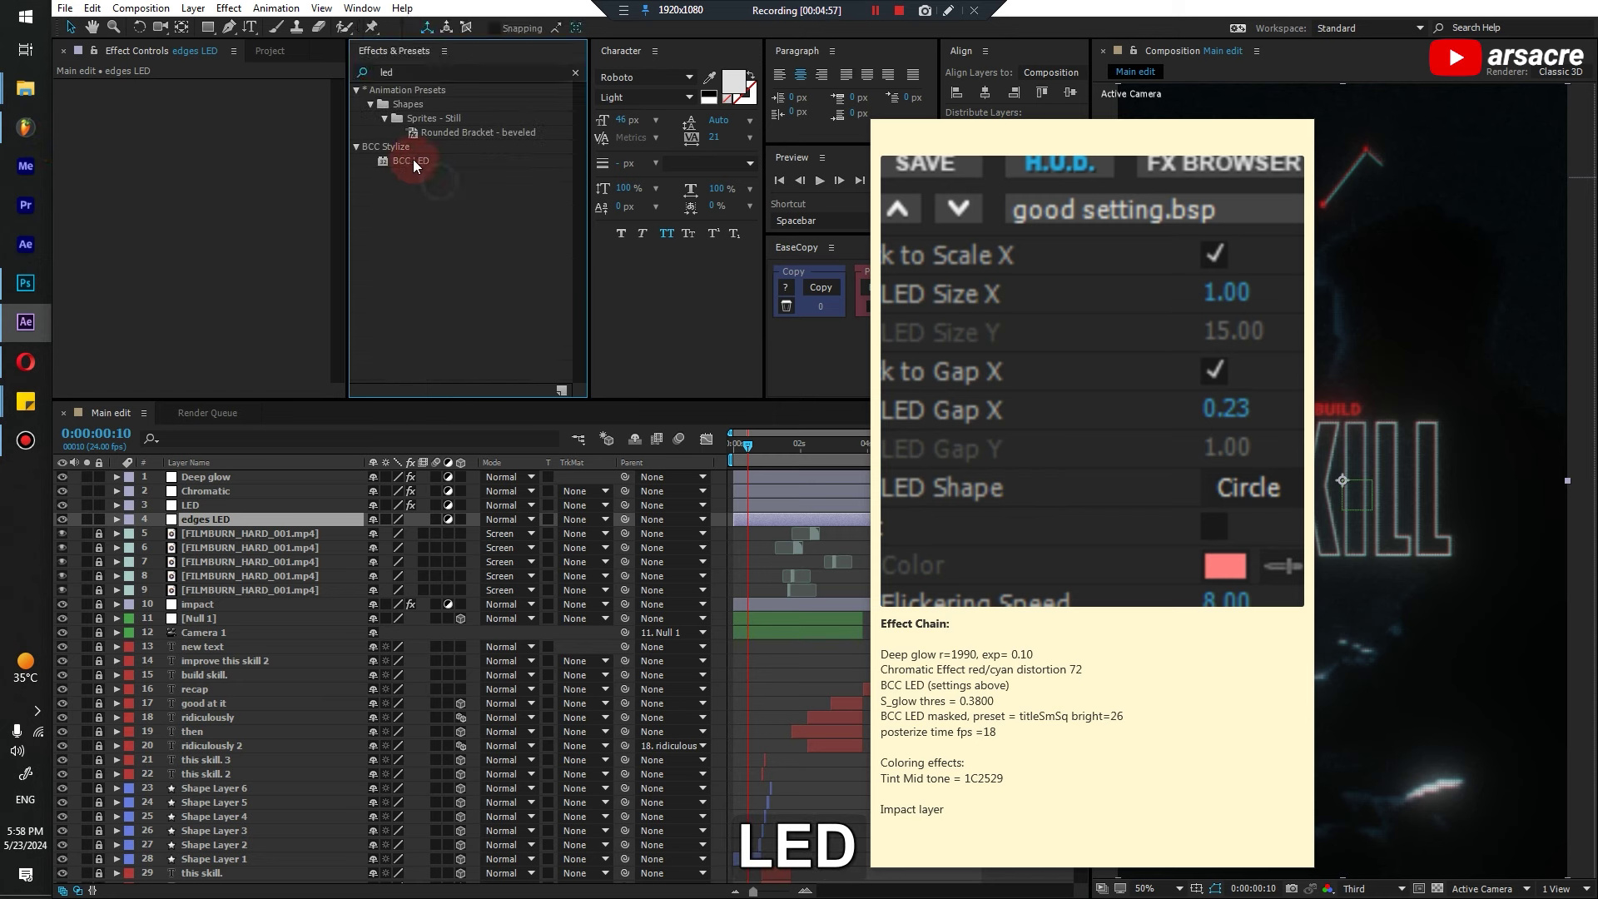
pyautogui.moveTo(413, 158); pyautogui.dragTo(261, 188)
pyautogui.click(191, 155)
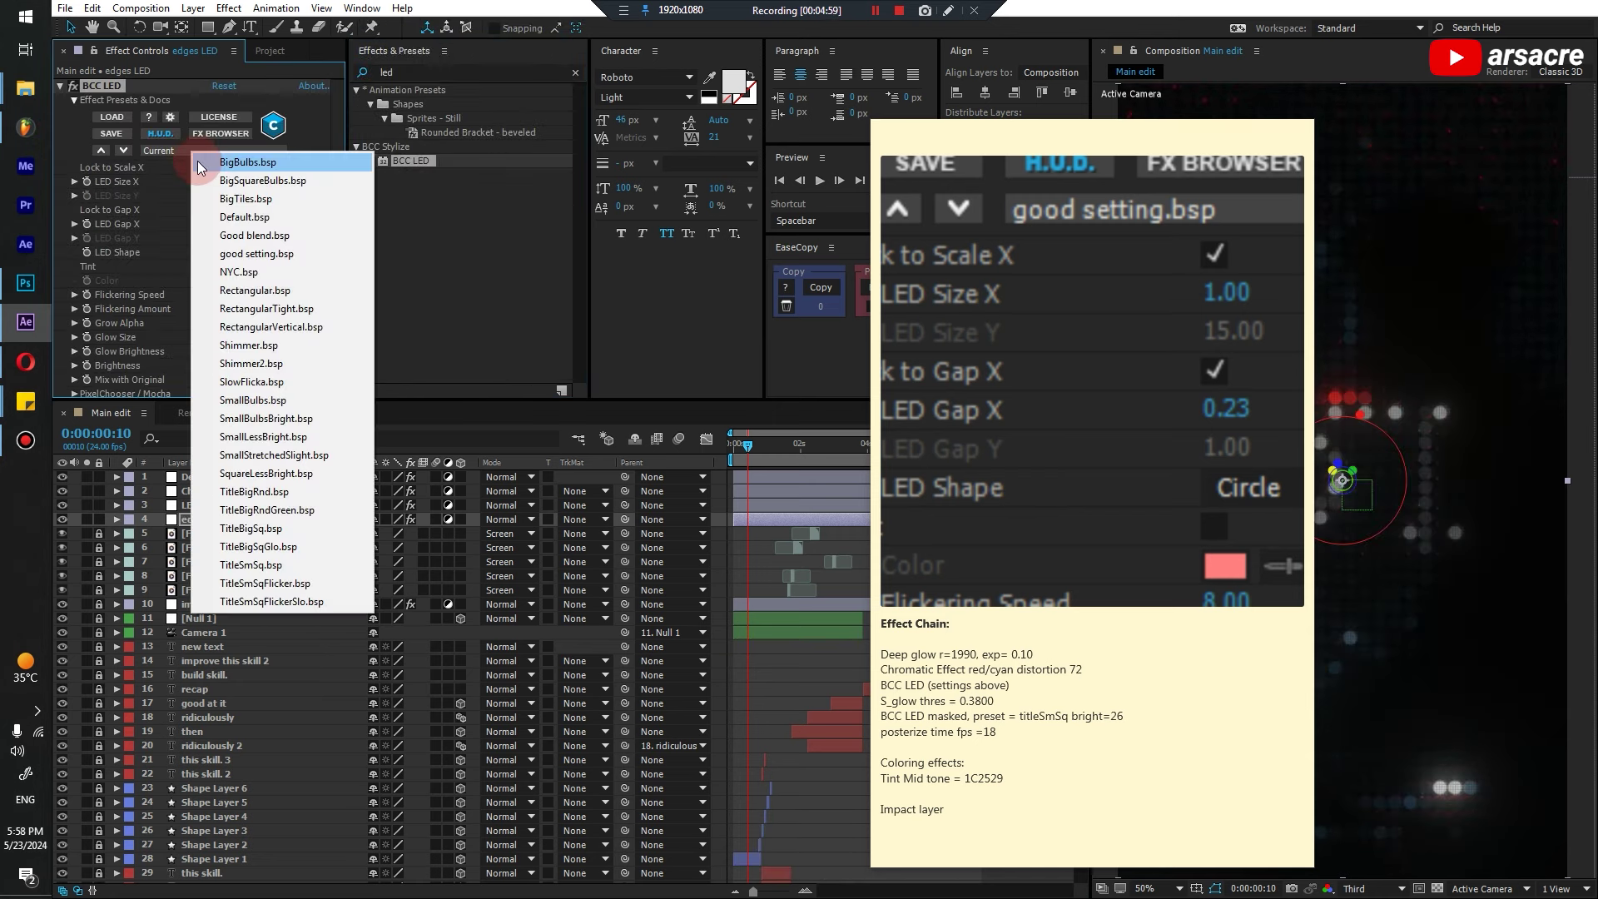
pyautogui.click(197, 161)
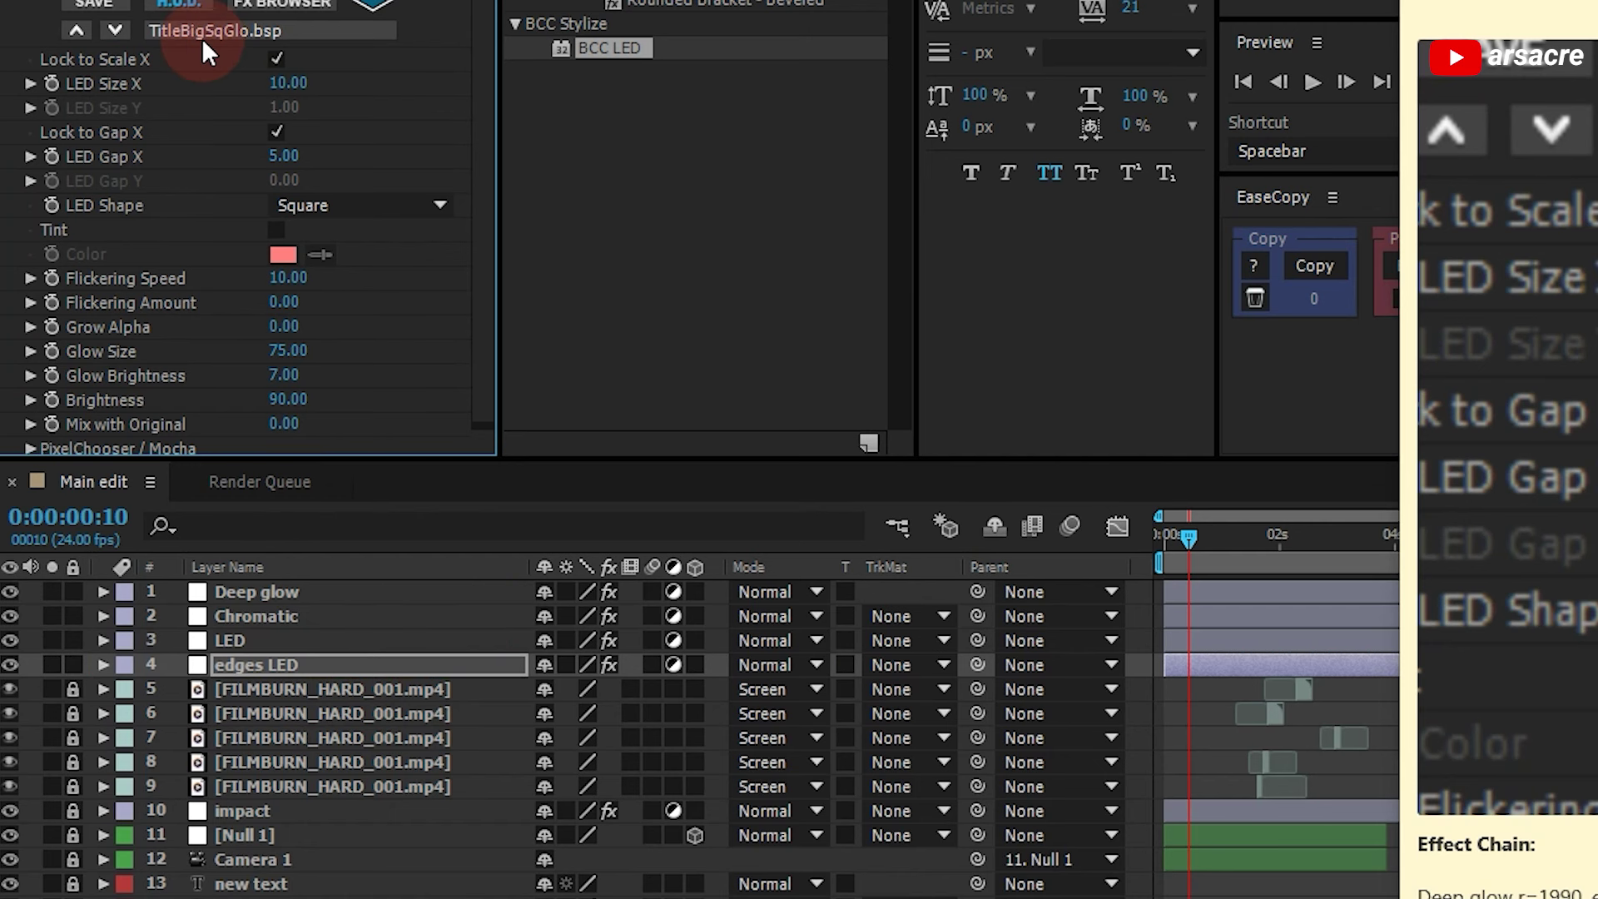
pyautogui.click(199, 33)
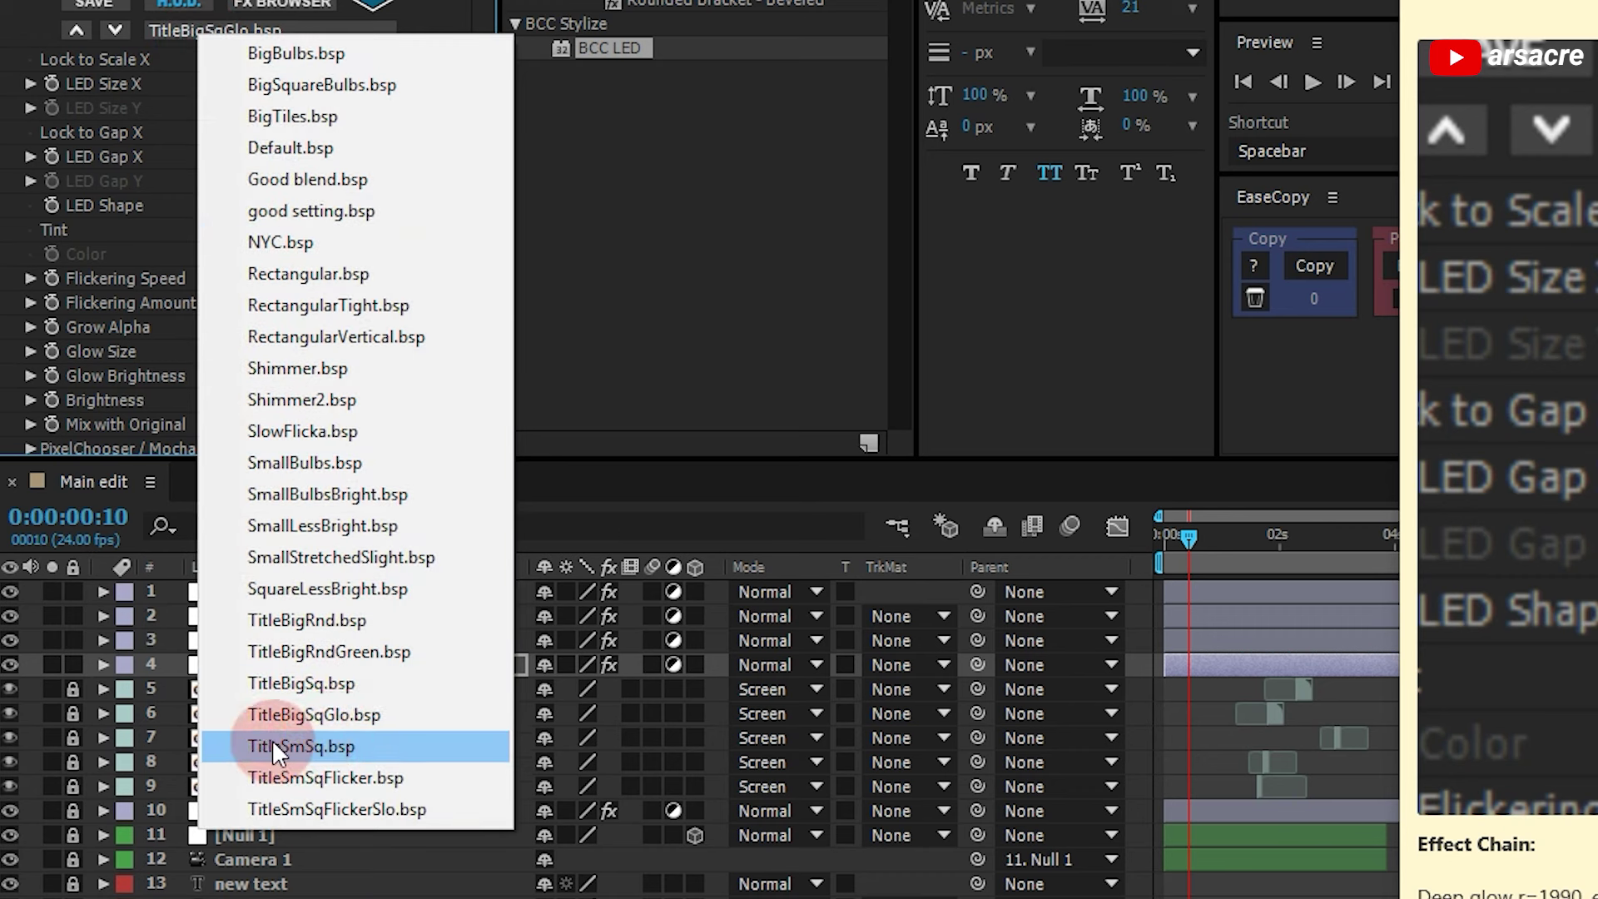
pyautogui.click(274, 746)
# Check the brightness value in the sticky note and set the BCC LED brightness on edges LED to 26
pyautogui.click(989, 782)
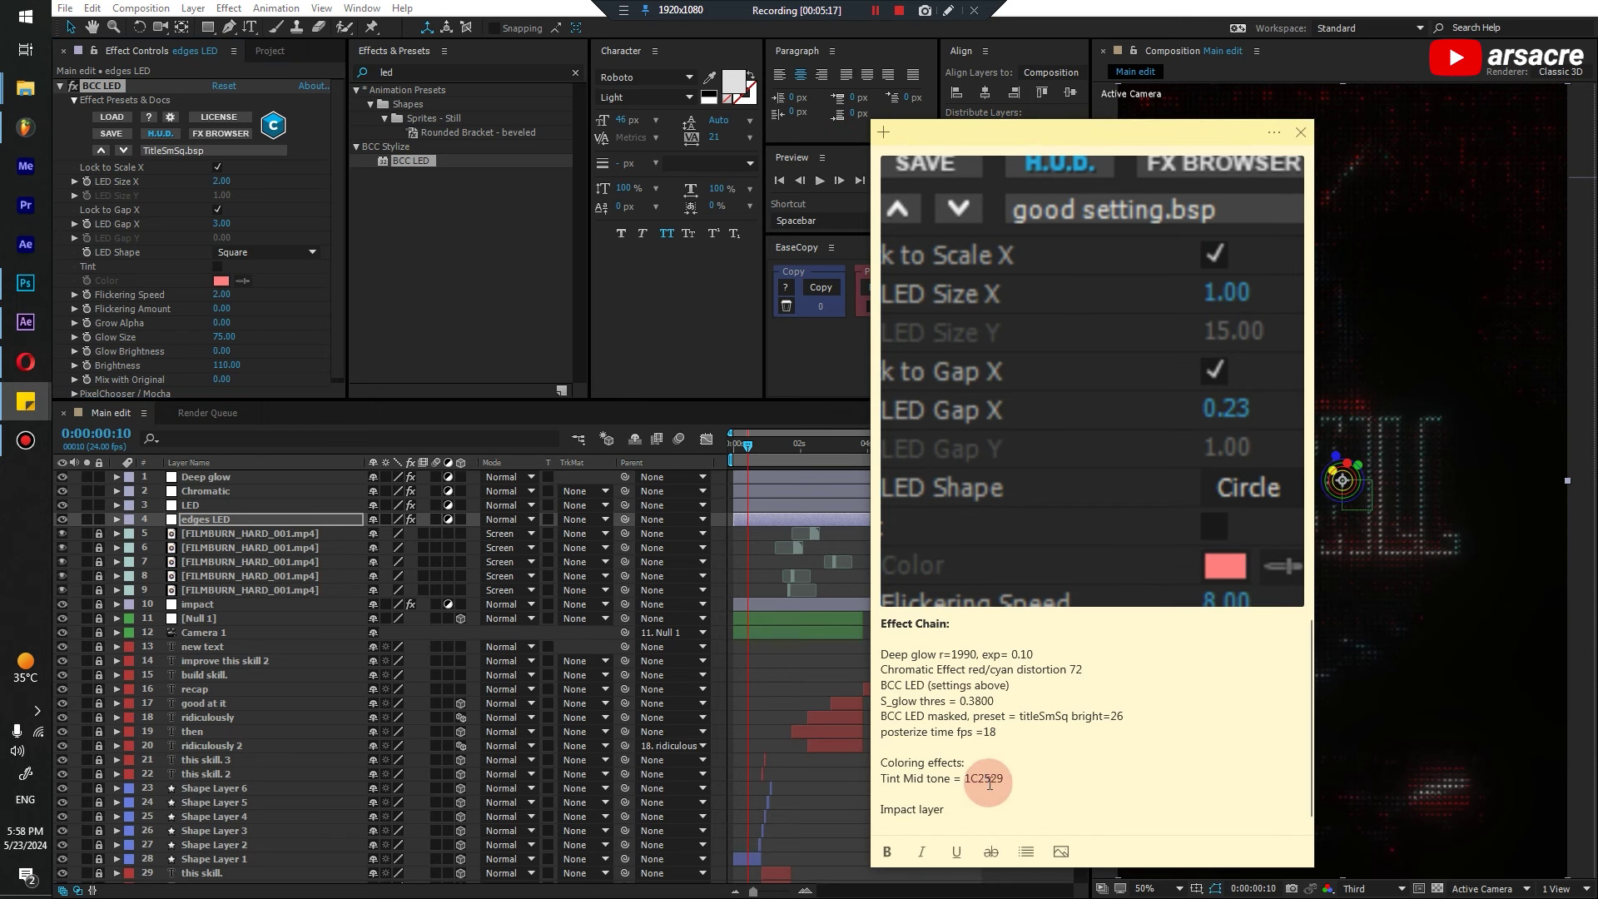
pyautogui.moveTo(1133, 717); pyautogui.dragTo(1111, 719)
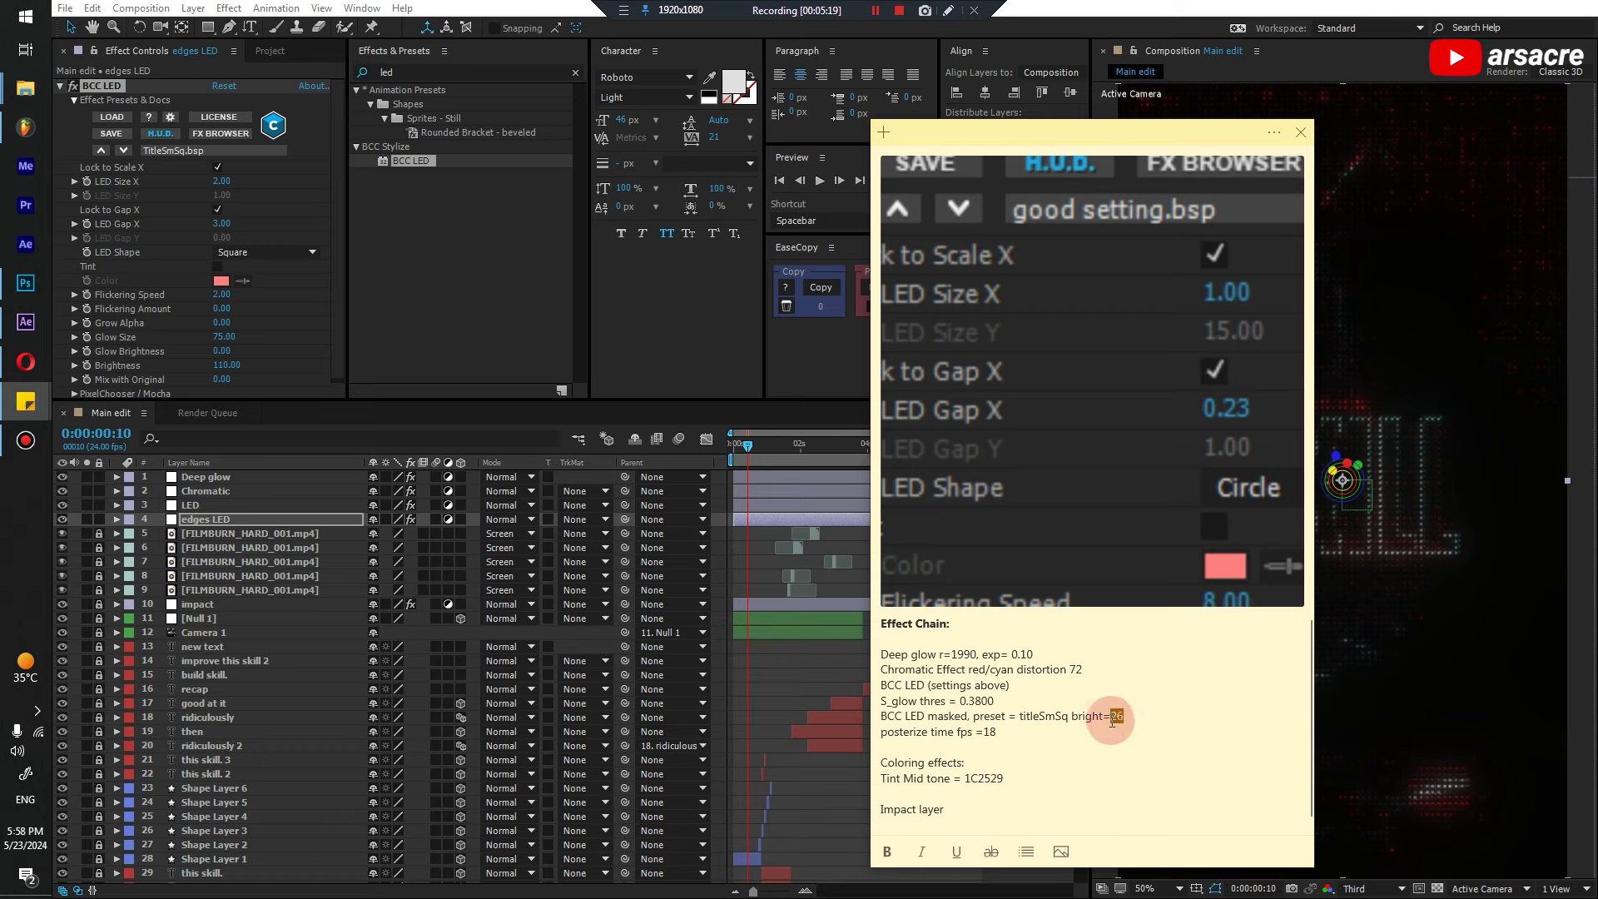
pyautogui.write('26')
pyautogui.click(277, 357)
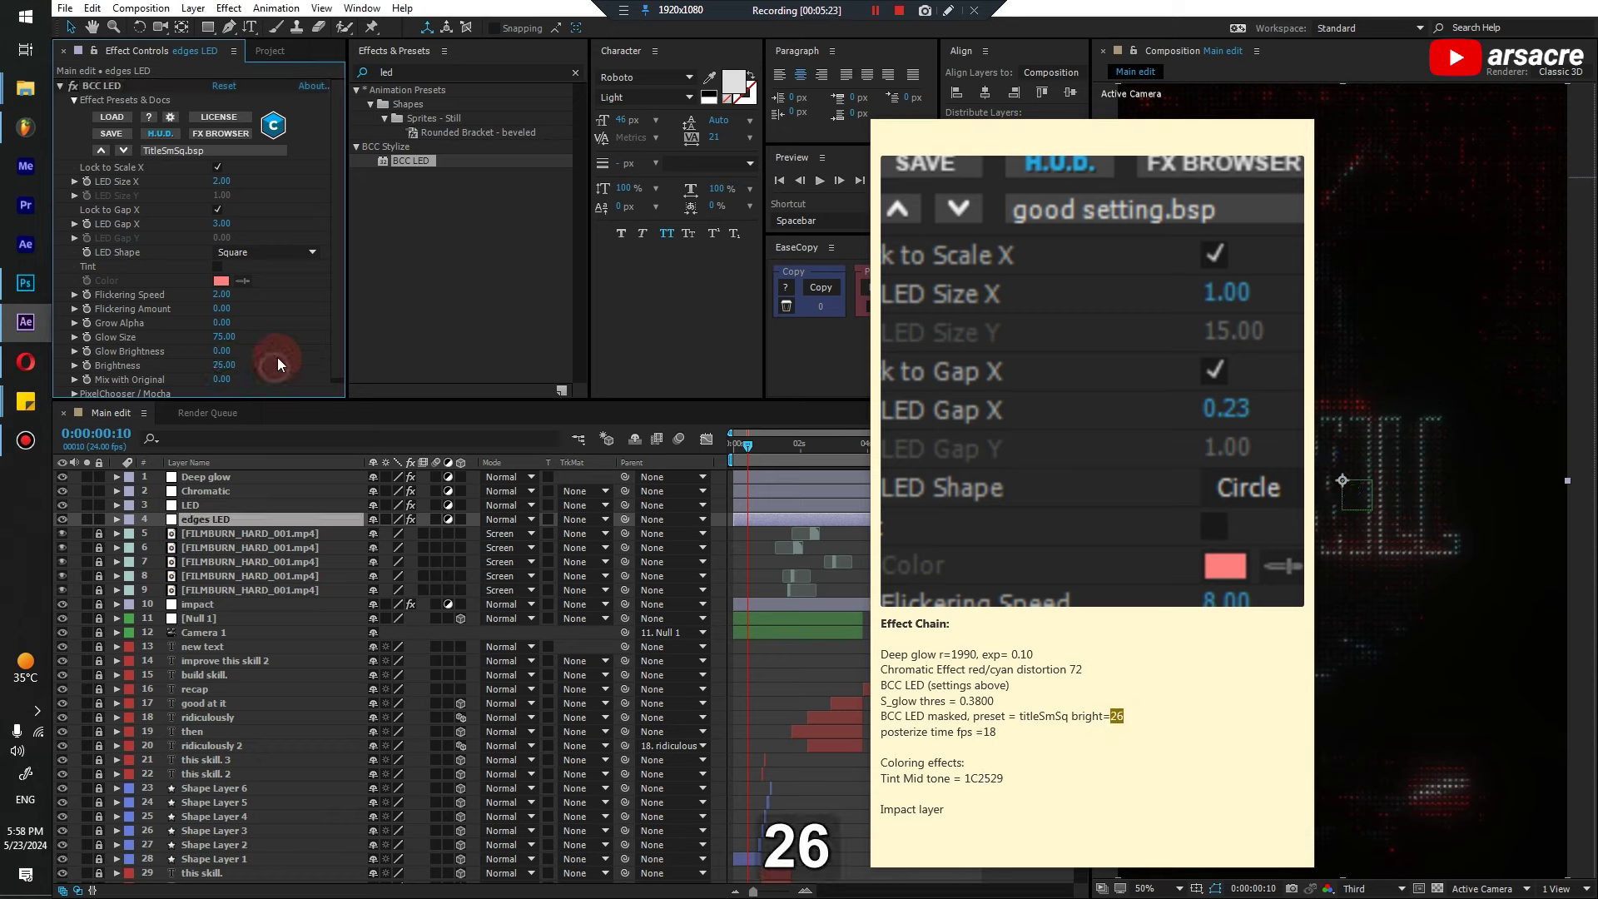
pyautogui.click(60, 86)
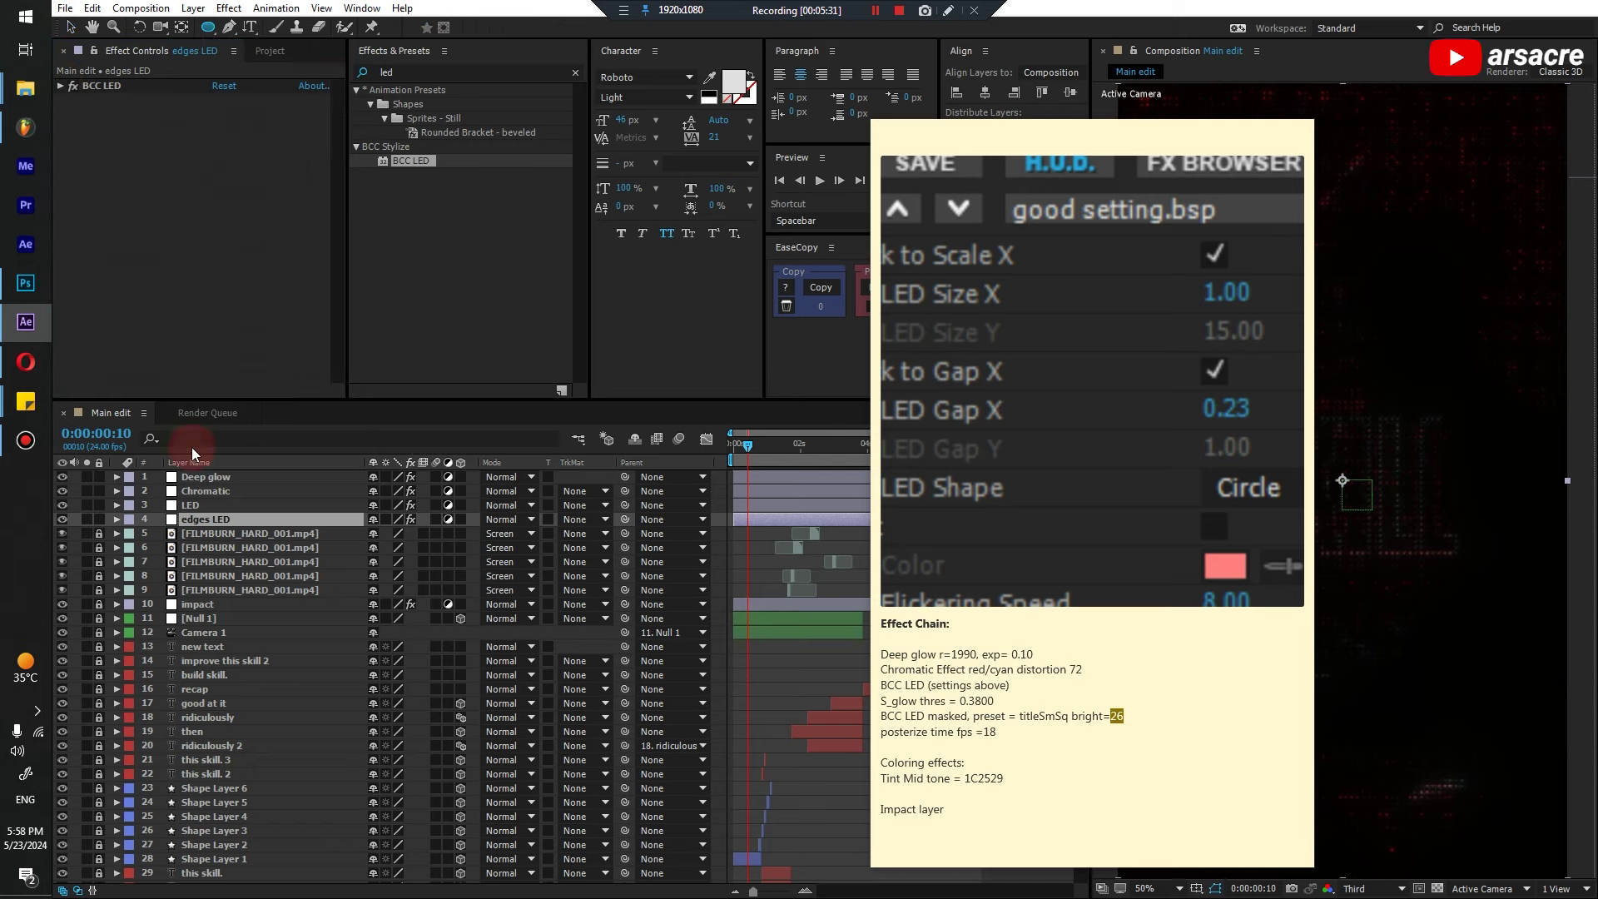
# Add a full-frame ellipse mask to the edges LED layer, invert it, and feather its edge
pyautogui.click(209, 520)
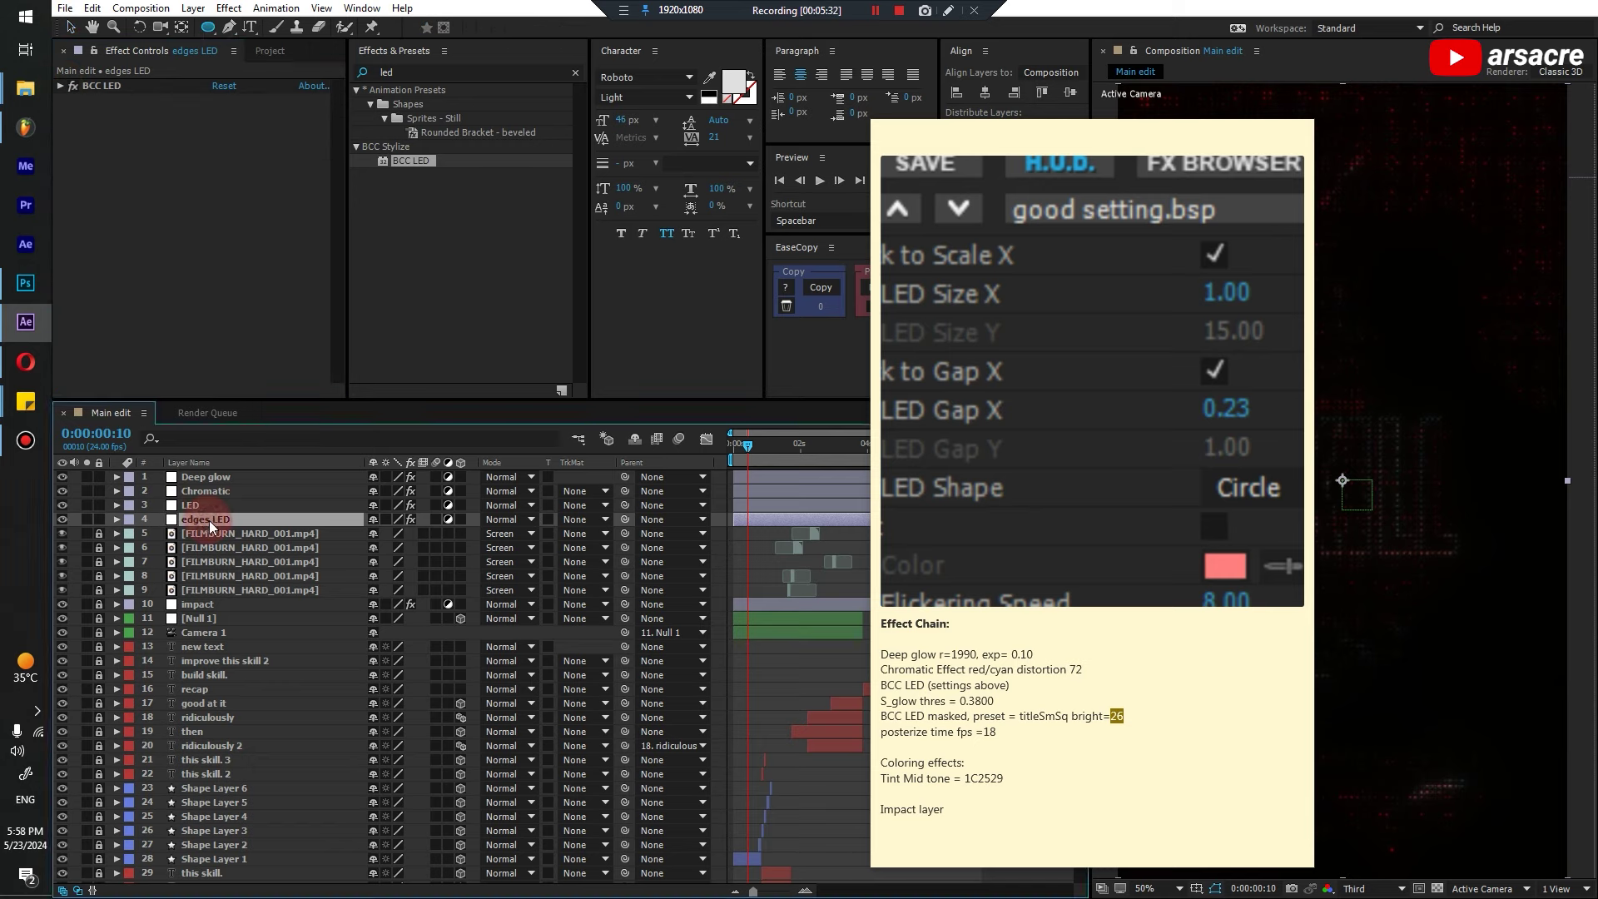
pyautogui.click(208, 28)
pyautogui.click(209, 29)
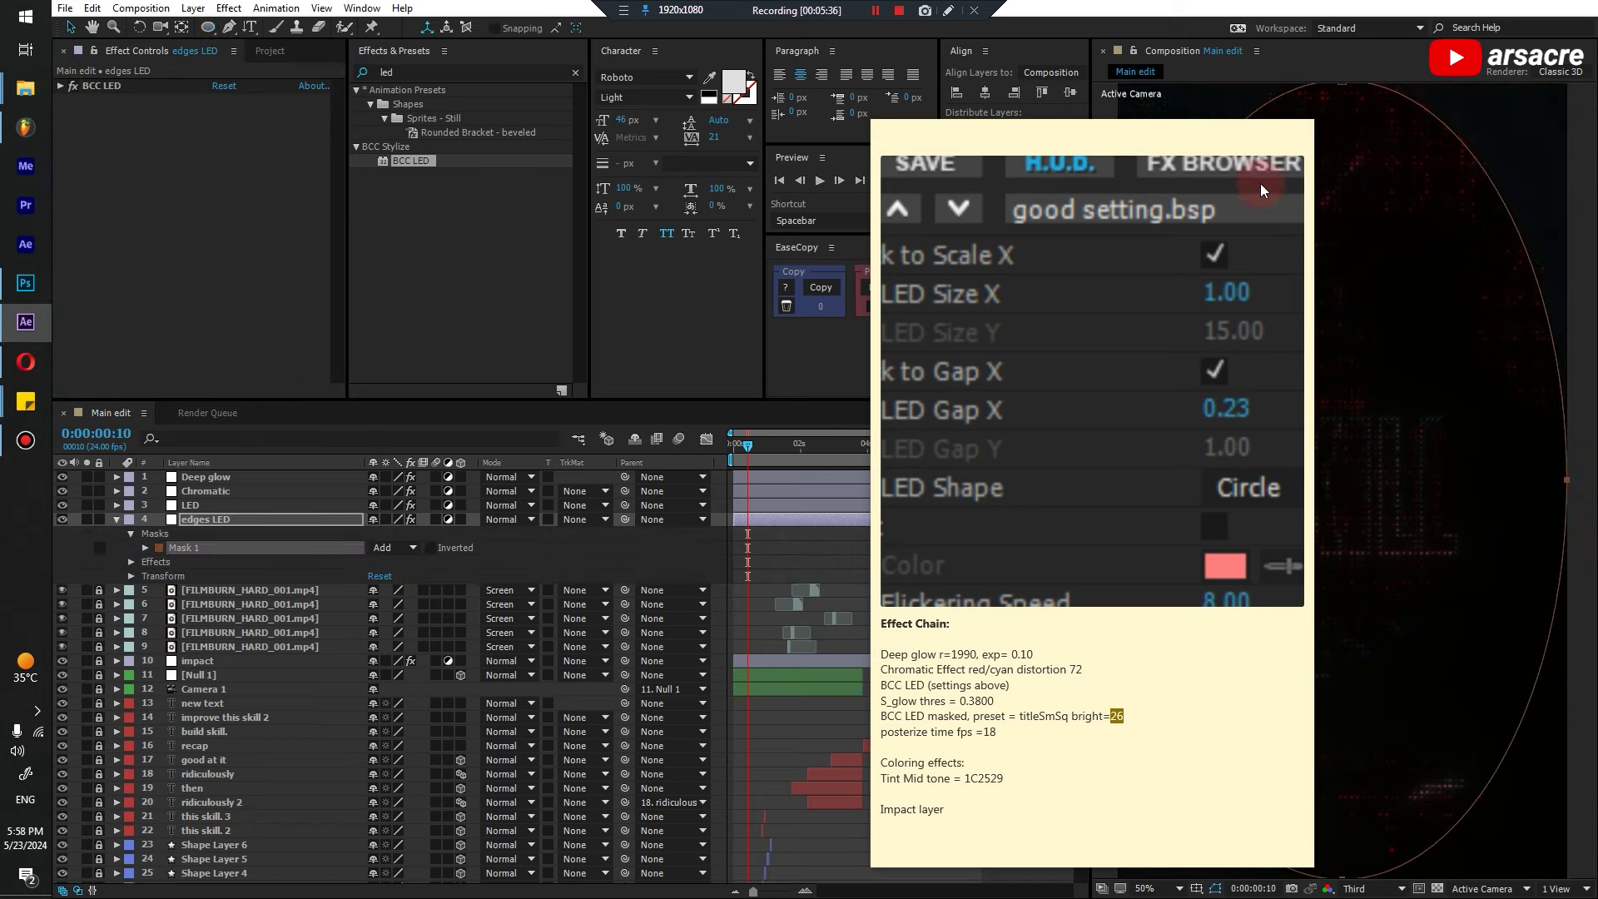
pyautogui.click(430, 547)
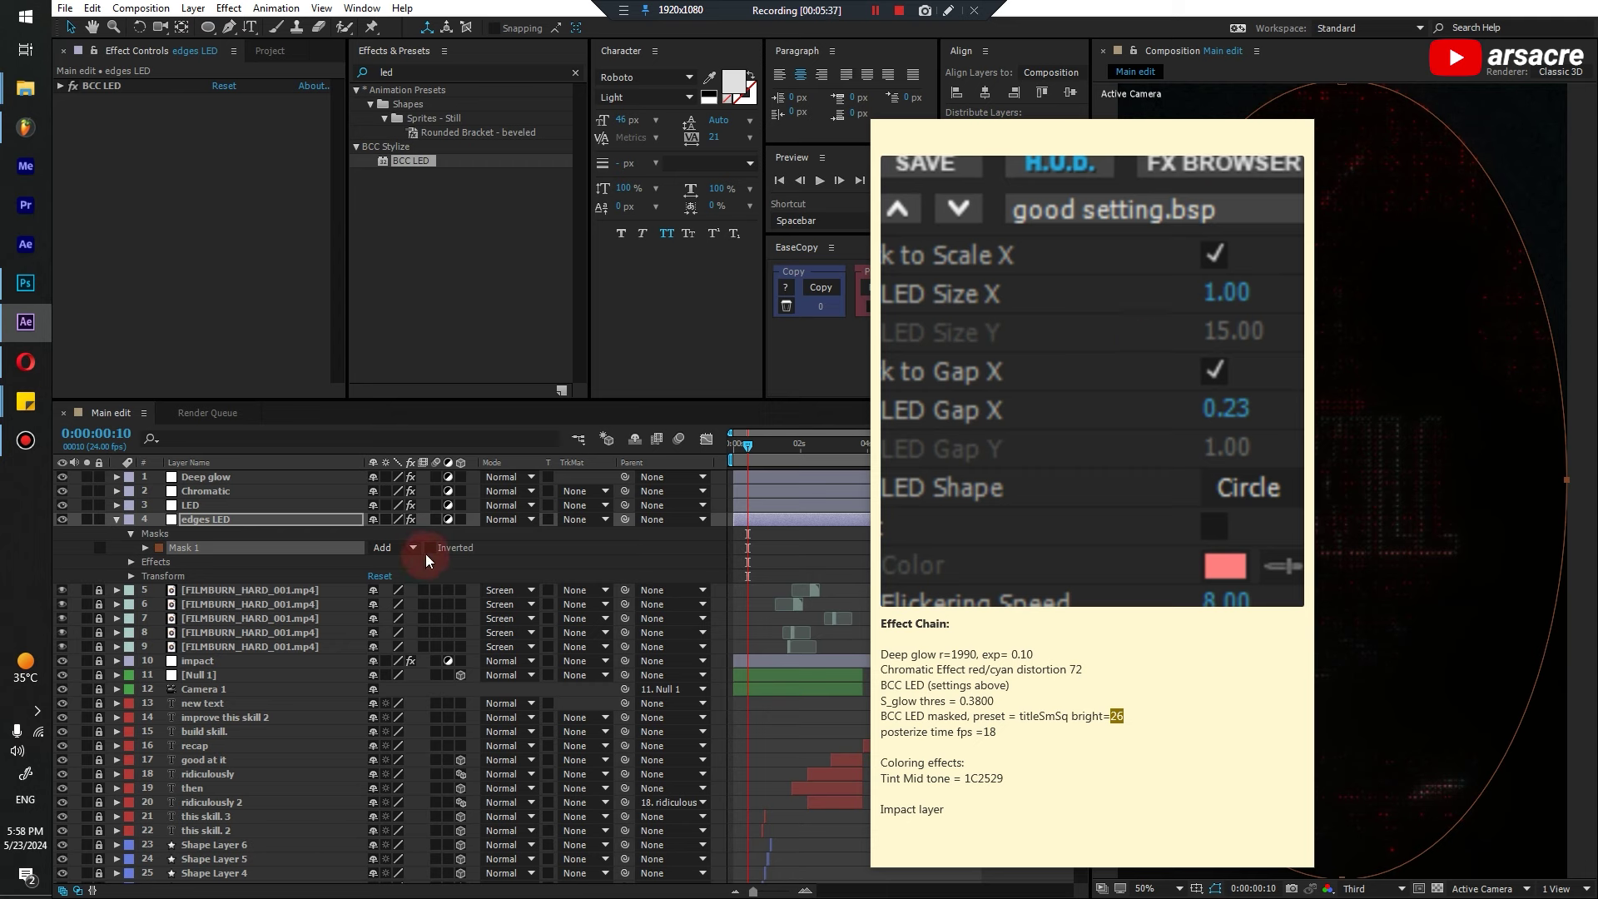
pyautogui.click(145, 547)
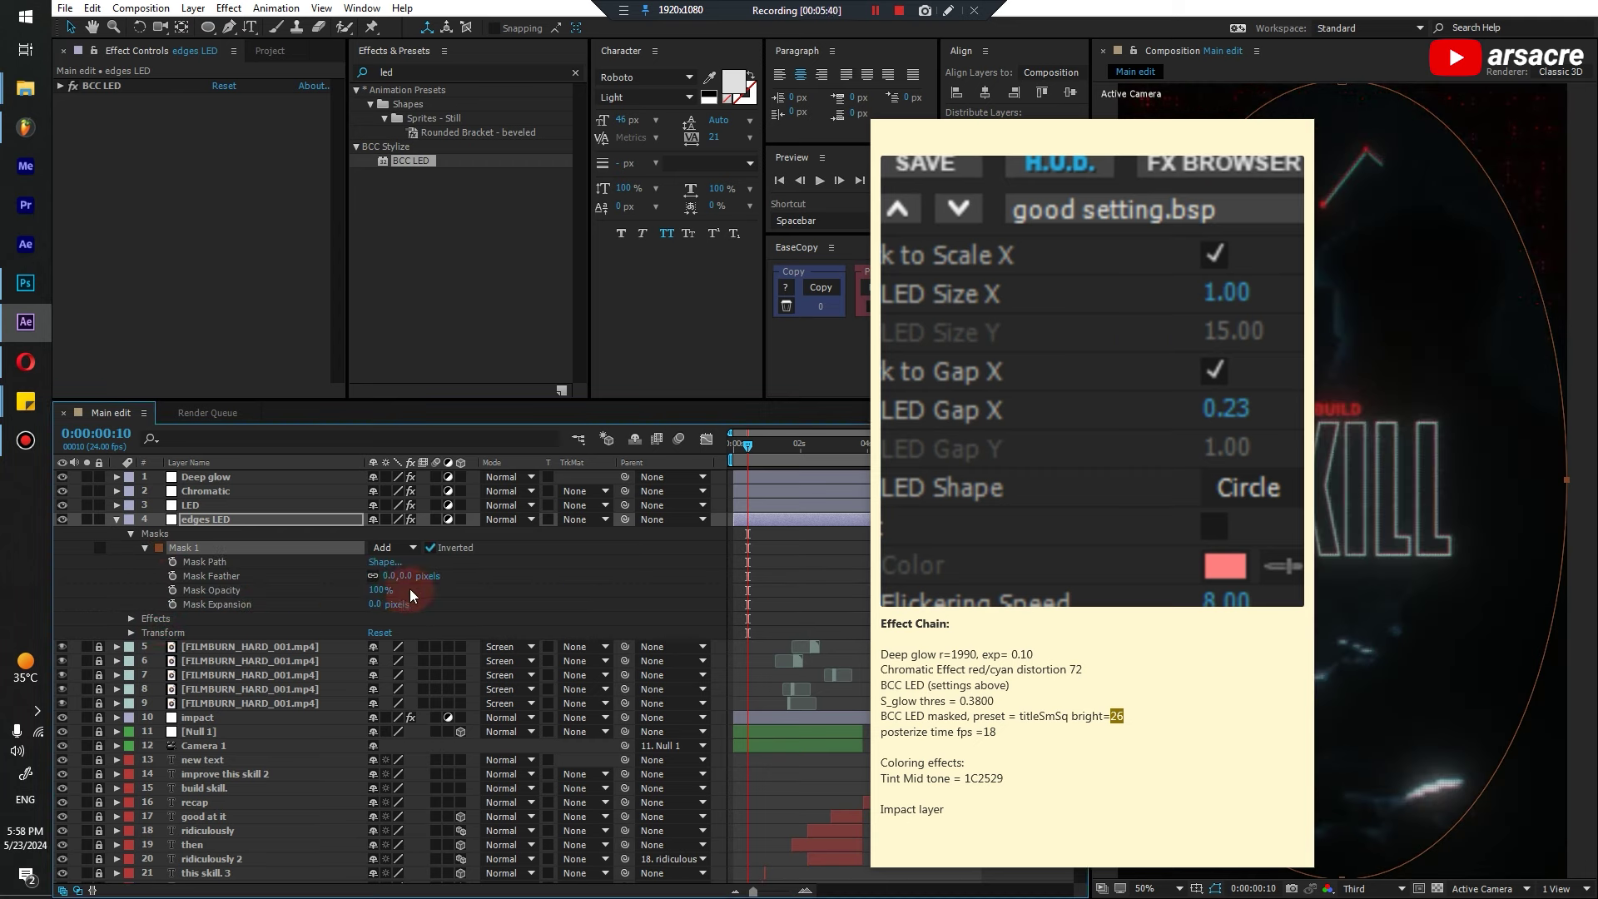
pyautogui.moveTo(405, 577); pyautogui.dragTo(570, 577)
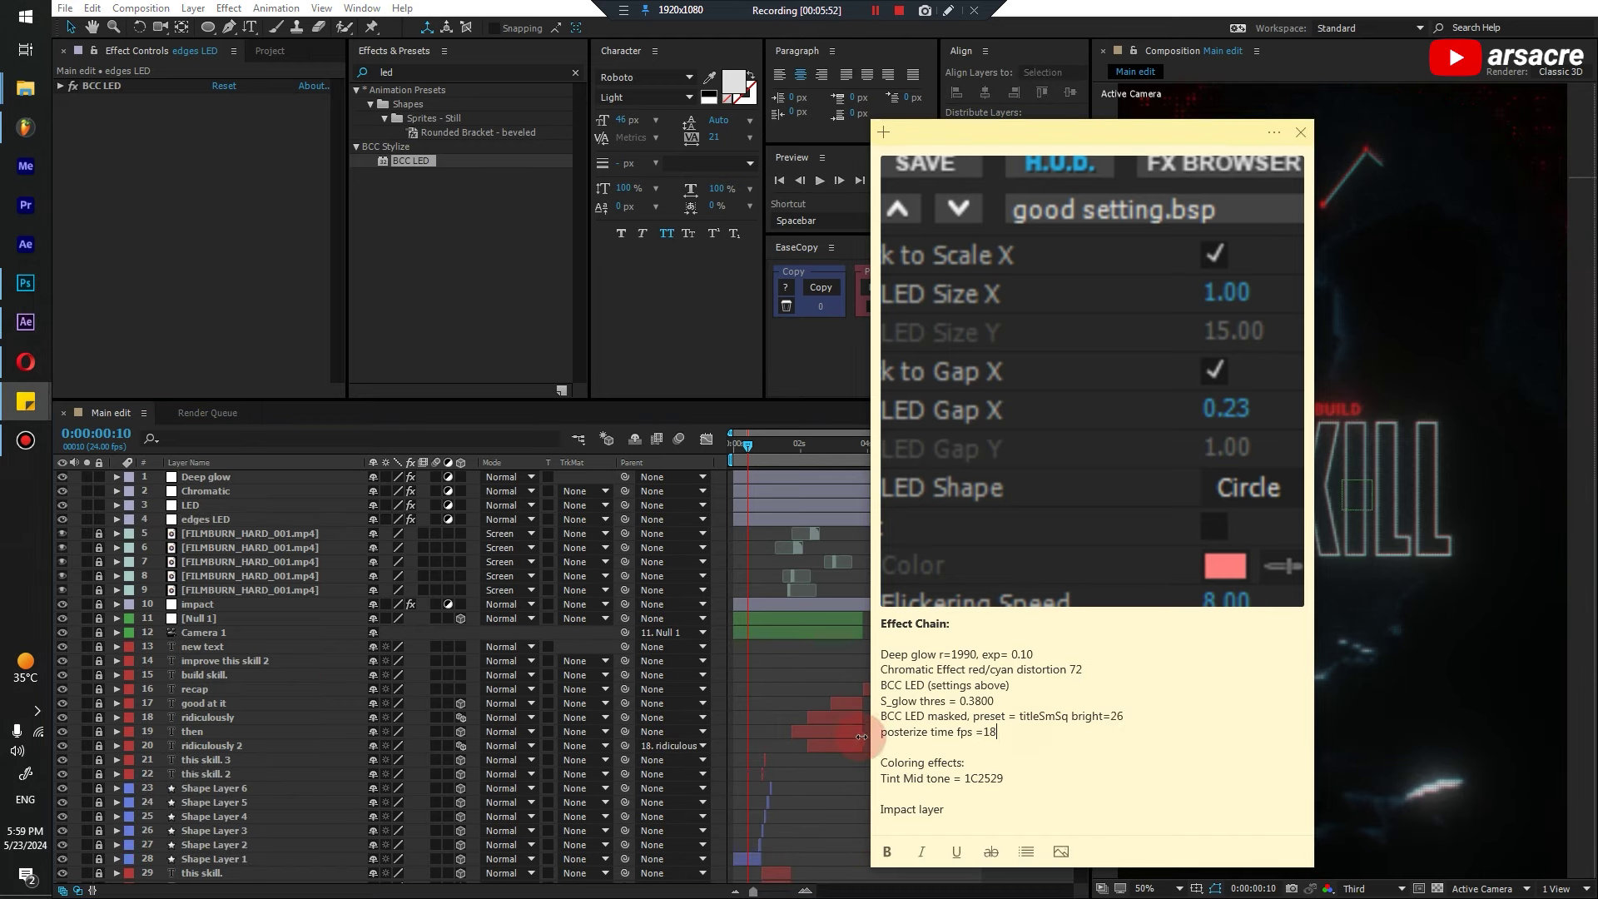
# Add an adjustment layer named posterize time below edges LED and apply Posterize Time with a frame rate of 18
pyautogui.moveTo(1045, 716); pyautogui.dragTo(999, 733)
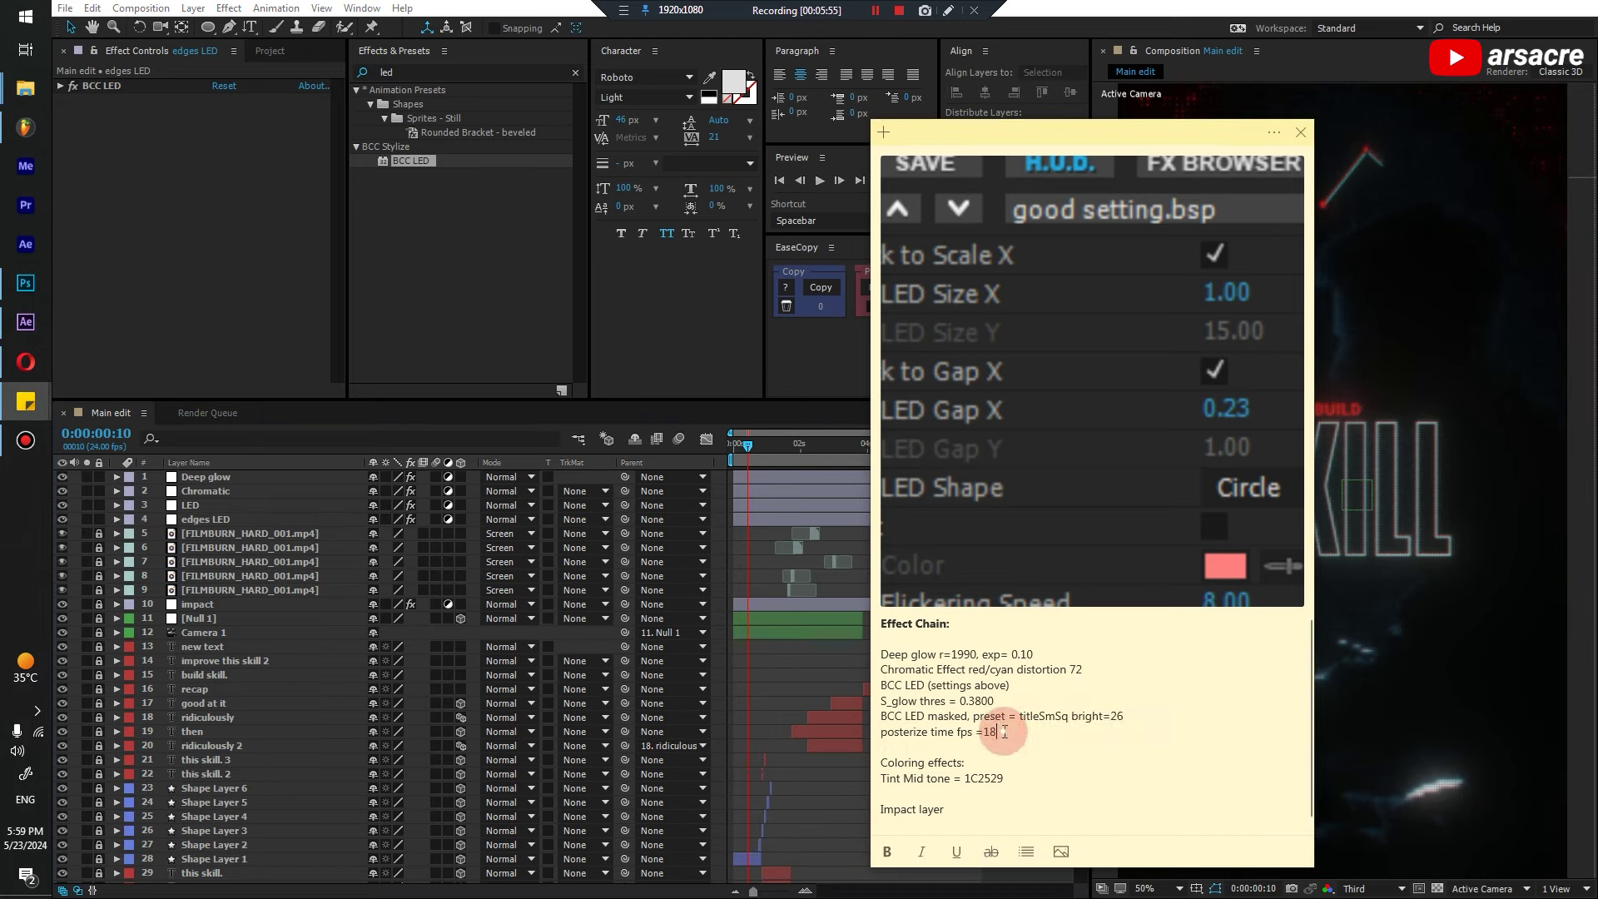
pyautogui.click(751, 544)
pyautogui.press('BackSpace')
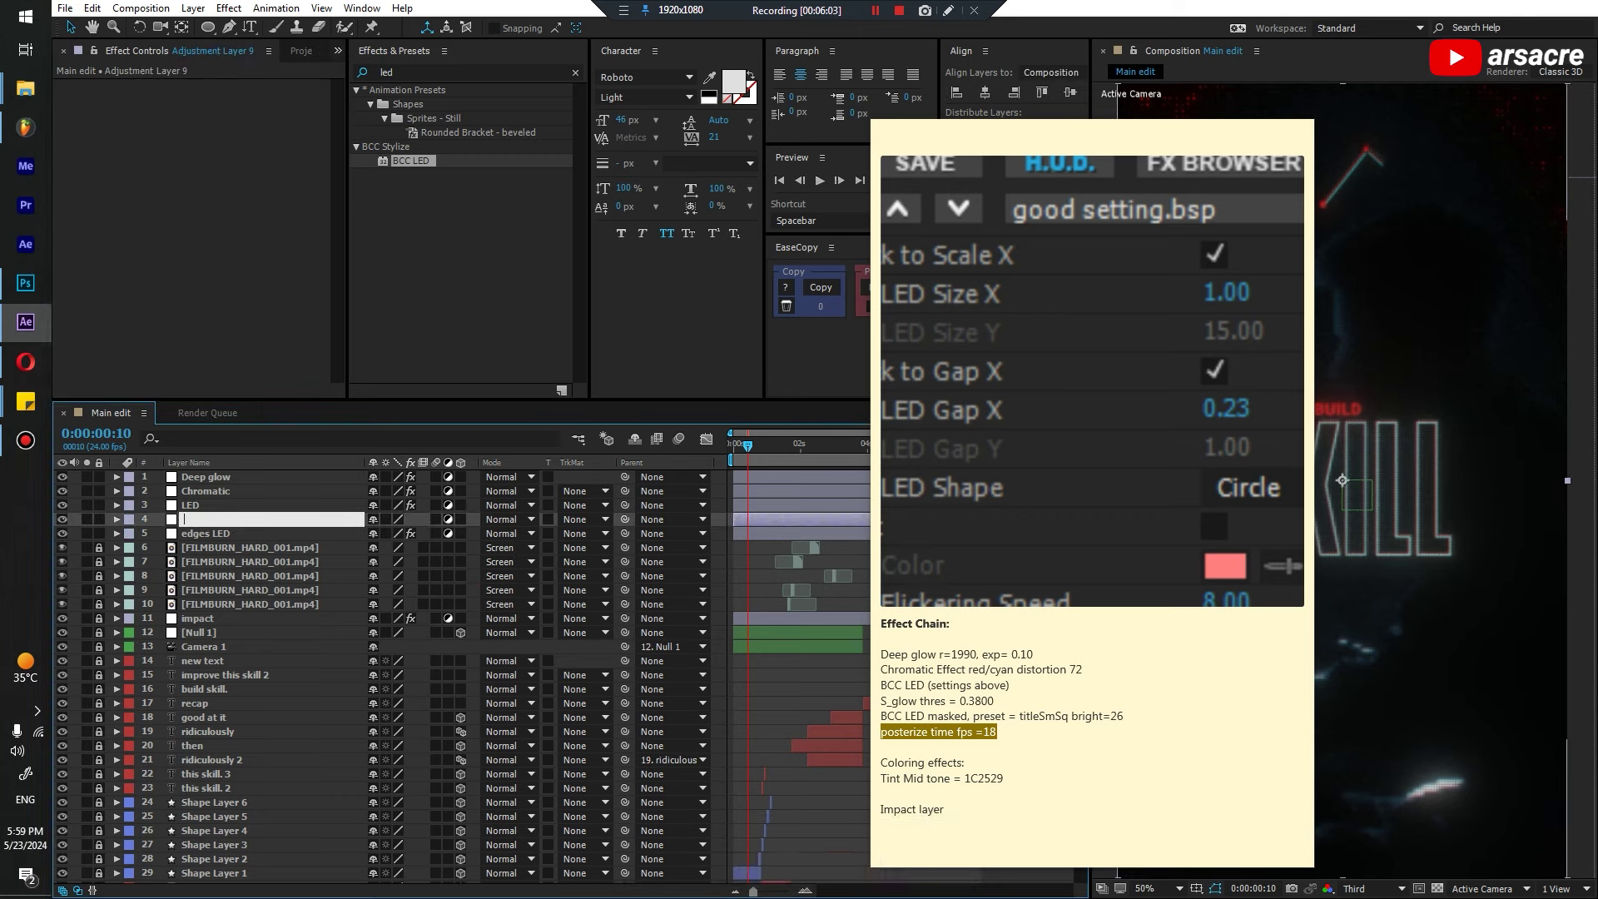
pyautogui.write('posterize time')
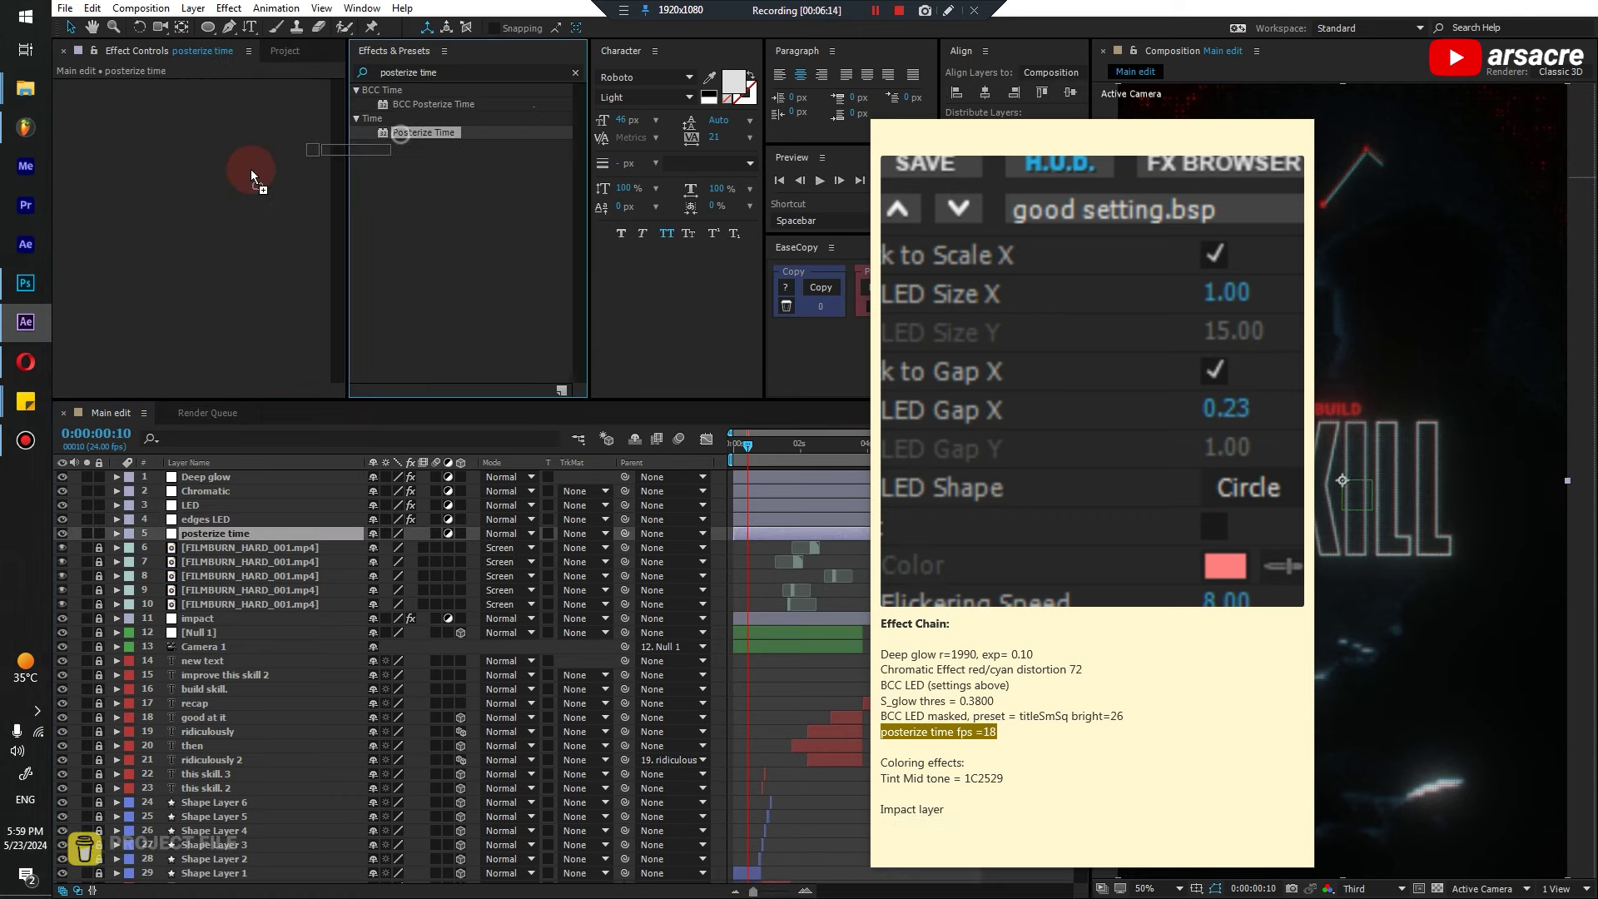
pyautogui.moveTo(251, 168); pyautogui.dragTo(221, 178)
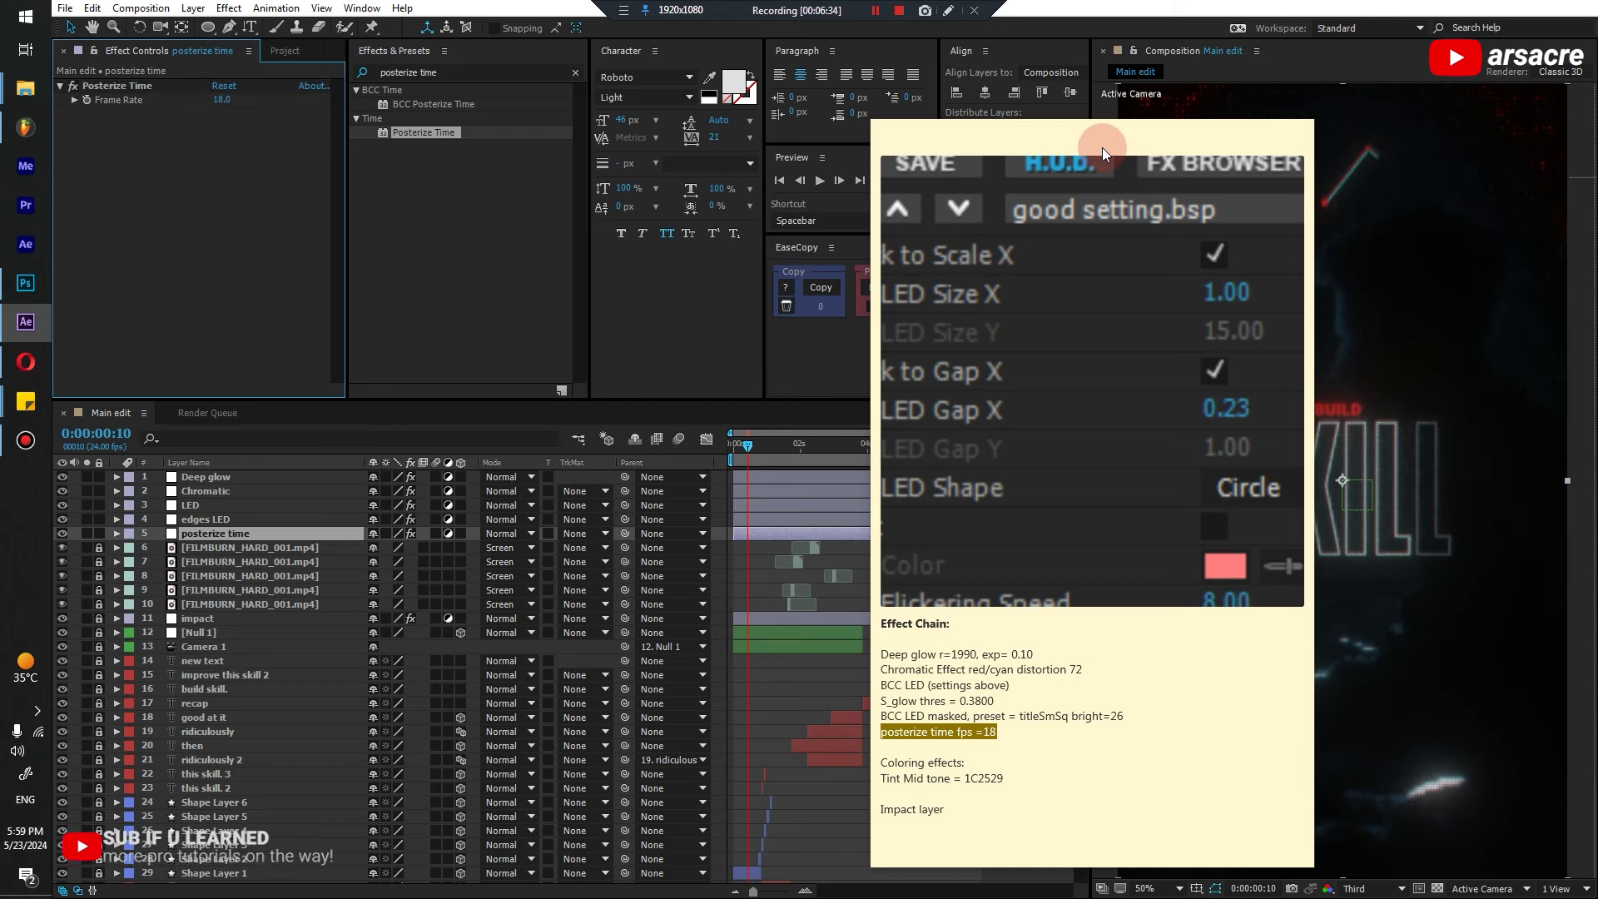
# Move the sticky note aside to uncover the composition preview
pyautogui.click(1102, 147)
pyautogui.moveTo(907, 149); pyautogui.dragTo(753, 143)
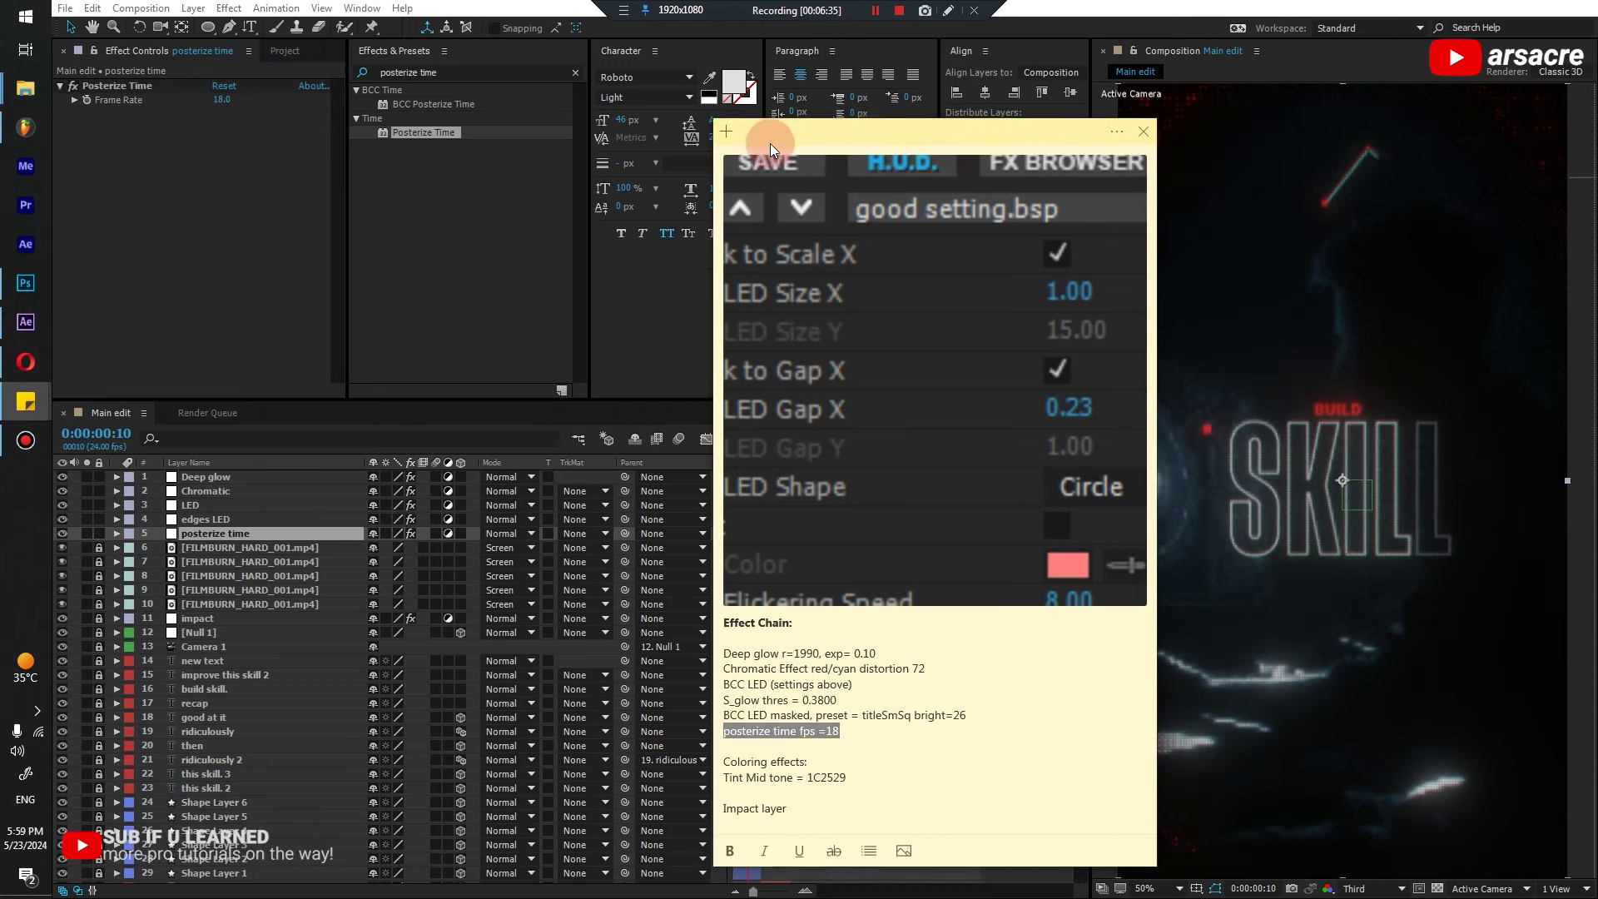
pyautogui.click(433, 277)
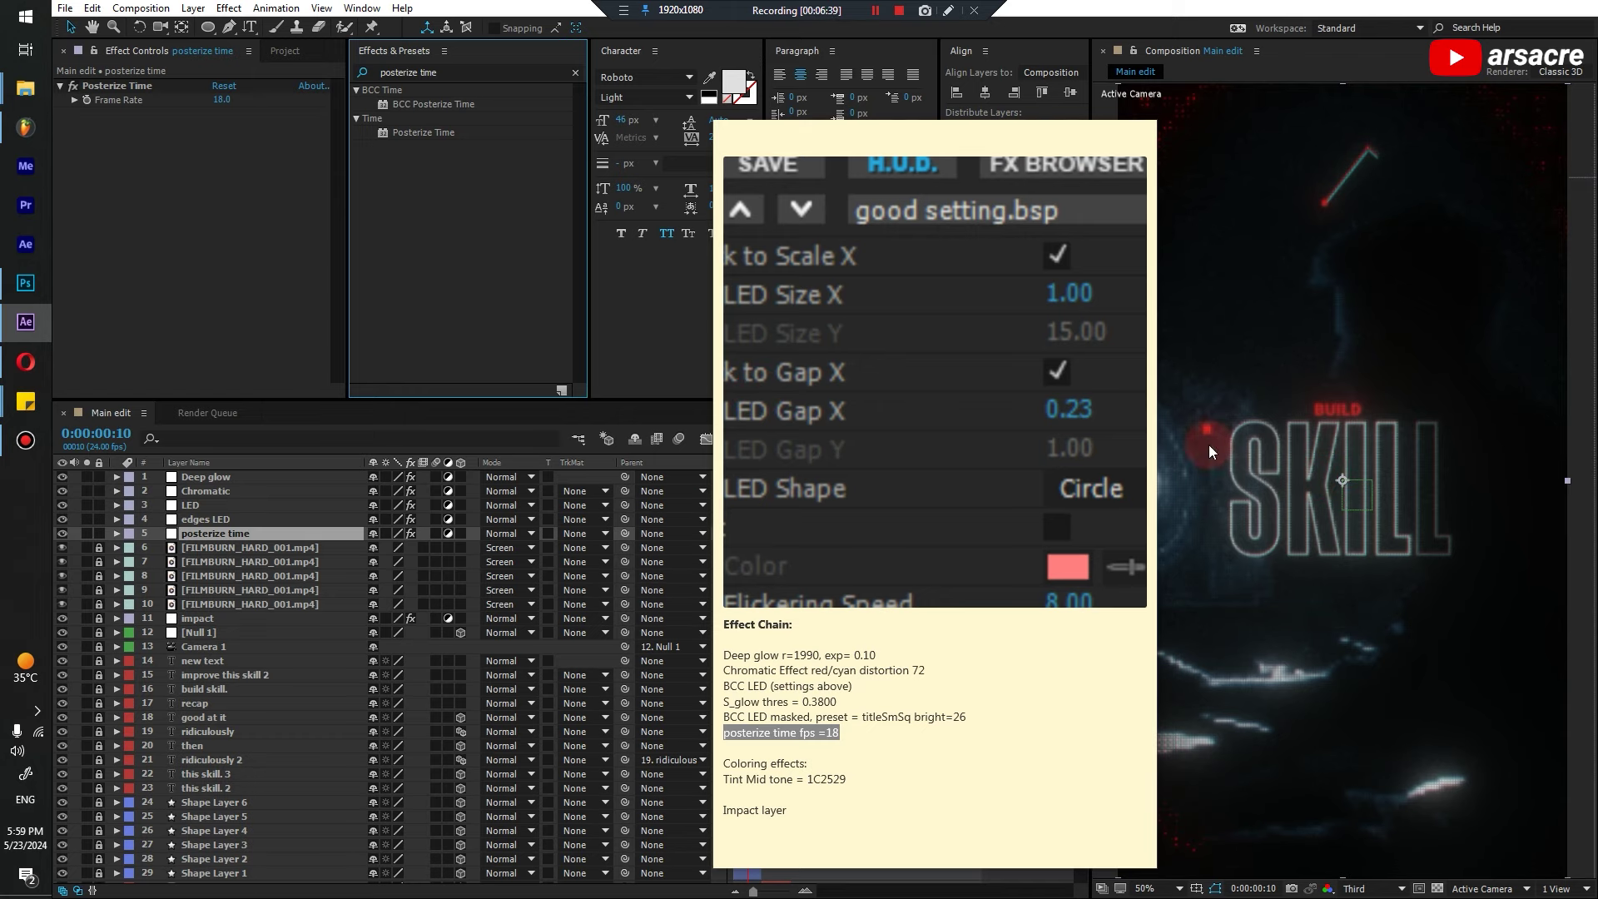
# Find lens dirt.jpg in the project's lens dirt overlay folder and add it as the uppermost layer of Main edit
pyautogui.click(284, 51)
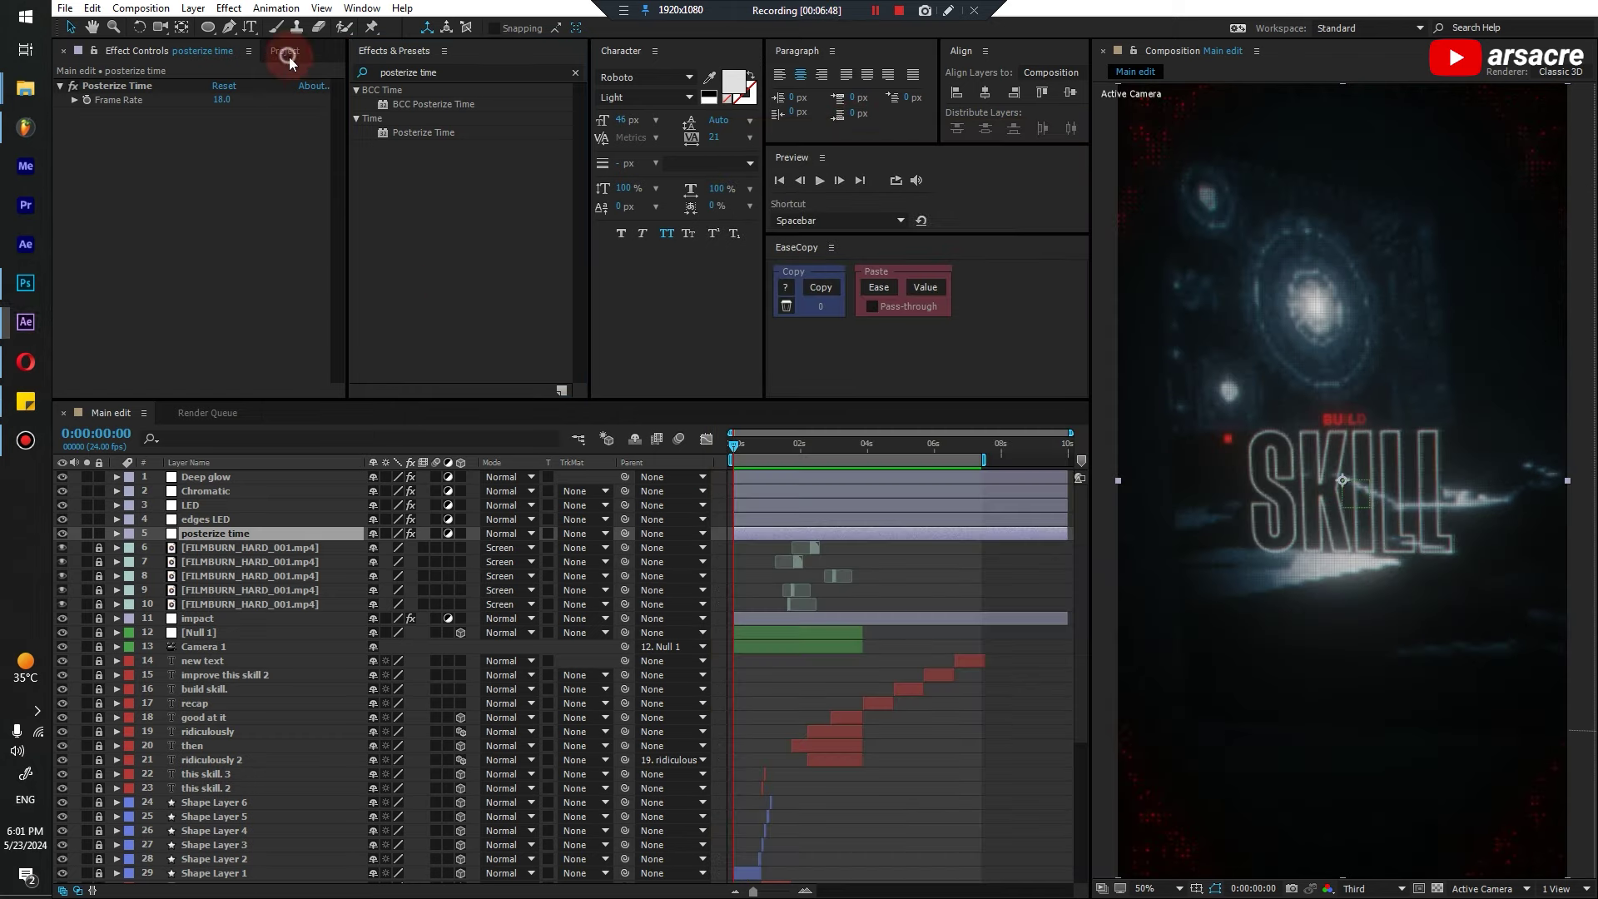
pyautogui.click(884, 553)
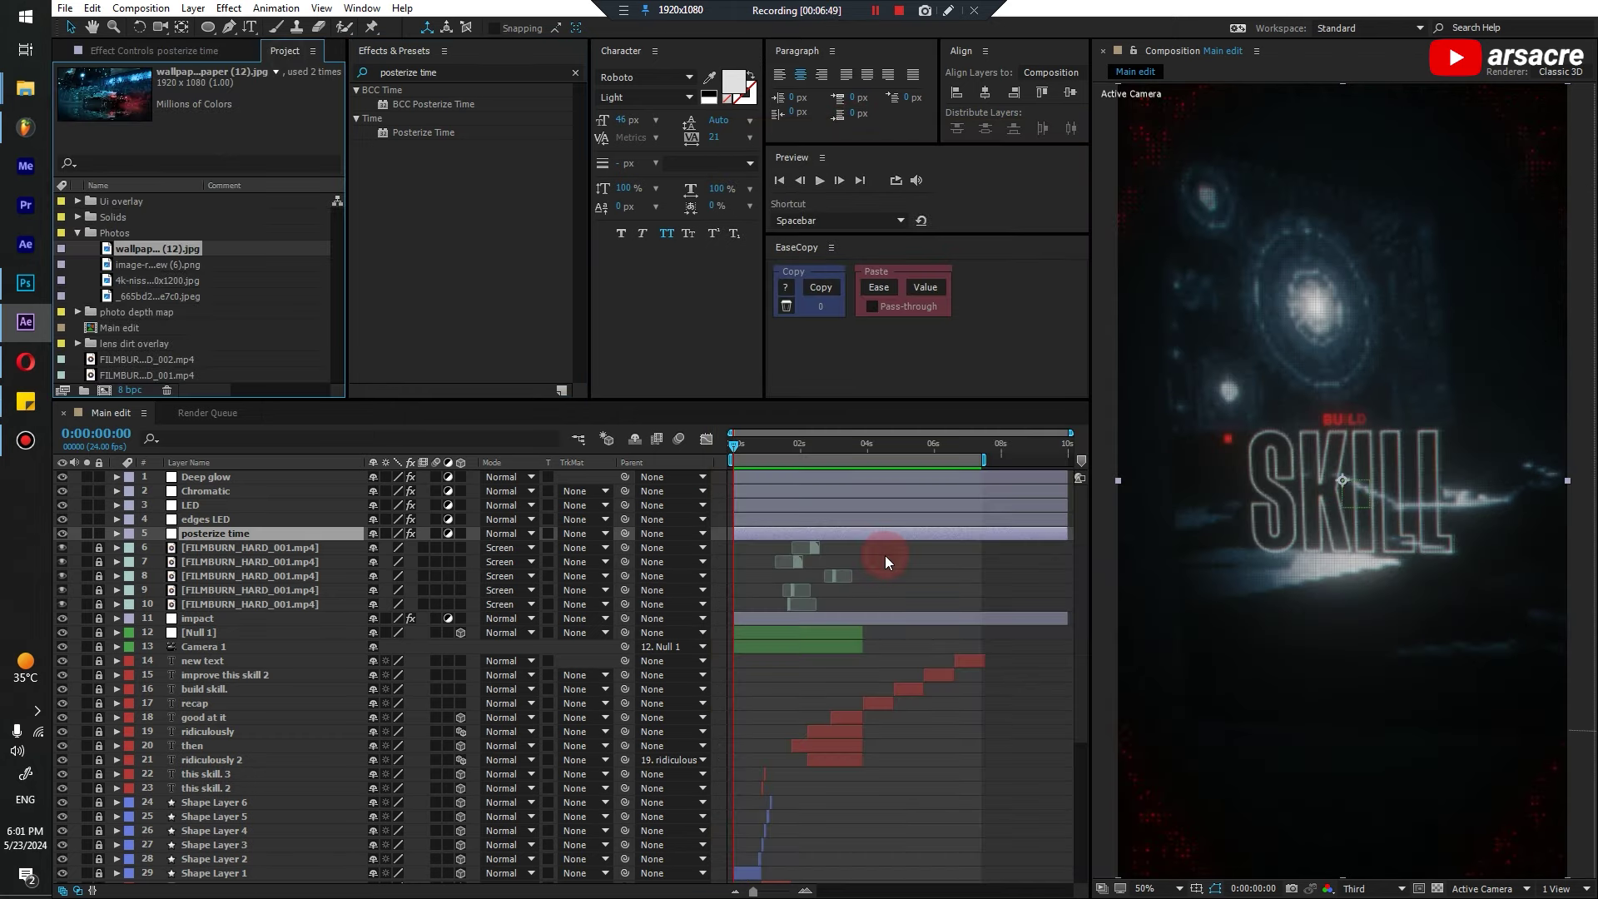
pyautogui.click(907, 549)
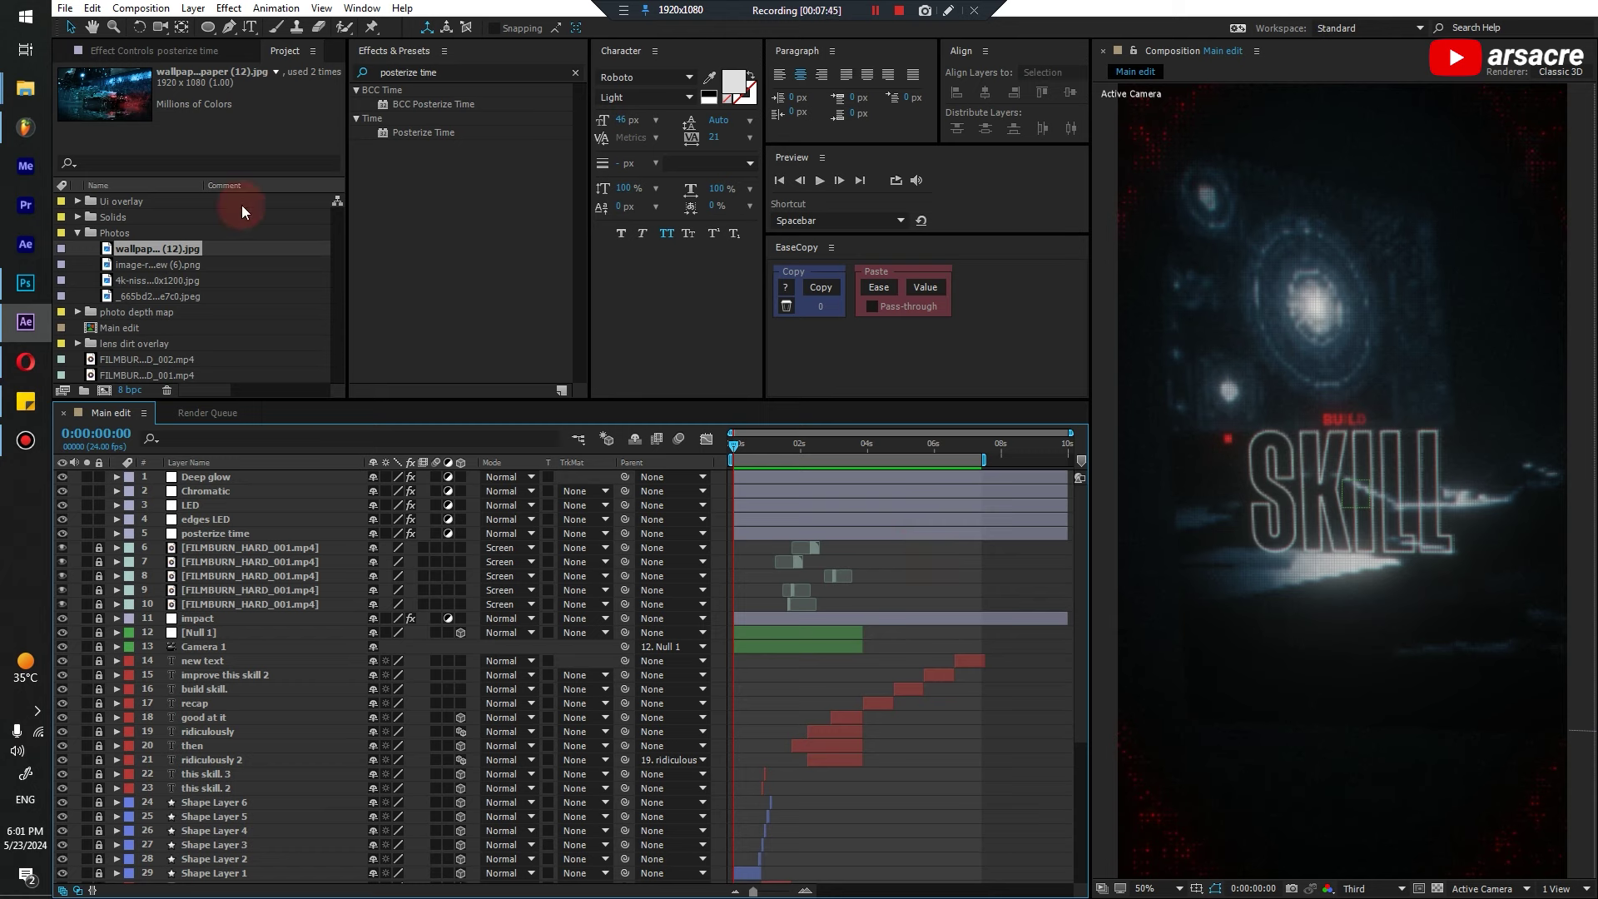
pyautogui.click(78, 233)
pyautogui.click(76, 248)
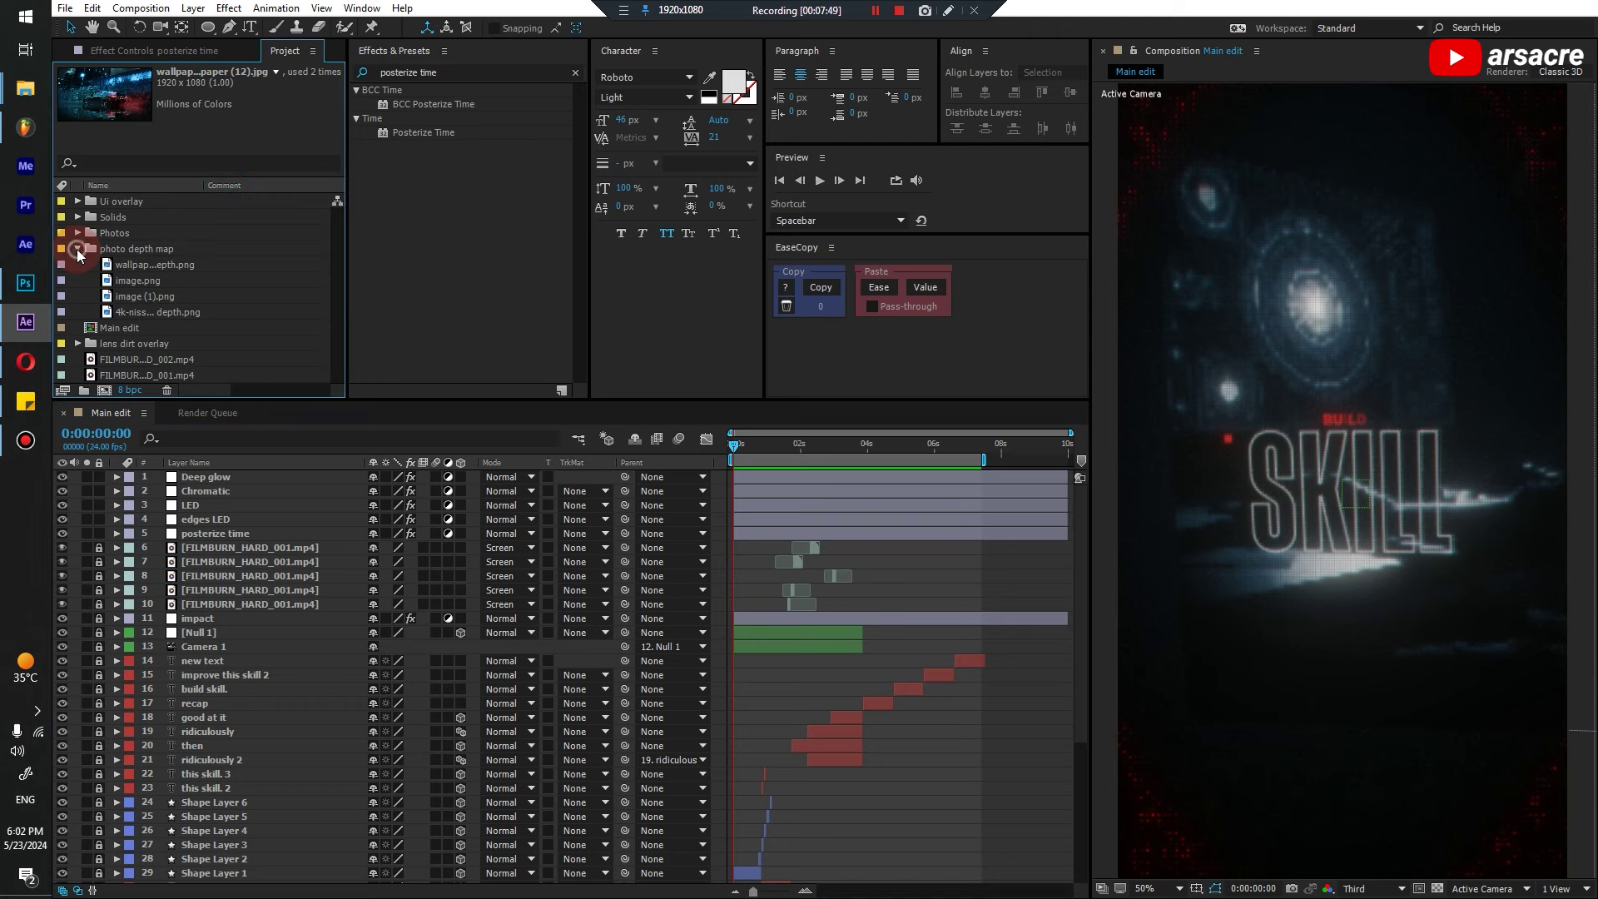
pyautogui.click(76, 248)
pyautogui.click(77, 281)
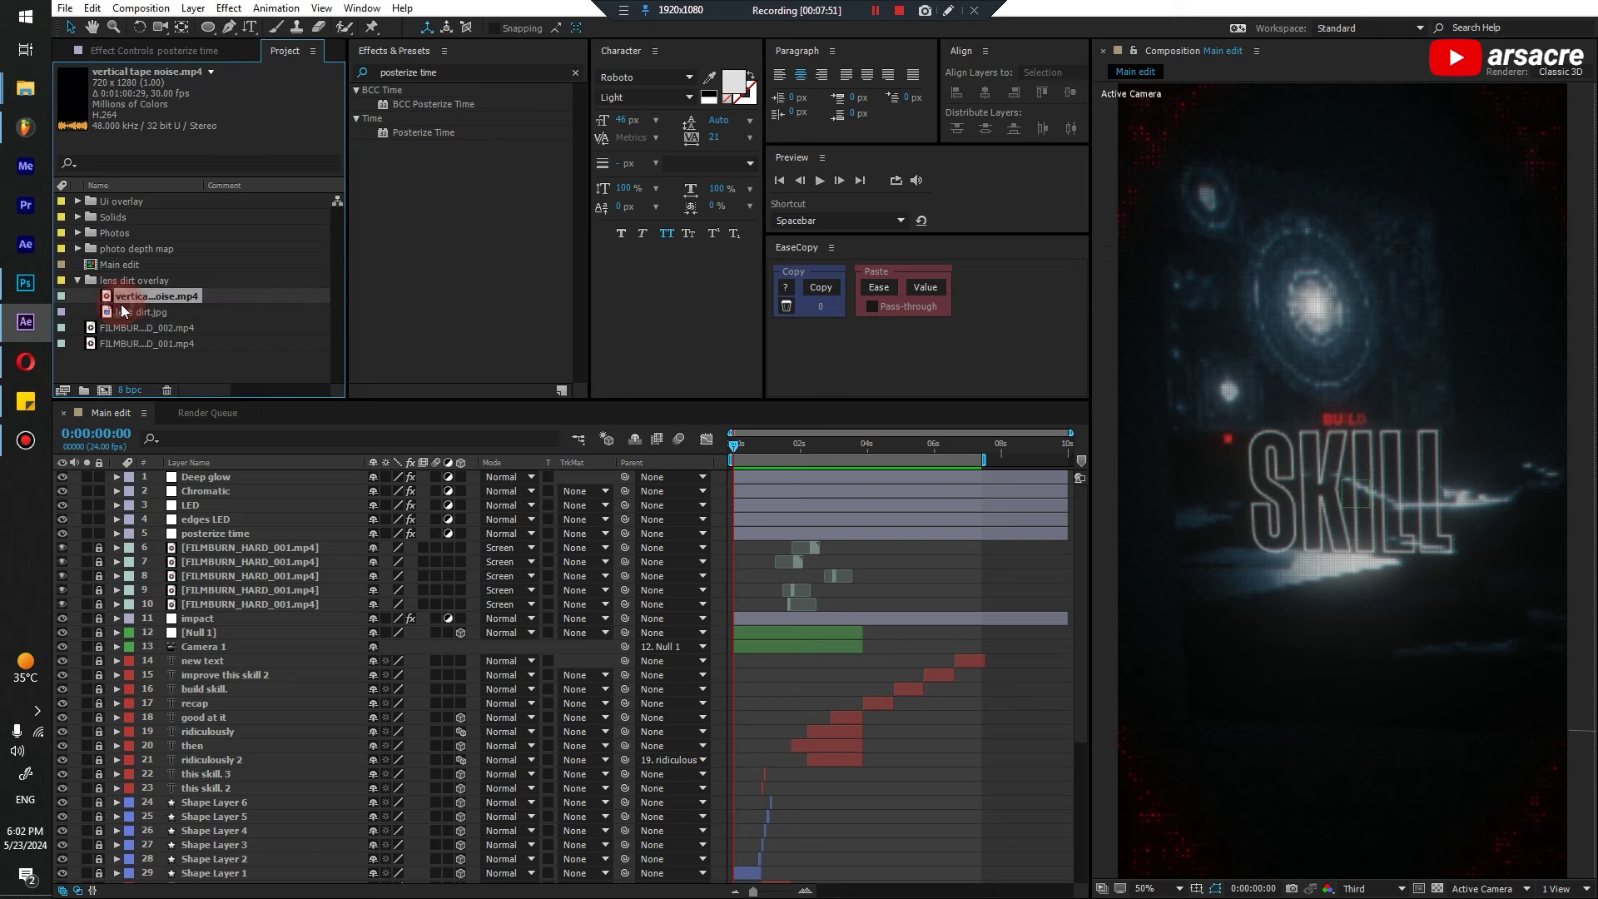
pyautogui.moveTo(121, 306); pyautogui.dragTo(200, 474)
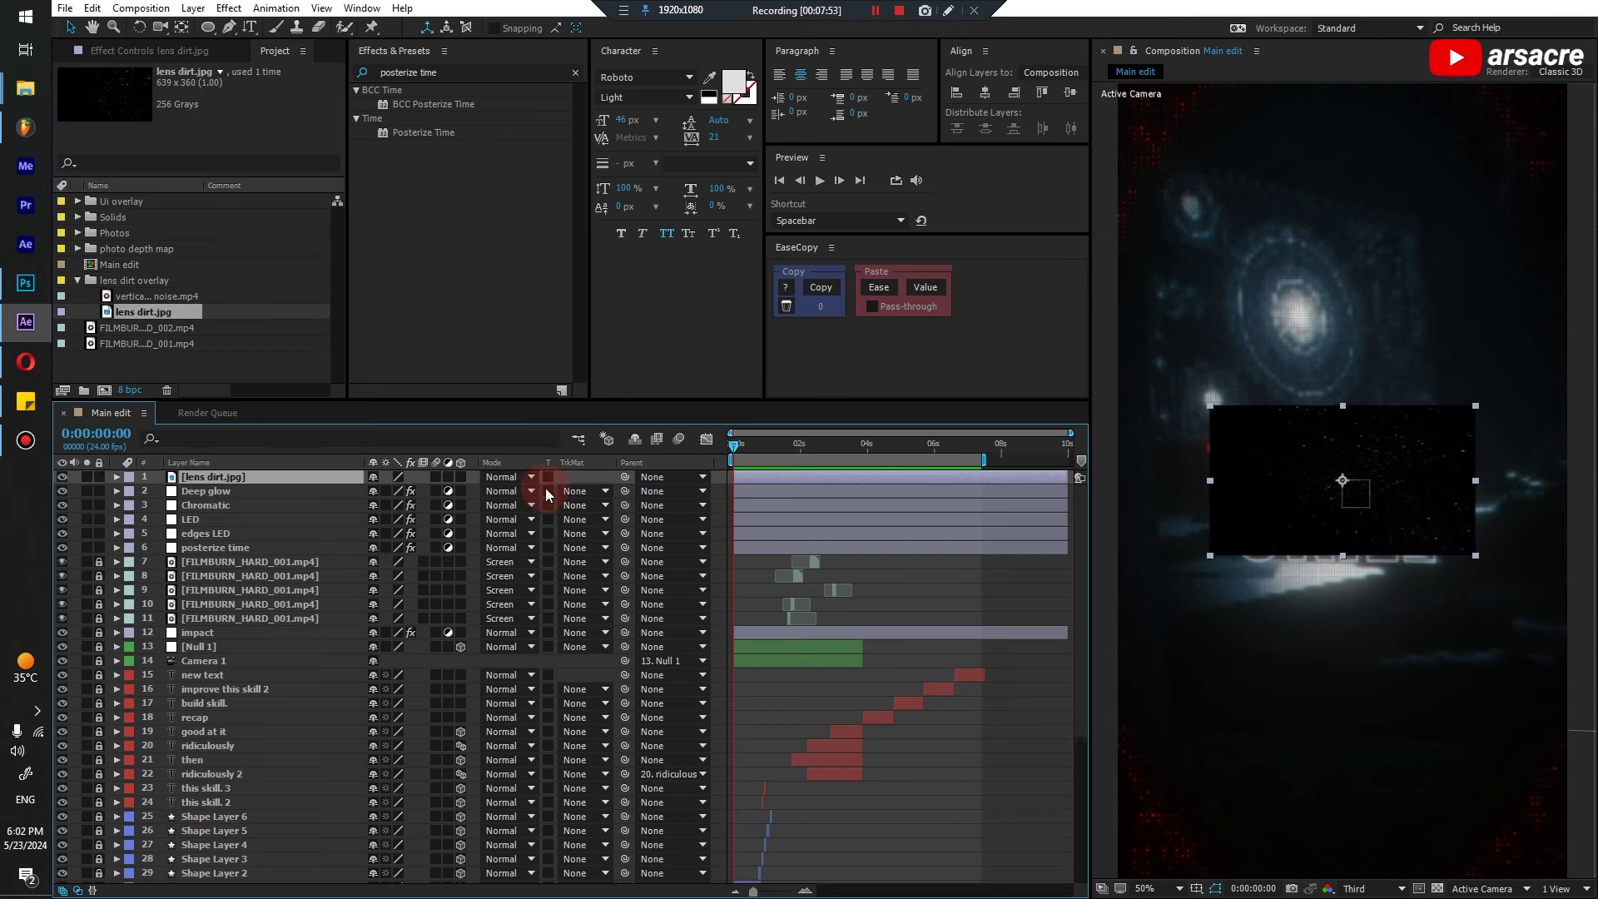
# Rotate the lens dirt.jpg layer upright and enlarge it to cover the whole vertical frame
pyautogui.press('w')
pyautogui.moveTo(1421, 511); pyautogui.dragTo(1301, 547)
pyautogui.press('v')
pyautogui.moveTo(1265, 476); pyautogui.dragTo(1121, 402)
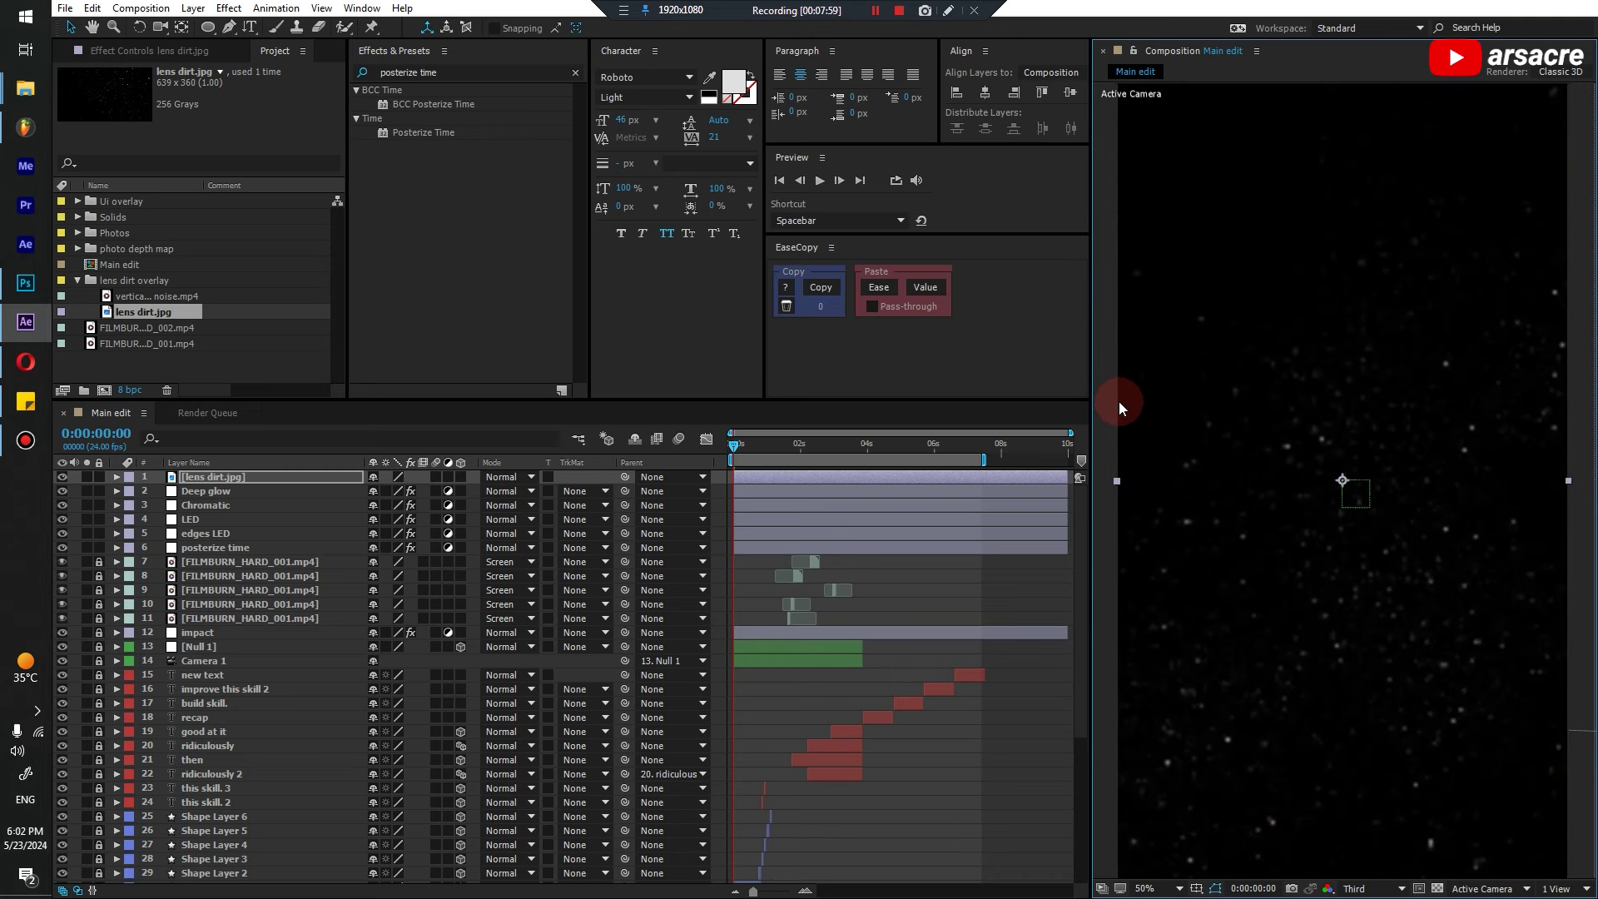
# Add a full-size ellipse mask to the lens dirt.jpg layer, inverted and feathered by about 226 pixels
pyautogui.doubleClick(208, 27)
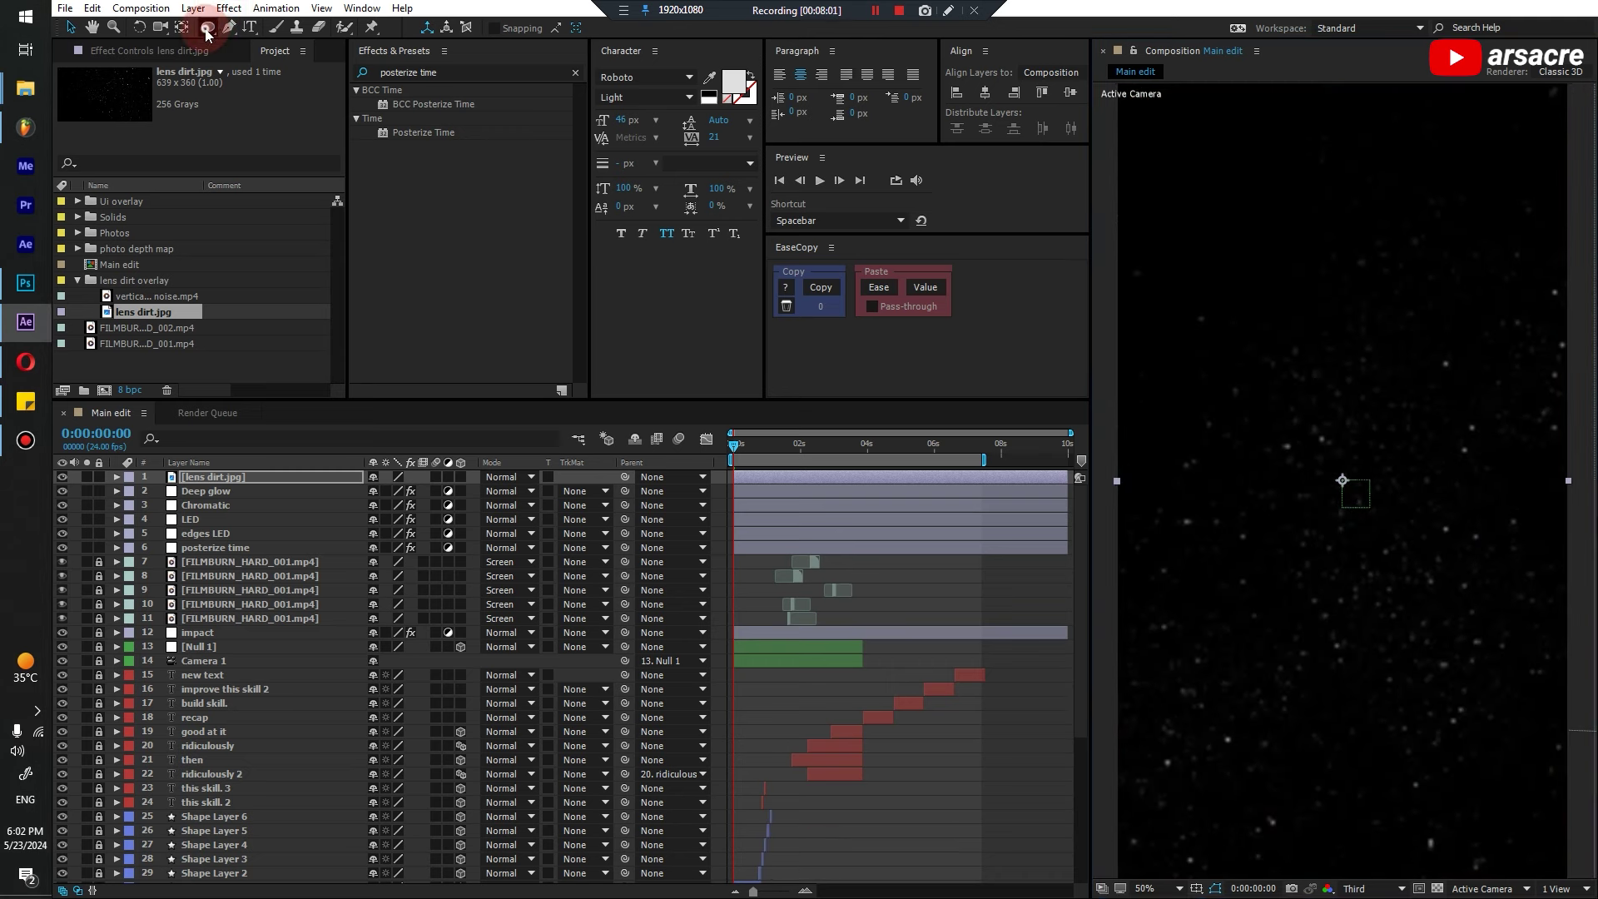
pyautogui.press('f')
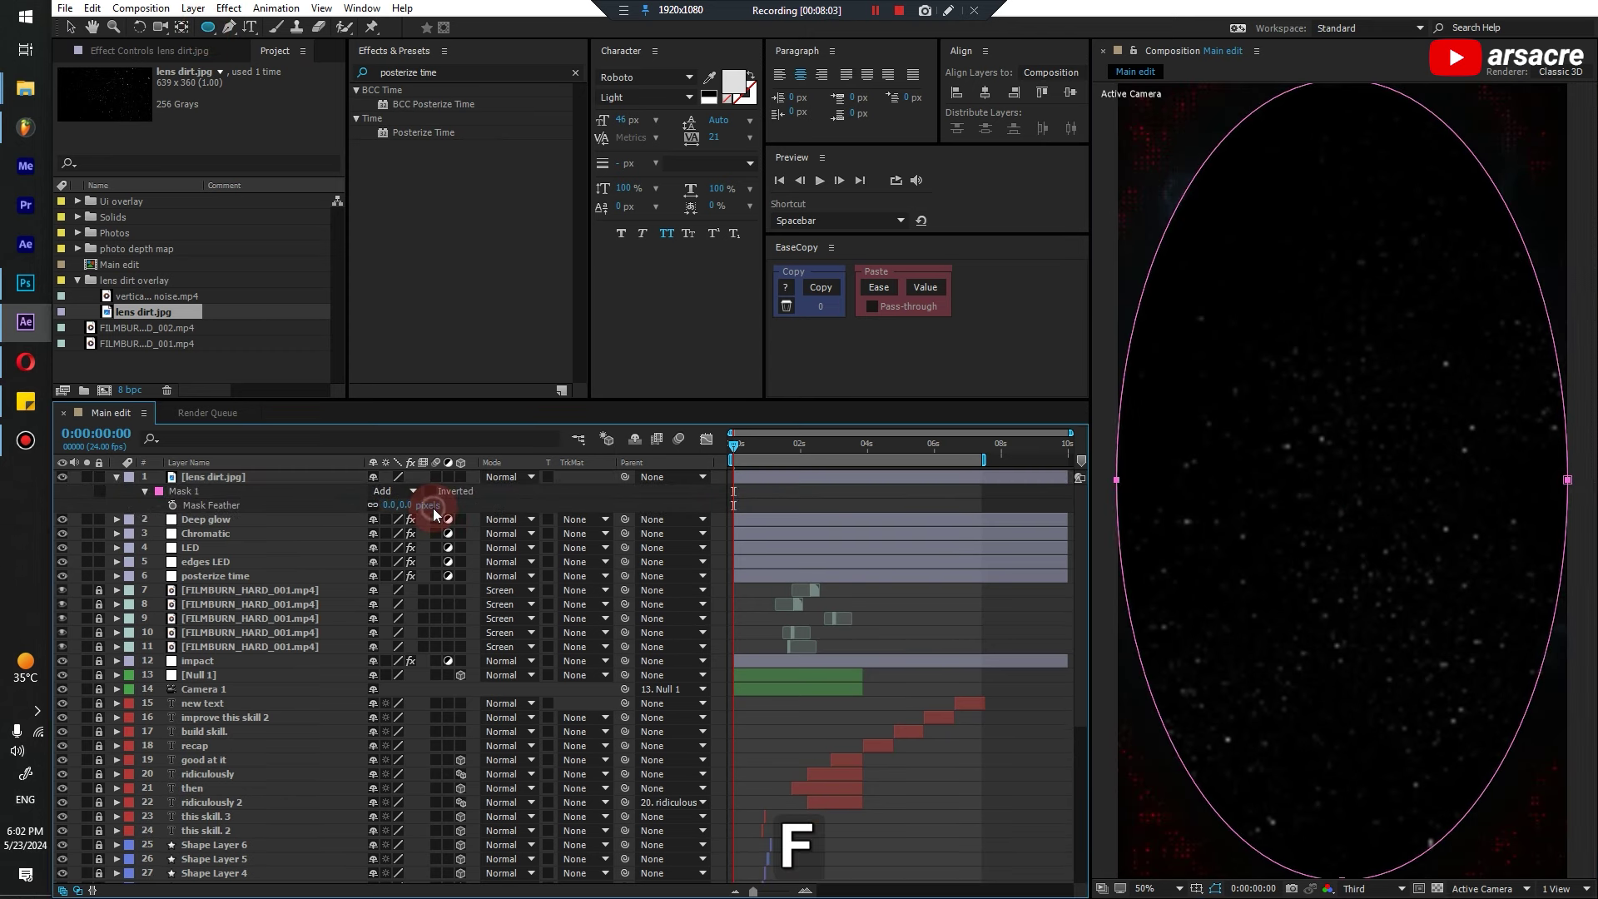
pyautogui.click(431, 491)
pyautogui.moveTo(404, 509); pyautogui.dragTo(598, 507)
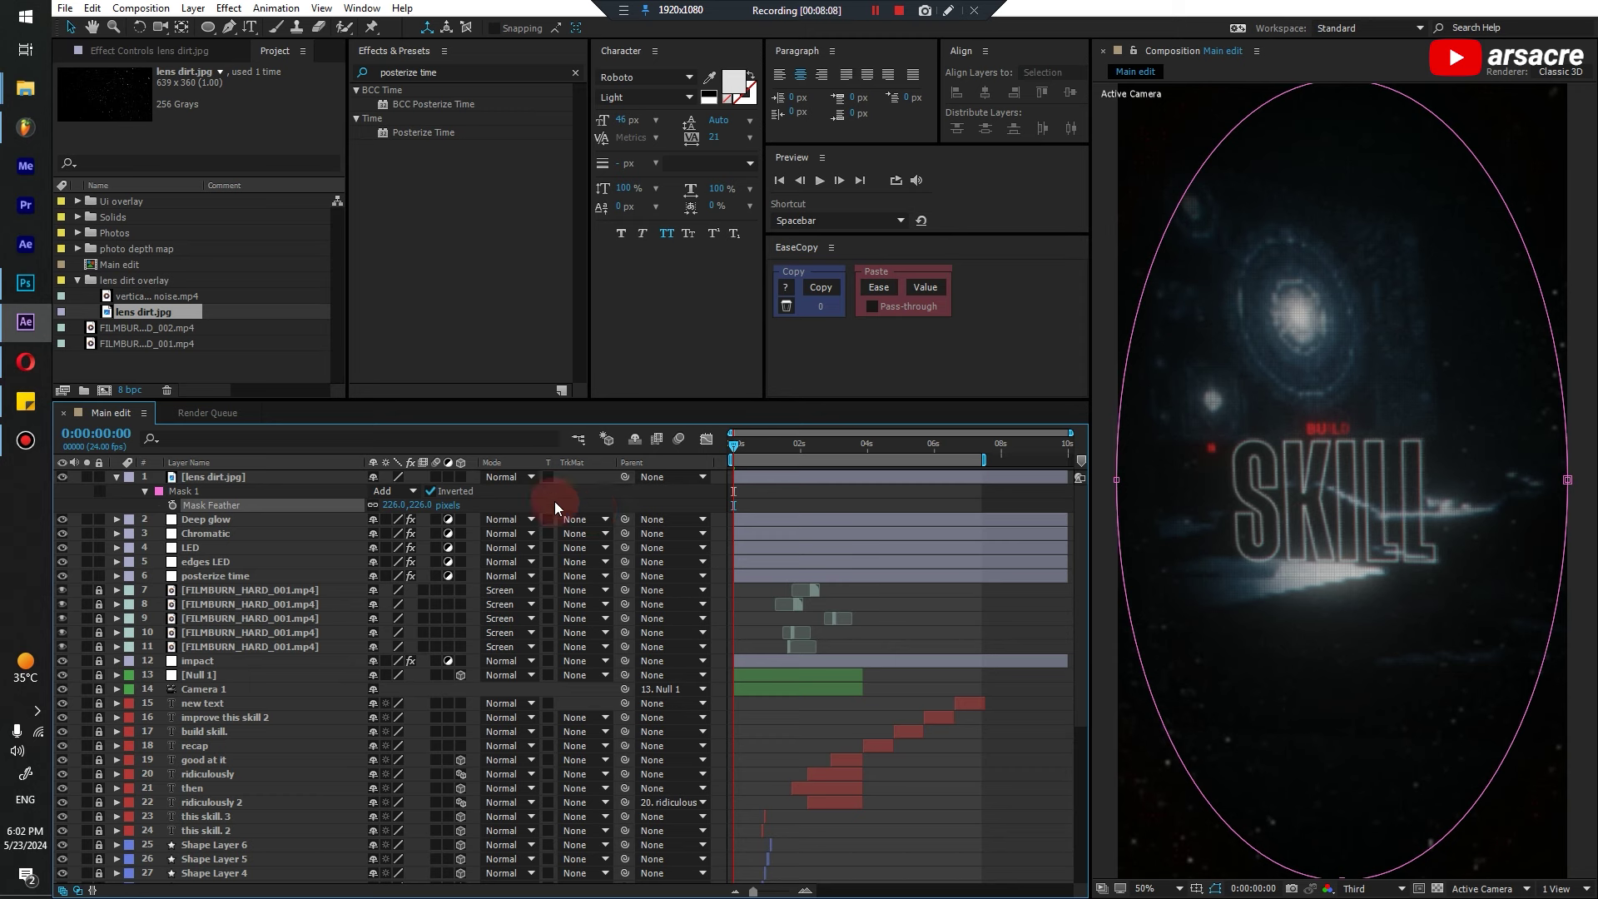
# Blend the lens dirt.jpg layer in Screen mode and add vertical tape noise.mp4 to Main edit beneath it
pyautogui.click(501, 478)
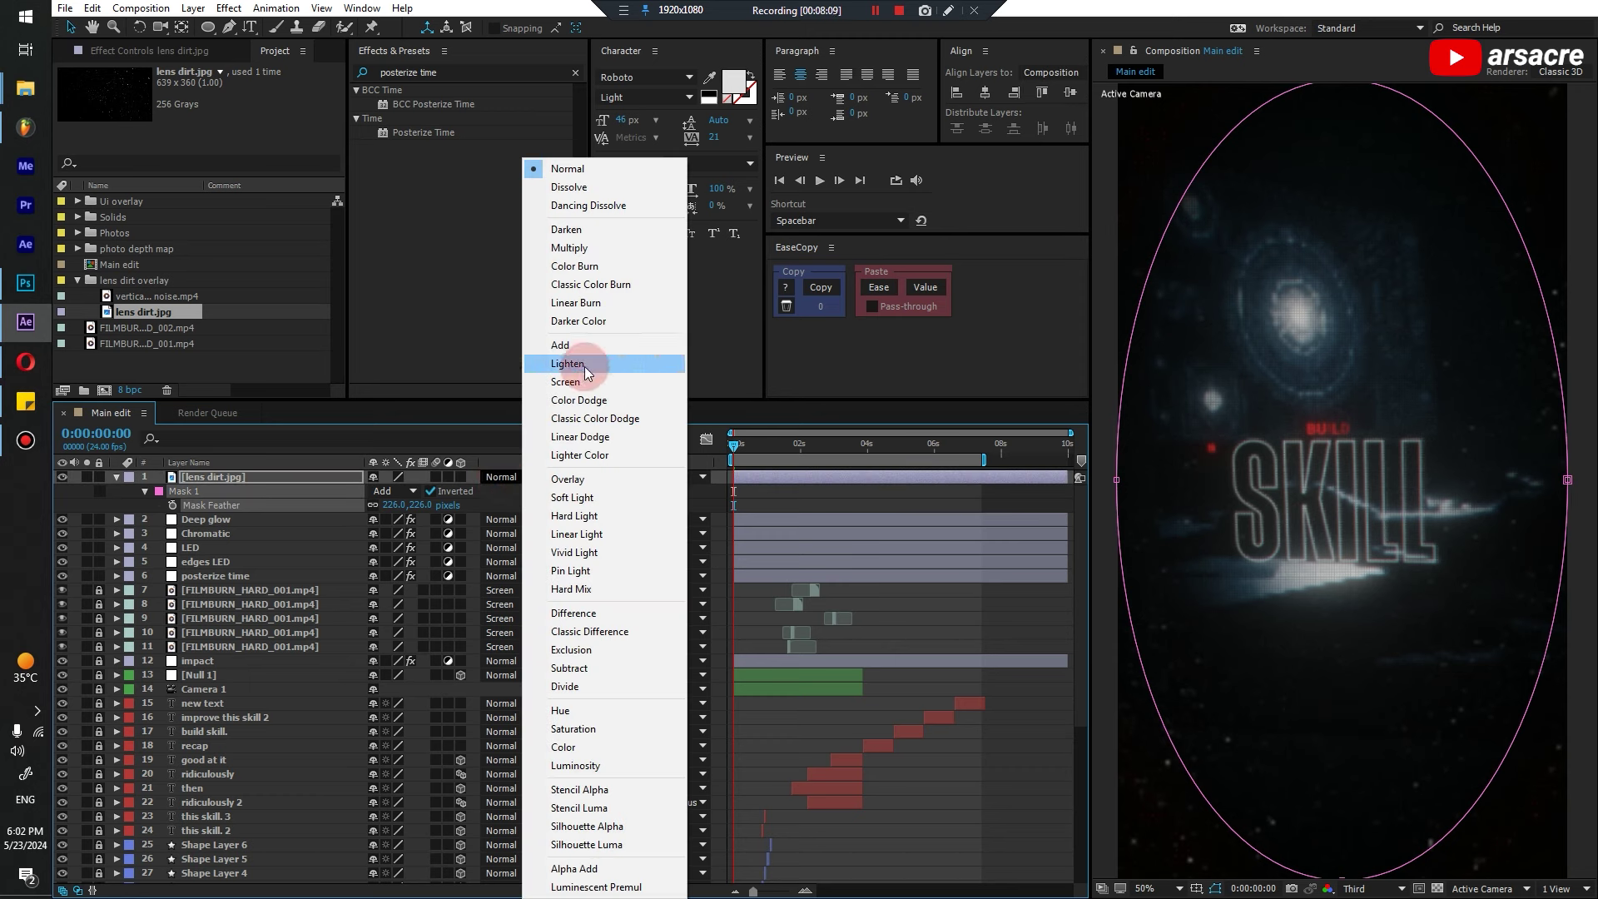
pyautogui.click(567, 364)
pyautogui.hotkey('shift', '=')
pyautogui.press('pagedown')
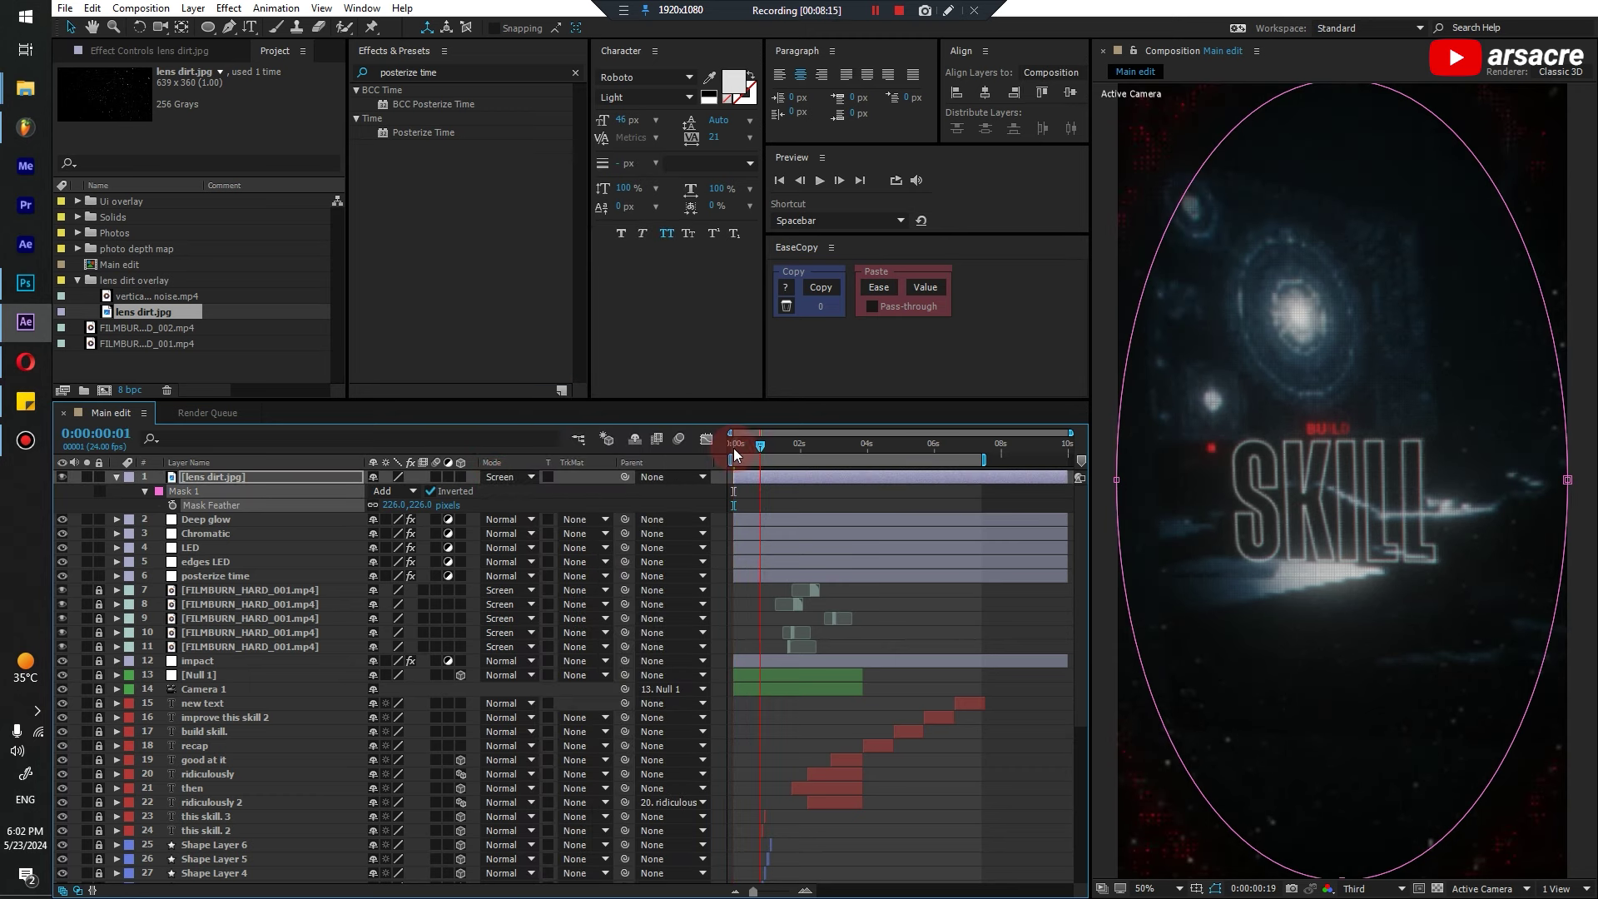
pyautogui.moveTo(146, 297); pyautogui.dragTo(822, 496)
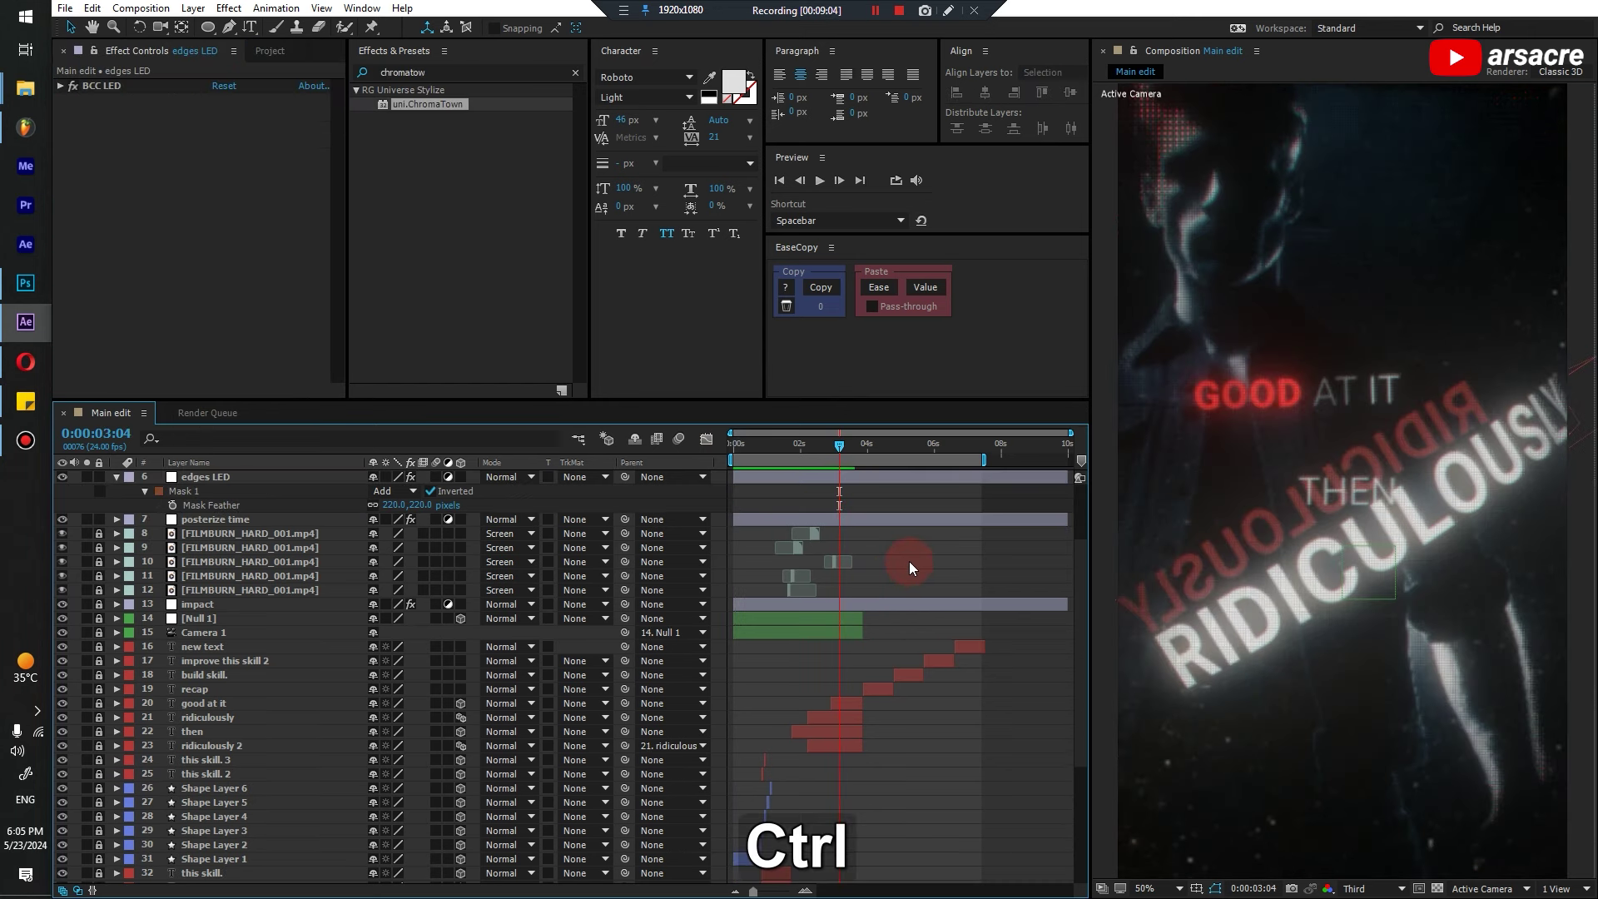
# Create a new adjustment layer directly below Camera 1, trim its start at 0:00:03:04 and shift it earlier in the timeline
pyautogui.hotkey('ctrl', 'alt', 'y')
pyautogui.moveTo(296, 794); pyautogui.dragTo(305, 754)
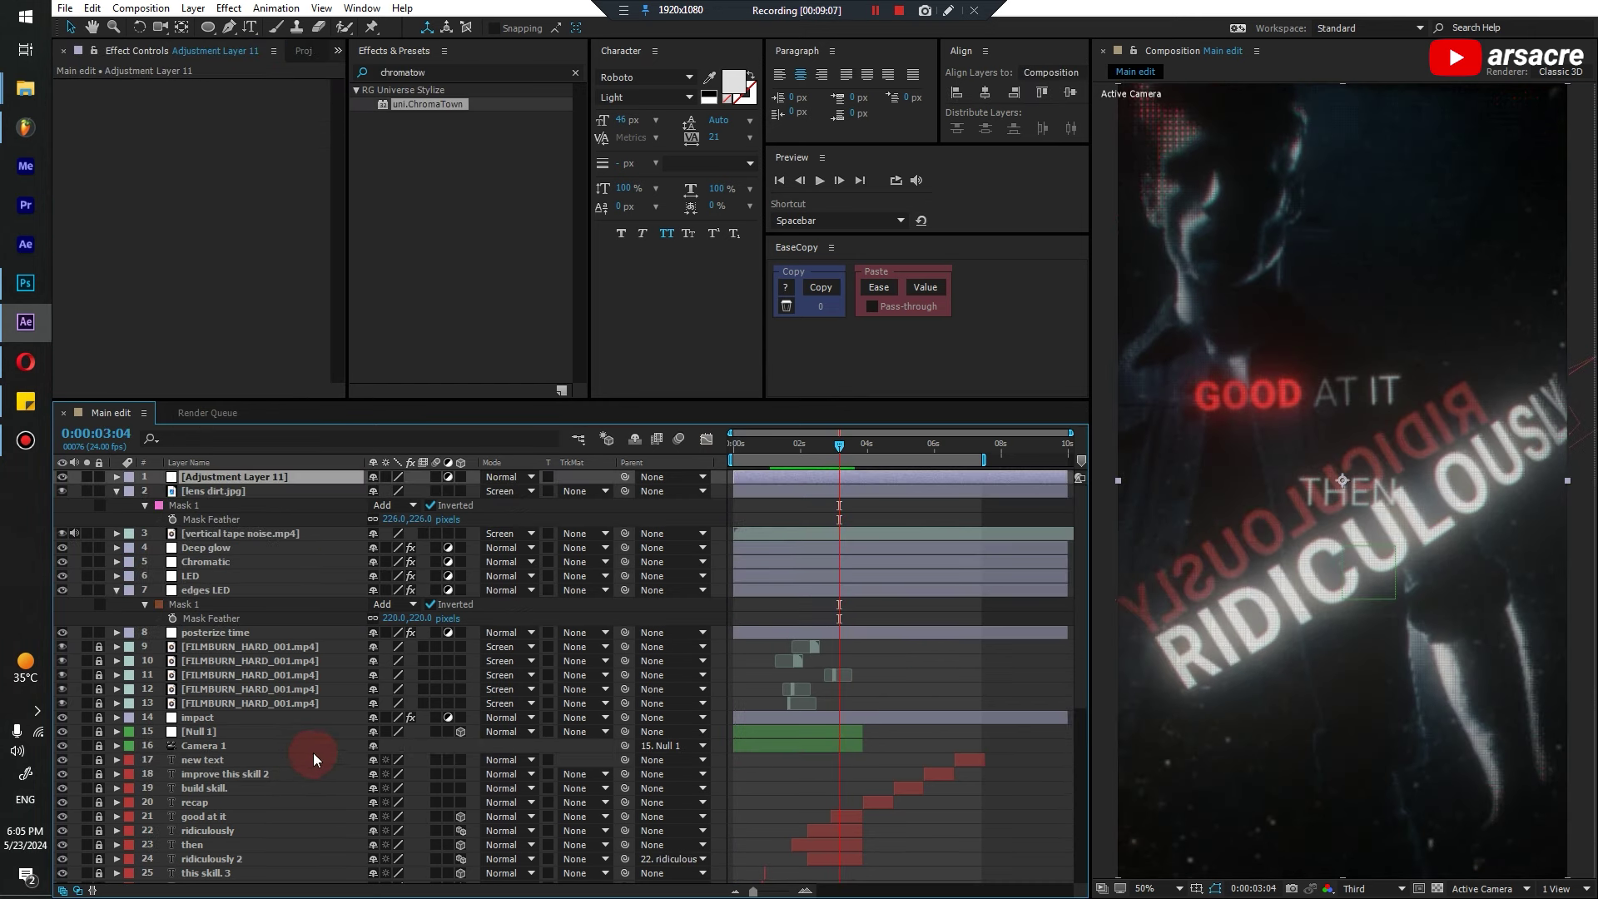
pyautogui.hotkey('alt', '[')
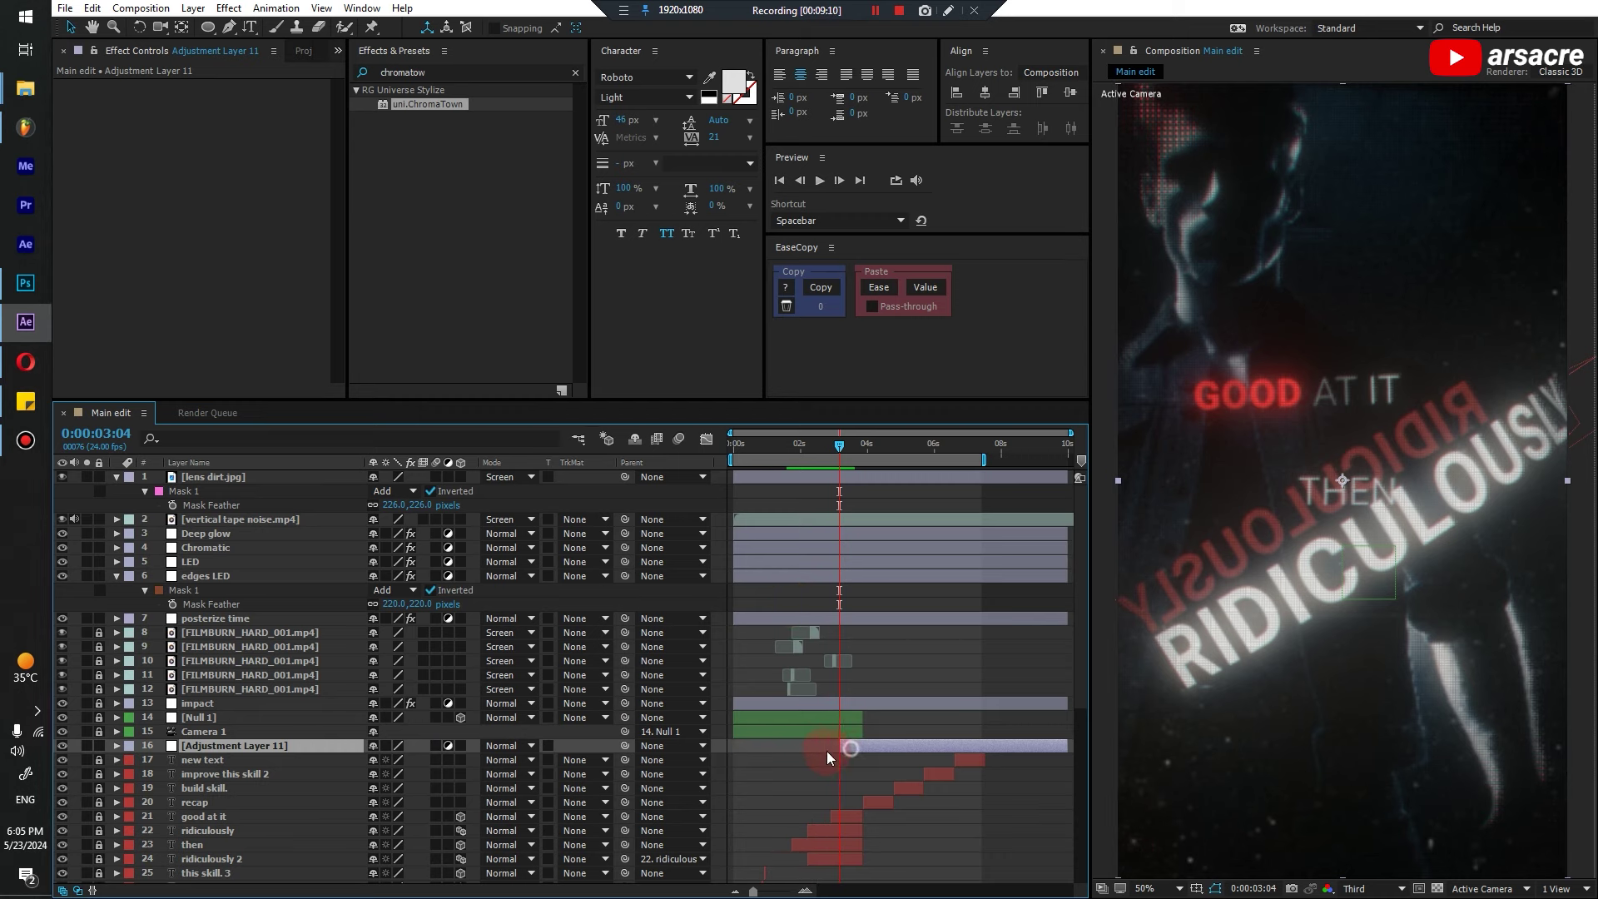
pyautogui.moveTo(802, 753); pyautogui.dragTo(797, 741)
# Start the new adjustment layer at 0:00:01:19 and end it where the ridiculously text layers end
pyautogui.click(759, 445)
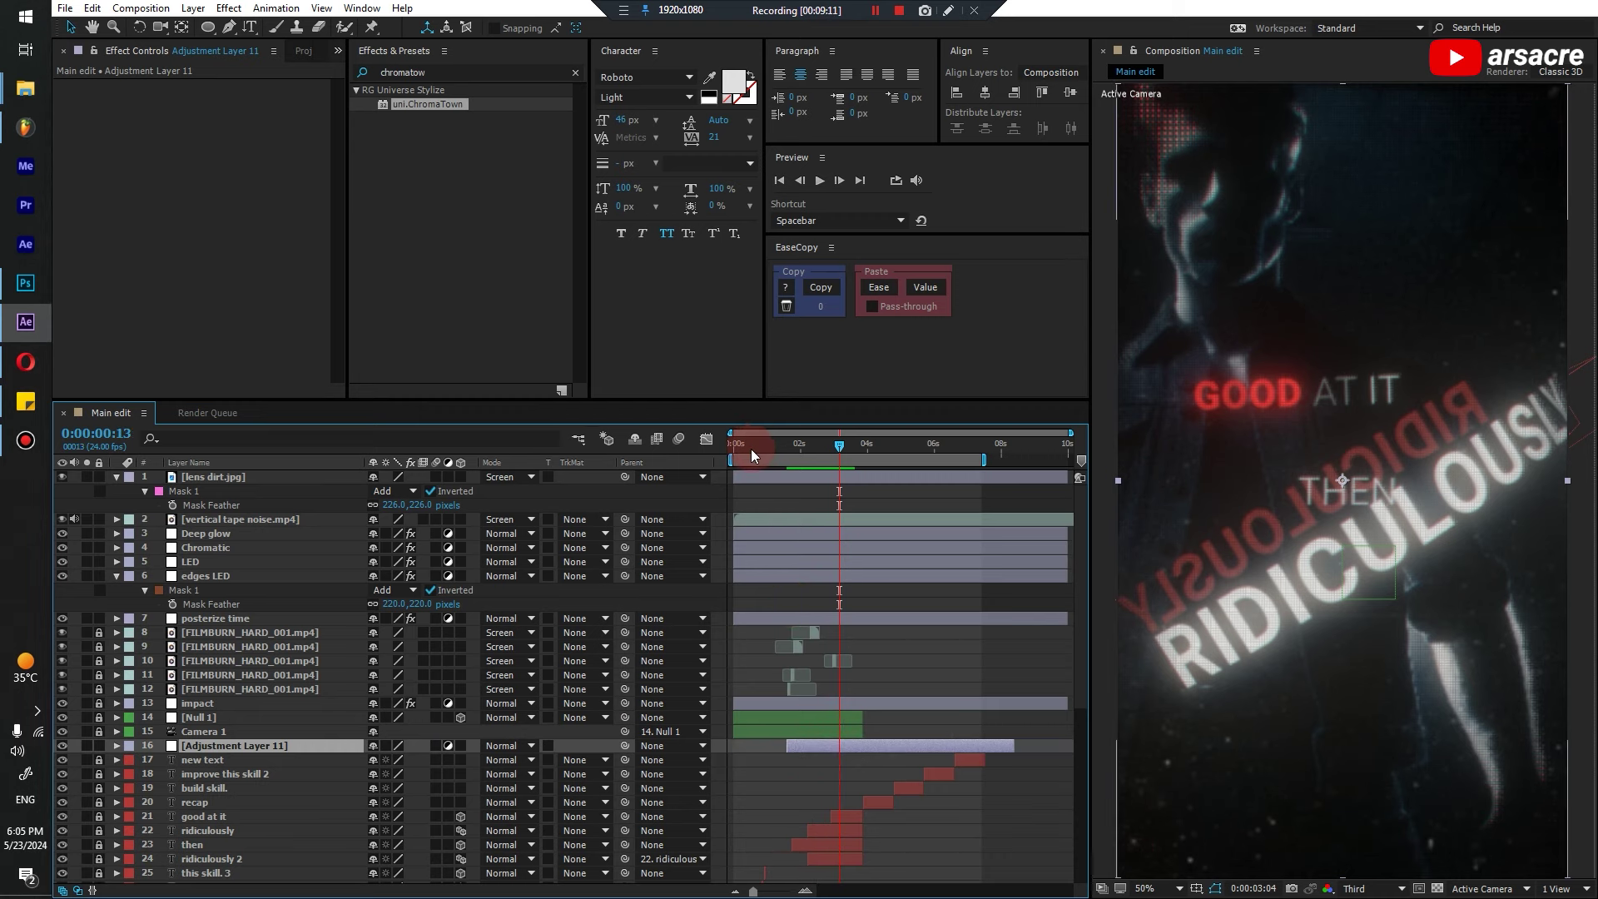
pyautogui.click(752, 449)
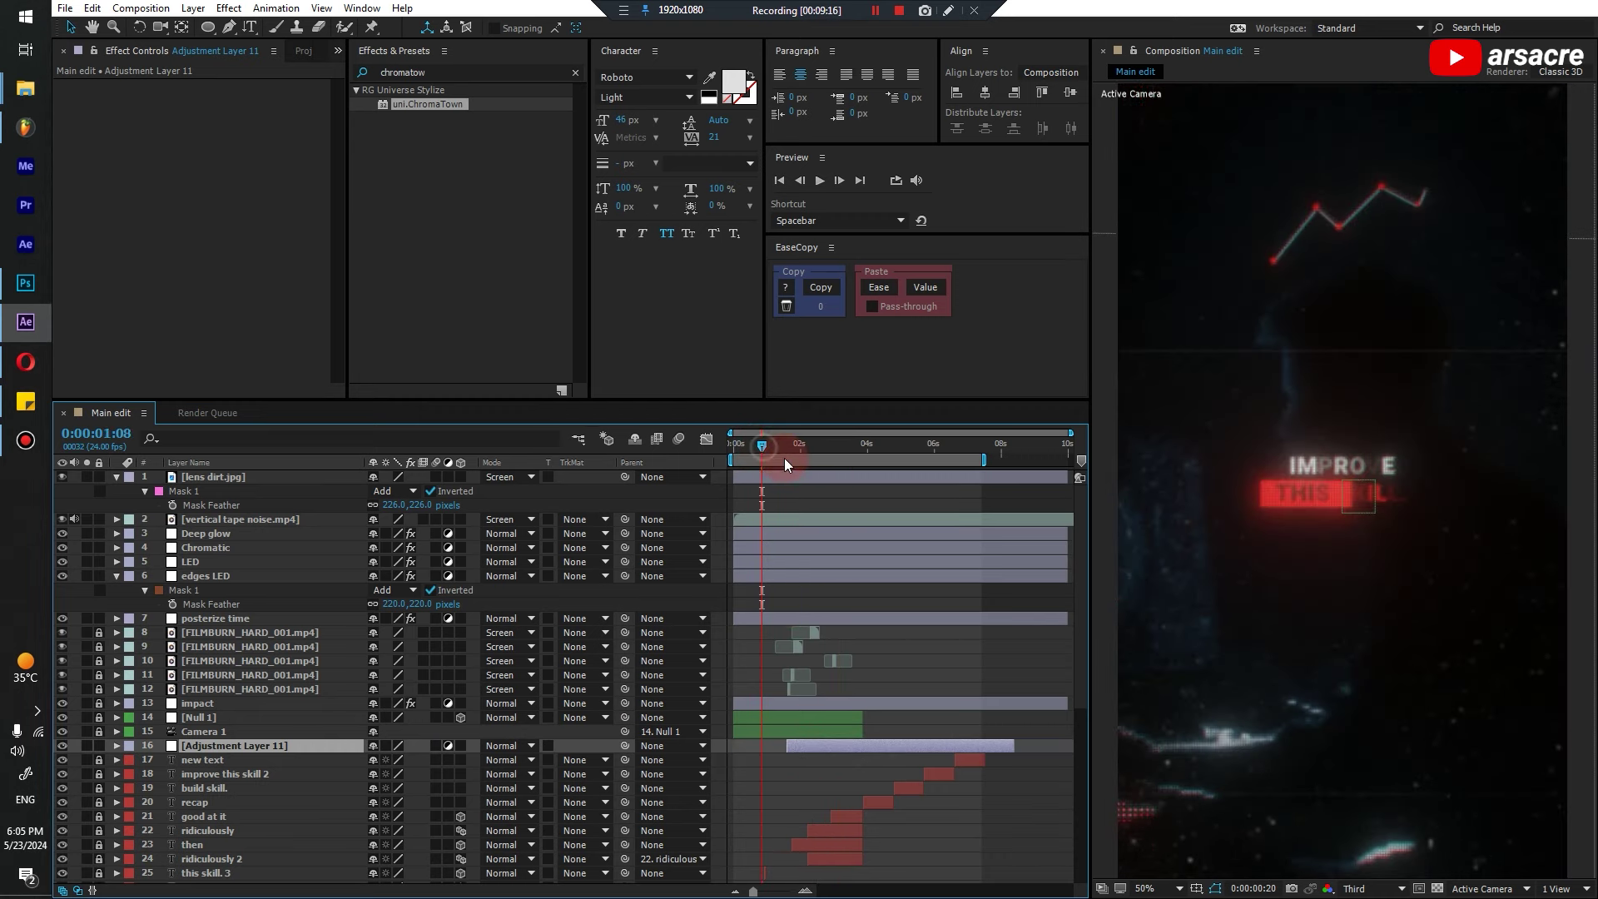
pyautogui.keyDown('shift'); pyautogui.click(787, 460); pyautogui.keyUp('shift')
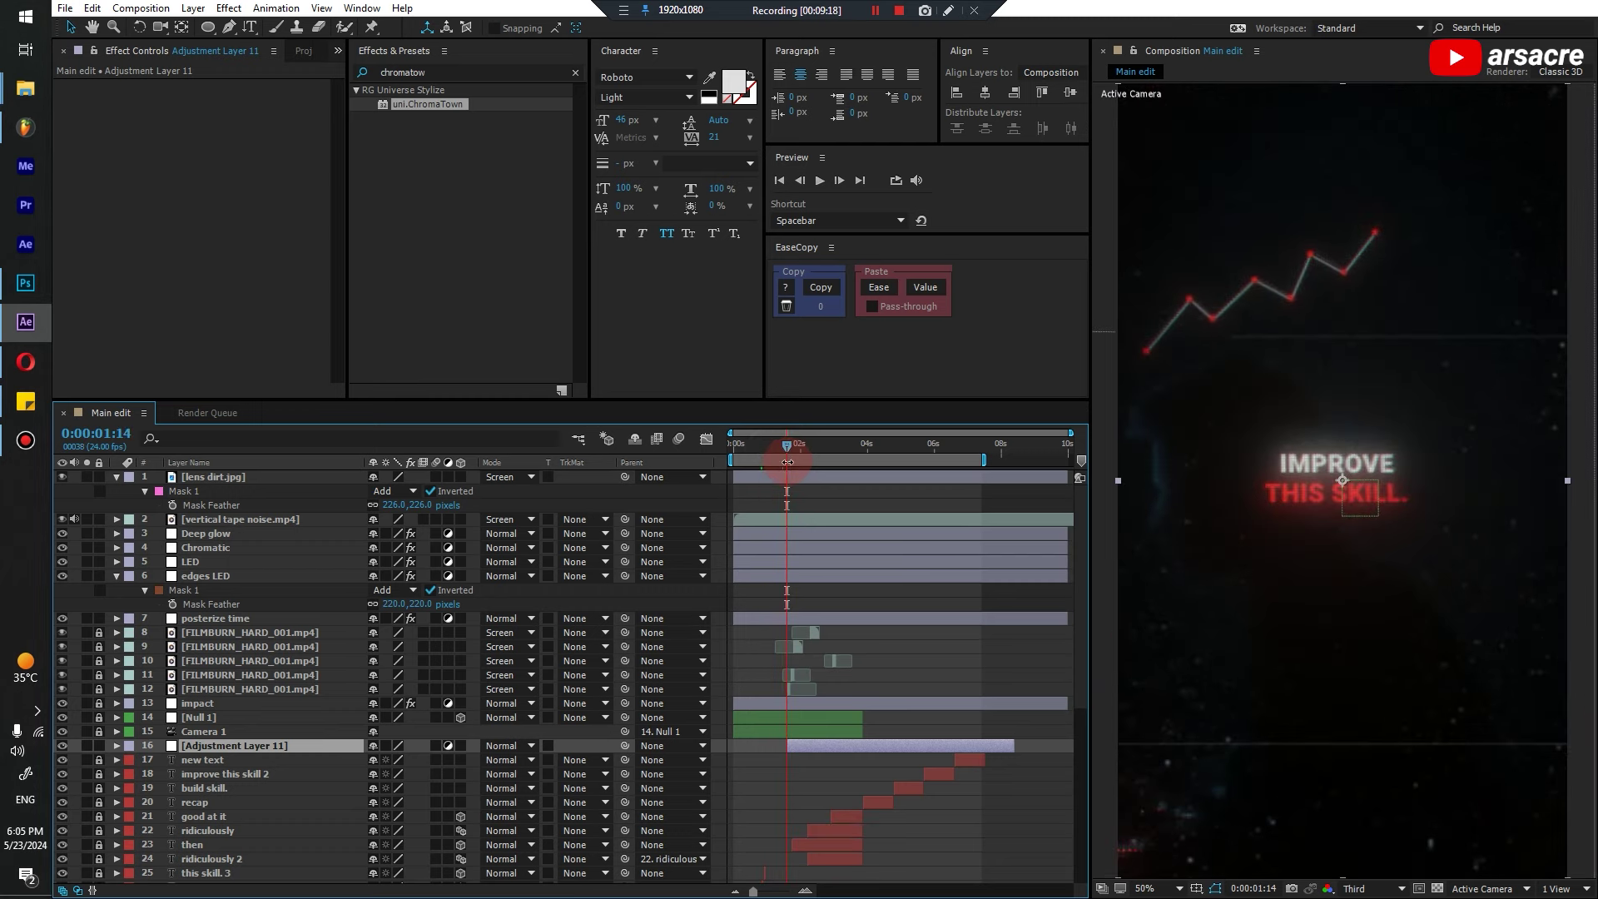
pyautogui.press('pagedown')
pyautogui.press('pagedown')
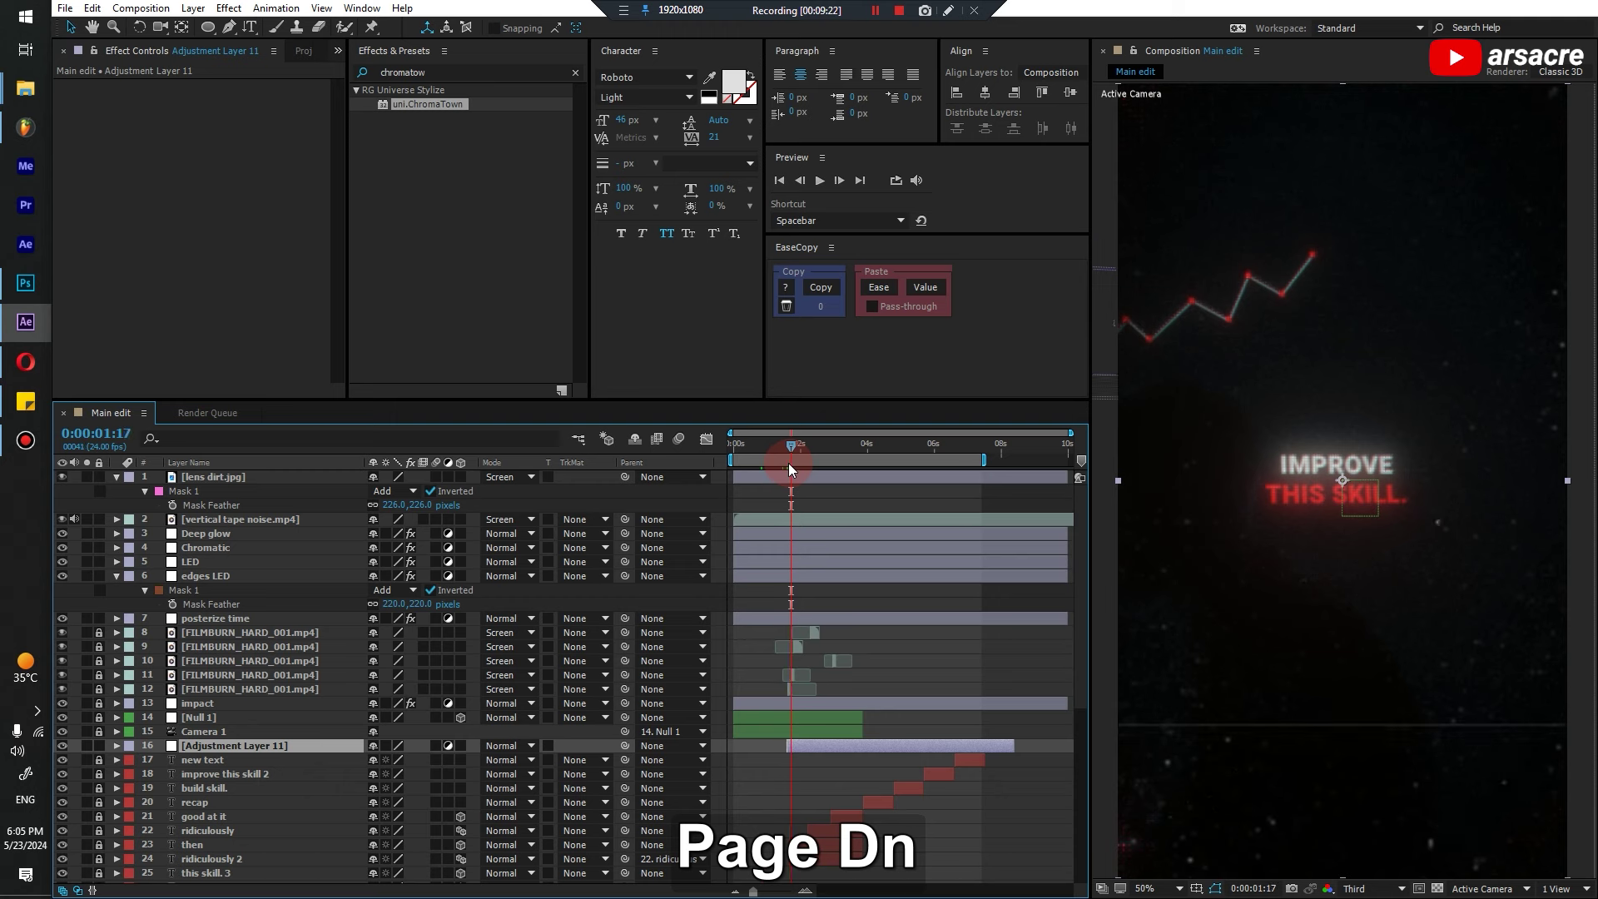
pyautogui.press('pagedown')
pyautogui.press('pagedown')
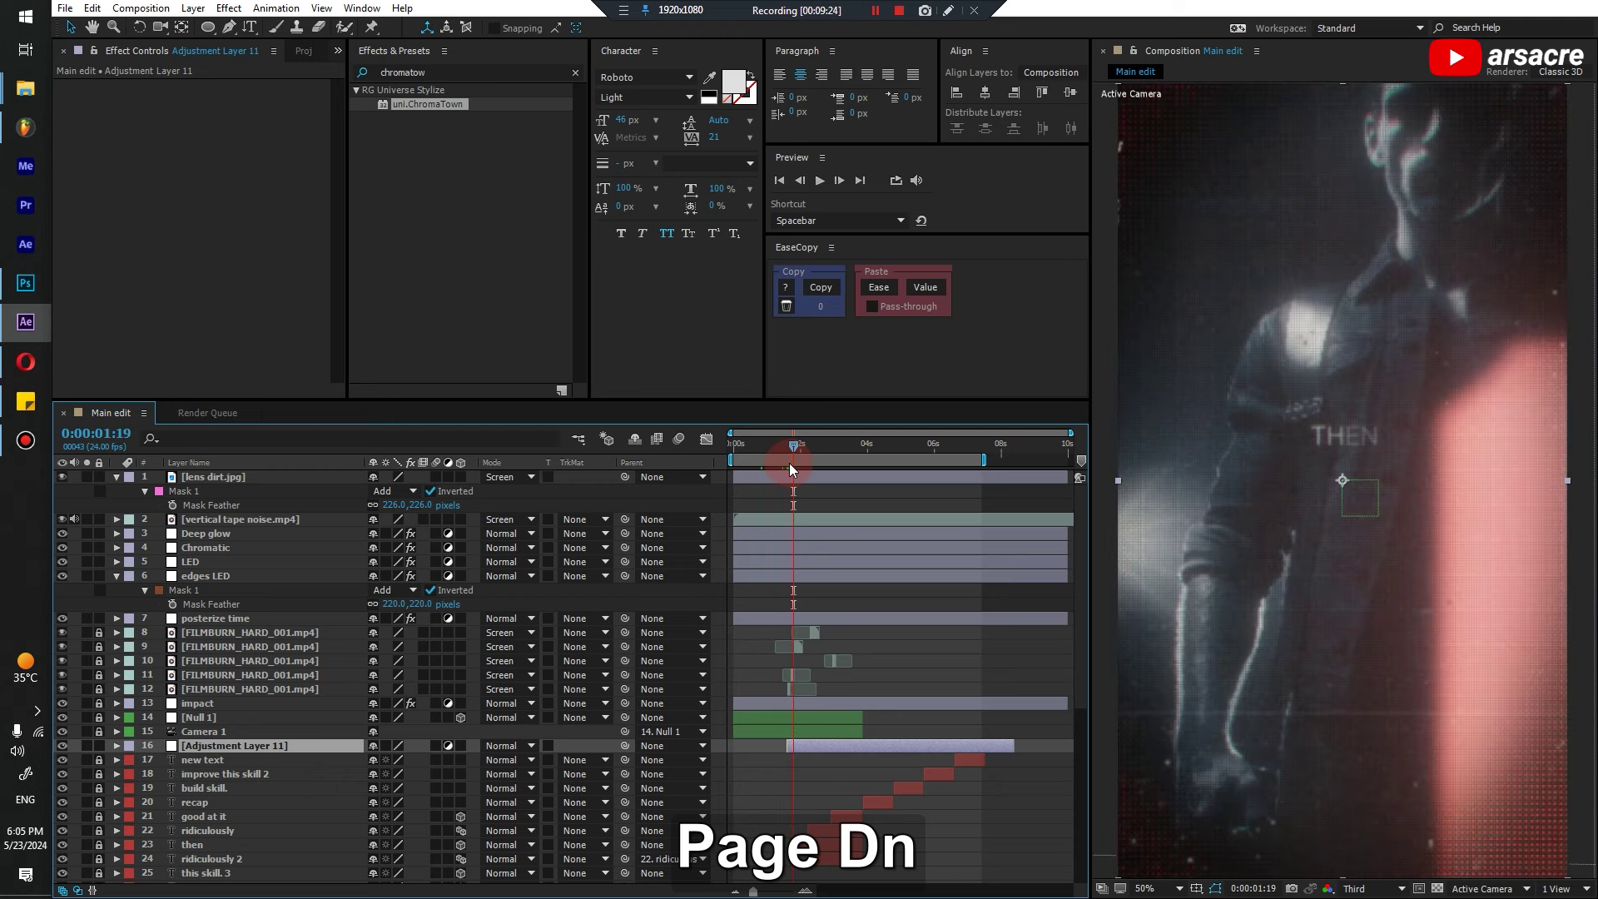
pyautogui.press('[')
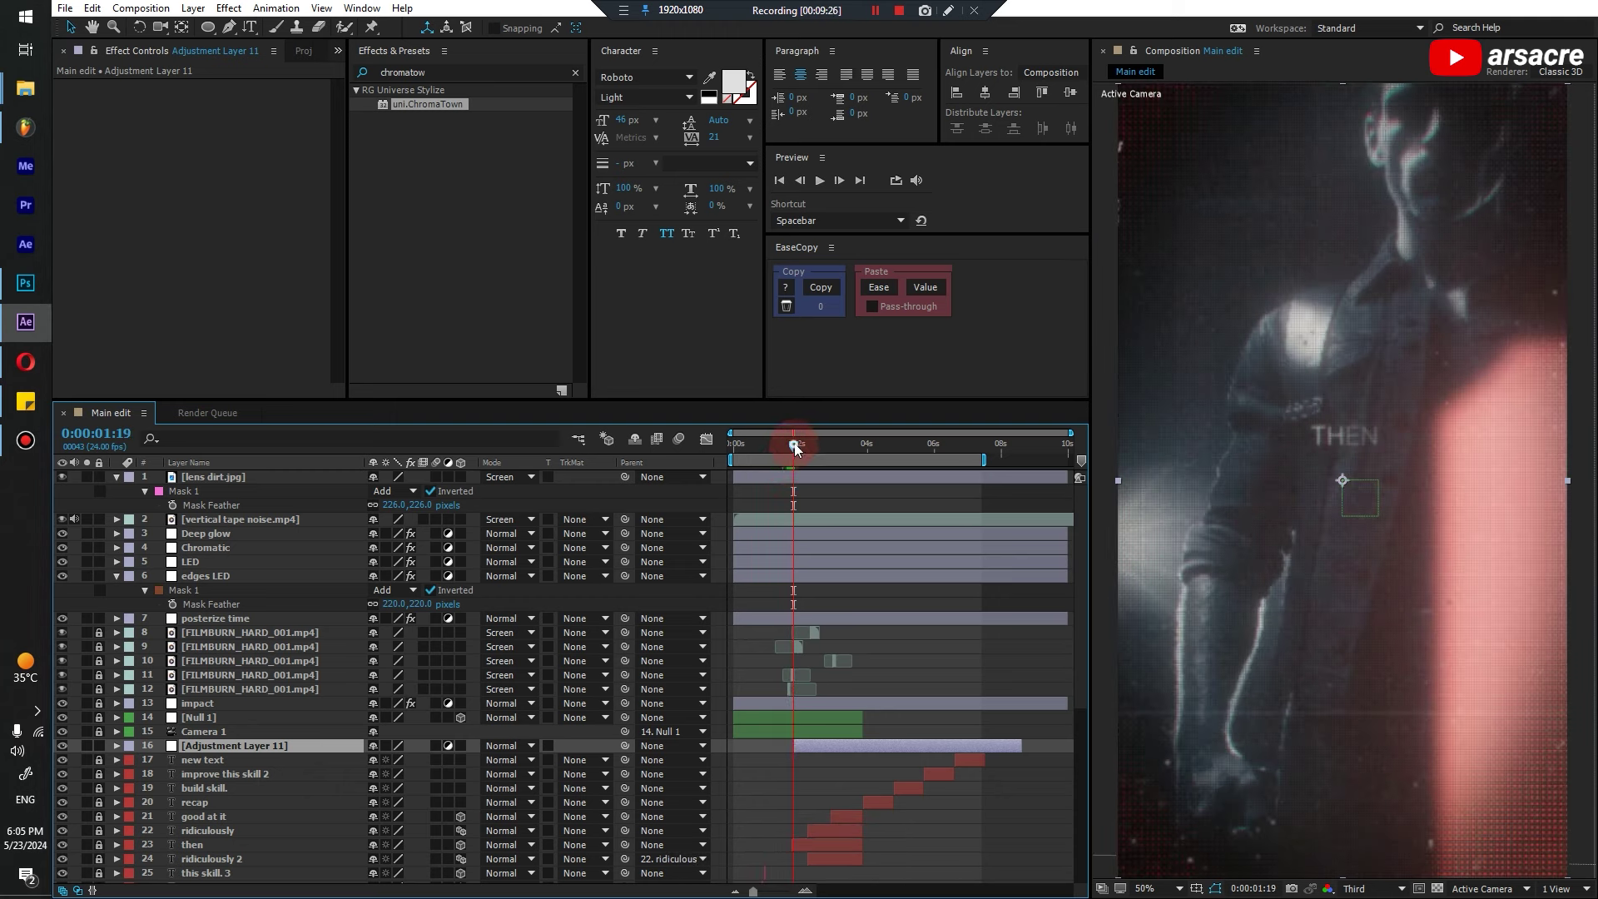
pyautogui.click(827, 456)
pyautogui.hotkey('alt', ']')
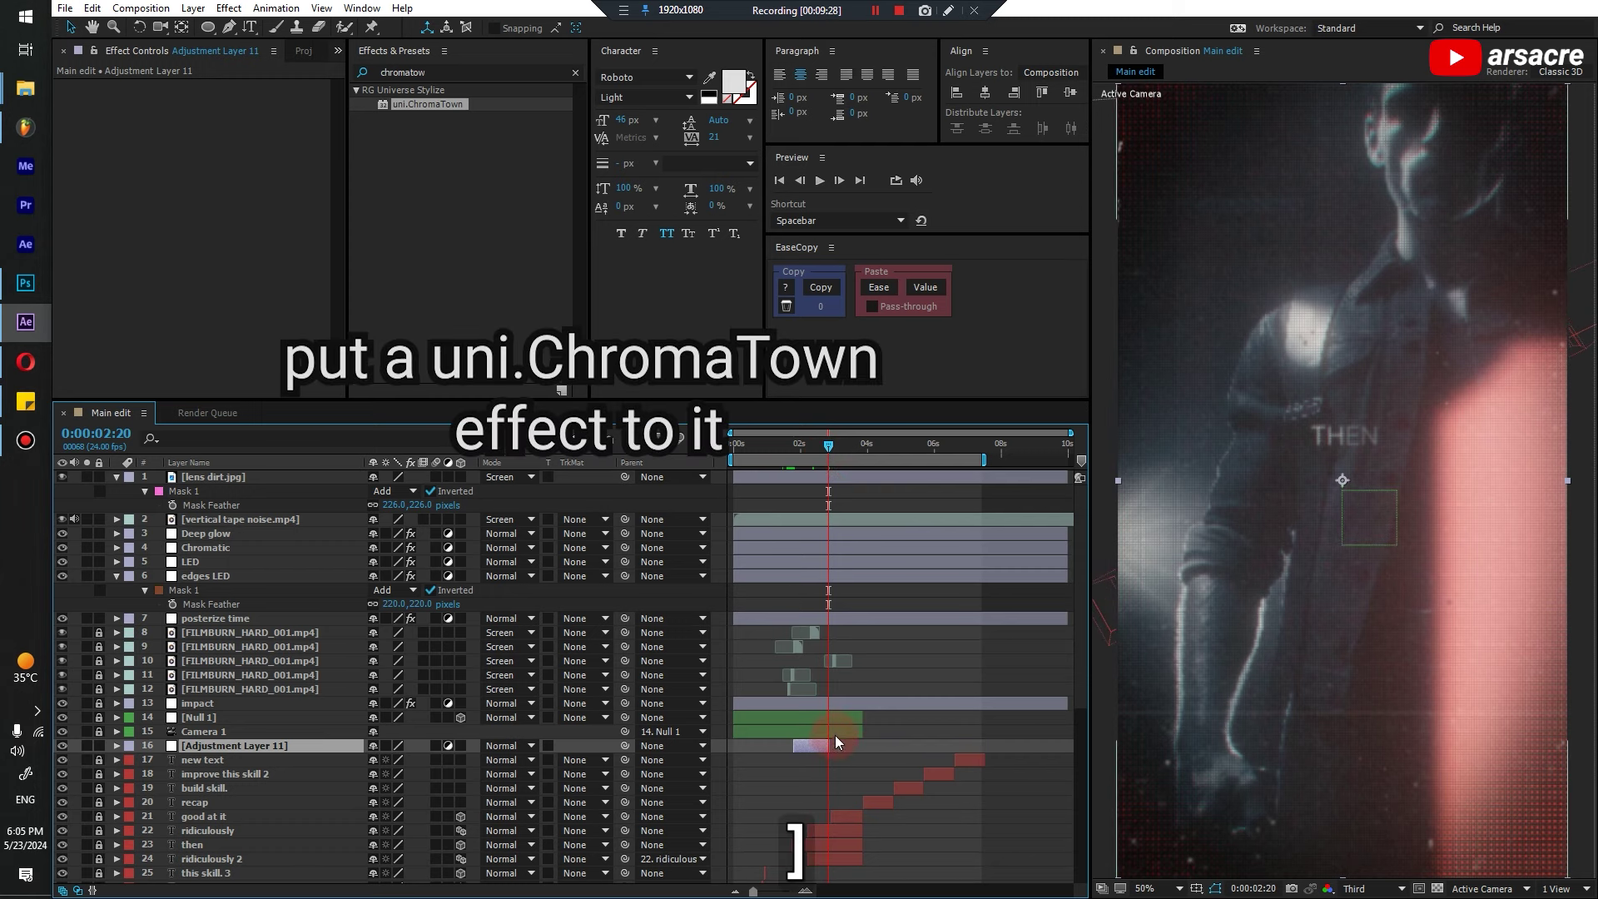
pyautogui.press('shift')
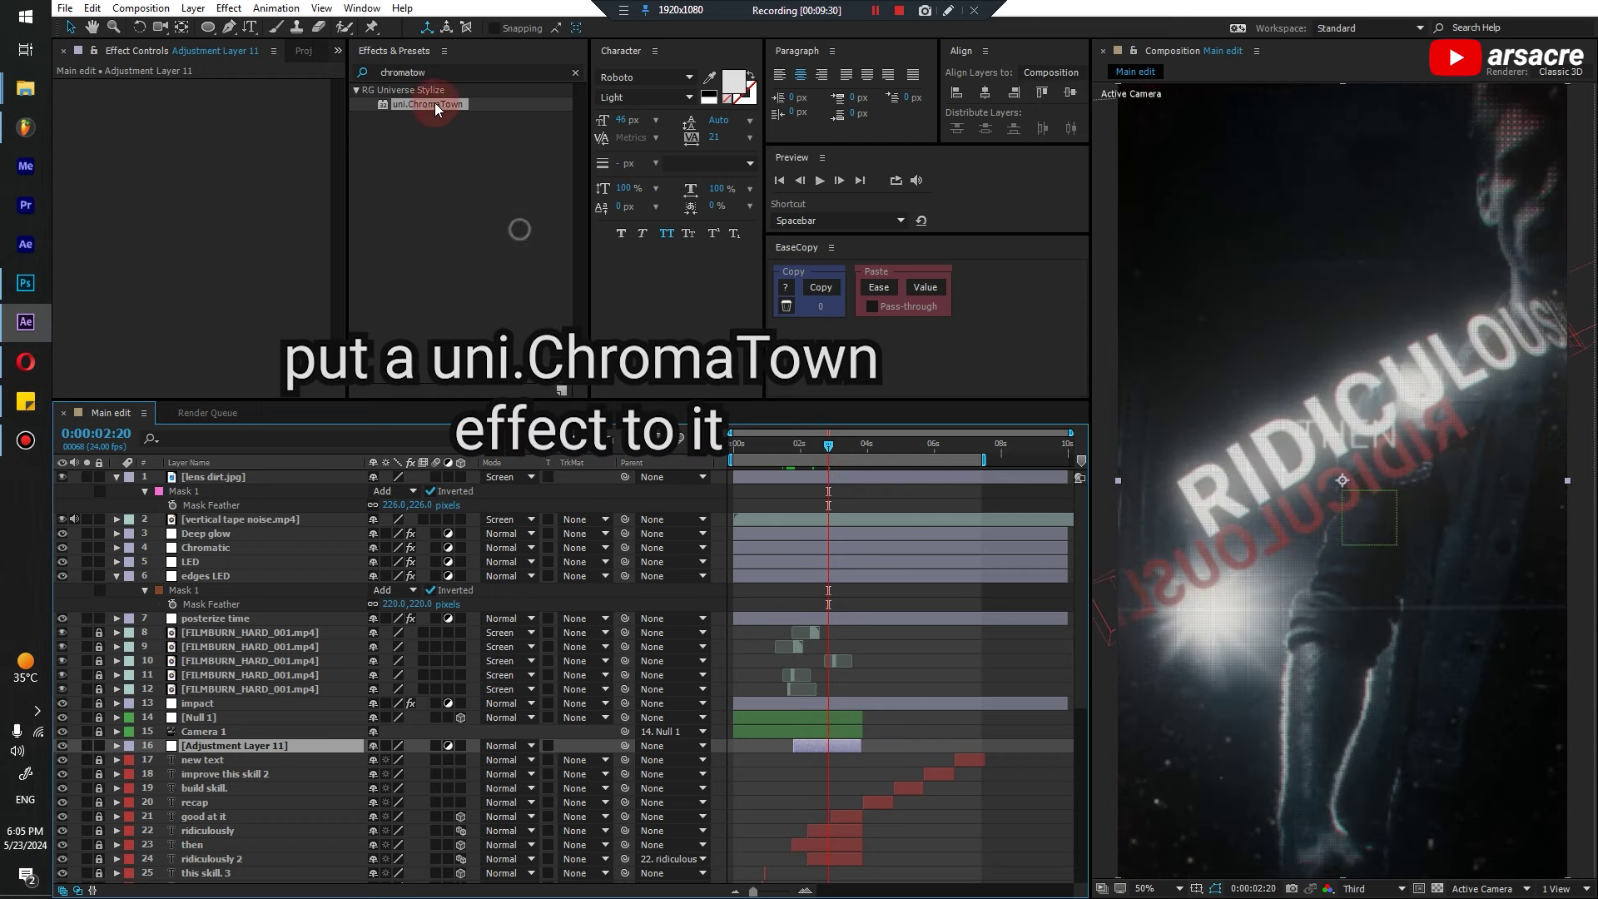
# Apply uni.ChromaTown to the adjustment layer below Camera 1 and set its Completeness to 73%
pyautogui.moveTo(428, 104); pyautogui.dragTo(197, 143)
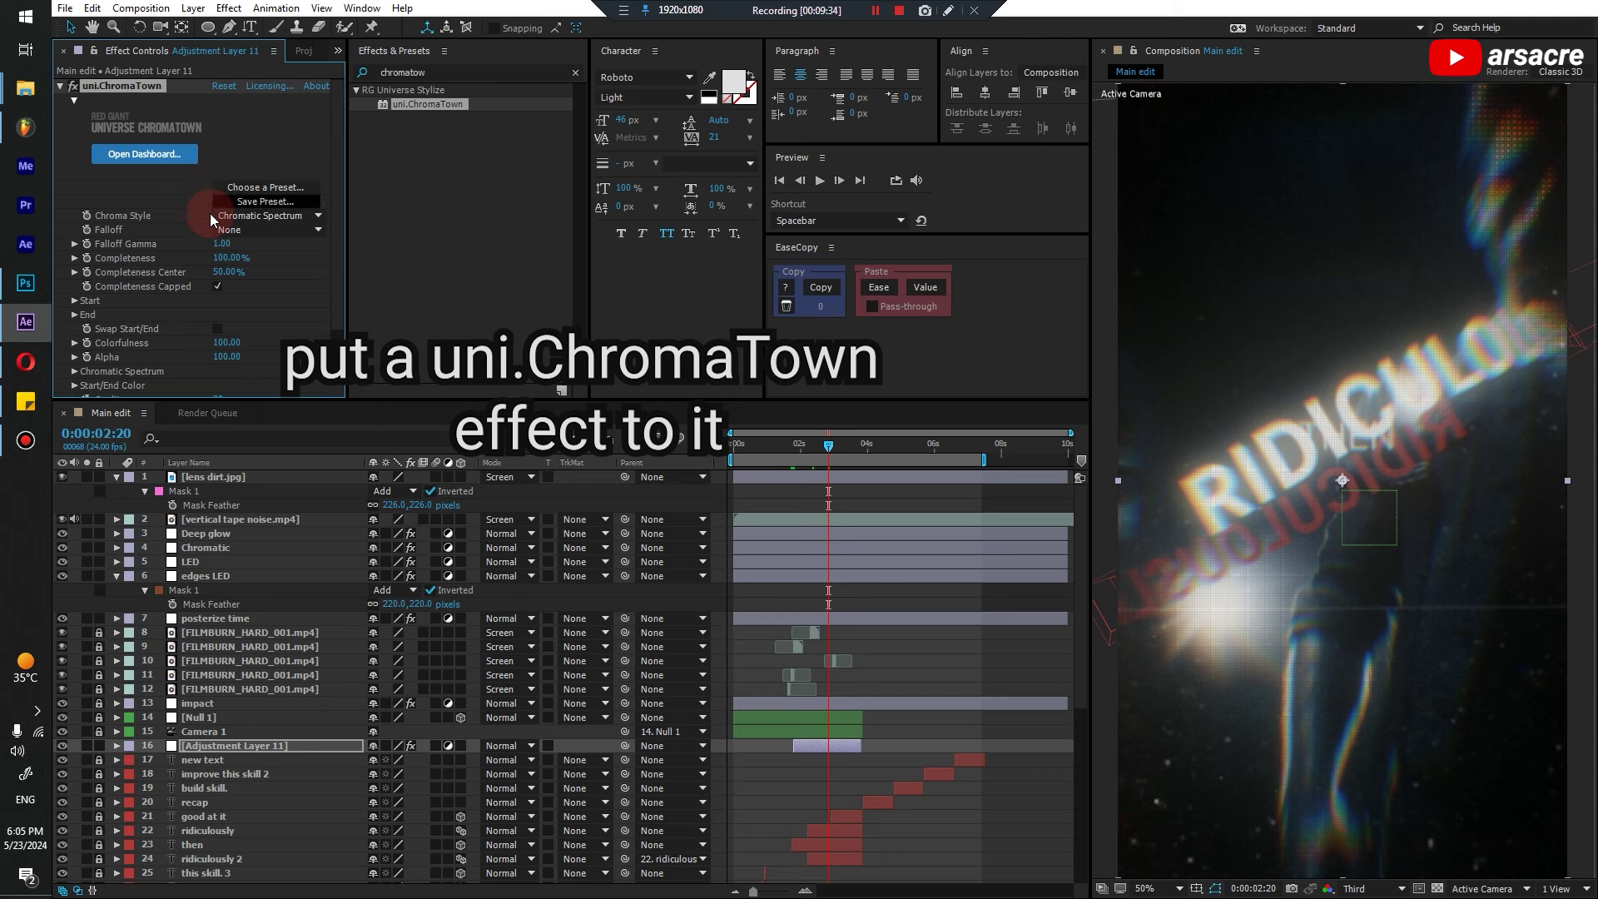
pyautogui.click(222, 260)
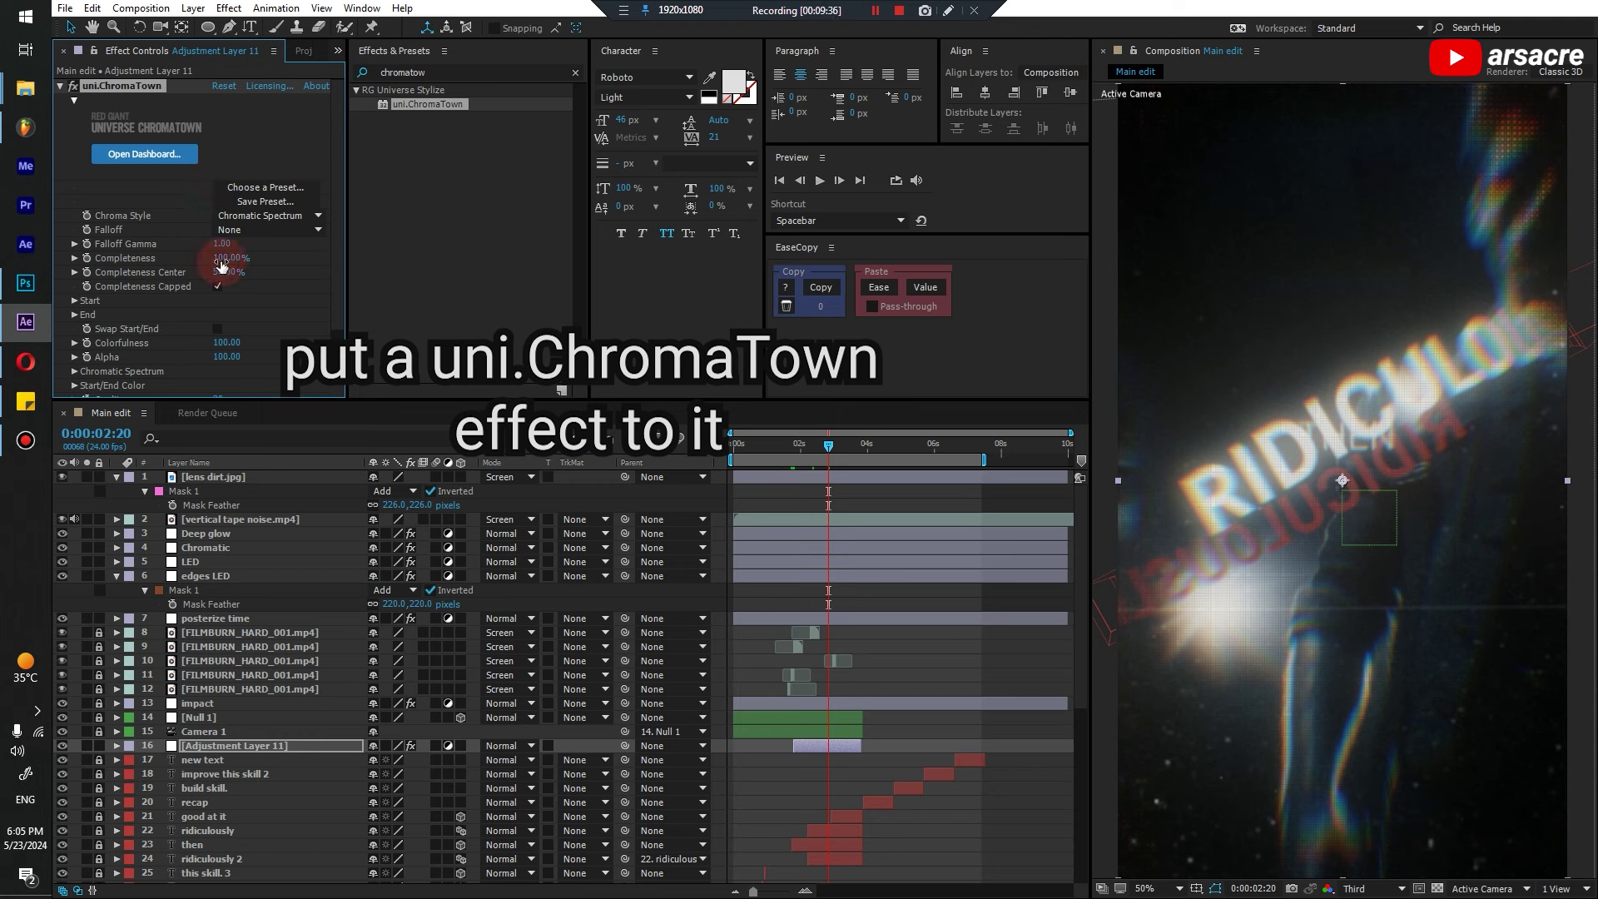
pyautogui.moveTo(222, 264); pyautogui.dragTo(200, 263)
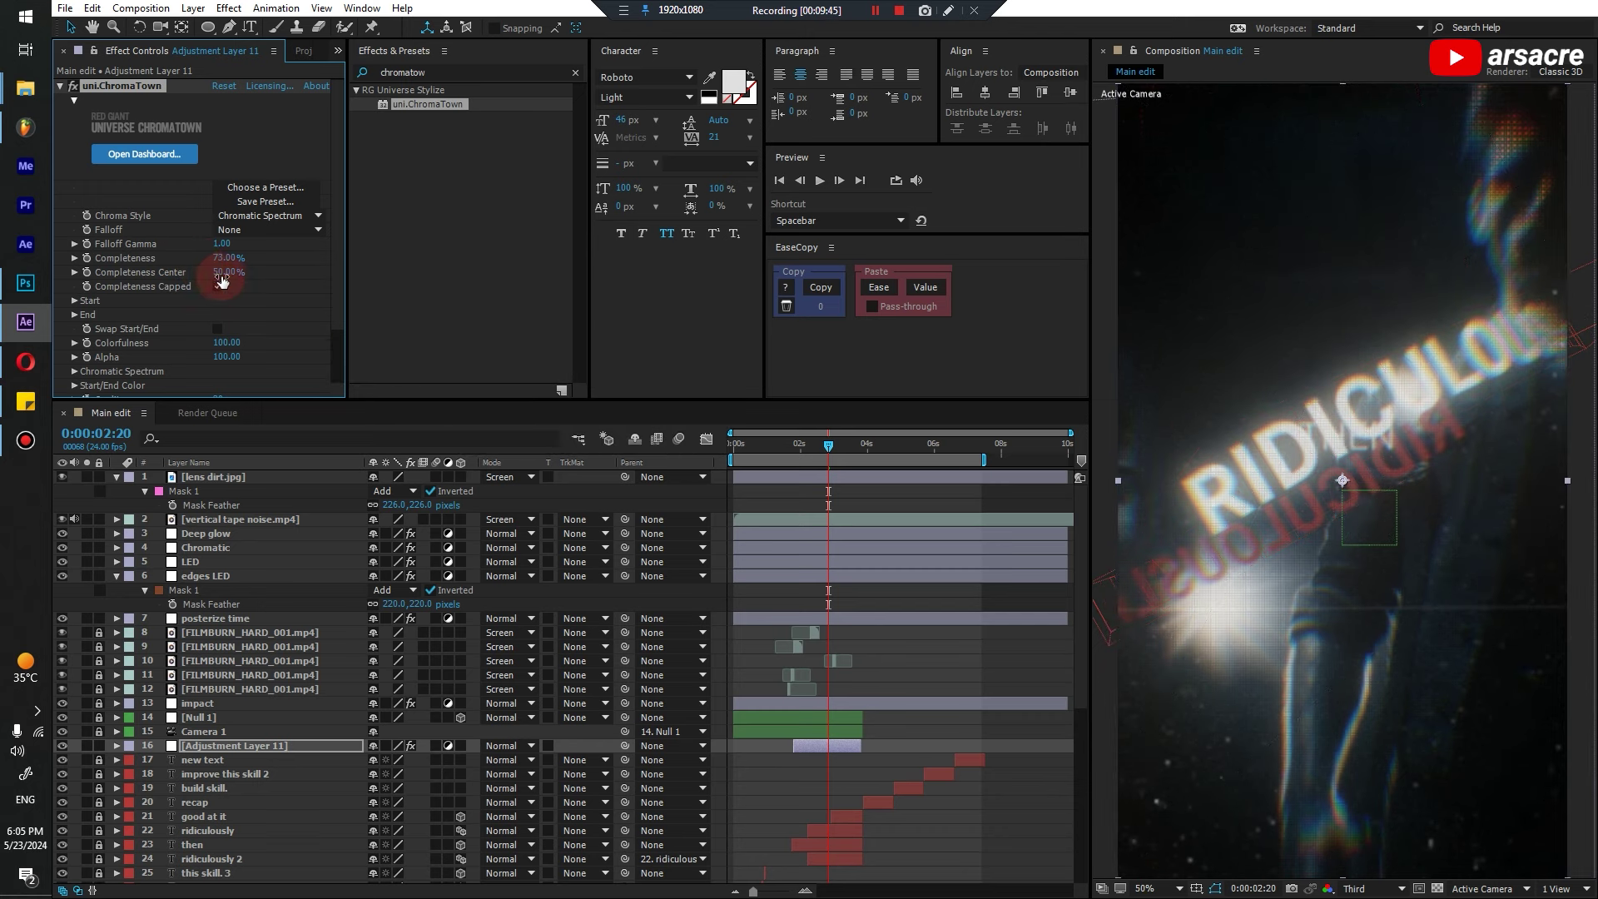
pyautogui.hotkey('ctrl', 'z')
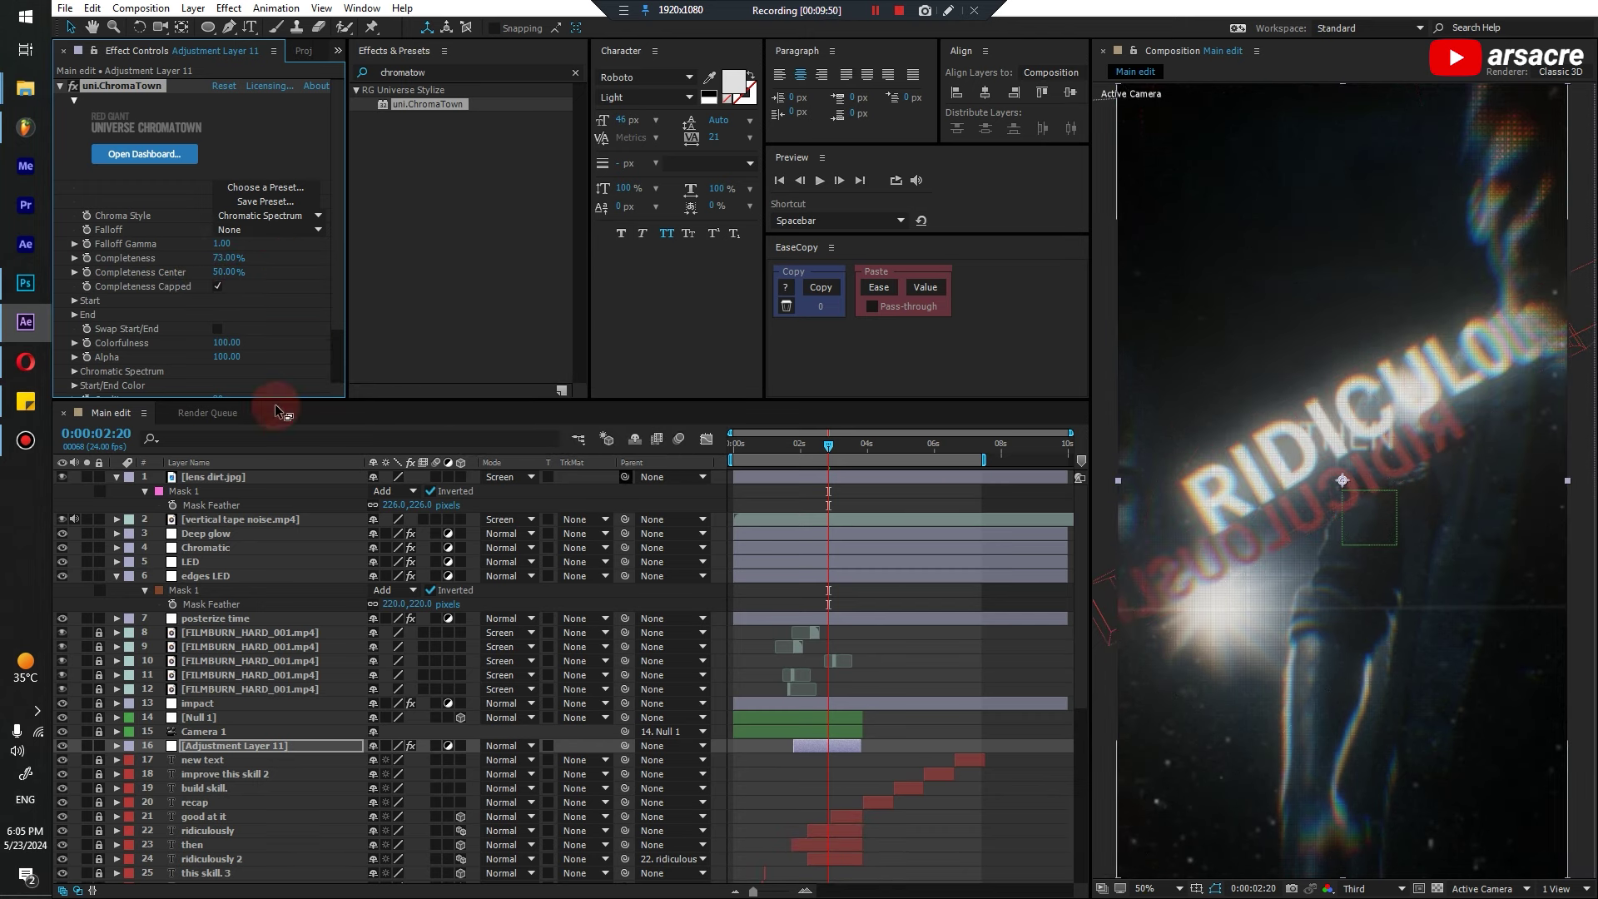
# Create another adjustment layer below Camera 1, trim its end to match the camera layer's end, and name it Lens
pyautogui.scroll(-6, 890, 750)
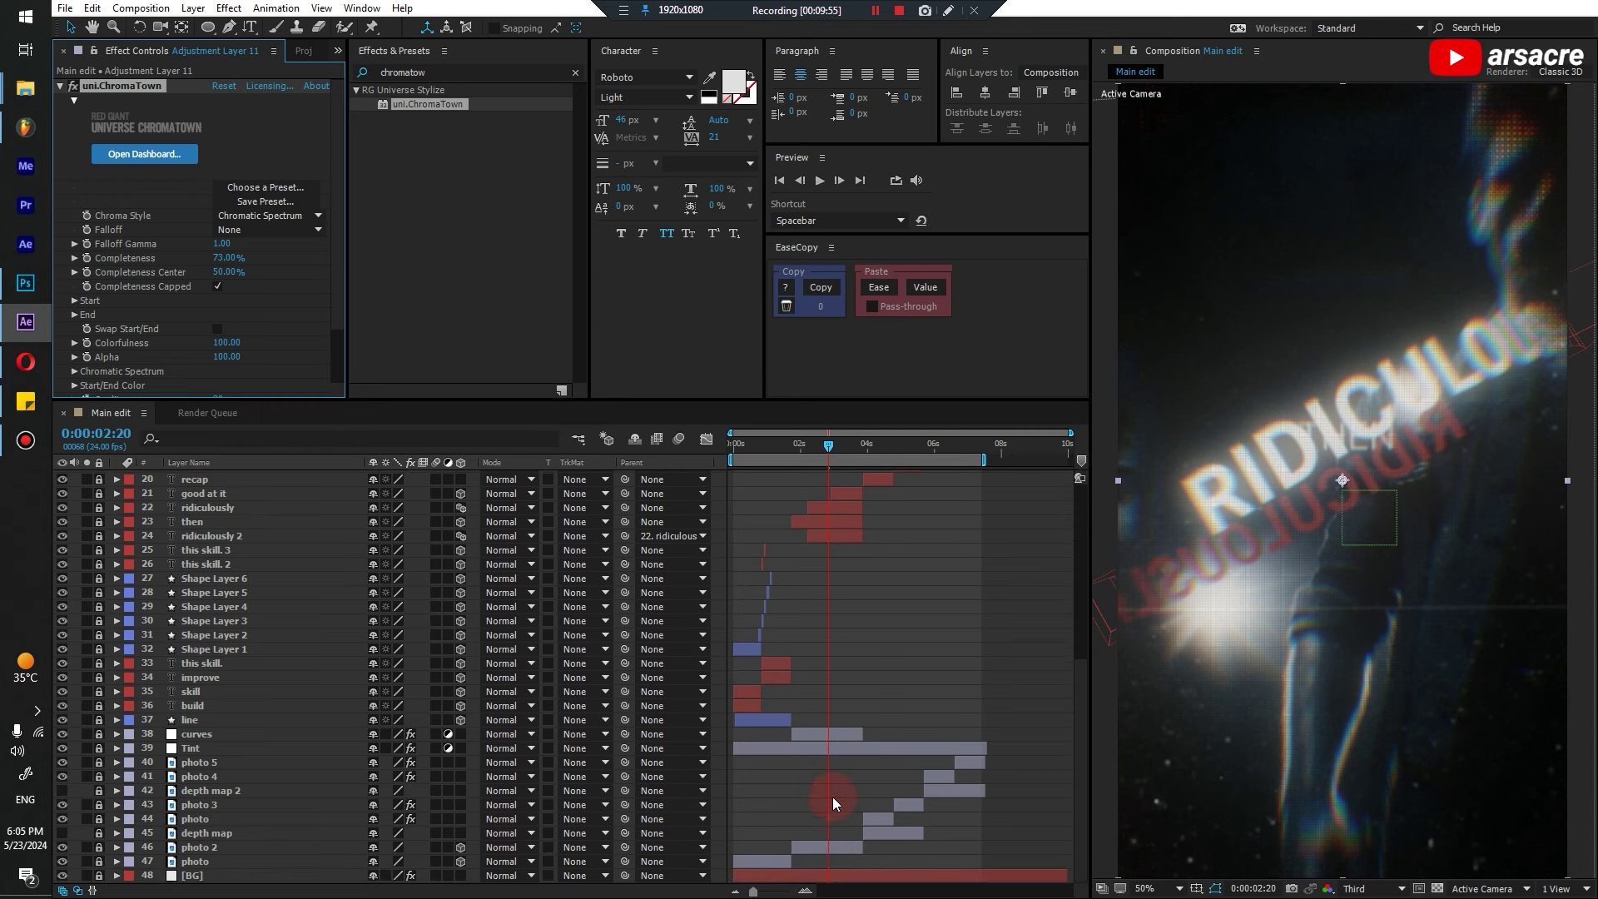
pyautogui.scroll(6, 832, 797)
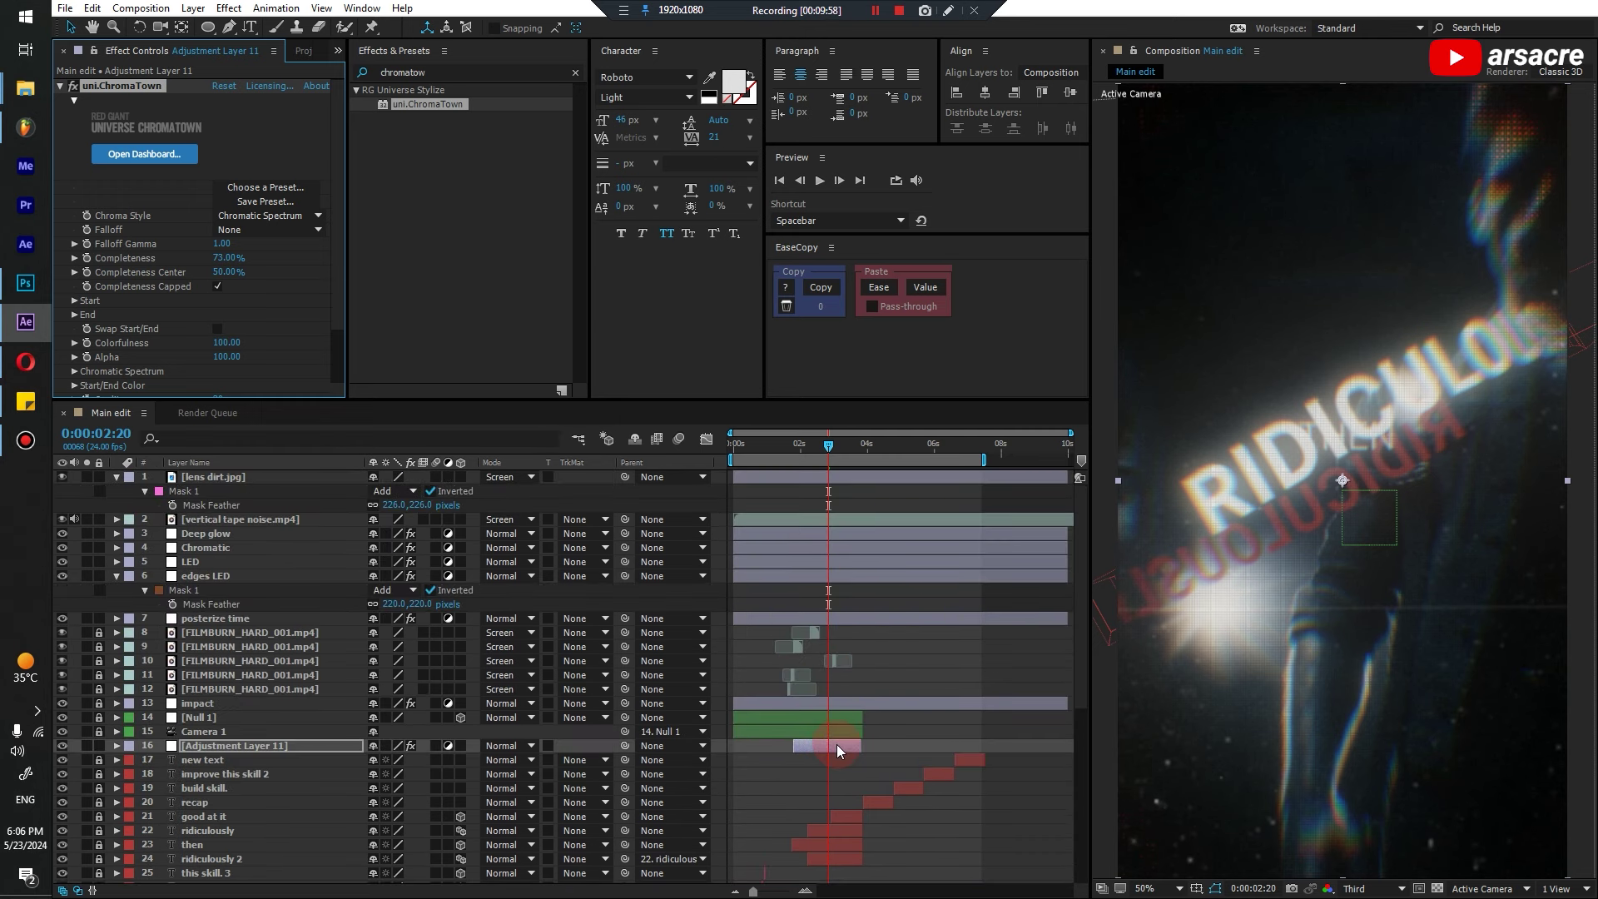
pyautogui.hotkey('ctrl', 'alt', 'y')
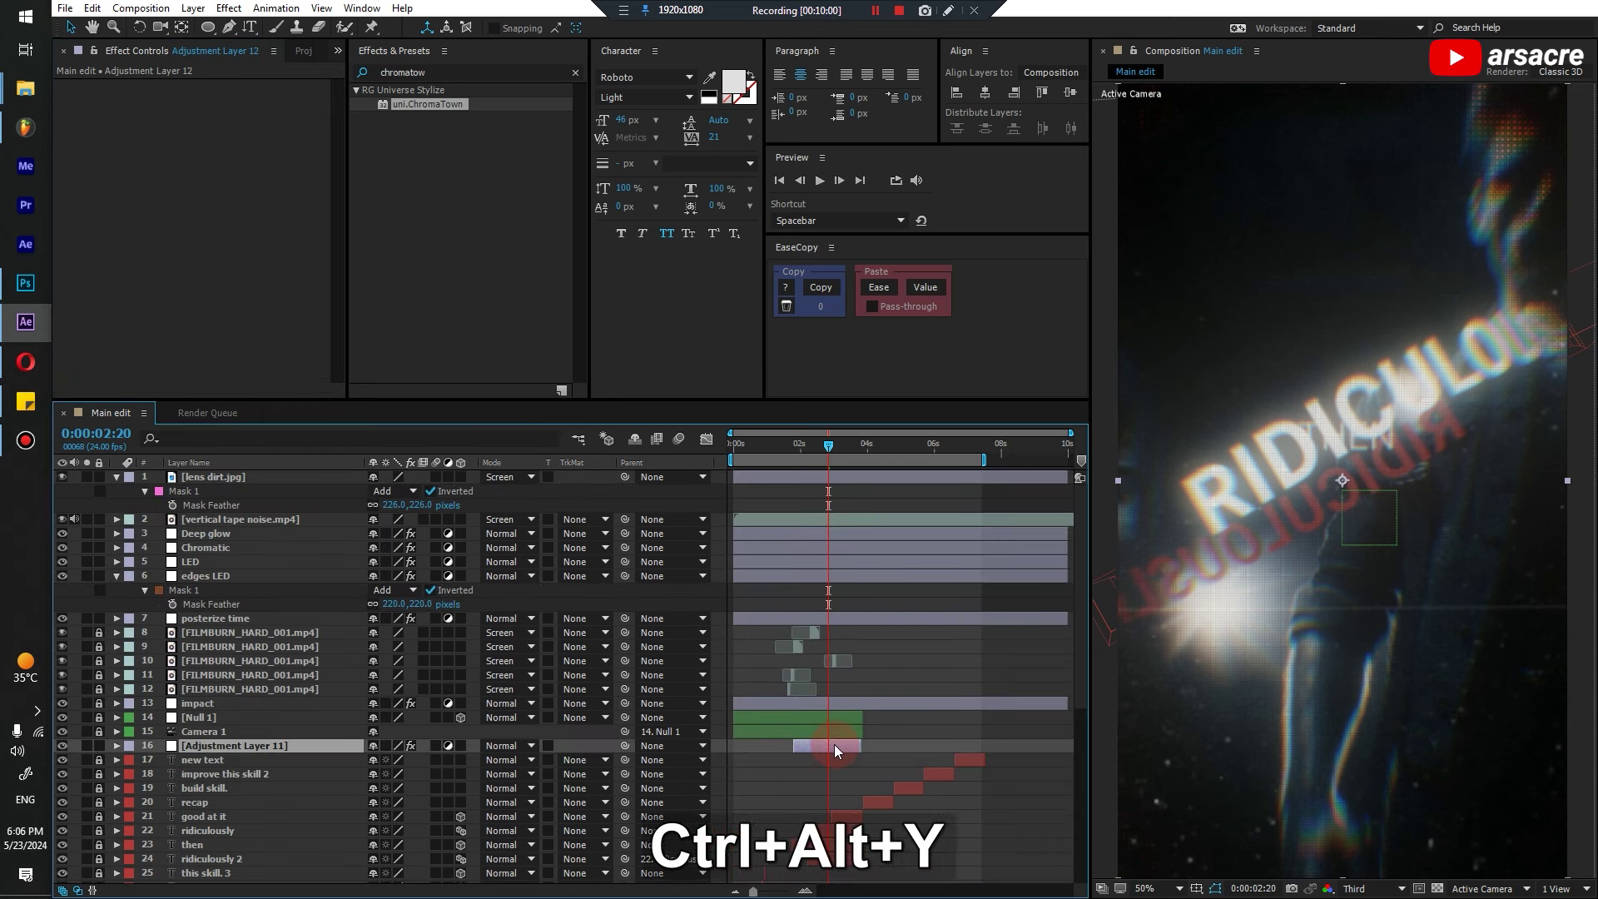
pyautogui.keyDown('shift'); pyautogui.moveTo(1068, 746); pyautogui.dragTo(861, 752); pyautogui.keyUp('shift')
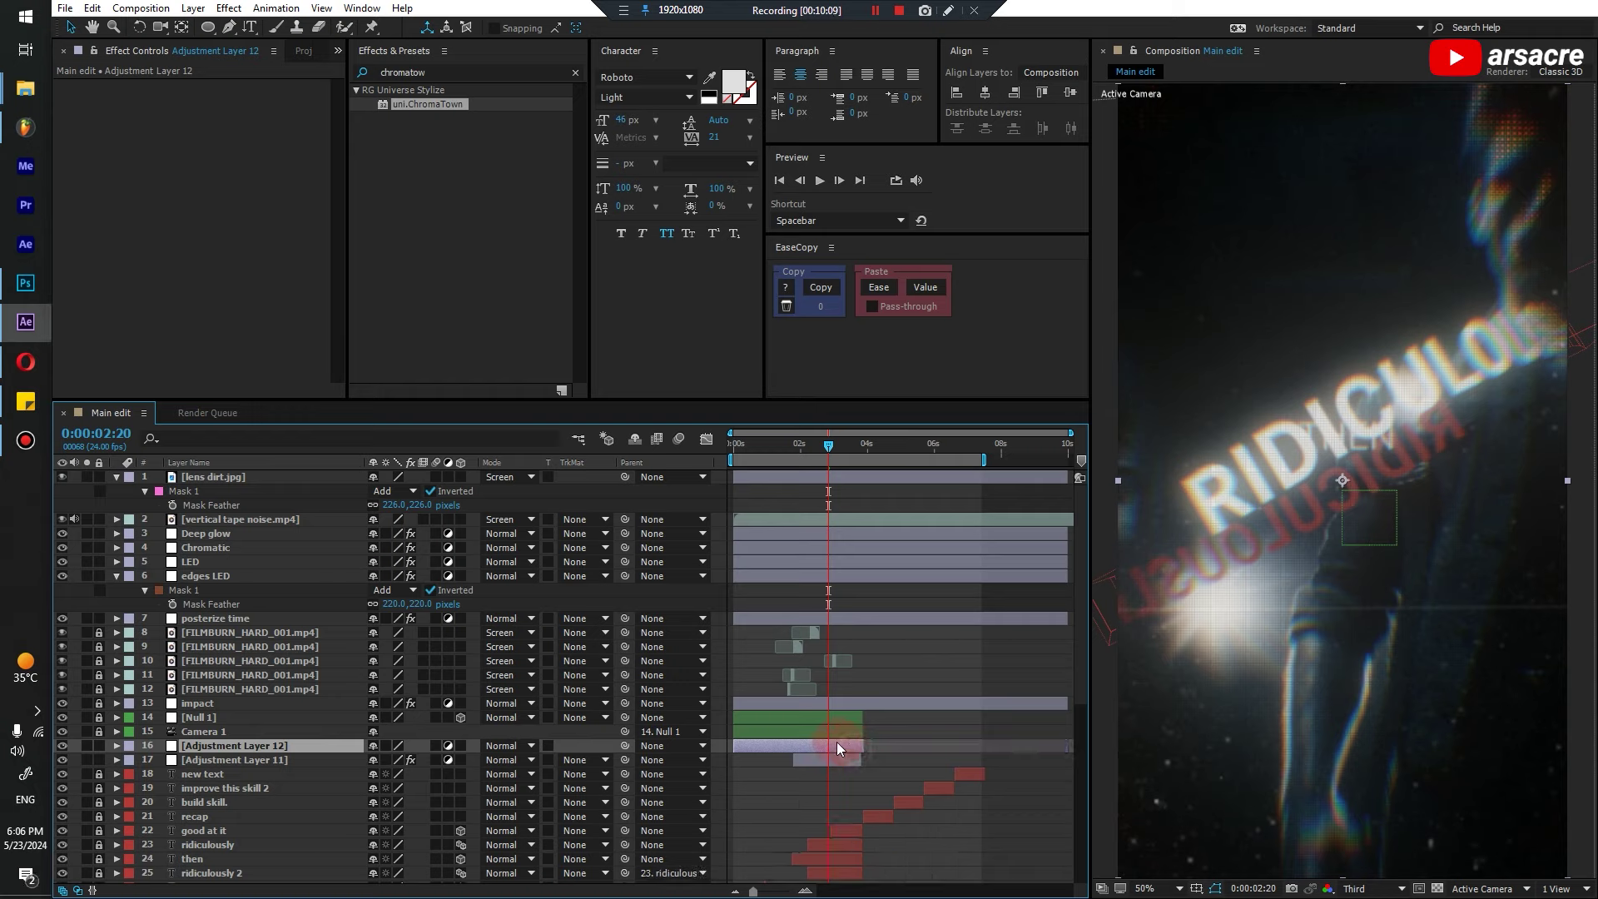
pyautogui.press('Return')
pyautogui.write('Lens')
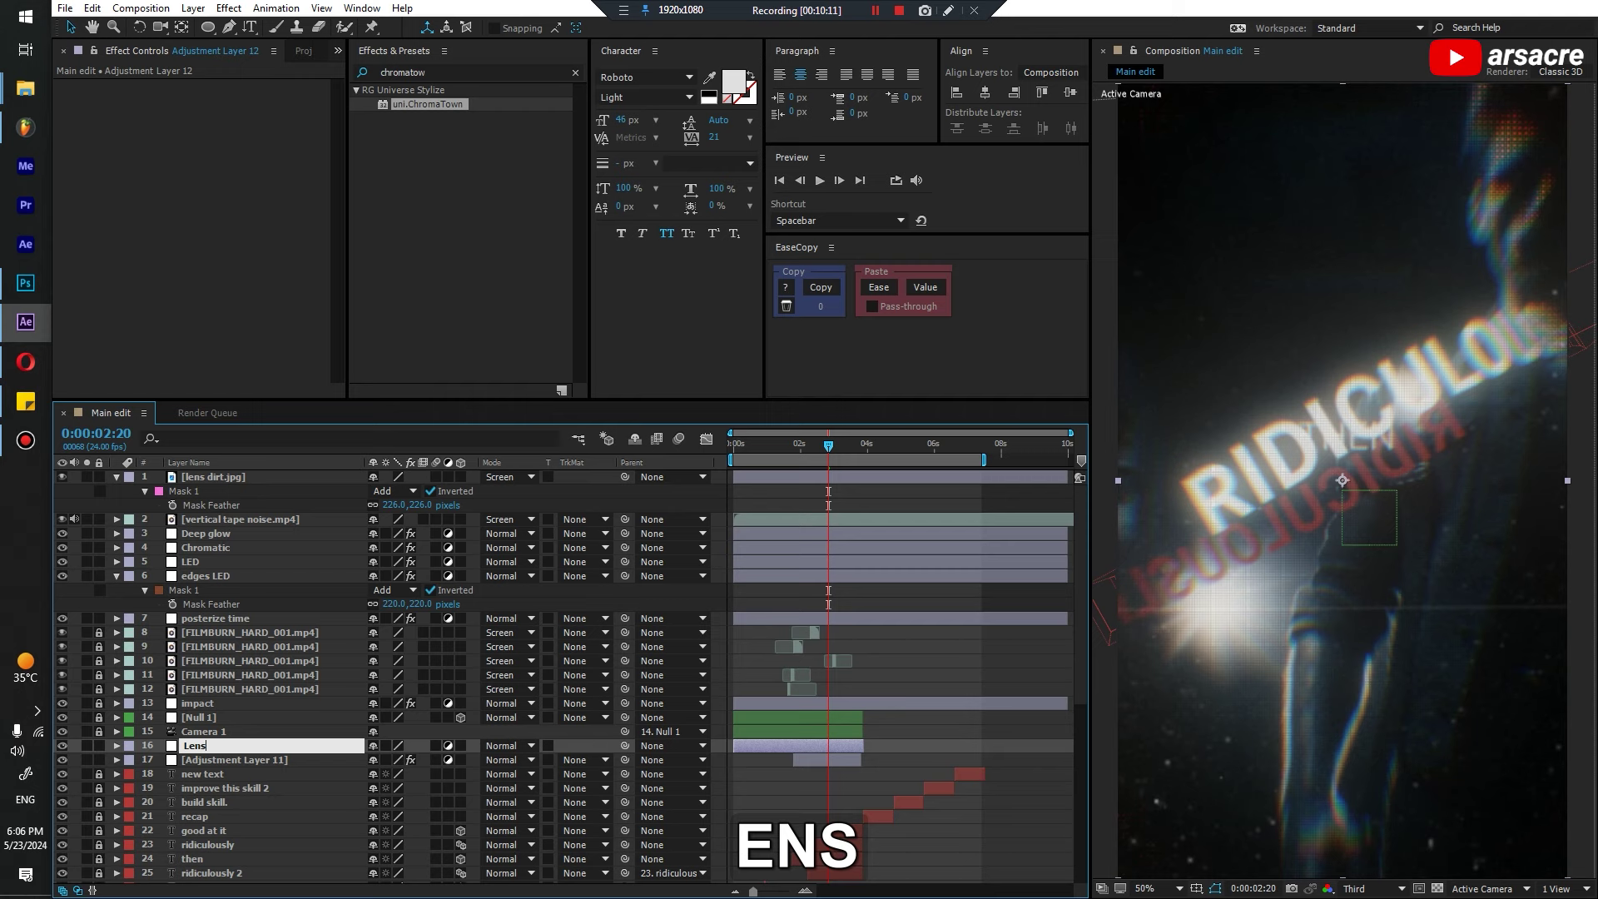
pyautogui.press('Return')
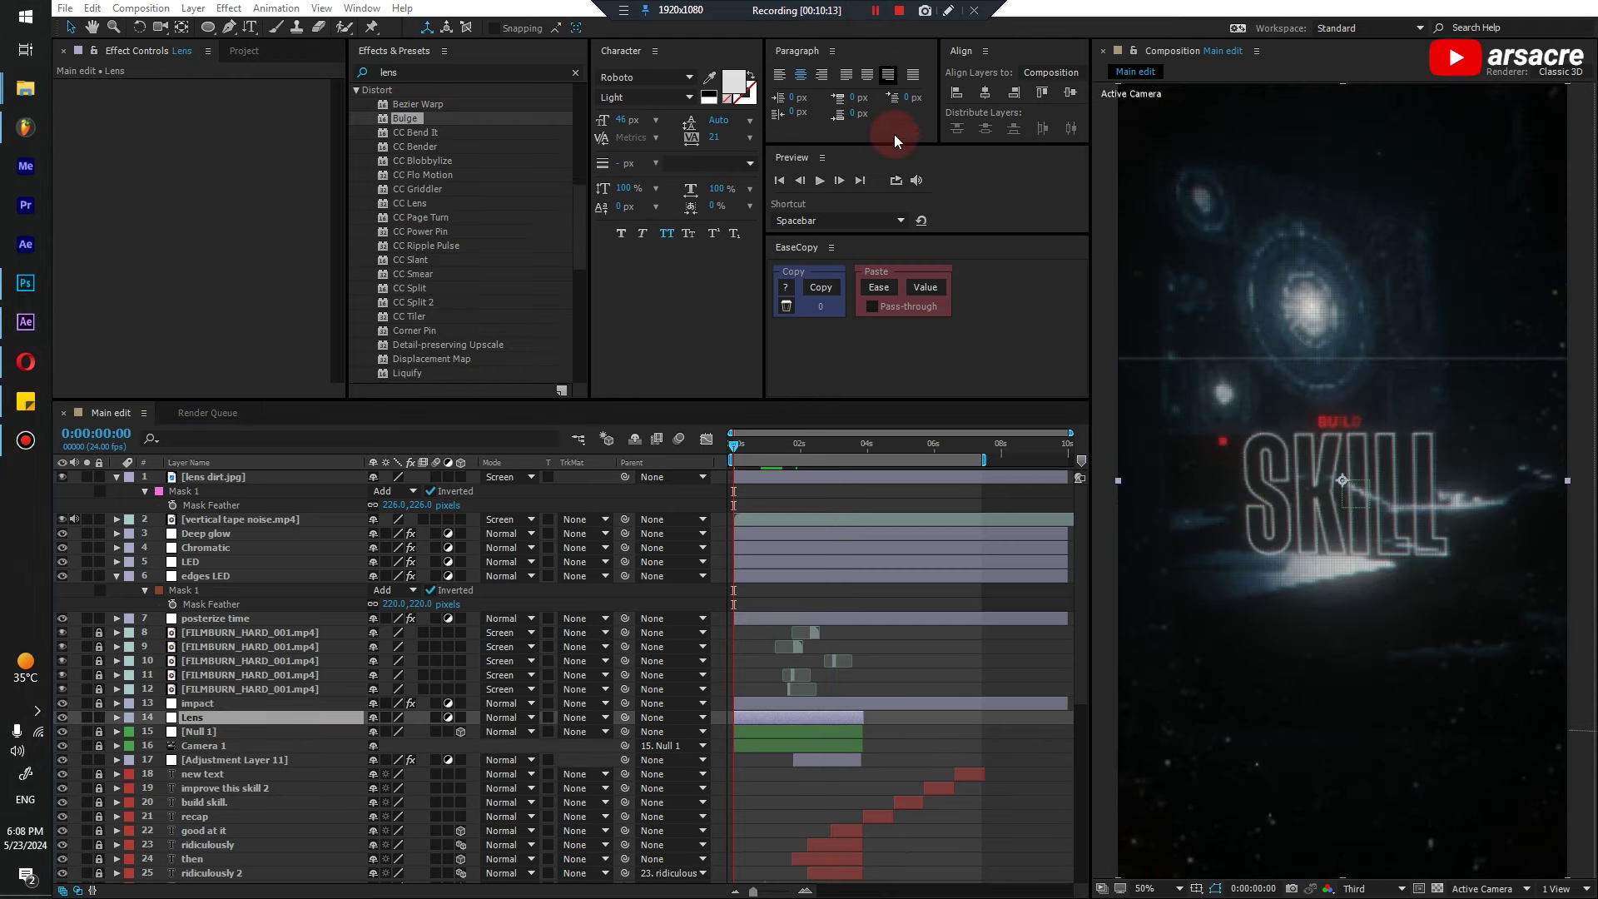
# Search the effects for lens and apply BCC Lens Correction to the Lens layer with Correction at -100
pyautogui.click(410, 508)
pyautogui.click(881, 53)
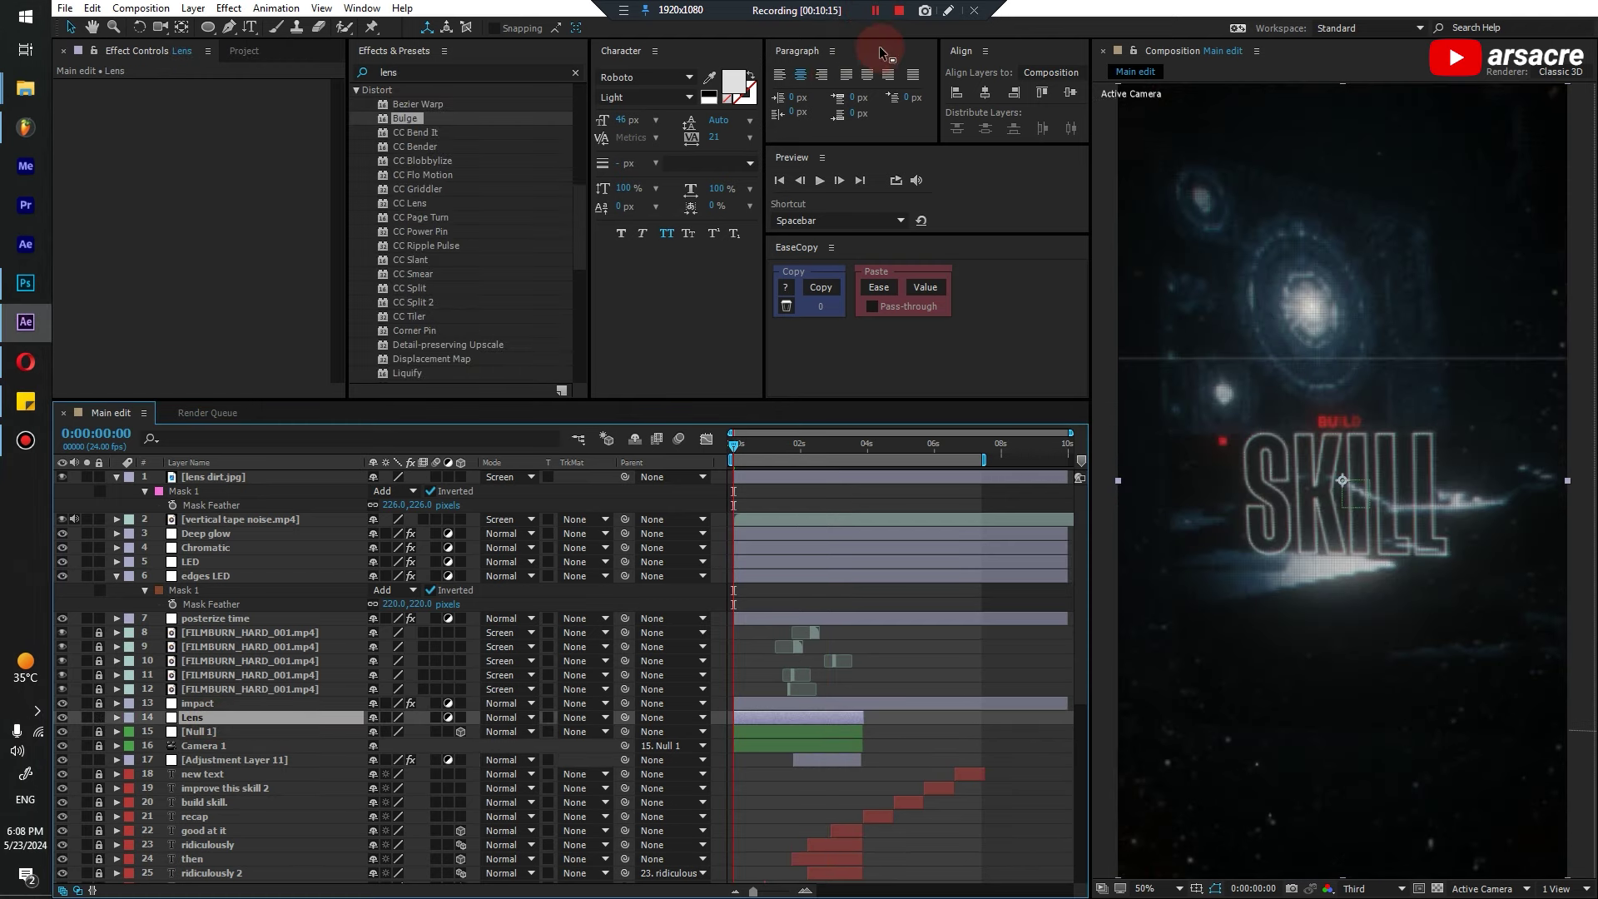
pyautogui.click(423, 73)
pyautogui.click(231, 104)
pyautogui.write('lens')
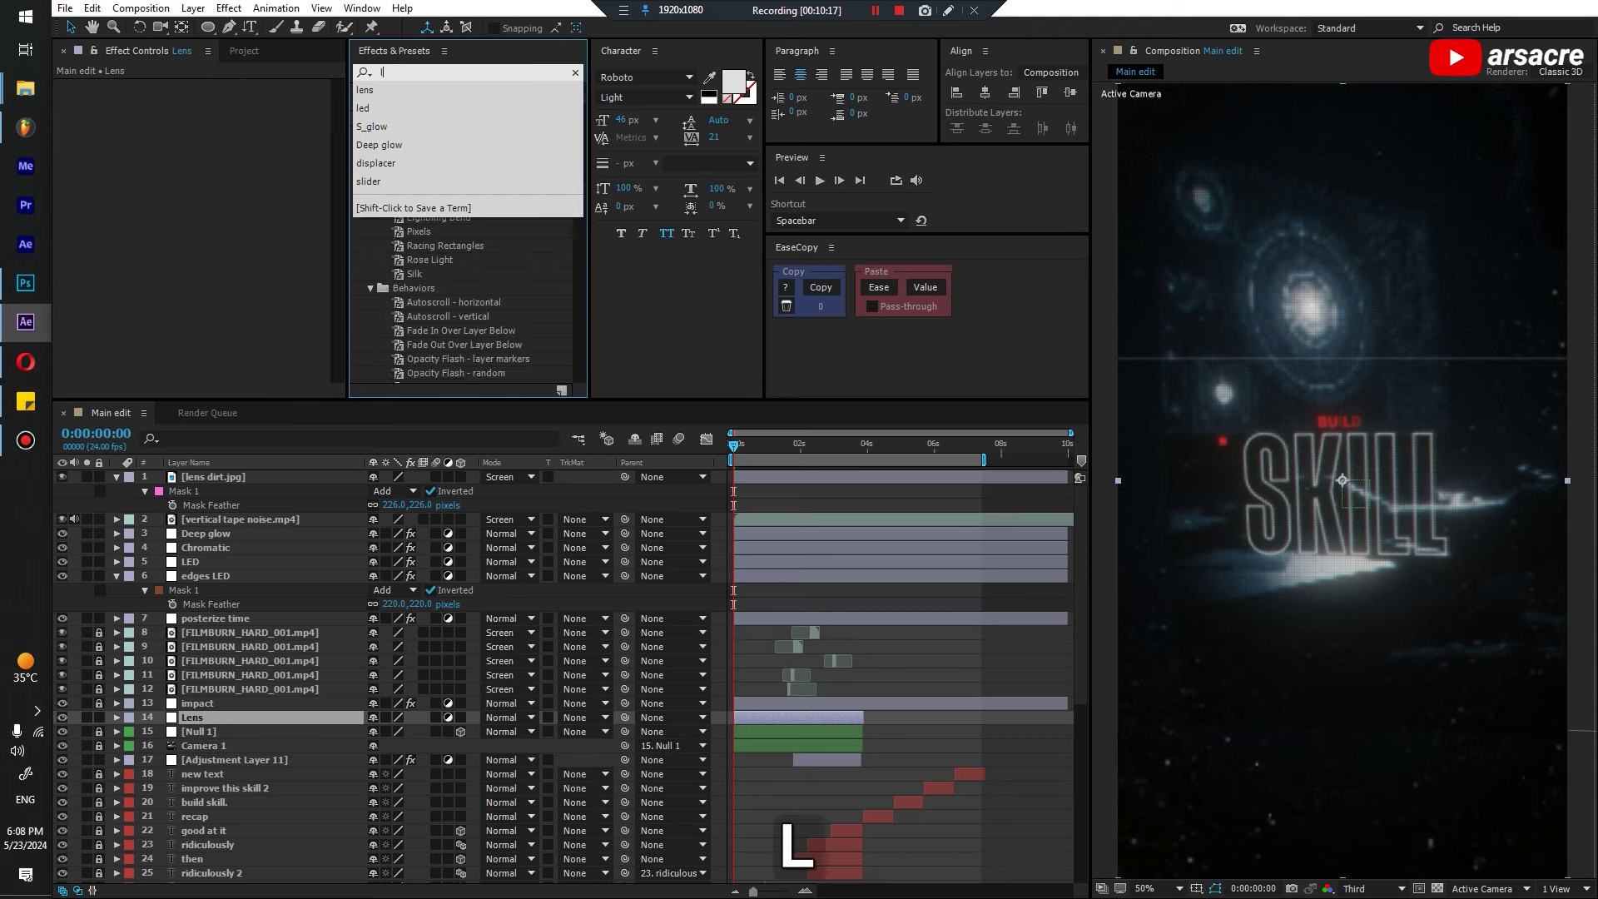
pyautogui.click(267, 260)
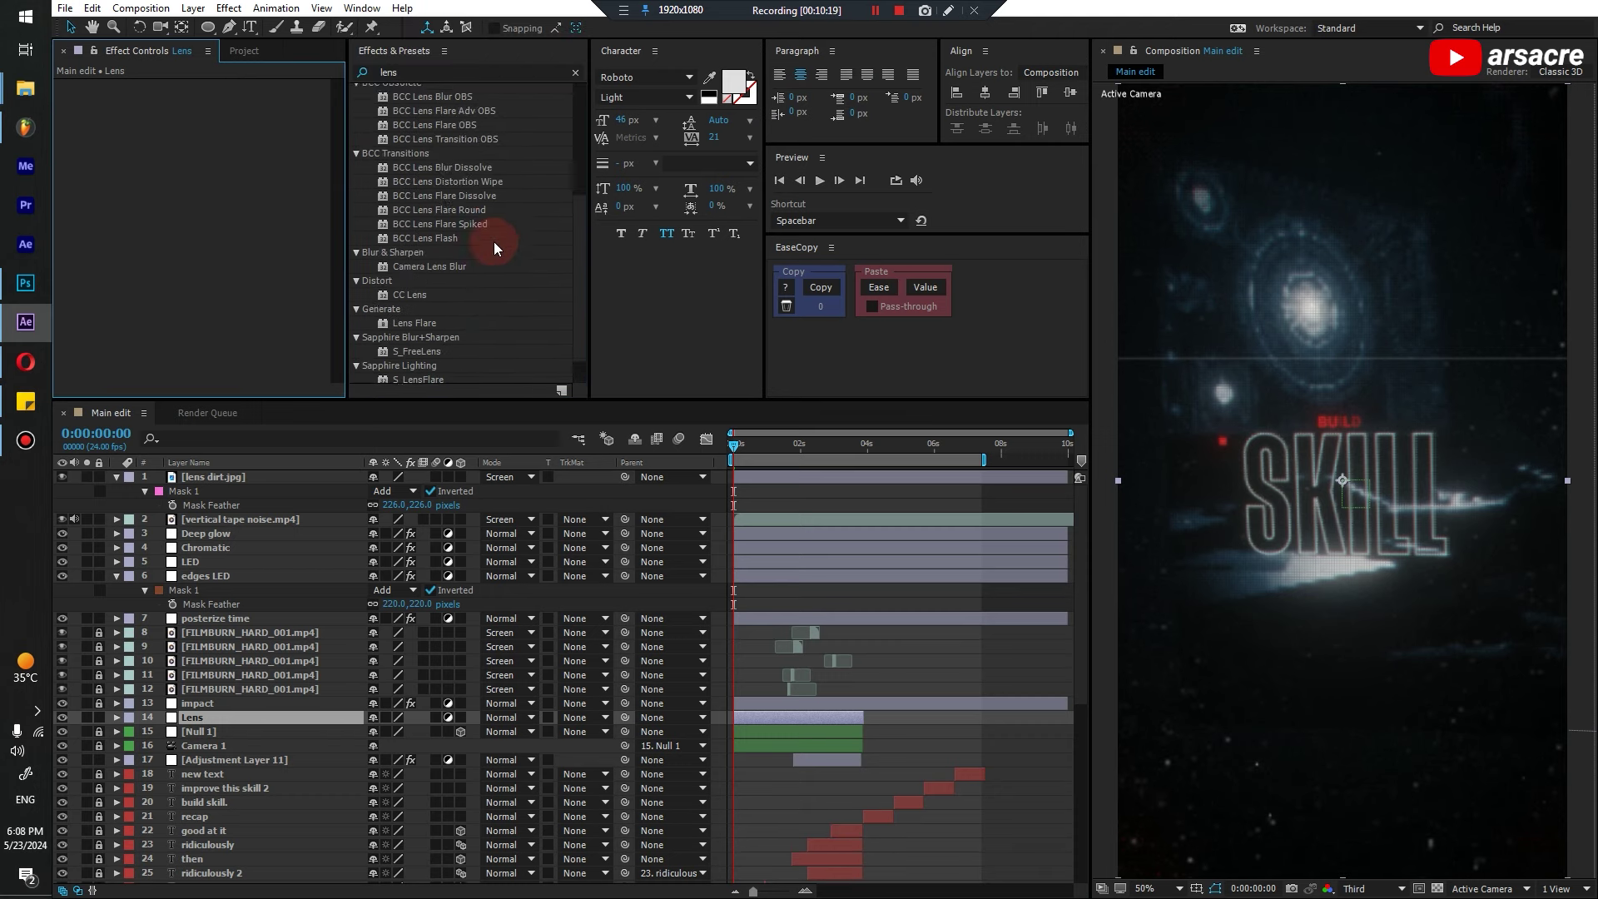
pyautogui.scroll(4, 492, 241)
pyautogui.scroll(2, 470, 247)
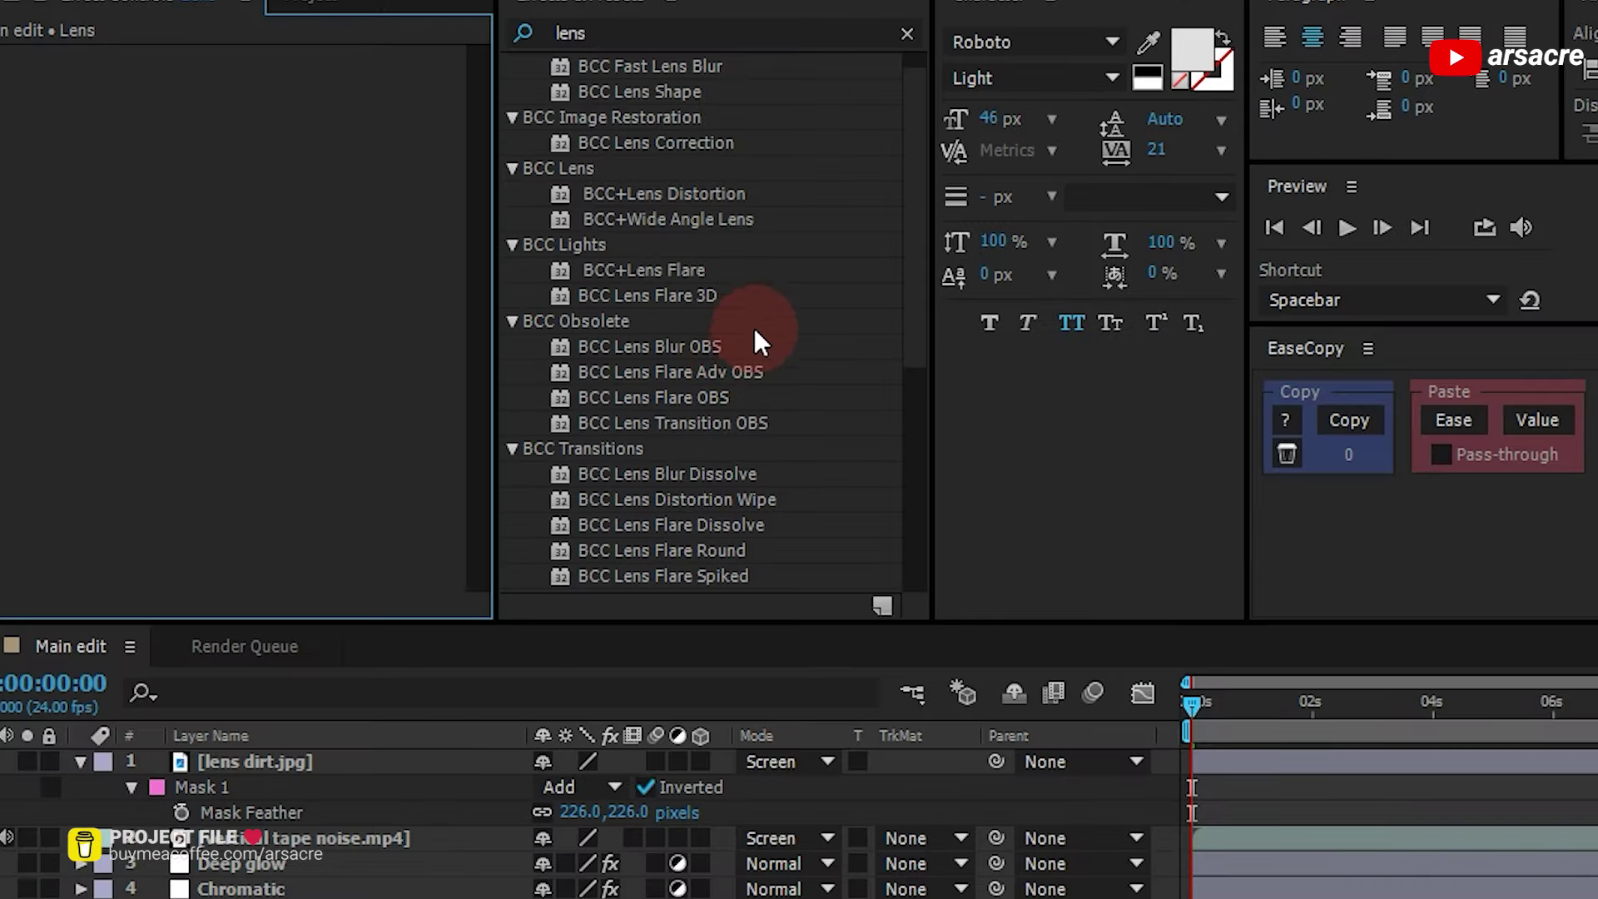
pyautogui.scroll(1, 475, 218)
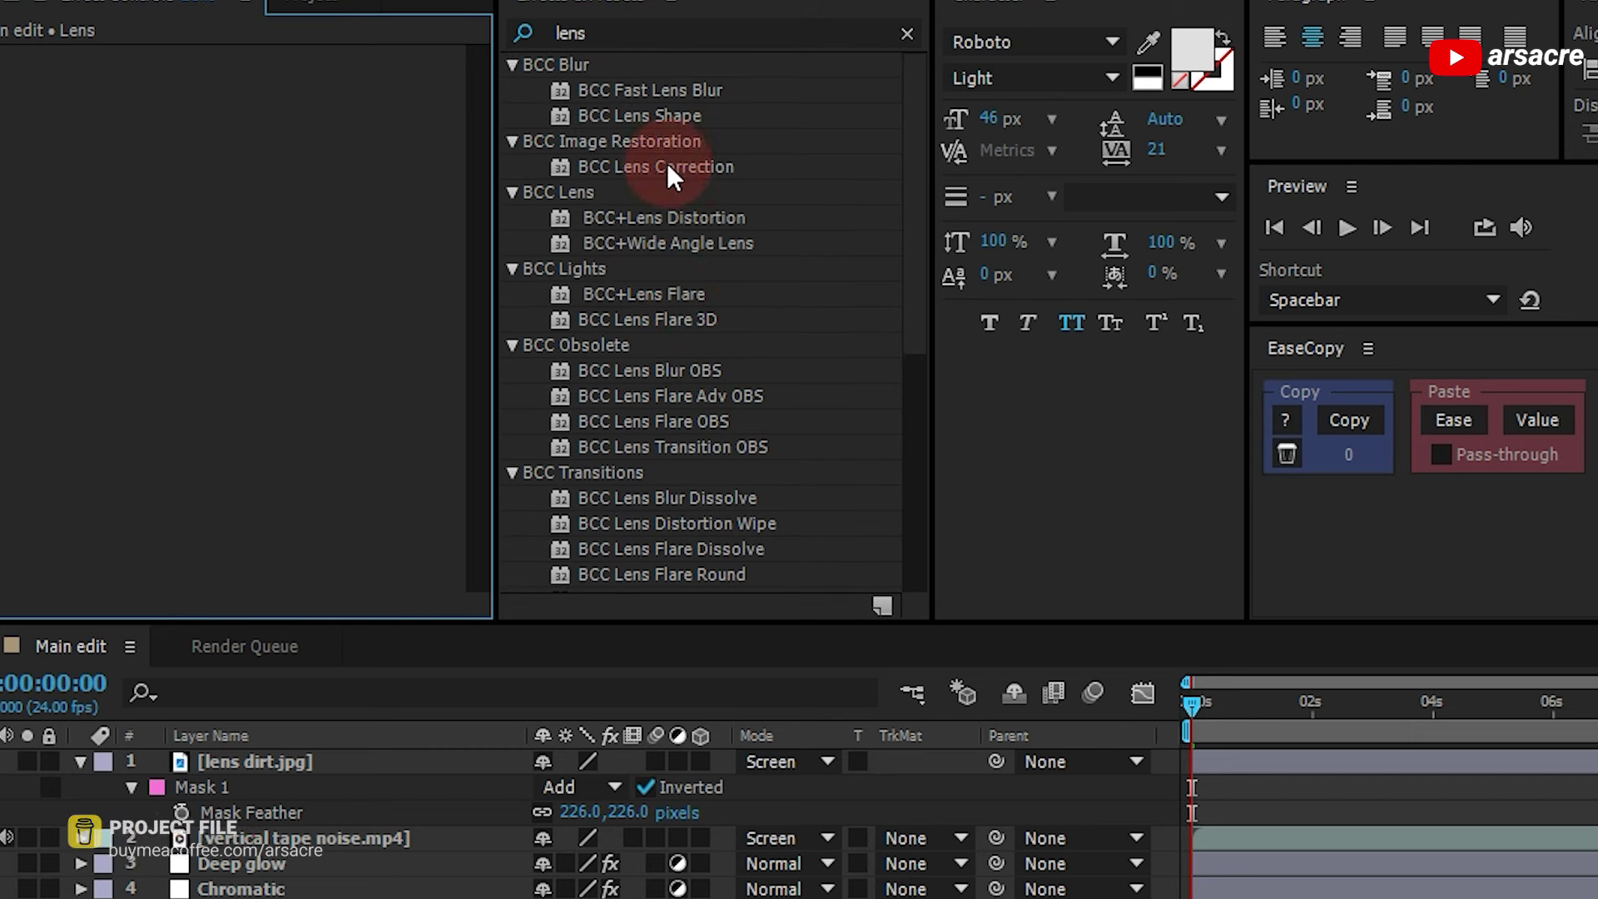
pyautogui.moveTo(666, 165); pyautogui.dragTo(93, 290)
# Add the Transform effect to the Lens layer and set its Scale to about 191.4 so the distorted image fills the frame
pyautogui.doubleClick(542, 90)
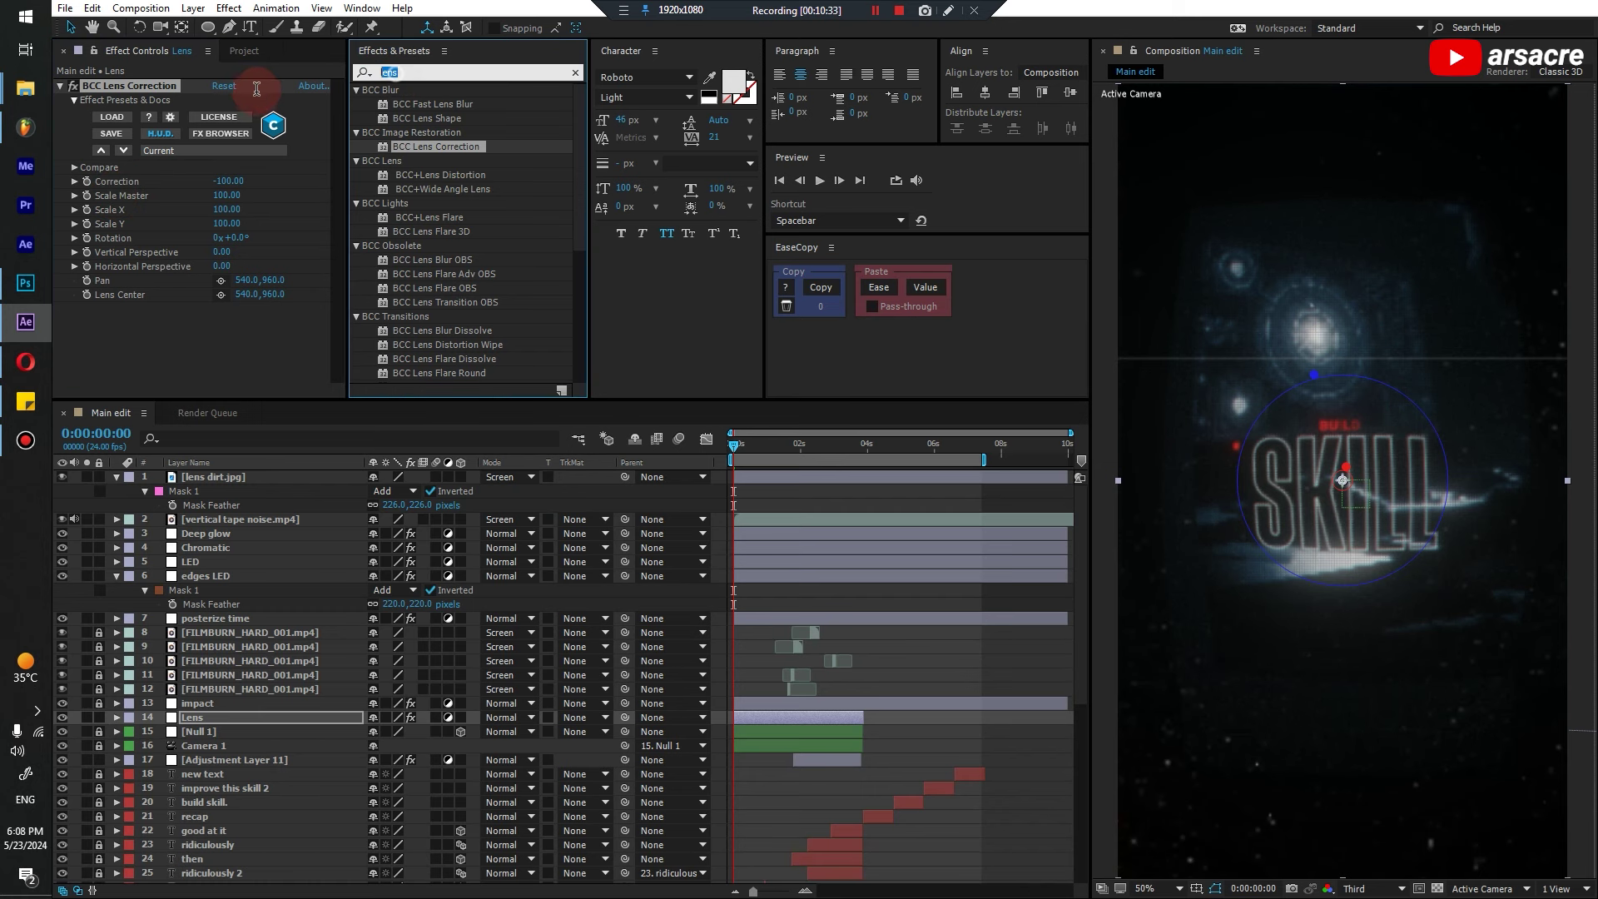
pyautogui.write('transform')
pyautogui.moveTo(415, 133); pyautogui.dragTo(1318, 182)
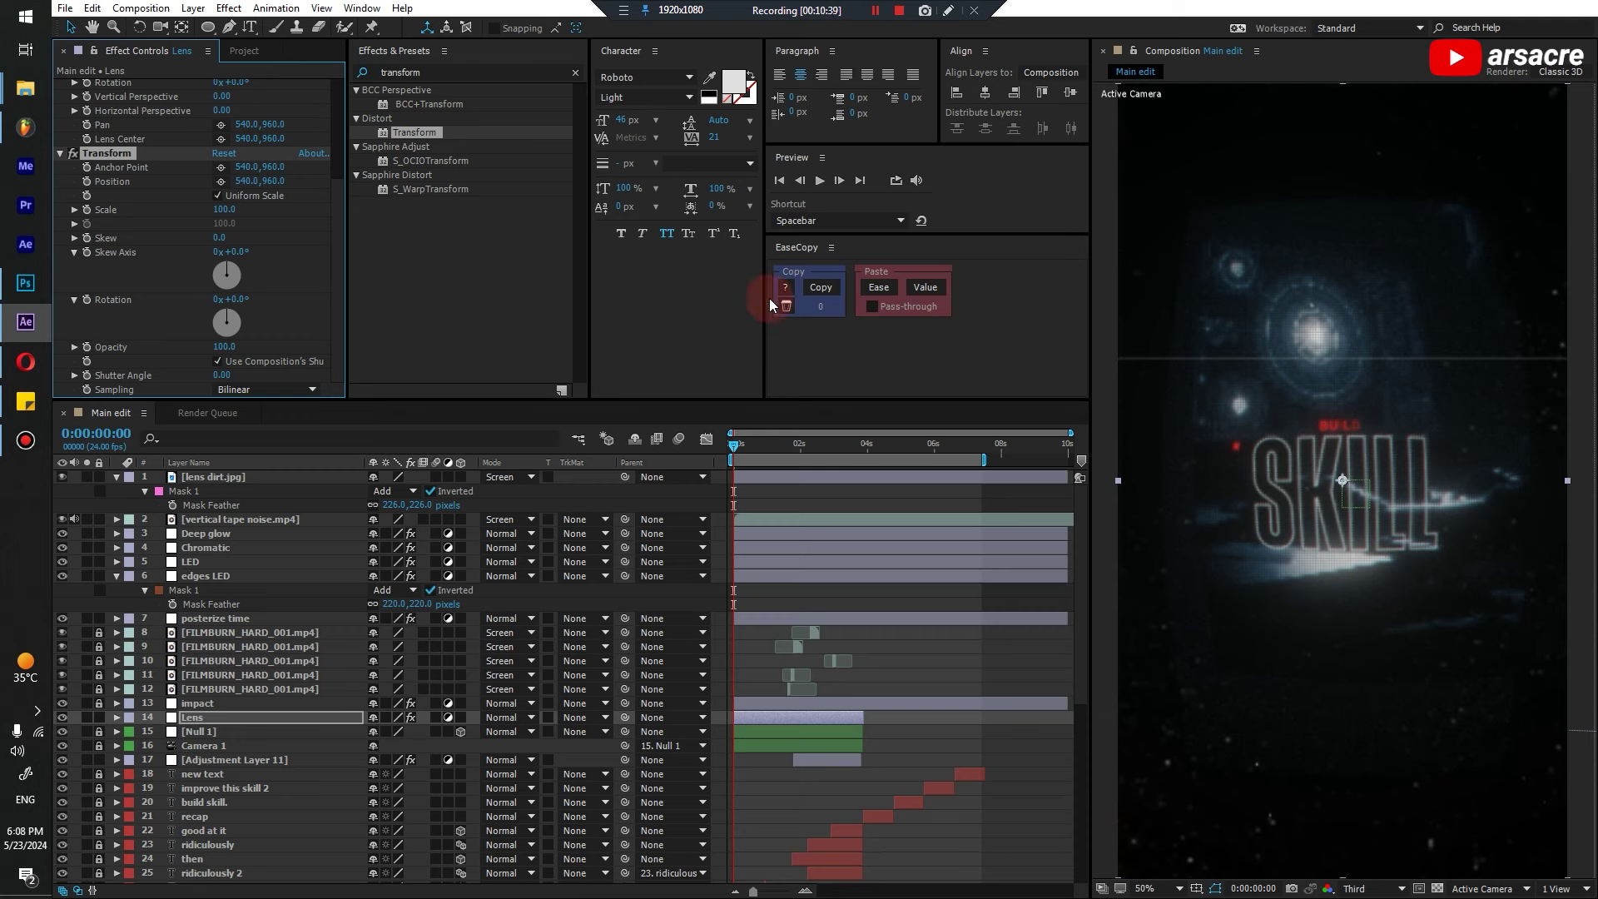
pyautogui.click(268, 314)
pyautogui.moveTo(223, 211); pyautogui.dragTo(1002, 230)
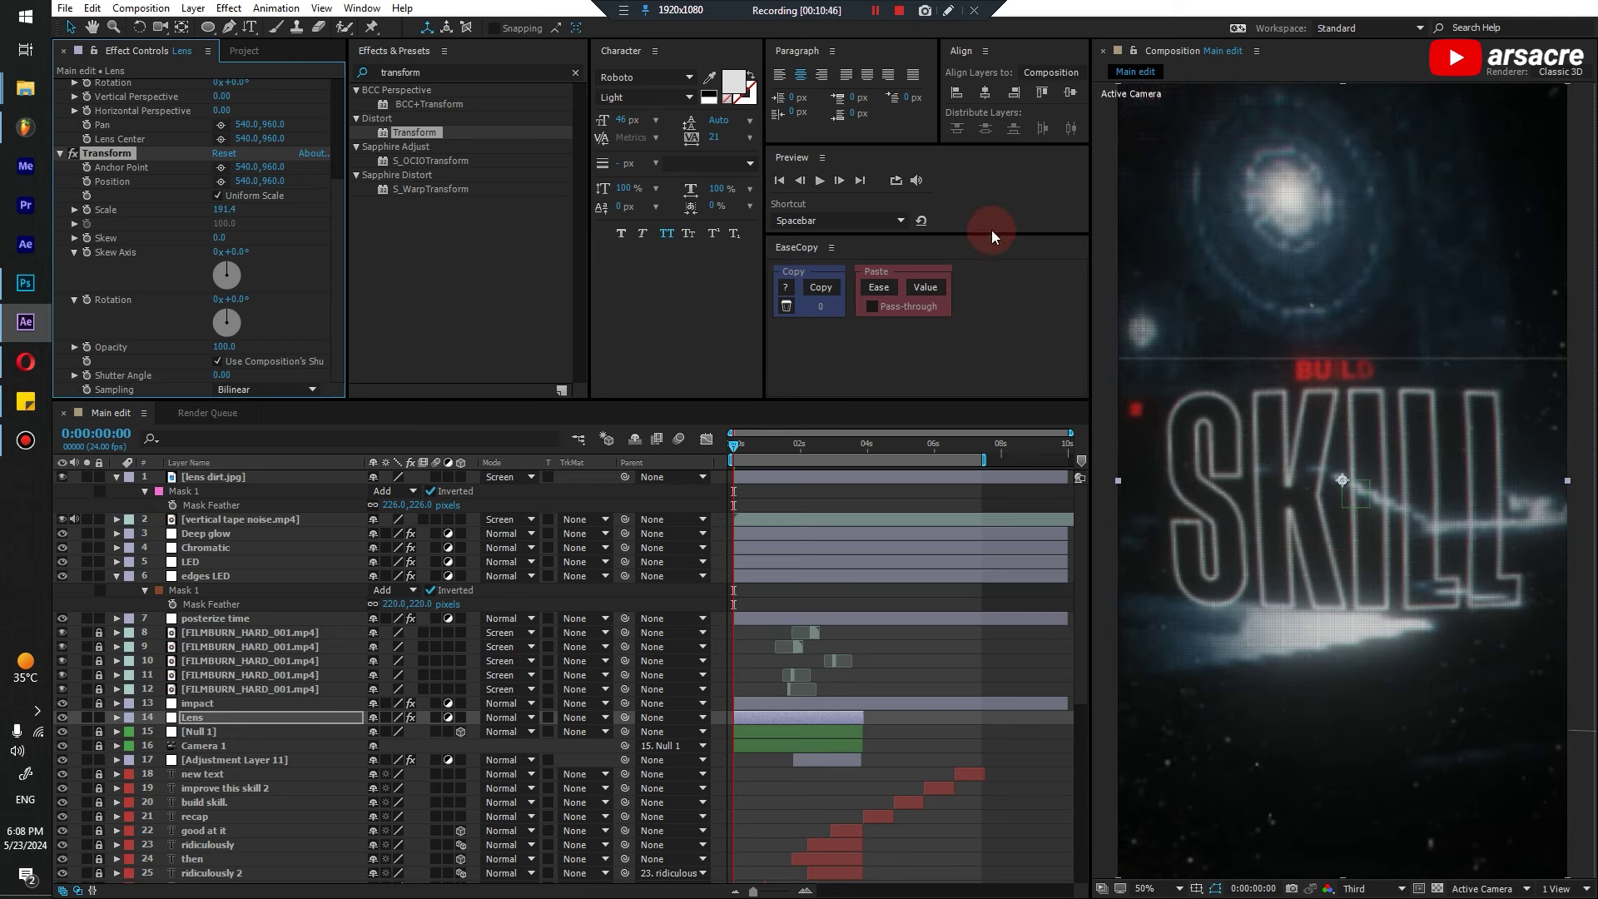
pyautogui.click(759, 446)
pyautogui.click(731, 450)
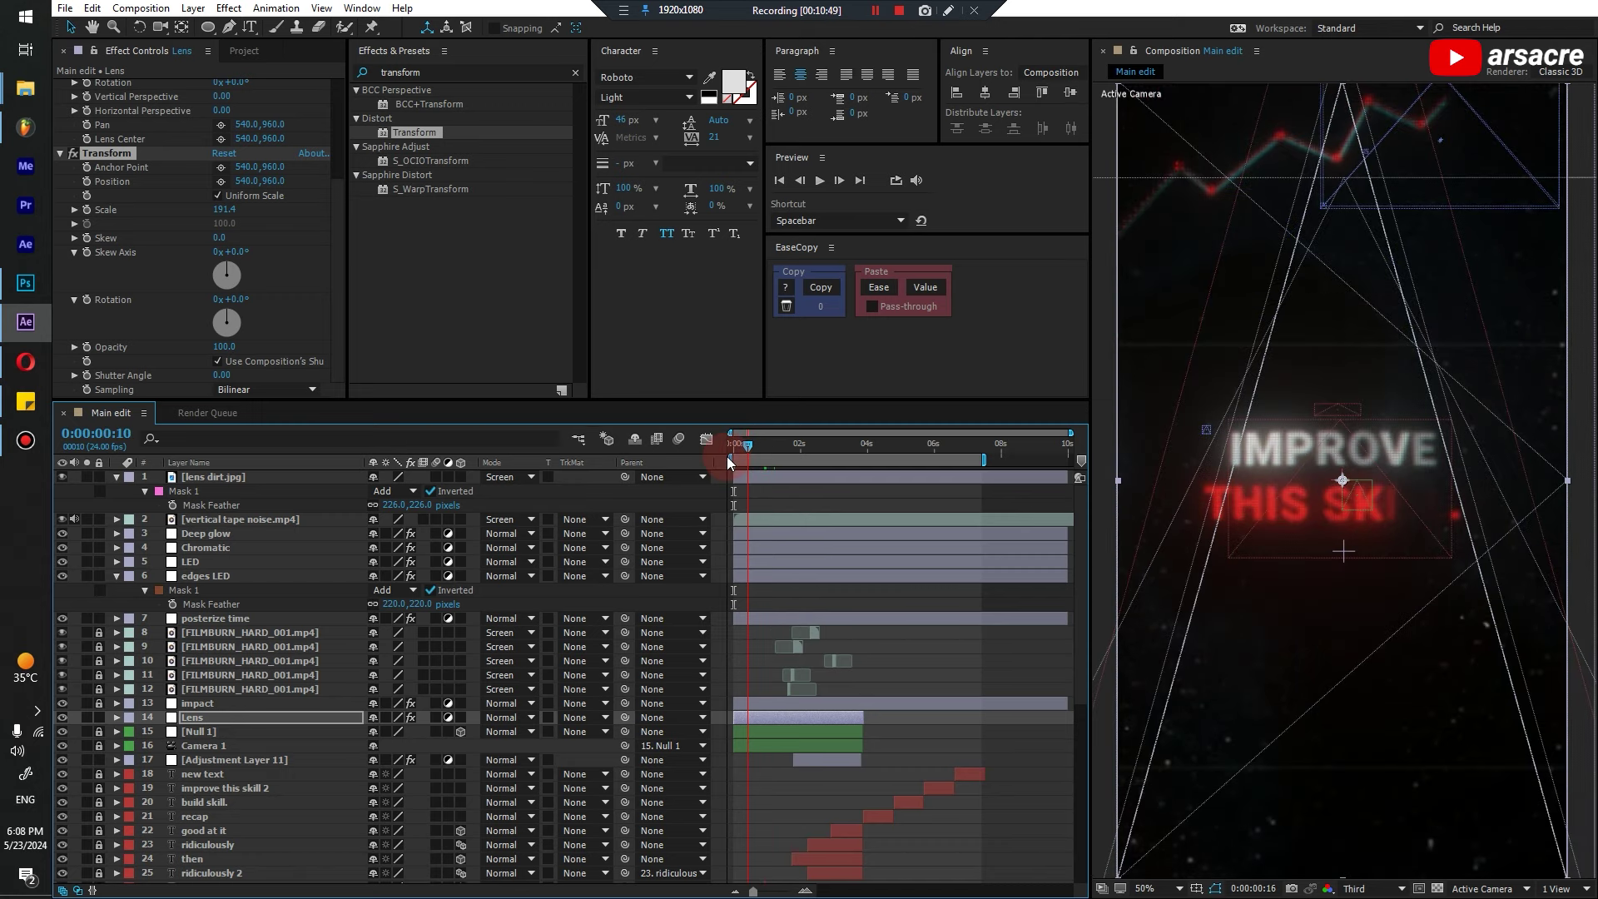
pyautogui.press('space')
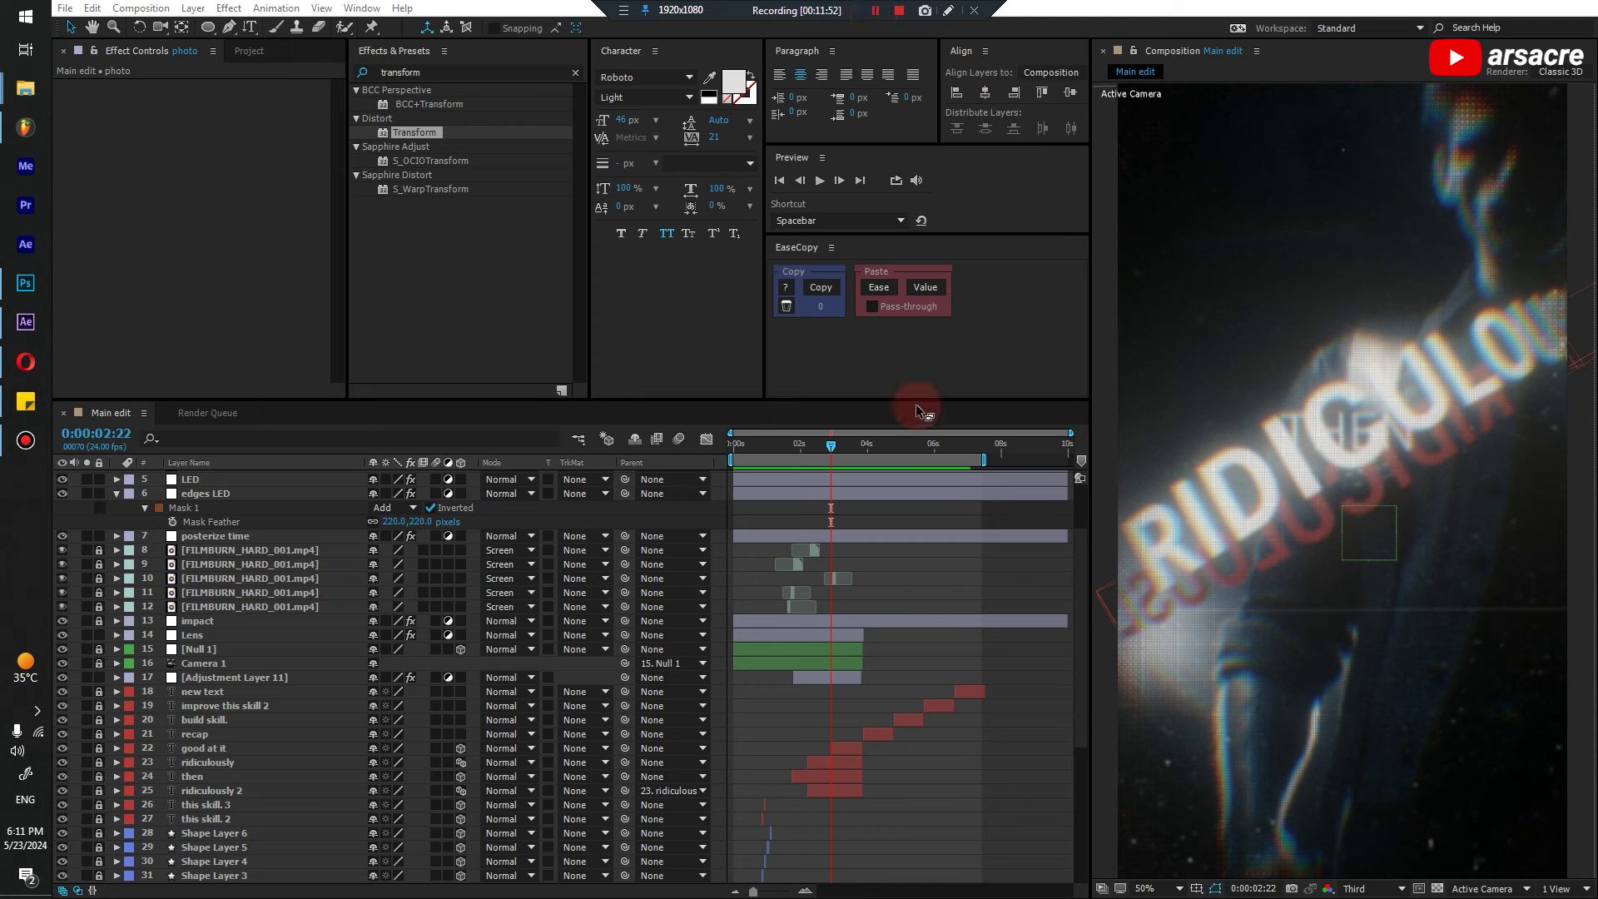
# Add cypher camera ui.png from the Ui overlay folder to the Main edit timeline directly below the posterize time layer
pyautogui.moveTo(826, 445); pyautogui.dragTo(770, 476)
pyautogui.click(877, 573)
pyautogui.click(258, 185)
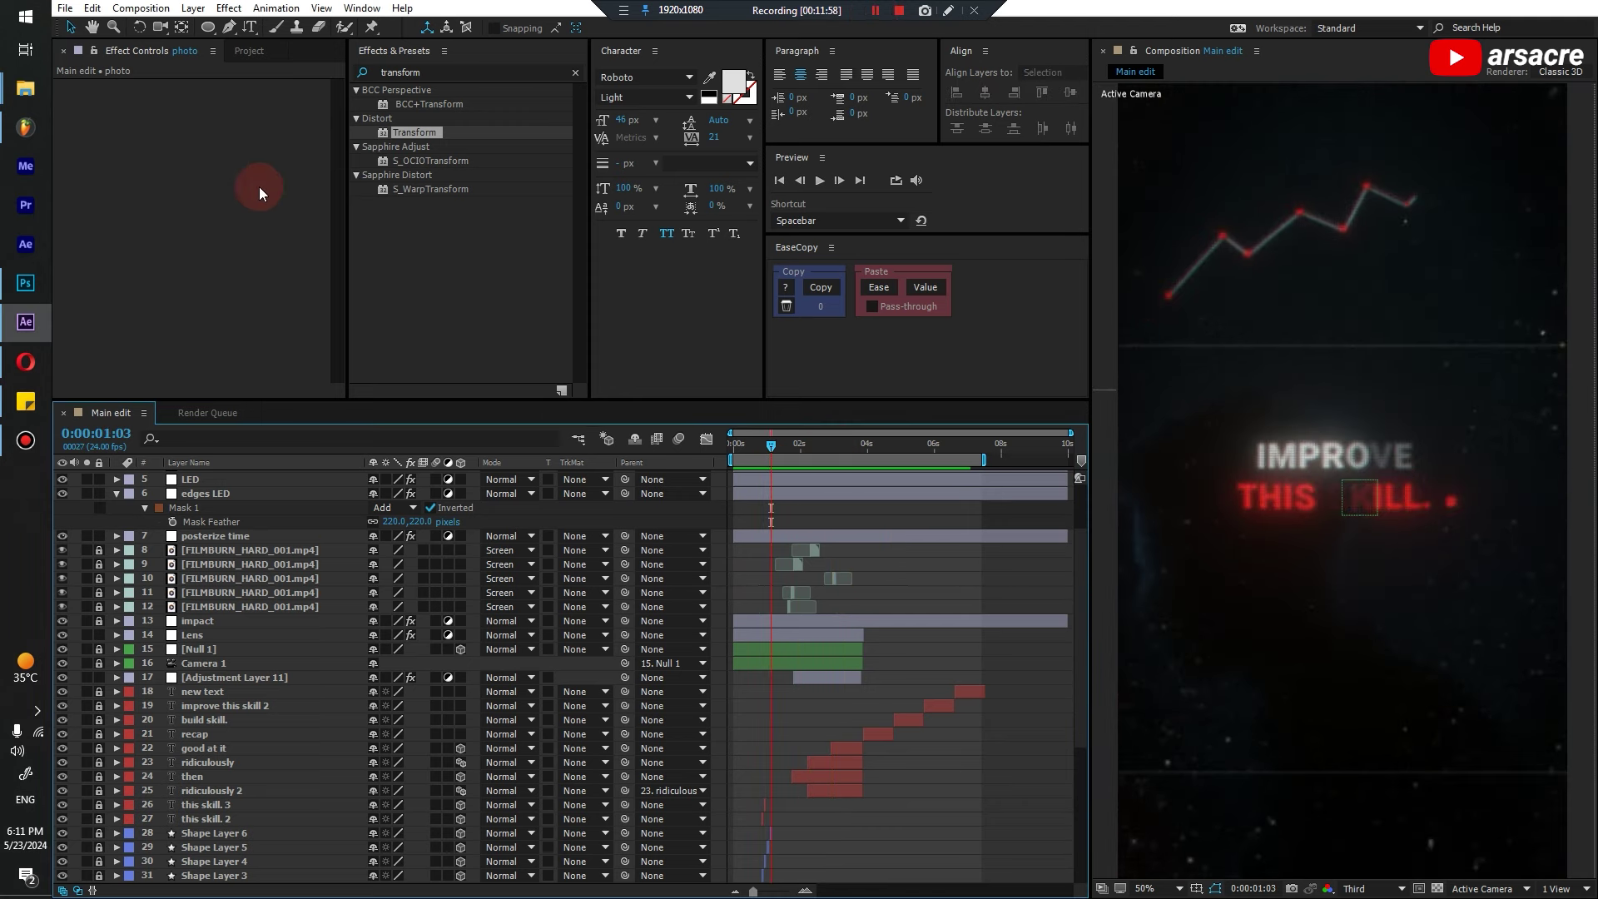
pyautogui.click(241, 53)
pyautogui.click(79, 283)
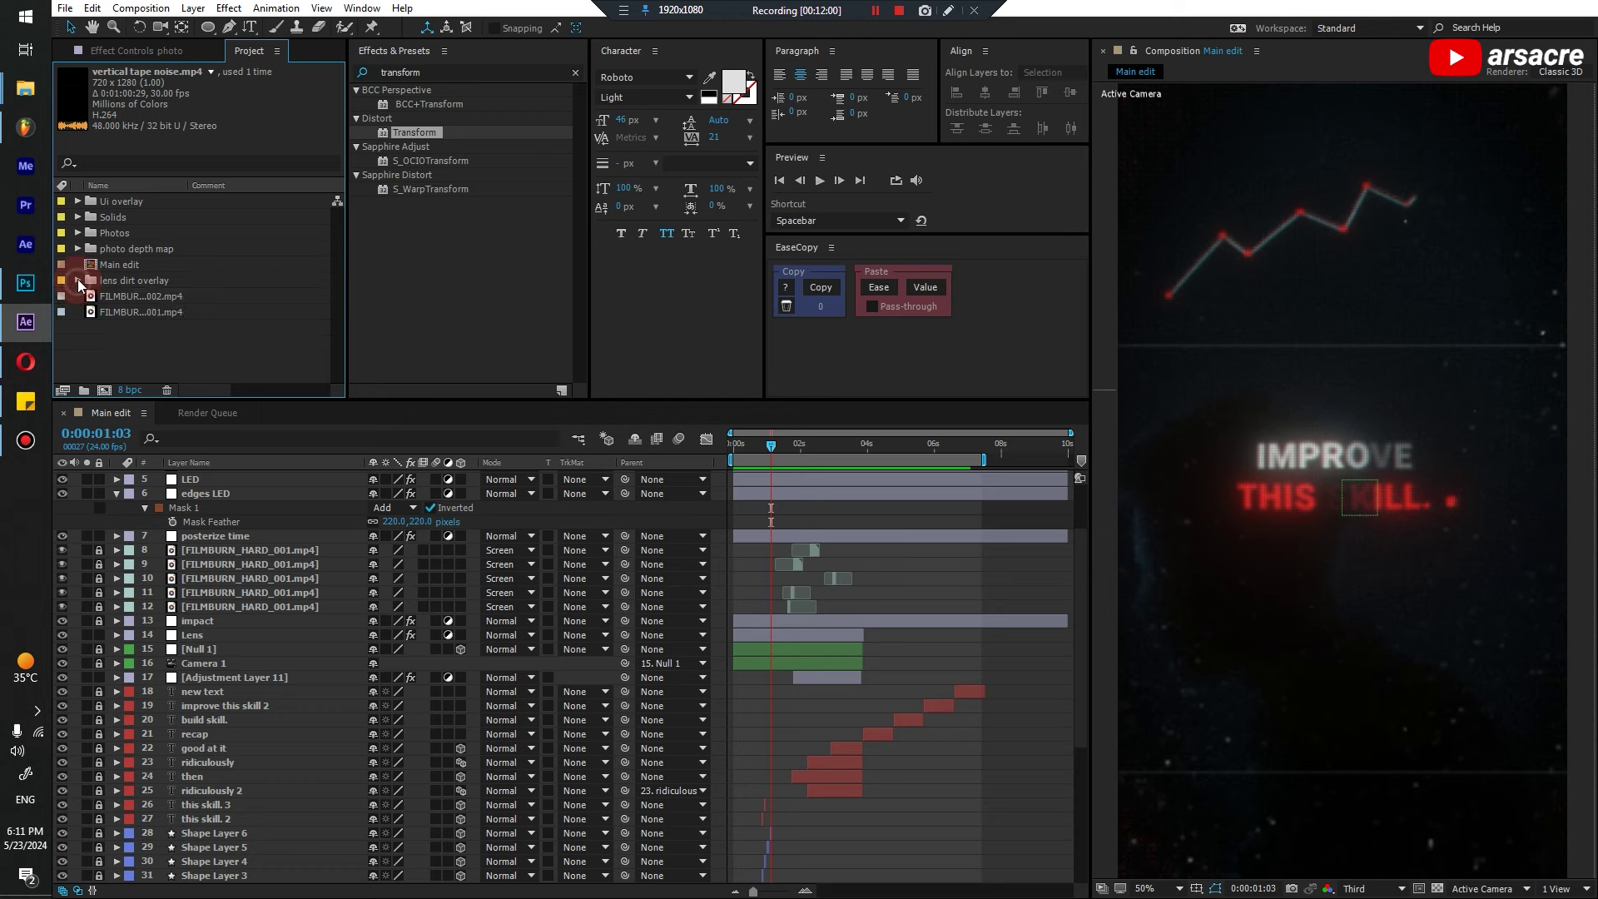
pyautogui.click(77, 202)
pyautogui.click(122, 218)
pyautogui.click(137, 235)
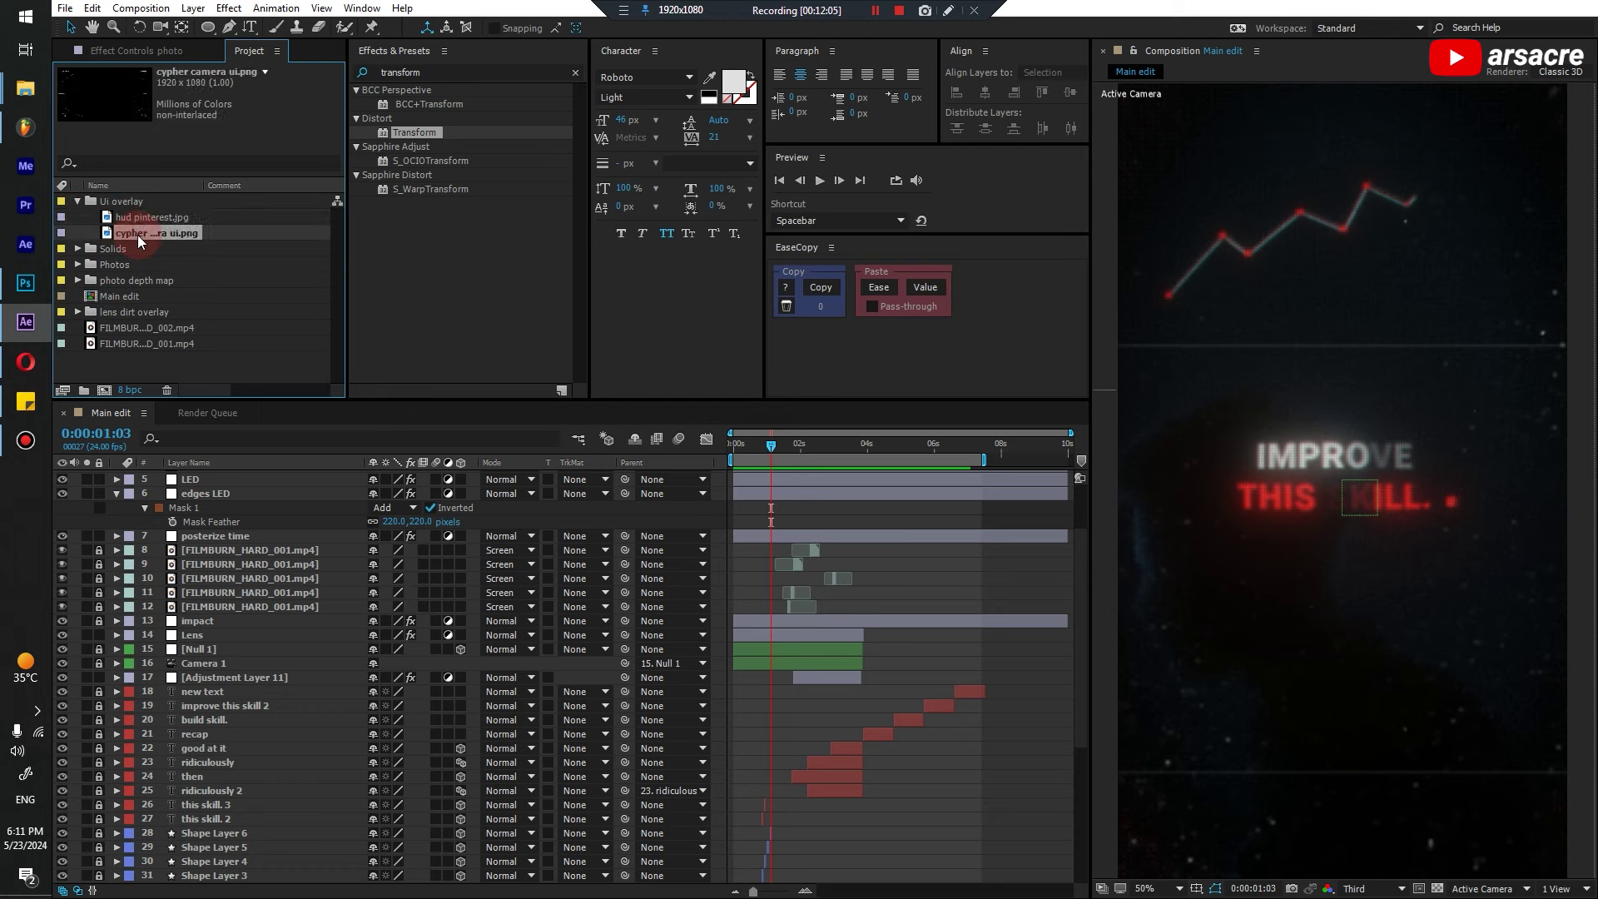
pyautogui.moveTo(142, 246); pyautogui.dragTo(288, 543)
# Rotate the cypher camera ui.png layer a quarter turn in Screen blending mode and start it where the Camera 1 layer ends
pyautogui.press('w')
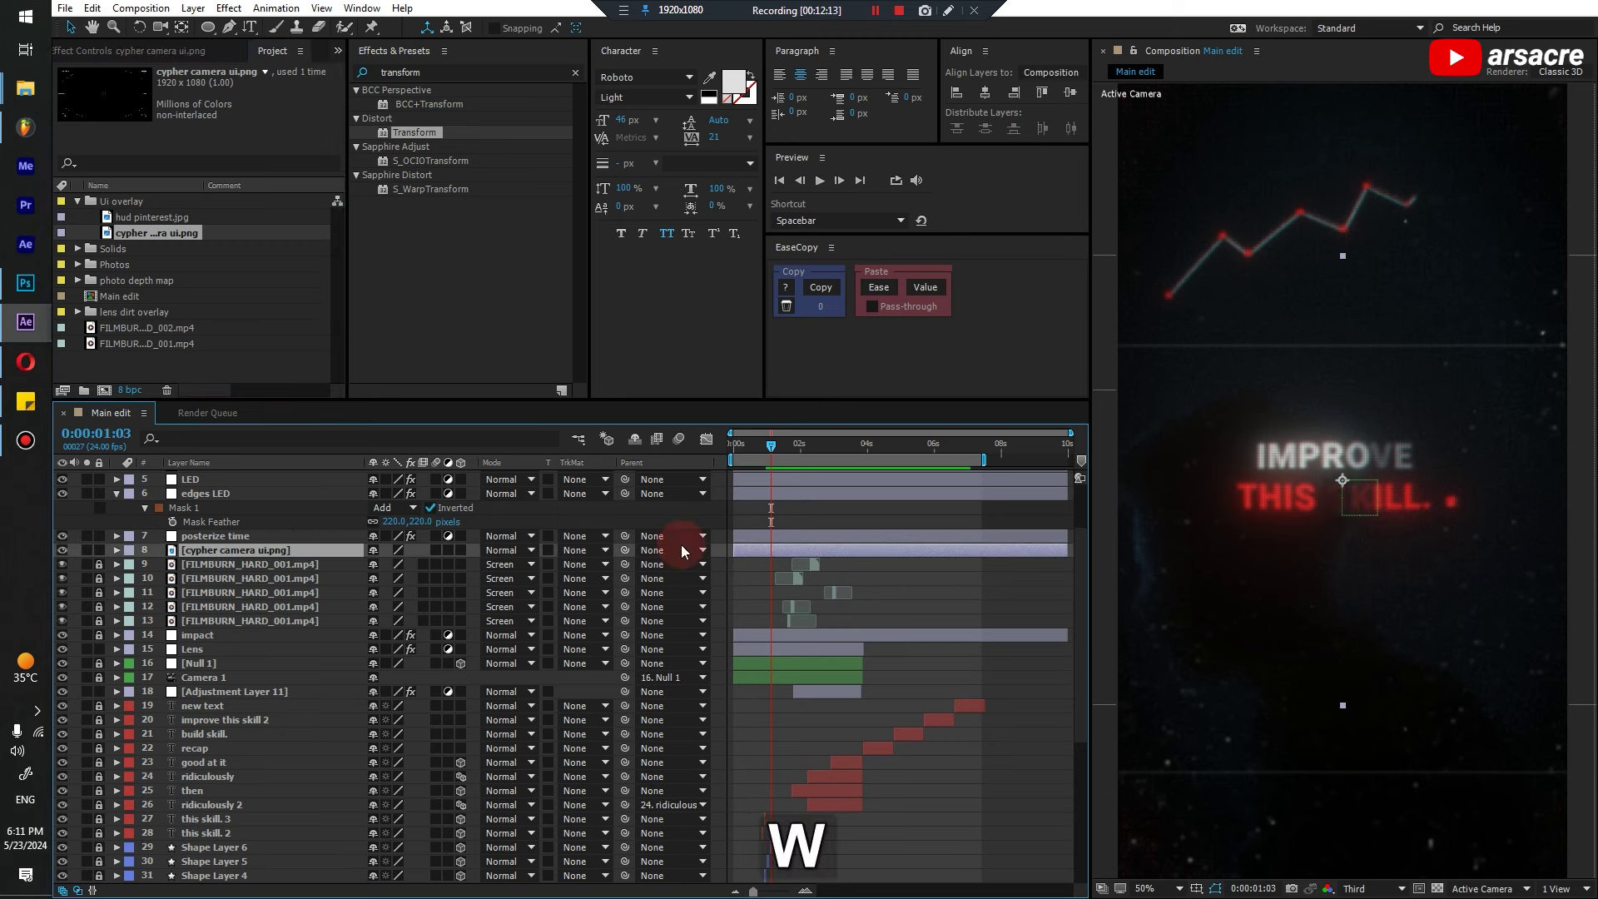
pyautogui.click(460, 550)
pyautogui.click(508, 550)
pyautogui.click(545, 382)
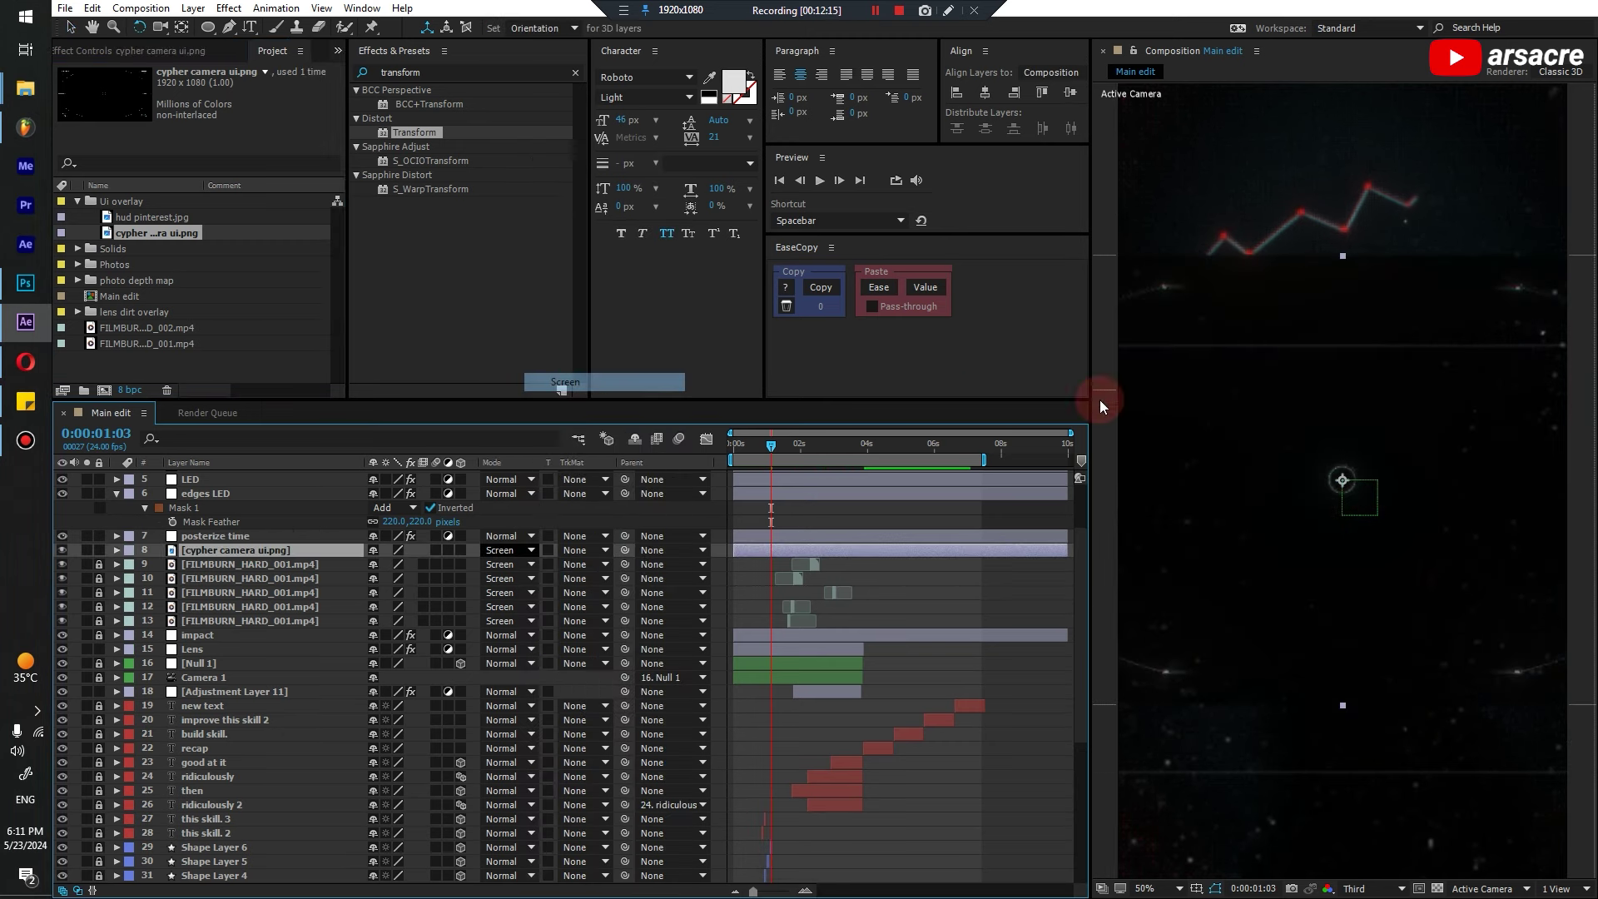
pyautogui.moveTo(1506, 566); pyautogui.dragTo(1315, 670)
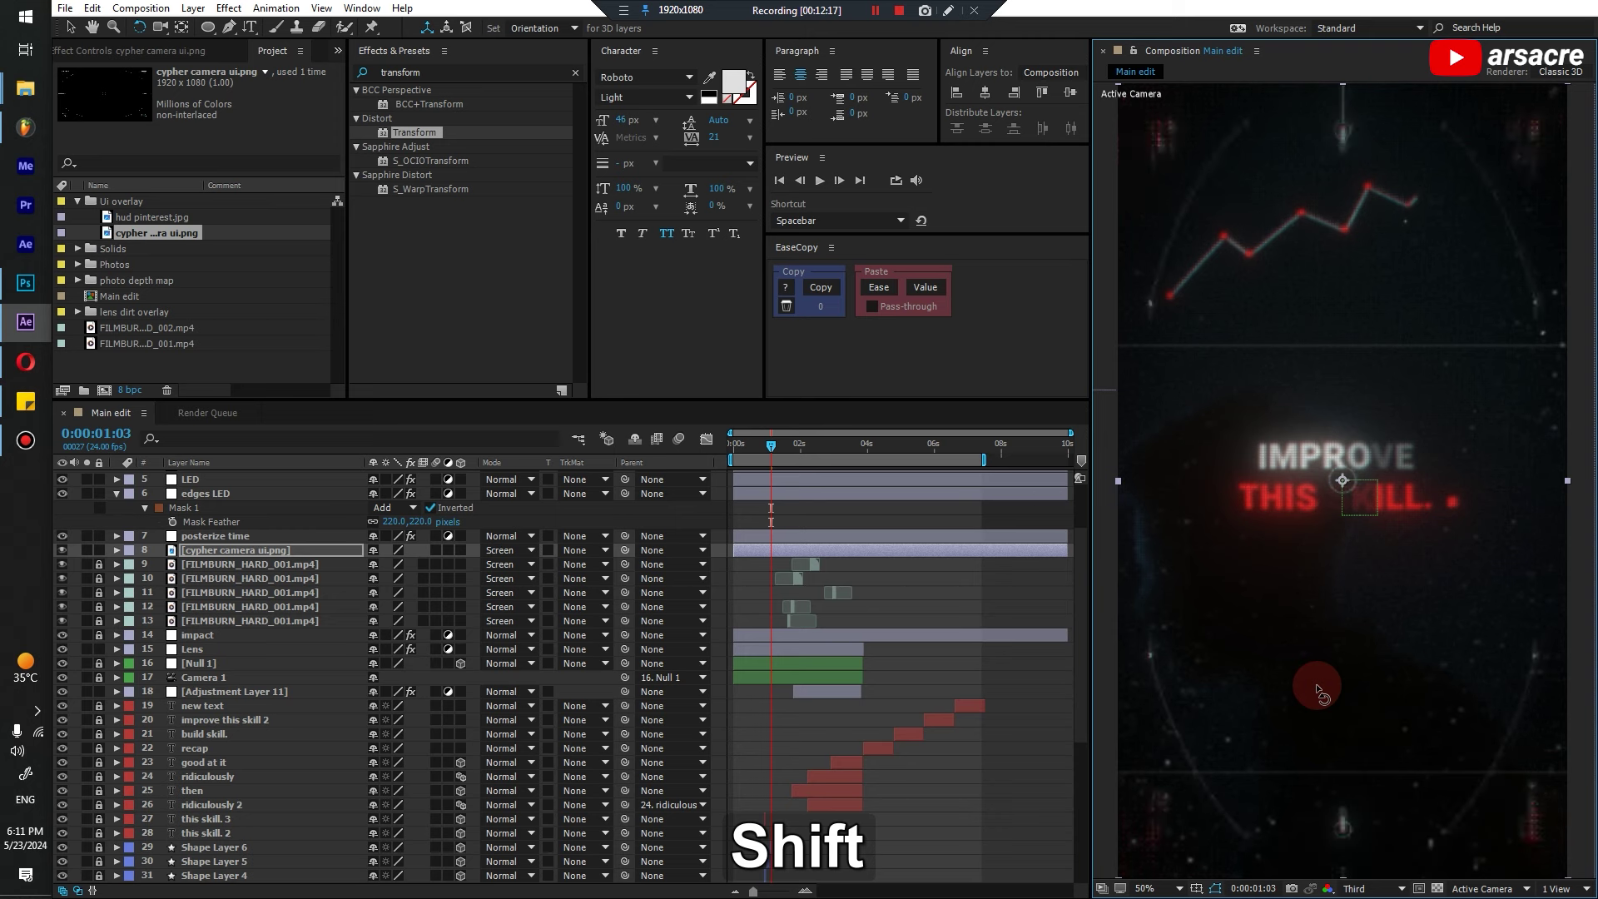
pyautogui.click(715, 553)
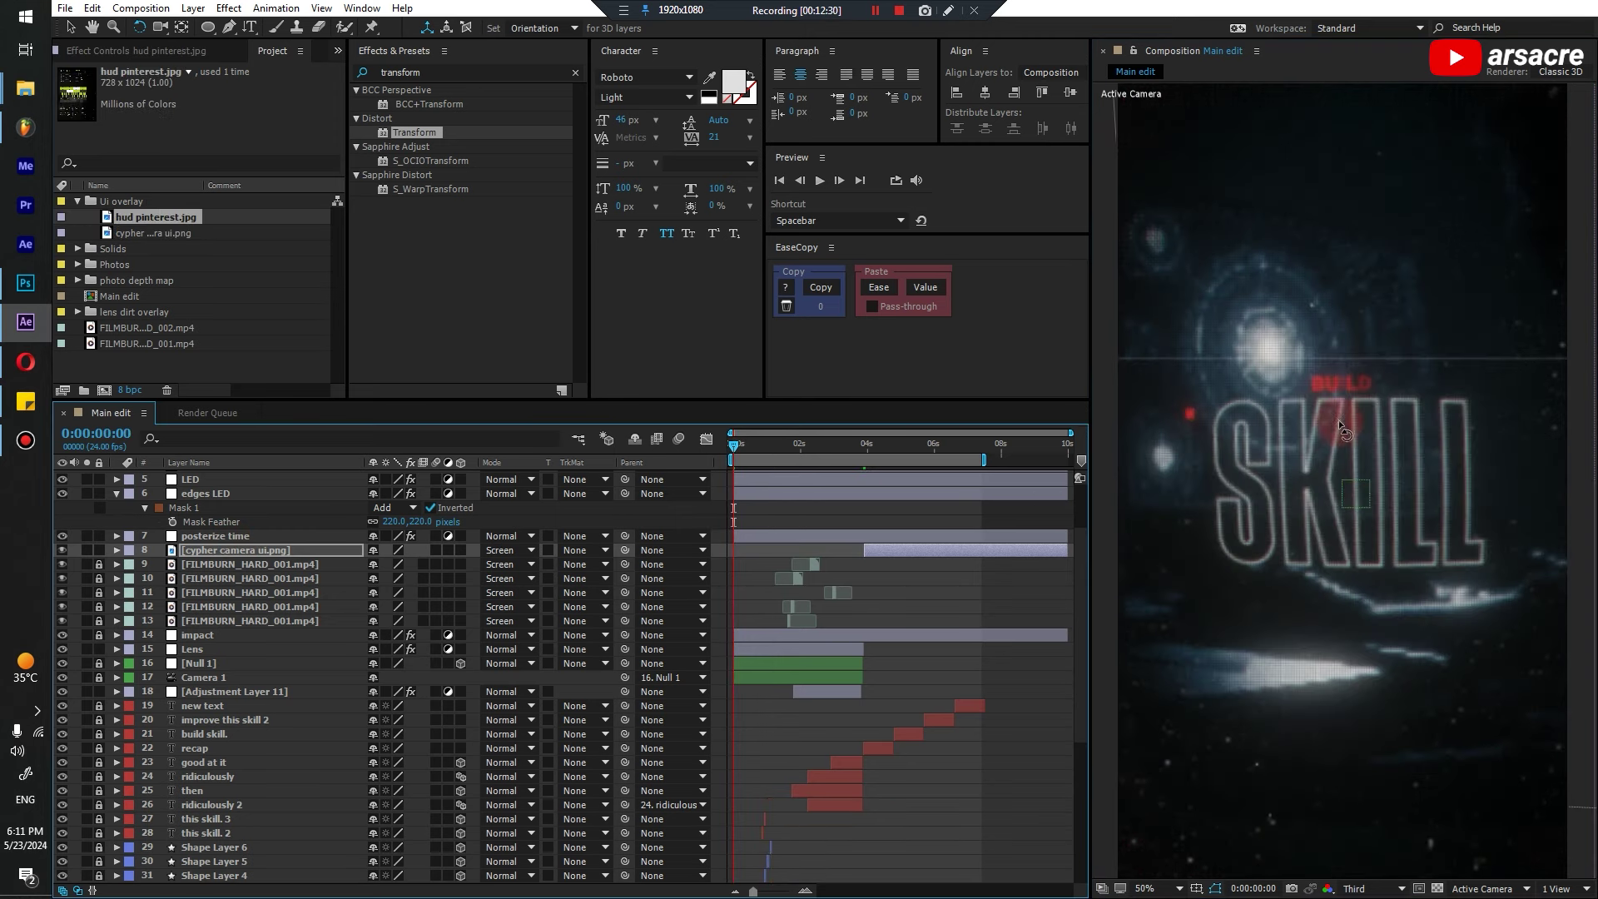
# Add hud pinterest.jpg at the composition start below the posterize time layer, enlarge it slightly and solo it
pyautogui.press('v')
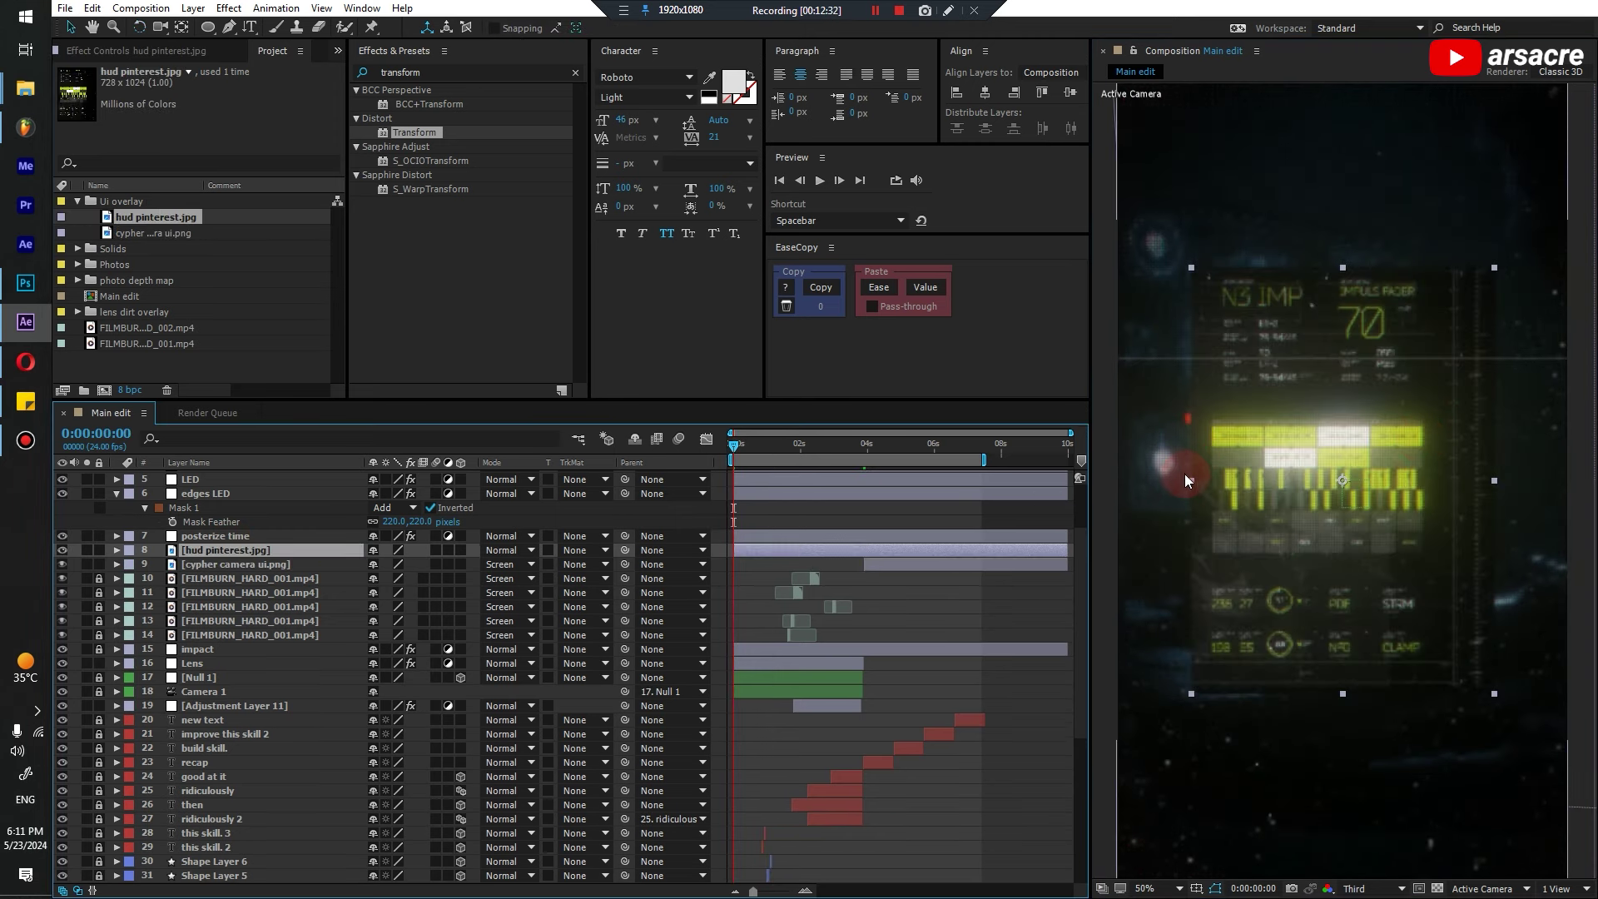
pyautogui.moveTo(1191, 477); pyautogui.dragTo(1155, 466)
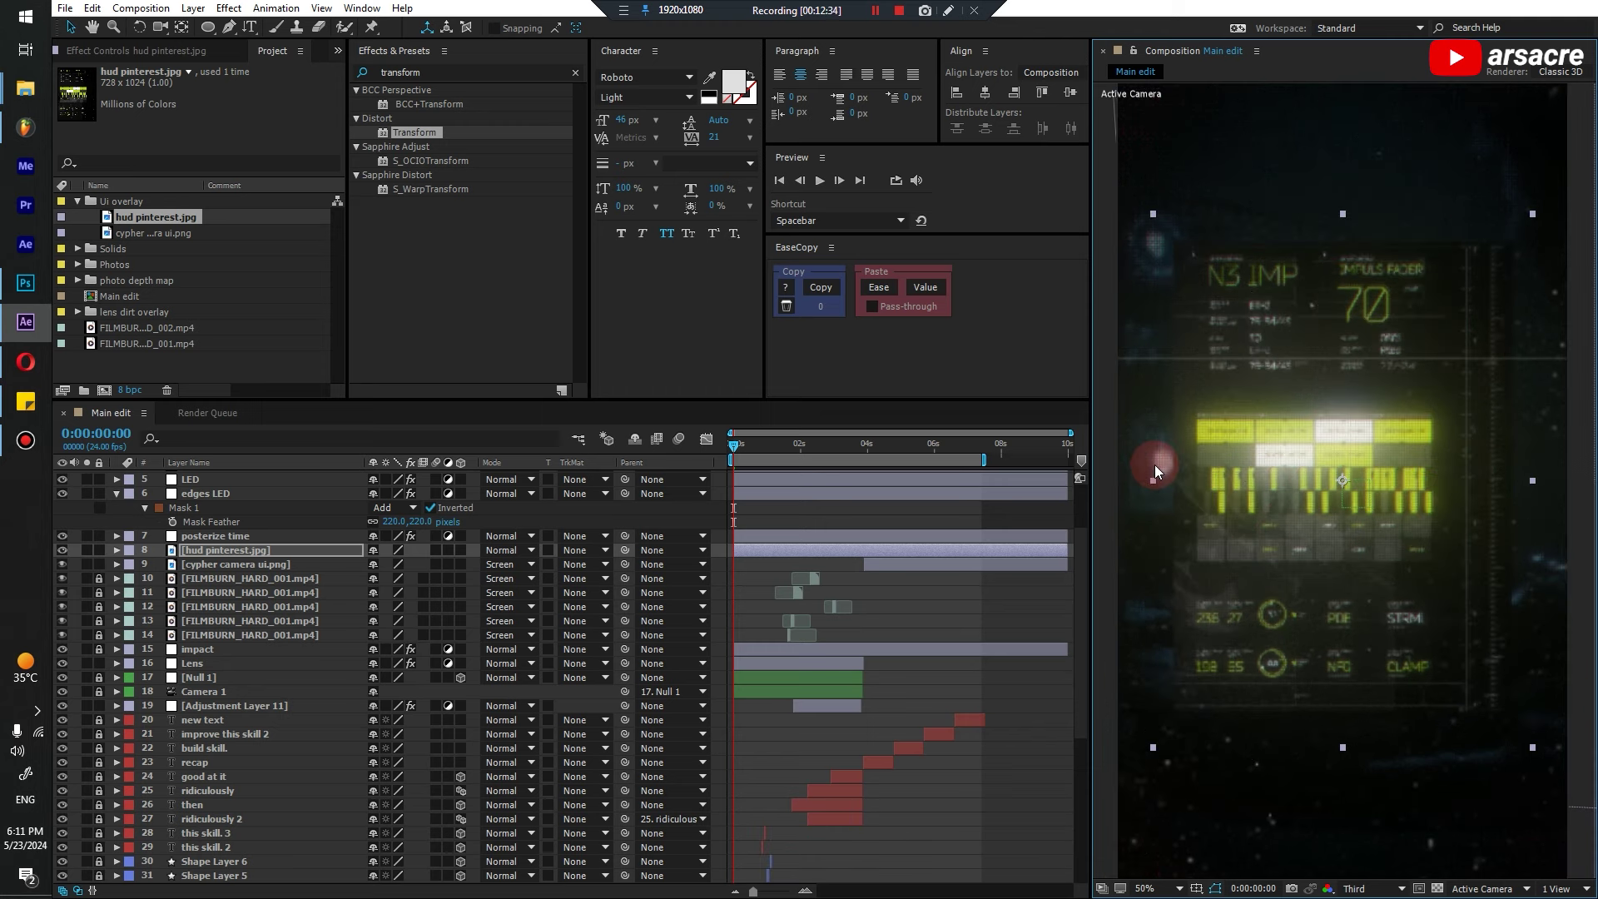
pyautogui.click(86, 549)
pyautogui.click(571, 506)
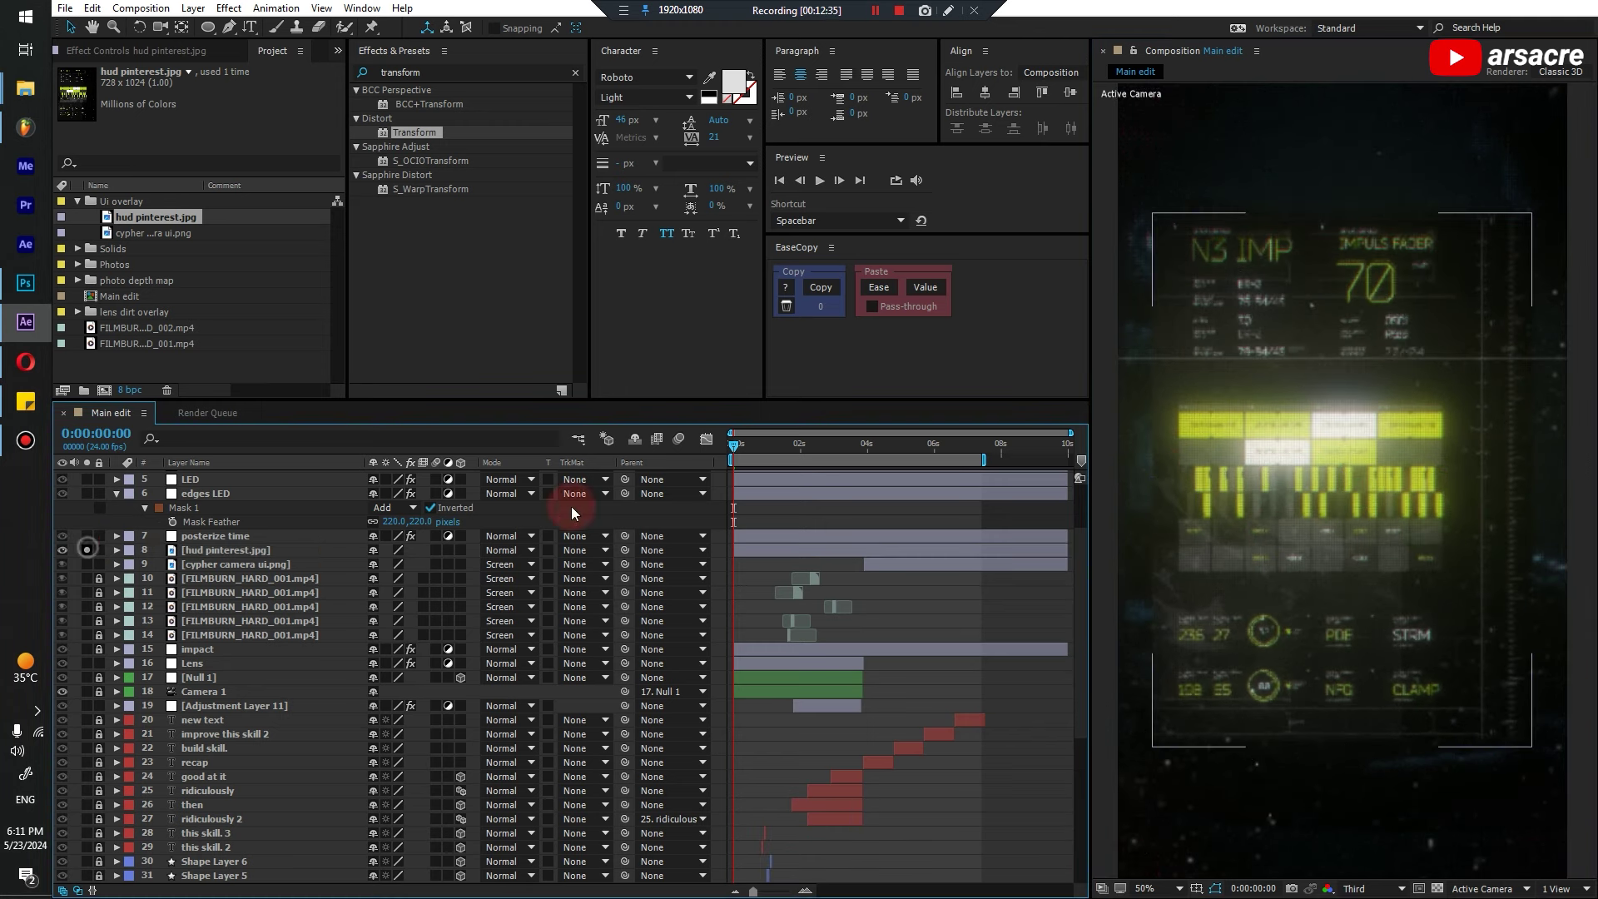
pyautogui.click(1372, 311)
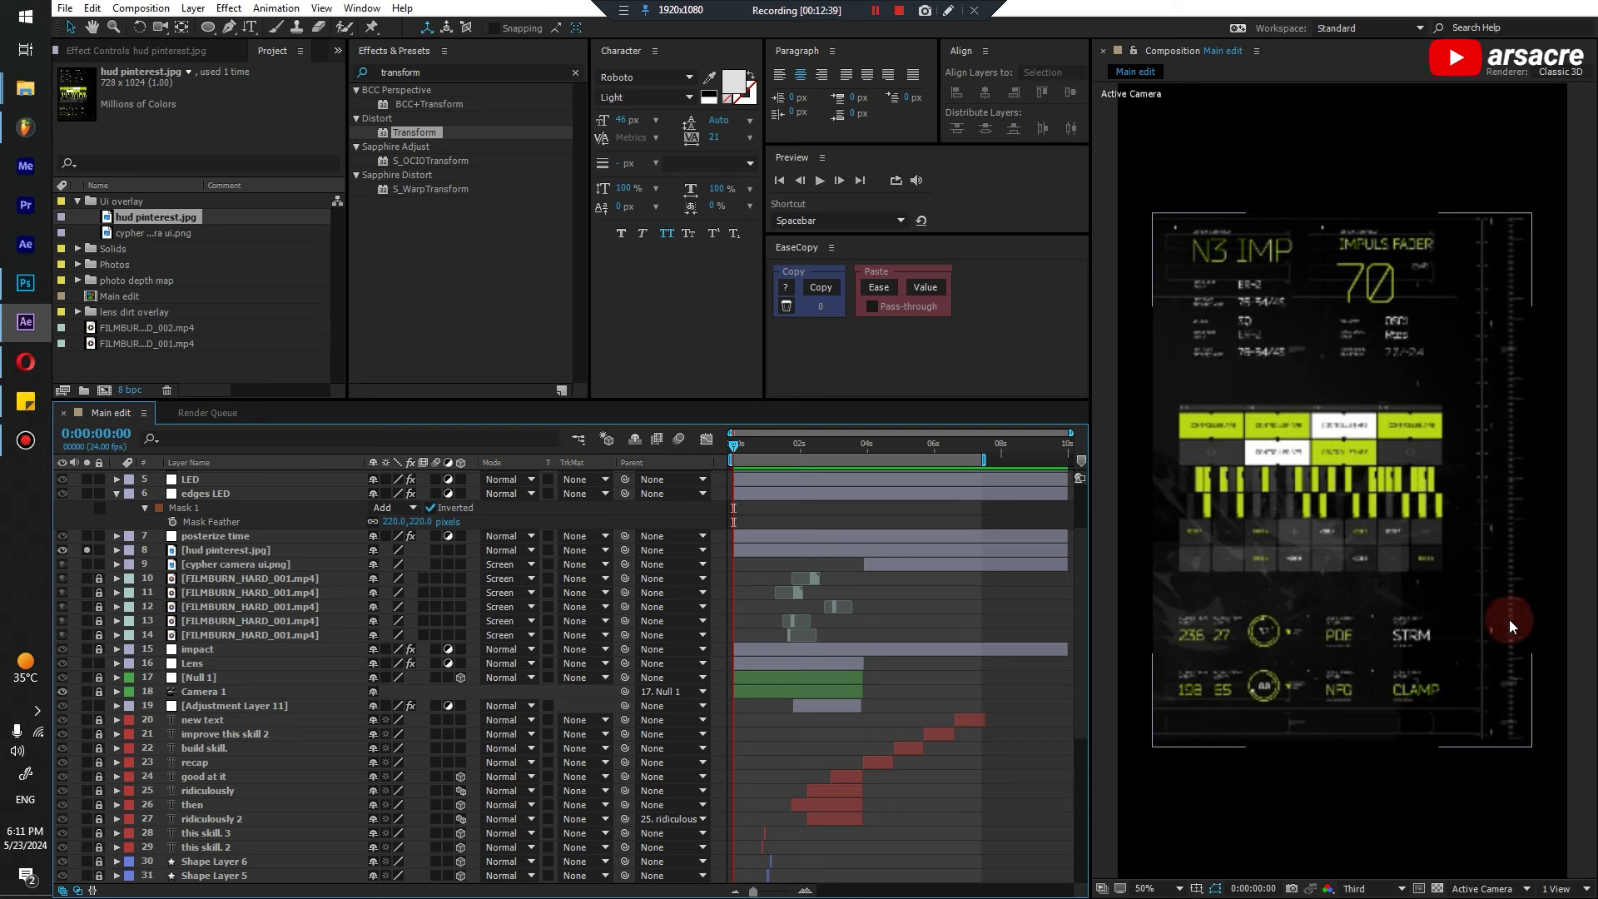
# Mask the hud pinterest.jpg layer down to the narrow ruler strip along its right edge and turn off its solo
pyautogui.hotkey('ctrl', 'z')
pyautogui.moveTo(1506, 749)
pyautogui.mouseDown()
pyautogui.moveTo(1464, 225)
pyautogui.moveTo(1539, 777)
pyautogui.moveTo(1538, 743)
pyautogui.mouseUp()
pyautogui.press('q')
pyautogui.press('q')
pyautogui.click(88, 552)
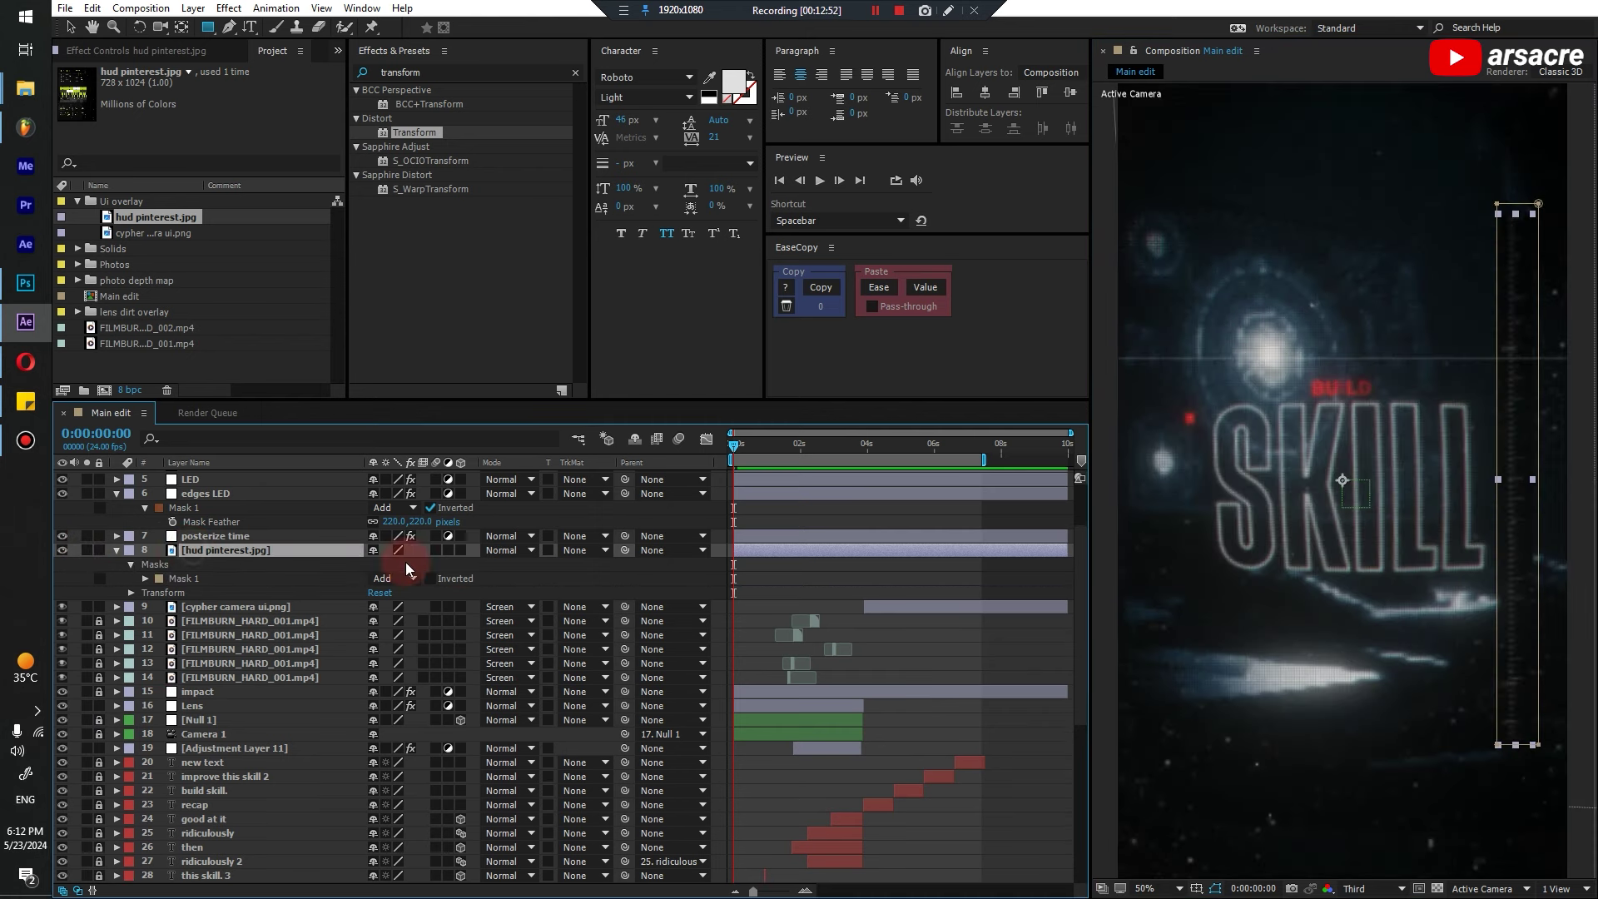
# Set the blending mode of the masked hud pinterest.jpg layer to Lighten
pyautogui.press('w')
pyautogui.click(502, 550)
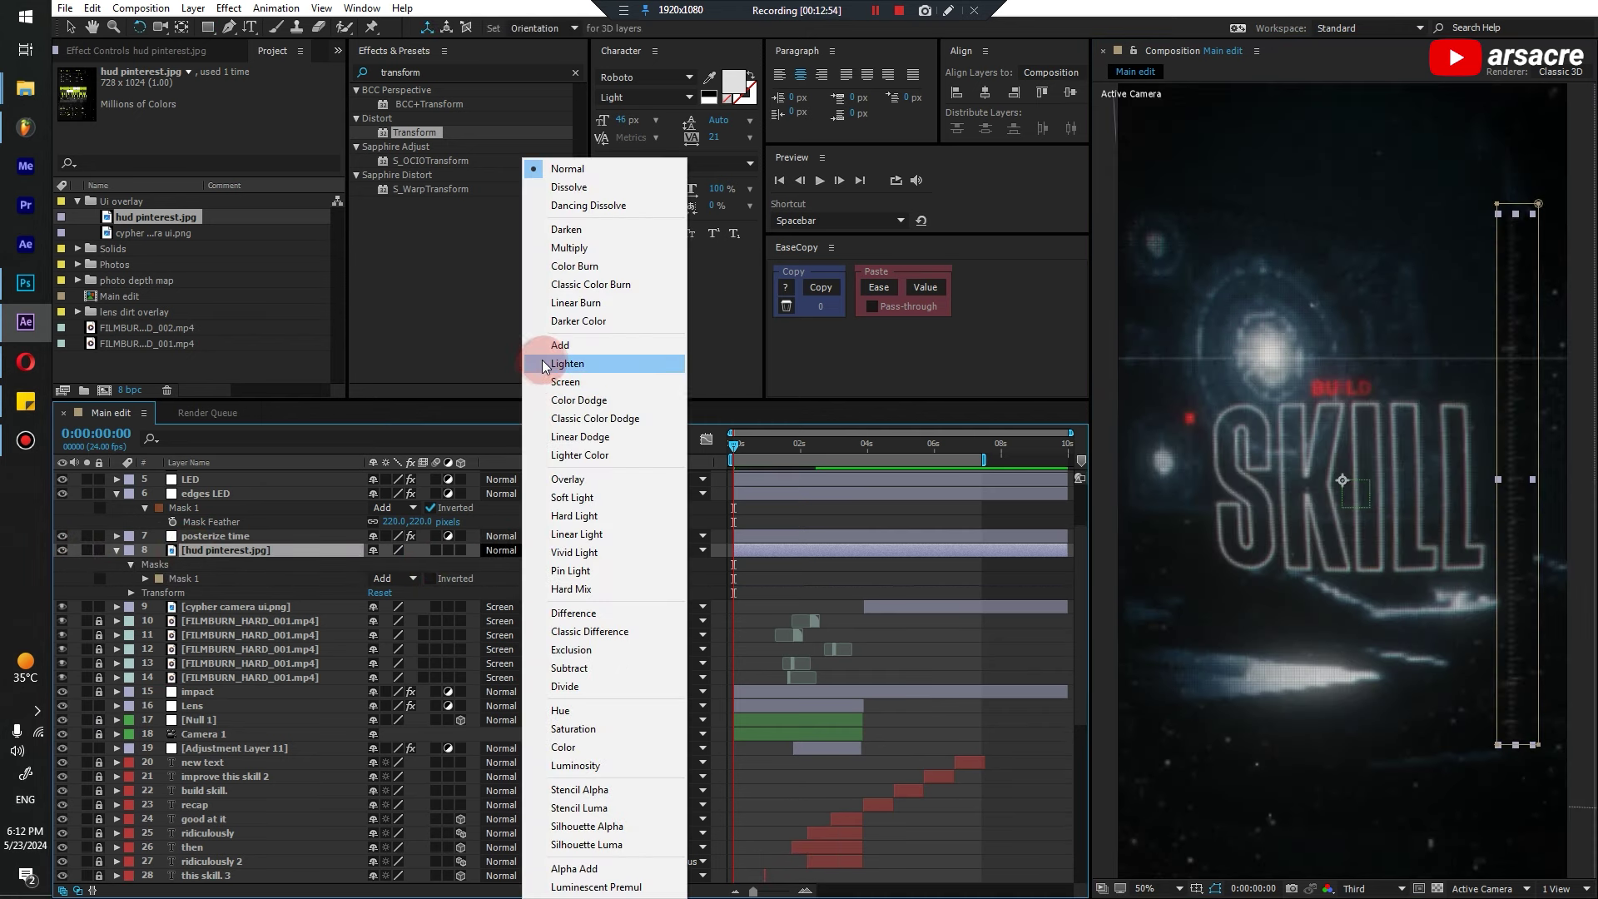
pyautogui.click(570, 365)
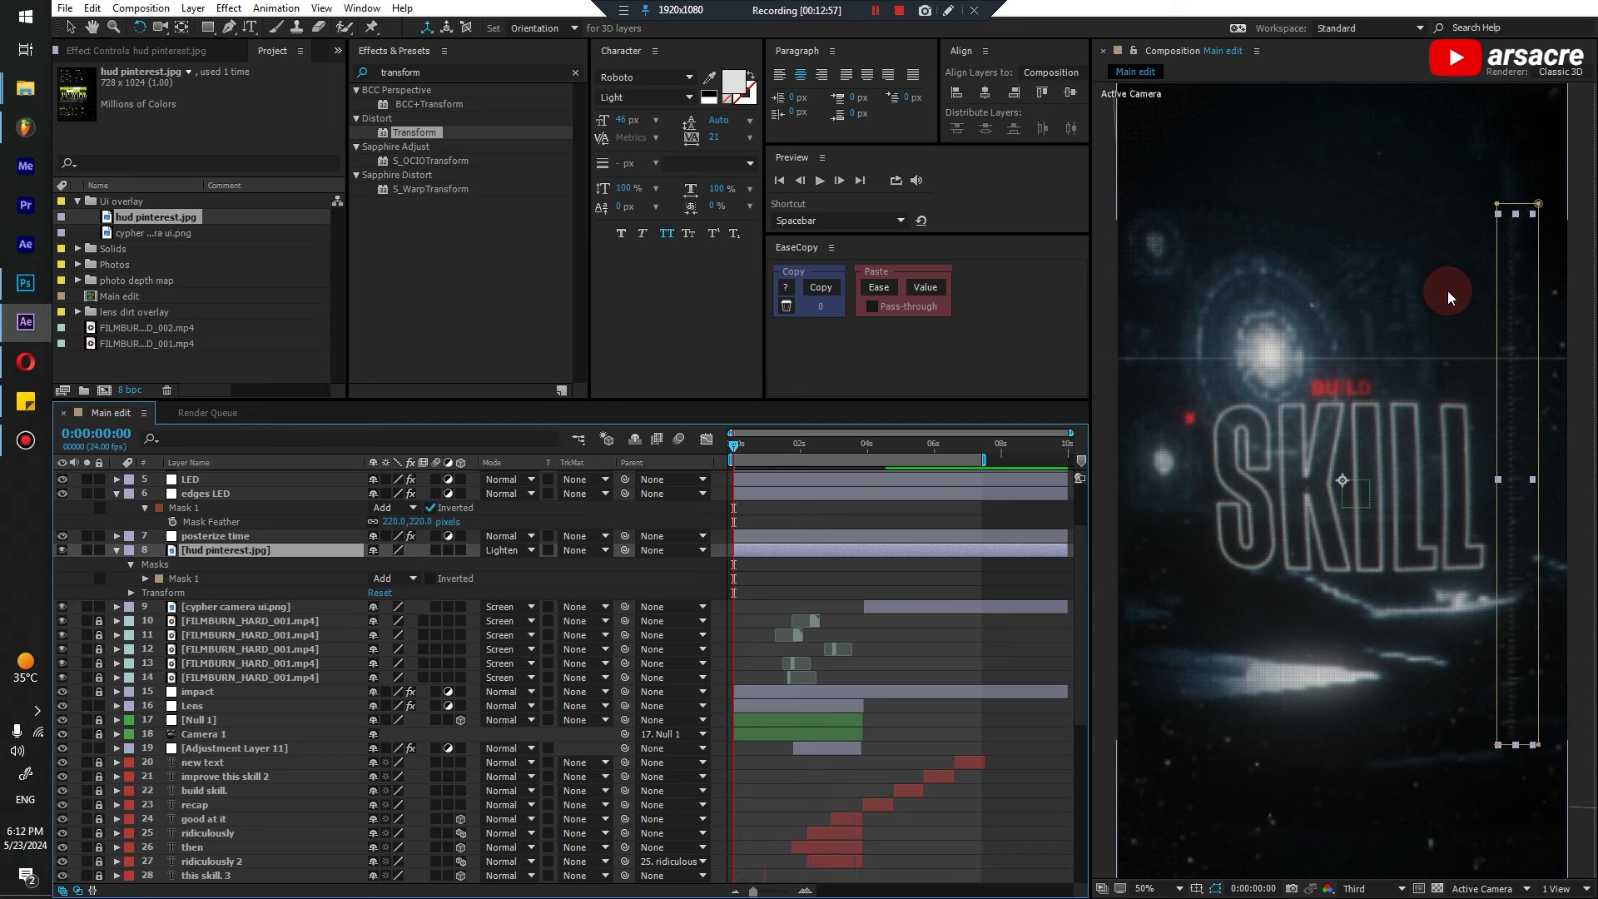
# Center the ruler strip's anchor point, rotate the strip to horizontal and place it along the lower edge of the frame
pyautogui.hotkey('ctrl', 'alt', 'Home')
pyautogui.press('w')
pyautogui.moveTo(1516, 265); pyautogui.dragTo(1201, 834)
pyautogui.press('v')
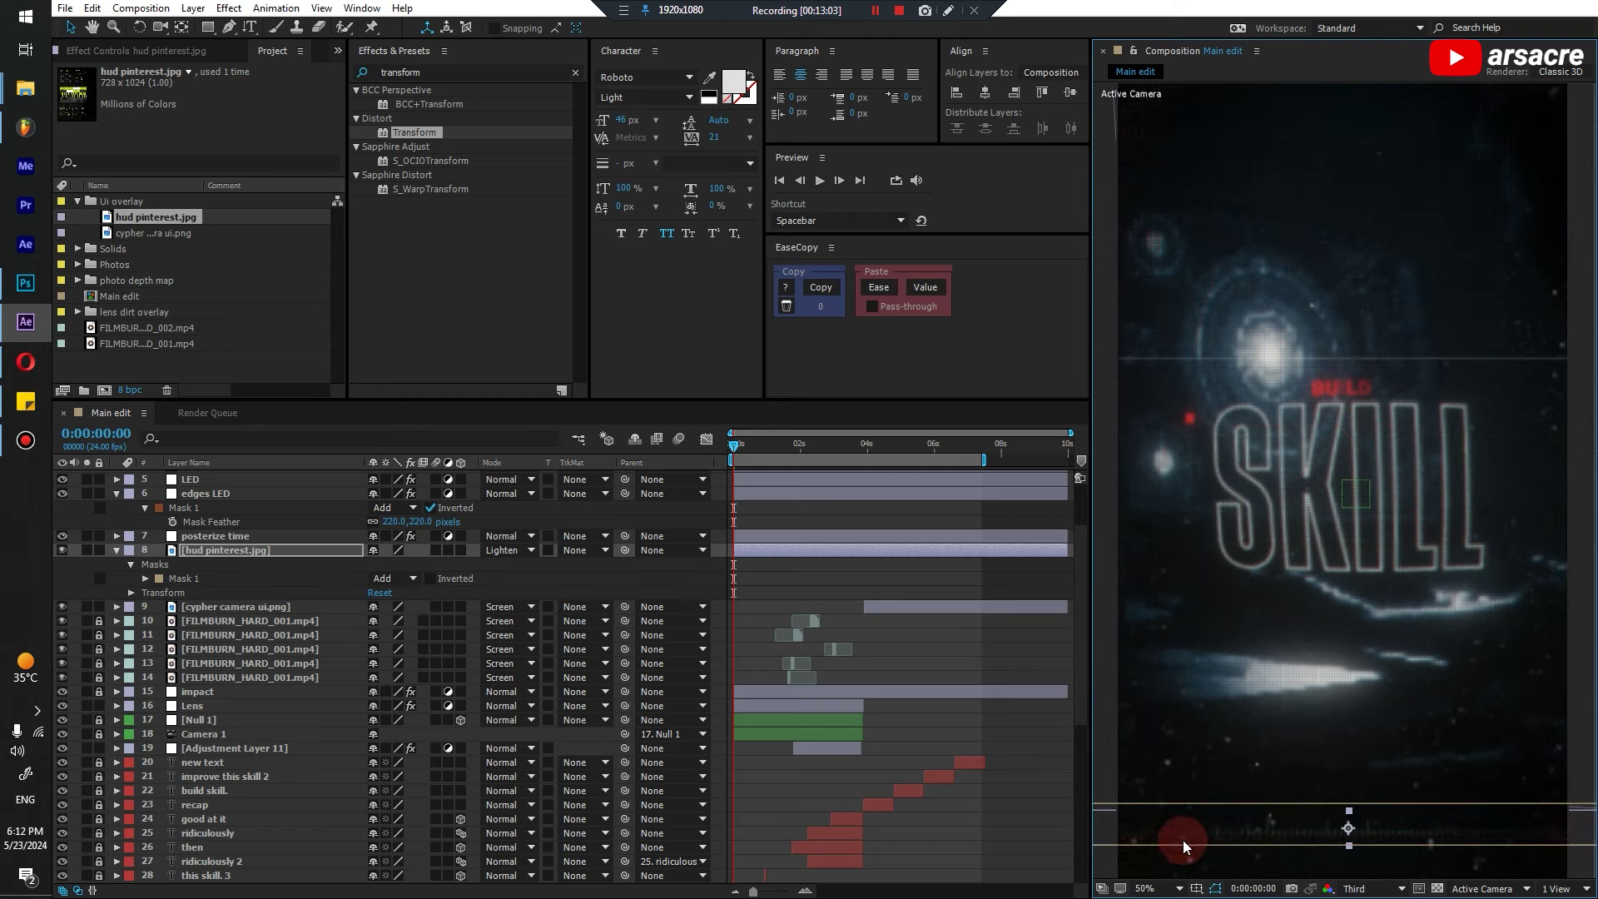
# Duplicate the ruler strip layer, turn the copy vertical and place it along the left edge of the frame
pyautogui.click(186, 550)
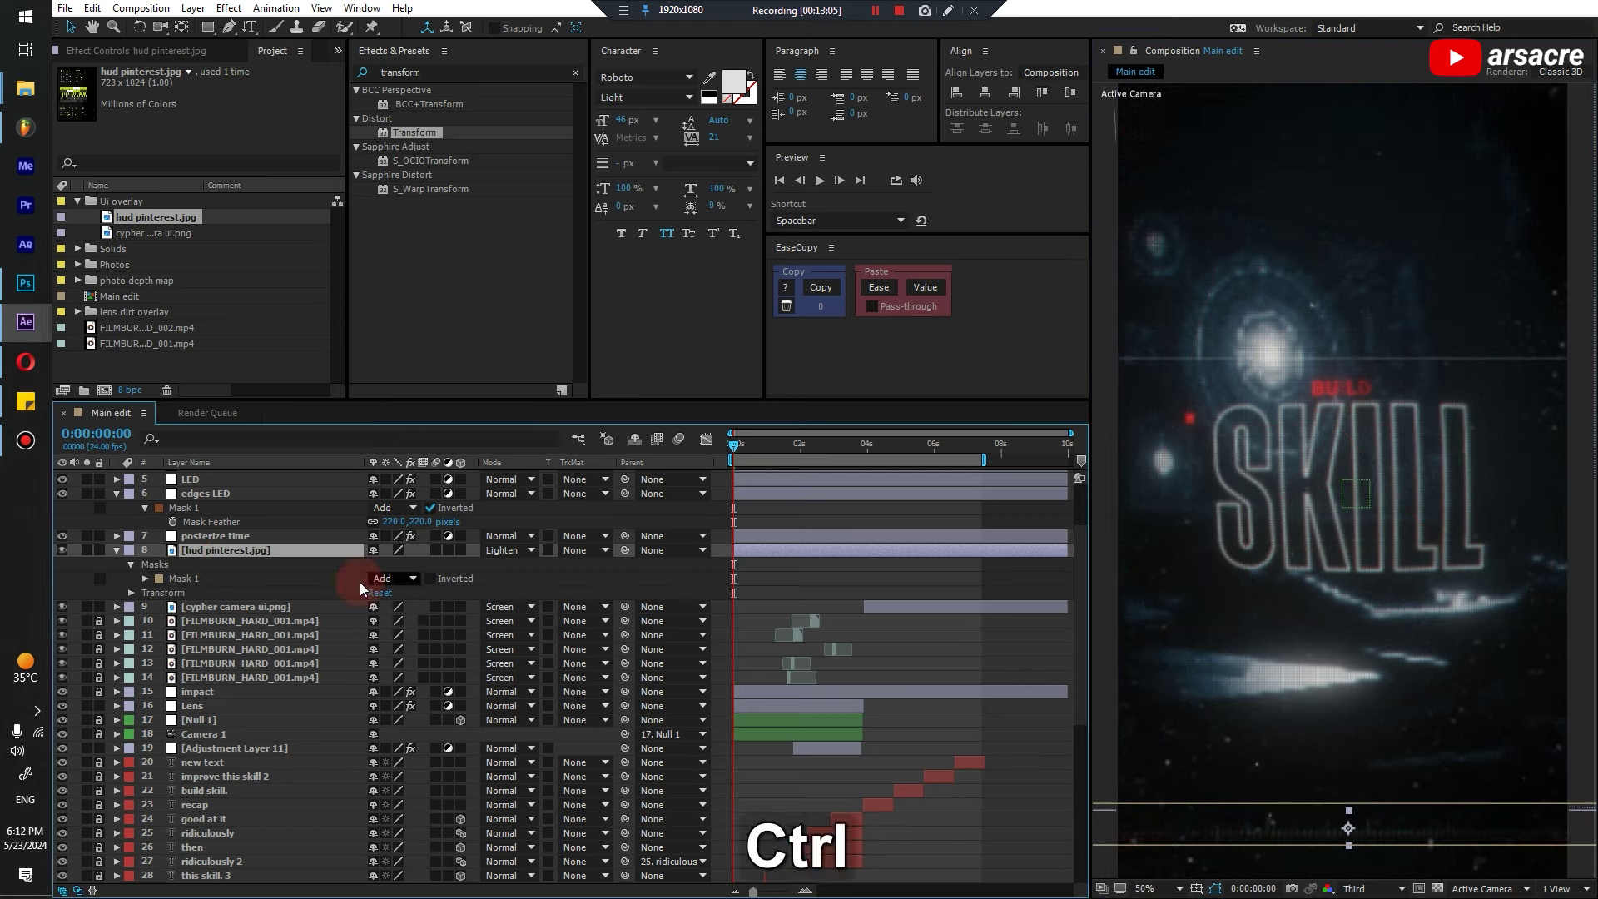
pyautogui.hotkey('ctrl', 'd')
pyautogui.press('w')
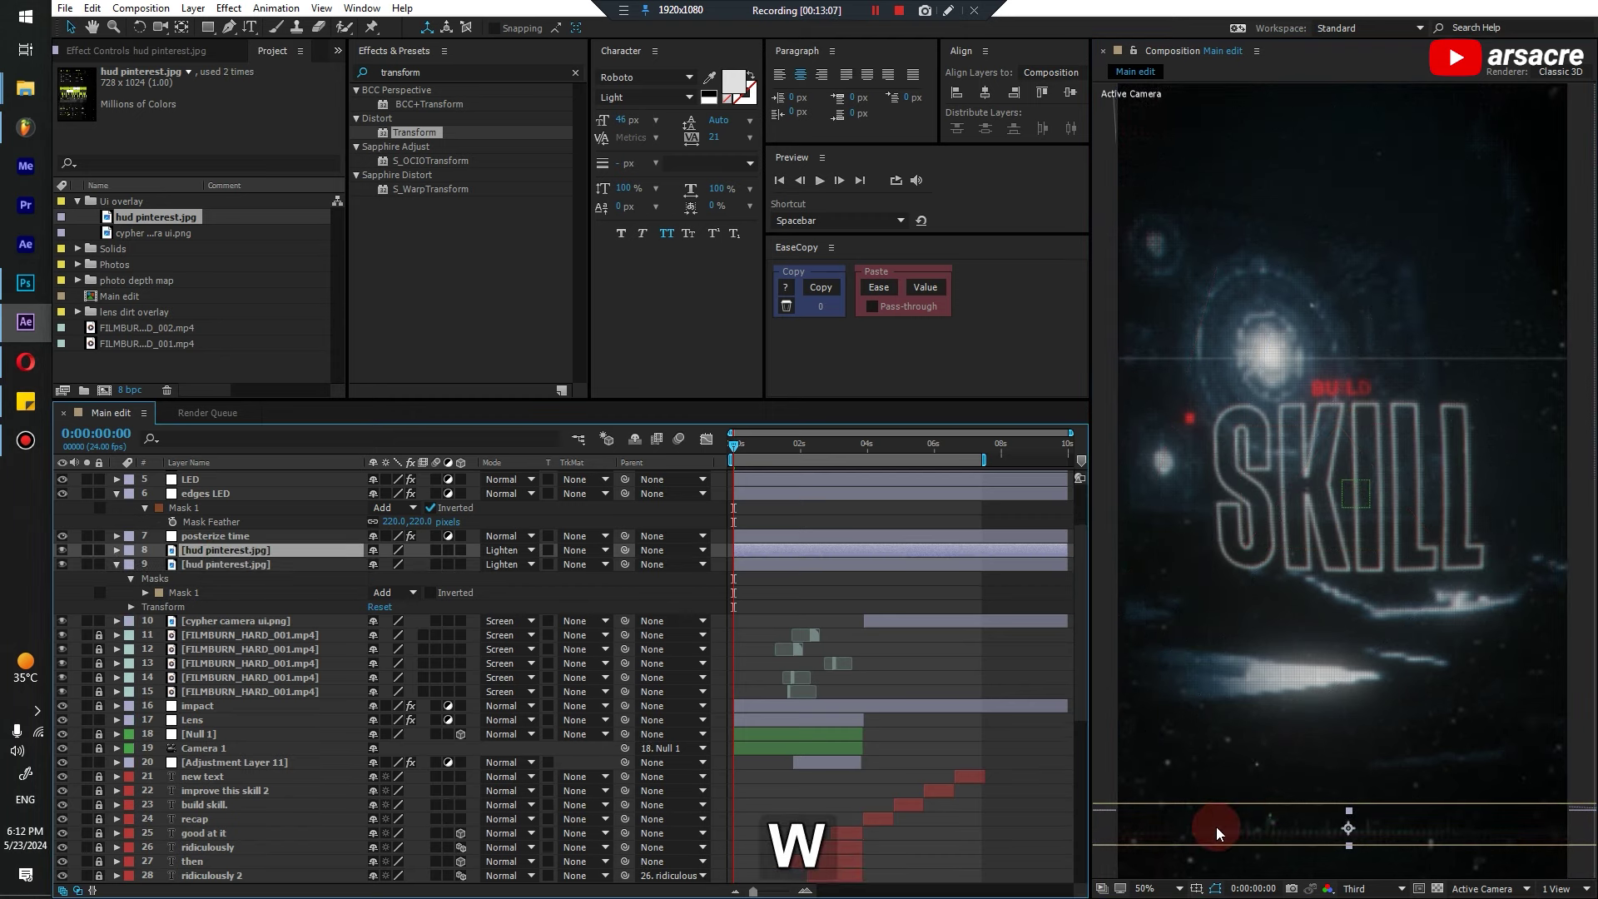
pyautogui.moveTo(1149, 341)
pyautogui.mouseDown()
pyautogui.moveTo(1155, 171)
pyautogui.moveTo(1134, 238)
pyautogui.moveTo(1148, 310)
pyautogui.mouseUp()
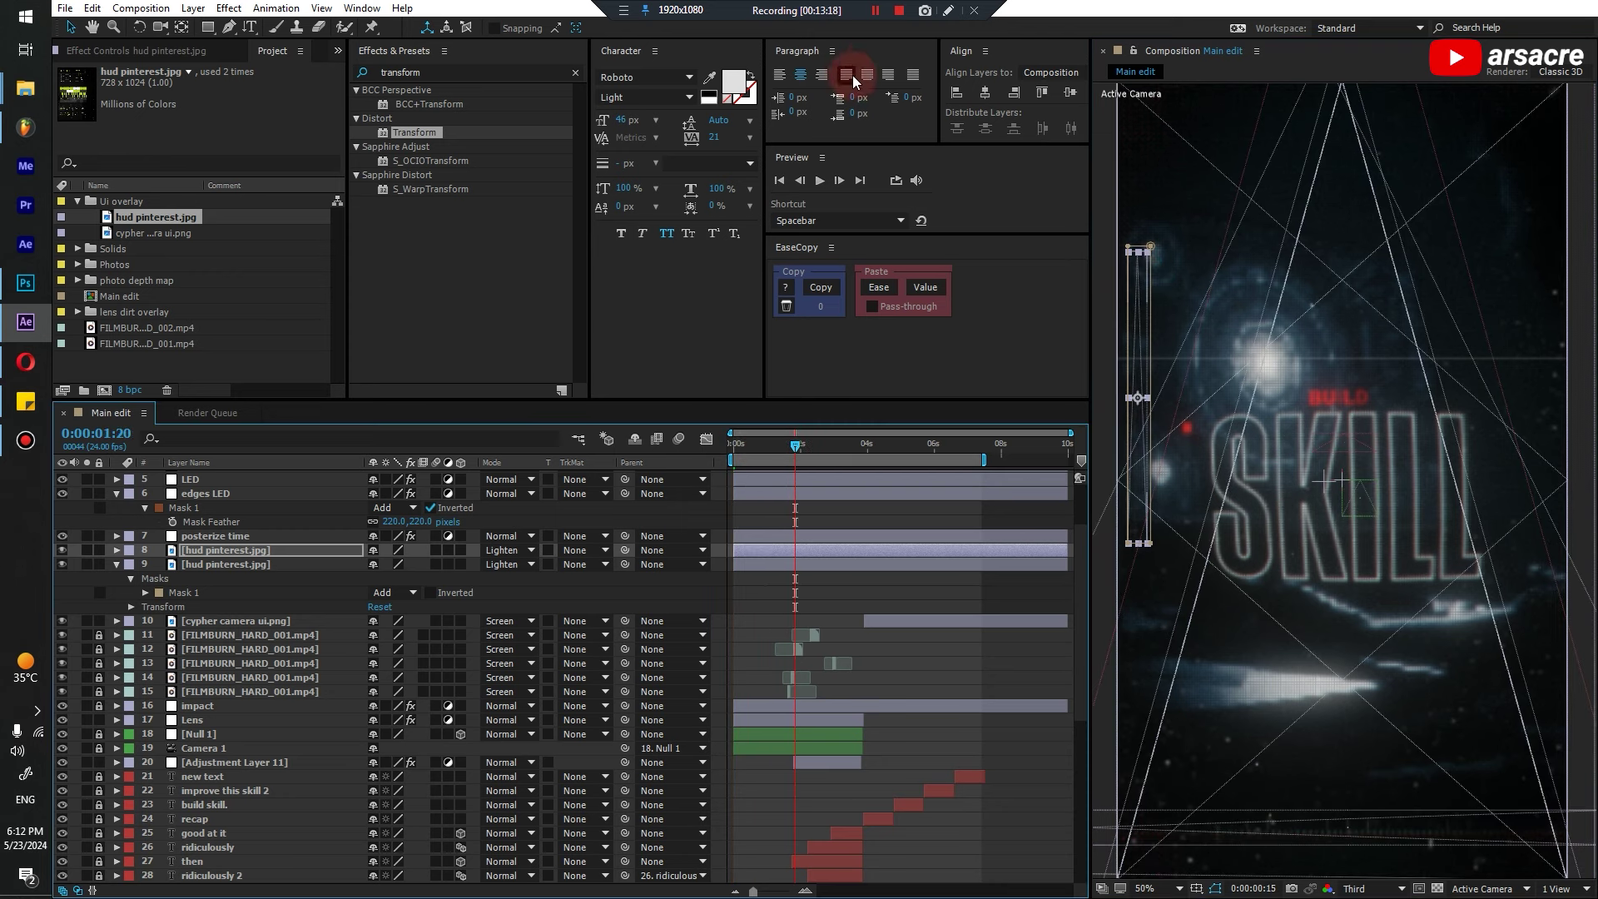
pyautogui.click(875, 10)
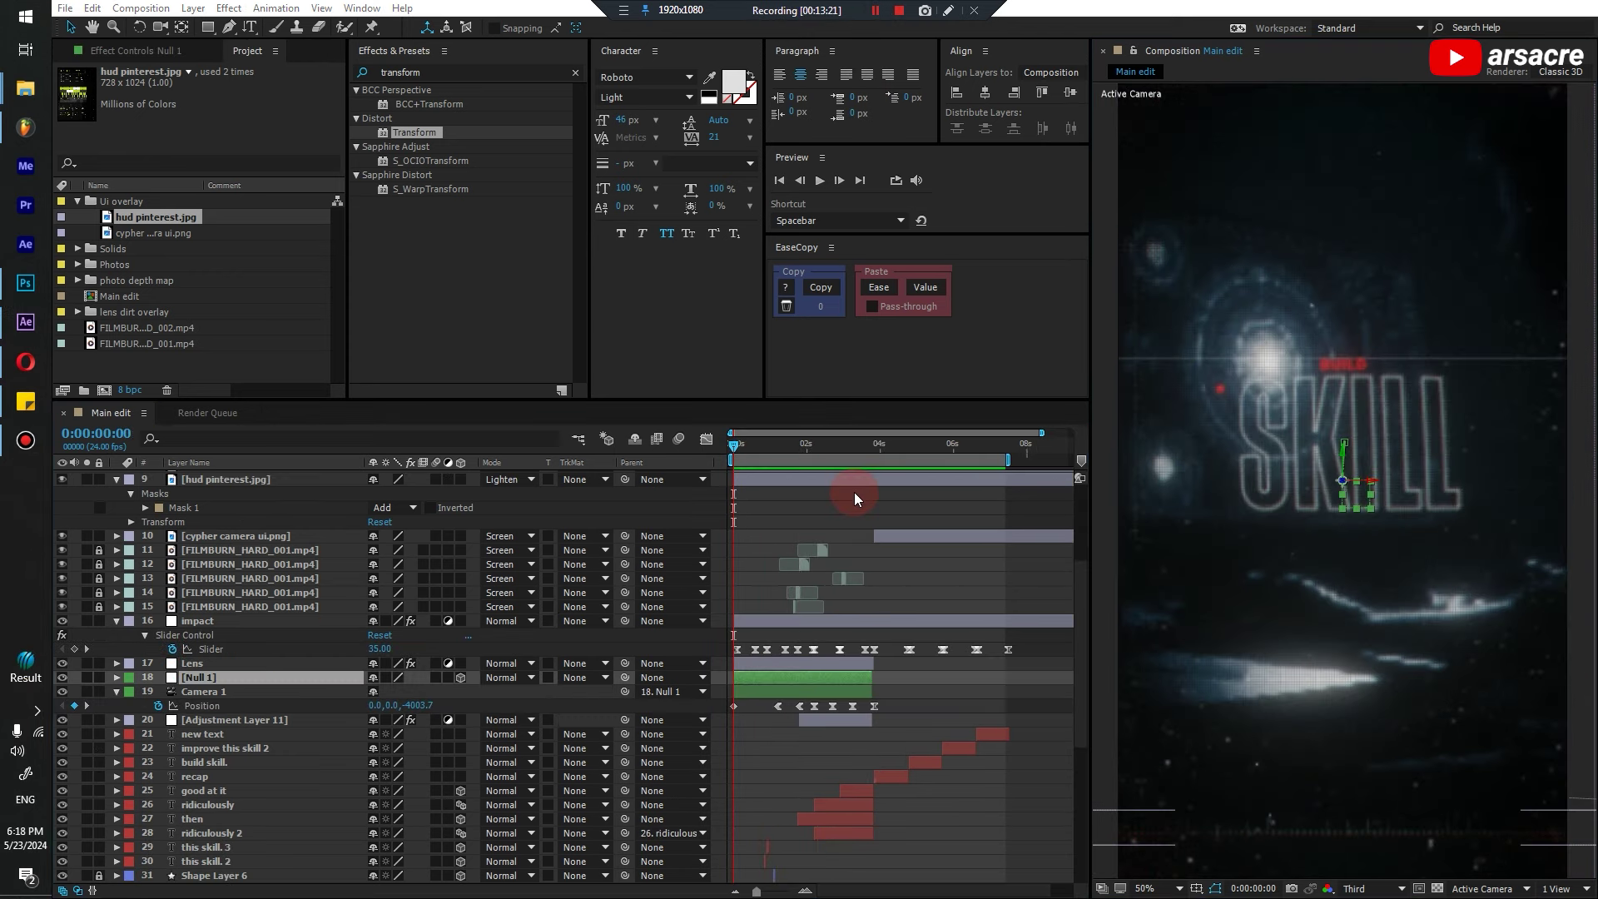
# Play back the finished edit, then review the layer stack and scrub through the section after the THEN text
pyautogui.click(791, 517)
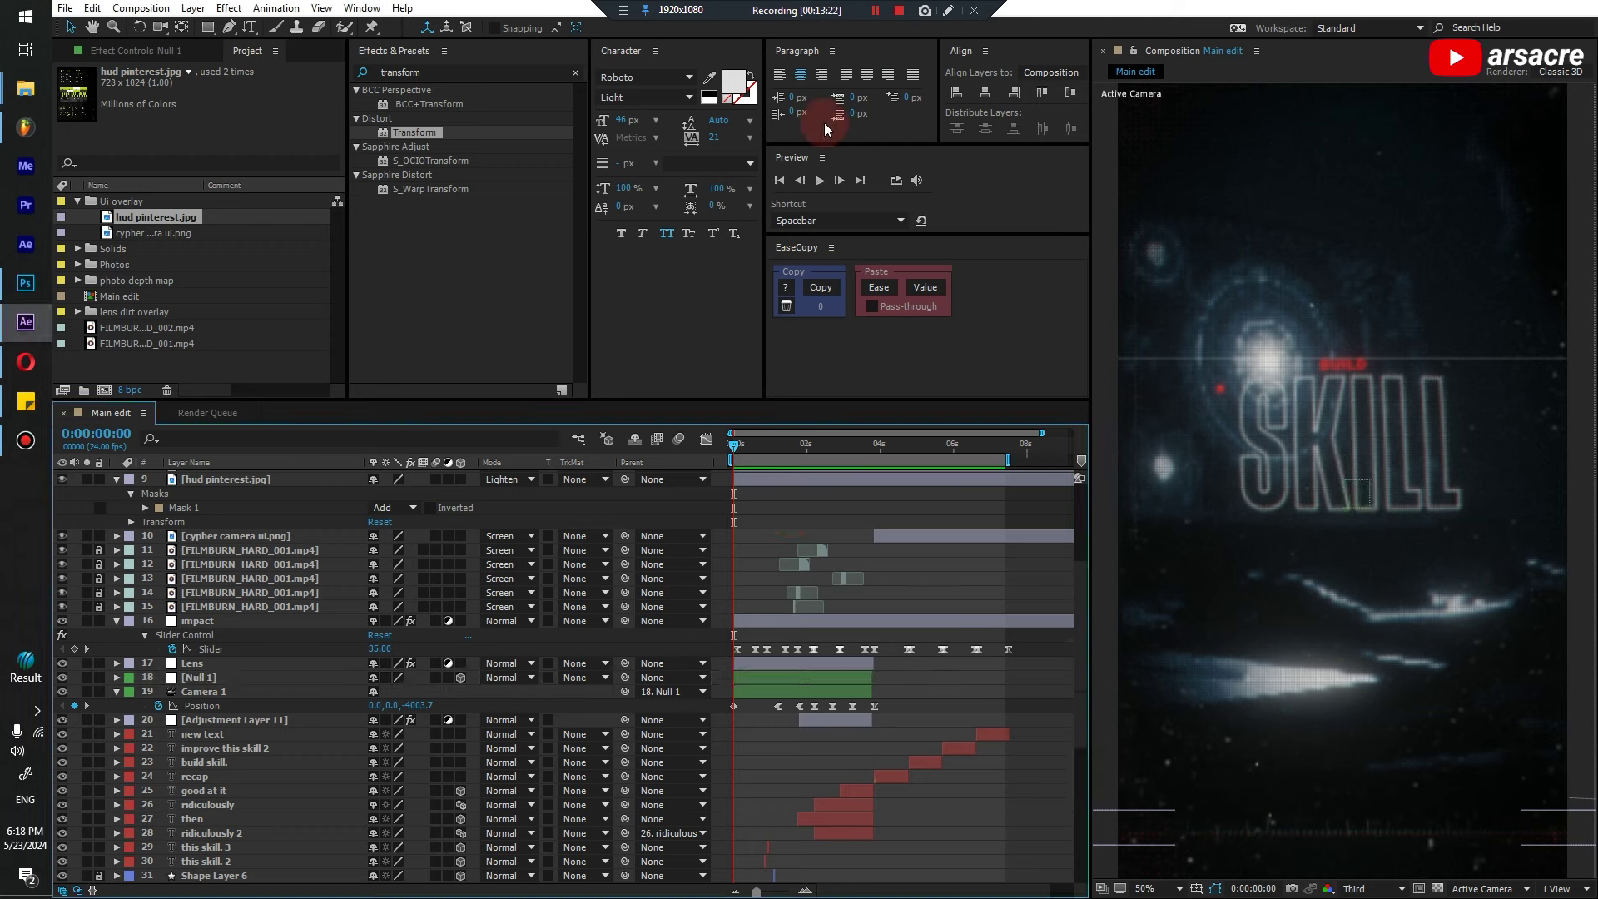
pyautogui.click(820, 181)
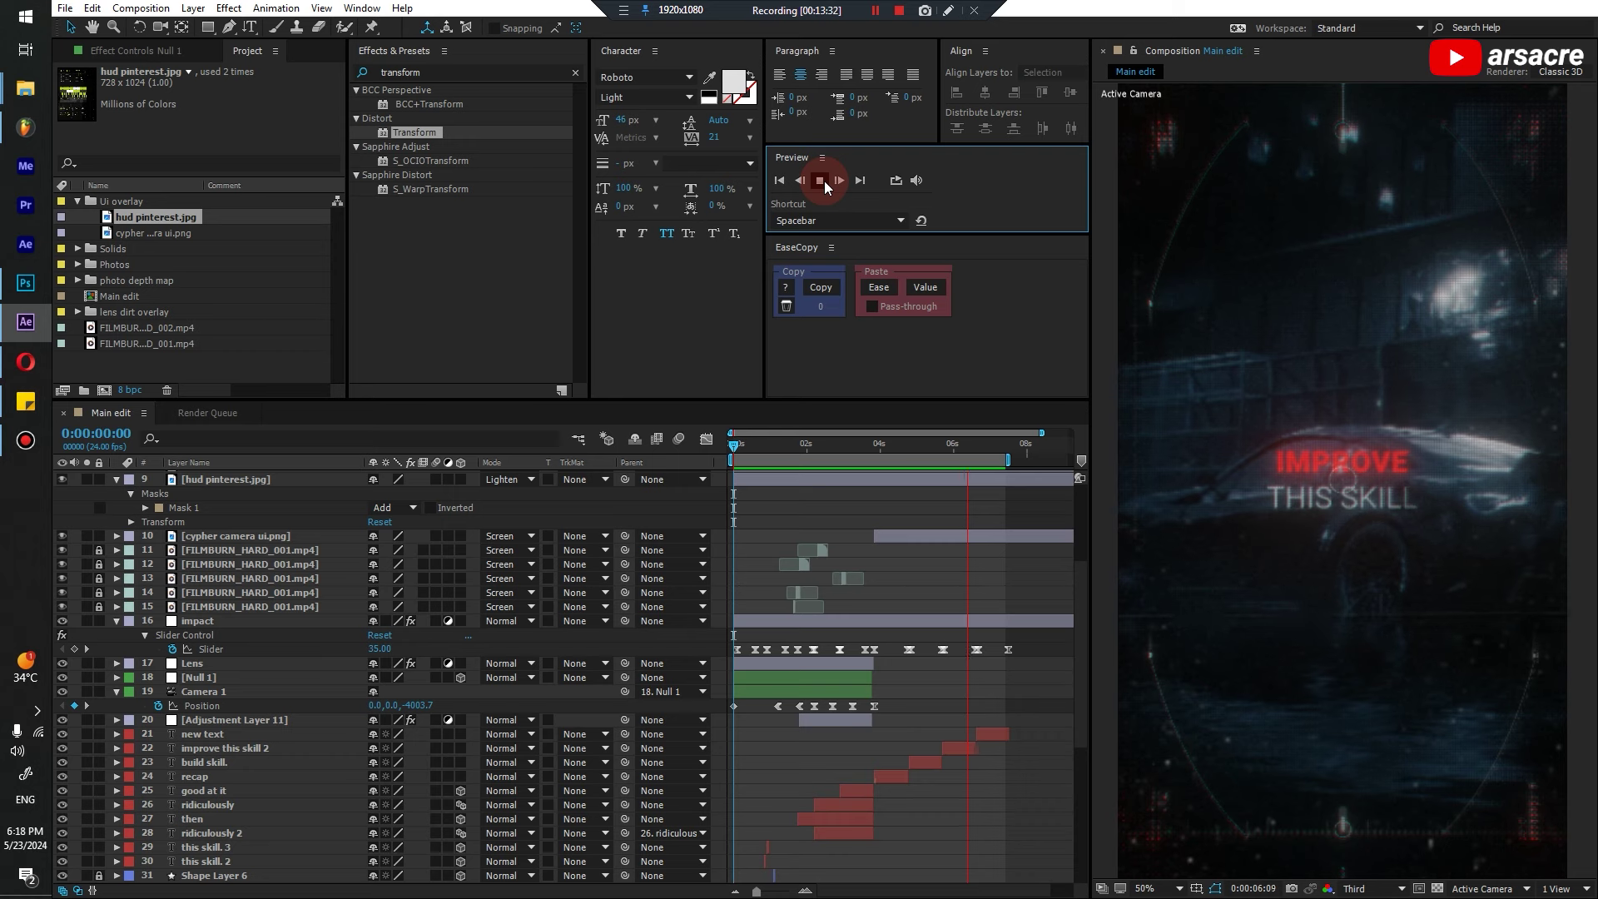
pyautogui.click(877, 275)
pyautogui.click(806, 464)
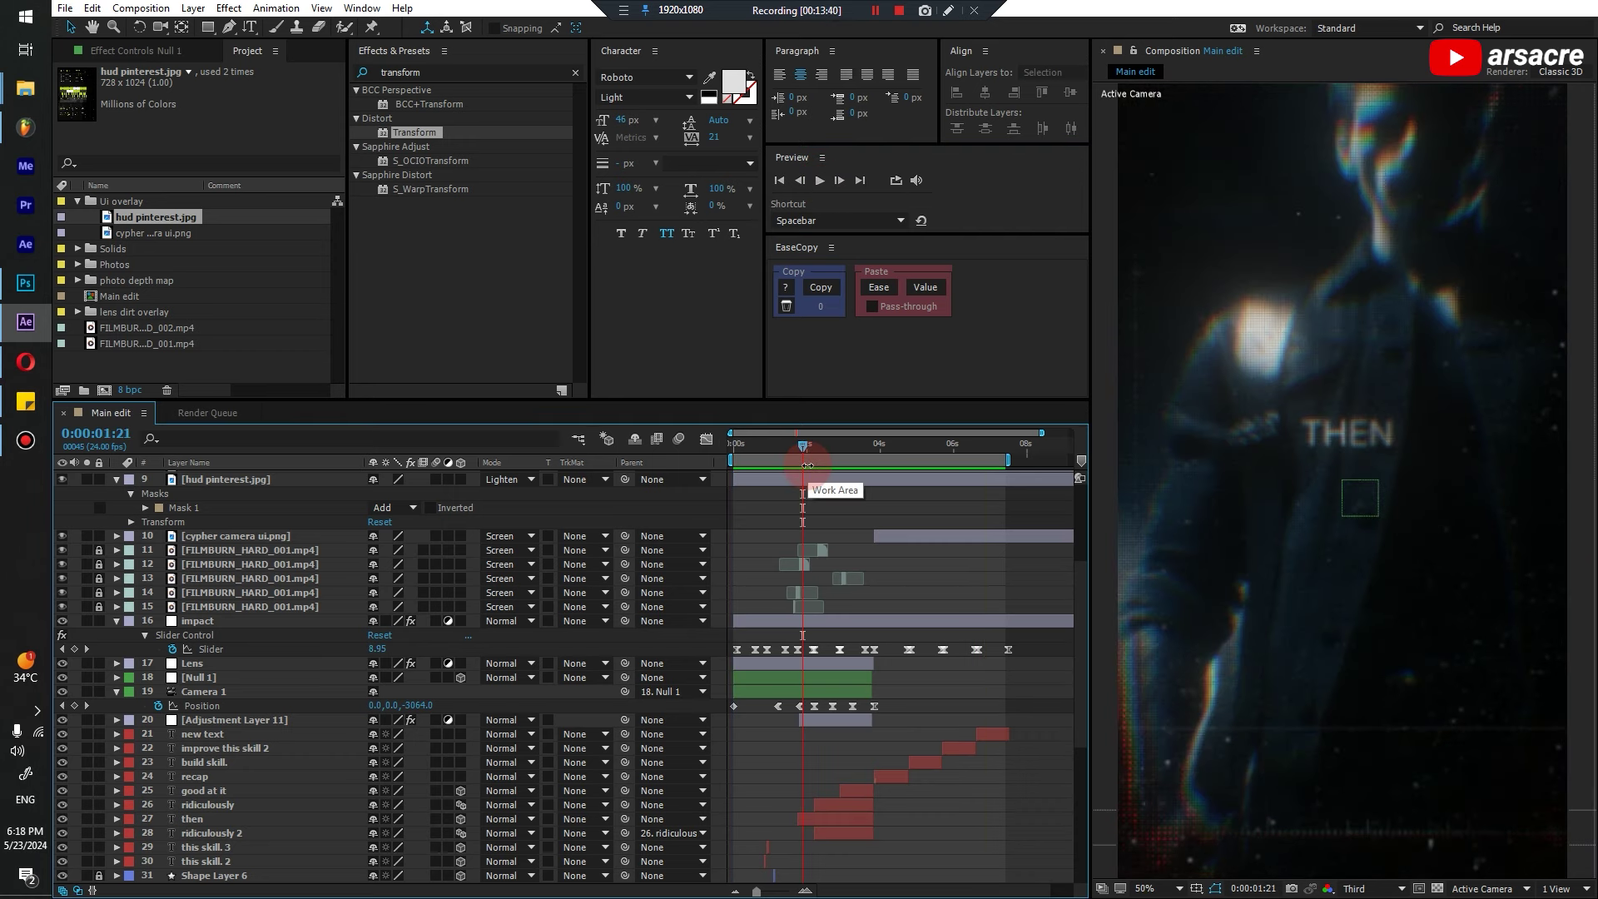
pyautogui.scroll(-6, 845, 525)
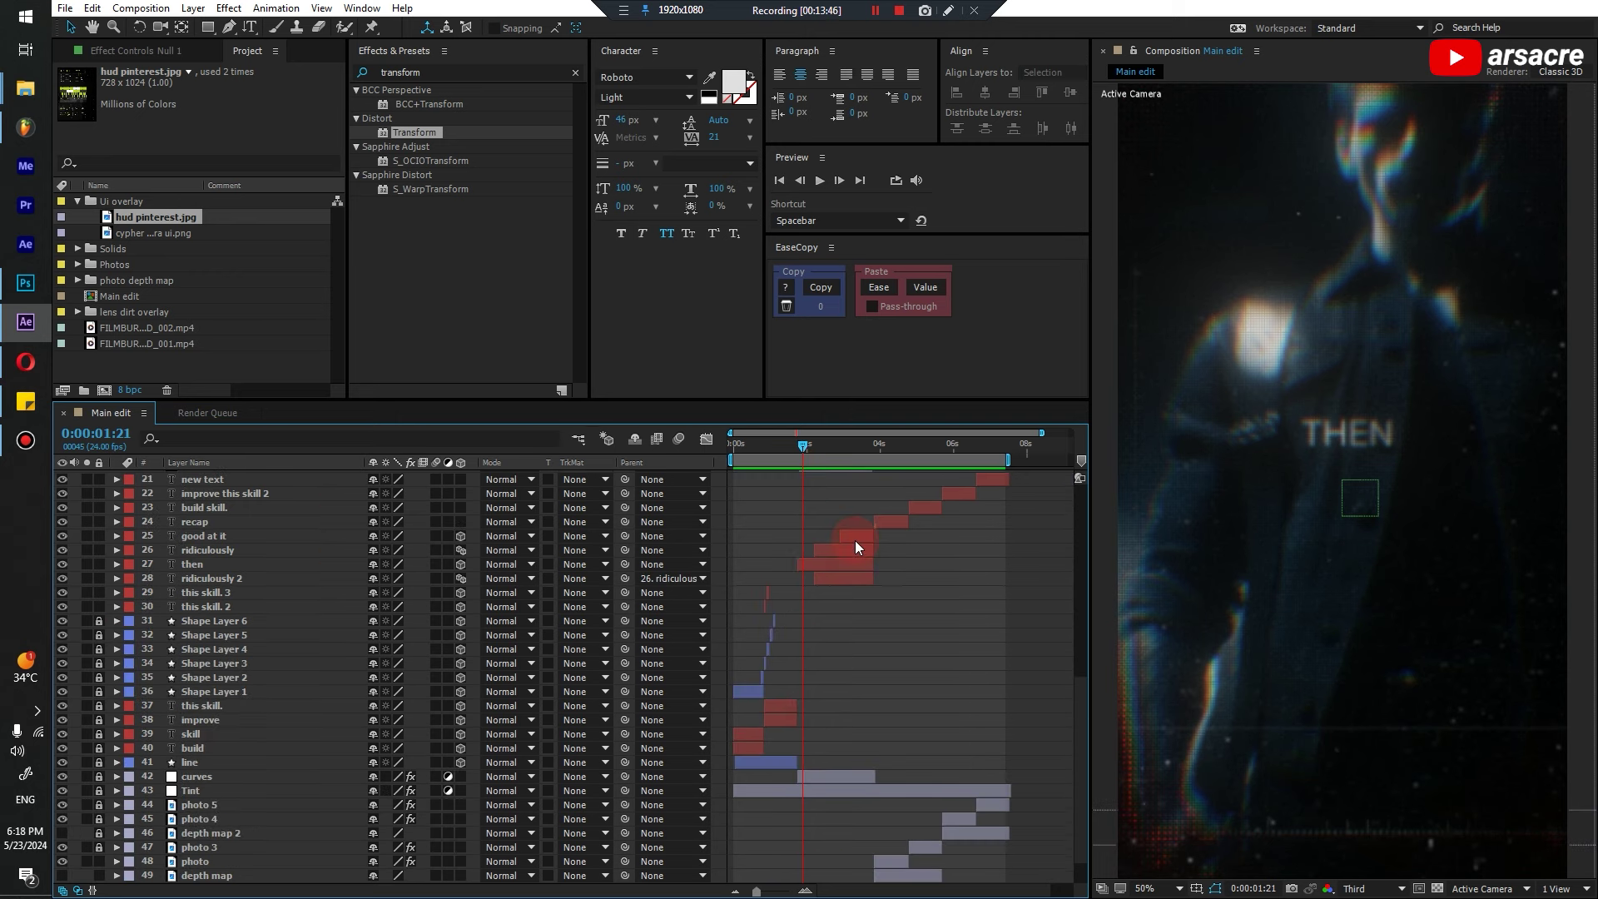
pyautogui.scroll(-2, 856, 547)
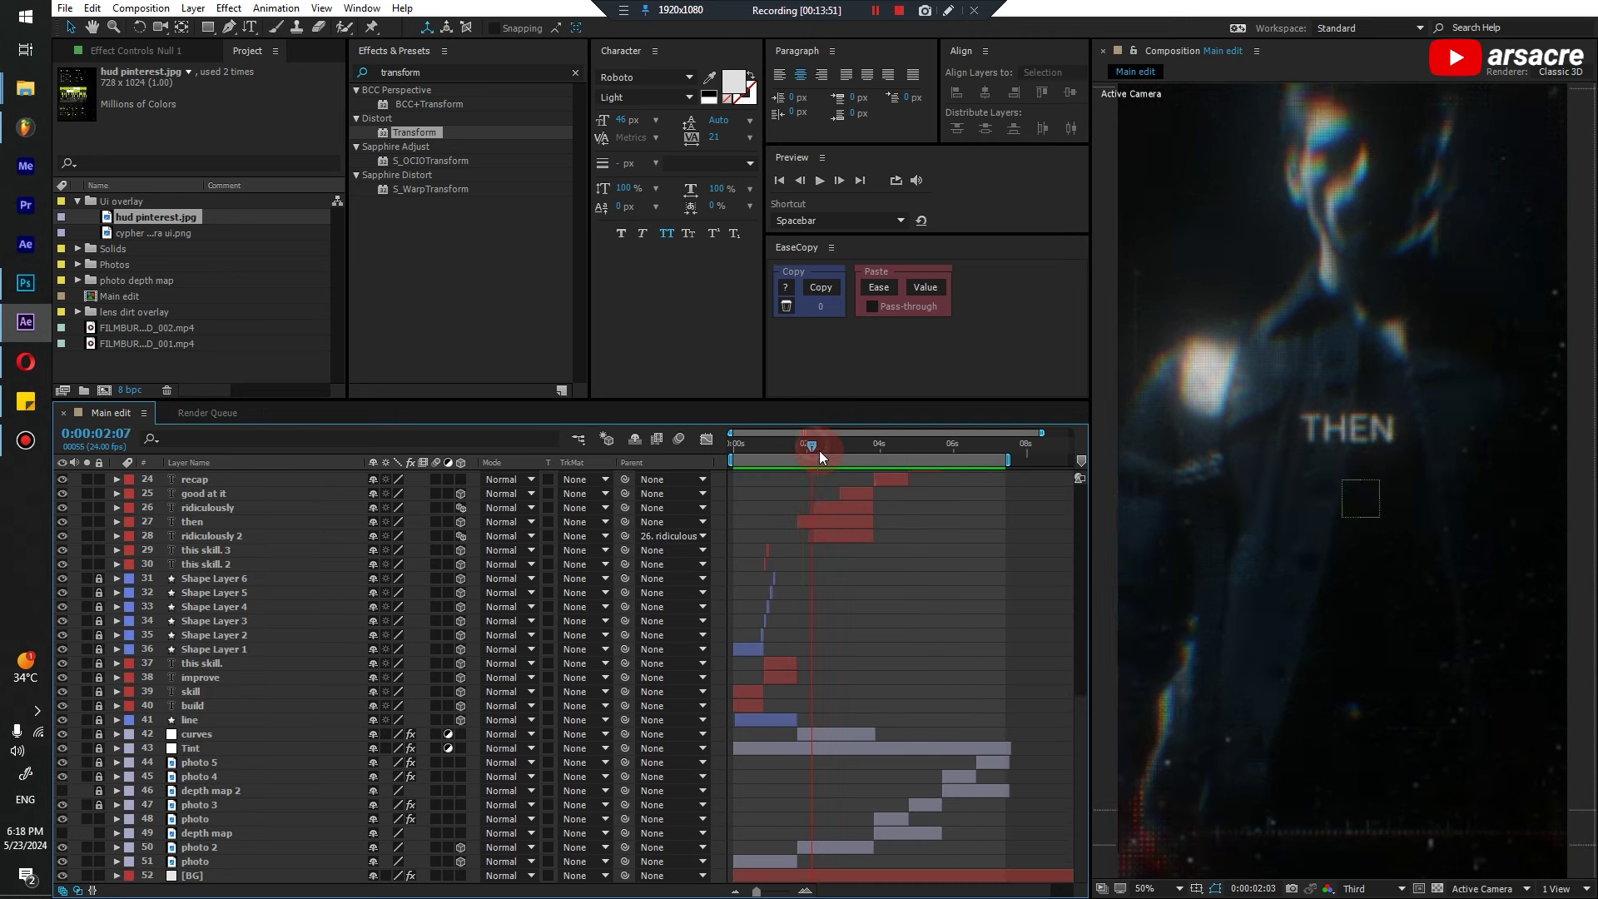
pyautogui.moveTo(819, 451); pyautogui.dragTo(942, 386)
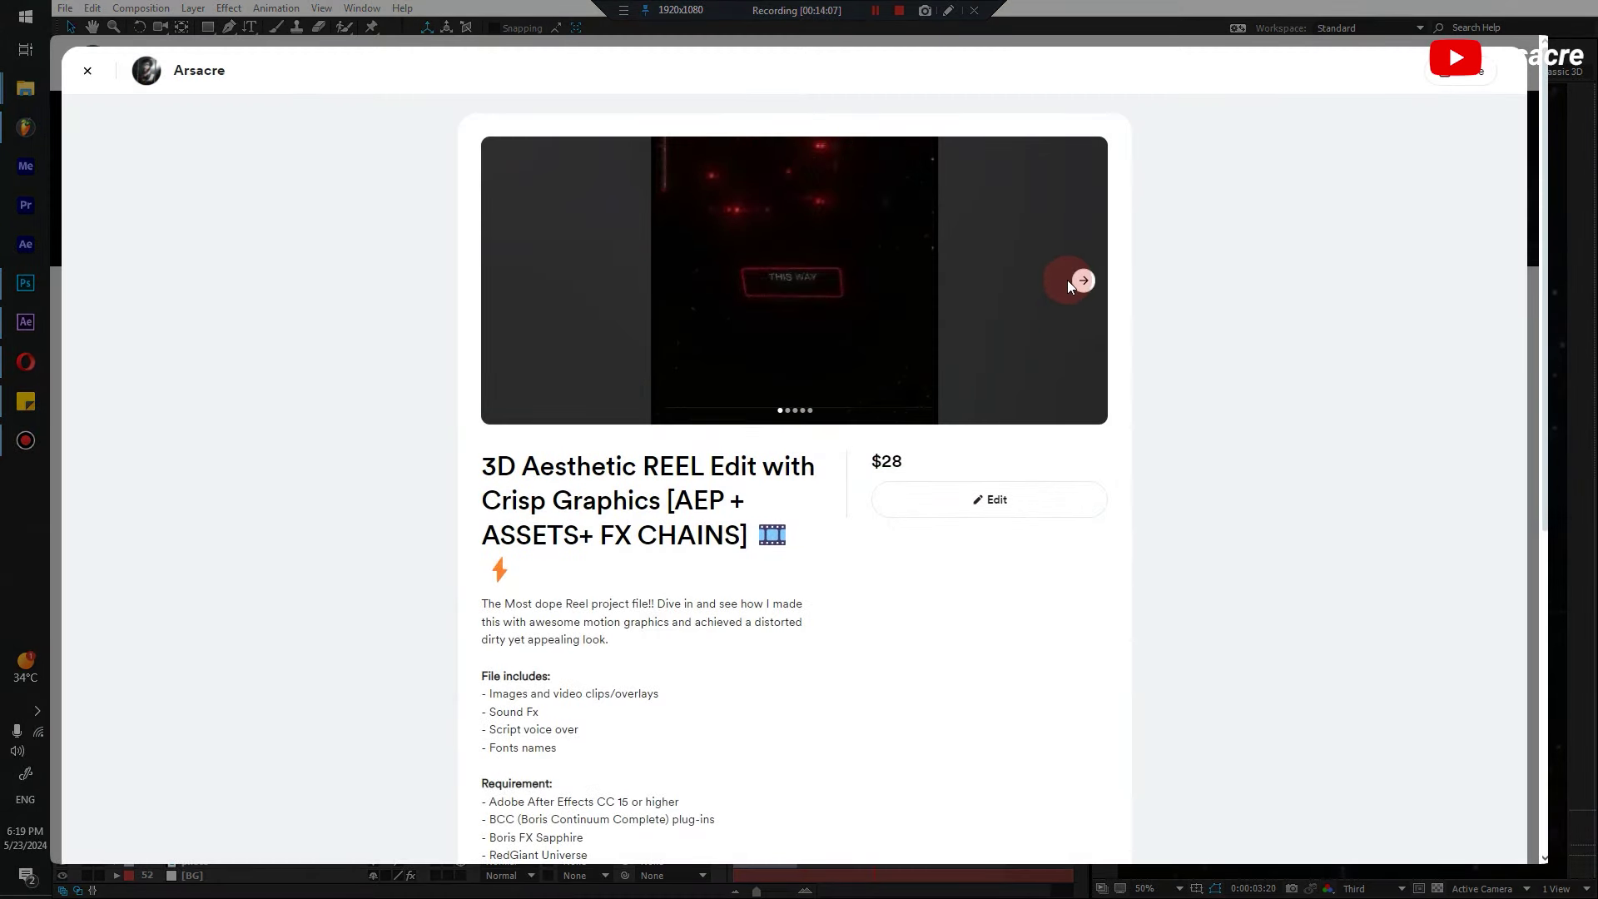
# In the browser, go through the preview images of the 3D Aesthetic REEL Edit project file listing
pyautogui.click(1068, 282)
pyautogui.click(1091, 288)
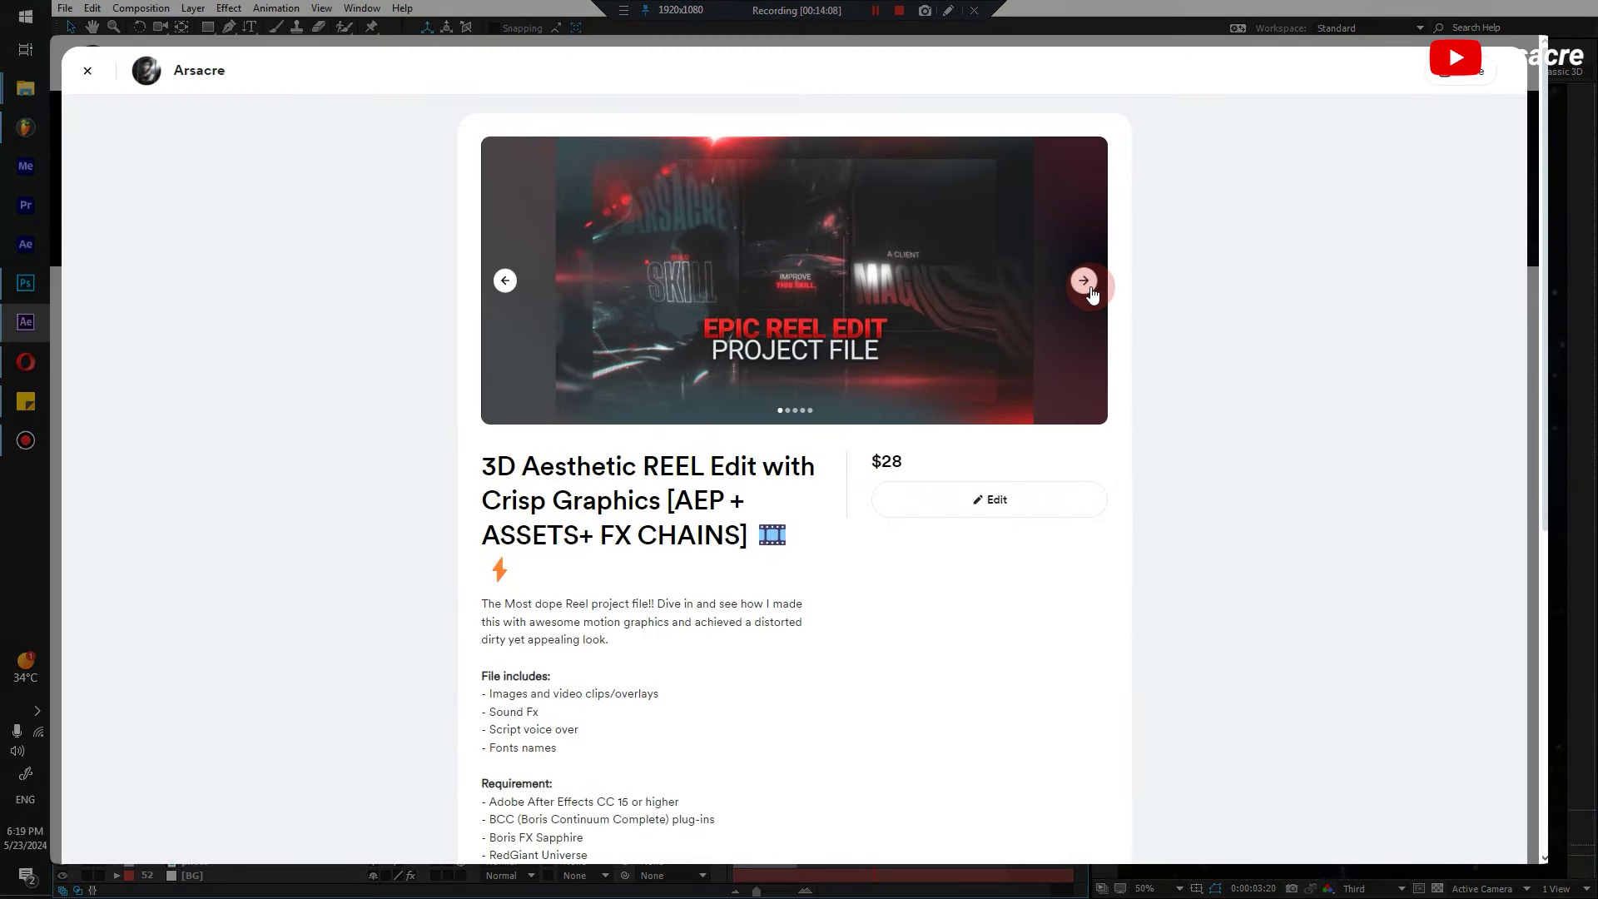
pyautogui.click(1085, 283)
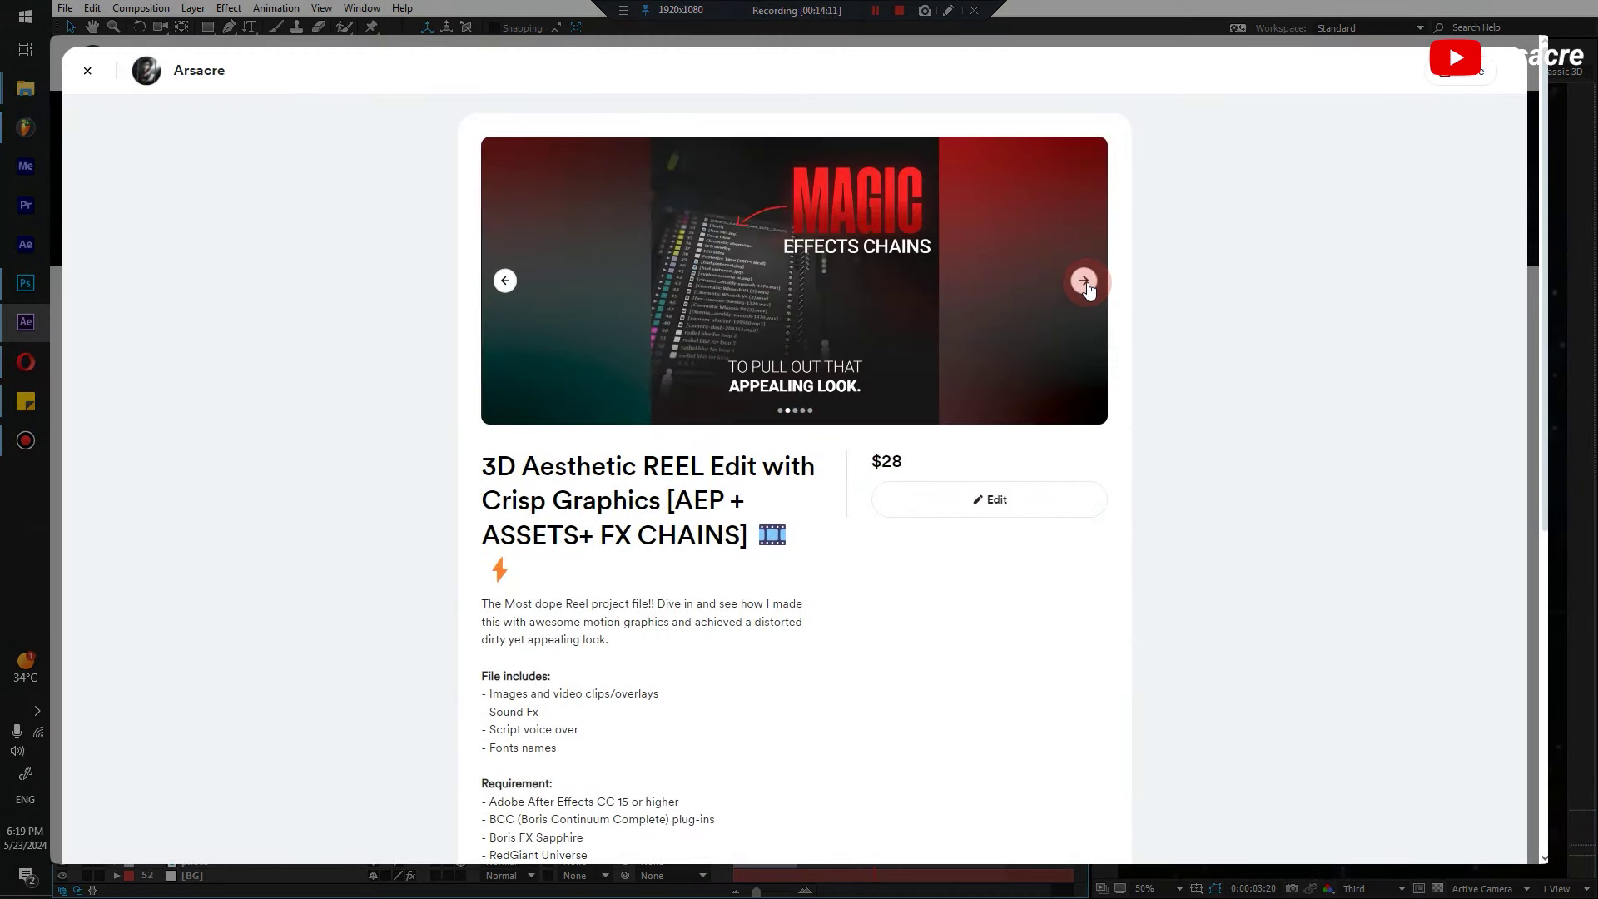
pyautogui.click(1085, 283)
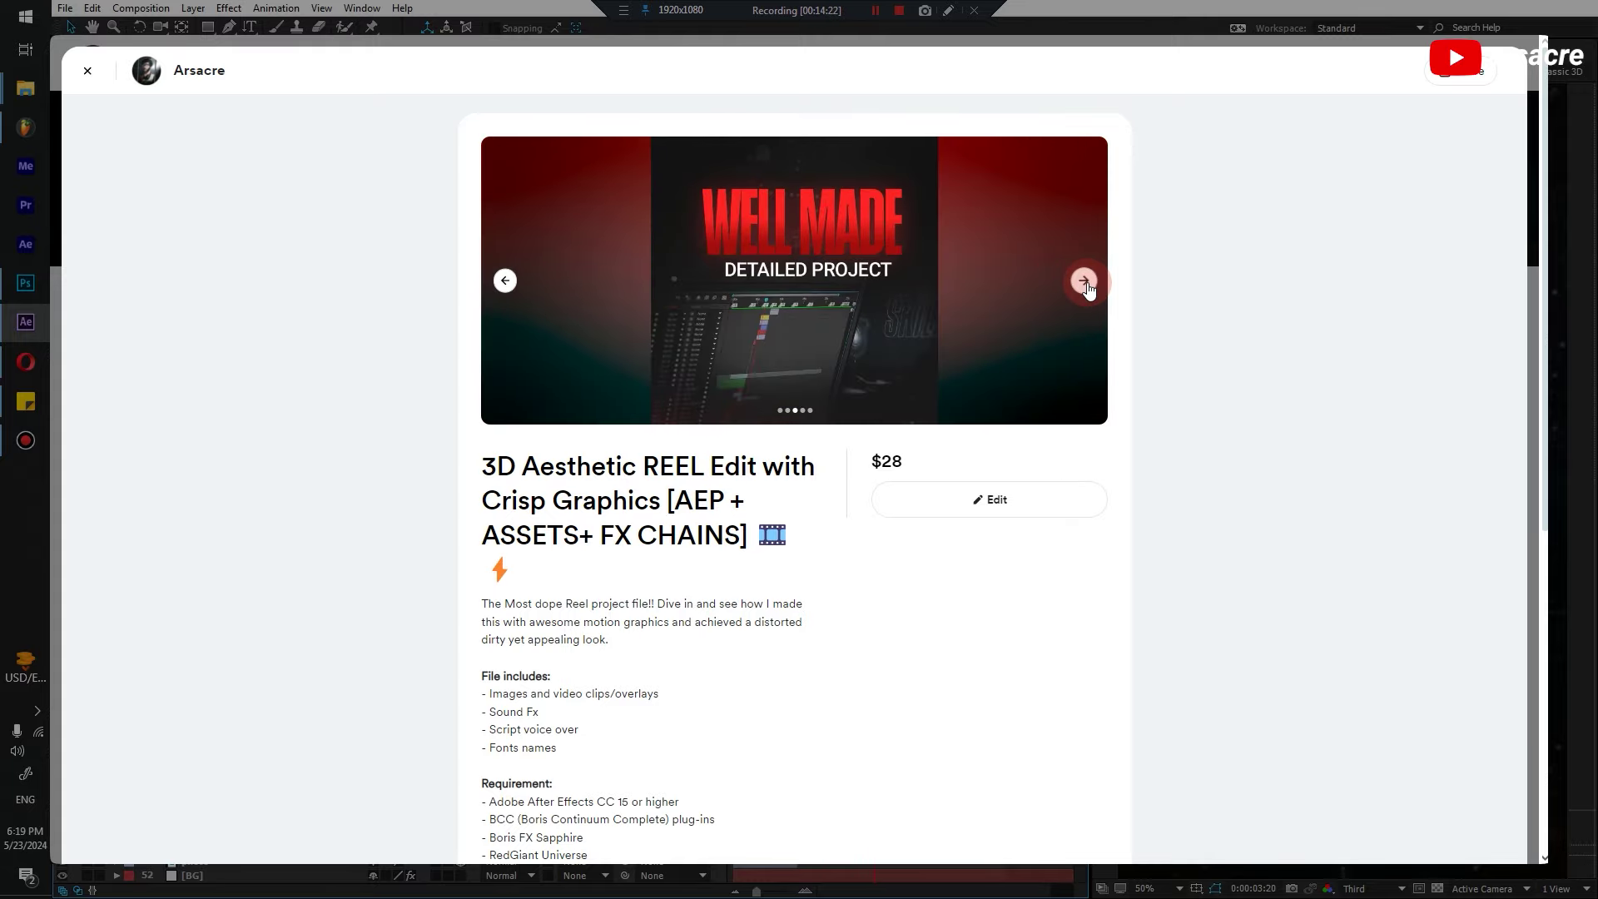
pyautogui.click(1085, 283)
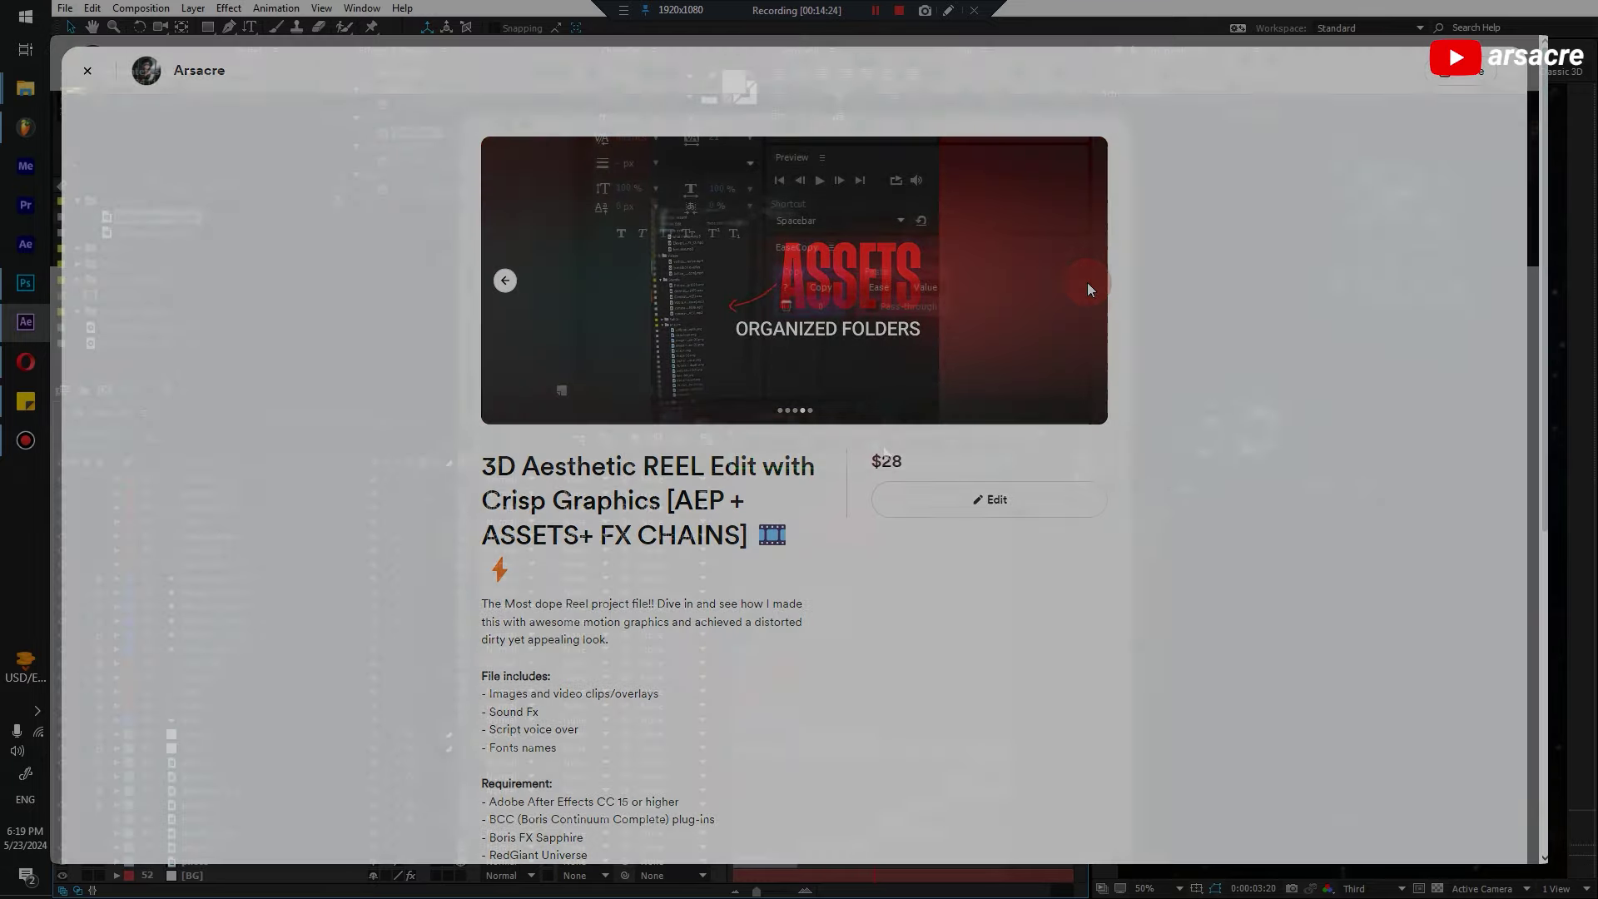